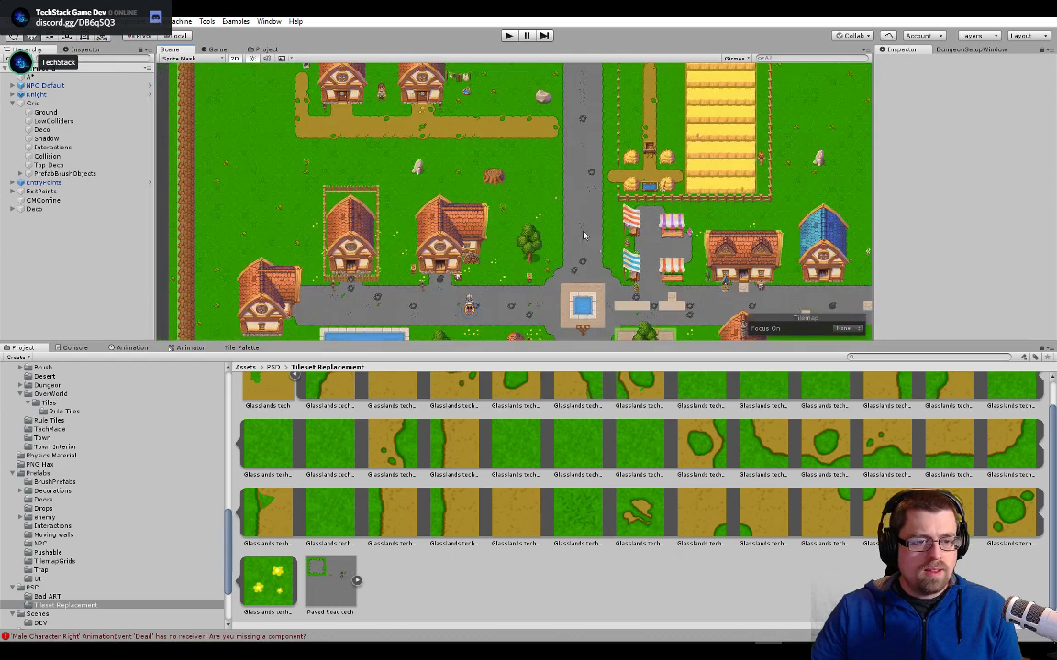
- Select a sandy placeholder tile on the Ground tilemap, in the paved road east of the town fountain
middle_drag(600, 266, 427, 182)
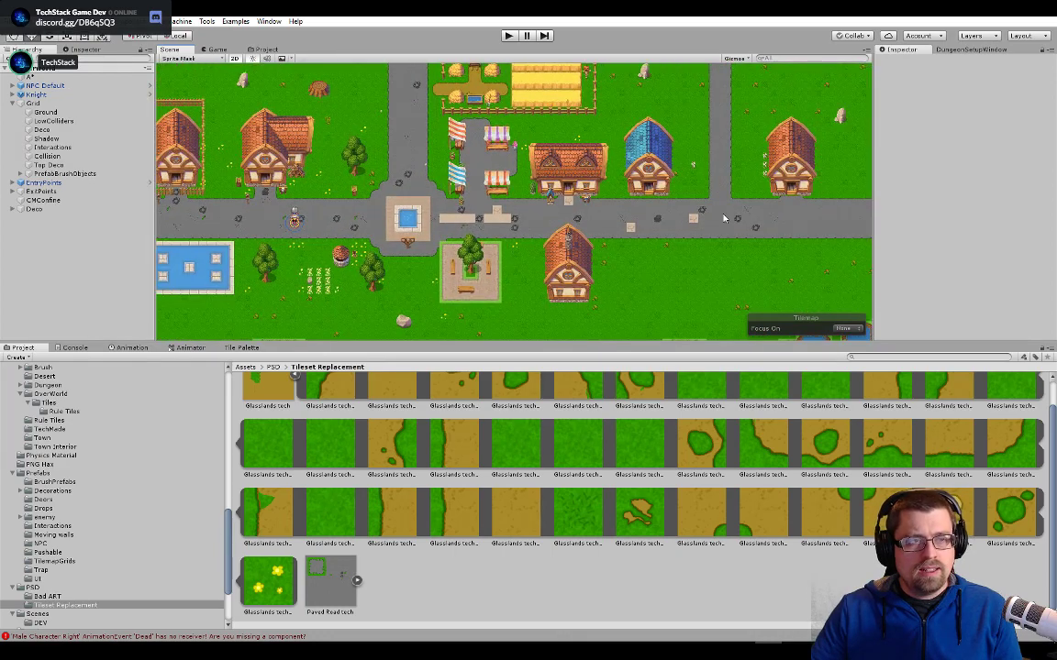
middle_drag(724, 218, 551, 257)
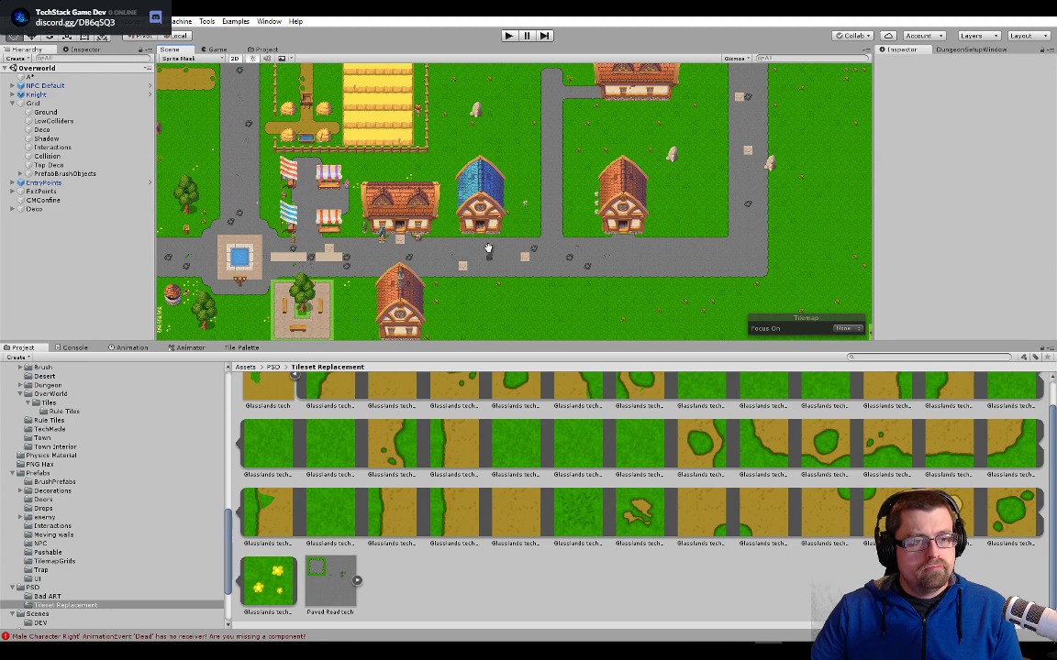
middle_drag(488, 248, 661, 204)
scroll(461, 216, up, 12)
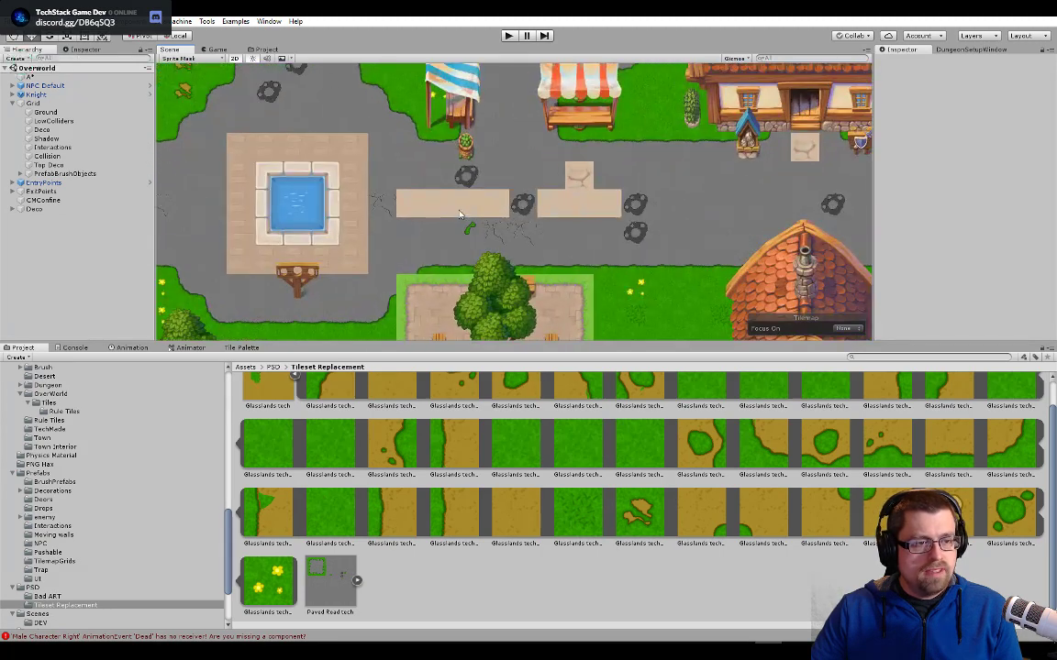
click(461, 215)
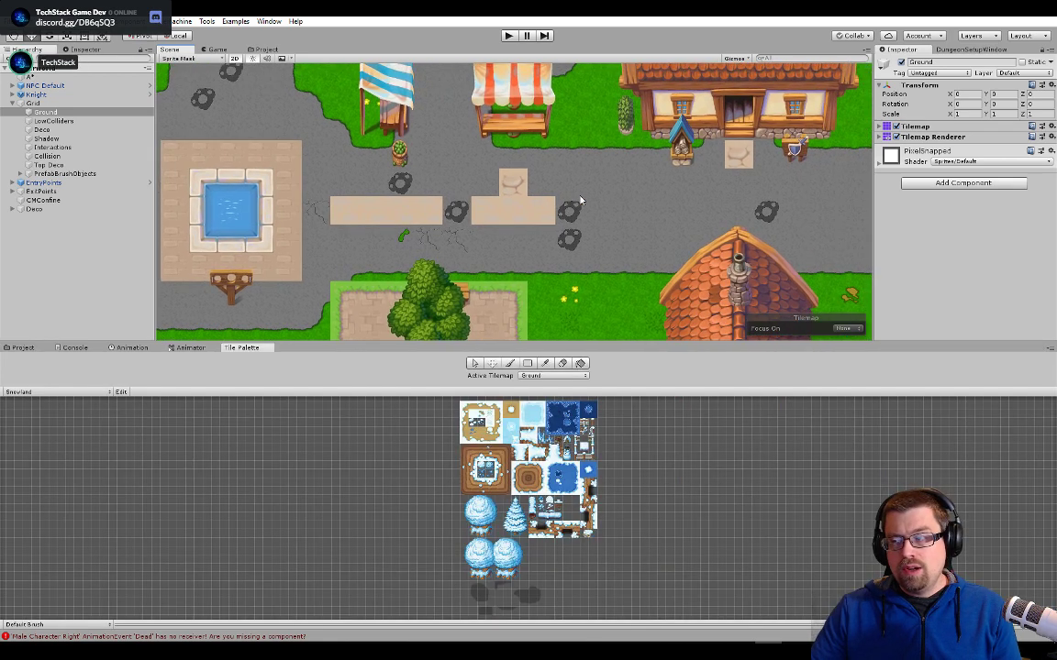
middle_drag(609, 204, 543, 213)
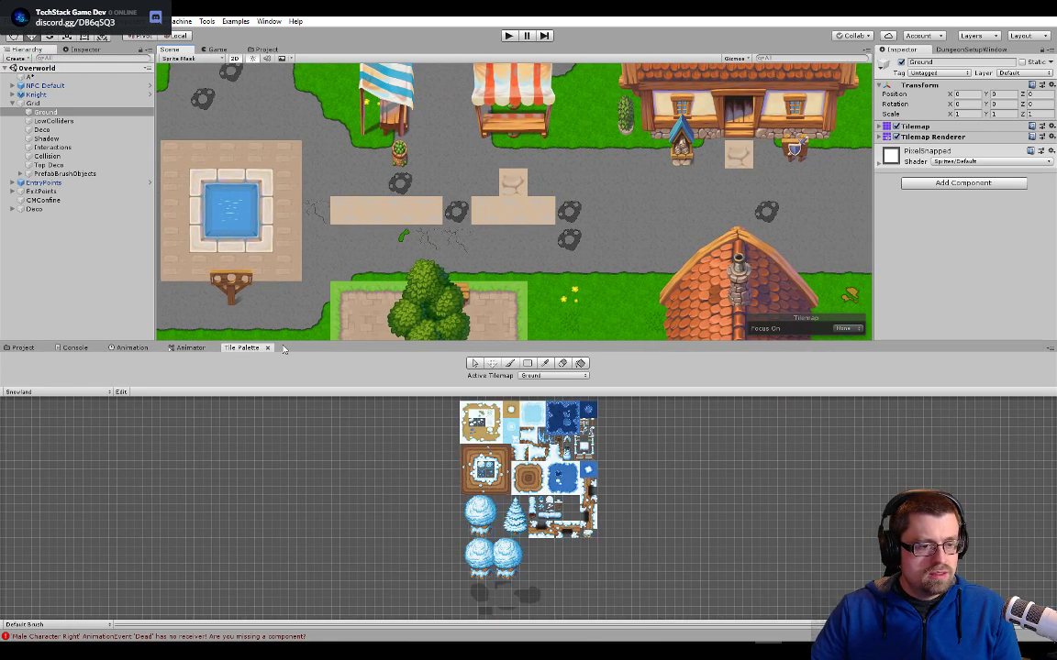
click(472, 367)
click(481, 221)
scroll(528, 240, up, 3)
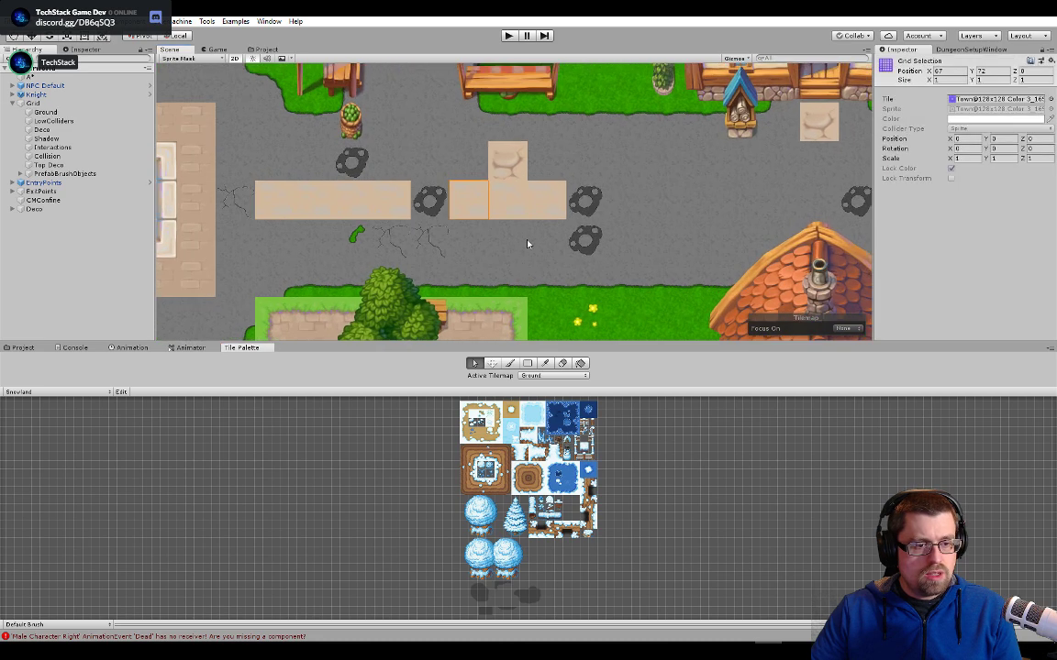
scroll(529, 253, up, 2)
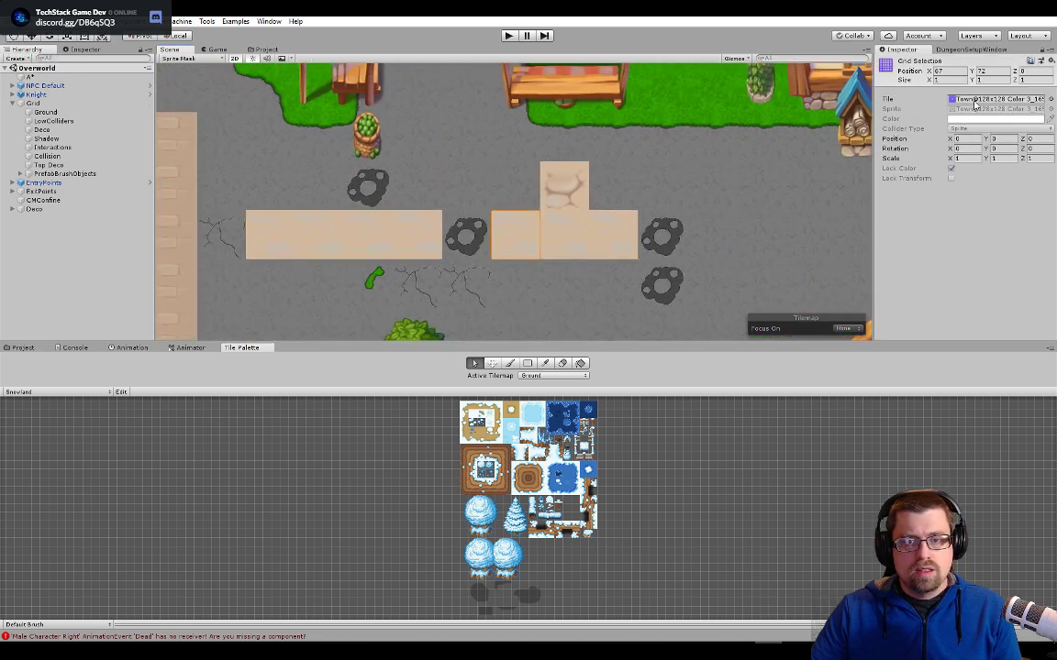
- Trace the selected road tile to its source asset in the project's Tilemaps folder
click(973, 99)
double_click(974, 99)
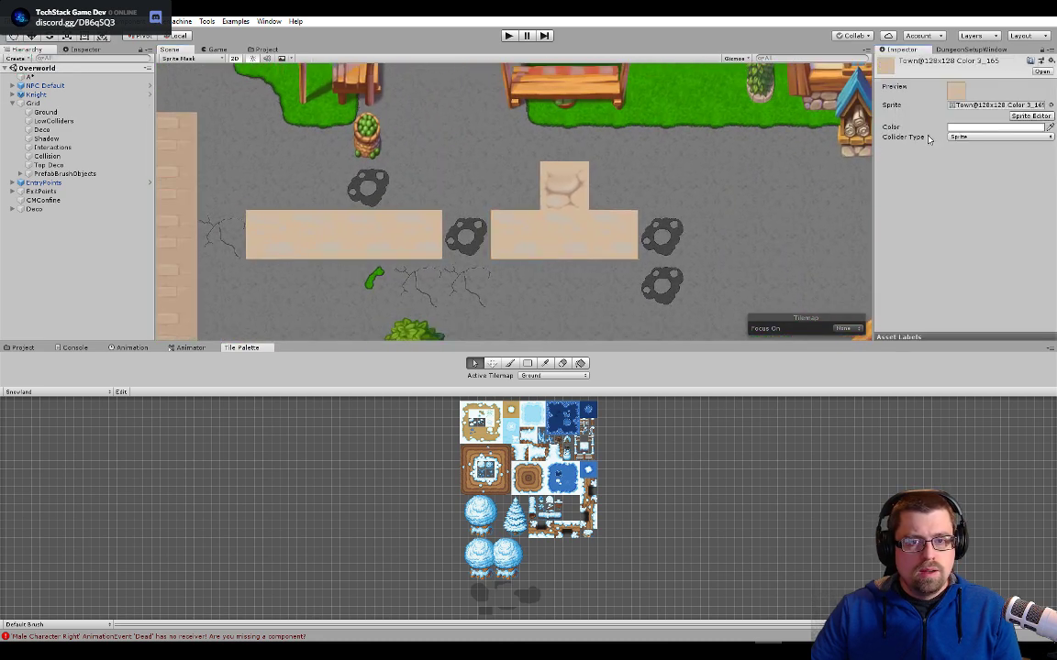
click(23, 348)
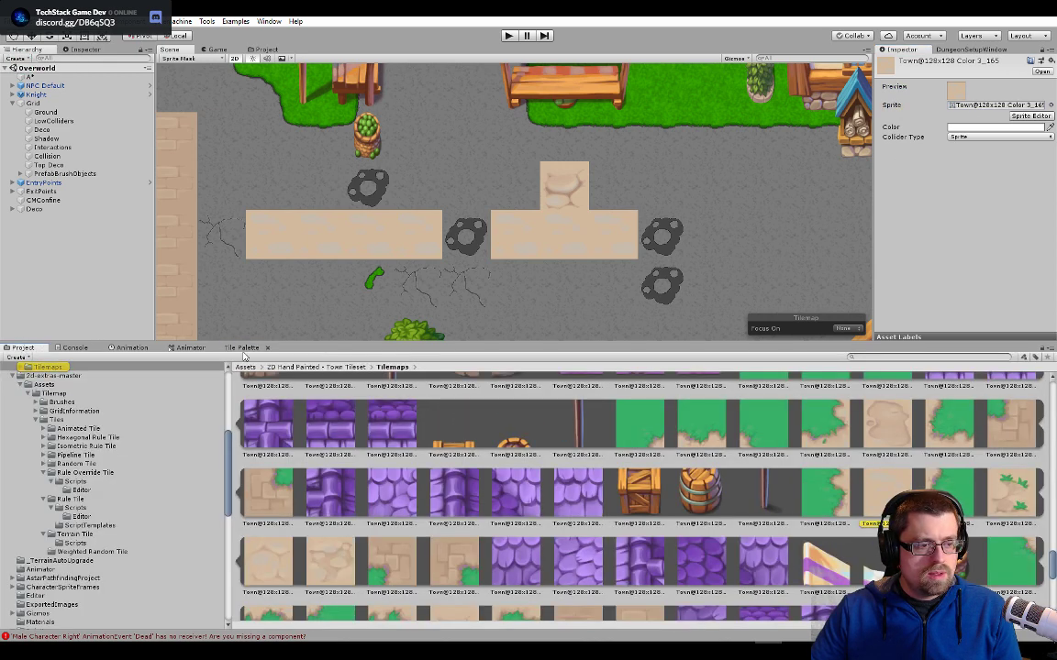
- Load the Exterior Towns tile palette
click(243, 348)
click(55, 392)
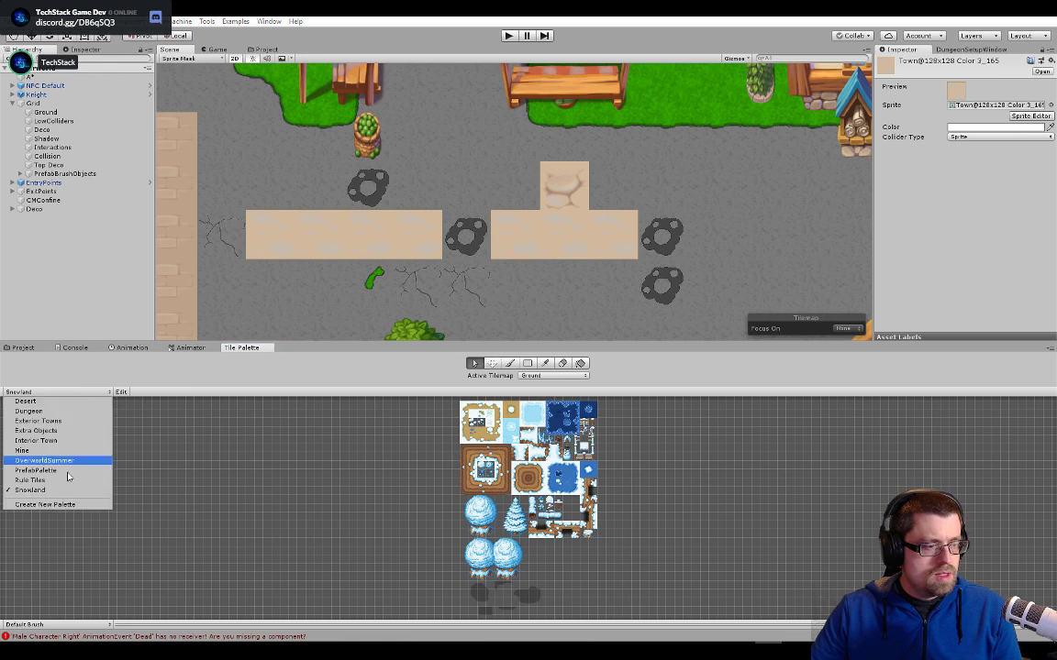
click(77, 421)
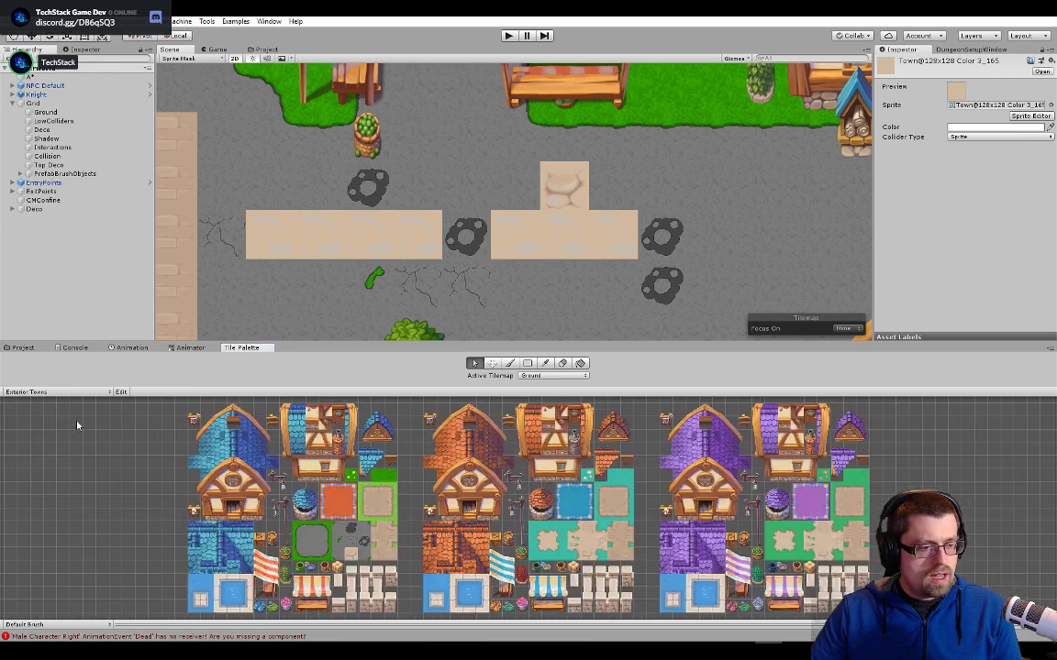
- Reselect the sandy road tile and compare it with the paving tiles in the Exterior Towns palette
scroll(77, 425, up, 4)
click(497, 245)
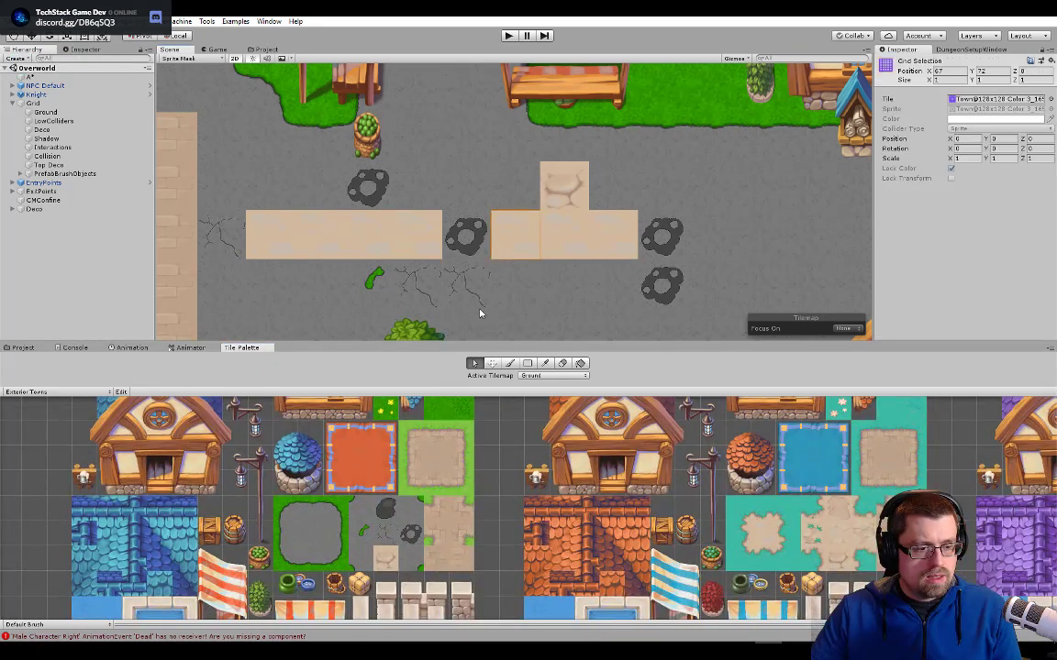
click(991, 99)
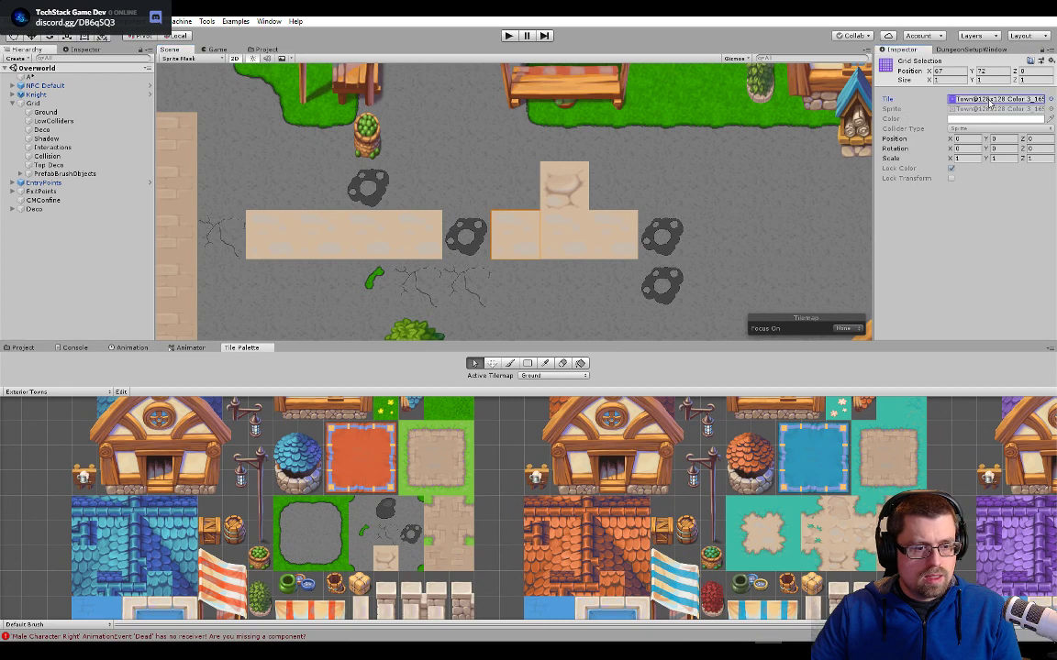
scroll(524, 220, up, 3)
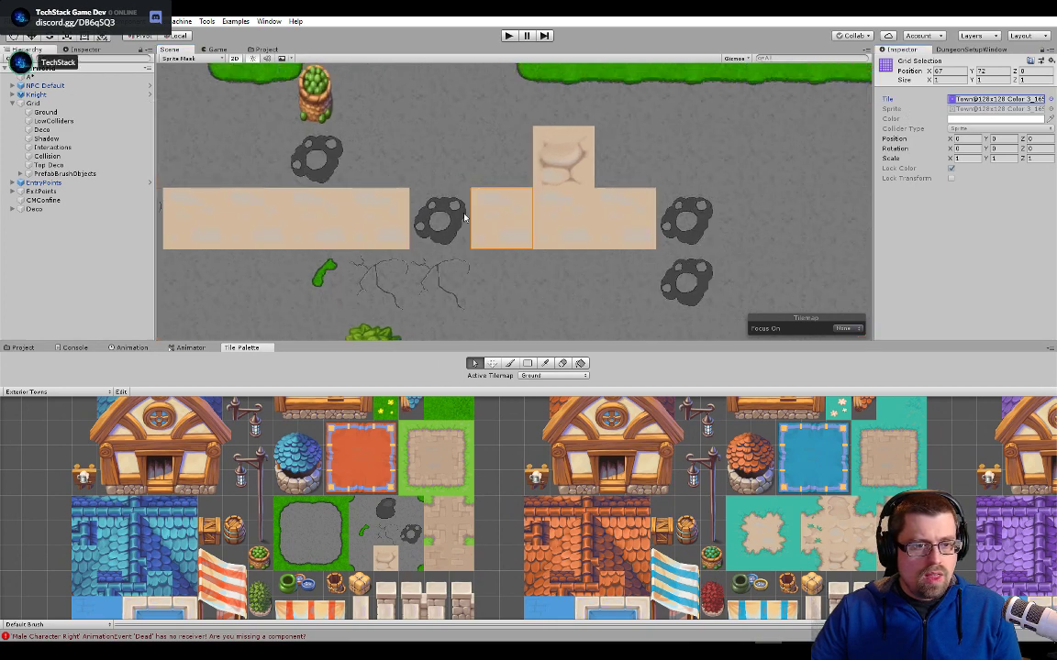
scroll(402, 530, up, 3)
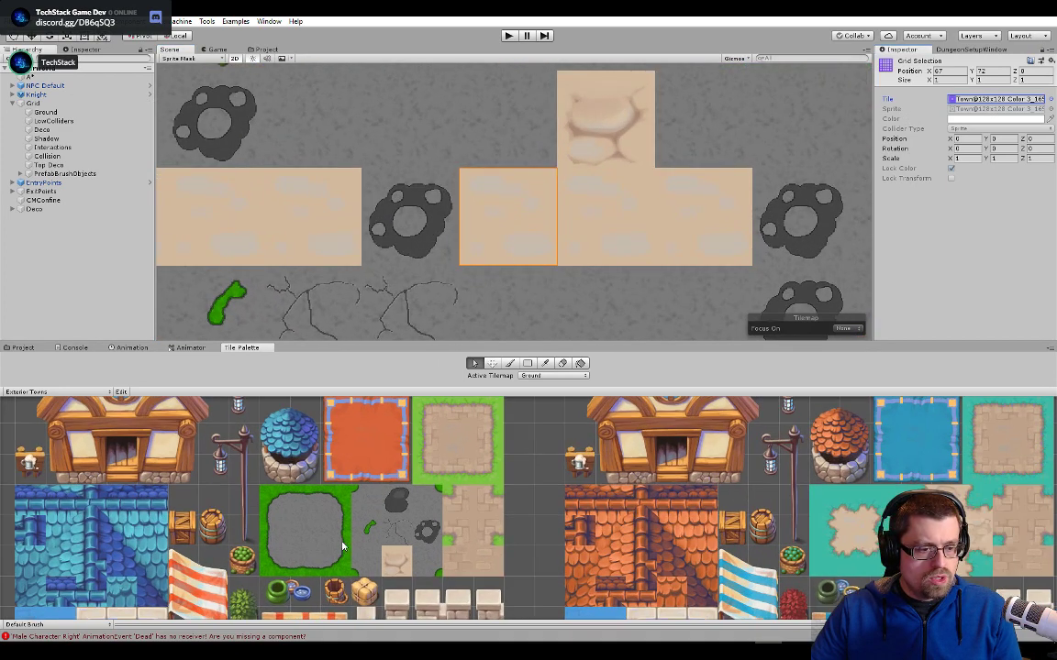
middle_drag(487, 525, 440, 571)
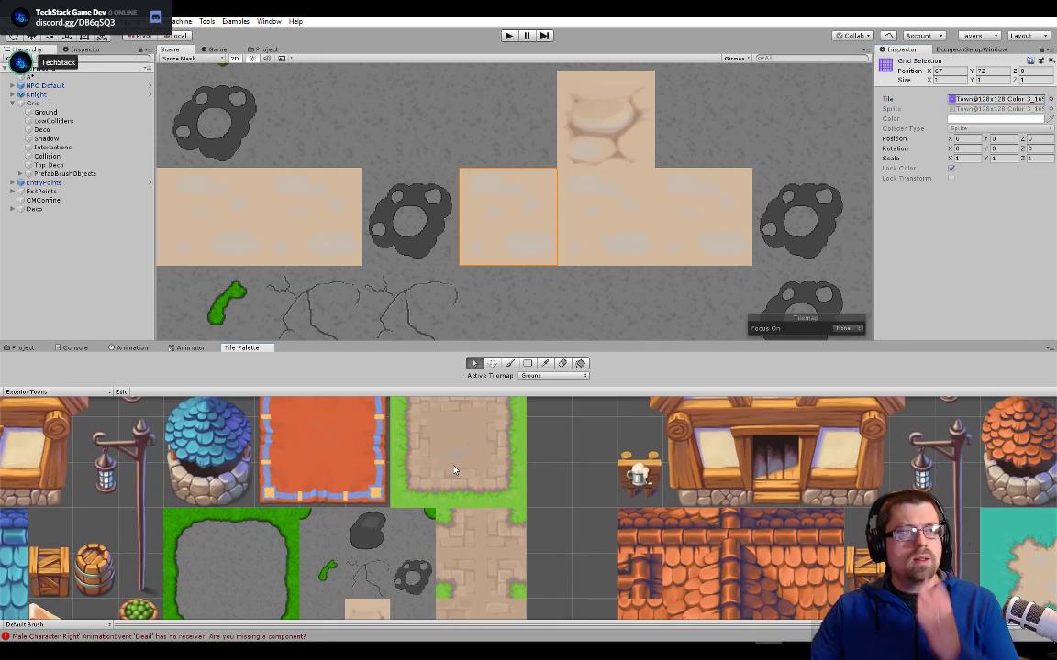
- Switch to Photoshop and duplicate the Dirt Varriant E layer in Paved Road tech.psd
click(606, 650)
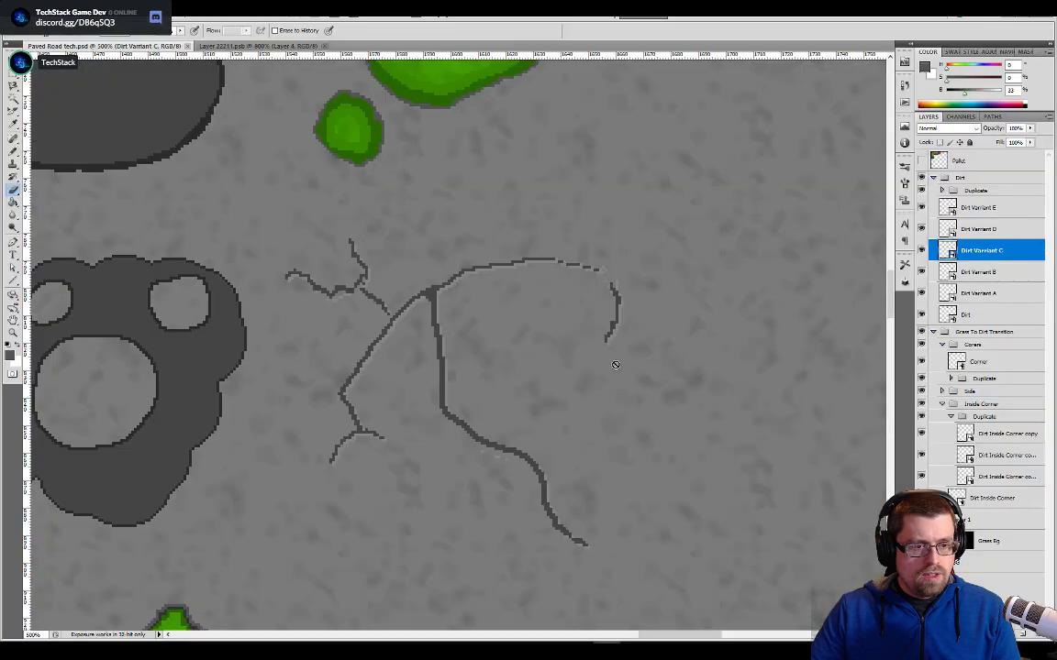
scroll(610, 334, down, 1)
alt+scroll(612, 330, down, 2)
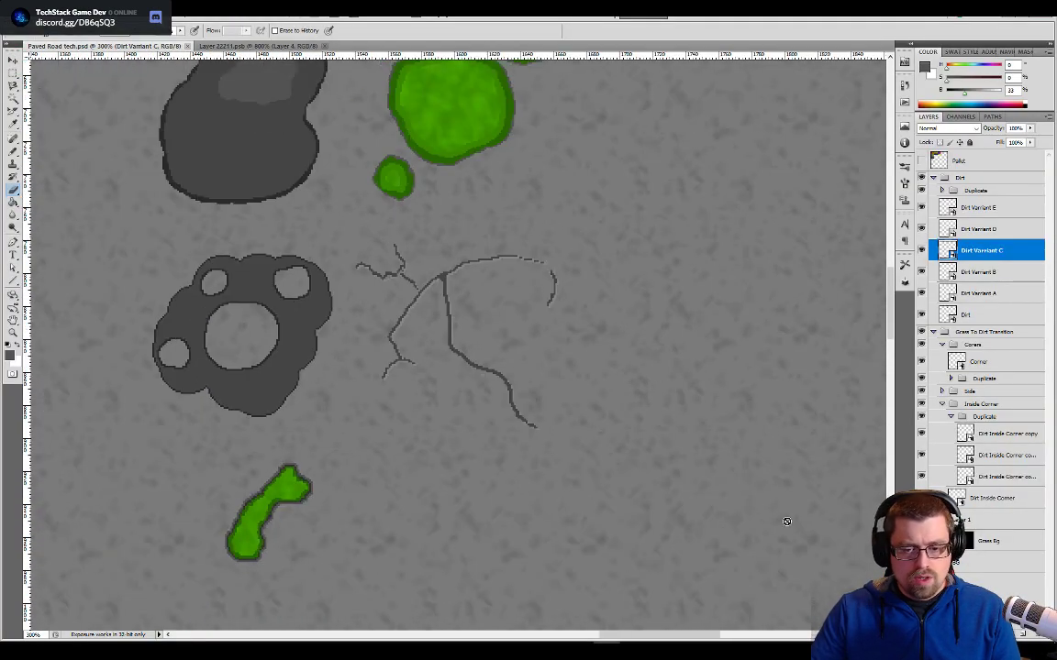
key(ctrl+minus)
key(ctrl+minus)
key(ctrl+minus)
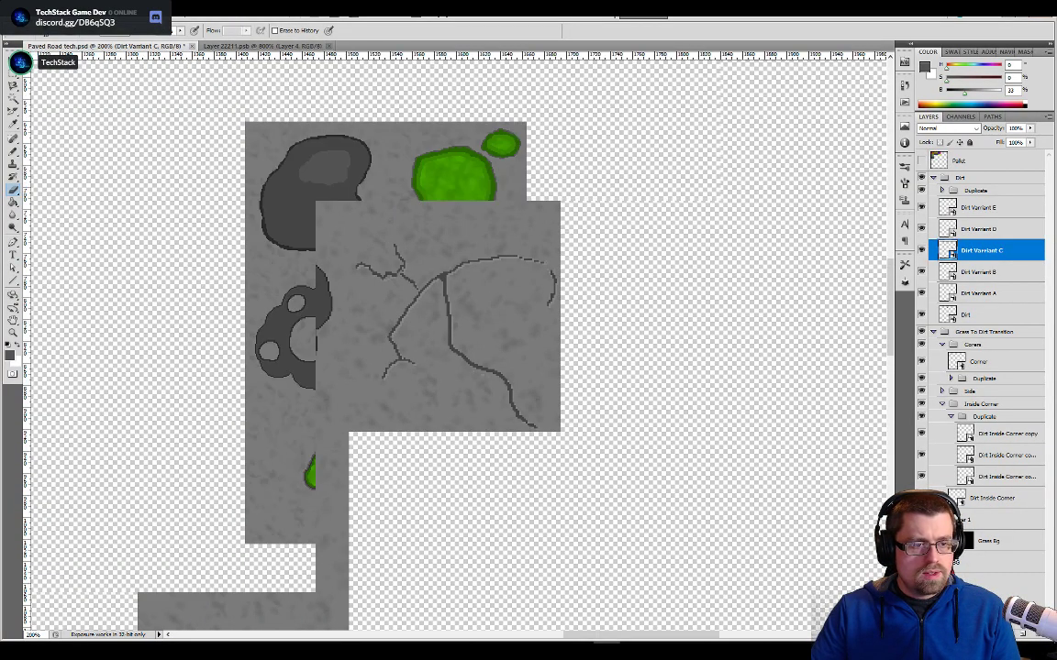
click(979, 210)
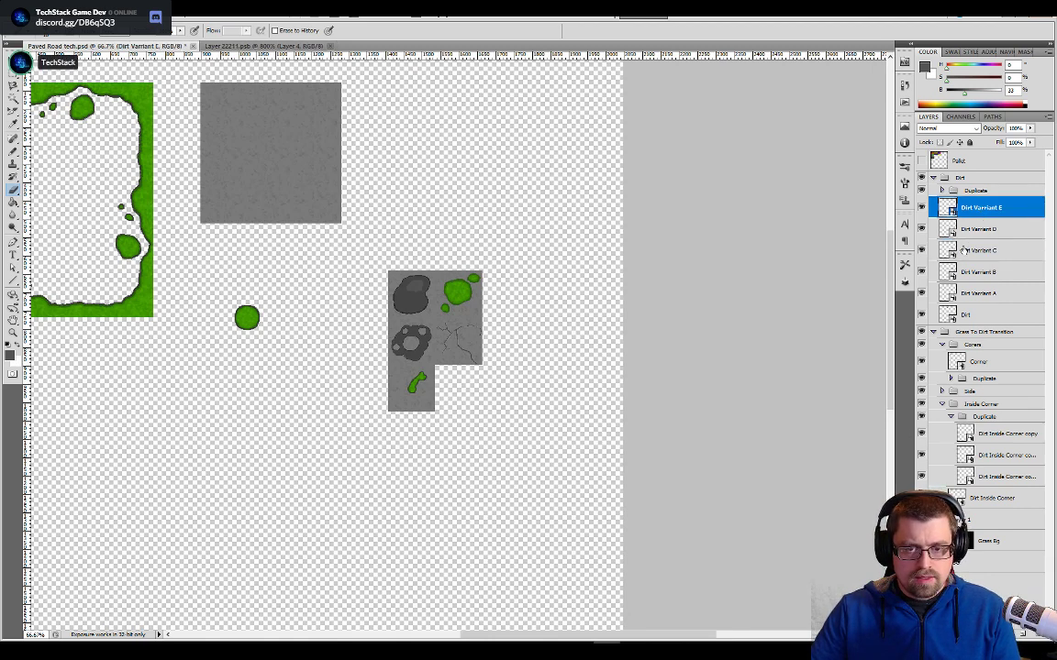
right_click(964, 217)
click(970, 275)
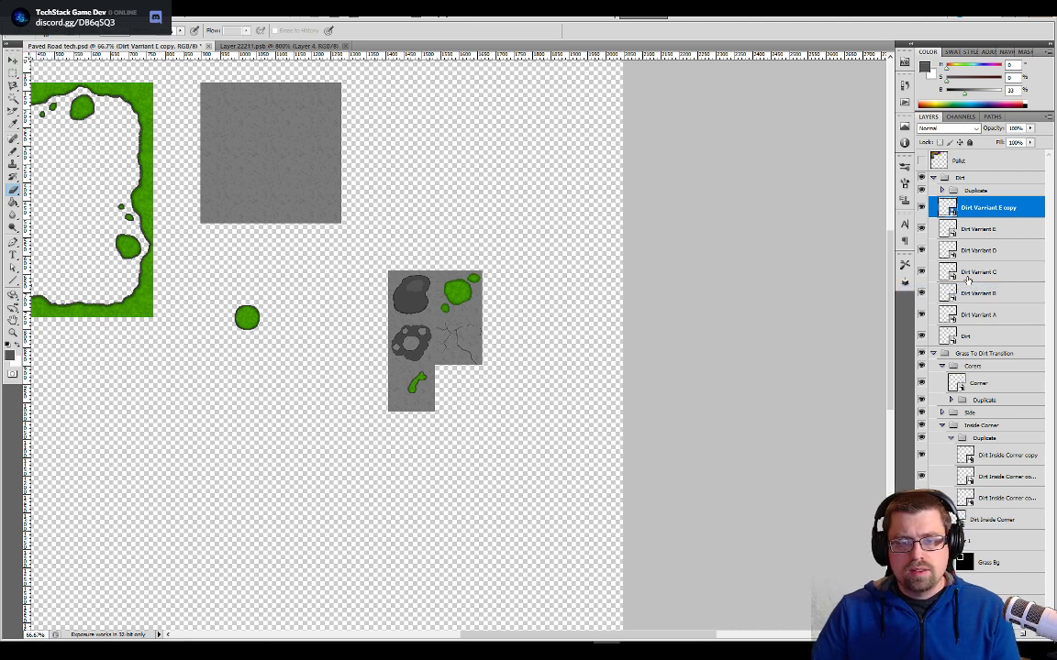
- Rename the duplicated layer to "Dirt Varriant F"
key(F2)
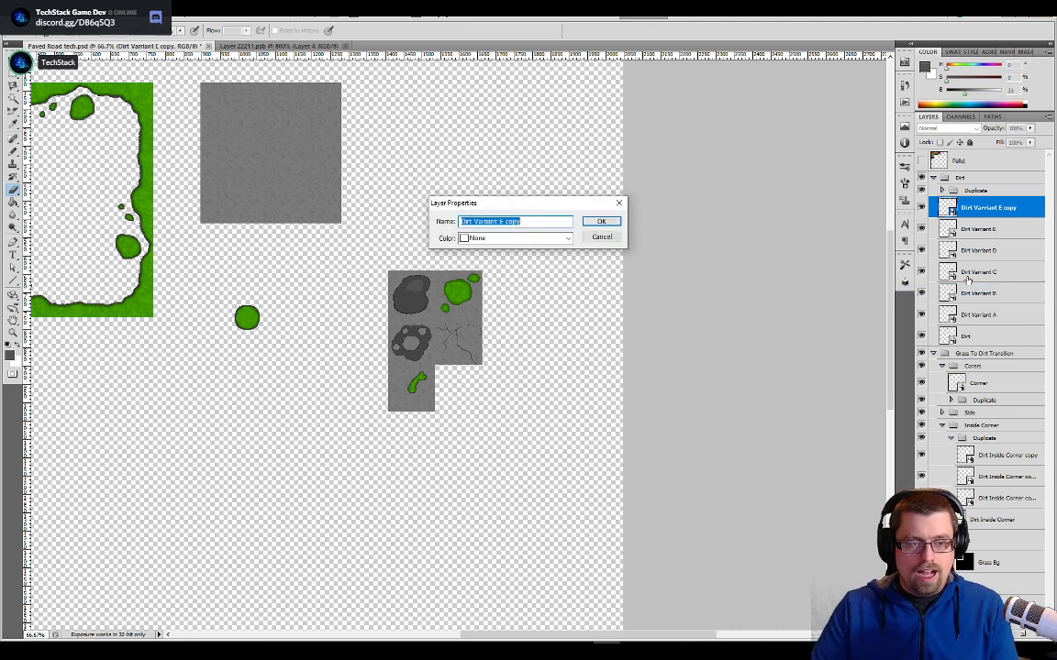
key(Right)
key(BackSpace)
text(R)
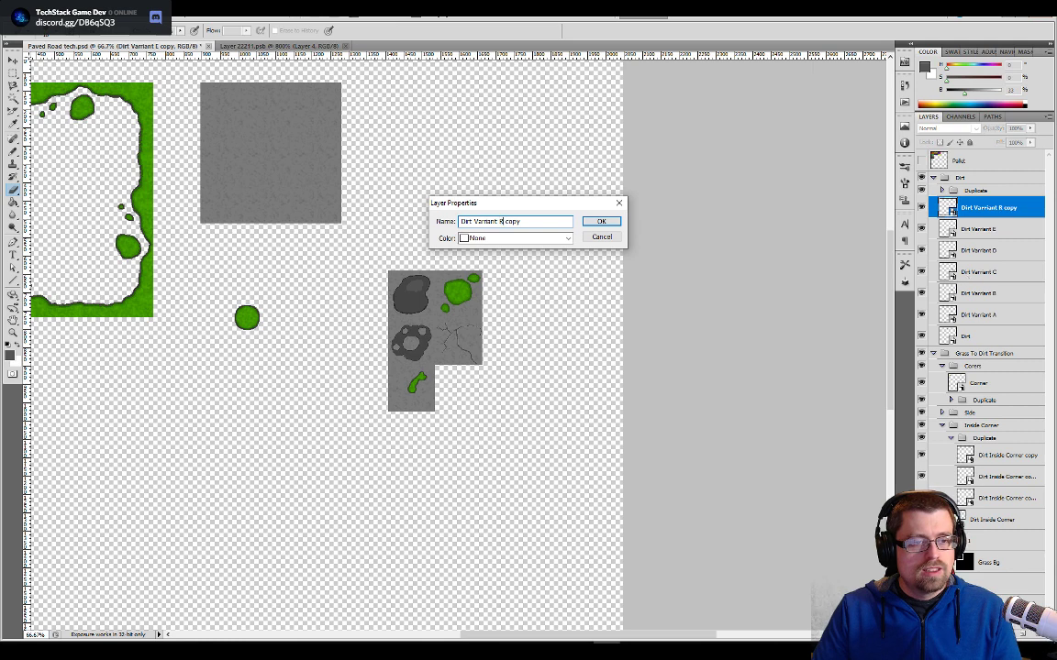
key(BackSpace)
key(Delete)
key(Delete)
key(Delete)
key(Delete)
key(Delete)
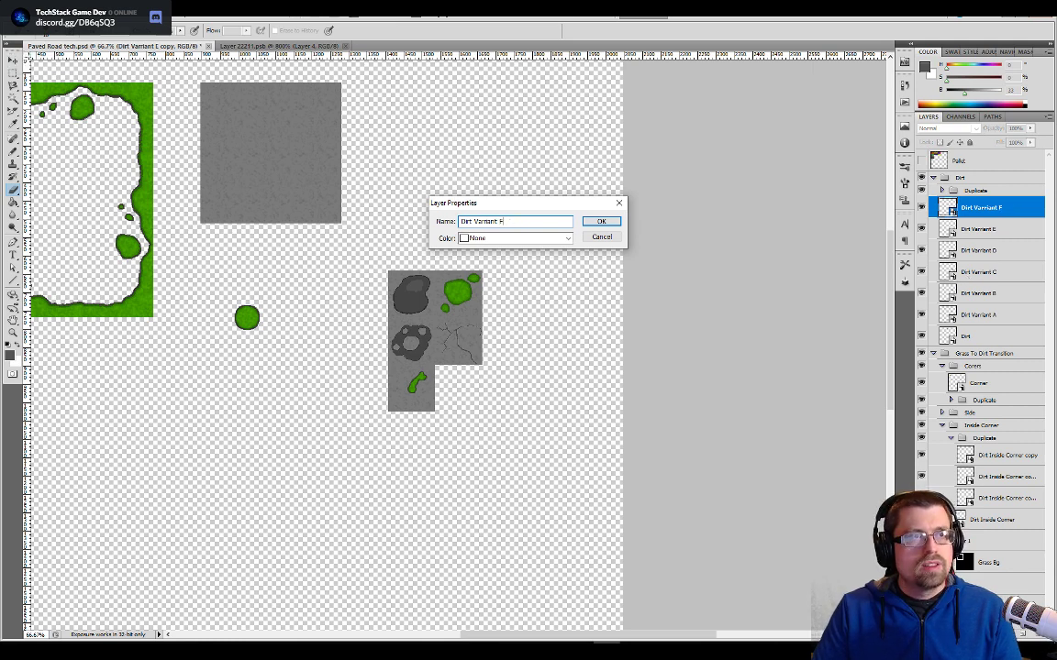
key(Return)
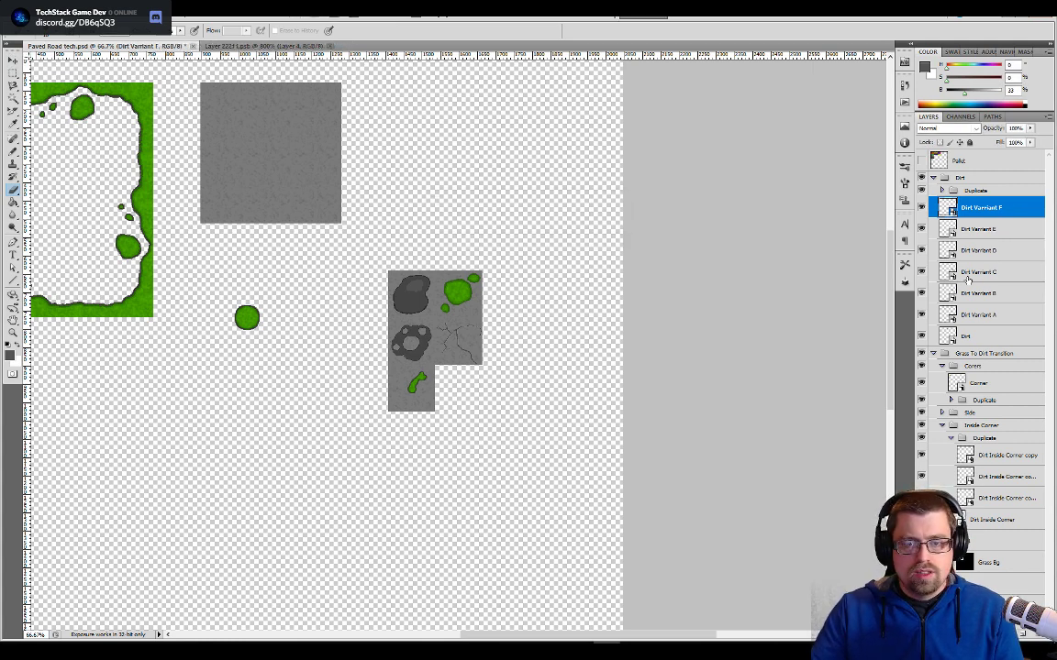
- Open the contents of the Dirt Varriant F smart object for editing
double_click(945, 207)
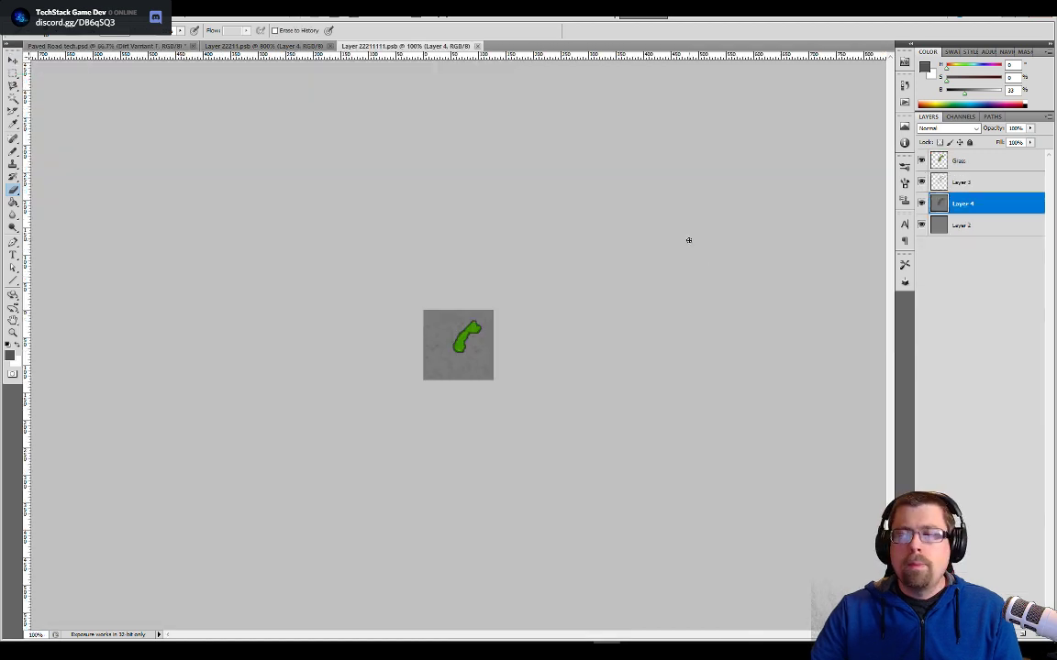
alt+scroll(458, 421, up, 3)
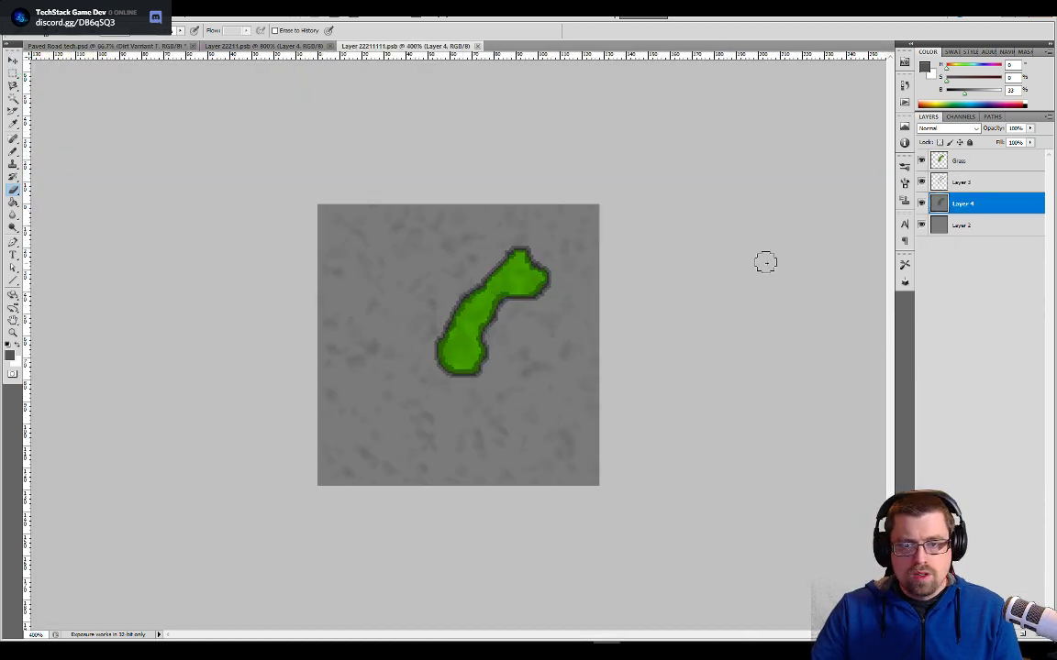
shift+click(951, 163)
right_click(951, 163)
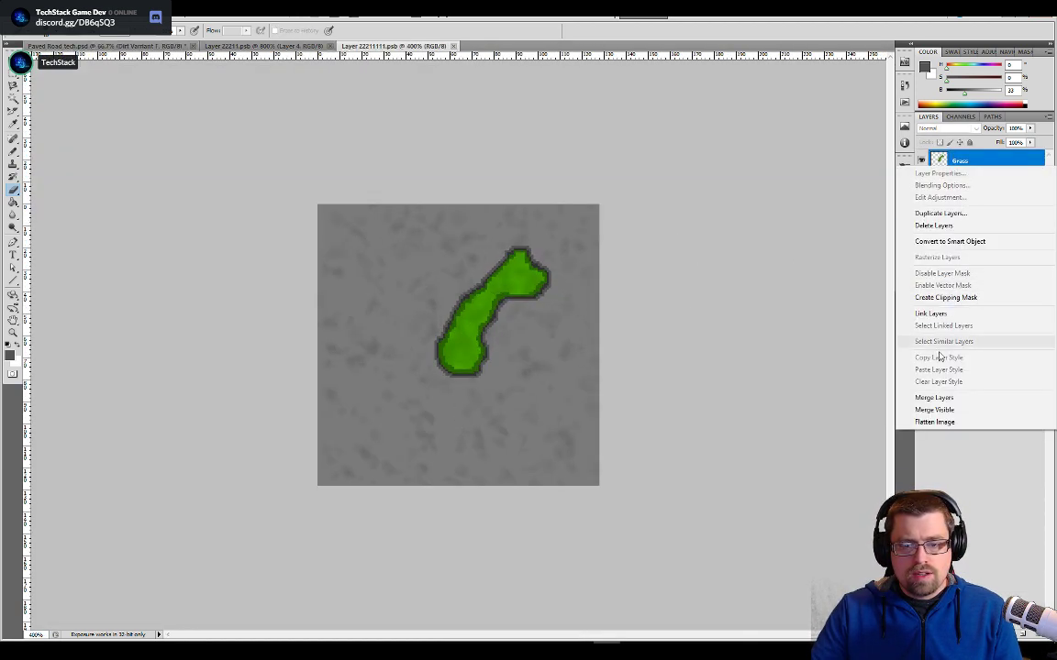
click(944, 225)
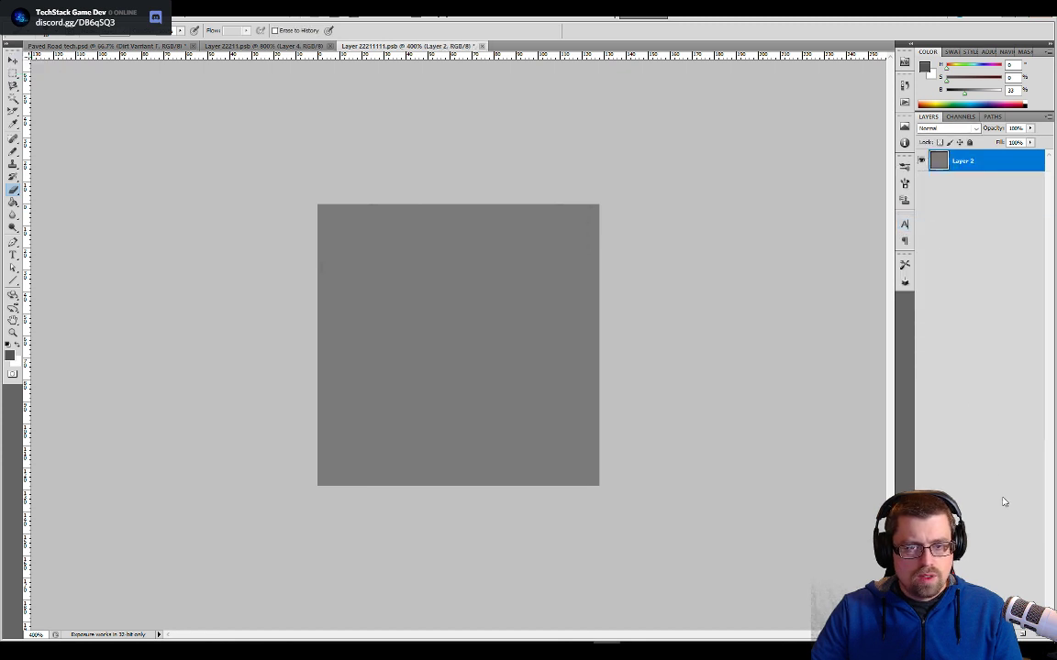
key(ctrl+z)
- Delete the Grass layer, Layer 3 and Layer 4 from the smart object, keeping only the plain grey Layer 2
click(954, 188)
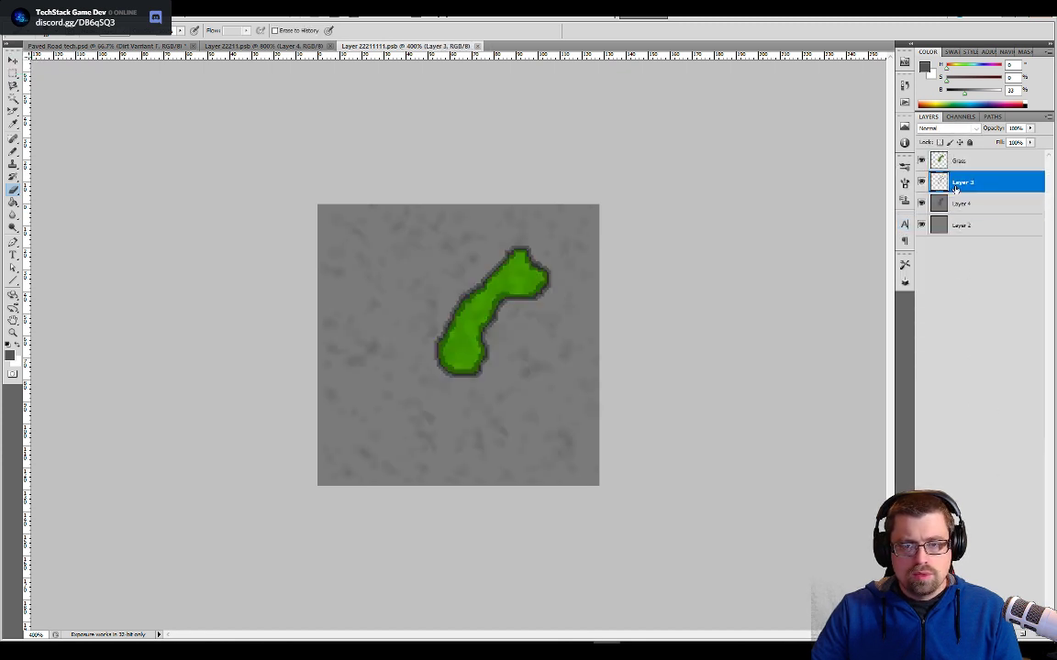
click(960, 143)
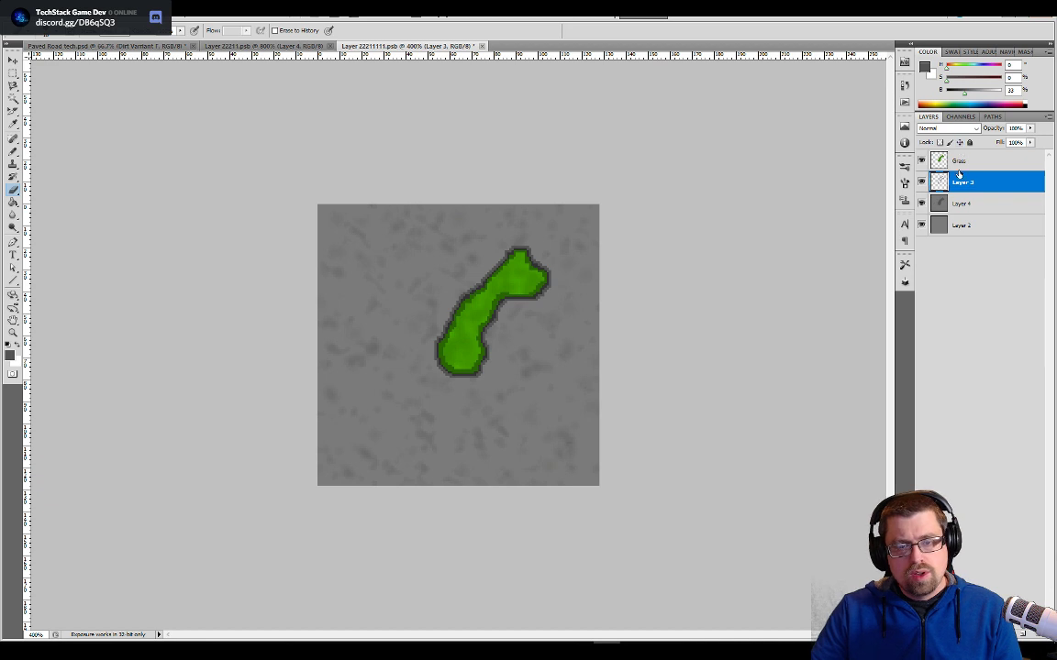
click(951, 203)
click(944, 180)
shift+click(955, 164)
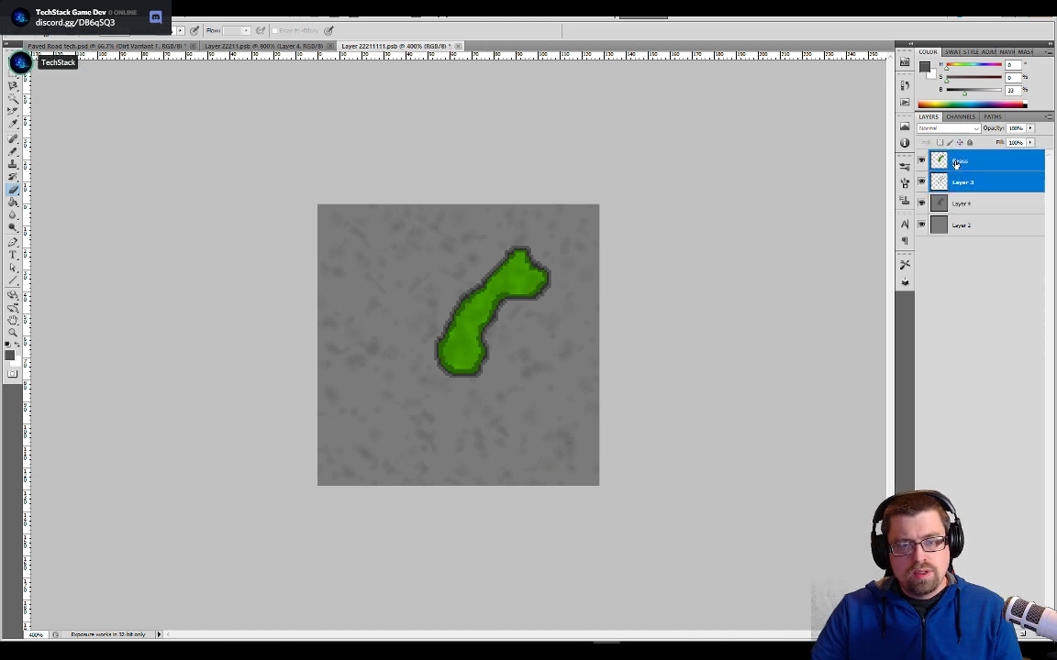
right_click(955, 162)
click(924, 200)
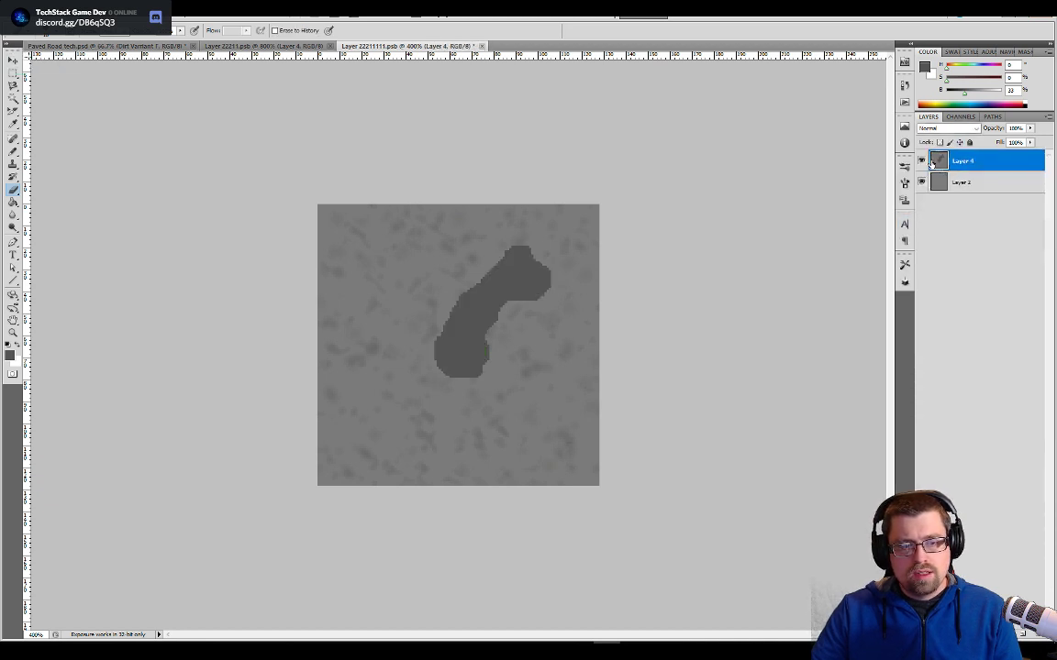
right_click(935, 168)
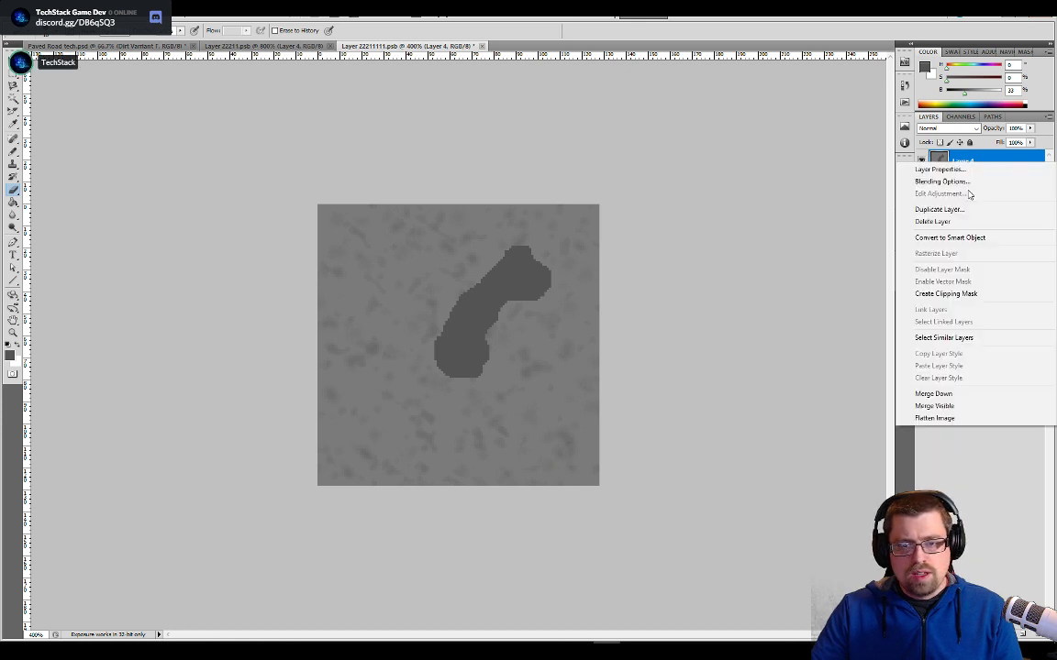
click(933, 221)
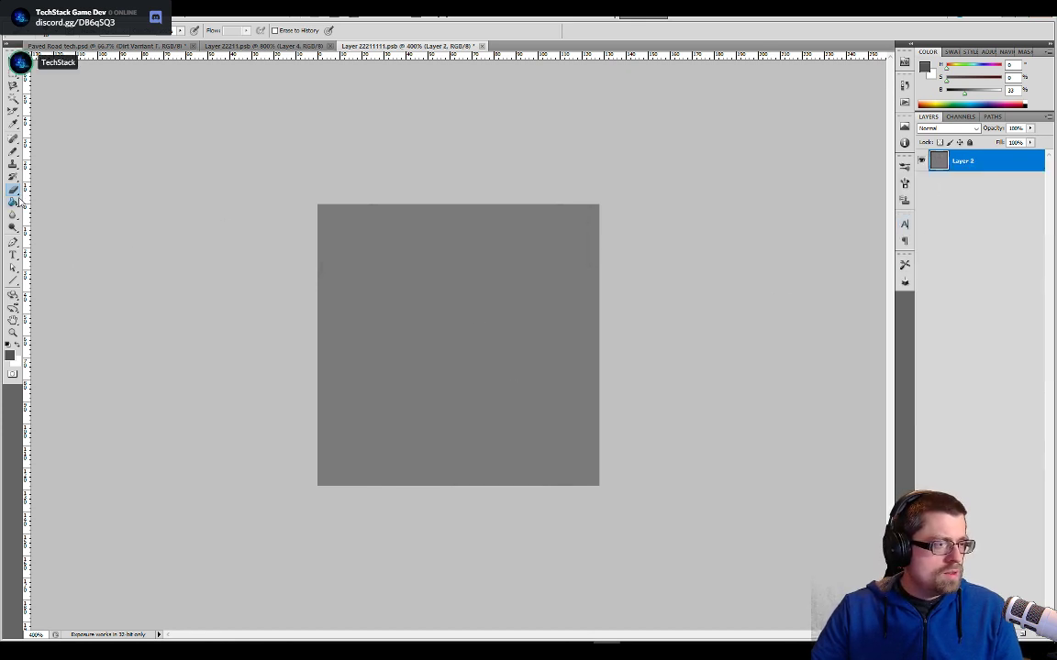
- Fill Layer 2 with the mottled grey stone pattern using the Paint Bucket in Pattern mode
click(13, 200)
click(59, 30)
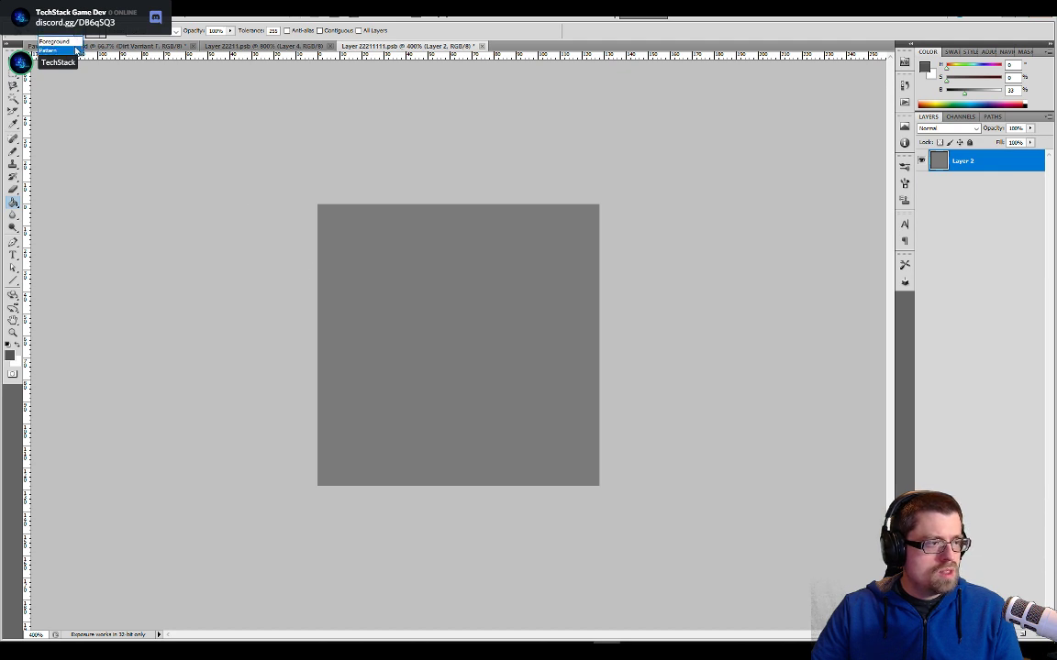
click(77, 51)
click(103, 33)
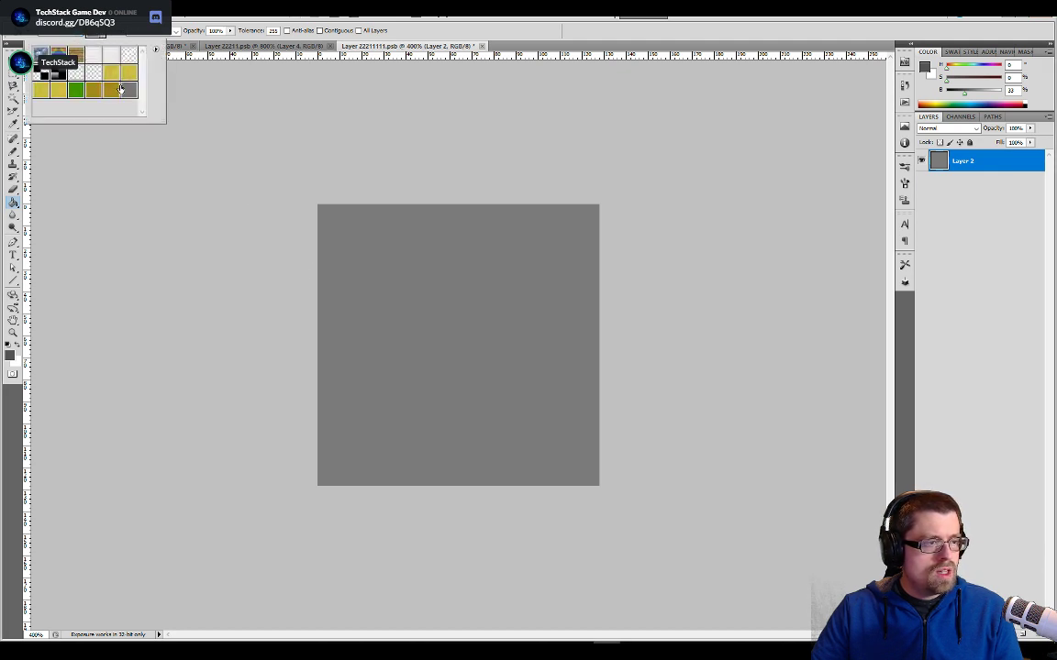
click(129, 91)
click(454, 343)
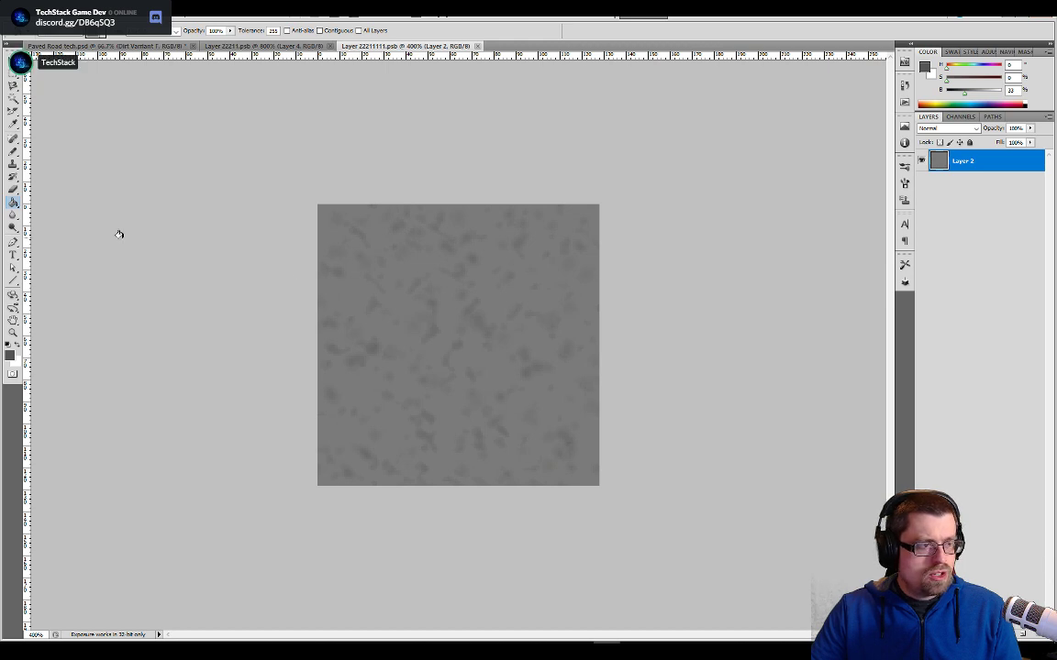
- Show the Pallet layer in Paved Road tech.psd and sample a lighter grey of 53% brightness from its grey swatches
key(alt+Tab)
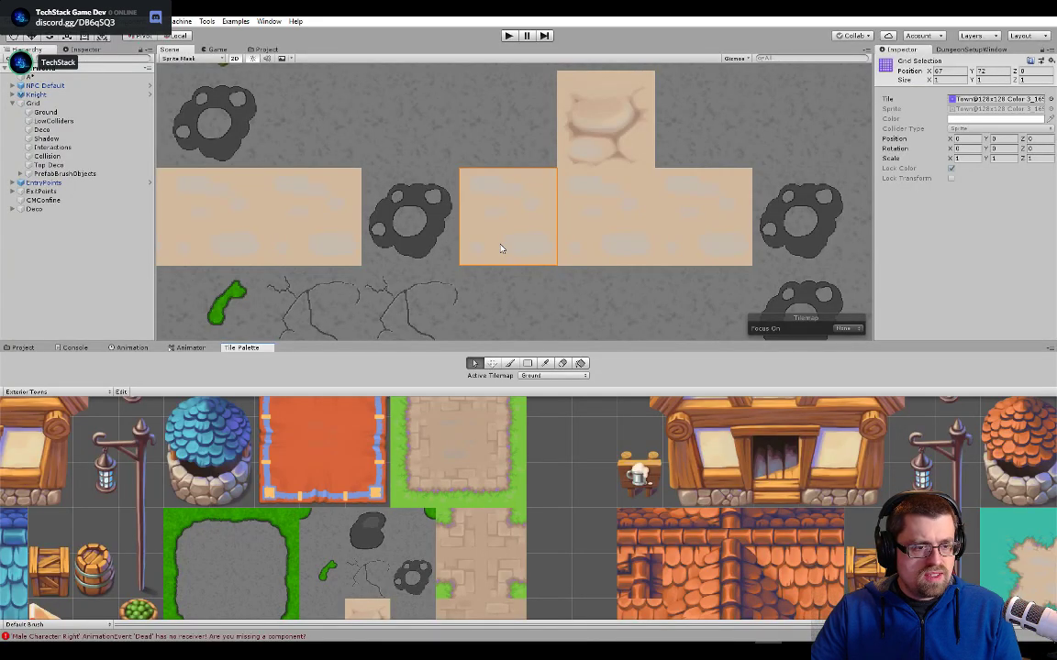
key(alt+Tab)
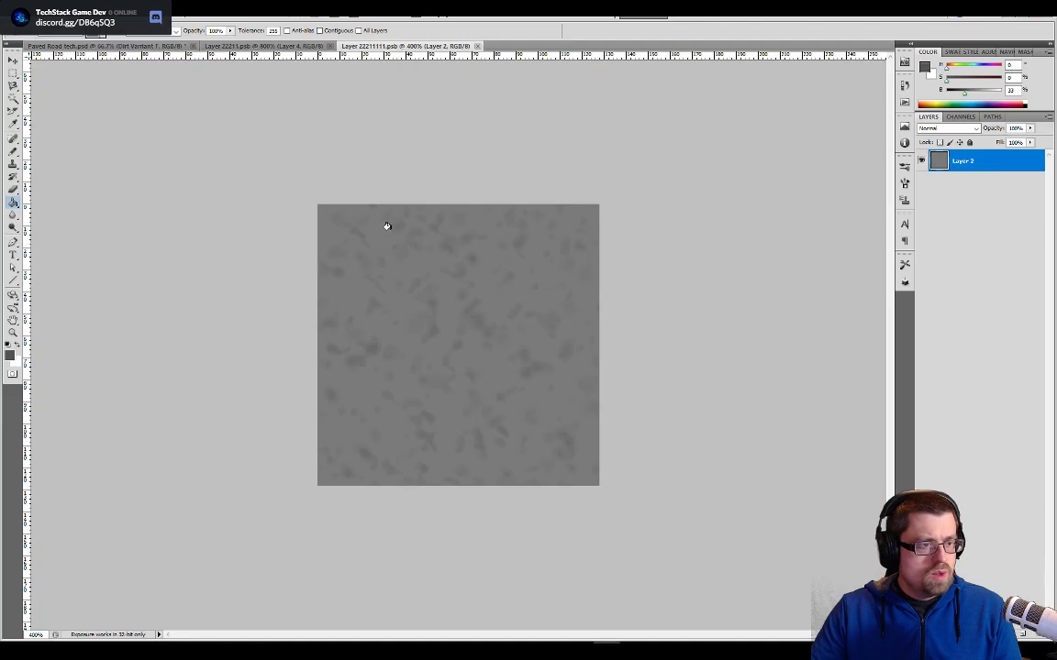
click(119, 46)
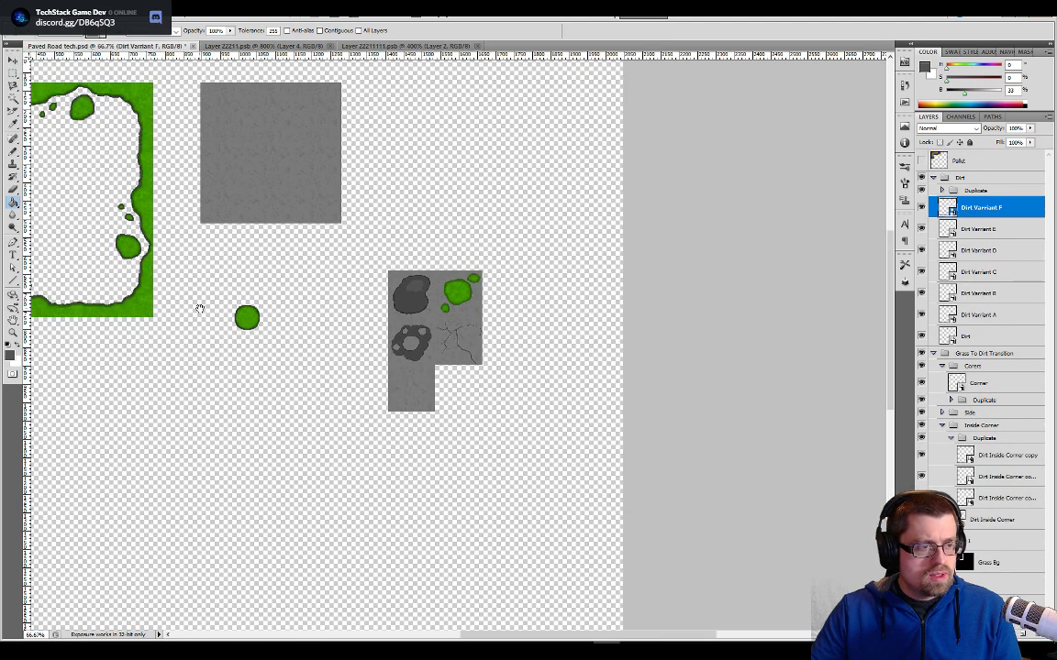
click(922, 161)
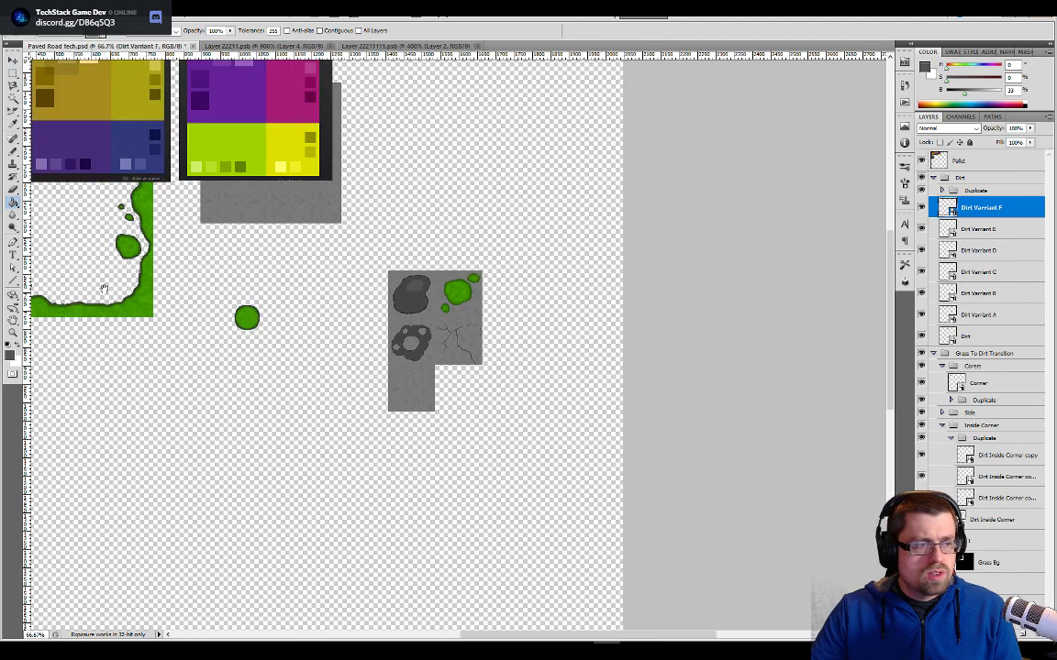
drag(104, 288, 665, 429)
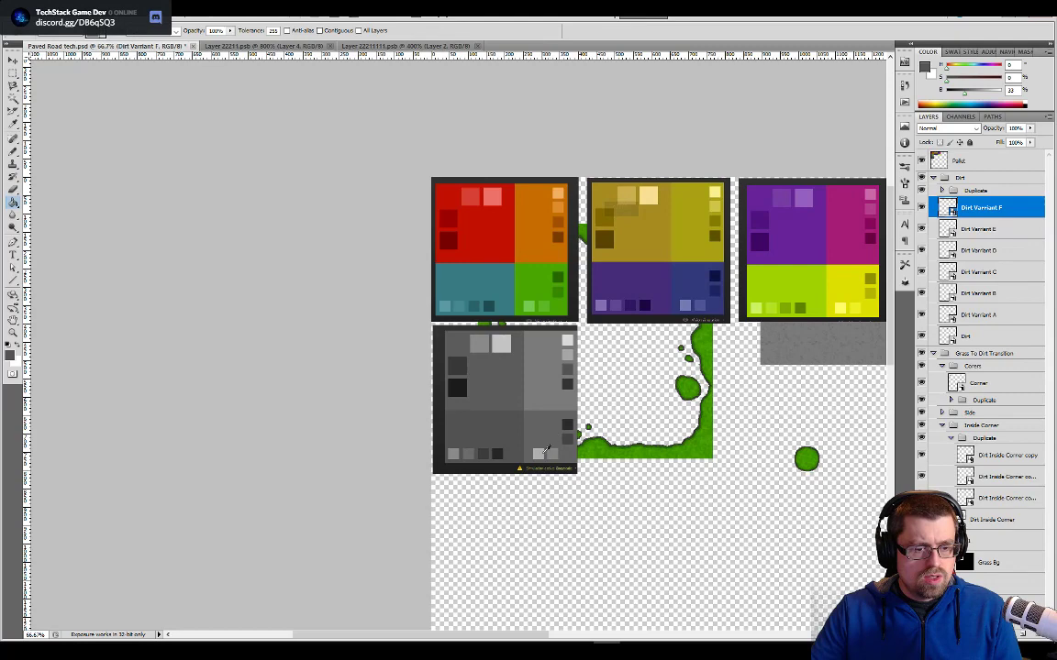
click(554, 391)
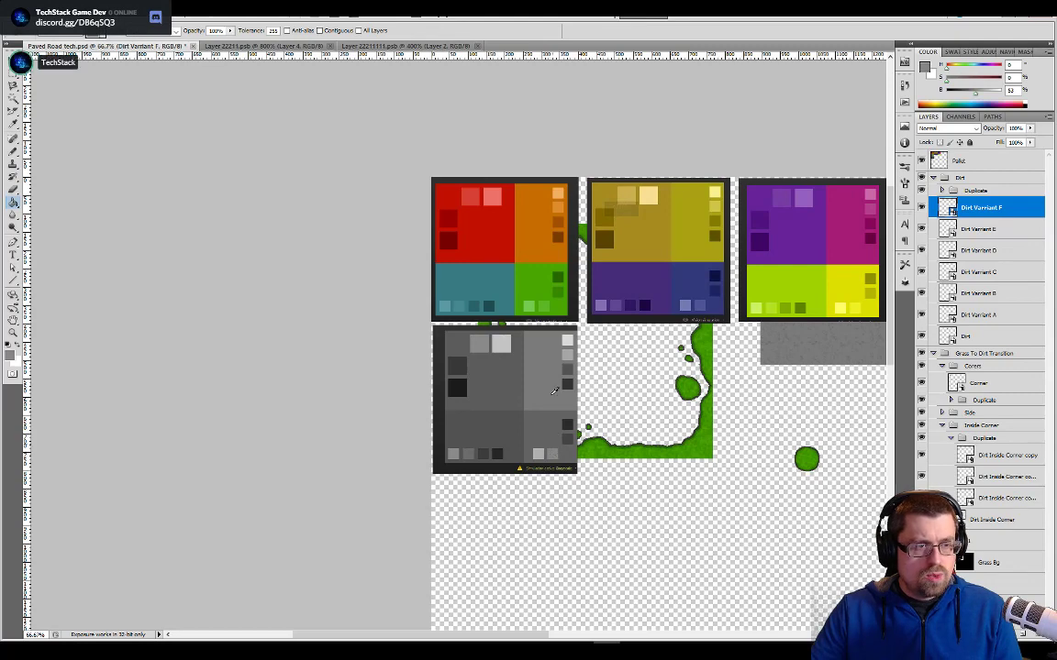
- Add a new empty layer above Layer 2 in the tile's smart object and choose the Pencil tool
click(424, 46)
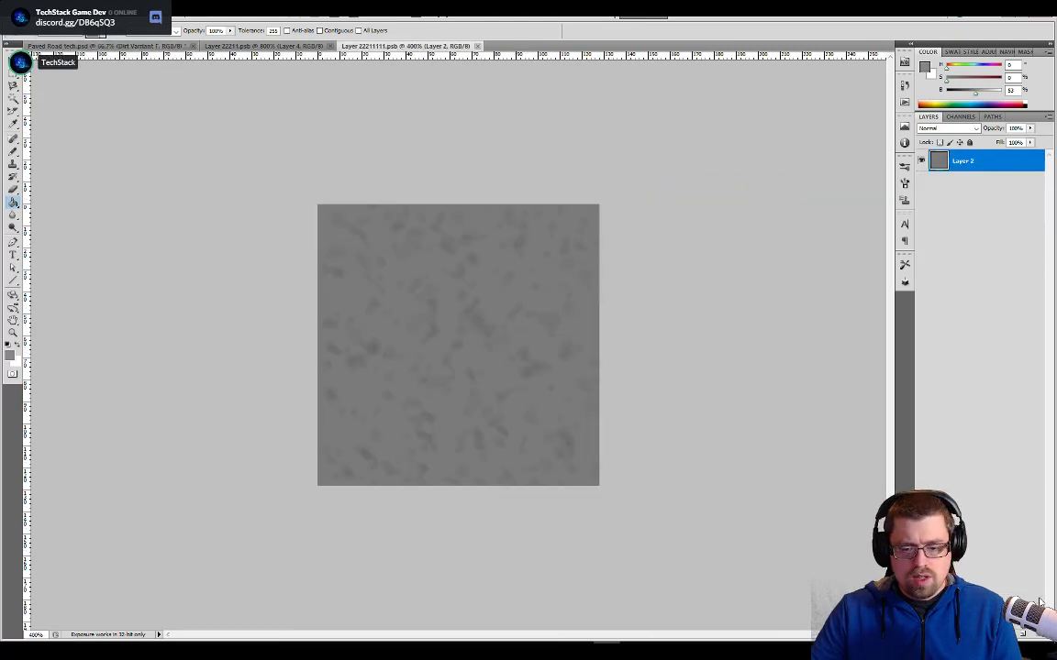
click(1022, 635)
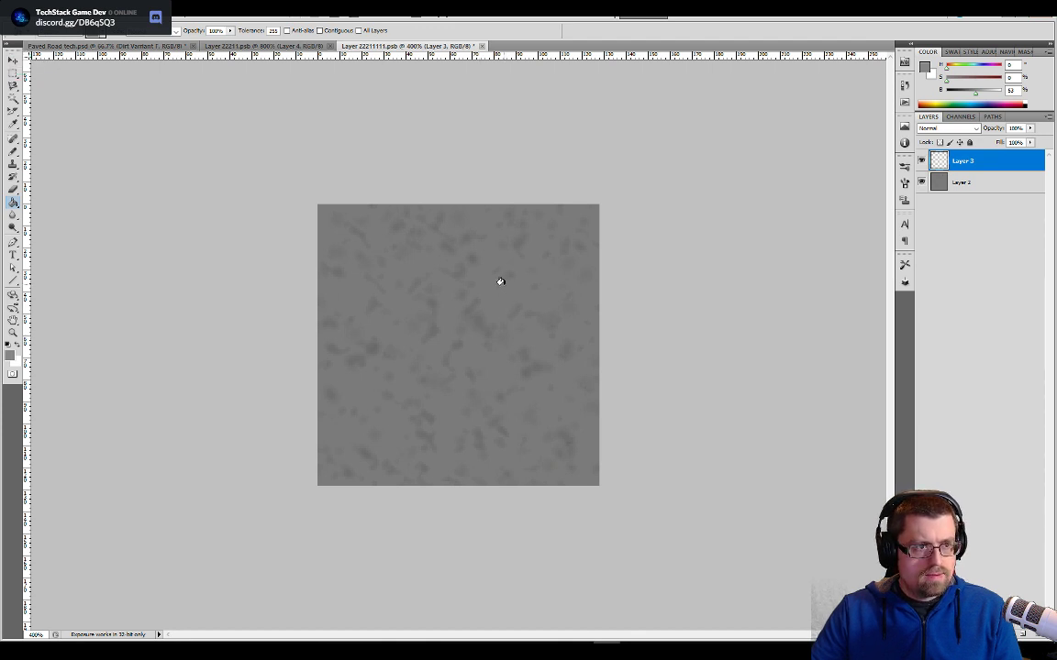
click(922, 183)
click(922, 182)
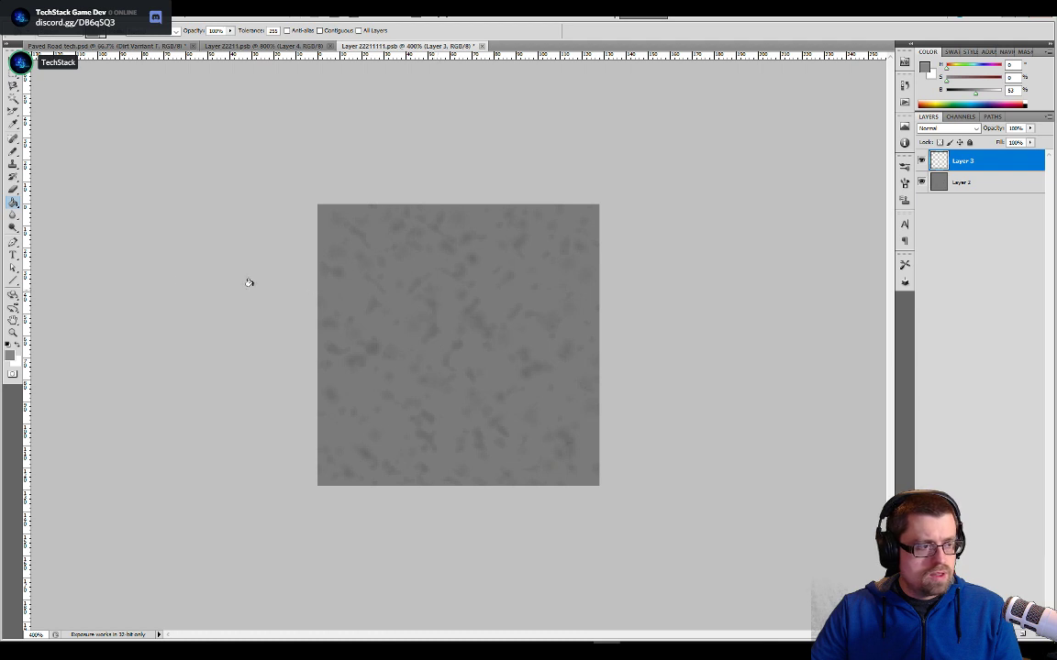
click(12, 153)
drag(529, 283, 399, 271)
drag(506, 398, 471, 397)
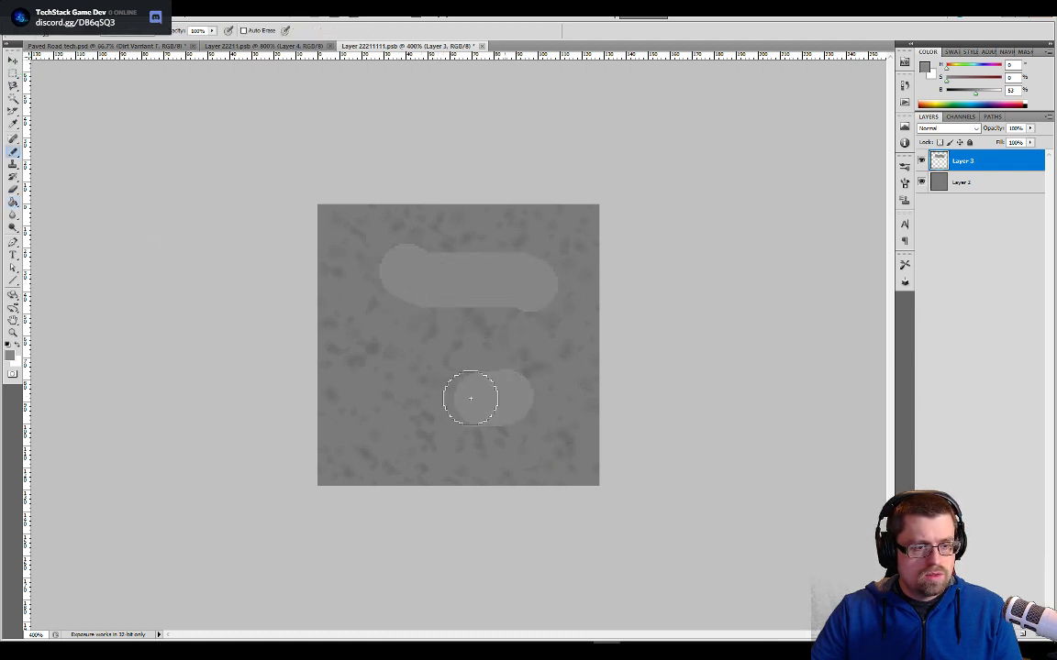
key(ctrl+alt+z)
key(ctrl+alt+z)
key(ctrl+alt+z)
key(ctrl+alt+z)
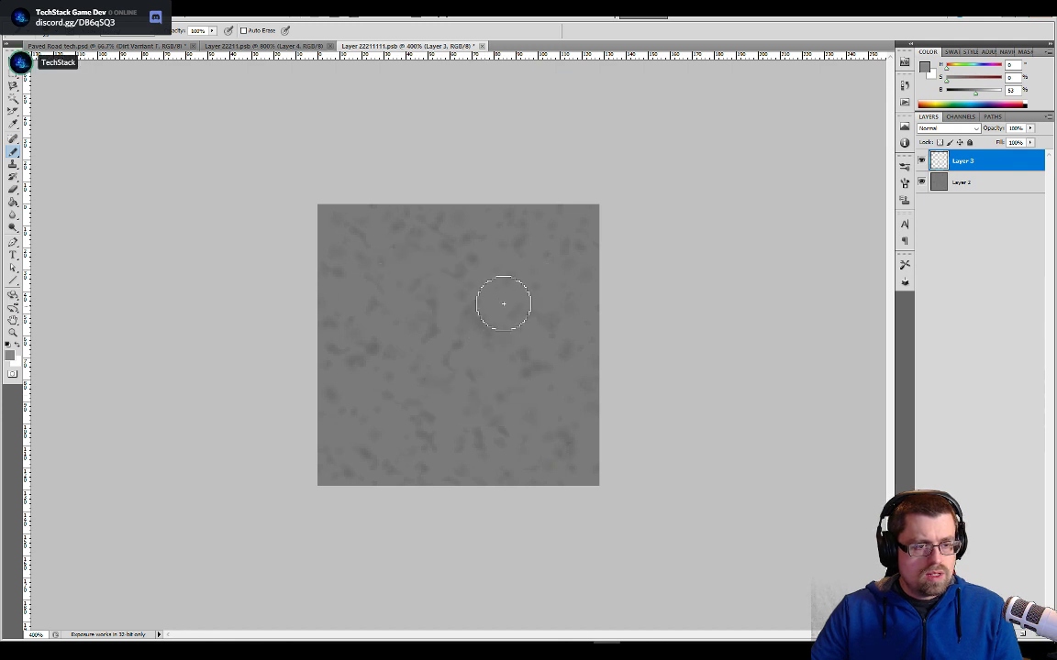
- Paint two wide, rounded light-grey stone patches on Layer 3, one in the upper half of the tile and one in the lower half
click(515, 298)
shift+click(475, 297)
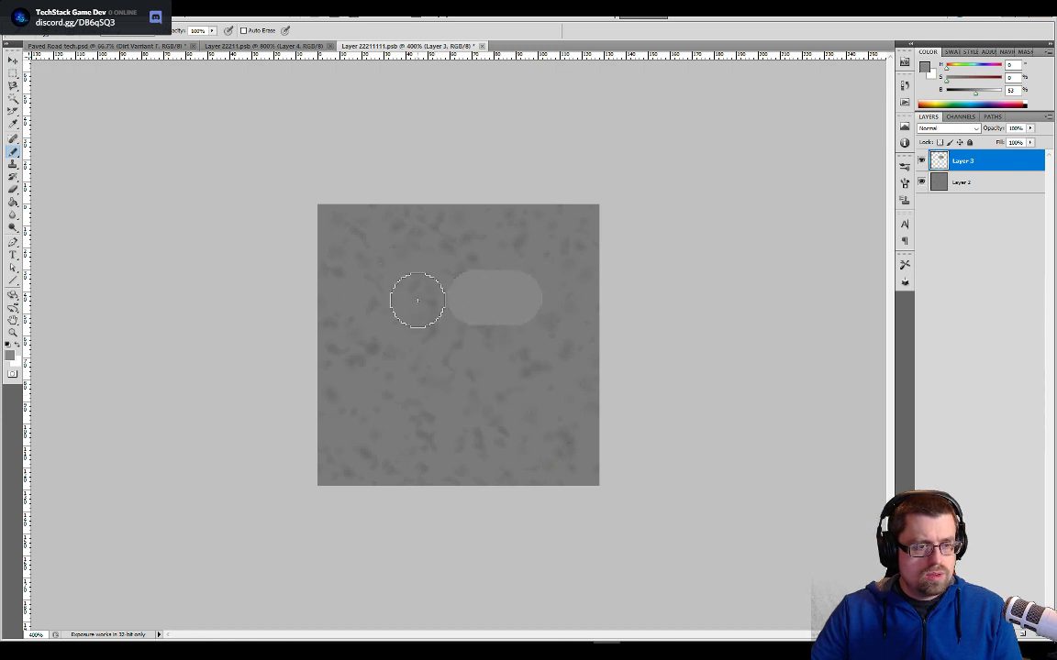
mouse_move(420, 292)
mouse_down()
mouse_move(431, 264)
mouse_move(486, 275)
mouse_move(486, 303)
mouse_move(419, 305)
mouse_up()
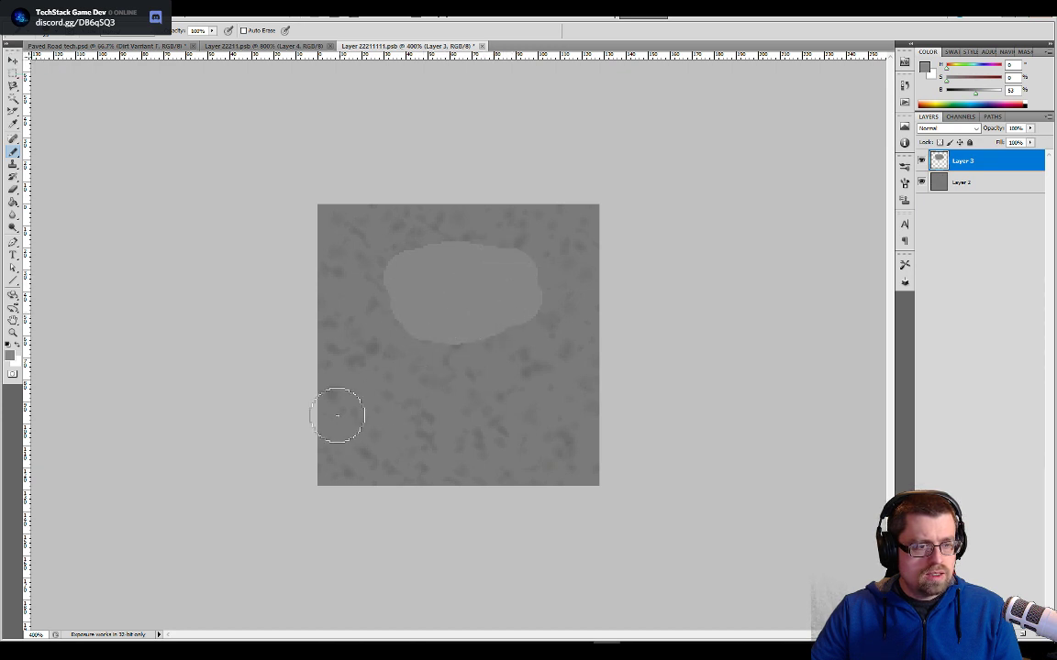
mouse_move(361, 408)
mouse_down()
mouse_move(405, 439)
mouse_move(431, 431)
mouse_move(422, 412)
mouse_move(438, 417)
mouse_move(436, 441)
mouse_move(391, 404)
mouse_move(495, 426)
mouse_move(511, 394)
mouse_move(486, 429)
mouse_move(523, 400)
mouse_move(471, 434)
mouse_move(464, 396)
mouse_up()
key(ctrl+z)
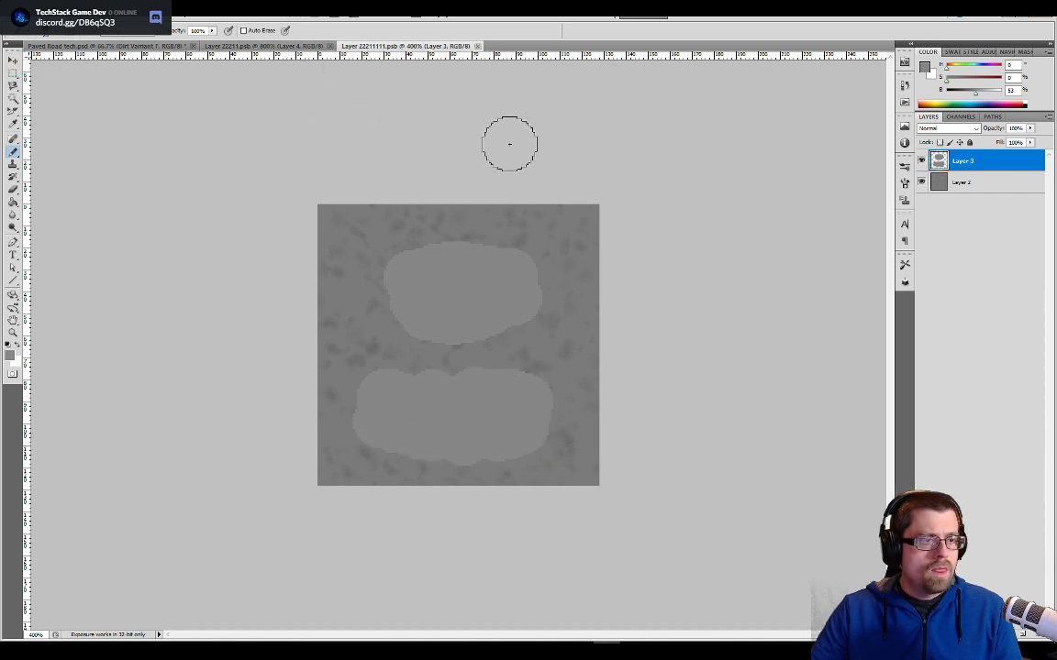
- Hide Layer 2 in the smart object, and in Paved Road tech.psd show the Grass Bg layer and hide the Pallet layer
click(922, 182)
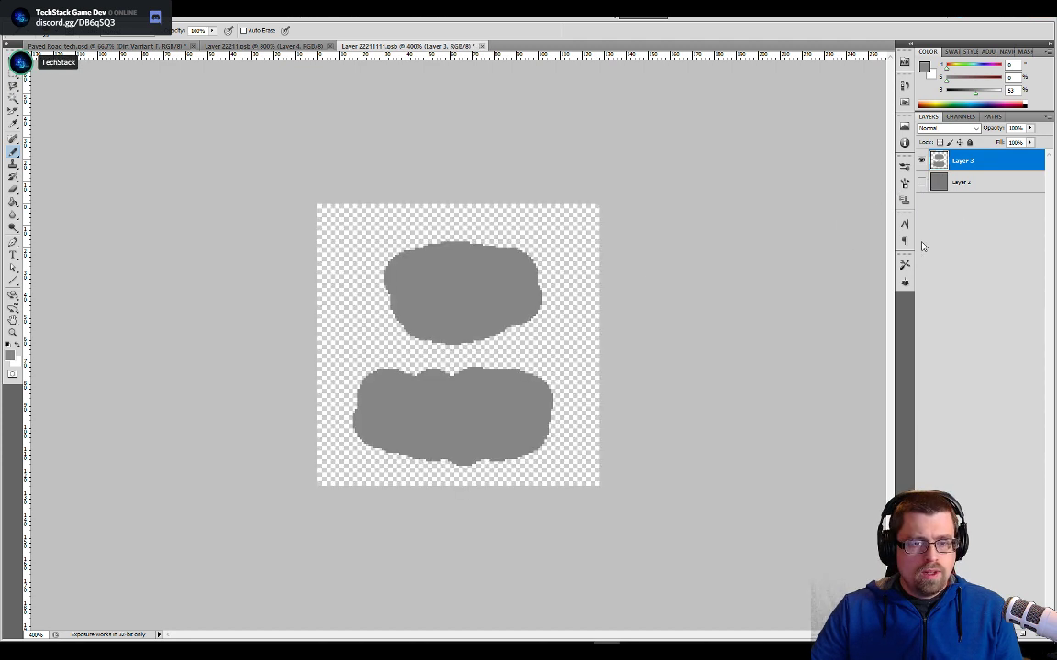
click(153, 46)
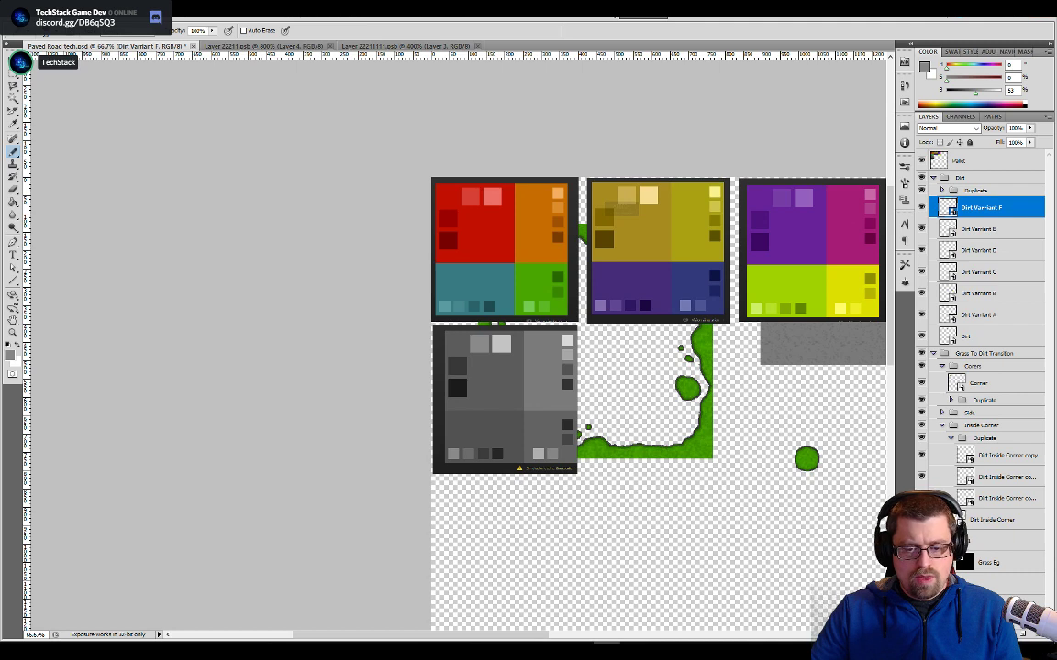
click(922, 563)
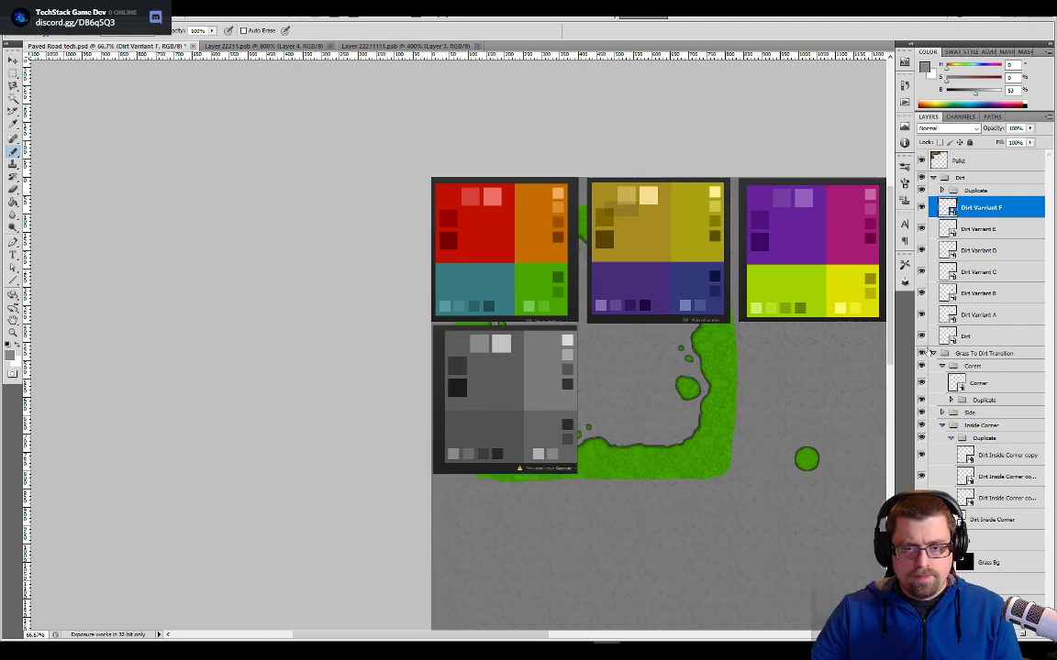
click(921, 162)
- Move the Dirt Varriant F tile off the green-strip tile into the empty slot beside it, below the cracks tile
drag(797, 427, 279, 311)
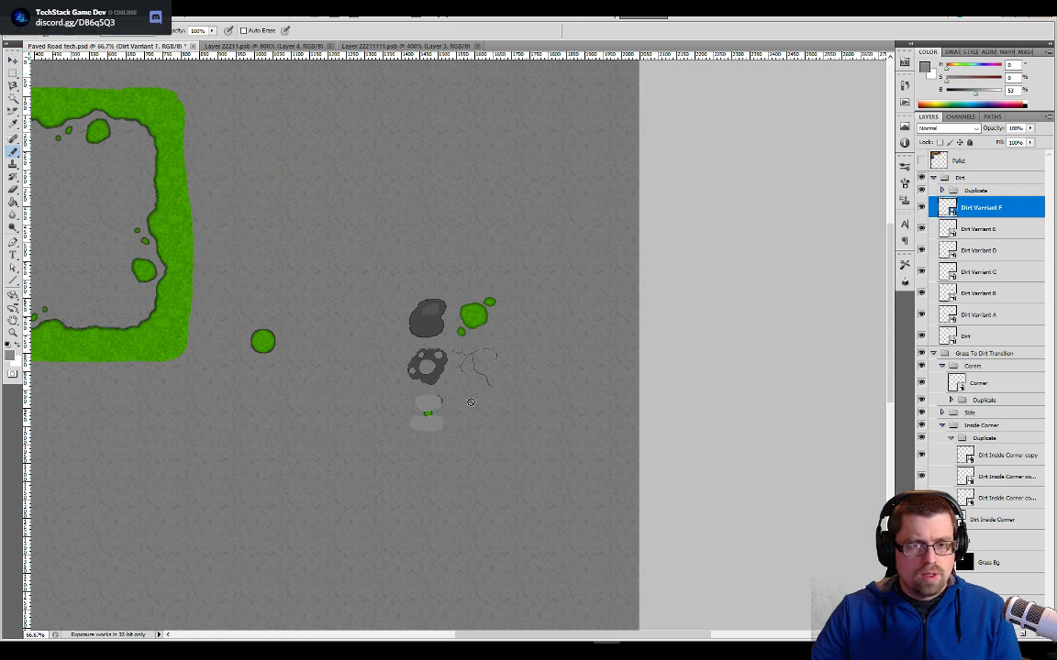
key(v)
drag(428, 410, 473, 408)
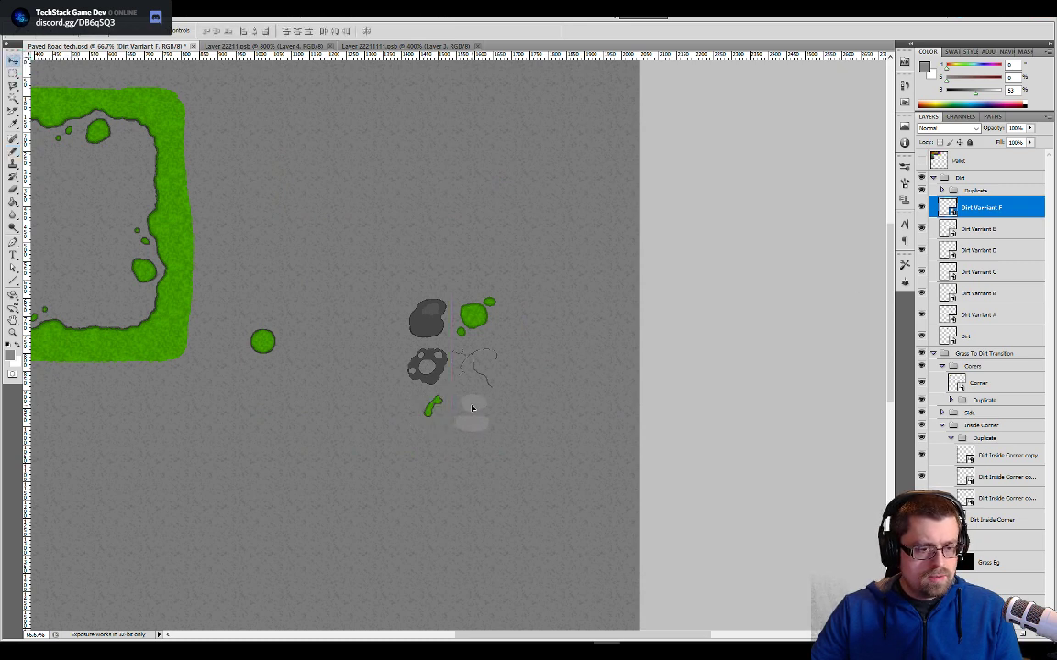
- Show Layer 2 again in the Dirt Varriant F smart object and align the tile flush with its neighbours, with the background hidden
double_click(948, 208)
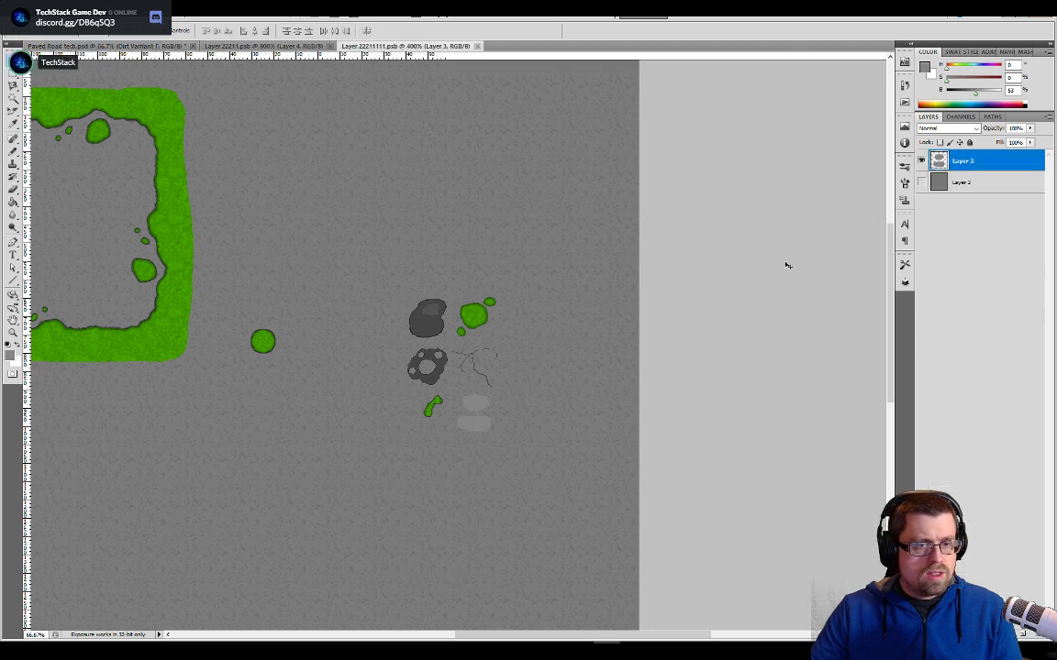
click(119, 48)
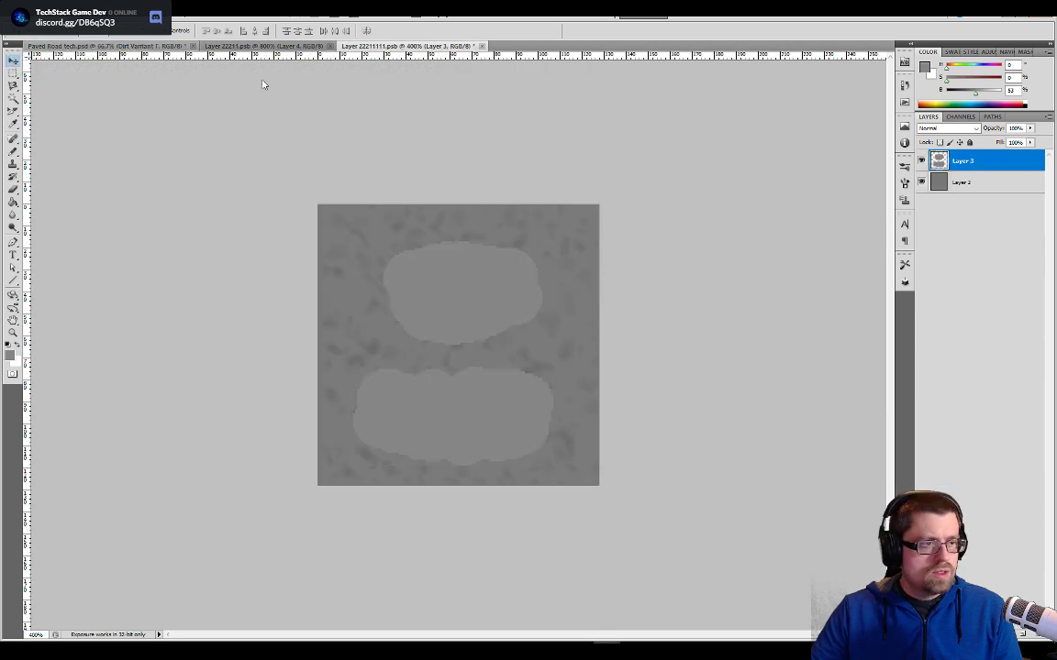
key(ctrl+plus)
key(ctrl+plus)
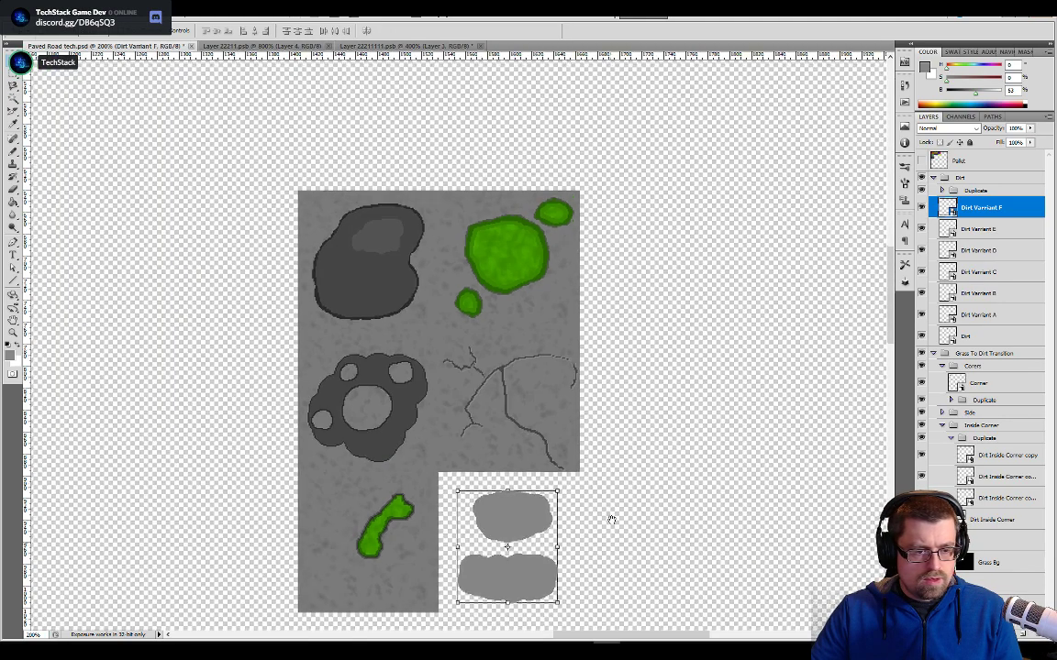
drag(610, 520, 628, 448)
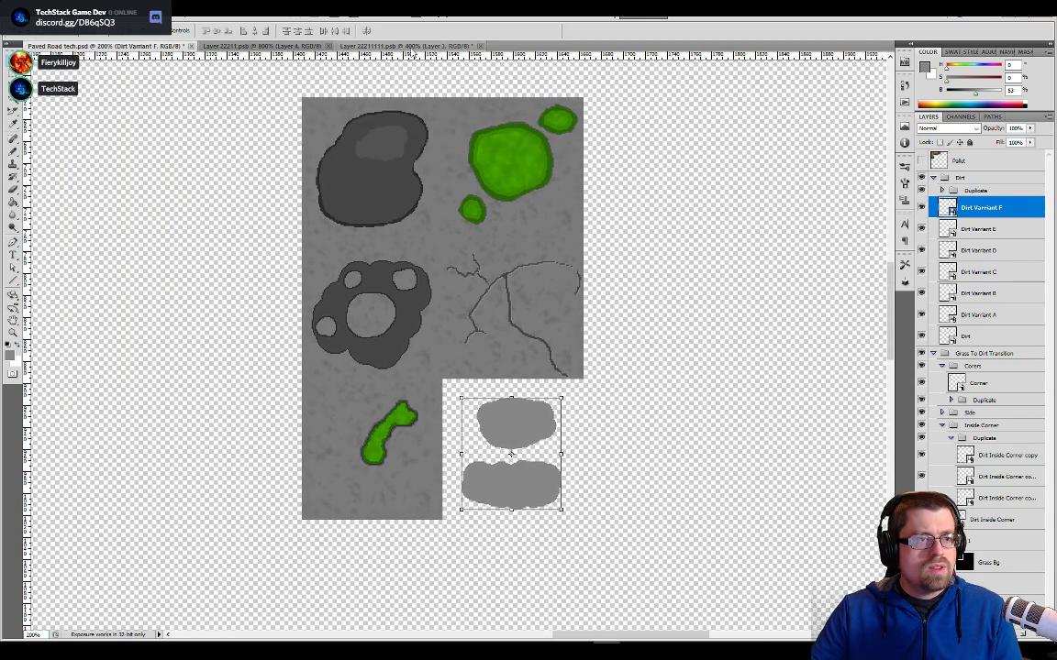
click(410, 46)
click(149, 47)
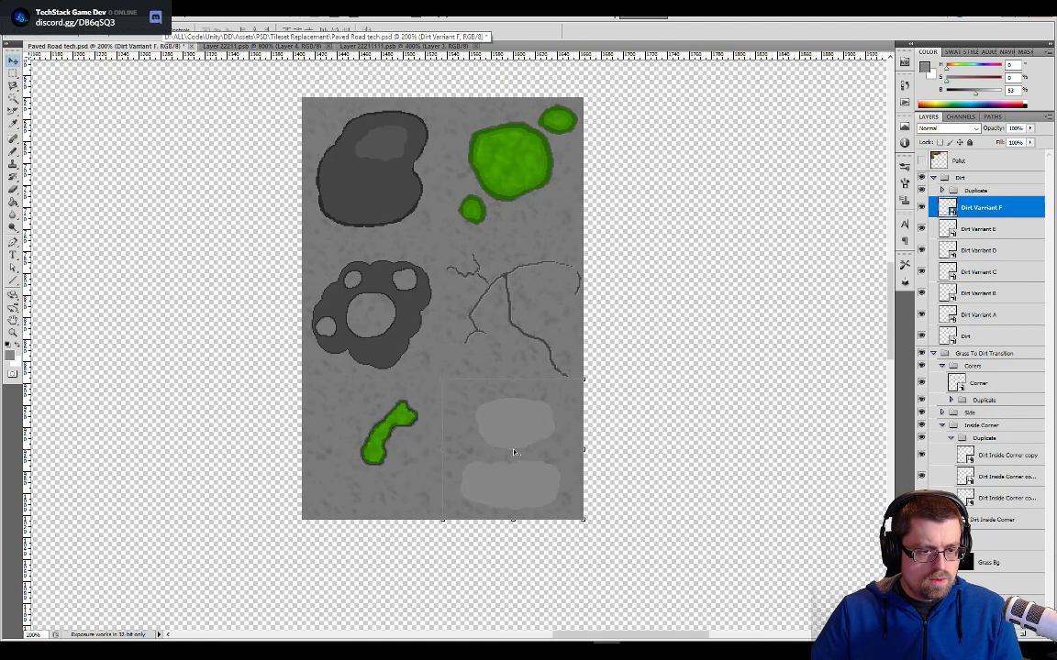
key(m)
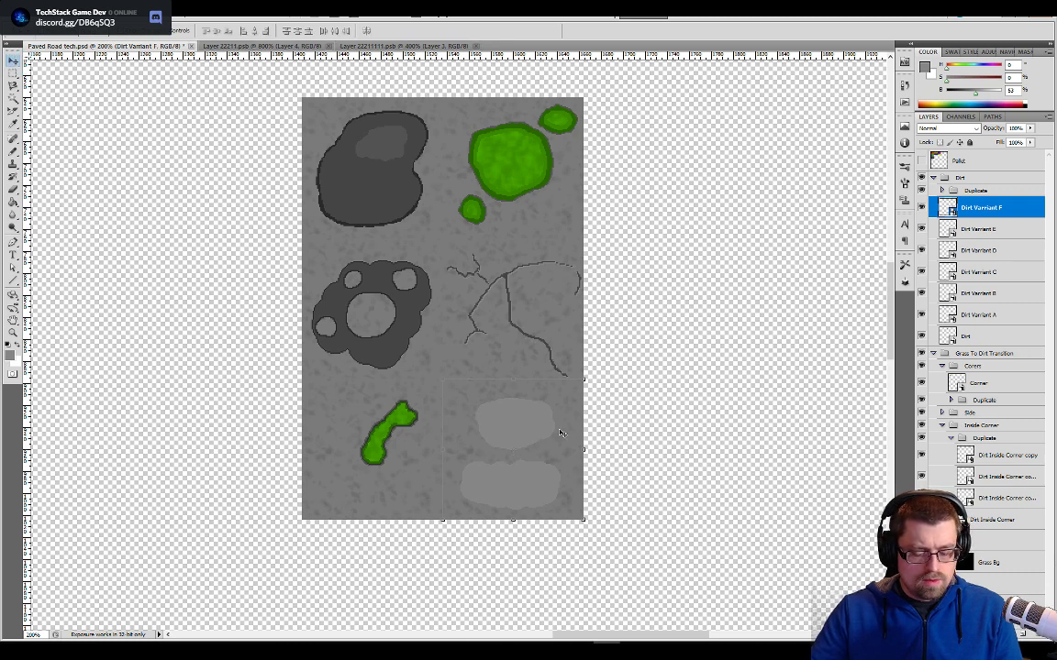
click(685, 371)
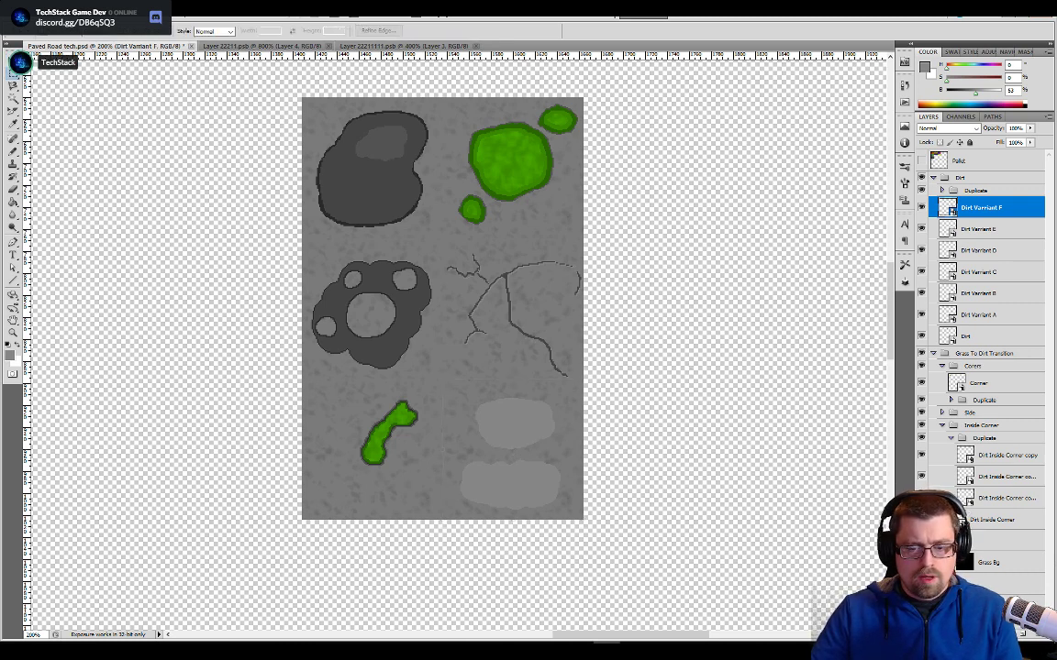
- Hide Layer 2 in the smart object, save it, and show the background again in Paved Road tech.psd
click(386, 46)
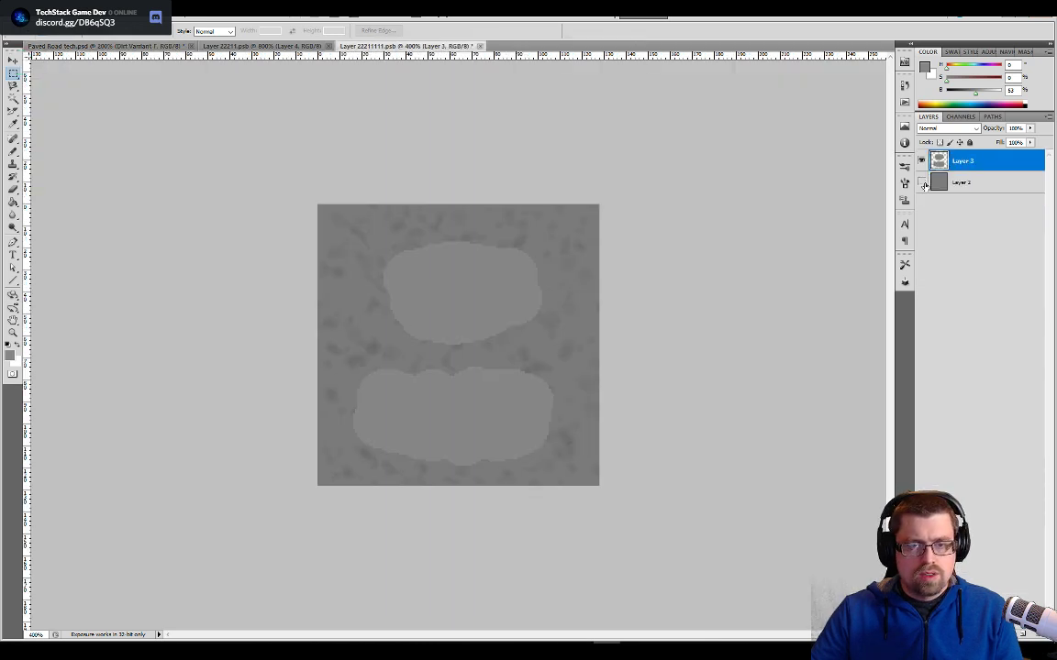
key(ctrl+s)
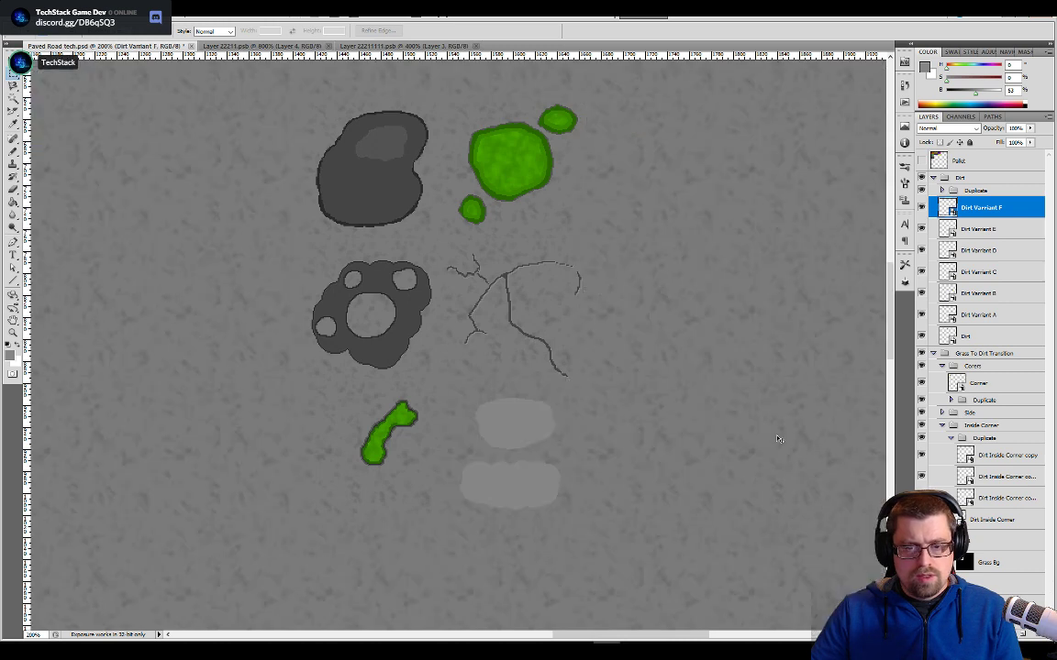
- Switch to Unity and open the Paved Road tech texture from the Tileset Replacement folder in the Sprite Editor
key(alt+Tab)
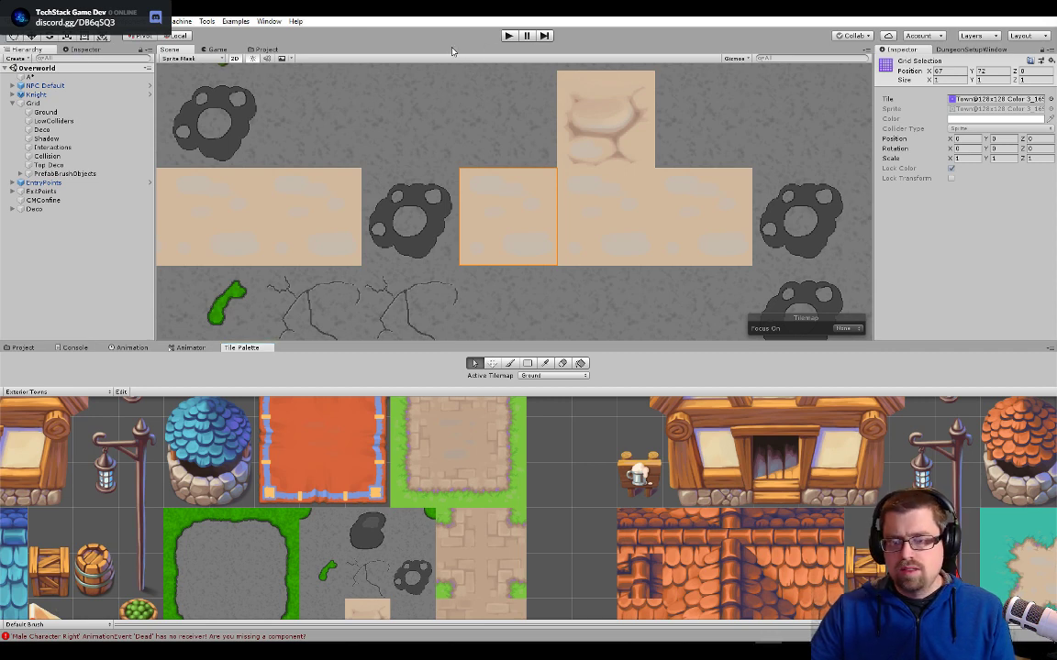
click(266, 49)
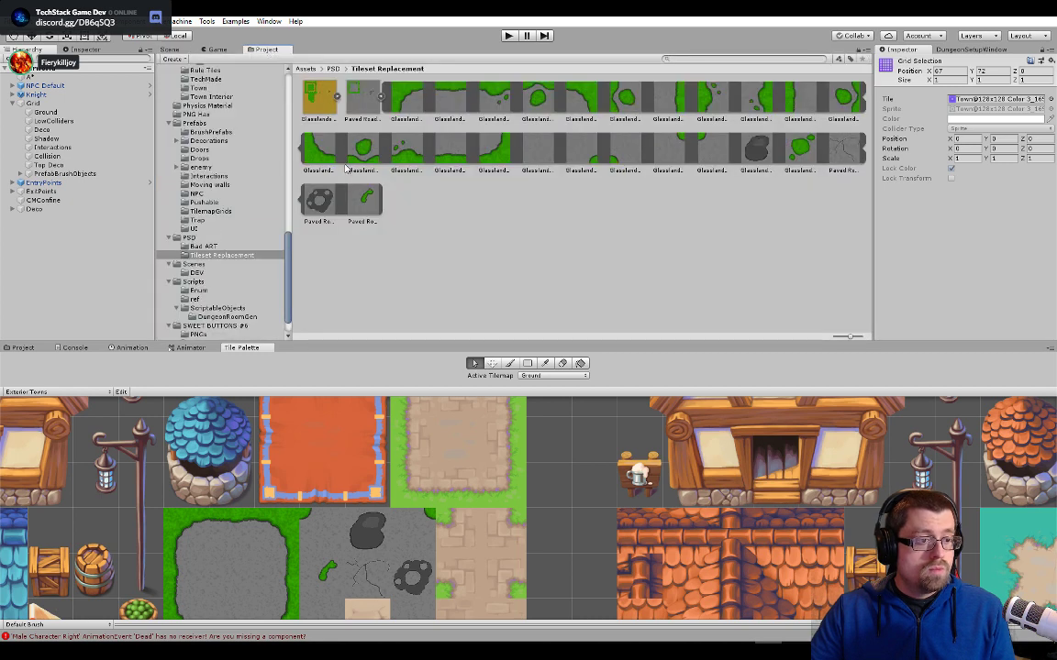
click(371, 92)
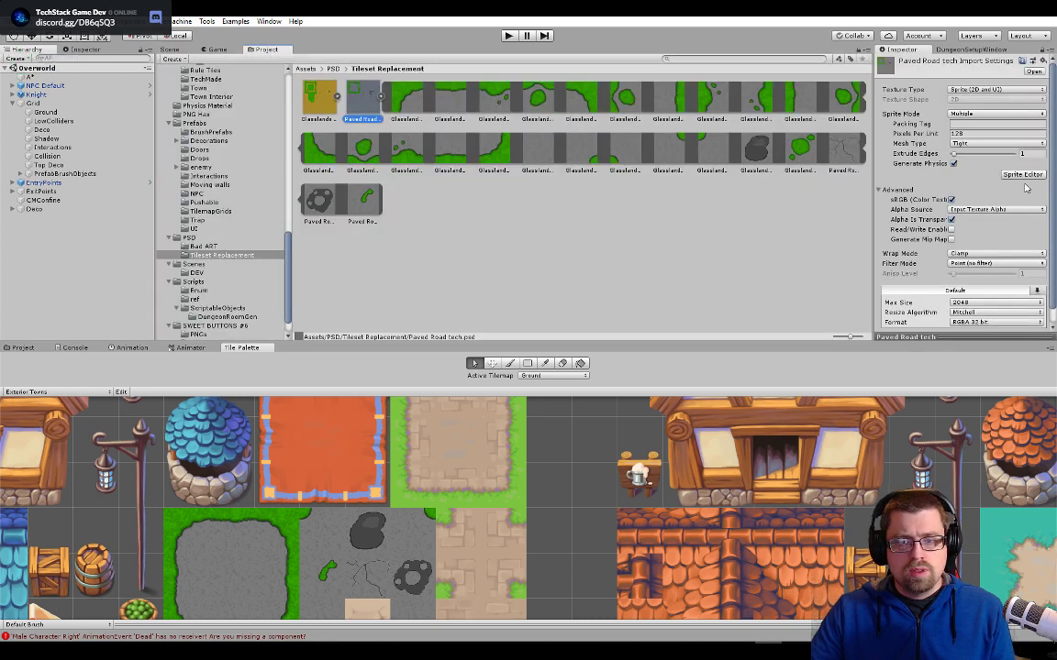
click(1022, 174)
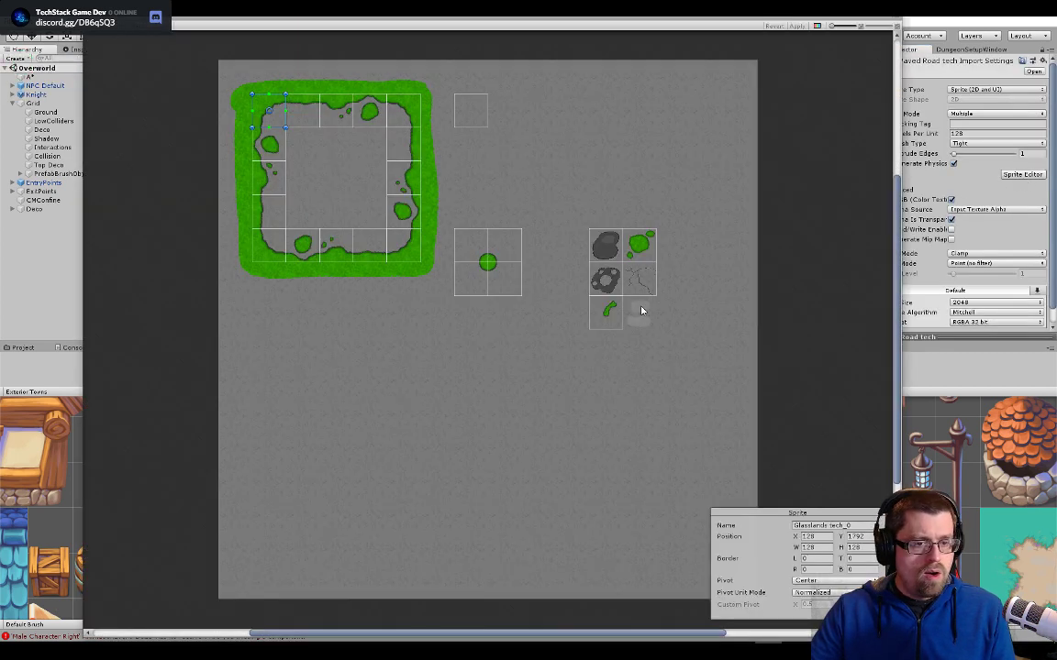
- Slice a 128 × 128 sprite around the two light patches below the cracks tile, apply the slicing and close the Sprite Editor
scroll(639, 320, up, 10)
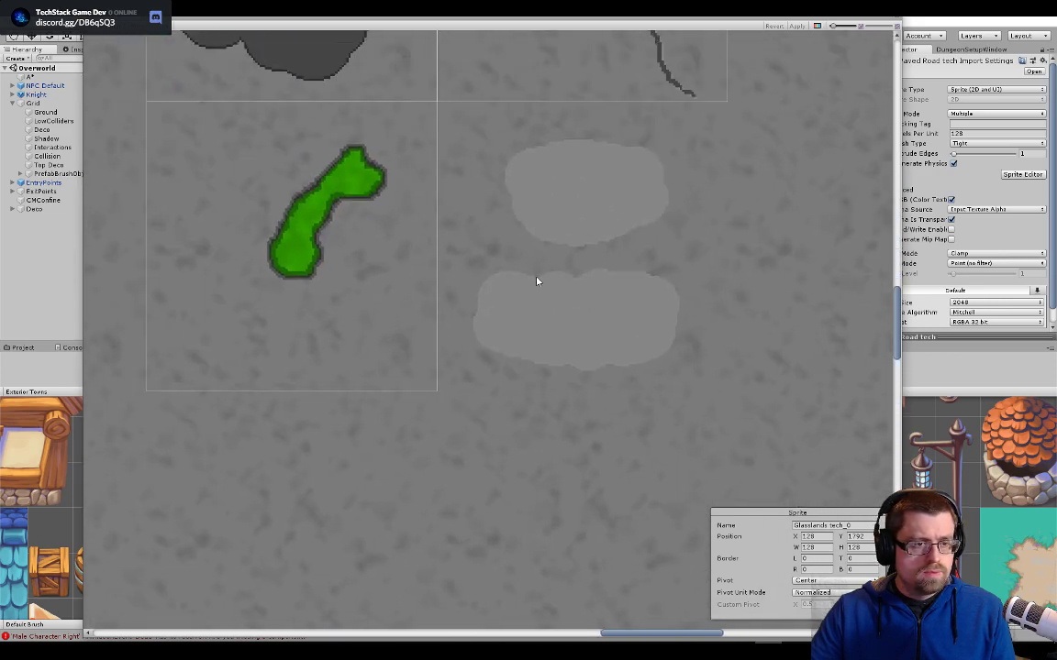
scroll(582, 397, down, 4)
drag(768, 450, 510, 207)
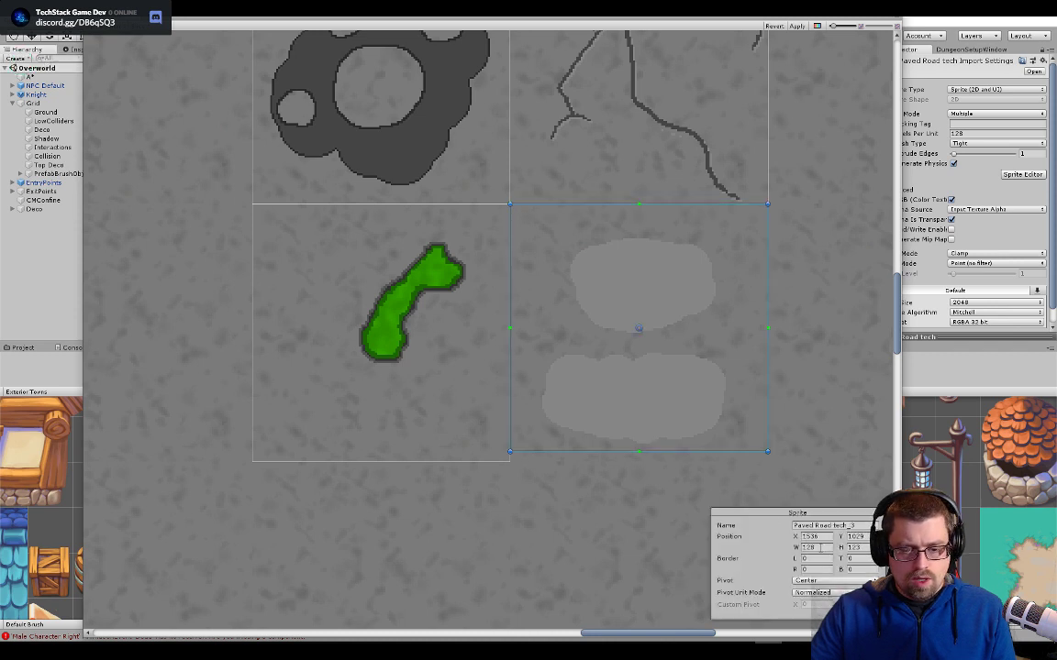
text(128)
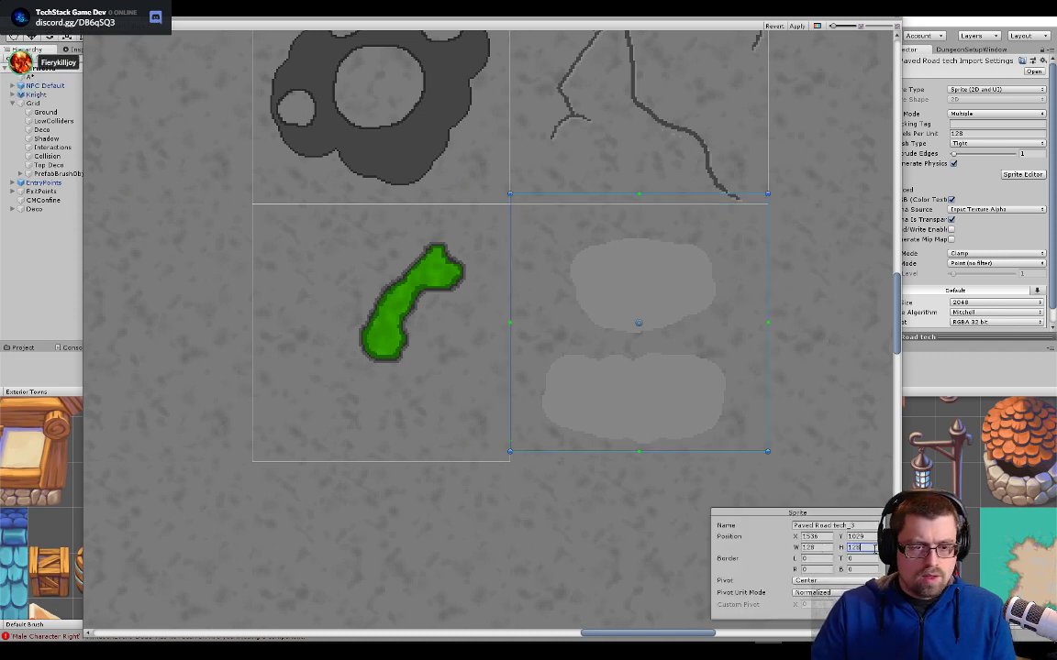
key(Return)
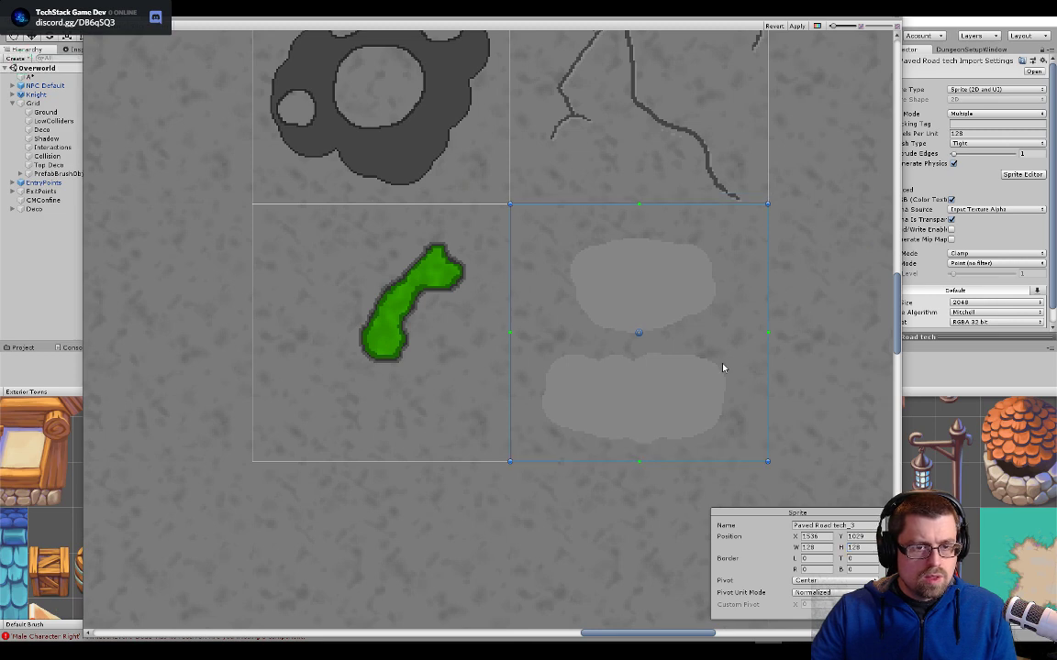
click(822, 393)
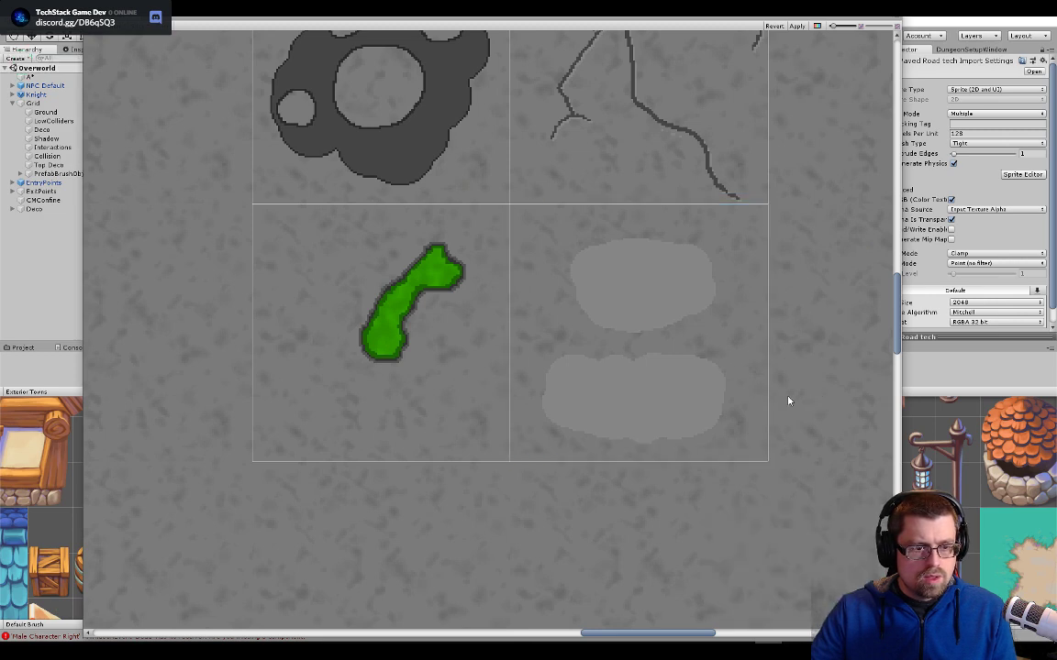
scroll(786, 398, up, 2)
scroll(446, 440, down, 2)
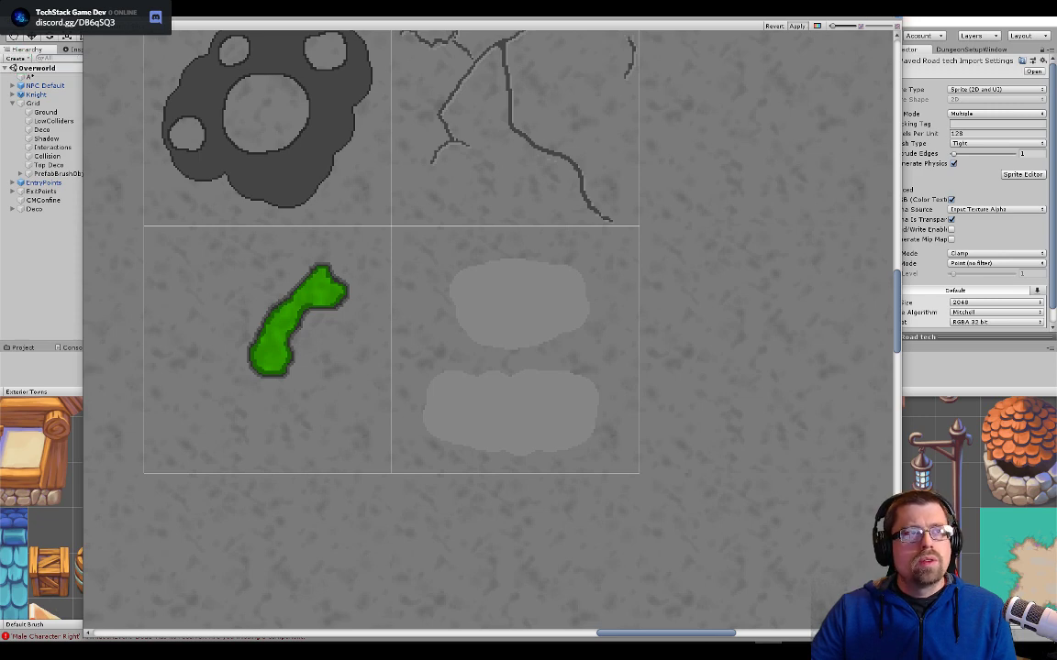
click(900, 18)
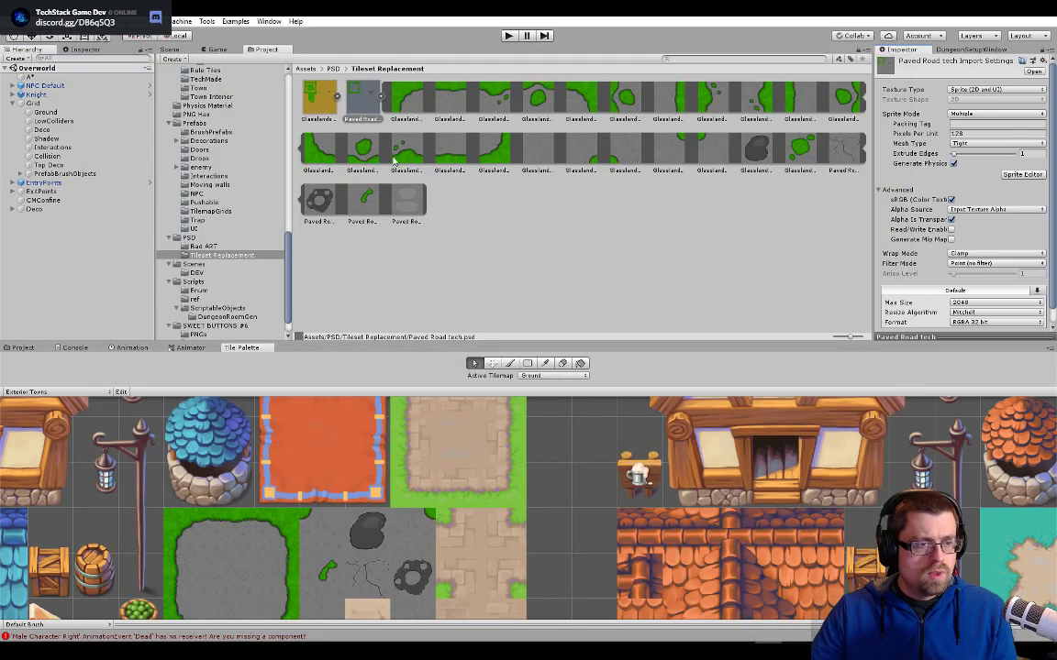
- Replace the sprite of the beige road tile Town@128x128 Color 3_165 in the scene with the new Paved Road tech_3 sprite
click(170, 50)
click(507, 220)
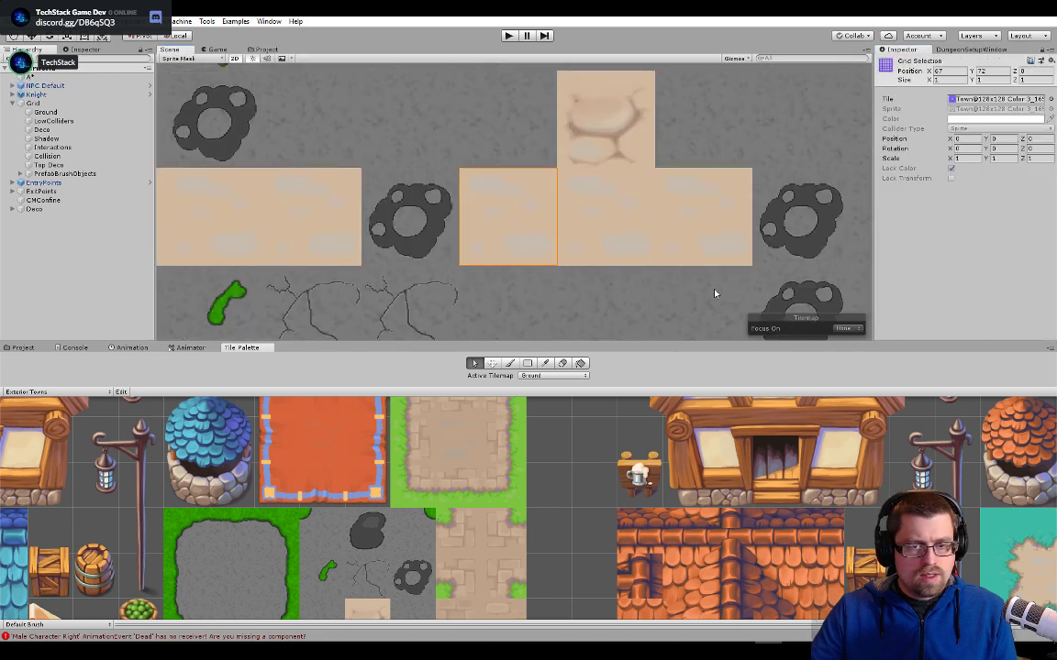
click(965, 99)
double_click(970, 100)
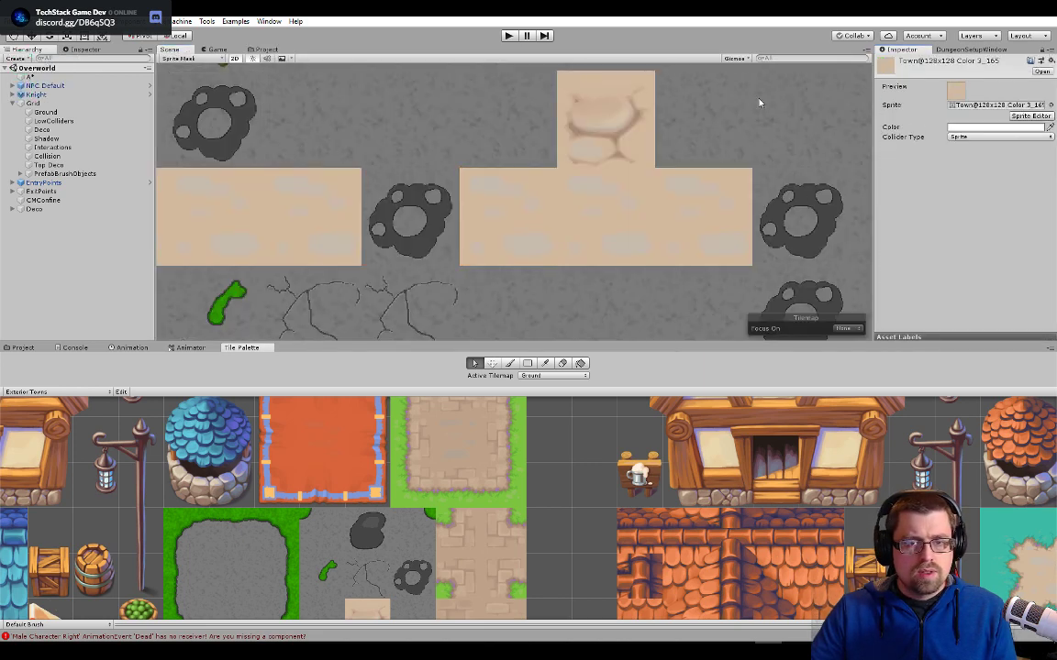
click(266, 50)
drag(407, 200, 963, 105)
click(172, 49)
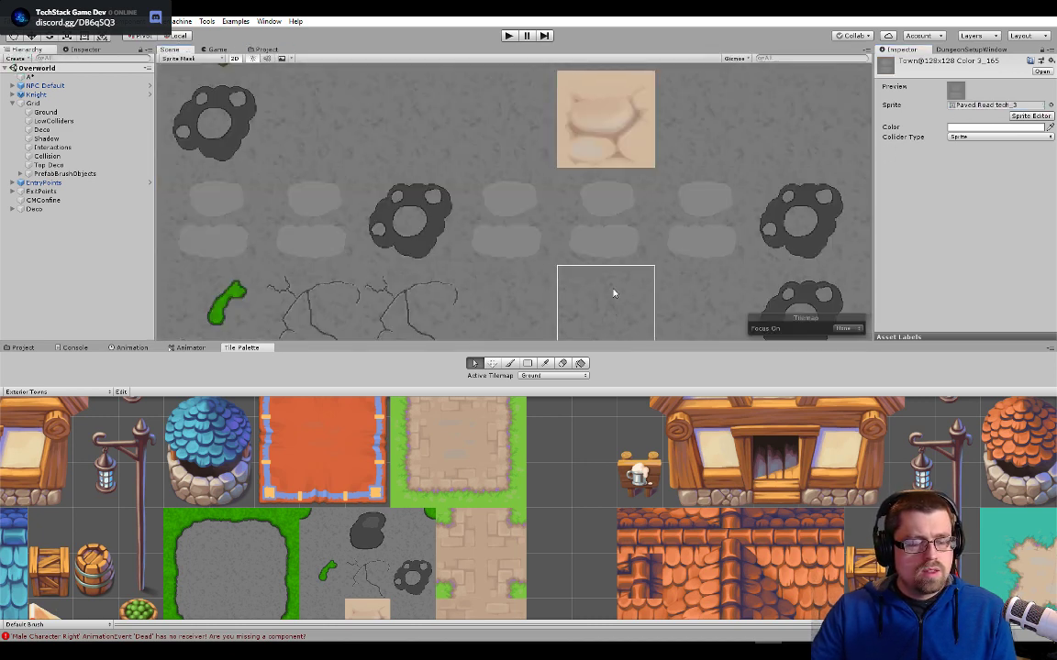
- Look over the whole overworld town for road tiles that still show the old beige art
scroll(583, 268, down, 10)
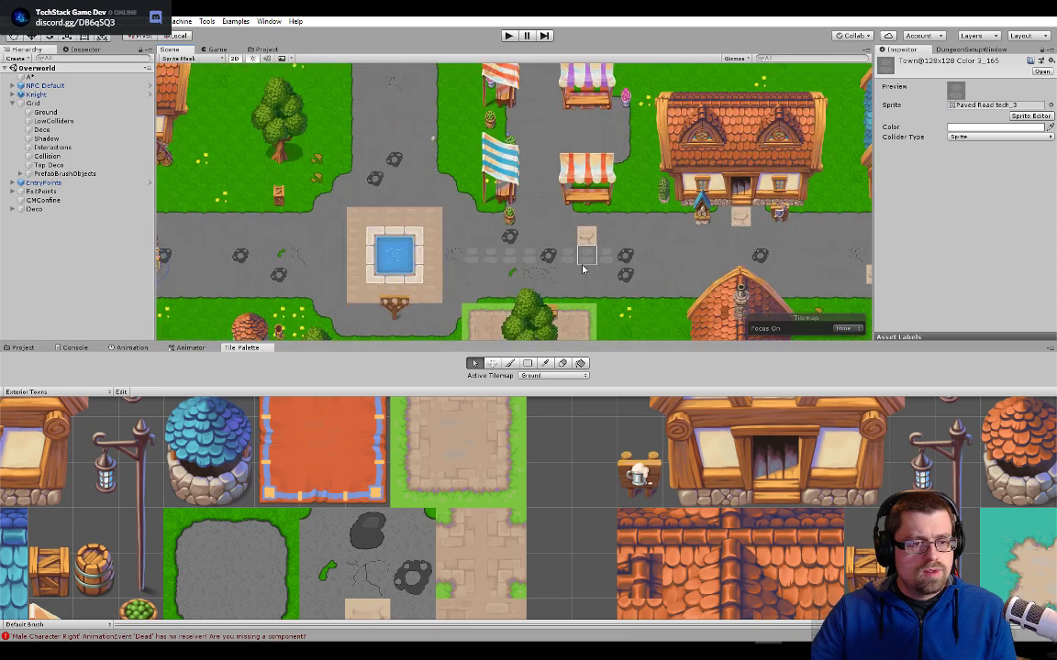
scroll(583, 268, down, 5)
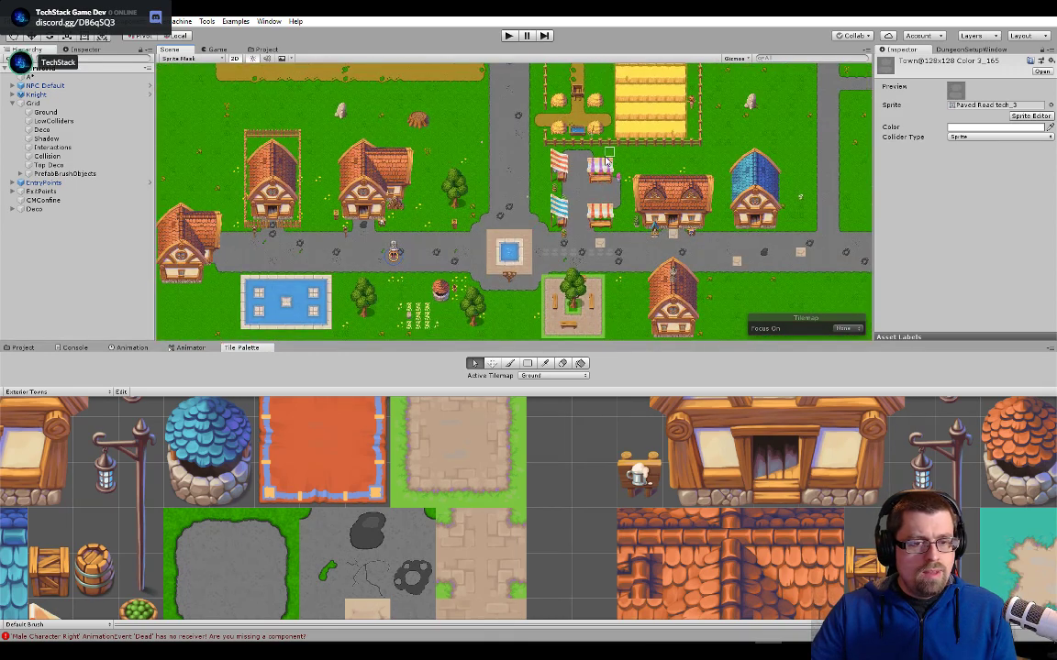
middle_drag(677, 135, 652, 18)
scroll(500, 266, down, 1)
middle_drag(489, 172, 646, 241)
scroll(622, 132, up, 1)
middle_drag(623, 132, 498, 205)
scroll(497, 205, up, 4)
scroll(582, 218, up, 1)
middle_drag(582, 217, 504, 142)
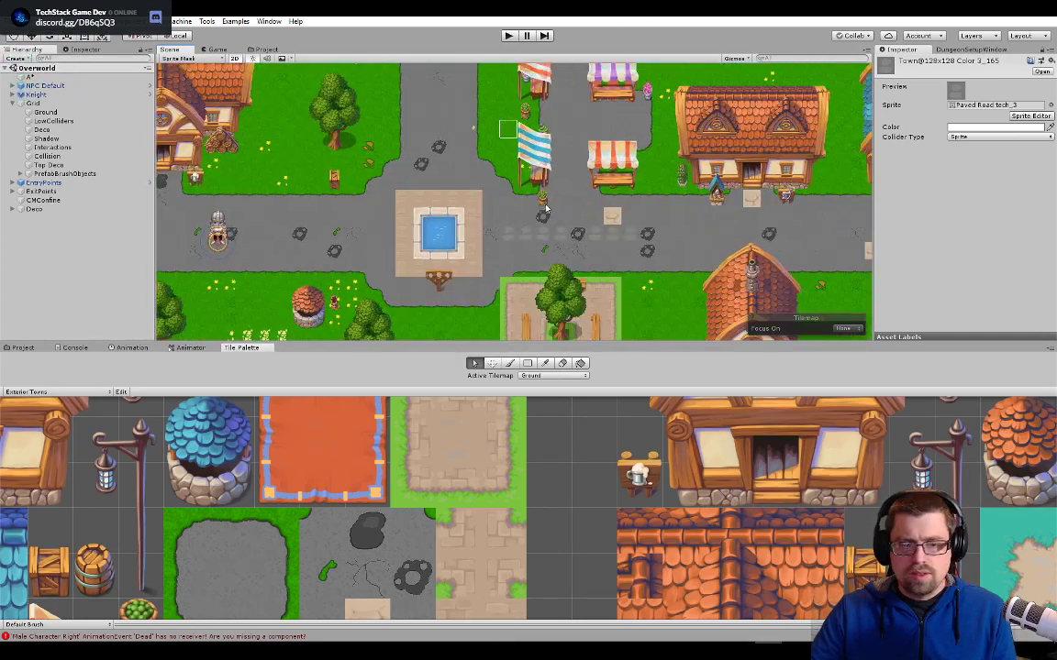
scroll(614, 241, up, 2)
scroll(615, 242, up, 2)
- Inspect the tile asset of the light-patch road tile below the beige tile, then select the plain road cell beneath it
click(613, 234)
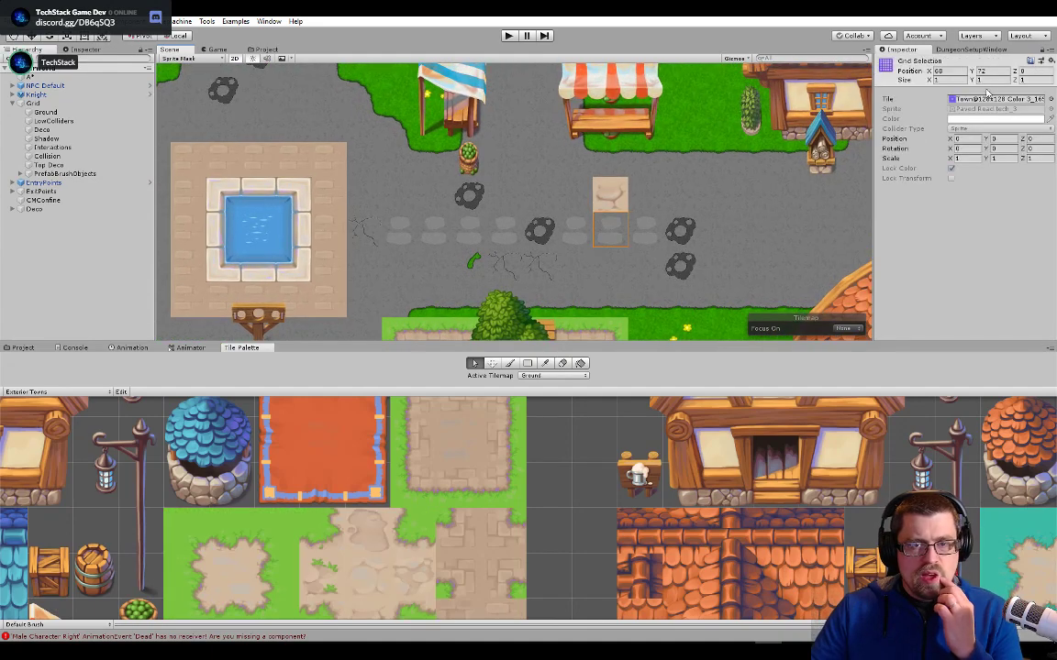
double_click(996, 98)
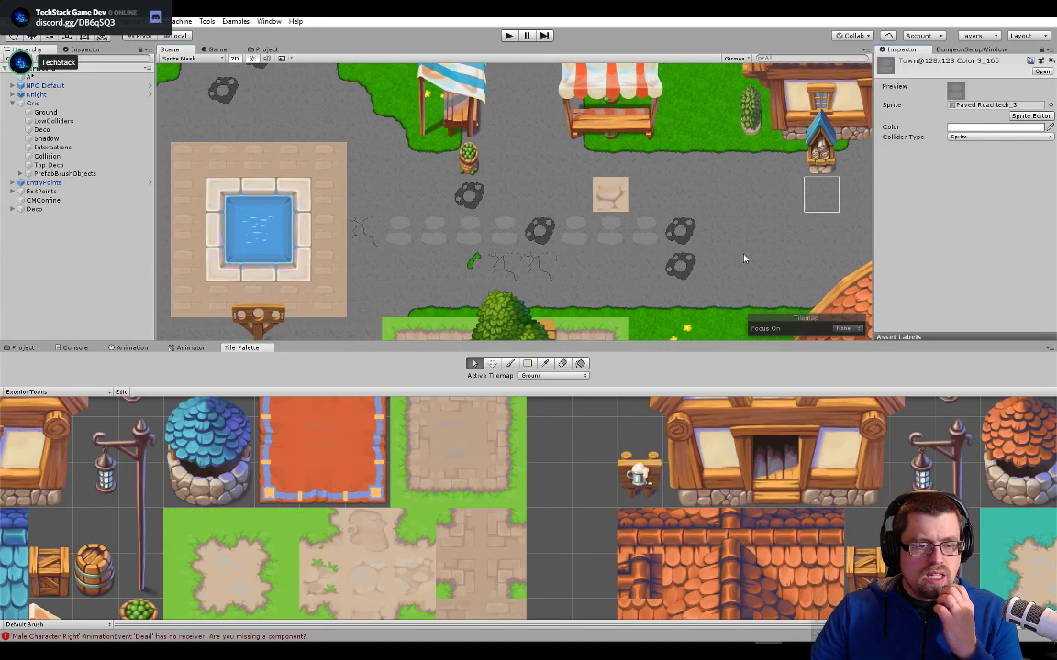
scroll(519, 280, up, 3)
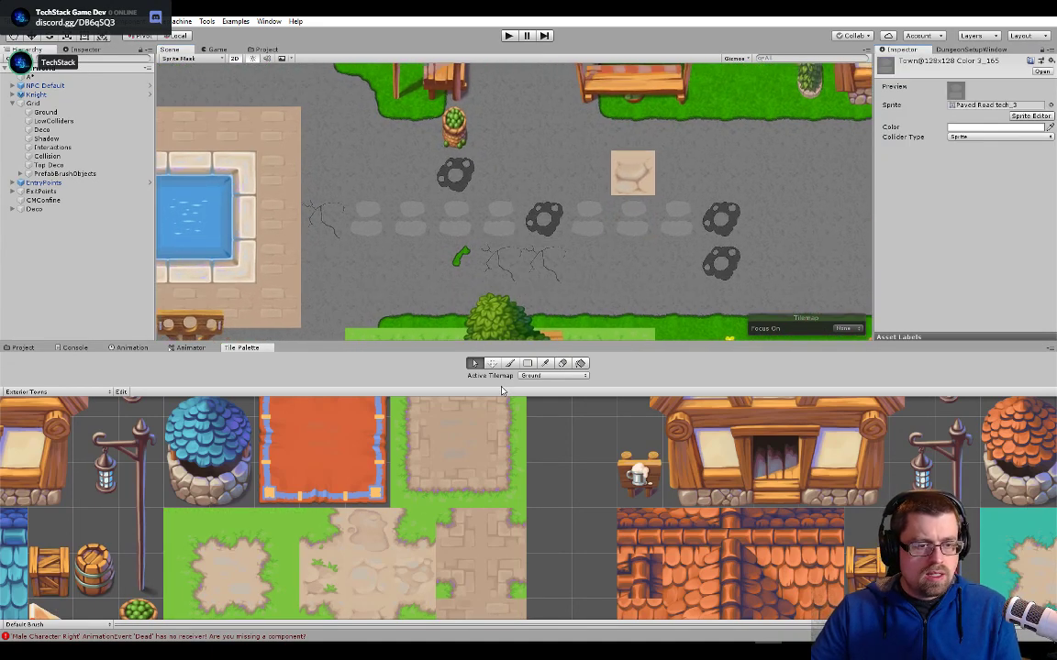
click(617, 266)
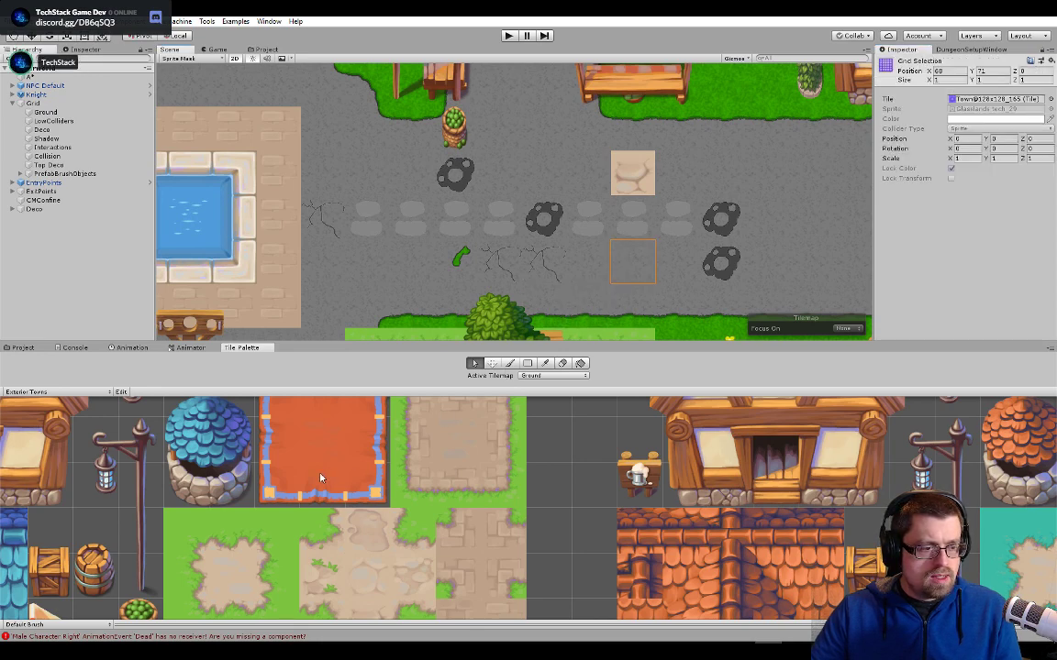
- Find the centre tile of the dirt patch in the Exterior Towns palette and open its Town@128x128_165 tile asset
scroll(320, 478, down, 5)
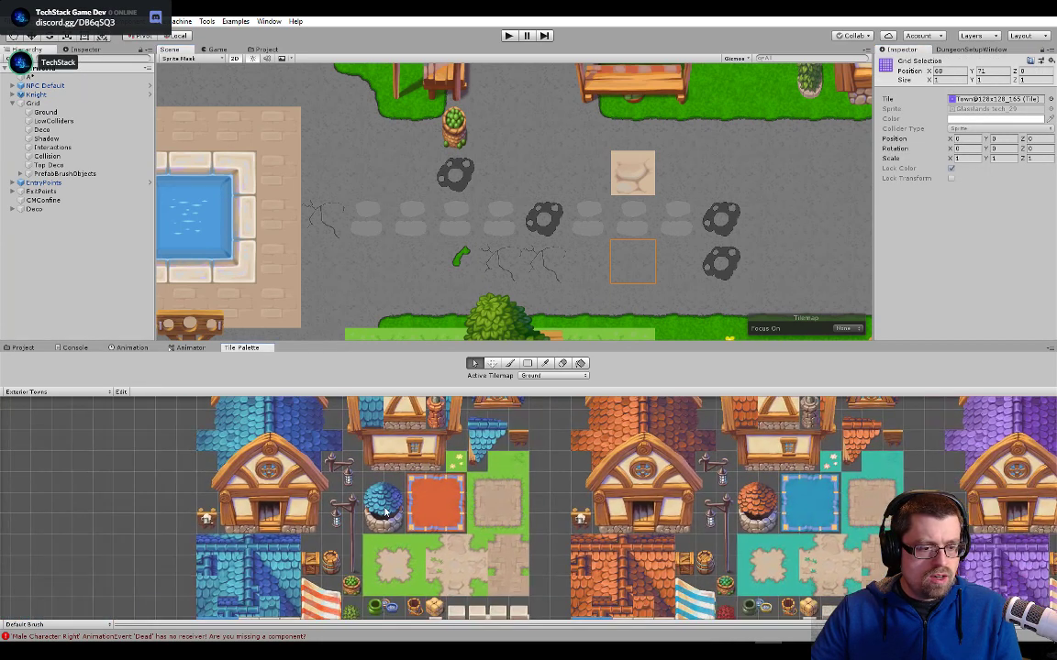
scroll(420, 514, up, 2)
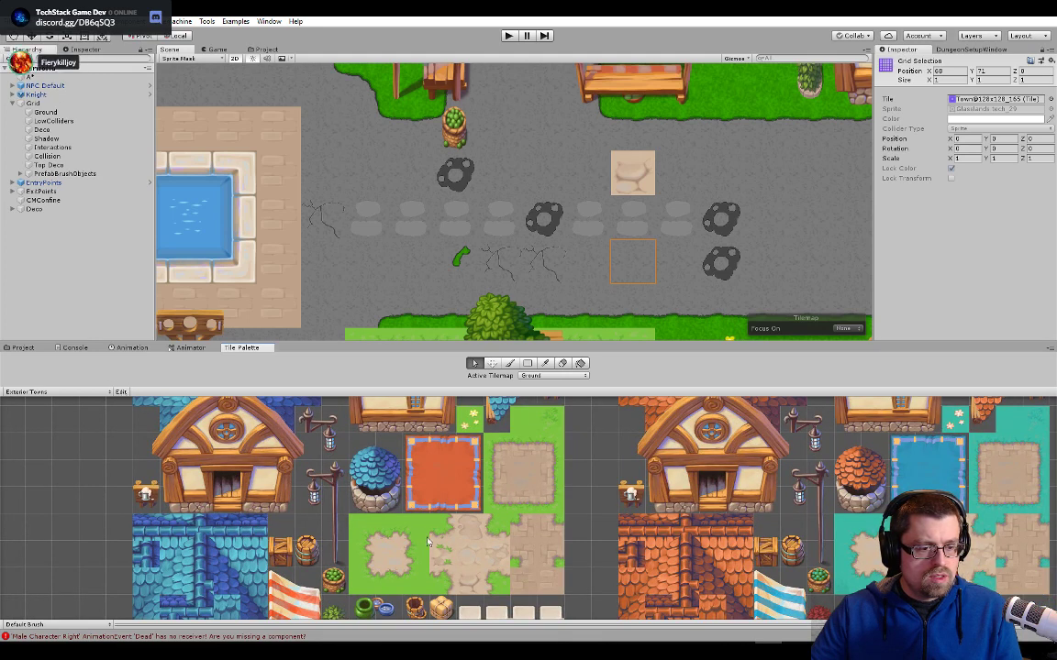
click(458, 557)
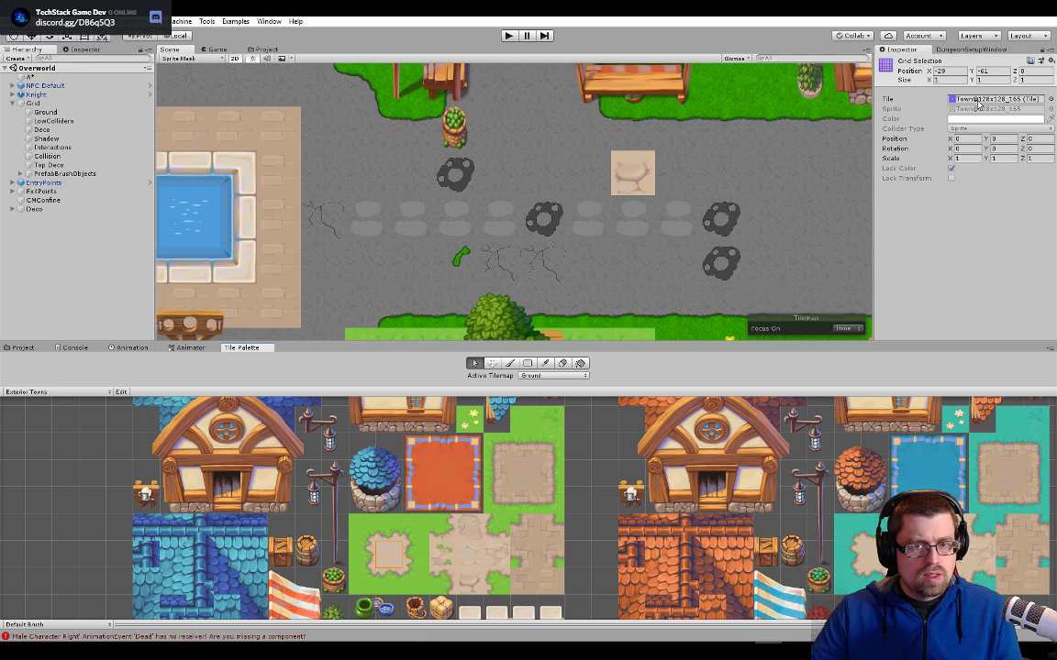
double_click(977, 99)
click(387, 548)
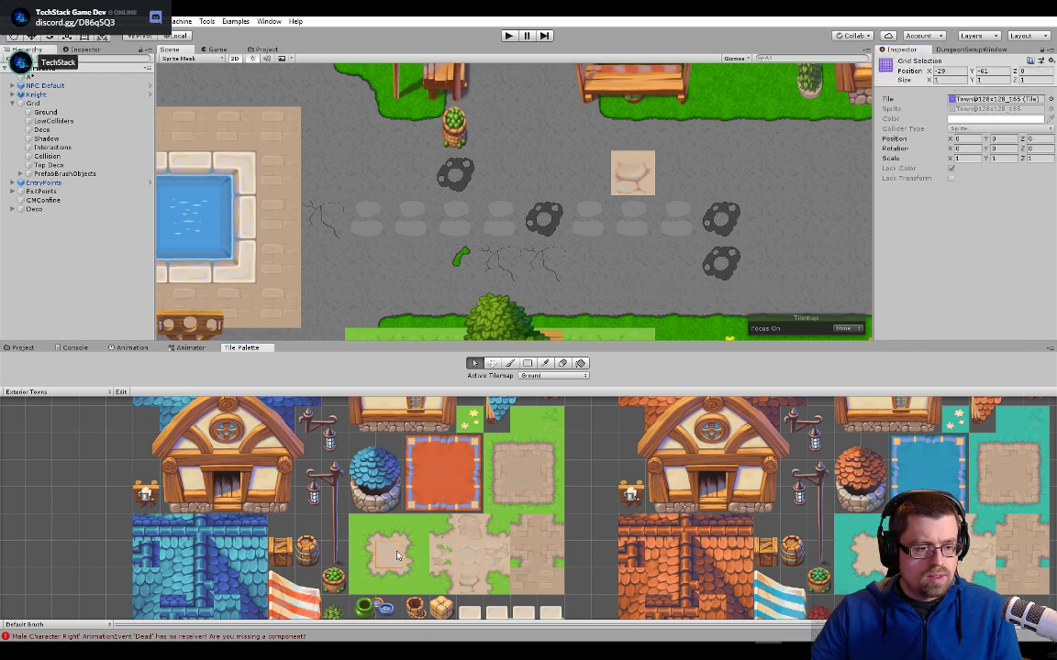
scroll(383, 547, up, 4)
middle_drag(406, 479, 448, 427)
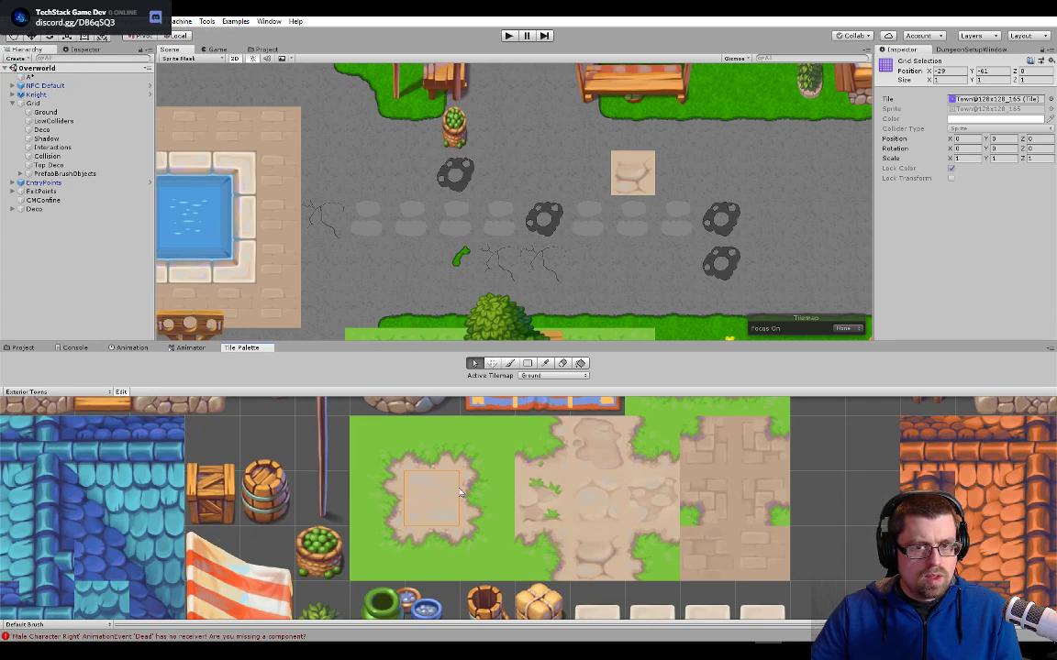
double_click(972, 99)
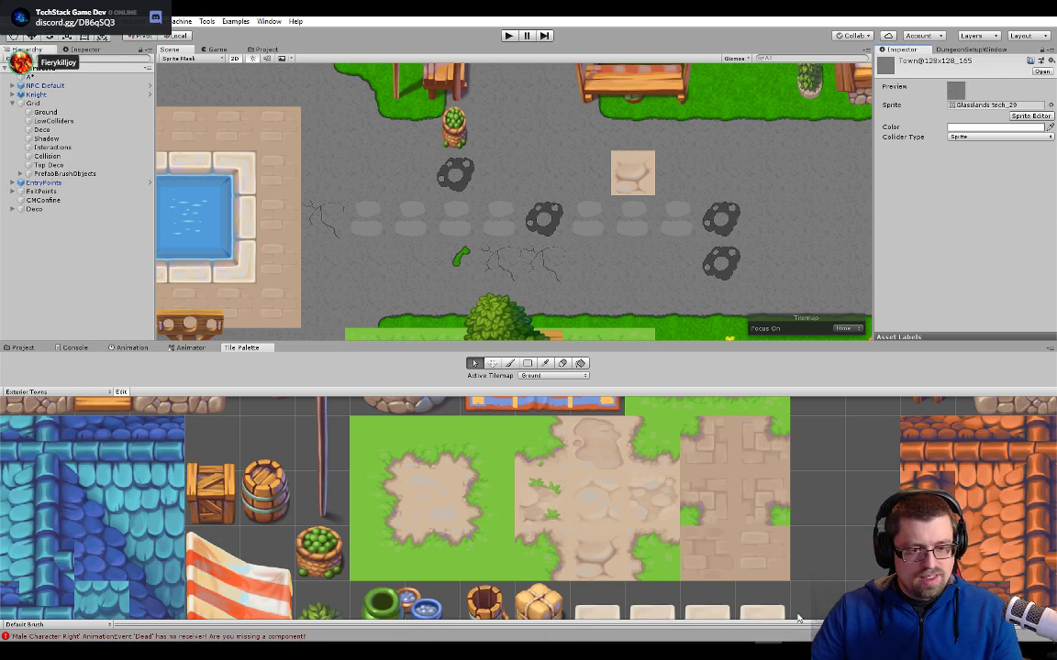
- Switch to Unity Hub and reopen the DD project
key(alt+Tab)
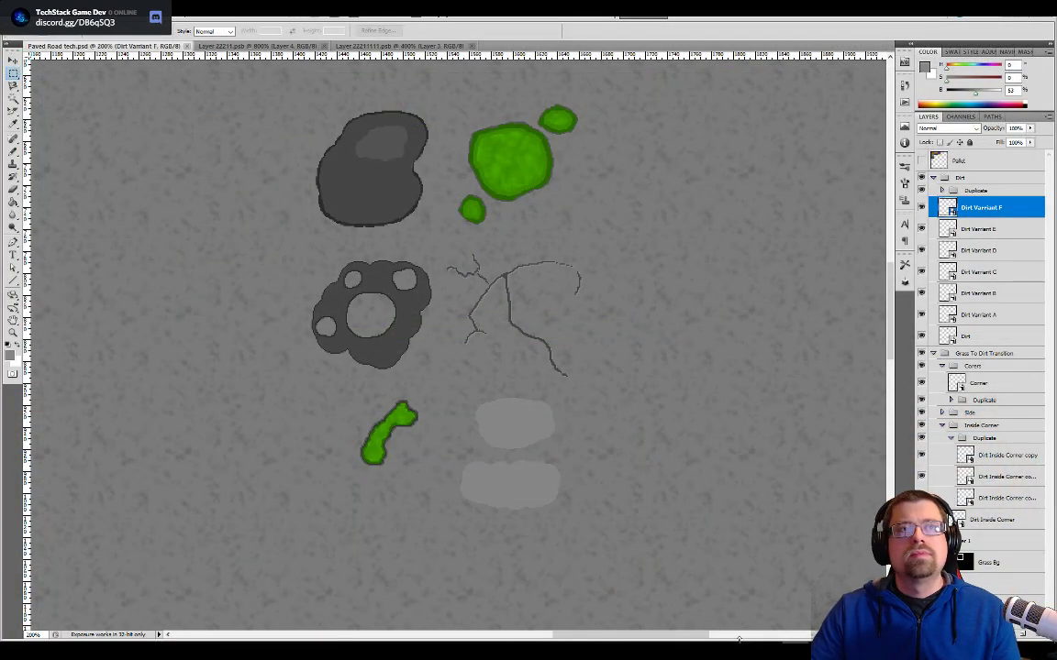
key(alt+Tab)
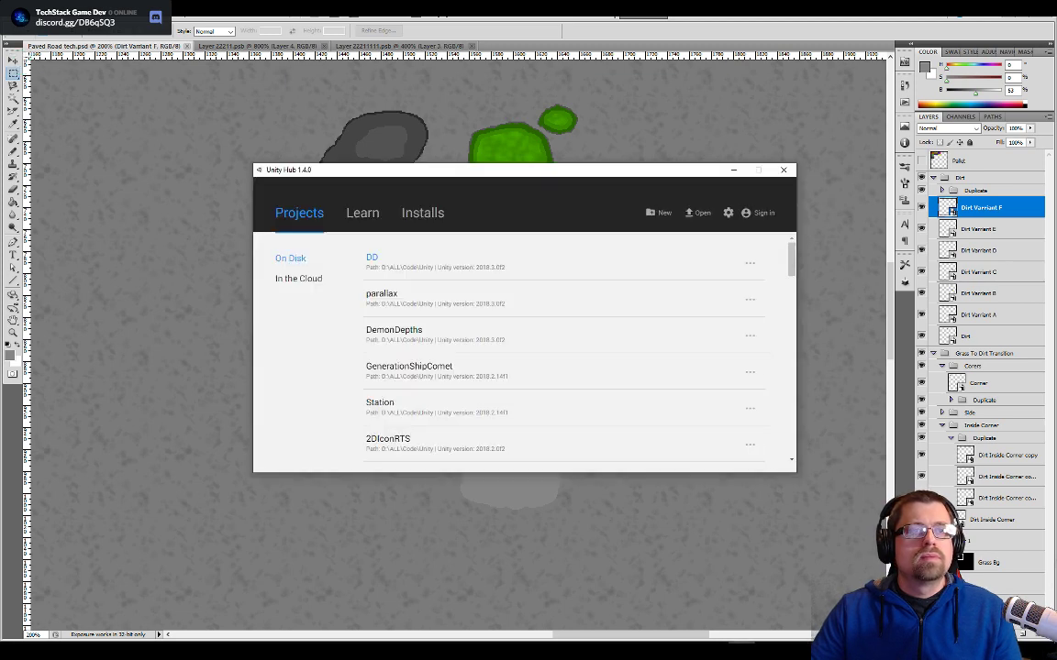
click(423, 261)
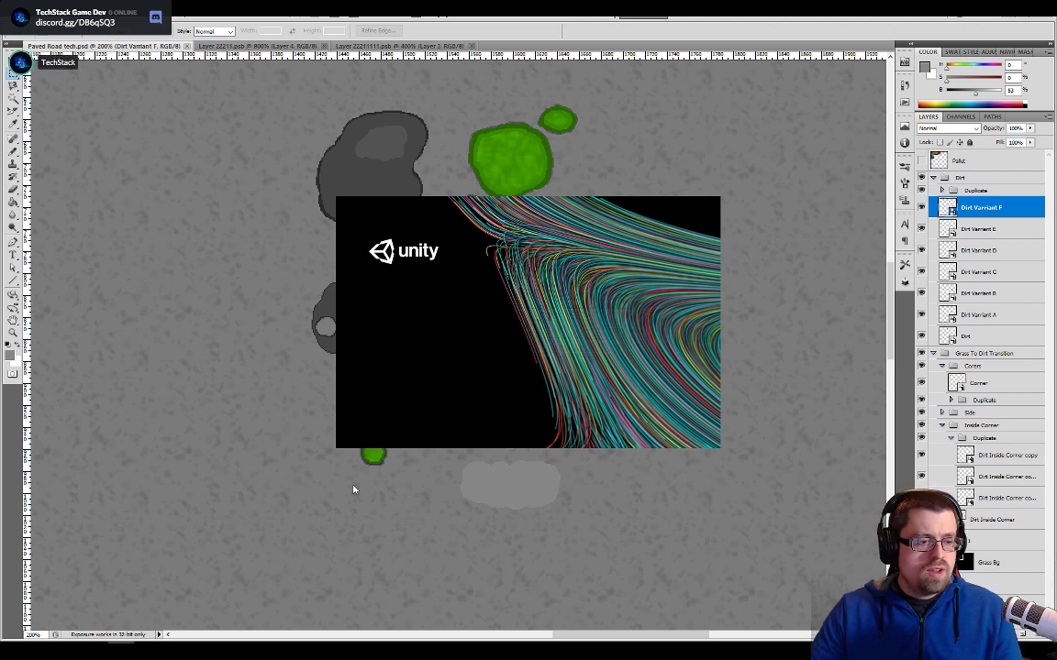
scroll(525, 185, up, 3)
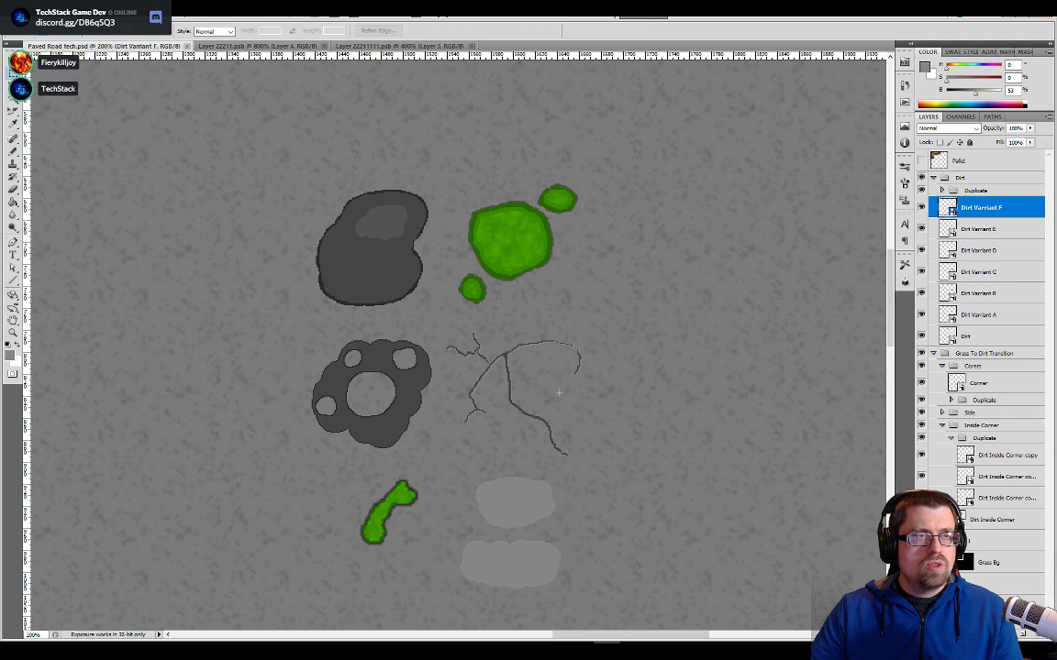
- Check the per-application sound levels in the Volume Mixer and close it
mouse_move(794, 653)
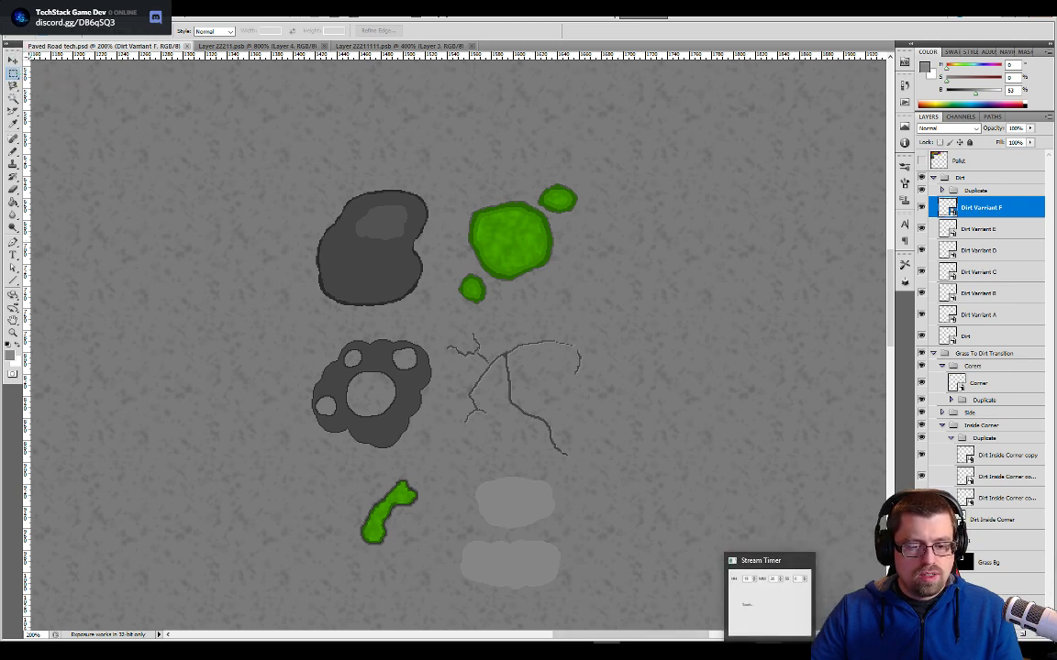
click(805, 564)
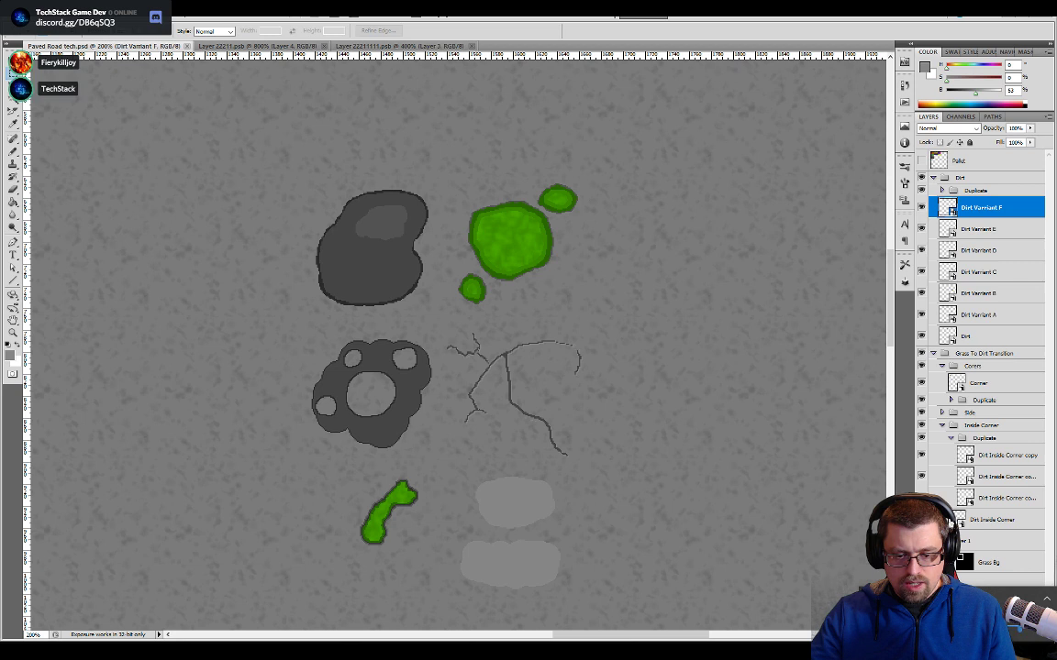
right_click(972, 650)
key(Escape)
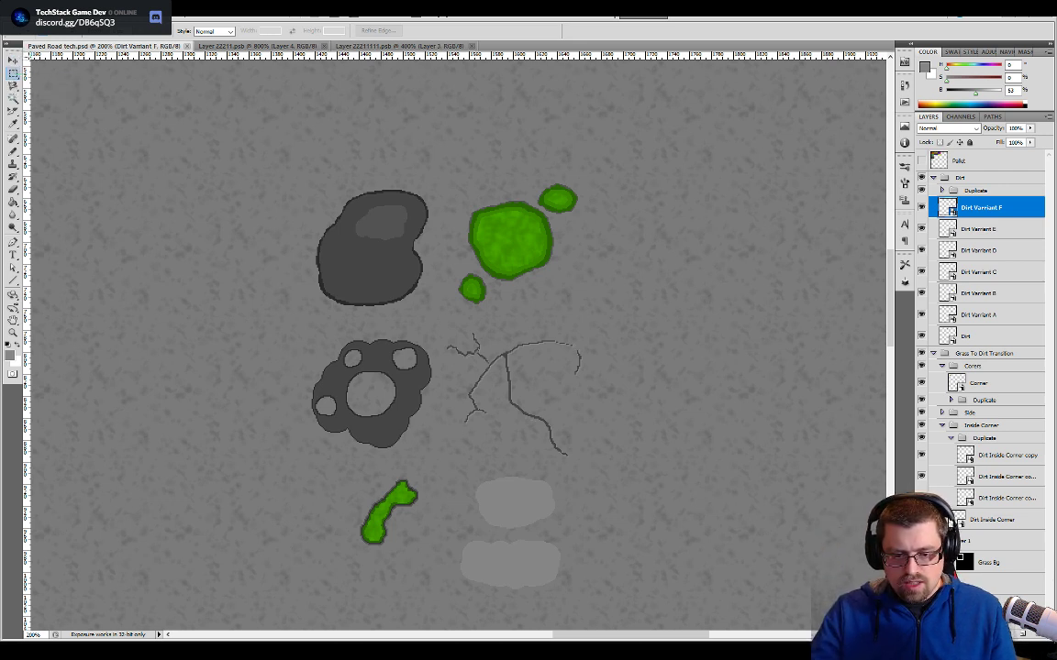
right_click(972, 650)
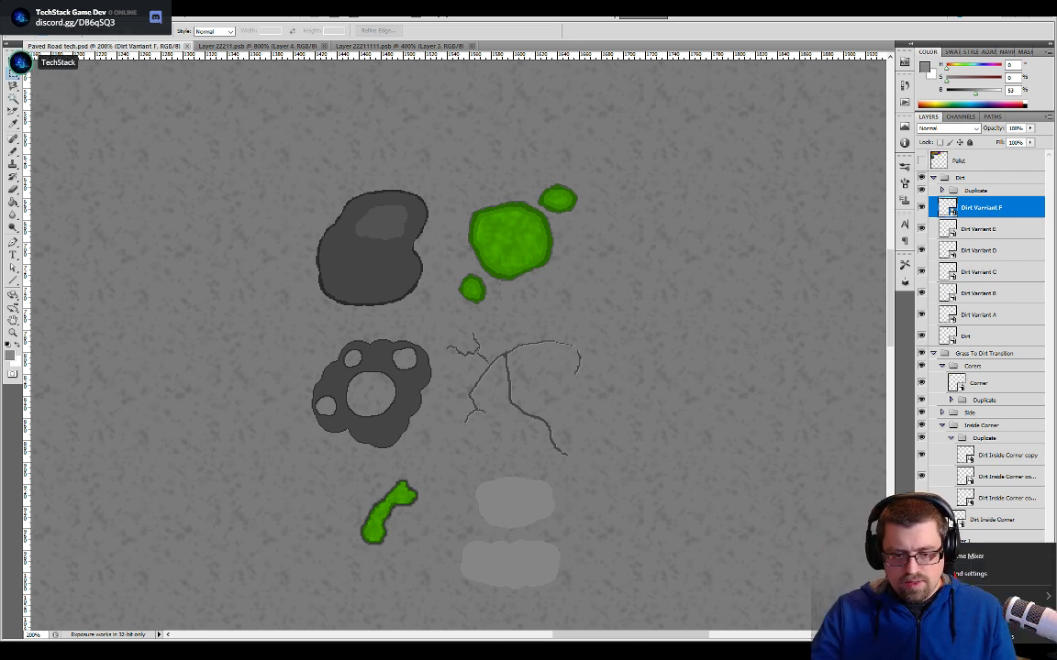
click(972, 555)
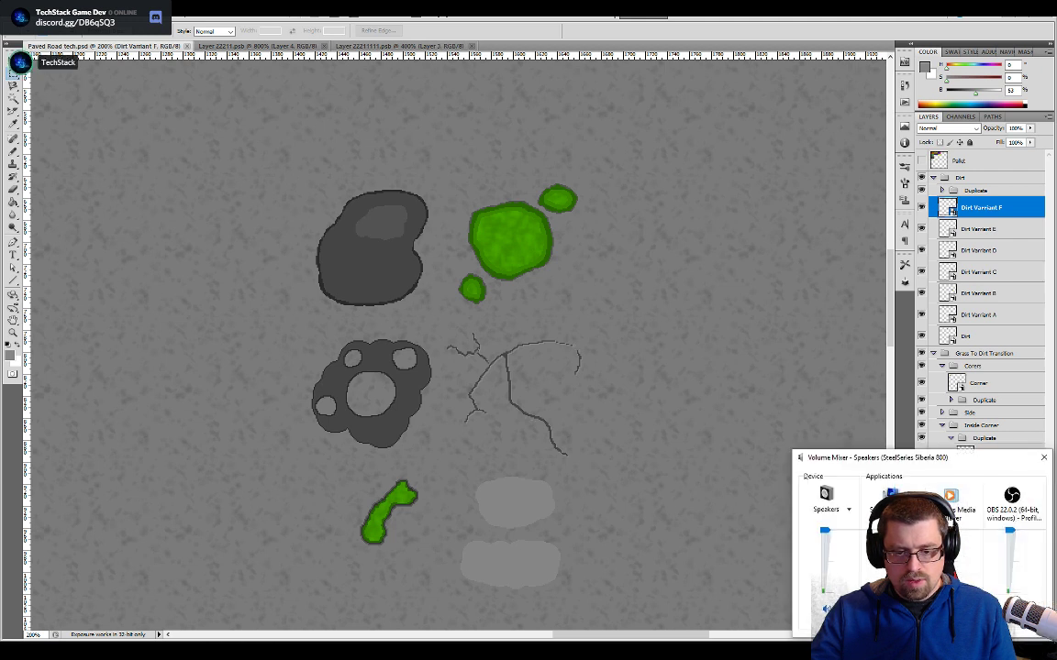
drag(916, 625, 992, 624)
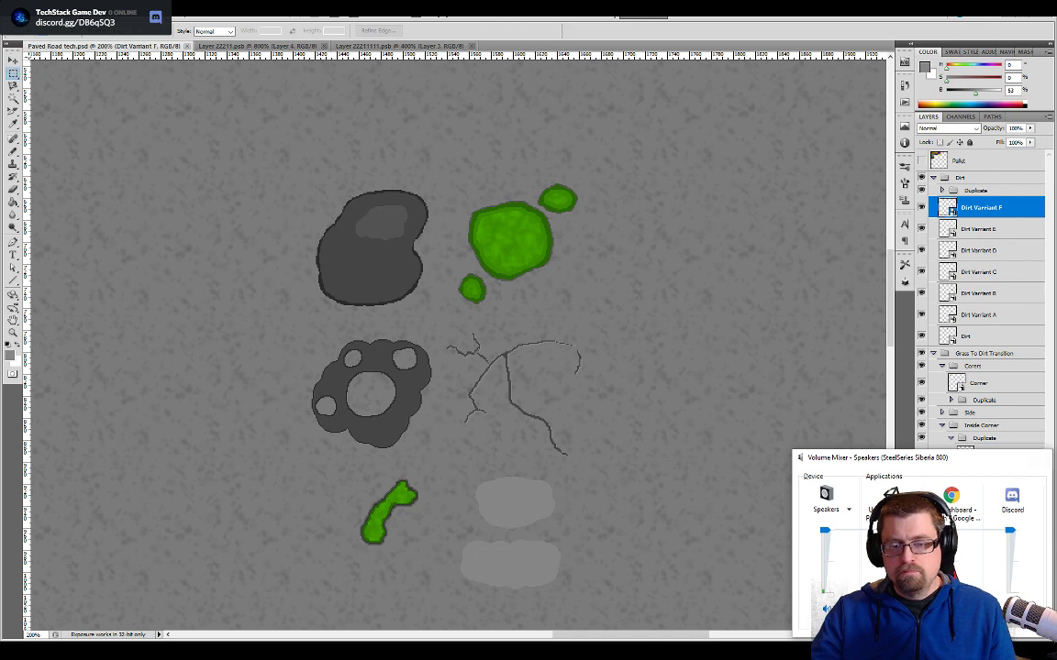
click(1044, 458)
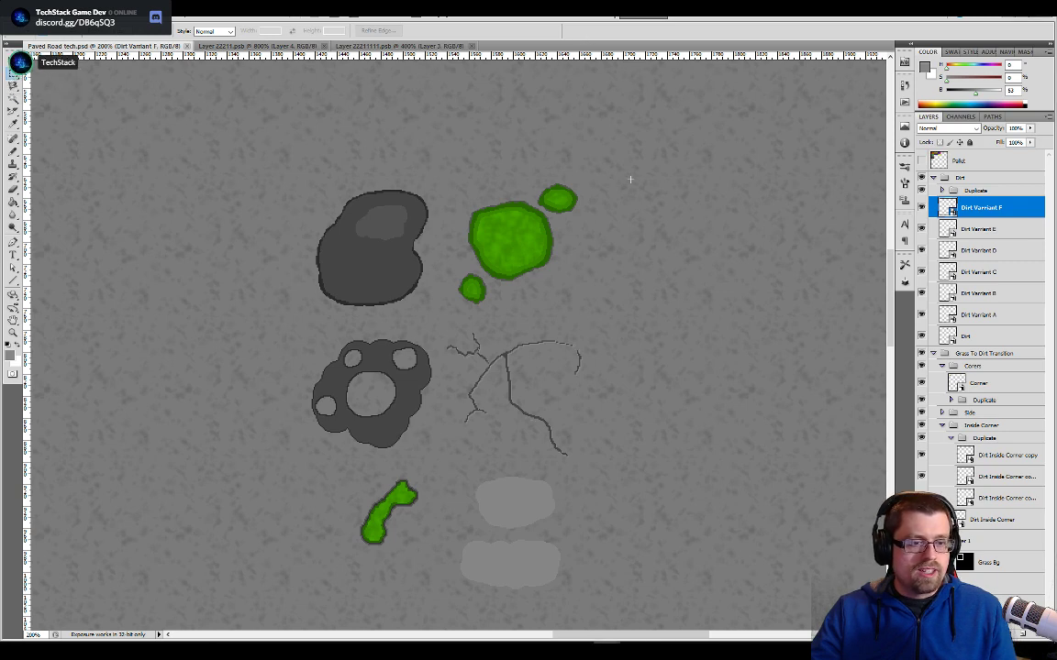
- Switch to the Unity project and survey the remaining beige tiles along the town road from the fountain to the western houses
key(alt+Tab)
key(alt+Tab)
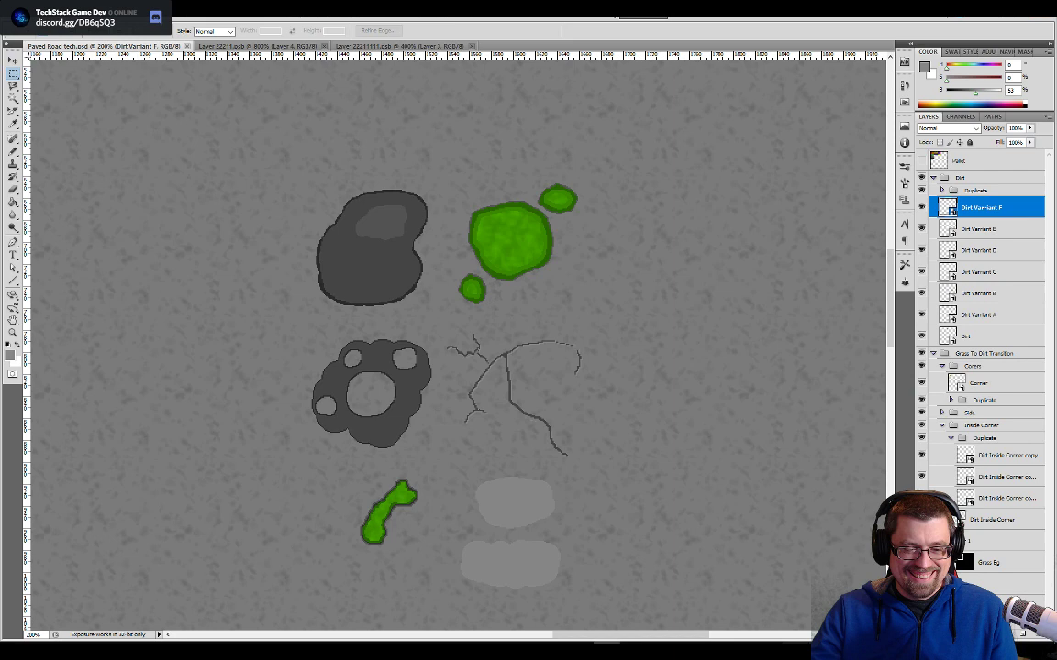
click(786, 651)
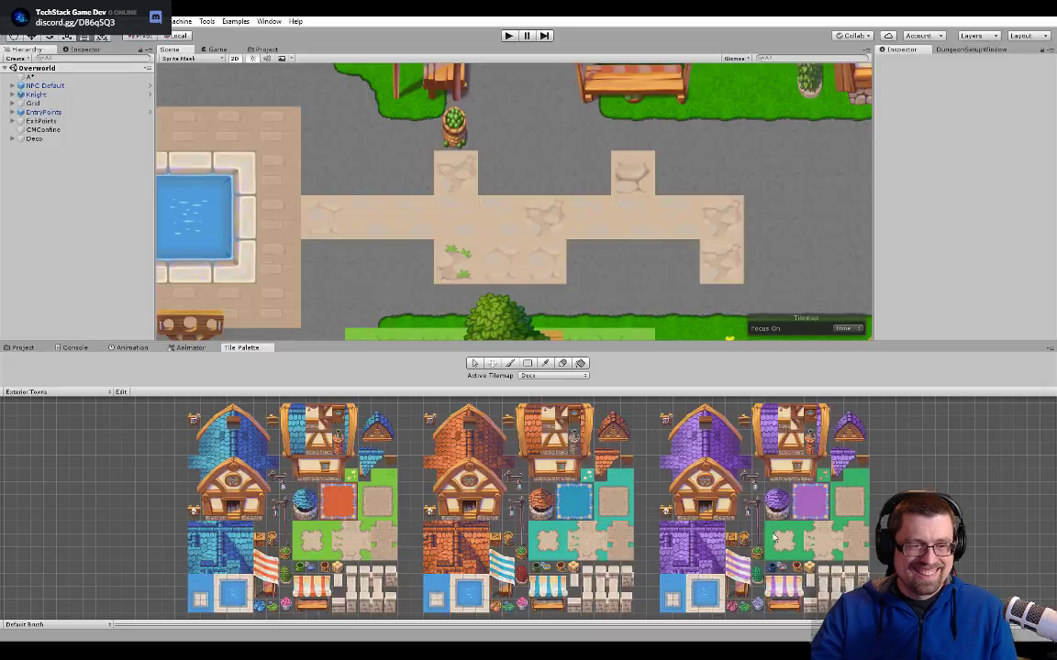
middle_drag(465, 218, 585, 186)
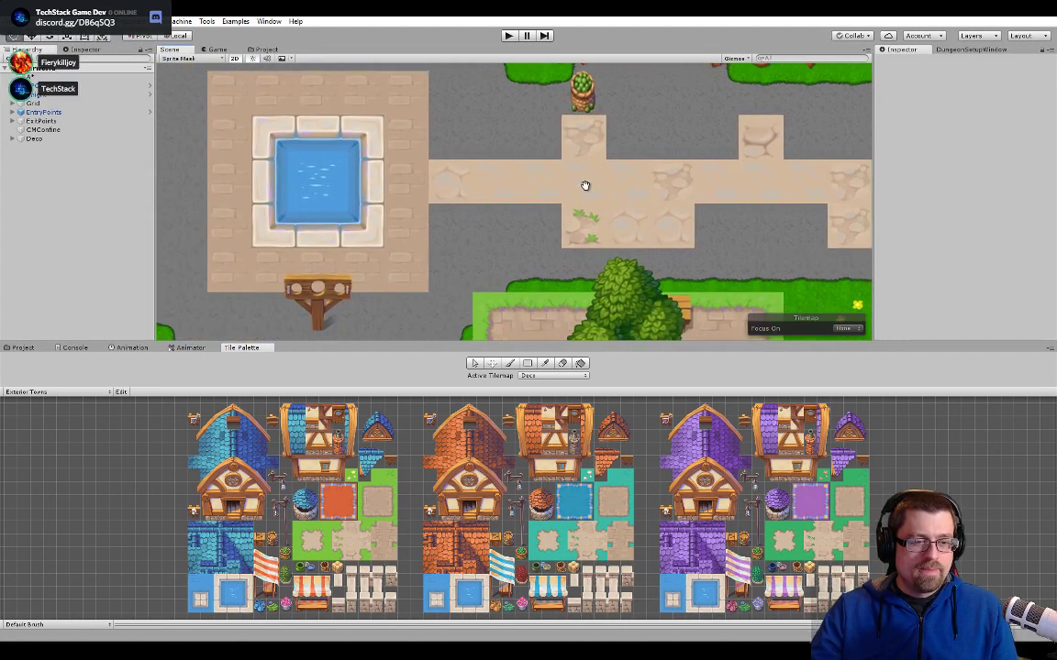
scroll(536, 191, up, 5)
scroll(551, 197, down, 5)
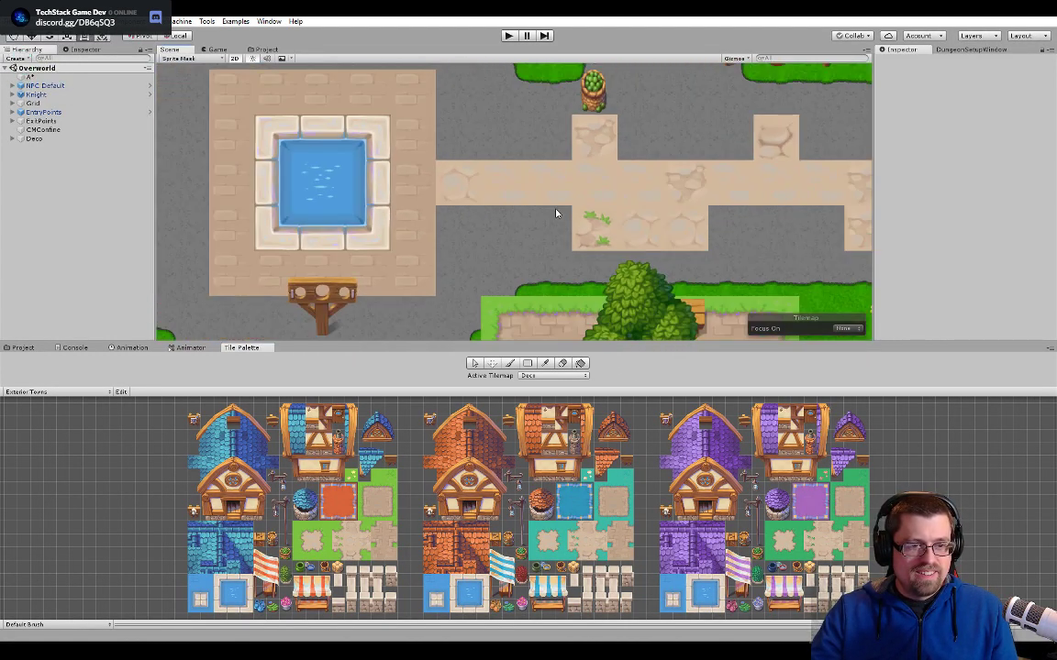
scroll(554, 213, down, 10)
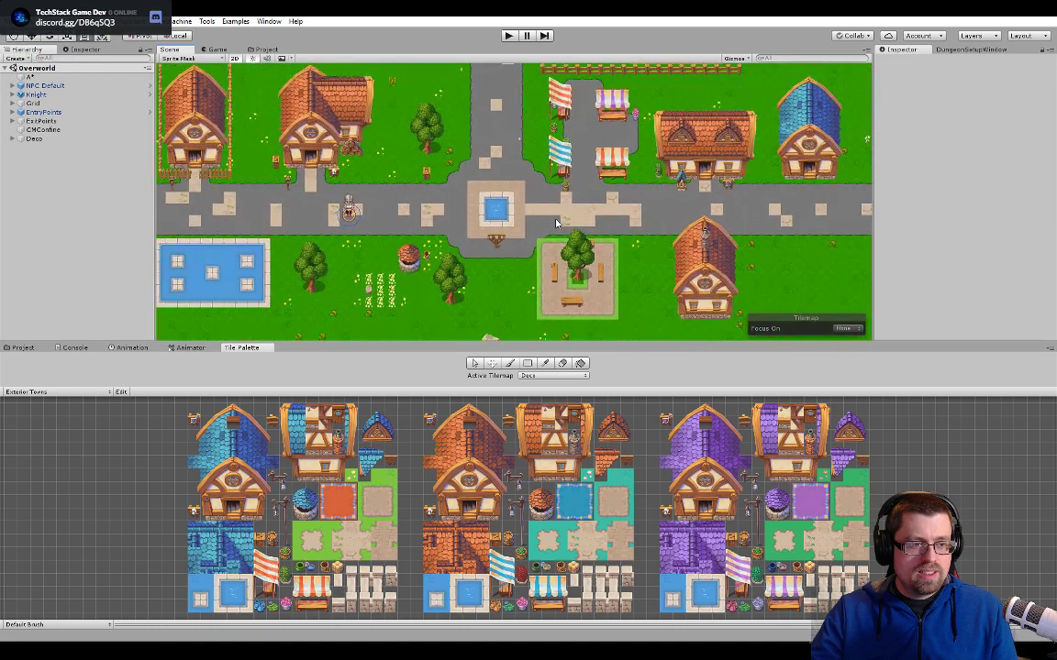
scroll(555, 222, down, 3)
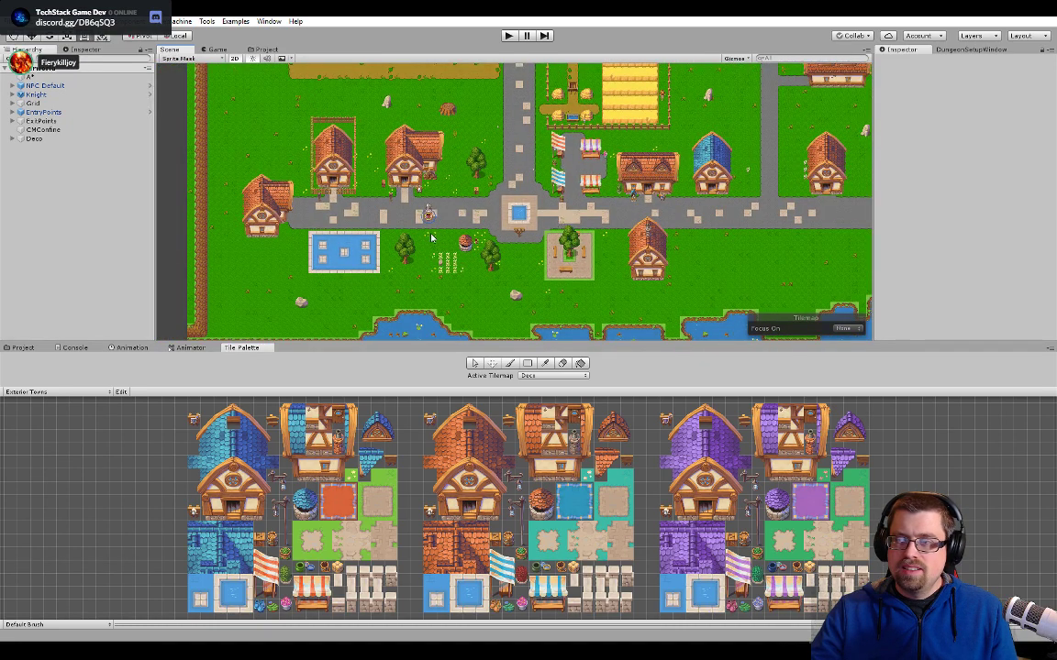
scroll(432, 238, up, 5)
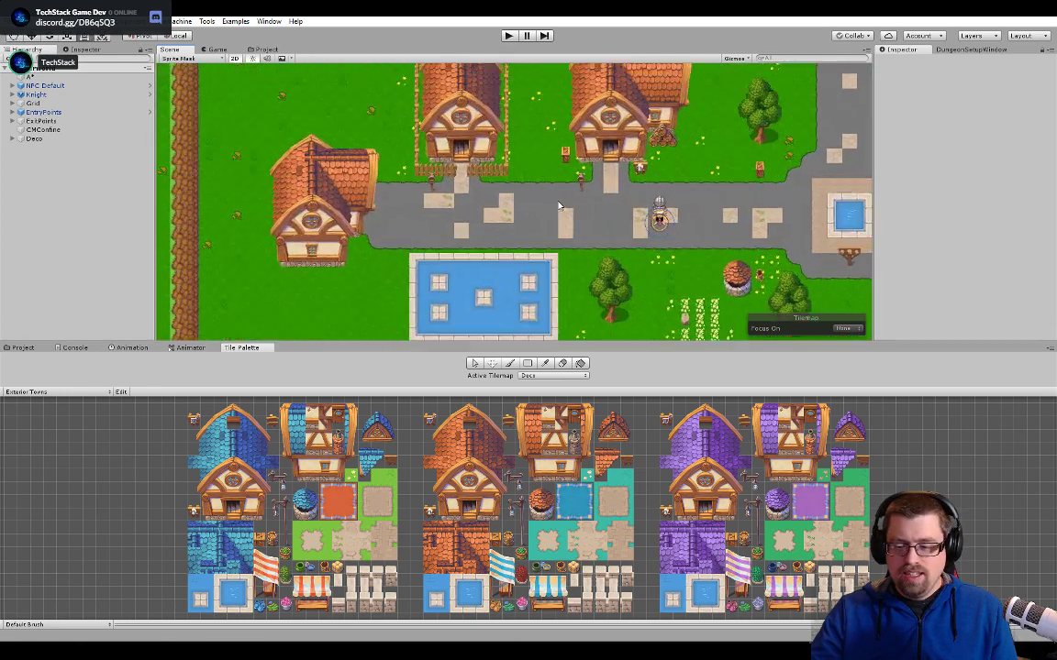
scroll(558, 205, up, 5)
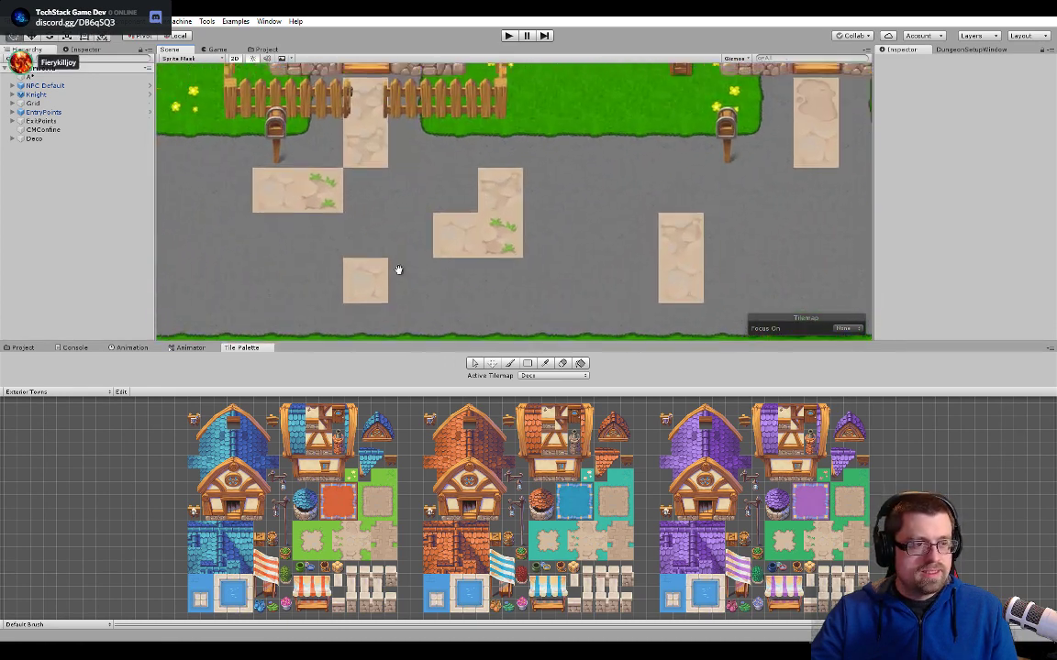
middle_drag(398, 270, 520, 189)
scroll(681, 224, down, 6)
middle_drag(681, 224, 526, 253)
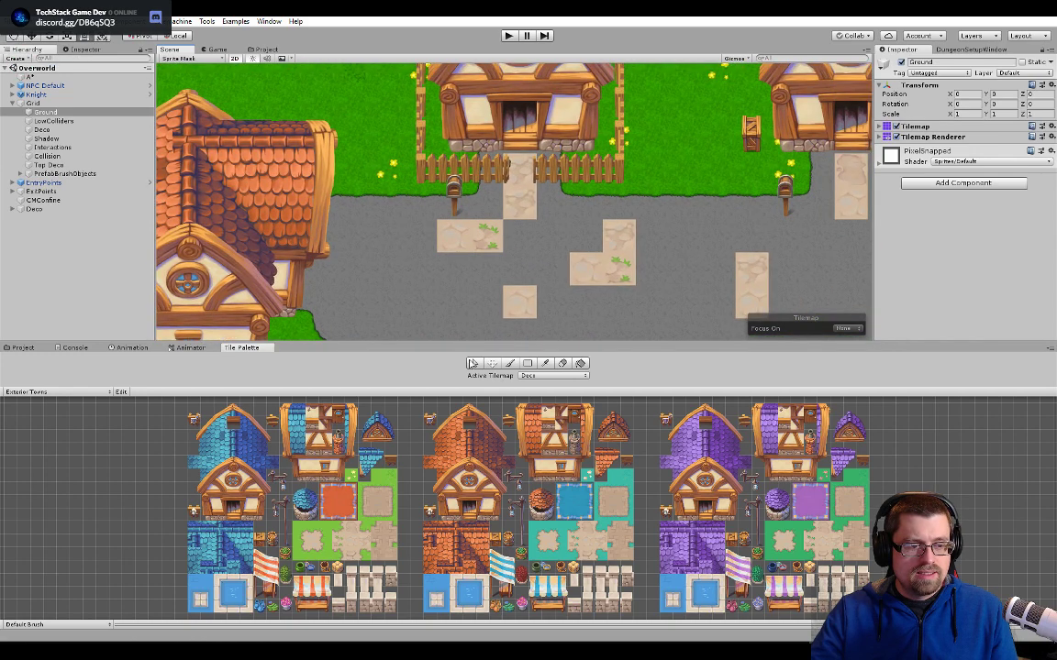
- Select the plain beige cell below the fenced house's mailbox with the palette's selection tool and check its tile on the Deco tilemap
click(474, 363)
click(451, 233)
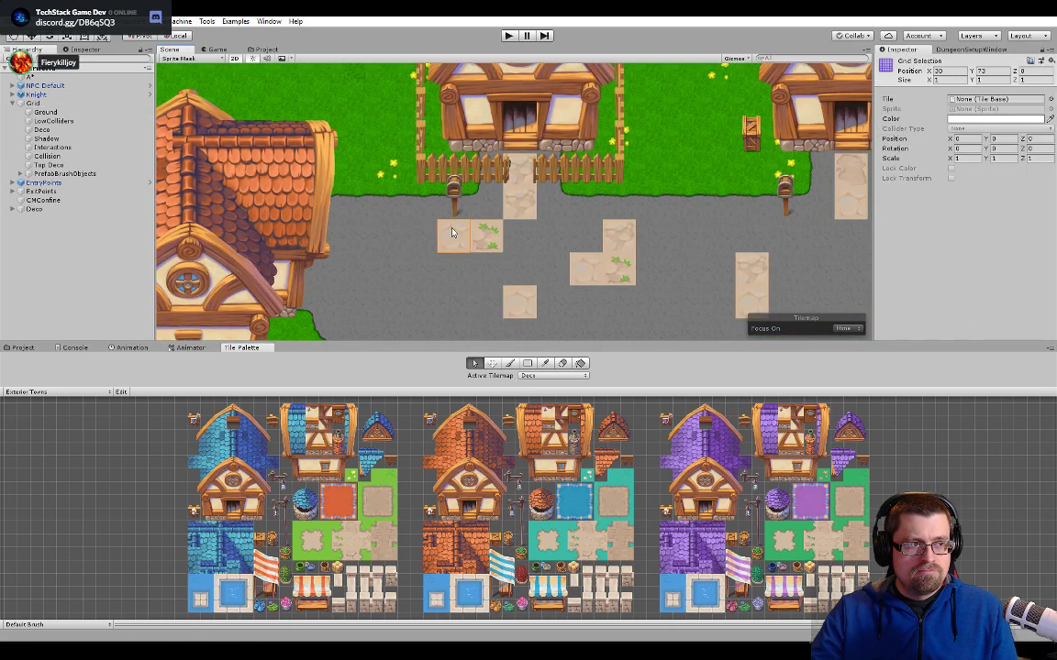
scroll(633, 233, down, 5)
middle_drag(634, 233, 488, 363)
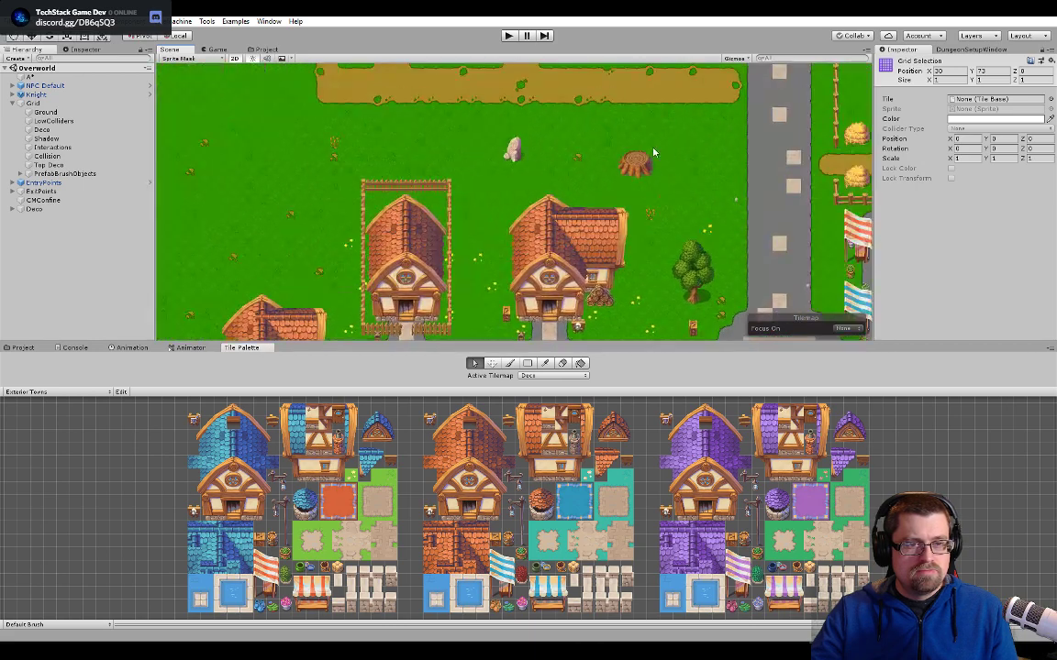
middle_drag(653, 153, 472, 284)
scroll(498, 234, down, 5)
mouse_move(498, 233)
middle_down()
mouse_move(550, 177)
mouse_move(614, 71)
middle_up()
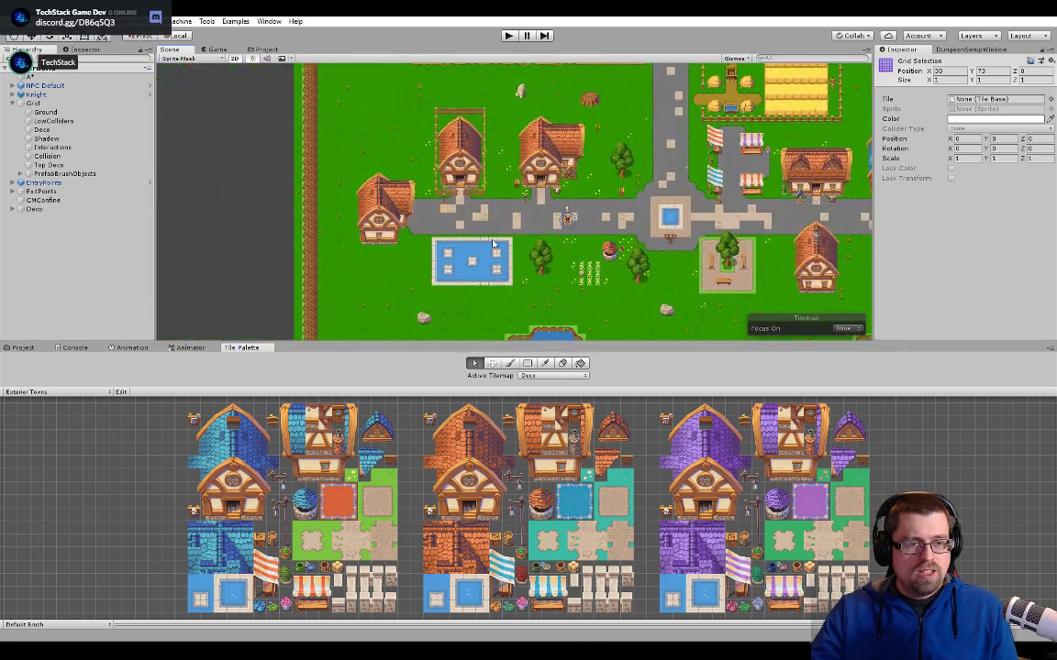
scroll(447, 194, up, 6)
scroll(447, 194, up, 2)
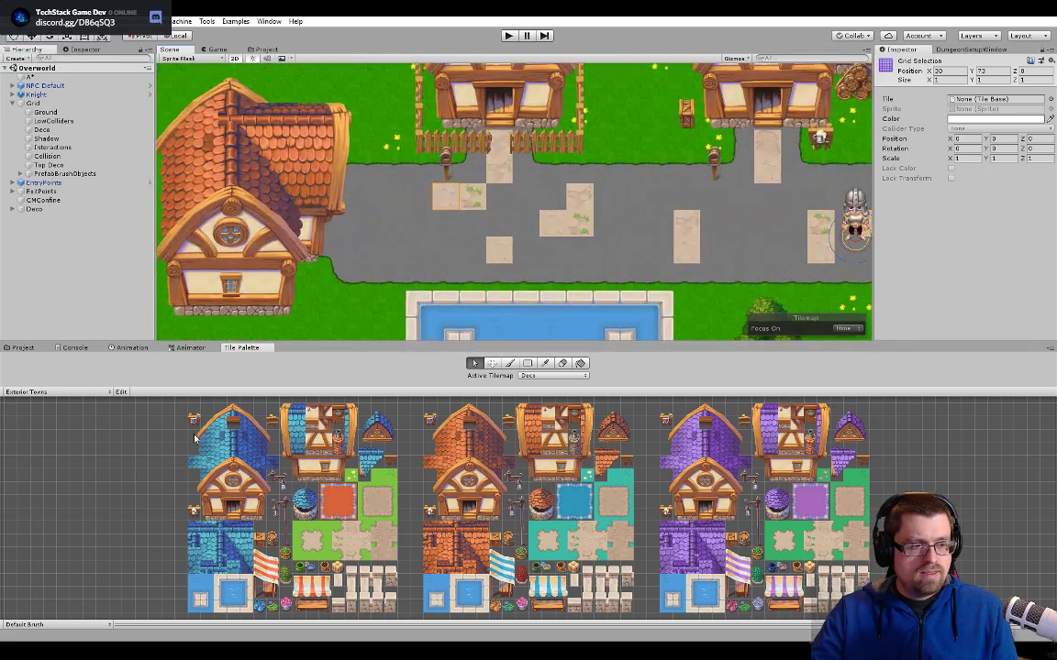
scroll(419, 153, up, 3)
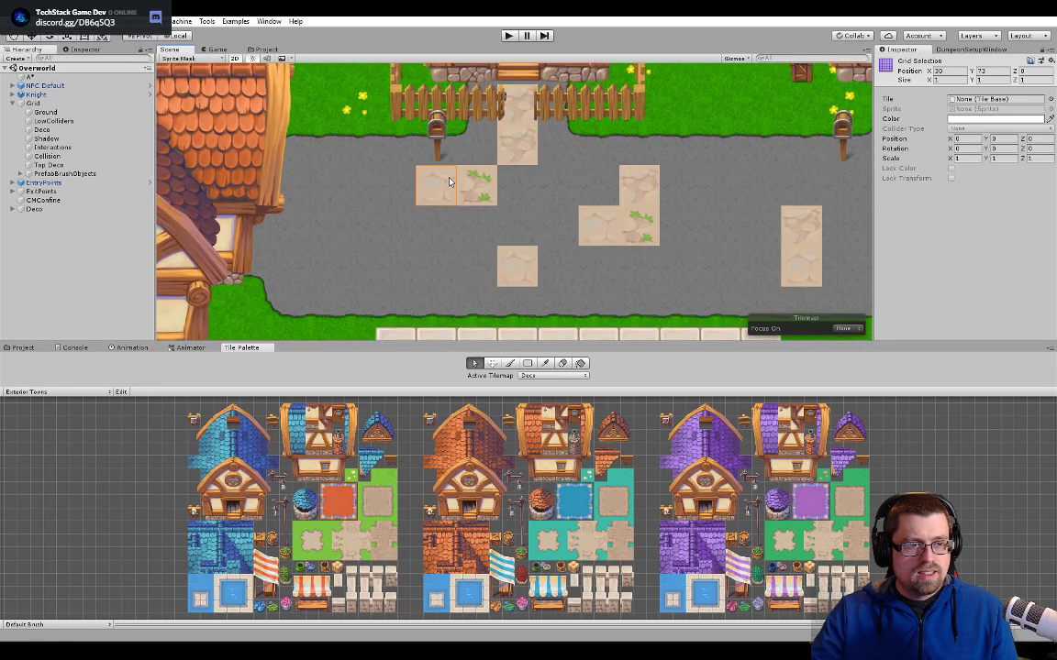
click(974, 101)
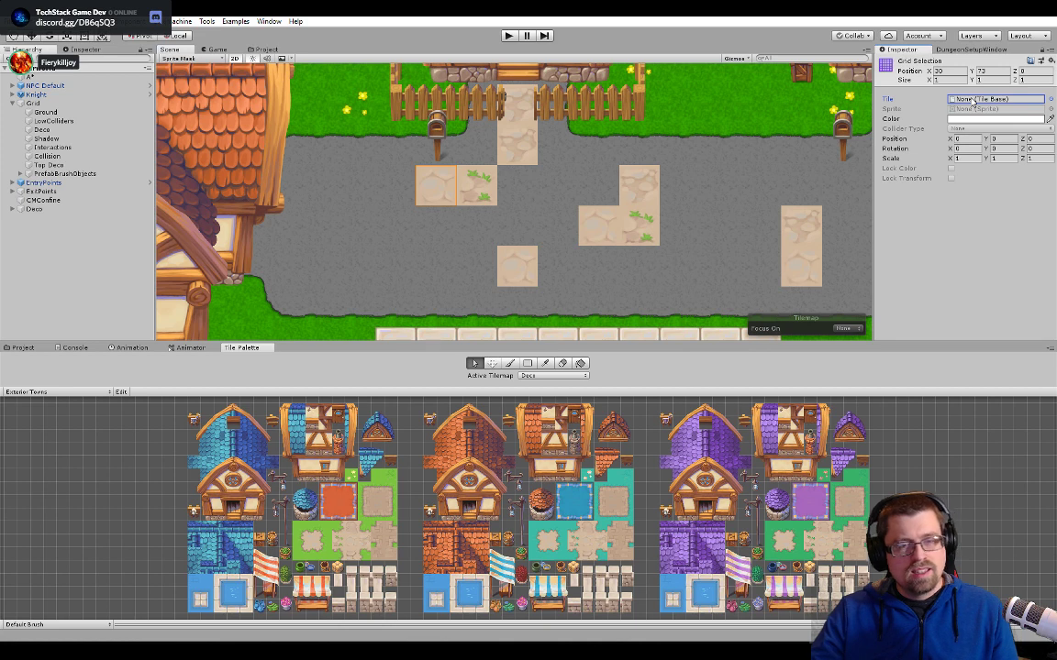
- Make Ground the active tilemap and open the selected cell's Town@128x128_168 tile asset
click(551, 376)
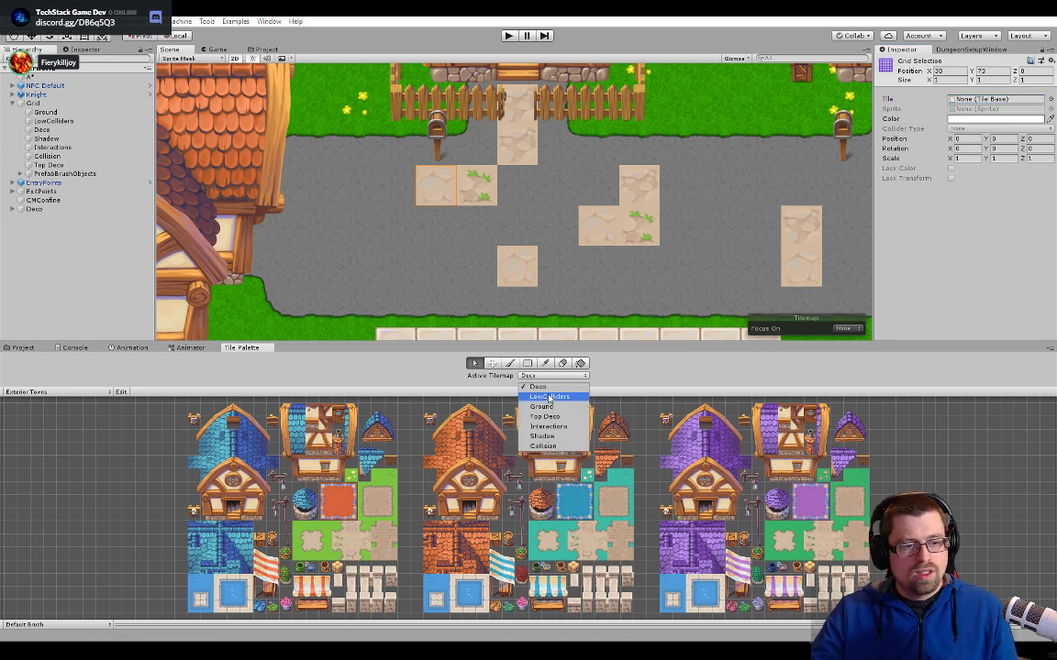
click(541, 407)
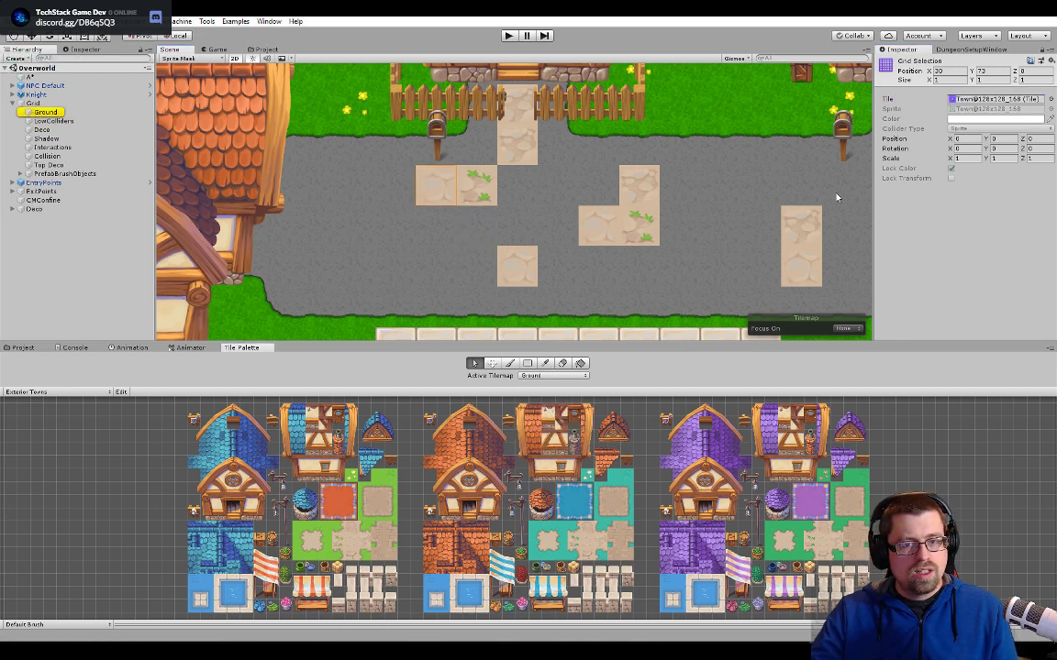
double_click(957, 101)
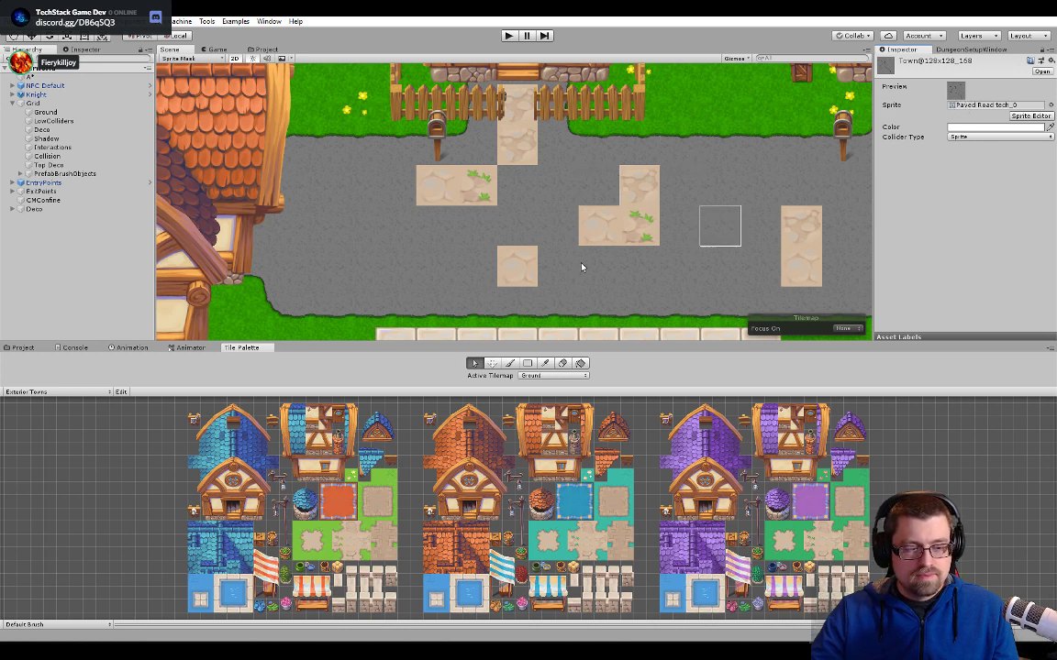
- Examine the beige stone and grassy tiles on the road in front of the fenced house and its neighbour to the east
scroll(483, 202, up, 4)
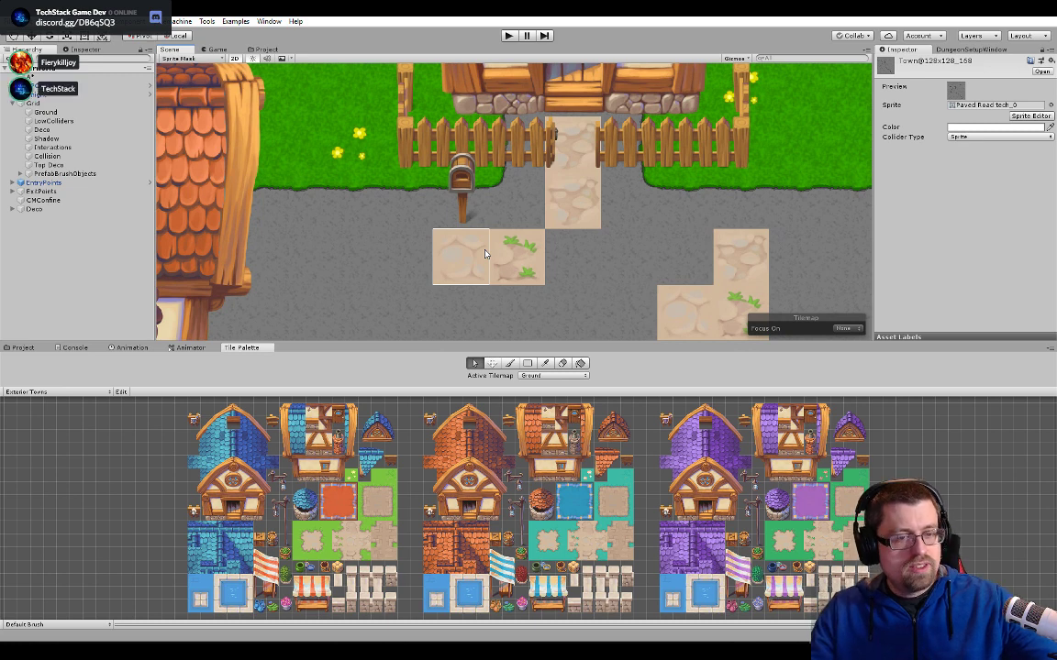
middle_drag(583, 200, 580, 255)
scroll(581, 255, up, 1)
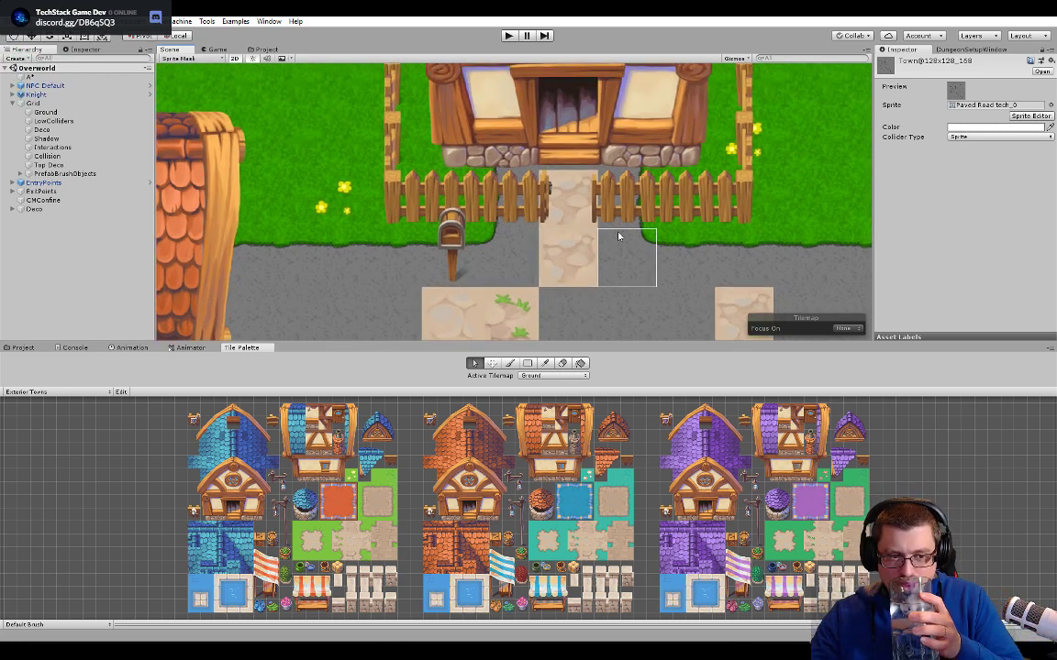
middle_drag(607, 300, 629, 207)
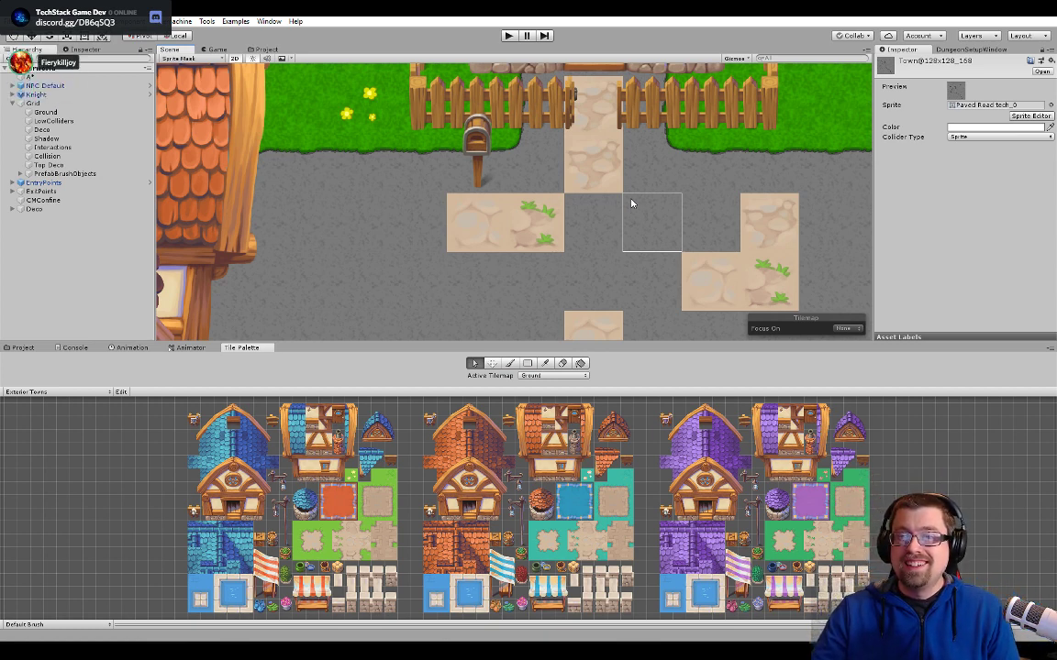
middle_drag(530, 223, 548, 220)
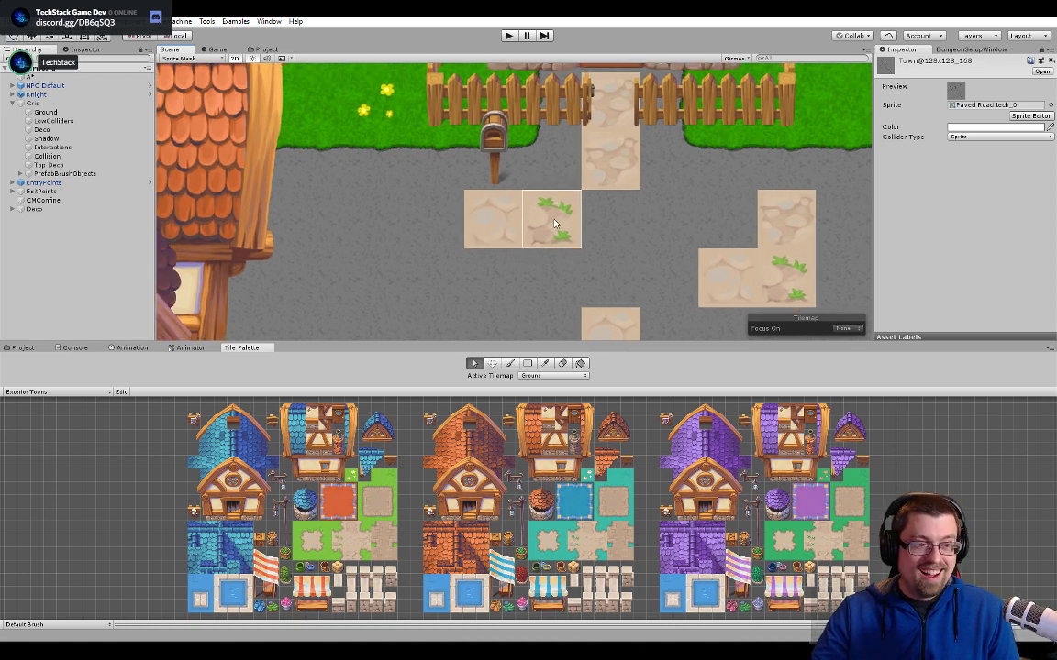
scroll(674, 241, up, 1)
scroll(706, 239, down, 3)
middle_drag(724, 236, 560, 162)
scroll(655, 165, down, 2)
middle_drag(656, 165, 321, 193)
scroll(624, 150, down, 1)
middle_drag(624, 149, 492, 207)
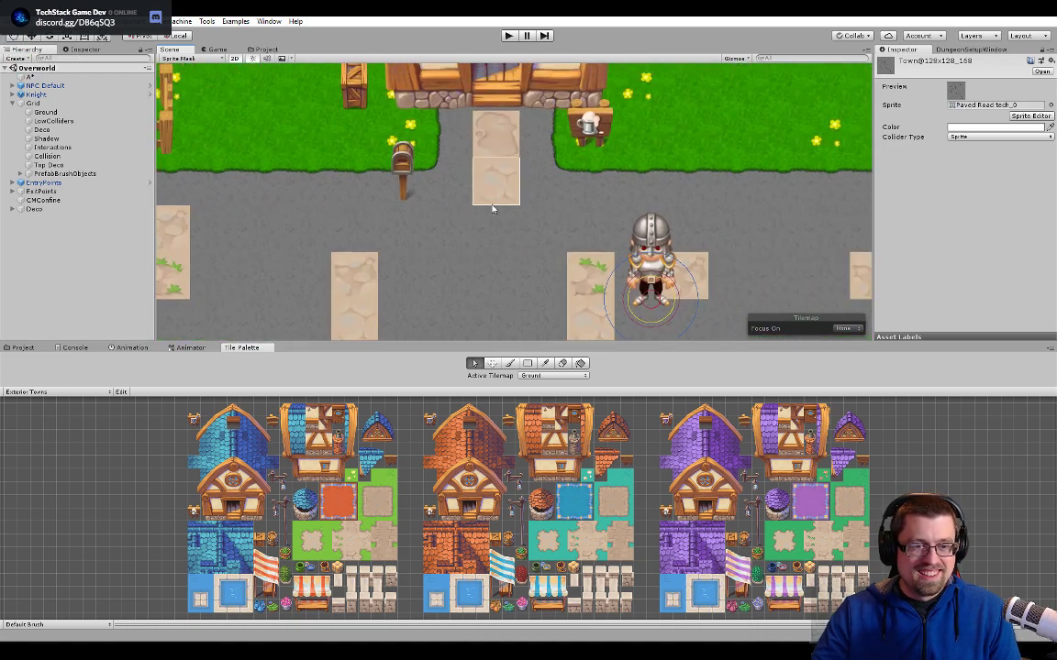
- Follow the northern road past the market stalls and graveyard to the eastern junction, examining the beige tiles still in place
scroll(560, 156, down, 1)
drag(559, 156, 502, 265)
scroll(539, 206, down, 6)
scroll(777, 165, down, 2)
middle_drag(778, 165, 522, 191)
middle_drag(650, 173, 580, 271)
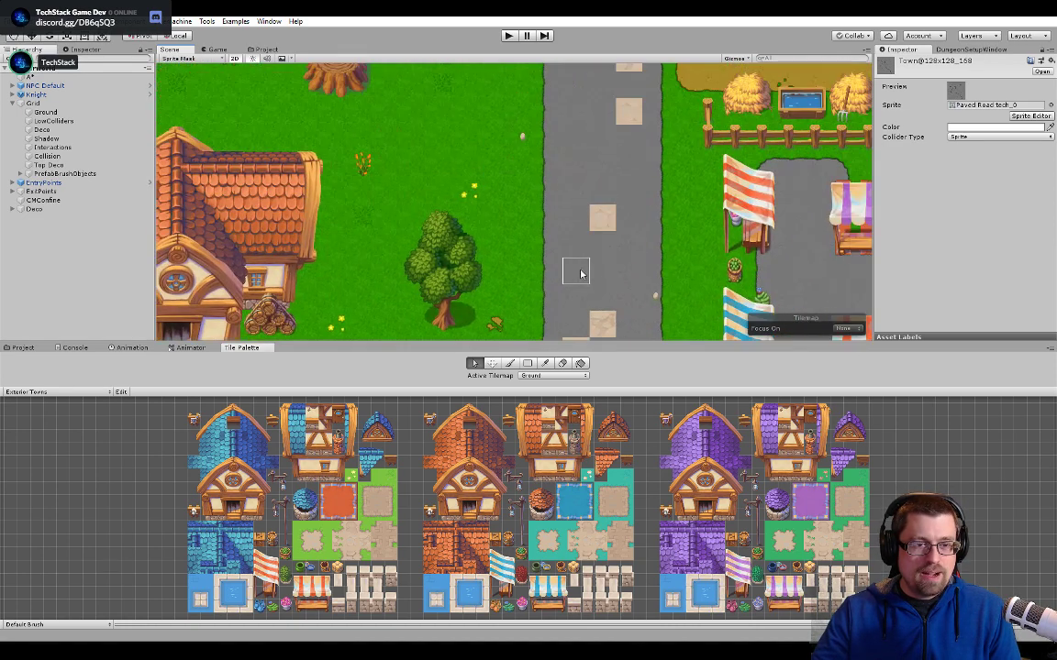
middle_drag(629, 137, 589, 293)
middle_drag(574, 115, 558, 215)
middle_drag(569, 146, 553, 315)
middle_drag(536, 73, 551, 277)
middle_drag(610, 136, 569, 212)
scroll(685, 187, down, 5)
middle_drag(758, 190, 569, 195)
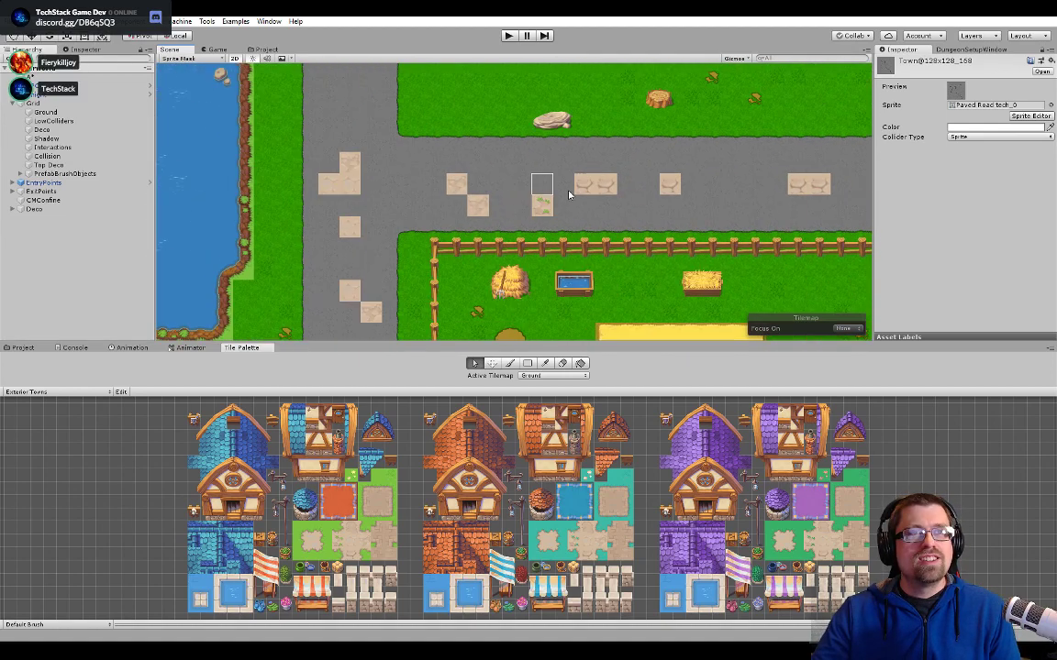
middle_drag(695, 189, 506, 233)
middle_drag(694, 188, 511, 258)
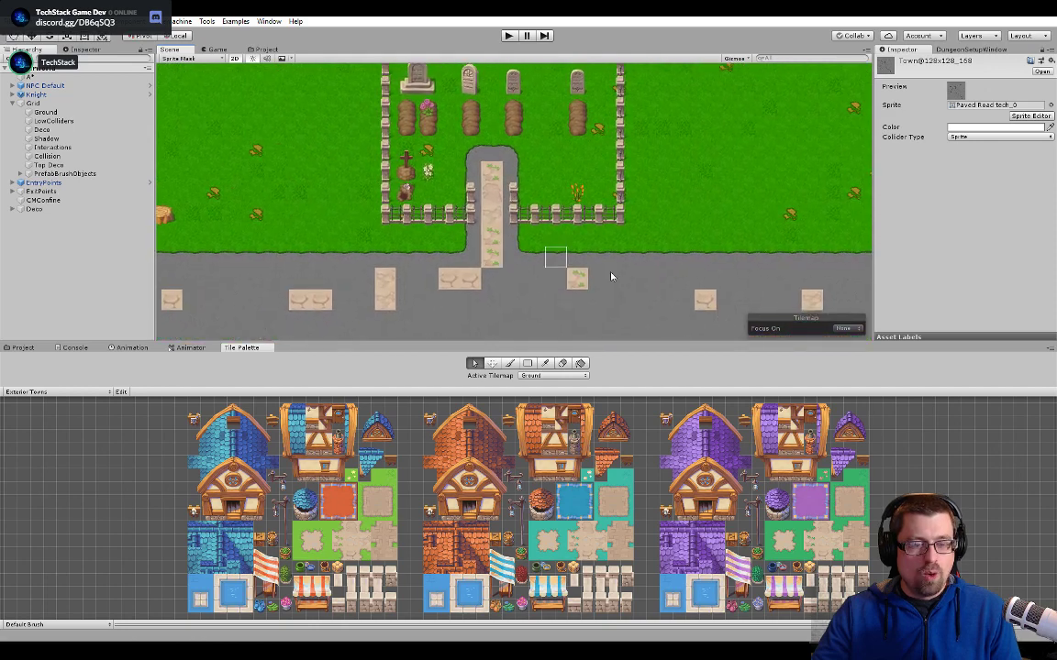
middle_drag(644, 278, 487, 140)
middle_drag(761, 204, 598, 122)
scroll(706, 196, down, 2)
middle_drag(706, 197, 574, 217)
- Select the cracked beige tile at the junction near the boulder on the Ground tilemap and inspect its Town@128x128_184 tile asset
click(593, 154)
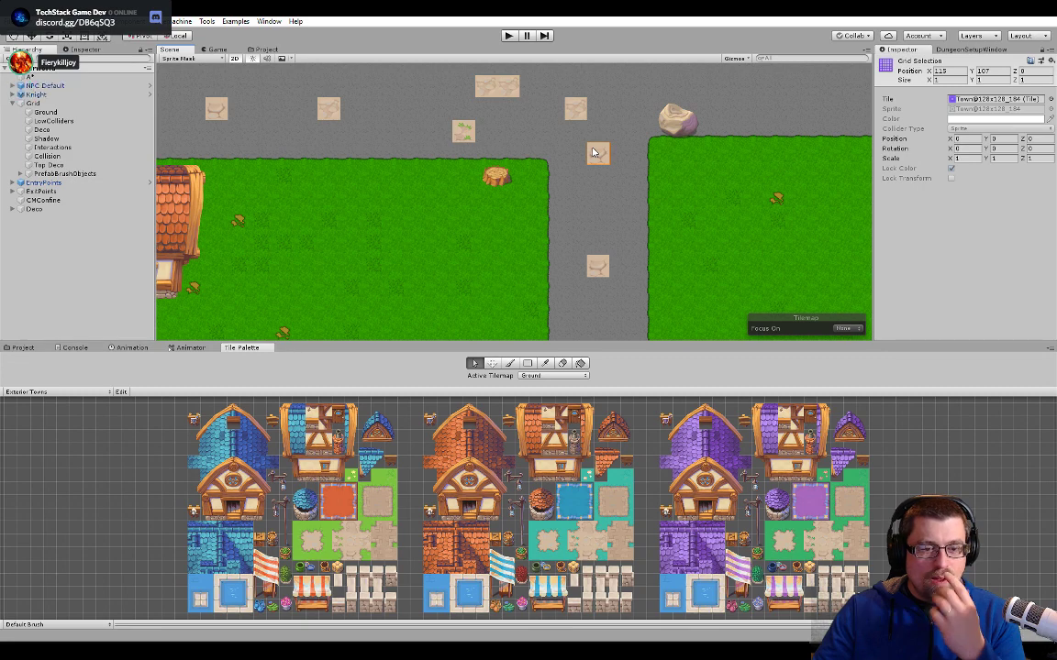
middle_drag(490, 201, 566, 264)
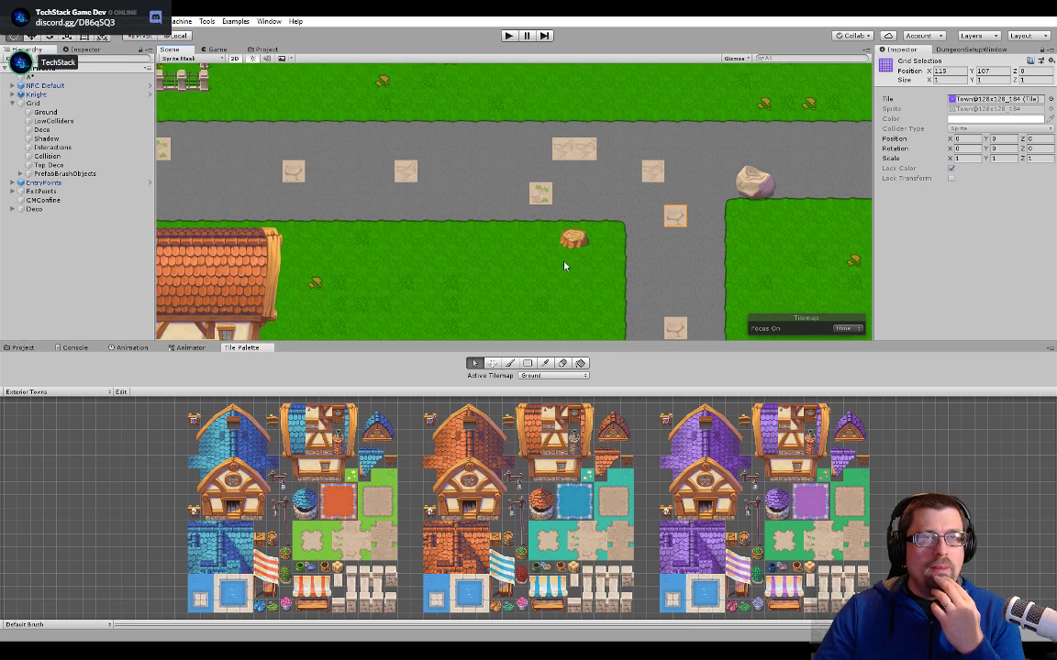
scroll(605, 240, up, 5)
middle_drag(667, 143, 569, 177)
scroll(567, 179, up, 2)
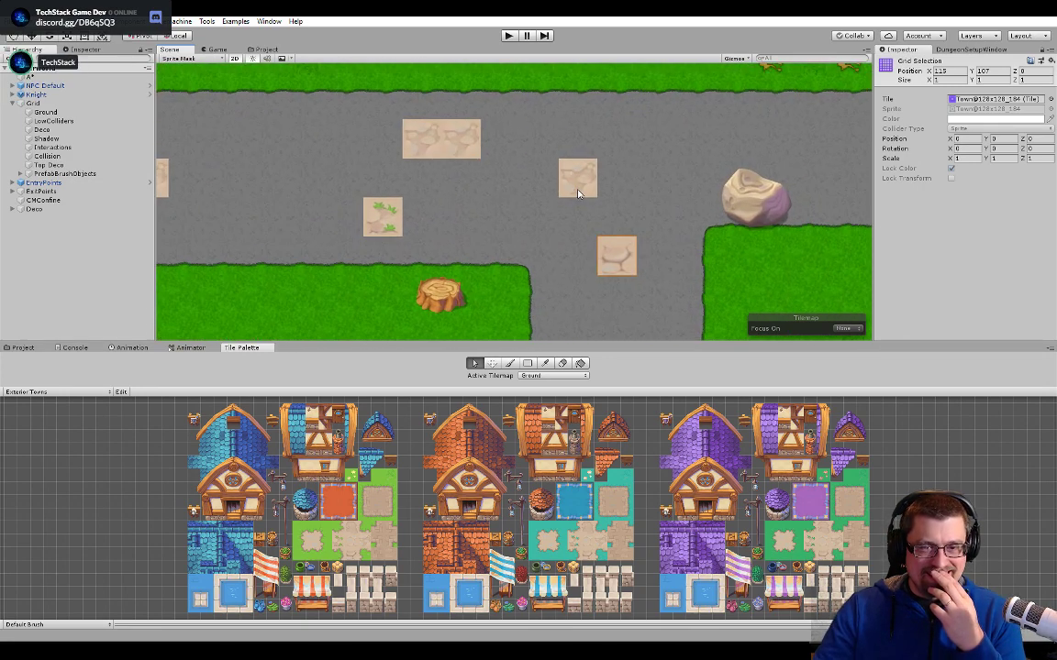
double_click(958, 98)
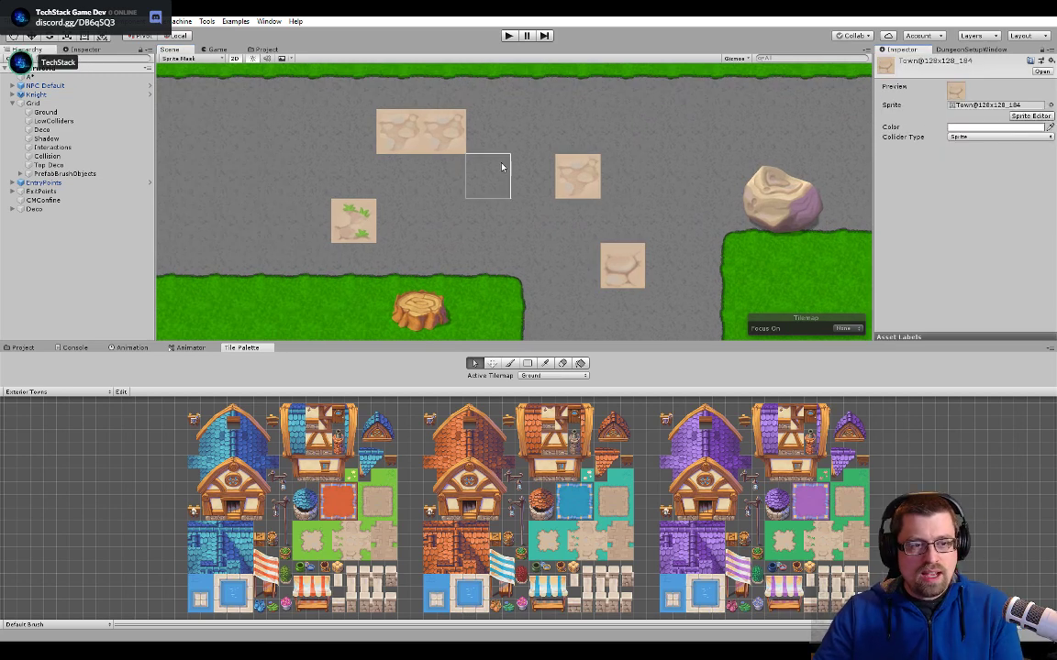
click(574, 182)
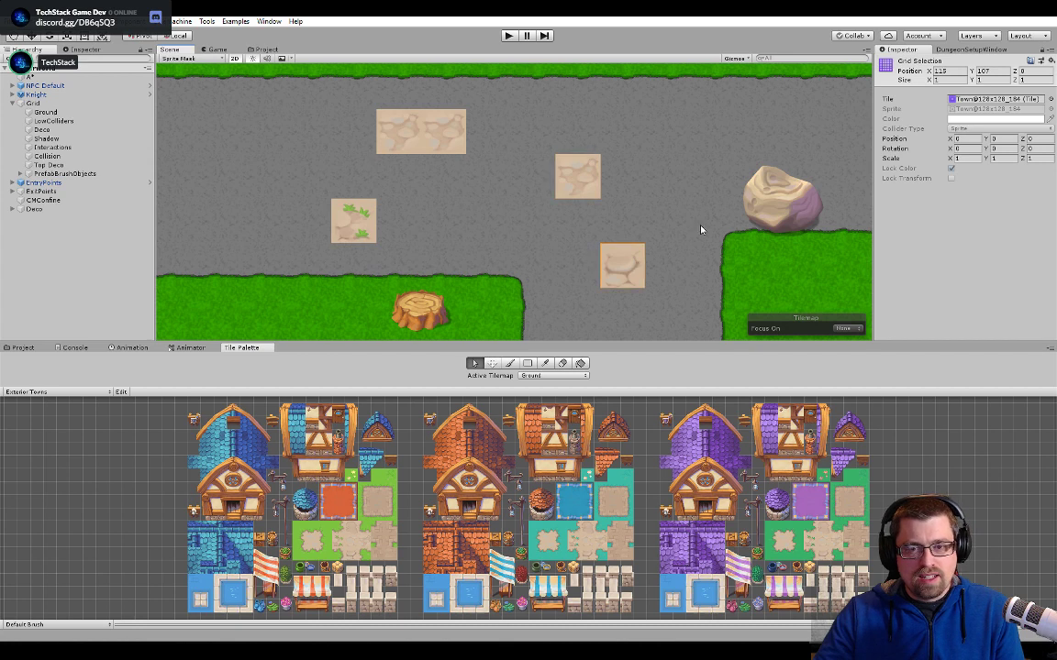
double_click(977, 101)
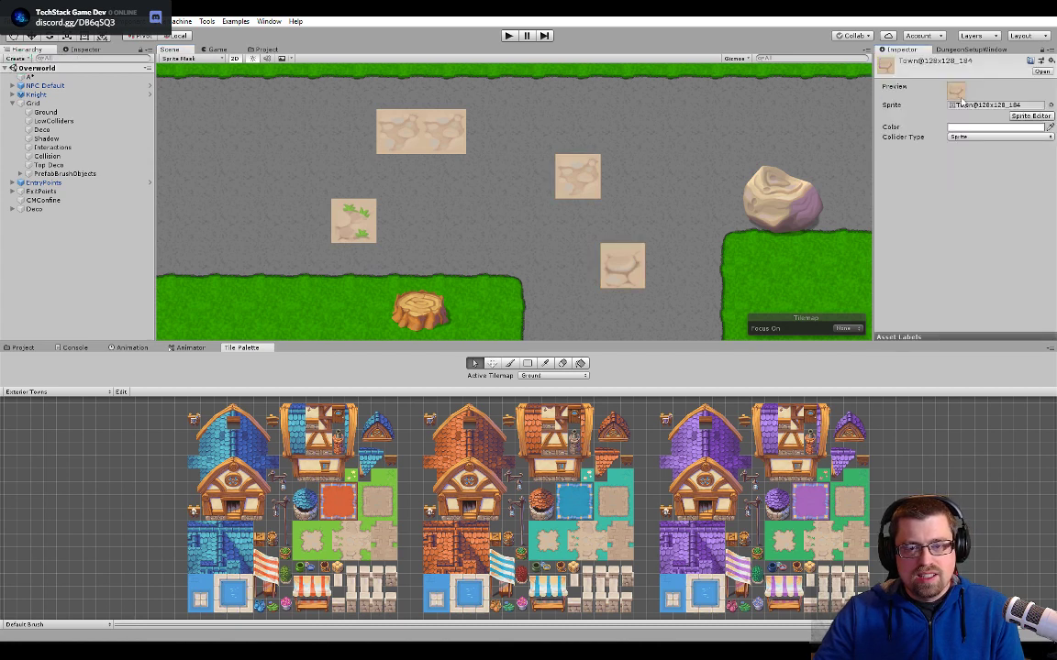
- Open the tile asset of the lower beige tile in the pair farther south, then bring up the project's Tileset Replacement folder
scroll(447, 299, down, 4)
middle_drag(446, 299, 576, 106)
middle_drag(367, 303, 181, 83)
click(556, 200)
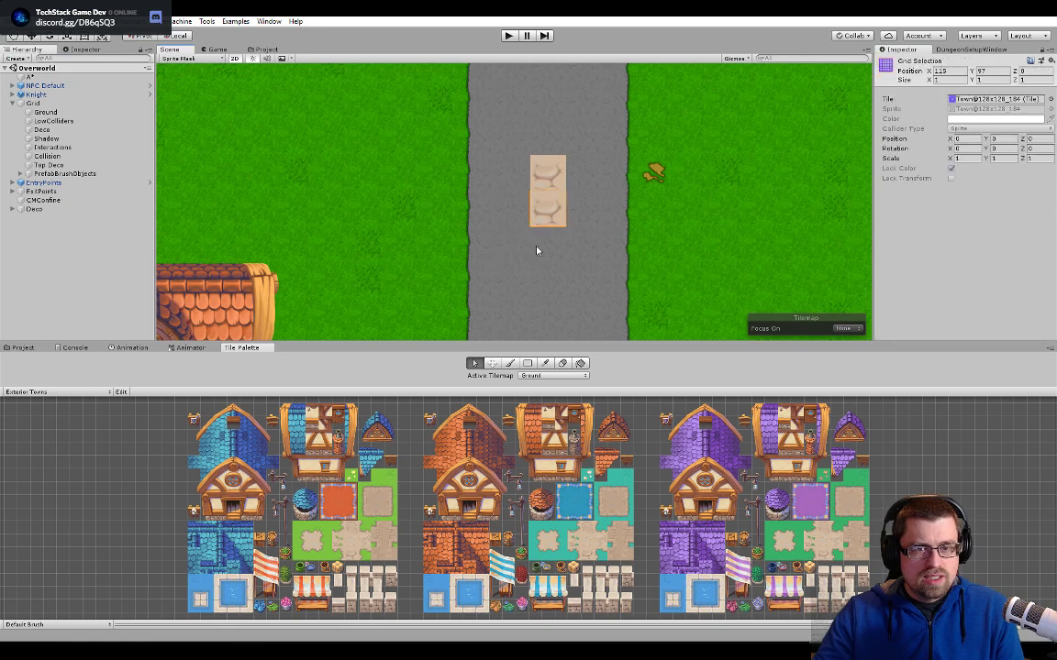
double_click(974, 99)
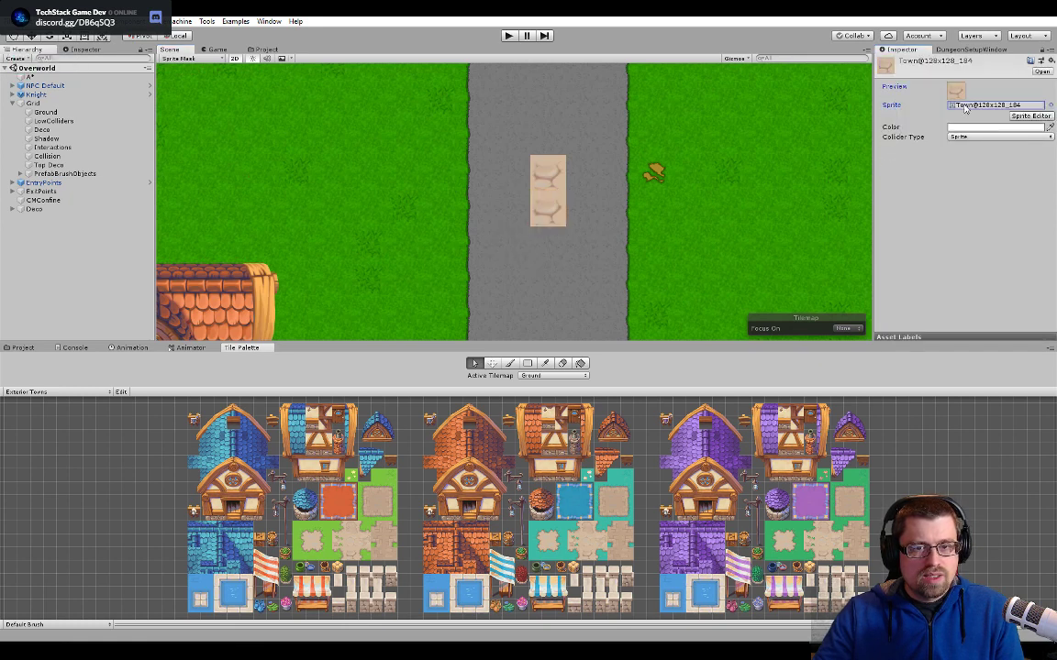
click(265, 49)
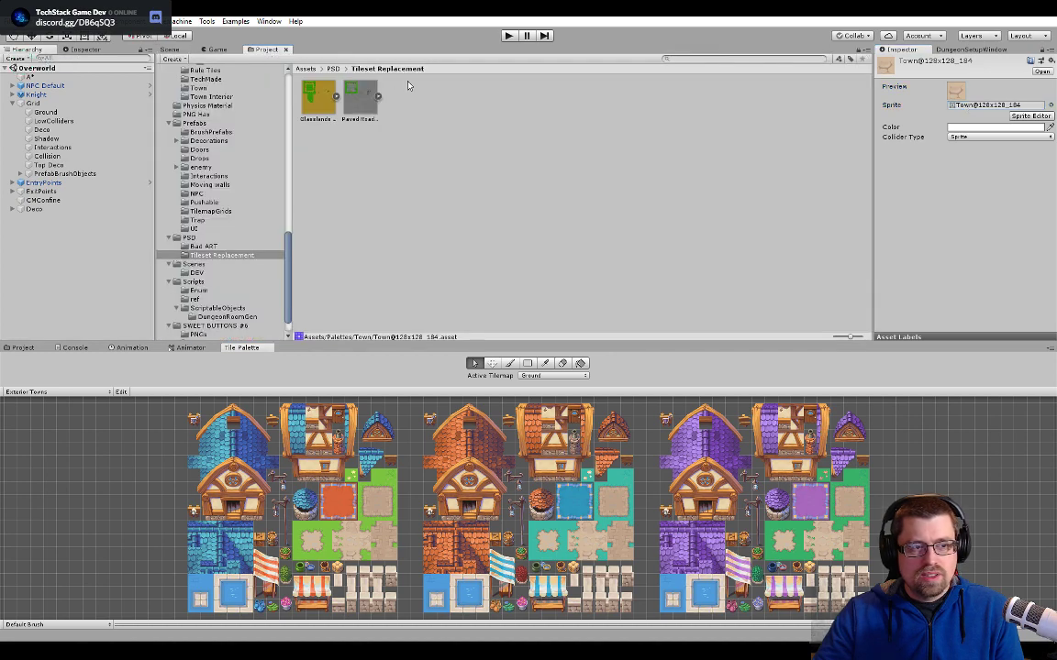
- Expand the Paved Road sheet in the Tileset Replacement folder and widen the inspector to show the Town@128x128_184 tile's sprite reference
click(377, 96)
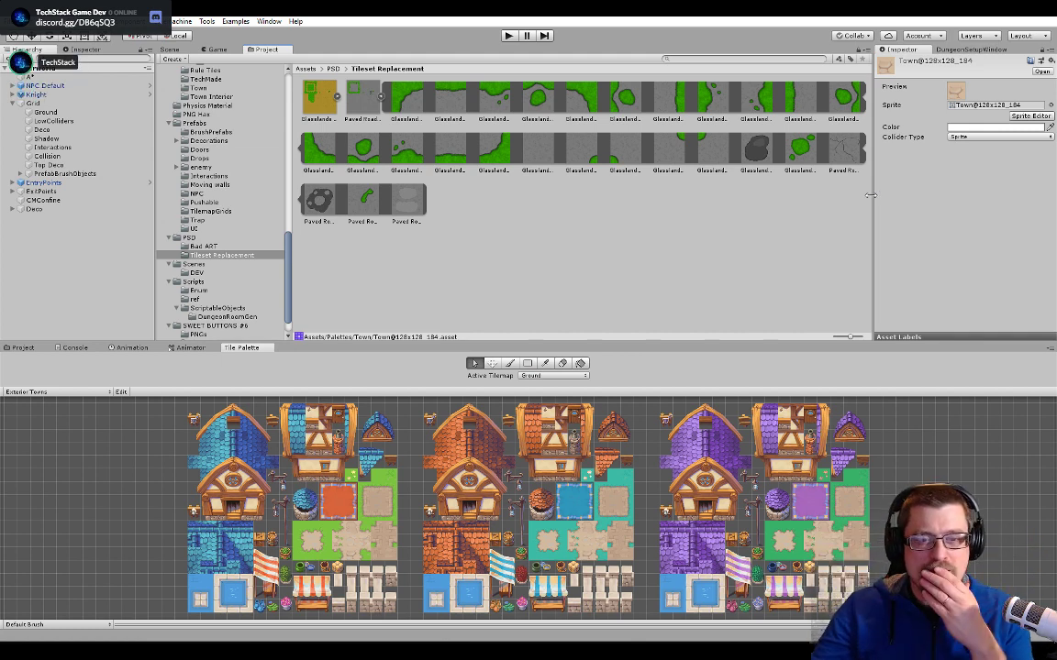
drag(849, 202, 838, 205)
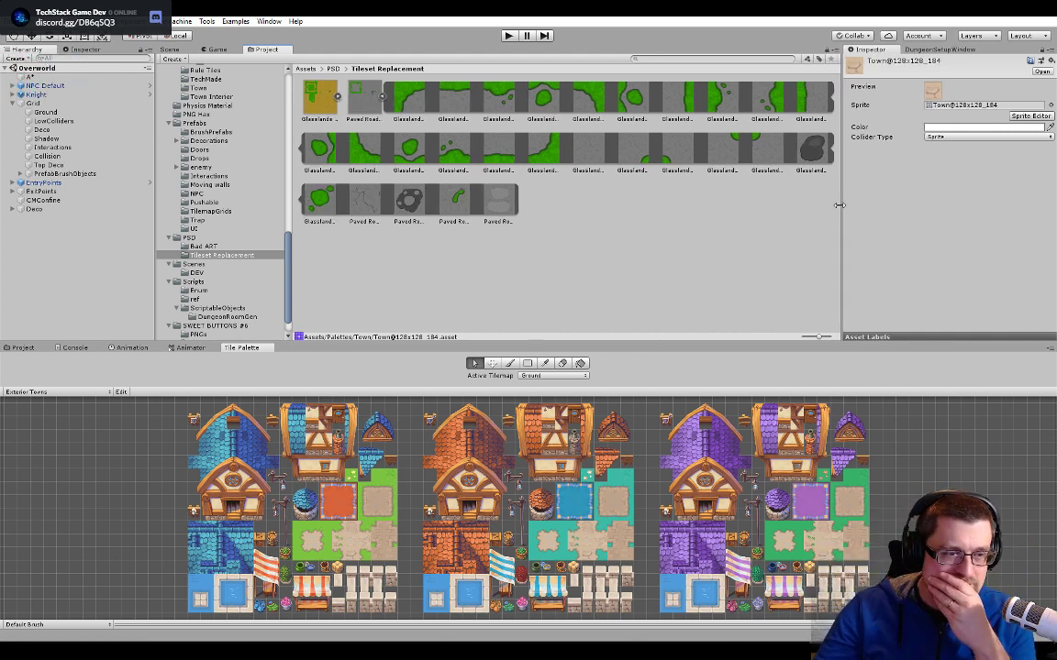
click(955, 106)
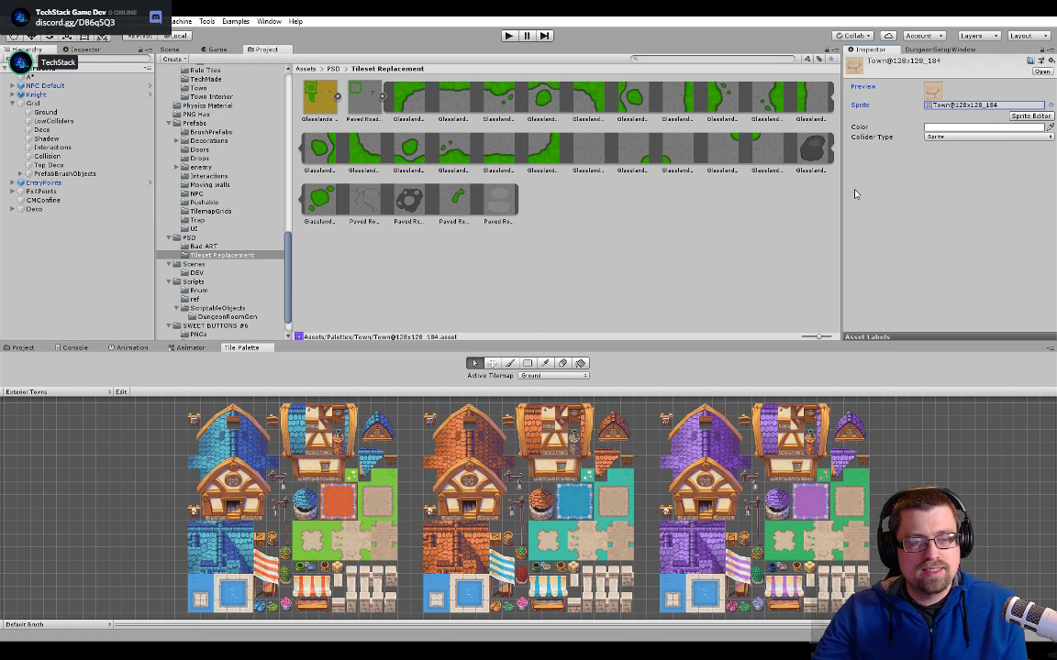
drag(839, 171, 794, 179)
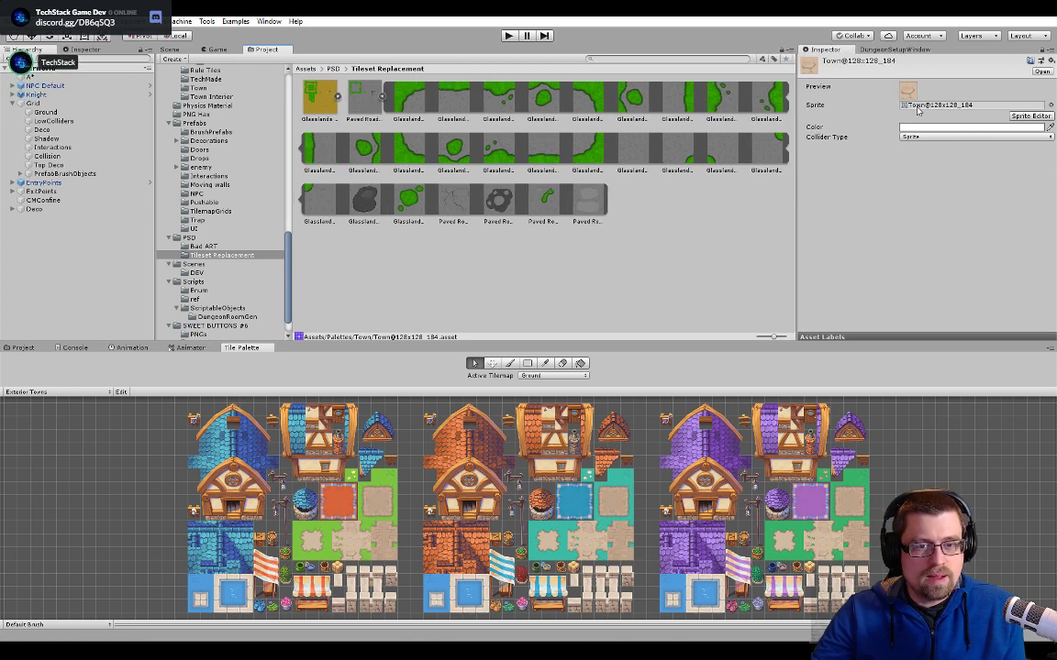
click(917, 107)
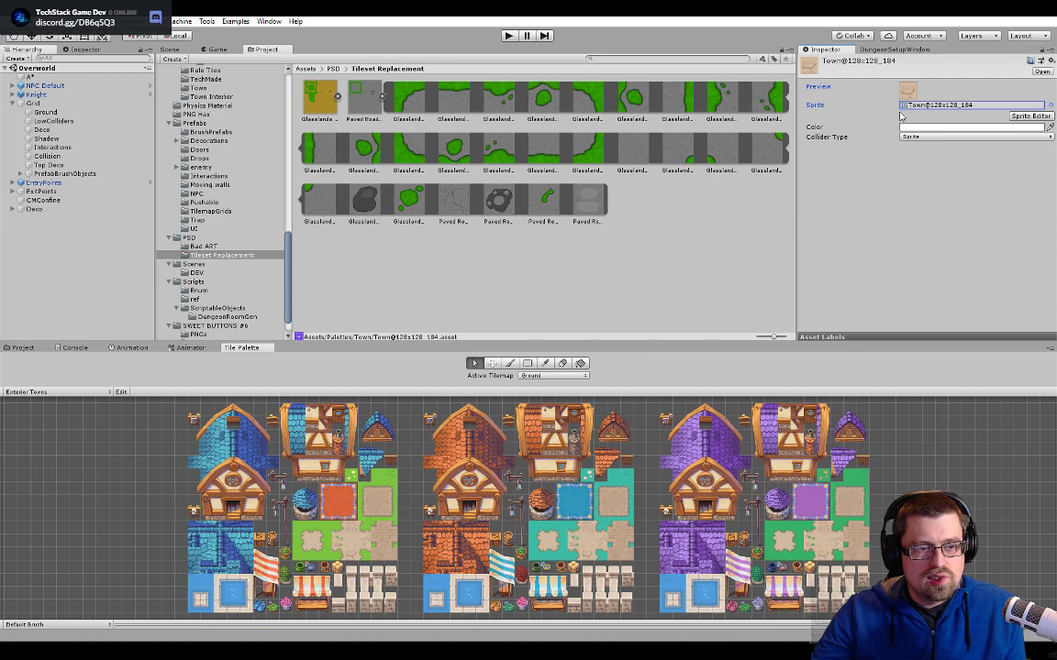
- Examine the beige tiles still in place along the road past the market stalls and in front of the fenced house
click(171, 49)
scroll(517, 235, down, 5)
middle_drag(516, 236, 595, 91)
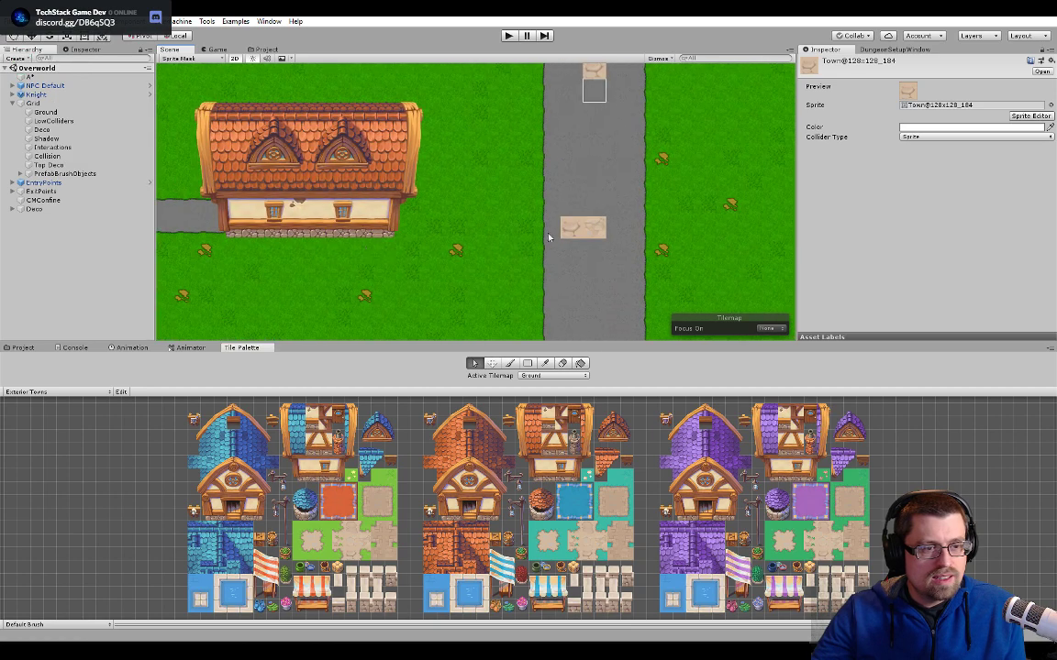
middle_drag(220, 230, 560, 177)
middle_drag(280, 177, 483, 177)
middle_drag(231, 236, 540, 141)
scroll(544, 144, up, 4)
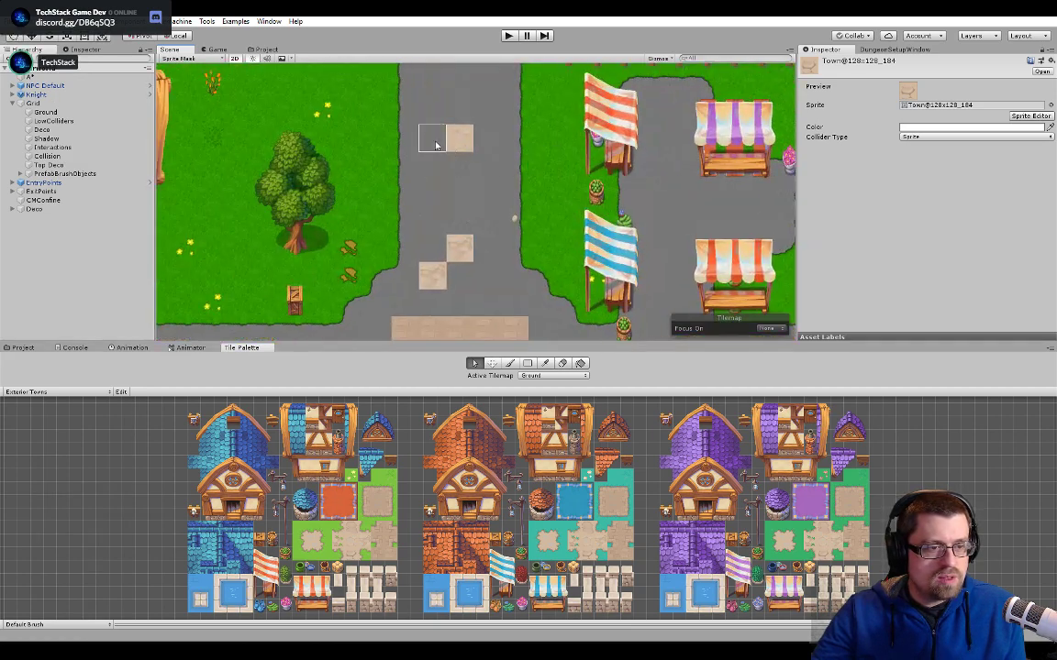
scroll(436, 145, down, 4)
middle_drag(436, 145, 587, 81)
scroll(587, 80, down, 5)
scroll(429, 220, up, 3)
middle_drag(429, 220, 526, 217)
scroll(526, 217, up, 2)
middle_drag(371, 213, 536, 192)
scroll(536, 240, up, 5)
- Select the lower beige tile of the vertical pair northeast of the pool and inspect the sprite of its Town@128x128_168 tile asset
click(536, 240)
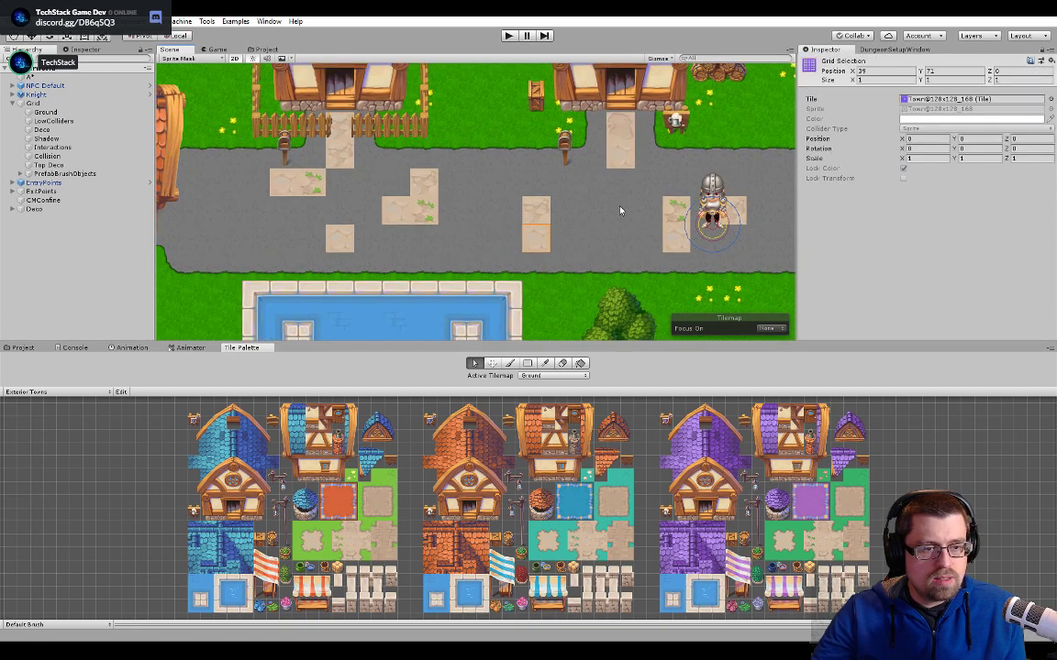
double_click(923, 100)
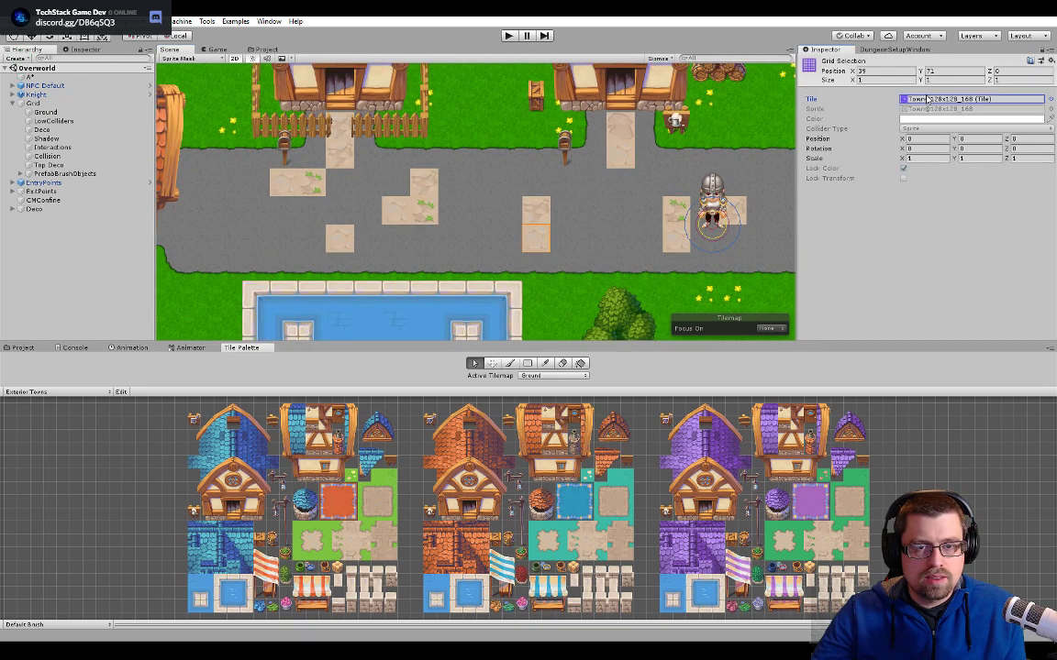
click(257, 51)
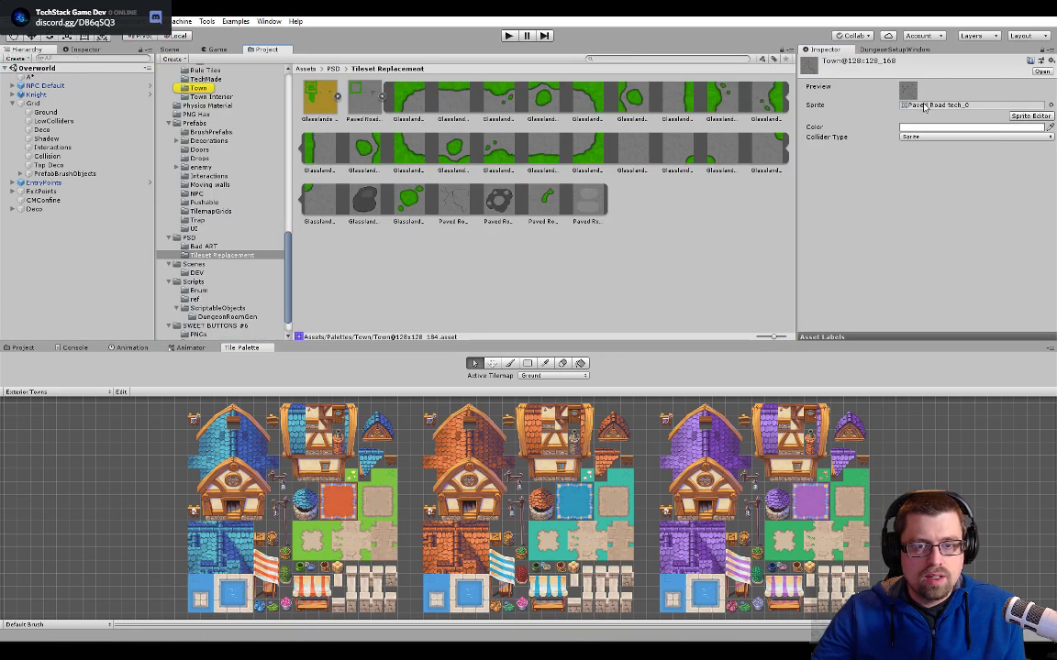
click(176, 50)
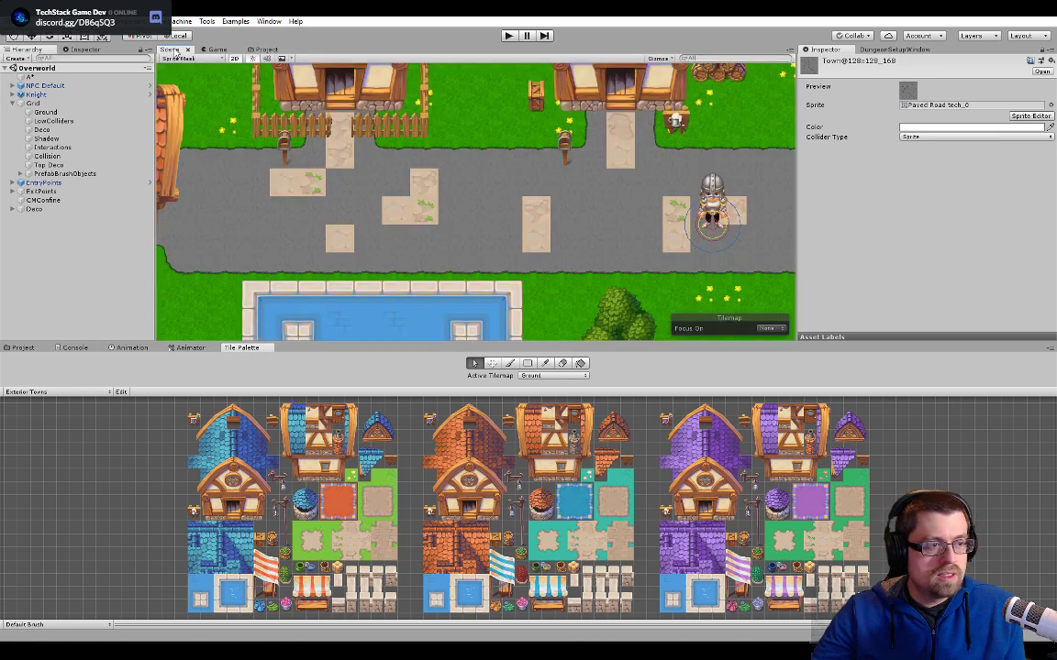
click(543, 245)
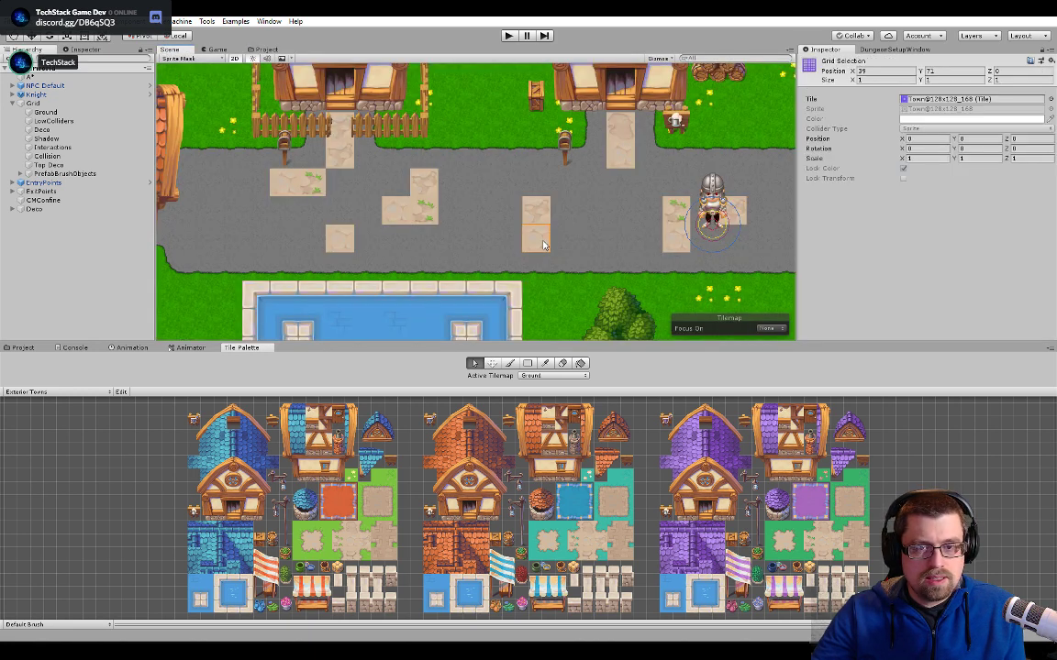
double_click(954, 98)
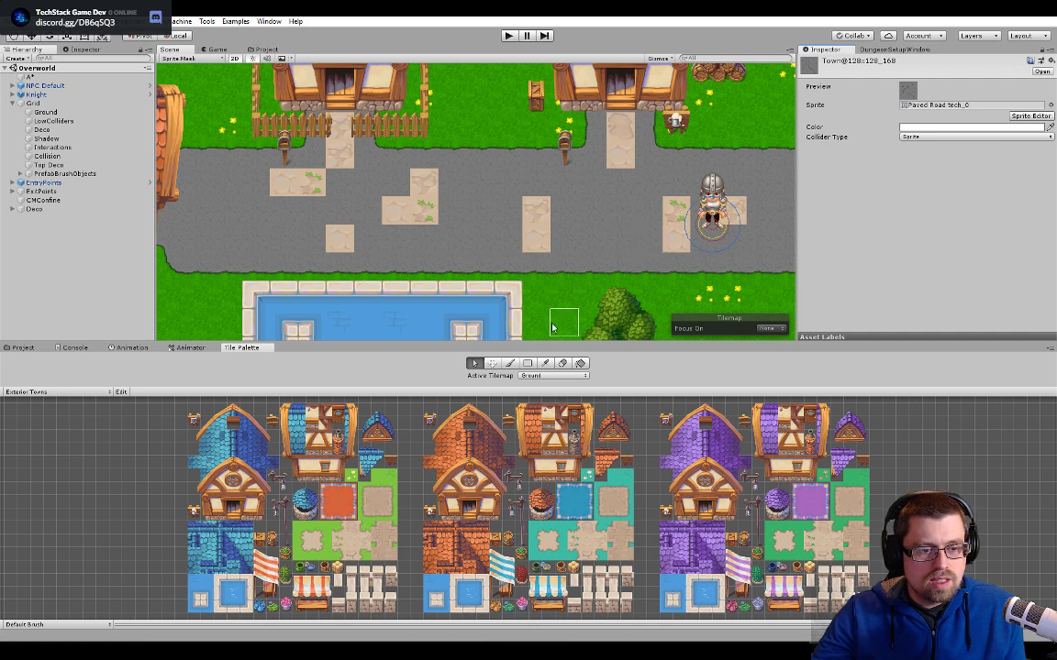
click(510, 363)
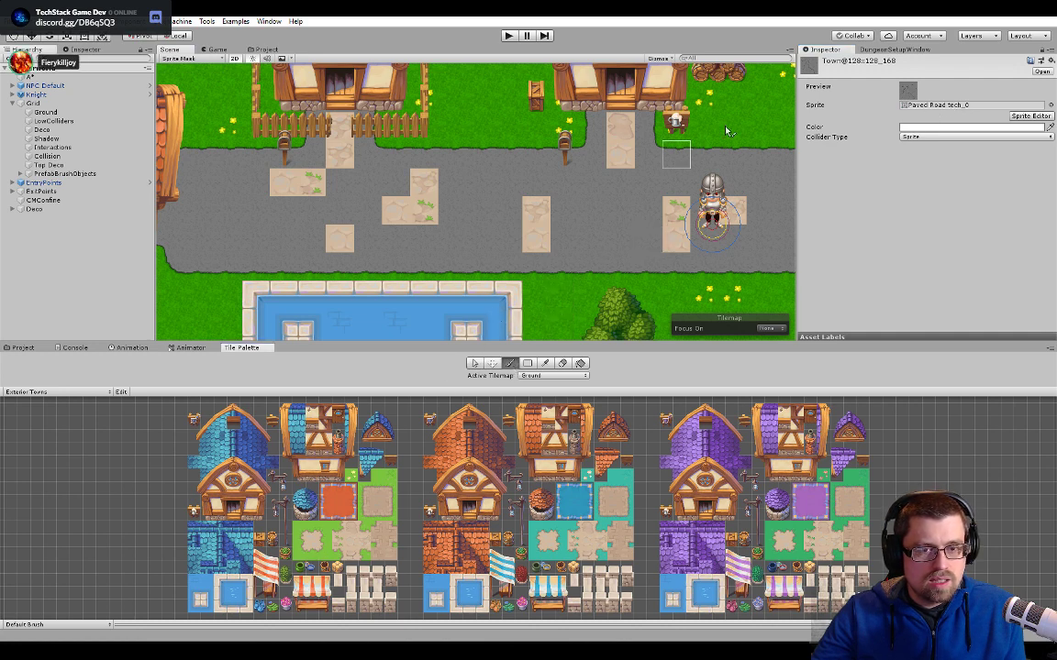
scroll(592, 210, up, 4)
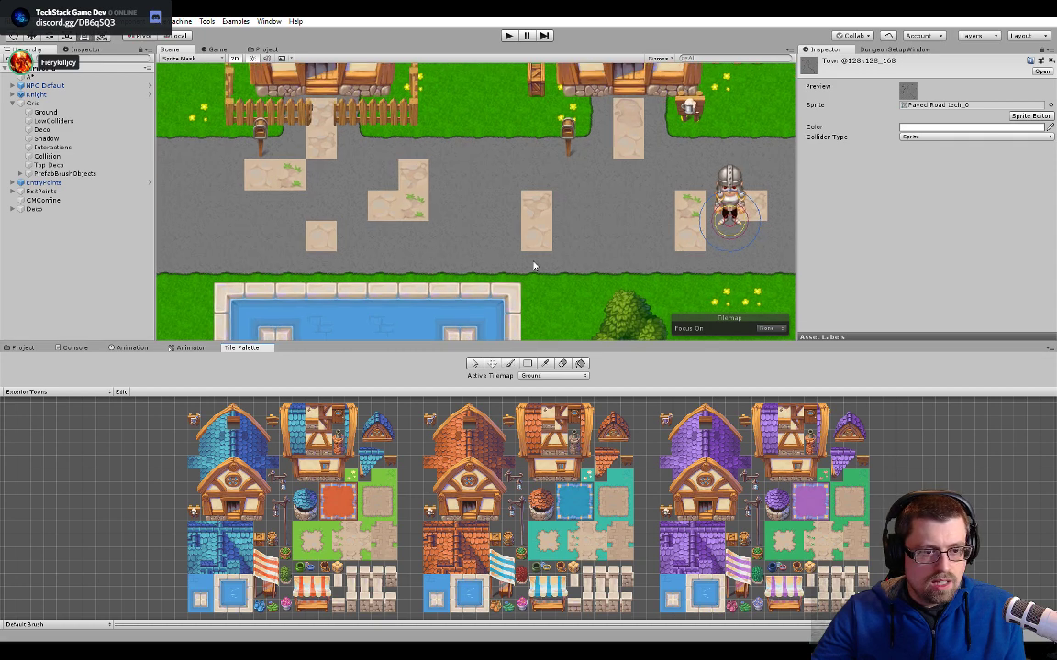
click(57, 393)
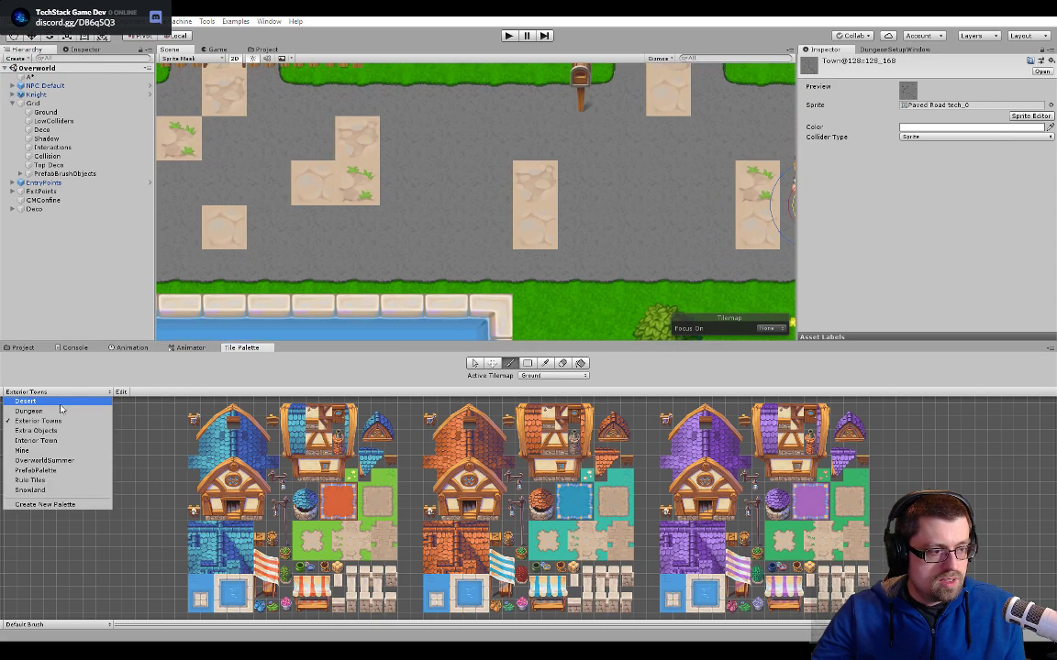
click(70, 469)
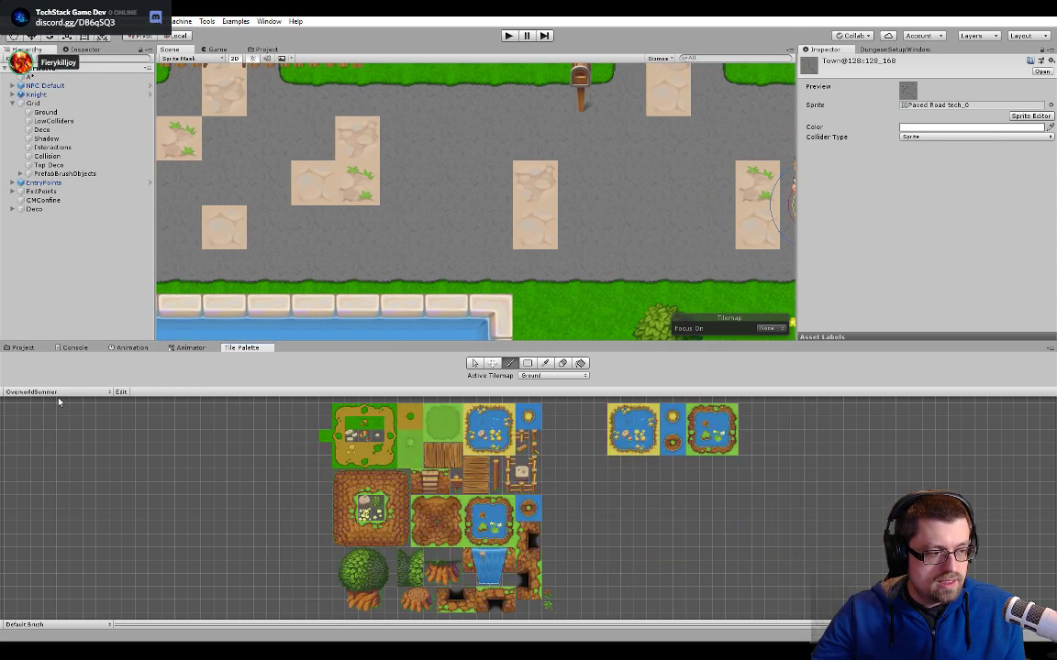
click(55, 393)
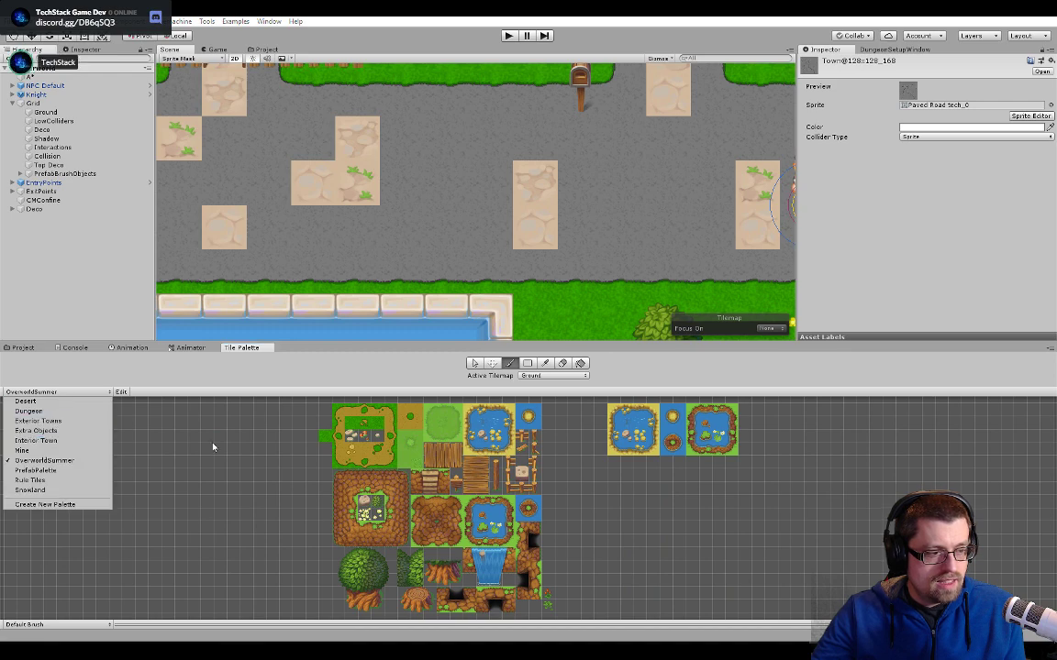
click(38, 420)
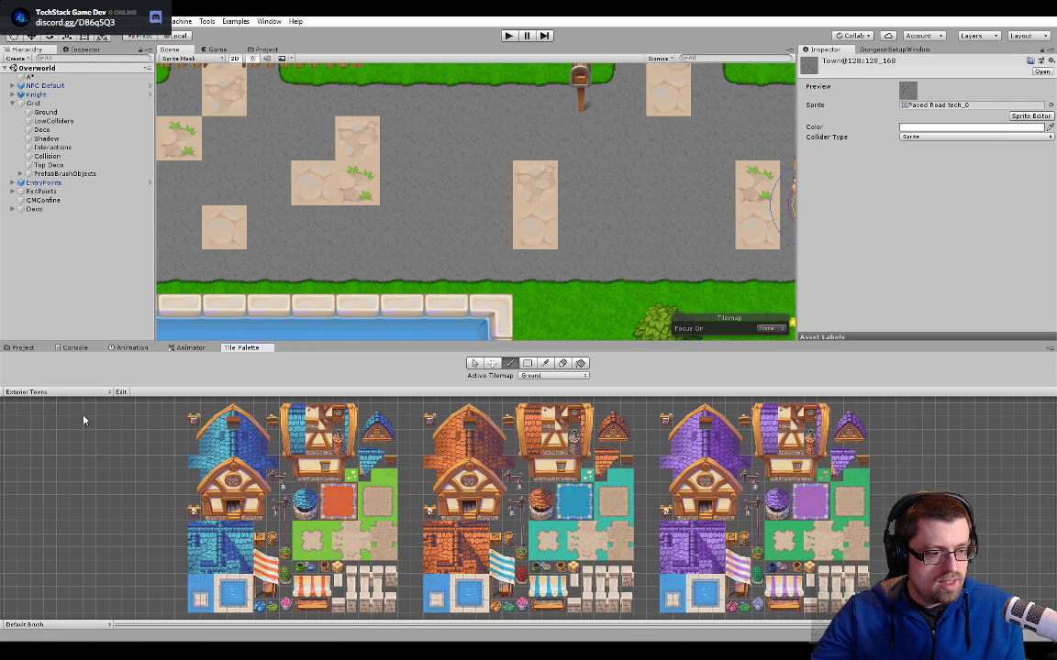
- Enable editing of the Exterior Towns palette, select the middle cracked beige road tile and open its Town@128x128_168 tile asset
scroll(84, 420, up, 6)
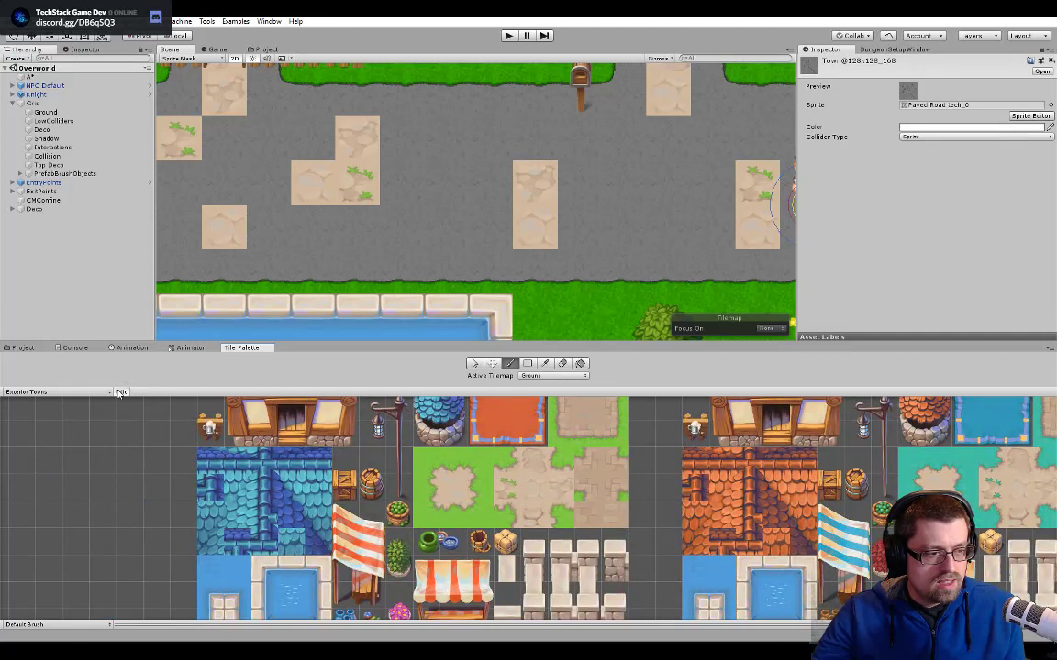
click(121, 392)
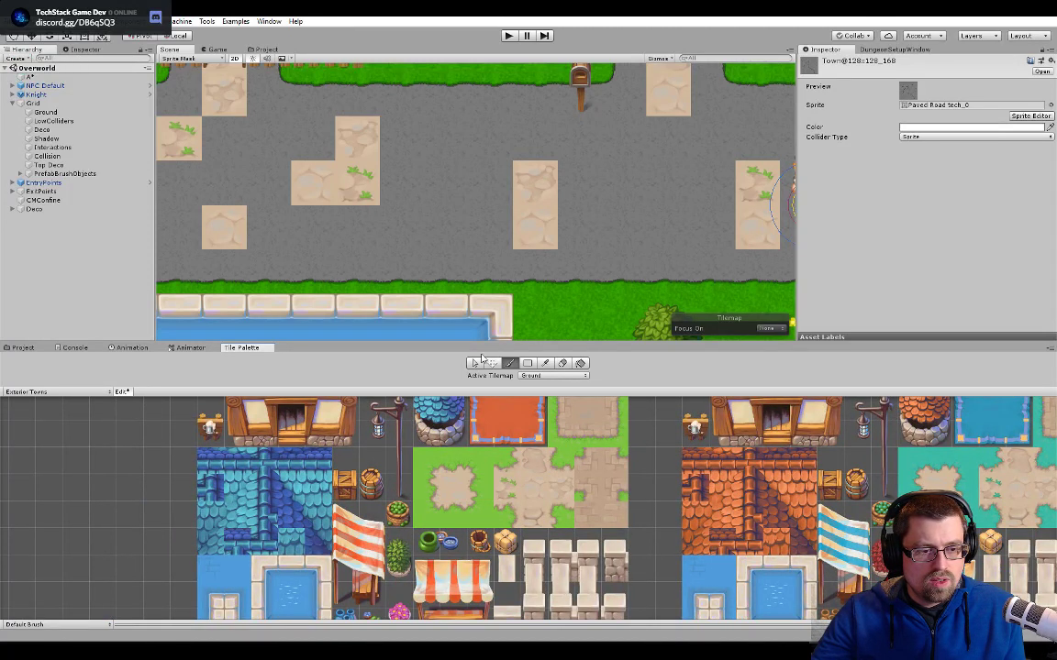
key(s)
click(437, 494)
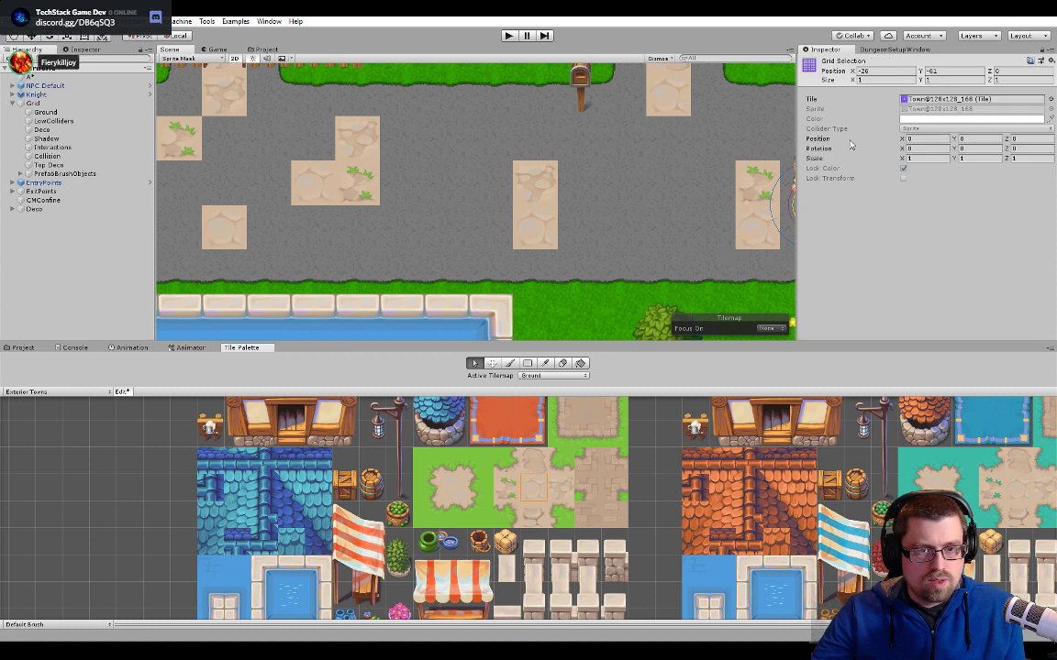
double_click(929, 101)
click(926, 106)
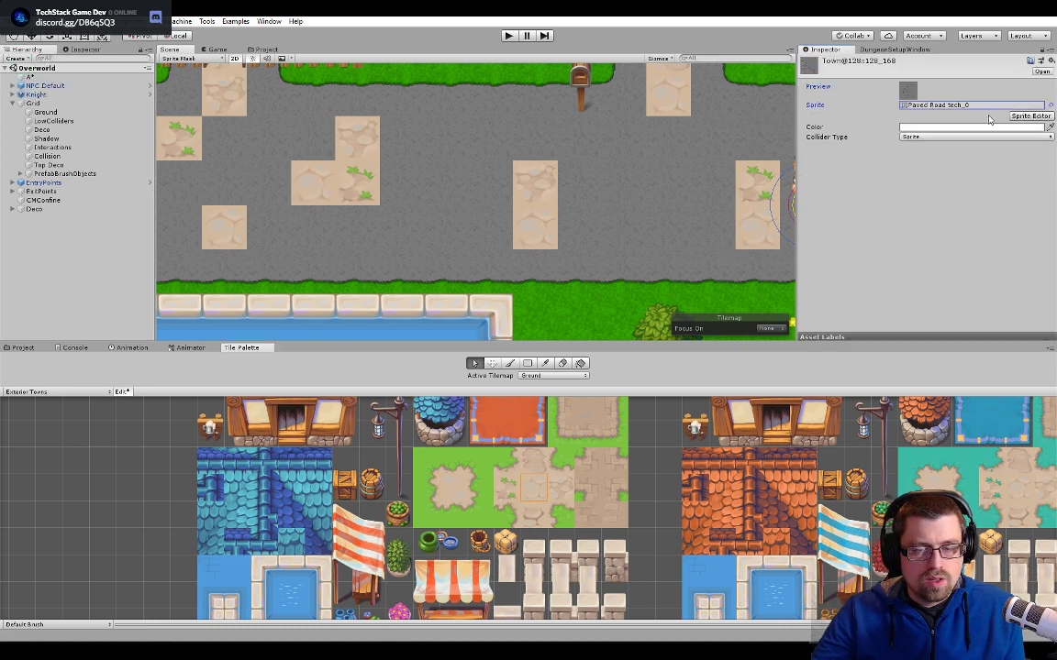
- Swap the Town@128x128_168 tile's sprite to Paved Road tech_1 and back to the cracked Paved Road tech_0
click(266, 49)
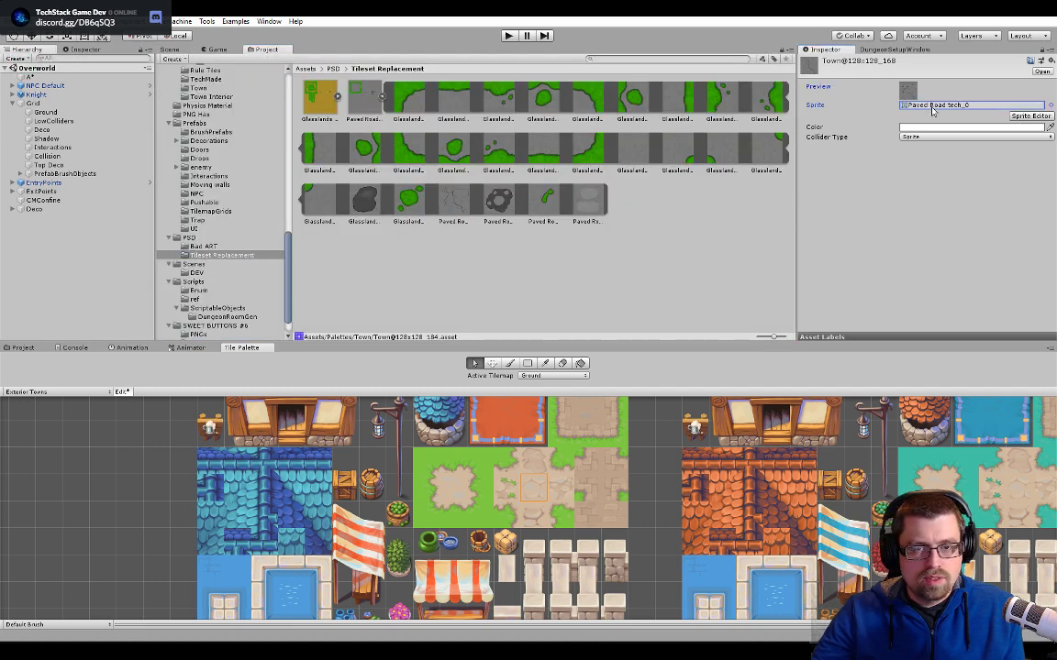
click(172, 49)
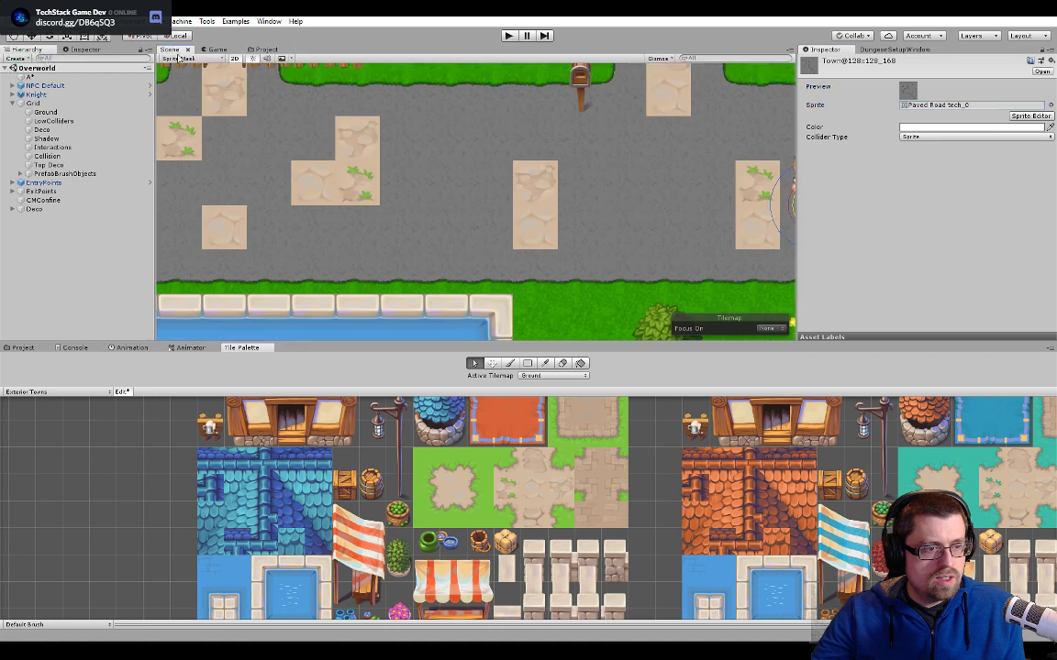
click(266, 50)
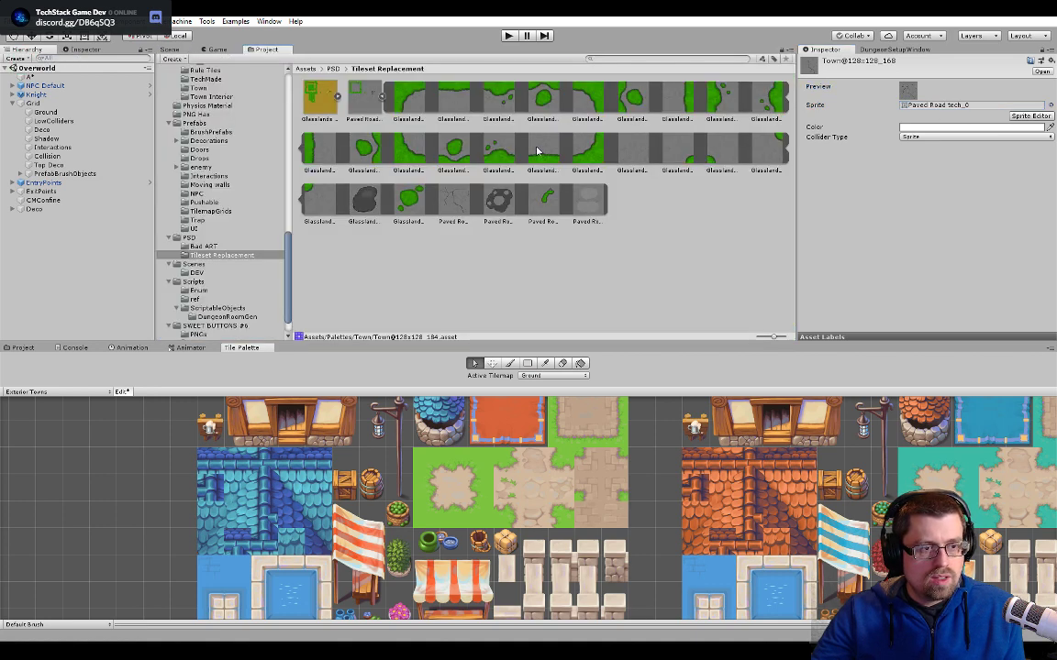
drag(454, 197, 944, 93)
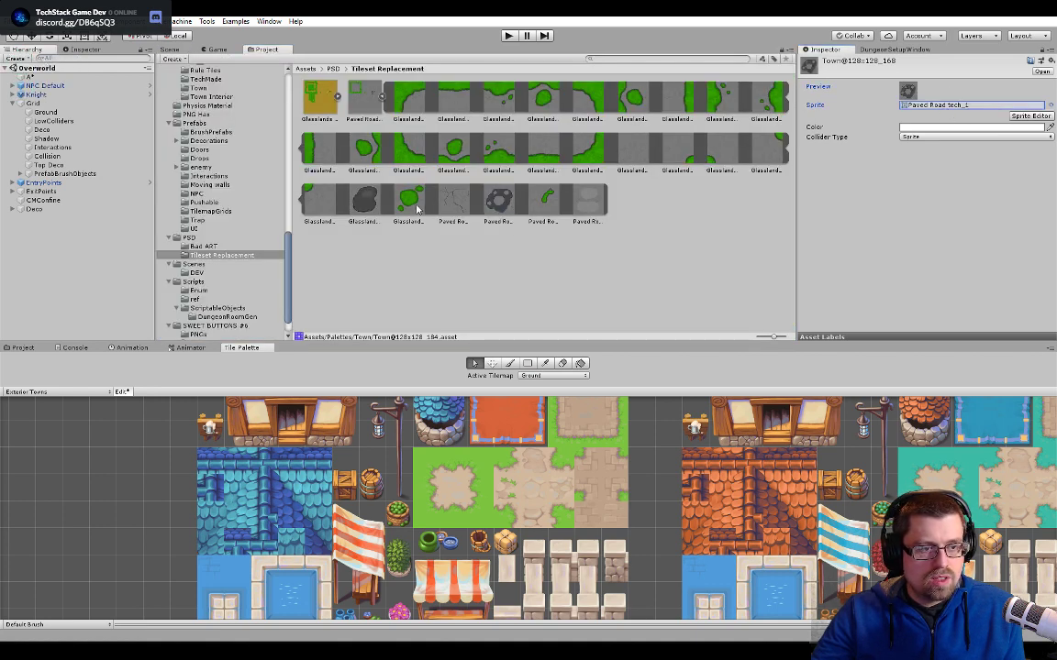
drag(447, 200, 919, 109)
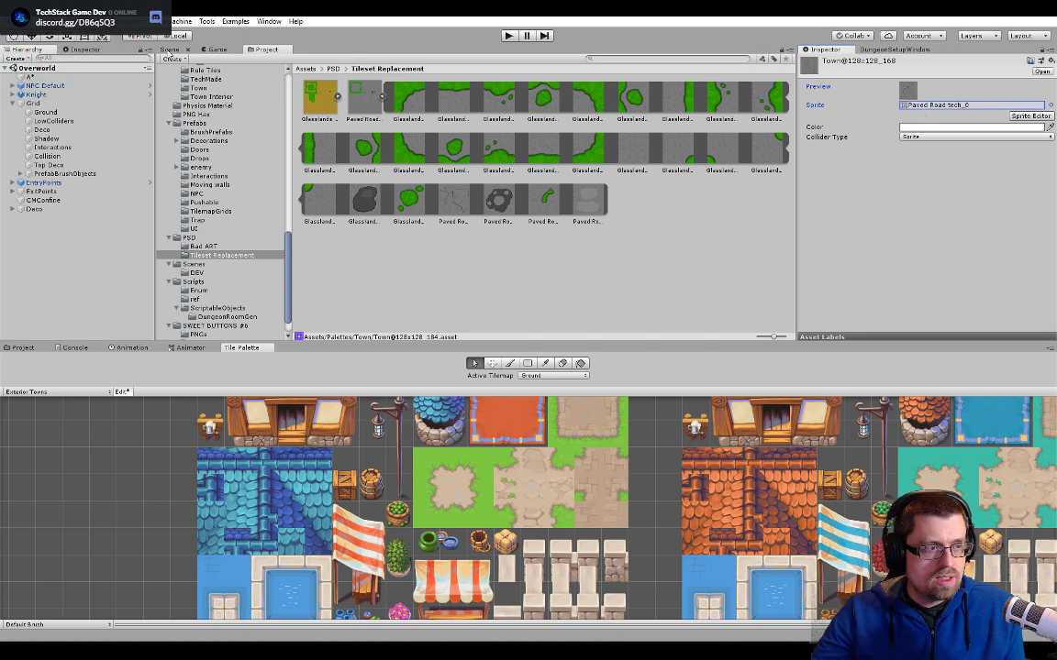
- Check the paved road tiles in the scene, from the road by the houses and pool to the road beside the farm
click(156, 49)
scroll(487, 166, down, 10)
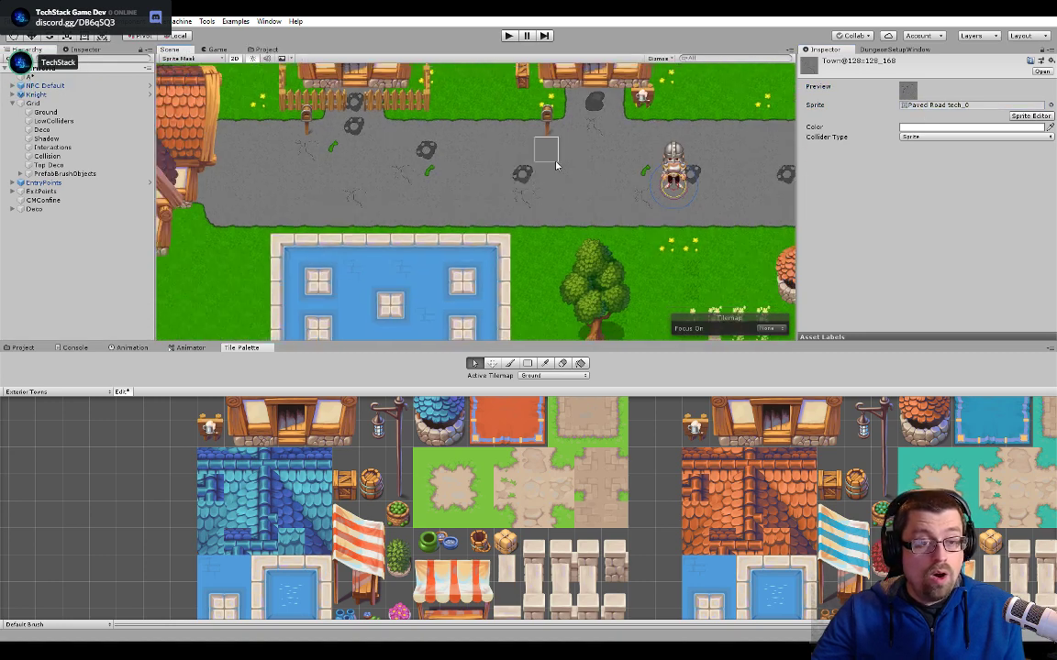
middle_drag(554, 174, 496, 330)
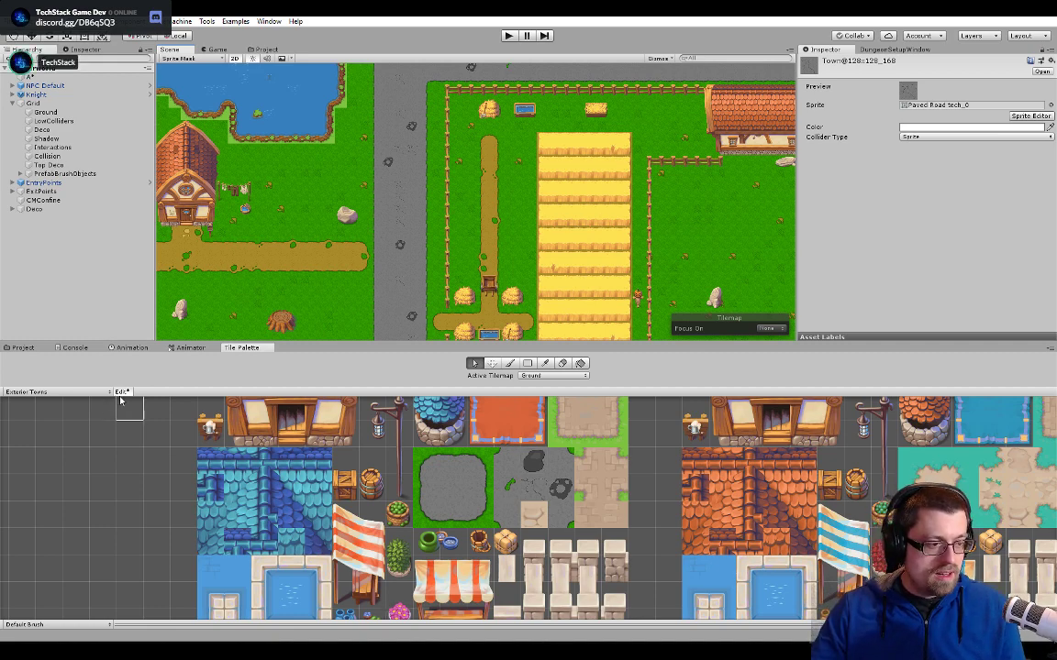
- Bring up the Tileset Replacement sprites and select the centre tile of the palette's beige paved square to inspect its tile asset
scroll(514, 505, up, 3)
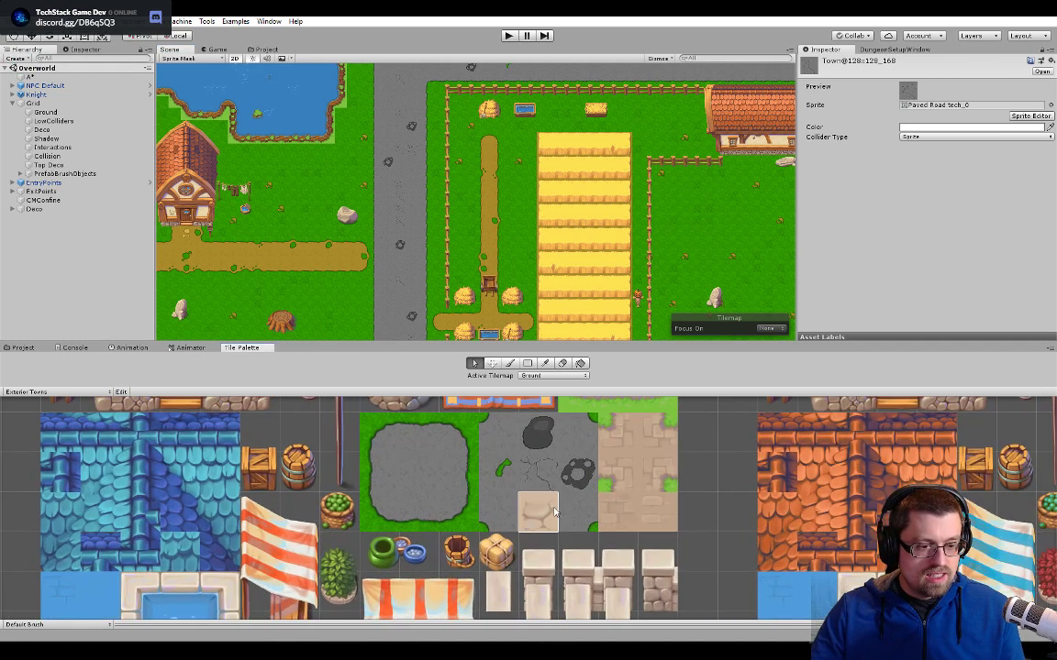
scroll(514, 504, up, 2)
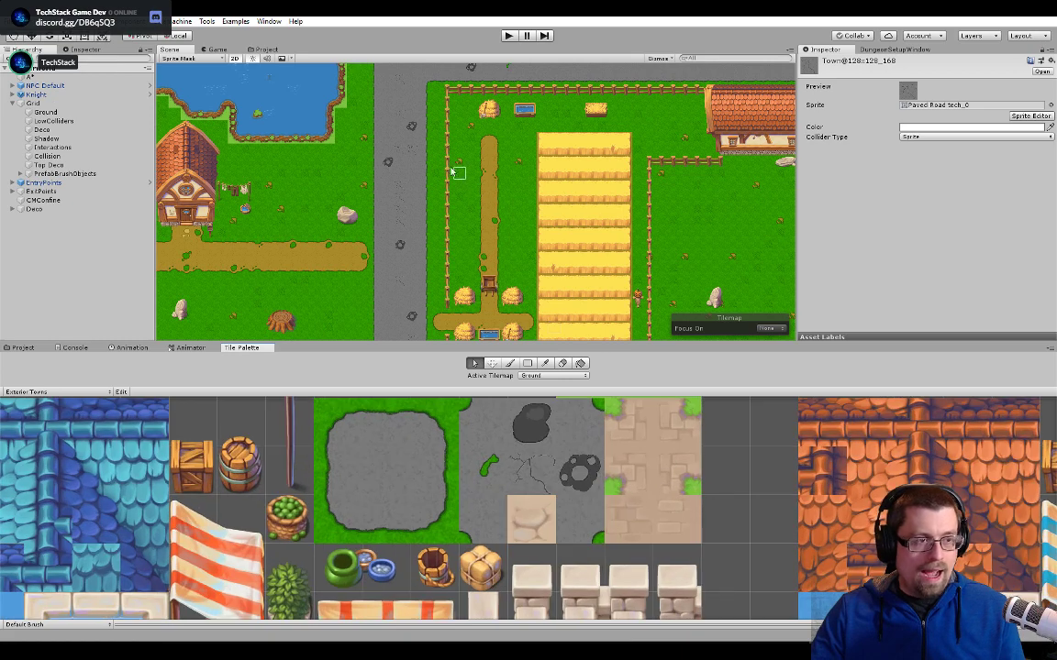
click(266, 49)
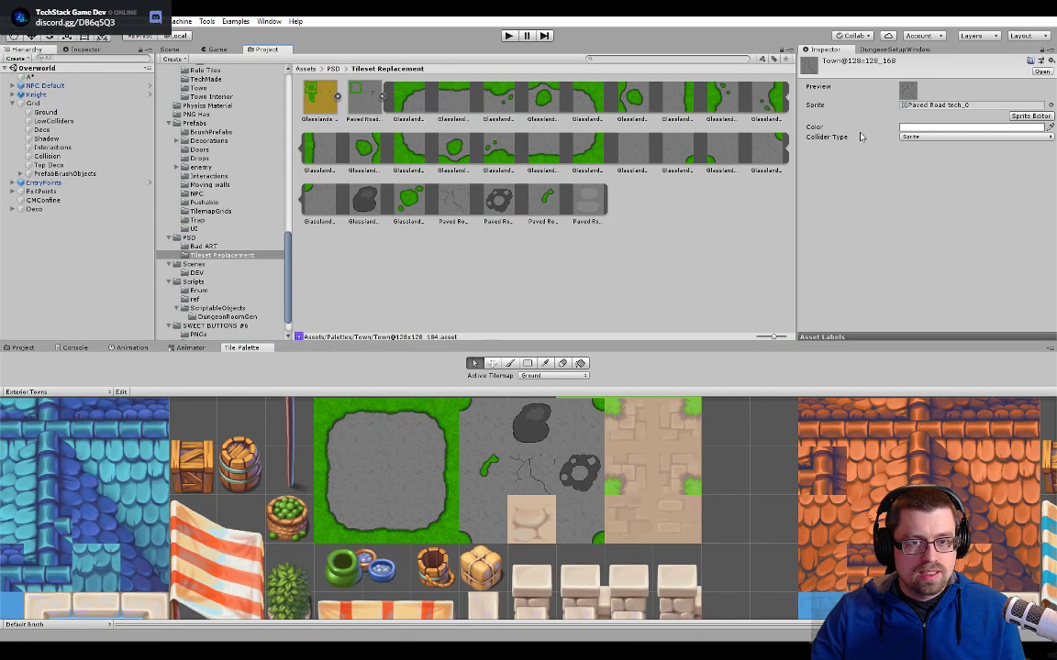
middle_drag(593, 453, 501, 581)
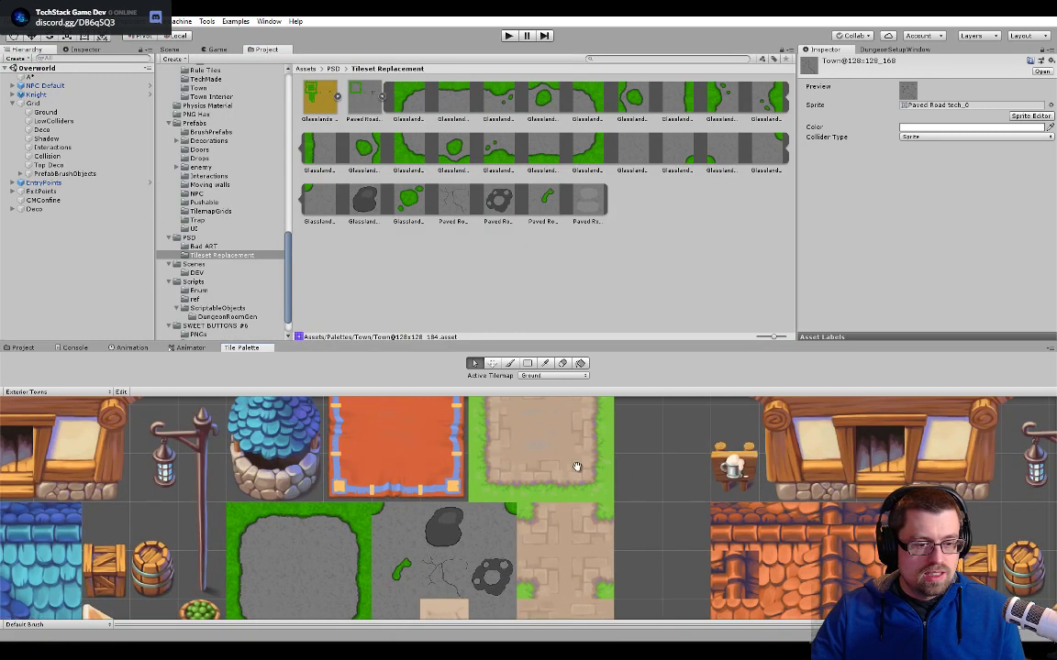
middle_drag(576, 467, 562, 495)
click(540, 466)
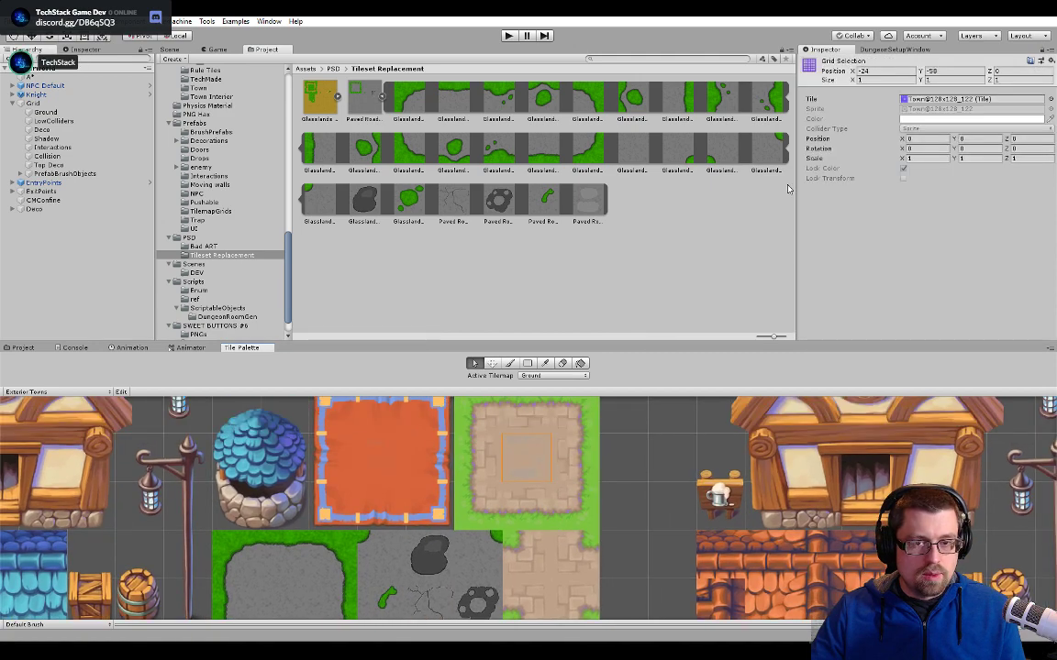
- Check the scene's roads for remaining beige tiles, from the road above the farm along the eastern road and back to the pool
click(168, 48)
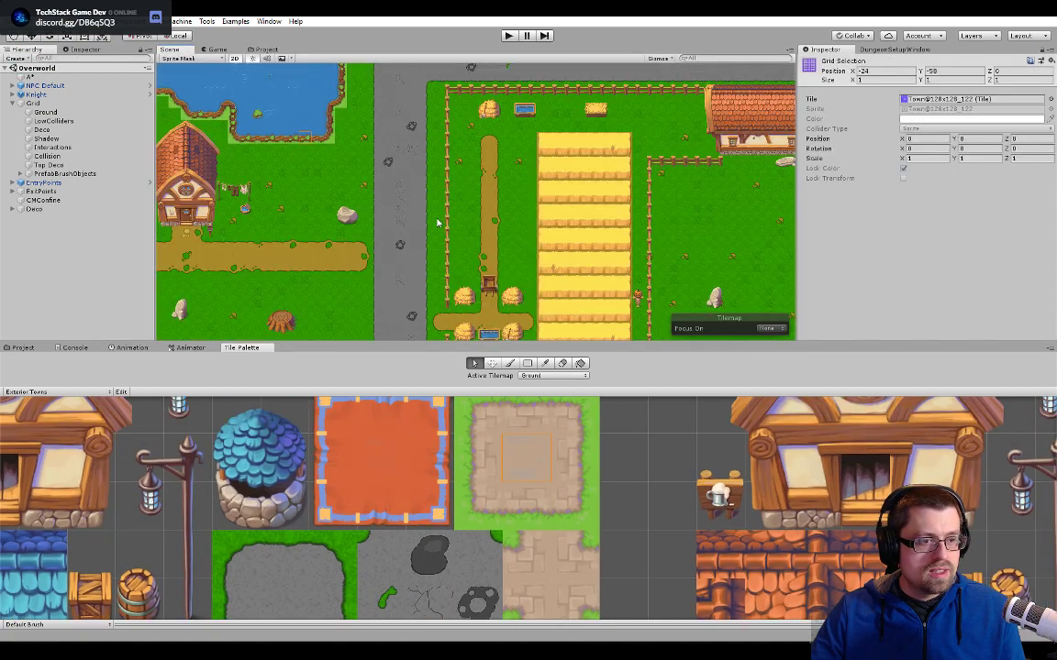
scroll(514, 225, up, 5)
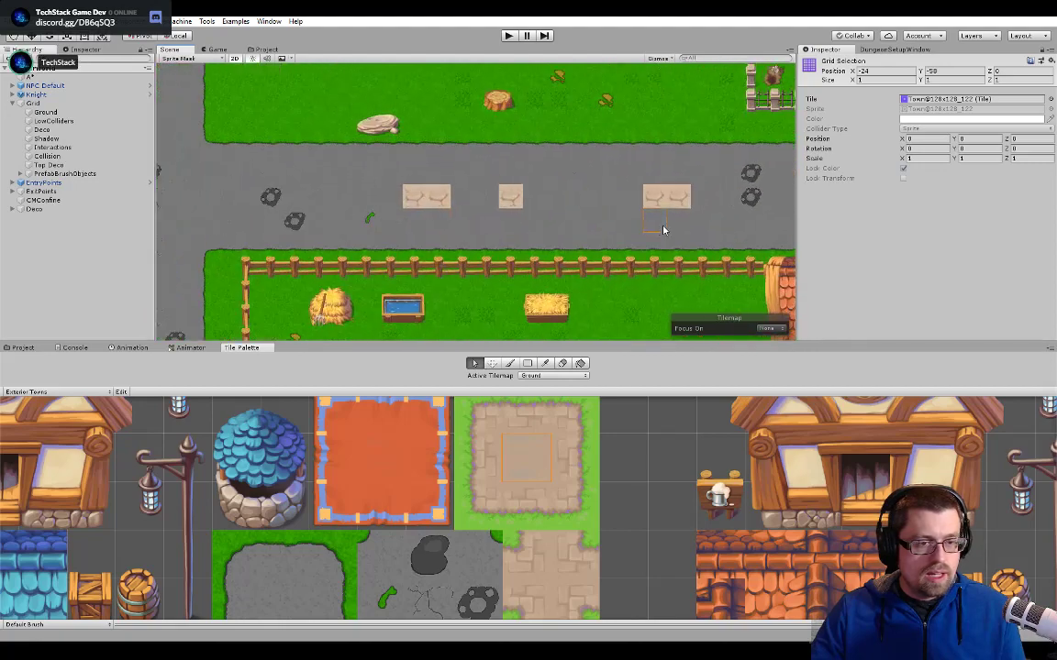
middle_drag(779, 195, 469, 240)
middle_drag(601, 244, 435, 235)
middle_drag(733, 234, 502, 244)
middle_drag(596, 302, 575, 112)
scroll(560, 303, up, 1)
middle_drag(527, 307, 620, 129)
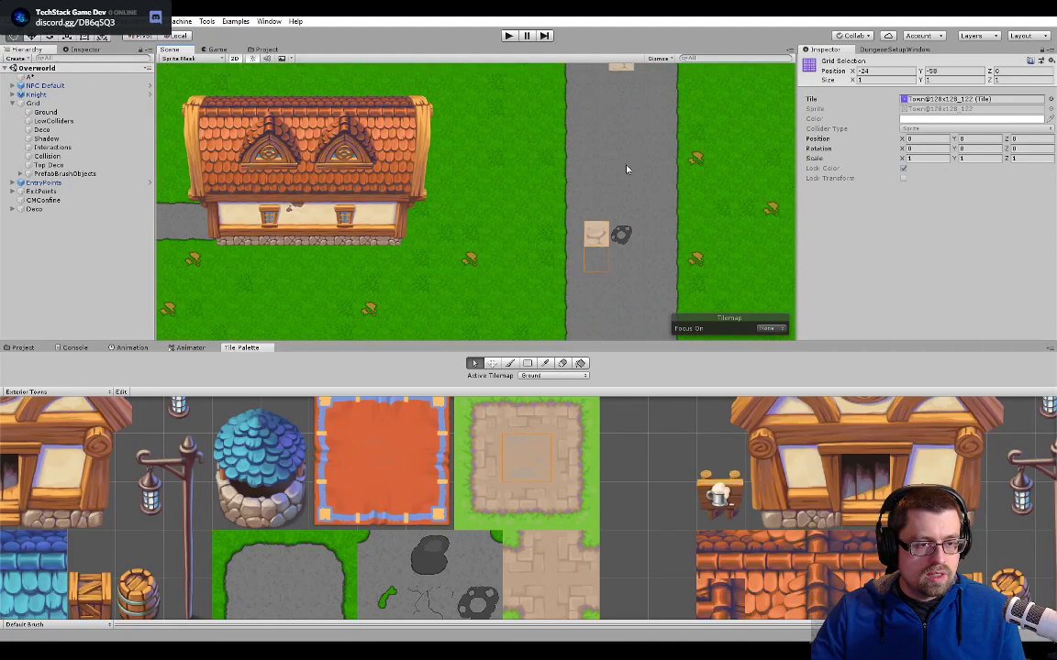
middle_drag(560, 312, 653, 147)
middle_drag(587, 289, 611, 120)
middle_drag(527, 317, 554, 163)
middle_drag(198, 234, 513, 211)
middle_drag(220, 222, 642, 214)
middle_drag(358, 223, 641, 211)
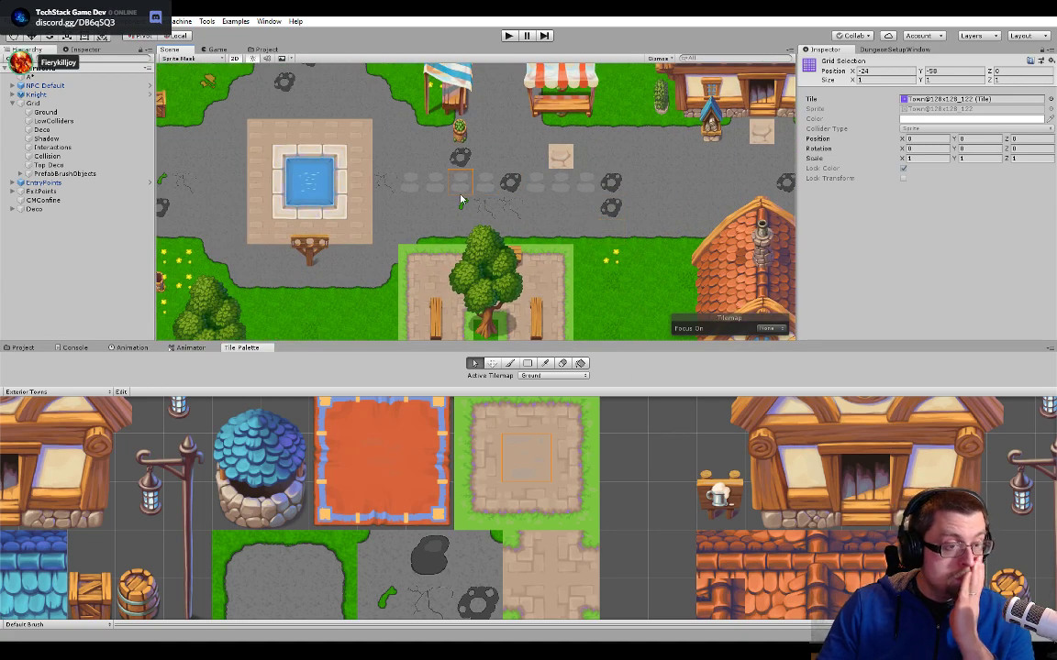
- Paint the plain paved road tile over the row of lighter stepping-stone tiles just east of the small pool
scroll(514, 195, up, 5)
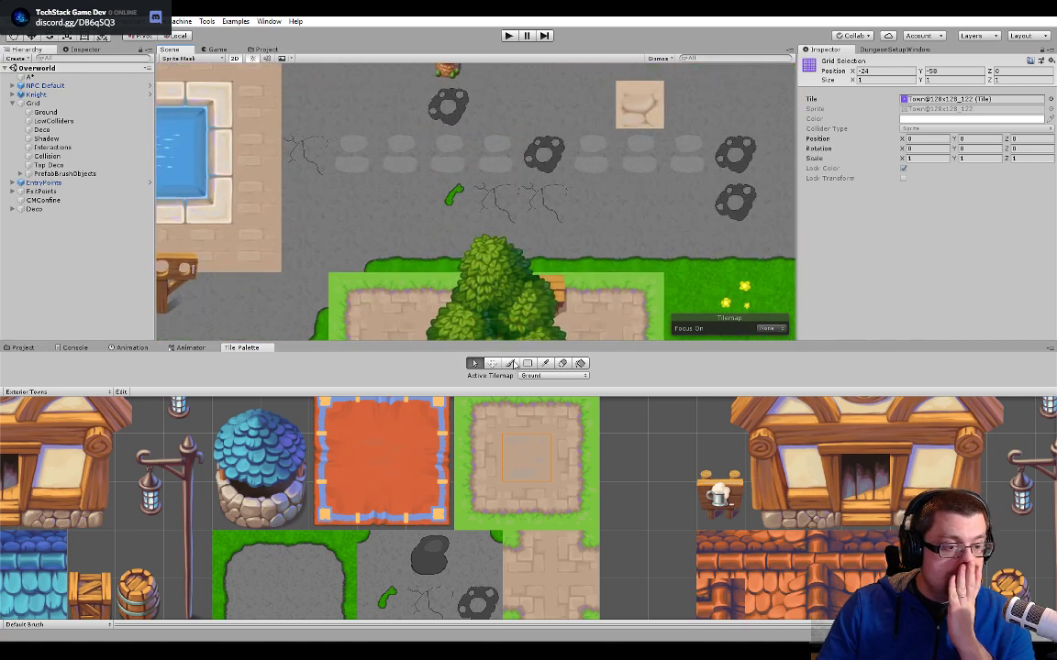
click(510, 363)
middle_drag(387, 515, 433, 412)
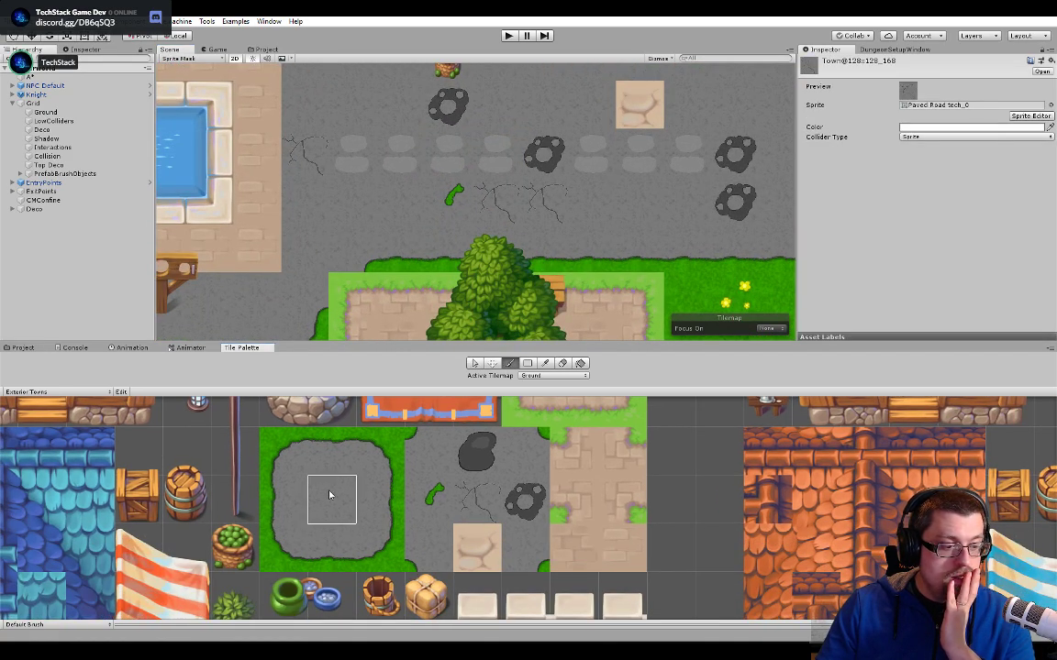
drag(390, 151, 687, 156)
scroll(623, 229, down, 3)
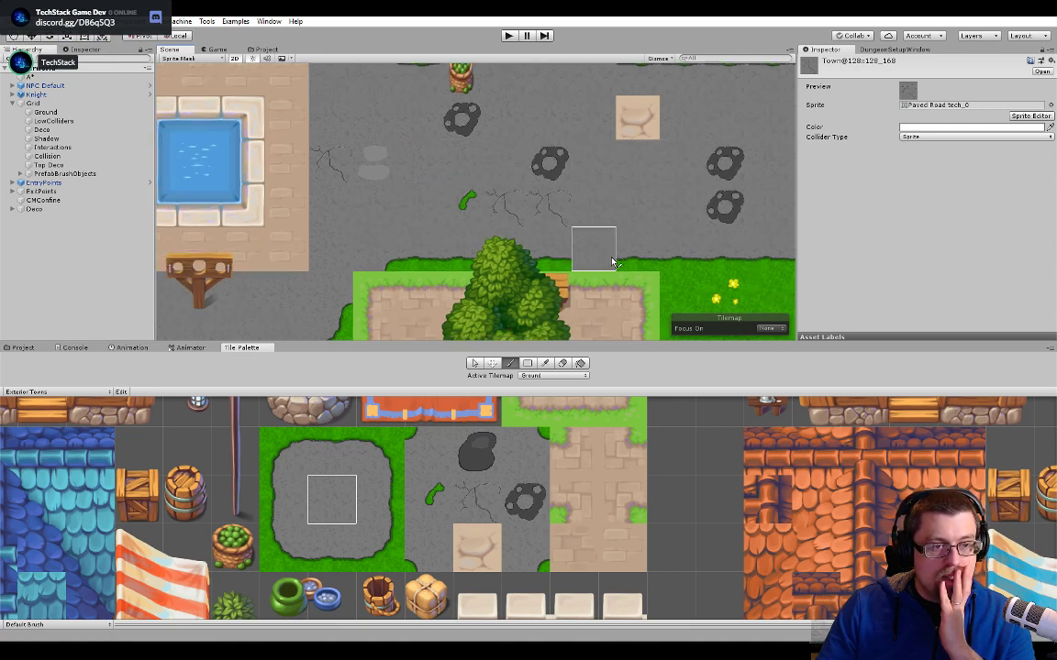
- Examine the distribution of road details across the whole town, from the pool crossing north past the lake to the junction by the farm
scroll(624, 230, down, 6)
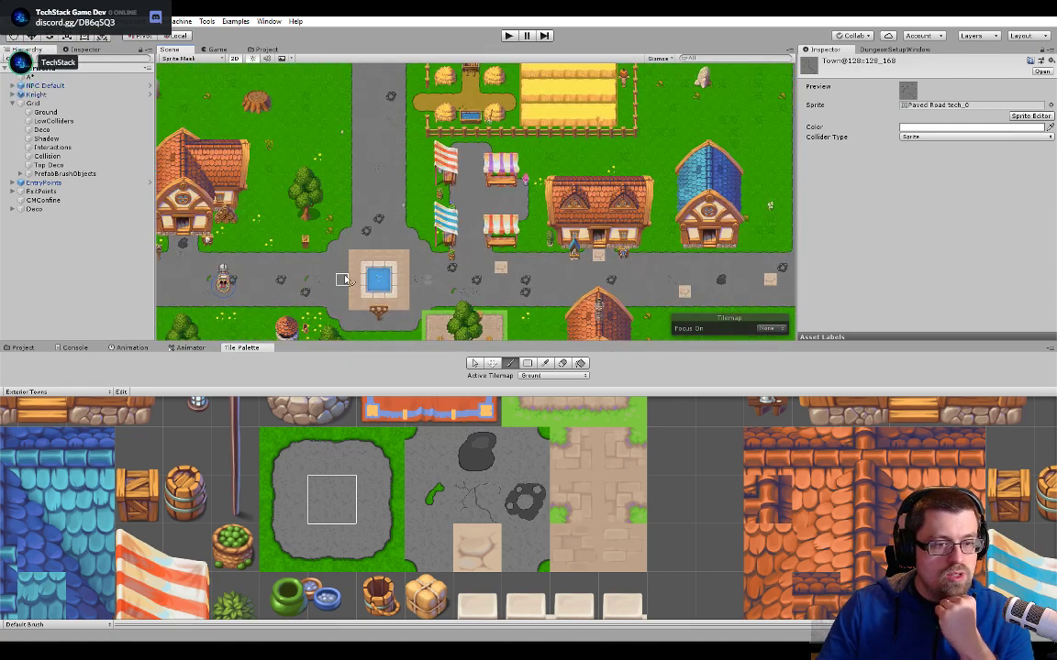
scroll(583, 206, down, 6)
middle_drag(583, 206, 478, 142)
scroll(478, 141, up, 3)
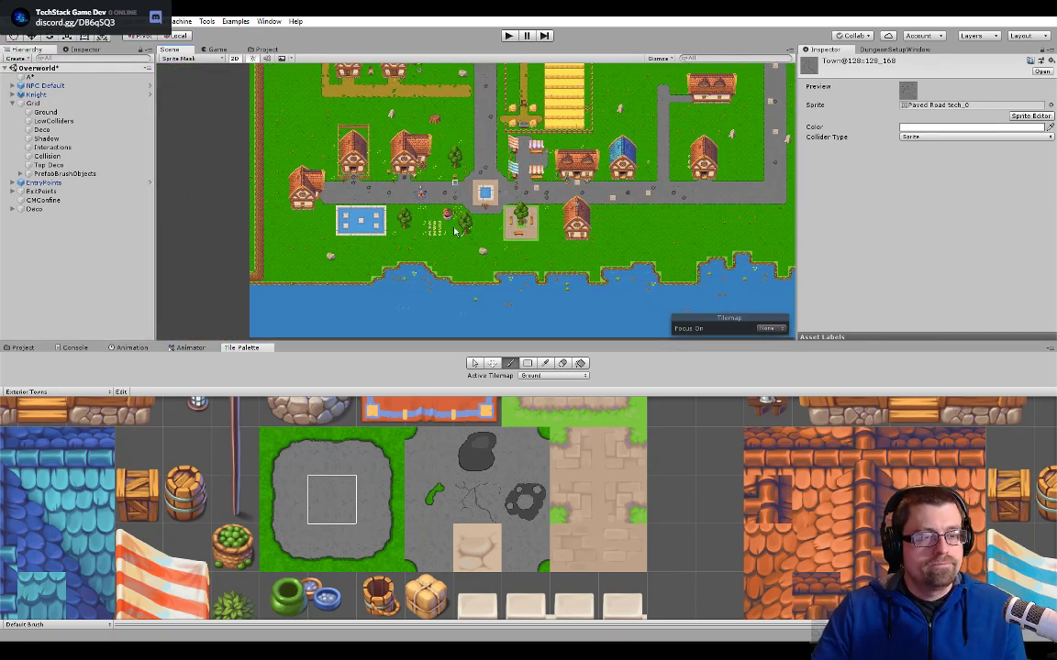
scroll(478, 140, up, 5)
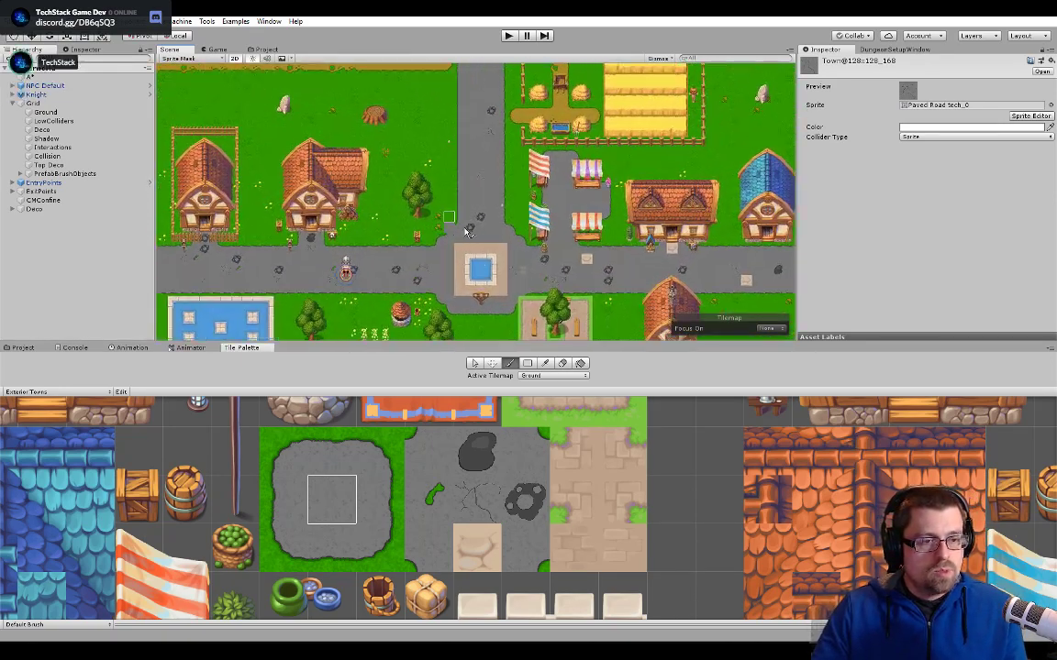
middle_drag(383, 276, 279, 306)
scroll(486, 242, down, 3)
middle_drag(449, 74, 432, 203)
middle_drag(364, 158, 345, 229)
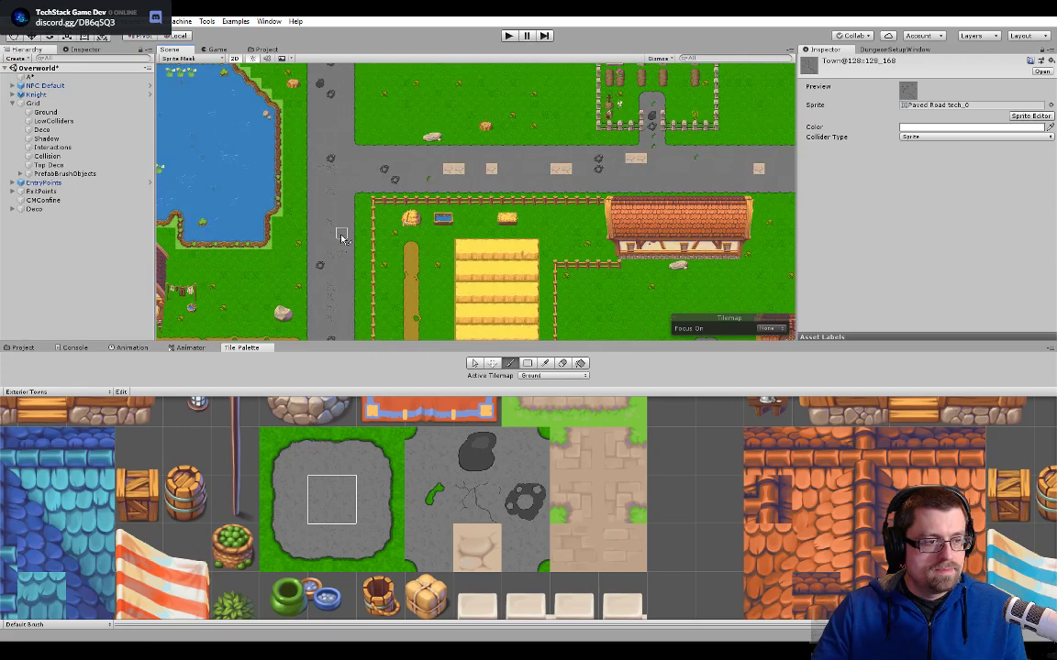
scroll(495, 248, down, 5)
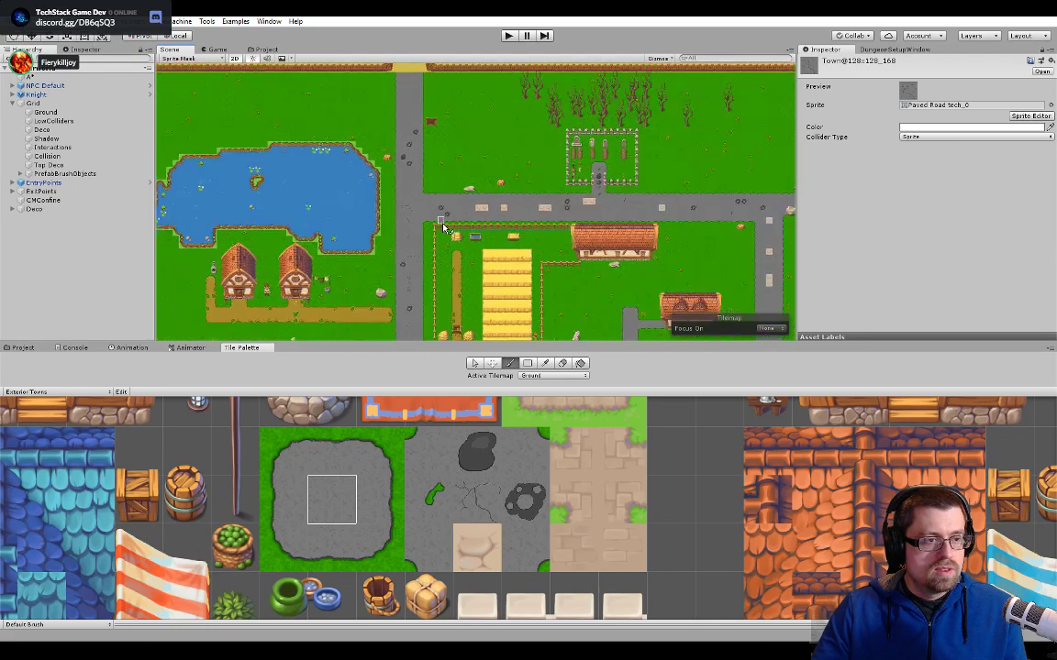
scroll(482, 275, up, 4)
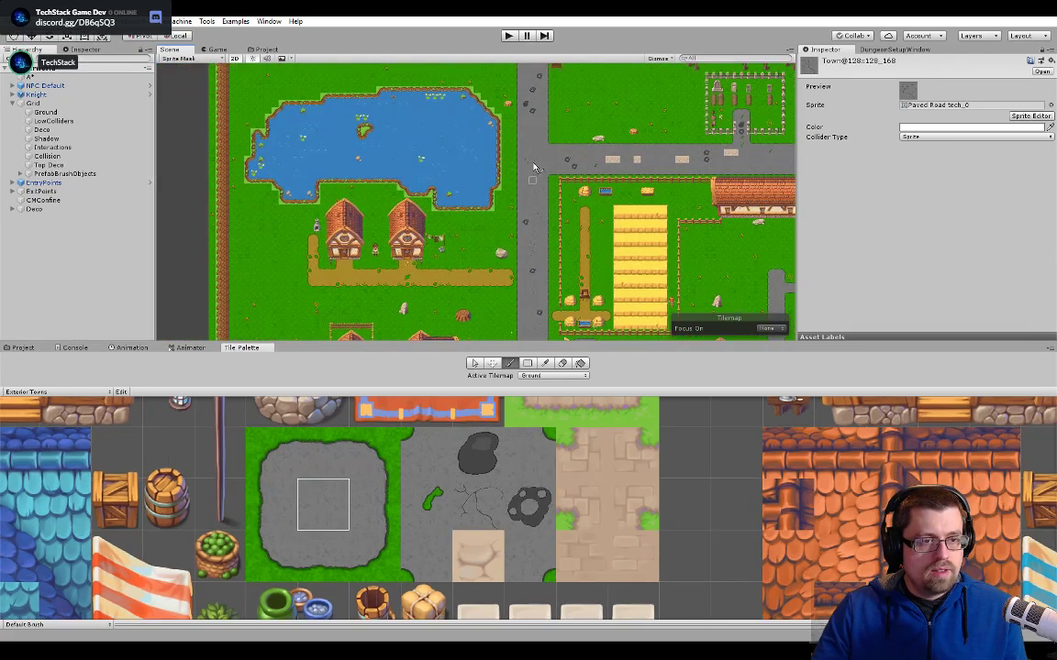
mouse_move(488, 289)
middle_down()
mouse_move(492, 224)
mouse_move(474, 113)
middle_up()
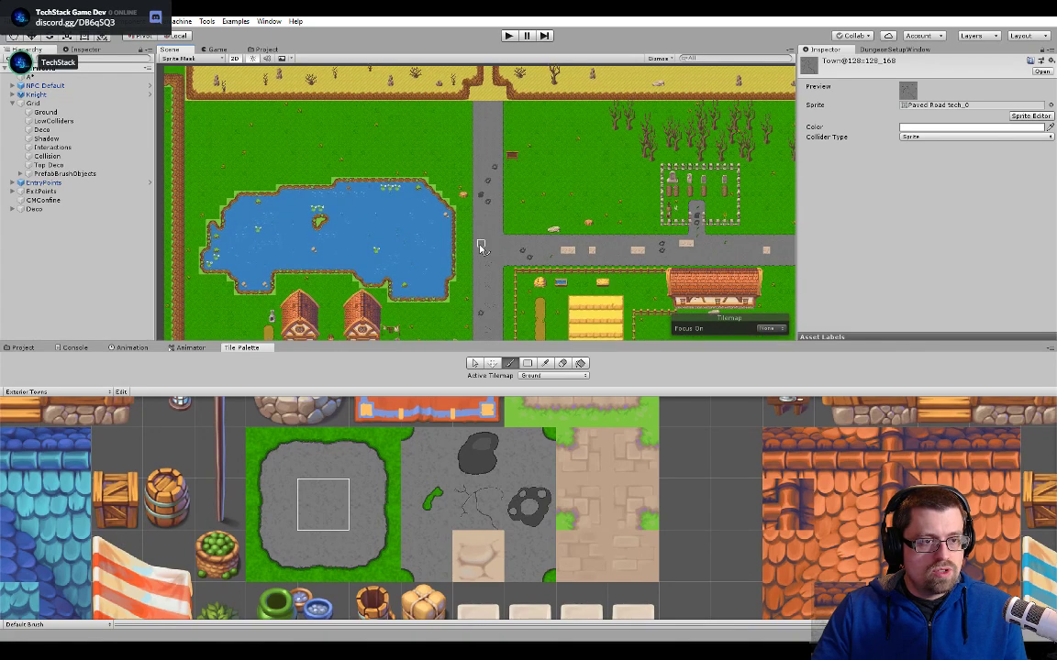
right_drag(481, 248, 529, 18)
right_click(552, 650)
right_drag(589, 245, 588, 189)
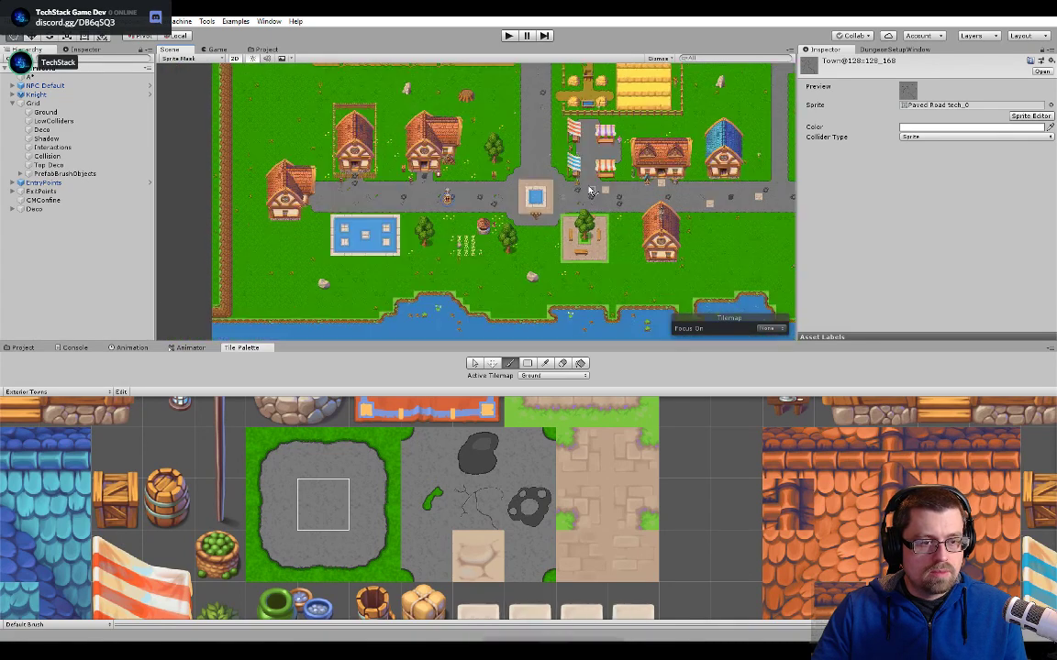
- Paint plain paved road over surplus rubble tiles on the road east of the pool and on the road above the farm
scroll(592, 191, up, 5)
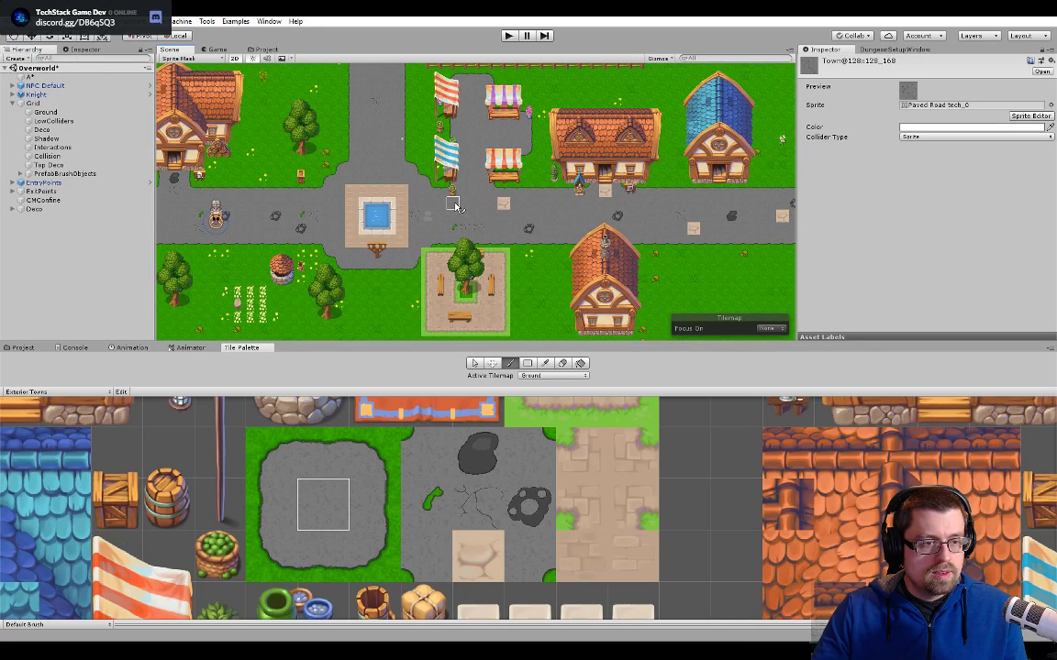
right_drag(596, 219, 377, 211)
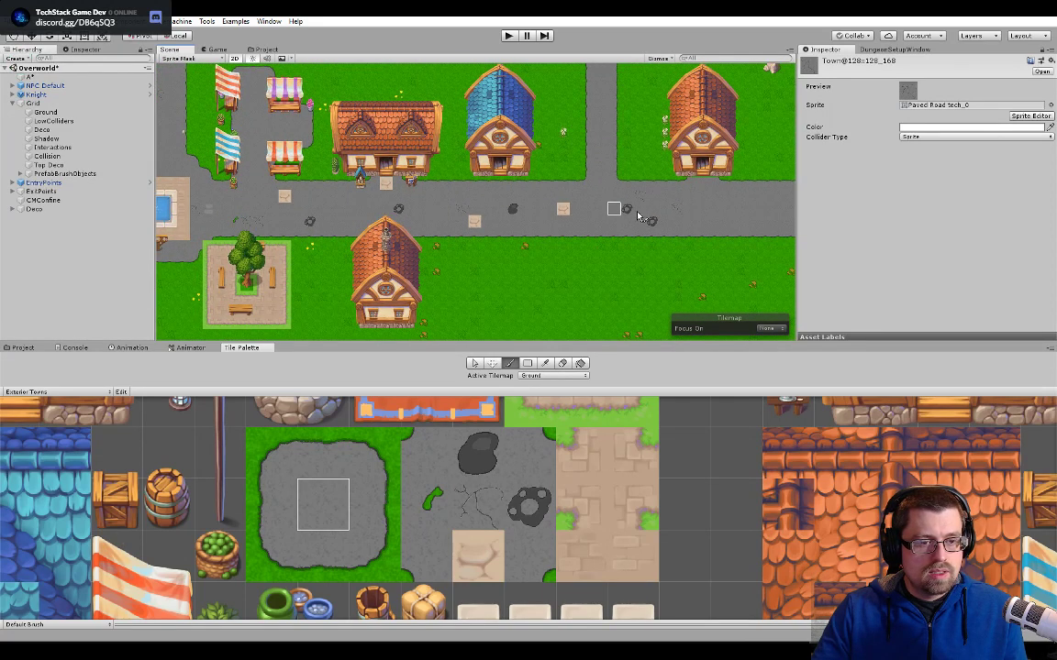
scroll(679, 227, down, 1)
middle_drag(679, 227, 467, 261)
mouse_move(578, 137)
middle_down()
mouse_move(559, 243)
mouse_move(595, 212)
mouse_move(589, 324)
middle_up()
middle_drag(530, 202, 554, 169)
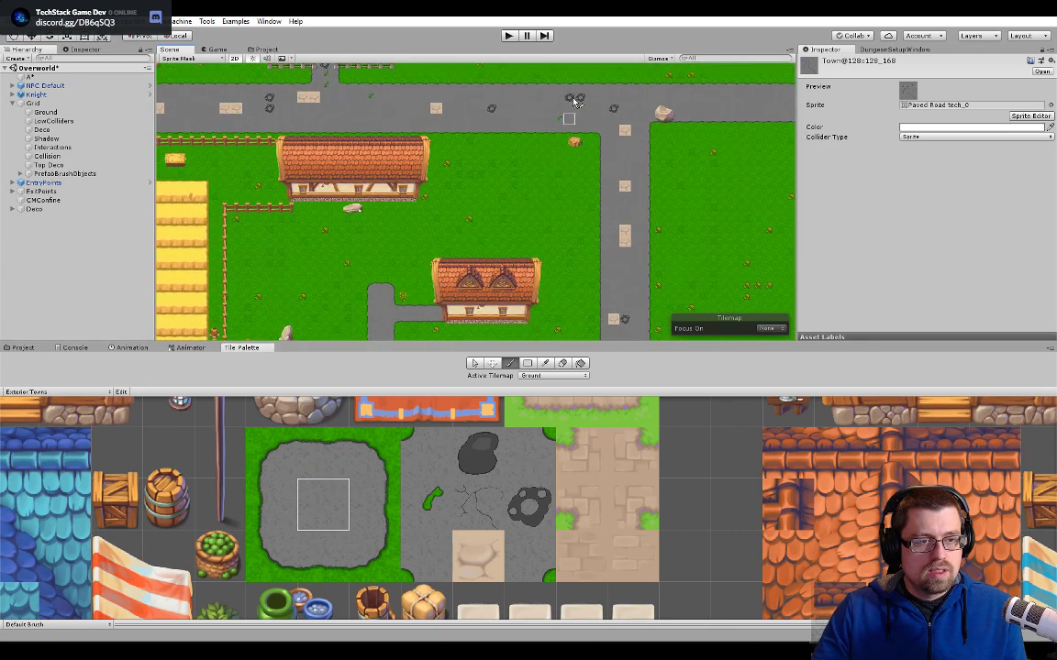
middle_drag(219, 168, 531, 206)
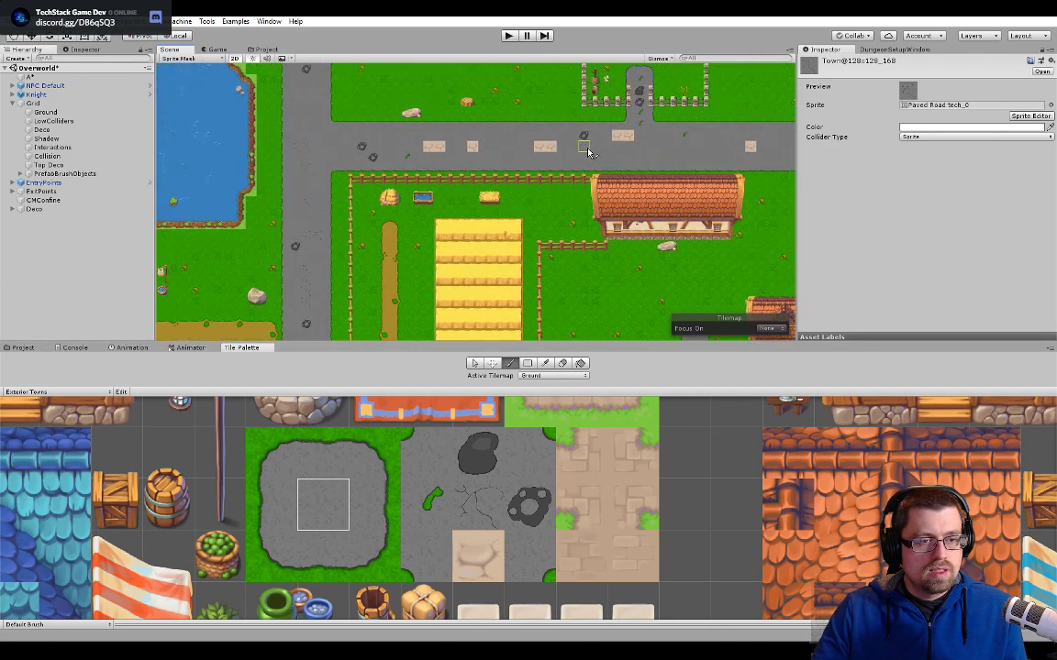
mouse_move(420, 195)
middle_down()
mouse_move(525, 197)
mouse_move(458, 331)
middle_up()
- Paint plain paved road over the rubble and moss tiles at the entrance path of the fenced graveyard
scroll(726, 241, up, 5)
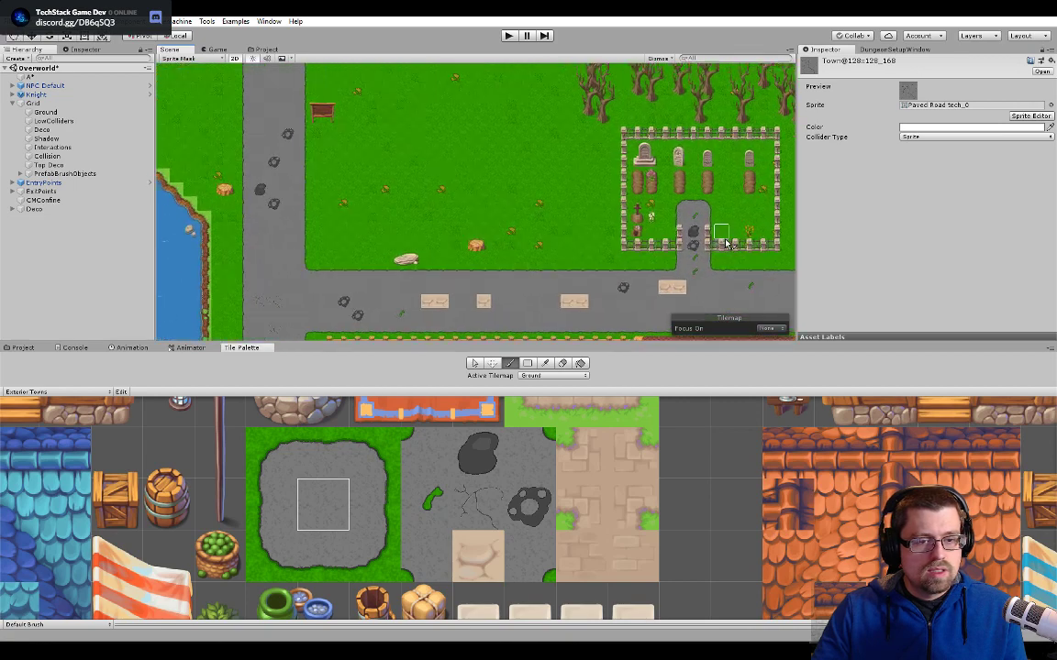
scroll(726, 243, up, 4)
drag(681, 249, 673, 291)
mouse_move(384, 337)
middle_down()
mouse_move(422, 218)
mouse_move(556, 240)
mouse_move(558, 309)
mouse_move(510, 164)
mouse_move(525, 168)
mouse_move(420, 226)
mouse_move(377, 236)
mouse_move(515, 259)
middle_up()
scroll(366, 226, down, 7)
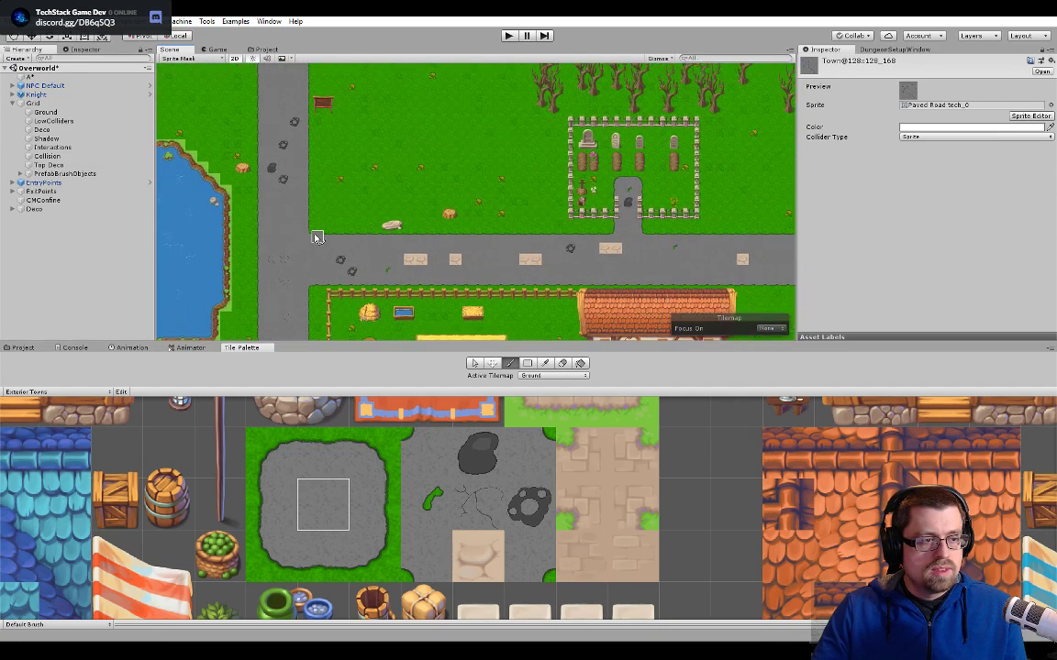
- Return to the road west of the pool and paint plain paved road over the surplus rubble tile between the knight and the pool
middle_drag(316, 236, 382, 271)
mouse_move(348, 210)
middle_down()
mouse_move(377, 173)
mouse_move(495, 227)
mouse_move(528, 57)
middle_up()
mouse_move(454, 252)
middle_down()
mouse_move(469, 177)
mouse_move(541, 50)
middle_up()
scroll(436, 218, up, 4)
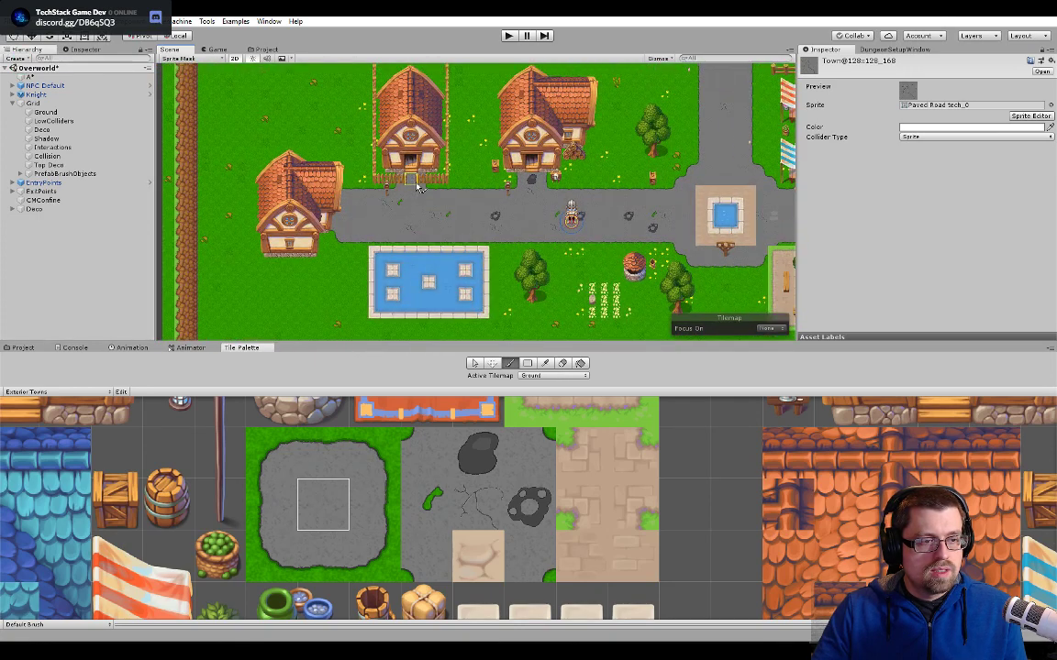
scroll(569, 197, up, 3)
scroll(642, 241, up, 3)
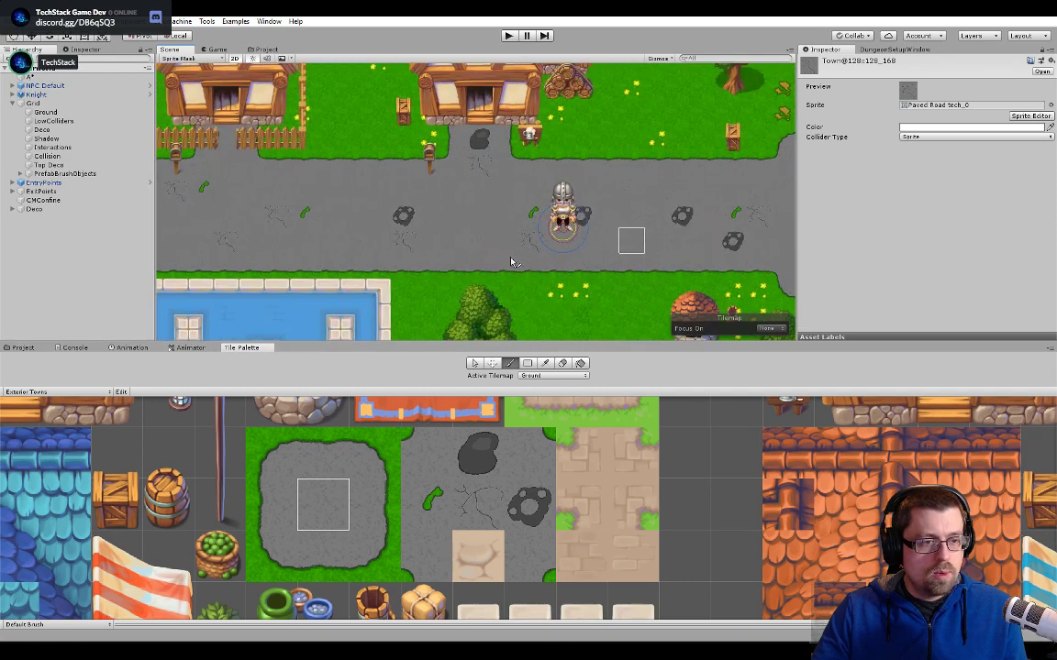
middle_drag(410, 239, 592, 195)
scroll(479, 198, up, 3)
scroll(523, 190, down, 3)
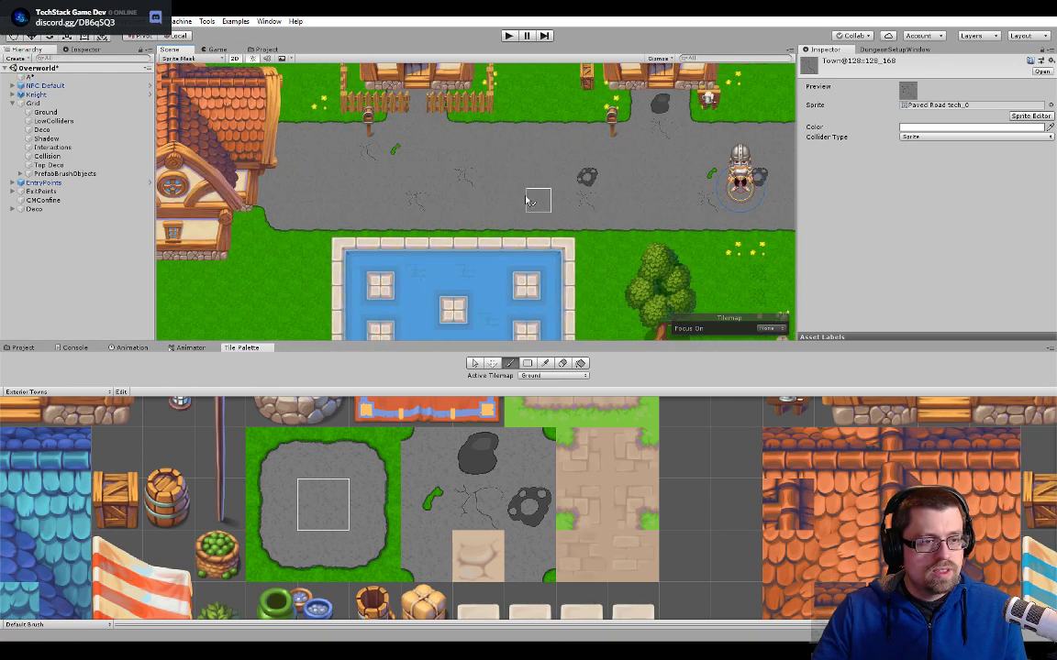
middle_drag(768, 188, 524, 195)
scroll(578, 199, down, 1)
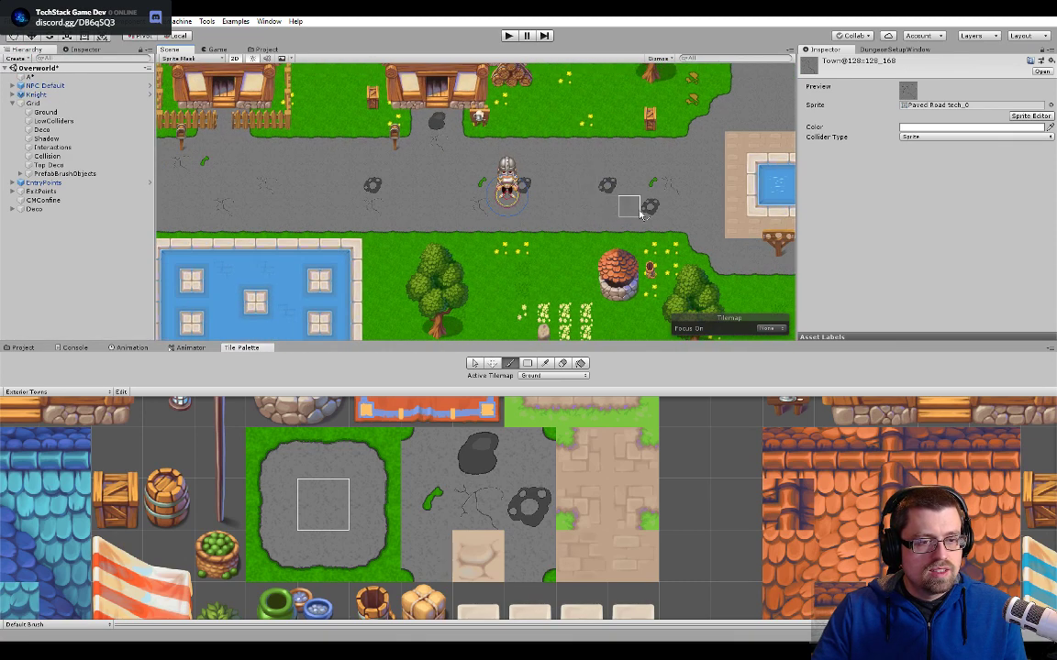
middle_drag(673, 190, 374, 215)
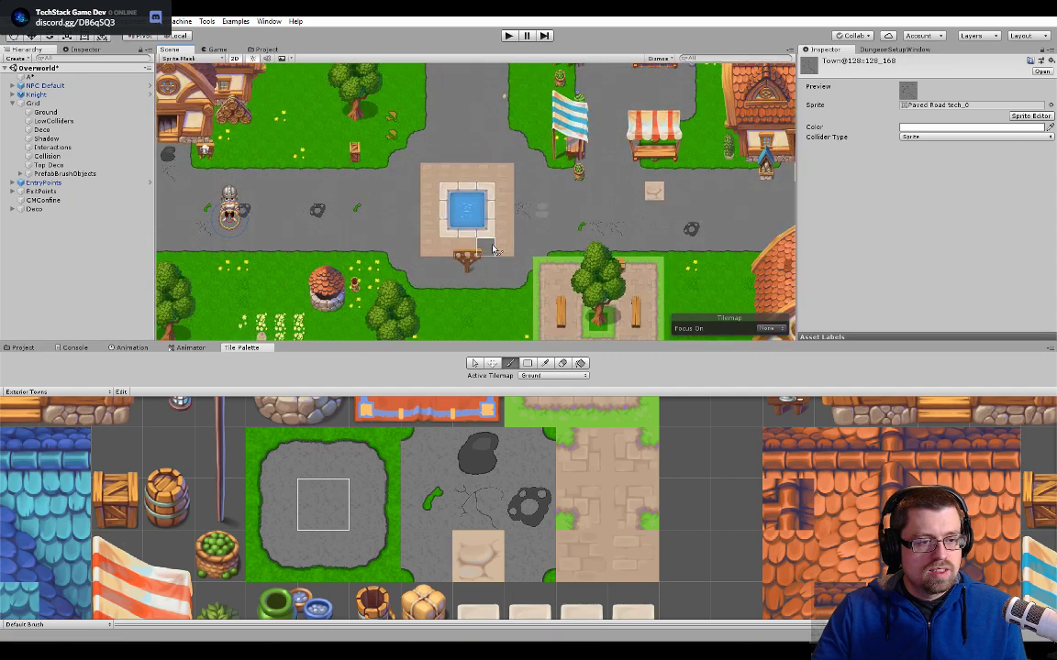
- Select the beige cracked tile on the road east of the pool and check its sprite against the Tileset Replacement sprites
middle_drag(527, 246, 427, 278)
scroll(426, 278, down, 3)
mouse_move(732, 276)
middle_down()
mouse_move(520, 227)
mouse_move(624, 235)
middle_up()
scroll(503, 240, up, 10)
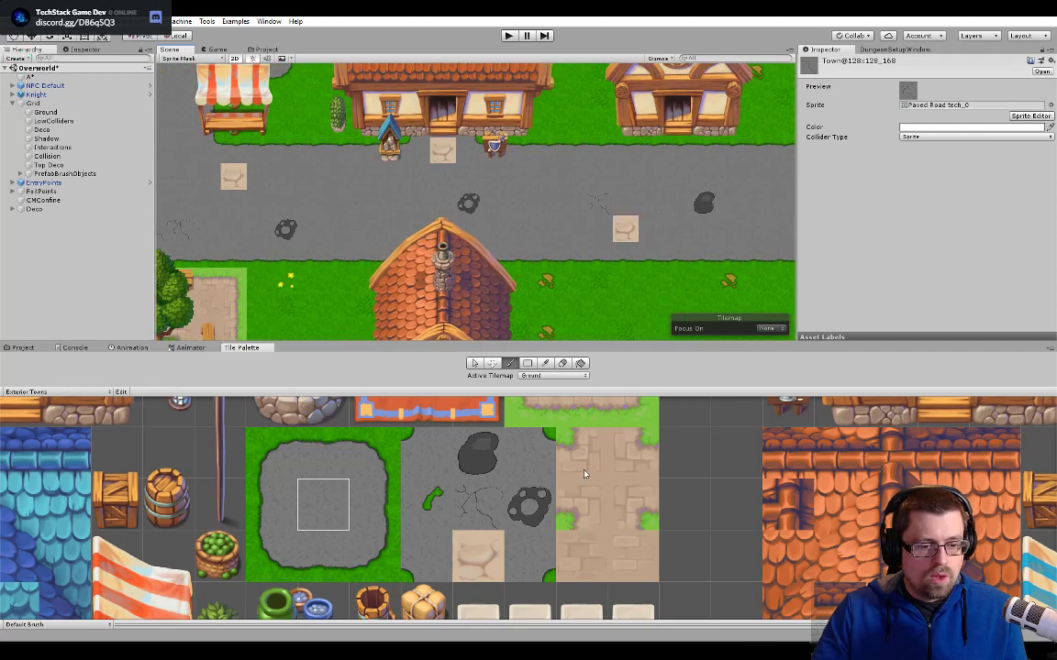
click(474, 363)
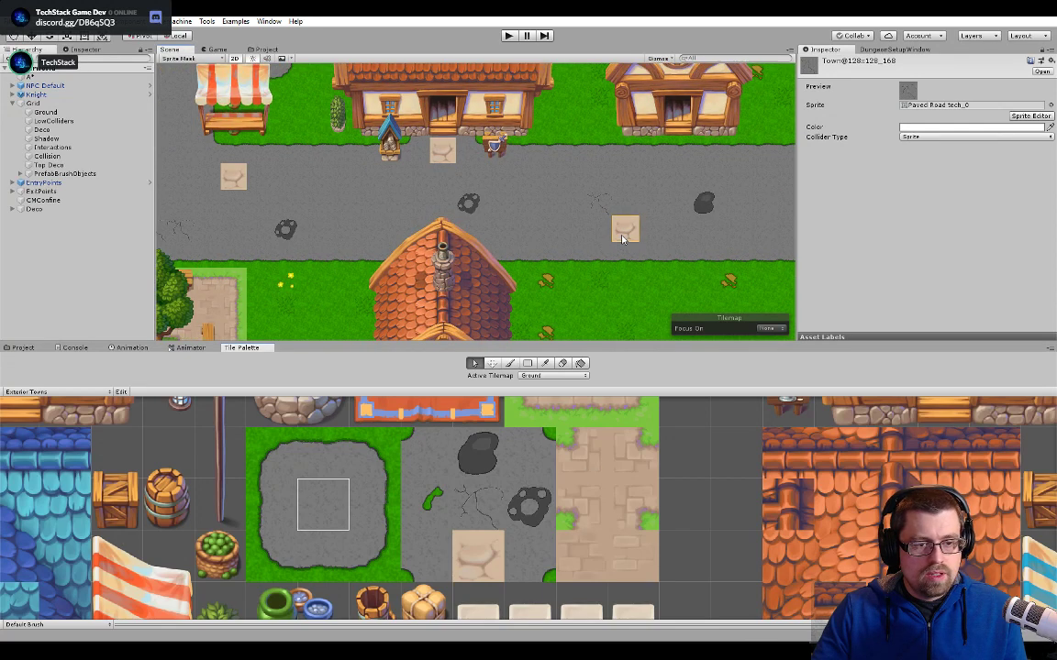
click(599, 252)
double_click(936, 100)
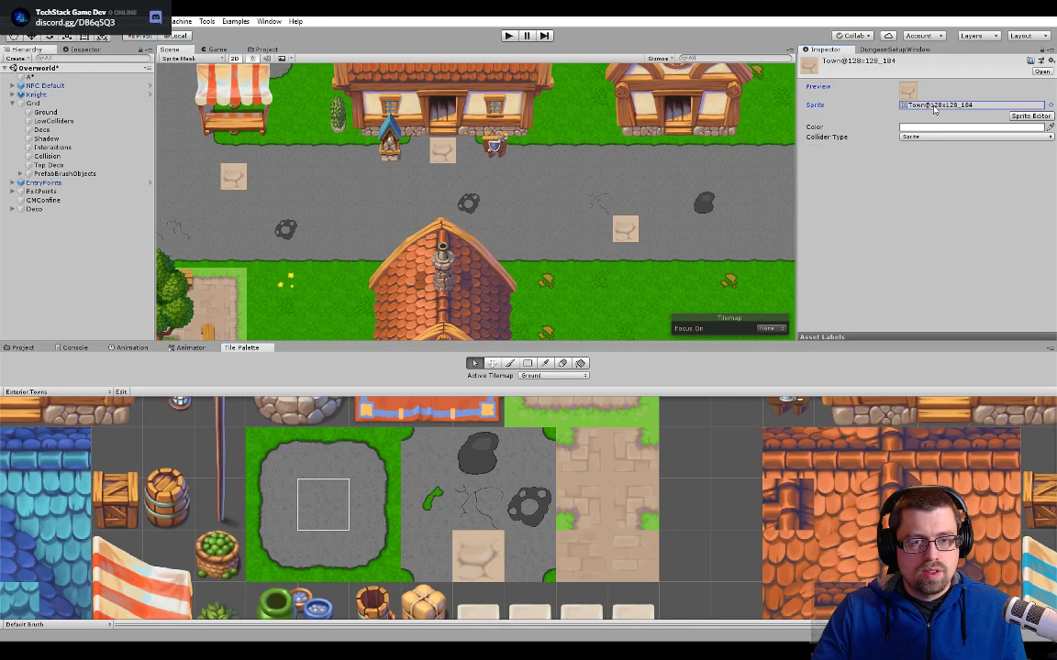
click(263, 50)
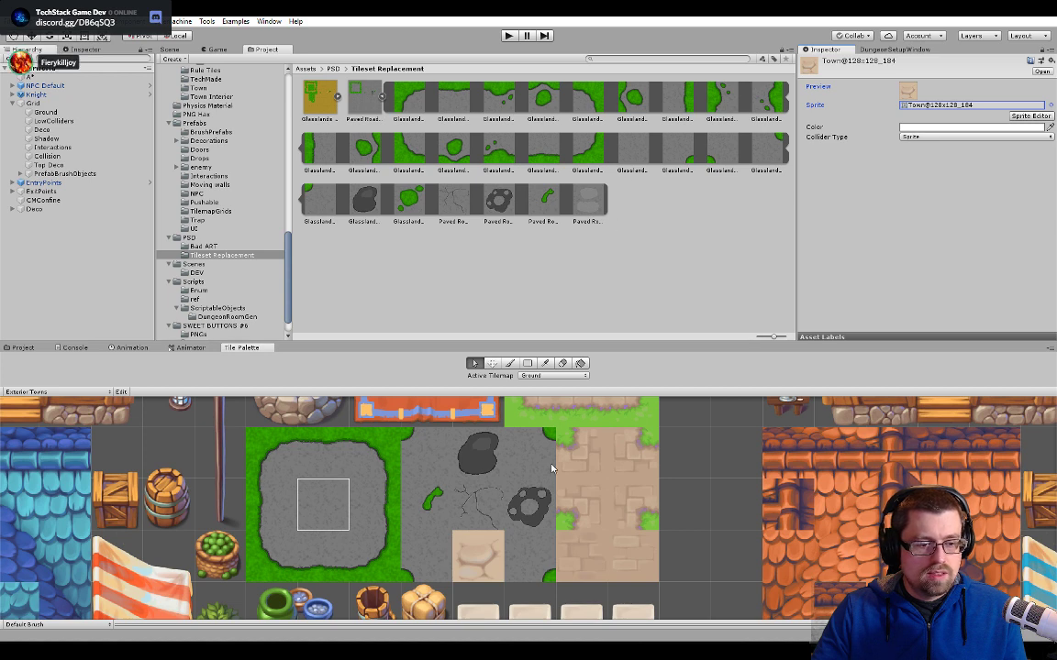
middle_drag(566, 491, 583, 458)
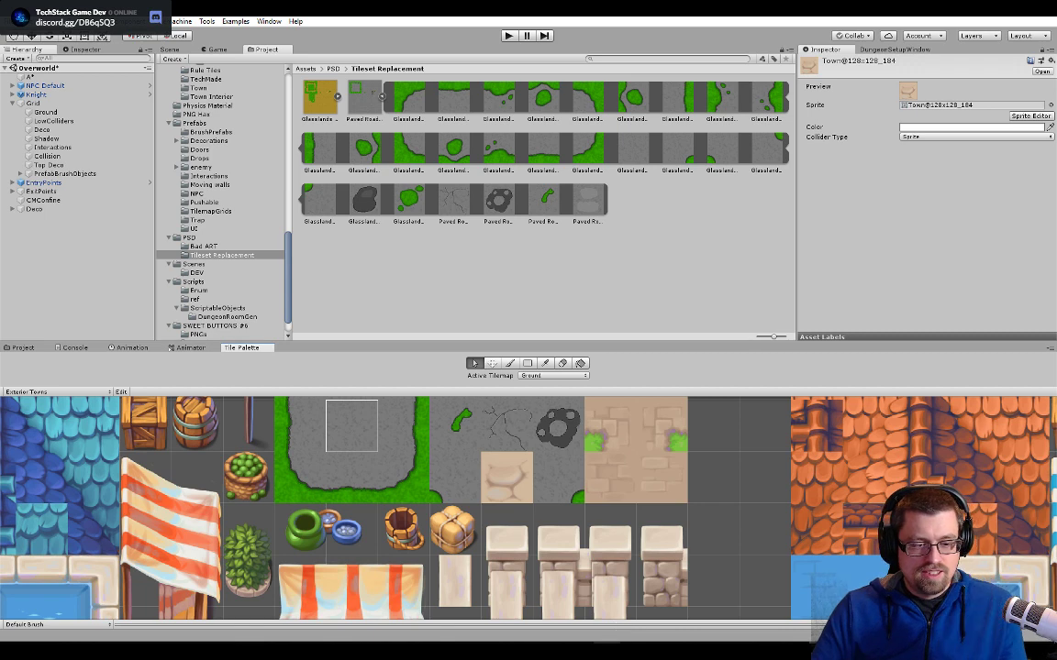
- Switch to Photoshop and hide the BG layer of Paved Road tech.psd
key(alt+Tab)
drag(605, 356, 525, 321)
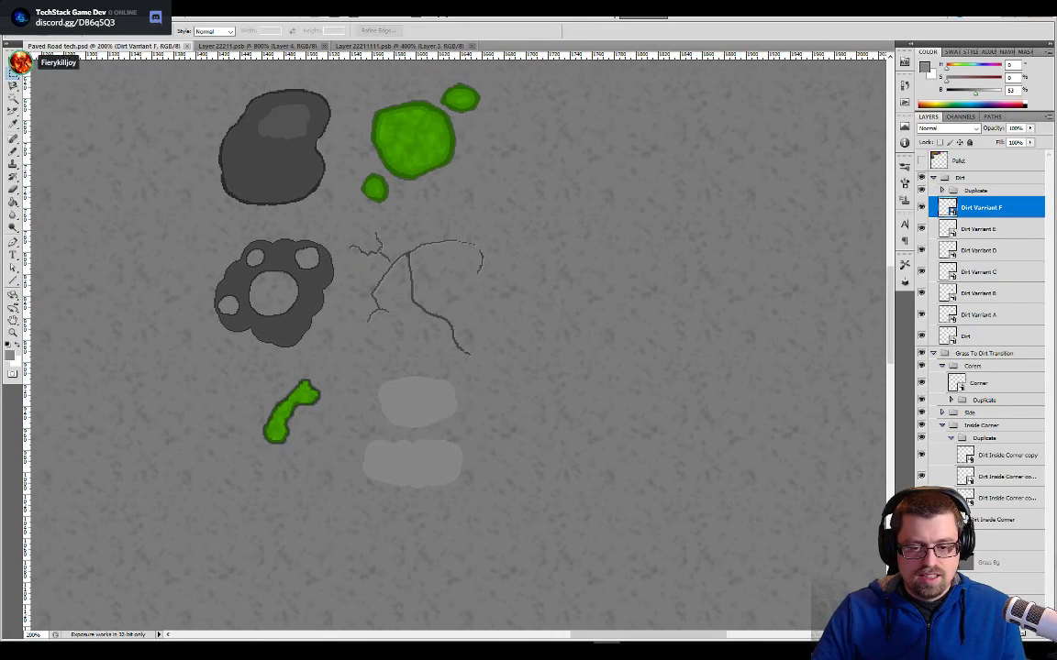
click(1007, 583)
click(922, 584)
scroll(439, 348, down, 2)
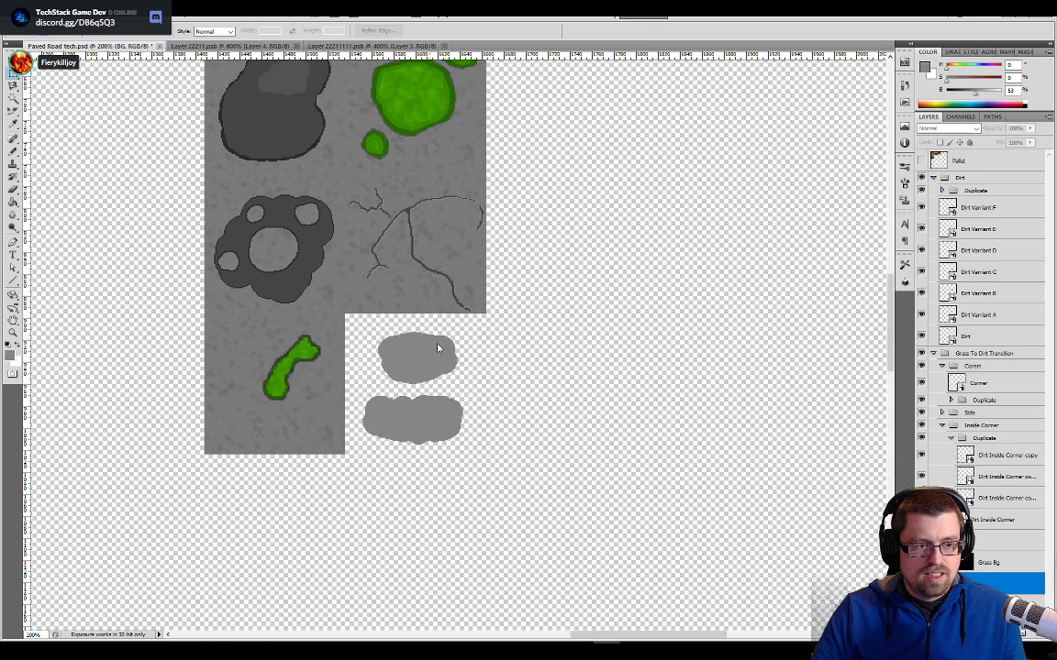
drag(572, 290, 557, 415)
- Create an independent smart object copy of the Dirt Varriant F layer and name it Dirt Varriant G
click(938, 212)
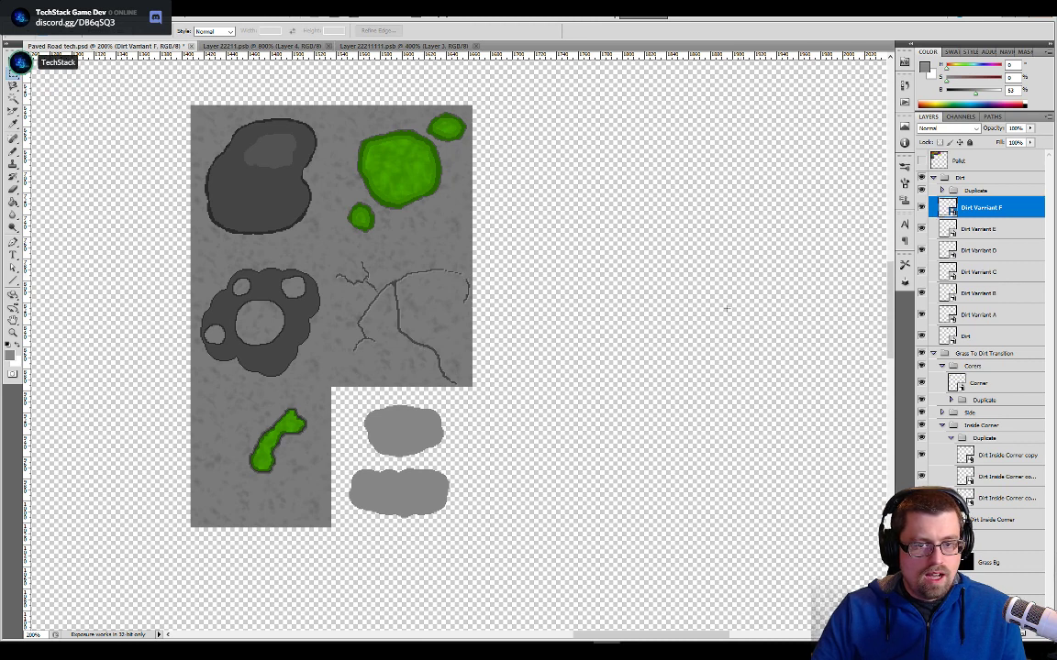
right_click(975, 209)
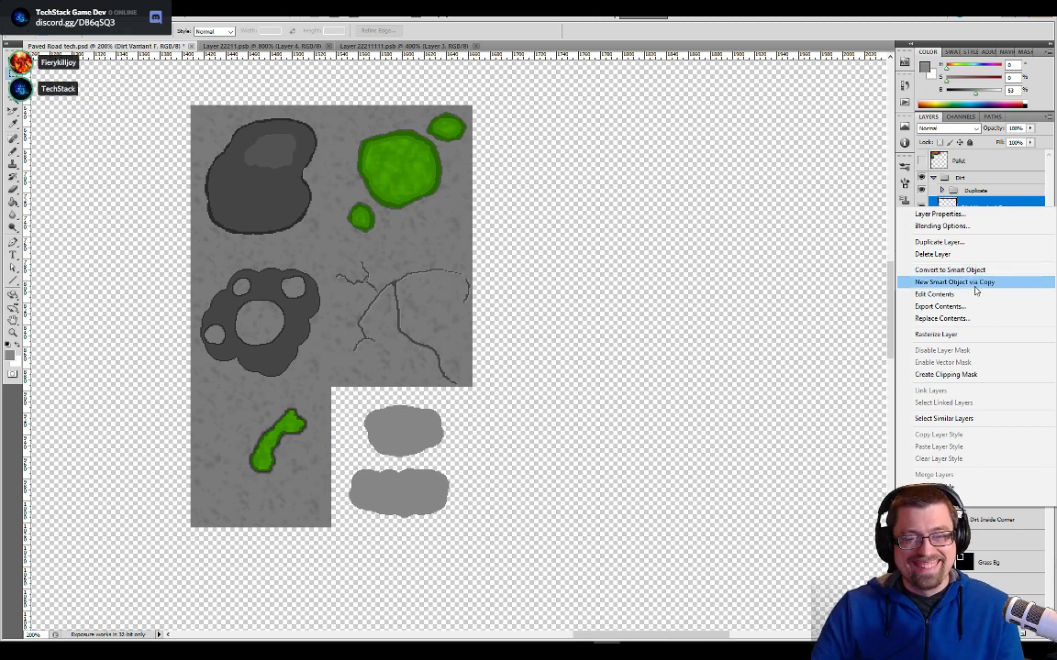
click(959, 281)
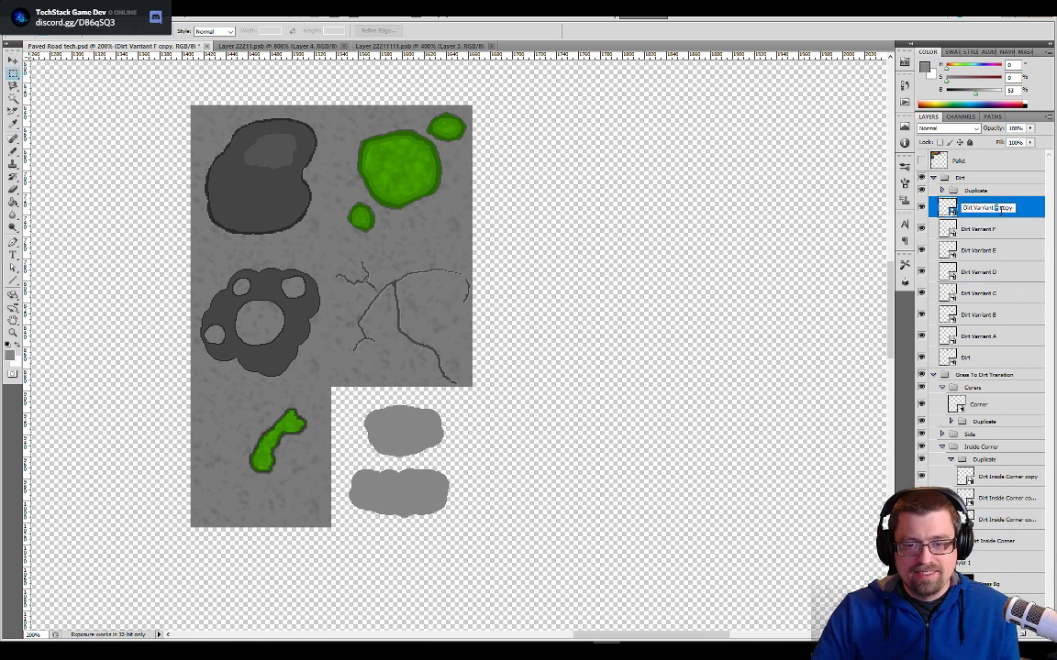
drag(995, 209, 1015, 209)
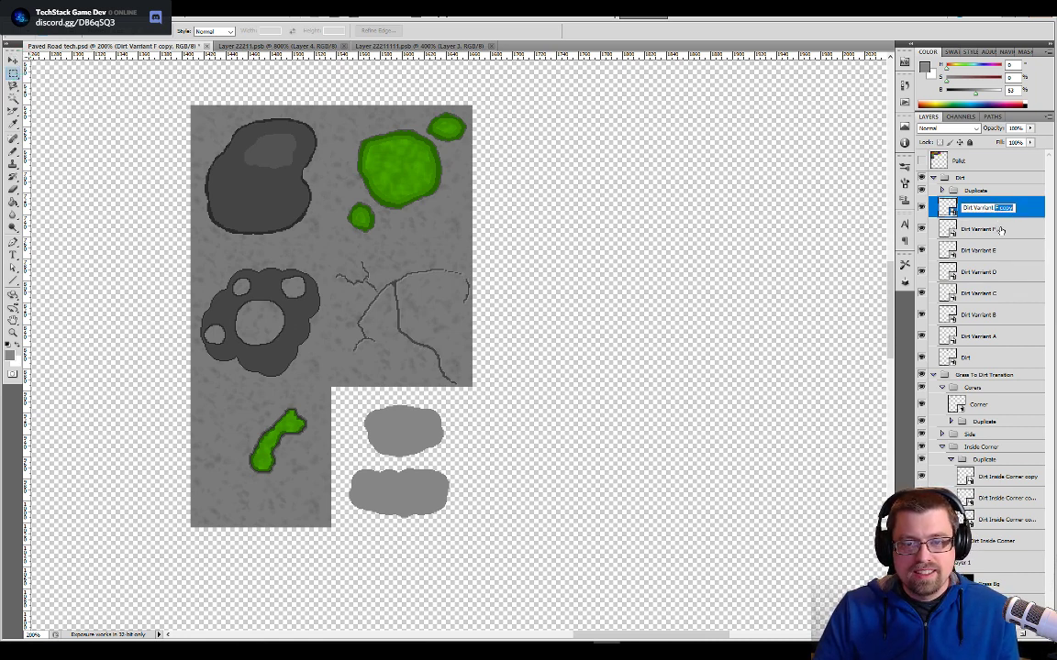
text(G)
key(Return)
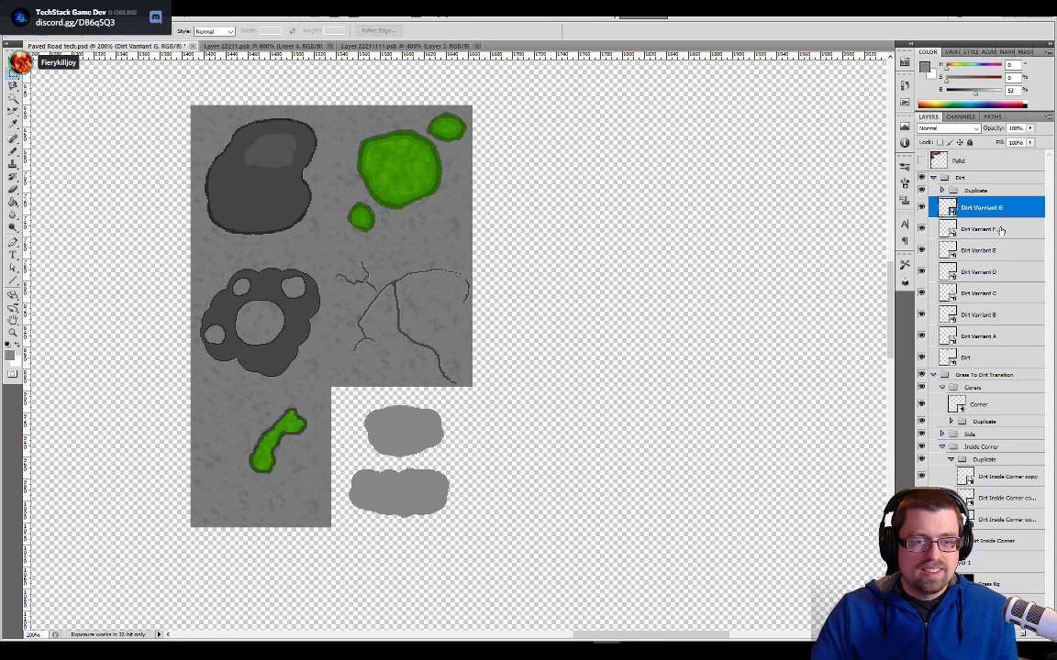
- Open the contents of the Dirt Varriant G smart object, show its Layer 2 pavement background, and save it back to the tileset document
key(v)
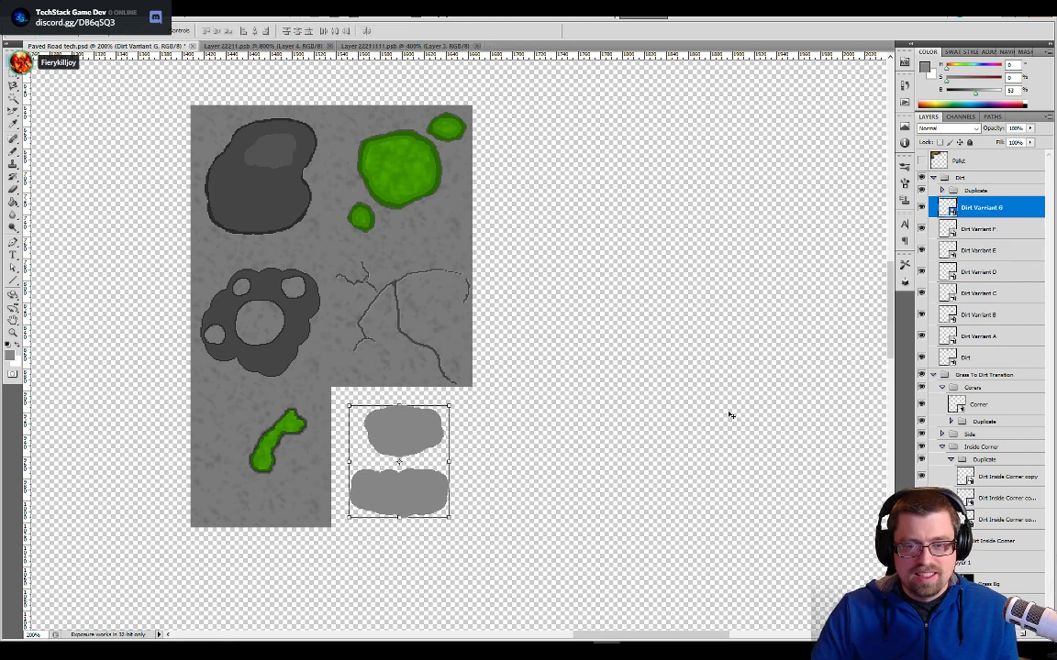
drag(675, 422, 794, 294)
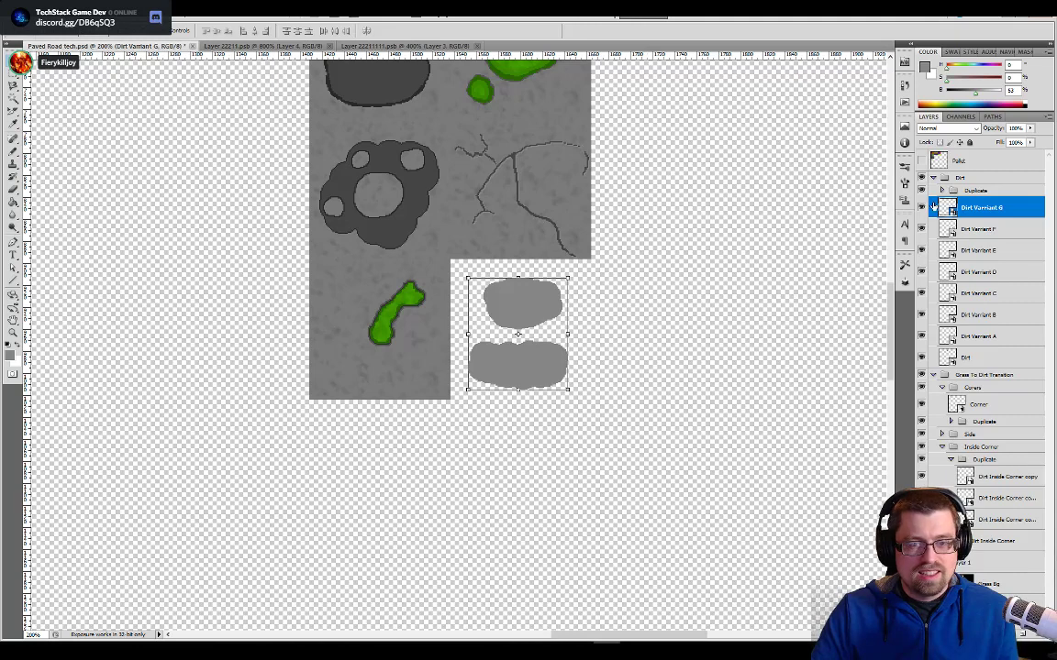
click(478, 46)
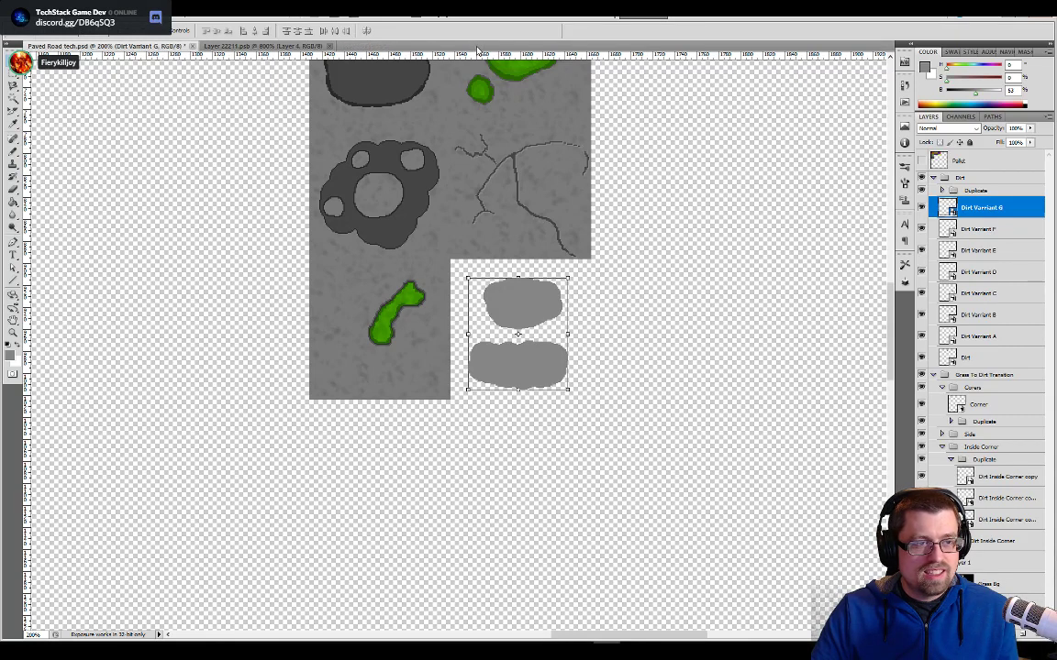
double_click(945, 209)
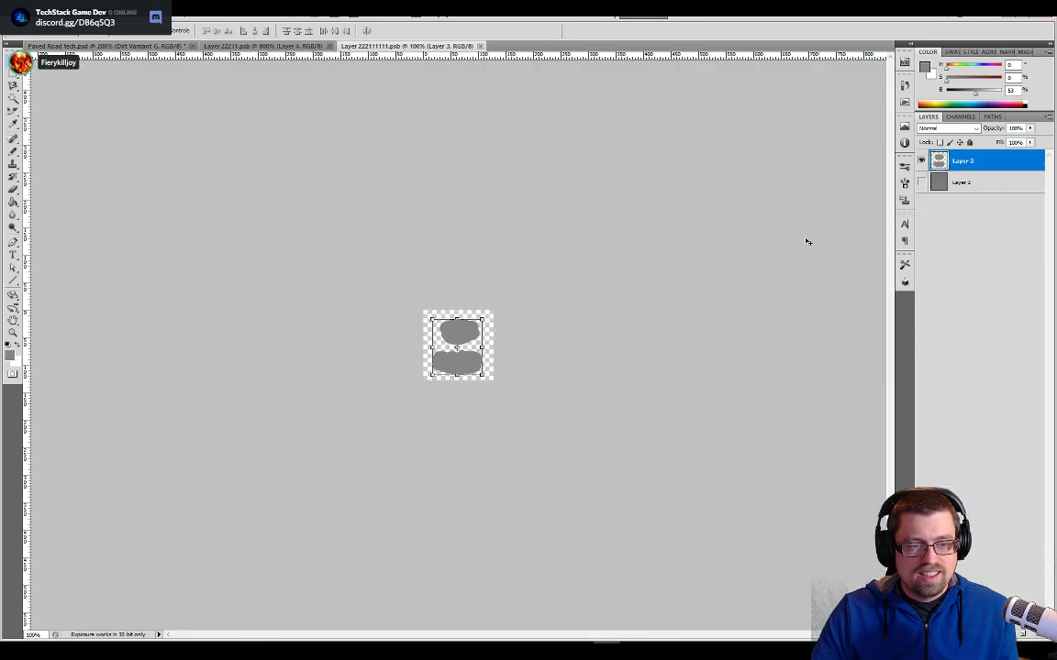
click(932, 181)
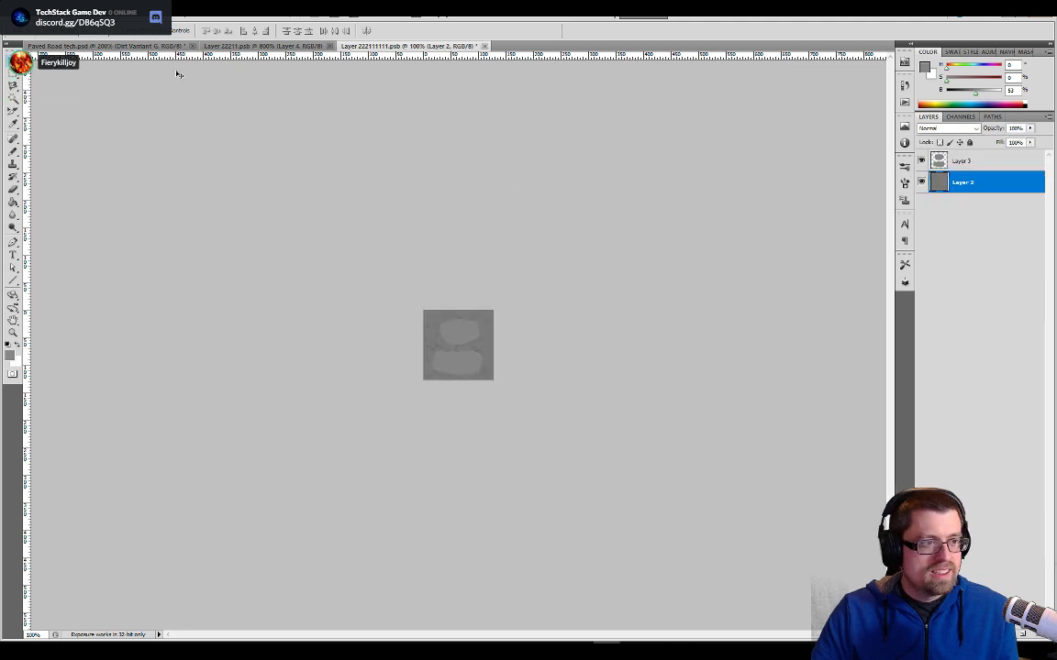
click(163, 46)
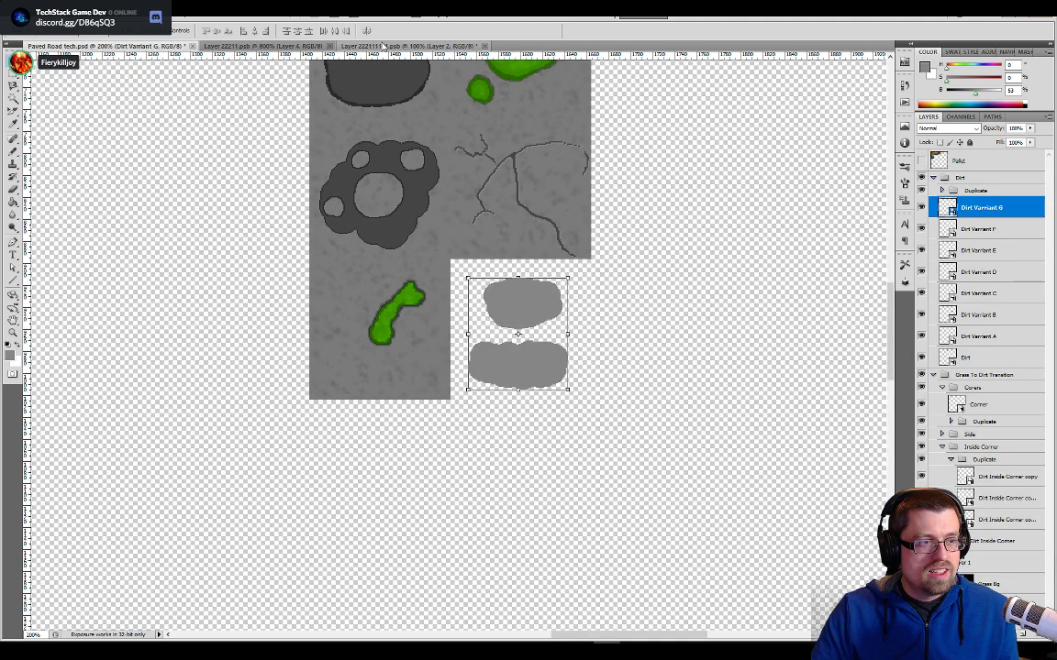
click(403, 45)
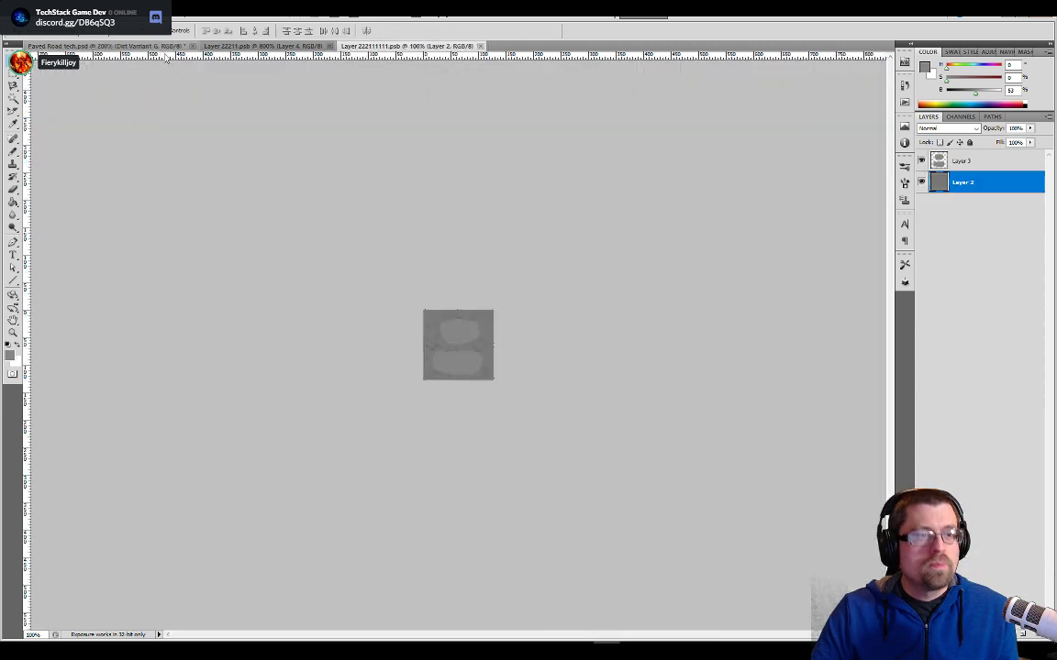
click(147, 46)
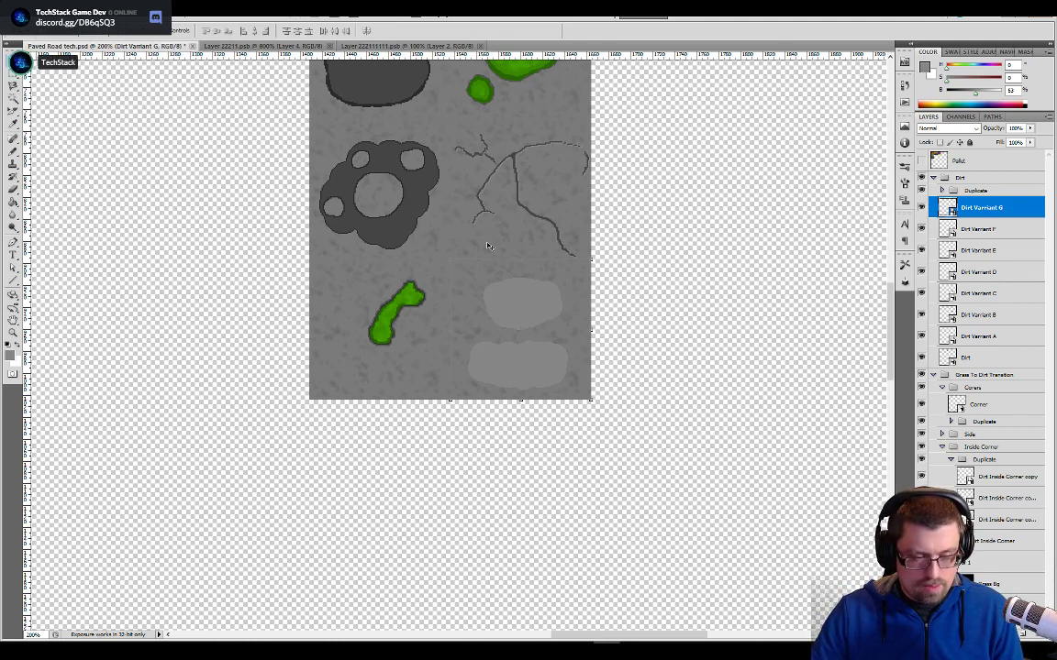
- Move the Dirt Varriant G tile down by one grid cell, aligned to the guides directly beneath the Dirt Varriant F tile
drag(543, 287, 541, 429)
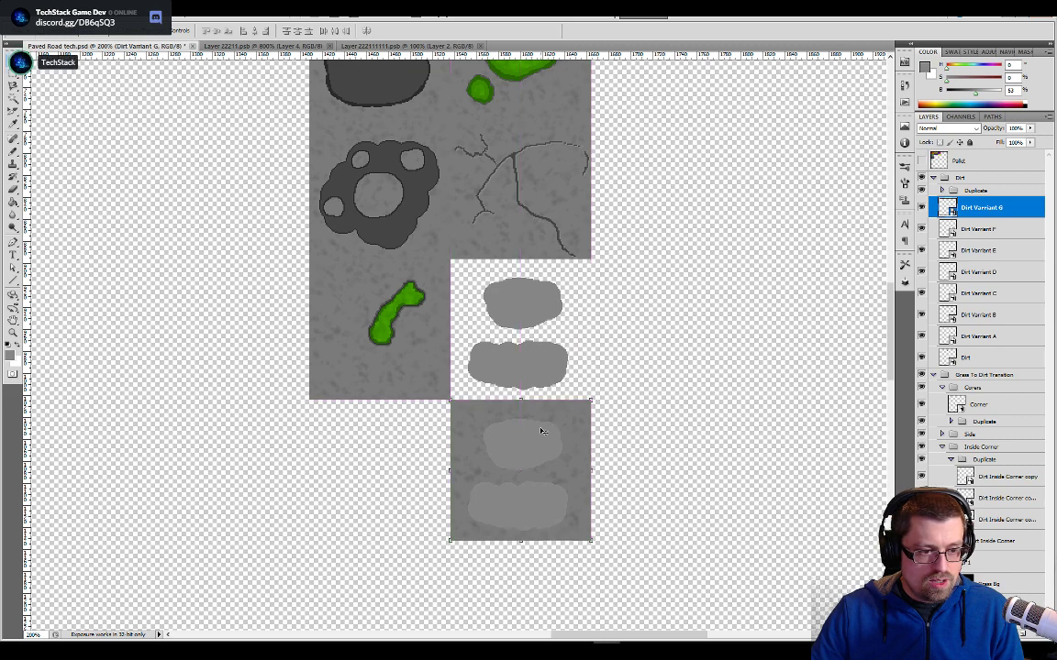
key(ctrl+plus)
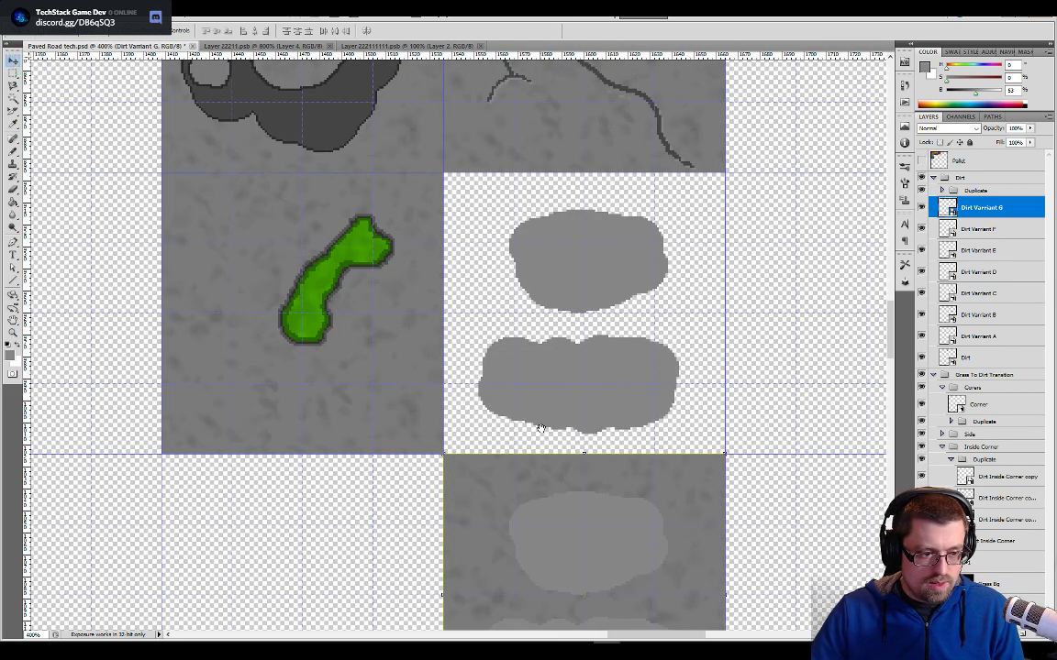
drag(541, 428, 541, 182)
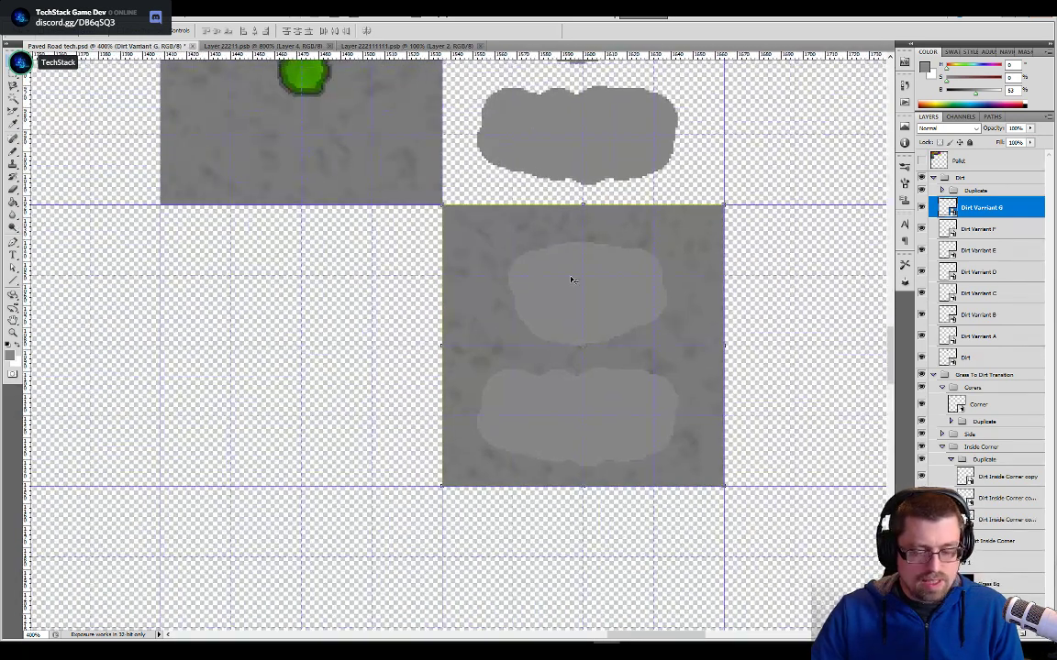
key(ctrl+semicolon)
key(ctrl+semicolon)
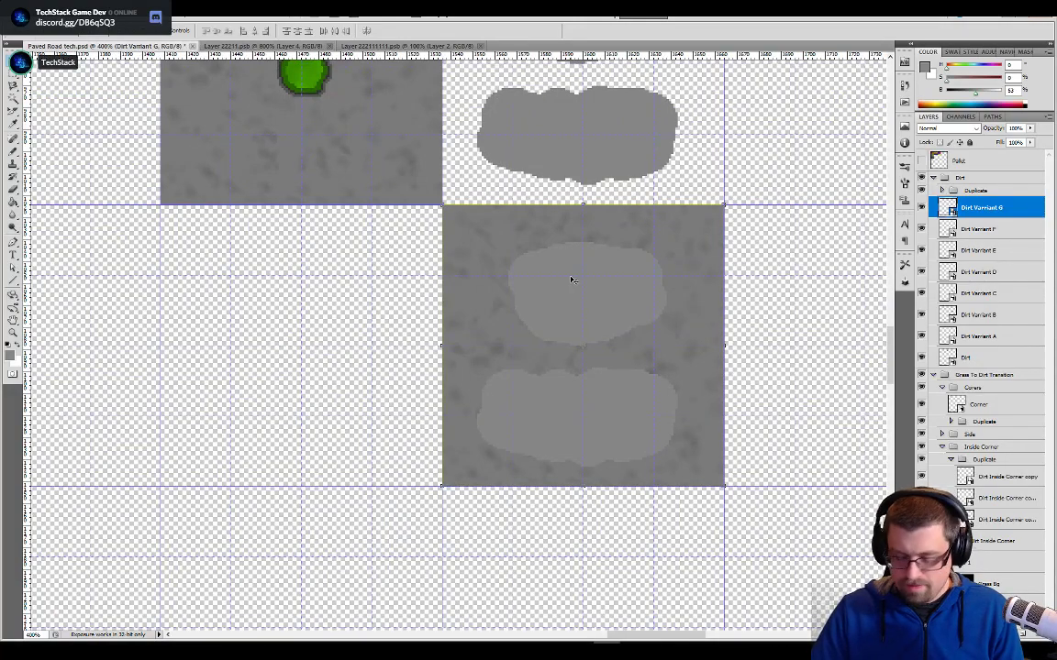
key(ctrl+plus)
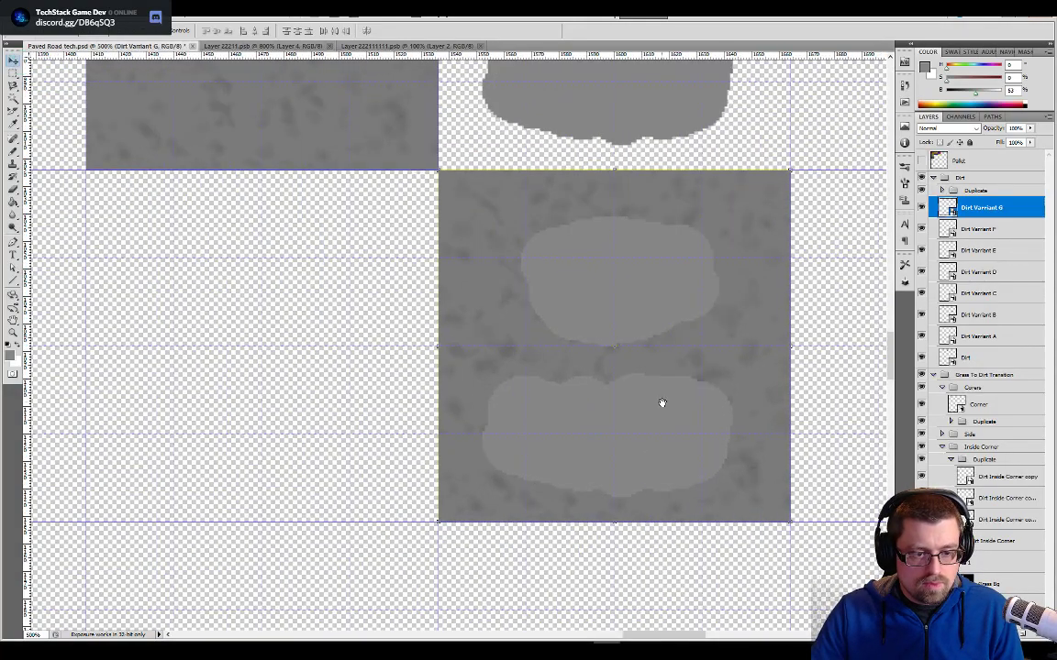
drag(660, 403, 587, 435)
drag(278, 338, 342, 409)
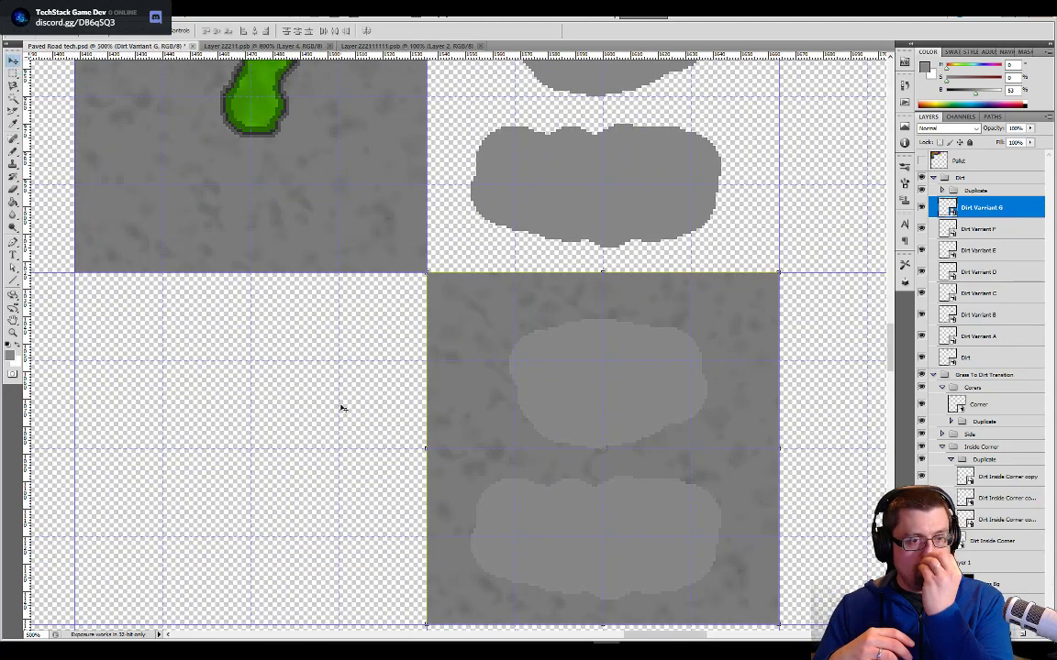
drag(542, 384, 548, 310)
drag(704, 377, 620, 367)
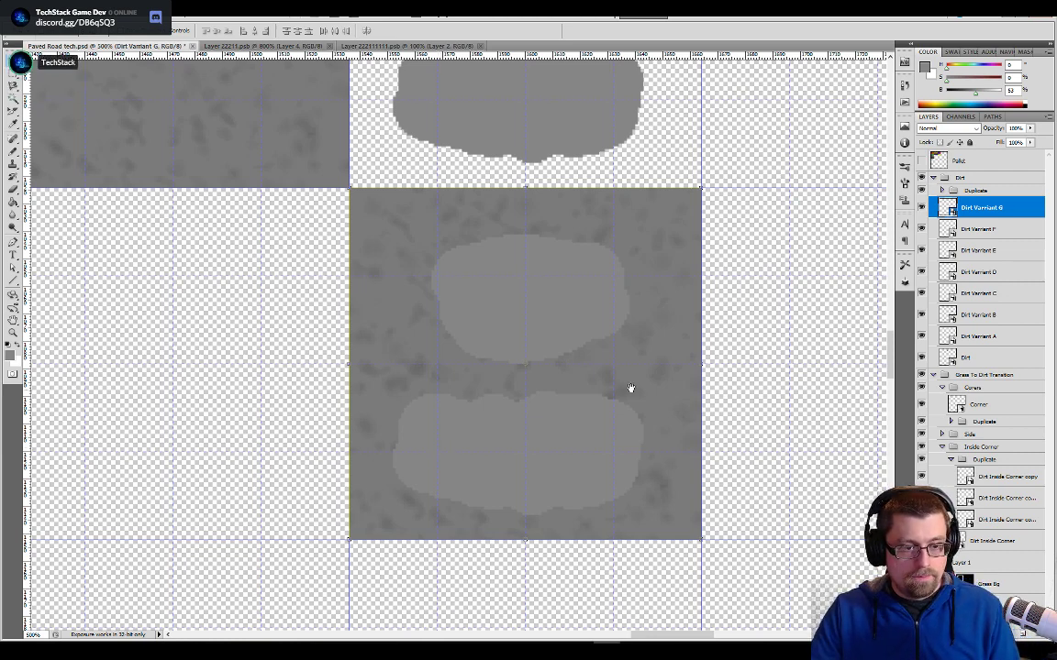
drag(595, 267, 598, 340)
- In the contents document of Dirt Varriant G, hide Layer 2 and add a new empty layer above Layer 3
click(403, 46)
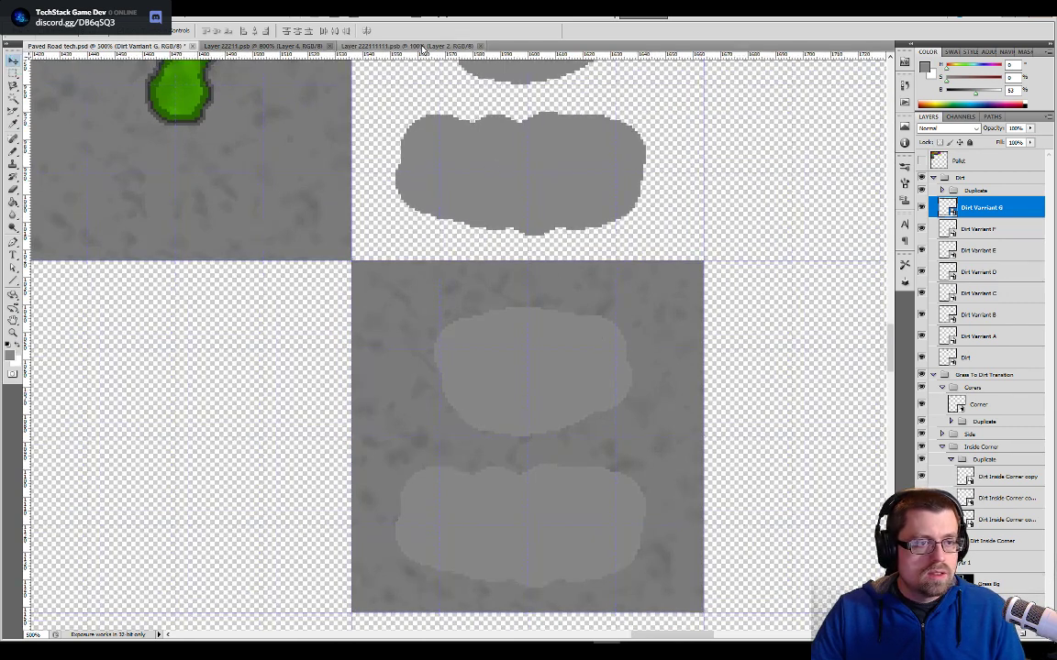
key(ctrl+equal)
key(ctrl+equal)
key(ctrl+equal)
key(ctrl+equal)
key(ctrl+equal)
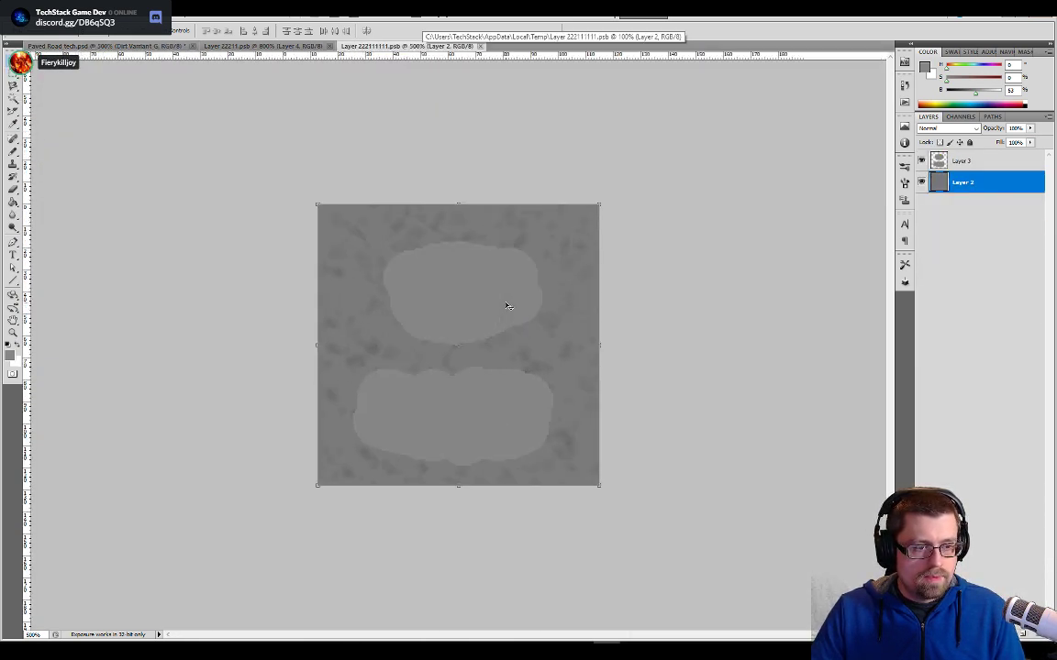
click(922, 161)
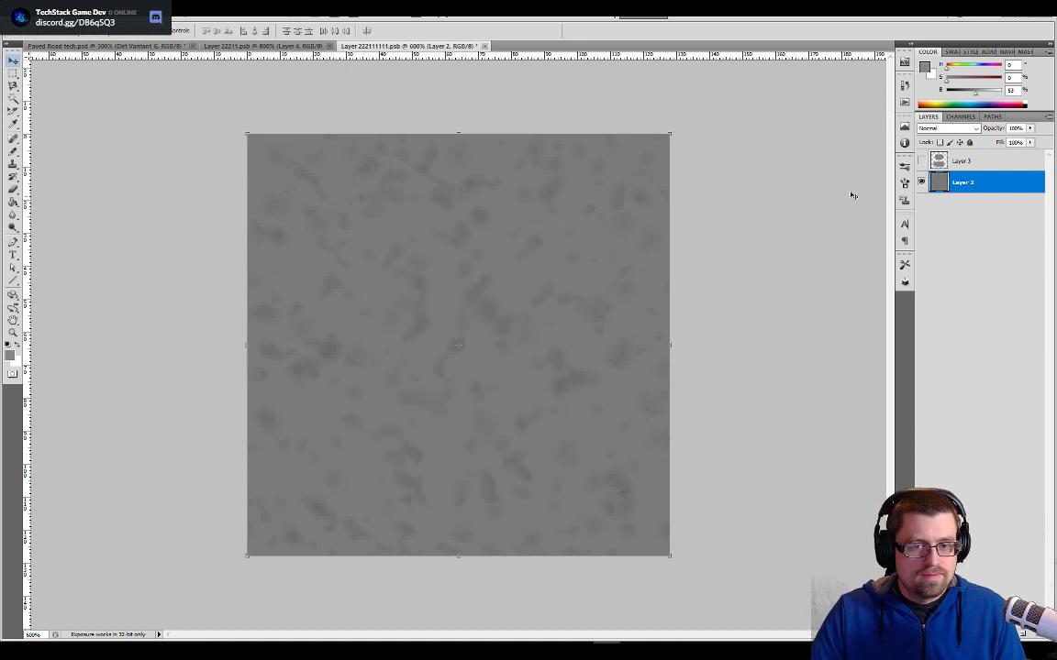
click(922, 181)
click(937, 165)
click(922, 160)
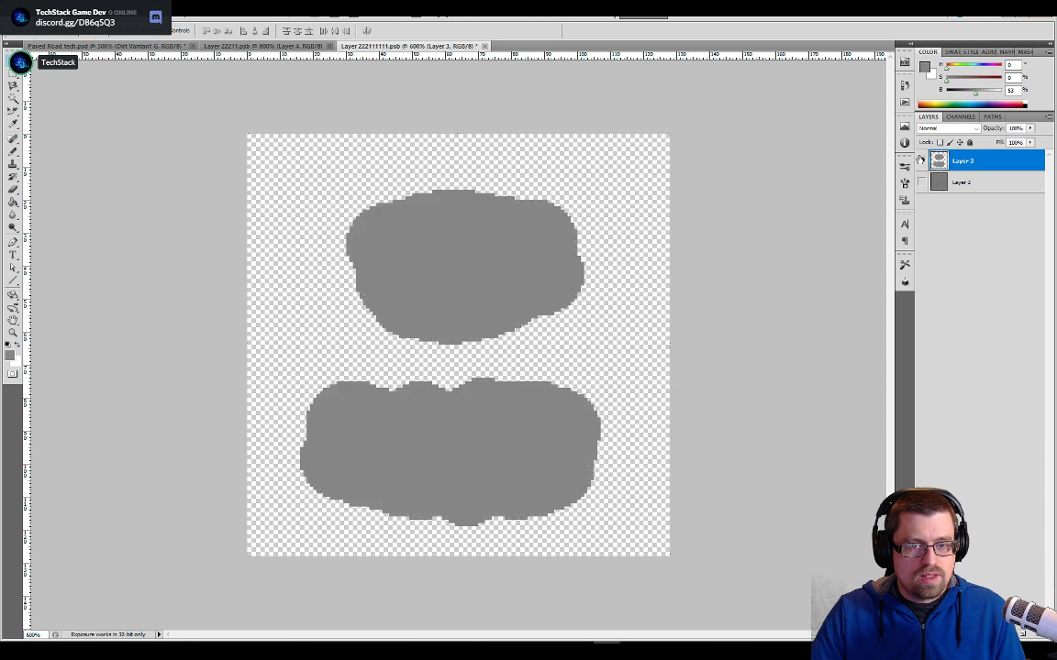
click(1022, 631)
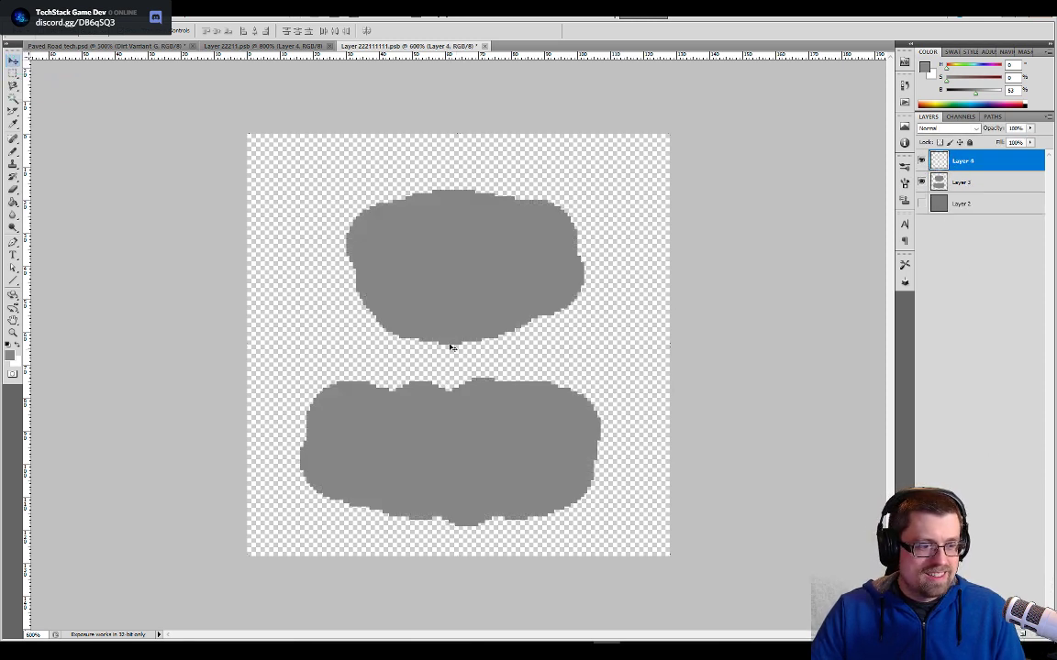
- Activate the Pencil tool and sample the dark grey of the crack in the tileset document as the foreground colour for the new layer
key(b)
key(shift+b)
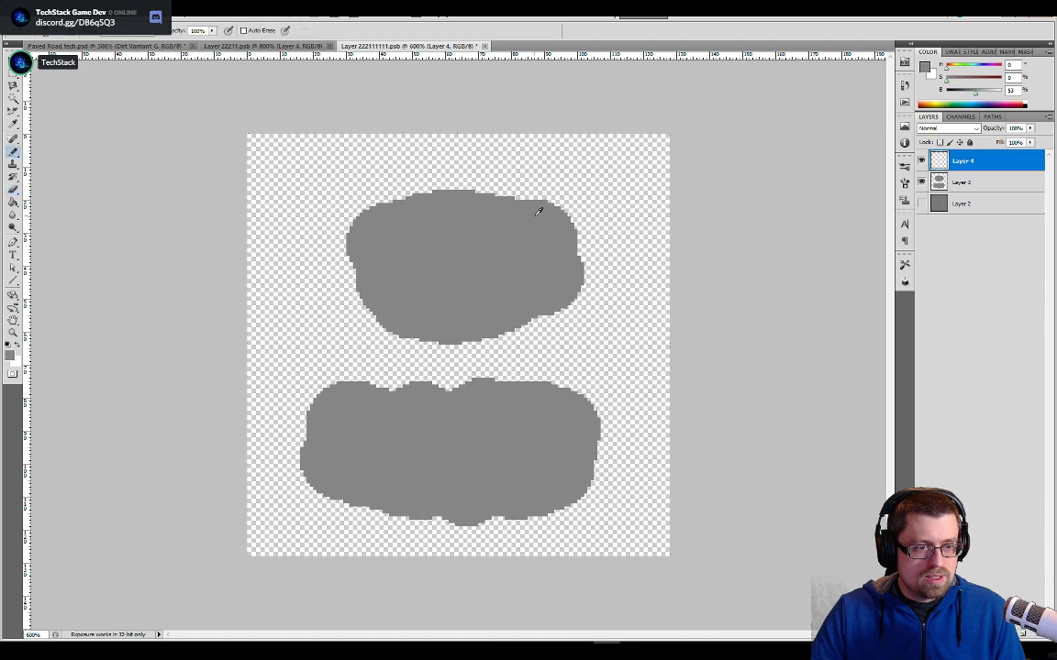
click(146, 45)
drag(538, 207, 549, 444)
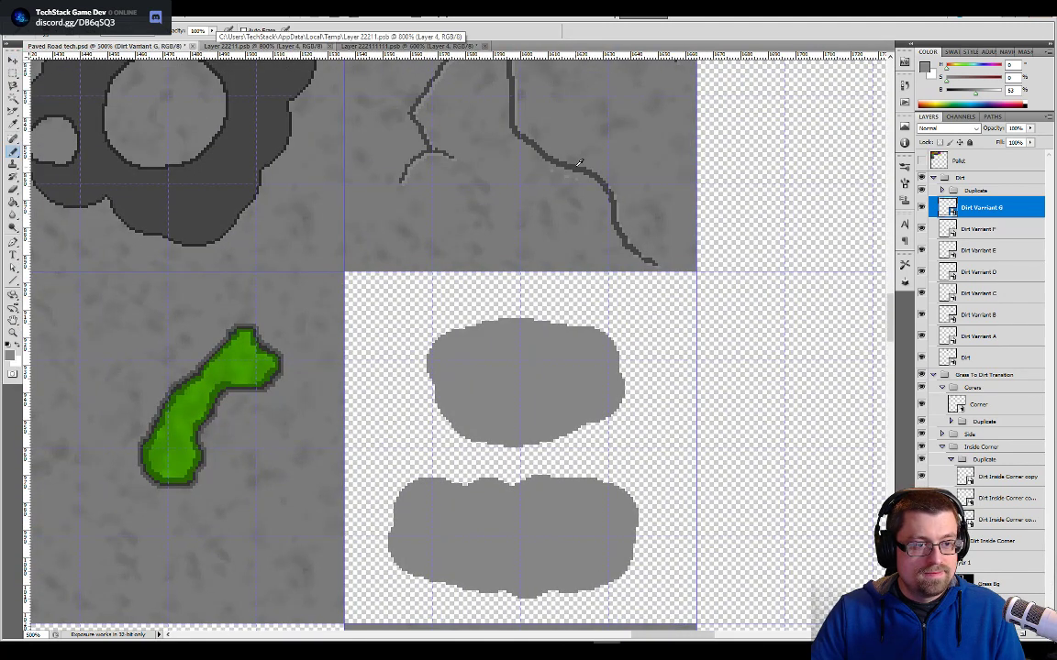
click(413, 45)
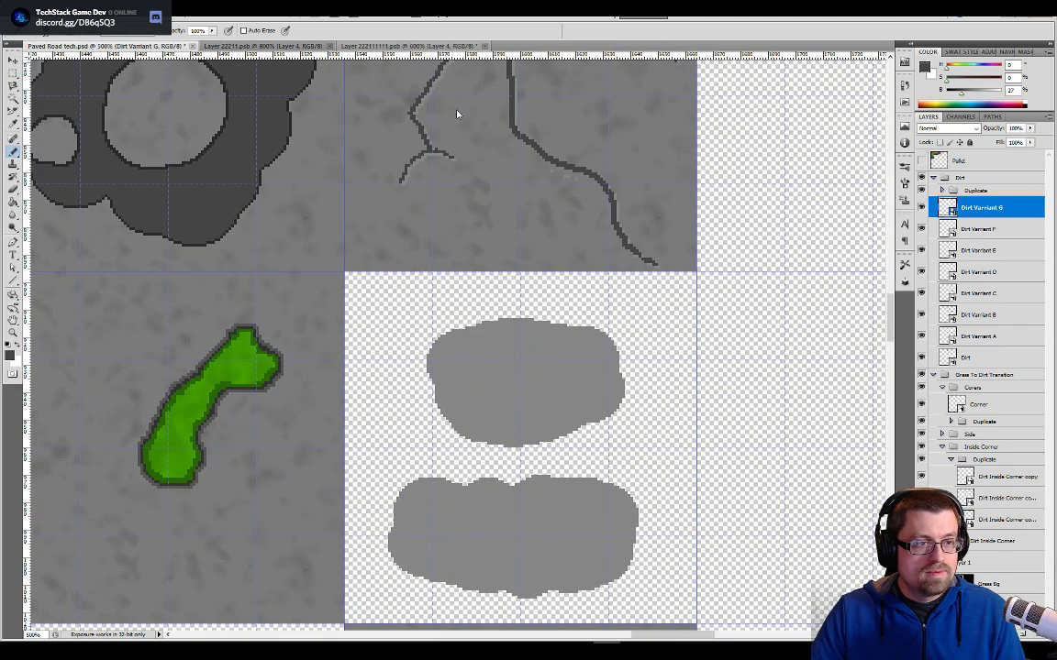
- Delete Layer 3 with its two grey patches from the smart object contents and make the empty Layer 4 active
key(e)
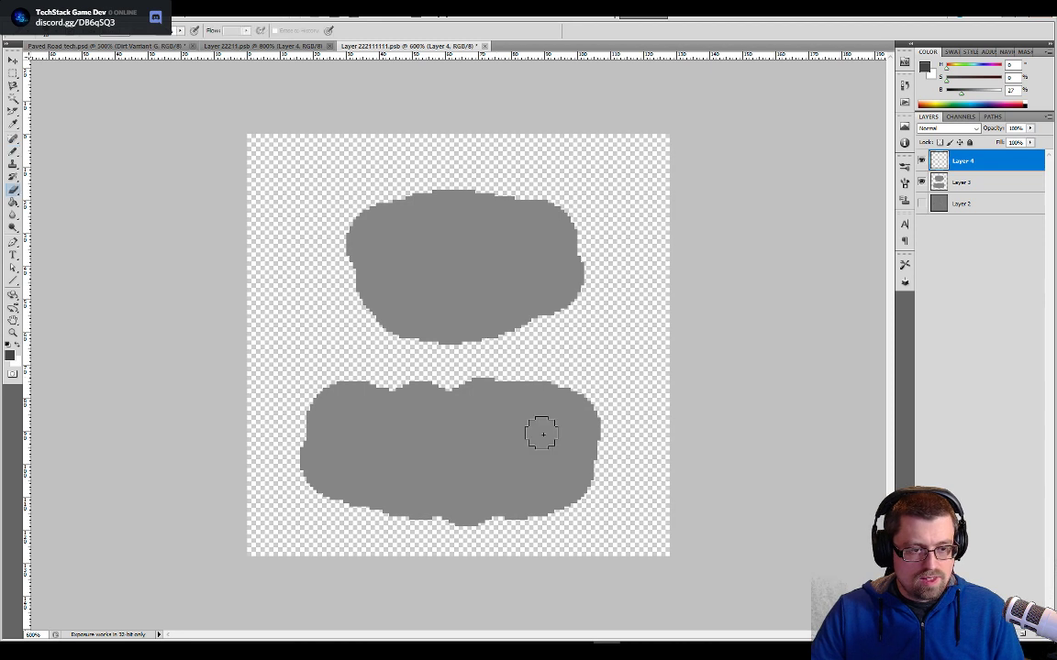
click(938, 182)
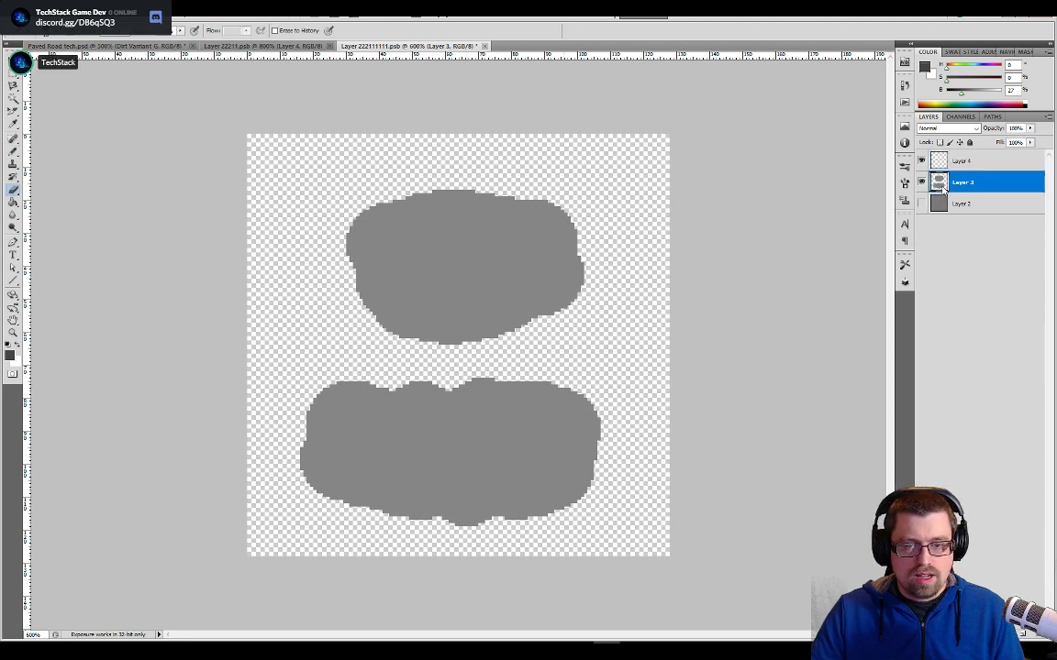
right_click(938, 183)
right_click(990, 177)
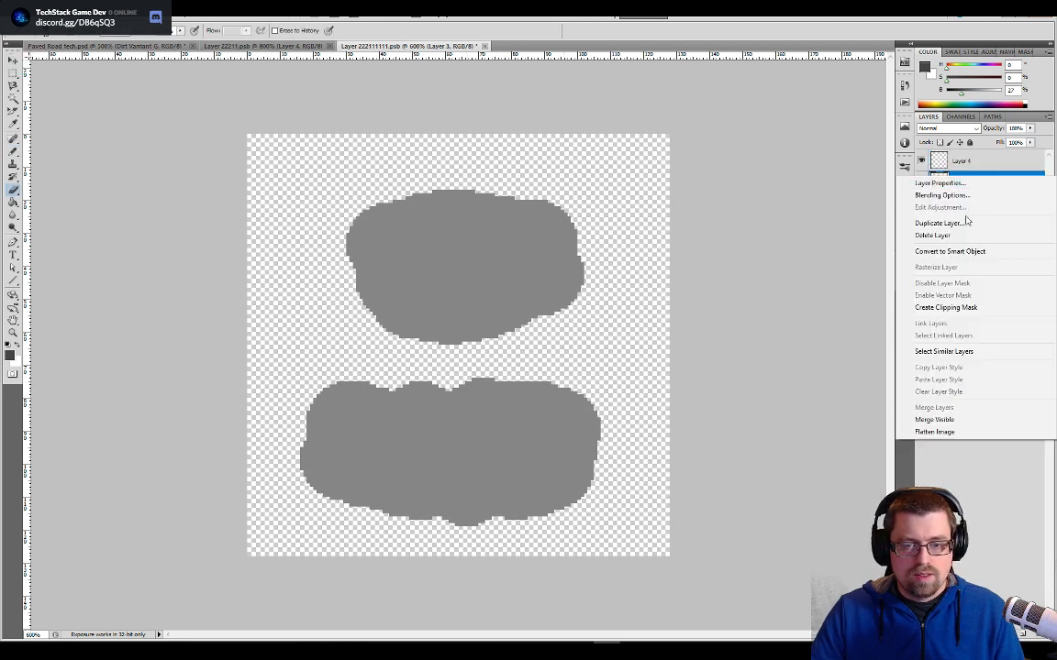
click(960, 236)
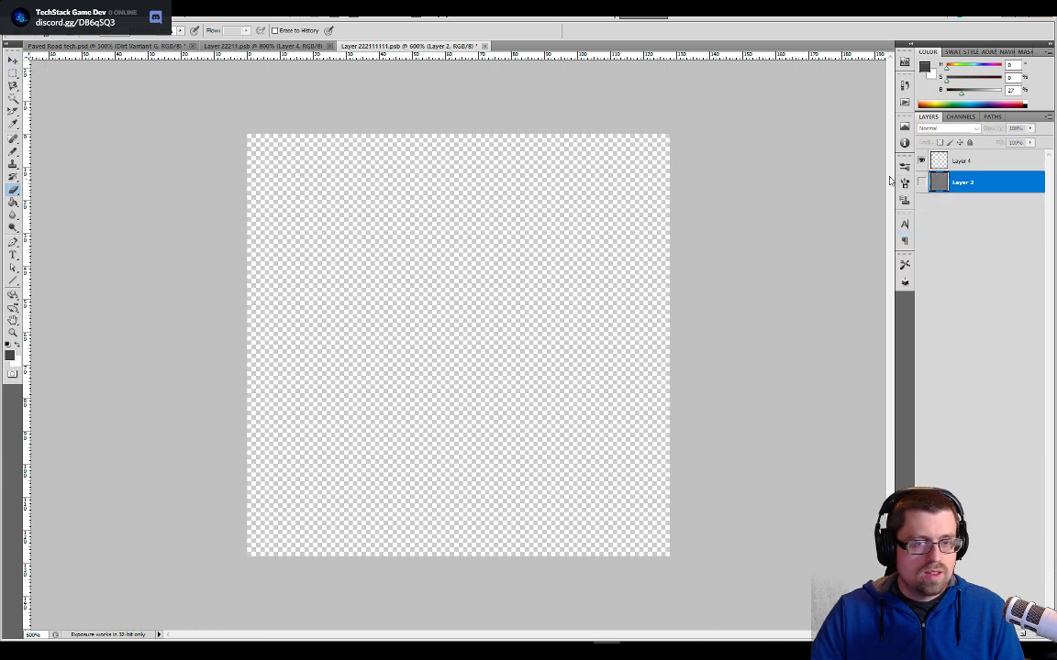
click(957, 160)
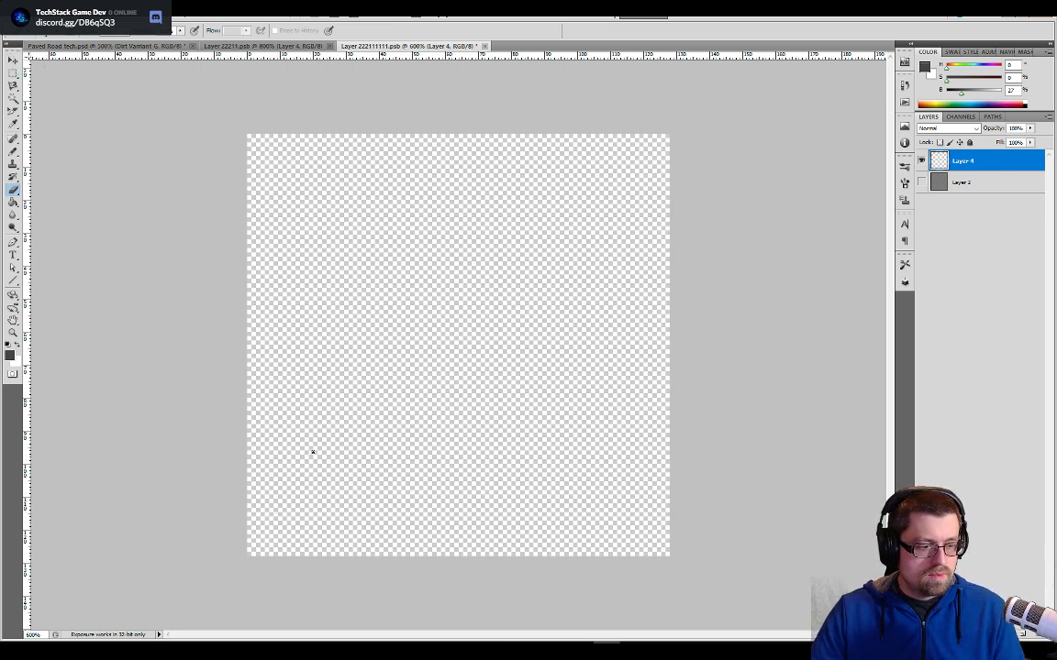
- With a small Pencil brush, draw a dark diagonal crack across Layer 4 and a lower-right branch ending in thin forked tips
key(b)
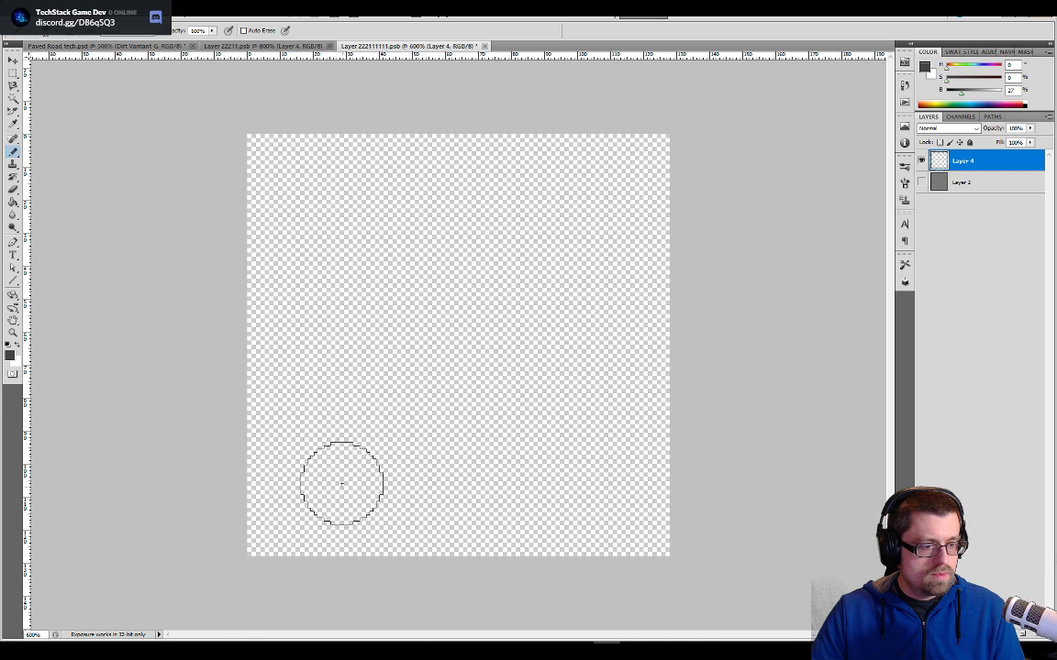
key(bracketleft)
key(bracketleft)
key(bracketleft)
key(bracketleft)
key(bracketleft)
key(bracketleft)
key(bracketleft)
key(bracketleft)
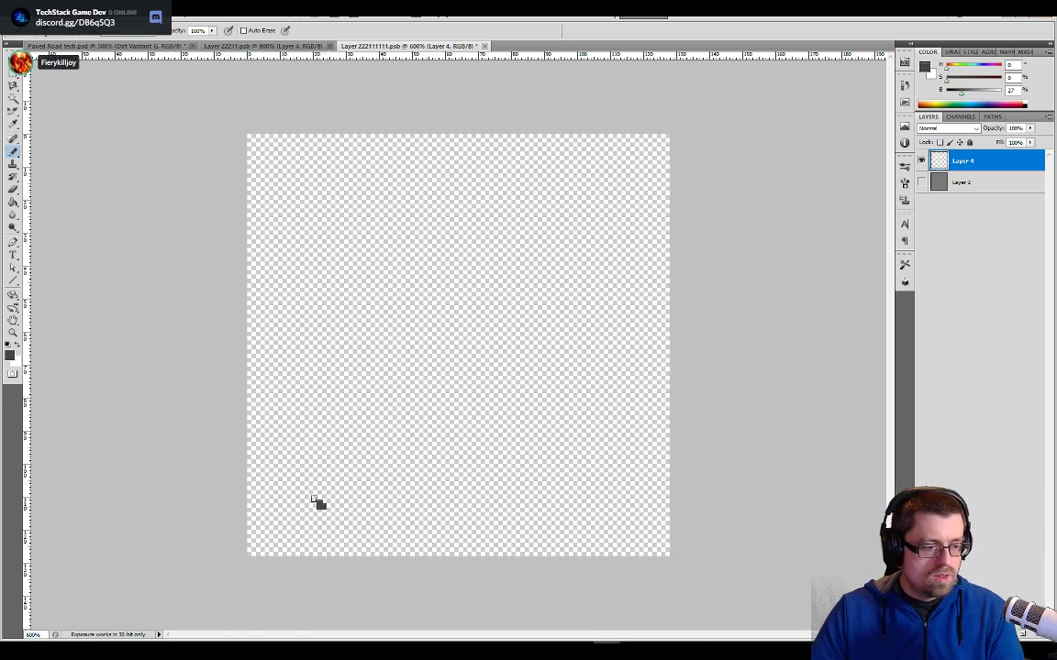
mouse_move(320, 505)
mouse_down()
mouse_move(307, 429)
mouse_move(417, 313)
mouse_move(541, 240)
mouse_move(570, 189)
mouse_move(561, 165)
mouse_up()
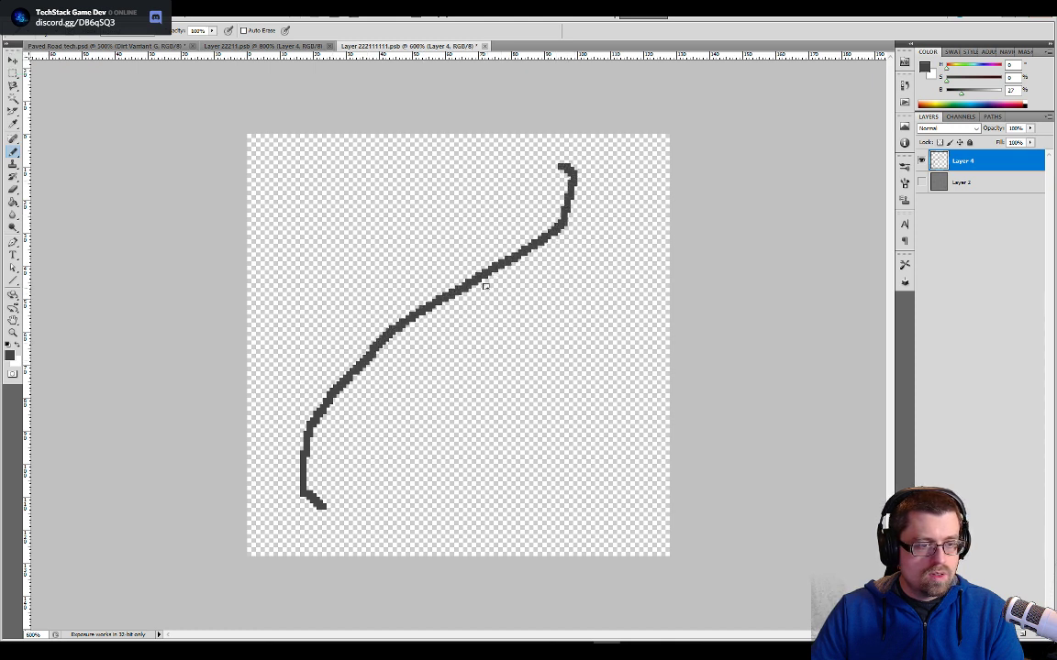
mouse_move(490, 277)
mouse_down()
mouse_move(540, 309)
mouse_move(592, 366)
mouse_move(637, 473)
mouse_up()
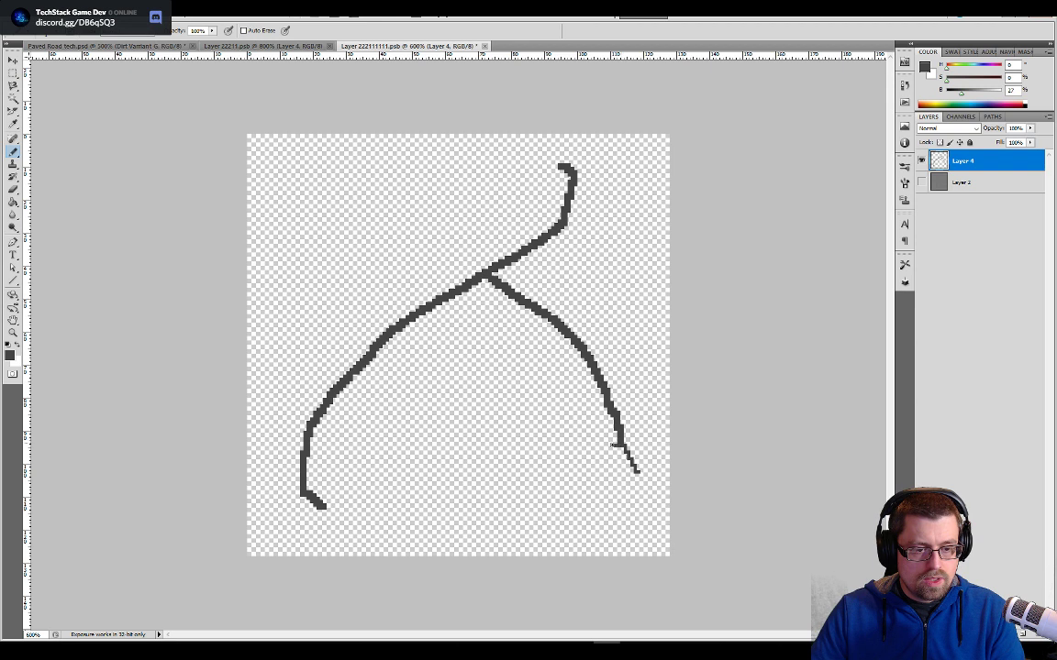
drag(576, 456, 565, 436)
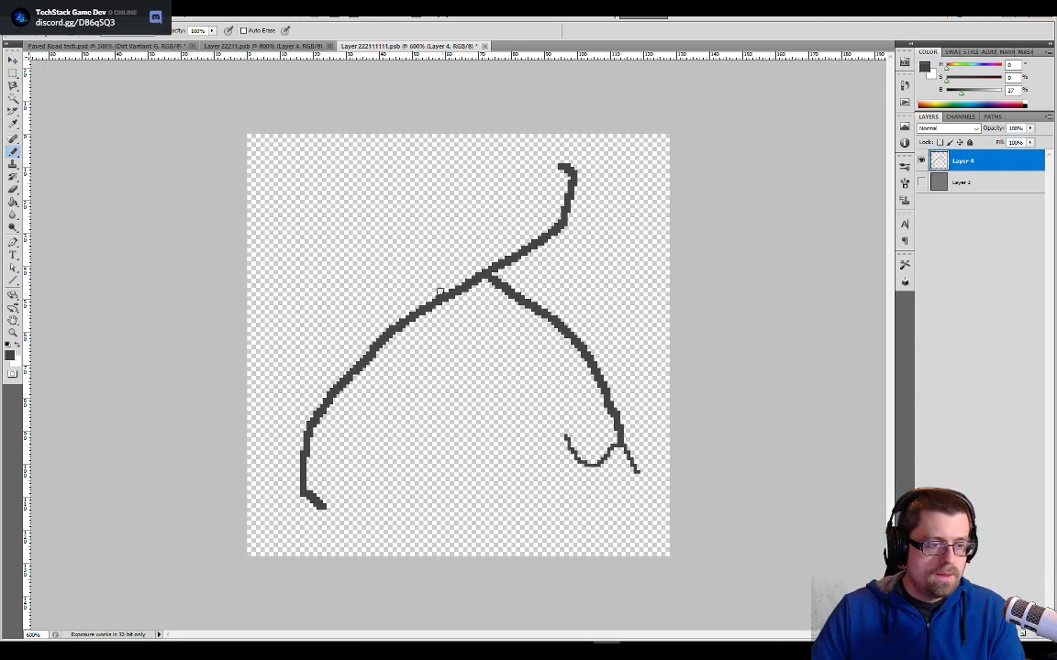
- Add an upper-left branch with thin twigs and a short spur, plus a lower-middle branch with a thin tip, to the crack
mouse_move(443, 295)
mouse_down()
mouse_move(428, 276)
mouse_move(341, 265)
mouse_move(331, 229)
mouse_move(359, 195)
mouse_move(353, 172)
mouse_move(405, 174)
mouse_move(425, 190)
mouse_up()
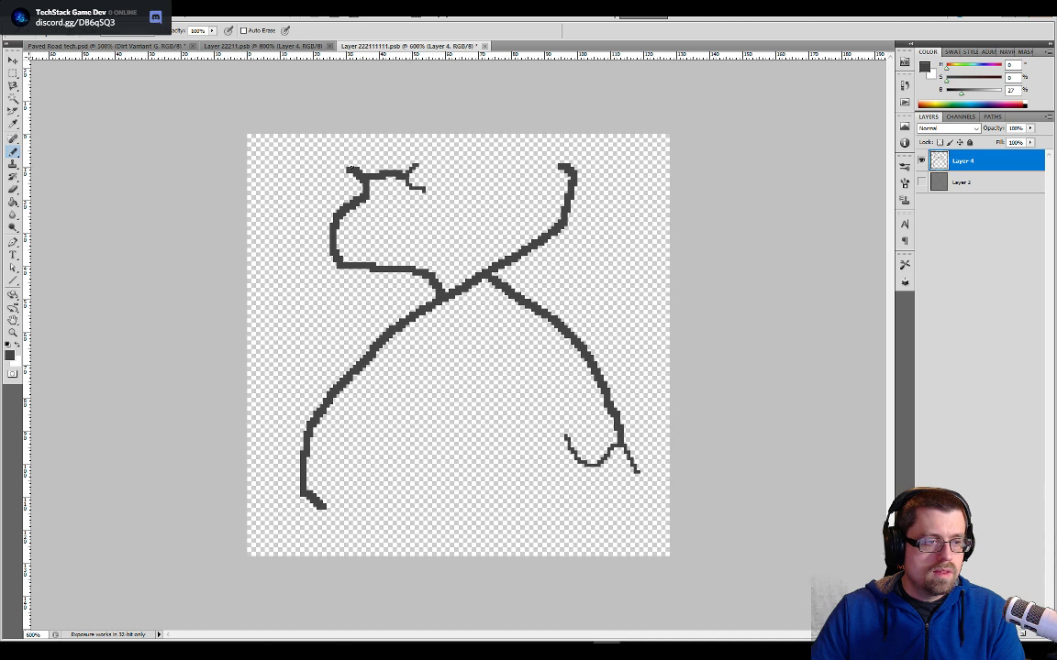
mouse_move(347, 173)
mouse_down()
mouse_move(310, 183)
mouse_move(341, 152)
mouse_up()
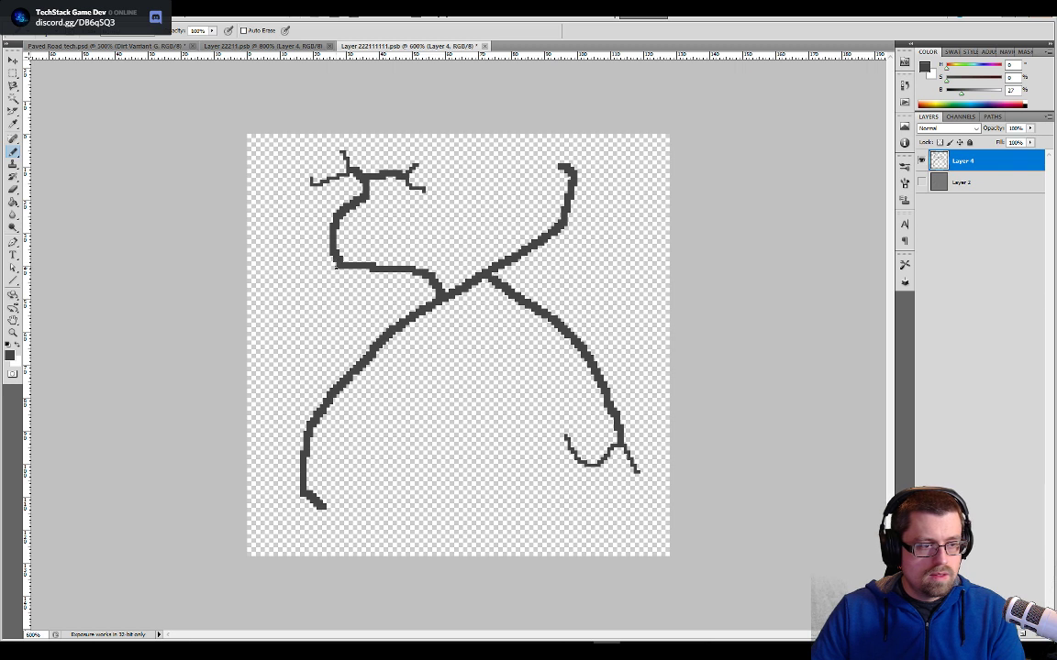
drag(345, 289, 343, 296)
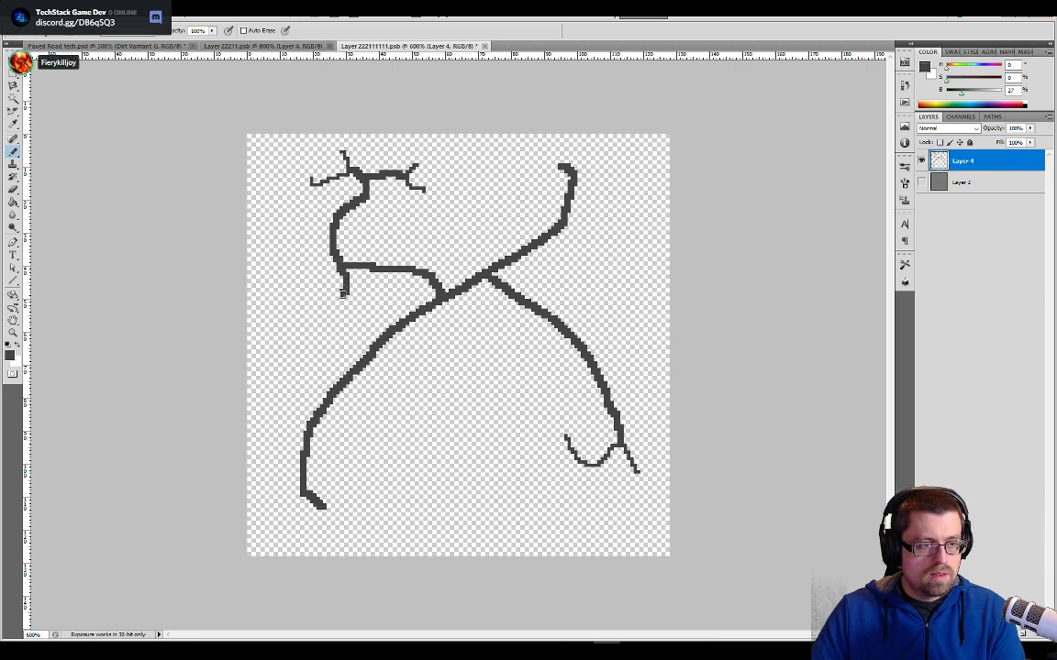
drag(382, 341, 422, 422)
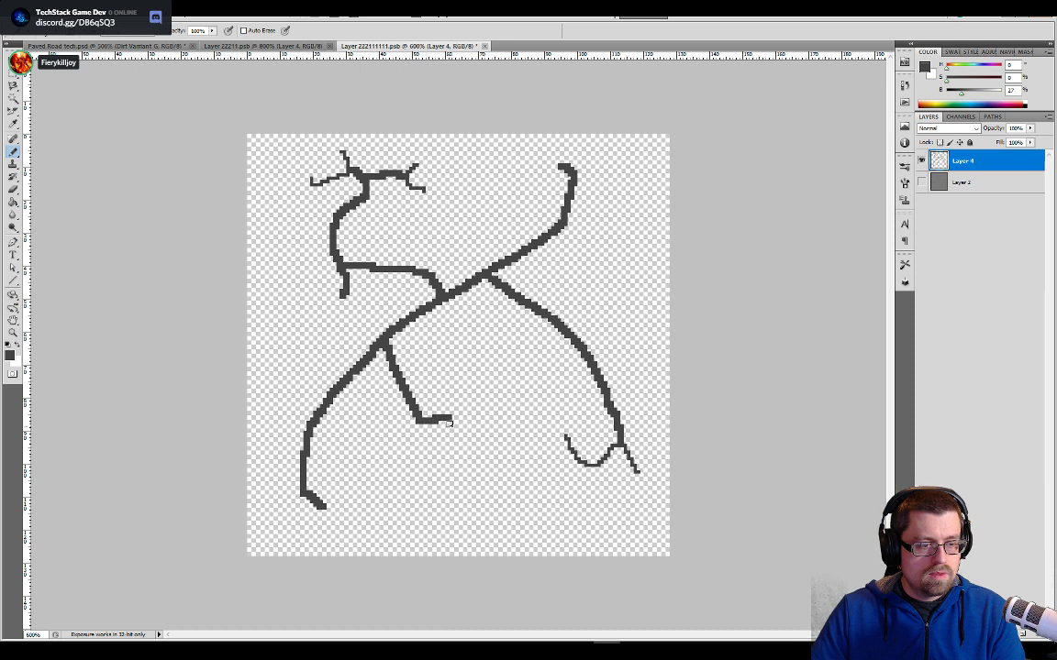
drag(456, 418, 467, 431)
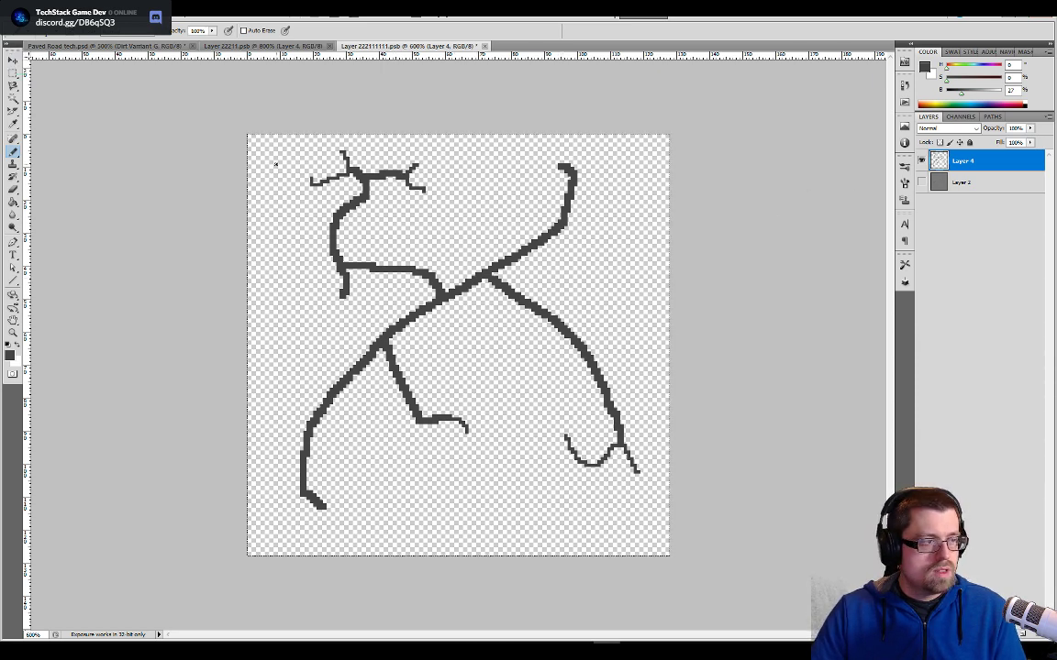
- Select the whole crack with the Magic Wand, add a new layer above it and offset the selection slightly down and right
key(w)
click(403, 269)
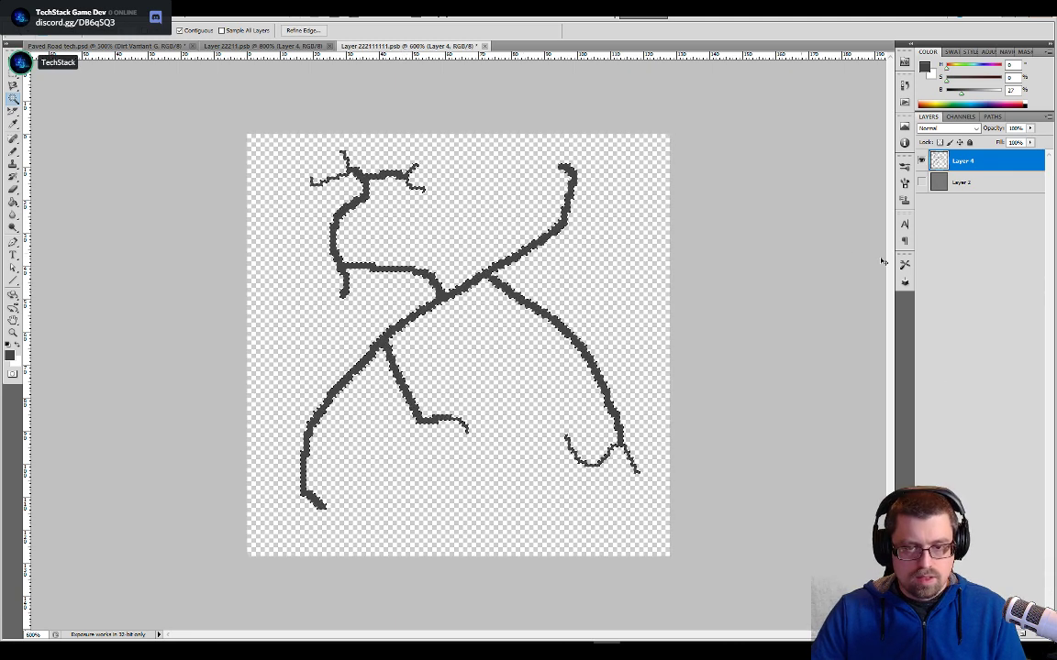
click(1025, 636)
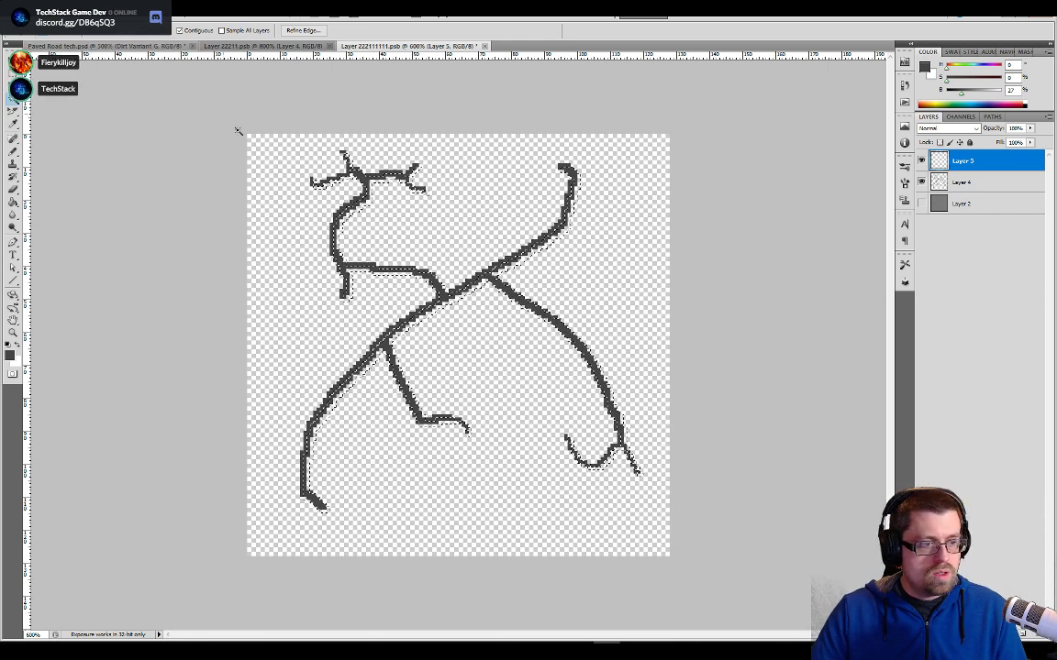
- Sample the lighter grey edge beside the existing crack in the Paved Road tech tileset as the foreground colour
key(ctrl+Tab)
drag(414, 309, 544, 352)
drag(323, 339, 744, 398)
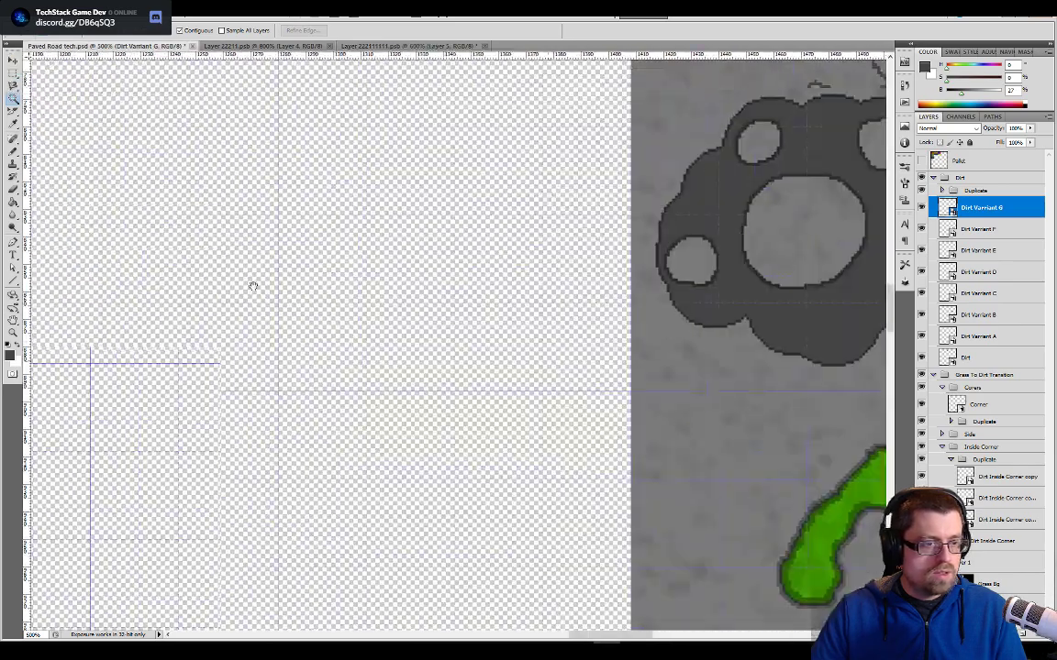
drag(252, 285, 571, 297)
drag(307, 289, 787, 487)
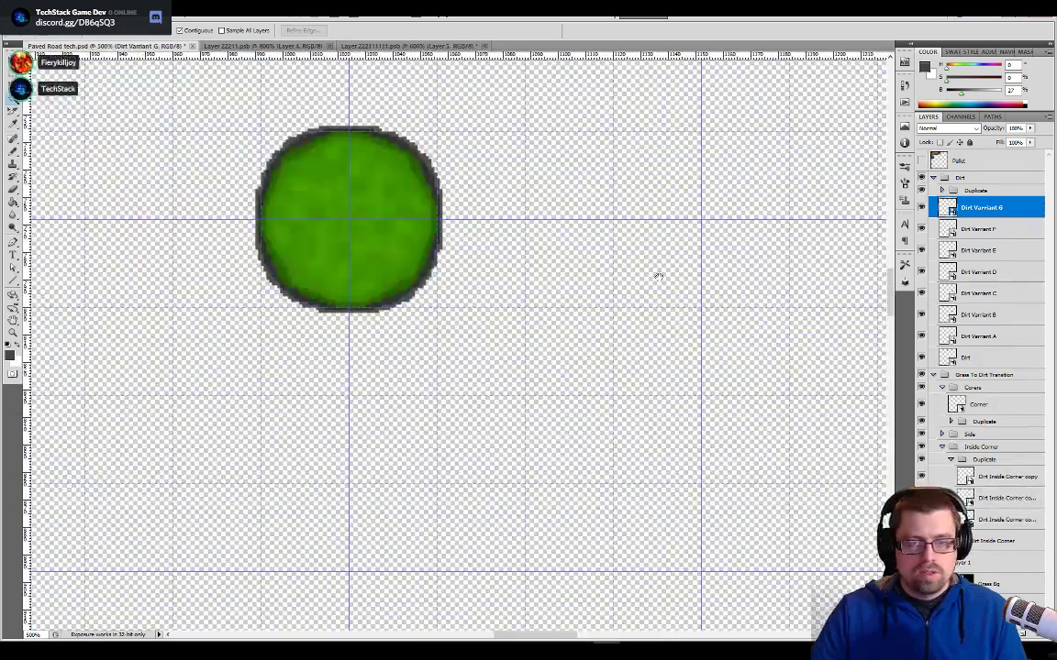
drag(657, 276, 365, 205)
drag(620, 254, 374, 232)
drag(581, 294, 264, 247)
drag(628, 288, 231, 259)
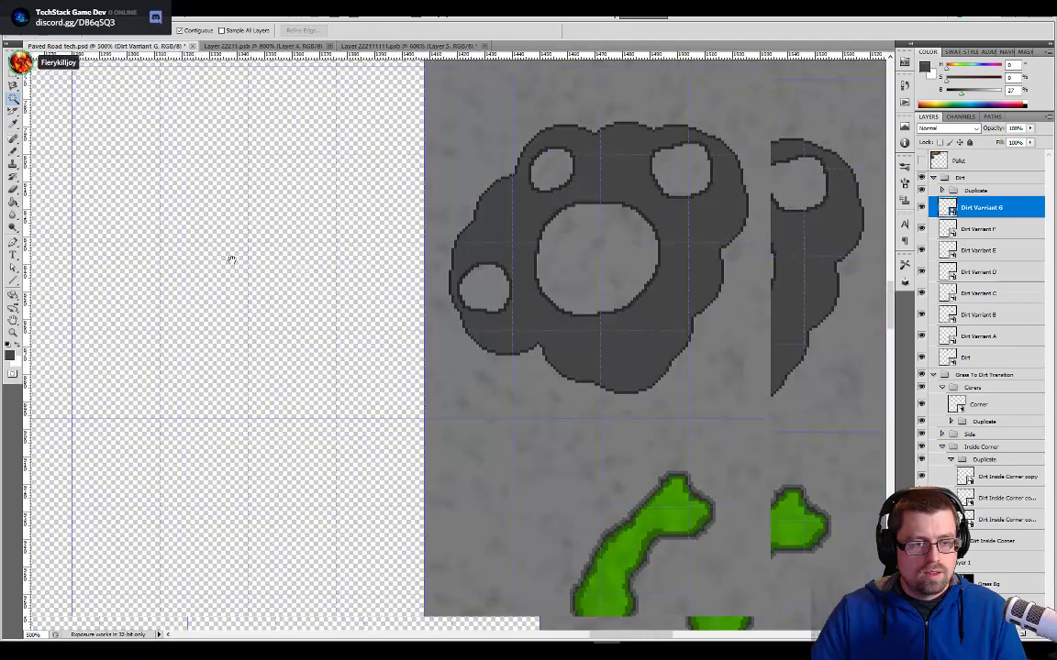
key(b)
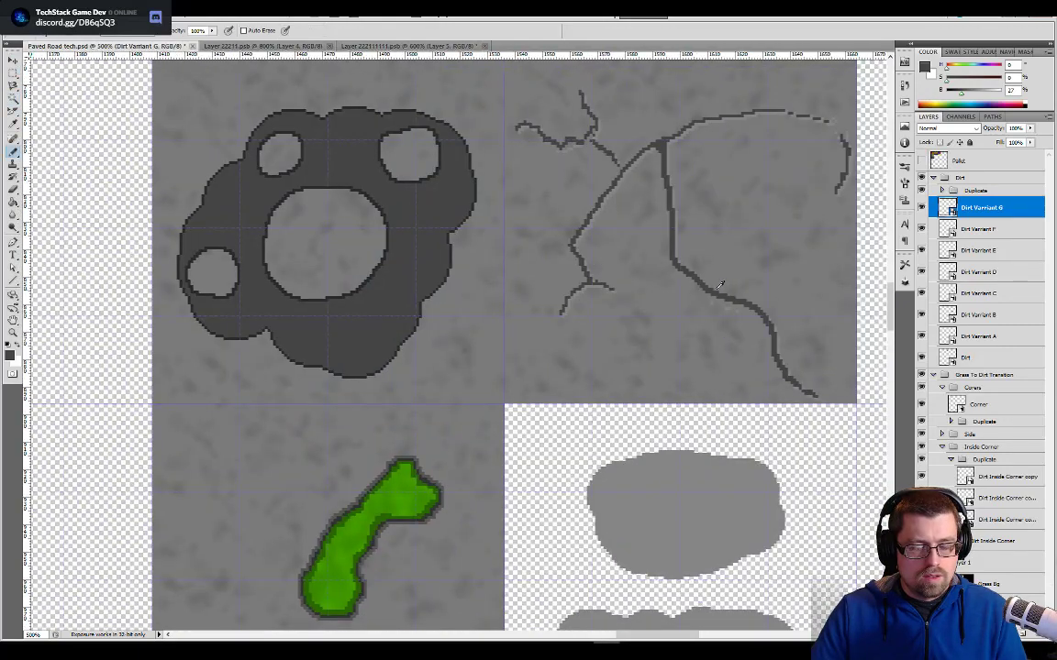
alt+click(713, 301)
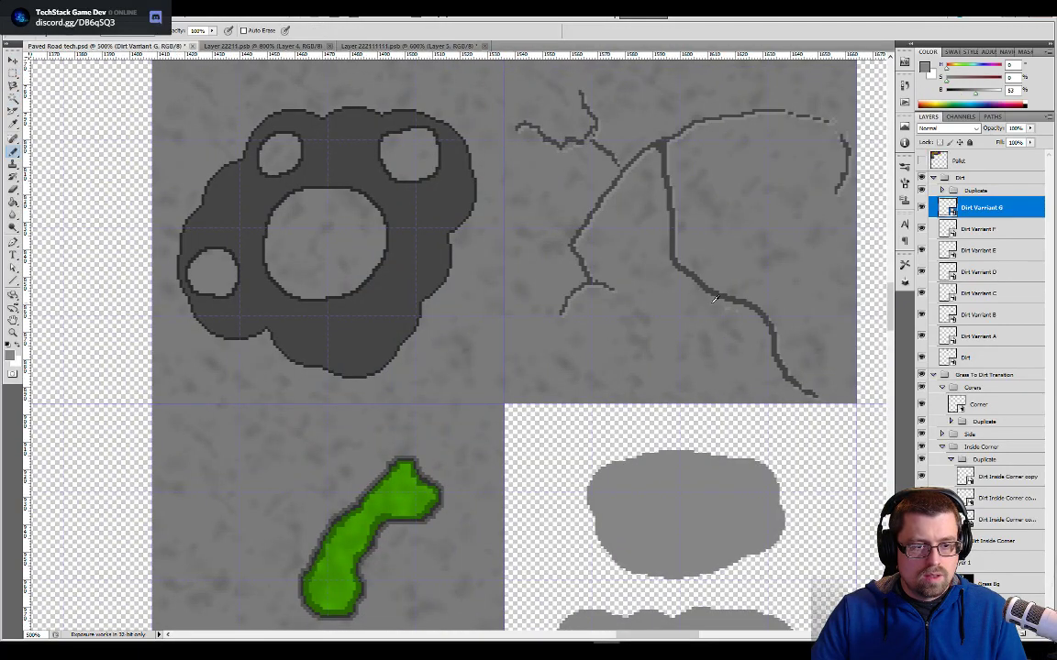
- Fill the offset crack selection on Layer 5 with the sampled grey and place that layer beneath Layer 4
click(378, 46)
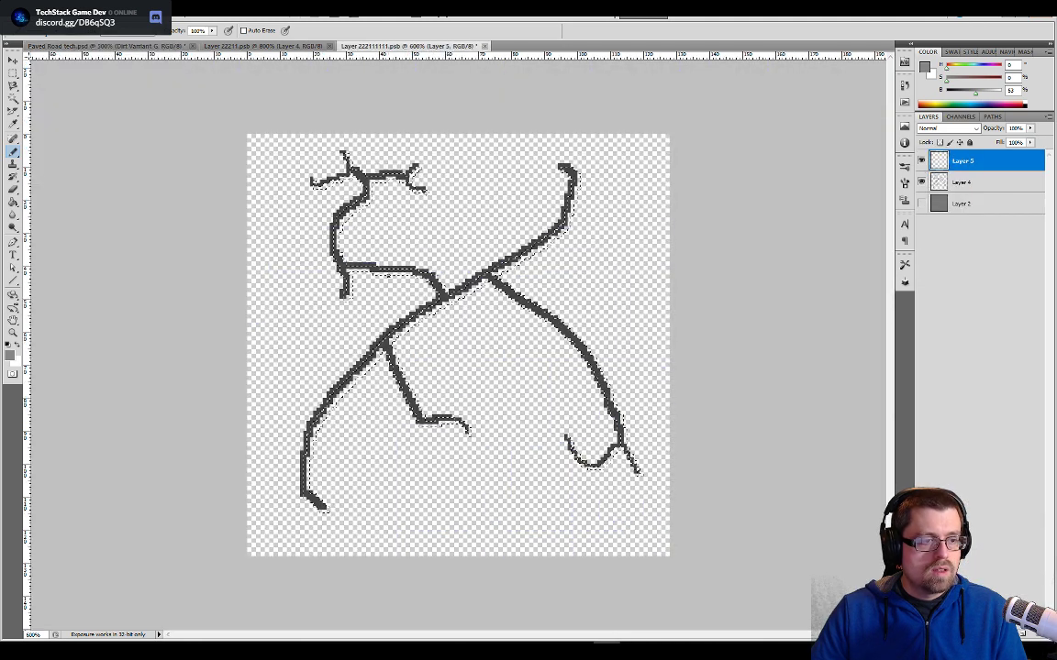
key(w)
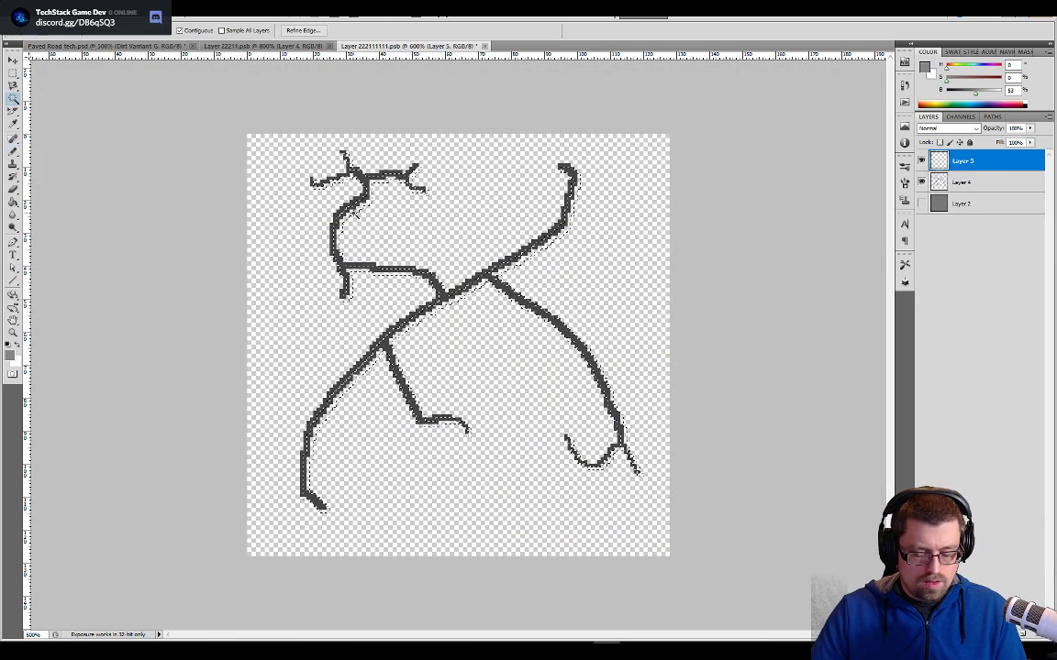
key(g)
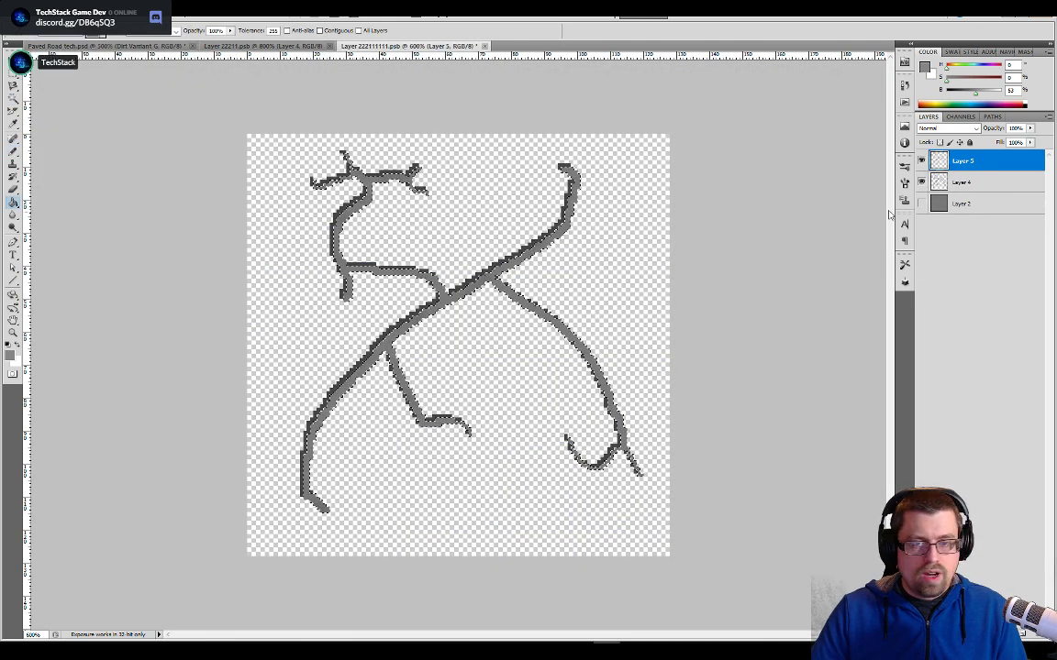
drag(944, 160, 940, 203)
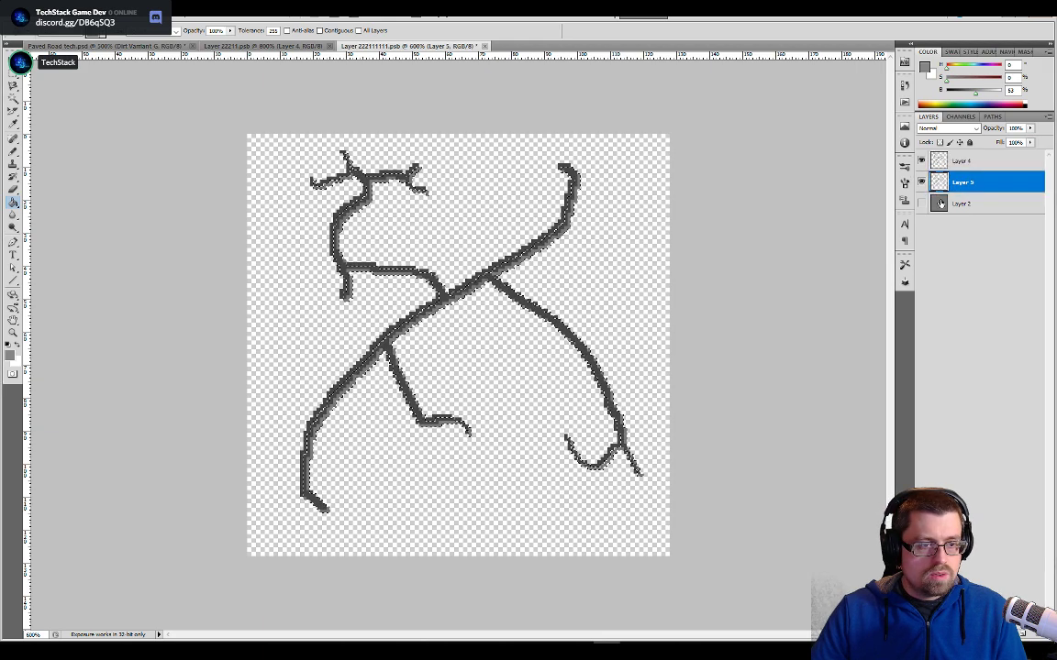
click(600, 285)
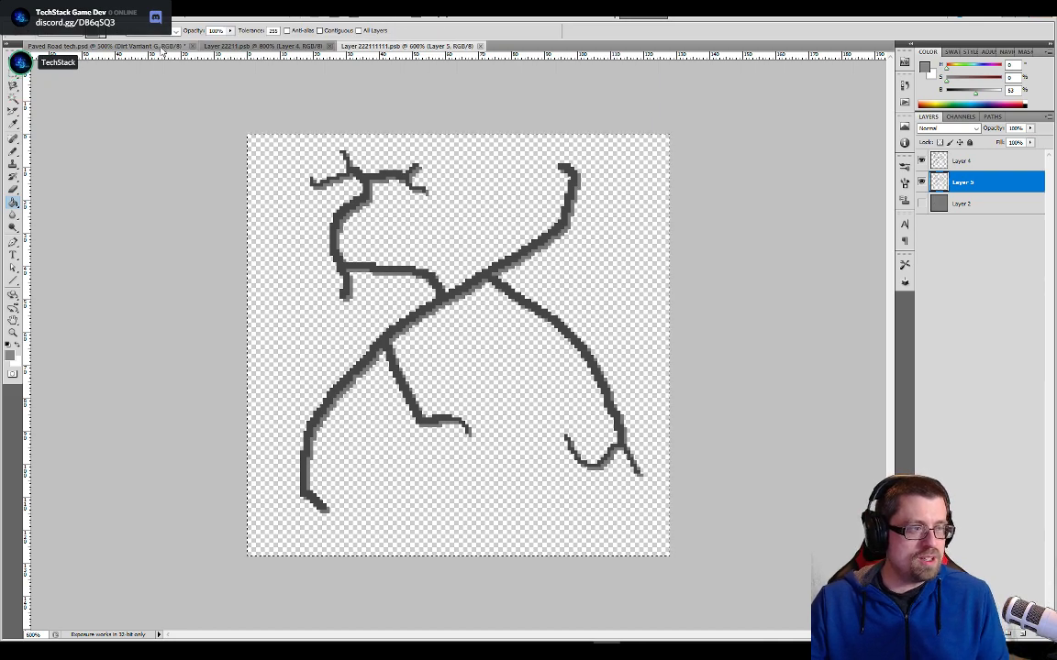
- Save the tileset document with the updated Dirt Varriant G crack tile and show the pavement background behind the tiles
click(163, 47)
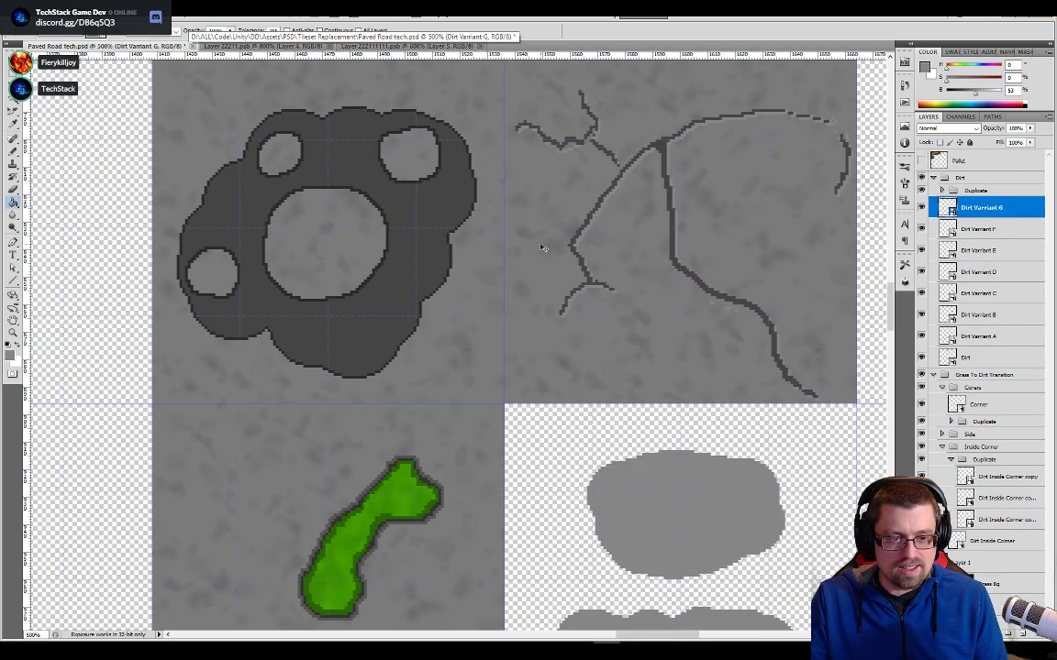
drag(606, 404, 594, 128)
scroll(587, 147, down, 4)
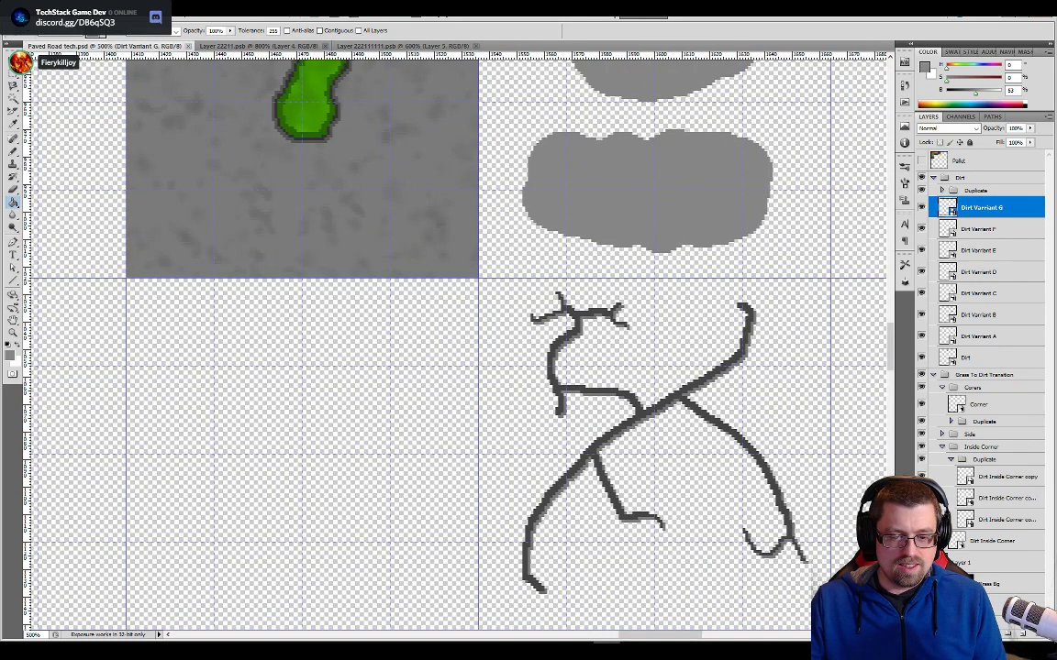
- Switch to Unity and open the Paved Road tech tileset in the Sprite Editor
key(alt+Tab)
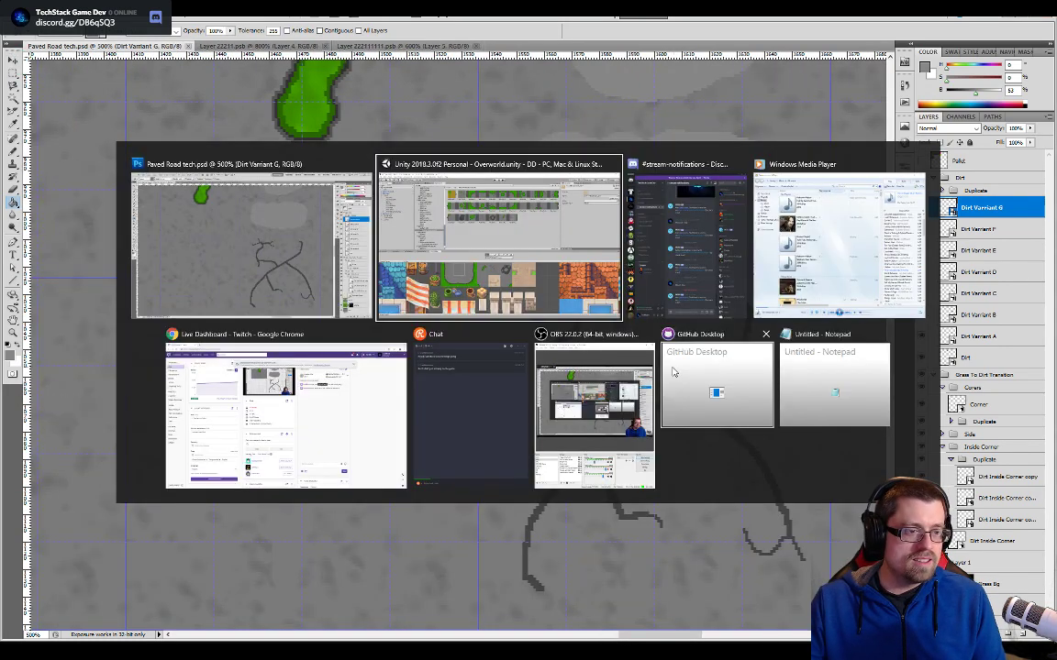
key(alt+Tab)
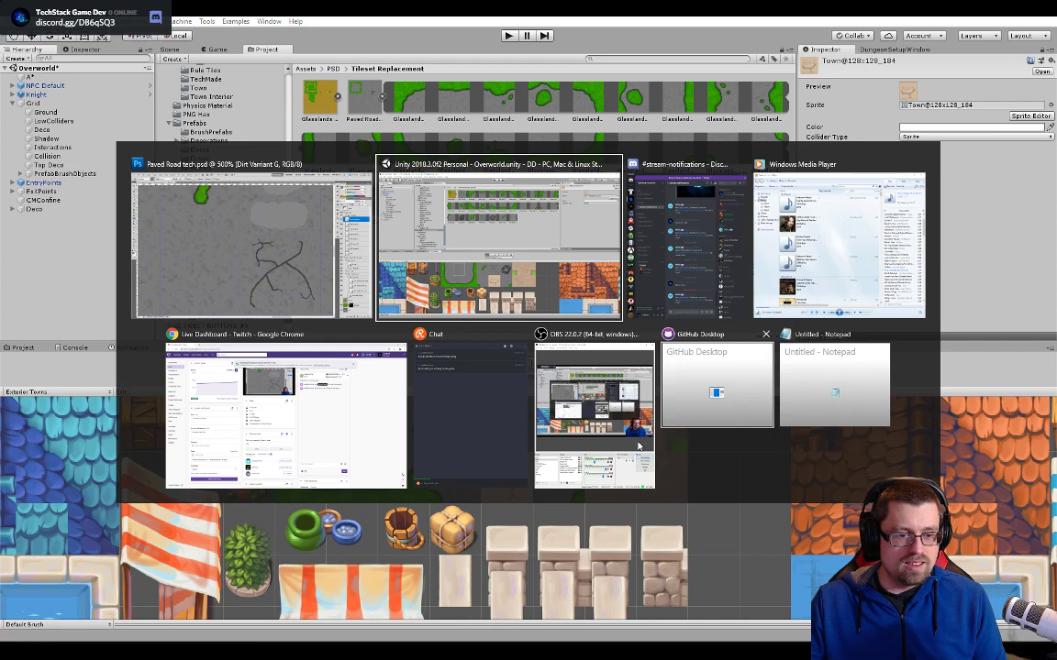
click(507, 246)
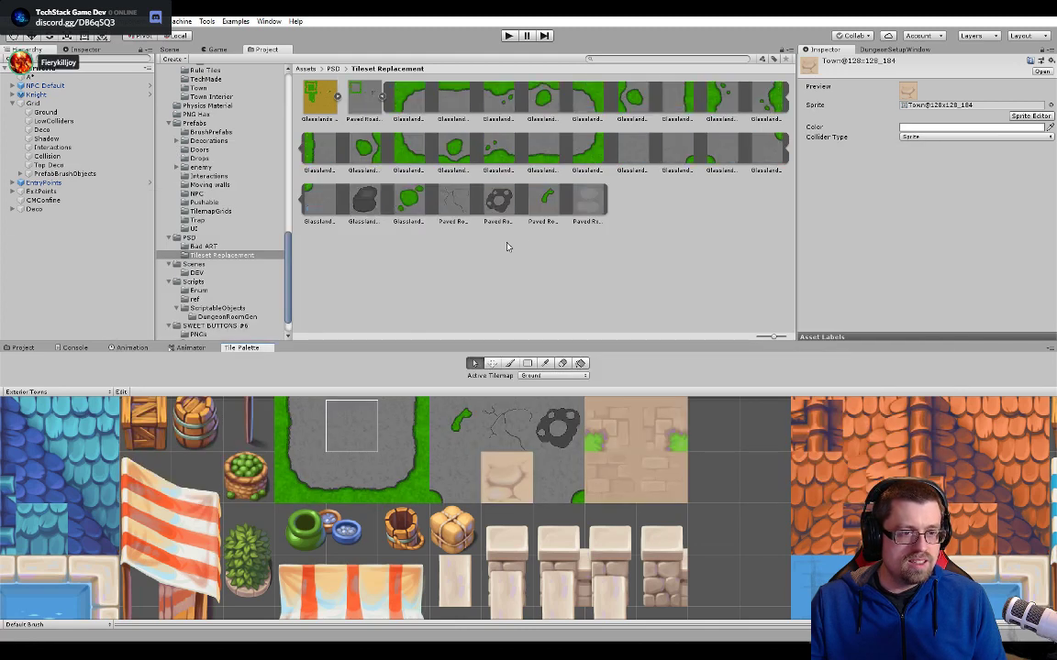
double_click(364, 95)
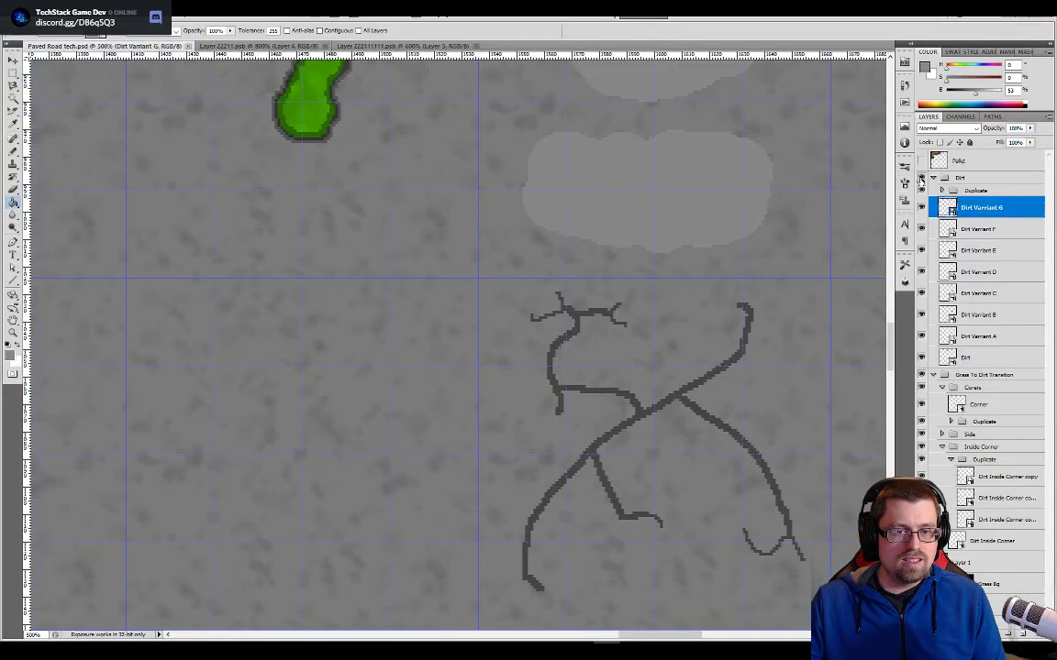
key(alt+Tab)
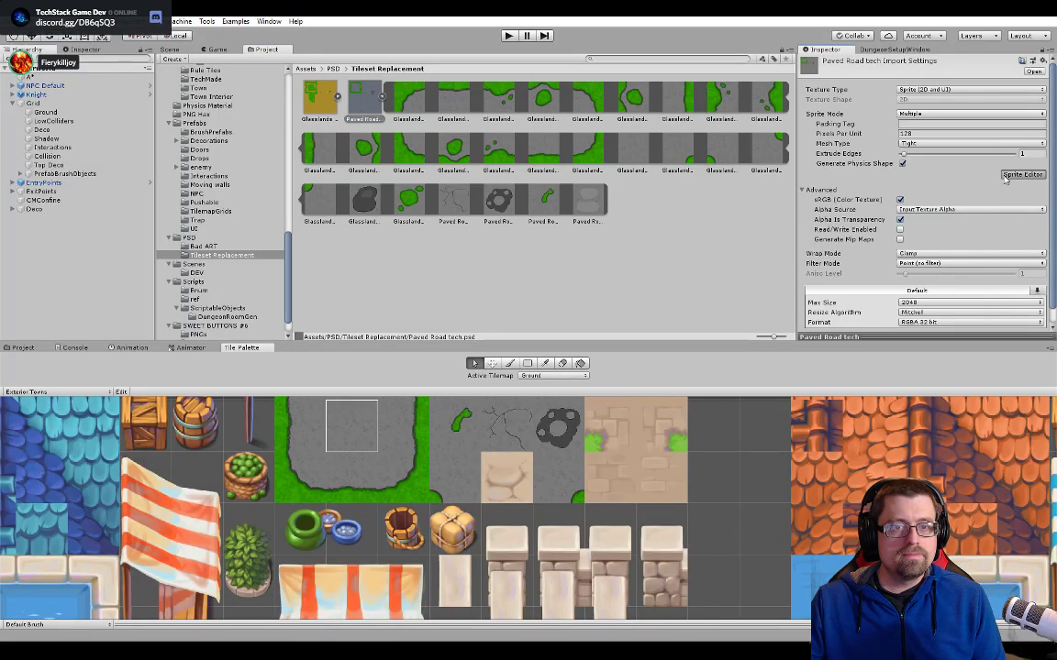
click(1019, 174)
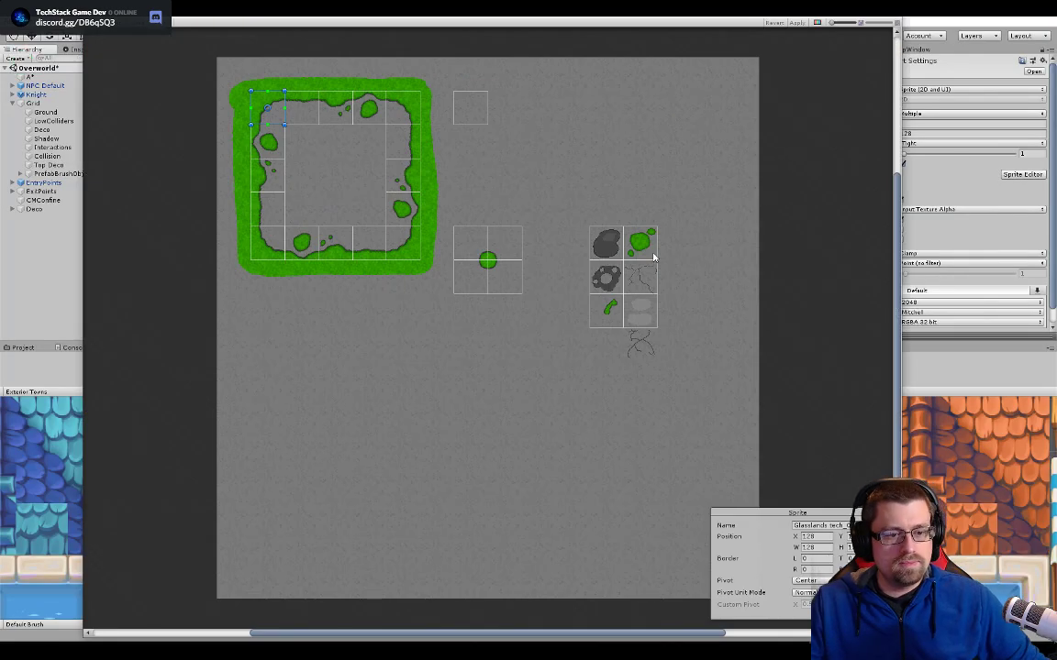
- Create a sprite slice around the new crack and align its upper corner beneath the light-patch tile at X 1536
click(656, 360)
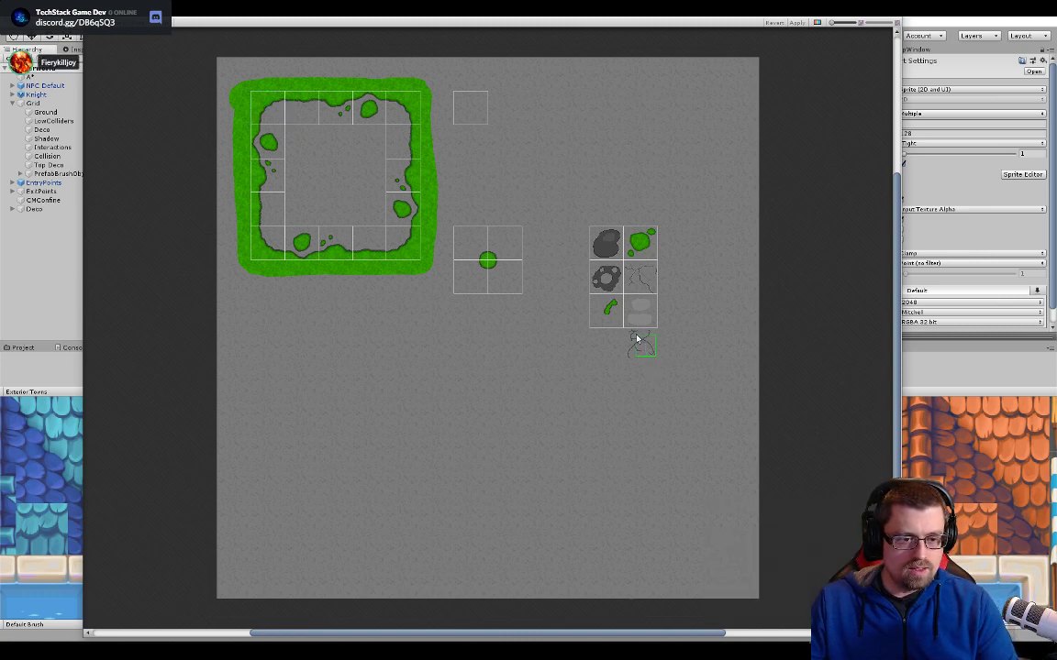
click(636, 339)
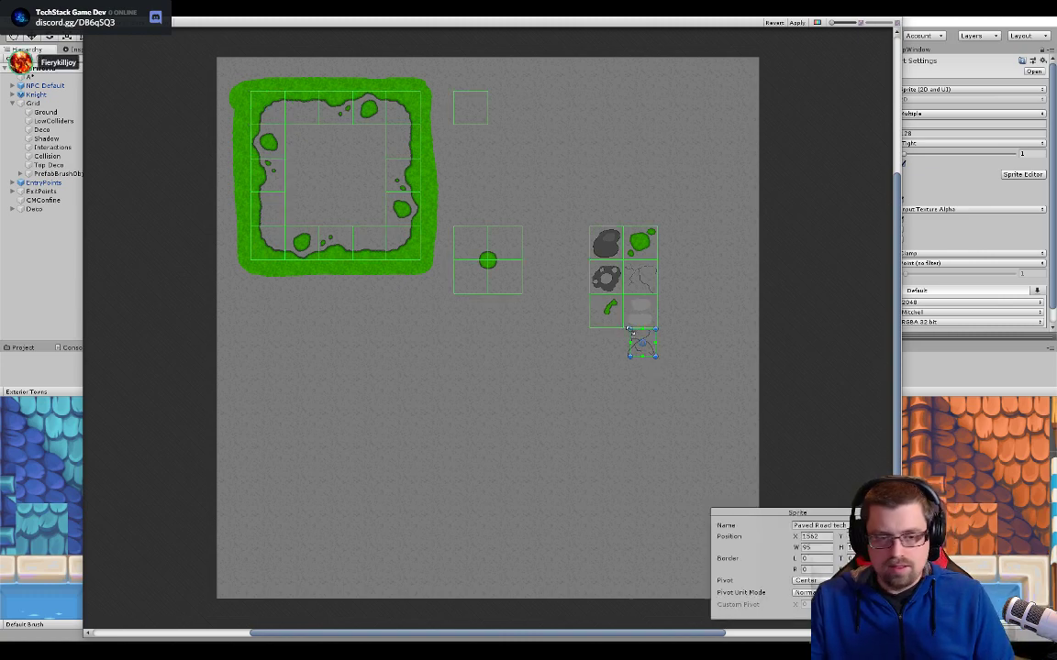
scroll(628, 330, up, 10)
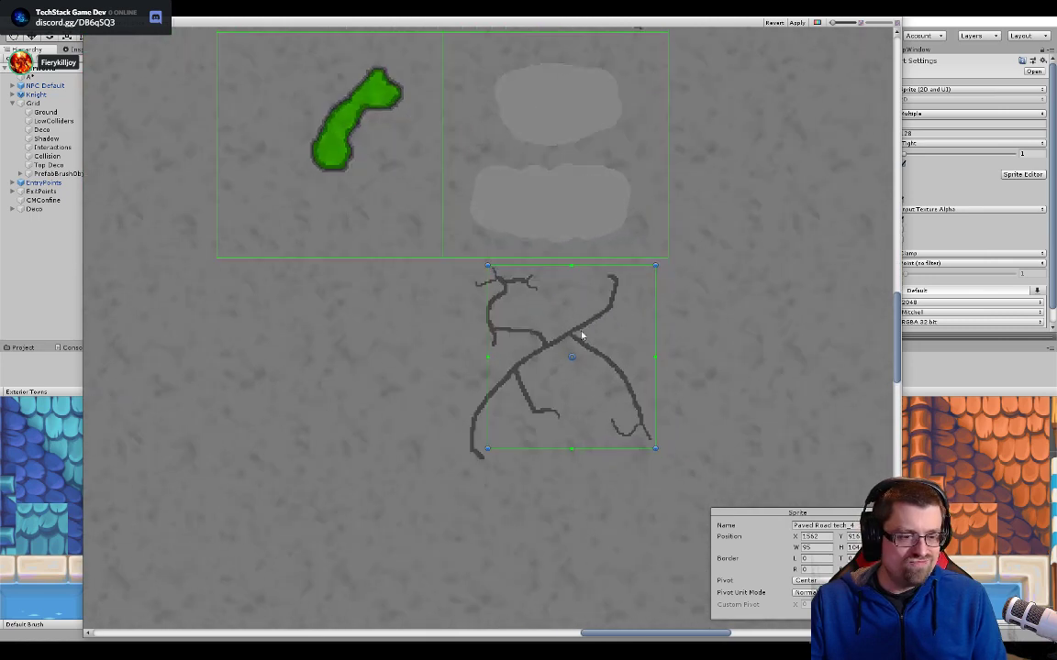
scroll(577, 331, up, 4)
scroll(583, 325, down, 3)
scroll(578, 310, up, 1)
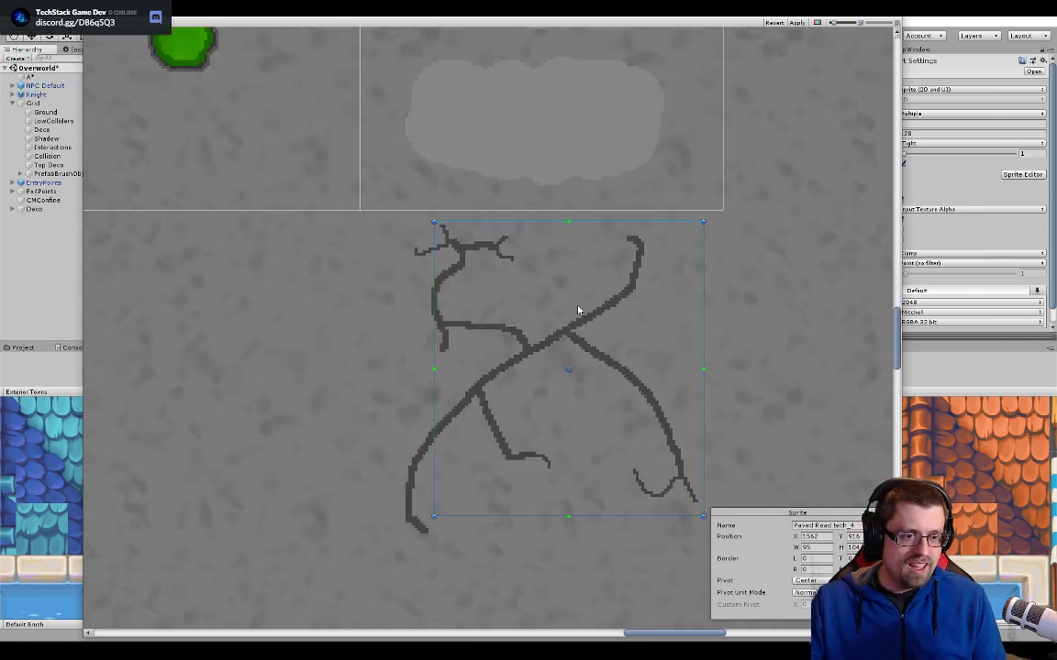
drag(578, 310, 506, 299)
scroll(635, 340, down, 2)
middle_drag(709, 330, 667, 253)
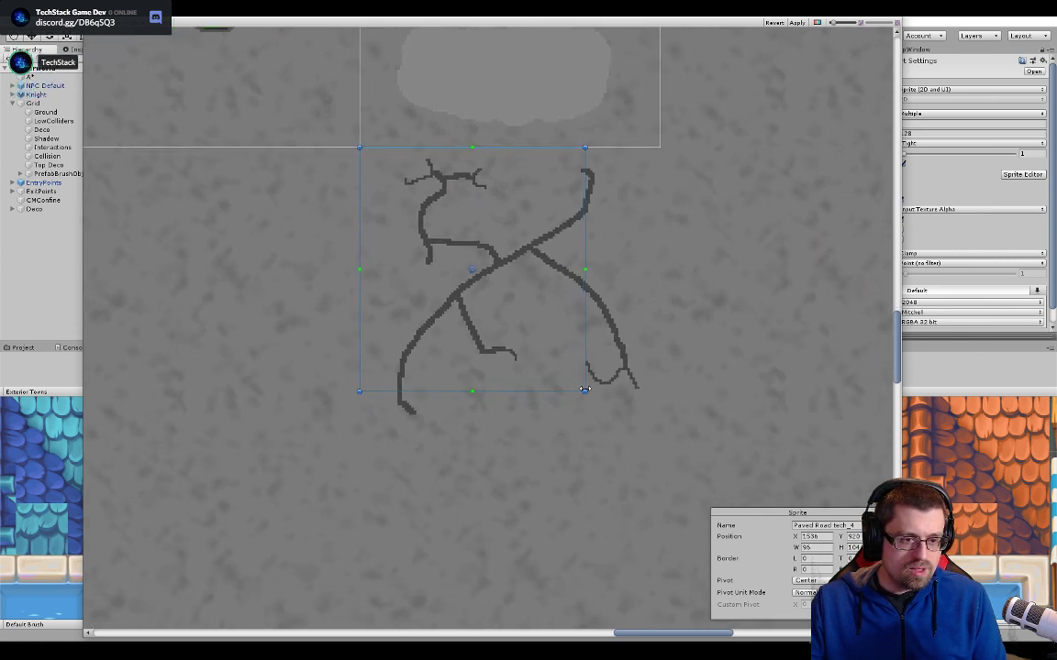
- Set the crack slice's width and height to 128 and move it flush beneath the light-patch tile
click(821, 547)
text(128)
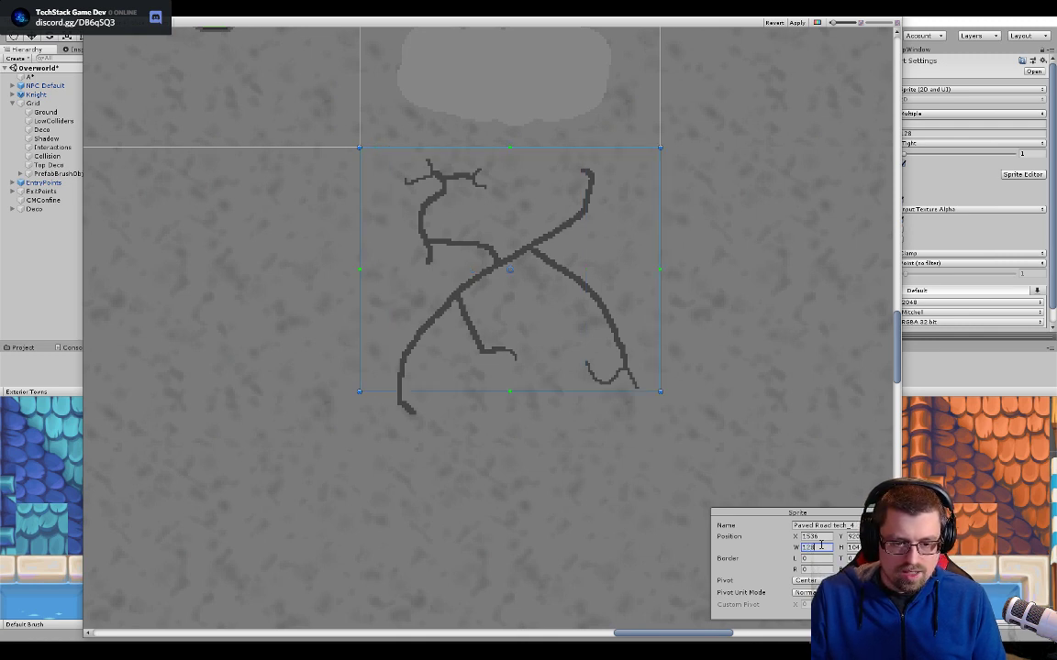
text(128)
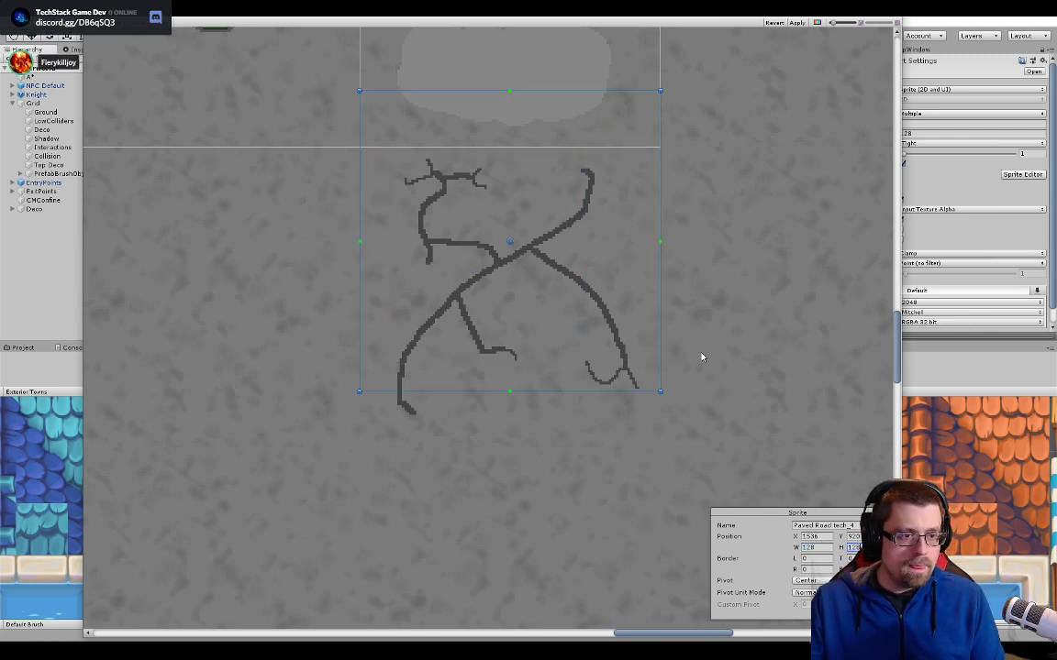
drag(633, 228, 633, 285)
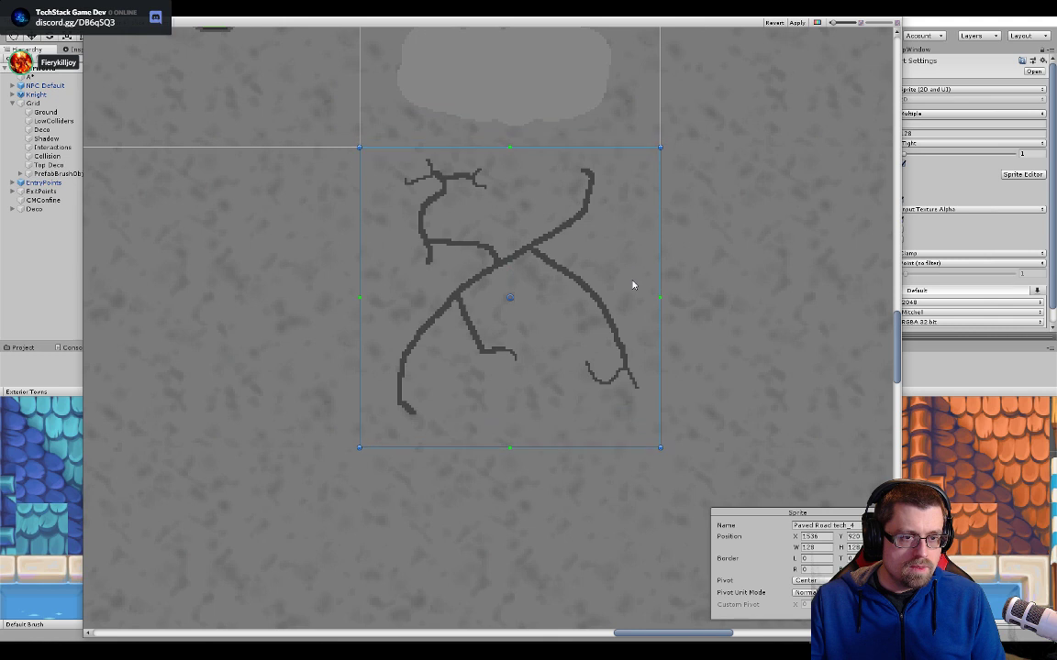
click(732, 333)
middle_drag(575, 411, 707, 387)
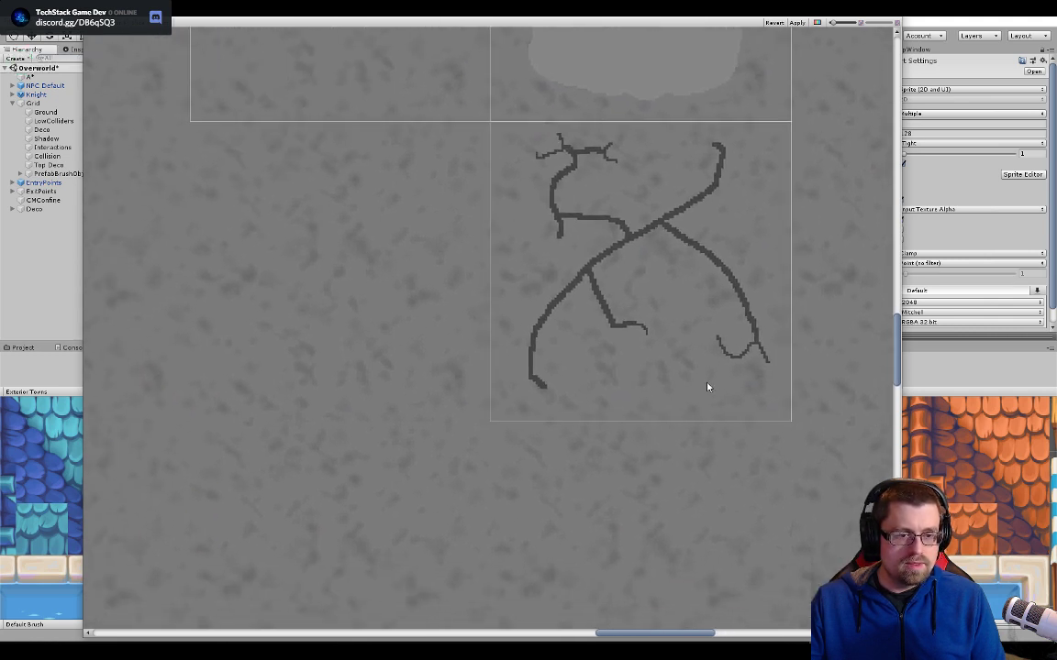
scroll(697, 441, down, 6)
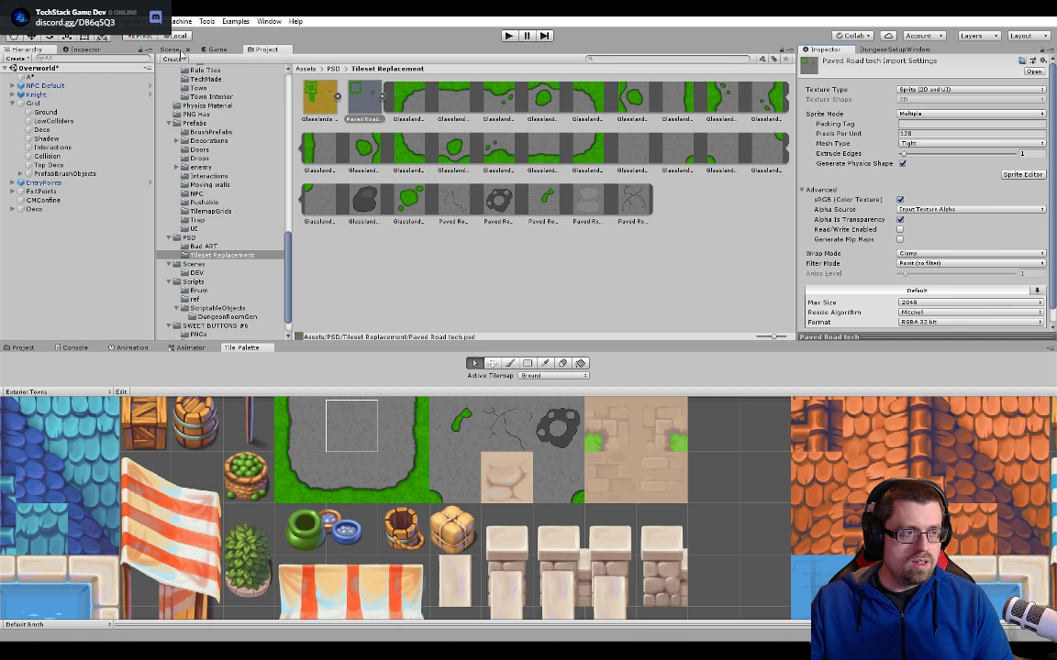
- Replace the sprite of the last beige road tile, Town@128x128_184, with the new crack sprite Paved Road tech_4
click(457, 436)
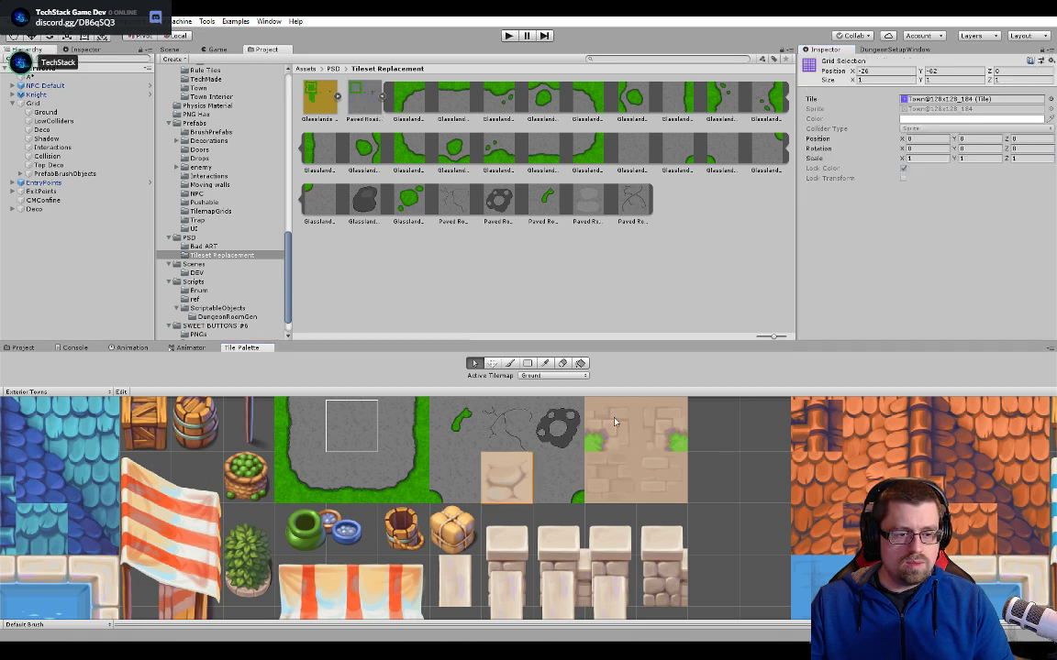
double_click(943, 100)
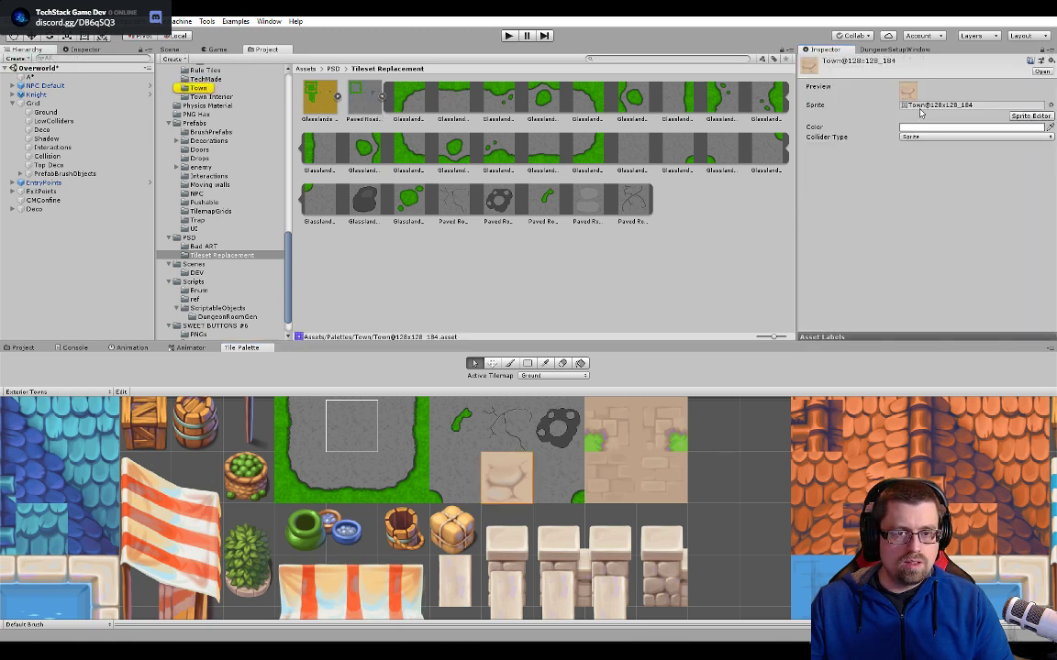
click(921, 107)
drag(637, 201, 939, 106)
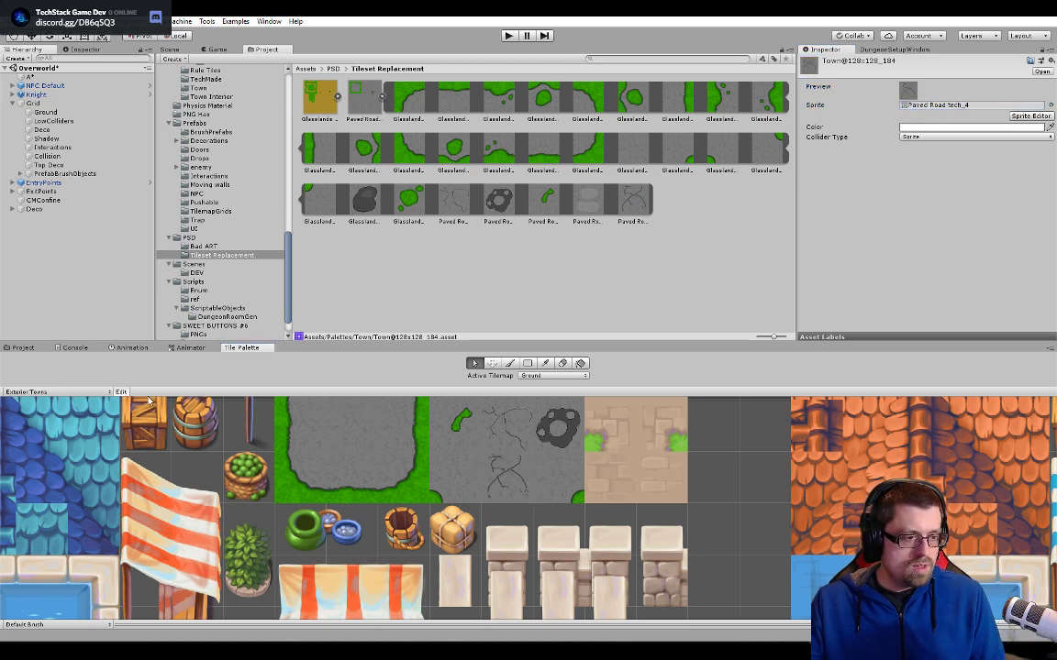
- Finish editing the Exterior Towns palette with the new crack tile and save the Overworld scene
click(507, 475)
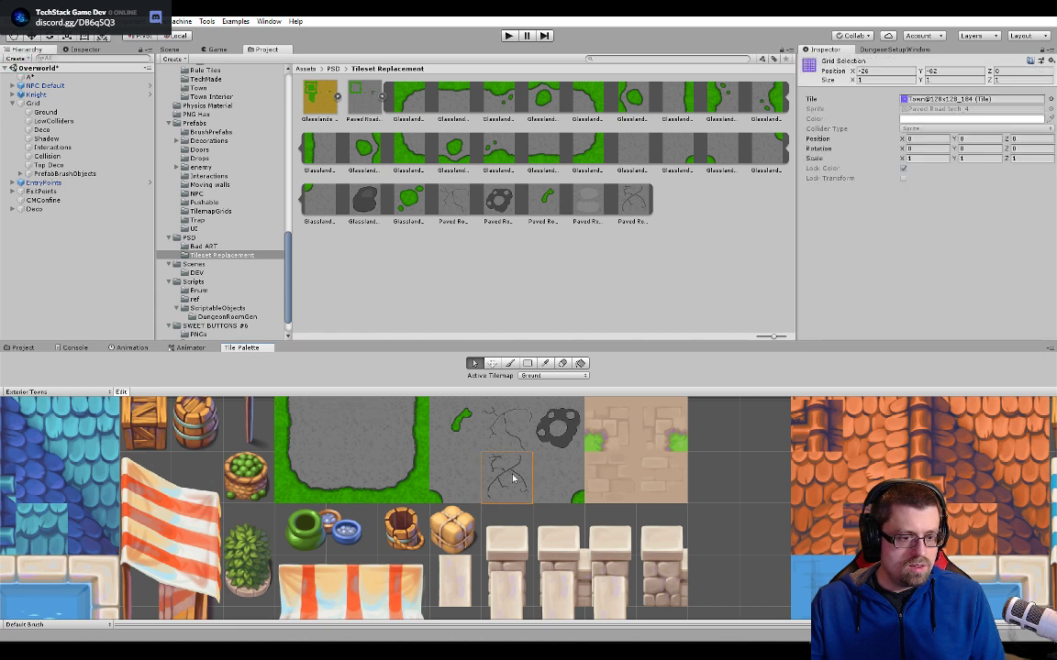
click(491, 365)
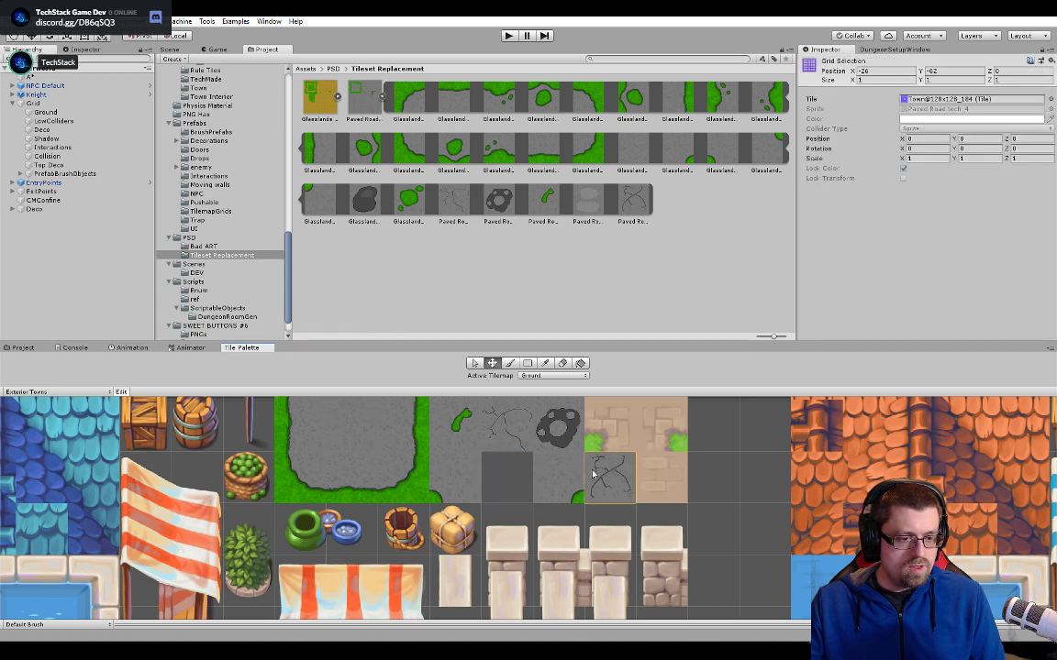
click(122, 392)
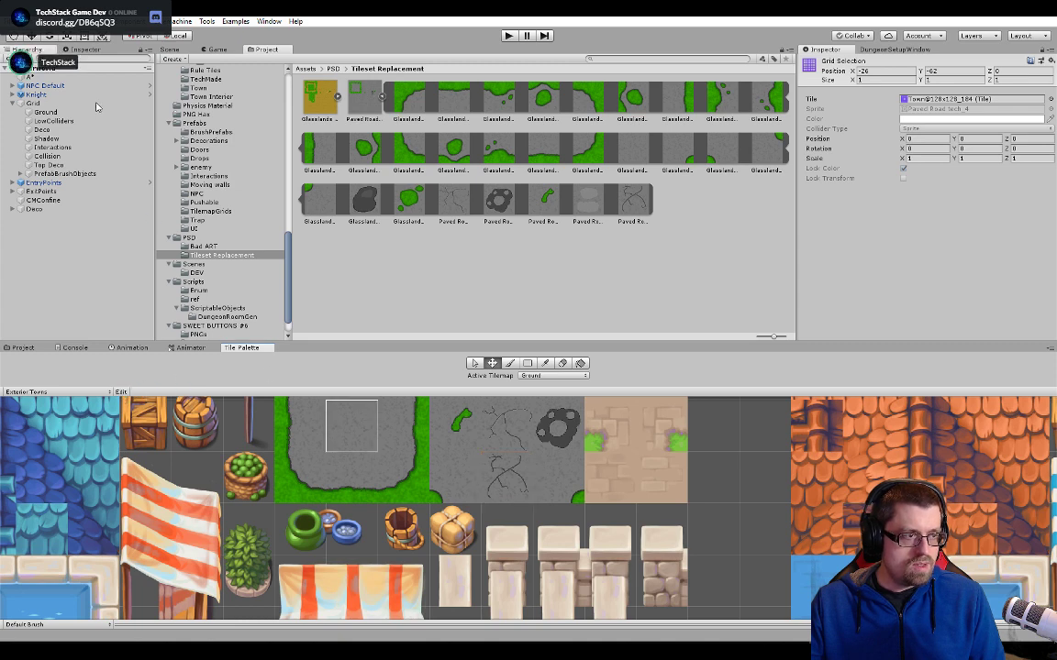
click(55, 69)
- Inspect the Overworld map in the scene view, checking the paved roads, village, shoreline and lake edges
click(171, 49)
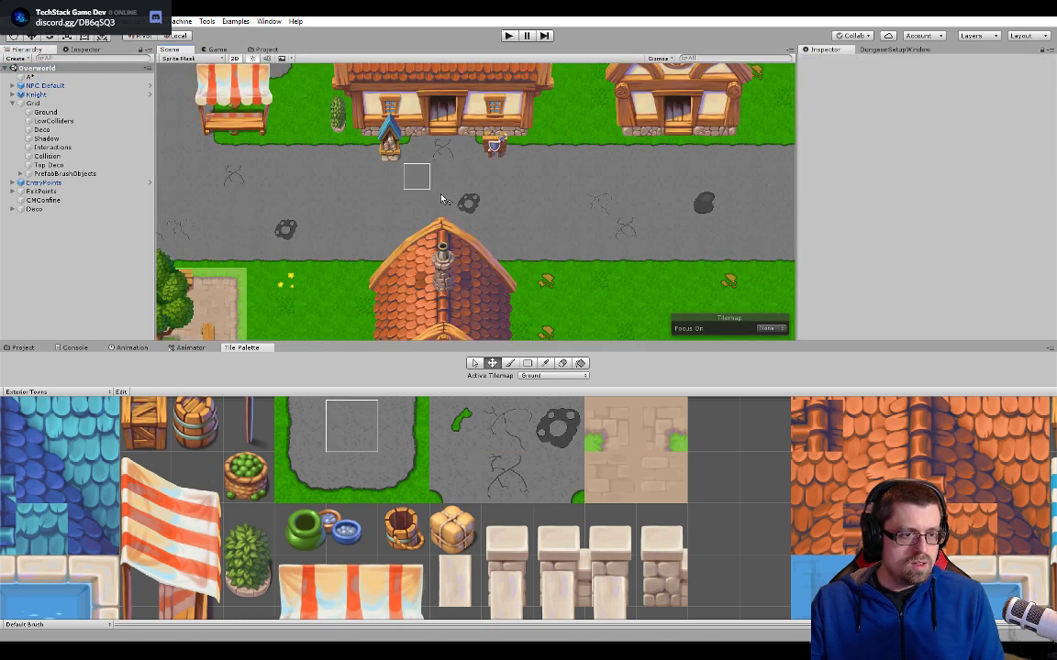
scroll(412, 222, down, 8)
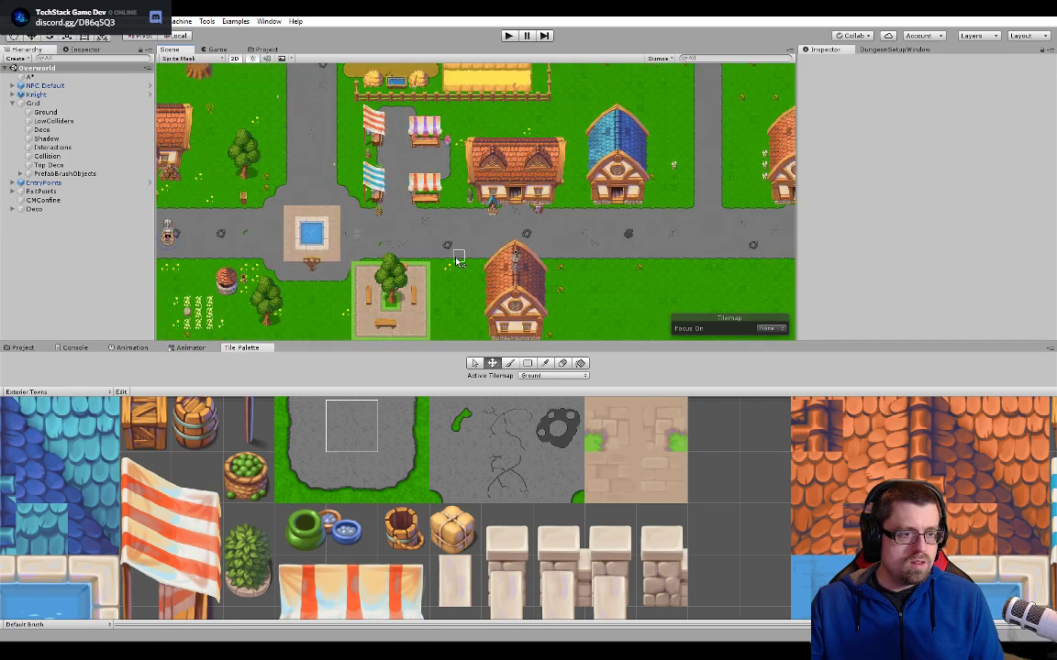
scroll(565, 188, down, 6)
middle_drag(565, 189, 526, 295)
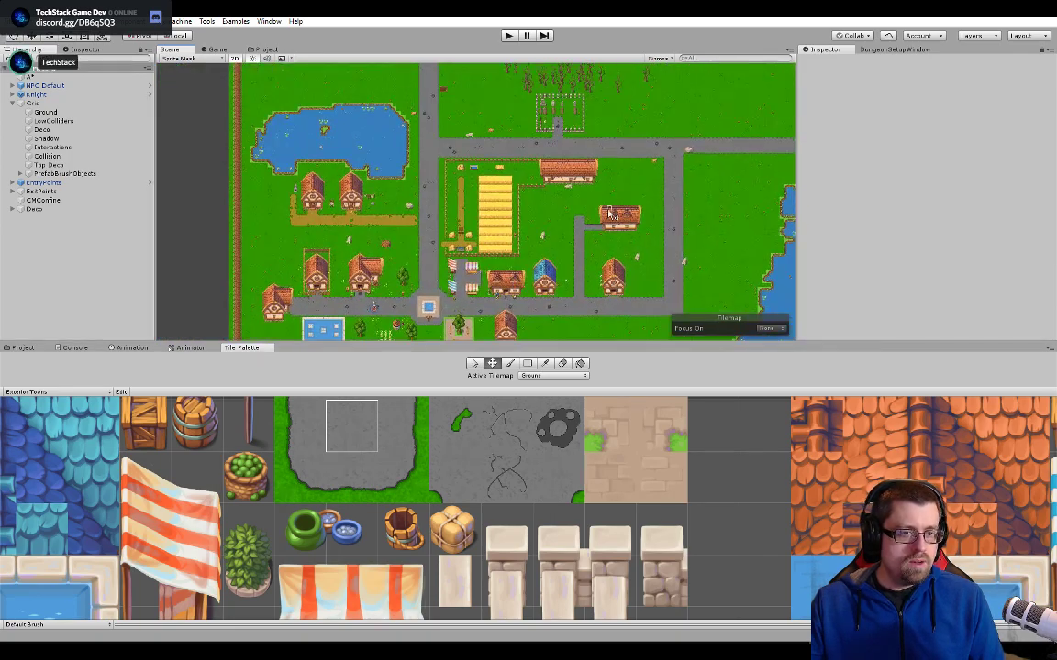
middle_drag(607, 207, 425, 258)
middle_drag(479, 229, 673, 131)
middle_drag(433, 240, 541, 211)
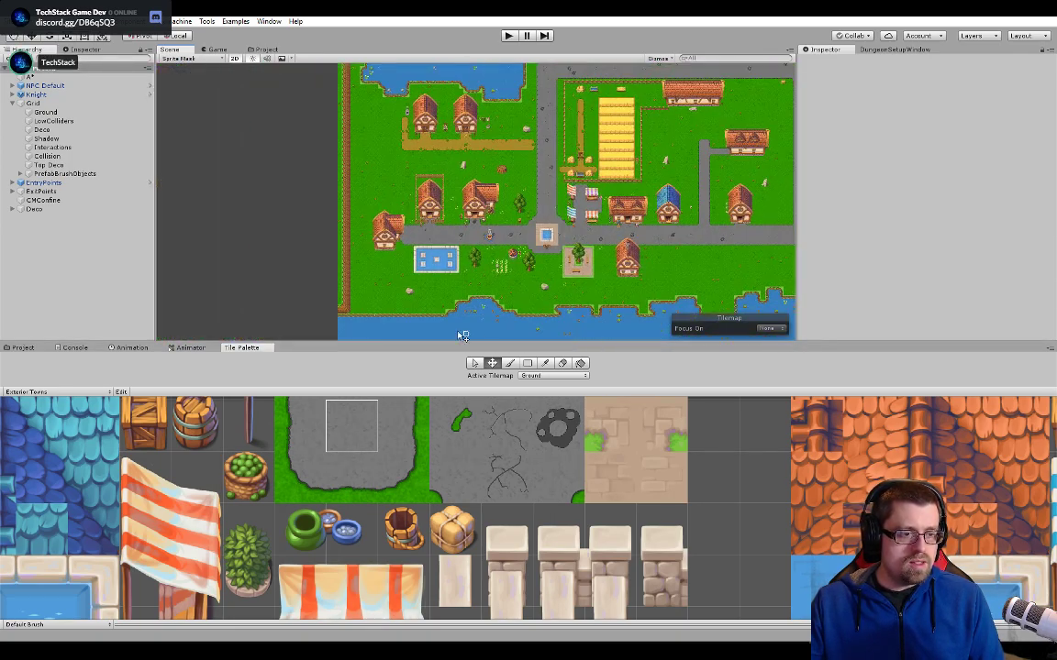
scroll(424, 326, up, 1)
scroll(356, 268, up, 4)
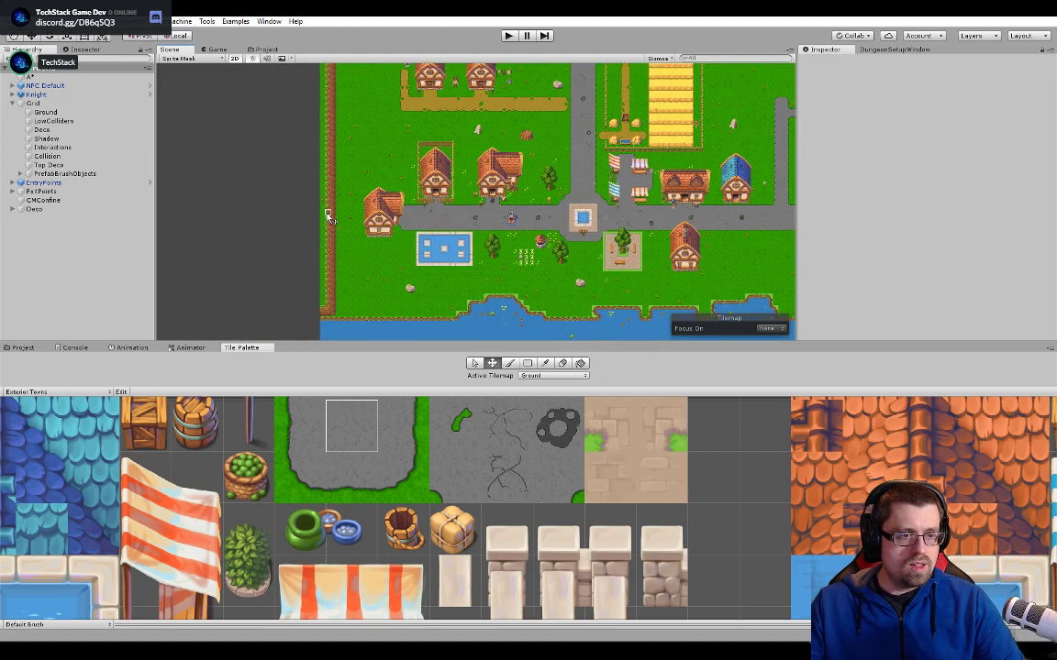
scroll(357, 268, up, 4)
middle_drag(413, 276, 458, 155)
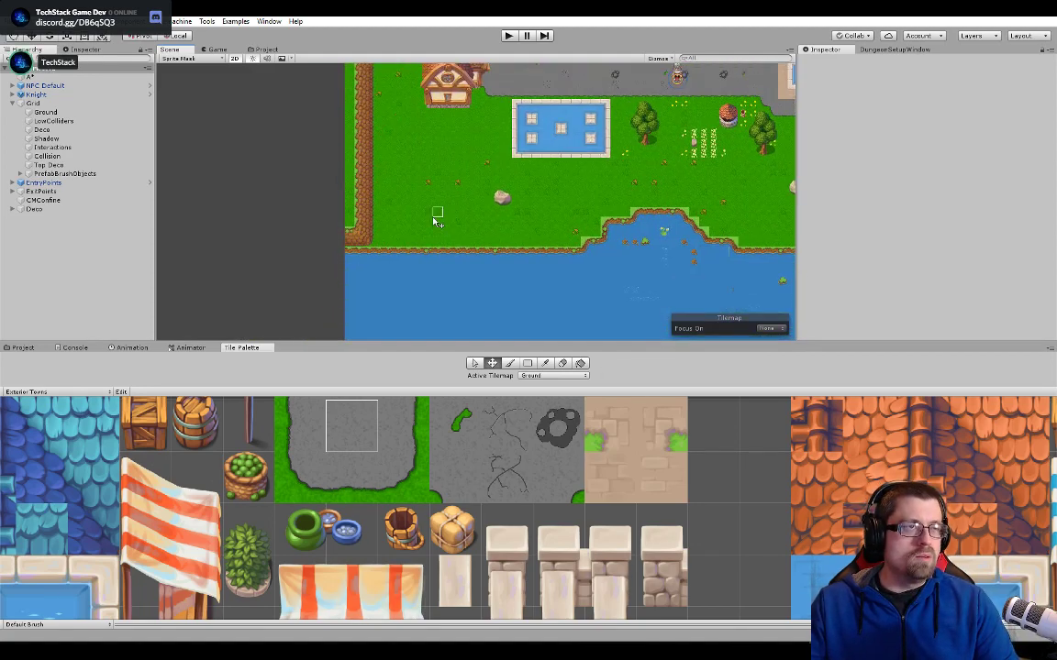
middle_drag(486, 250, 420, 237)
middle_drag(579, 148, 452, 256)
middle_drag(501, 149, 527, 280)
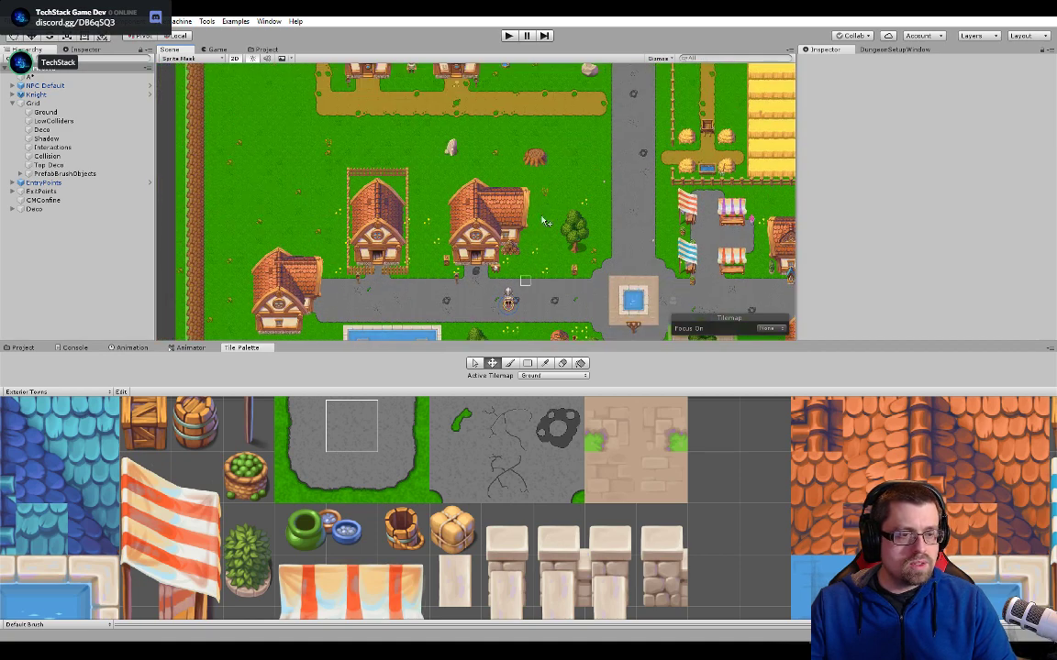
middle_drag(550, 142, 540, 251)
middle_drag(550, 73, 635, 167)
scroll(449, 206, up, 8)
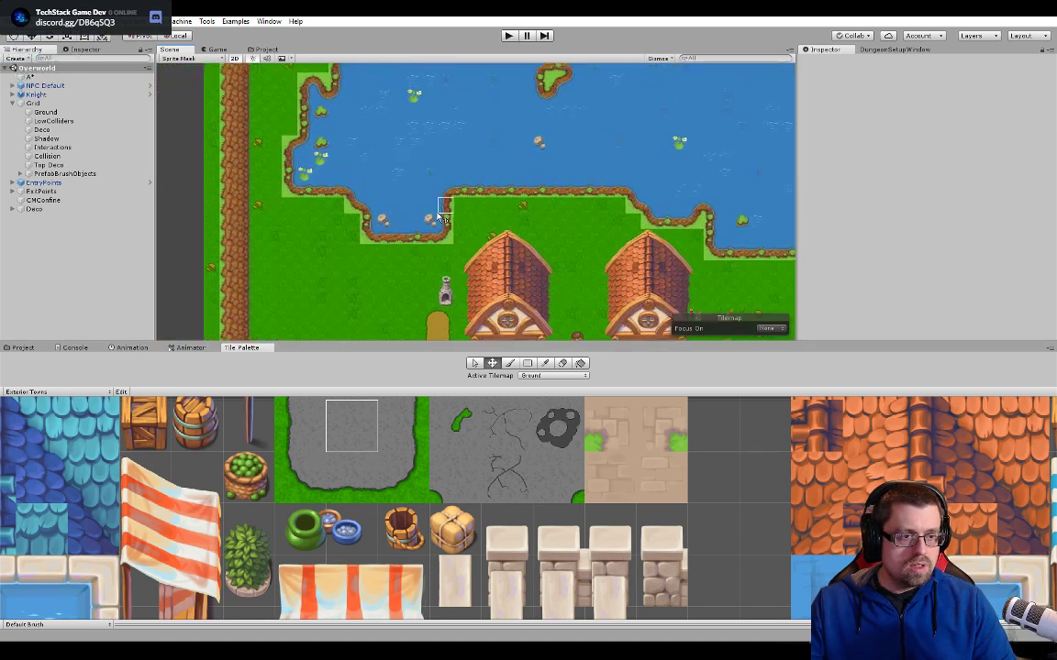
scroll(443, 218, up, 8)
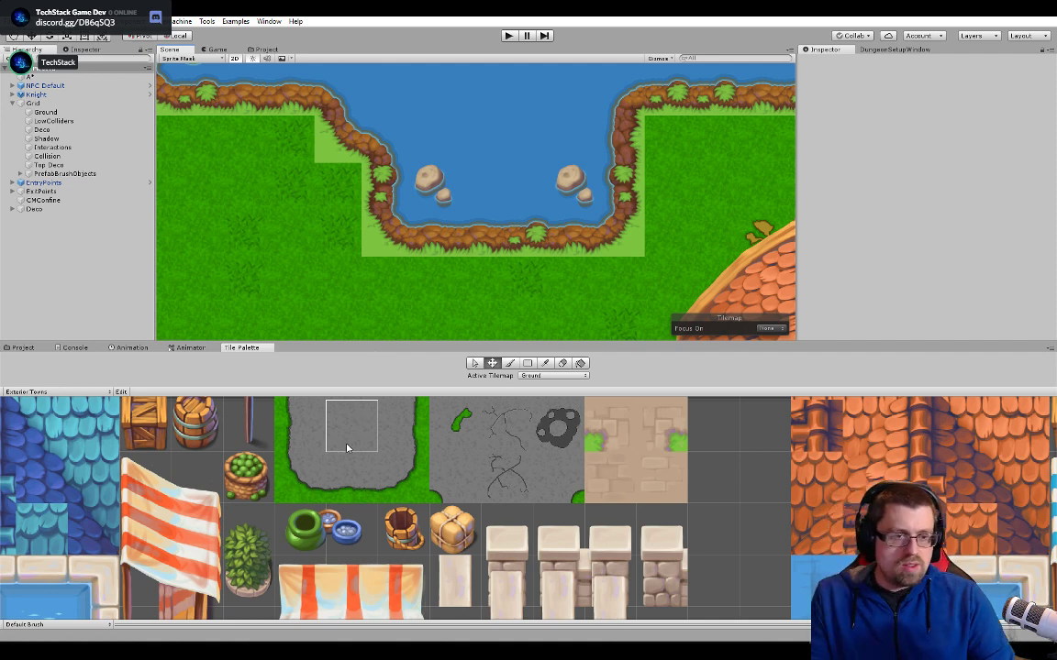
- Run the Overworld scene in Play mode
click(507, 35)
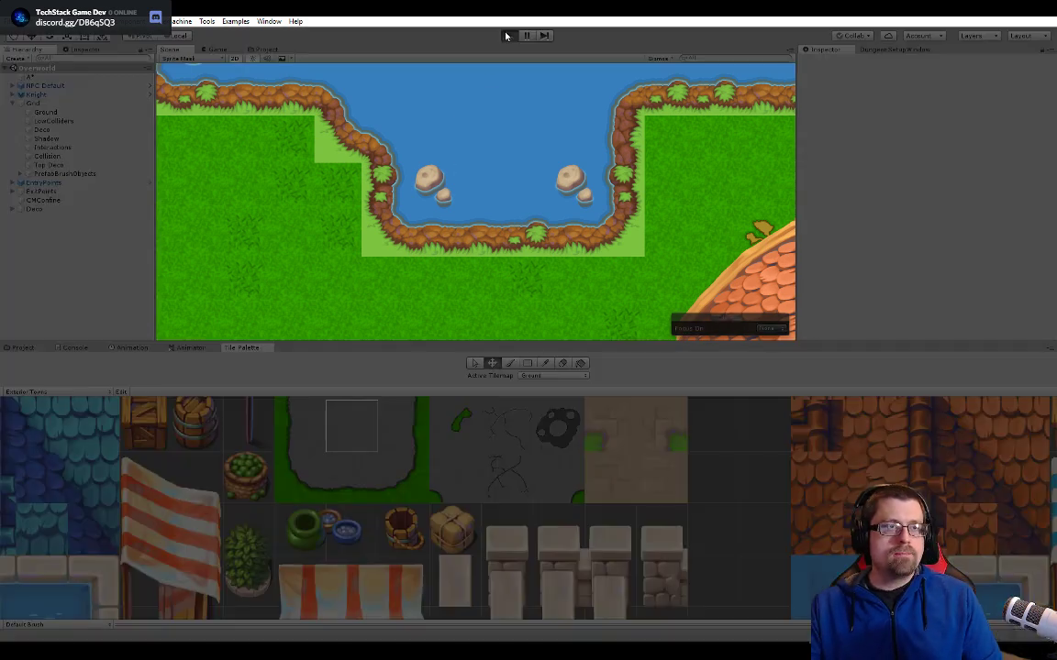
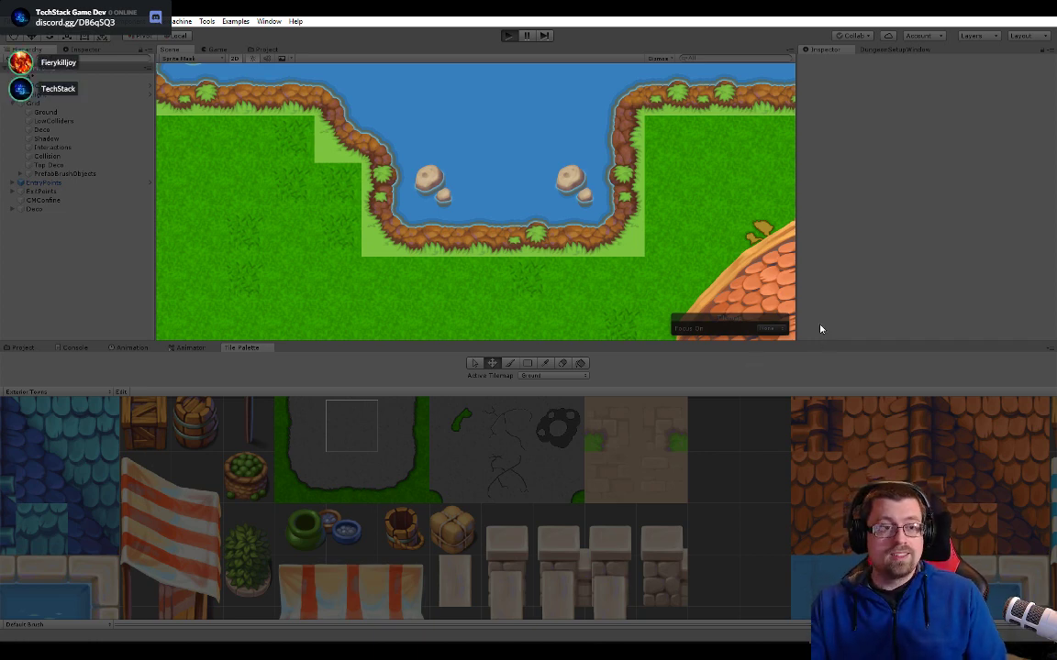
- Stop the Play mode run of the Overworld scene and return to editing
key(ctrl+p)
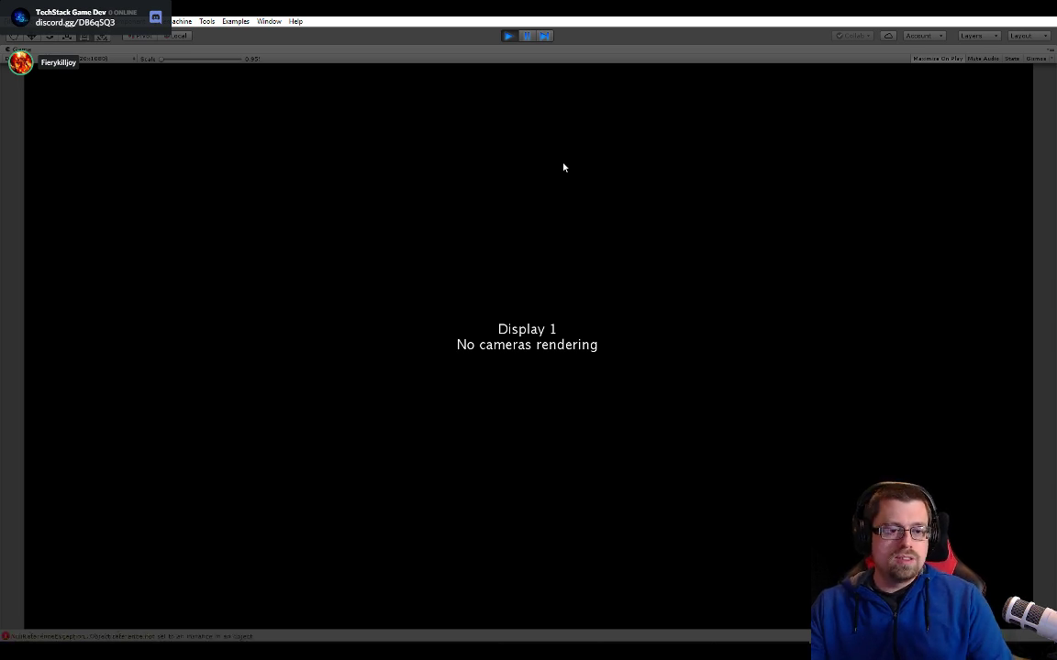
click(509, 36)
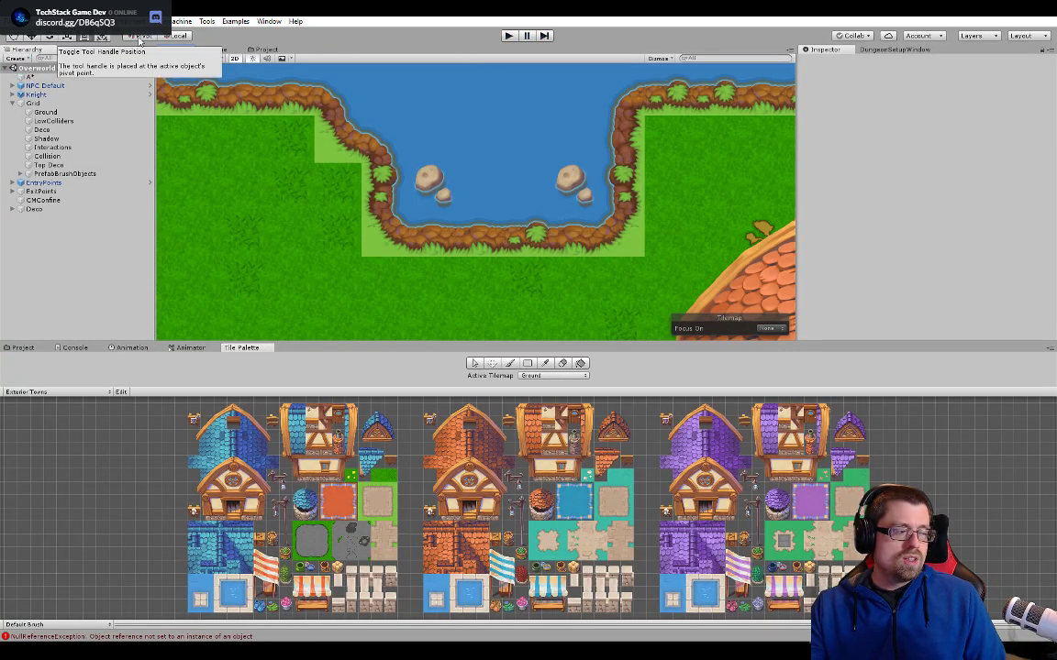
- Switch to Task Manager and examine the CPU performance before putting its window away
right_click(885, 646)
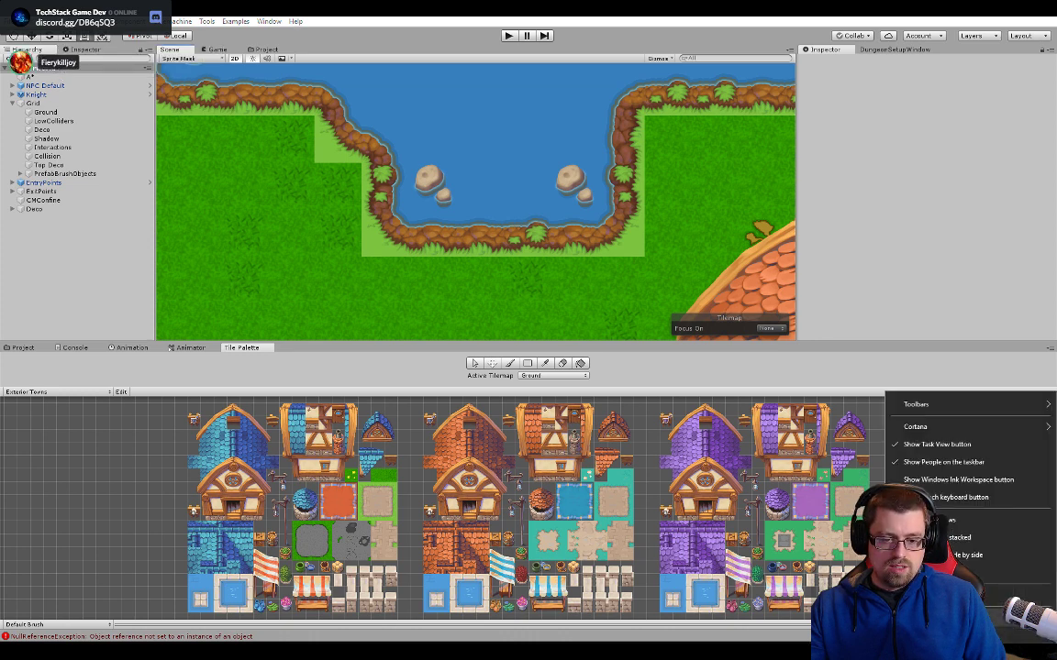
click(903, 535)
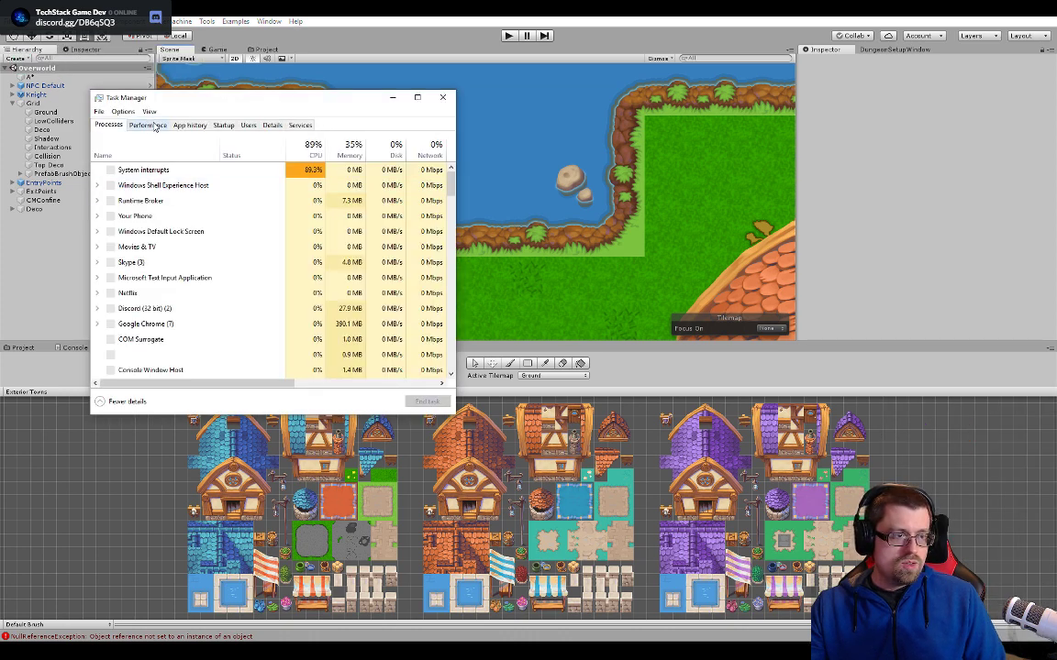
click(147, 125)
click(165, 154)
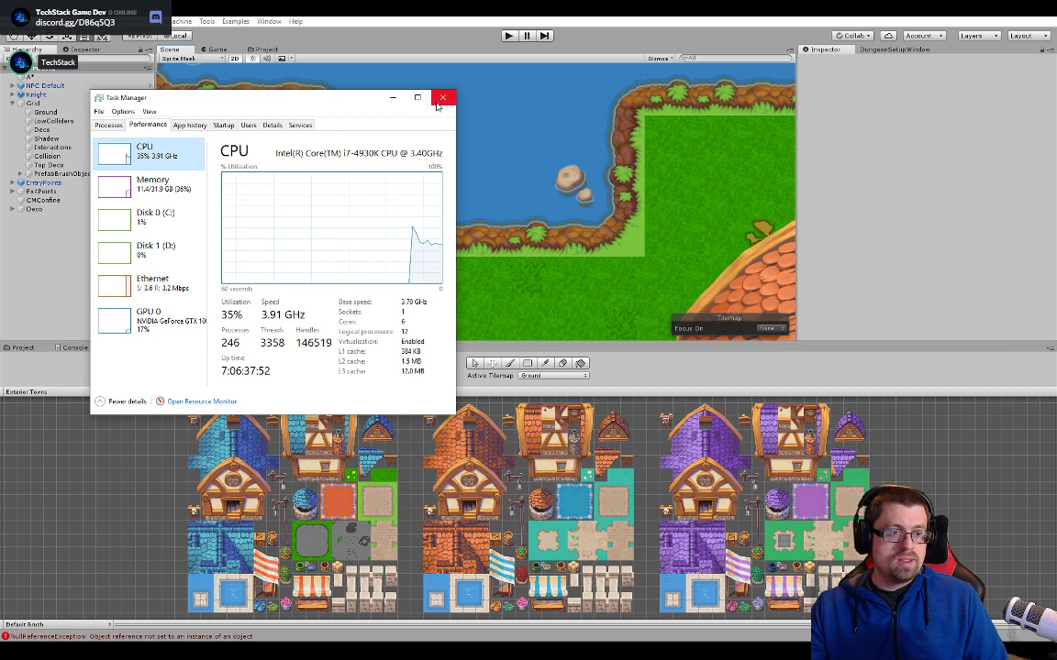
click(389, 99)
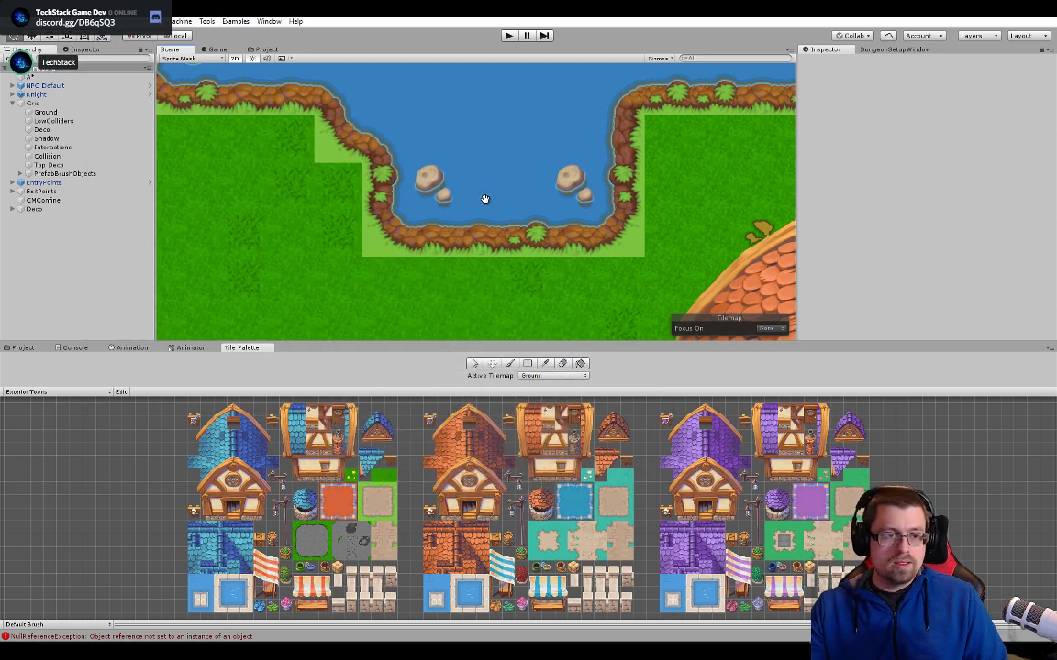
- Inspect the lake's southern shoreline and the area around the nearby houses in the Overworld scene view
middle_drag(485, 199, 507, 229)
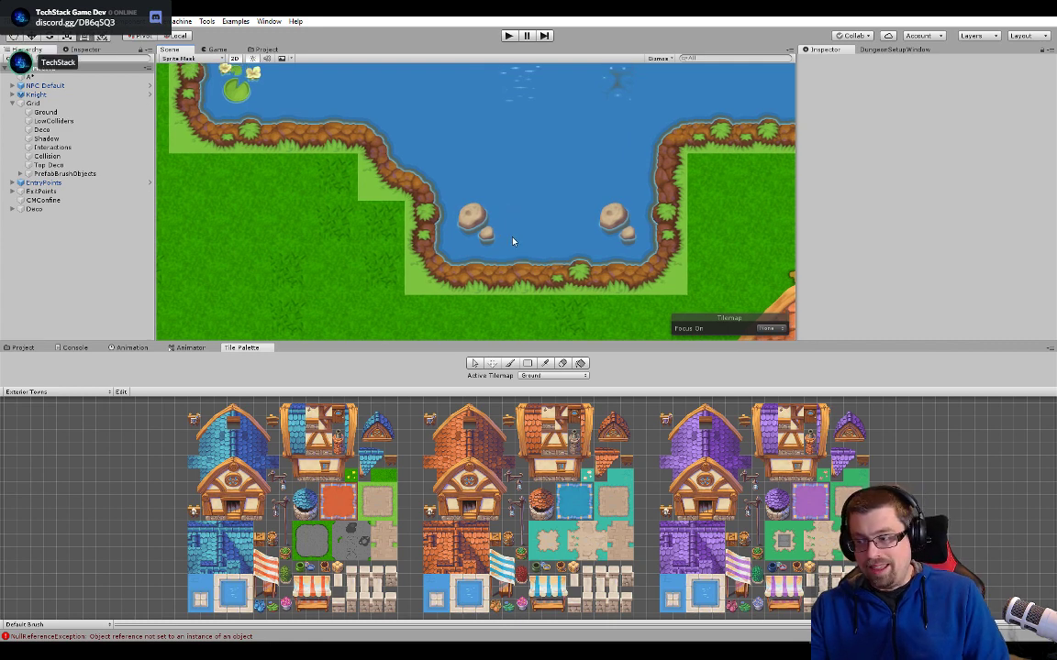
scroll(508, 166, down, 5)
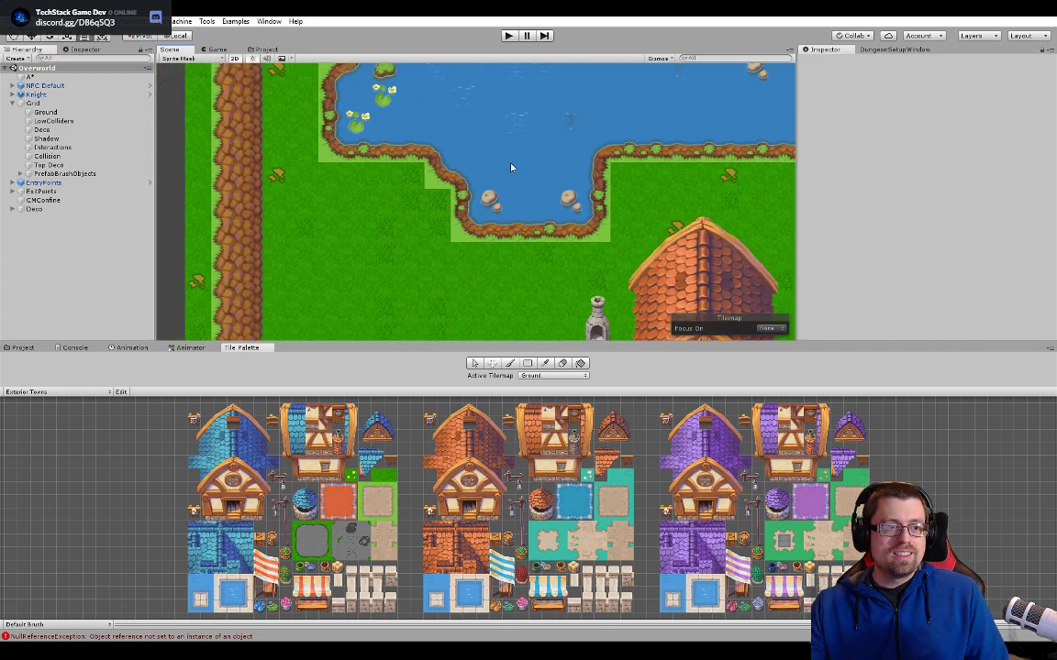
middle_drag(512, 168, 496, 241)
middle_drag(351, 251, 371, 184)
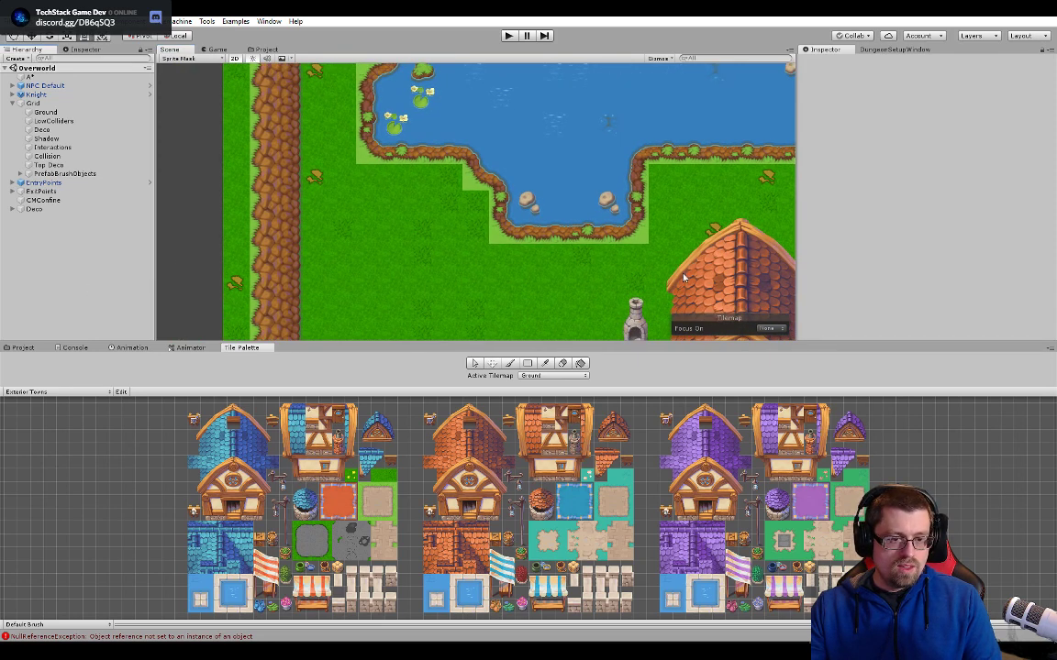
middle_drag(684, 277, 451, 279)
scroll(560, 217, down, 4)
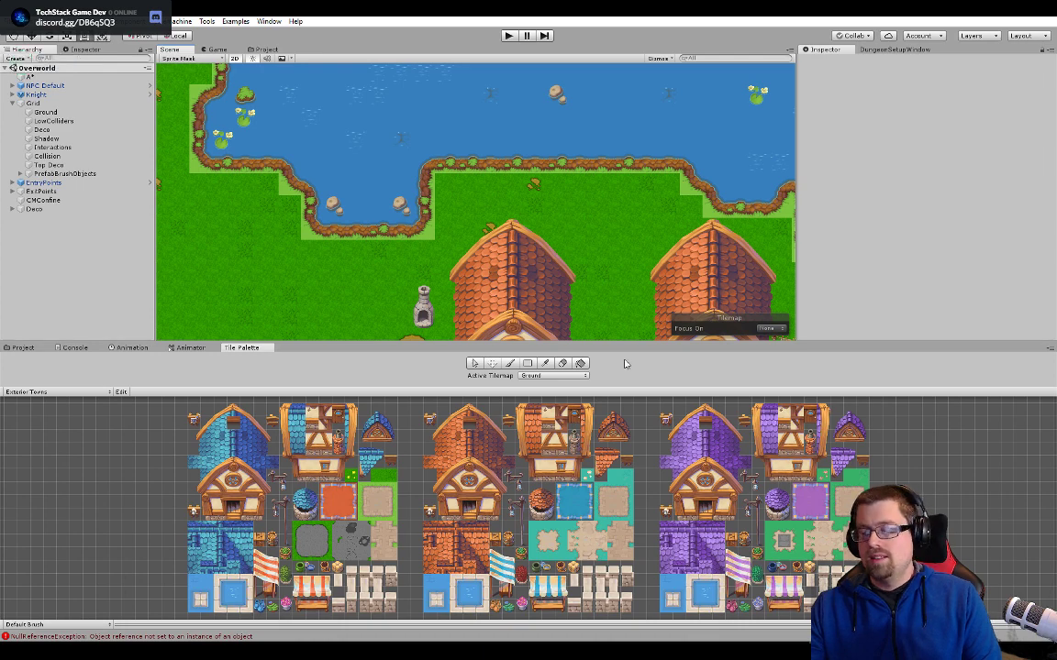
- Reopen Task Manager, switch the CPU graph to Logical processors to examine the load, and close it
key(ctrl+shift+Escape)
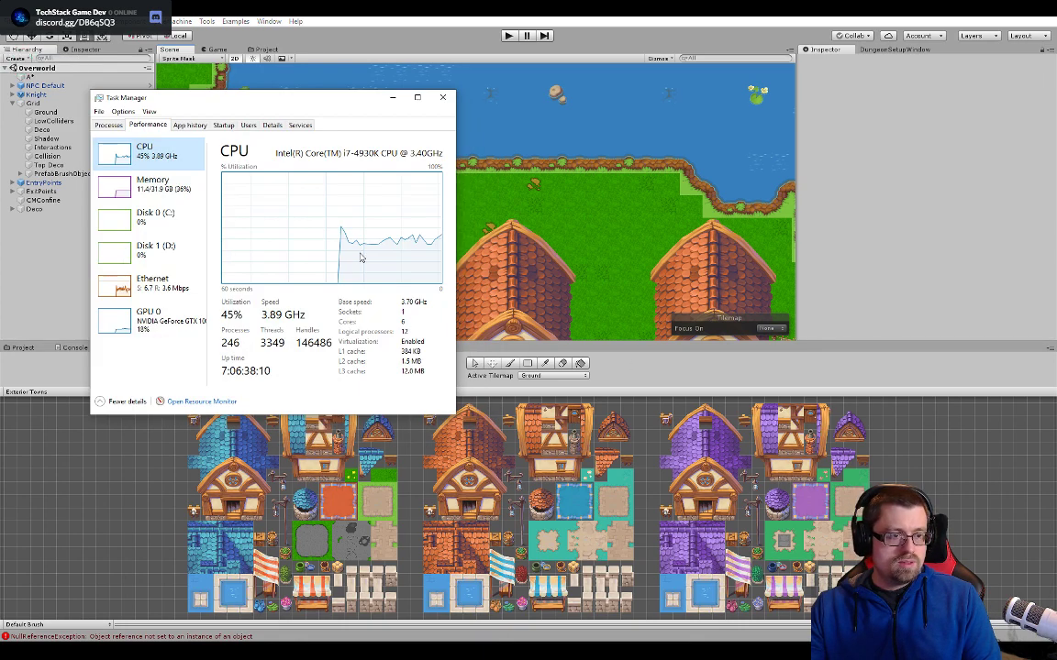
right_click(265, 196)
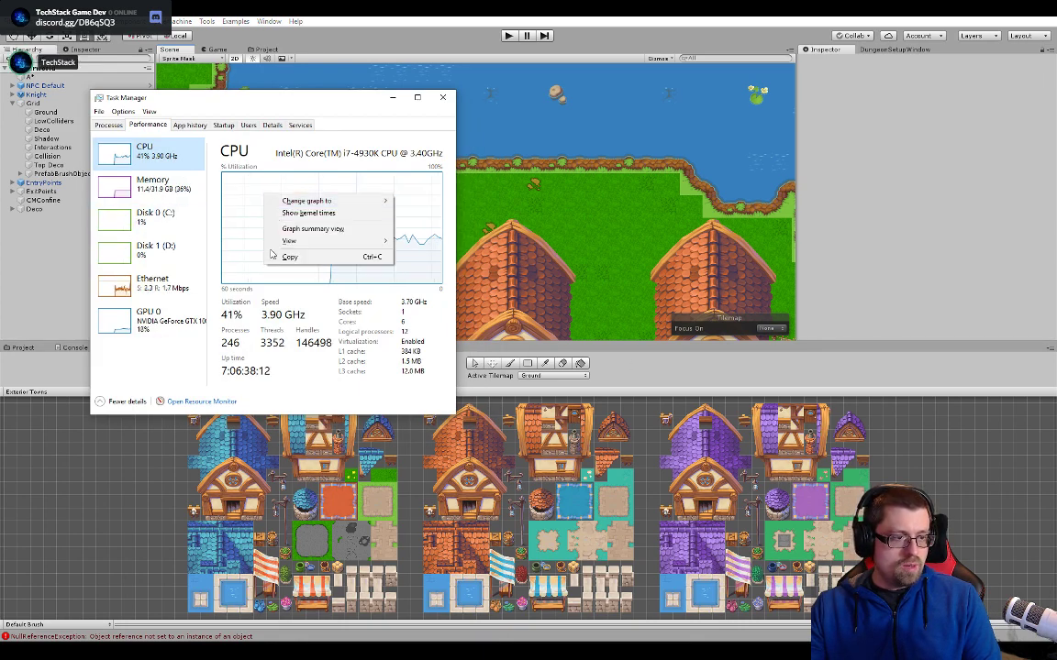
mouse_move(348, 201)
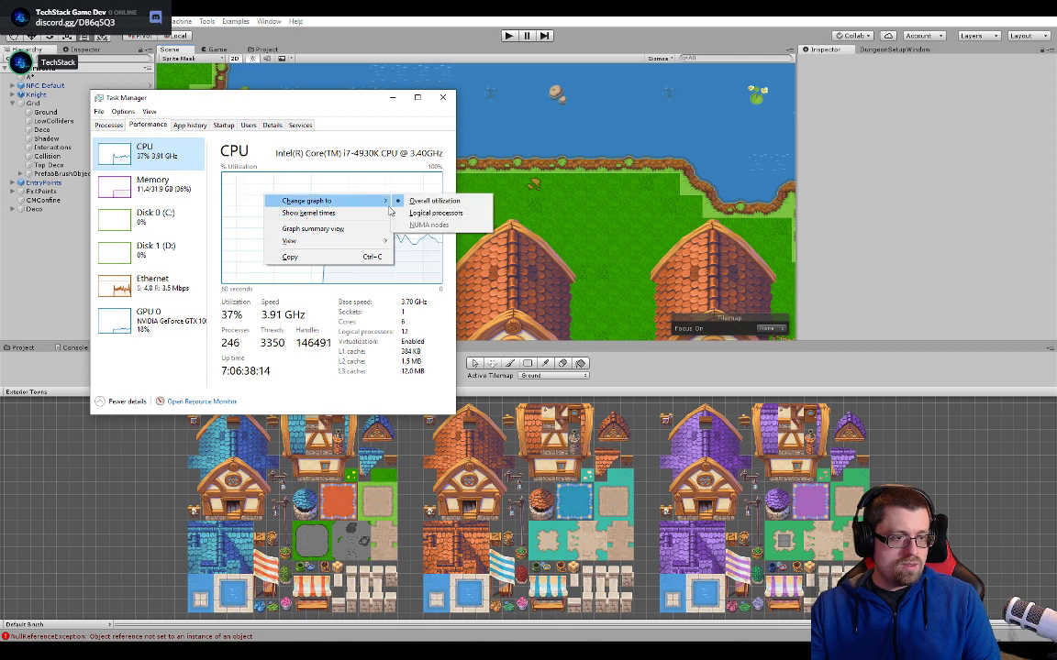
click(431, 213)
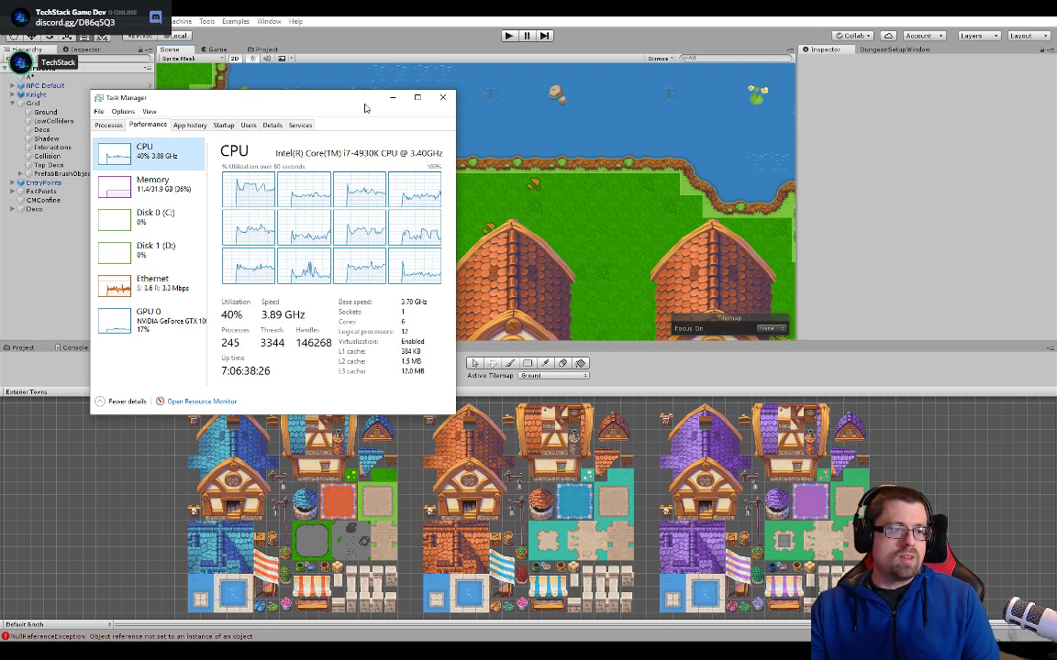
drag(365, 108, 566, 153)
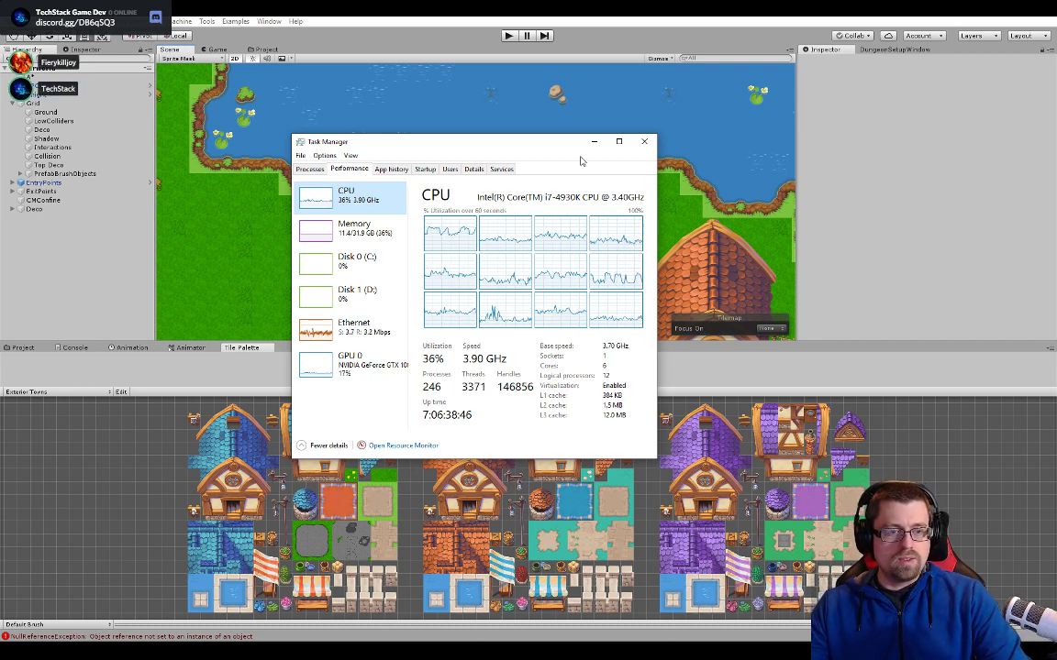
click(646, 145)
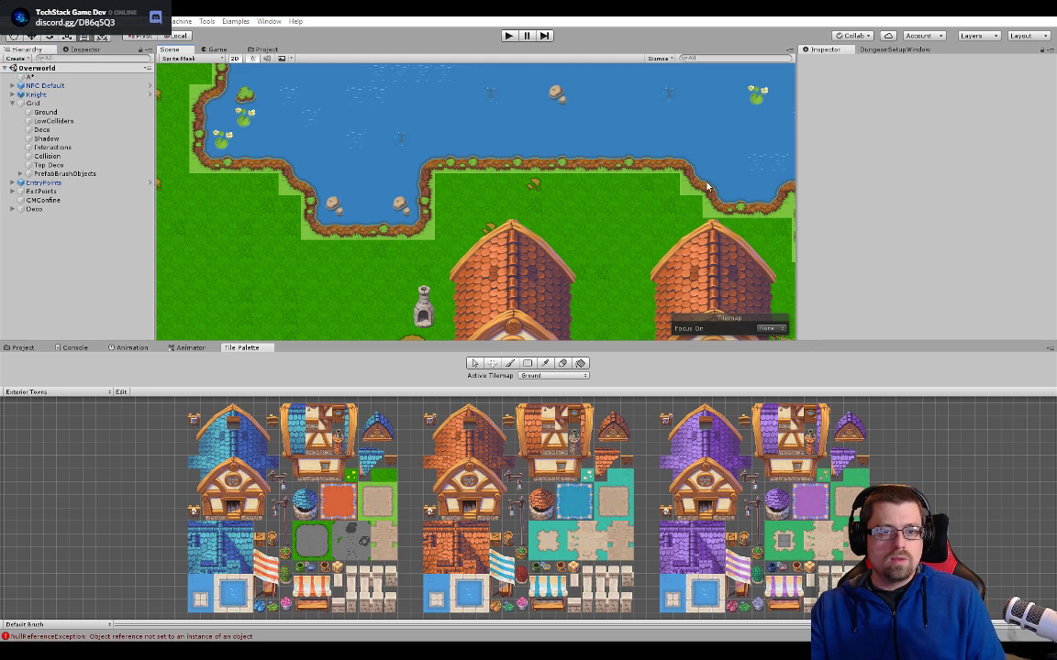
- Compare the pale grass border tiles around the lake with the grass and road tiles in the Exterior Towns palette
middle_drag(661, 186, 550, 215)
scroll(663, 215, down, 7)
middle_drag(621, 211, 620, 262)
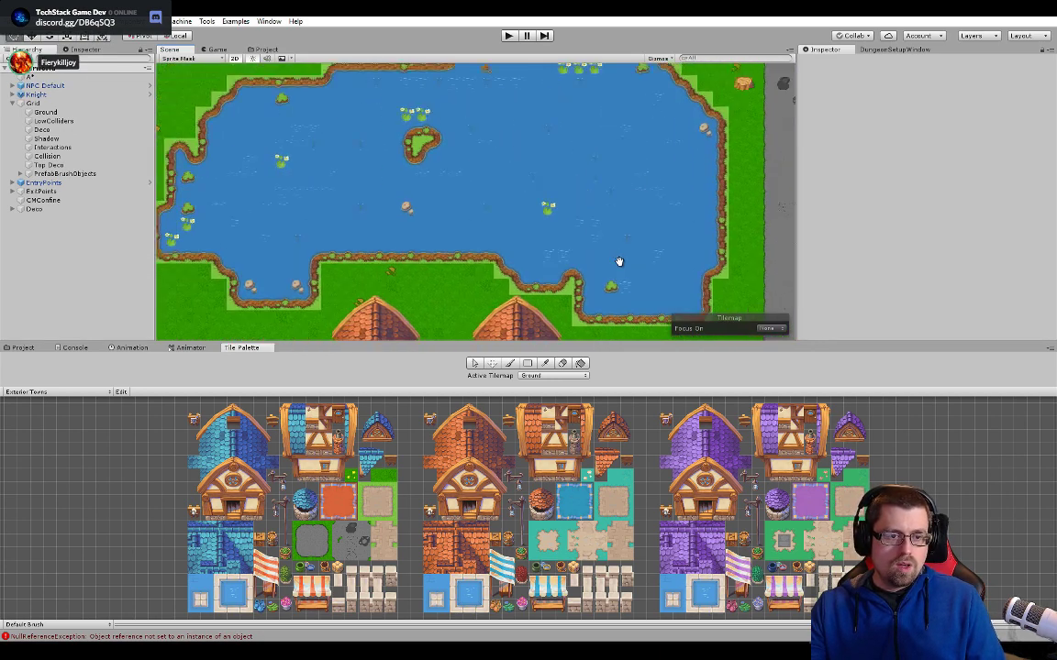
middle_drag(422, 166, 513, 197)
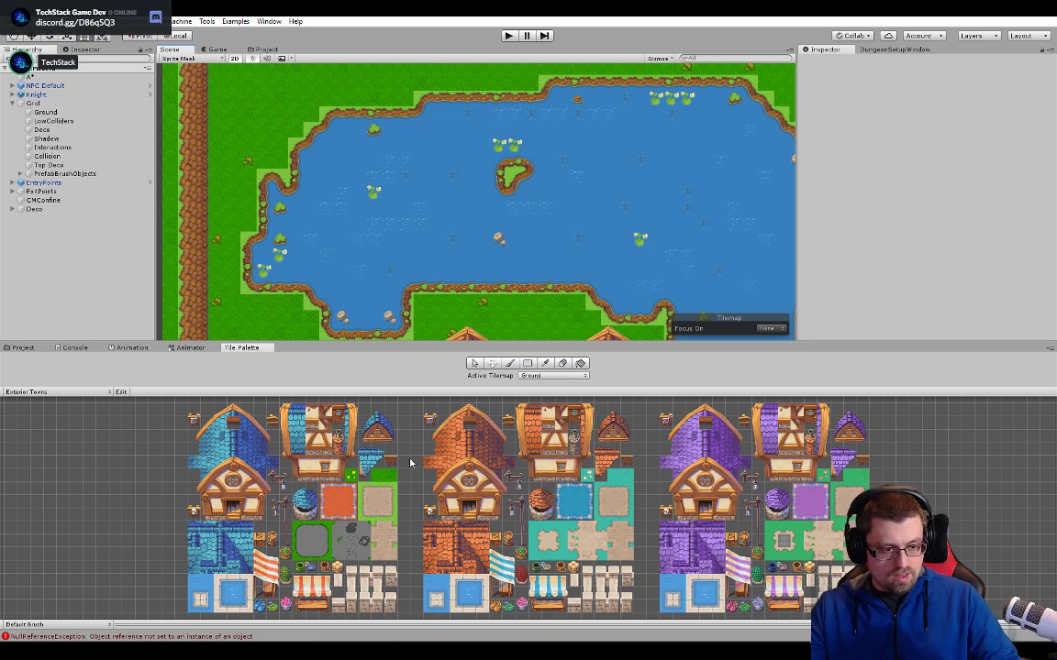
scroll(357, 558, up, 4)
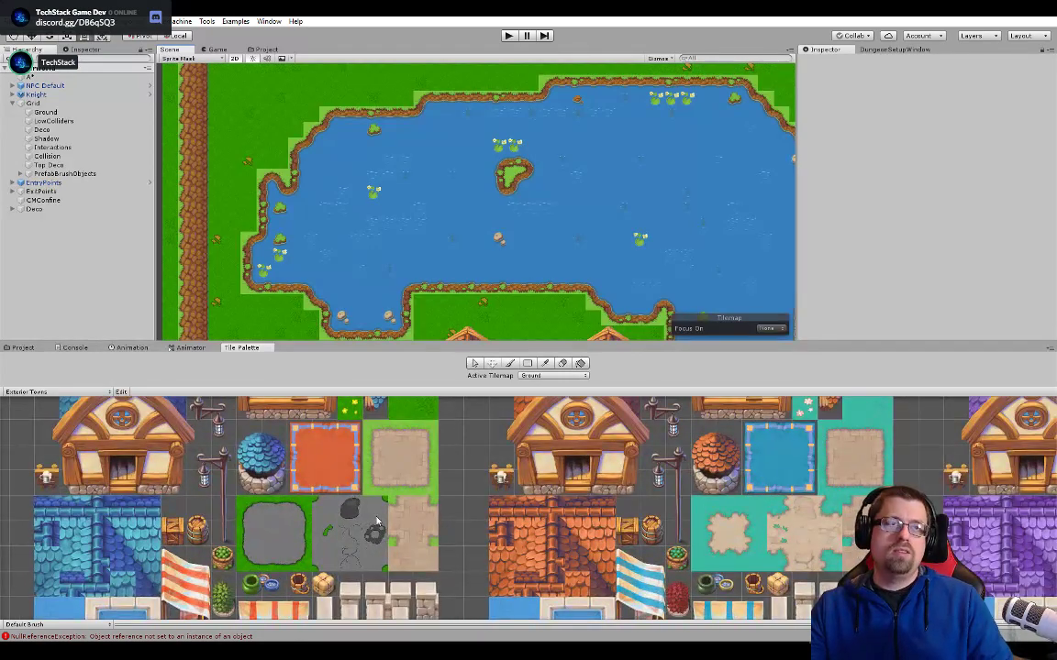
scroll(377, 521, up, 2)
mouse_move(388, 511)
middle_down()
mouse_move(544, 464)
mouse_move(523, 519)
mouse_move(529, 511)
middle_up()
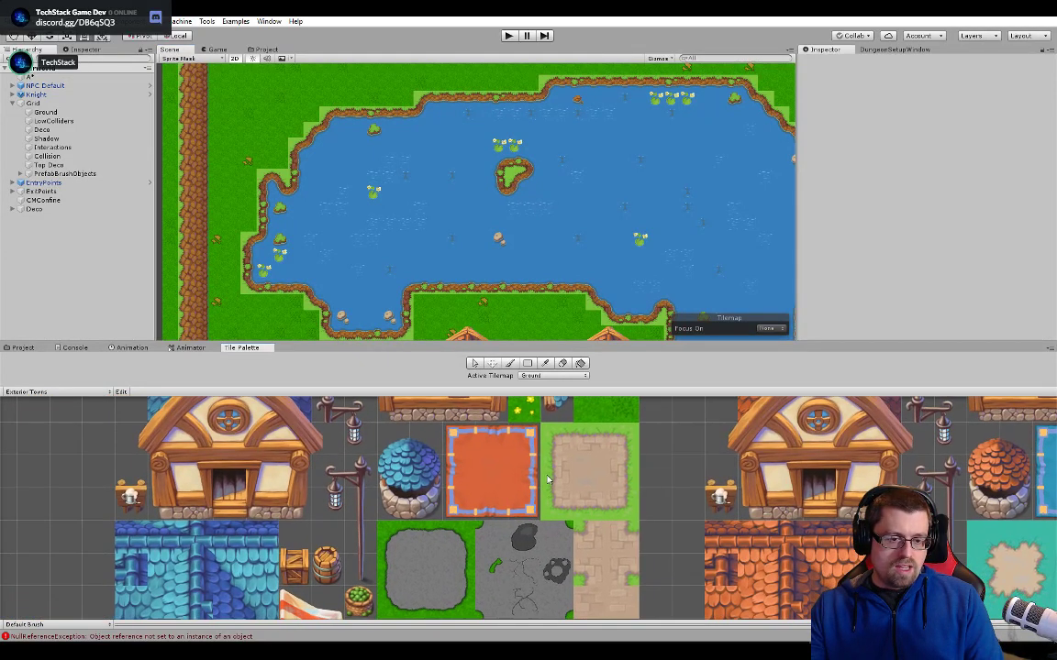
middle_drag(552, 450, 554, 508)
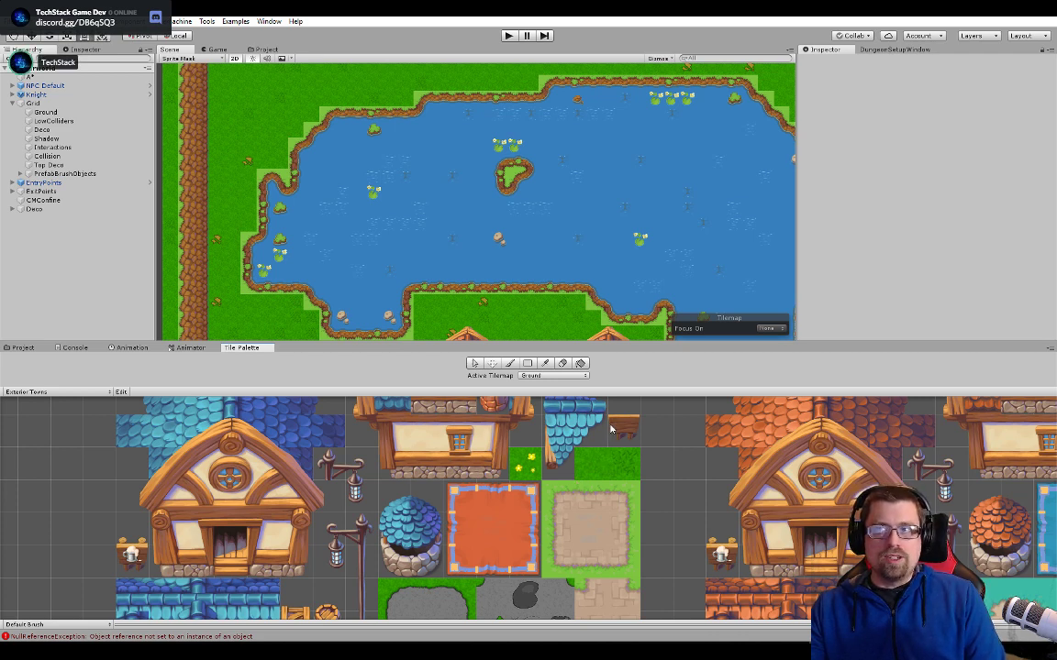
middle_drag(389, 252, 476, 168)
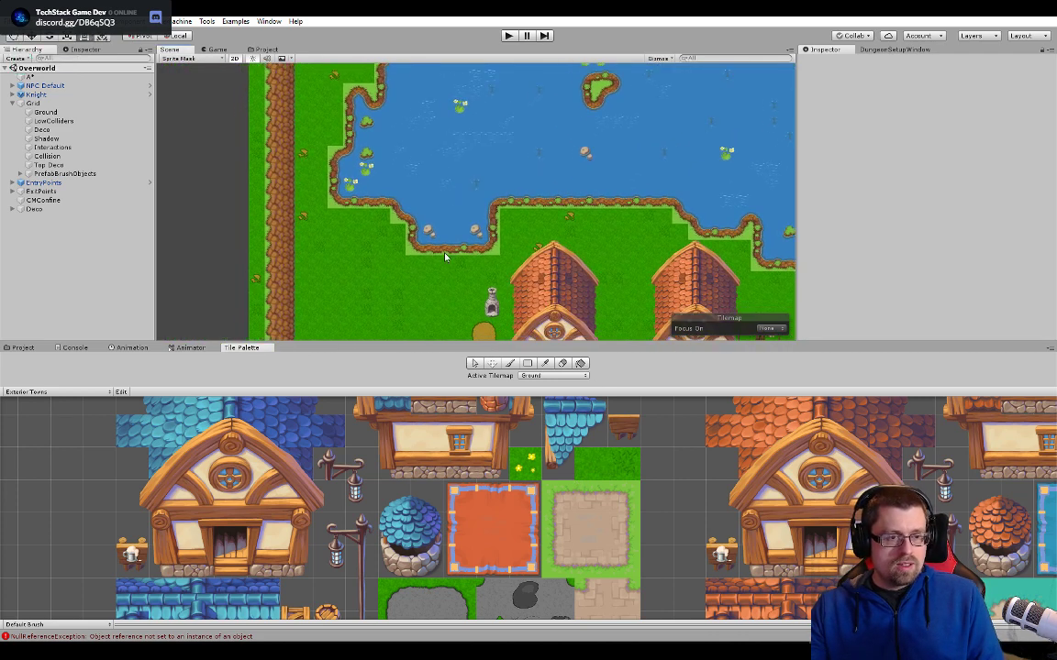
scroll(490, 268, up, 9)
scroll(465, 239, up, 5)
middle_drag(465, 237, 525, 281)
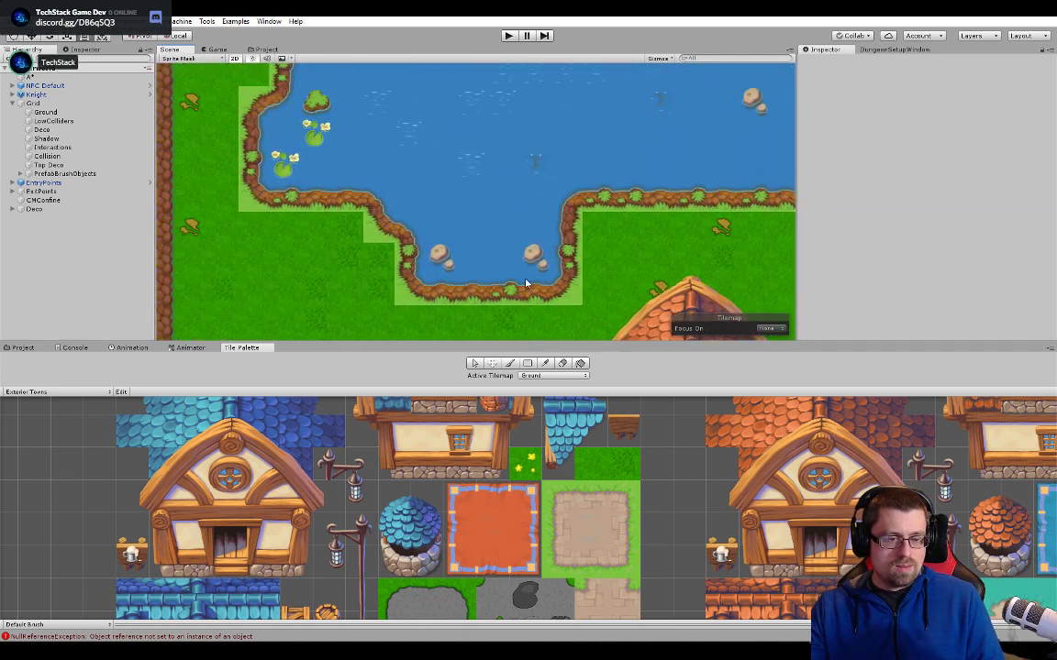
middle_drag(386, 211, 451, 302)
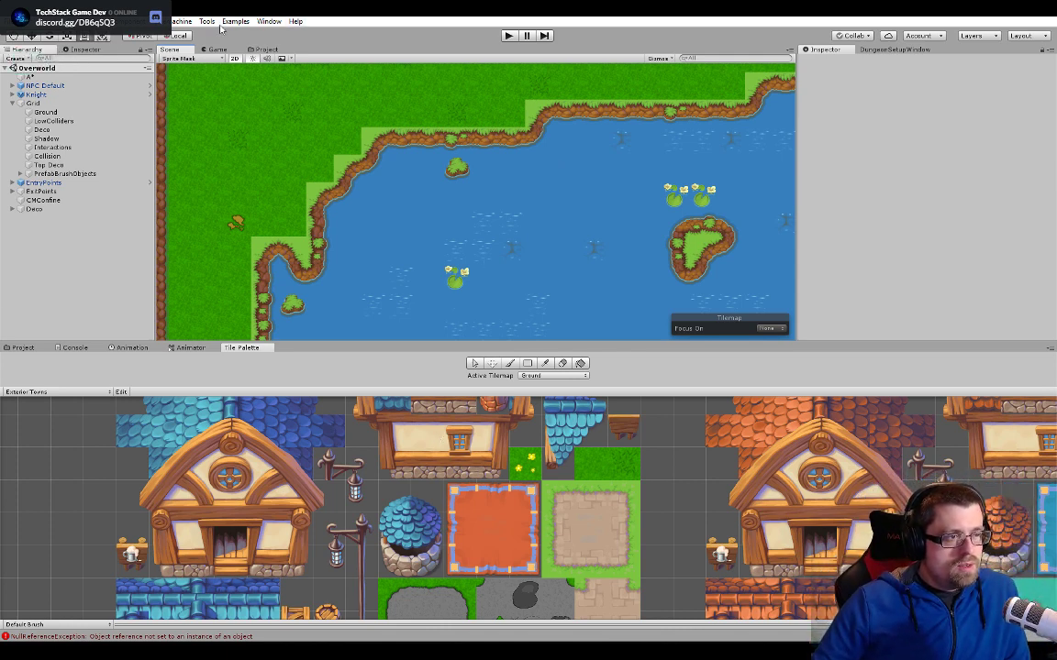
- Set the MainMenu scene as the Play mode start scene, run it, and start the game from the main menu
click(206, 21)
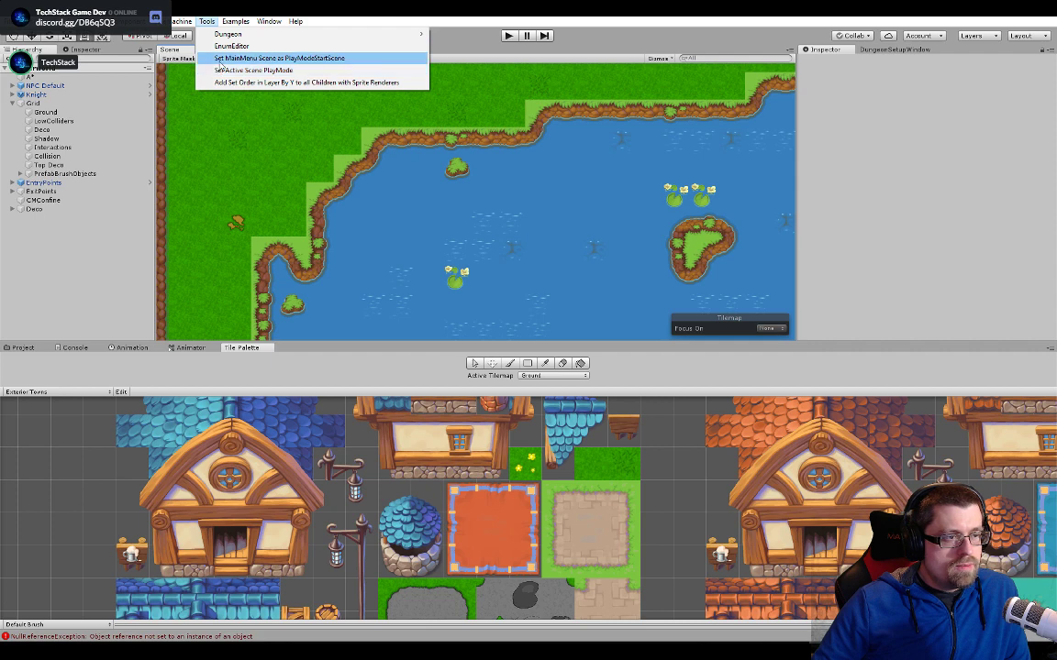
click(257, 58)
click(509, 35)
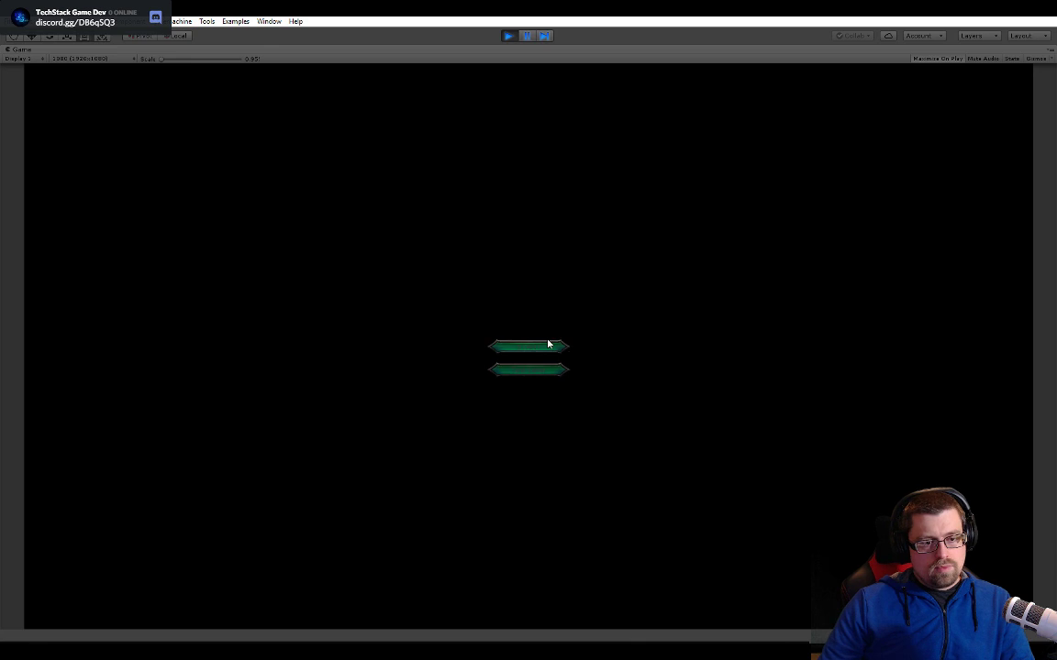
click(553, 347)
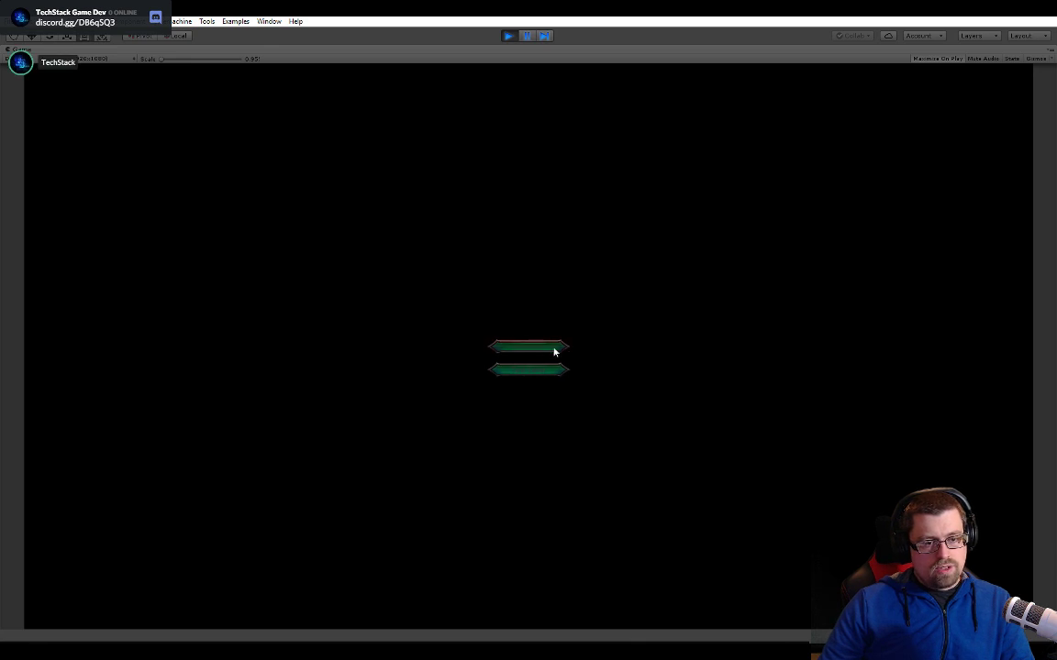
- Walk the character from the paved village crossroads north to the lake shore beside the houses
key(w)
key(a)
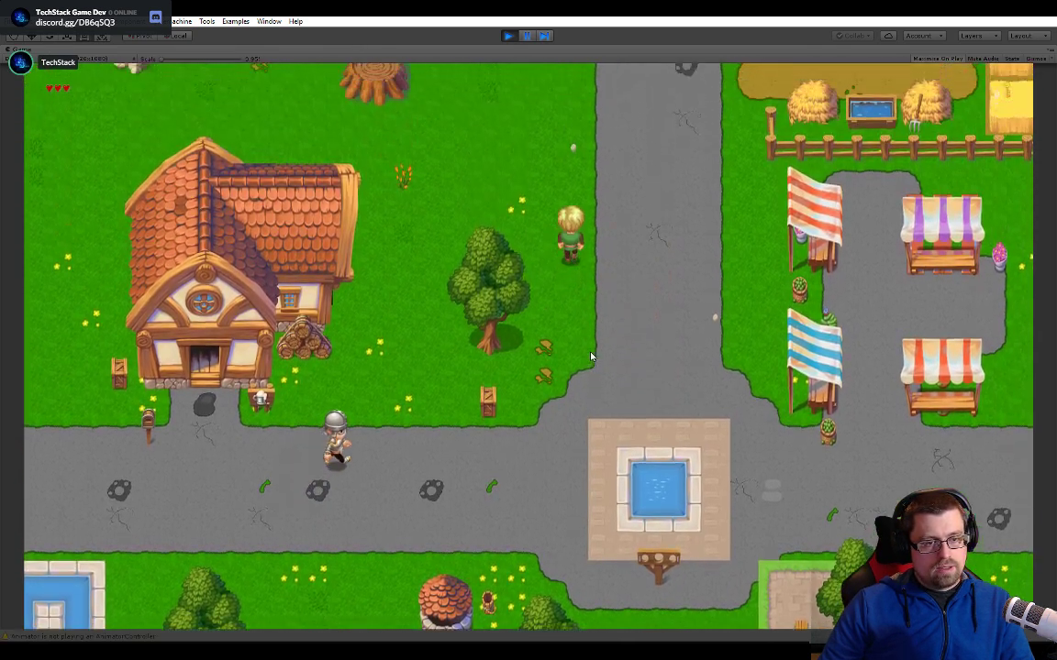
key(a)
key(a)
key(w)
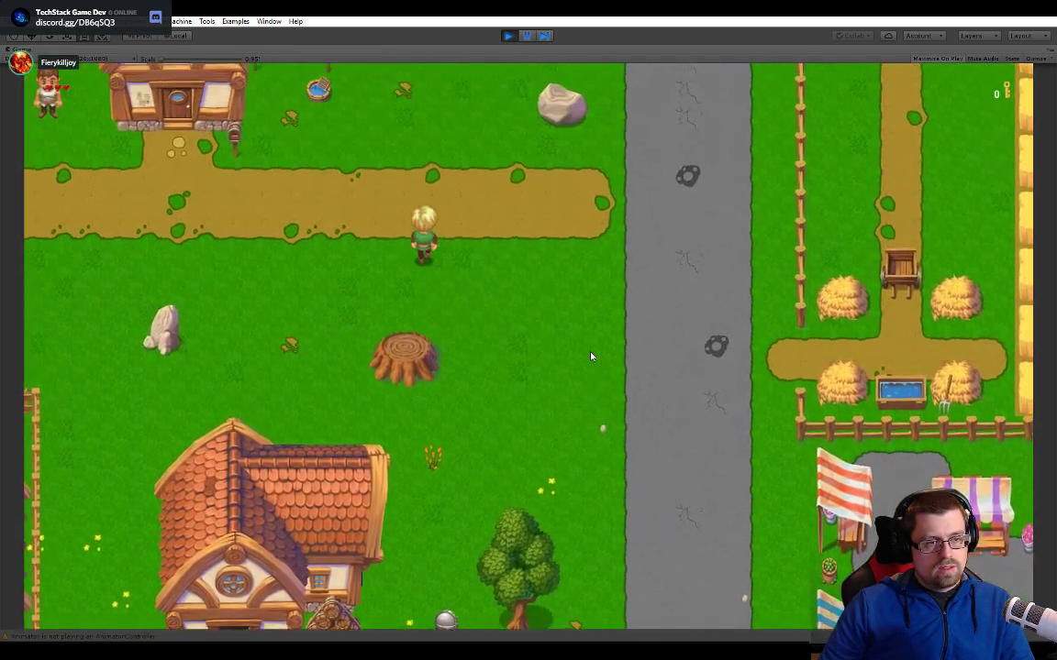
key(w)
key(a)
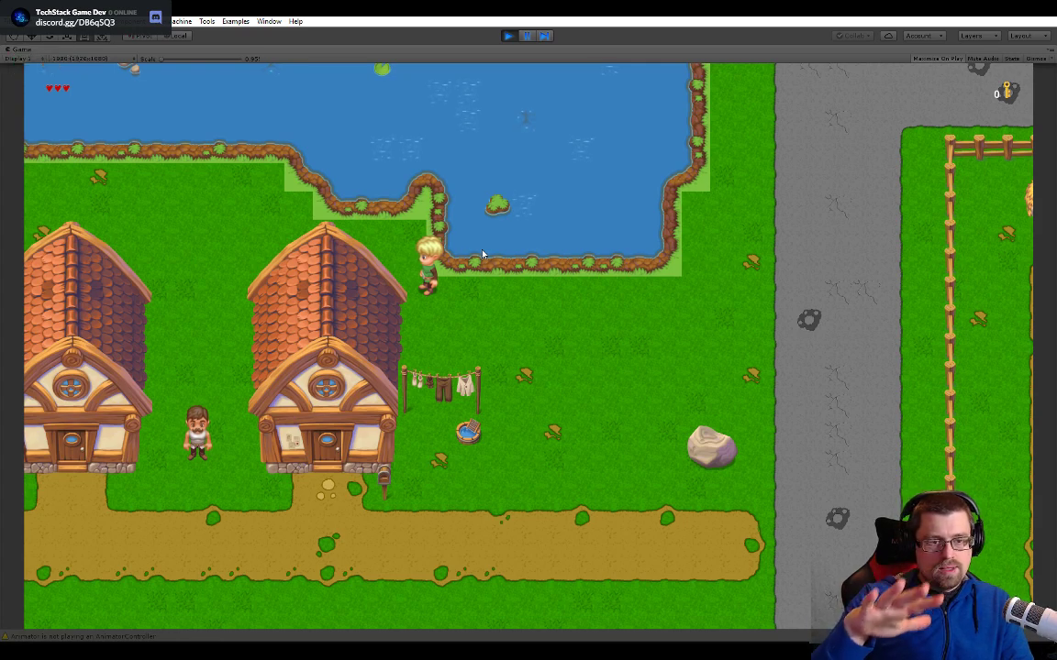
- Walk the character along the lake edge and around the two northern houses to check the terrain borders
key(a)
key(w)
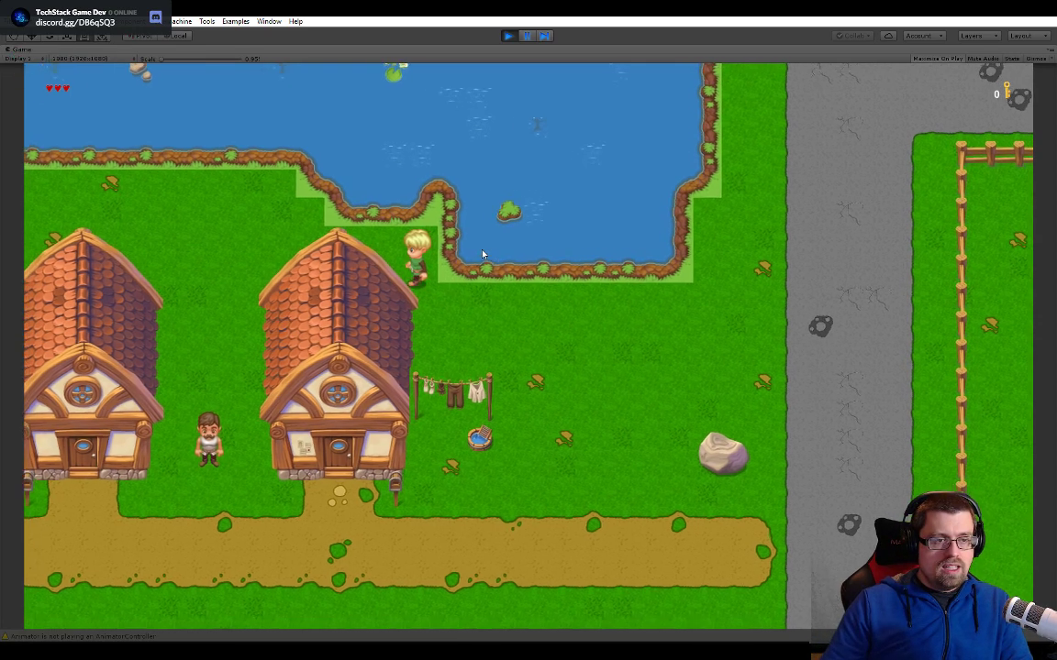
key(a)
key(w)
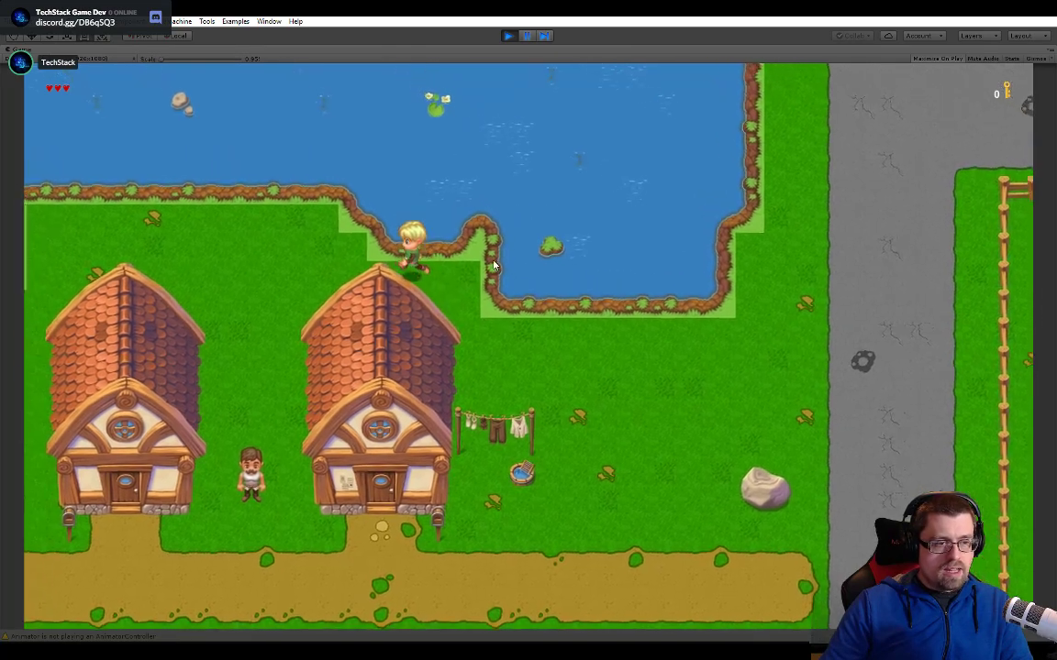
key(d)
key(s)
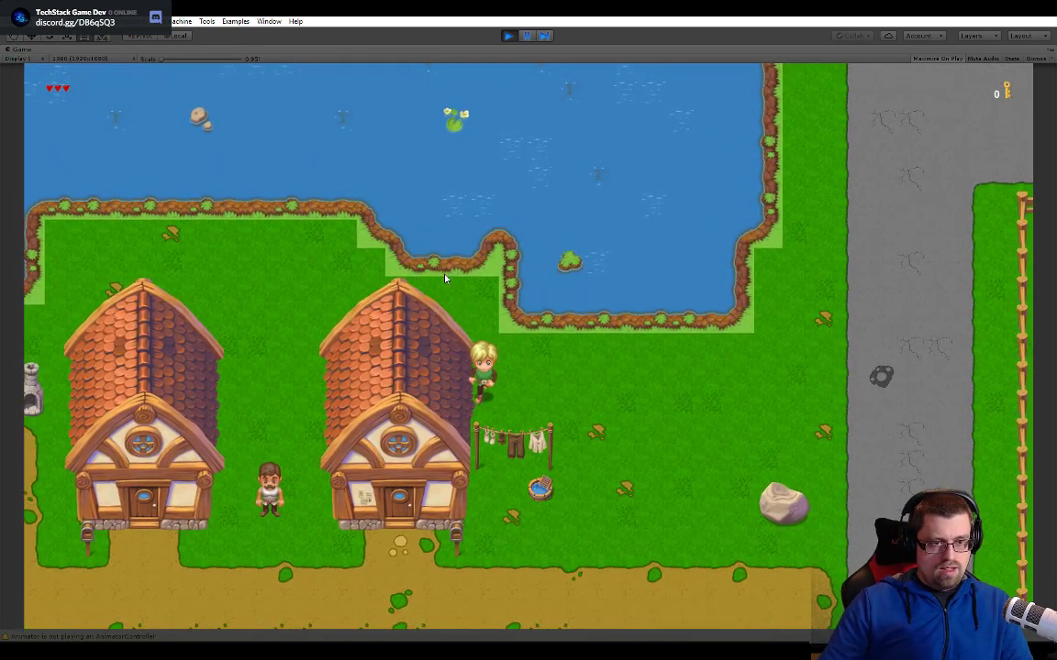
key(s)
key(a)
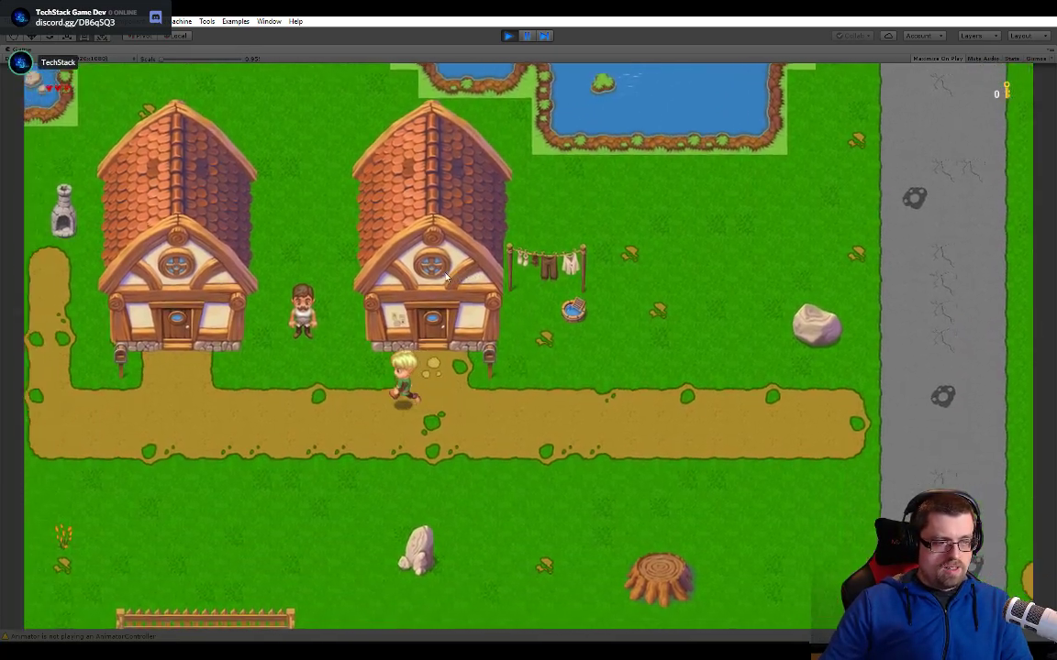
key(w)
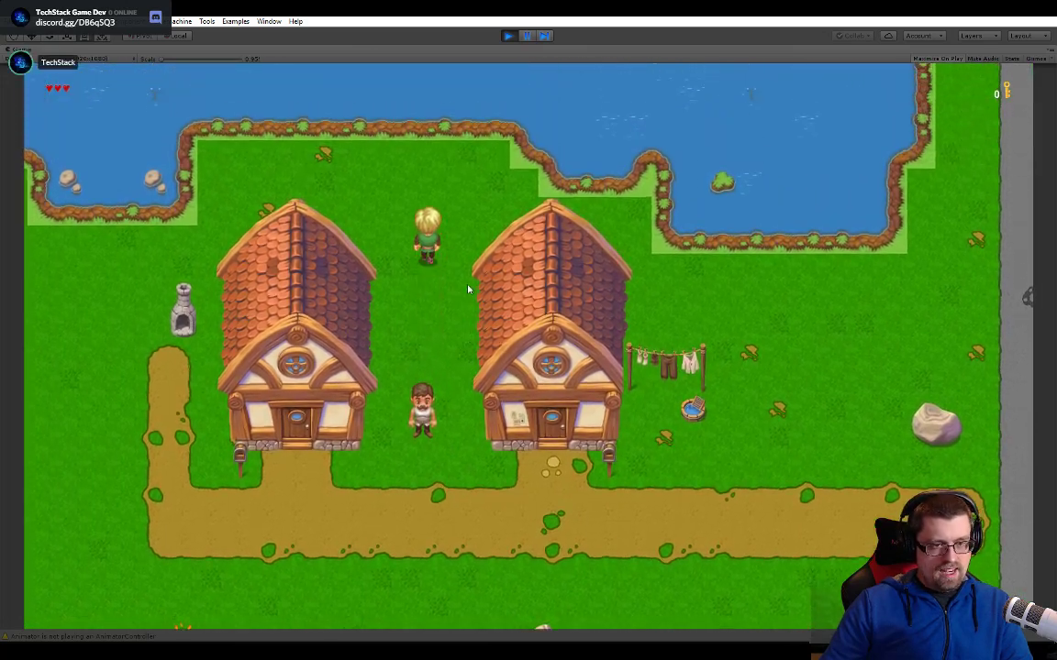
- Examine the pale grass border at the lake bank in the enlarged game view, and stop Play mode
key(w)
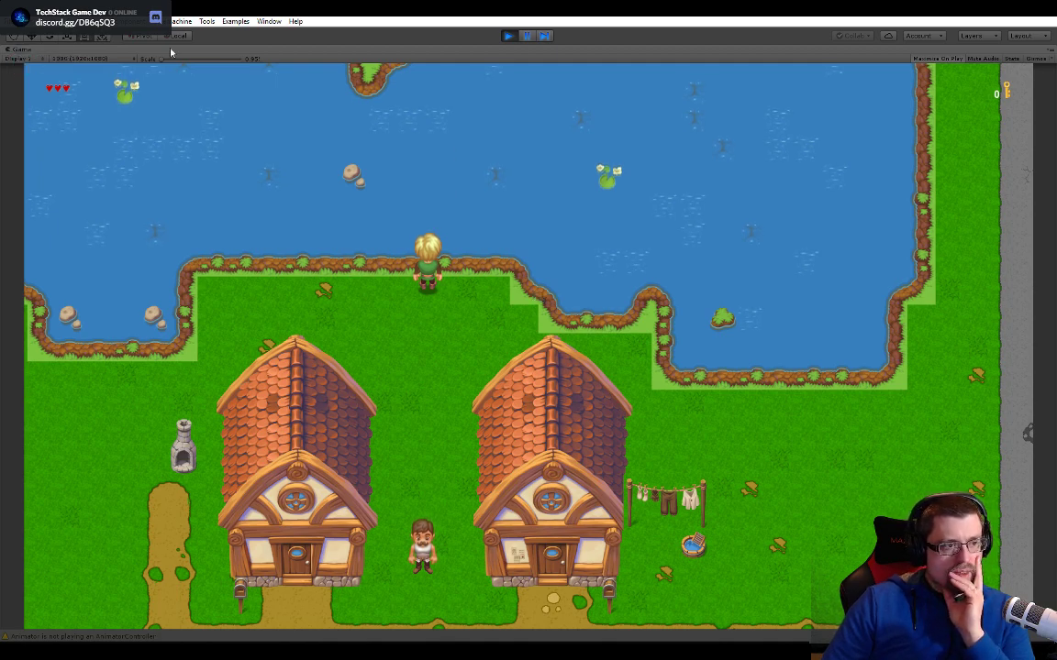
drag(171, 59, 221, 59)
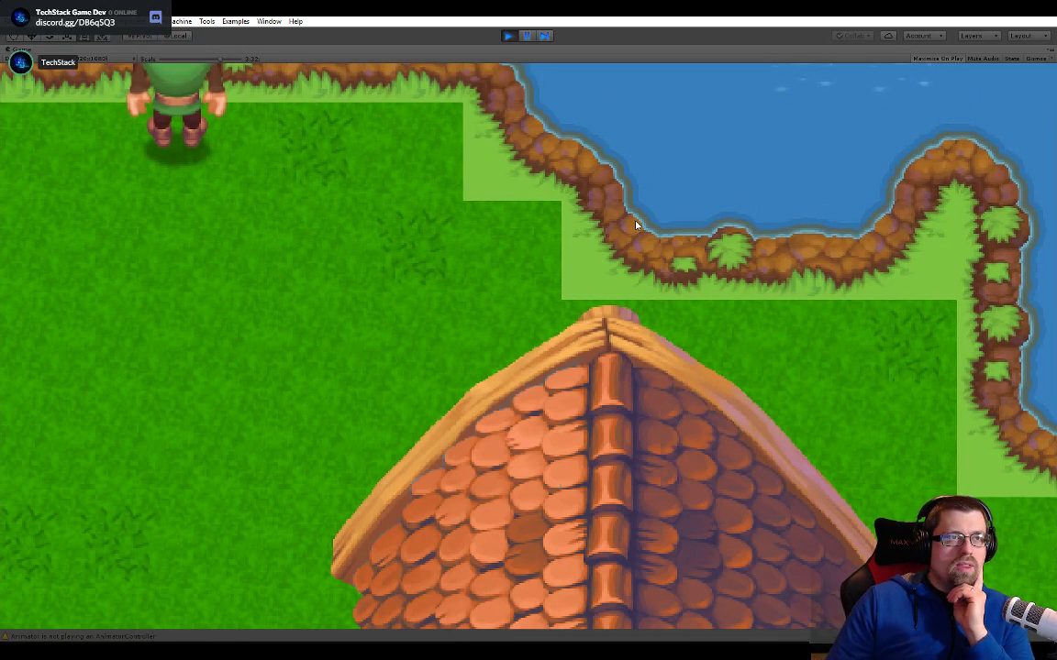
drag(221, 59, 146, 70)
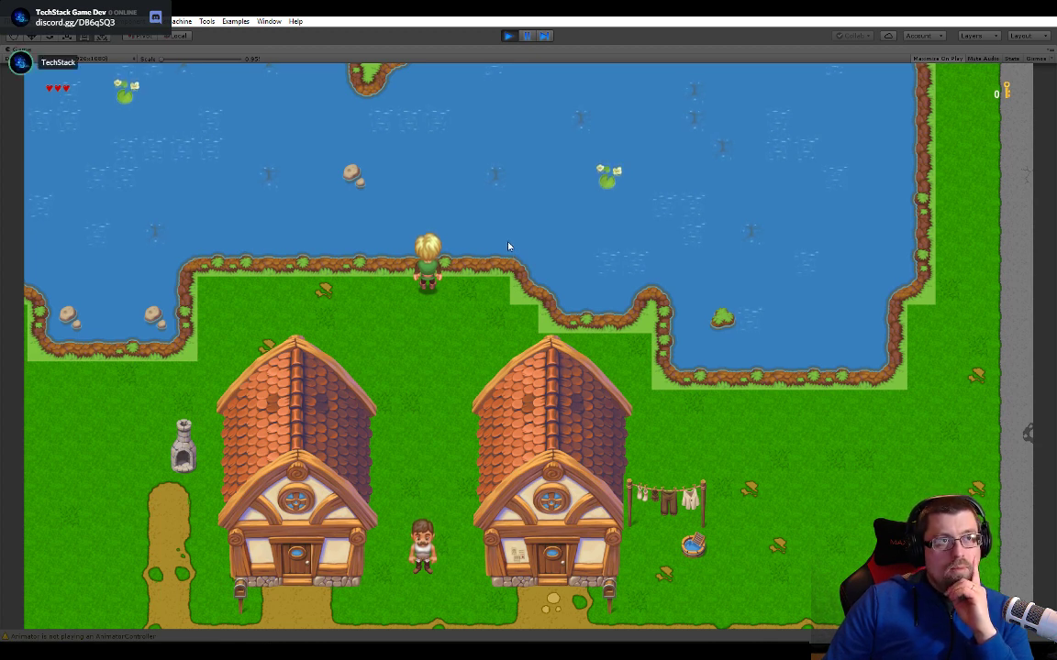
click(507, 36)
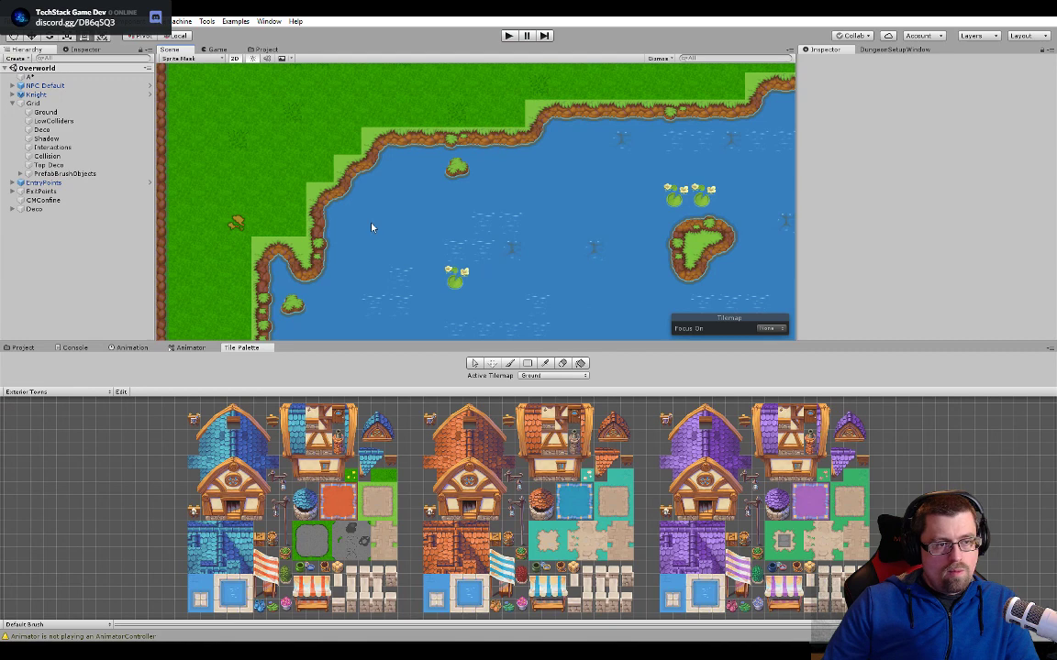
- Examine the pale grass tiles along the lake's outline above the two houses in the Overworld scene
middle_drag(372, 227, 450, 137)
scroll(440, 171, down, 3)
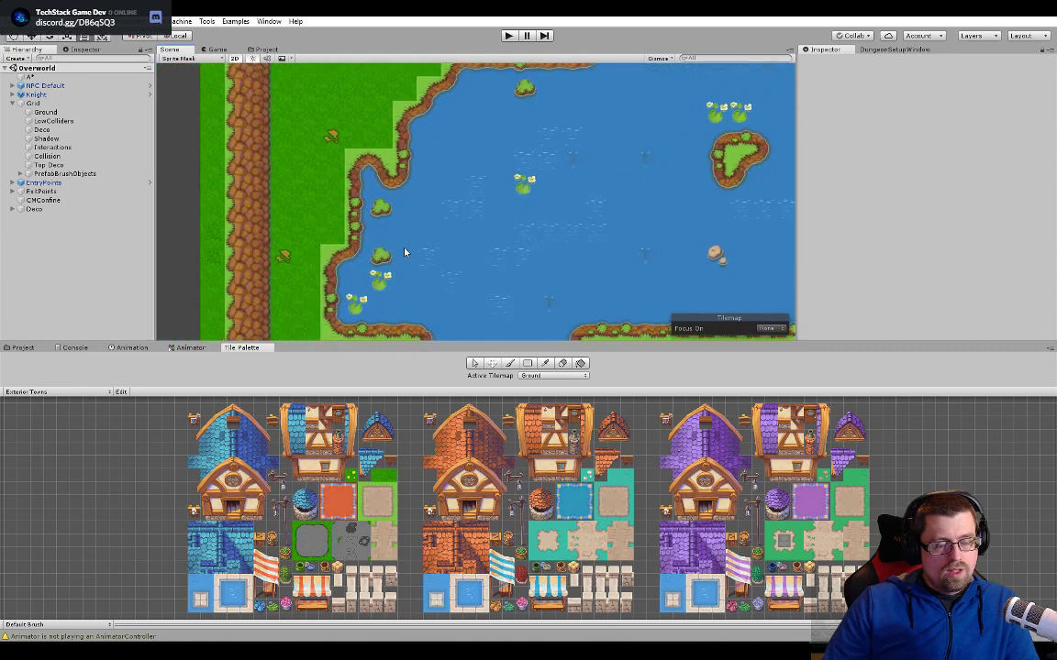
scroll(404, 307, down, 6)
middle_drag(450, 301, 289, 241)
middle_drag(647, 238, 523, 154)
scroll(464, 183, down, 3)
middle_drag(464, 183, 464, 152)
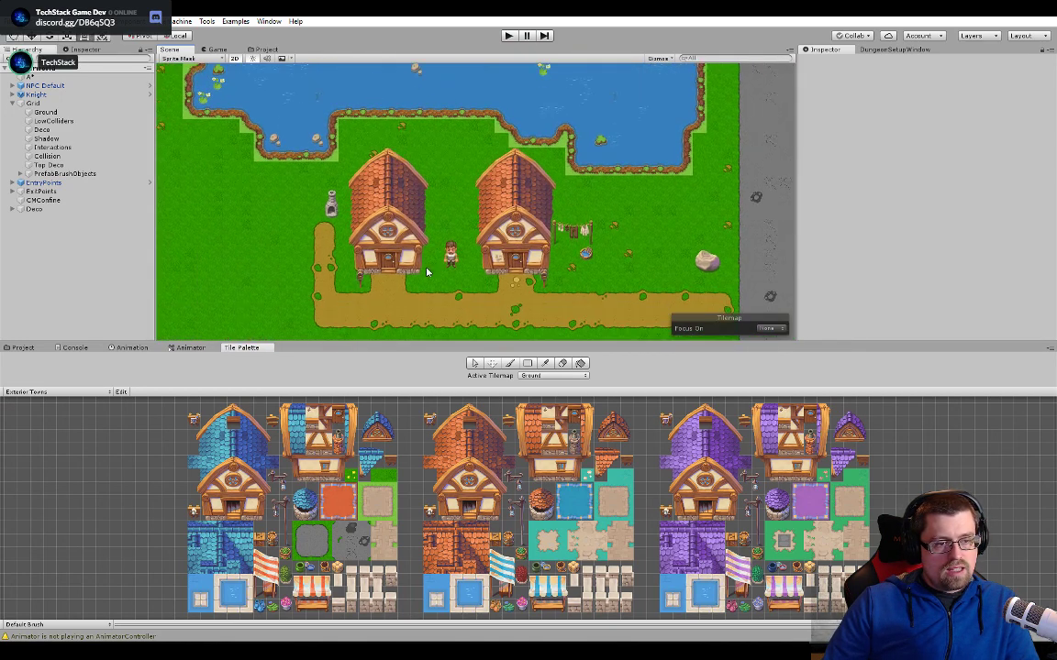
middle_drag(427, 245, 501, 303)
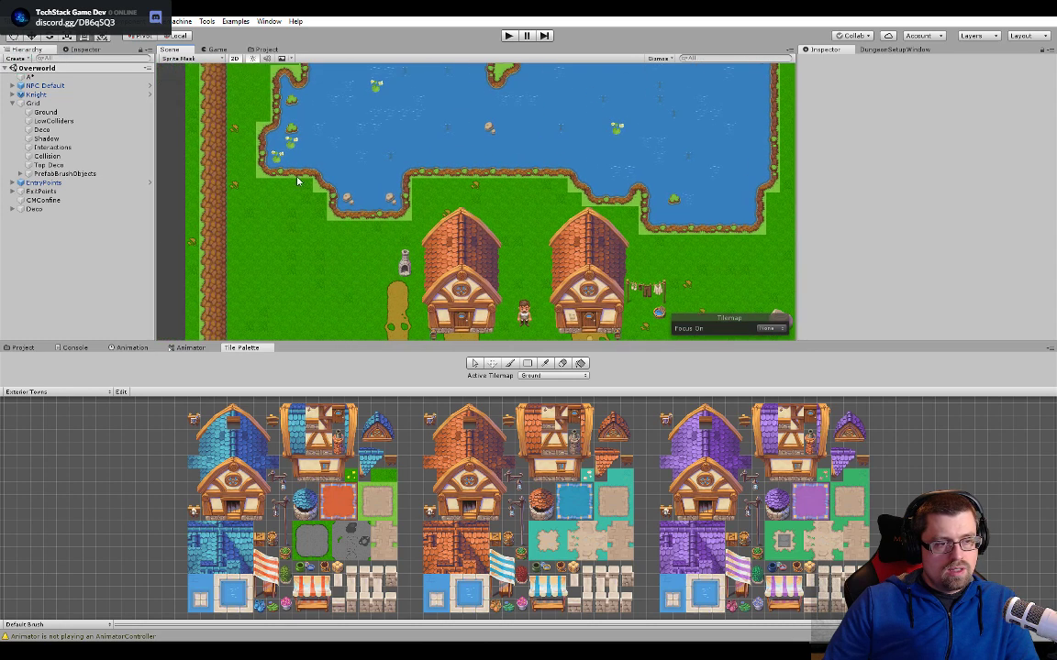
middle_drag(294, 169, 350, 273)
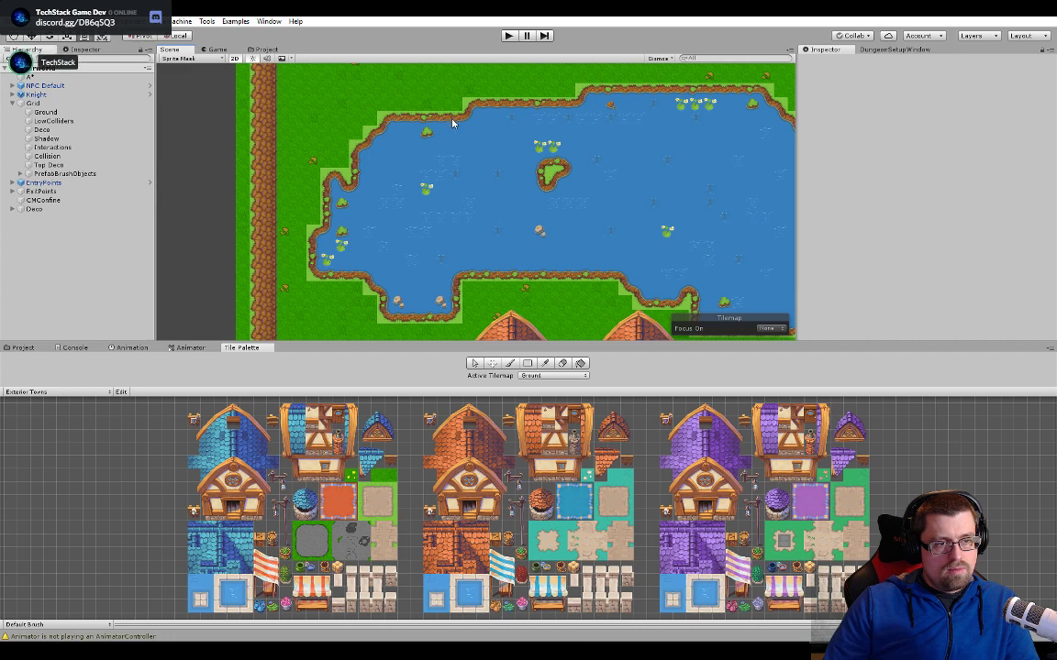
- Select the straight bank cell on the lake's north shore on the Ground tilemap and inspect its grass border up close
scroll(452, 124, up, 5)
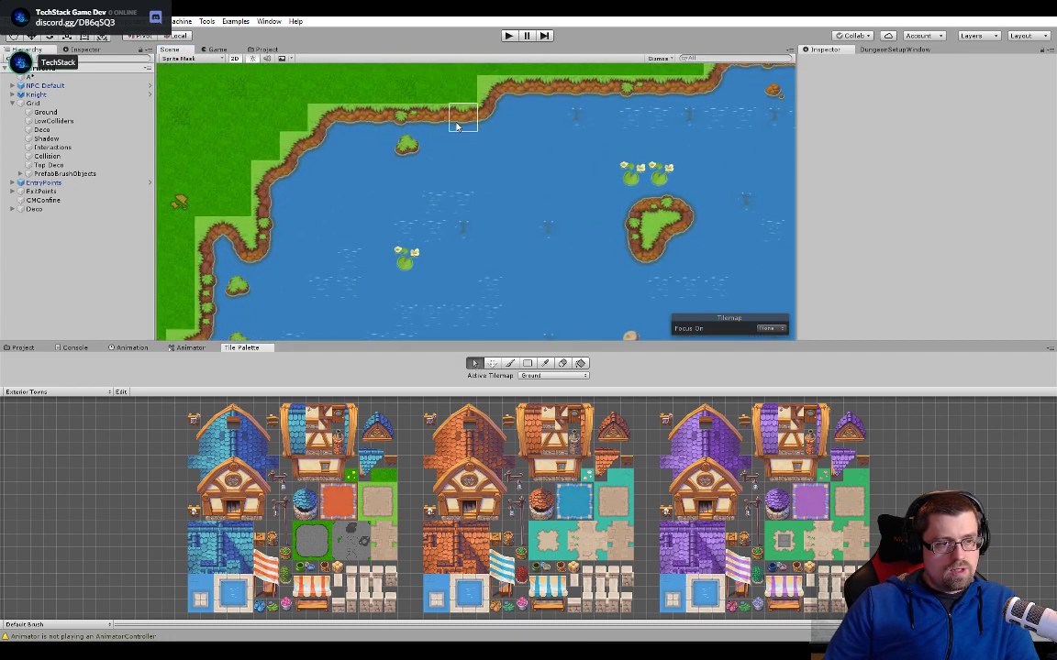
click(457, 127)
scroll(466, 152, up, 5)
middle_drag(466, 151, 448, 324)
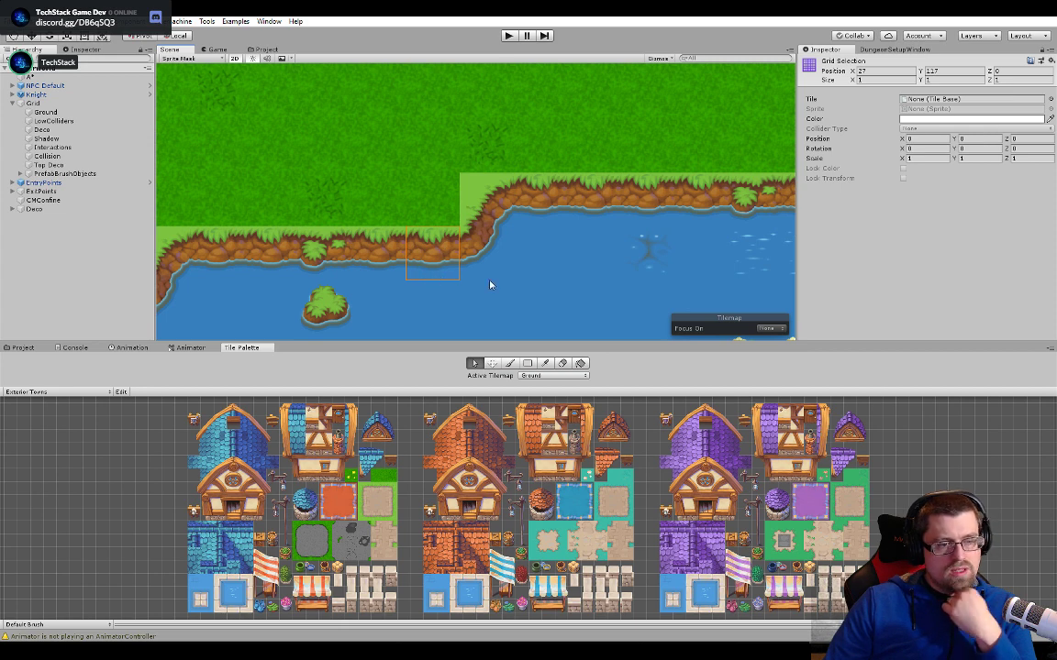
scroll(389, 275, up, 4)
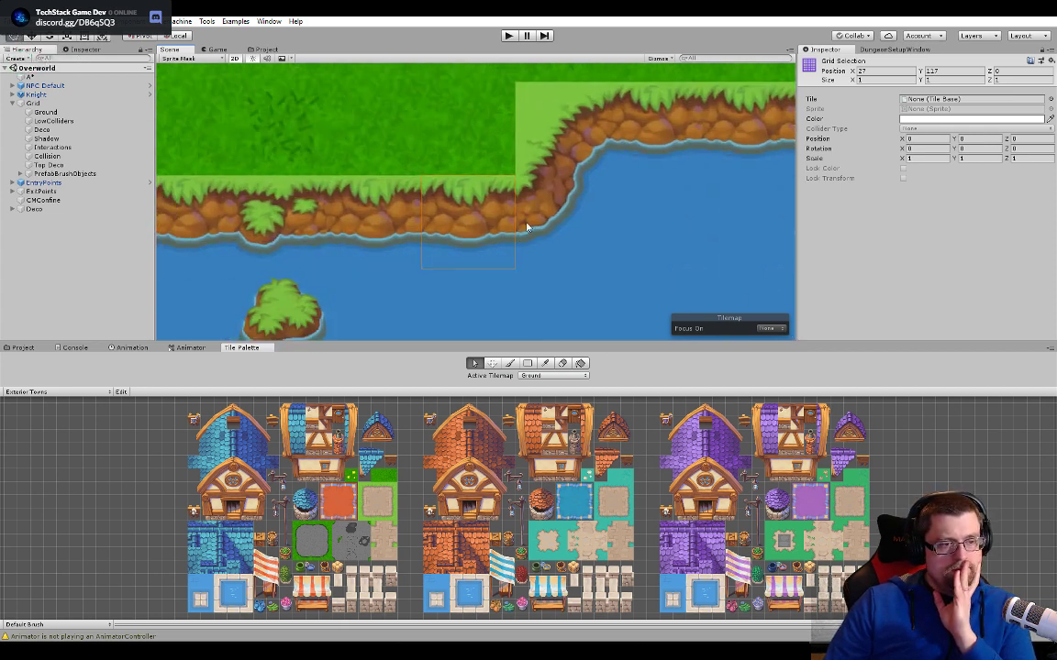
- Switch to Photoshop and close the two open layer documents, keeping only Paved Road tech.psd open
middle_drag(527, 228, 527, 226)
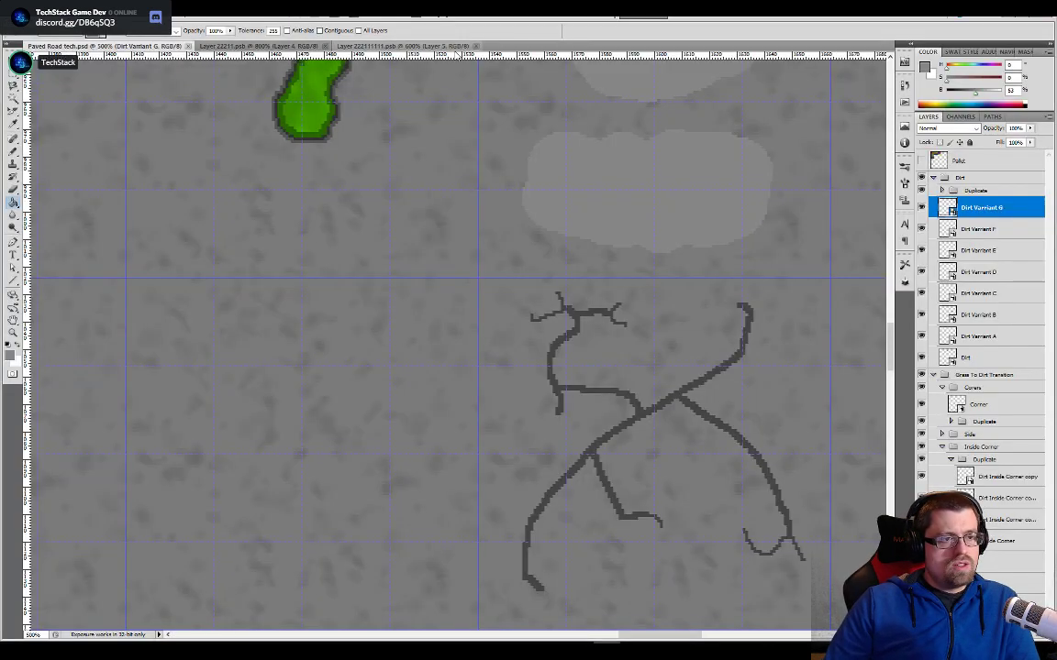
click(325, 46)
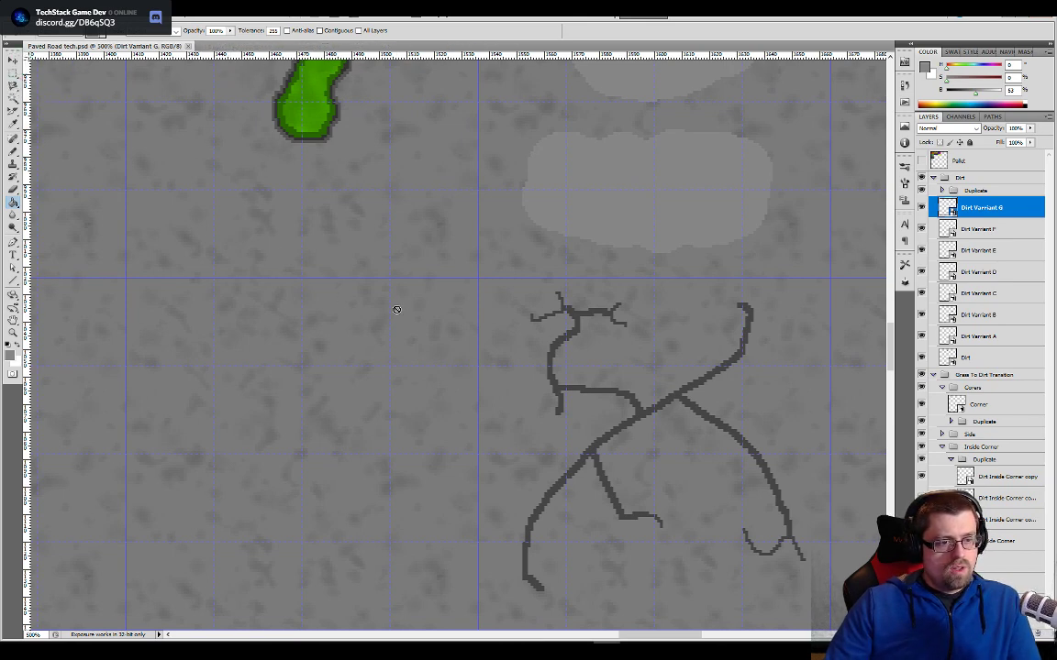
key(alt+Tab)
- Back in Unity, make LowColliders the active tilemap and select the bank tile on the lake's north shore
scroll(417, 321, down, 2)
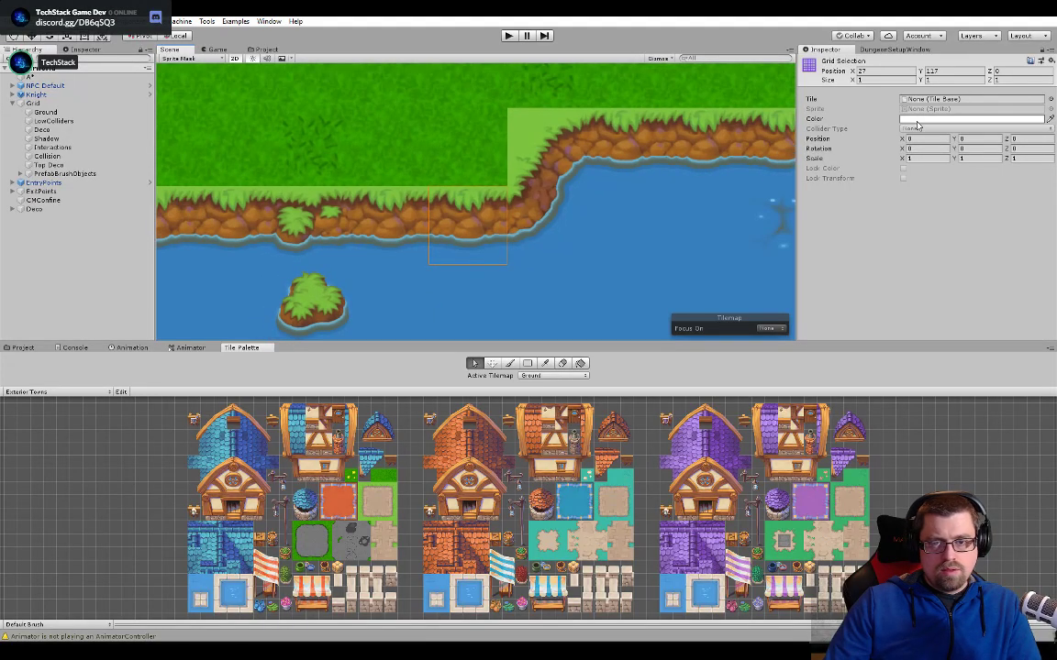
click(553, 375)
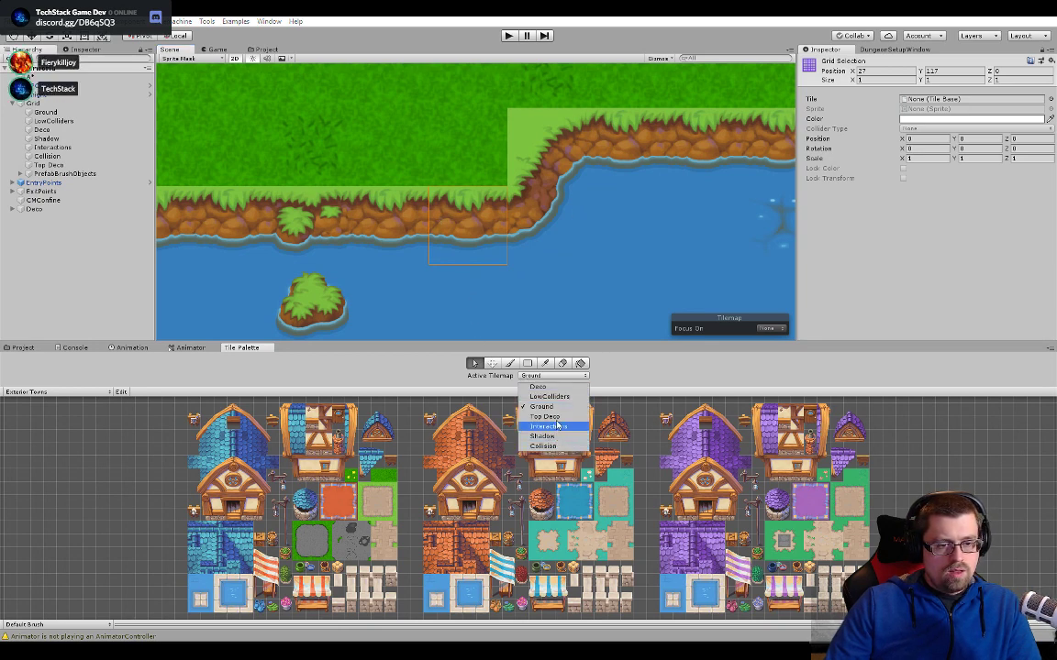
click(549, 396)
click(489, 244)
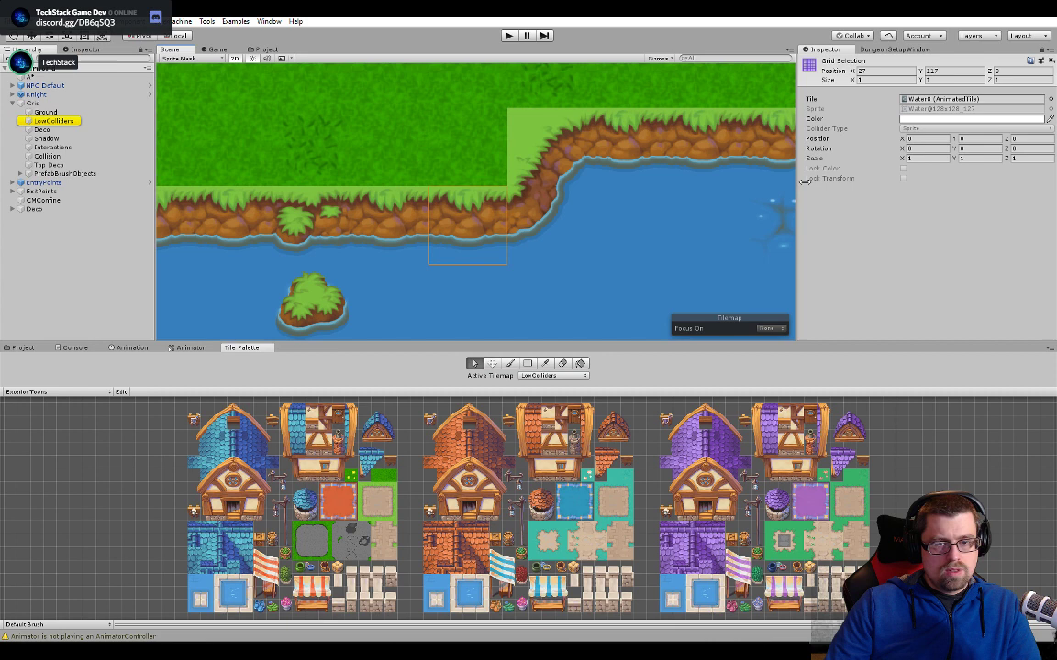
double_click(955, 100)
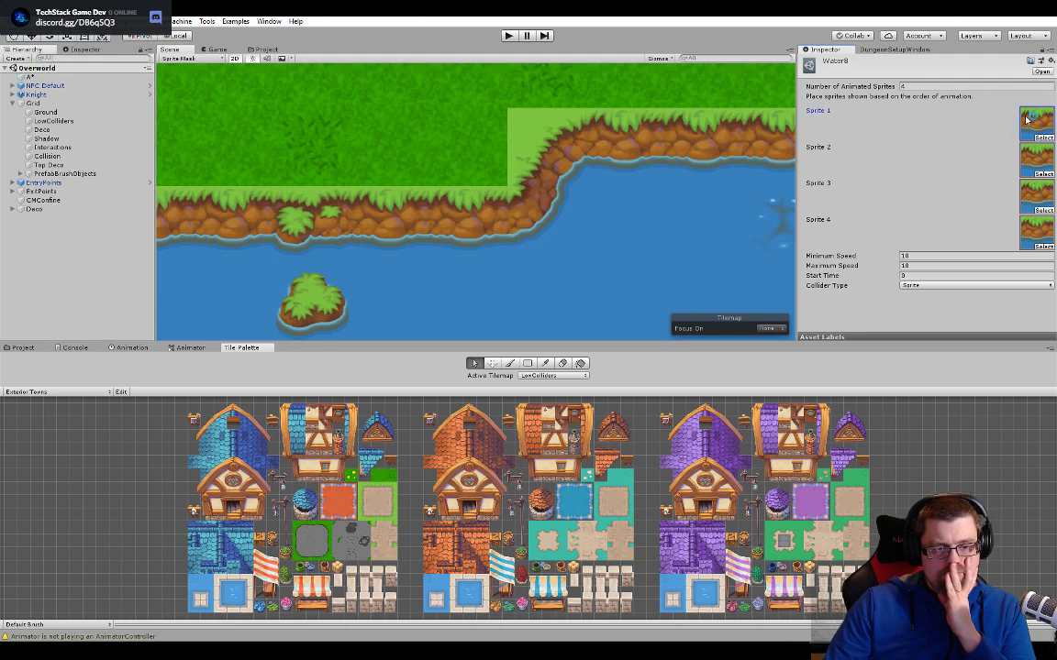
key(alt+Tab)
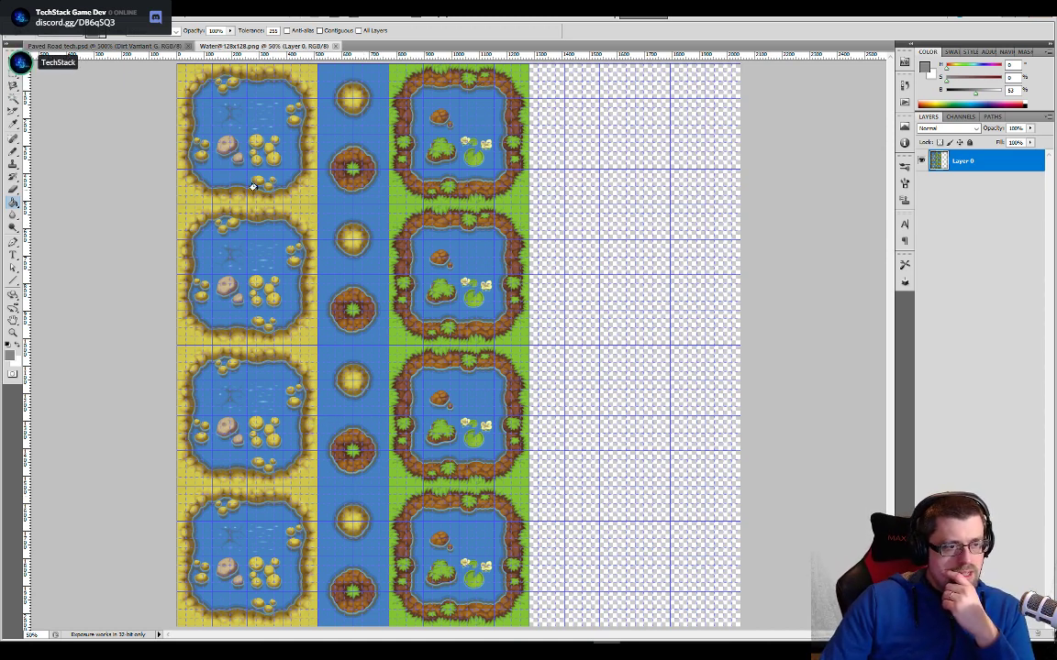
key(alt+Tab)
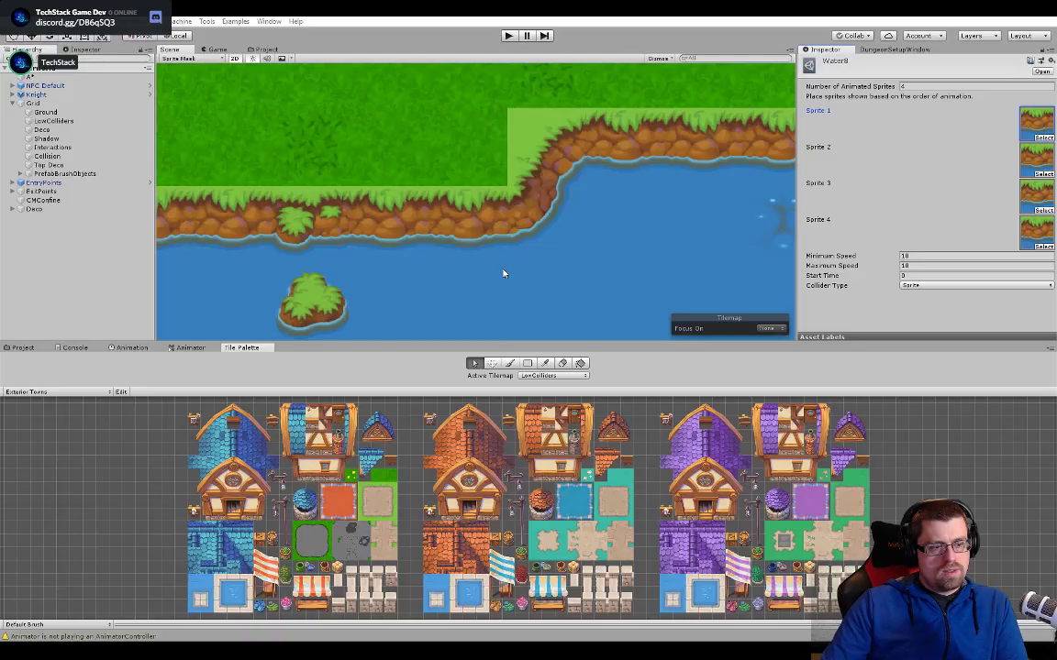
- Open the Desert scene from the project's Scenes folder
scroll(550, 275, down, 10)
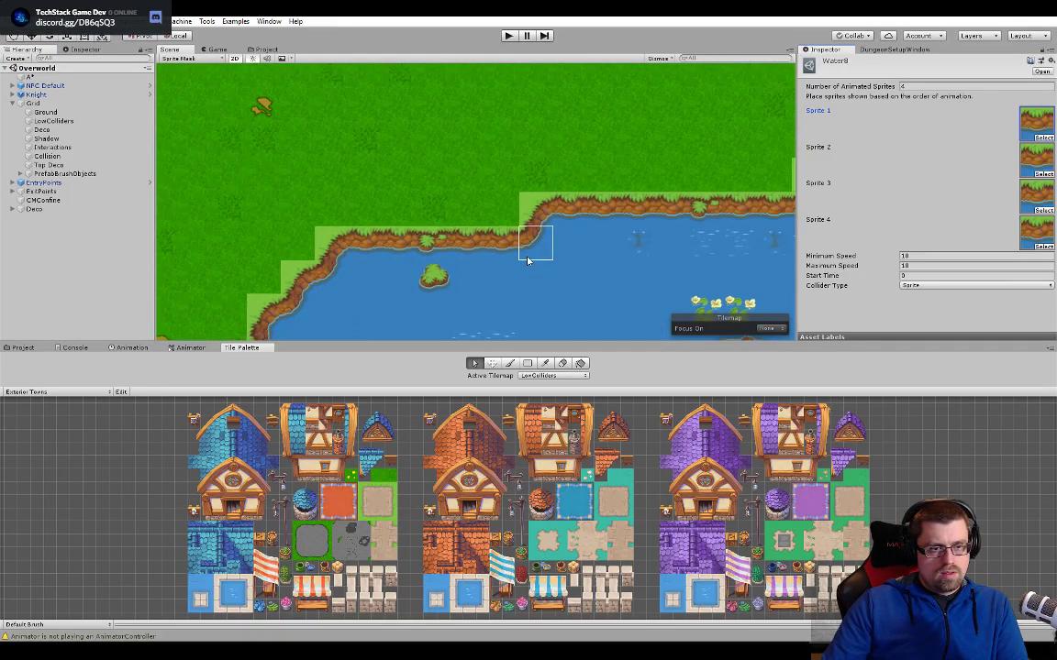
scroll(528, 262, down, 1)
middle_drag(539, 270, 482, 178)
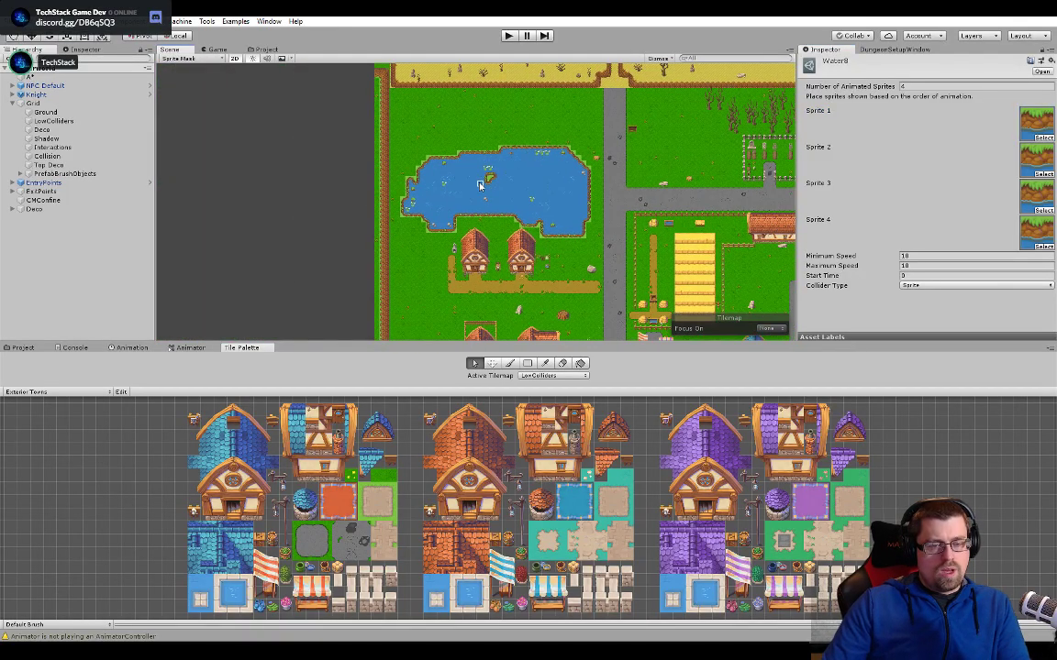
click(23, 347)
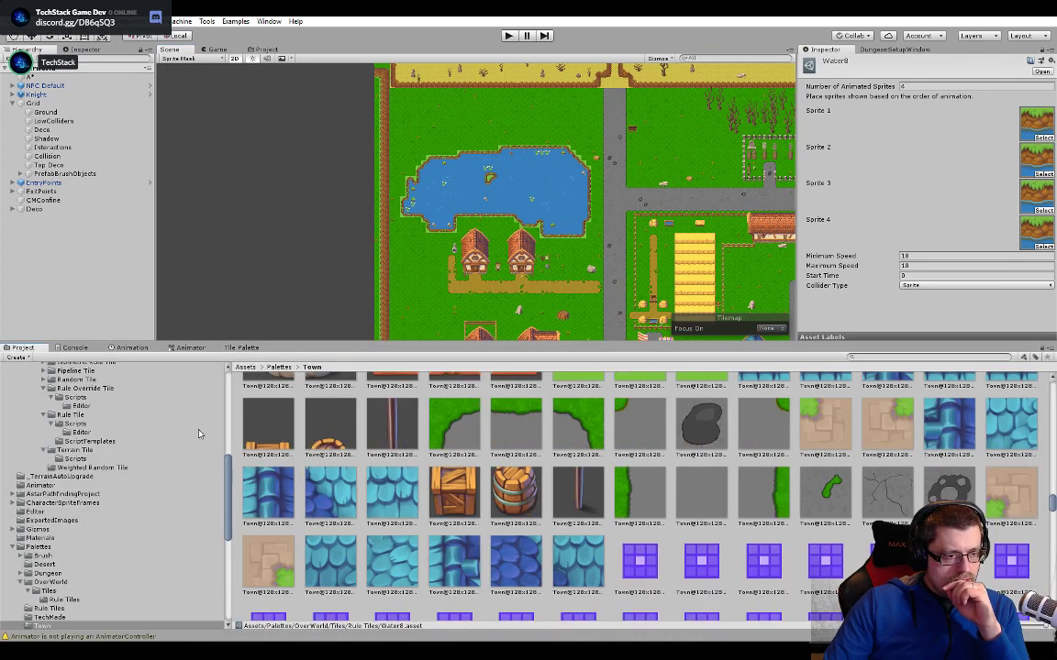
scroll(101, 502, up, 3)
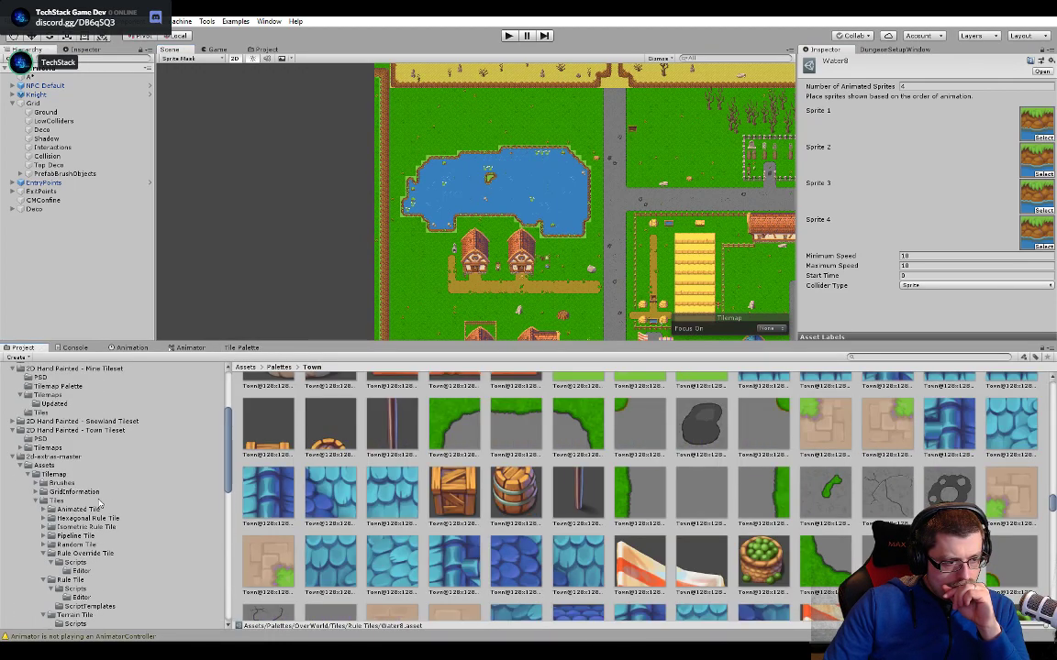
scroll(100, 521, down, 8)
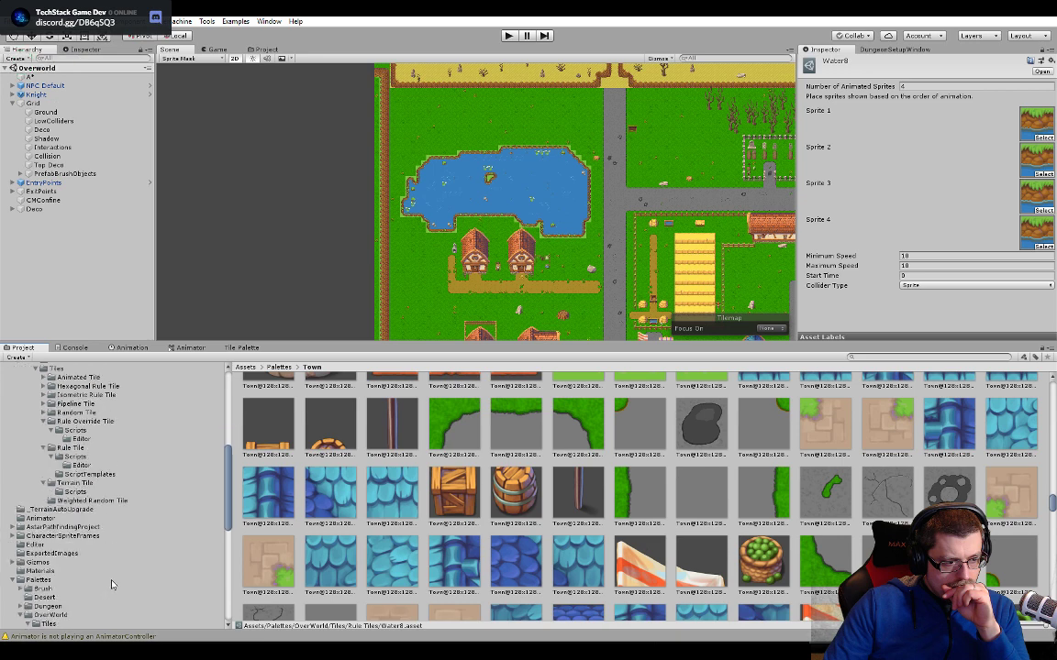
scroll(86, 540, down, 6)
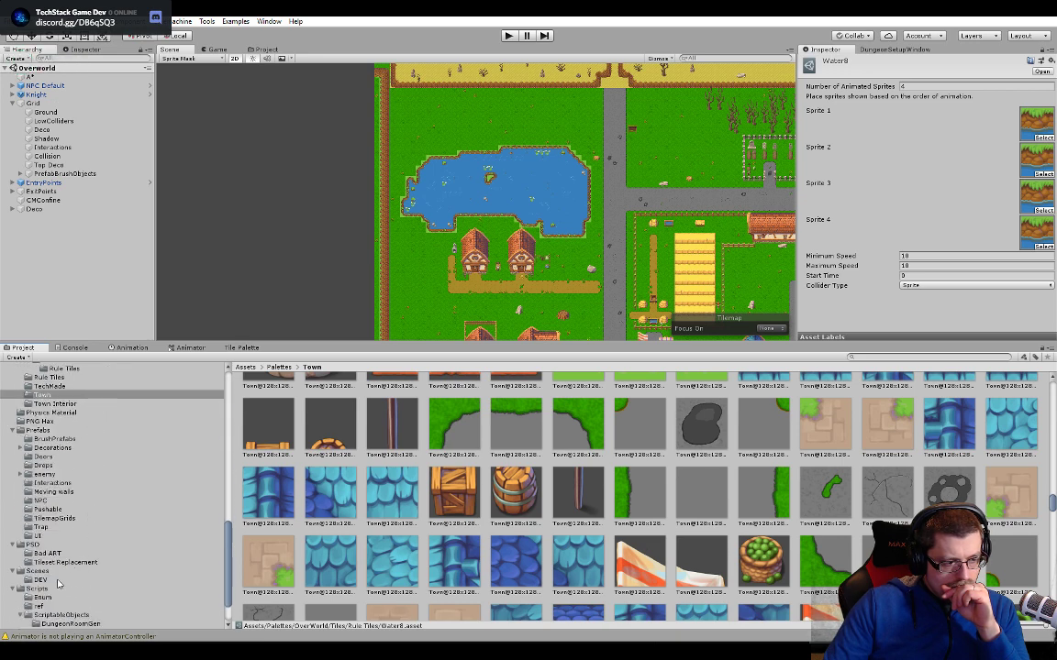
scroll(55, 581, down, 2)
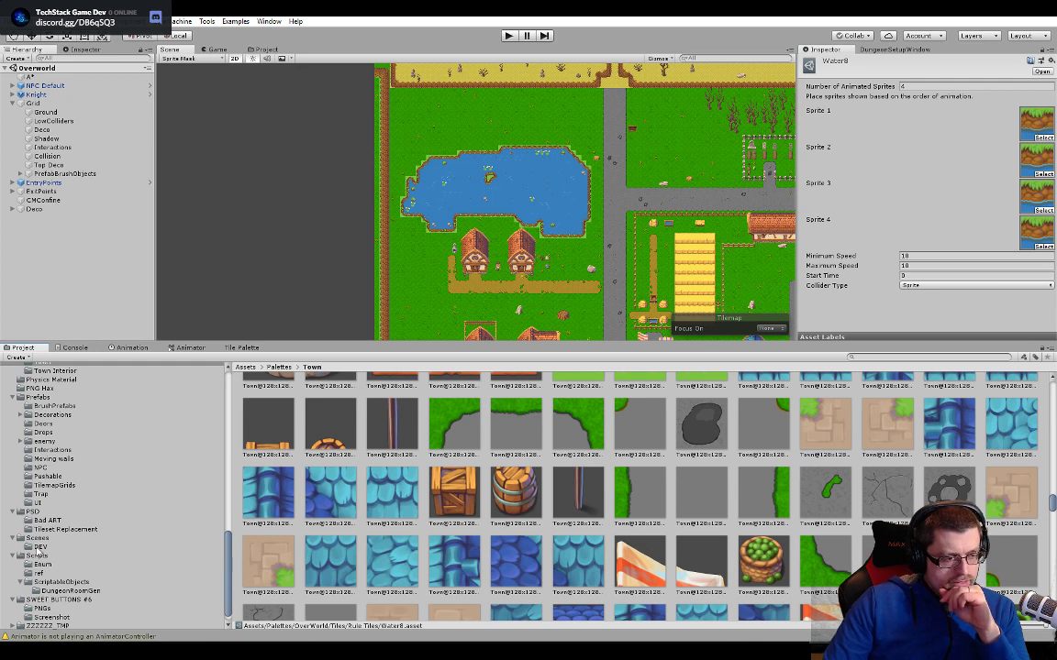
click(38, 537)
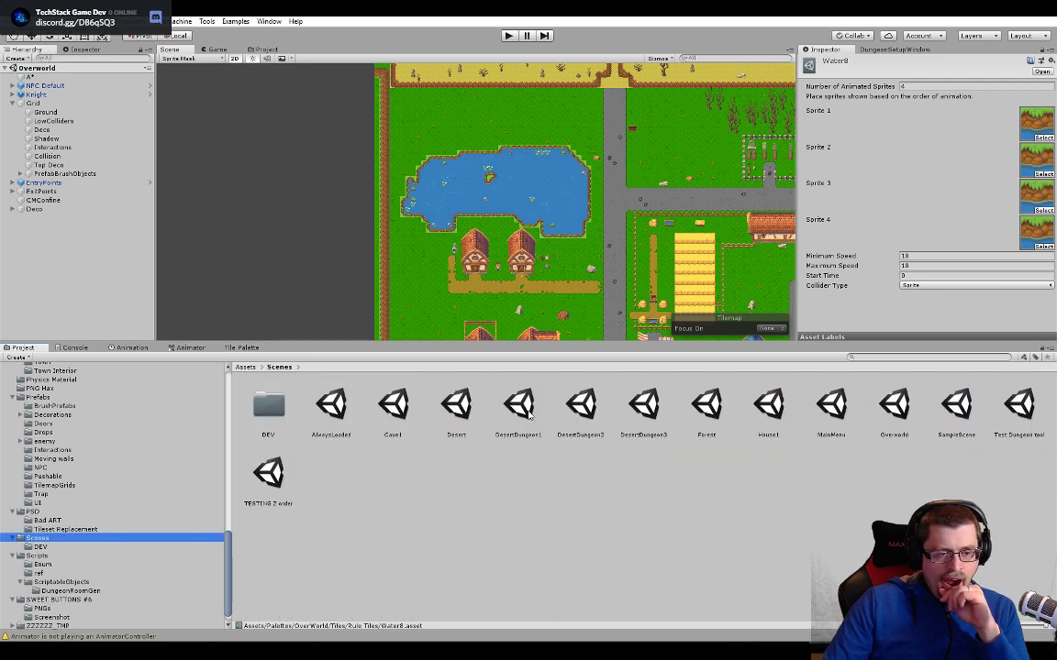
double_click(456, 406)
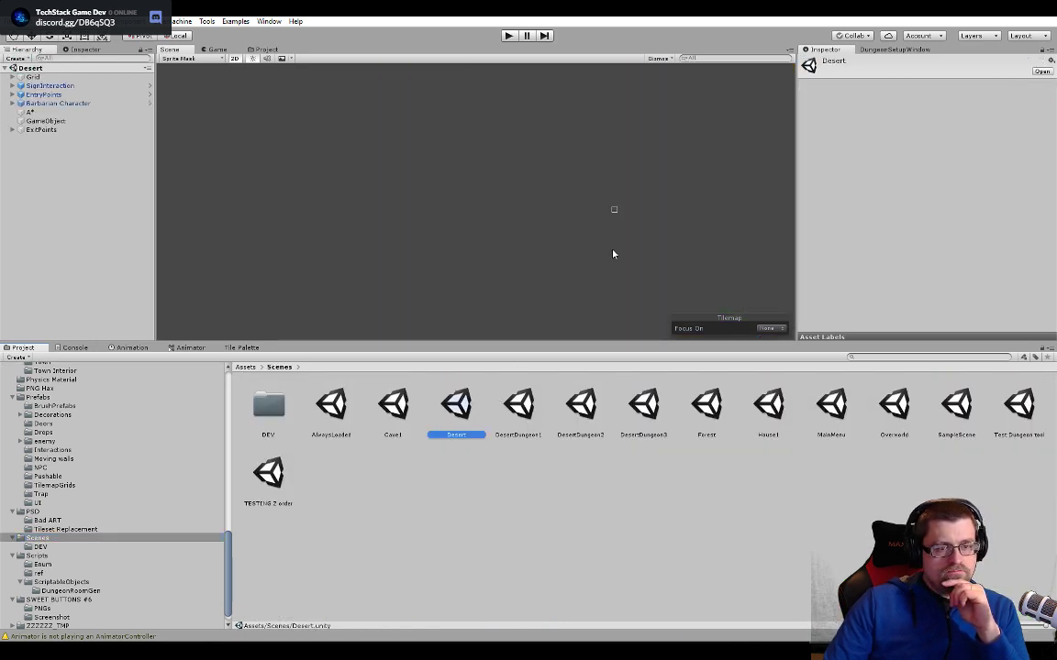
- Frame the A* object to locate the desert map, and examine the sand border tiles around the oasis pond
click(31, 112)
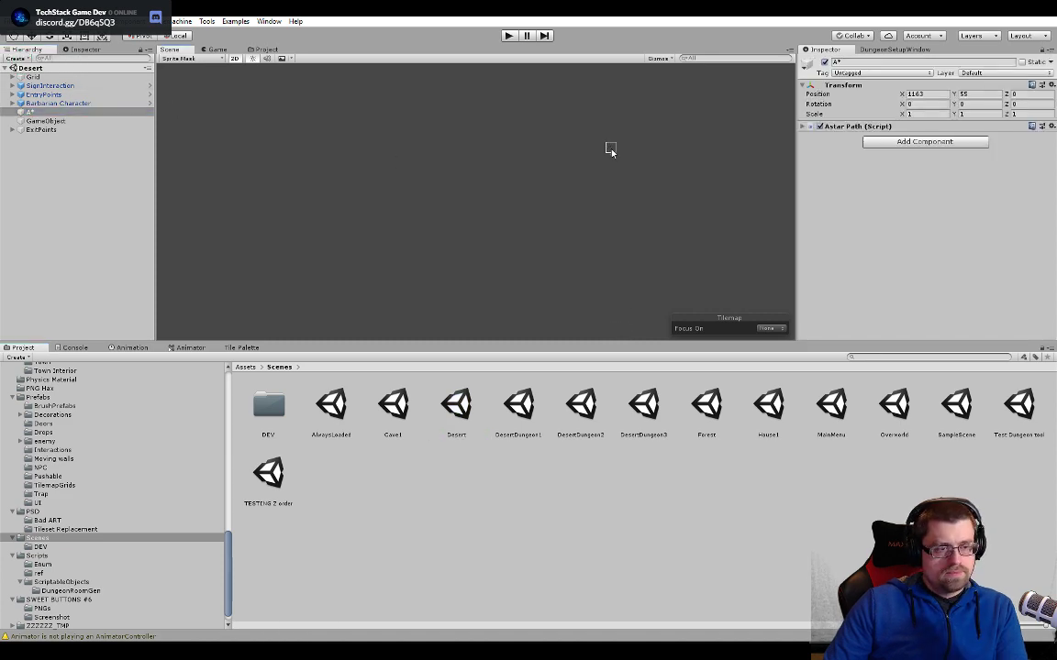
key(f)
middle_drag(609, 155, 333, 271)
middle_drag(644, 180, 365, 289)
middle_drag(554, 179, 486, 292)
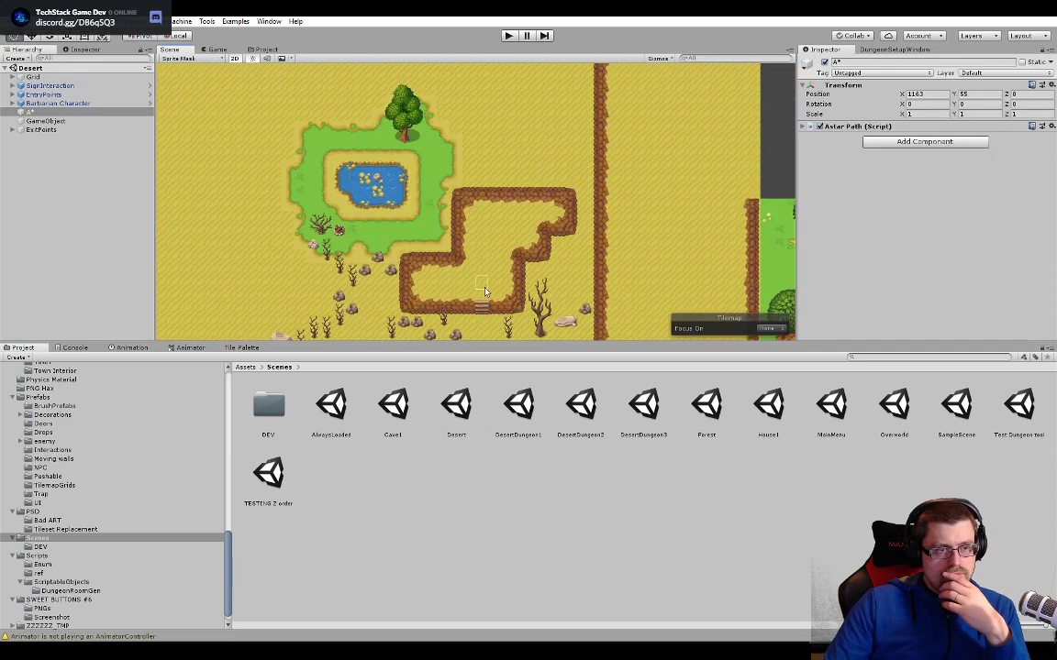
scroll(349, 174, up, 8)
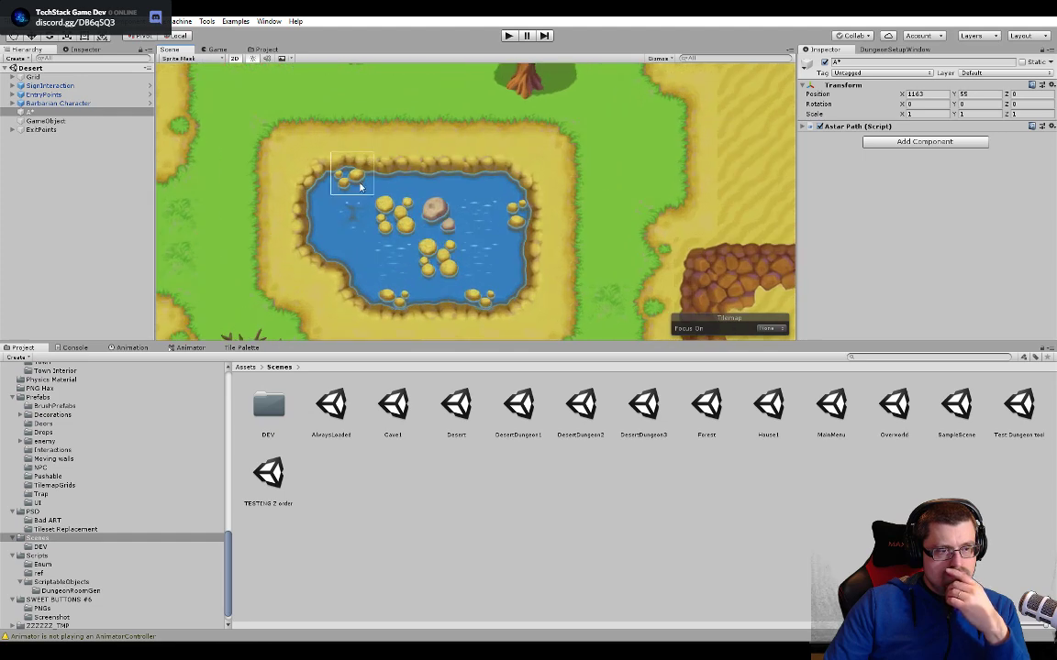
scroll(561, 255, up, 2)
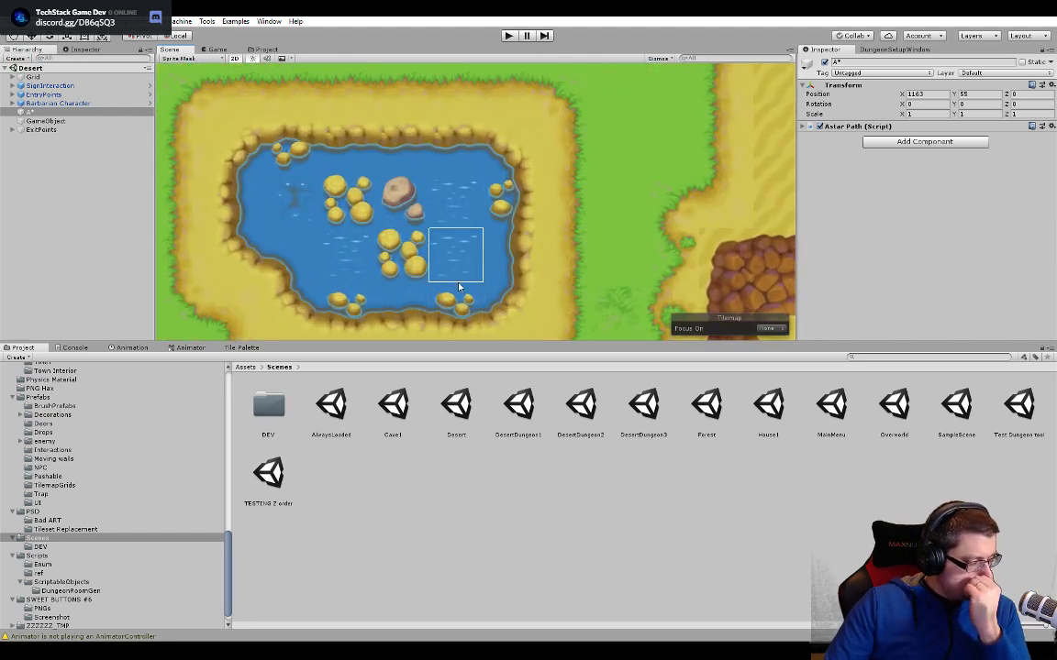
middle_drag(388, 263, 427, 257)
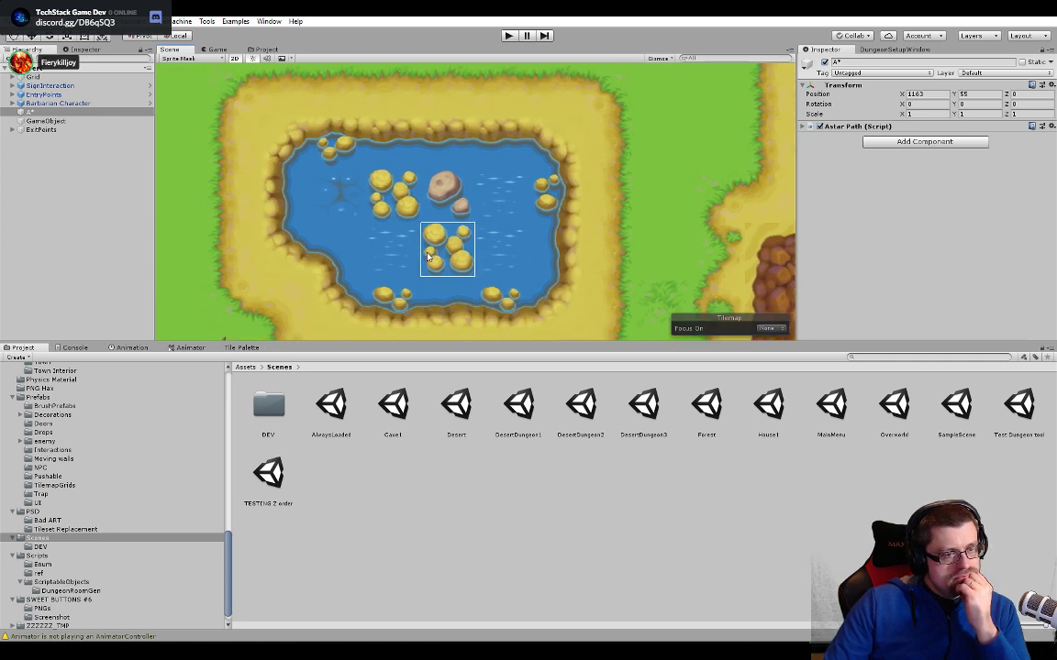
key(alt+Tab)
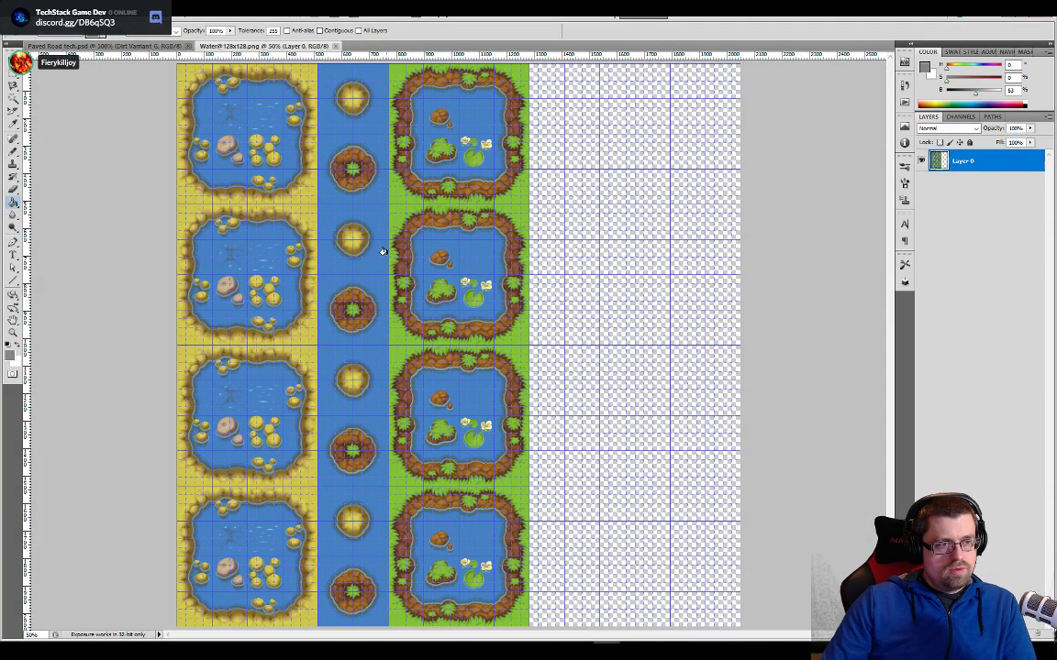
alt+scroll(384, 254, down, 1)
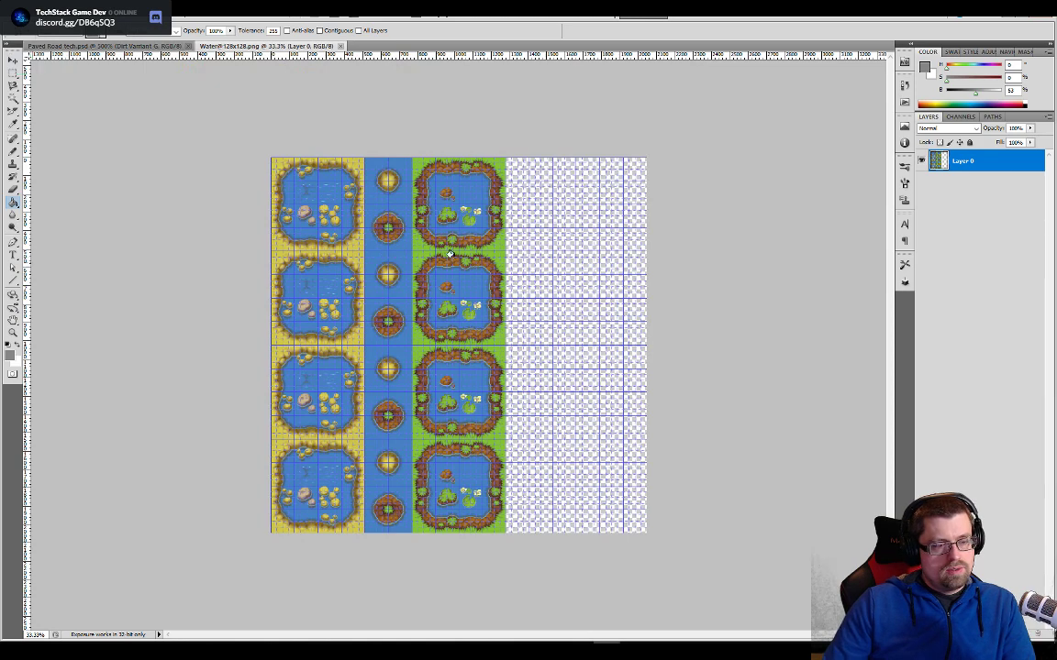
- Switch to the Paved Road tech.psd document and check its image size without changing it
click(35, 13)
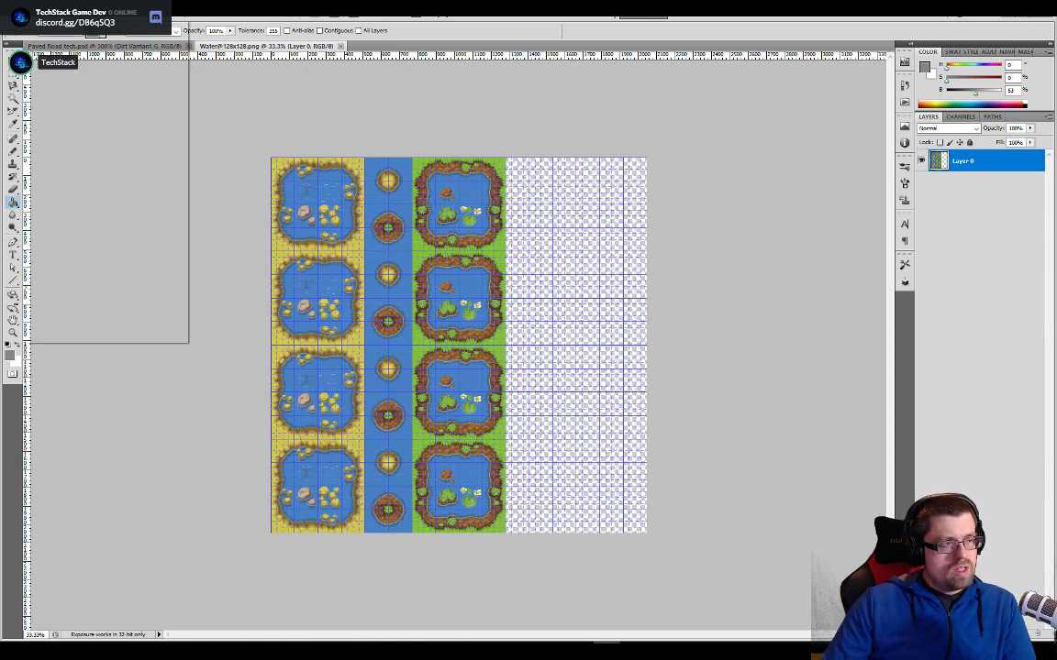
click(35, 13)
click(35, 13)
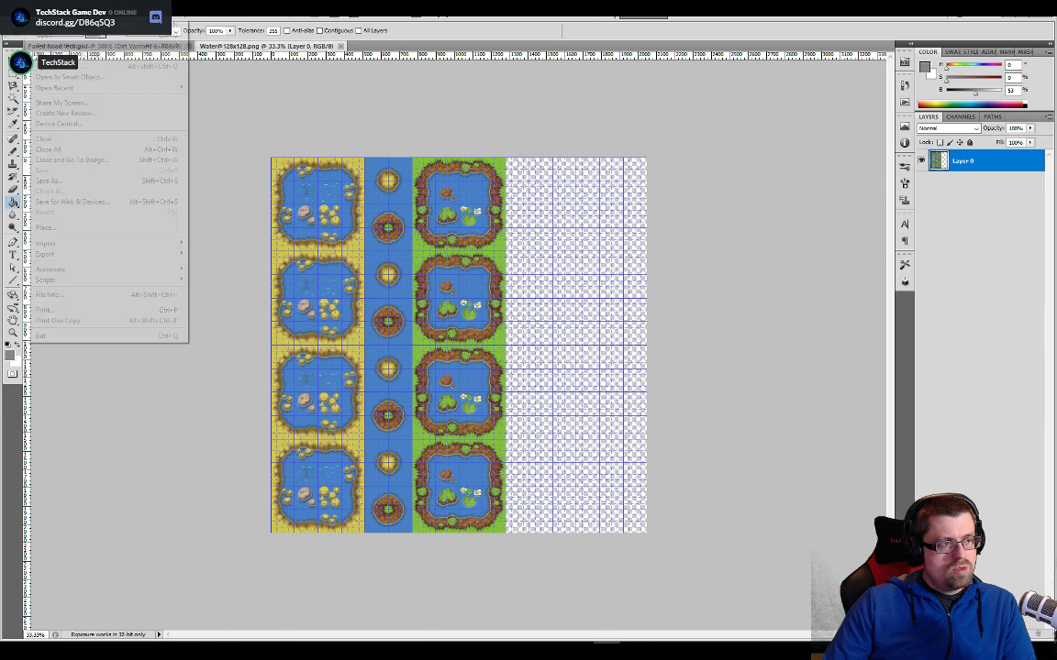
click(35, 13)
click(64, 45)
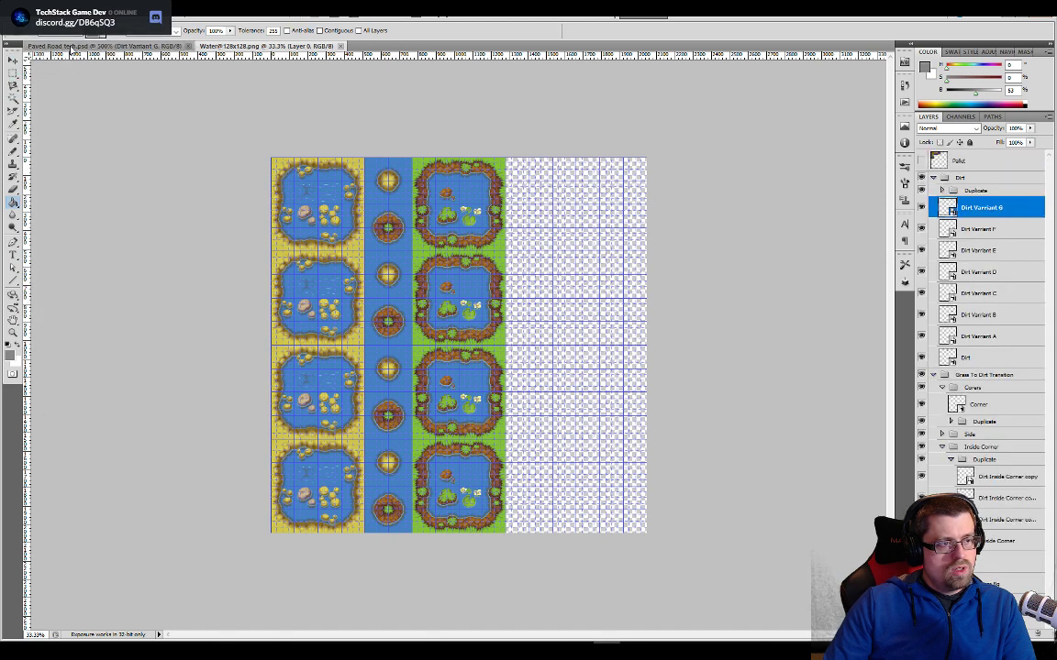
click(72, 13)
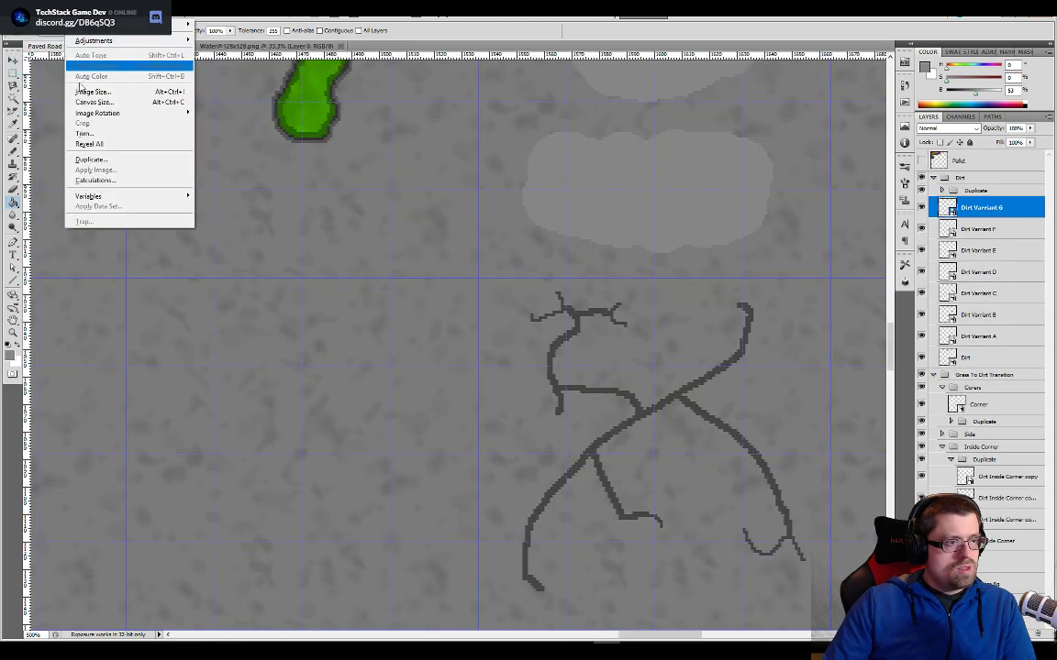
click(96, 91)
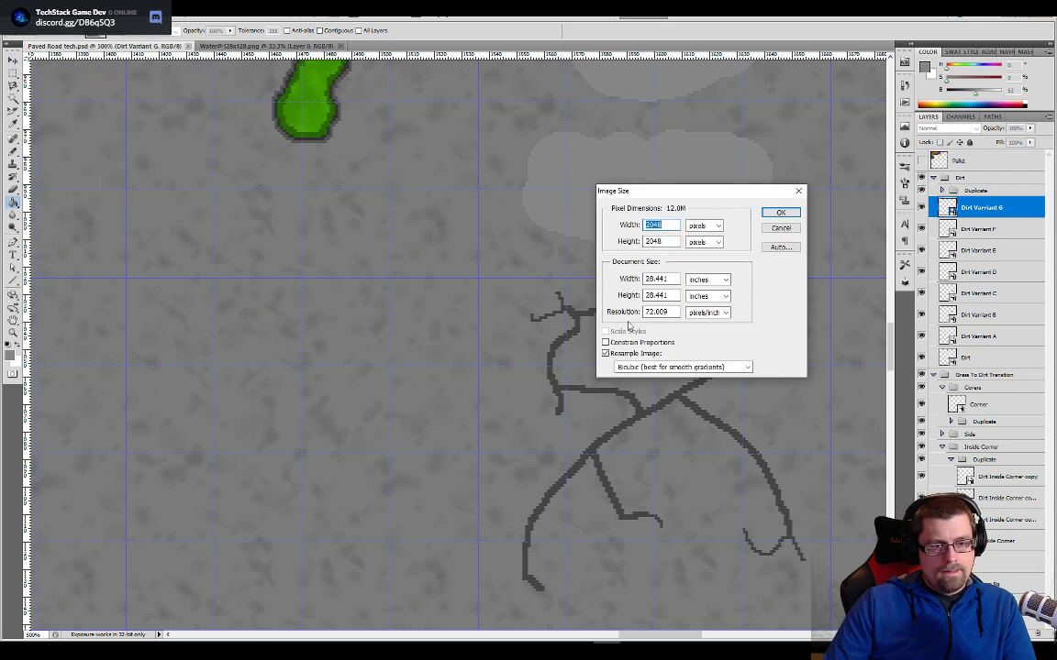
click(797, 229)
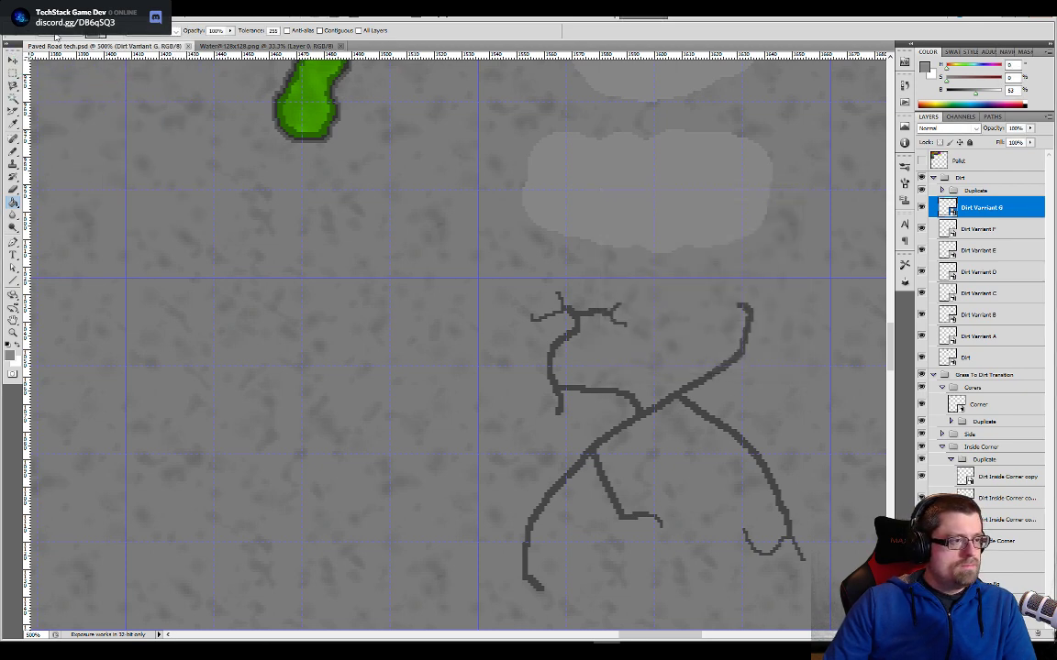
click(34, 13)
click(46, 24)
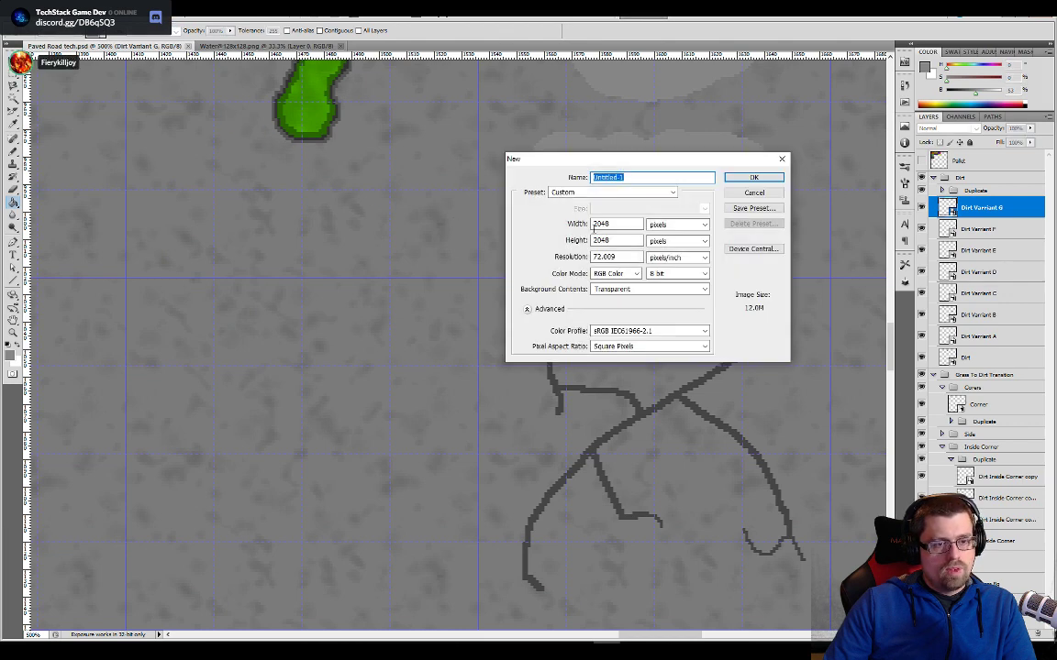
click(754, 193)
alt+scroll(141, 217, down, 5)
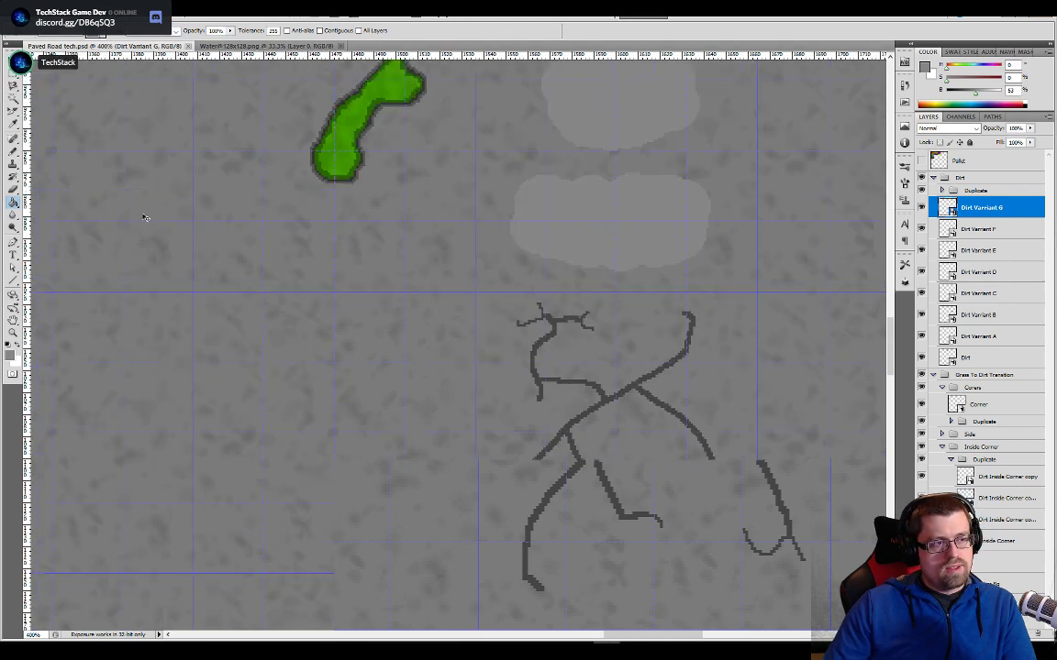
drag(160, 228, 451, 417)
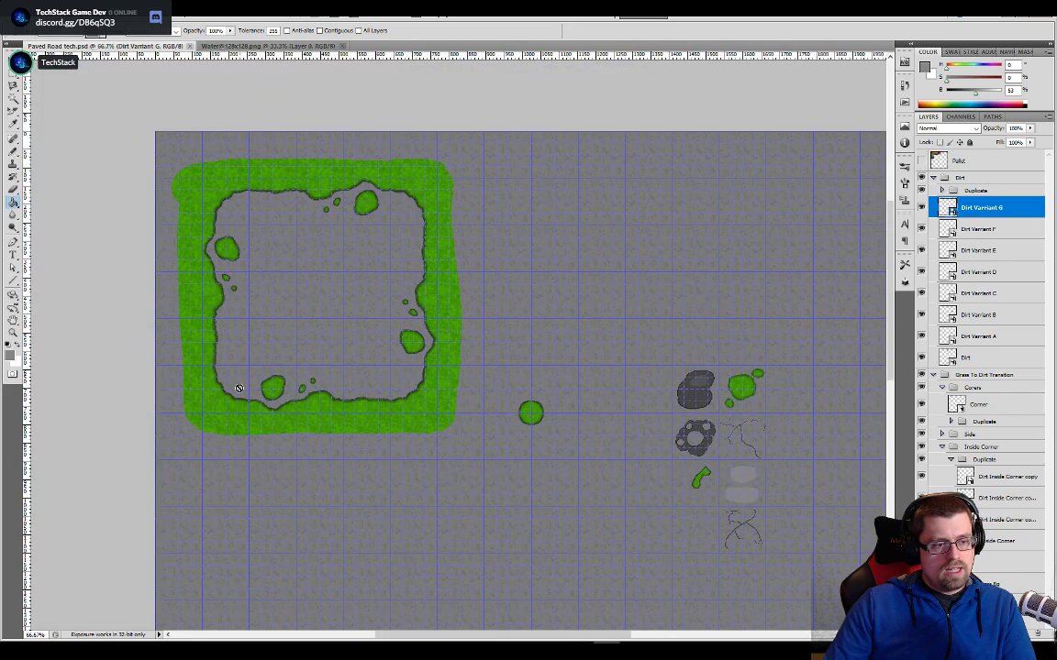
drag(502, 431, 509, 437)
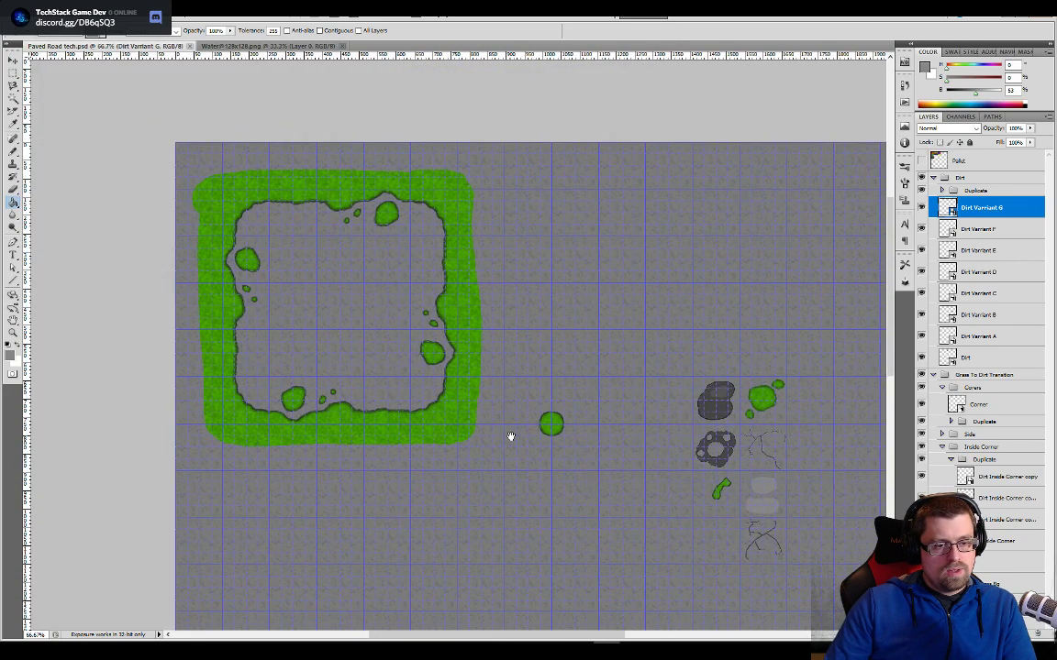
click(35, 12)
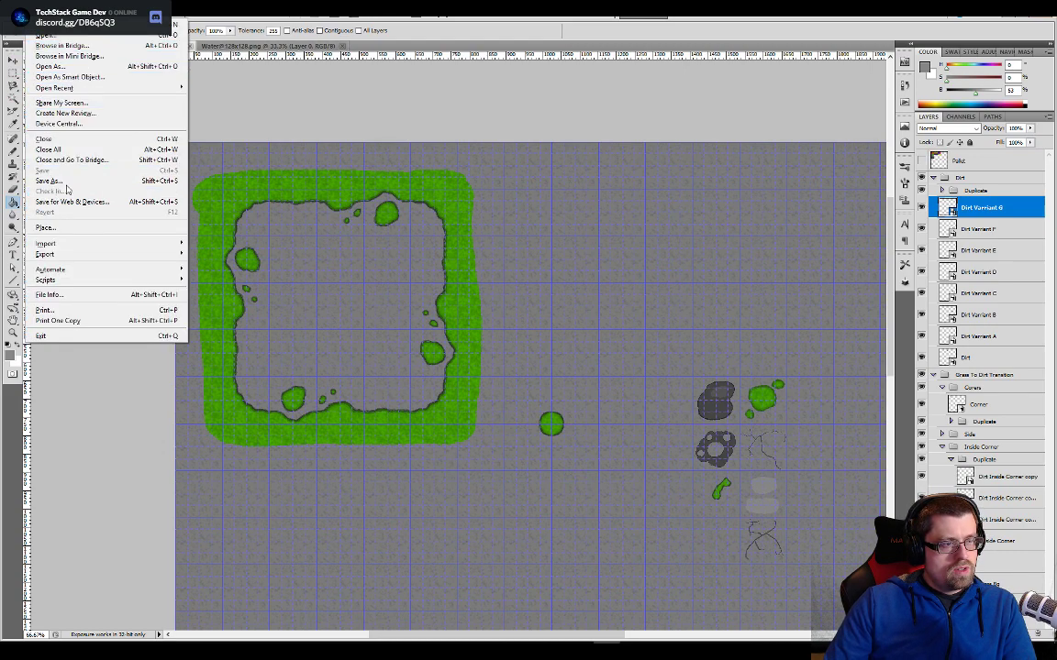
click(50, 181)
text(Water tech)
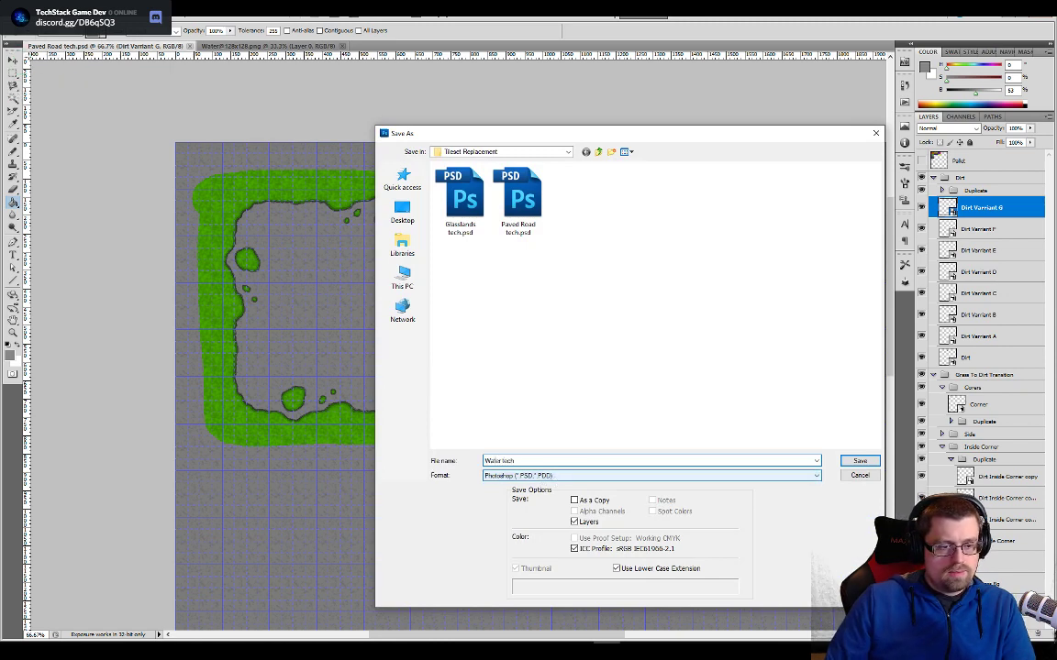
key(Return)
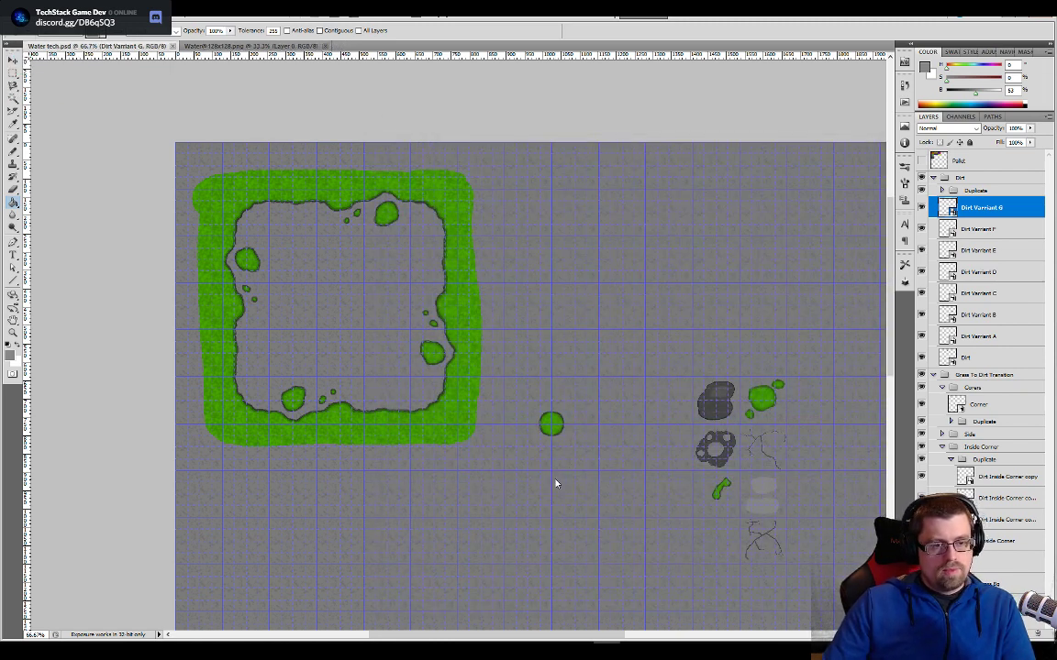
click(325, 46)
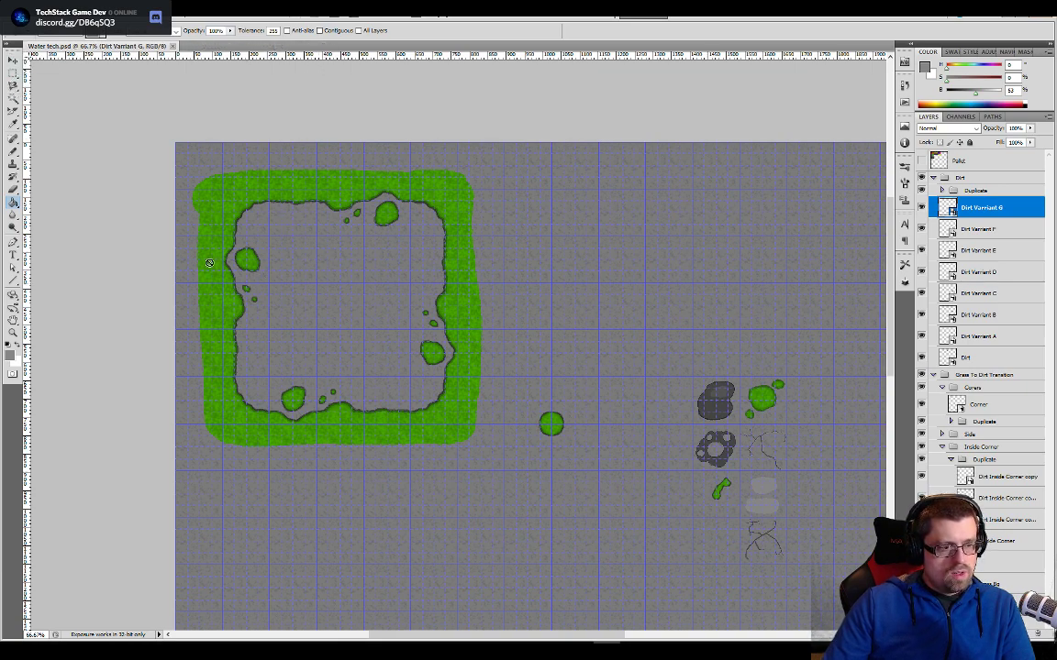
- Hide the gray BG and Grass Bg layers so only the tile artwork shows on transparency
drag(355, 443, 392, 393)
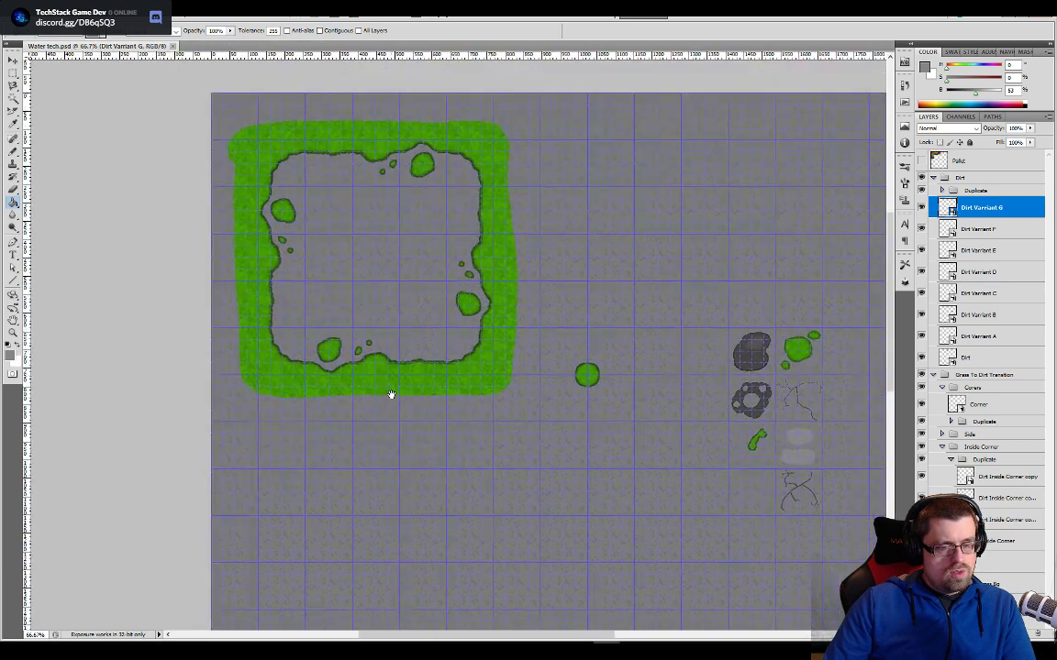
key(ctrl+alt+z)
key(ctrl+alt+z)
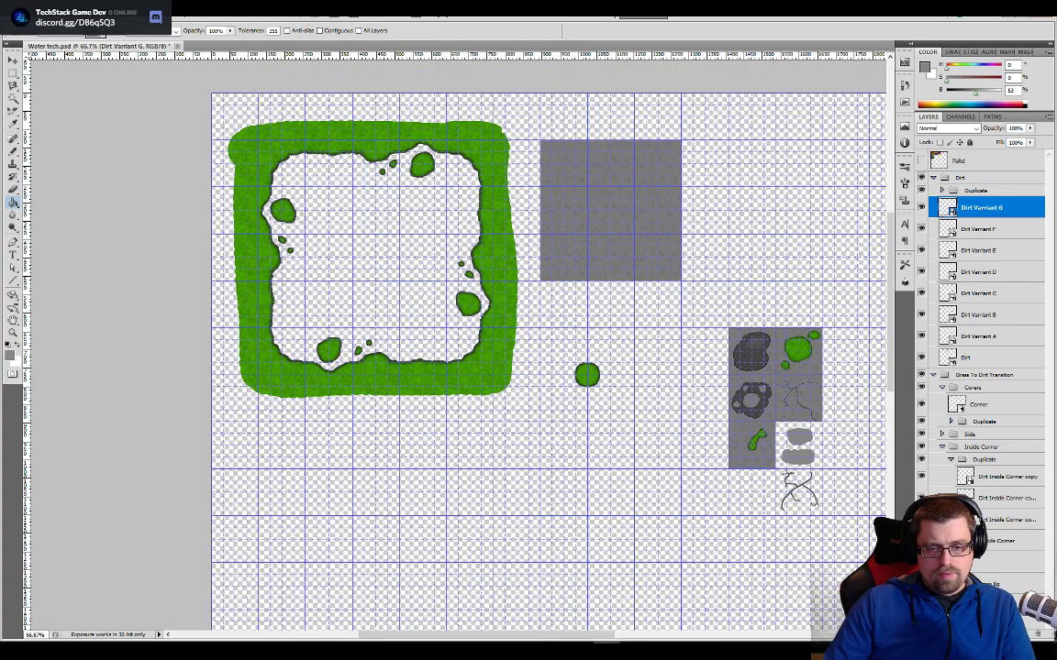
drag(851, 389, 725, 390)
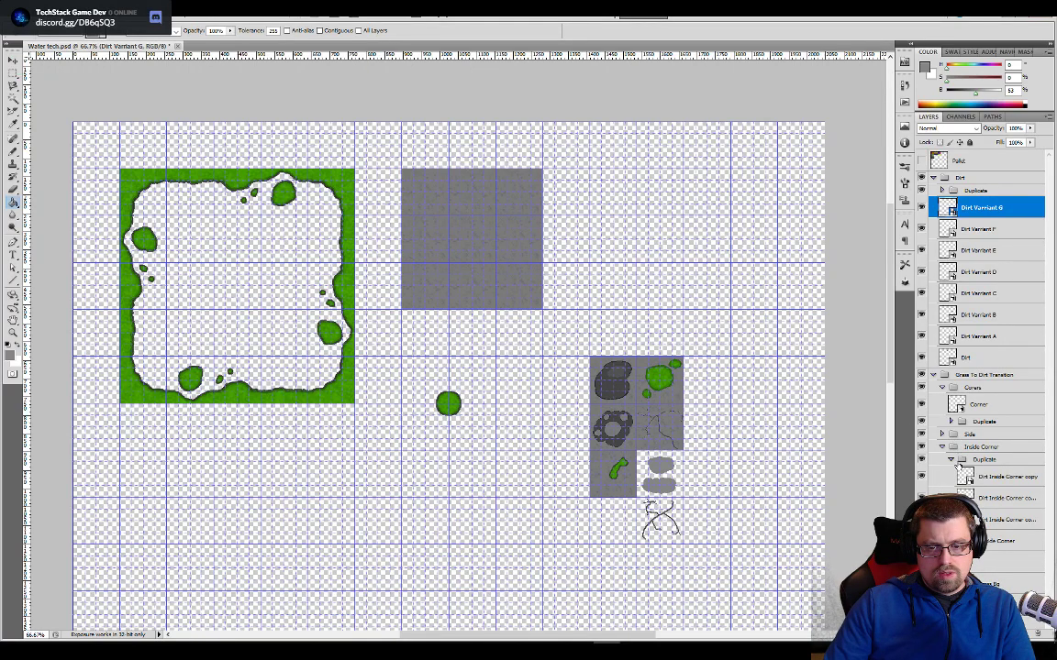
- Delete the layers from Dirt through Dirt Varriant G, along with the remaining Dirt group and its duplicates
click(954, 361)
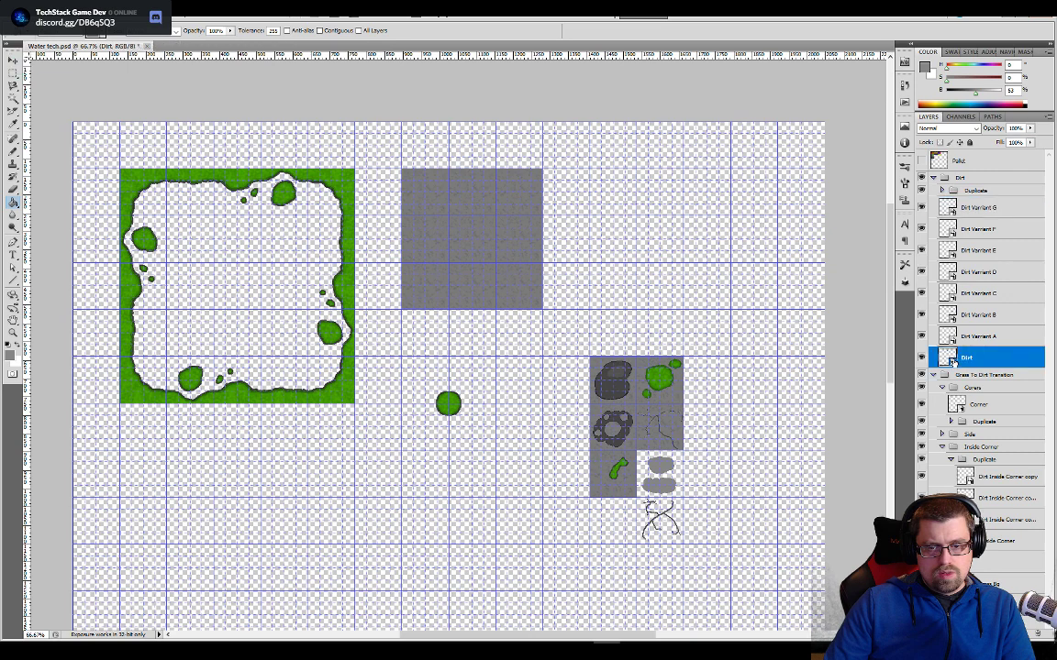
shift+click(968, 210)
key(v)
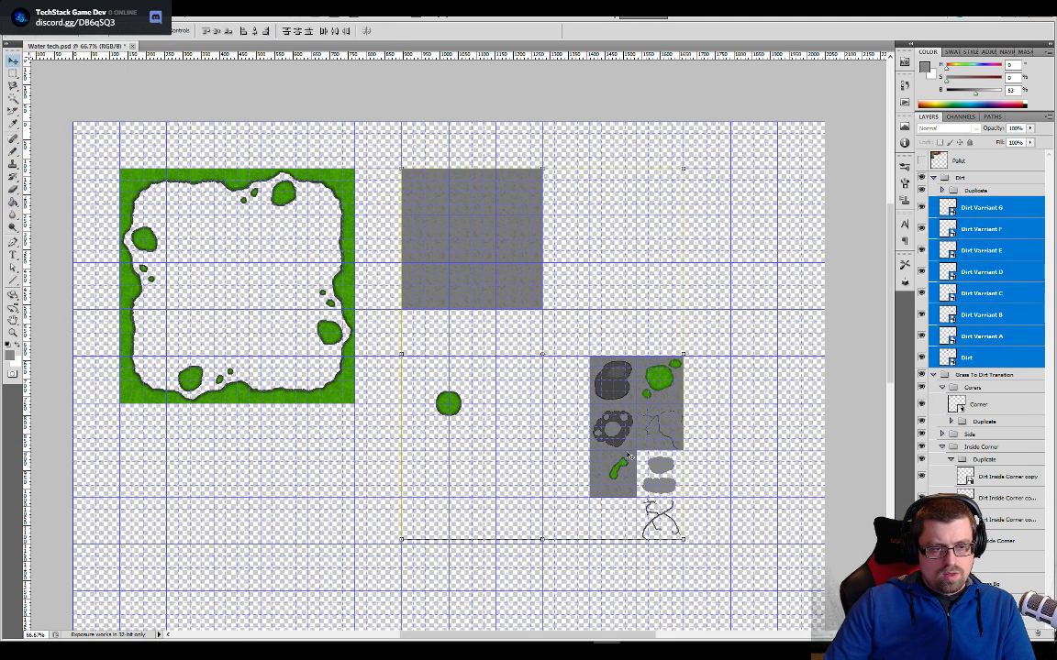
drag(628, 456, 647, 427)
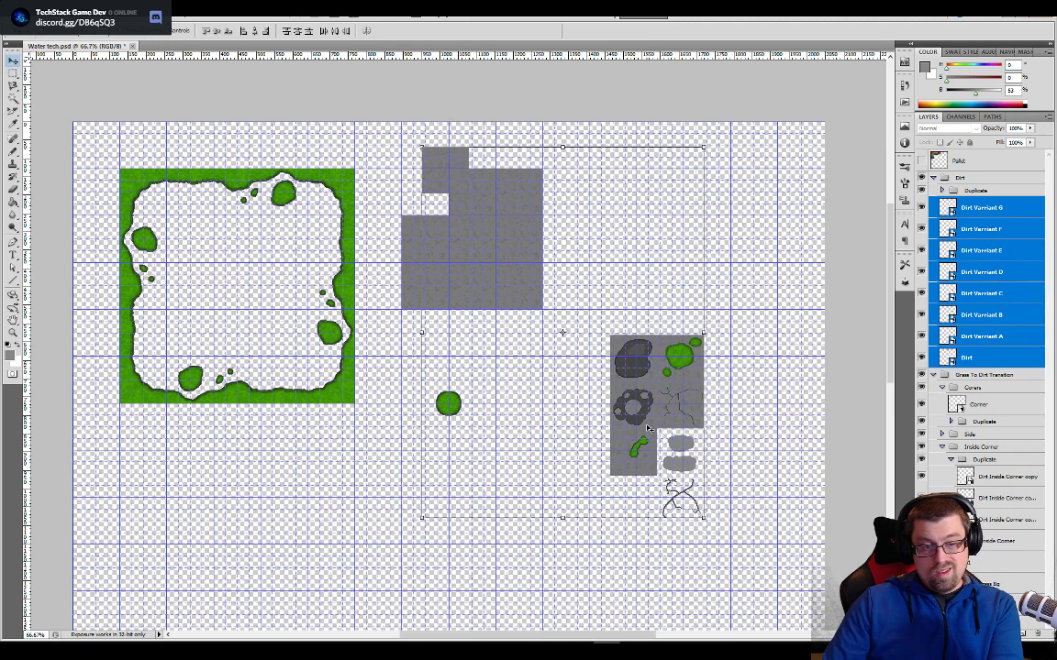
key(Delete)
key(Delete)
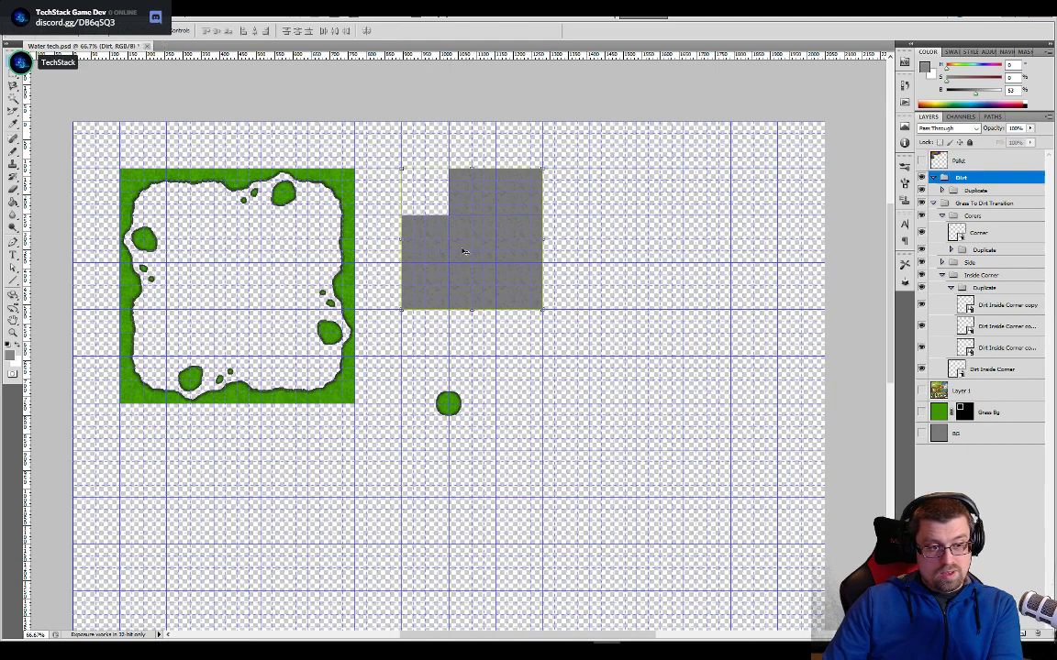
key(Delete)
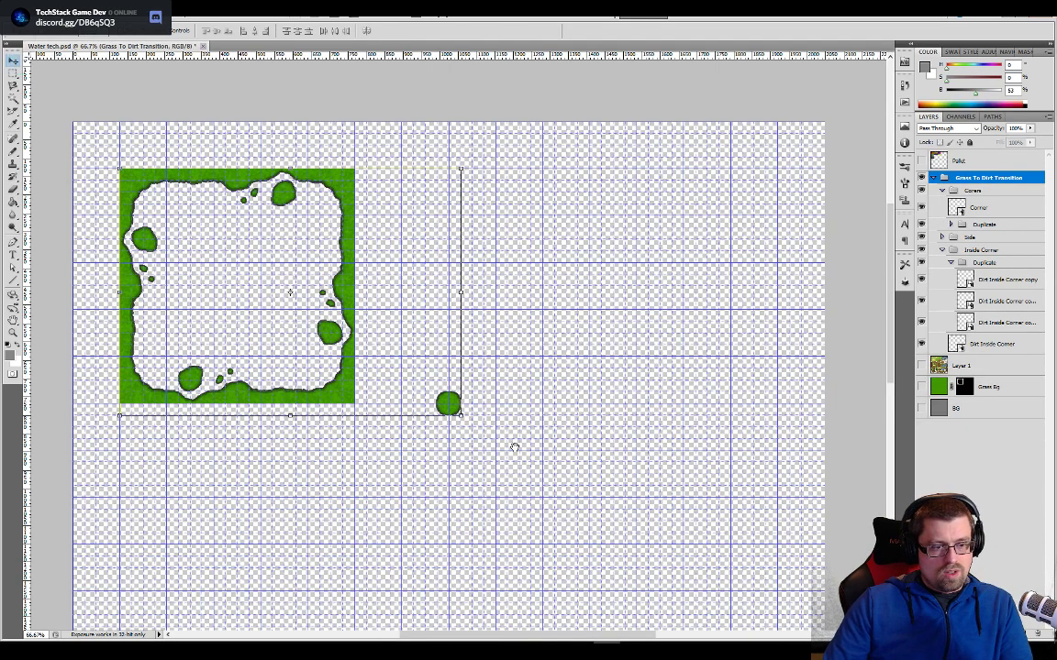
- Select the BG layer and make the Pallet layer with the color swatches visible
drag(512, 443, 642, 406)
click(986, 409)
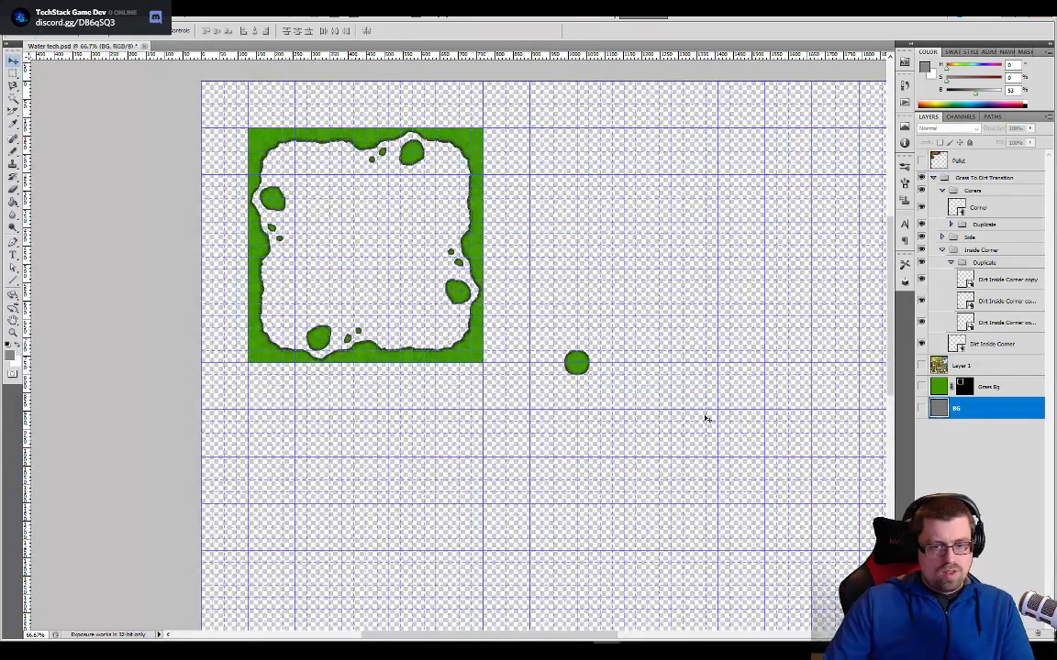
key(alt+Tab)
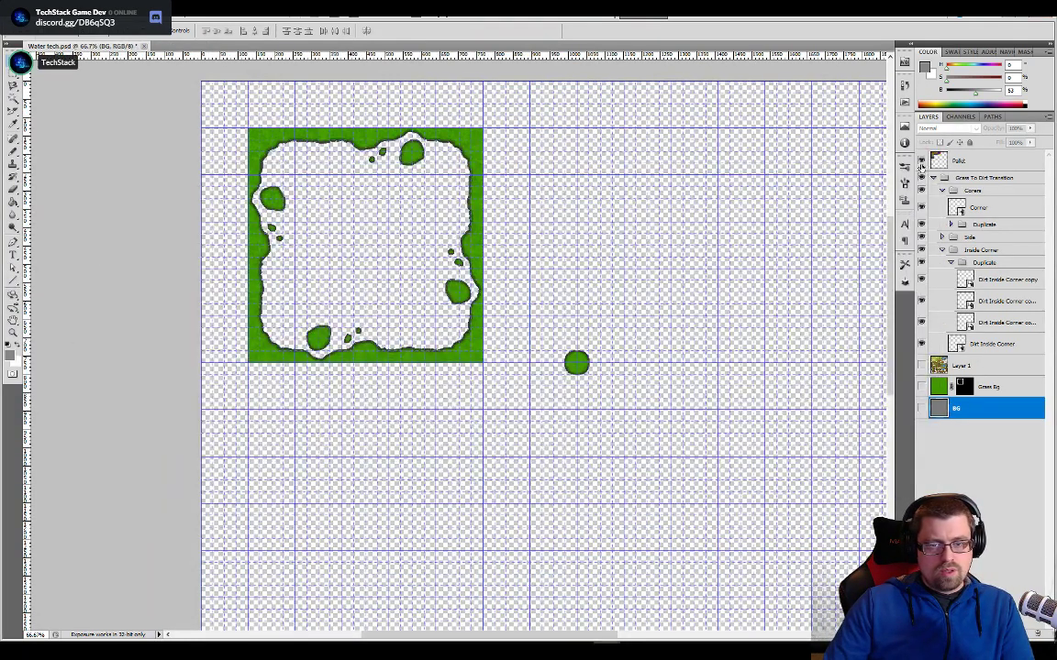
click(921, 165)
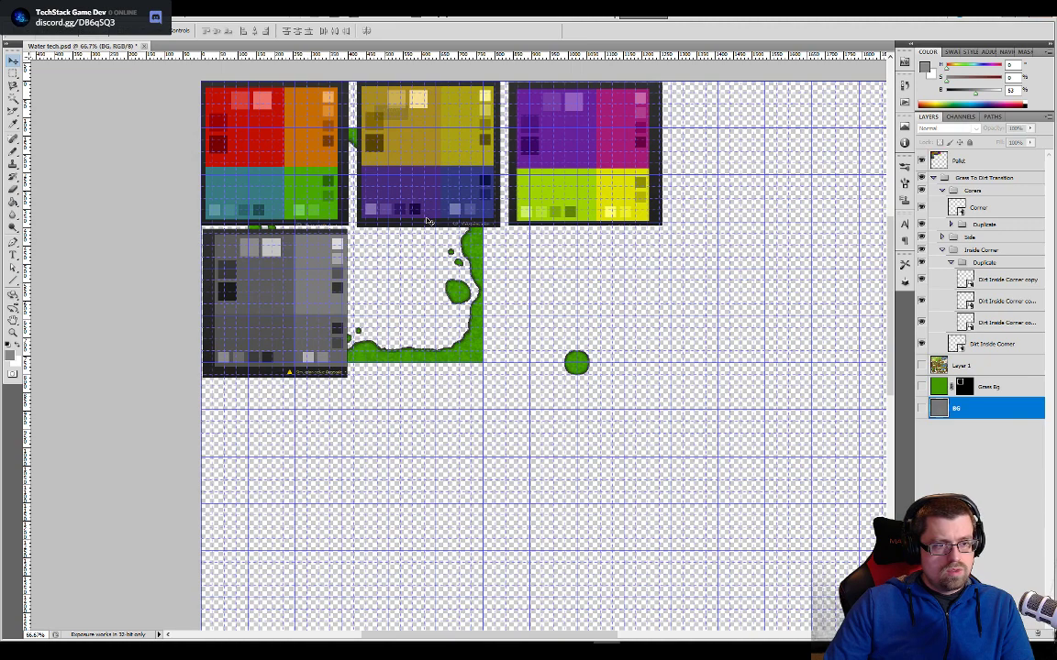
- Sample the dark blue from the Pallet layer as the foreground color, and hide that layer again
key(ctrl+plus)
key(ctrl+plus)
key(ctrl+plus)
drag(433, 209, 402, 541)
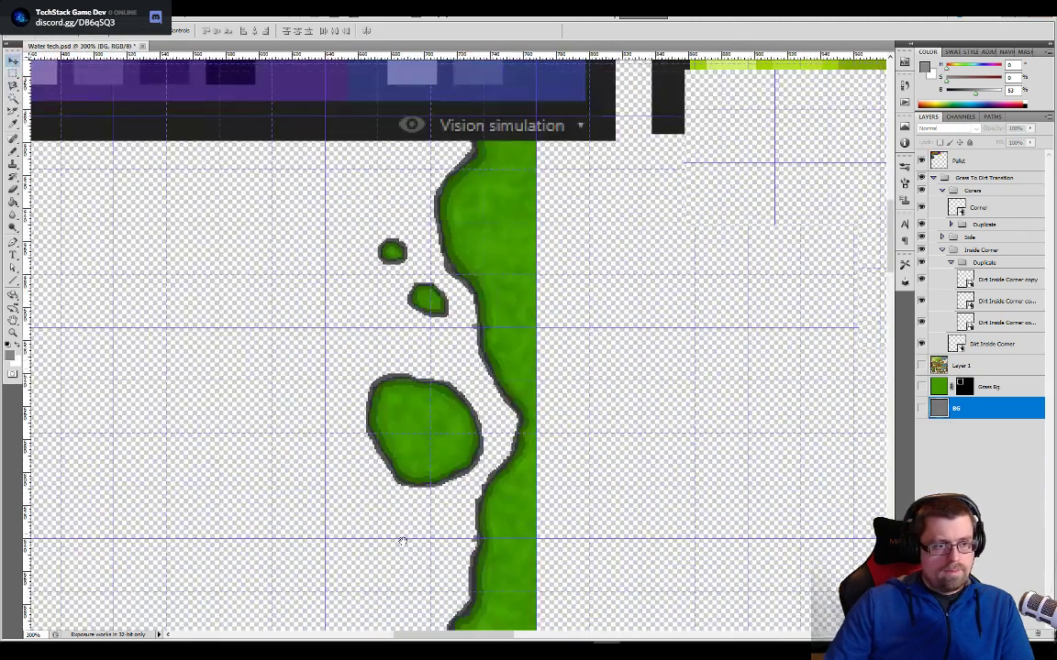
drag(422, 386, 389, 541)
key(b)
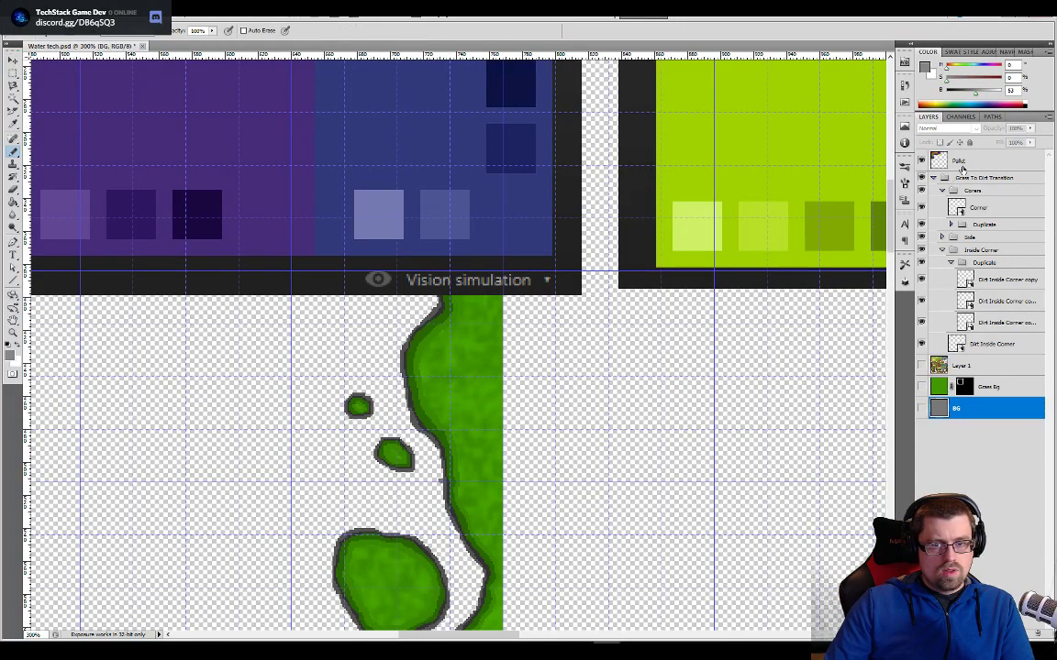
ctrl+click(409, 154)
alt+click(409, 148)
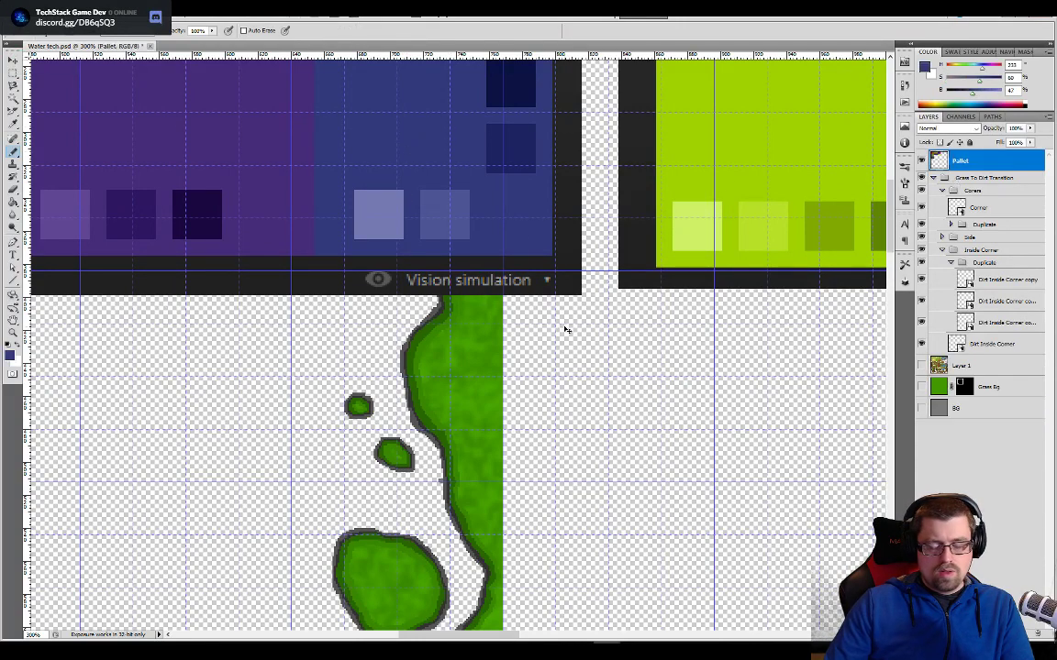
click(922, 161)
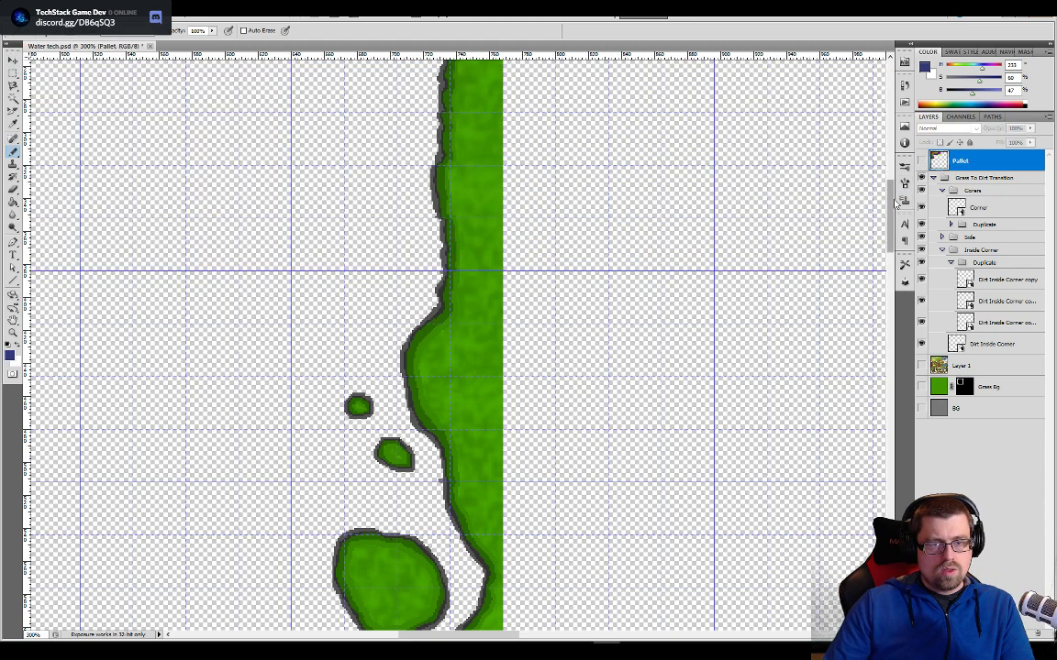
- Show the BG layer and fill it with the sampled dark blue using the Paint Bucket
key(ctrl+minus)
key(ctrl+minus)
drag(629, 490, 613, 420)
key(v)
click(935, 411)
key(g)
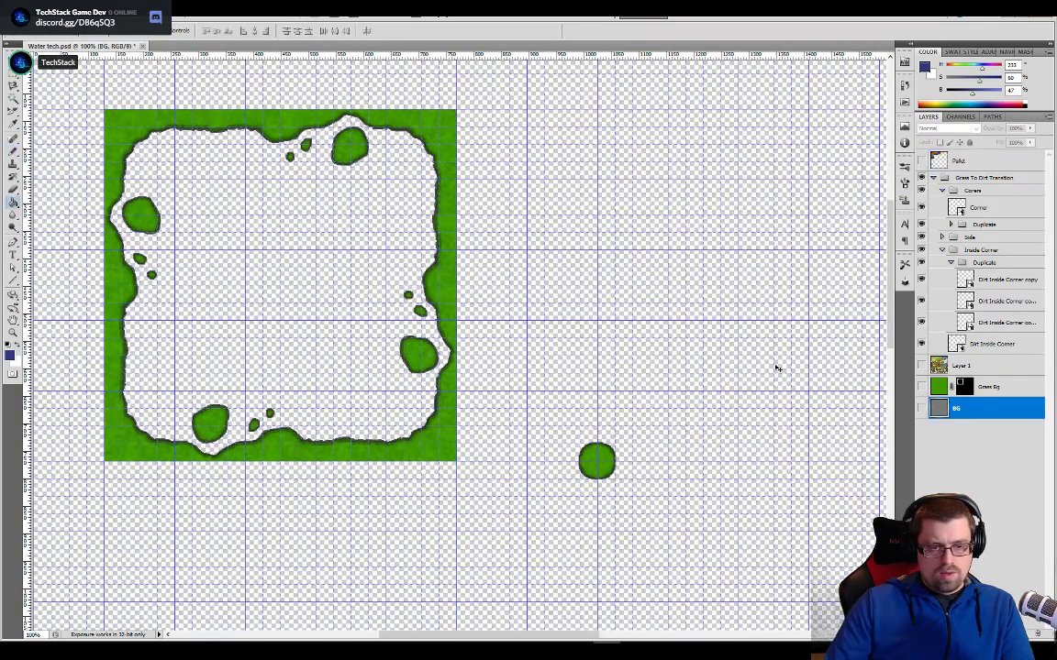
key(b)
key(g)
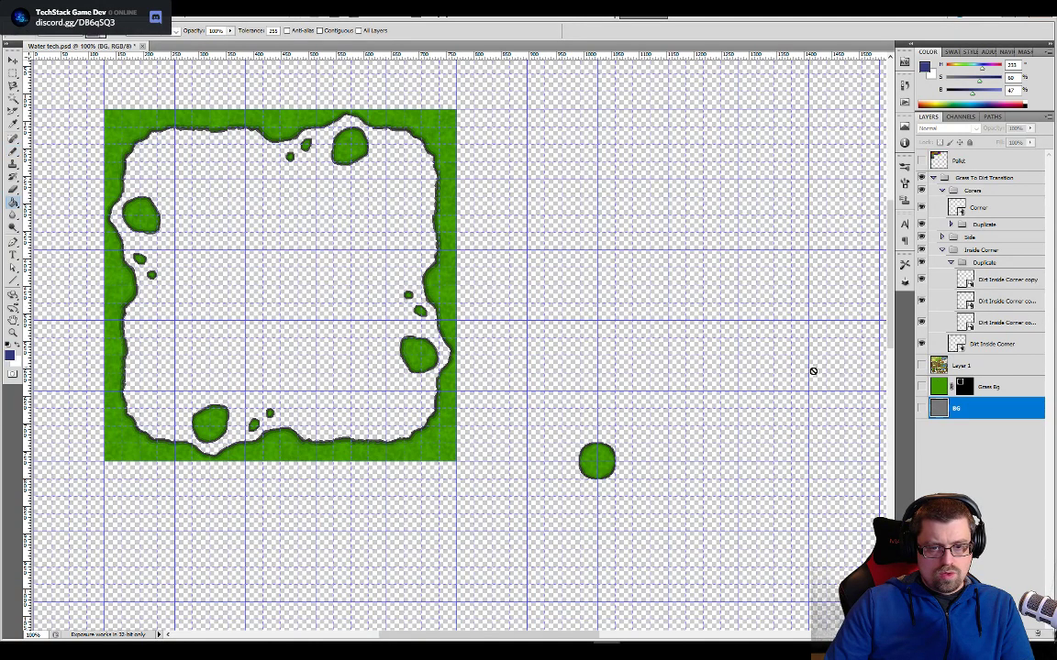
click(920, 409)
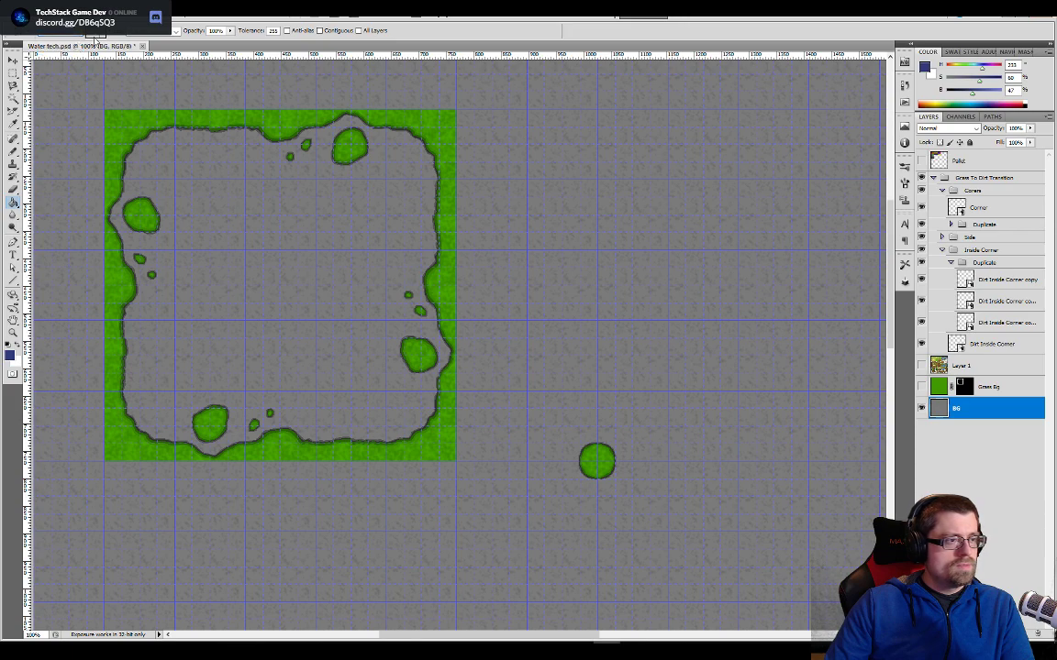
click(609, 312)
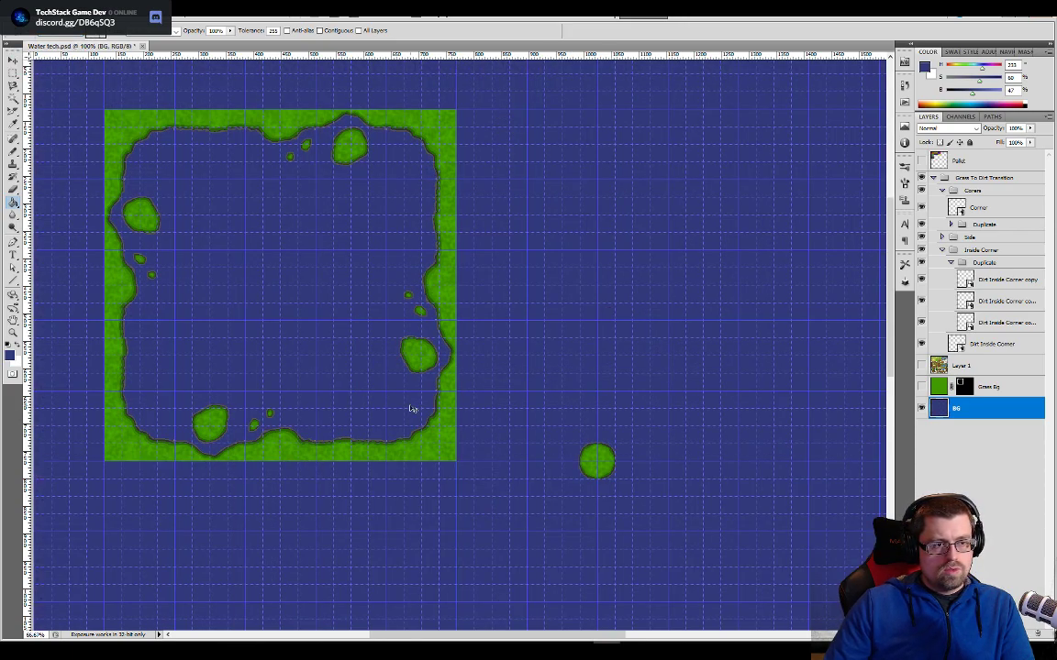
- Examine the grass border and its dark outline against the blue background up close
key(ctrl+minus)
key(ctrl+plus)
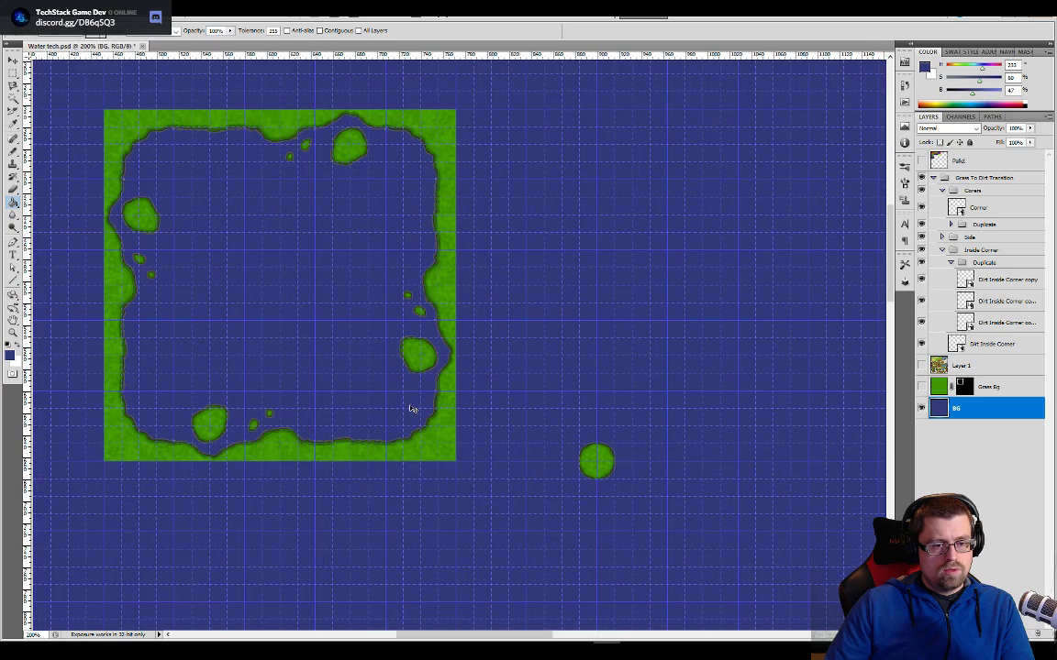
key(ctrl+plus)
drag(314, 363, 578, 455)
drag(429, 224, 497, 326)
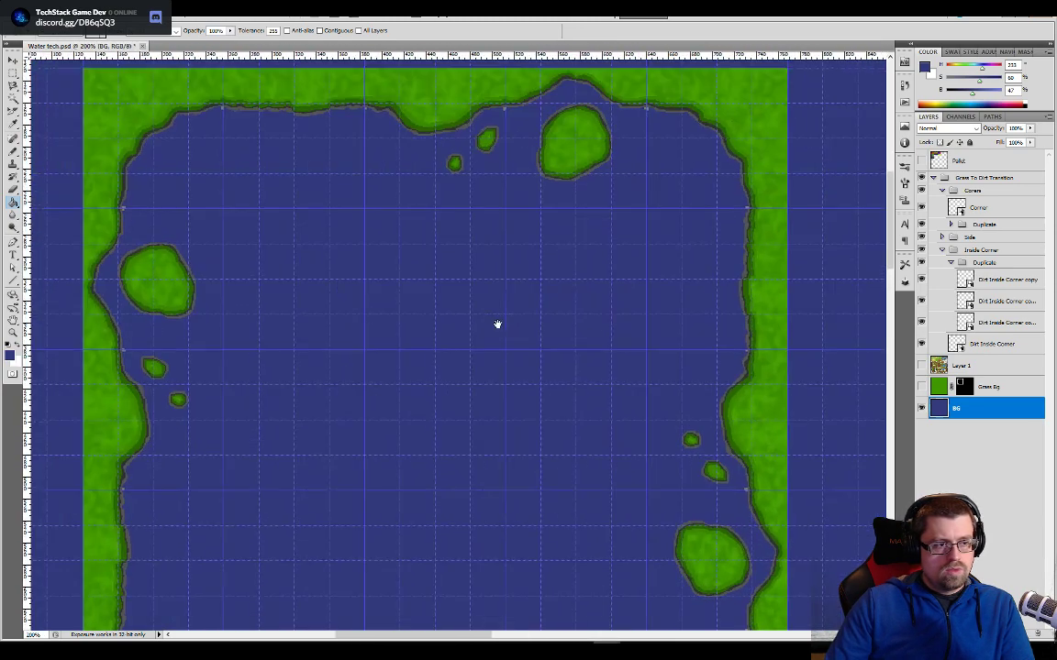
- Expand the Side group and open the contents of its Normal smart object layer for editing
drag(381, 255, 440, 297)
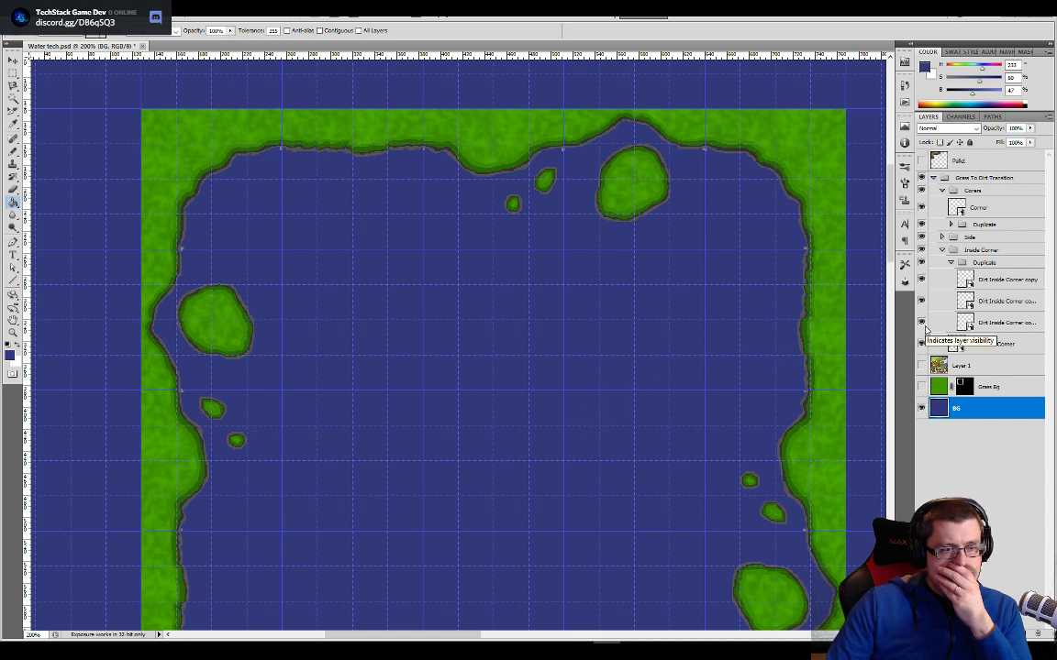
click(954, 342)
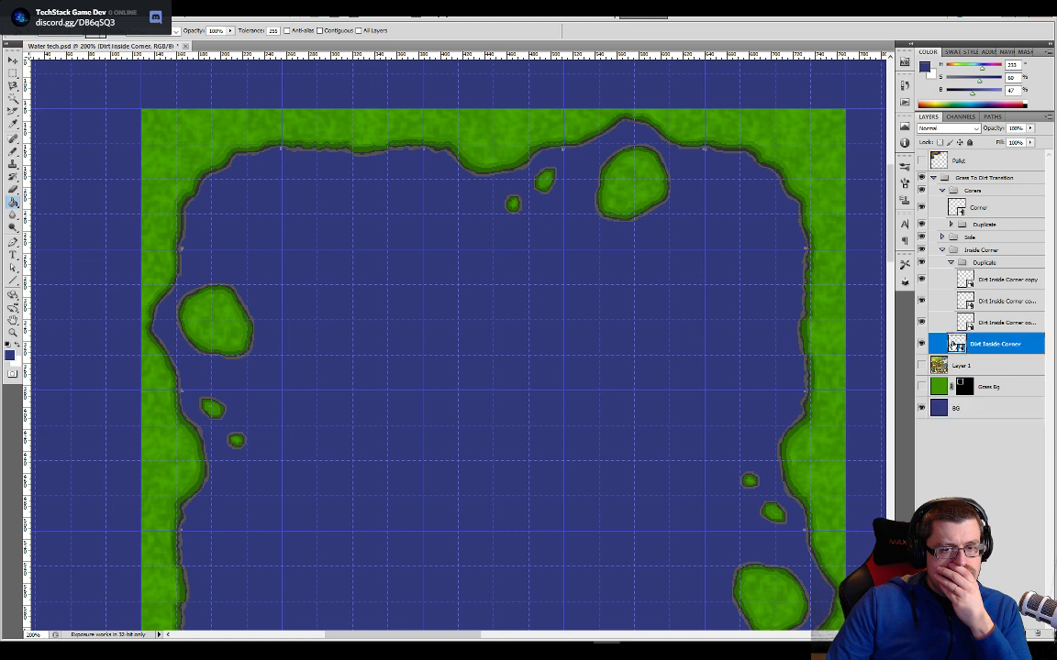
click(941, 237)
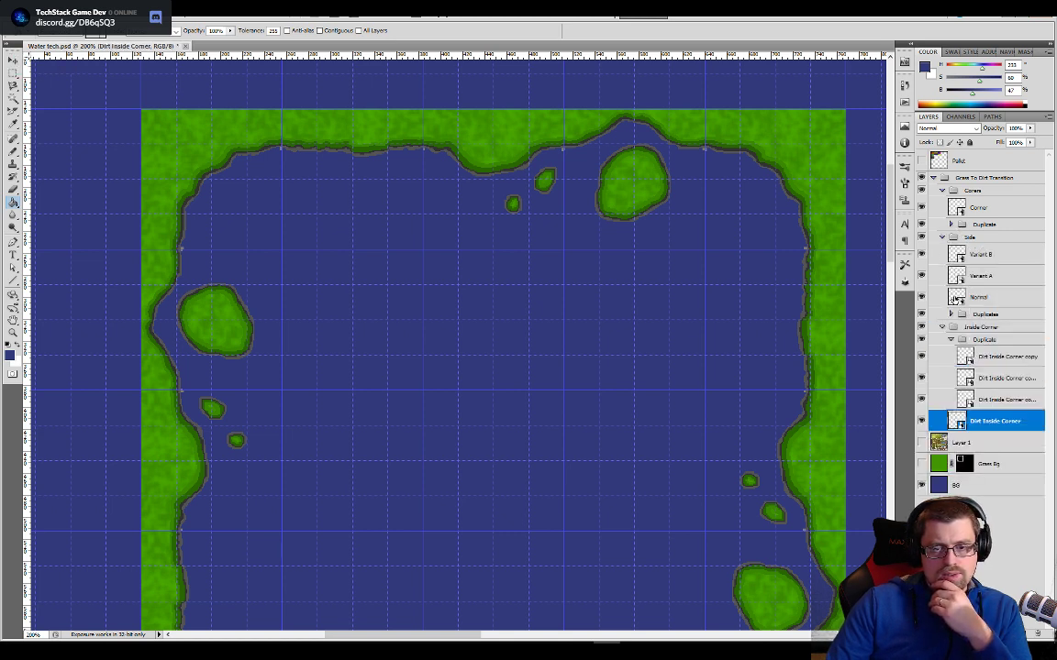
click(956, 298)
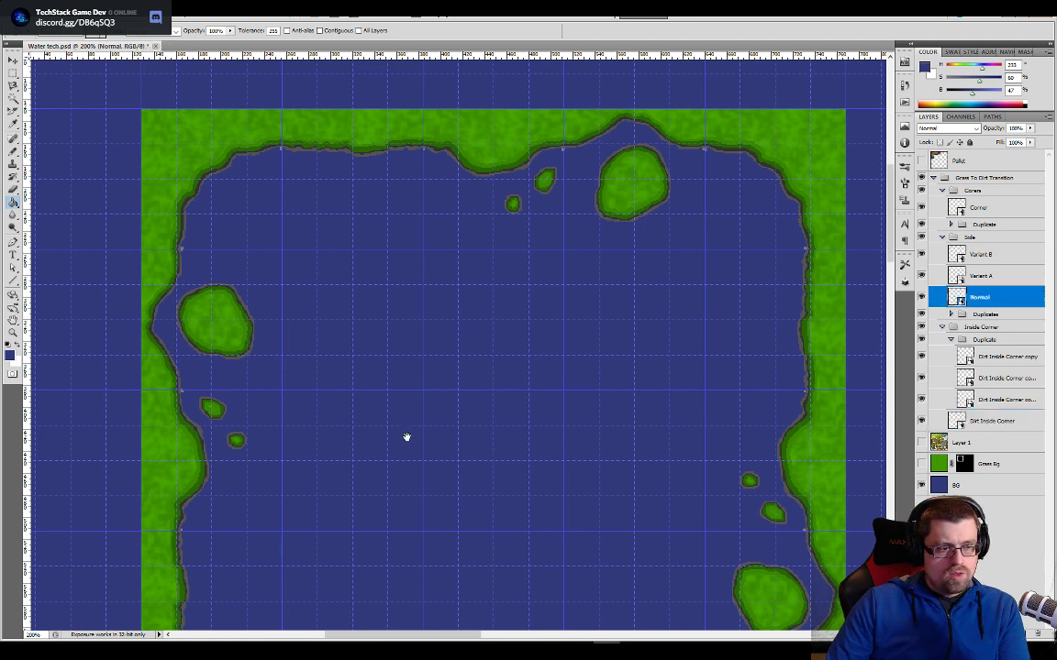
drag(407, 438, 485, 191)
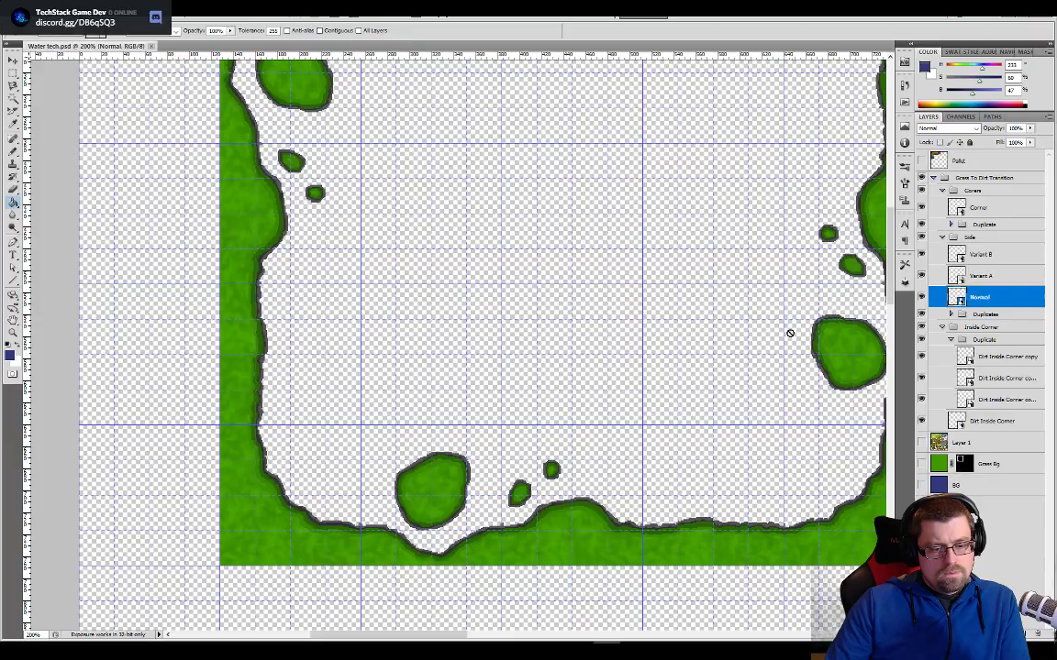
drag(644, 342, 592, 463)
drag(458, 392, 538, 290)
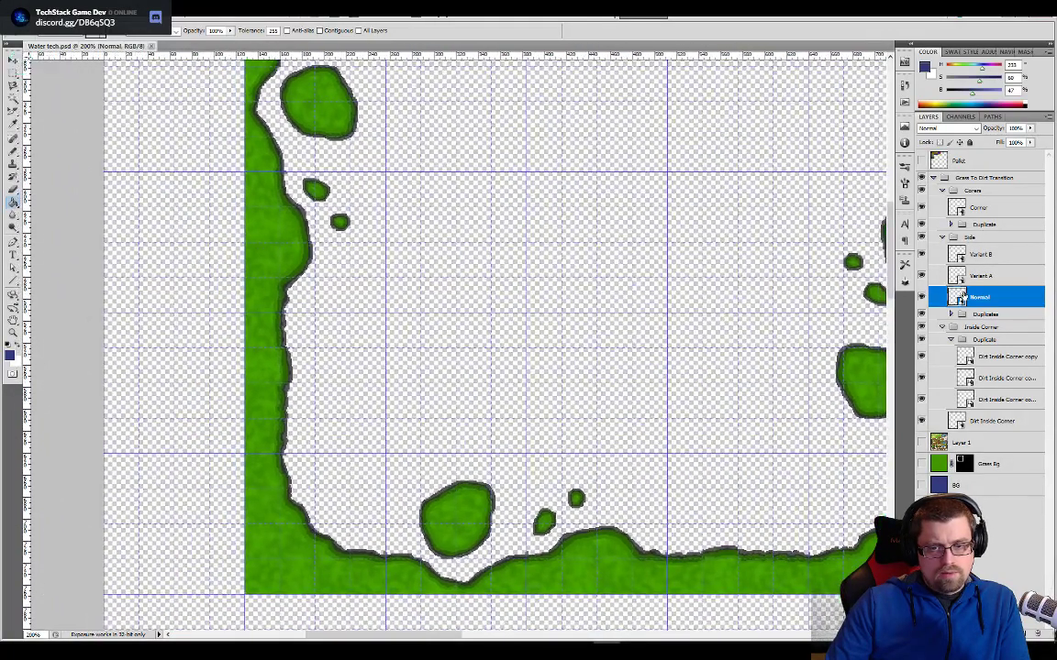
double_click(957, 296)
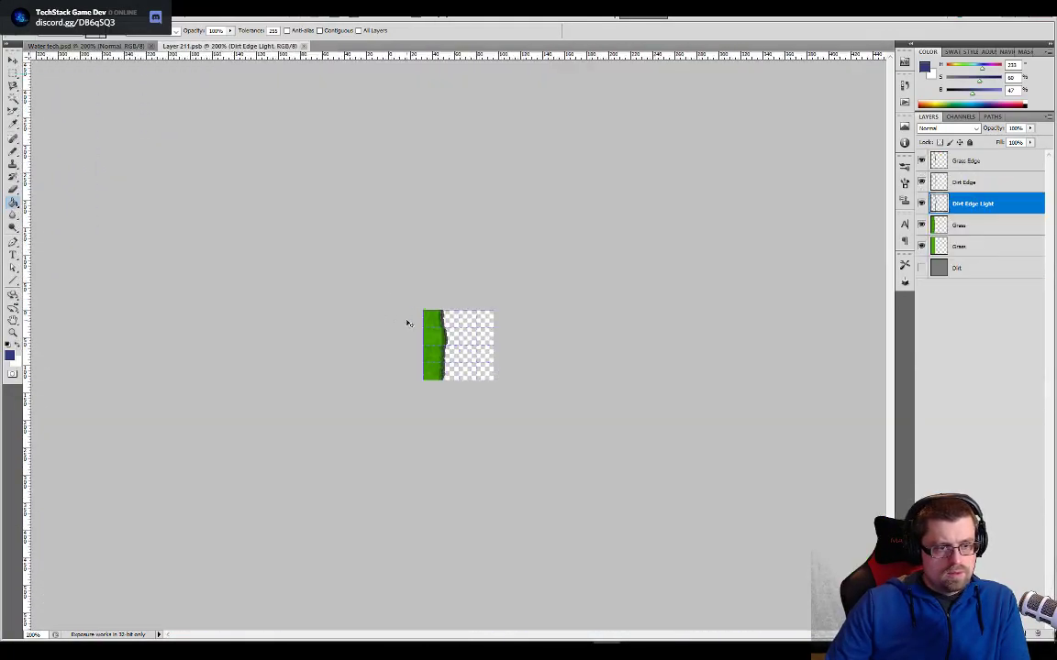
key(ctrl+plus)
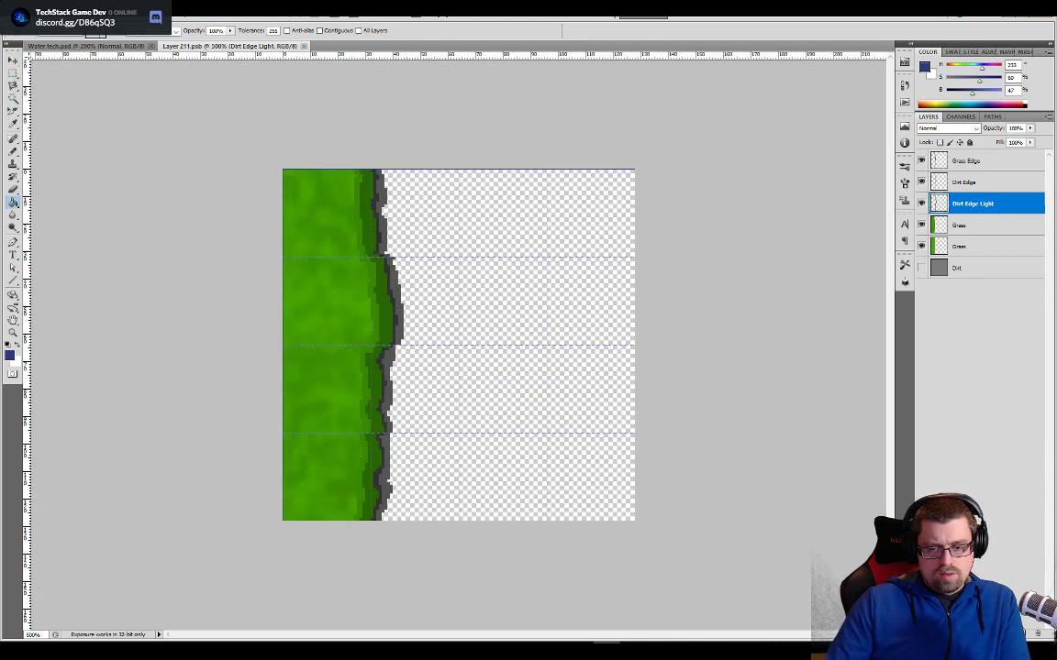
- Add a new layer beneath the Dirt layer and fill it with the dark blue foreground color
key(ctrl+shift+alt+n)
drag(960, 205, 961, 305)
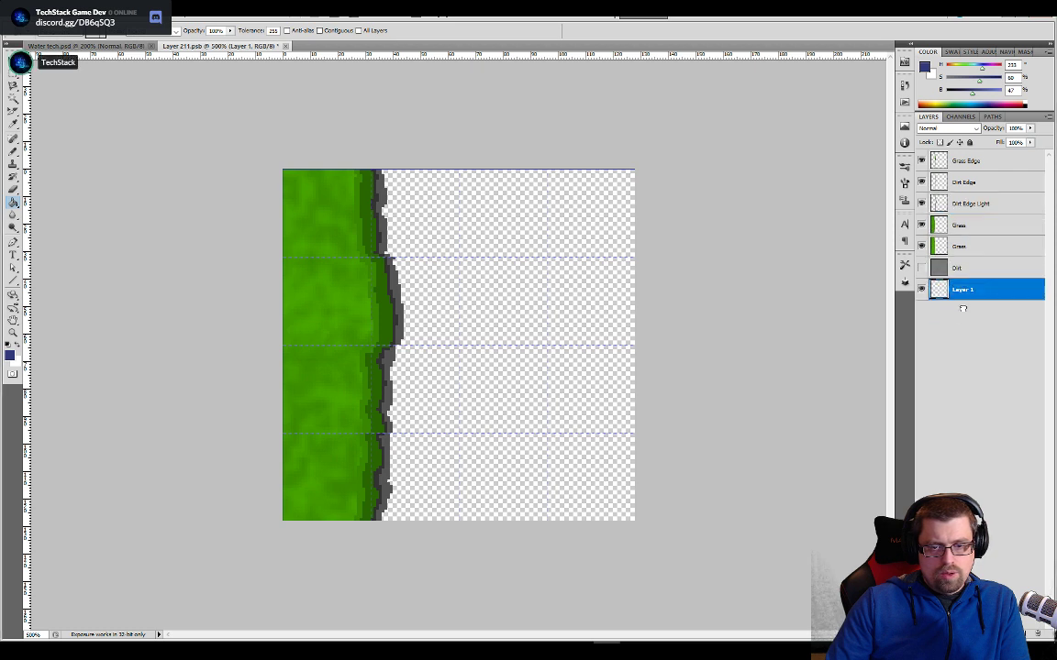
click(585, 320)
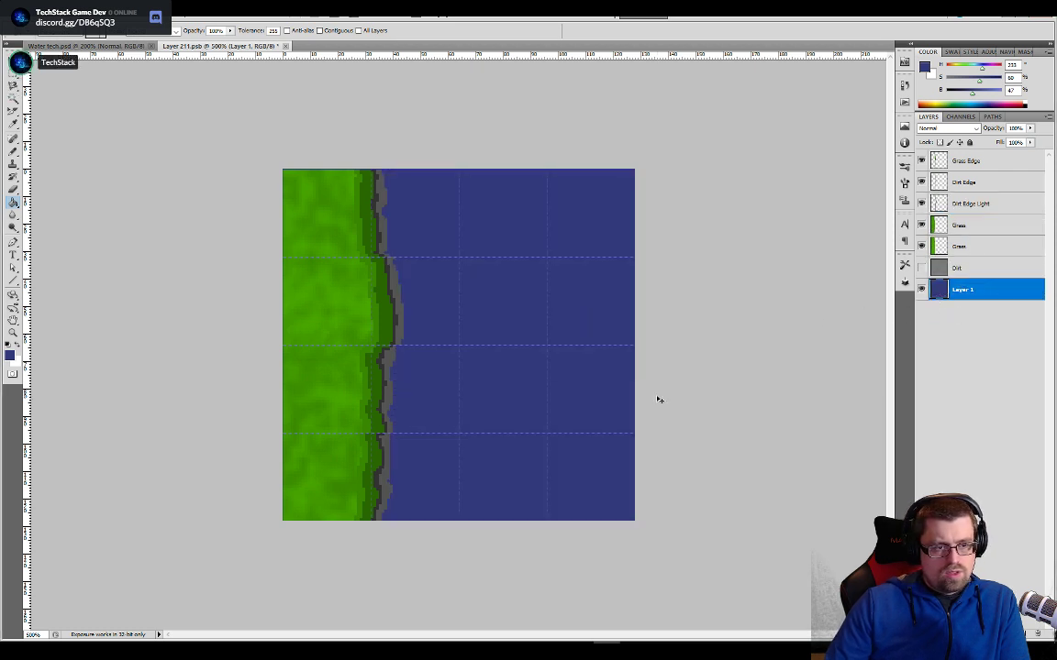
- Select the Dirt Edge layer, sample the medium-dark brown from the Pallet layer in Water tech.psd, and return to Layer 211.psb
key(ctrl+plus)
key(ctrl+plus)
key(ctrl+plus)
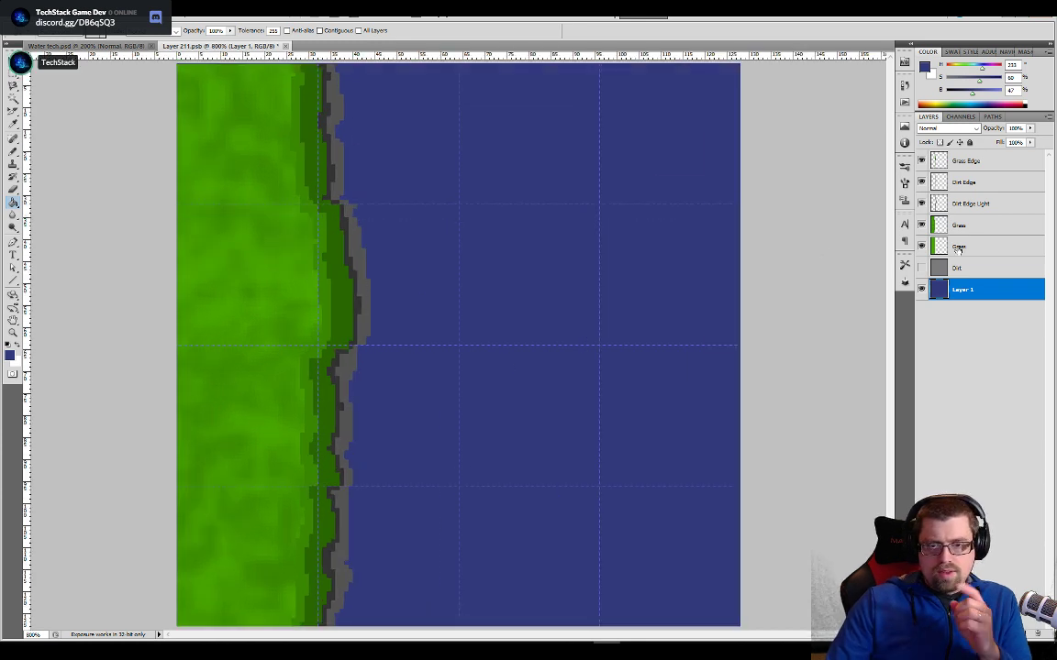
click(961, 184)
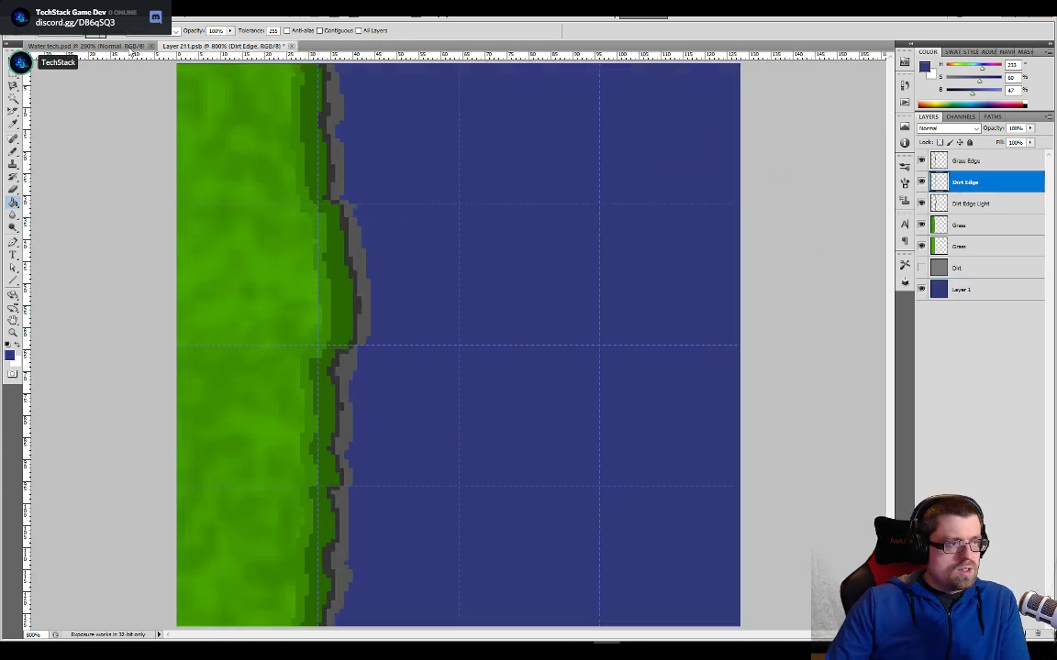
key(ctrl+Tab)
drag(681, 166, 601, 302)
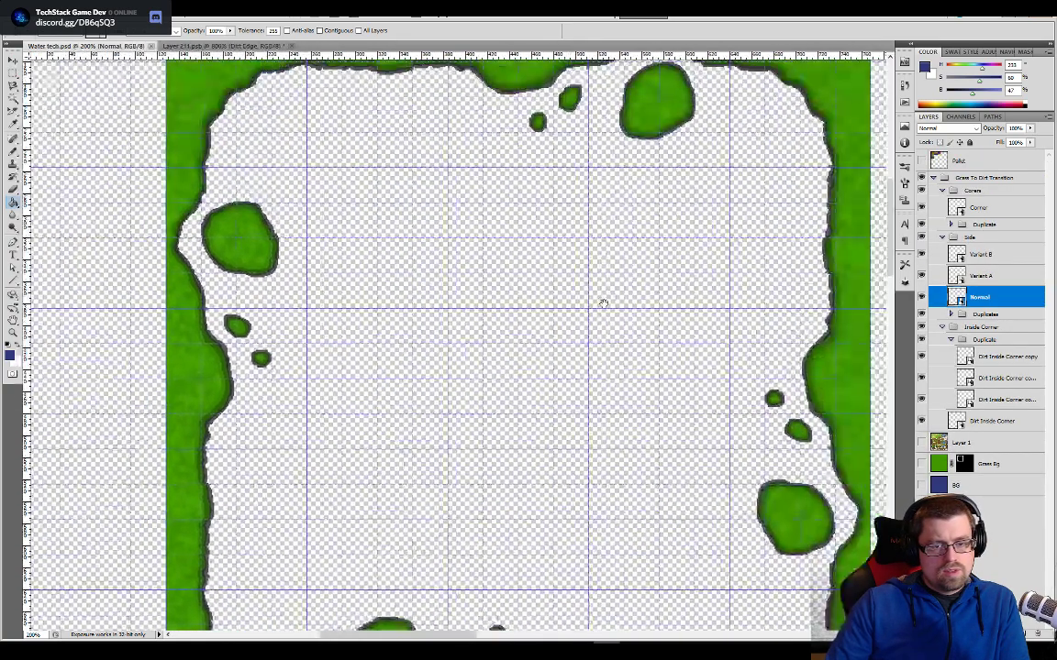
click(922, 161)
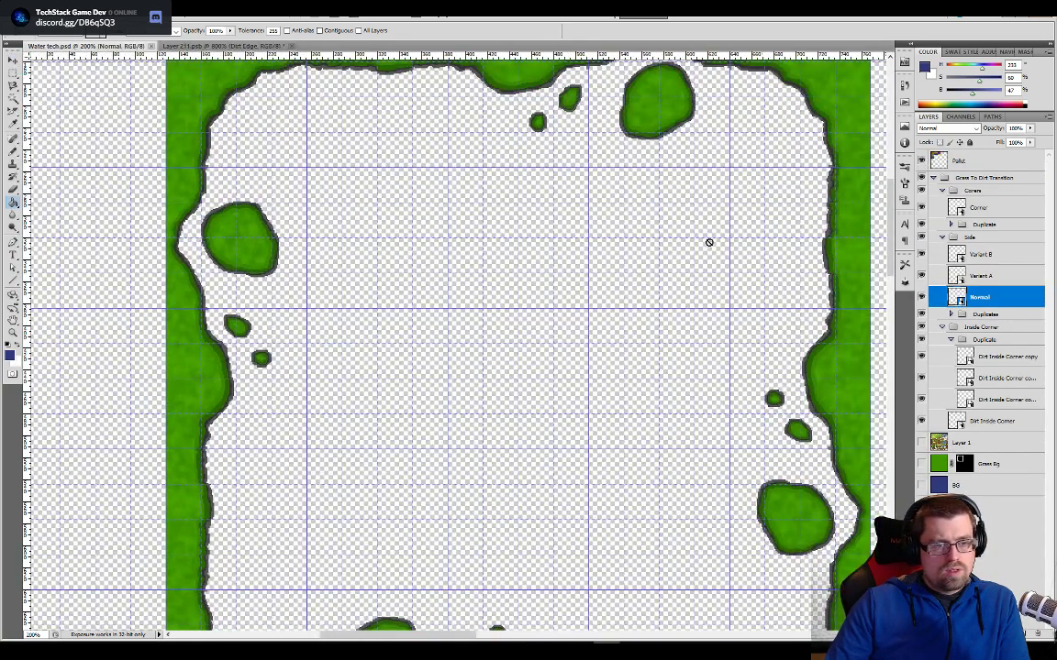
drag(656, 249, 571, 395)
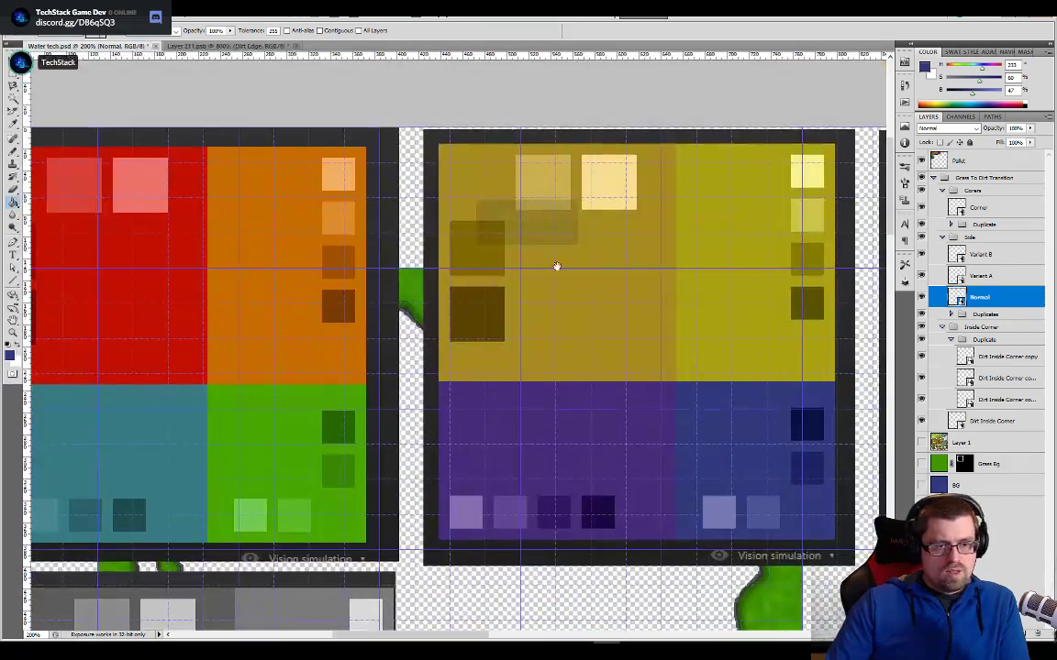
click(481, 260)
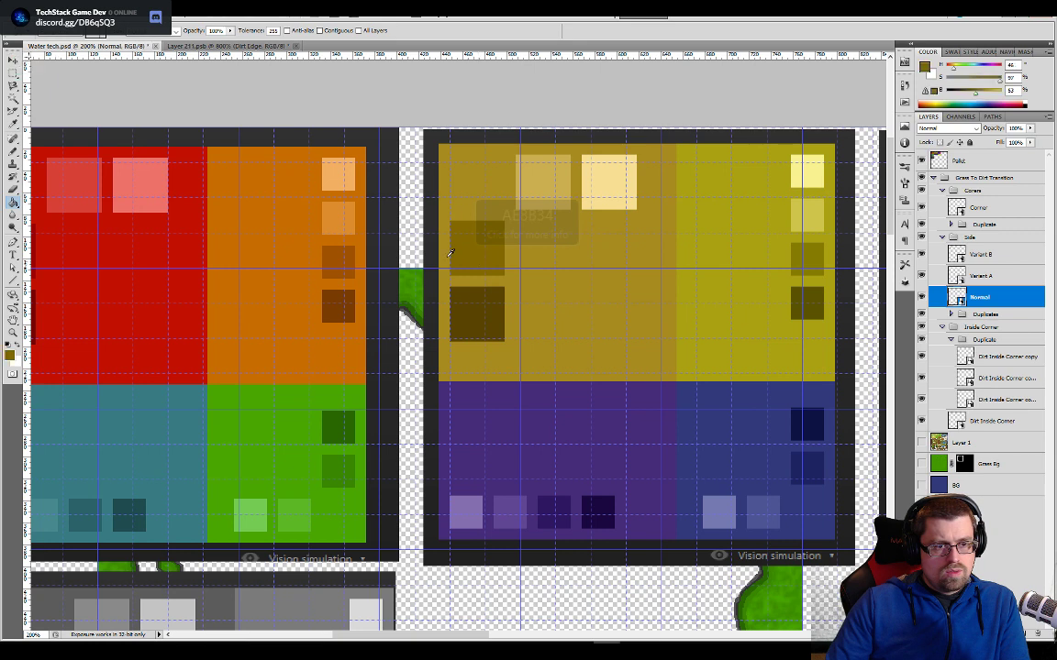
click(227, 45)
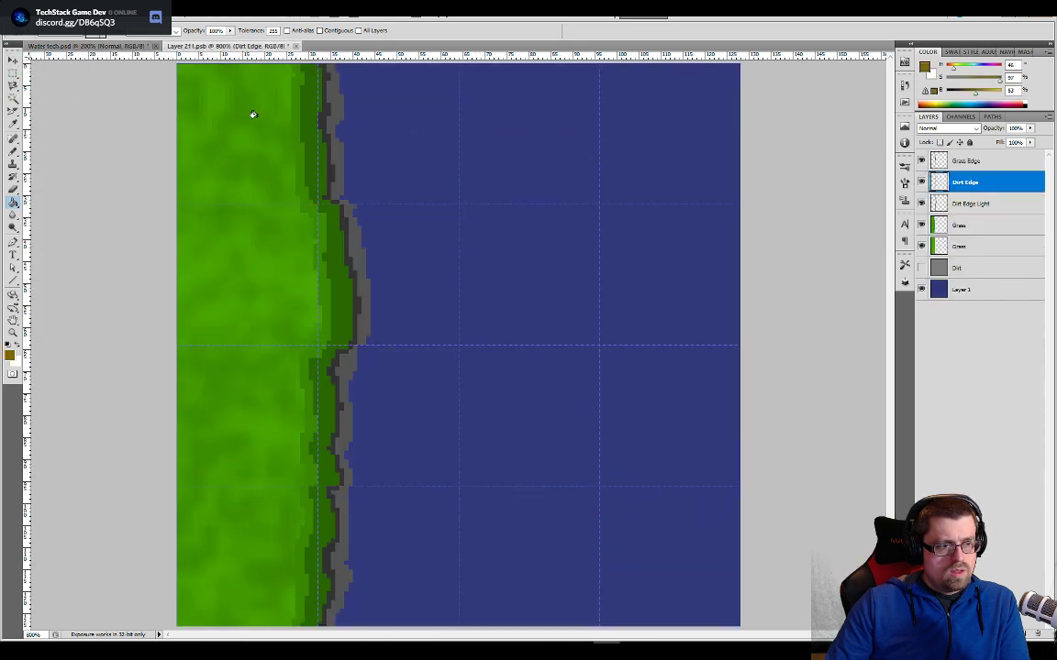
click(352, 235)
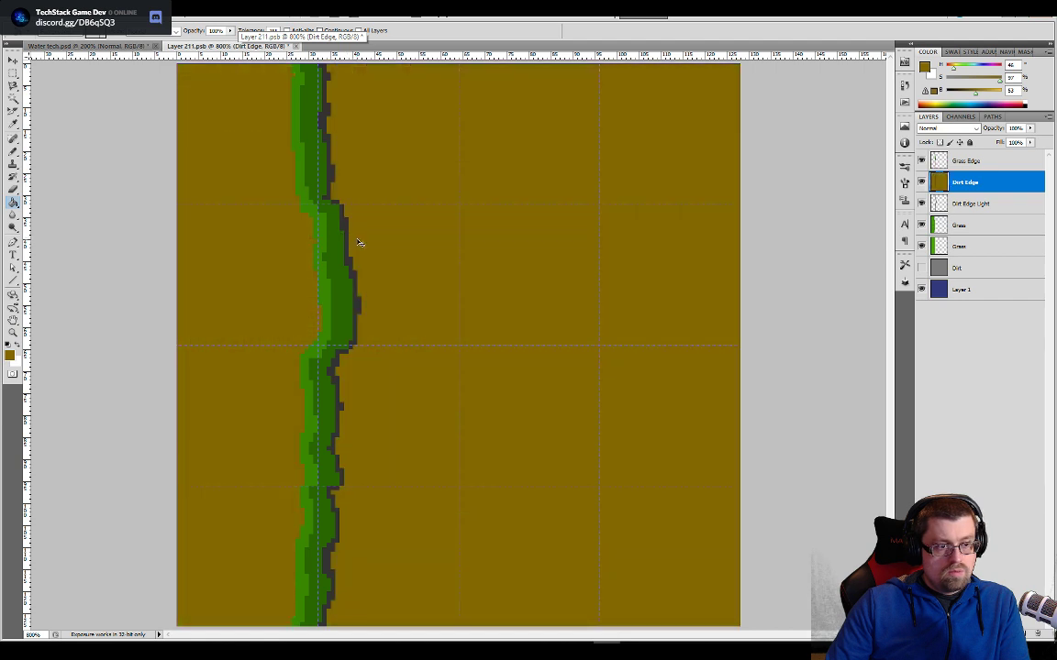
key(ctrl+z)
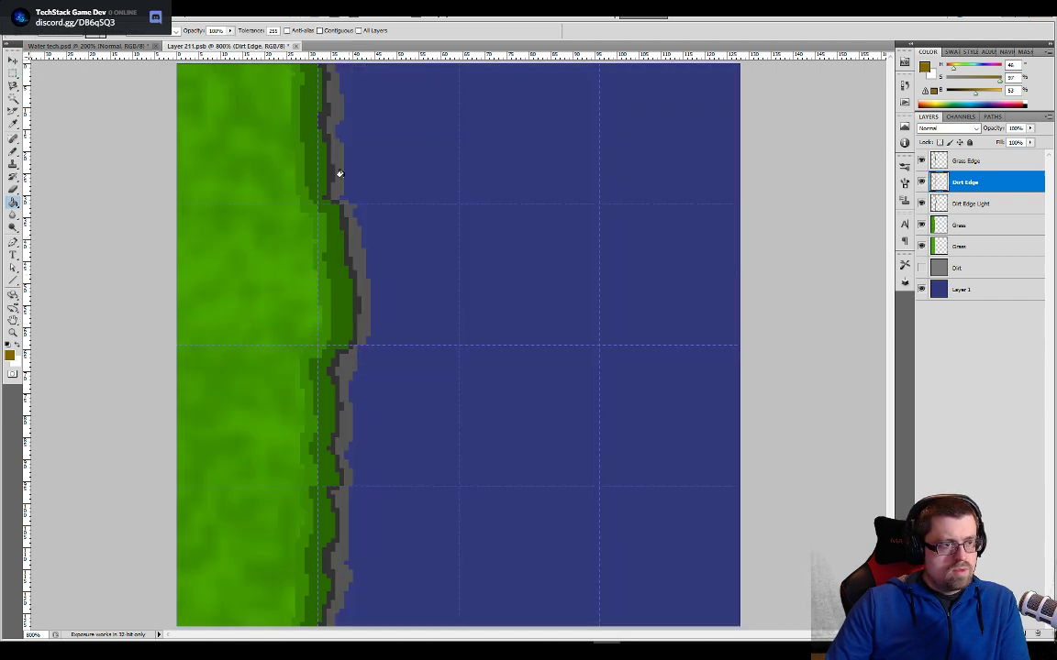
click(329, 99)
key(ctrl+z)
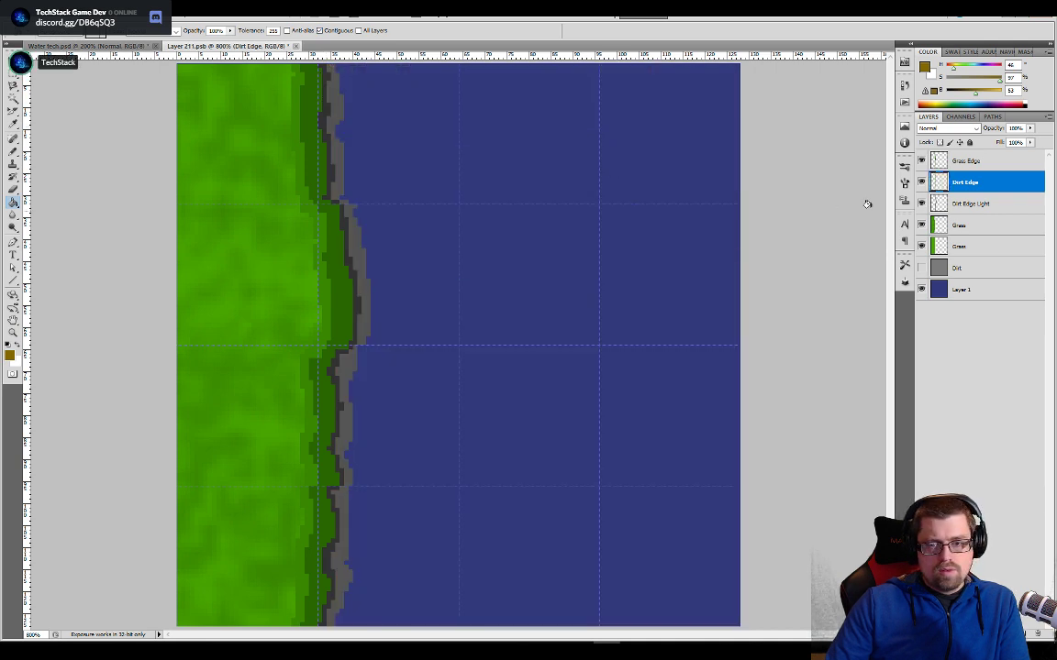
- Fill the gray outer edge on the Dirt Edge Light layer with the sampled brown, using a contiguous Paint Bucket fill
click(951, 201)
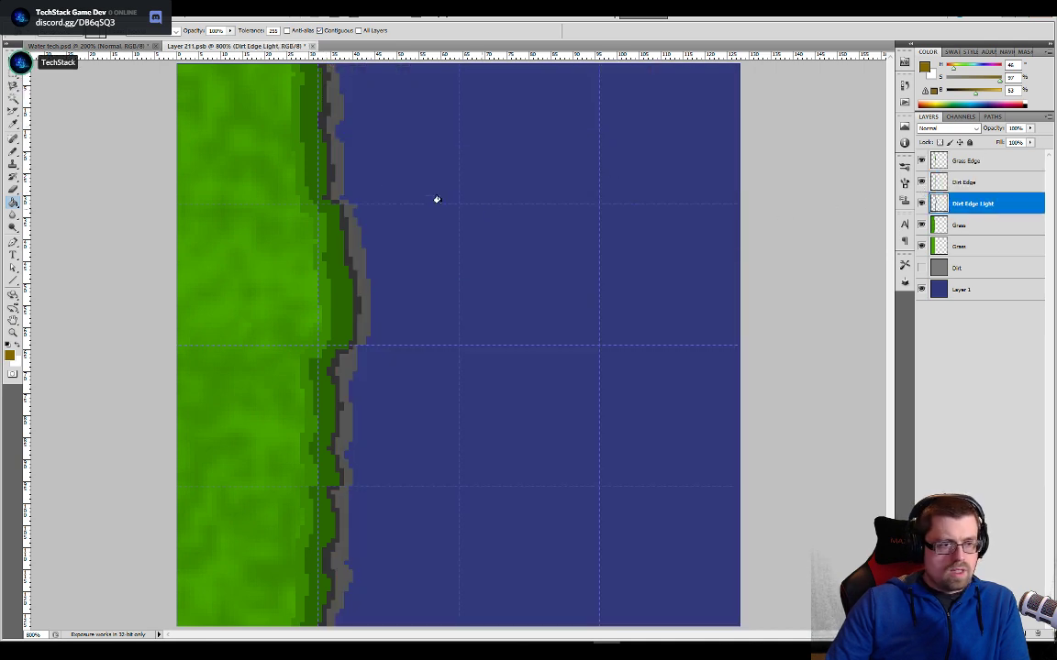
click(344, 210)
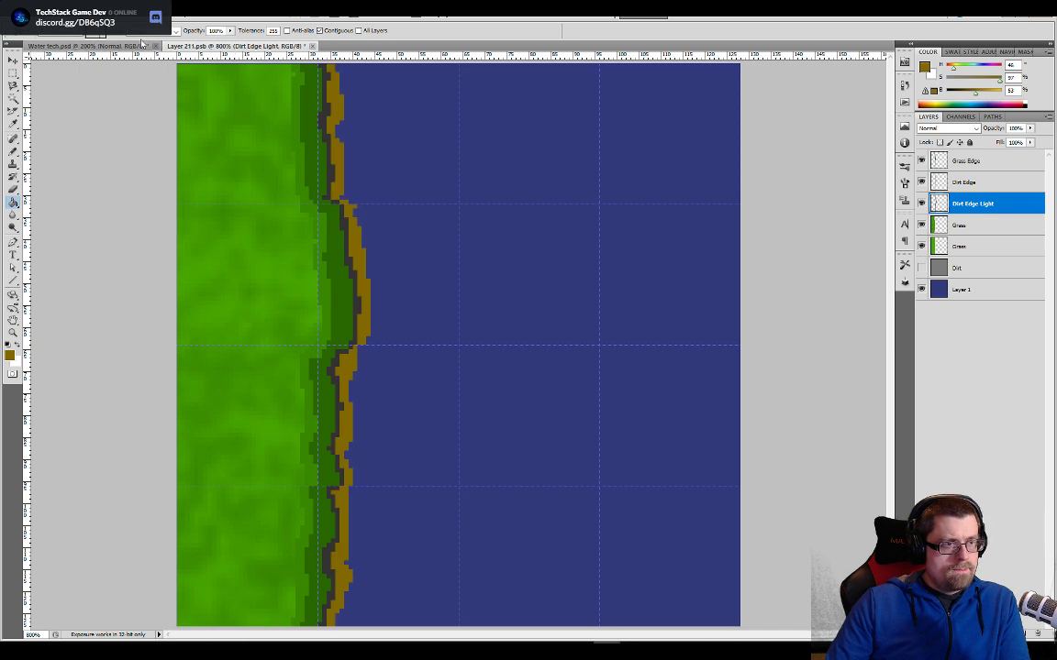
- Sample the darkest brown from the Pallet layer in Water tech.psd and fill the dark outline on the Dirt Edge layer with it
key(ctrl+Tab)
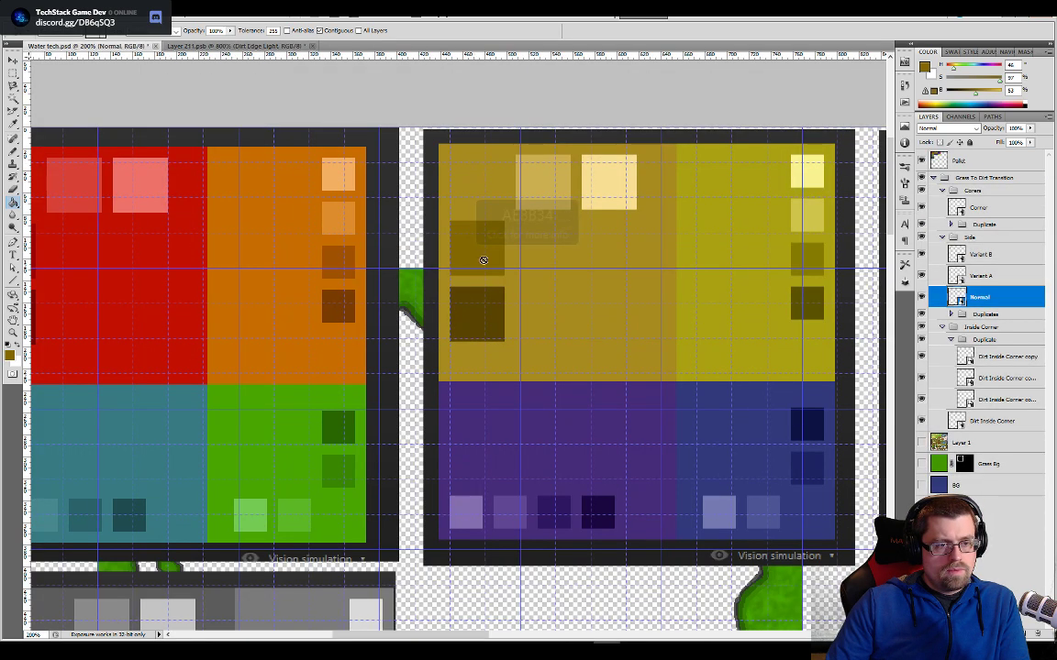
key(b)
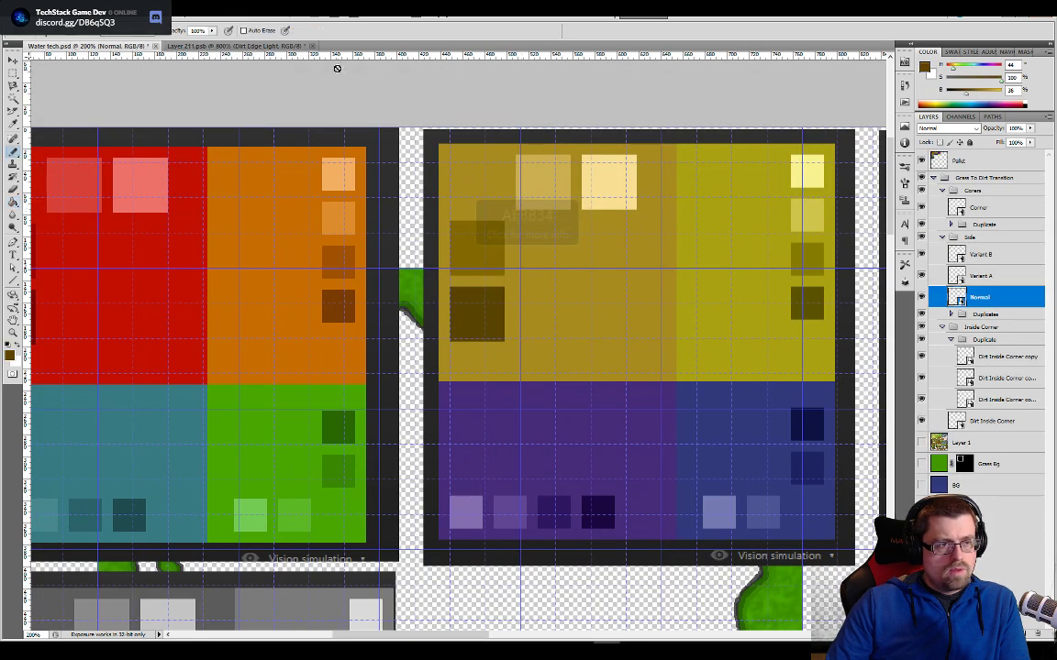
key(ctrl+Tab)
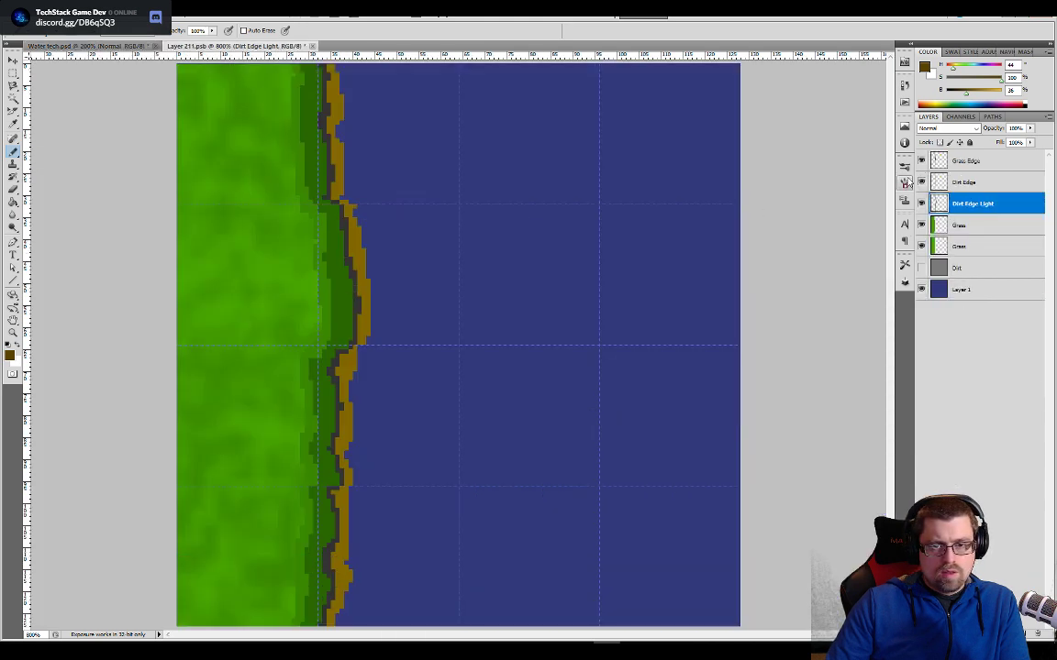
click(932, 183)
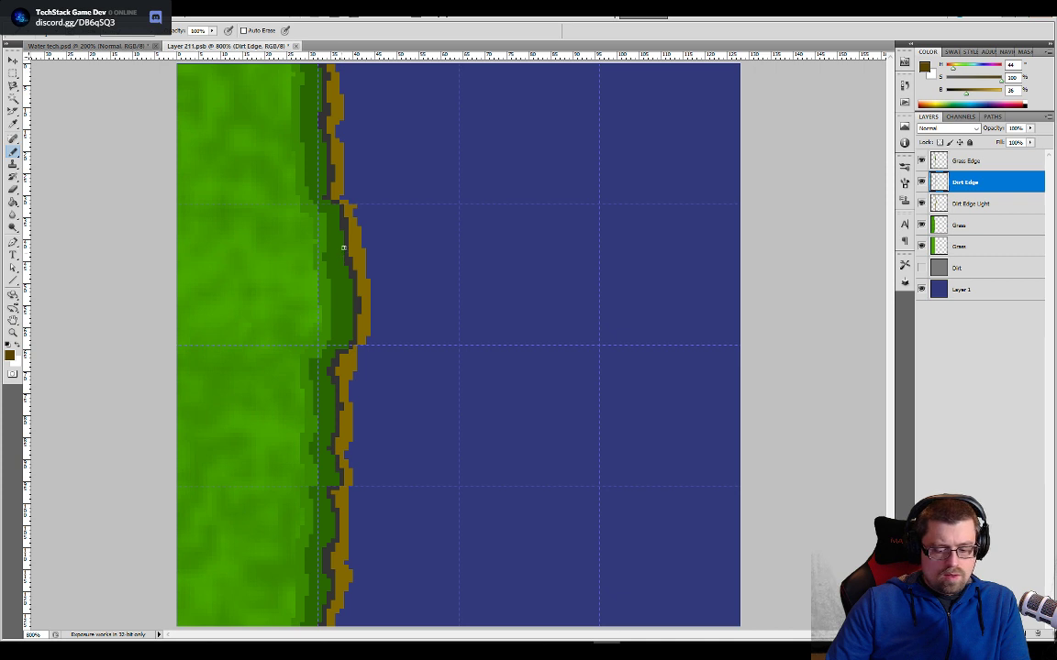
key(g)
click(348, 226)
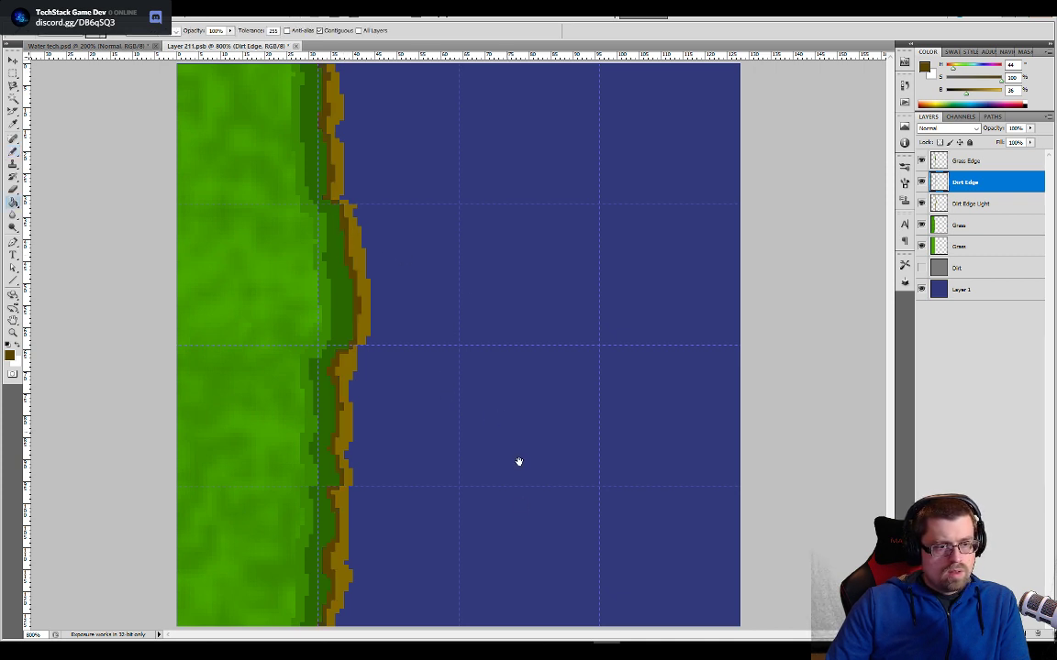
- Sample the golden brown base color from the Pallet layer in Water tech.psd and return to Layer 211.psb
key(ctrl+minus)
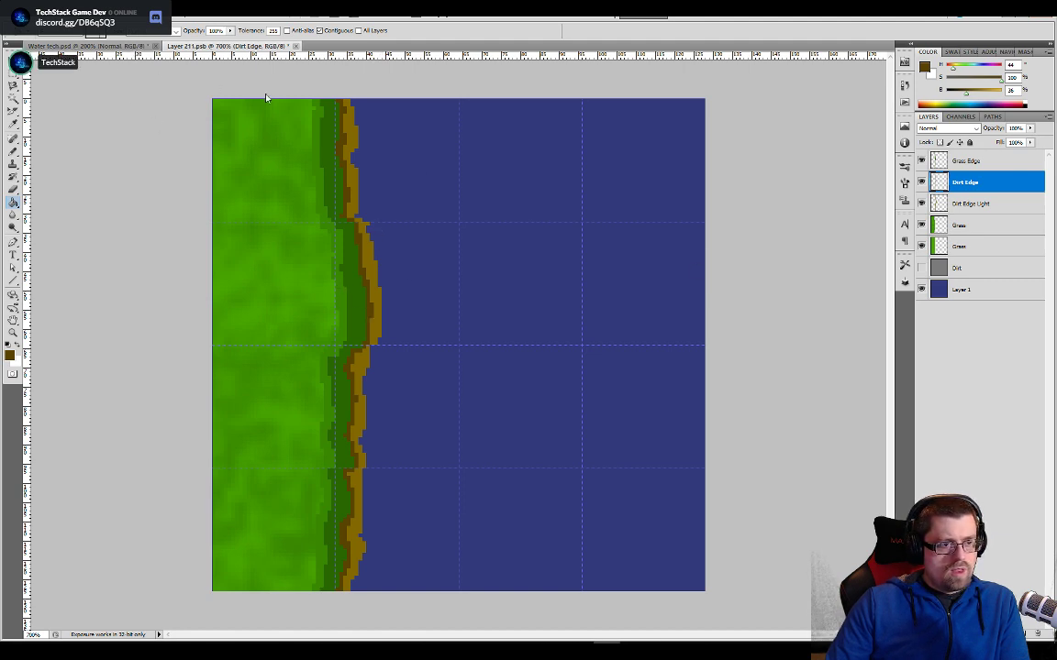
key(b)
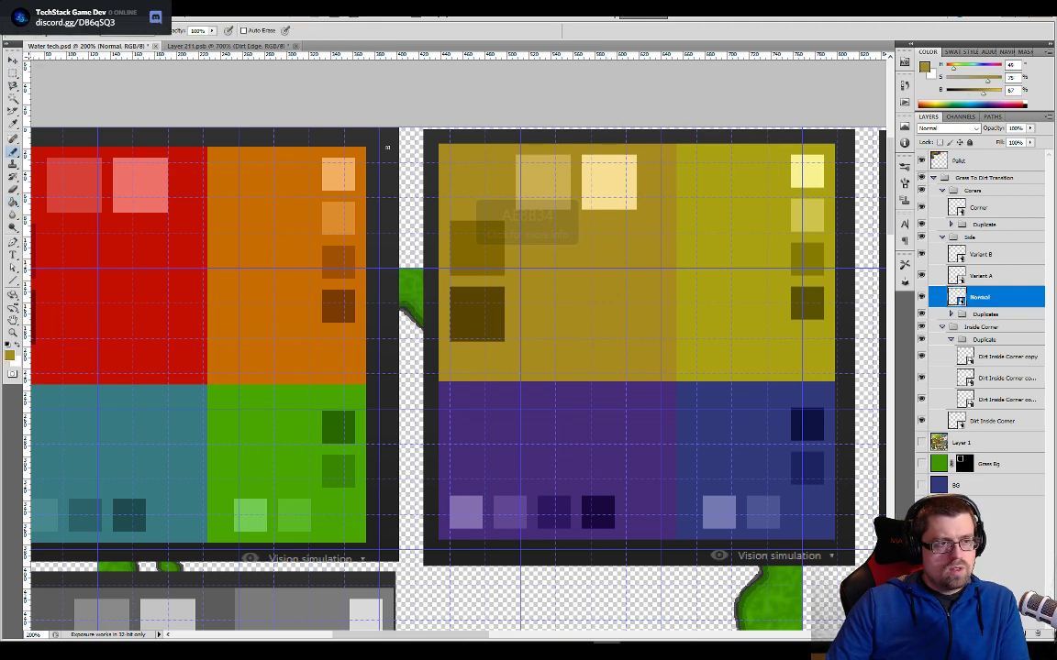
click(256, 46)
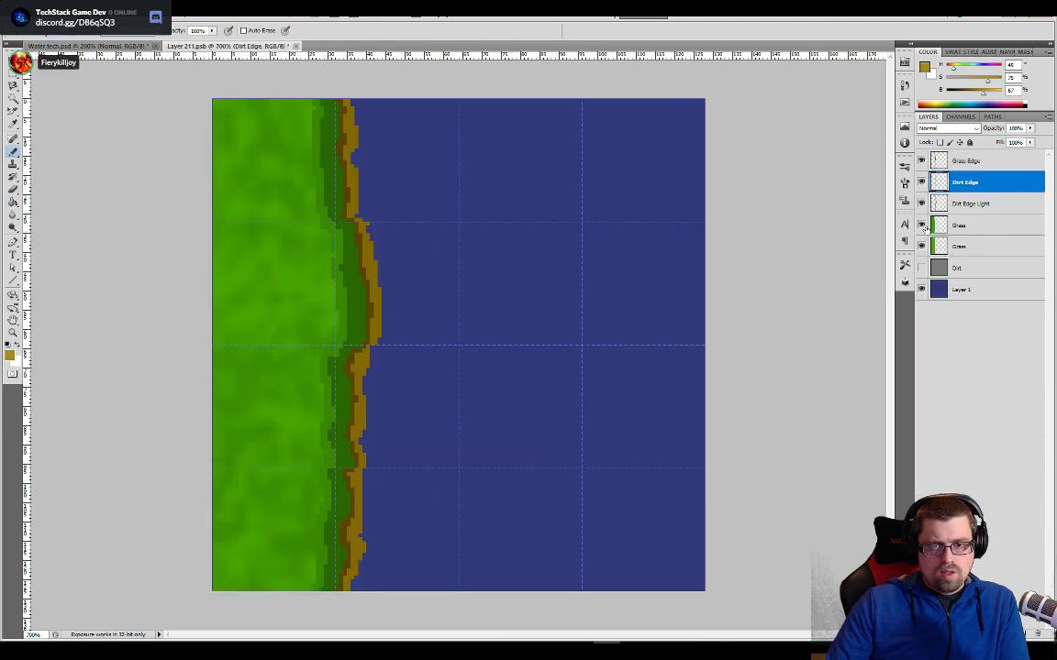
- Add a layer named Shore, place it directly below the Dirt Edge Light layer, and make the Pencil tool active
key(ctrl+shift+alt+n)
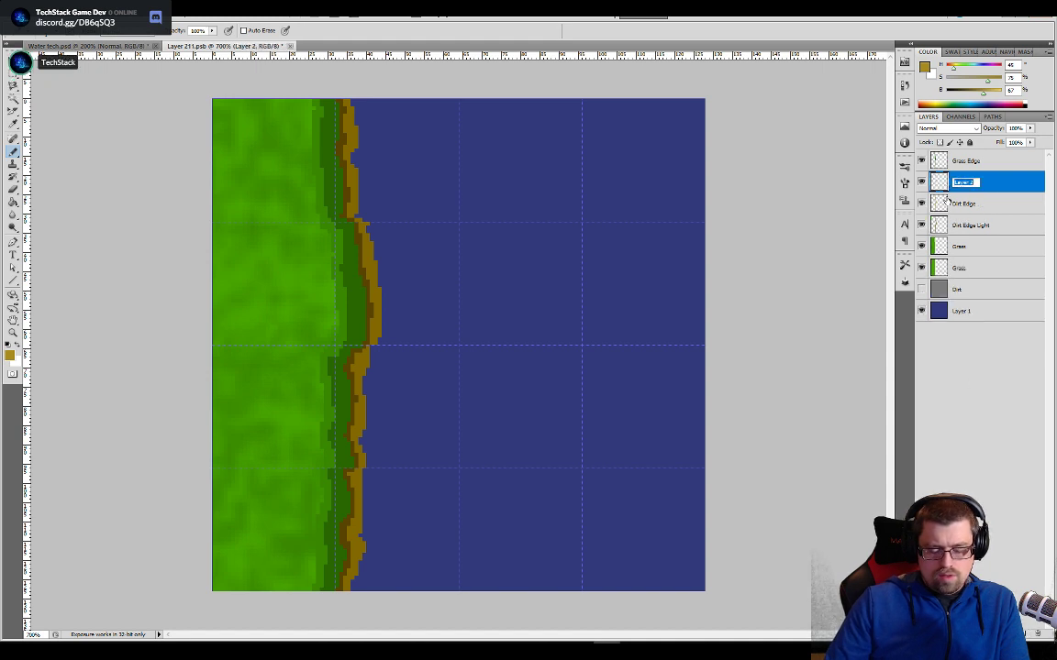
text(hore)
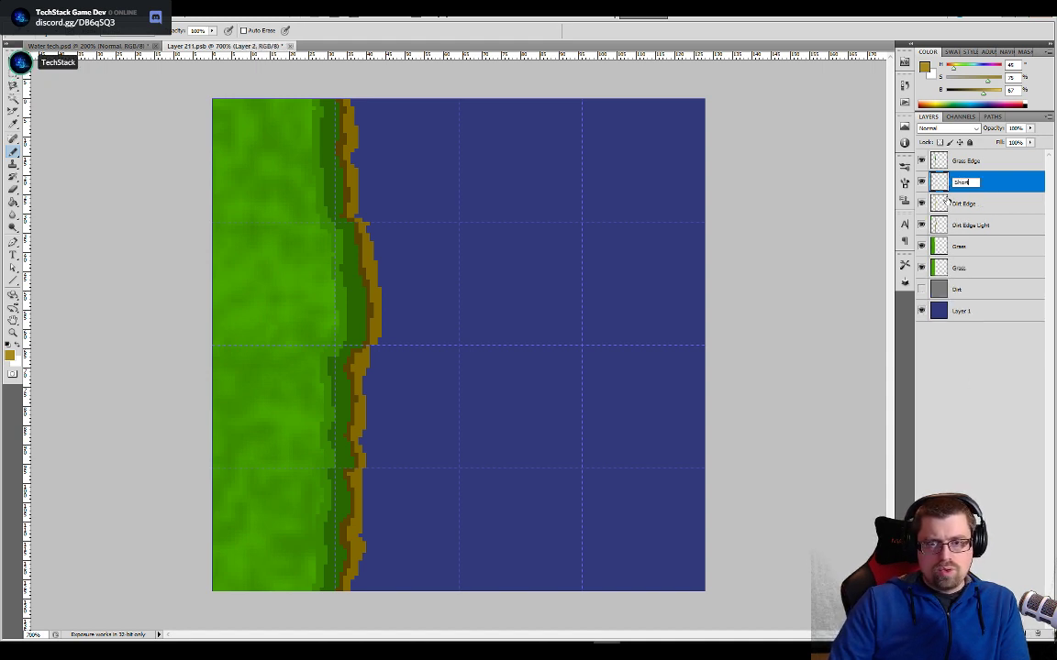
key(Return)
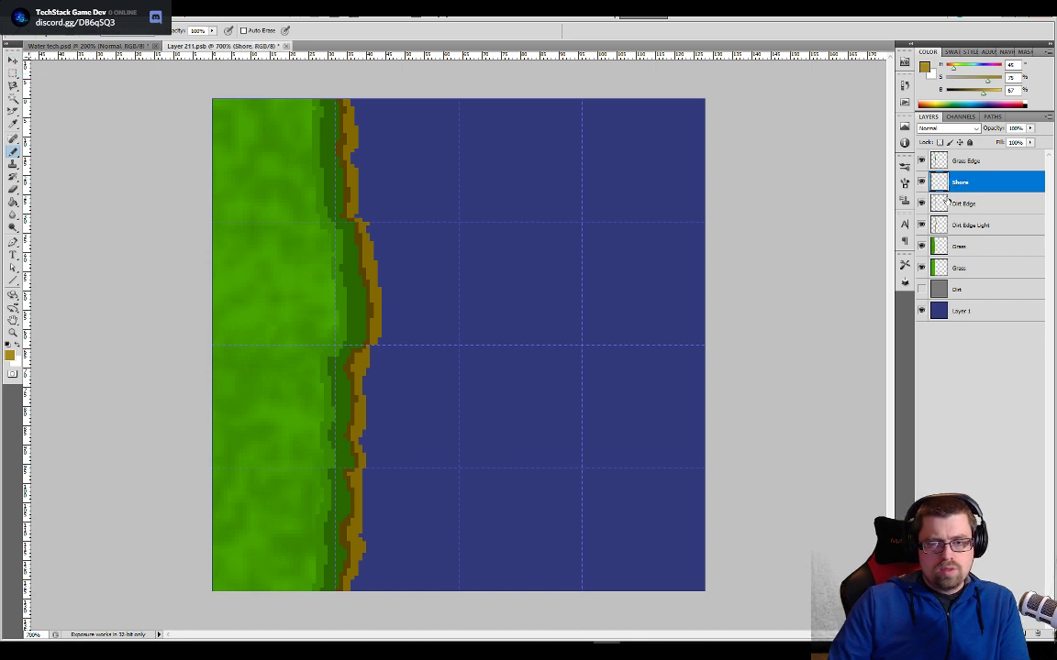
drag(956, 184, 968, 237)
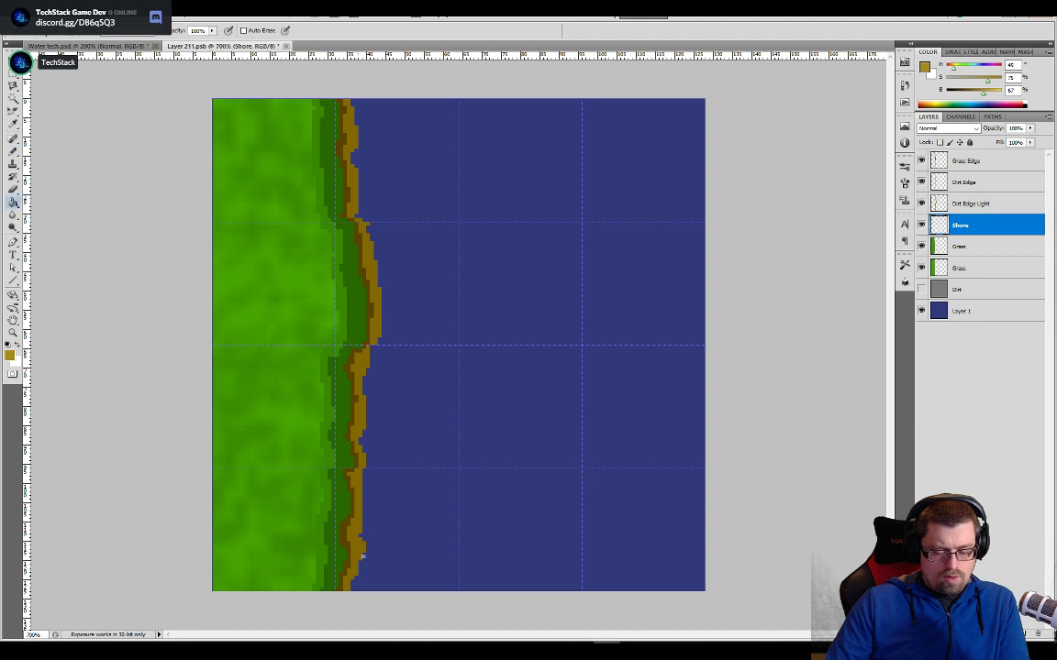
key(b)
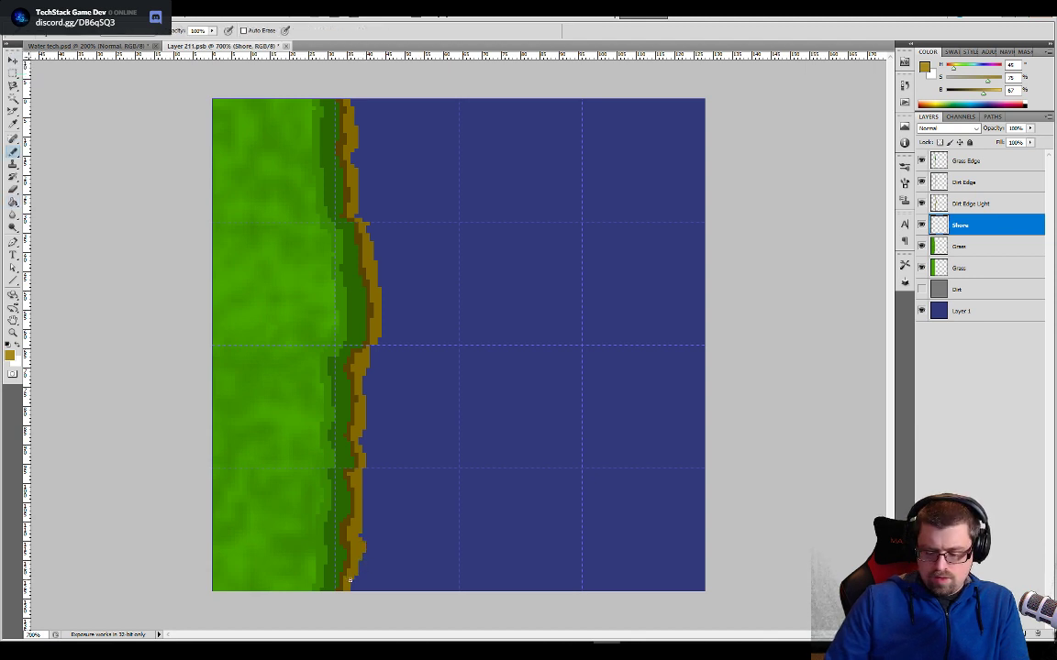
key(ctrl+bracketright)
key(ctrl+bracketright)
key(ctrl+bracketright)
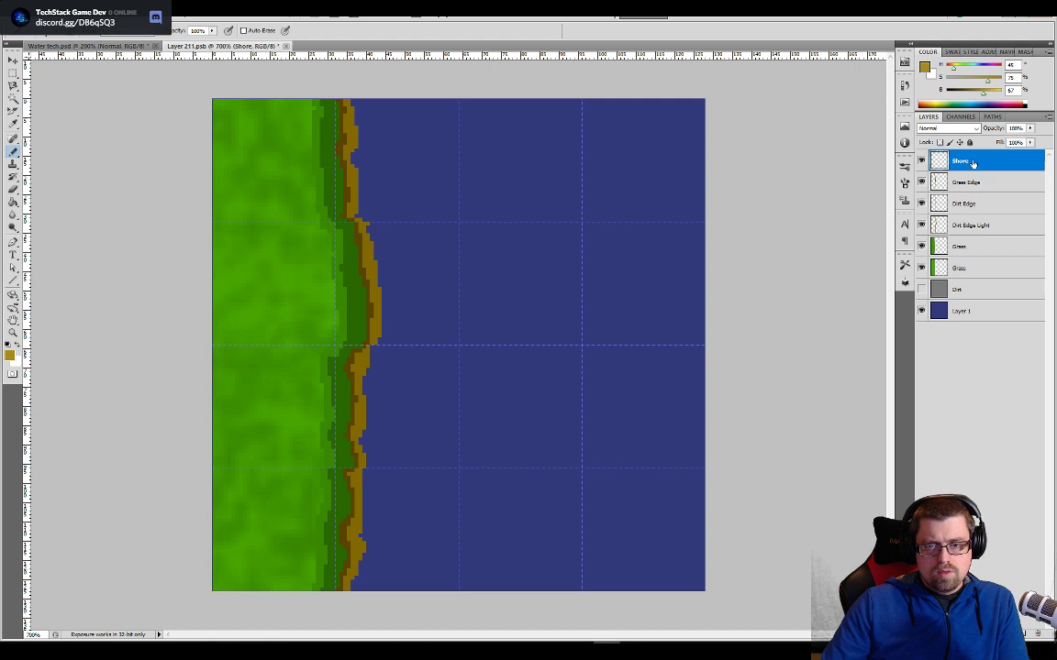
drag(973, 165, 968, 239)
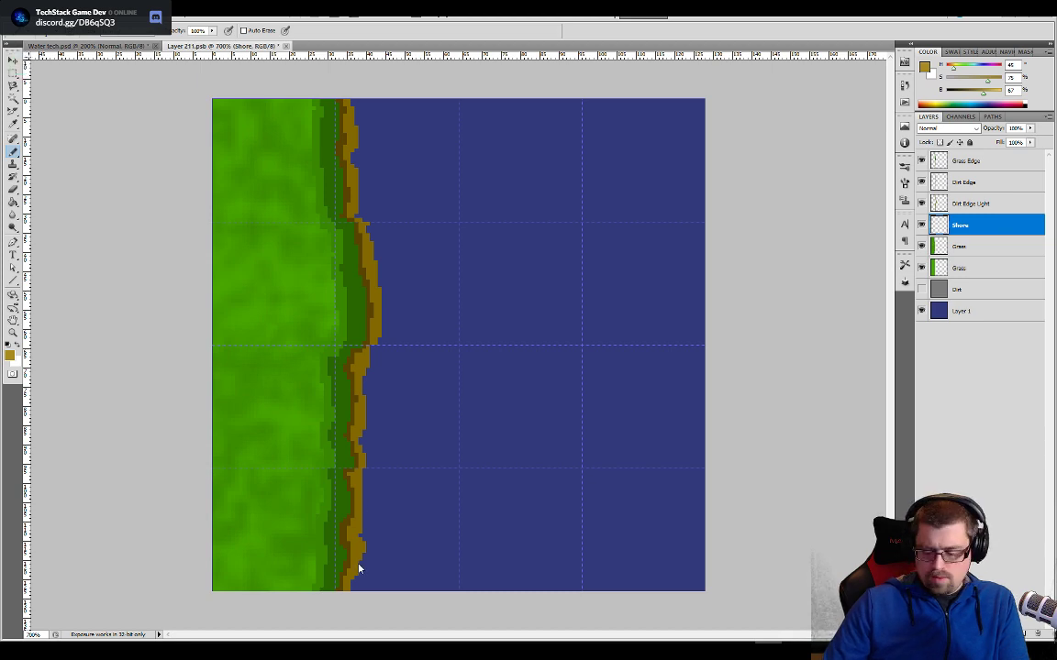
- Try painting a golden brown strip along the lower and middle bank on the Shore layer, and undo the last stroke
key(ctrl+plus)
key(ctrl+plus)
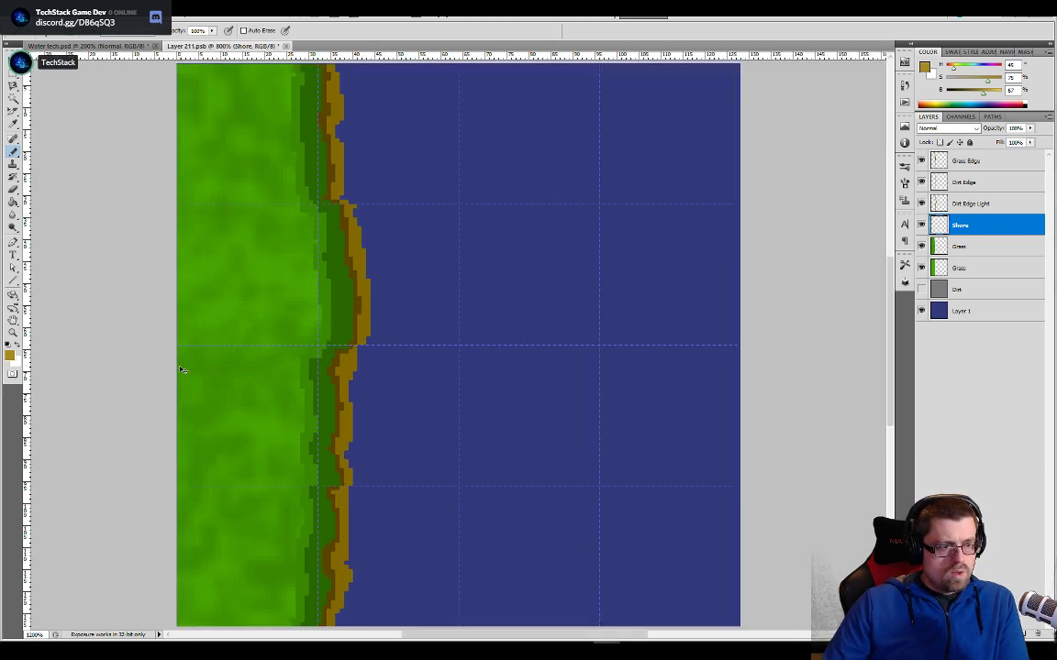
drag(393, 459, 451, 158)
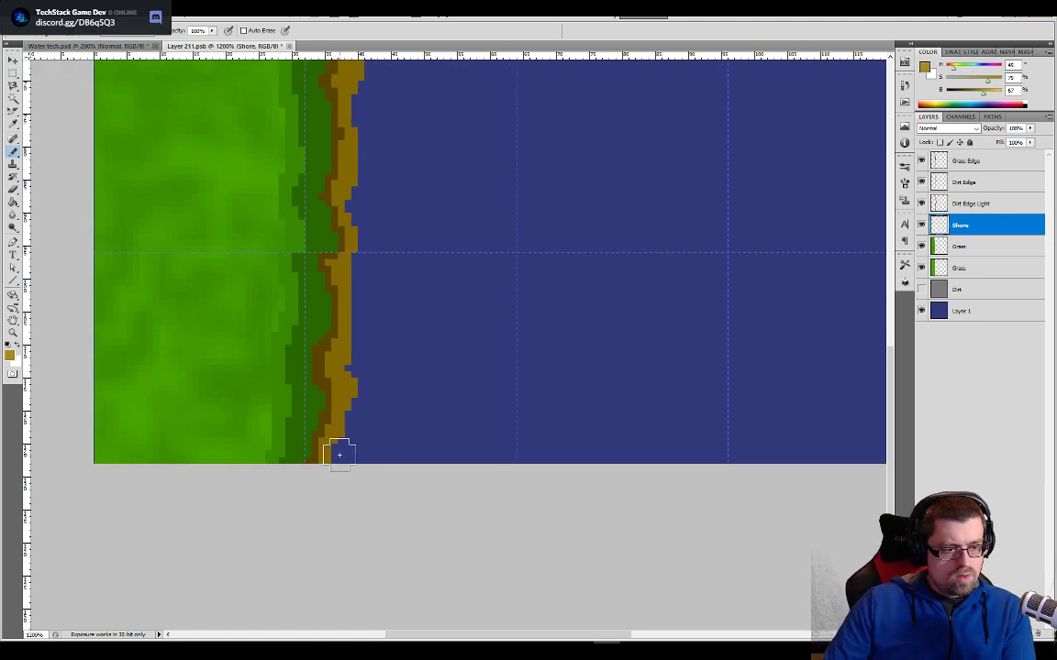
click(341, 446)
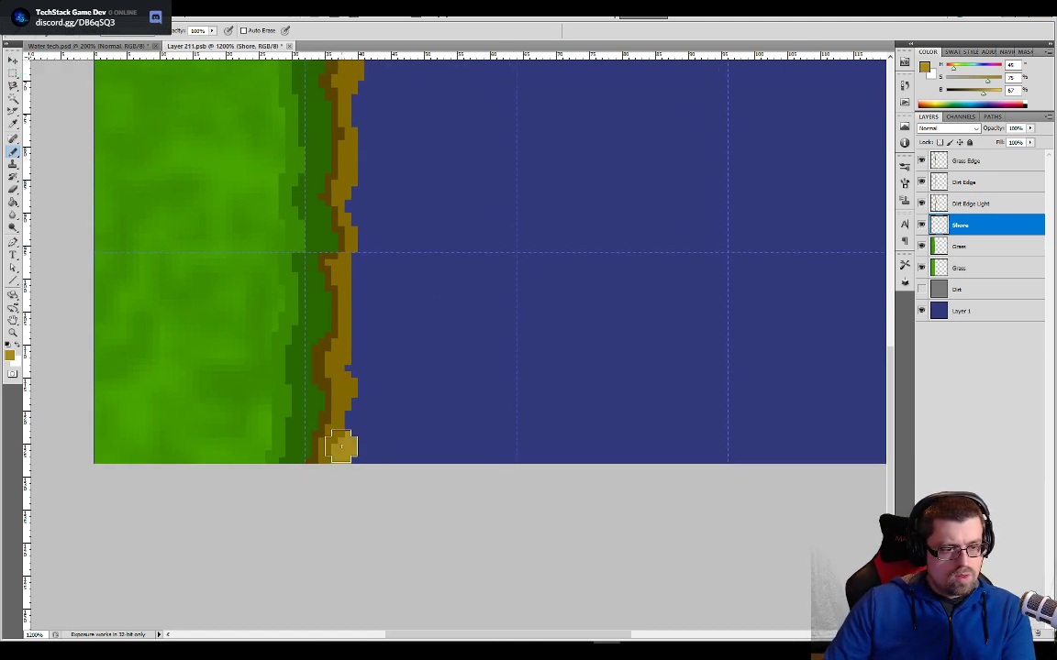
mouse_move(341, 447)
mouse_down()
mouse_move(352, 396)
mouse_move(347, 139)
mouse_up()
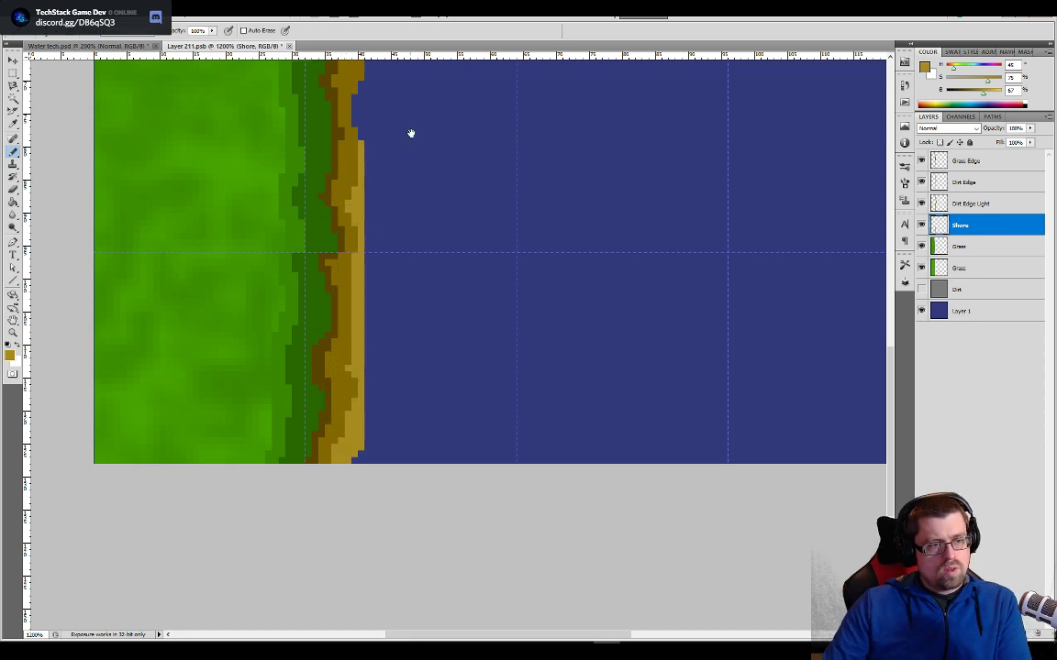
drag(411, 133, 391, 396)
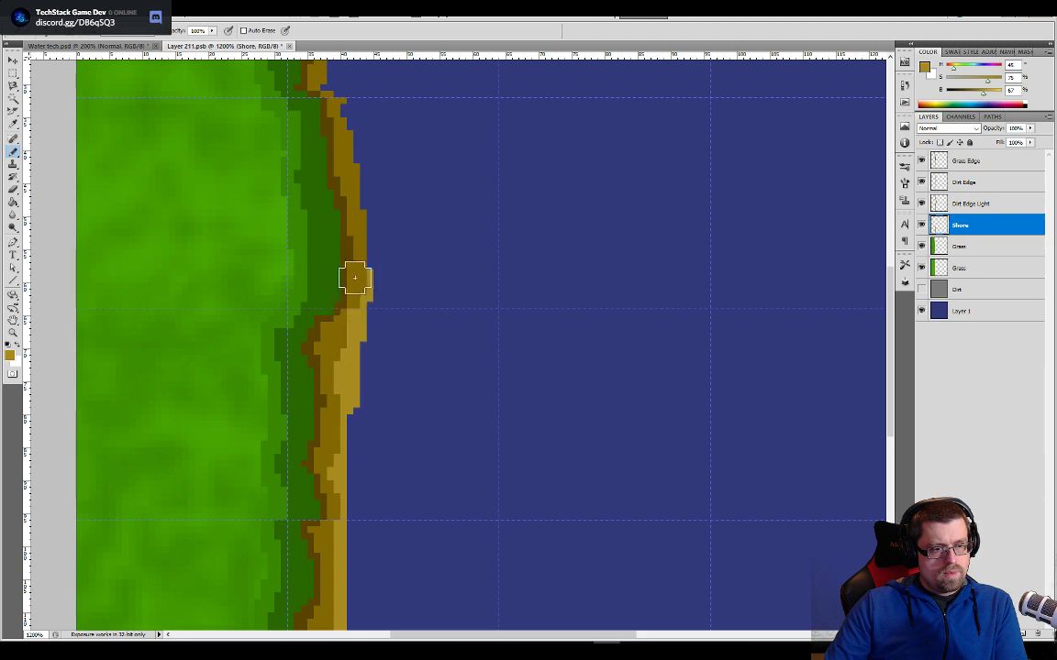
key(ctrl+z)
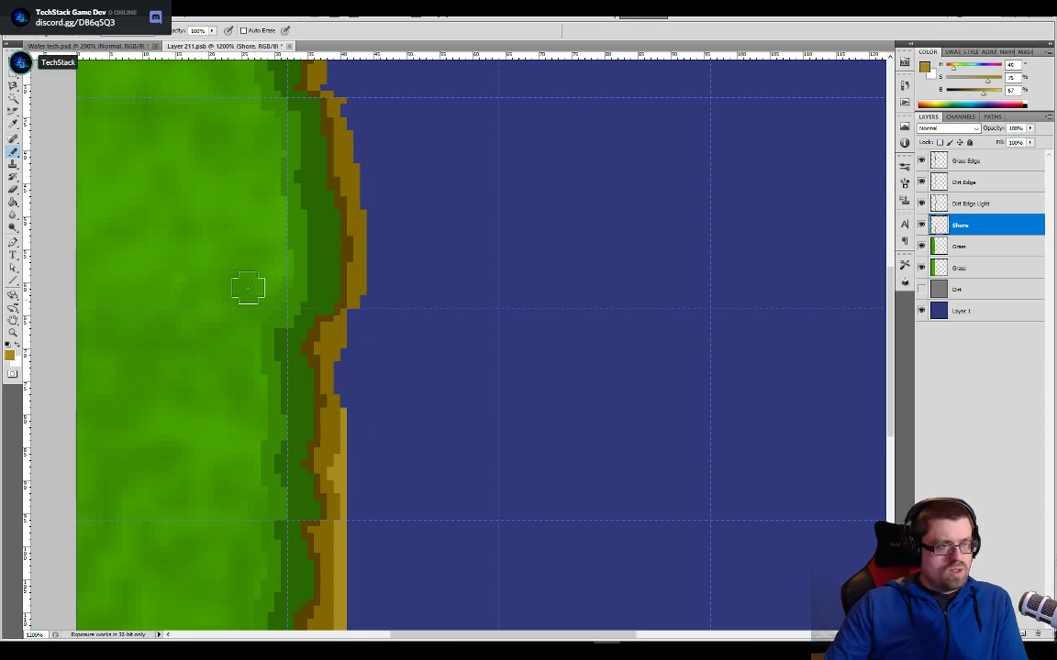
- Switch to Unity, open the Overworld scene and examine the dirt path's colors and grass edges, and return to Photoshop
key(alt+Tab)
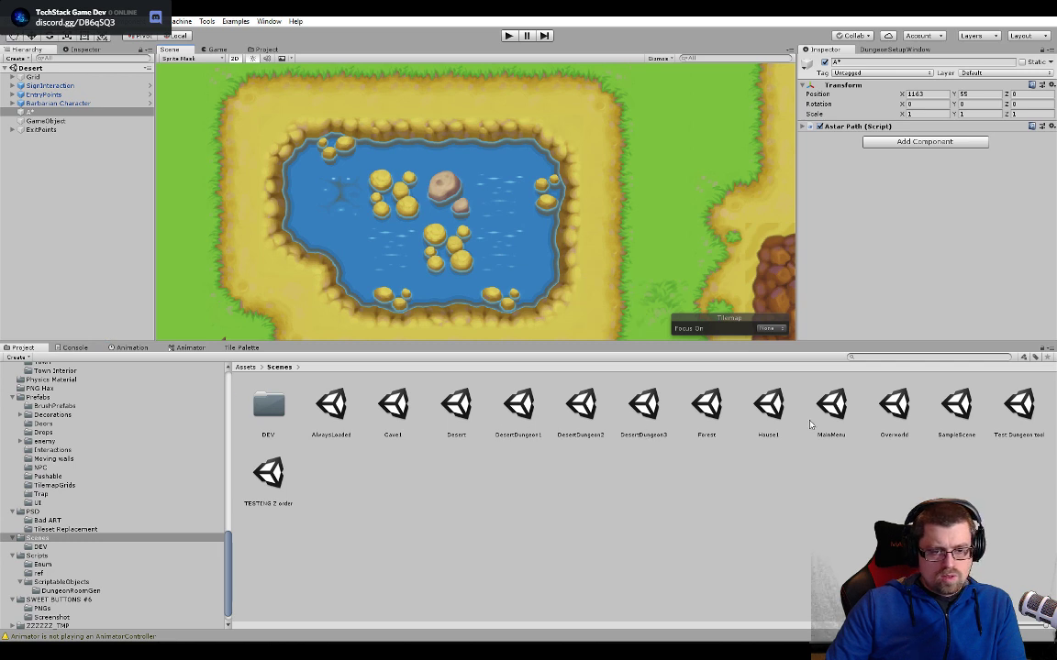
click(894, 408)
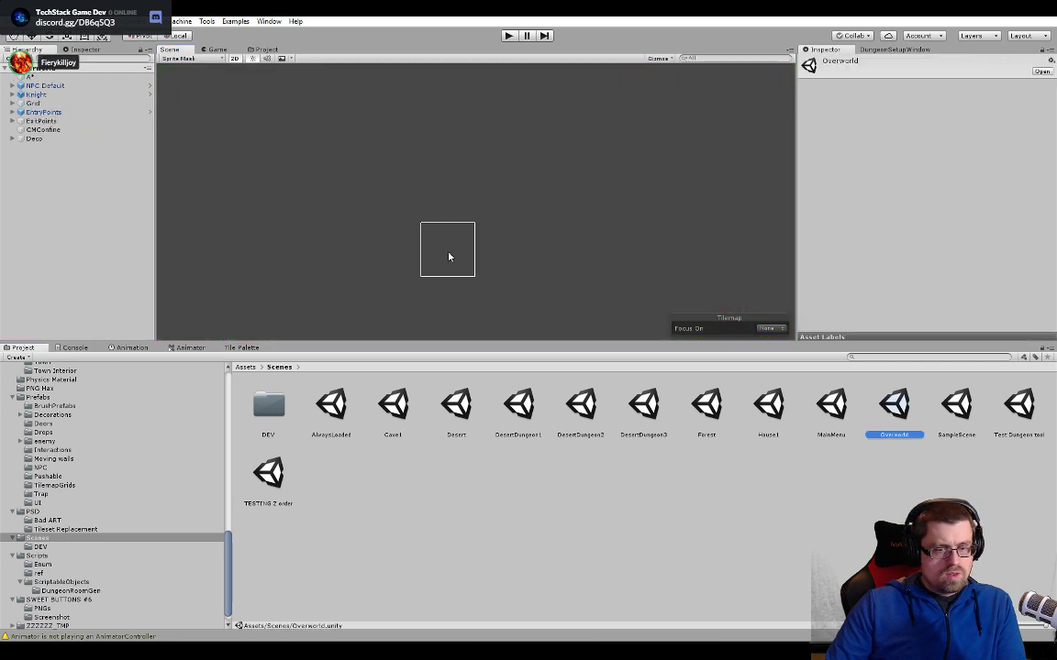
click(44, 76)
scroll(439, 129, up, 1)
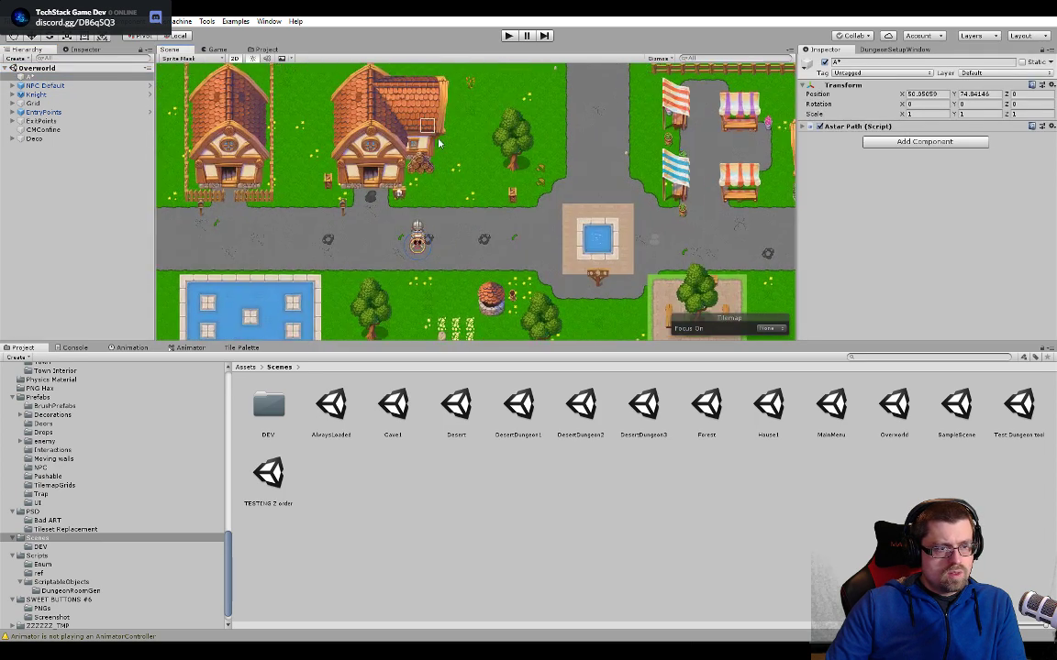
middle_drag(412, 92, 519, 330)
scroll(459, 229, up, 4)
scroll(453, 294, up, 5)
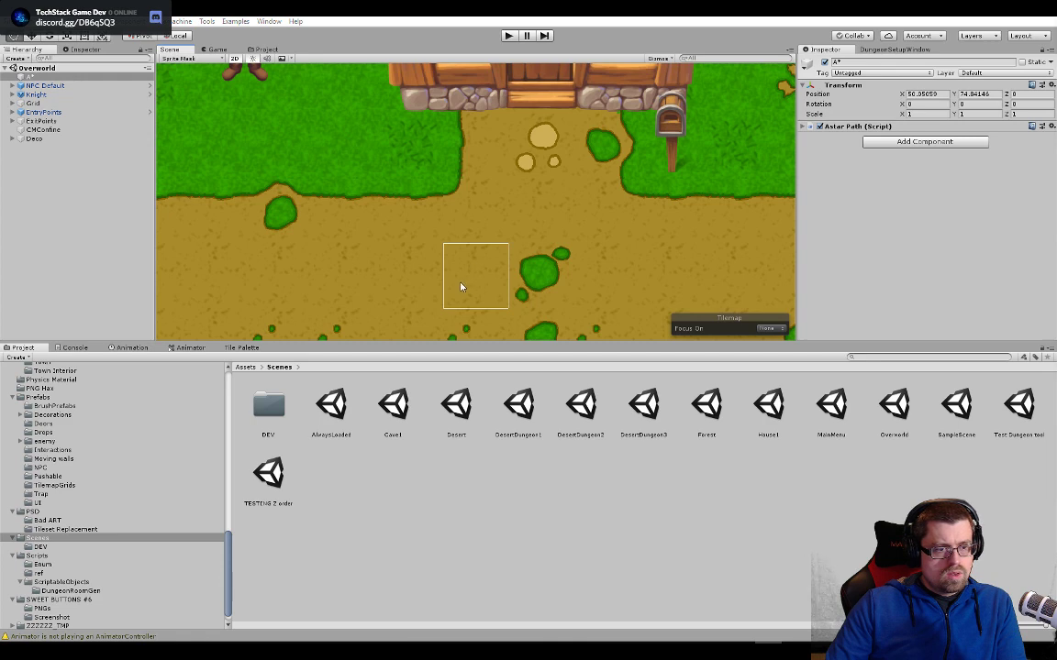
key(alt+Tab)
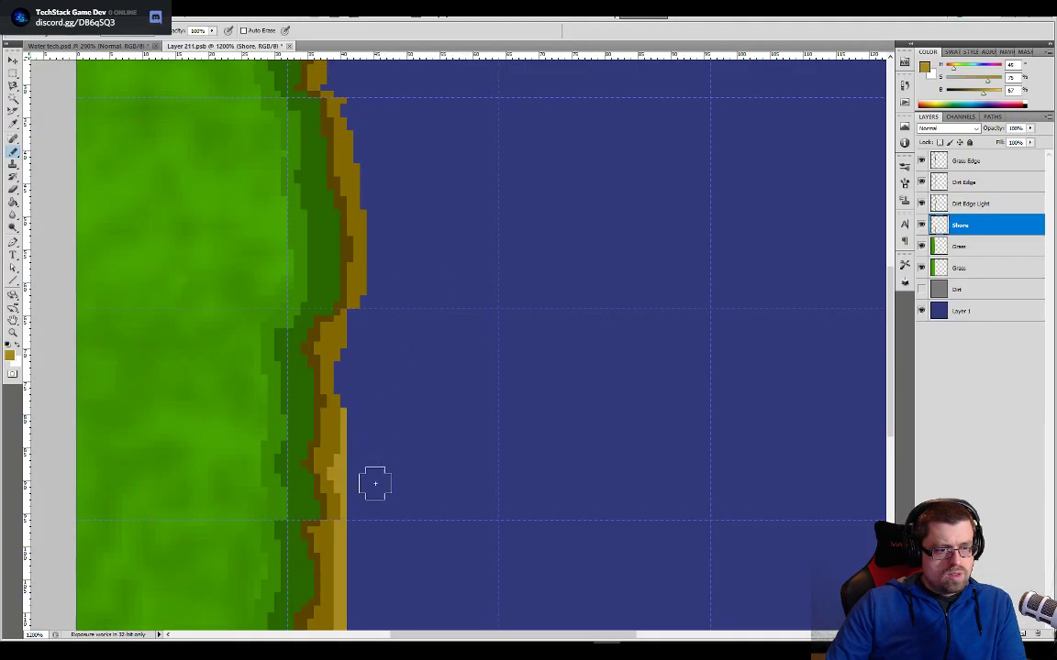
- Sample the dark brown outline color and paint the shore along the lower and middle bank on the Shore layer
drag(374, 483, 441, 229)
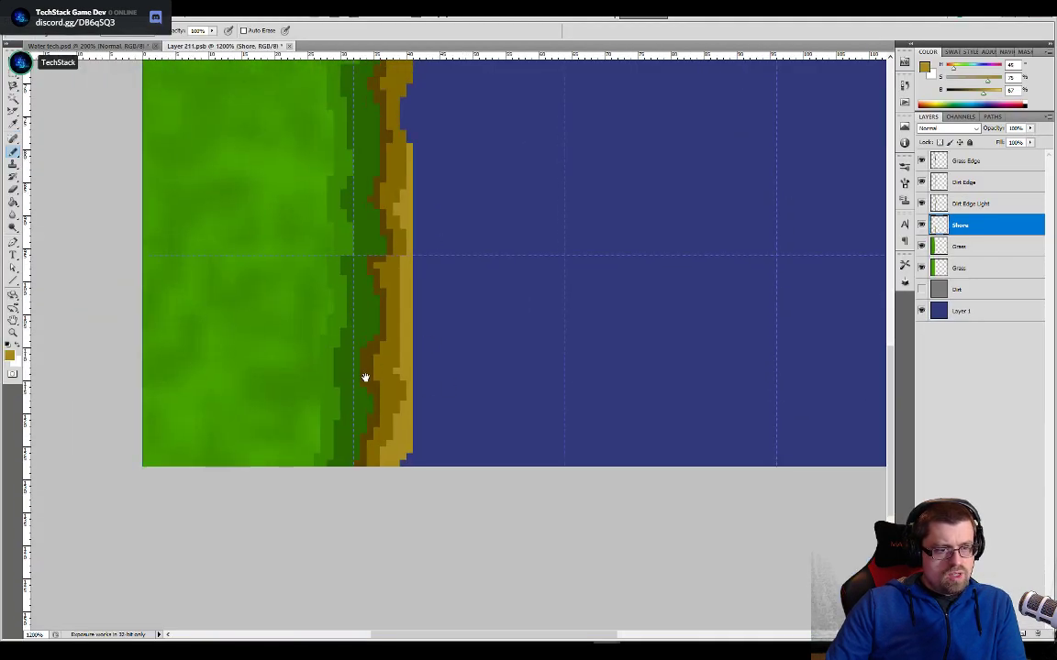
drag(476, 325, 404, 481)
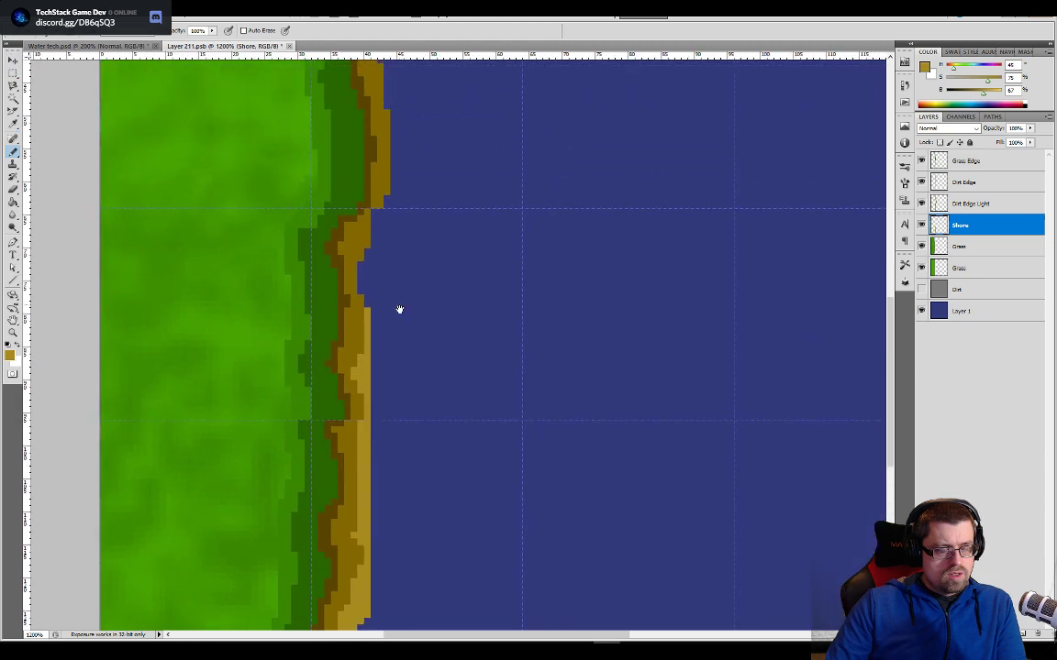
mouse_move(399, 309)
mouse_down()
mouse_move(421, 397)
mouse_move(426, 307)
mouse_up()
drag(434, 464, 412, 337)
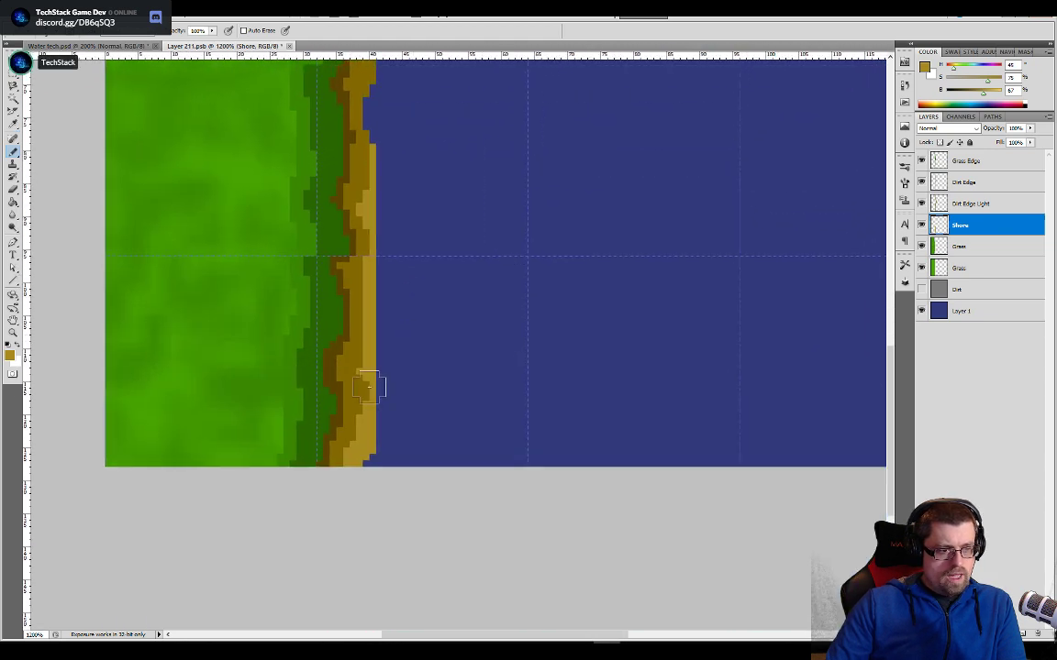
alt+click(330, 364)
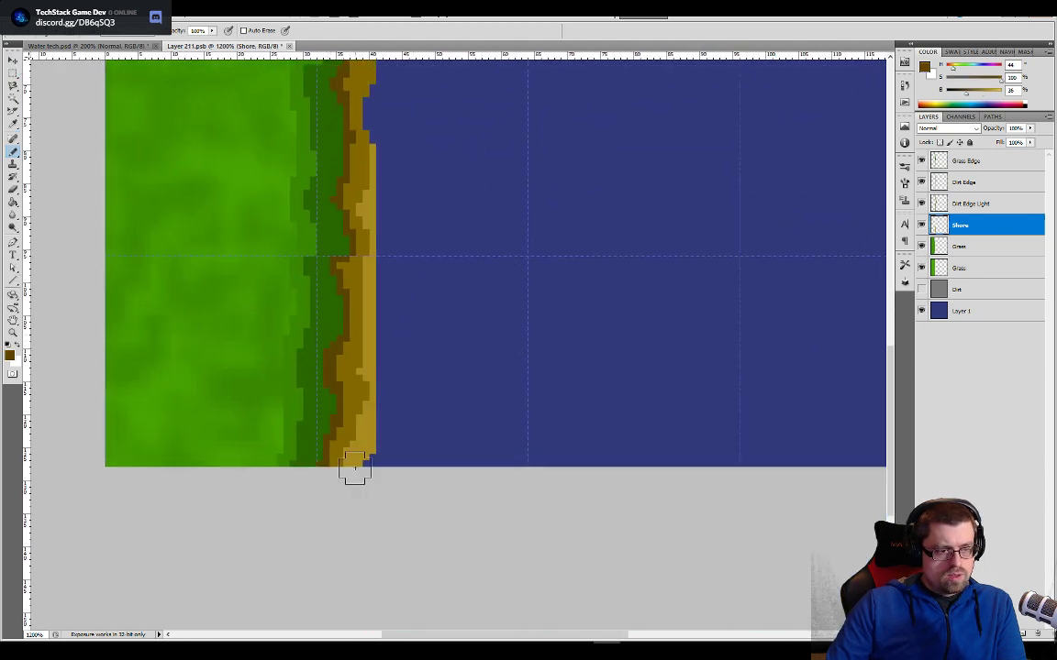
mouse_move(356, 464)
mouse_down()
mouse_move(372, 146)
mouse_move(380, 239)
mouse_move(352, 345)
mouse_move(336, 298)
mouse_move(348, 123)
mouse_up()
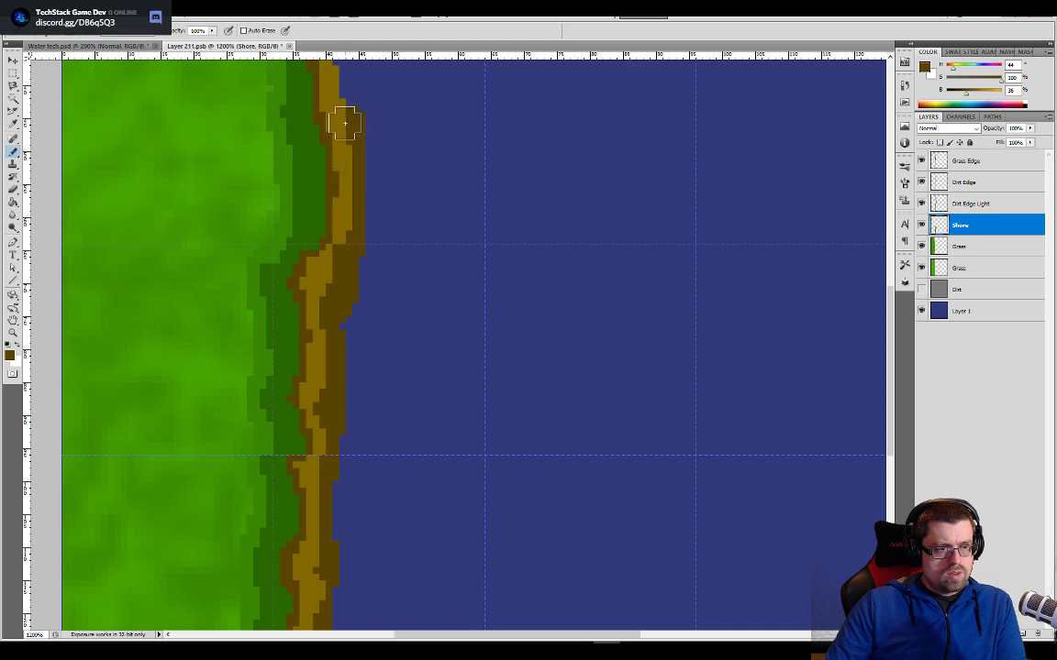
drag(395, 214, 392, 409)
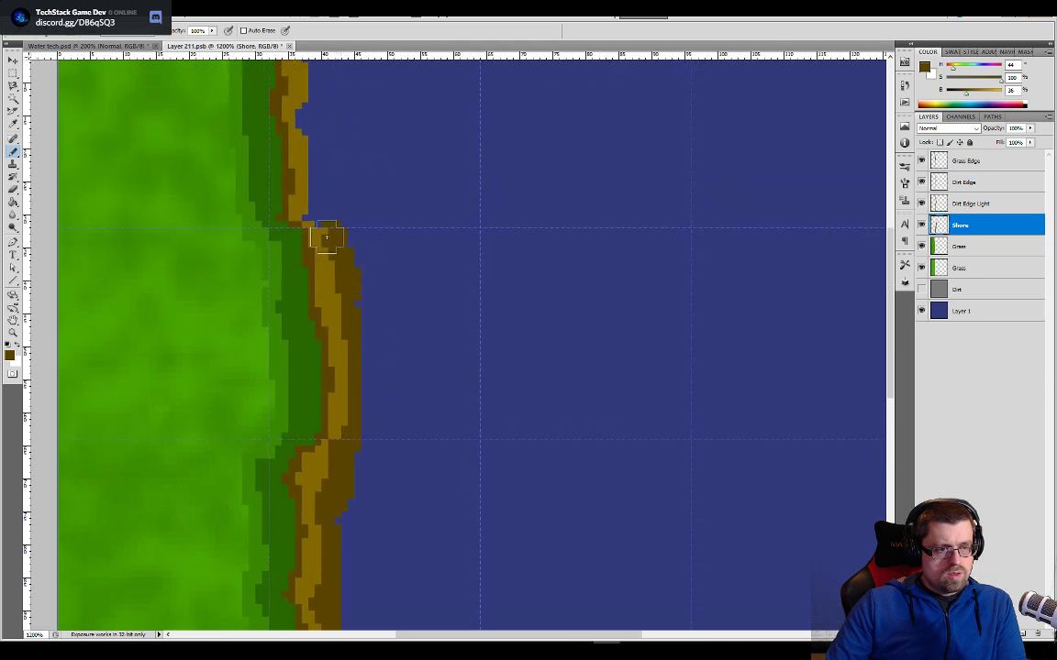
drag(325, 238, 317, 193)
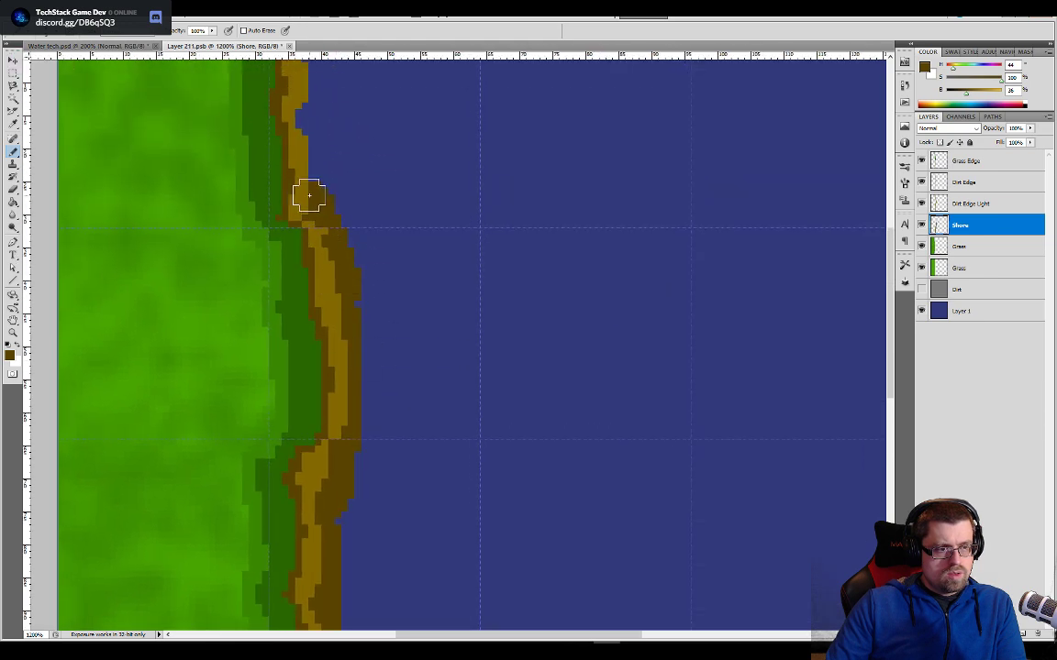
- Hide the Dirt Edge layer, sample the lighter brown, and fill the blue gaps beside the grass on the Dirt Edge Light layer
click(922, 182)
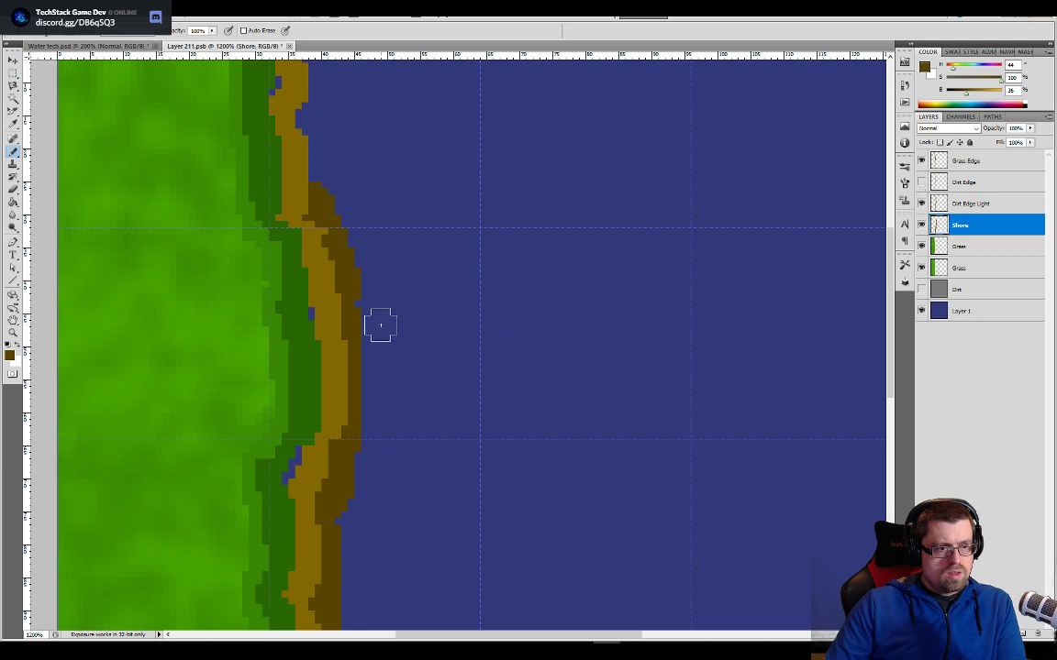
alt+click(327, 279)
click(962, 203)
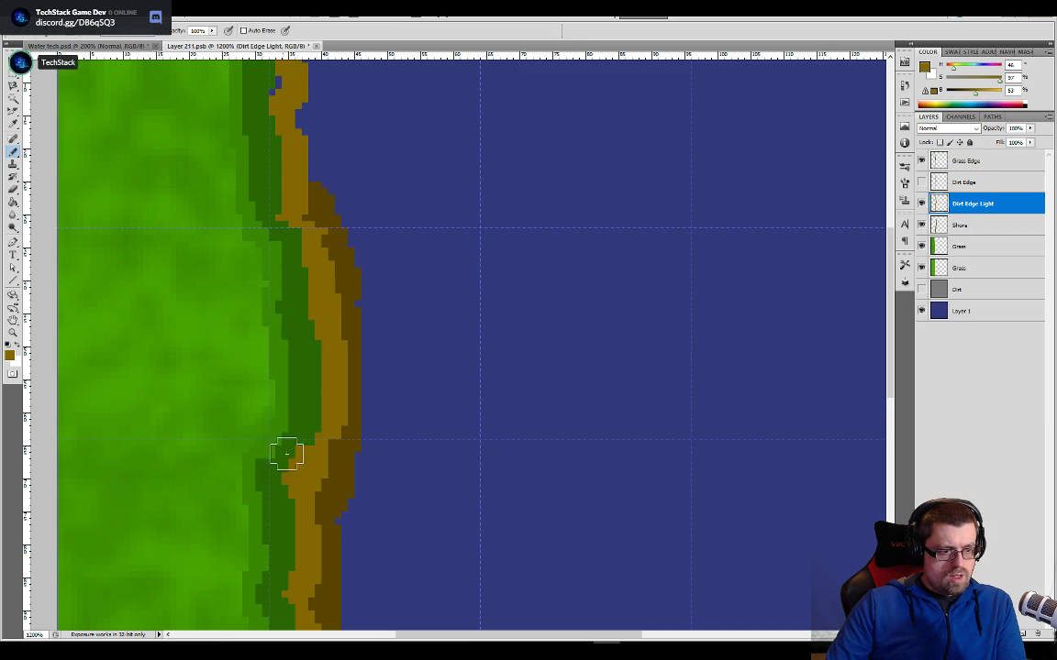
mouse_move(288, 450)
mouse_down()
mouse_move(348, 407)
mouse_move(321, 500)
mouse_up()
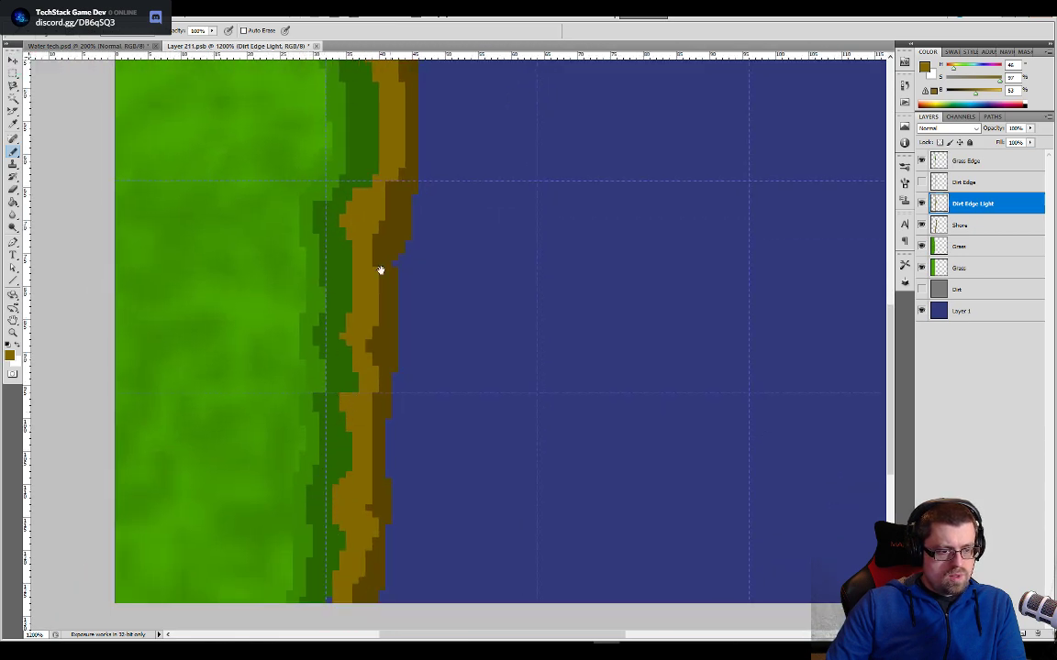
drag(331, 578, 327, 607)
scroll(358, 551, up, 5)
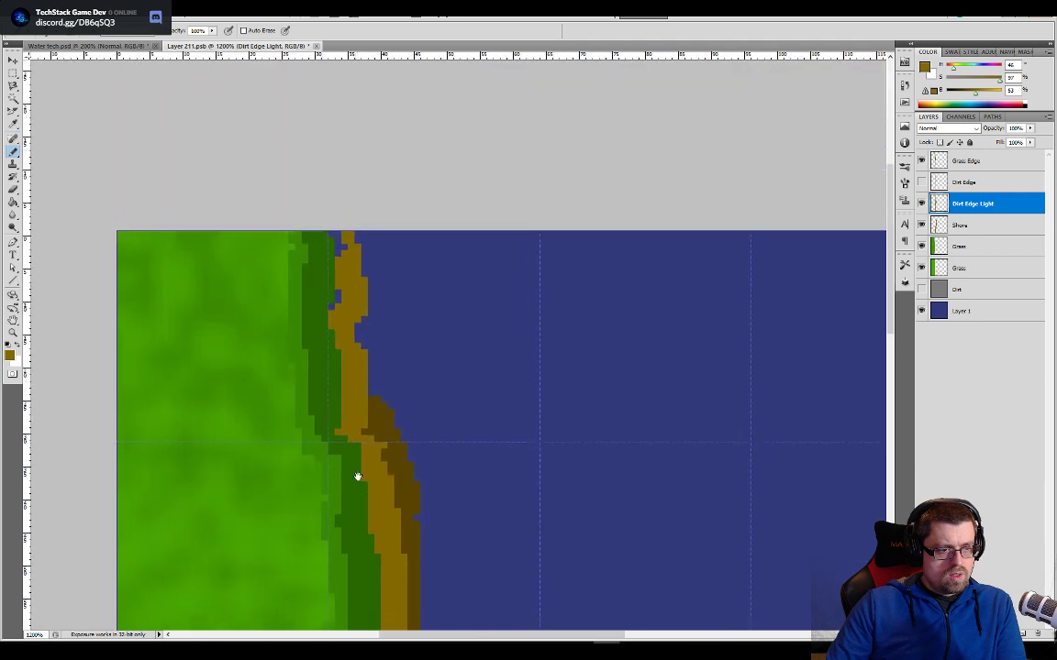
drag(338, 300, 327, 262)
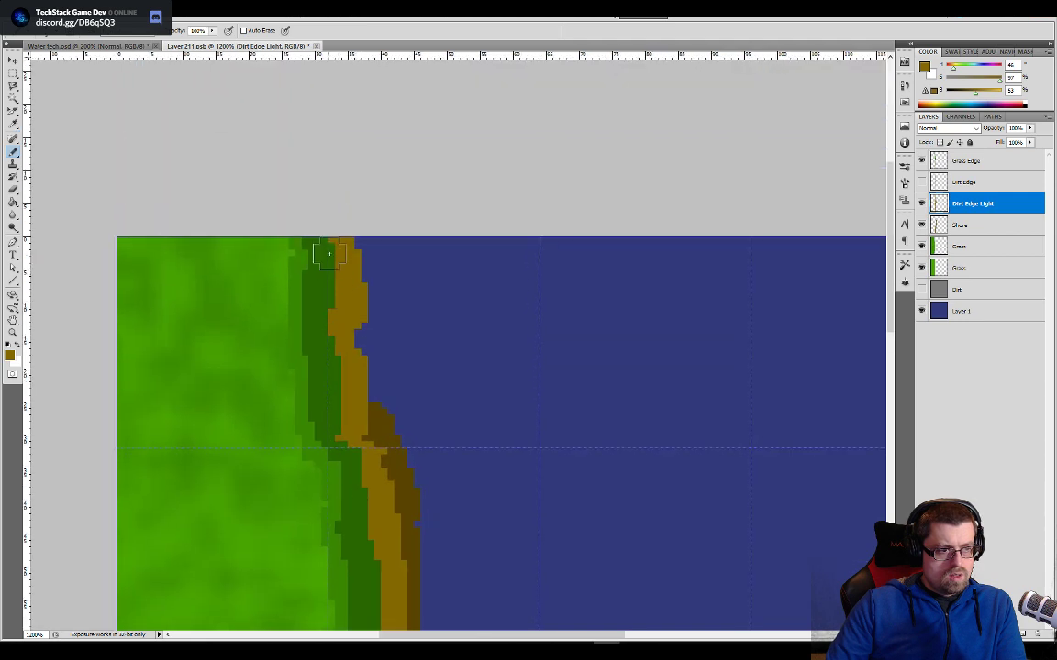
- Sample the dark brown again and paint the remaining upper stretch of the bank on the Shore layer
drag(395, 400, 378, 319)
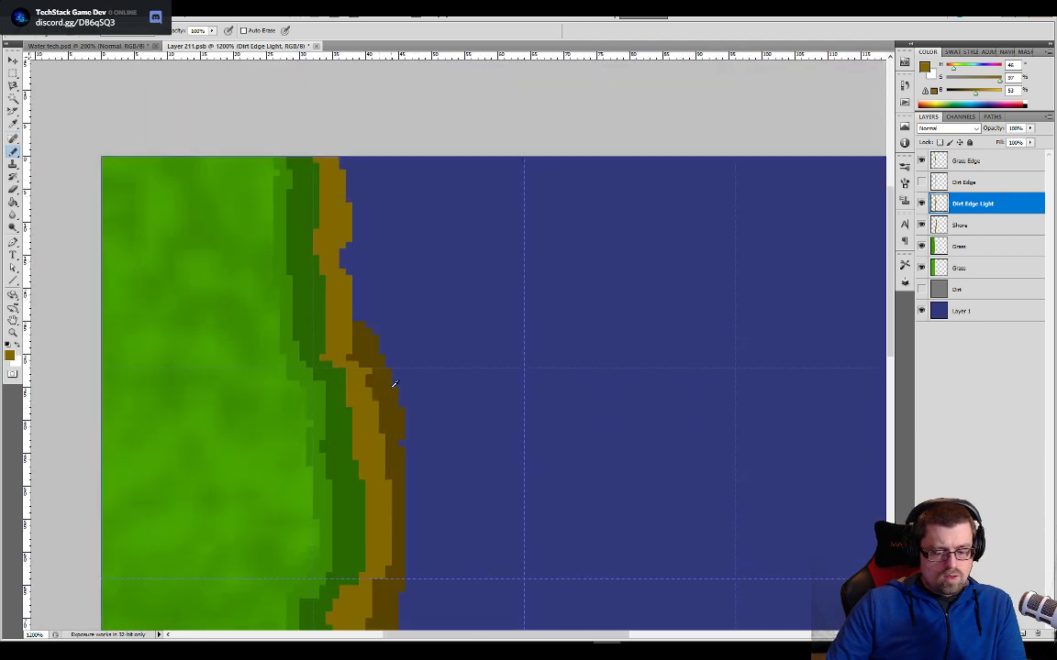
click(967, 230)
mouse_move(389, 292)
mouse_down()
mouse_move(359, 300)
mouse_move(348, 248)
mouse_move(361, 198)
mouse_up()
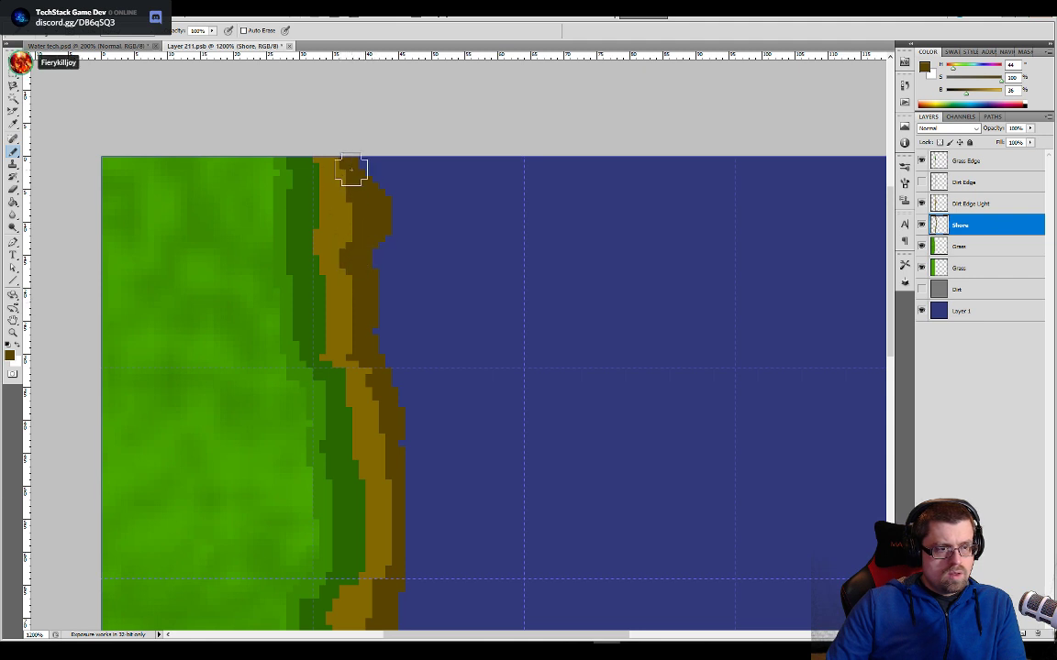
- Reduce the Pencil to one pixel, and erase the outer pixels at the shore's lower end so it lines up with the top end
key(ctrl+plus)
key(ctrl+plus)
drag(410, 404, 470, 610)
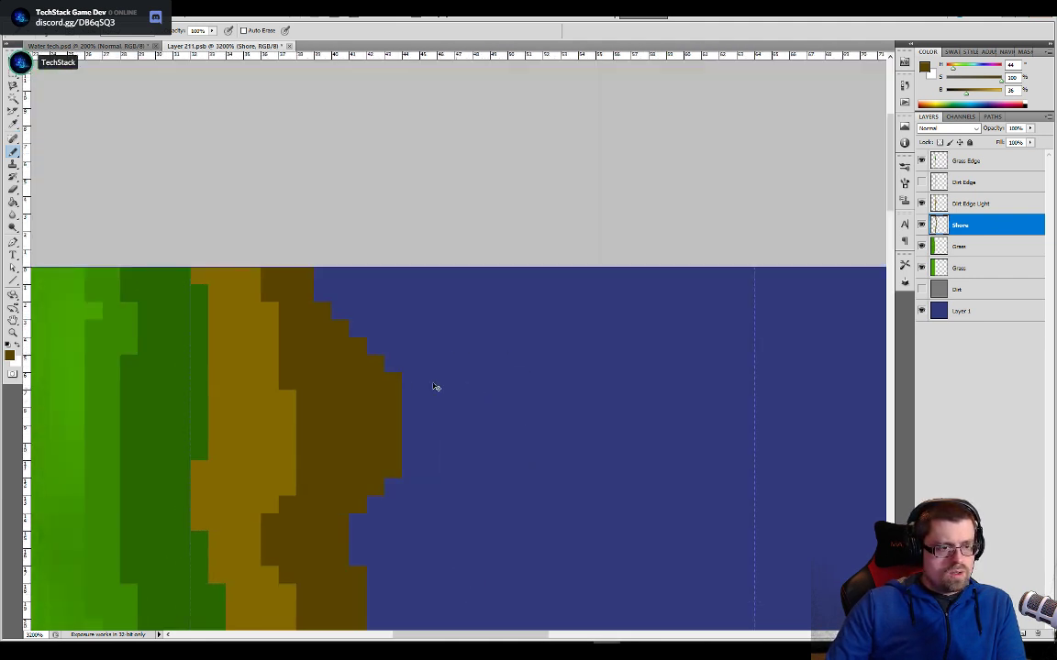
ctrl+drag(403, 375, 467, 505)
key(ctrl+z)
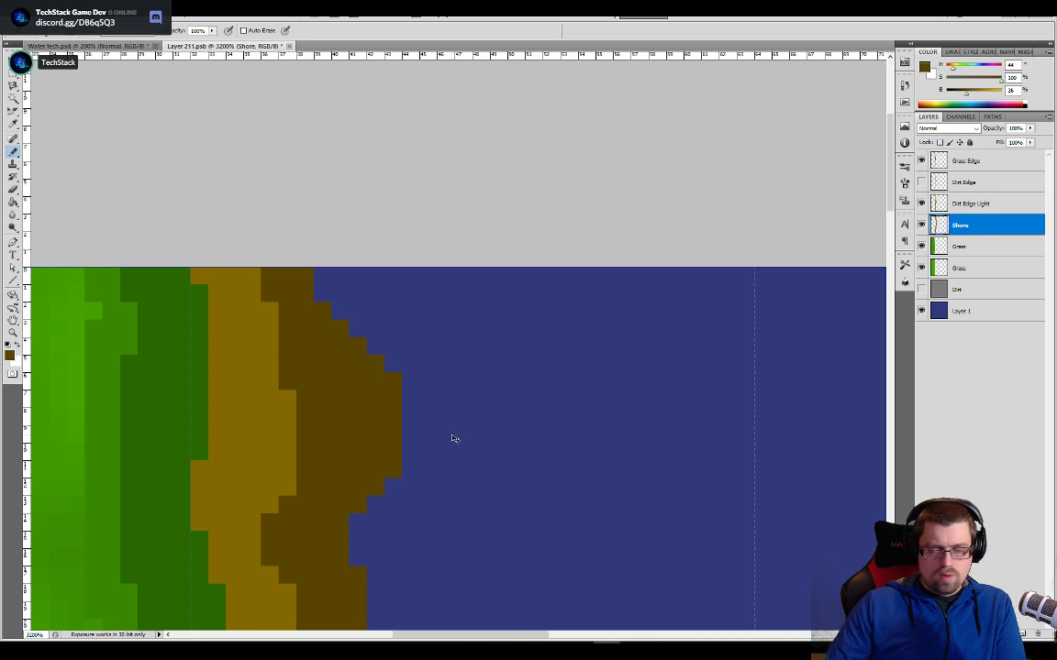
drag(383, 293, 484, 347)
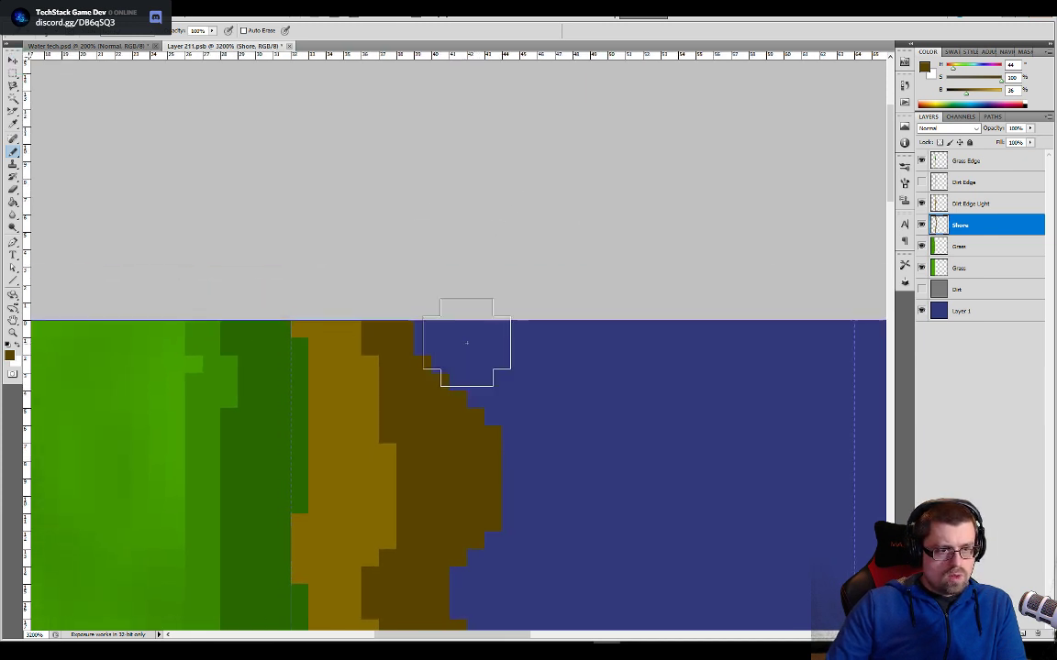
key(bracketleft)
key(bracketleft)
key(bracketleft)
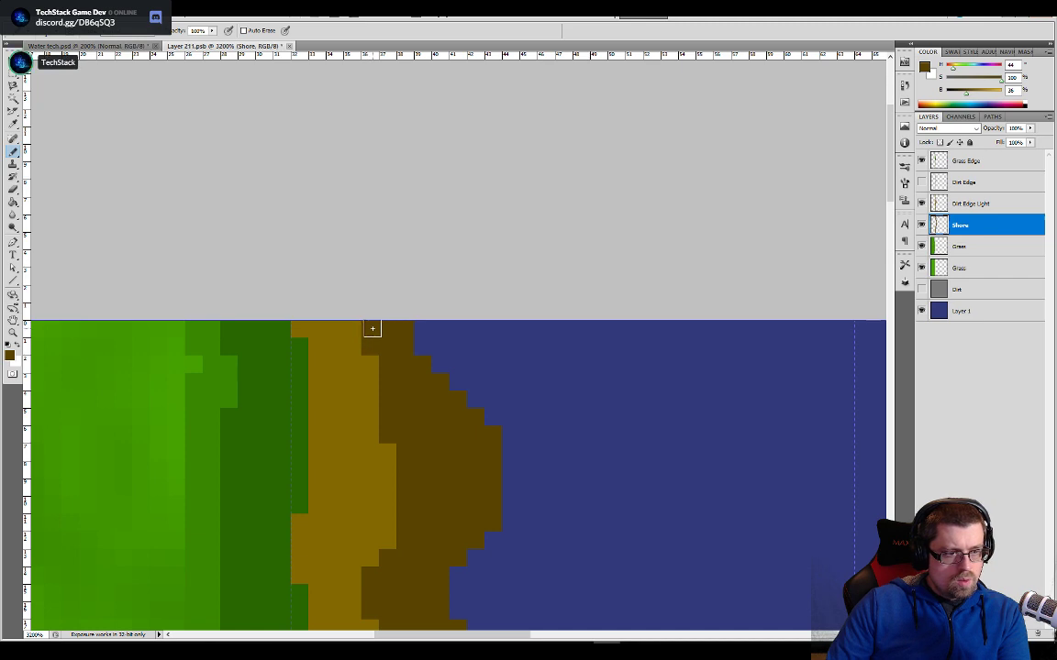
scroll(463, 204, down, 10)
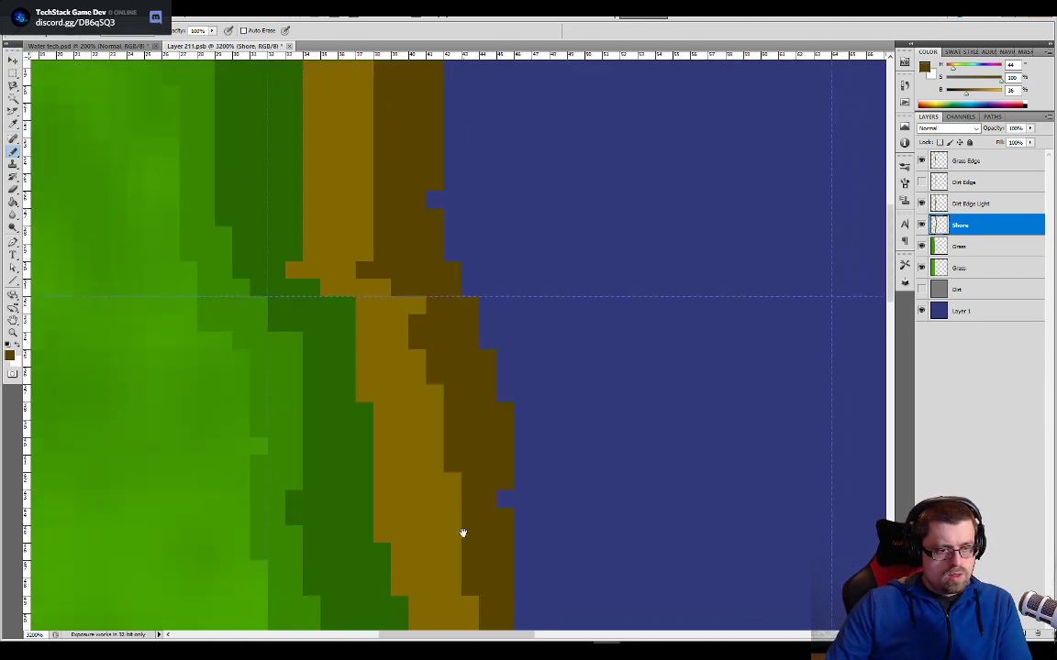
scroll(436, 504, down, 8)
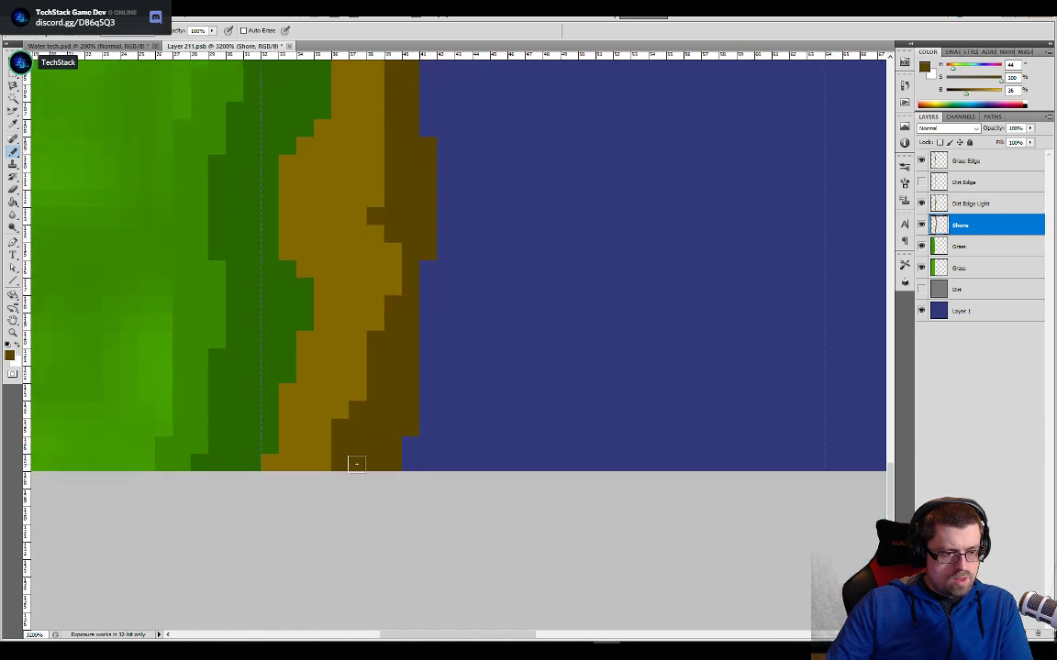
key(e)
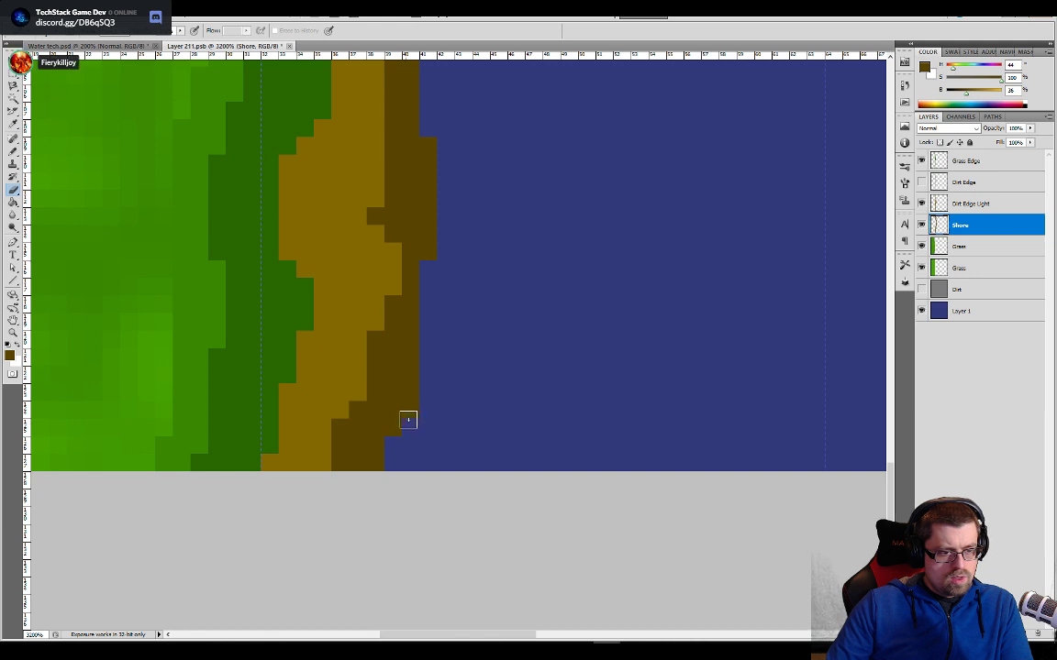
key(b)
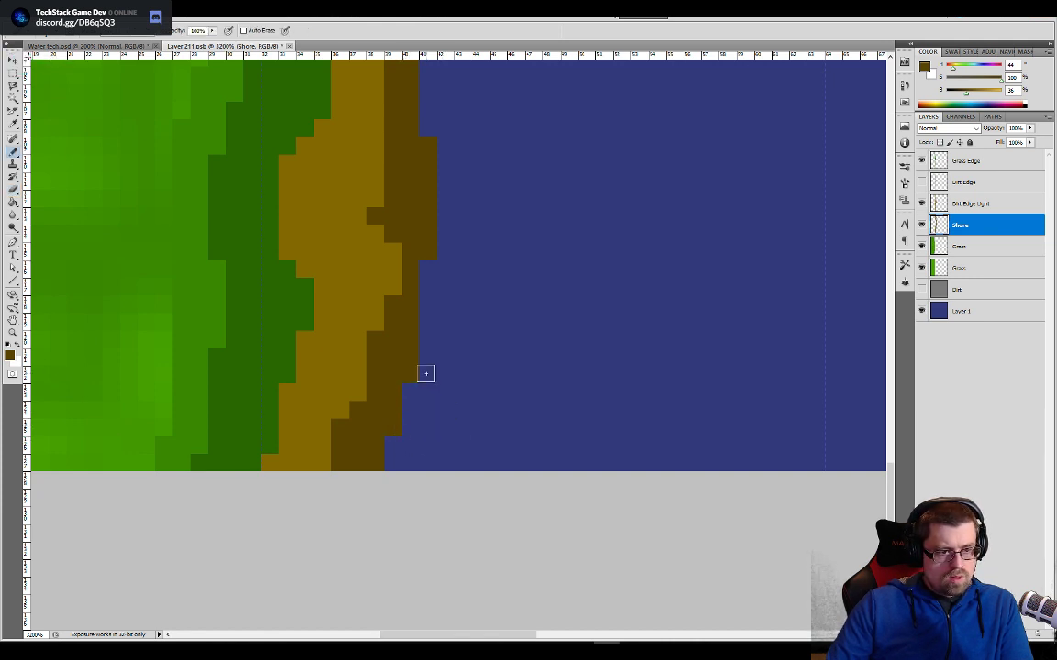
- Paint dark brown pixels along the water-side edge of the Shore layer to widen the bank and give it an uneven outline
mouse_move(425, 374)
mouse_down()
mouse_move(427, 285)
mouse_move(448, 238)
mouse_move(447, 196)
mouse_move(445, 408)
mouse_up()
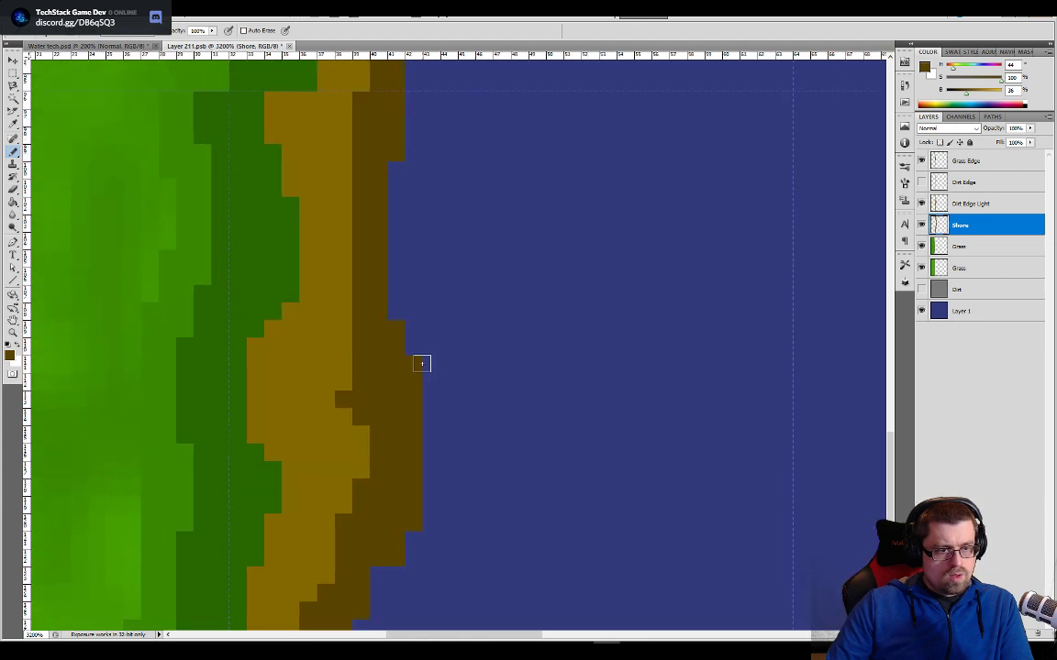
drag(417, 326, 401, 304)
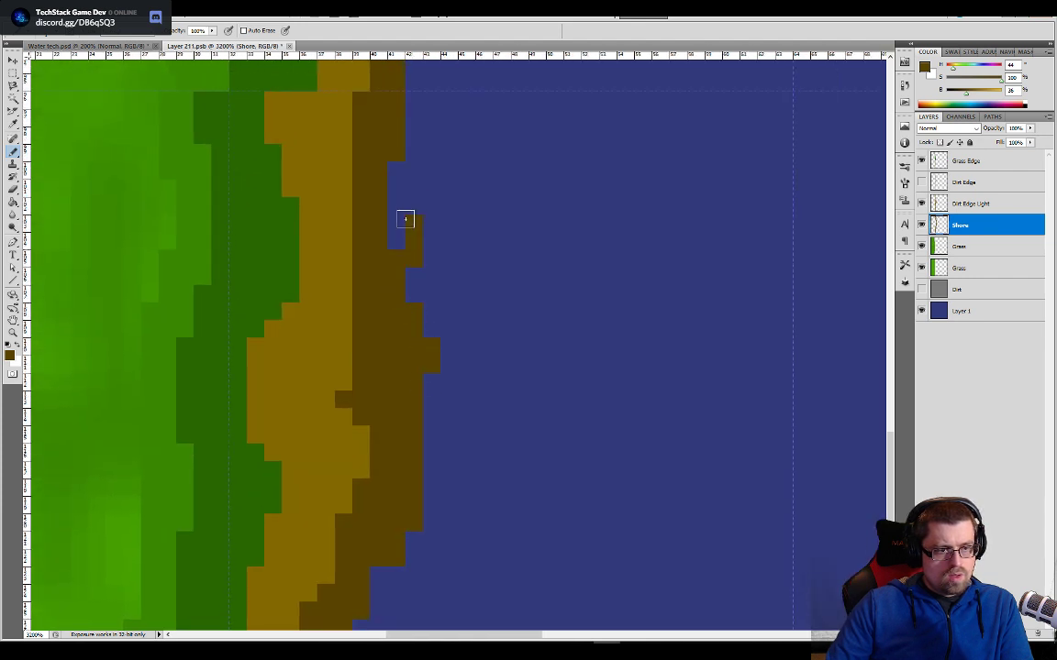
mouse_move(406, 219)
mouse_down()
mouse_move(393, 231)
mouse_move(411, 147)
mouse_move(416, 328)
mouse_move(384, 357)
mouse_up()
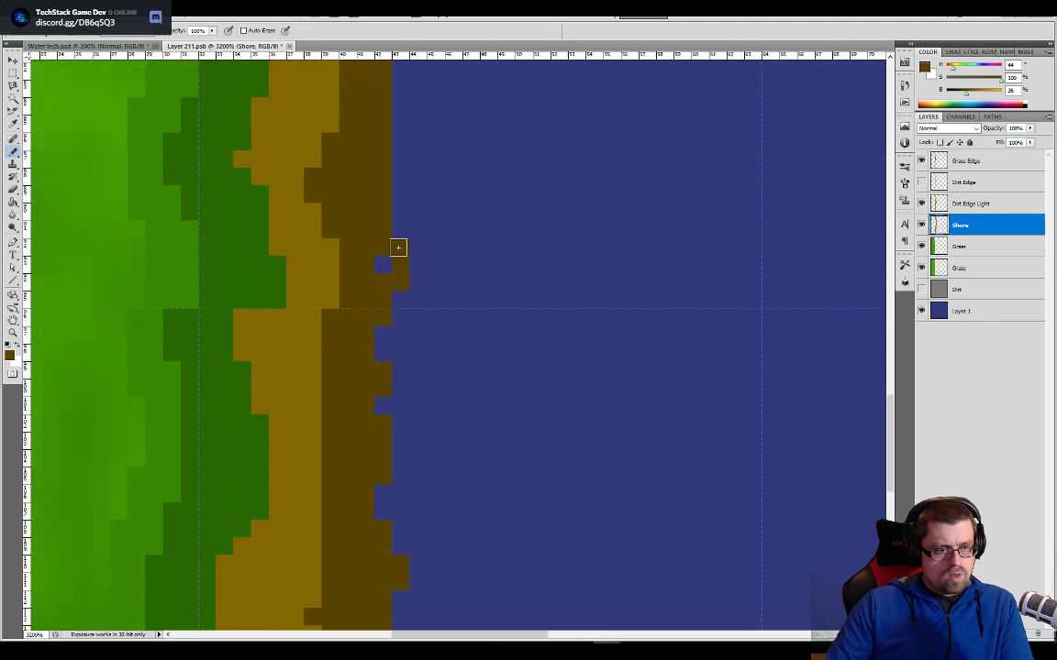
mouse_move(385, 261)
mouse_down()
mouse_move(417, 257)
mouse_move(396, 414)
mouse_move(385, 255)
mouse_up()
drag(384, 384, 395, 482)
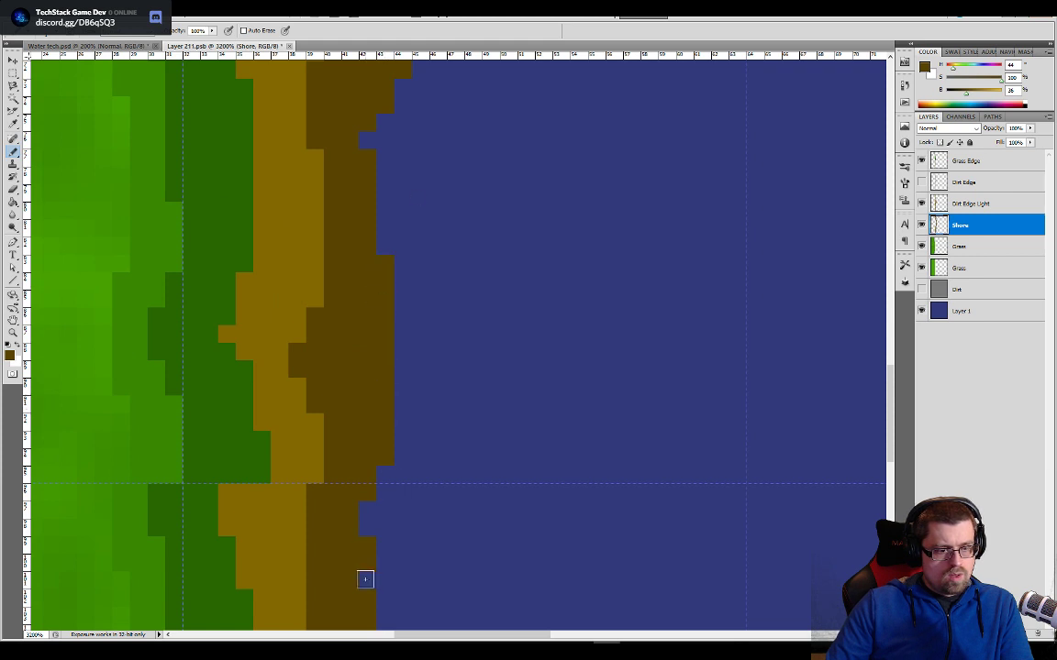
drag(401, 410, 407, 328)
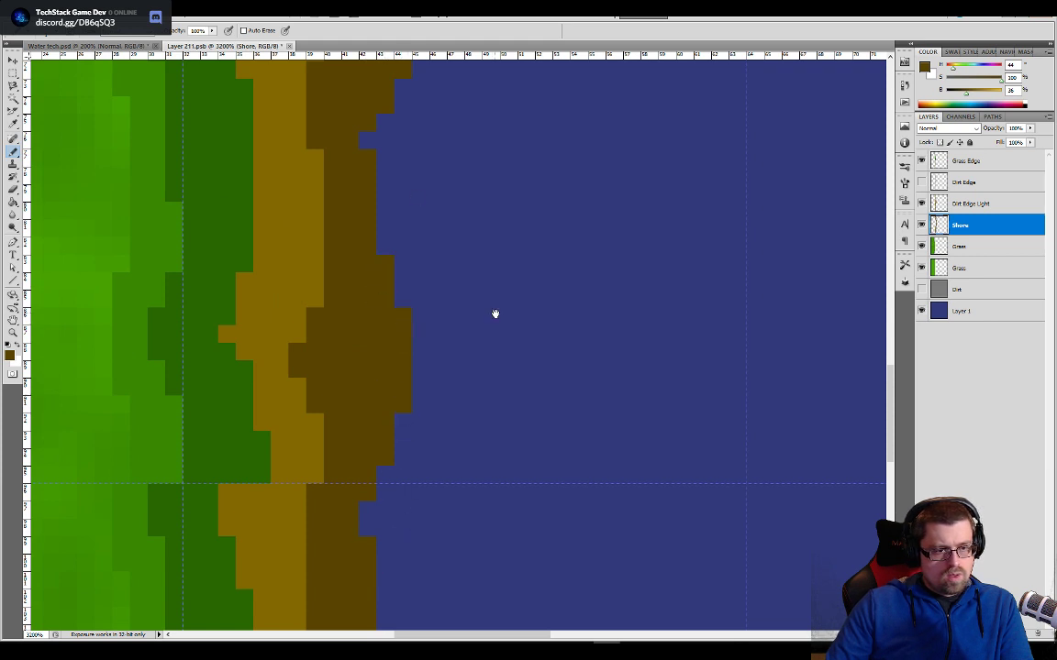
drag(495, 313, 474, 417)
key(ctrl+minus)
key(ctrl+minus)
key(ctrl+minus)
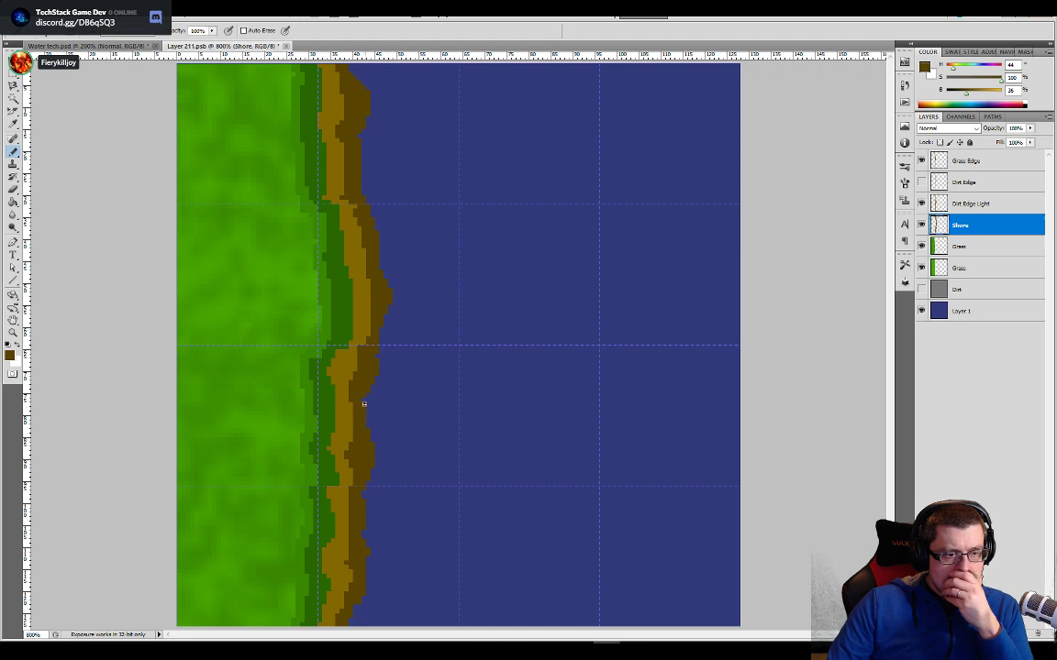
- Select the dark brown shore, expand the selection by 4 pixels, and fill it with dark brown on the Shore layer
key(w)
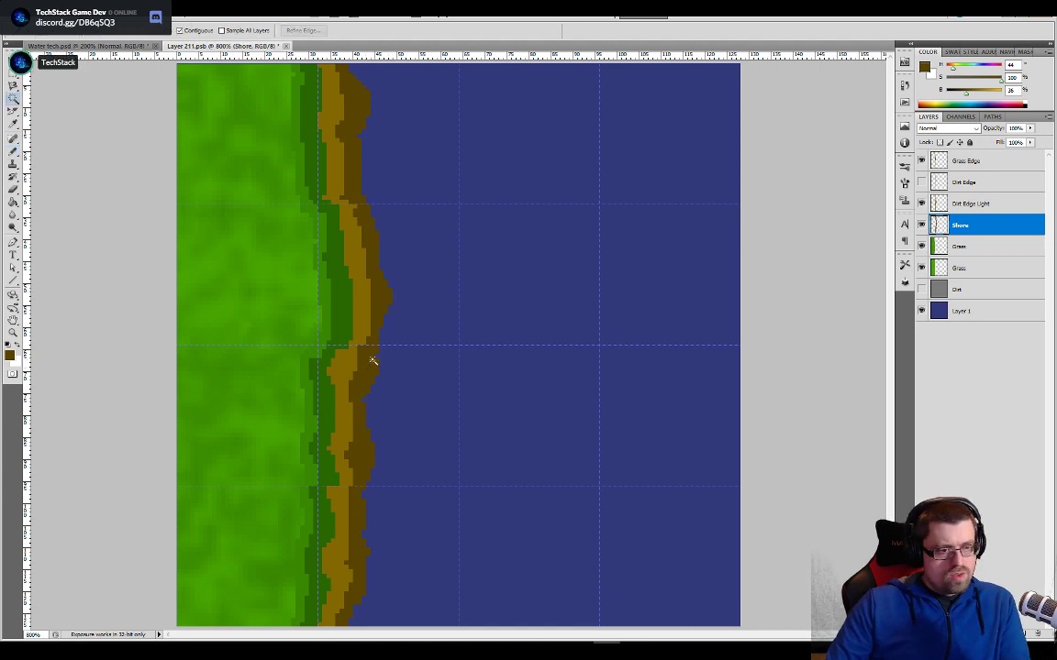
click(369, 422)
click(77, 13)
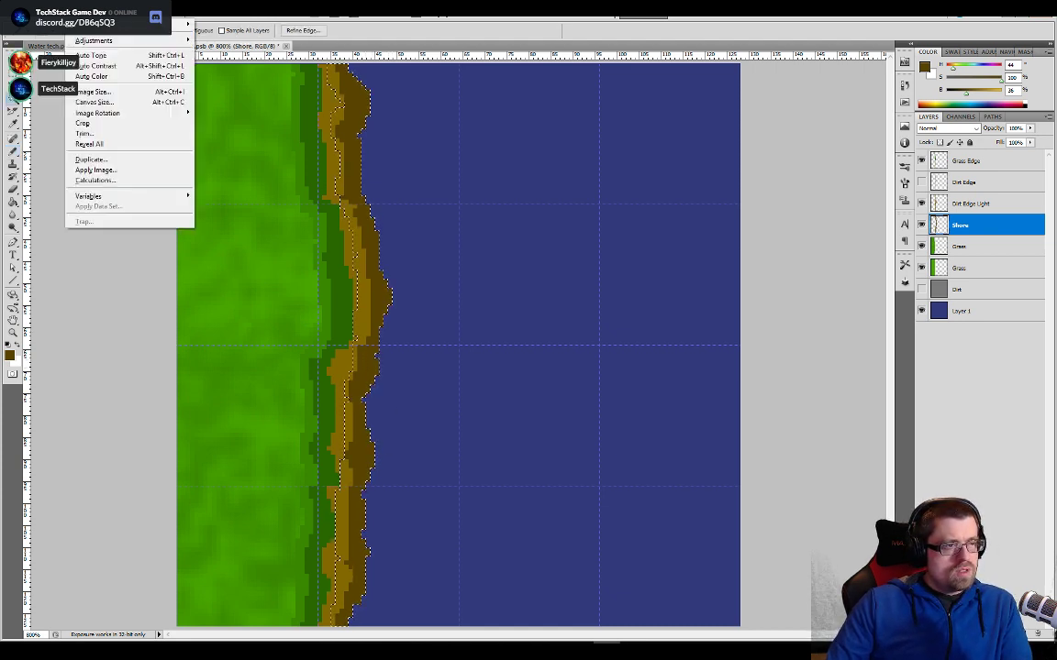
mouse_move(128, 13)
mouse_move(184, 134)
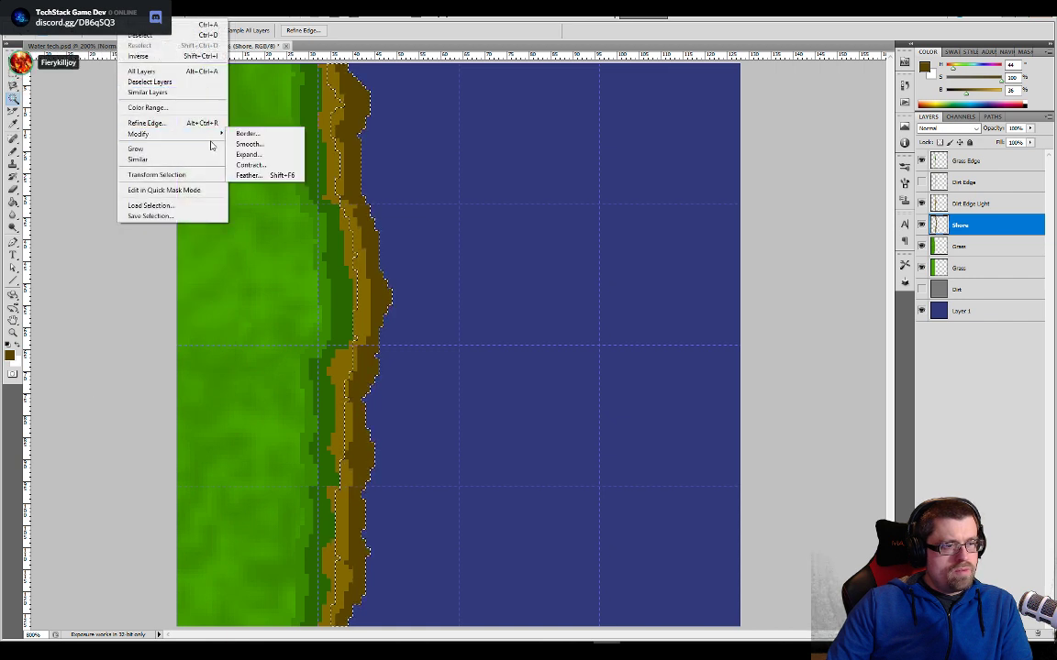
click(249, 155)
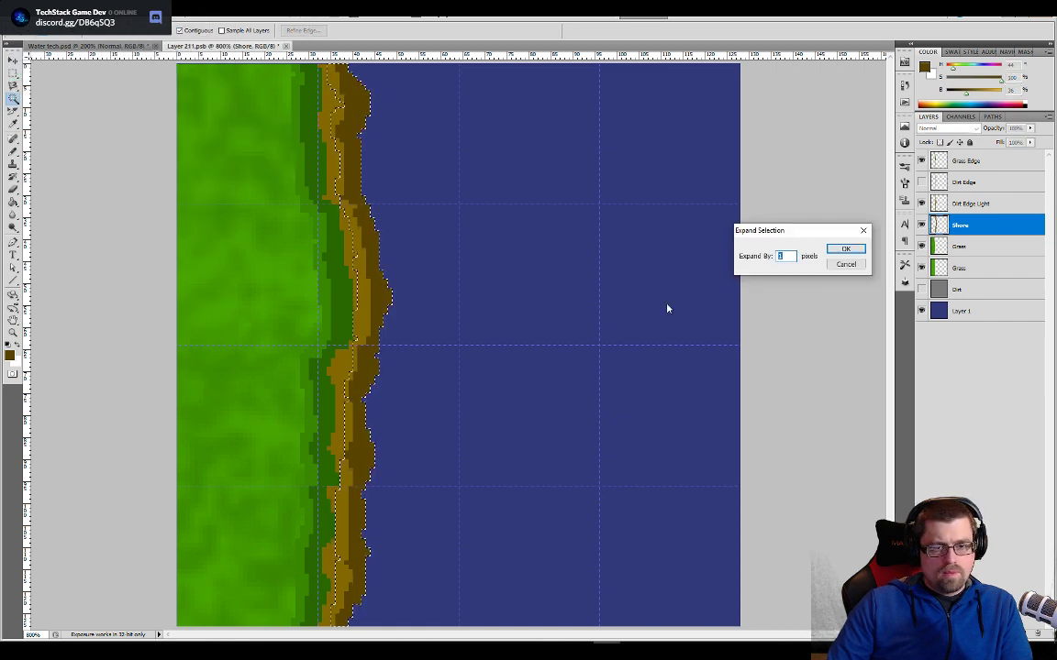
text(4)
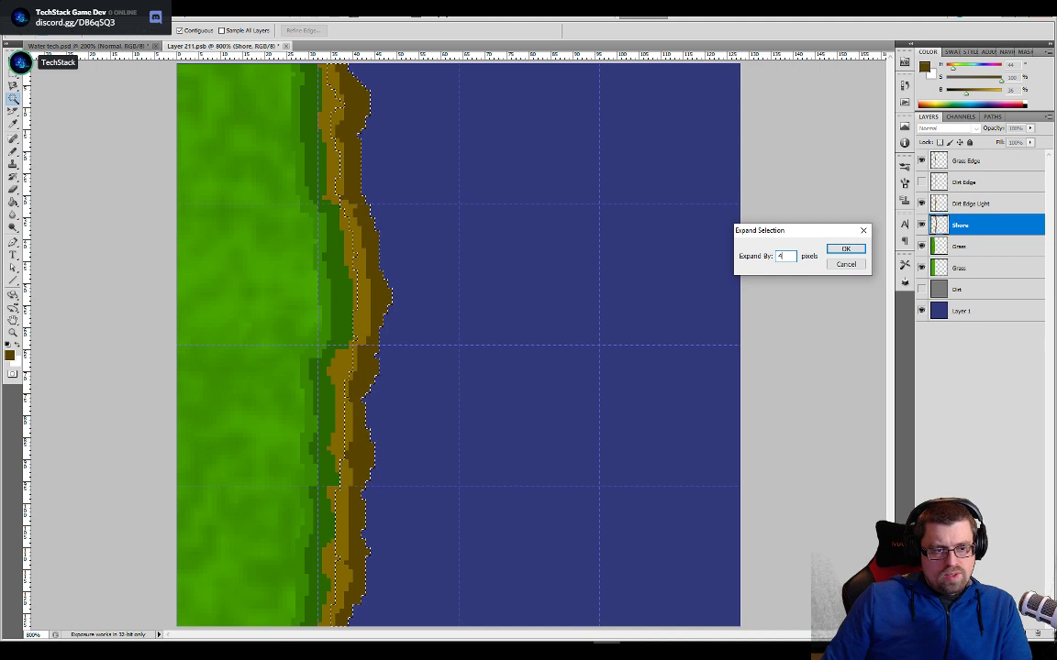
key(Return)
key(g)
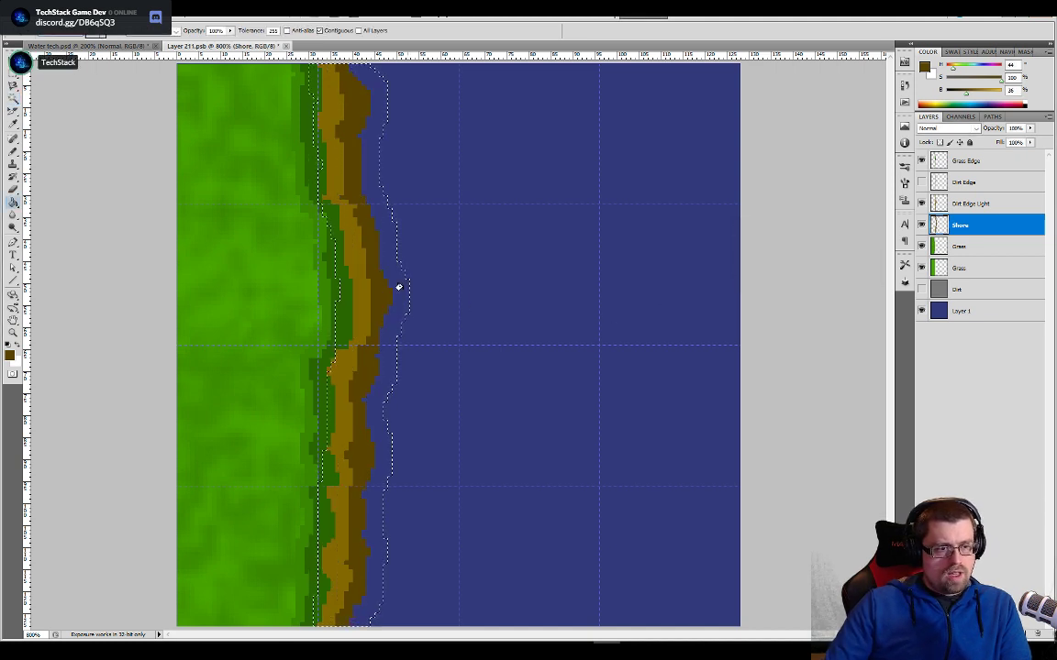
click(404, 295)
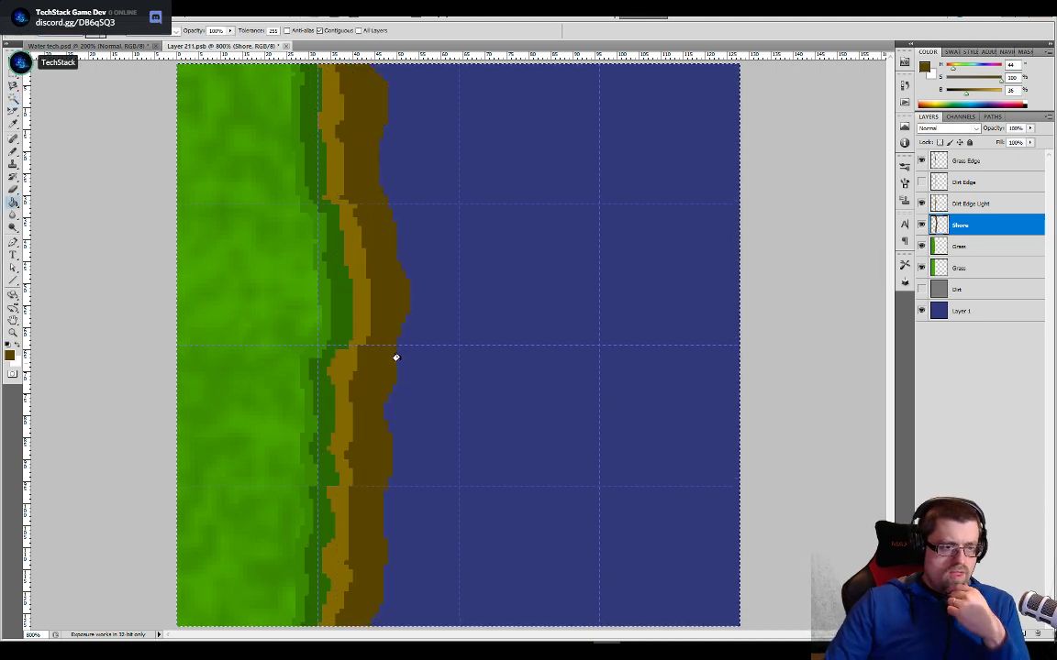
key(ctrl+a)
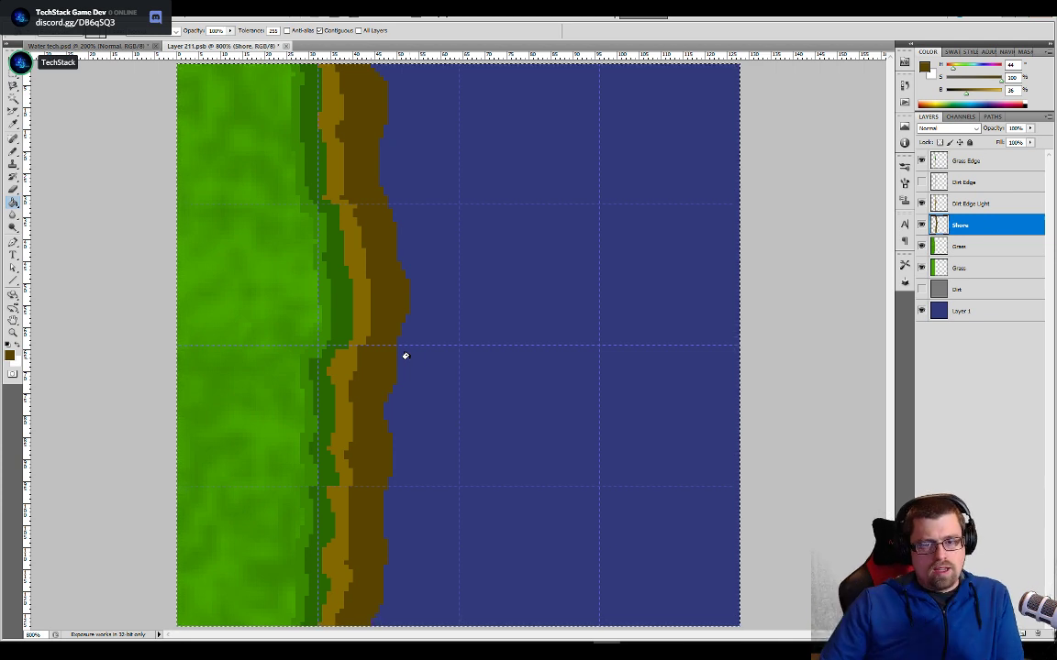
- Select the widened dark brown shore and expand the selection by 1 pixel
key(w)
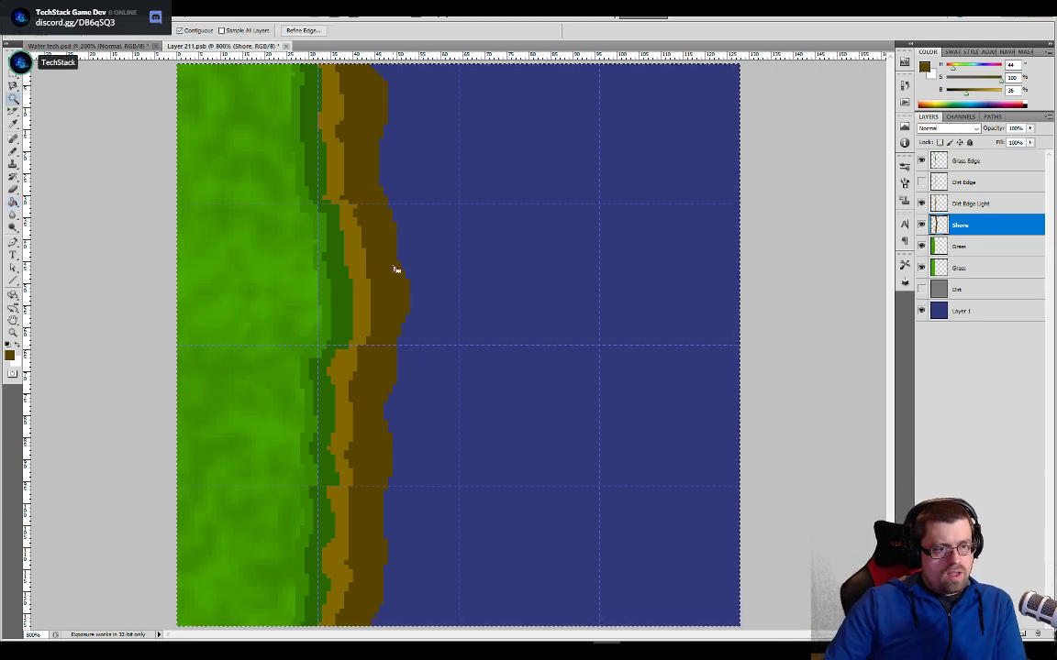
click(385, 312)
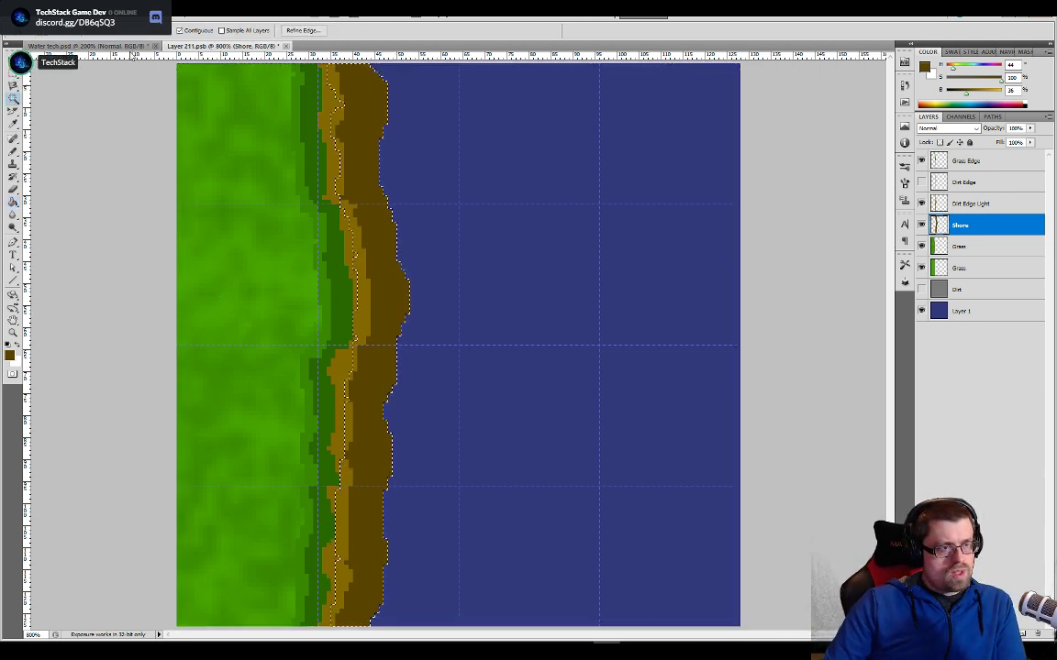
click(103, 11)
mouse_move(131, 11)
mouse_move(154, 135)
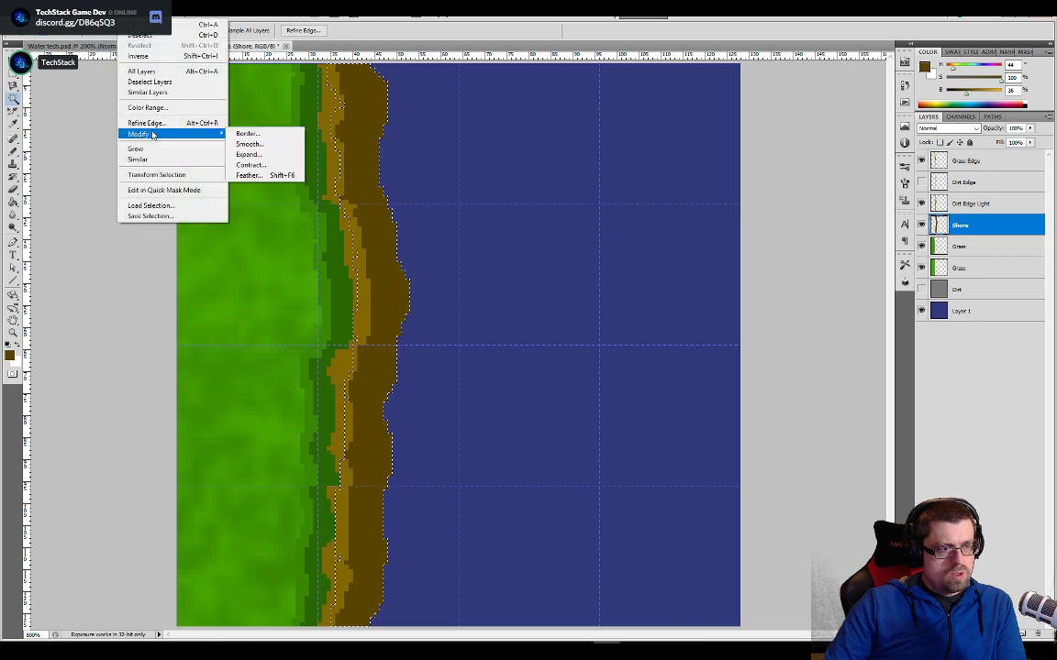
click(282, 156)
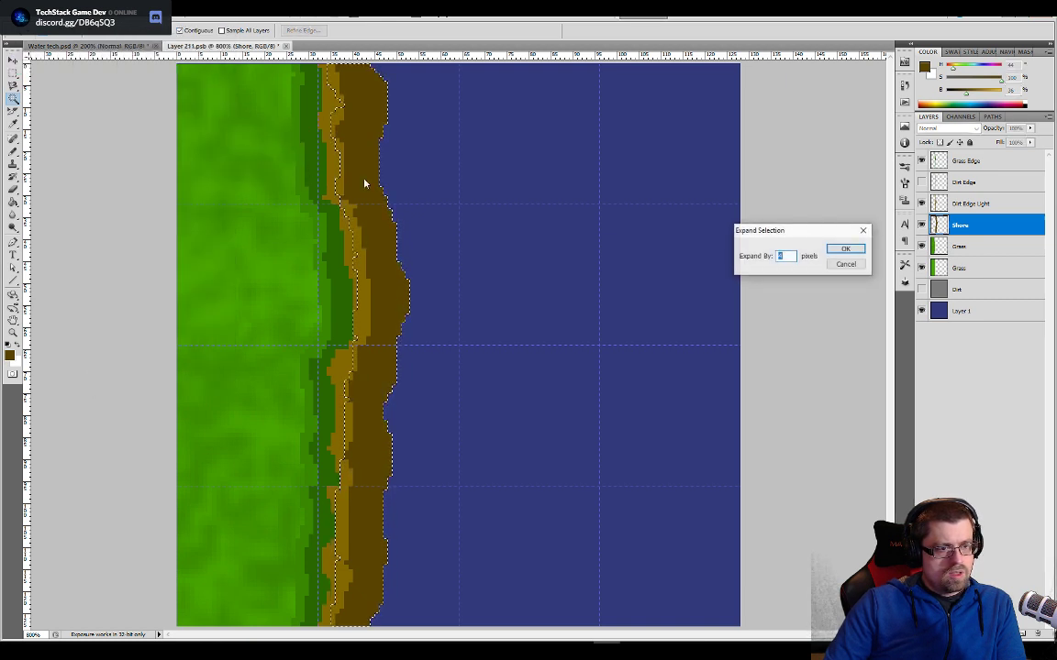
click(845, 248)
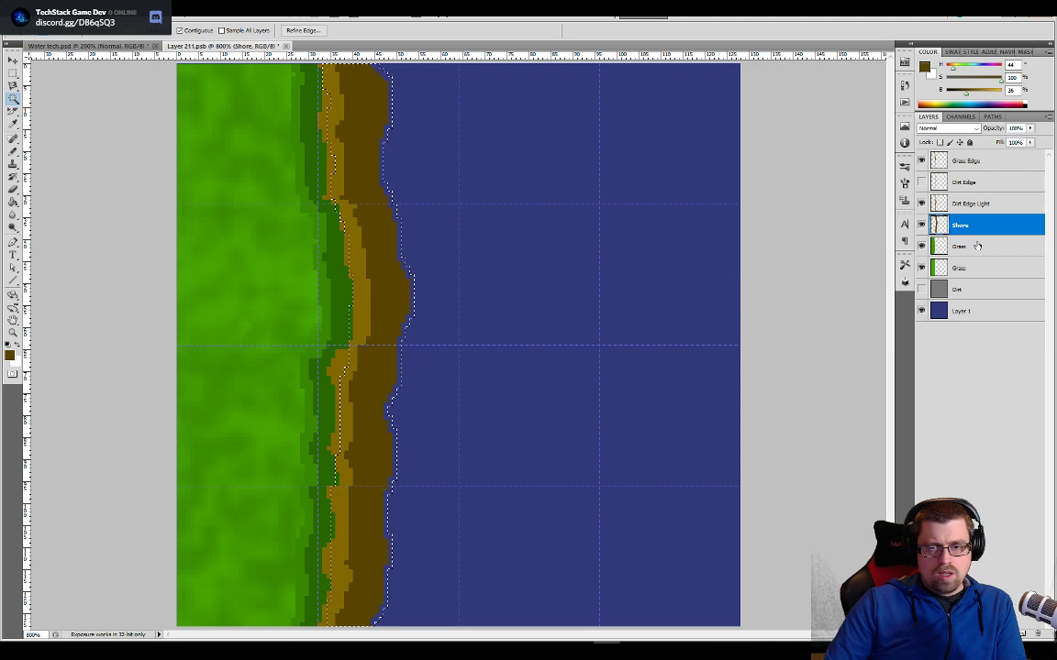
- Add a new layer between Dirt and Layer 1 and name it Froth
click(1025, 636)
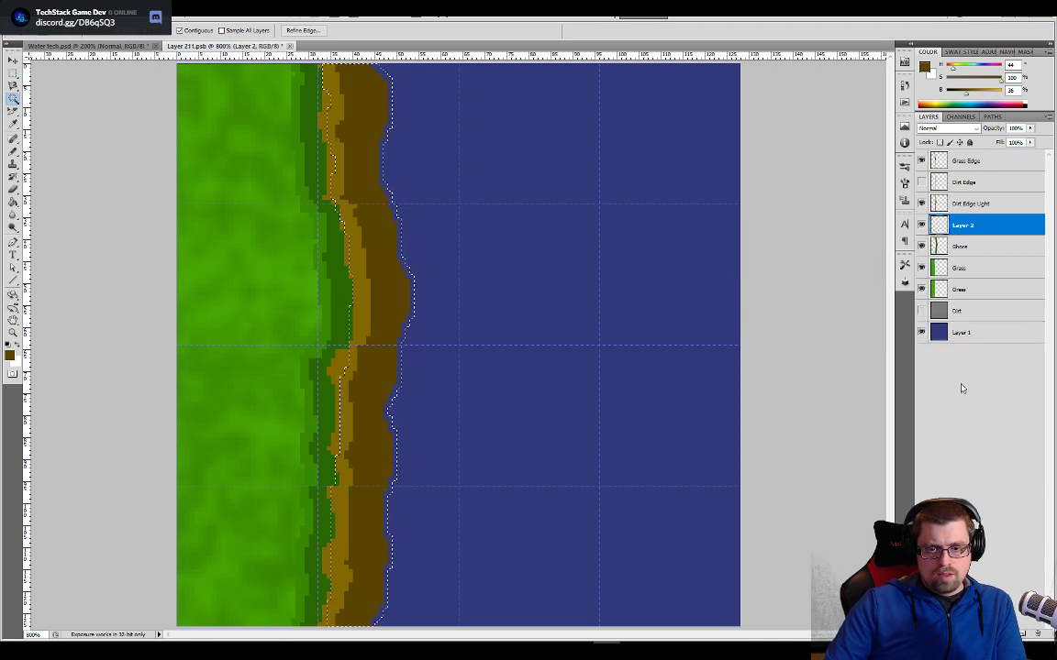
drag(966, 236, 980, 327)
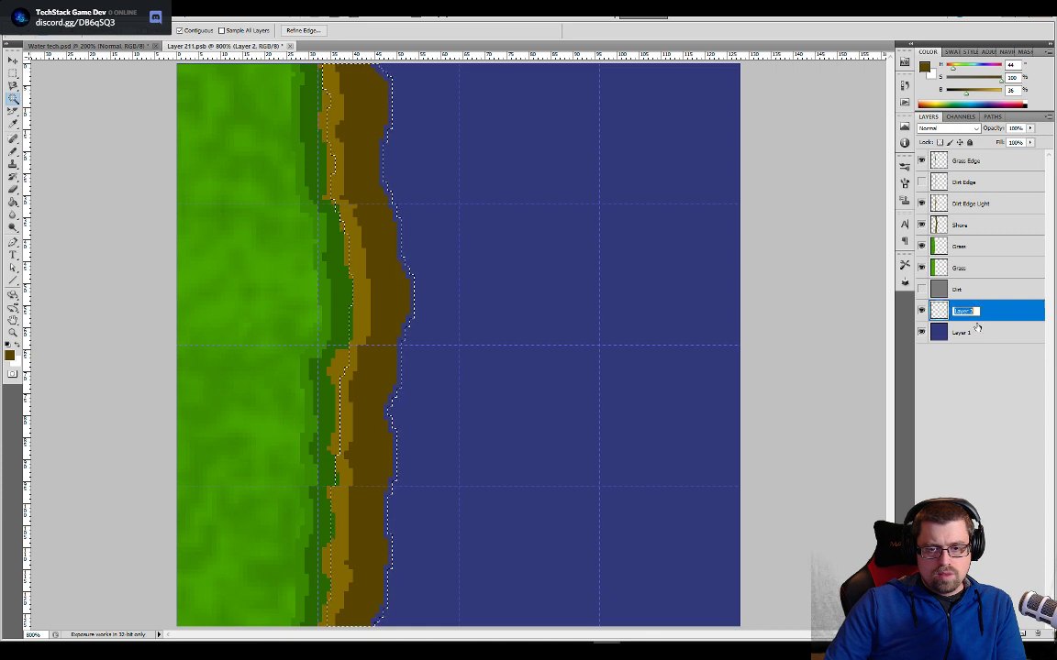
double_click(965, 313)
text(Fioth)
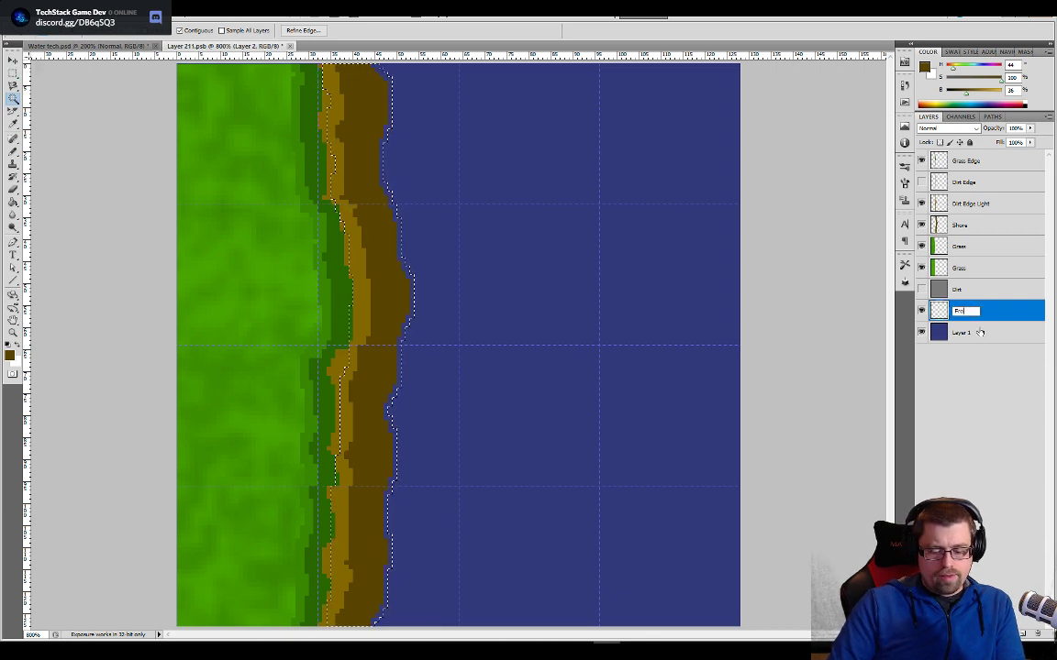
key(Return)
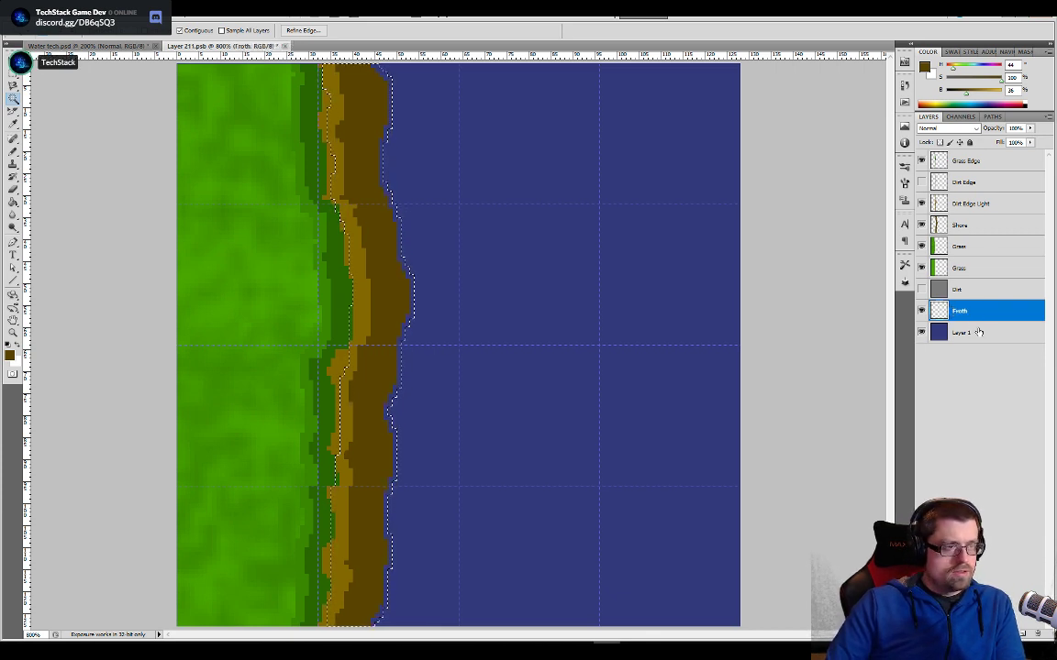
- Sample the lighter blue swatch from the Water tech.psd palette and fill the expanded shore selection with it on the Froth layer
click(128, 47)
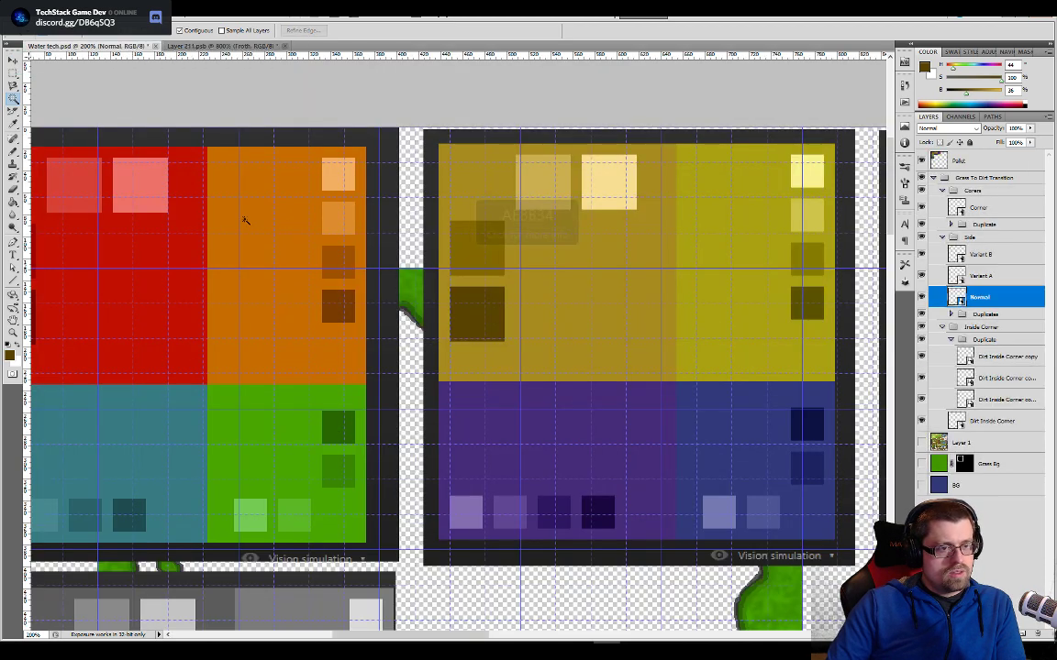
drag(662, 479, 596, 404)
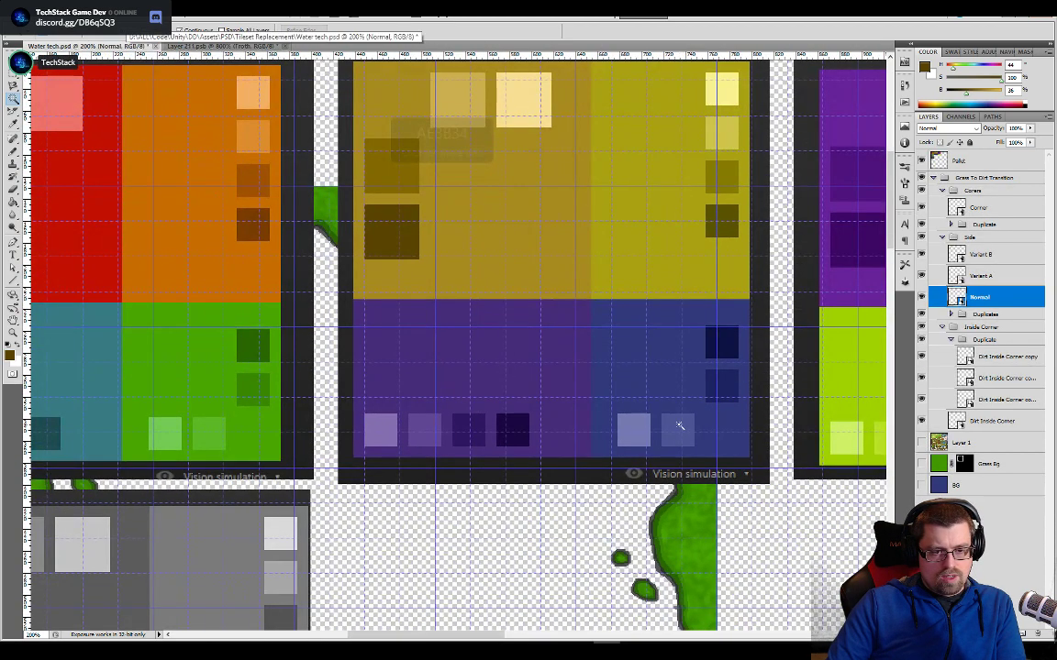
key(b)
alt+click(676, 413)
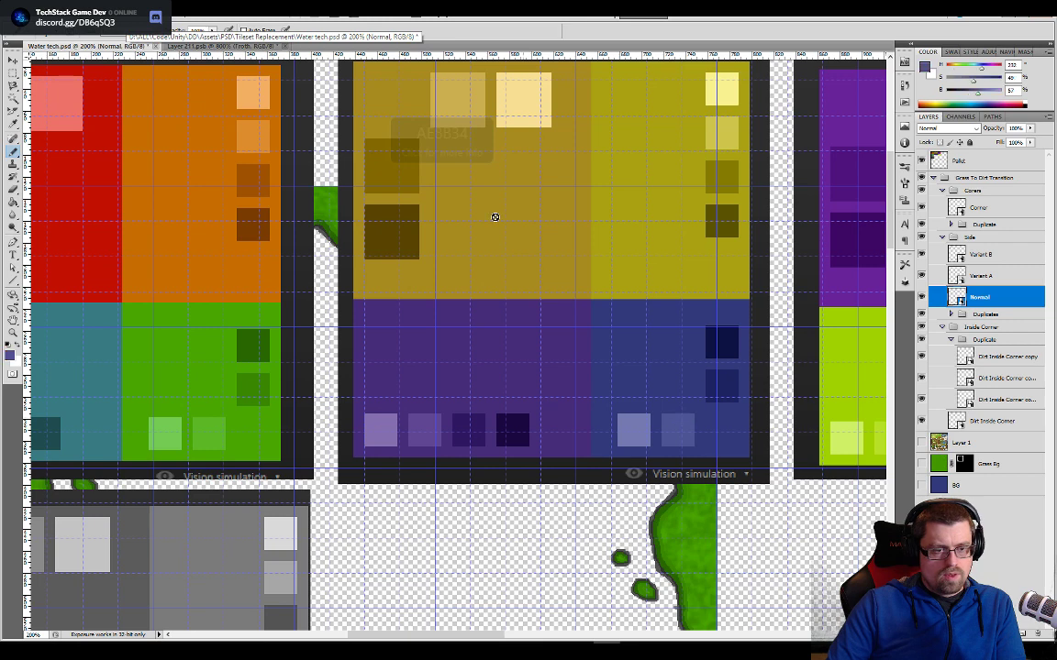
click(240, 46)
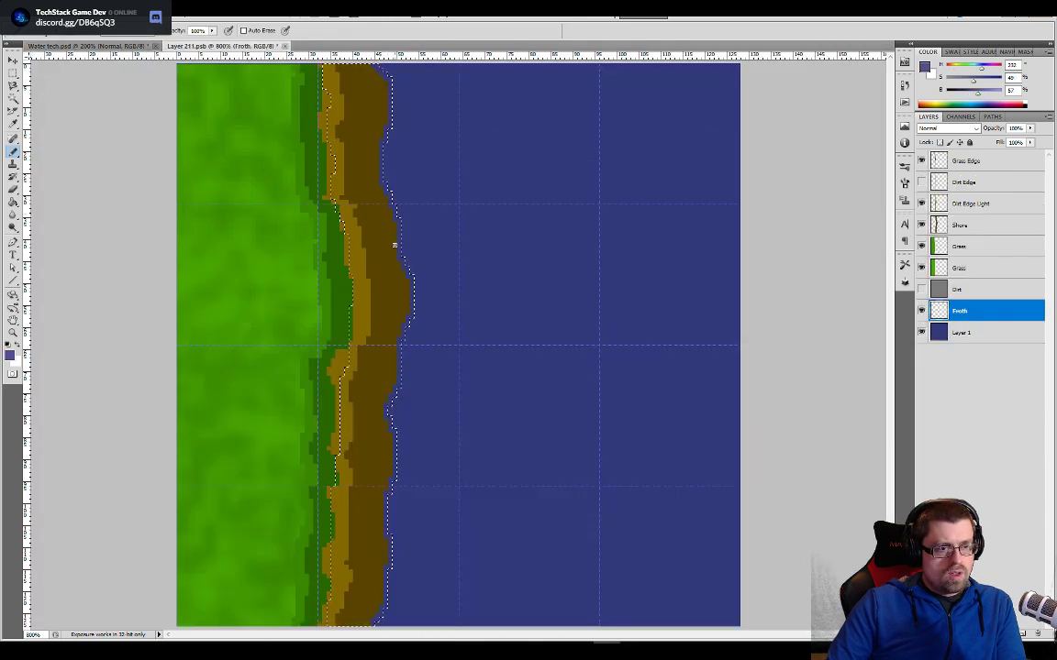
key(w)
key(g)
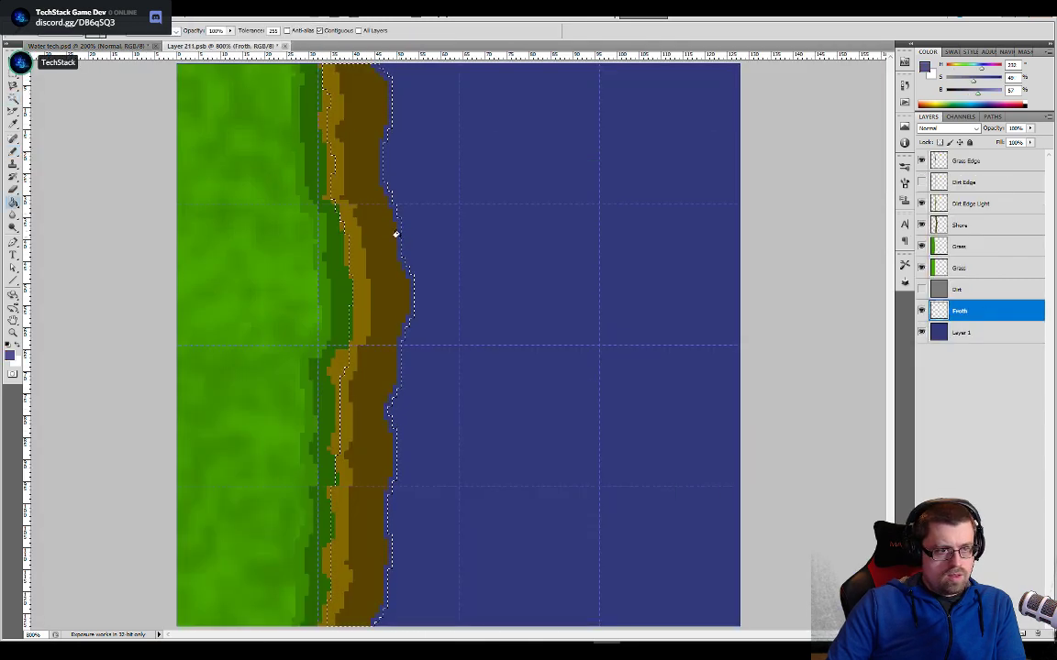
click(396, 238)
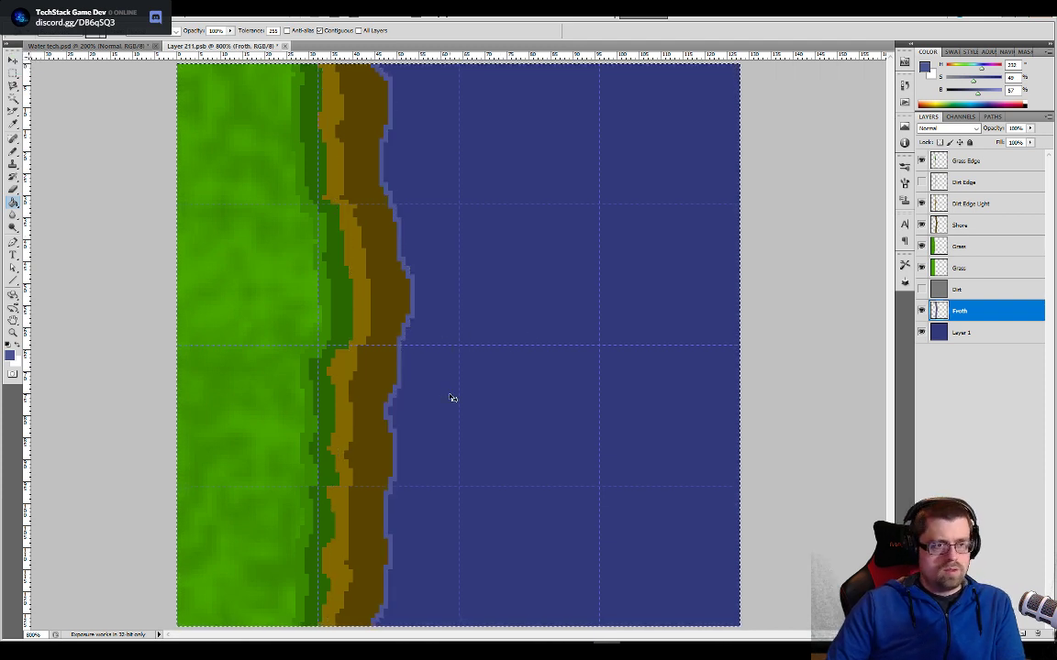
- Expand the froth selection by 1 more pixel and fill it with the same light blue to thicken the froth line
key(ctrl+minus)
key(ctrl+Left)
key(ctrl+Right)
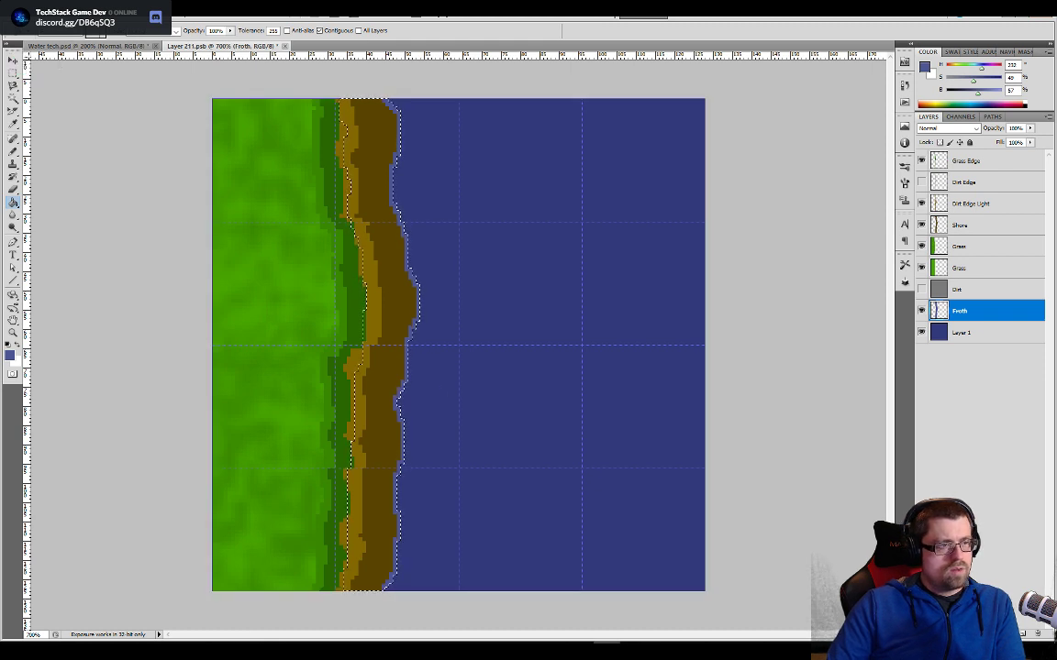
click(133, 7)
mouse_move(184, 134)
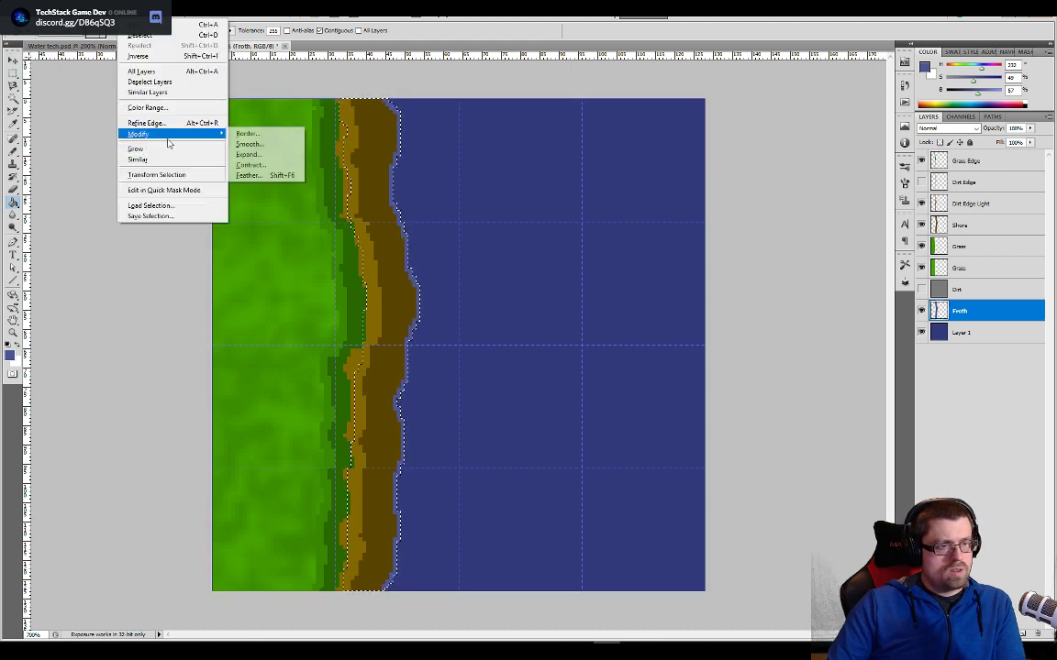
click(250, 154)
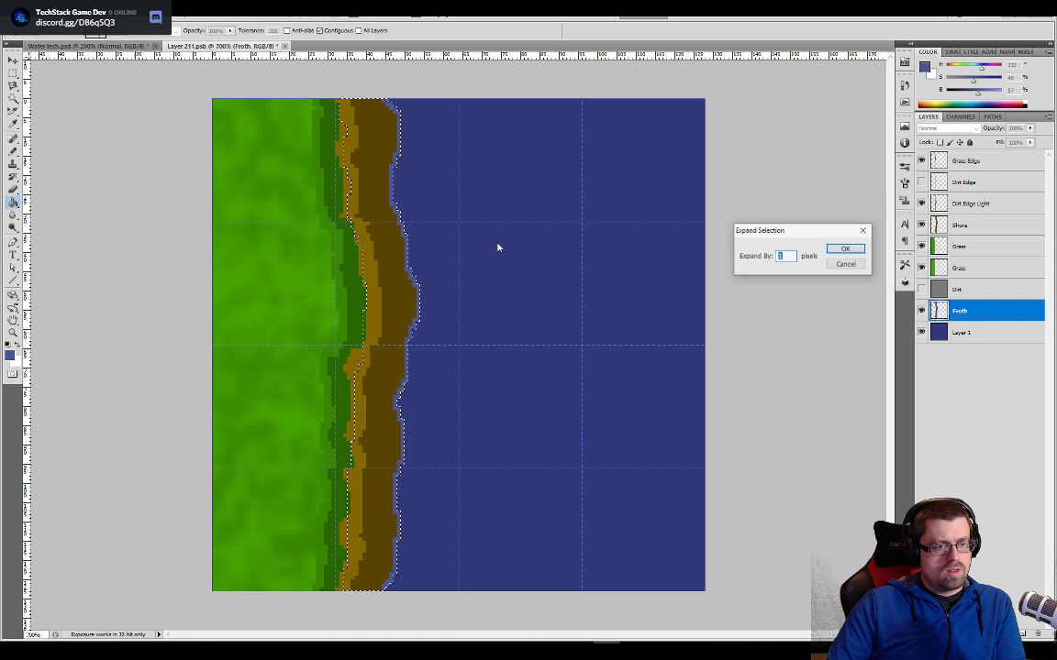
click(830, 260)
click(421, 292)
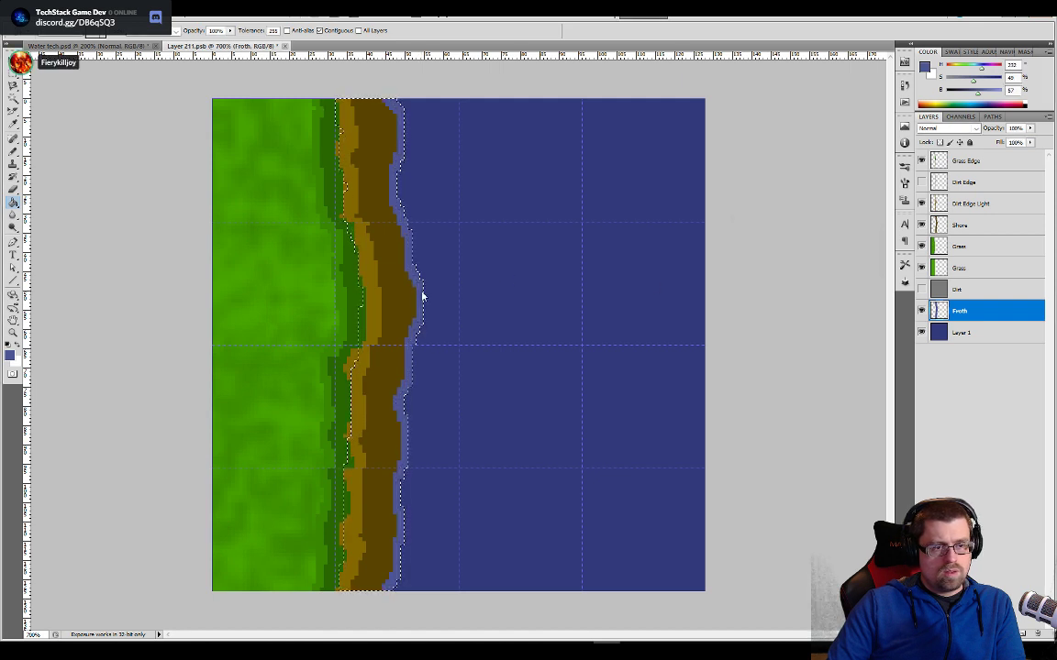
key(ctrl+a)
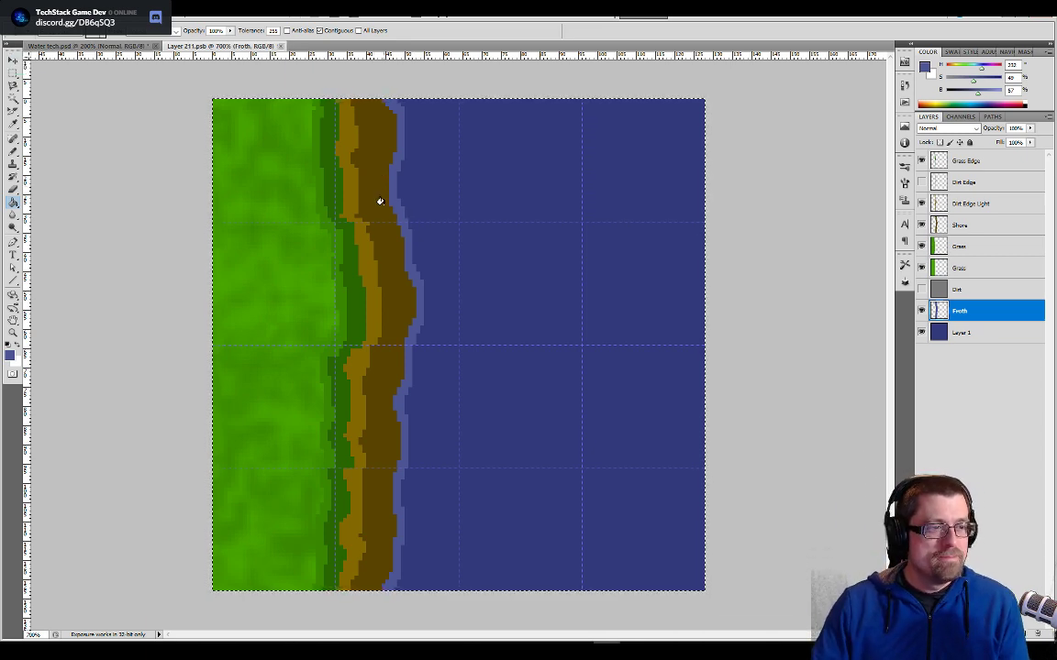
- Hide the palette layer in Water tech.psd, inspect the froth line on the side tiles, and return to the Layer 211.psb tile
key(ctrl+Tab)
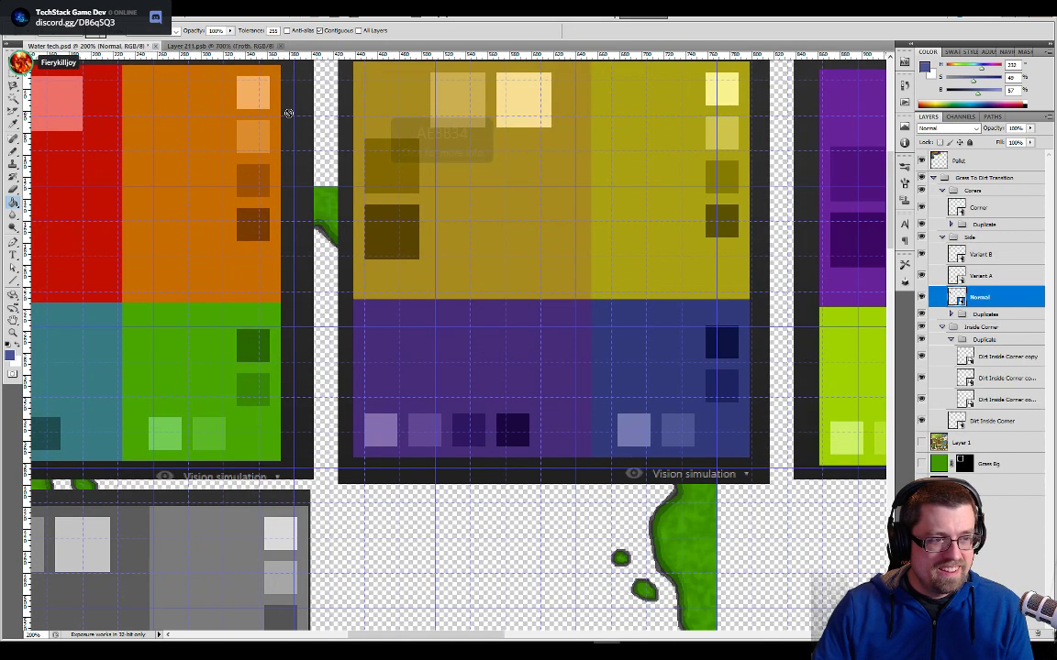
click(921, 161)
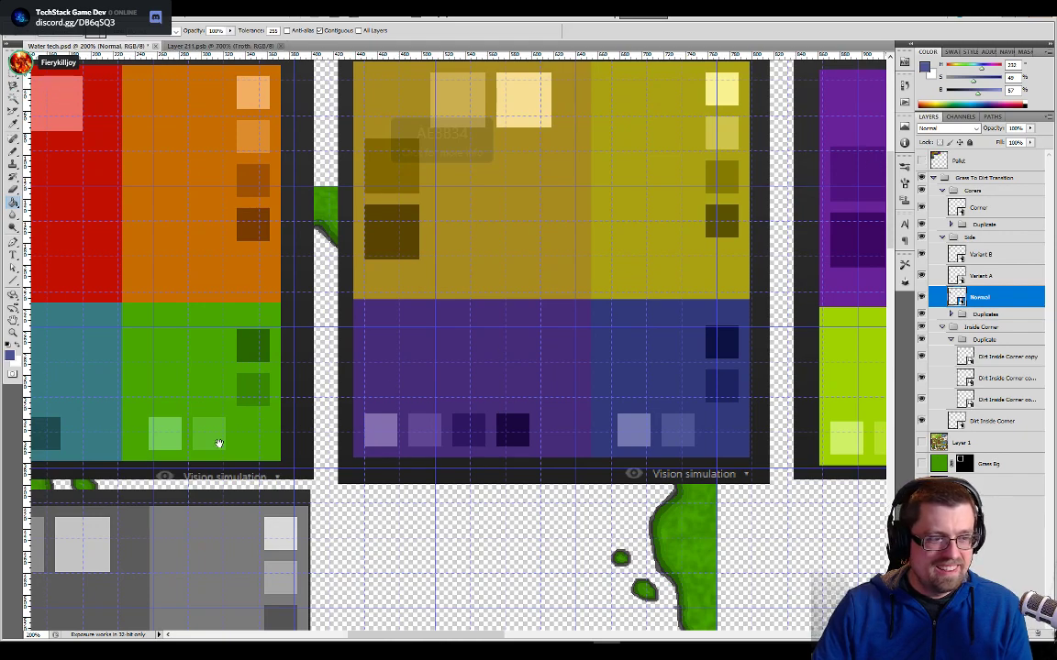
drag(223, 431, 489, 113)
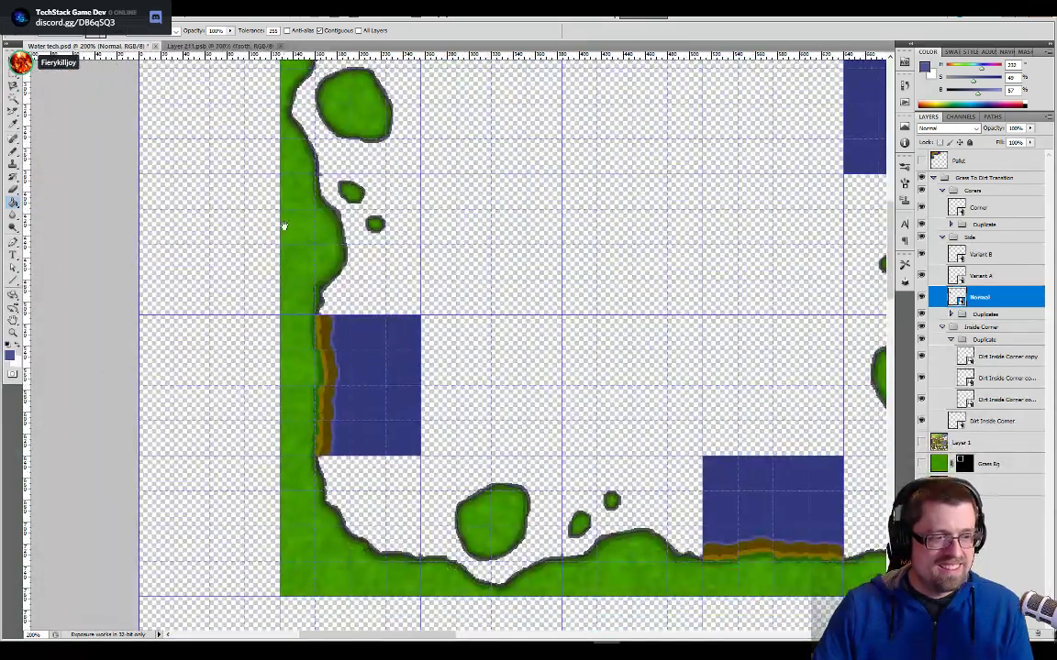
click(227, 46)
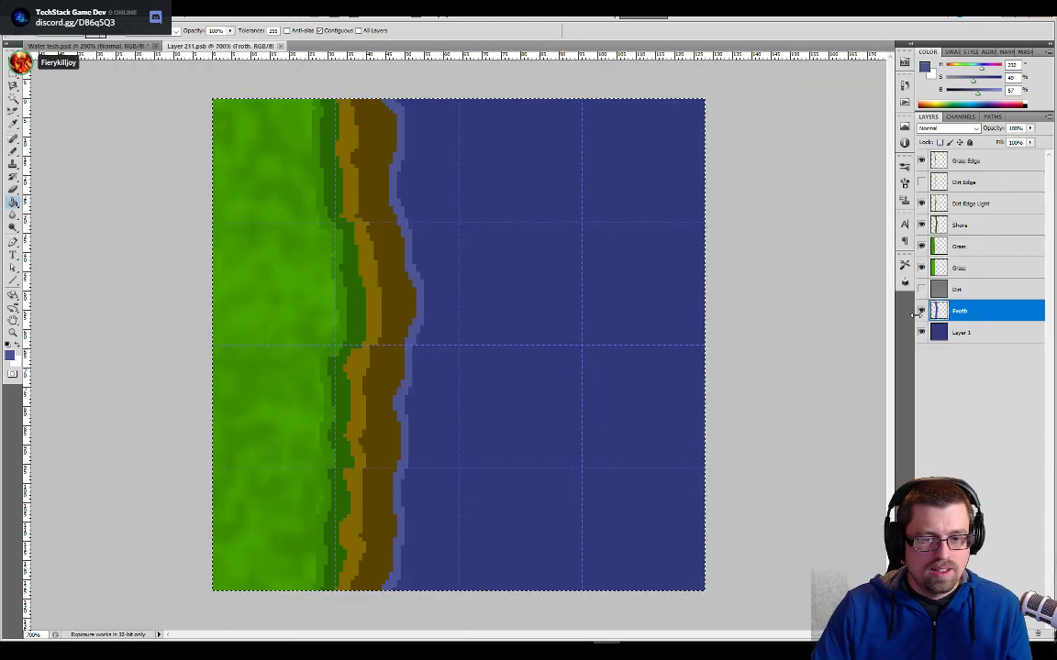
- Show the palette layer in Water tech.psd again, sample the lightest blue swatch, and return to the Layer 211.psb tile
click(104, 47)
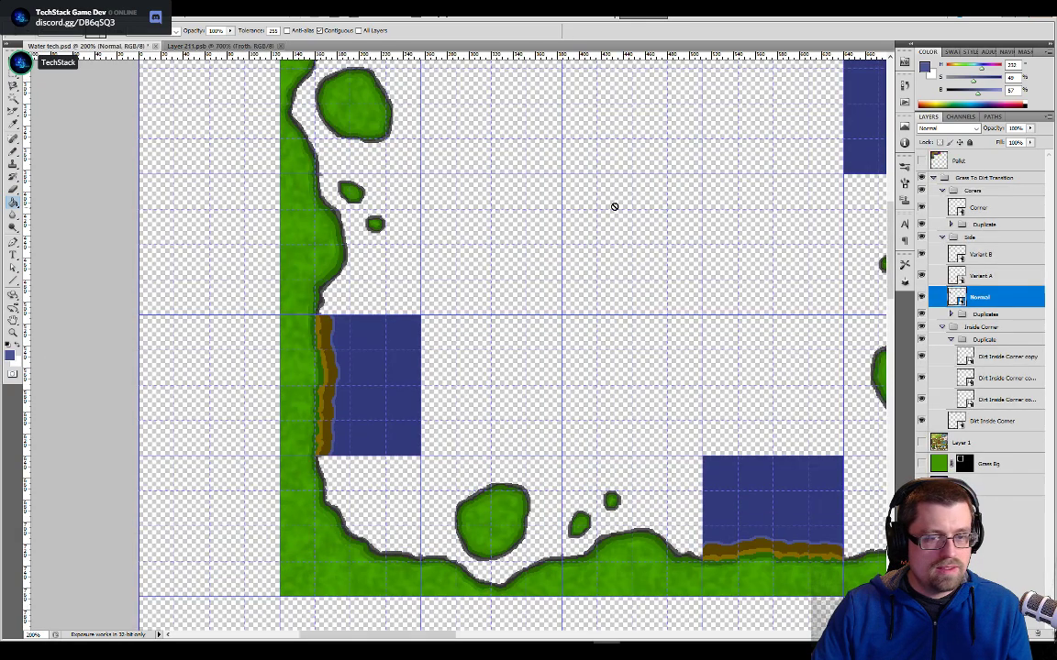
click(922, 163)
drag(820, 165, 403, 359)
click(491, 322)
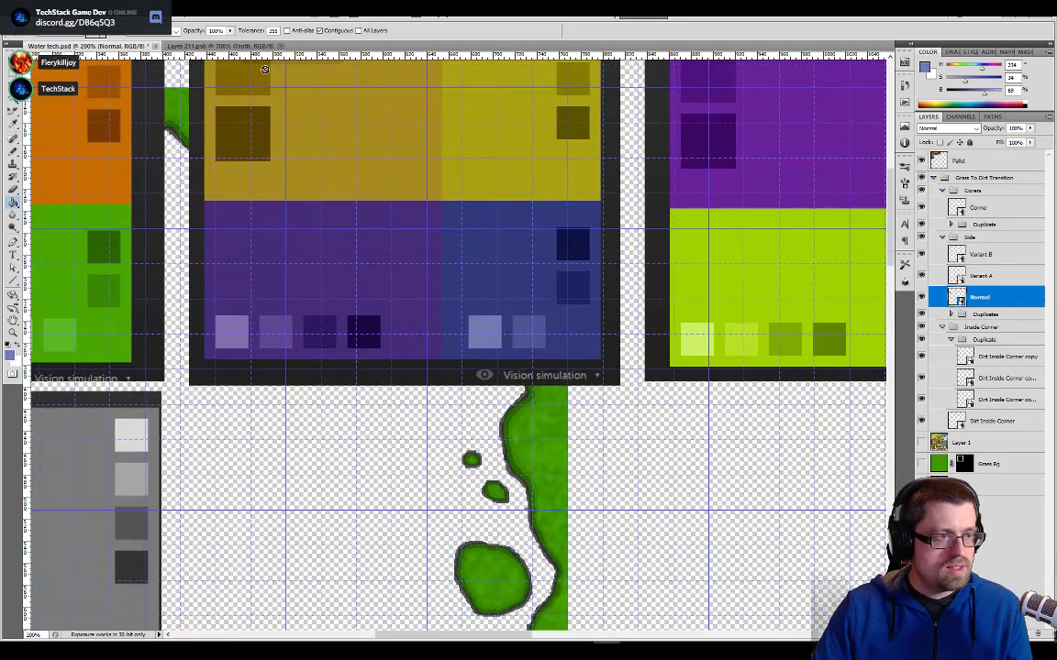
key(ctrl+Tab)
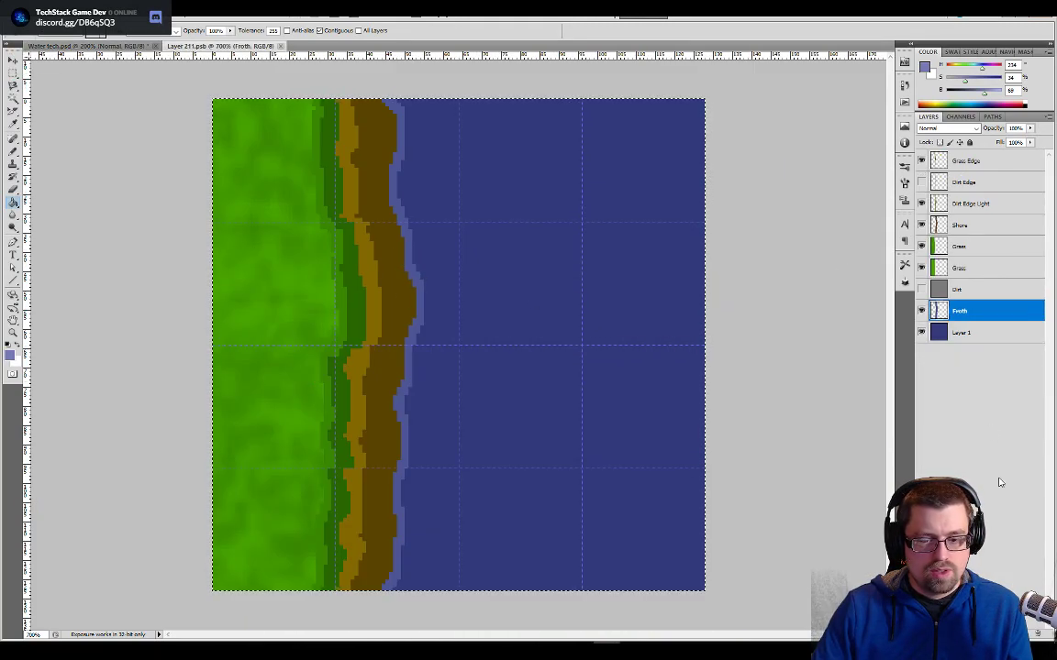
- Add a new layer above Froth and fill the froth selection, shifted 1 pixel toward the shore, with the lightest blue
key(ctrl+shift+alt+n)
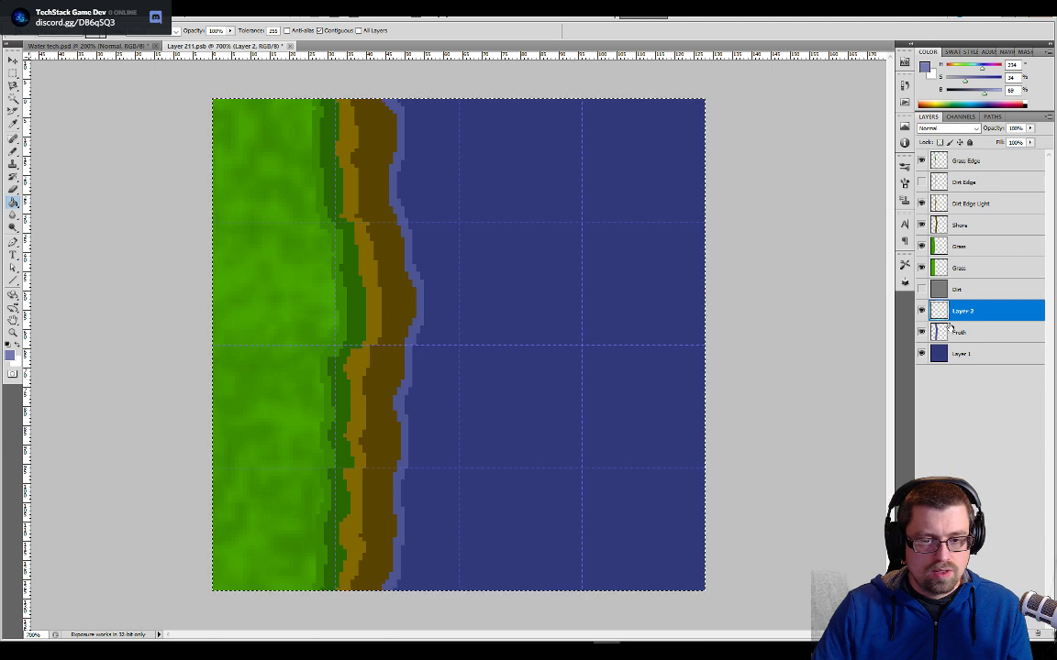
key(w)
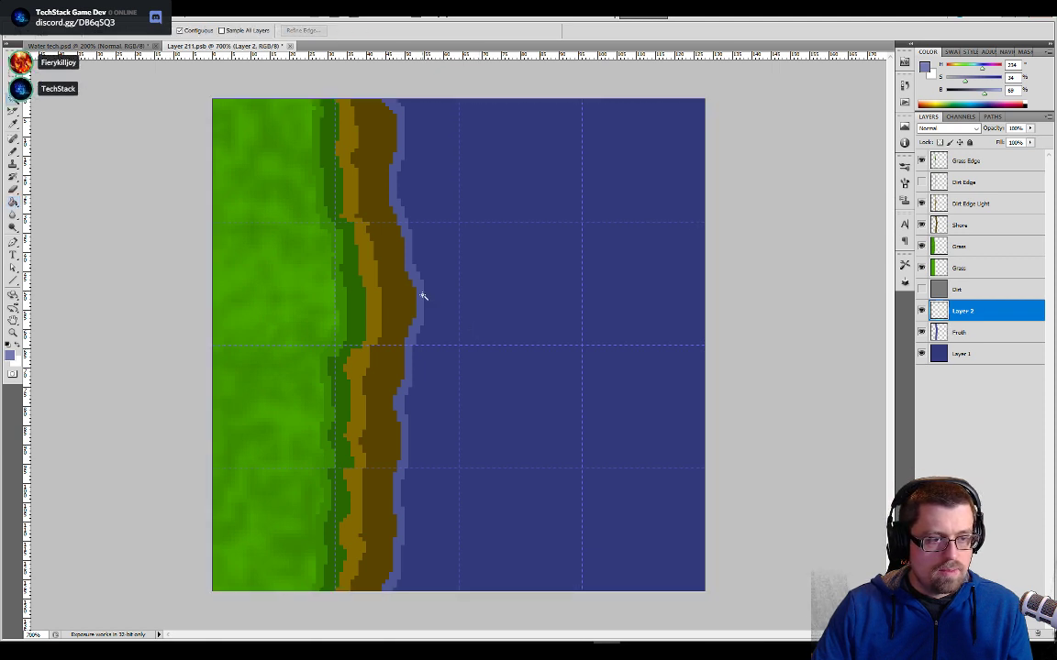
click(974, 330)
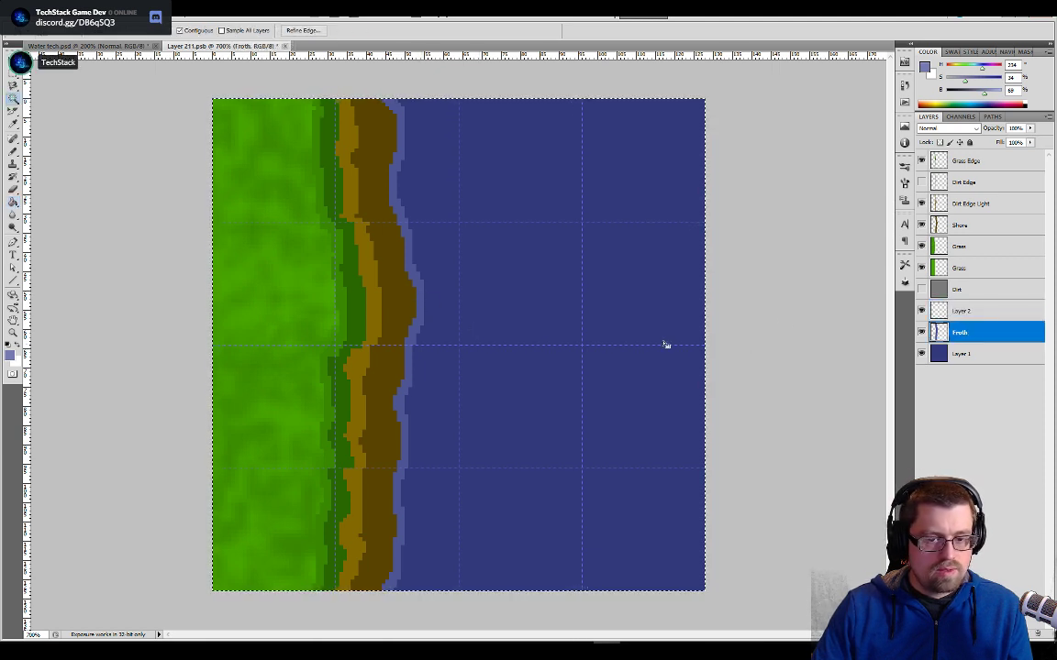
click(420, 294)
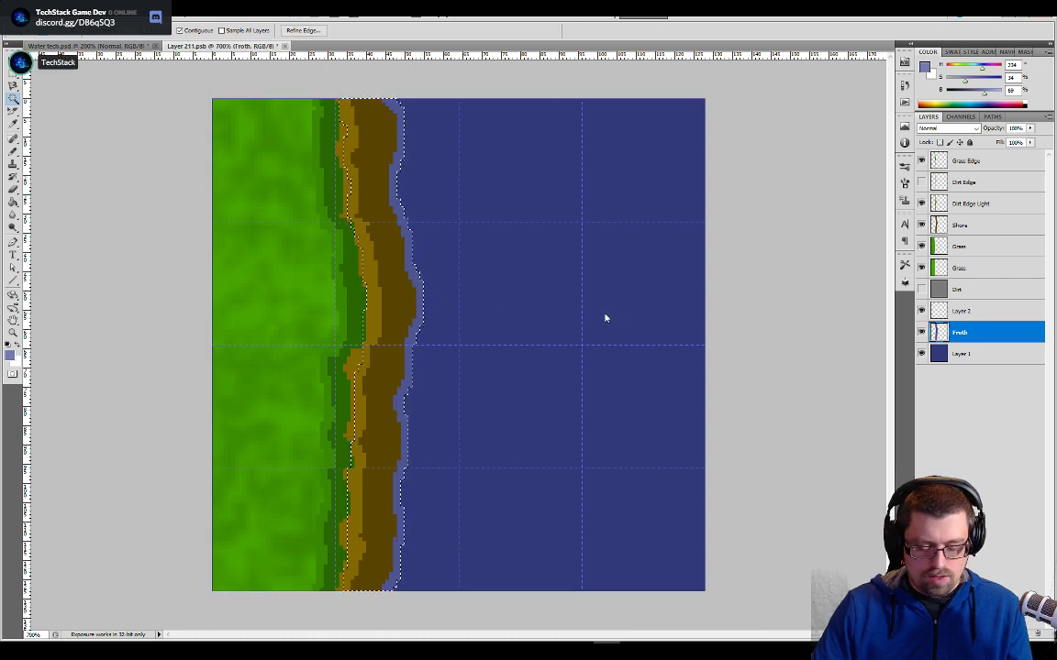
key(alt+bracketright)
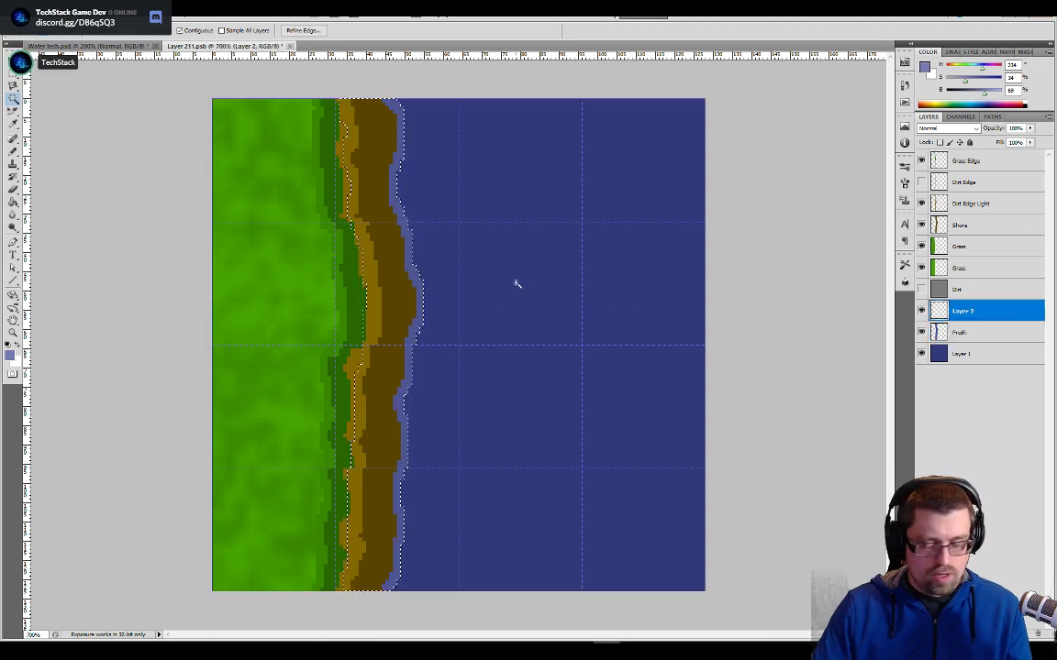
key(g)
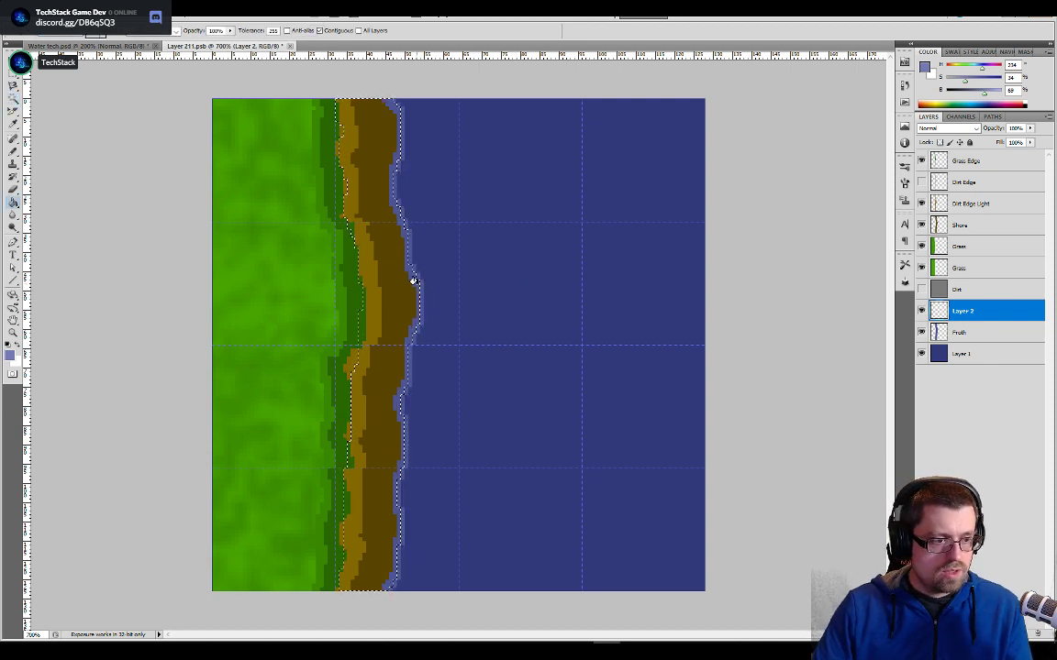
key(ctrl+a)
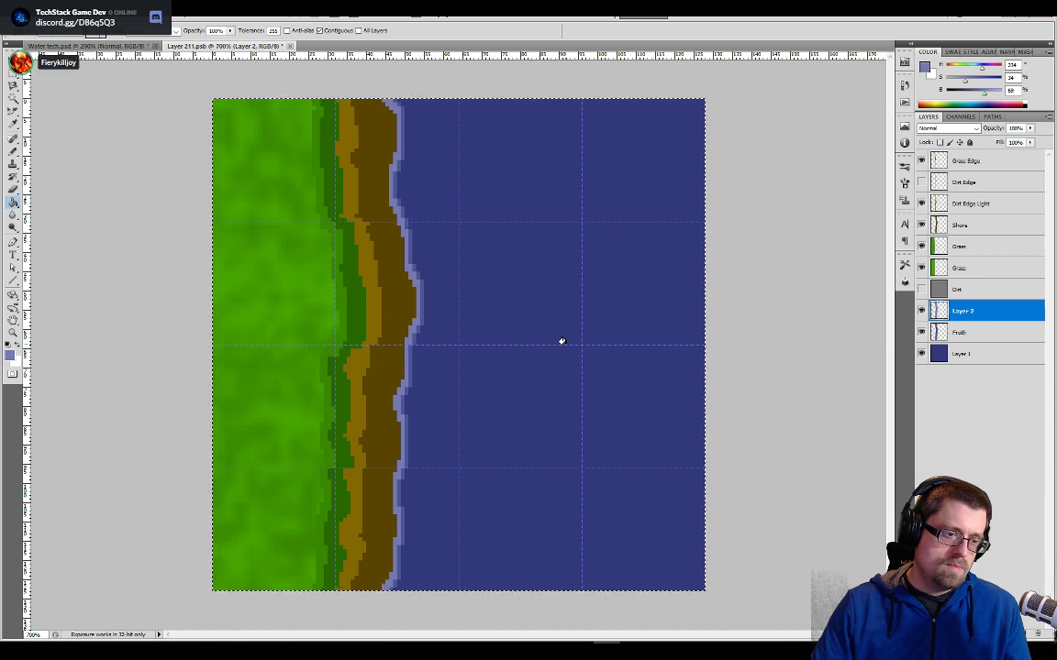
- Try nudging the Shore layer back and forth horizontally to preview the shoreline moving over the froth
click(940, 228)
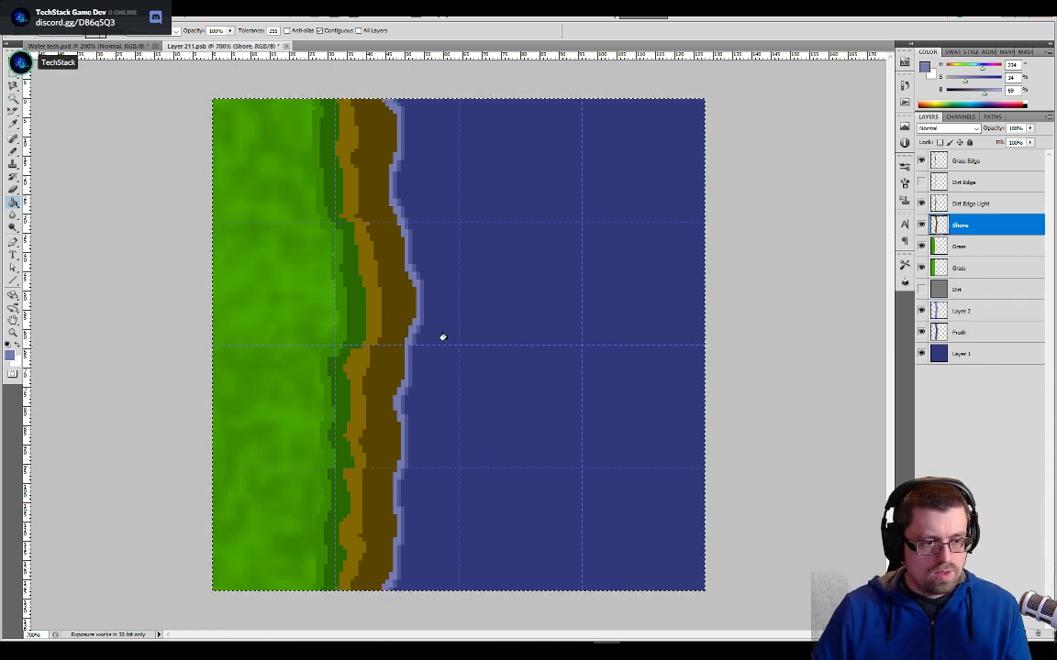
key(v)
key(Left)
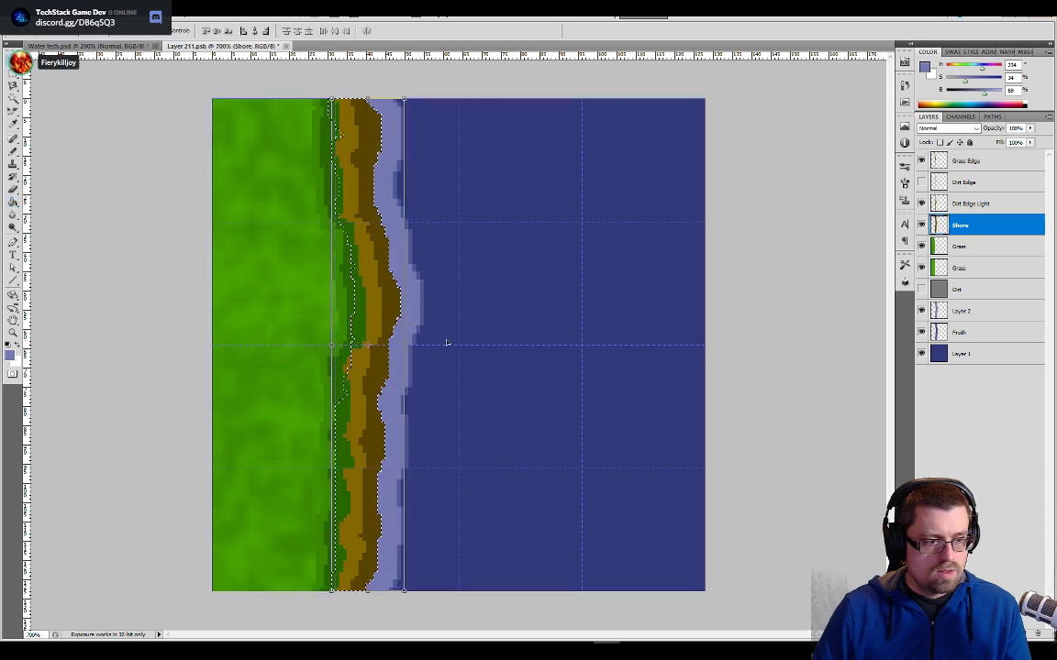
key(Right)
key(Right)
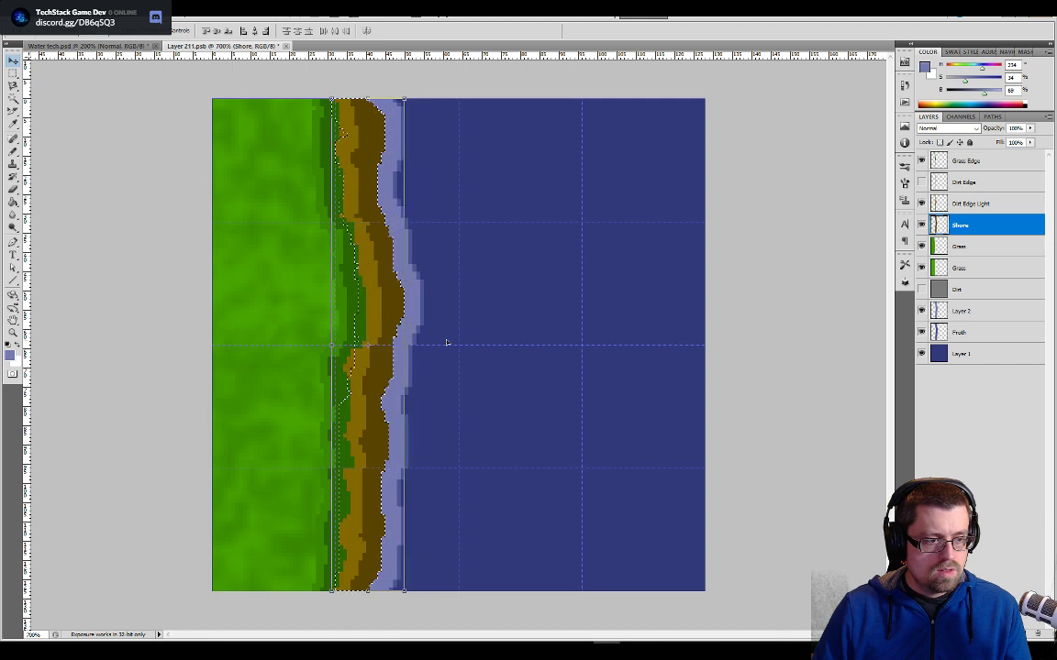
key(Right)
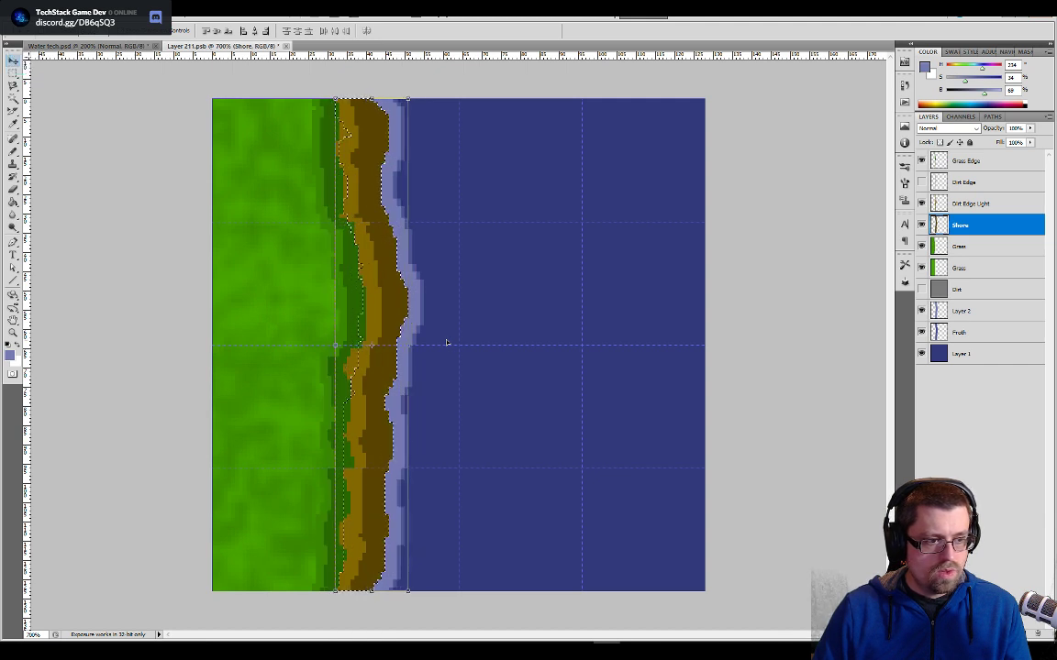
key(Left)
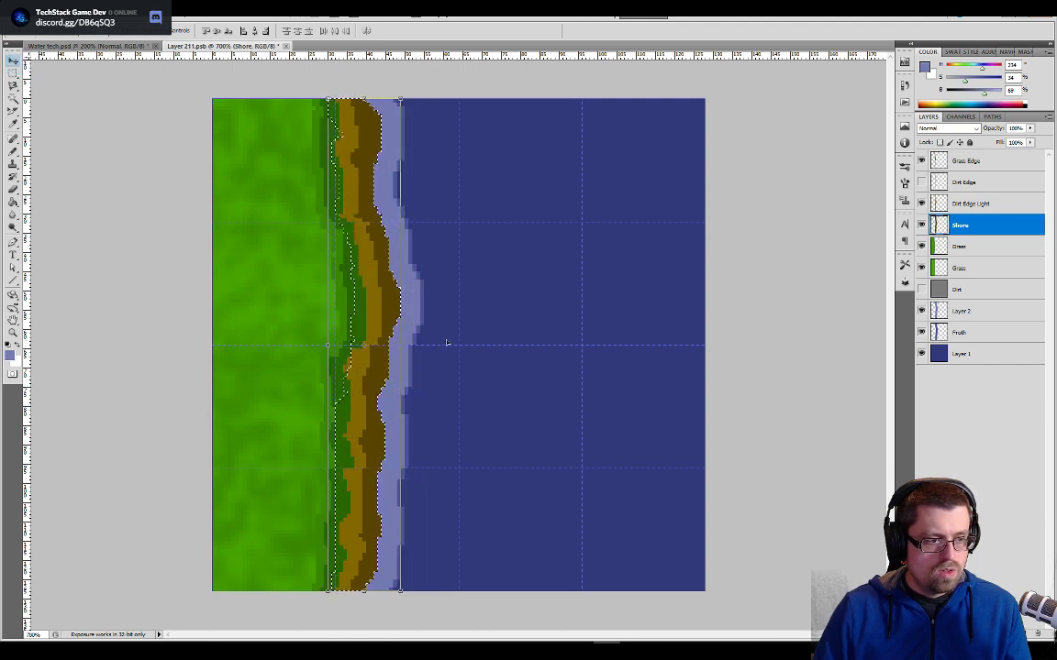
key(Left)
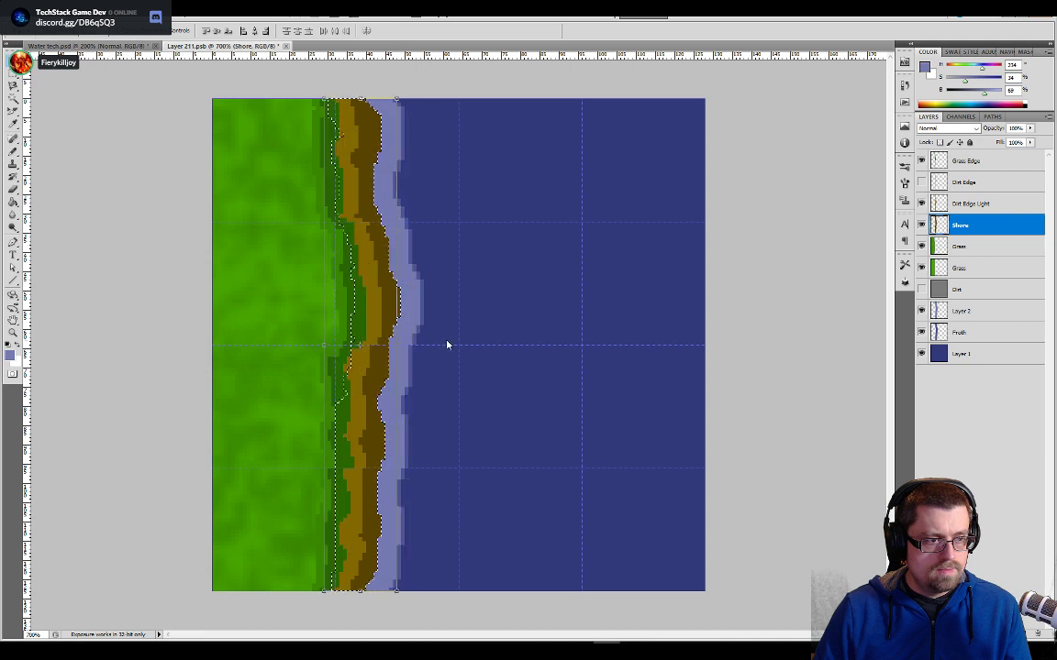
key(Right)
key(Right)
key(Right)
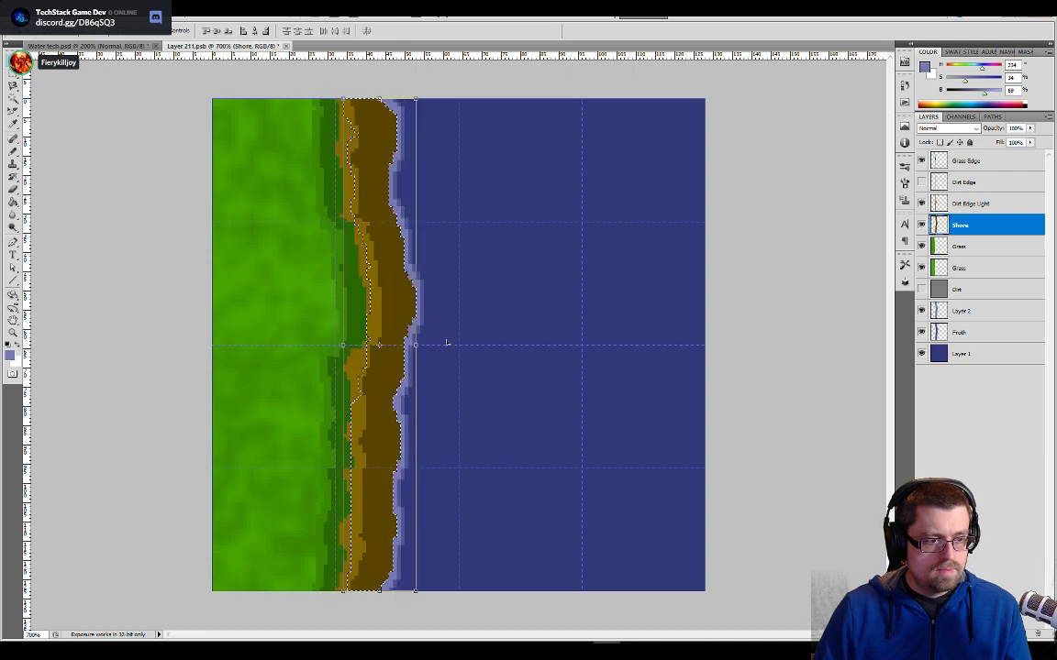
key(Left)
key(Left)
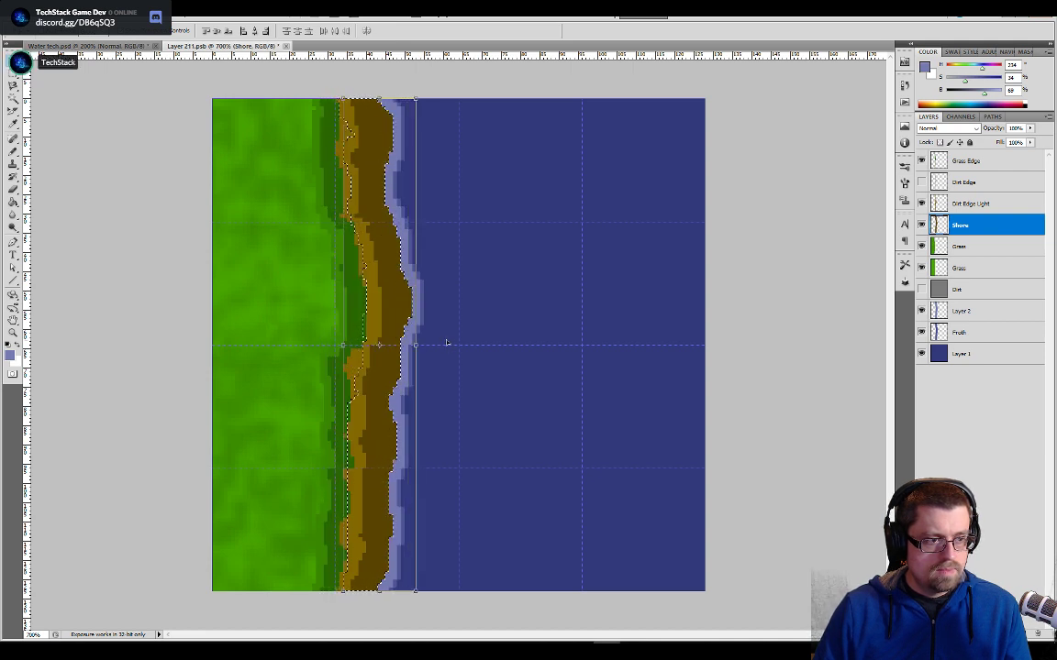
key(Left)
key(Left)
key(Left)
key(Left)
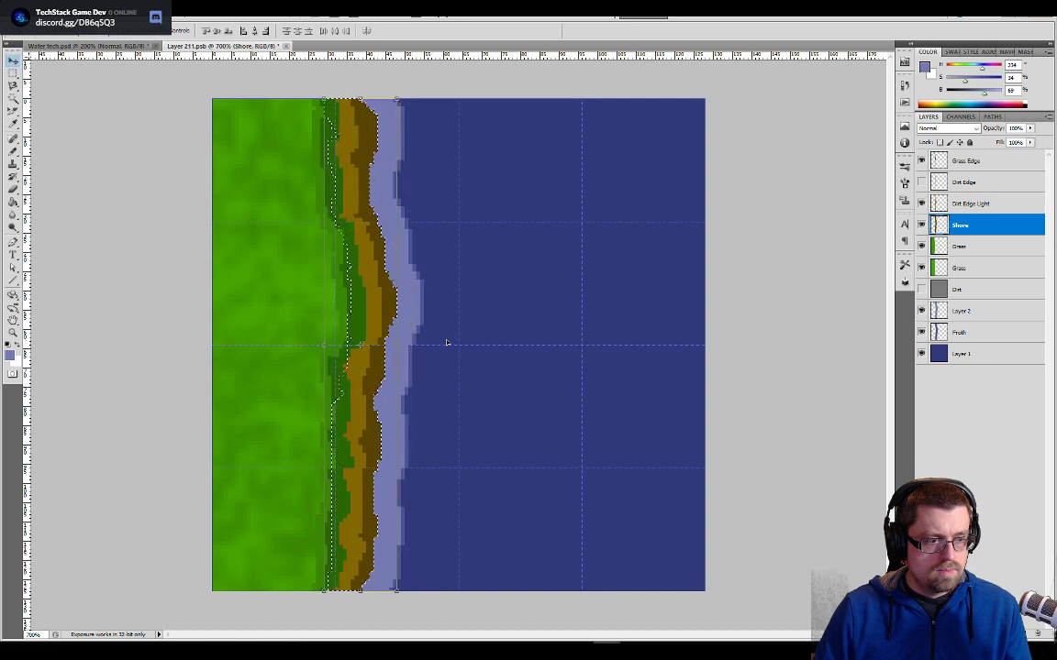
key(Right)
key(Right)
key(Right)
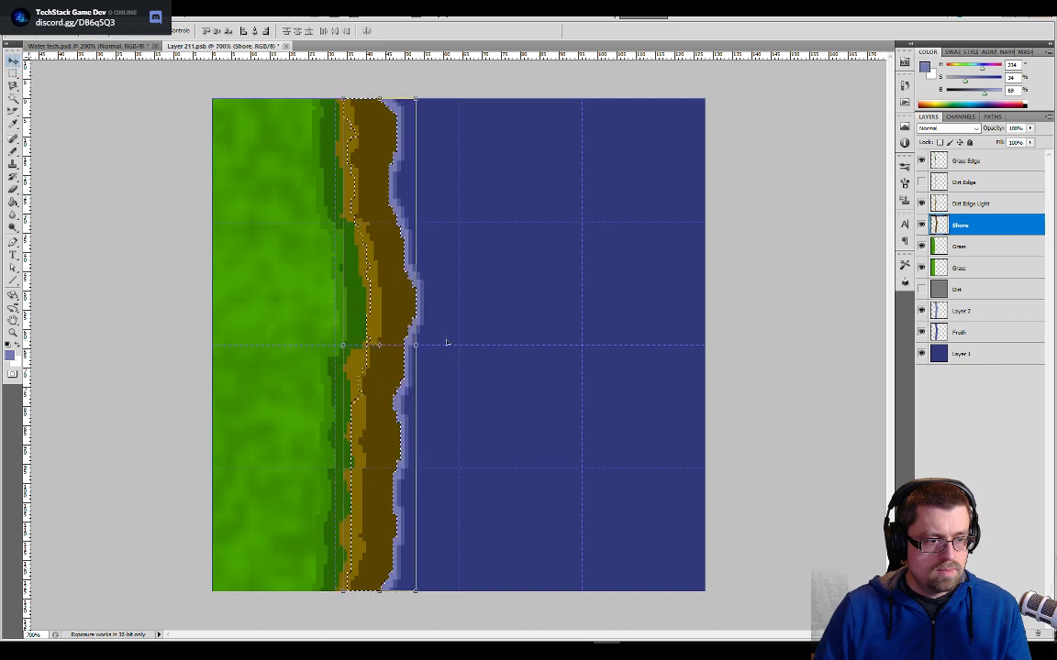
key(ctrl+a)
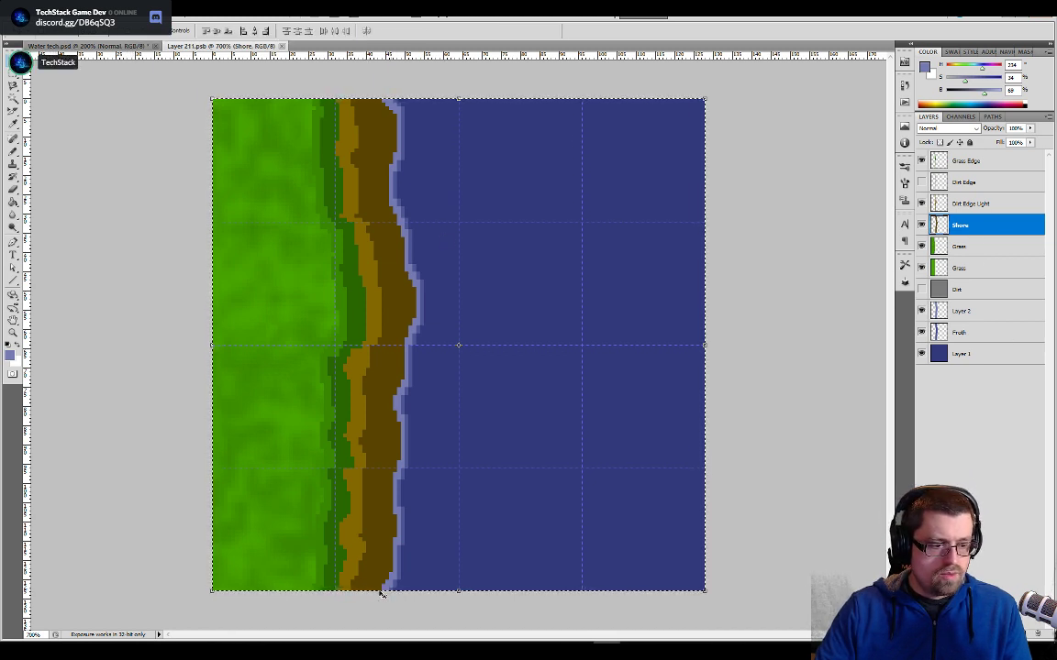
- Try shifting the Shore layer 1 pixel toward the grass, examine the shoreline at the tile's bottom edge, and undo the shift
key(ctrl+plus)
key(ctrl+plus)
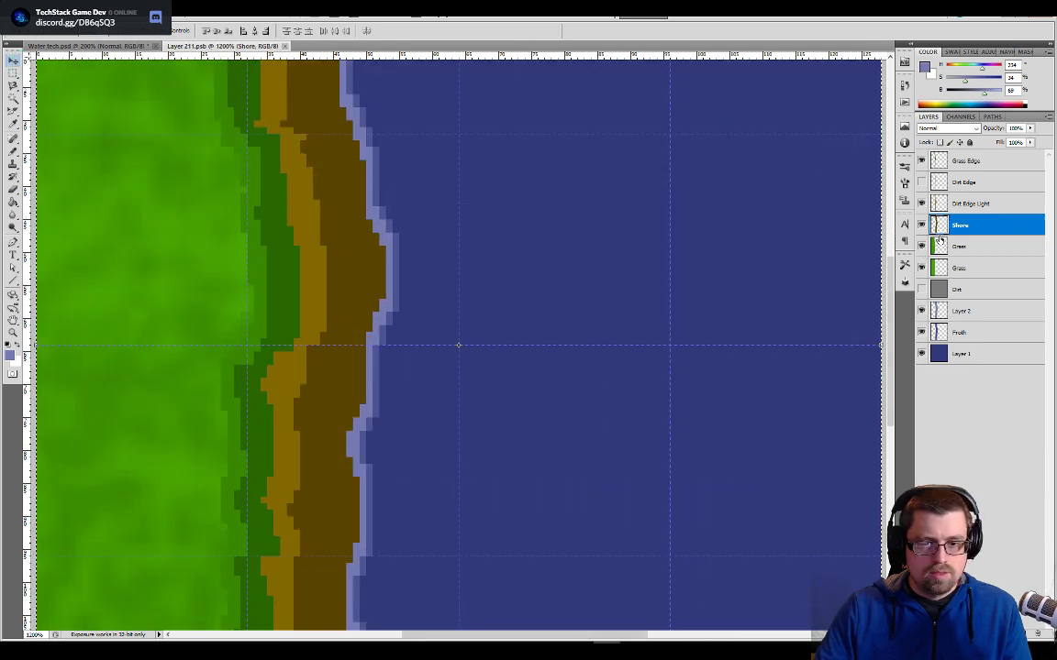
key(Left)
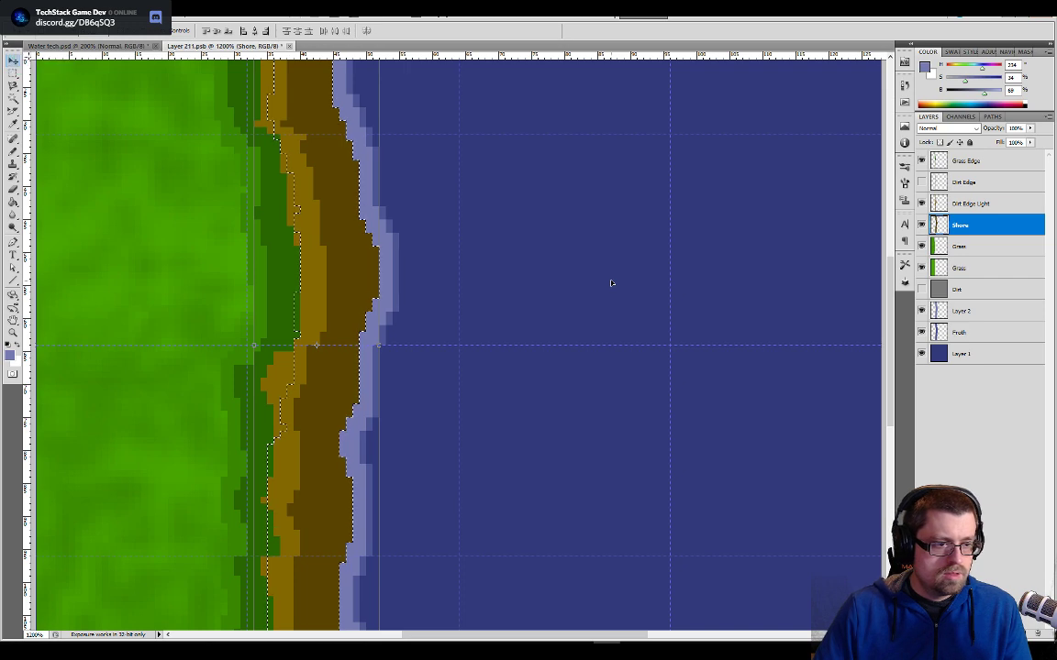
drag(529, 406, 554, 229)
drag(436, 476, 483, 344)
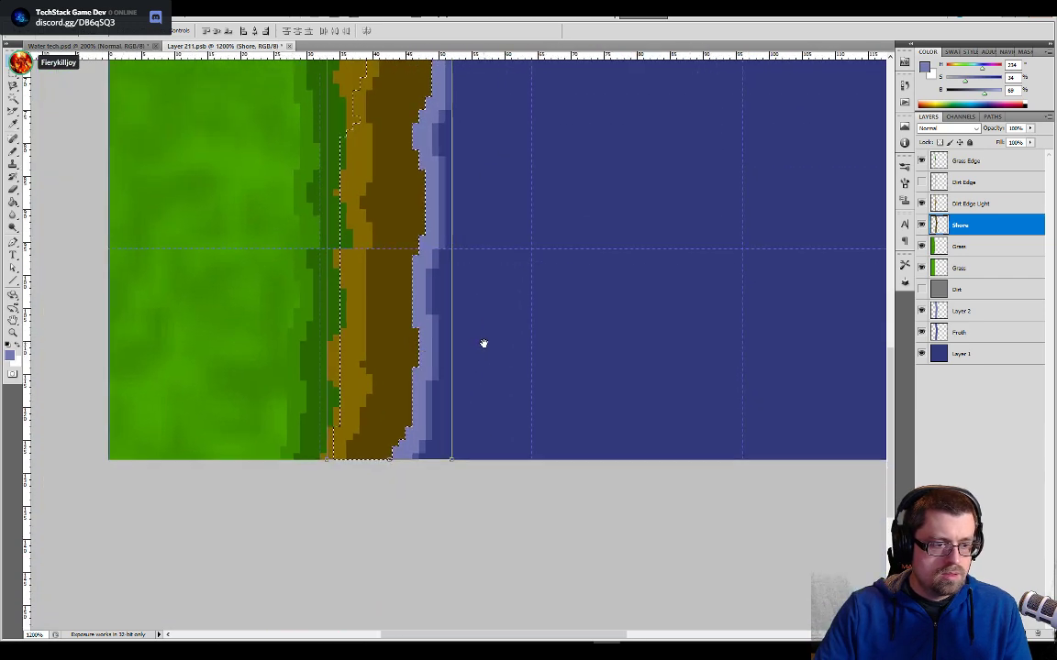
key(ctrl+plus)
key(ctrl+plus)
key(ctrl+plus)
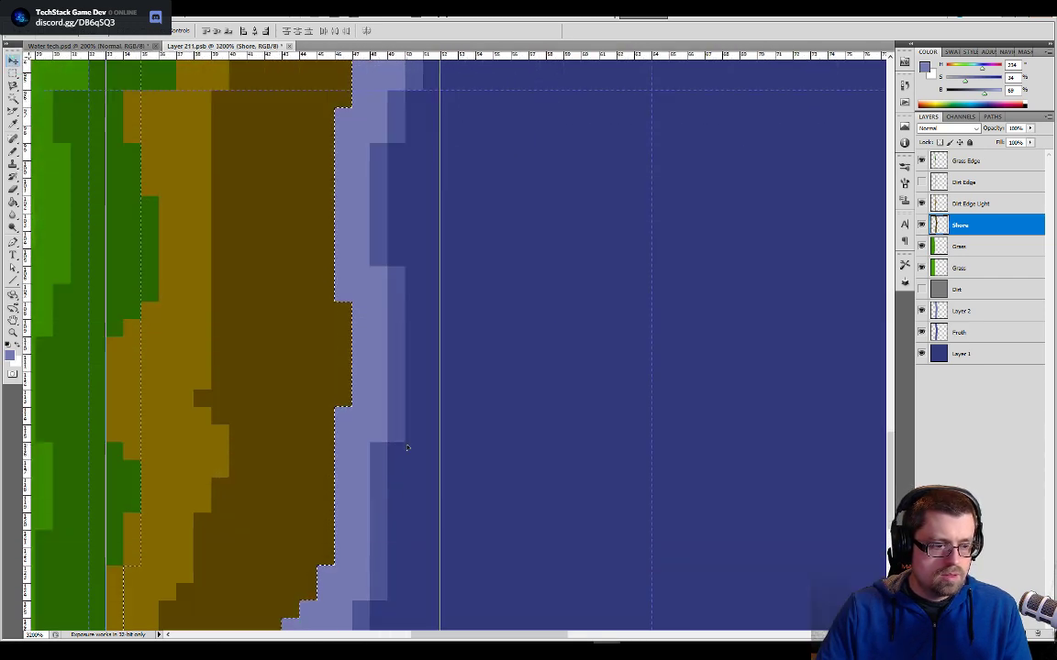
drag(460, 388, 441, 346)
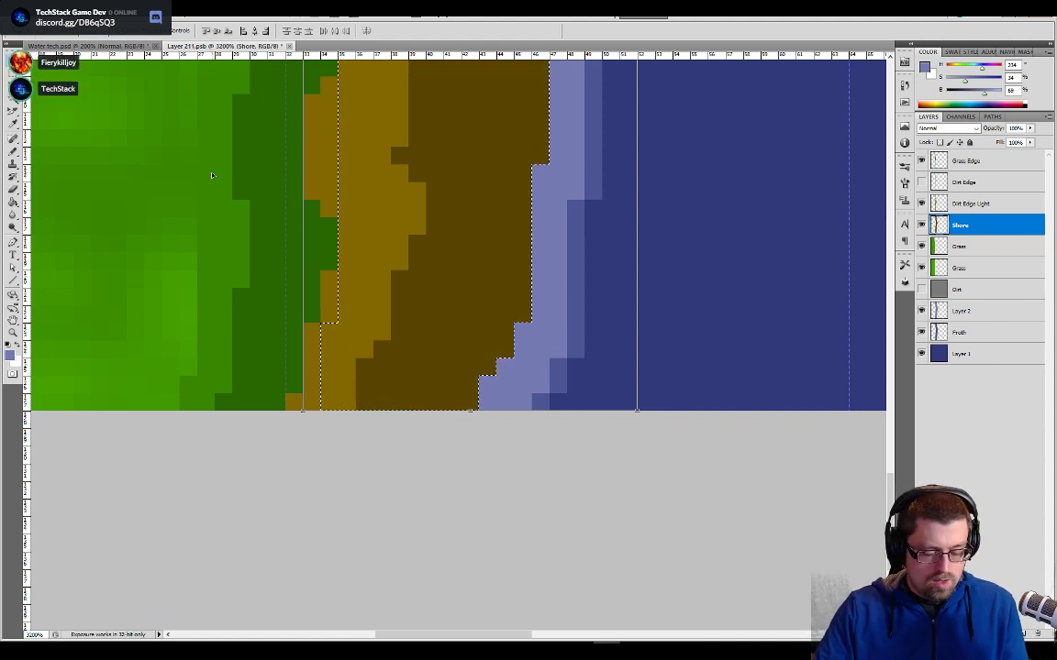
key(ctrl+a)
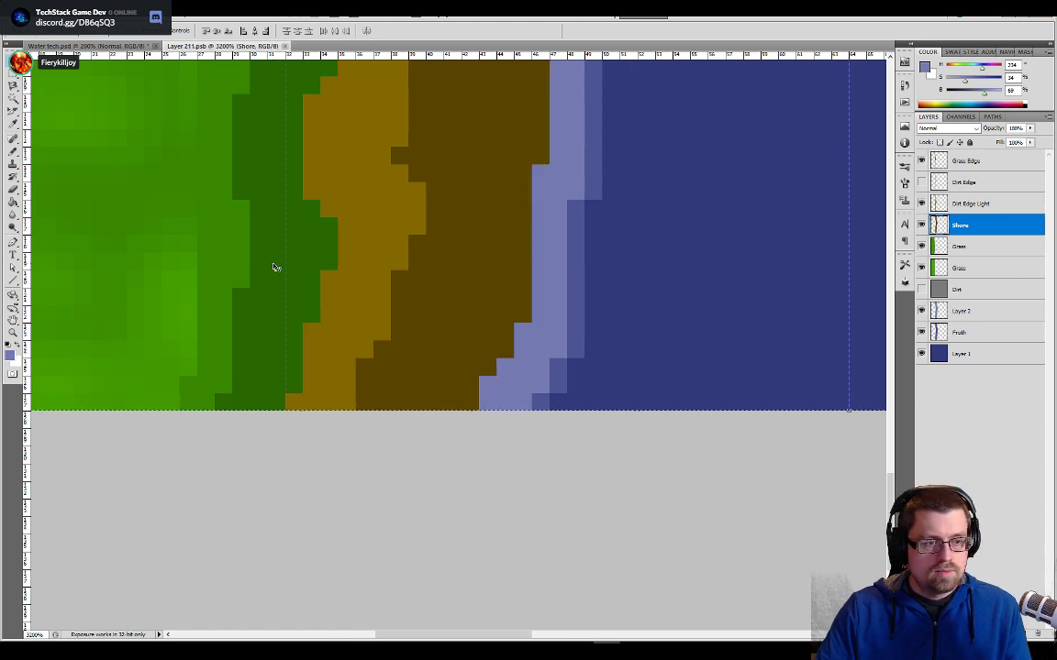
key(ctrl+minus)
key(ctrl+minus)
key(ctrl+minus)
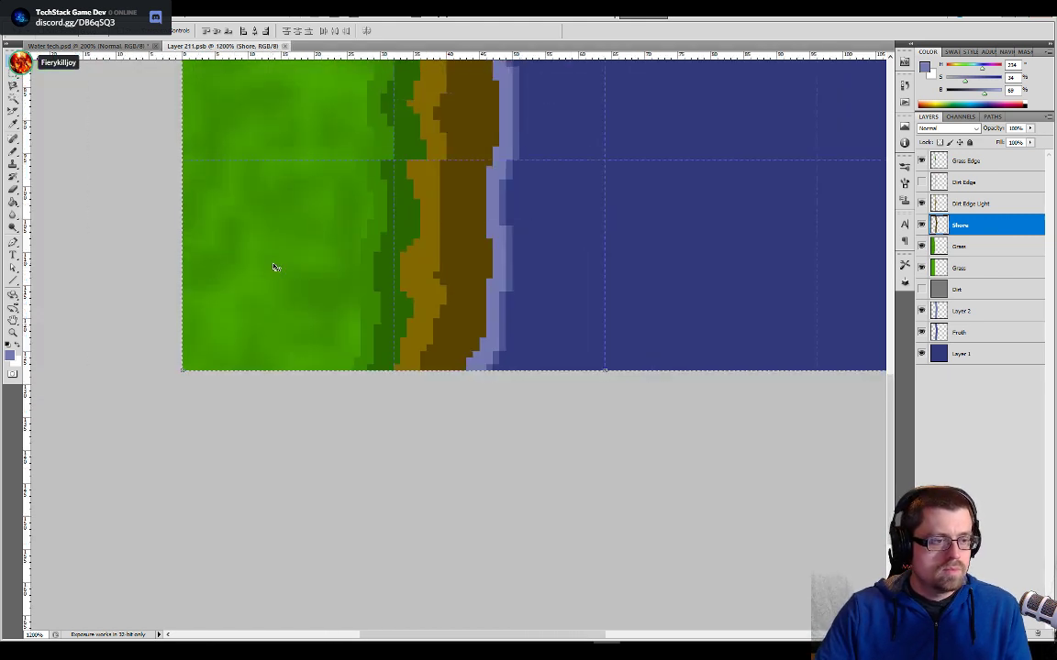
- Select a 1-pixel-high strip along the tile's bottom edge, about 48 pixels wide, spanning the grass, shore and froth
key(m)
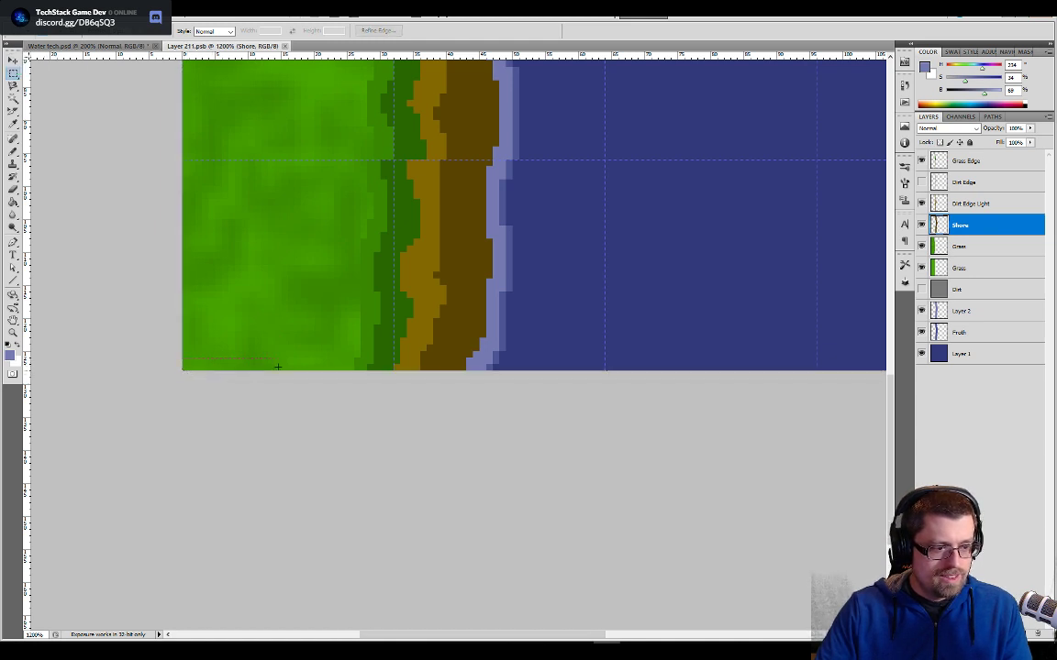
drag(277, 365, 493, 369)
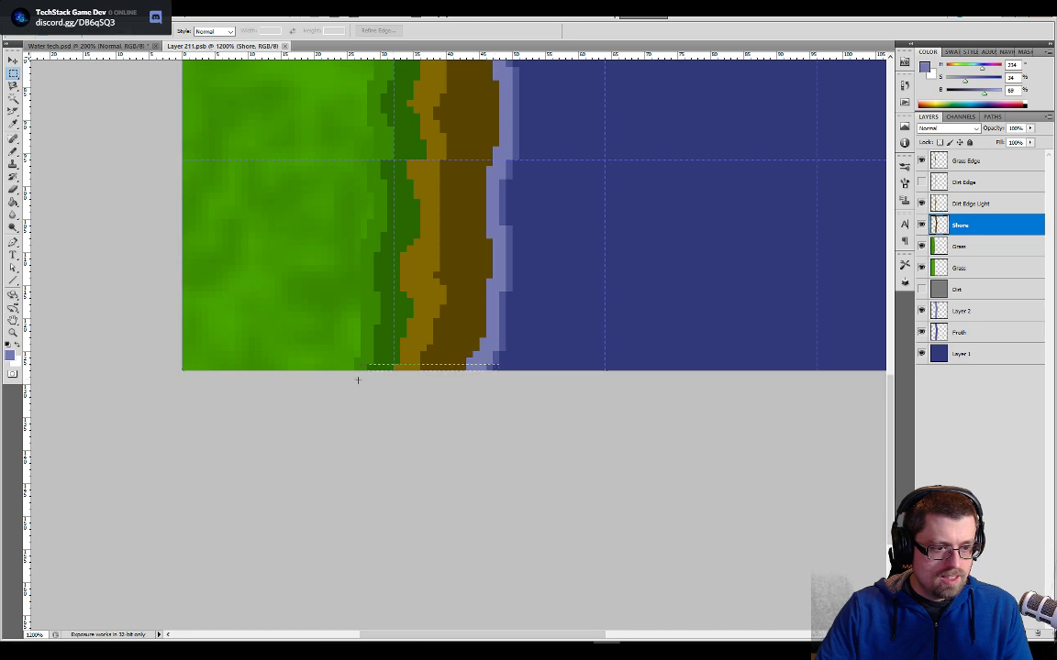
key(ctrl+plus)
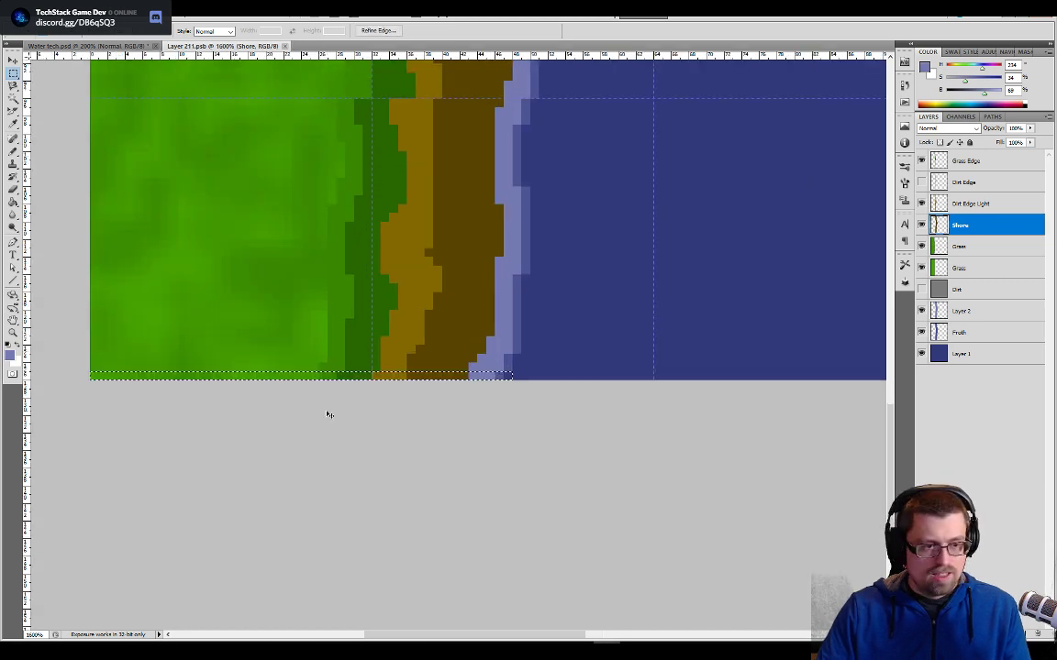
key(ctrl+plus)
key(ctrl+plus)
drag(363, 453, 655, 314)
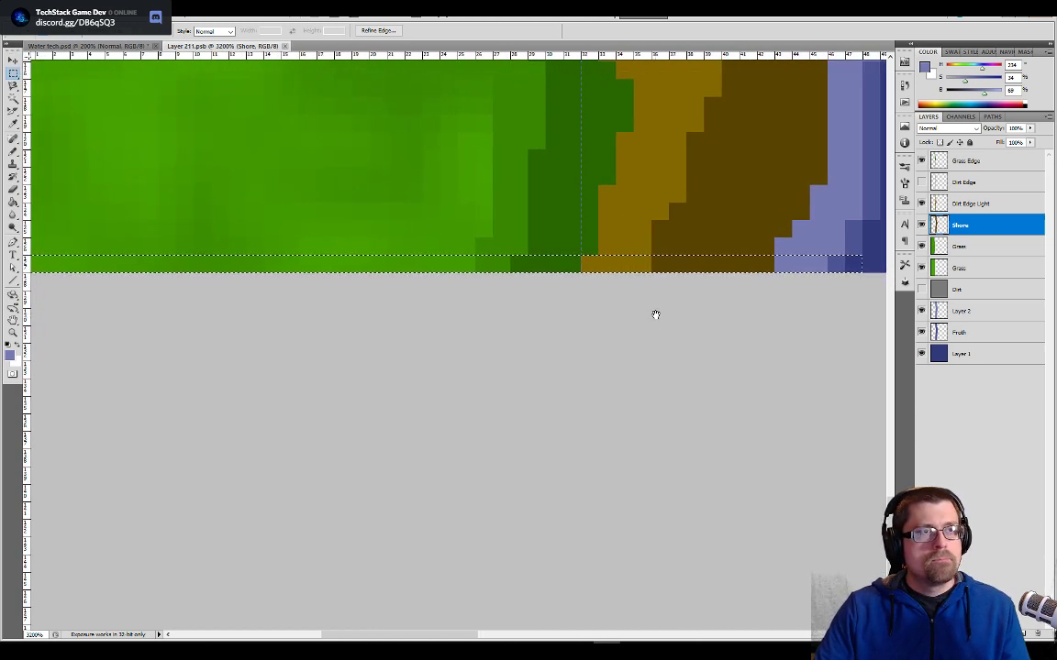
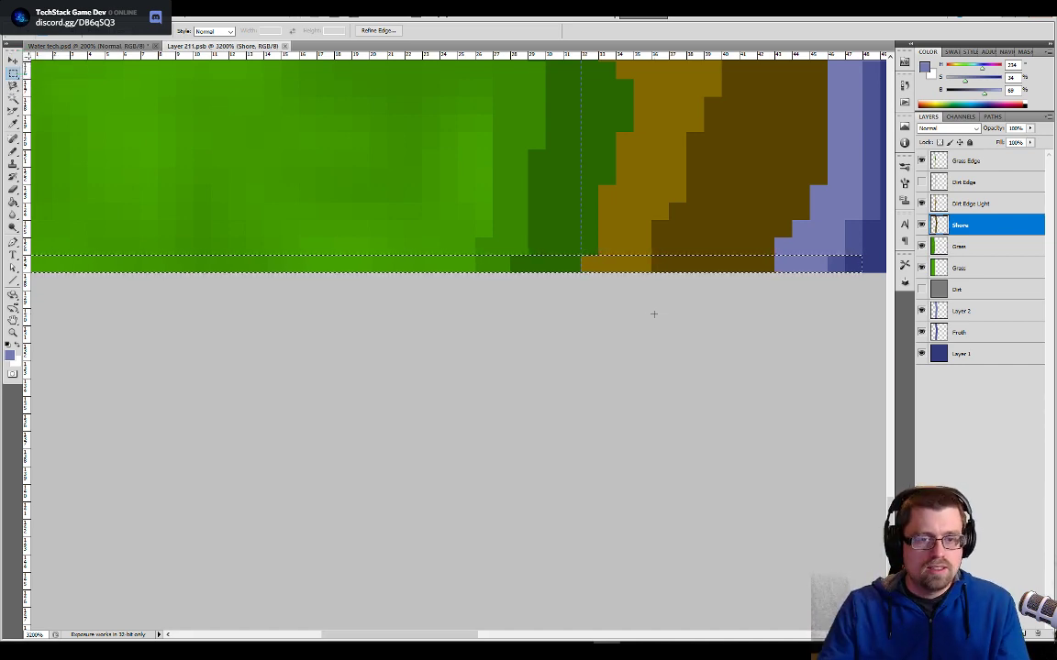
- Add a new layer above Grass Edge holding a merged copy of the selected 1-pixel strip, aligned with the tile's bottom edge
drag(743, 301, 587, 465)
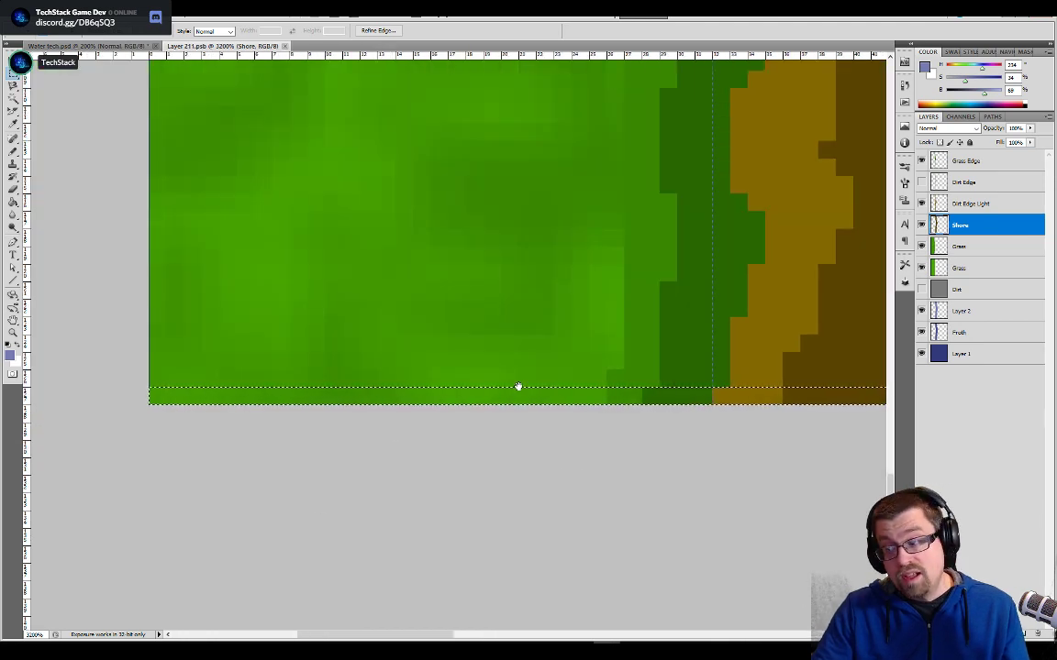
drag(667, 277, 518, 254)
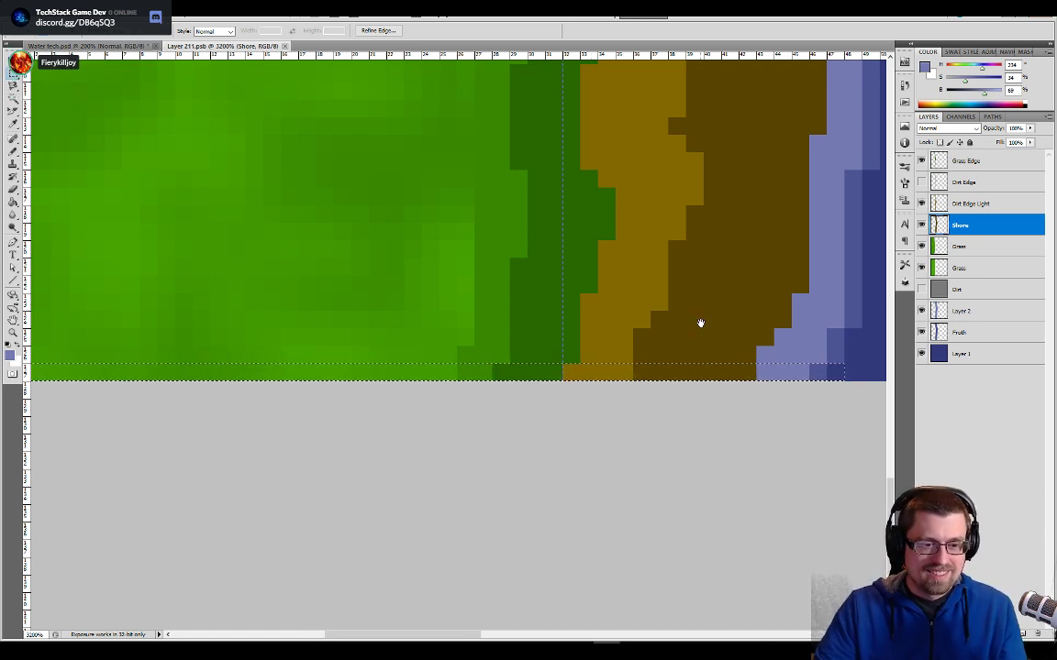
drag(699, 323, 604, 378)
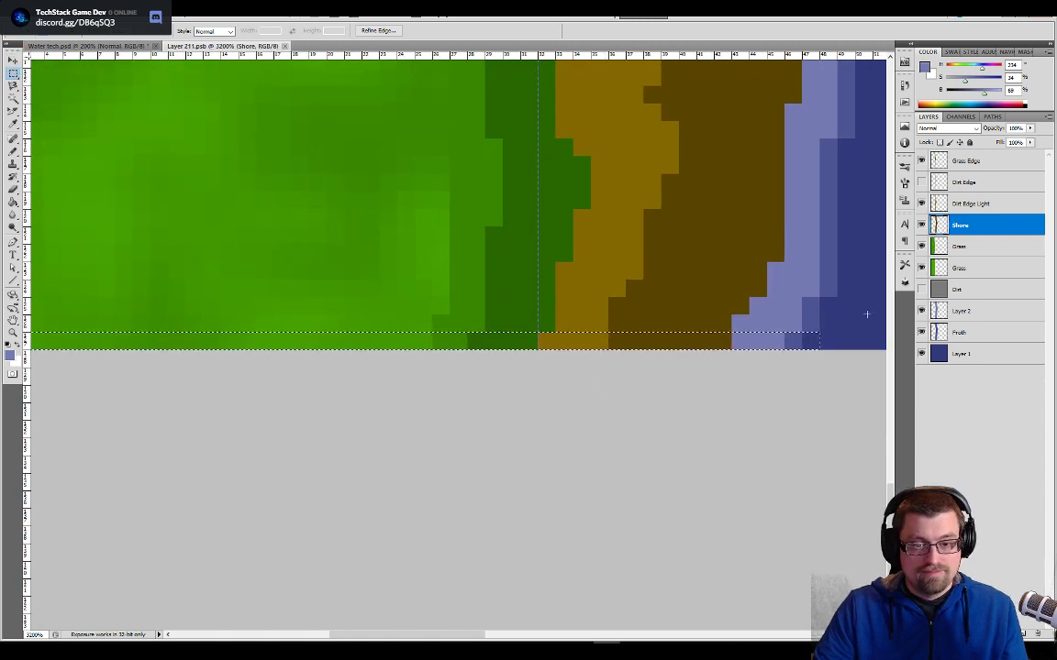
key(ctrl+shift+alt+n)
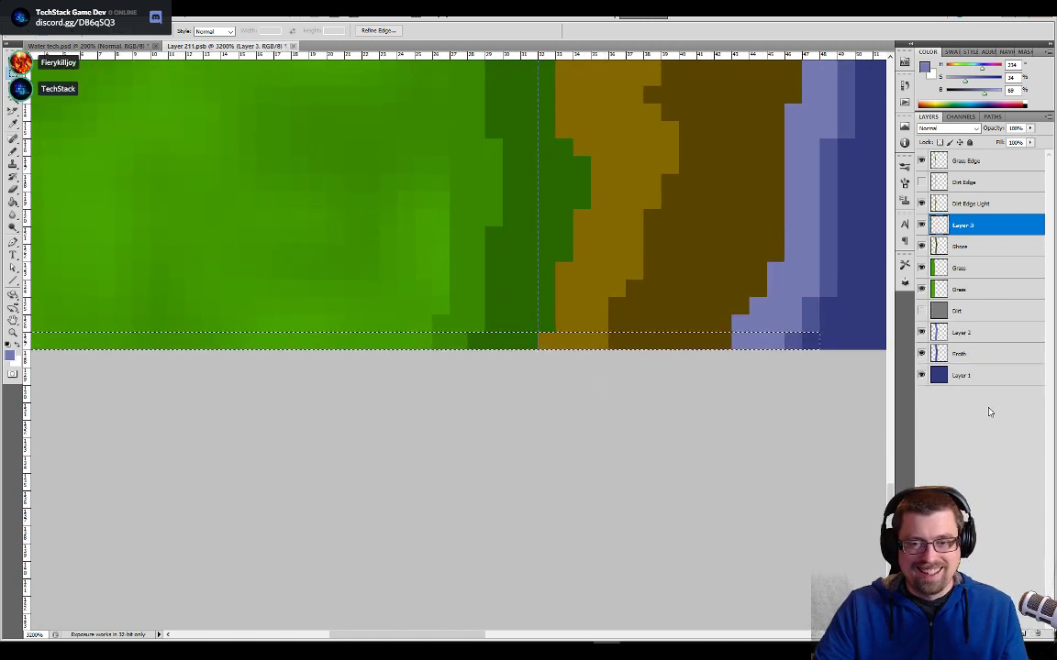
drag(970, 237, 927, 160)
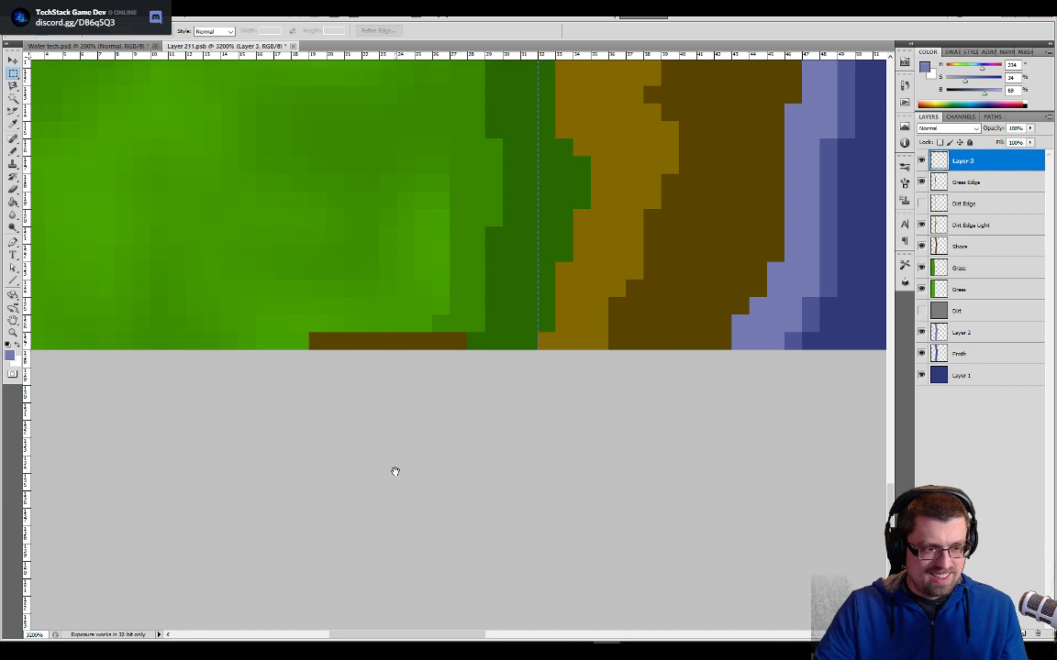
drag(395, 471, 590, 478)
key(v)
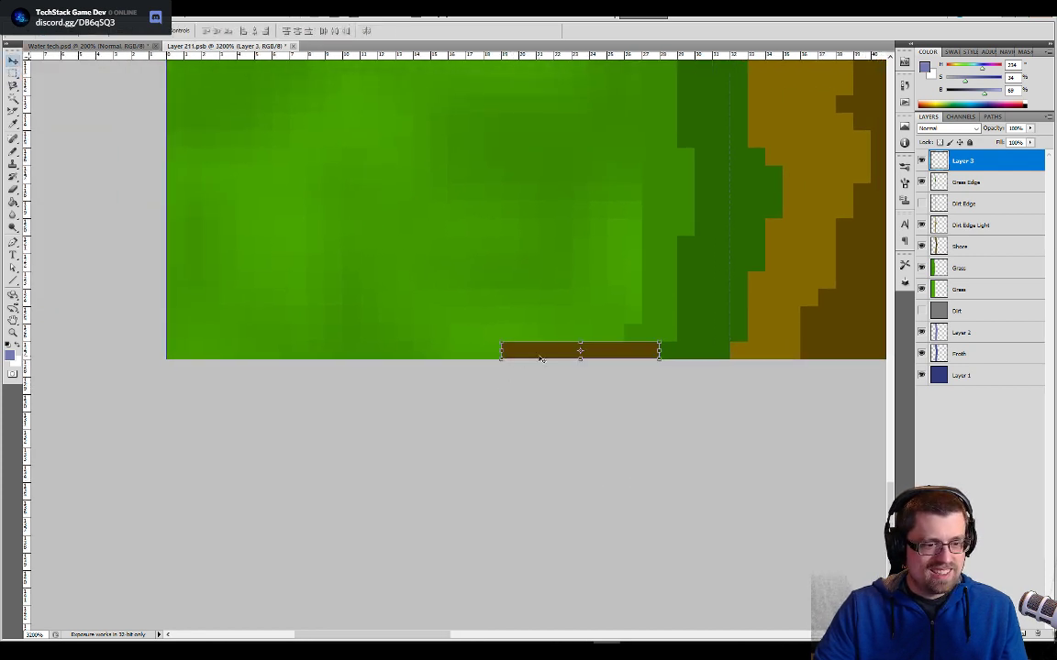
drag(541, 358, 788, 351)
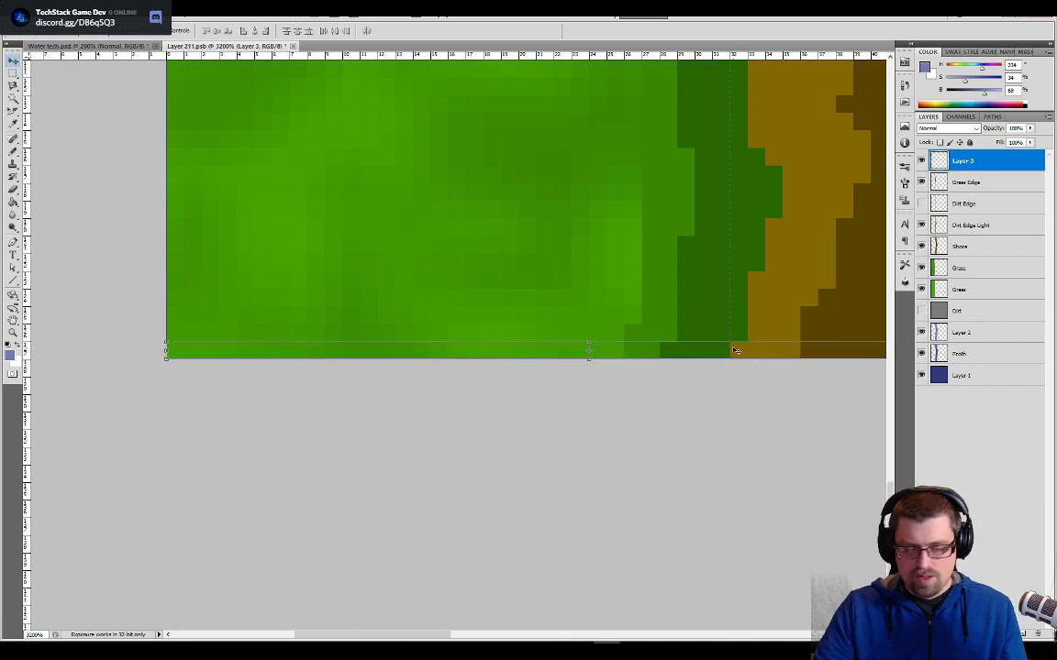
- Move the copied strip up to the tile's top row of pixels and compare it with the grass, shore and froth there
key(ctrl+minus)
key(ctrl+minus)
key(ctrl+minus)
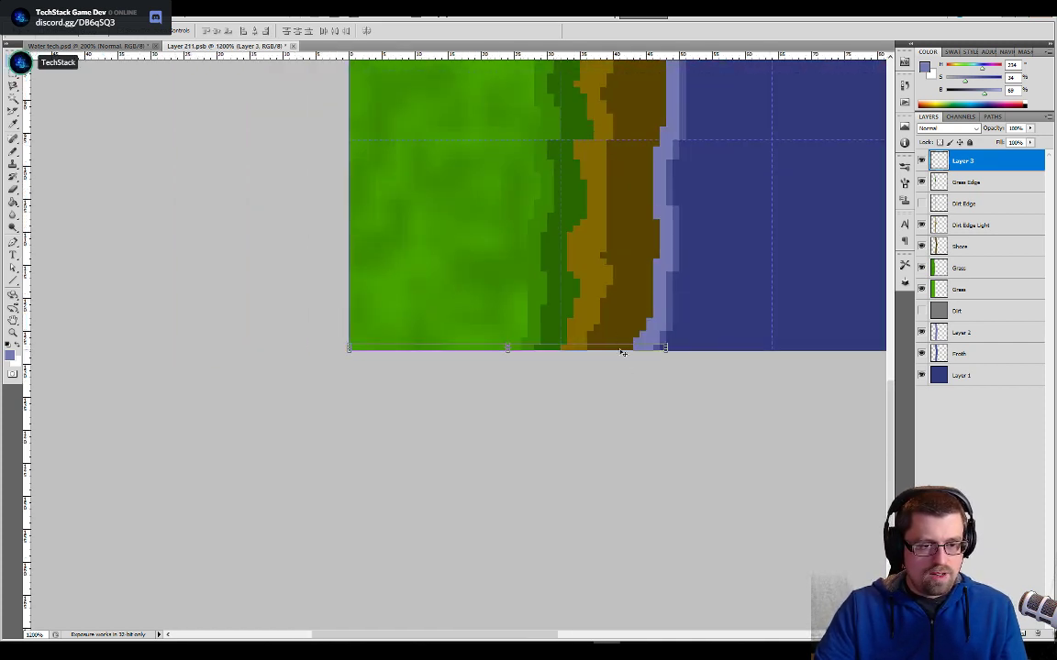
drag(622, 352, 622, 246)
drag(804, 178, 756, 488)
key(Up)
key(Up)
key(Up)
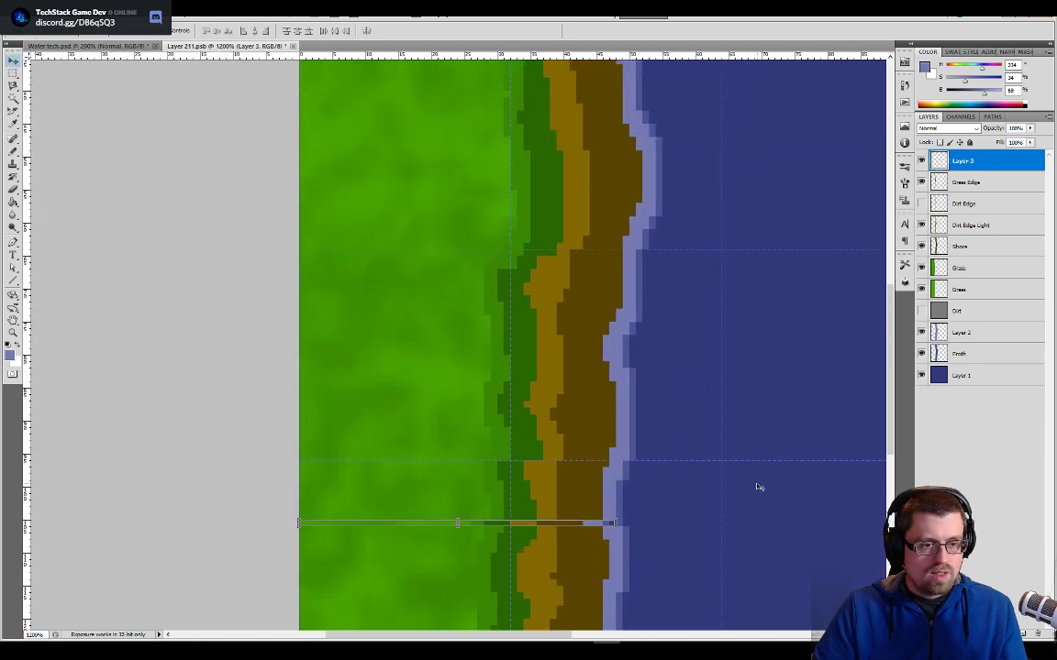
key(Up)
key(Up)
key(Up)
key(Up)
key(Up)
key(Up)
key(Up)
key(Up)
key(Up)
key(Up)
key(Up)
key(Up)
key(Up)
key(Up)
key(Up)
key(Up)
key(Up)
key(Up)
key(Up)
key(Up)
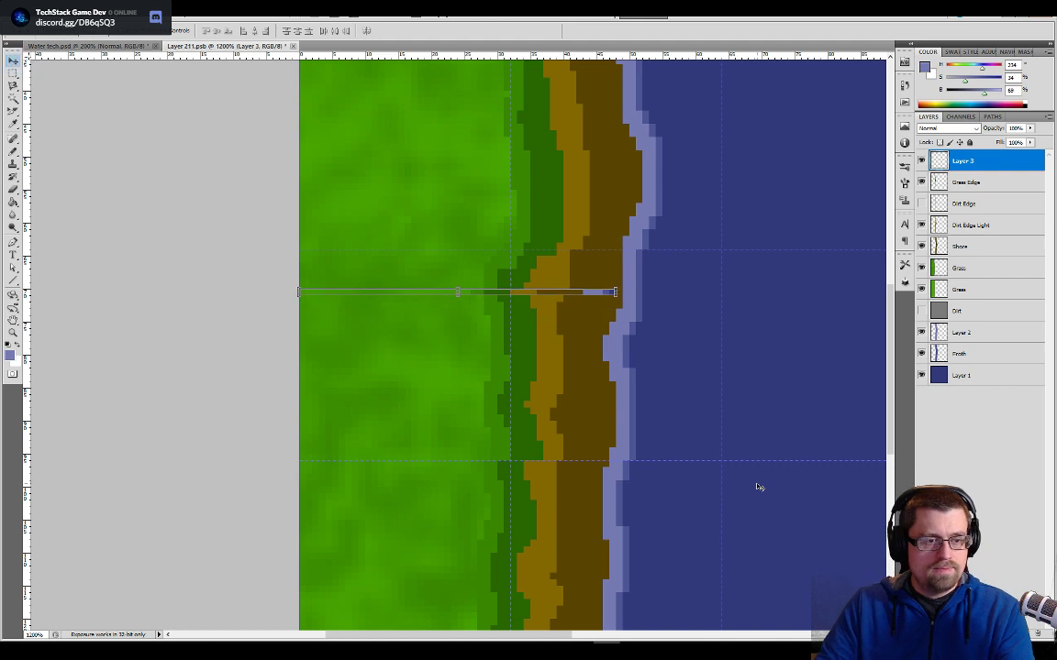
key(Up)
key(Up)
key(Up)
key(Up)
key(Up)
key(Up)
key(Up)
key(Up)
key(Up)
key(Up)
key(Up)
key(Up)
key(Up)
key(Up)
key(Up)
key(Up)
key(Up)
key(Up)
key(Up)
key(Up)
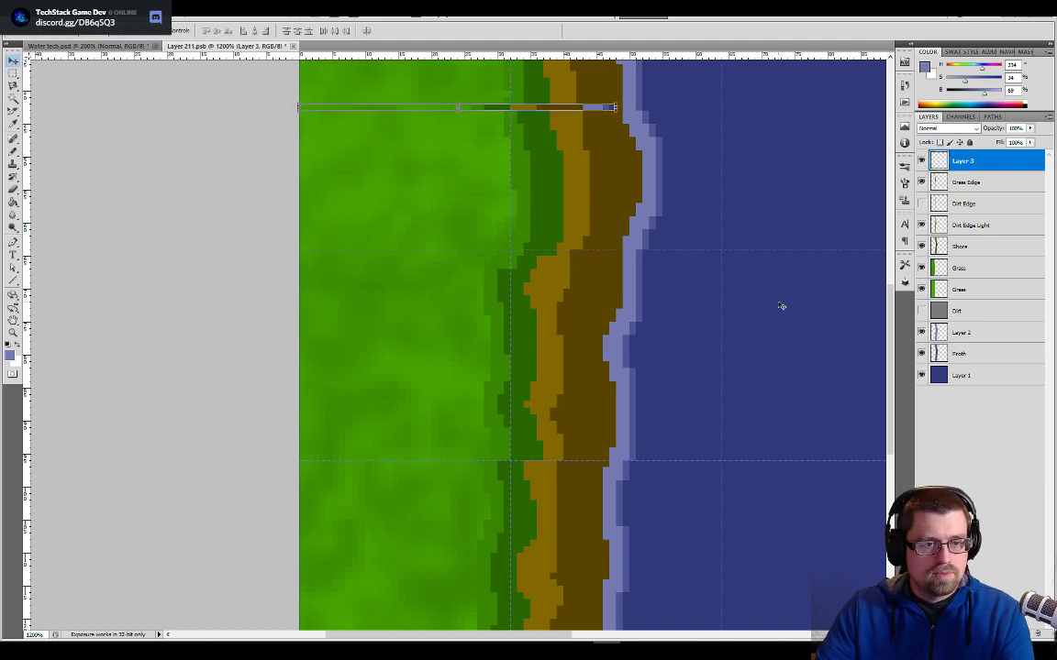
scroll(894, 308, up, 10)
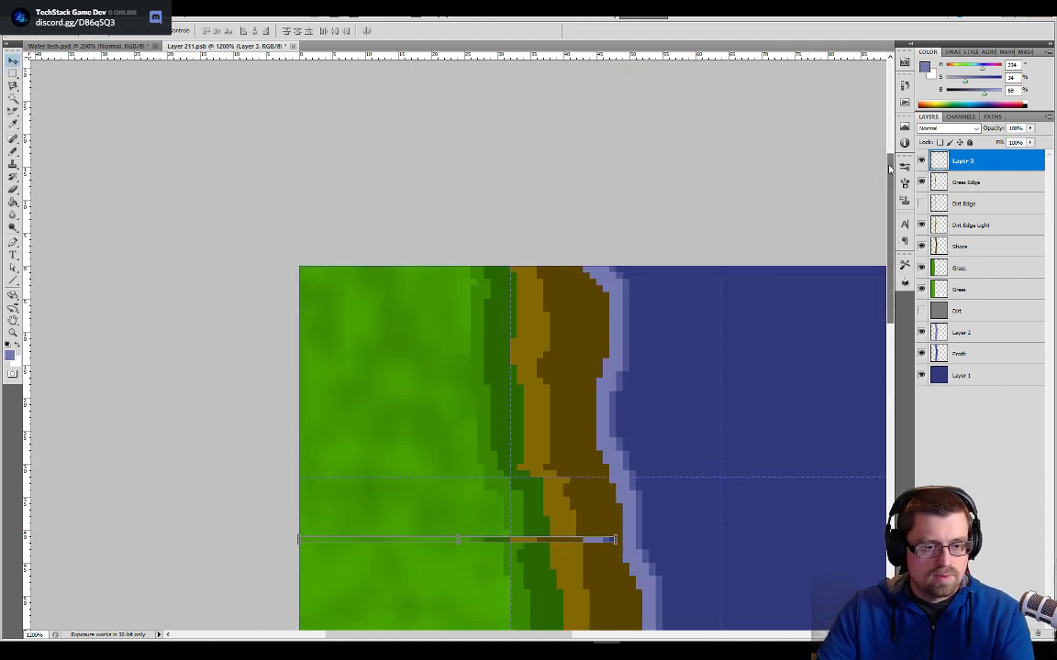
key(Up)
key(Up)
key(Up)
key(Up)
key(Up)
key(Up)
key(Up)
key(Up)
key(Up)
key(Up)
key(Up)
key(Up)
key(Up)
key(Up)
key(Up)
key(Up)
key(Up)
key(Up)
key(Up)
key(Up)
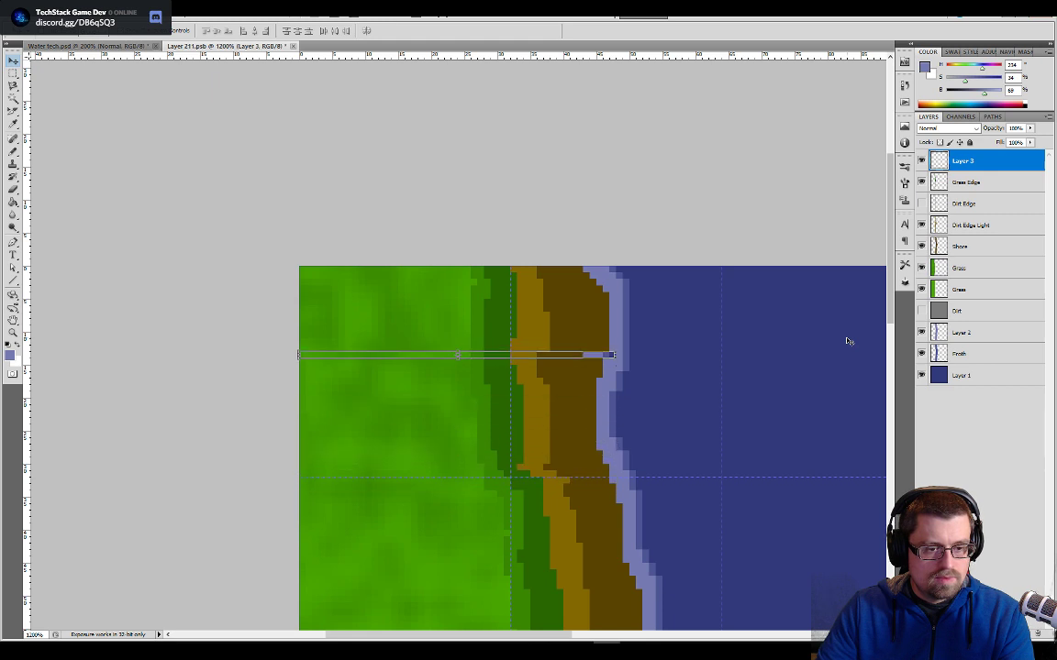
key(Up)
key(Up)
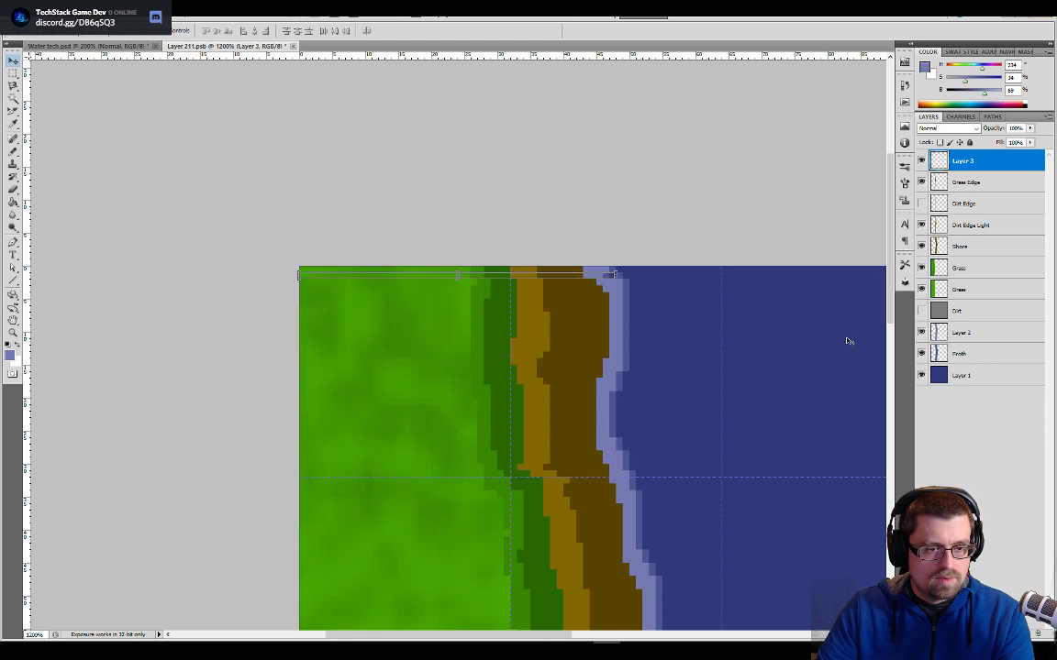
key(Up)
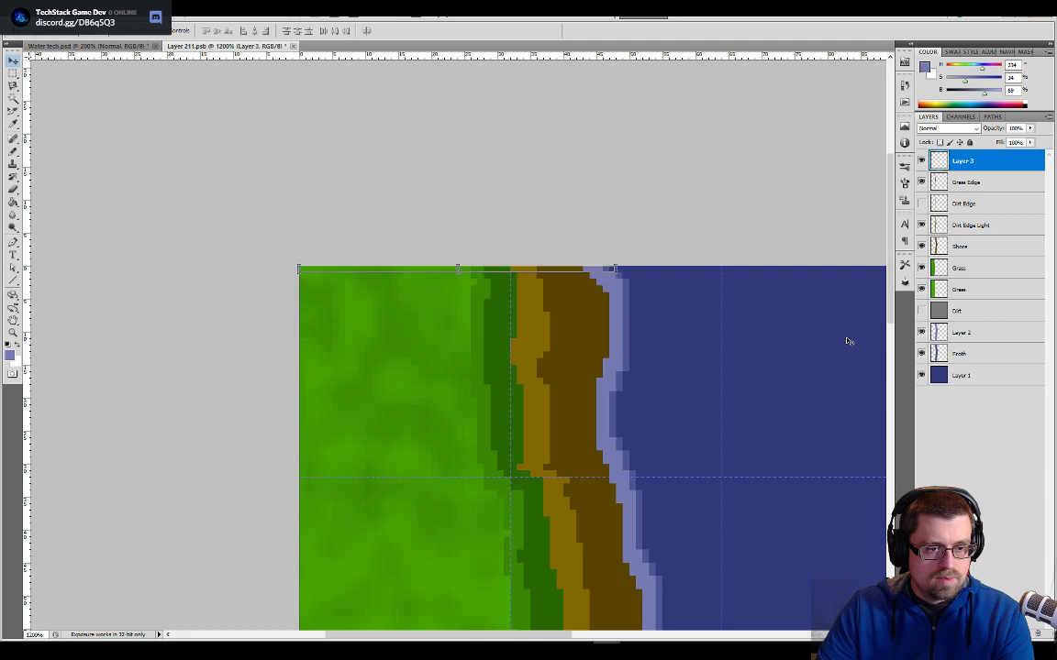
key(Down)
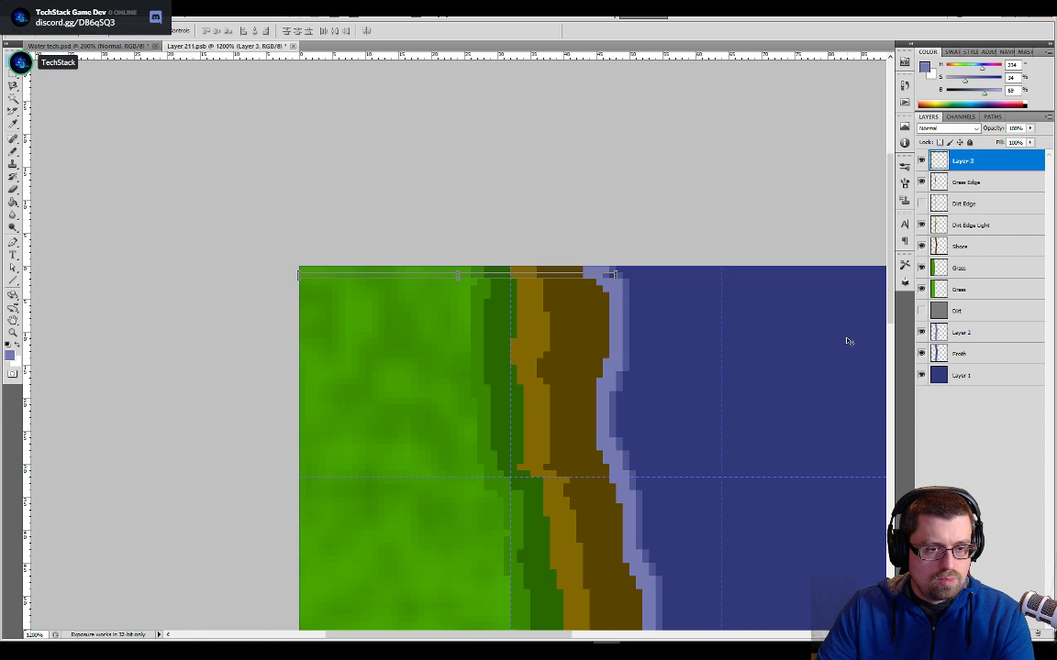
key(Up)
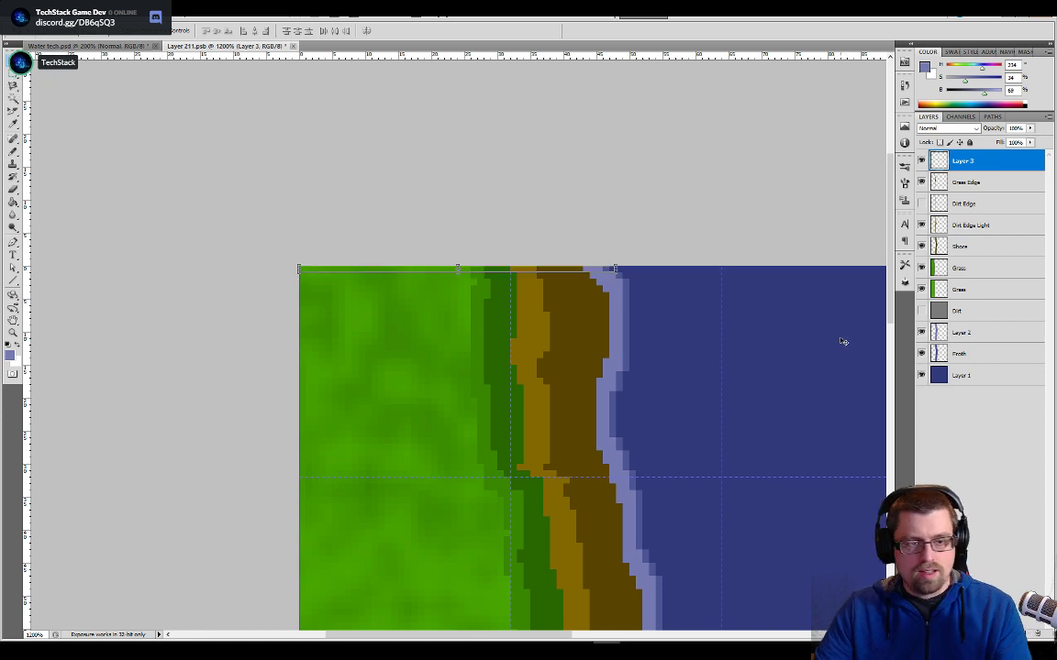
key(ctrl+d)
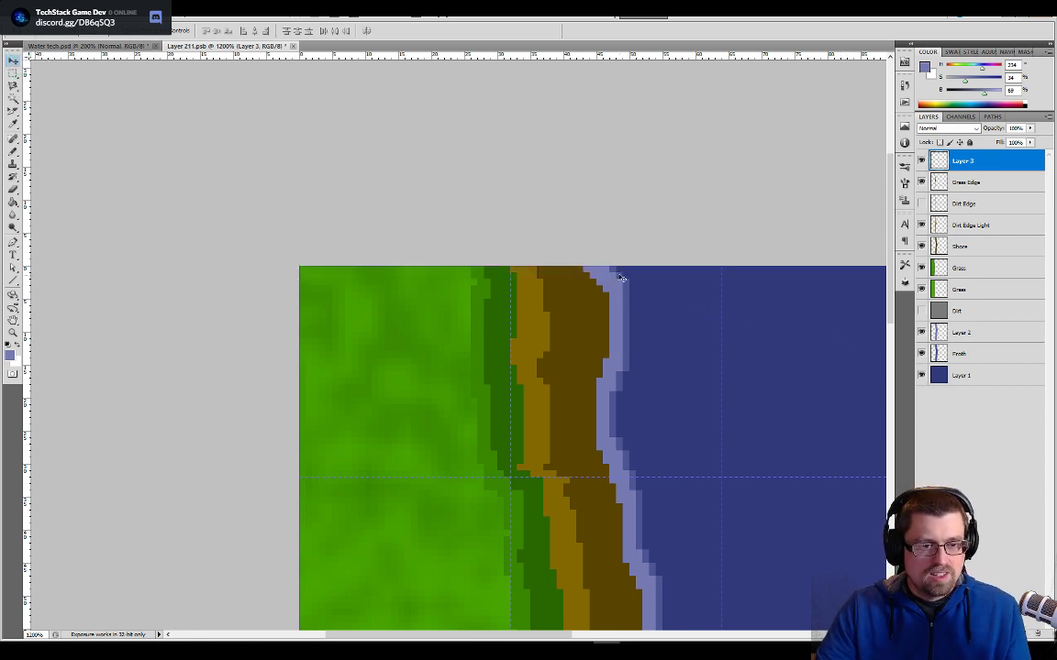
- Erase the excess top-row froth pixel from Layer 2 and from Froth to match the copied bottom strip
key(ctrl+plus)
key(ctrl+plus)
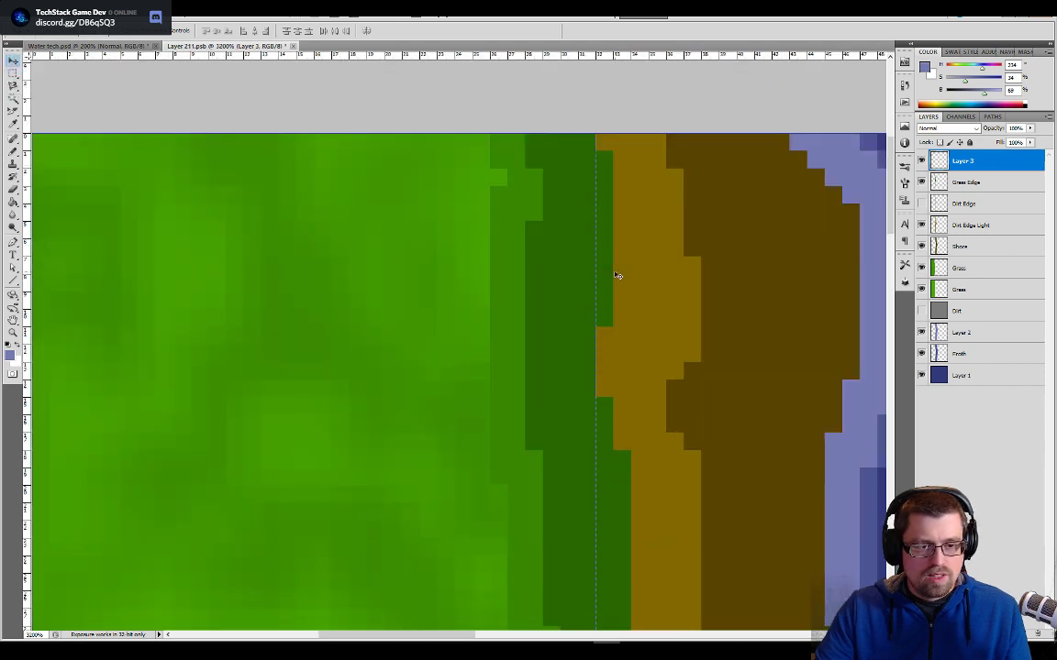
drag(789, 298, 493, 397)
click(962, 332)
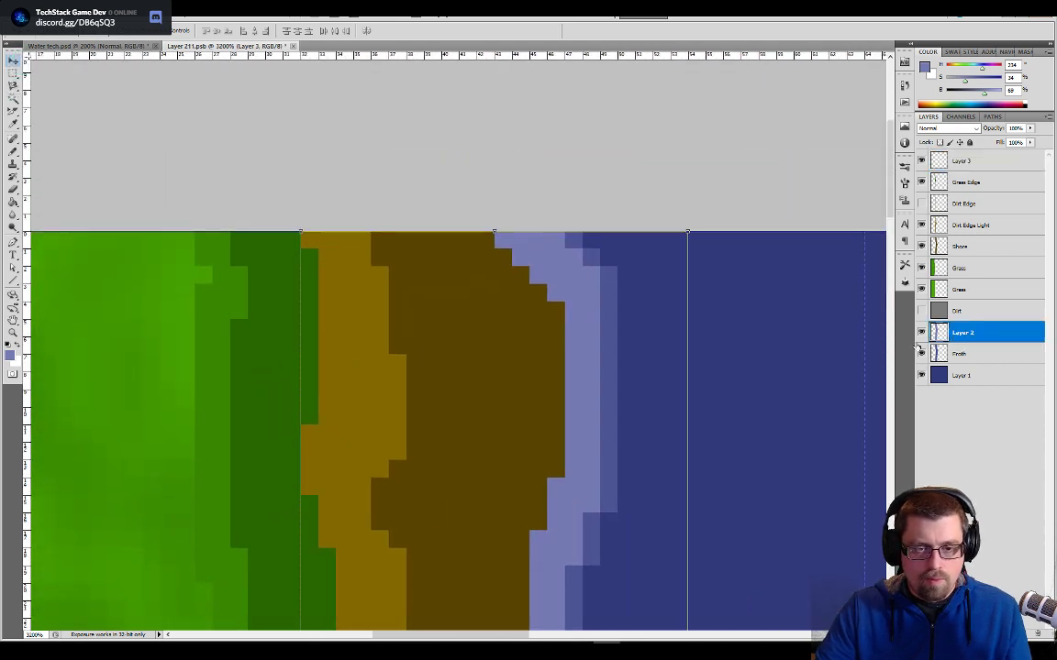
key(b)
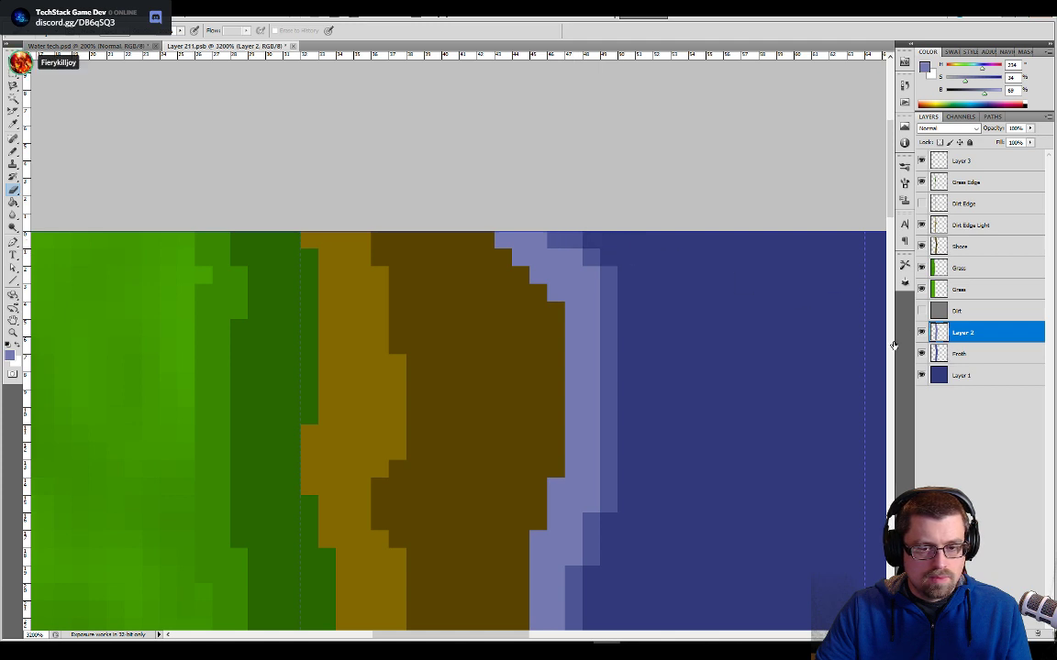
key(alt+bracketleft)
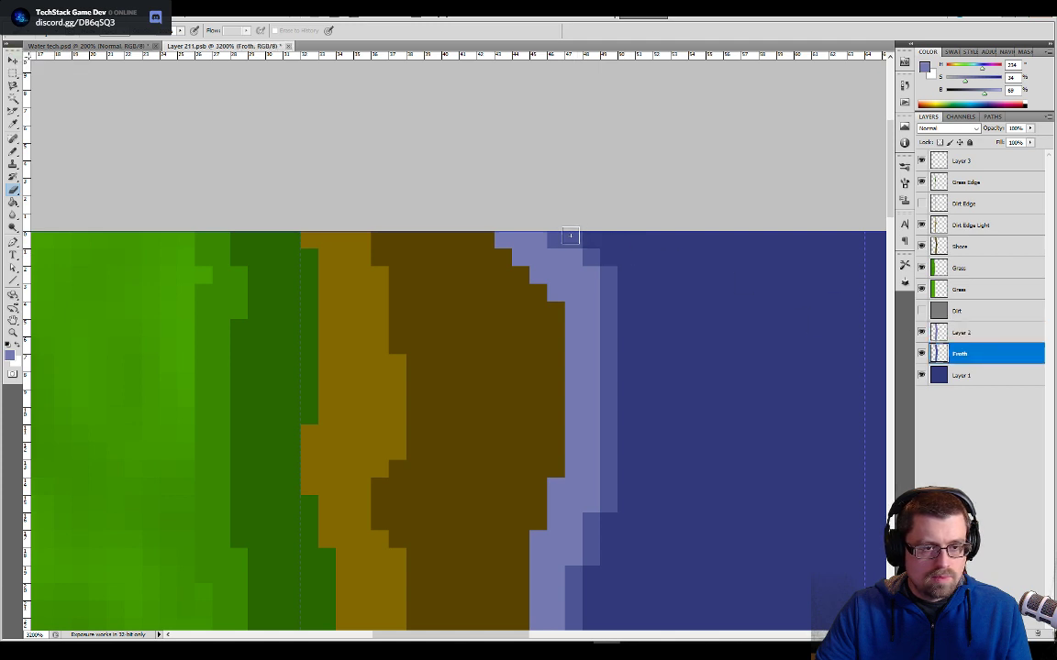
- Rename Layer 2 to Froth Light and save the tile
click(957, 333)
double_click(961, 333)
text(Froth)
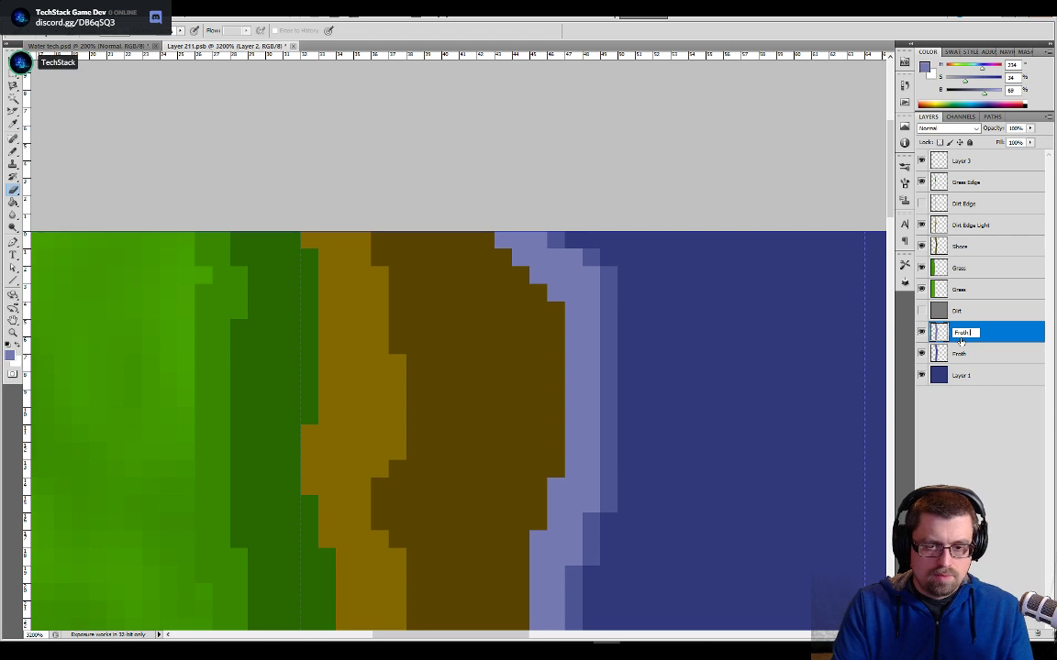
text( Light)
key(Return)
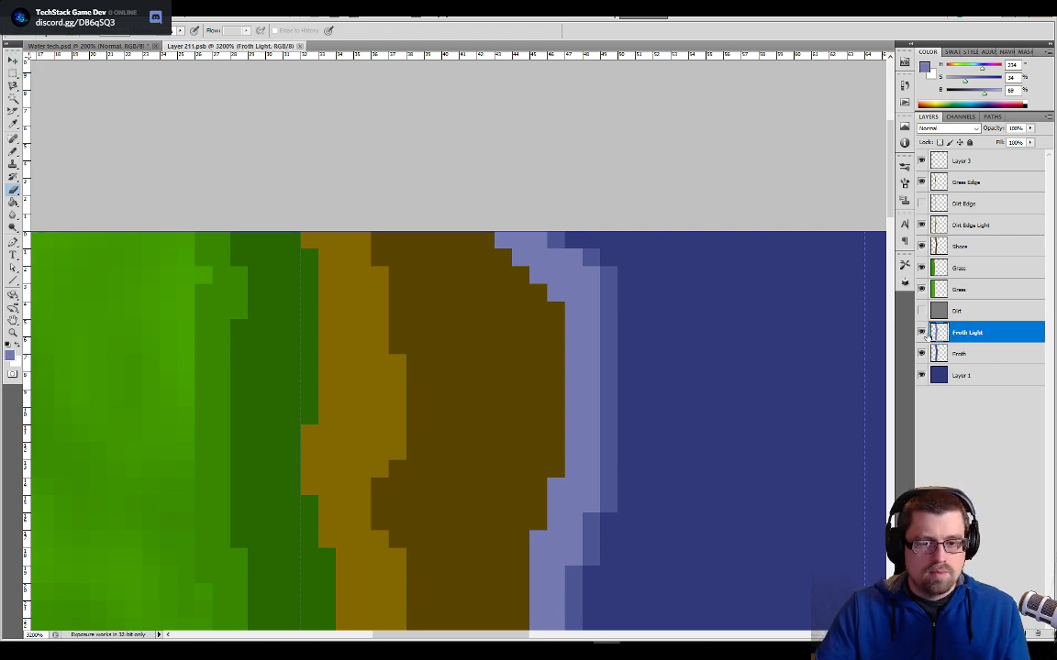
- Select the Froth Light, Froth and Layer 1 layers together
scroll(655, 309, down, 1)
key(ctrl+minus)
key(ctrl+minus)
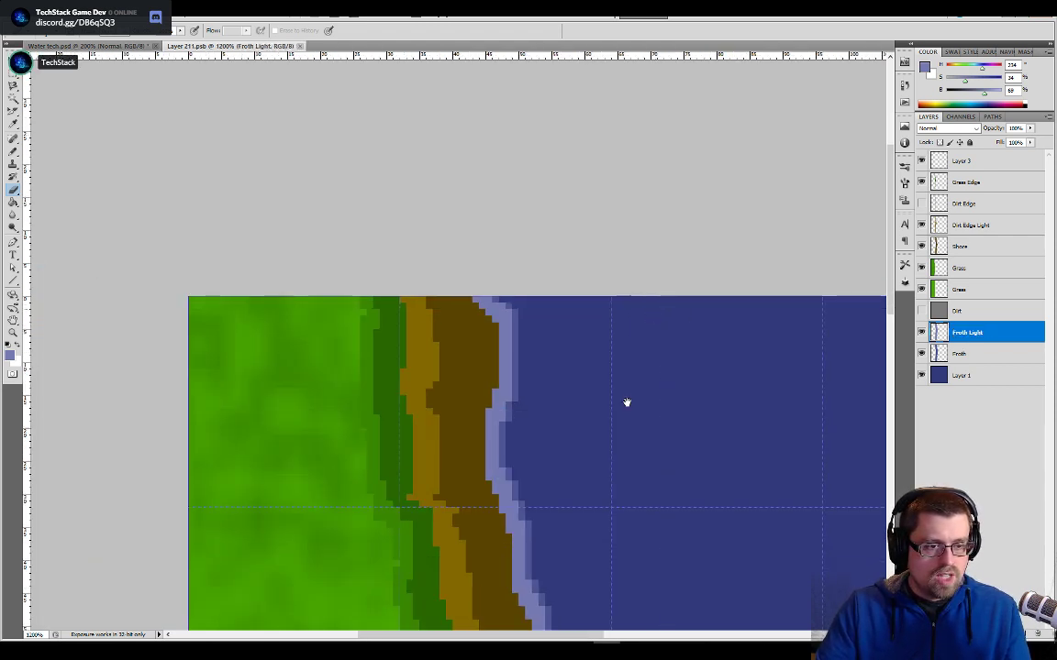
drag(607, 463, 599, 220)
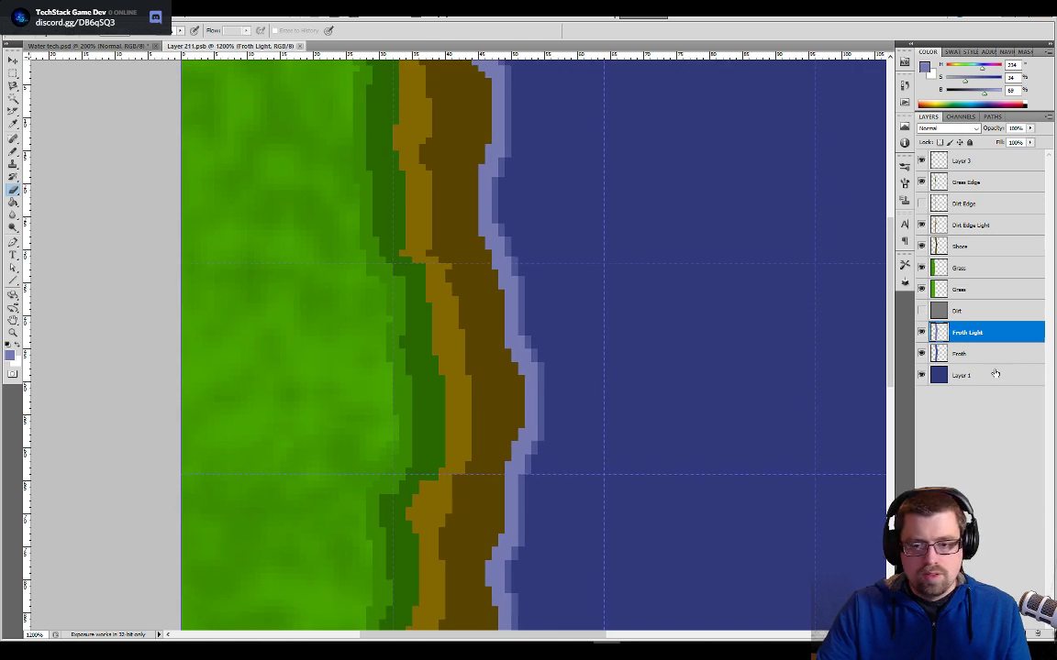
shift+click(968, 378)
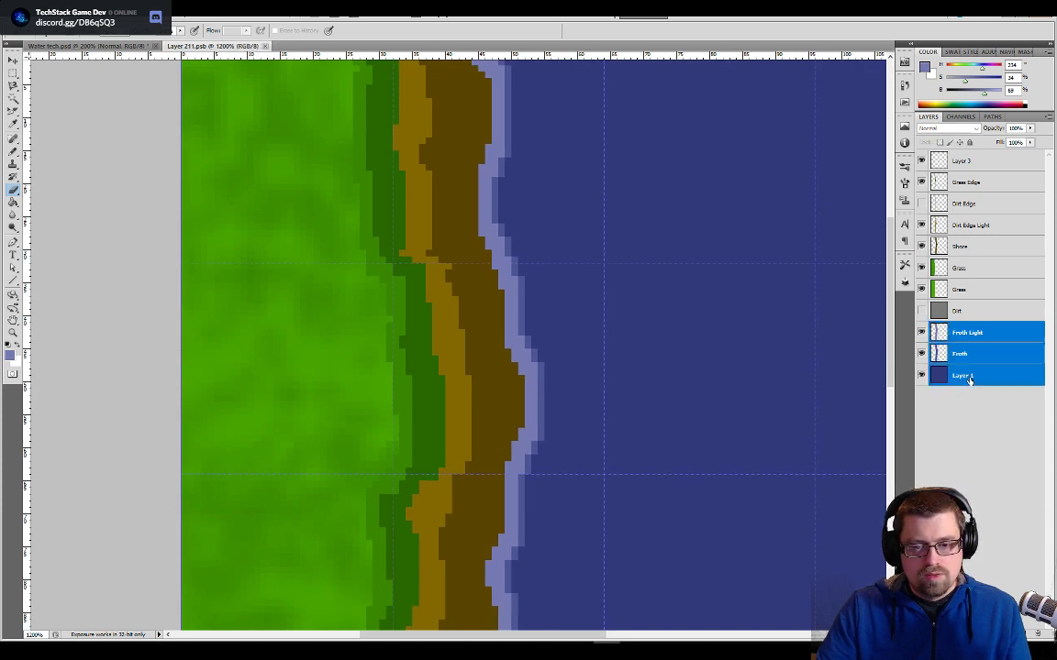
right_click(968, 358)
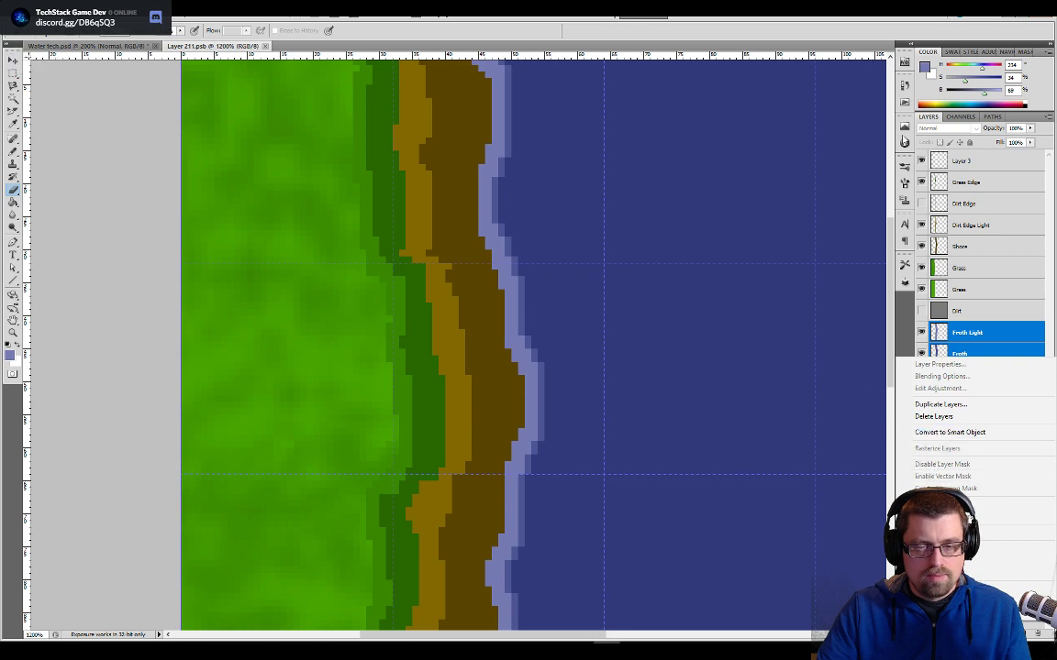
click(813, 43)
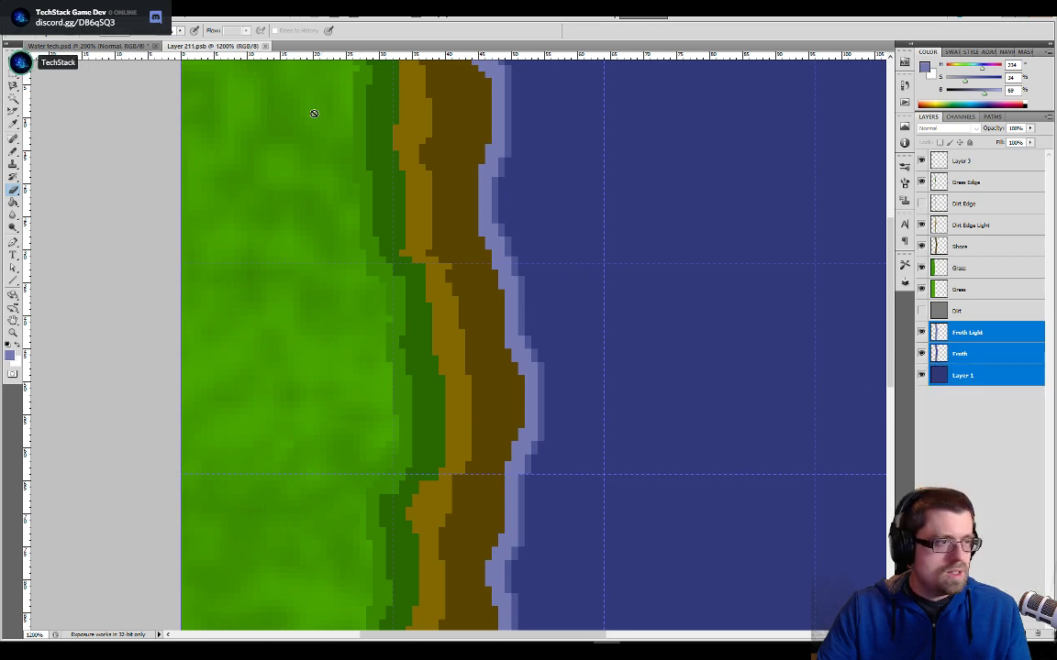
- Switch to the Water tech.psd document and hide the colour palette layer covering the tiles
click(92, 45)
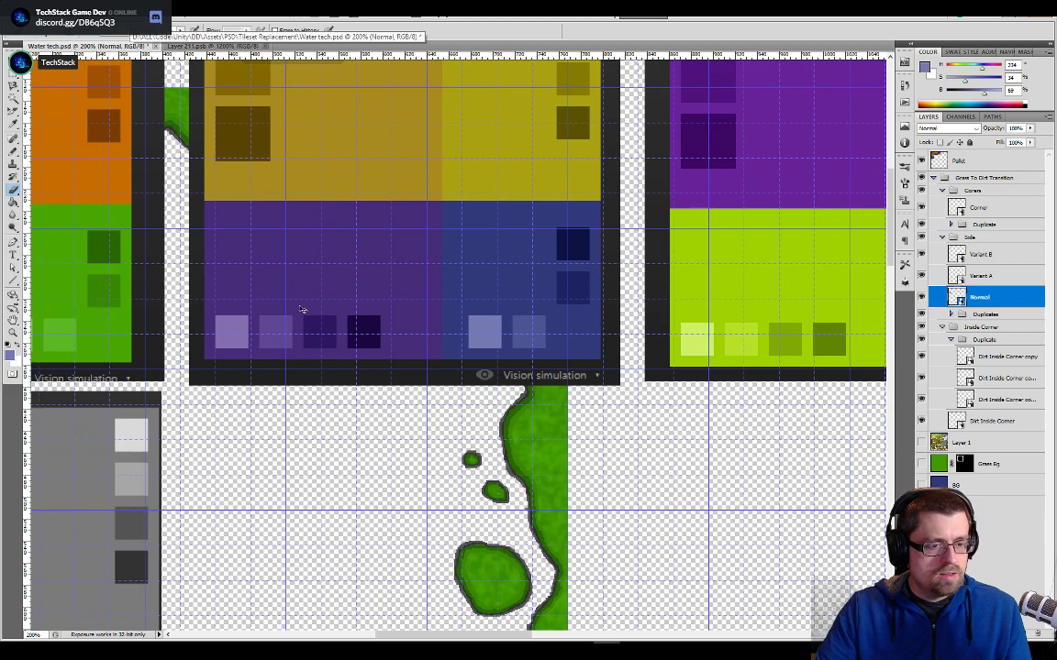
click(922, 161)
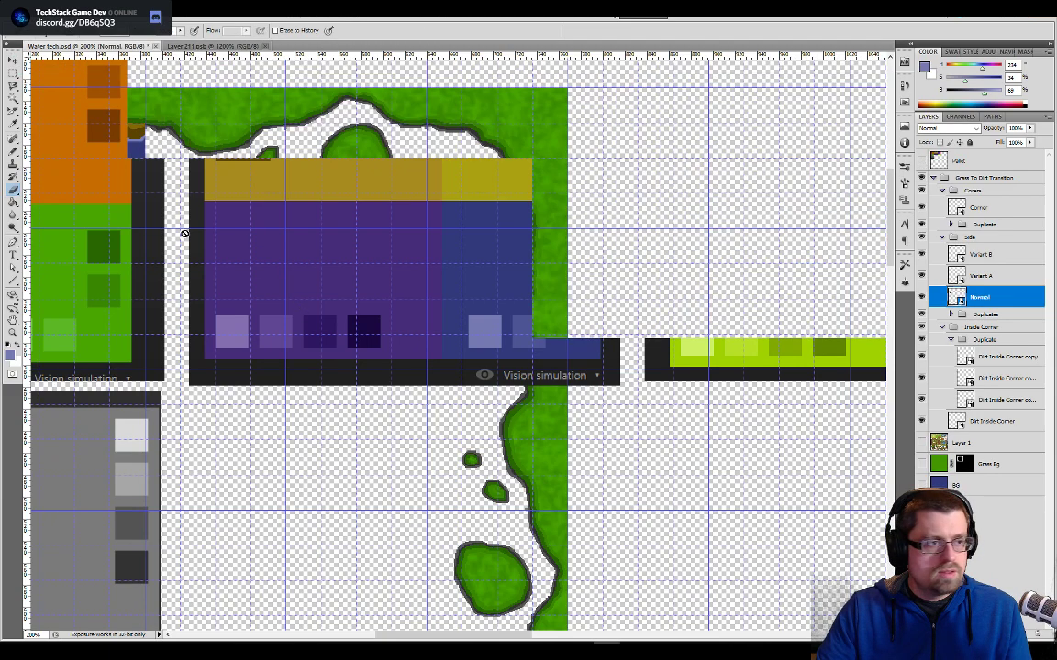
drag(220, 335, 648, 302)
- Open the contents of the Variant A side tile's smart object for editing
click(958, 277)
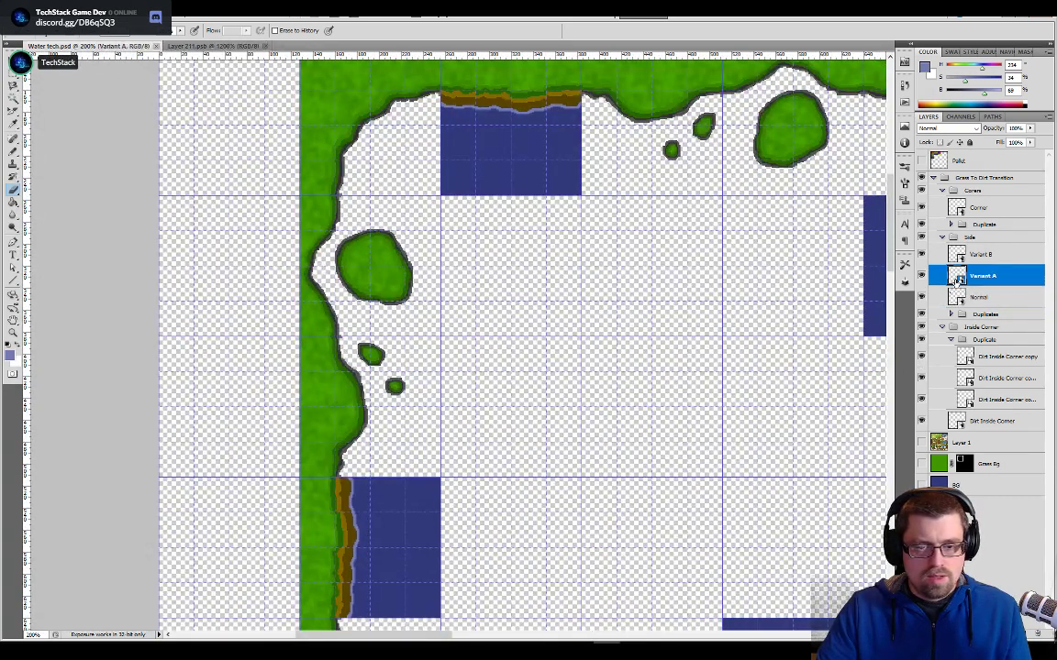
key(v)
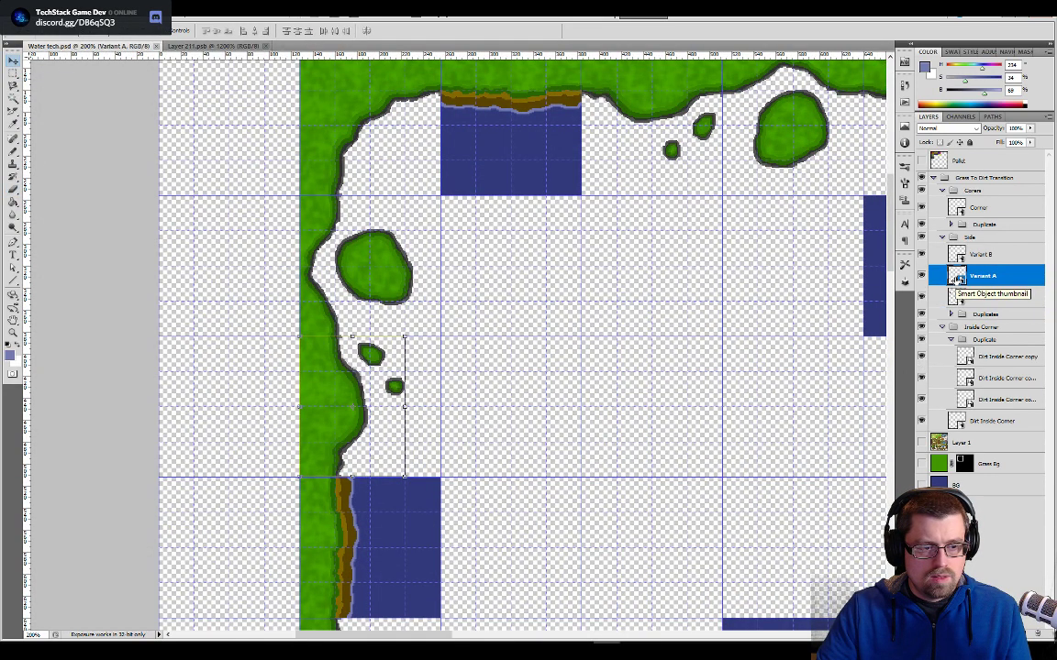
double_click(957, 278)
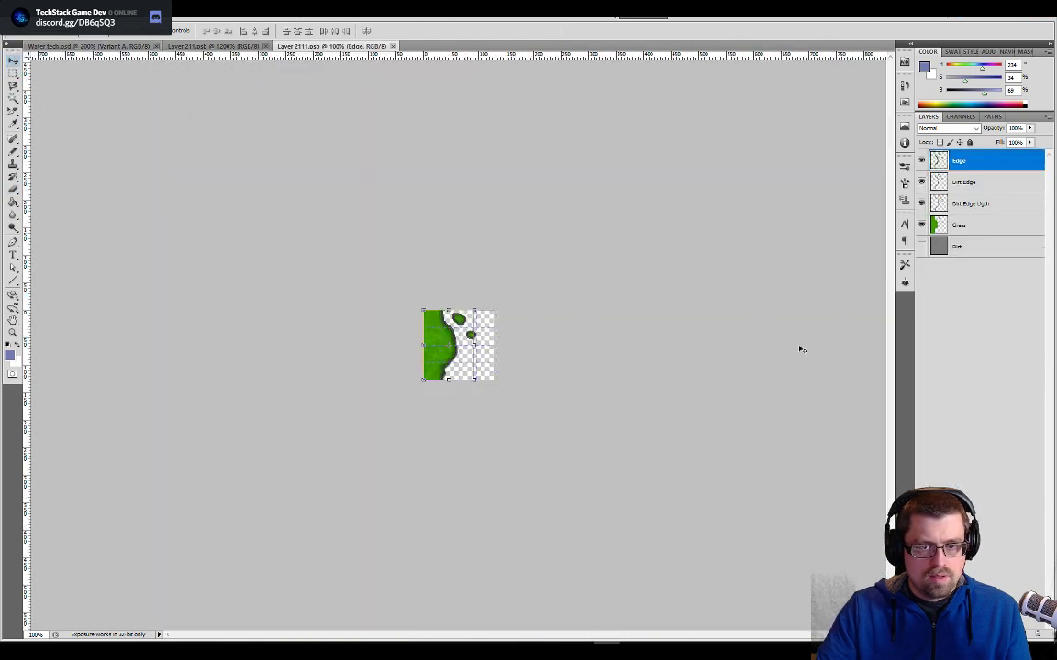
key(ctrl+shift+alt+n)
key(ctrl+z)
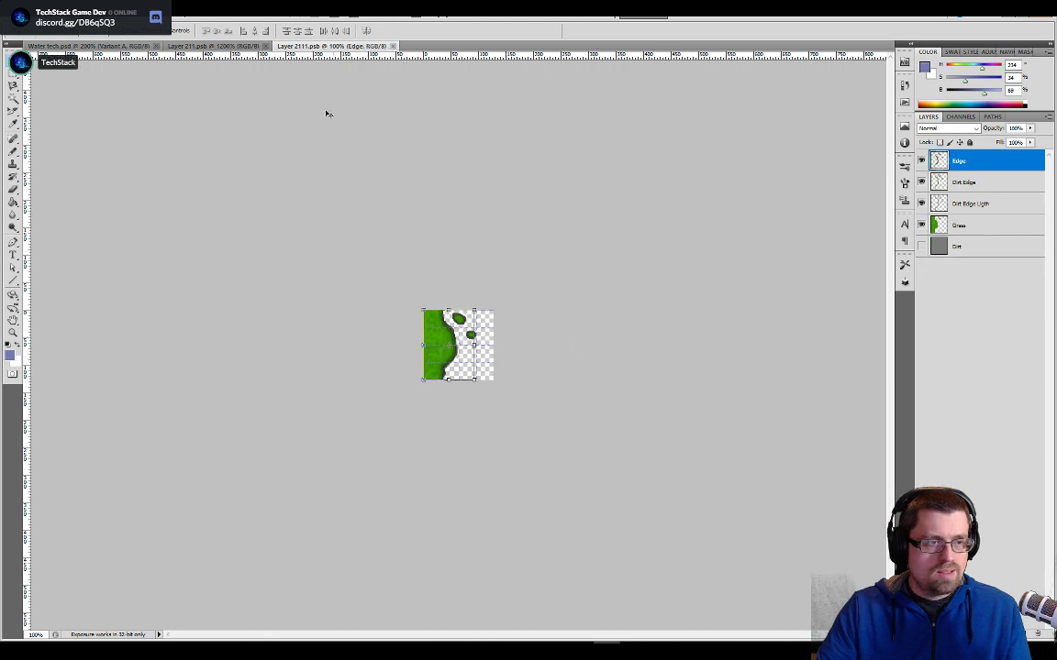
- Switch to the Layer 211.psb side tile, select its entire canvas and make the Froth layer active
click(218, 46)
key(ctrl+a)
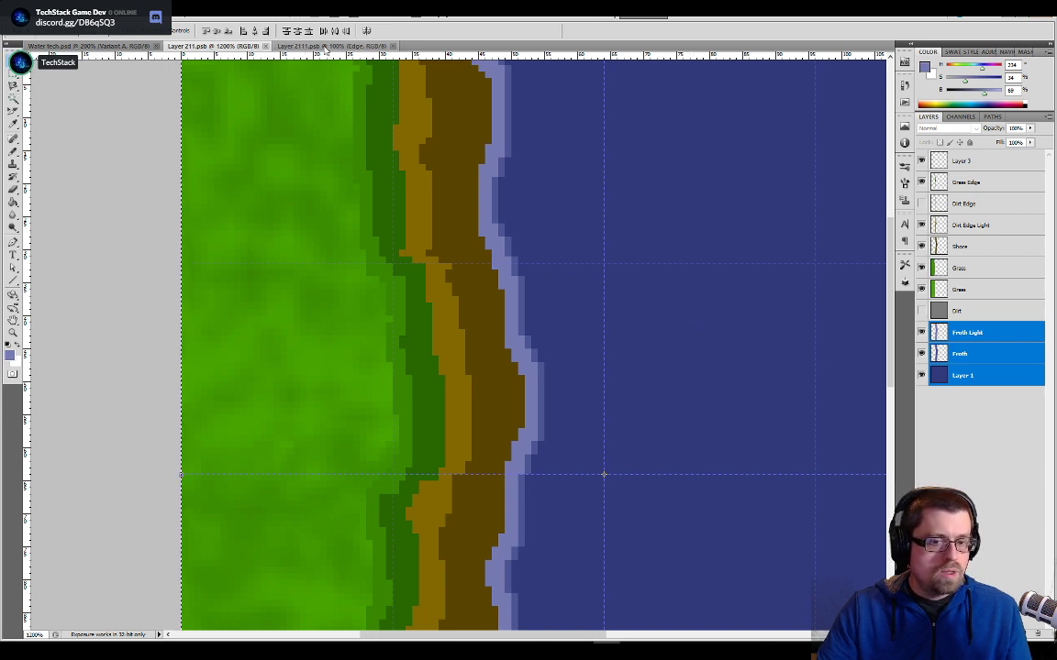
key(v)
click(697, 222)
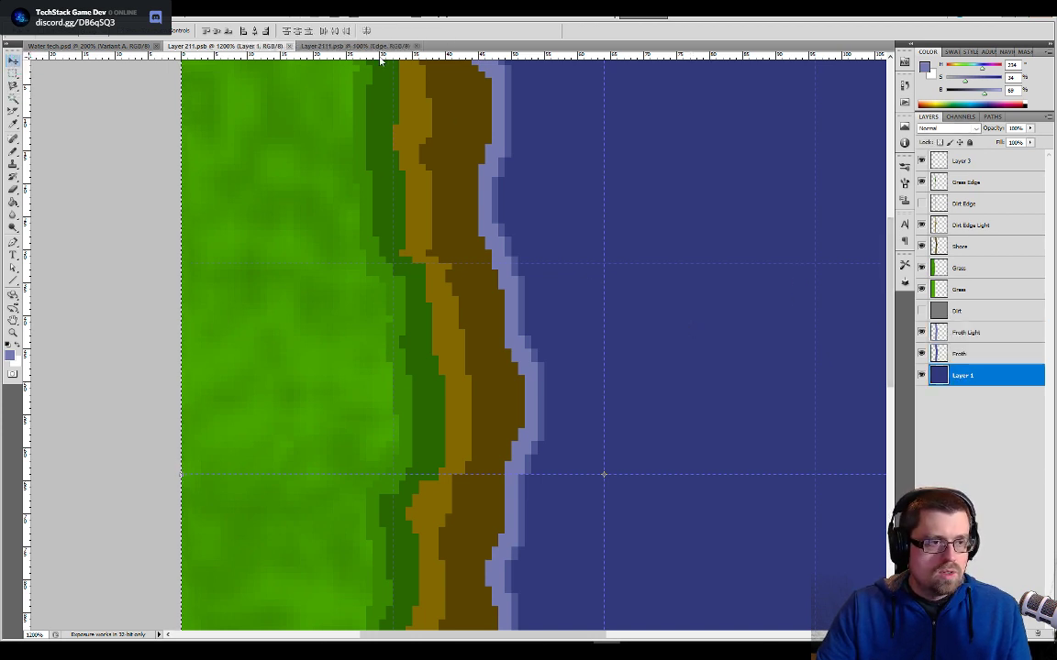
click(955, 353)
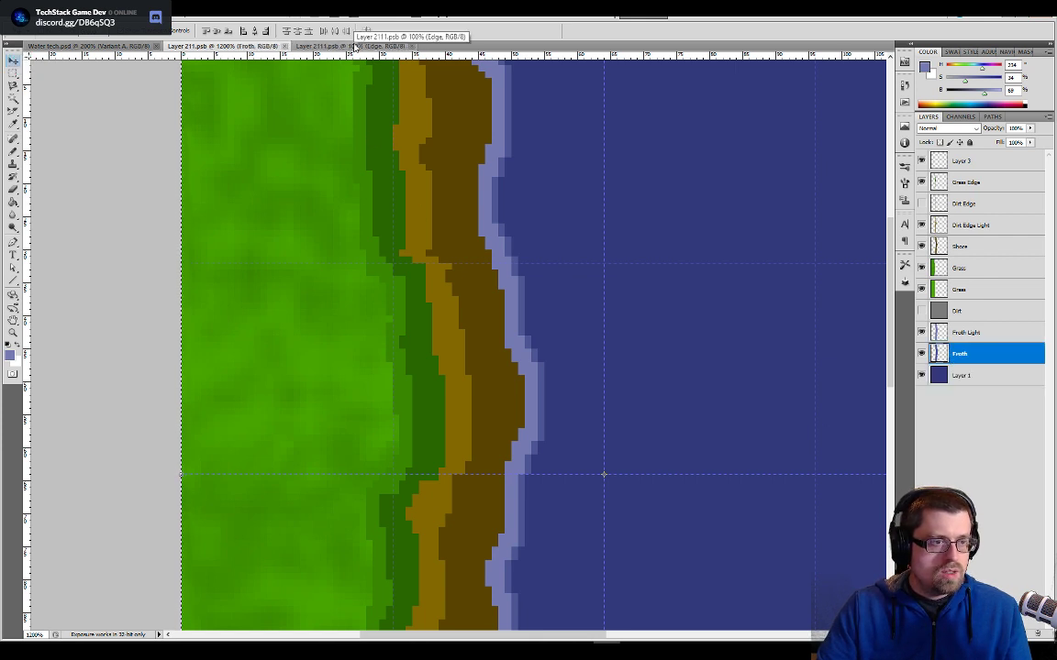
click(354, 45)
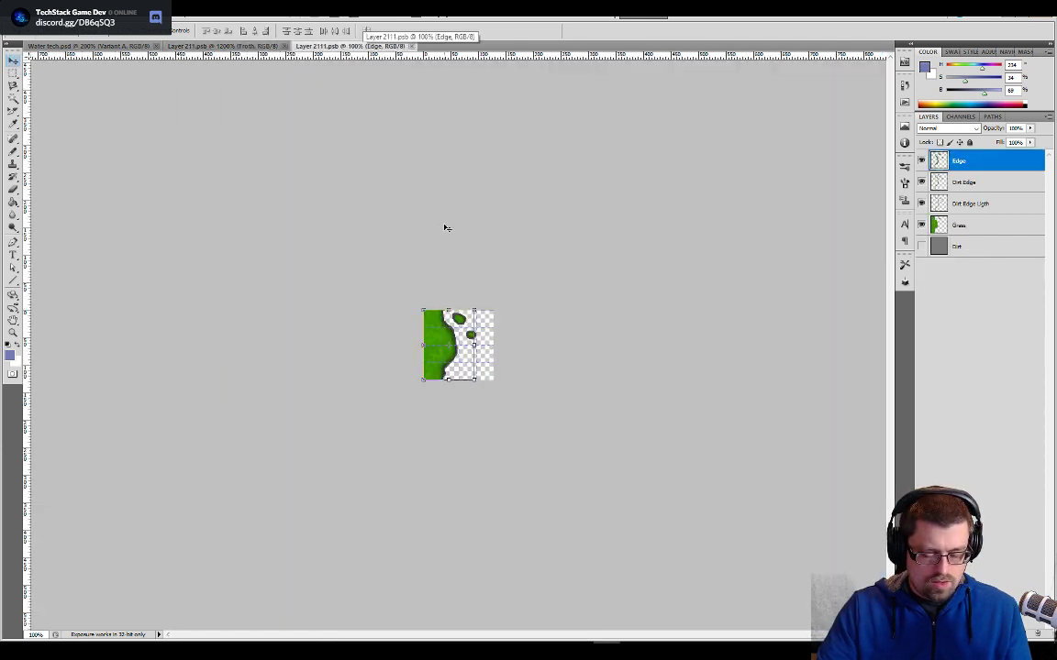
key(ctrl+v)
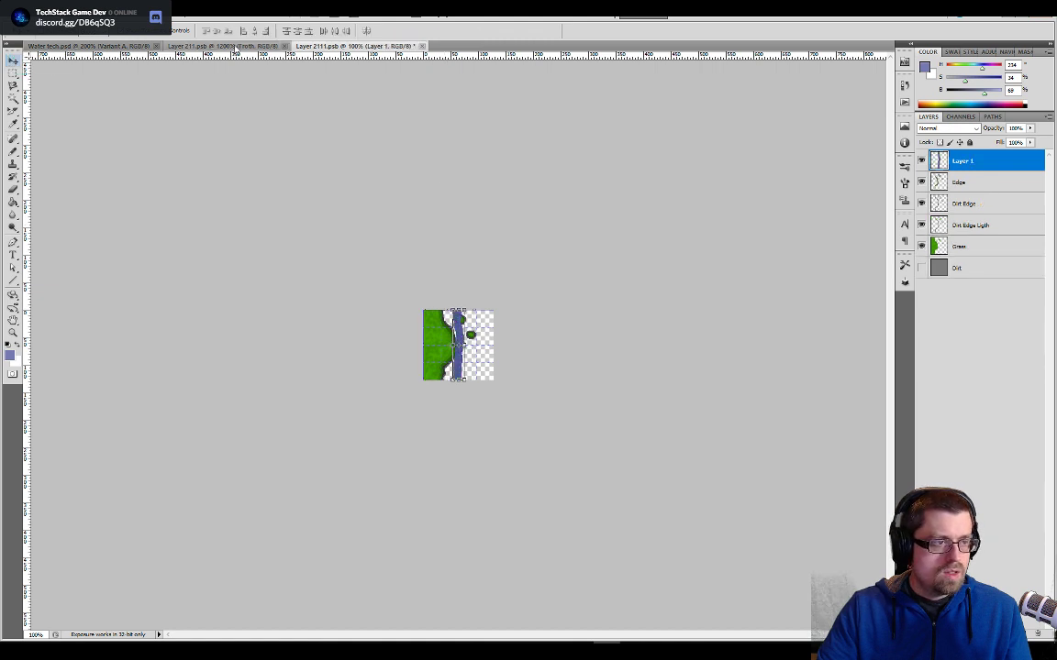
click(236, 46)
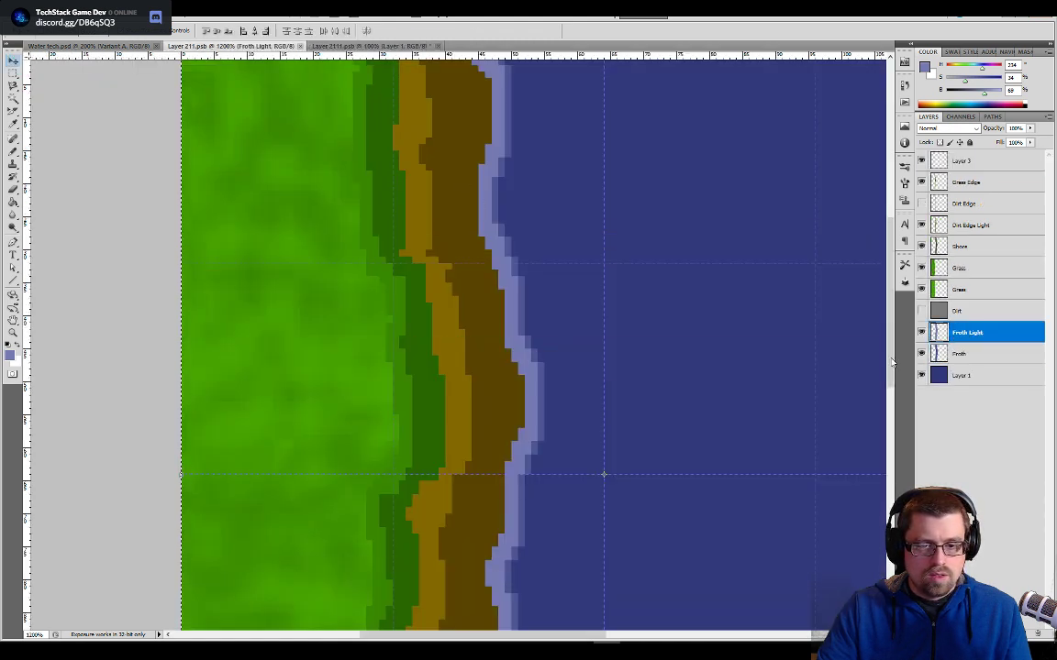
click(358, 46)
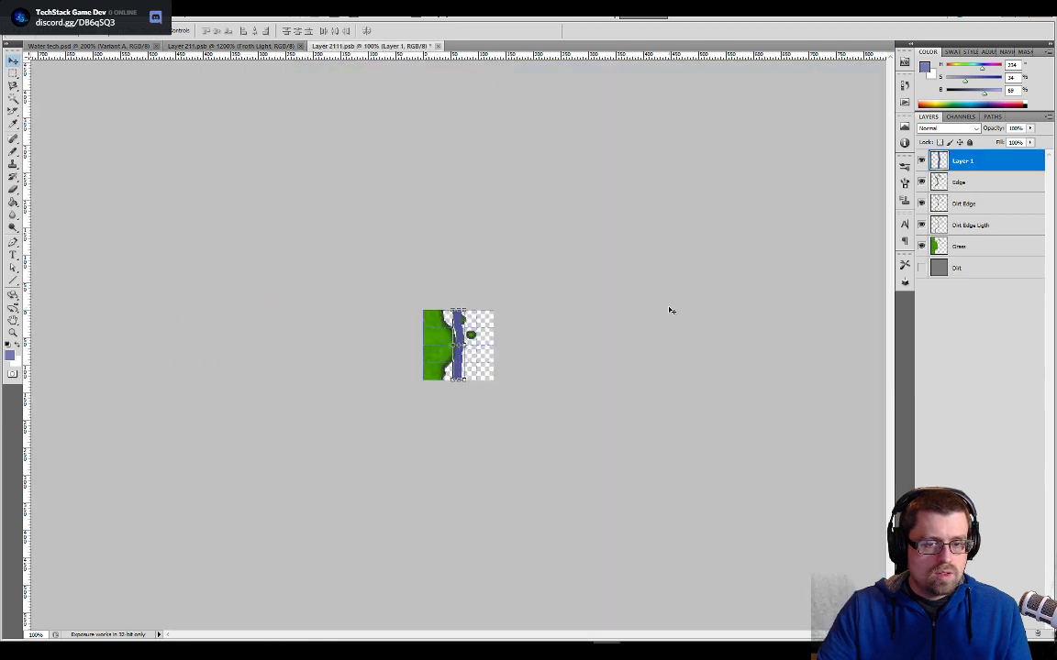
key(ctrl+v)
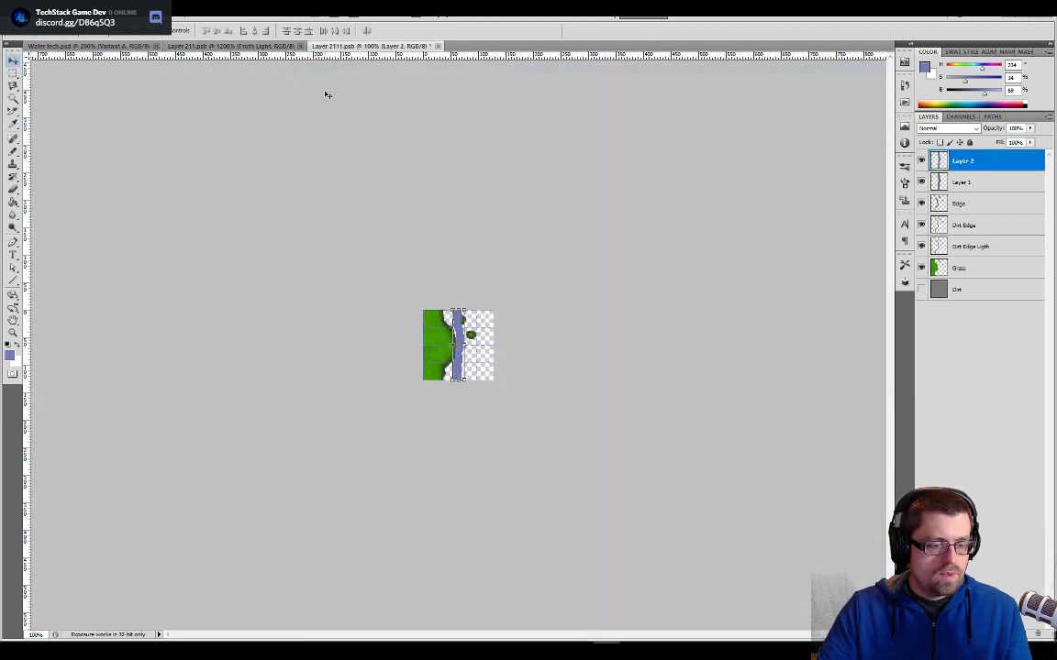
key(Delete)
key(Delete)
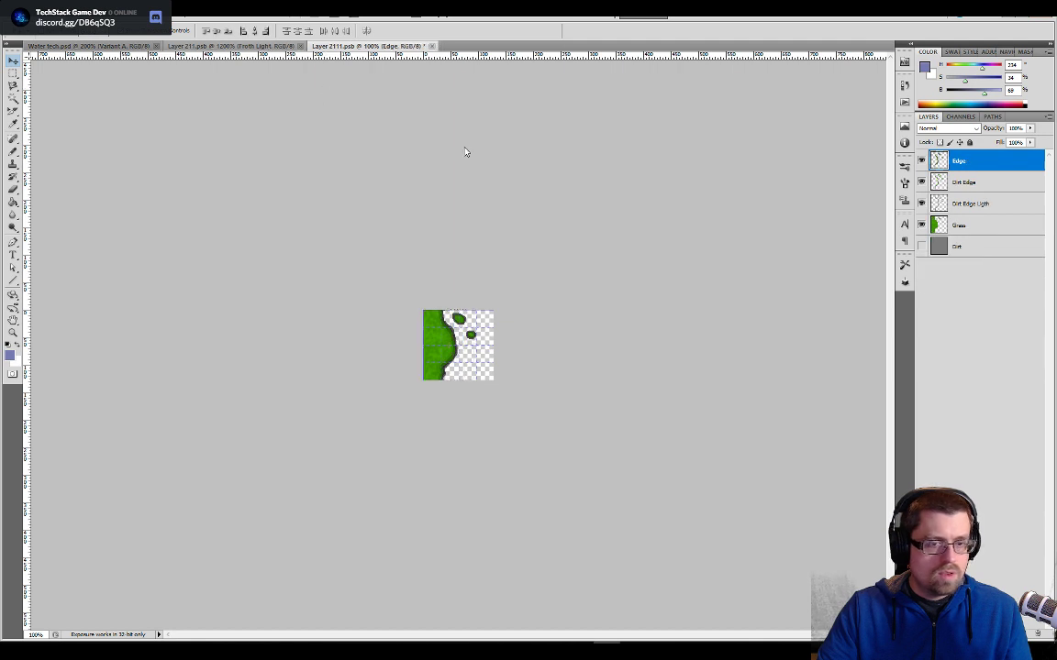
- Copy the Froth layer from Layer 211.psb into Layer 2111.psb and place it between the Grass and Dirt layers
click(240, 46)
click(972, 355)
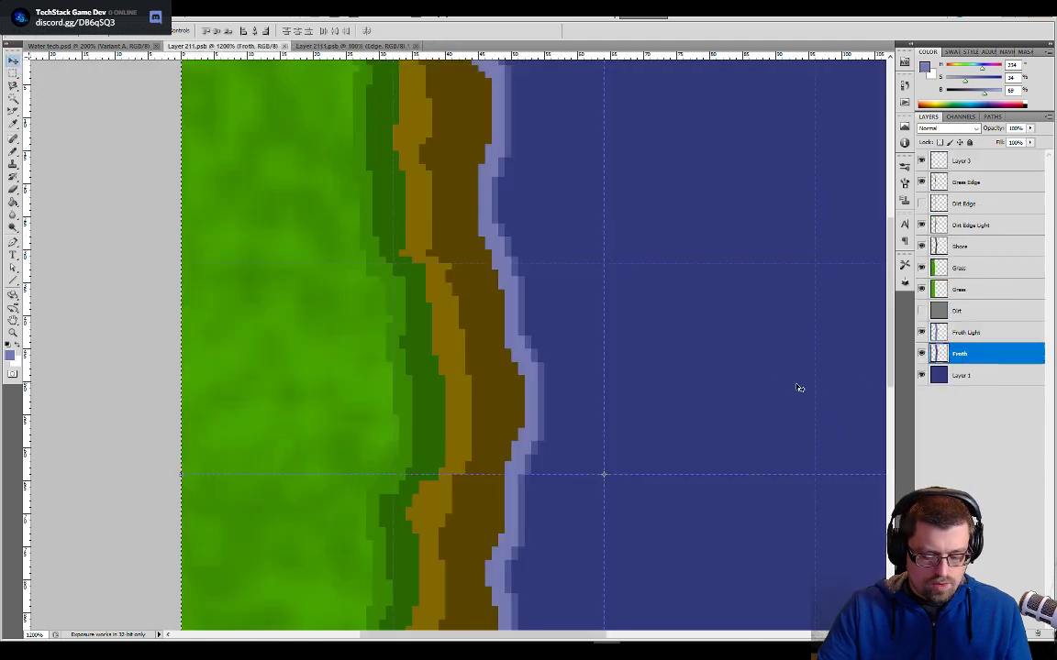
click(349, 46)
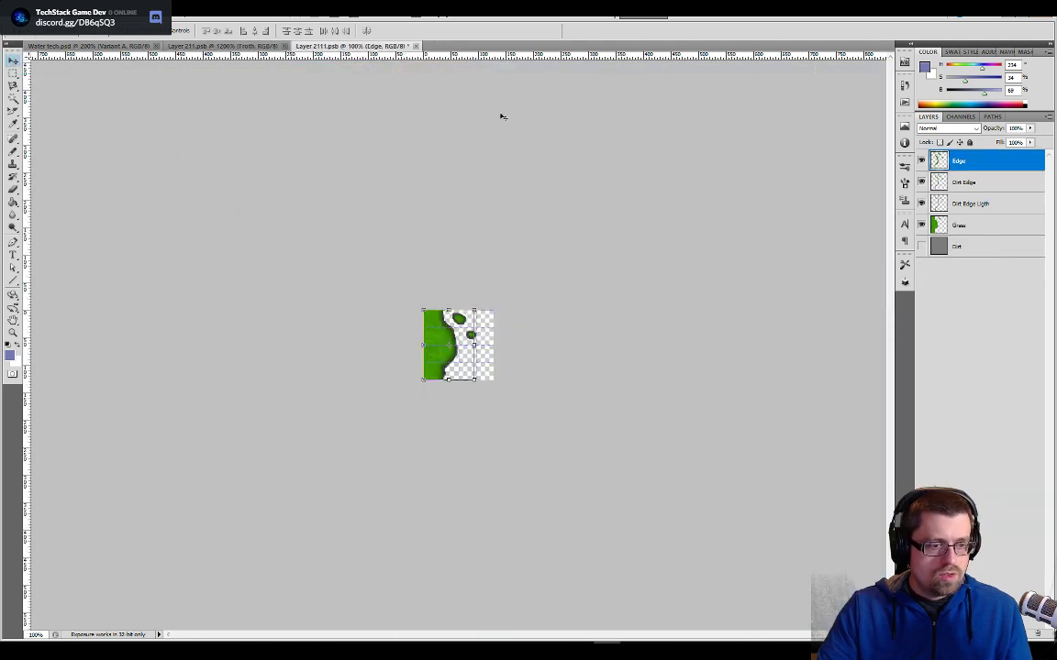
key(ctrl+v)
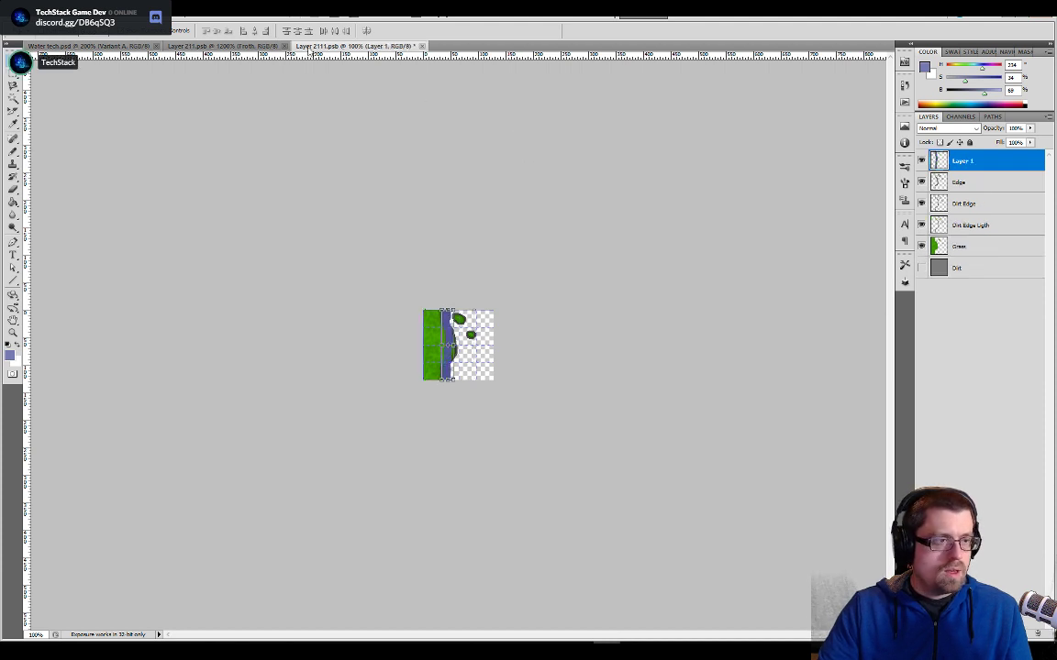
drag(938, 168, 959, 257)
click(225, 45)
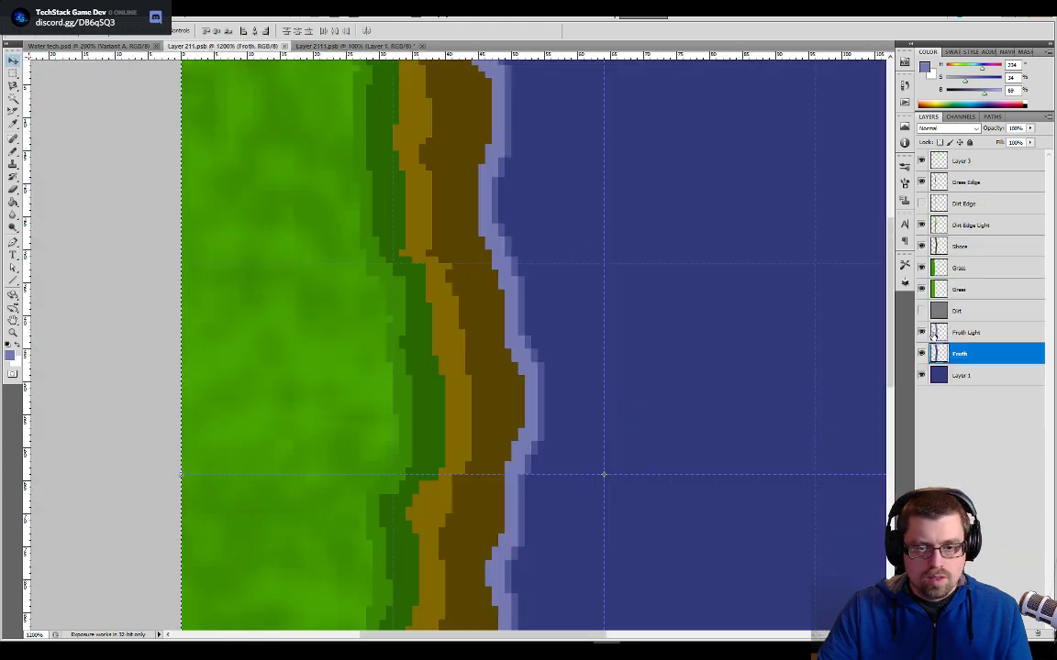
click(934, 334)
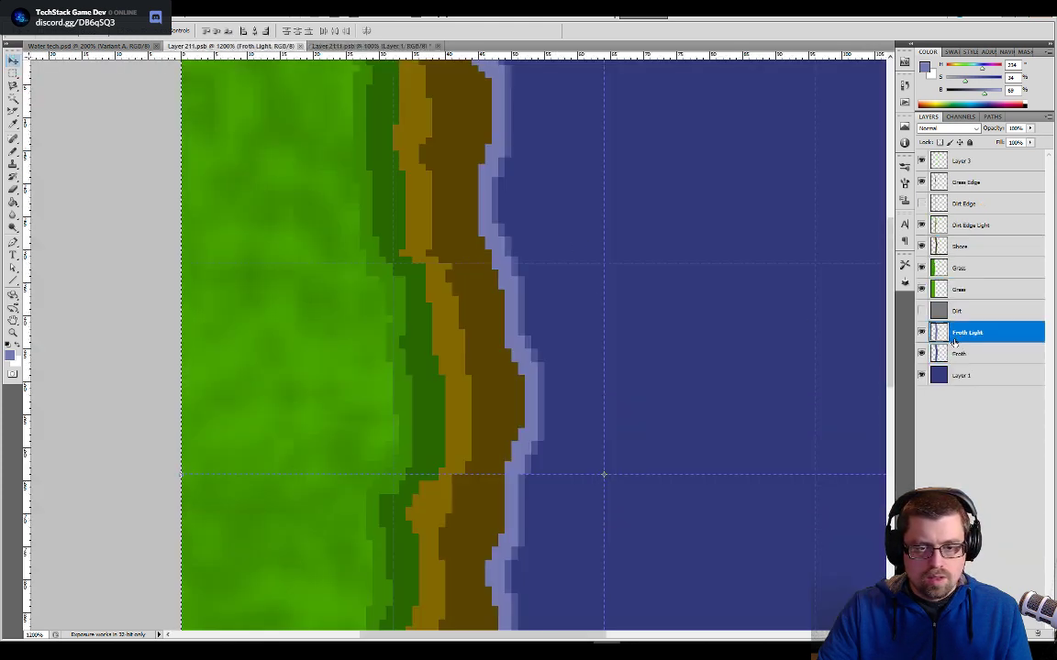
click(382, 47)
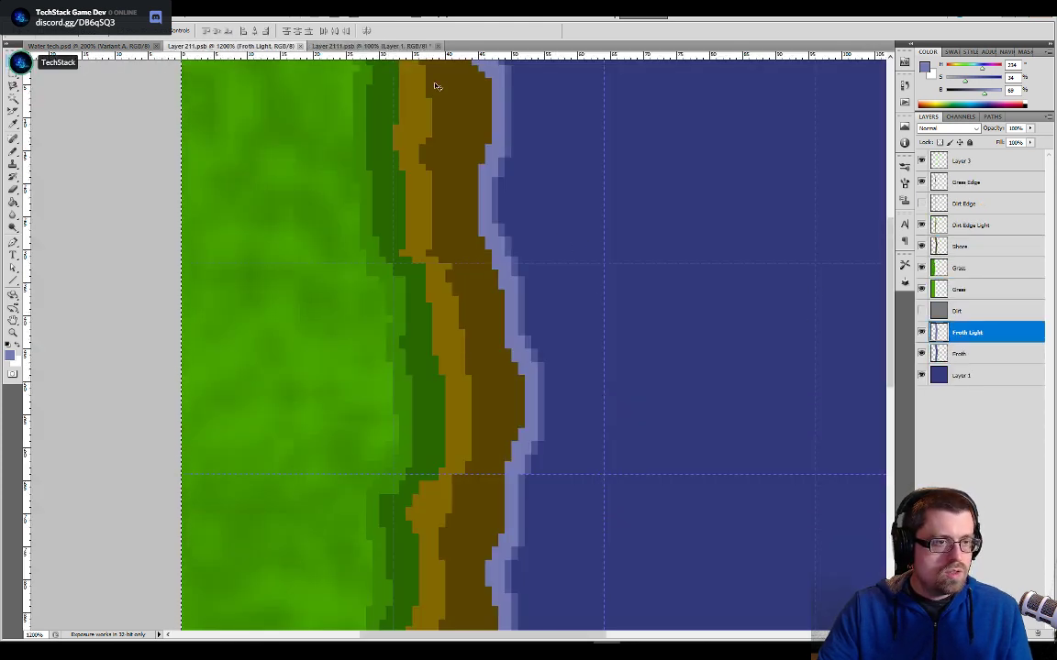
key(ctrl+v)
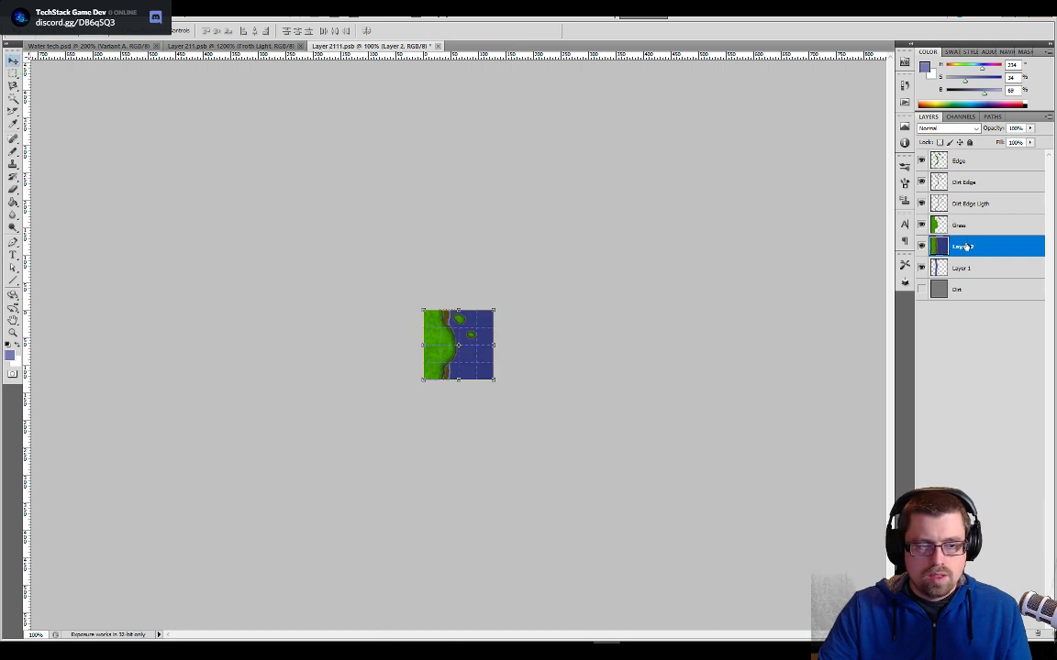
drag(965, 248, 965, 303)
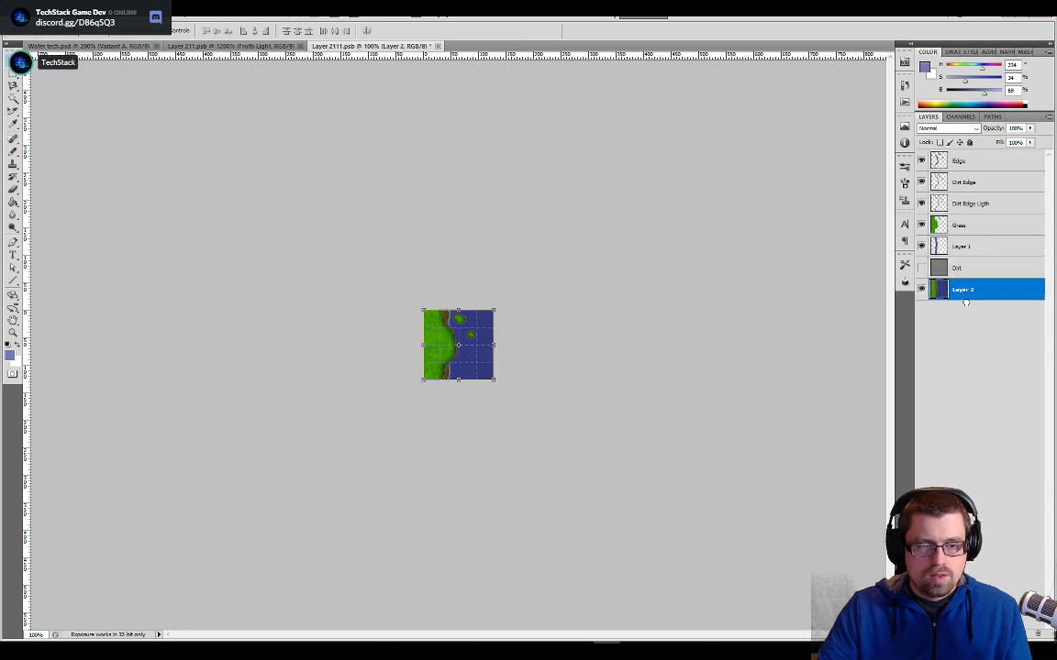
- Copy the Froth Light layer from Layer 211.psb into Layer 2111.psb, directly above Layer 2
click(223, 46)
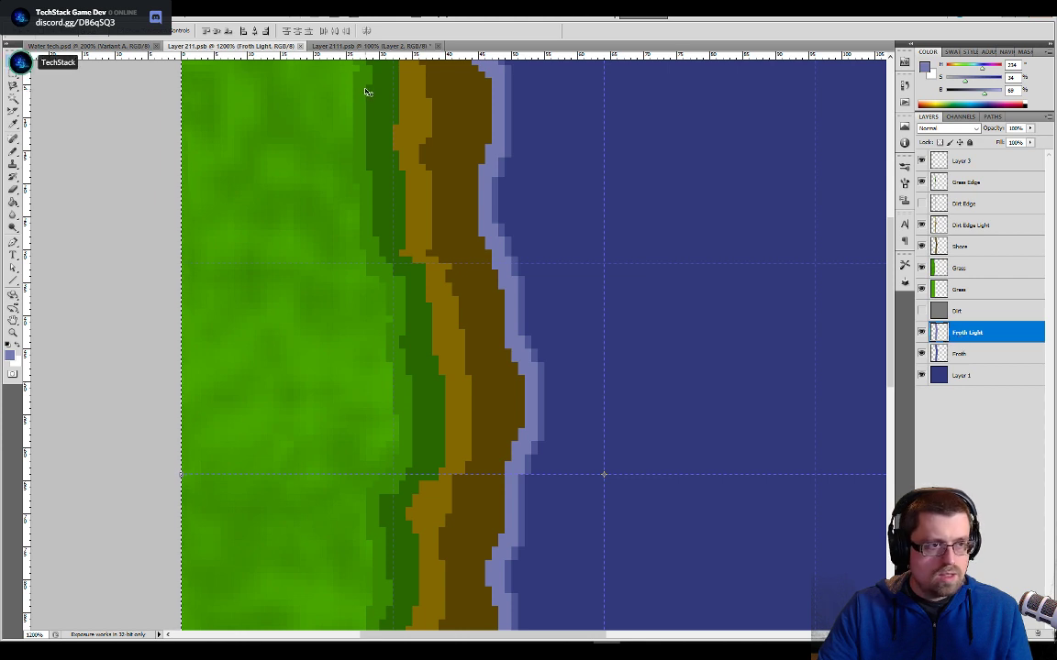
click(371, 46)
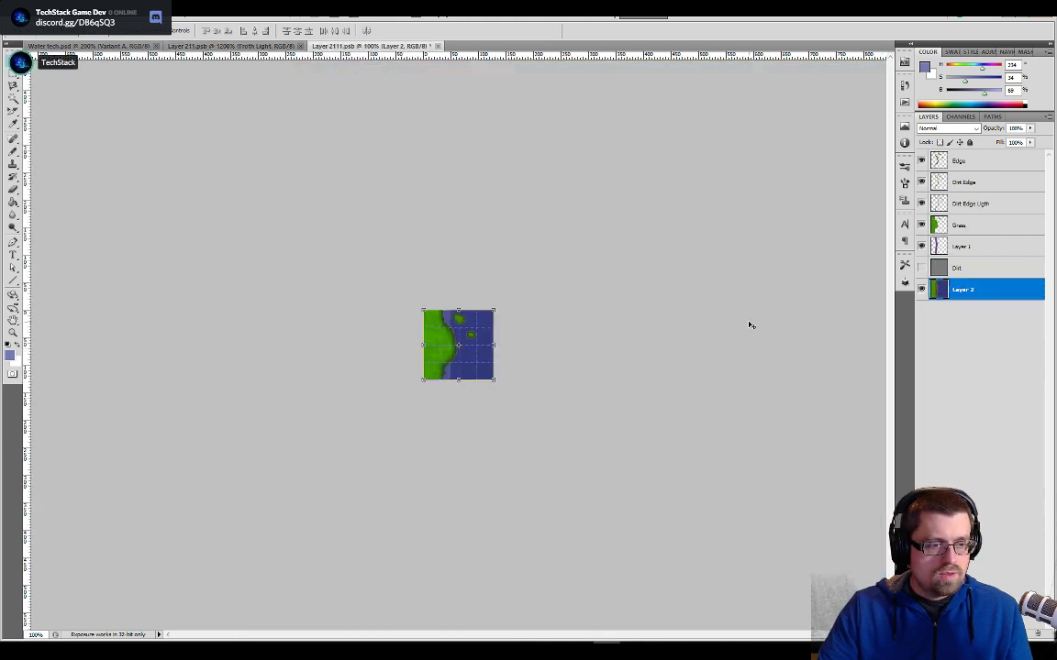
key(ctrl+j)
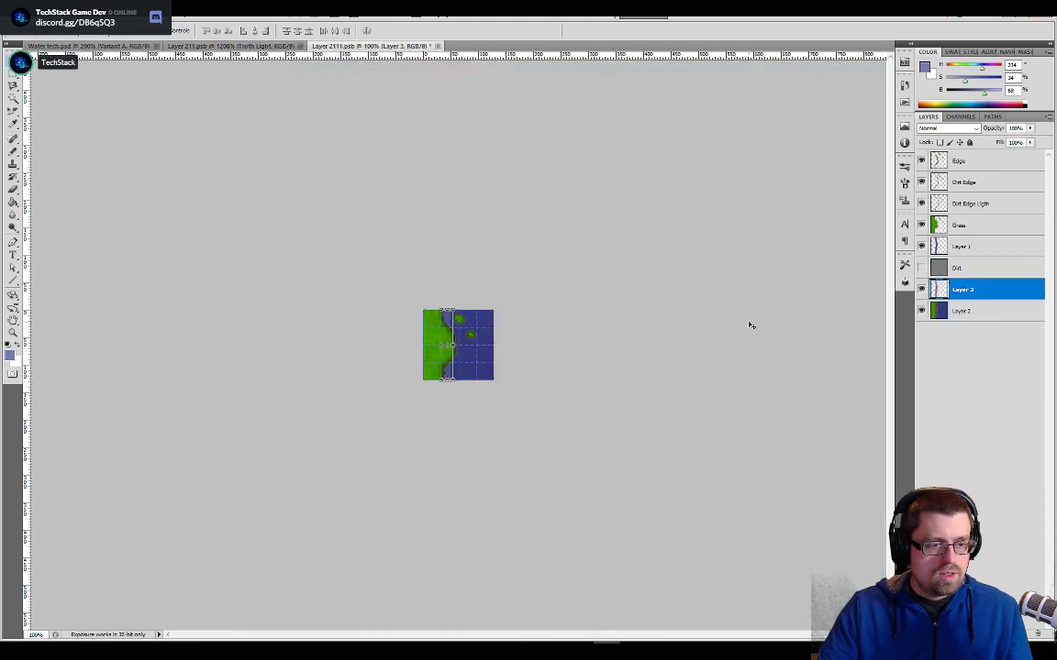
- Delete the full-tile Layer 2 and move the froth on Layer 1 beneath the lighter froth on Layer 3
click(959, 316)
right_click(937, 314)
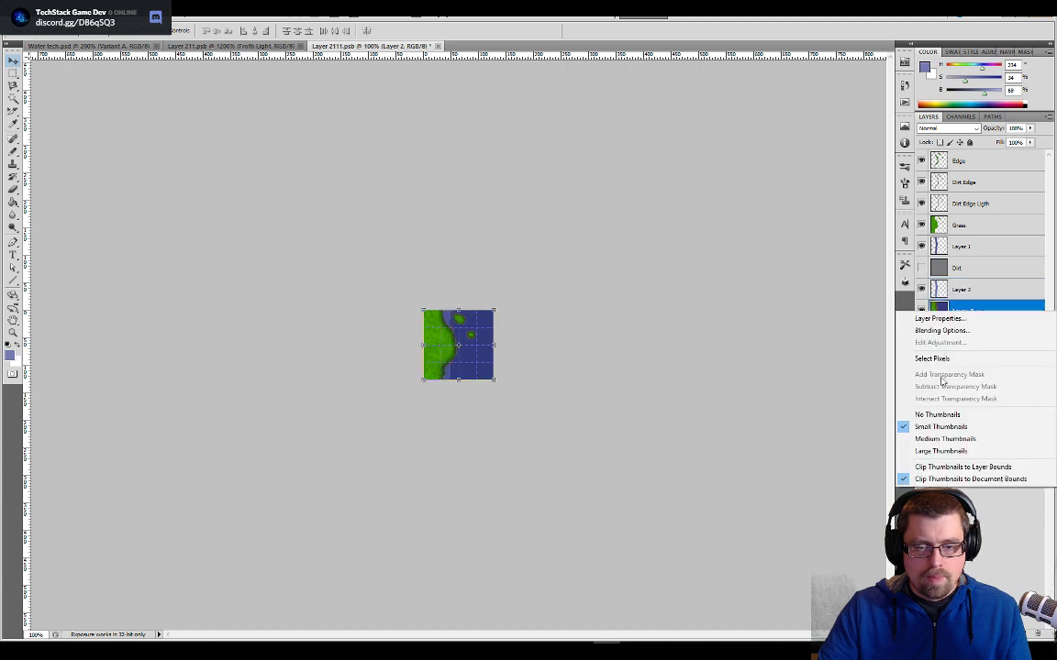
click(978, 309)
right_click(978, 309)
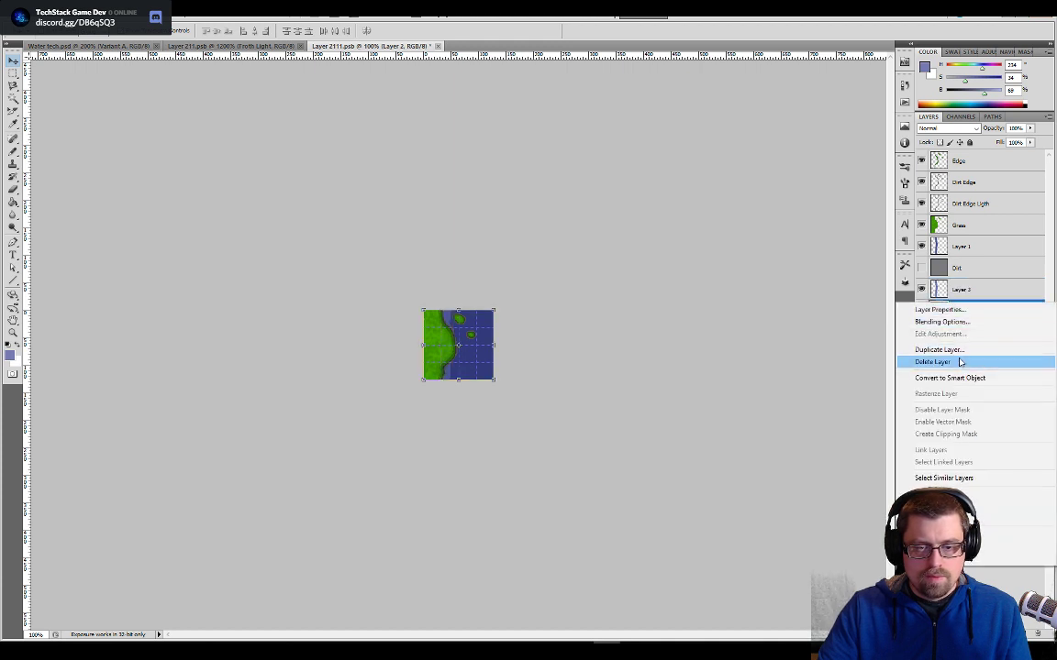
click(954, 361)
alt+scroll(626, 383, down, 2)
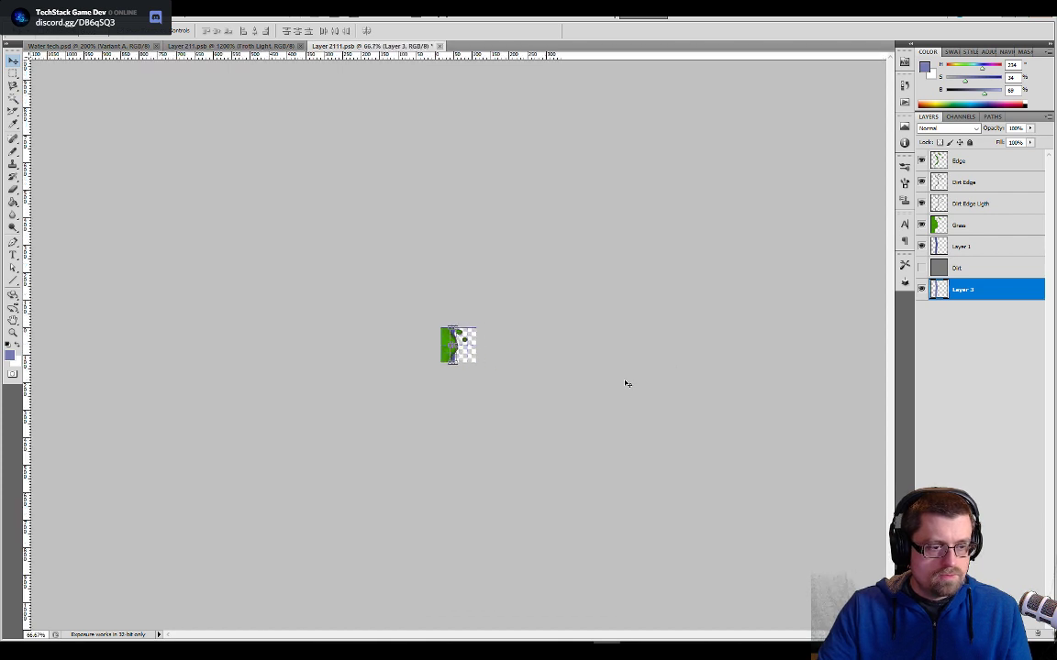
alt+scroll(626, 383, up, 6)
alt+scroll(625, 383, up, 2)
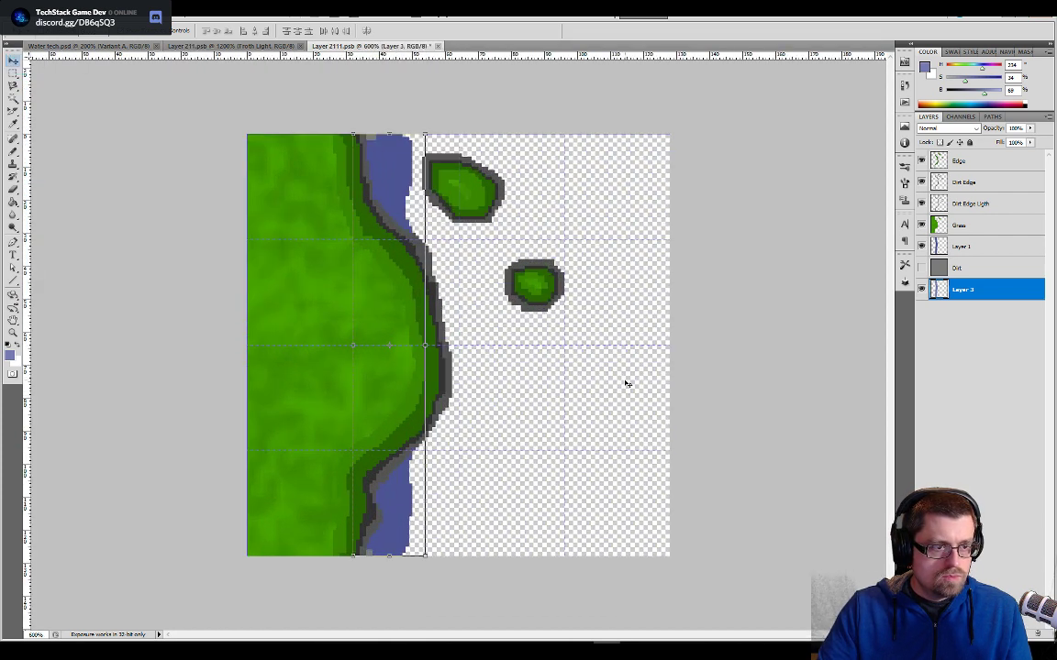
drag(964, 245, 970, 331)
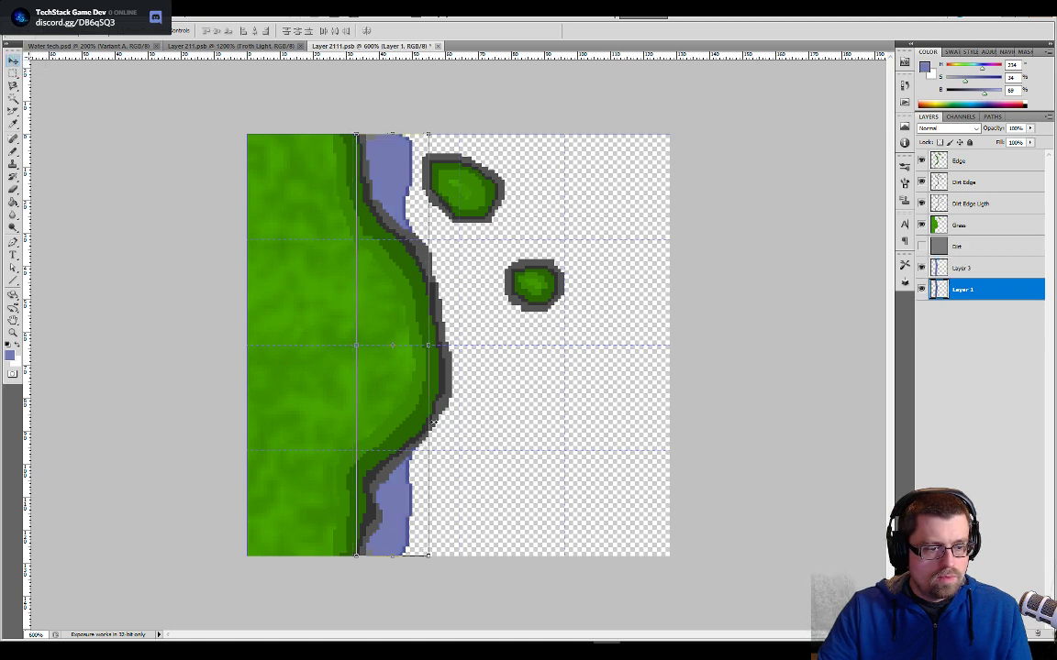
- Copy the Shore layer from Layer 211.psb into Layer 2111.psb and stack it directly above the froth layers
click(197, 45)
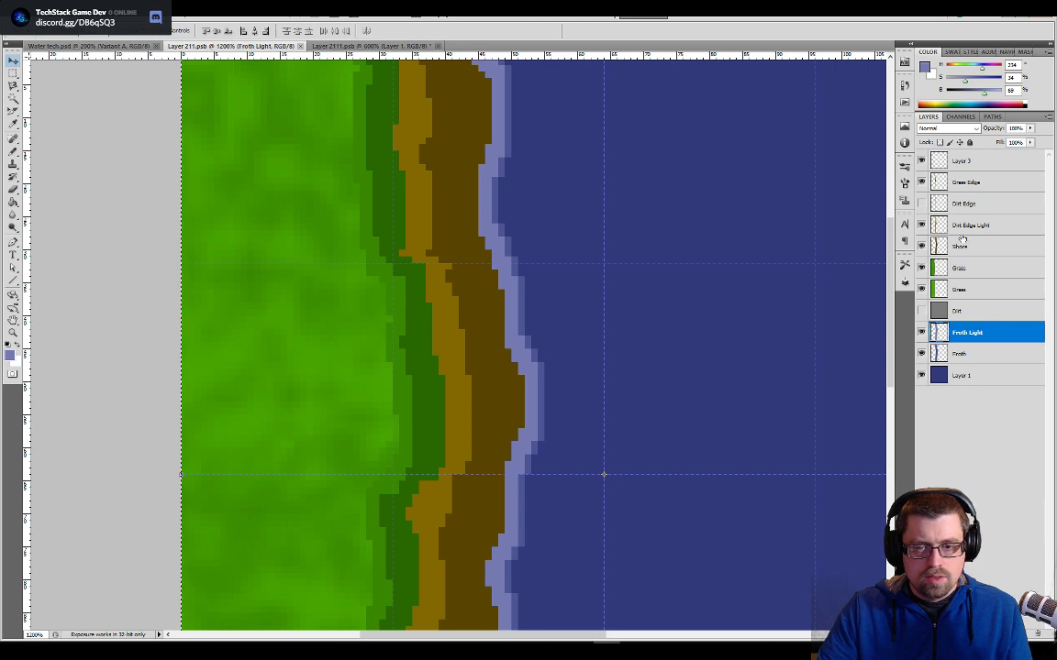
click(963, 248)
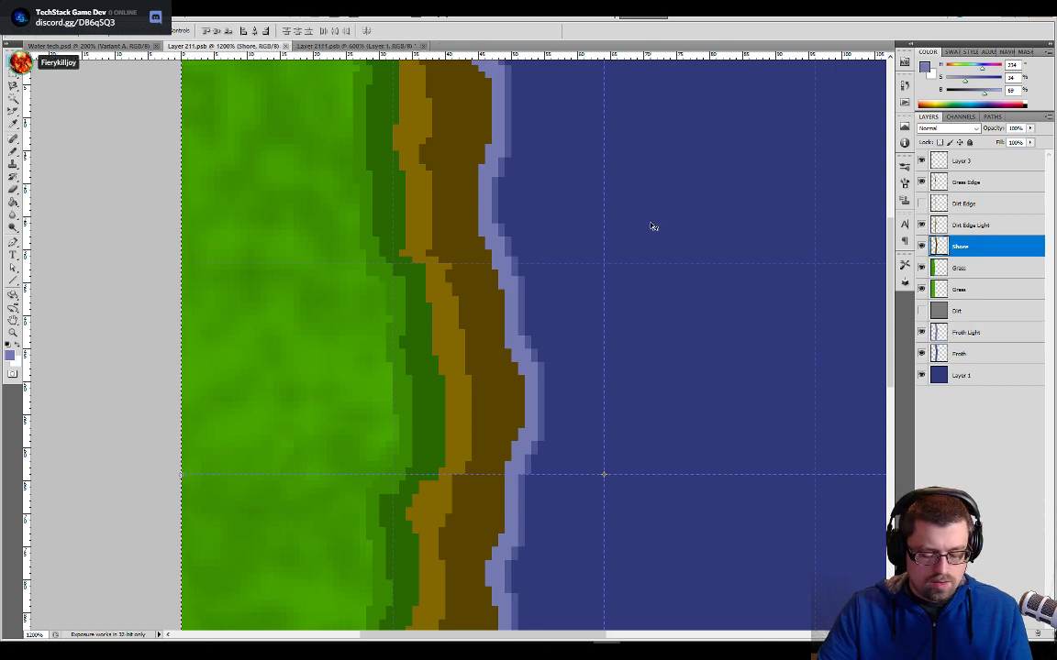
click(358, 45)
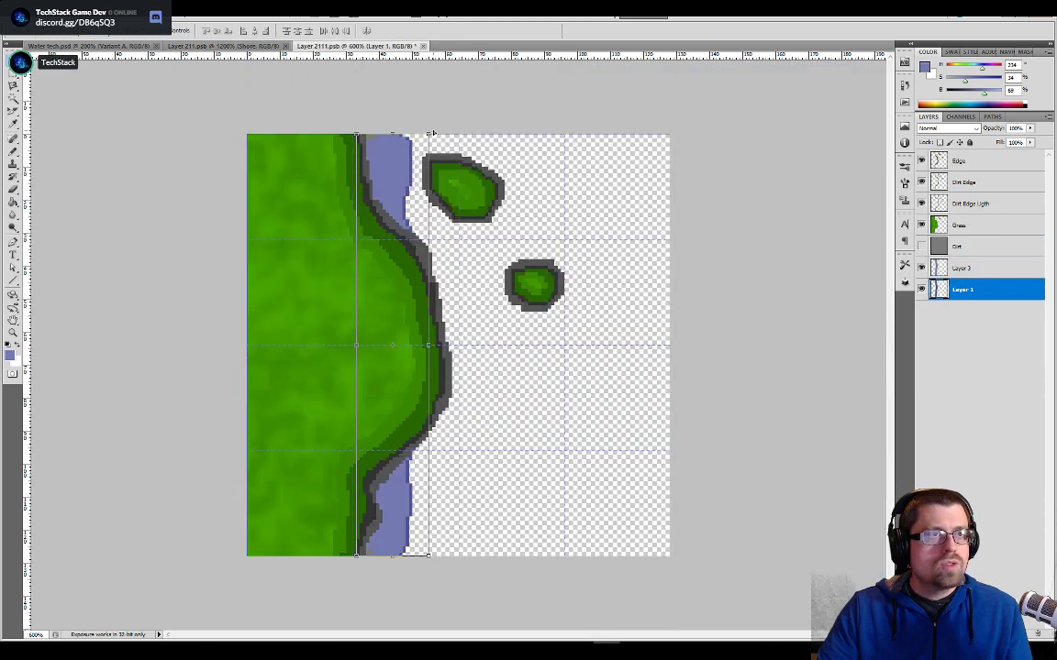
shift+click(963, 266)
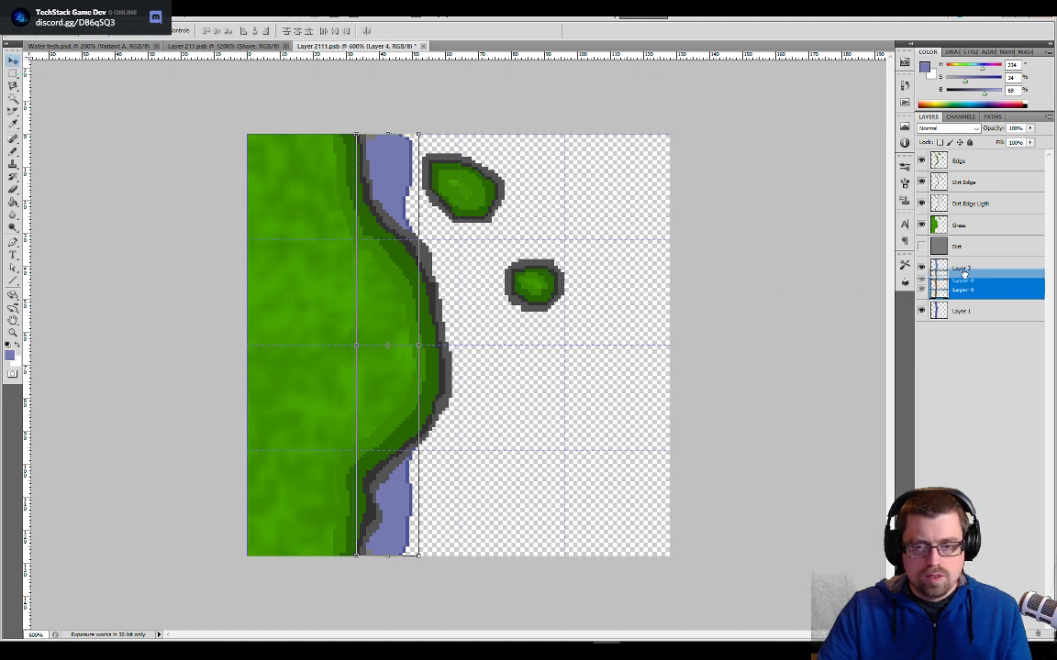
drag(964, 265, 965, 262)
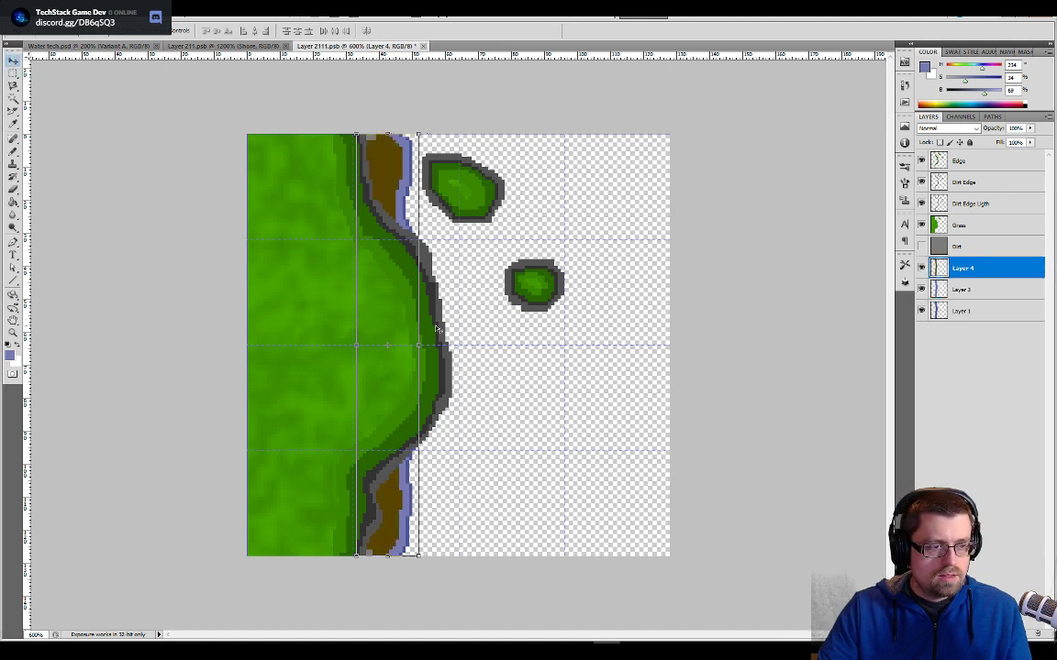
- Examine the variant tile's Dirt Edge layer and upper shoreline up close, and compare them with the shore in Layer 211.psb
click(961, 201)
click(963, 181)
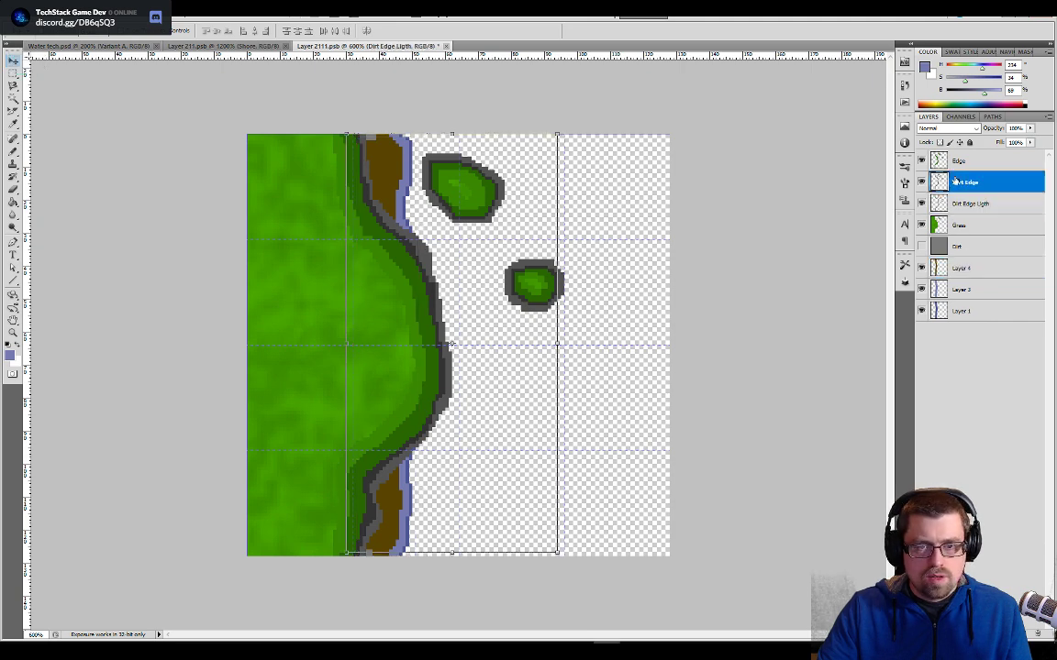
key(ctrl+plus)
key(ctrl+plus)
key(ctrl+plus)
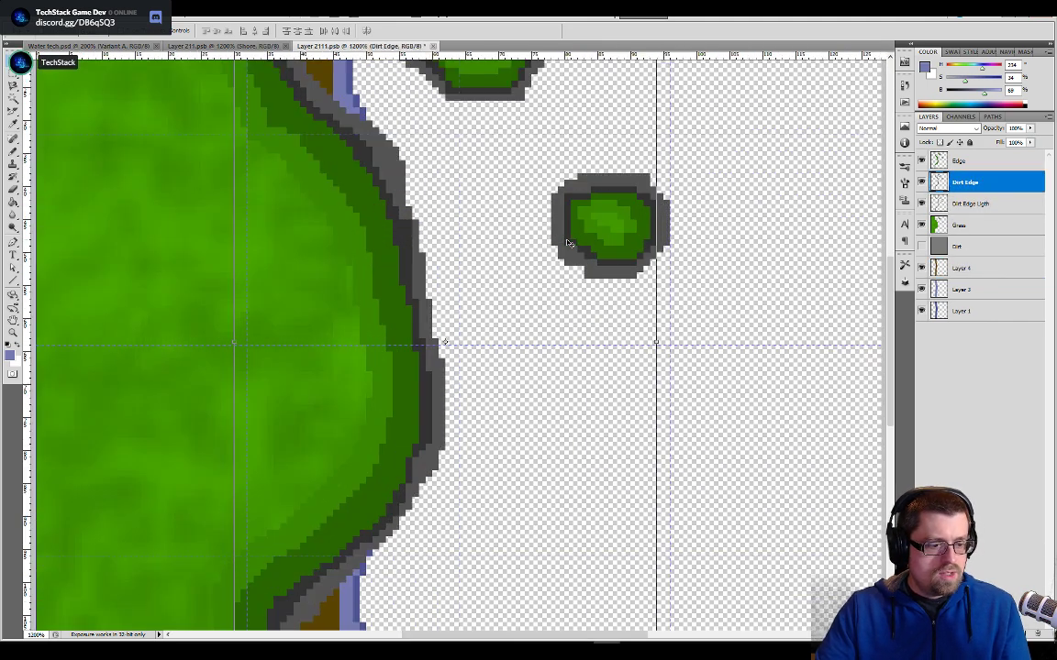
drag(444, 189, 547, 460)
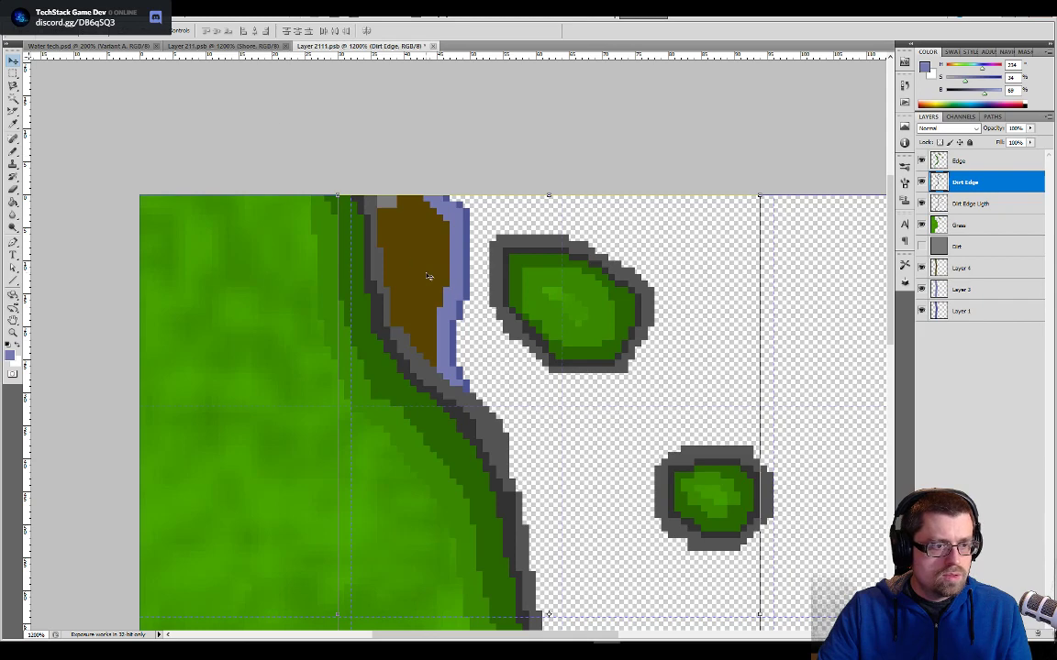
drag(415, 260, 479, 250)
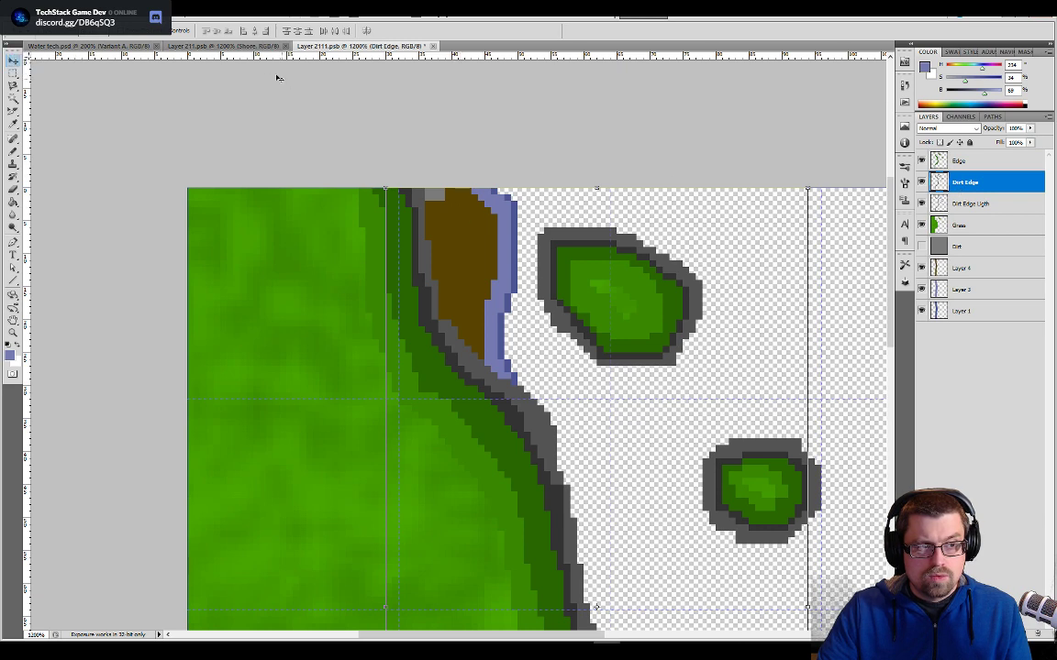
click(256, 47)
drag(498, 207, 521, 443)
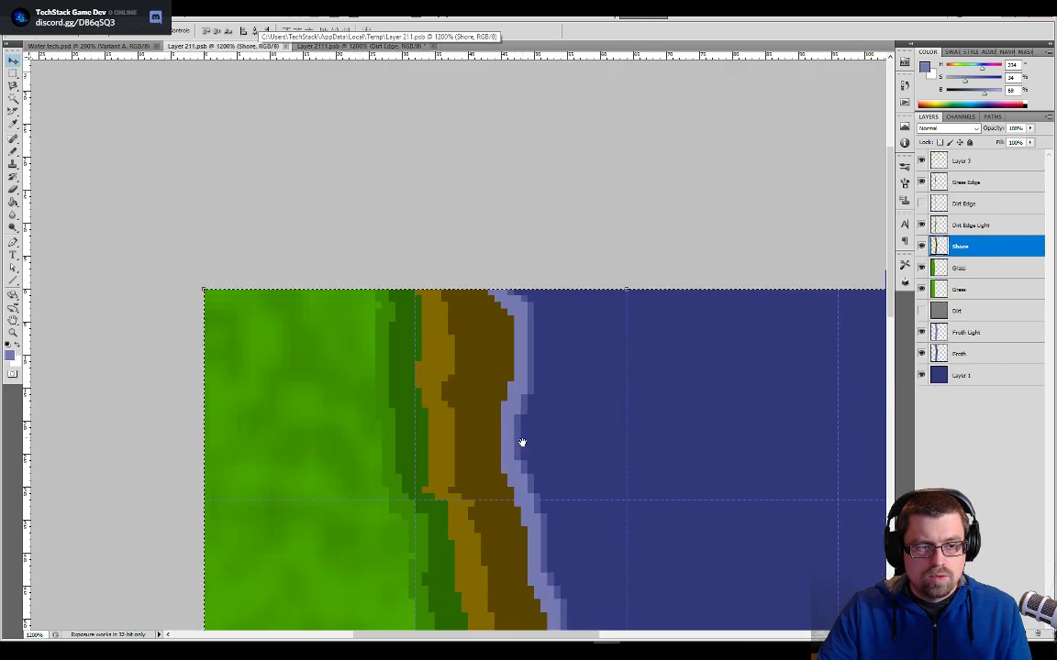
- Examine the grass, shore and froth bands along the full shoreline in Layer 211.psb
drag(502, 369, 525, 189)
drag(559, 438, 541, 202)
drag(541, 502, 554, 272)
drag(513, 399, 532, 587)
drag(521, 264, 521, 565)
drag(529, 439, 530, 489)
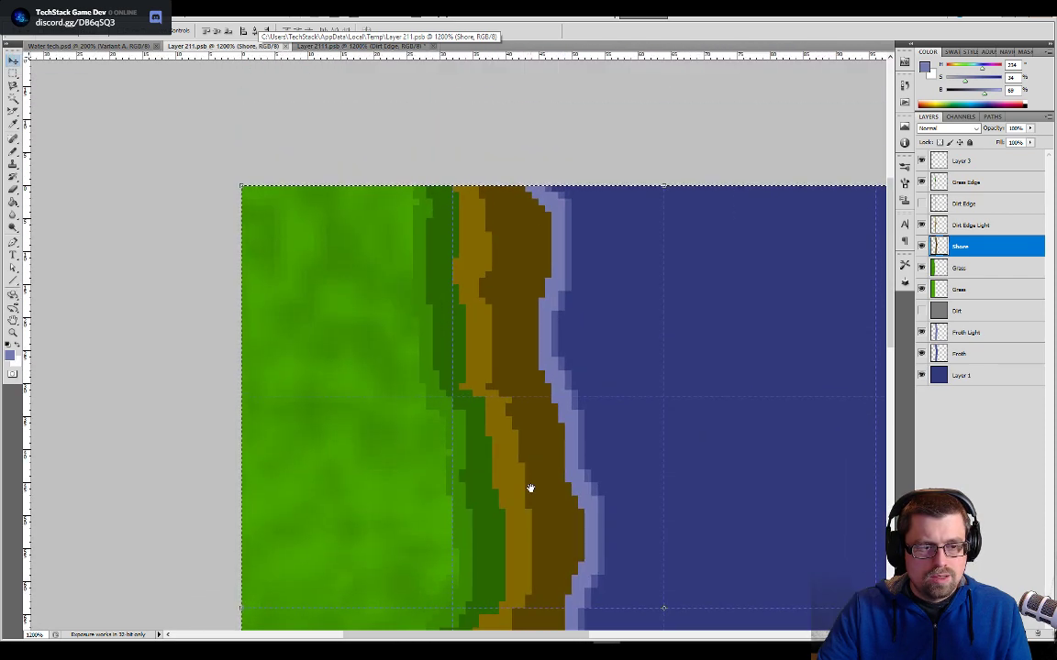
- Compare the variant tile in Layer 2111.psb with the Dirt Edge and Dirt Edge Ligth layers each hidden and shown
click(361, 46)
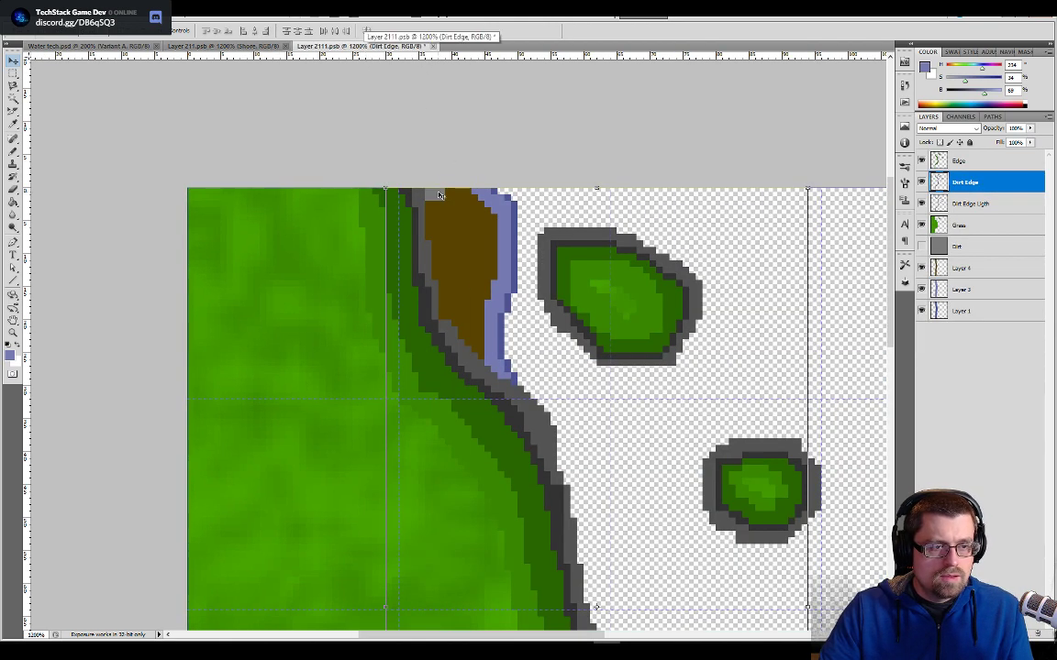
click(921, 182)
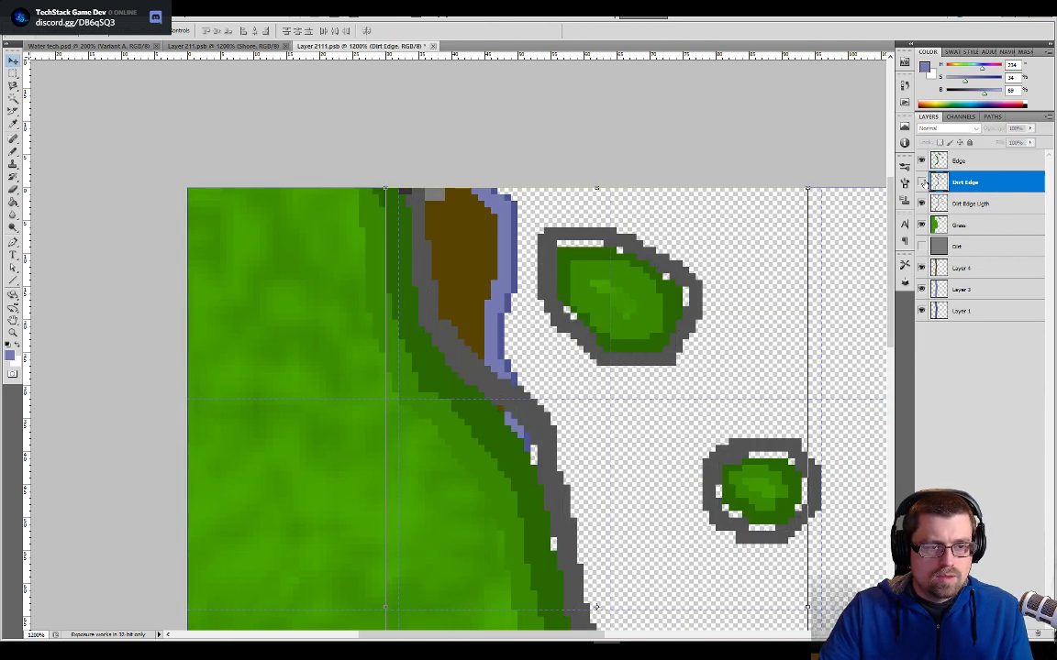
click(921, 181)
click(922, 203)
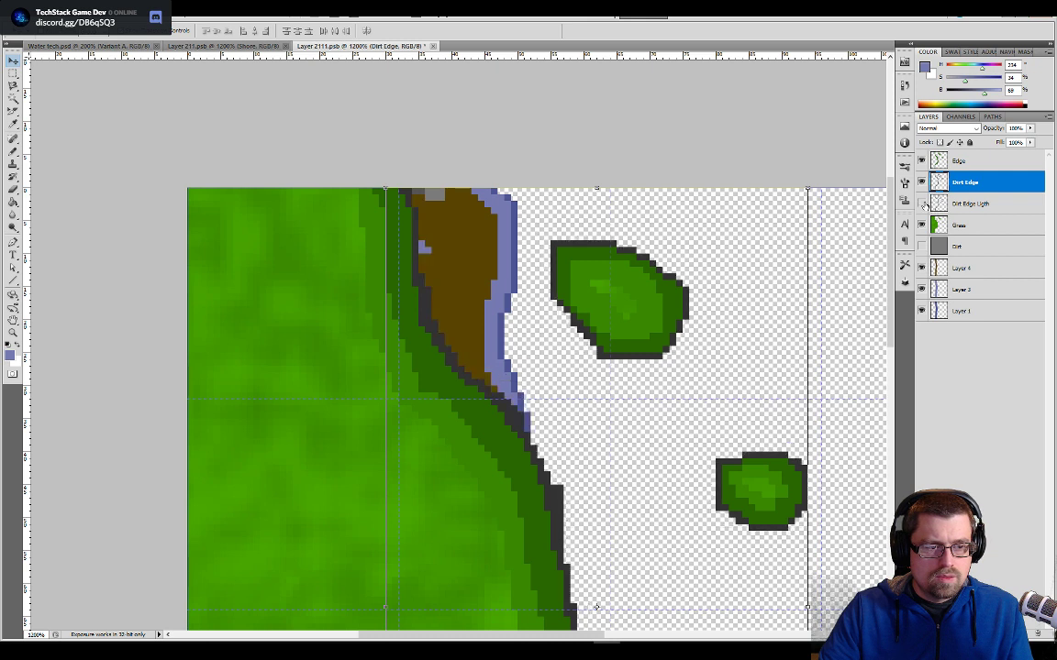
click(921, 204)
click(922, 203)
click(921, 203)
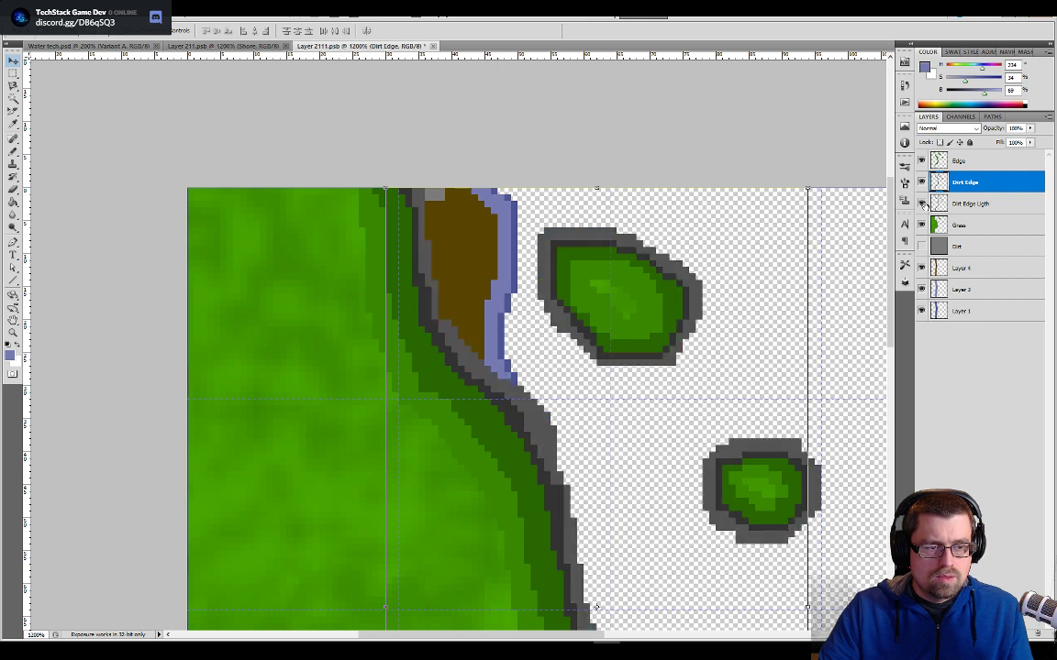
click(921, 204)
click(922, 204)
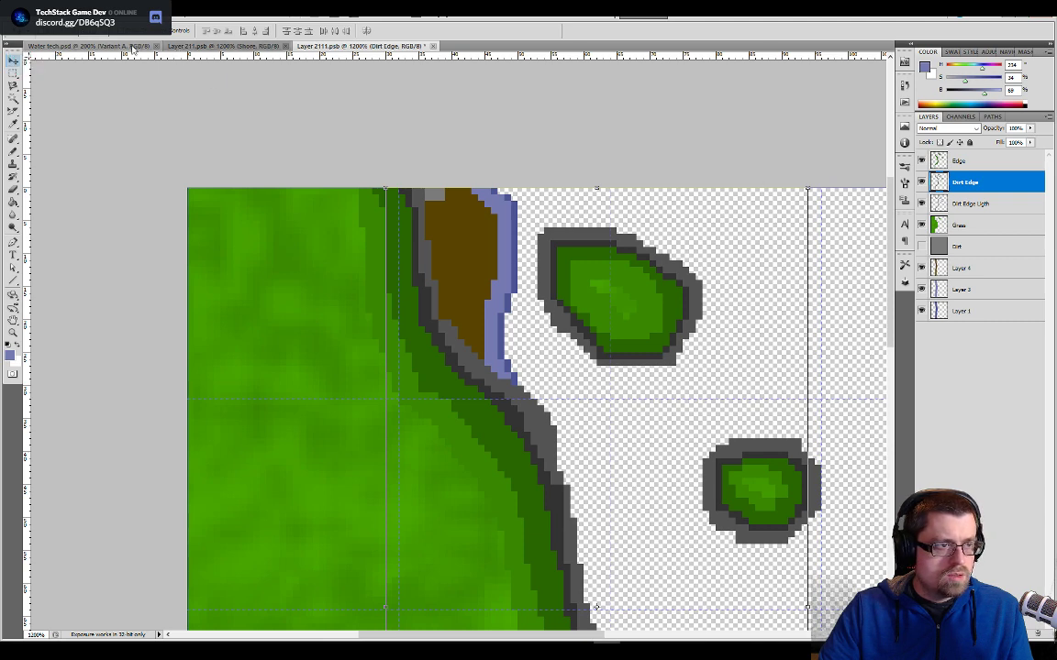
- Sample the lighter brown of the shore in Layer 211.psb as the foreground colour for Layer 2111.psb
click(223, 46)
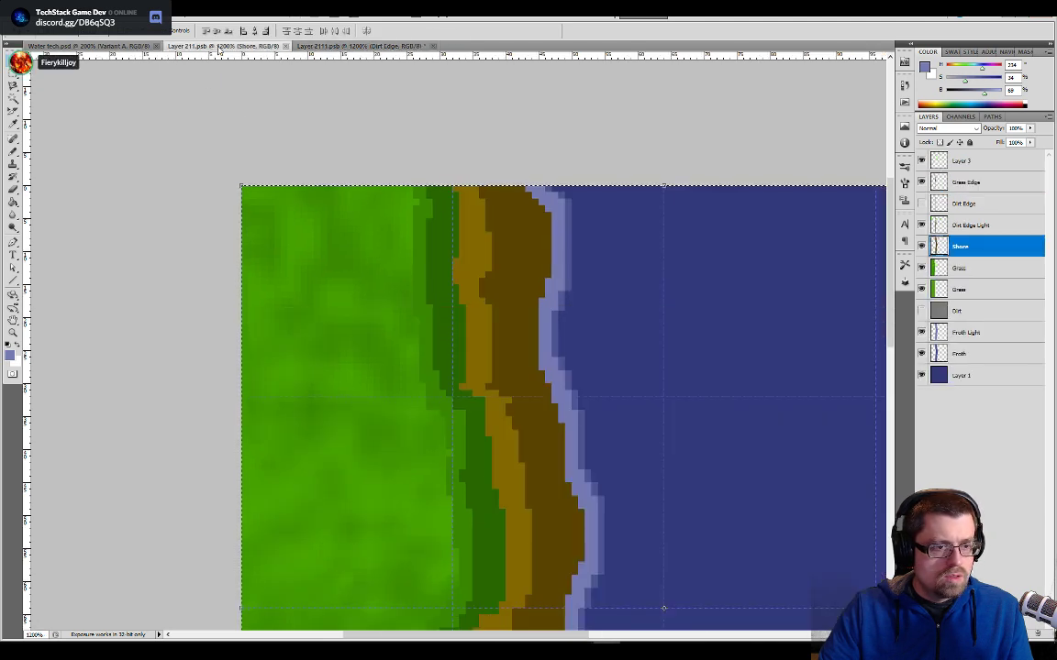
key(b)
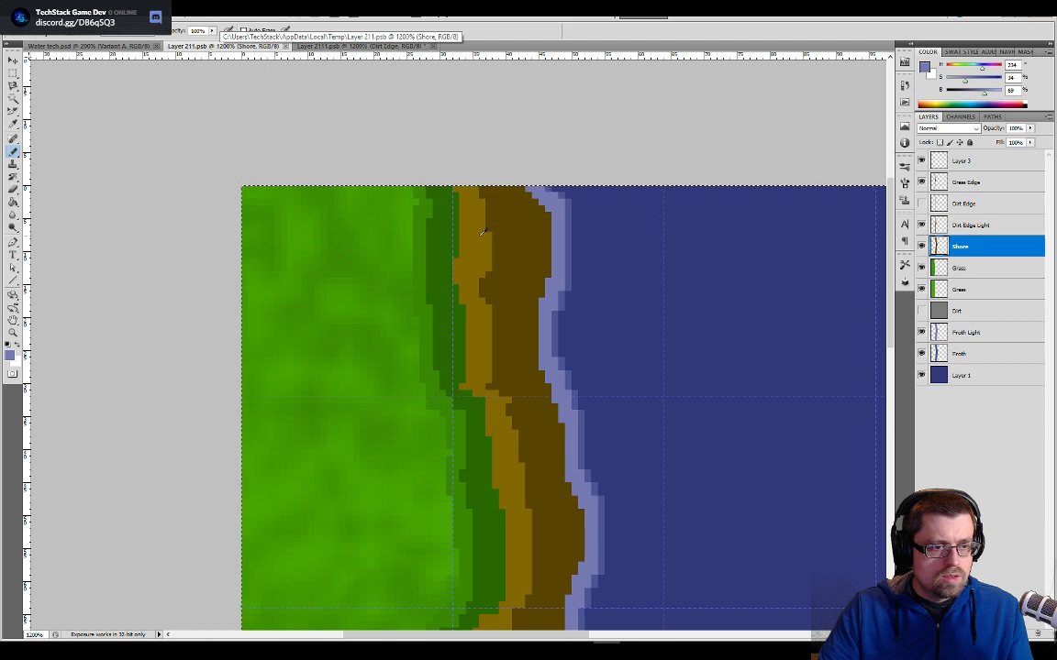
click(362, 46)
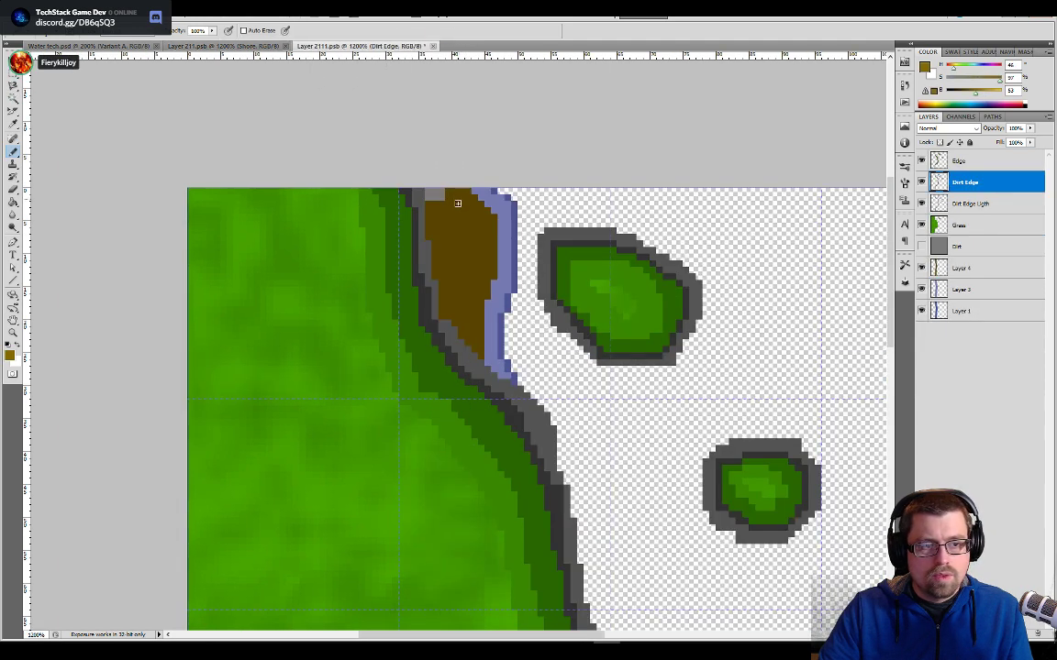
key(v)
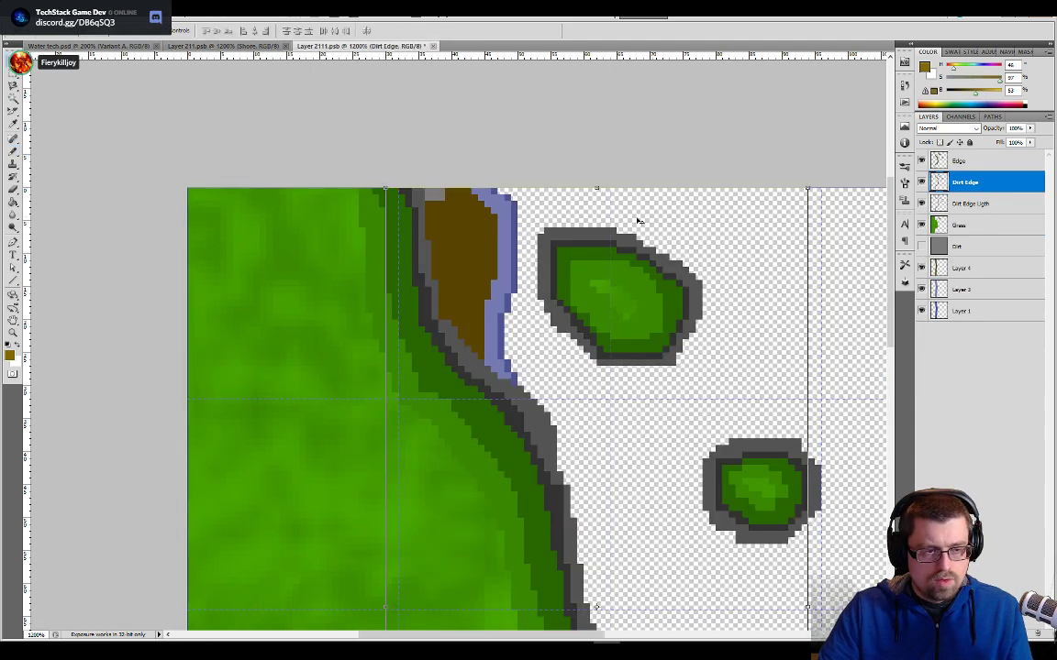
- Try to fill the dark grey outline on the Dirt Edge layer with the sampled light brown
key(g)
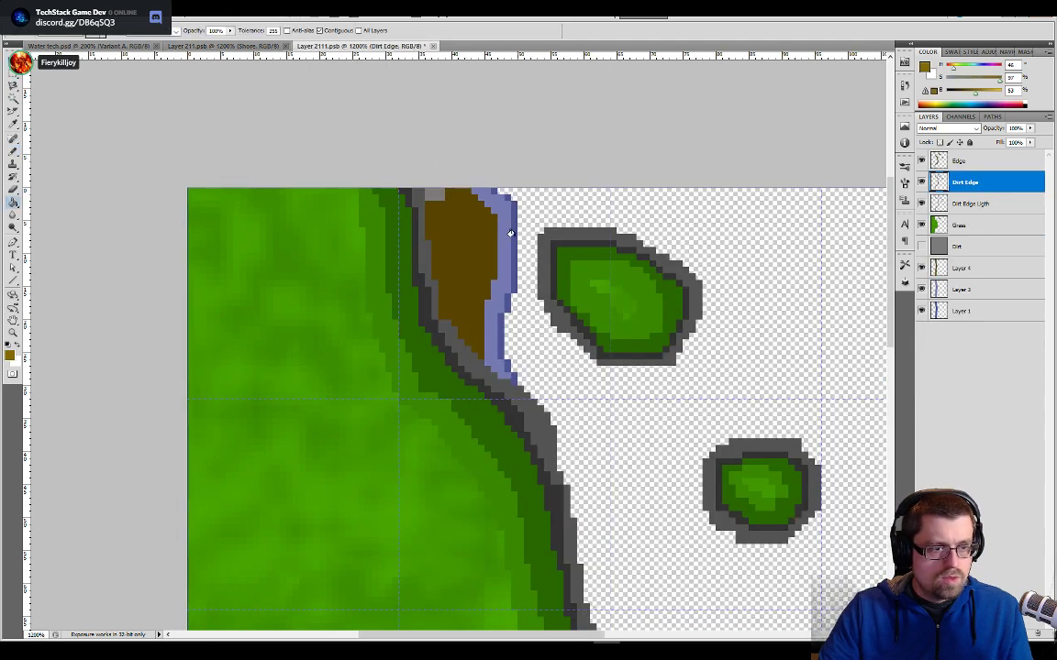
click(416, 249)
key(ctrl+z)
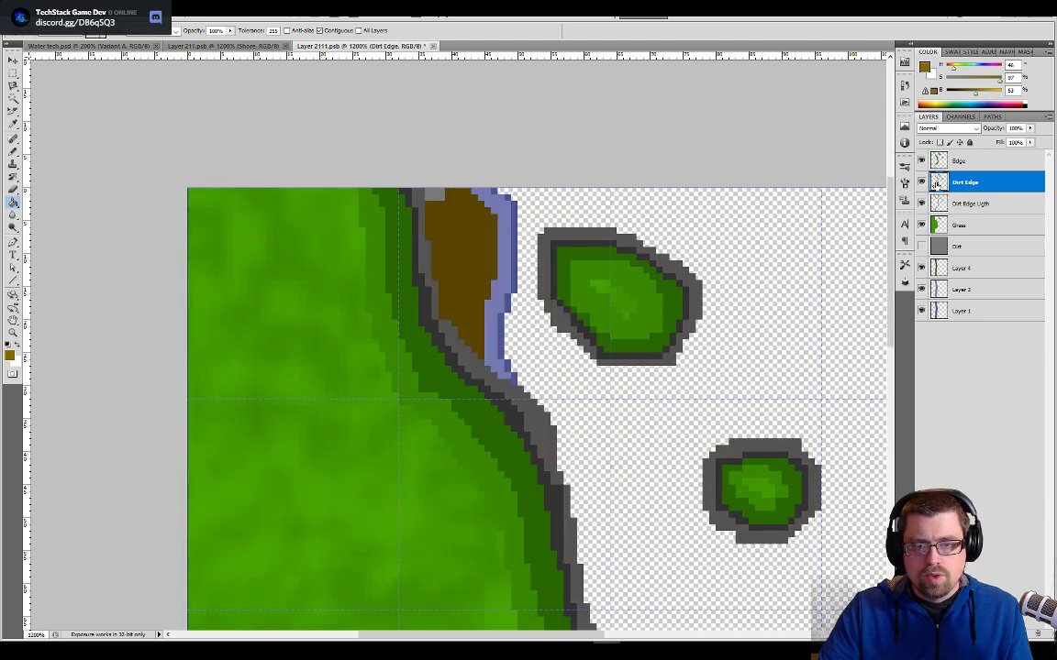
click(419, 238)
key(ctrl+z)
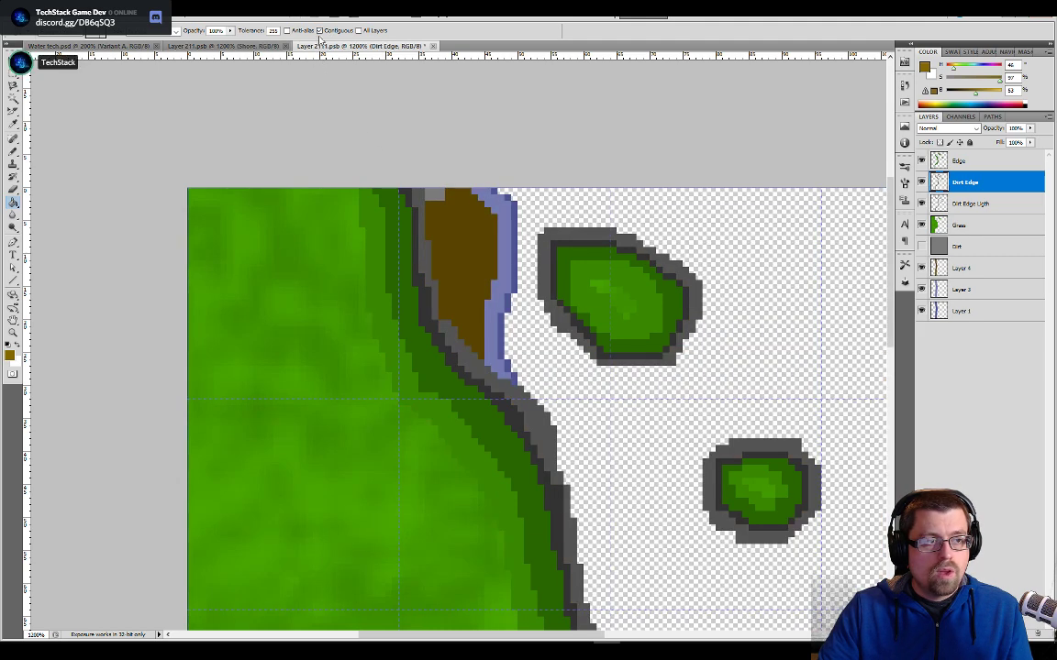
click(418, 247)
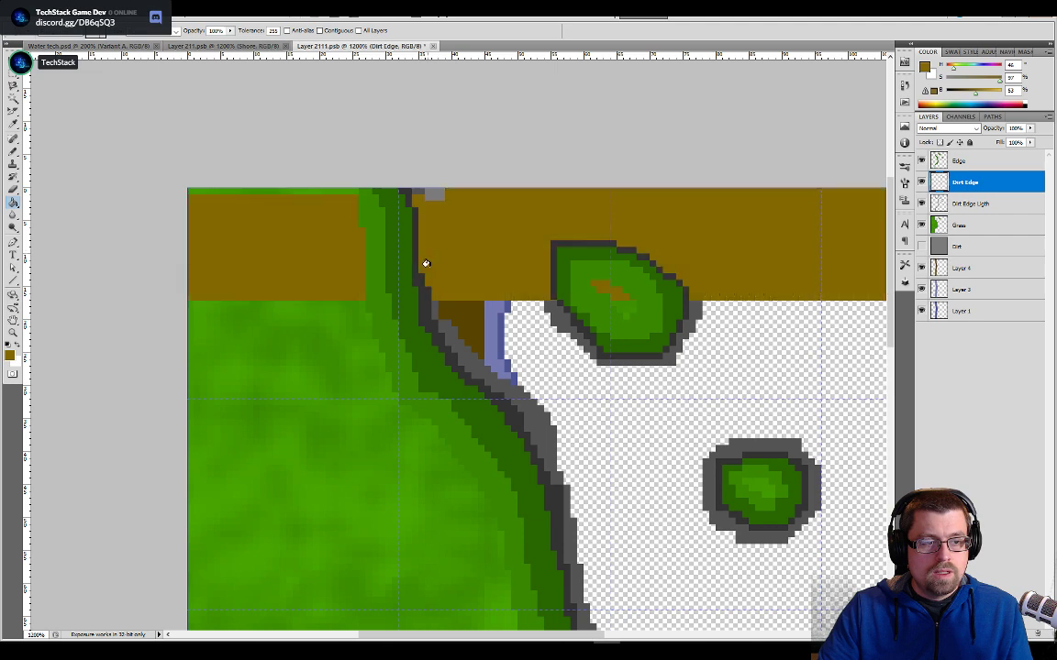
key(ctrl+z)
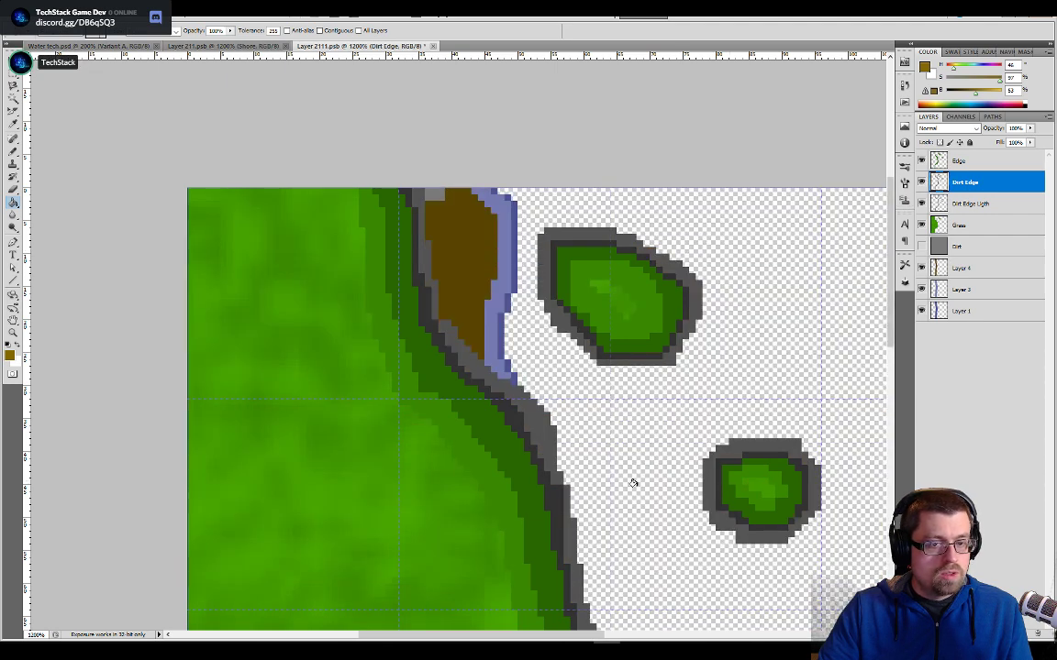
- Recolour the dark grey outline on the Dirt Edge layer to the light brown, using a non-contiguous fill
drag(596, 510, 554, 420)
key(v)
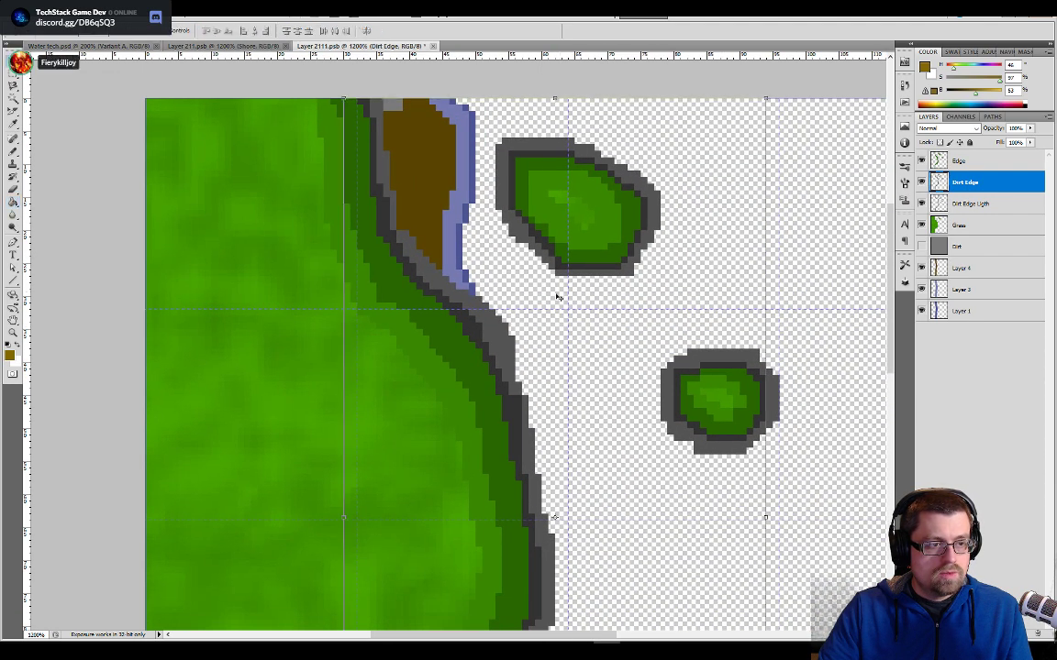
click(921, 183)
click(921, 183)
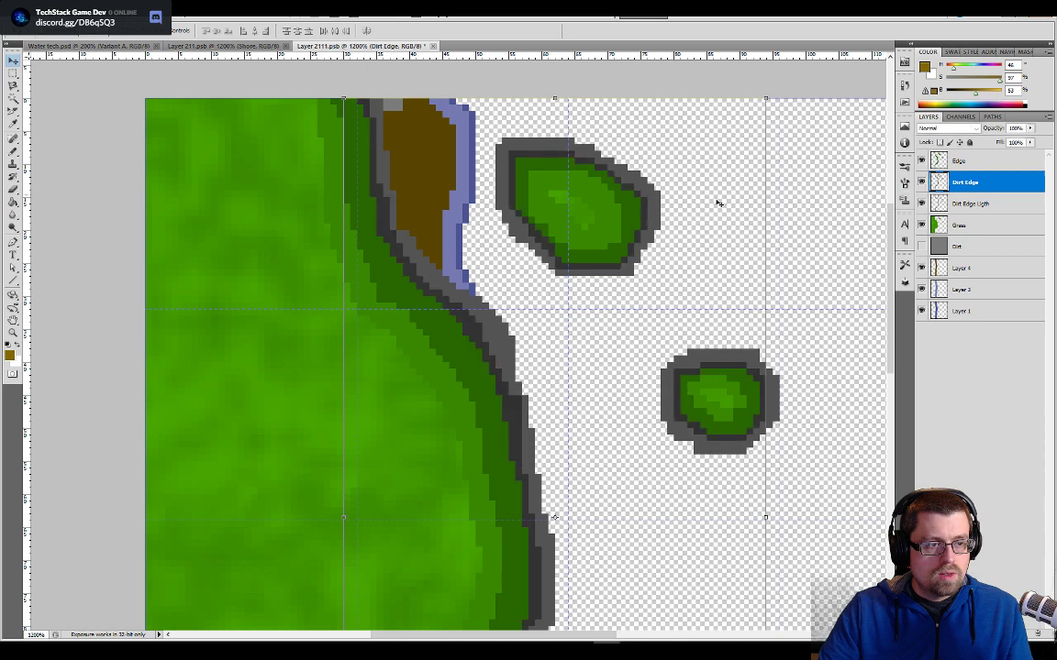
key(g)
click(391, 214)
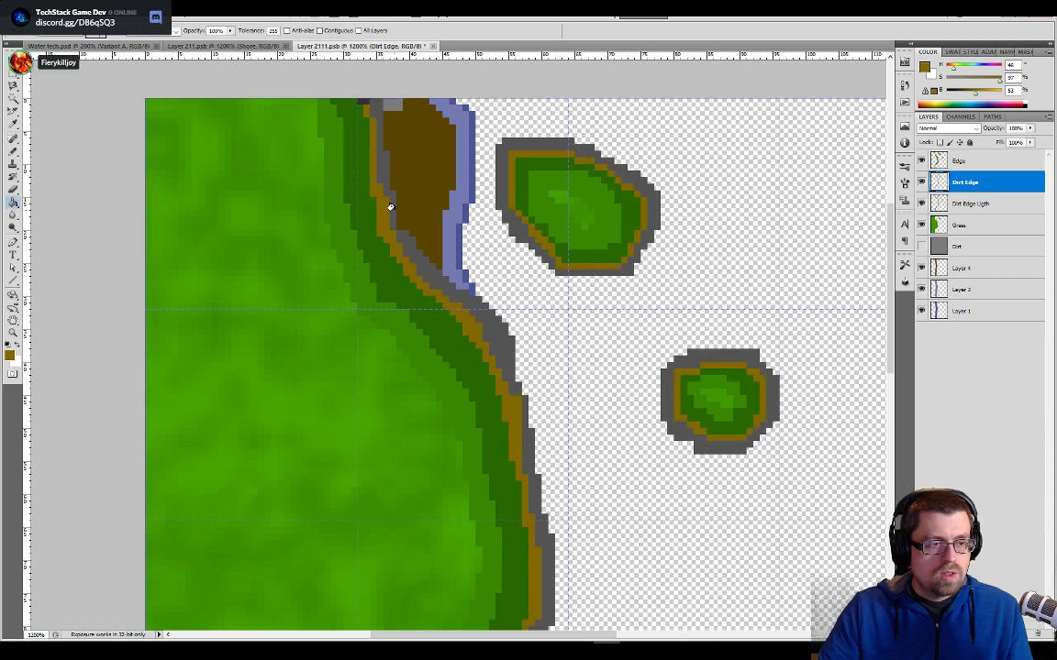
click(392, 210)
key(ctrl+z)
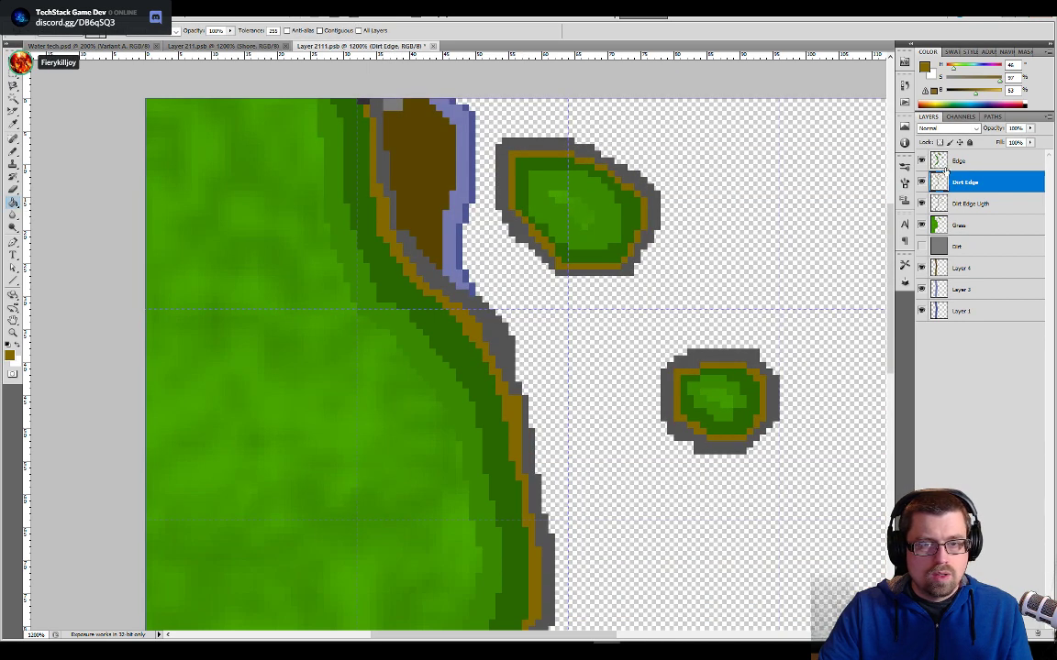
- Fill the grey outline on the Dirt Edge Ligth layer with the same light brown
click(963, 203)
click(386, 166)
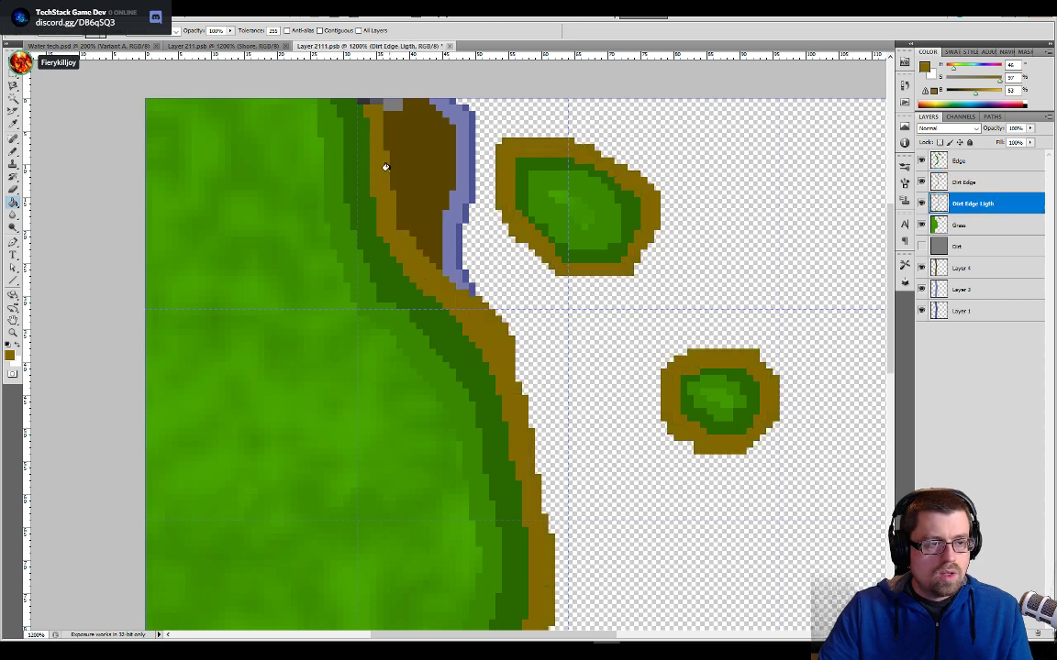
drag(490, 312, 514, 466)
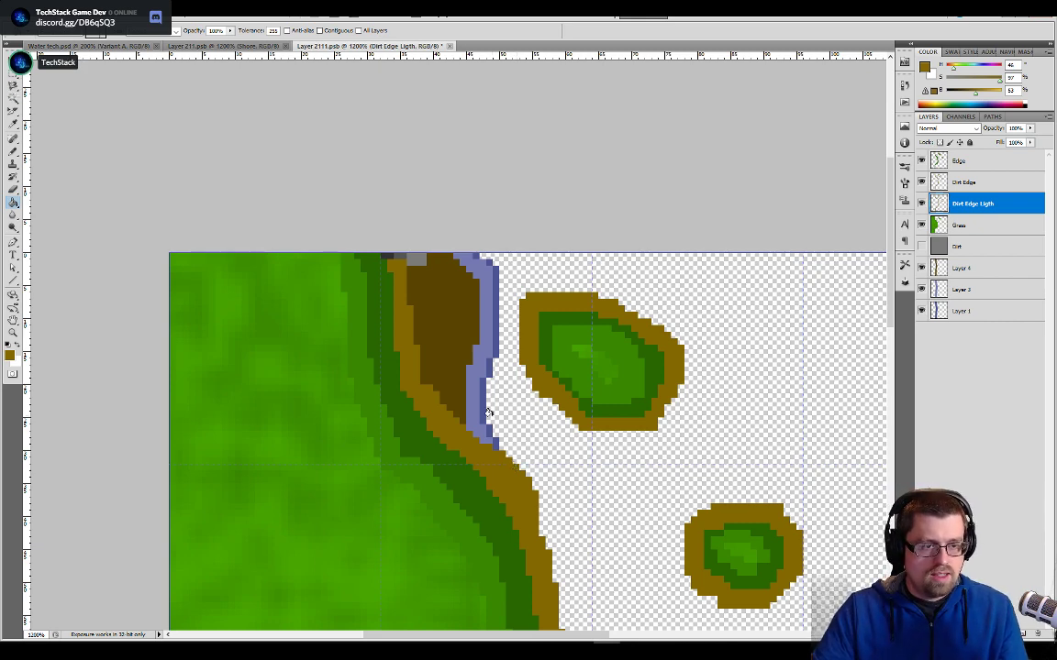
- Erase the leftover grey pixels on the Edge layer where the brown shore meets the tile border
drag(418, 347, 549, 118)
drag(566, 276, 533, 414)
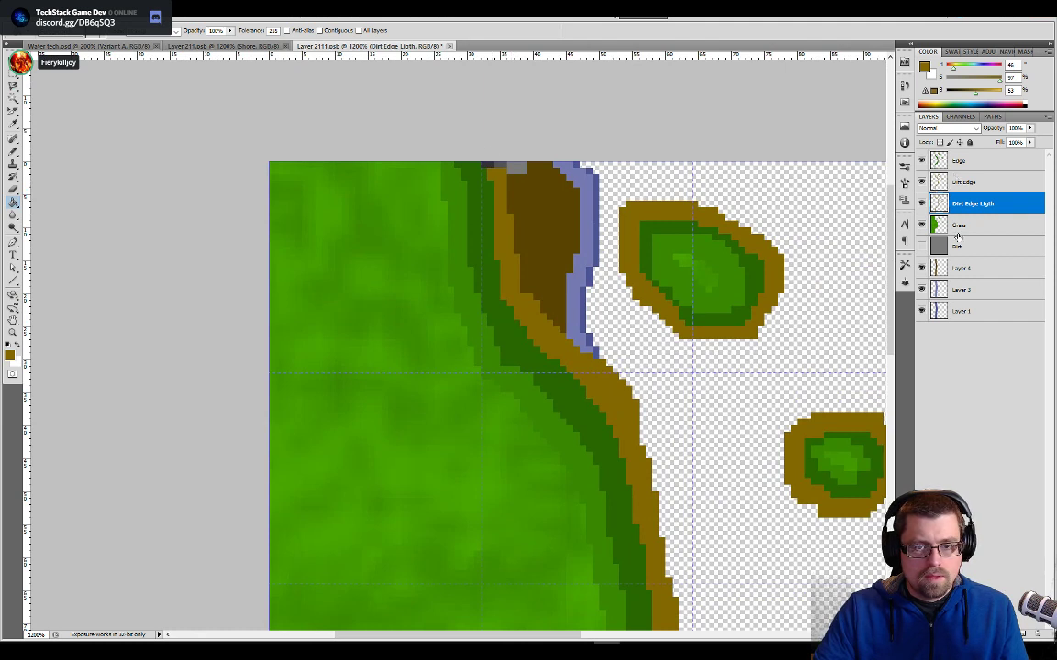
click(921, 161)
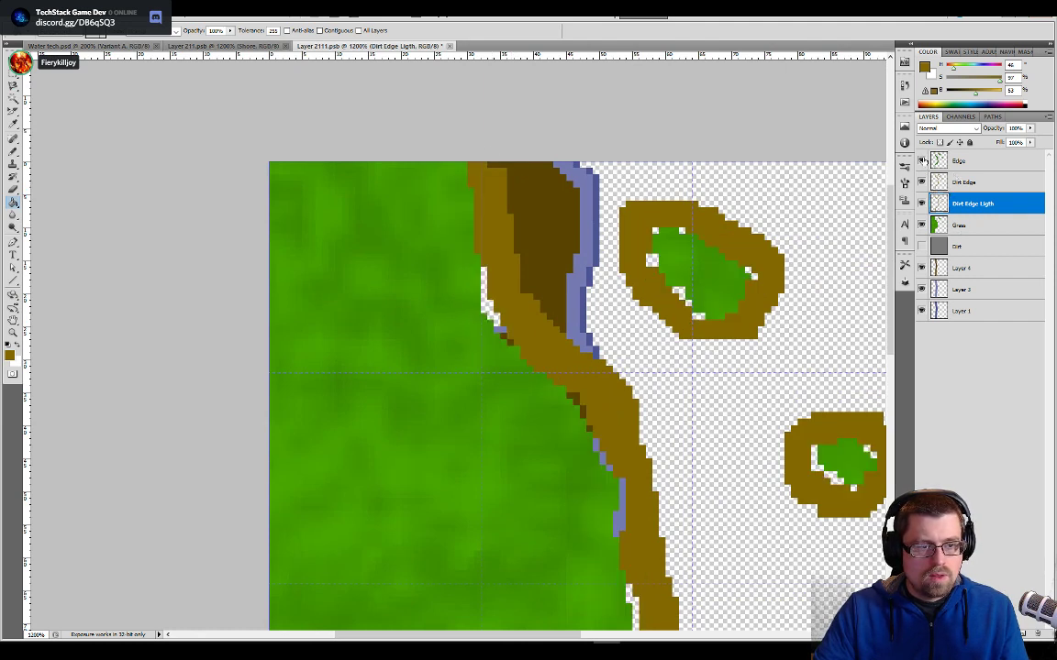
click(921, 162)
click(972, 161)
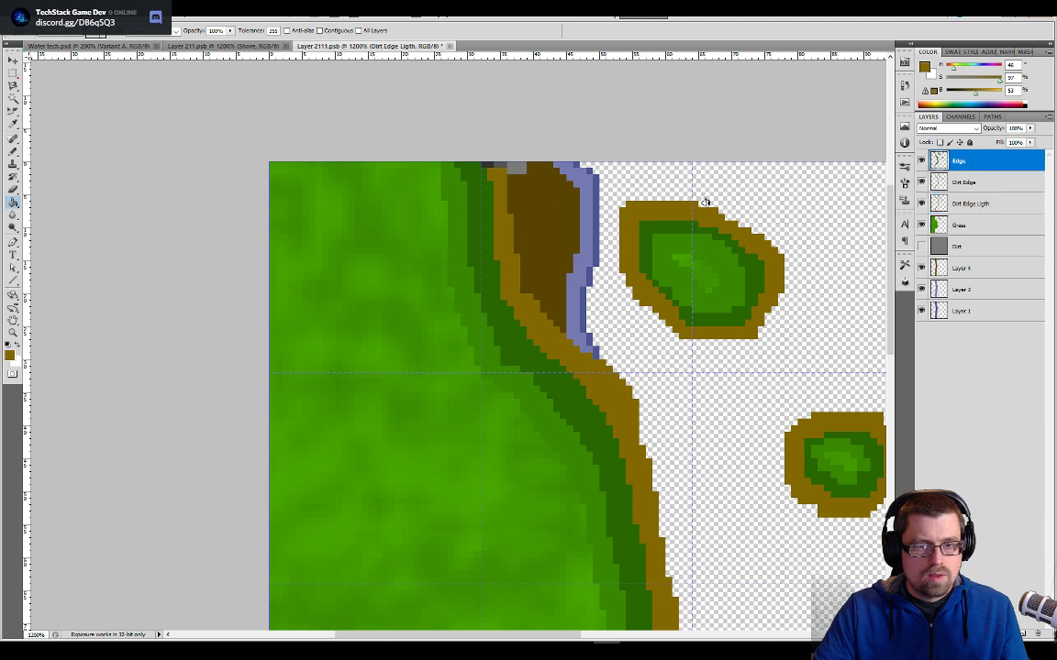
key(e)
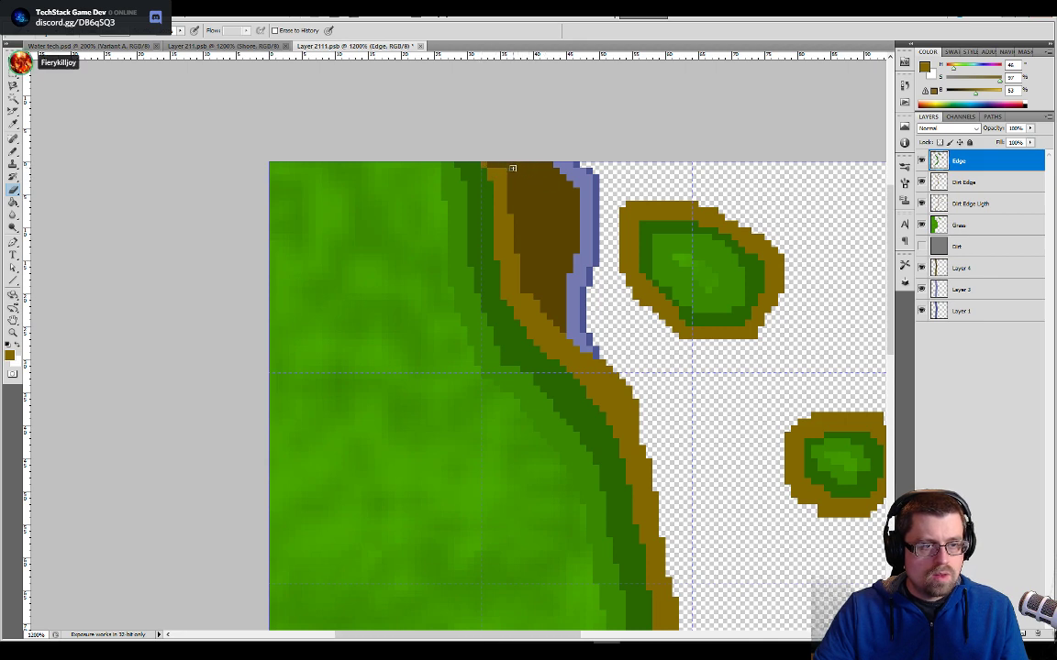
mouse_move(632, 536)
mouse_down()
mouse_move(631, 401)
mouse_move(575, 154)
mouse_up()
drag(472, 603, 493, 360)
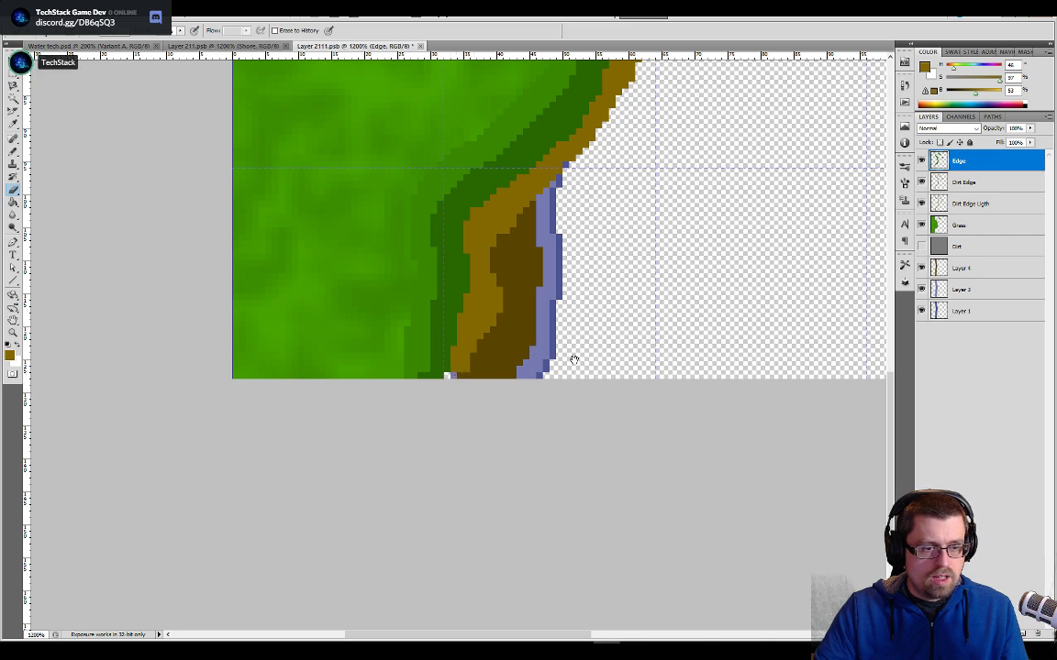
drag(498, 359, 512, 316)
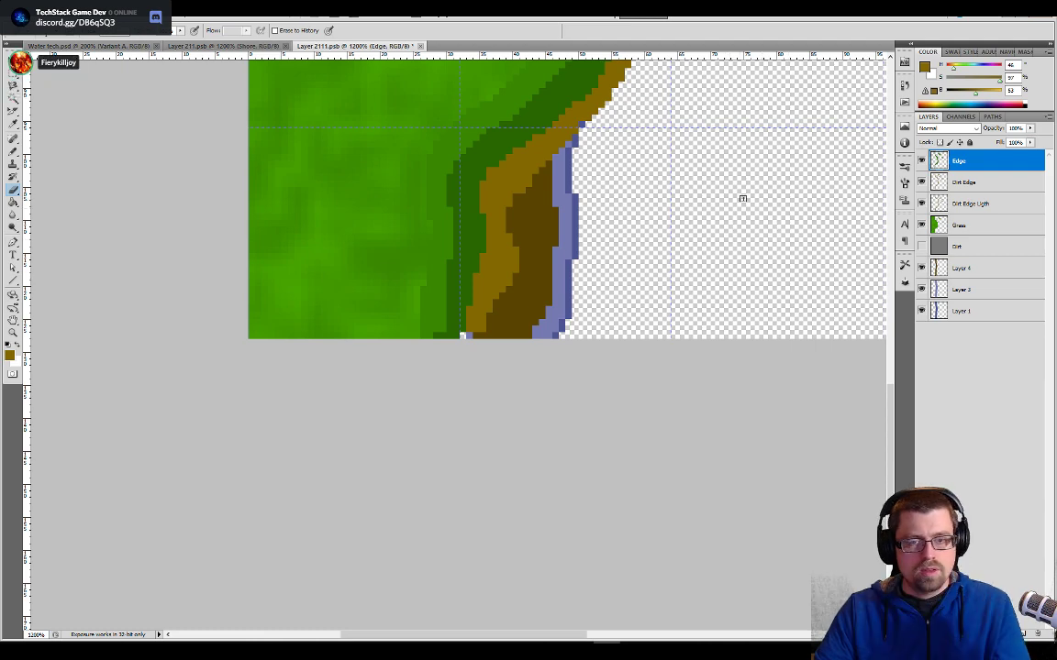
- Move the Dirt layer to the bottom of the layer stack and sample the dark blue water colour from Layer 211.psb
drag(718, 194, 685, 350)
drag(941, 247, 942, 314)
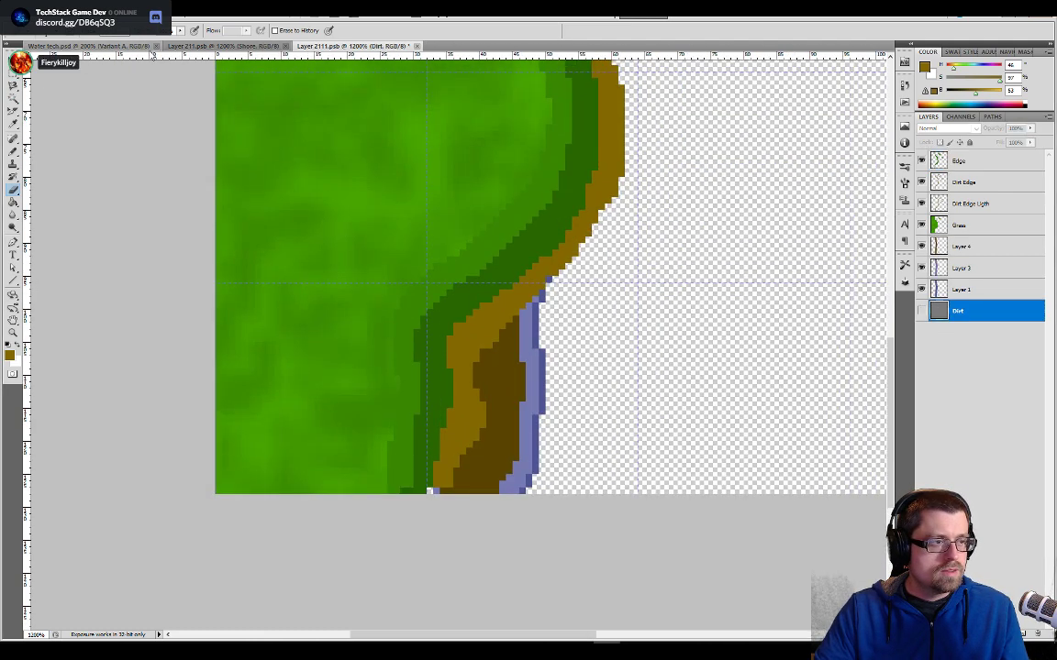
click(263, 47)
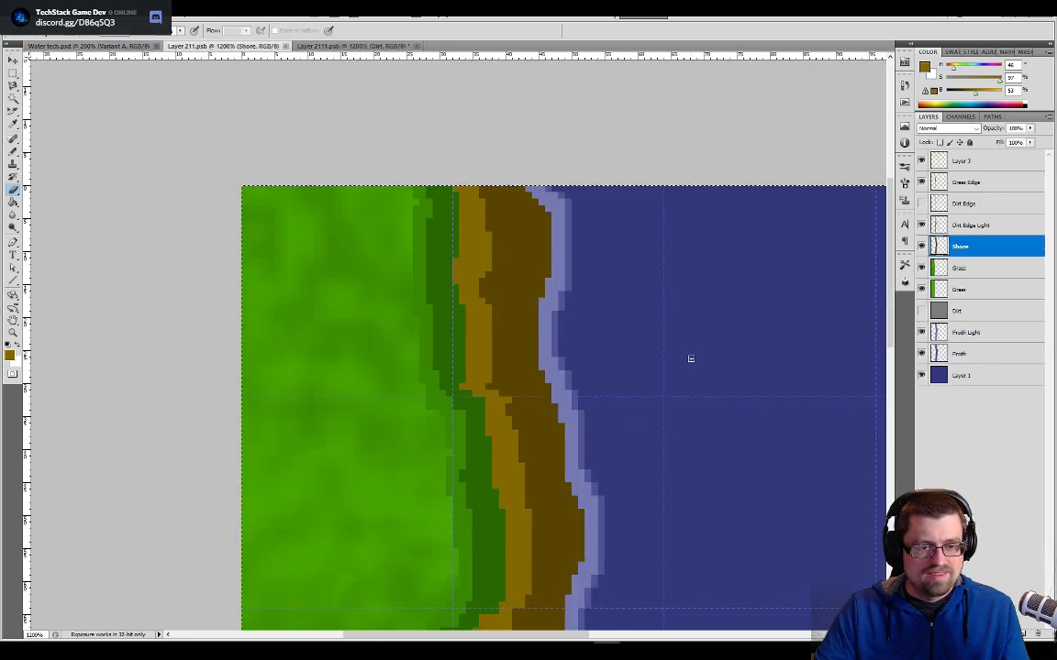
key(b)
alt+click(669, 288)
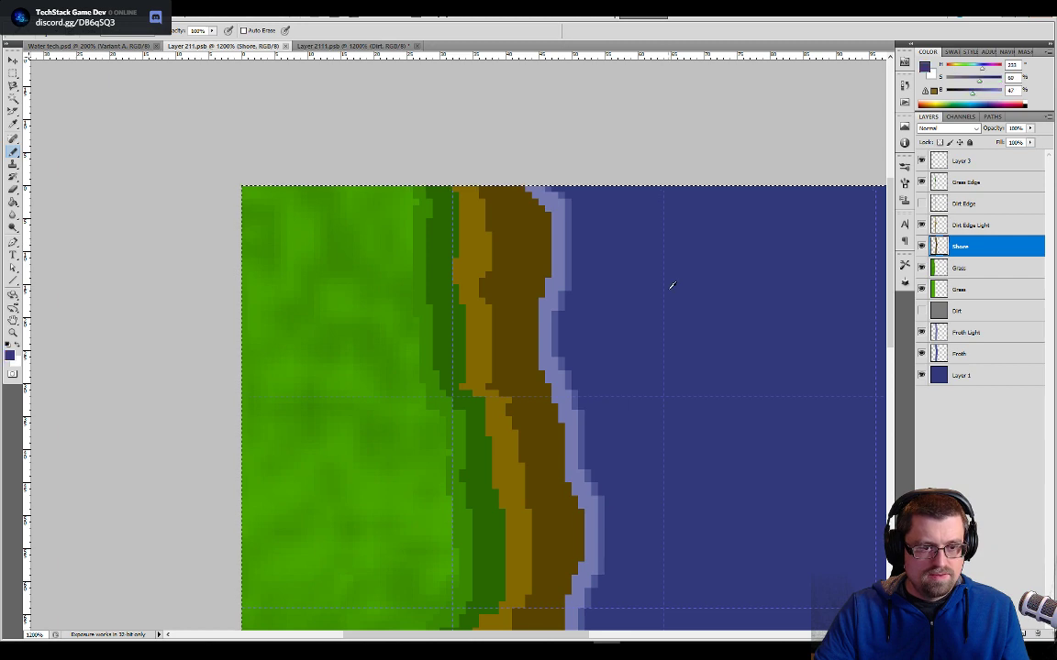
key(ctrl+Tab)
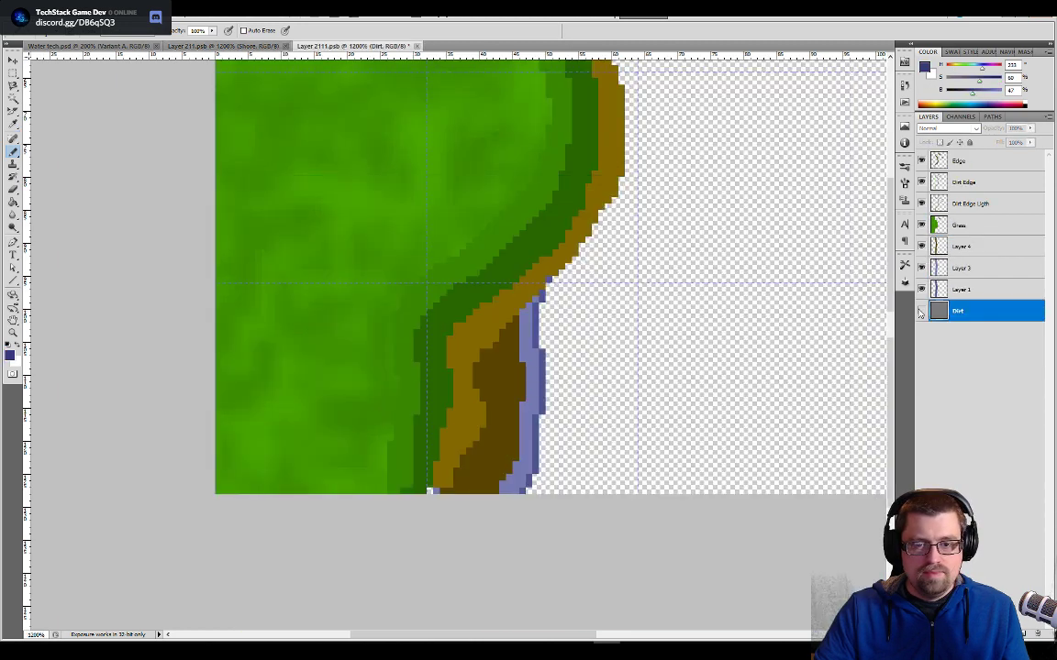
- Show the Dirt layer in Layer 2111.psb and fill it with the sampled dark blue water colour
key(e)
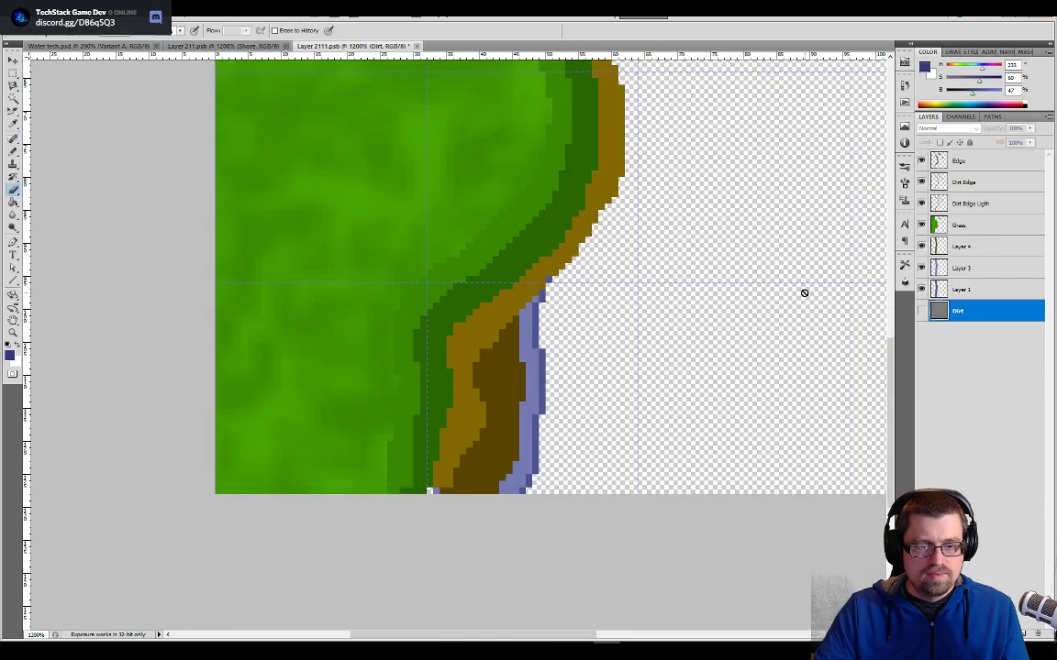
click(922, 311)
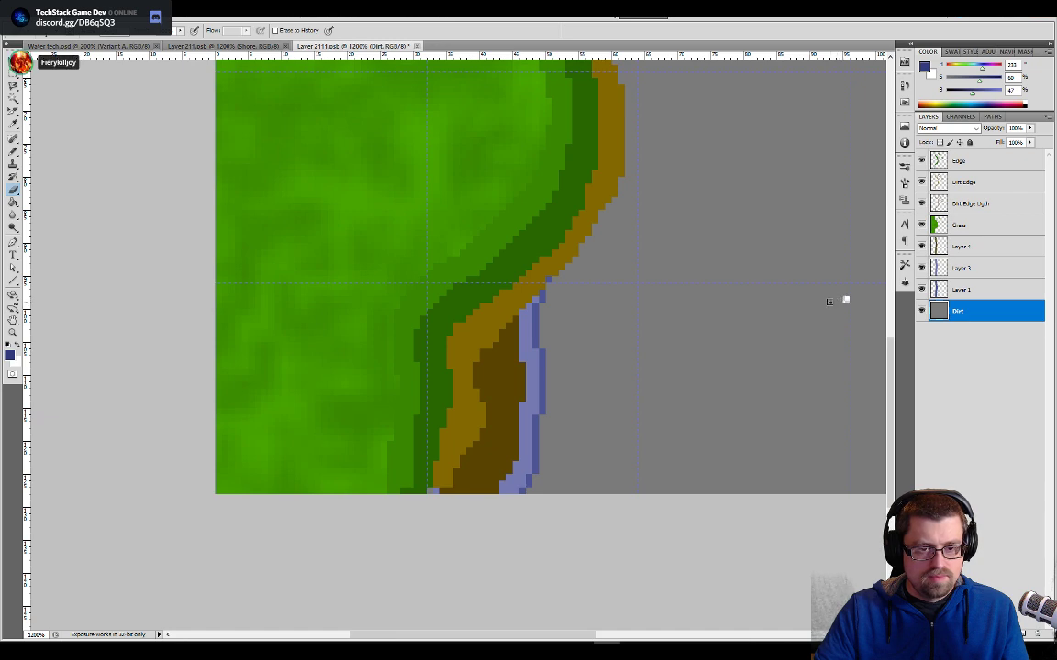
key(g)
click(840, 299)
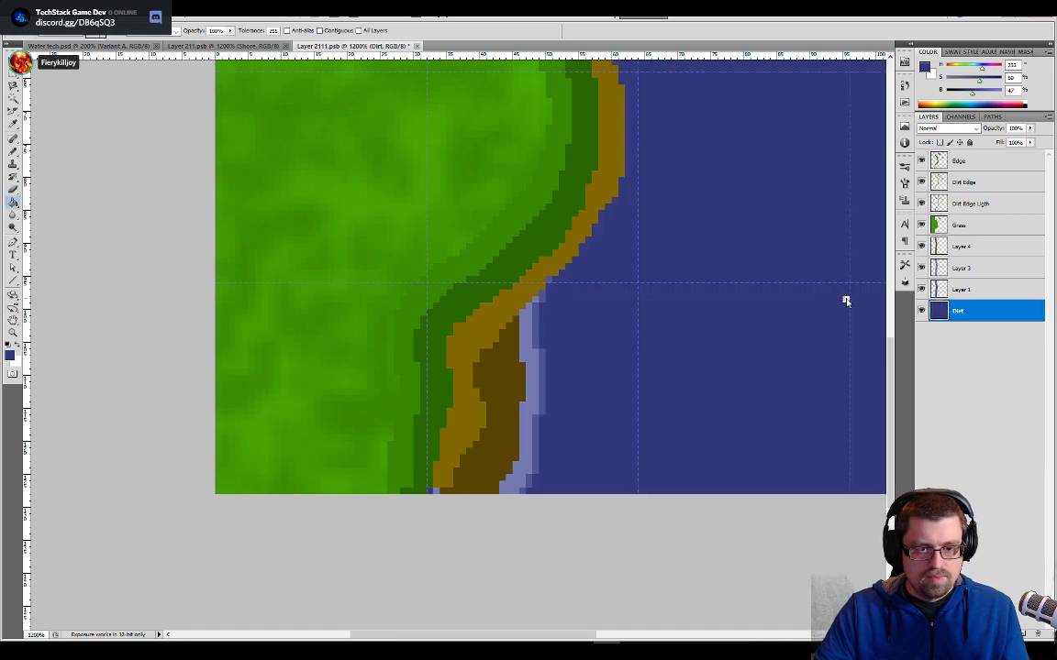
drag(731, 265, 548, 466)
drag(661, 129, 565, 486)
drag(450, 346, 611, 281)
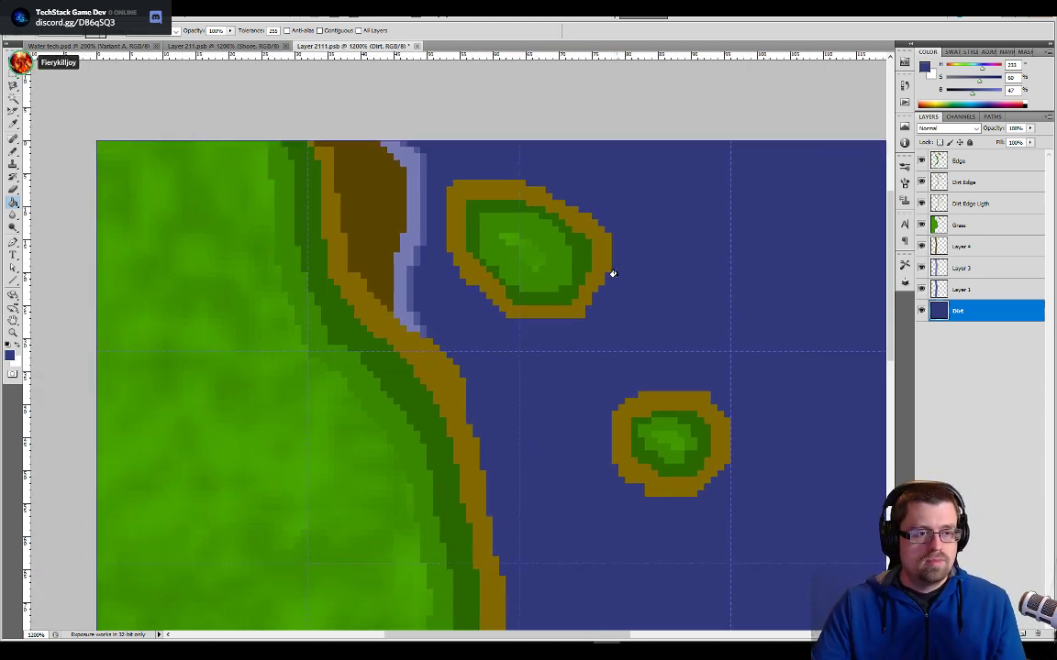
- Inspect the whole water tile, hiding and showing the Grass and Edge layers to check what each covers
drag(567, 443, 598, 342)
drag(608, 309, 552, 481)
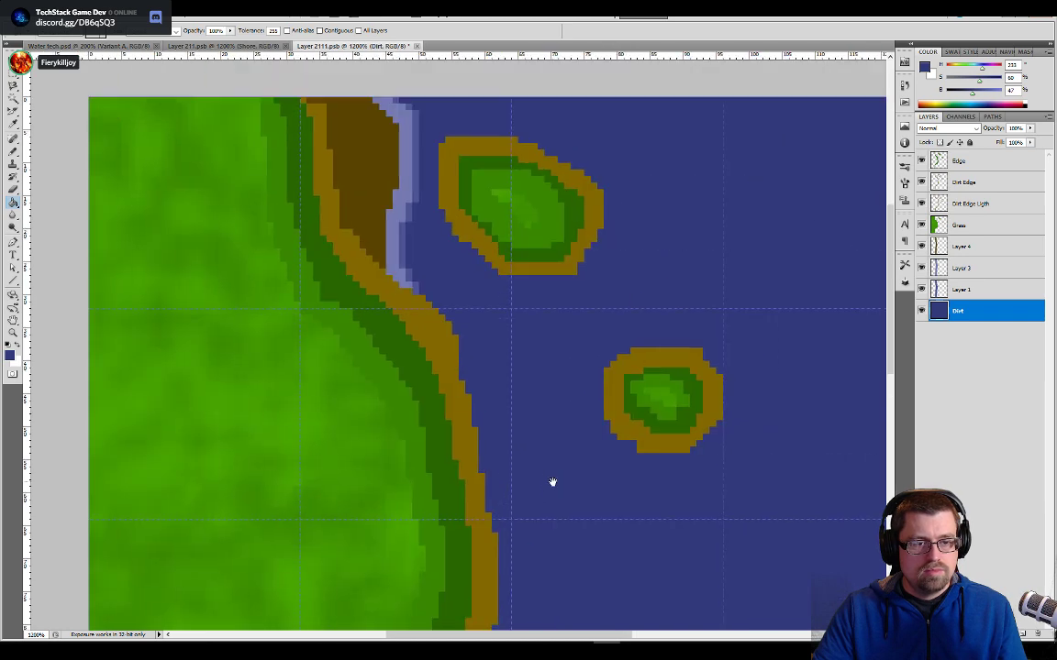
key(ctrl+minus)
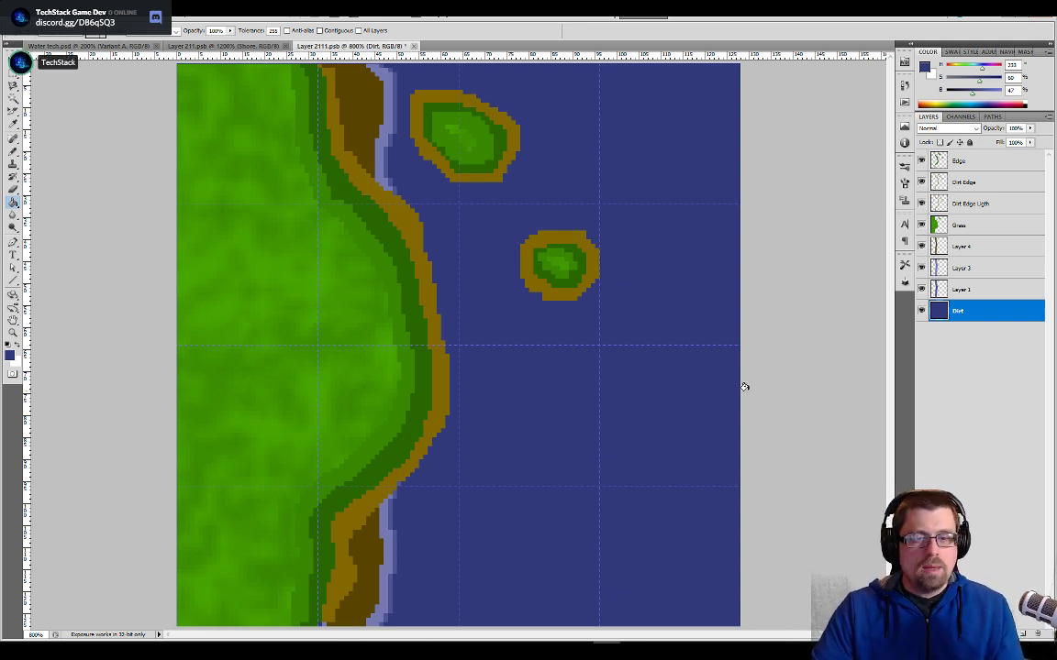
click(922, 225)
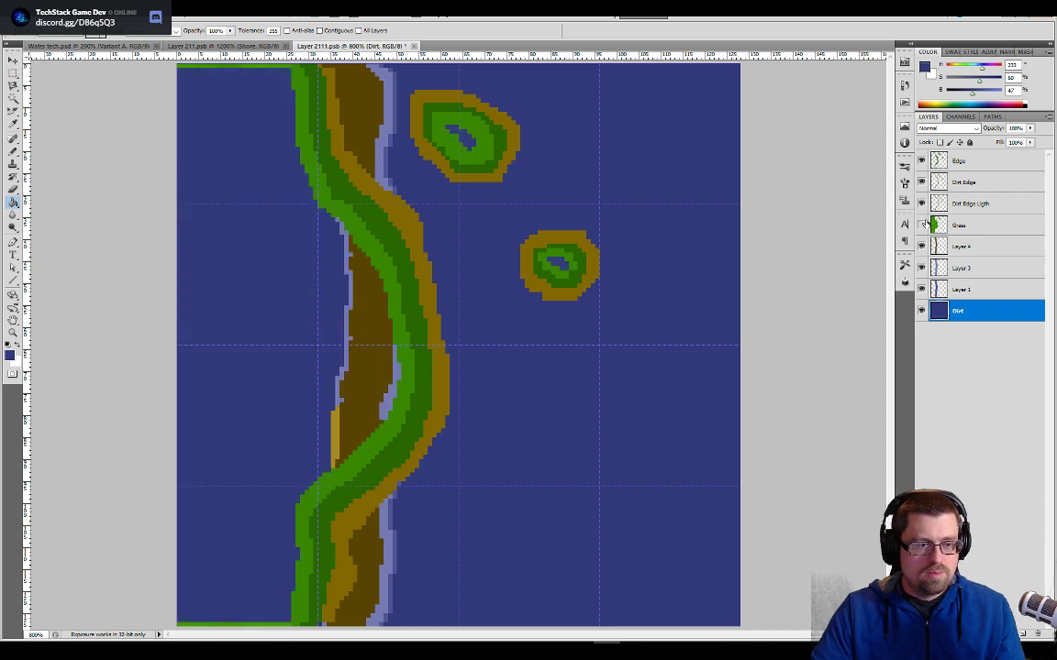
click(922, 225)
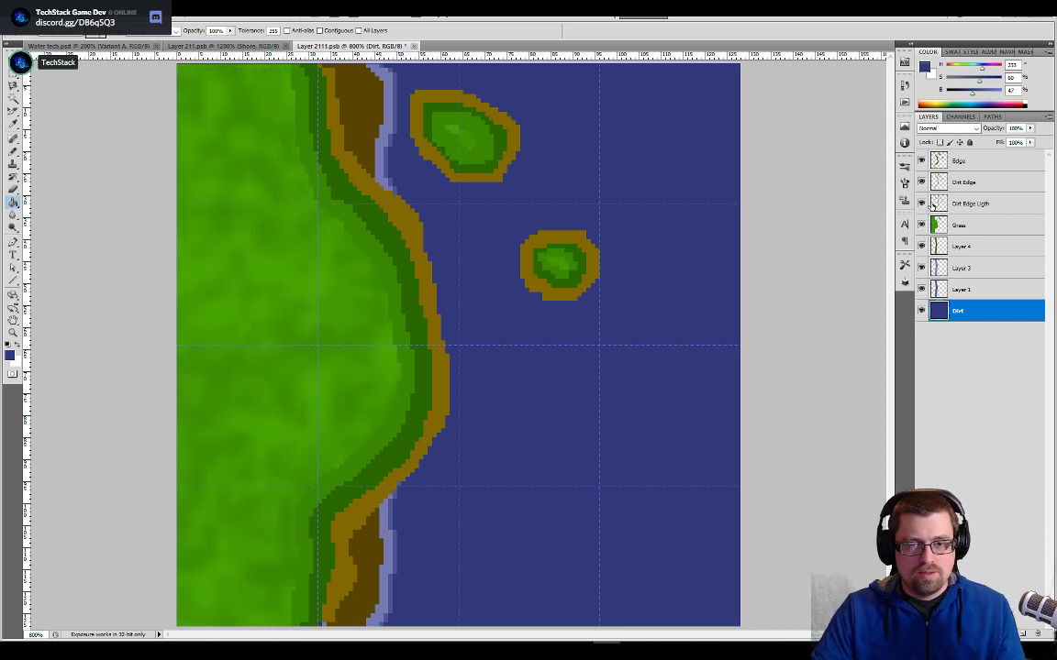
click(938, 206)
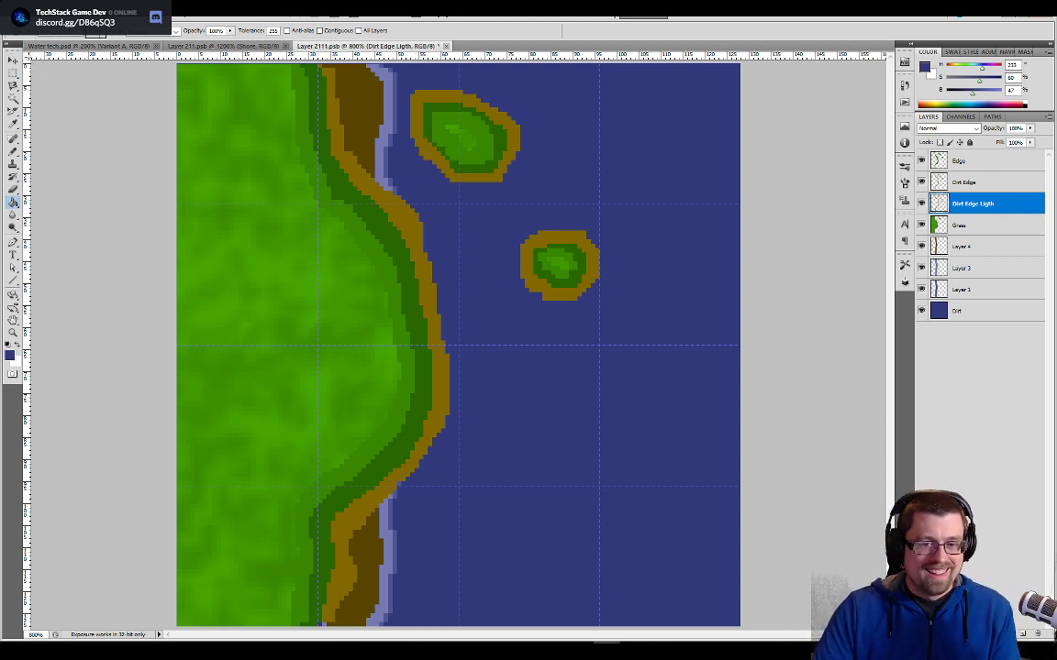
click(921, 160)
click(921, 161)
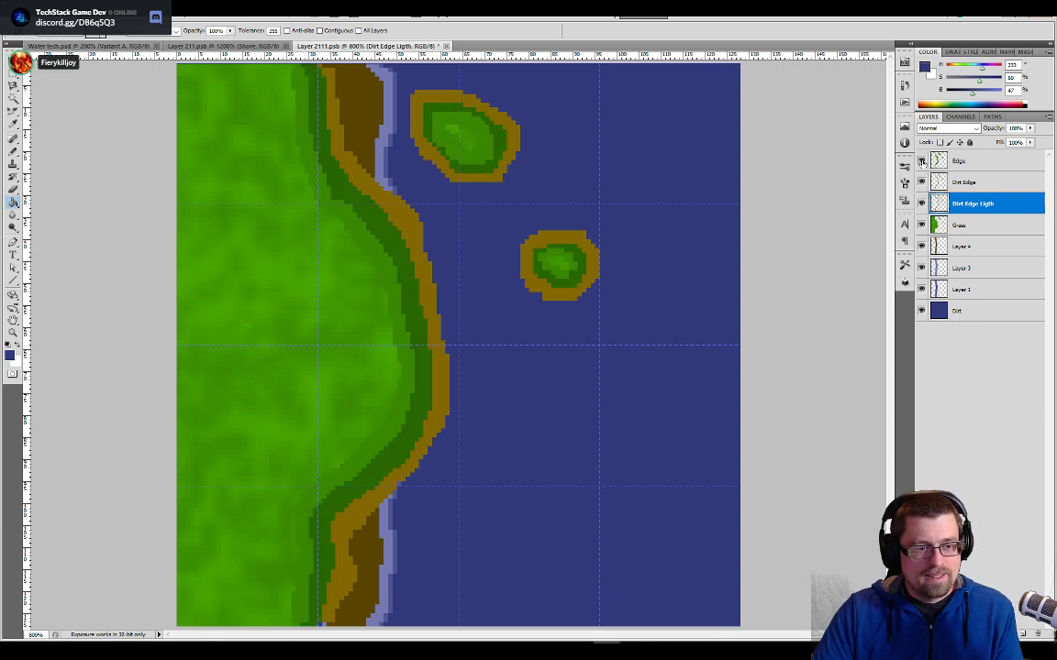
- Merge the Dirt Edge and Dirt Edge Ligth layers into one layer
click(939, 165)
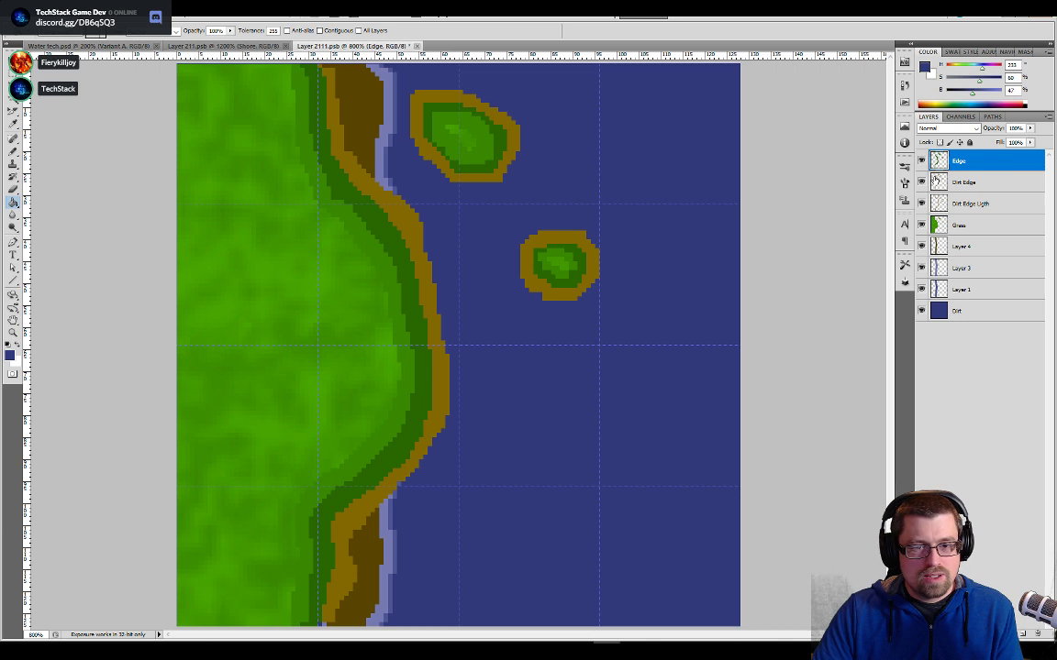
click(934, 181)
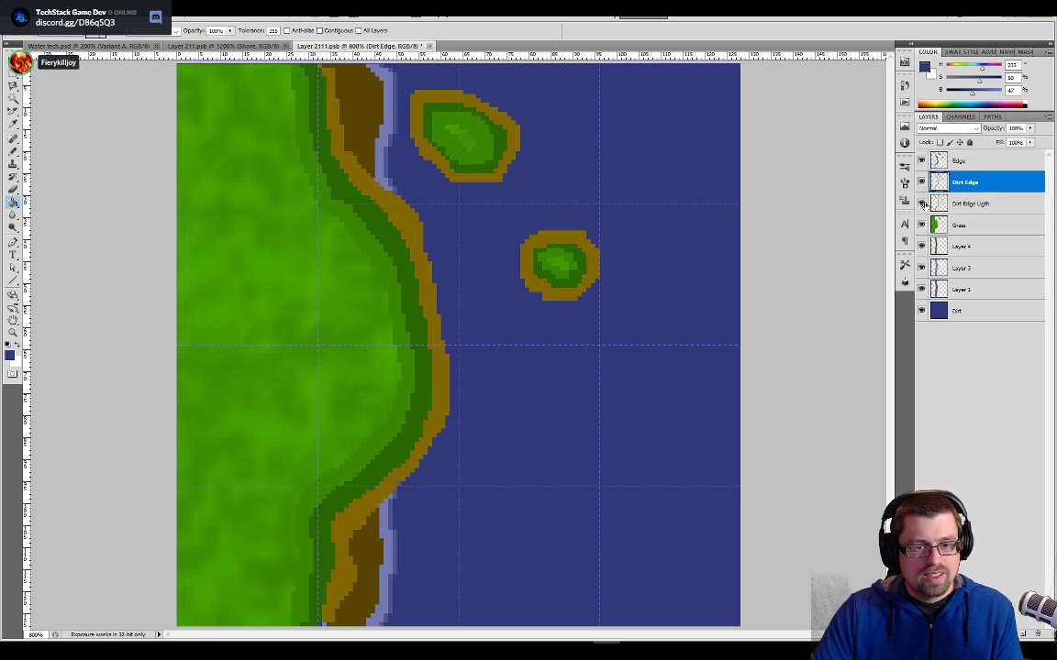
click(923, 197)
click(924, 196)
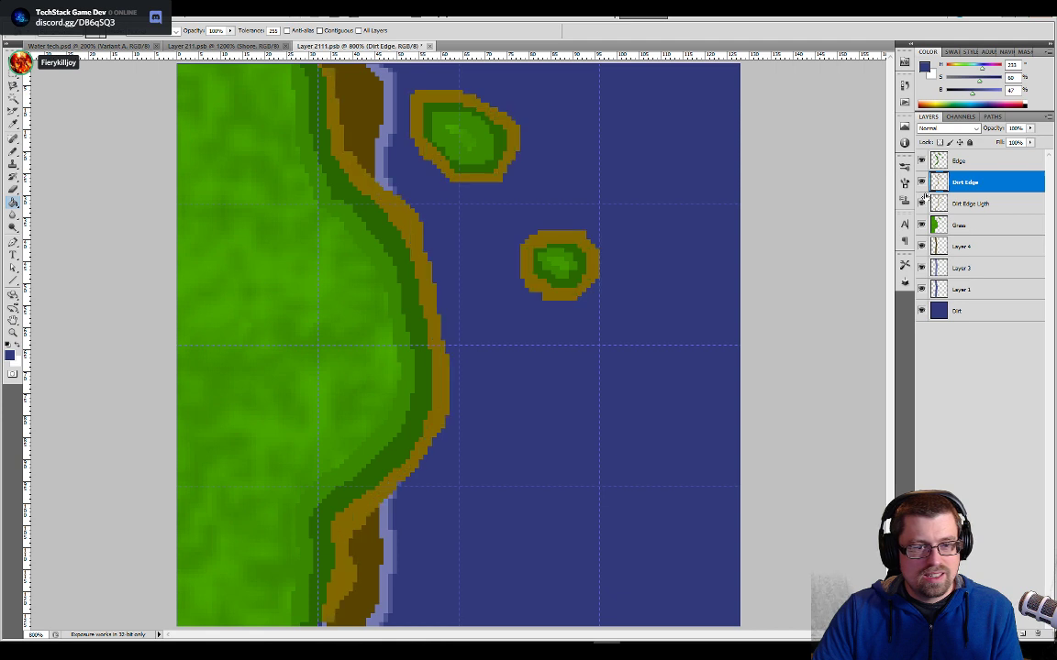
shift+click(958, 203)
right_click(958, 200)
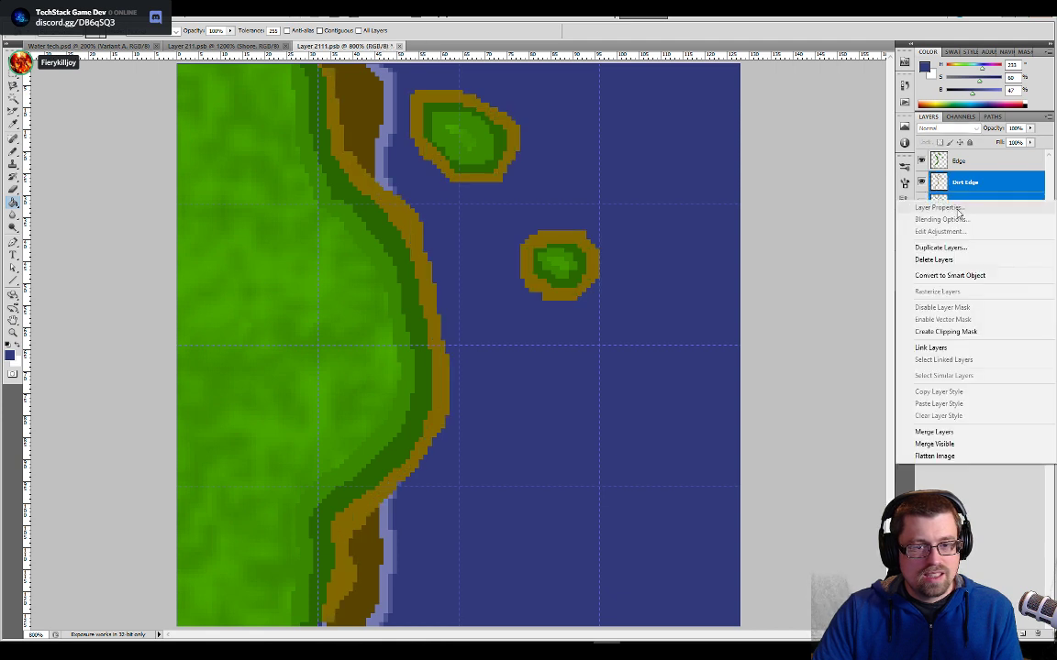
click(940, 431)
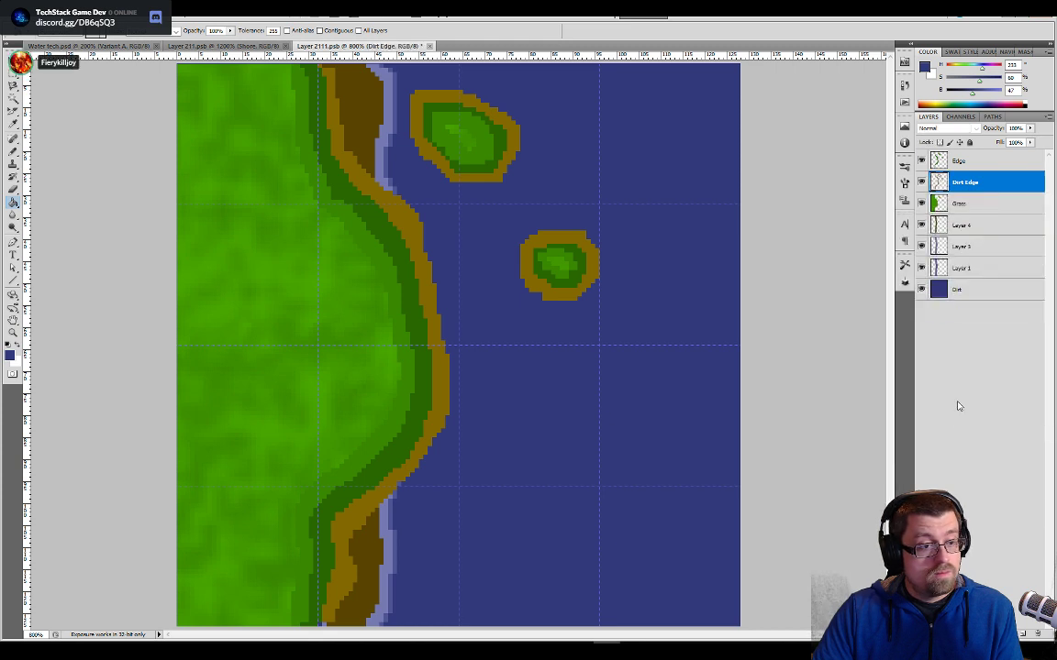
- Check what the Grass layer and Layer 4 contribute to the shore by hiding and showing each of them
click(958, 204)
click(922, 205)
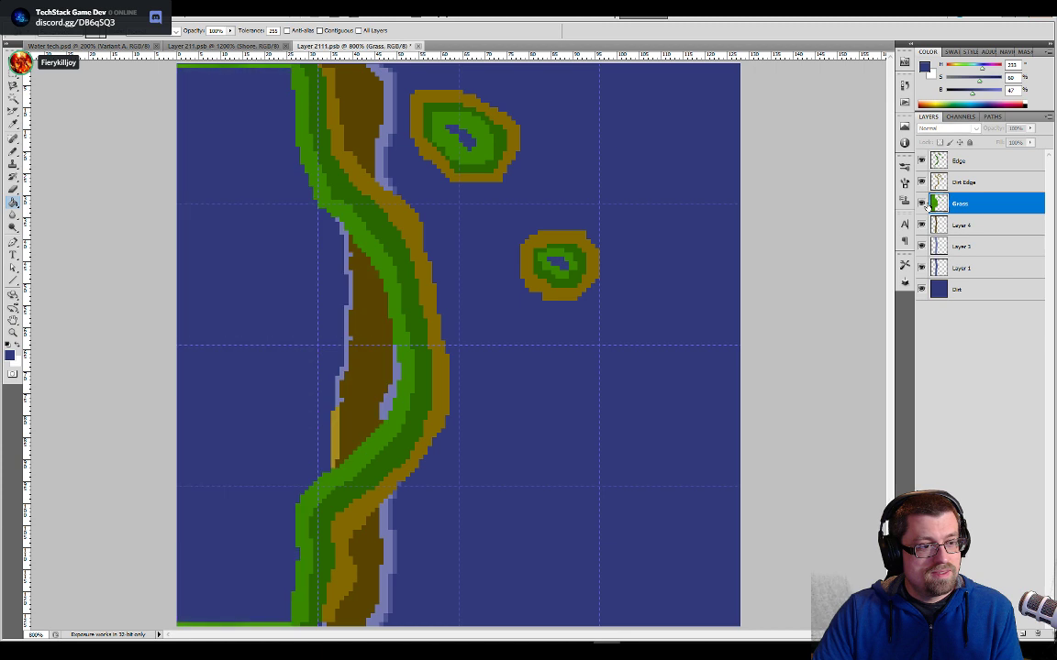
click(923, 205)
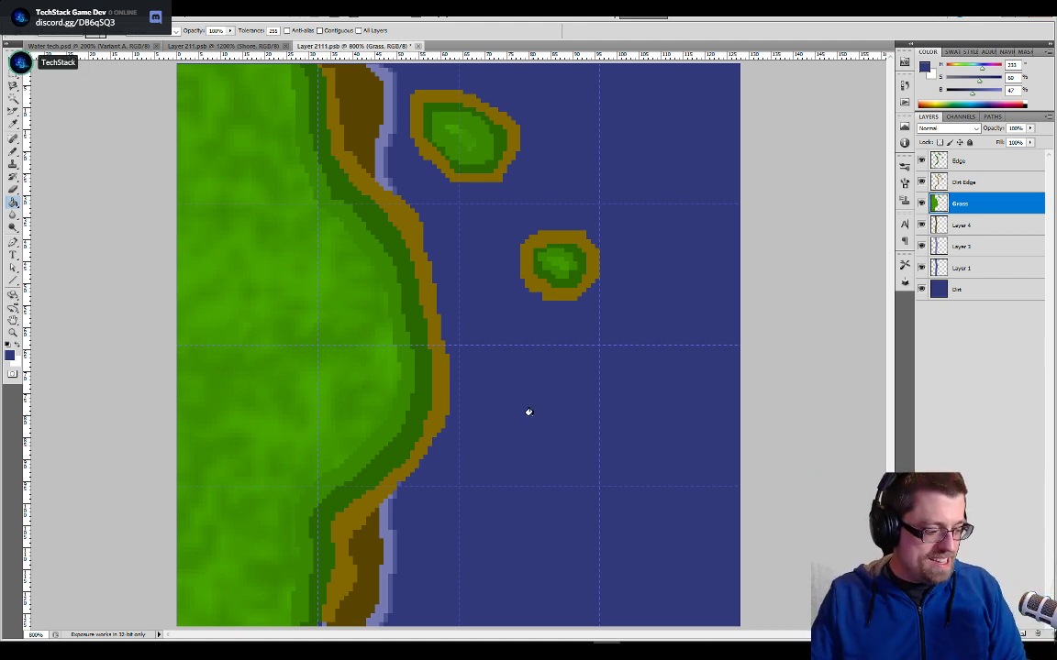
click(921, 226)
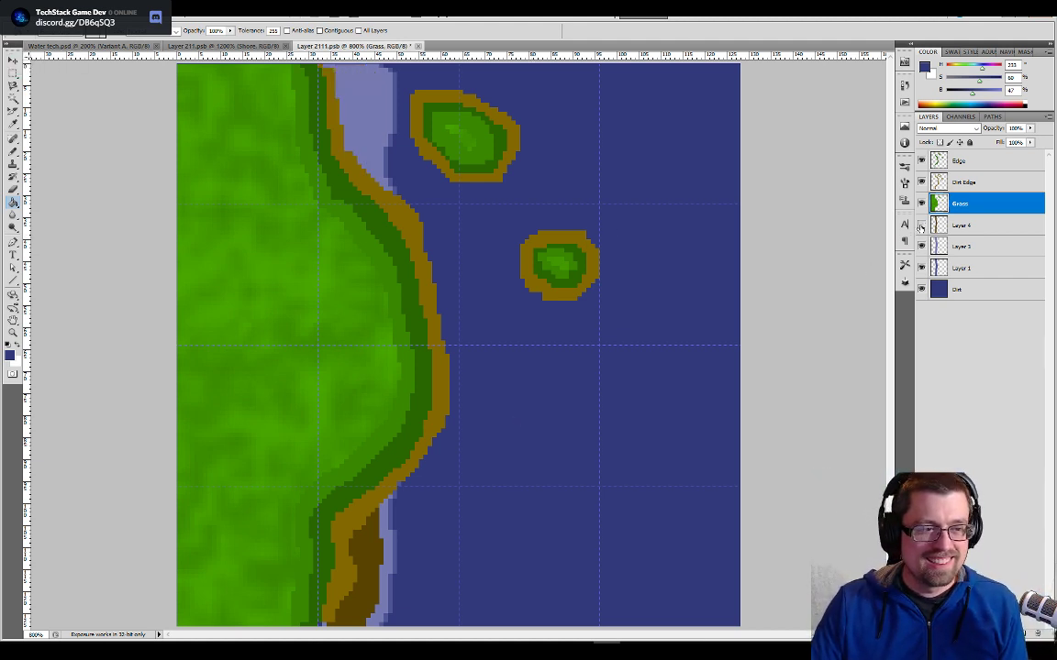
click(921, 226)
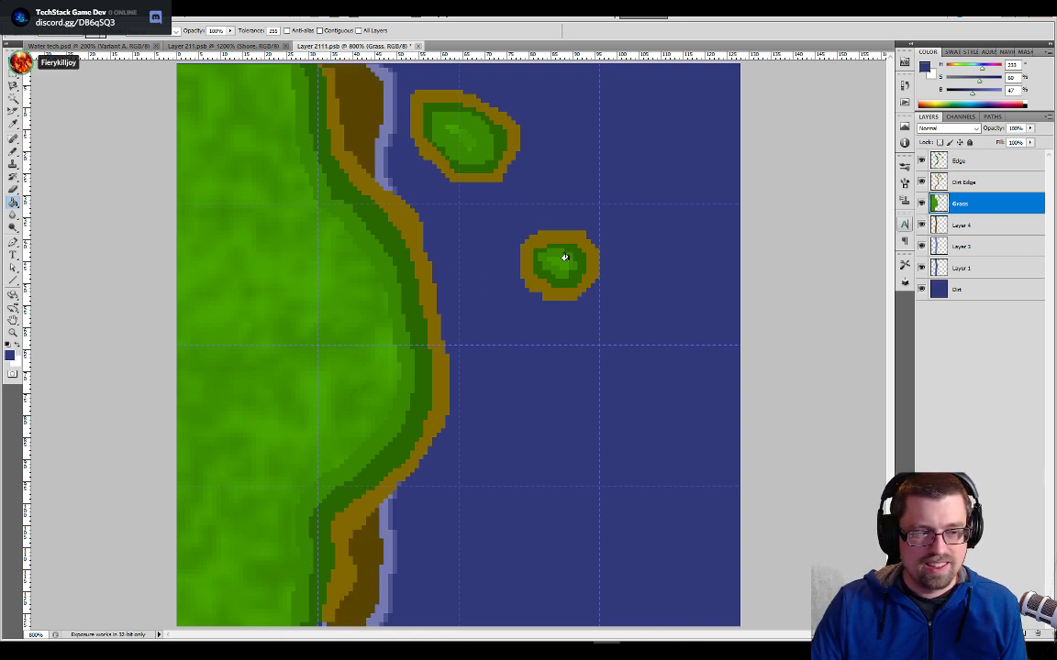
- Try Layer 4 at the top of the layer stack, and return it to its place below the Grass layer
drag(954, 226, 954, 161)
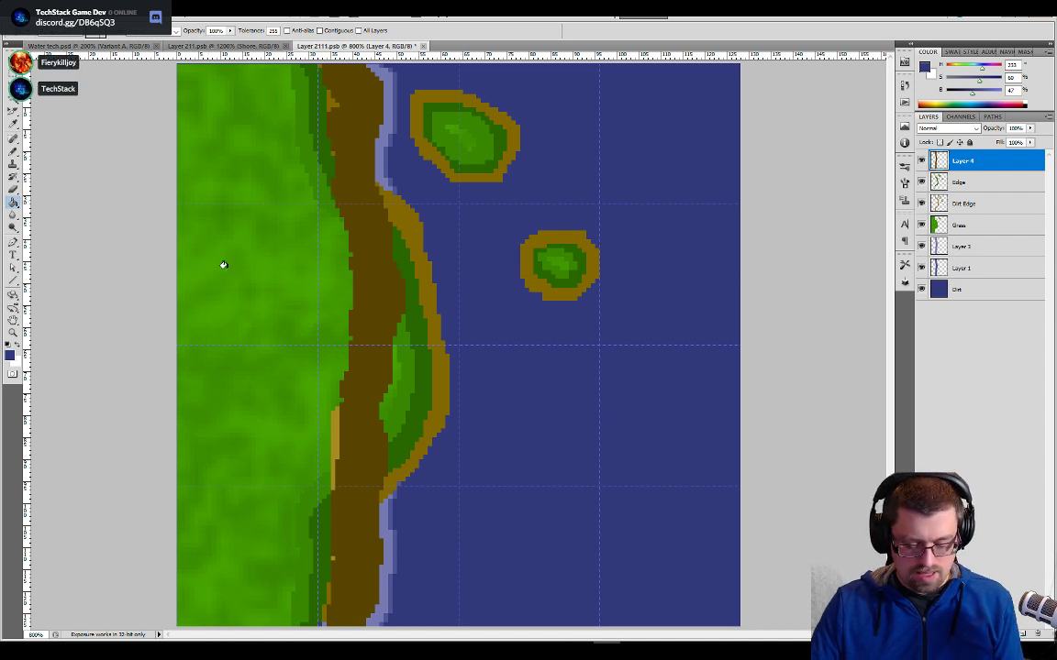
key(m)
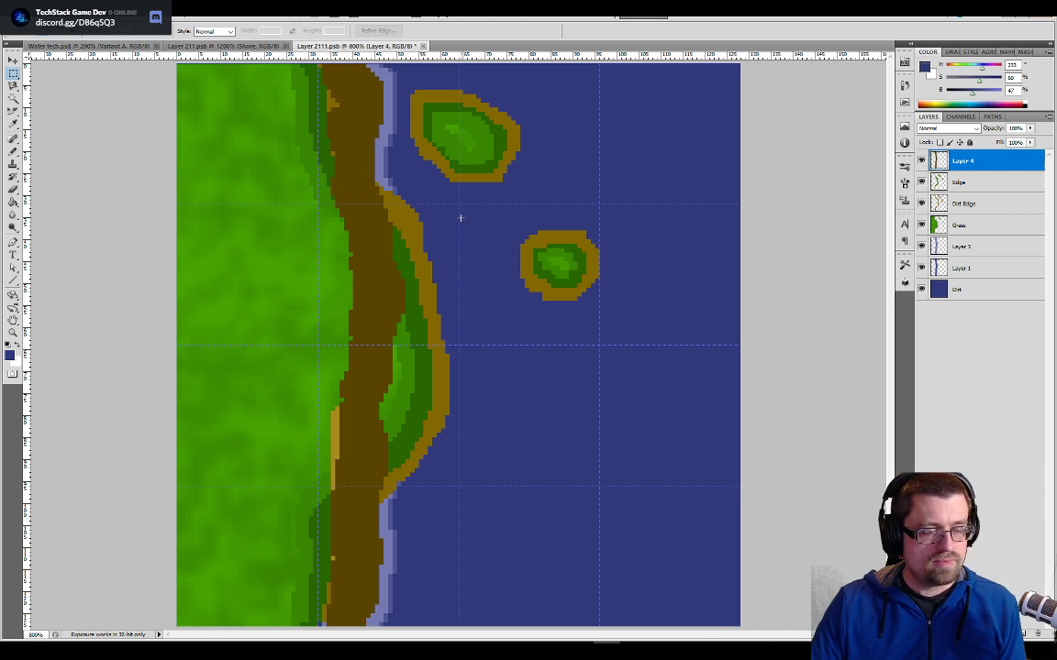
alt+scroll(465, 219, down, 1)
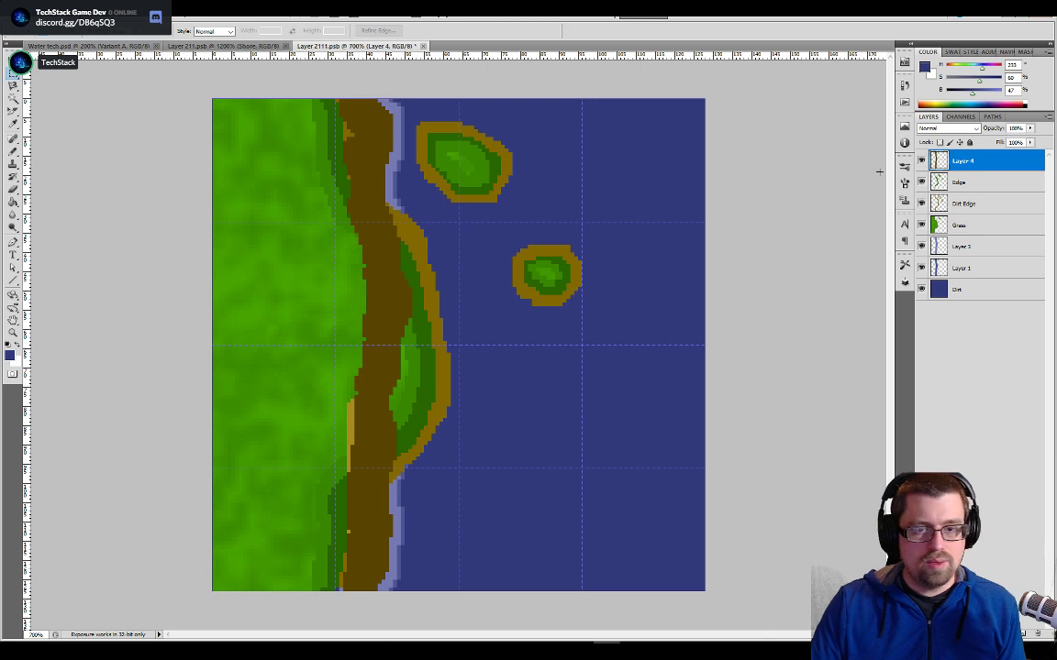
drag(938, 170, 954, 229)
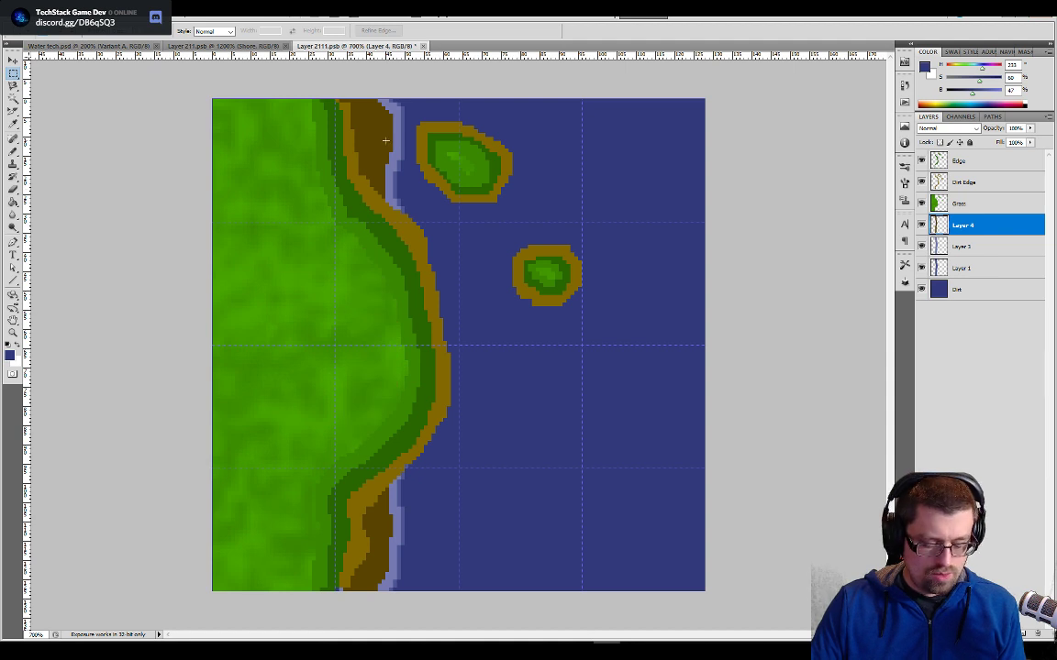
- Paint a dark brown shore band on Layer 4 along the mainland's light brown edge and around both islands with the Pencil tool
key(b)
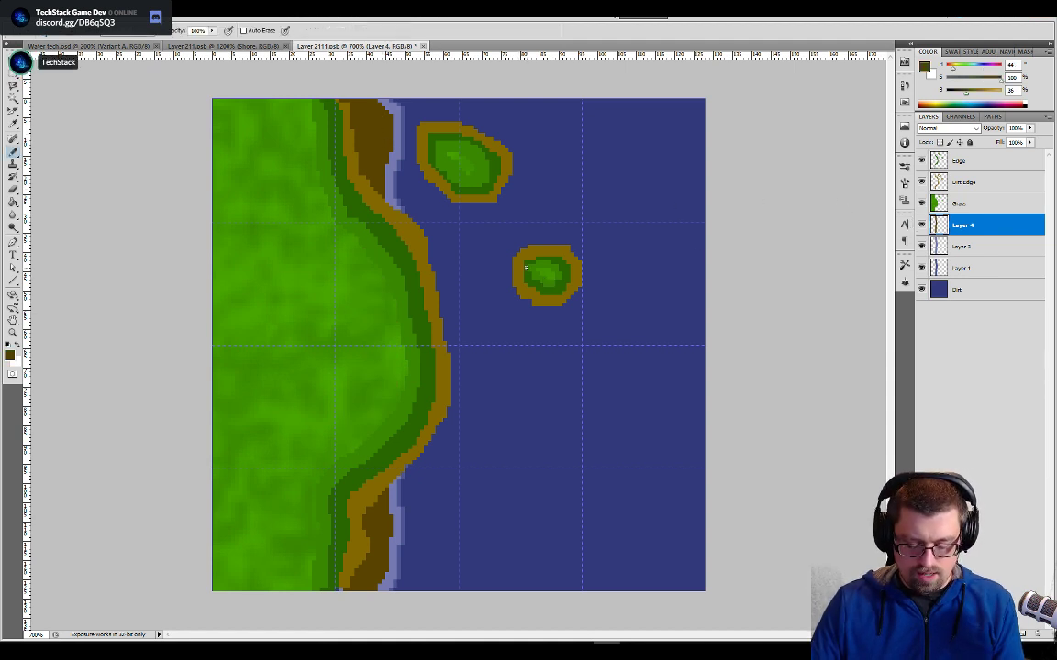
key(m)
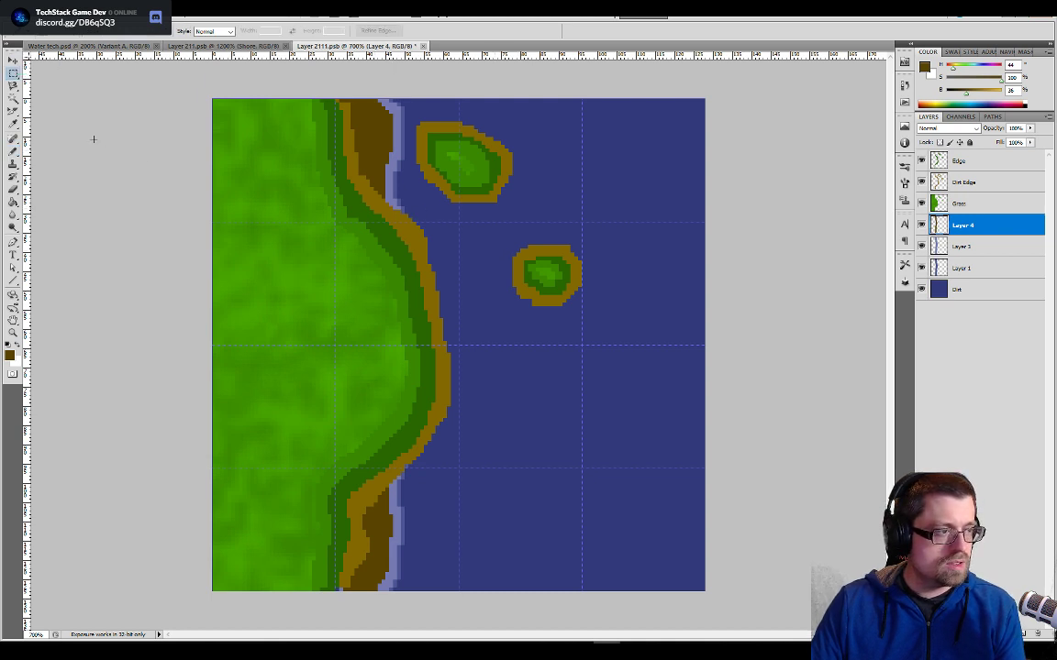
click(13, 140)
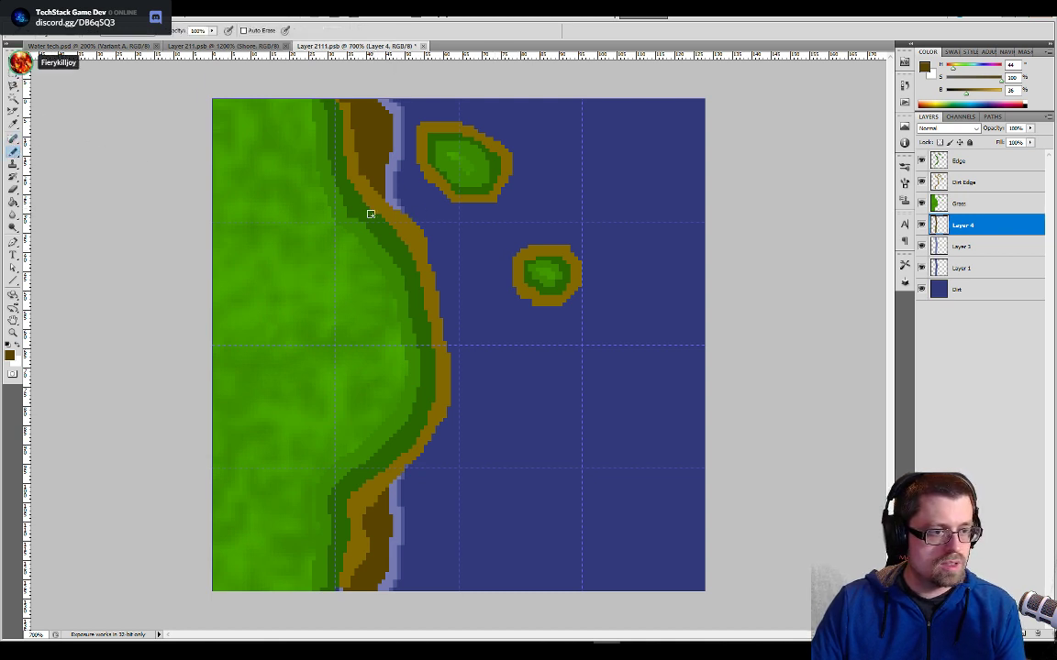
mouse_move(363, 186)
mouse_down()
mouse_move(427, 240)
mouse_move(450, 325)
mouse_move(444, 418)
mouse_move(425, 451)
mouse_move(365, 492)
mouse_up()
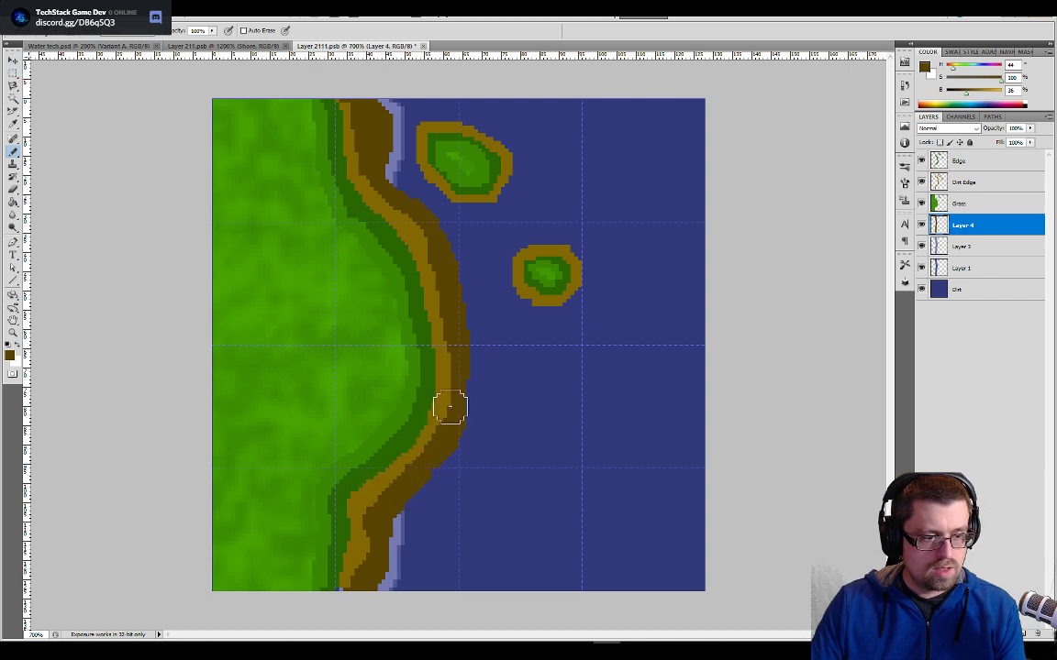
mouse_move(438, 310)
mouse_down()
mouse_move(413, 177)
mouse_move(436, 169)
mouse_move(485, 191)
mouse_move(459, 196)
mouse_move(484, 199)
mouse_move(503, 156)
mouse_move(454, 133)
mouse_move(420, 141)
mouse_up()
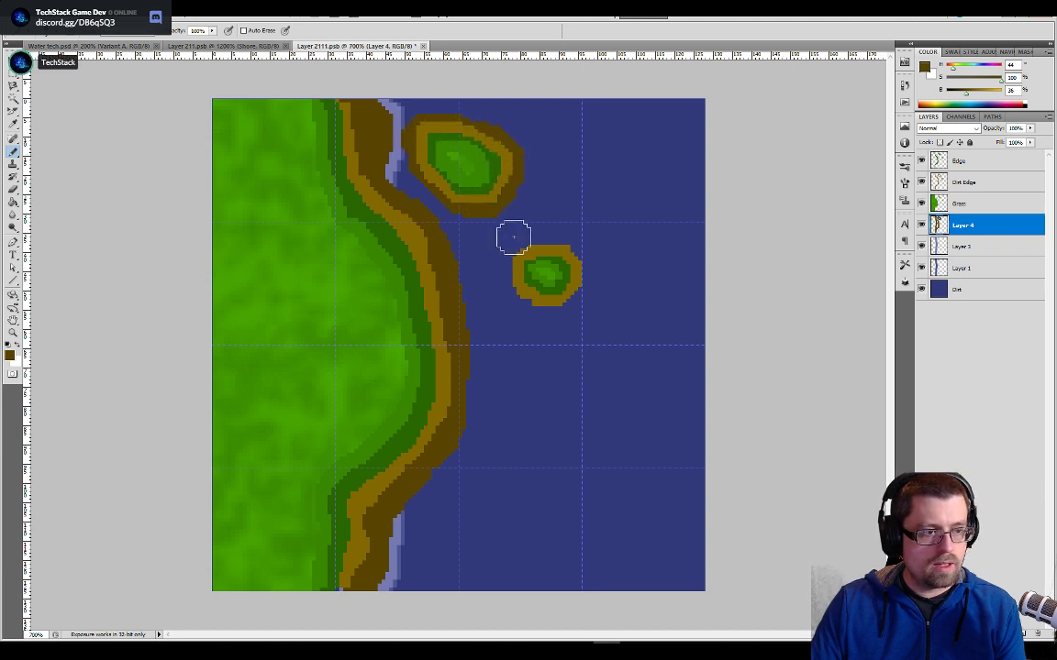
mouse_move(512, 234)
mouse_down()
mouse_move(523, 293)
mouse_move(548, 306)
mouse_move(569, 297)
mouse_move(577, 281)
mouse_move(564, 255)
mouse_move(529, 247)
mouse_up()
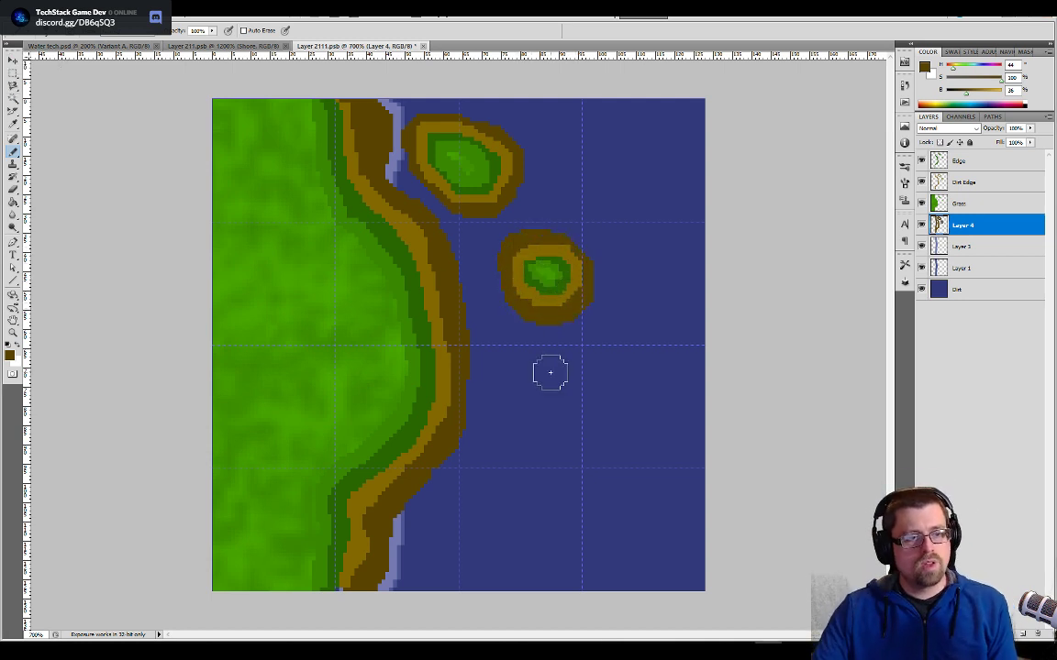
- Switch to Unity to examine the shoreline and island tiles around the lake in the Overworld scene, and return to Photoshop
key(alt+Tab)
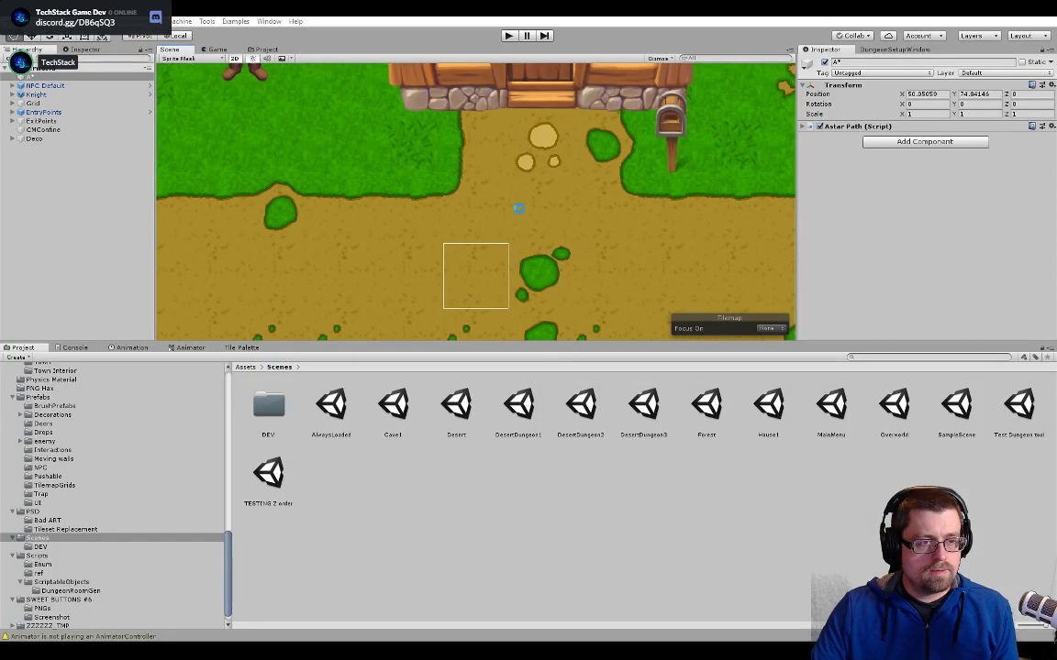
click(518, 219)
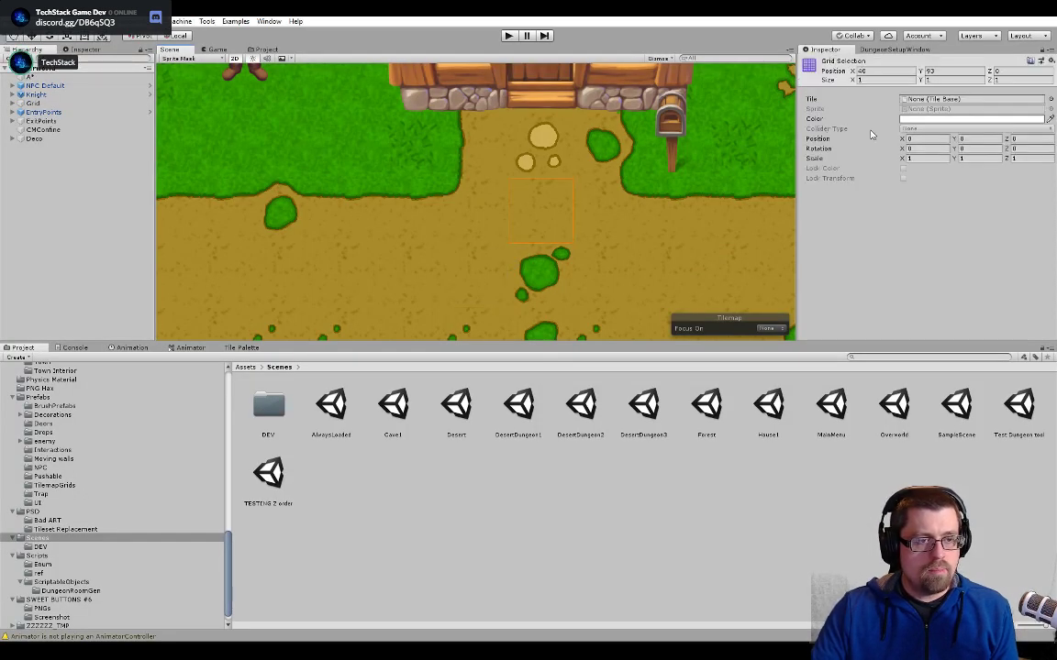
scroll(655, 216, down, 5)
scroll(656, 201, down, 3)
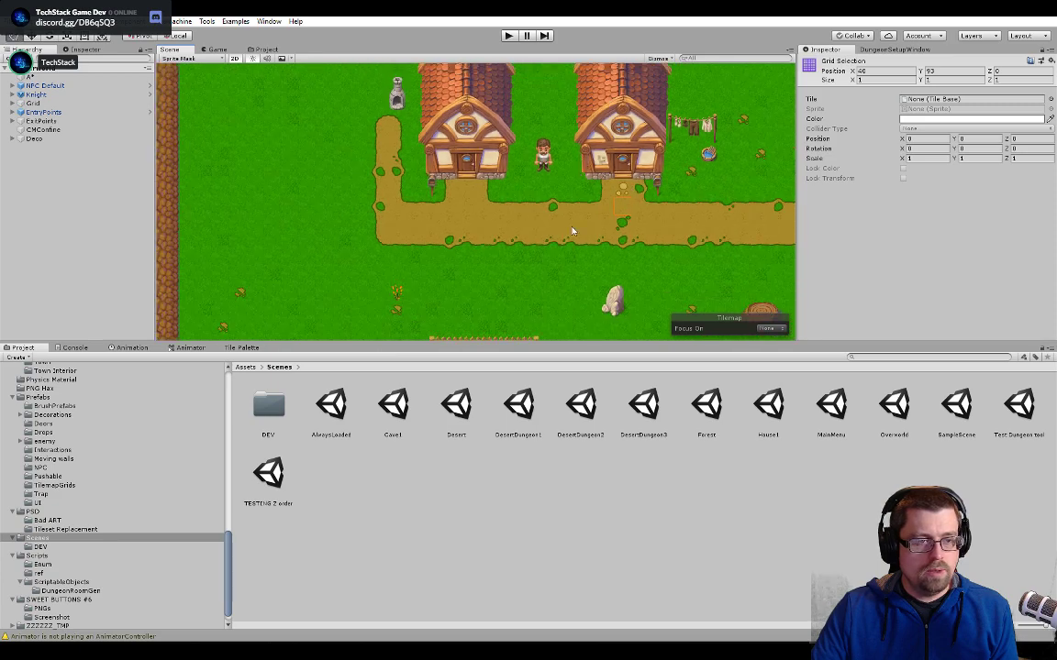
middle_drag(612, 80, 570, 234)
middle_drag(413, 203, 530, 163)
scroll(435, 256, up, 5)
scroll(441, 248, up, 8)
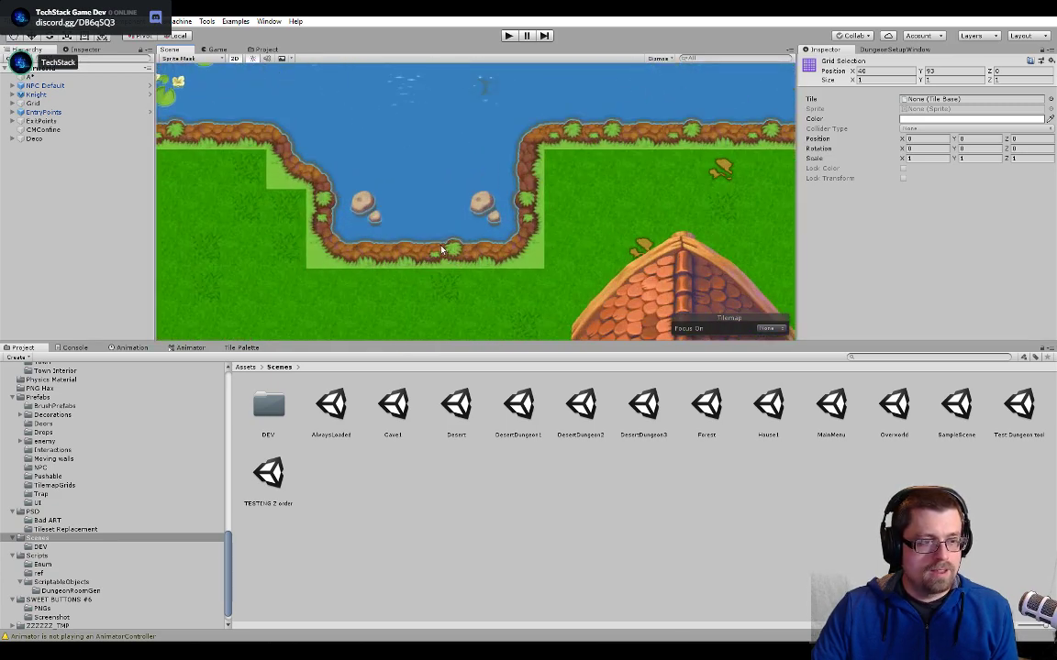
middle_drag(441, 248, 486, 288)
scroll(404, 174, down, 3)
middle_drag(373, 84, 379, 311)
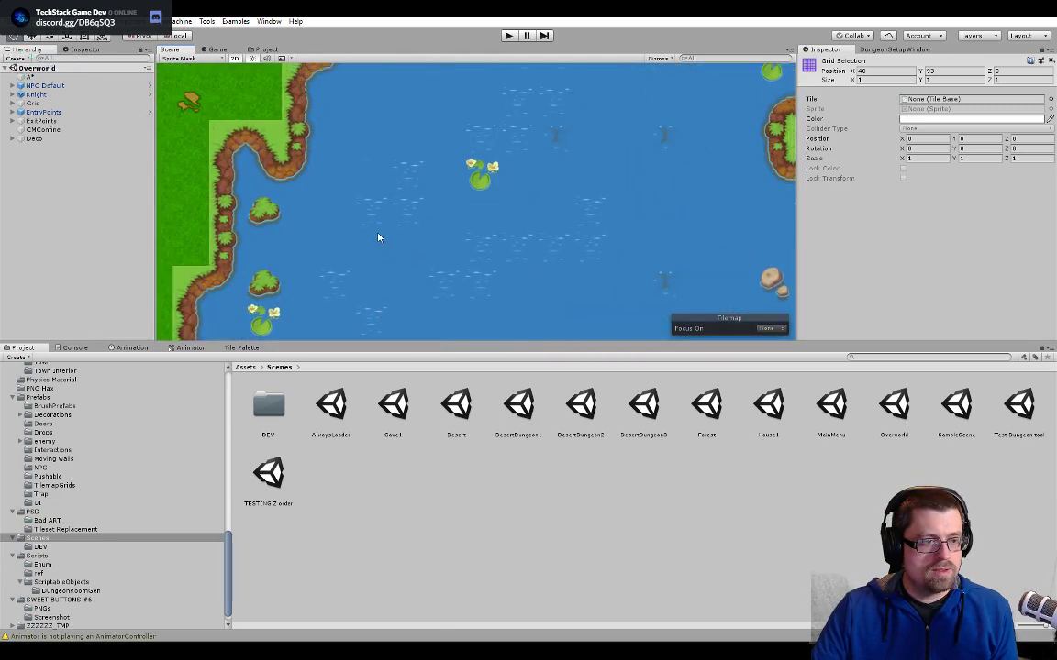
middle_drag(377, 235, 361, 80)
middle_drag(394, 276, 416, 212)
middle_drag(489, 167, 376, 100)
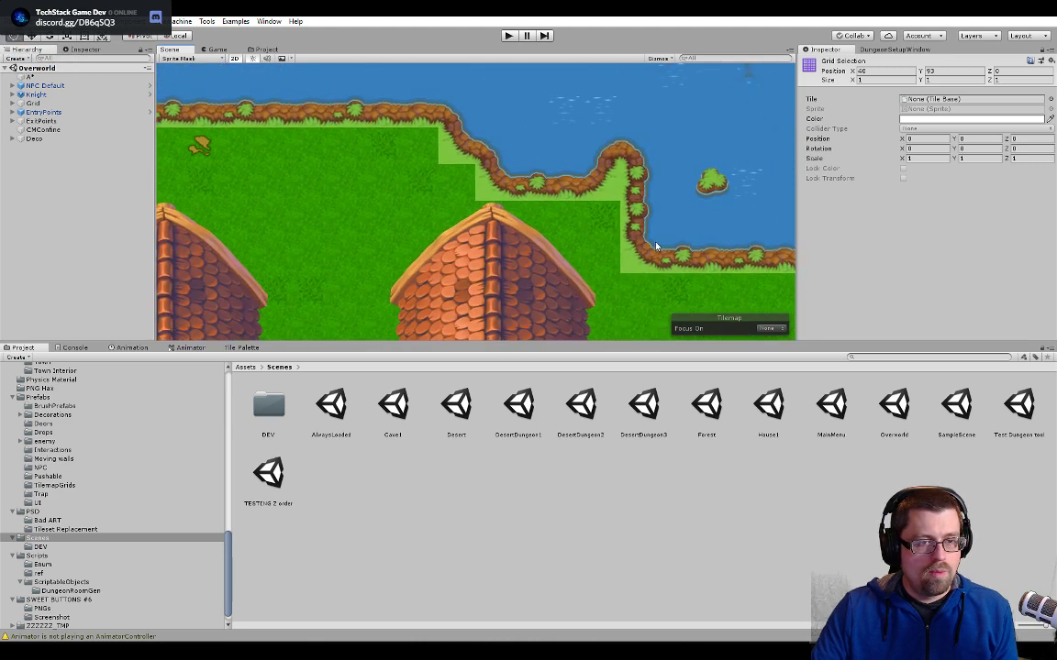
middle_drag(655, 246, 480, 243)
middle_drag(725, 162, 573, 269)
middle_drag(518, 77, 535, 311)
middle_drag(320, 151, 356, 227)
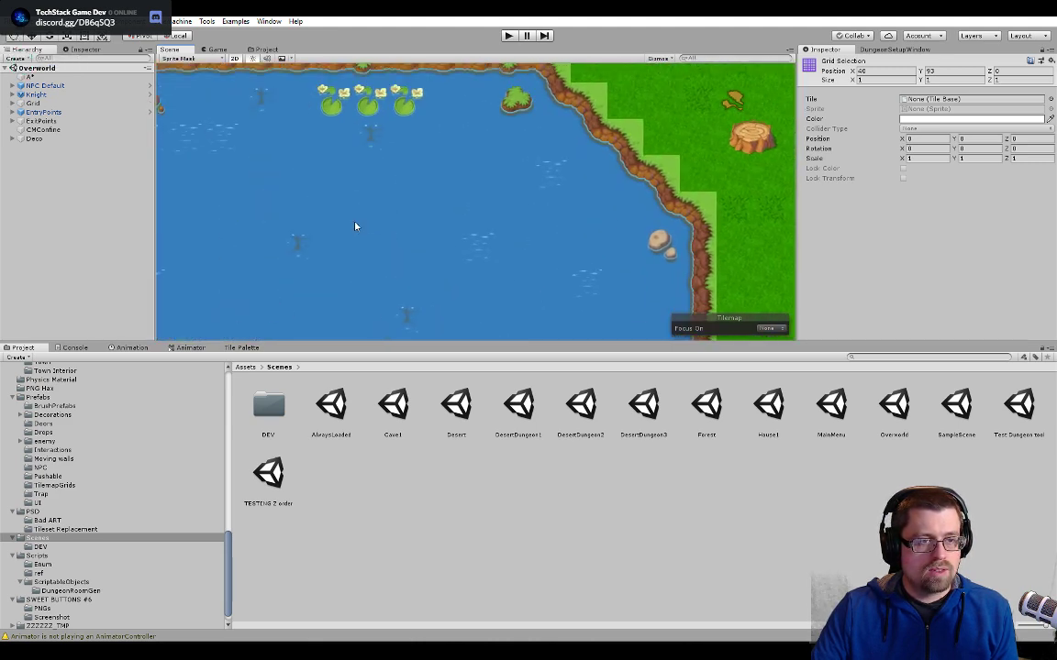
middle_drag(184, 200, 381, 248)
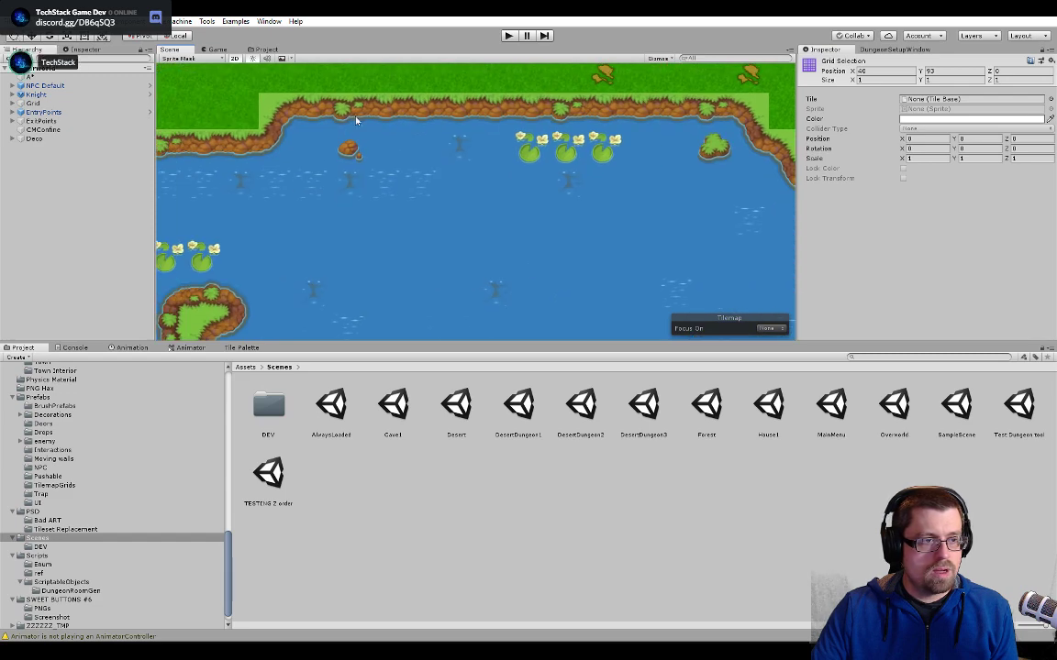
middle_drag(356, 121, 498, 212)
key(alt+Tab)
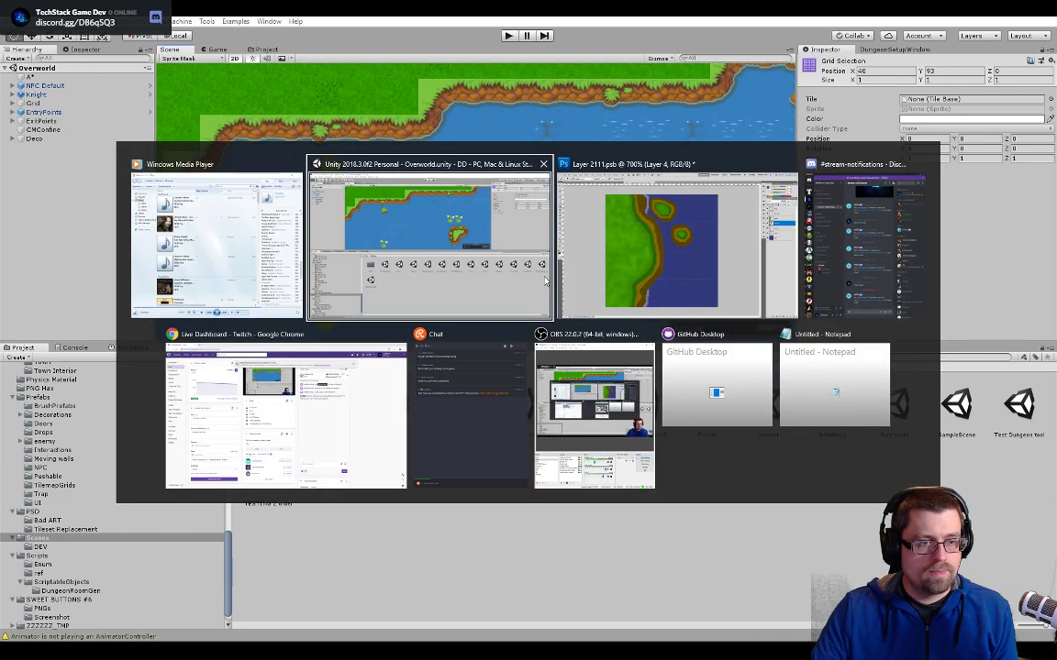
click(562, 280)
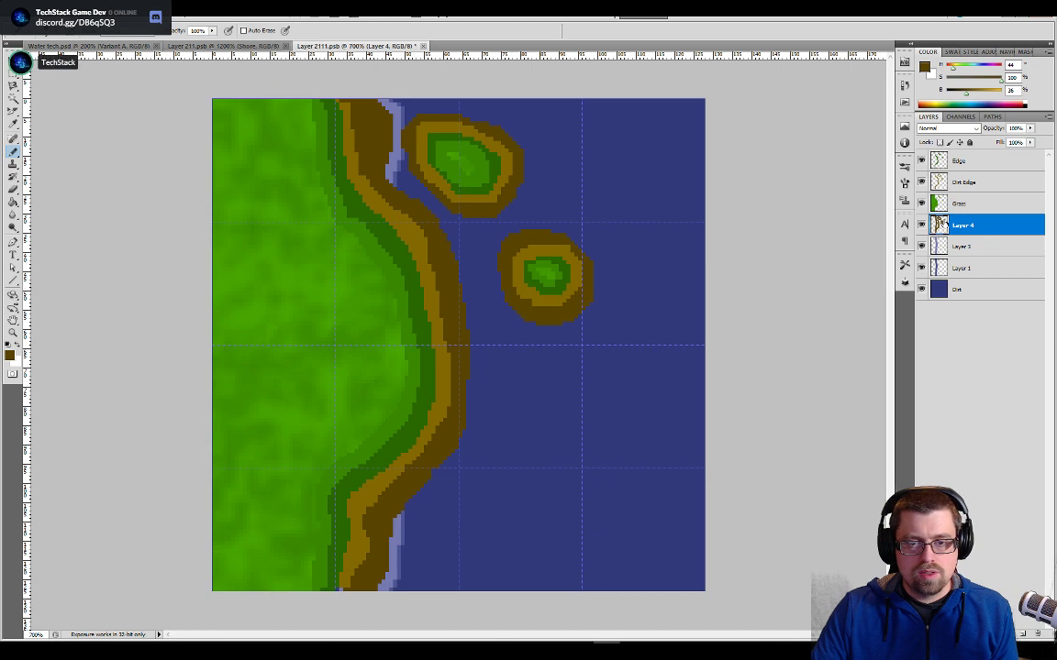
- Erase the light green centres of both islands on the Grass layer using a larger eraser brush
click(945, 204)
key(e)
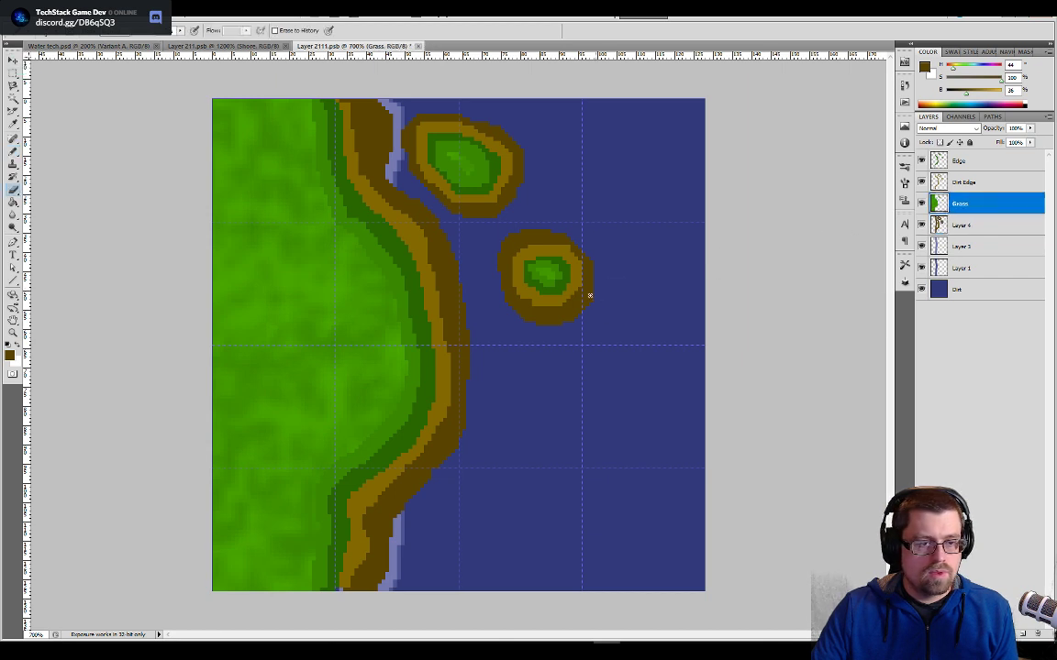
key(bracketright)
key(bracketright)
key(bracketright)
key(bracketright)
key(bracketright)
key(bracketright)
key(bracketright)
key(bracketright)
key(bracketright)
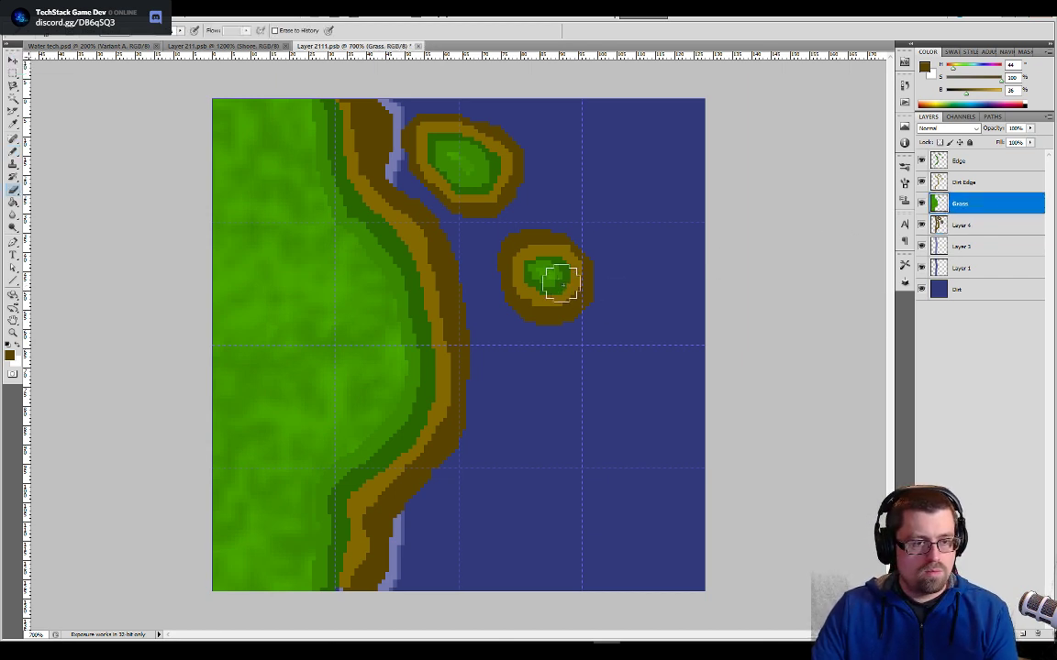
click(557, 283)
click(455, 162)
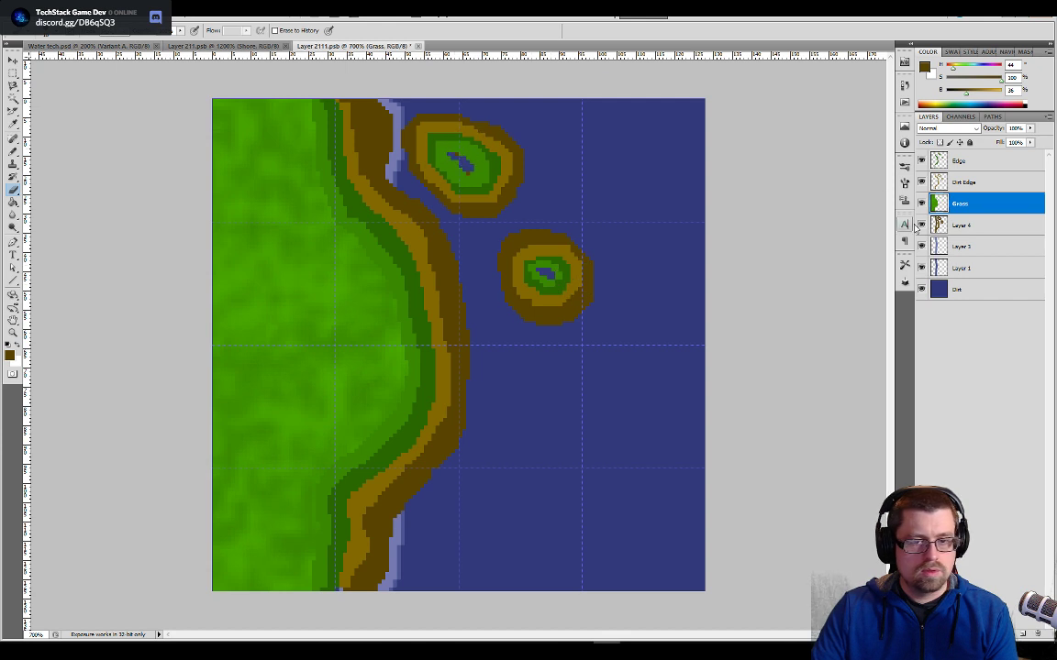
- Erase both islands' light brown rings on Dirt Edge, their dark green rings on Edge, and their remaining grass on Grass
click(958, 181)
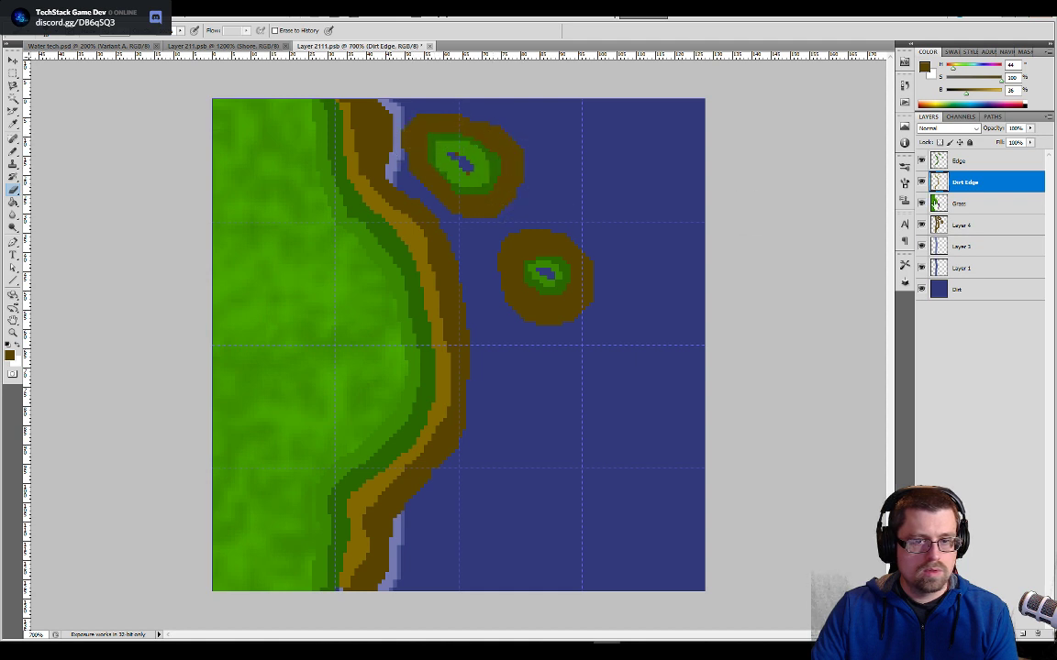
click(955, 161)
mouse_move(448, 179)
mouse_down()
mouse_move(462, 186)
mouse_move(442, 151)
mouse_move(495, 184)
mouse_up()
mouse_move(540, 291)
mouse_down()
mouse_move(539, 269)
mouse_move(581, 291)
mouse_up()
click(959, 203)
drag(495, 170, 472, 158)
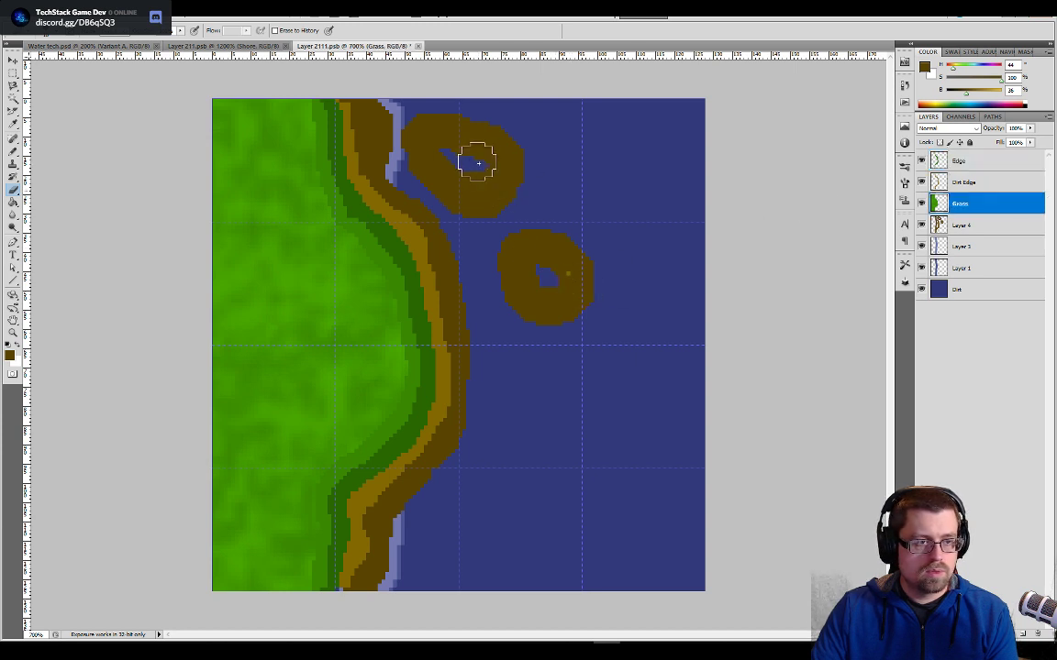
click(953, 182)
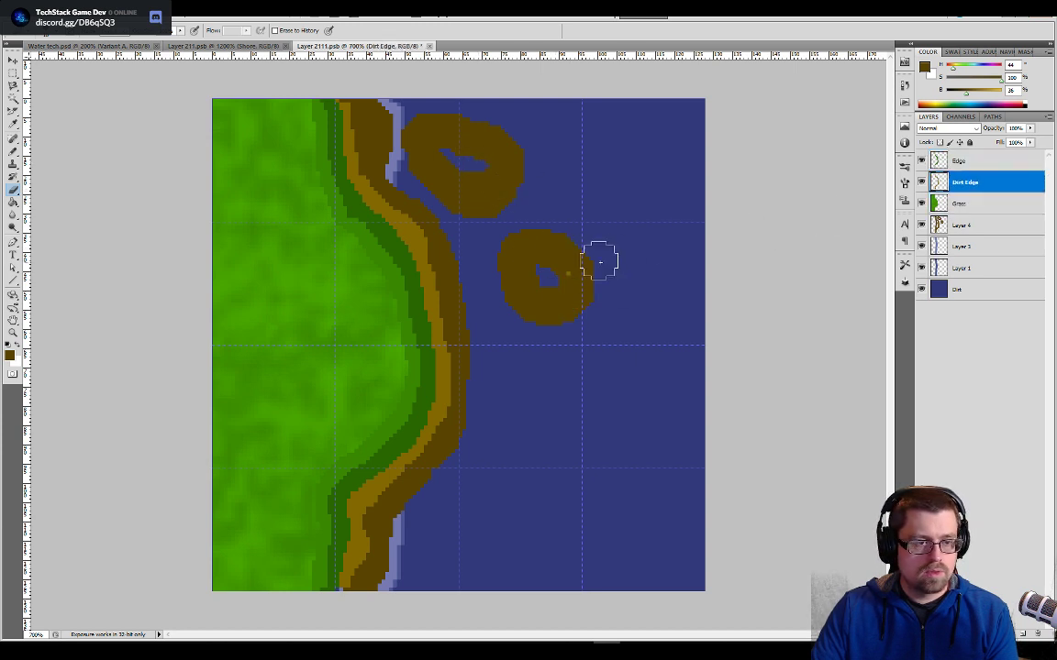
- Erase the dark brown shore of both islands on Layer 4, leaving only the mainland's band
click(958, 225)
drag(592, 304, 548, 310)
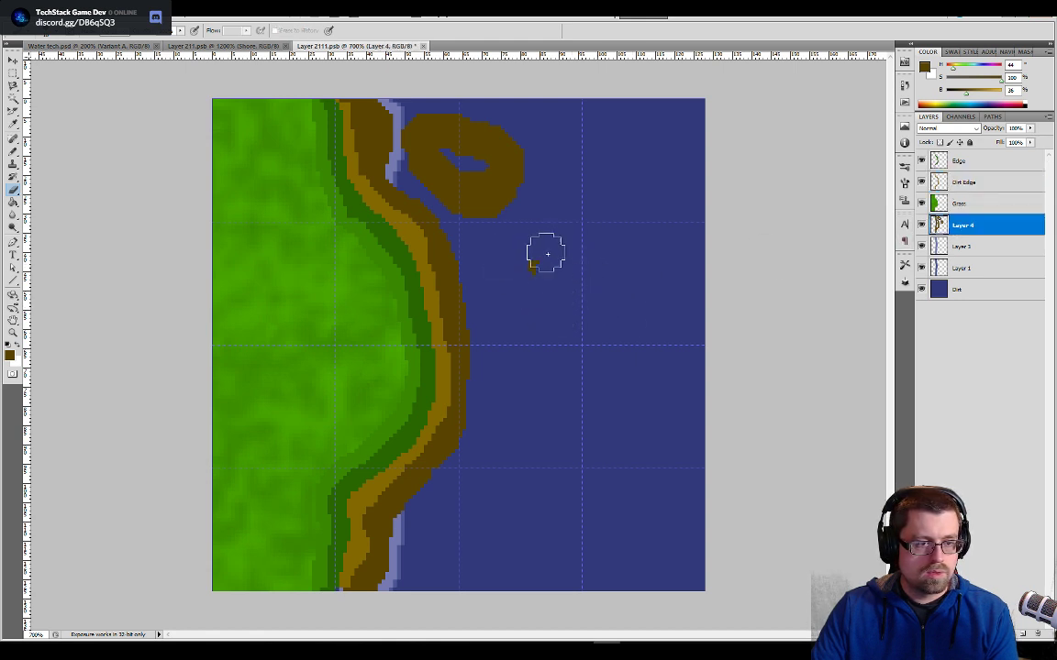
drag(547, 254, 469, 206)
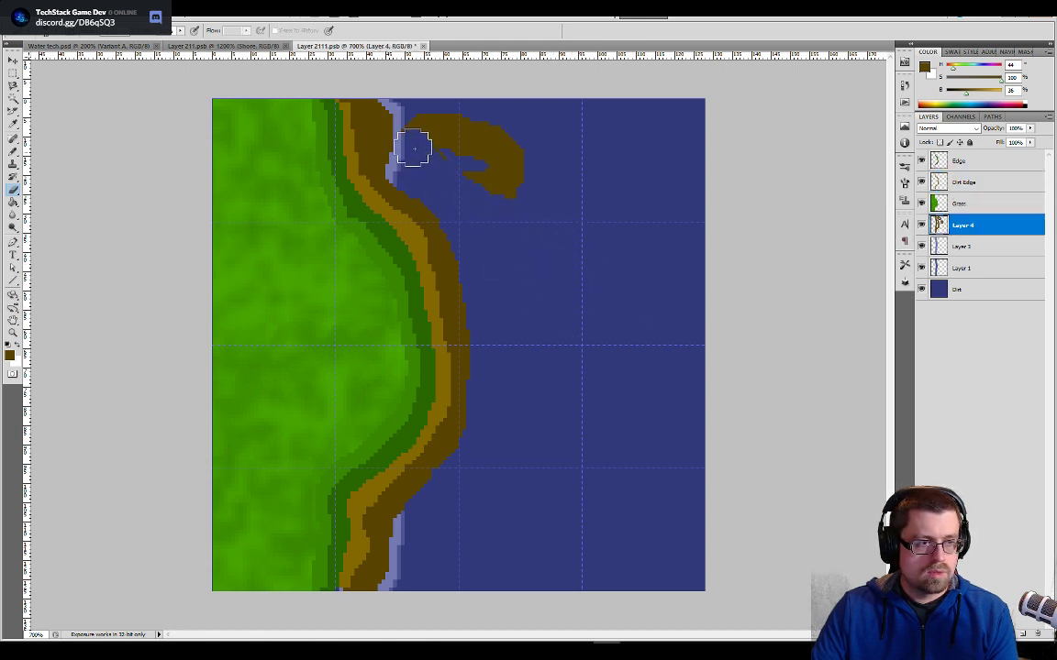
mouse_move(413, 149)
mouse_down()
mouse_move(450, 128)
mouse_move(467, 170)
mouse_move(545, 144)
mouse_move(465, 156)
mouse_up()
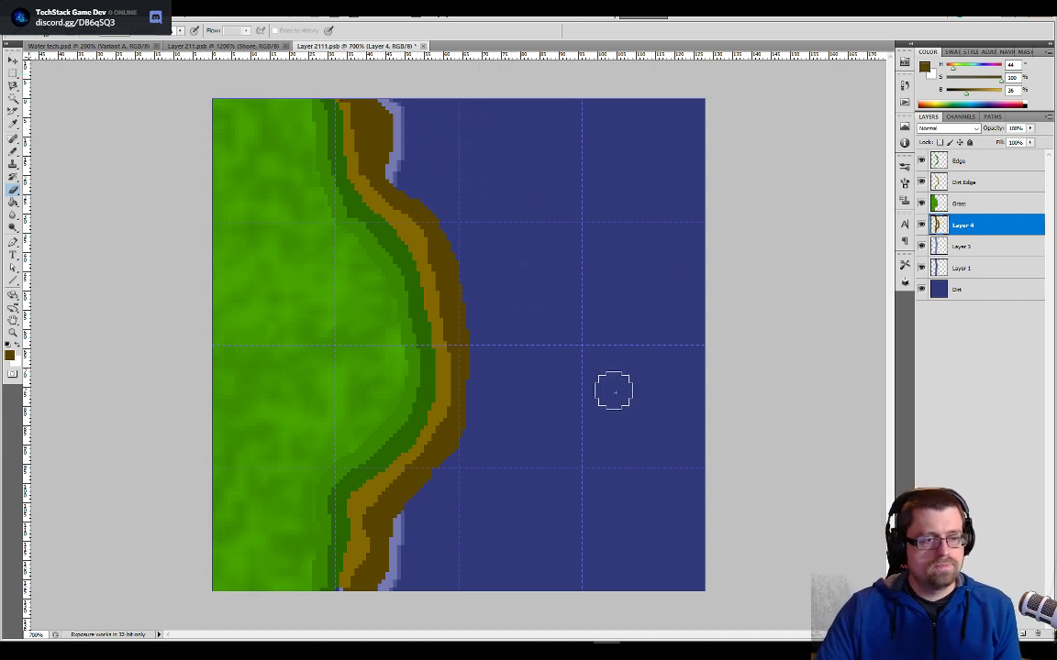
- Bring Layer 3 to the top of the layer stack
click(962, 246)
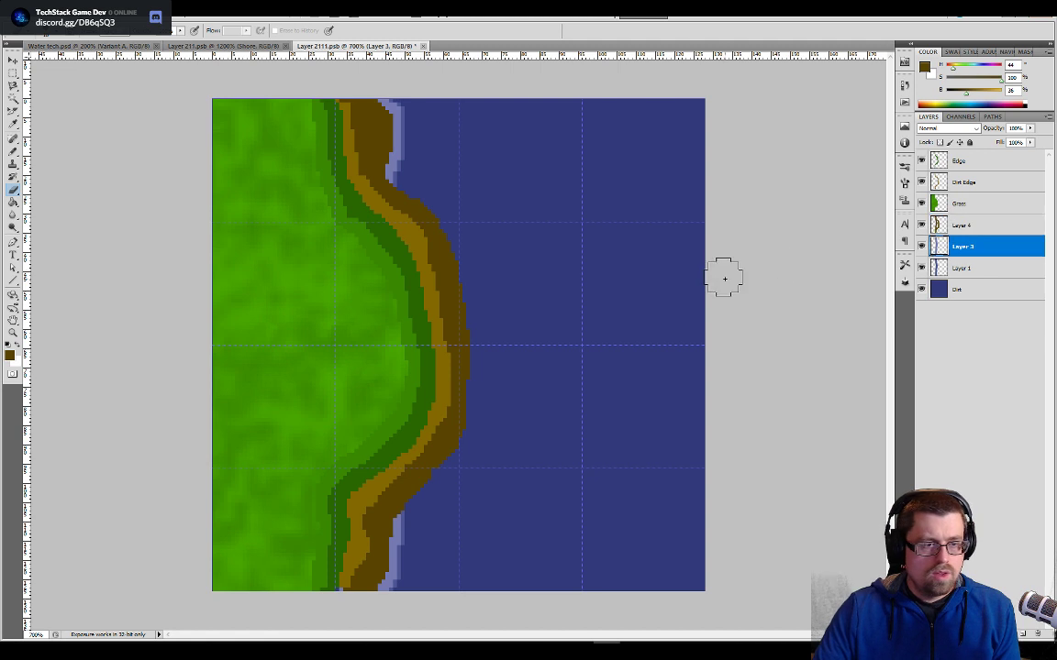
drag(942, 247, 945, 155)
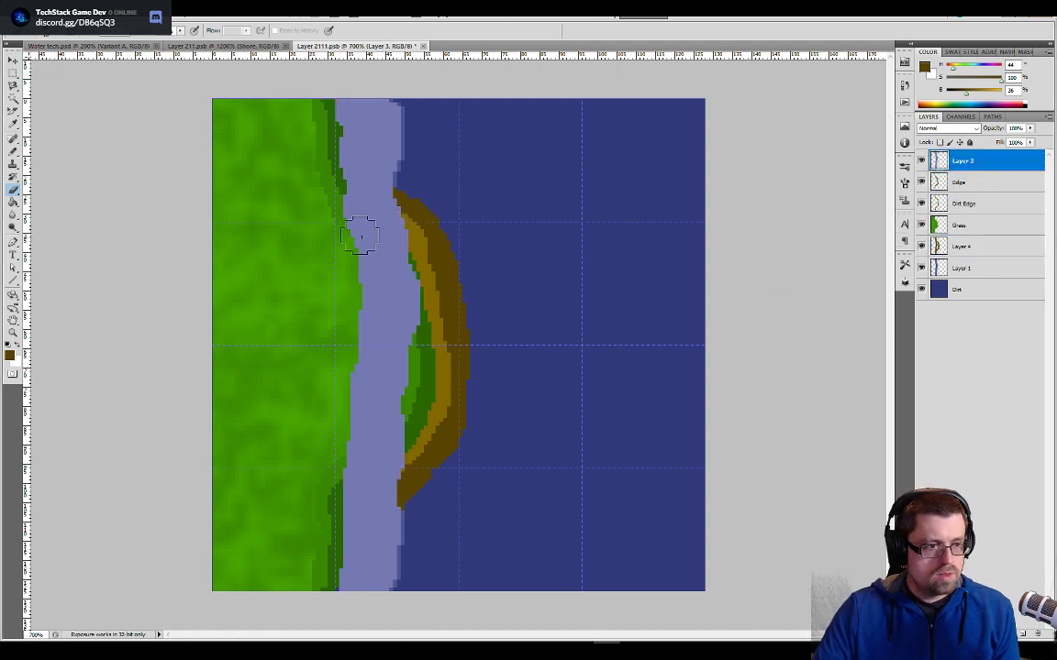
drag(361, 237, 374, 225)
key(])
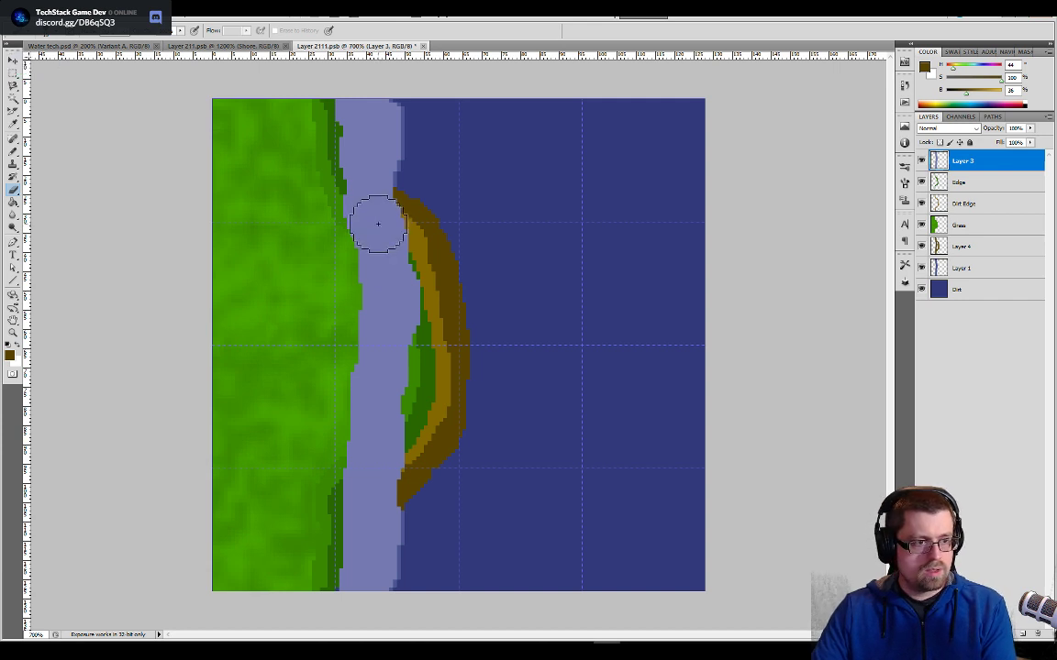
drag(375, 224, 371, 189)
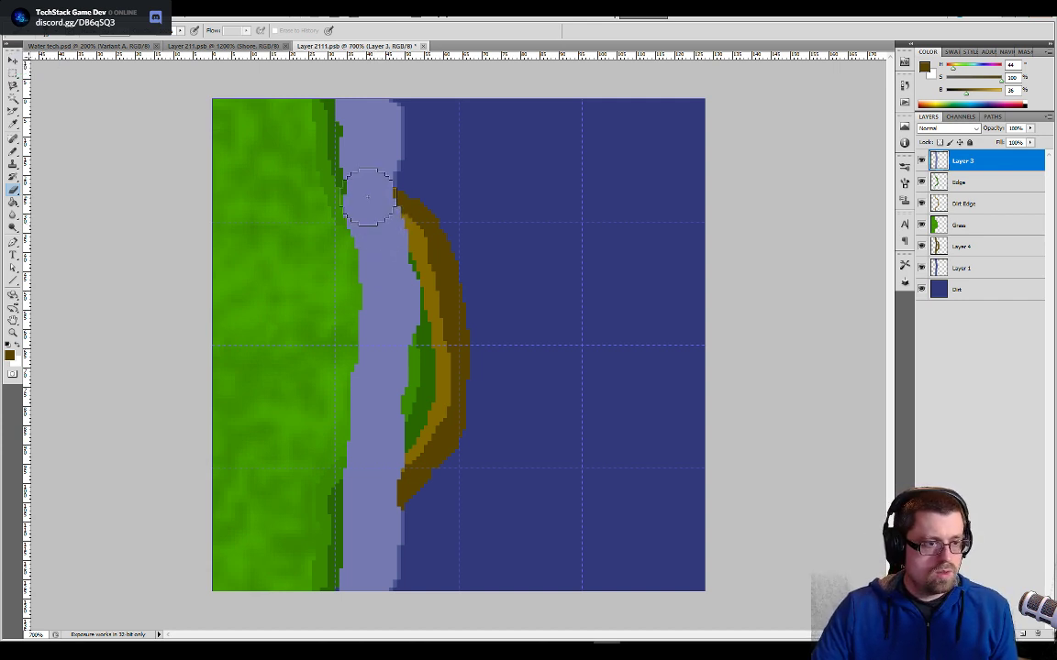
key(b)
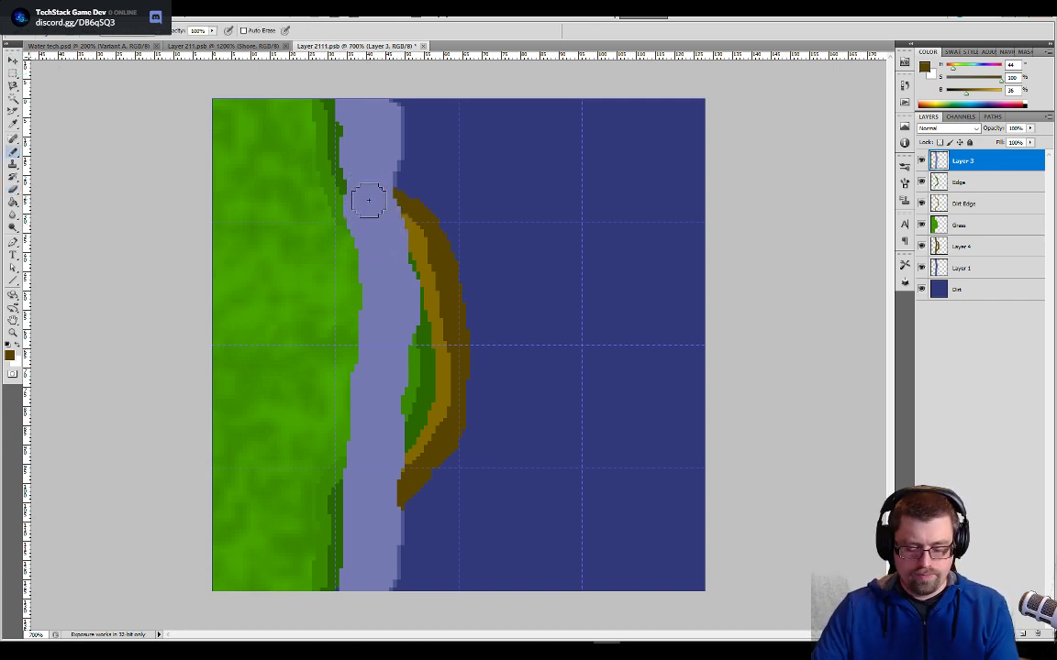
key(e)
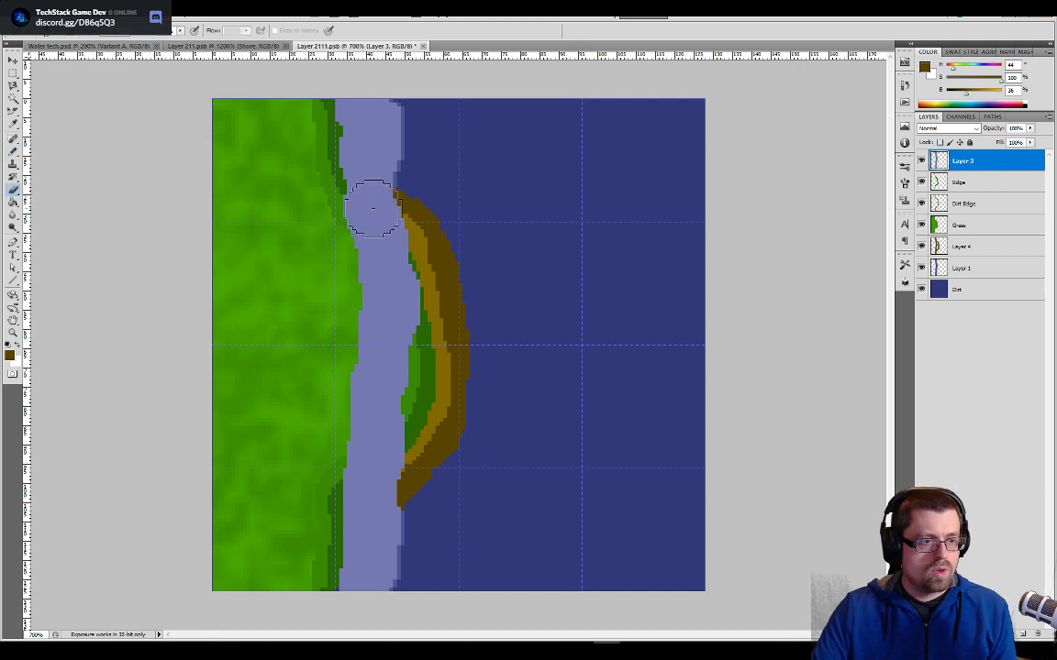
click(372, 206)
click(530, 249)
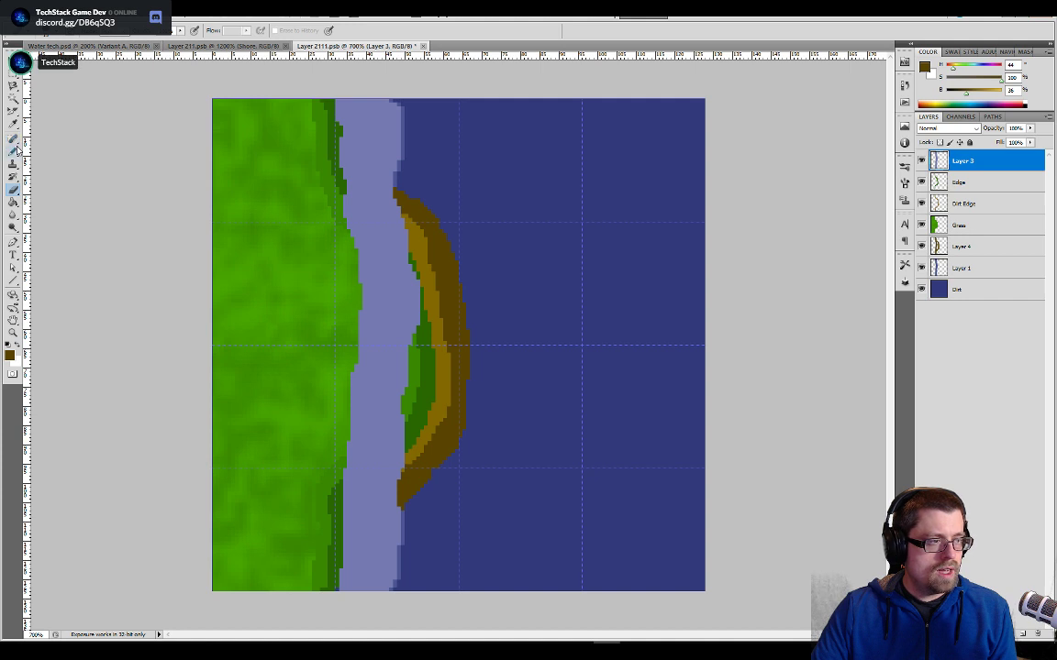
- Paint a light blue froth band on Layer 3 along the mainland's bulge with the Pencil tool, and return the layer below Layer 4
key(b)
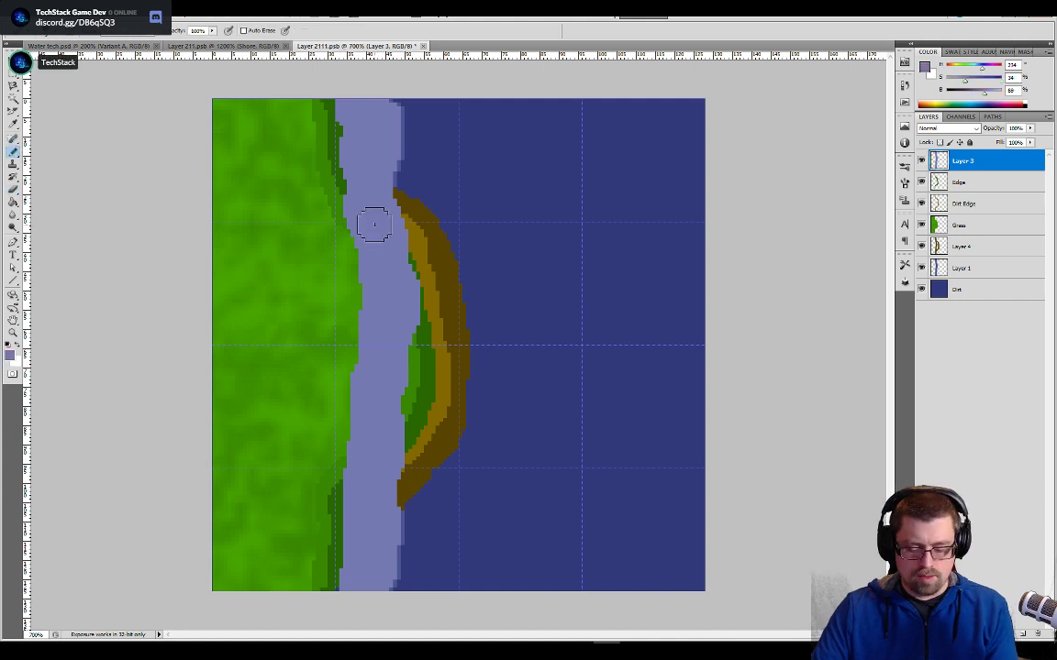
key(bracketright)
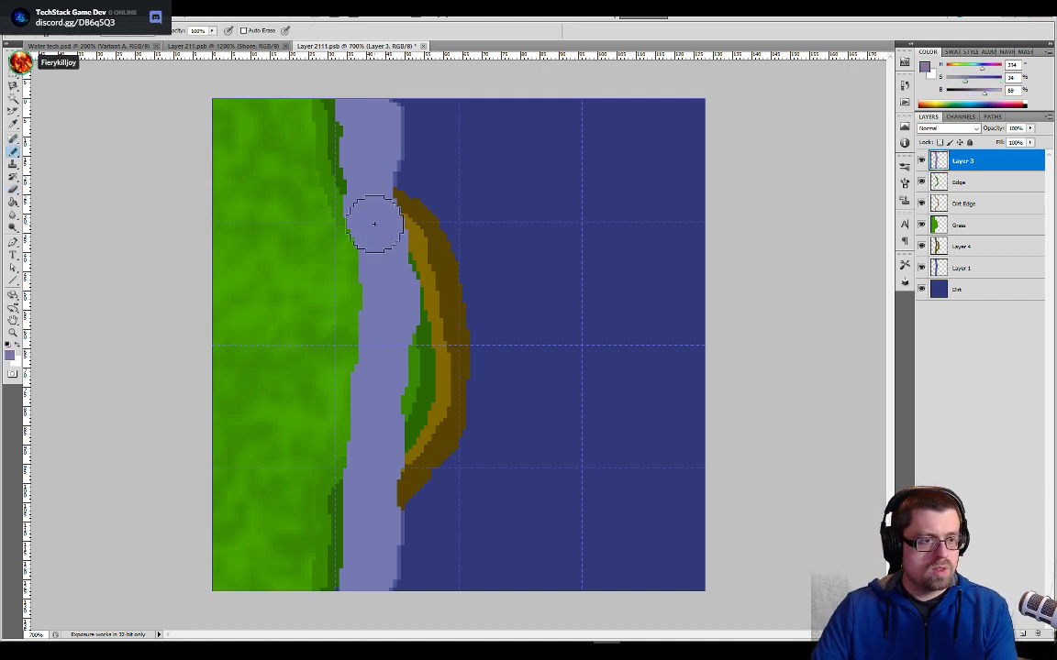
mouse_move(375, 207)
mouse_down()
mouse_move(390, 201)
mouse_move(445, 285)
mouse_move(453, 358)
mouse_move(448, 404)
mouse_move(391, 503)
mouse_up()
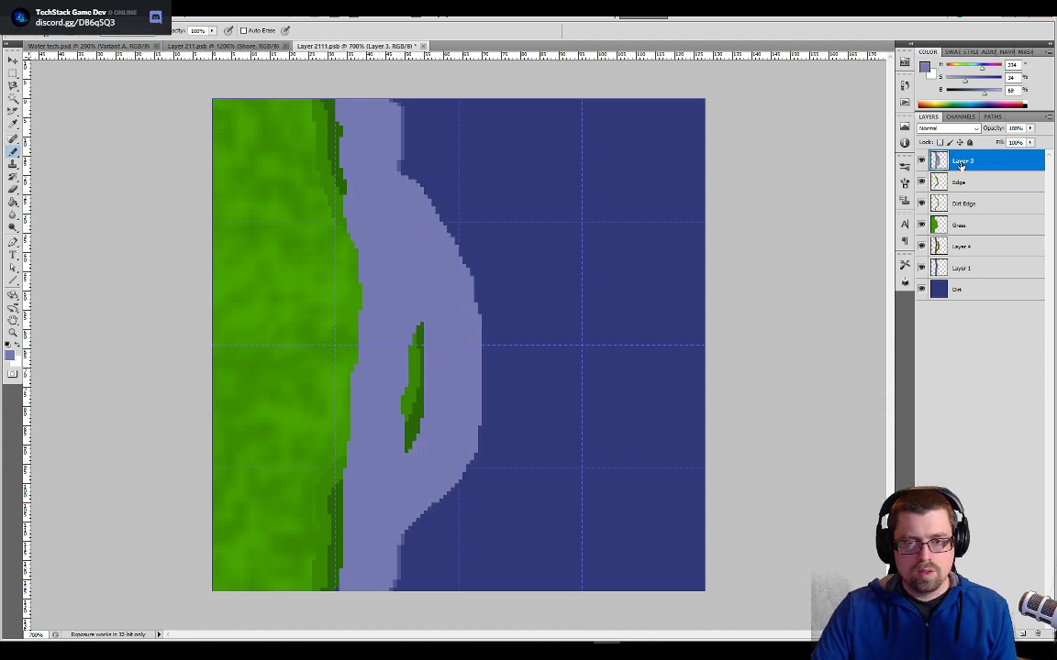
drag(961, 165, 955, 237)
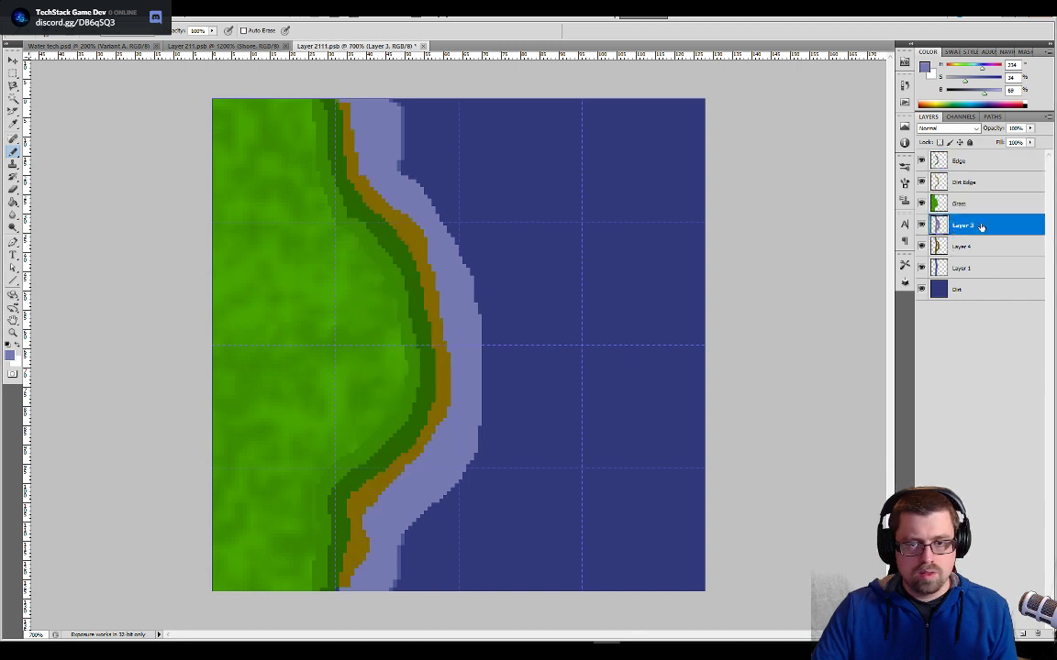
drag(992, 222, 995, 266)
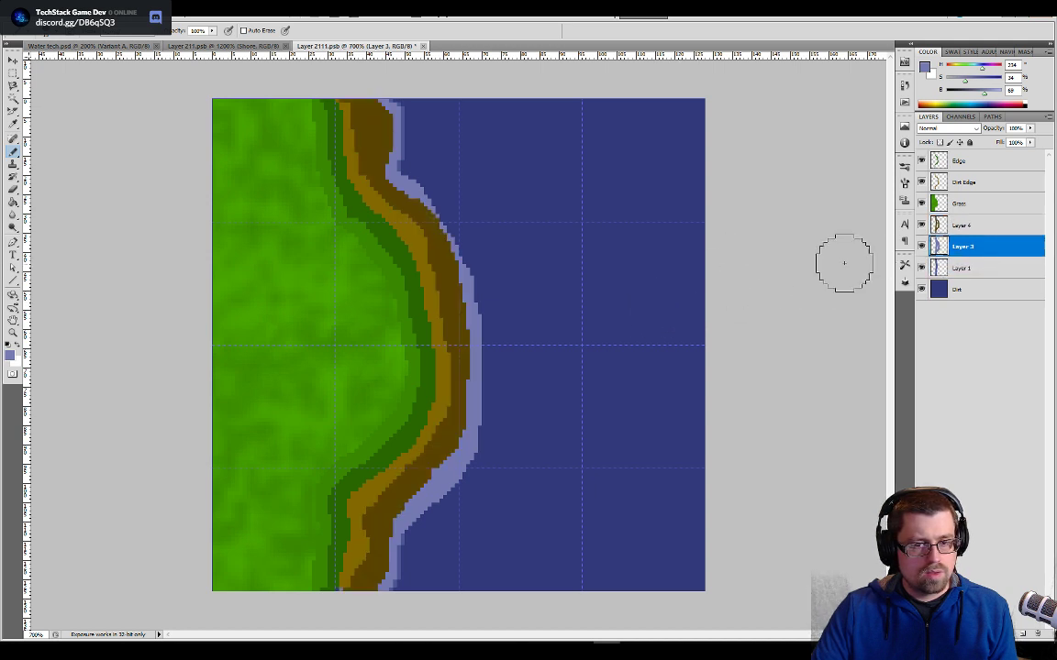
- Try nudging Layer 4's dark brown shore band toward the grass, and move it back toward the water
click(954, 227)
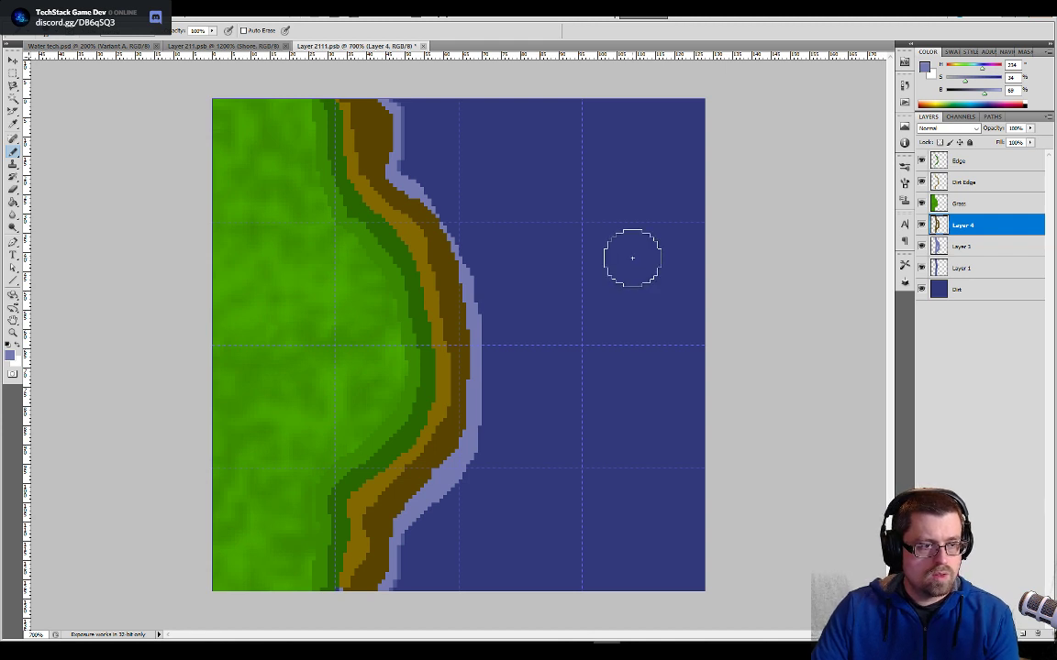
key(v)
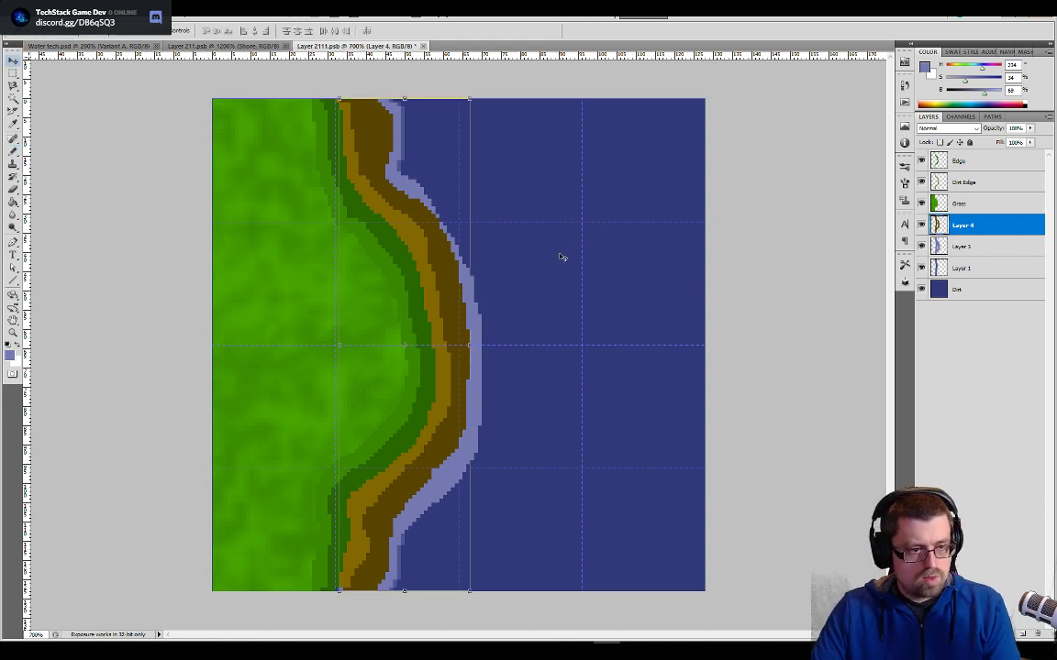
key(Left)
key(Left)
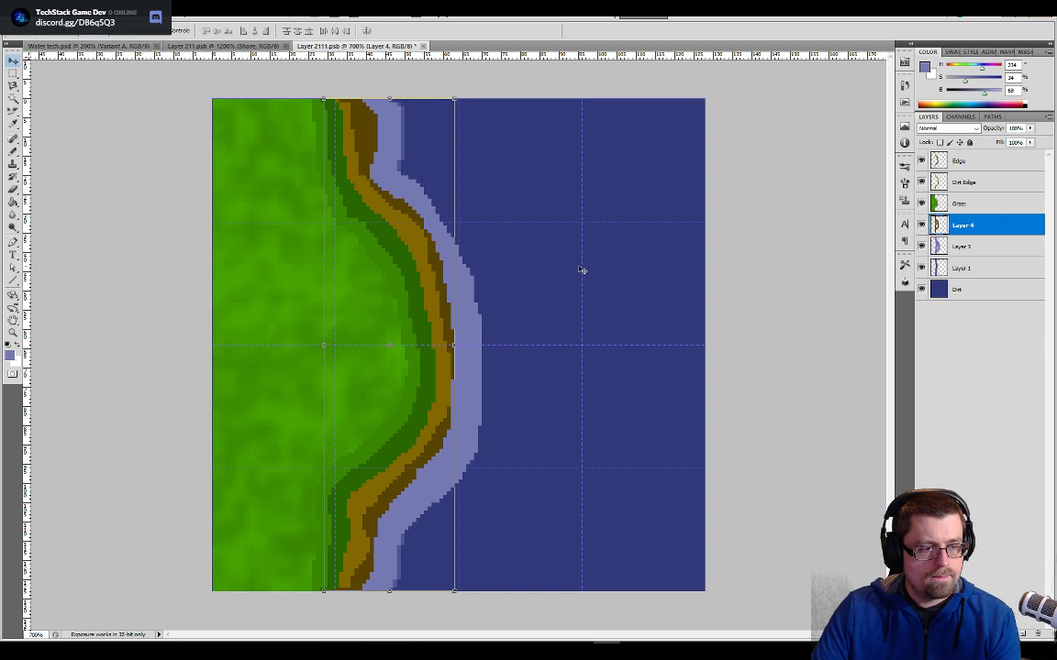
key(Right)
key(Right)
key(Right)
key(Right)
key(Right)
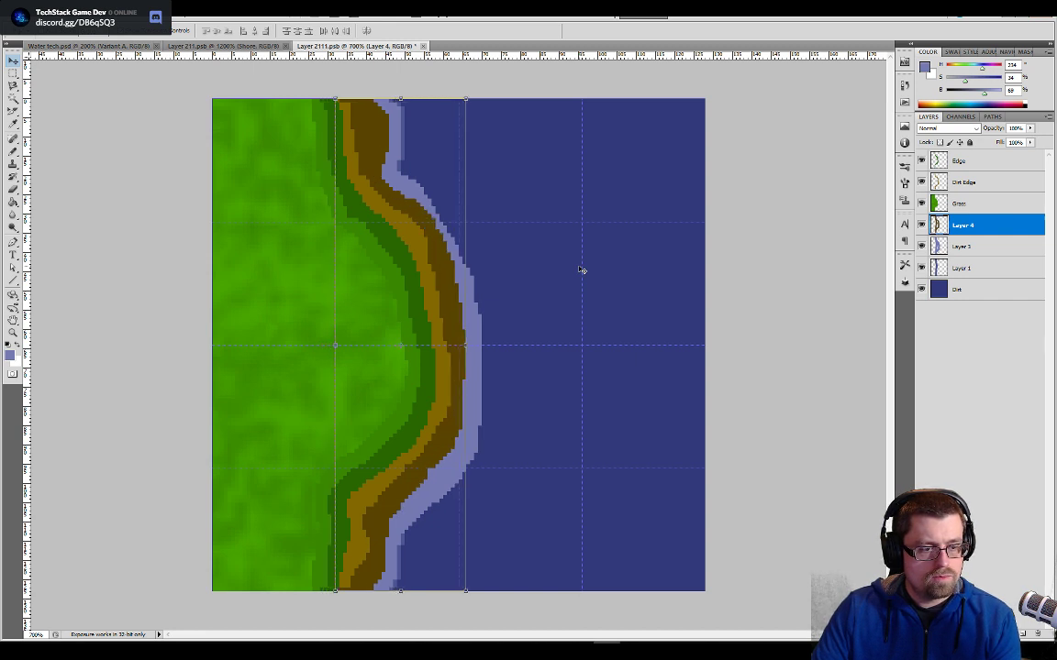
key(Left)
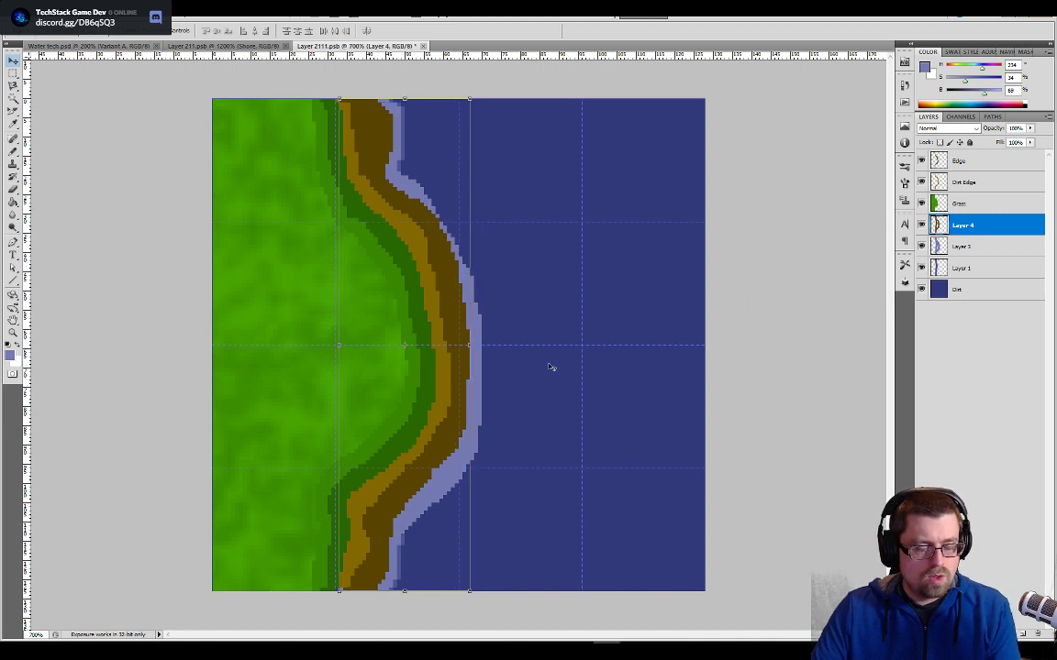
- Widen the dark brown shore band on Layer 4 along the outermost part of the bulge with the Pencil tool
key(Return)
key(b)
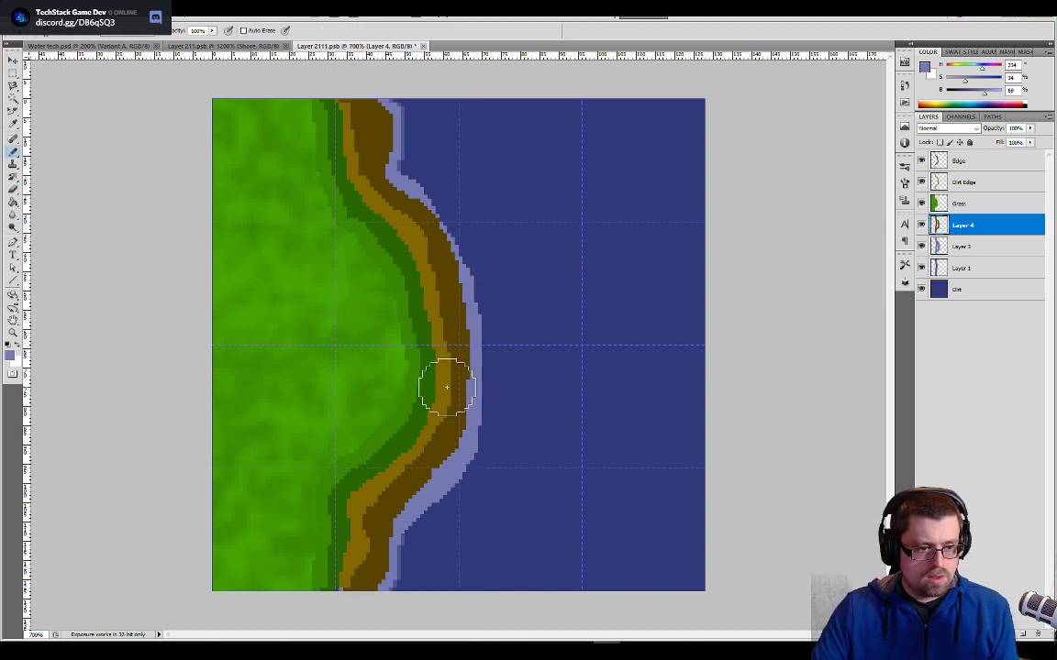
alt+click(456, 349)
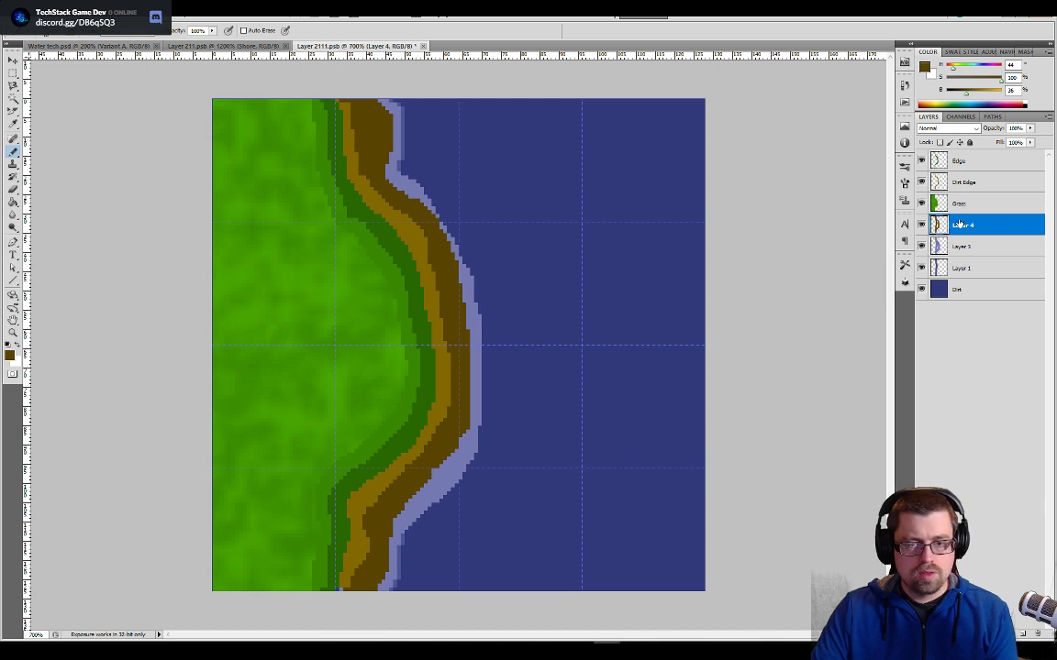
- Try a narrower shore by shifting the widened Layer 4 band under the grass, and restore its position
key(v)
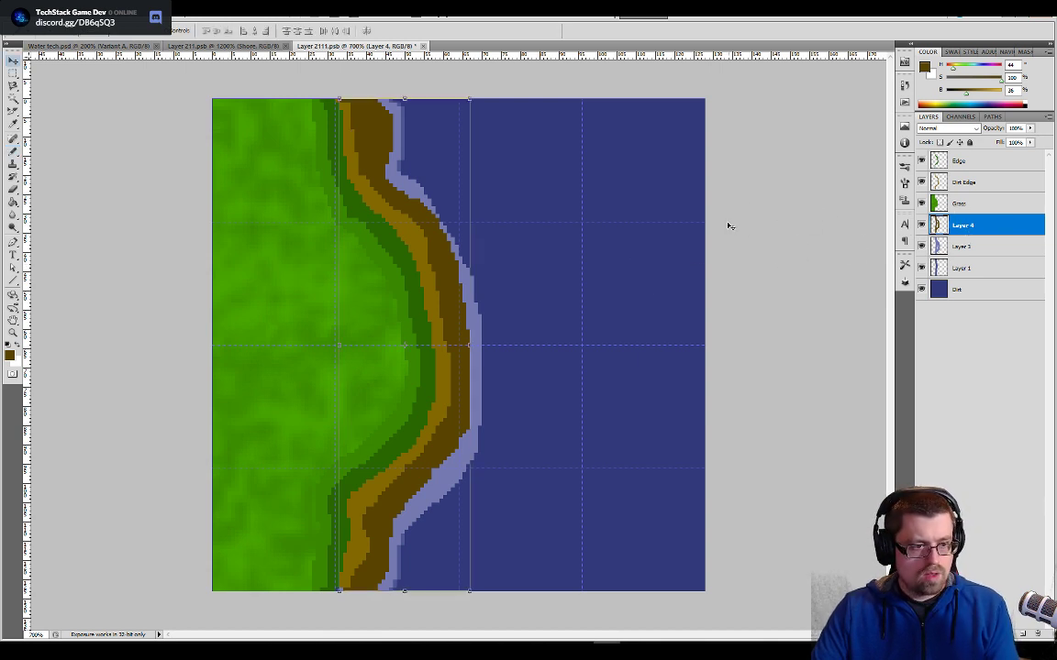
key(Left)
key(Left)
key(Left)
key(Left)
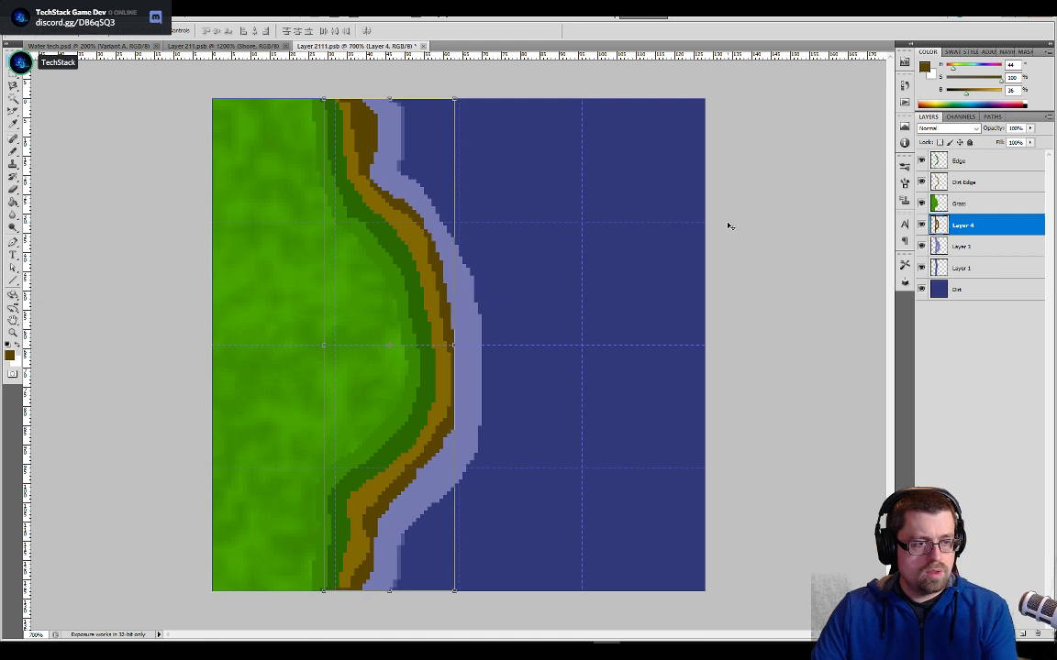
key(Right)
key(Right)
key(Right)
key(Right)
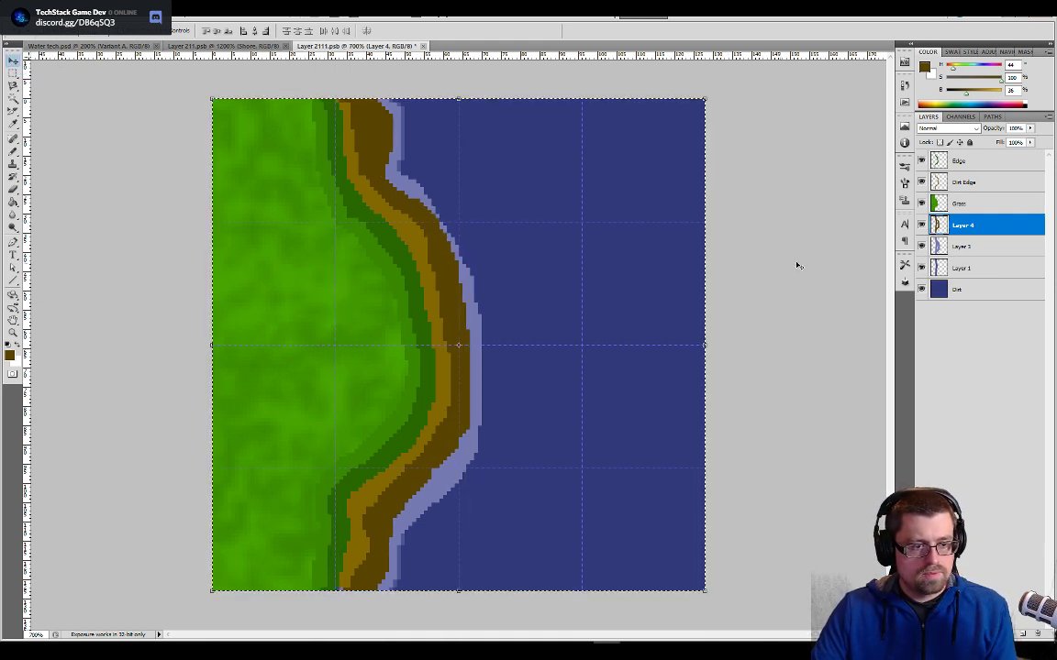
- With the whole canvas selected, erase the excess froth on Layer 3 along the shore's lower bend, and make Layer 1 active
key(ctrl+a)
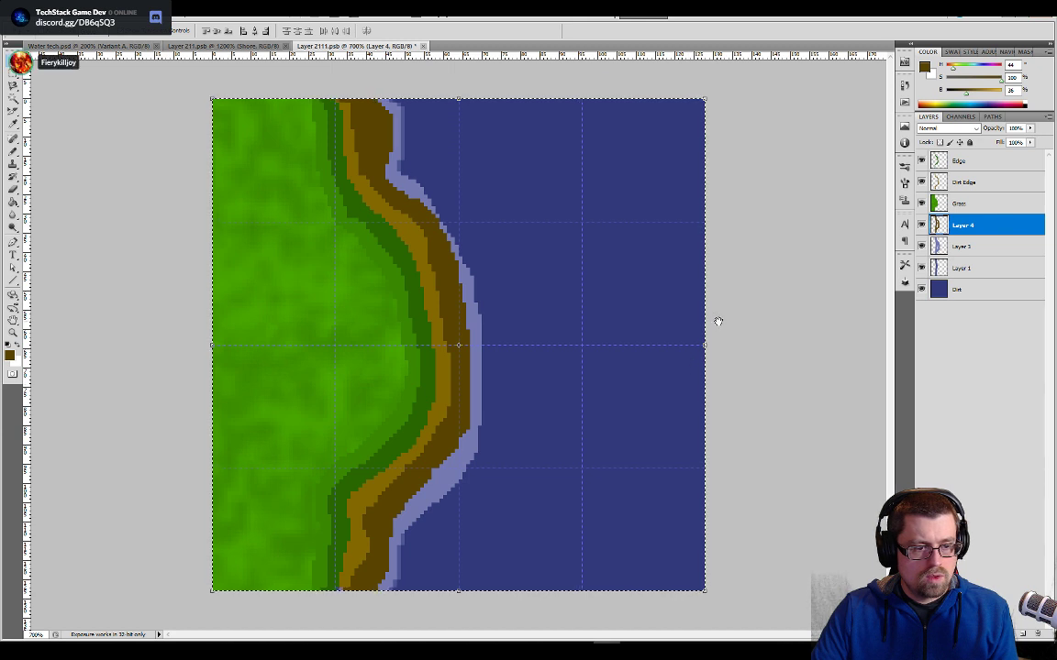
key(b)
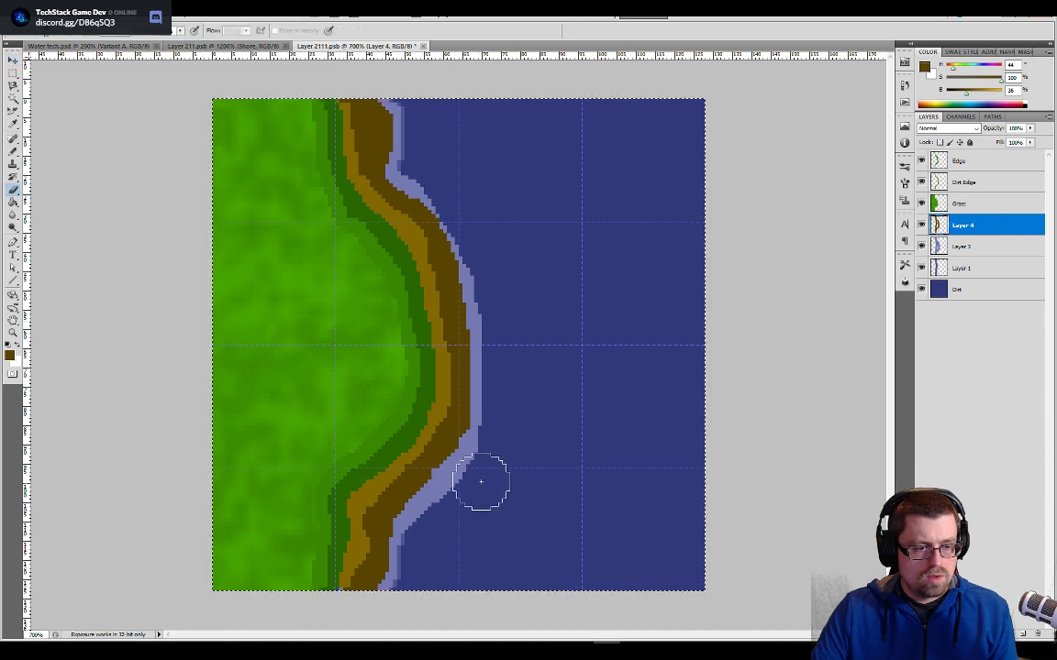
click(958, 243)
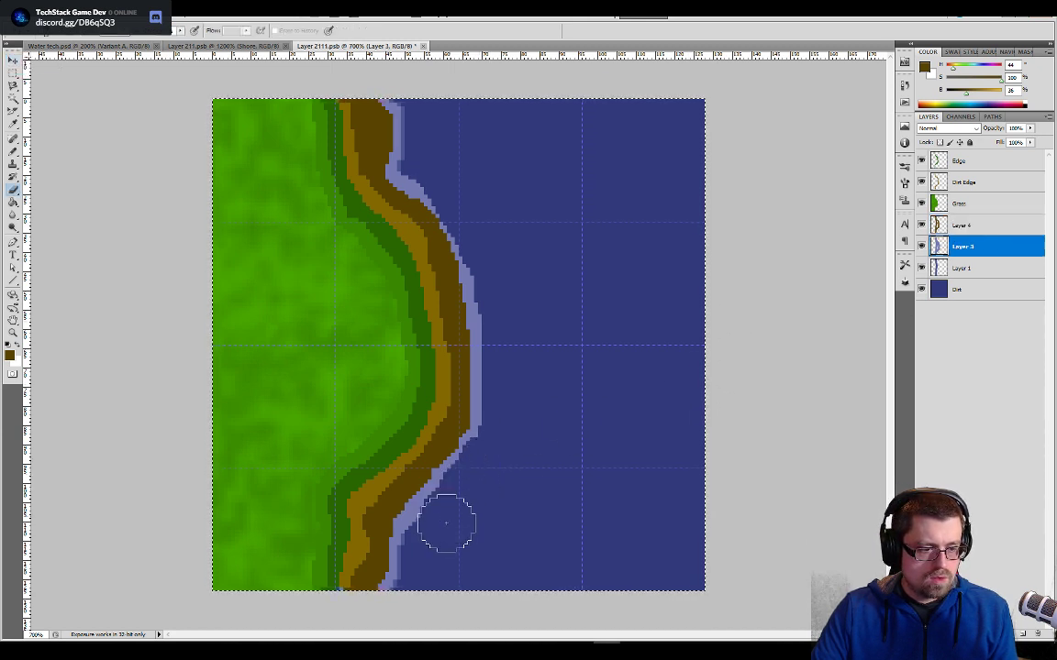
click(968, 267)
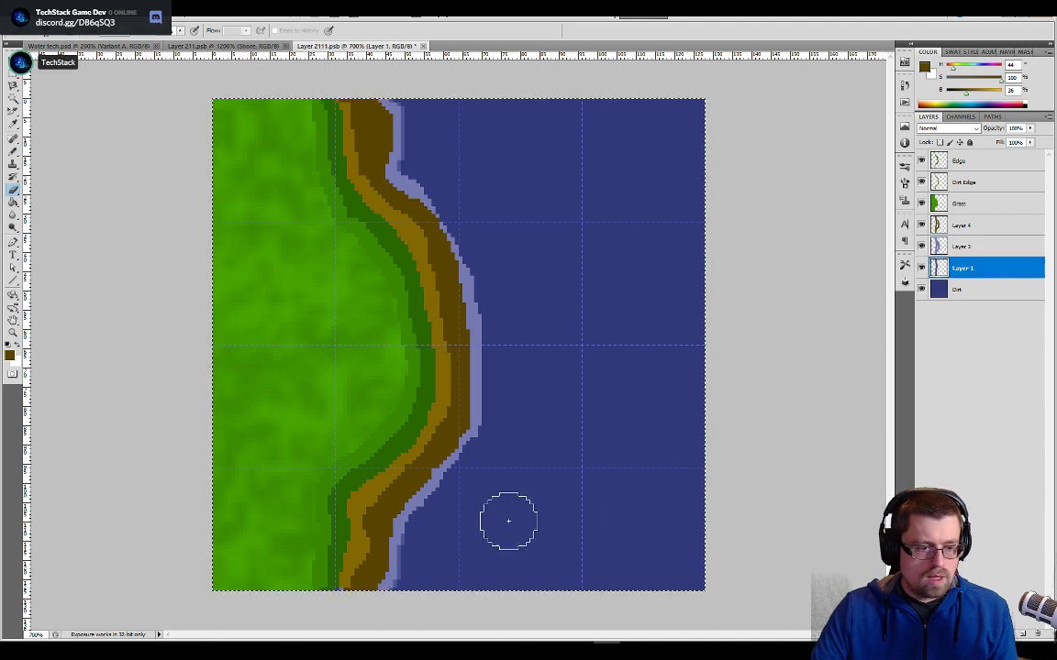
- Paint a thin medium-blue water band along the outside of the froth on Layer 1 with the Pencil tool
key(shift+b)
alt+click(400, 543)
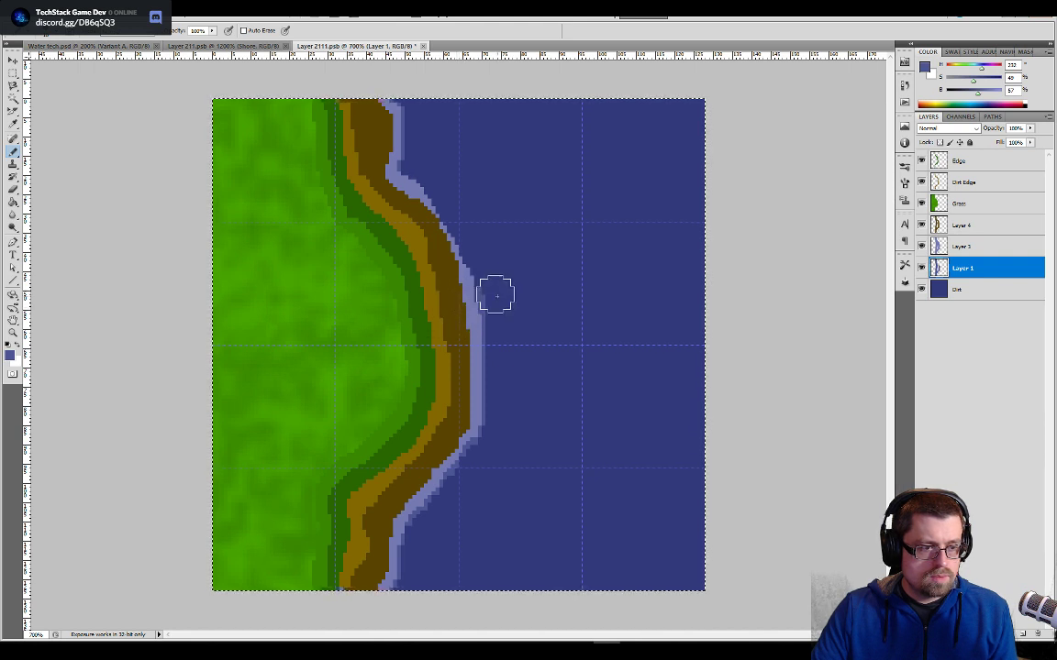
key(e)
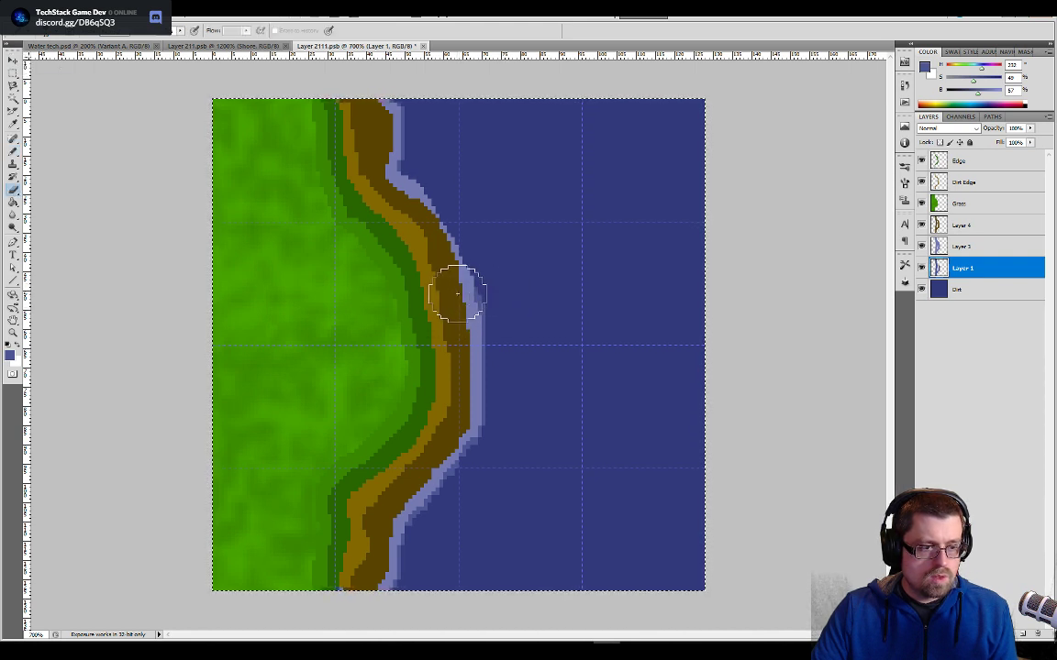
key(b)
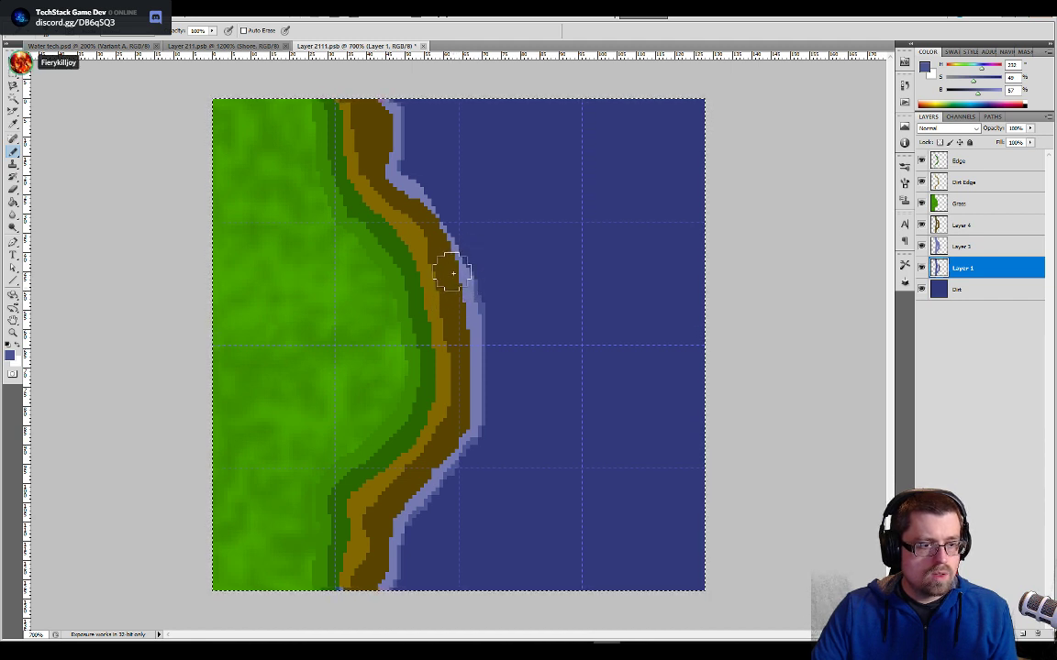
key(x)
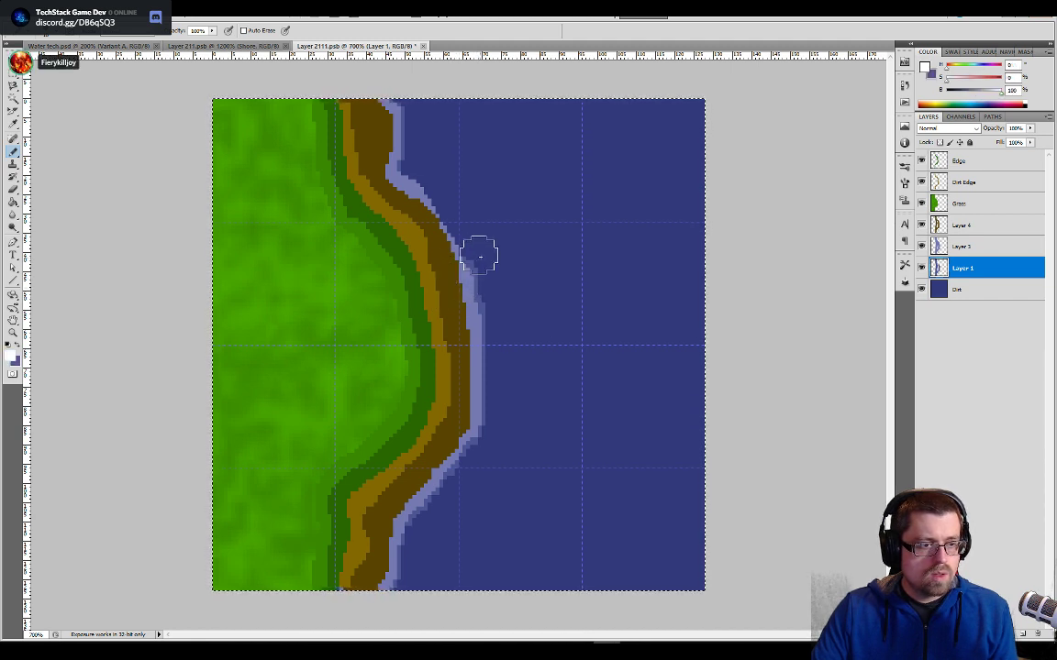
key(e)
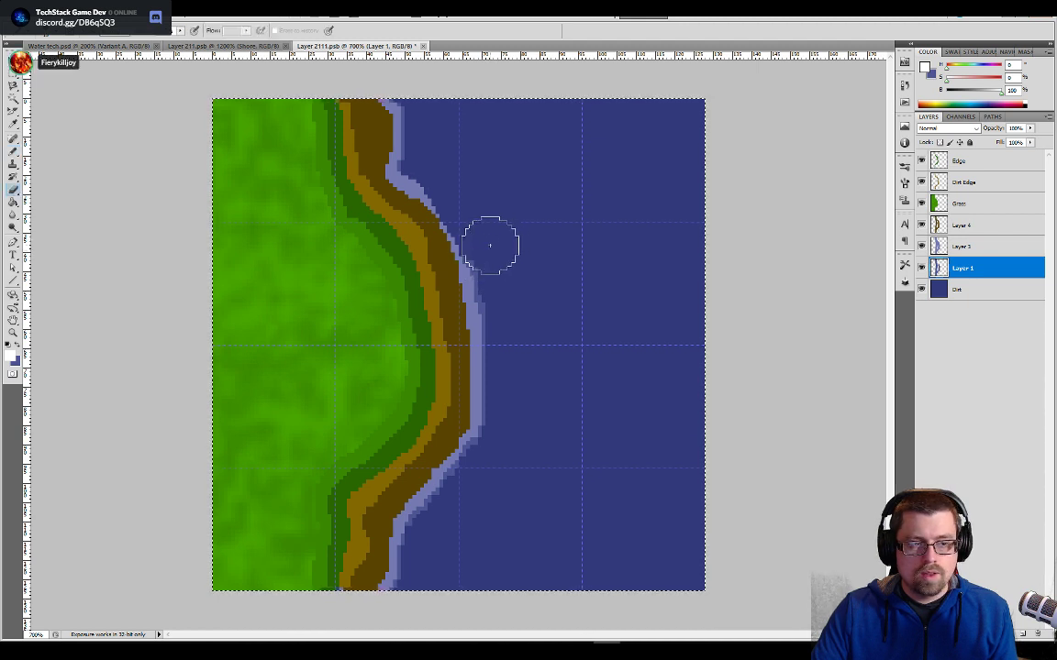
key(b)
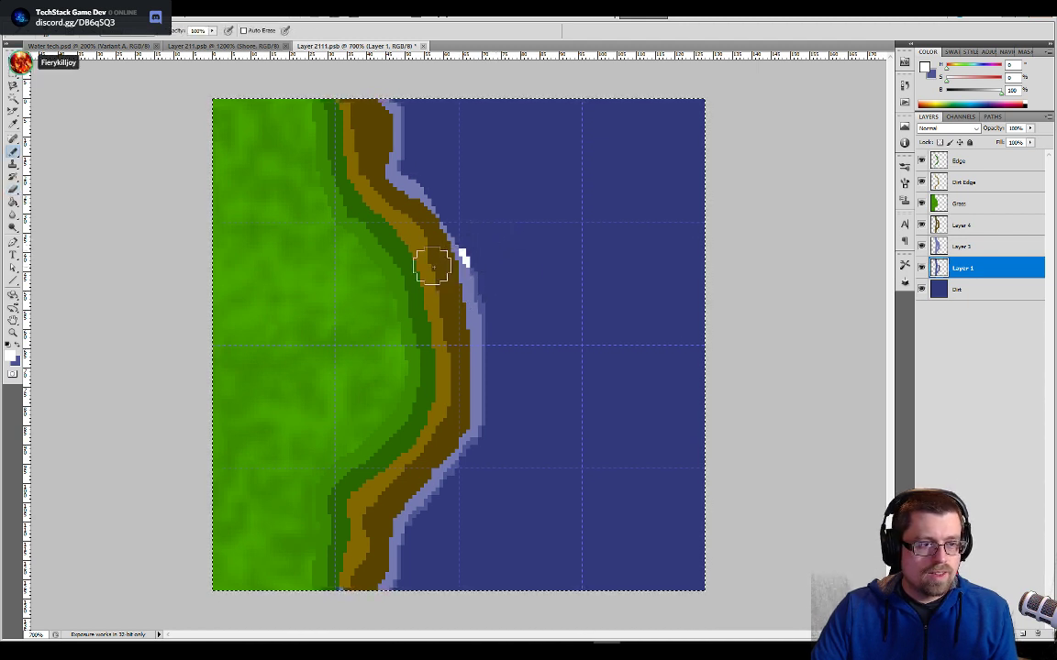
key(ctrl+z)
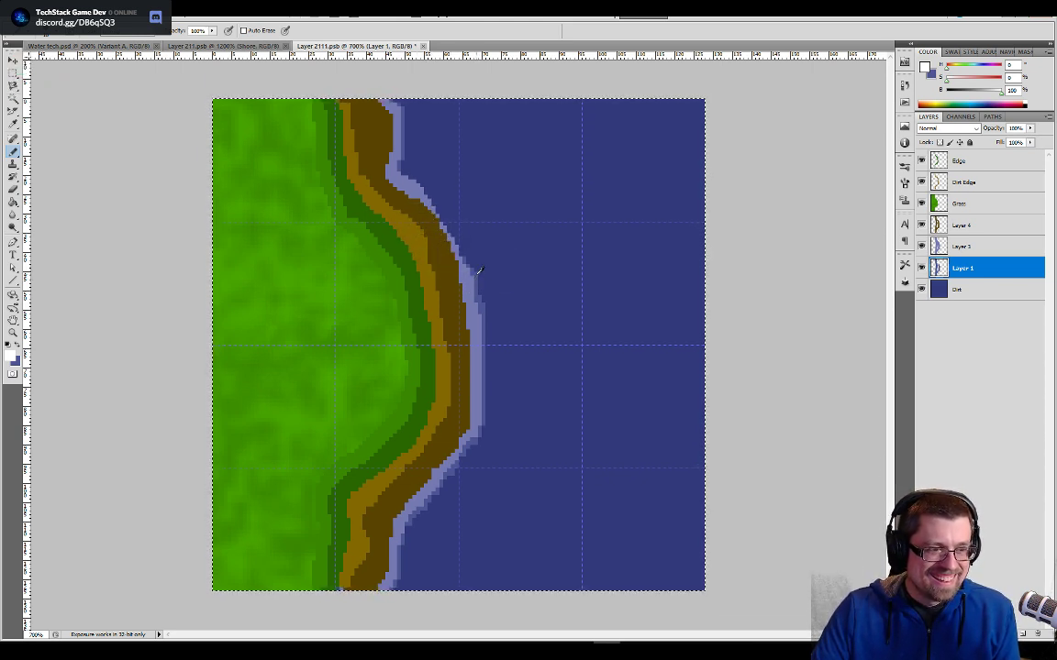
- Resample the medium blue, continue Layer 1's band along the froth's upper curve, and inspect its edge down to the lower bend
alt+click(478, 271)
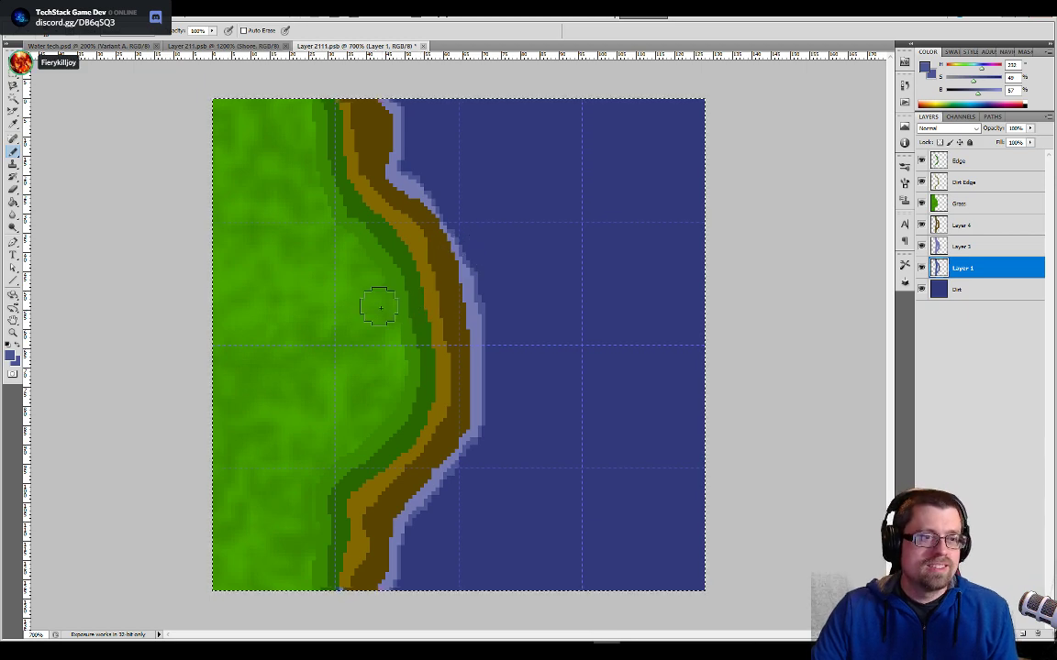
key(ctrl+plus)
key(ctrl+plus)
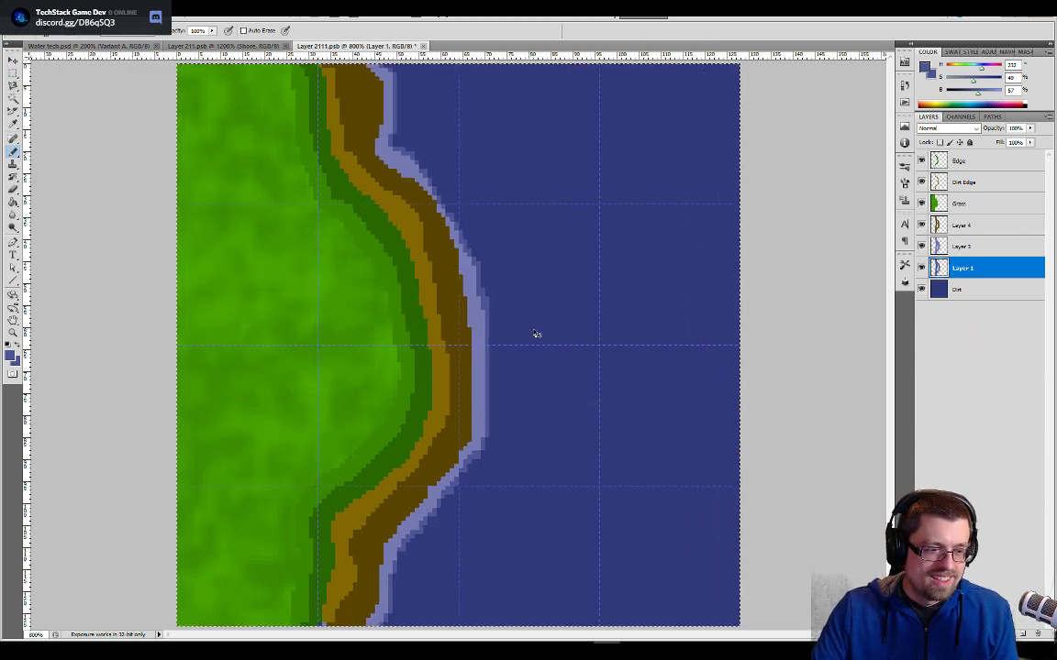
mouse_move(383, 99)
mouse_down()
mouse_move(429, 198)
mouse_move(554, 367)
mouse_up()
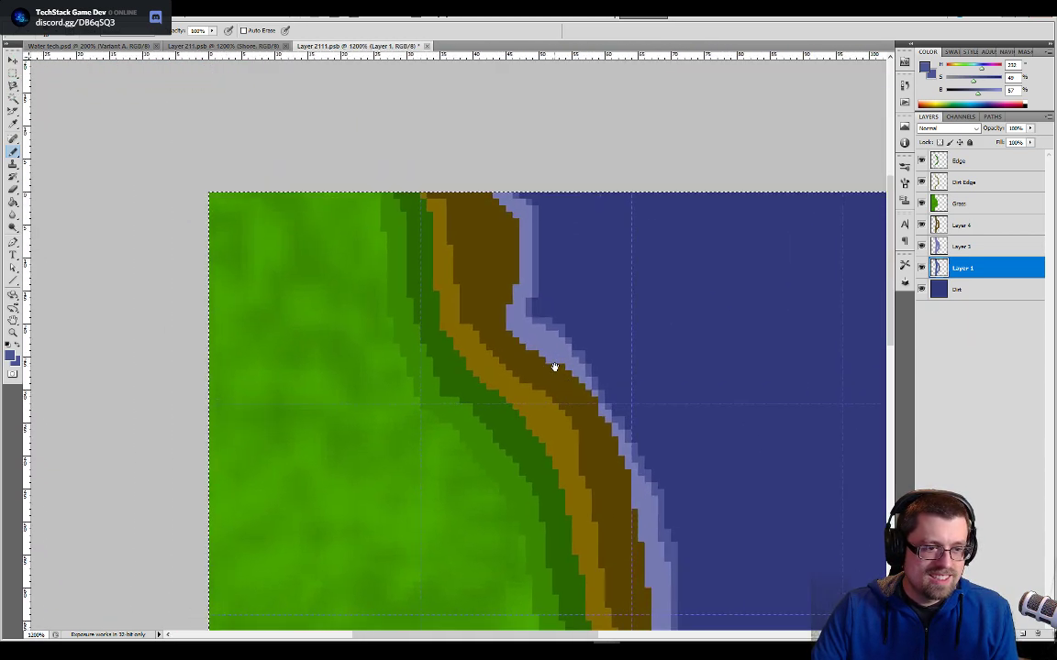
key(e)
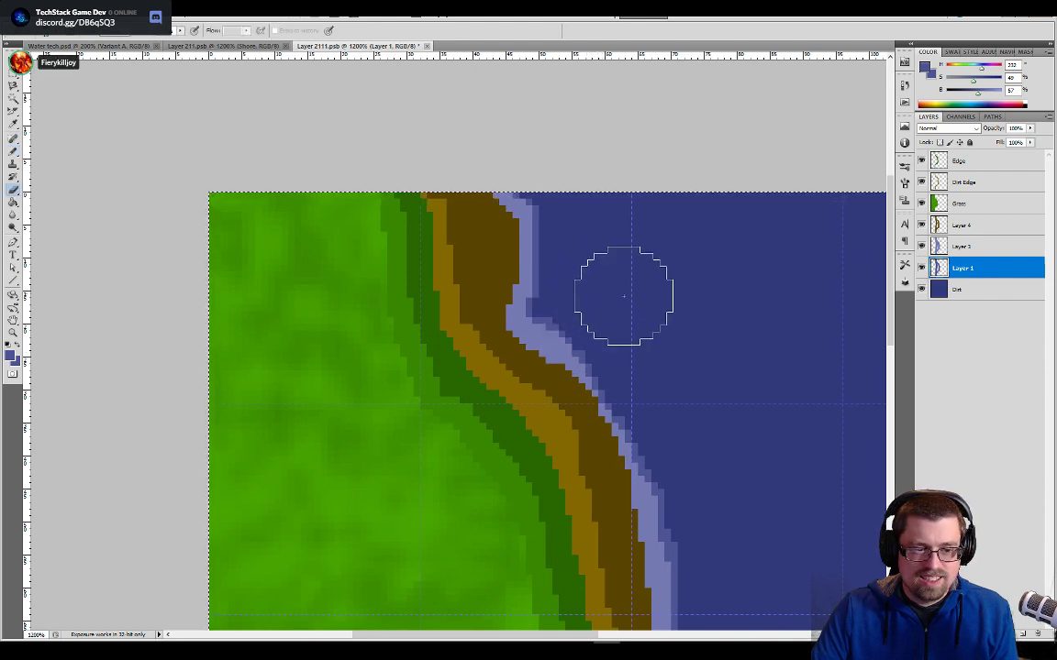
drag(660, 362, 600, 243)
drag(626, 436, 595, 347)
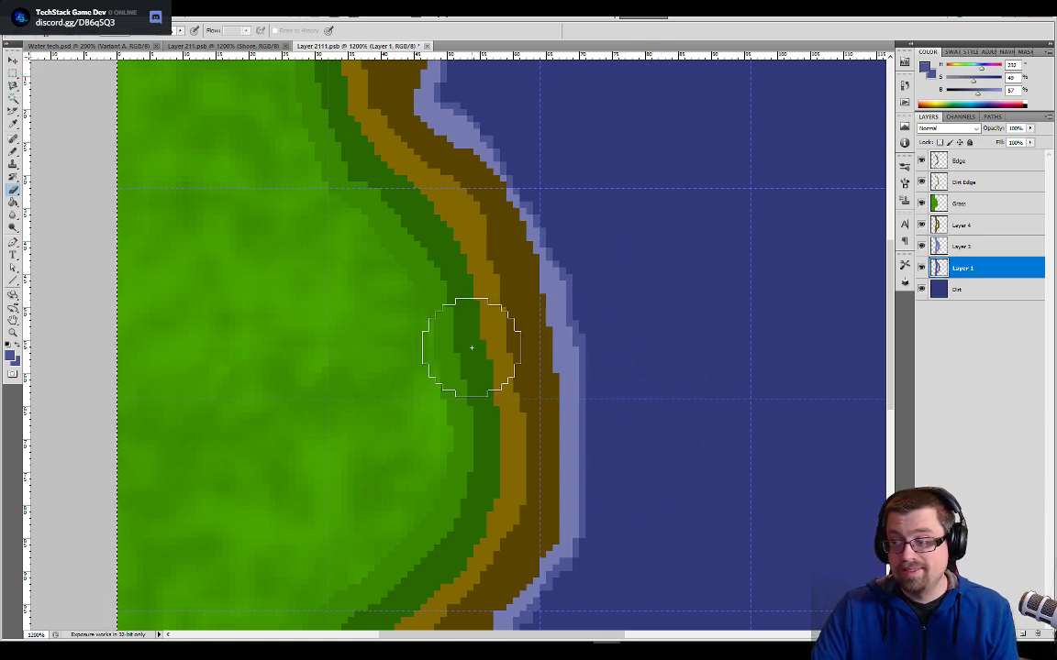
drag(538, 499, 553, 259)
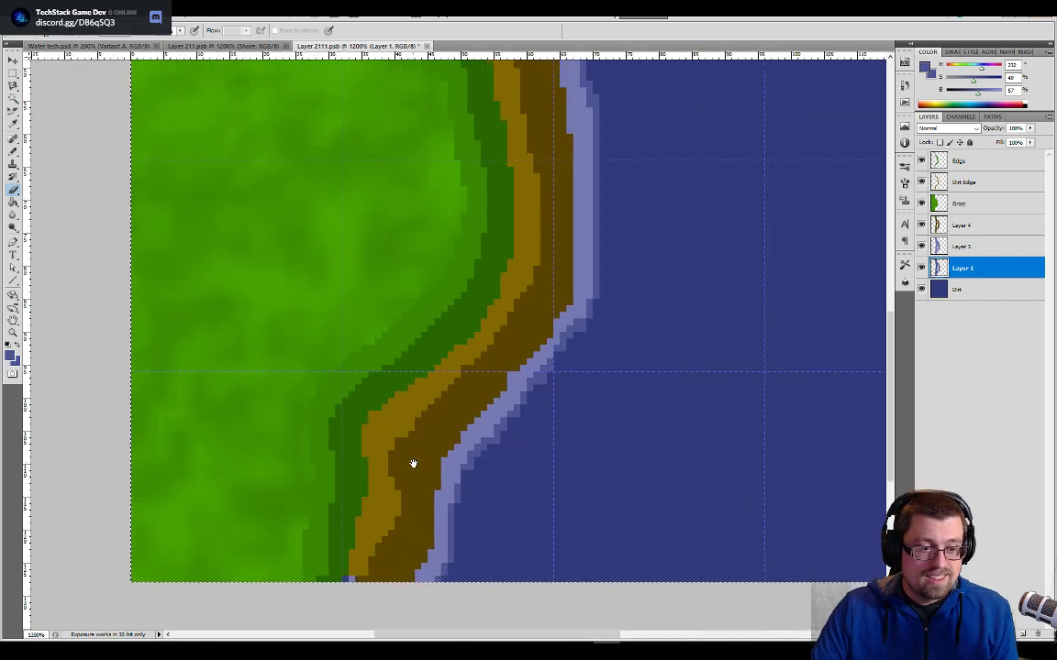
drag(413, 463, 450, 394)
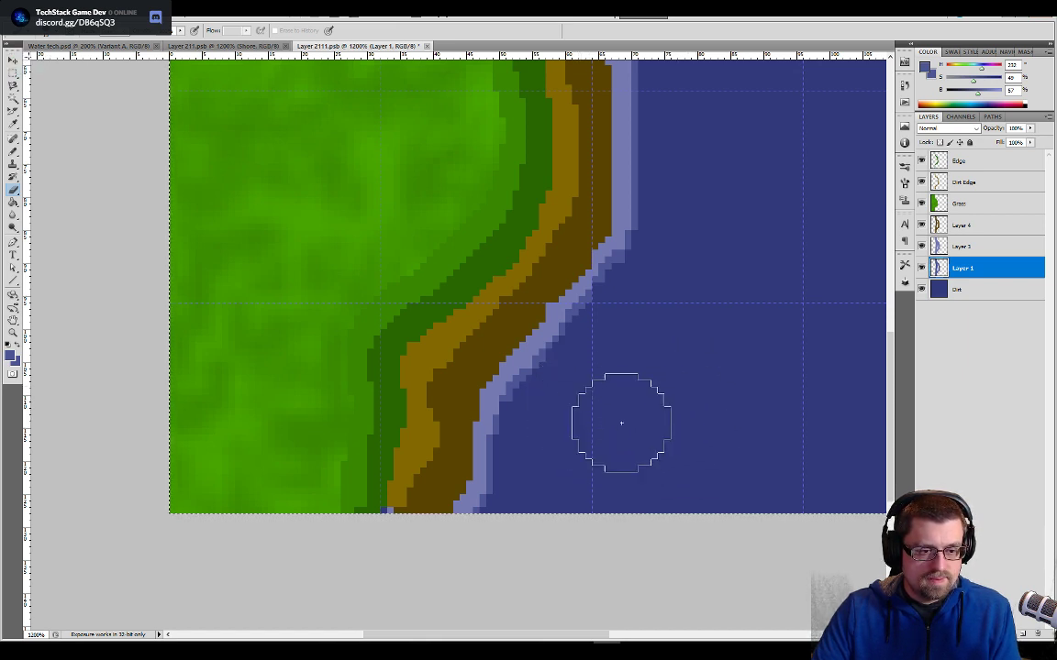
key(b)
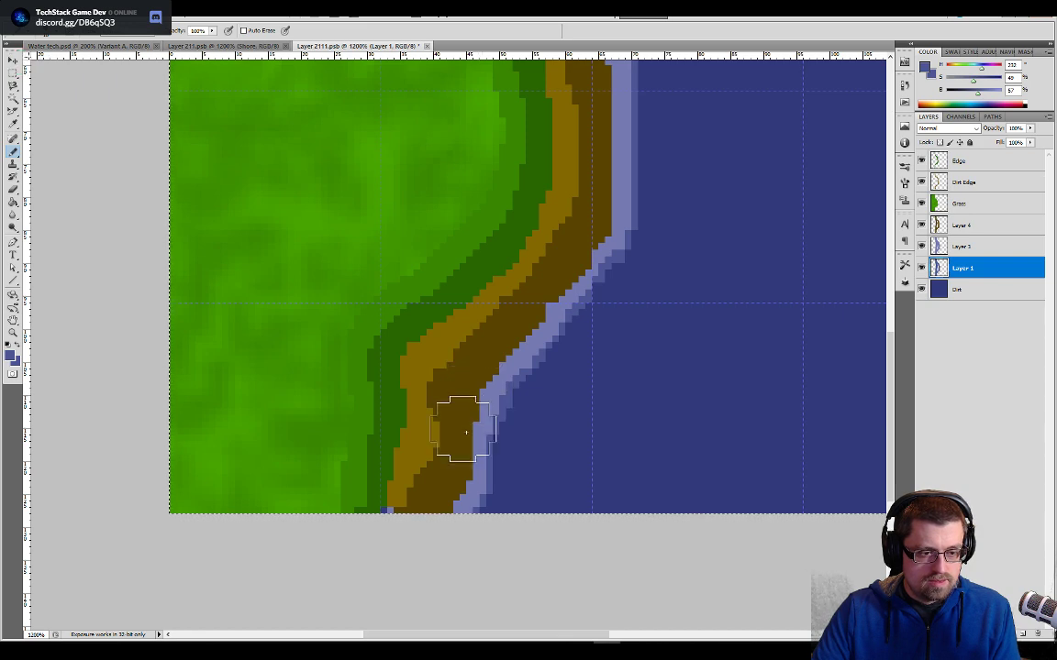
drag(647, 341, 601, 592)
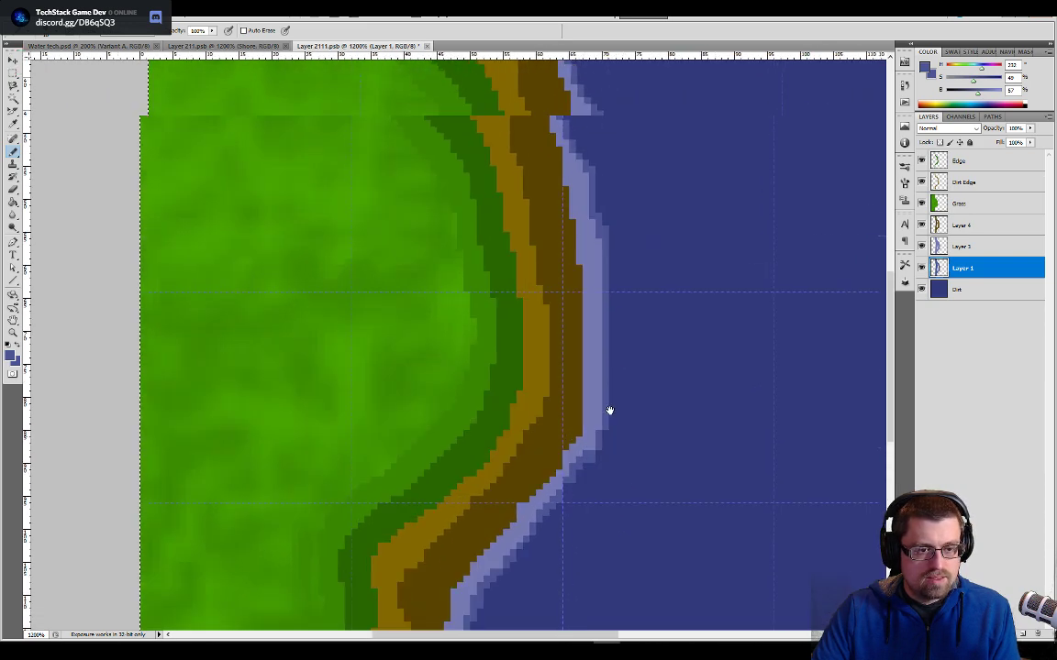
- Make Layer 4 active and nudge its dark brown shore band 1 pixel toward the grass
click(954, 226)
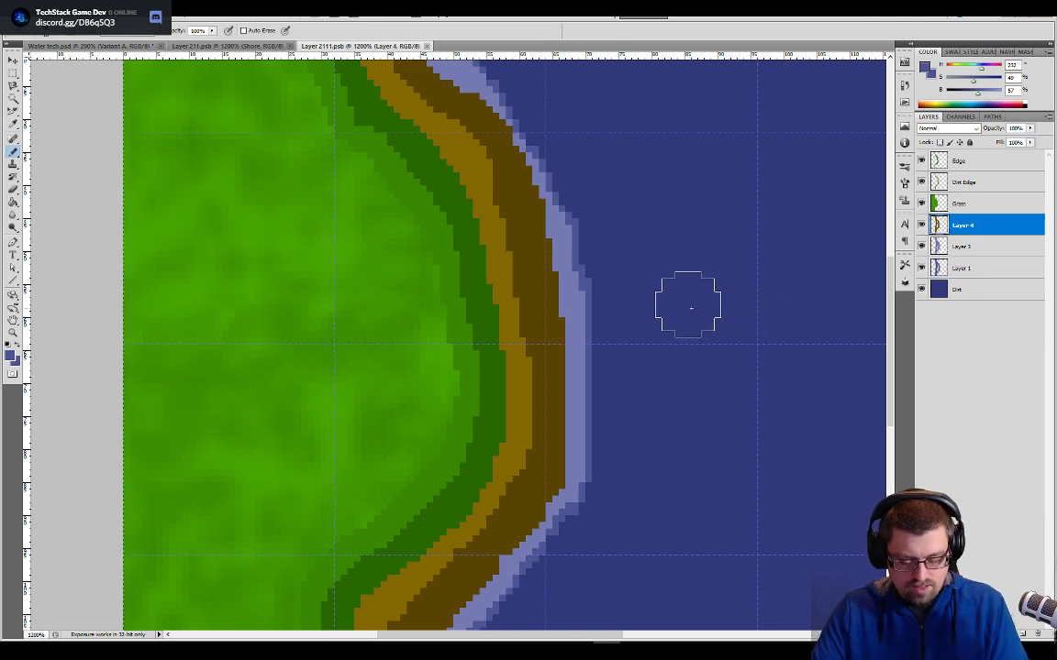
key(v)
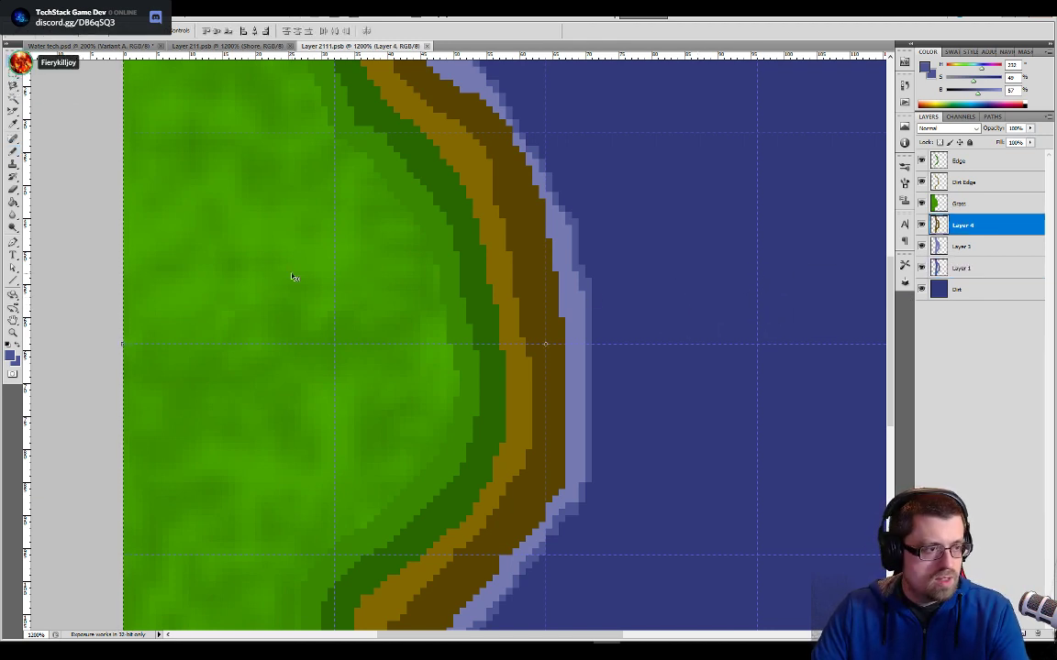
key(Left)
key(Left)
key(Left)
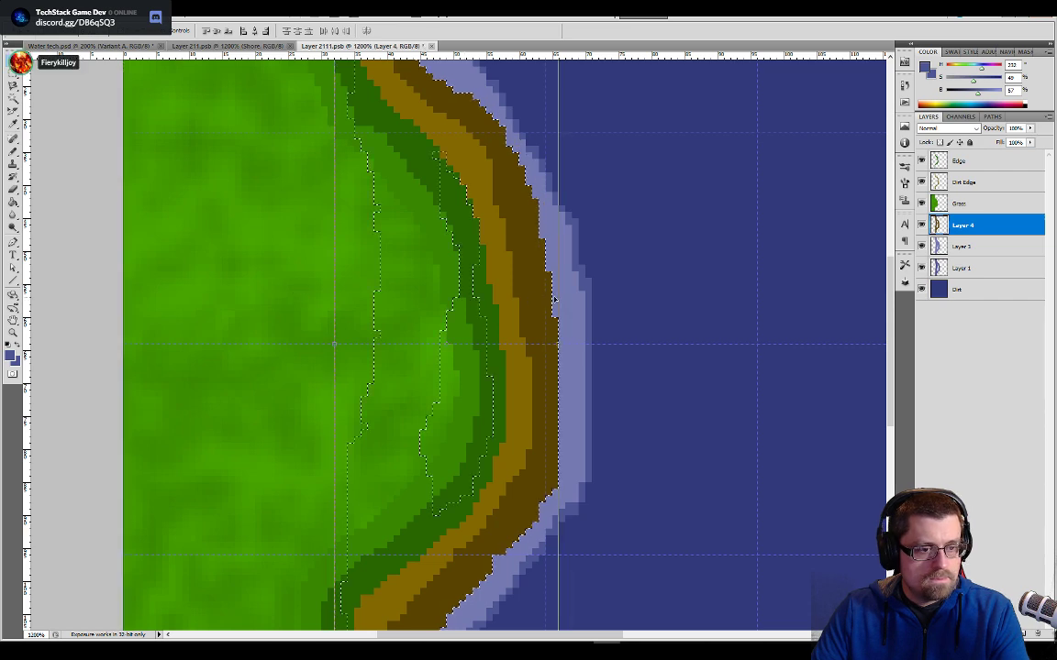
- Try narrower shore widths by nudging Layer 4's dark brown band up to 4 pixels inland and partly back
key(Left)
key(Left)
key(Left)
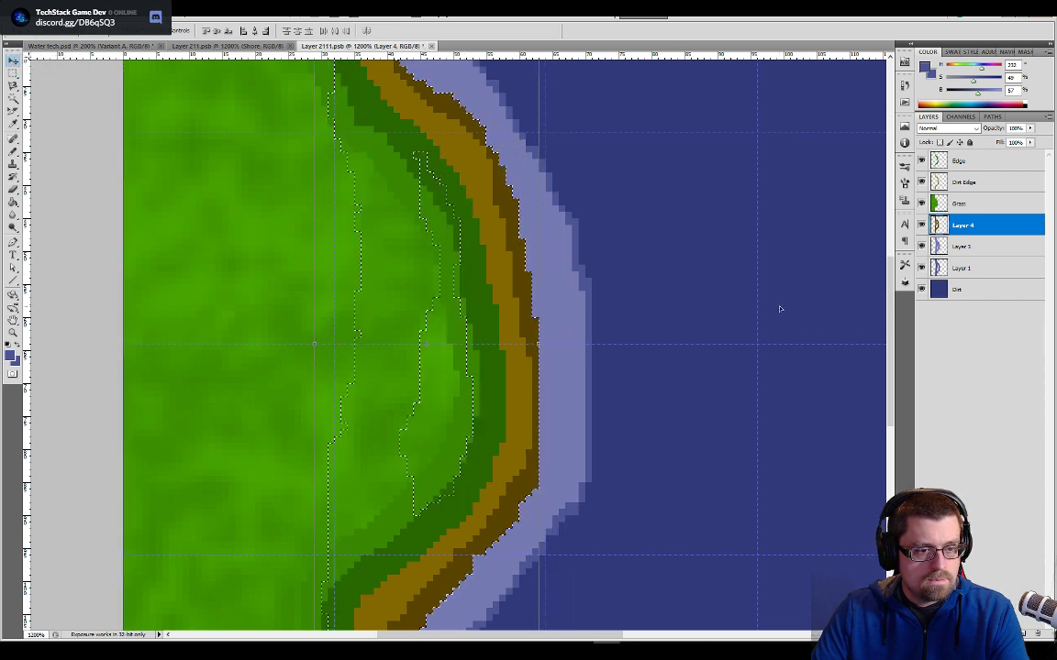
key(Right)
key(Right)
key(Right)
key(Right)
key(Right)
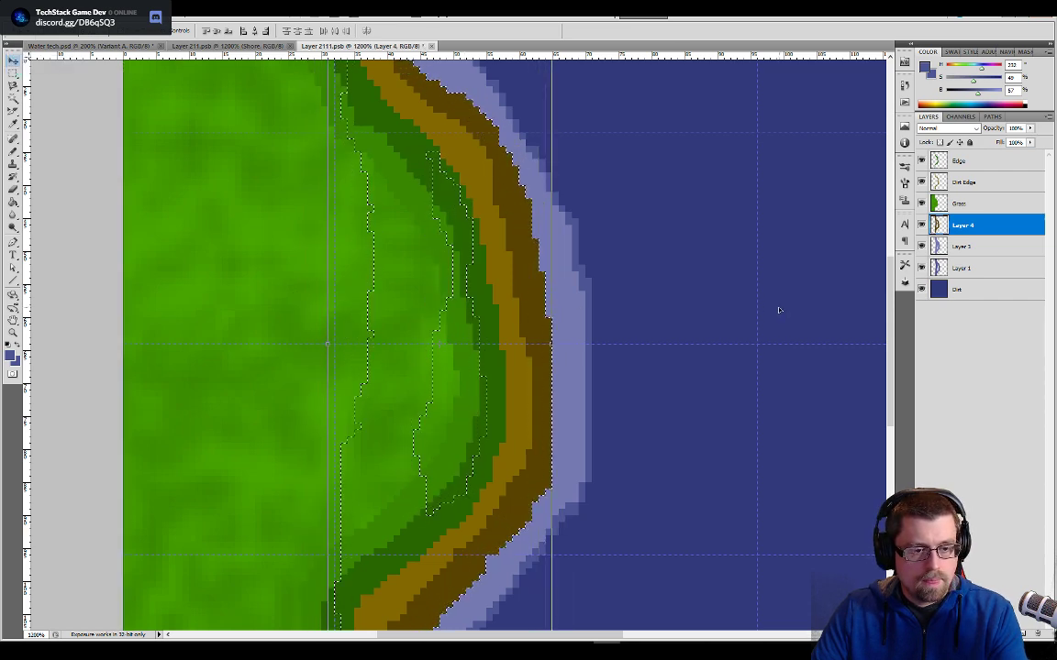
key(Left)
key(Left)
key(Left)
key(Left)
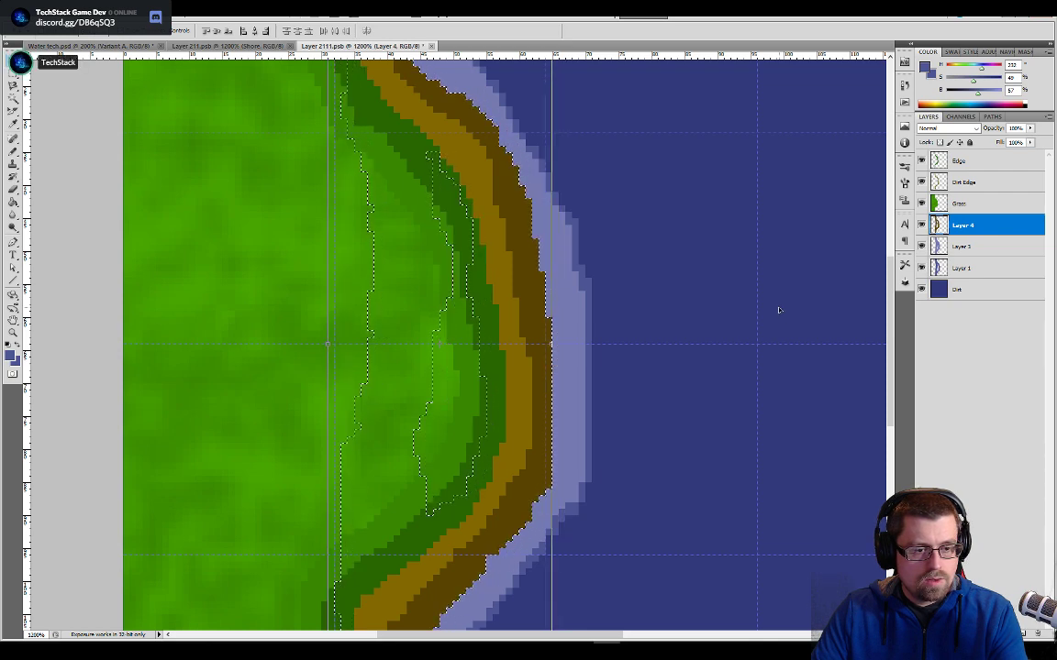
- Settle Layer 4's dark brown shore band 1 pixel inland of its starting position, and select the whole canvas
key(ctrl+minus)
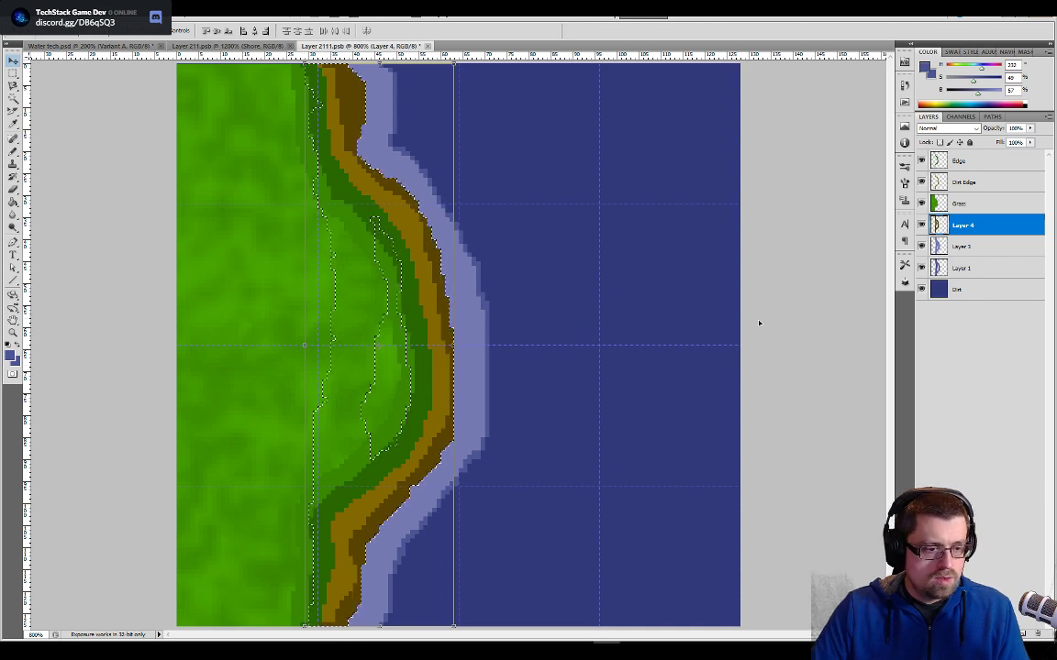
key(ctrl+a)
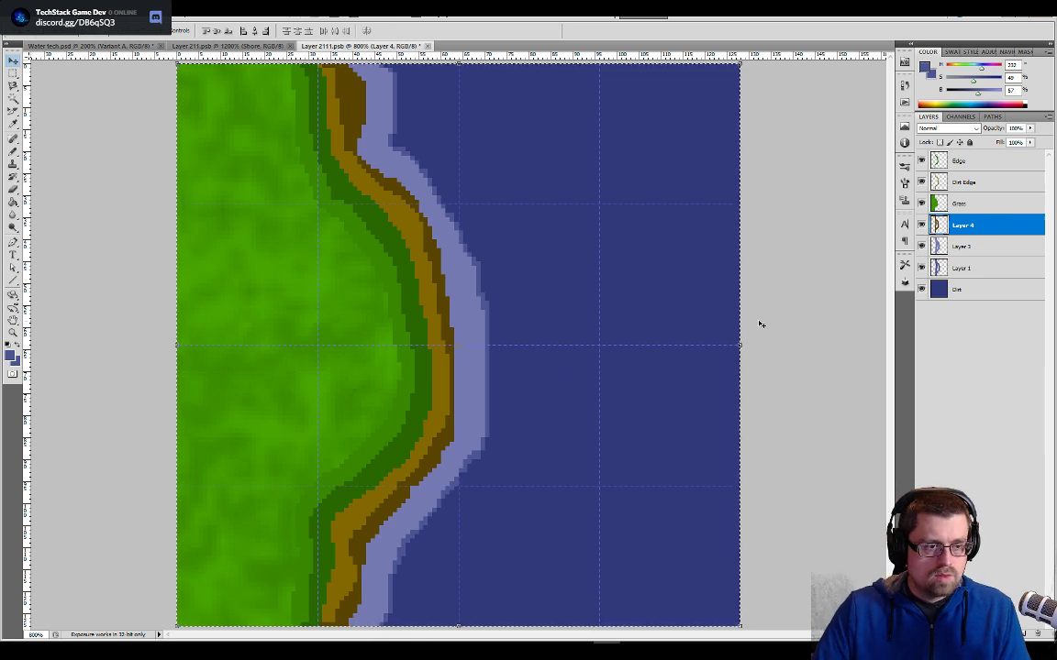
key(ctrl+z)
key(Right)
key(Right)
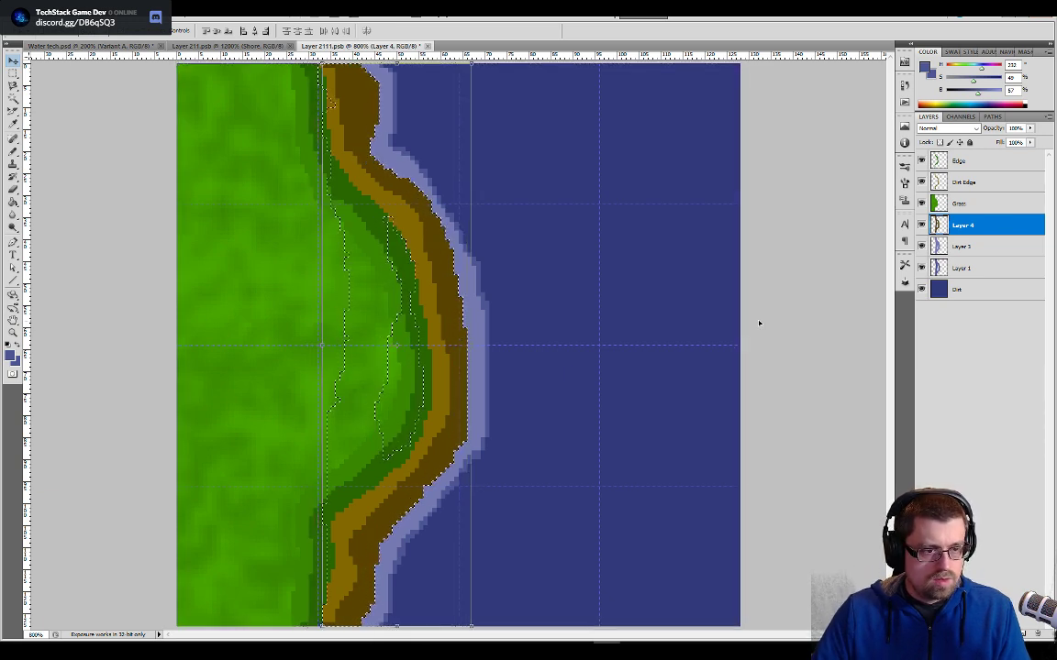
key(ctrl+a)
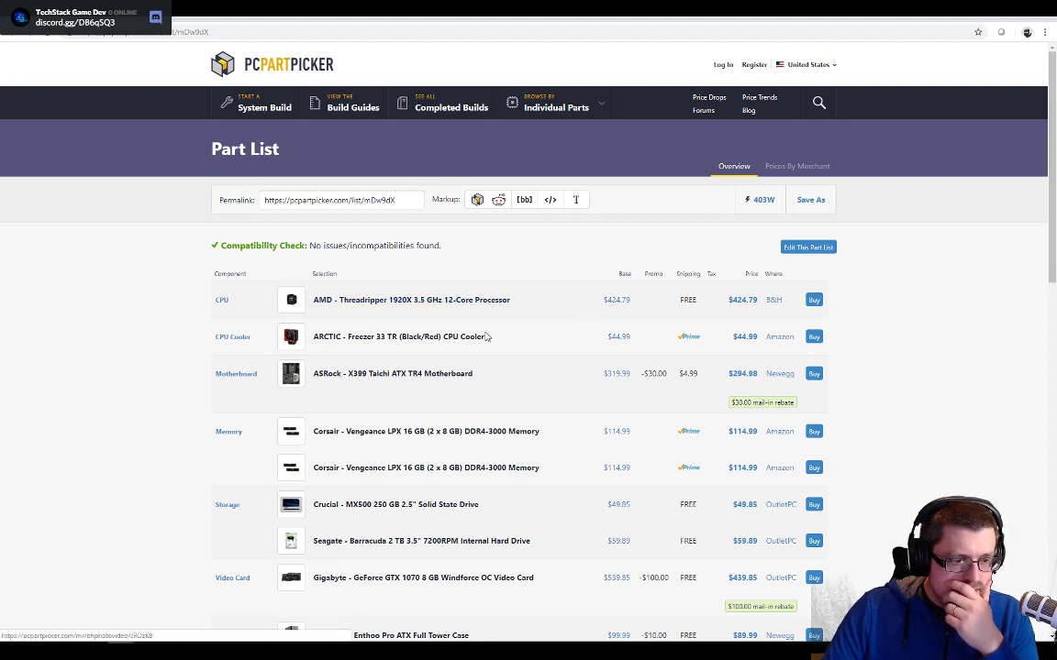
- Review the components on the PCPartPicker part list, from the CPU down to the mouse
scroll(491, 346, down, 2)
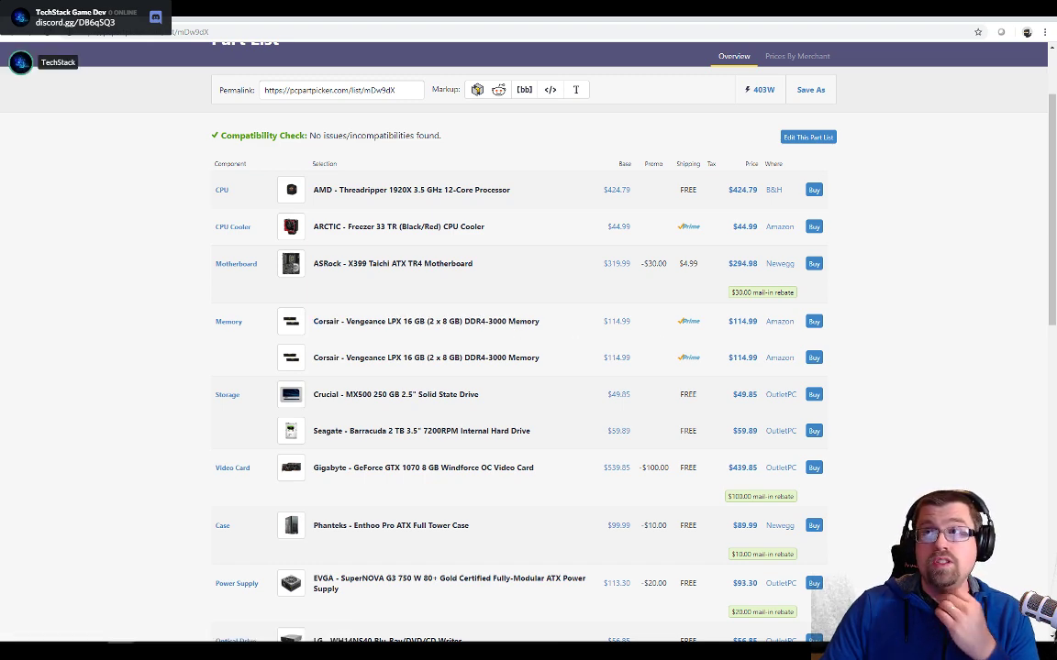
scroll(565, 341, down, 2)
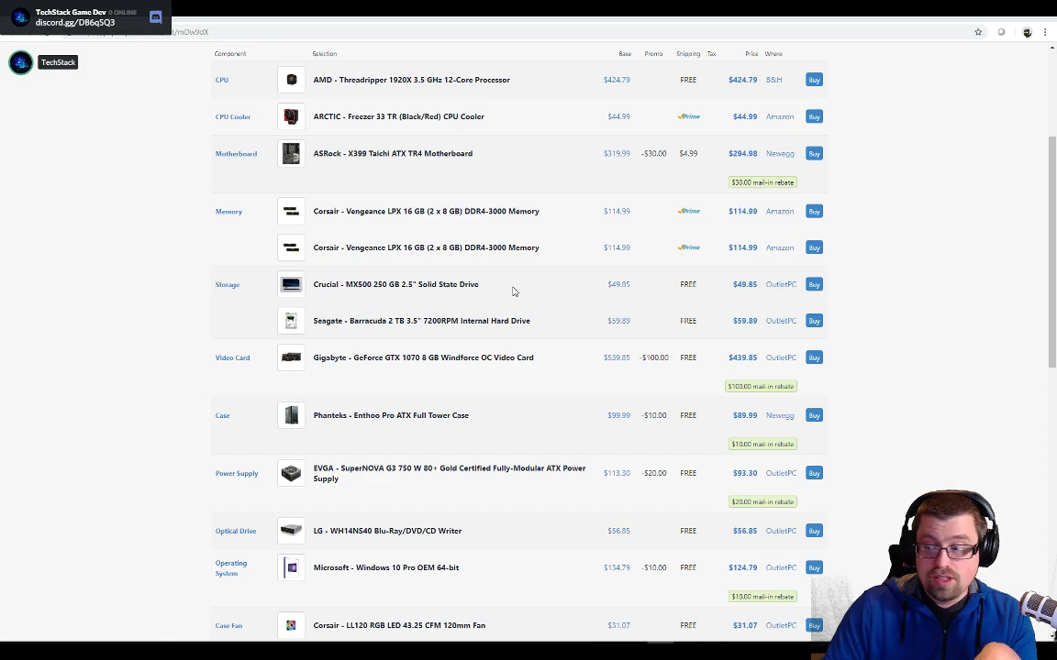
scroll(449, 192, up, 1)
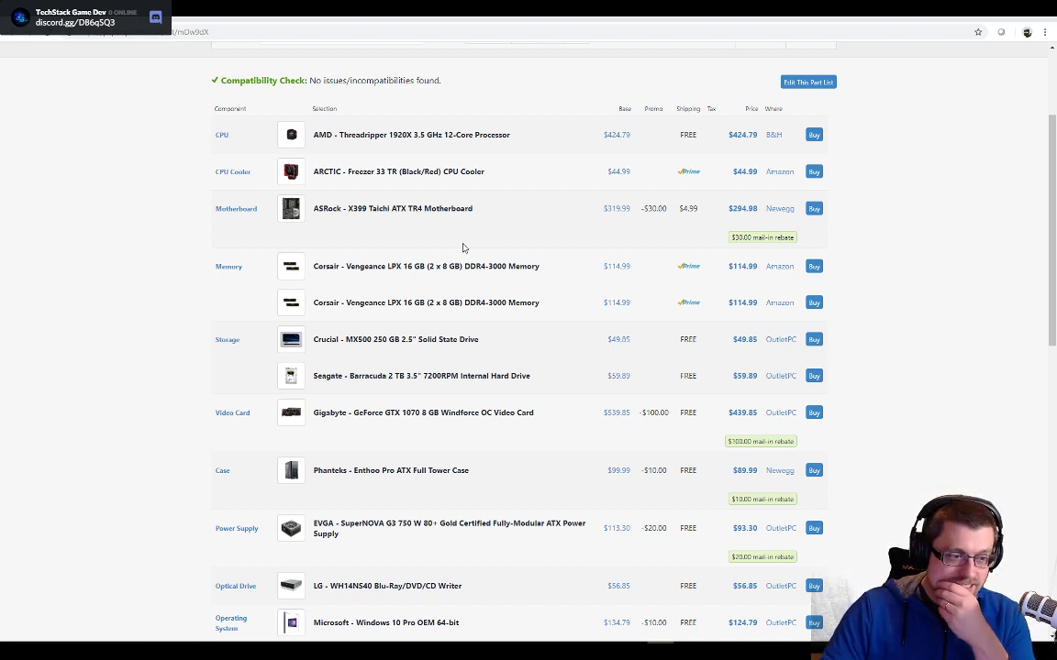
scroll(431, 275, down, 1)
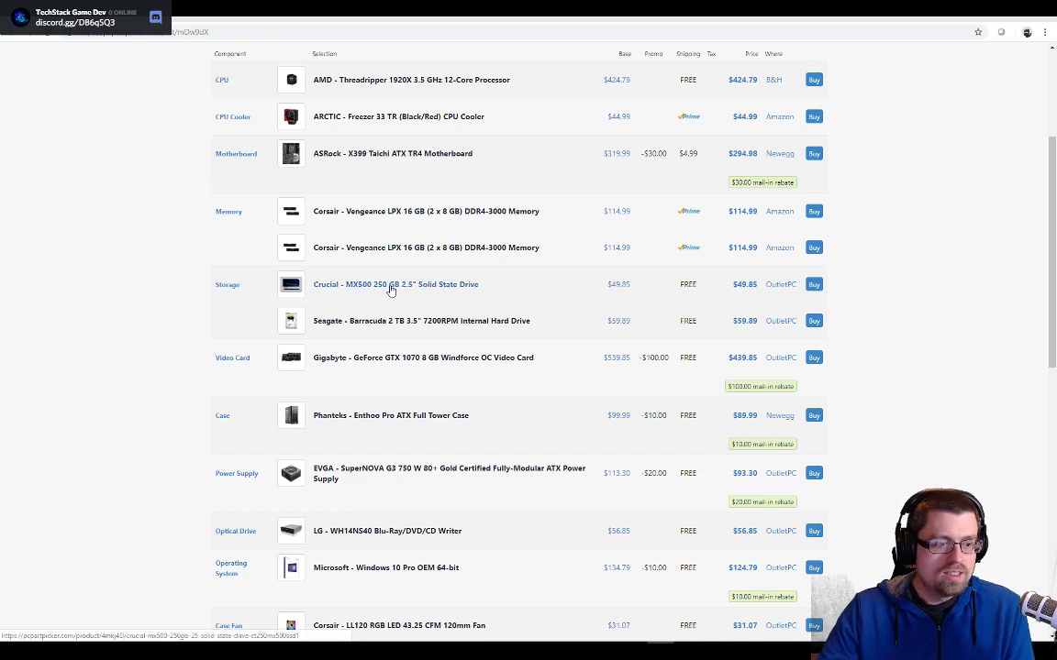
scroll(463, 294, down, 1)
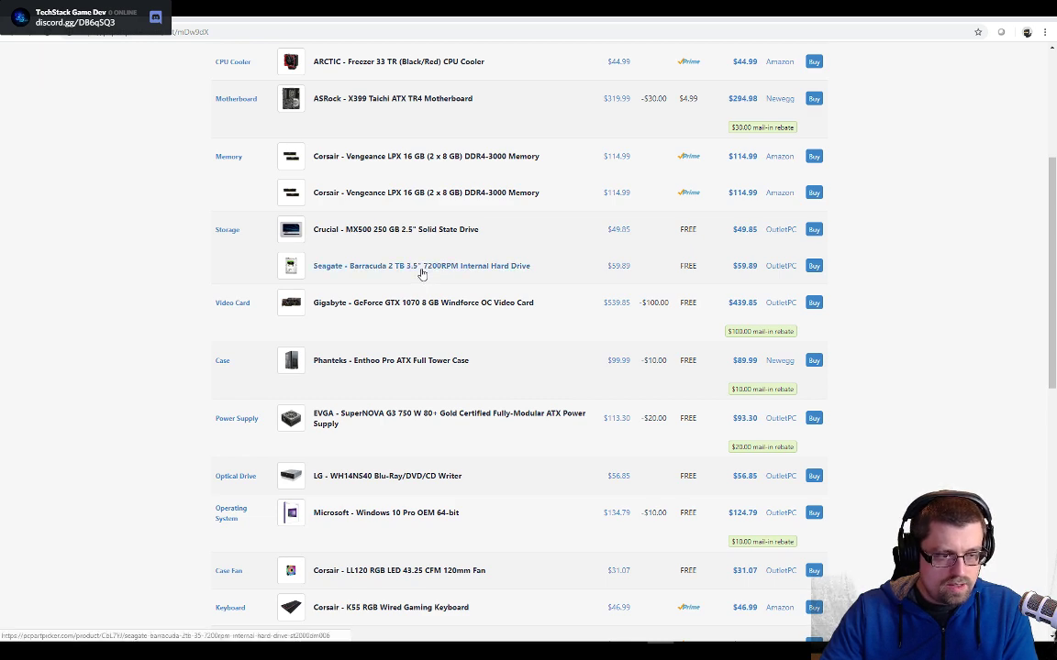
scroll(423, 289, down, 1)
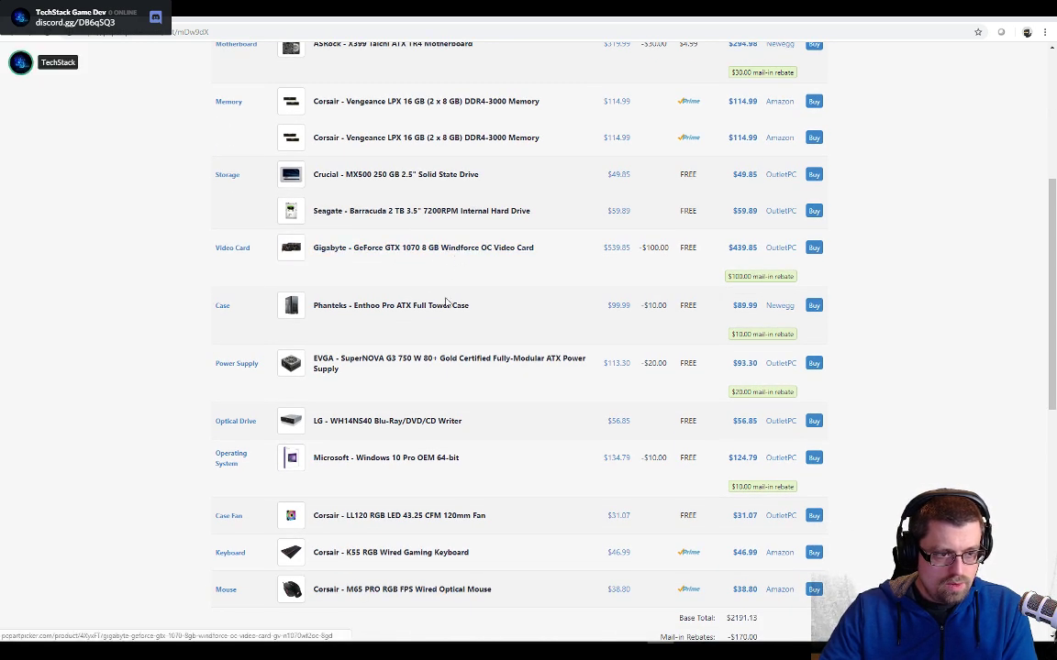
- Look through the photos of the Phanteks Enthoo Pro case on its product page, and return to the part list
click(440, 305)
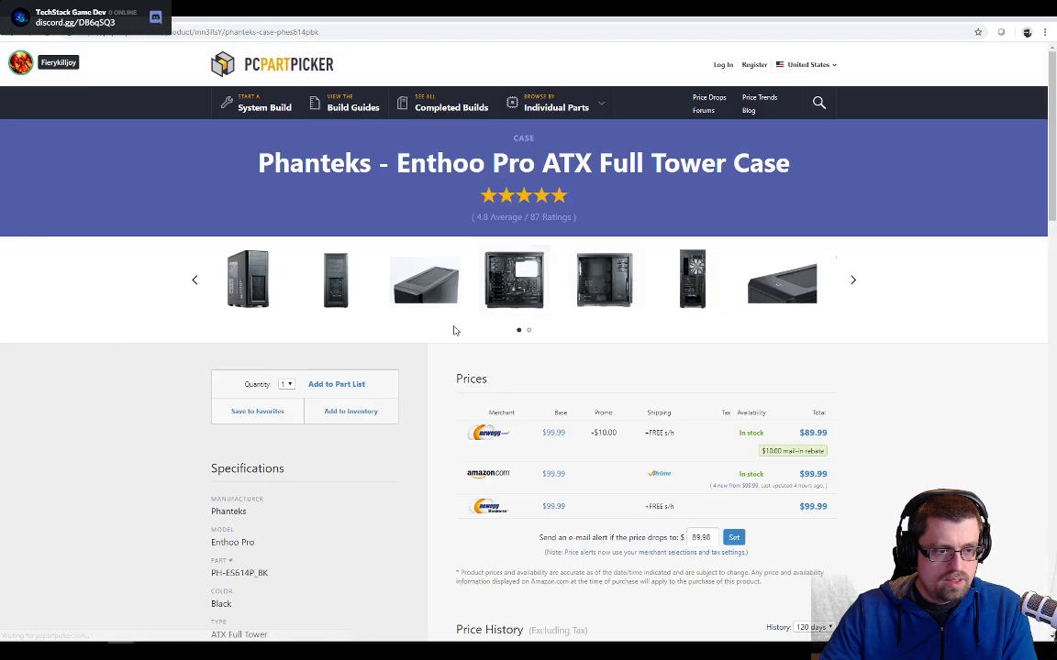
click(261, 275)
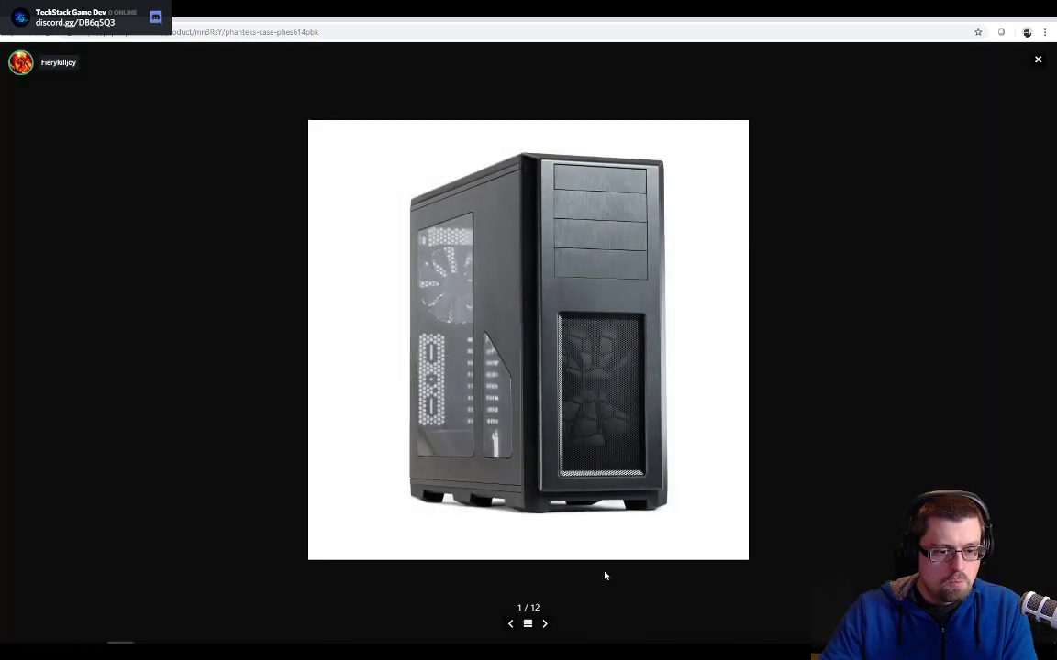
click(544, 624)
click(544, 624)
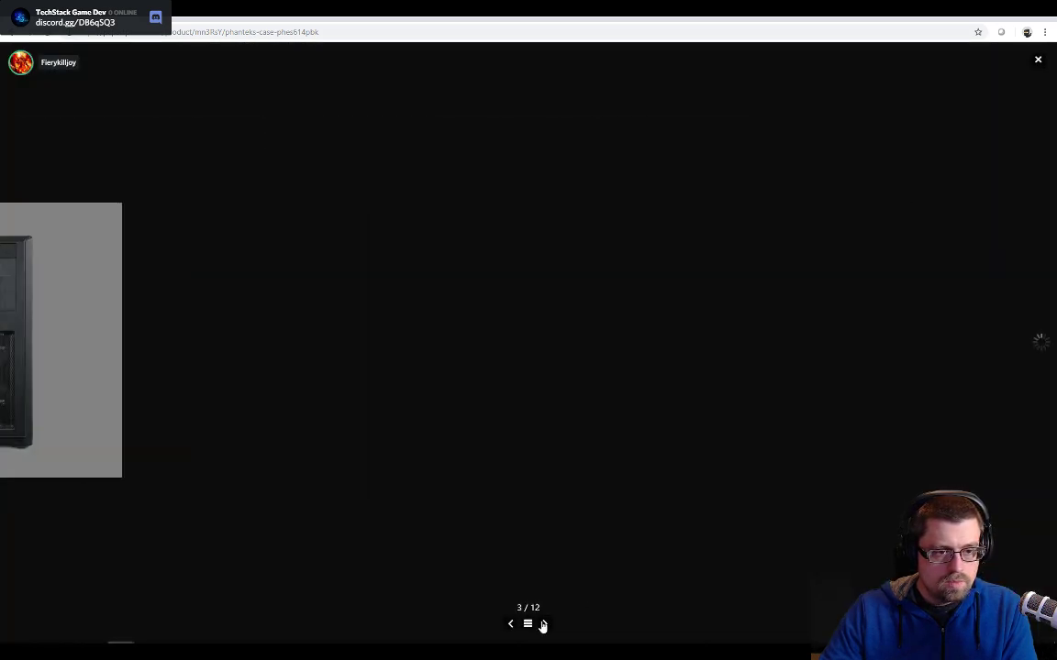
click(544, 624)
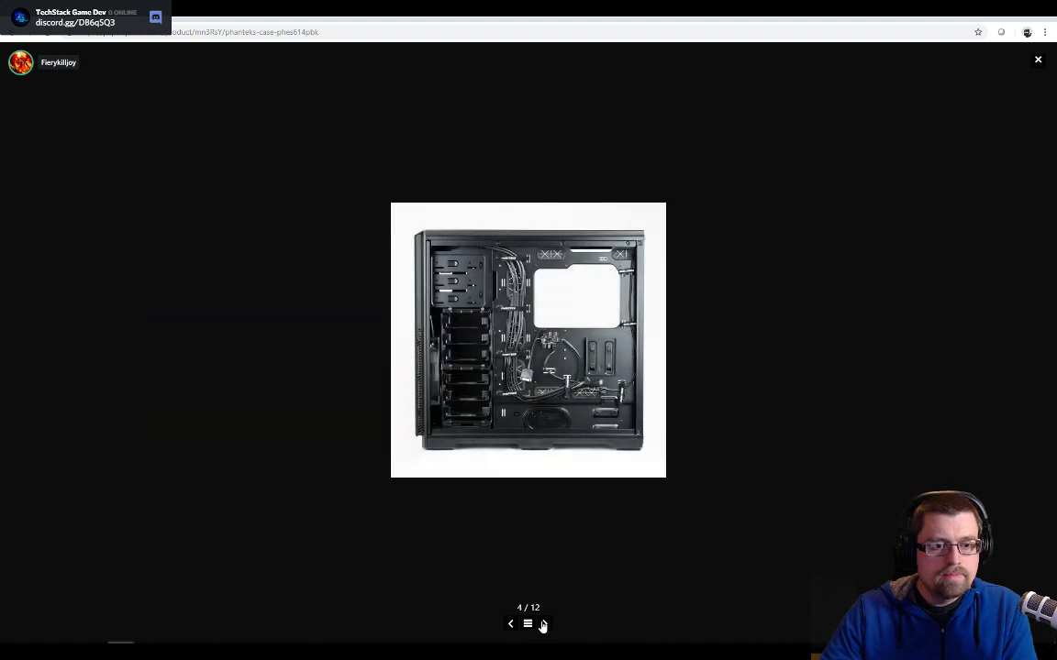
click(544, 624)
click(544, 623)
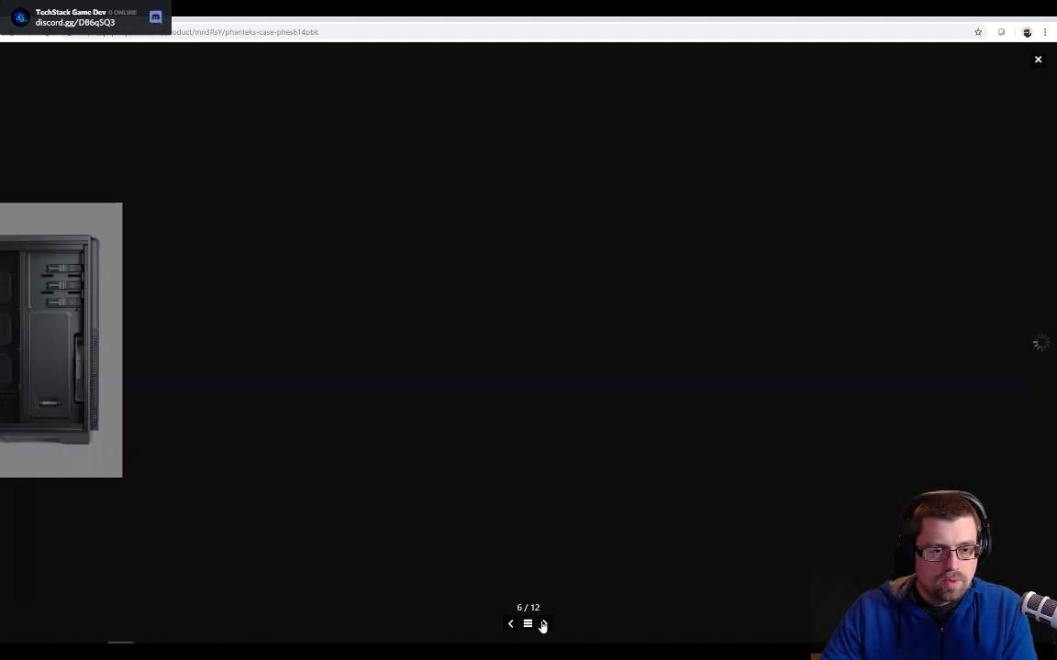
click(544, 624)
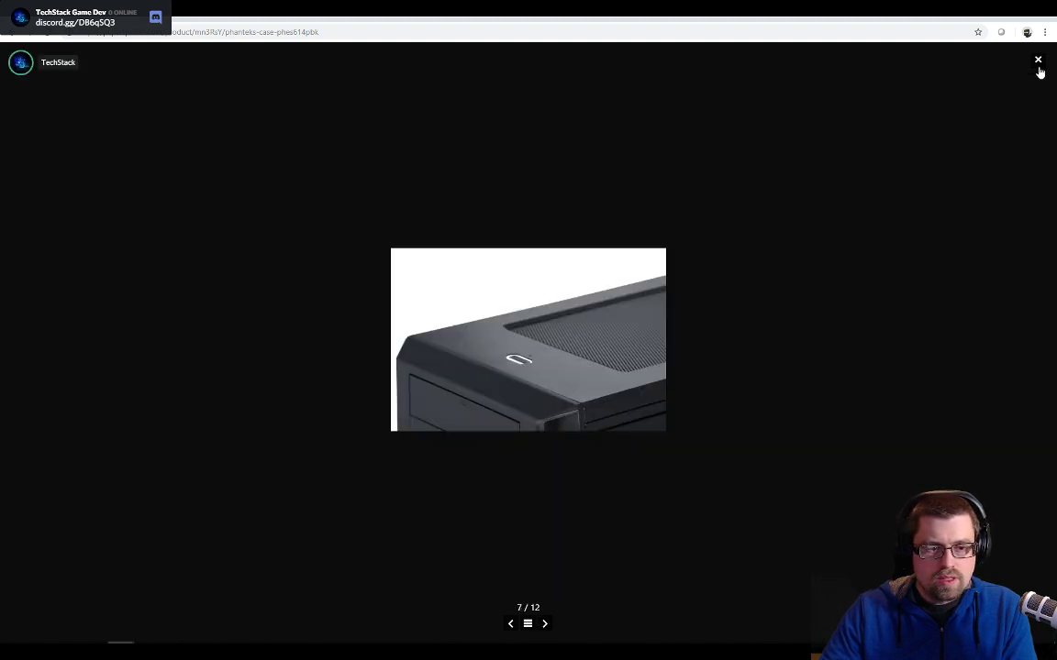
click(1037, 58)
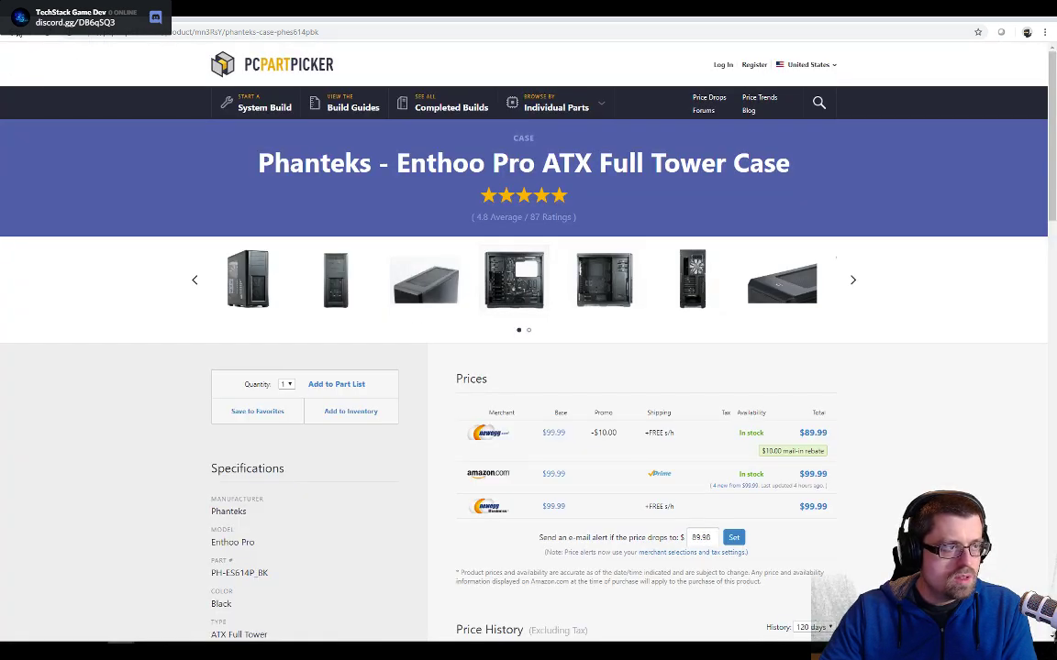
key(alt+Left)
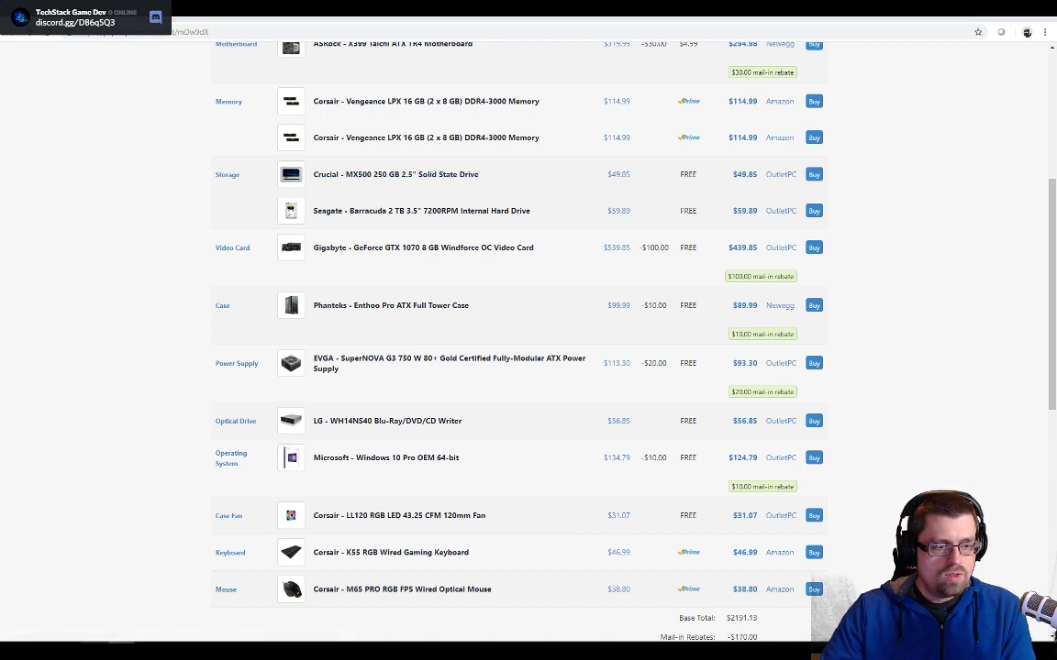
- Check the free space on the computer's drives under This PC in File Explorer, and close the window
key(super+e)
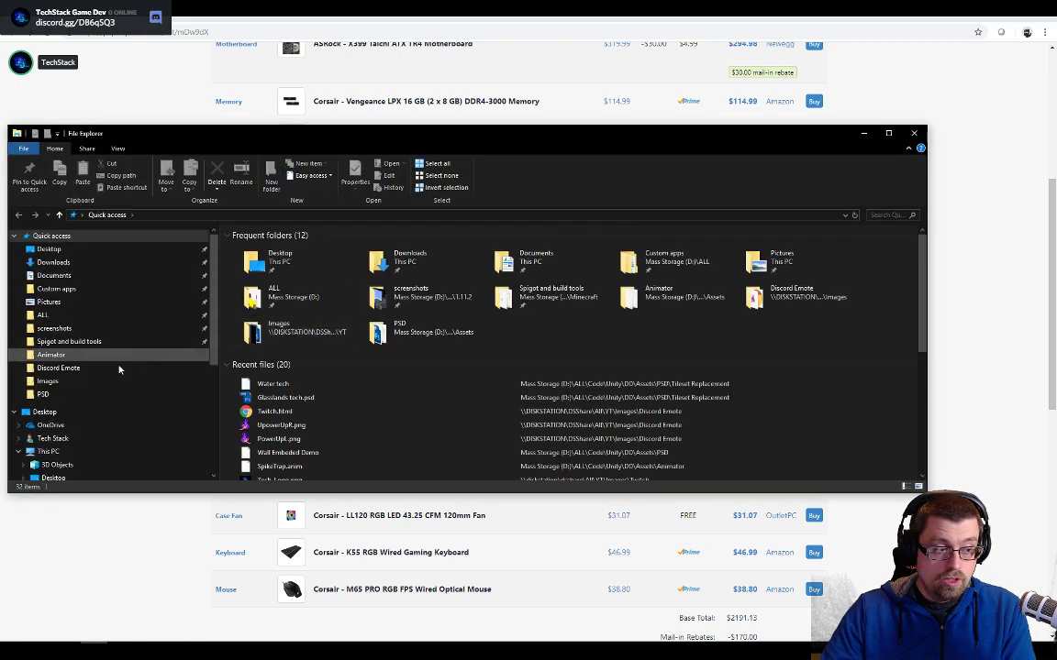
scroll(95, 399, down, 2)
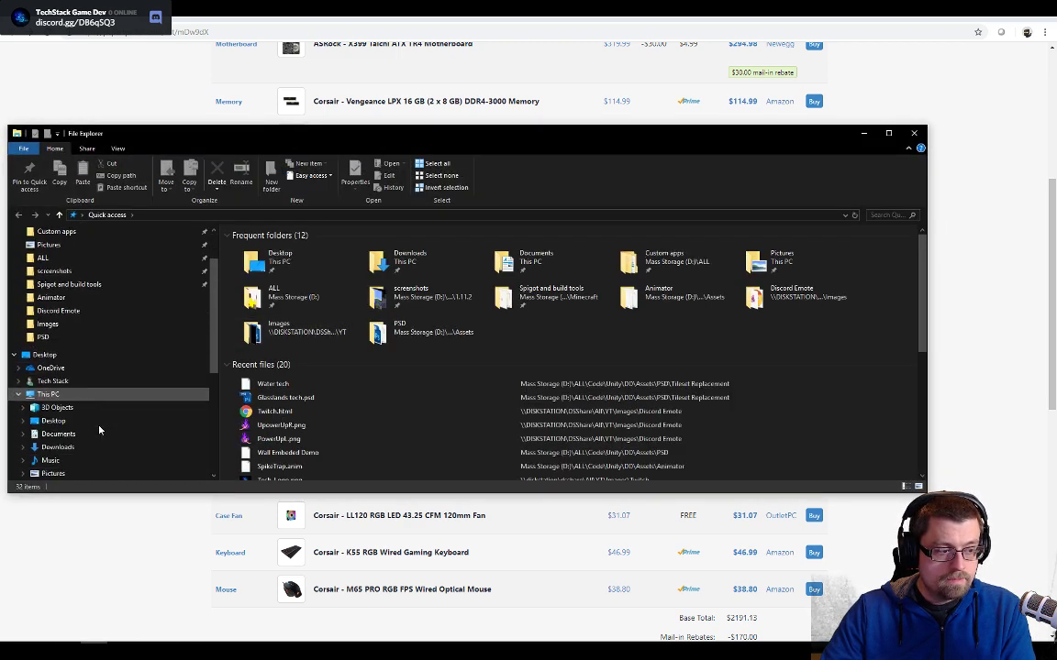
click(98, 398)
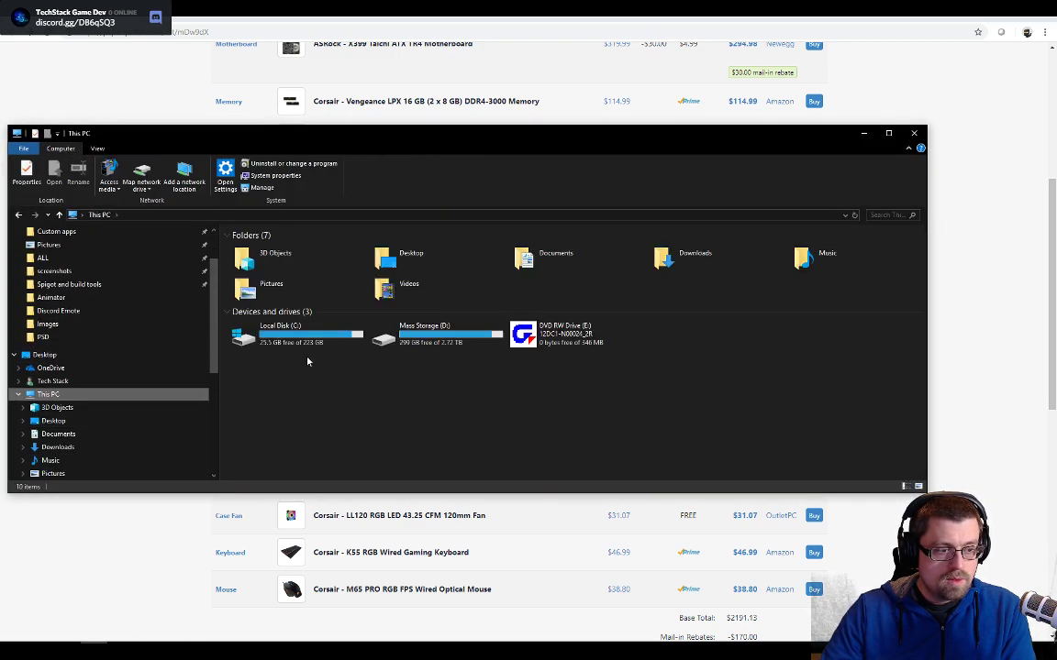
click(288, 350)
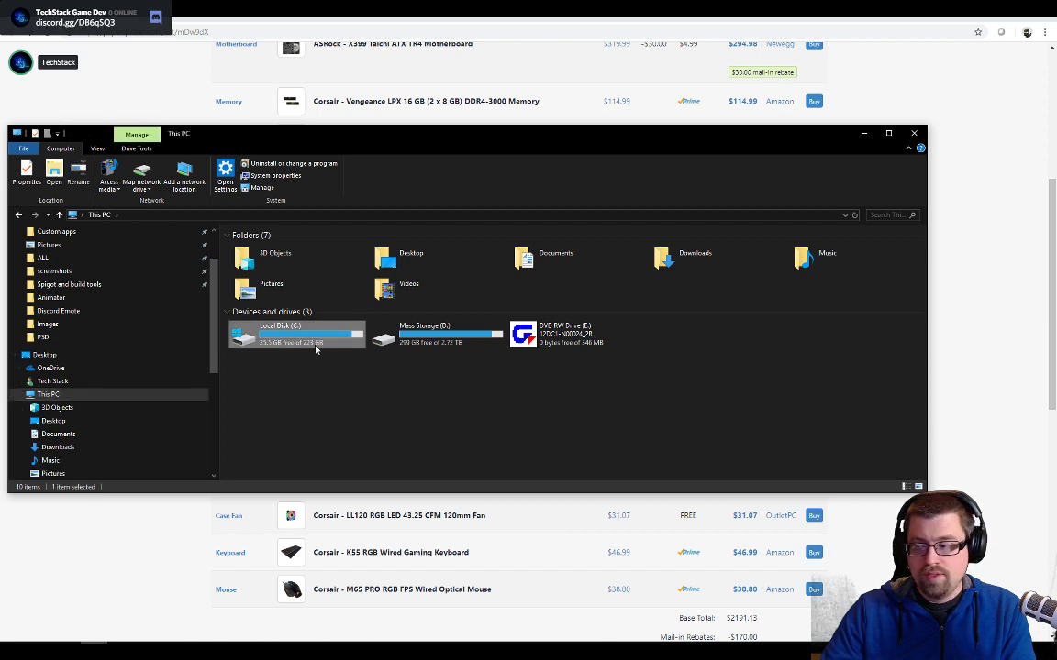
click(913, 134)
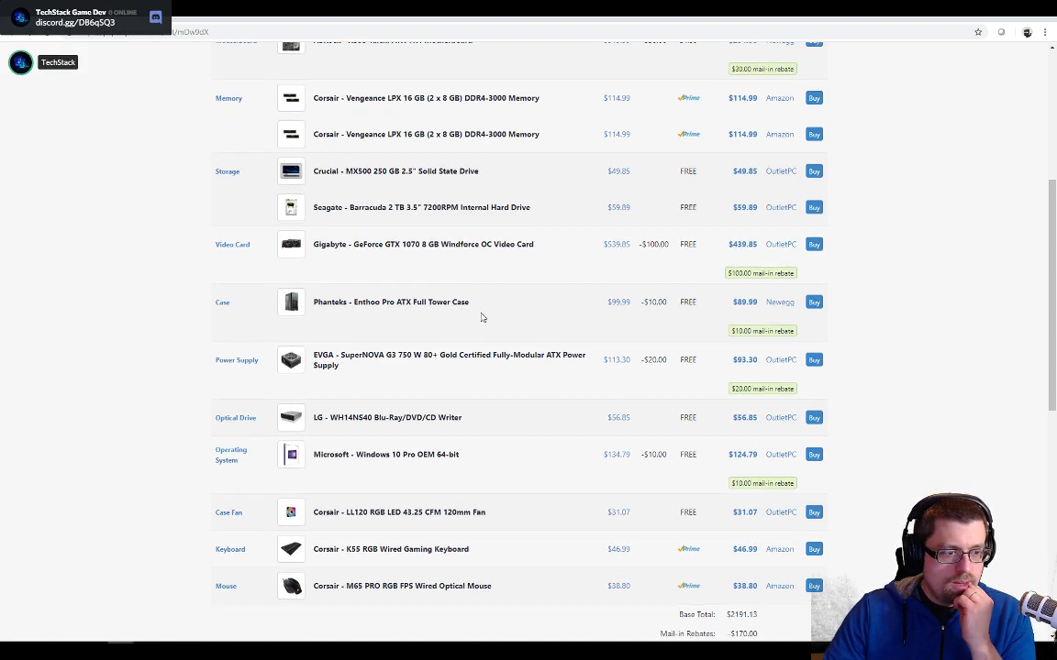
- Review the rest of the part list, including the peripherals, the total price and the Part List Price History chart
scroll(481, 315, down, 2)
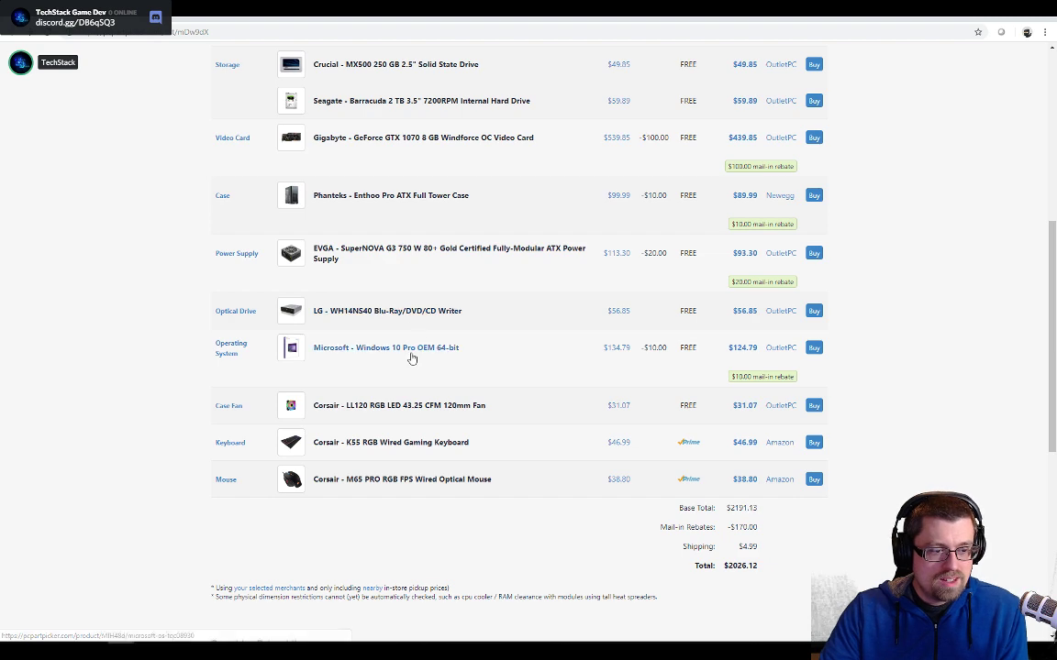
scroll(401, 374, down, 1)
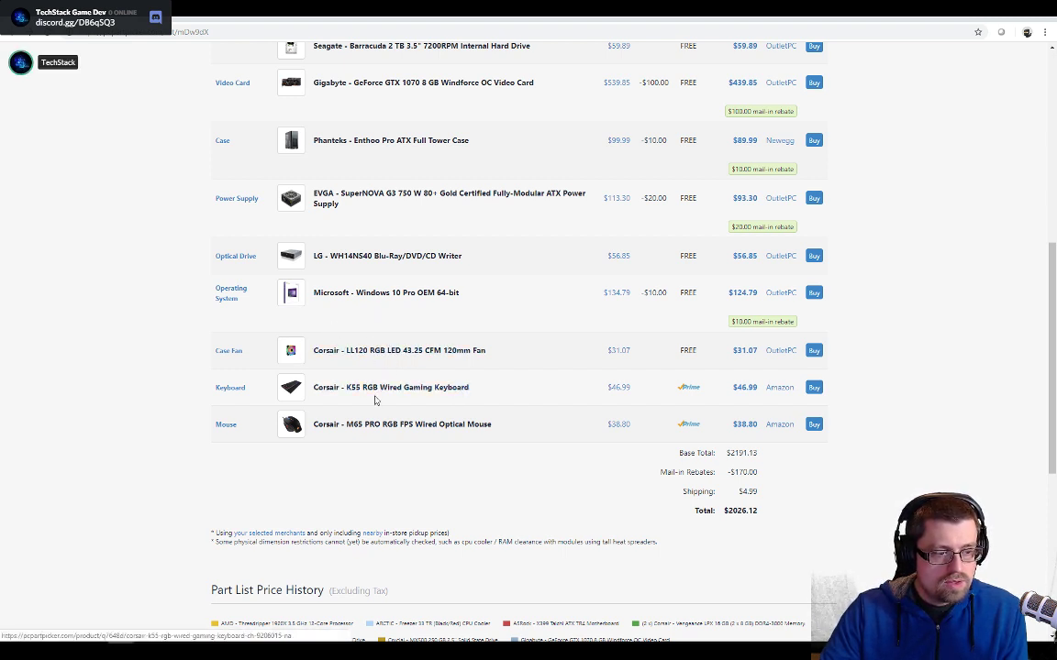
scroll(585, 467, down, 2)
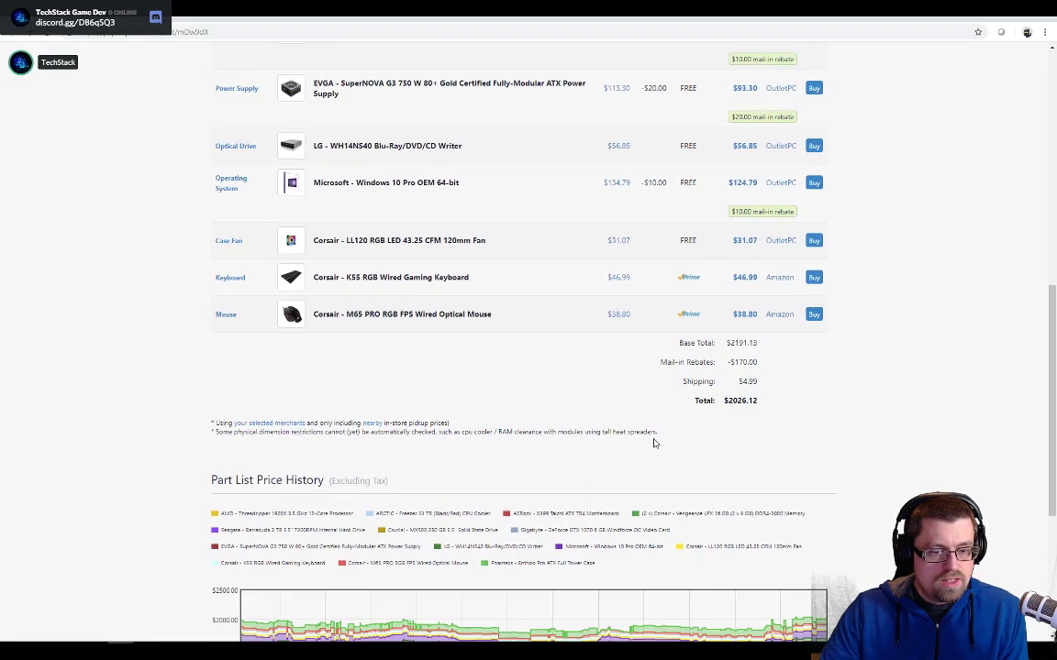
double_click(733, 400)
scroll(816, 400, down, 2)
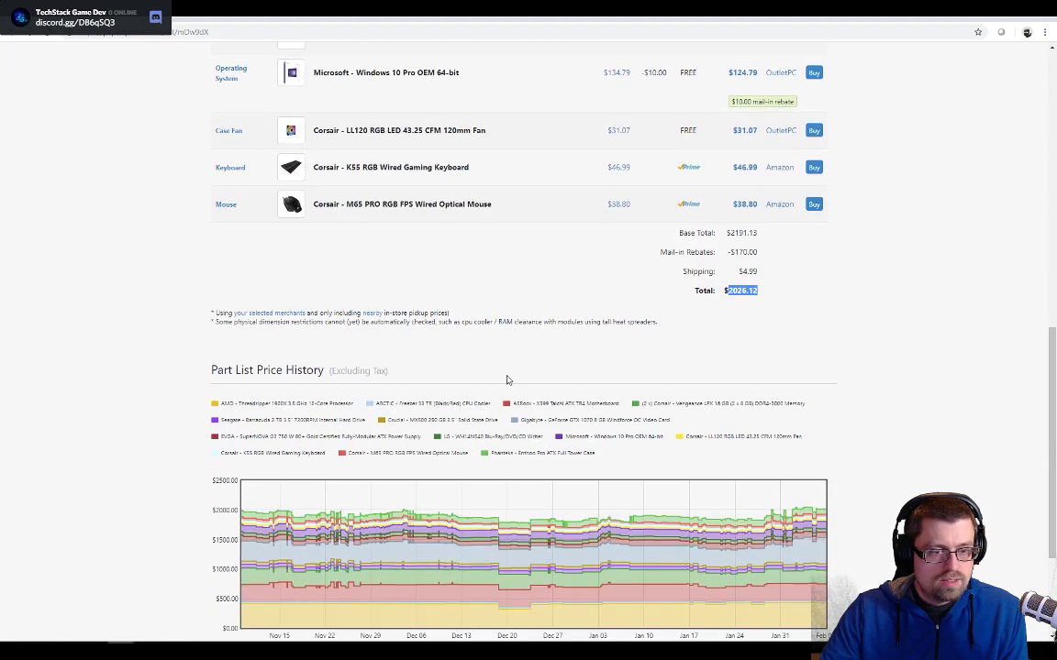
click(545, 313)
scroll(545, 313, up, 6)
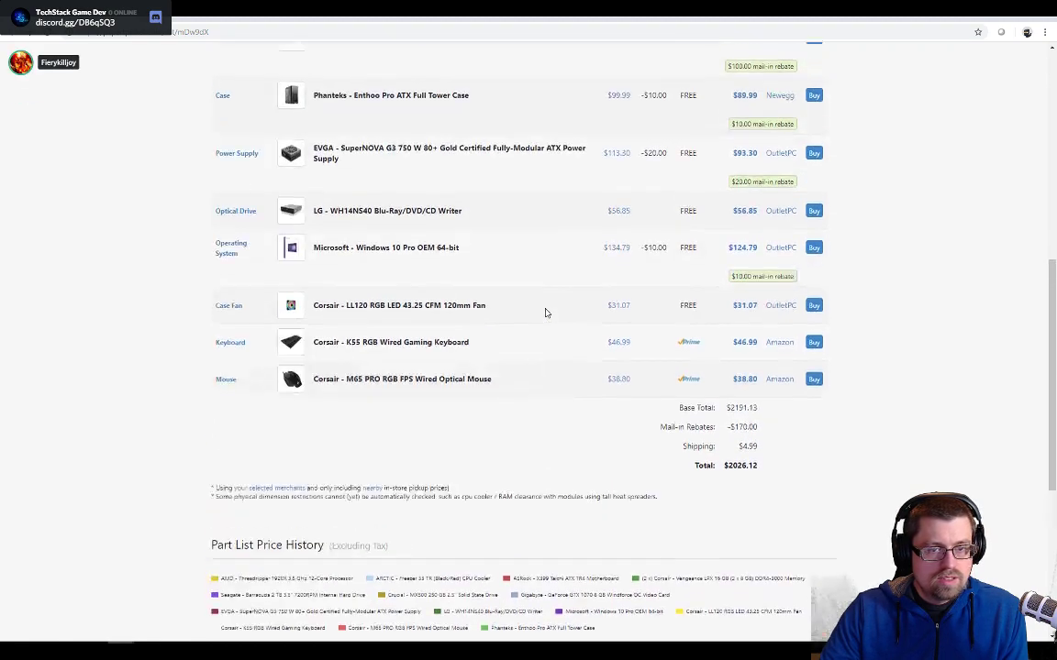
scroll(545, 313, up, 4)
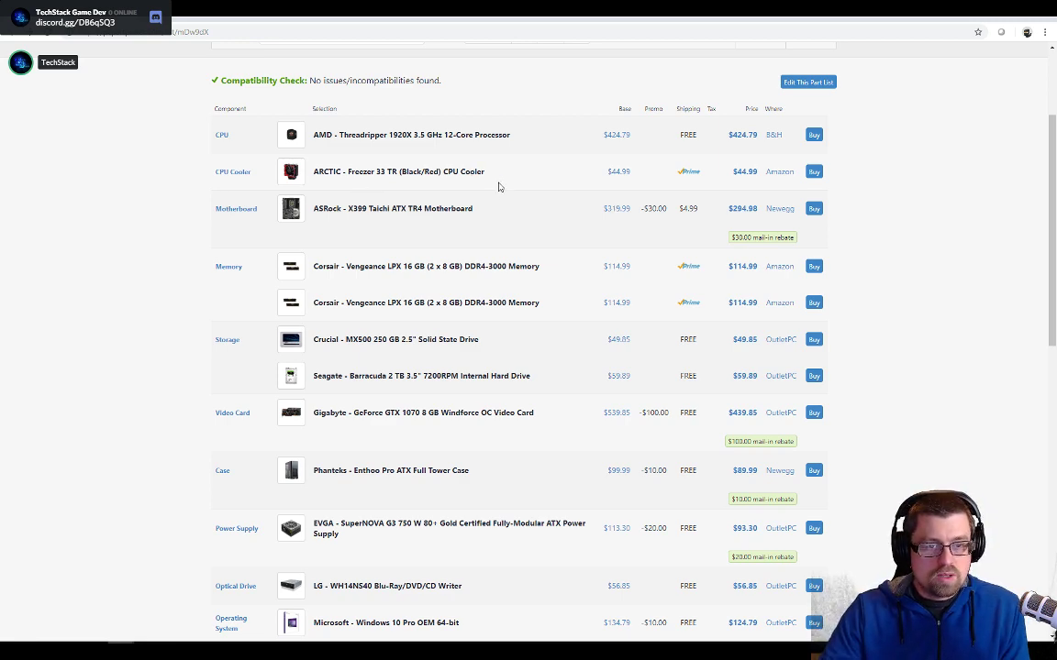
scroll(607, 188, down, 6)
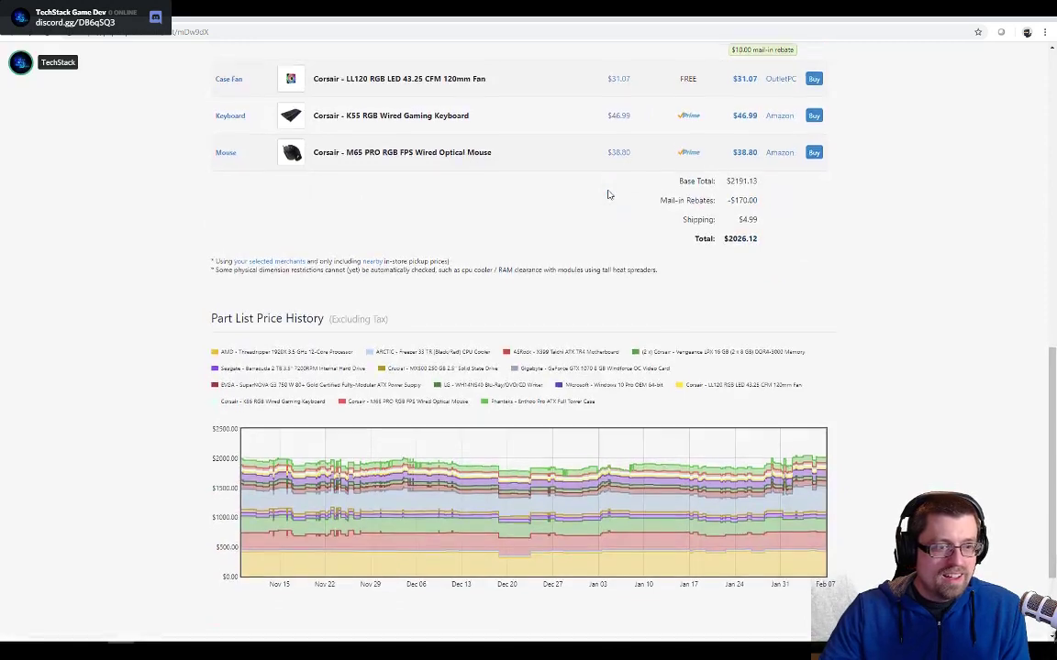
scroll(607, 195, up, 6)
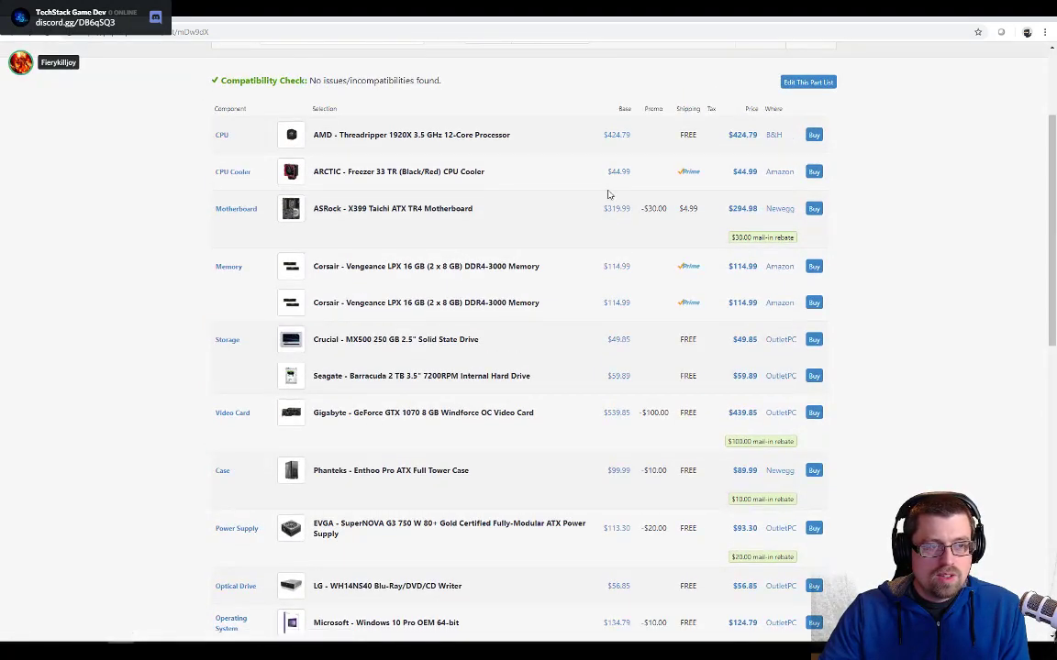
- Examine the ASRock X399 Taichi motherboard's memory type and maximum supported memory on its product page, and return to the part list
click(389, 211)
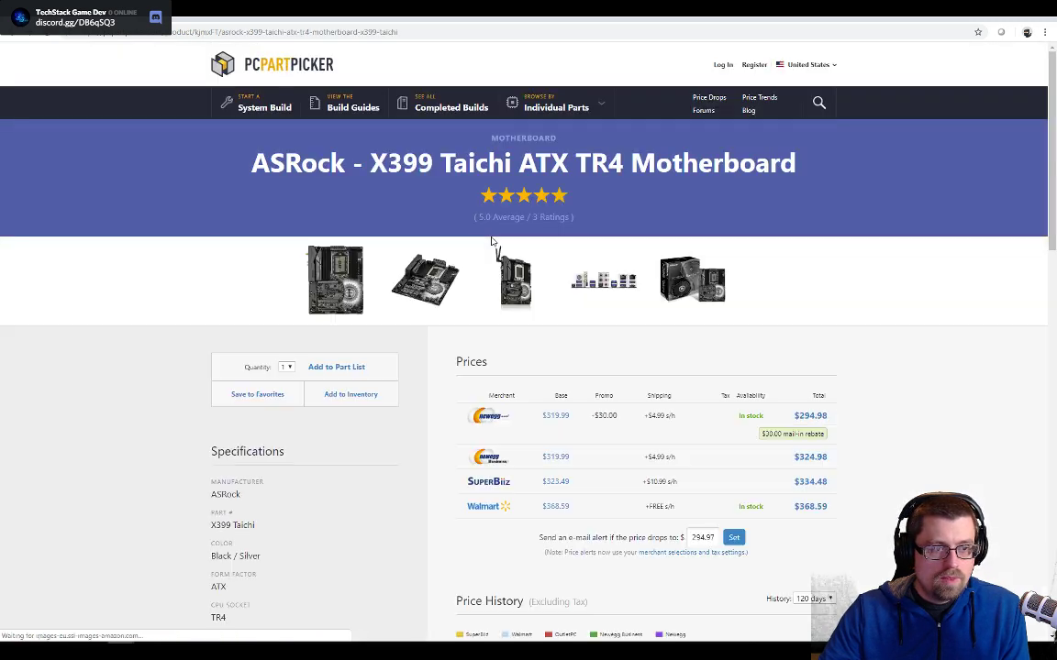
scroll(550, 367, down, 3)
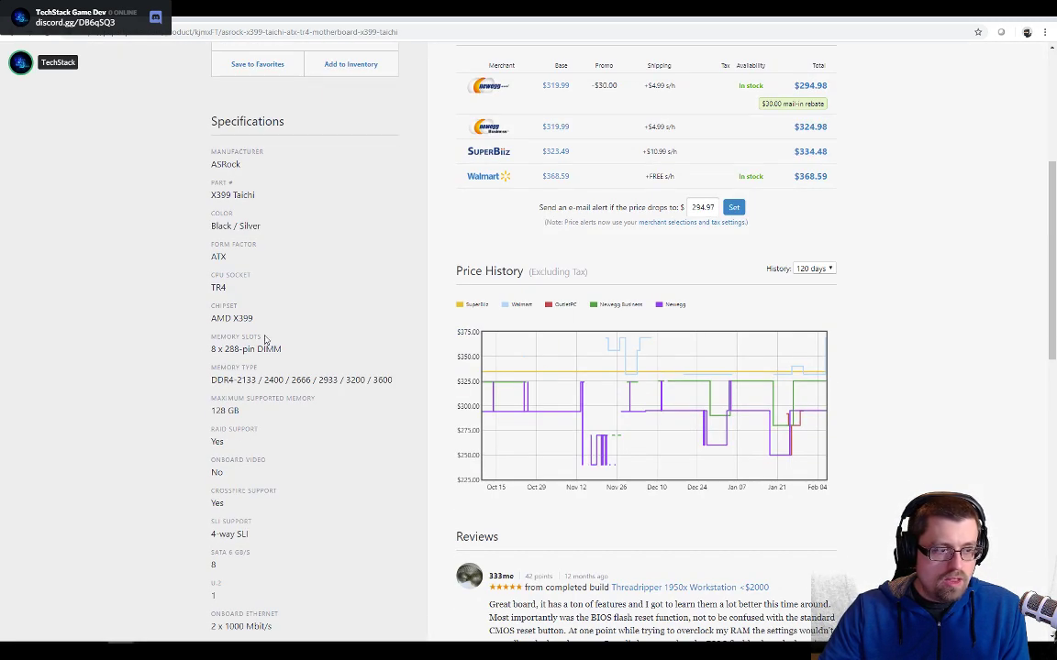
scroll(367, 353, down, 1)
drag(227, 300, 291, 301)
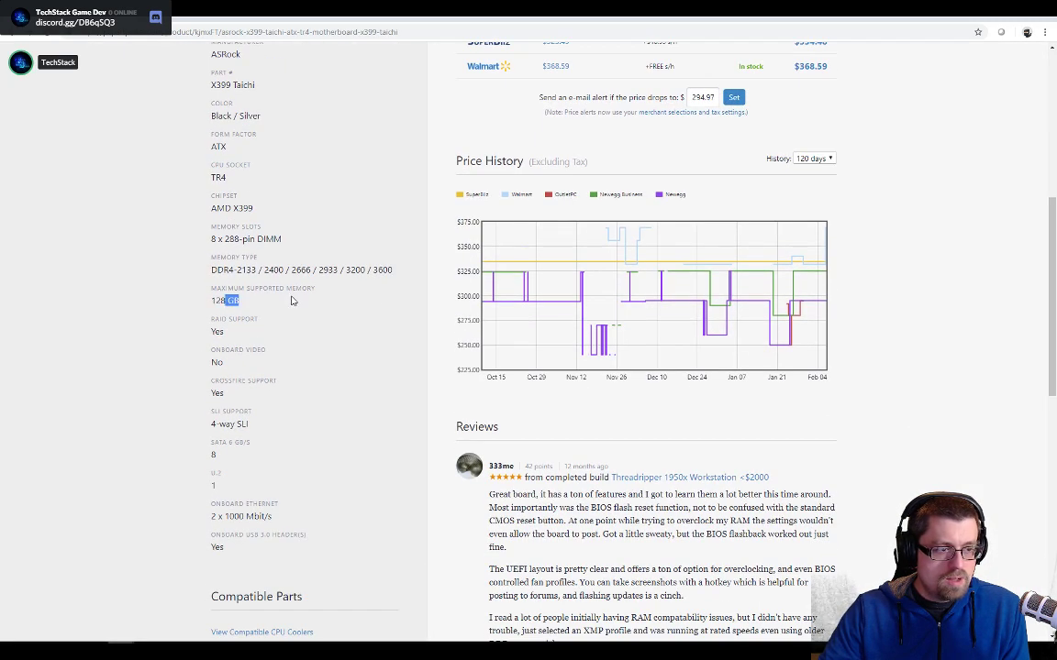
drag(236, 270, 323, 269)
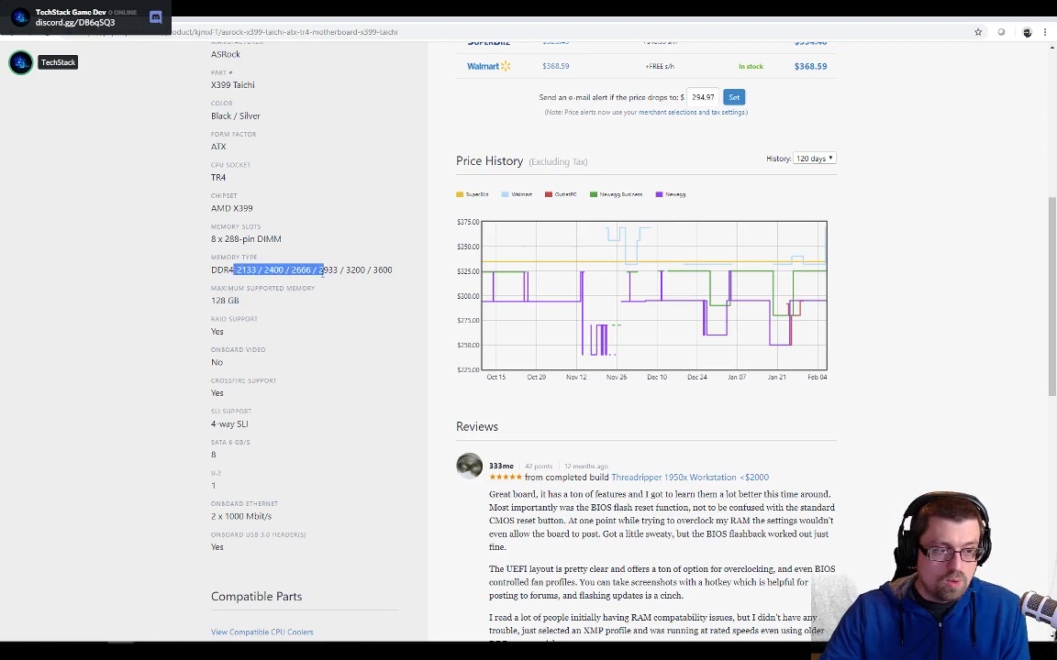
double_click(323, 270)
scroll(318, 344, down, 3)
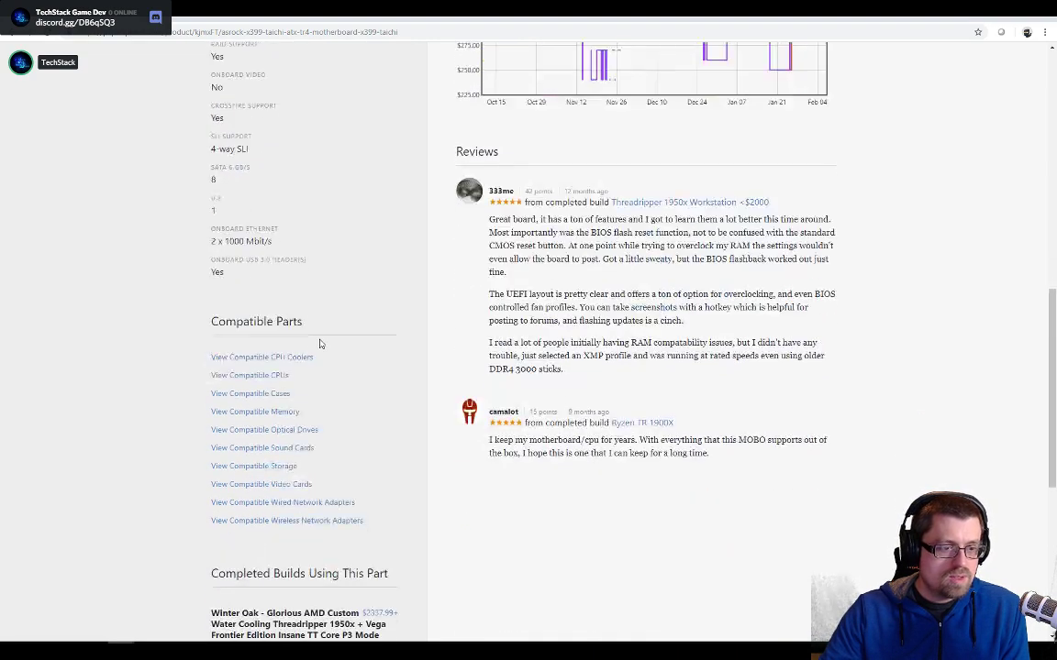
scroll(321, 333, up, 2)
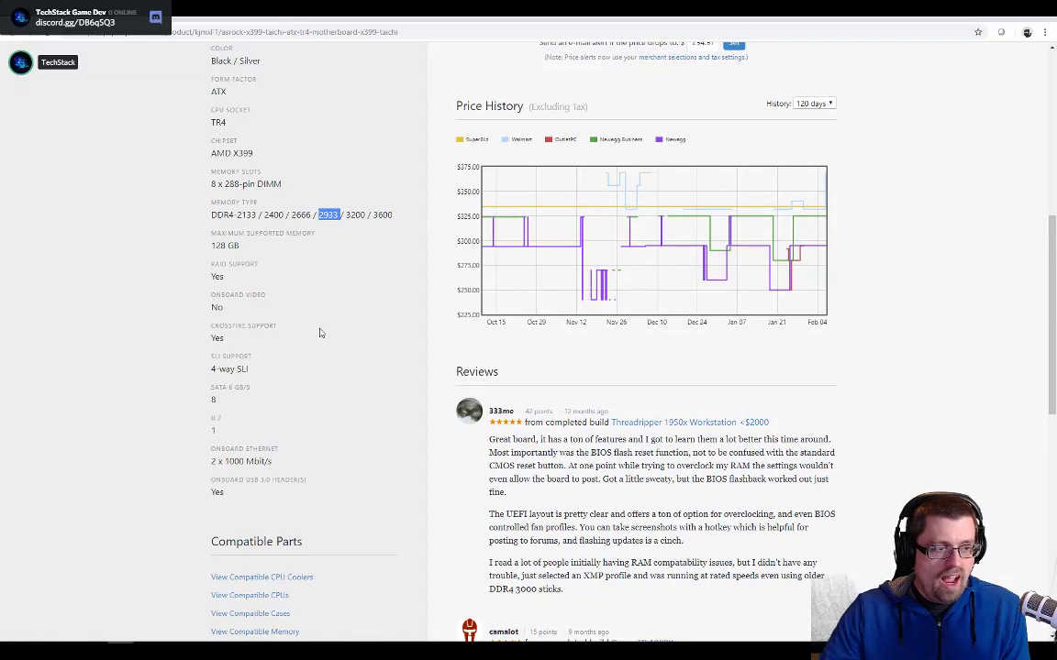
scroll(320, 332, up, 5)
key(alt+Left)
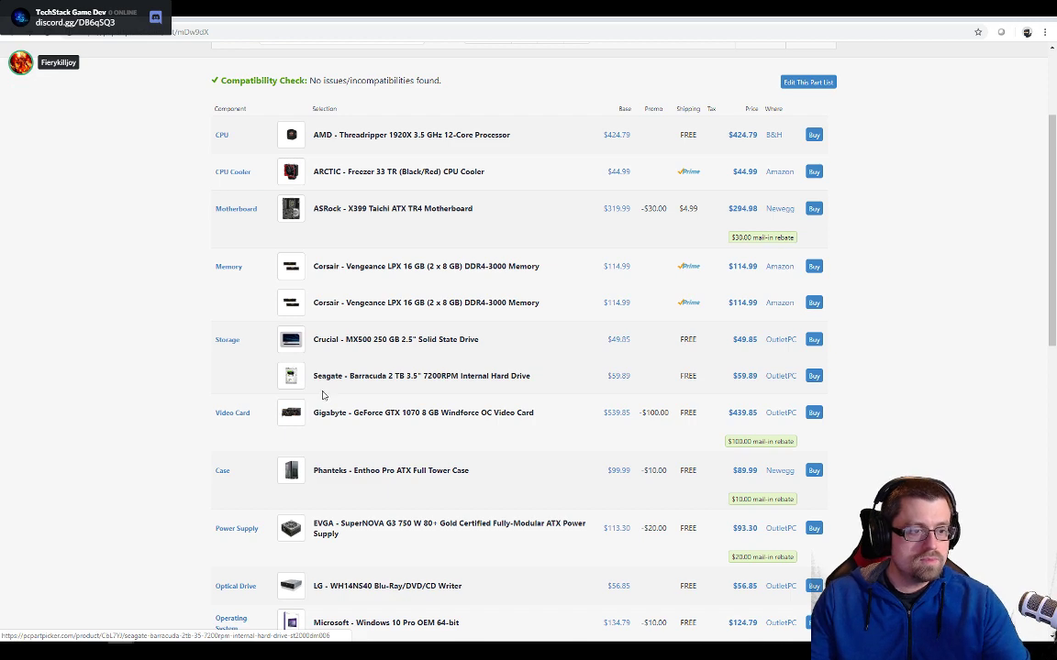
- Open the part list for editing and examine its optional categories, such as external storage, expansion cards, peripherals and accessories
scroll(183, 349, down, 3)
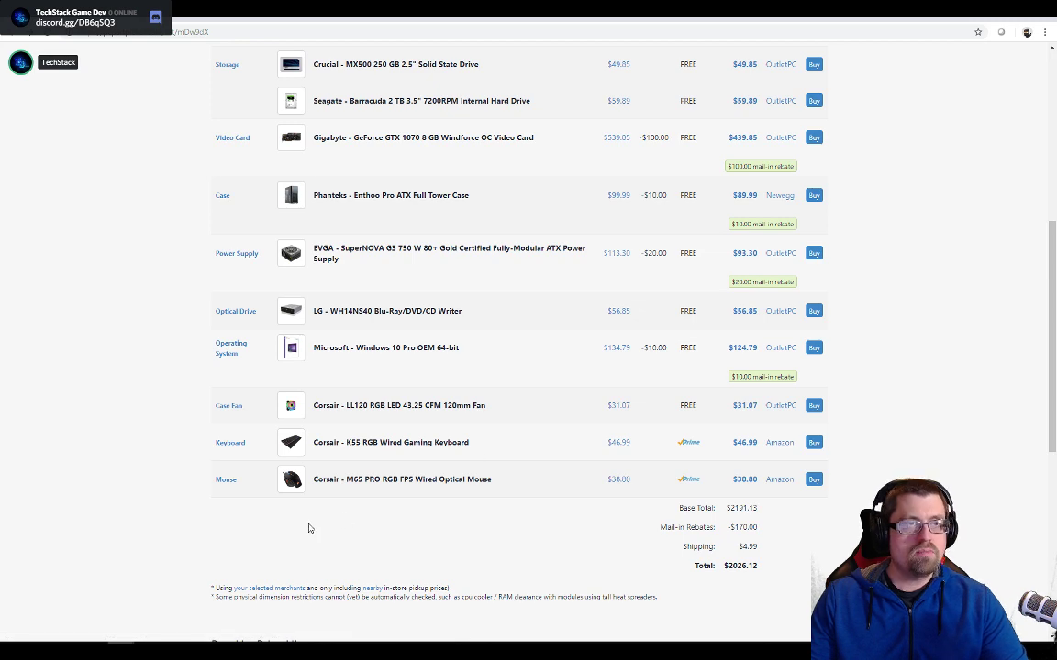
scroll(365, 391, up, 5)
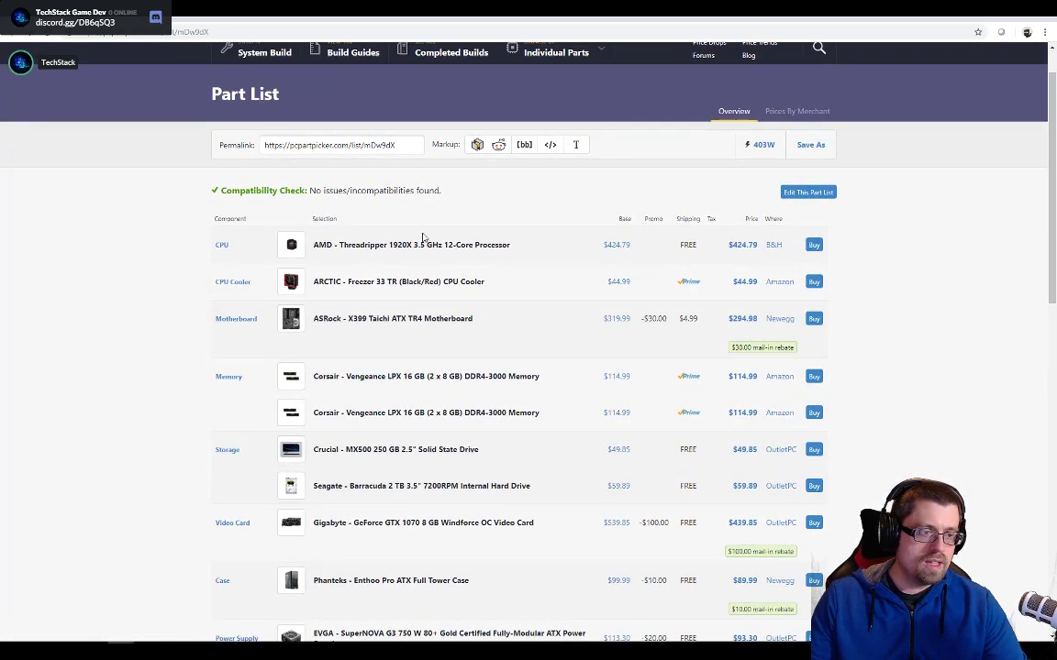
click(794, 192)
scroll(450, 266, down, 7)
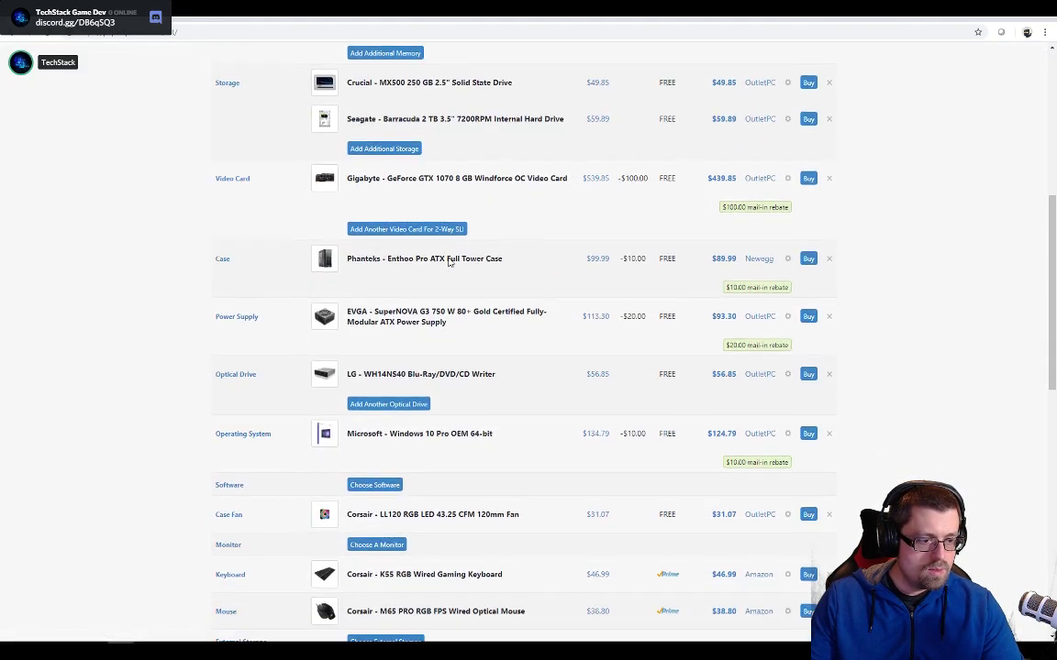
scroll(449, 263, down, 2)
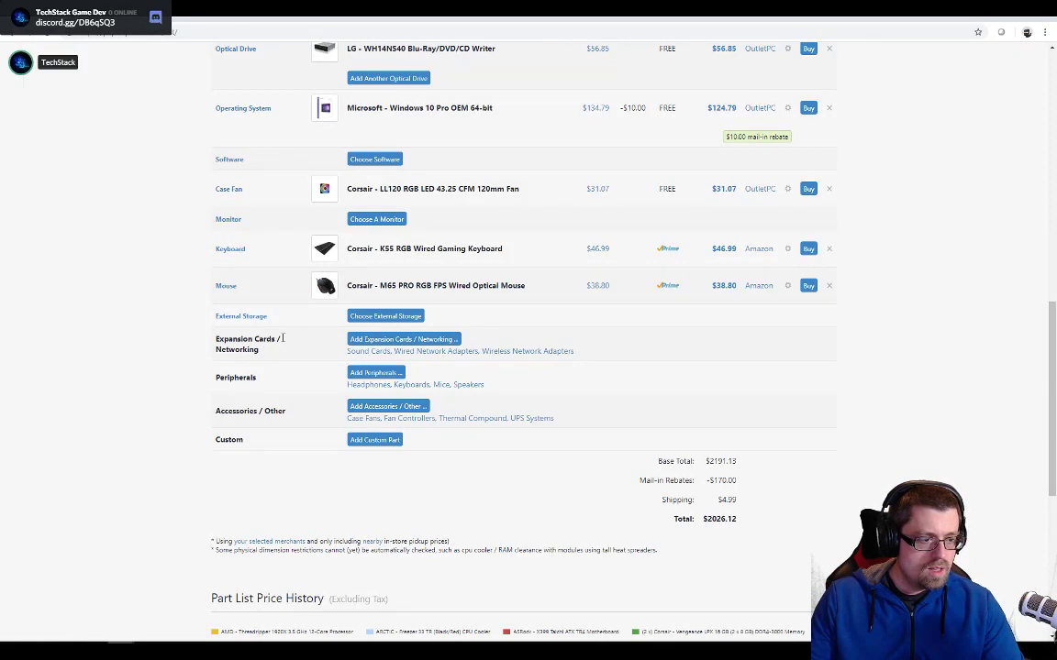
scroll(358, 337, up, 8)
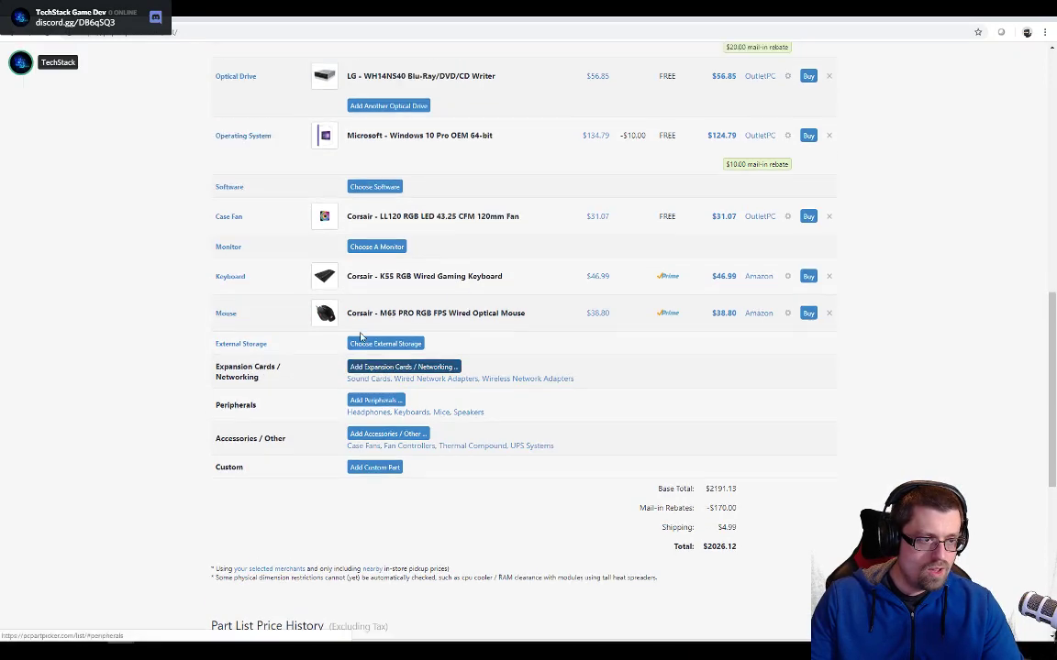
scroll(384, 269, down, 8)
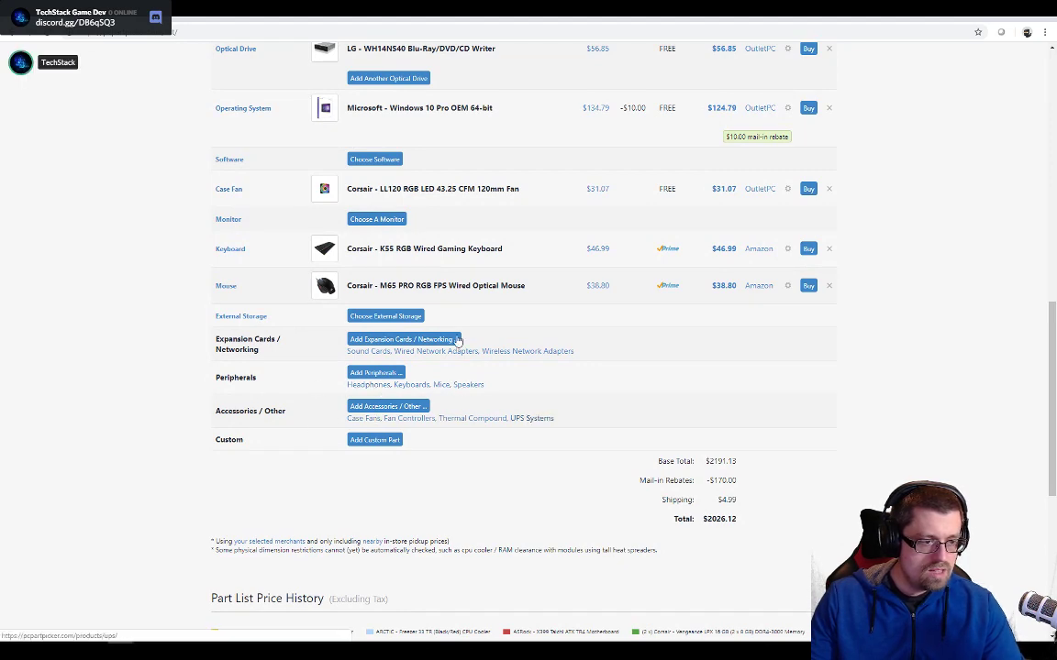
scroll(443, 332, up, 3)
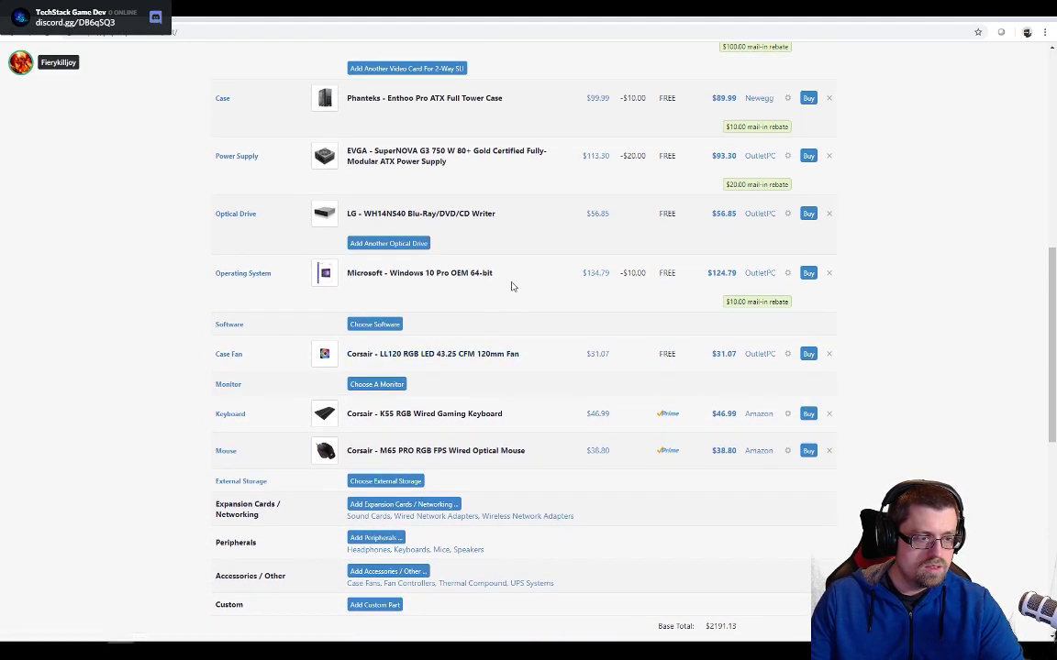
- Open the ARCTIC Freezer 33 TR CPU cooler's product page from the part list and examine its specifications, review and merchant prices
scroll(387, 319, up, 6)
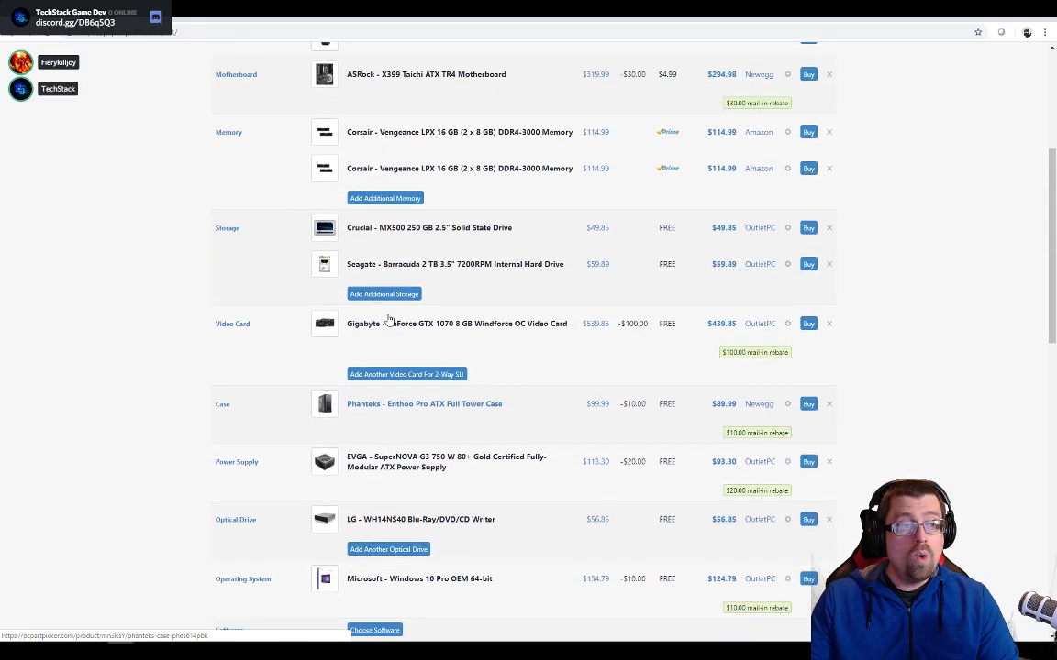
scroll(387, 319, up, 2)
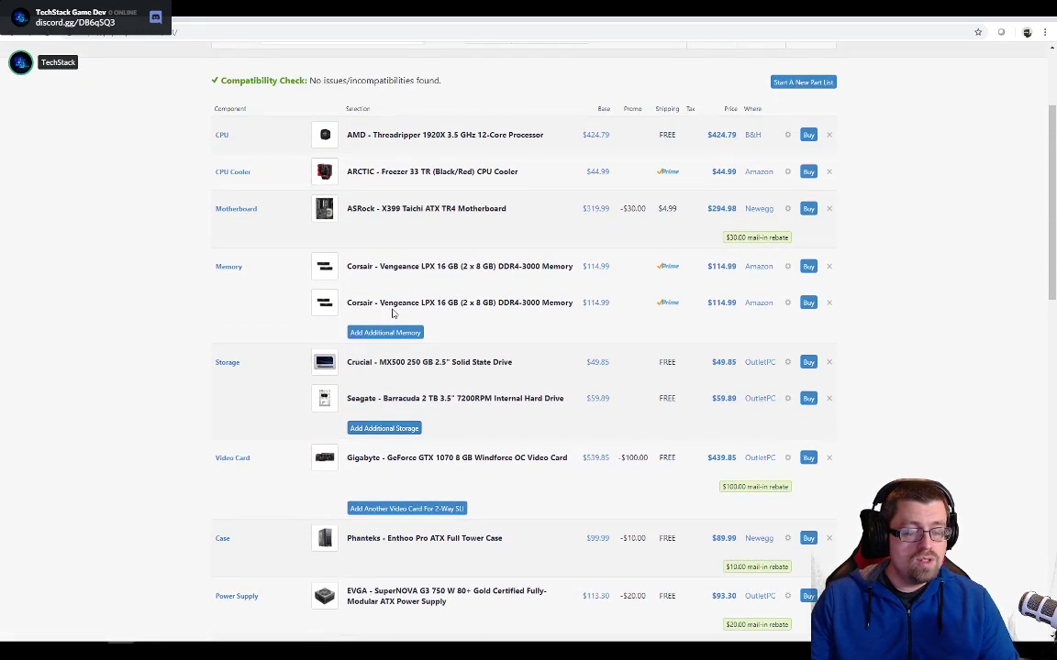
click(454, 181)
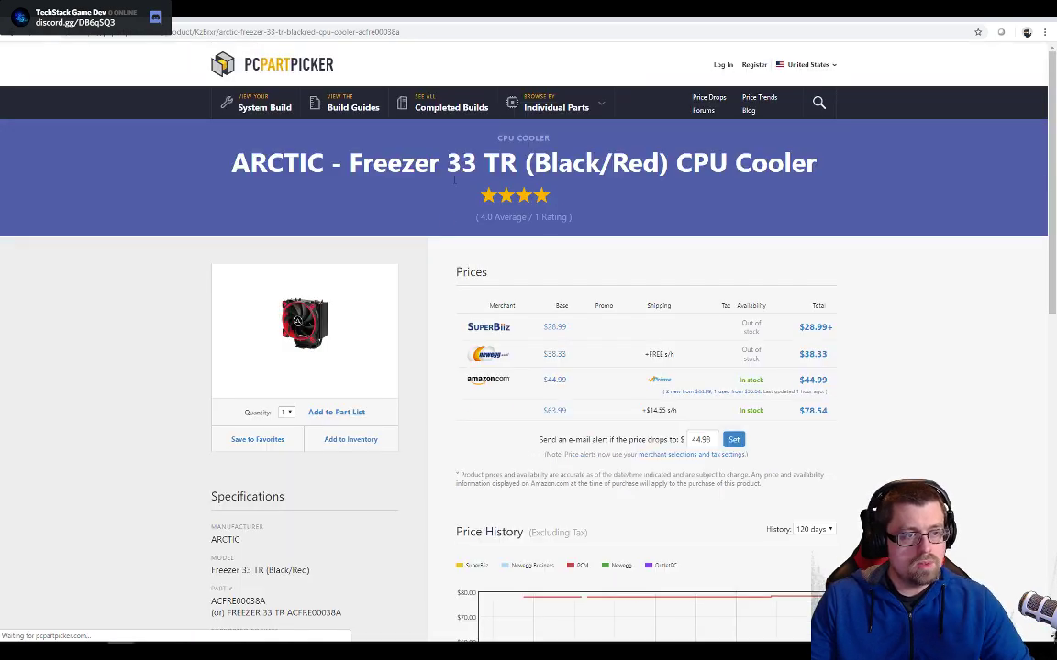
scroll(471, 315, down, 6)
scroll(471, 315, down, 2)
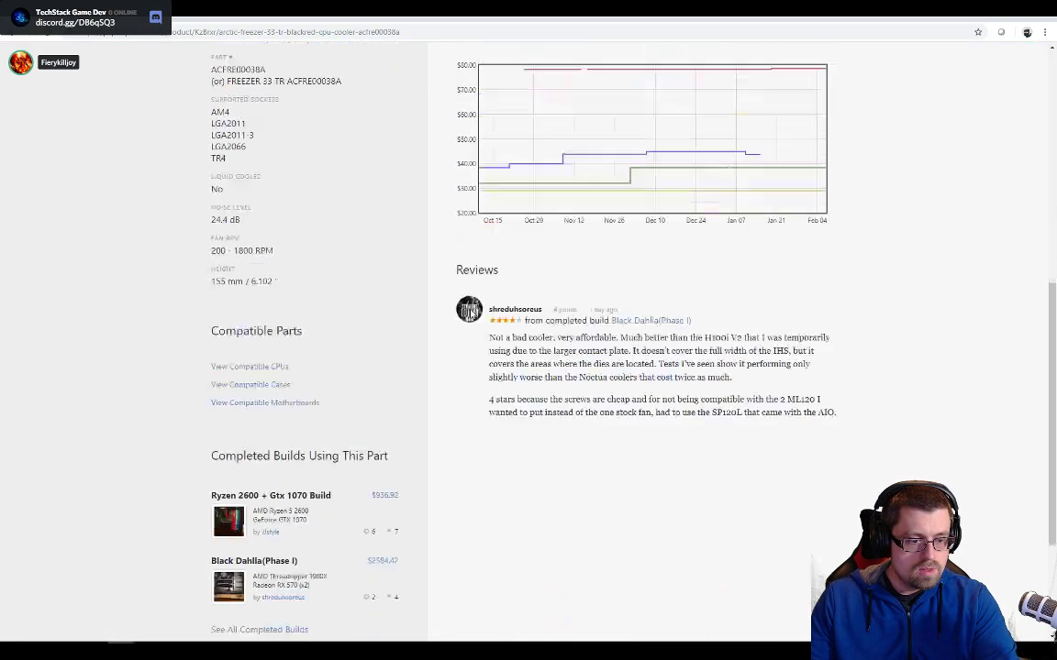
scroll(437, 314, up, 1)
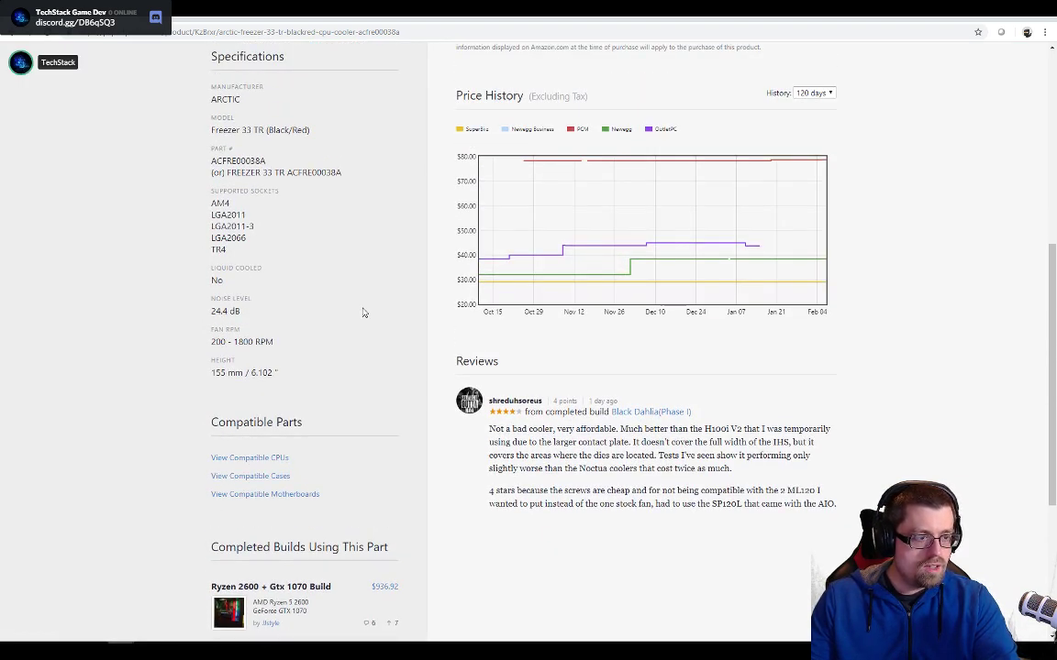
scroll(431, 287, up, 3)
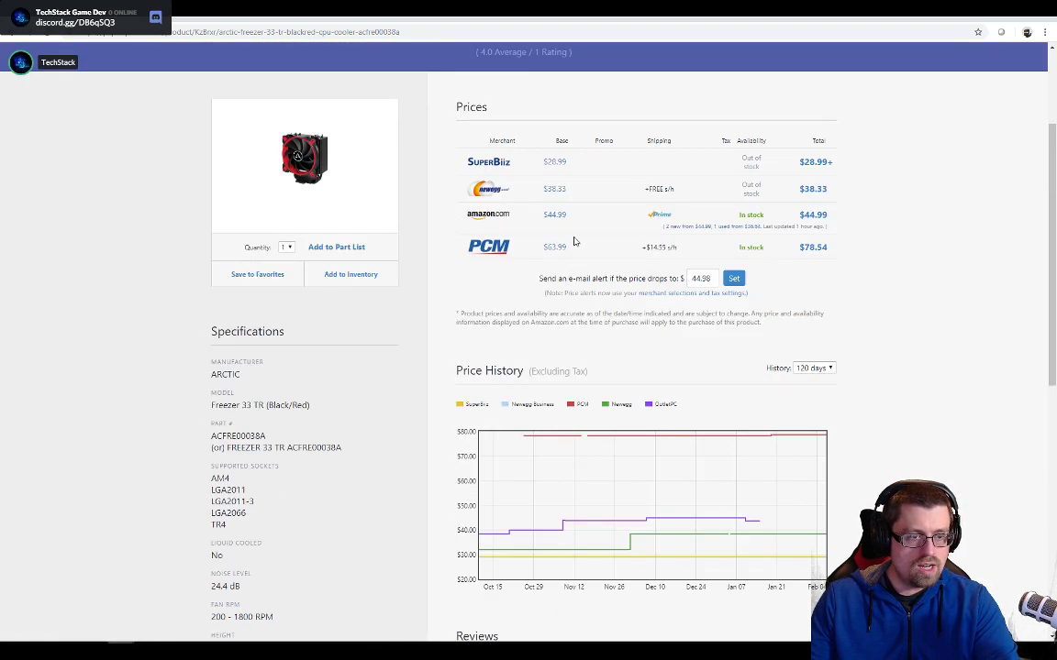
- Open the cooler's Newegg listing and search the page for "paste"
click(479, 188)
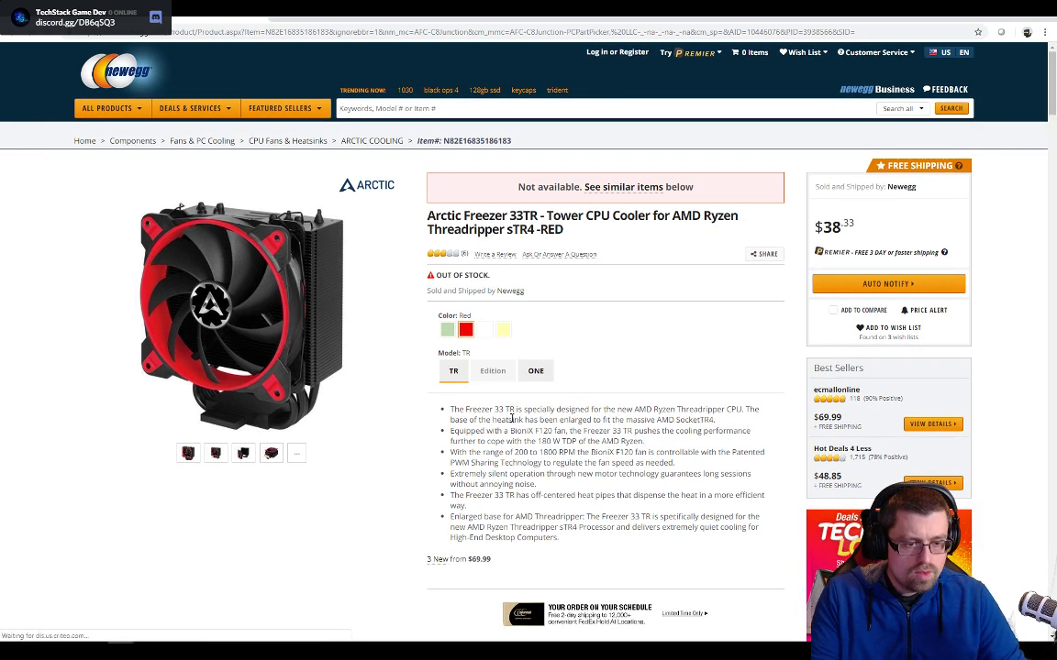
key(ctrl+f)
text(paste)
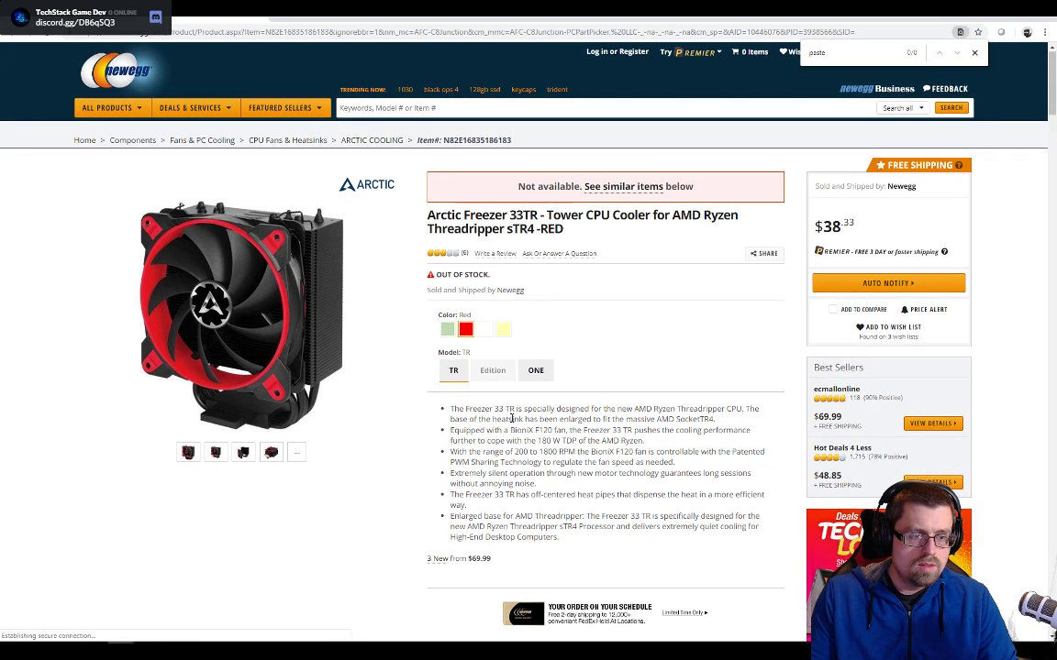
scroll(385, 378, down, 4)
scroll(212, 359, down, 1)
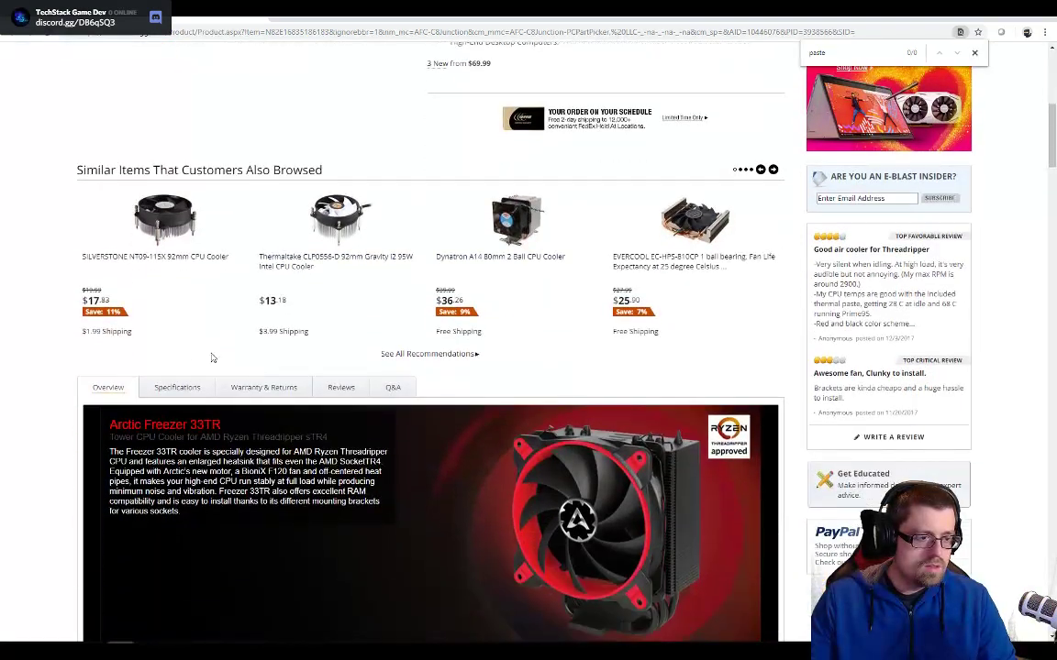
- Show the cooler's specifications on Newegg, search them for "paste" again and read through the details and features
click(174, 386)
scroll(264, 350, down, 3)
key(ctrl+f)
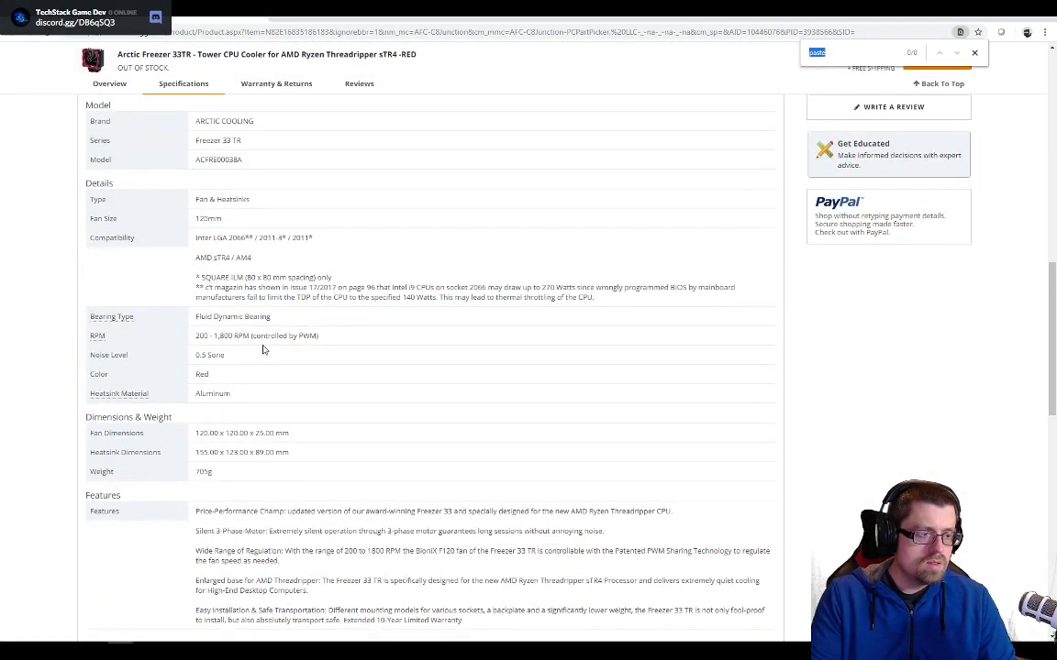
text(paste)
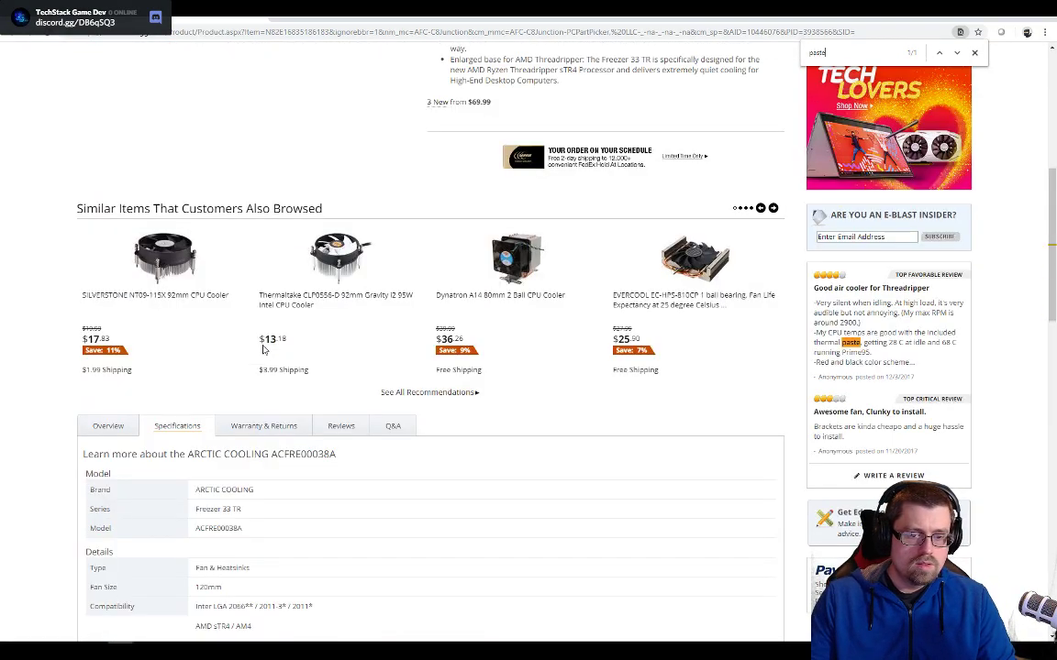
scroll(263, 349, down, 10)
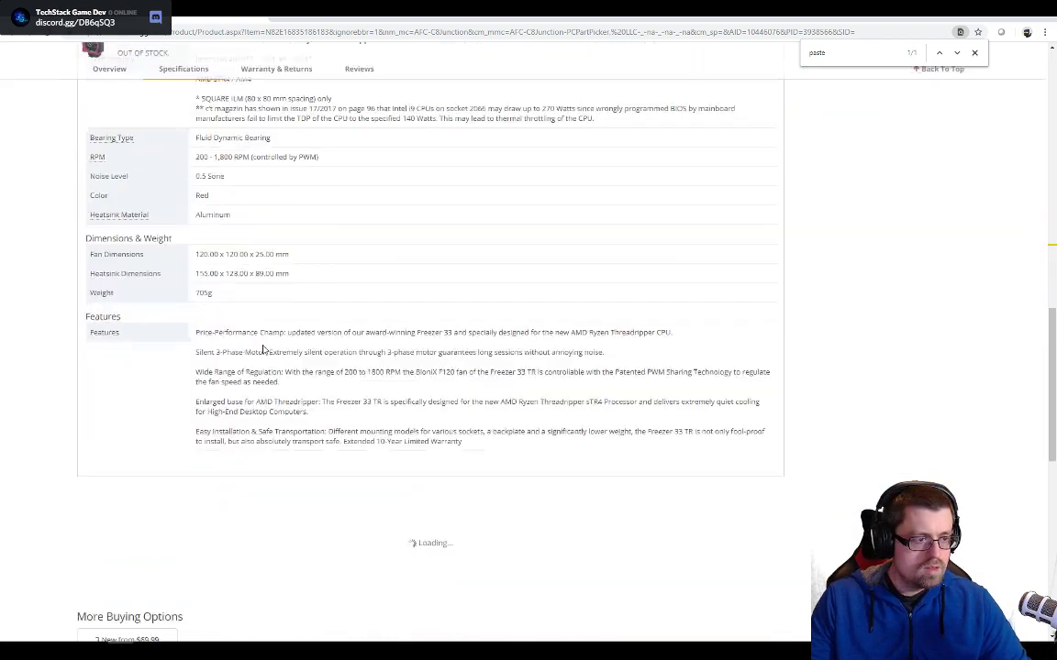
scroll(264, 348, up, 3)
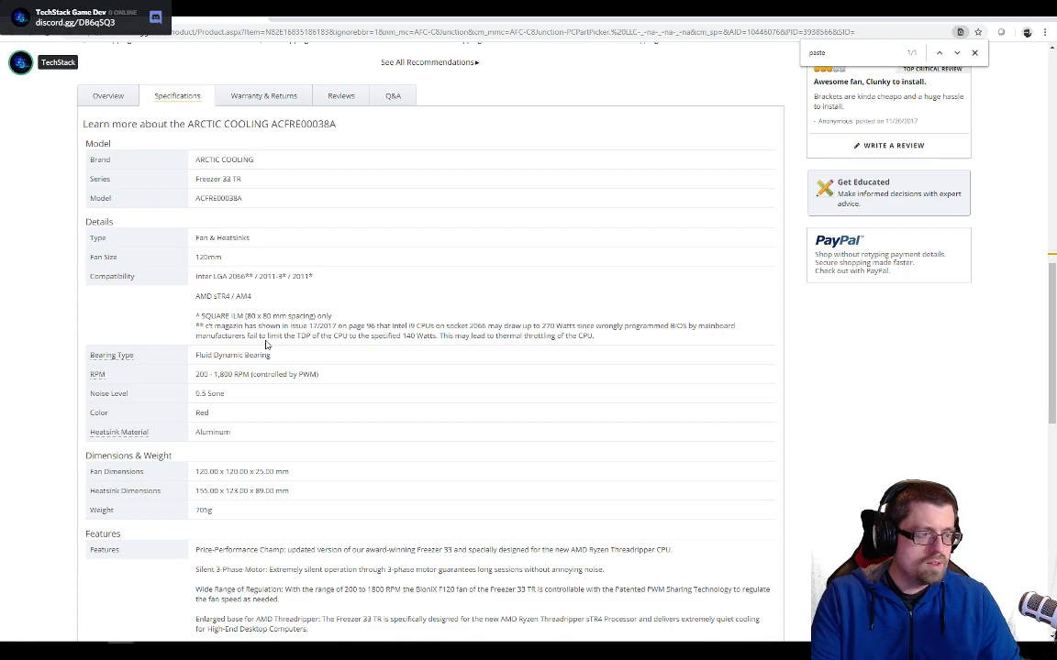
- Search the Newegg page for "compound" and check the cooler's product overview
text(compo)
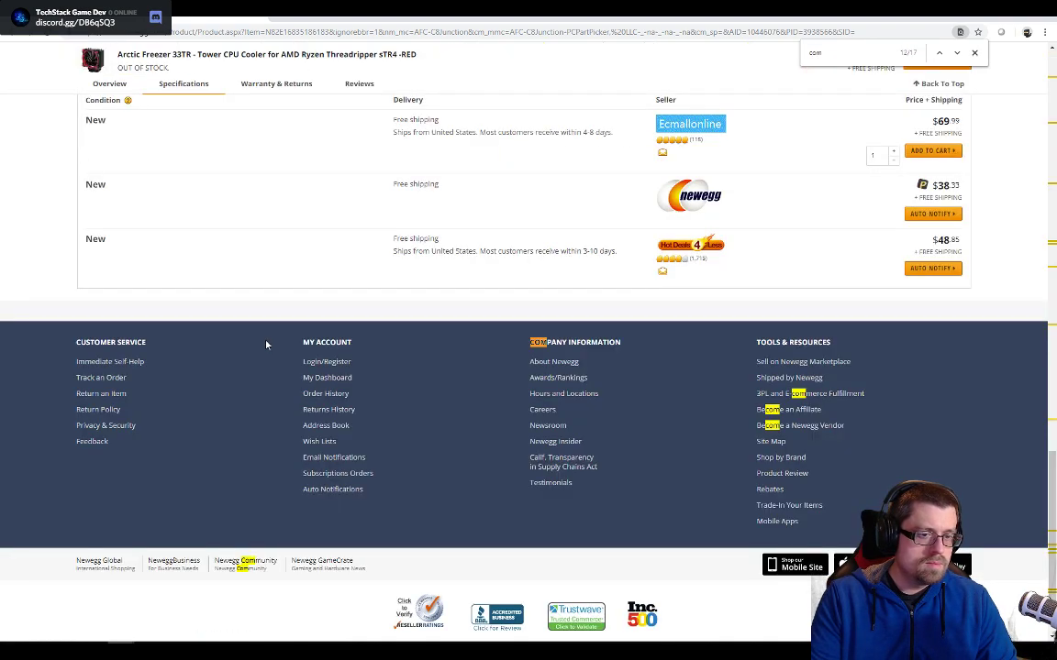
text(und)
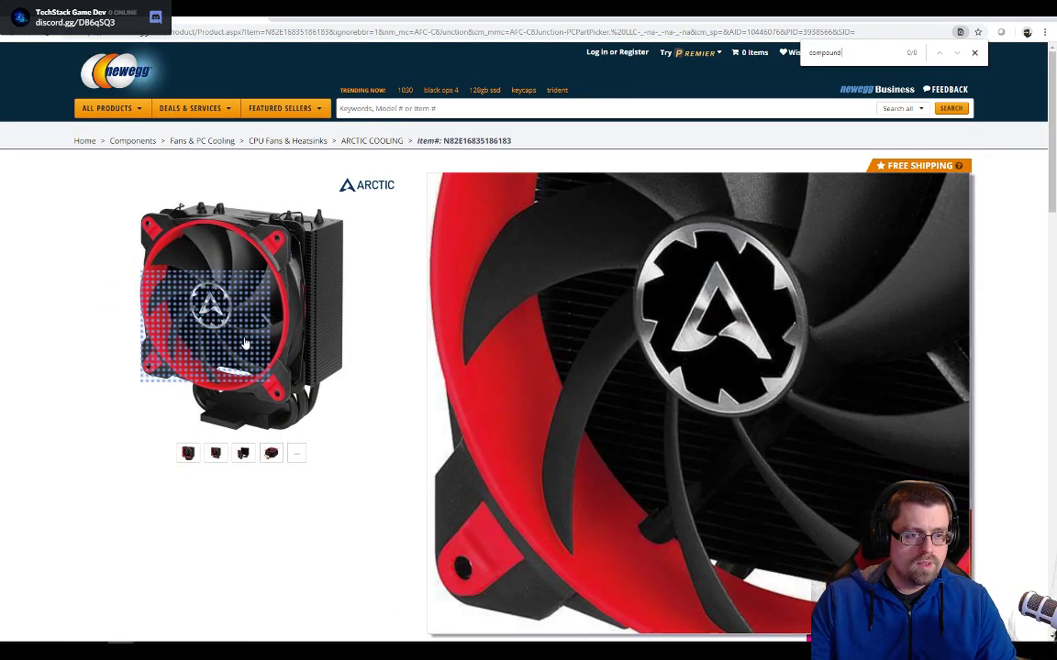
scroll(371, 384, down, 10)
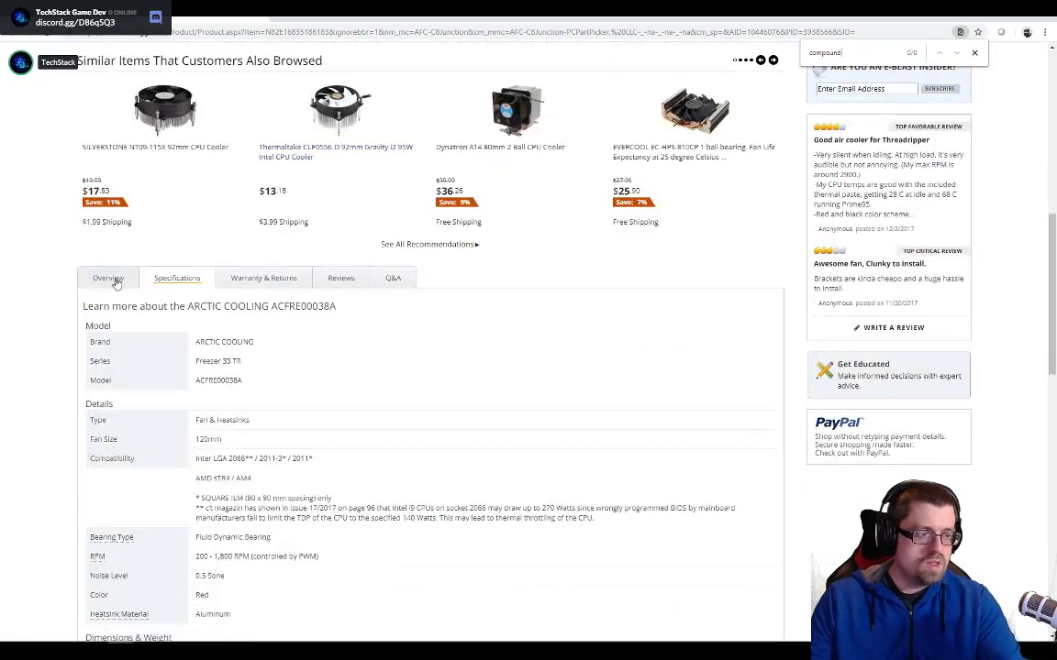
click(107, 276)
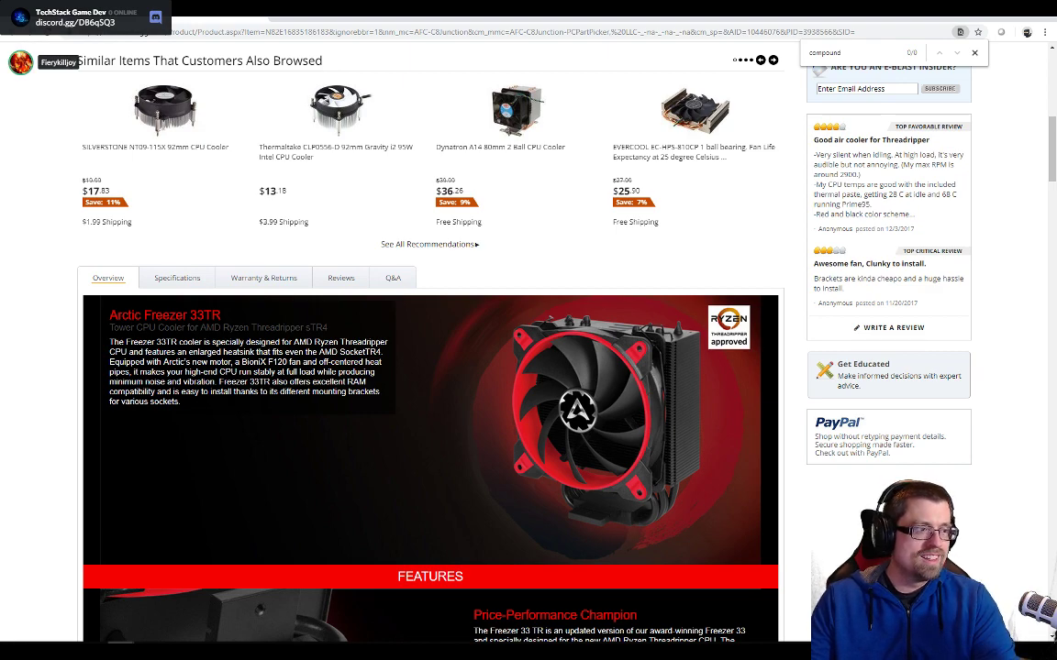
scroll(384, 166, up, 6)
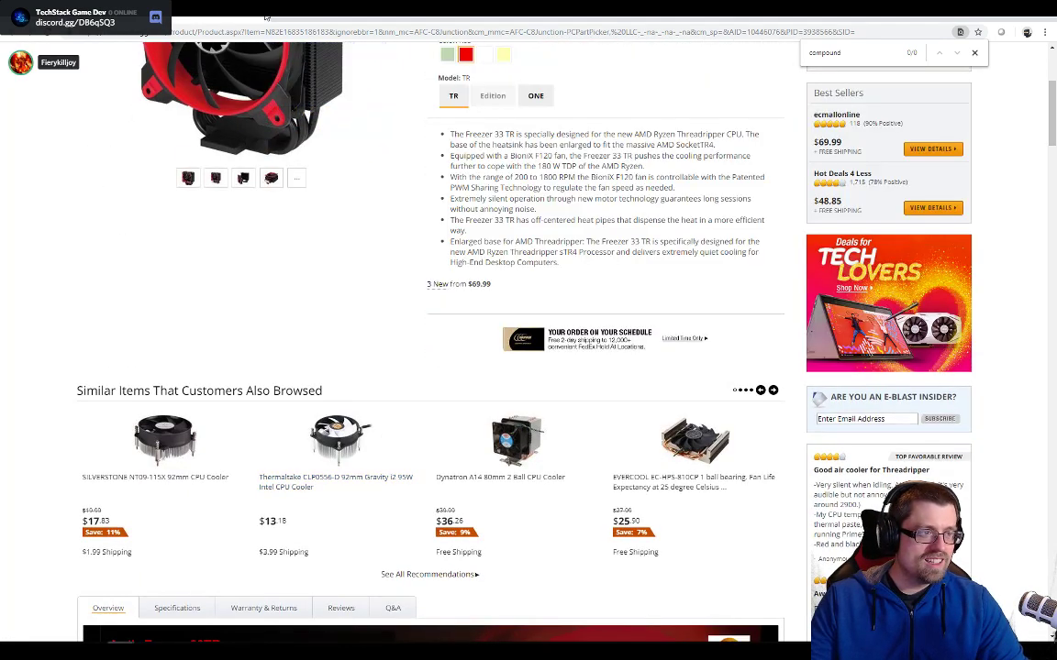
- Return to the PCPartPicker part list and examine the merchant prices on the AMD Threadripper 1920X processor's product page
click(258, 16)
scroll(374, 377, down, 5)
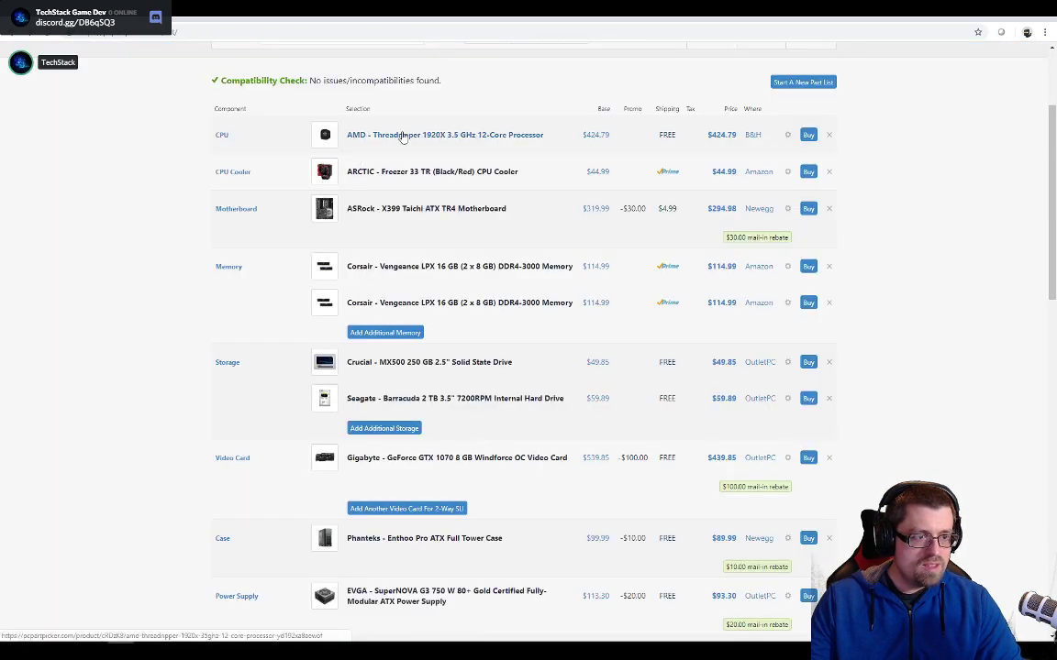
click(402, 136)
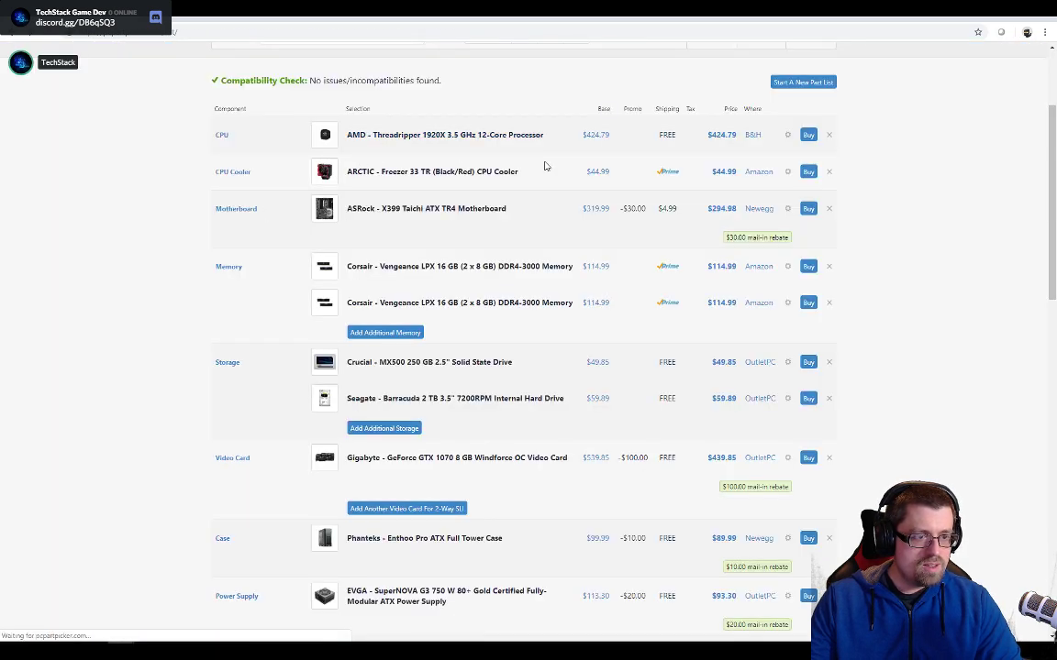
scroll(504, 266, down, 2)
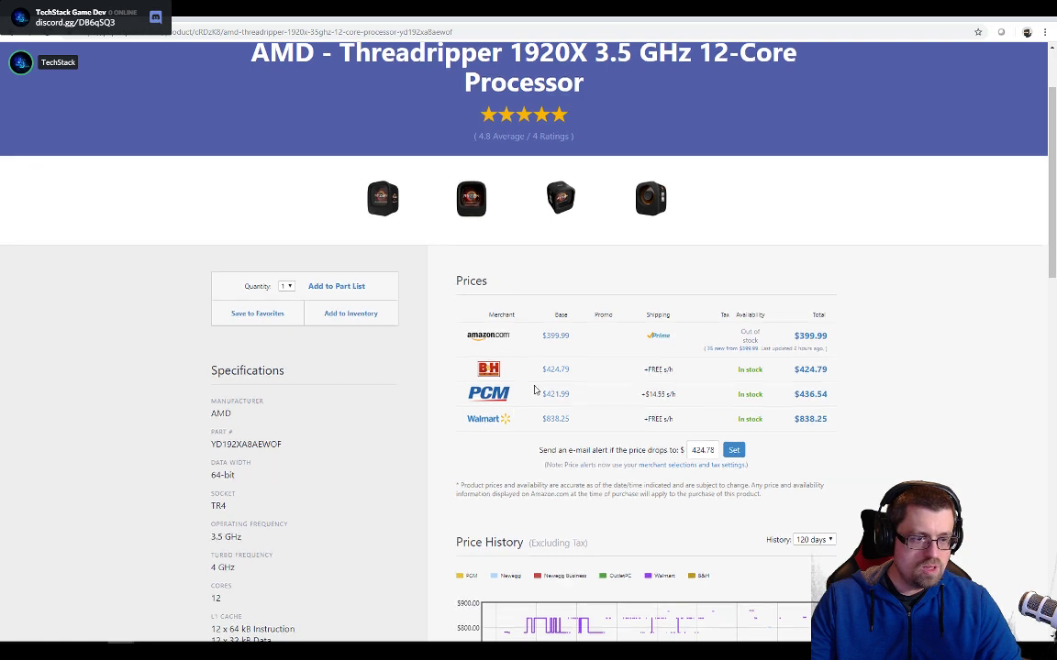
scroll(529, 303, down, 2)
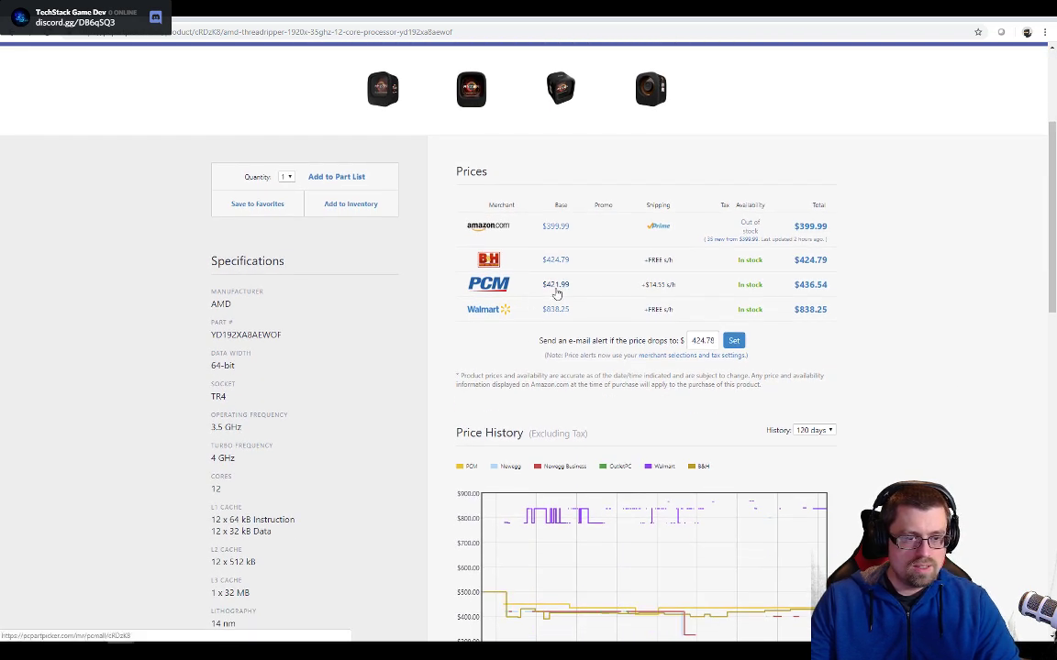
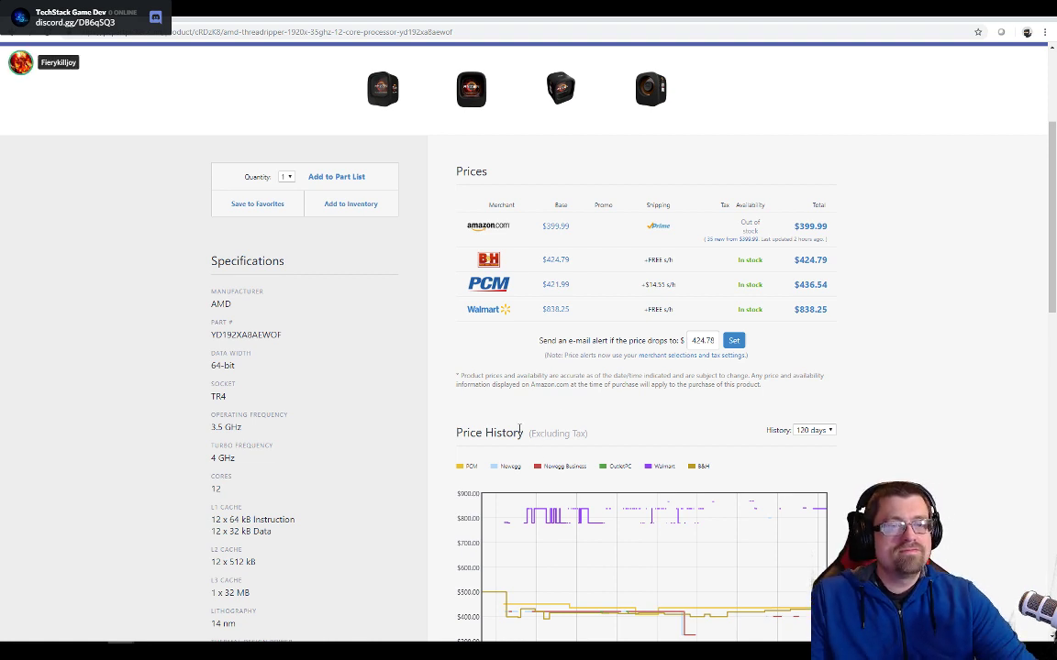
- Open the Threadripper 1920X's Amazon listing, dismiss the AmazonSmile offer, examine the comparison table and technical details, and return to the price page
click(490, 230)
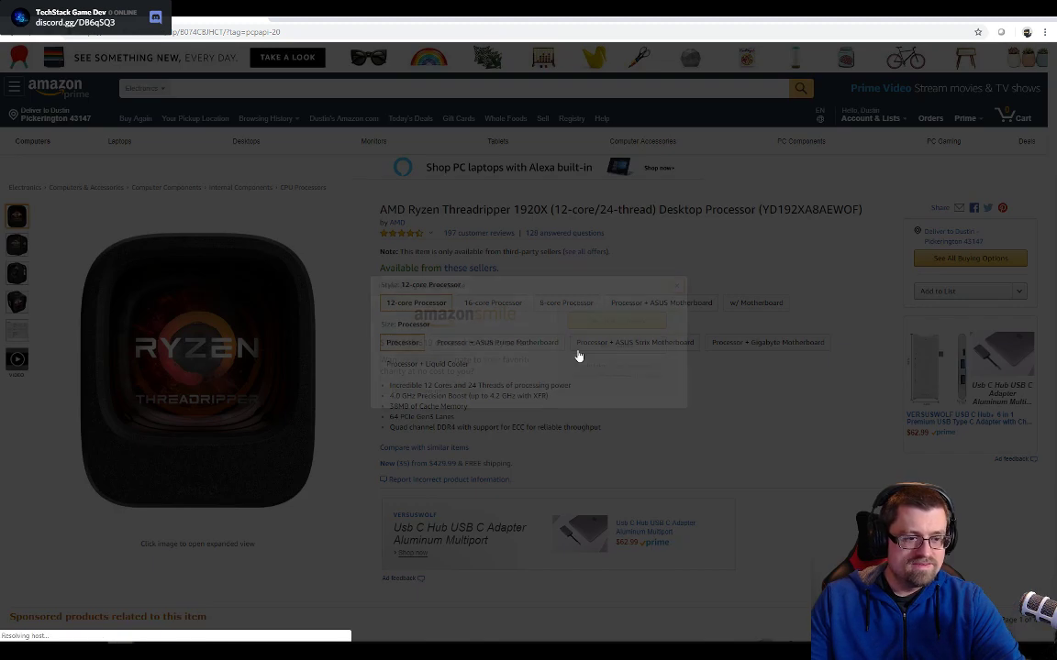
click(676, 287)
scroll(571, 341, down, 3)
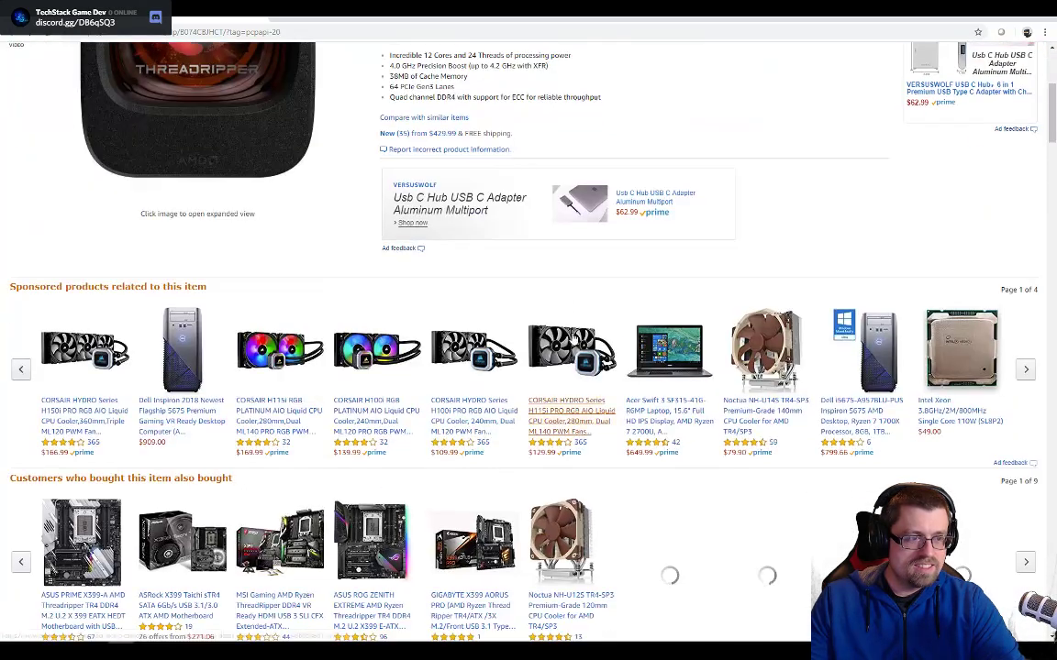
scroll(404, 262, down, 5)
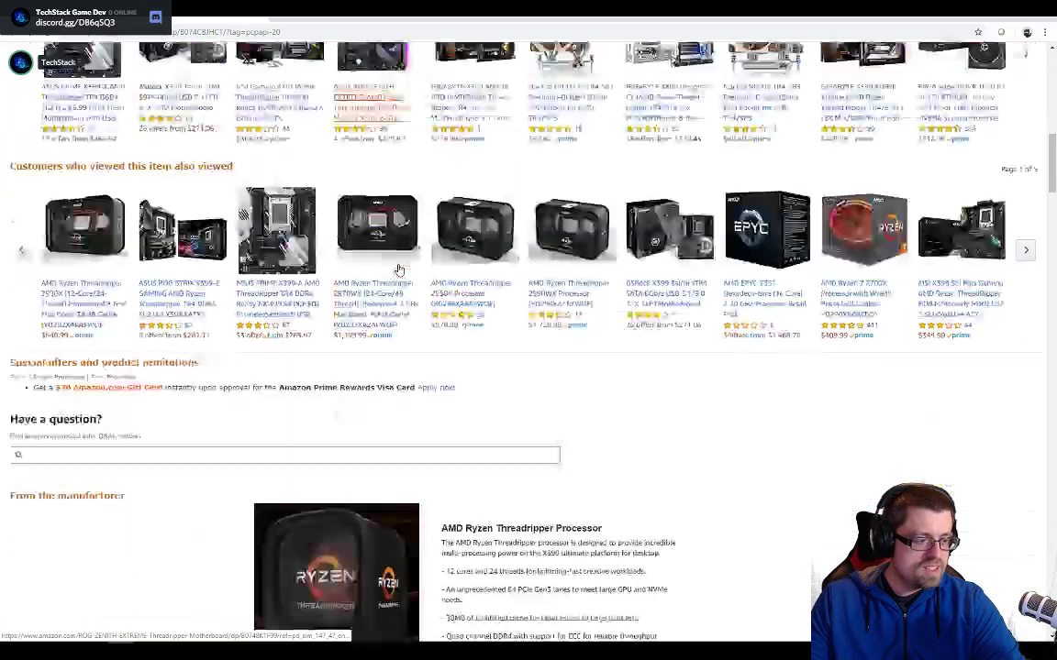
scroll(399, 268, down, 9)
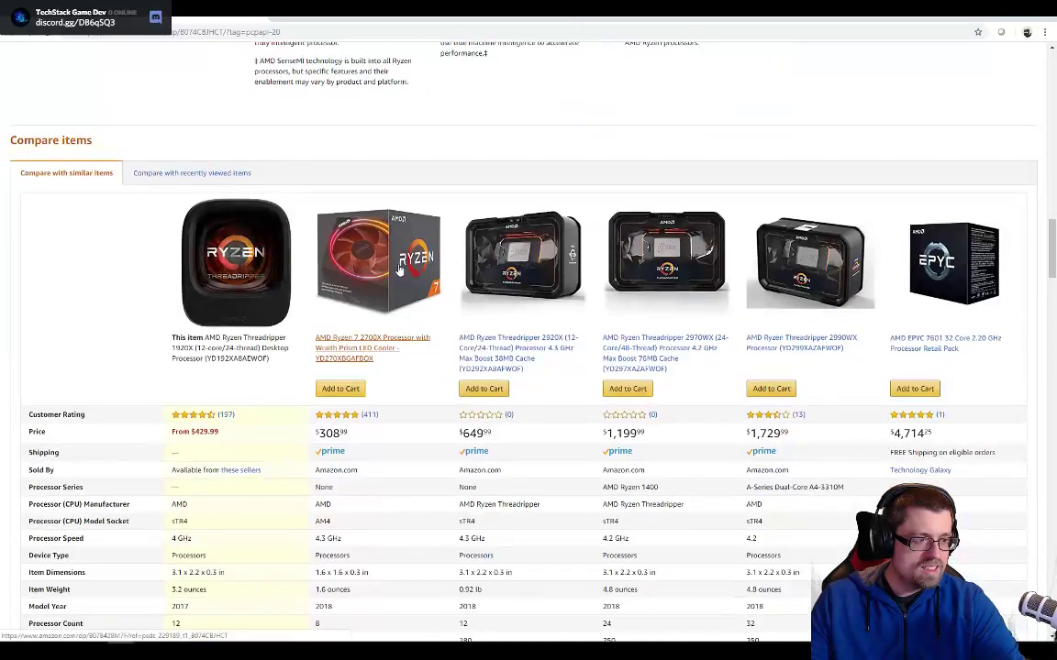
scroll(399, 269, down, 3)
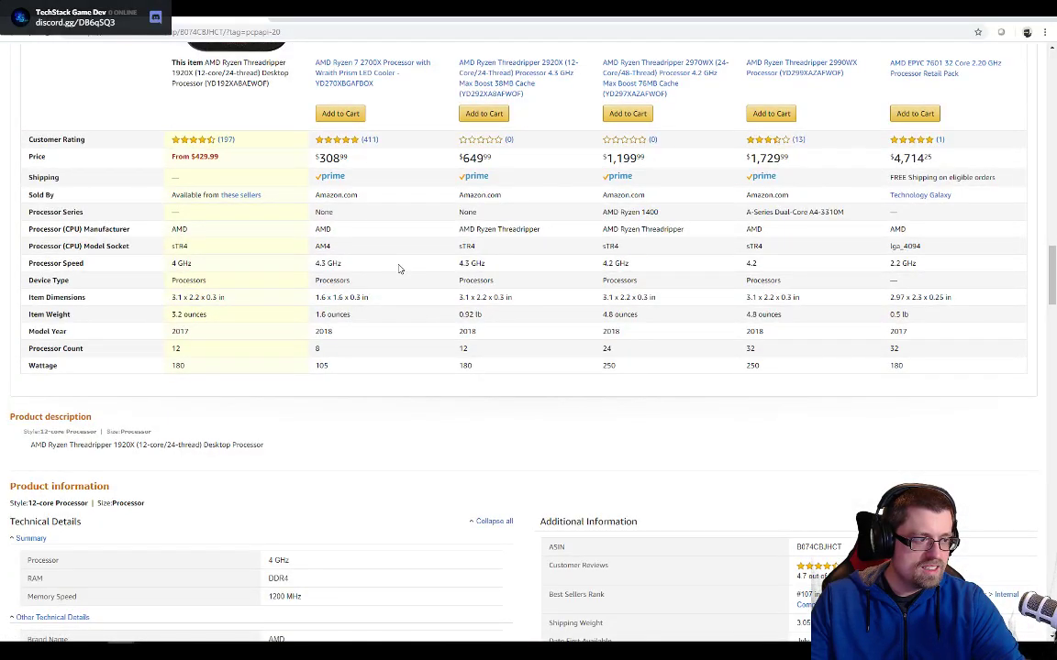
scroll(399, 269, down, 2)
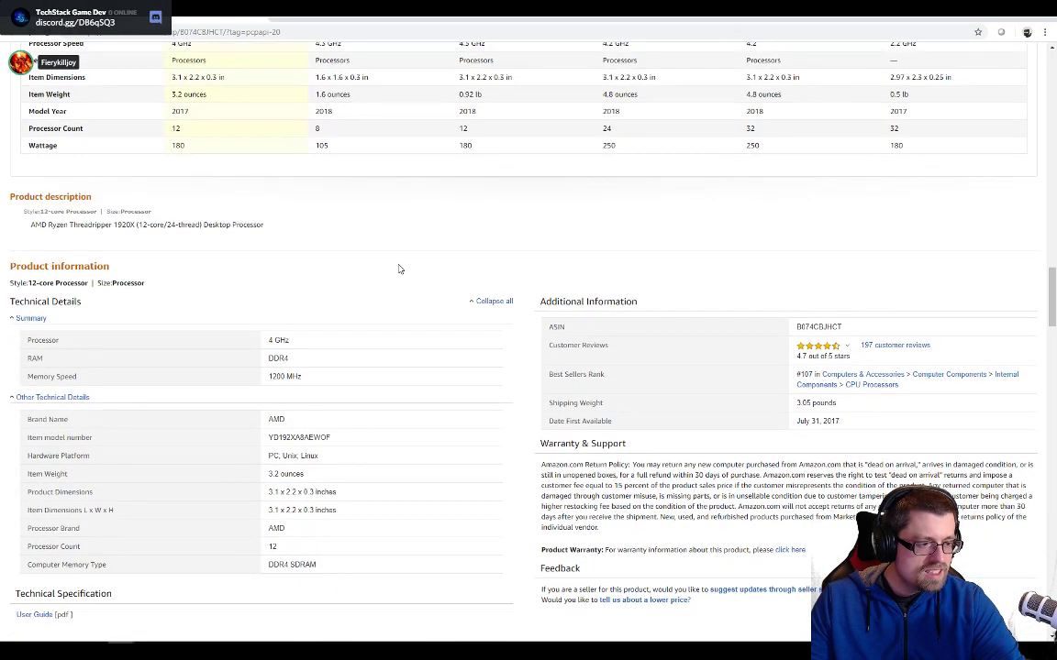
scroll(383, 360, down, 2)
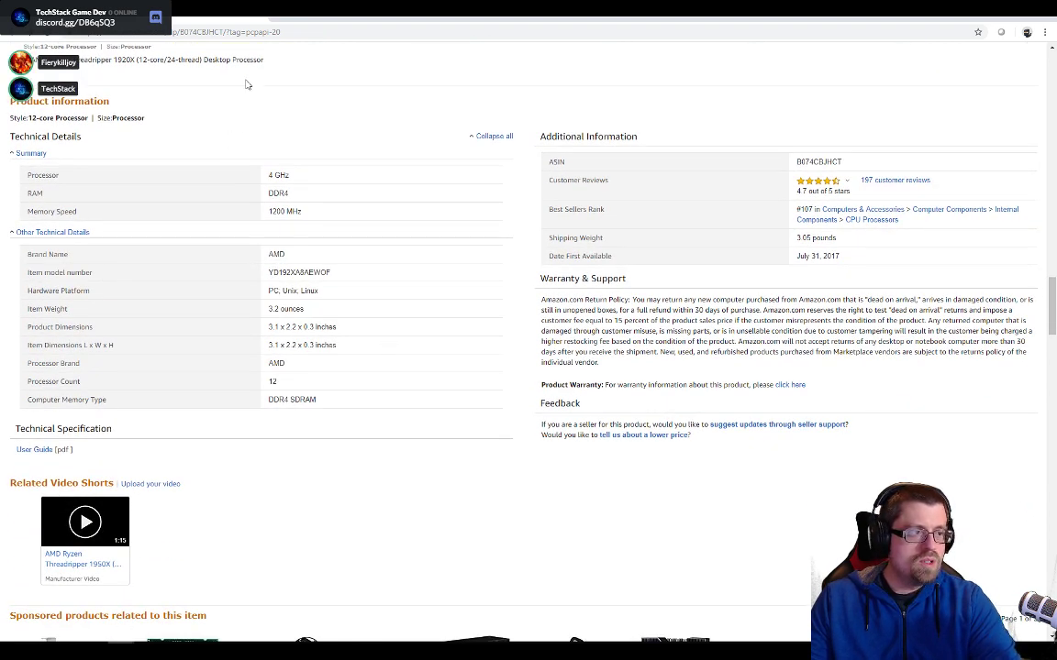
click(236, 18)
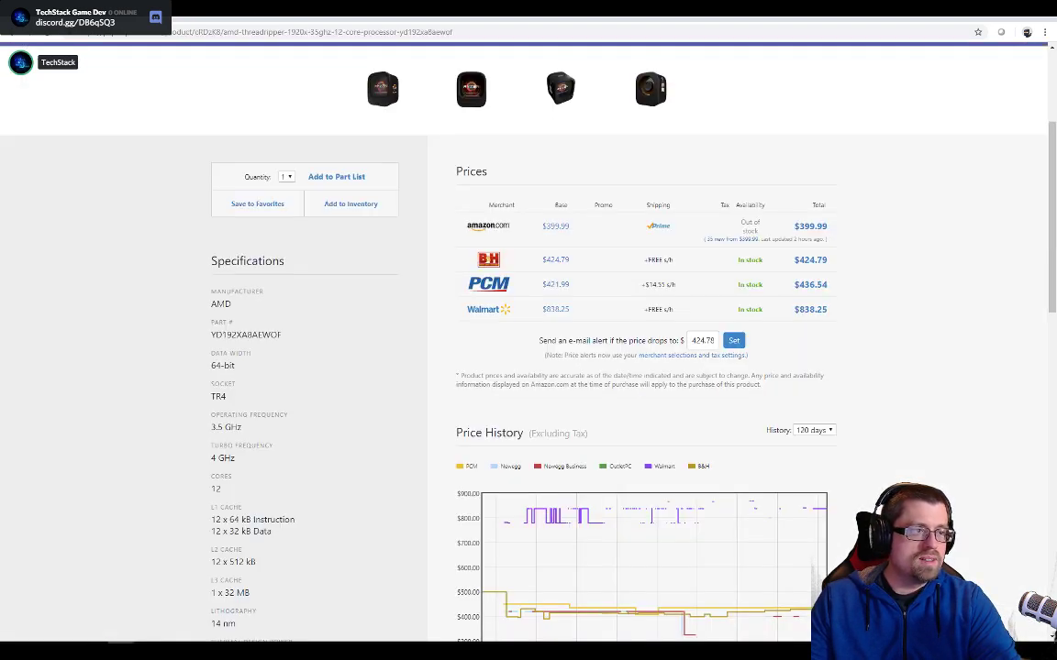
- Switch to Photoshop and select the entire canvas of the Layer 2111.psb shoreline tile
key(alt+Tab)
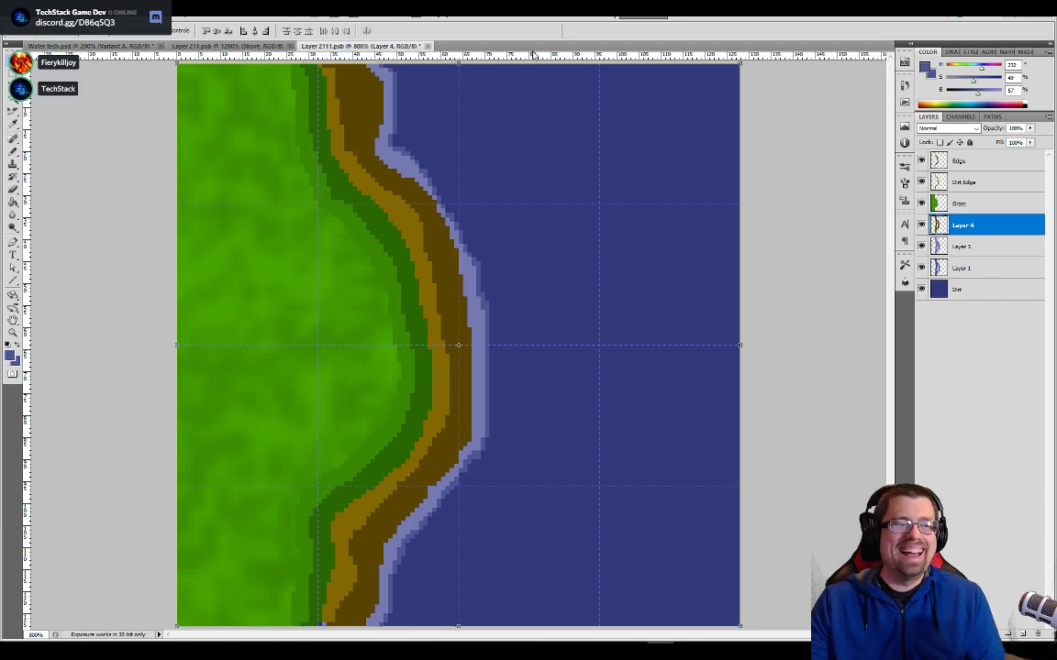
key(ctrl+a)
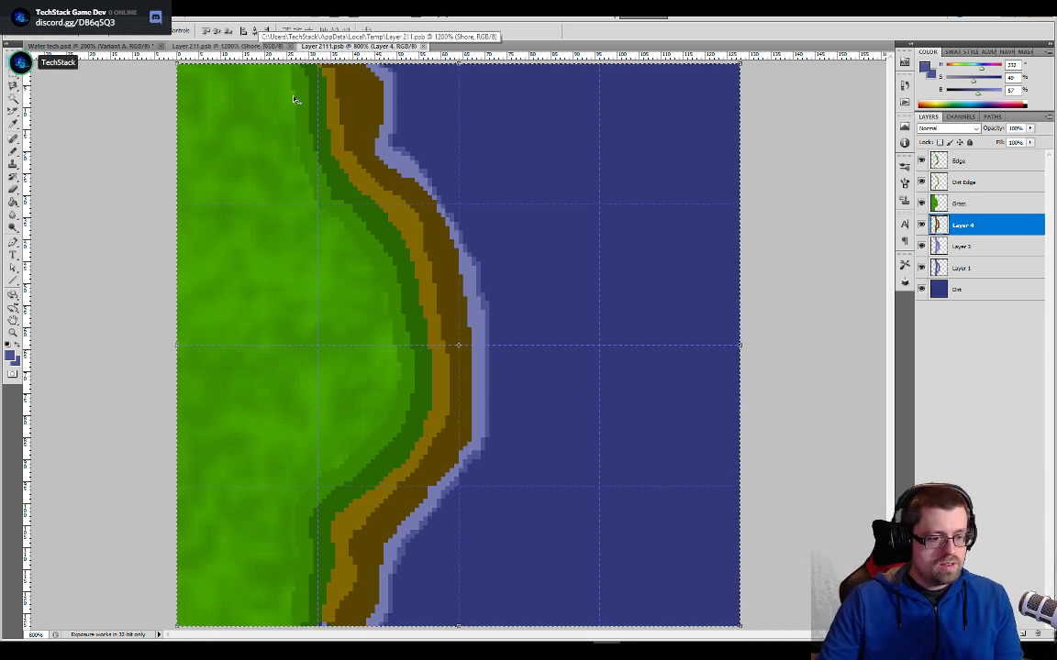
key(ctrl+plus)
key(ctrl+plus)
drag(380, 609, 388, 284)
drag(275, 607, 445, 372)
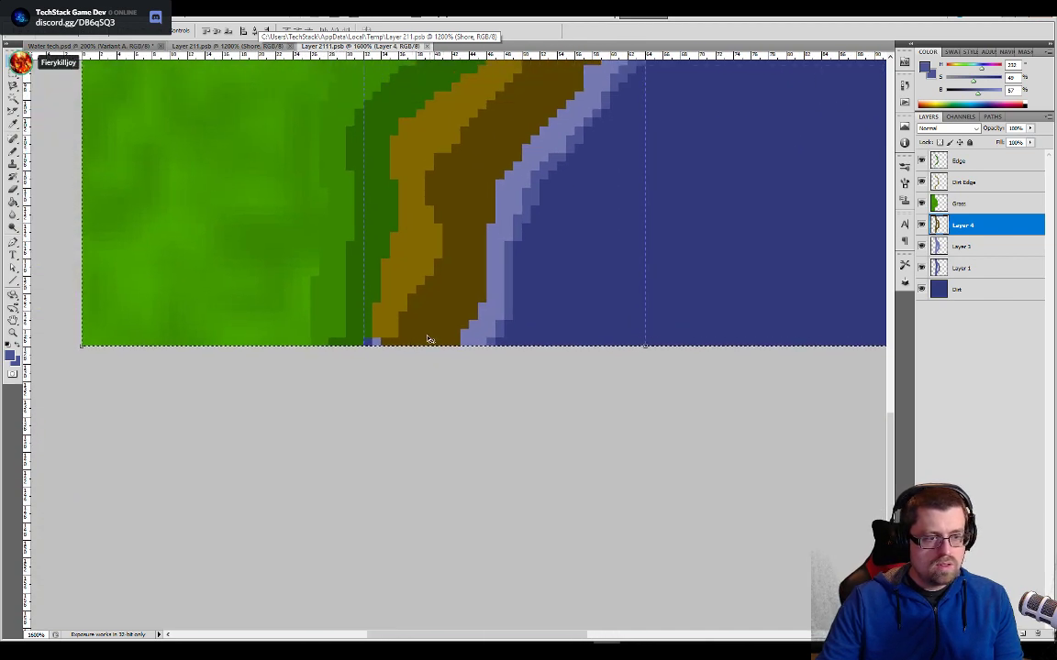
- On the Dirt Edge layer, cover the stray blue pixels at the dirt strip's lower end with sampled light brown and erase the spill on the grass
click(954, 182)
key(b)
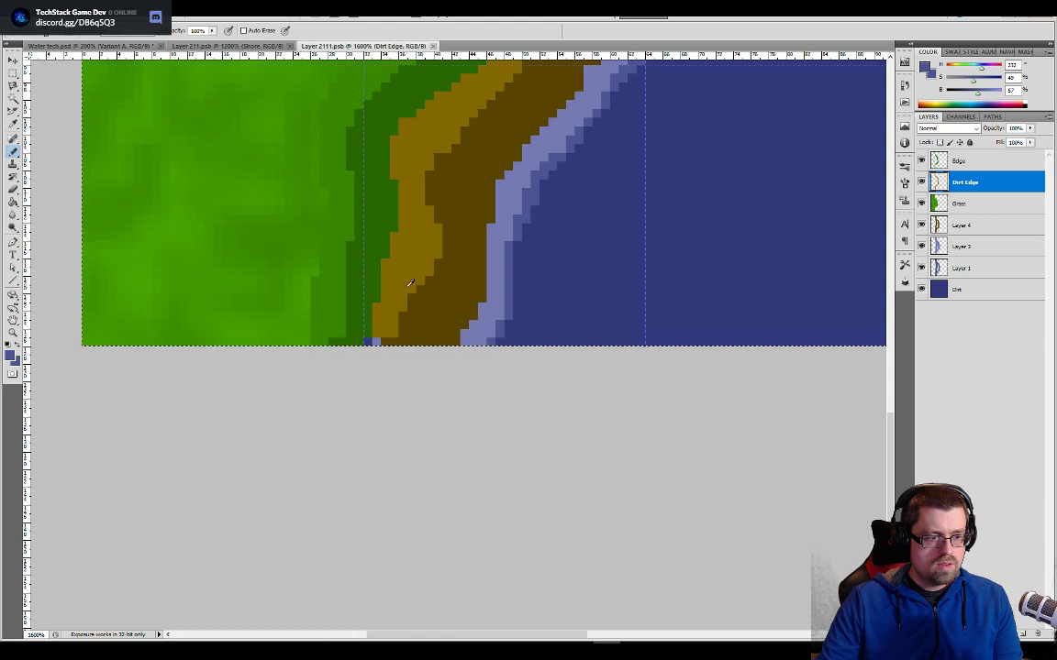
alt+click(410, 285)
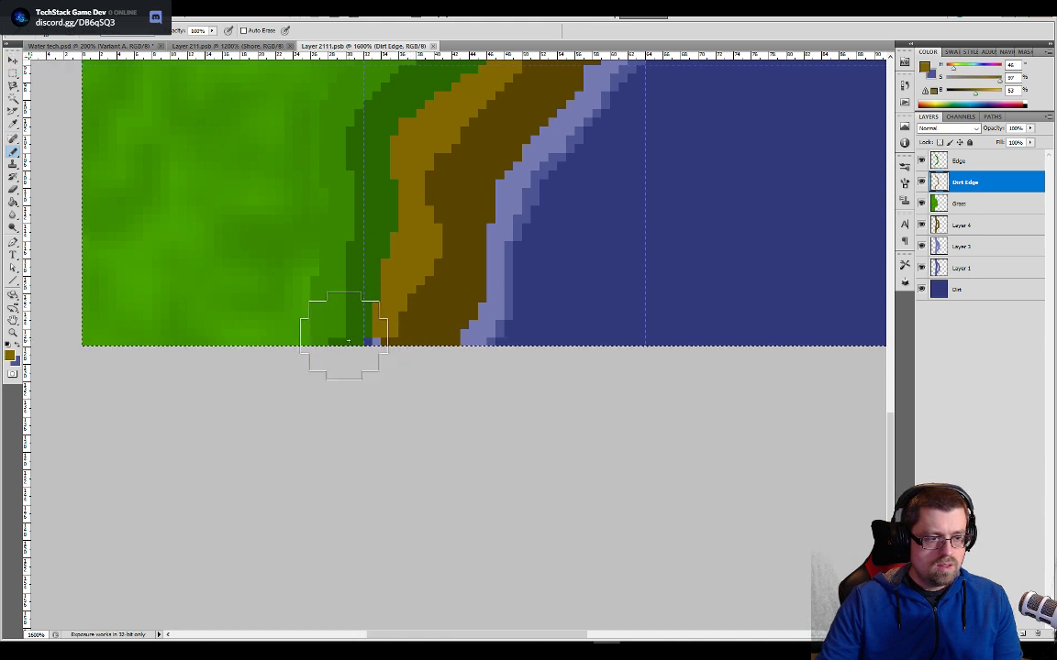
click(341, 340)
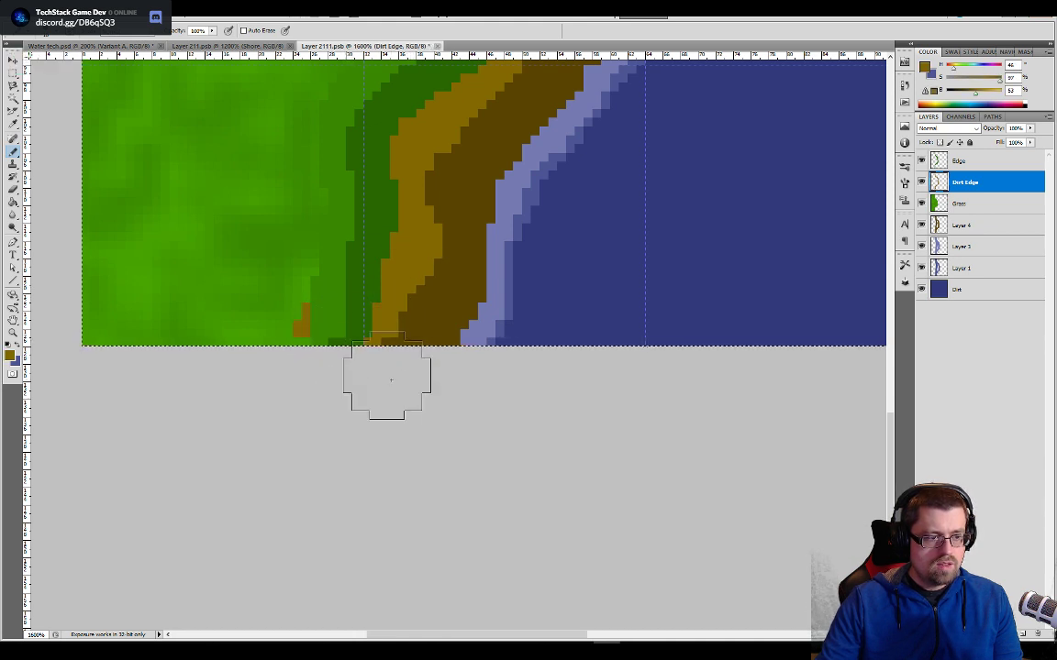
key(e)
drag(305, 342, 272, 322)
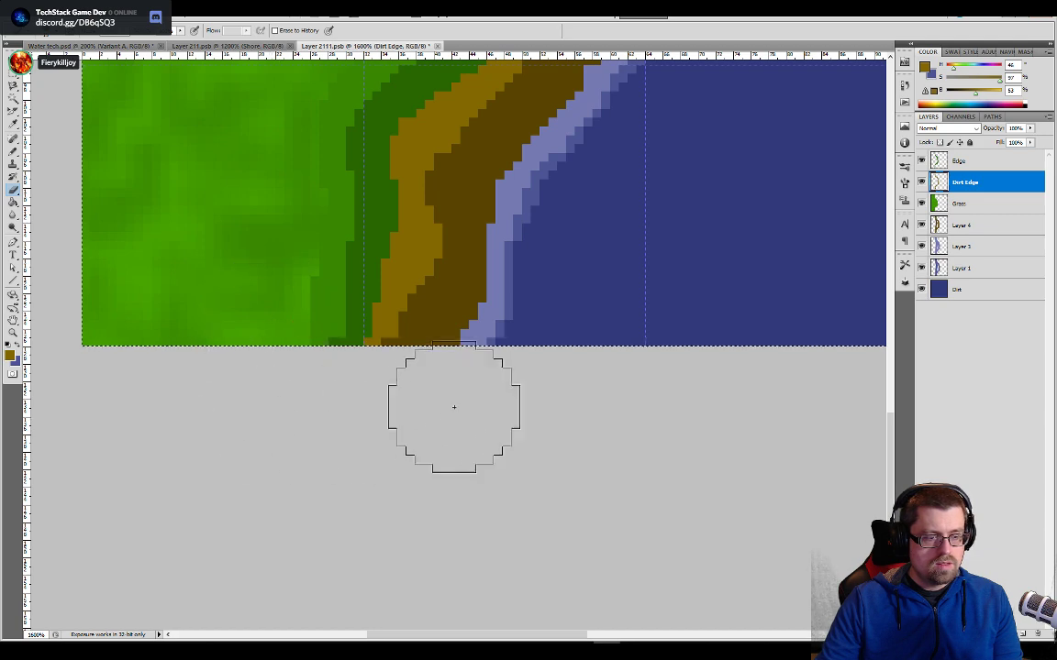
- In Layer 211.psb, select and copy the bottom pixel row from the canvas's left edge to just past the froth
drag(555, 264, 560, 405)
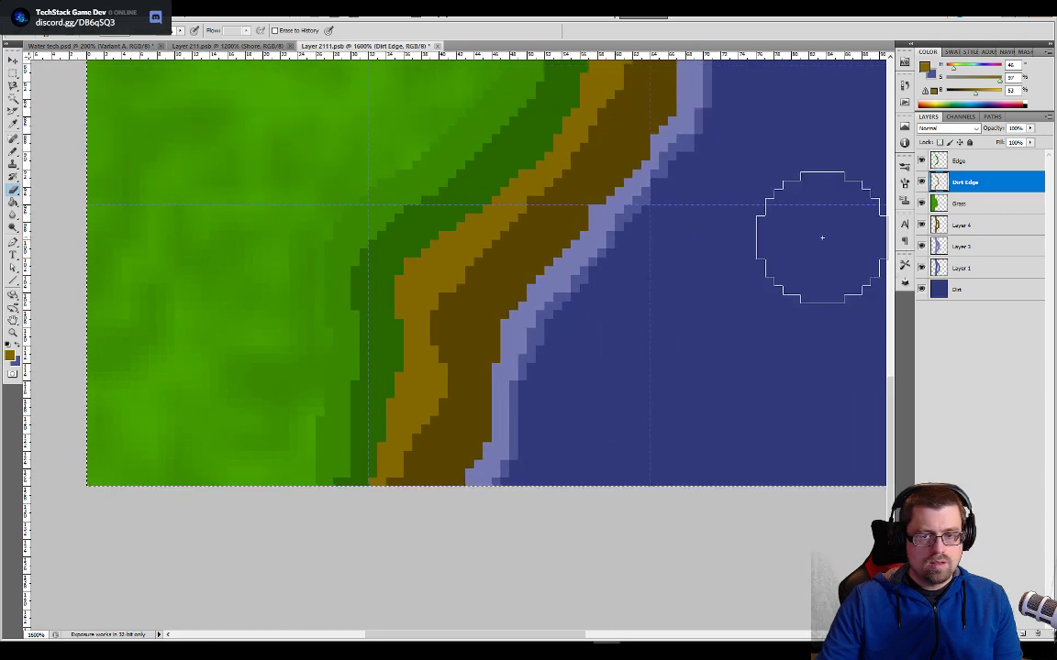
drag(685, 77, 587, 436)
drag(528, 251, 527, 551)
drag(416, 78, 587, 377)
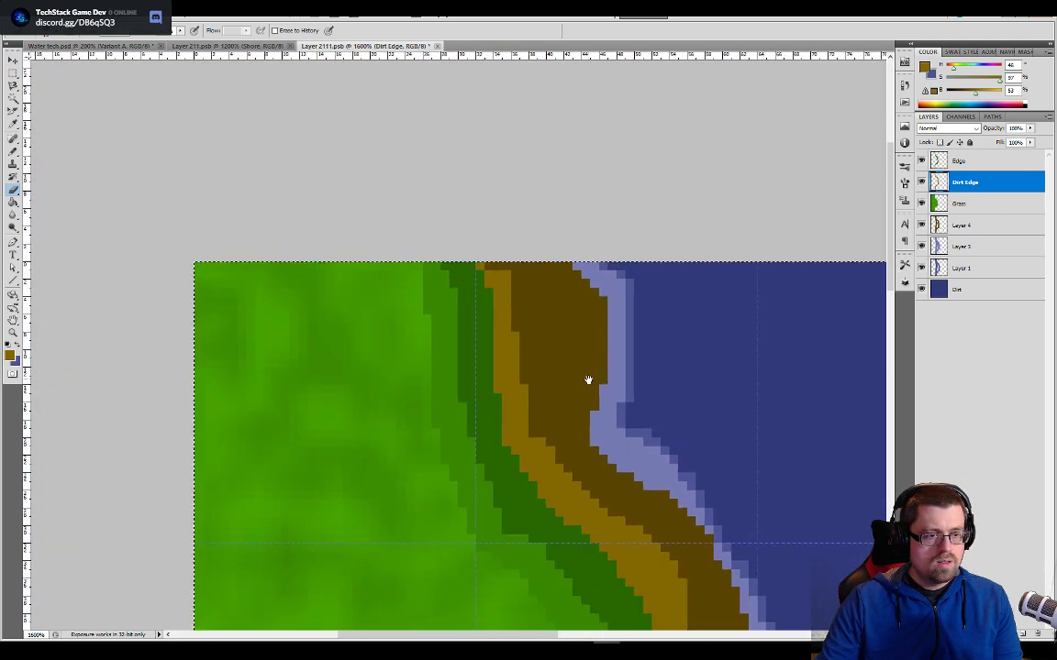
click(183, 47)
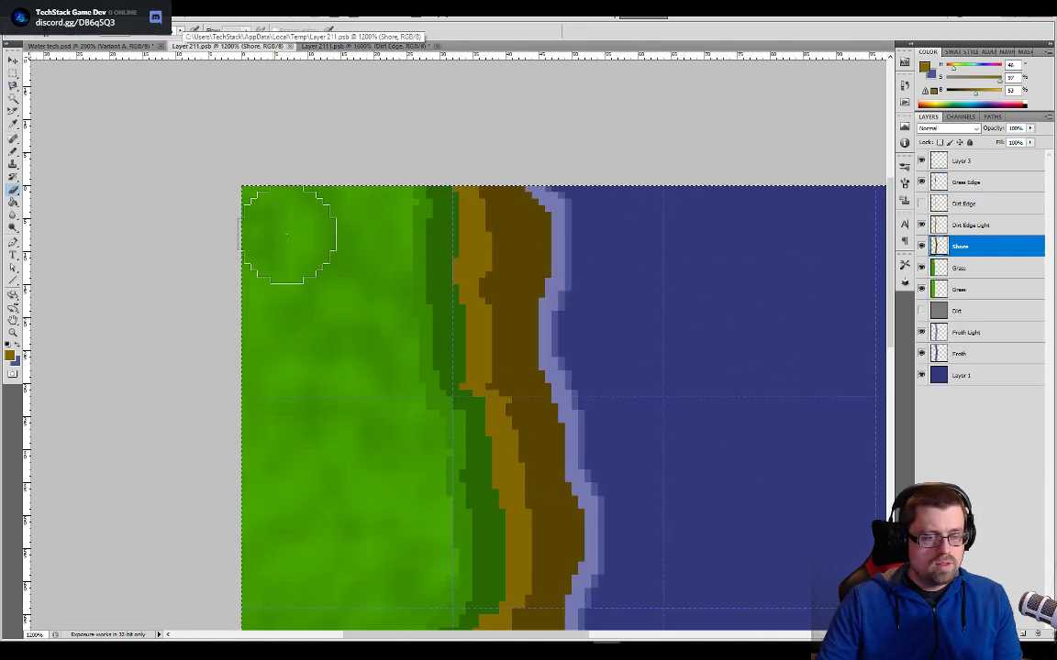
drag(610, 214, 668, 4)
drag(677, 617, 631, 200)
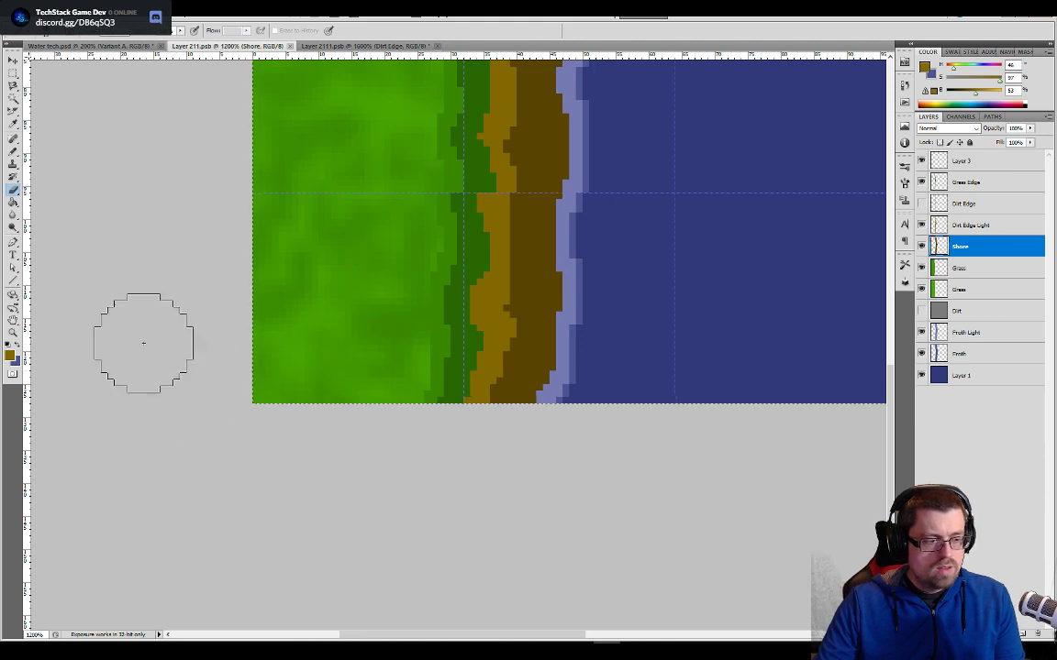
click(12, 71)
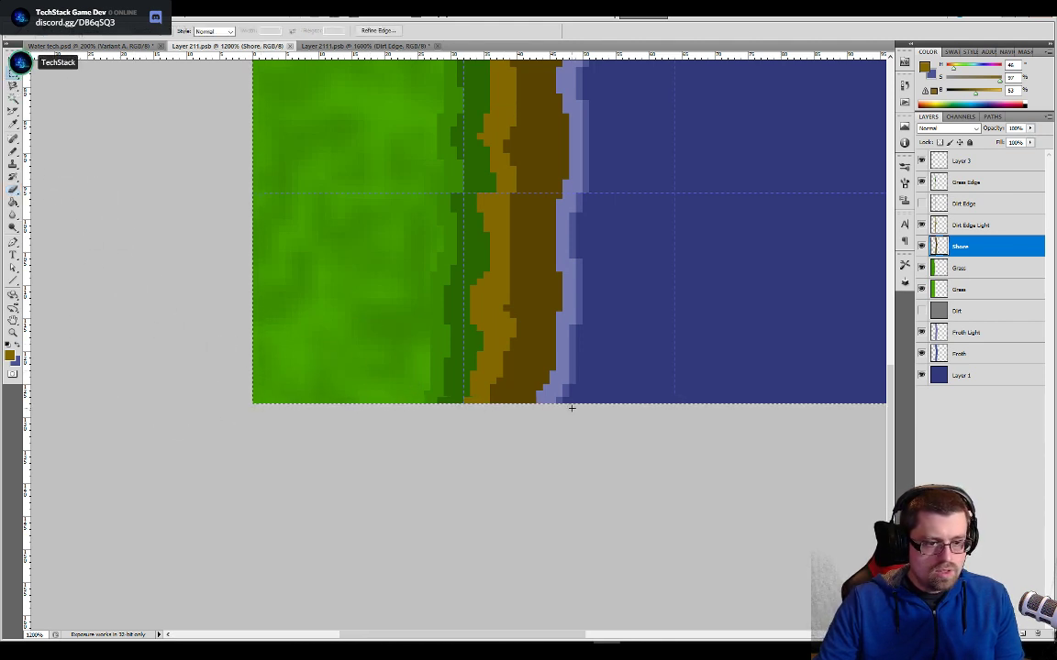
drag(573, 402, 325, 400)
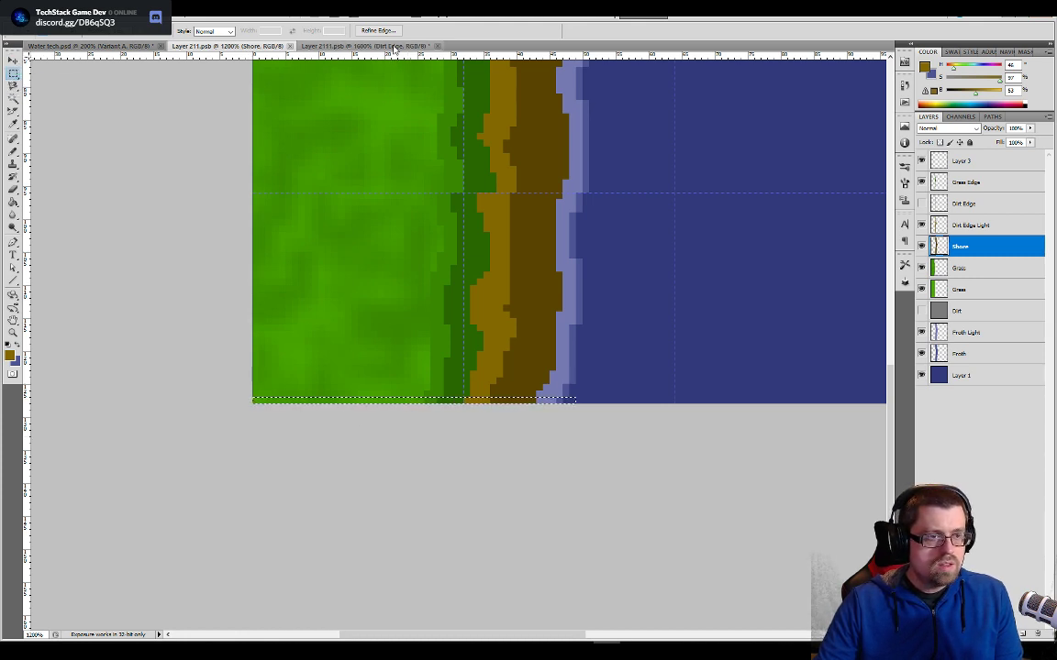
- Paste the copied pixel row above the Dirt Edge layer in Layer 2111.psb and move it down towards the tile's lower end
click(355, 45)
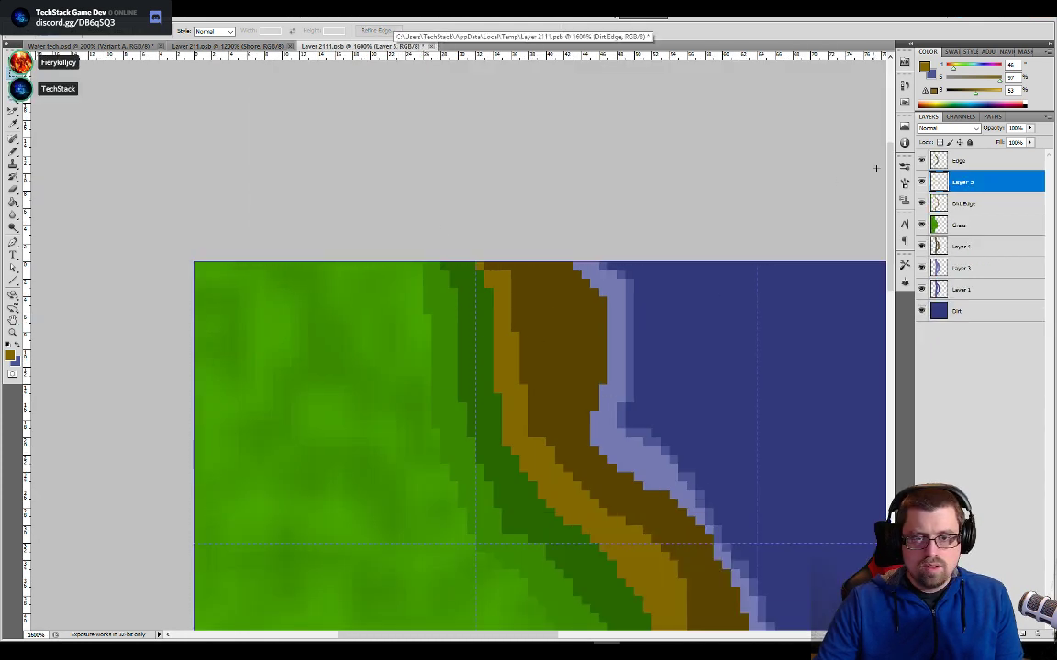
drag(890, 159, 862, 316)
key(v)
drag(824, 214, 483, 577)
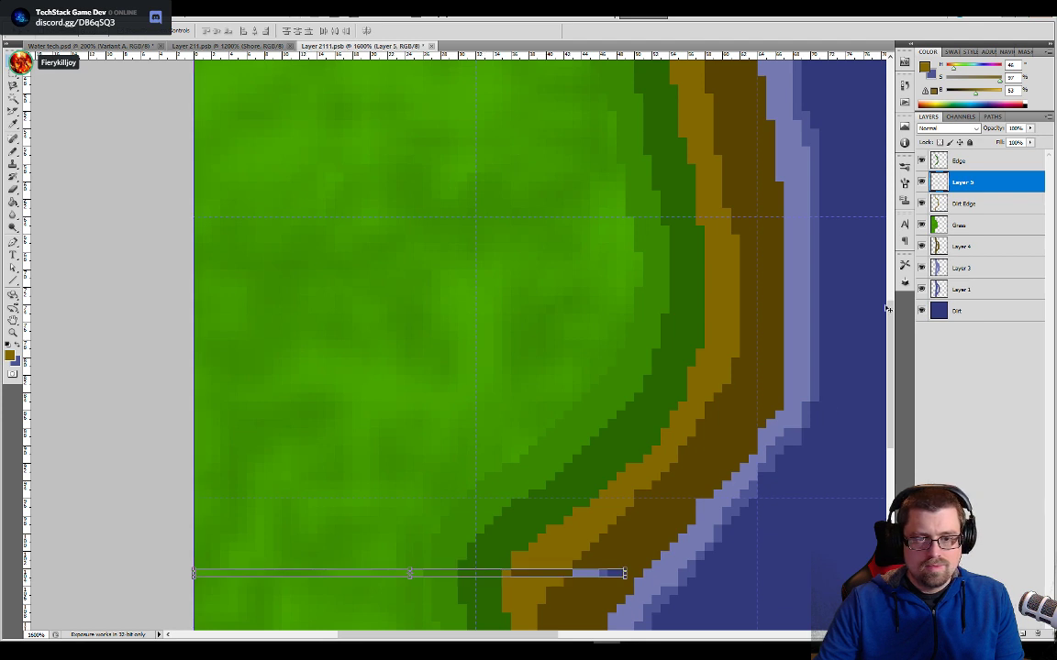
drag(890, 336, 893, 442)
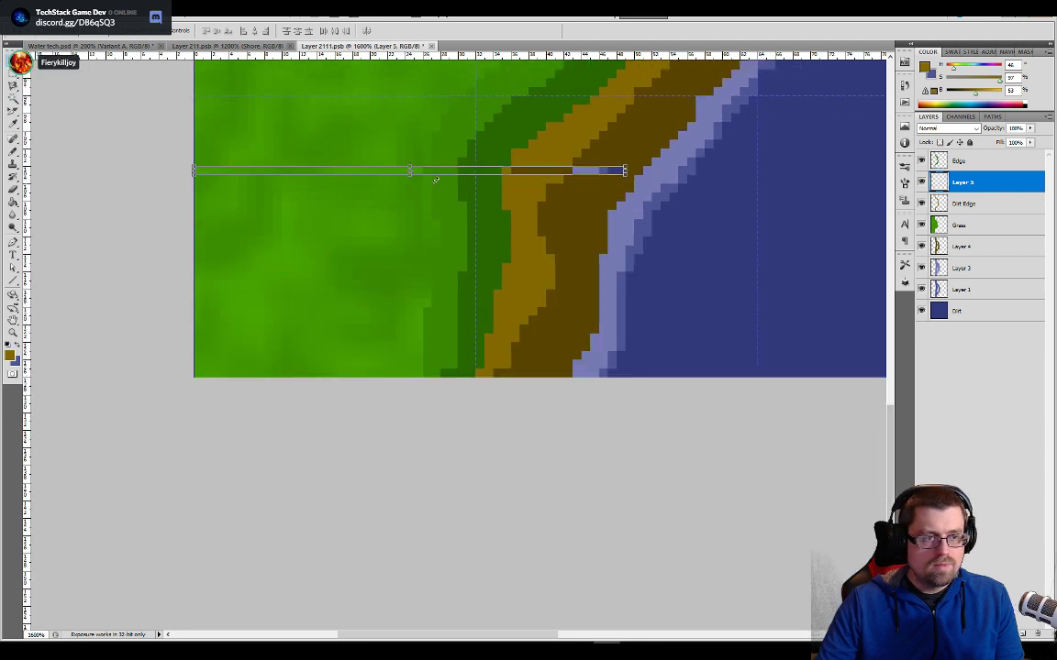
- Nudge the pasted row onto and off the tile's bottom edge to compare its shoreline pixels with the tile's own
key(Down)
key(Down)
key(Down)
key(Down)
key(Down)
key(Down)
key(Down)
key(Down)
key(Down)
key(Down)
key(Down)
key(Down)
key(Down)
key(Down)
key(Down)
key(Down)
key(Down)
key(Down)
key(Down)
key(Down)
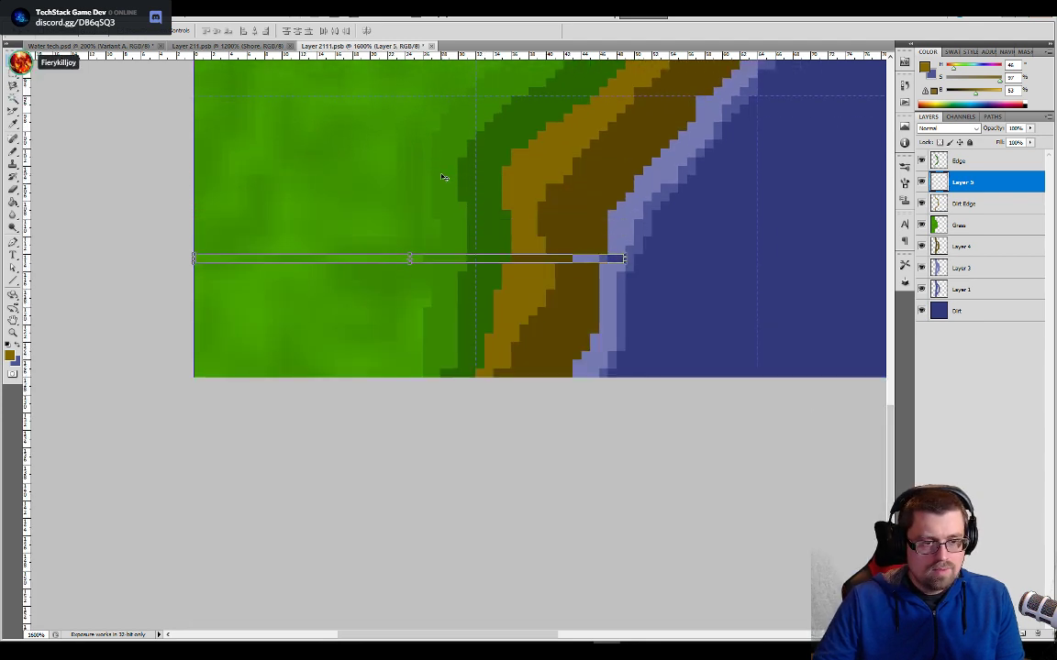
key(Down)
key(Down)
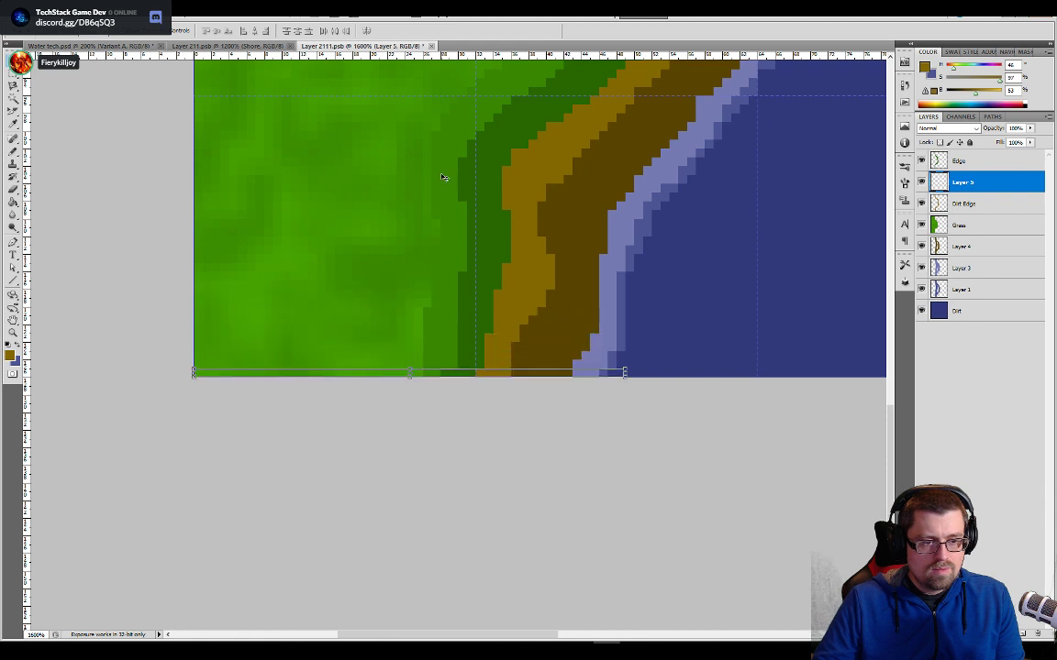
key(Up)
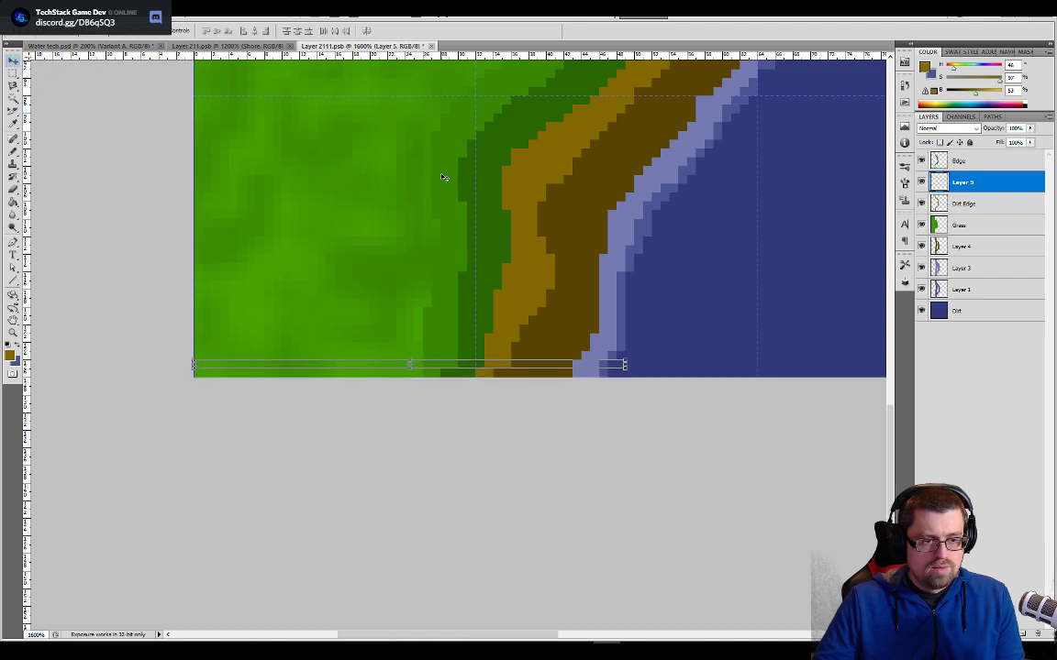
click(943, 205)
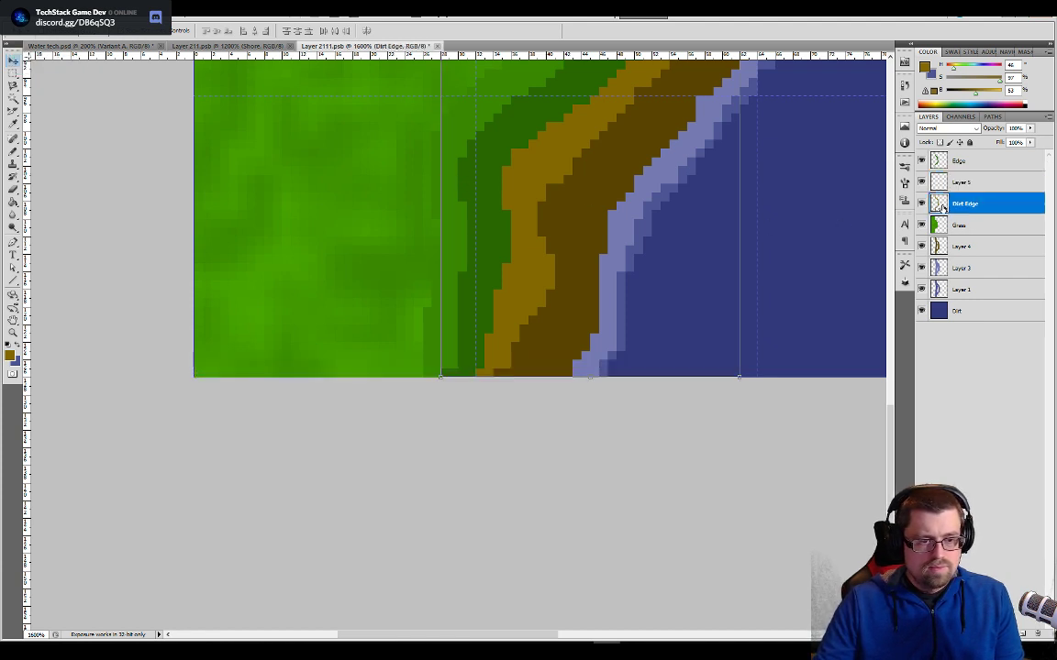
key(b)
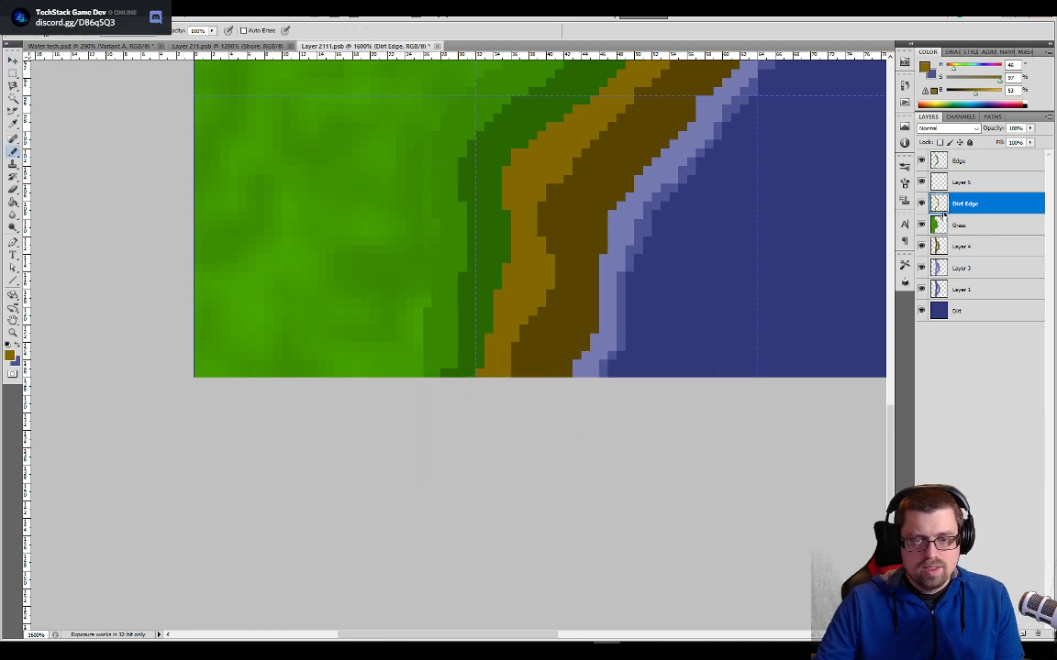
click(954, 182)
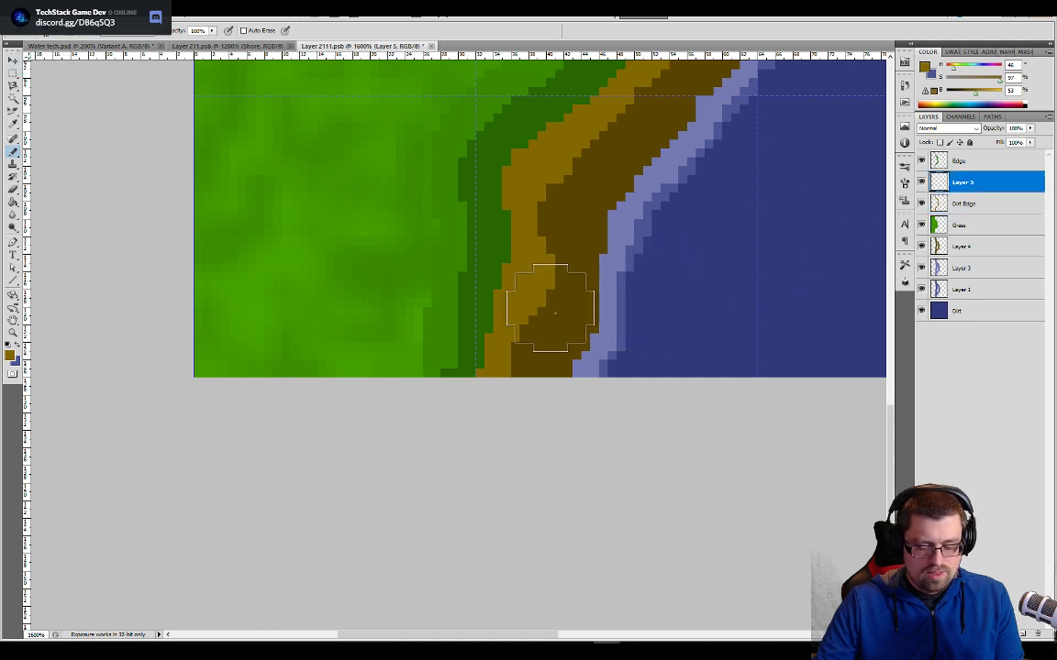
key(v)
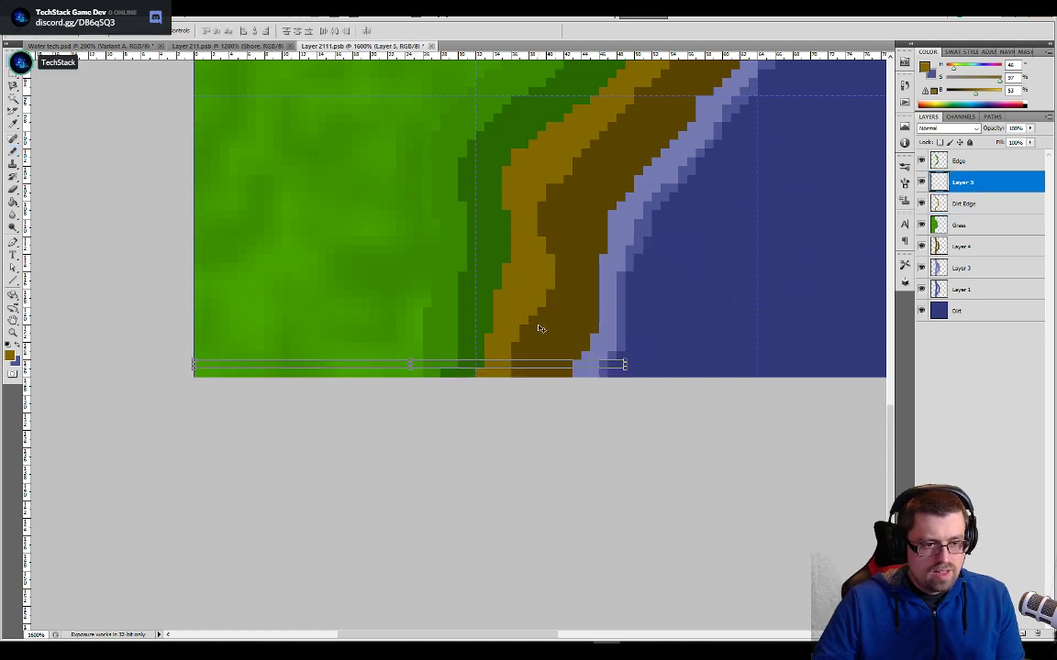
key(Down)
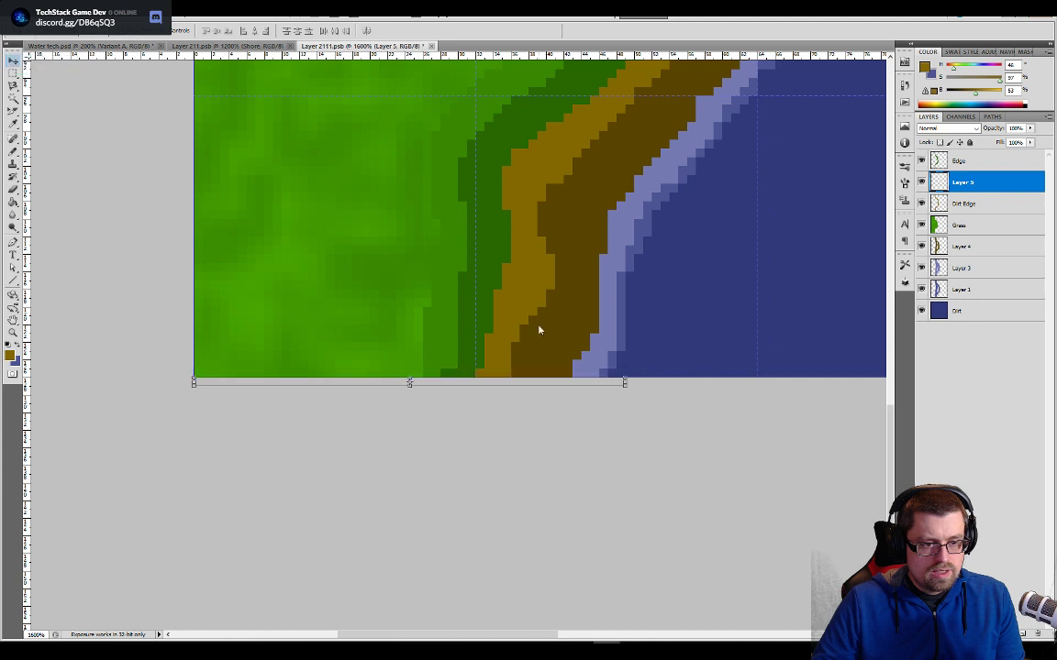
- Move the pasted pixel row up from the tile's lower end to the tile's top edge
key(Up)
key(Up)
key(Up)
key(Up)
key(Up)
key(Up)
key(Up)
key(Up)
key(Up)
key(Up)
key(Up)
key(Up)
key(Up)
key(Up)
key(Up)
key(Up)
key(Up)
key(Up)
key(Up)
key(Up)
key(Up)
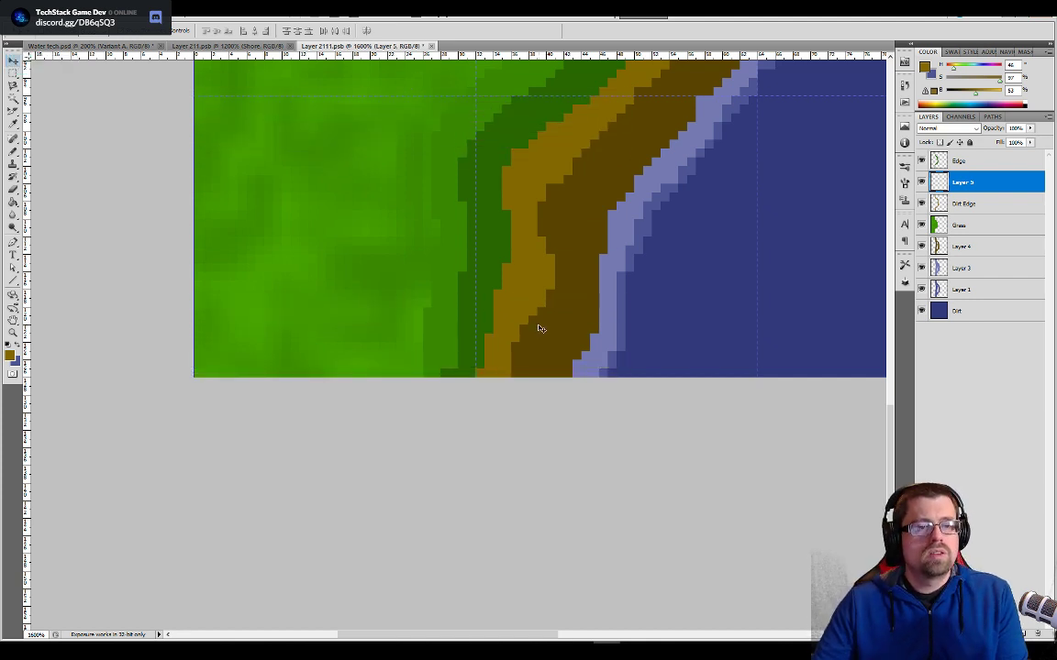
drag(670, 182, 698, 454)
drag(680, 126, 672, 513)
drag(653, 294, 653, 601)
drag(625, 410, 625, 361)
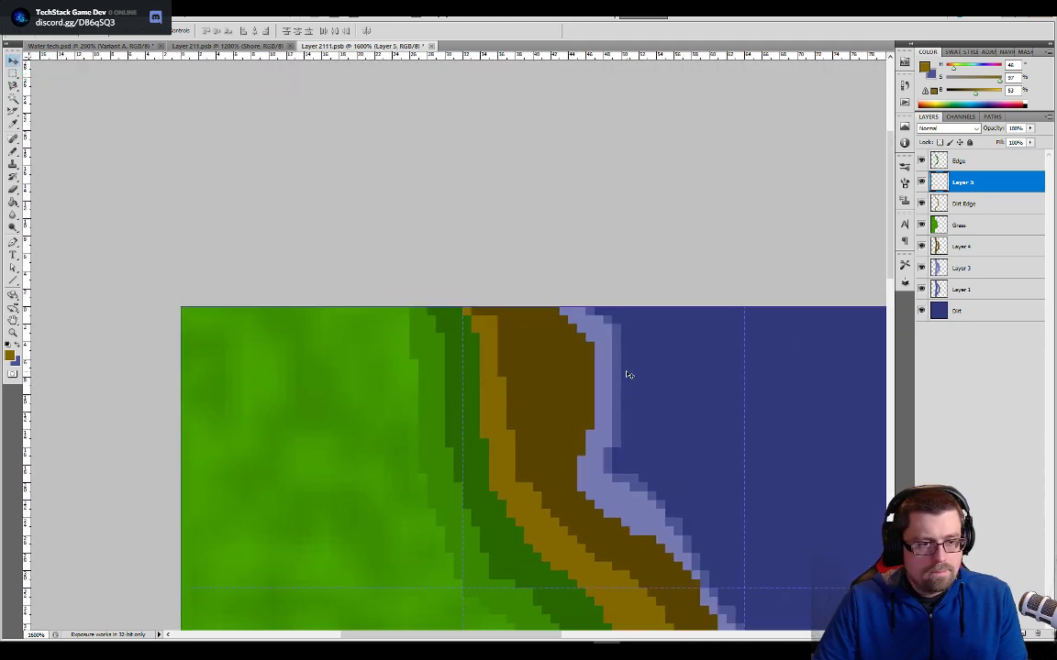
key(Up)
key(Up)
key(Up)
key(Up)
key(Up)
key(Up)
key(Up)
key(Up)
key(Up)
key(Up)
key(Up)
key(Up)
key(Up)
key(Up)
key(Up)
key(Up)
key(Up)
key(Up)
key(Up)
key(Up)
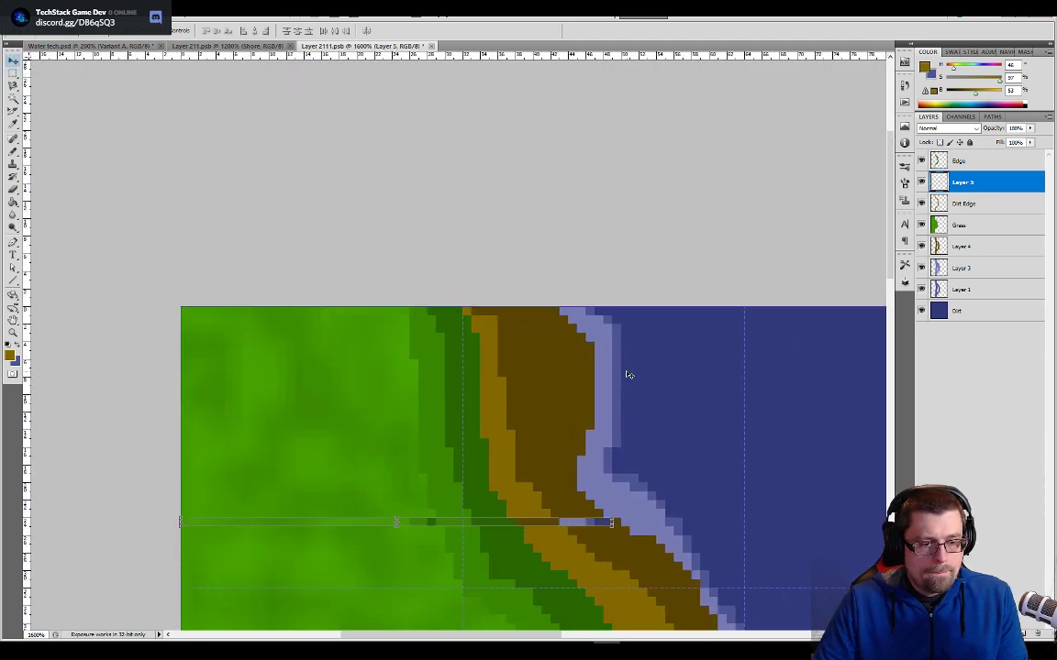
key(Up)
key(Up)
key(Up)
key(Up)
key(Up)
key(Up)
key(Up)
key(Up)
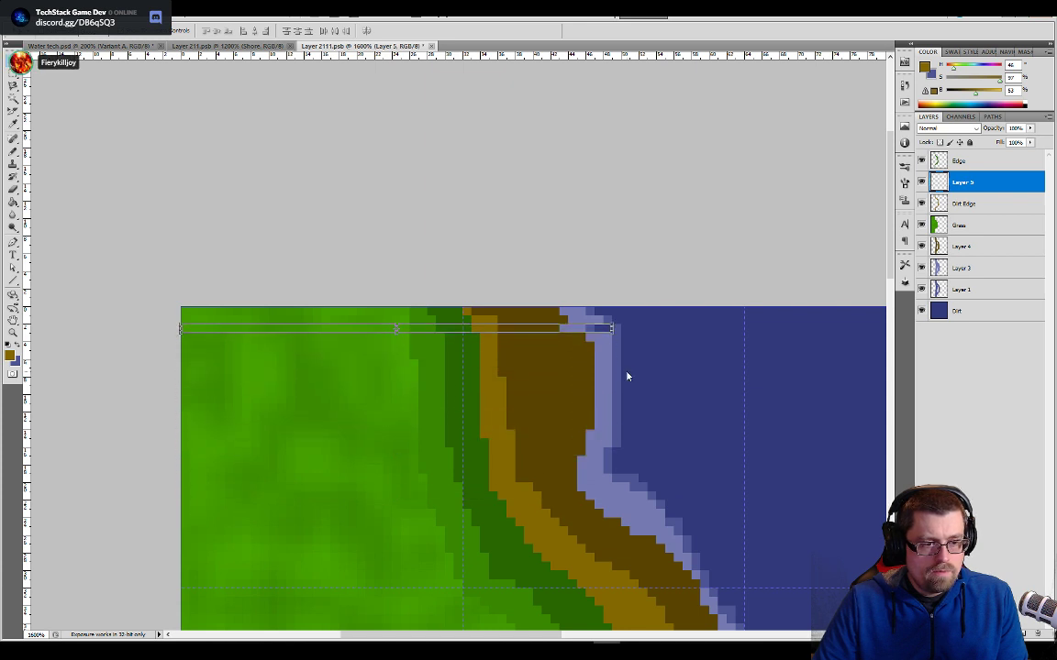
- Nudge the pasted row on and off the tile's top edge to compare its shoreline pixels with the tile's own
key(Down)
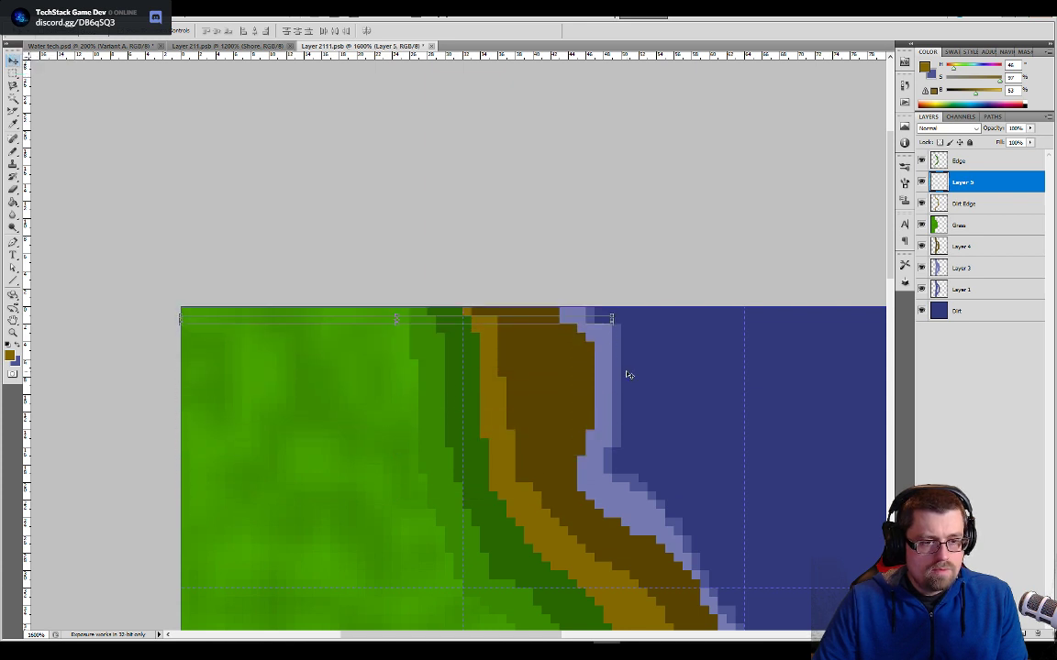
key(Up)
key(Down)
key(Up)
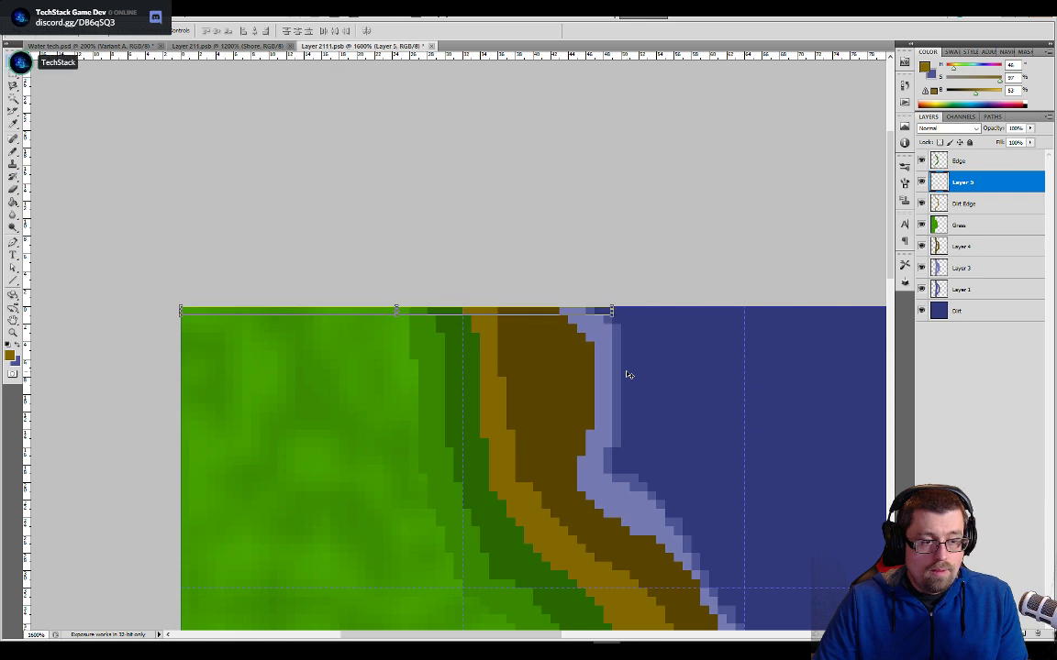
key(Down)
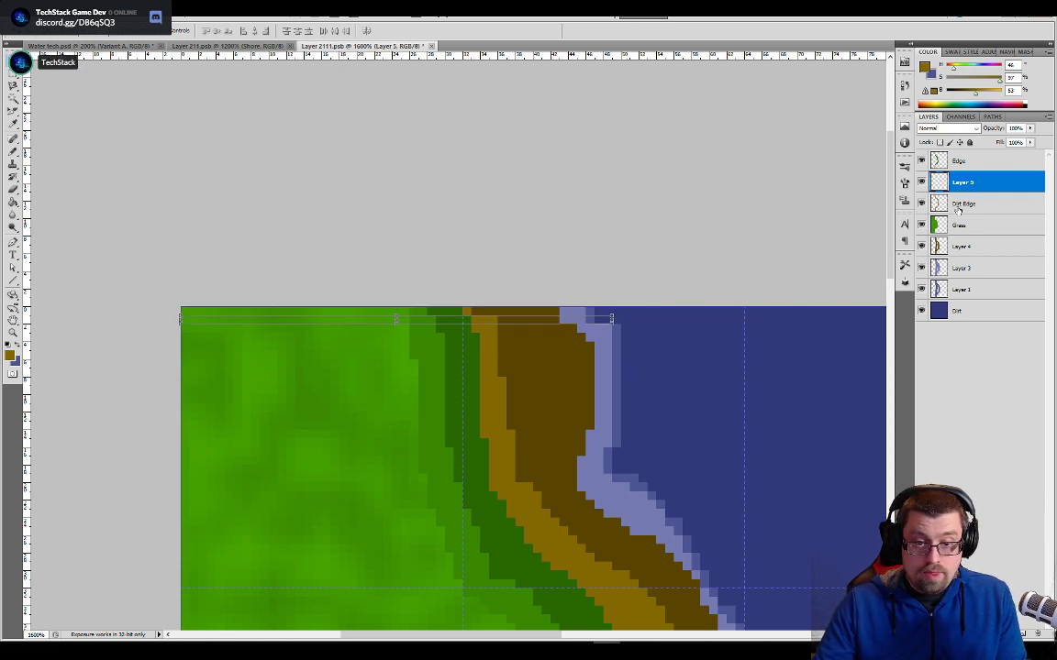
- On the Dirt Edge layer, extend the light brown pixels along the top row of the dirt strip with the Pencil
click(958, 208)
key(b)
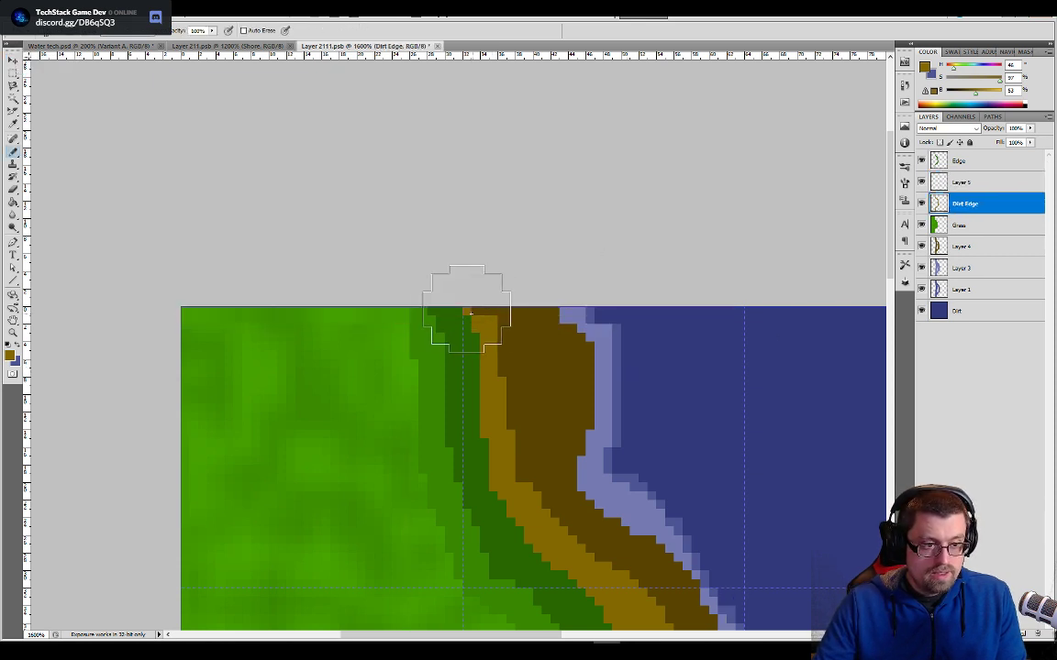
- Reselect Layer 5 and nudge its pixel row across the tile's top rows to recheck the corrected shoreline pixels
click(976, 186)
key(v)
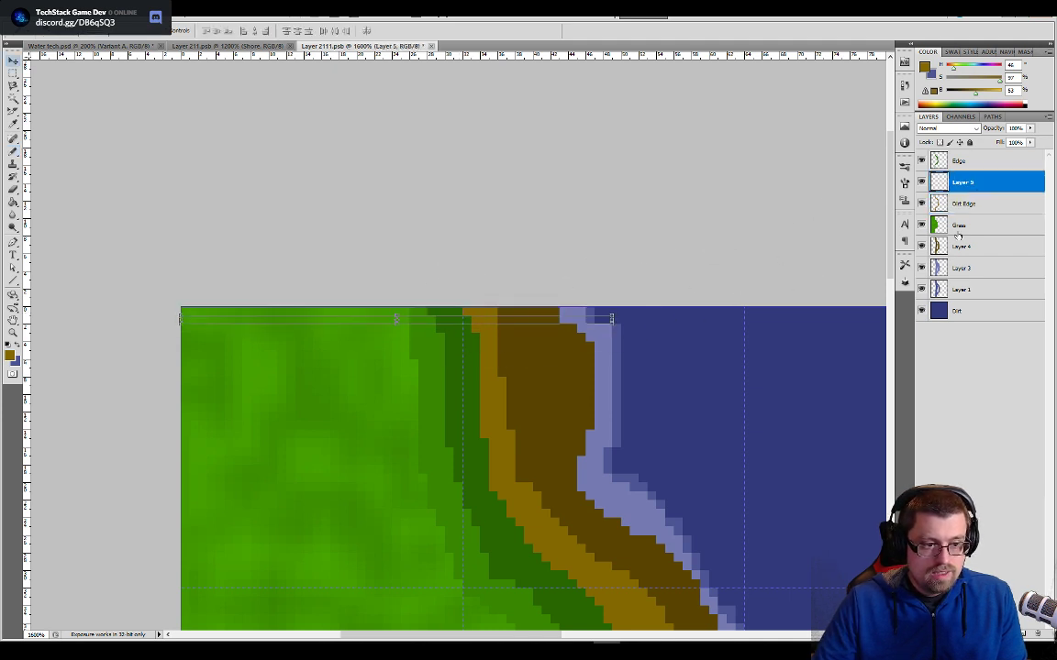
key(Up)
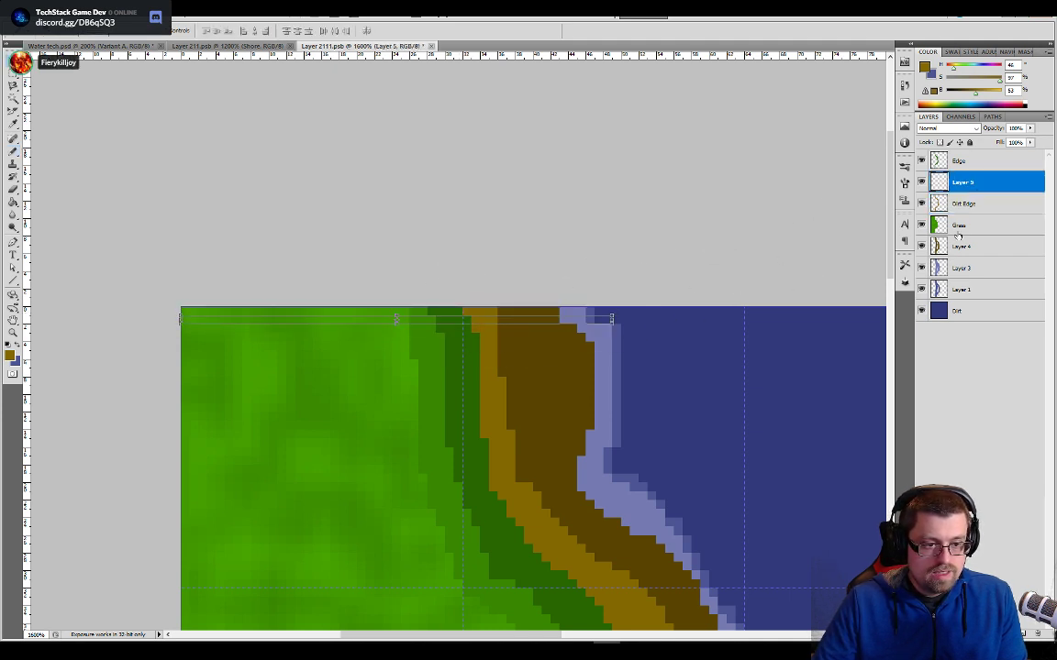
key(Up)
key(Down)
key(Down)
key(Up)
key(Down)
key(Down)
key(Down)
key(Down)
key(Down)
key(Up)
key(Up)
key(Up)
key(Up)
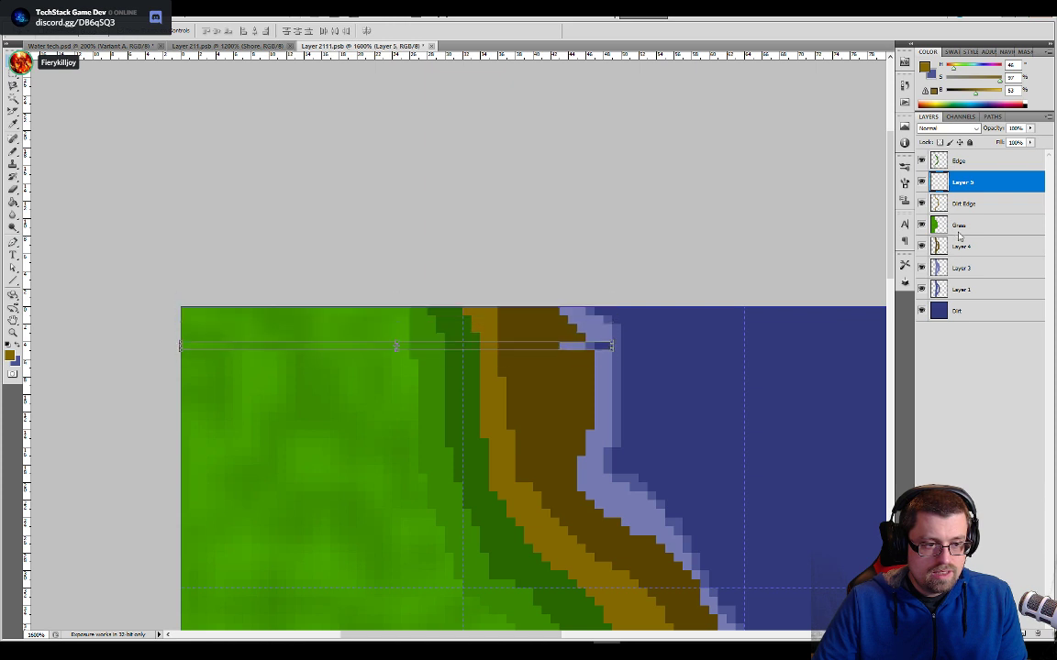
key(Up)
key(Up)
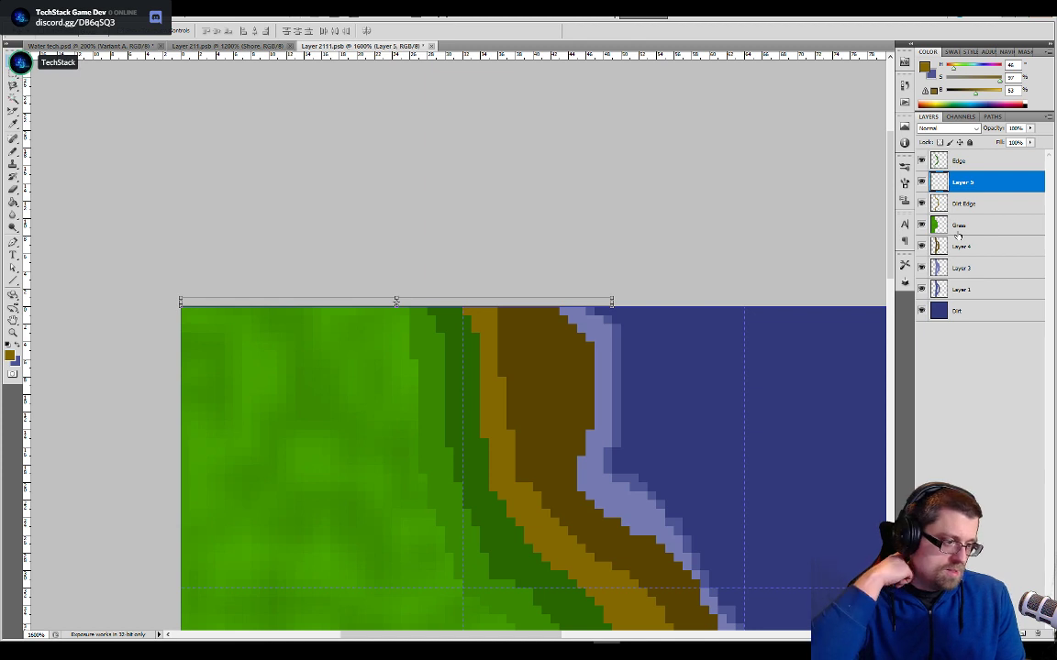
key(Down)
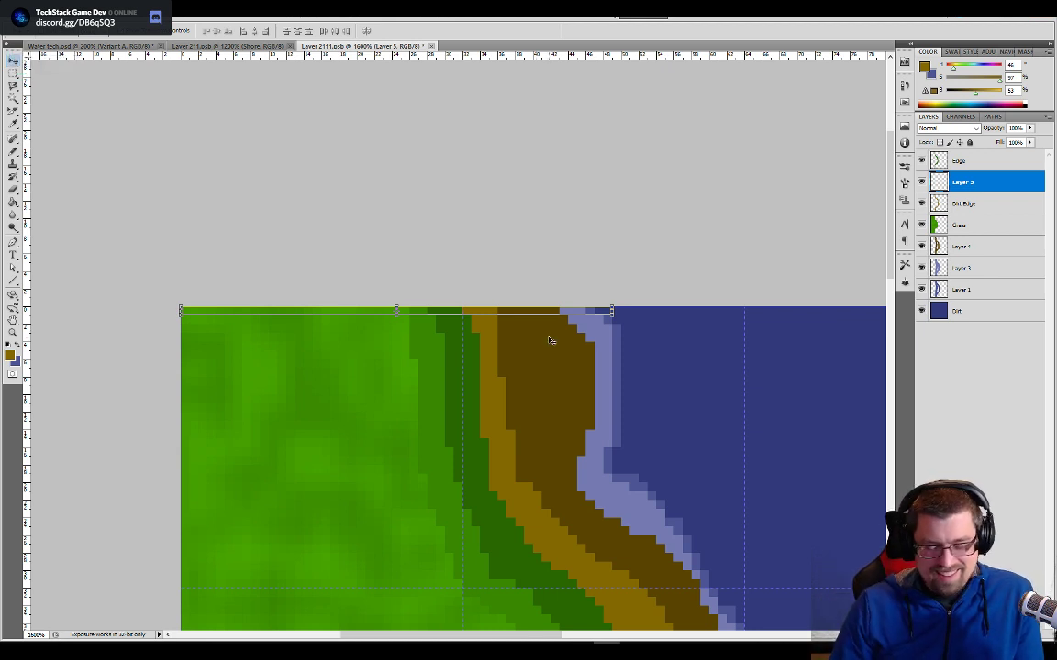
- Delete the pasted row's layer, select Layer 4 and save the tile
key(Delete)
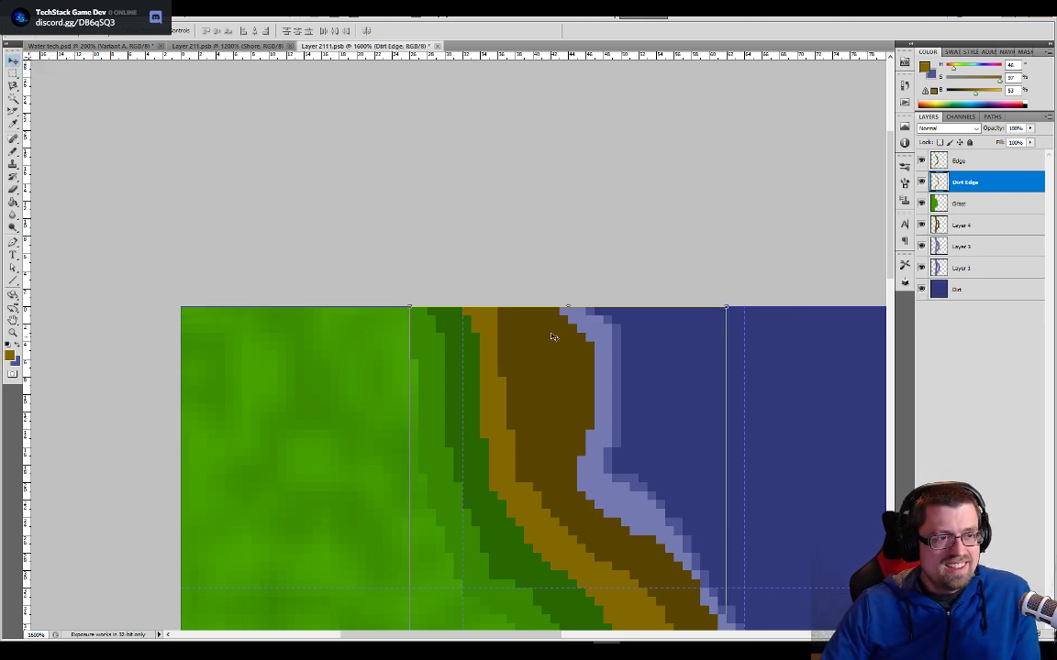
click(954, 229)
key(ctrl+minus)
key(ctrl+minus)
key(ctrl+minus)
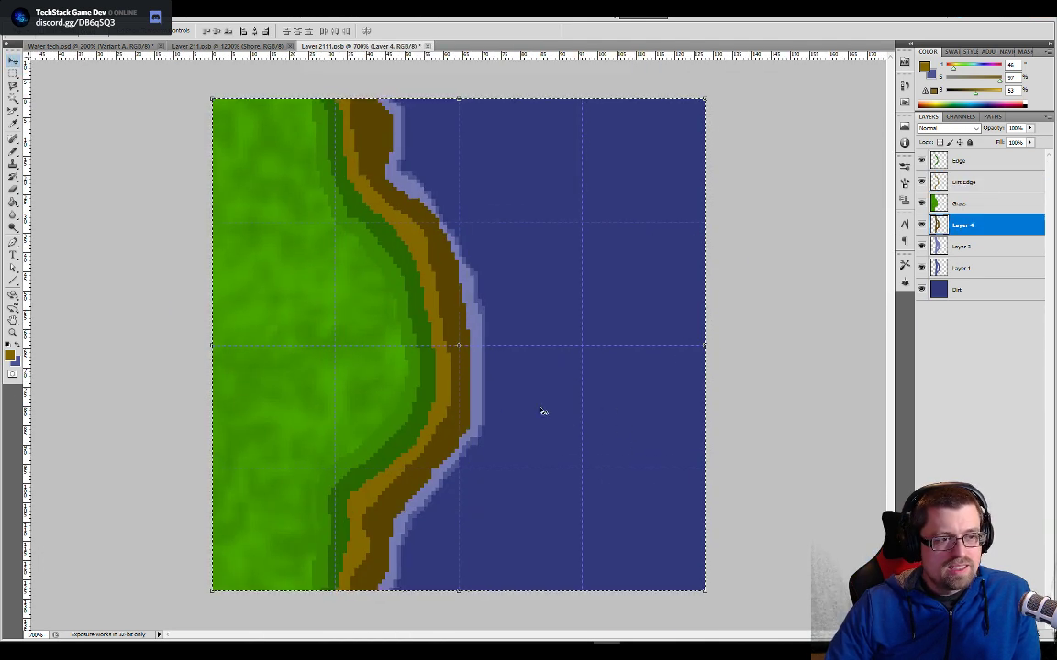
- Switch to Water tech.psd and open the contents of the Variant B smart object for editing
click(126, 46)
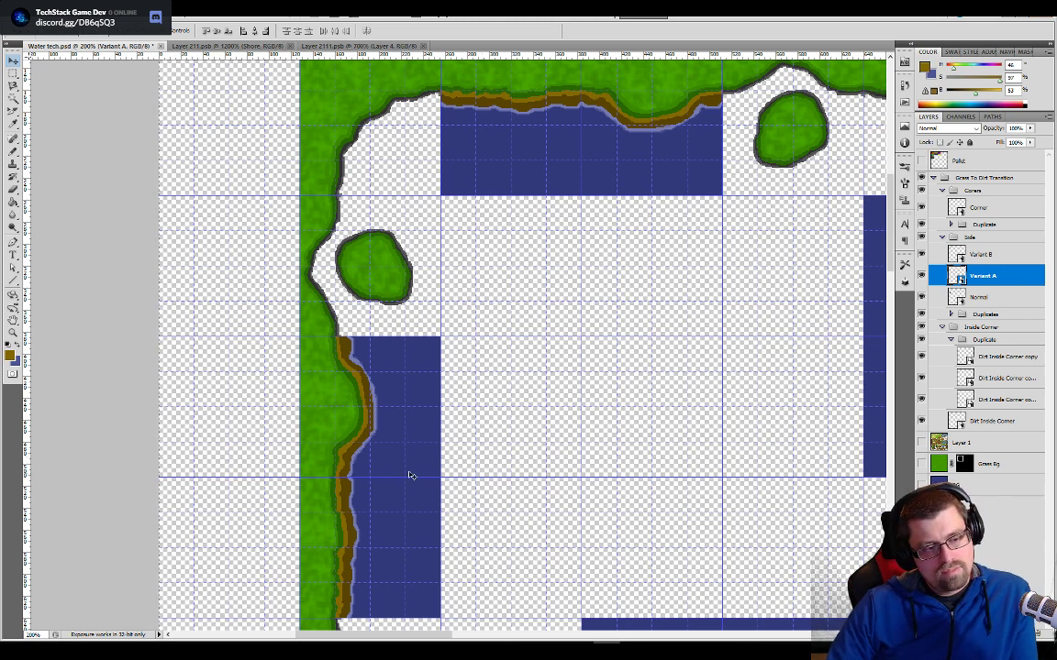
drag(414, 489, 487, 439)
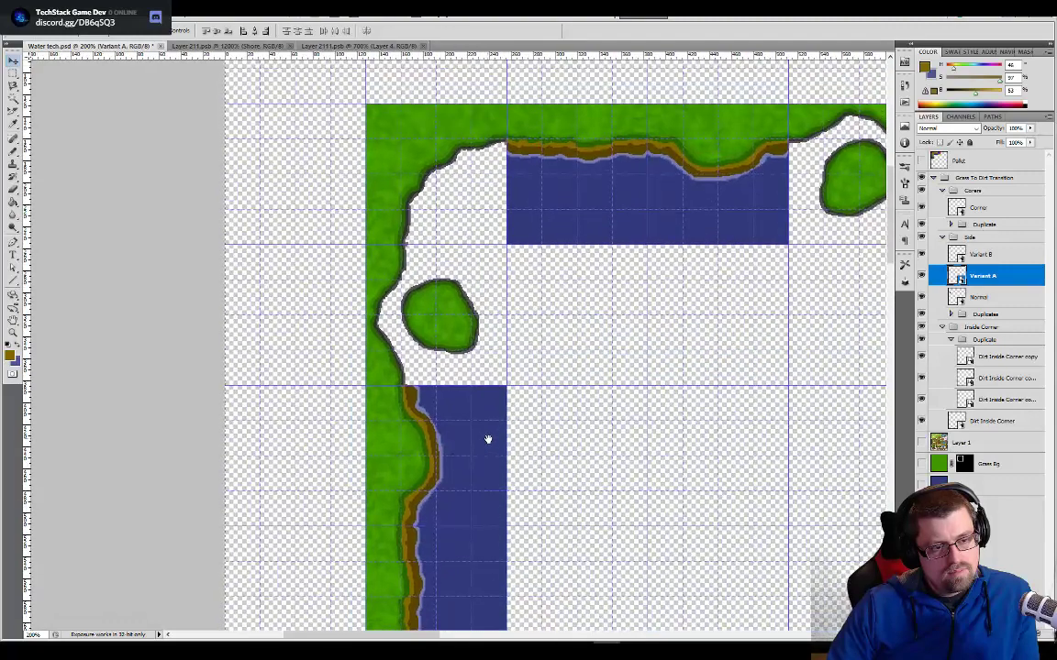
click(958, 254)
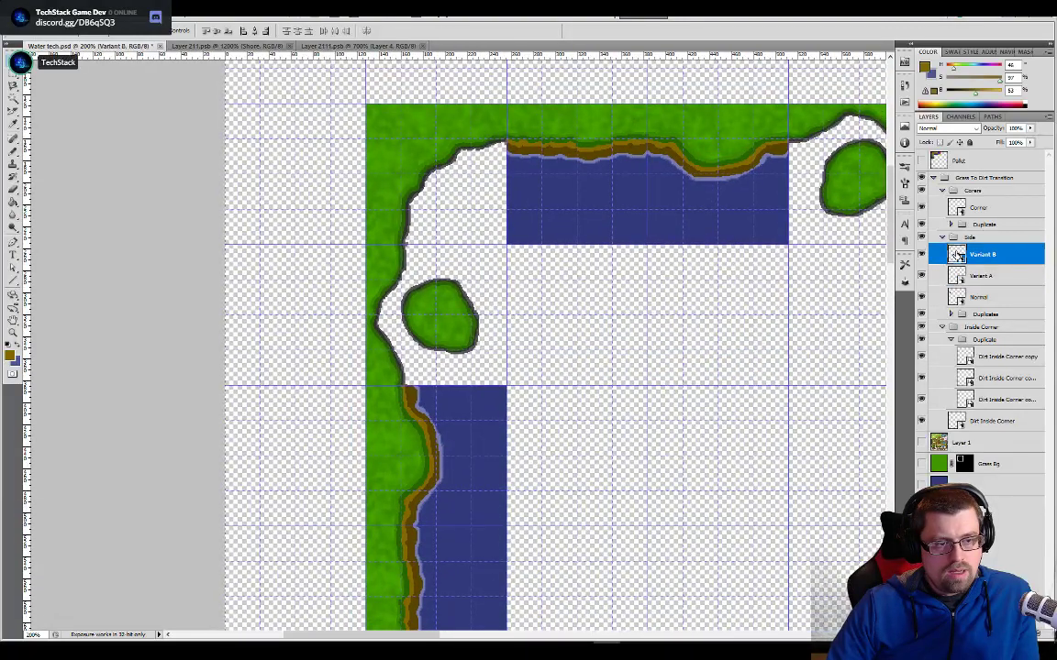
double_click(958, 254)
key(ctrl+plus)
key(ctrl+plus)
key(ctrl+plus)
key(ctrl+plus)
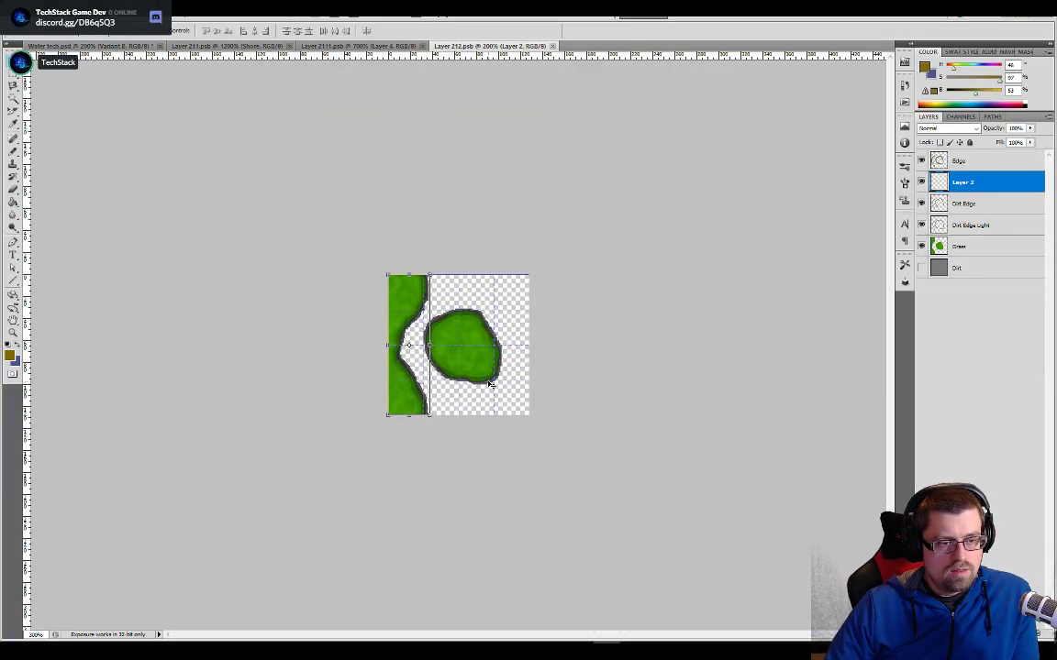
- Erase the separate grass island and its grey outlines from the Grass, Dirt Edge Light and Dirt Edge layers
click(946, 242)
key(e)
mouse_move(536, 411)
mouse_down()
mouse_move(473, 409)
mouse_move(403, 354)
mouse_move(458, 292)
mouse_move(495, 353)
mouse_move(454, 338)
mouse_move(518, 340)
mouse_move(536, 363)
mouse_move(519, 401)
mouse_move(362, 286)
mouse_move(464, 250)
mouse_move(551, 399)
mouse_move(440, 408)
mouse_move(372, 340)
mouse_move(381, 266)
mouse_move(525, 286)
mouse_move(570, 370)
mouse_move(571, 333)
mouse_up()
click(955, 227)
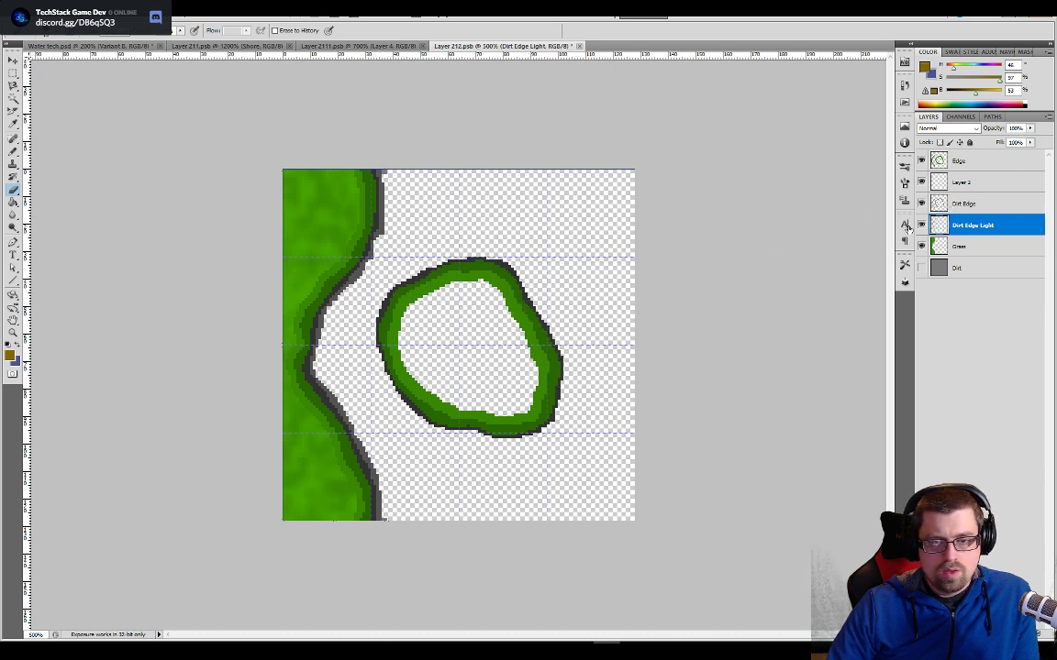
click(934, 204)
mouse_move(595, 410)
mouse_down()
mouse_move(478, 431)
mouse_move(393, 389)
mouse_move(418, 307)
mouse_move(503, 267)
mouse_move(571, 389)
mouse_move(587, 335)
mouse_up()
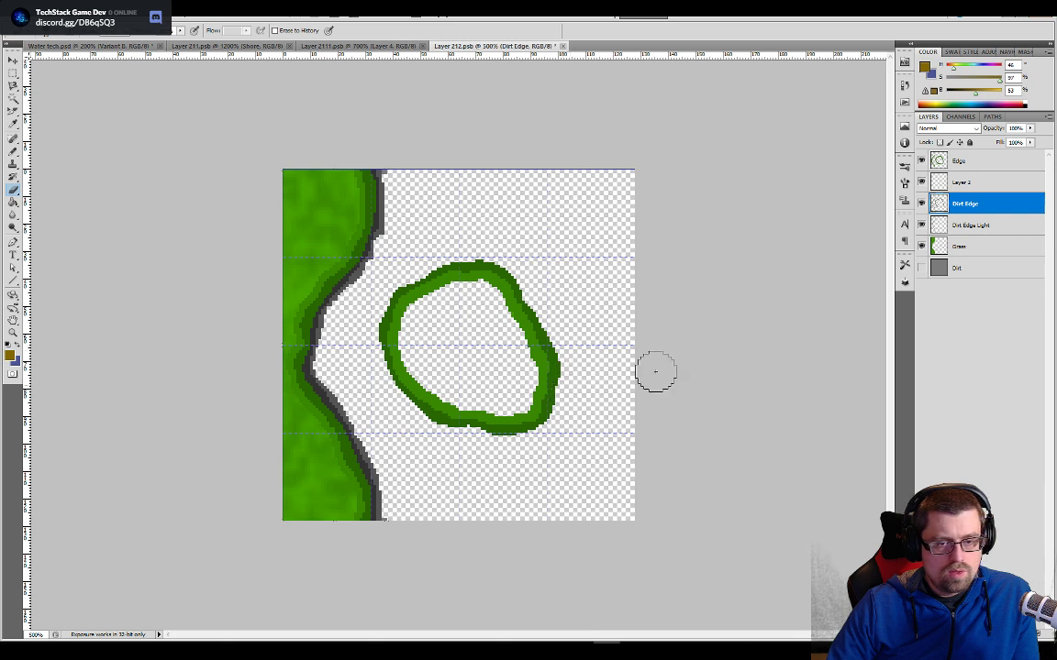
- Erase the island's remaining green rim from the Edge layer
click(932, 182)
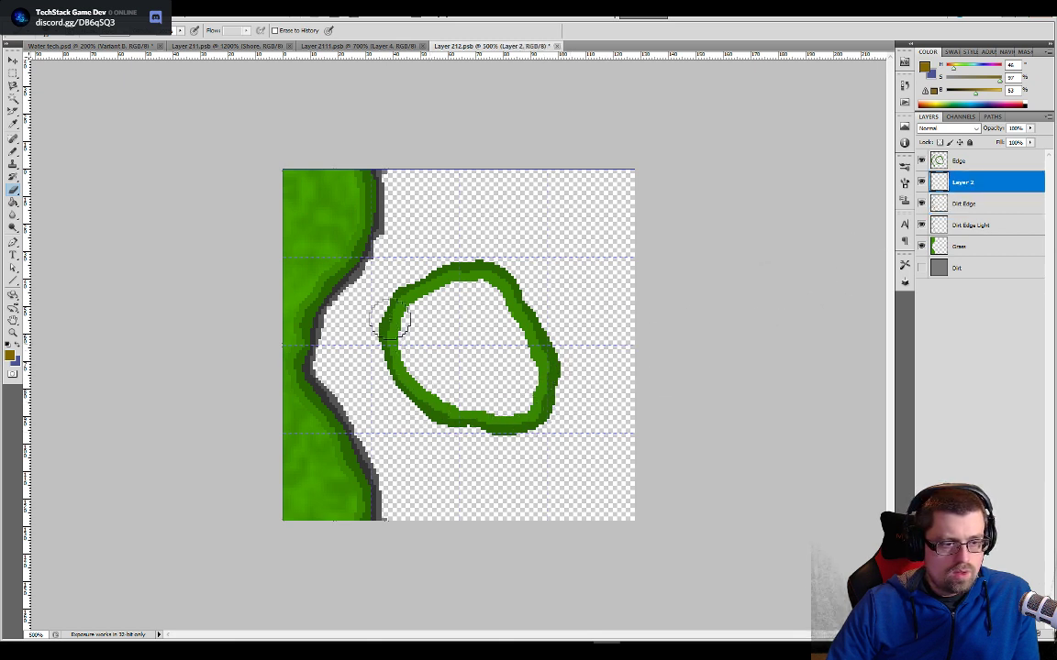
click(954, 162)
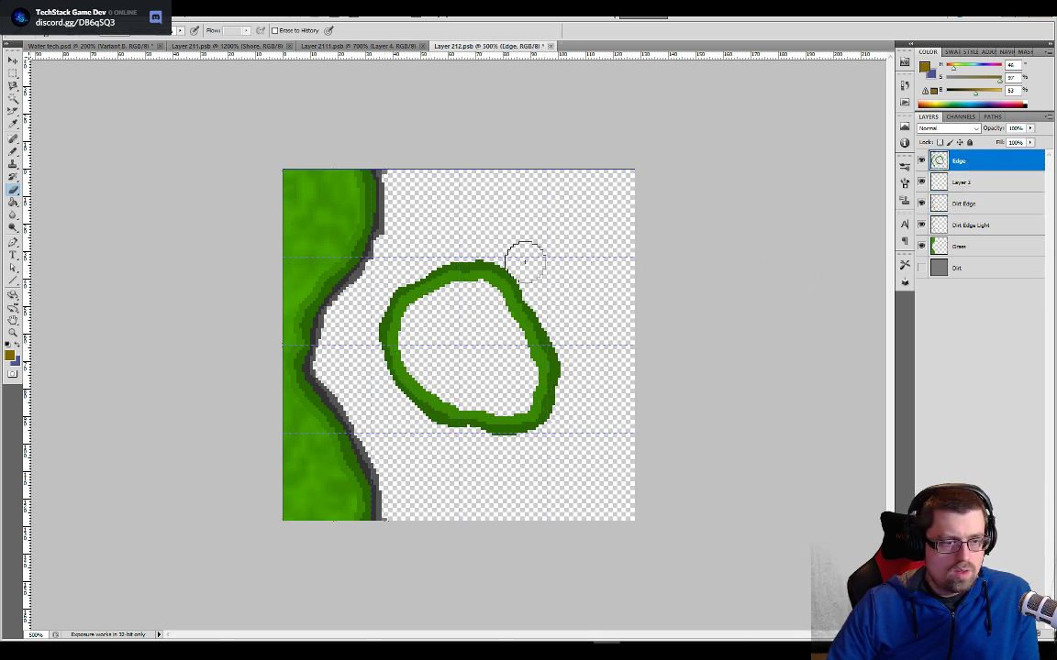
mouse_move(524, 261)
mouse_down()
mouse_move(445, 284)
mouse_move(399, 356)
mouse_move(496, 423)
mouse_move(542, 346)
mouse_move(559, 401)
mouse_move(512, 302)
mouse_move(416, 313)
mouse_move(401, 297)
mouse_move(496, 310)
mouse_up()
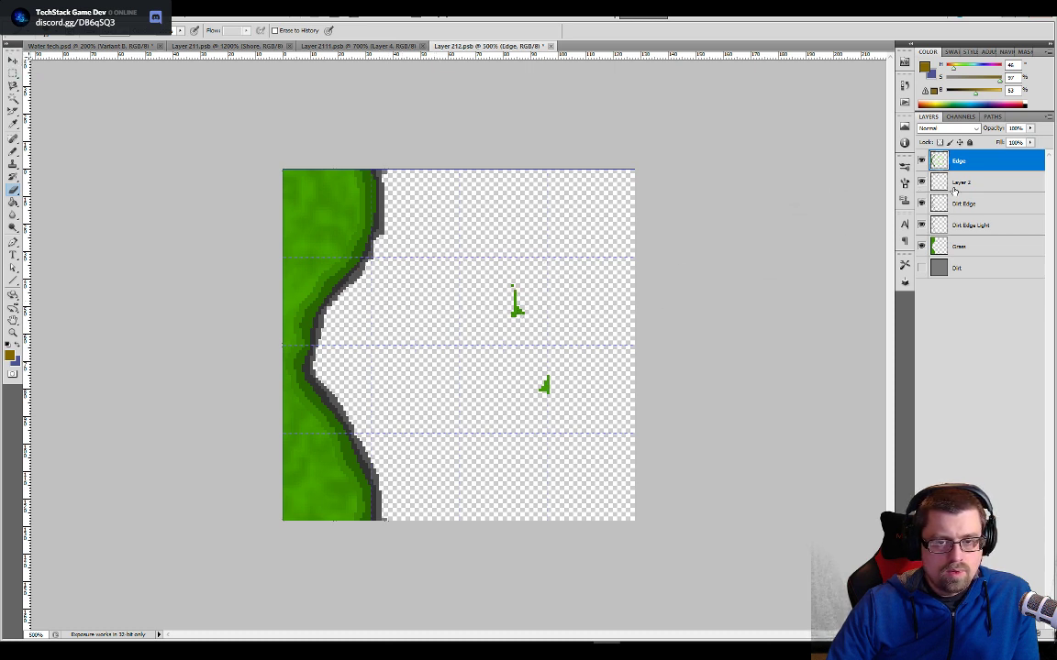
- Erase the leftover green specks of the island on the Grass layer
click(954, 185)
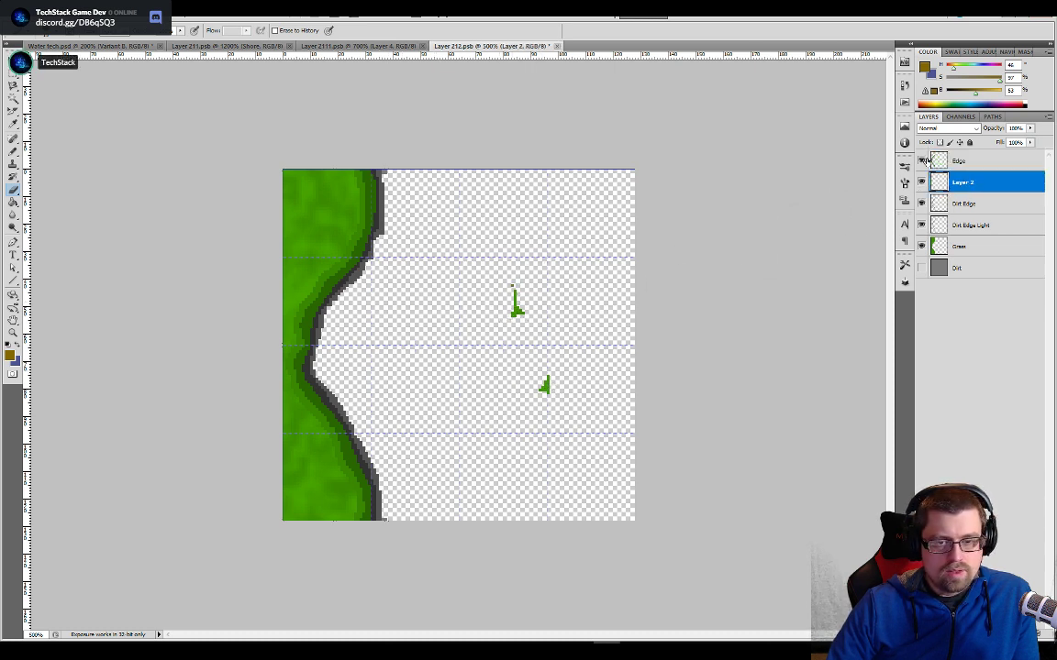
click(963, 204)
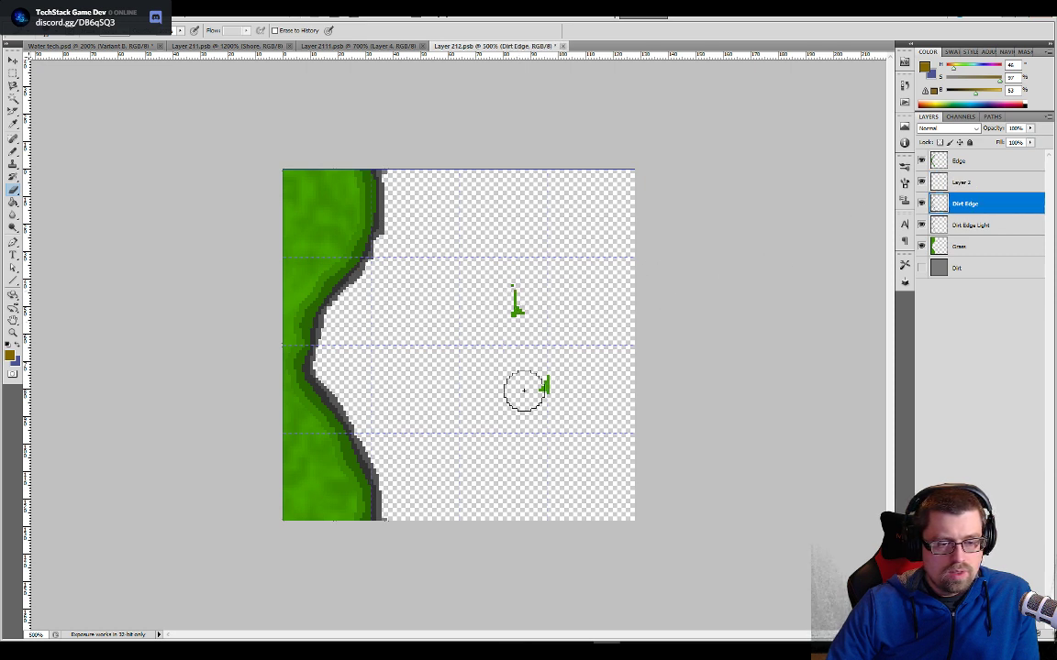
key(alt+bracketleft)
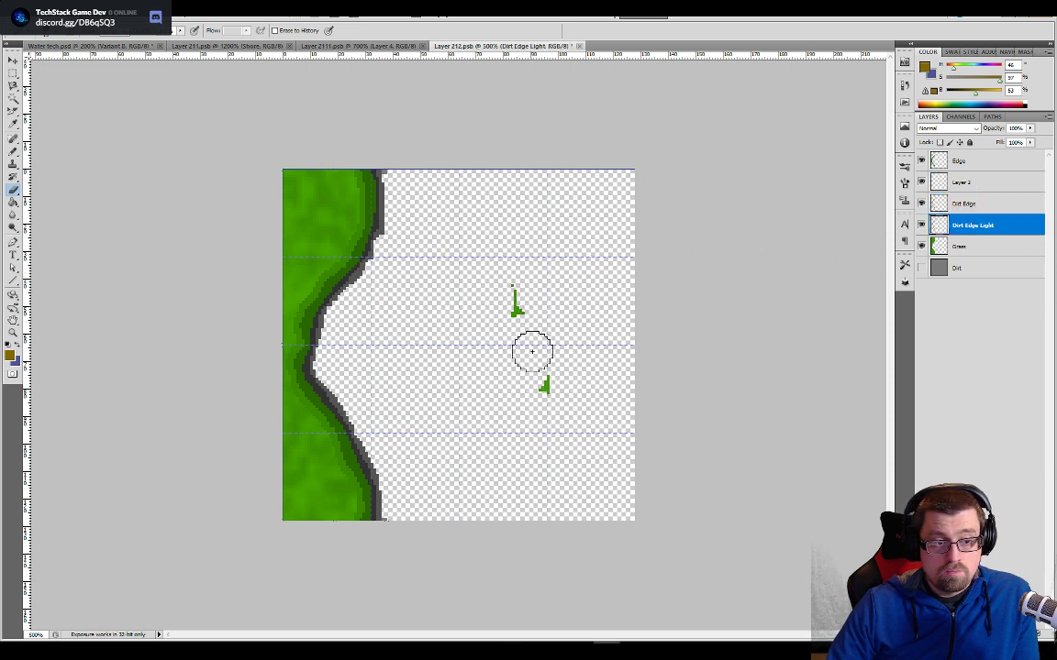
click(954, 246)
click(515, 301)
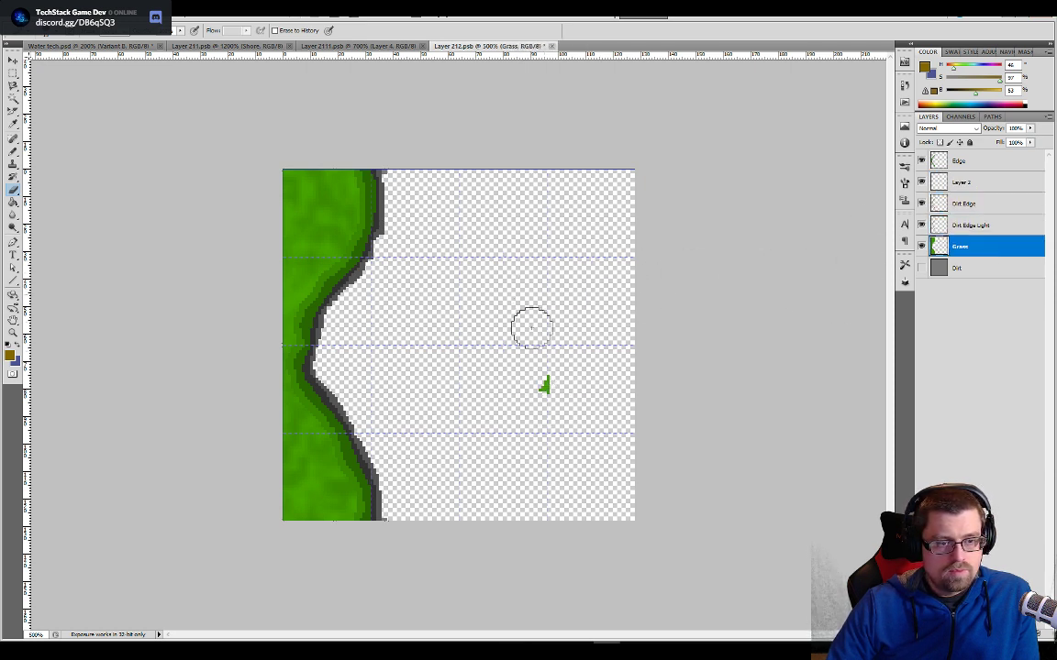
click(544, 386)
key(ctrl+plus)
key(ctrl+plus)
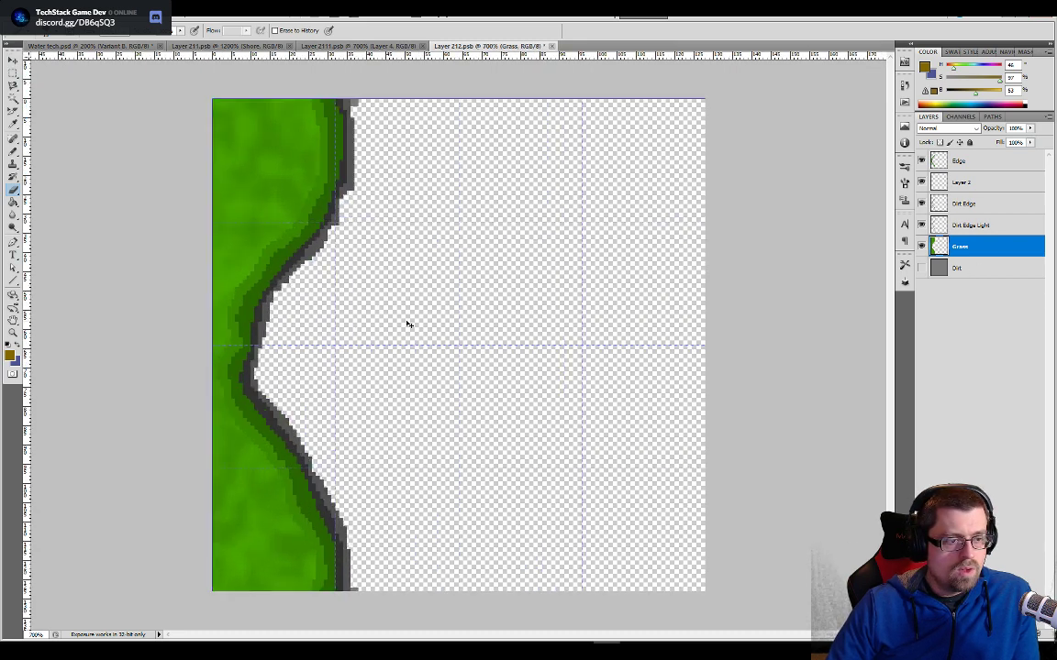
- Sample the dark brown dirt colour from the shoreline in Layer 2111.psb and return to Layer 212.psb
click(358, 45)
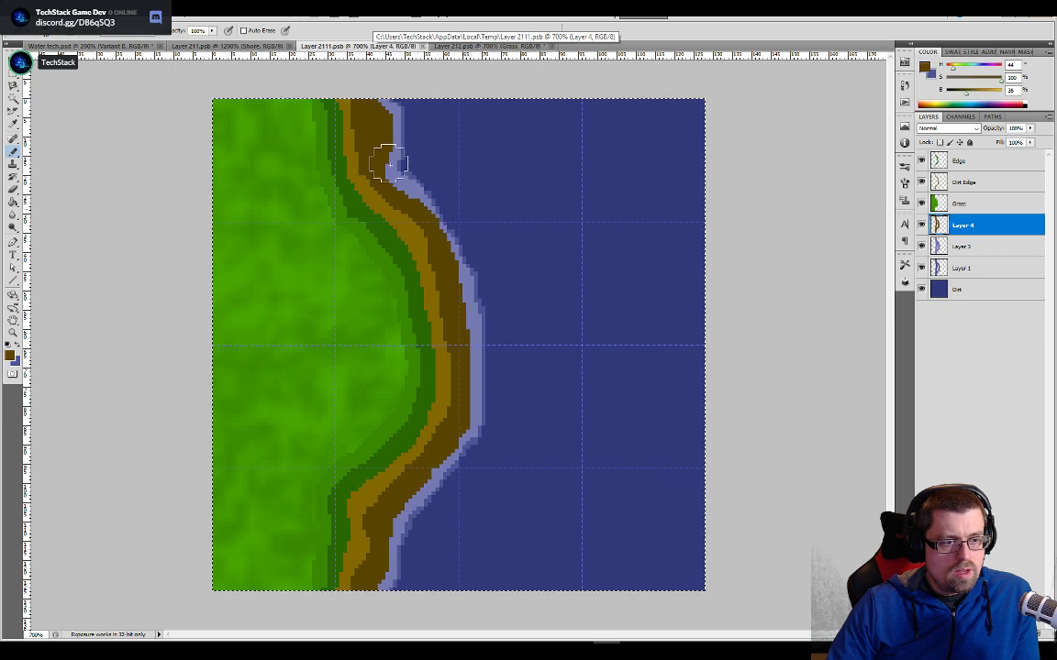
key(b)
key(ctrl+Tab)
key(e)
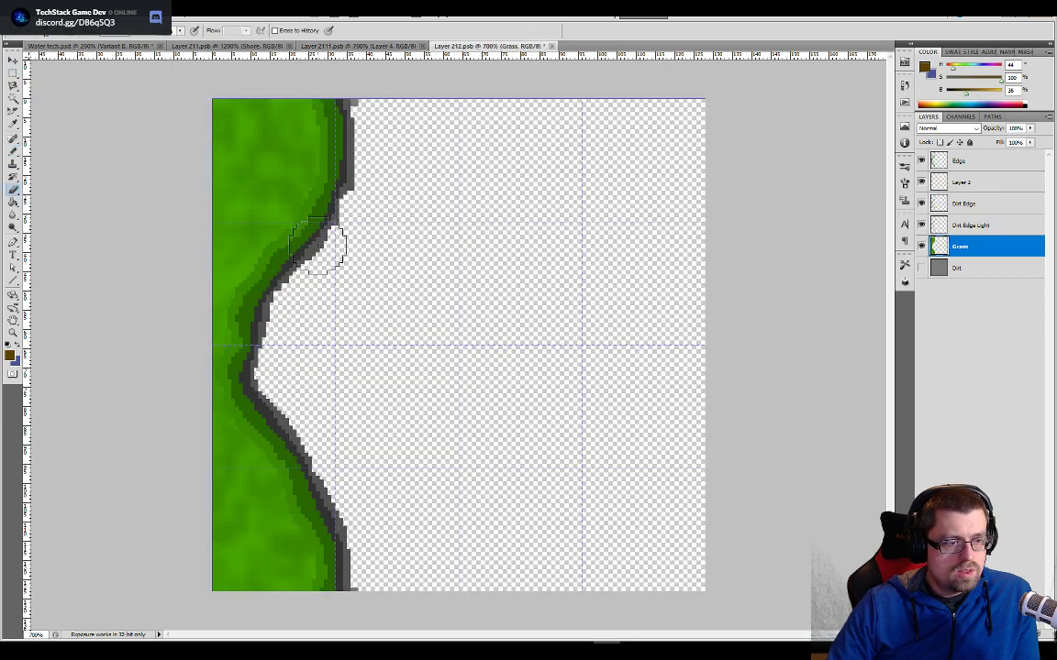
- Try to fill the shoreline's grey edge with the sampled dark brown using the Paint Bucket on the Grass layer
key(g)
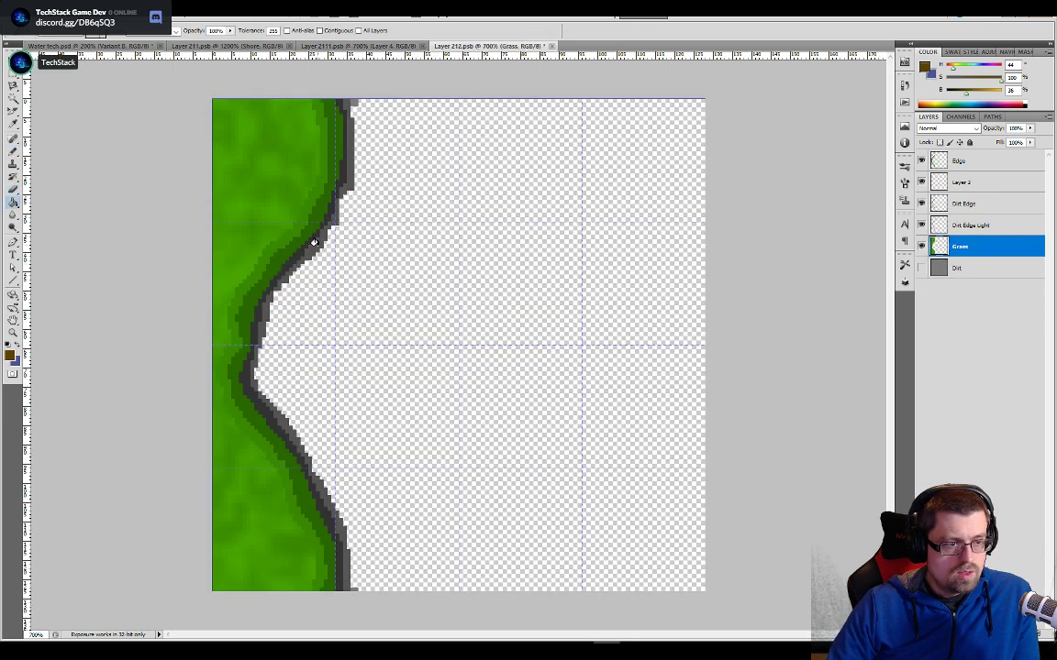
click(320, 246)
key(ctrl+z)
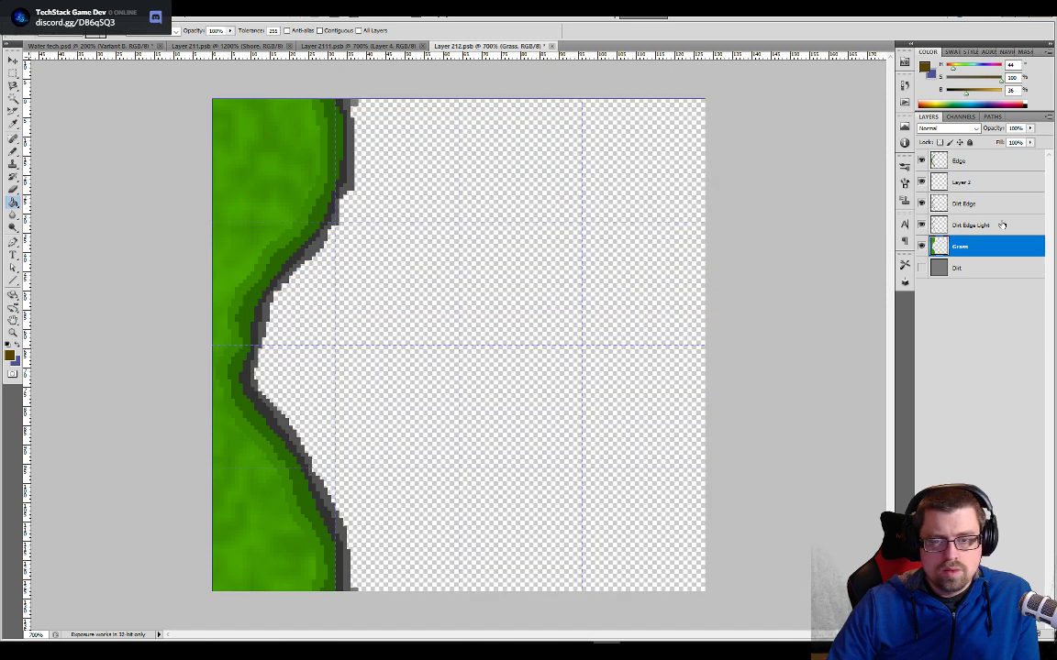
- Fill the outer grey band of the shoreline with the sampled dark brown on the Dirt Edge Light layer
click(971, 227)
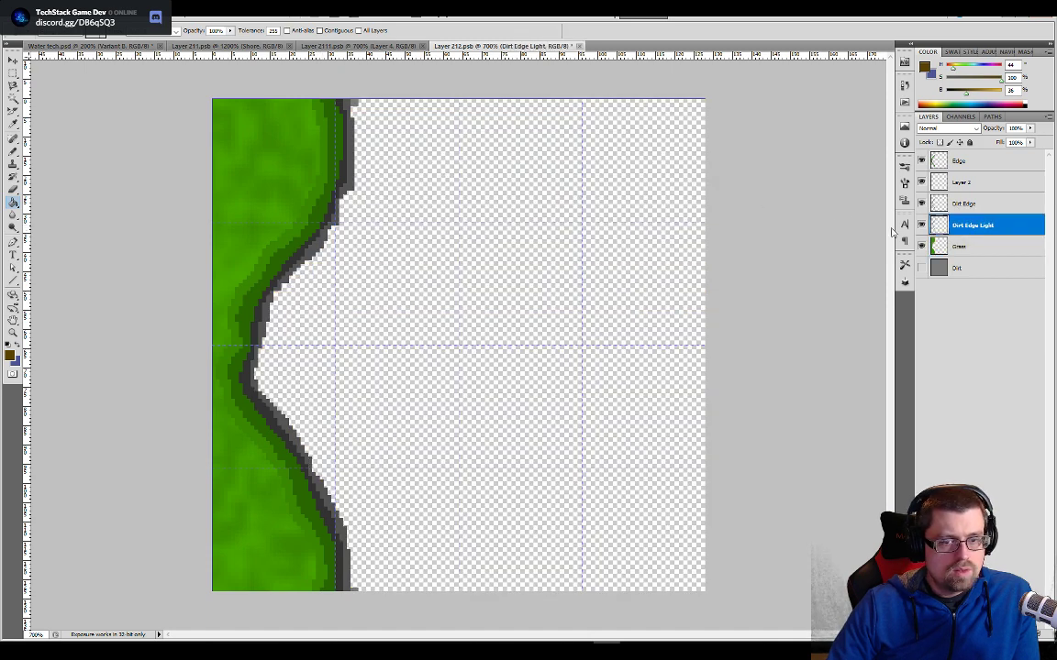
click(922, 225)
click(922, 225)
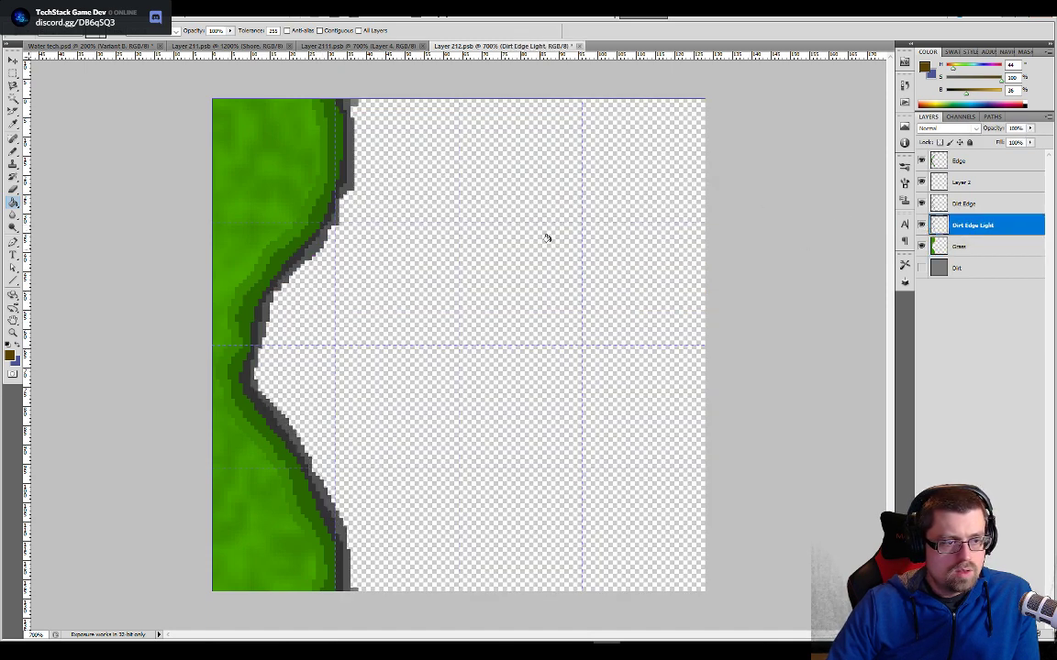
click(344, 170)
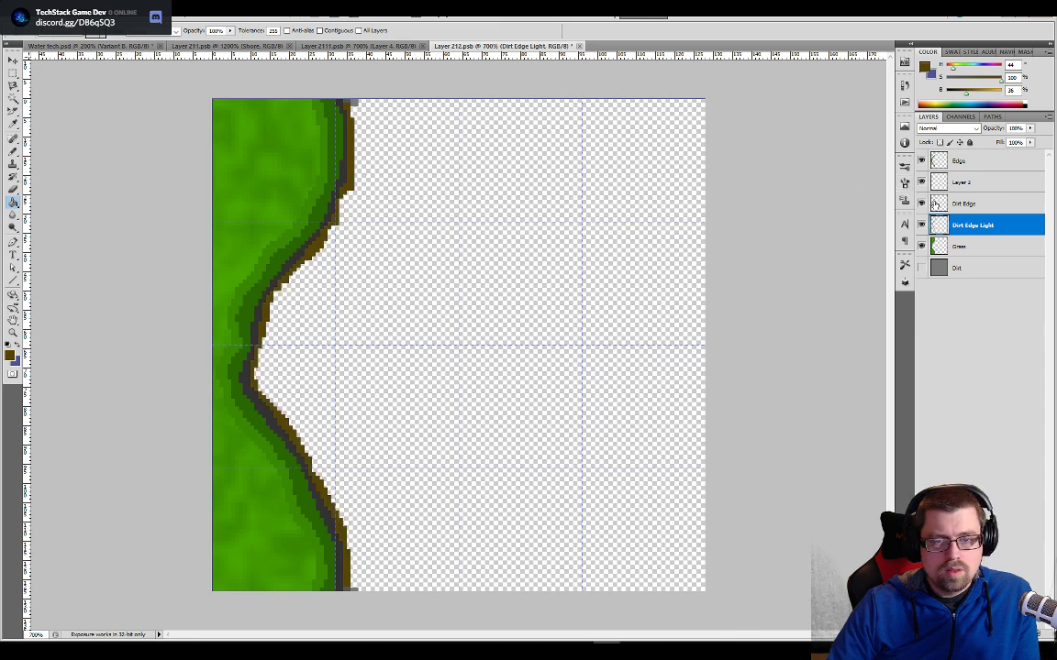
- Sample the lighter brown from the shoreline in Layer 2111.psb and fill the inner grey band with it on Layer 212.psb's Dirt Edge layer
click(358, 46)
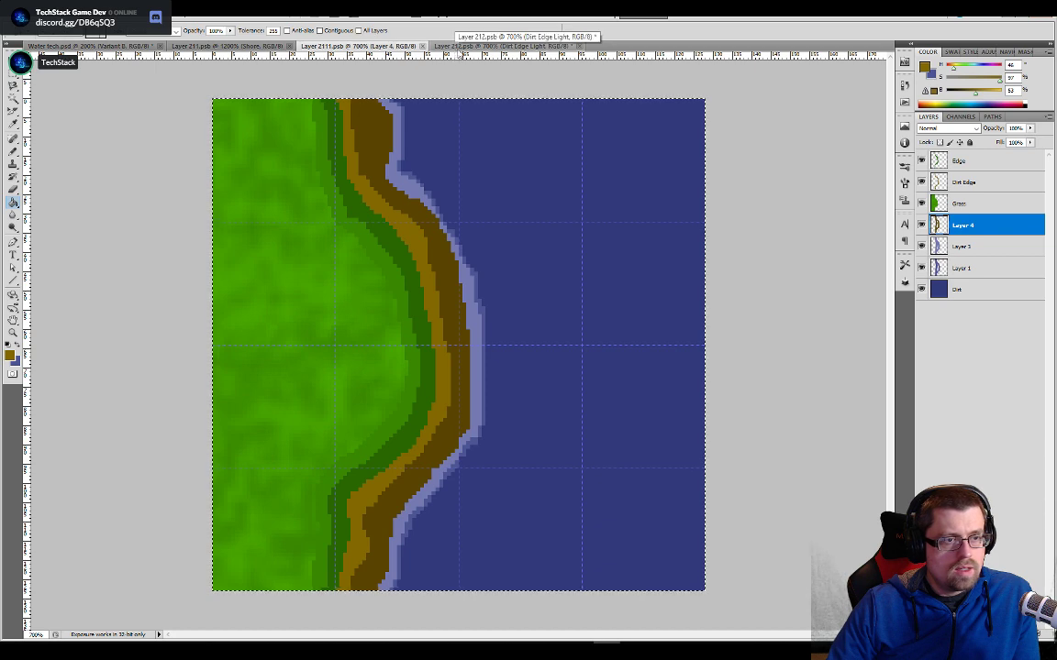
click(490, 46)
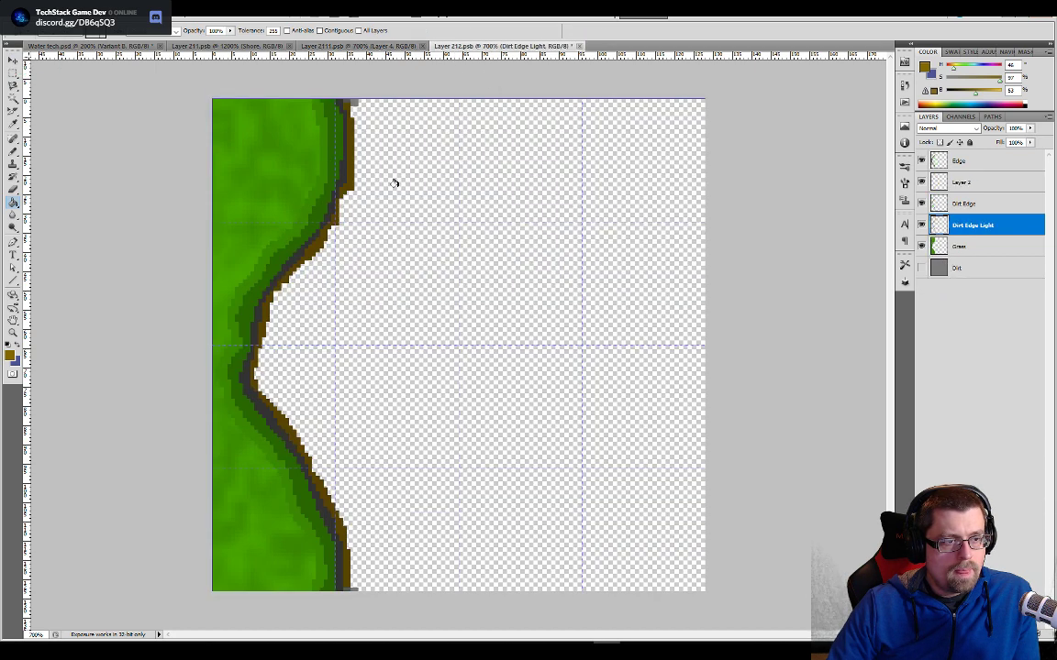
click(946, 203)
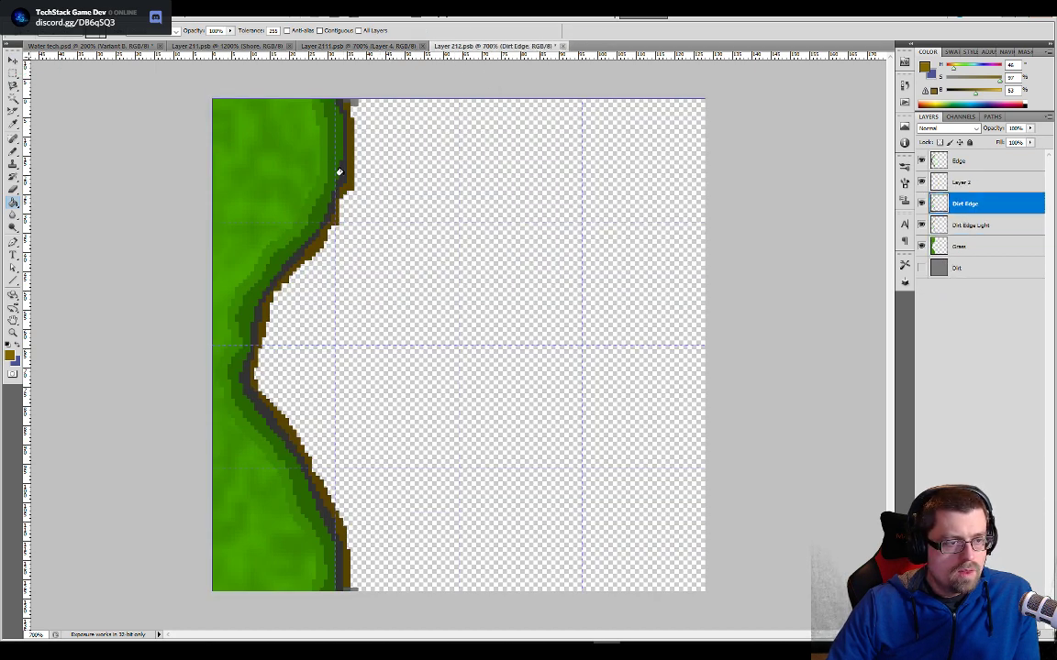
click(340, 171)
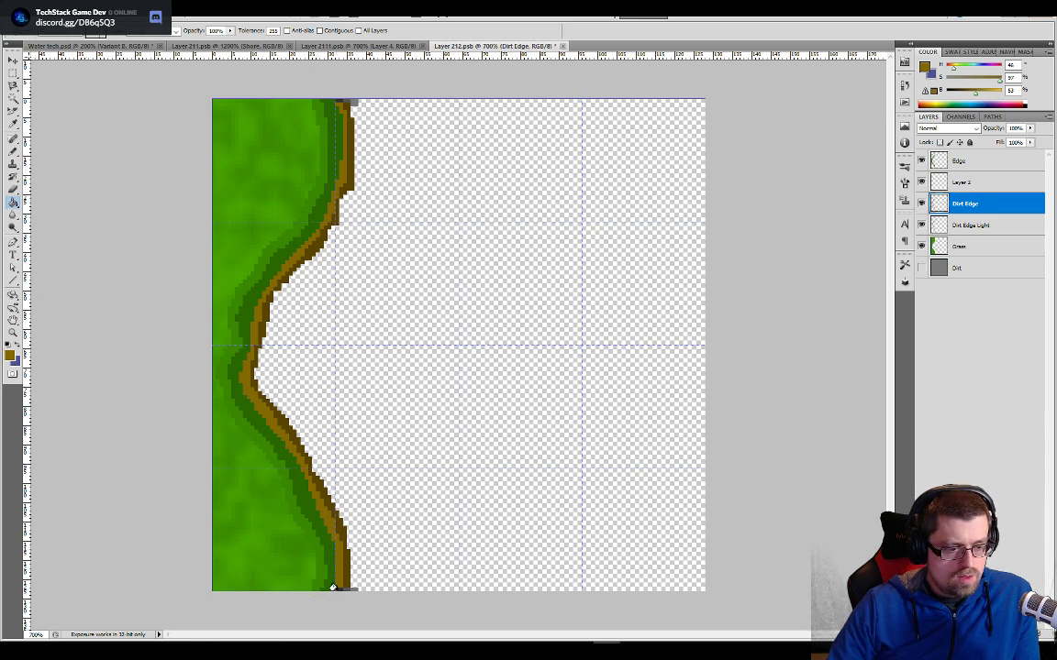
- Try to erase the leftover grey pixels at the shoreline's lower end on the Dirt Edge layer with a smaller eraser
key(e)
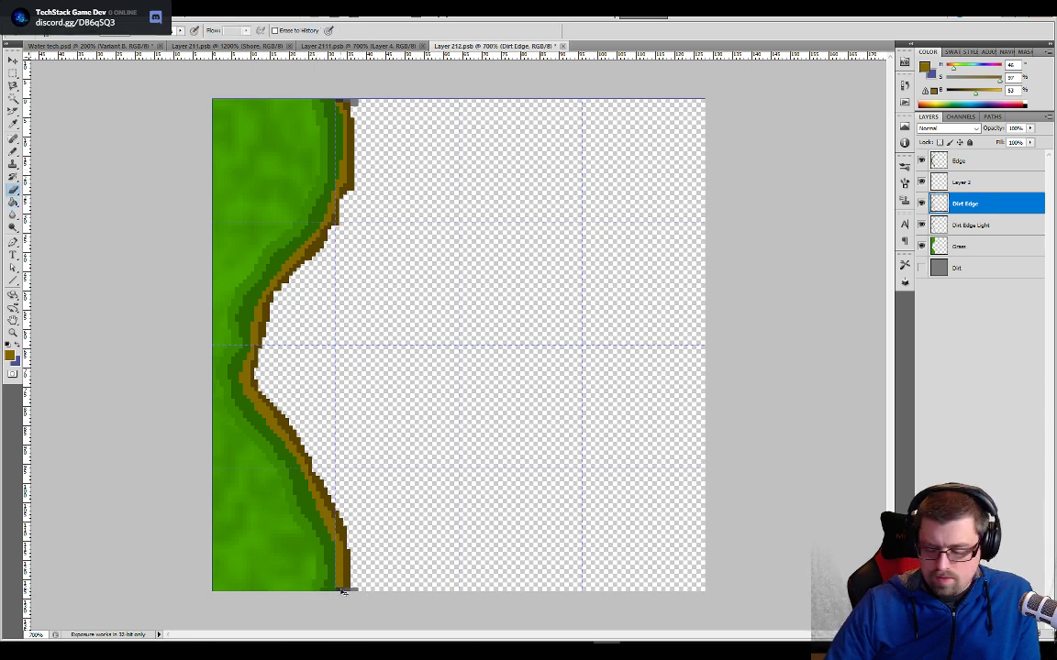
key(ctrl+plus)
key(ctrl+plus)
key(ctrl+plus)
drag(355, 458, 443, 153)
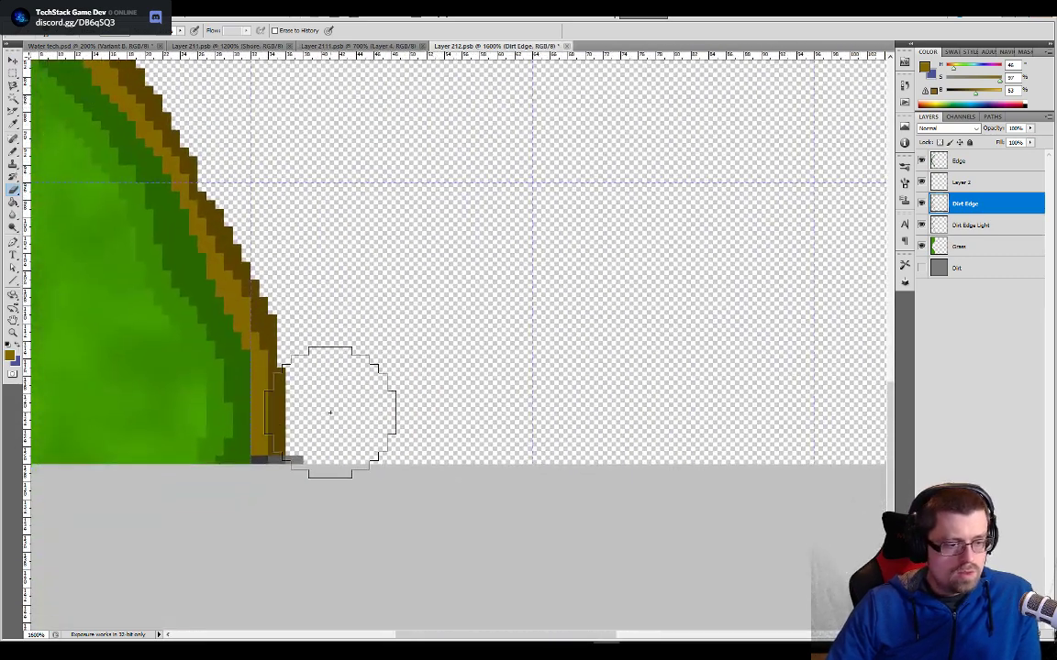
key(bracketleft)
key(bracketleft)
key(bracketleft)
key(bracketleft)
key(bracketleft)
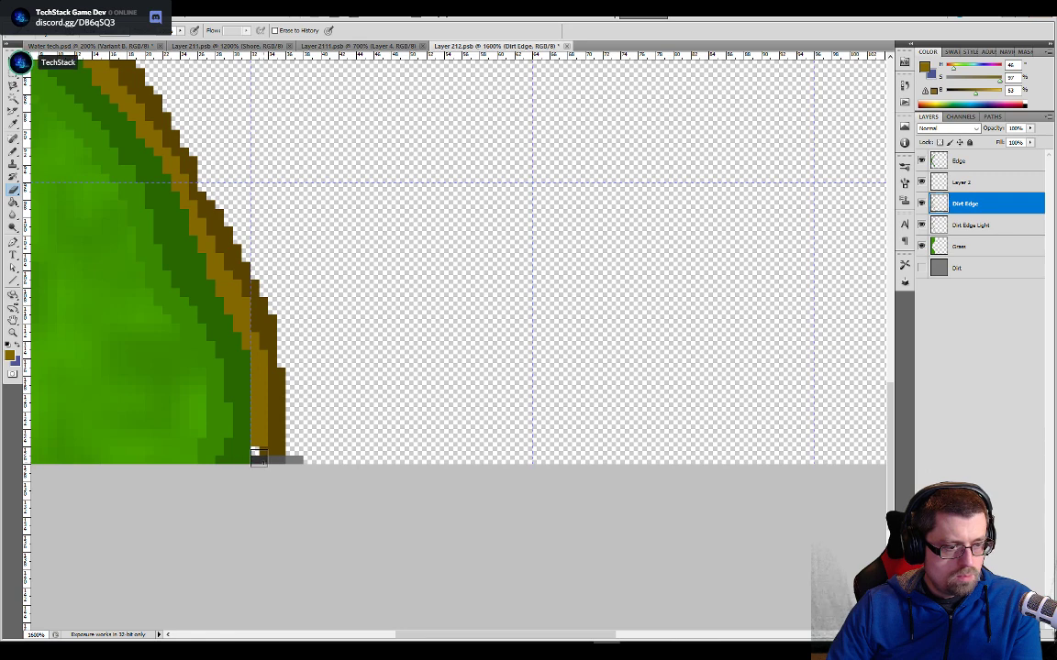
key(b)
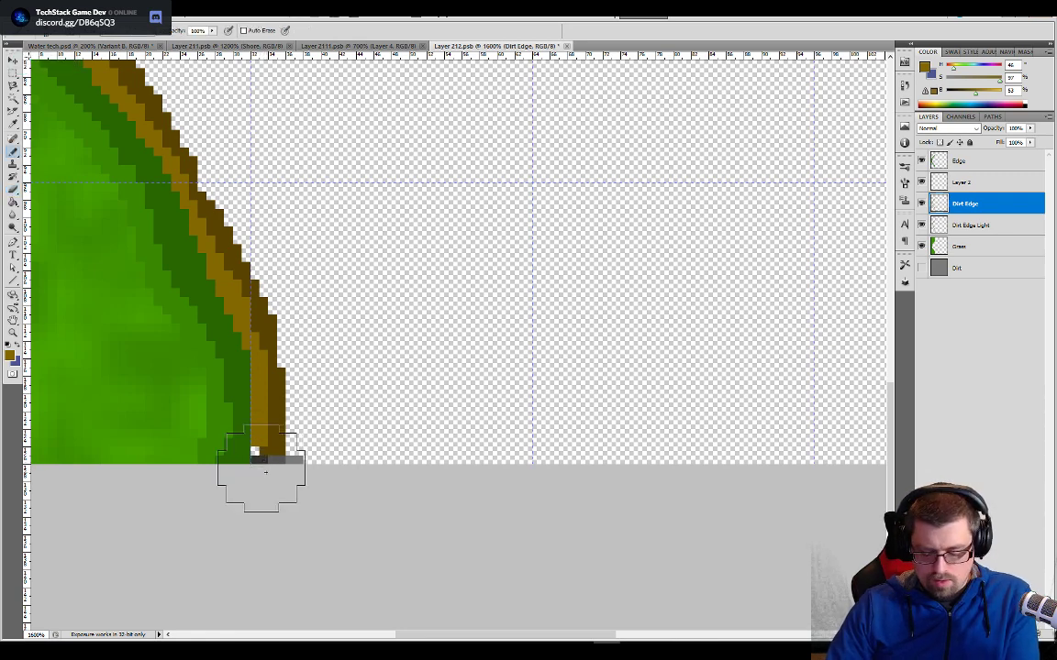
key(bracketleft)
key(bracketleft)
key(bracketleft)
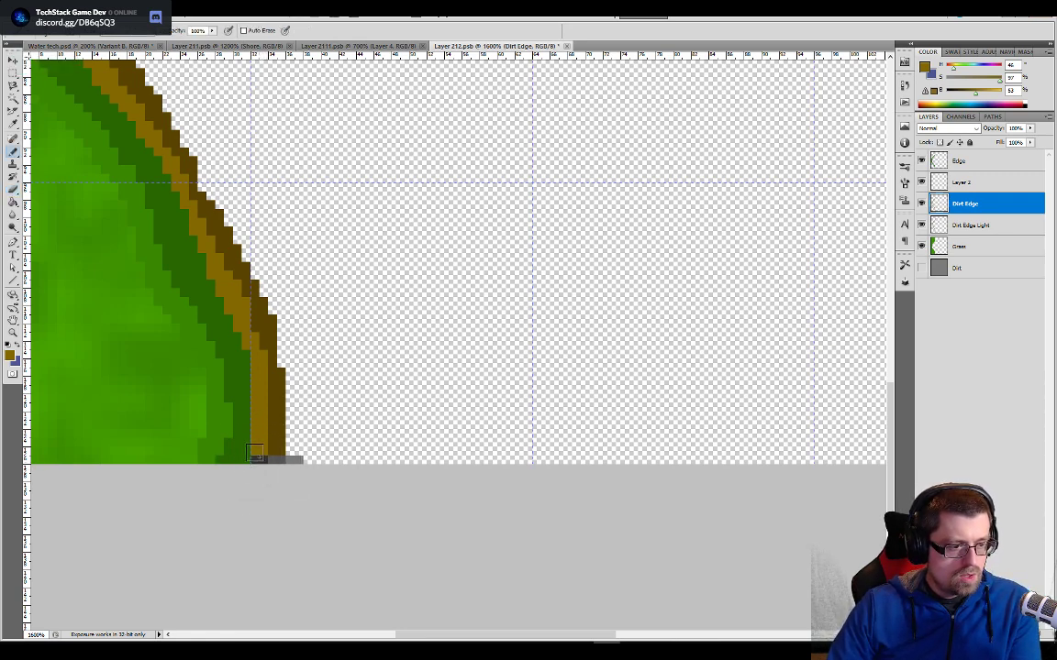
- Erase the grey pixels at the shoreline's lower end on Layer 2 and patch the gap with the sampled dark brown
click(961, 183)
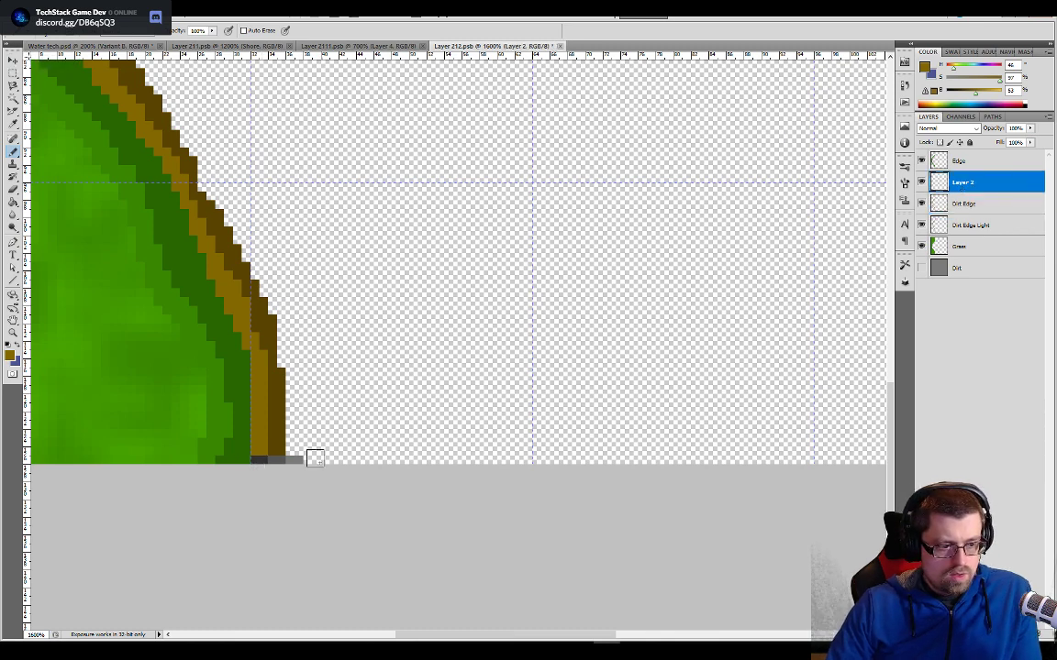
key(e)
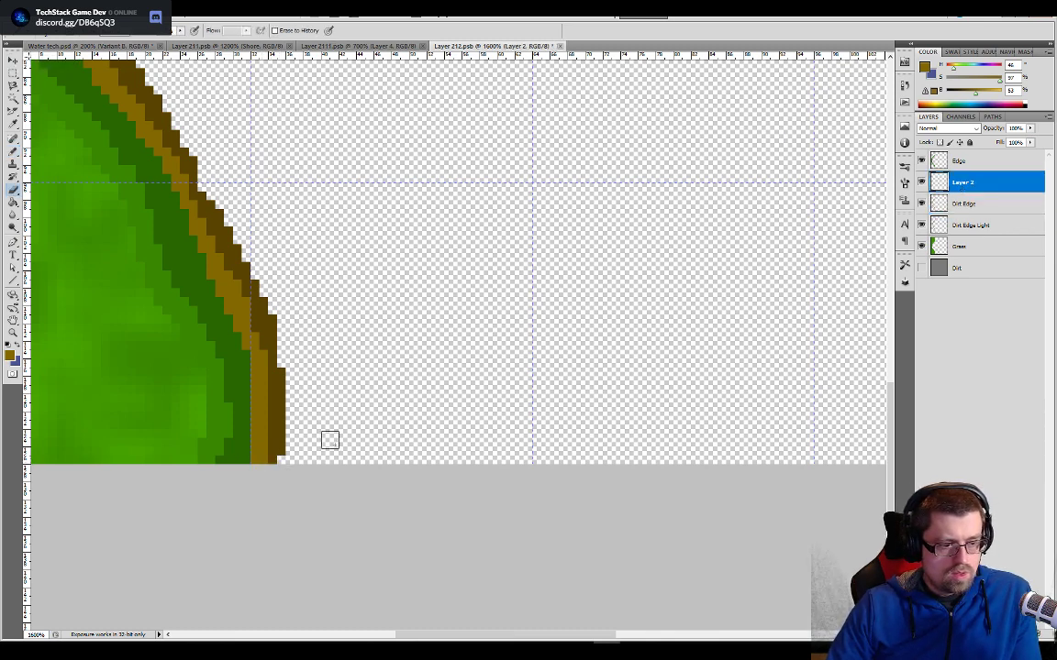
key(b)
alt+click(276, 449)
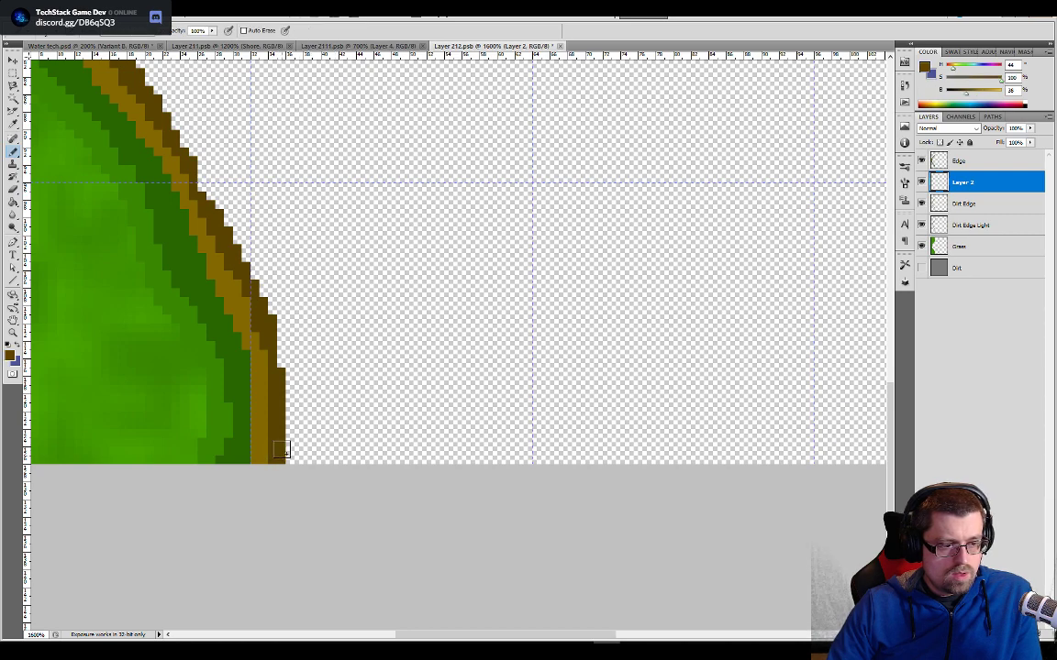
- Erase the leftover grey pixels at the shoreline's upper end on Layer 2
drag(328, 284, 399, 571)
drag(445, 252, 406, 564)
drag(425, 341, 381, 578)
drag(319, 281, 301, 470)
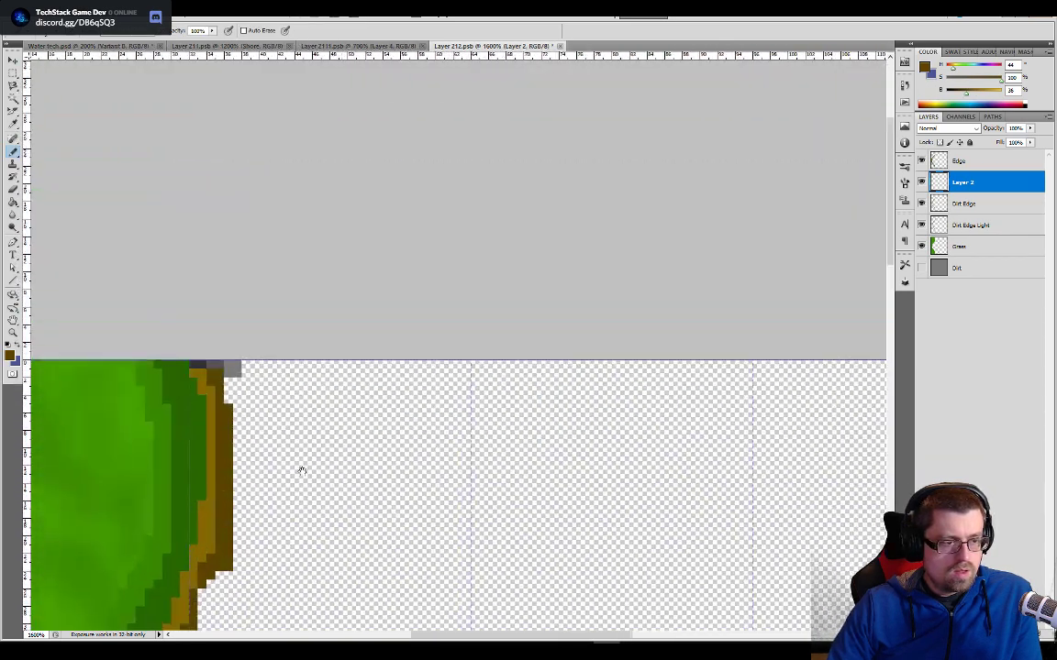
key(e)
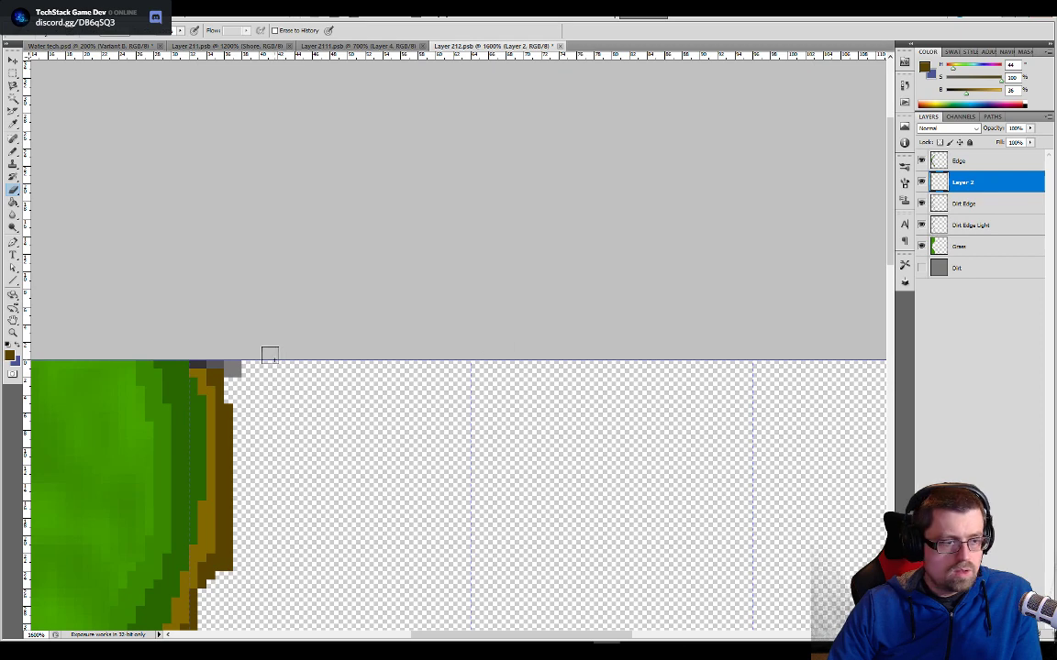
mouse_move(269, 355)
mouse_down()
mouse_move(227, 363)
mouse_move(195, 354)
mouse_up()
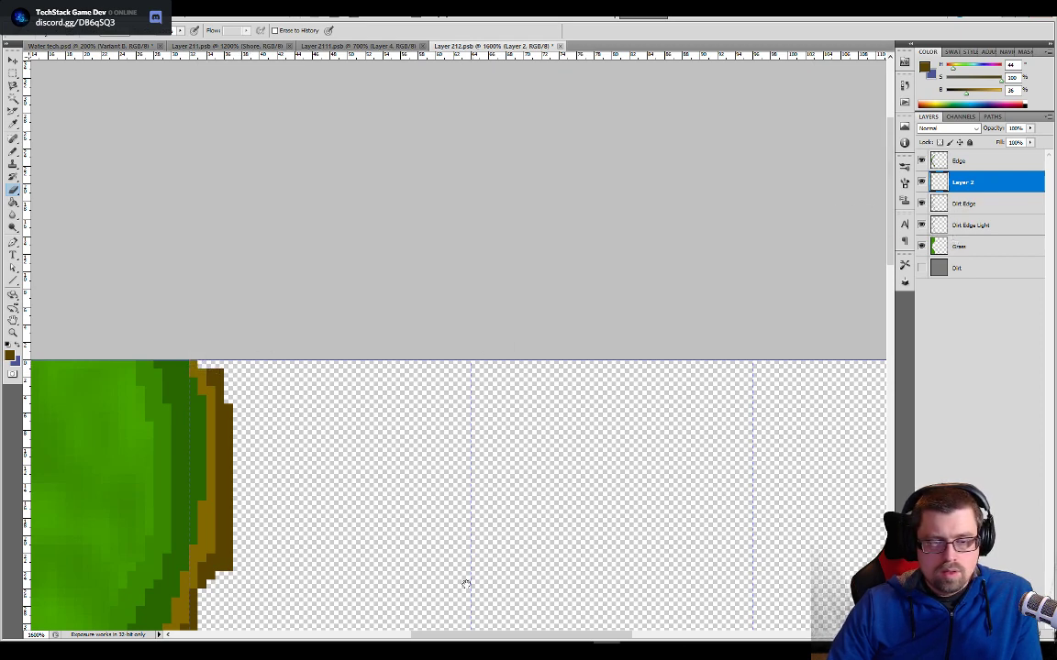
- Delete Layer 2 from Layer 212.psb
drag(466, 584, 523, 342)
drag(399, 524, 536, 280)
drag(389, 538, 536, 313)
drag(540, 471, 554, 282)
drag(566, 469, 579, 330)
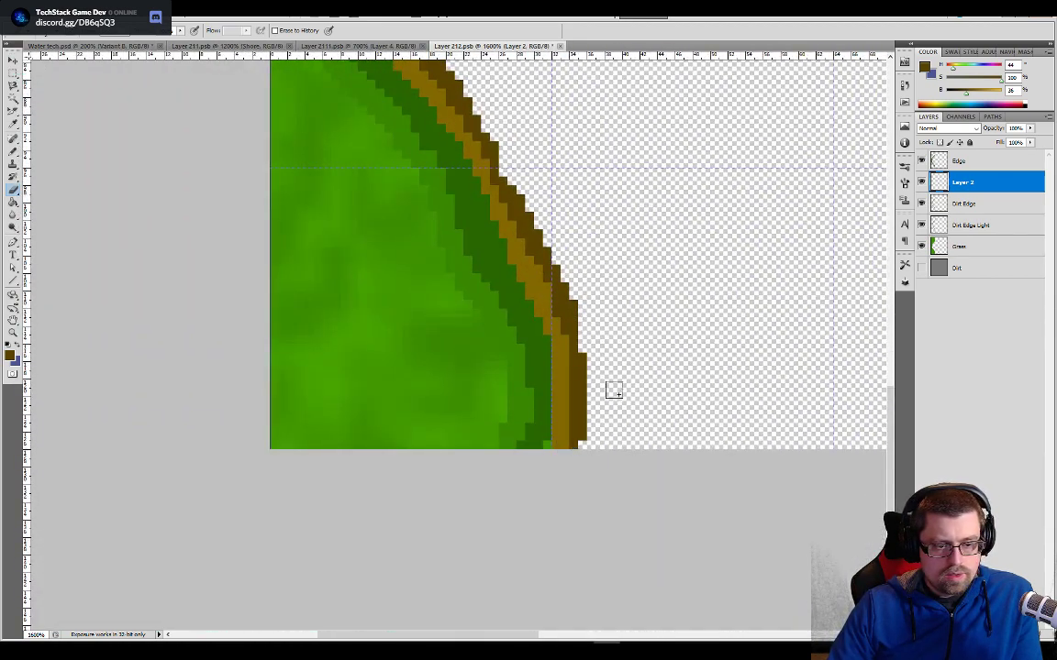
key(b)
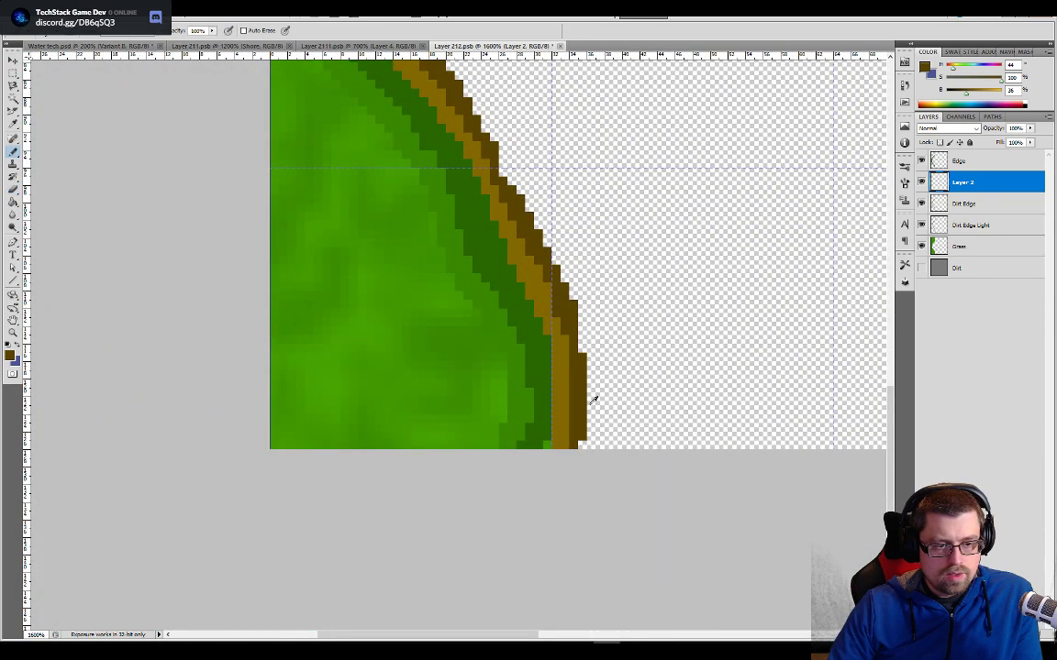
right_click(958, 182)
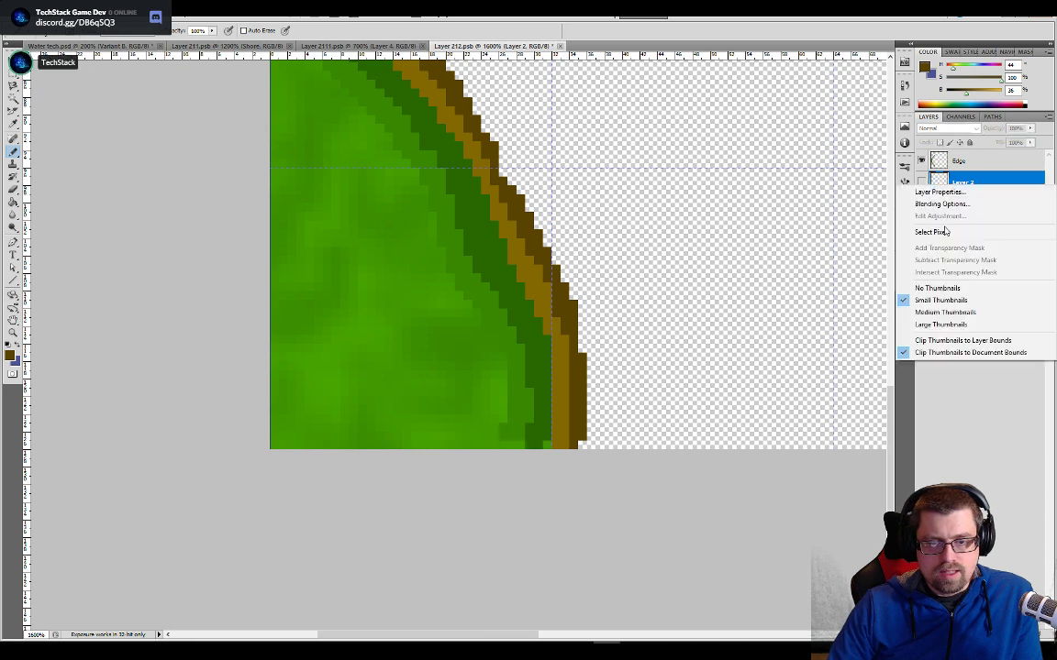
right_click(973, 184)
click(955, 243)
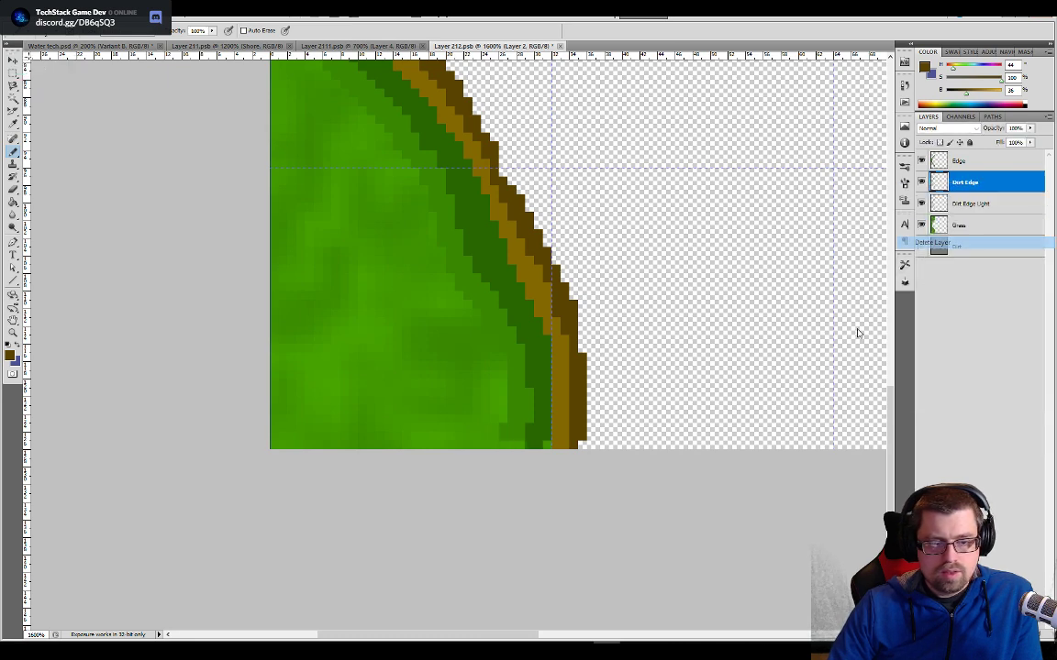
- Paint the sampled light brown over the stray green pixels at the shoreline's ends on the Dirt Edge Light layer
click(952, 205)
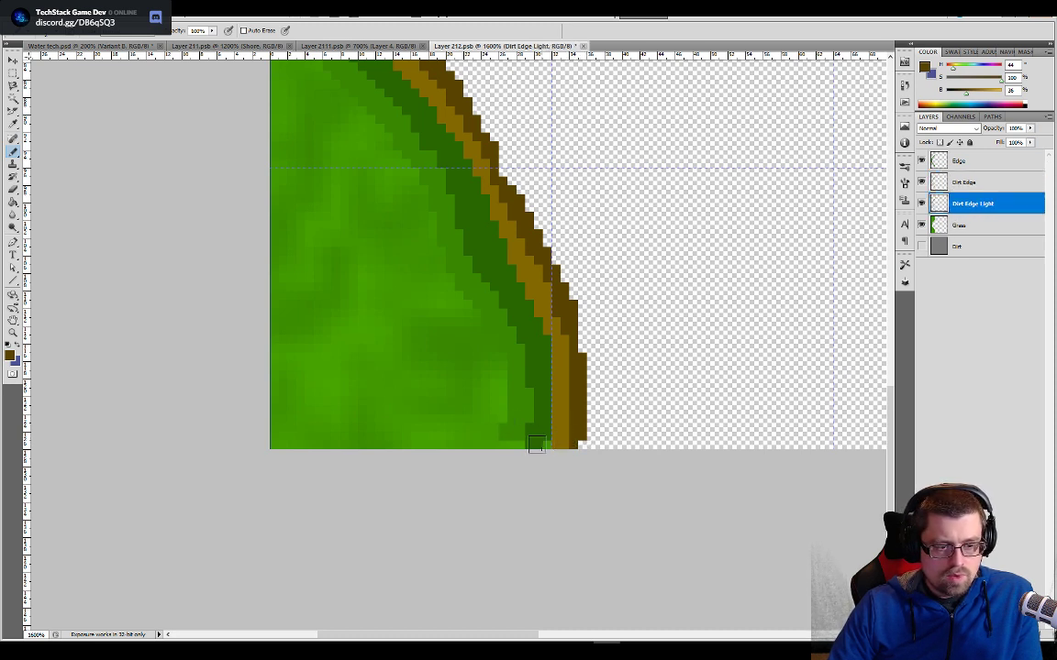
alt+click(568, 426)
drag(542, 442, 526, 405)
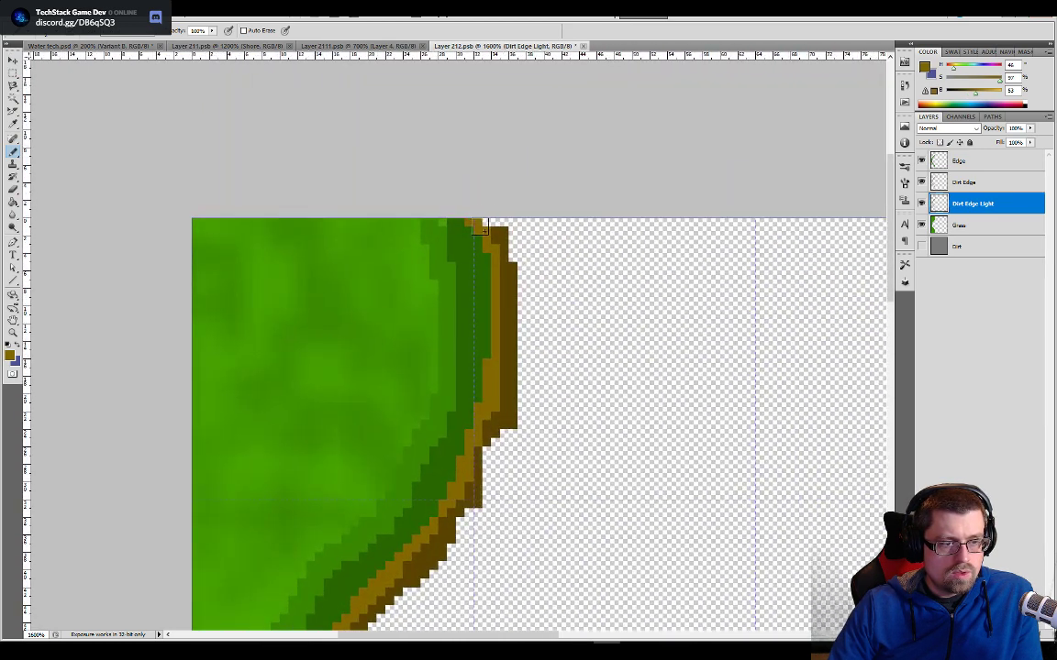
- Paint the missing dark brown pixels at the shoreline's upper end on the Dirt Edge layer
click(941, 229)
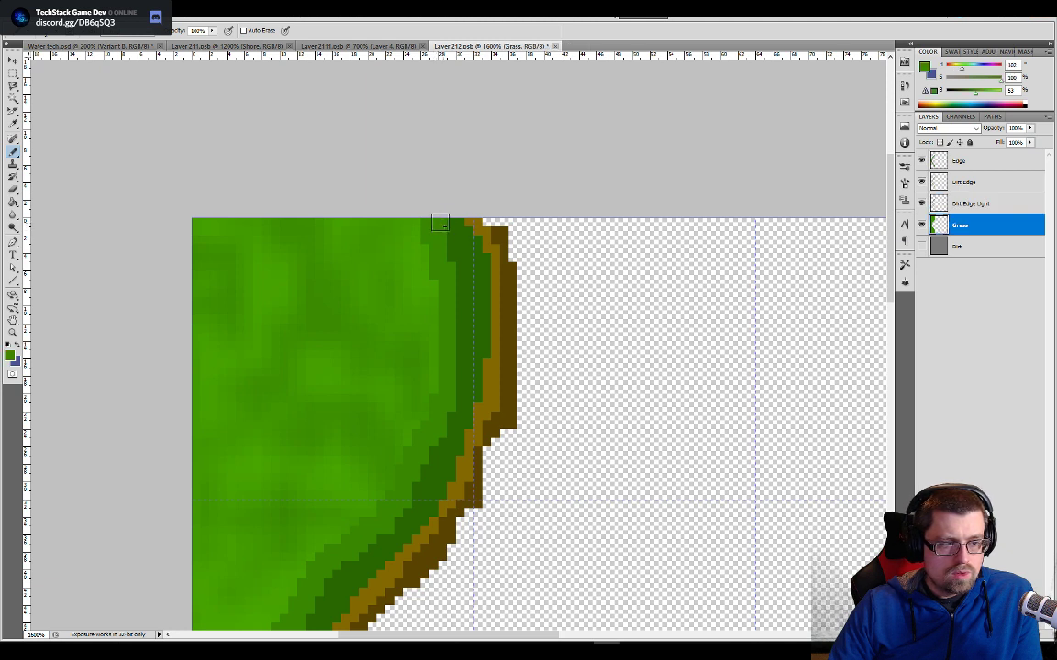
click(957, 207)
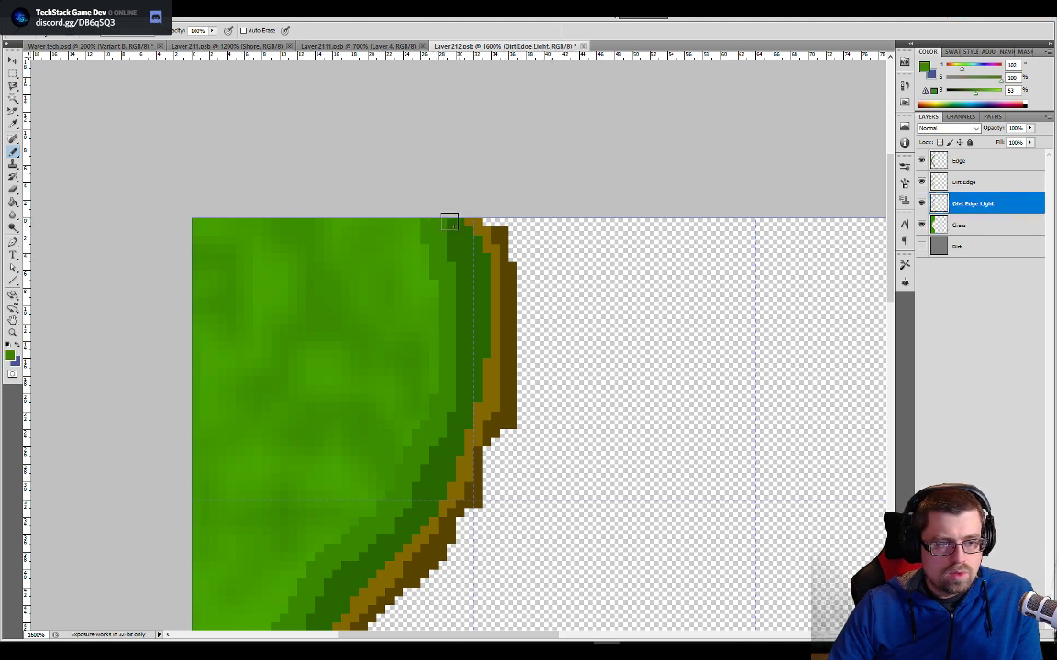
click(954, 184)
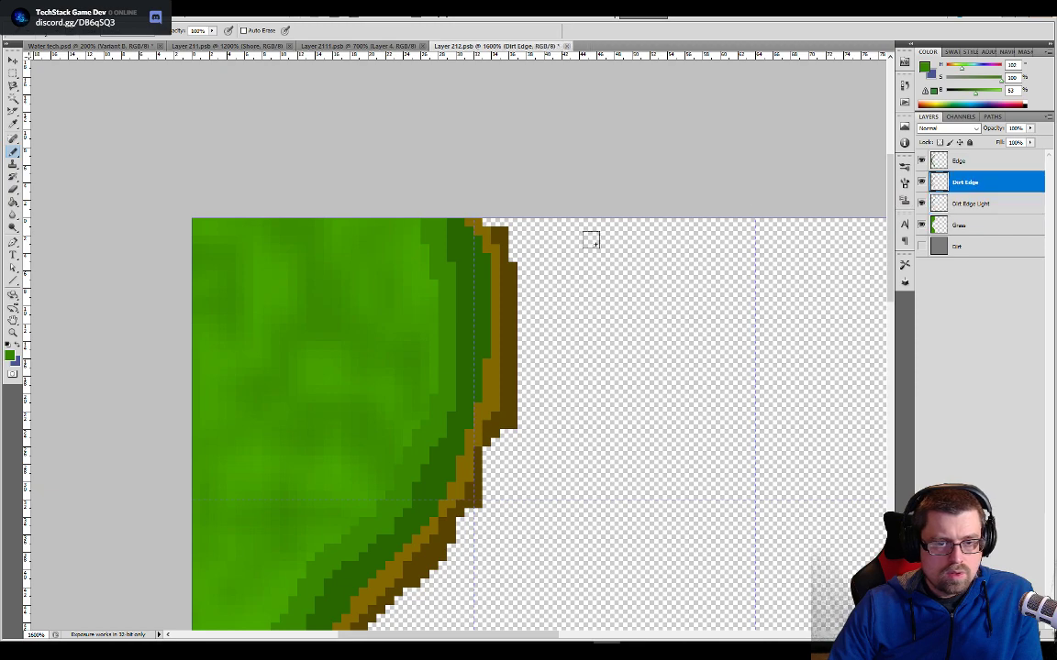
alt+click(505, 236)
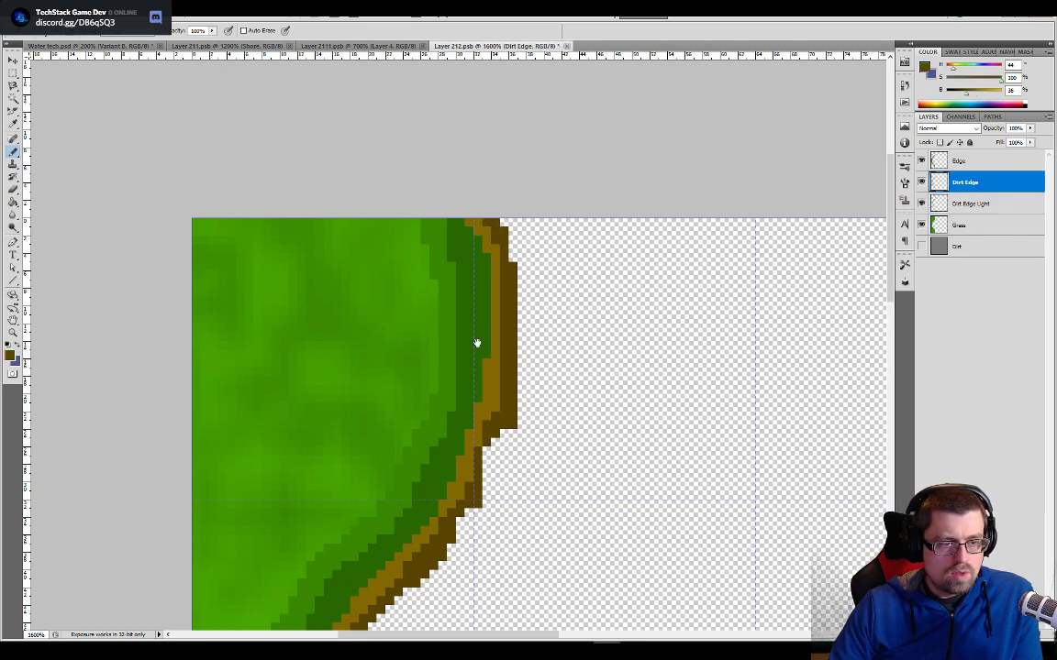
- Select the area beyond the light brown band on the Dirt Edge layer with the Magic Wand
drag(503, 489, 517, 310)
drag(467, 500, 476, 314)
drag(479, 495, 507, 310)
drag(520, 423, 524, 396)
key(w)
click(568, 359)
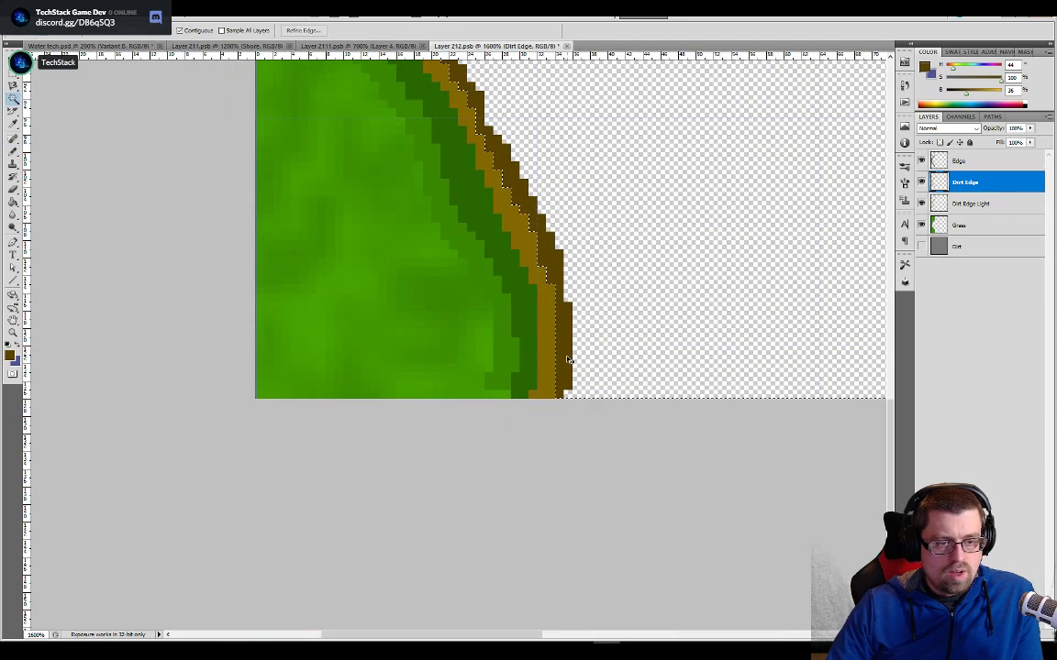
key(ctrl+minus)
key(ctrl+minus)
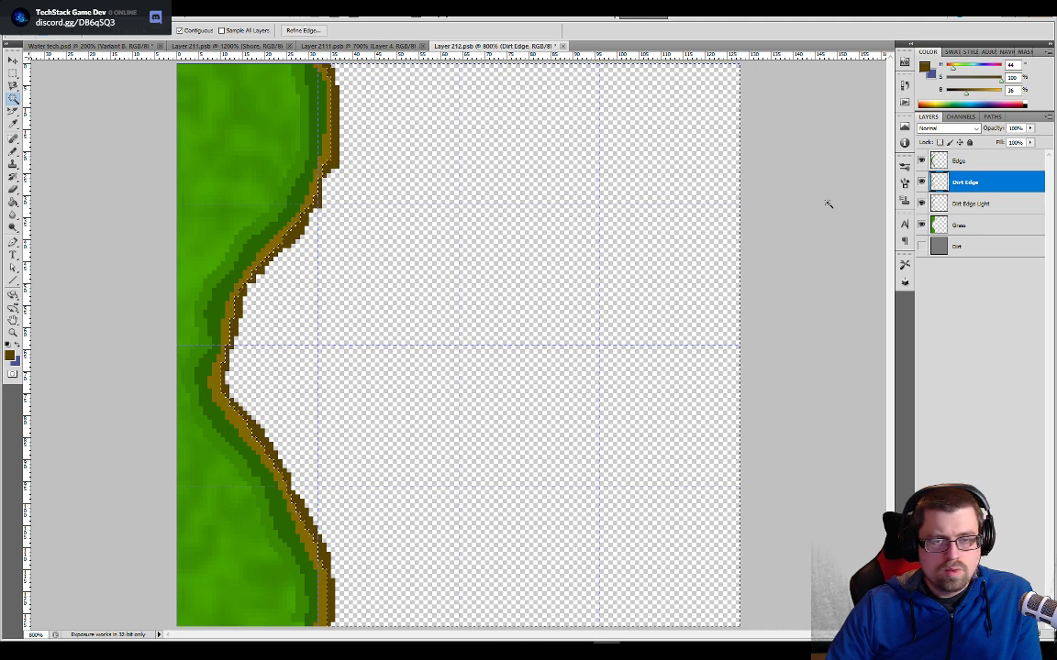
- Select the empty area beside the grass rim on the Edge layer and toggle that layer's visibility to check its pixels
click(950, 165)
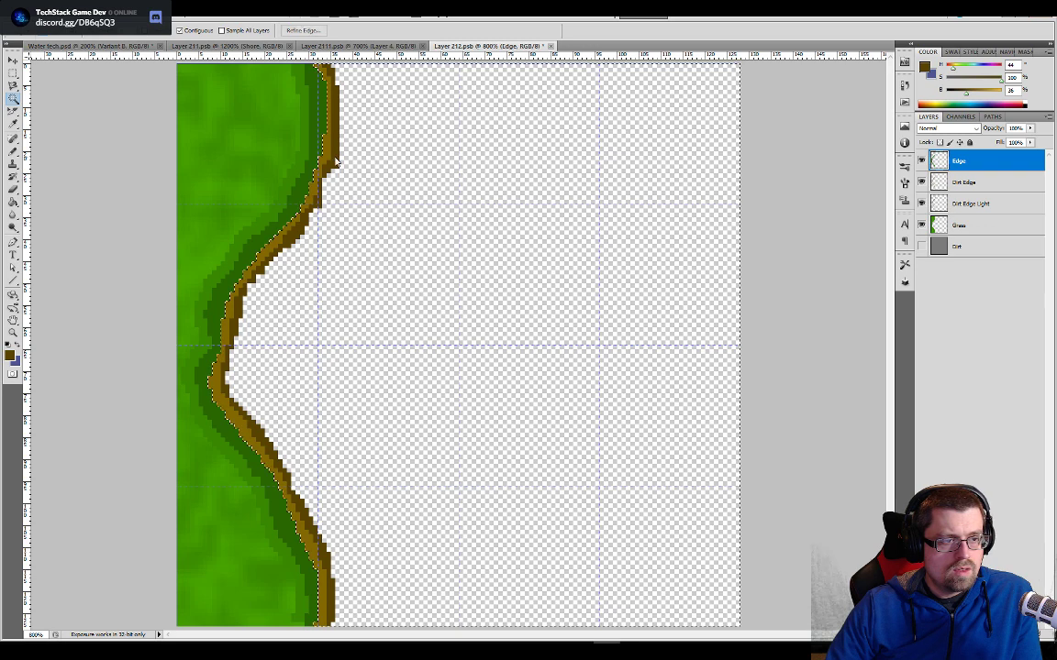
click(921, 162)
click(921, 162)
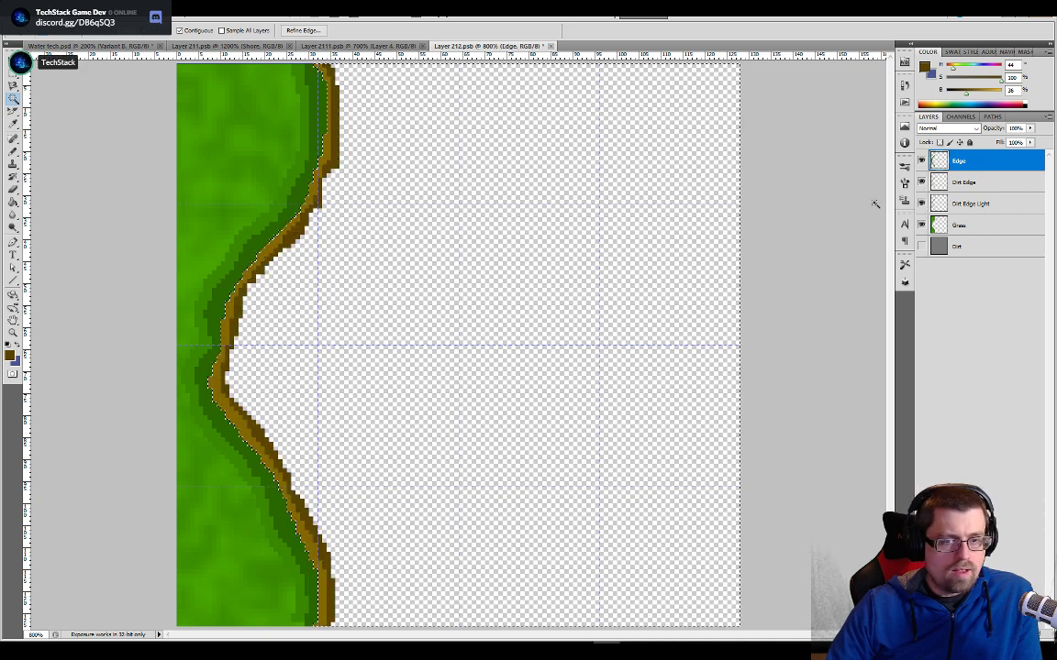
- Expand the selection of the dark brown band on the Dirt Edge Light layer and fill it with the same dark brown
click(970, 203)
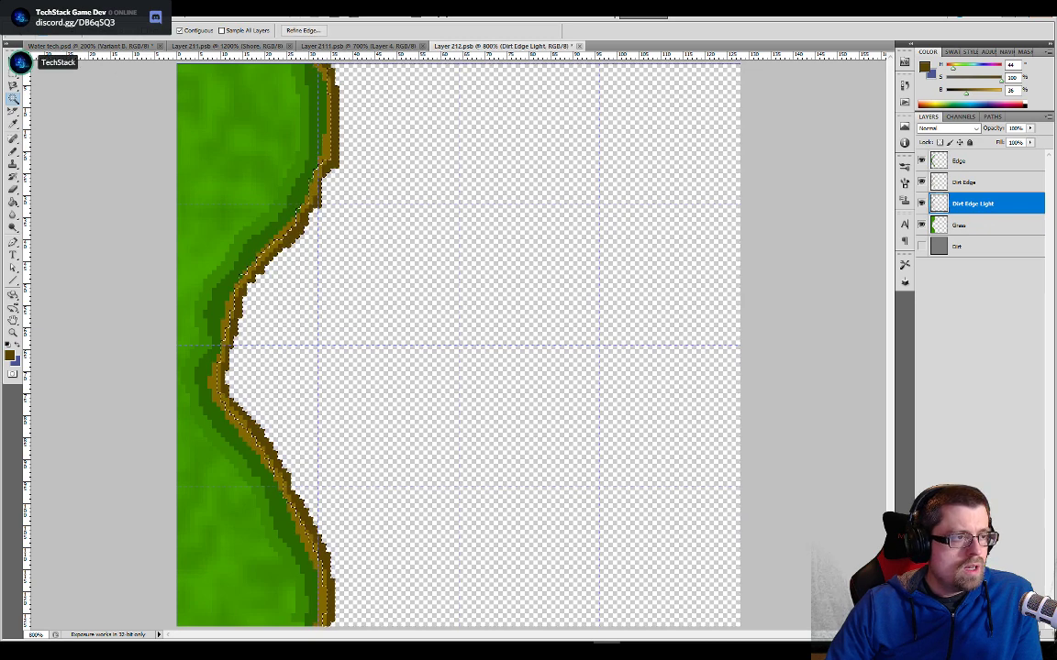
click(133, 9)
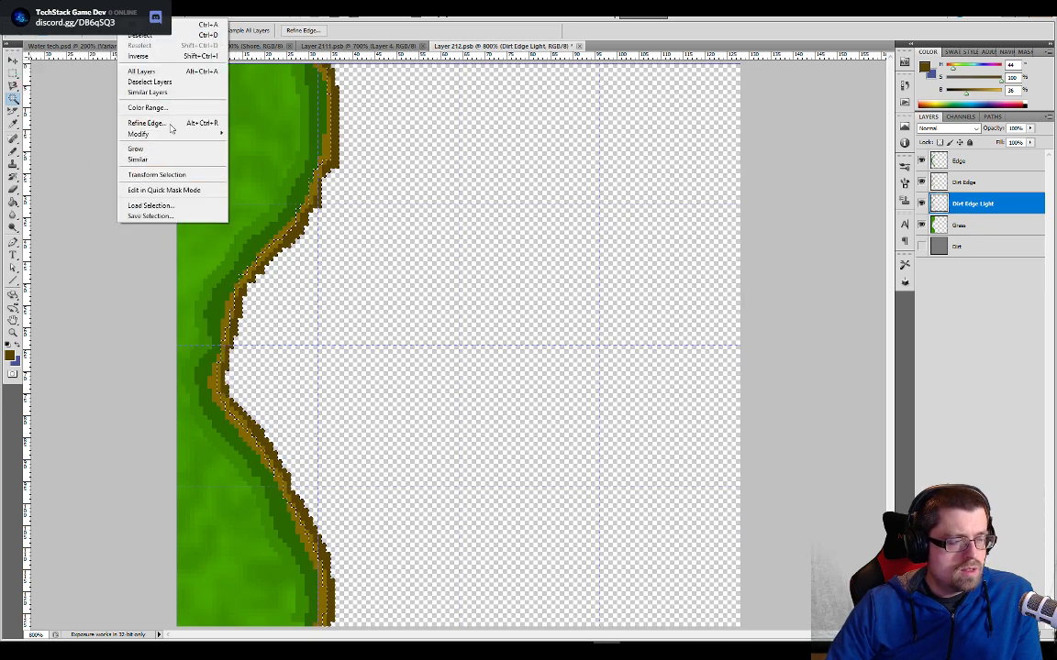
mouse_move(195, 138)
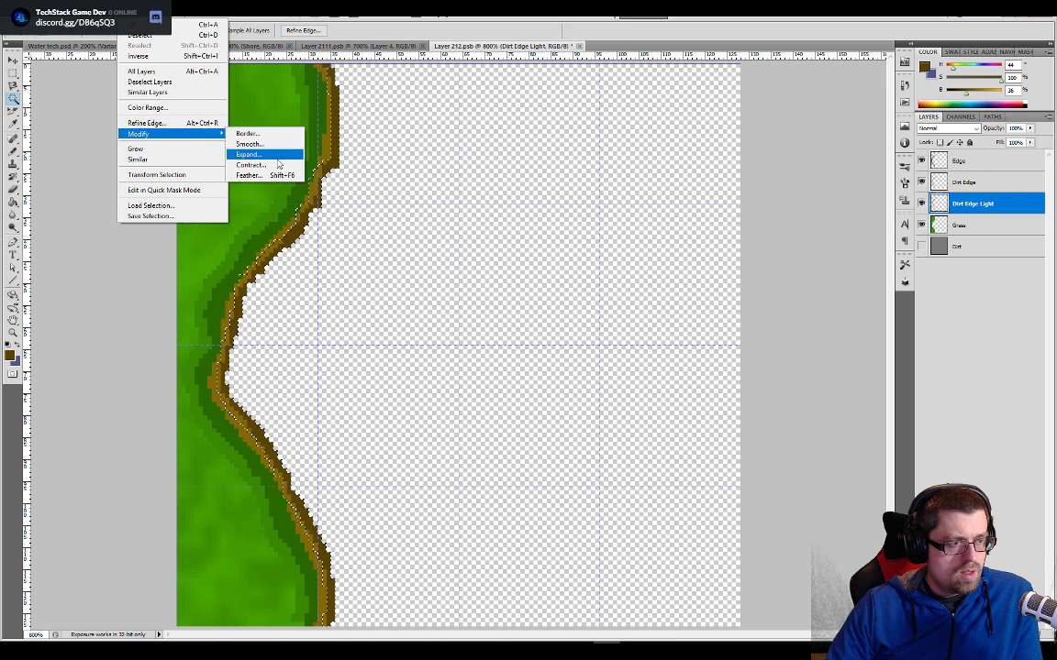
click(277, 158)
click(844, 248)
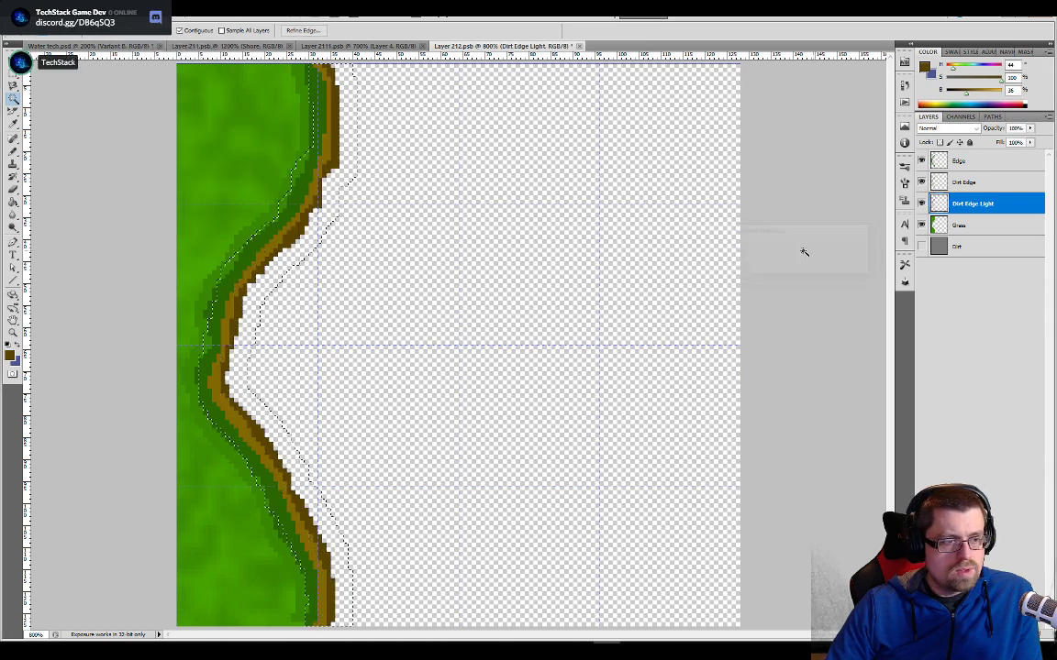
key(g)
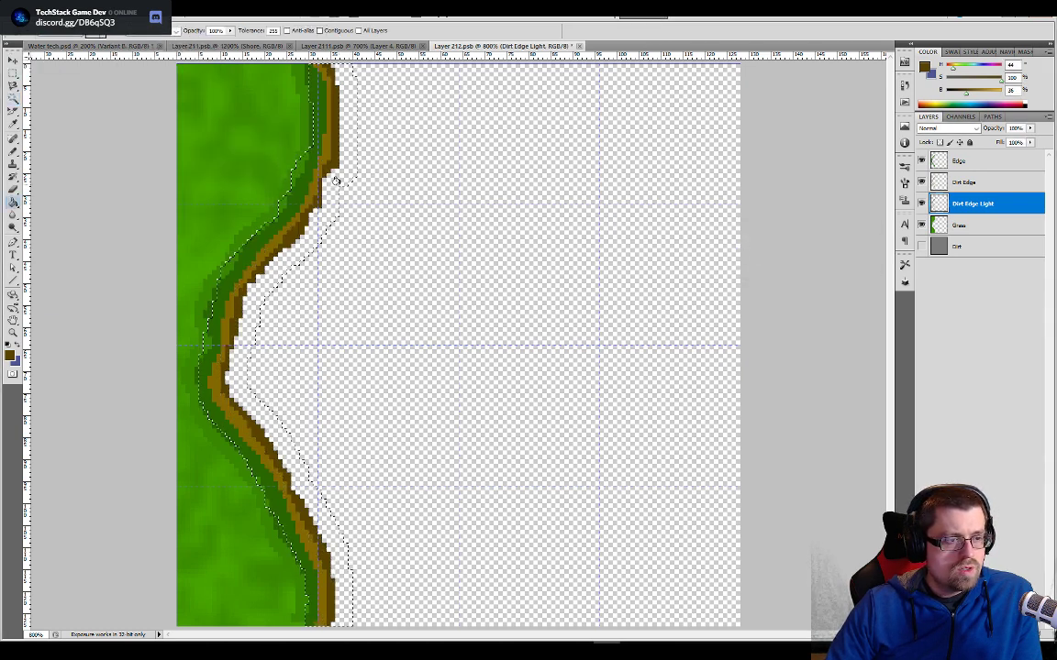
click(337, 184)
- Make the Dirt layer visible and fill its entire canvas with the dark blue water colour sampled from the finished curved tile
key(ctrl+a)
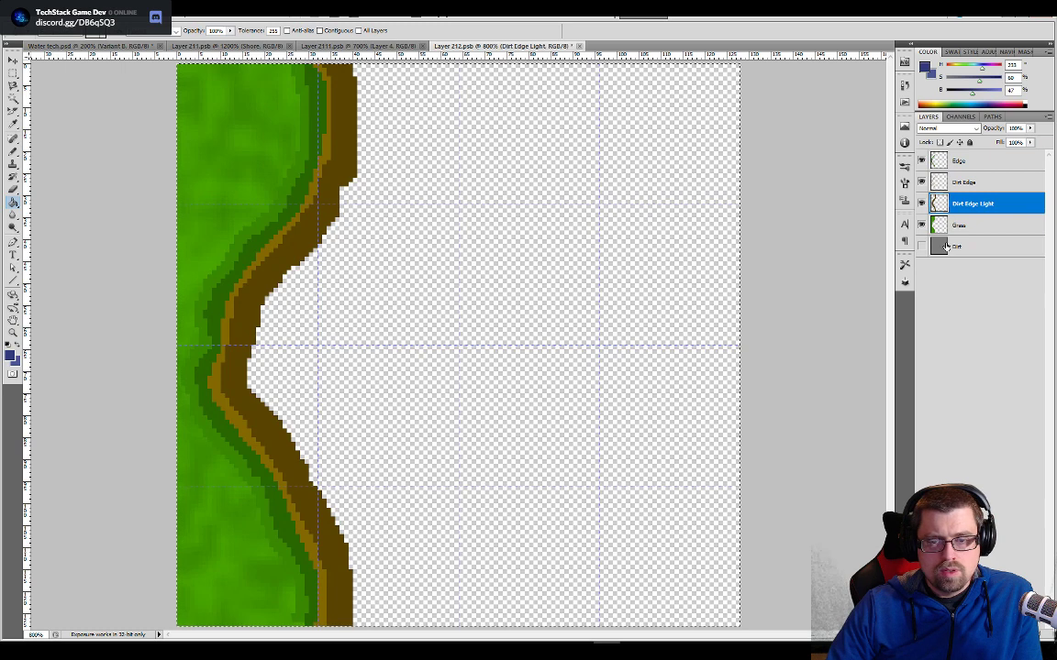
click(954, 246)
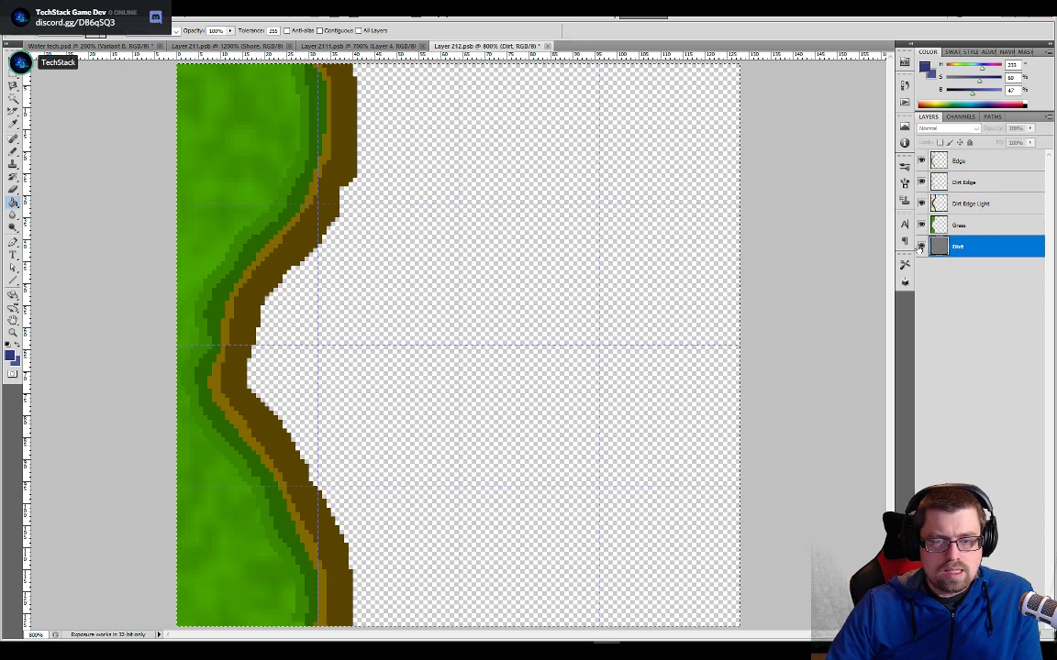
click(571, 235)
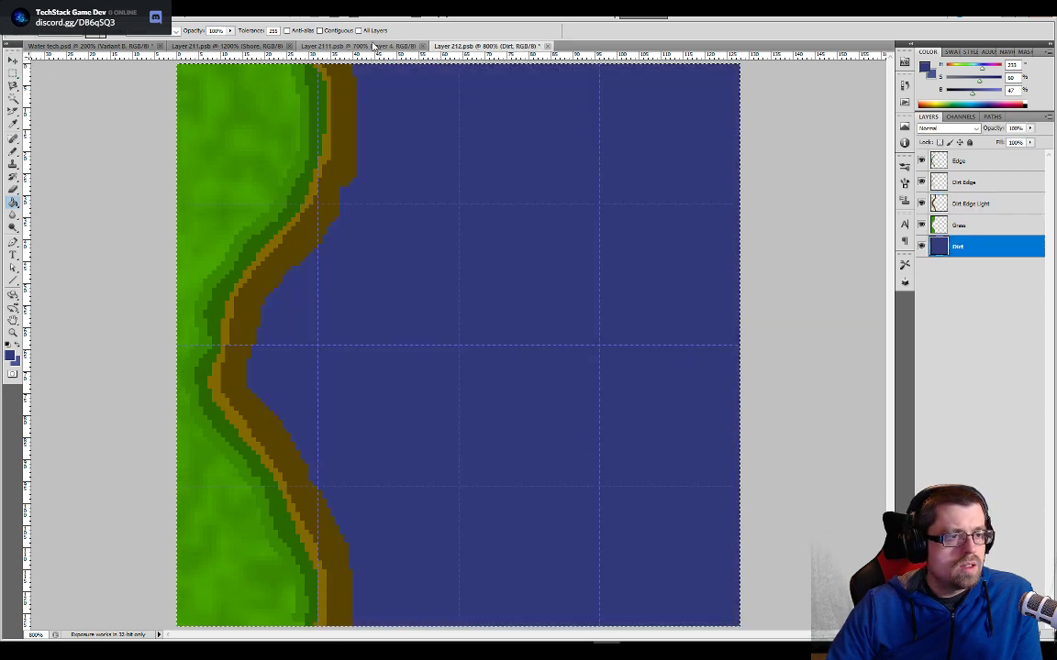
- Add a foam band in the finished tile's light blue on a new layer from the expanded brown selection, placed below Dirt Edge Light
click(356, 46)
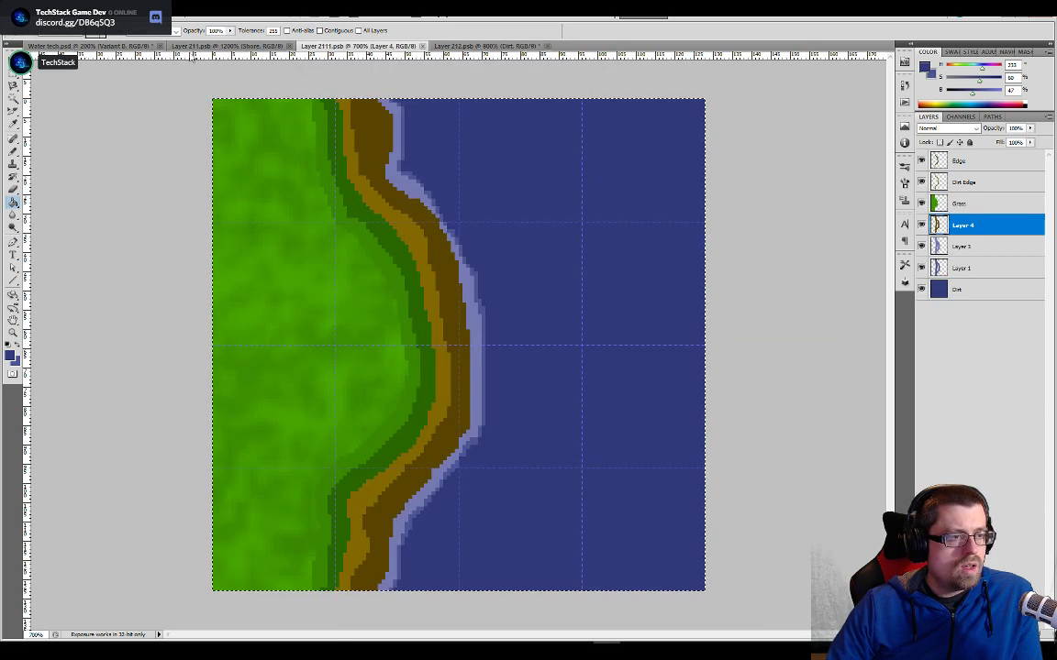
alt+click(412, 188)
click(495, 46)
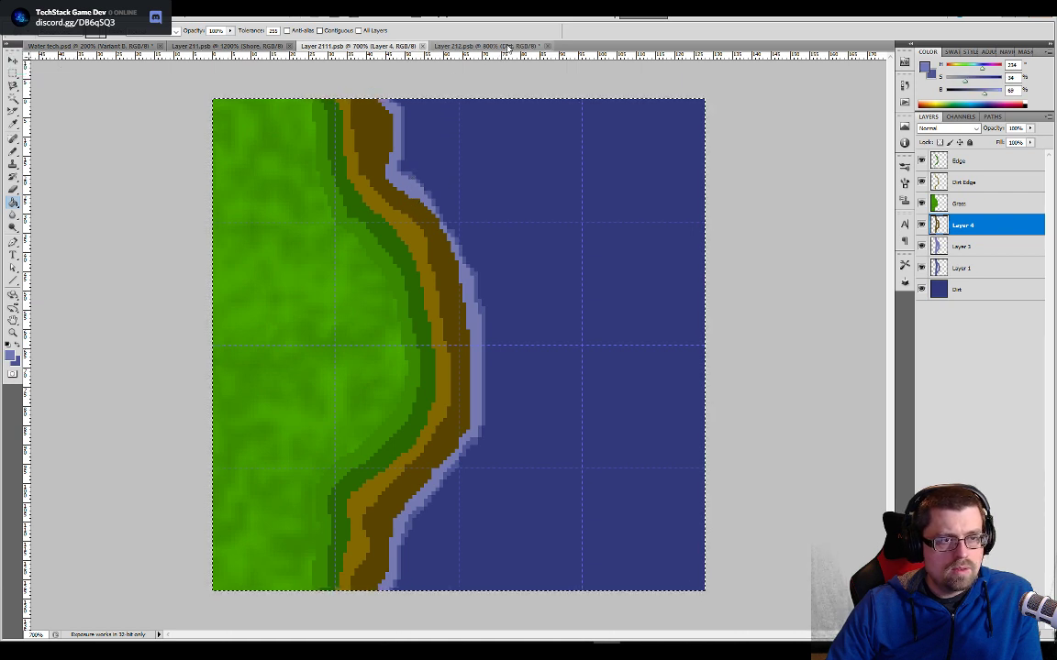
key(w)
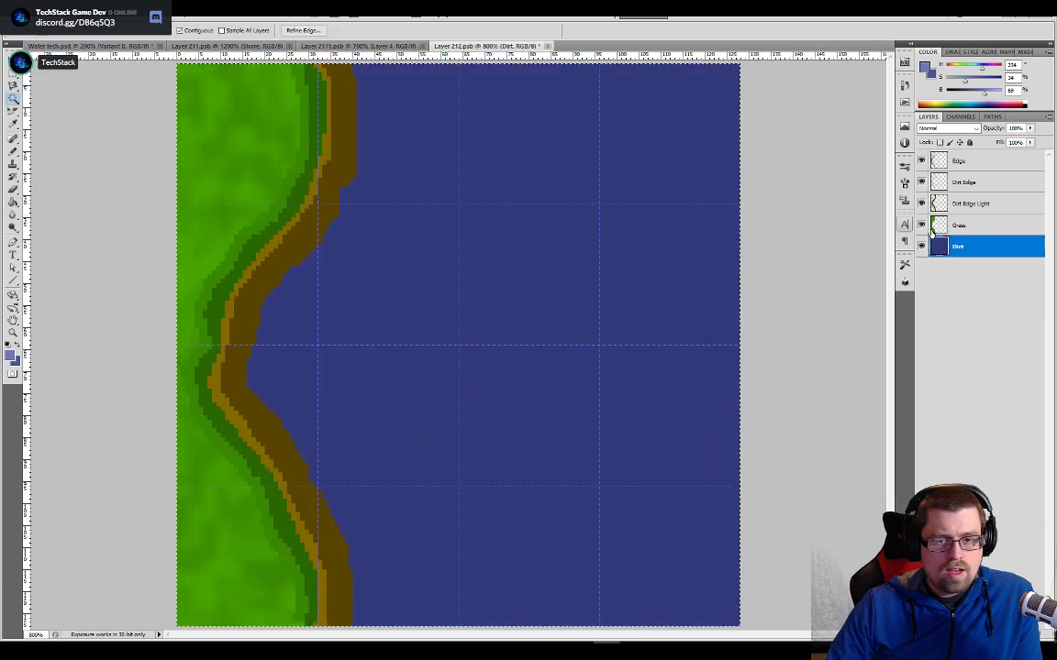
ctrl+click(320, 212)
click(330, 213)
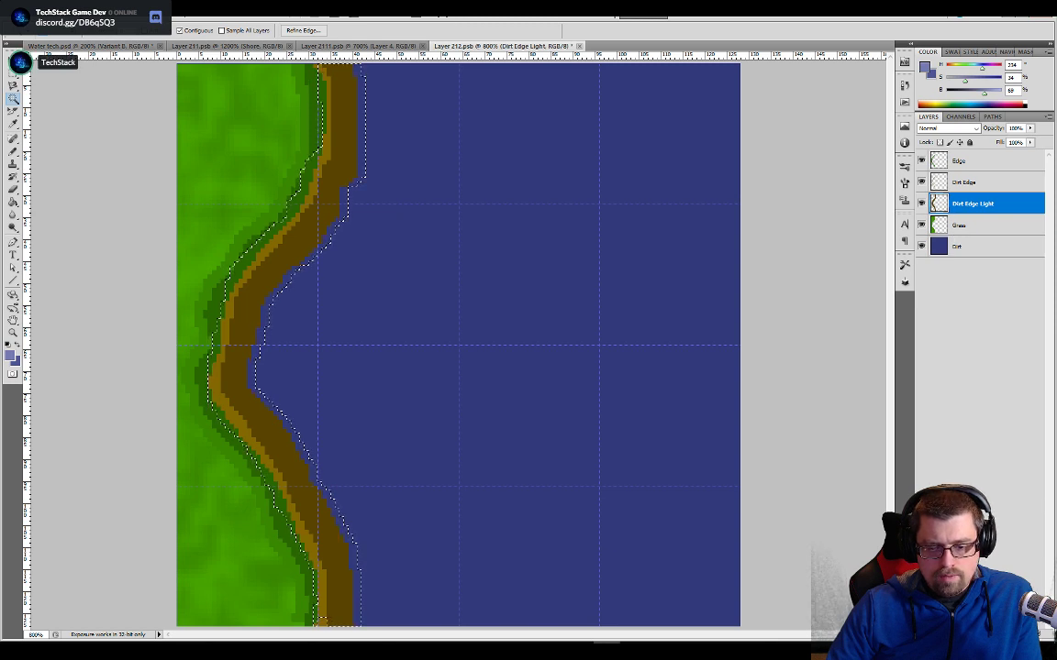
key(ctrl+shift+alt+n)
key(g)
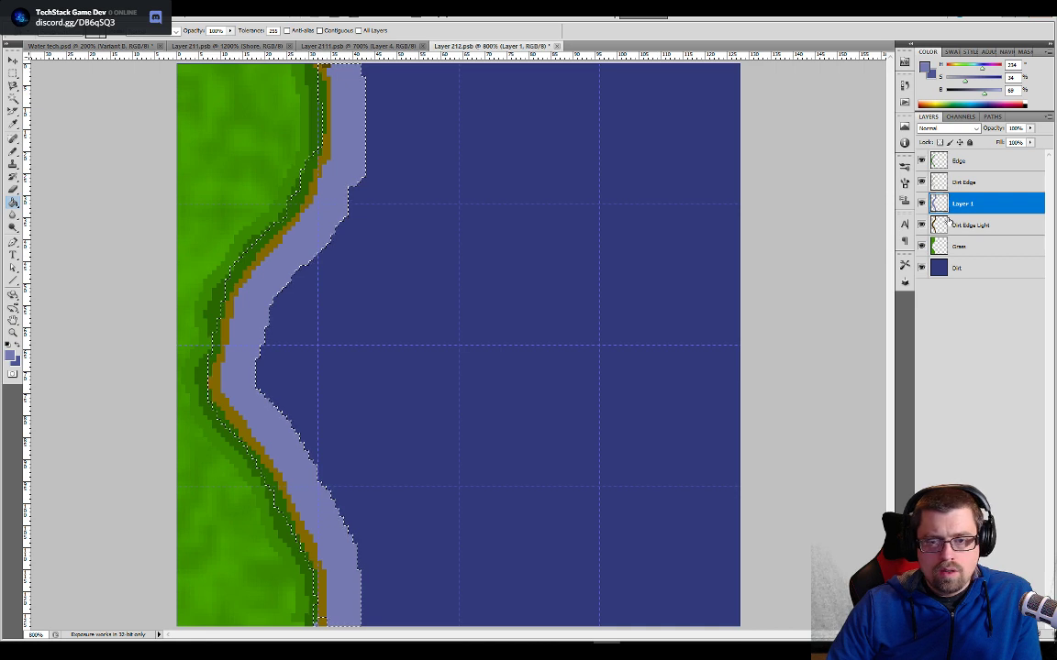
drag(949, 219, 962, 238)
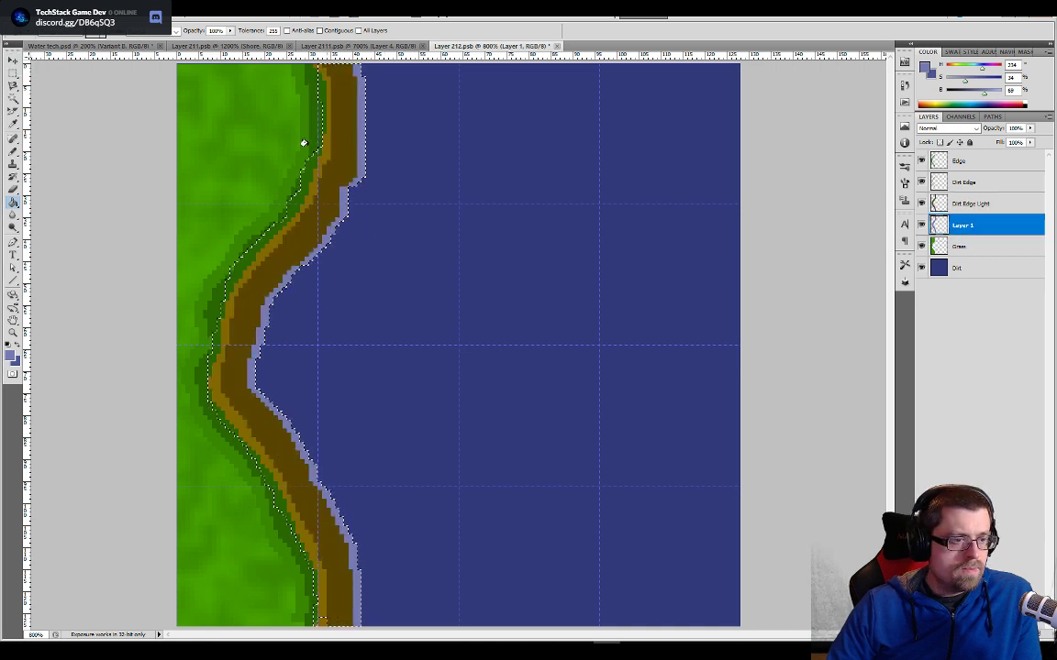
- Add a slightly wider foam band in the finished tile's medium blue on a new layer beneath the light blue foam layer
click(363, 46)
alt+click(412, 174)
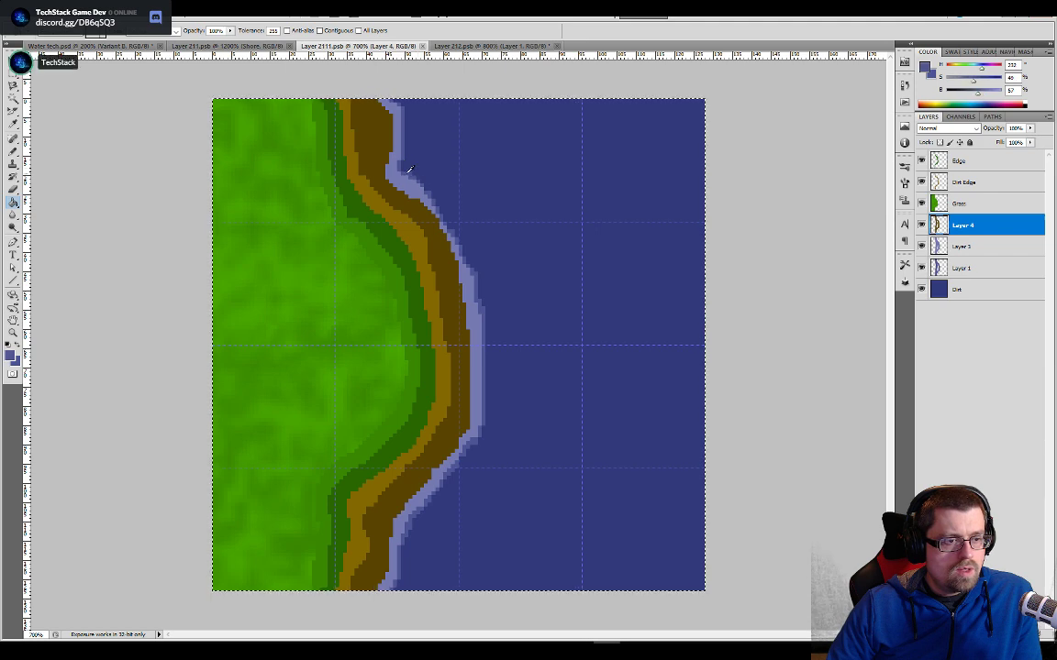
key(ctrl+Tab)
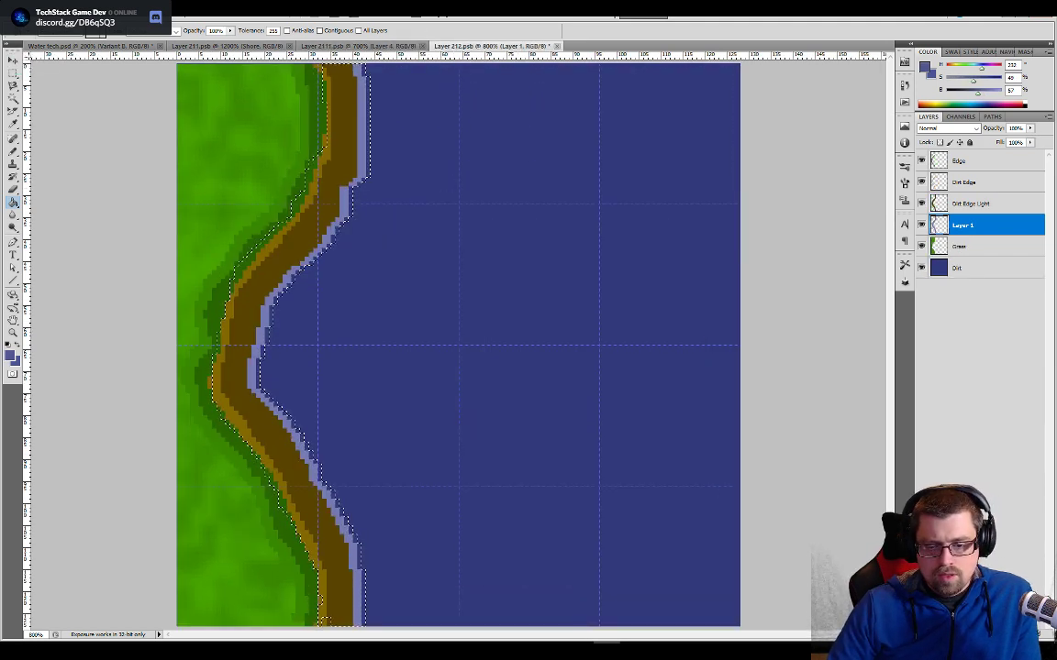
key(ctrl+shift+alt+n)
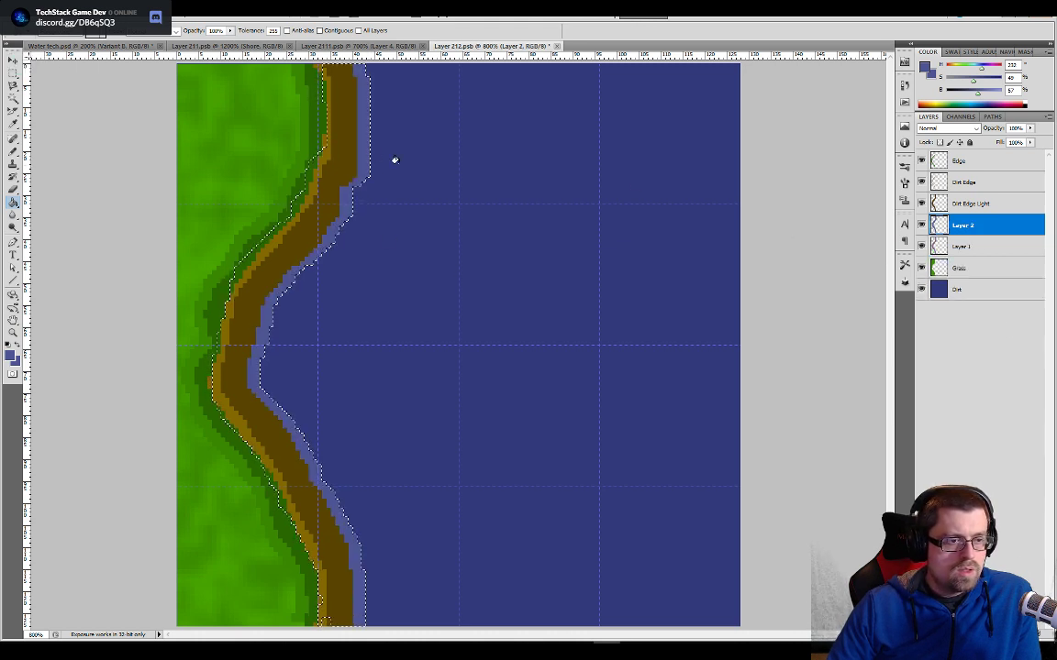
drag(1003, 227, 1002, 253)
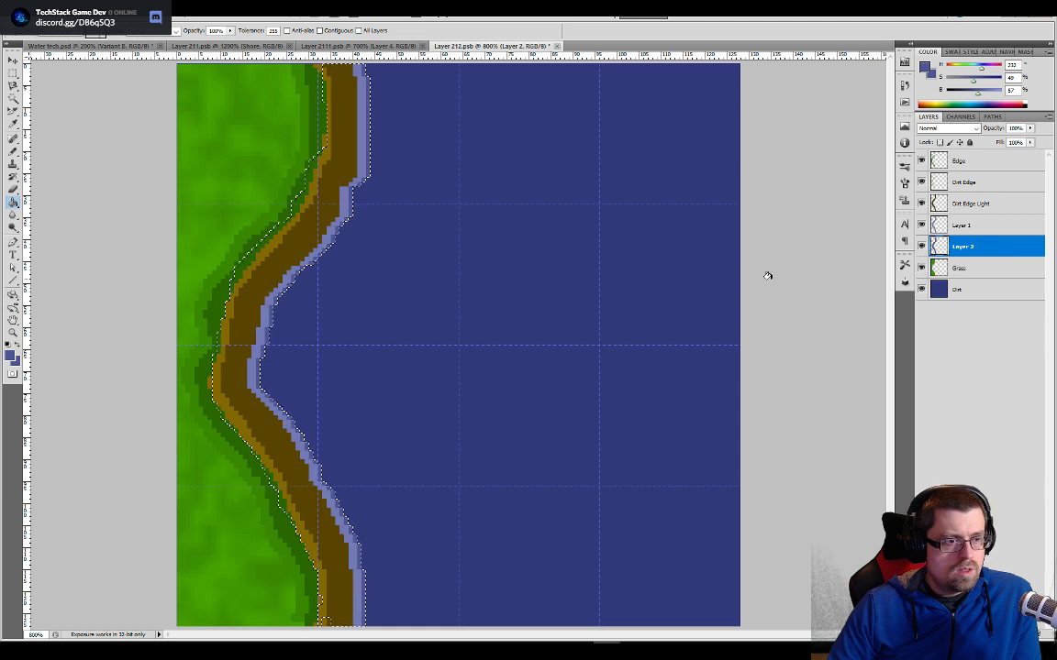
key(ctrl+a)
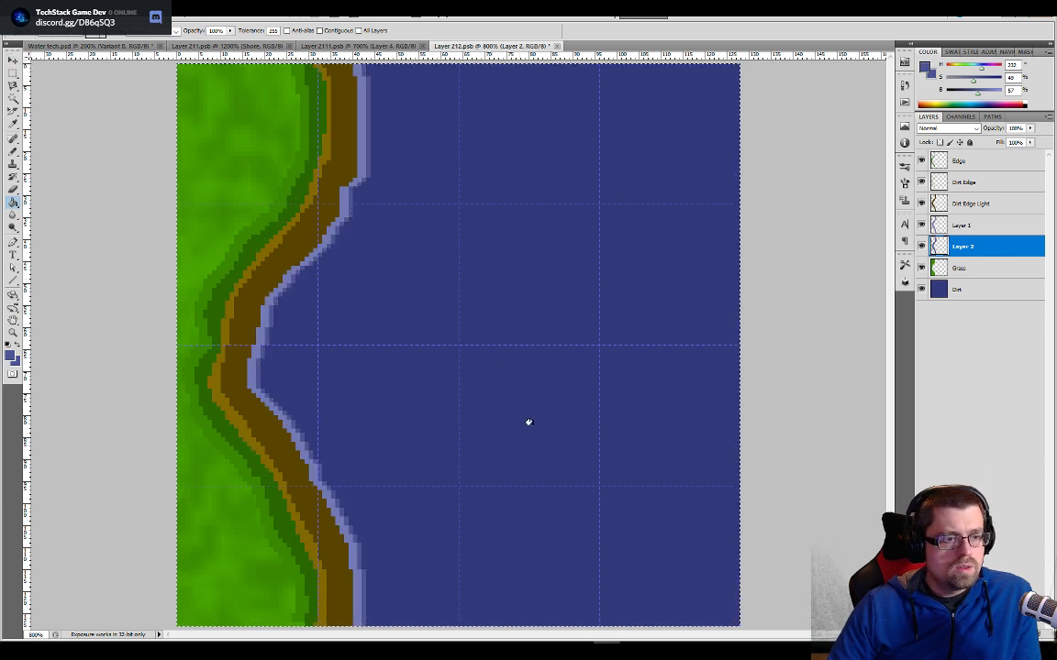
- Try nudging the dark brown band on the Dirt Edge Light layer toward the grass
click(972, 203)
key(v)
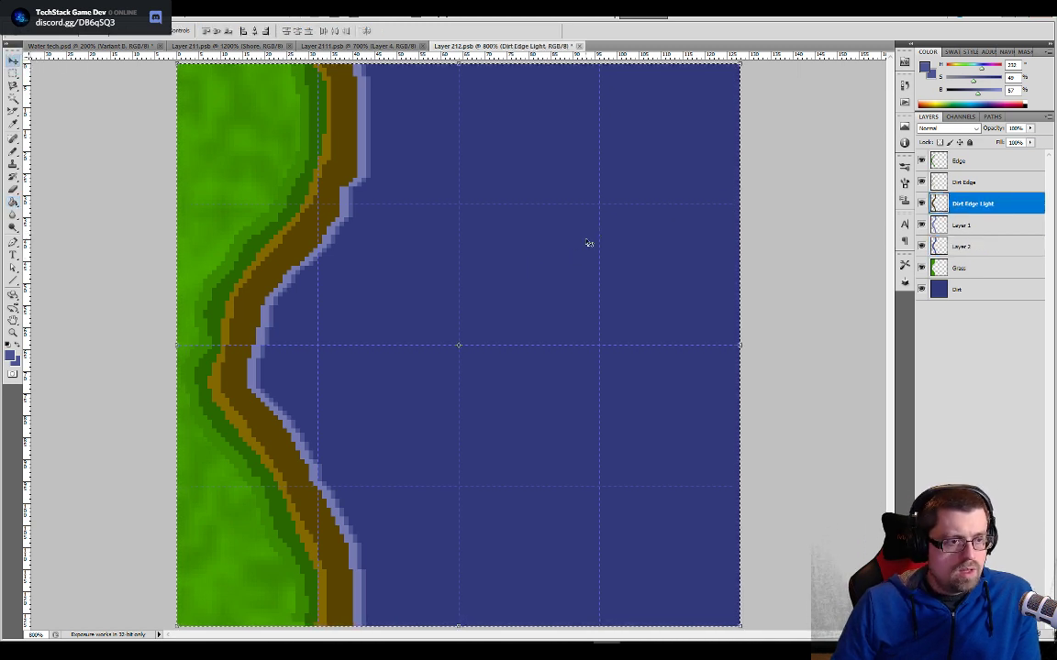
key(Left)
key(Left)
key(Left)
key(Left)
key(Left)
key(Left)
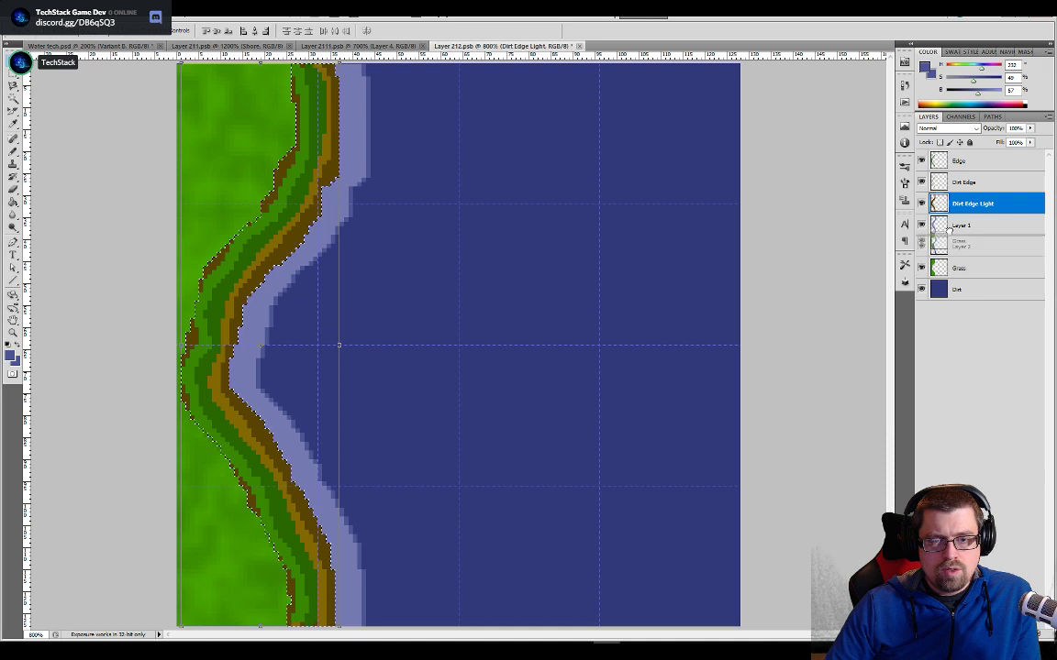
- Move the Grass layer above the Dirt Edge Light layer so it covers the brown fill
drag(947, 207, 950, 203)
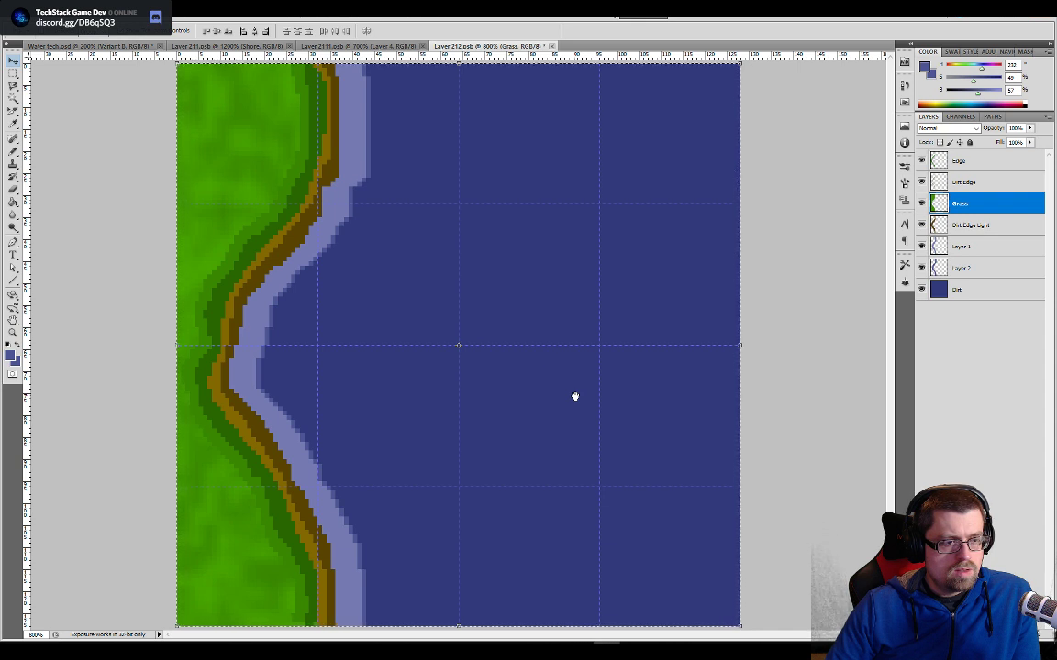
key(ctrl+z)
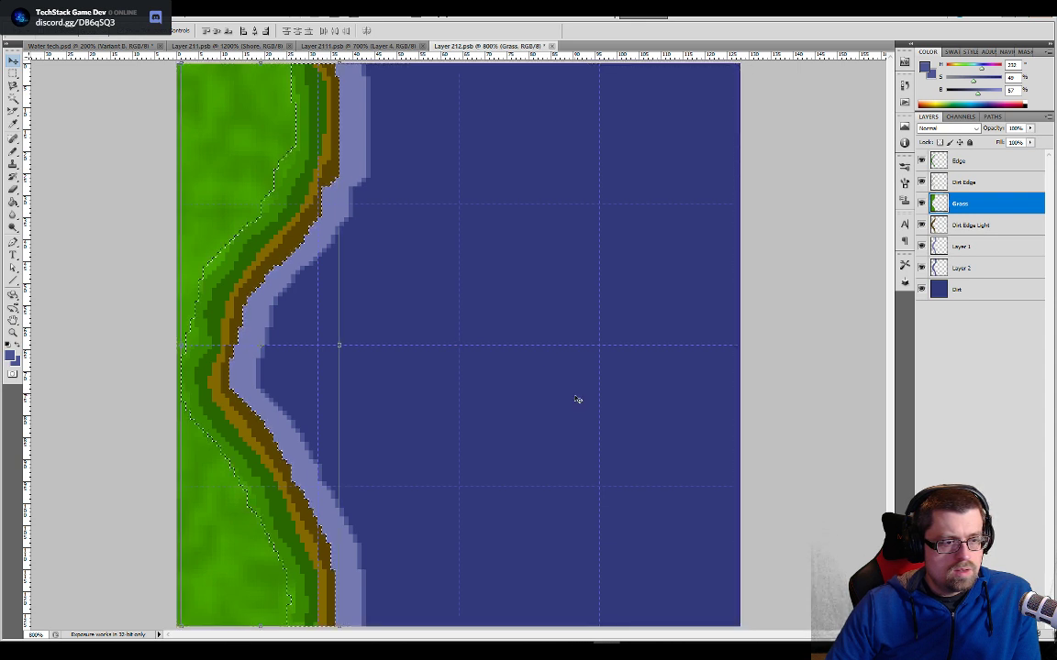
key(ctrl+z)
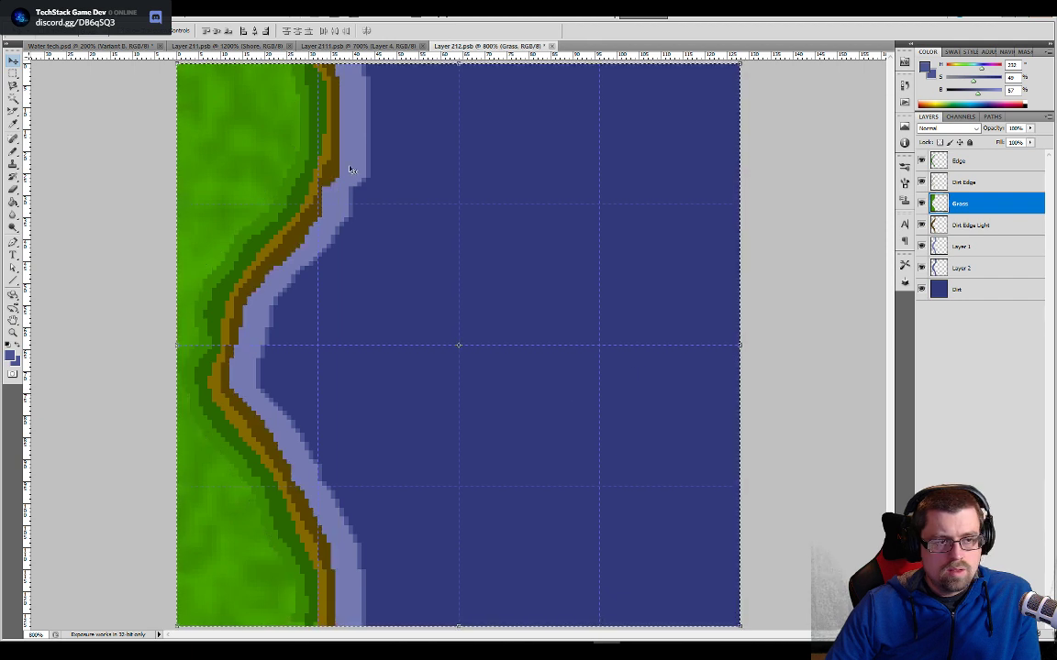
- Nudge the dark brown band on the Dirt Edge Light layer back toward the water, over the inner part of the foam
click(986, 225)
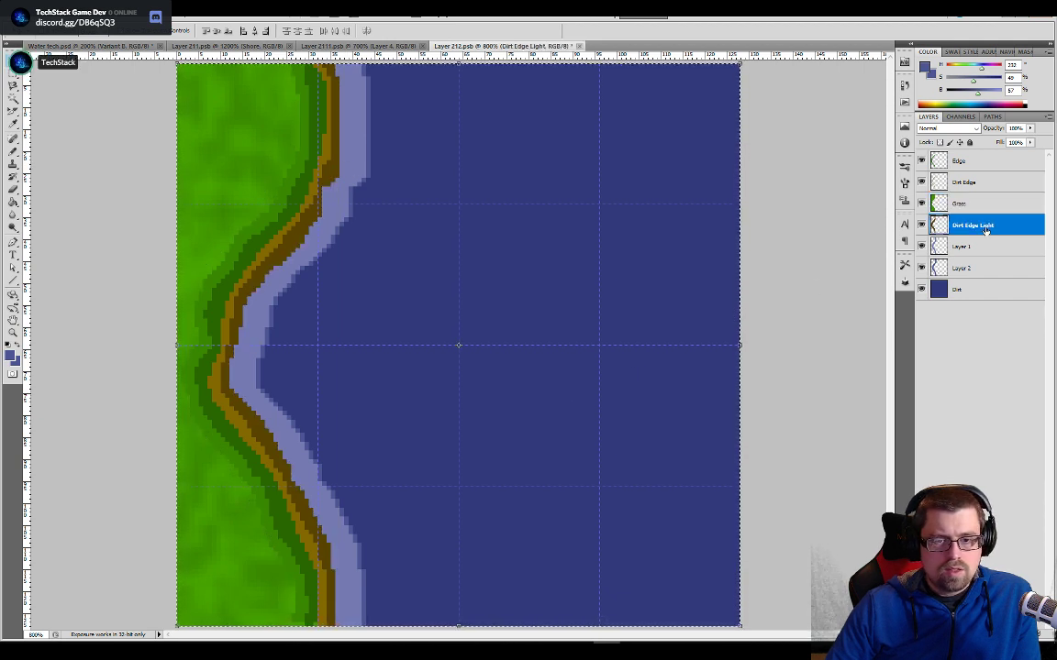
key(Right)
key(Right)
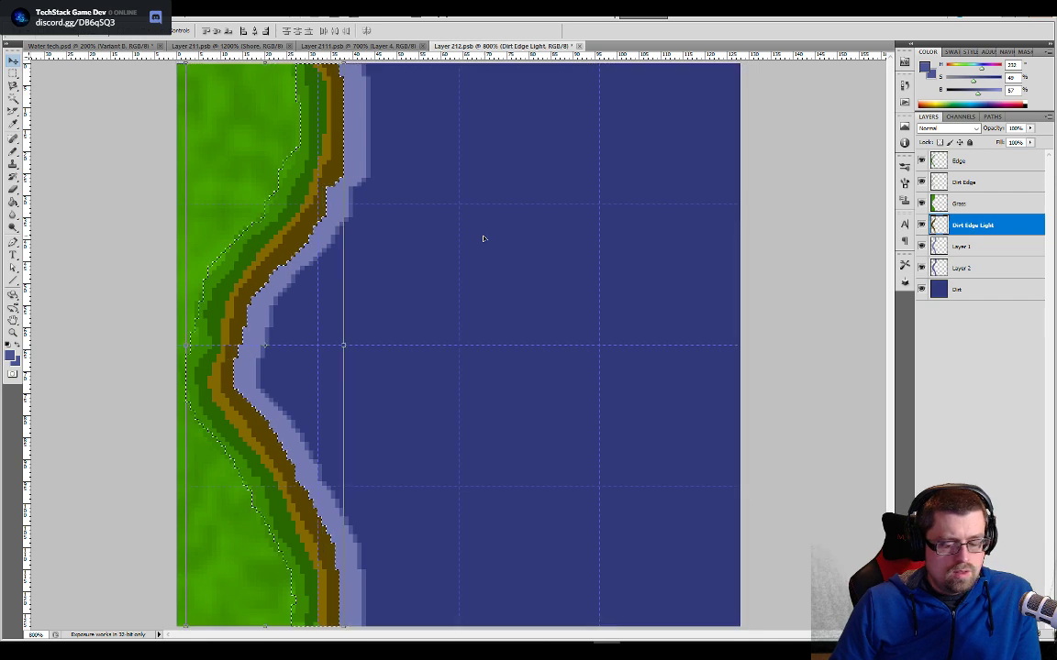
key(ctrl+z)
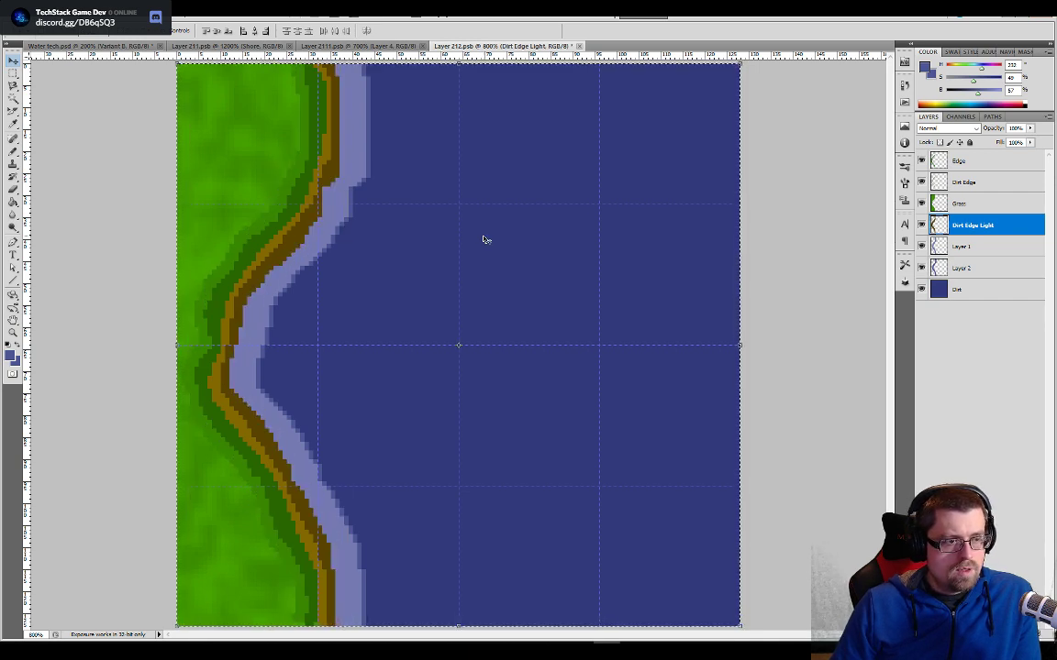
key(Left)
key(Left)
key(Left)
key(Left)
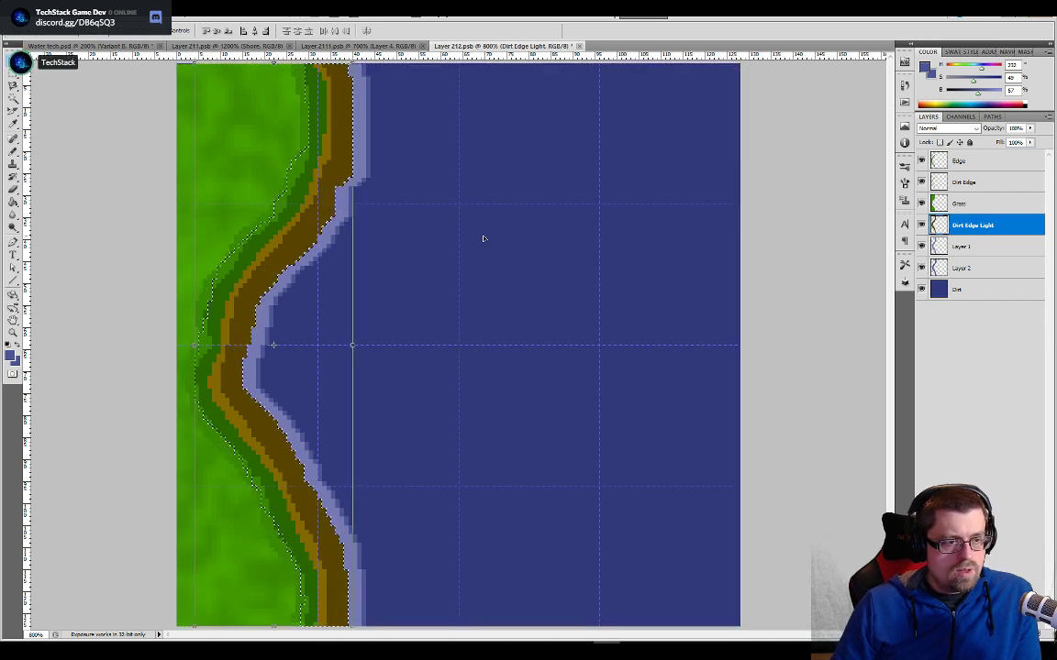
key(ctrl+a)
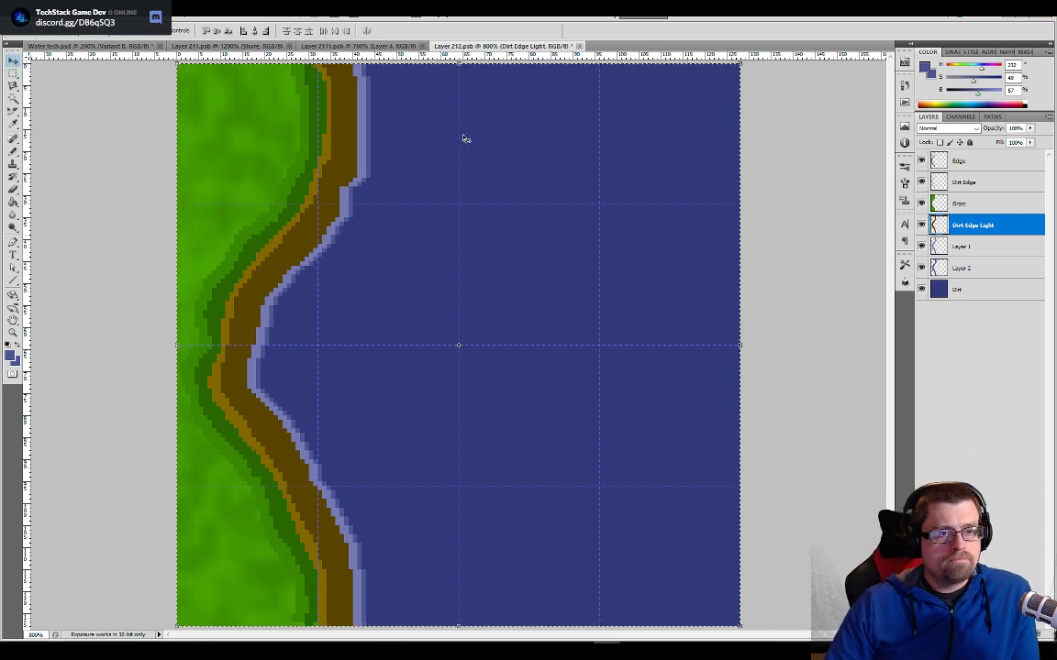
- Save the Layer 212 tile, check the updated shoreline frame as a whole in Water tech.psd, and save that document
click(229, 46)
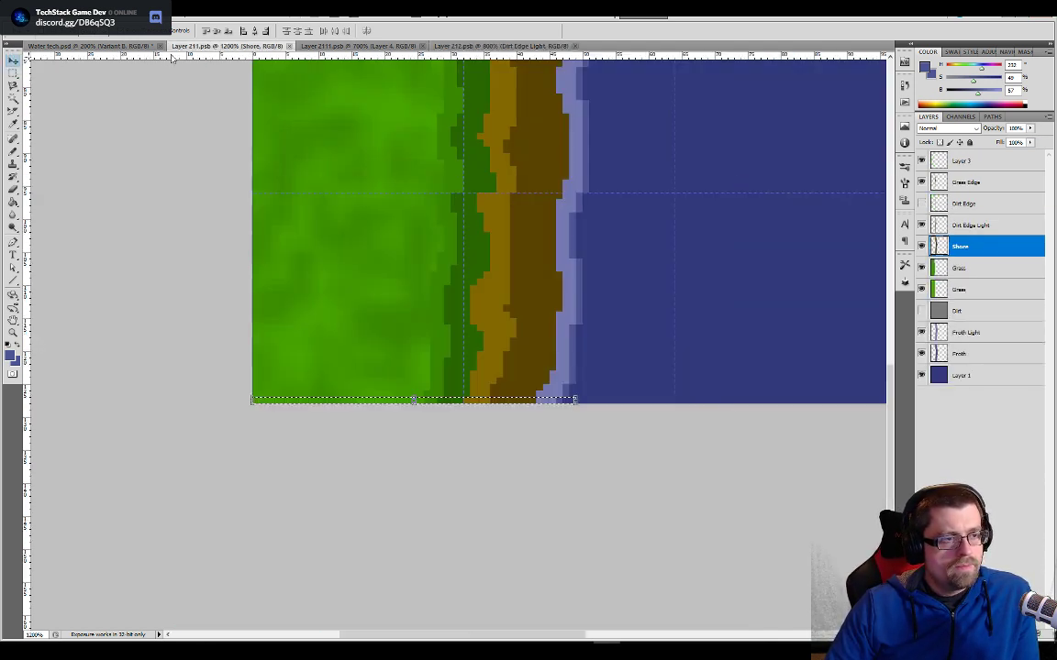
click(135, 46)
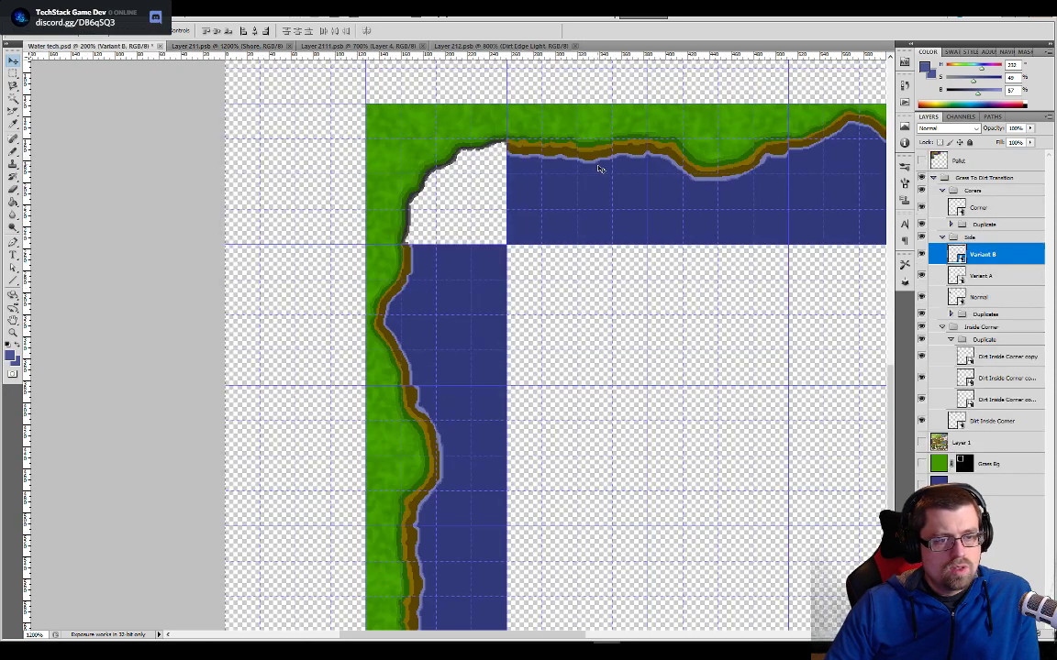
key(ctrl+minus)
drag(681, 464, 595, 377)
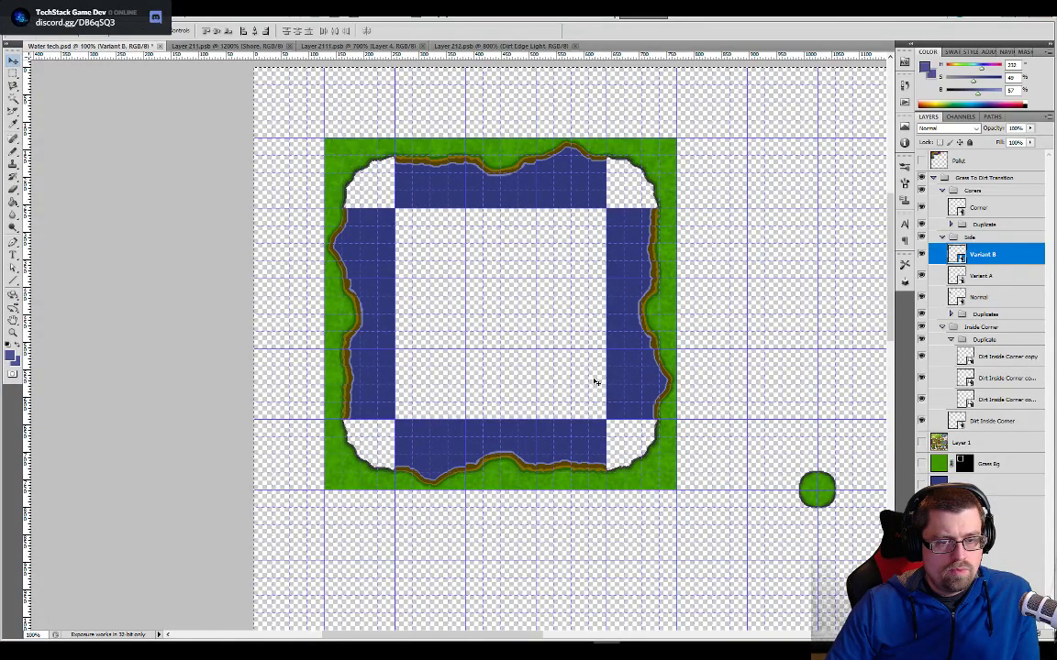
drag(490, 358, 437, 423)
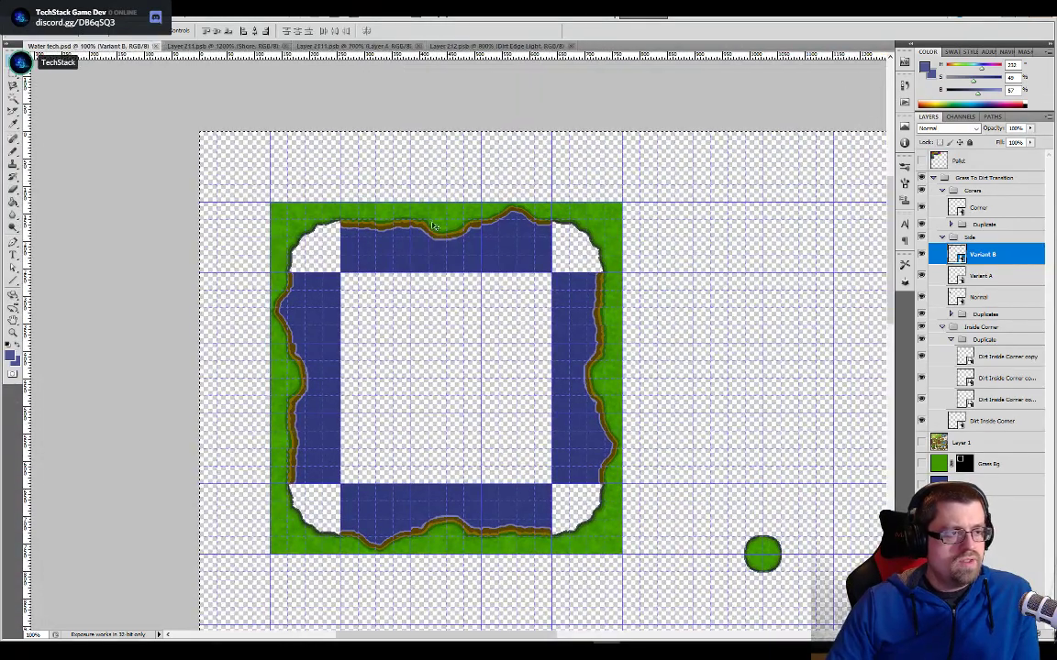
- Switch to Unity and show the project's Tileset Replacement assets
key(alt+Tab)
click(310, 384)
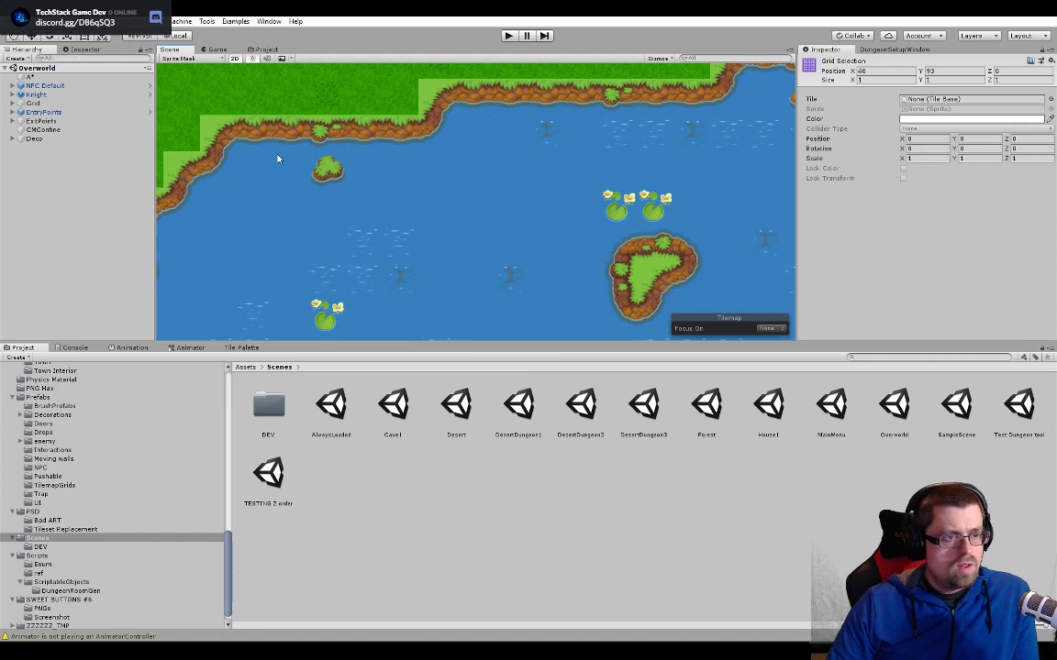
click(252, 50)
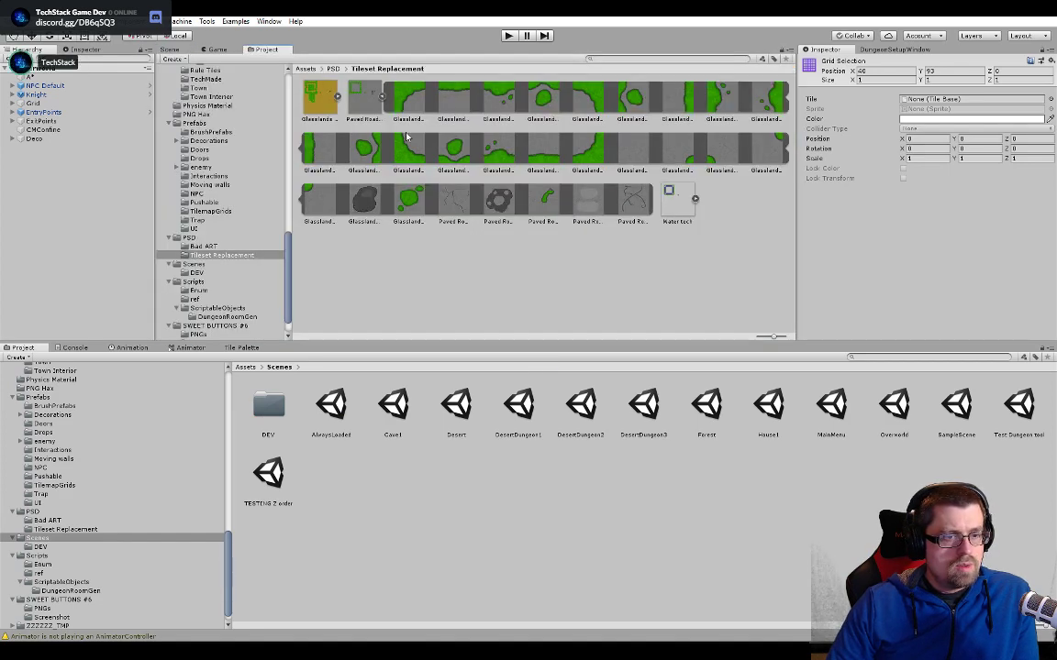
- Set the Water tech texture's Pixels Per Unit to 128
click(680, 199)
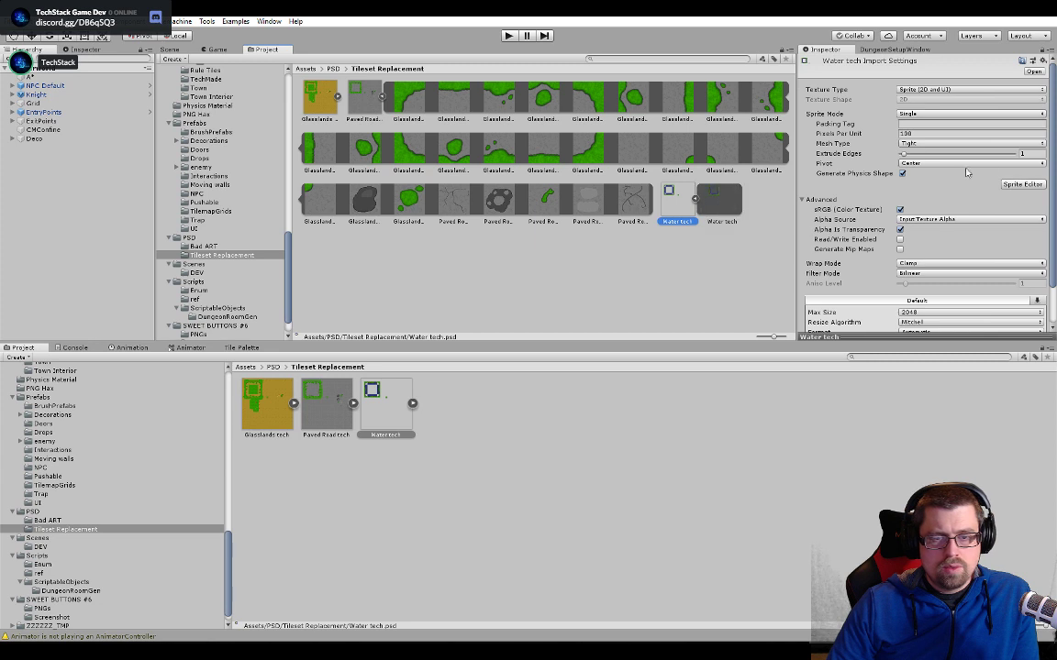
click(1001, 133)
text(128)
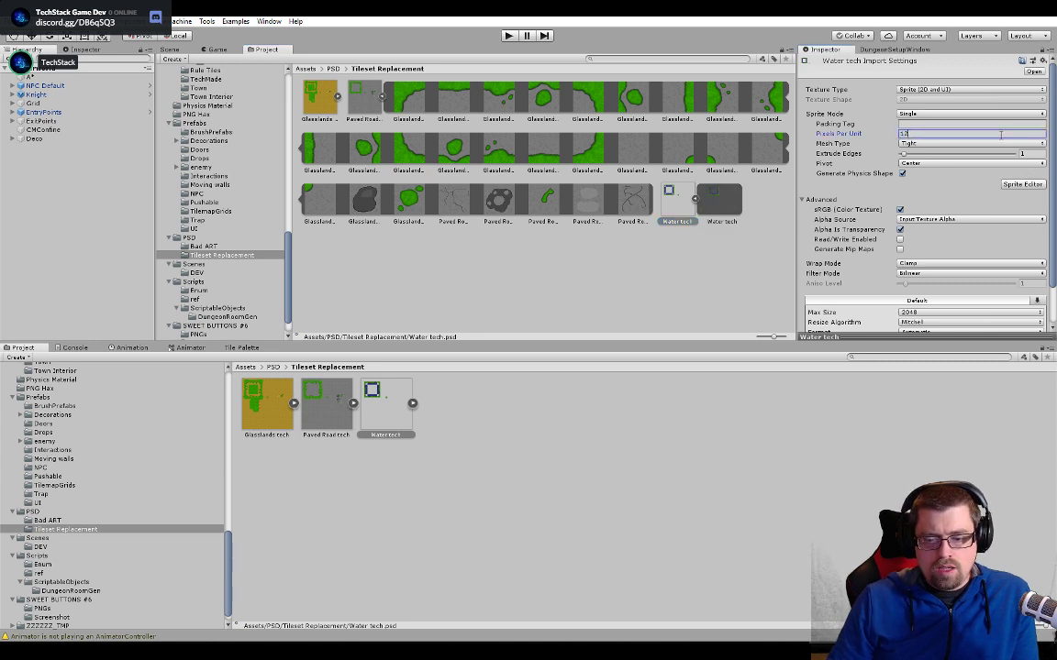
key(Tab)
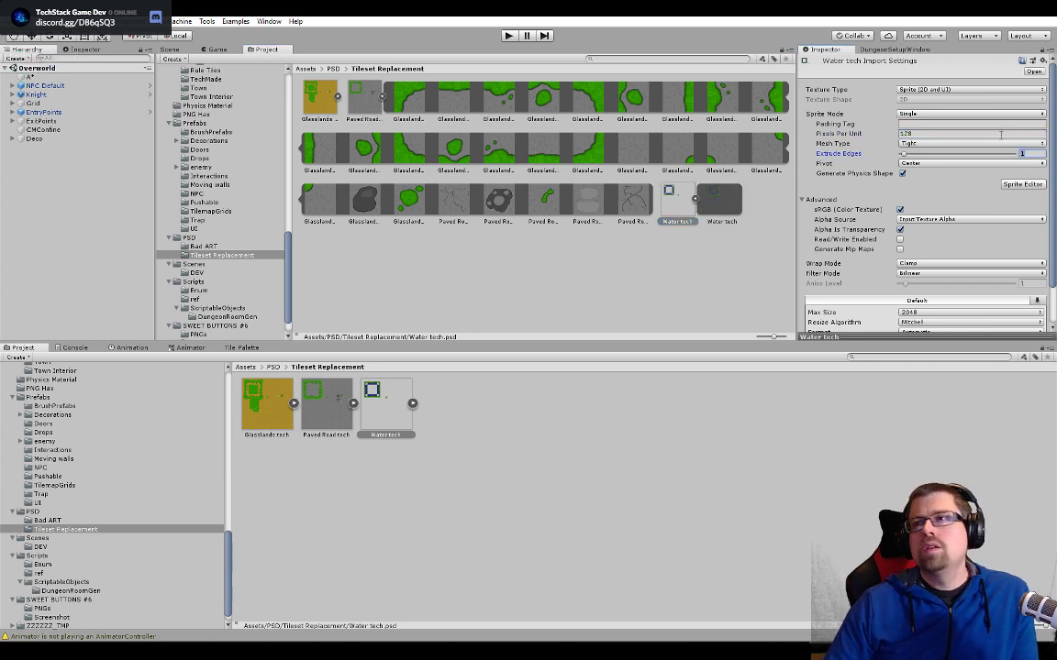
click(1025, 186)
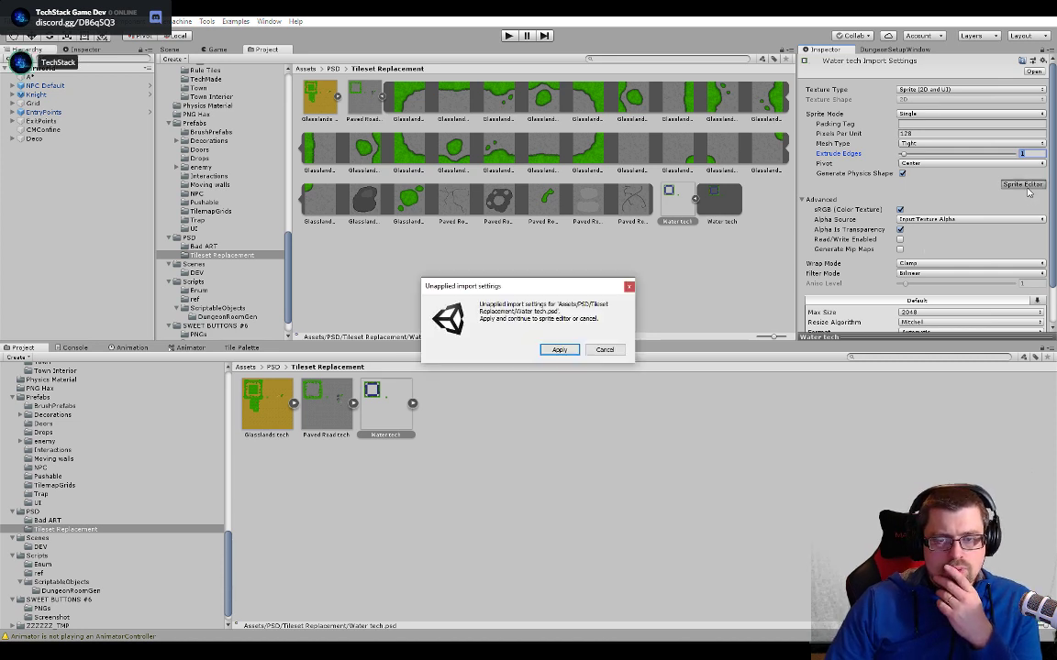
click(612, 351)
- Set the Water tech texture's Filter Mode to Point (no filter) and its Format to RGBA 32 bit
scroll(923, 271, down, 2)
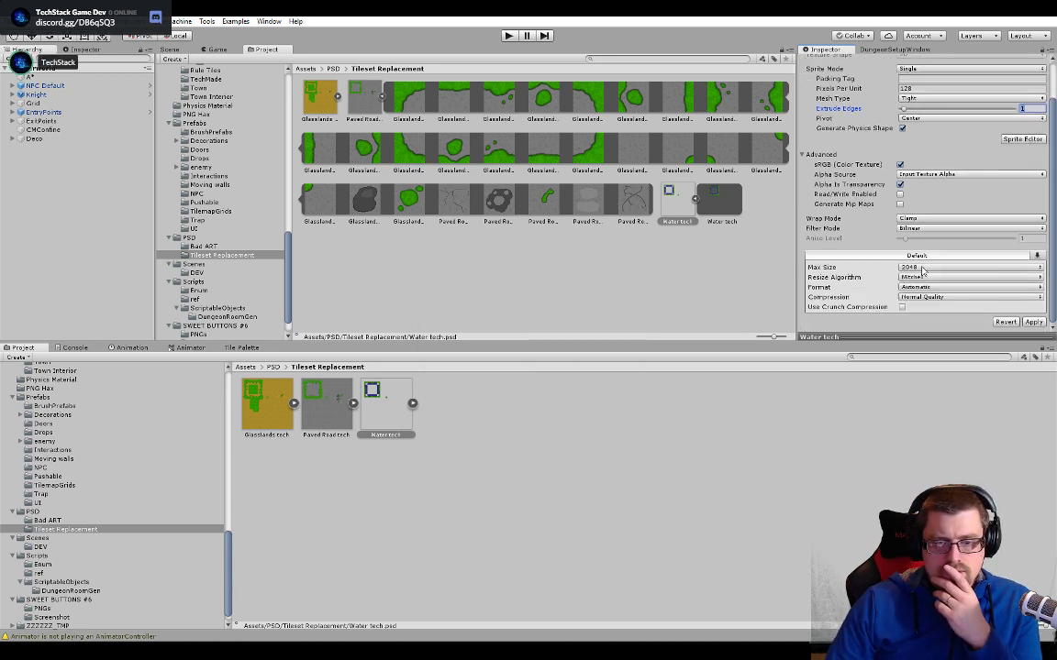
click(944, 228)
click(931, 238)
click(931, 287)
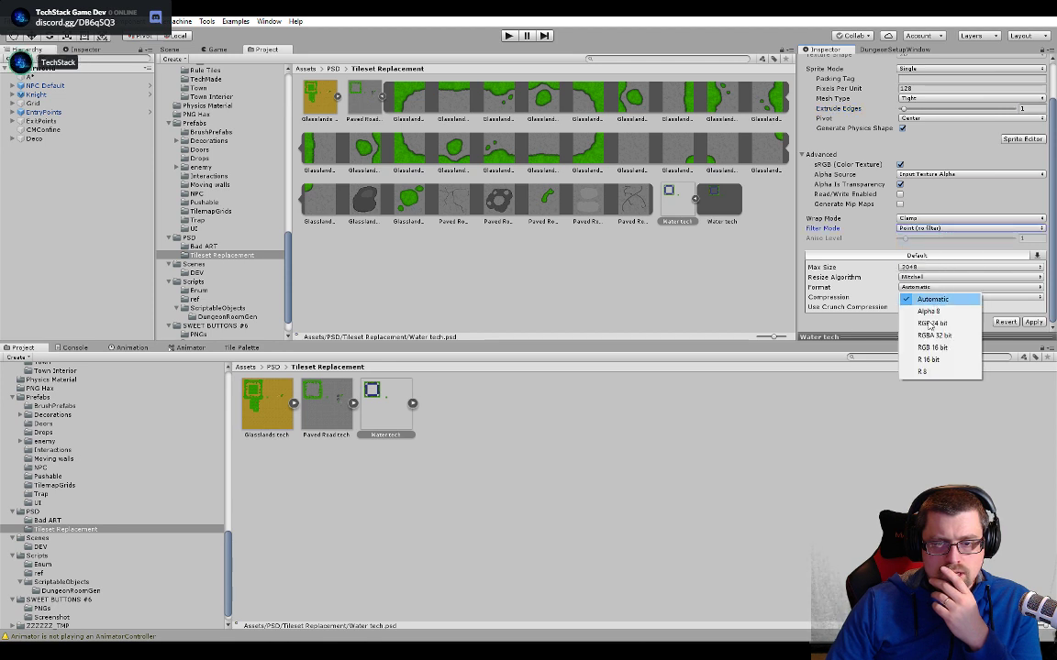
click(934, 335)
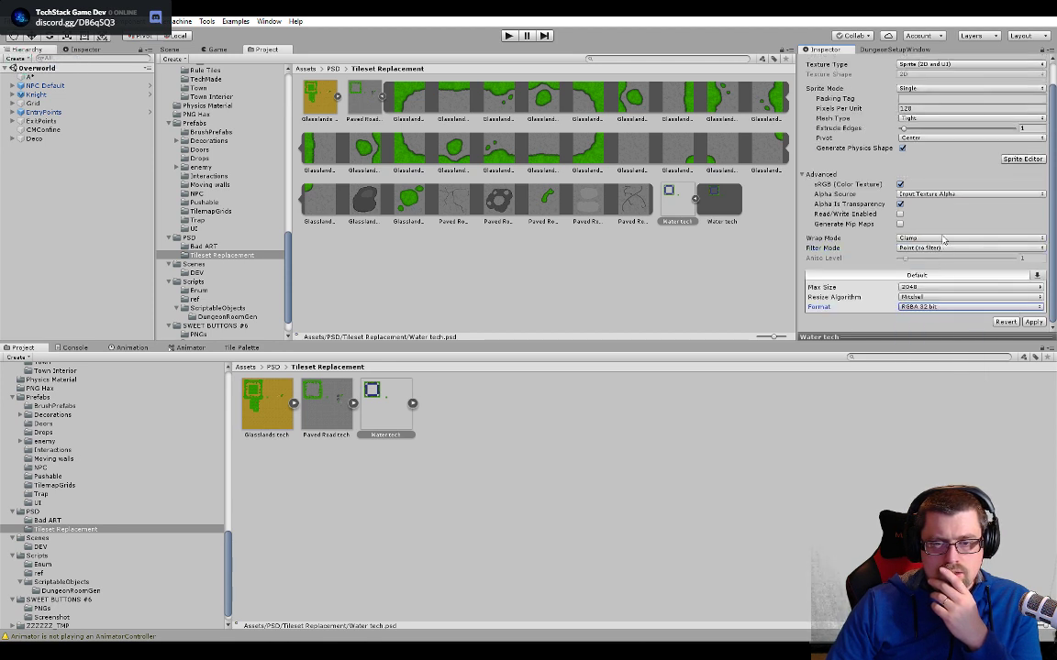
- Change the texture's Sprite Mode to Multiple, apply the import settings and open it in the Sprite Editor
click(941, 92)
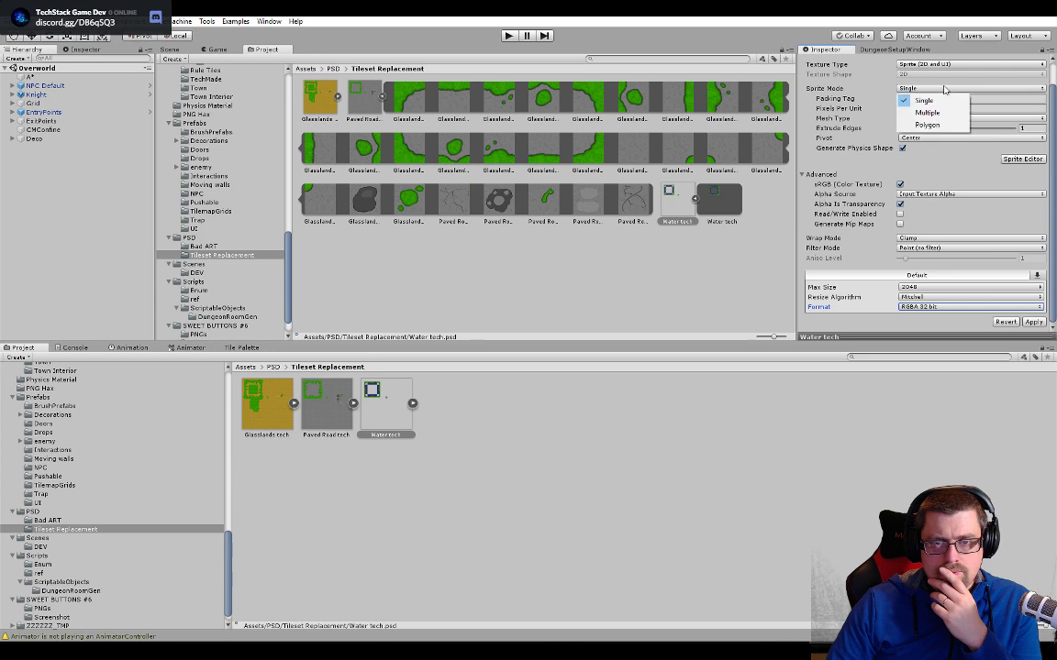
click(922, 111)
click(1022, 159)
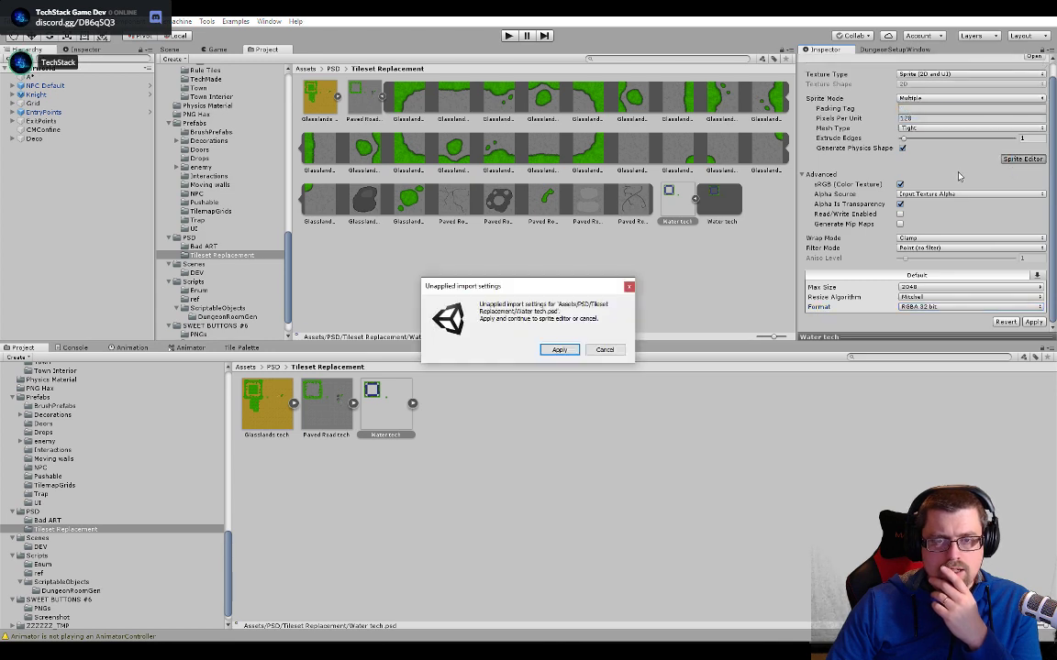
click(558, 350)
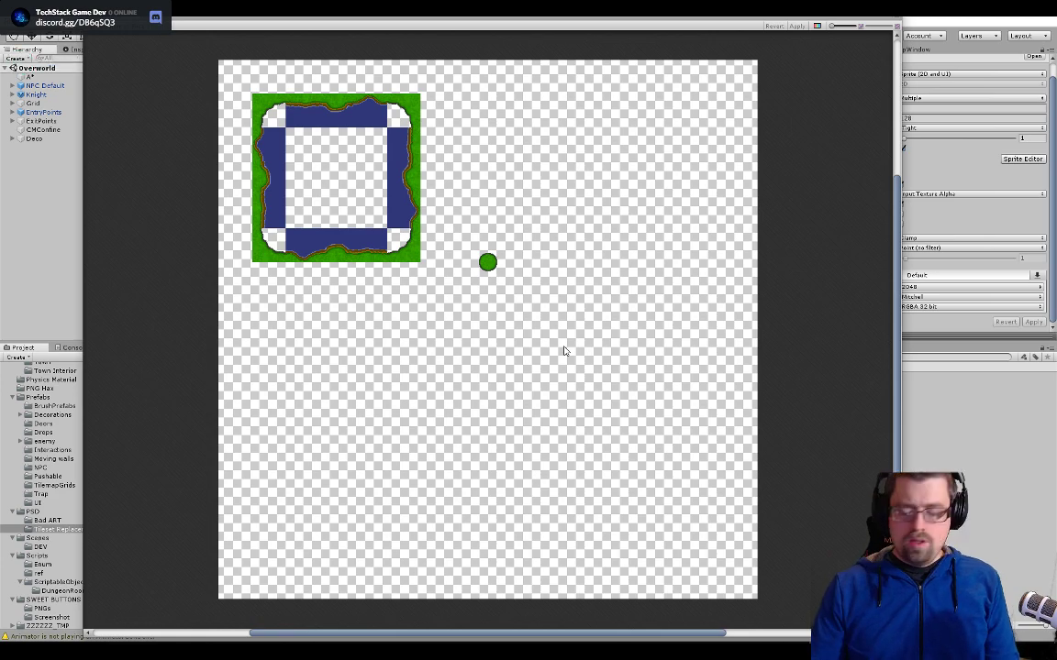
- Slice the Water tech sheet with Grid By Cell Size at 128 x 128 pixels, keeping the Center pivot
scroll(555, 341, up, 2)
scroll(334, 176, up, 4)
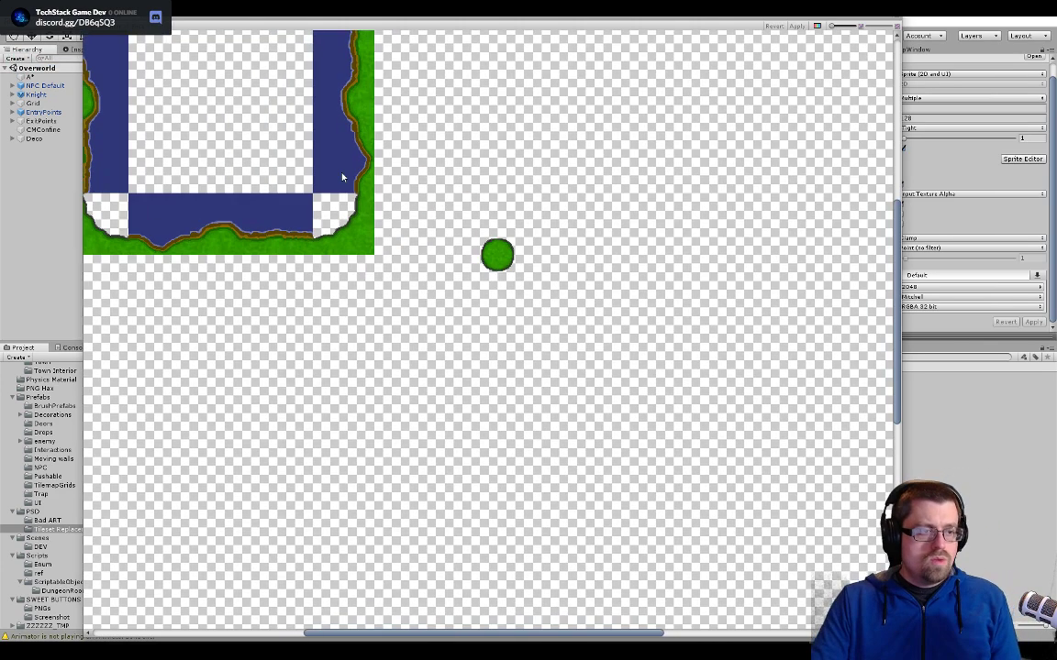
middle_drag(314, 163, 463, 348)
scroll(449, 308, down, 2)
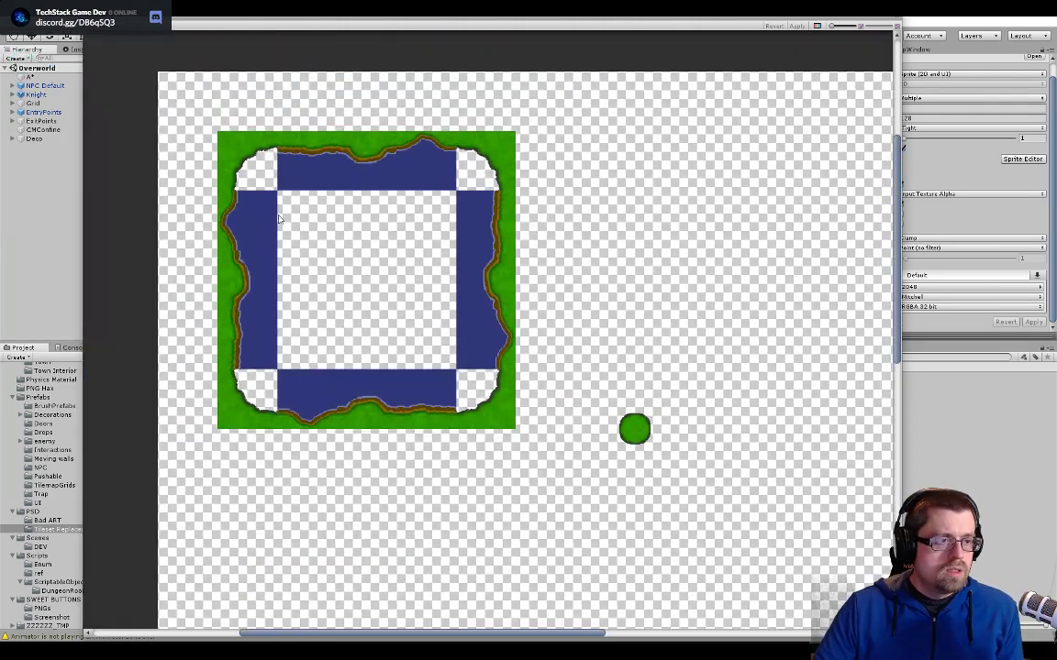
click(139, 26)
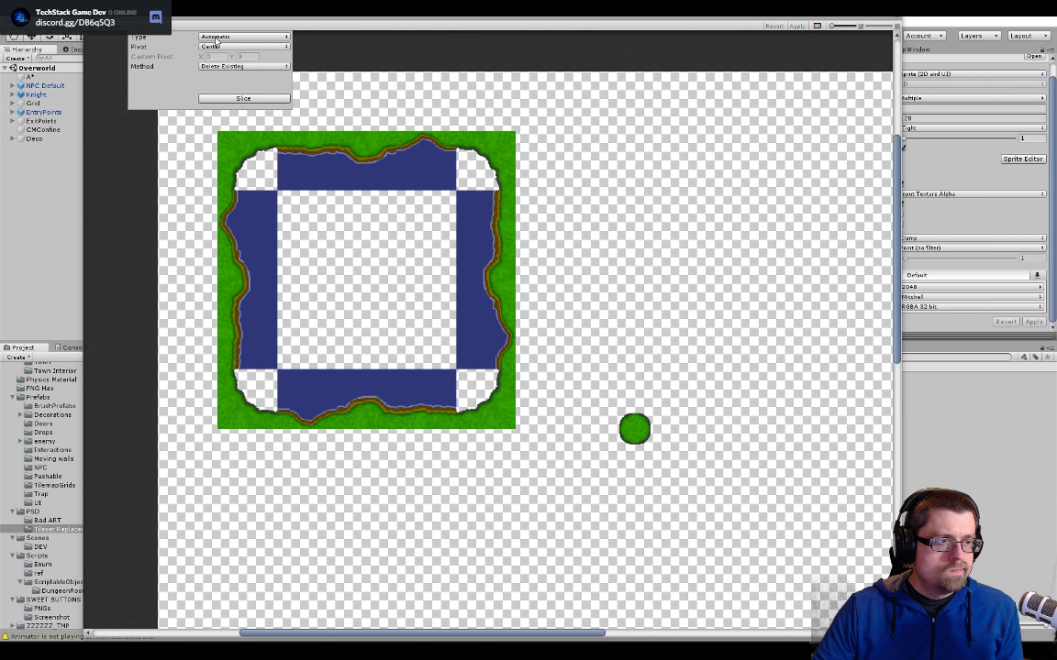
click(221, 47)
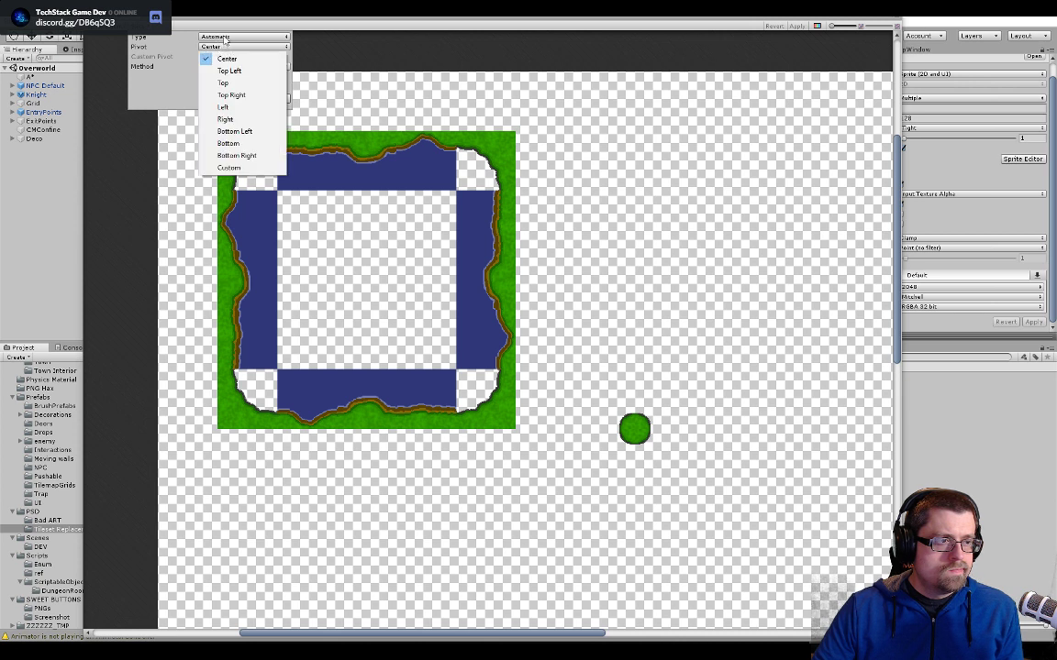
click(226, 38)
click(225, 38)
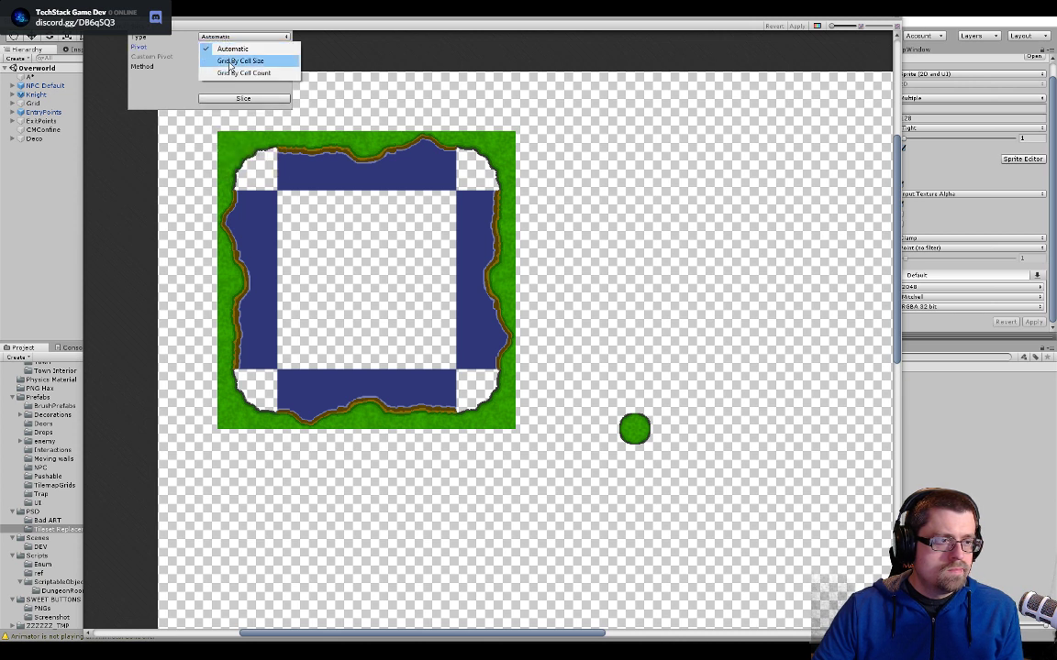
click(234, 62)
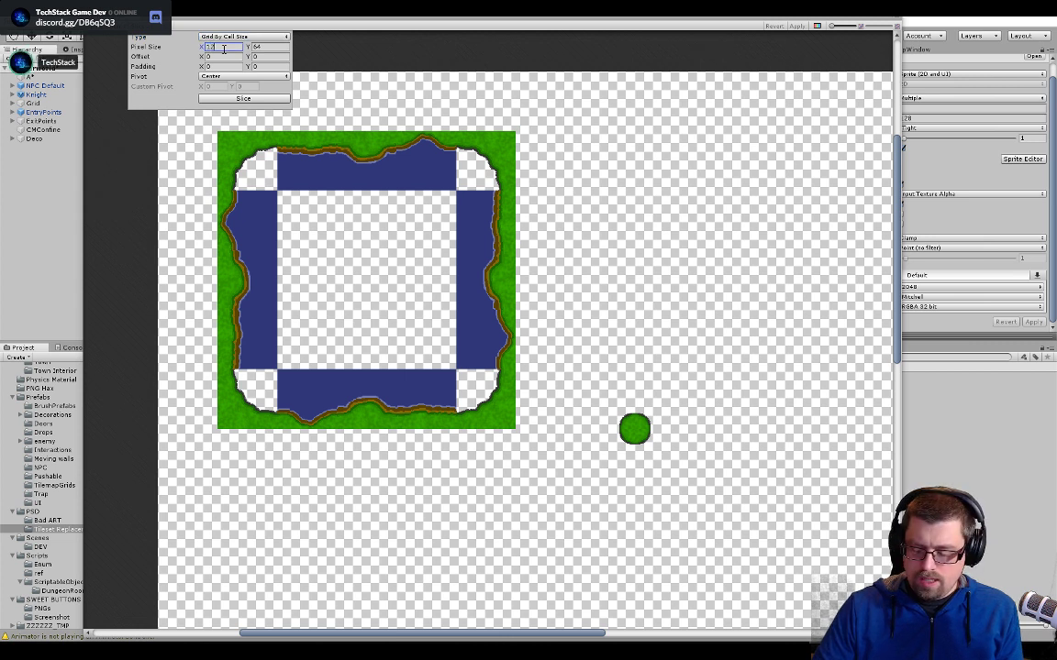
key(Tab)
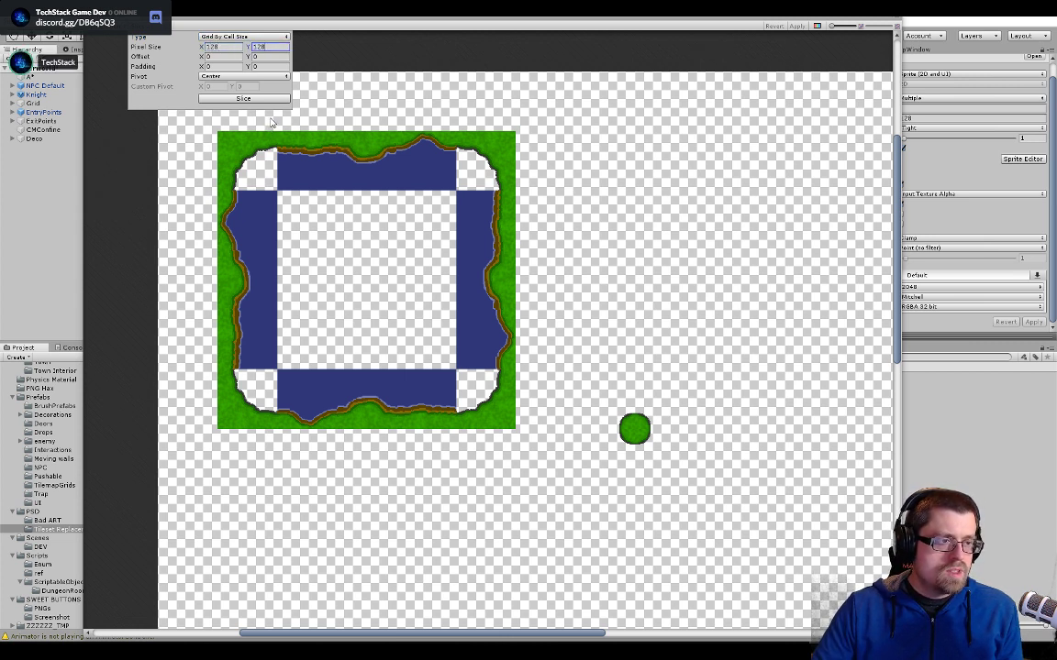
click(243, 98)
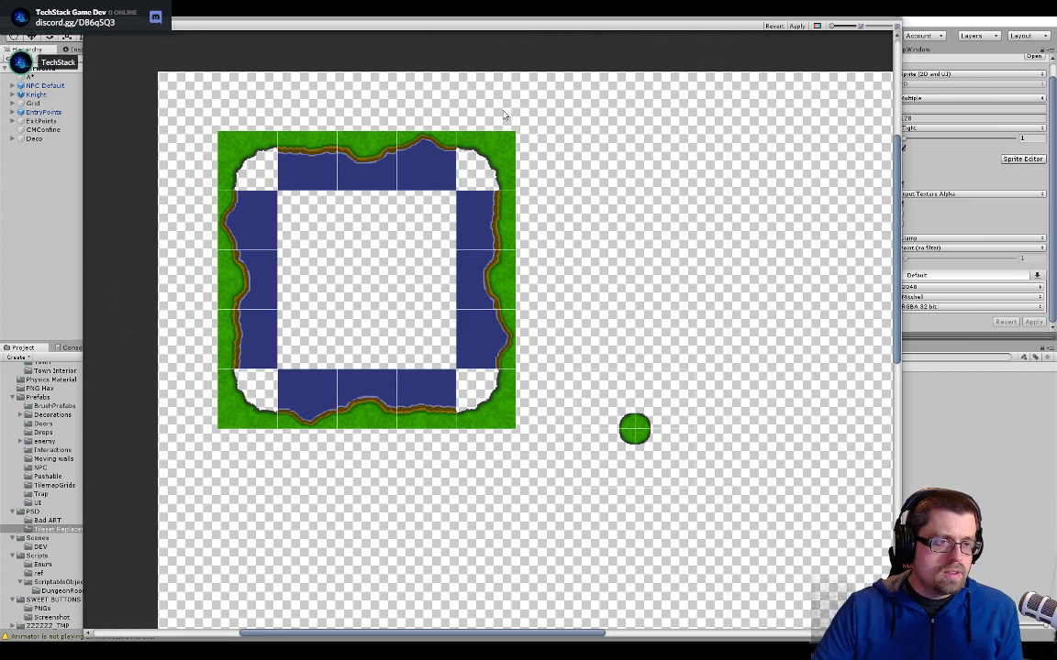
- Check the slices around the green circle and the shoreline frame, then apply the slicing and close the Sprite Editor
click(585, 430)
click(641, 420)
click(602, 408)
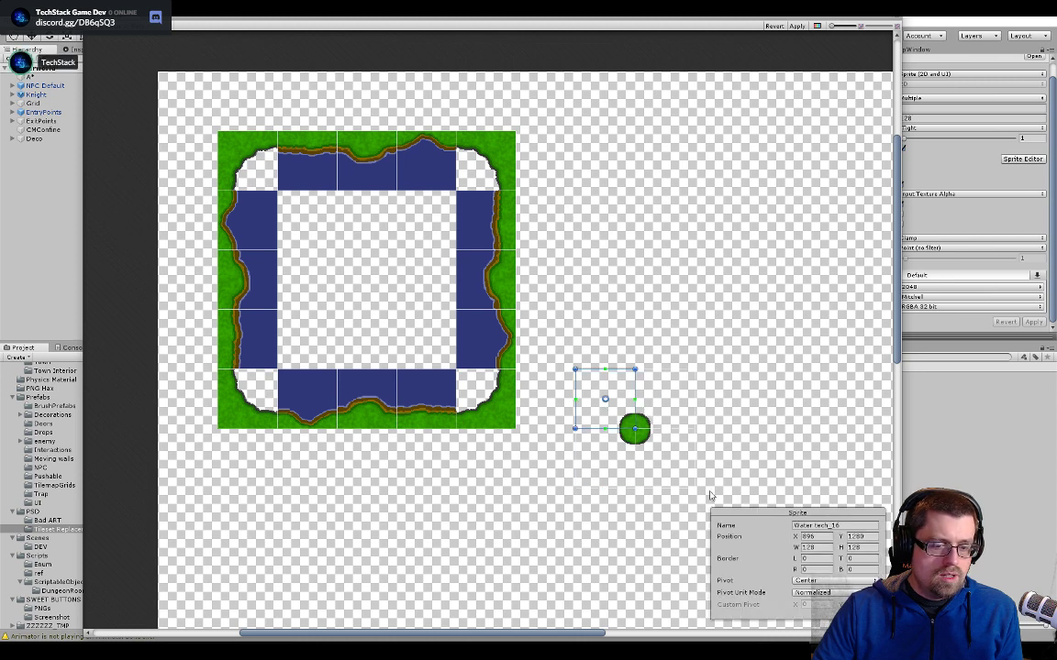
click(663, 459)
click(602, 458)
click(595, 415)
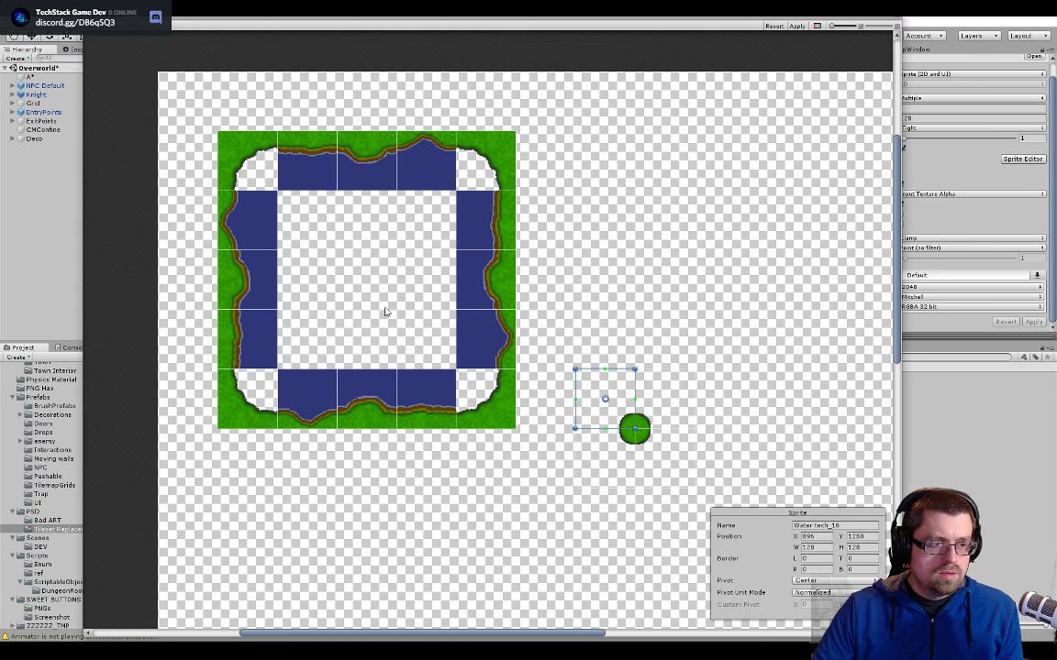
click(386, 312)
click(254, 280)
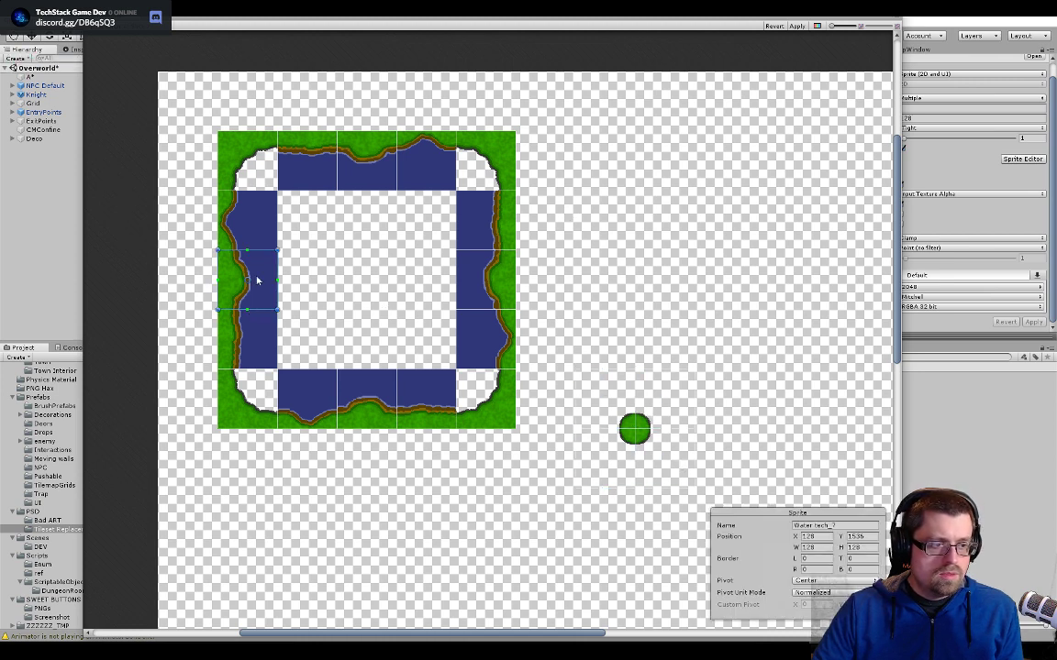
click(254, 168)
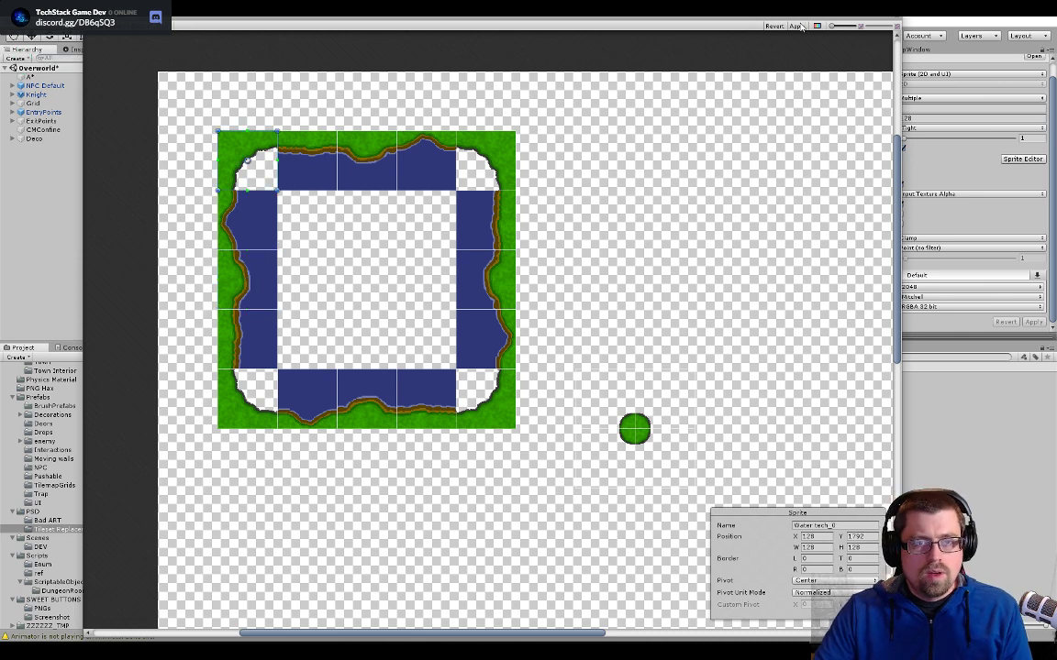
scroll(295, 44, down, 3)
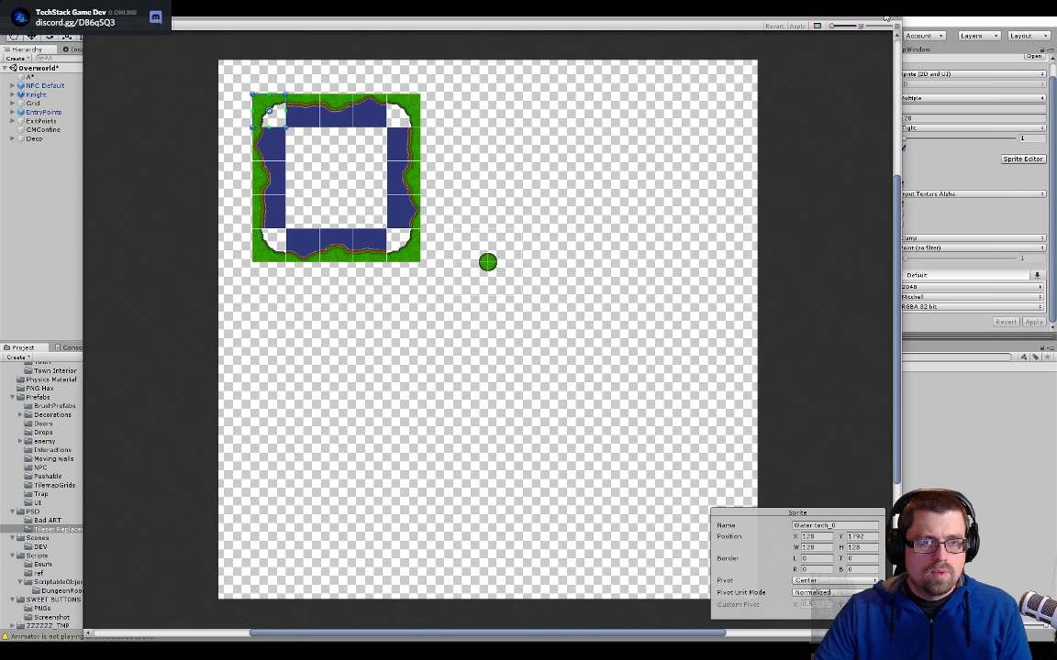
click(898, 18)
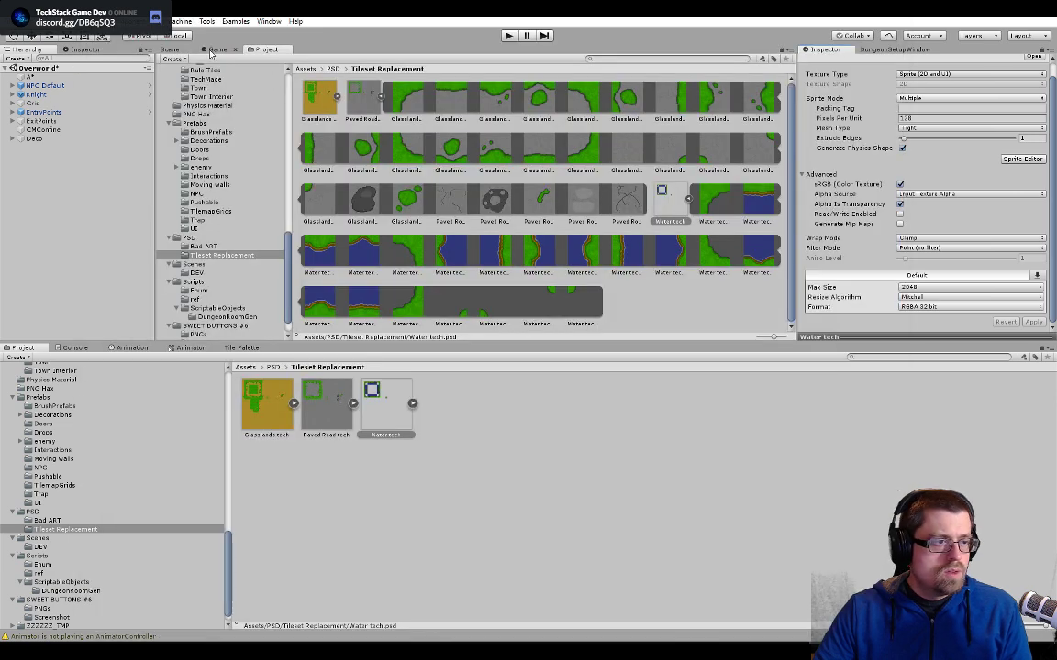
- In the scene, make LowColliders the active tilemap and open the animated tile used for the open water
click(172, 49)
click(509, 206)
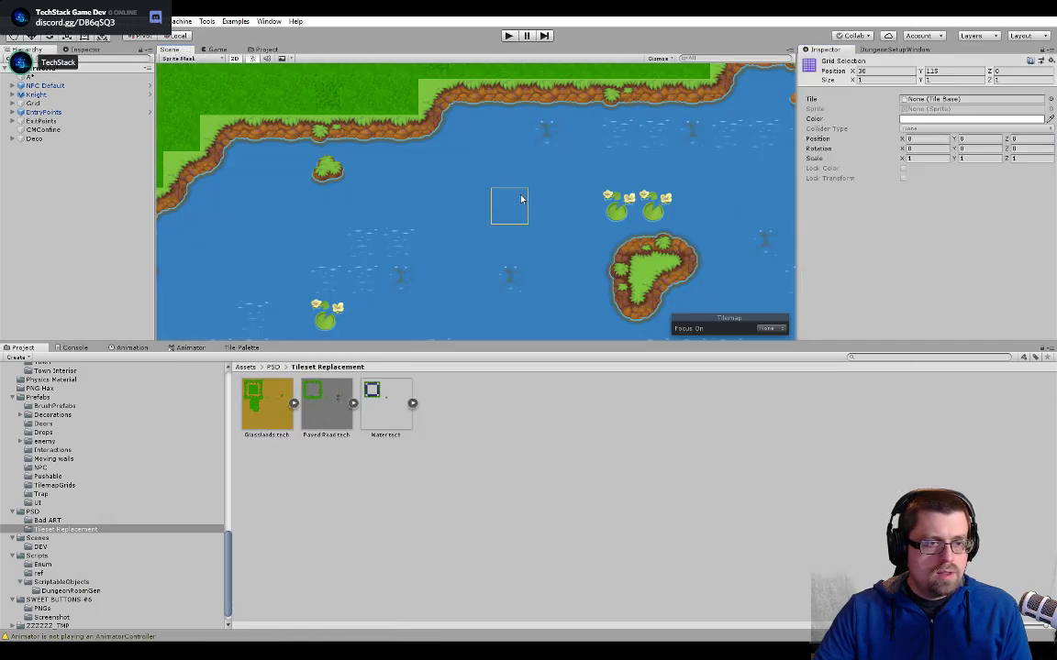
click(954, 99)
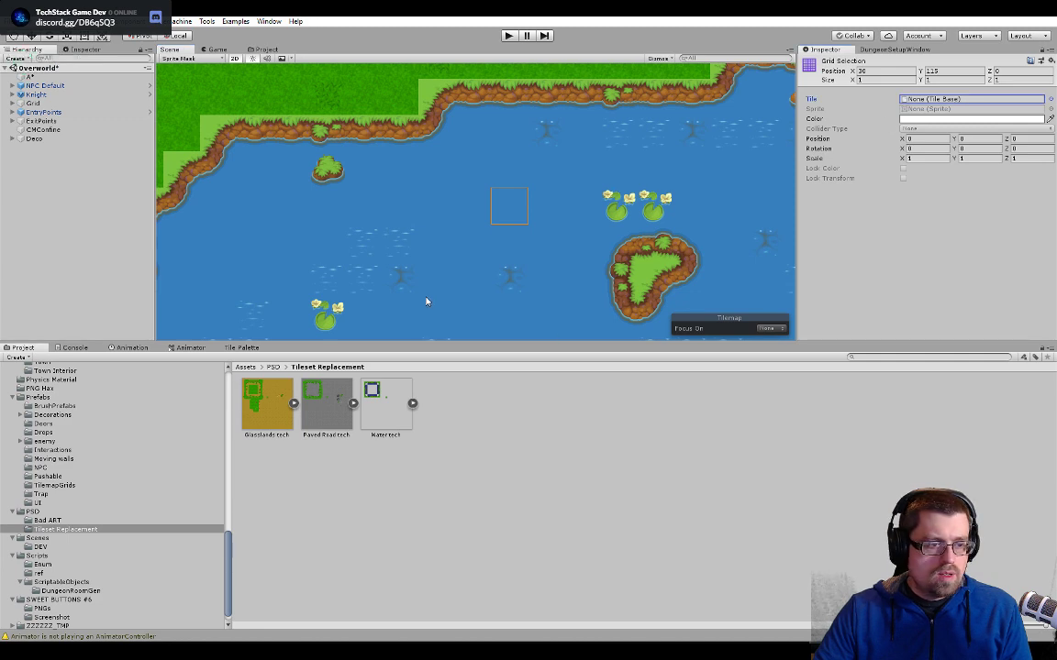
click(241, 348)
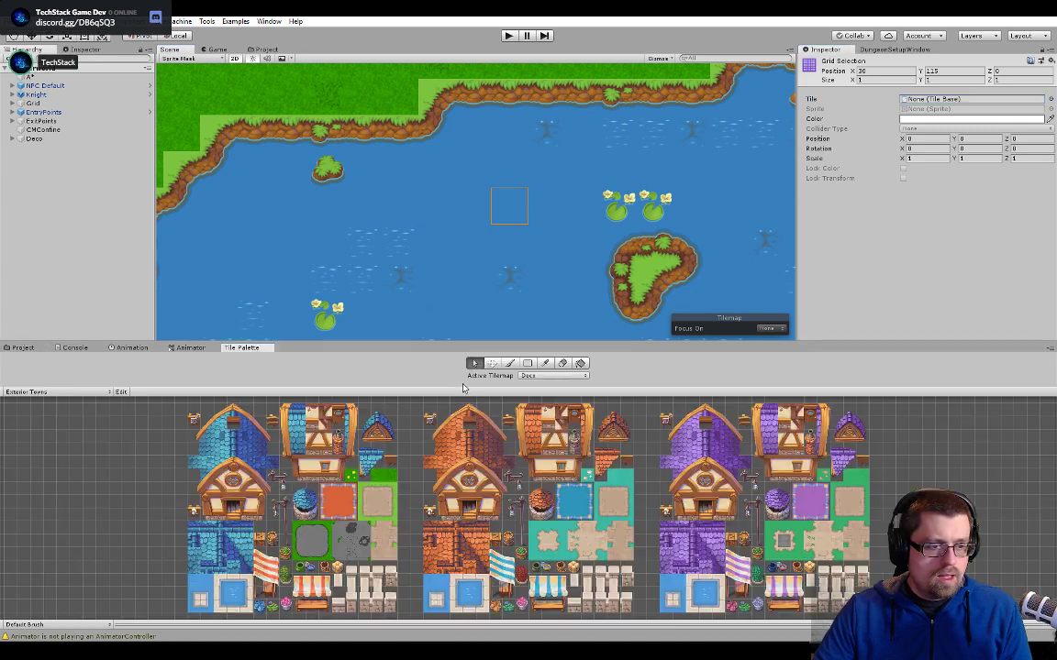
click(542, 376)
click(548, 396)
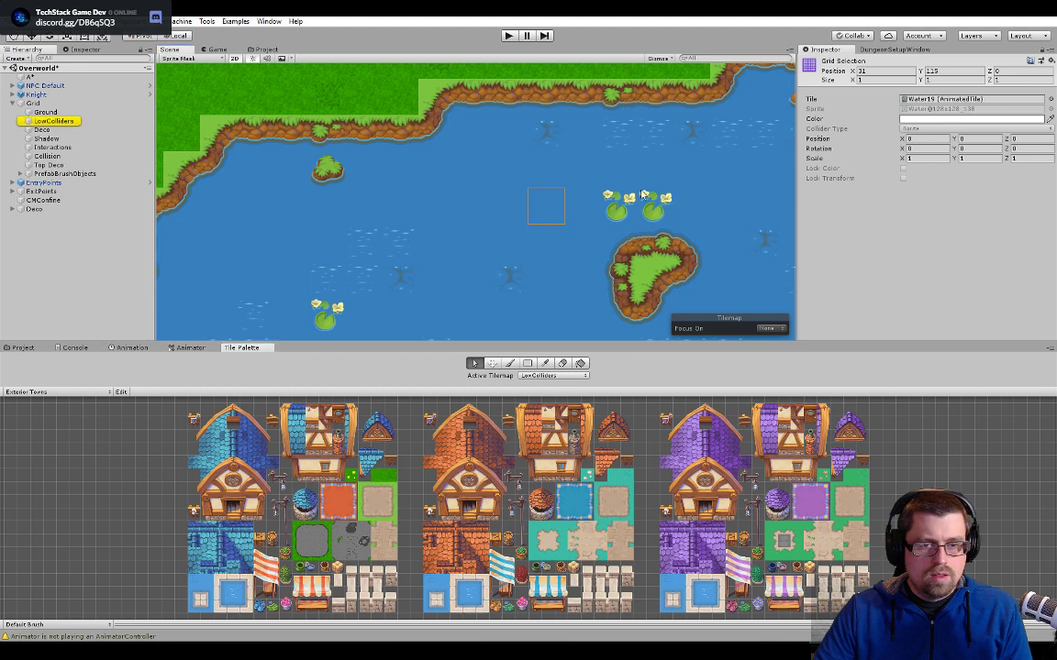
double_click(955, 99)
click(1030, 122)
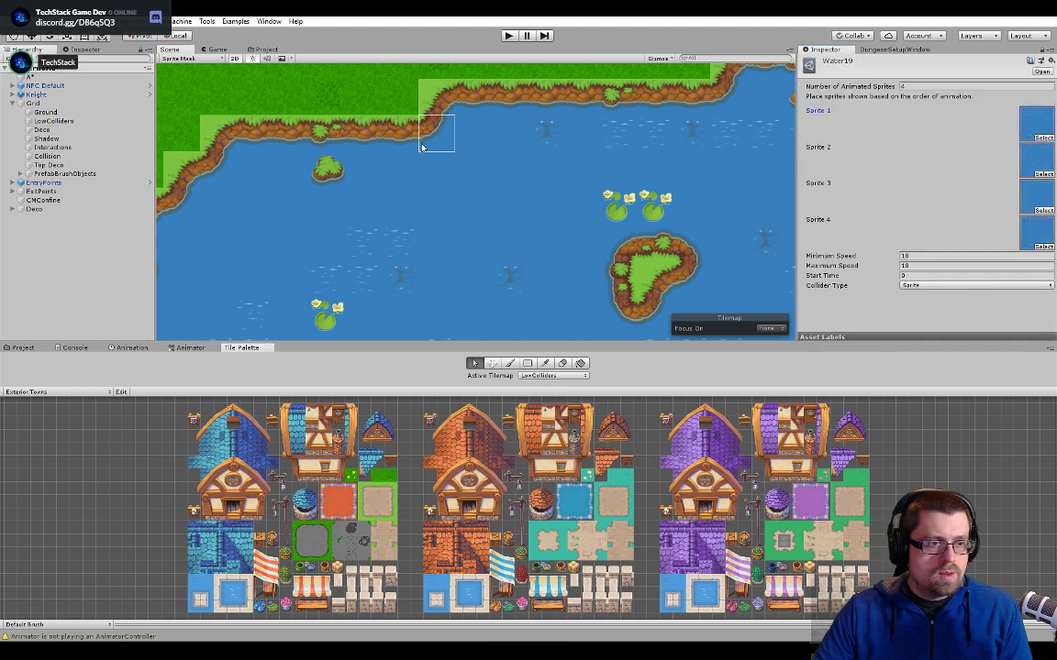
- Open the straight grass-shore tile Water8, replace its Sprite 1 with the first upper-shore Water tech sprite, and return to the scene
click(361, 130)
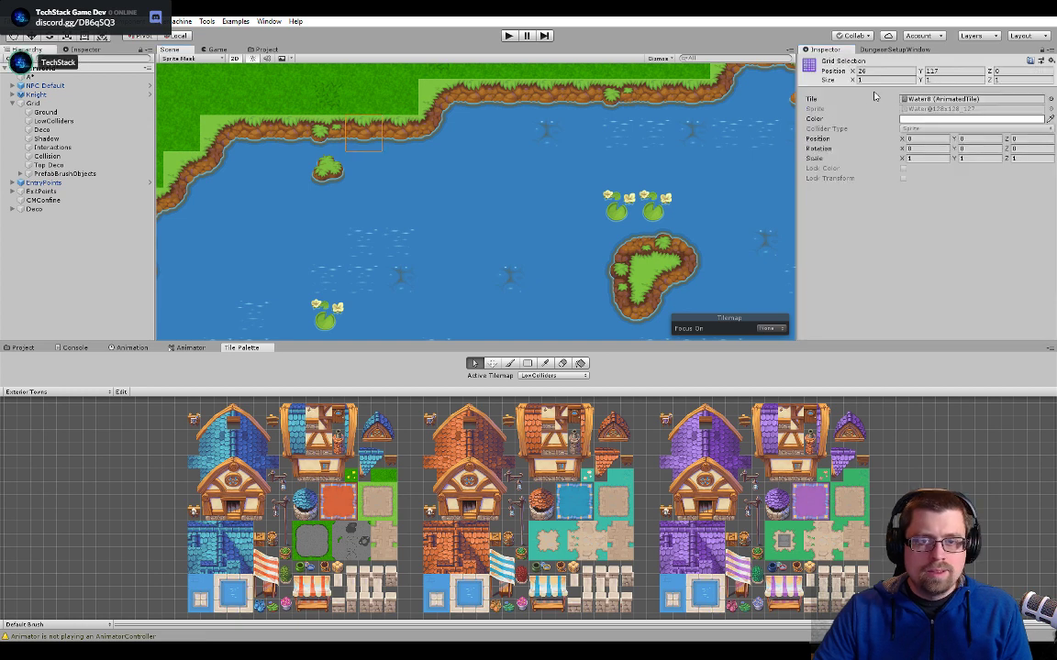
double_click(955, 99)
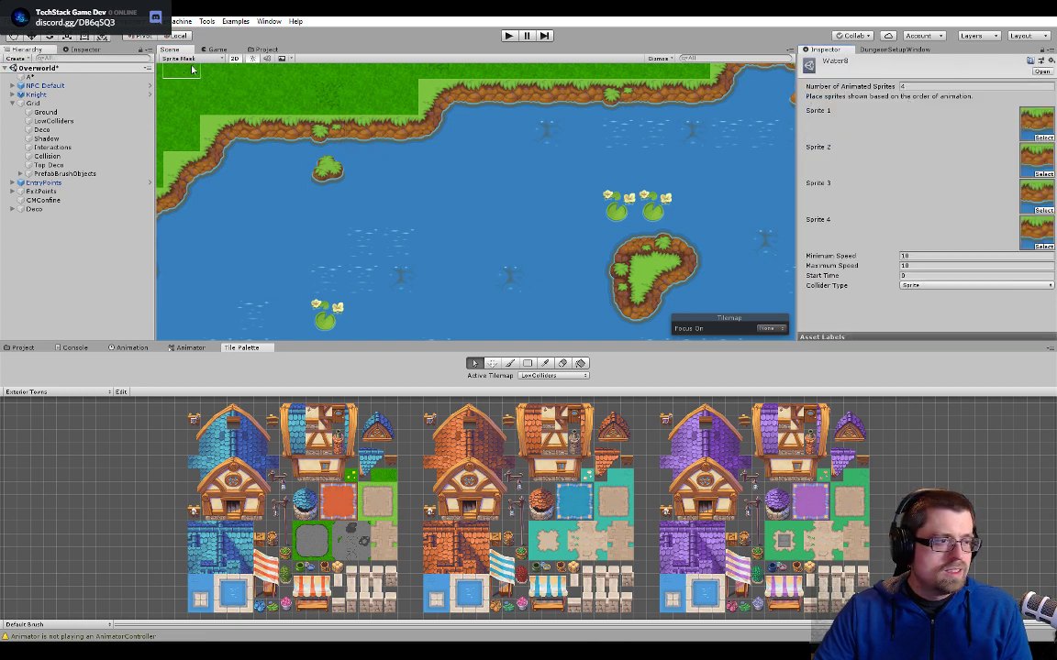
click(257, 49)
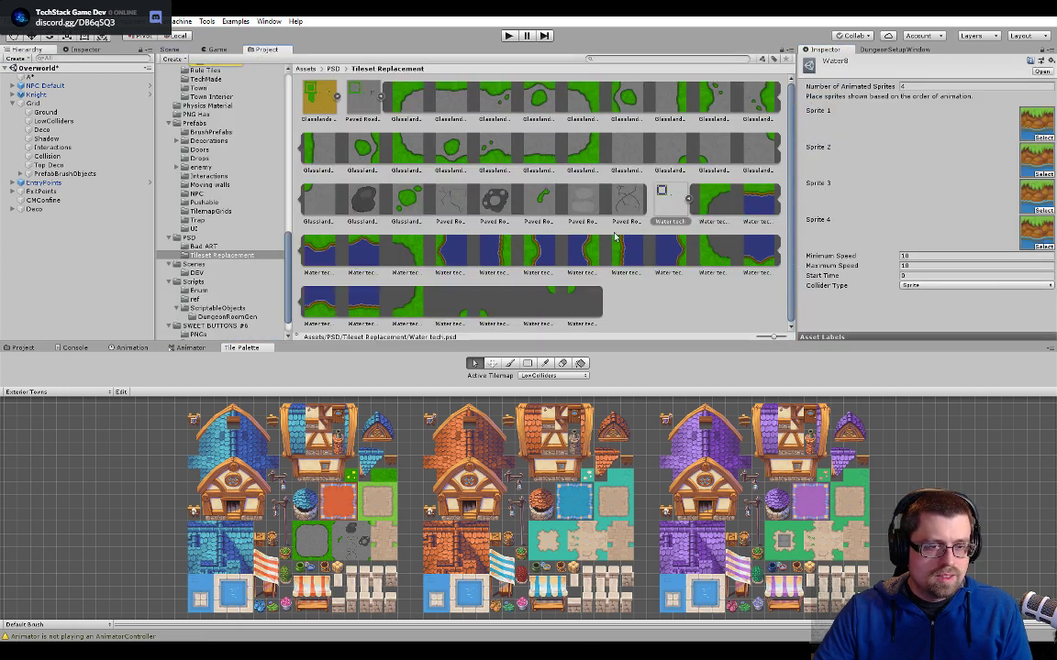
drag(751, 202, 952, 134)
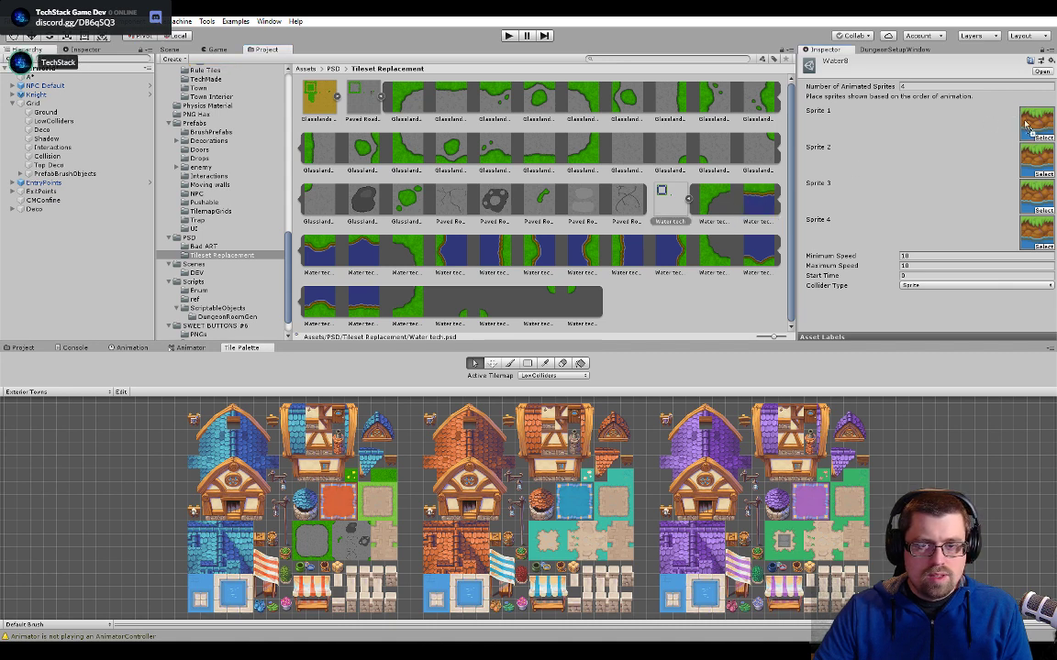
drag(1032, 126, 1035, 129)
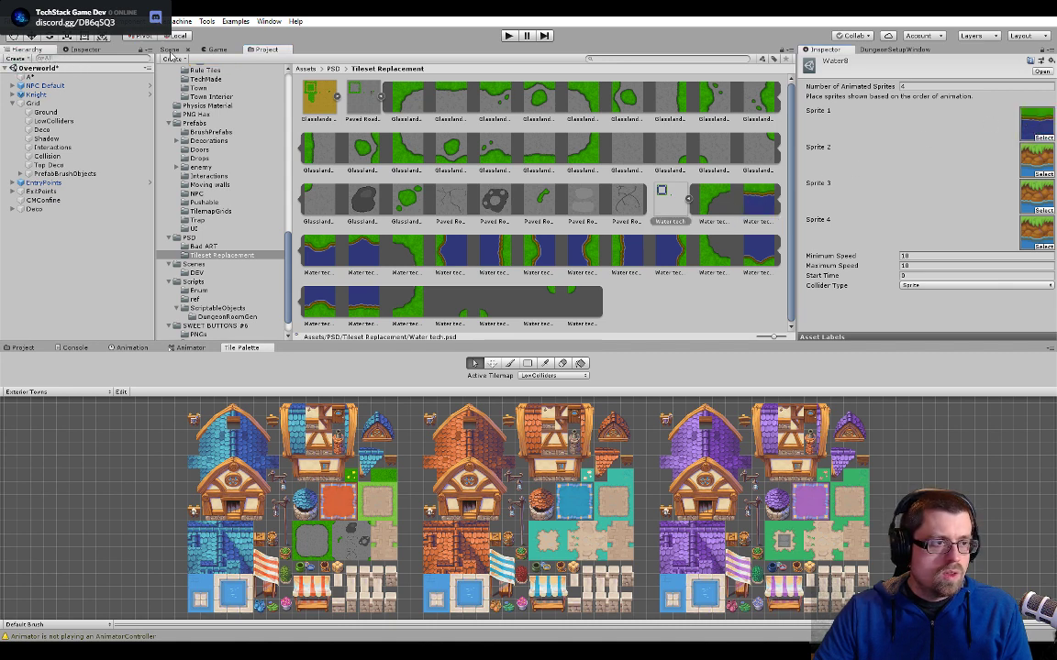
click(169, 50)
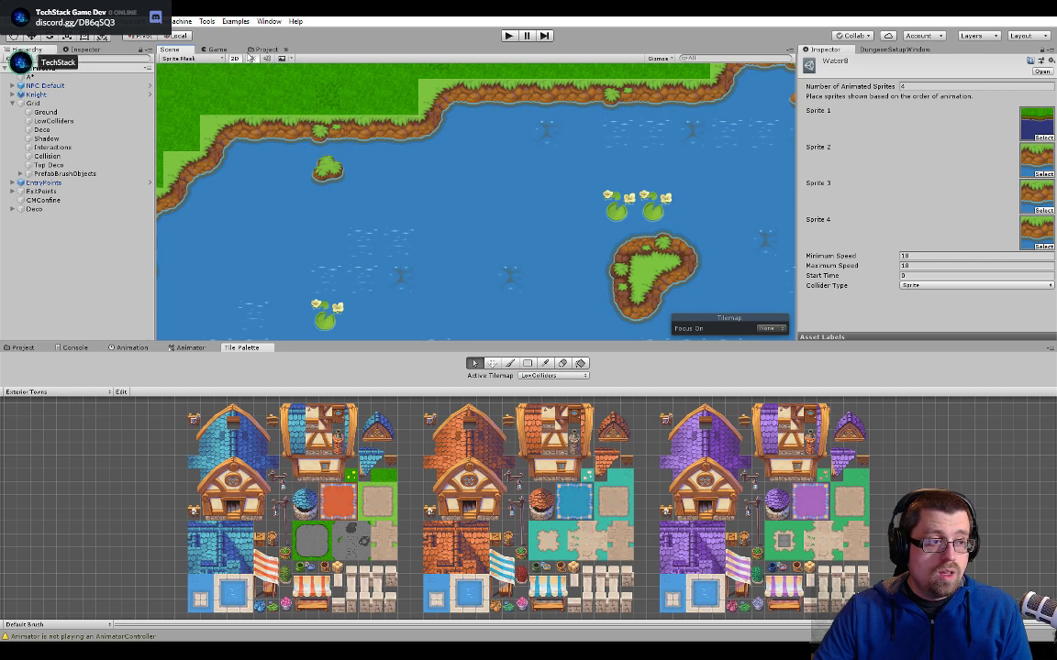
- Replace Sprite 4 of the Water8 animated tile with the straight upper-shore Water tech sprite and return to the scene
click(258, 50)
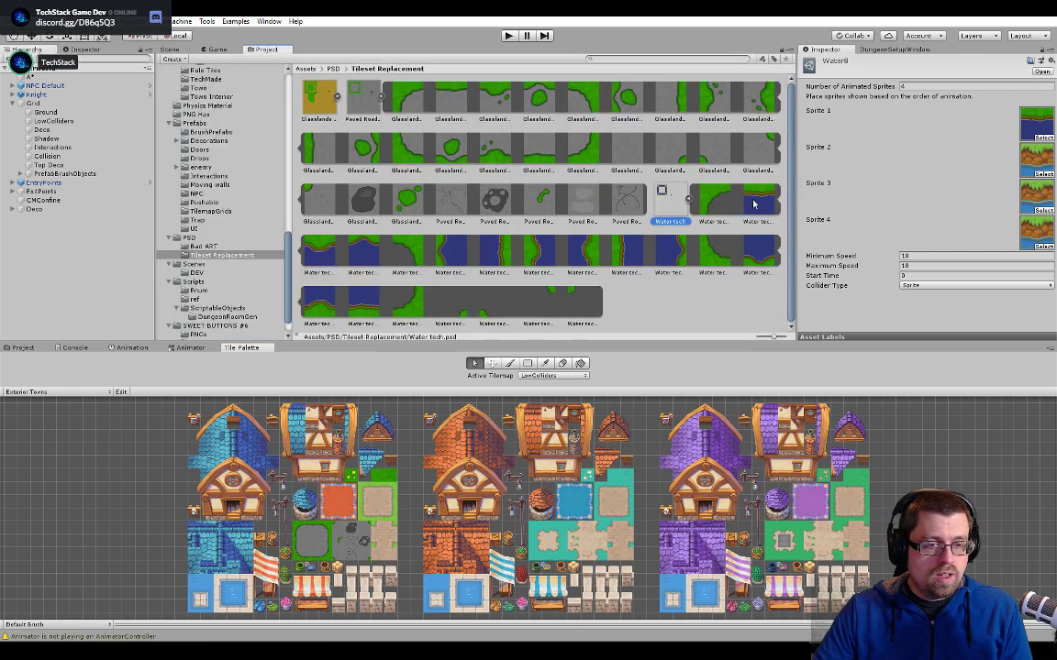
drag(754, 204, 1033, 233)
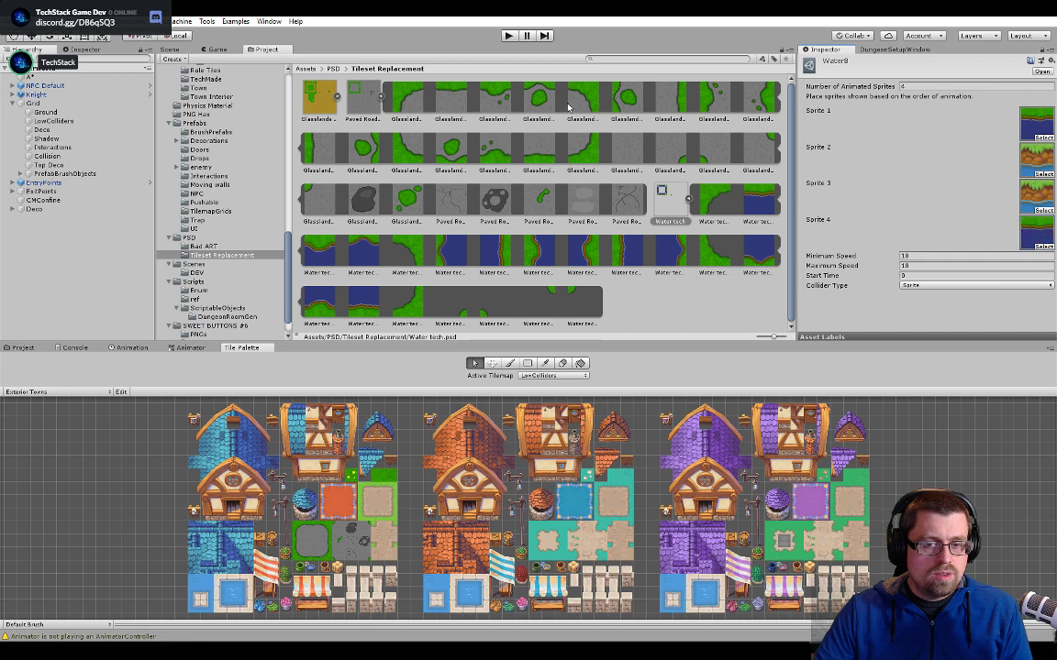
click(170, 51)
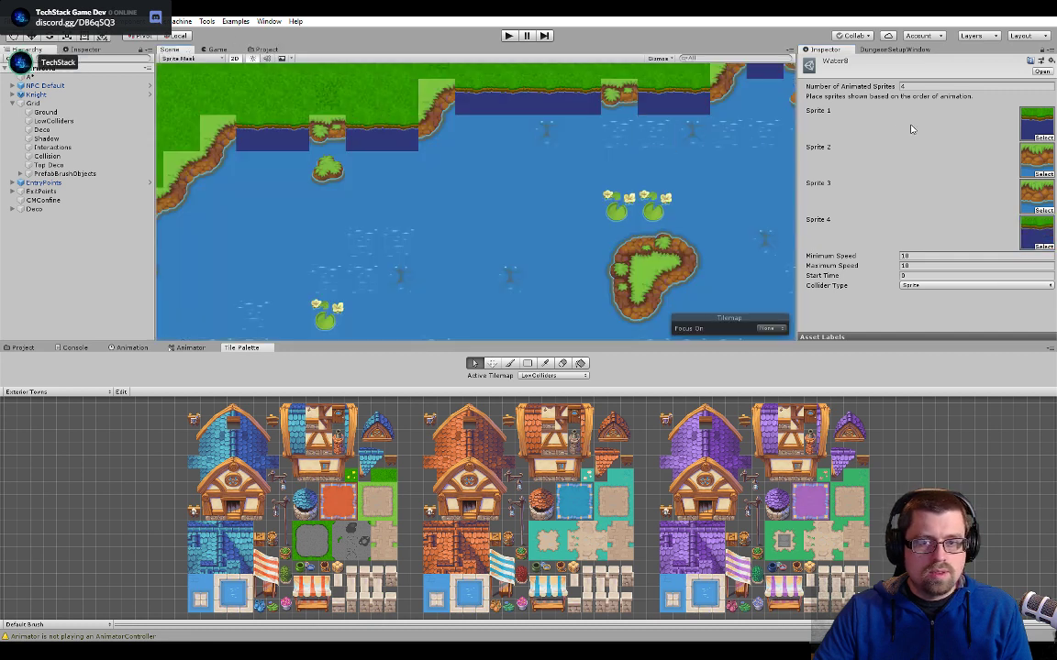
- Reopen Water8 from a straight shore tile in the scene and locate its Sprite 2 source in the Grassland Tilemaps folder
click(656, 163)
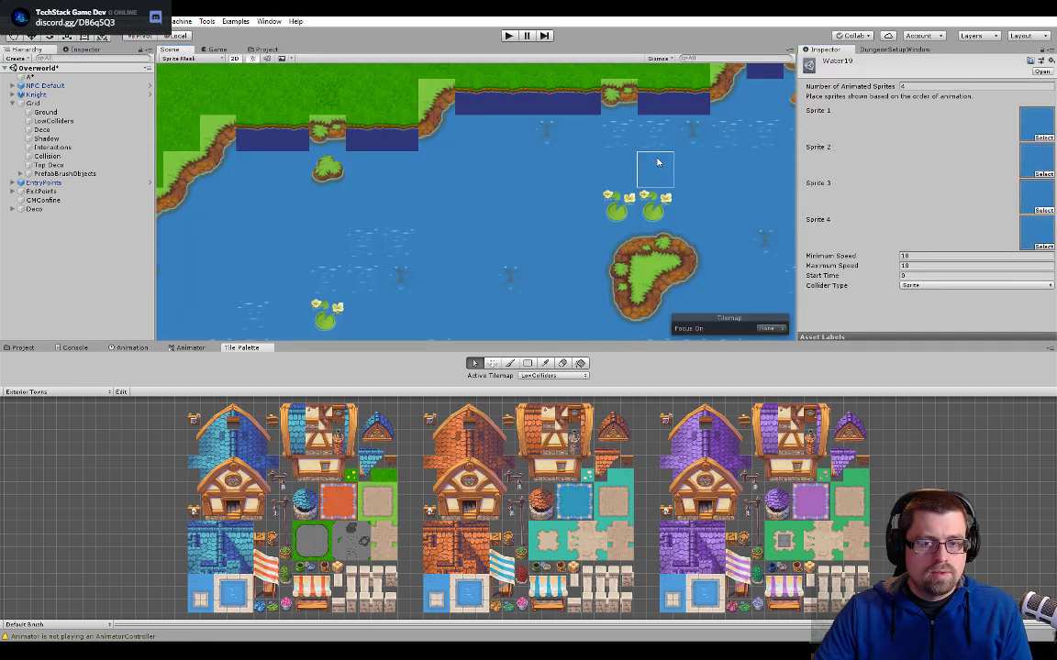
click(655, 164)
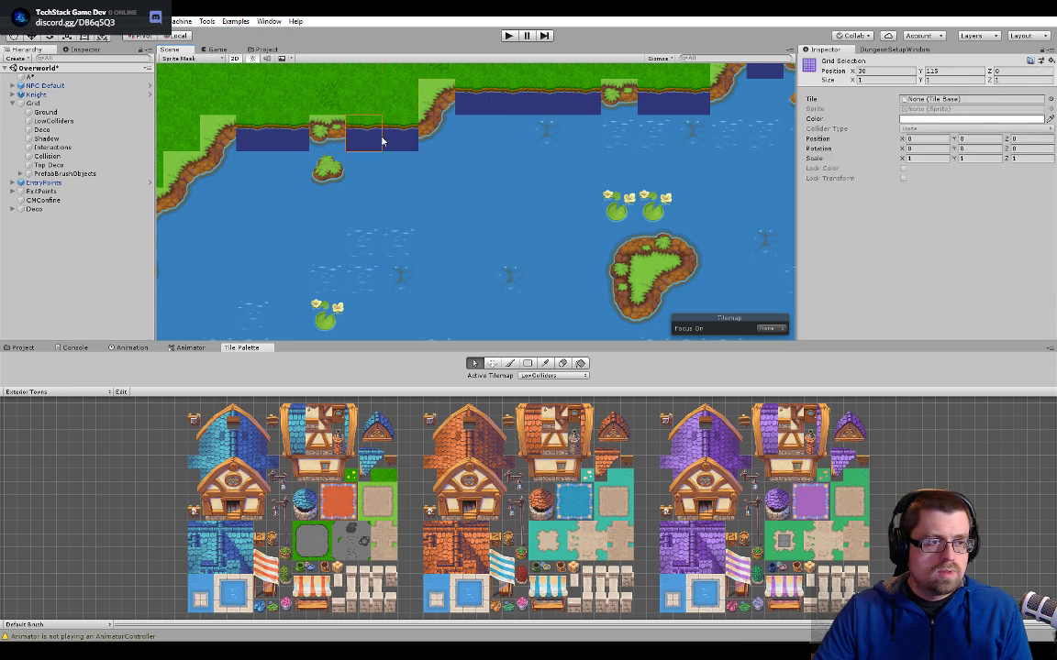
click(384, 141)
double_click(943, 100)
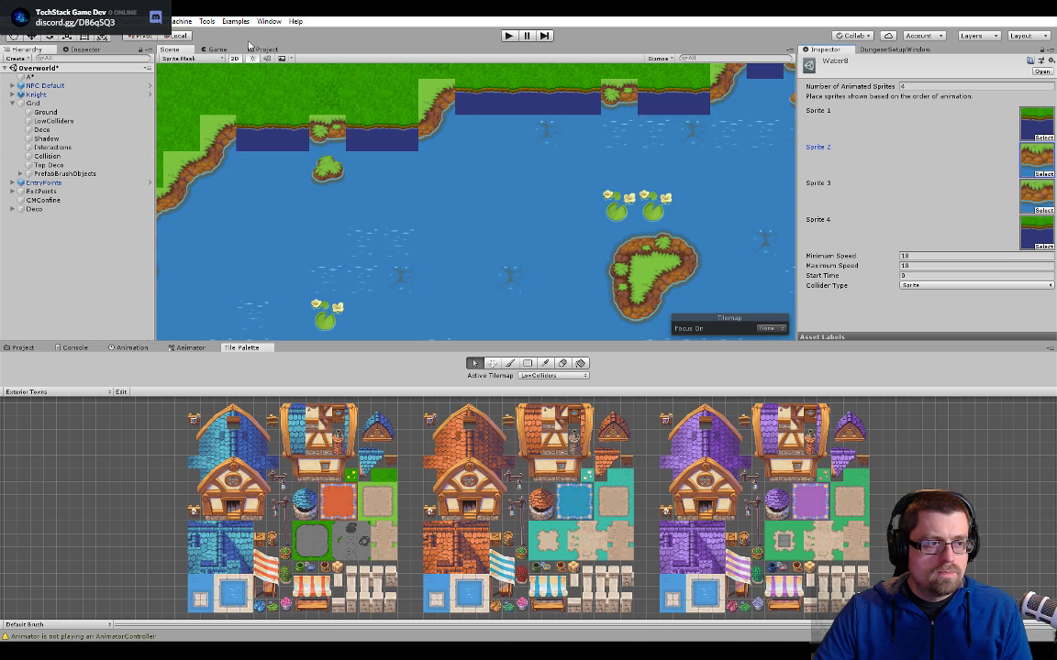
click(22, 348)
click(1034, 163)
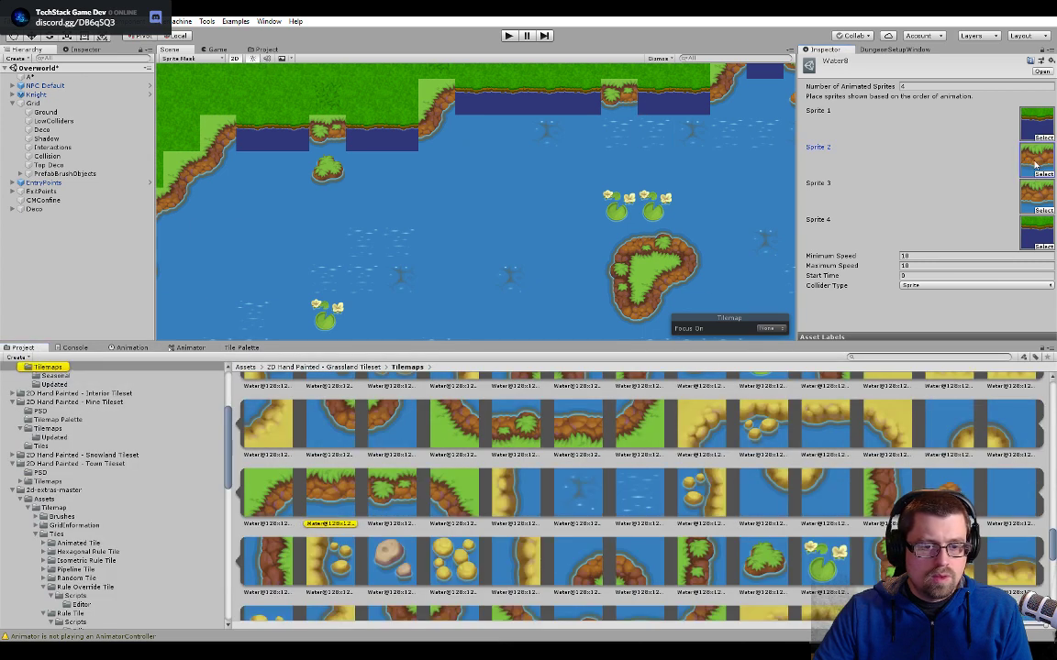
- Find the original straight grass-and-rock shore sprite in Water@128x128, then reopen Water8 and put it back as Sprite 1
click(320, 503)
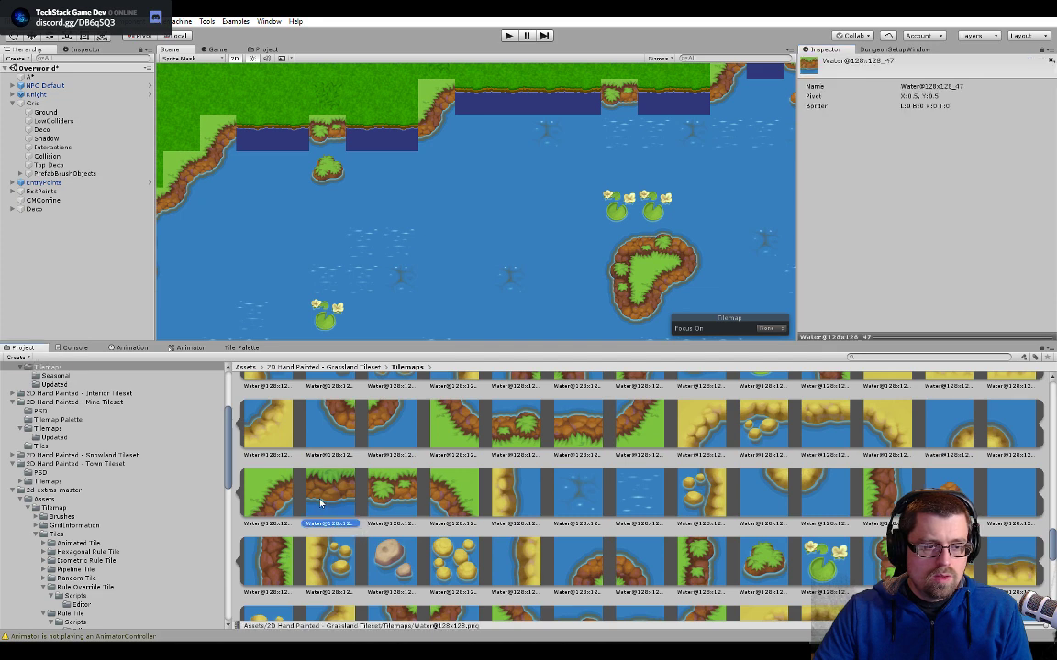
scroll(639, 477, up, 5)
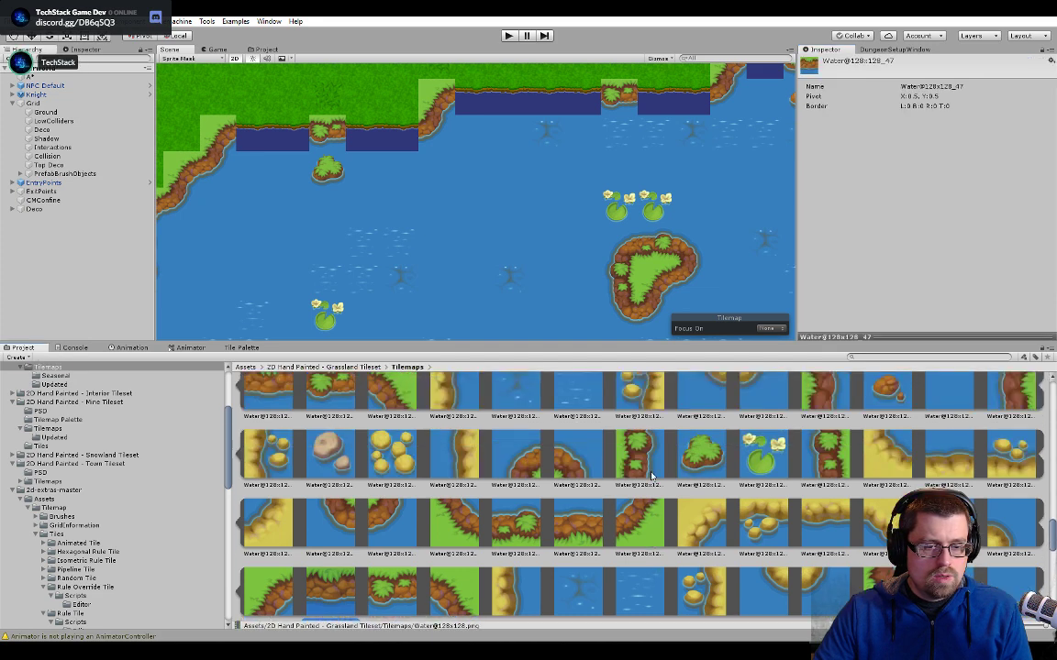
scroll(651, 475, up, 1)
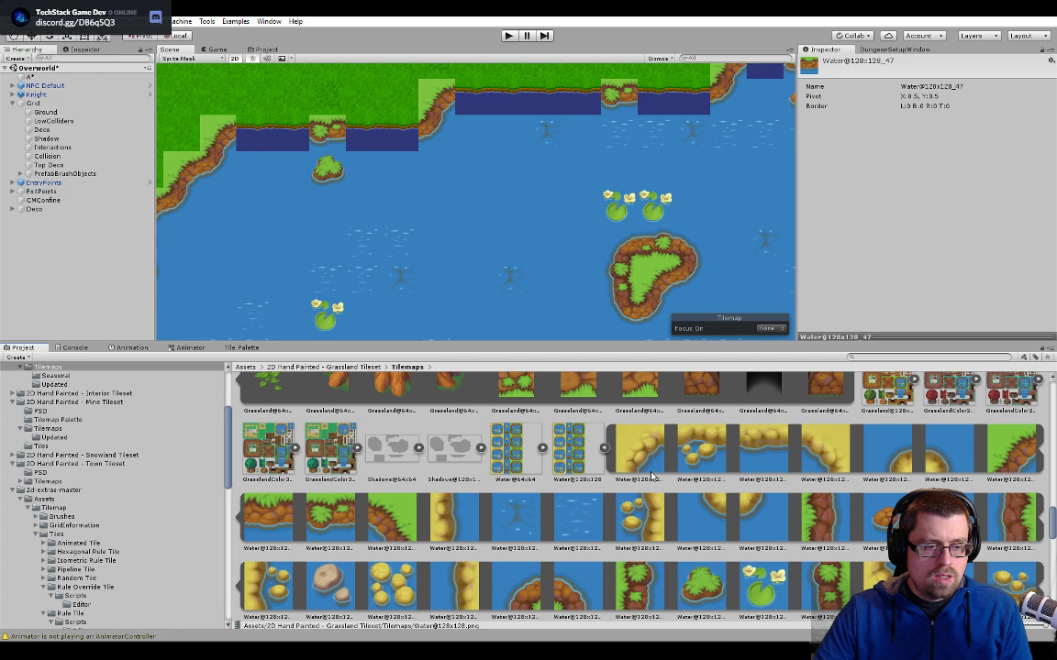
scroll(651, 475, down, 3)
scroll(251, 487, up, 2)
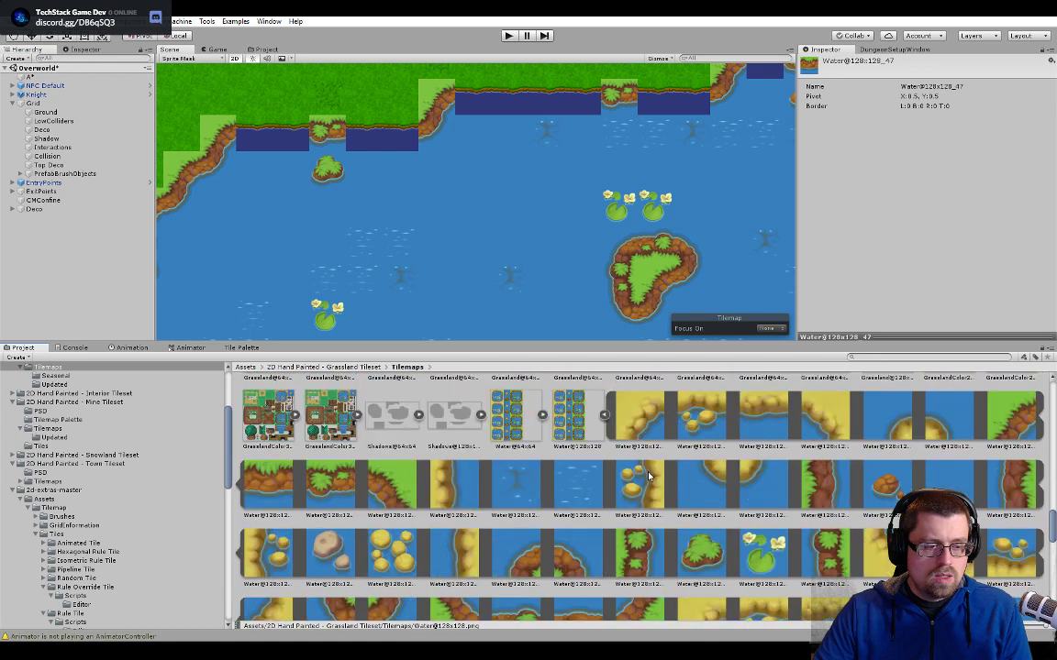
click(291, 147)
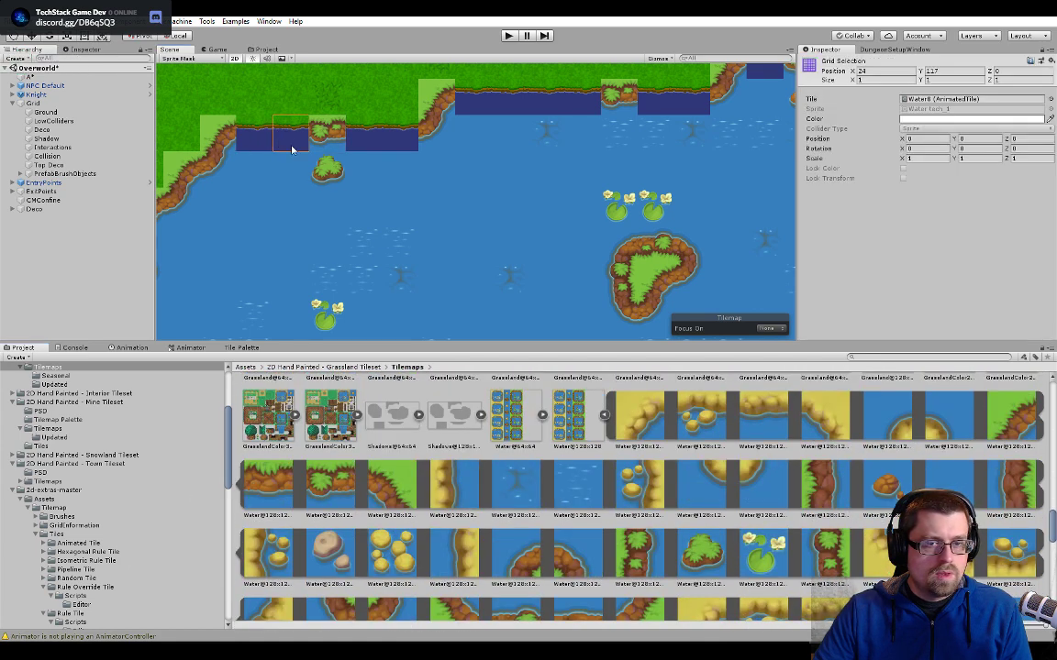
double_click(925, 100)
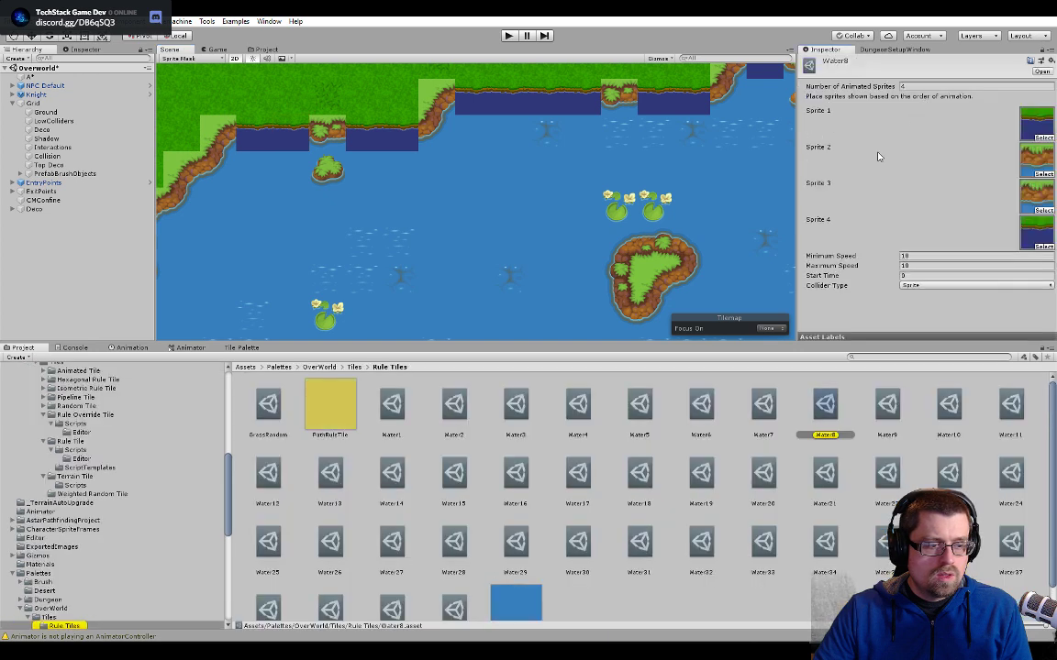
click(1037, 156)
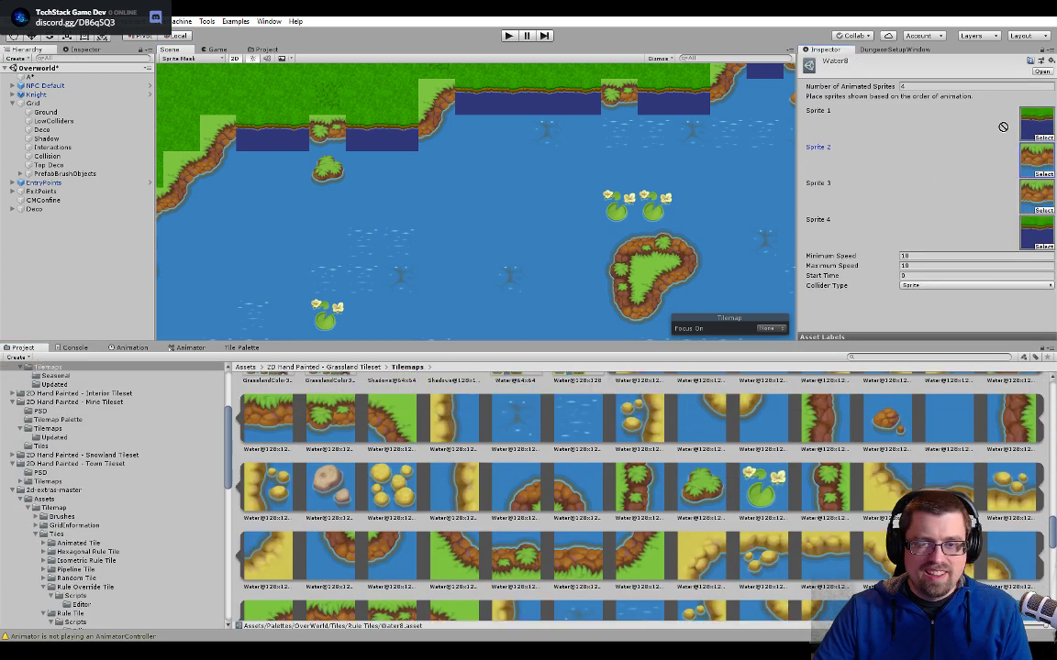
scroll(401, 191, up, 2)
- Examine how the new shoreline tiles meet the old rocky tiles along the lake's upper shore
middle_drag(400, 191, 494, 298)
scroll(441, 242, up, 9)
scroll(499, 250, up, 6)
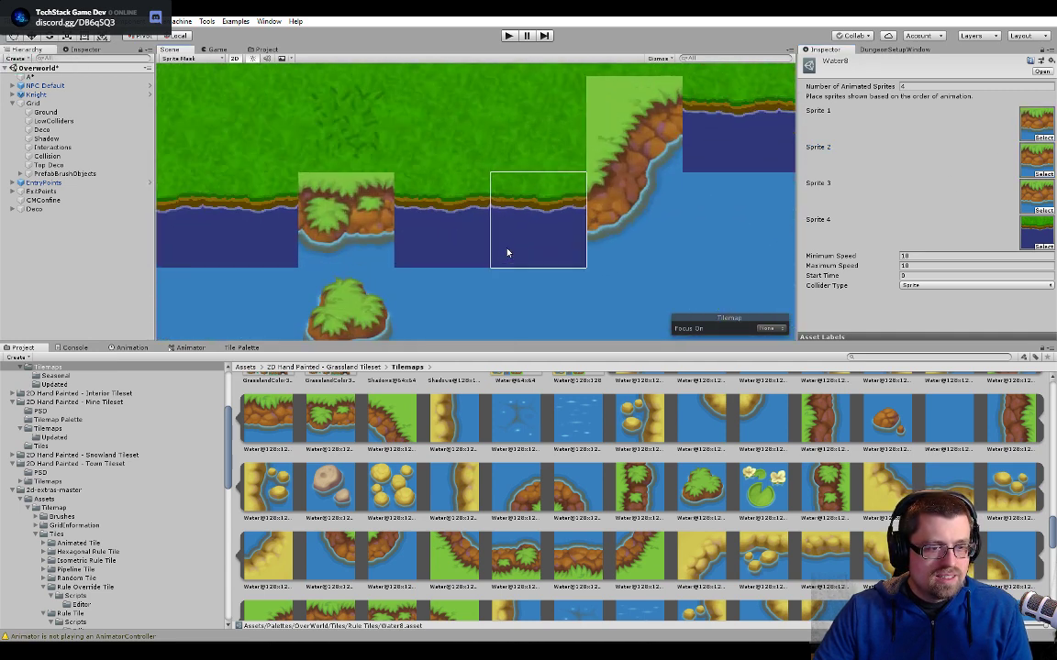
scroll(486, 275, up, 2)
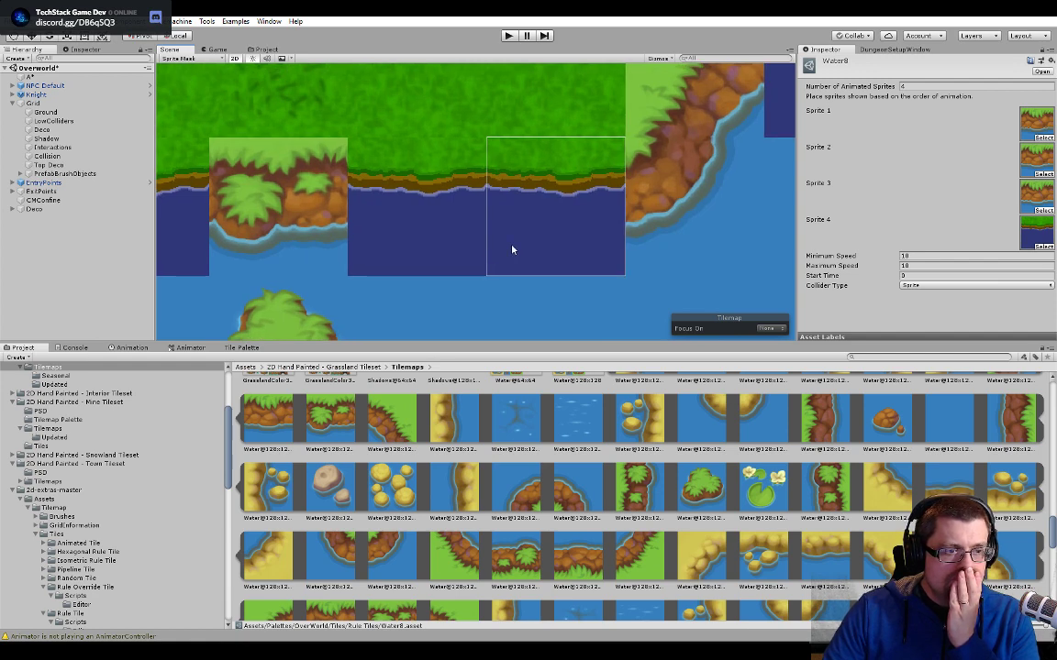
scroll(703, 236, down, 5)
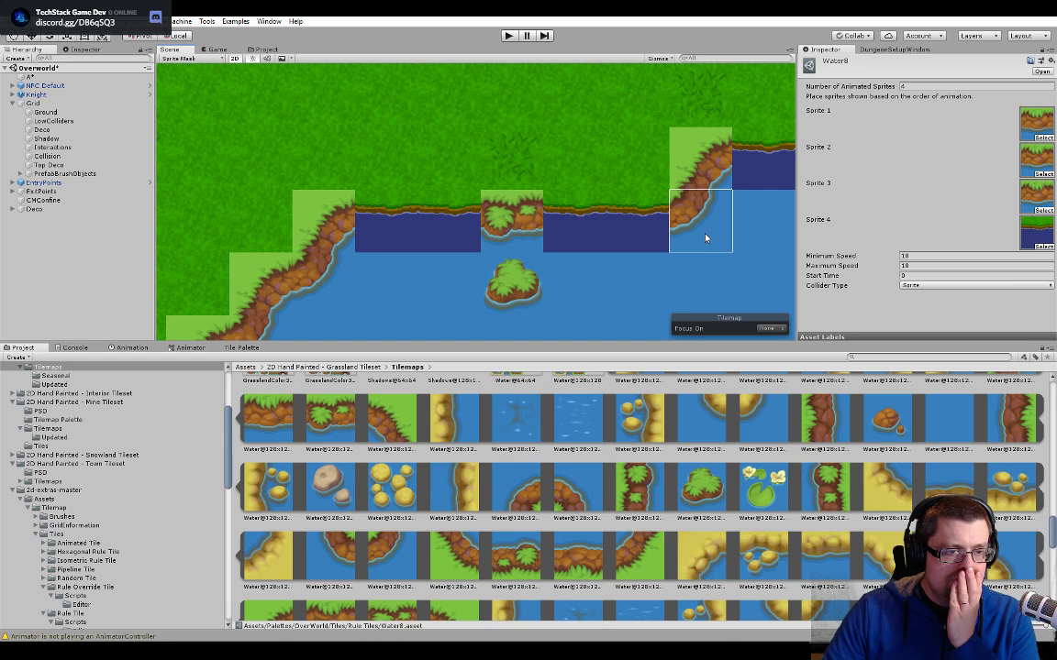
scroll(704, 236, down, 4)
middle_drag(703, 235, 354, 181)
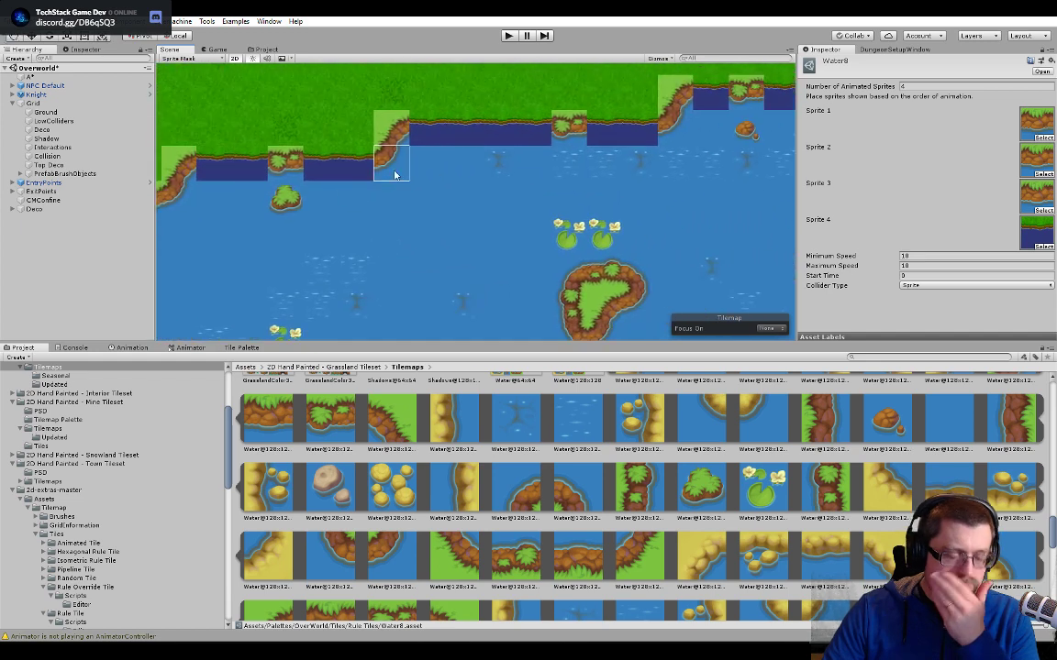
- Review the Water tech sprites in Tileset Replacement, check the shoreline frame in Photoshop's Water tech.psd, and switch back to Unity
click(259, 50)
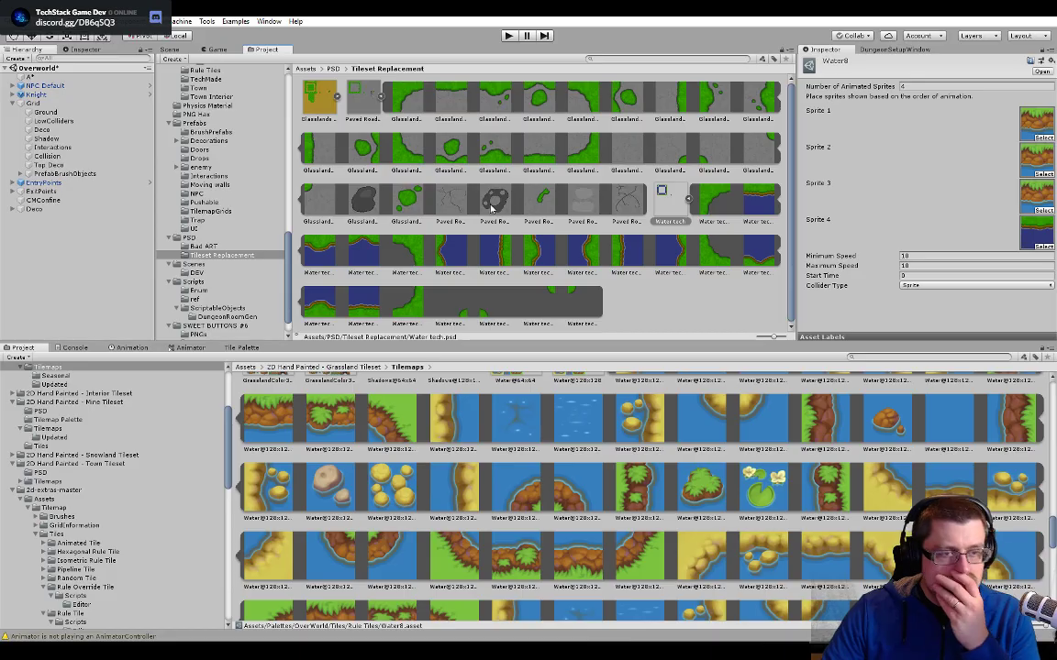
key(alt+Tab)
scroll(514, 275, down, 2)
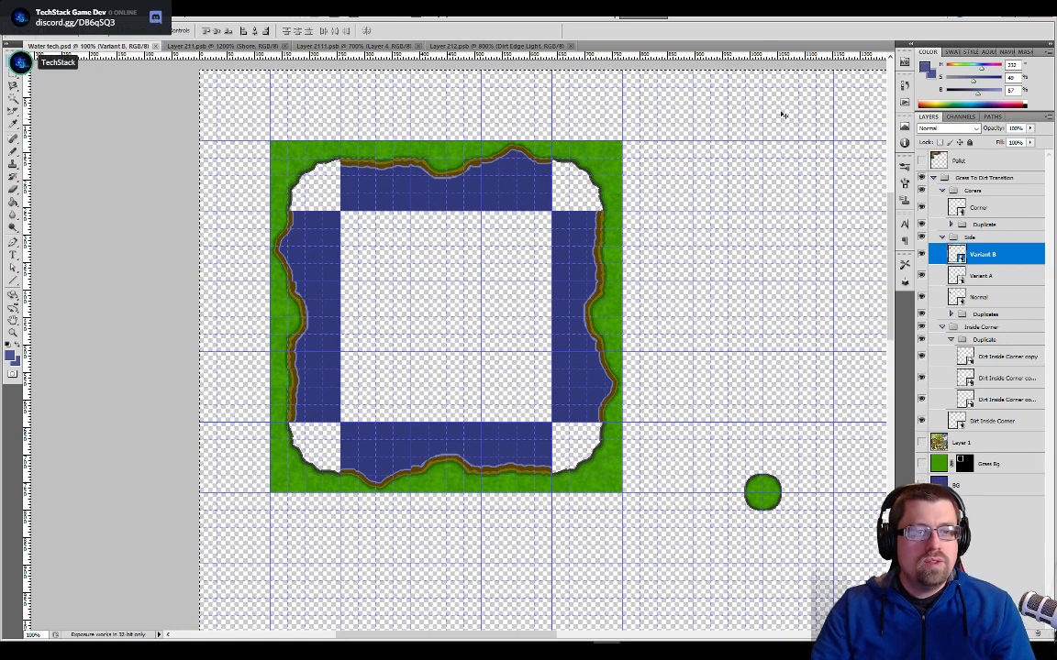
click(1007, 18)
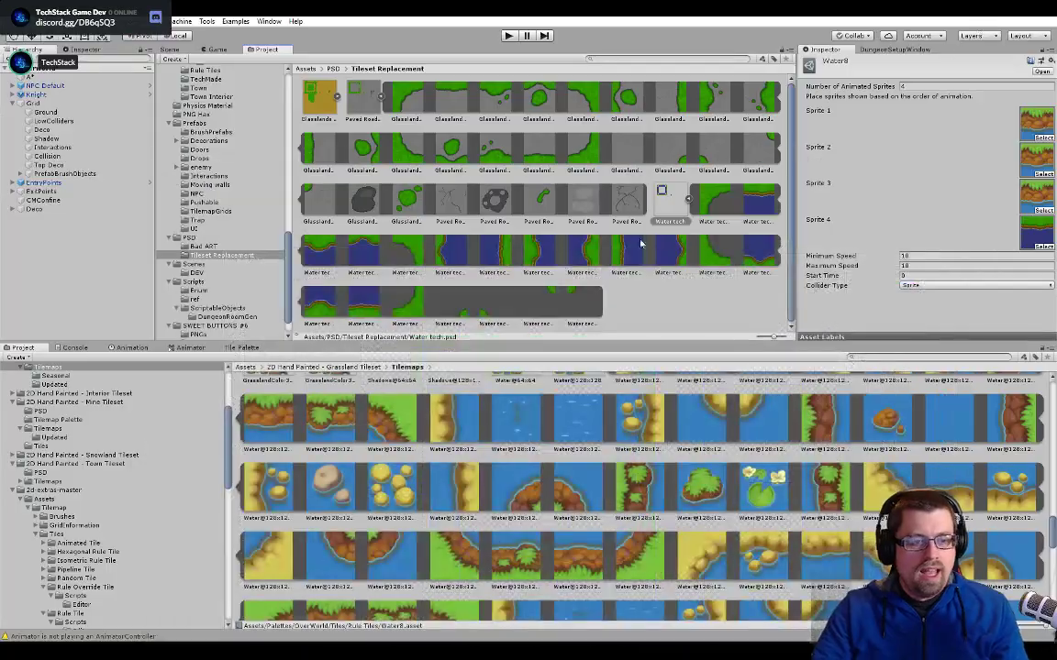
- Examine the two cottages and the dirt path south of the lake in the scene
click(165, 52)
drag(569, 305, 546, 119)
scroll(577, 231, down, 15)
middle_drag(583, 272, 468, 85)
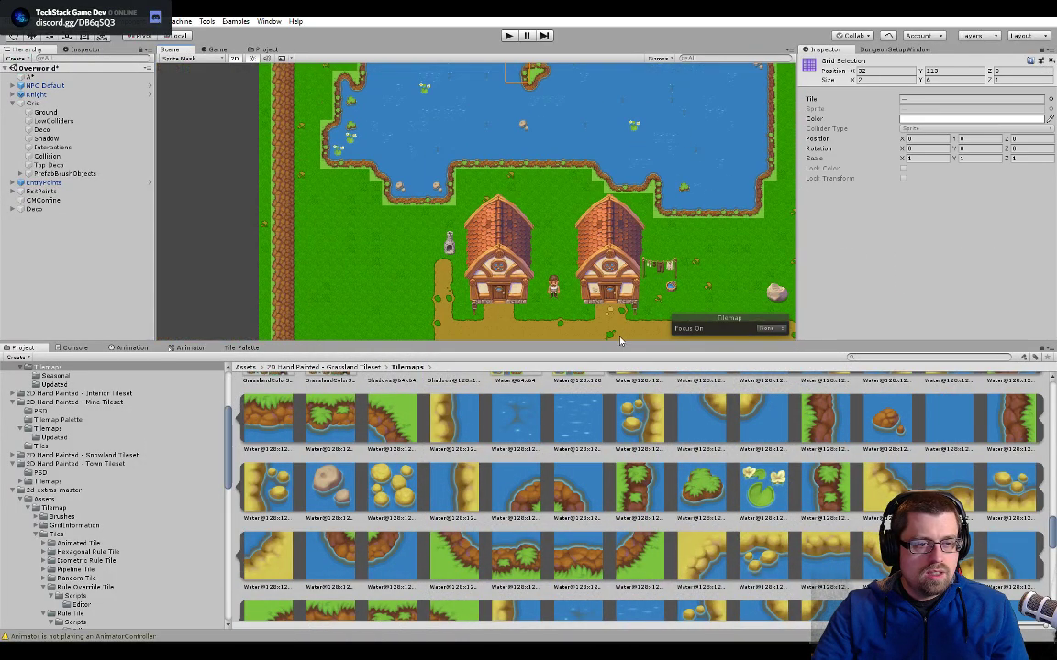
mouse_move(618, 336)
middle_down()
mouse_move(557, 144)
mouse_move(504, 197)
middle_up()
scroll(495, 213, up, 5)
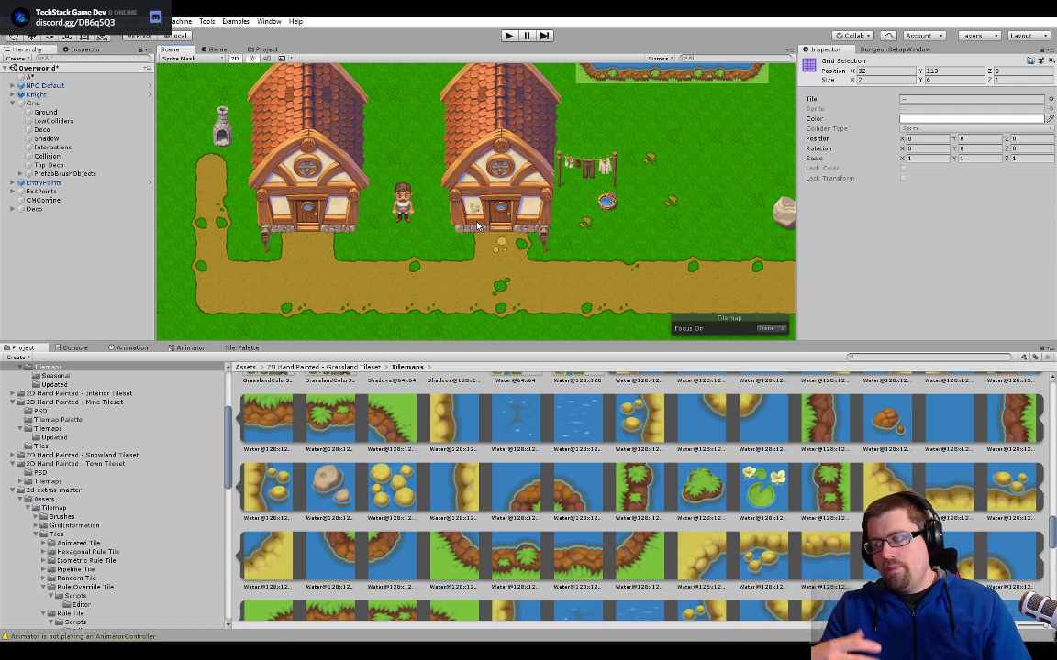
click(469, 223)
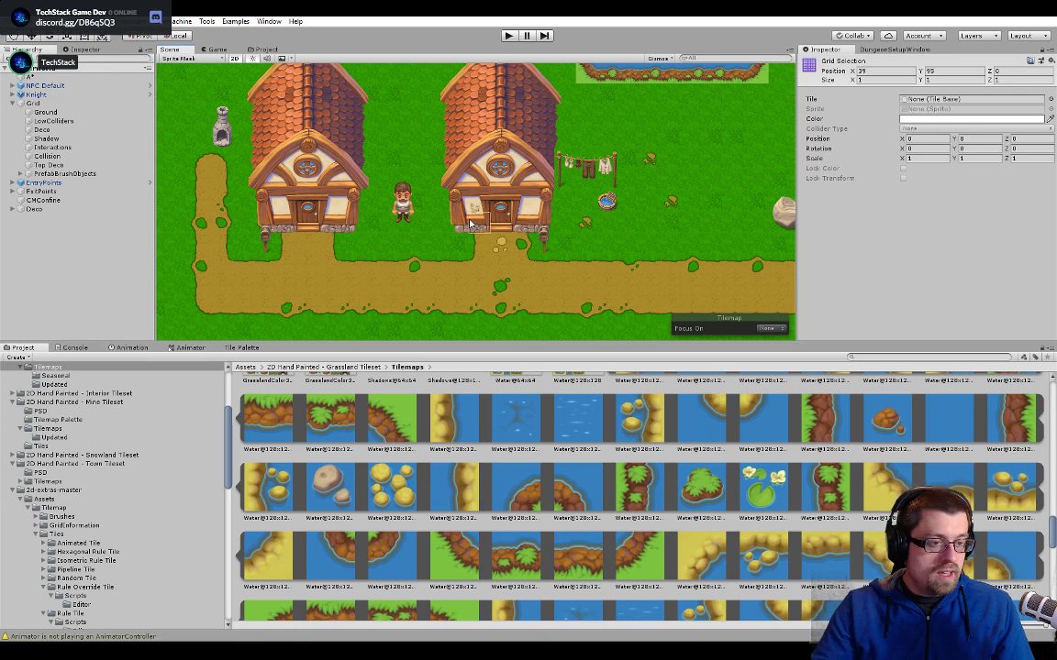
- Examine the lake's lower shore beside the cottages, checking the water tile at its inner corner and the overall lake outline
middle_drag(523, 195, 476, 238)
middle_drag(616, 130, 485, 345)
scroll(523, 257, down, 1)
middle_drag(584, 215, 661, 165)
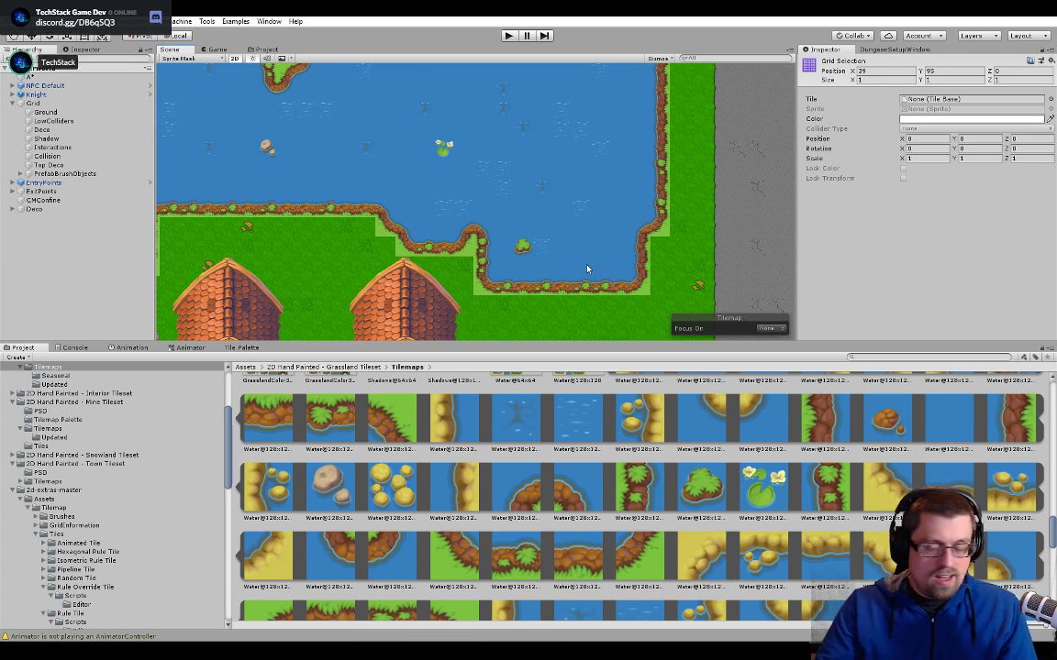
click(500, 266)
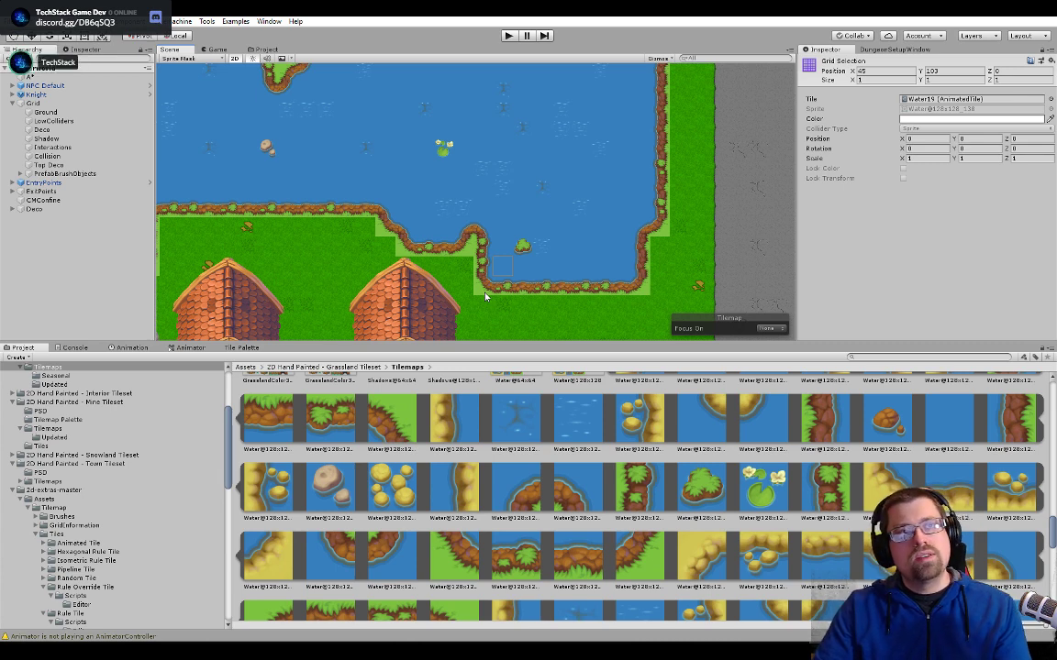
scroll(507, 211, down, 5)
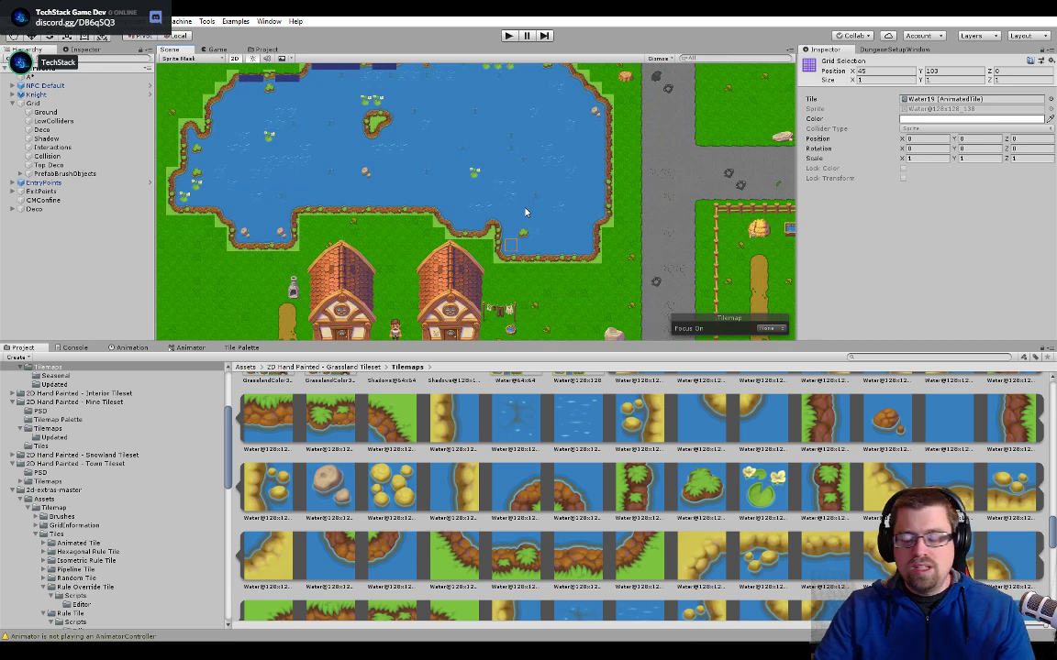
middle_drag(525, 212, 531, 263)
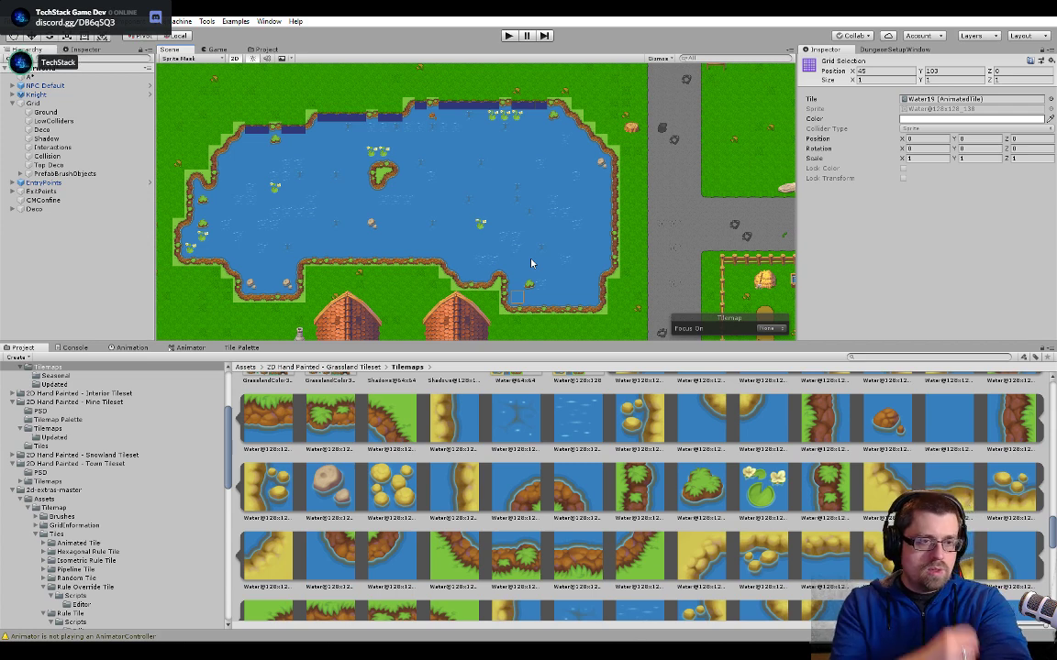
- Select the LowColliders tilemap, check its layer in the Physics 2D collision matrix of the project settings, and close the settings
click(97, 120)
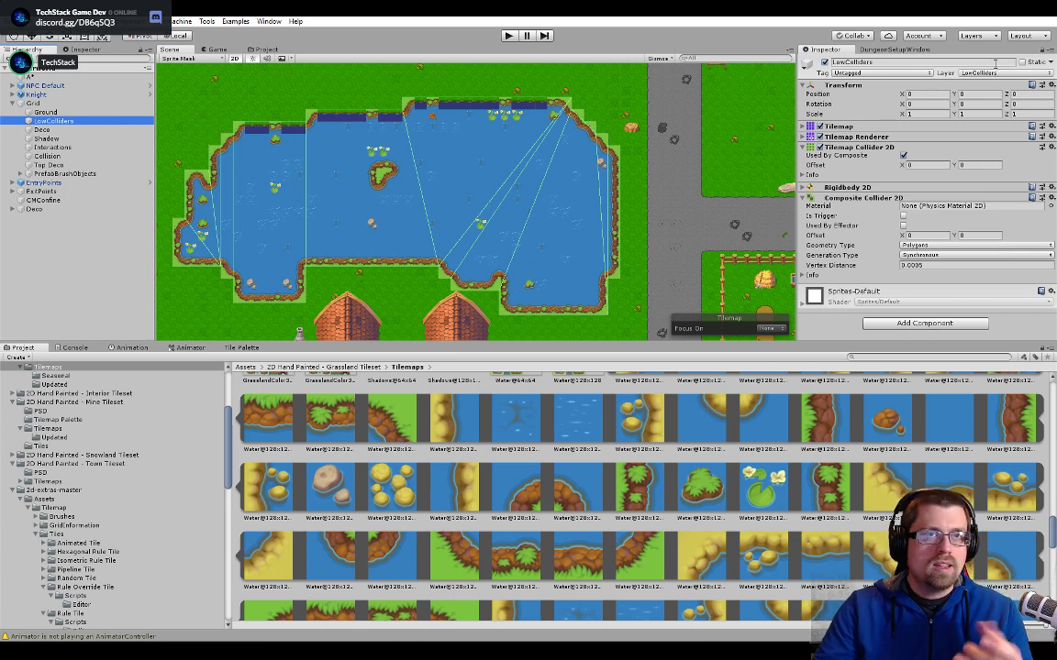
click(35, 20)
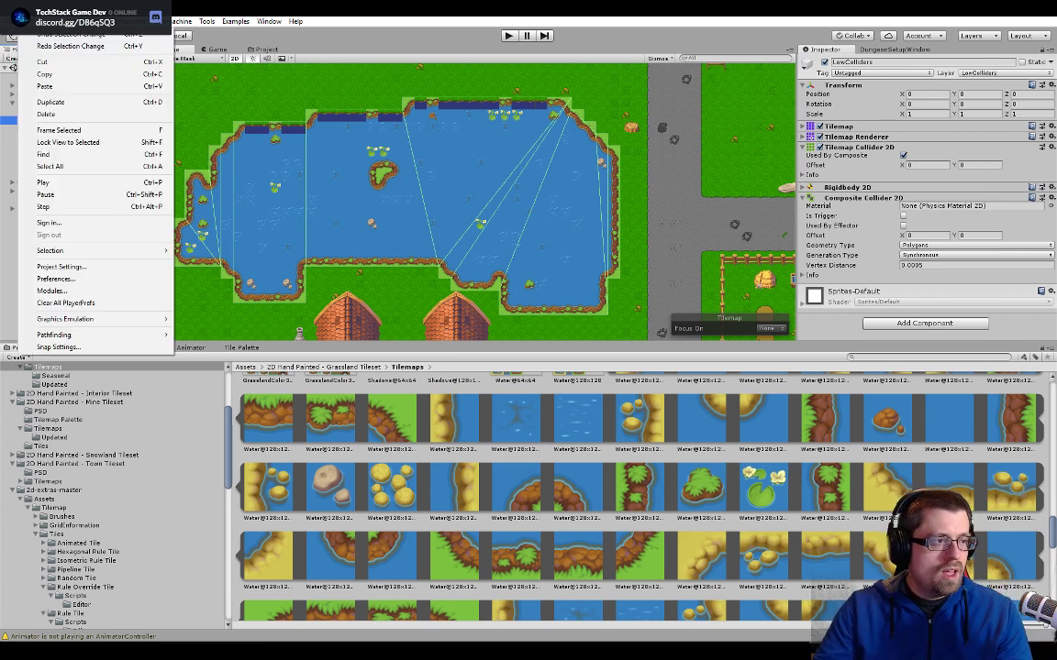
mouse_move(51, 21)
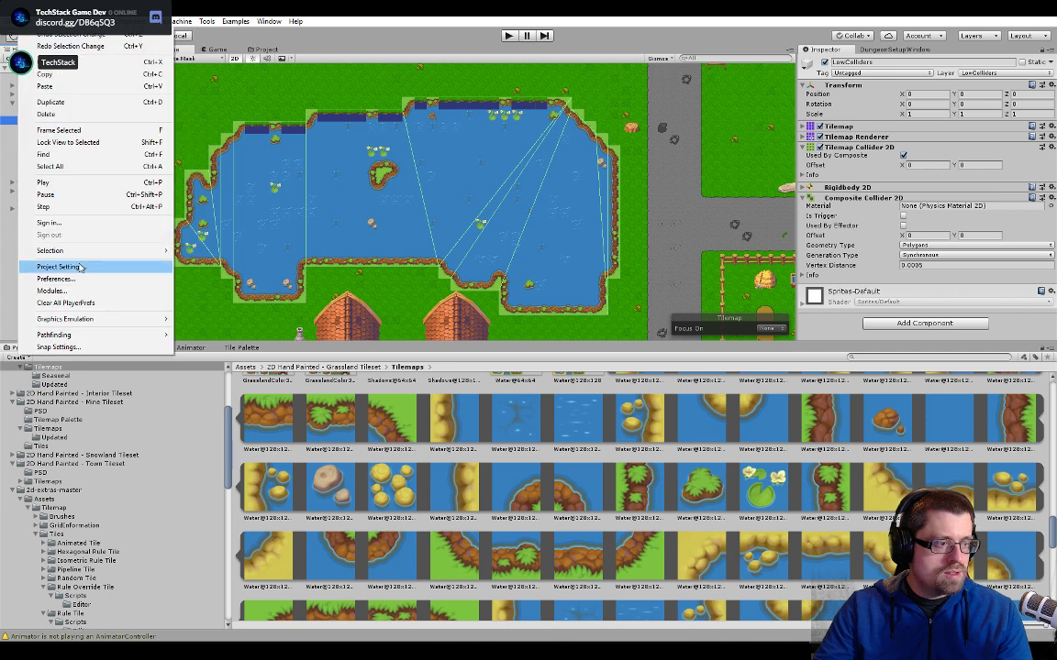
click(65, 241)
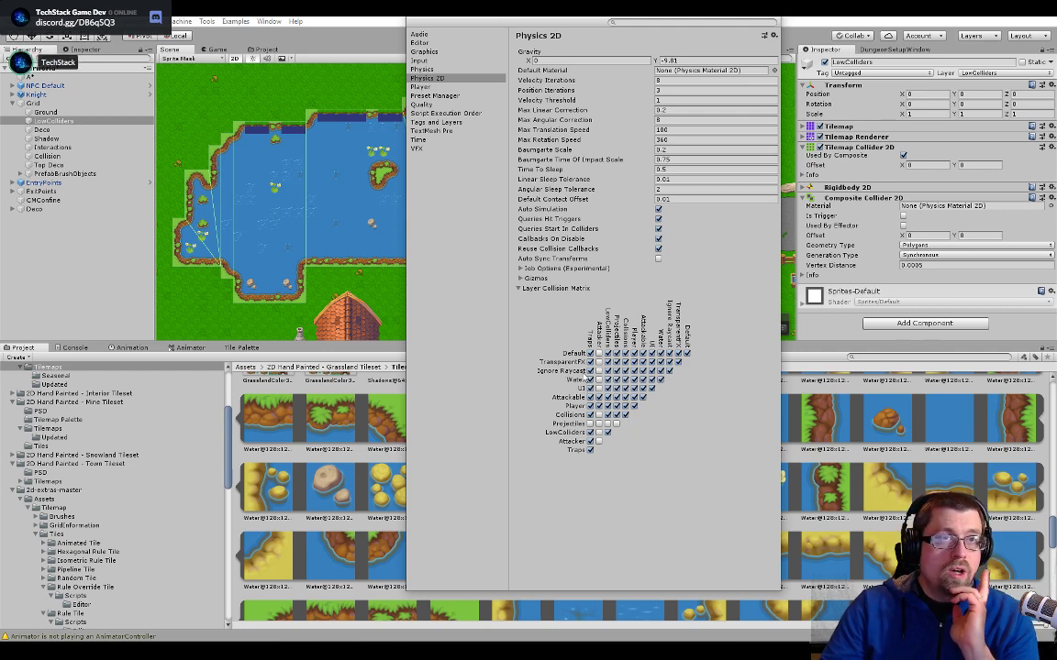
click(606, 432)
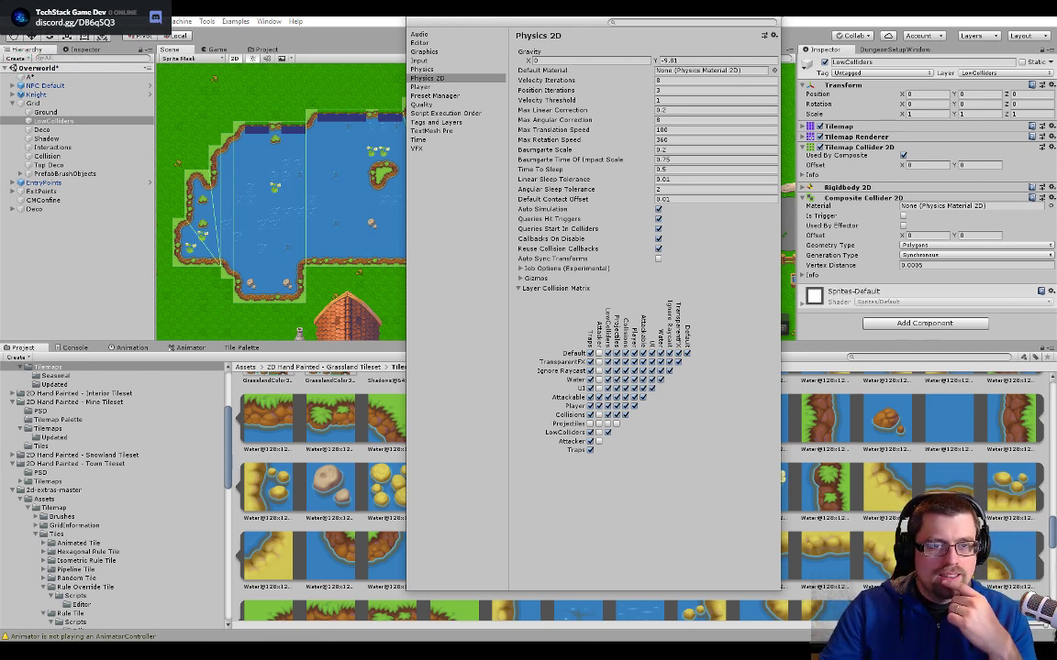
click(776, 15)
- Inspect the replaced straight shore tiles and the neighbouring rocky tiles along the lake's upper-left shore
scroll(337, 141, up, 5)
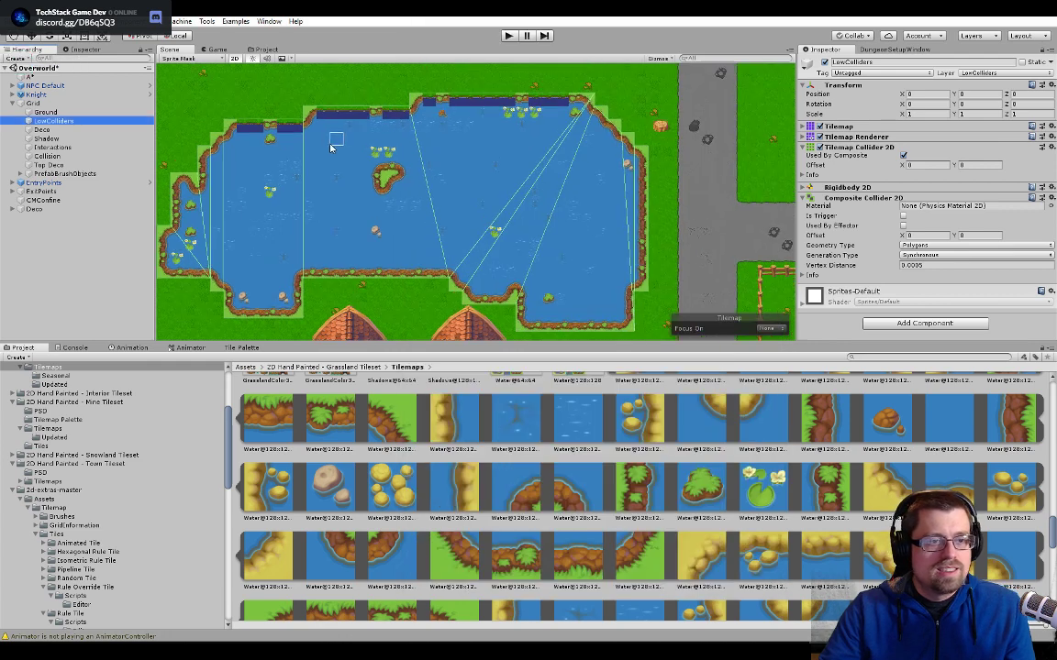
middle_drag(337, 141, 569, 307)
scroll(550, 267, up, 5)
middle_drag(551, 267, 521, 165)
scroll(521, 165, up, 2)
scroll(490, 213, up, 8)
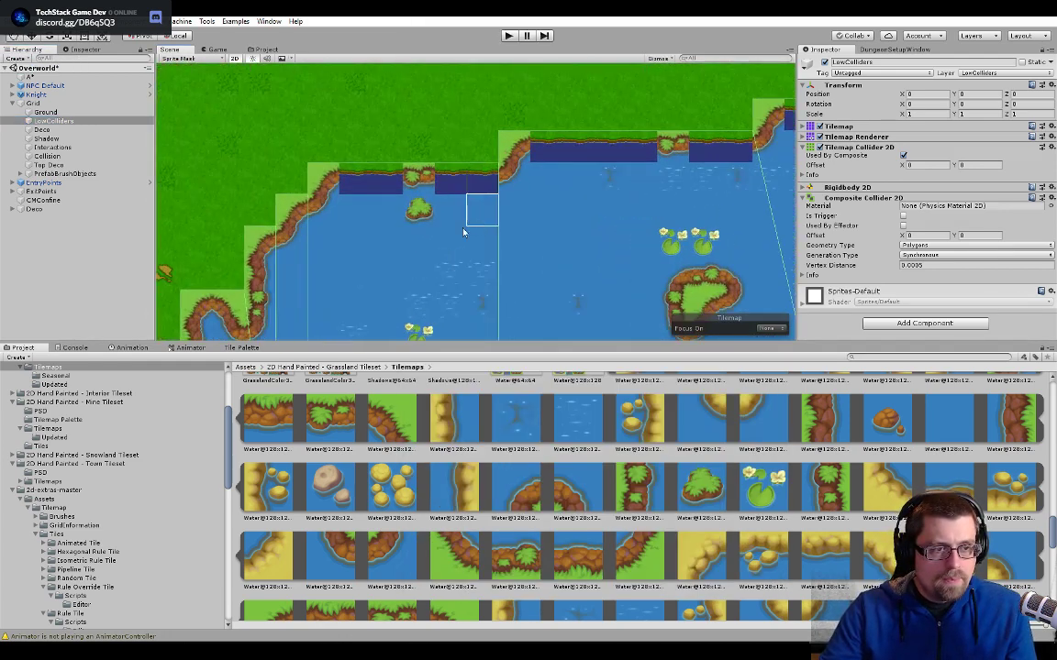
- Collapse the Grid object in the hierarchy and select the empty cell above the lake's upper-left shore
middle_drag(438, 240, 499, 276)
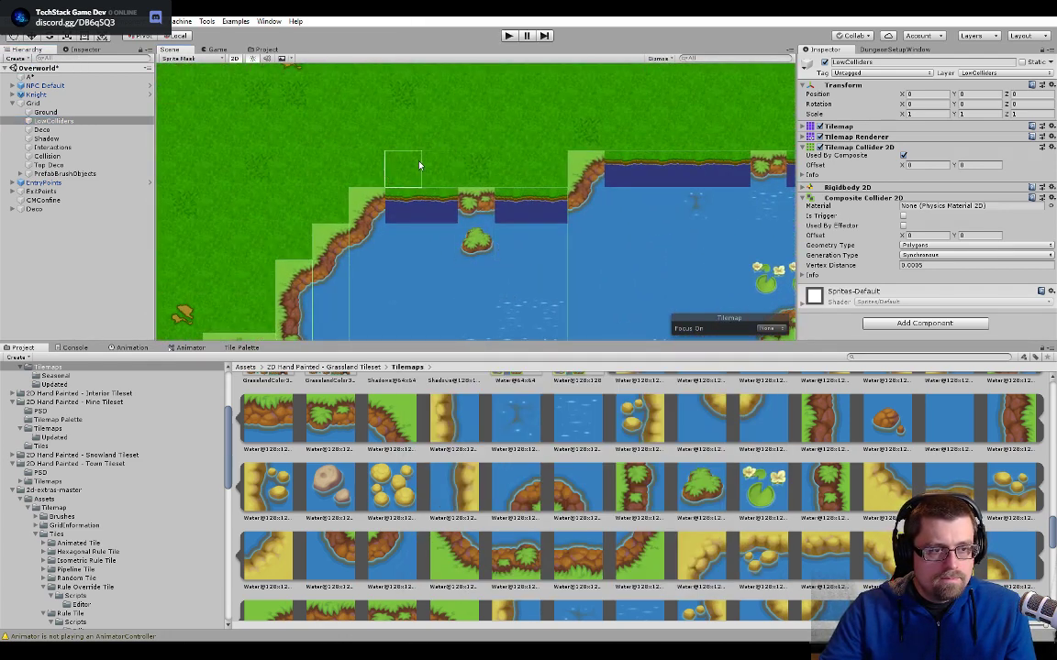
click(75, 105)
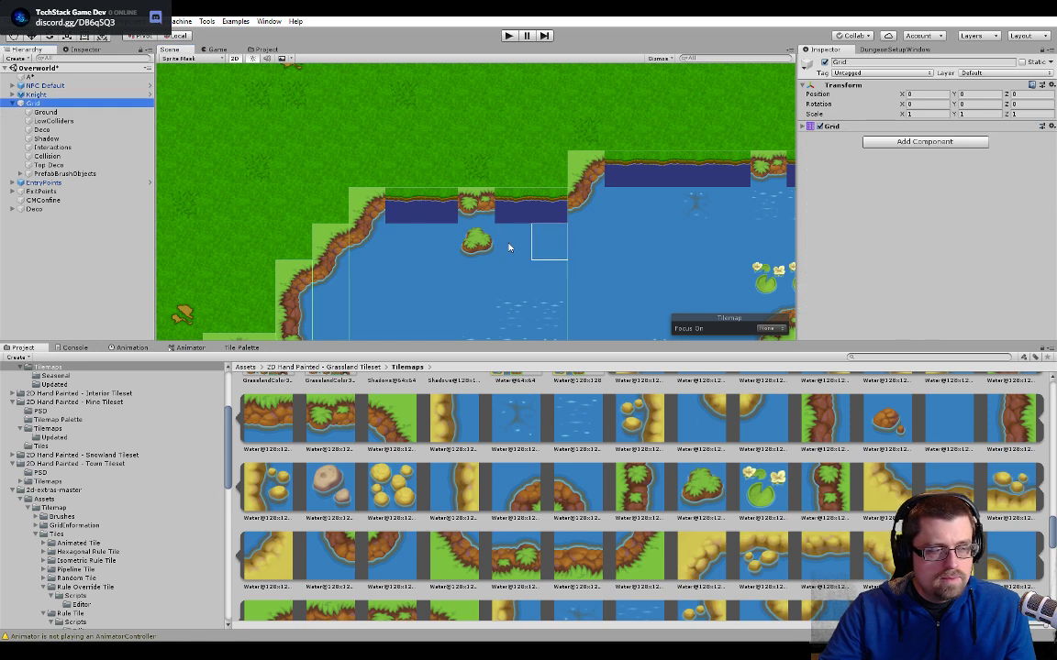
click(13, 104)
click(497, 178)
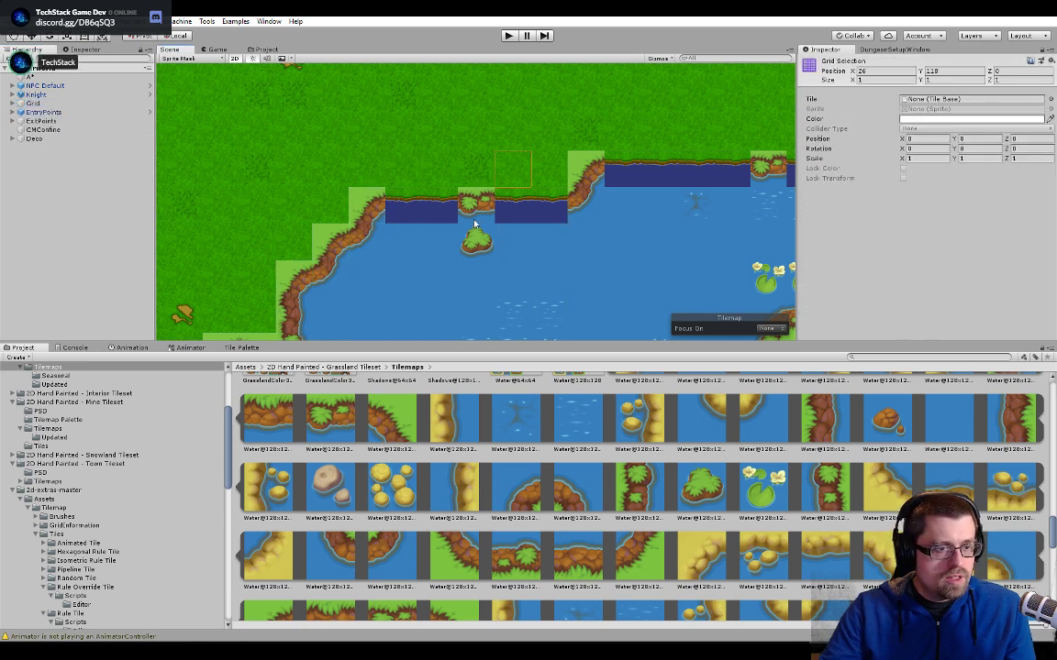
- Inspect the straight shore tiles beside the rocky grass tile in the lake's upper-left shore, checking which tile asset their cells use
middle_drag(493, 316, 462, 237)
scroll(462, 237, down, 3)
scroll(462, 236, down, 5)
middle_drag(447, 186, 456, 257)
scroll(458, 255, up, 11)
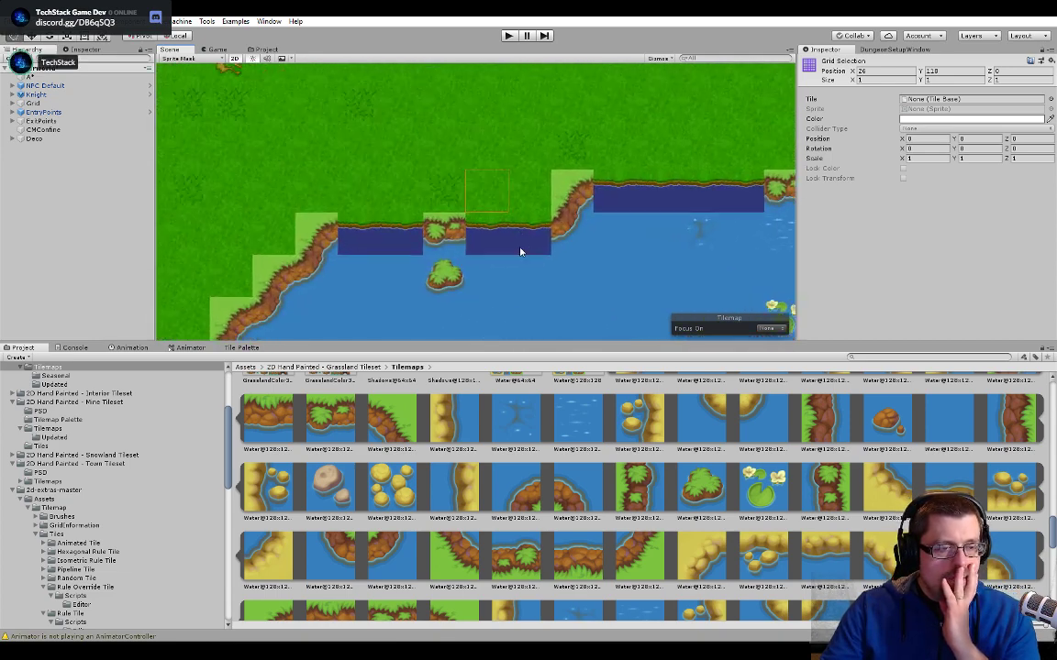
middle_drag(515, 223, 568, 244)
scroll(542, 220, up, 1)
scroll(498, 243, up, 4)
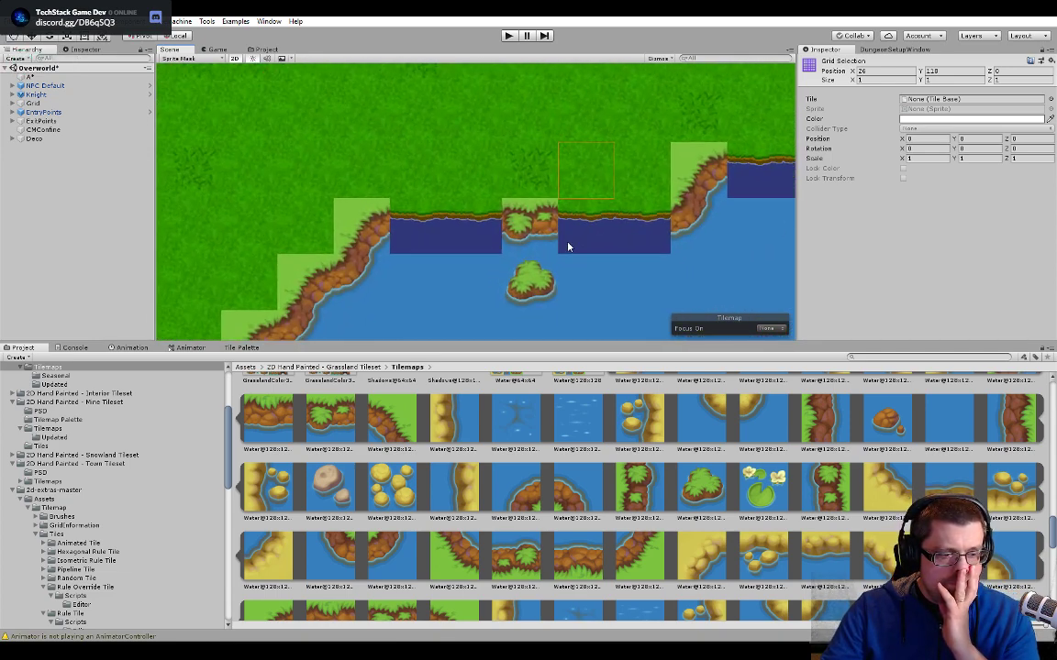
scroll(448, 255, up, 1)
middle_drag(448, 255, 508, 260)
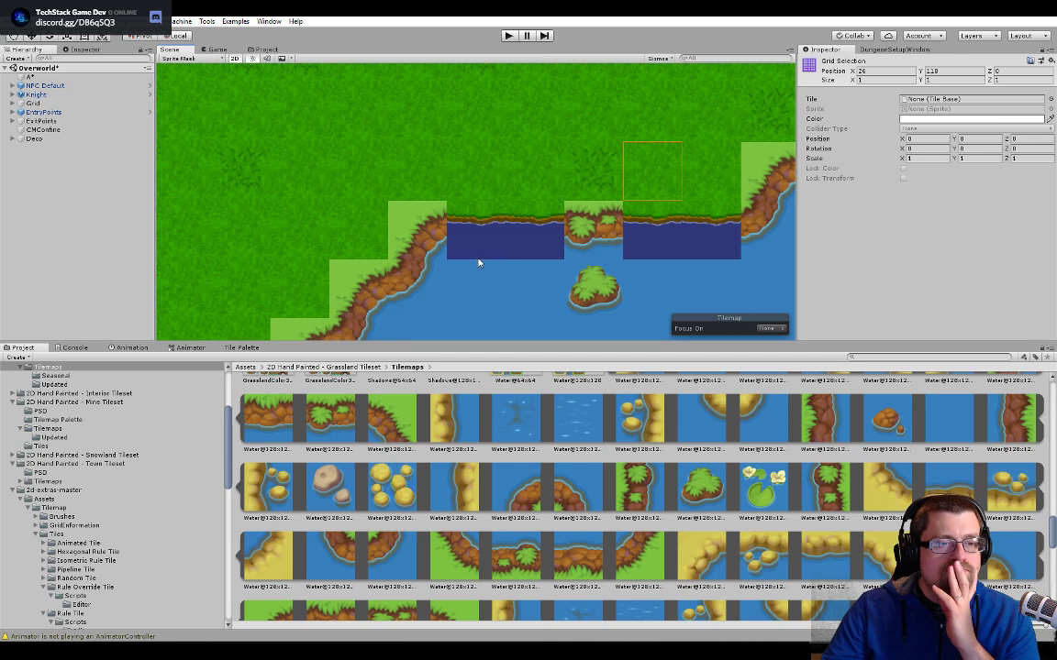
click(473, 250)
click(562, 250)
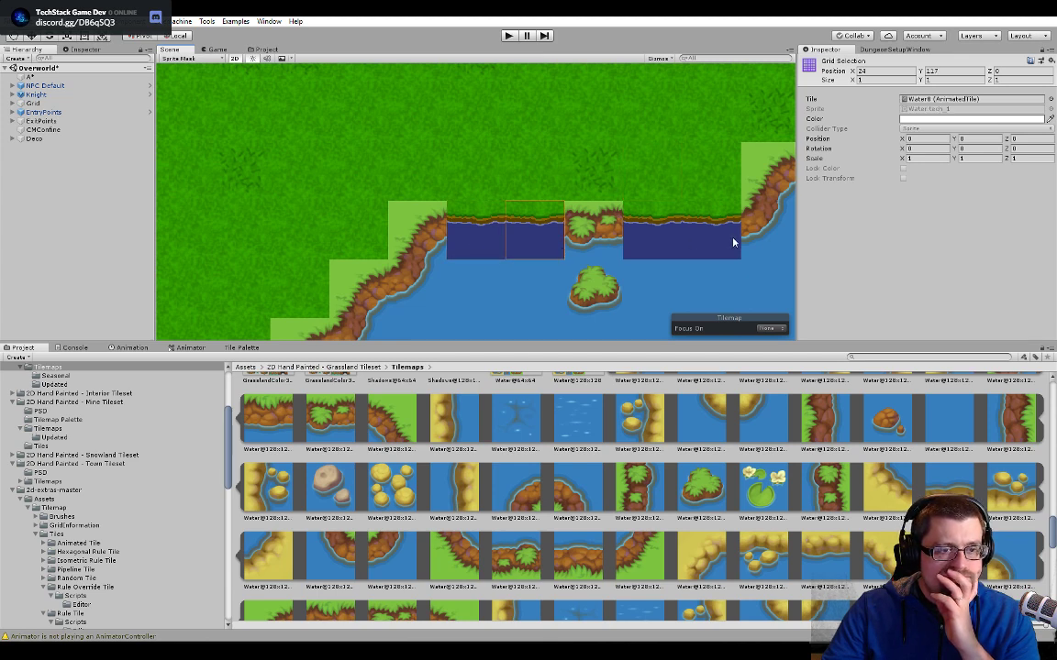
click(732, 238)
- Examine the whole upper shore of the lake, from the stepped section to the rocky corner past the water lilies and back
scroll(603, 294, down, 3)
mouse_move(602, 294)
middle_down()
mouse_move(466, 198)
mouse_move(286, 260)
middle_up()
mouse_move(618, 218)
middle_down()
mouse_move(481, 260)
mouse_move(541, 252)
mouse_move(518, 252)
middle_up()
middle_drag(687, 211, 369, 223)
middle_drag(614, 222, 464, 228)
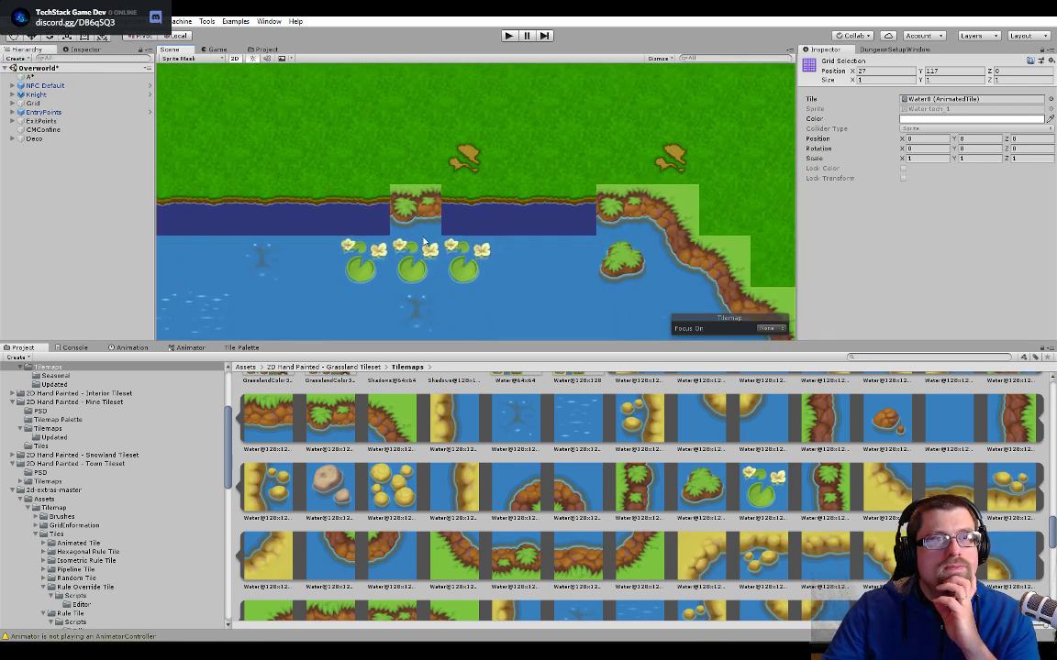
middle_drag(423, 235, 586, 201)
middle_drag(412, 212, 604, 210)
middle_drag(403, 239, 559, 219)
middle_drag(469, 233, 701, 225)
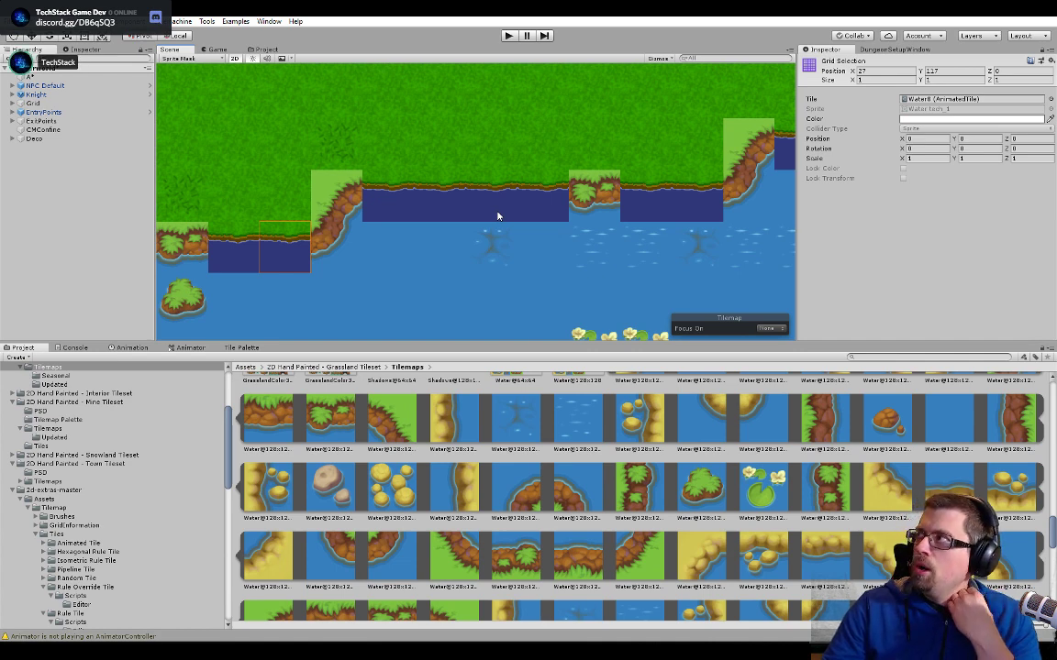
- Examine a straight tile of the upper shore up close, comparing its brown edge and foam with the rocky tiles and surrounding water
scroll(427, 236, up, 5)
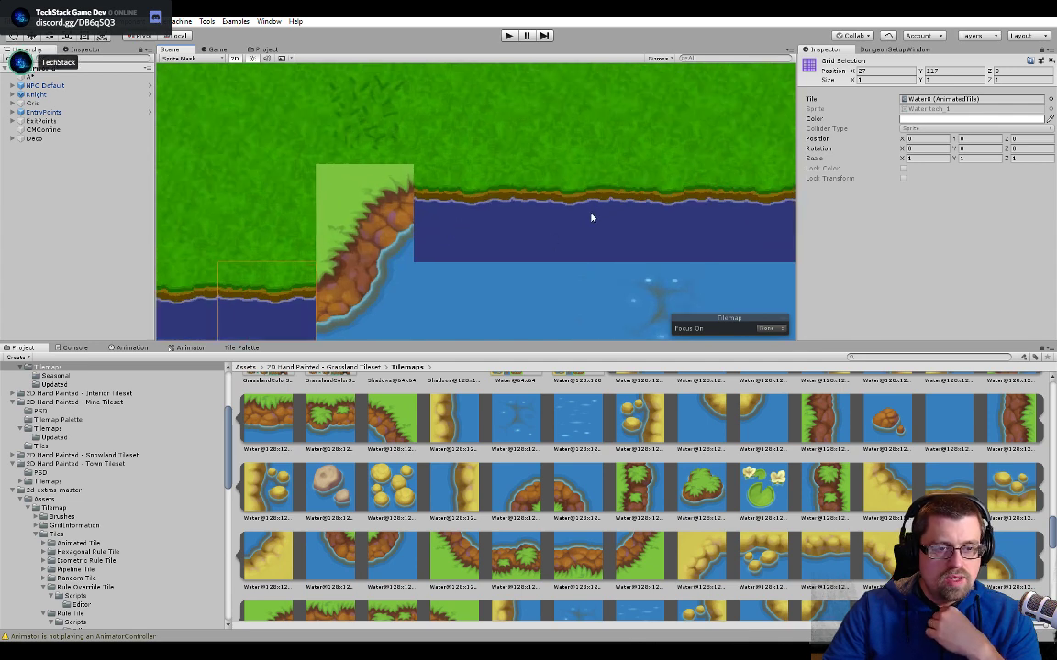
click(568, 228)
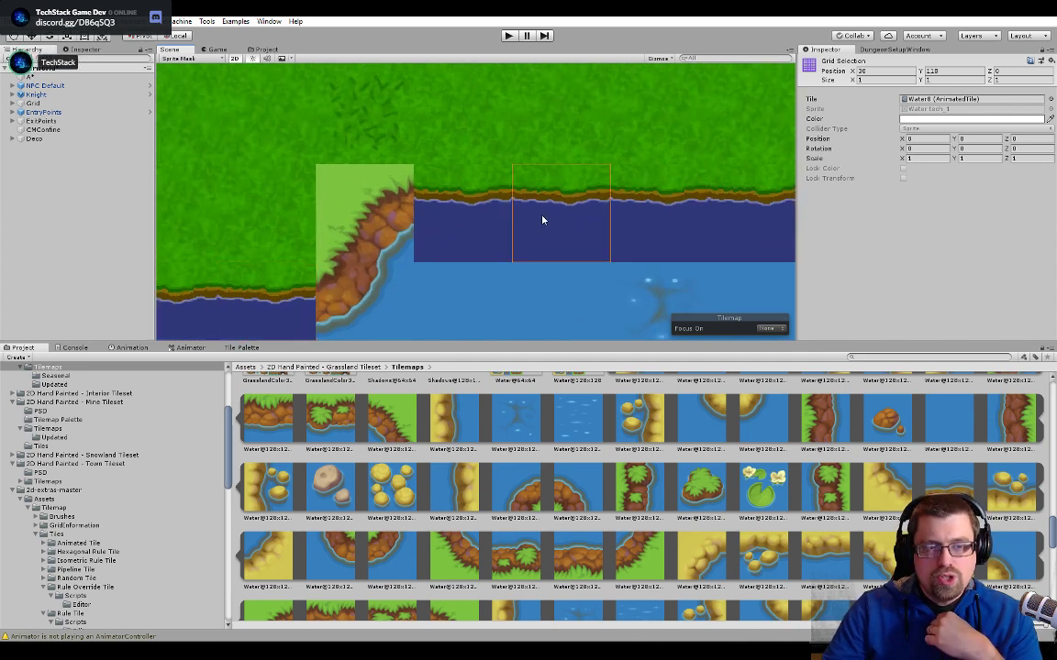
scroll(559, 209, up, 3)
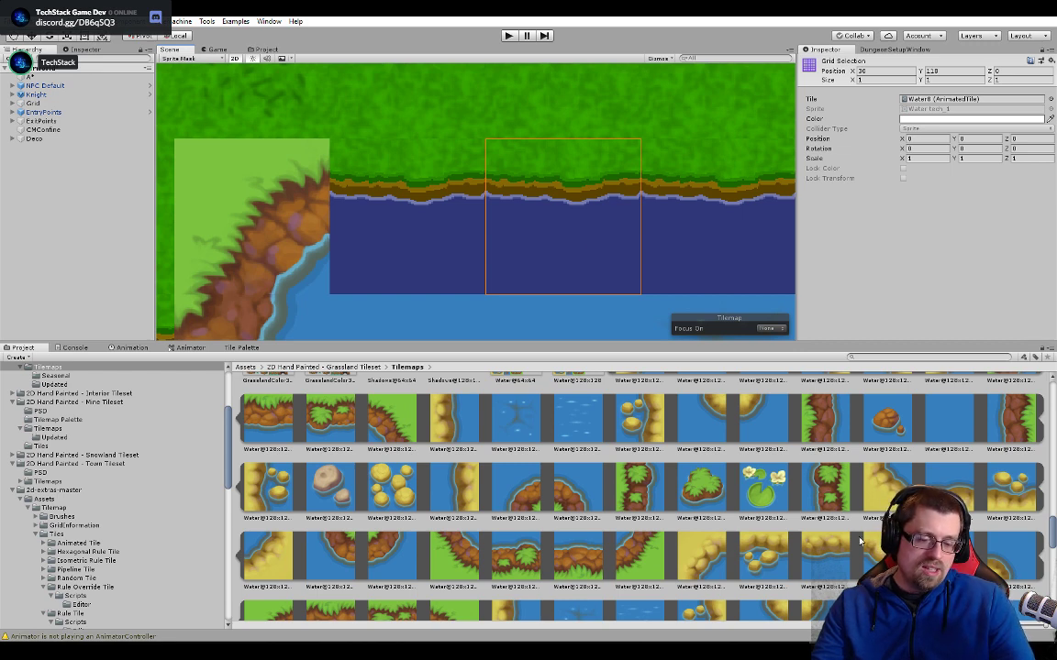
scroll(602, 220, down, 4)
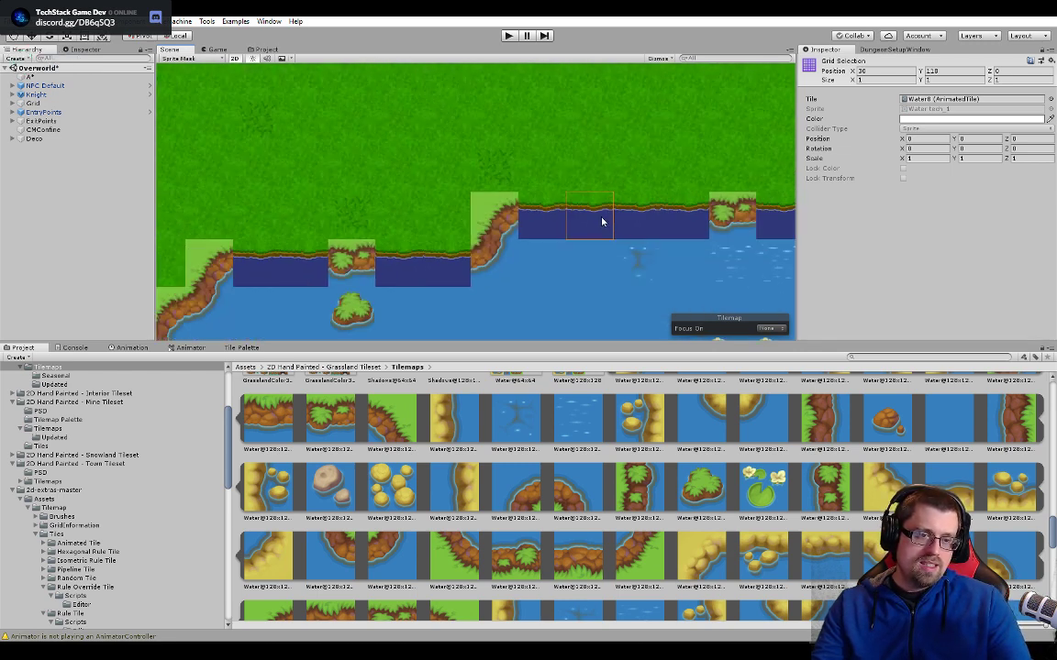
scroll(601, 220, down, 6)
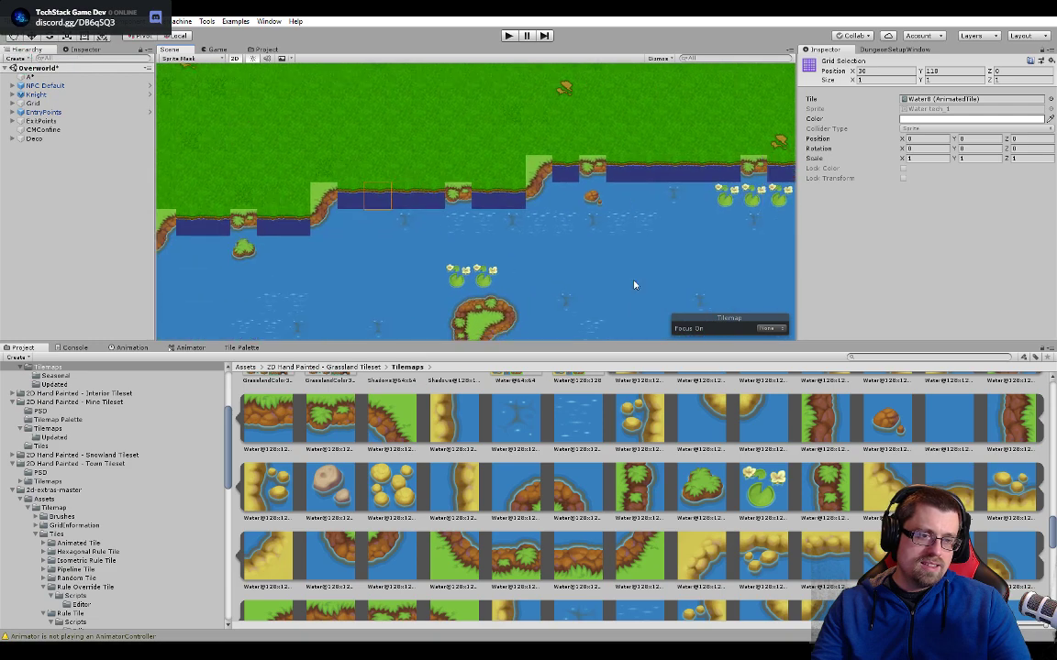
middle_drag(635, 285, 627, 224)
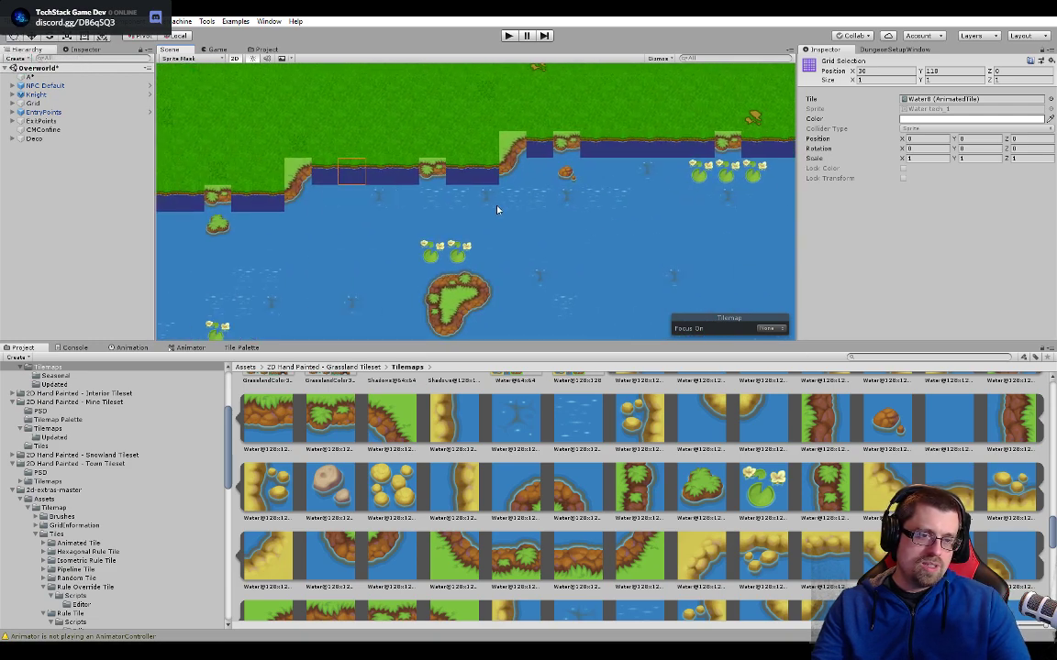
scroll(496, 215, up, 5)
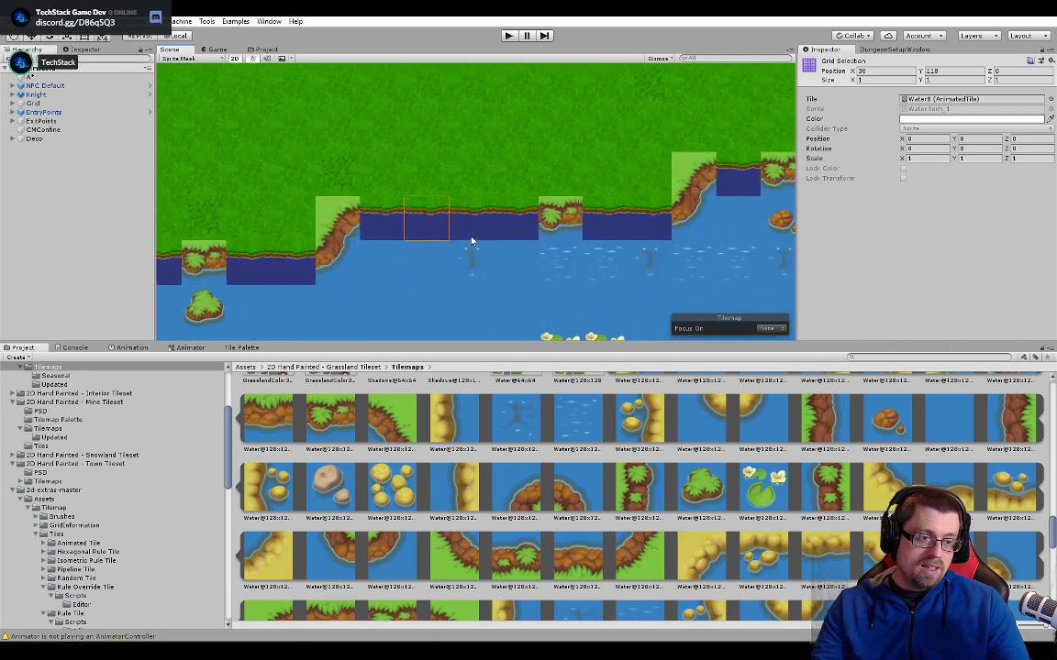
scroll(472, 229, up, 4)
scroll(470, 220, down, 5)
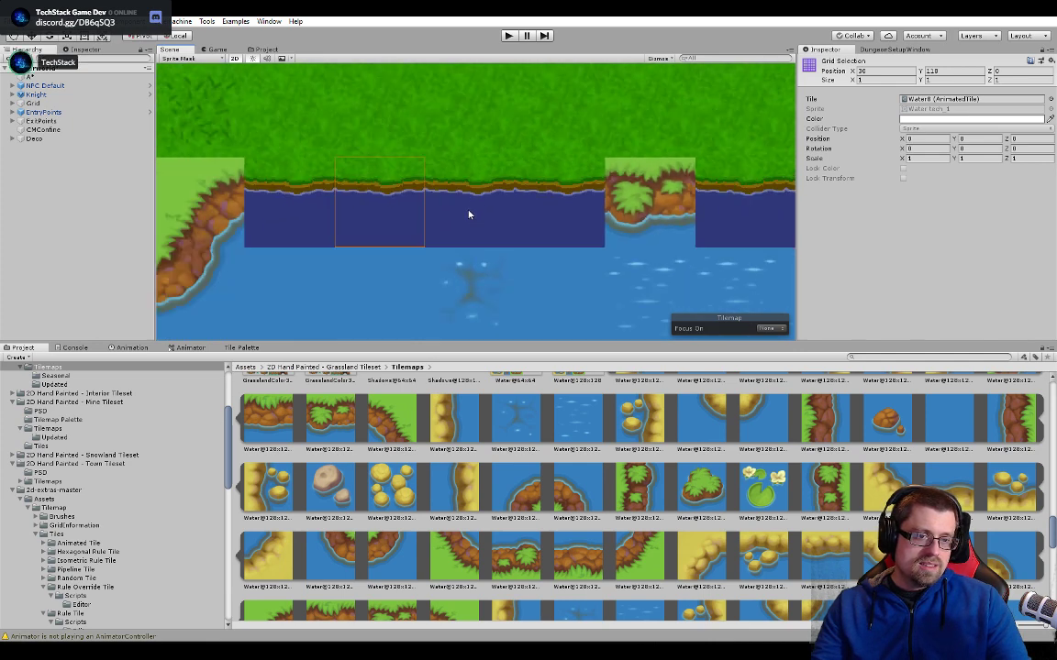
- Examine the grass-to-dirt edge of the path in front of the cottage at pixel level and the path as a whole
scroll(598, 237, down, 2)
middle_drag(560, 335, 579, 207)
scroll(500, 273, up, 8)
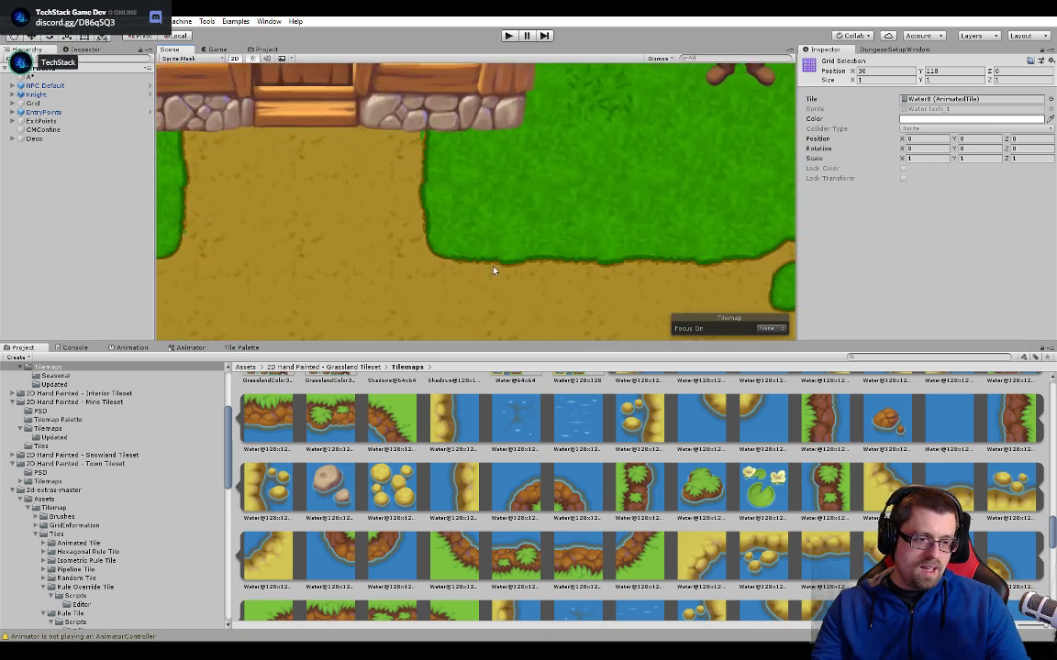
scroll(496, 268, up, 8)
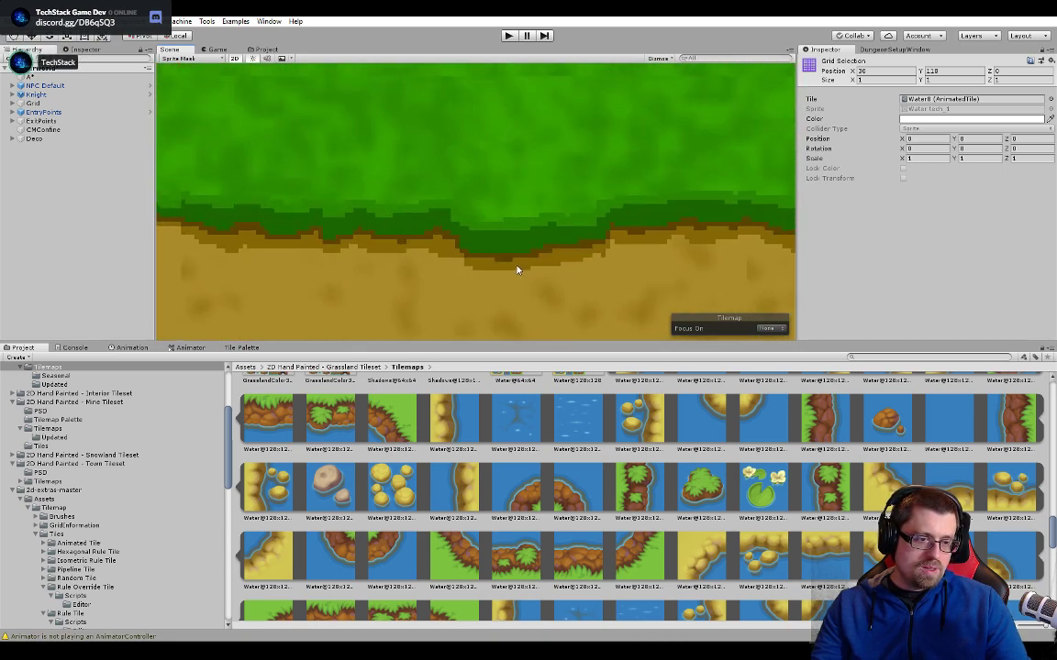
scroll(509, 267, up, 4)
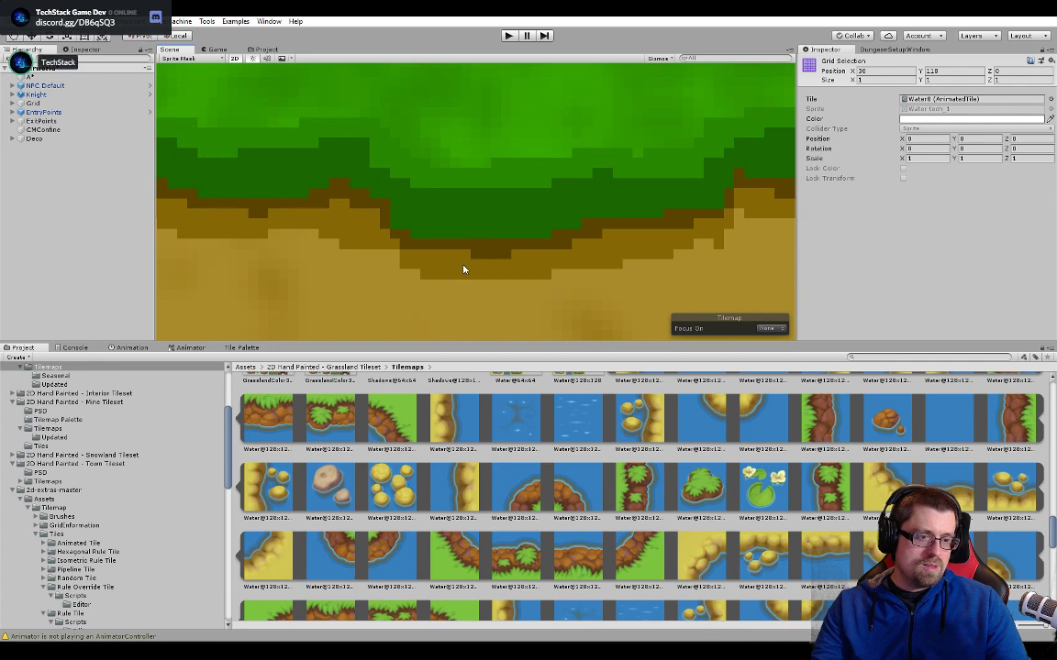
scroll(427, 288, down, 5)
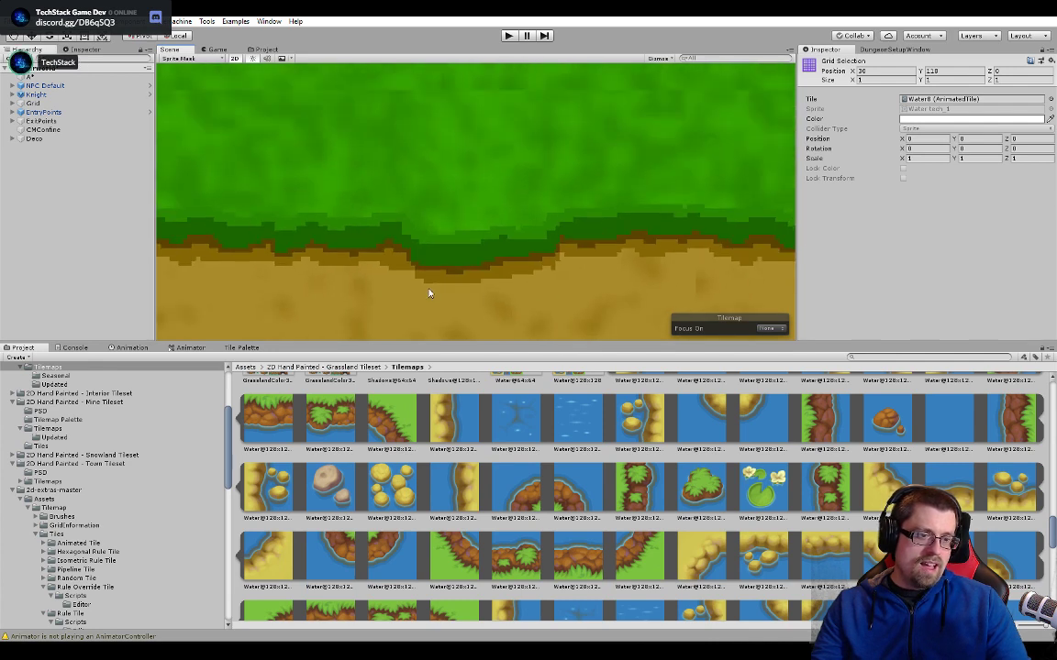
scroll(445, 292, down, 8)
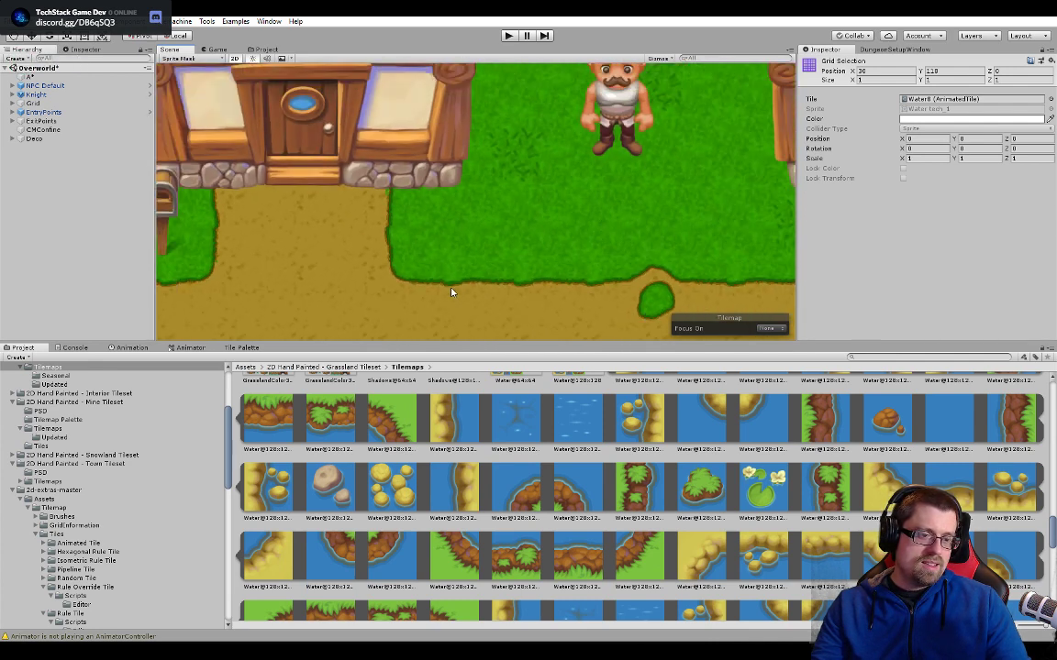
scroll(451, 294, down, 6)
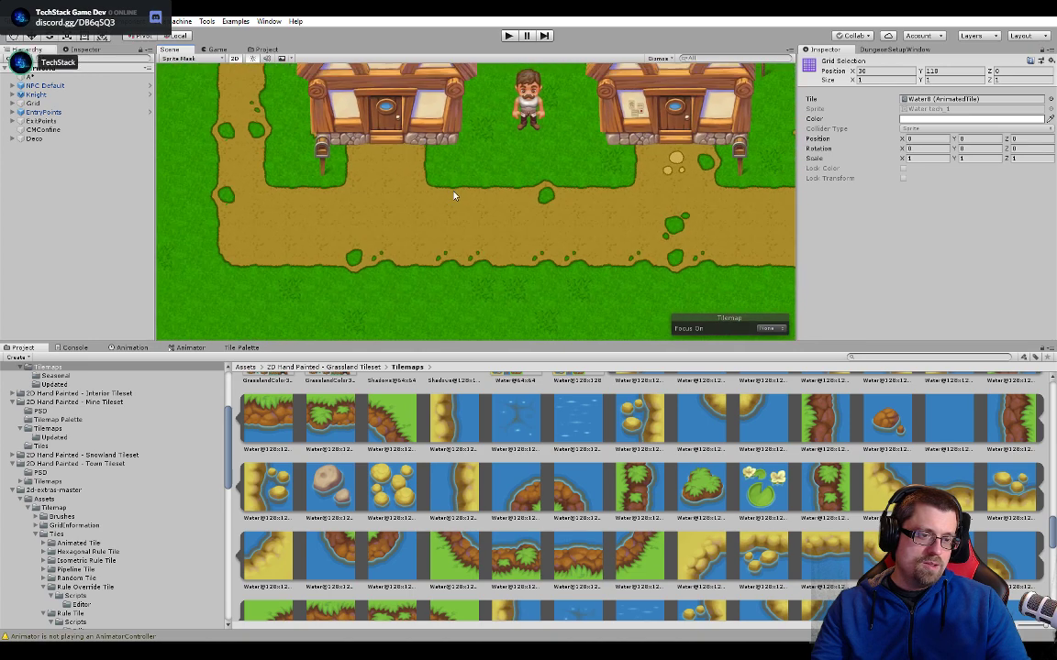
- Return to the lake's upper shore and examine the join between the rocky diagonal tile and the new straight edge
middle_drag(490, 203, 535, 294)
middle_drag(572, 128, 560, 265)
middle_drag(561, 174, 549, 336)
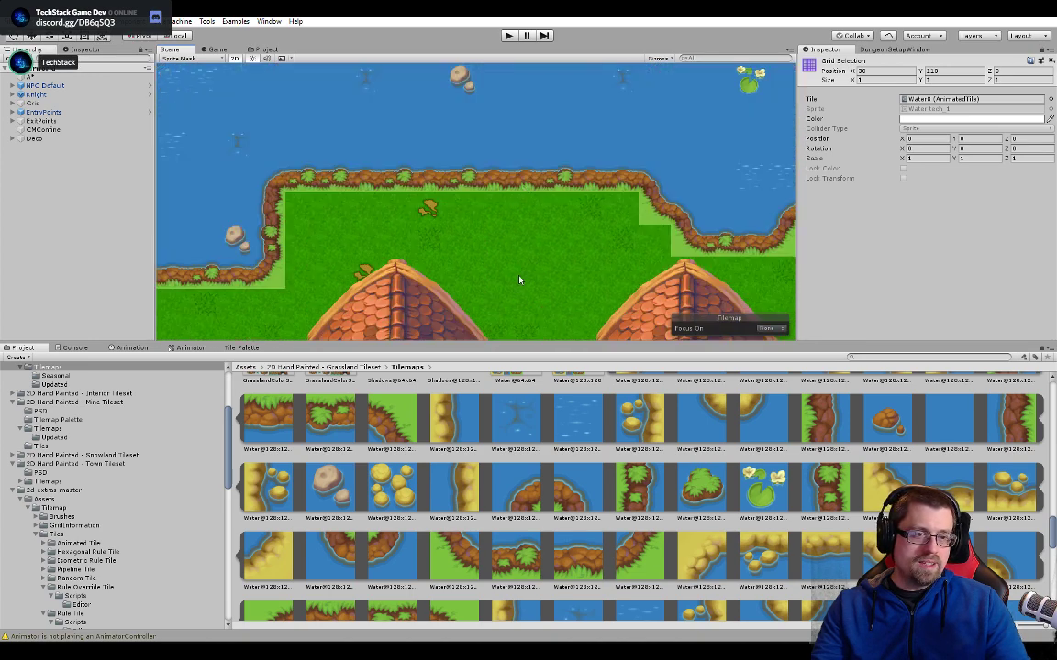
middle_drag(514, 92, 497, 321)
middle_drag(474, 180, 483, 281)
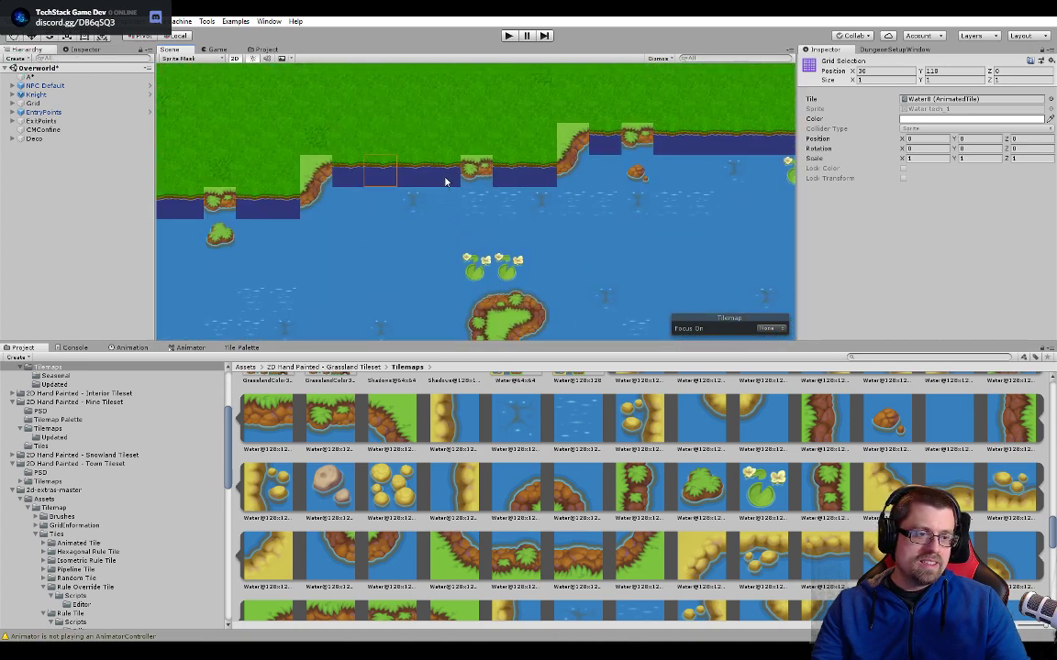
scroll(448, 173, up, 8)
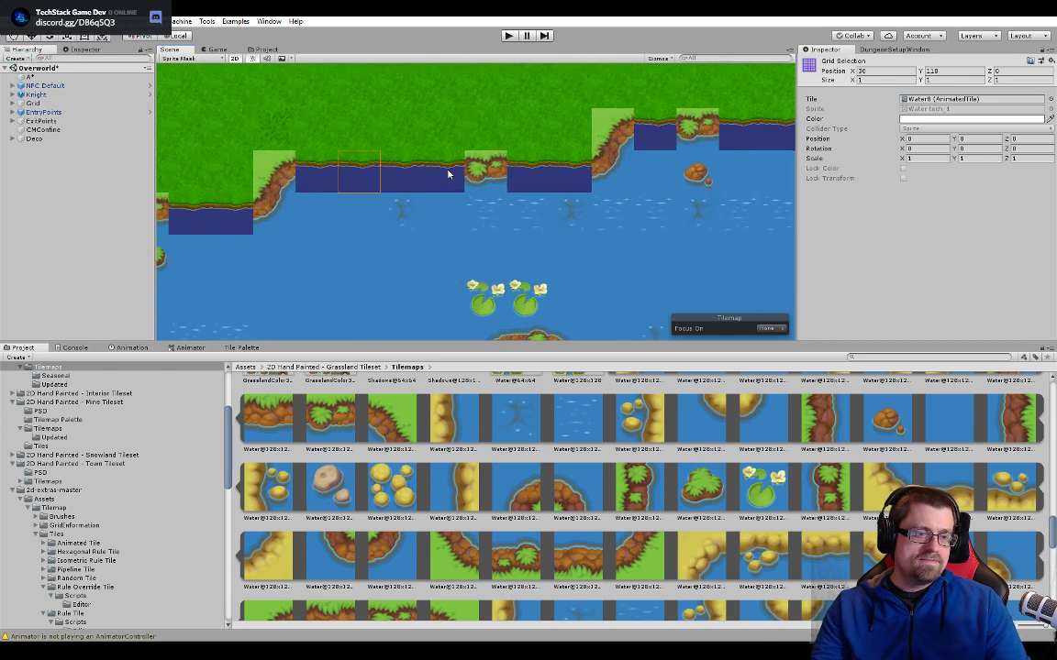
scroll(415, 182, up, 4)
middle_drag(457, 242, 579, 306)
middle_drag(400, 241, 589, 212)
middle_drag(248, 210, 486, 214)
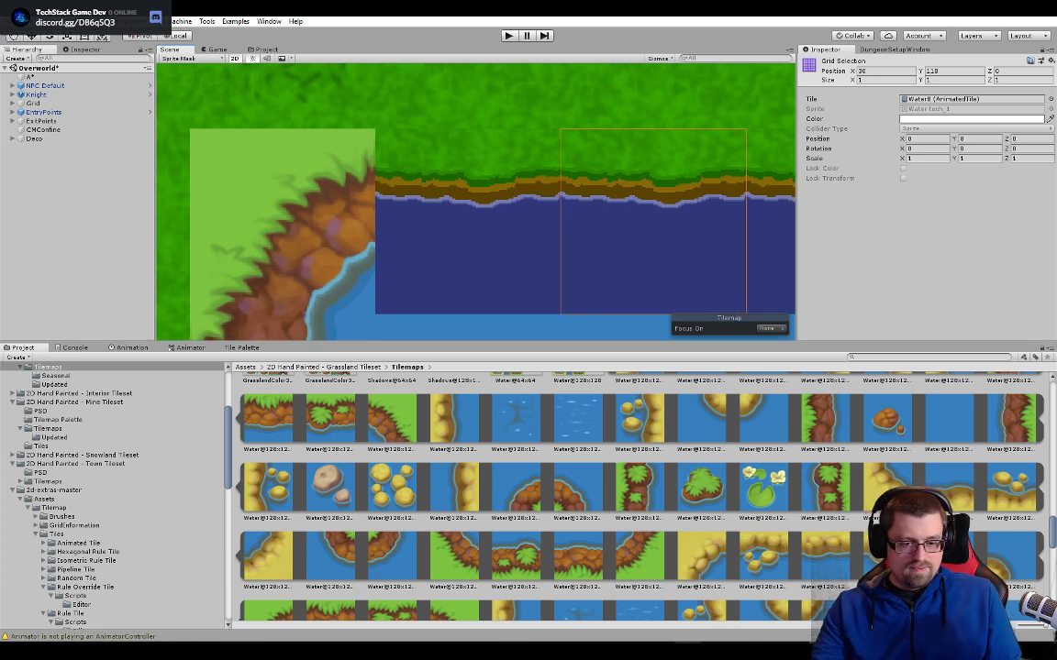
- Check the shoreline layout of Water tech.psd in Photoshop, and return to Unity to inspect the rocky diagonal tile beside the straight shore
mouse_move(687, 651)
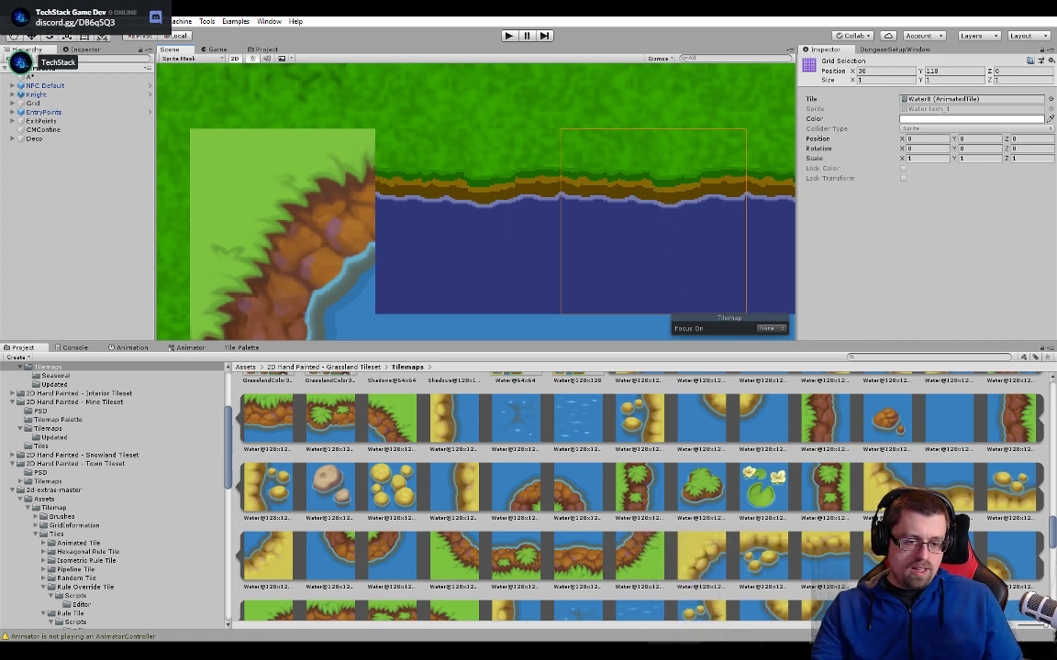
key(alt+Tab)
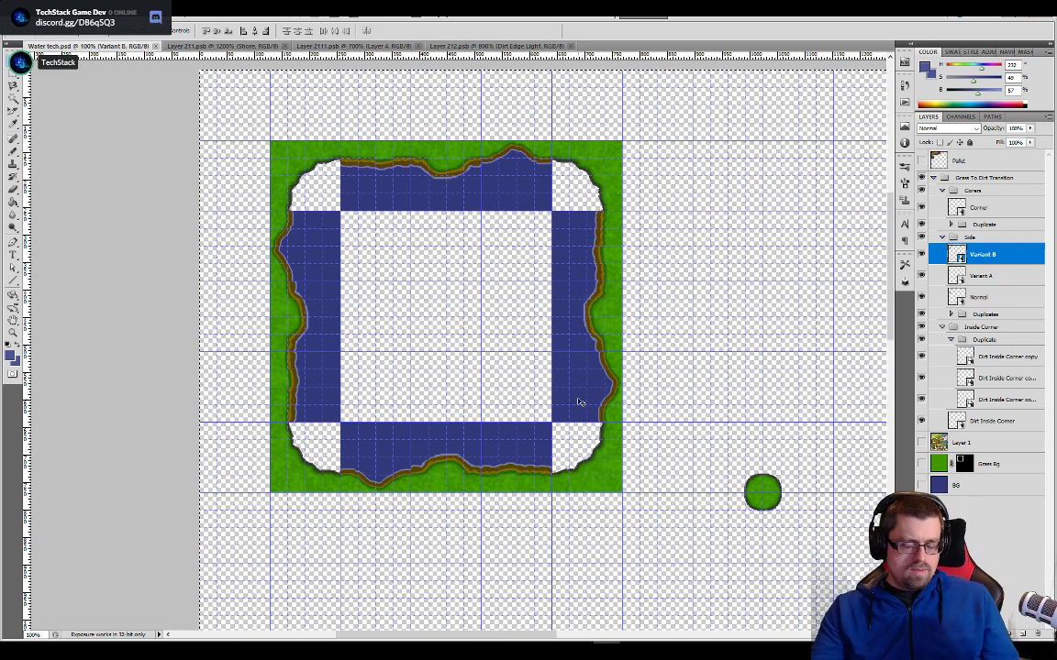
key(alt+Tab)
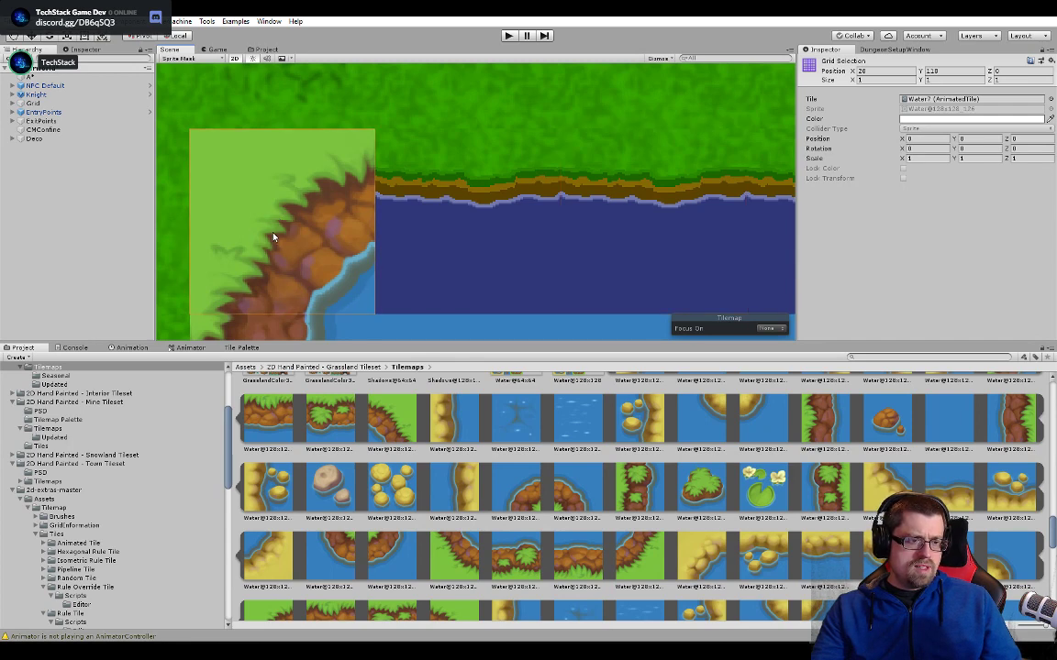
scroll(337, 261, down, 2)
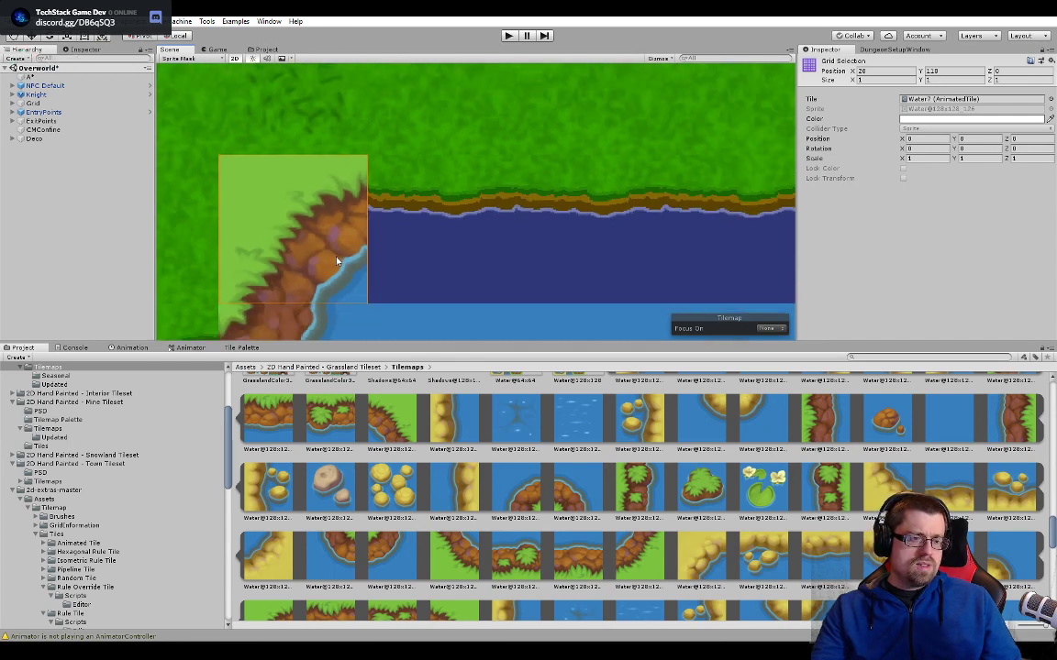
scroll(337, 261, down, 5)
middle_drag(337, 262, 400, 158)
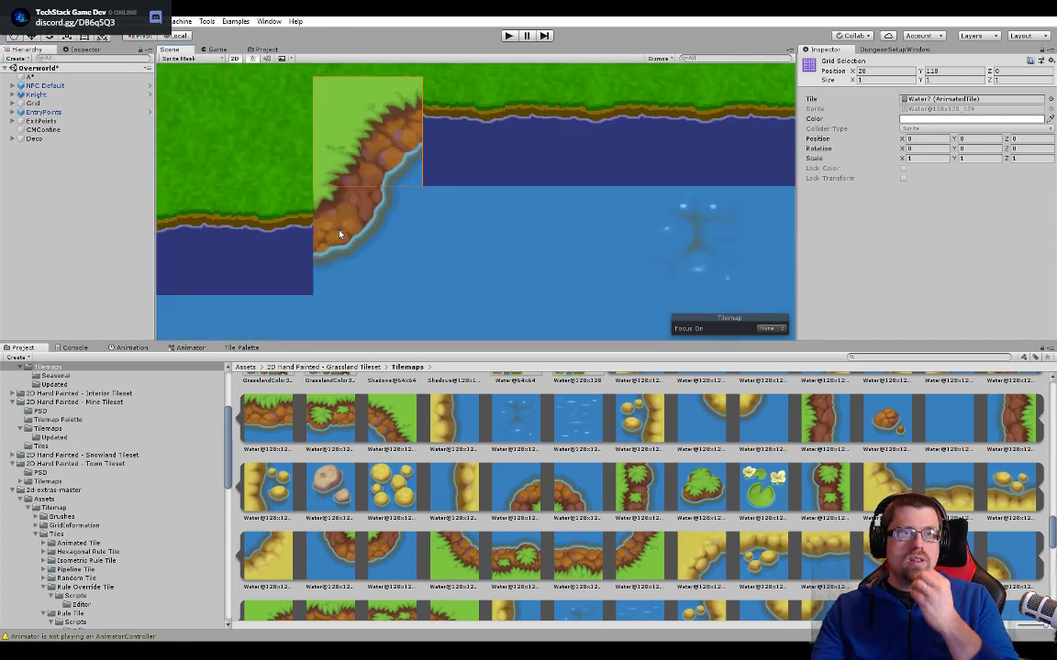
- Follow the shore down the lake's left side to the S-shaped bend and check the tile at its rounded outer corner
scroll(342, 218, down, 3)
scroll(370, 263, down, 5)
middle_drag(414, 213, 578, 107)
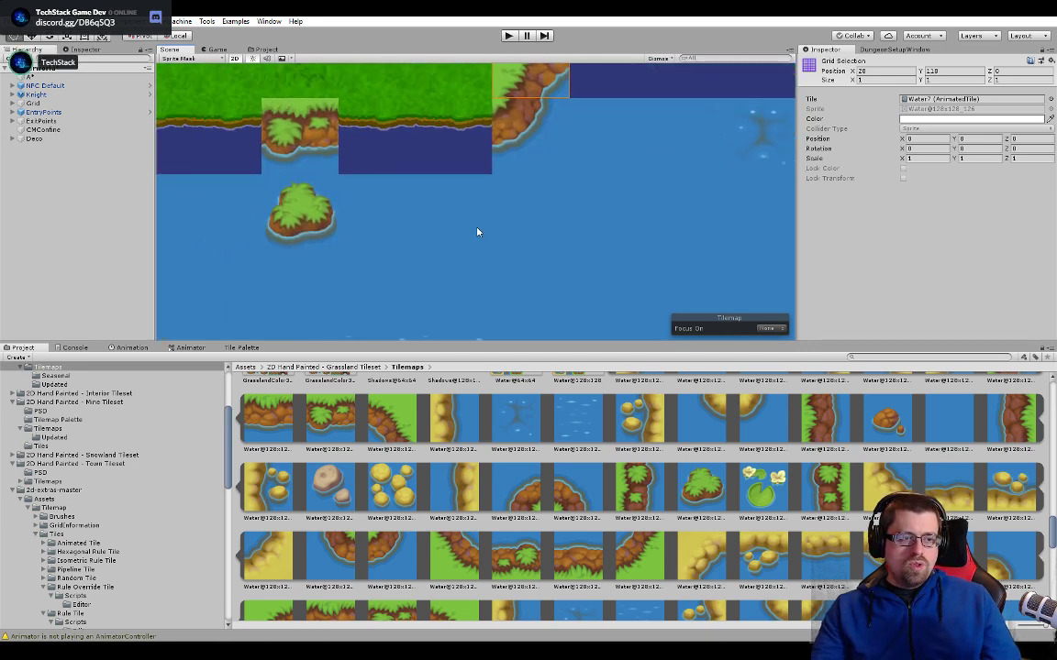
middle_drag(413, 240, 748, 211)
middle_drag(311, 231, 539, 177)
middle_drag(465, 255, 515, 128)
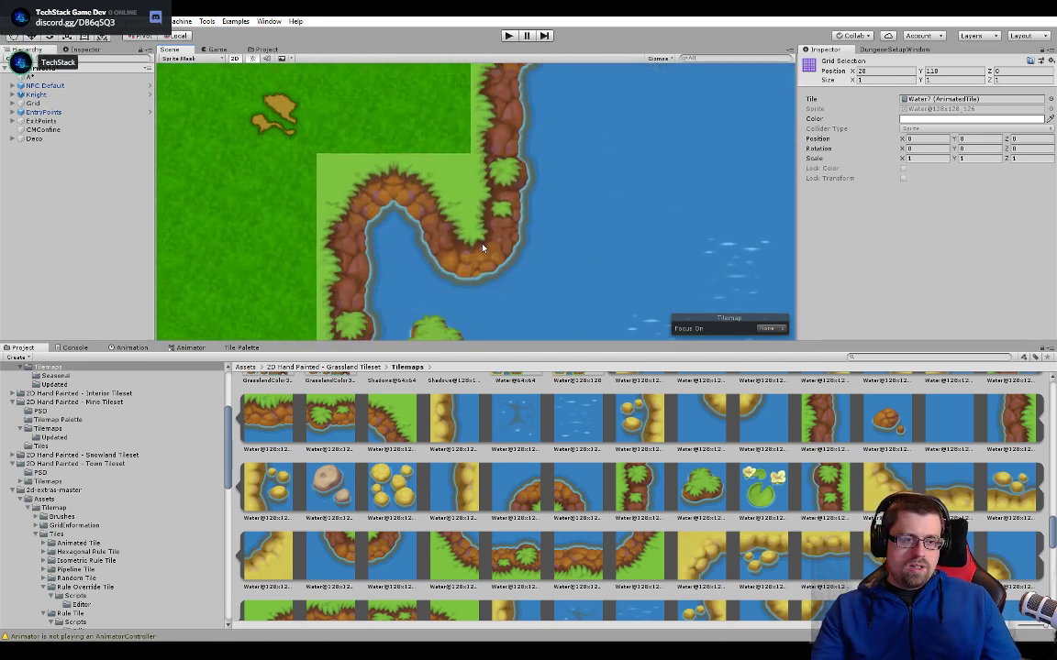
click(483, 248)
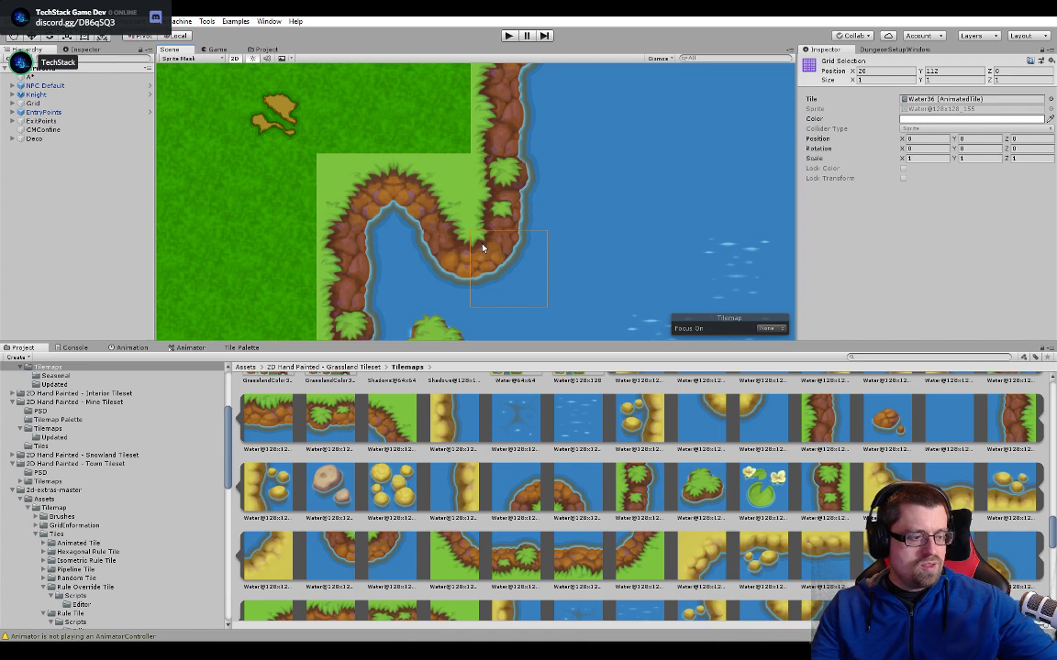
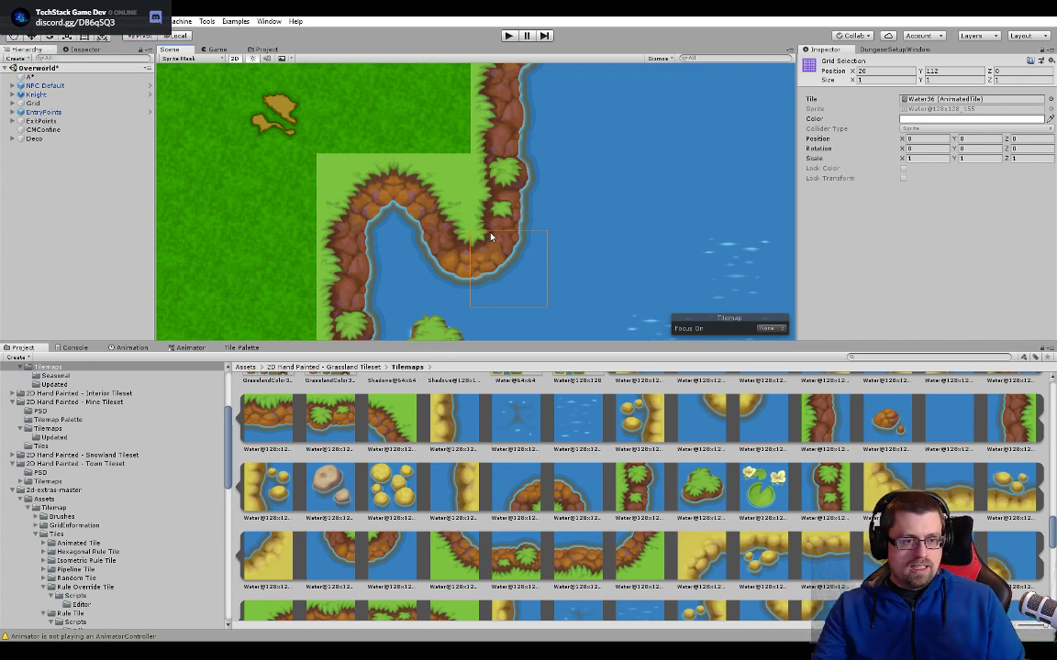
- Check the rest of the lake, switch to Photoshop and examine the shoreline ring in Water tech.psd down to its unfilled upper-left corner
middle_drag(442, 209, 548, 133)
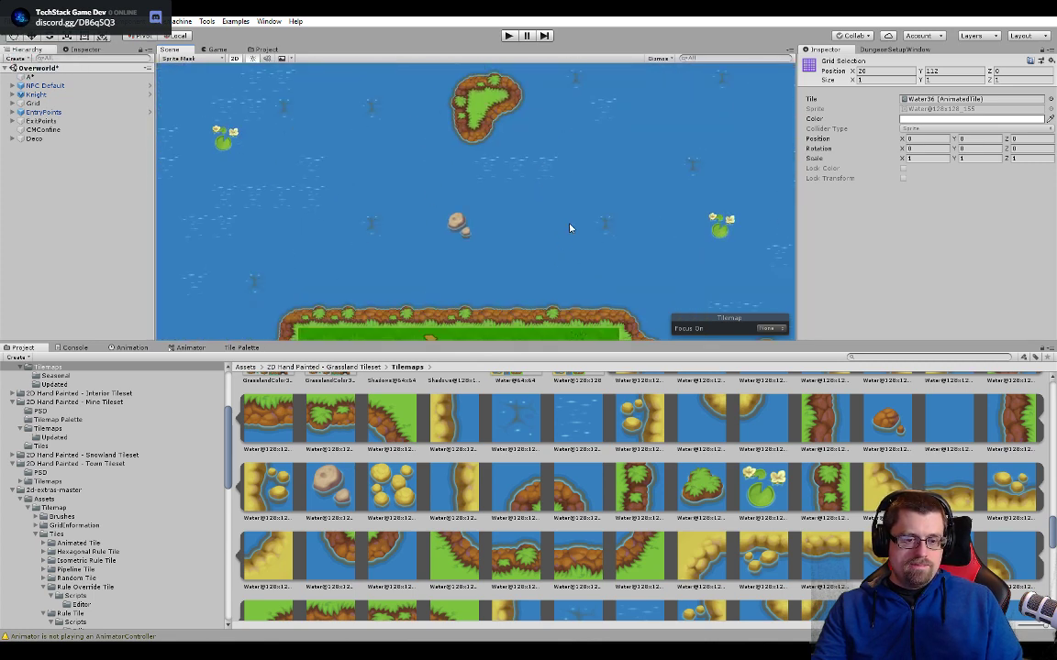
middle_drag(532, 297, 599, 237)
key(alt+Tab)
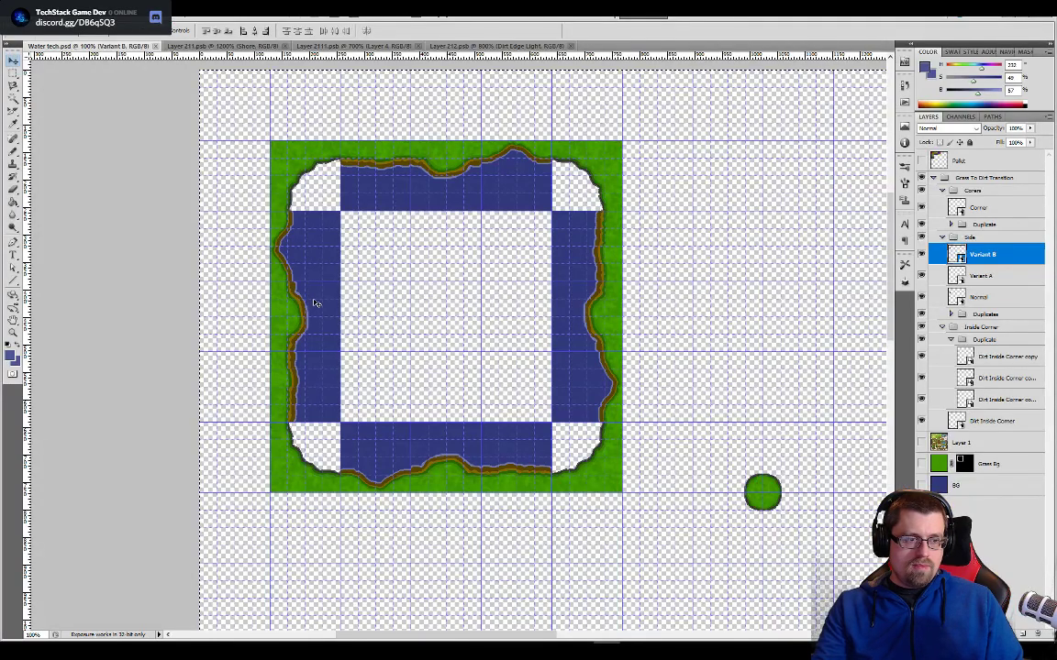
key(ctrl+plus)
drag(422, 252, 559, 384)
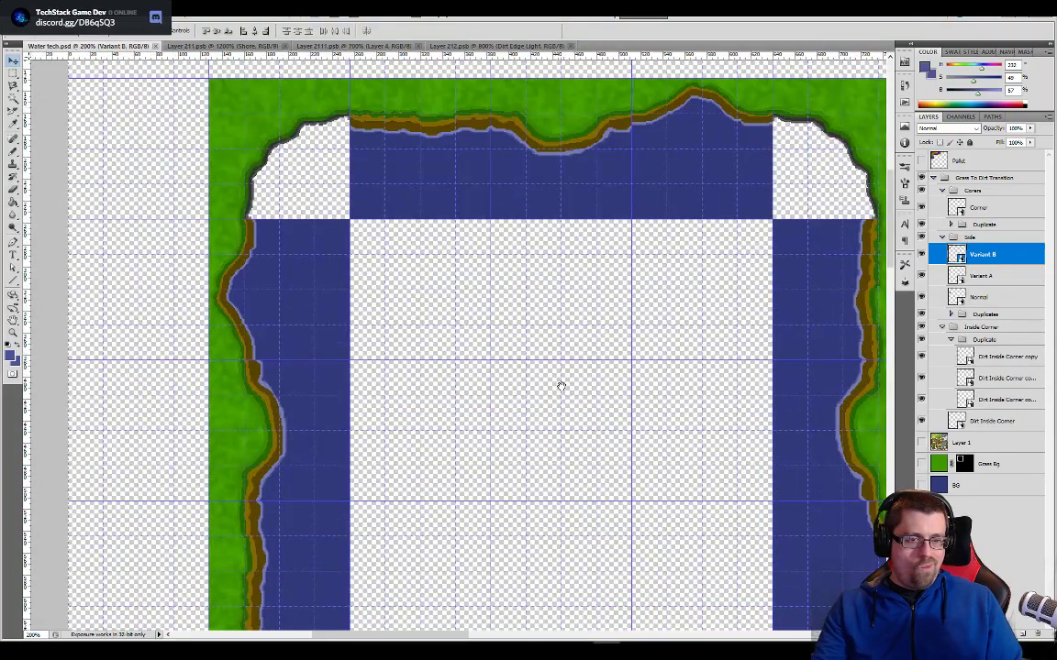
drag(384, 172, 472, 87)
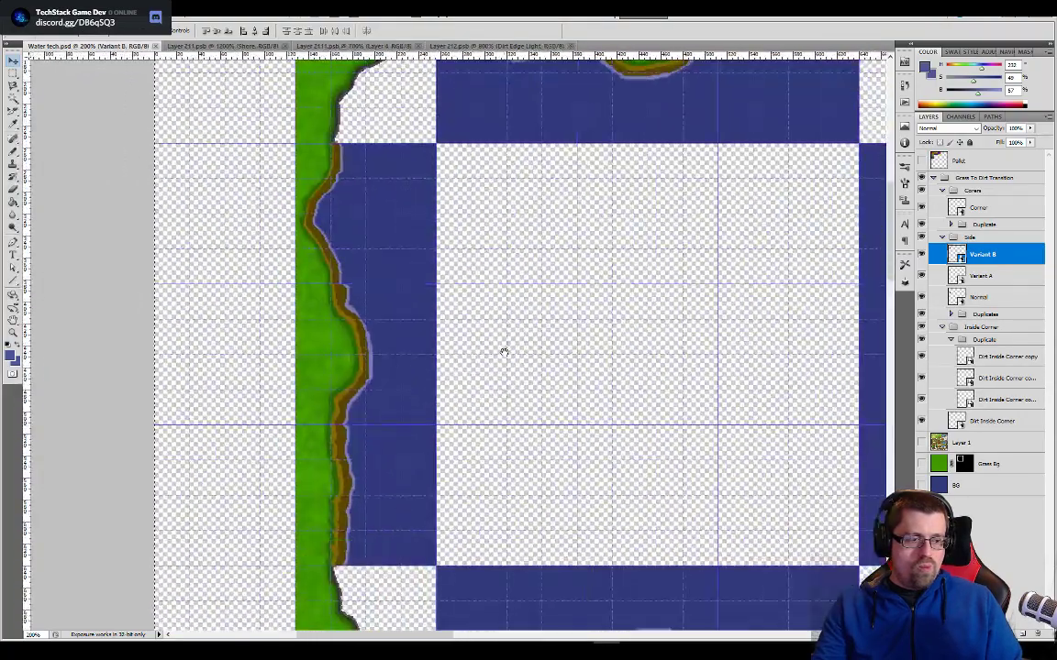
drag(502, 351, 566, 400)
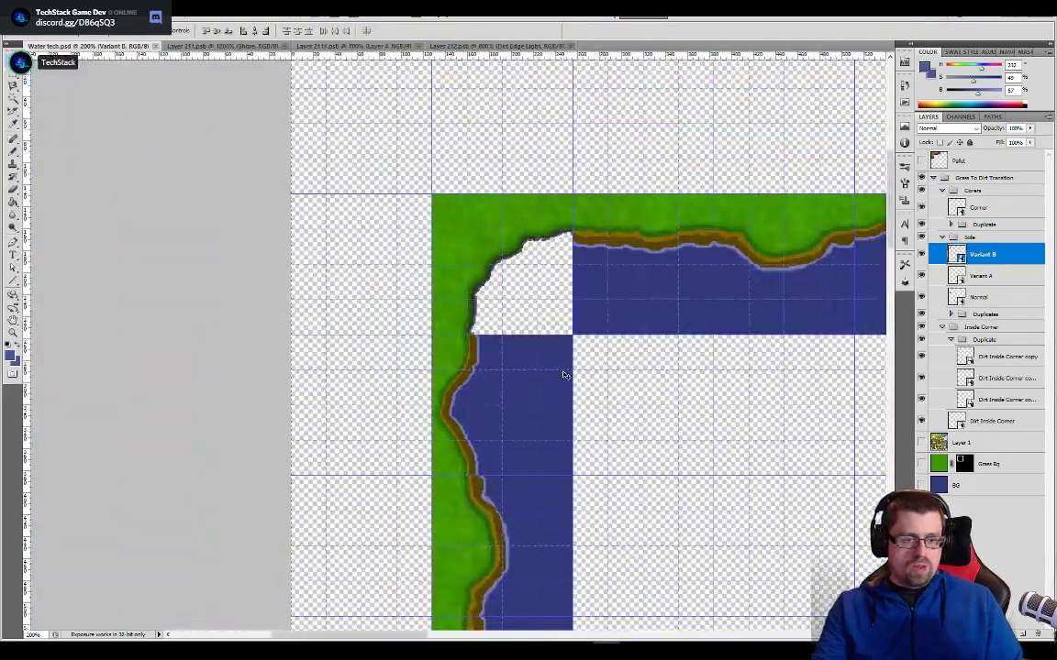
key(ctrl+plus)
key(ctrl+plus)
key(ctrl+plus)
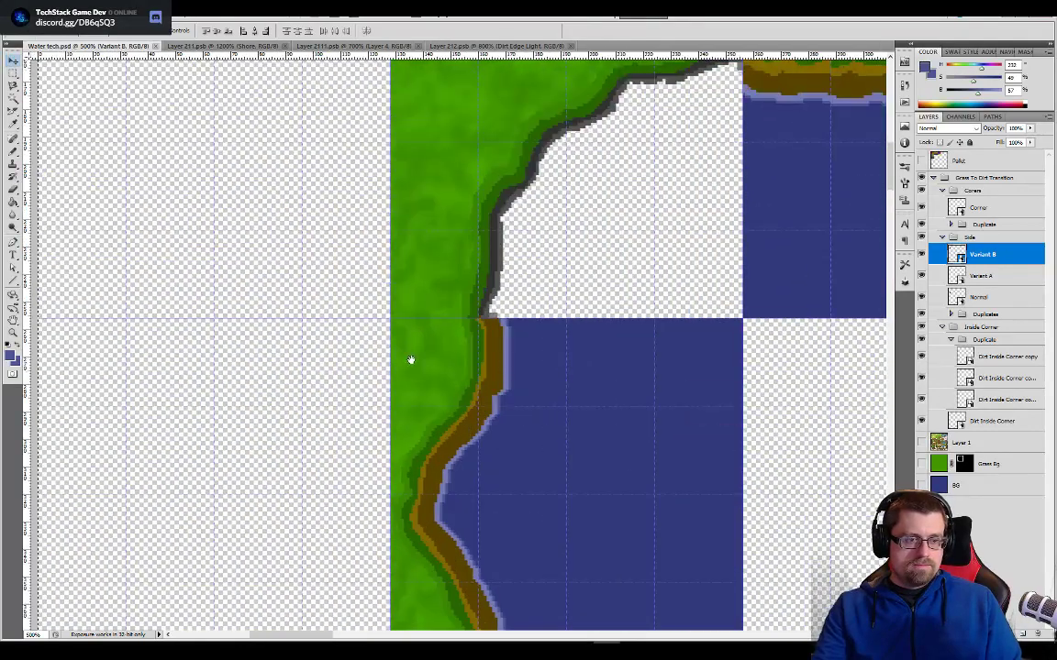
drag(558, 215, 538, 291)
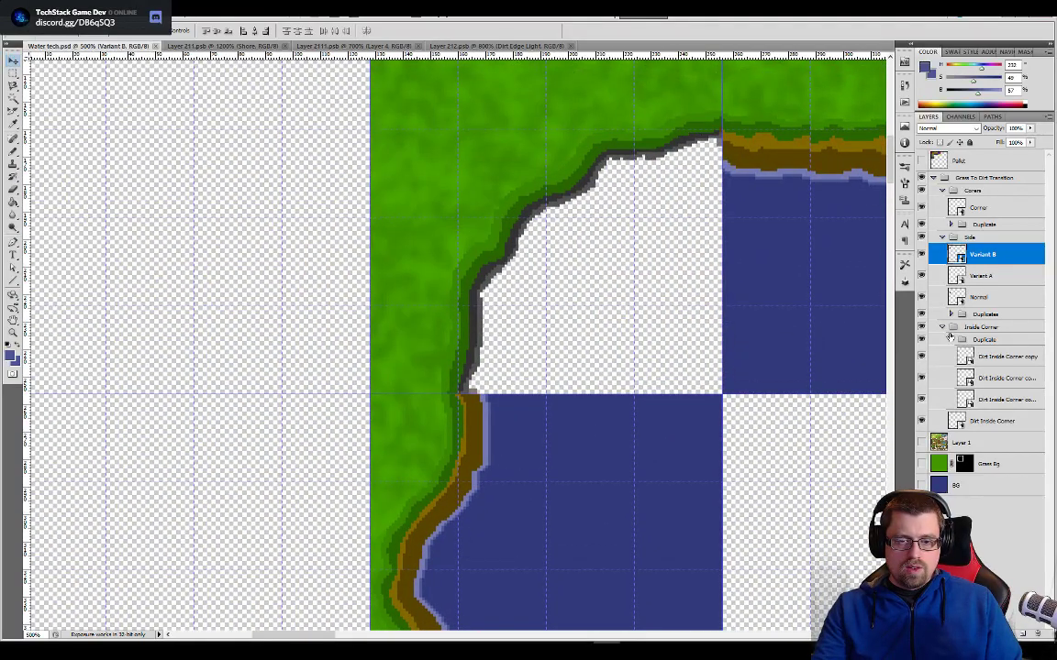
- Open the Corner smart object for editing and sample the dark blue water colour from Layer 212.psb for it
double_click(957, 208)
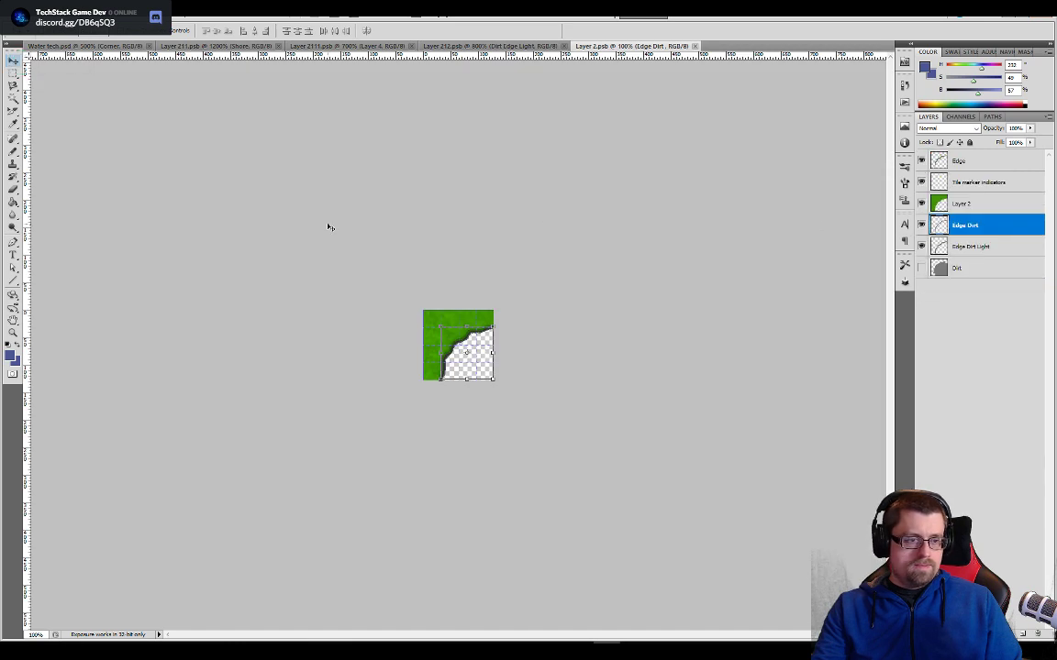
key(ctrl+plus)
key(ctrl+plus)
key(ctrl+plus)
key(ctrl+plus)
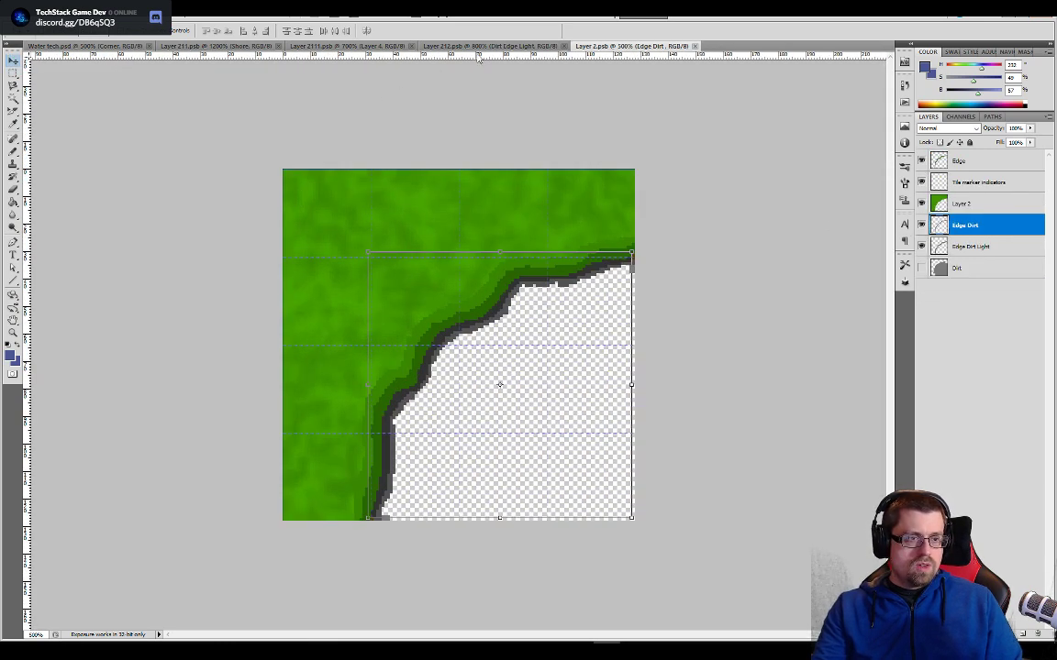
click(491, 46)
key(b)
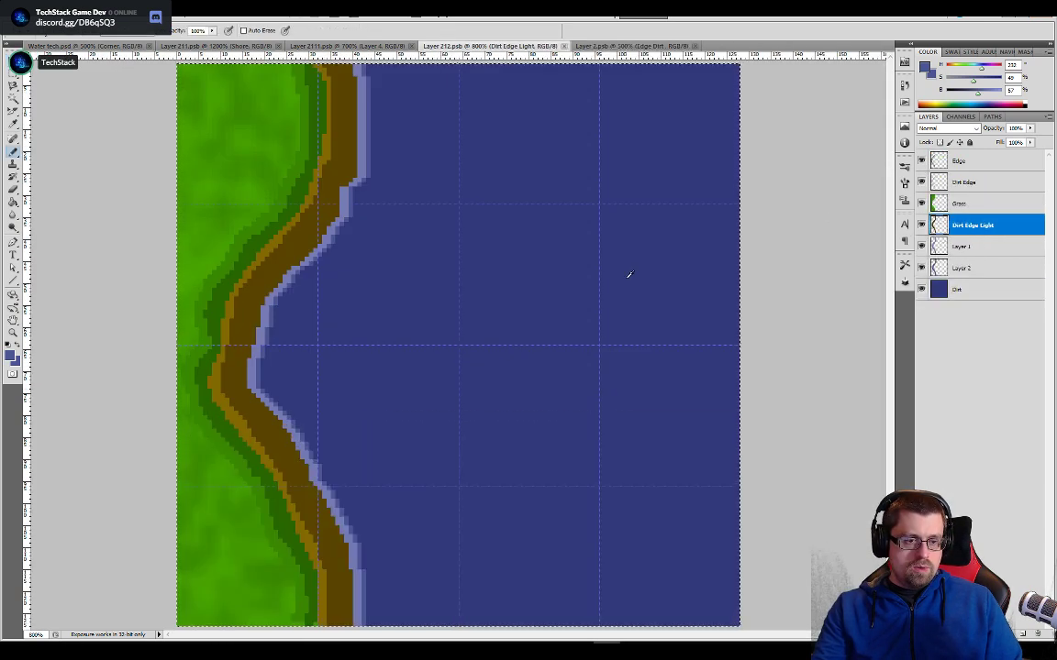
key(ctrl+Tab)
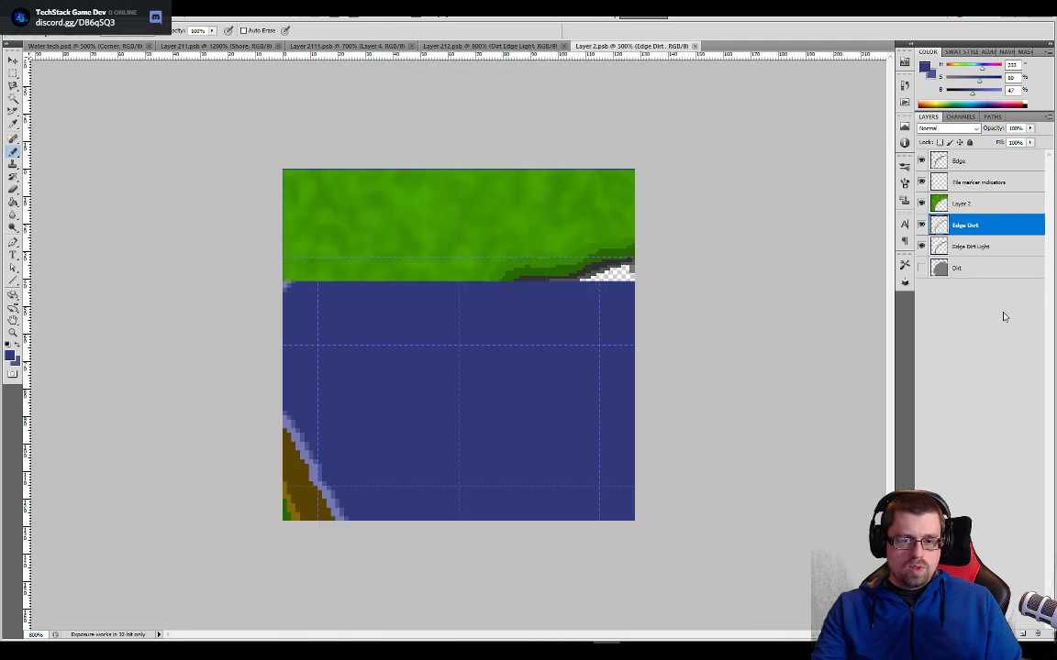
- Add a new layer beneath the Dirt layer of the corner tile and fill it with the dark blue water colour
click(1022, 635)
drag(943, 227, 940, 288)
key(v)
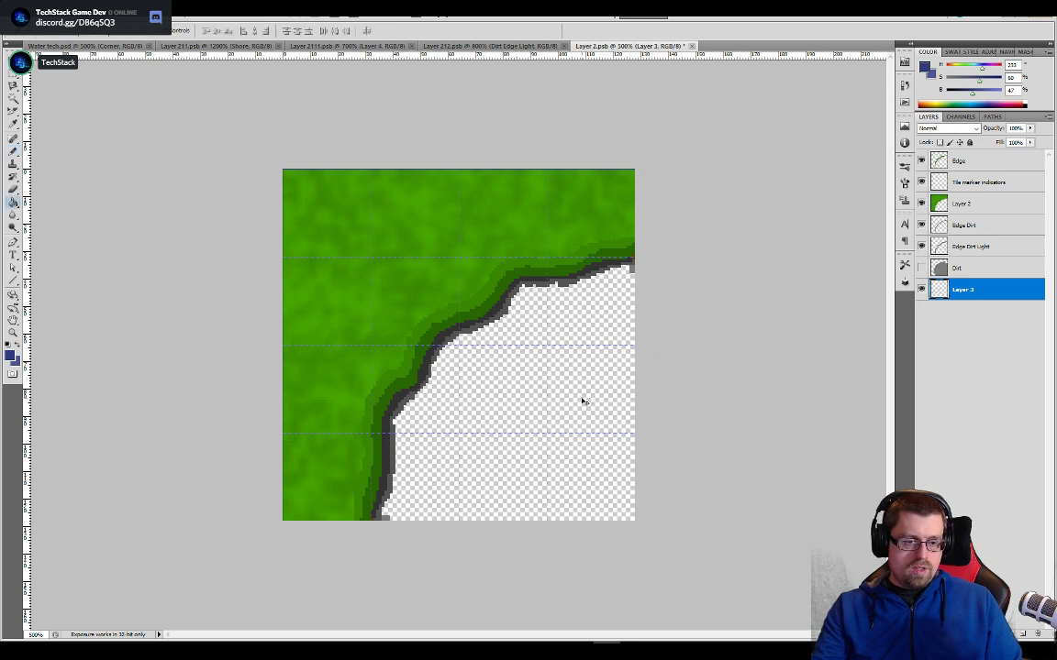
key(g)
click(578, 395)
key(ctrl+equal)
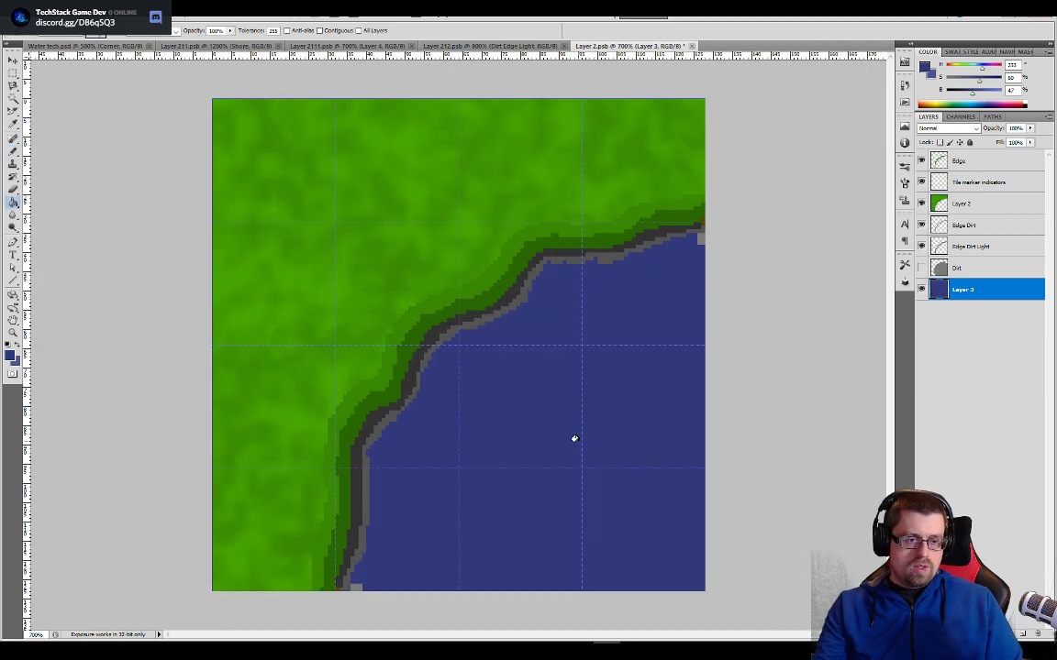
- Sample the dark brown from the shore in Layer 212.psb and fill the corner's Edge Dirt Light outline with it
key(ctrl+shift+Tab)
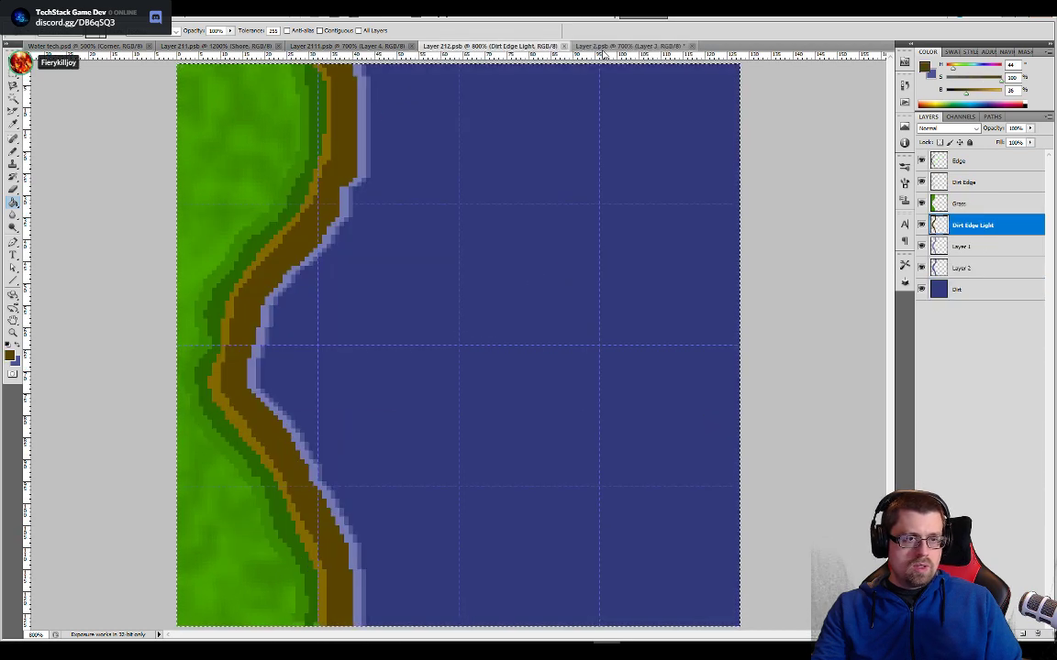
click(605, 45)
click(950, 253)
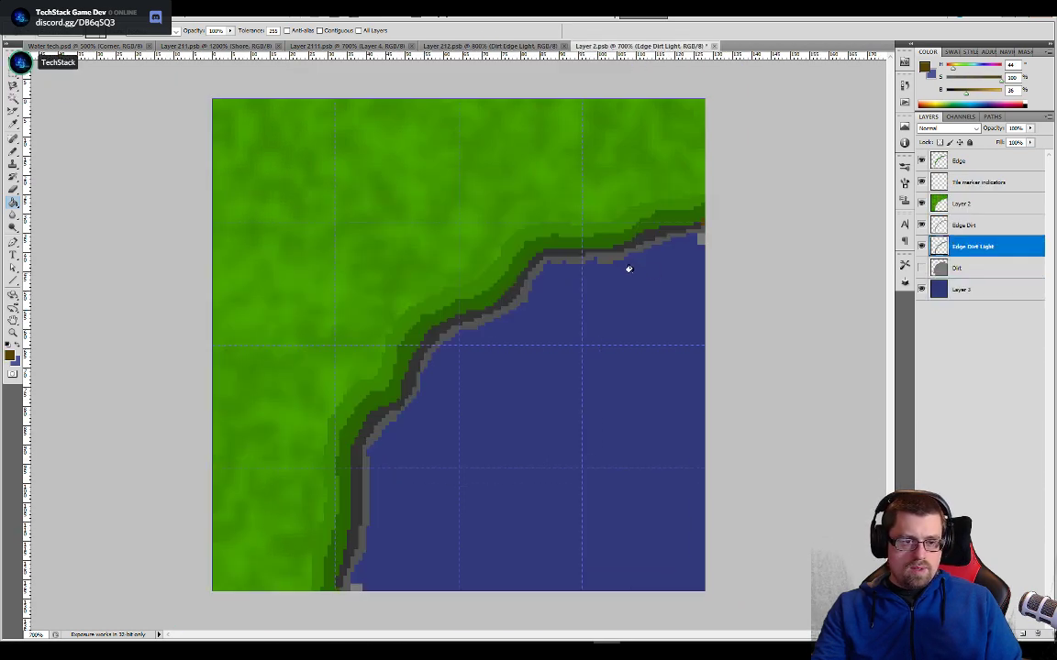
click(588, 267)
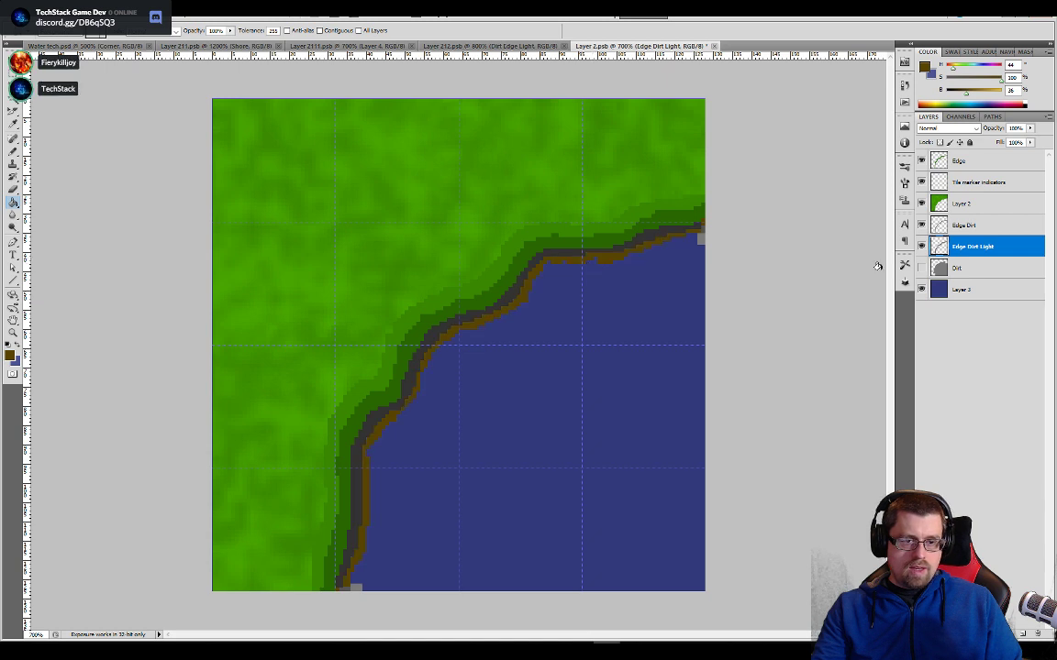
- Sample the lighter brown from the shore in Layer 212.psb and recolour the corner's Edge Dirt outline with it
click(955, 231)
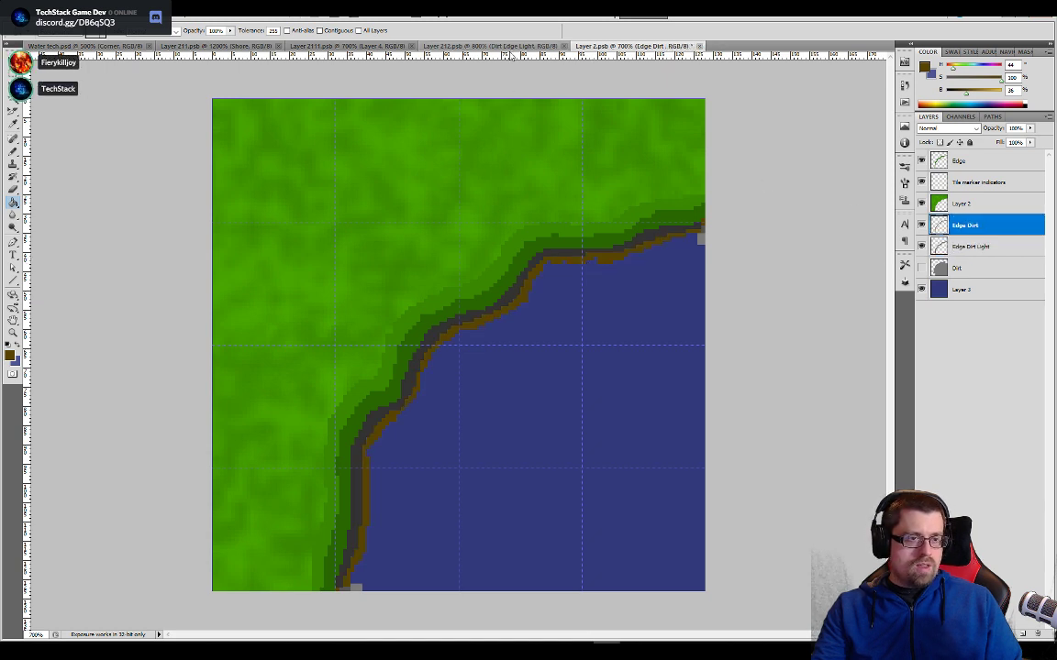
click(491, 45)
alt+click(318, 187)
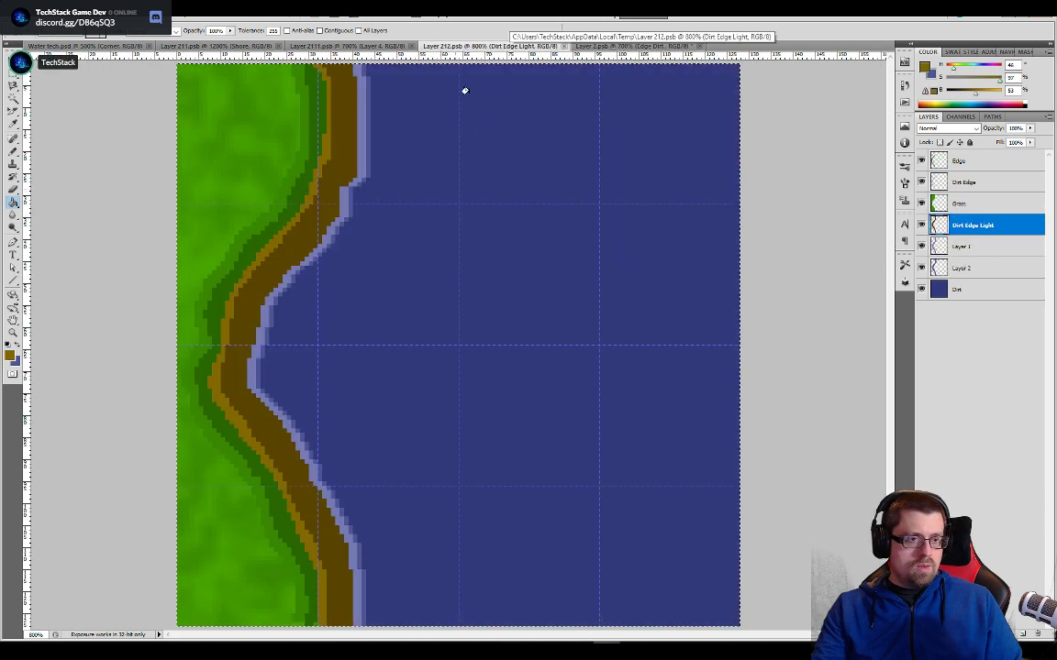
key(ctrl+Tab)
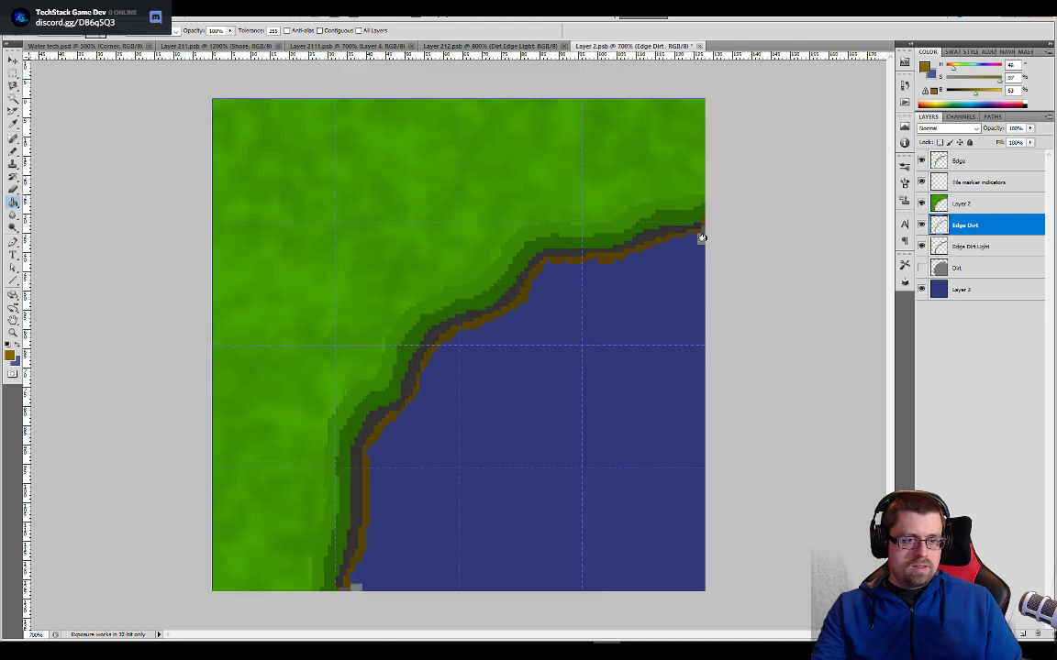
click(556, 249)
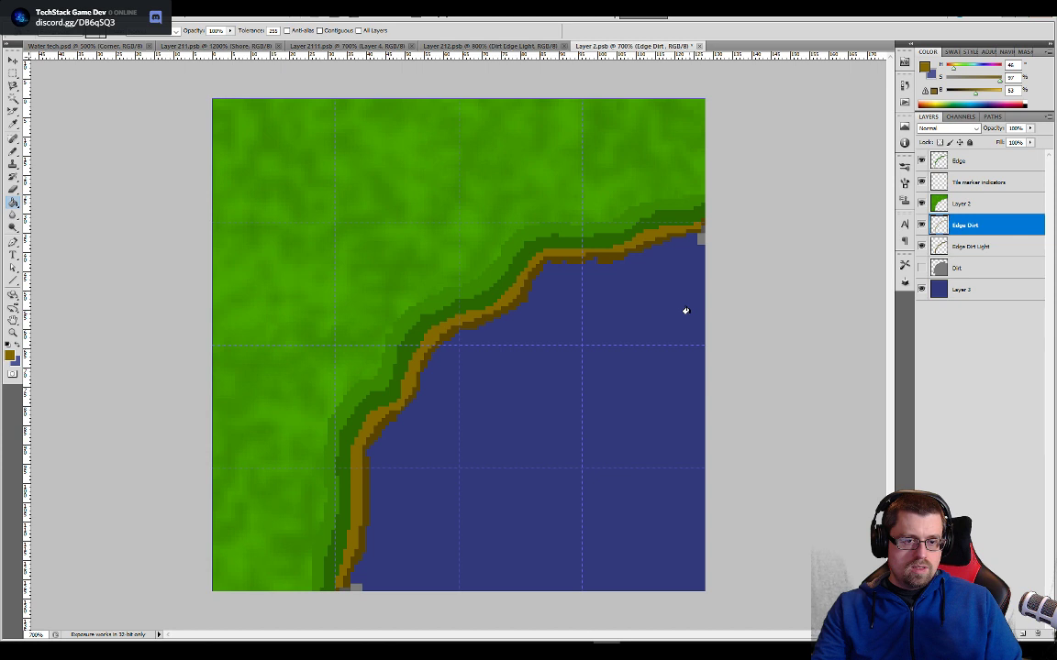
- Delete the Tile marker indicators layer from the corner tile and check what the Edge layer contributes
click(954, 183)
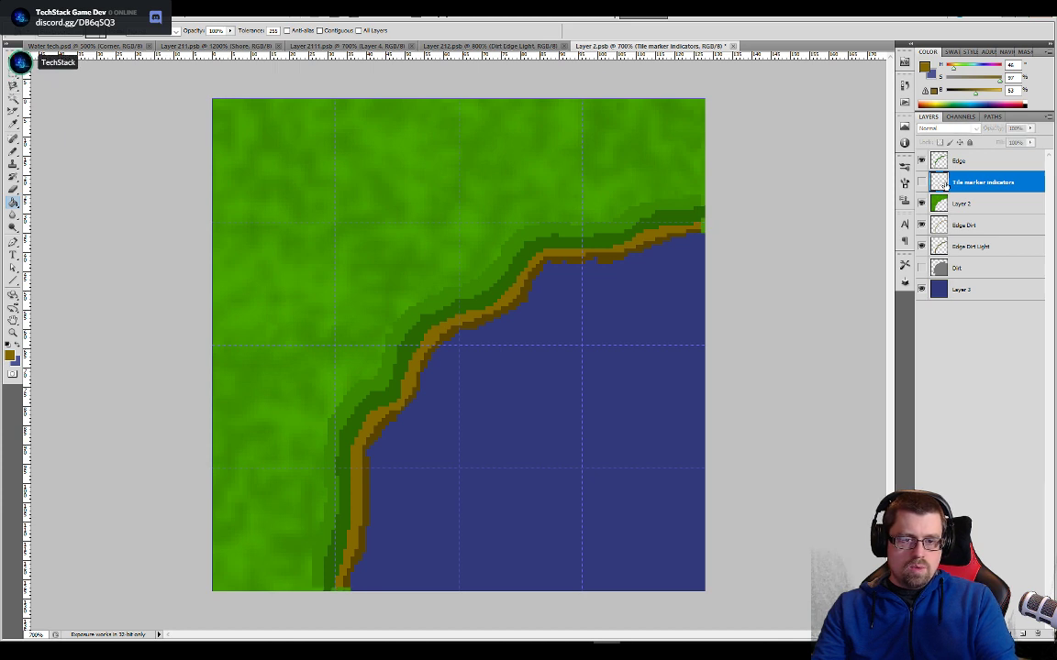
key(Delete)
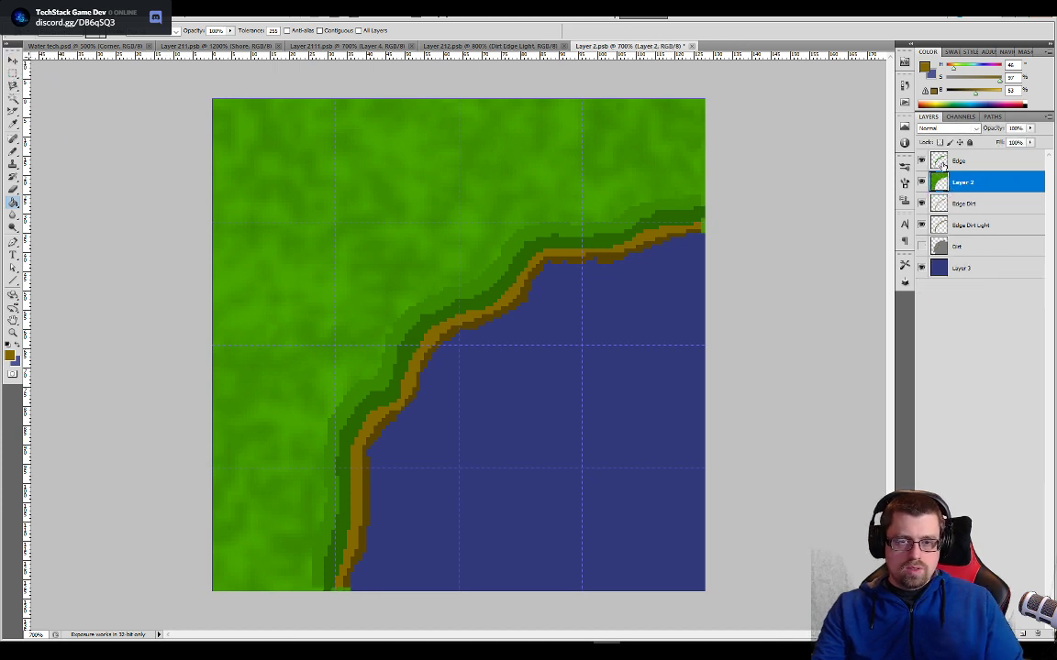
click(941, 165)
click(922, 162)
click(922, 162)
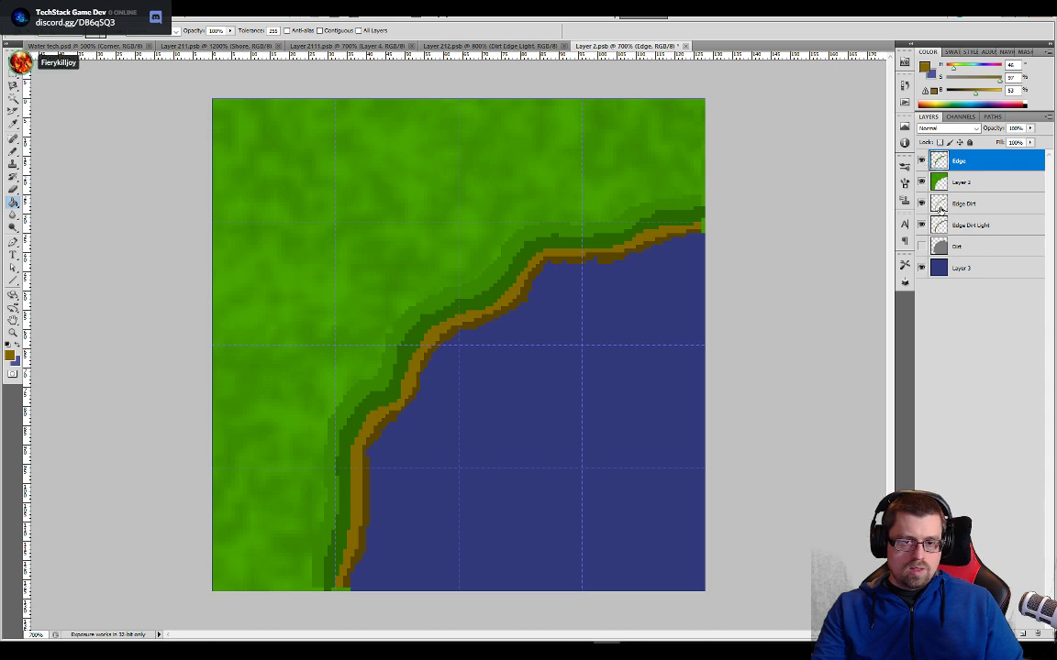
- Extend the light brown line on the Edge Dirt layer down to the bottom border of the corner tile
click(932, 204)
key(ctrl+plus)
key(ctrl+plus)
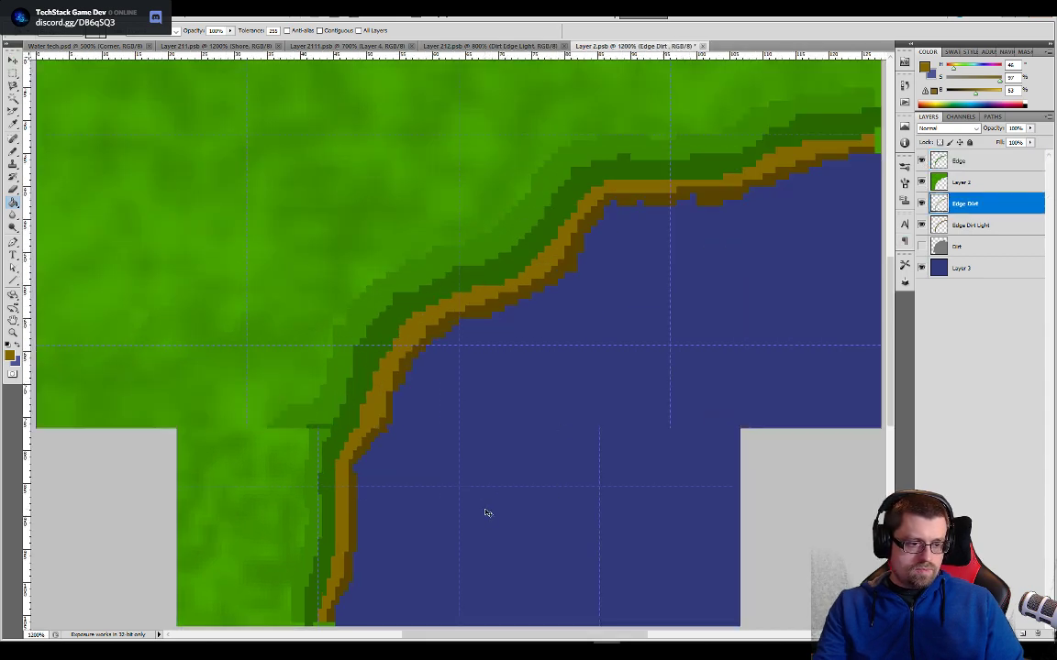
drag(482, 512, 574, 202)
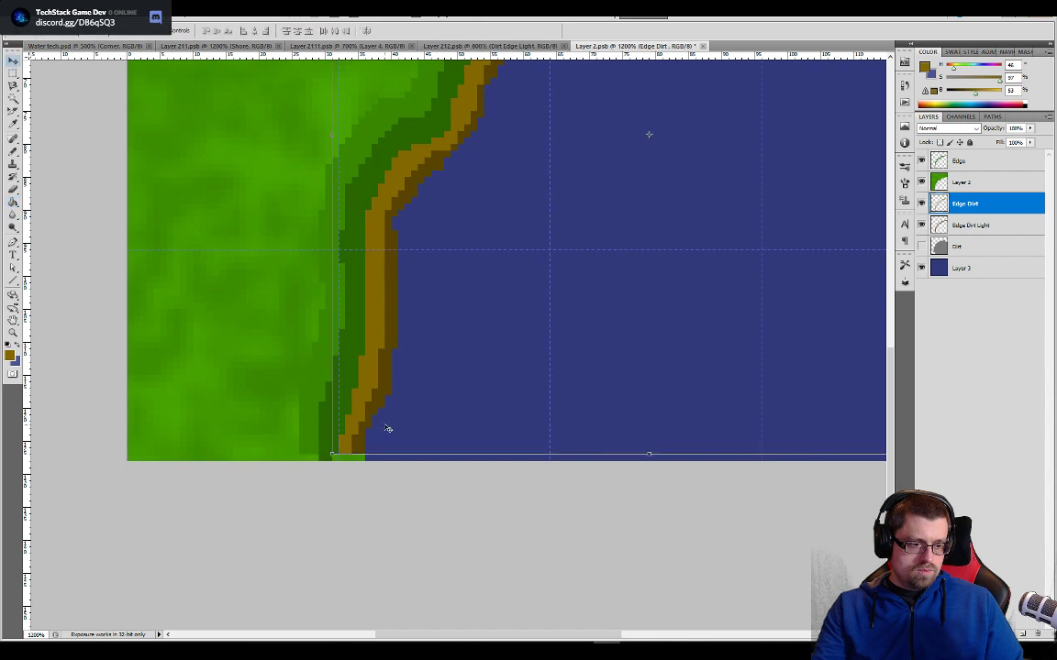
key(b)
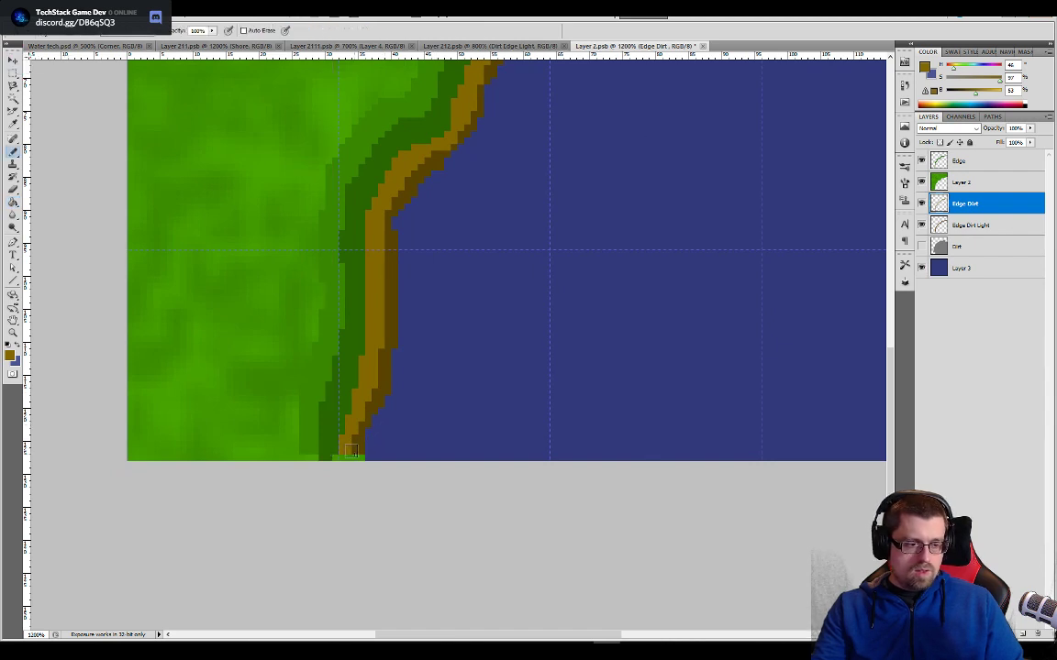
click(344, 452)
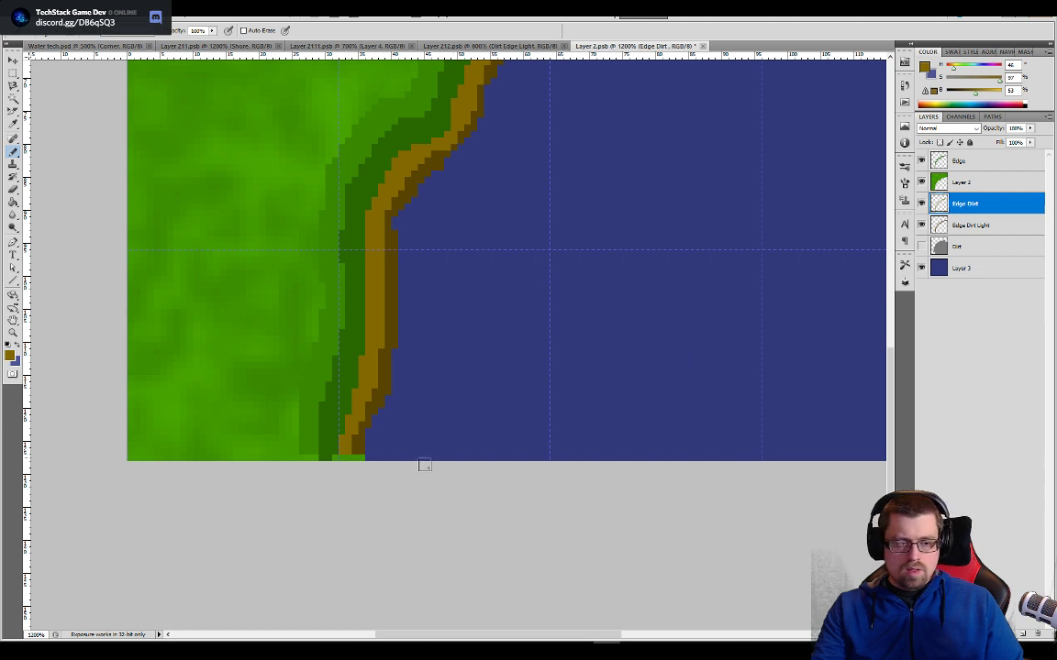
key(e)
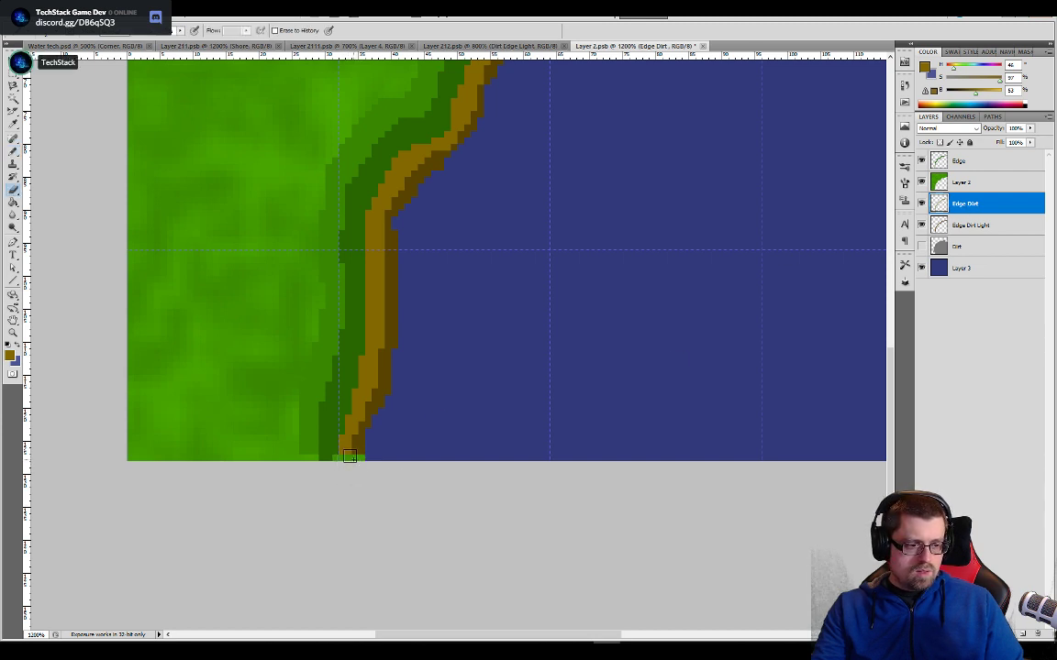
key(b)
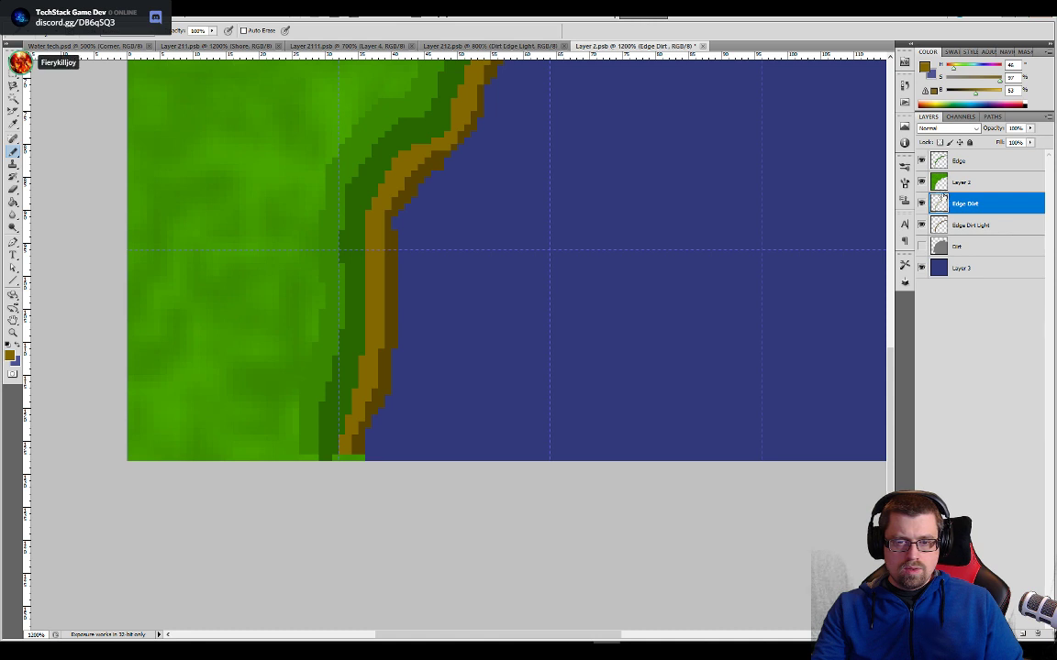
- Move the grass Layer 2 beneath Edge Dirt and paint the leftover pixels along the tile's bottom border dark brown and green
drag(963, 183, 965, 212)
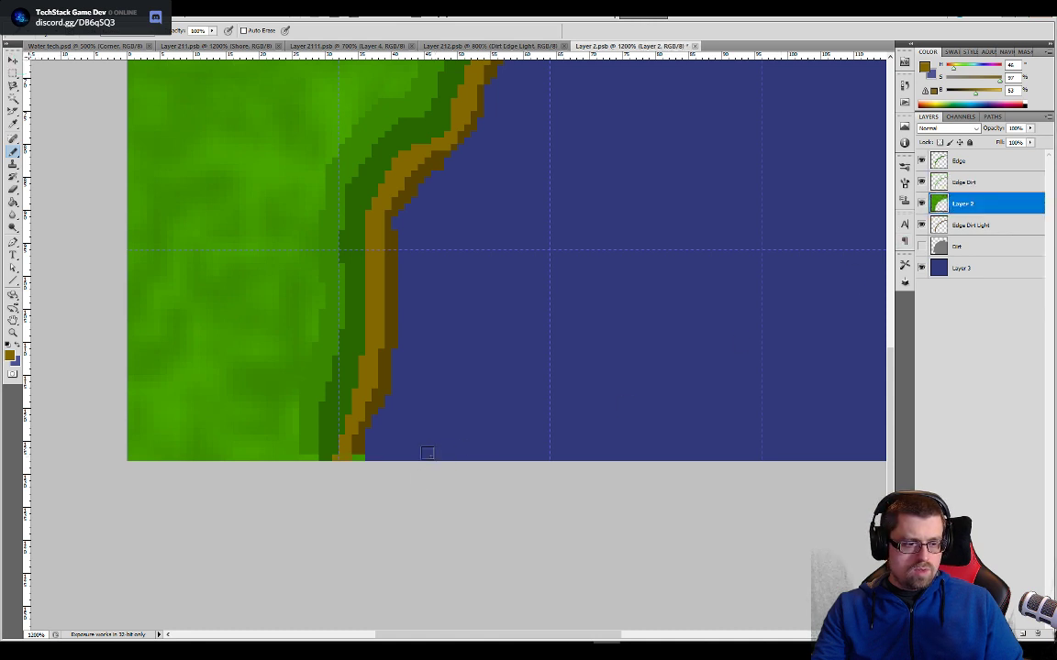
alt+click(357, 445)
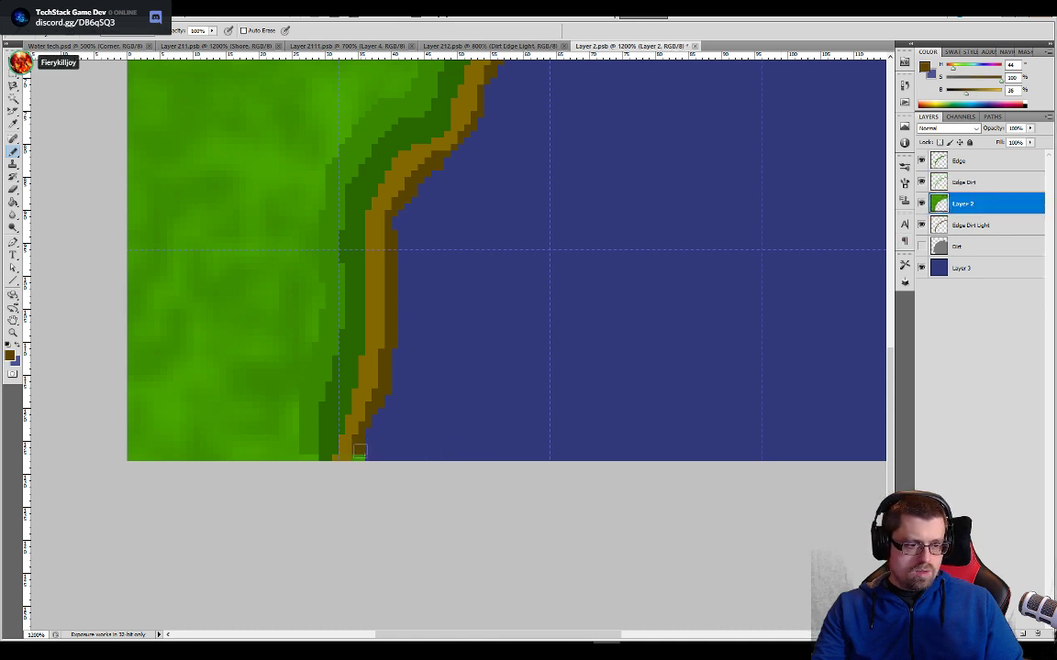
alt+click(310, 448)
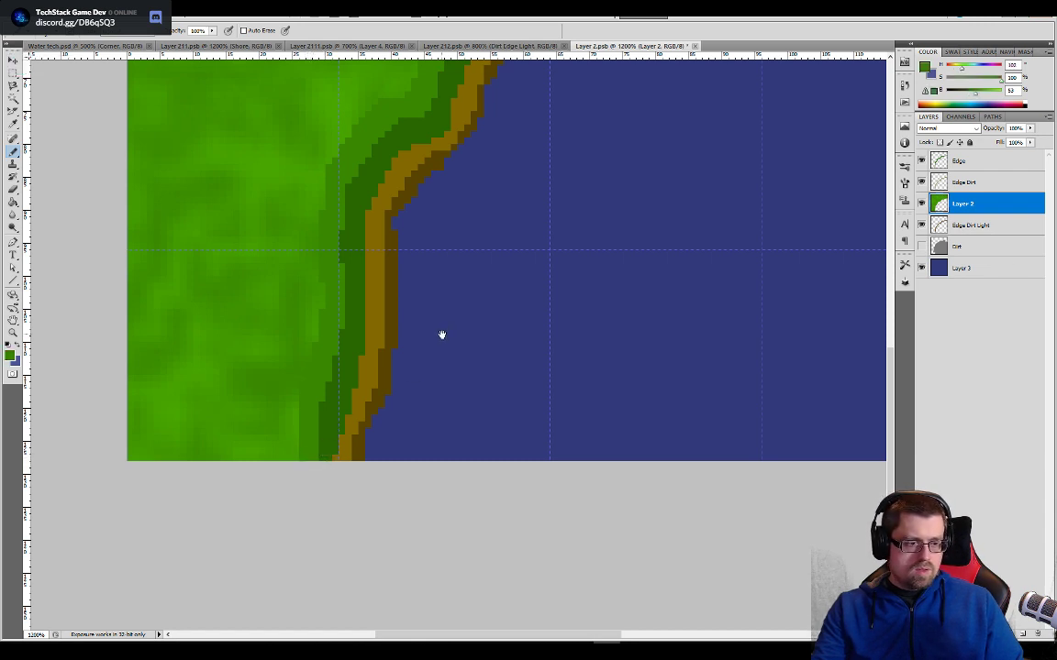
- Carry the light brown shore line to the tile's right border on Edge Dirt Light and erase Layer 2's stray green pixels there
drag(442, 335, 422, 387)
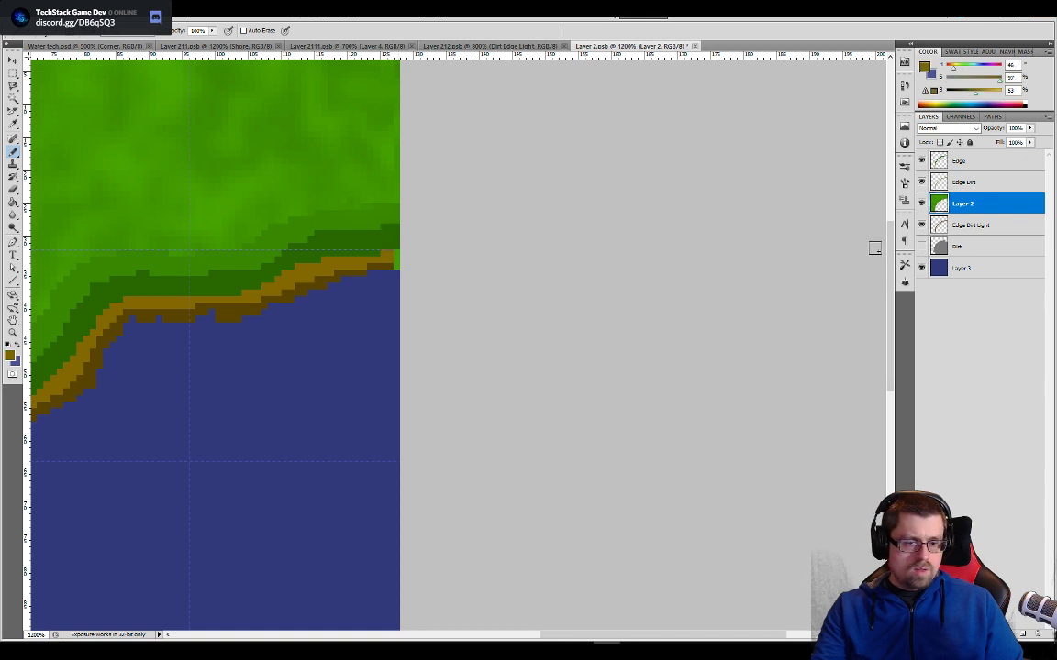
click(973, 231)
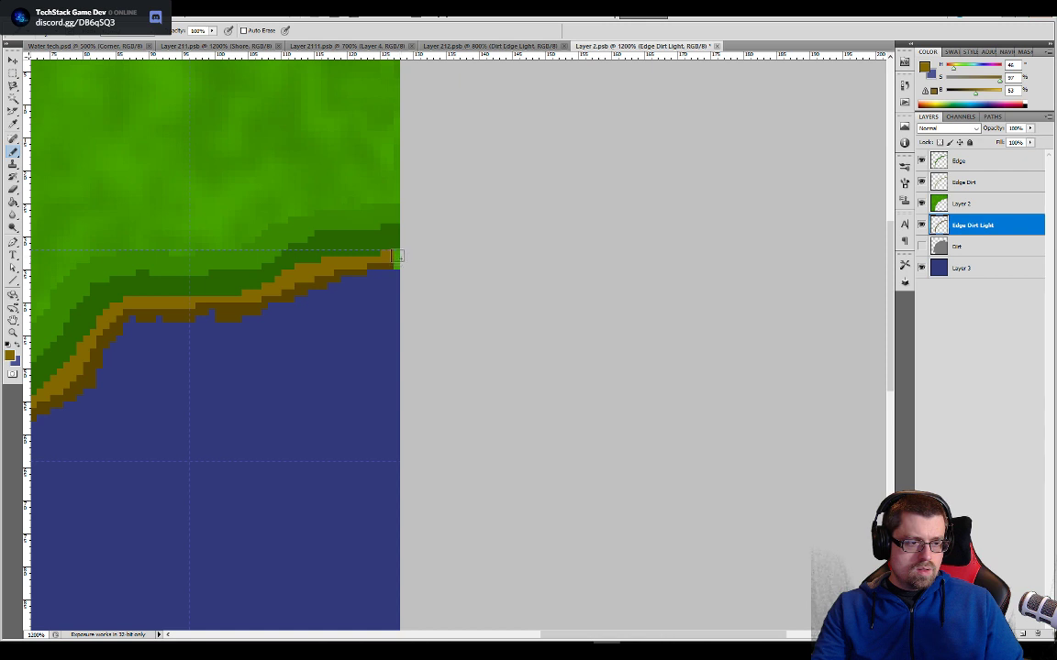
key(e)
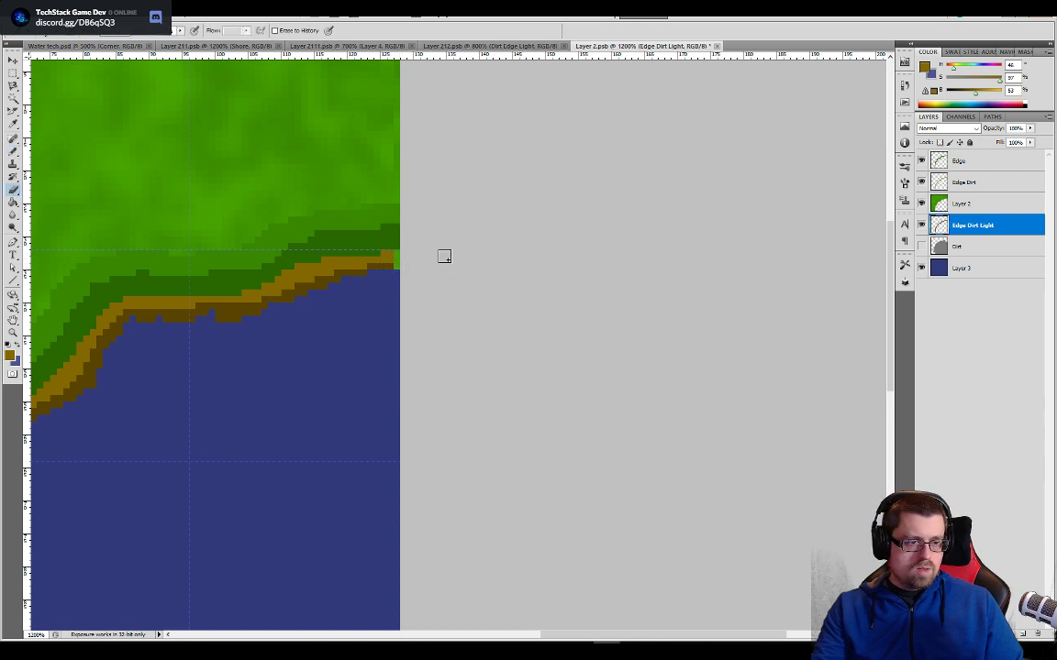
click(960, 207)
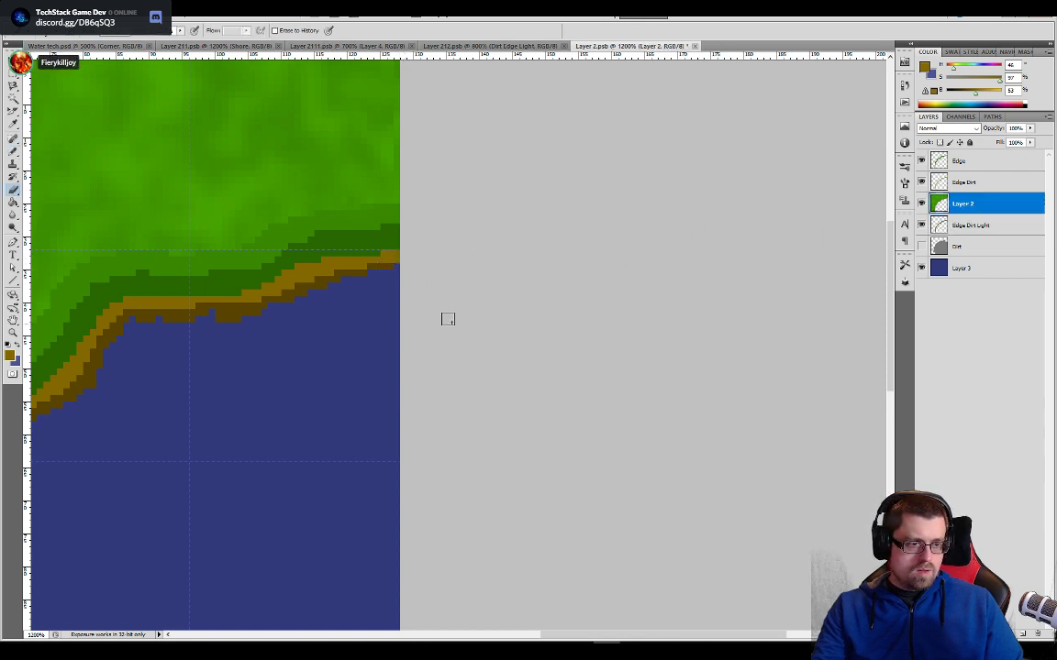
- Finish the shore at the tile's right border with dark brown on Edge Dirt Light and light brown on Edge Dirt
click(968, 225)
key(b)
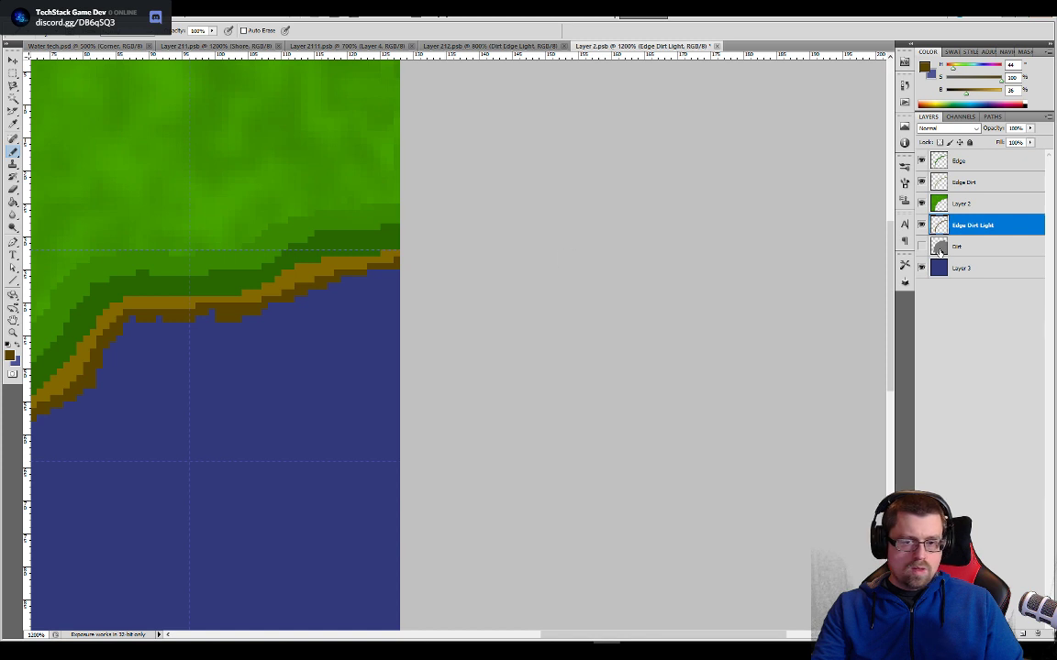
click(956, 182)
key(e)
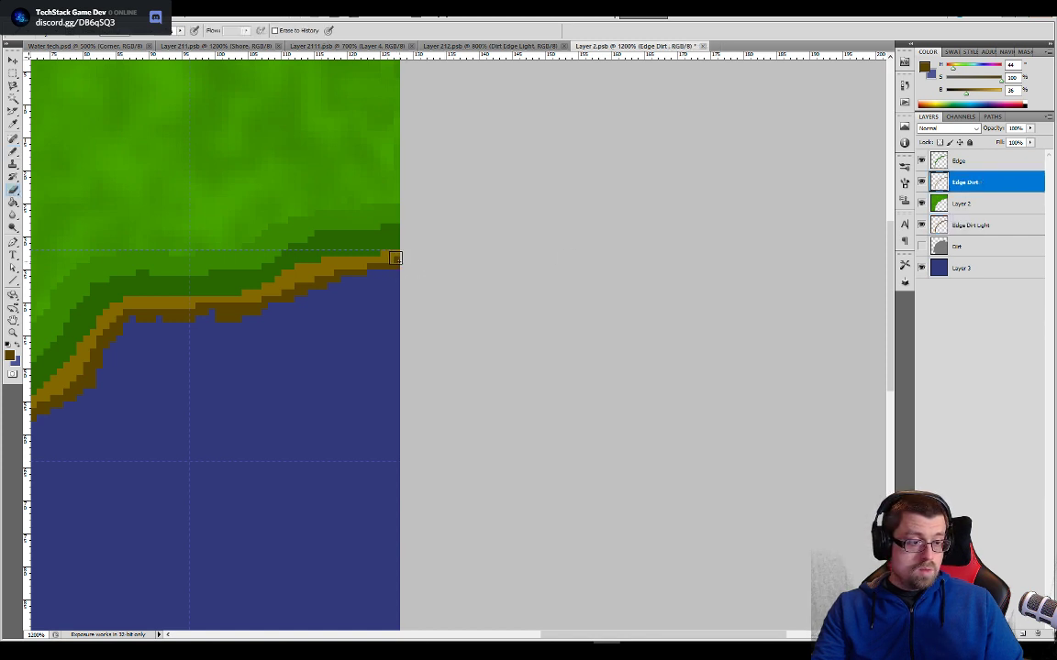
key(b)
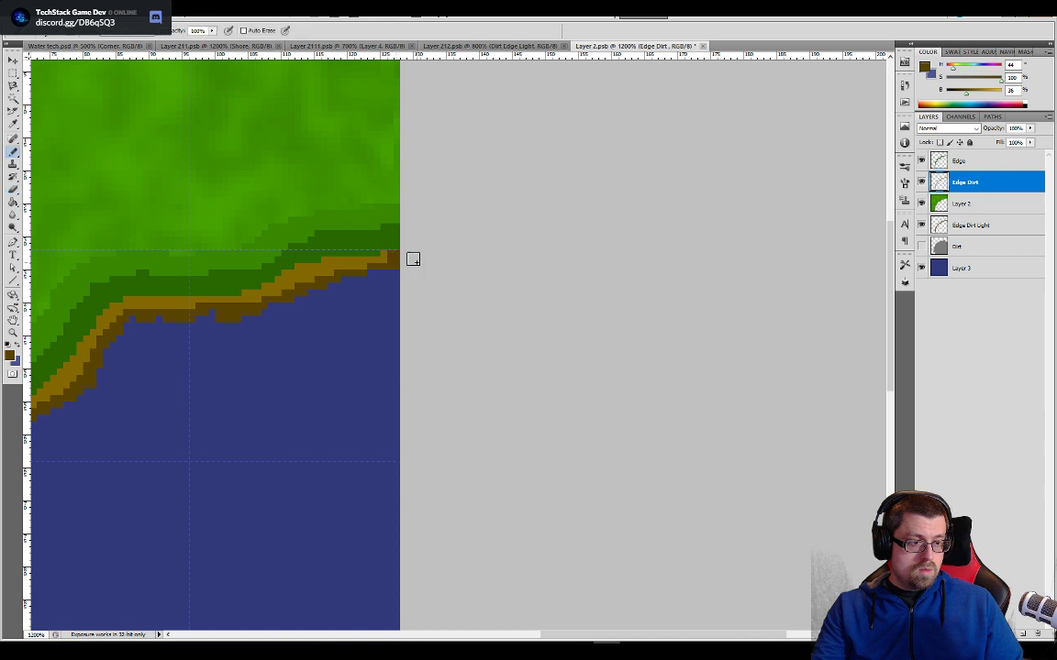
alt+click(386, 255)
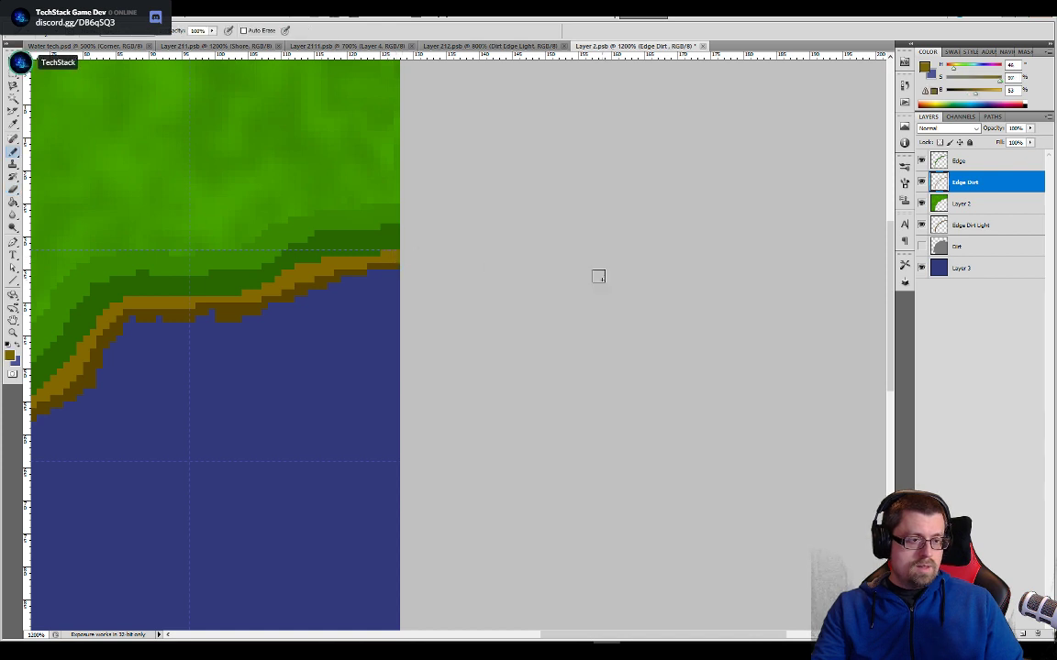
- Select the dark brown shore band on the Edge Dirt Light layer with the Magic Wand
key(ctrl+minus)
key(w)
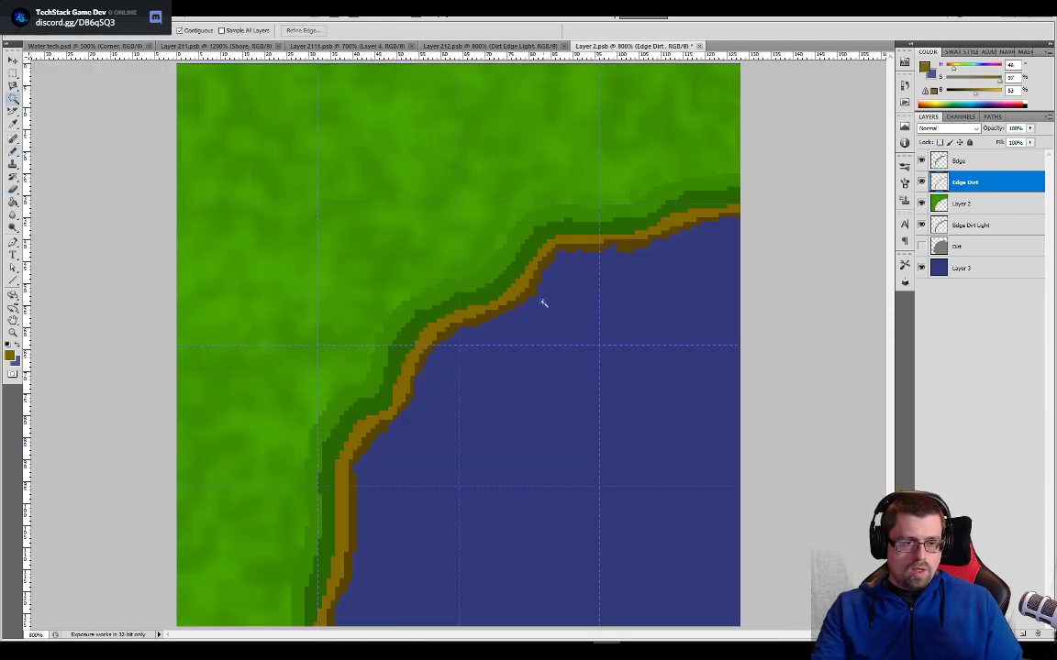
click(532, 294)
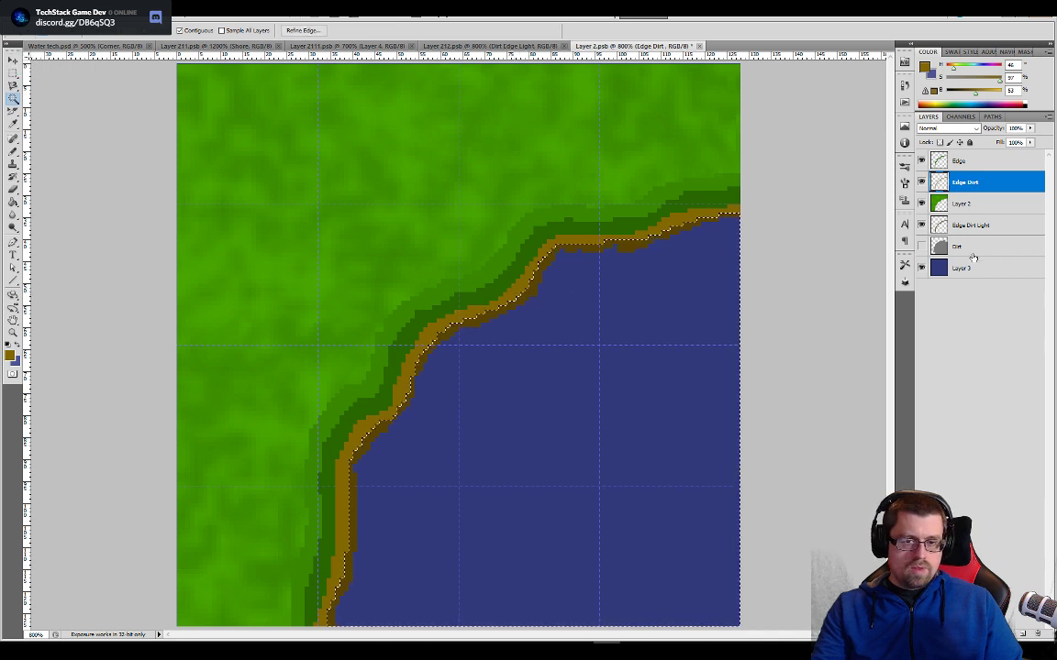
key(alt+bracketleft)
key(alt+bracketleft)
click(534, 288)
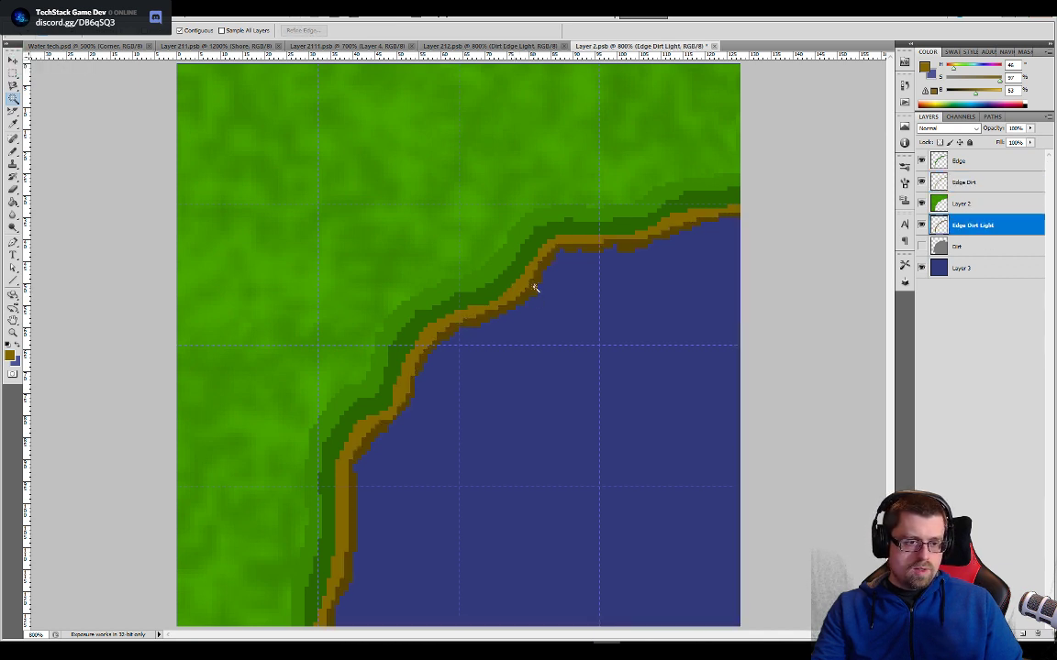
click(536, 292)
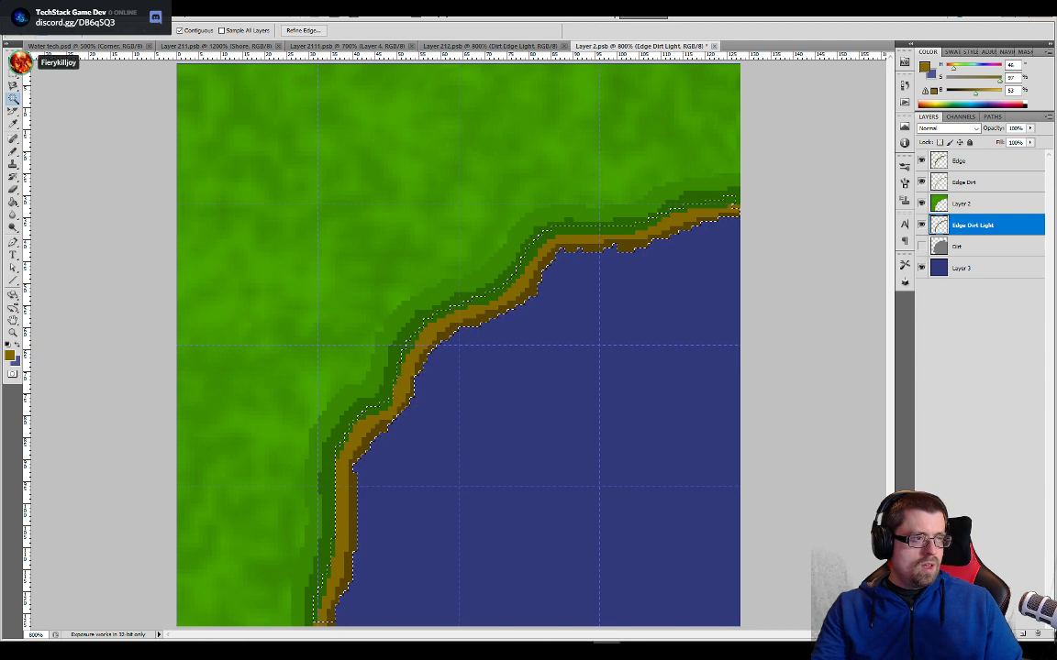
- Expand the shore selection and fill it with the dark brown sampled from the band on Edge Dirt Light
click(133, 11)
mouse_move(139, 134)
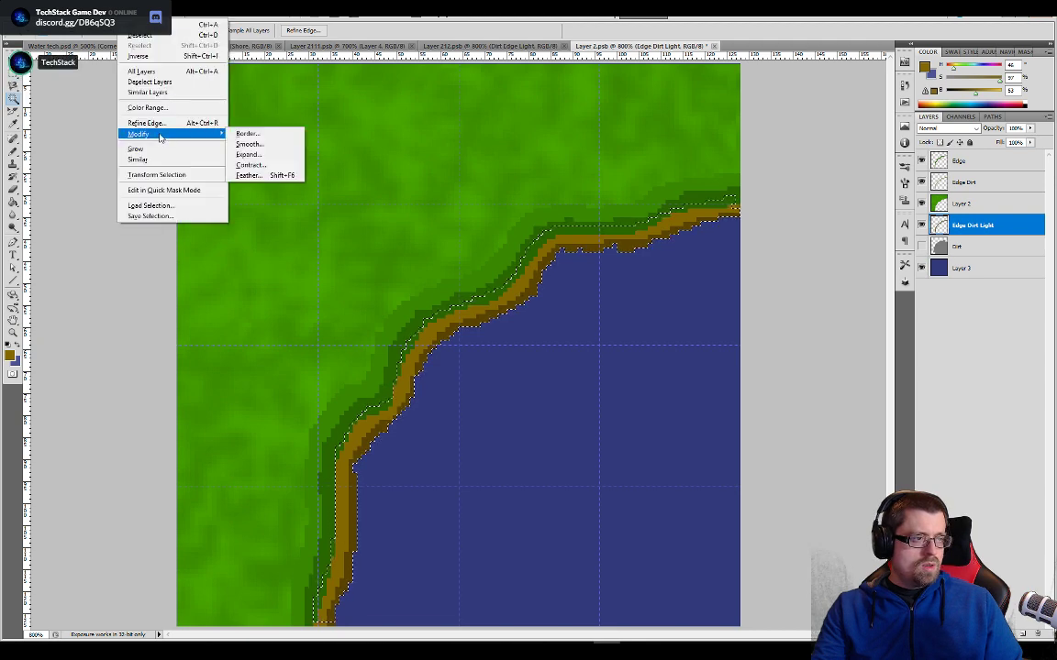
click(257, 156)
click(843, 250)
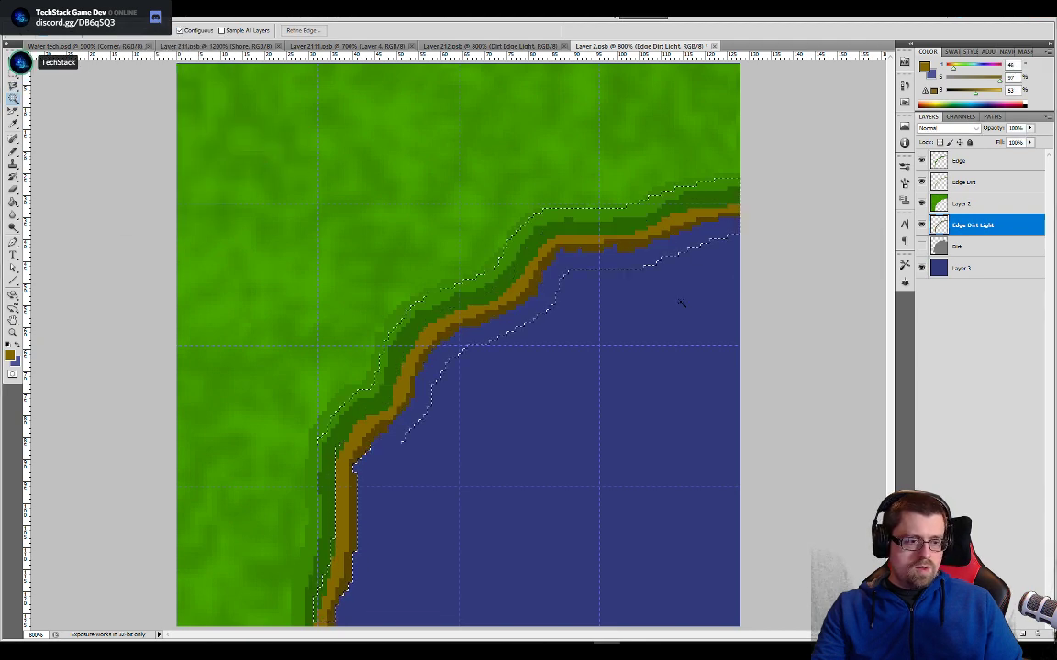
key(g)
click(541, 295)
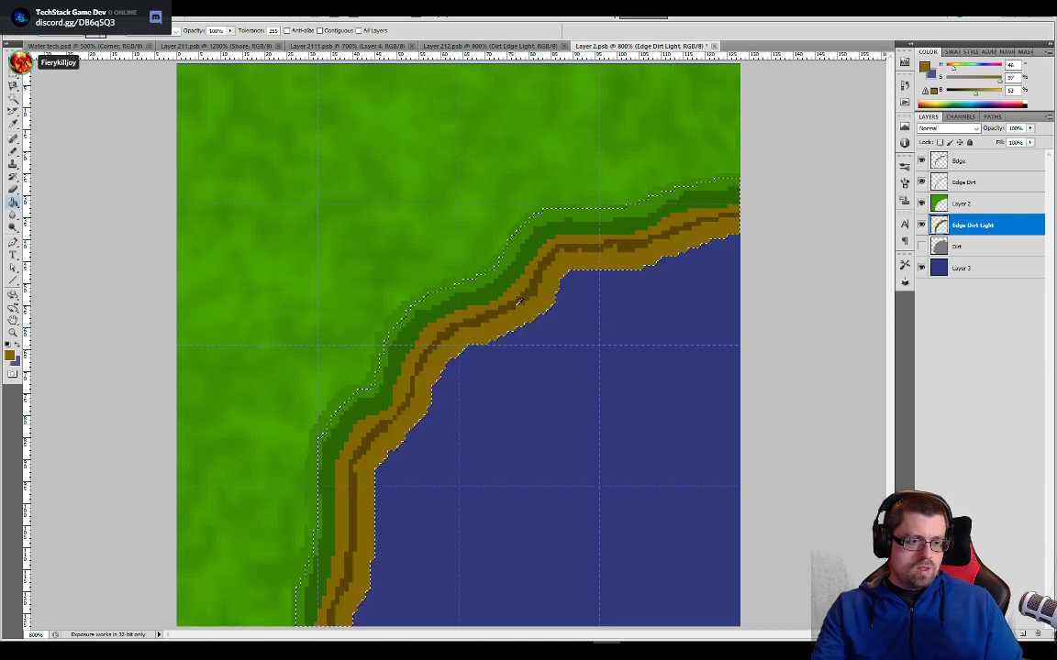
alt+click(516, 301)
click(522, 309)
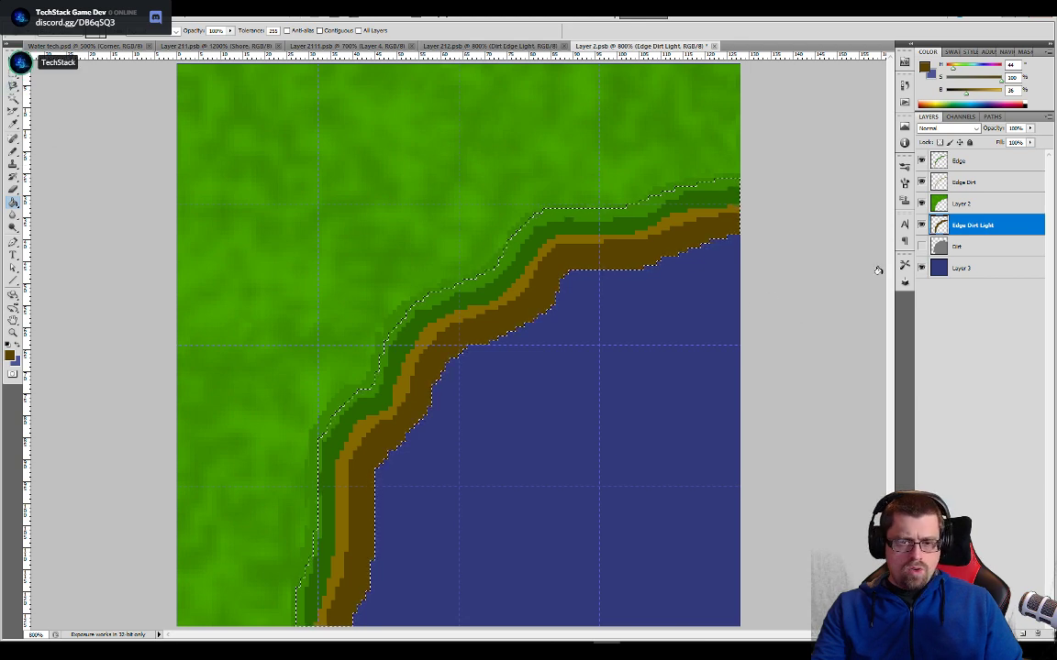
- Expand the shore selection by 2 pixels with the water Layer 3 active
click(958, 268)
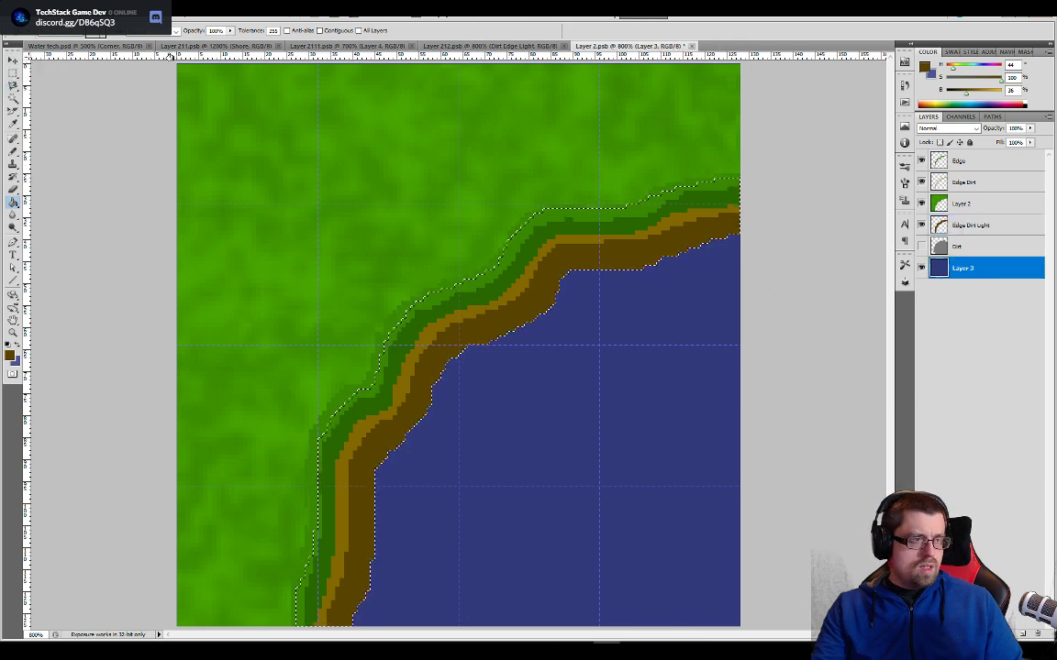
click(133, 9)
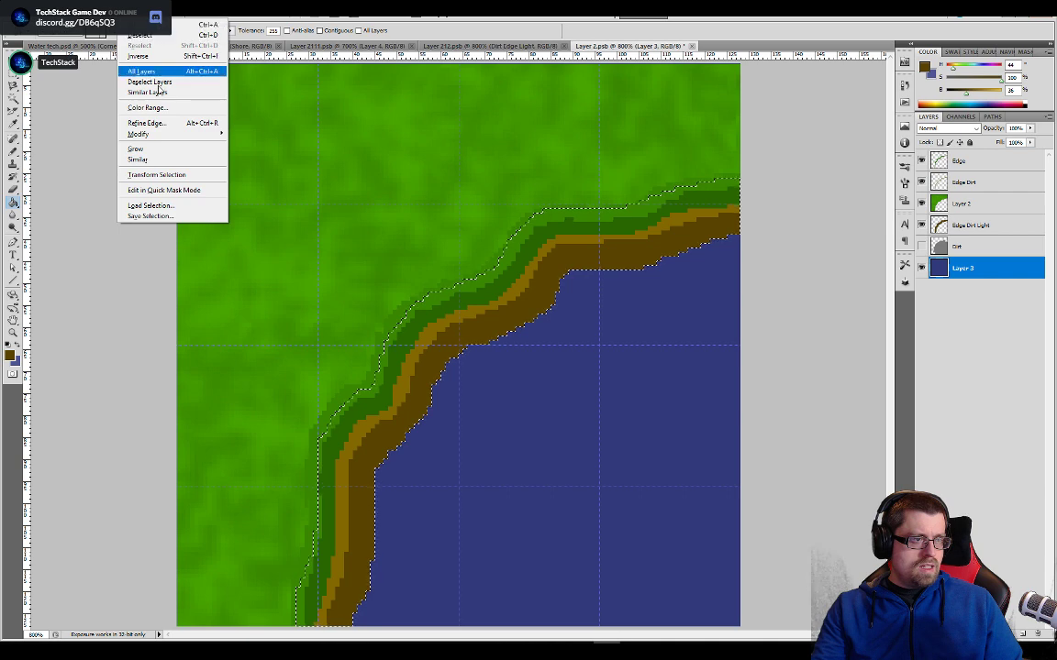
mouse_move(201, 134)
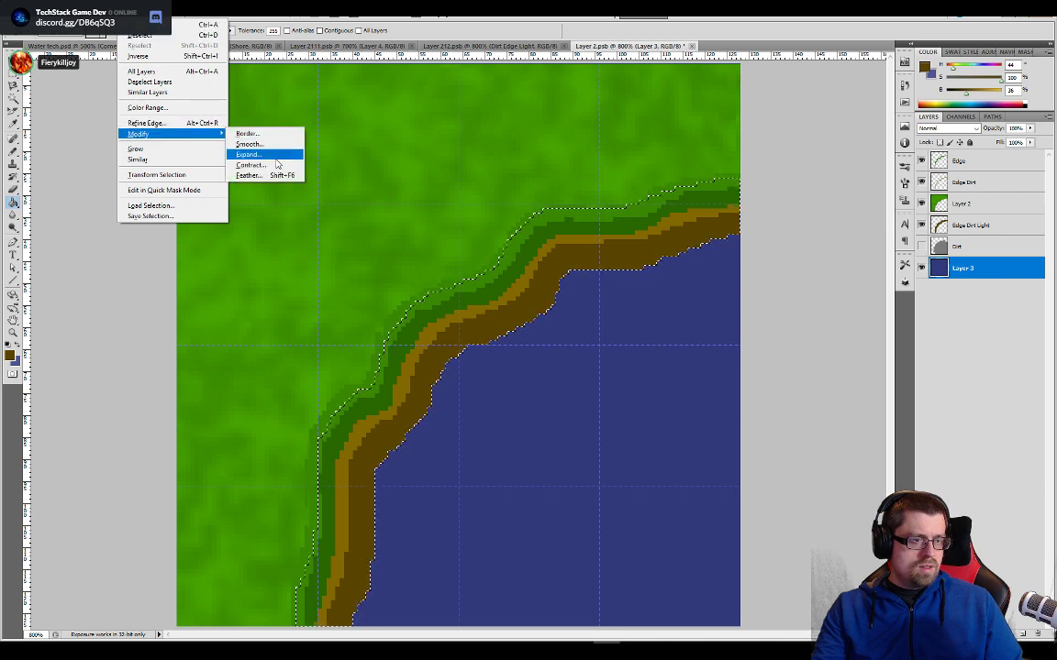
click(274, 156)
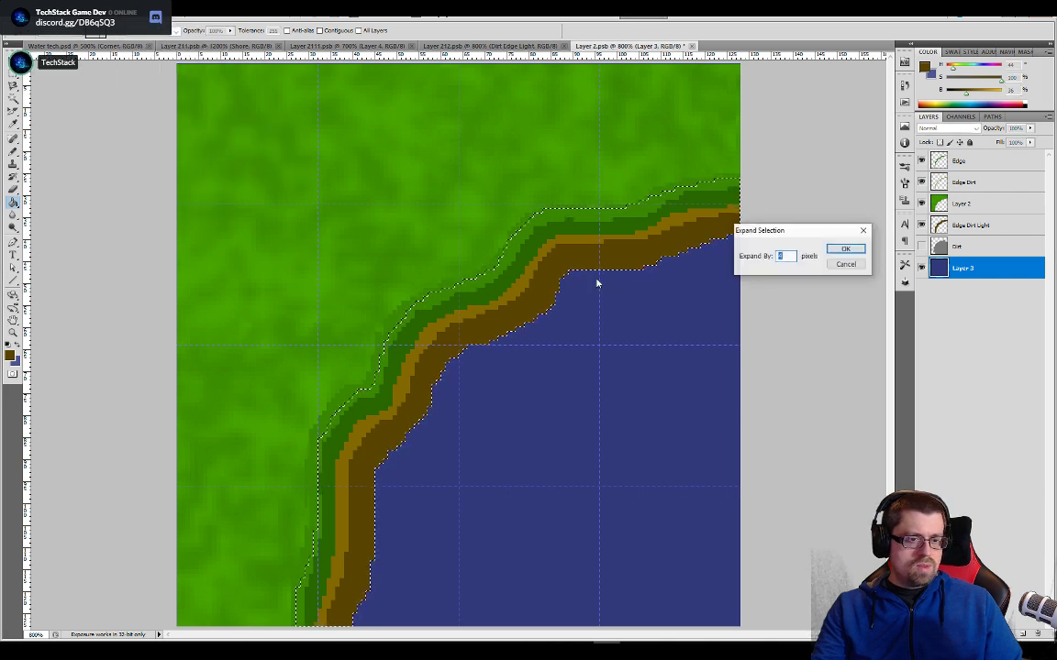
click(845, 250)
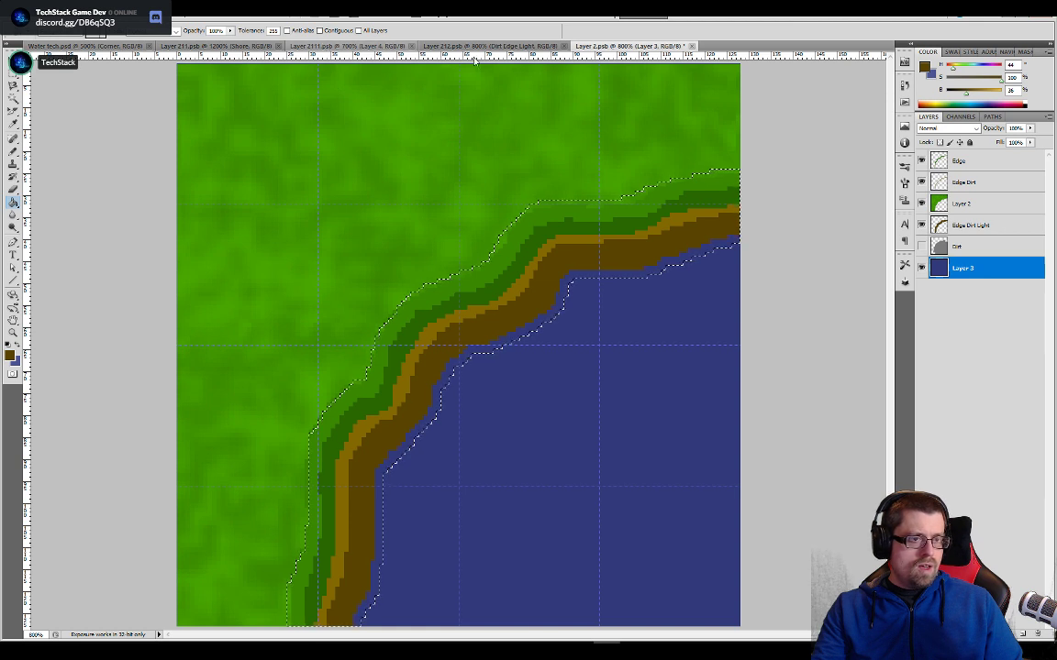
- Sample the light blue of the waterline in the Layer 212 tile and fill the selection on Layer 3 with it
click(433, 46)
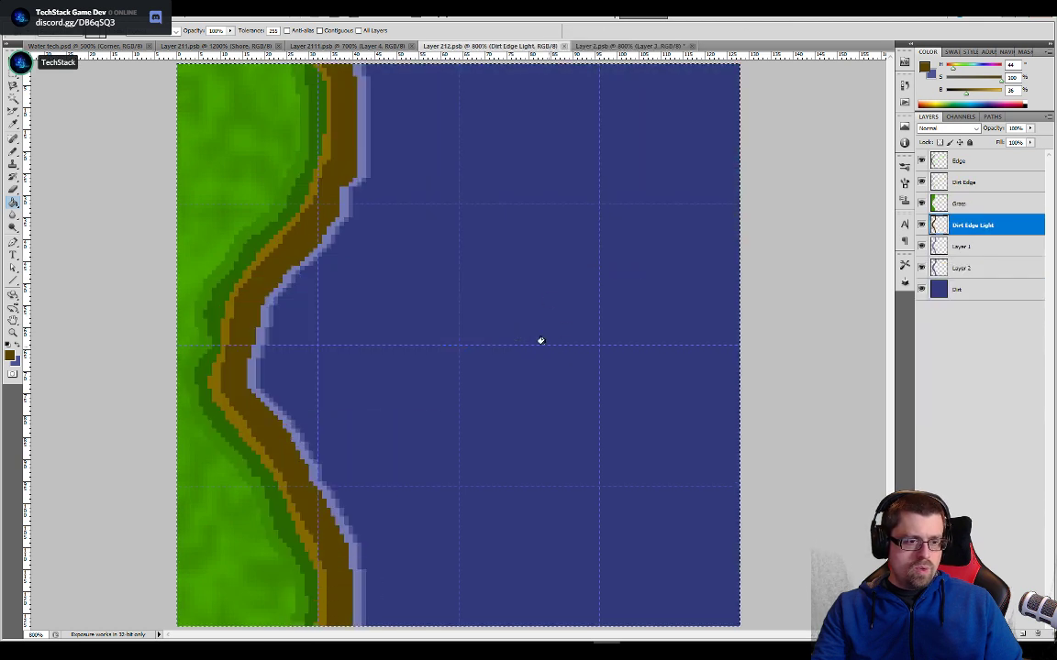
alt+click(362, 123)
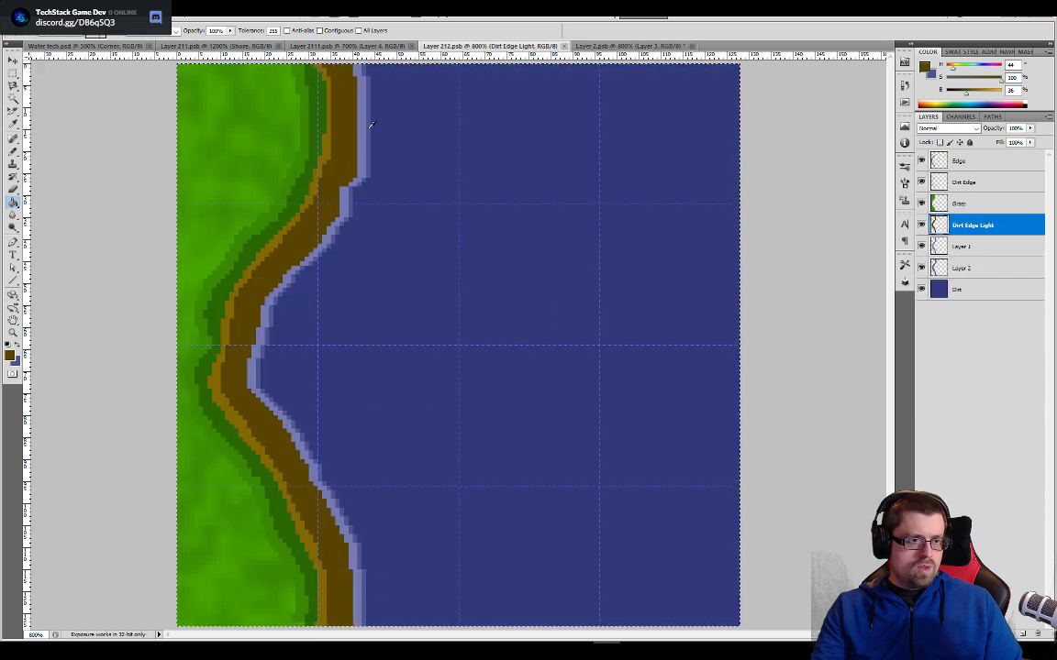
click(595, 45)
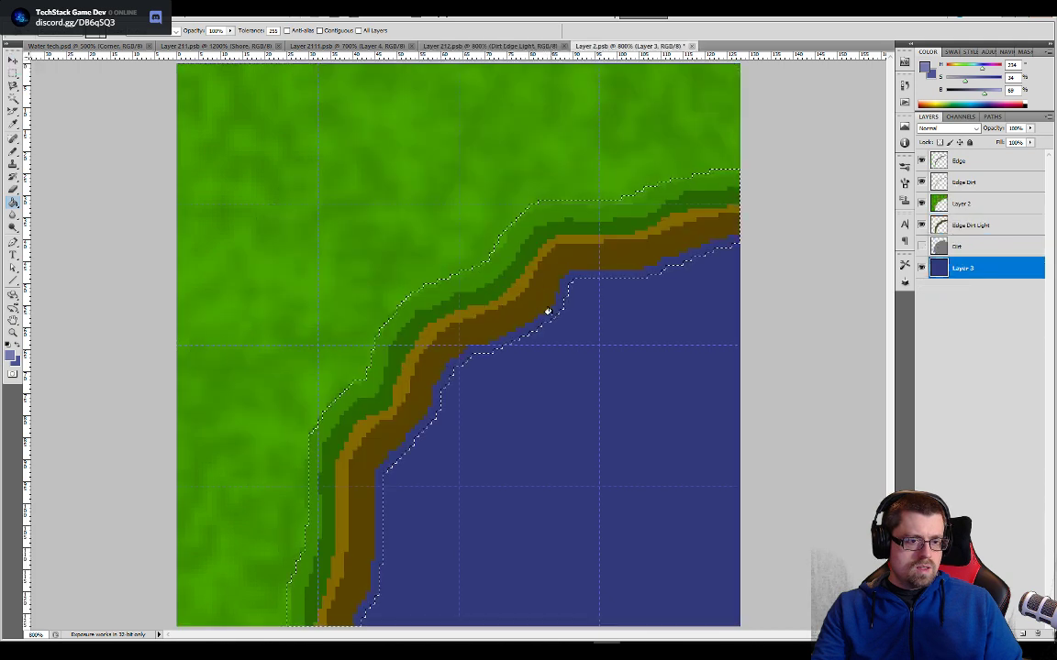
click(548, 311)
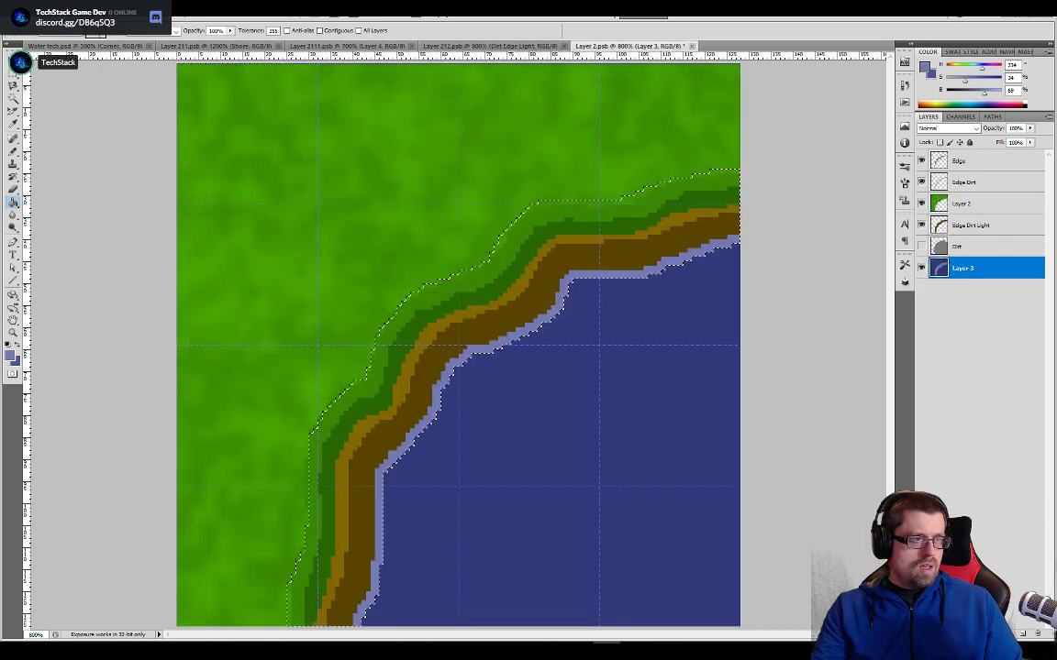
- Try expanding the selection again and filling it on Layer 3 with the darker waterline blue sampled from the Layer 2111 tile
key(alt+s)
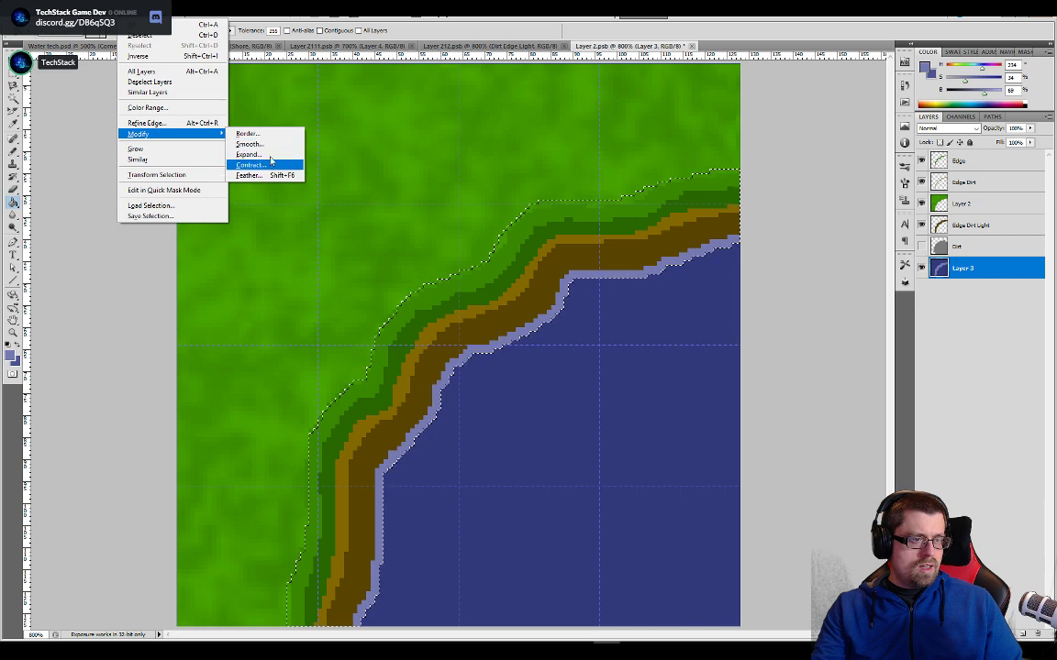
click(282, 156)
click(844, 244)
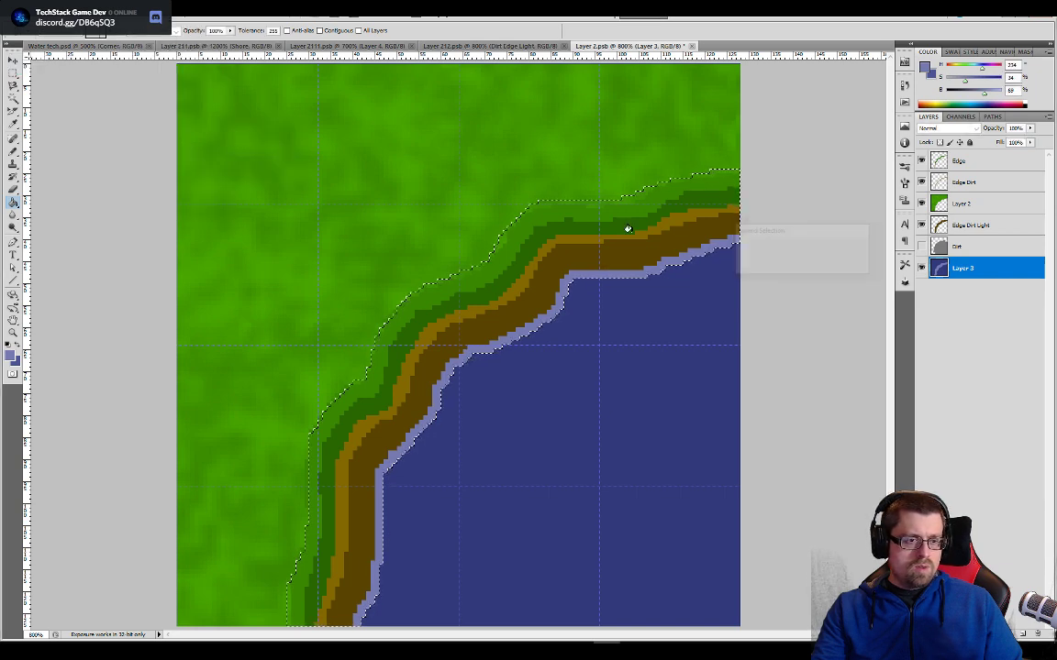
click(307, 45)
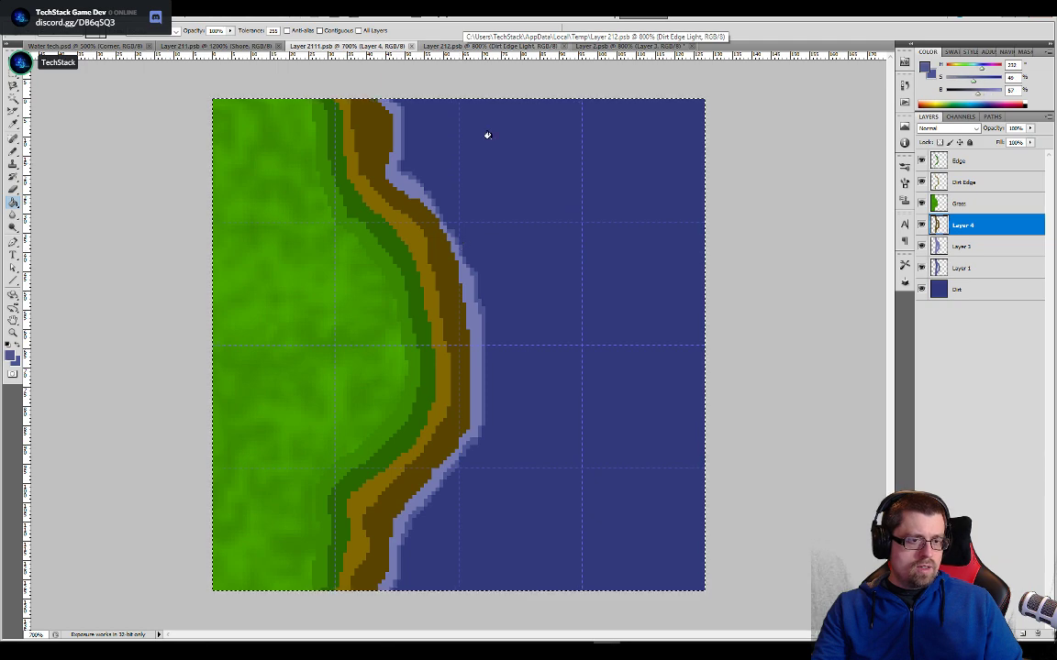
click(598, 46)
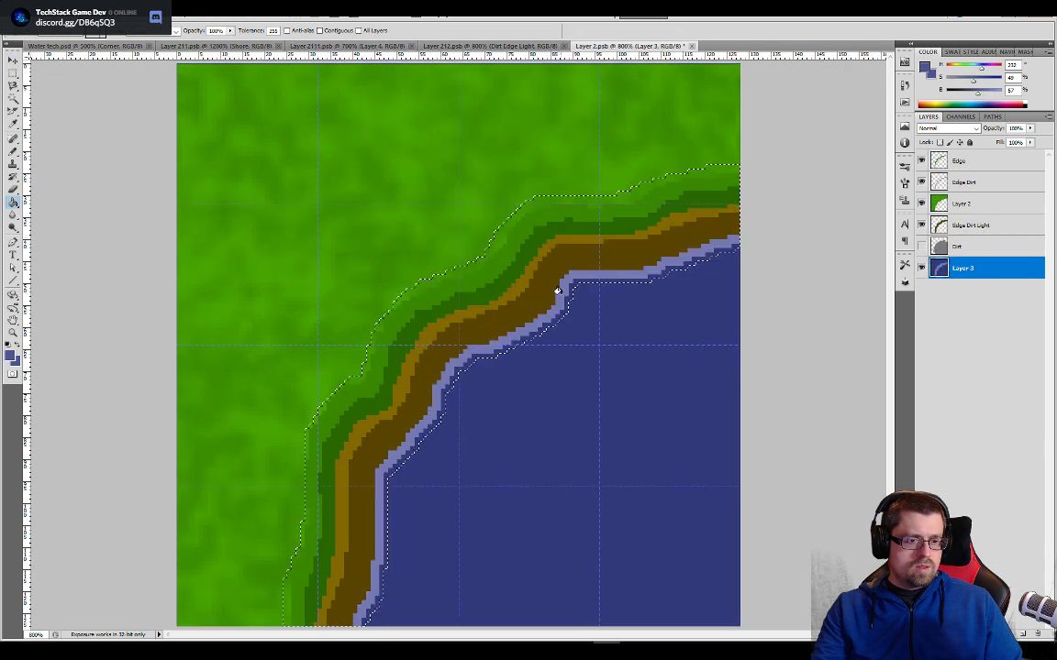
click(550, 320)
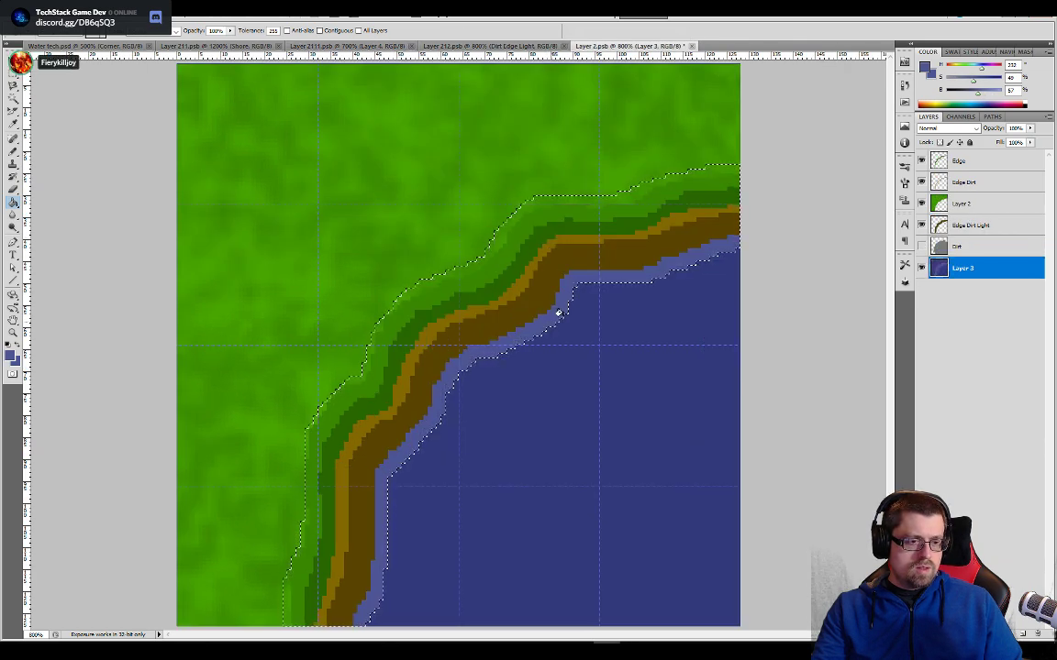
- Undo both blue fills on Layer 3 and add a new empty layer above it
key(ctrl+z)
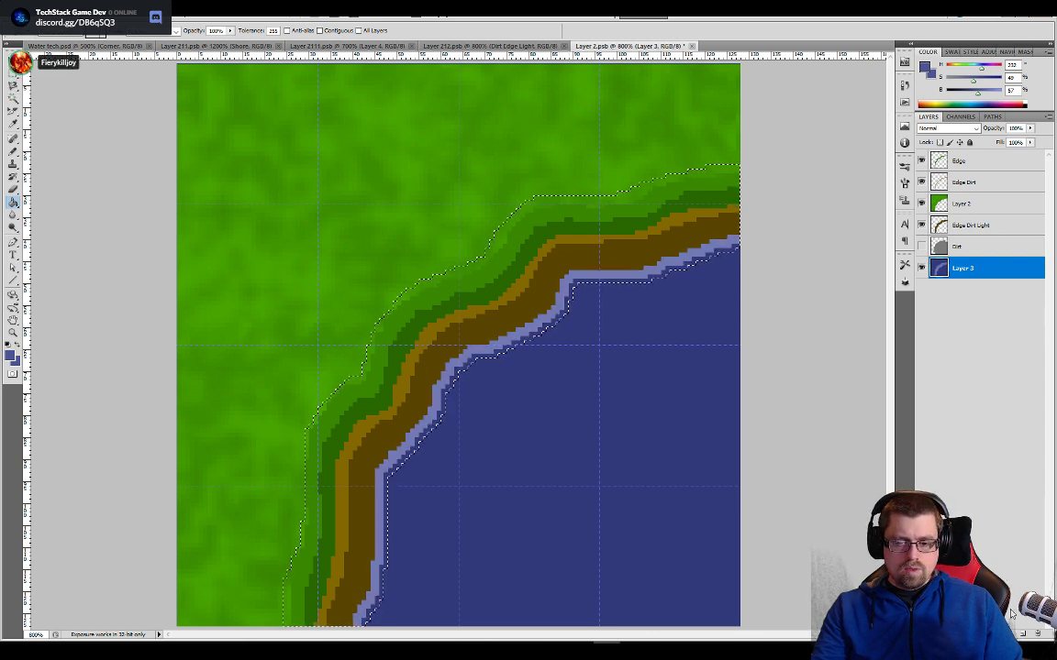
key(ctrl+z)
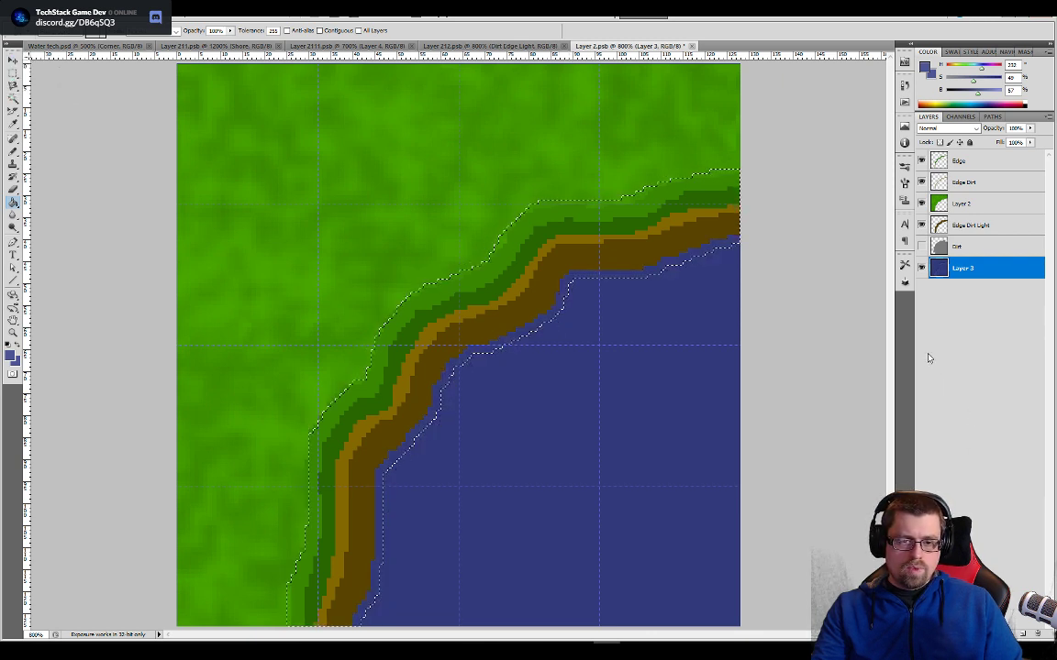
click(1024, 634)
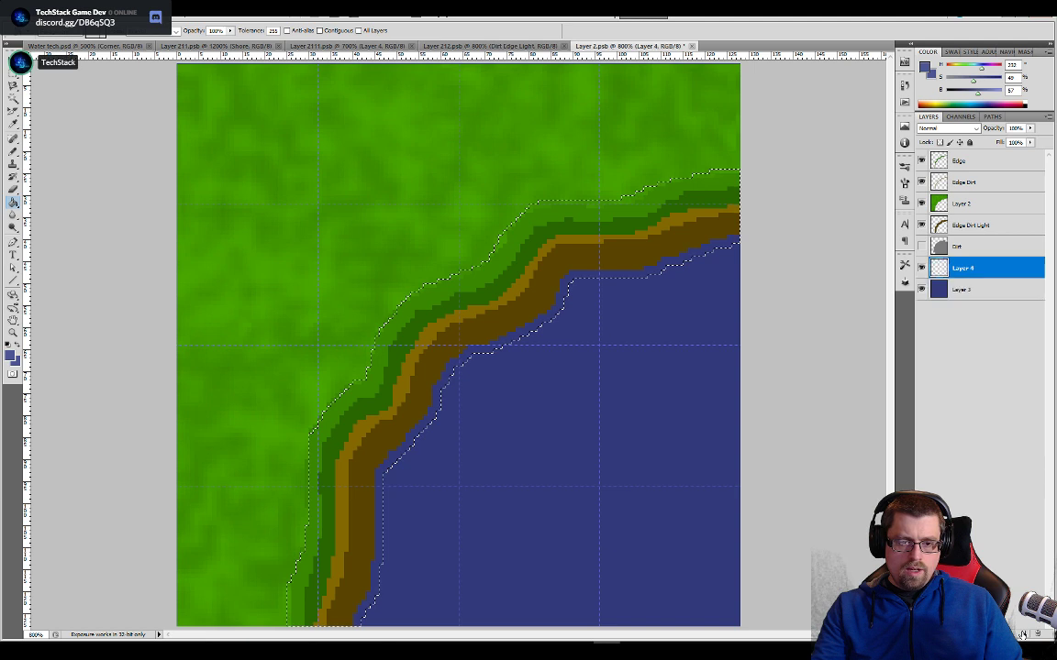
- Reselect the dark brown shore band from Edge Dirt Light and expand the selection with the new Layer 4 active
key(w)
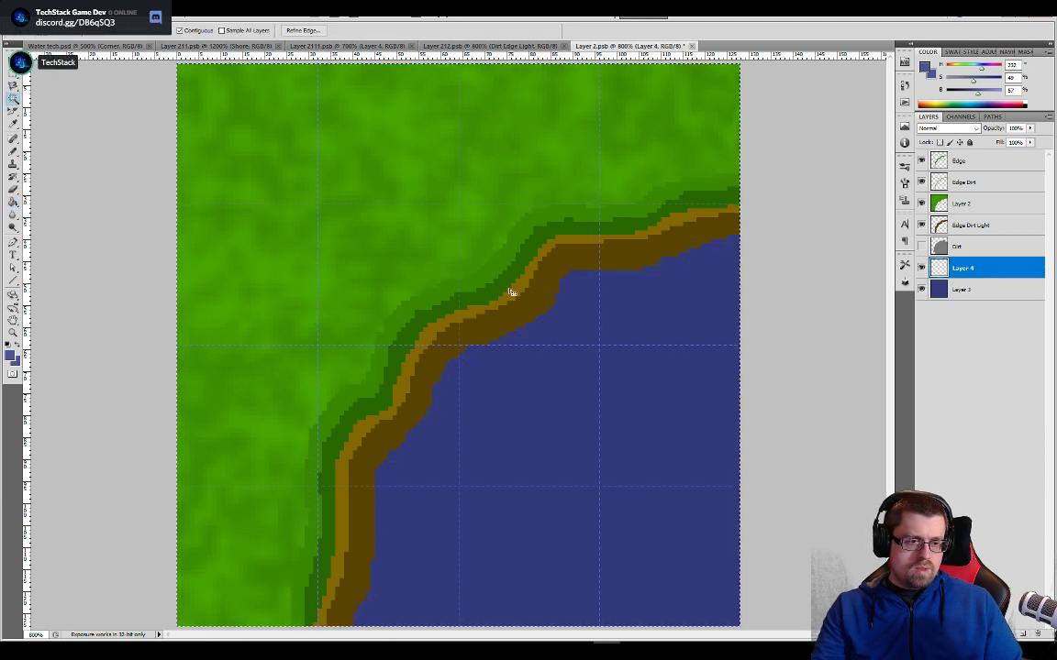
click(547, 304)
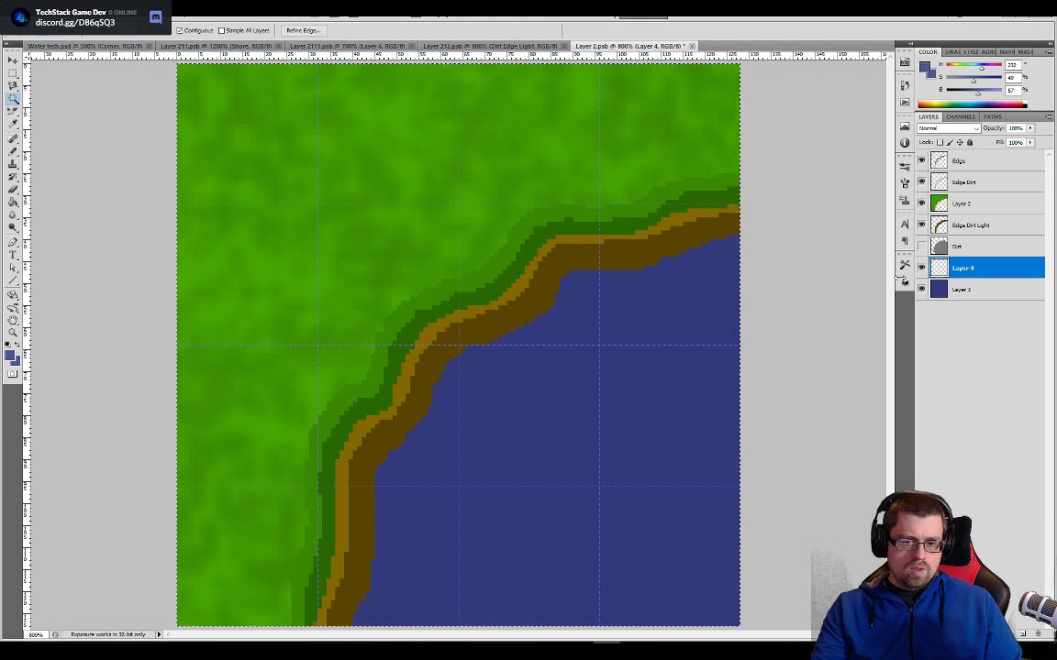
click(957, 226)
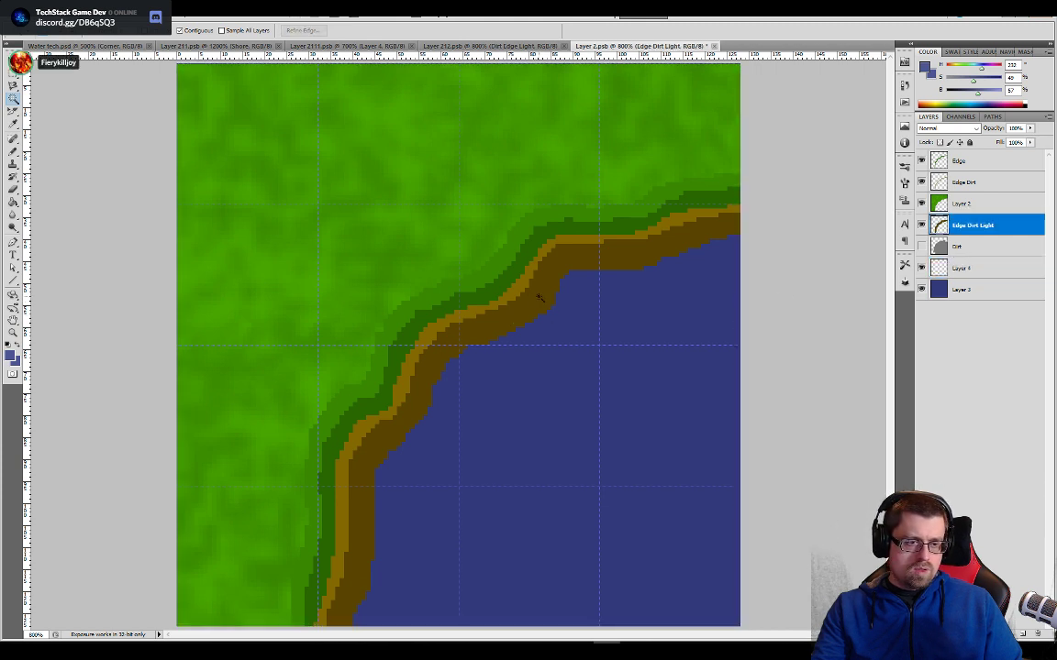
click(539, 298)
click(965, 270)
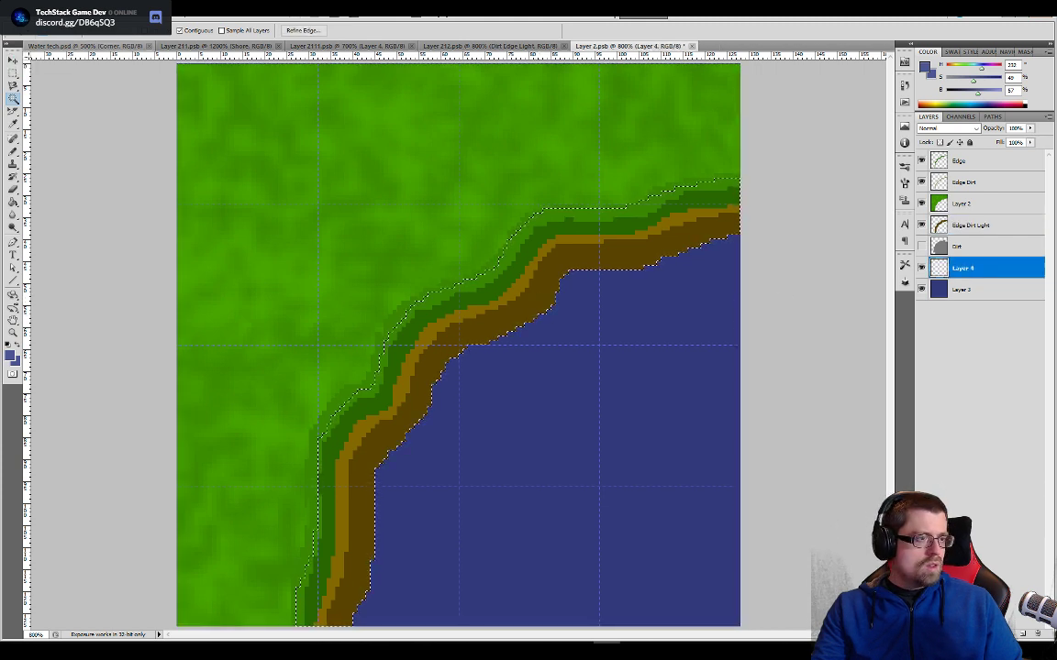
click(131, 11)
mouse_move(156, 136)
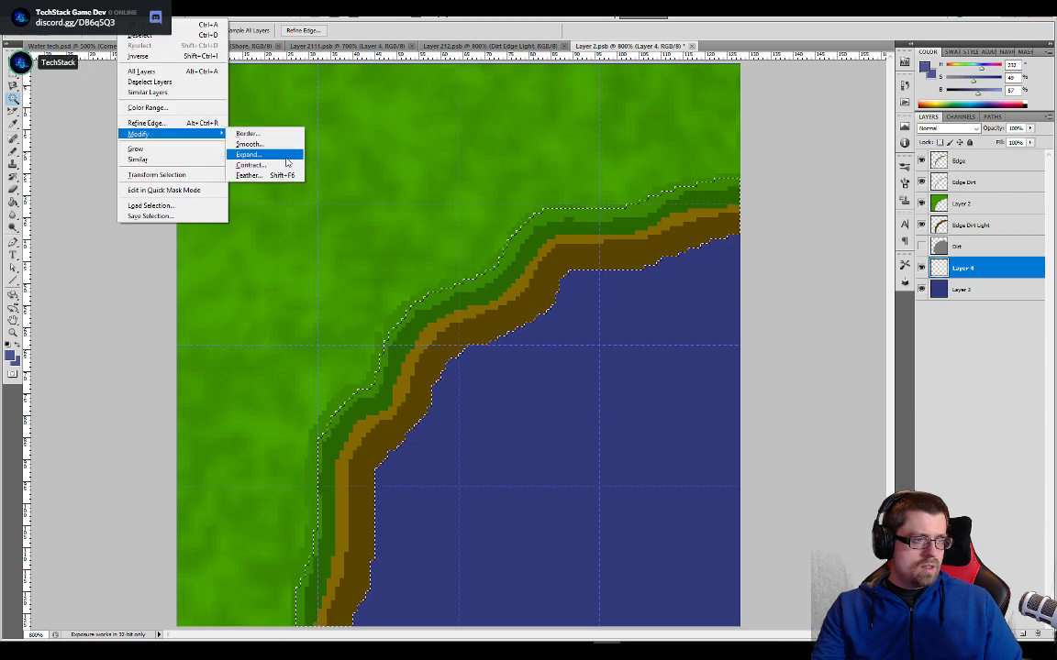
click(276, 155)
key(Return)
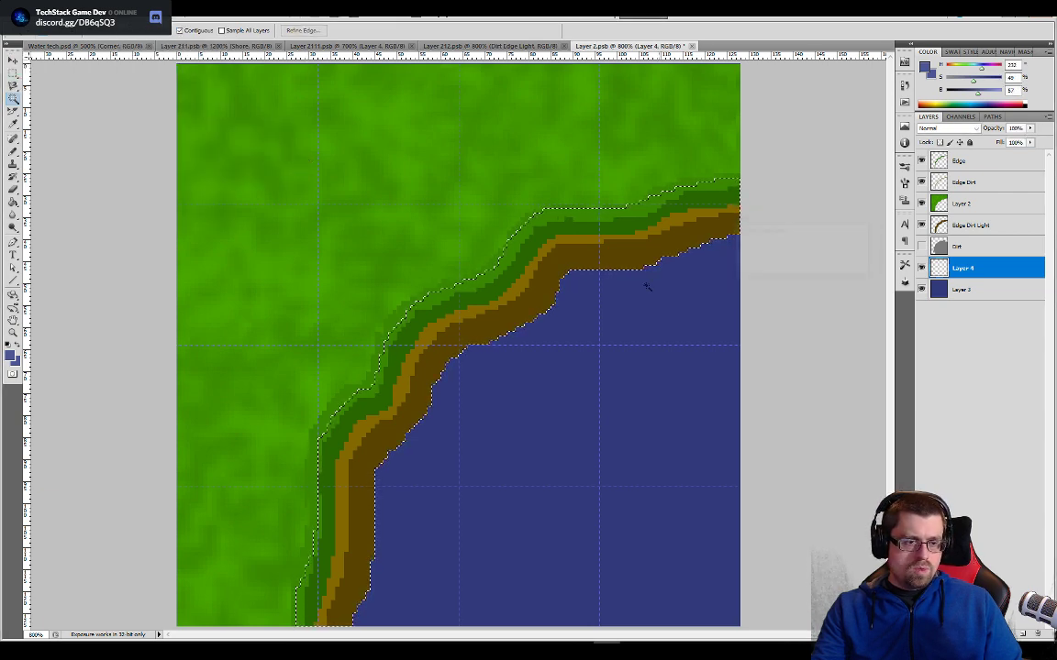
- Fill the expanded selection on Layer 4 with the light waterline blue sampled from the Layer 212 tile
key(g)
click(520, 326)
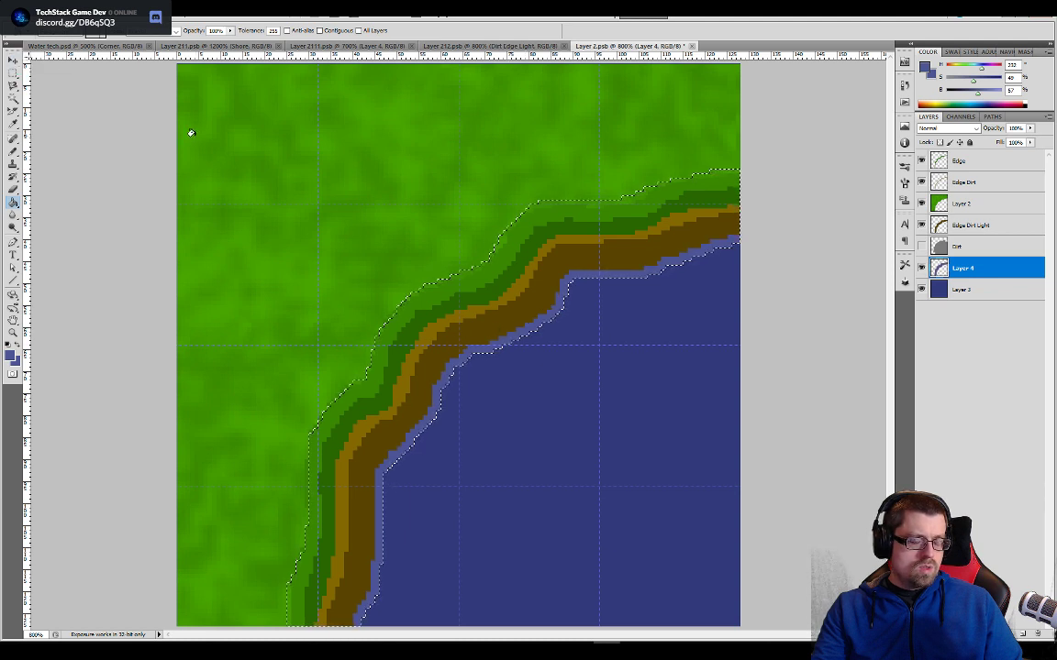
click(491, 45)
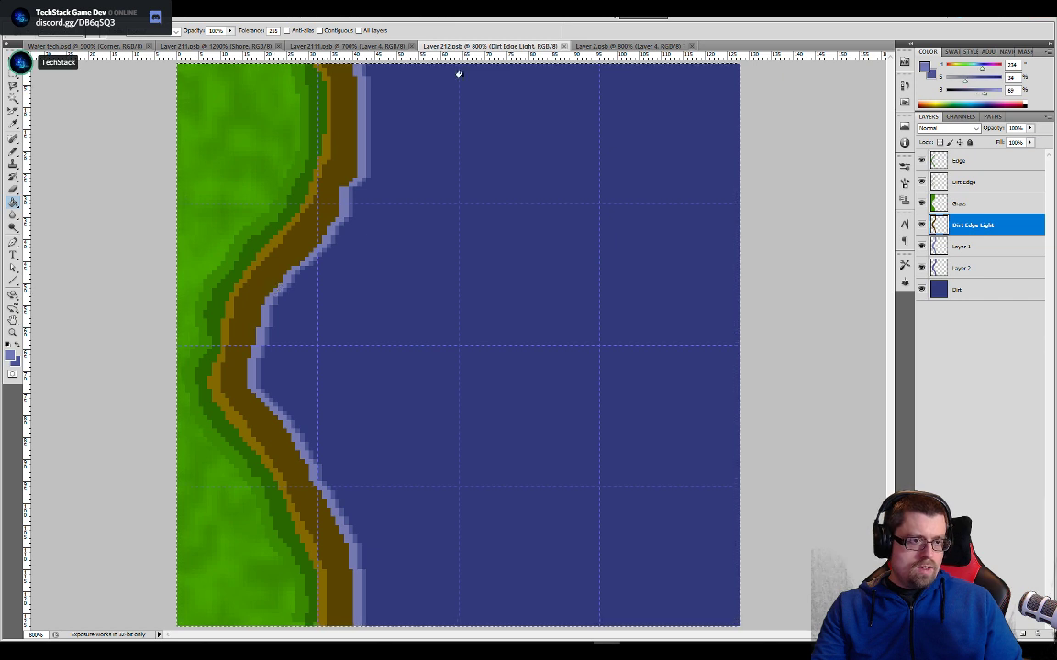
key(ctrl+Tab)
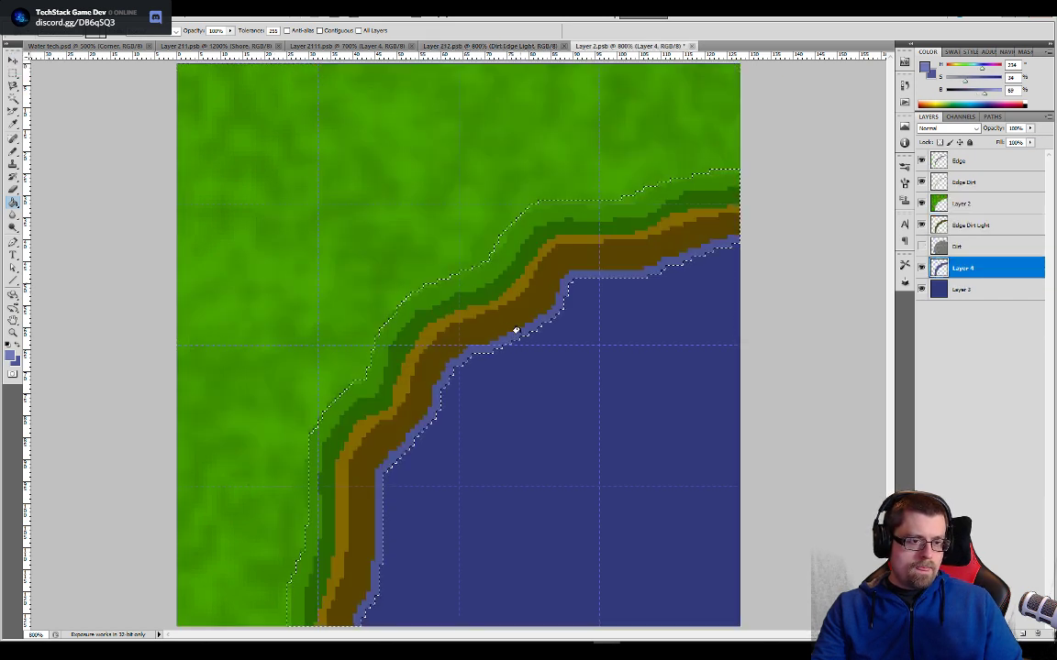
click(515, 330)
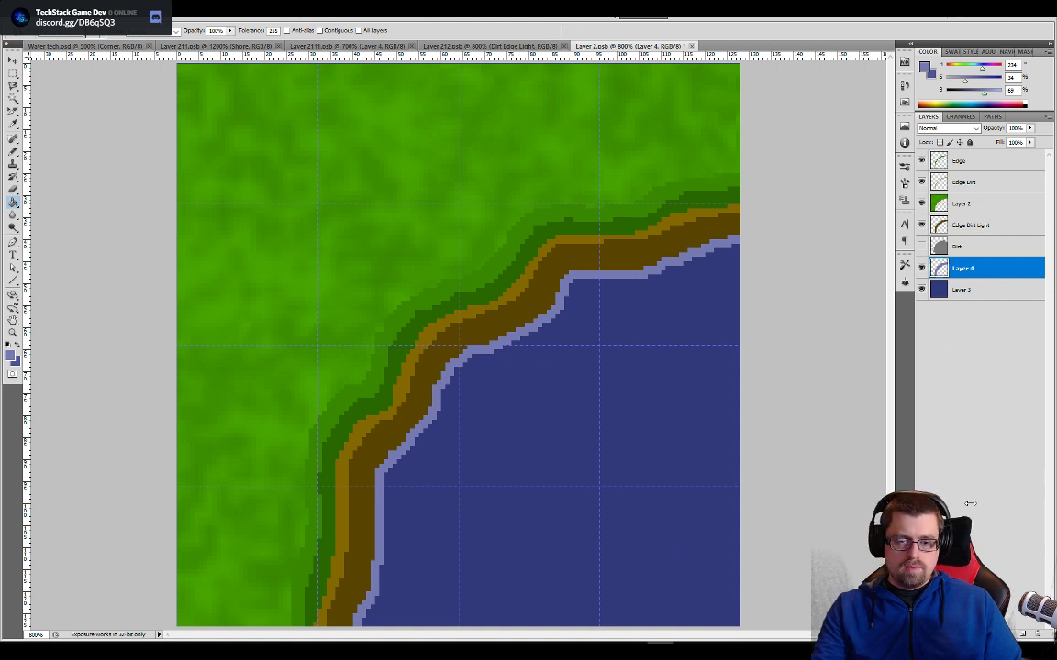
- Add a new empty layer below Layer 4 and expand the shore selection further
click(1022, 634)
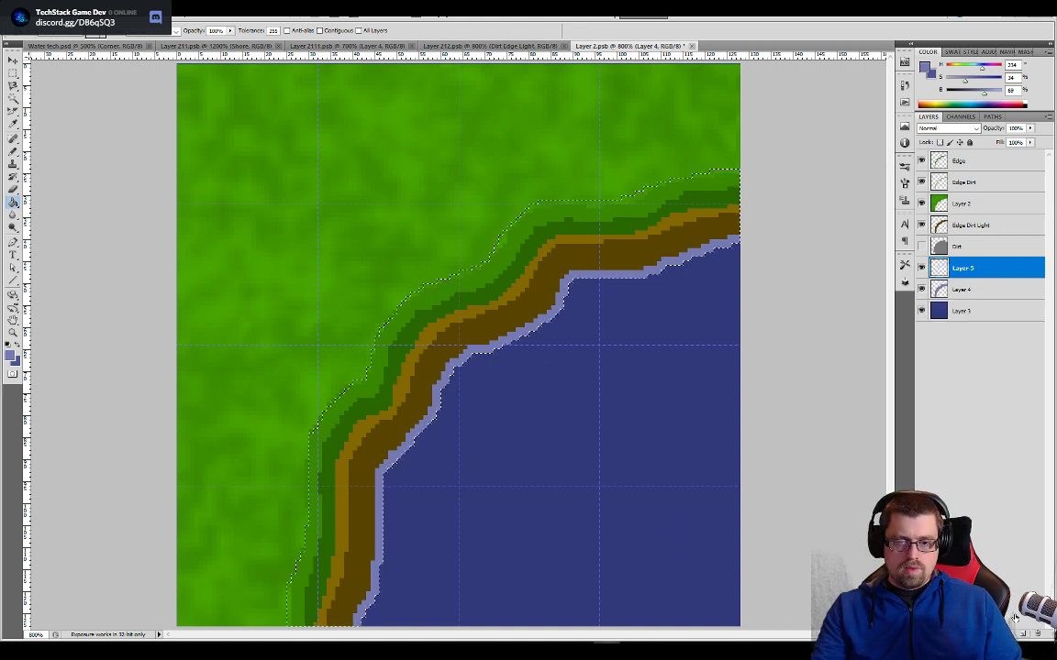
double_click(970, 270)
drag(972, 269, 959, 306)
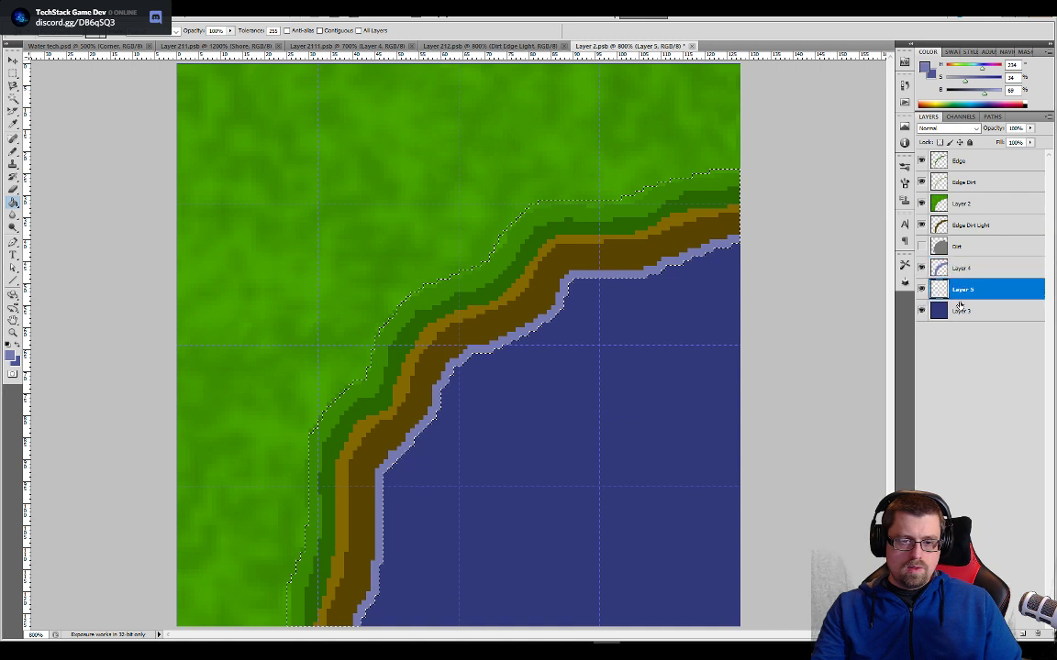
click(135, 14)
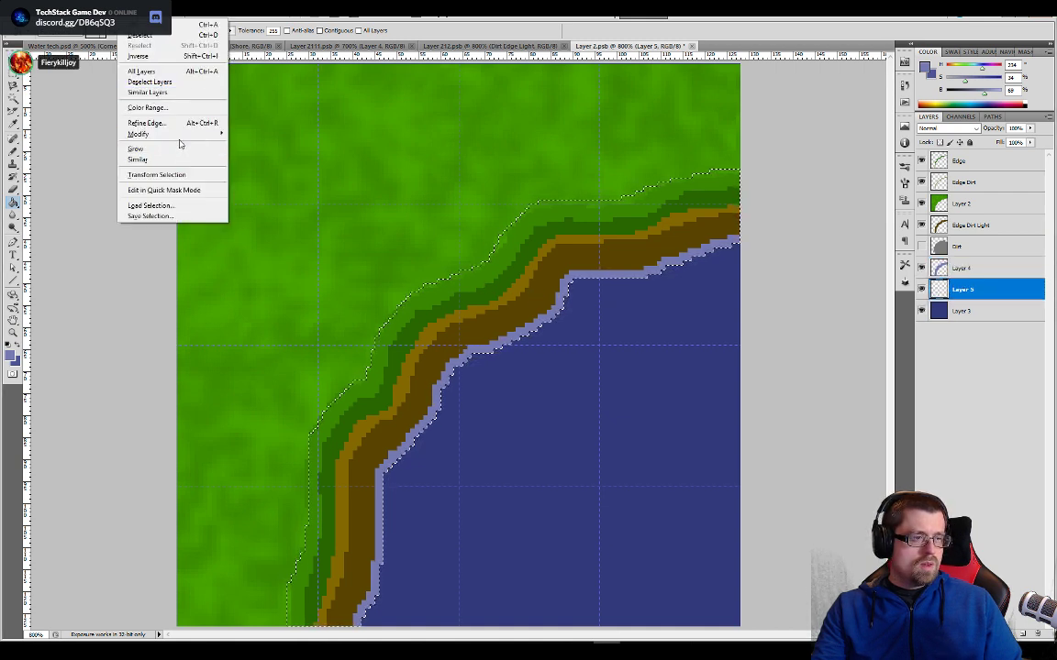
mouse_move(197, 134)
click(244, 156)
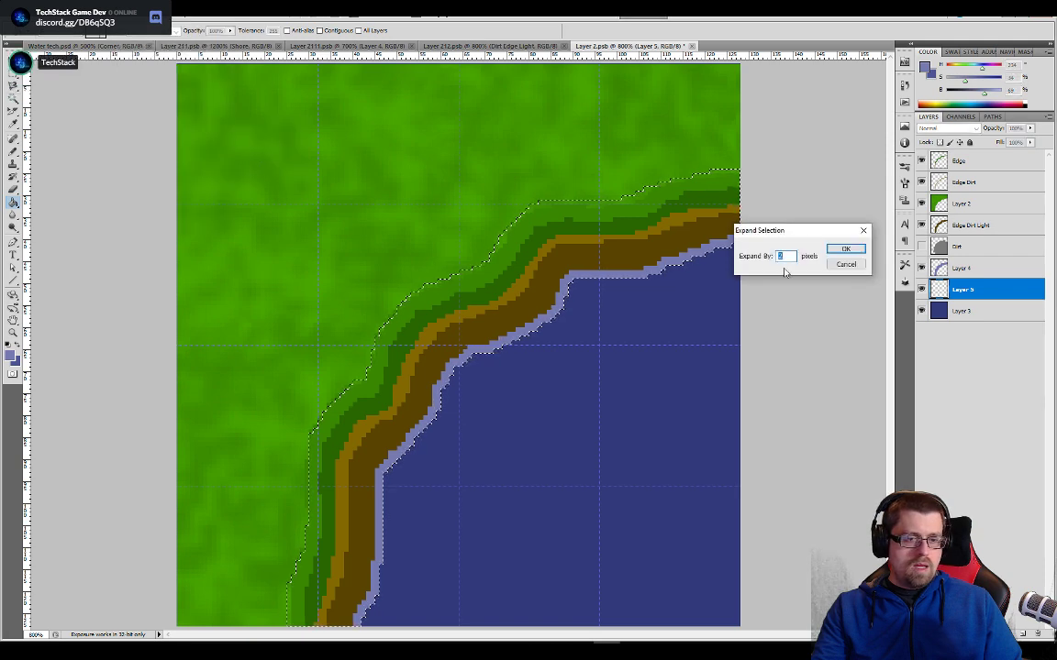
click(842, 249)
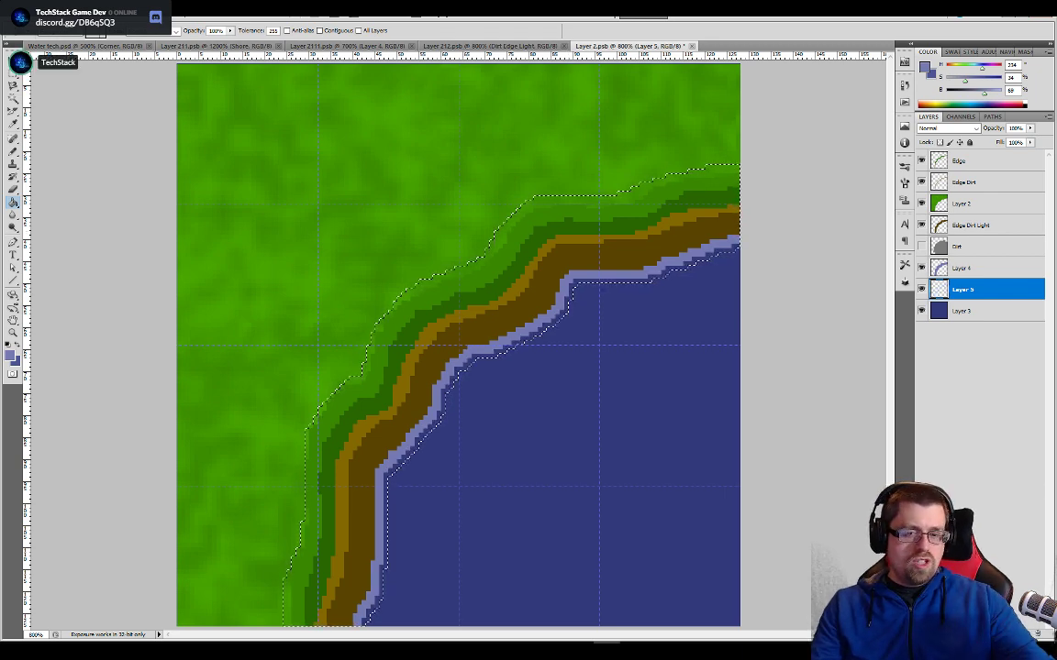
- Fill the selection on Layer 5 with the darker waterline blue sampled from the Layer 212 tile, and save the tile with its whole canvas selected
click(495, 46)
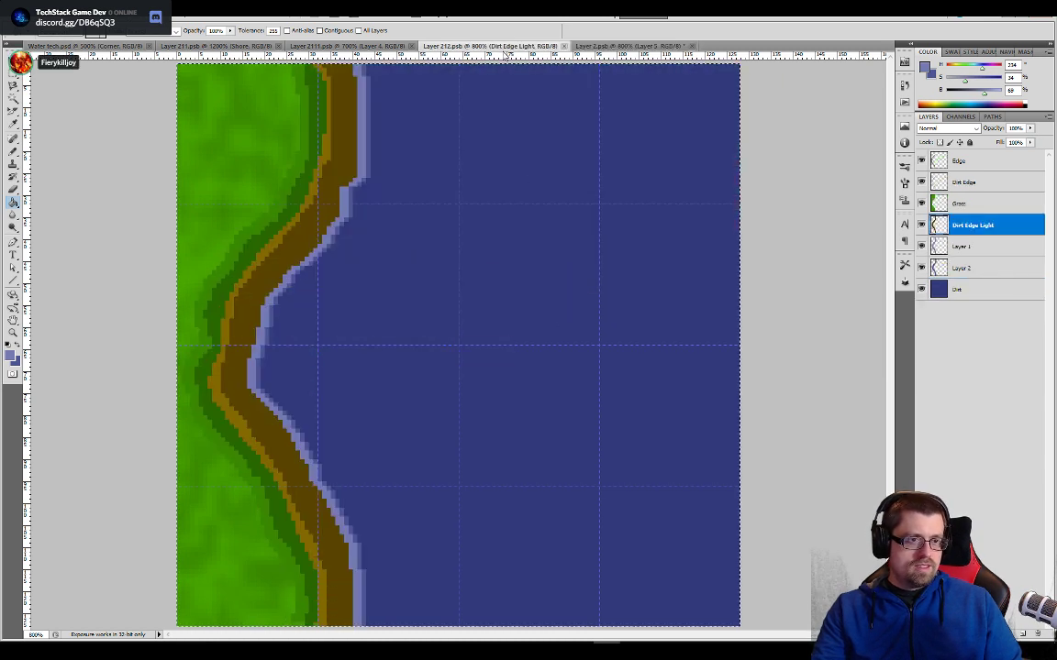
alt+click(351, 210)
click(642, 46)
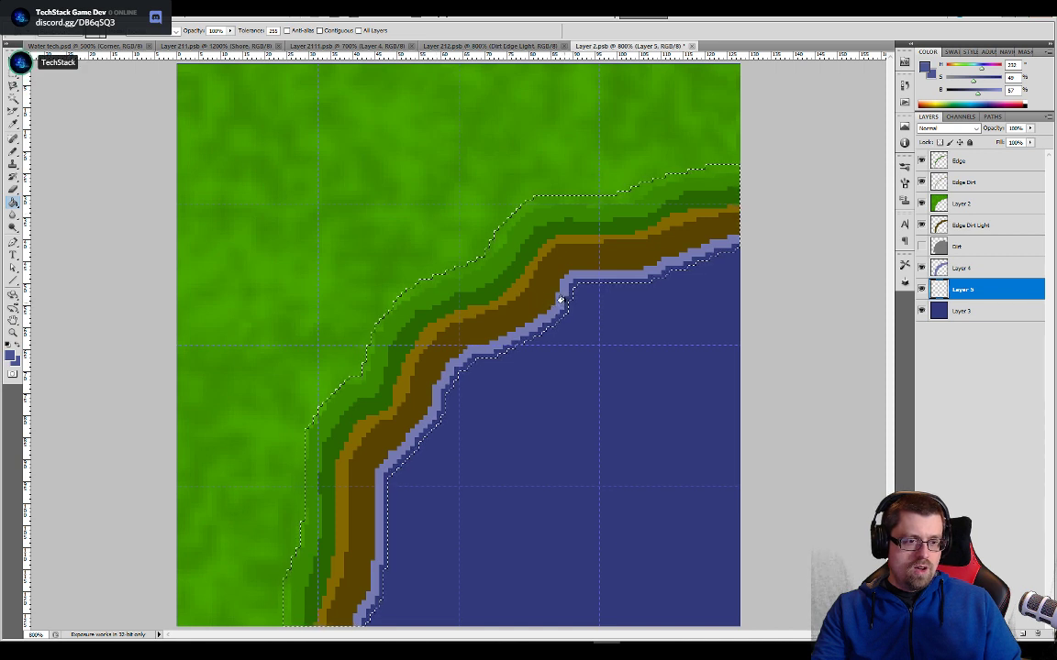
click(563, 303)
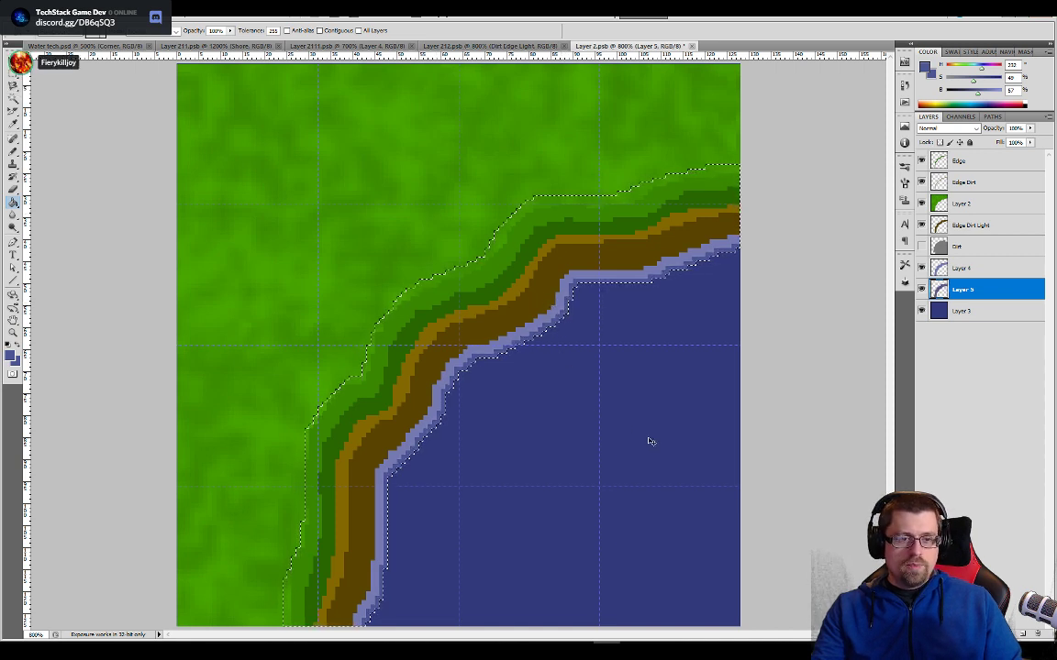
key(ctrl+a)
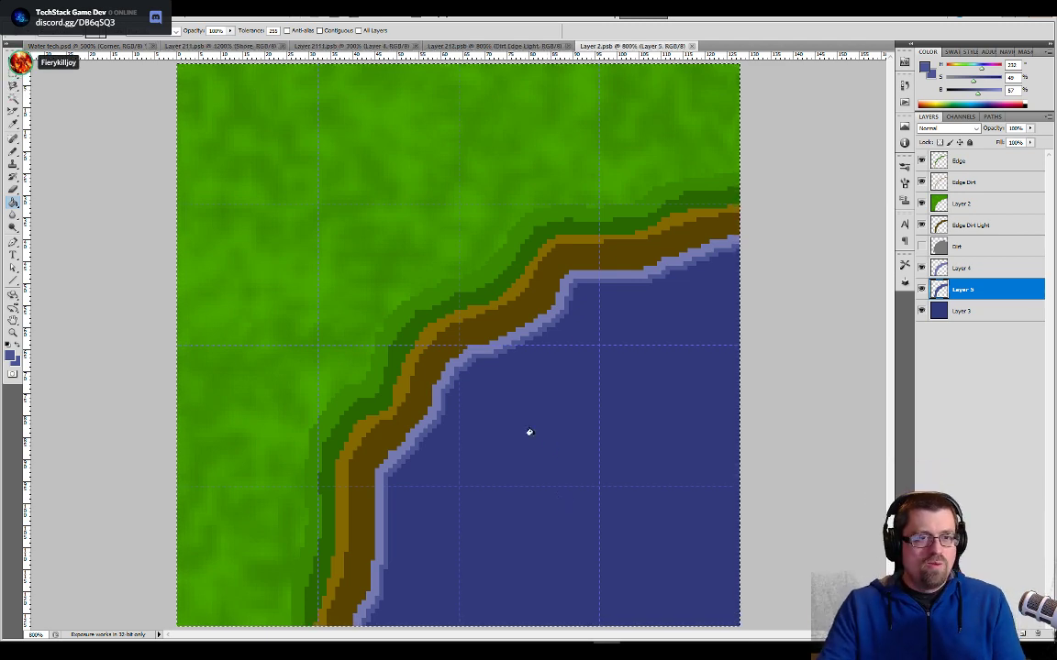
- Hide the guides in the Water tech document and examine the waterline seams between the upper corner tile and the top side tiles
click(101, 46)
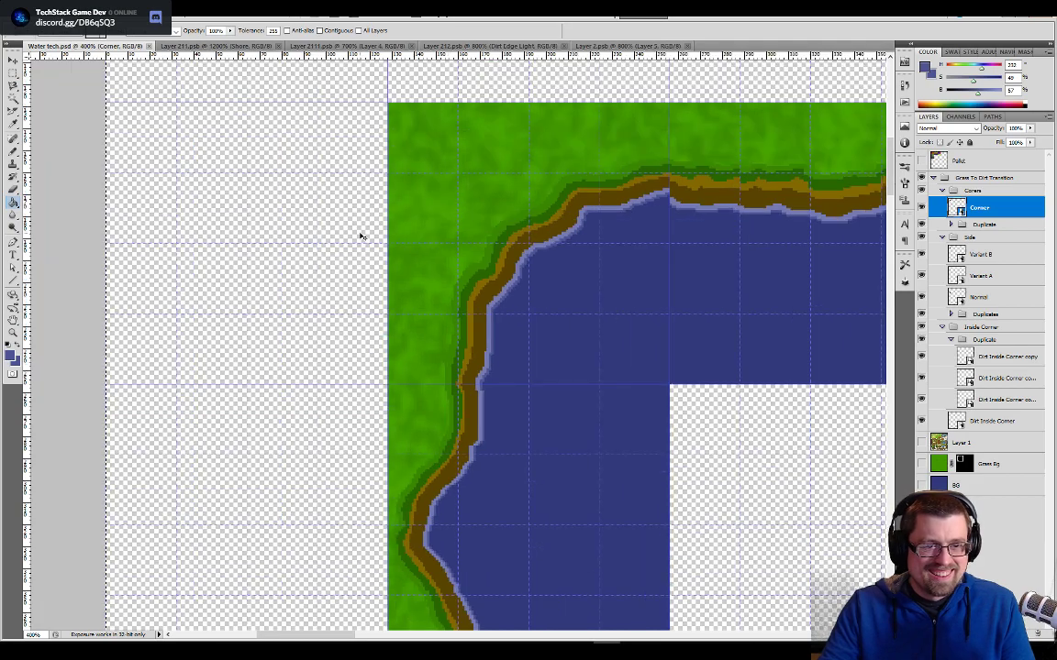
drag(615, 512, 586, 175)
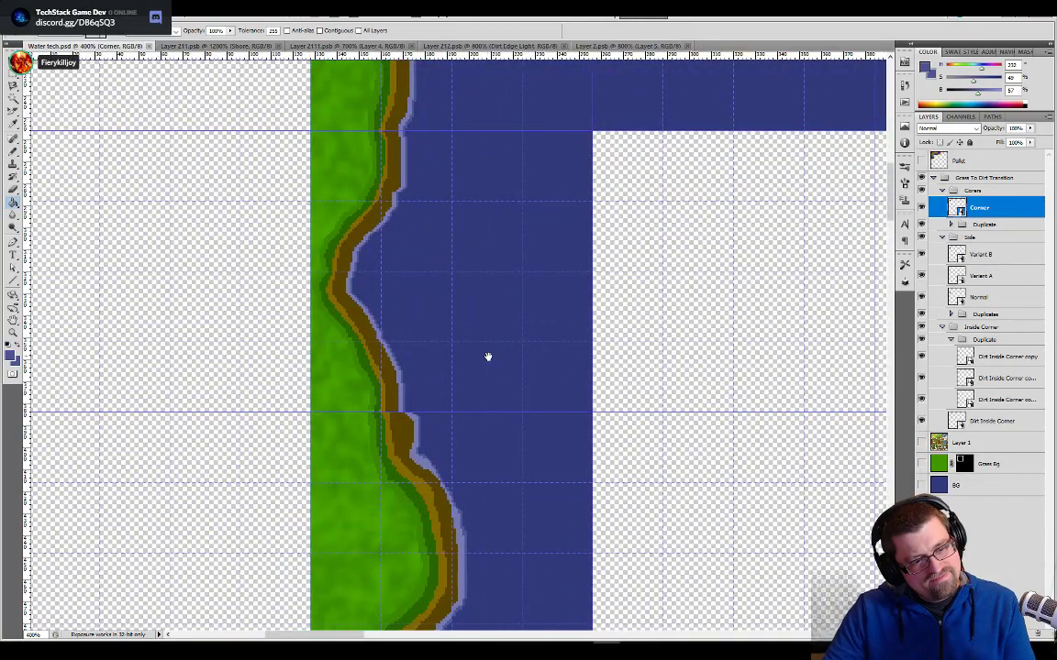
key(ctrl+h)
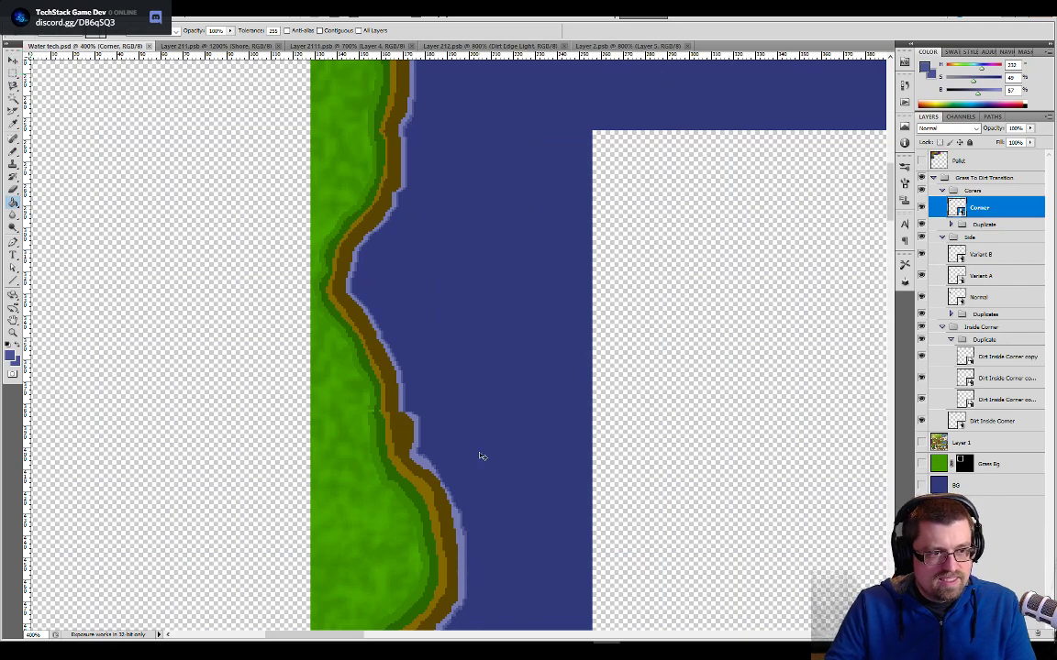
key(ctrl+plus)
key(ctrl+plus)
drag(537, 188, 408, 624)
drag(391, 523, 360, 575)
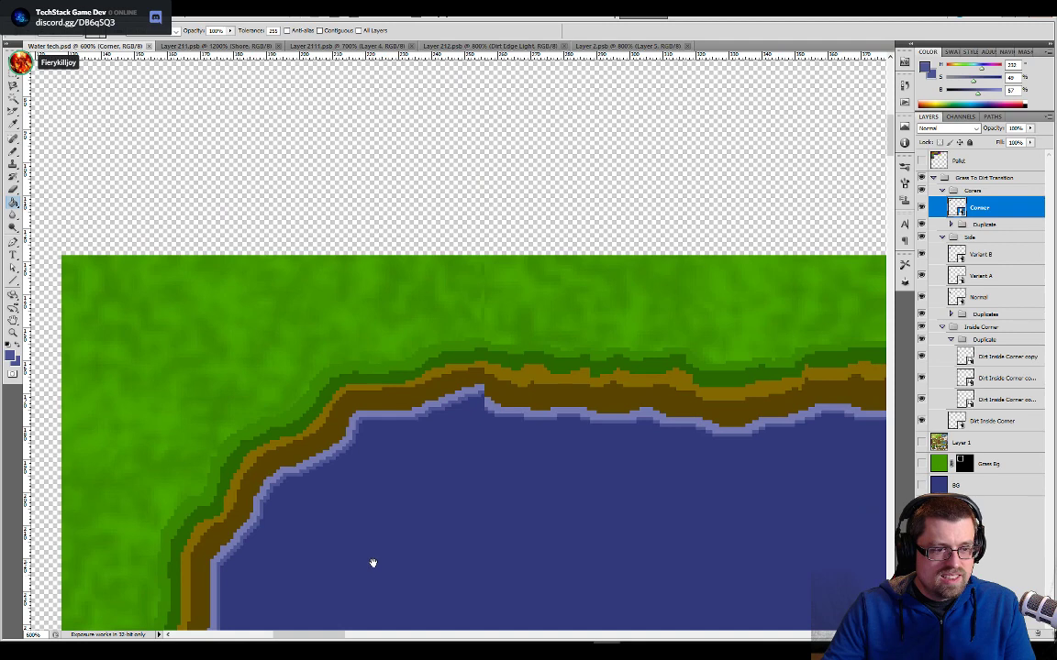
drag(372, 562, 522, 394)
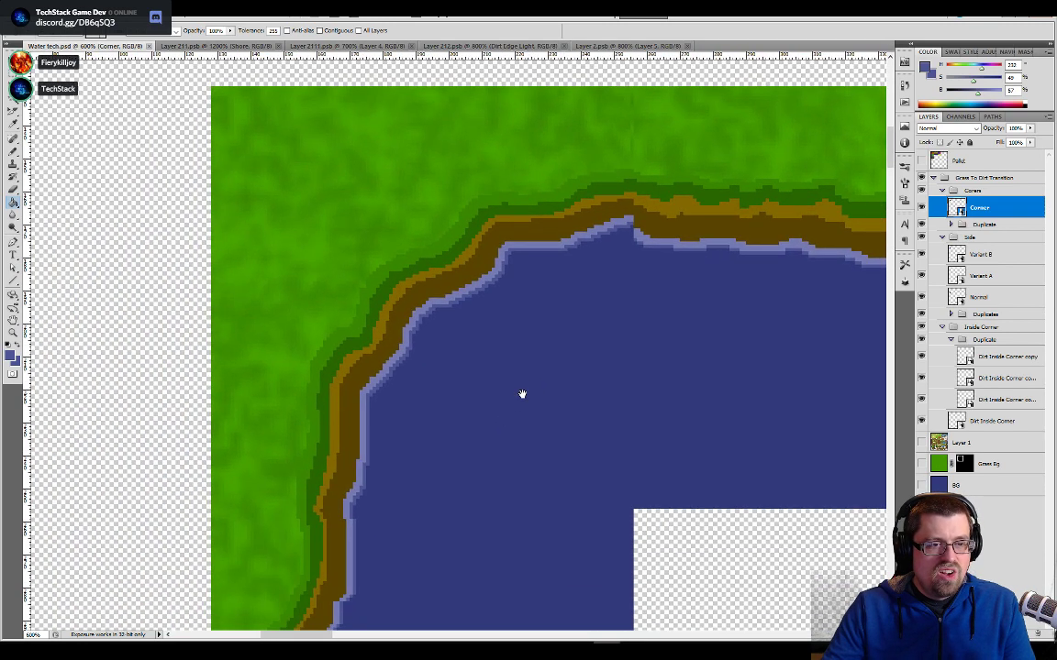
drag(521, 393, 362, 368)
drag(619, 383, 475, 404)
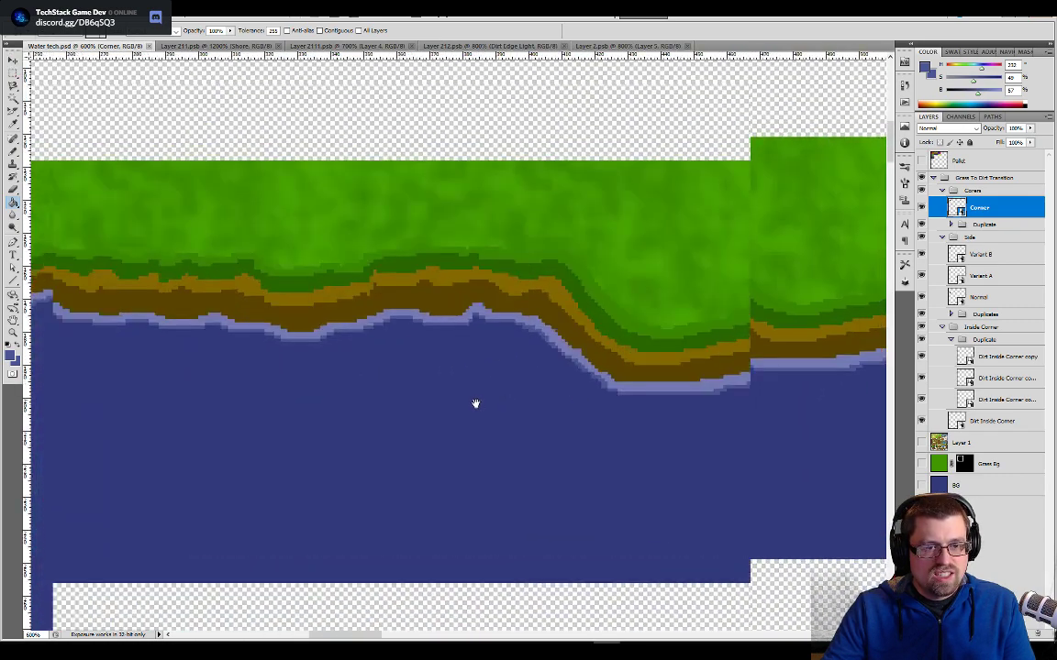
drag(770, 408, 573, 417)
drag(677, 425, 569, 430)
mouse_move(713, 416)
mouse_down()
mouse_move(672, 372)
mouse_move(785, 385)
mouse_move(556, 512)
mouse_move(533, 451)
mouse_move(474, 384)
mouse_move(401, 391)
mouse_move(488, 321)
mouse_move(324, 319)
mouse_move(601, 319)
mouse_move(495, 335)
mouse_up()
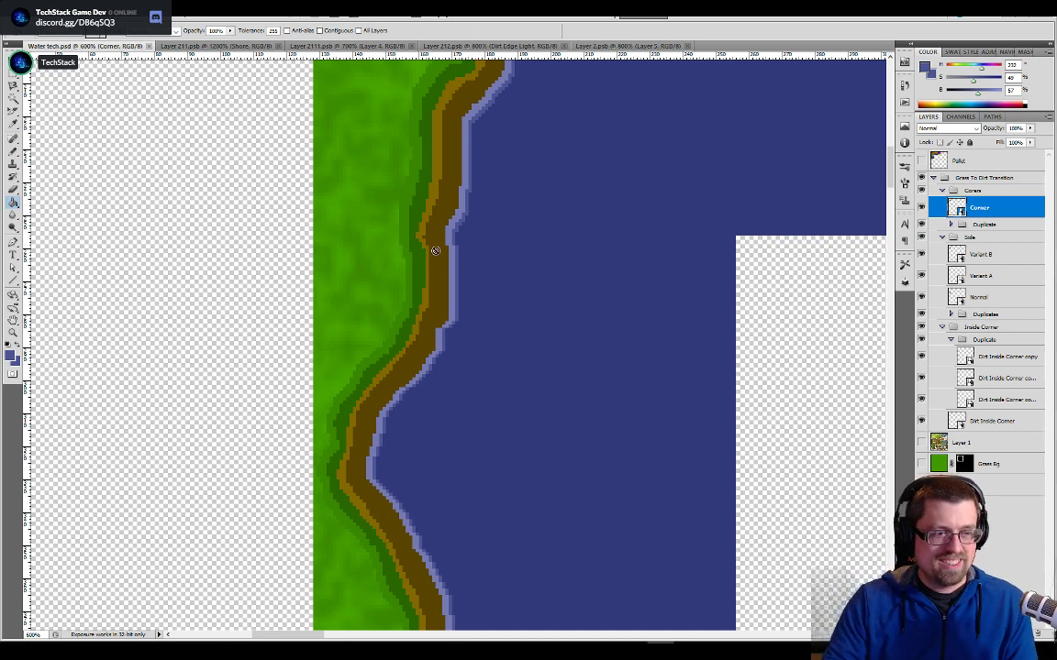
- Examine how the shore and waterline of the corner tiles line up with the side tiles down the lake's left bank
drag(575, 171, 514, 440)
drag(563, 220, 496, 239)
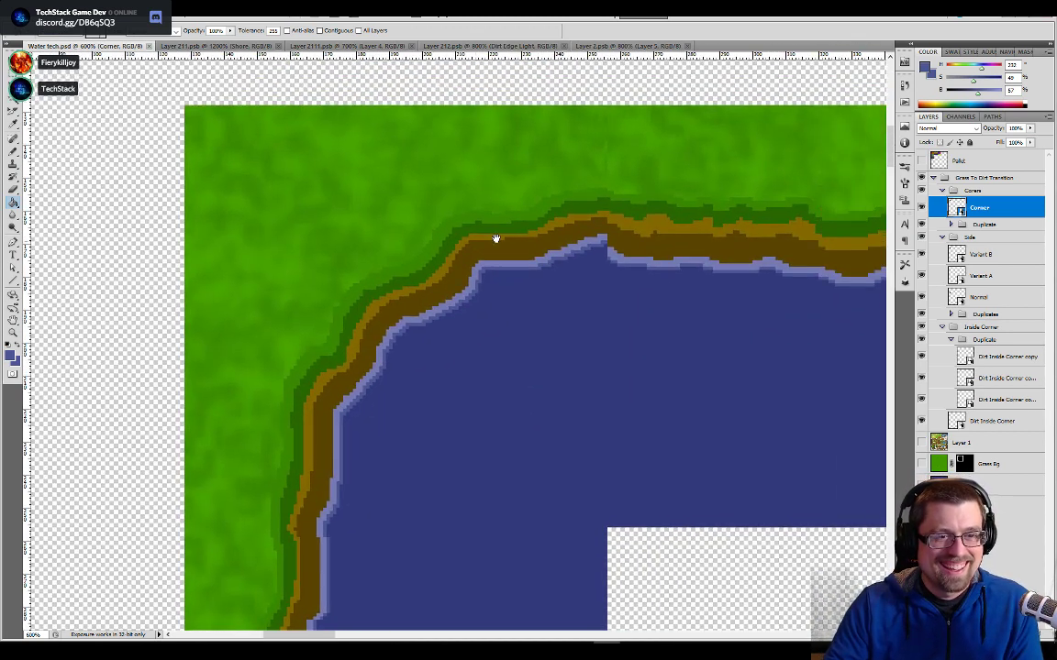
drag(645, 199, 556, 227)
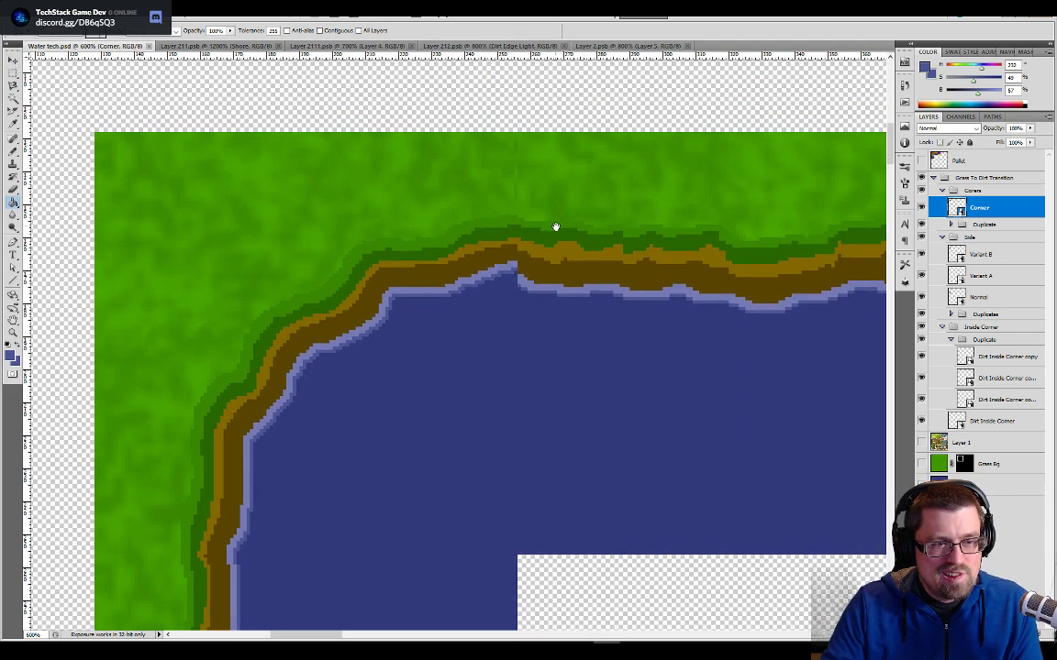
drag(556, 227, 663, 115)
mouse_move(520, 256)
mouse_down()
mouse_move(496, 374)
mouse_move(620, 203)
mouse_up()
drag(520, 355, 582, 246)
drag(551, 386, 546, 270)
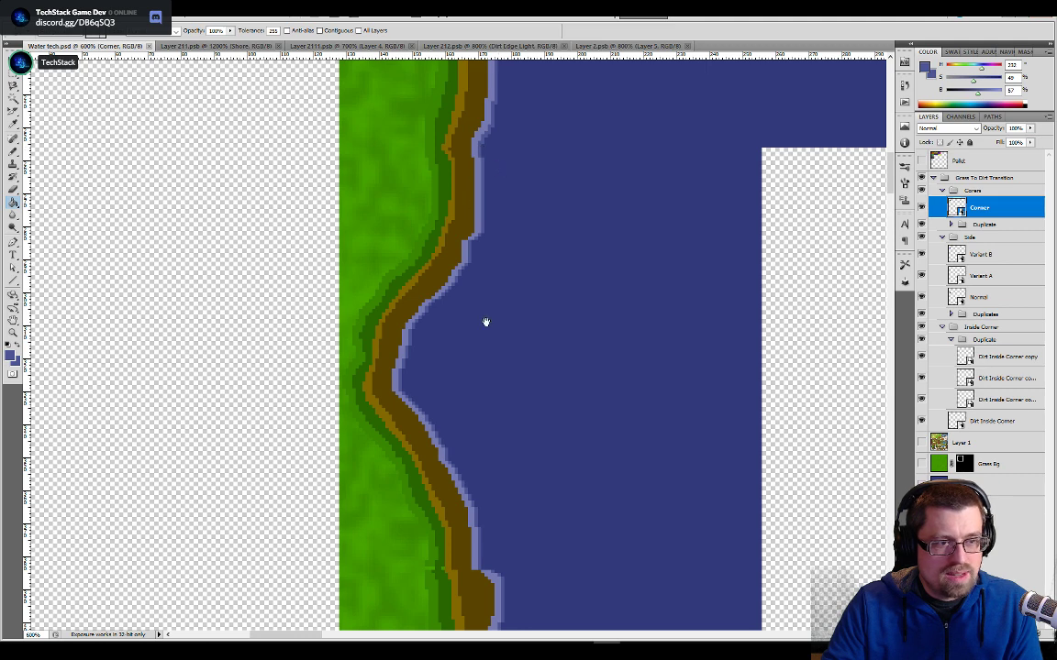
drag(487, 322, 453, 119)
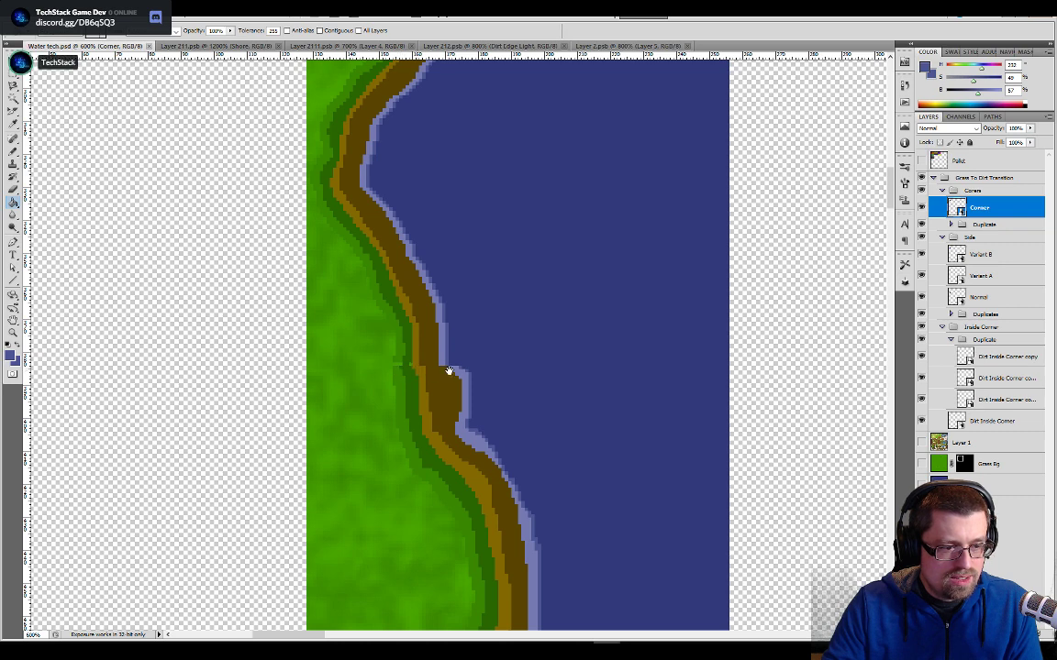
drag(575, 316, 553, 460)
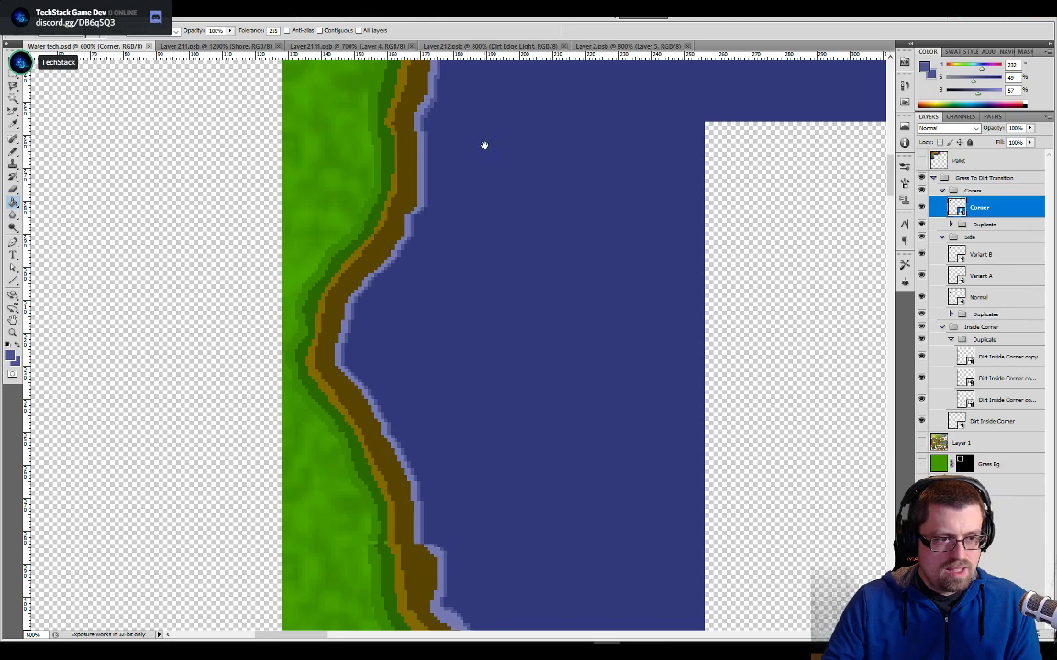
drag(422, 566, 448, 361)
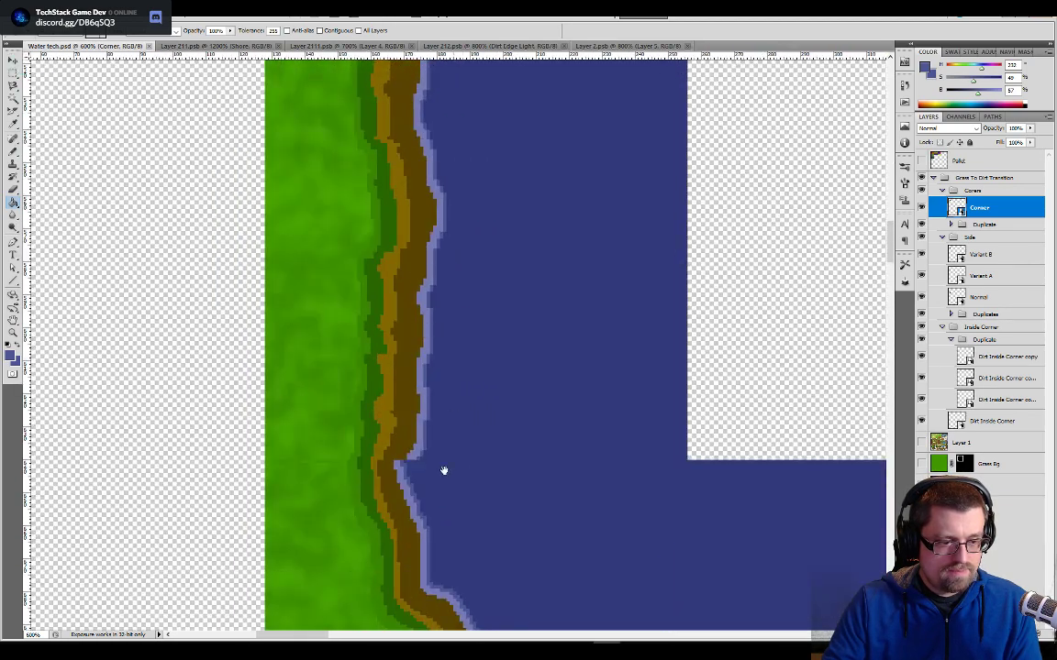
drag(404, 531, 383, 368)
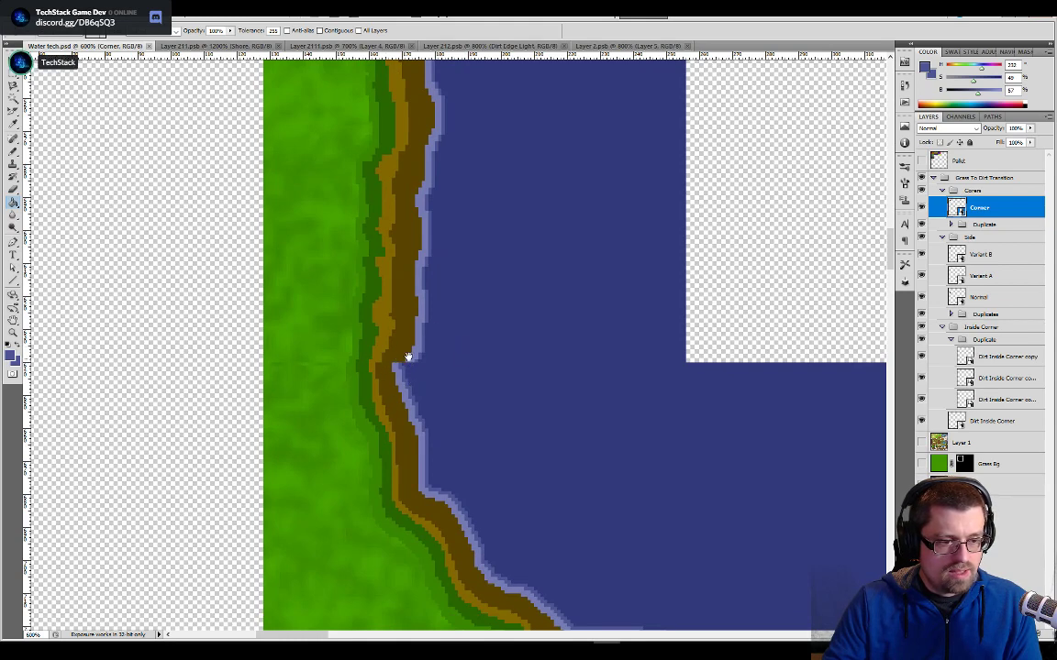
drag(376, 371, 474, 303)
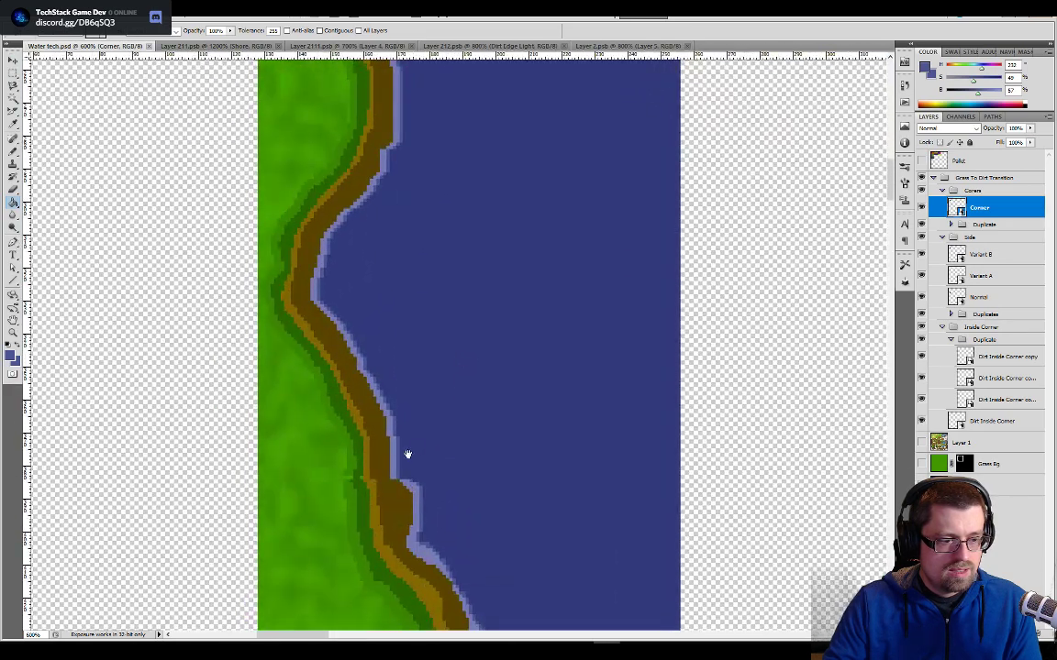
- Examine the lake's overall shoreline at 200% for mismatched tile transitions
drag(455, 426, 494, 405)
key(ctrl+minus)
key(ctrl+minus)
key(ctrl+minus)
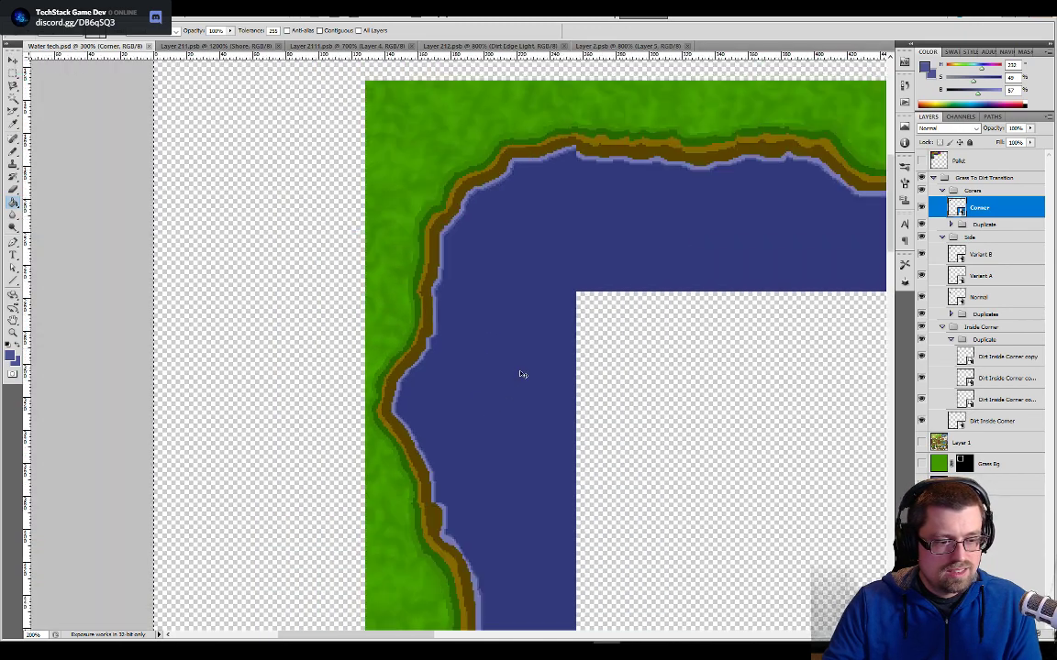
key(ctrl+minus)
drag(521, 444, 498, 338)
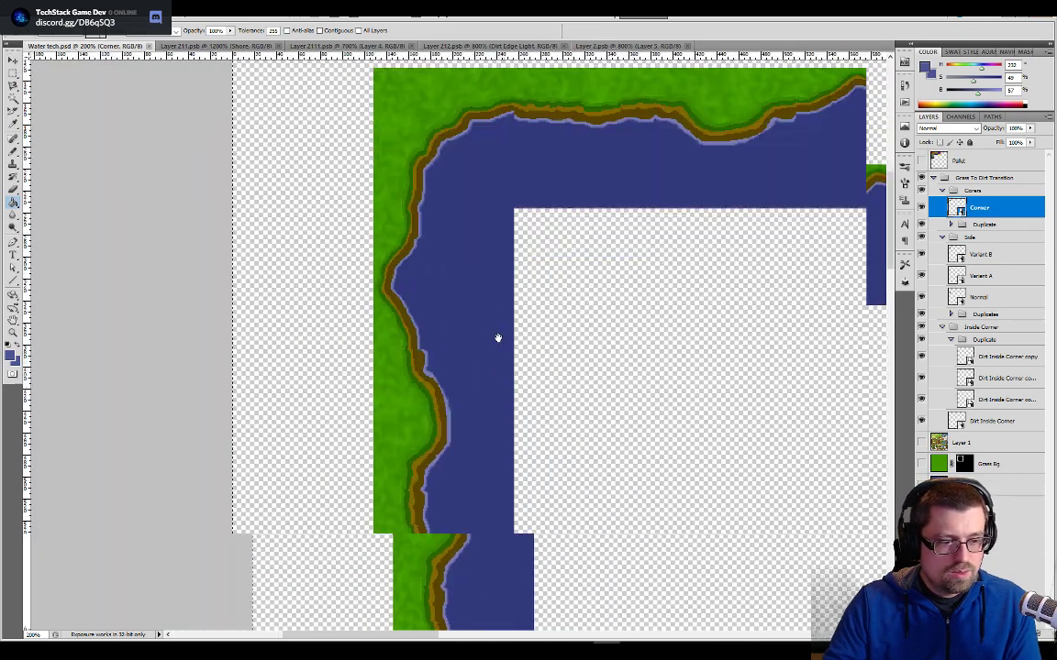
drag(530, 468, 518, 314)
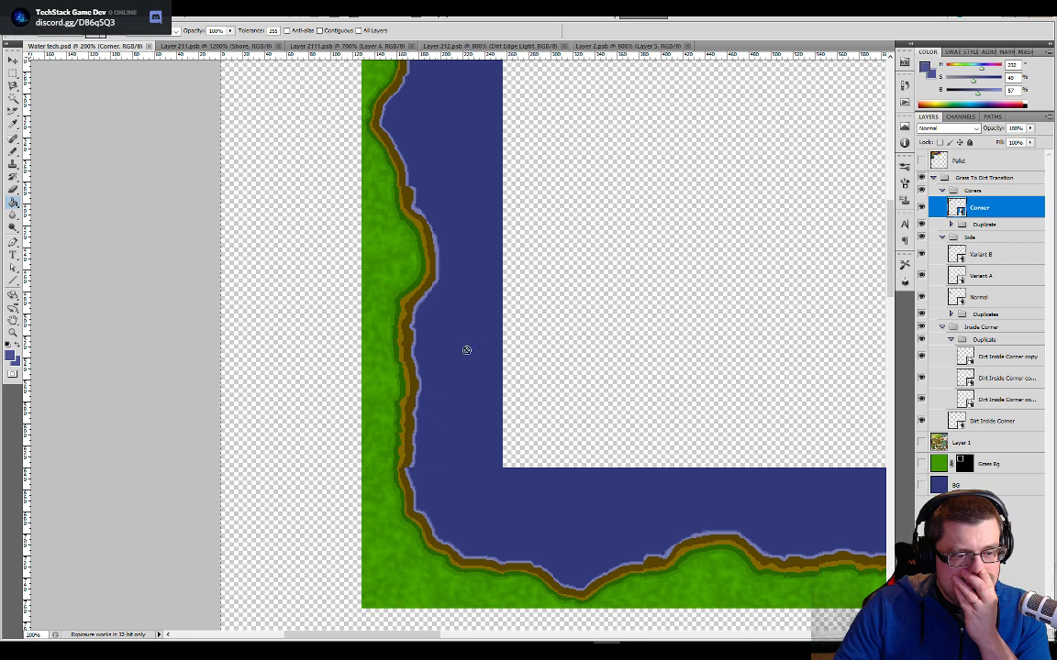
- Open the Corner smart object from the Water tech document for editing
key(v)
drag(486, 252, 472, 450)
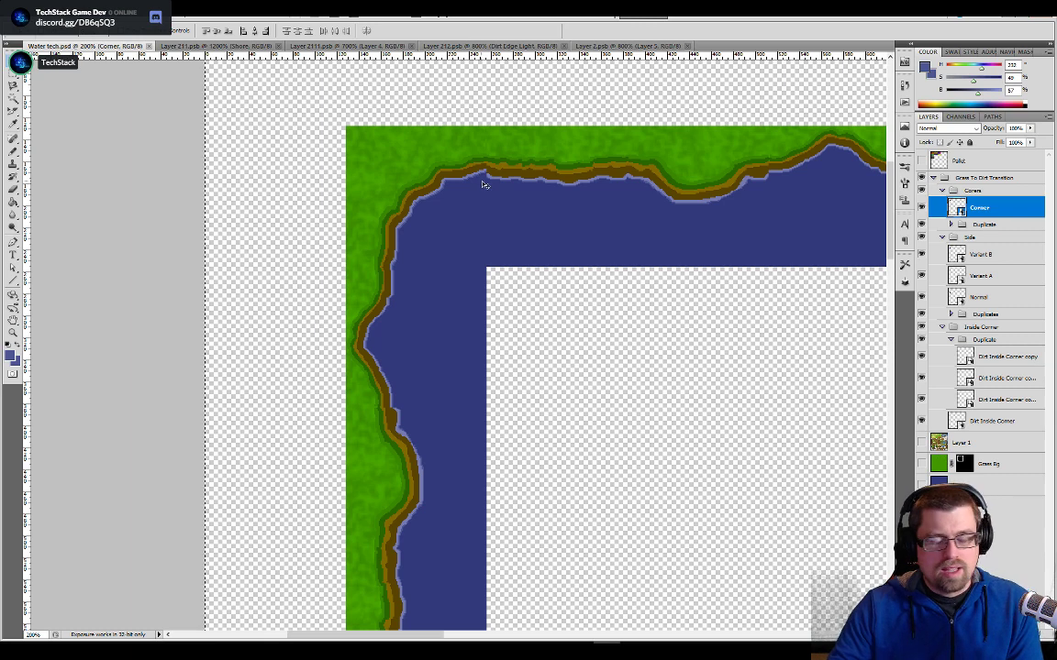
double_click(950, 209)
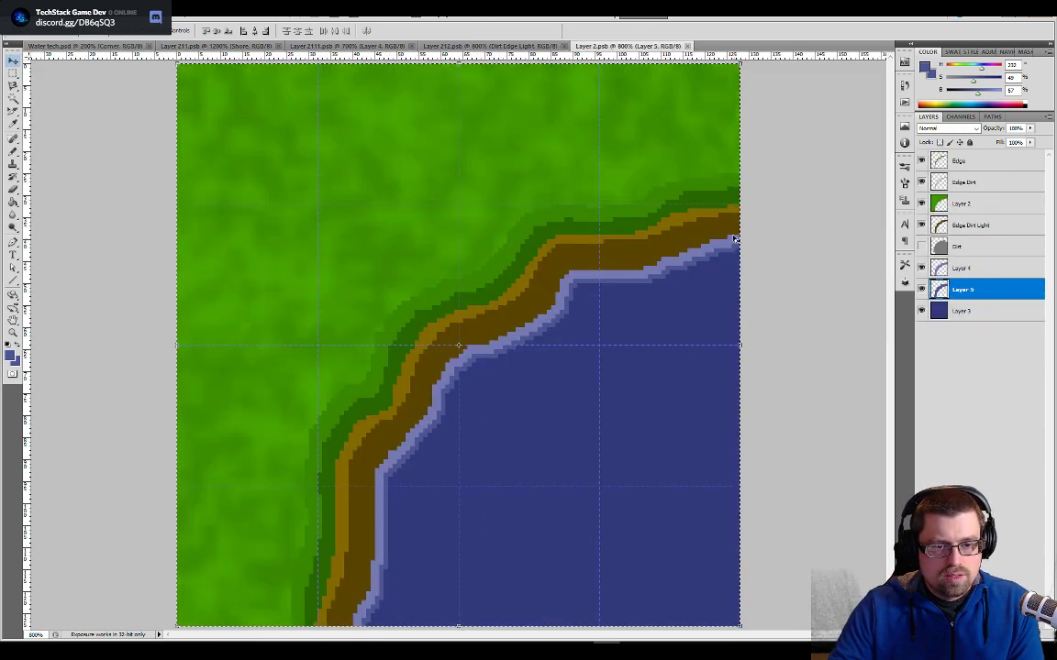
- Paint sampled dark brown over the upper row of the waterline at the tile's right edge on the Edge Dirt Light layer
key(w)
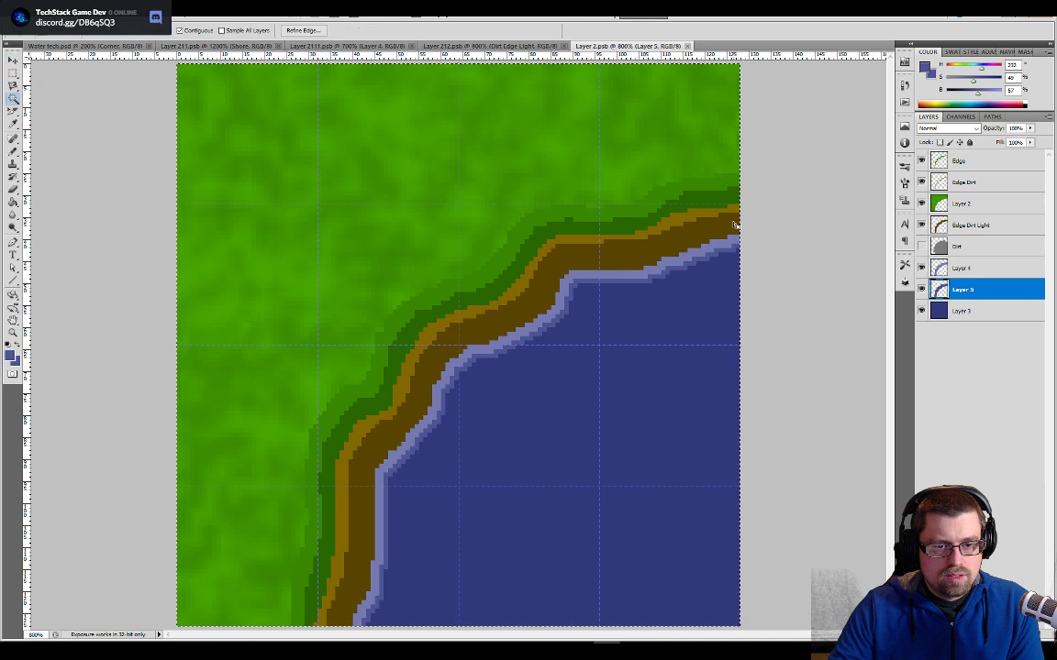
click(956, 227)
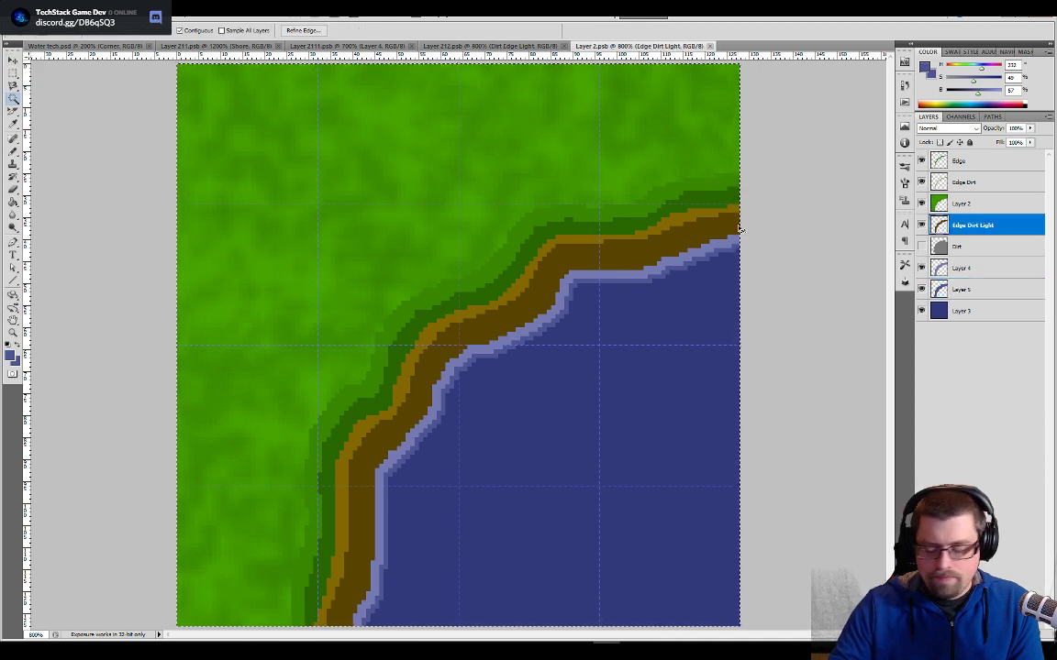
key(ctrl+plus)
key(ctrl+plus)
drag(737, 227, 218, 412)
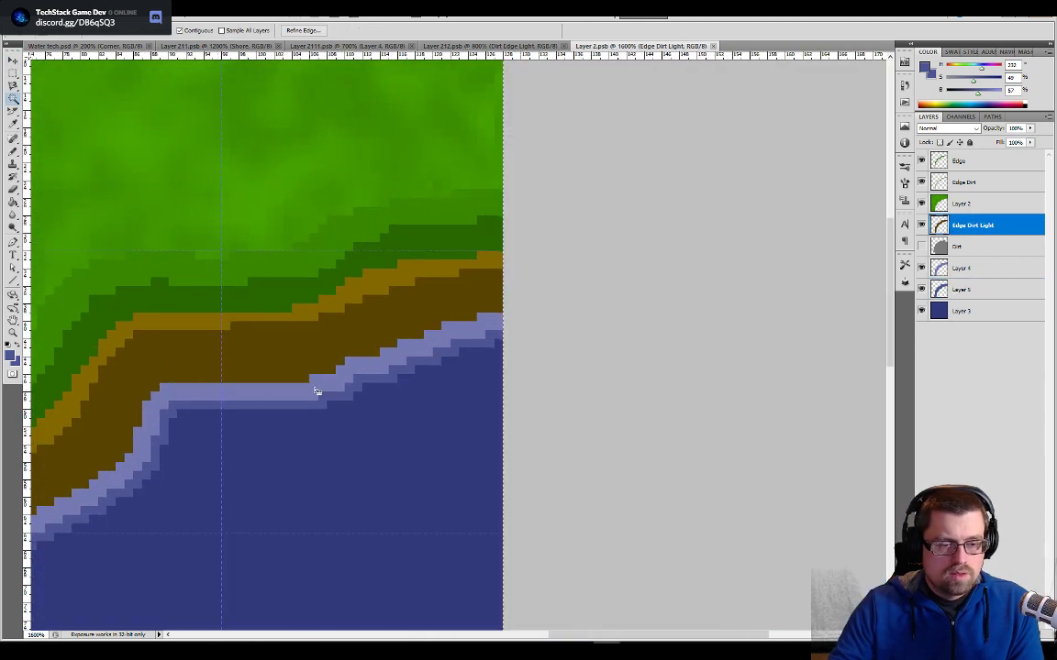
key(b)
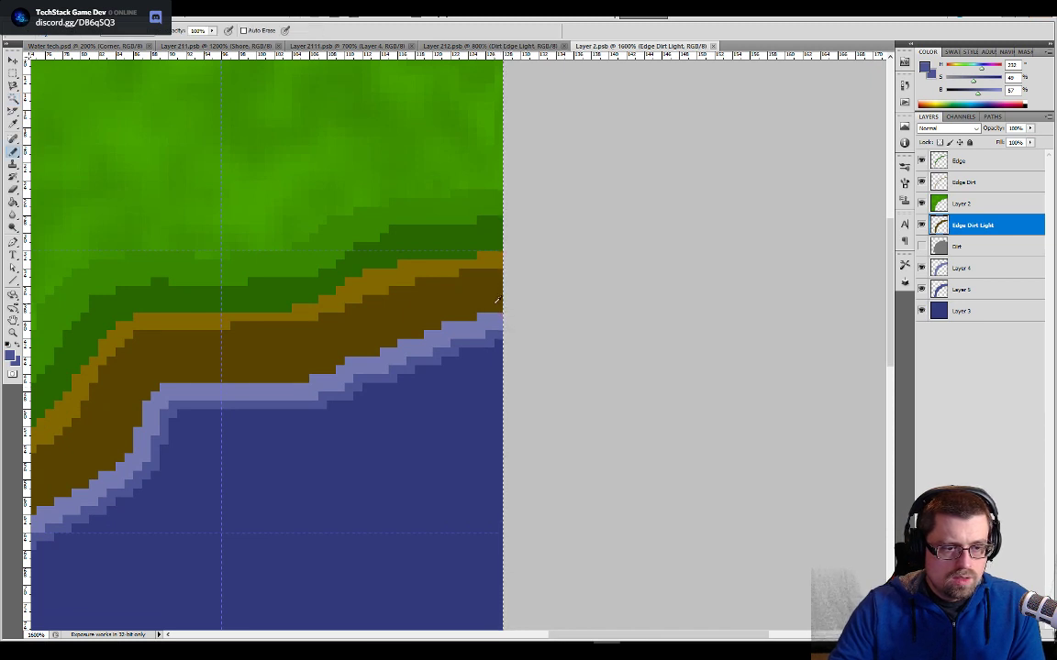
alt+click(495, 300)
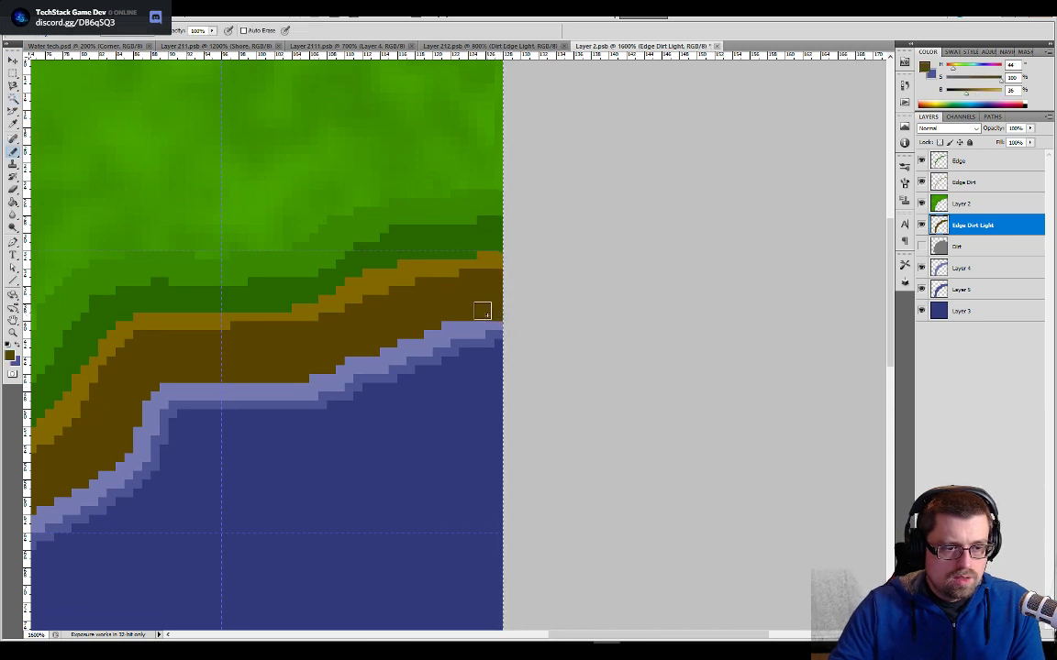
- Extend the waterline downward at the tile's right edge with light blue on Layer 4 and darker blue on Layer 5
alt+click(494, 326)
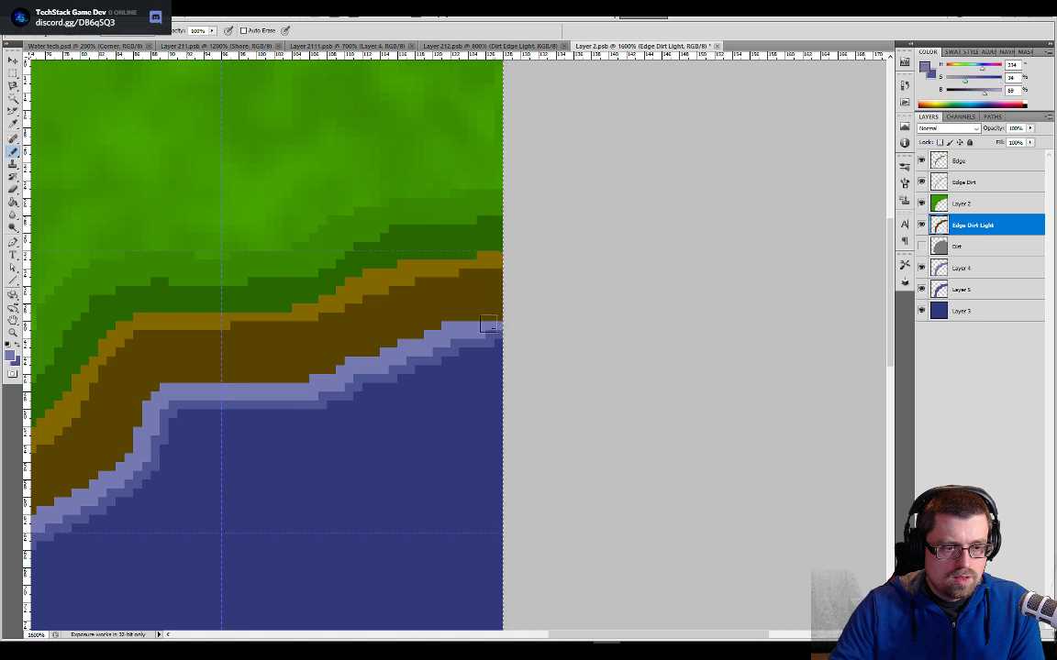
click(954, 271)
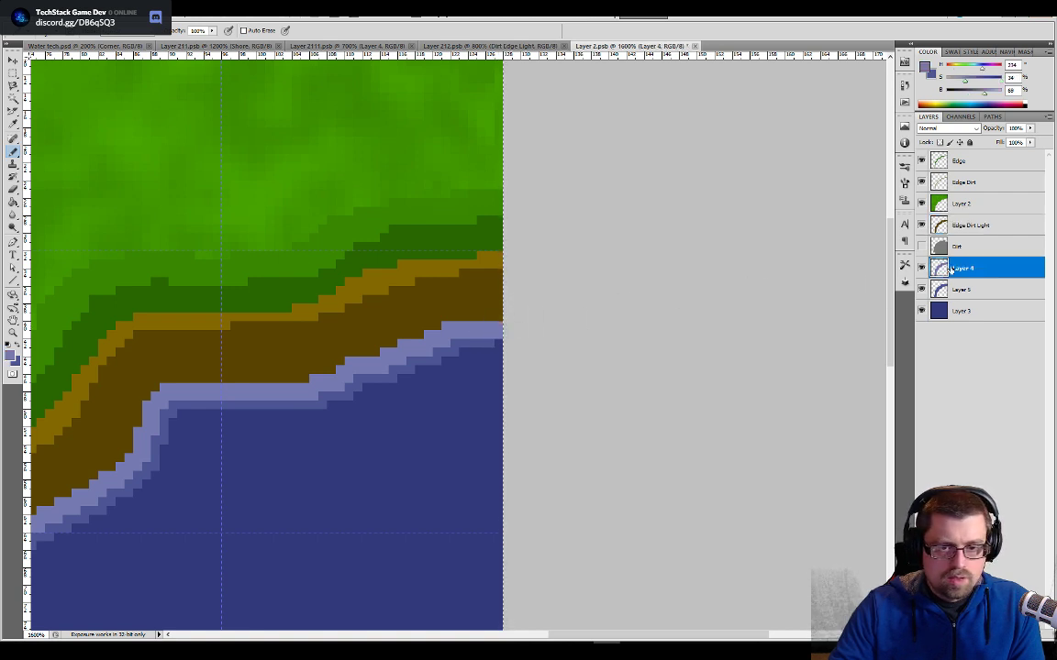
click(957, 291)
alt+click(492, 340)
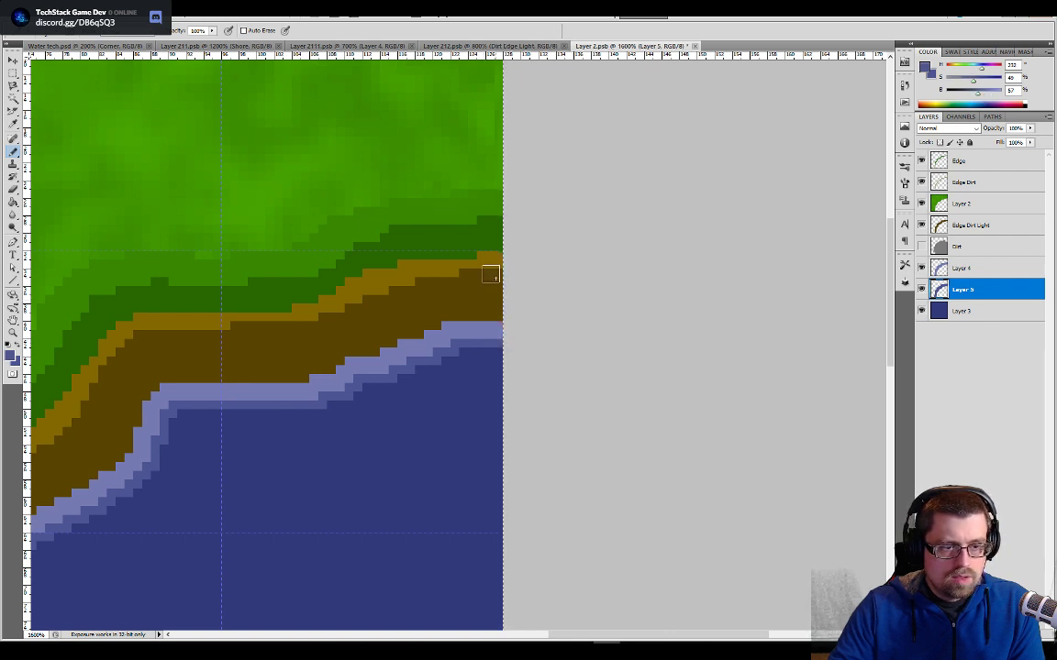
- Thicken the light brown shore edge at the tile's right end on the Edge layer, and save the tile
click(956, 165)
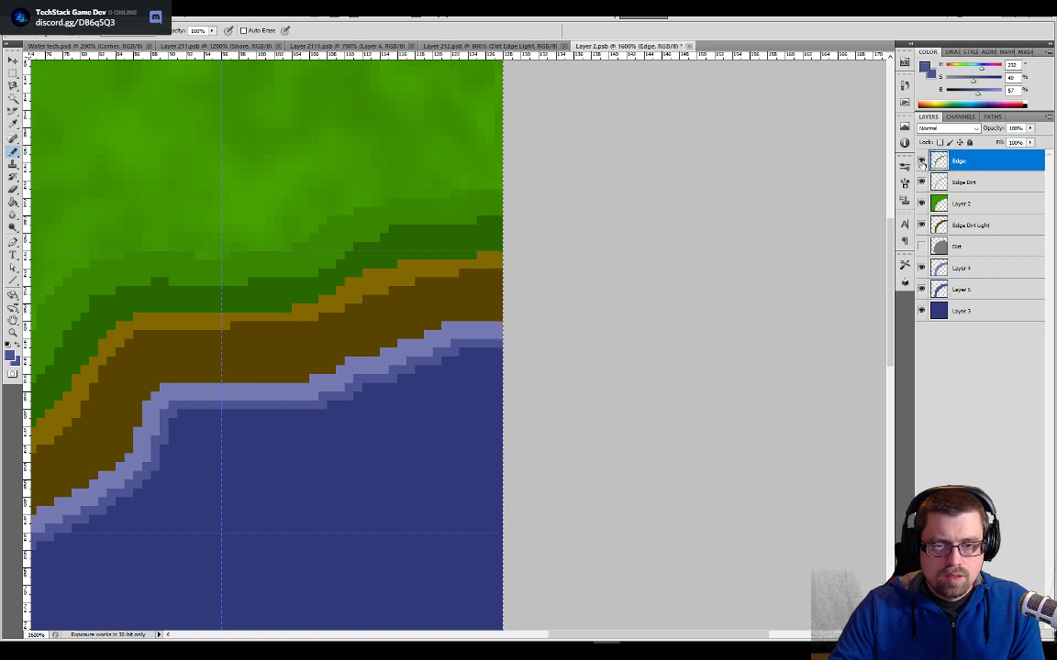
click(921, 162)
click(920, 161)
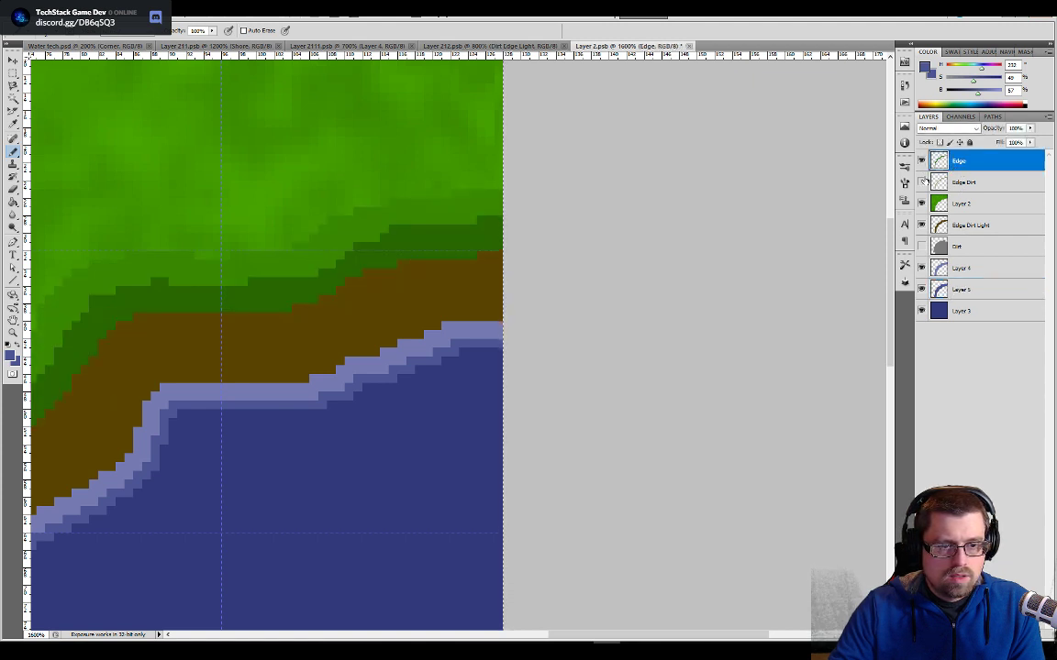
alt+click(500, 262)
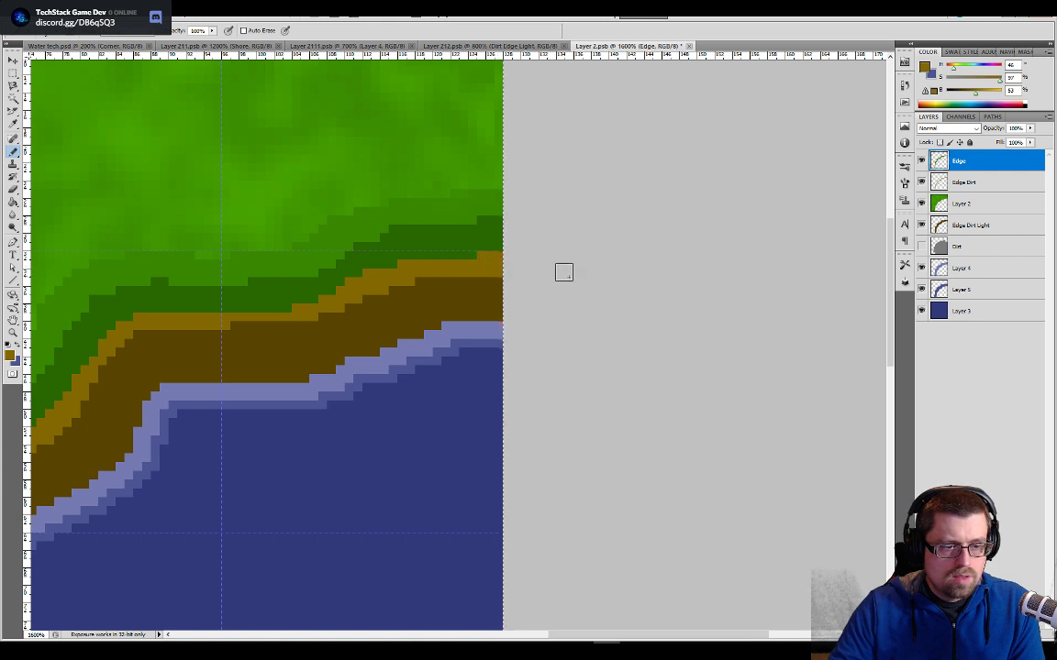
key(ctrl+s)
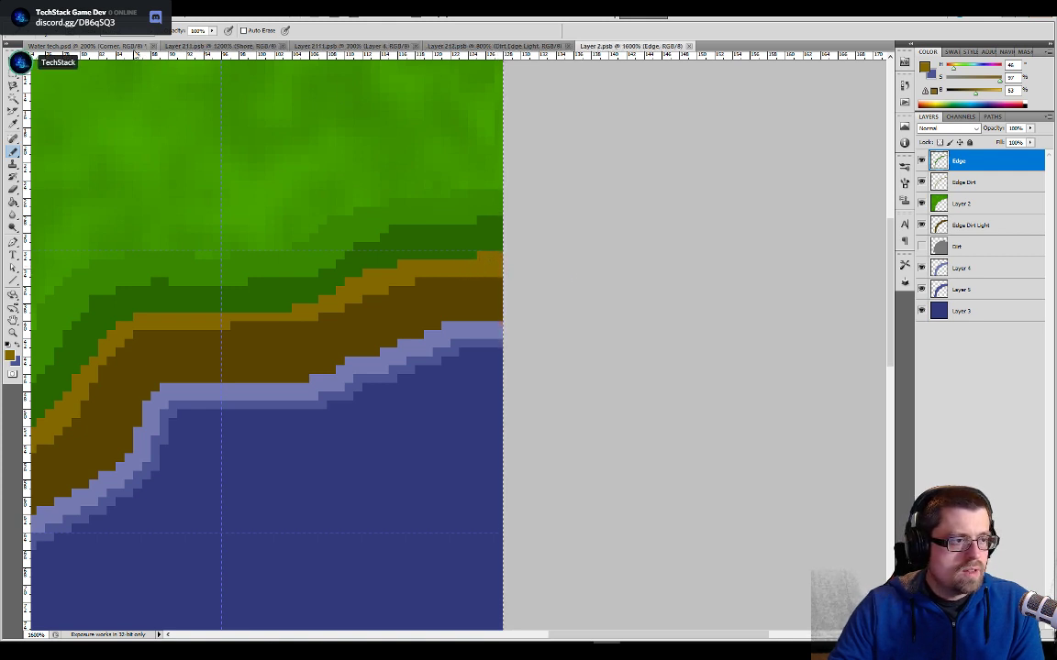
- Examine the seam between the upper corner tile and its side neighbour in the Water tech document, and return to the Layer 2 tile
click(125, 45)
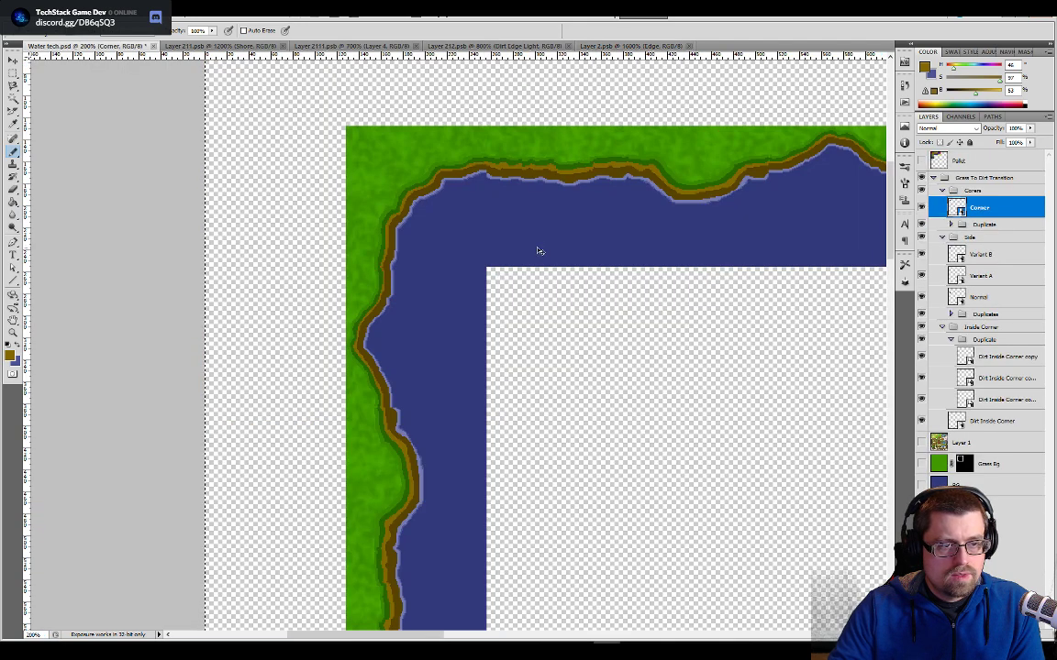
key(ctrl+plus)
key(ctrl+plus)
drag(542, 152, 561, 441)
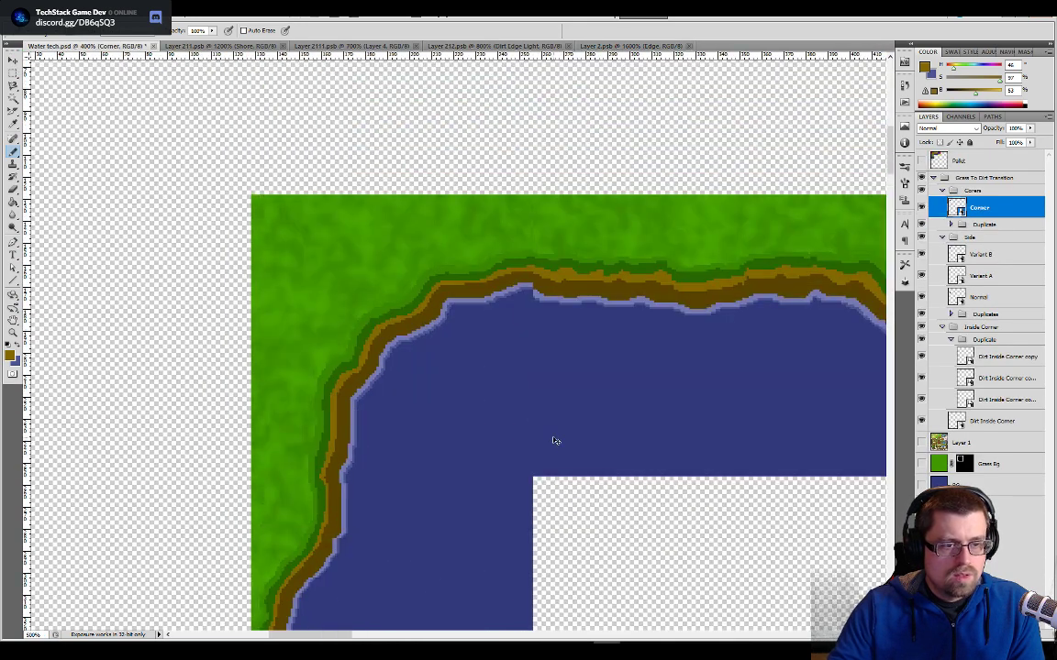
key(ctrl+plus)
key(ctrl+plus)
drag(571, 311, 566, 364)
key(ctrl+plus)
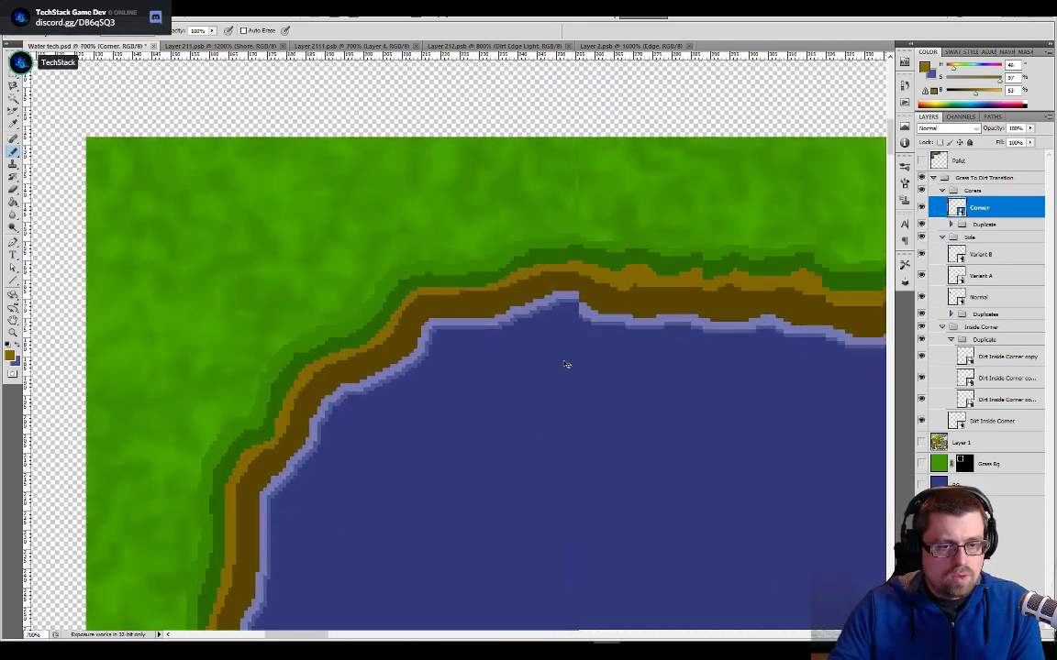
key(ctrl+plus)
scroll(542, 326, up, 2)
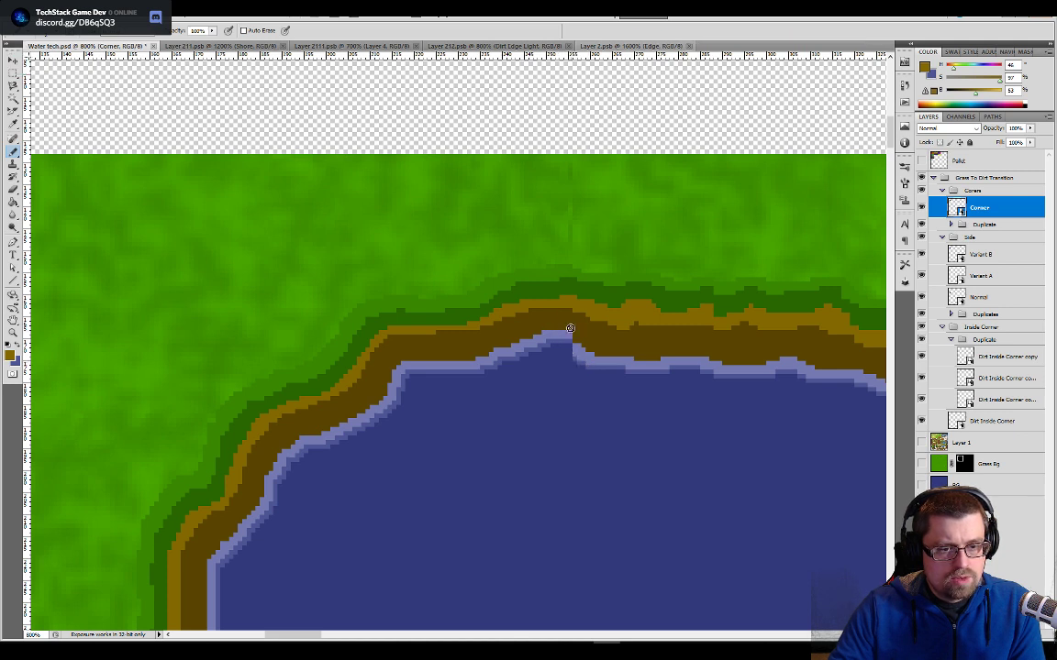
click(625, 46)
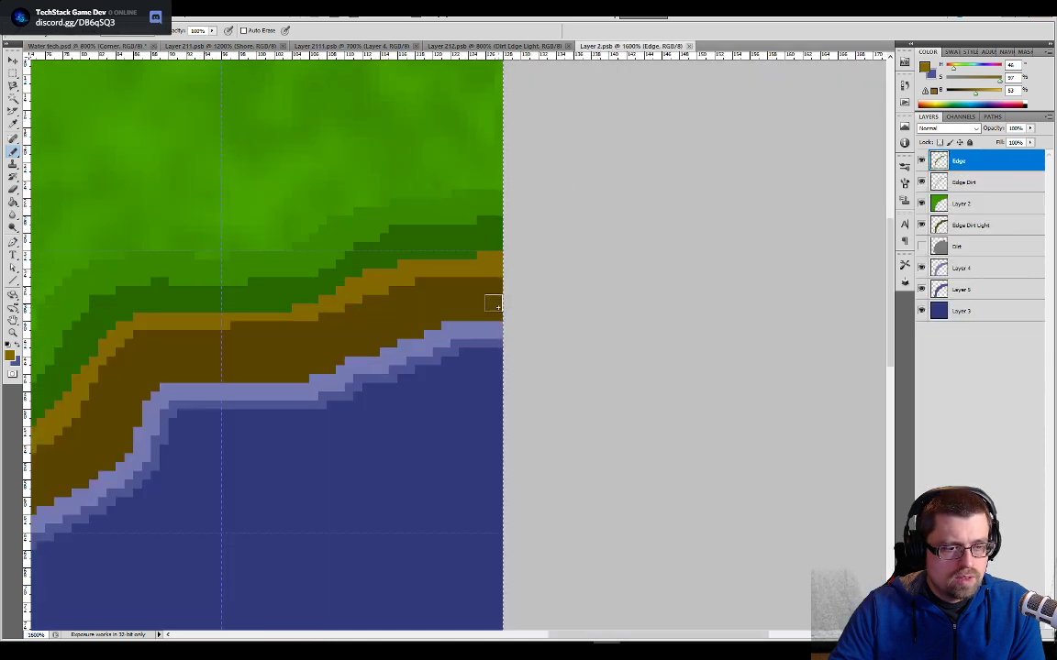
alt+click(498, 312)
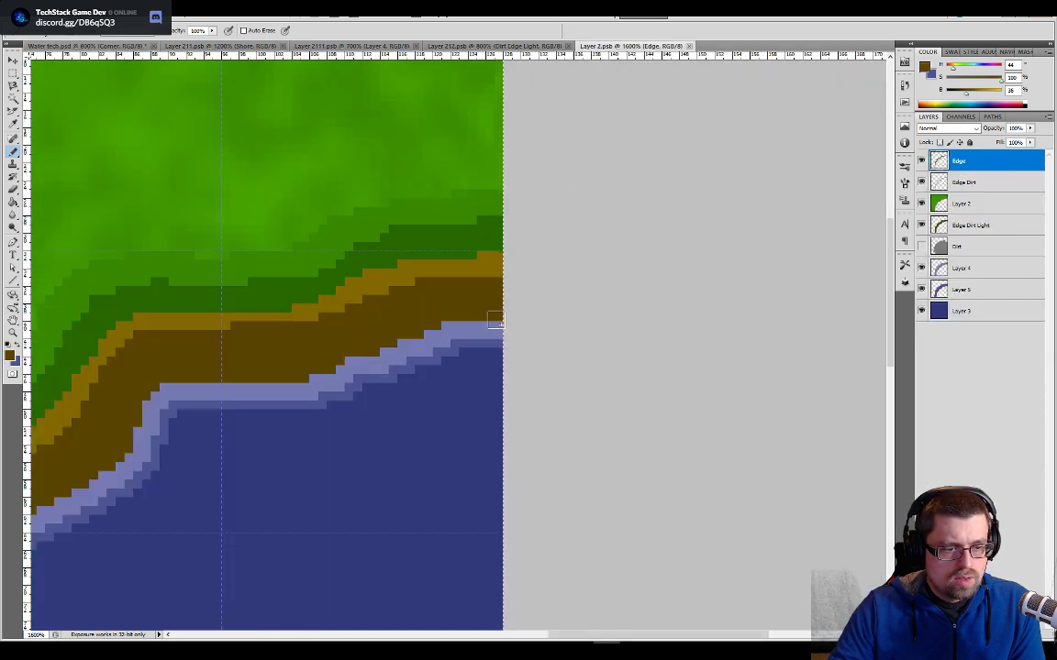
click(495, 322)
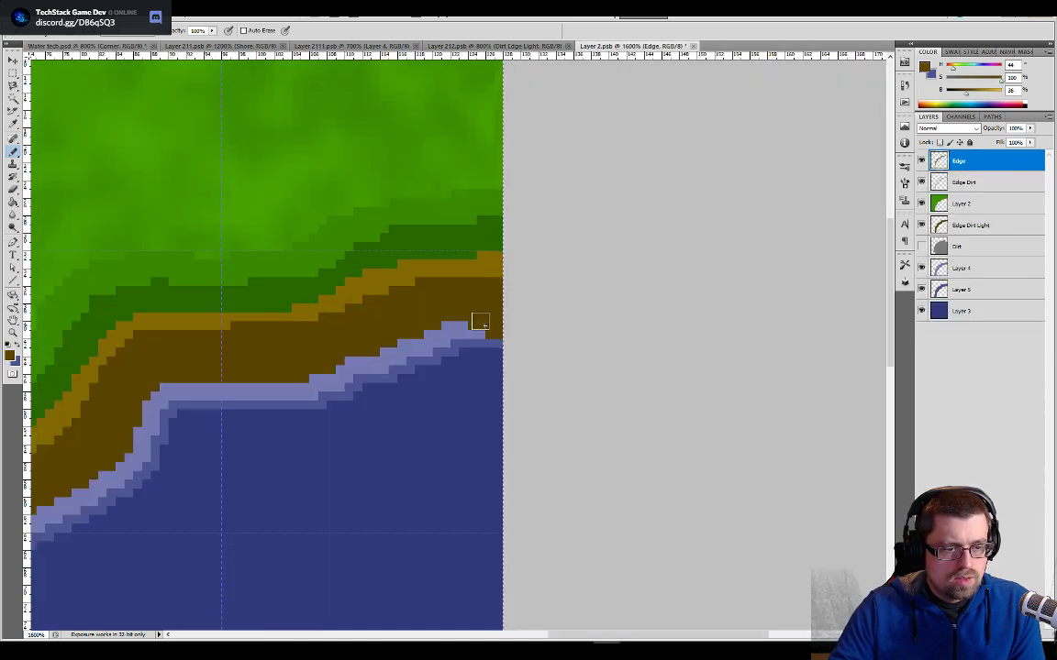
alt+click(477, 334)
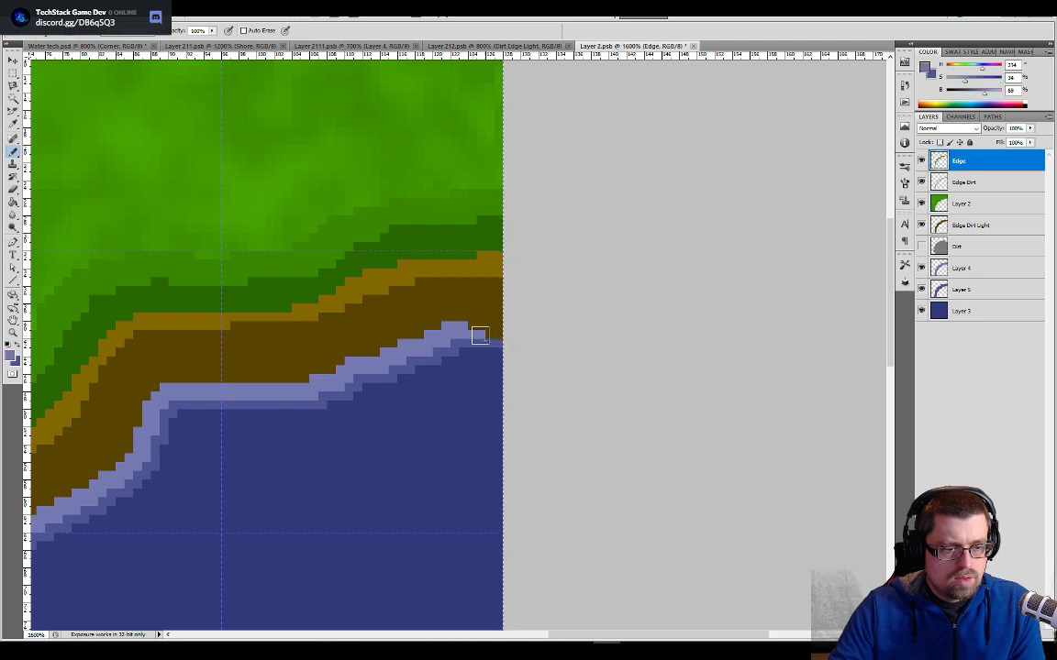
key(ctrl+z)
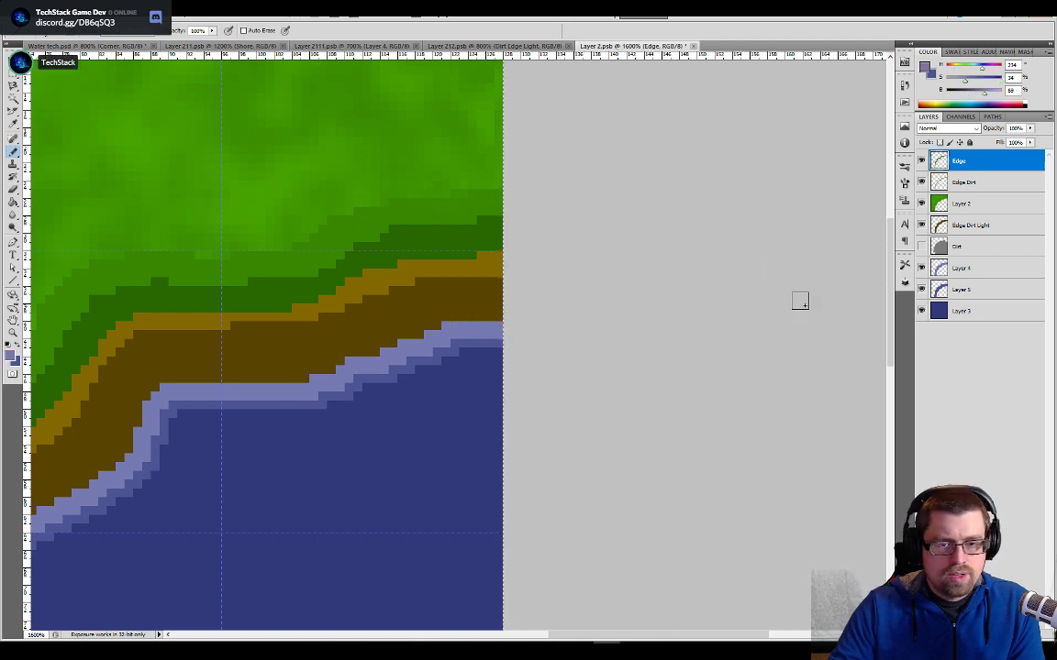
- Paint dark brown over the light waterline at the tile's right end on the Edge Dirt Light layer
click(959, 228)
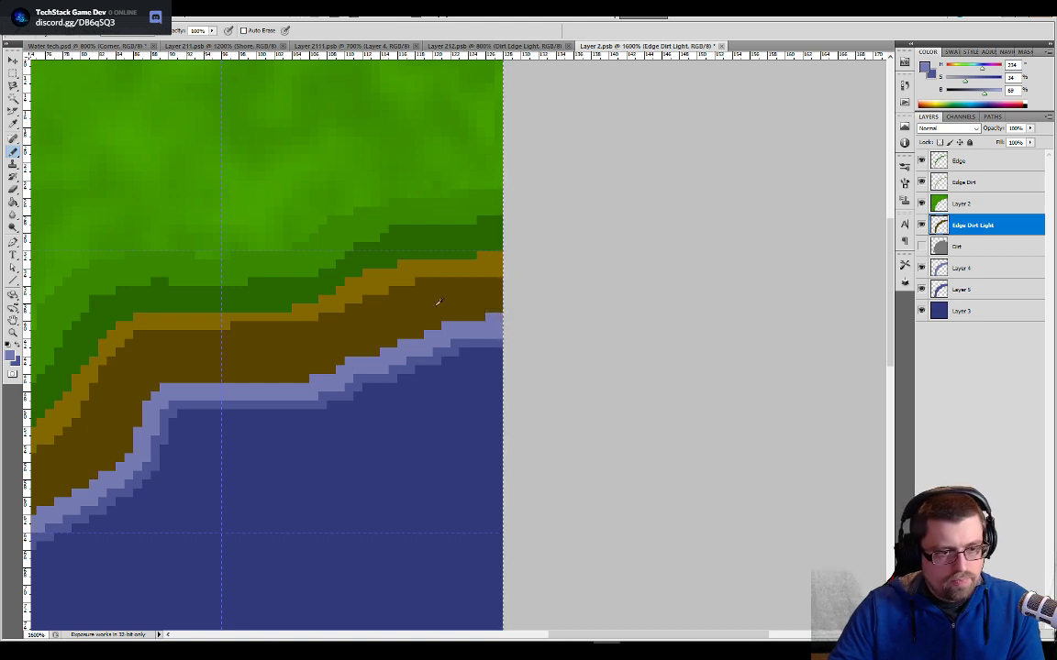
alt+click(480, 309)
drag(496, 309, 483, 322)
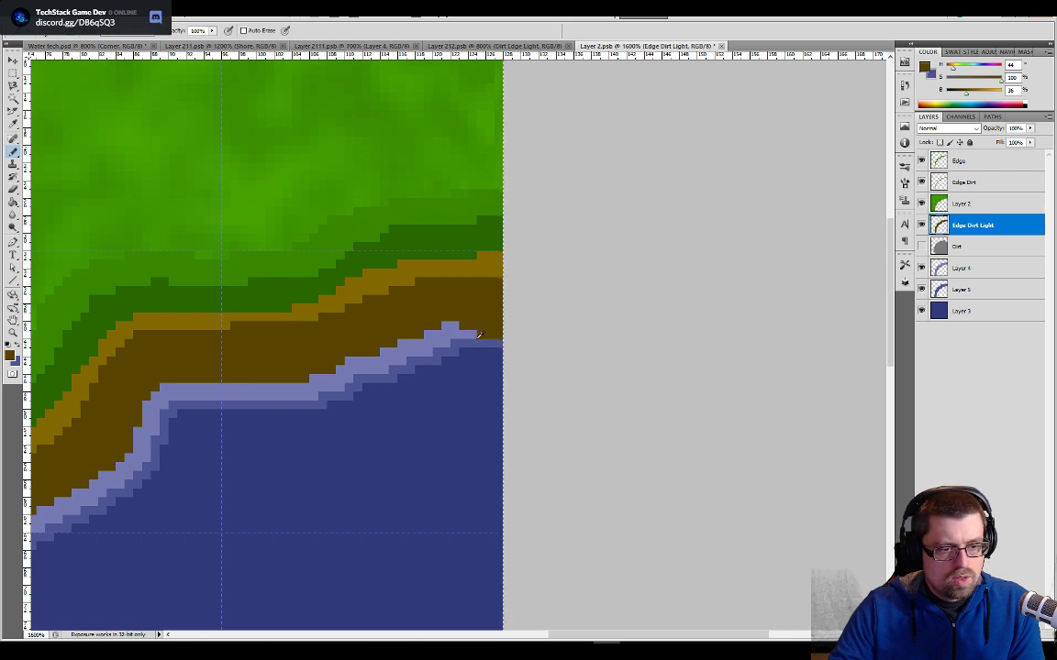
- Repaint the right end of the waterline lower with light blue on Layer 4 and darker blue on Layer 5, and save the tile
alt+click(470, 334)
click(940, 270)
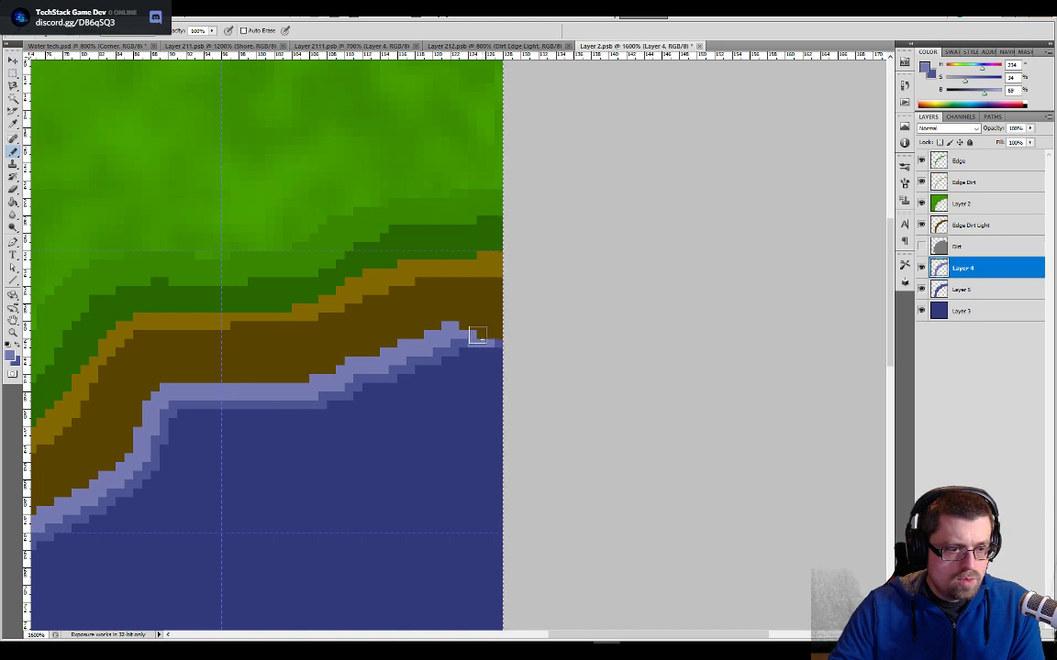
drag(481, 339, 500, 344)
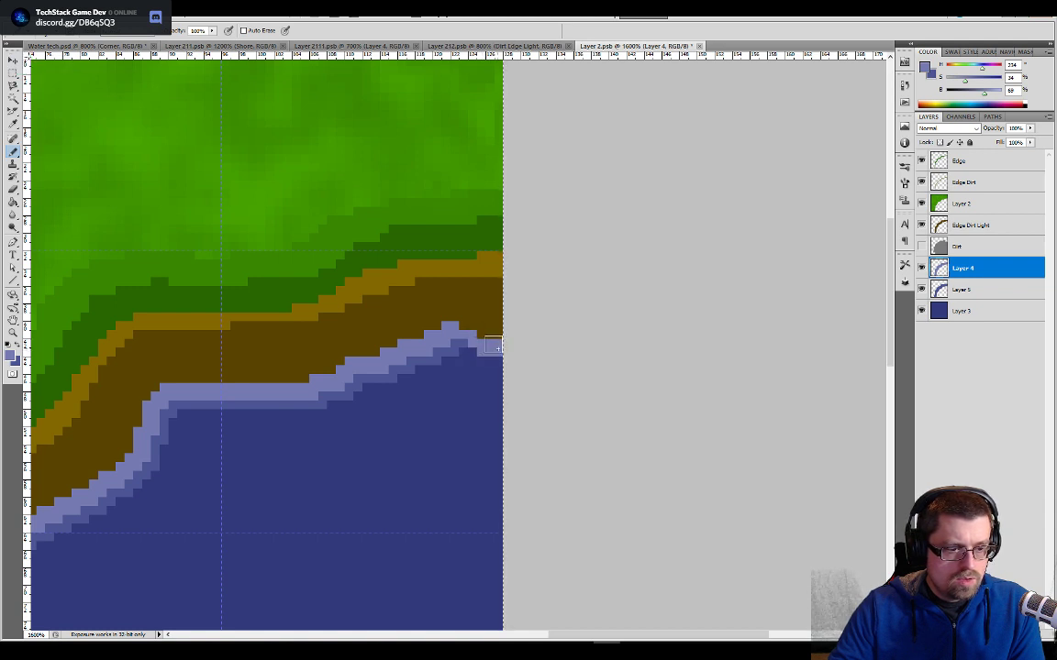
click(965, 295)
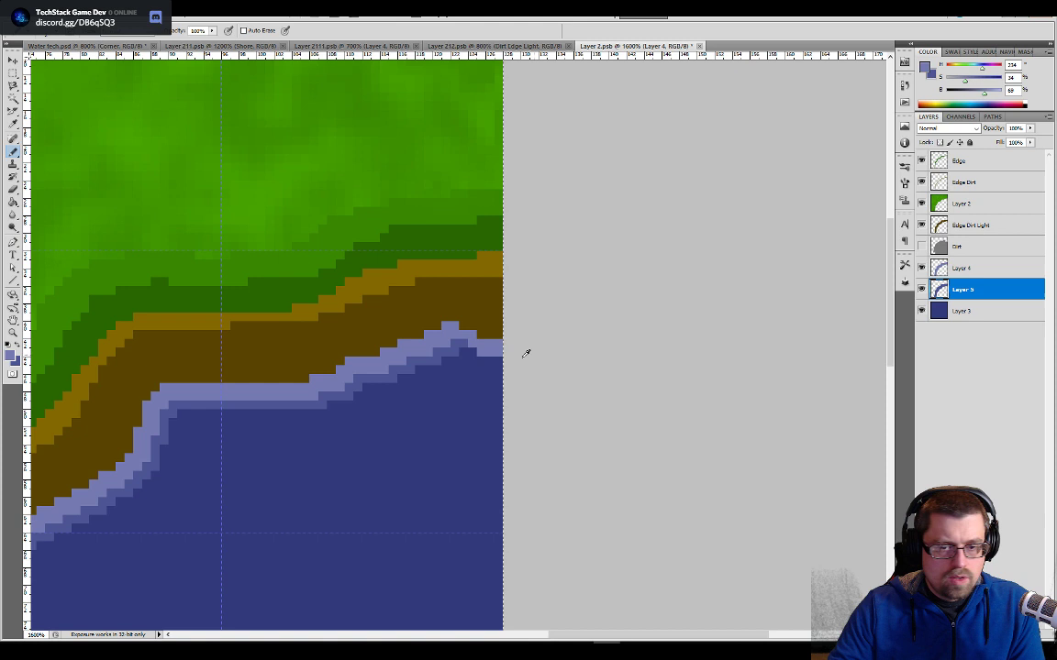
alt+click(459, 340)
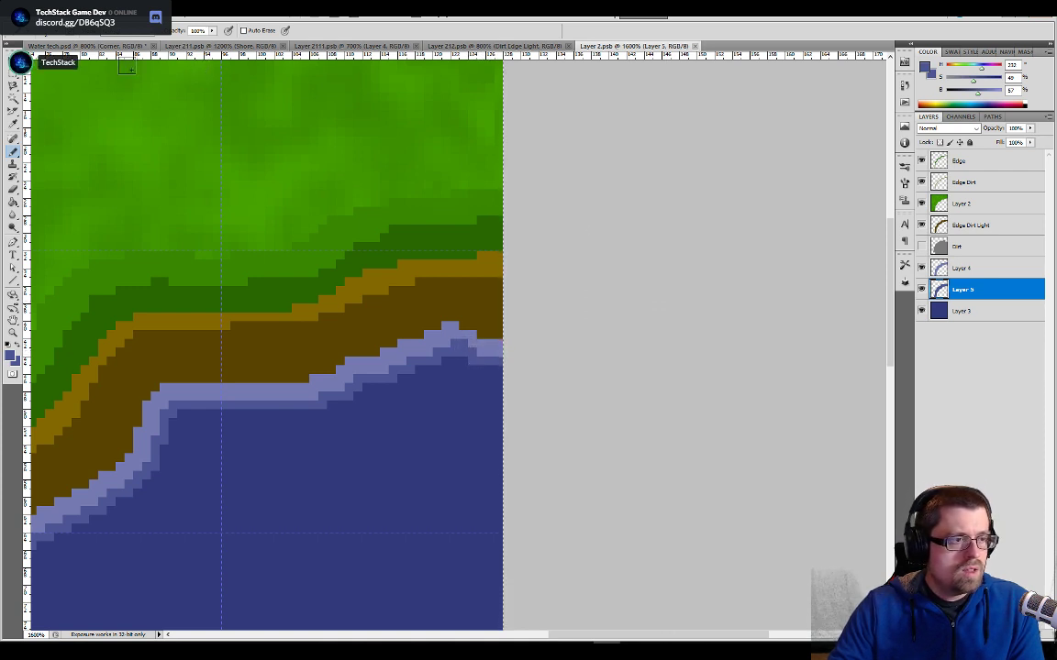
- Examine the corner seam in the Water tech document and the tile transitions down the lake's left bank at 500%
click(110, 47)
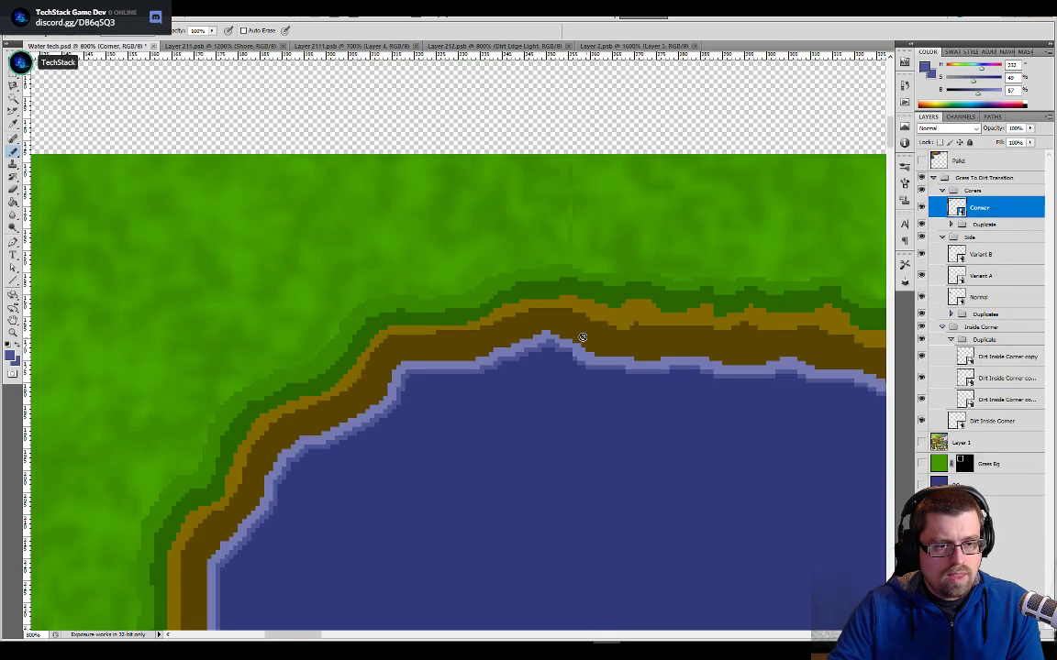
key(ctrl+minus)
key(ctrl+minus)
key(ctrl+minus)
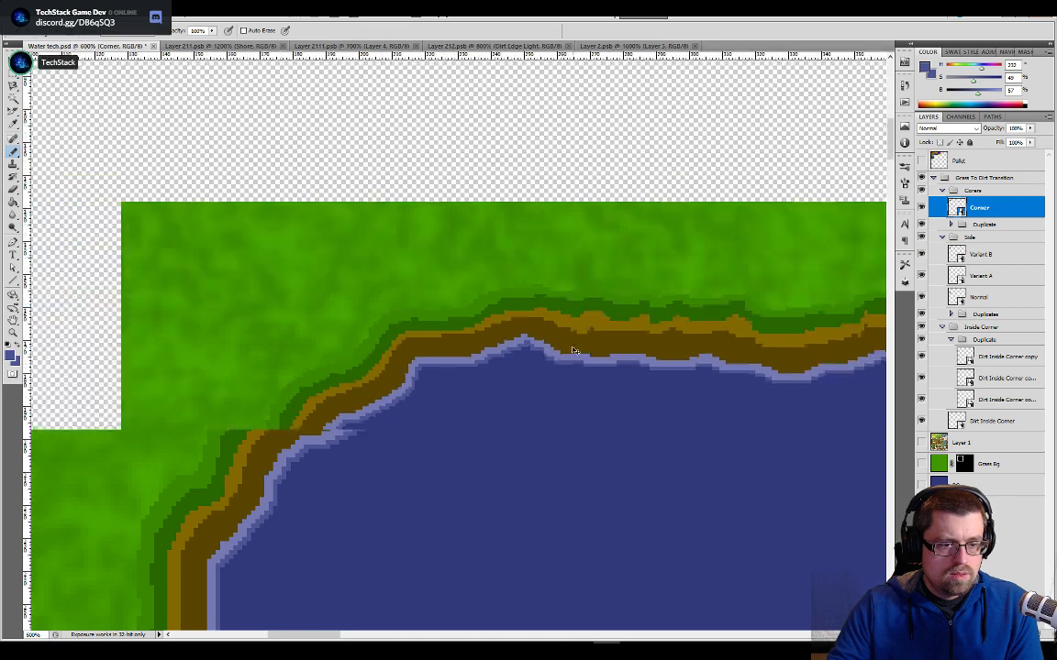
scroll(554, 422, down, 10)
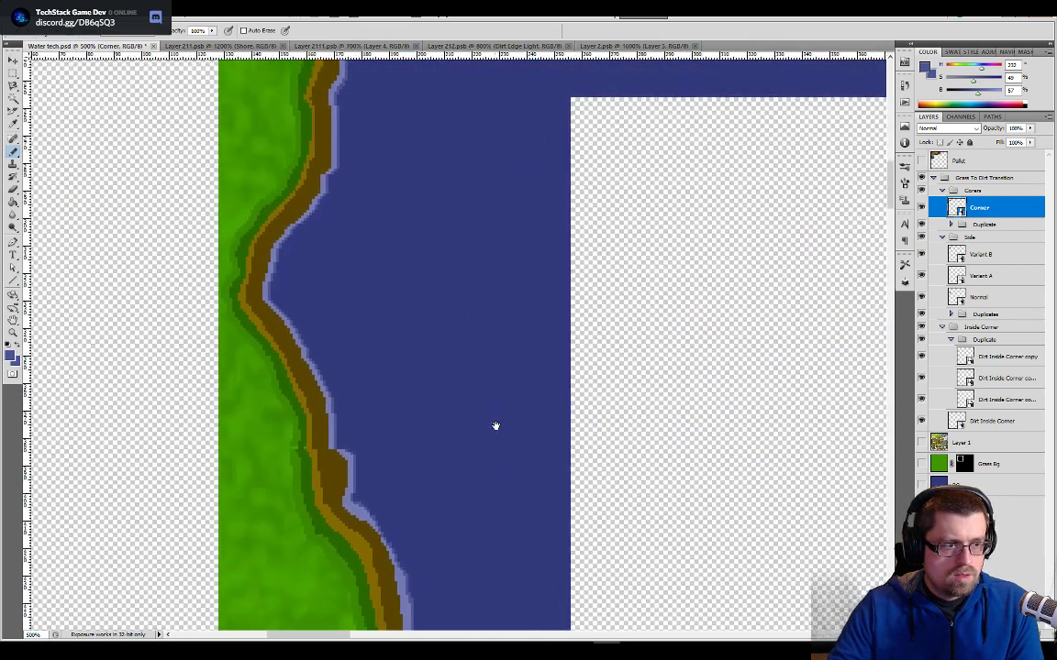
drag(495, 425, 498, 297)
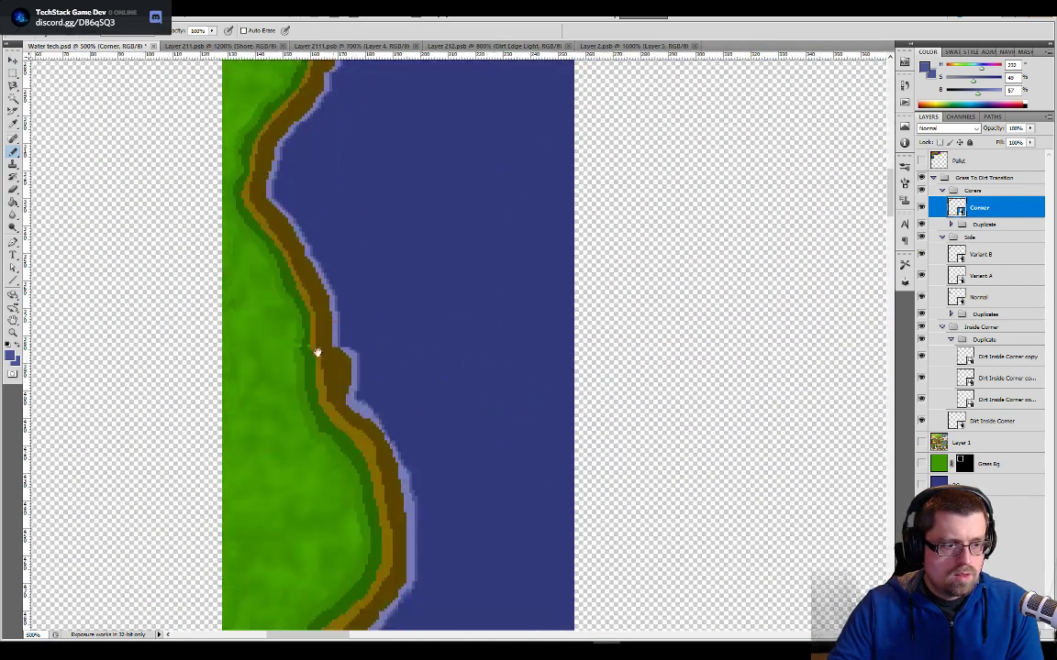
drag(348, 387, 391, 260)
drag(423, 480, 440, 249)
drag(442, 533, 432, 343)
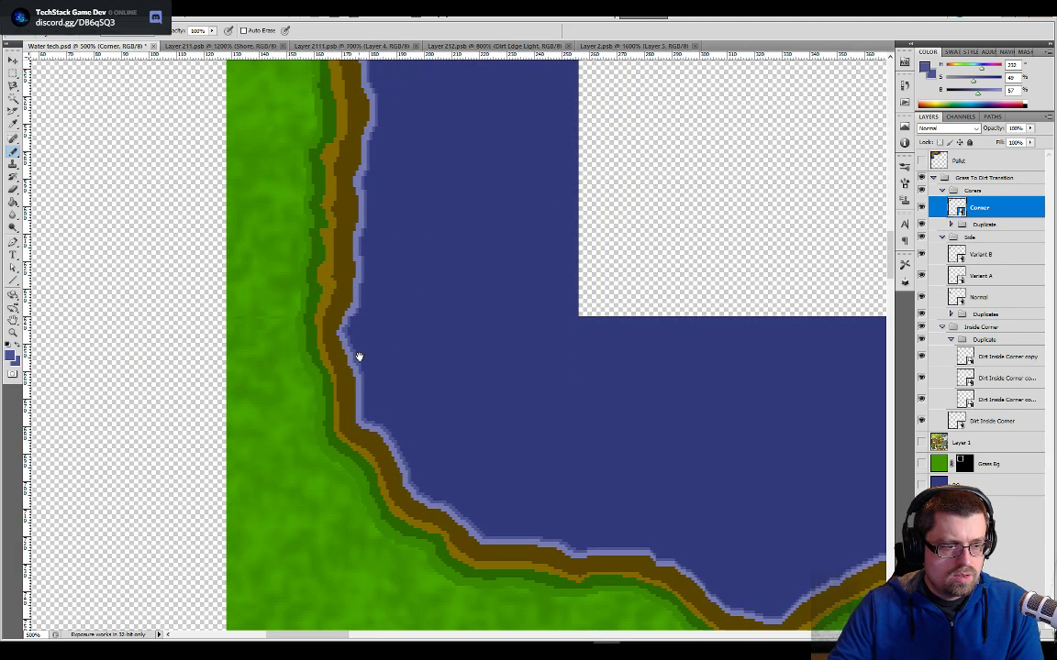
drag(415, 246, 418, 434)
drag(366, 275, 360, 425)
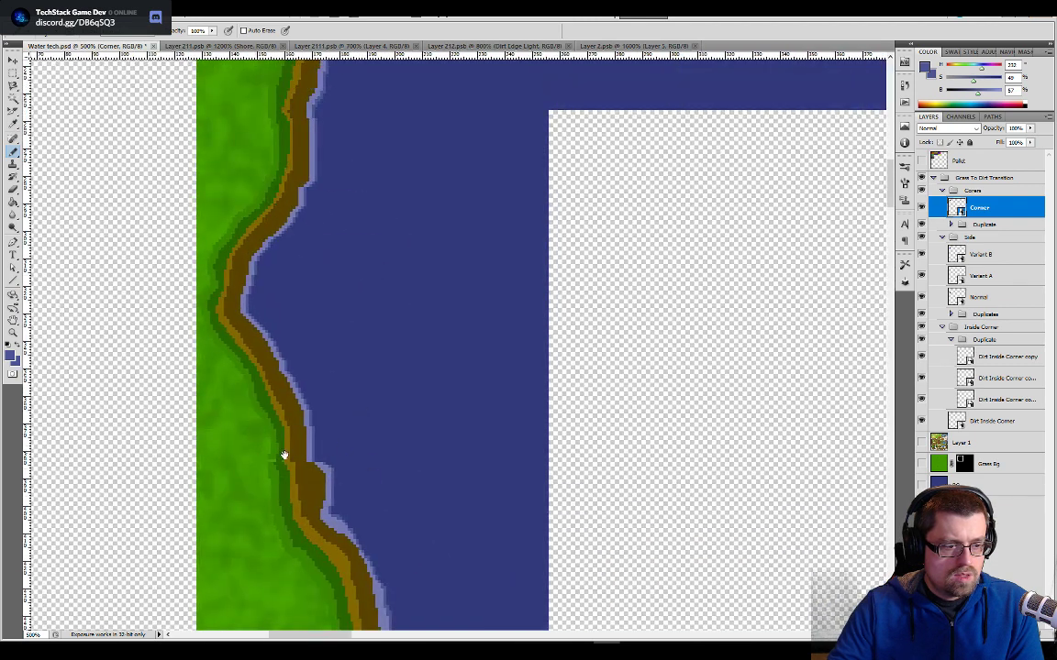
- Open the Variant B side tile for editing and bring the shoreline's lower end into close view at 1600%
click(956, 275)
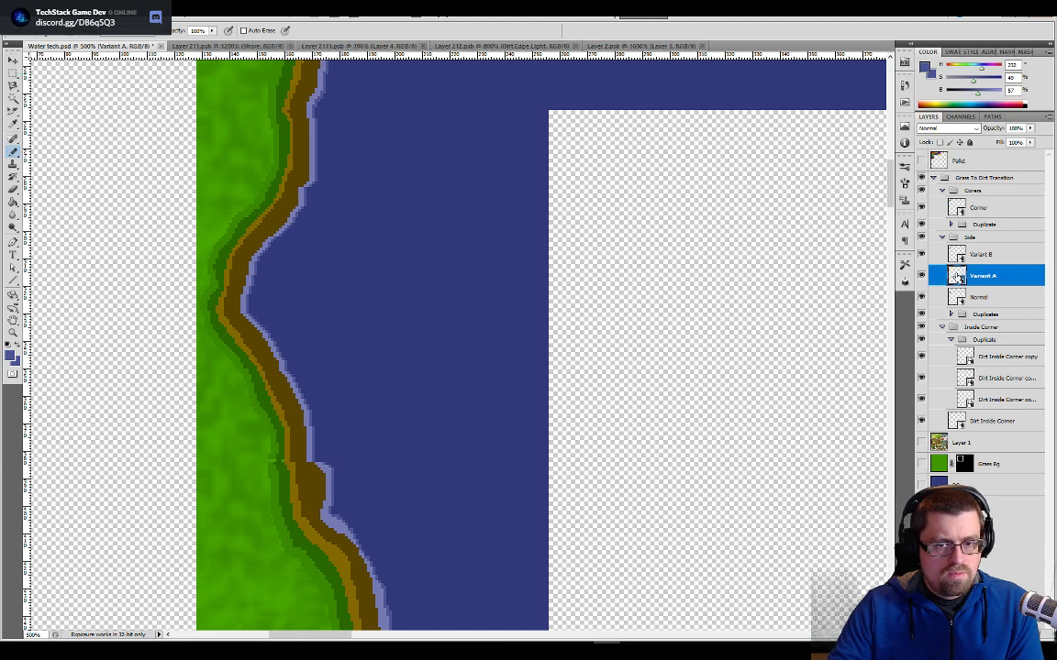
double_click(960, 258)
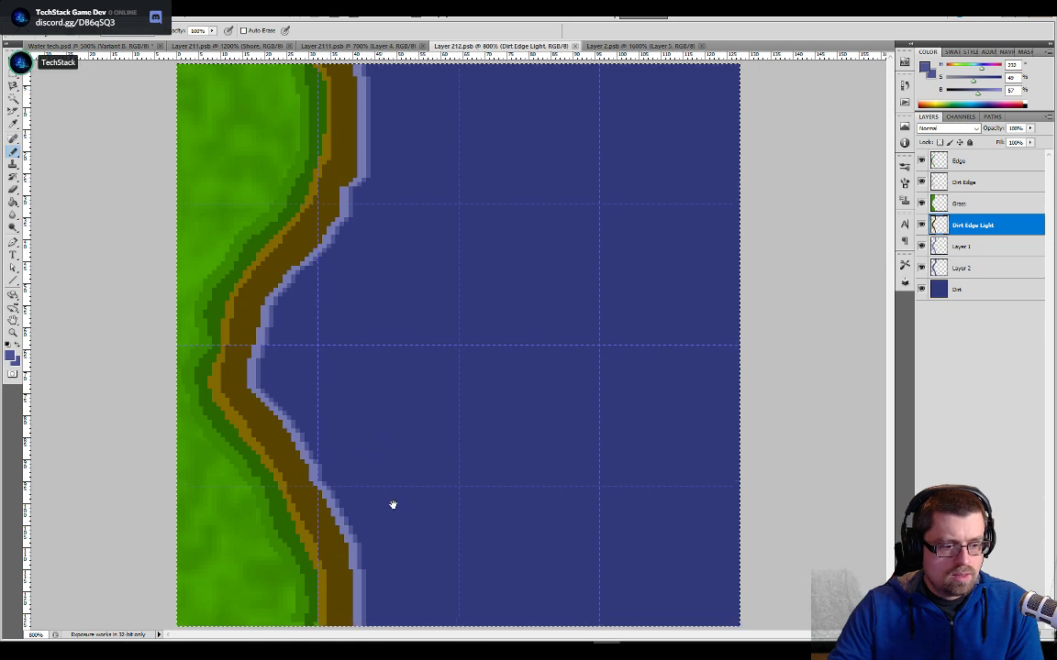
key(ctrl+plus)
drag(393, 504, 519, 182)
drag(344, 451, 491, 284)
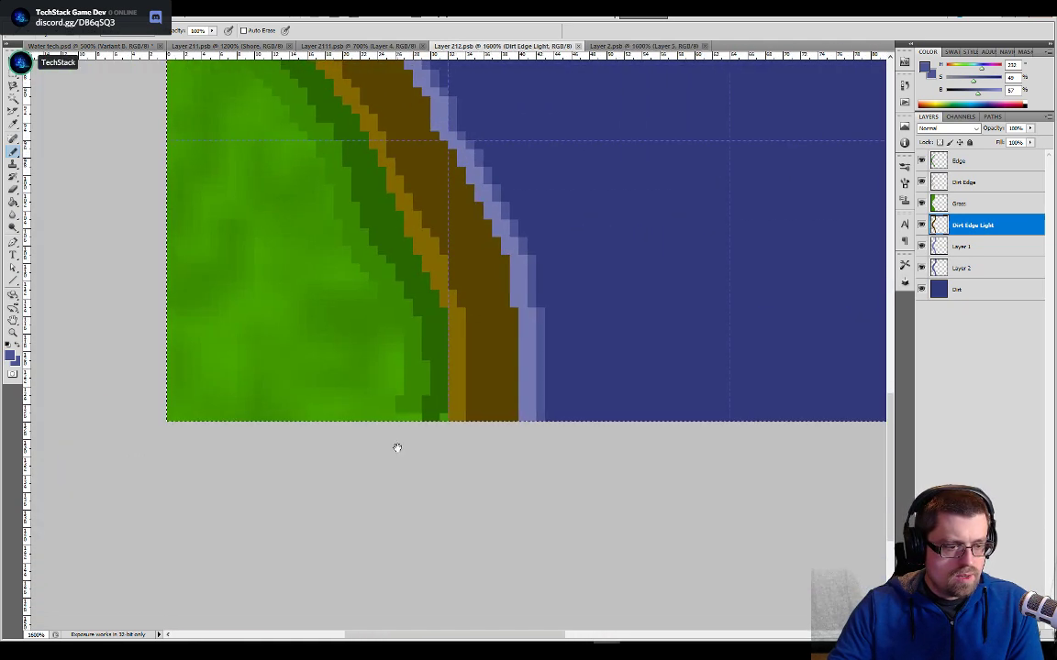
- Isolate the tile's layers to find the green bands, extend mid and dark green to the bottom edge on the Edge layer, and save
alt+click(424, 386)
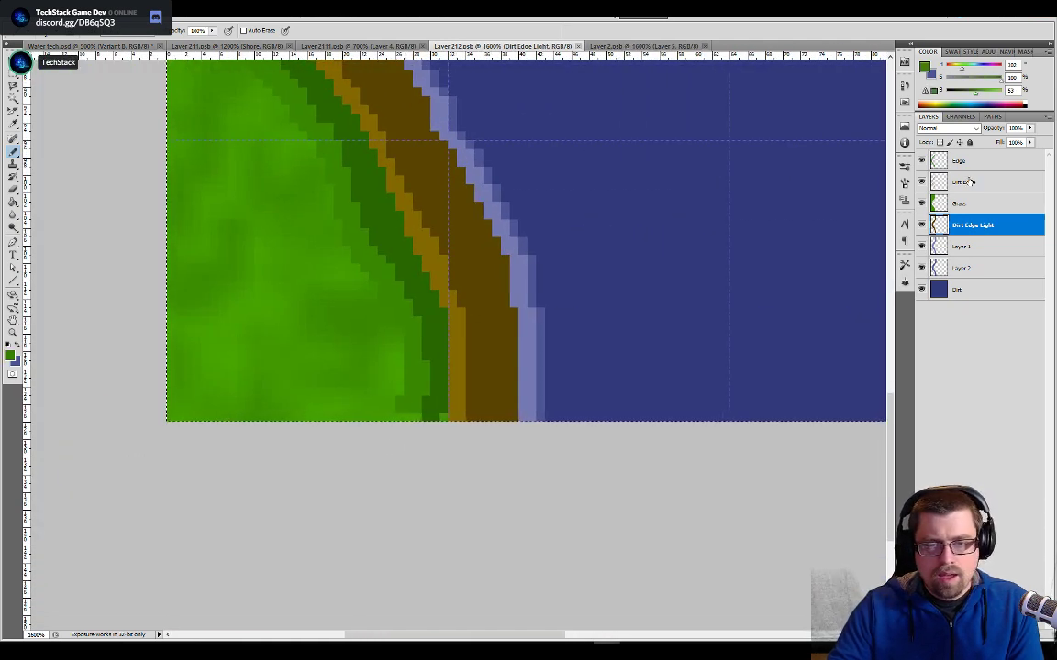
click(956, 204)
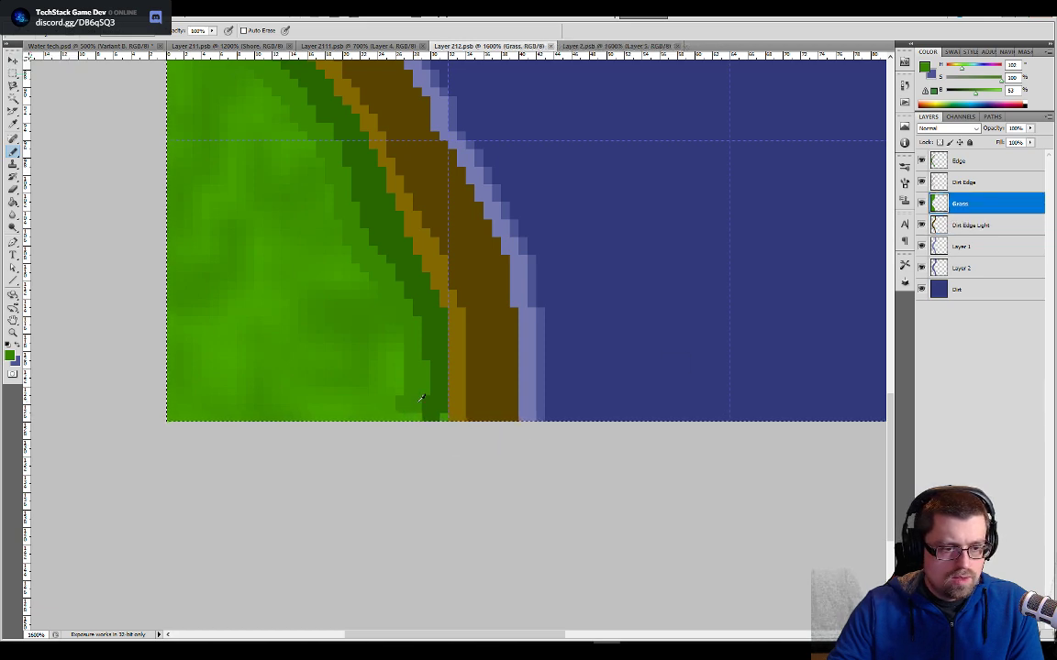
alt+click(921, 203)
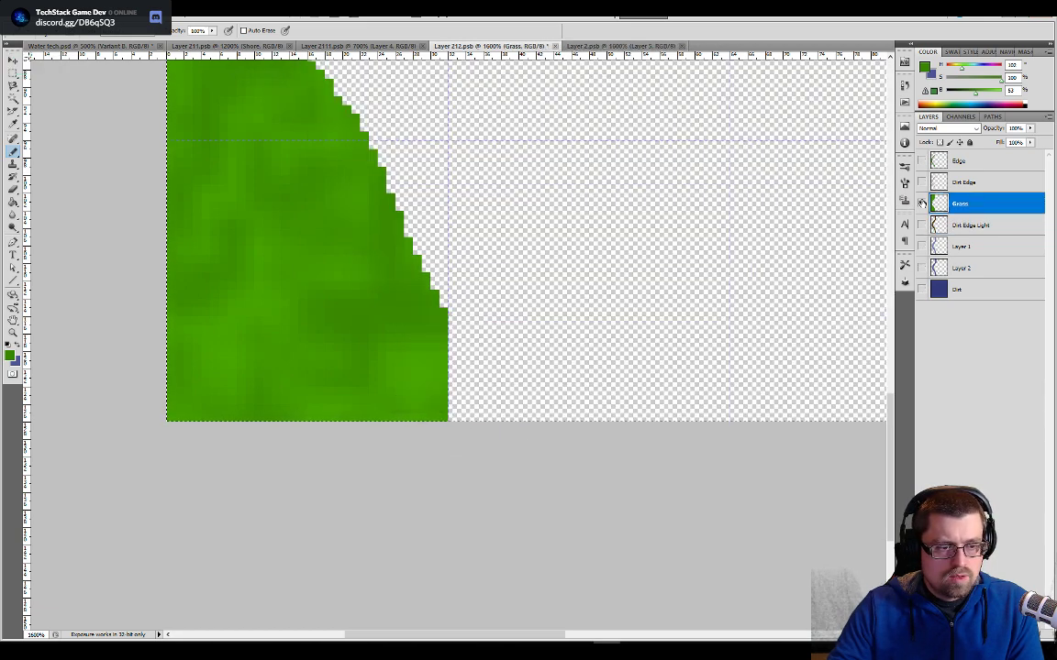
alt+click(921, 202)
alt+click(921, 162)
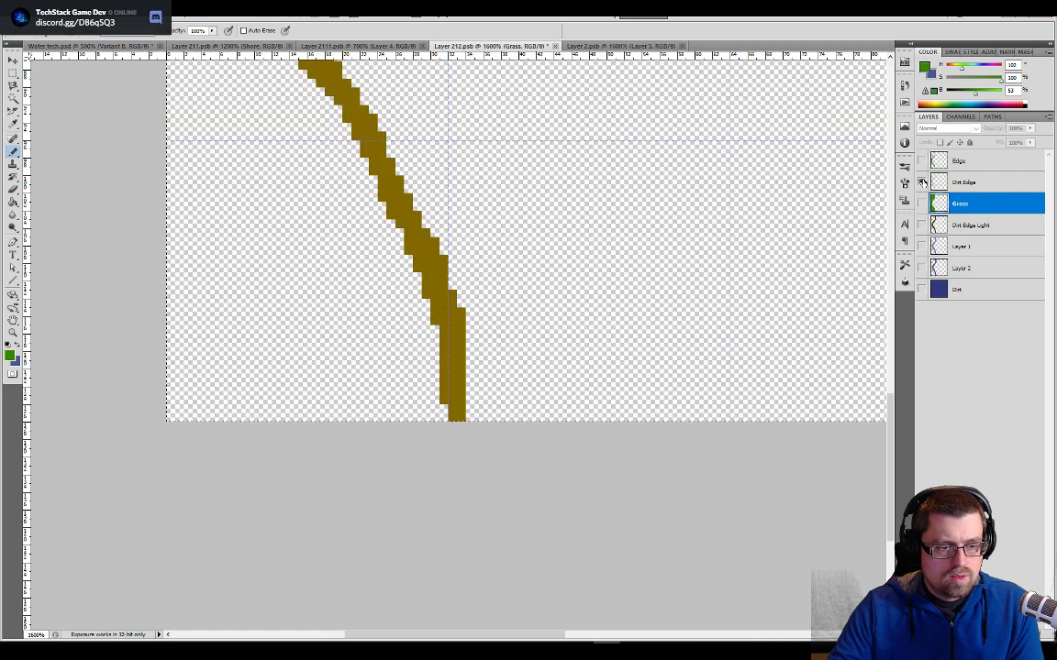
alt+click(921, 162)
alt+click(920, 164)
alt+click(921, 163)
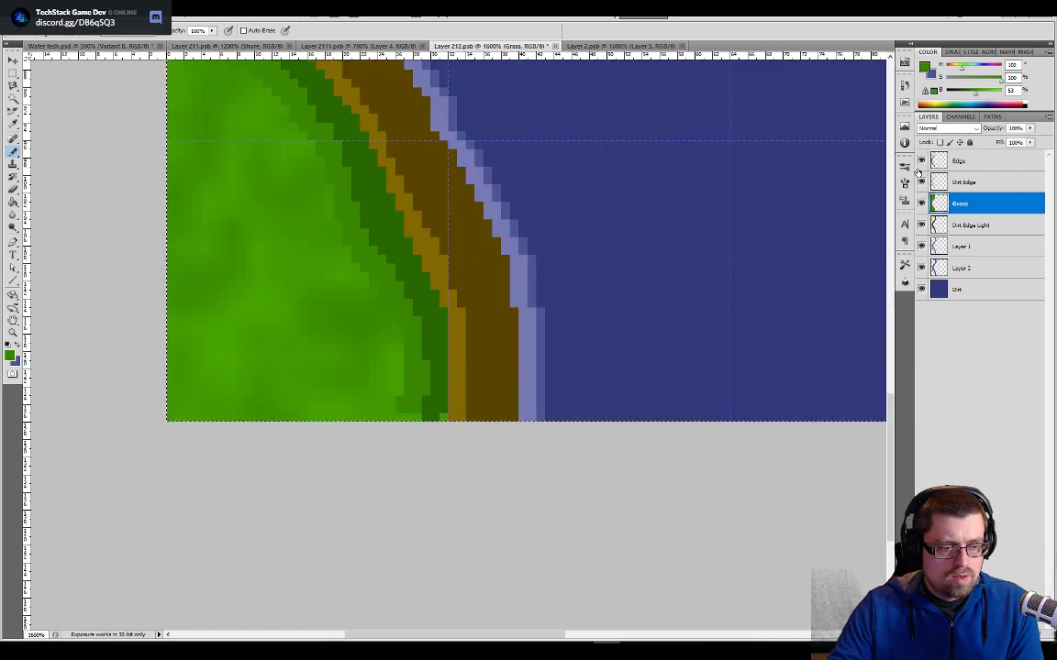
click(959, 163)
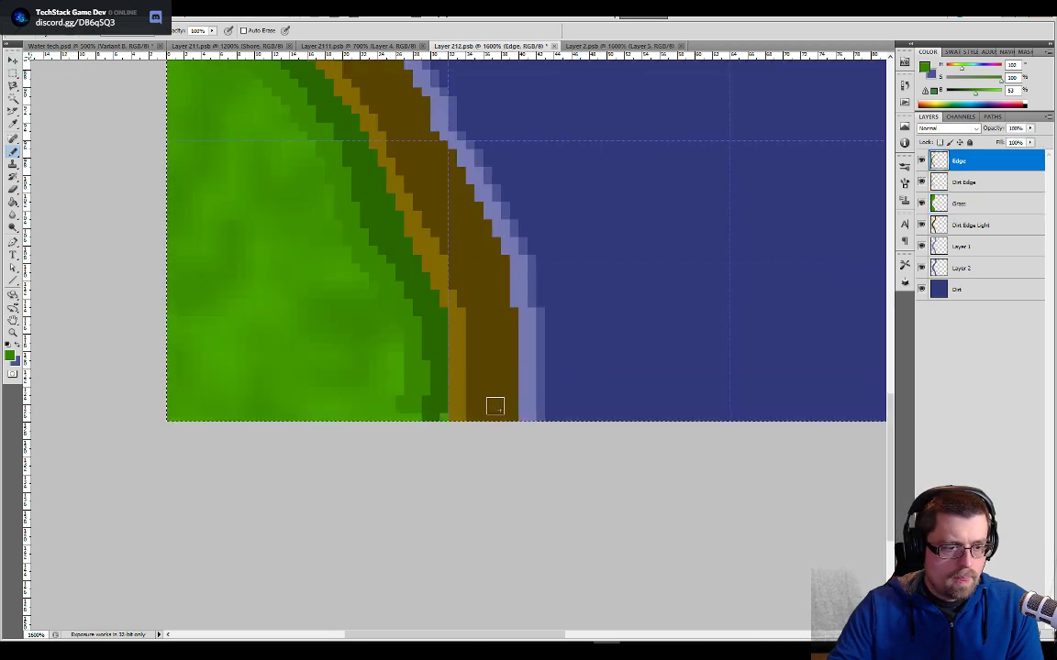
alt+click(432, 406)
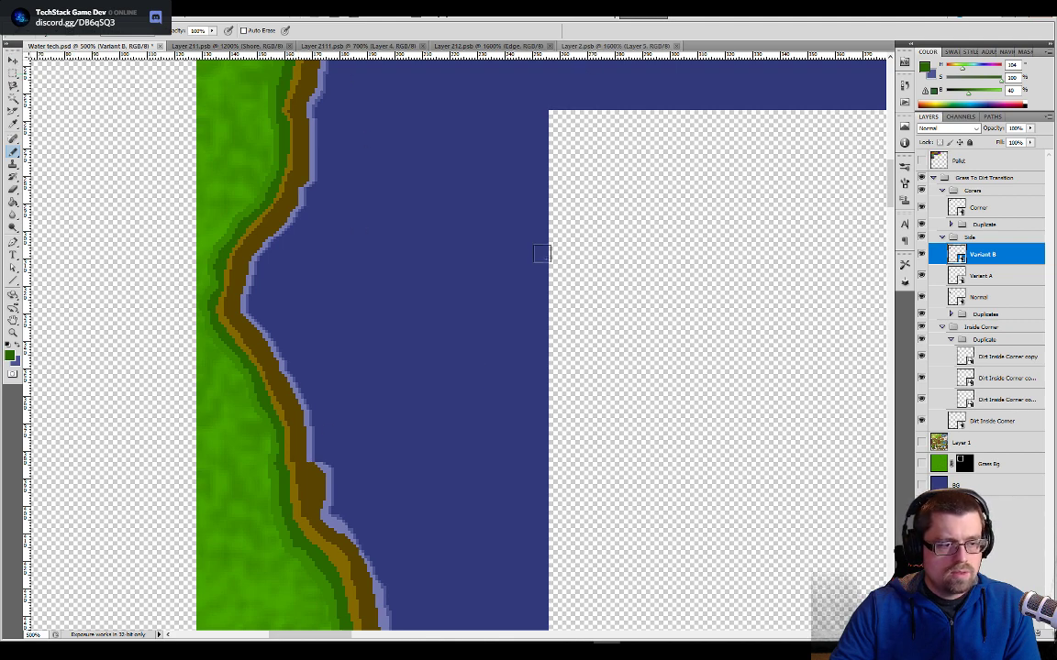
- Compare with the Layer 2 corner tile and widen the waterline's bottom end using darker blue on Layer 2 and light blue on Layer 1
click(596, 46)
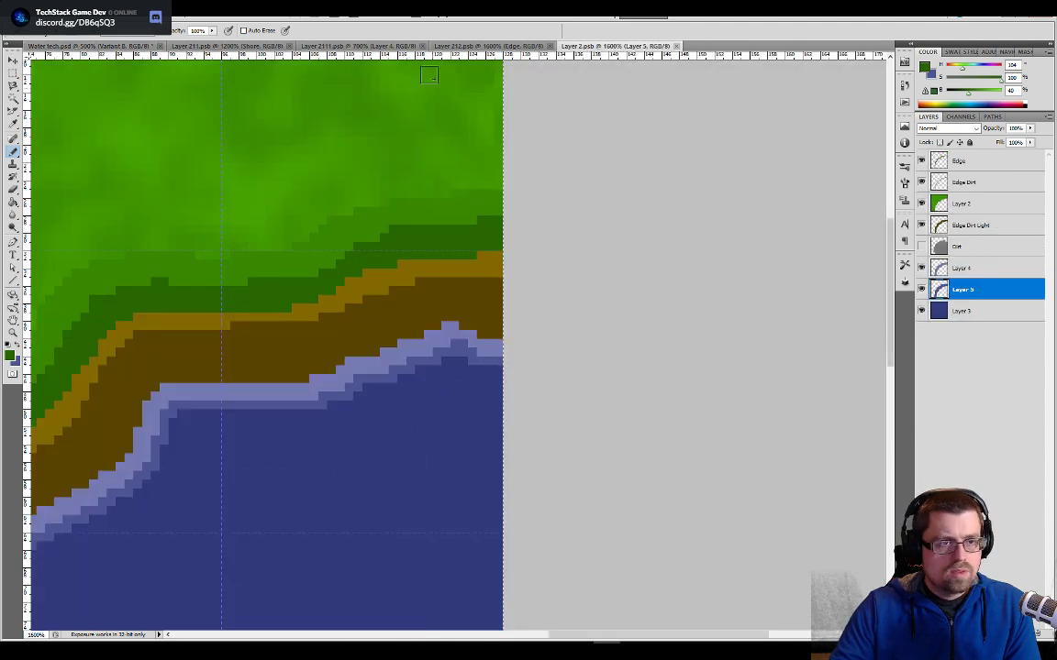
click(455, 47)
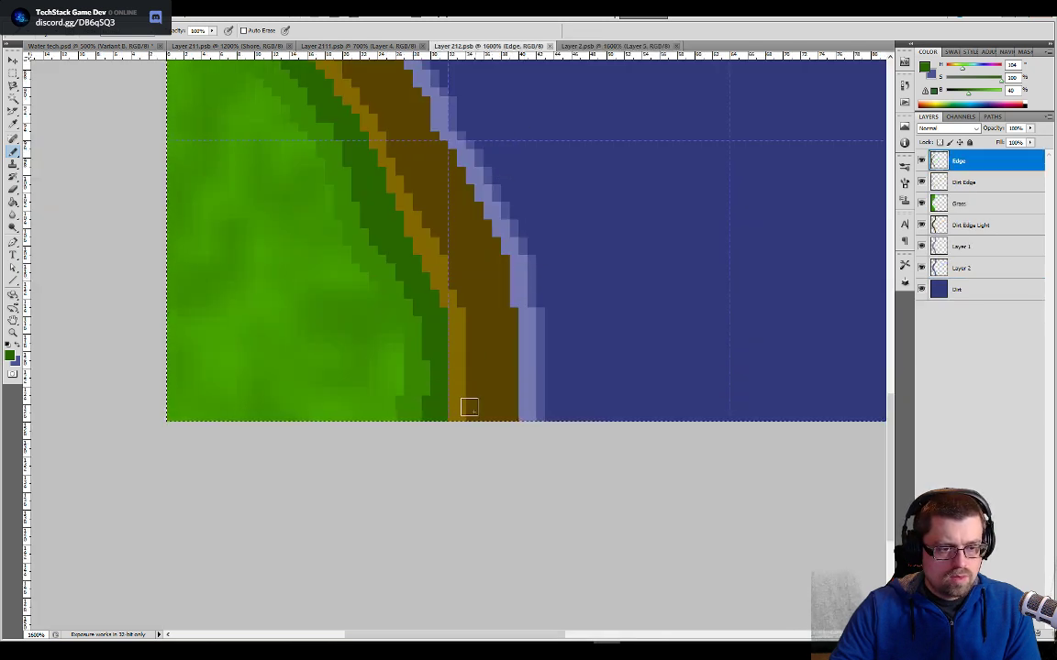
click(972, 225)
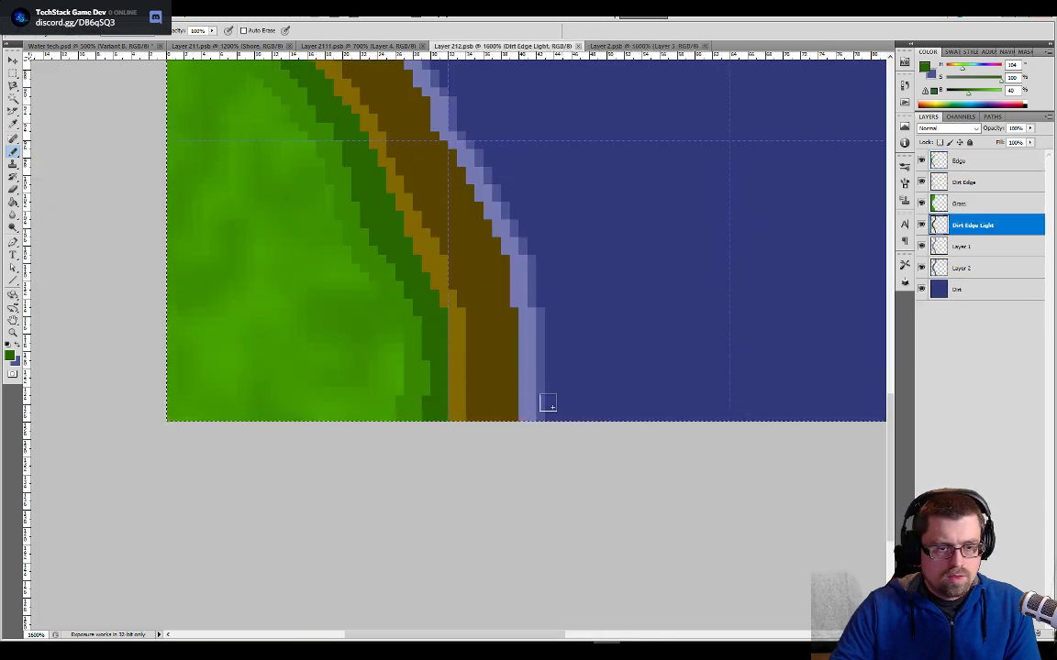
click(954, 268)
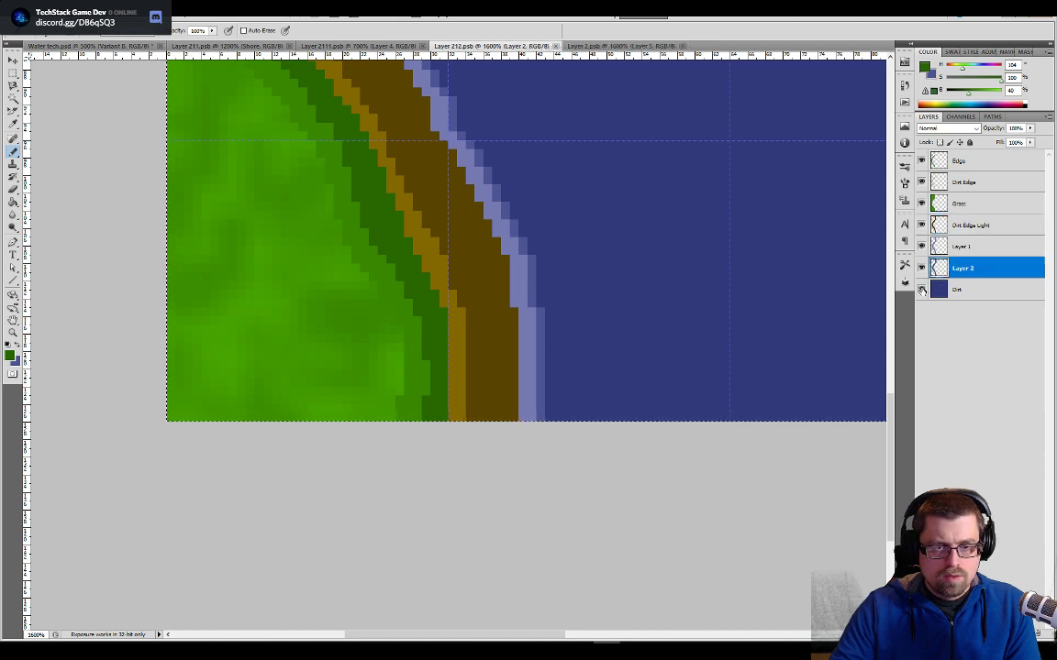
alt+click(542, 404)
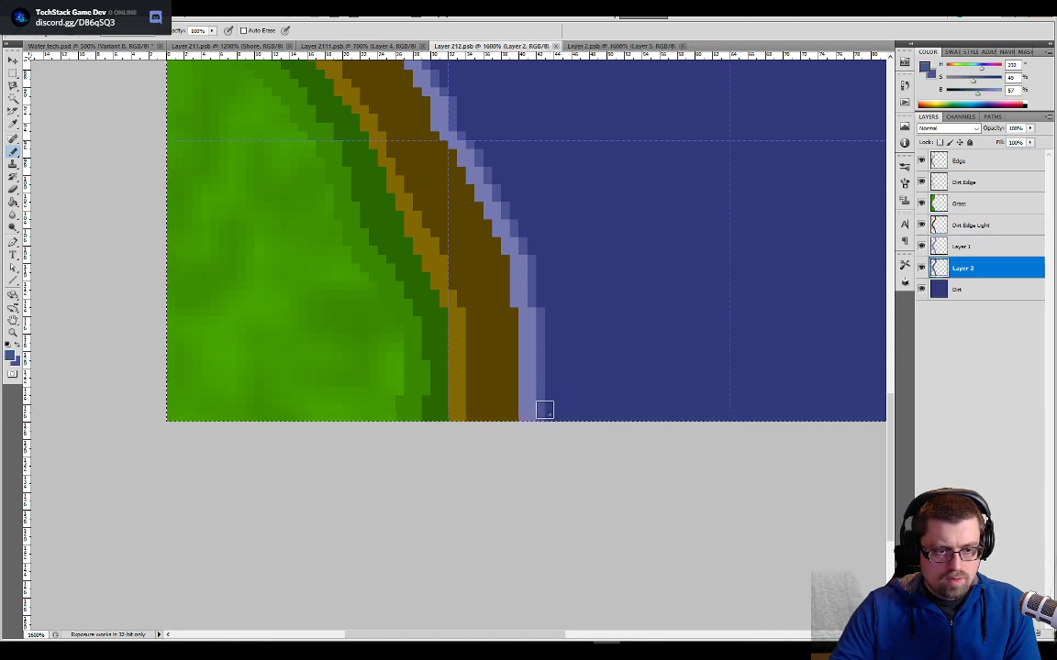
click(546, 410)
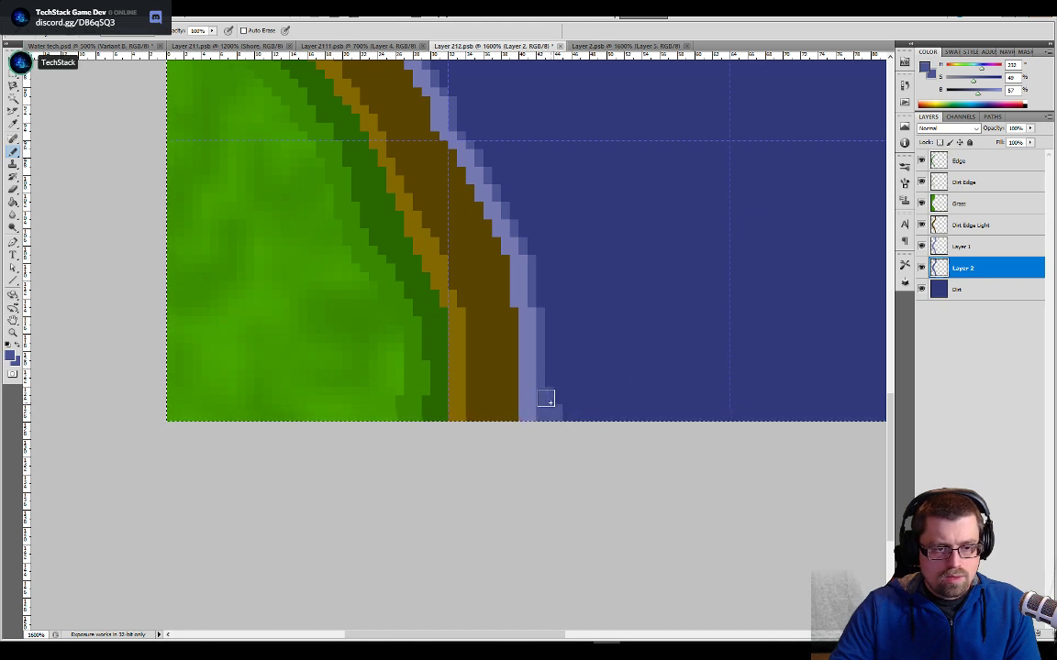
key(alt+bracketright)
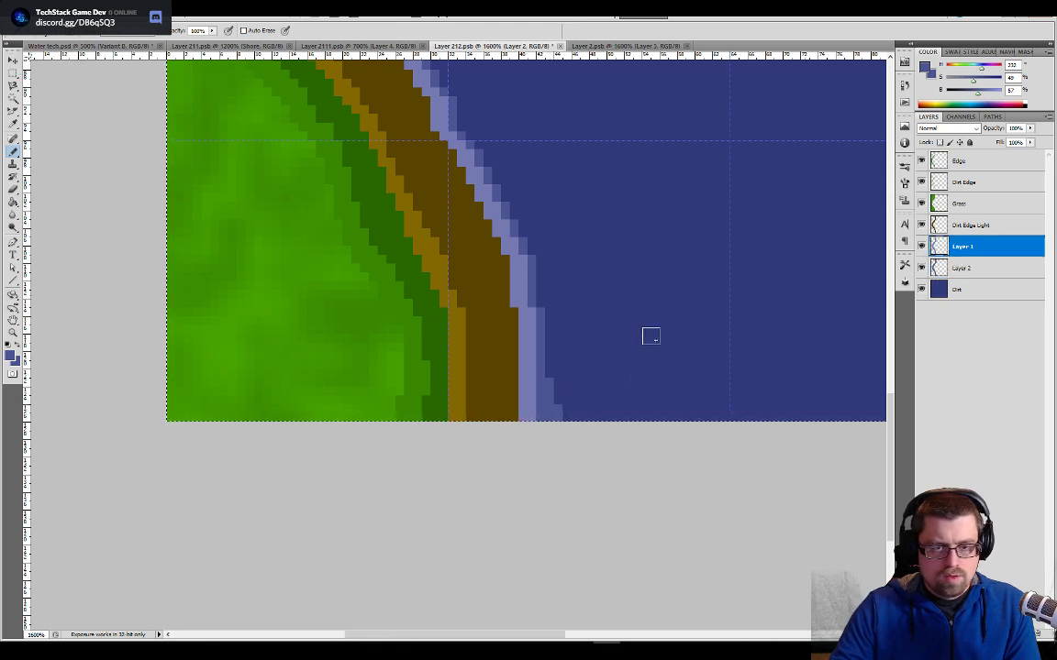
alt+click(531, 395)
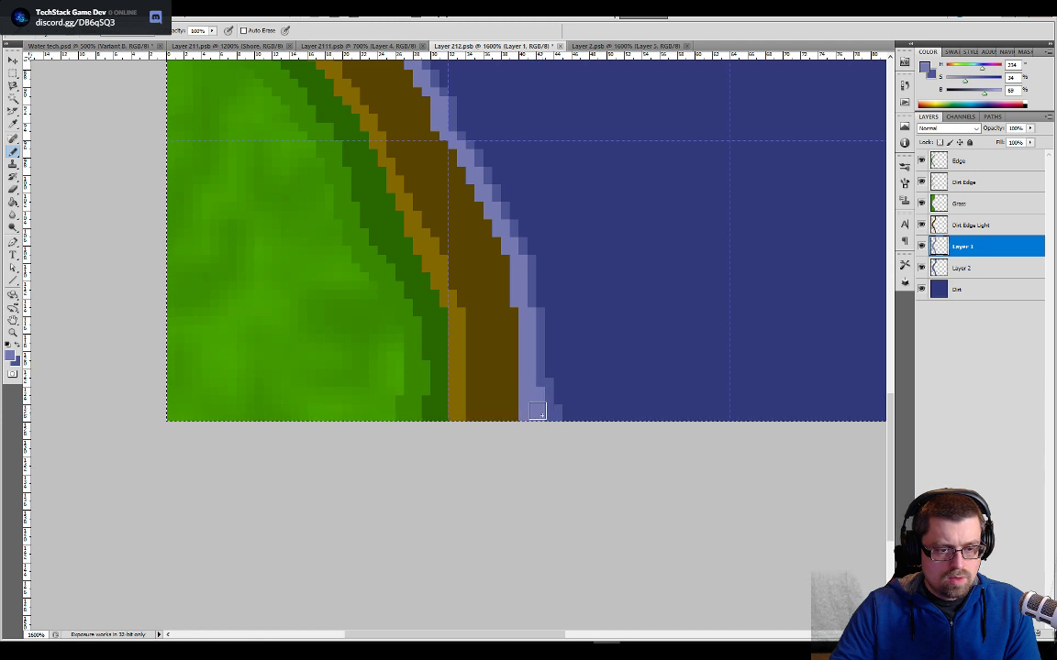
- Widen the shore's bottom end with dark brown on Dirt Edge Light and lighter brown on Dirt Edge, and save the tile
key(alt+bracketright)
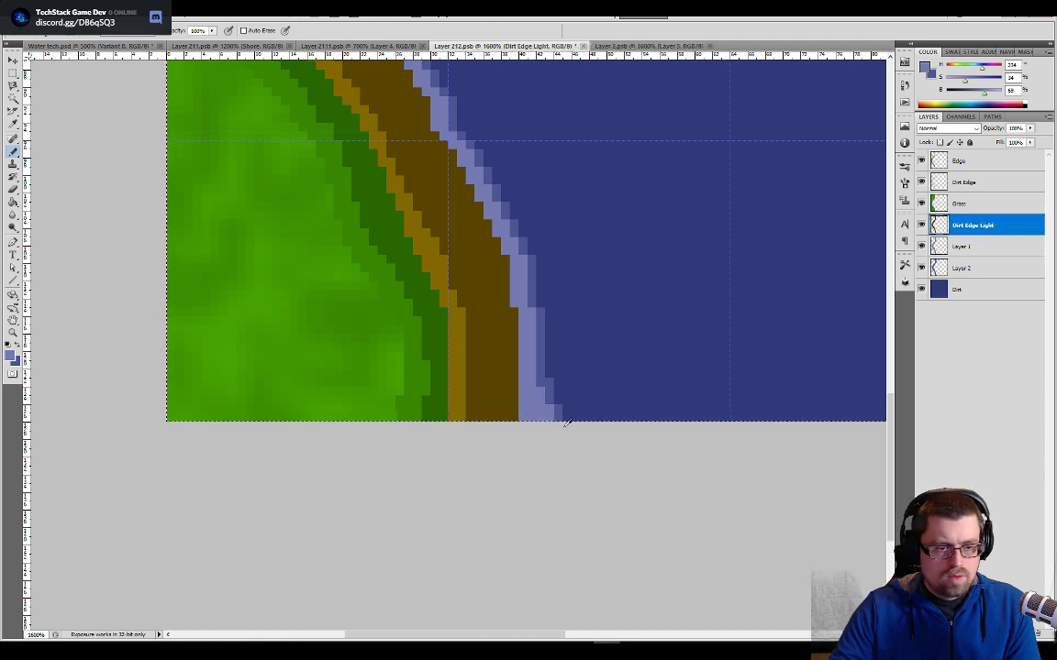
alt+click(513, 400)
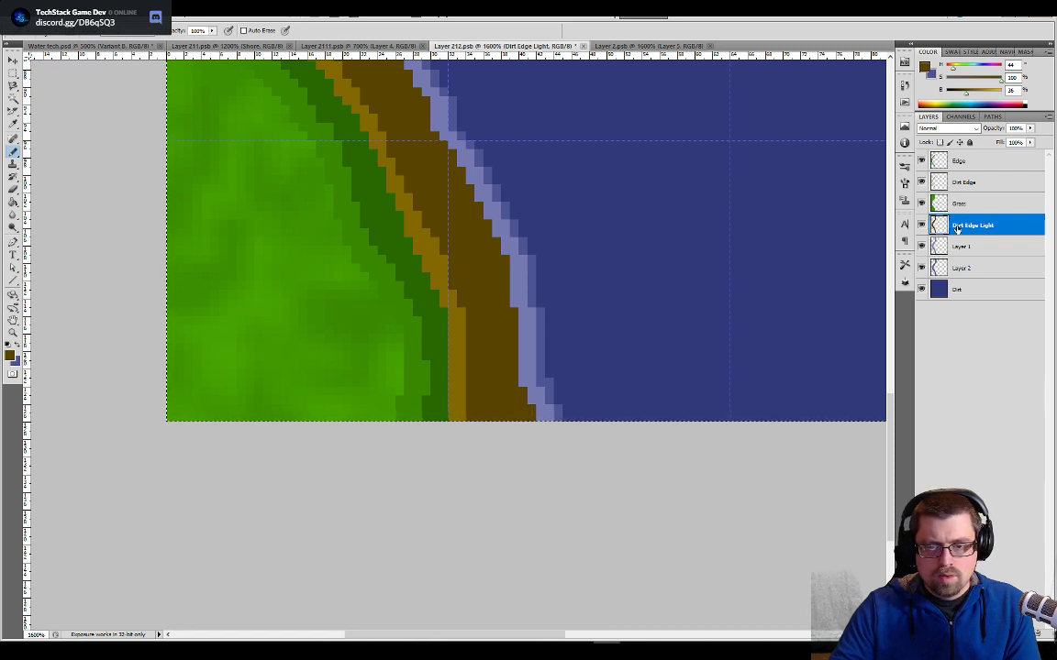
click(947, 180)
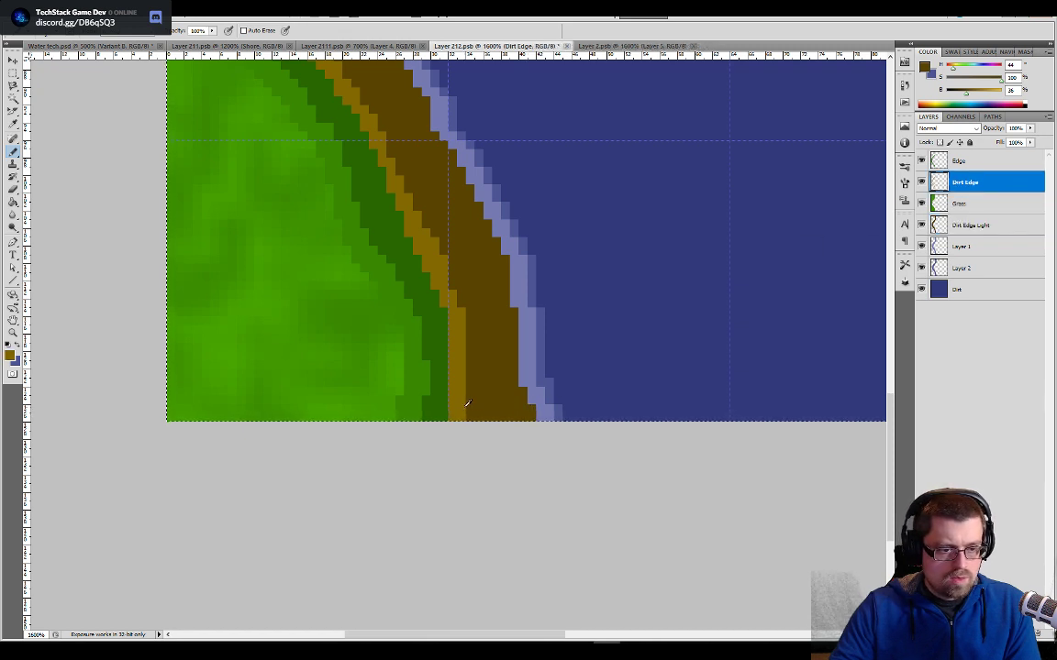
alt+click(466, 403)
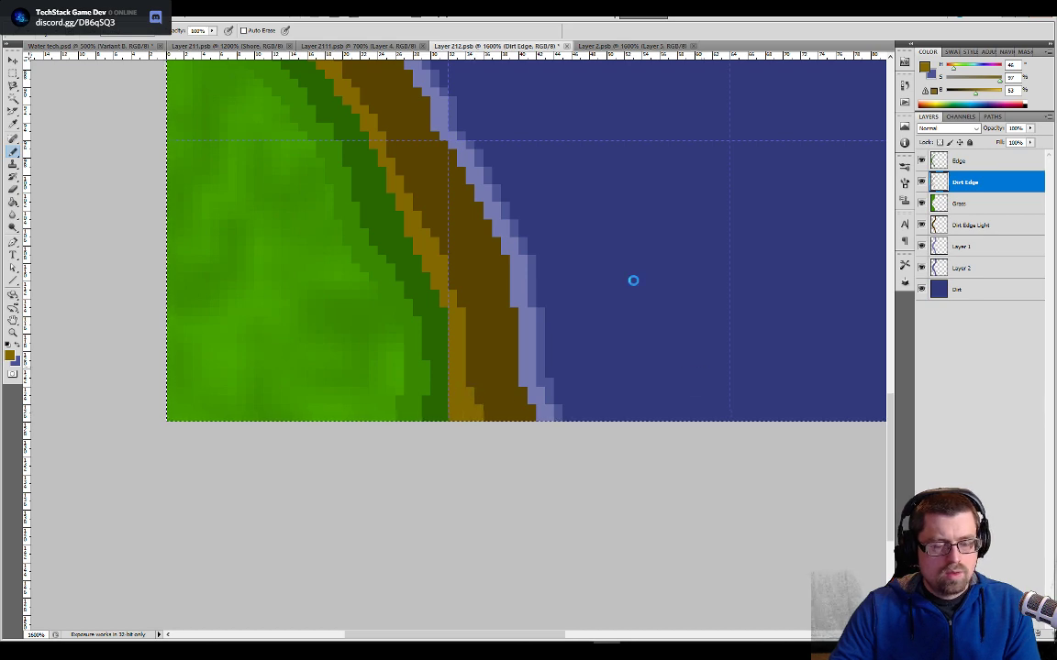
- Examine the tile seams down the lake's left bank to the lower corner in the Water tech document
key(ctrl+Tab)
key(ctrl+Tab)
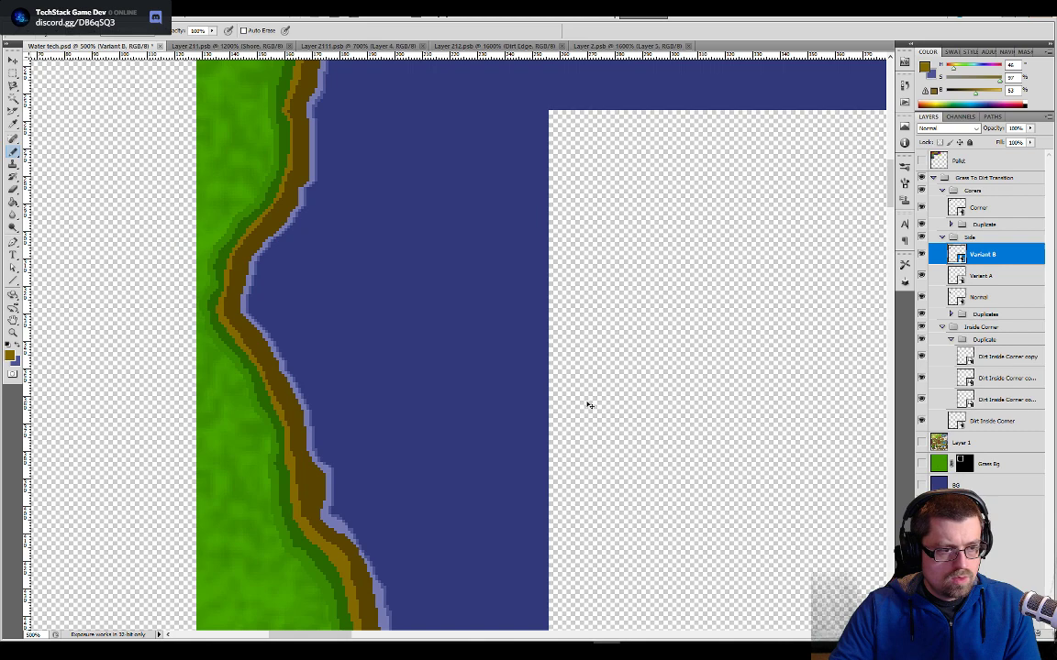
drag(533, 328, 637, 238)
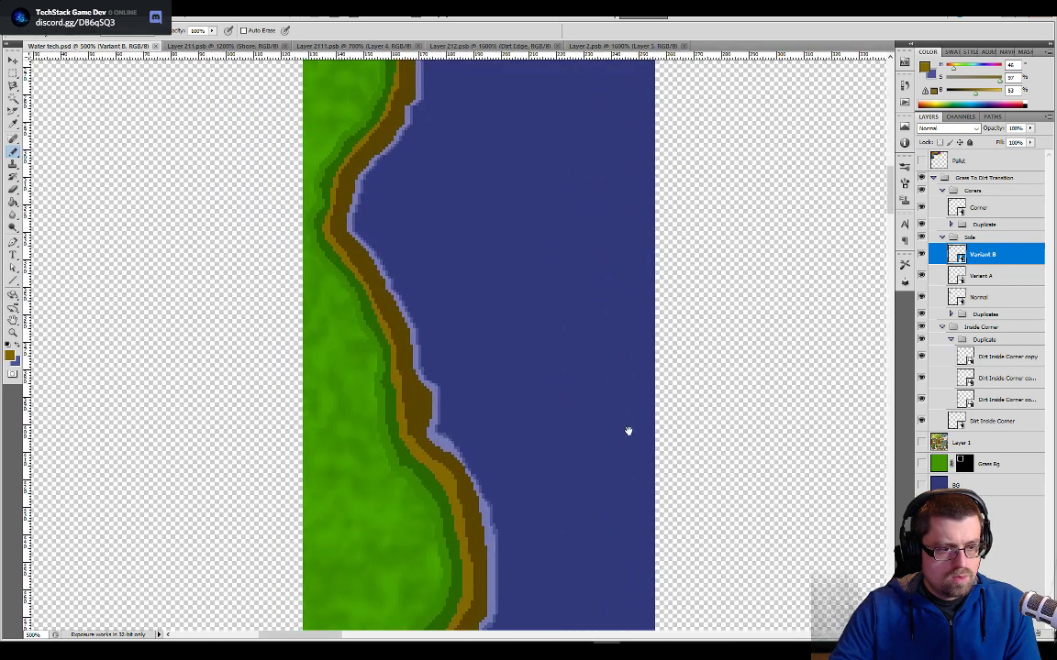
drag(627, 431, 632, 257)
drag(594, 420, 592, 184)
drag(586, 412, 567, 156)
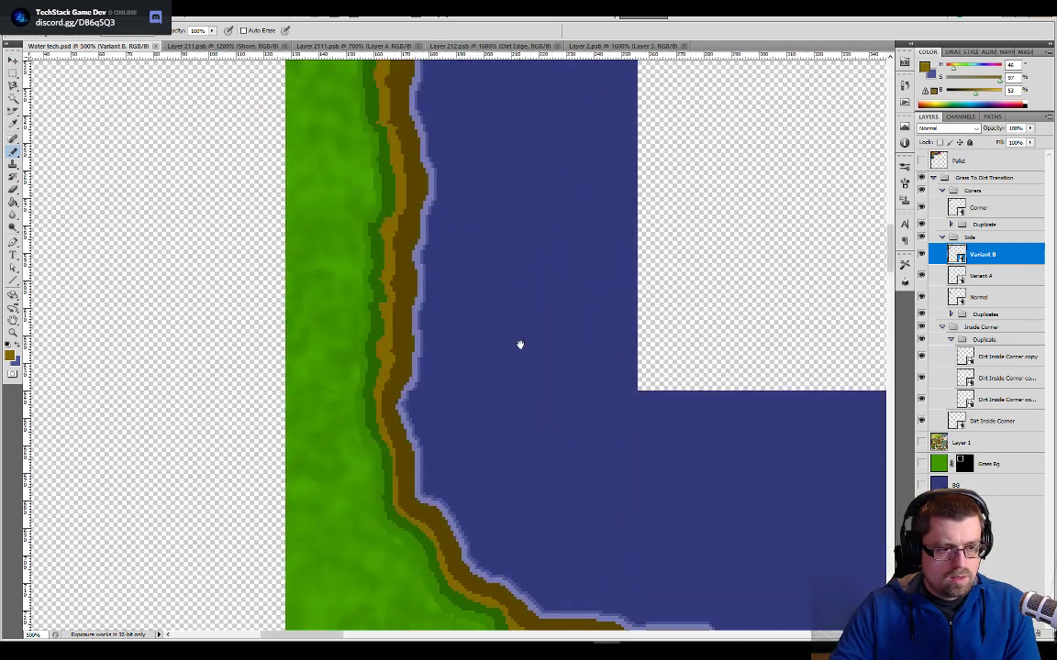
drag(517, 396, 595, 408)
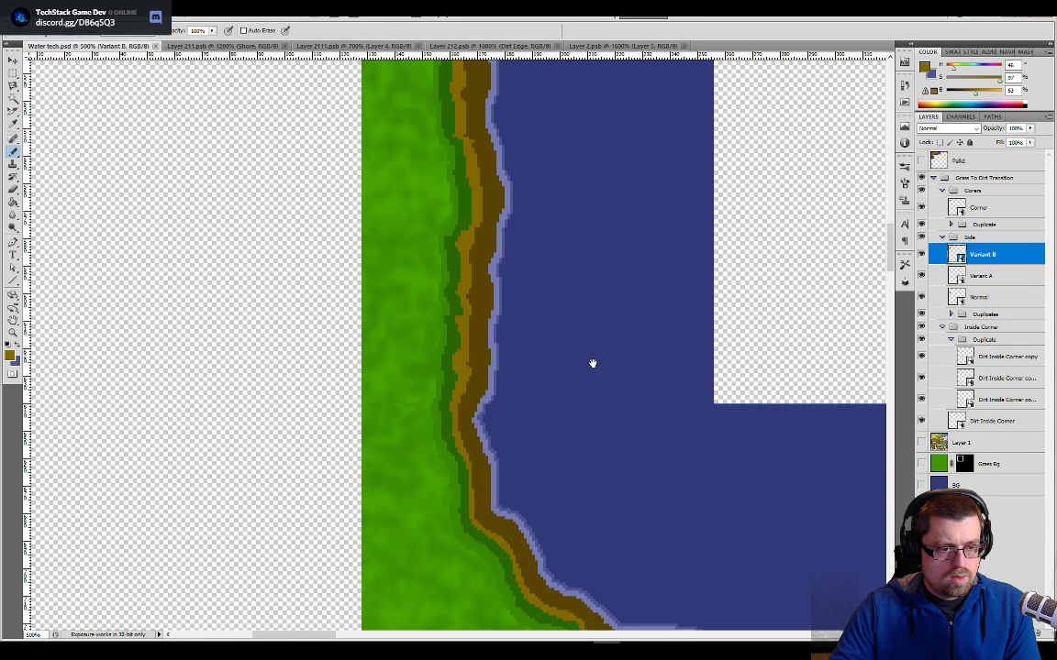
- Return to the Layer 2 corner tile and inspect the Edge layer by itself at the tile's upper right end
click(624, 46)
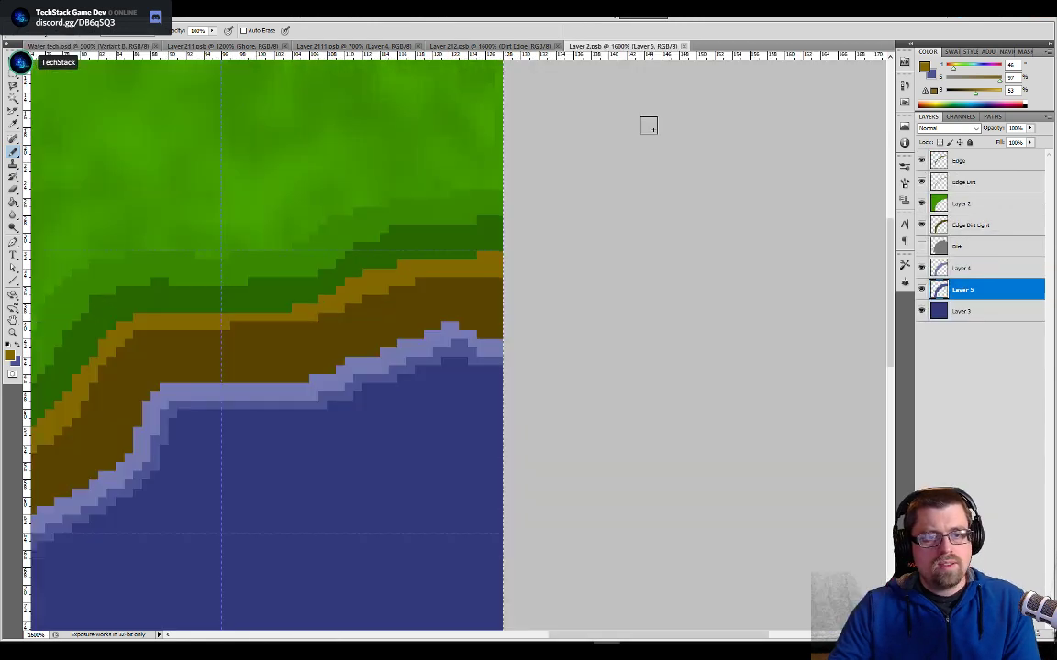
drag(519, 236, 549, 354)
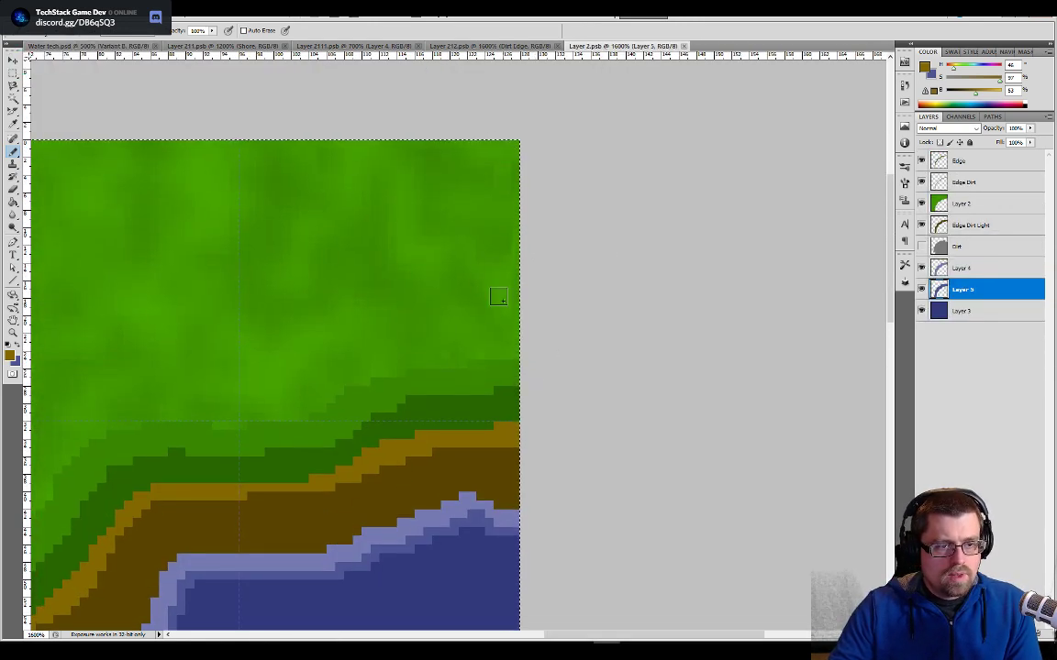
click(932, 163)
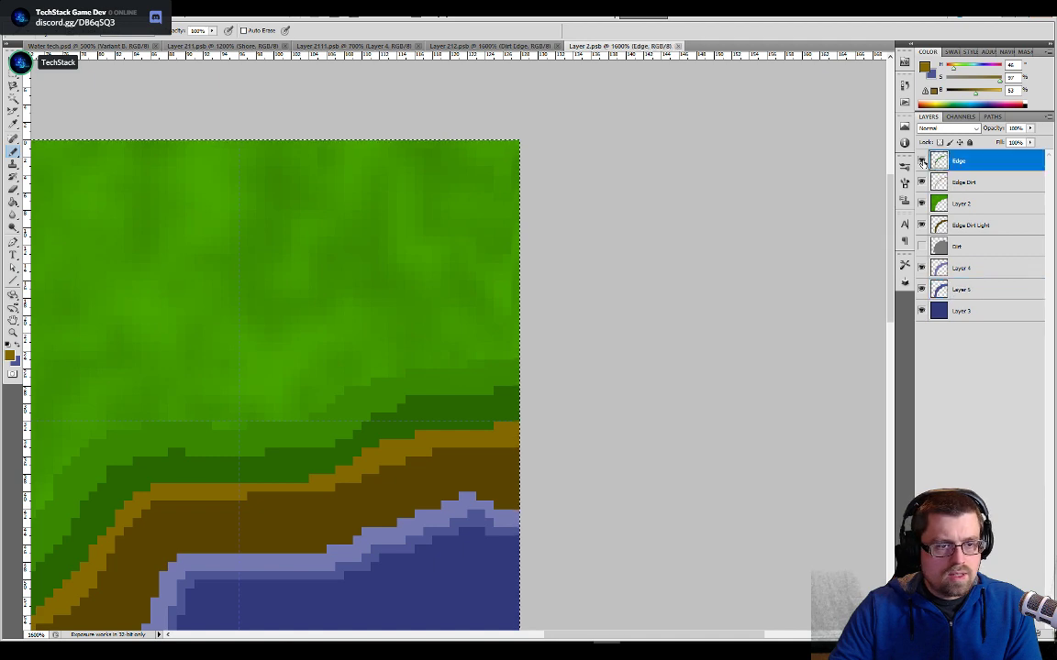
alt+click(922, 162)
alt+click(922, 162)
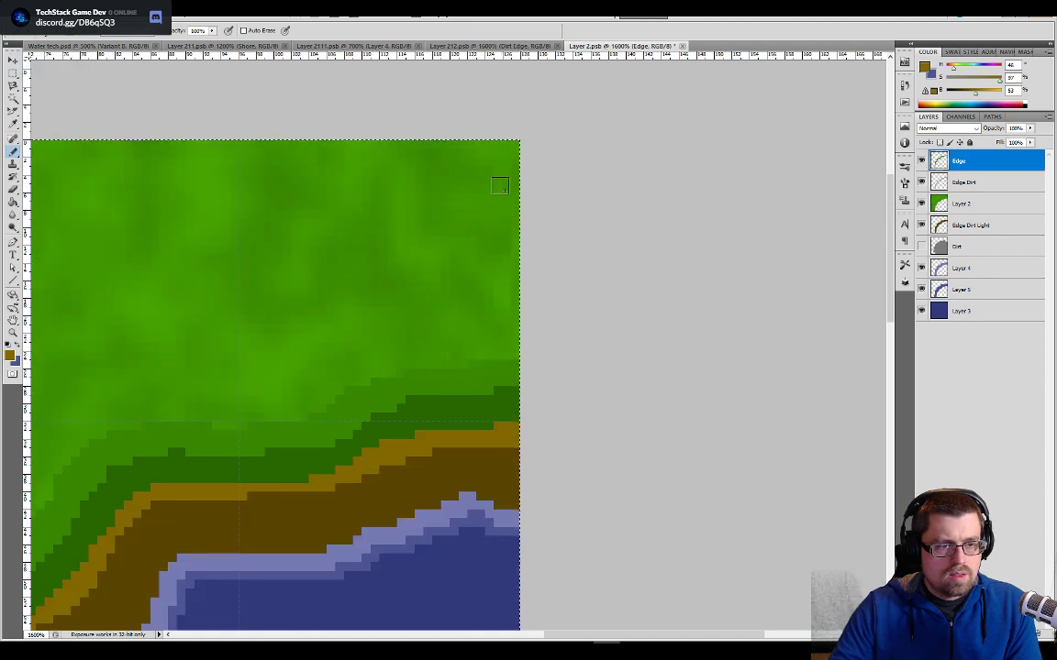
- Erase the one-pixel grass column along Layer 2's right edge above the grass edge and view that layer by itself
key(e)
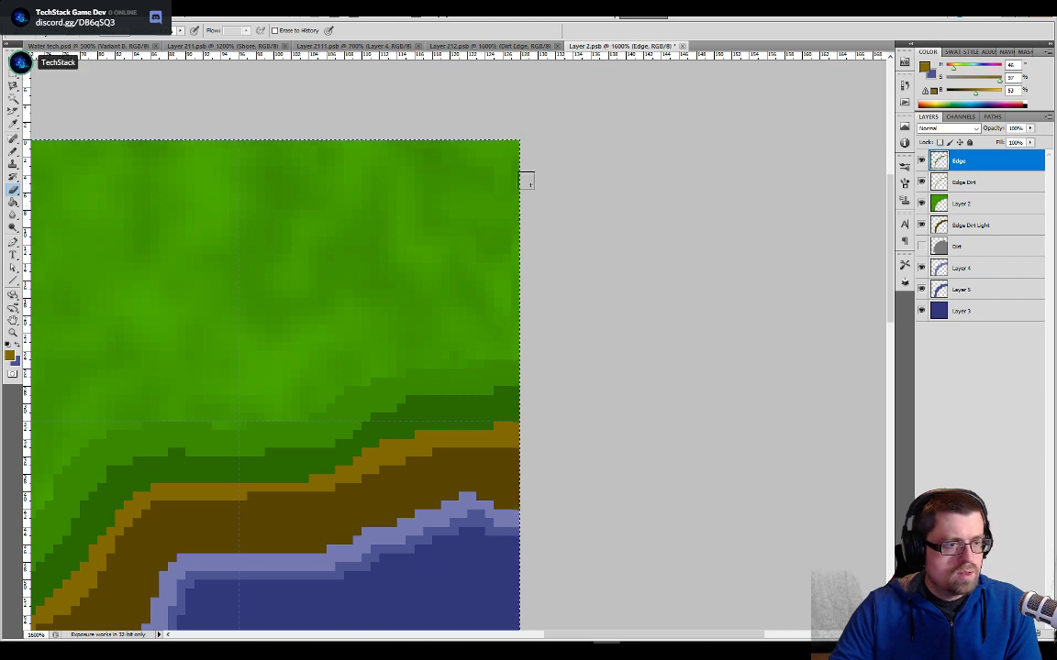
click(939, 202)
click(921, 204)
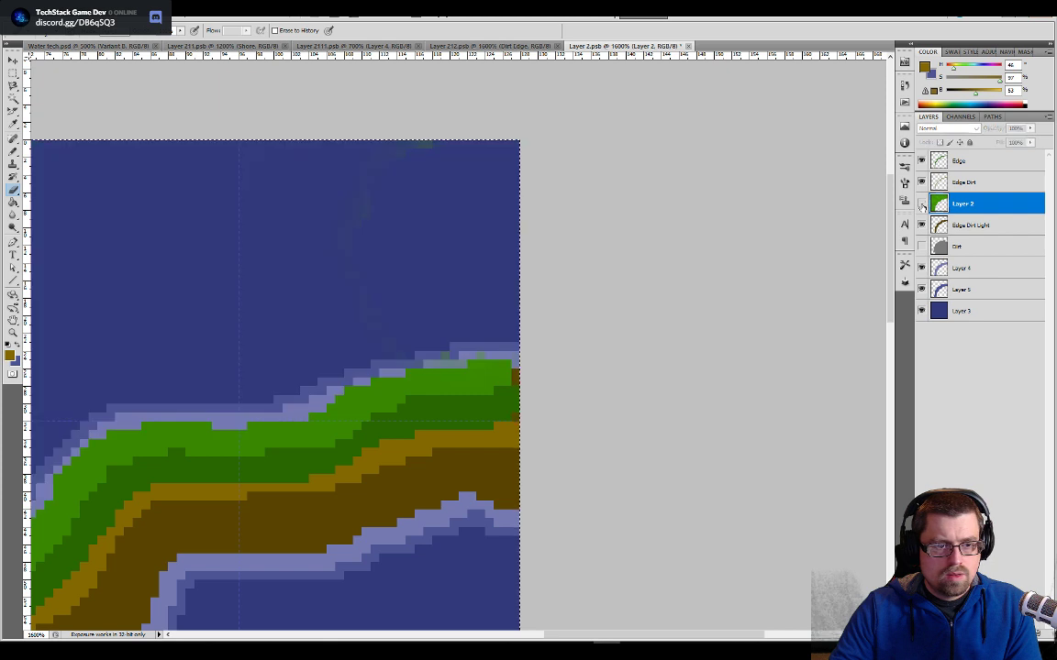
click(921, 204)
click(922, 204)
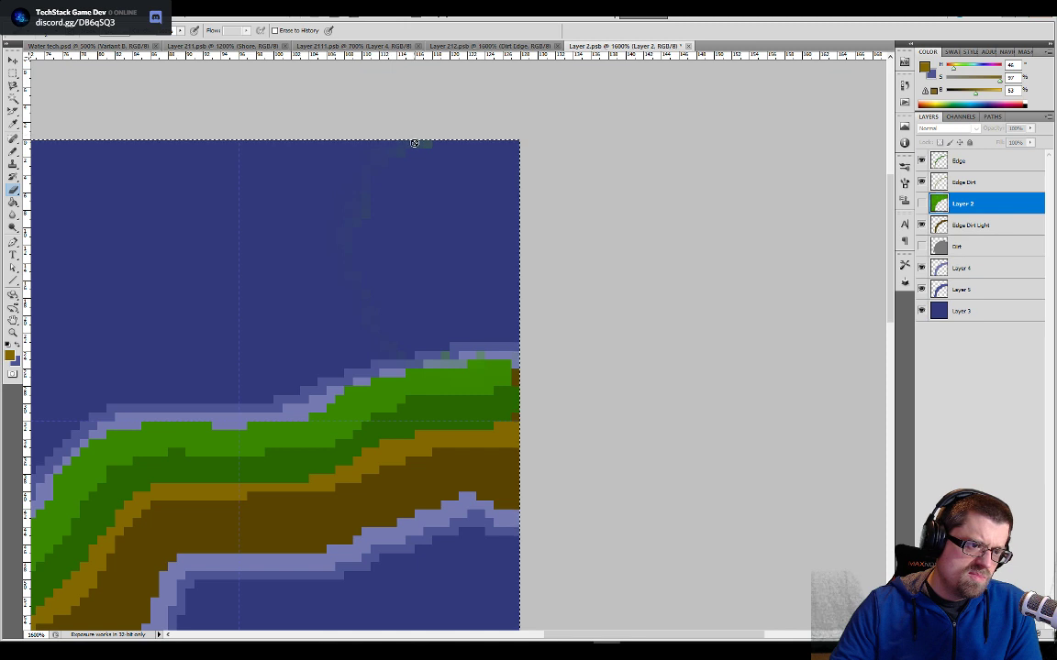
click(921, 203)
alt+click(922, 204)
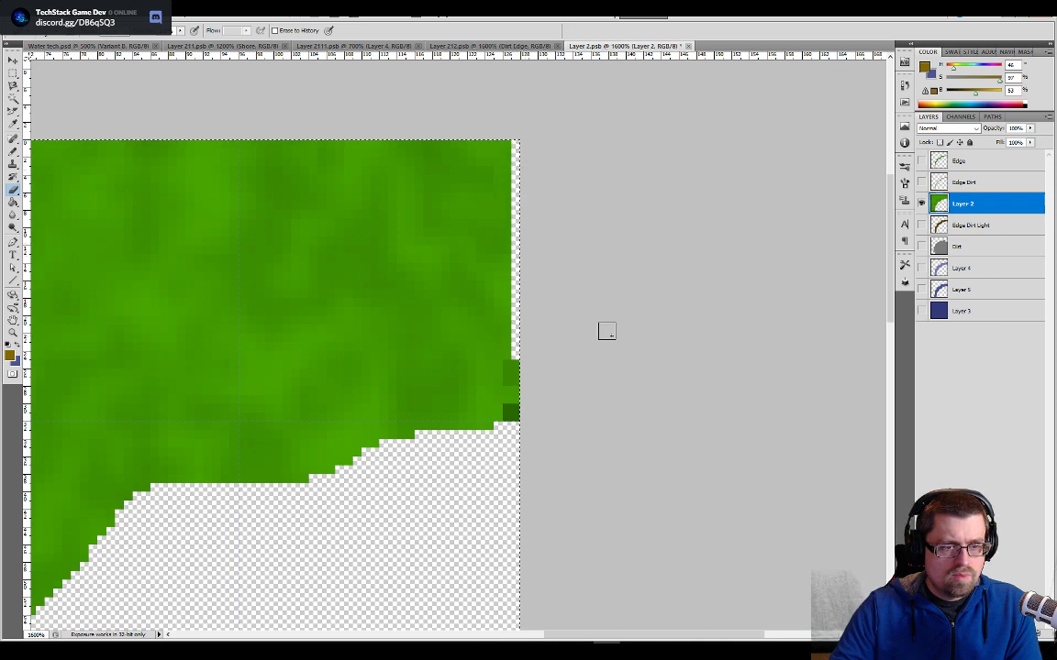
- Repaint the erased right-edge column on Layer 2 with sampled grass green, show all layers again and save the tile
key(b)
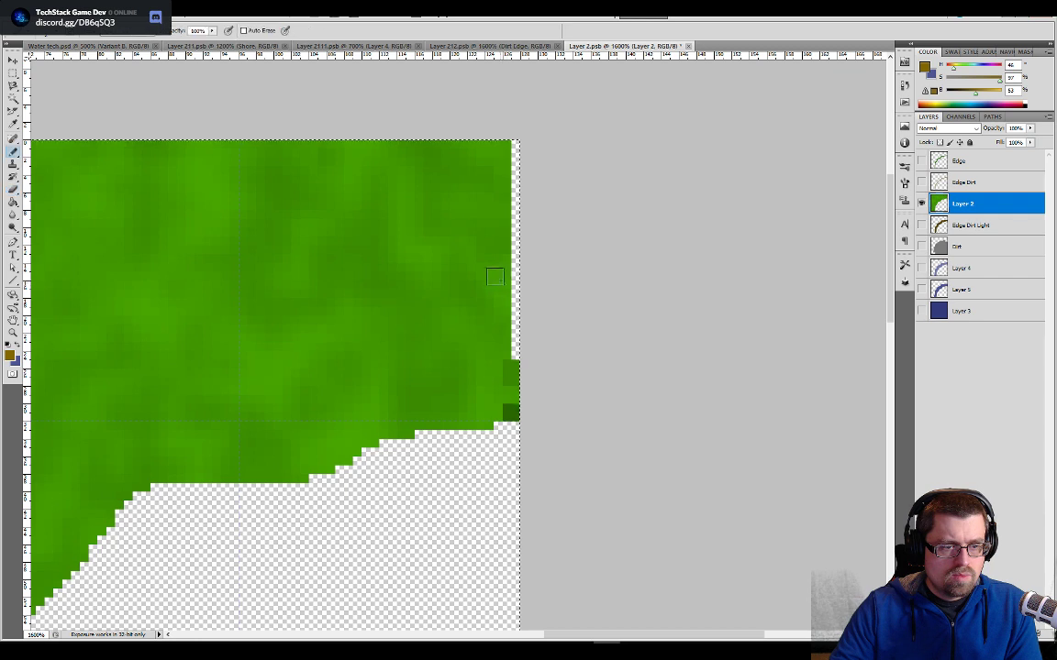
alt+click(504, 283)
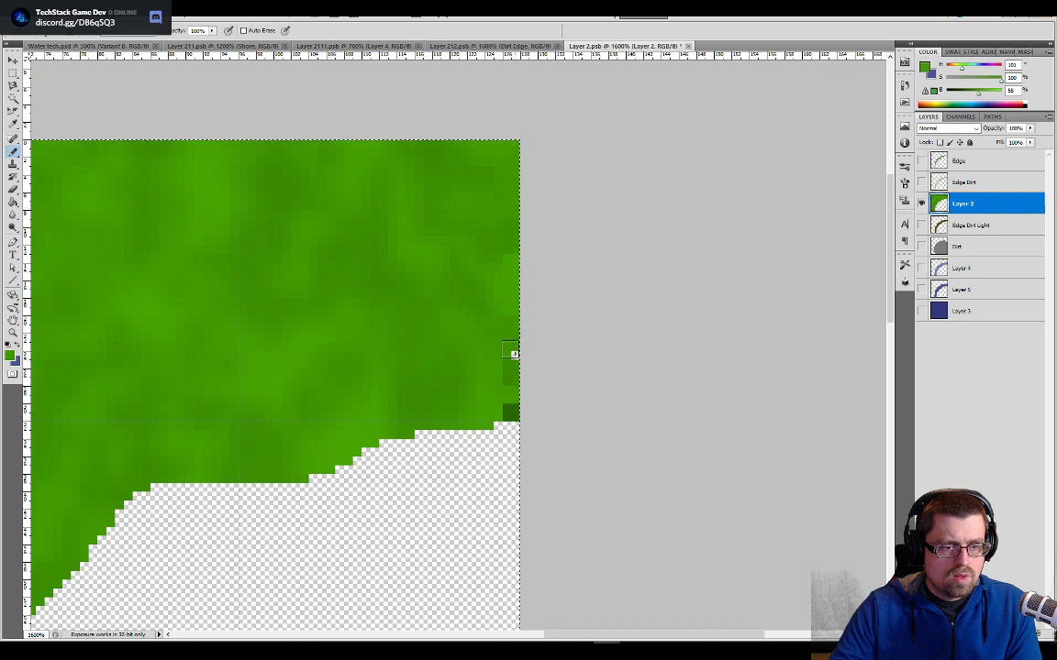
alt+click(922, 205)
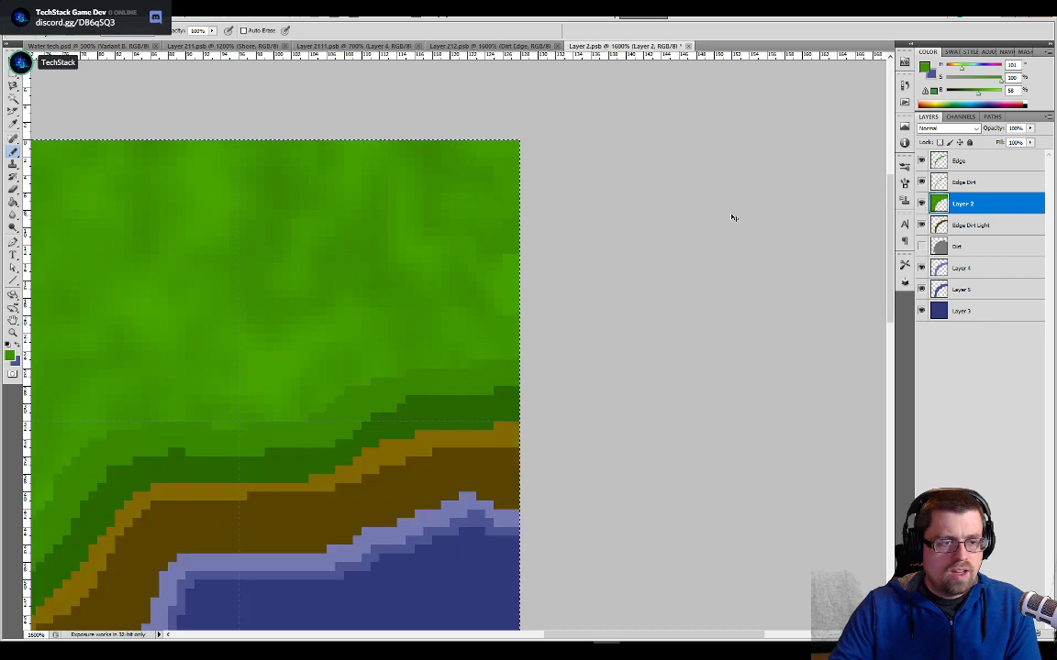
key(ctrl+s)
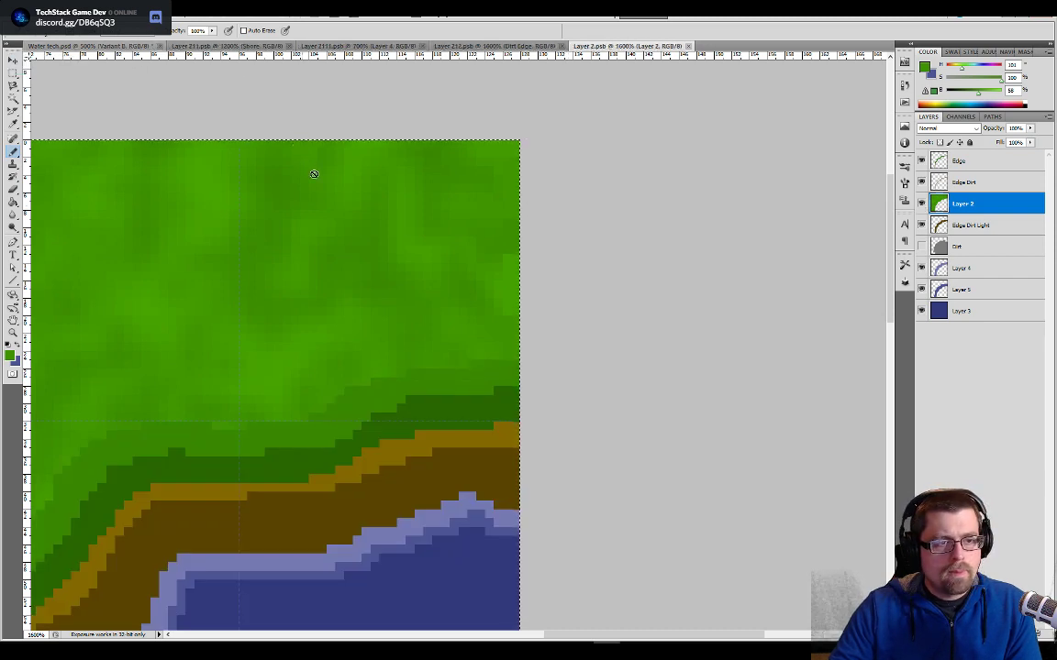
- Check the tile in the Water tech document, return to the corner tile and undo the grass column erasing and repainting
key(ctrl+Tab)
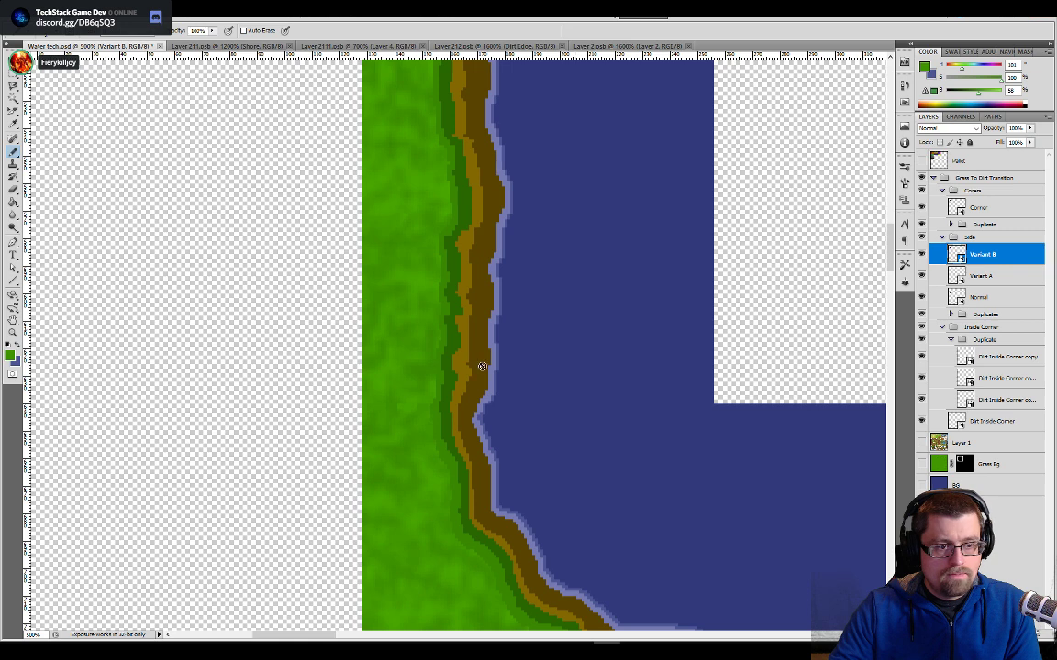
click(628, 45)
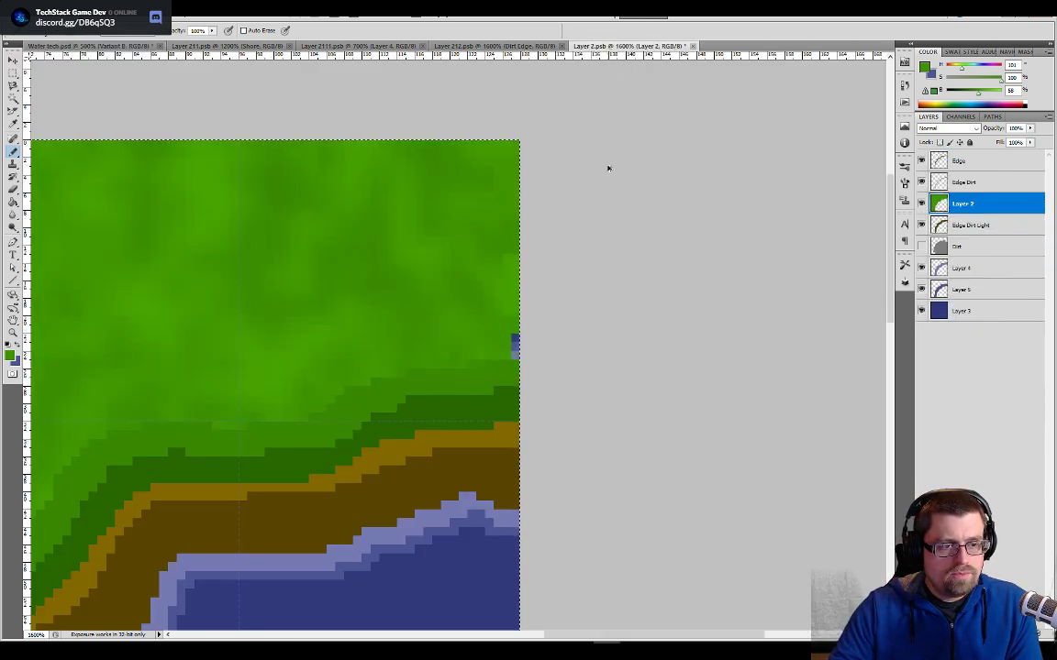
key(ctrl+alt+z)
key(ctrl+alt+z)
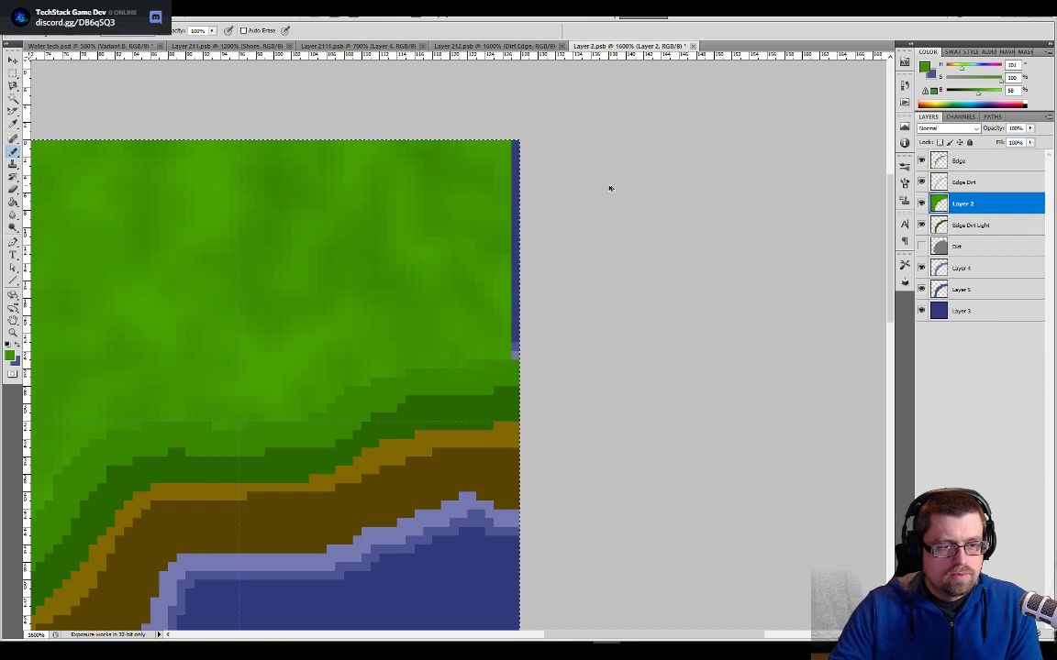
key(ctrl+alt+z)
key(ctrl+alt+z)
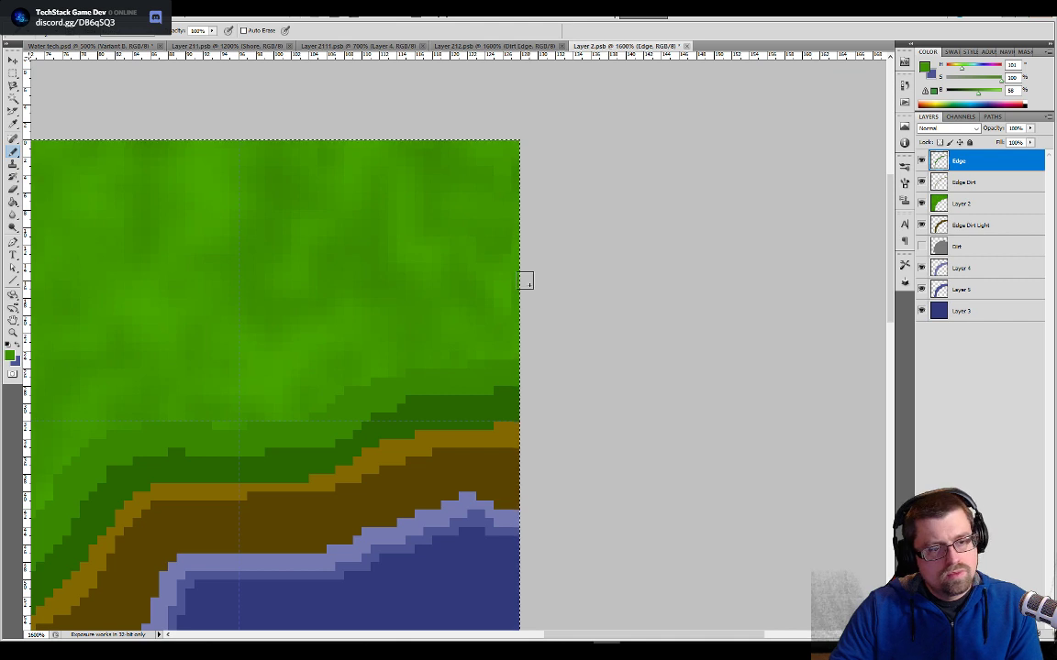
- Blend the grass along Layer 2's right edge with sampled greens using the Pencil at 55% opacity, and save the tile
click(984, 205)
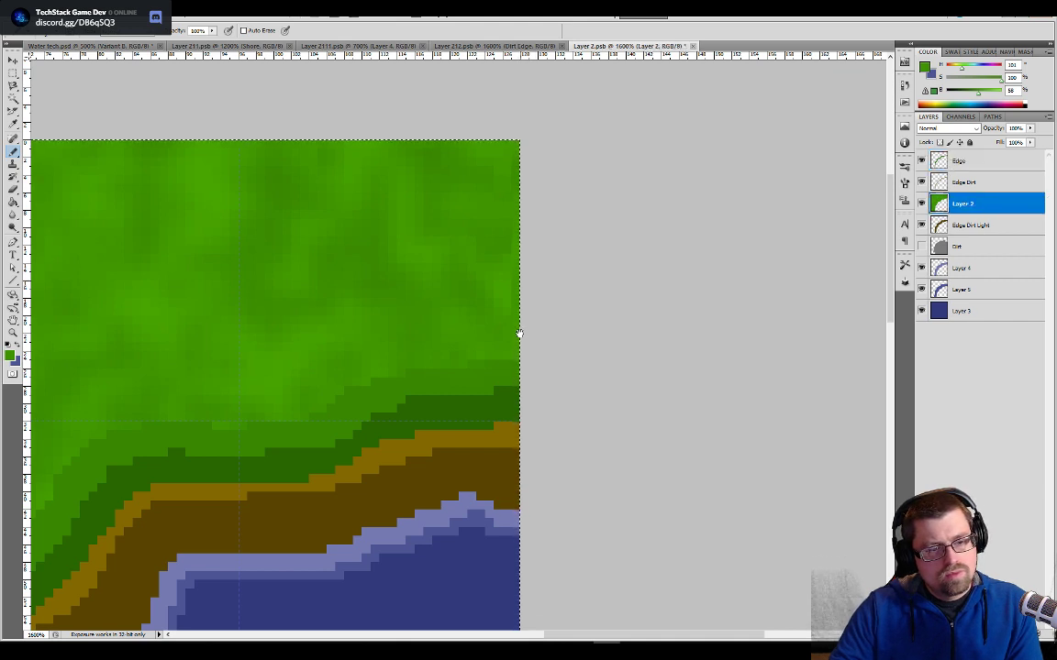
drag(519, 332, 622, 332)
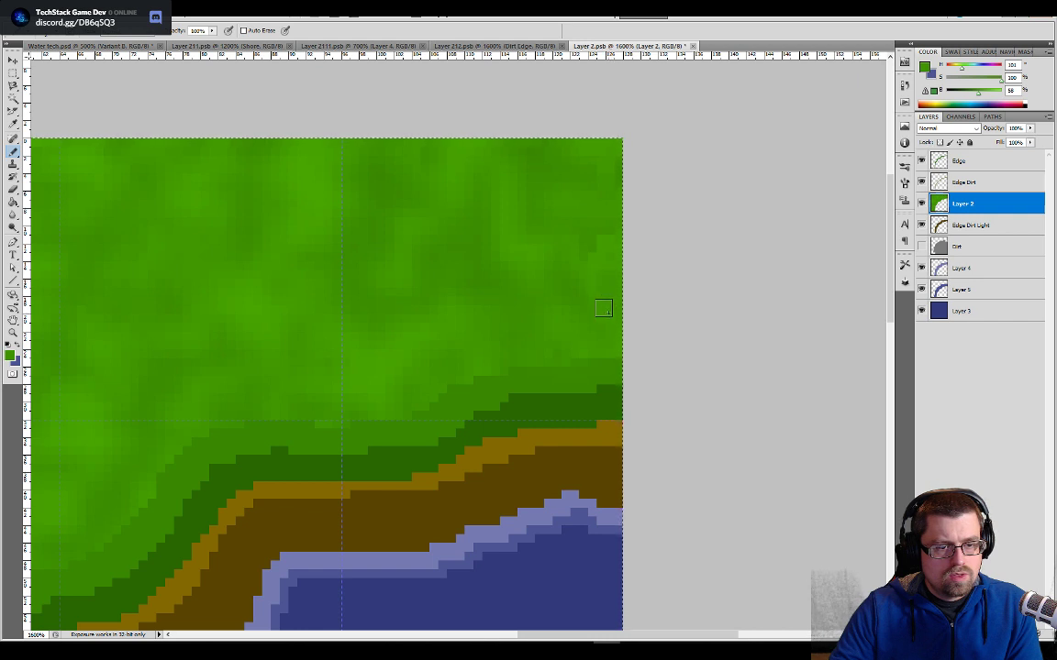
click(212, 32)
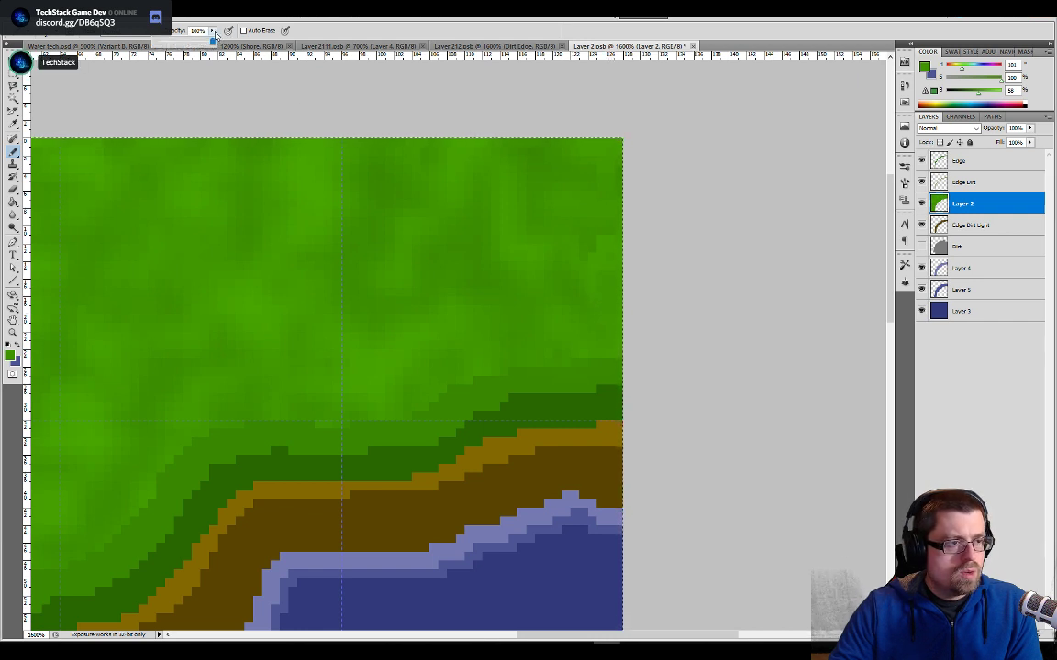
click(187, 42)
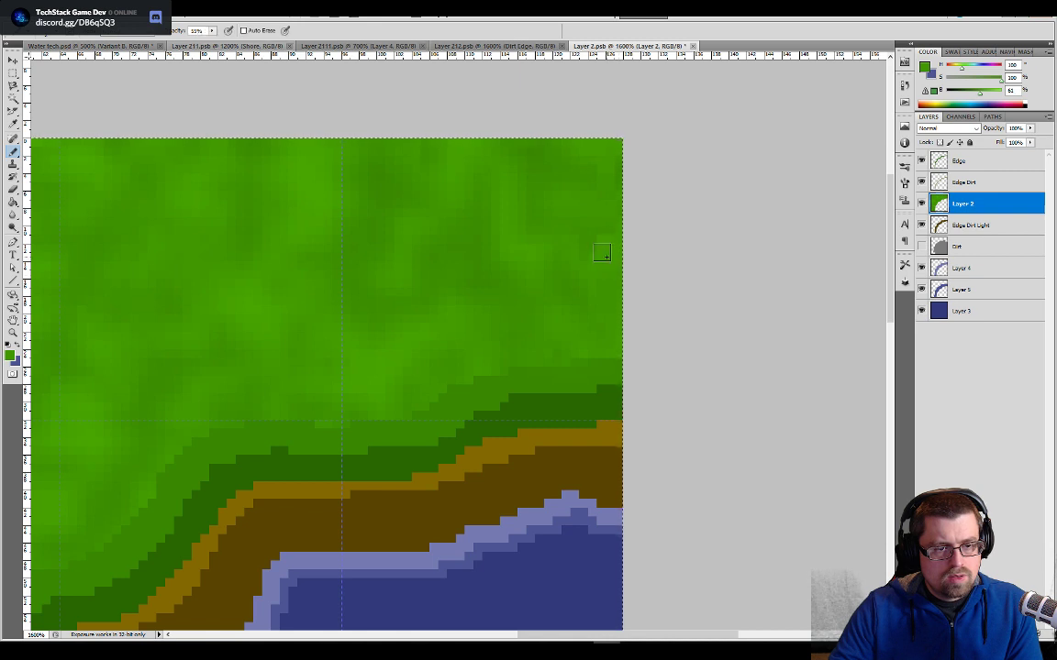
alt+click(550, 210)
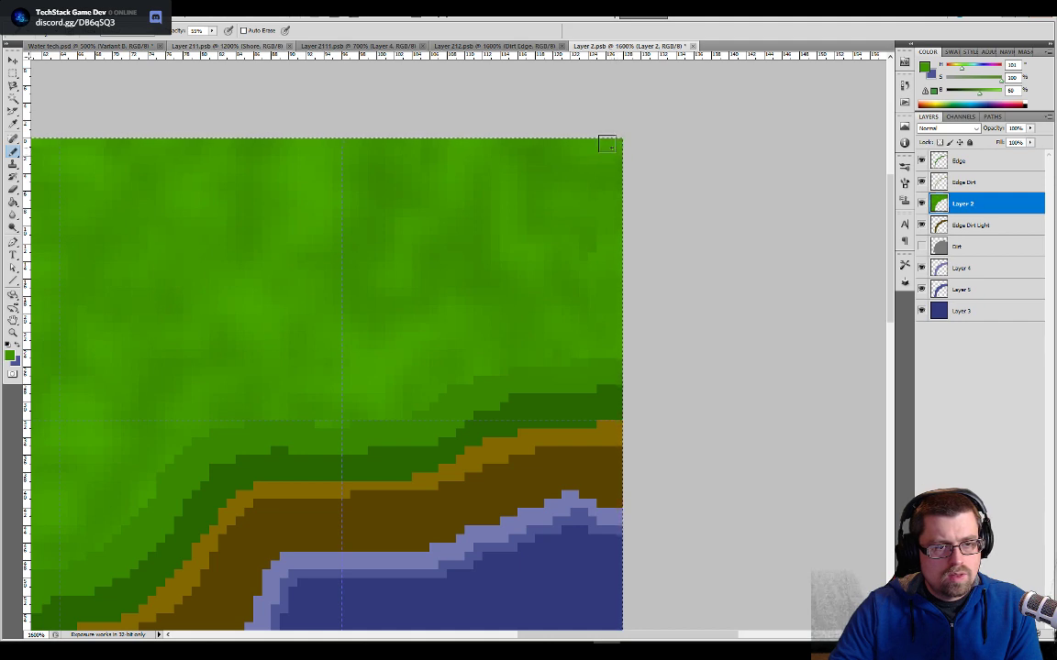
key(ctrl+s)
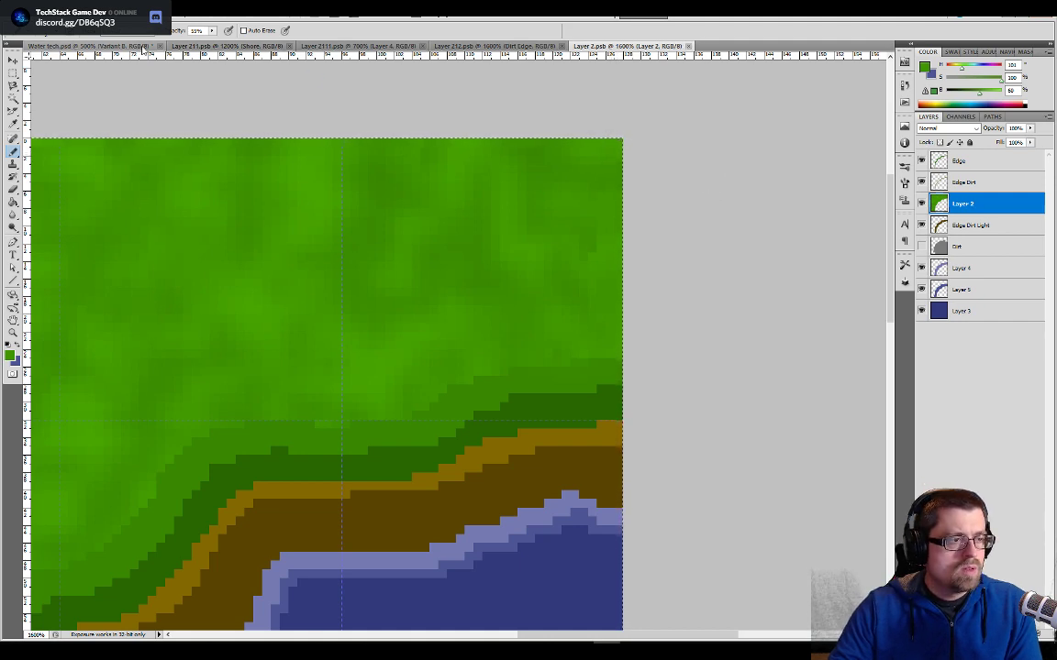
- Compare the corner tile with its neighbours along the left bank in the Water tech document
key(ctrl+Tab)
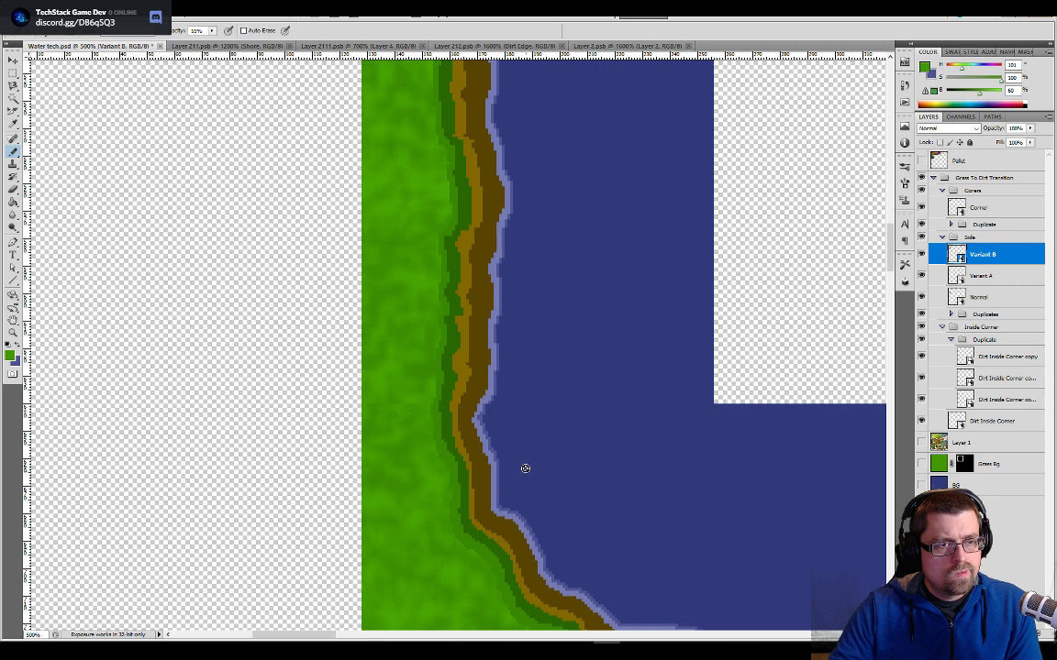
click(578, 46)
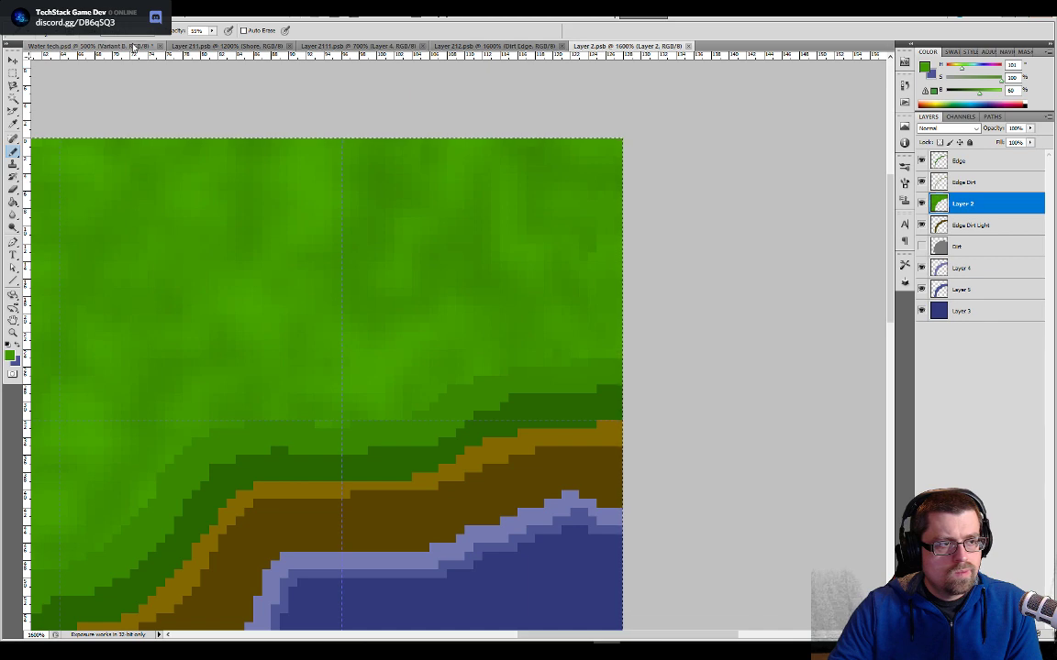
key(ctrl+Tab)
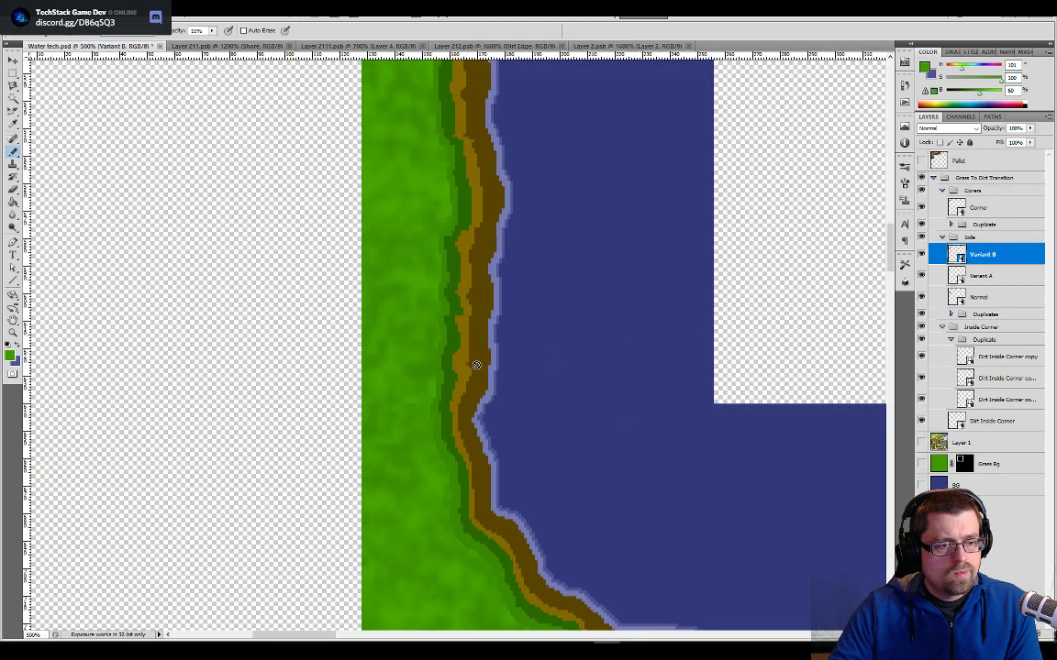
- Open the Normal side tile, copy the selected strip along its bottom edge and paste it into the Layer 2 corner tile
click(959, 298)
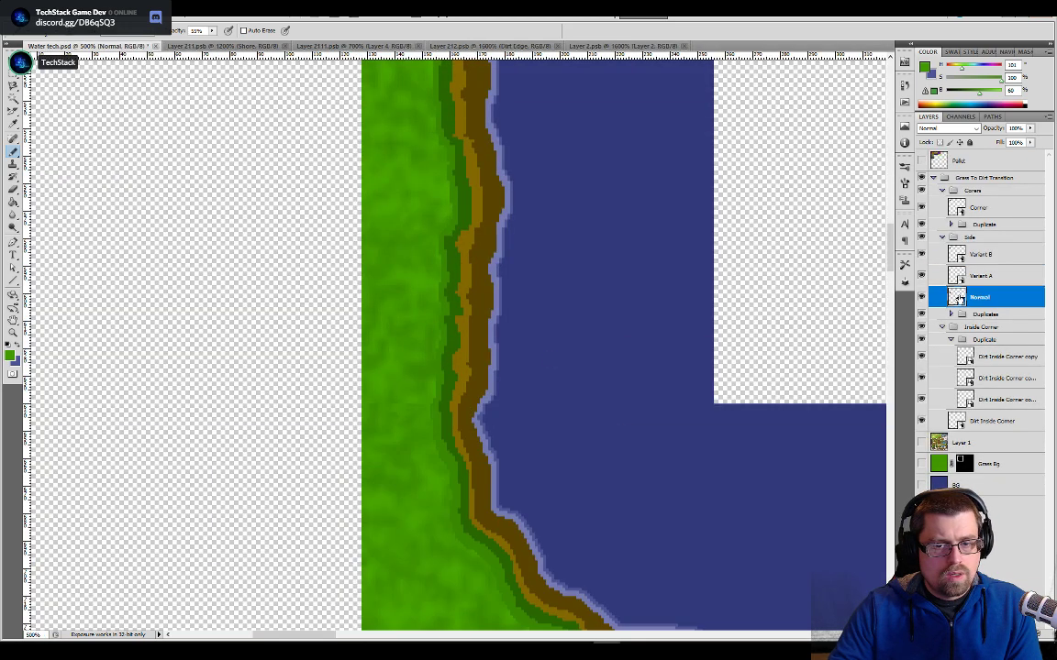
double_click(957, 297)
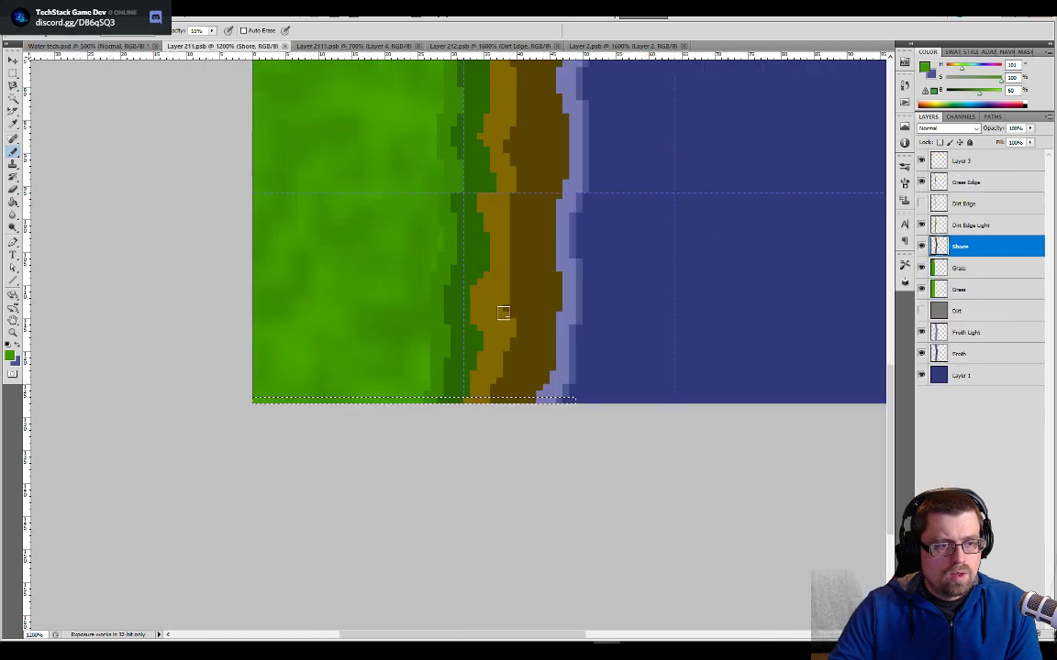
drag(641, 276, 648, 376)
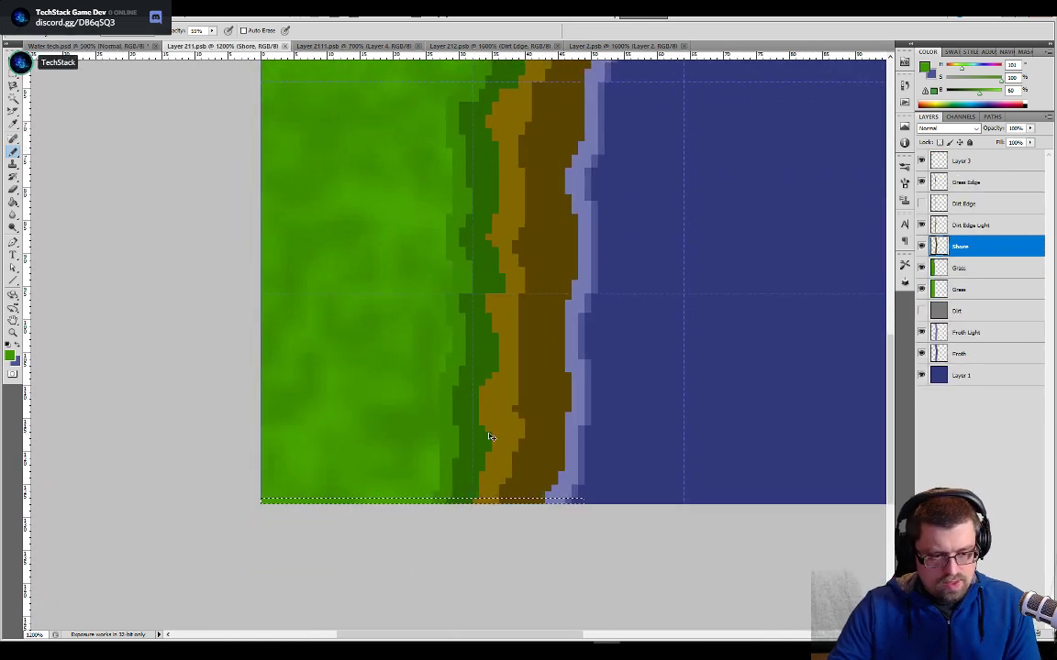
click(621, 48)
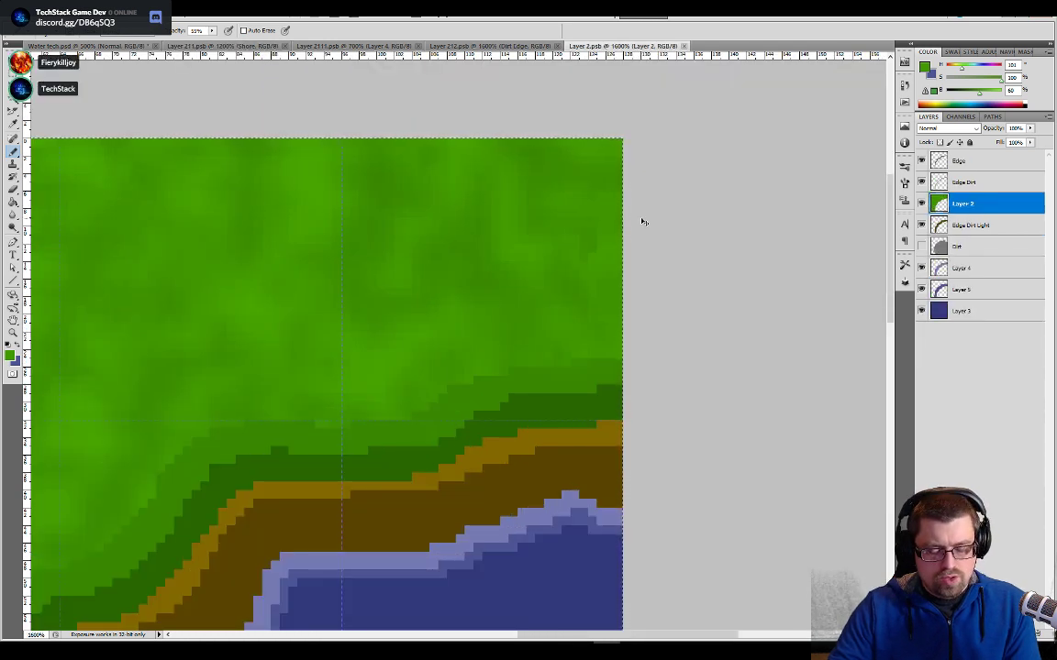
key(ctrl+shift+alt+n)
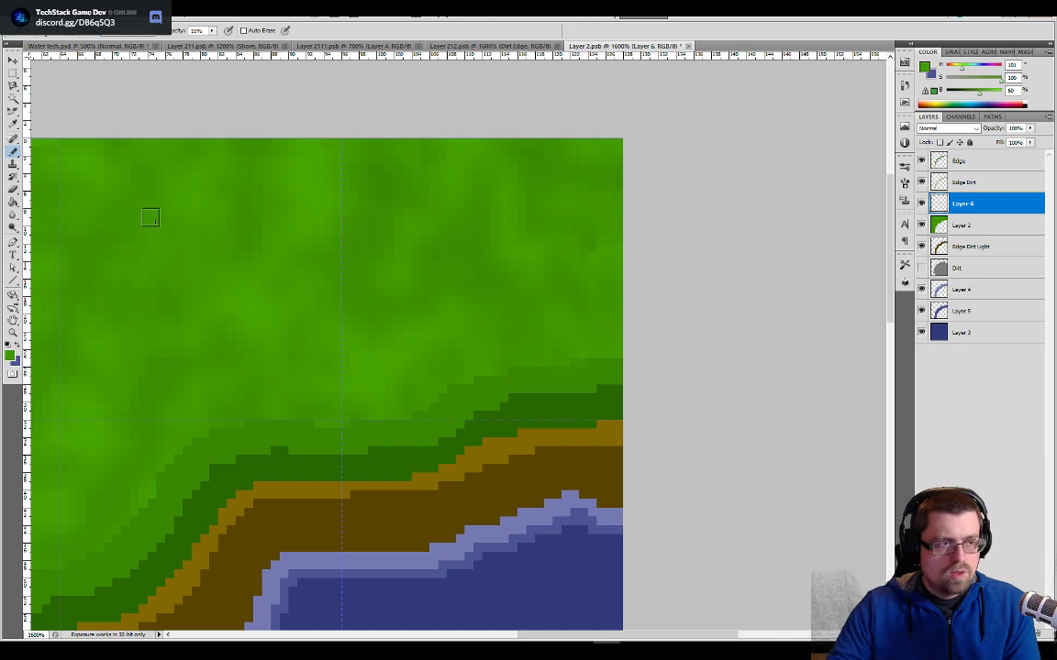
- Rotate the pasted shoreline strip by 90 degrees with Free Transform
drag(191, 528, 479, 198)
mouse_move(90, 570)
mouse_down()
mouse_move(319, 377)
mouse_move(446, 240)
mouse_up()
drag(545, 288, 475, 582)
drag(490, 430, 465, 482)
key(v)
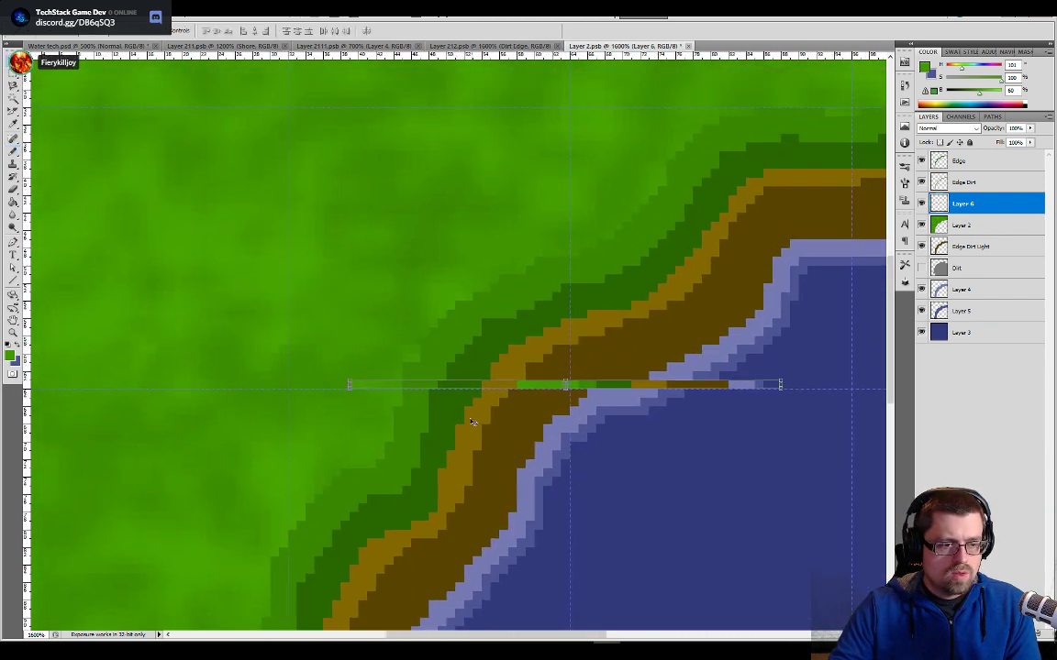
key(ctrl+t)
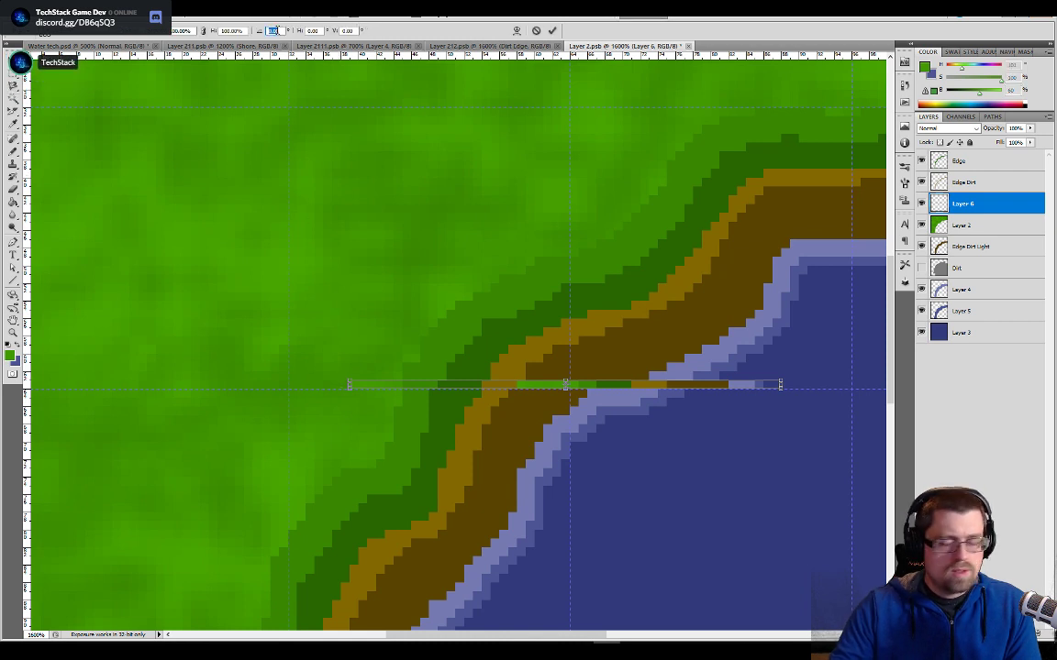
text(90)
key(Return)
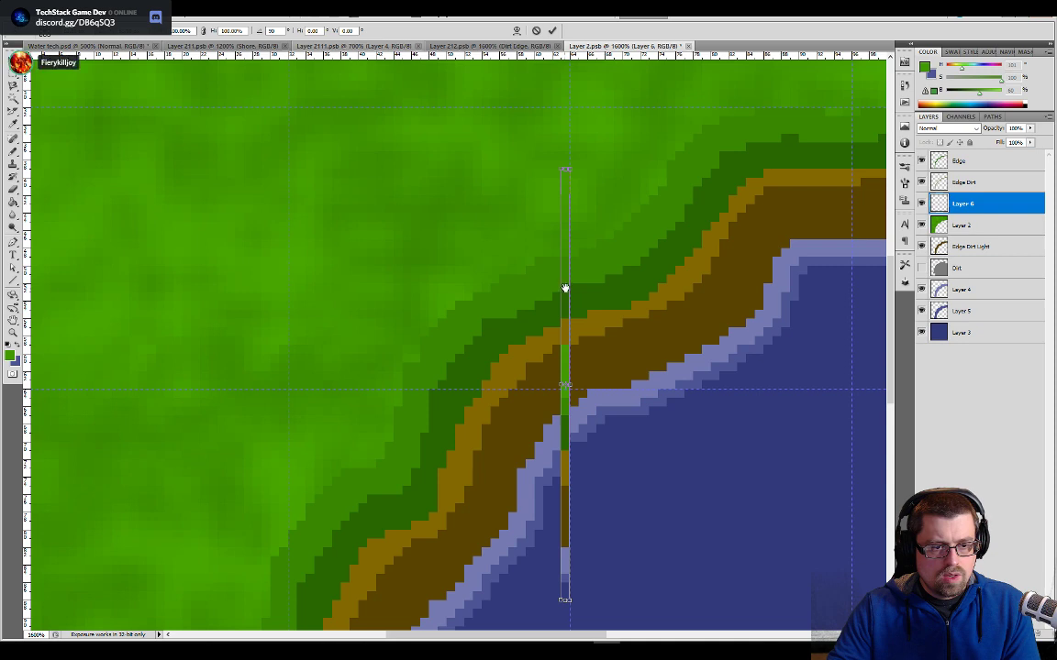
- Place the rotated strip against the tile's upper right edge and move its layer above the Edge layer
drag(565, 289, 538, 291)
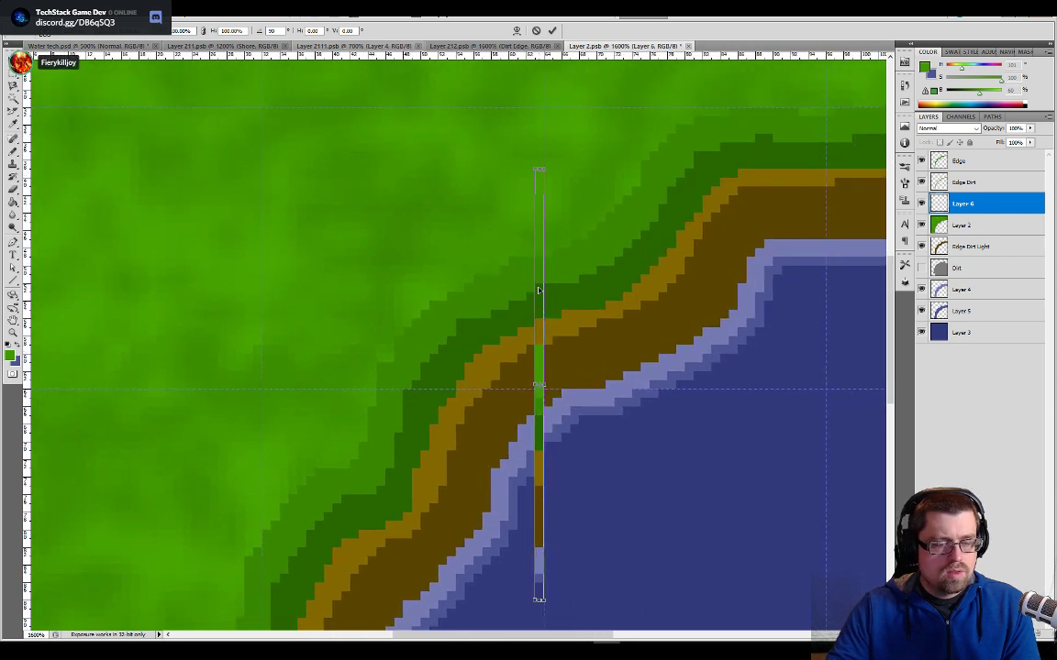
alt+scroll(539, 291, down, 3)
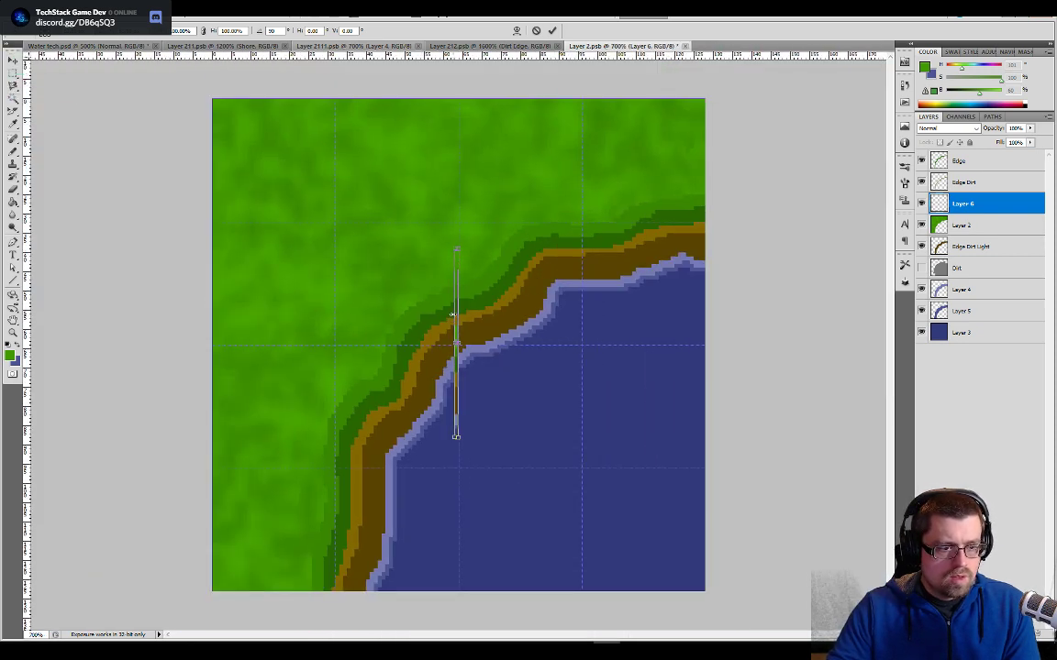
drag(456, 315, 703, 167)
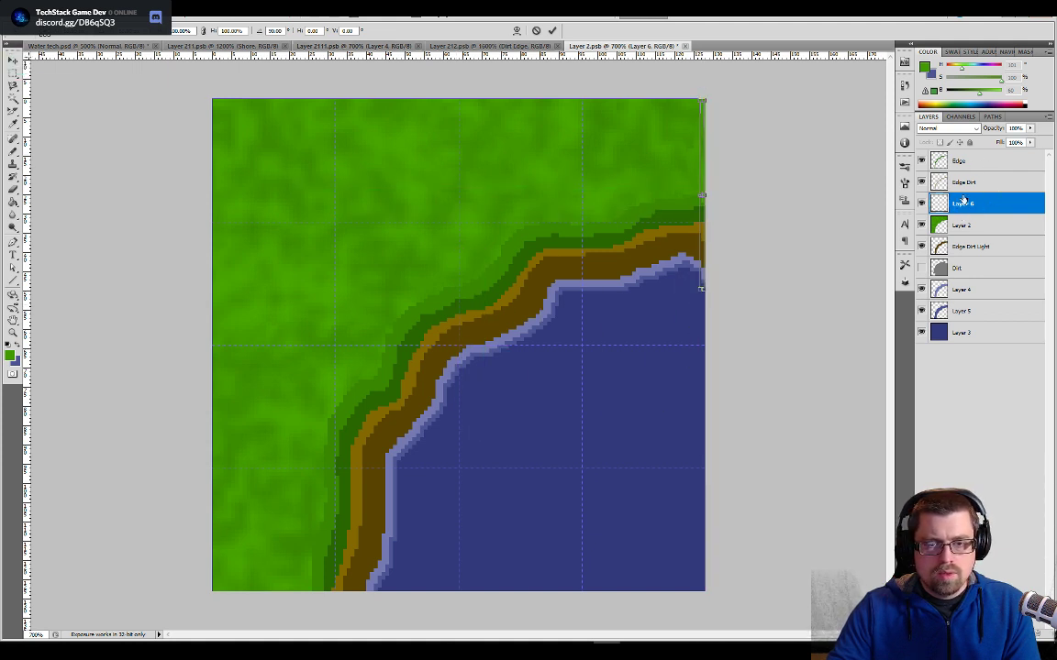
key(Return)
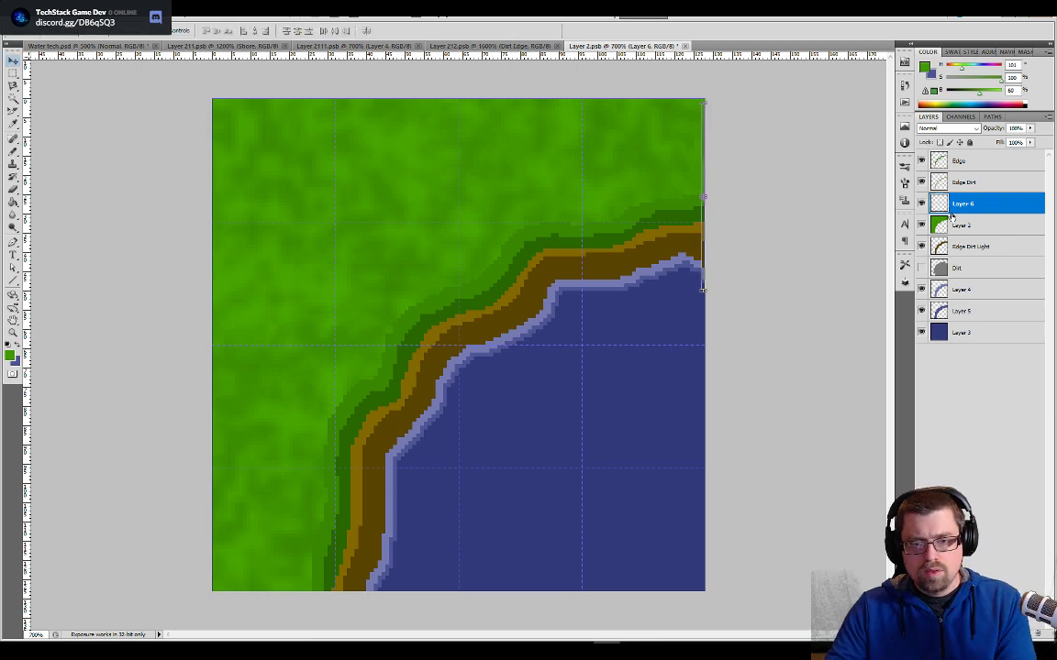
drag(961, 203, 958, 161)
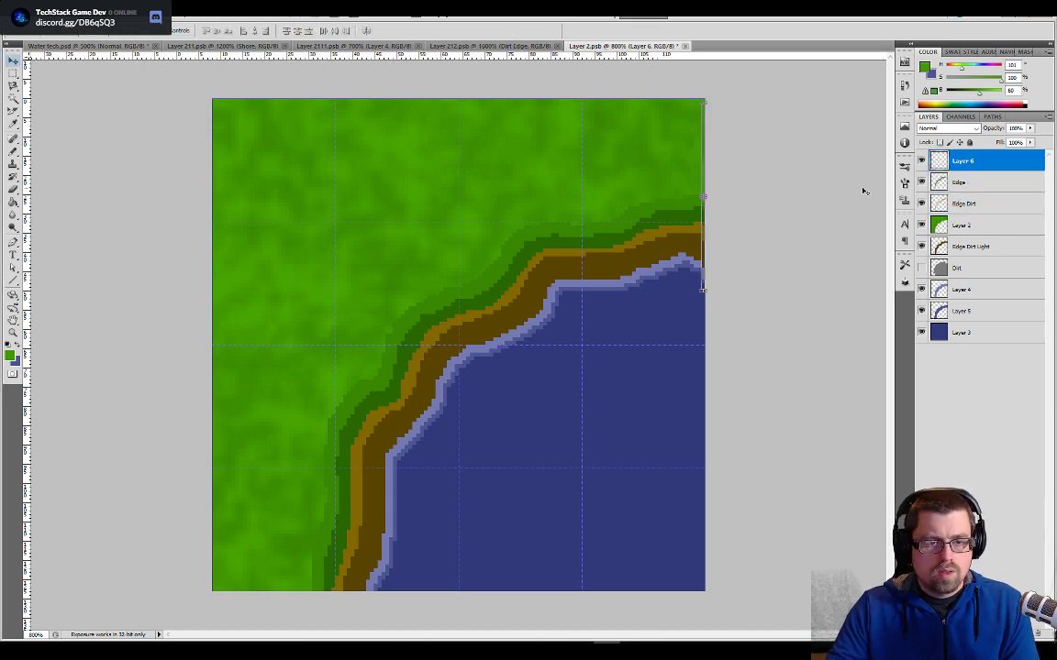
key(ctrl+plus)
key(ctrl+plus)
drag(824, 196, 537, 420)
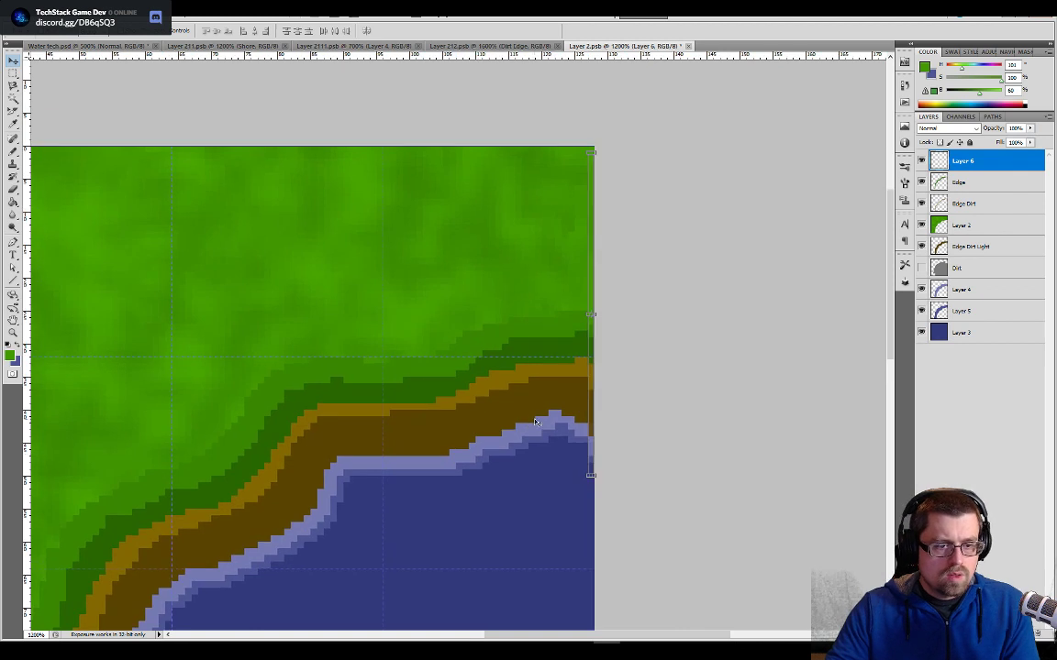
- Nudge the pasted shoreline strip up to meet the tile's upper edge and select the whole canvas
key(Up)
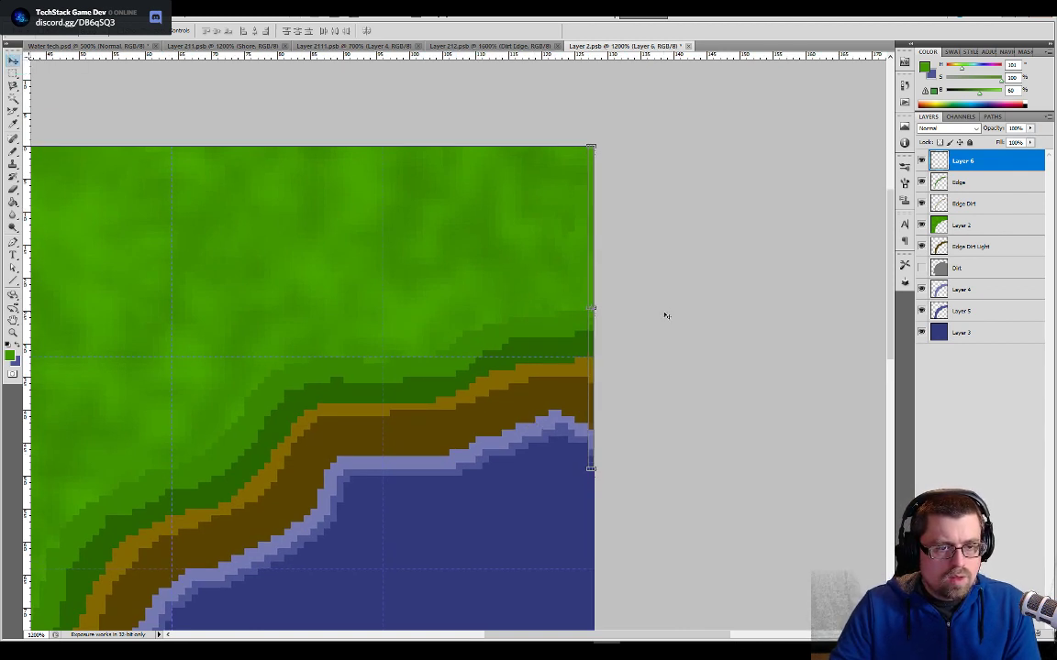
key(ctrl+a)
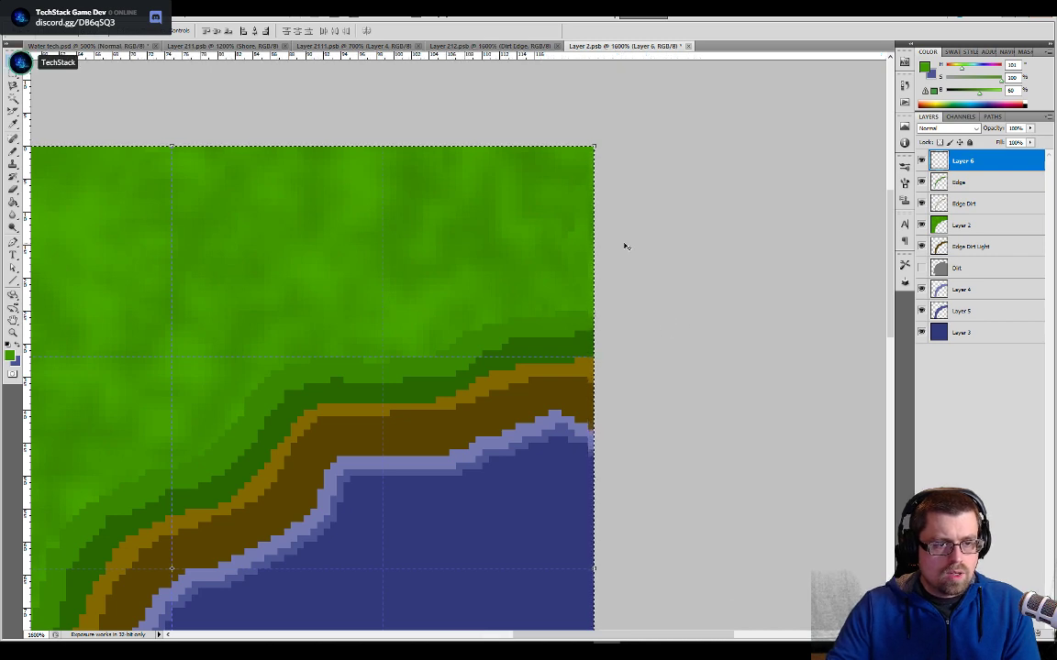
- Paint over the grass seam near the right edge of Layer 2 with the Pencil at 55% opacity in sampled greens
key(ctrl+plus)
drag(627, 248, 334, 491)
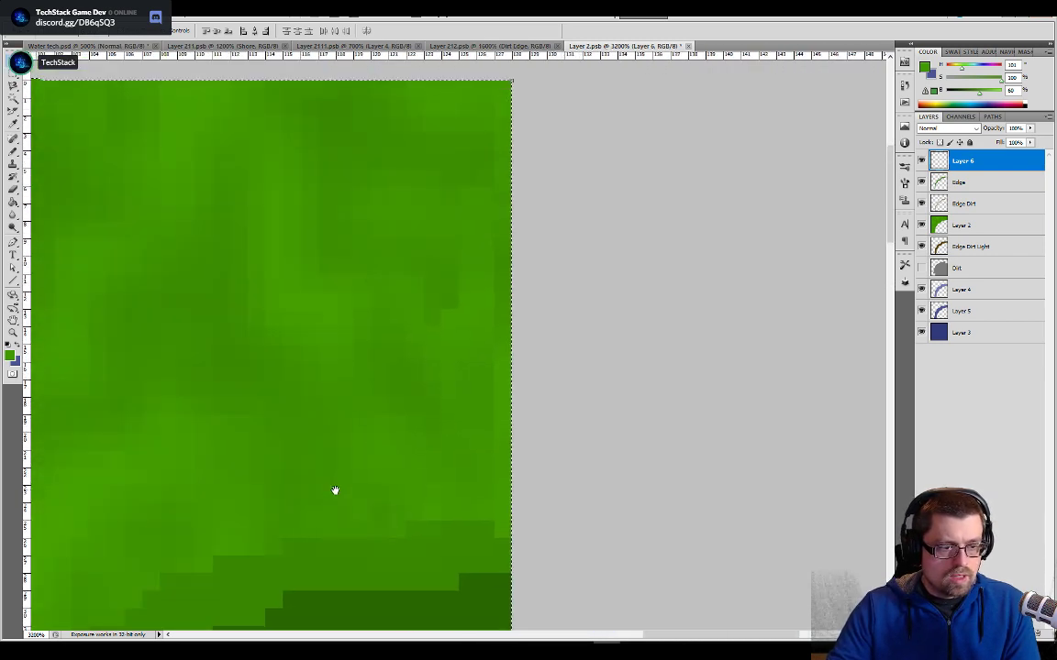
click(961, 225)
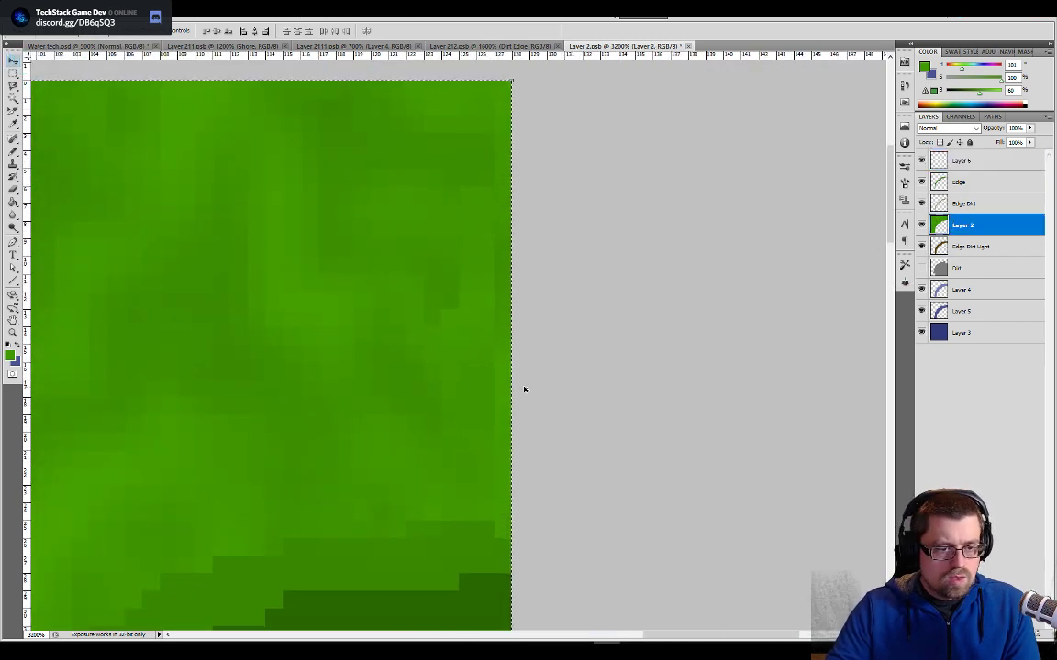
key(b)
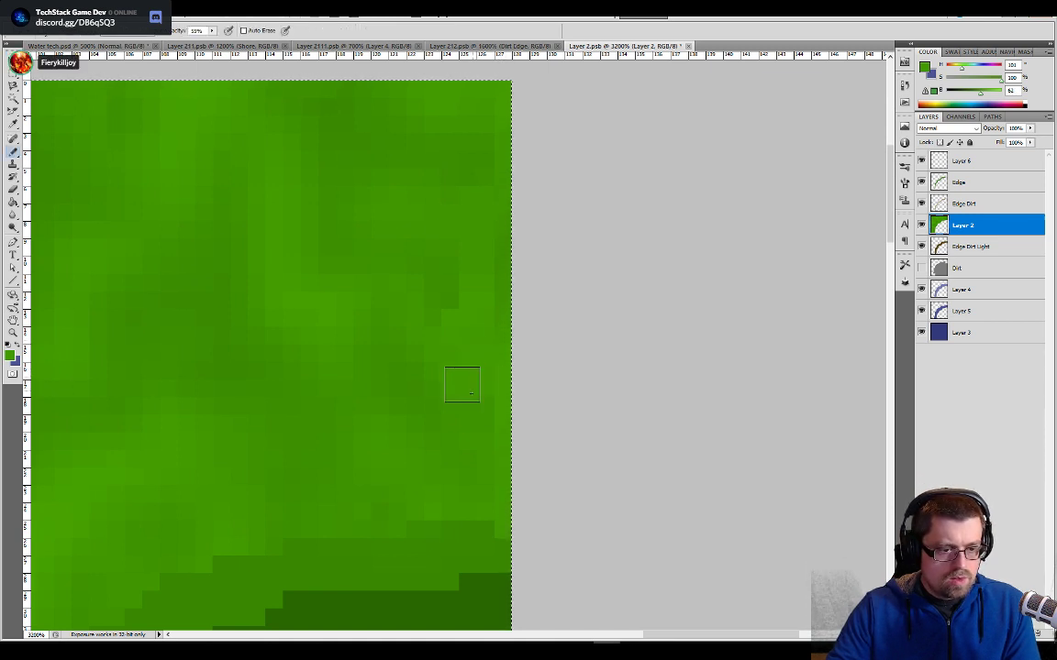
drag(448, 418, 467, 431)
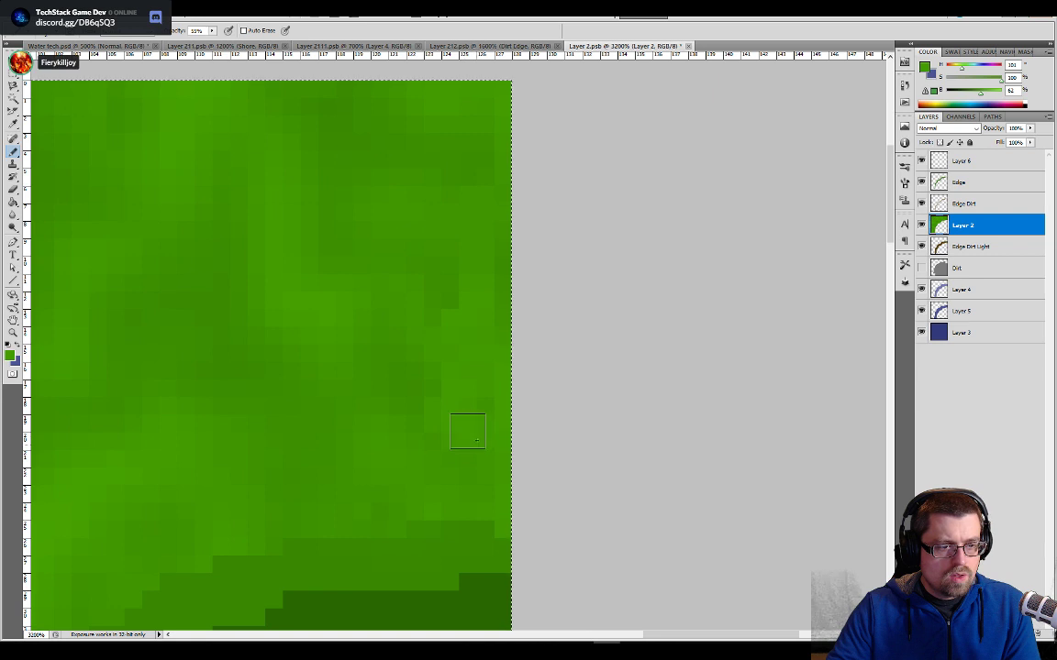
alt+click(504, 301)
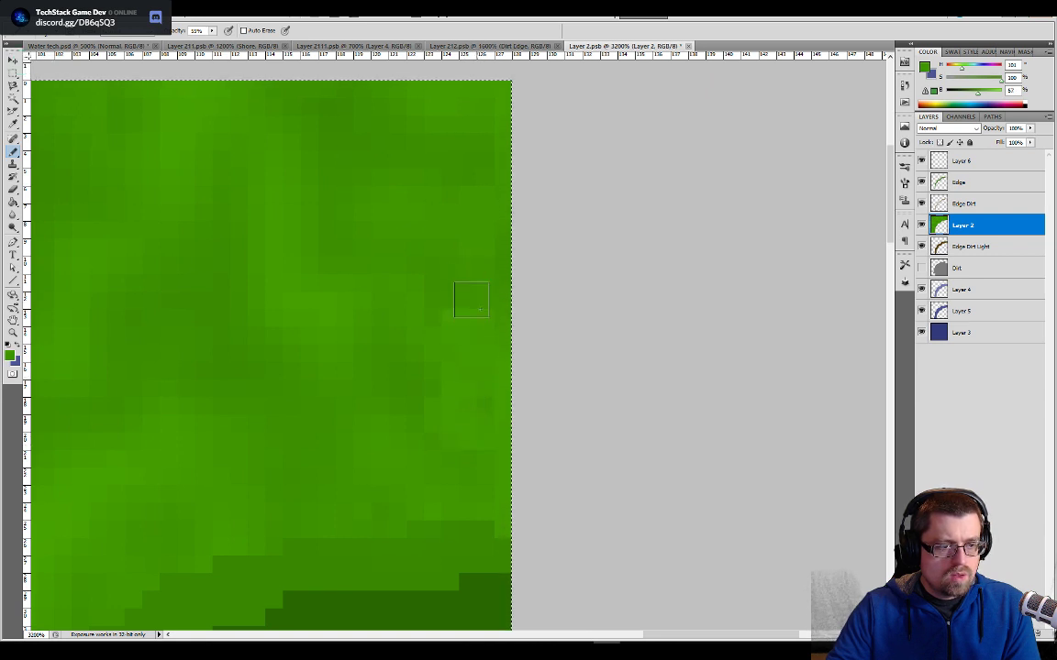
alt+click(507, 257)
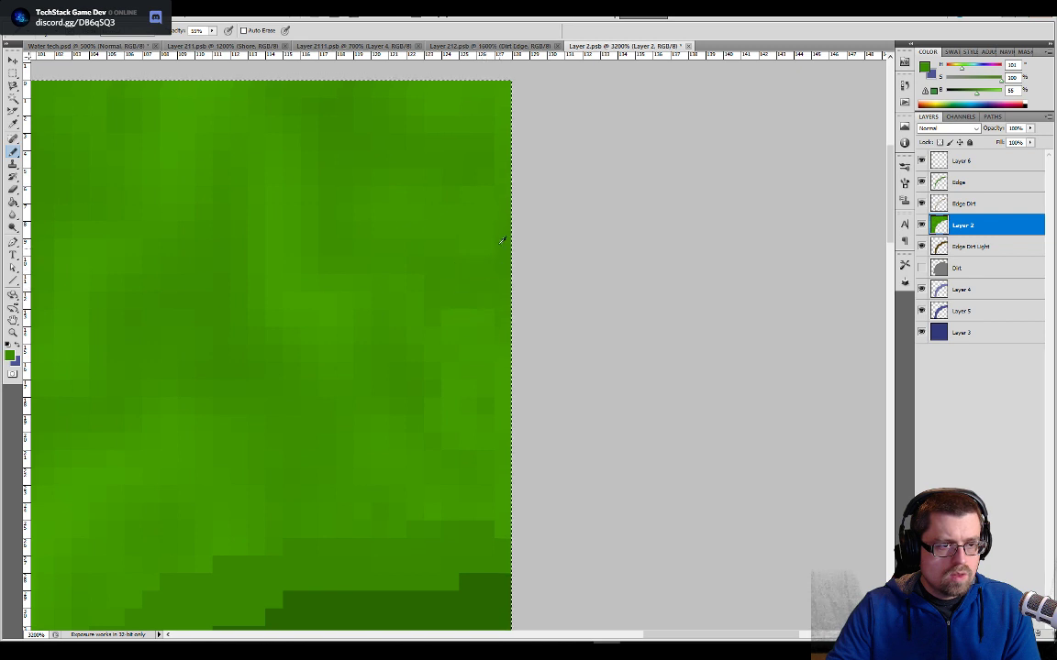
alt+click(511, 207)
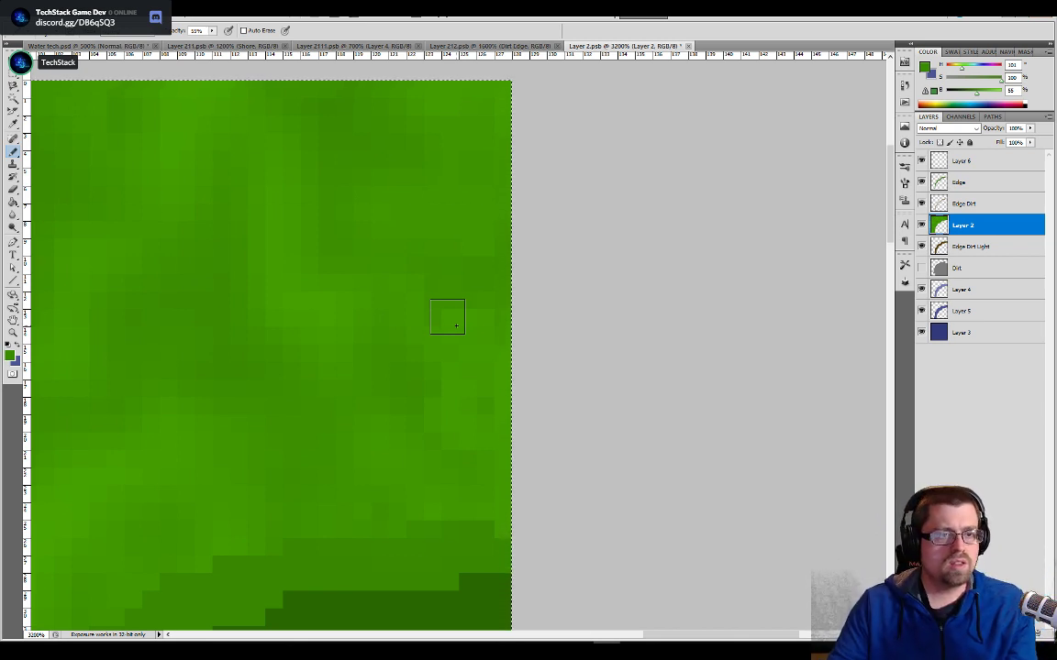
- Soften the grass along the right edge of Layer 2 with a smaller Blur brush at 81% strength, sampling all layers
key(v)
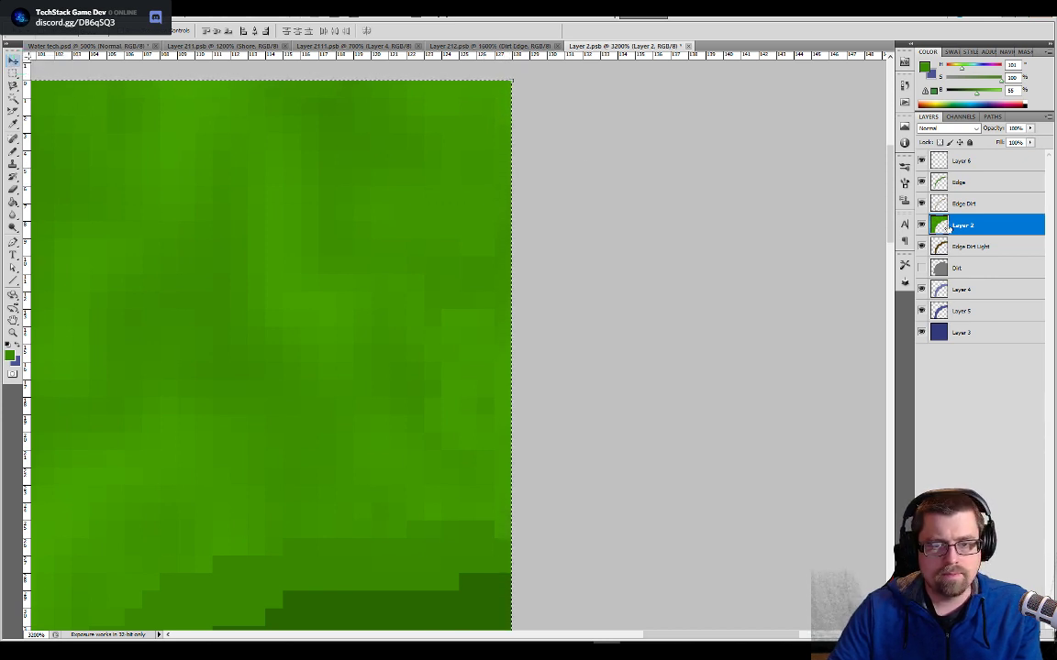
key(b)
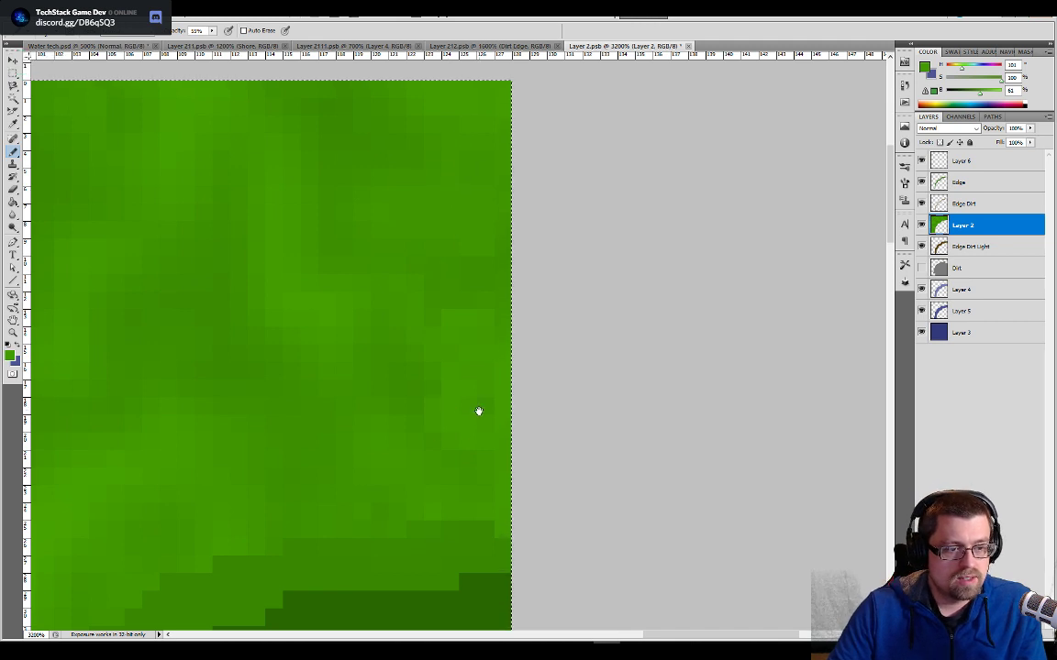
drag(476, 410, 483, 349)
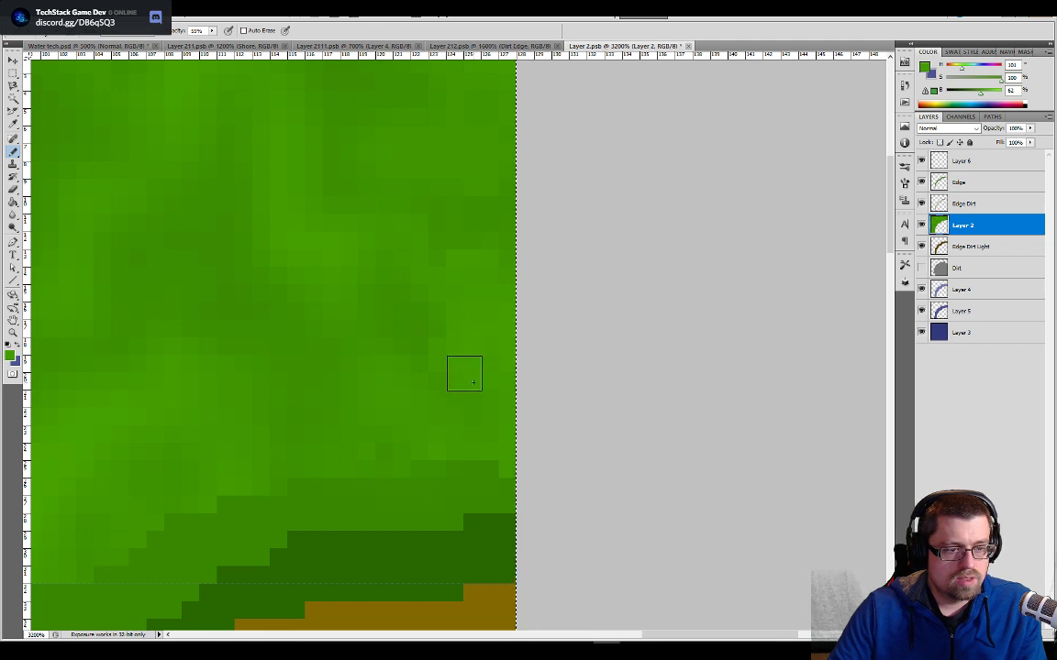
click(14, 214)
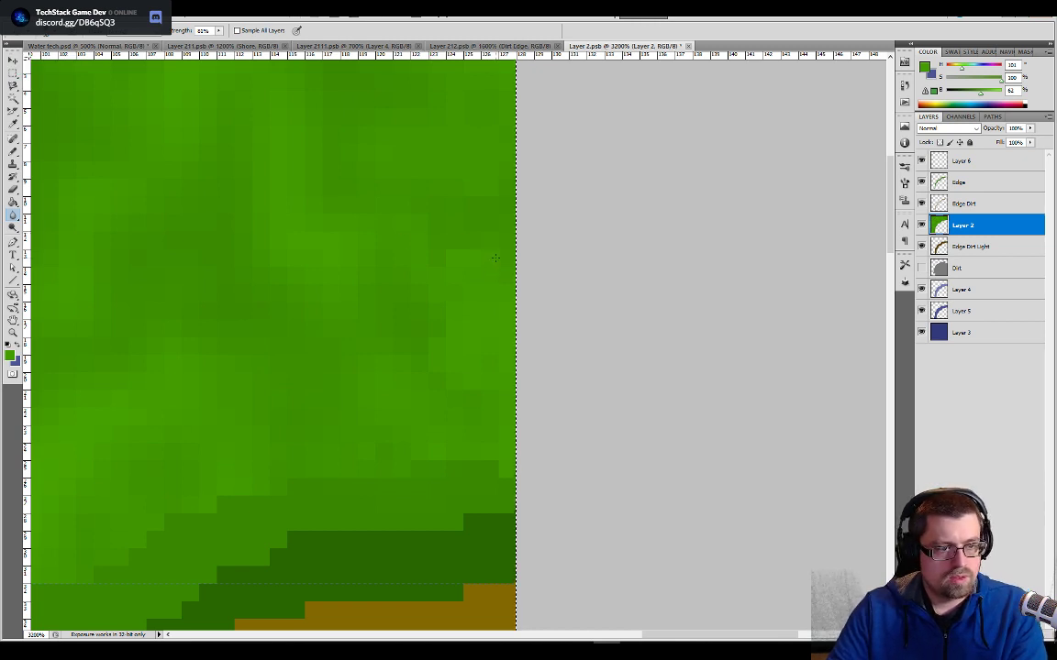
key(bracketleft)
key(bracketleft)
key(bracketleft)
key(bracketleft)
key(bracketleft)
key(bracketleft)
key(bracketleft)
key(bracketleft)
key(bracketleft)
key(bracketleft)
key(bracketleft)
key(bracketleft)
key(bracketleft)
key(bracketleft)
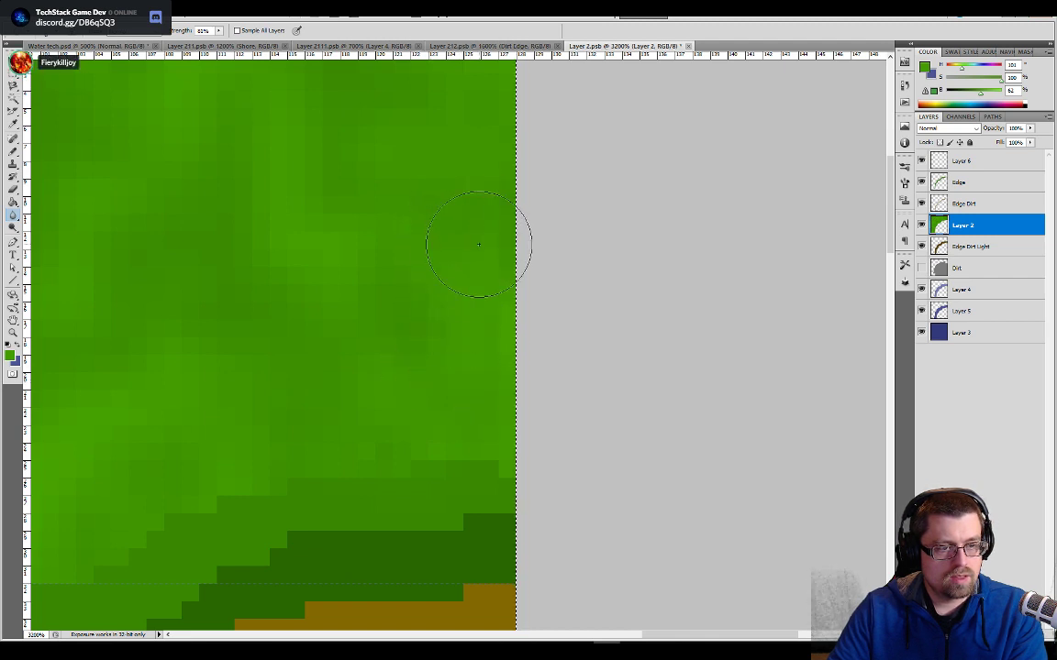
scroll(473, 220, up, 3)
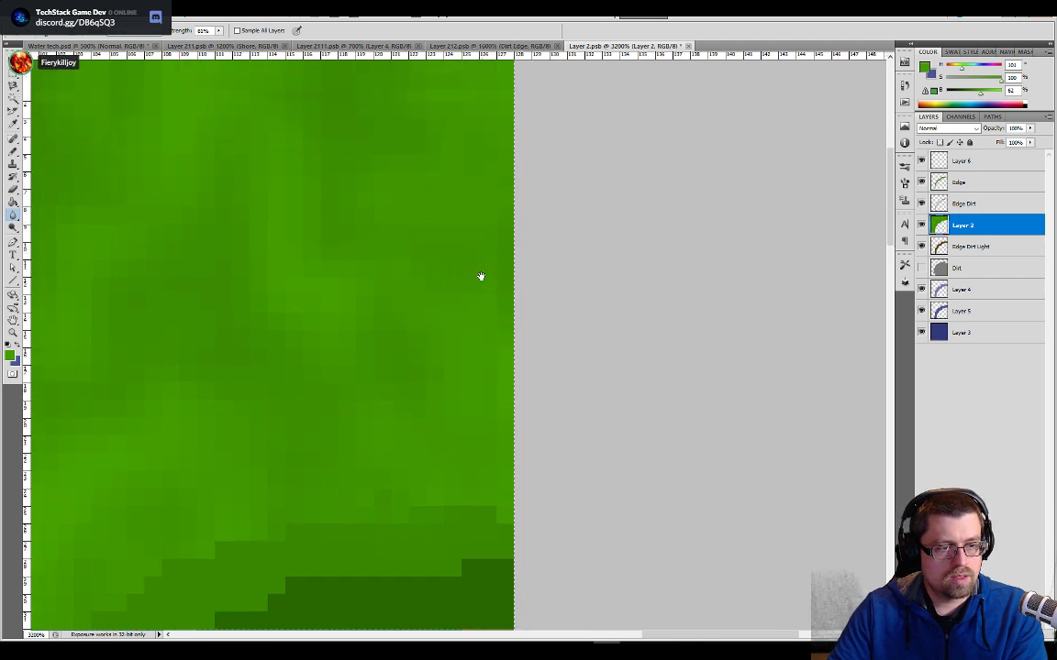
click(269, 32)
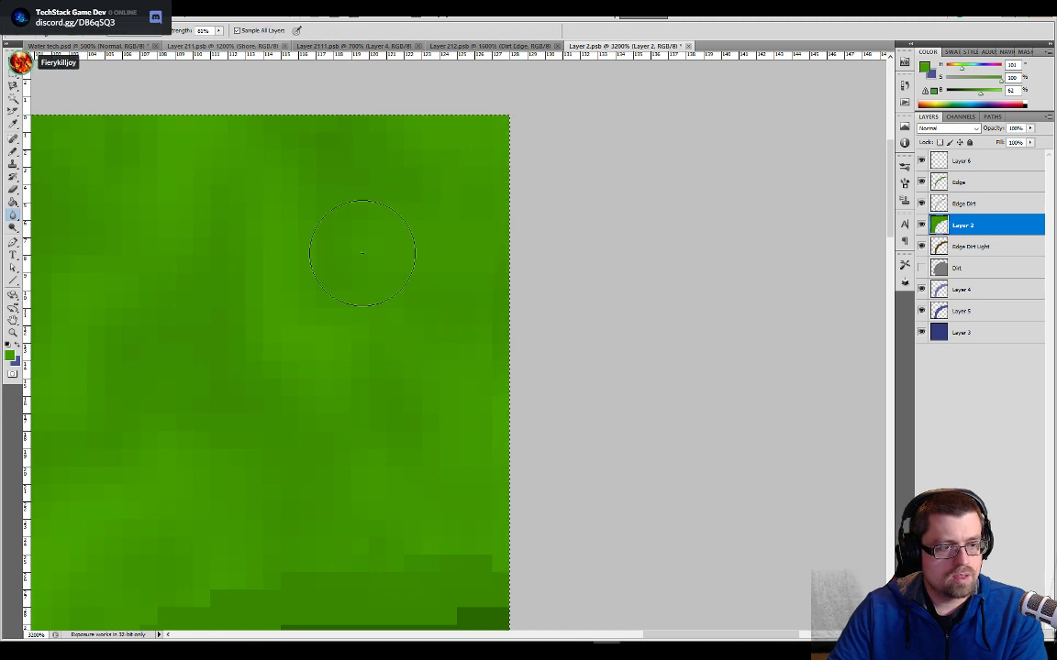
mouse_move(473, 316)
mouse_down()
mouse_move(470, 327)
mouse_move(462, 293)
mouse_move(438, 326)
mouse_move(453, 444)
mouse_move(471, 475)
mouse_up()
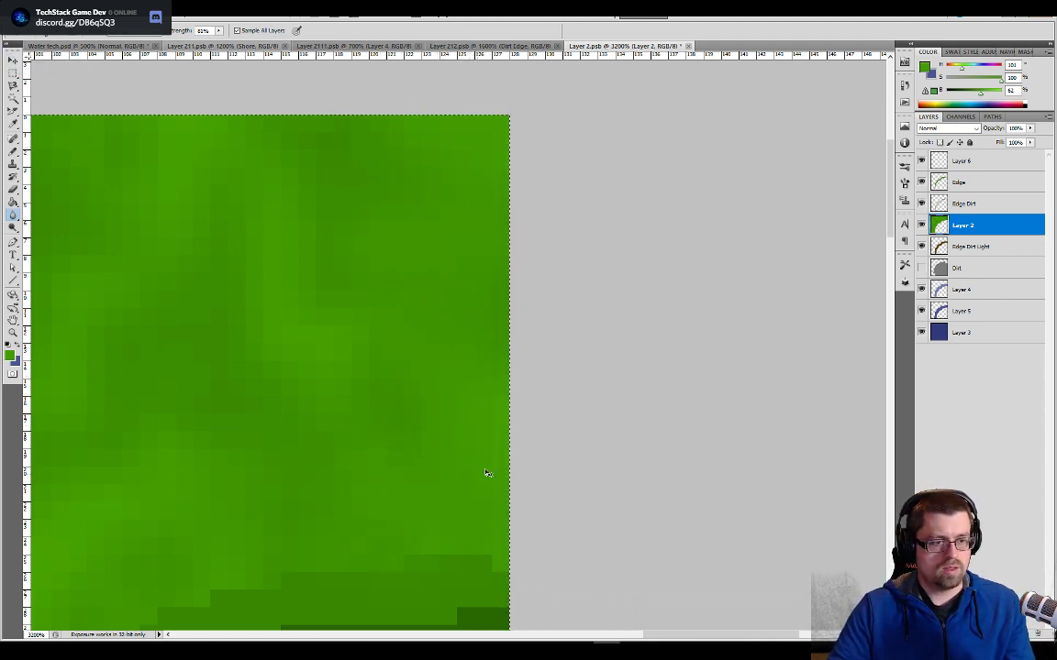
- Examine the tile joins along the left bank and around the upper left corner in the Water tech document
click(108, 46)
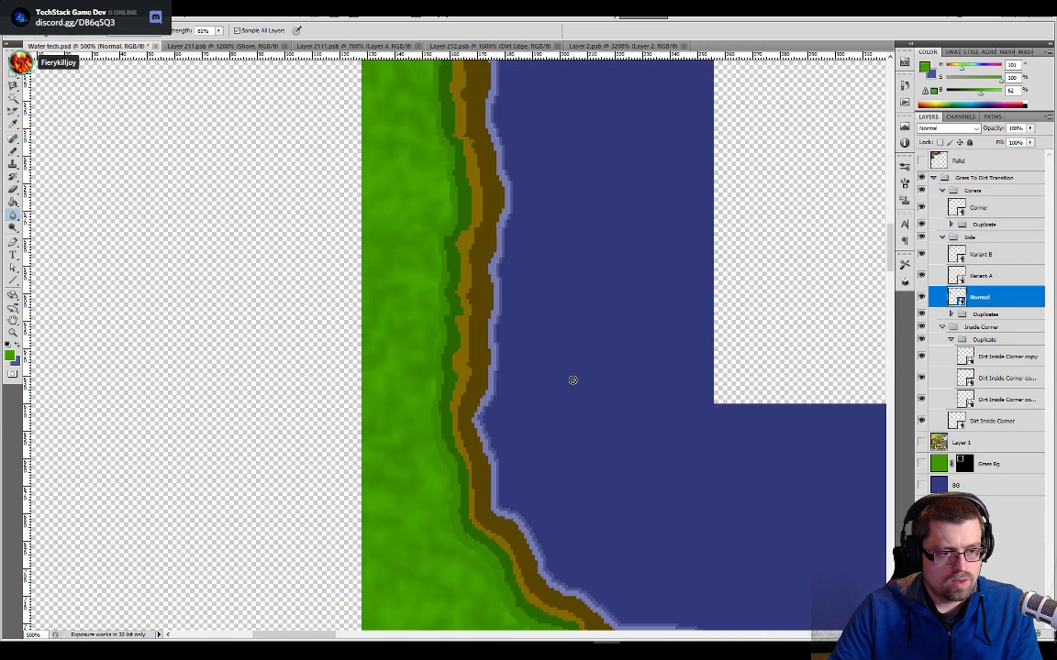
drag(580, 306, 589, 427)
drag(588, 273, 592, 523)
drag(609, 266, 593, 522)
drag(582, 266, 586, 417)
drag(587, 138, 581, 447)
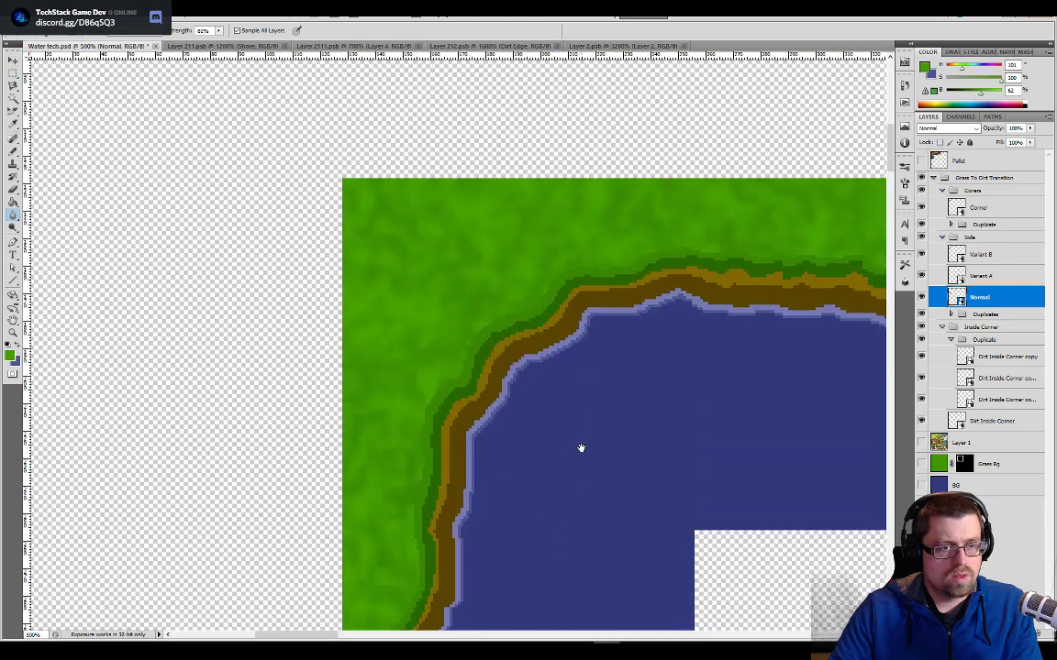
drag(513, 416, 295, 393)
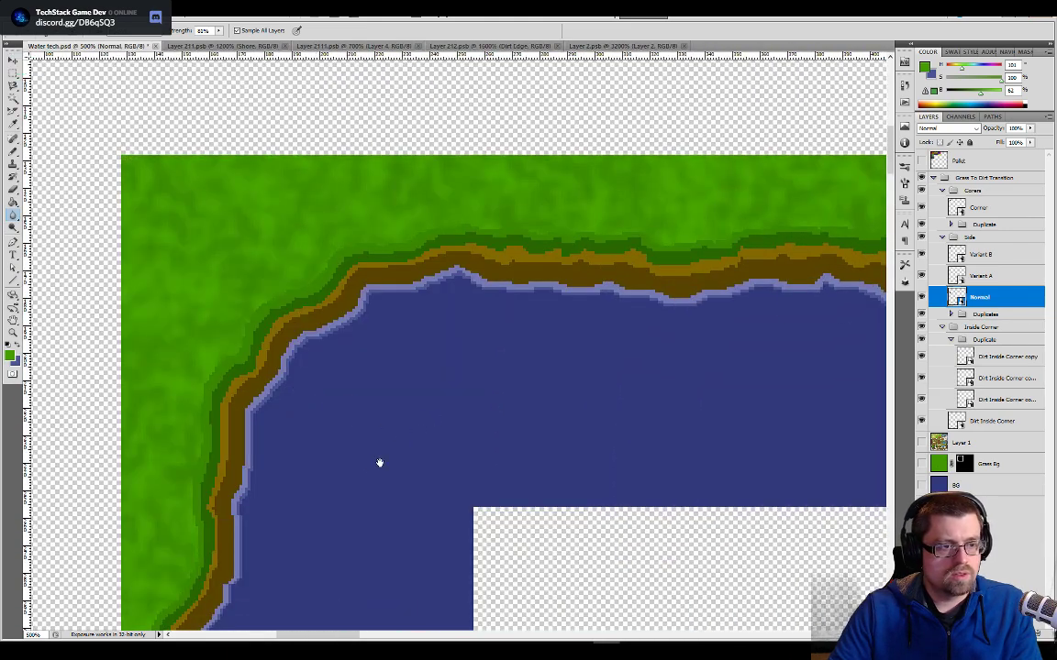
- Check the shoreline joins along the lower bank, the upper right corner and the upper bank of the lake ring
drag(379, 463, 418, 424)
mouse_move(330, 466)
mouse_down()
mouse_move(377, 224)
mouse_move(442, 425)
mouse_move(483, 443)
mouse_move(495, 380)
mouse_move(514, 366)
mouse_move(498, 499)
mouse_move(495, 300)
mouse_move(502, 371)
mouse_move(544, 238)
mouse_move(605, 267)
mouse_up()
drag(506, 284, 408, 301)
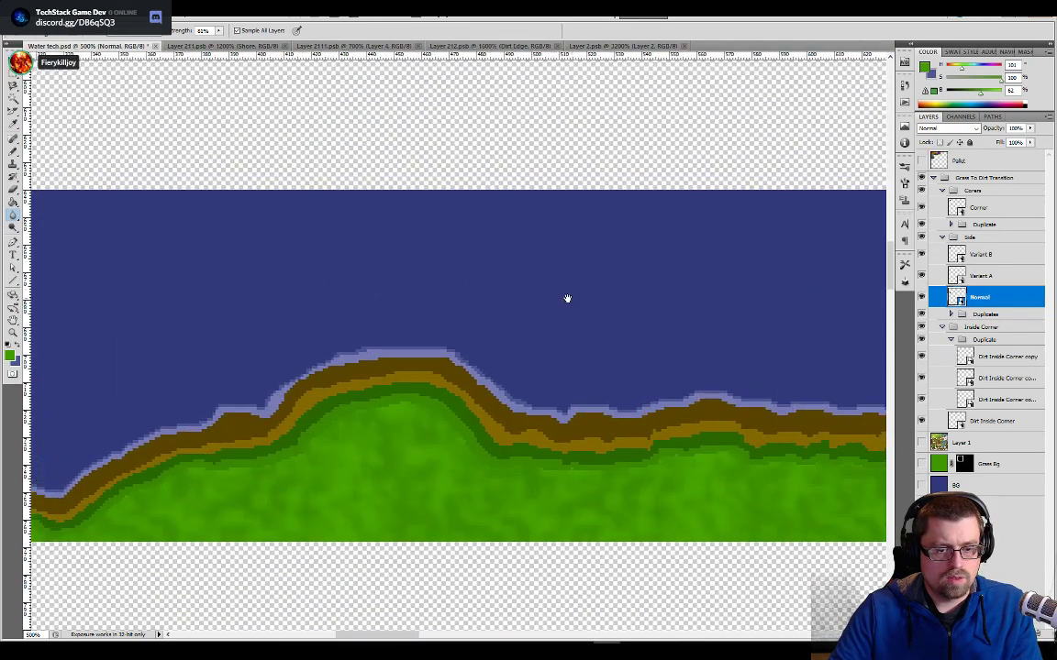
drag(555, 286, 295, 238)
drag(729, 230, 458, 255)
drag(521, 62, 515, 357)
drag(437, 208, 449, 412)
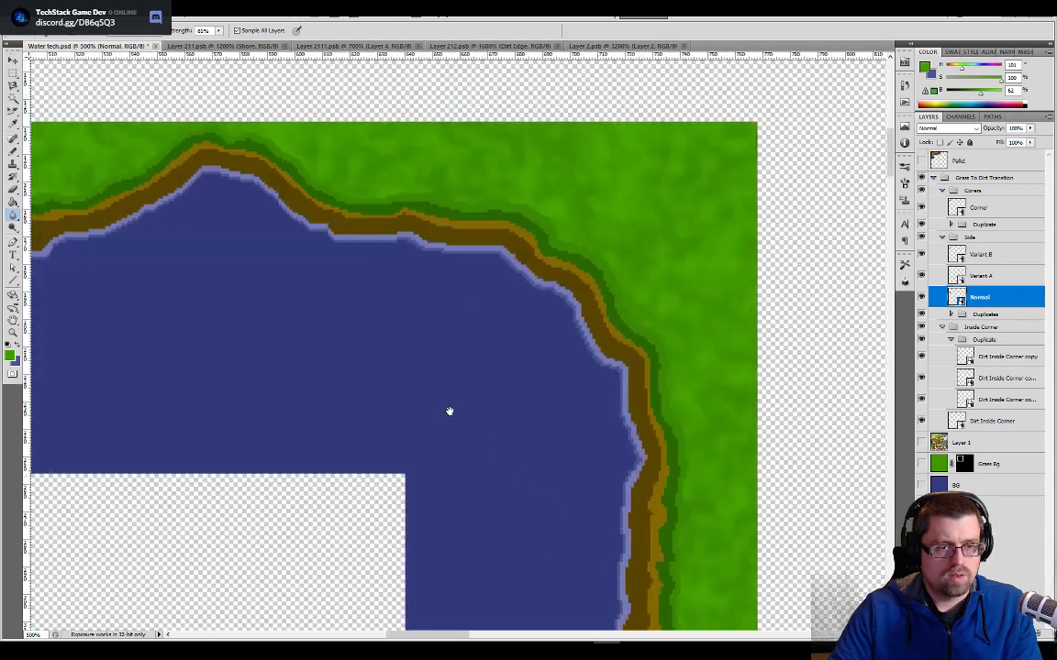
drag(421, 370, 450, 513)
drag(132, 500, 596, 404)
drag(238, 430, 467, 453)
drag(233, 452, 546, 399)
- Save the Water tech document and review the whole lake ring at 100% zoom
key(ctrl+s)
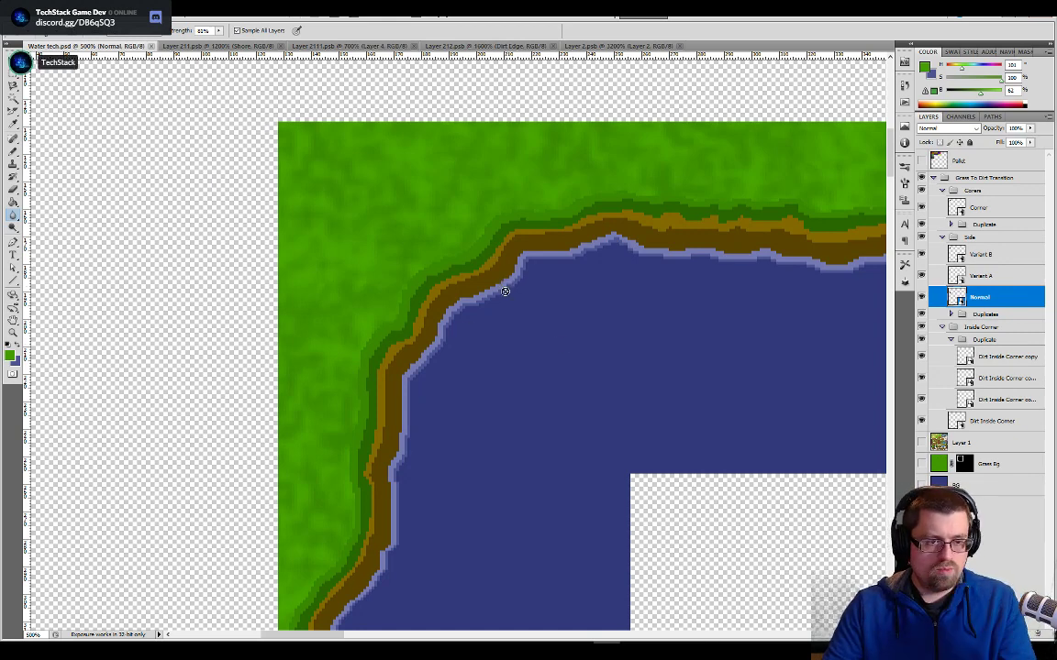
key(ctrl+minus)
key(ctrl+minus)
key(ctrl+minus)
key(ctrl+minus)
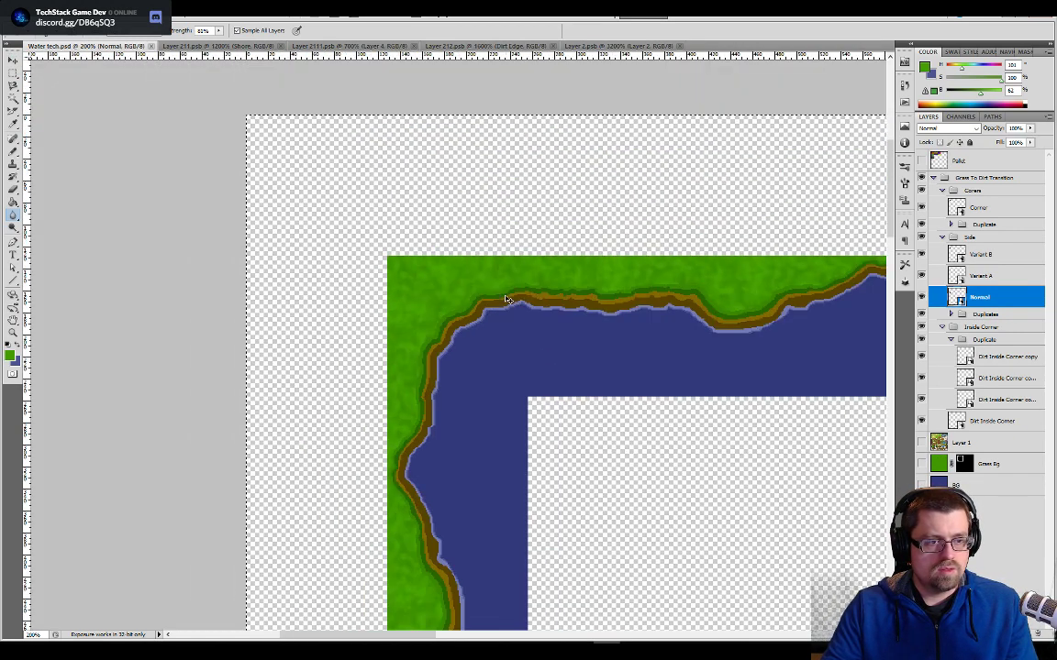
drag(570, 385, 502, 201)
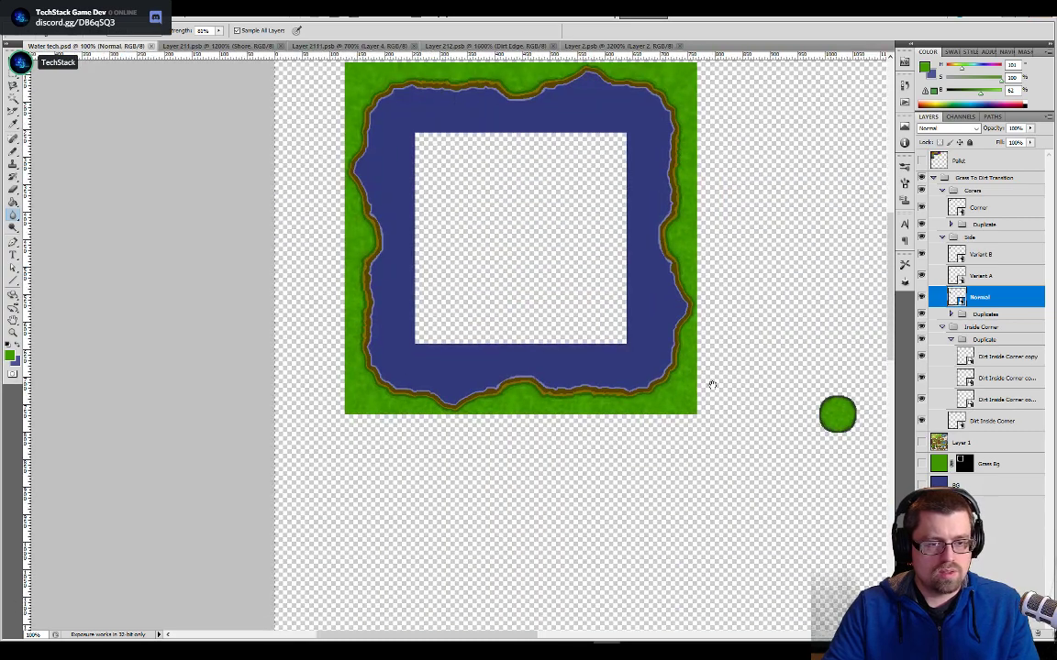
drag(712, 384, 538, 429)
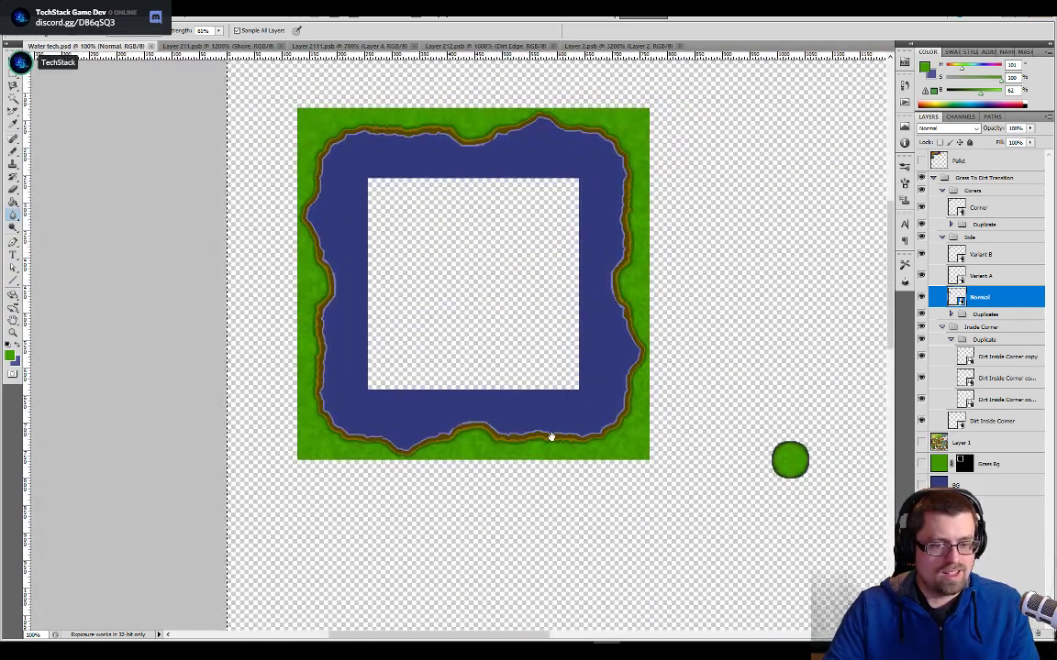
drag(650, 413, 561, 384)
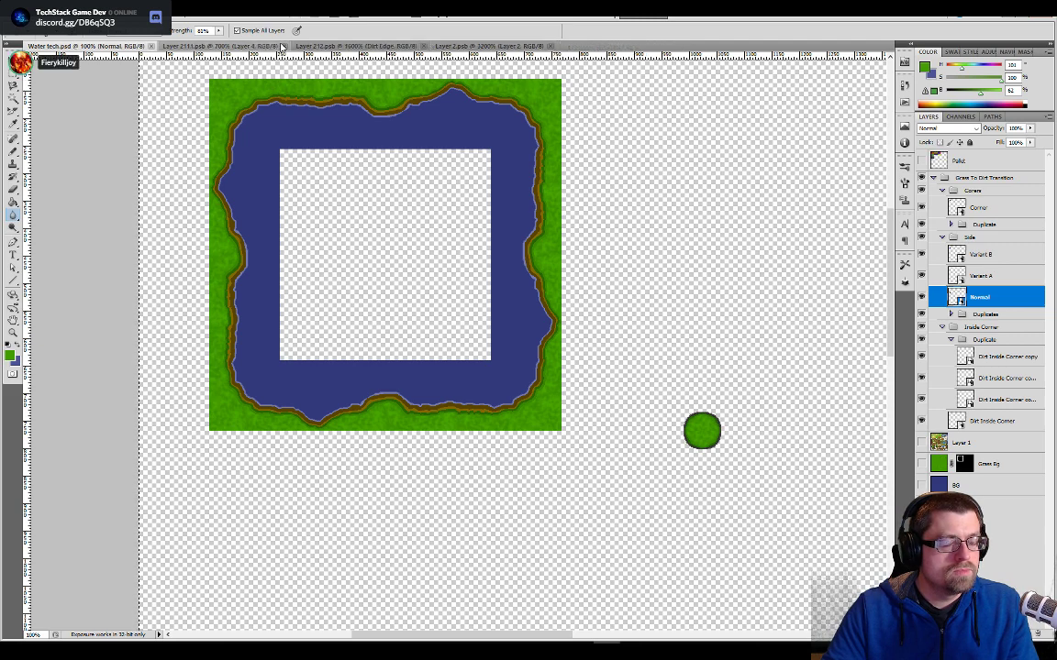
- Close the Layer 211, Layer 2111 and Layer 212 tile documents
click(282, 46)
click(284, 47)
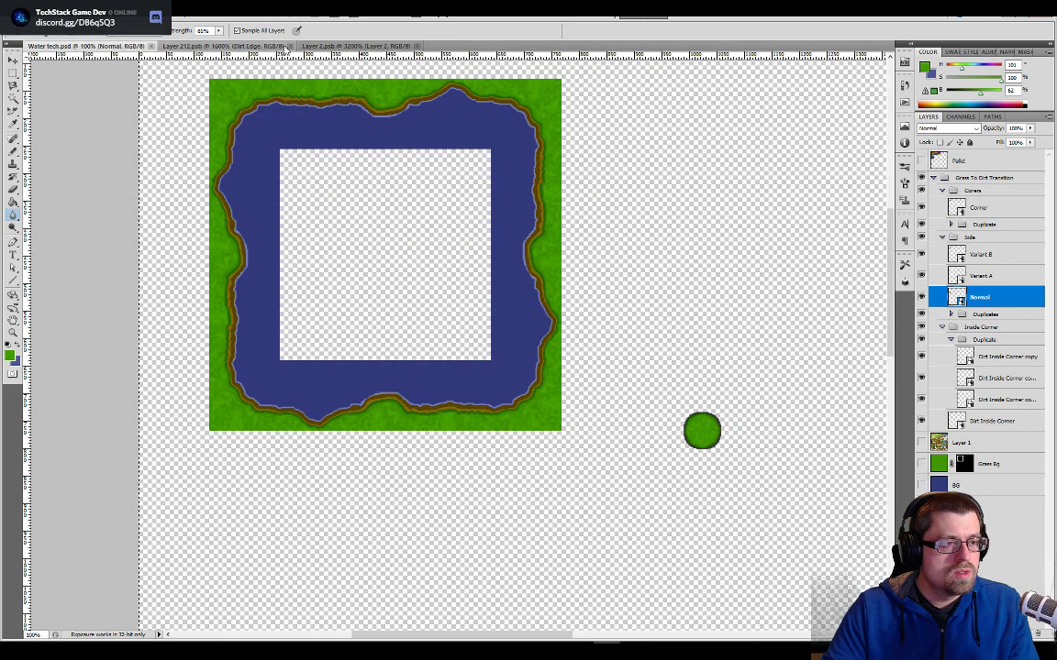
click(288, 47)
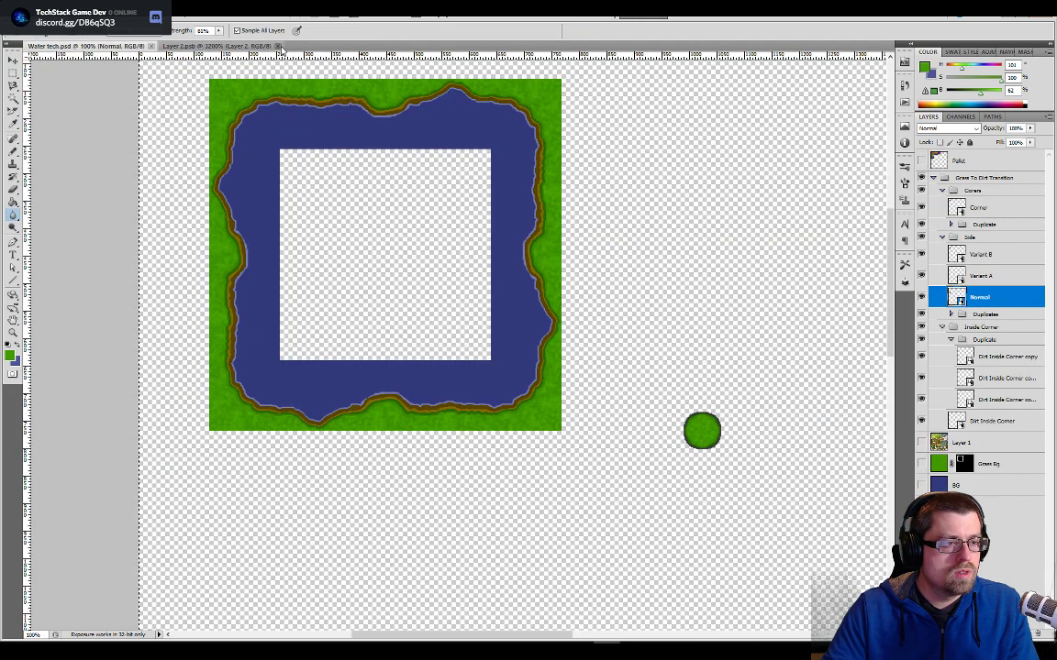
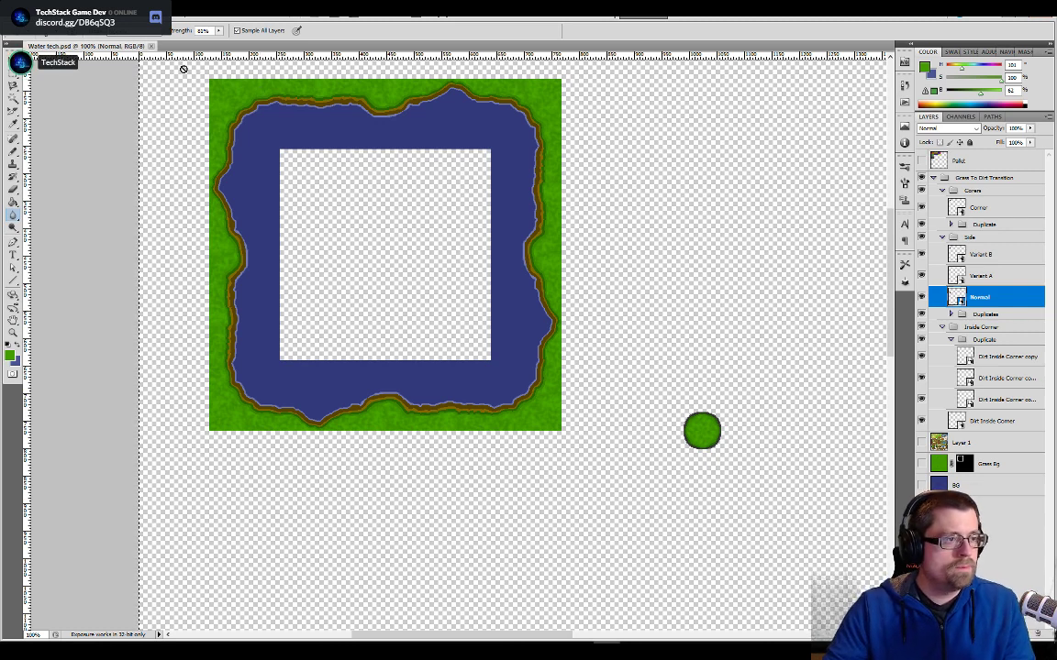
- Save the document as a new Photoshop file named Water tech2.psd in the Tileset Replacement folder
click(35, 11)
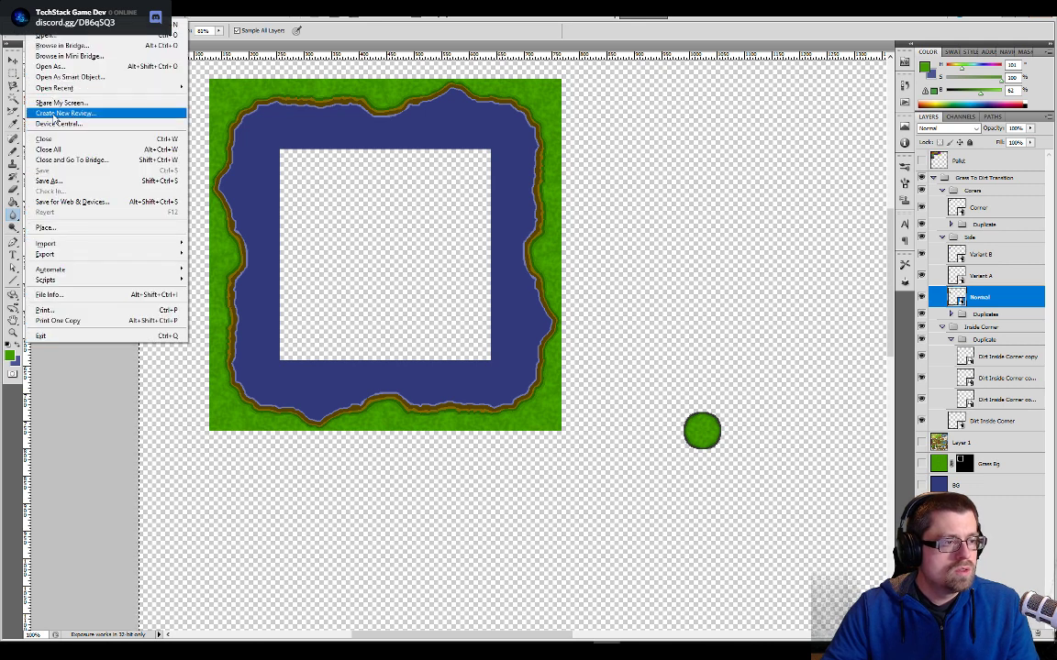
click(301, 46)
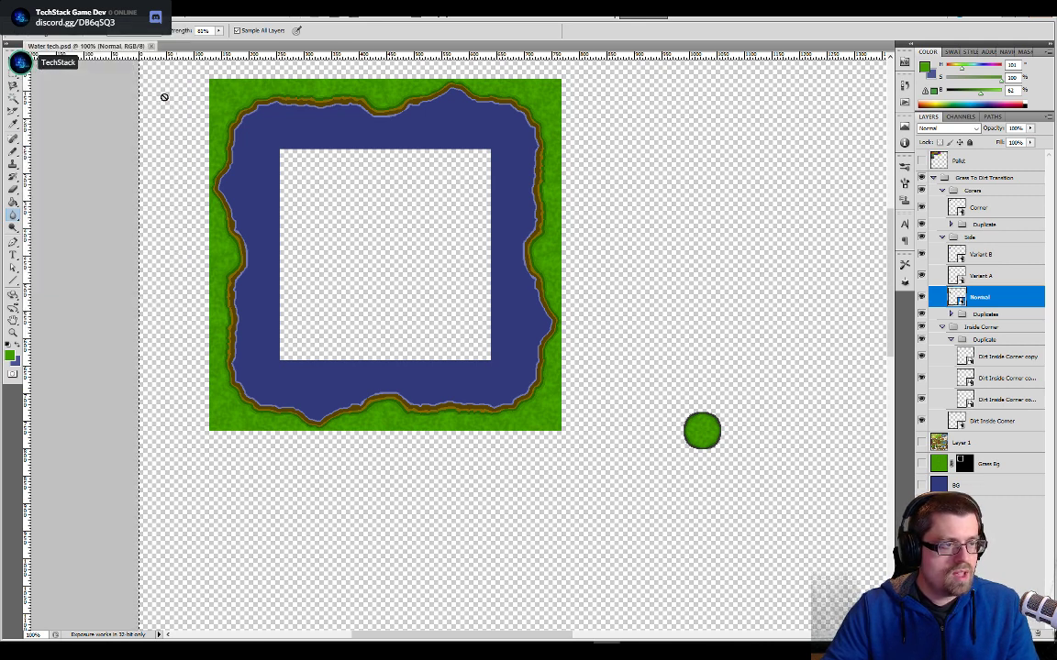
click(35, 11)
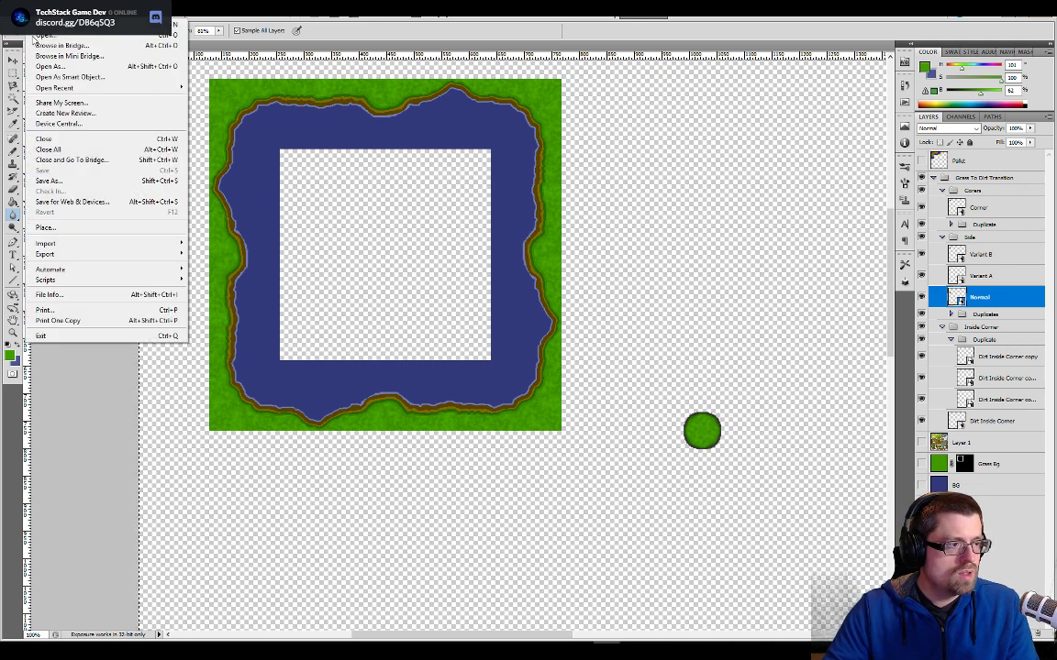
click(58, 184)
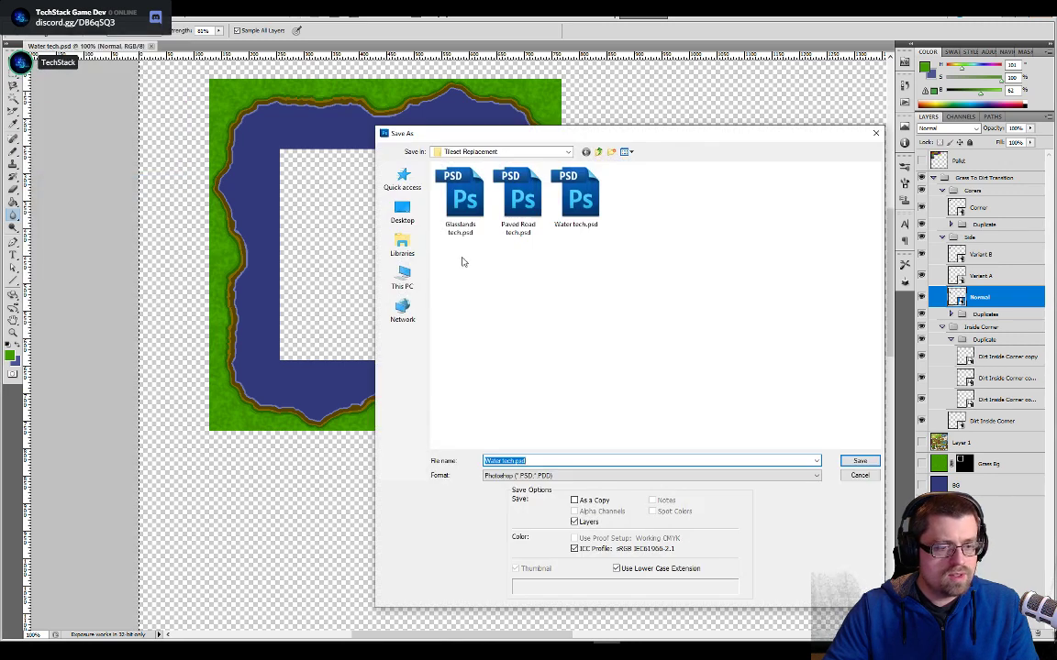
click(514, 461)
text(2)
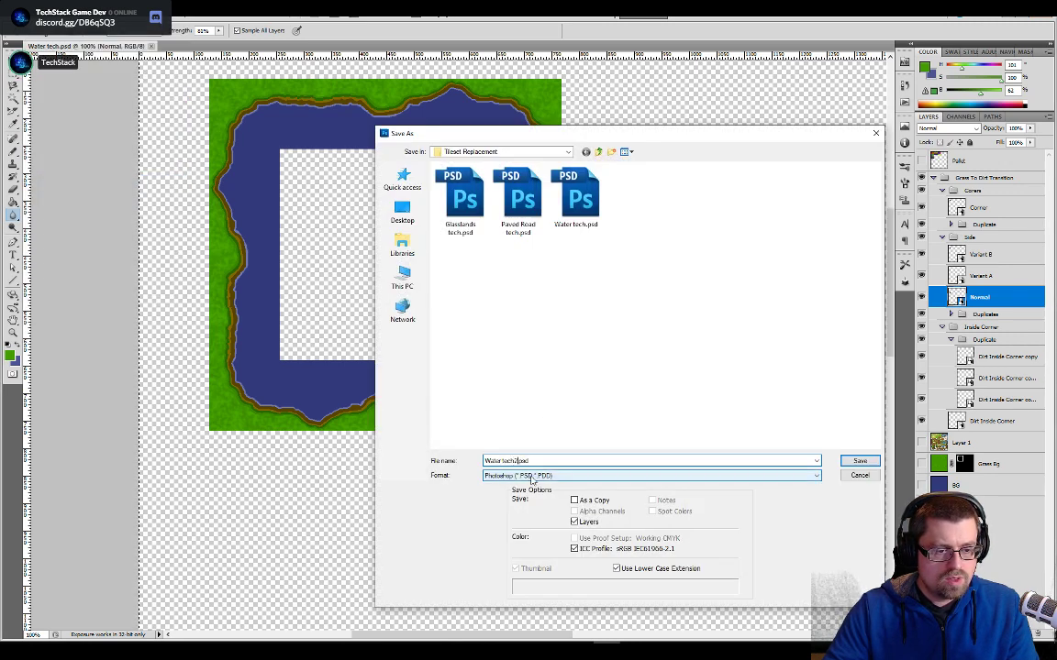
click(860, 462)
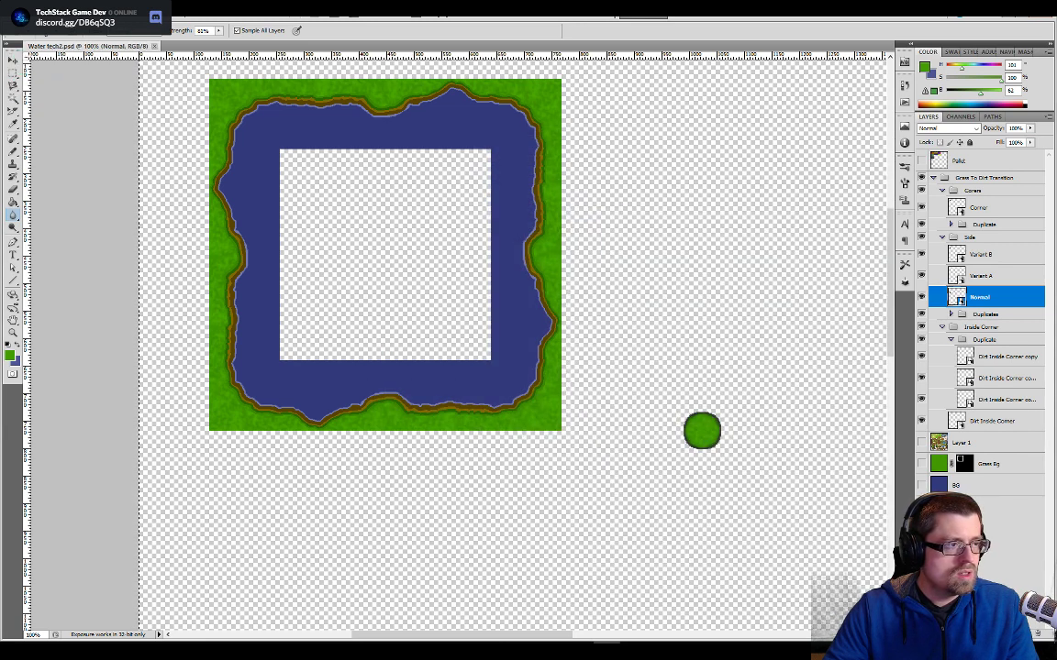
- Open the contents of the Normal side tile from the Water tech2 document for editing
key(ctrl+plus)
key(ctrl+plus)
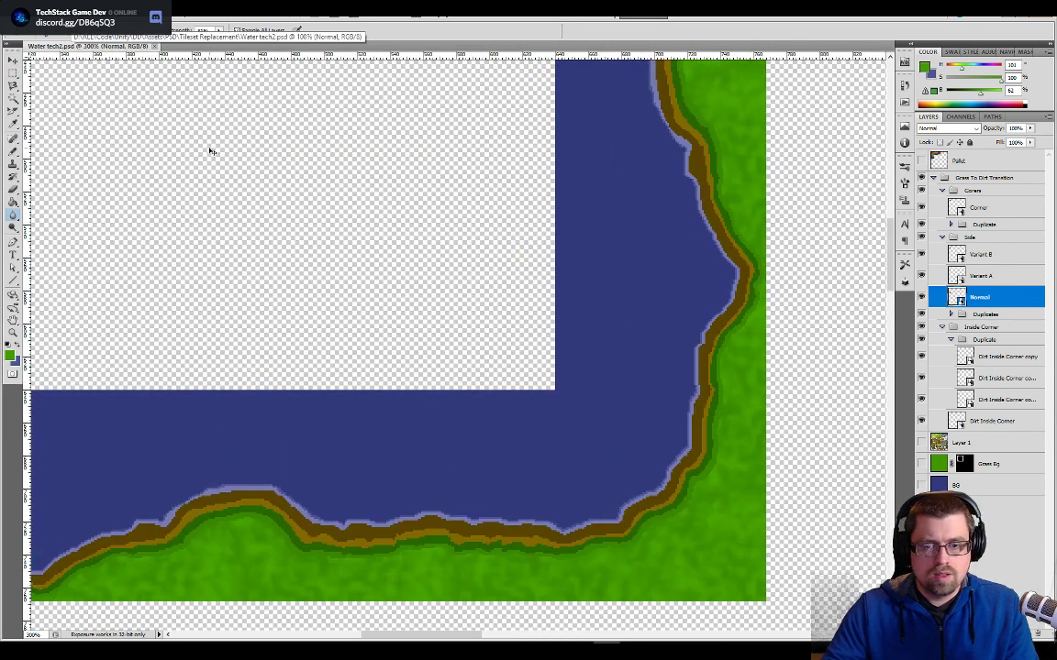
key(ctrl+minus)
key(ctrl+minus)
drag(290, 229, 346, 274)
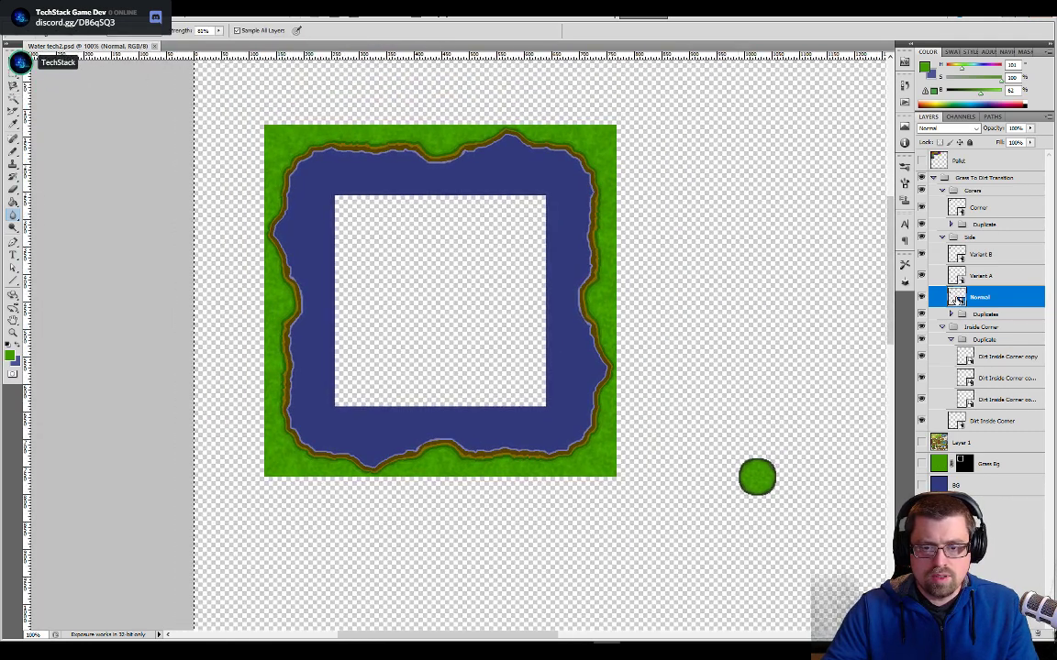
double_click(956, 297)
key(ctrl+plus)
key(ctrl+plus)
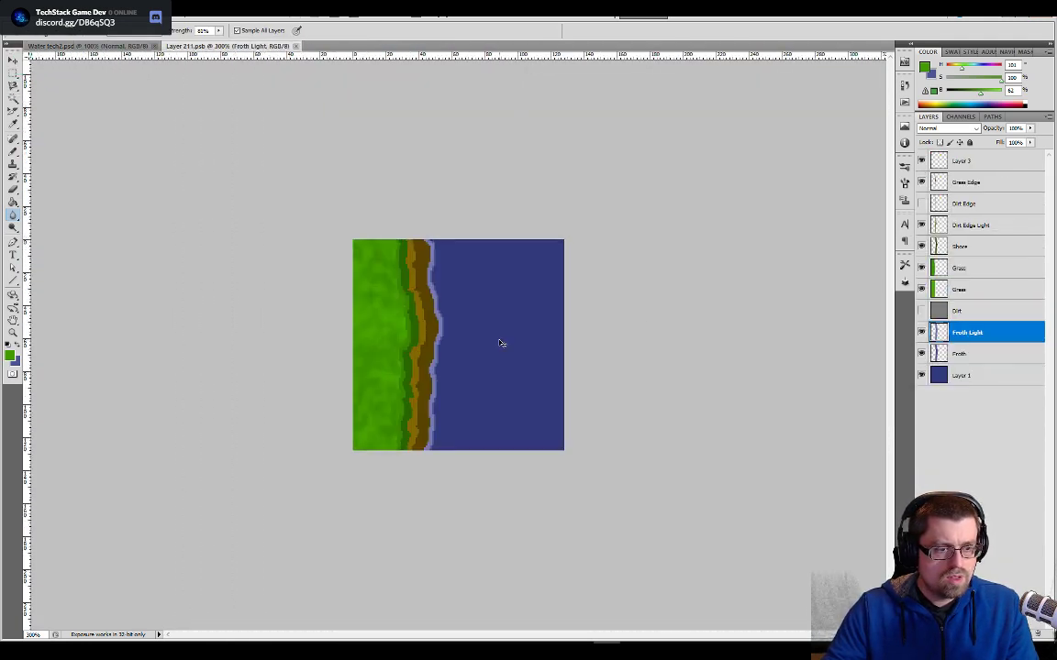
- Nudge the Shore layer of the Normal side tile left, save the tile and return to the Water tech2 document
click(954, 248)
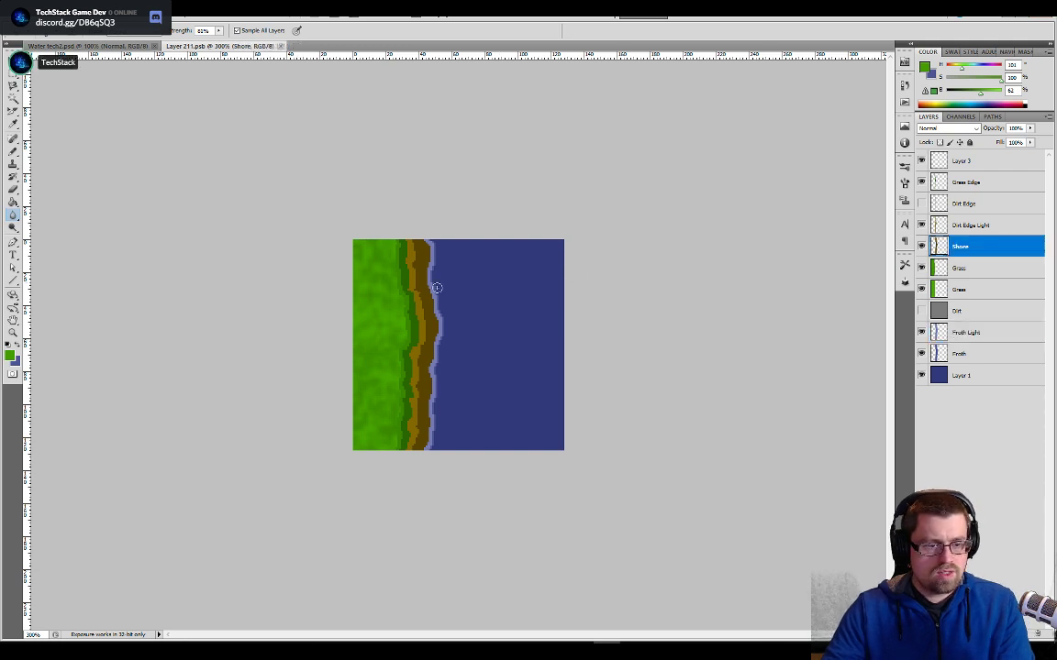
key(v)
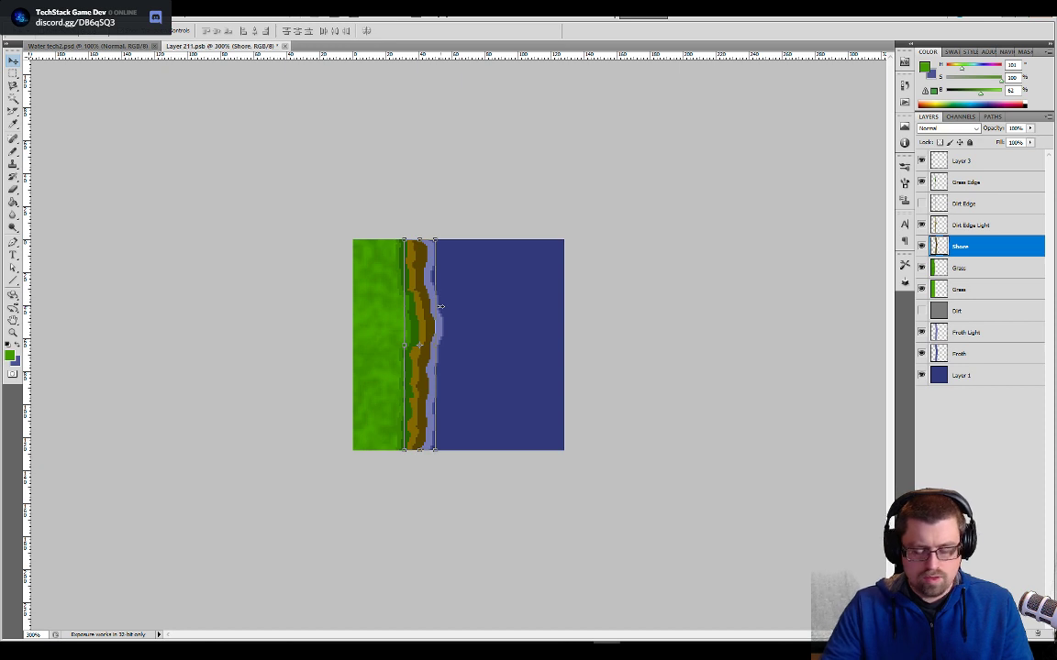
key(Right)
key(Right)
key(Left)
key(Left)
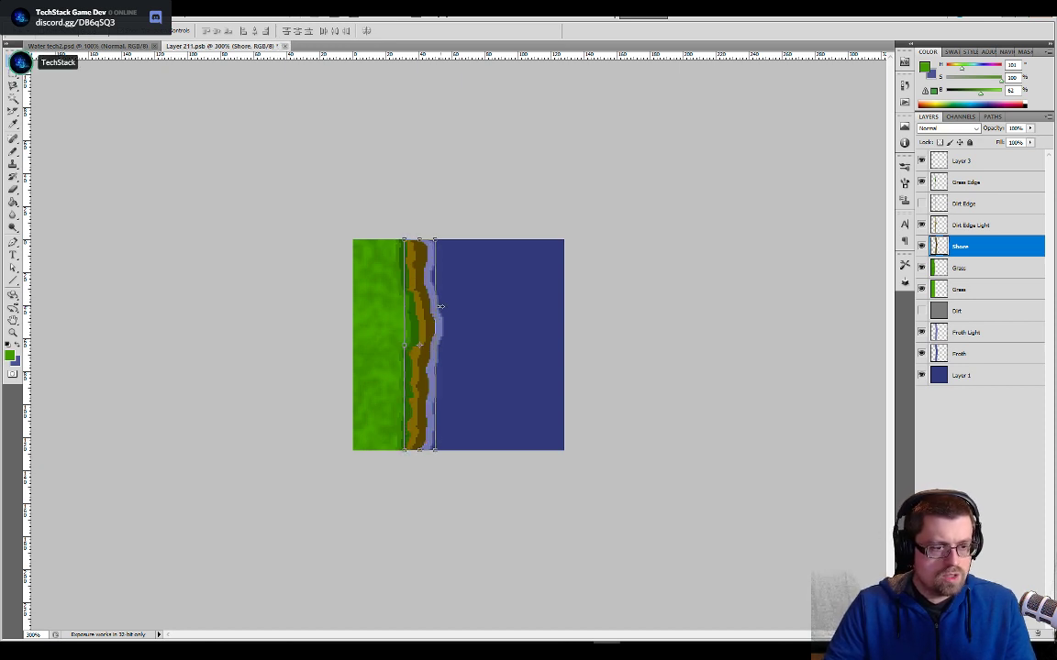
key(ctrl+s)
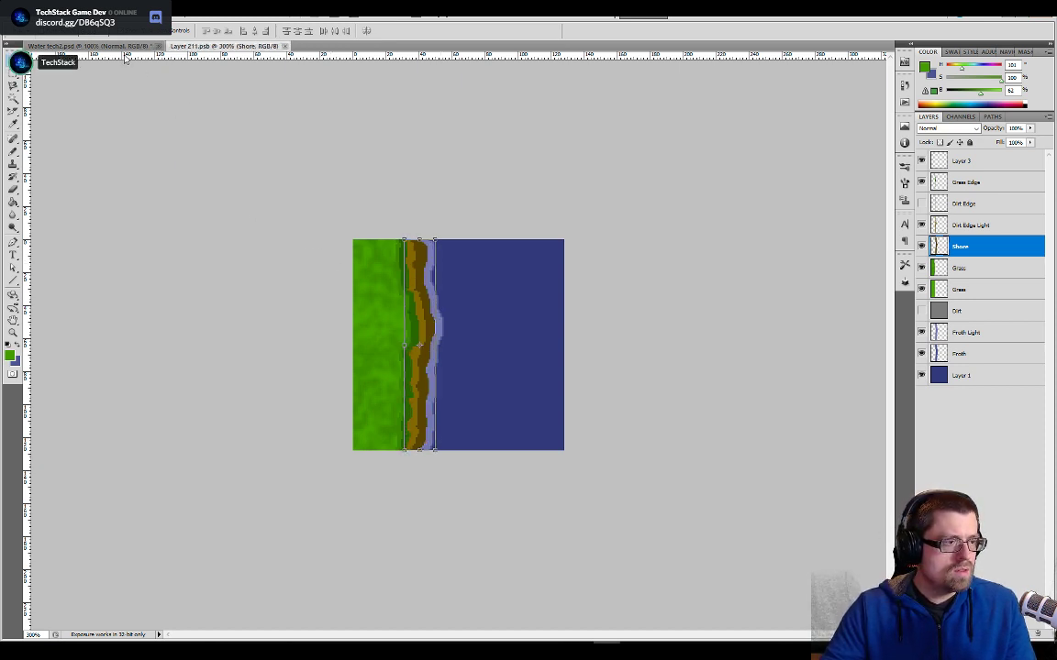
click(87, 46)
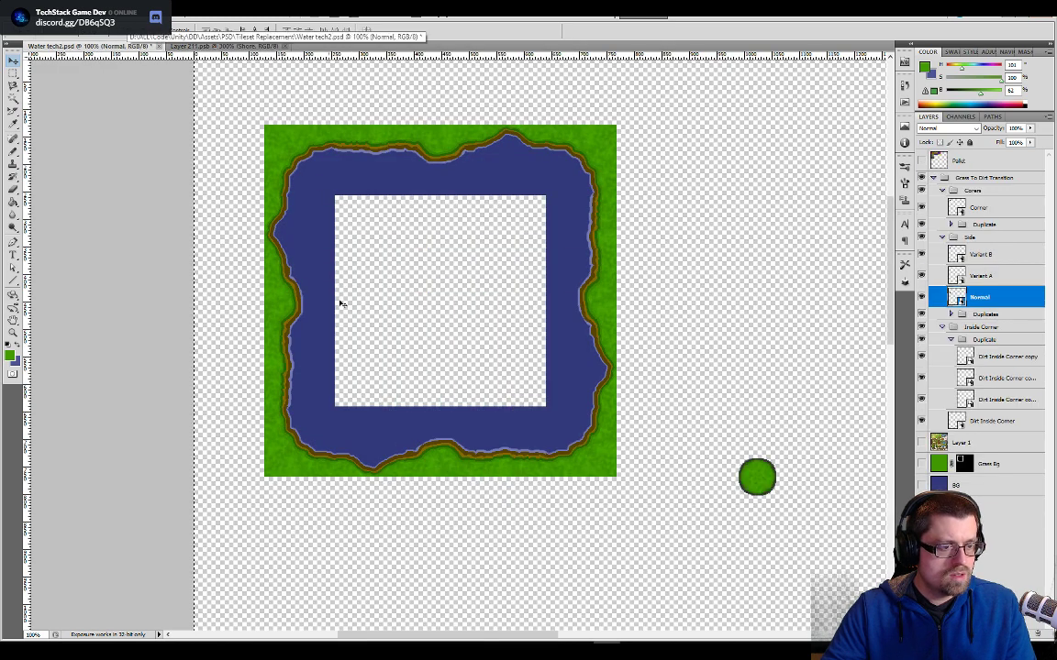
- Open the Variant A and Variant B side tiles, then nudge Variant B's Dirt Edge Light layer left and save that tile
double_click(956, 275)
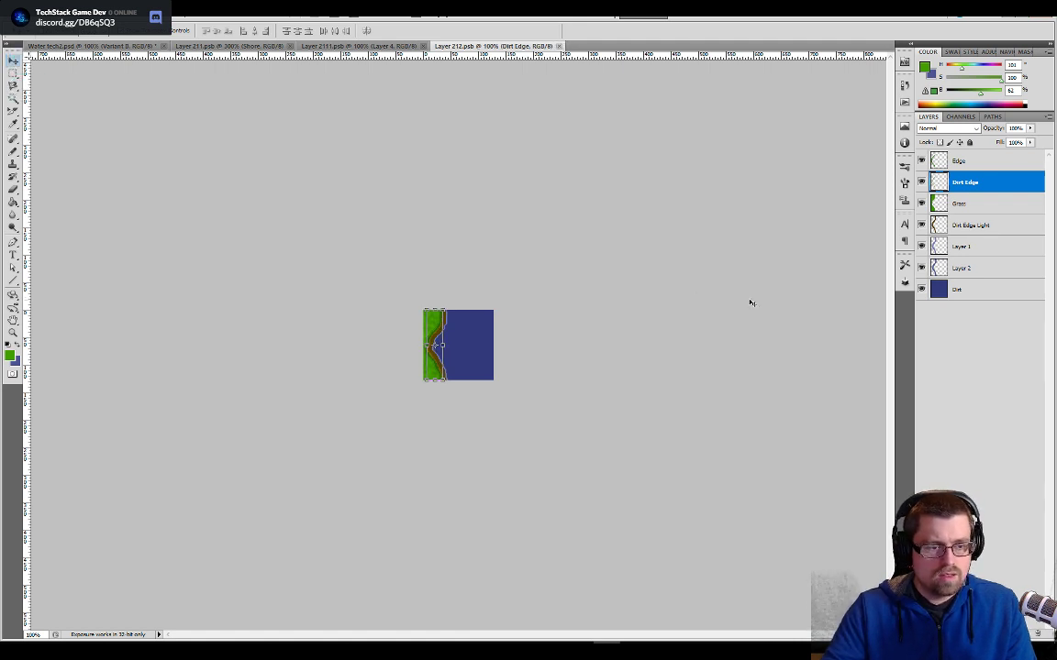
click(935, 230)
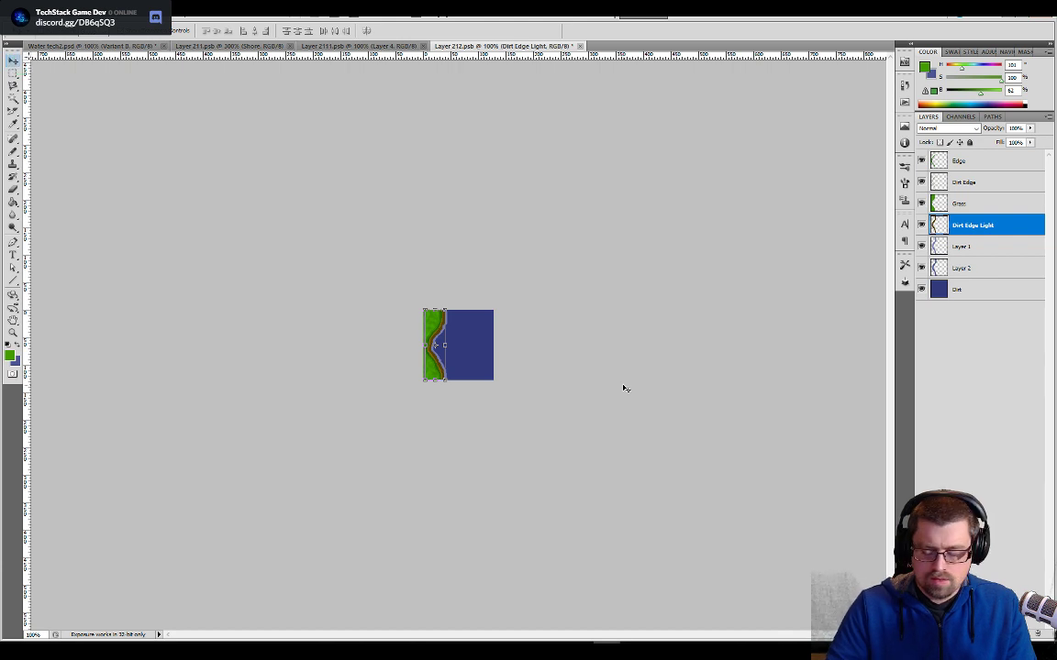
key(ctrl+plus)
key(ctrl+plus)
key(ctrl+plus)
key(ctrl+plus)
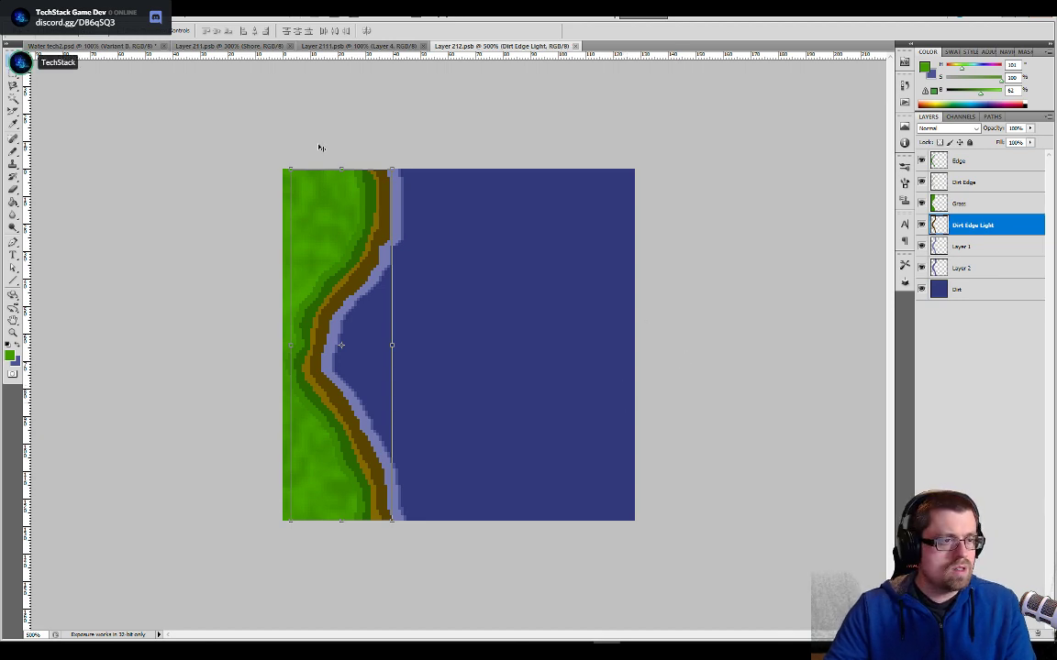
click(129, 46)
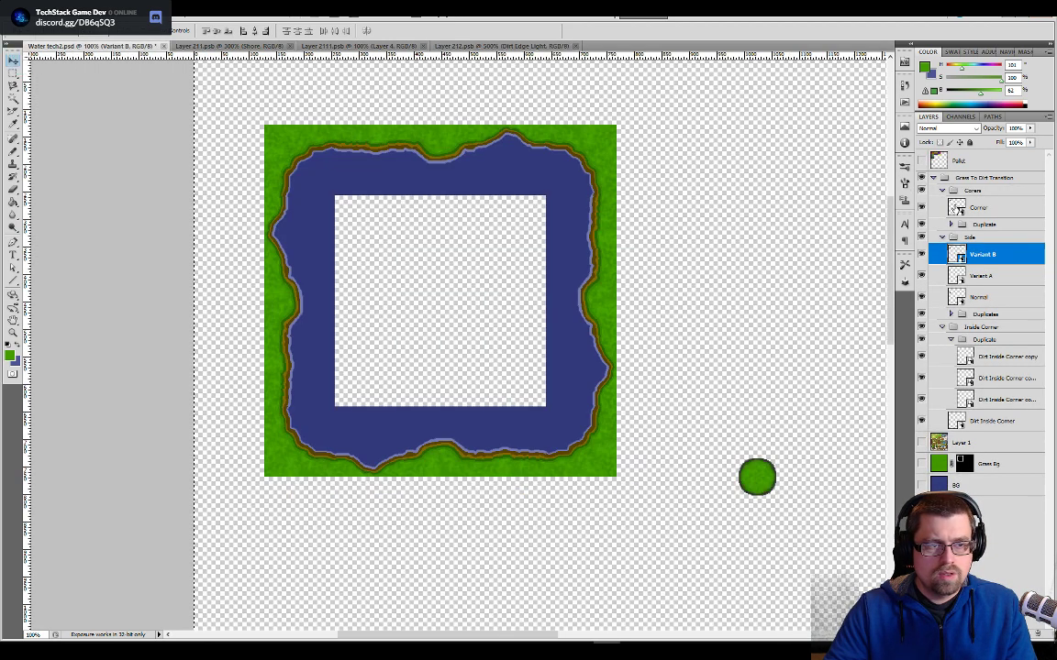
- Open the Corner tile, nudge its Edge Dirt Light layer about 2 px left and up, and save the tile
double_click(956, 208)
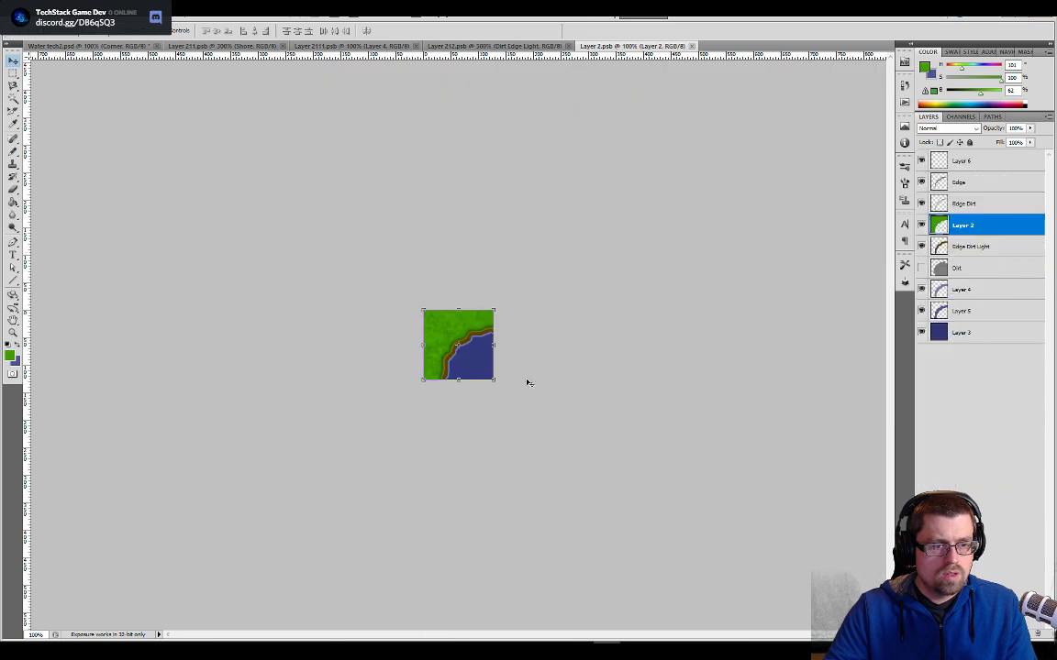
key(ctrl+plus)
key(ctrl+plus)
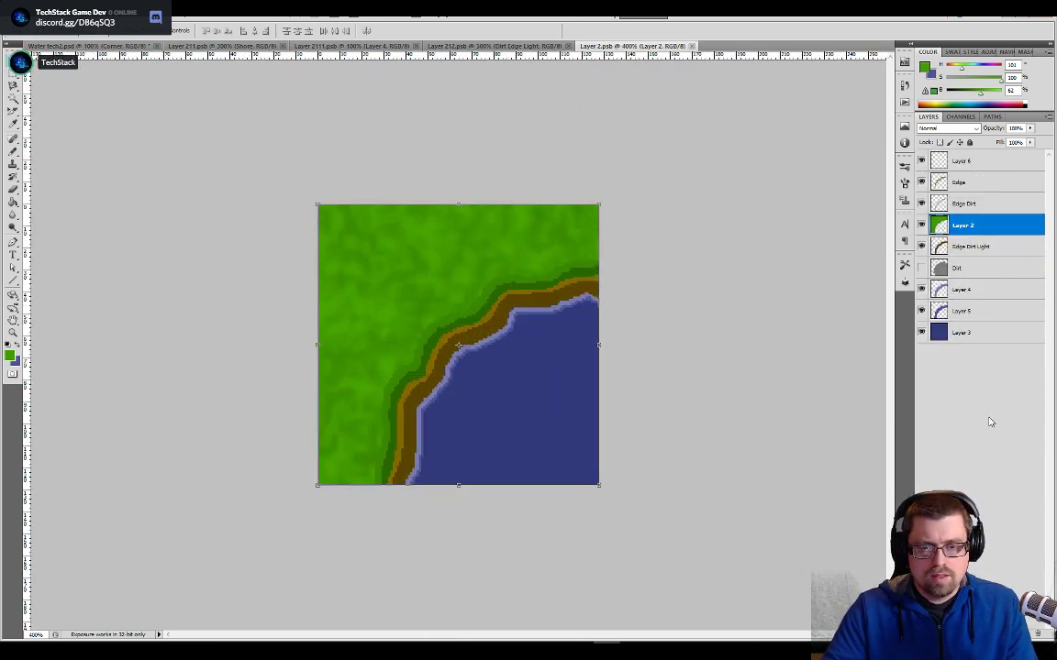
click(949, 249)
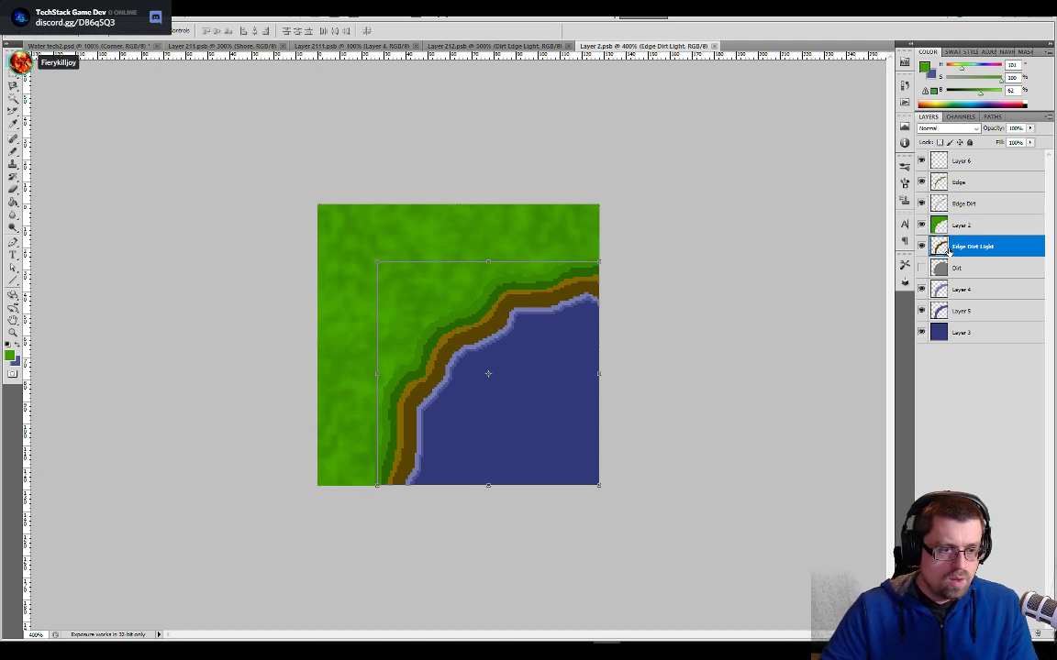
key(Left)
key(Up)
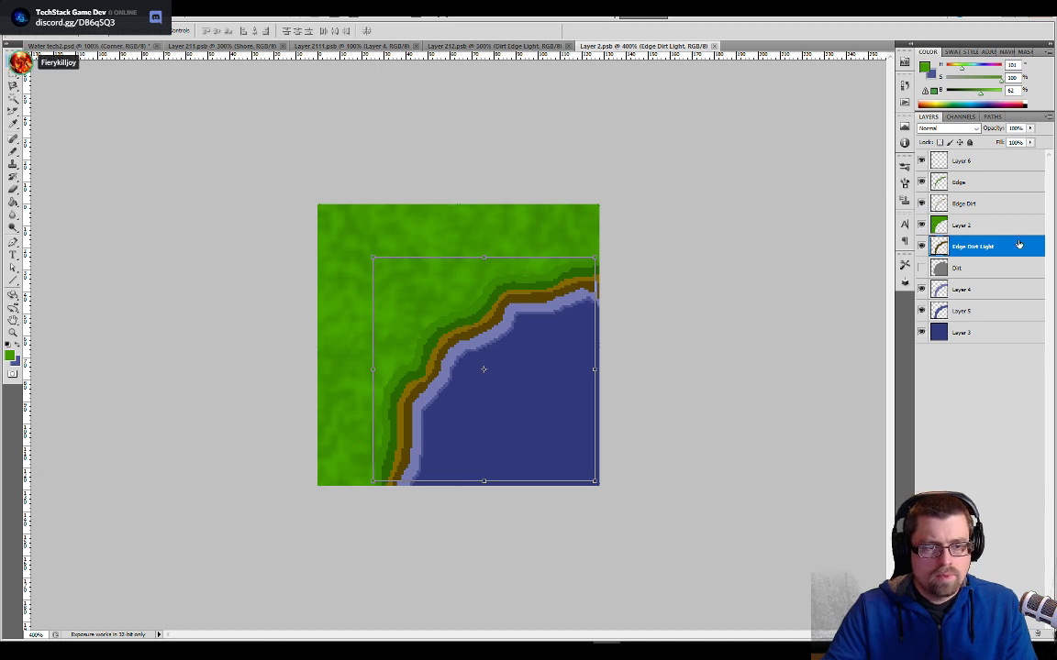
key(ctrl+plus)
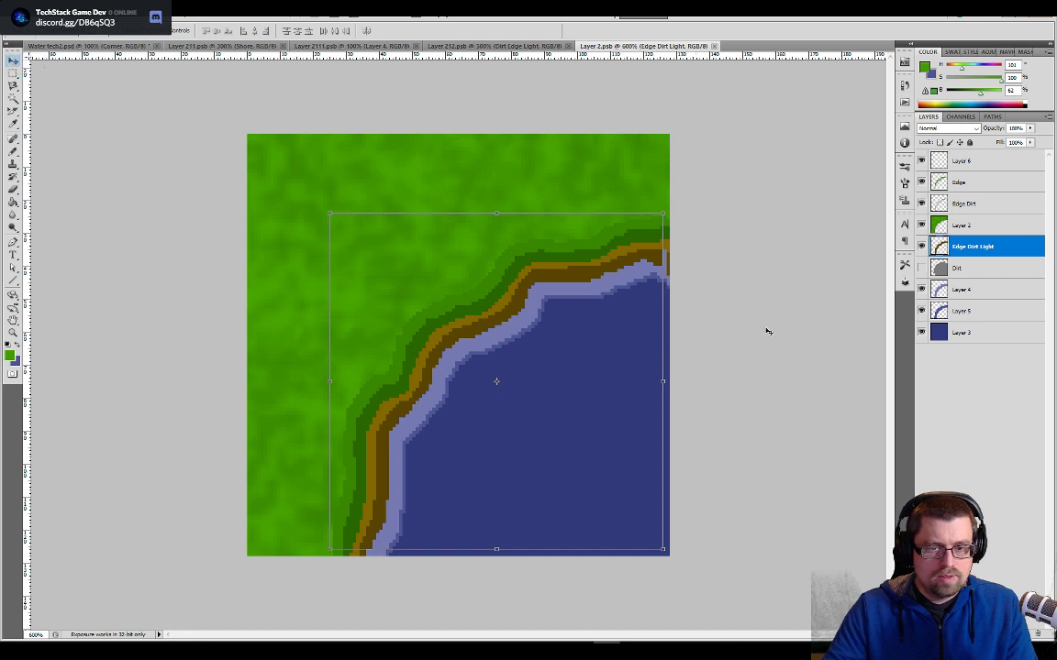
key(Down)
key(Right)
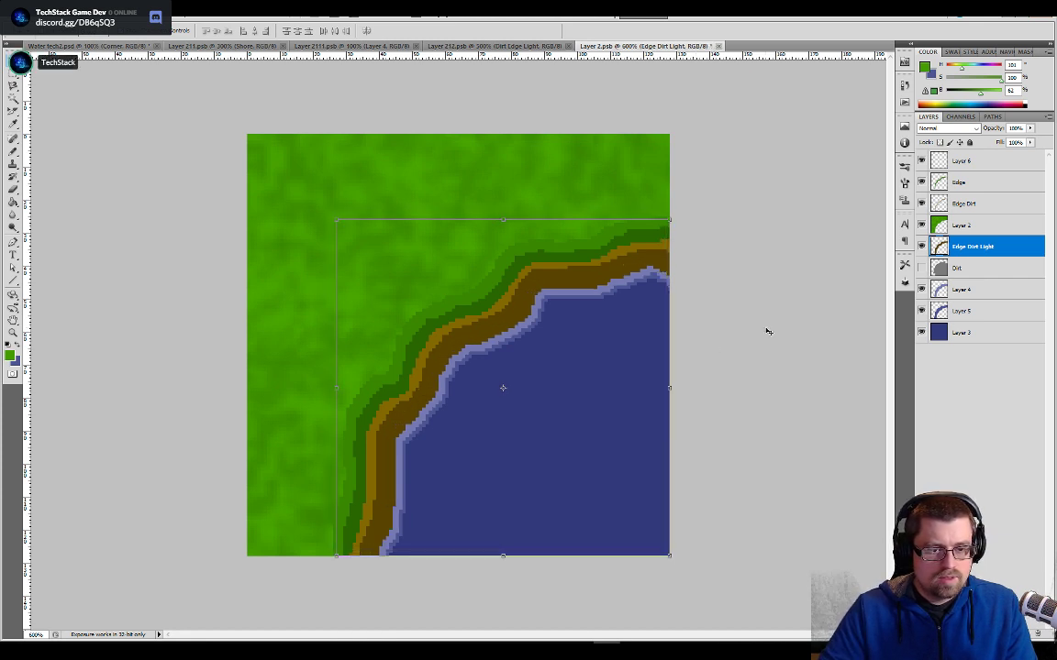
key(Down)
key(Up)
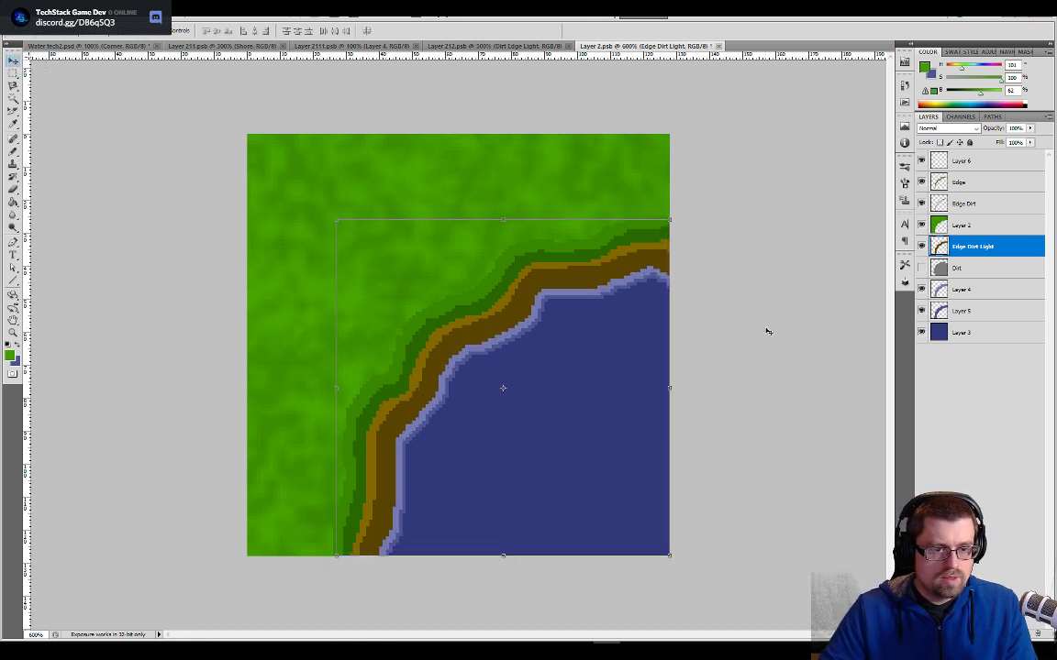
key(Left)
key(ctrl+a)
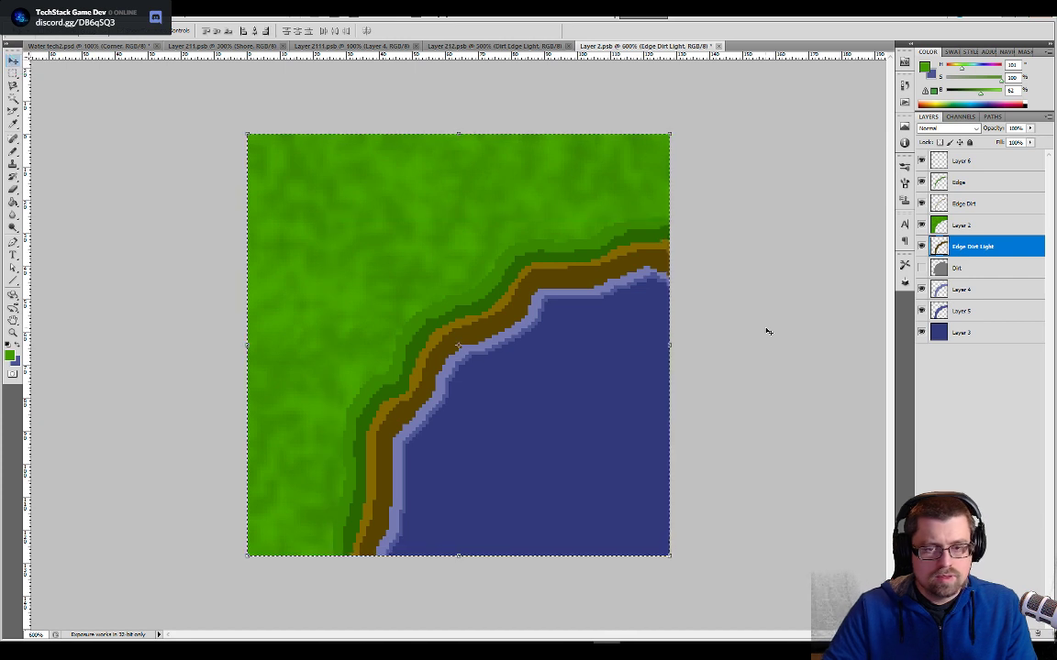
key(ctrl+plus)
key(ctrl+plus)
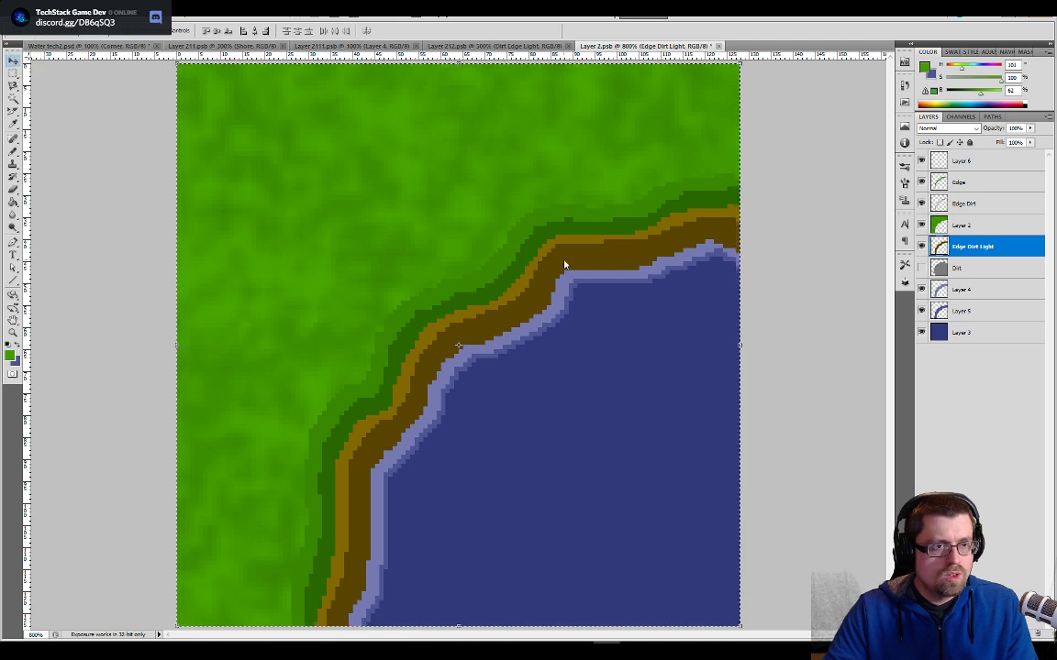
key(ctrl+d)
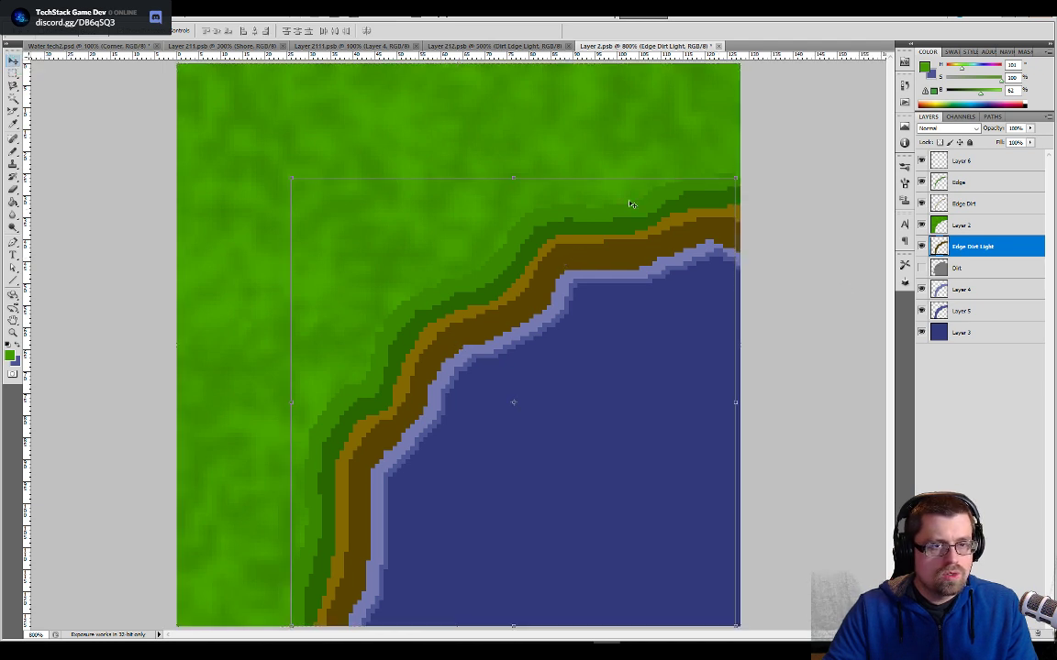
click(720, 46)
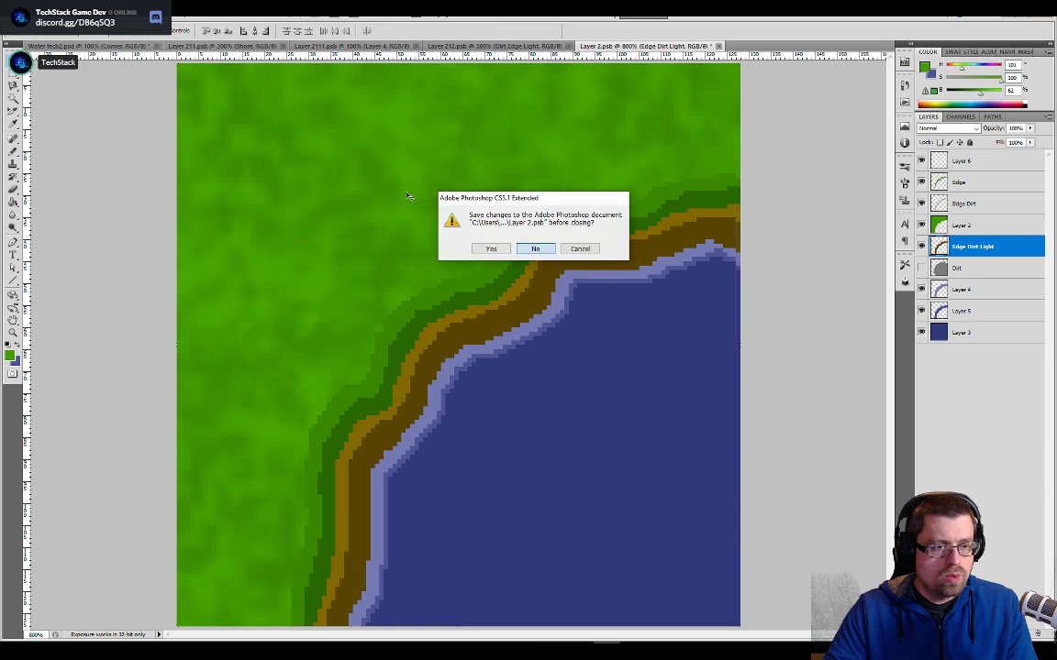
key(n)
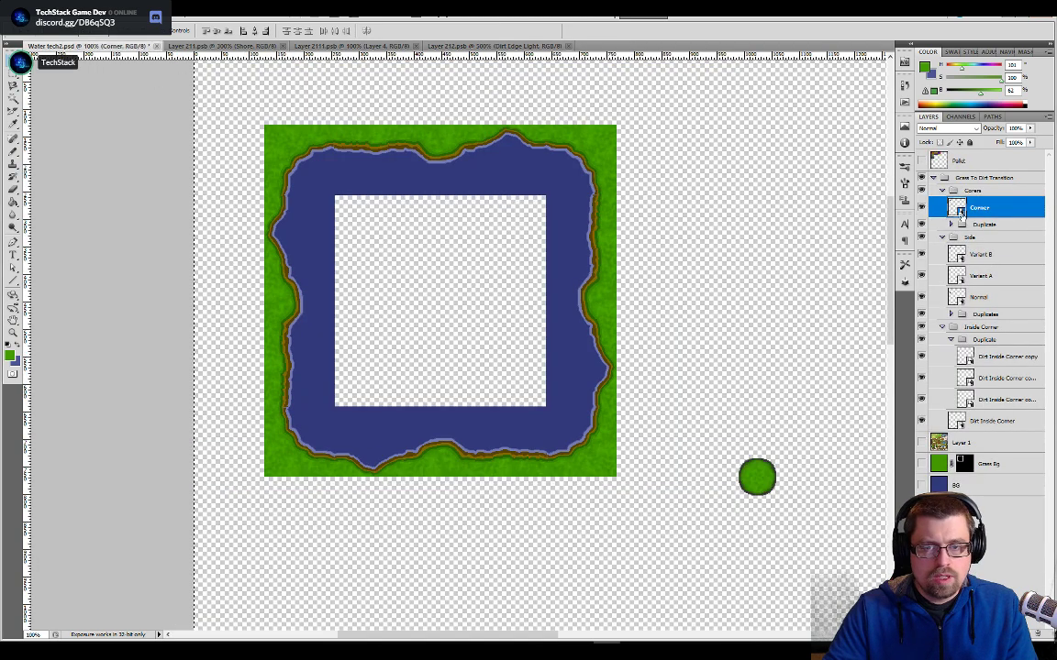
- Open the Corner tile, select its whole canvas and nudge the Edge Dirt Light layer right and down to meet the tile's edges
double_click(958, 210)
key(ctrl+plus)
key(ctrl+plus)
key(ctrl+plus)
key(ctrl+plus)
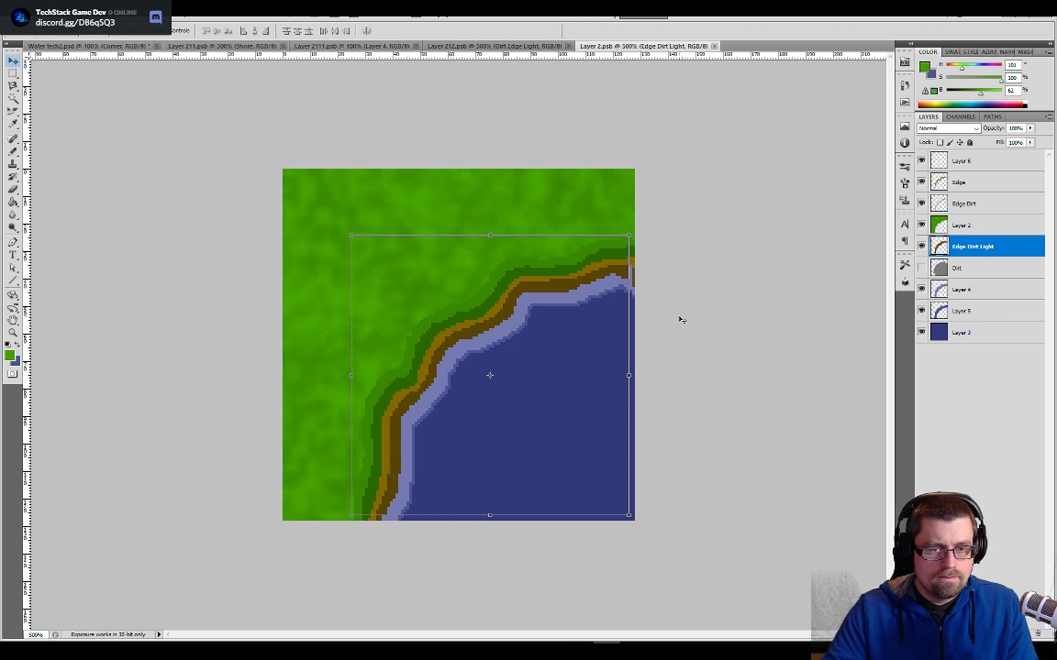
key(ctrl+a)
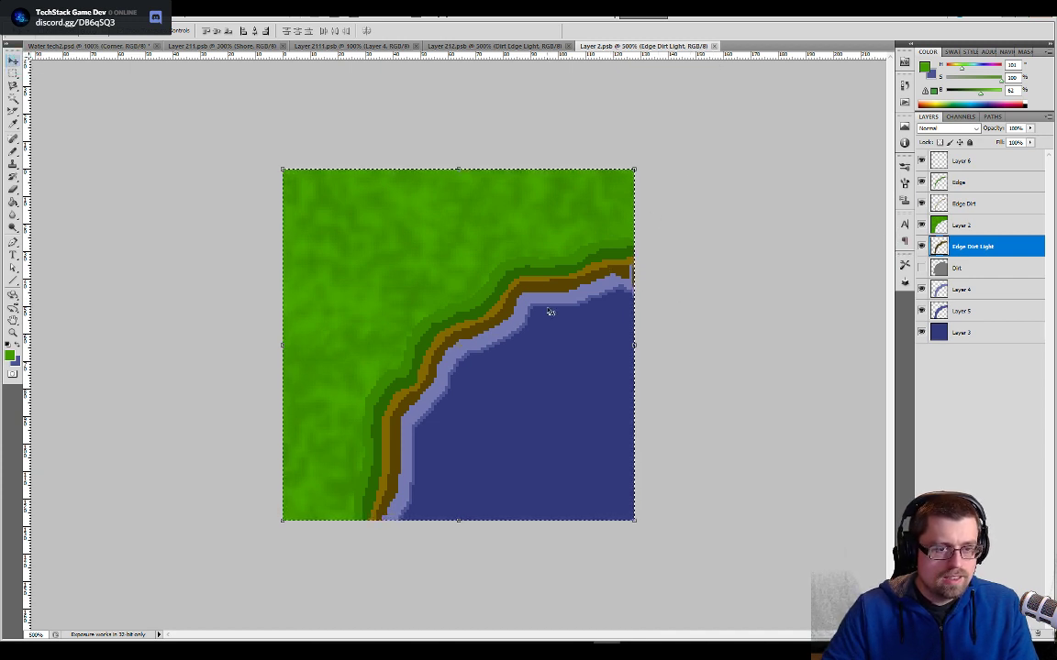
key(ctrl+t)
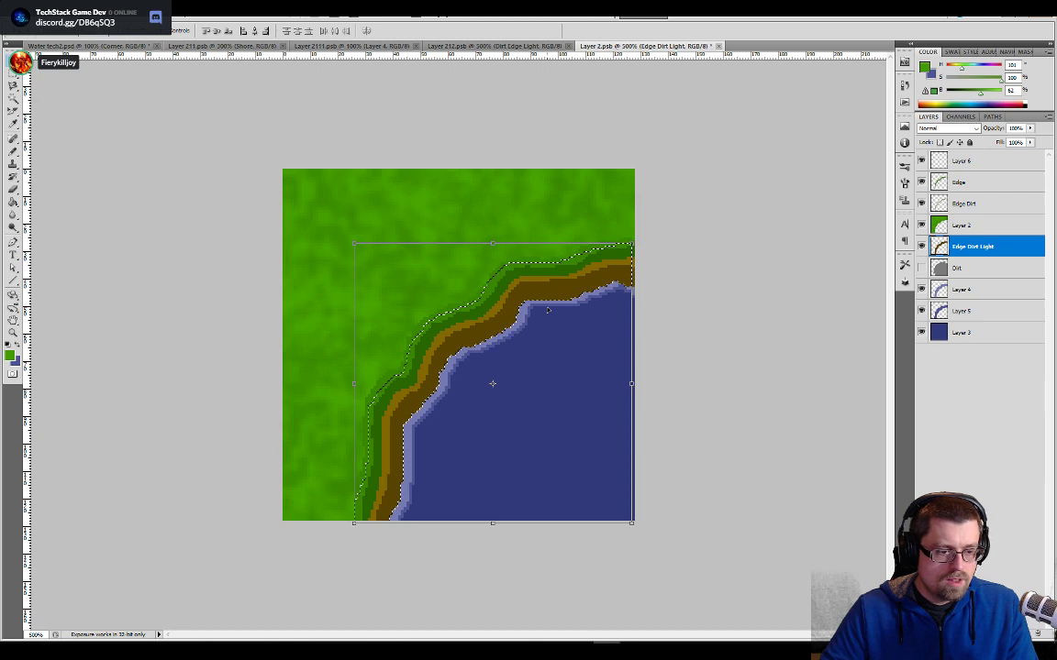
key(Right)
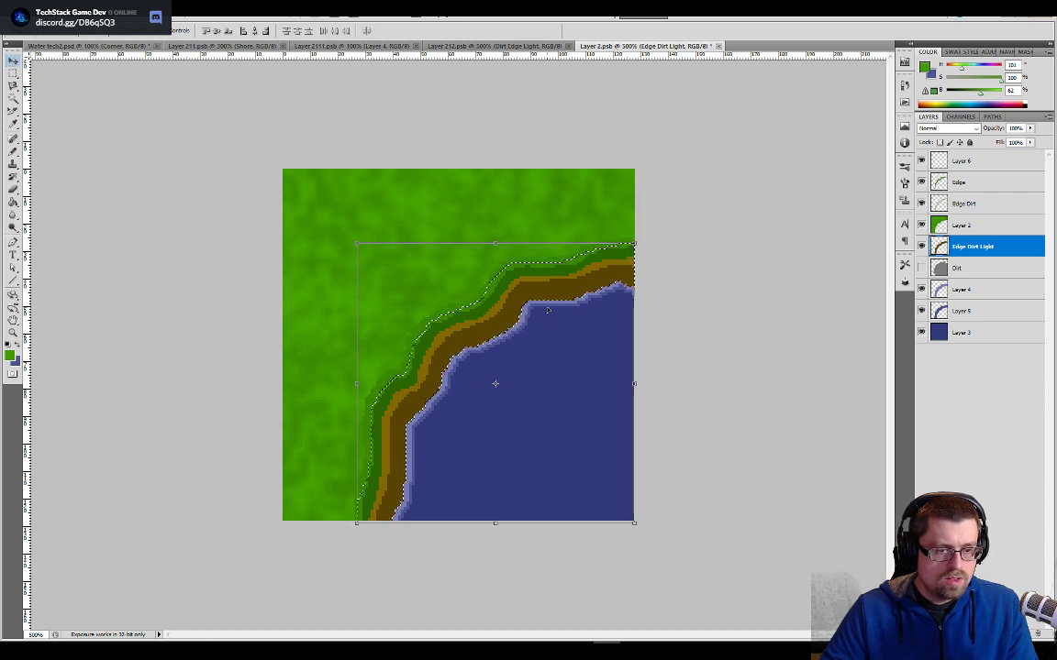
- Try the Edge Dirt Light layer 1 px higher, check the shore's end at the tile's right edge, and move it back down
alt+scroll(548, 310, up, 3)
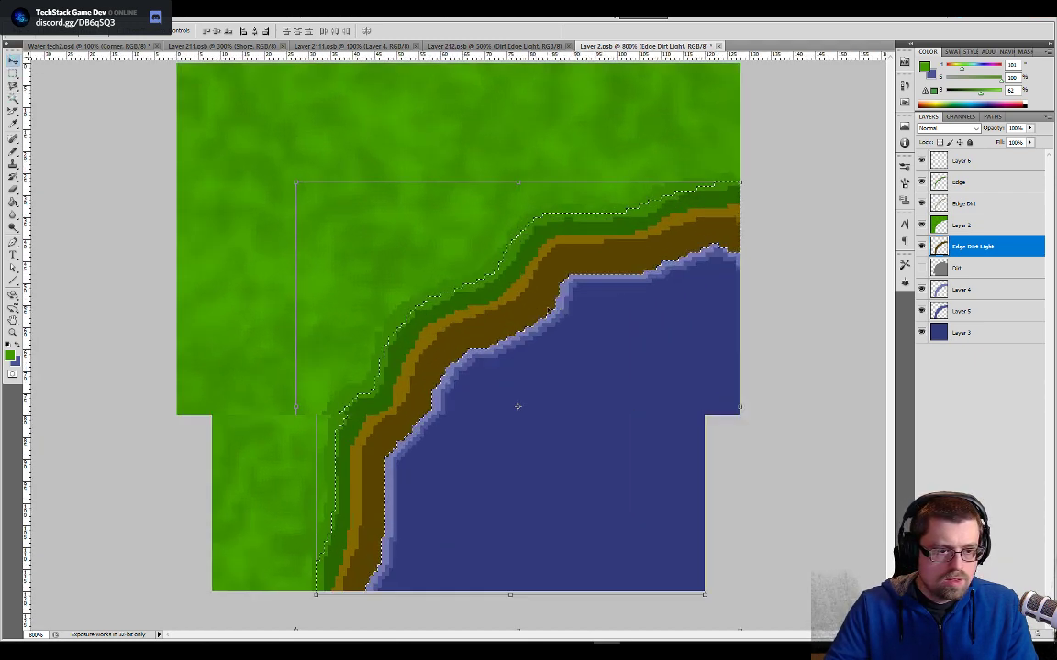
alt+scroll(548, 310, up, 2)
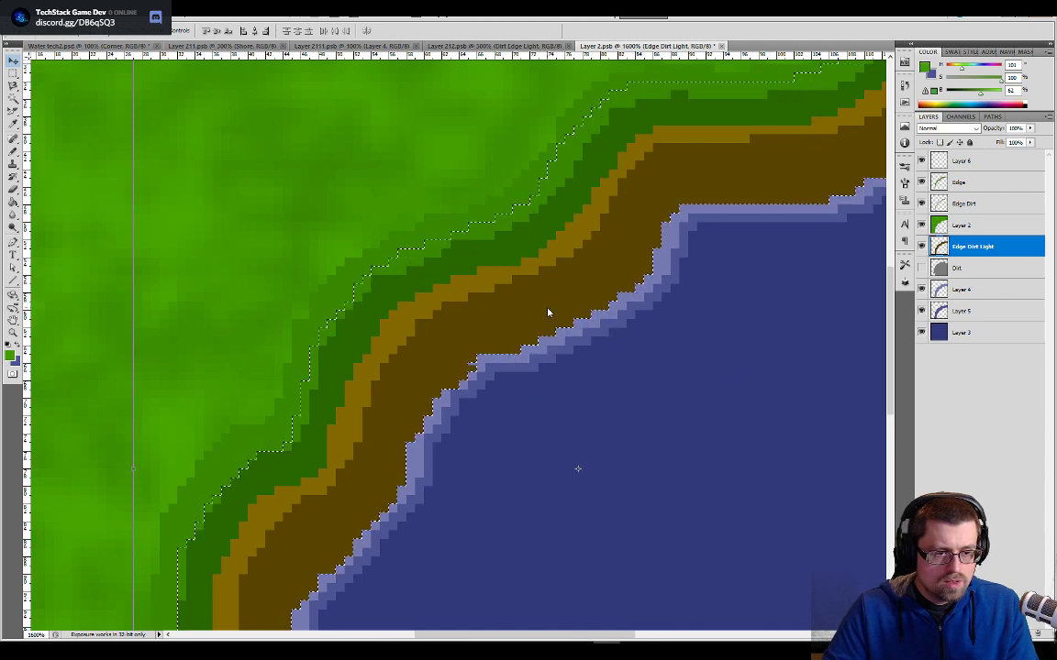
key(Up)
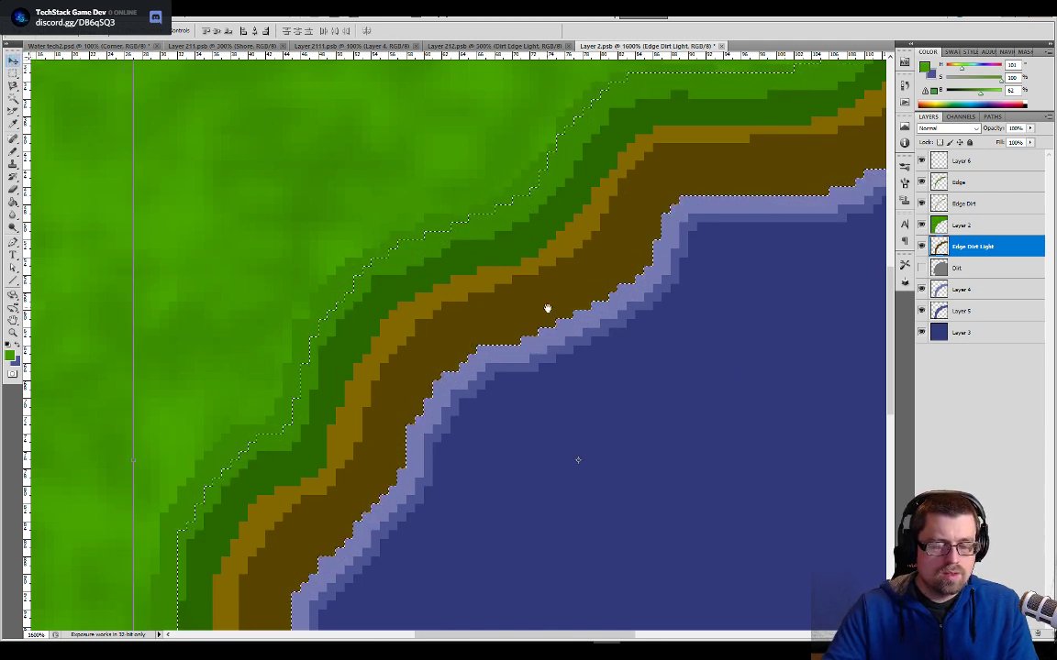
drag(668, 469, 620, 196)
alt+scroll(656, 370, down, 1)
drag(603, 251, 487, 544)
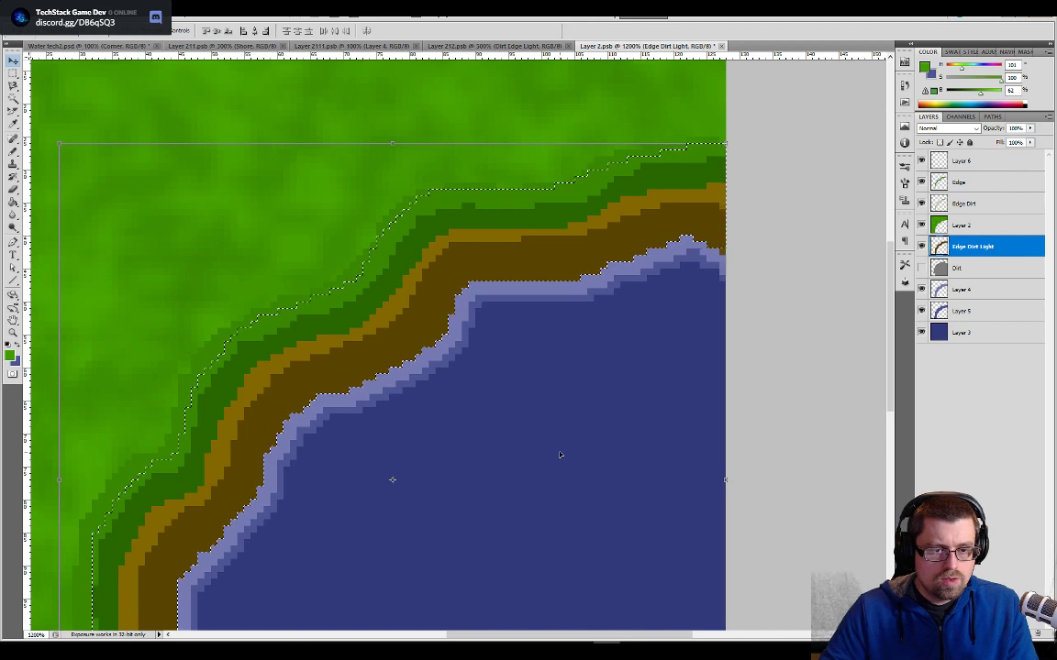
key(Down)
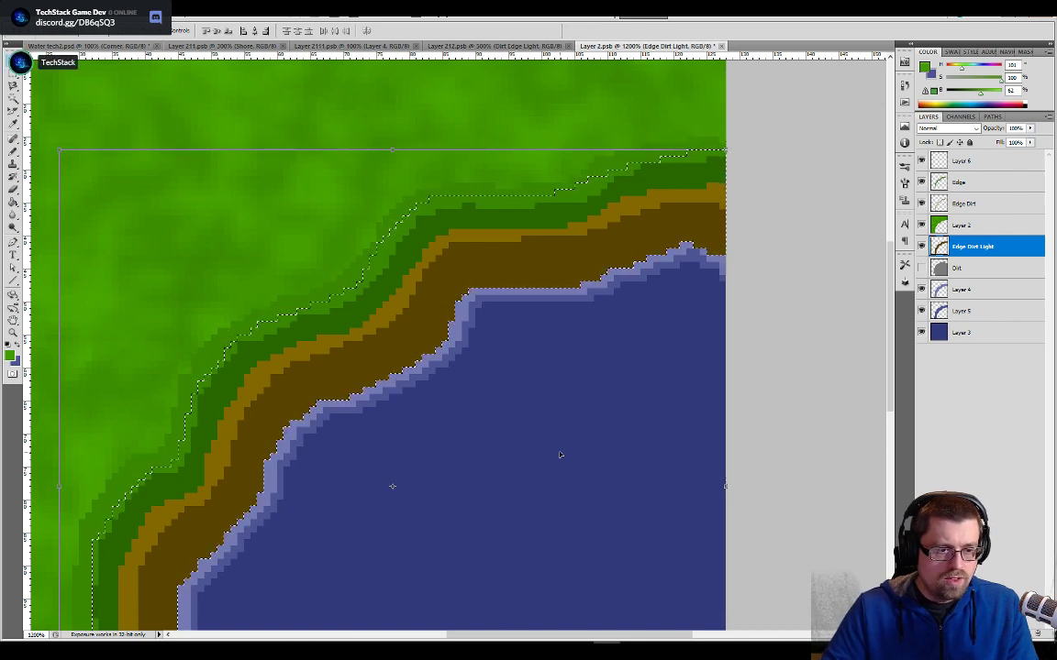
- Check the shore's join at the tile's lower edge and nudge the Edge Dirt Light layer about 1 px left and 2 px up
drag(558, 450, 761, 249)
drag(561, 423, 627, 235)
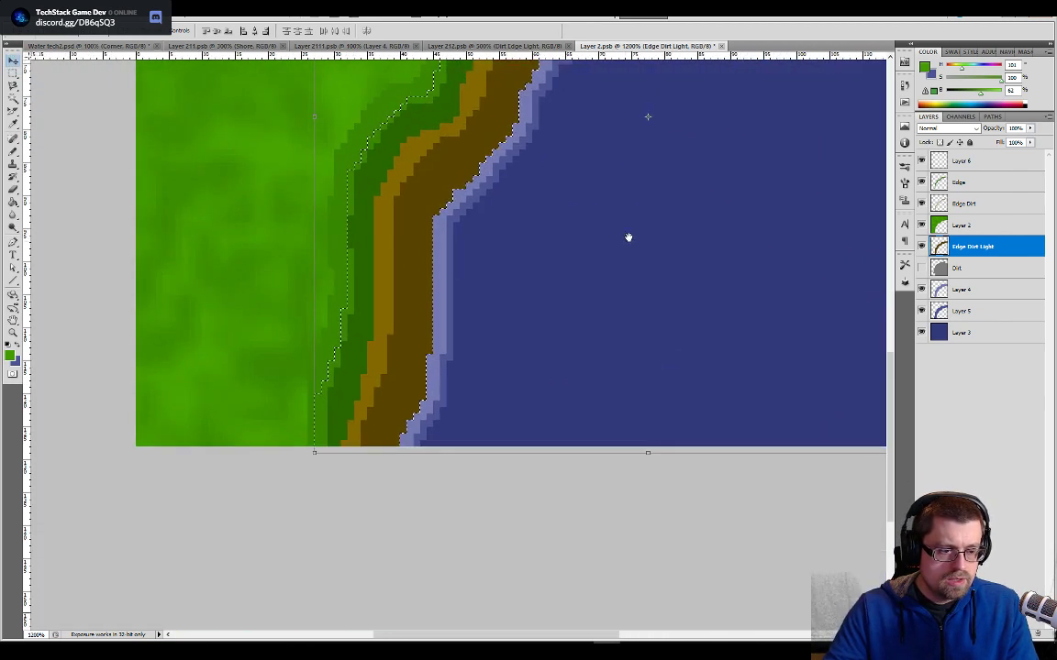
mouse_move(530, 484)
mouse_down()
mouse_move(537, 434)
mouse_move(543, 478)
mouse_up()
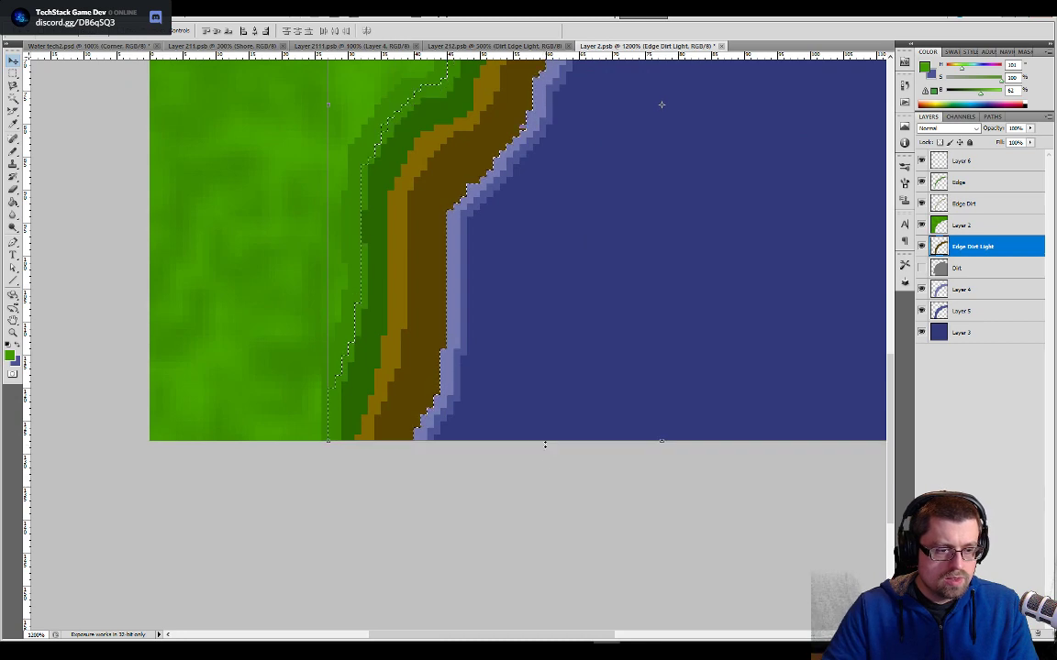
drag(745, 379, 458, 571)
drag(367, 377, 537, 385)
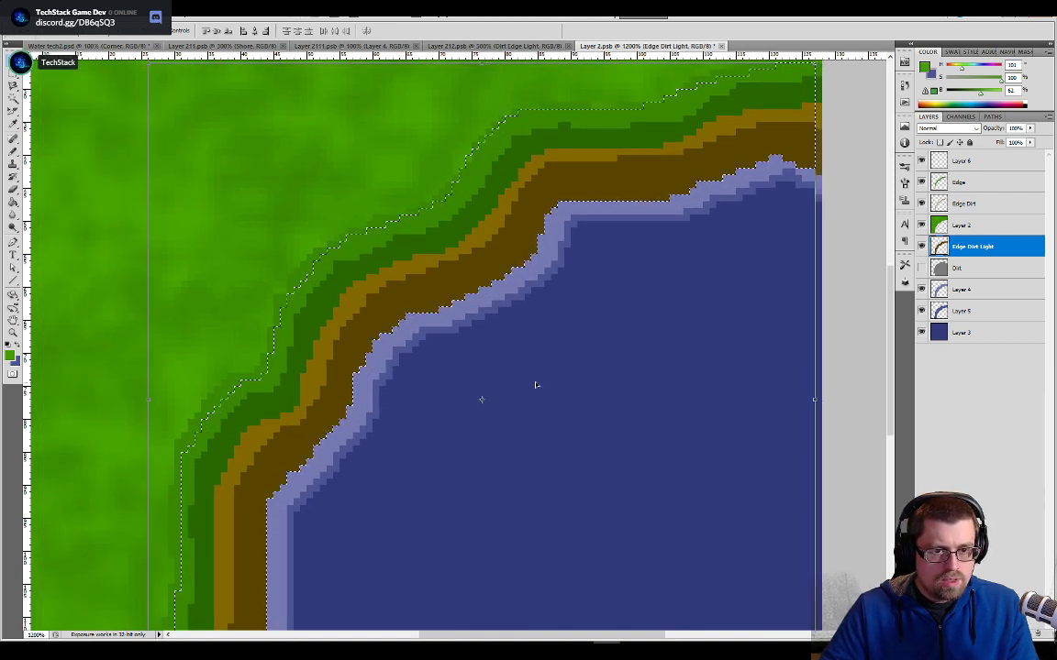
key(Up)
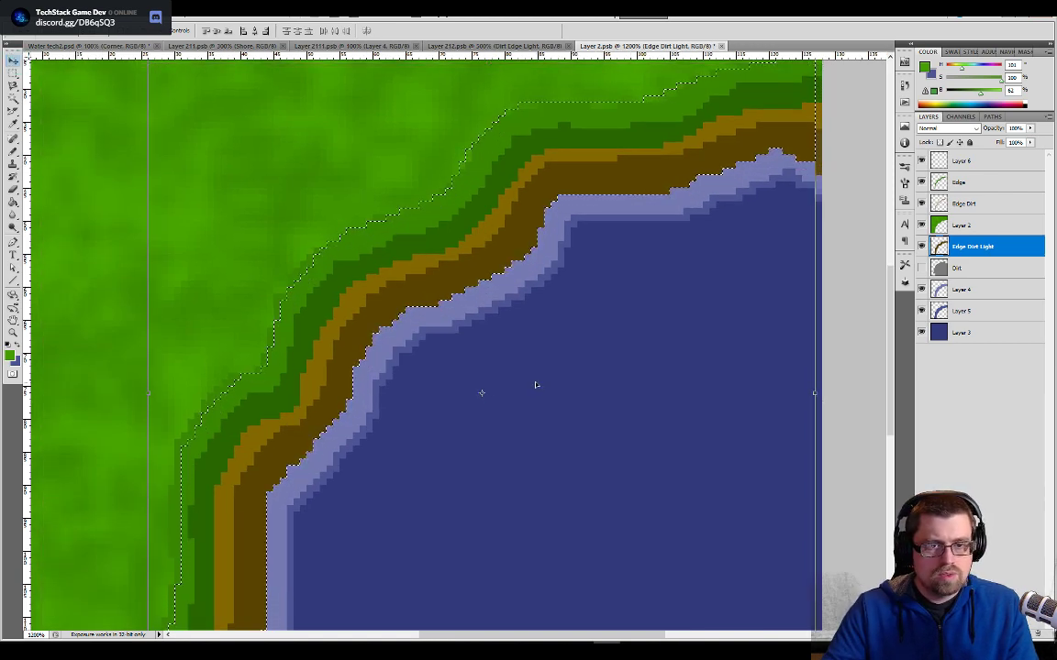
key(Return)
key(ctrl+d)
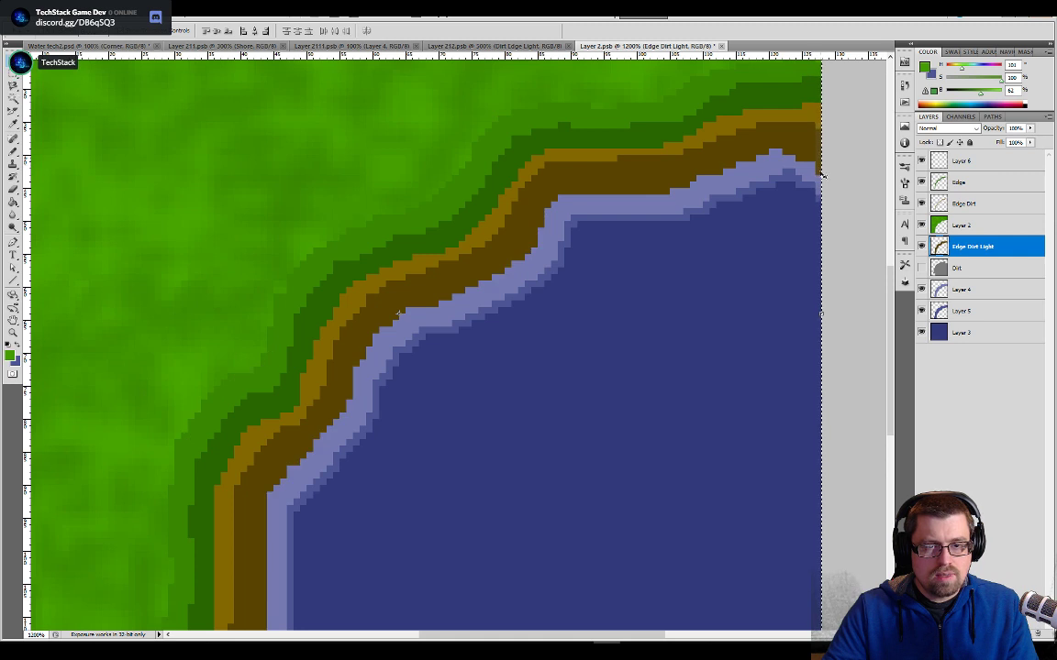
- Try a green Pencil dab on Layer 6 over the shoreline where it meets the tile's right edge
key(b)
click(956, 165)
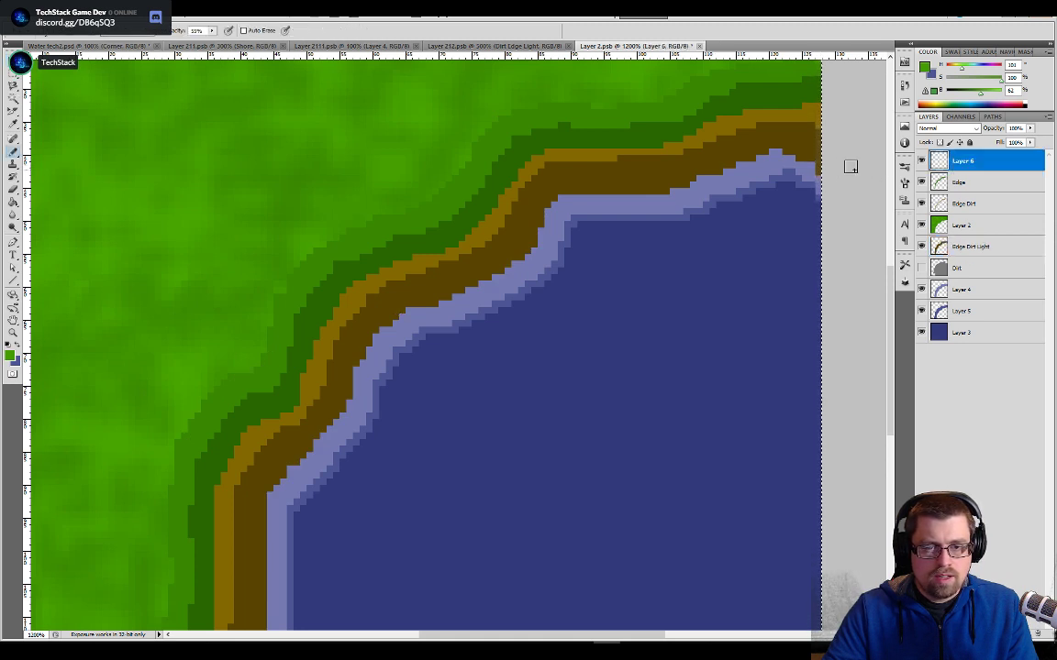
click(819, 170)
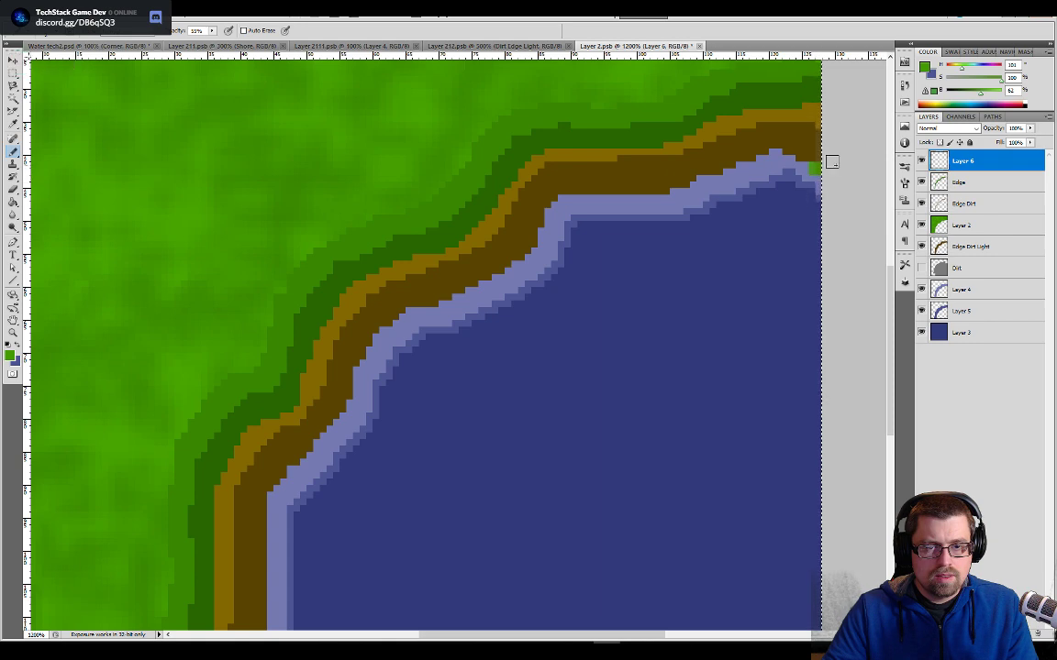
key(ctrl+plus)
drag(834, 166, 406, 390)
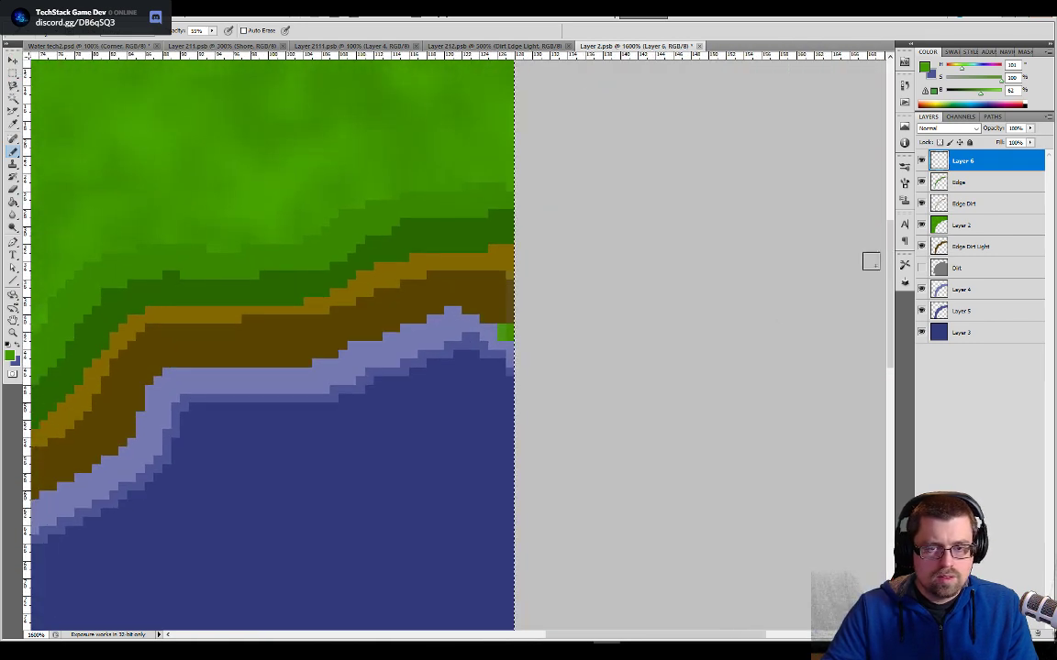
- Toggle the visibility of the Corner tile's layers one by one to identify which layer holds each shoreline band
click(921, 224)
click(920, 225)
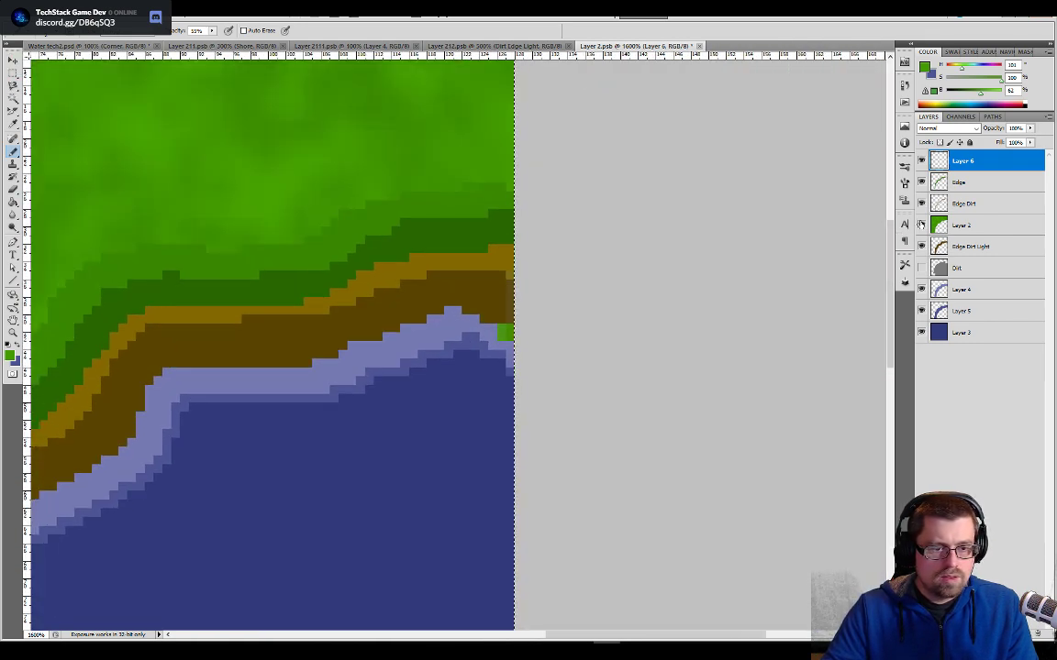
click(920, 203)
click(921, 203)
click(921, 183)
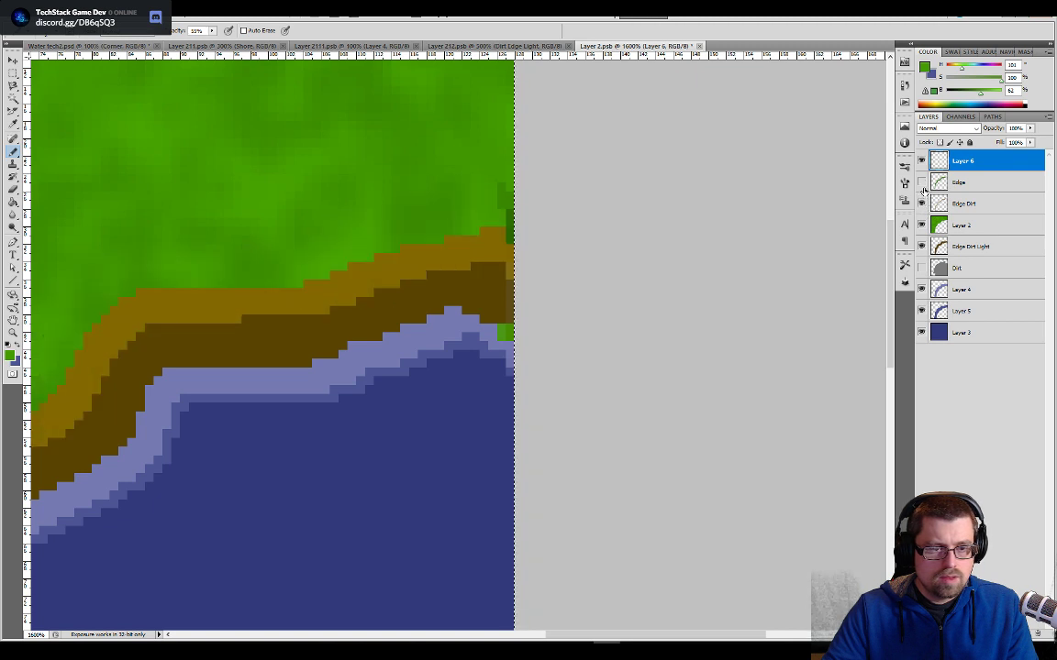
click(921, 184)
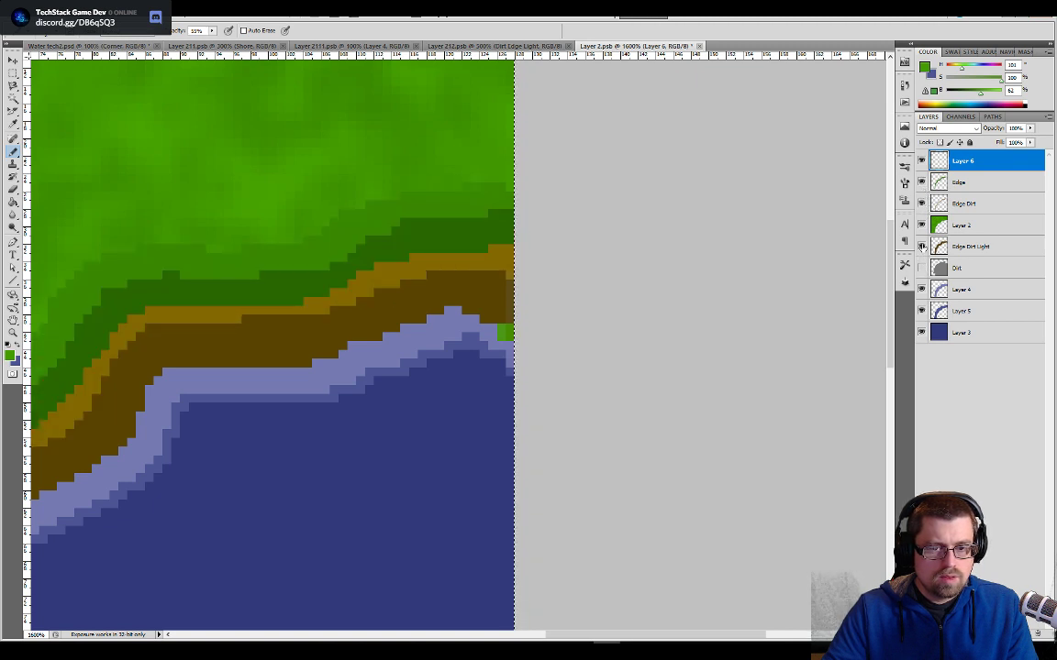
click(921, 246)
click(921, 246)
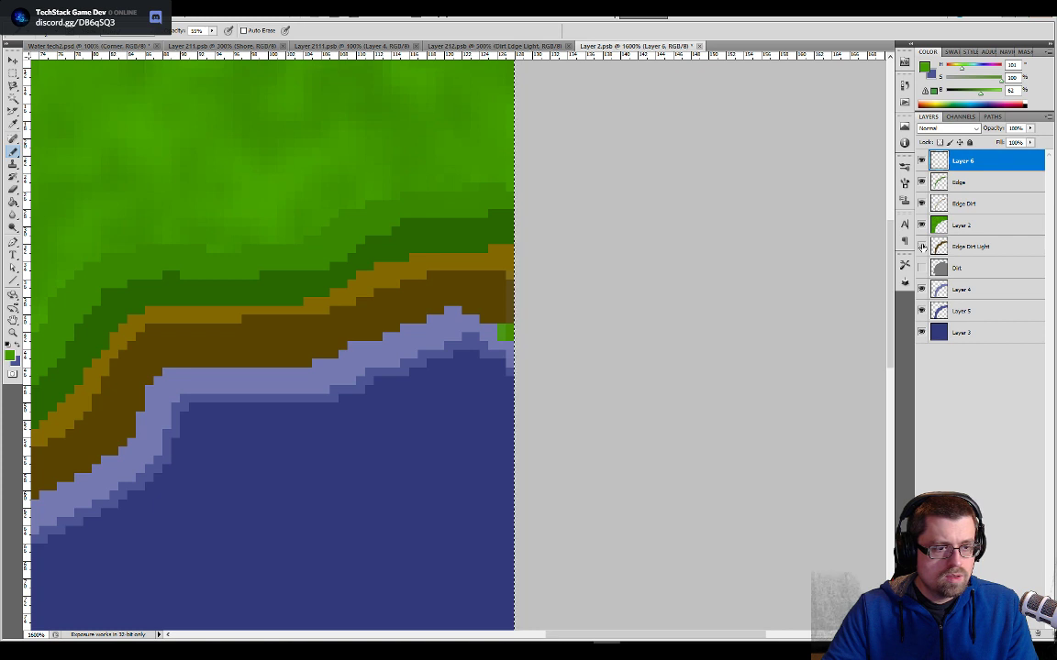
click(921, 246)
click(921, 245)
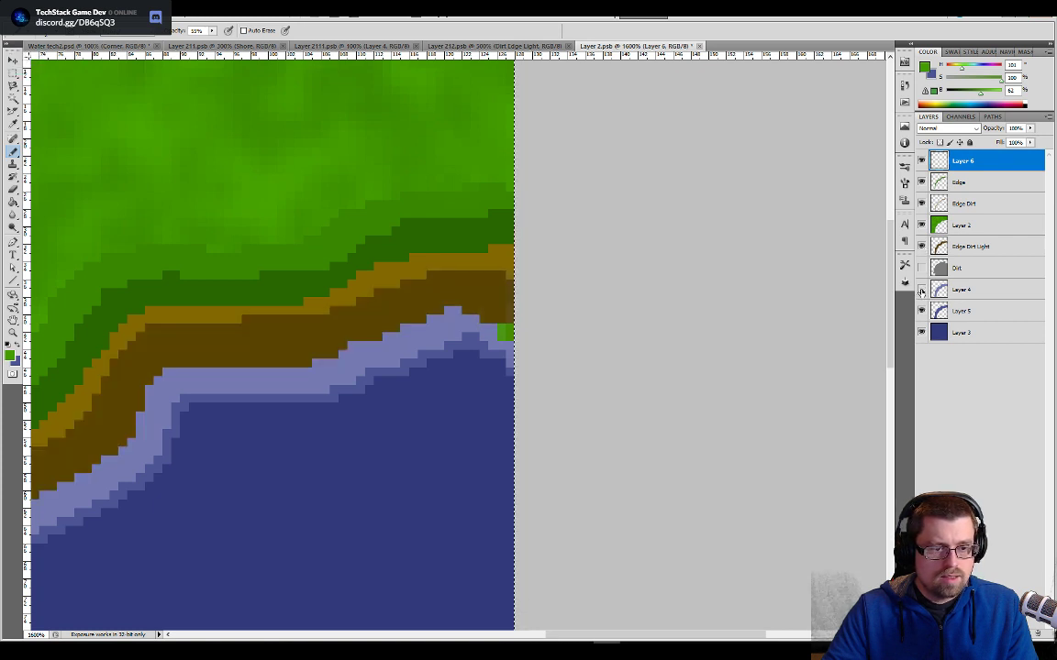
click(921, 290)
click(921, 290)
click(921, 311)
click(921, 311)
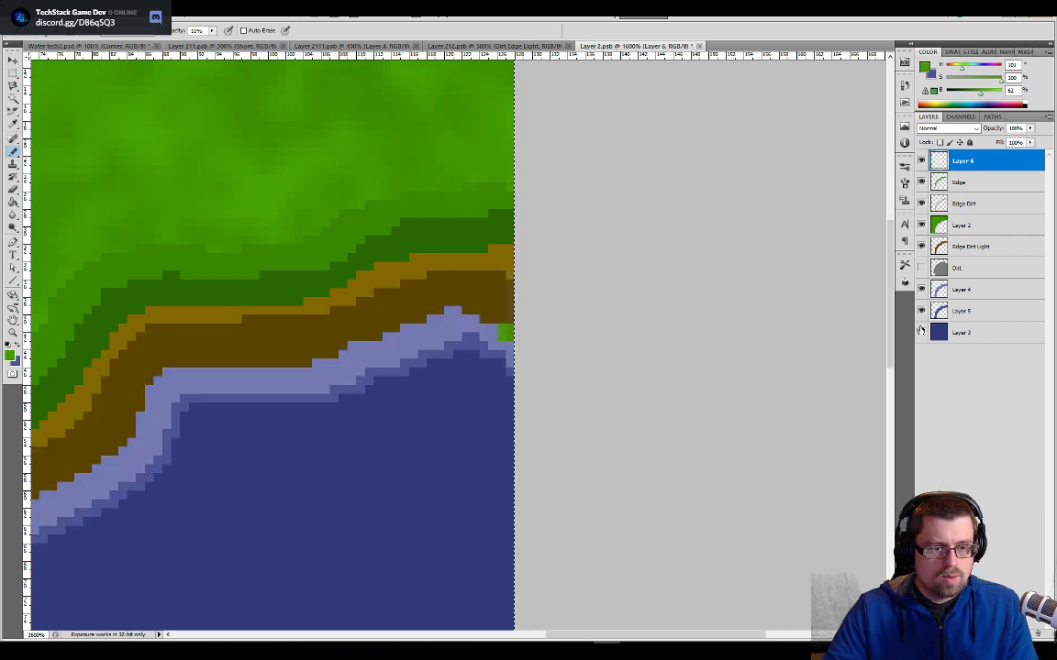
click(921, 332)
click(921, 332)
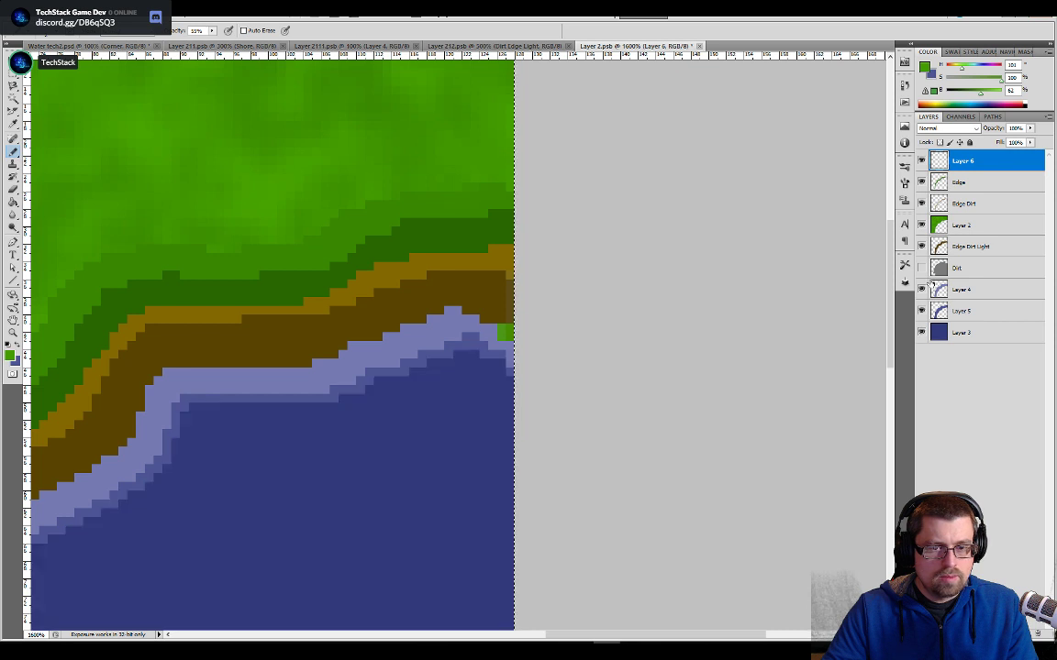
click(921, 225)
click(921, 226)
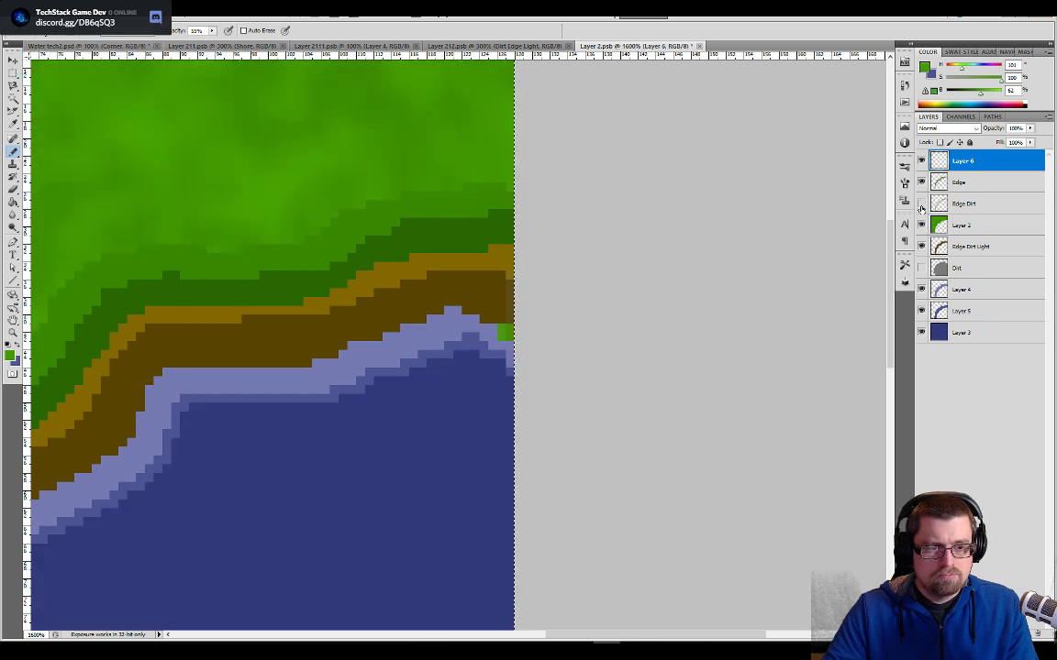
click(921, 205)
click(921, 205)
click(920, 183)
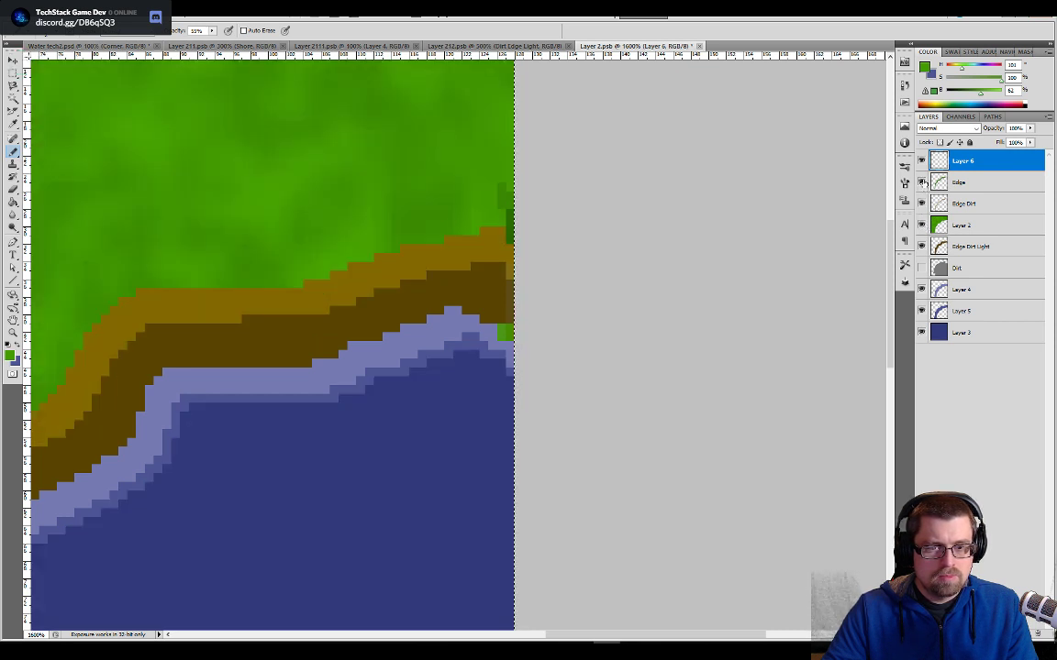
click(921, 183)
click(921, 161)
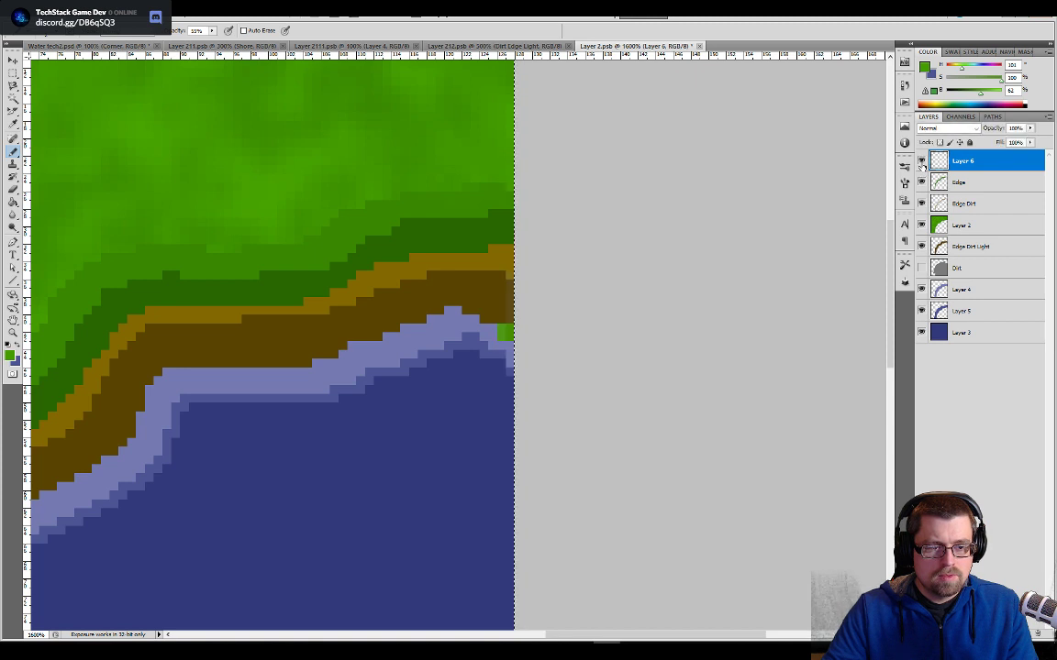
- Erase the green dab from Layer 6, save the tile, and check the updated corner in the Water tech2 document
key(e)
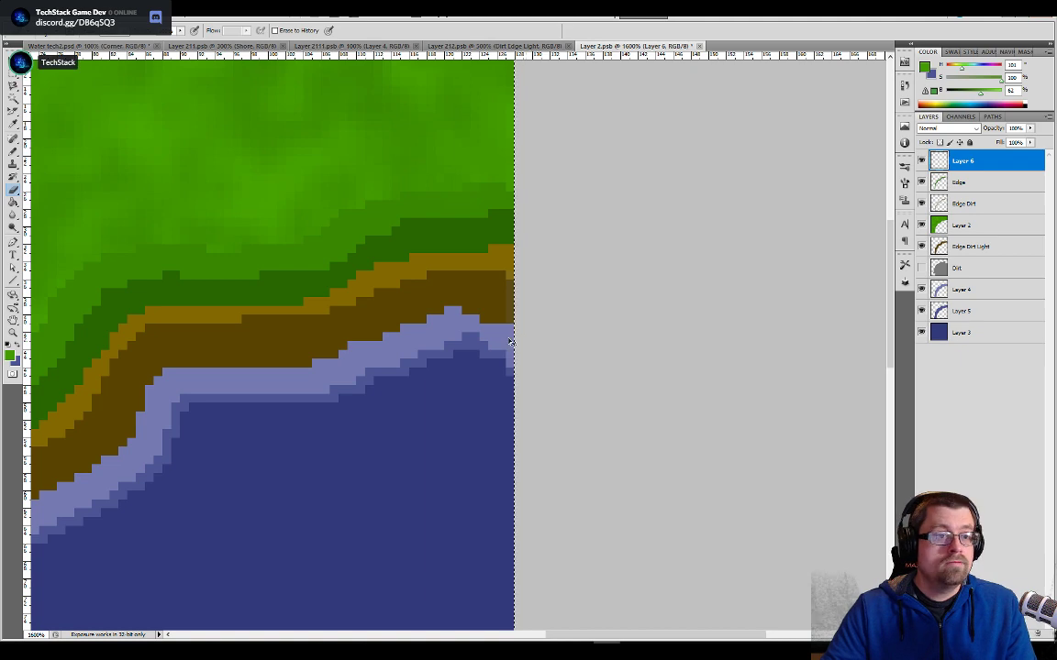
drag(387, 378, 599, 371)
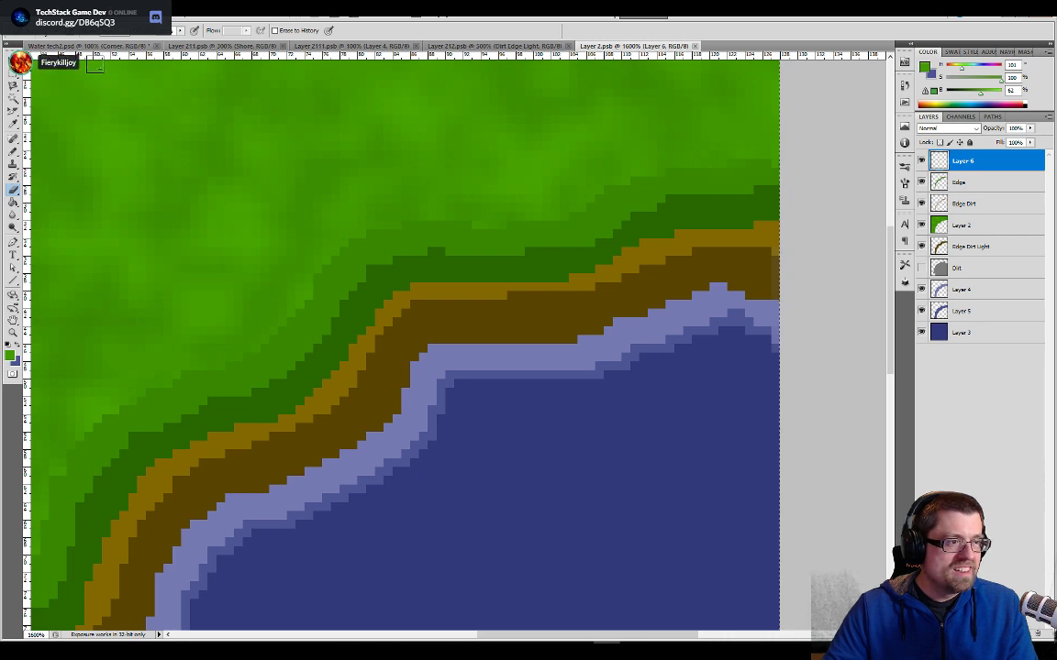
key(ctrl+Tab)
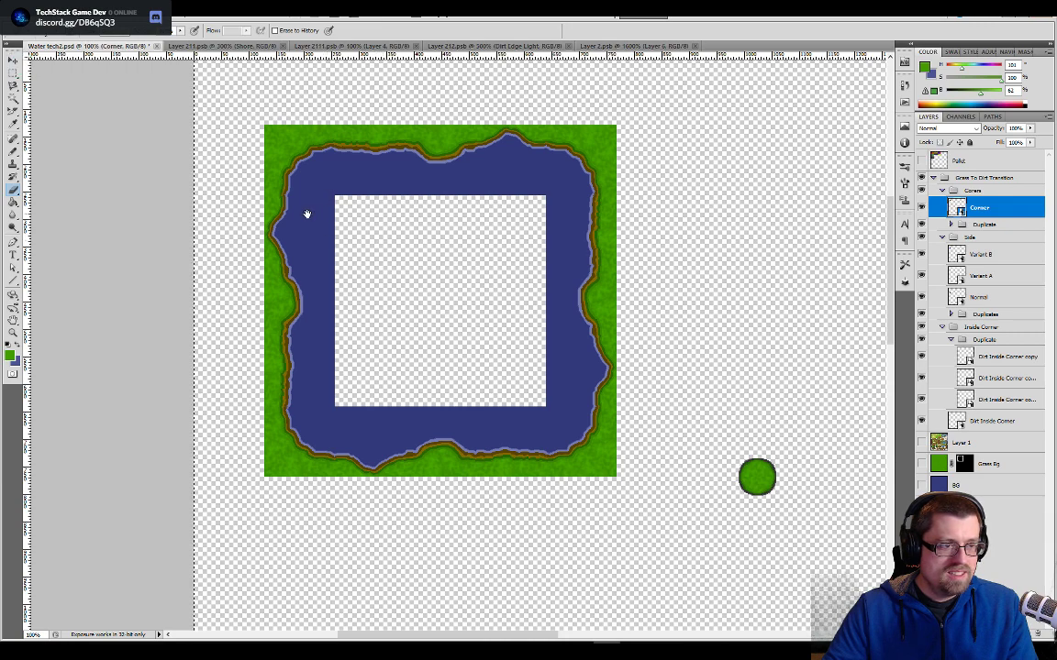
drag(279, 203, 696, 492)
key(ctrl+plus)
key(ctrl+plus)
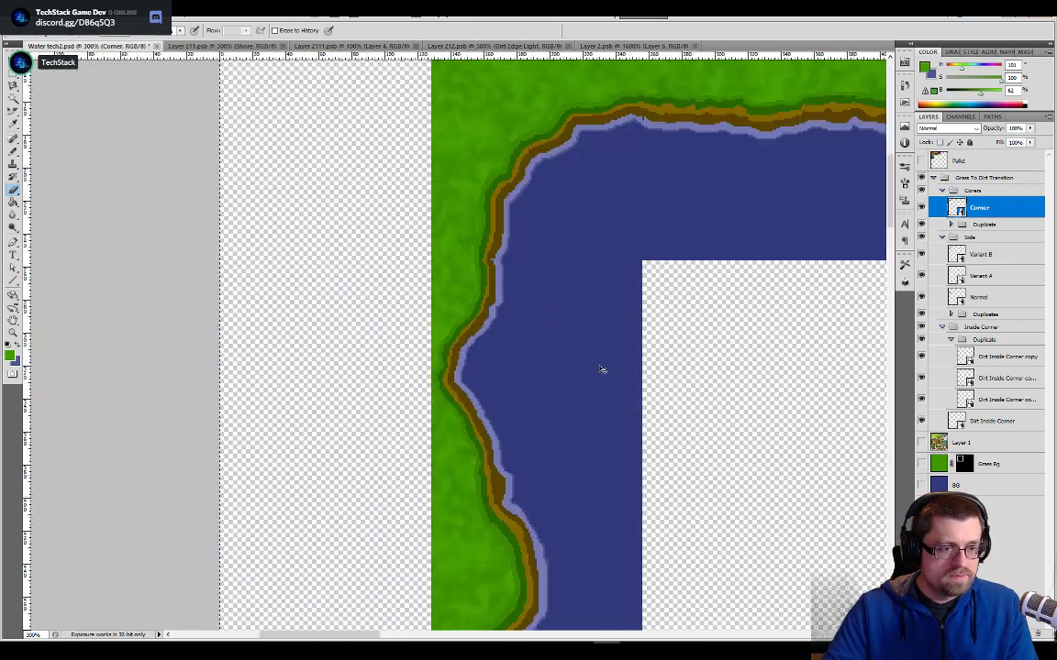
- Fill the shore gap at Layer 2.psb's lower edge with sampled dark brown at 100% Pencil opacity on Edge Dirt Light, and save
click(656, 44)
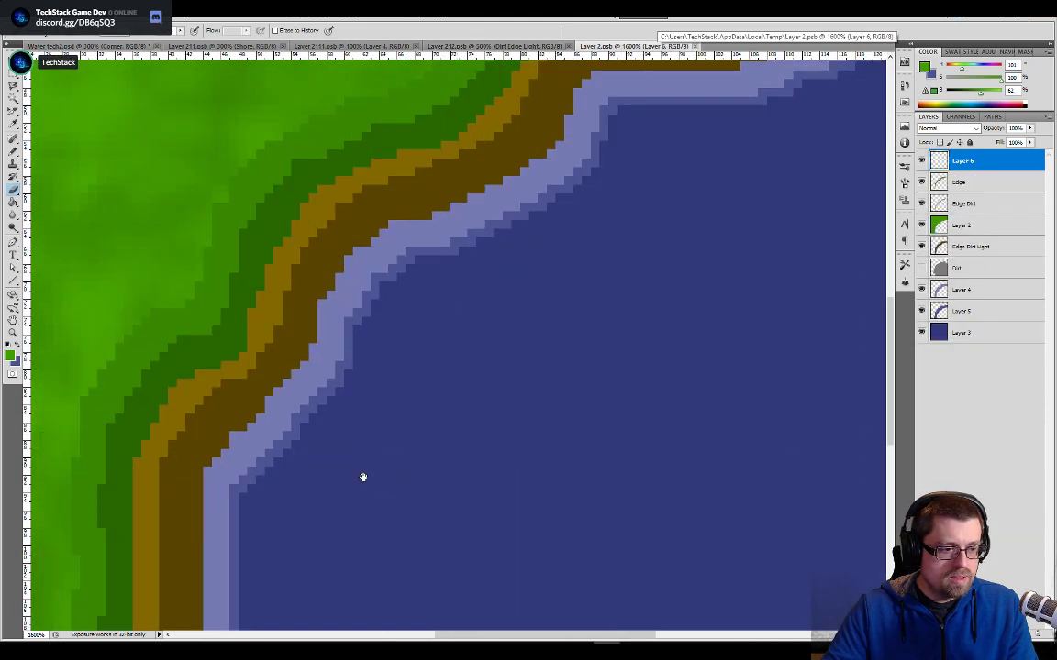
drag(362, 477, 396, 243)
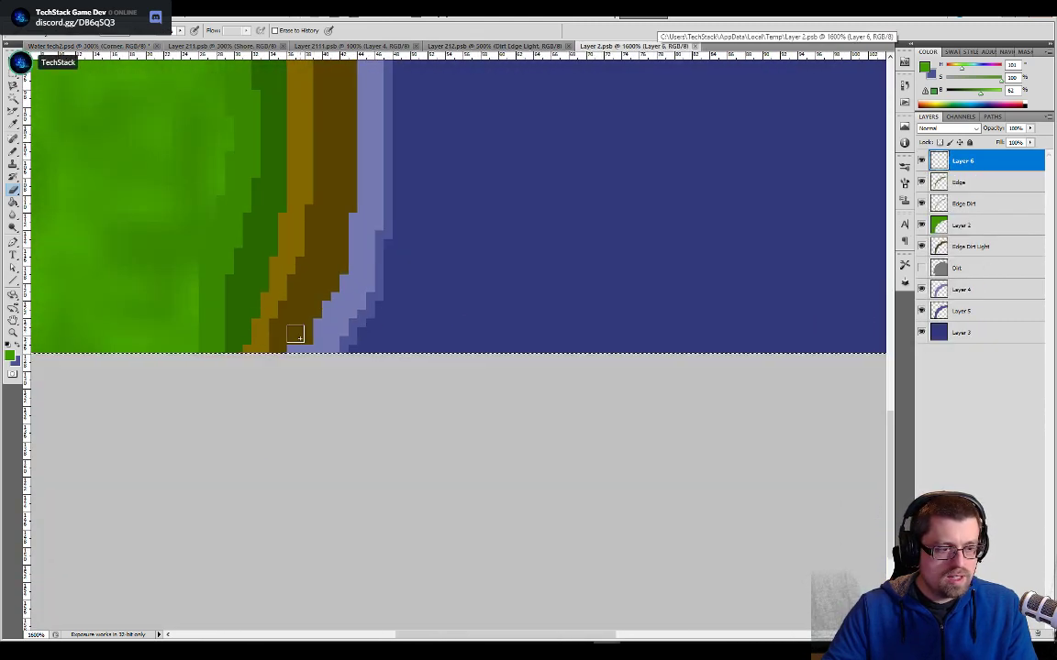
key(i)
key(b)
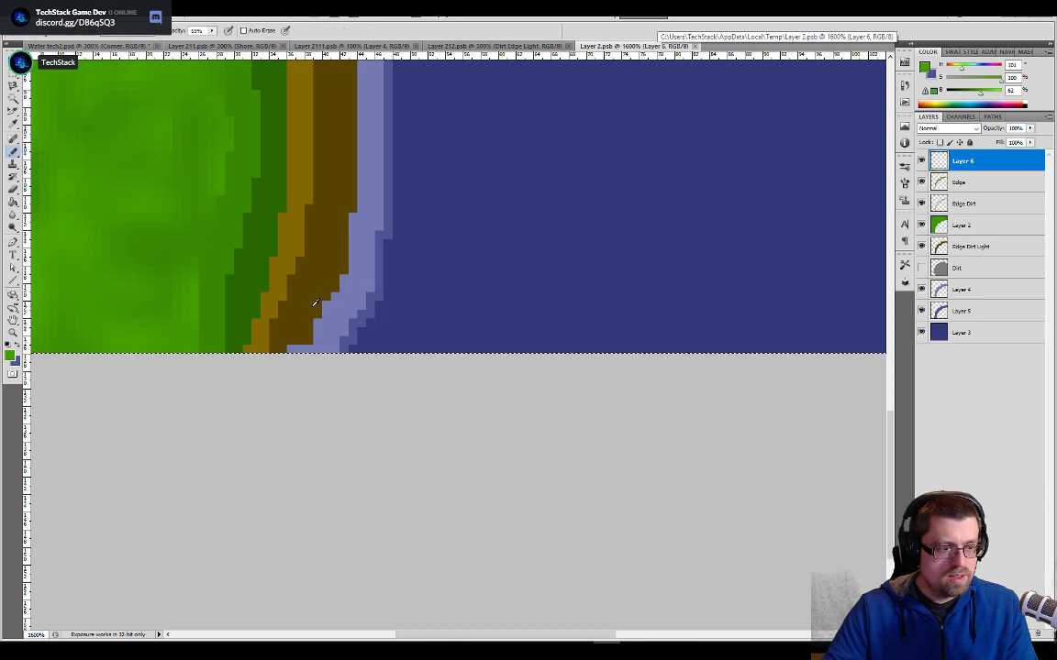
alt+click(314, 304)
click(954, 248)
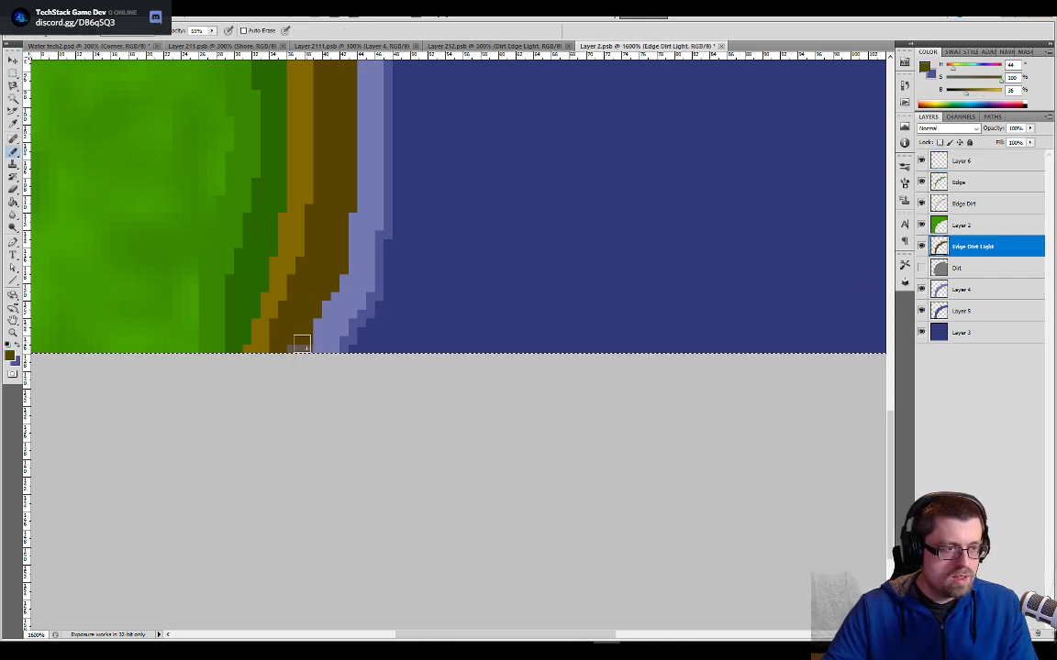
click(212, 32)
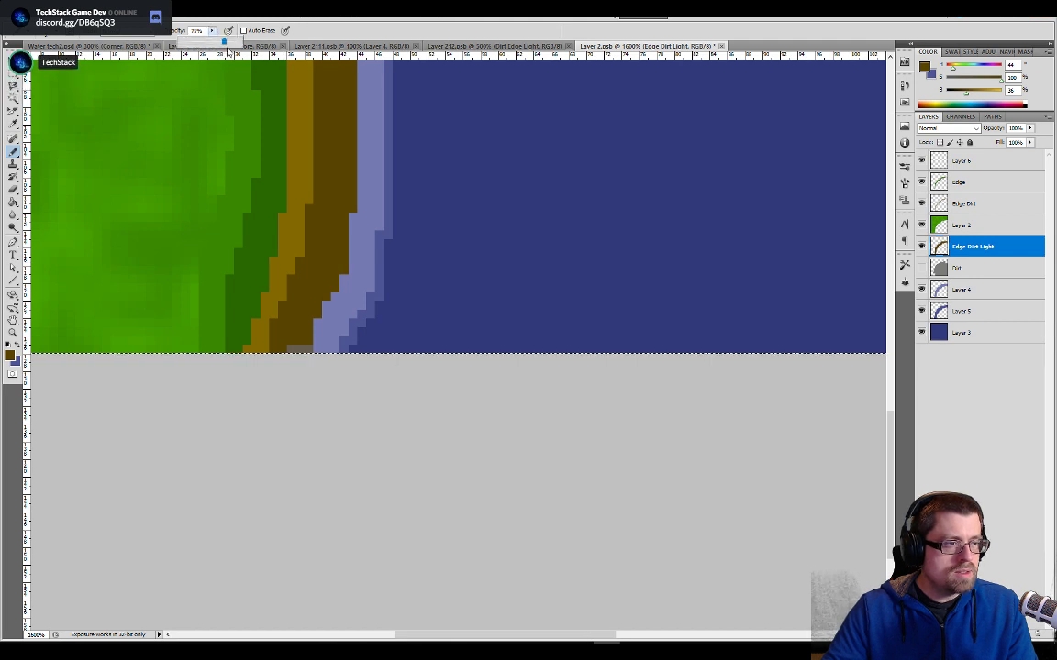
drag(223, 41, 239, 41)
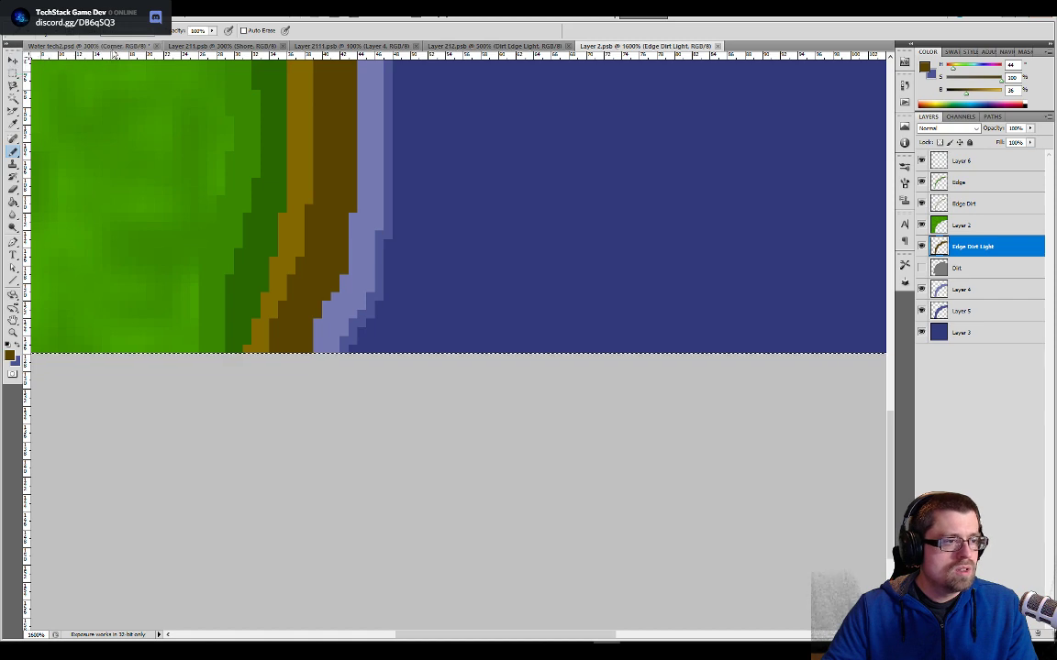
key(ctrl+Tab)
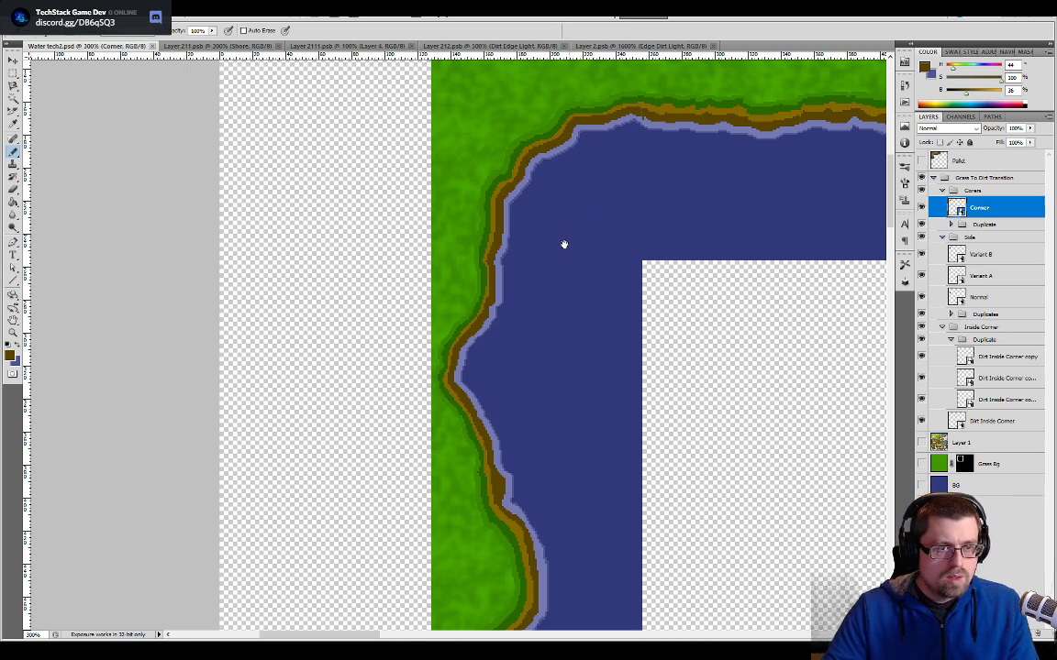
- Touch up the dark brown shore at the corner tile's right edge, save the tile, and check the join in Water tech2
drag(590, 149, 349, 450)
key(ctrl+plus)
key(ctrl+plus)
key(ctrl+plus)
key(ctrl+plus)
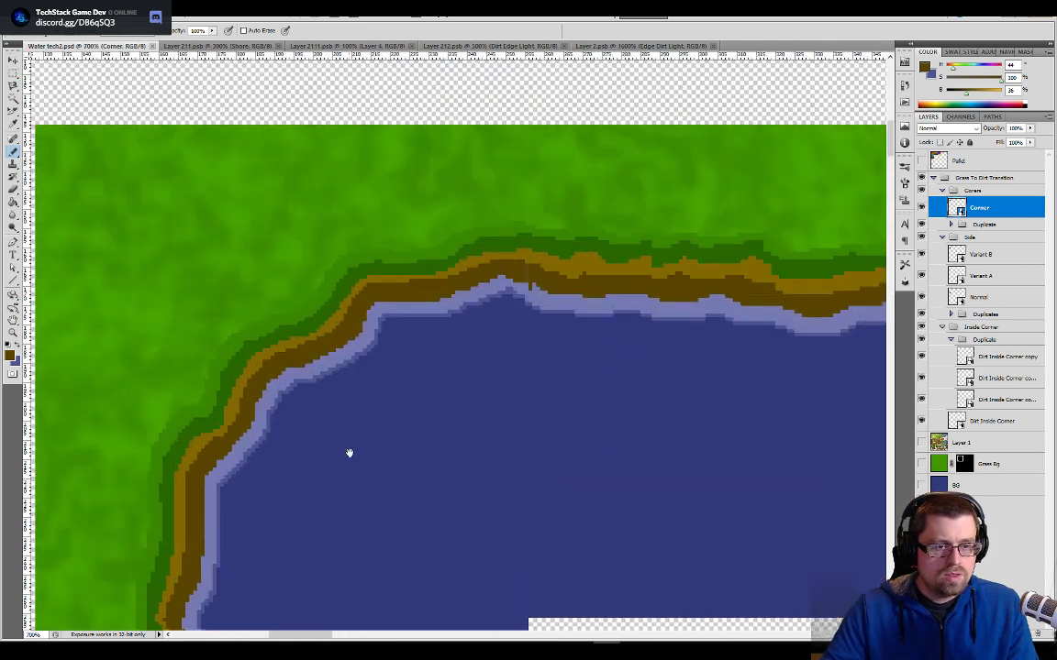
click(631, 46)
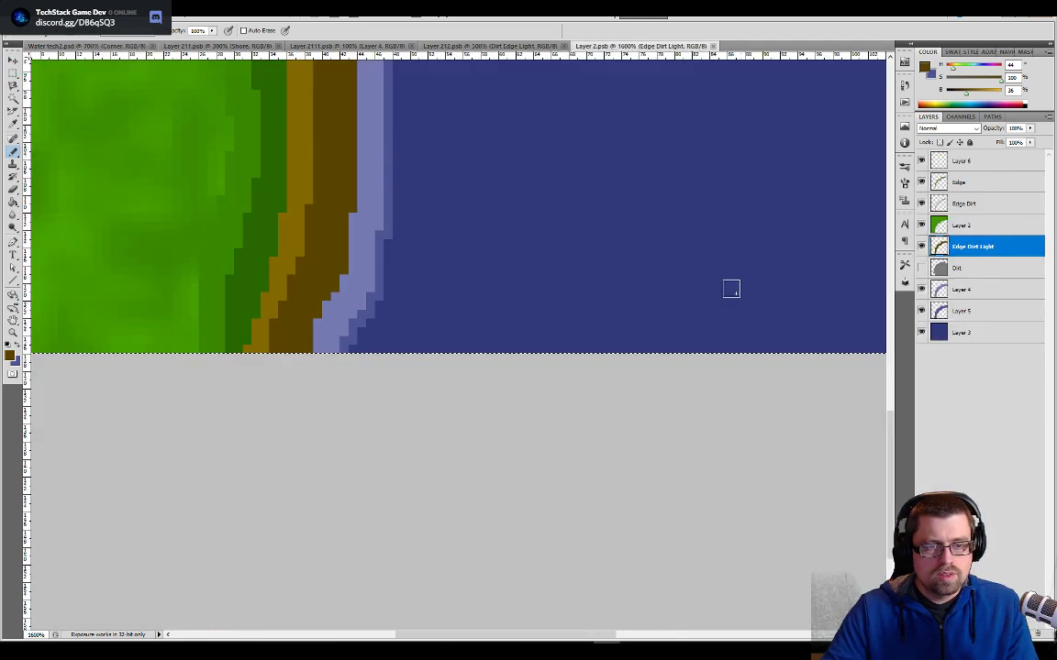
mouse_move(745, 145)
mouse_down()
mouse_move(499, 340)
mouse_move(491, 422)
mouse_up()
mouse_move(733, 128)
mouse_down()
mouse_move(427, 349)
mouse_move(347, 467)
mouse_up()
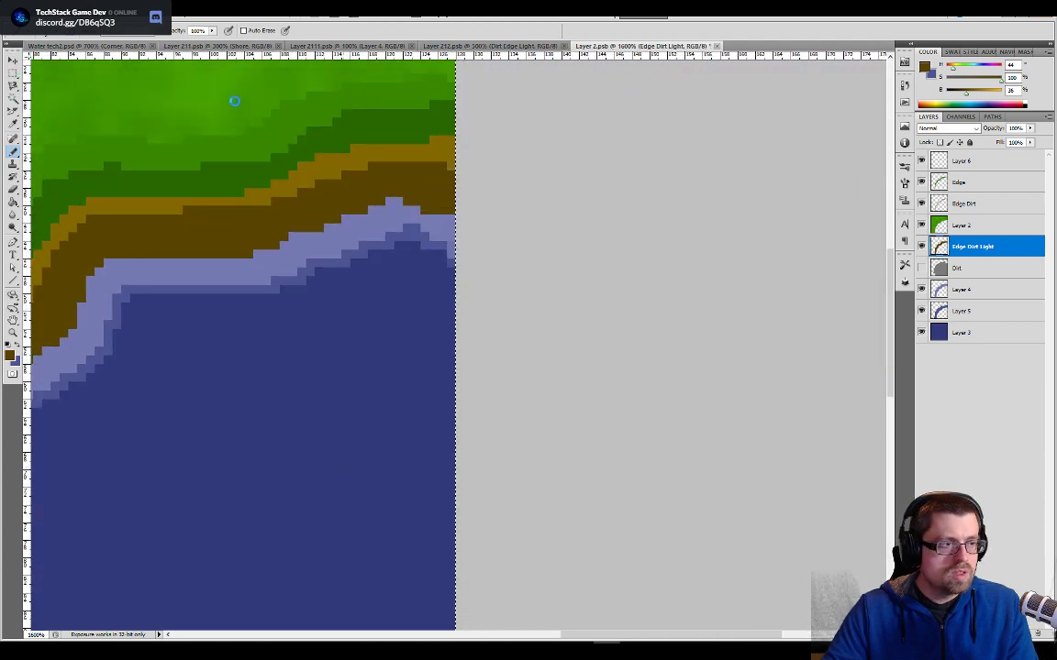
click(88, 46)
drag(686, 266, 628, 272)
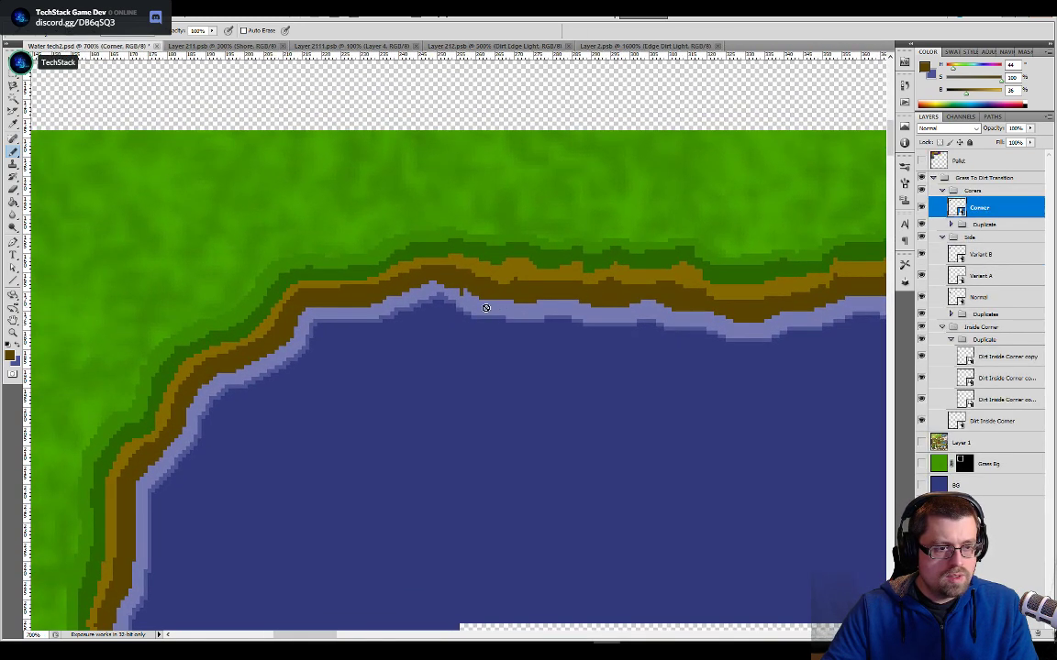
- Hide Layer 3 in the Layer 211 side tile, save the tile, and check the corner join in Water tech2
click(610, 45)
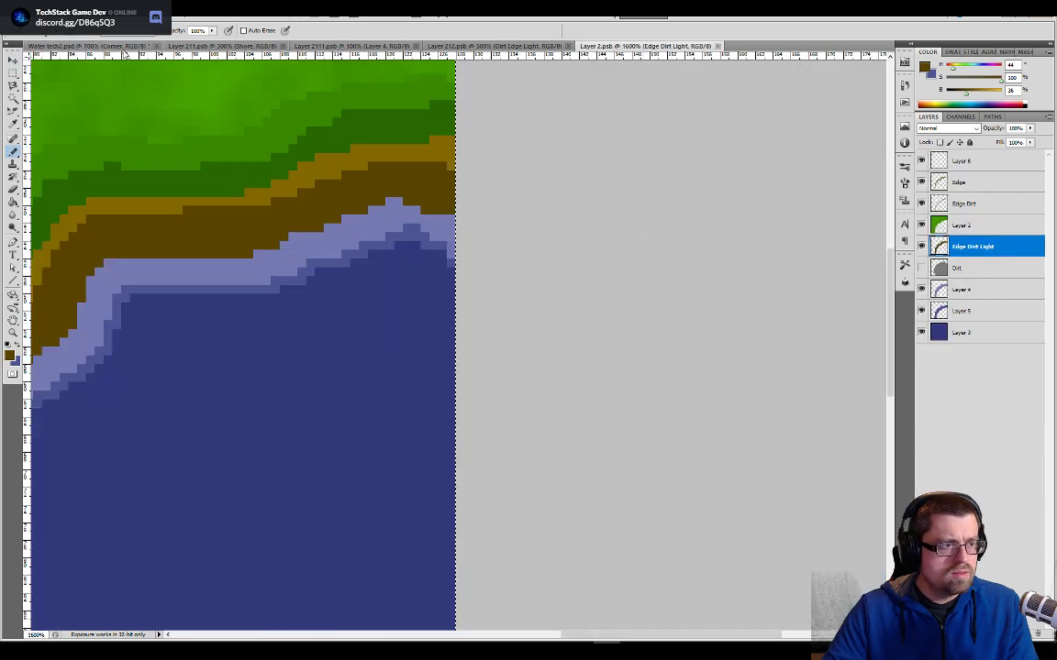
click(113, 46)
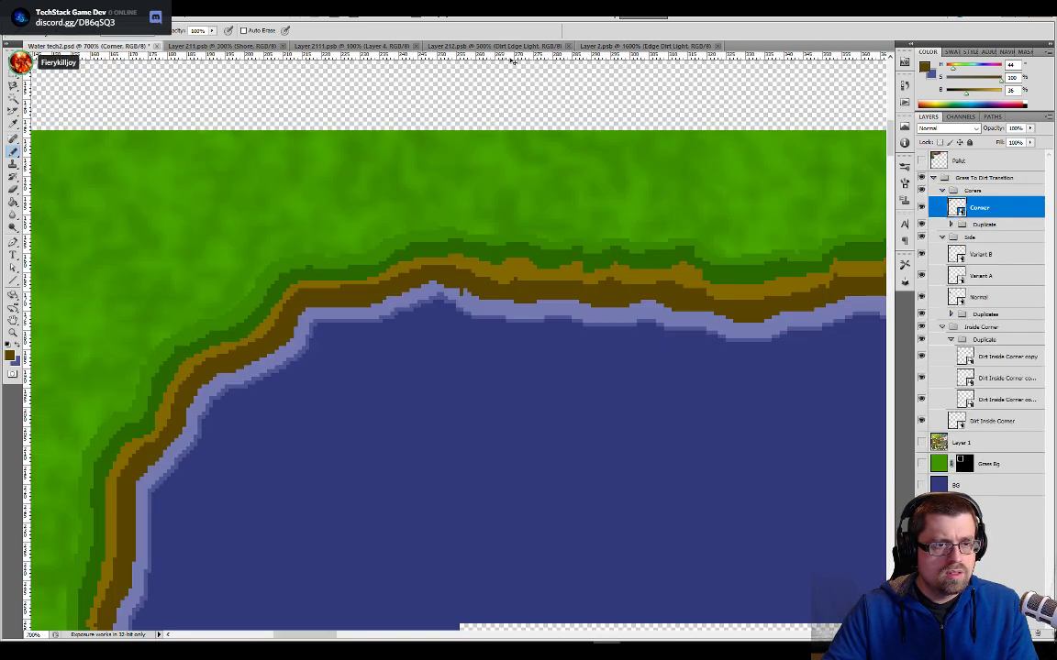
click(220, 46)
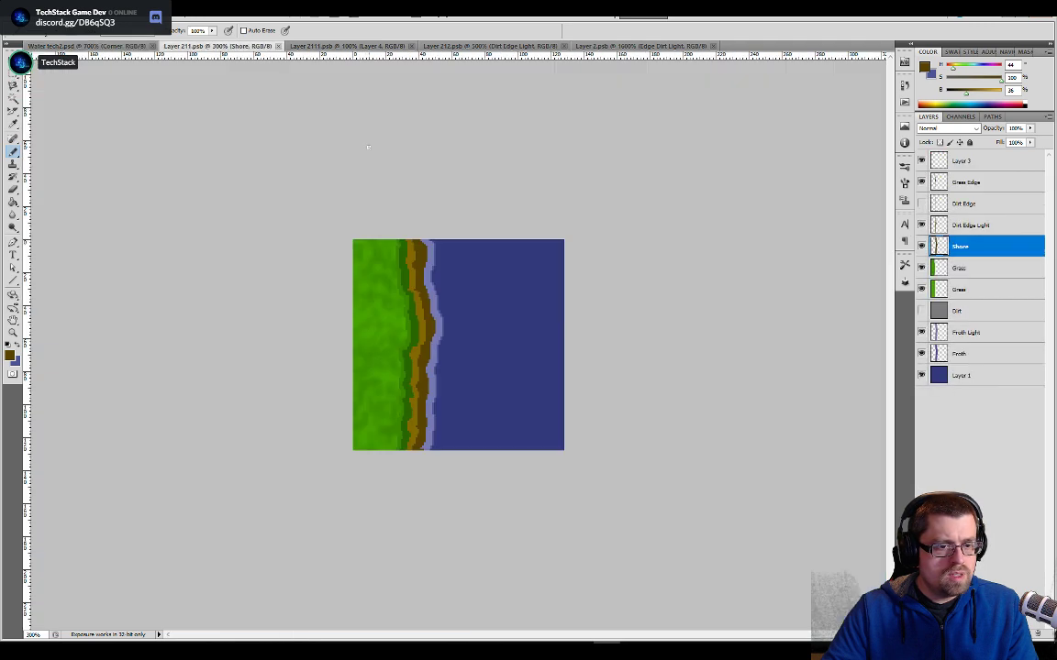
key(ctrl+plus)
key(ctrl+plus)
key(ctrl+plus)
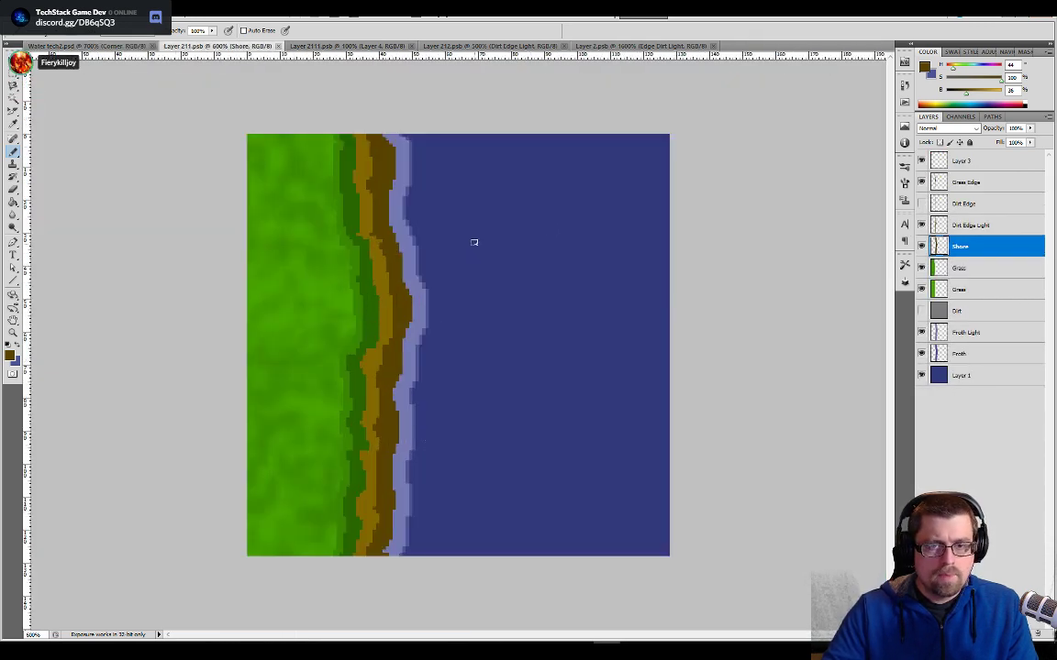
click(935, 162)
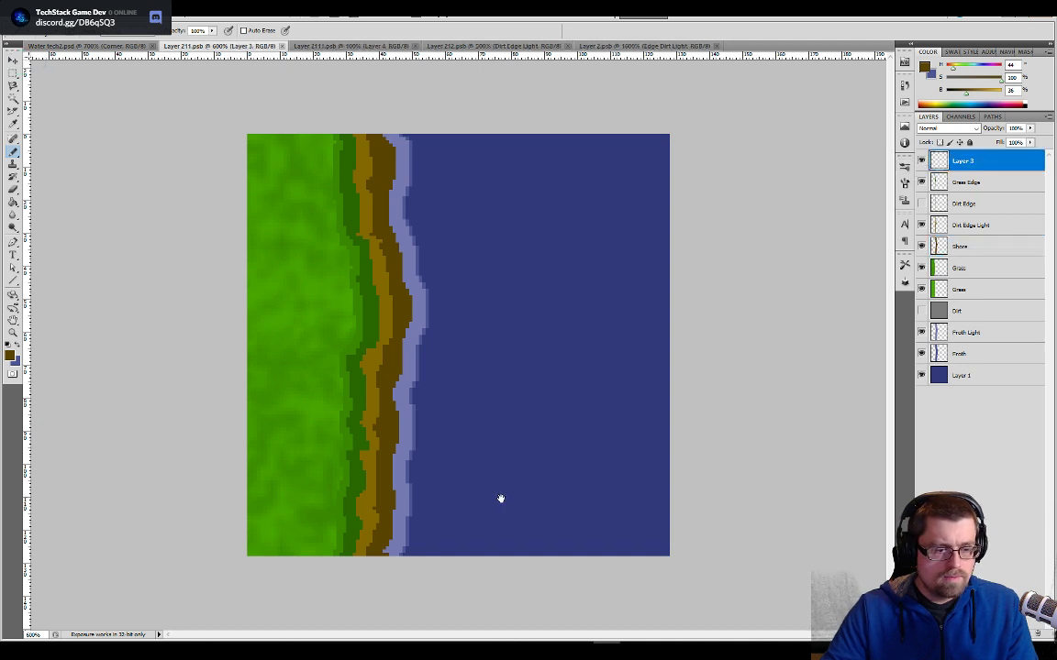
click(922, 161)
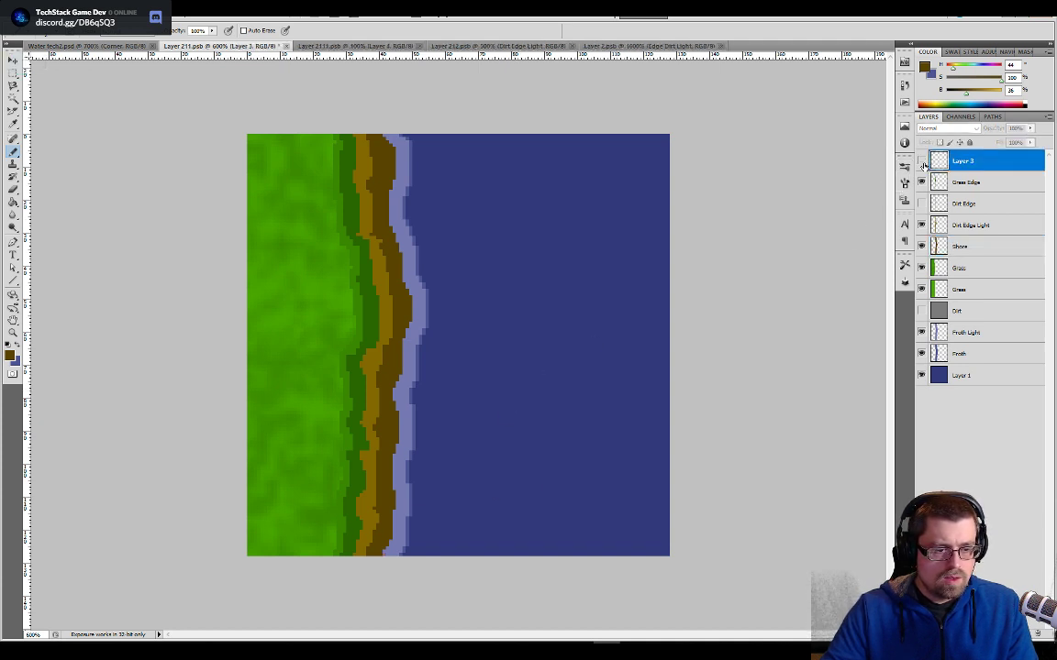
click(922, 162)
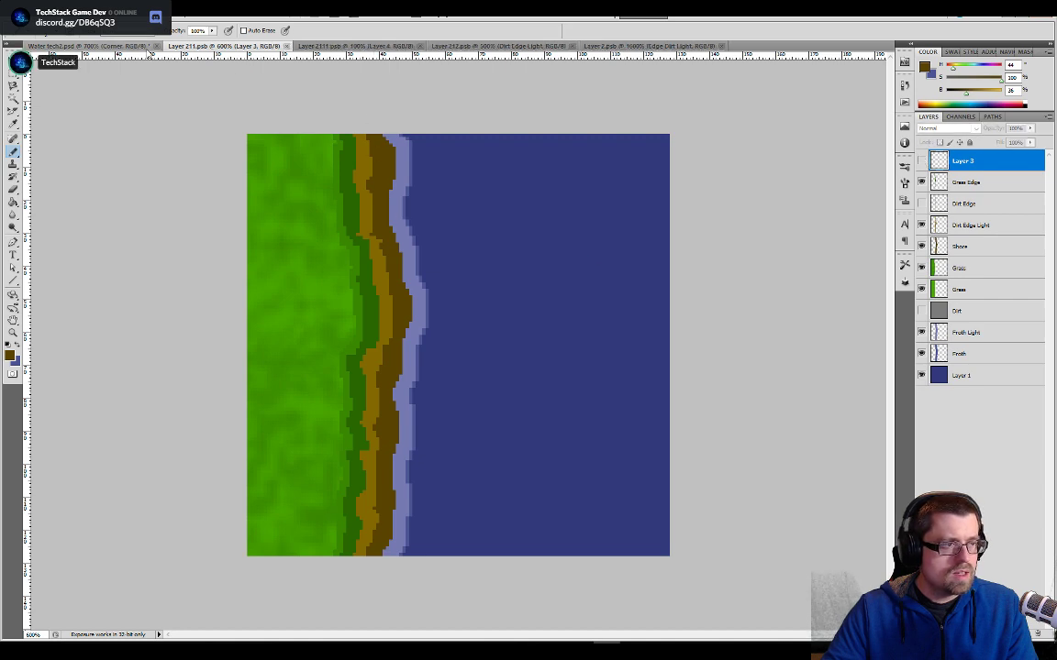
click(119, 48)
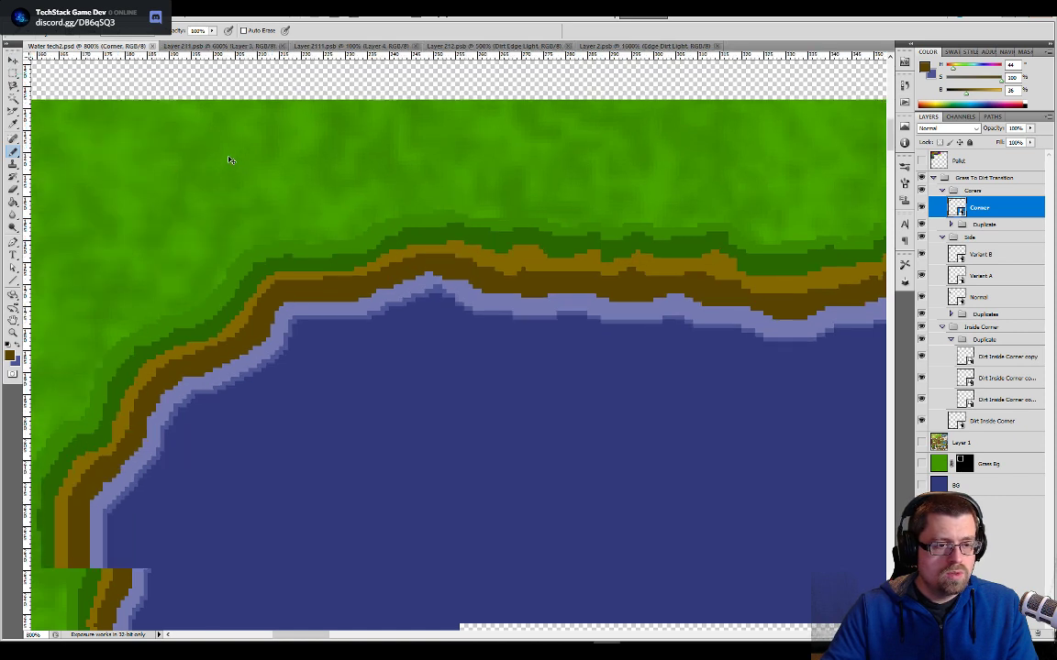
- Save a copy of the Water tech2 document as Water tech3.psd in the Tileset Replacement folder
key(ctrl+minus)
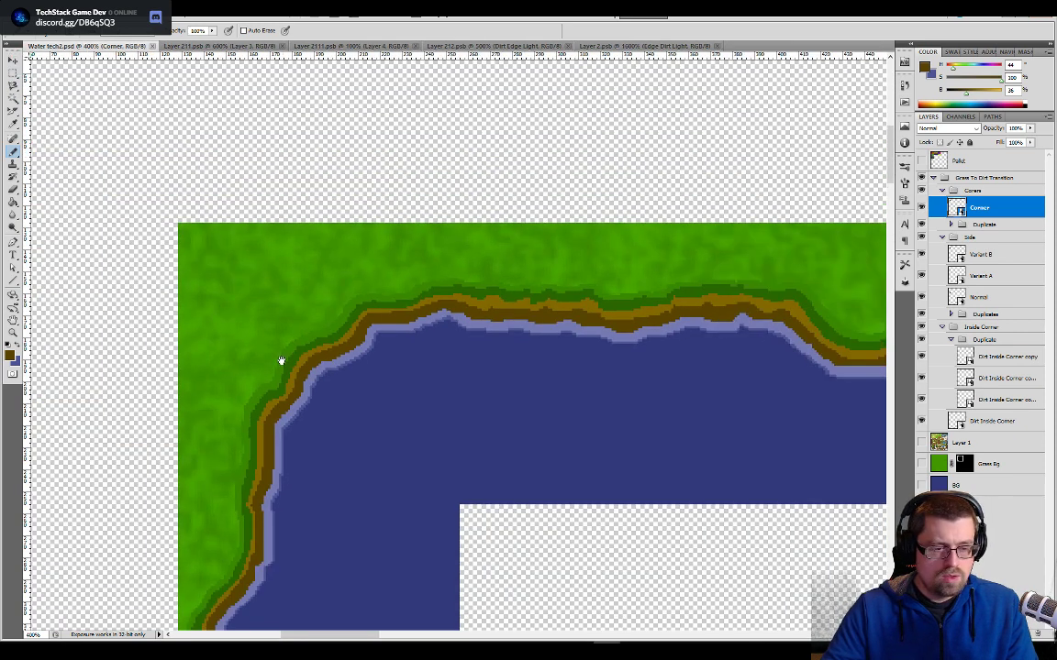
drag(280, 360, 411, 240)
click(35, 12)
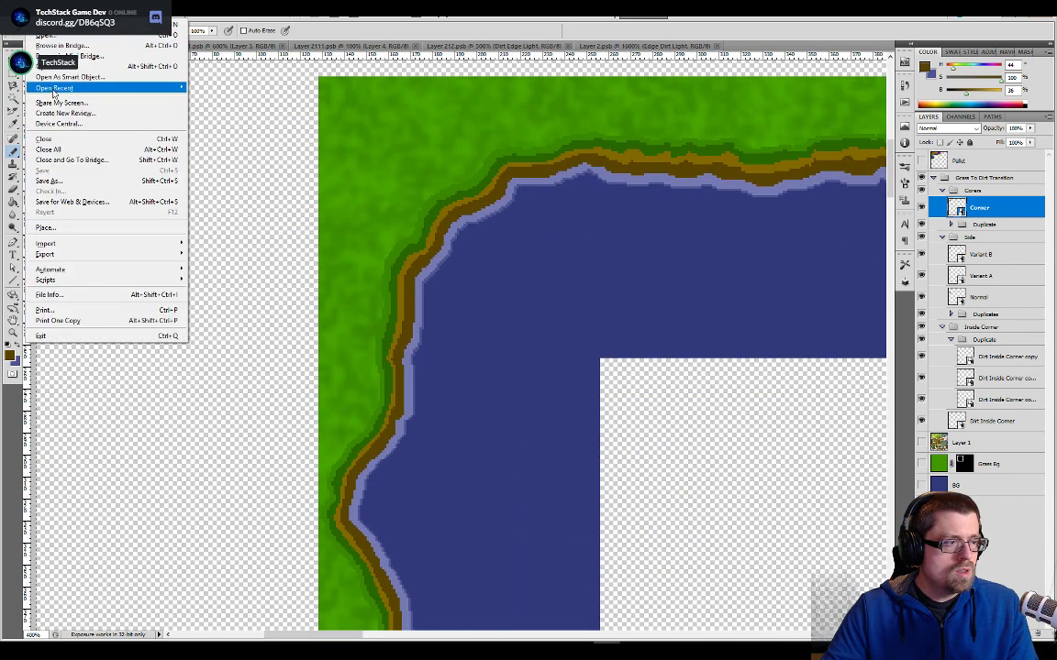
click(47, 181)
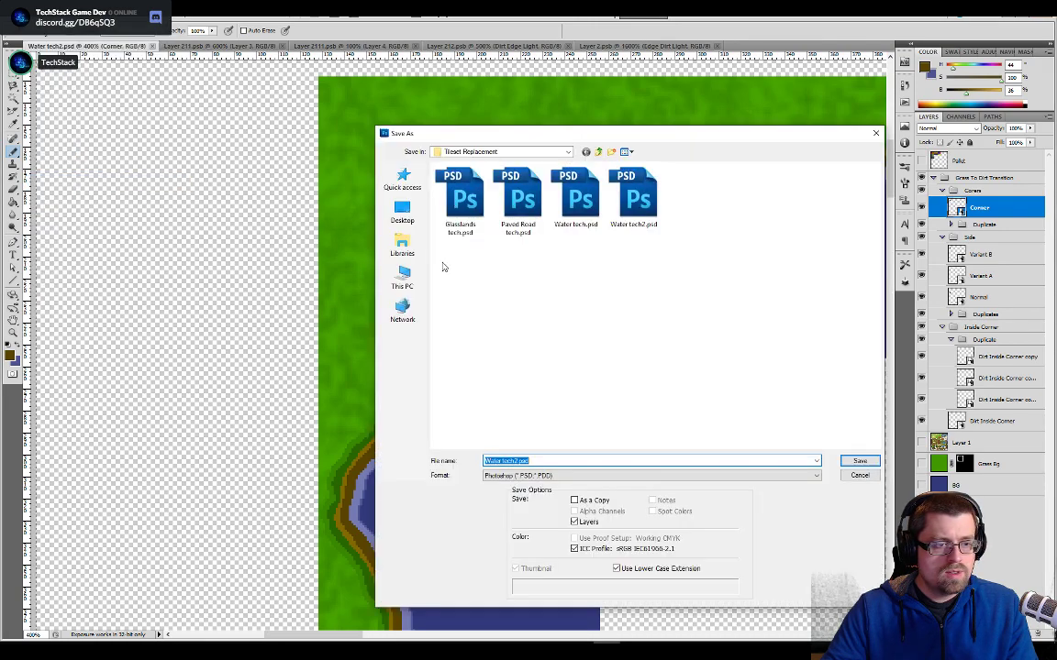
key(BackSpace)
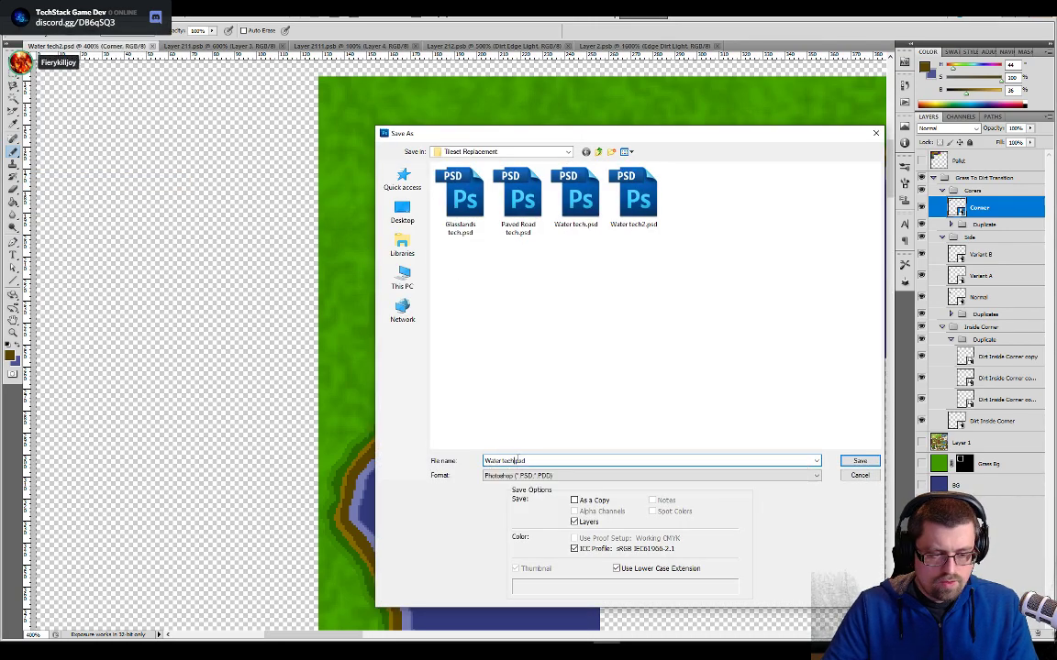
key(Return)
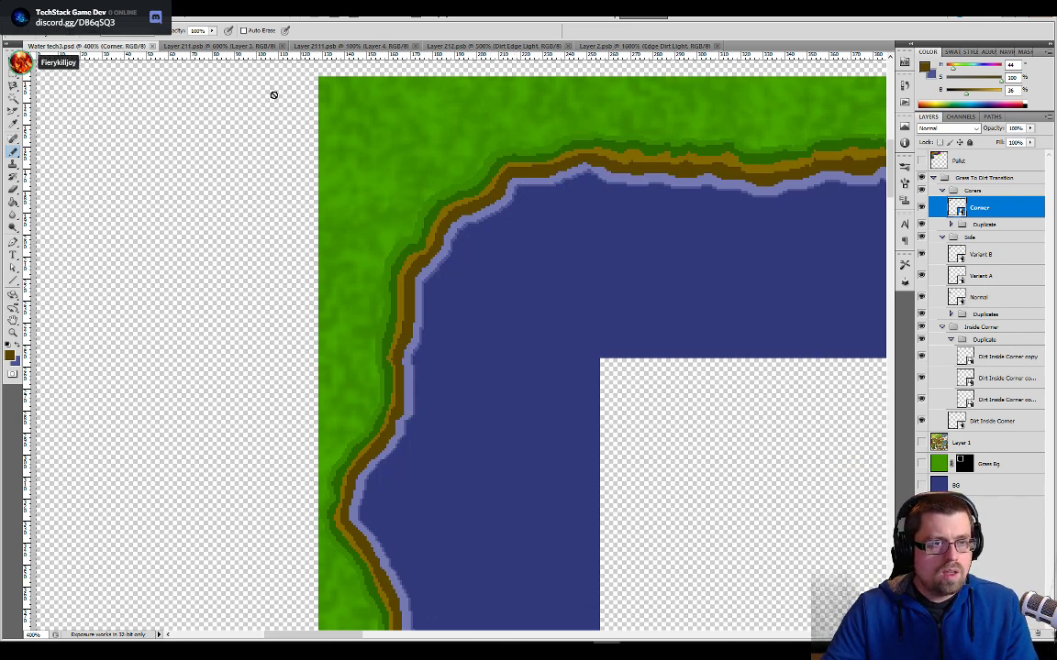
- Close the four open tile documents, leaving only Water tech3 open
click(281, 46)
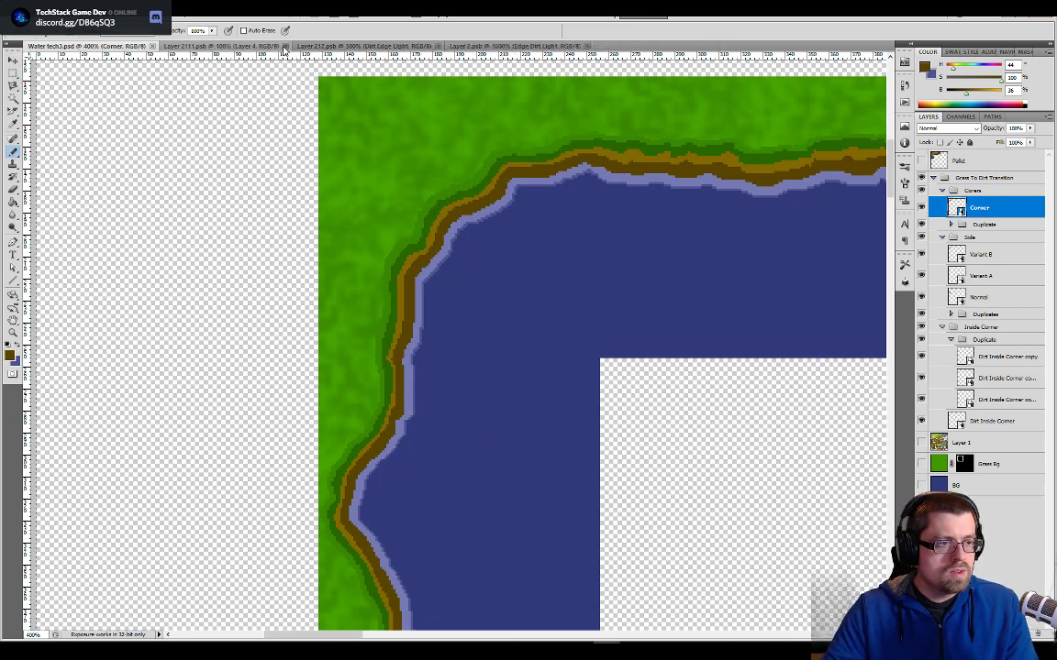
click(285, 47)
click(305, 47)
click(303, 46)
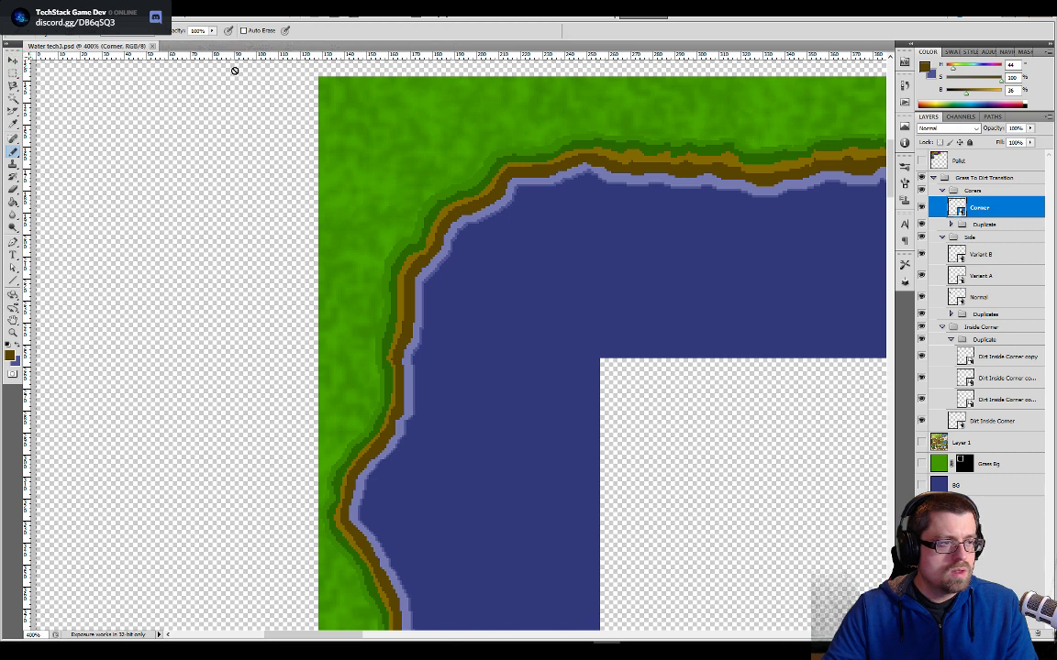
- Open the Normal side tile, nudge its Shore layer 1 px left, then save and close the tile
double_click(955, 299)
key(ctrl+plus)
key(ctrl+plus)
key(ctrl+plus)
key(ctrl+plus)
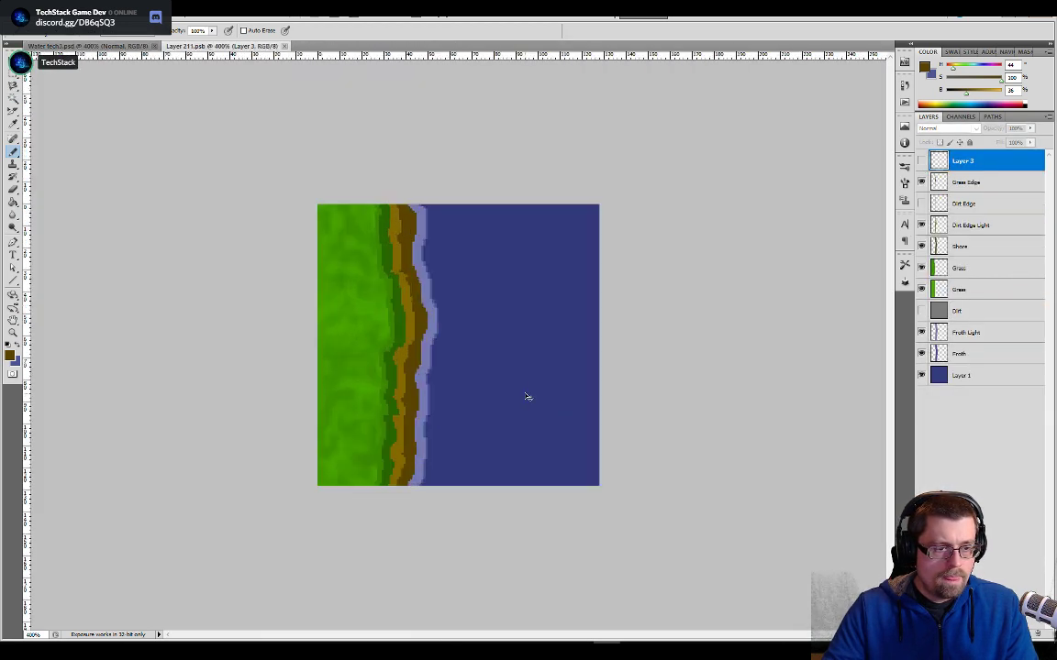
click(951, 250)
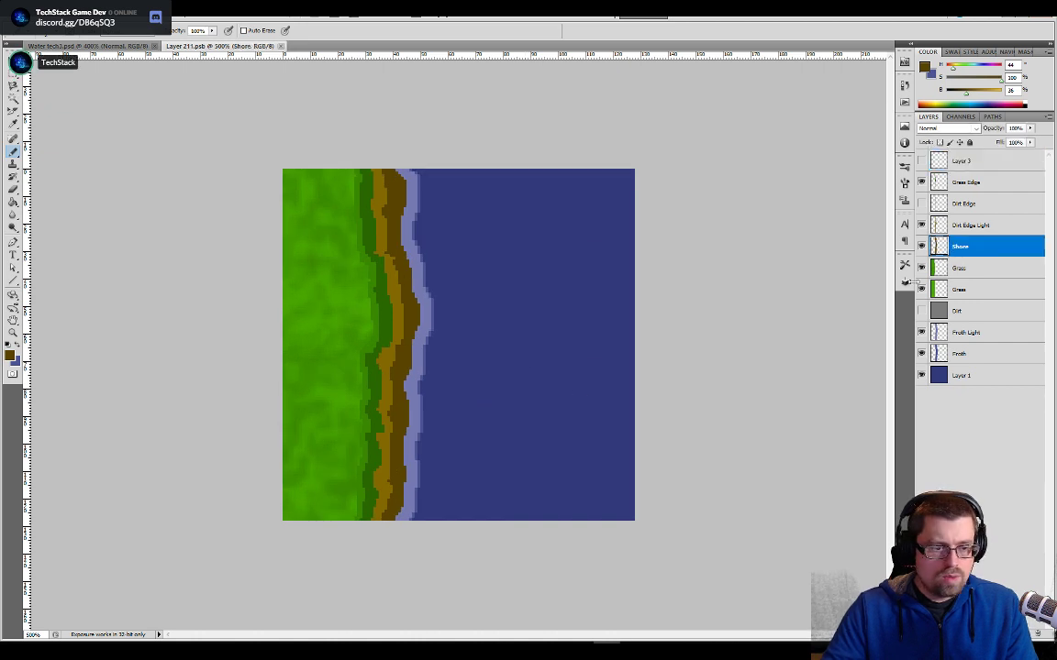
key(v)
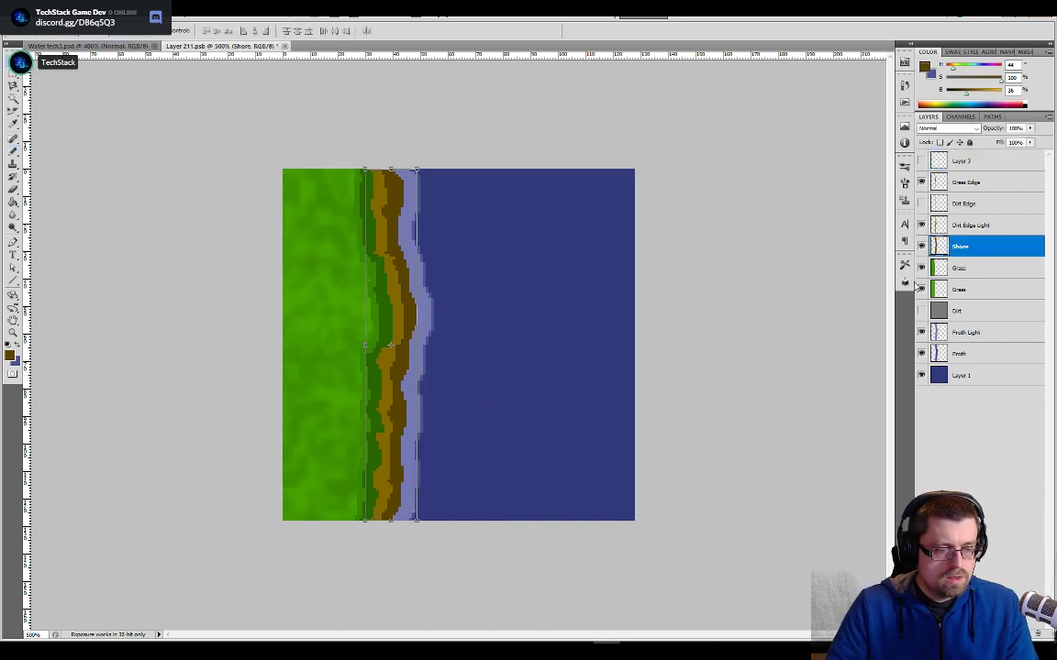
key(ctrl+s)
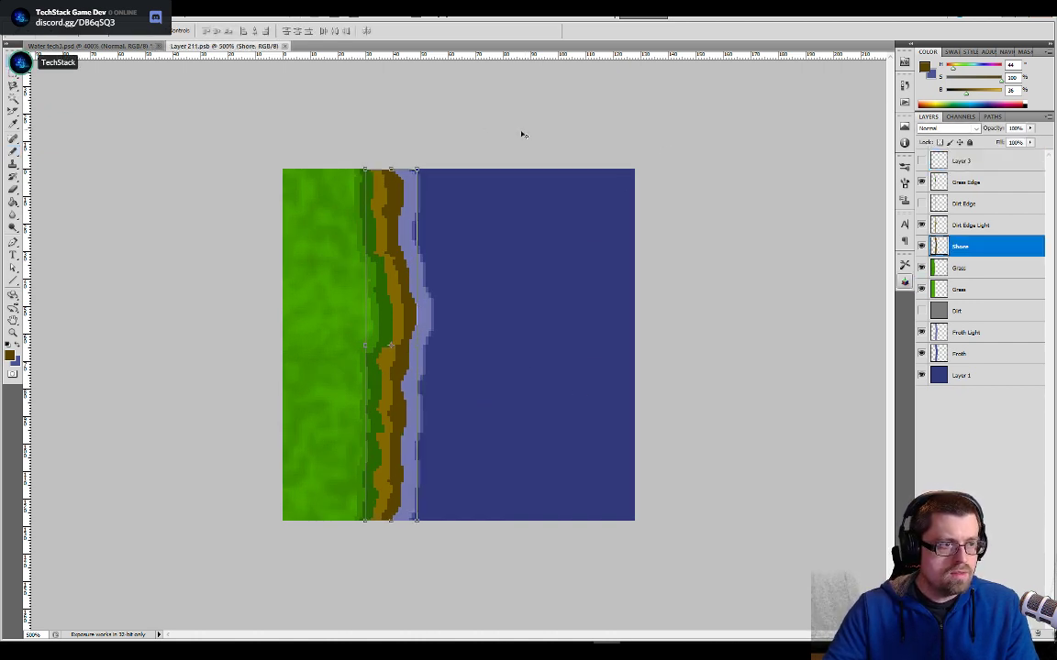
click(285, 47)
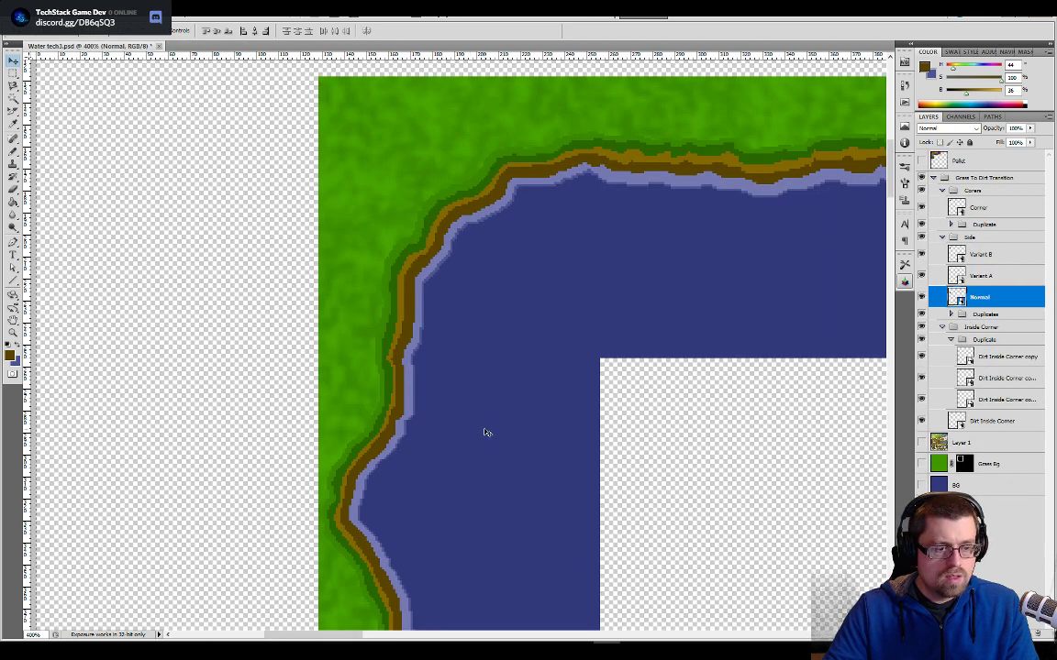
- Open the Variant A side tile, nudge Layer 4 1 px left, save the tile, and return to Water tech3
double_click(957, 275)
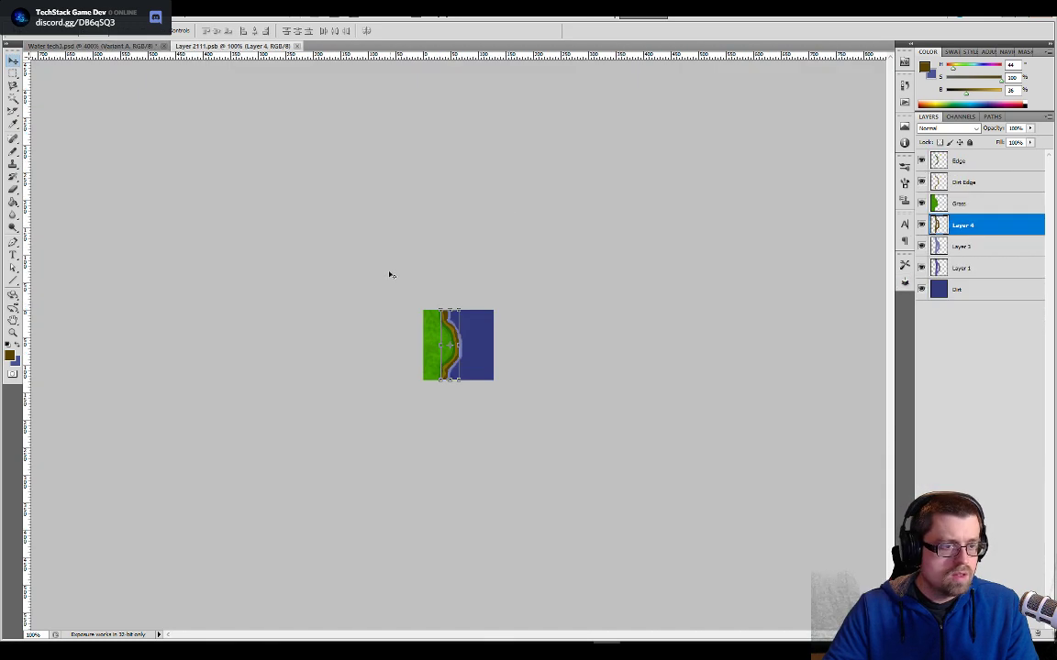
key(ctrl+plus)
key(ctrl+plus)
key(ctrl+plus)
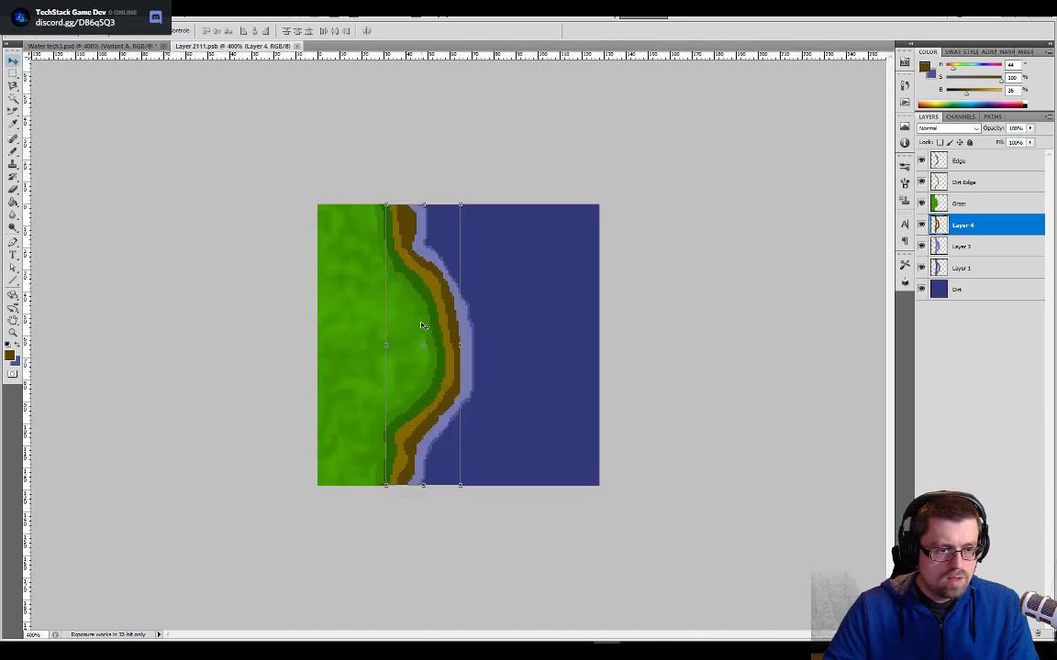
key(Left)
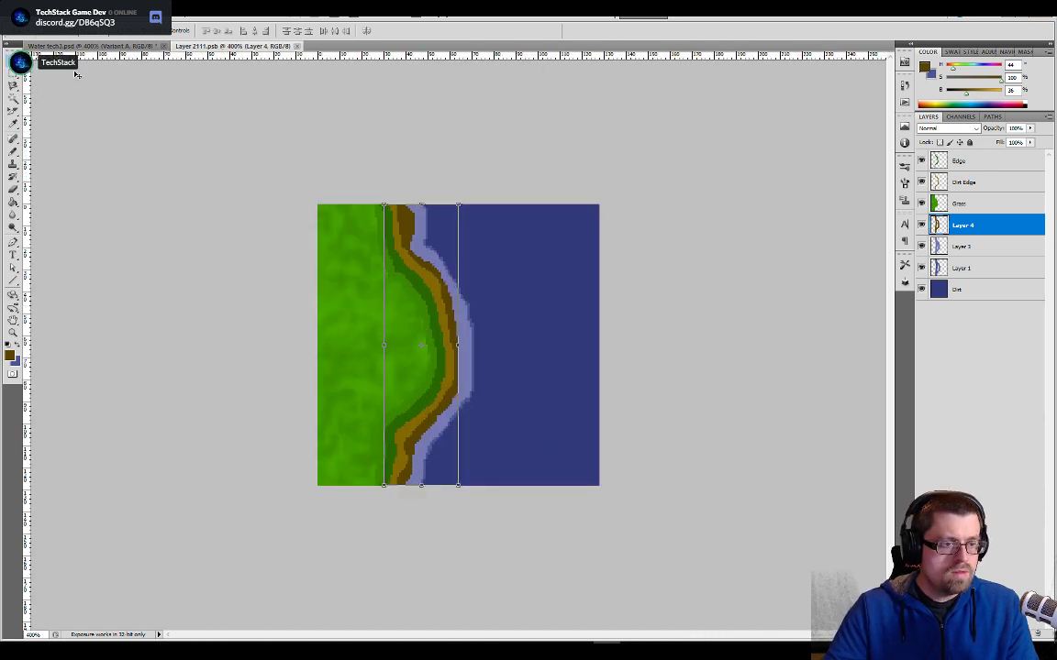
click(149, 46)
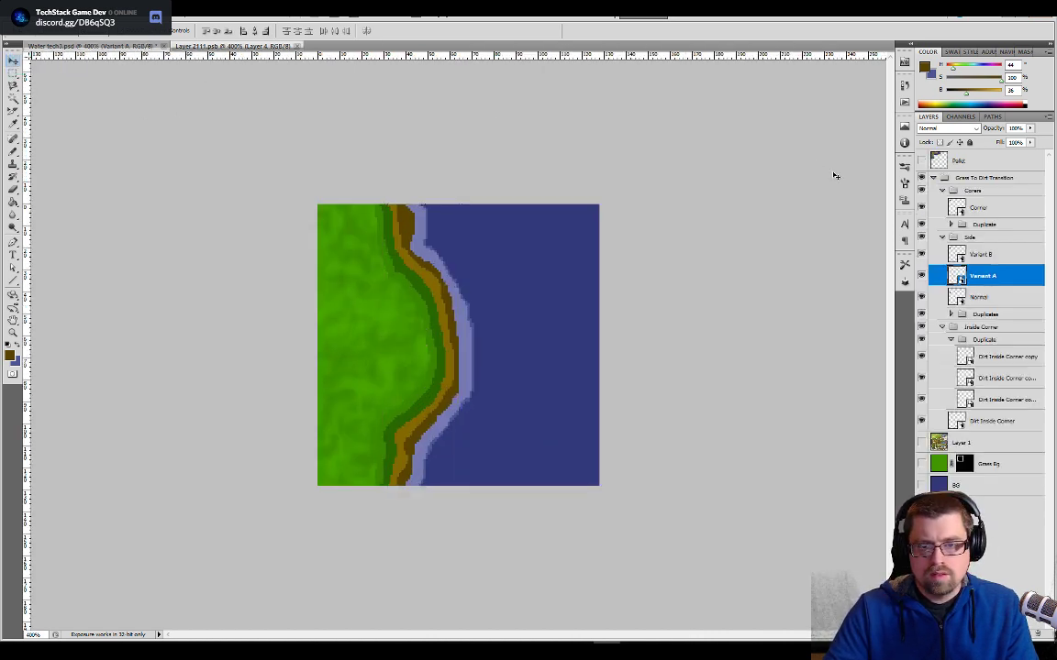
- Open the Variant B side tile, nudge Dirt Edge Light 1 px left, save, and close both open tile documents
double_click(956, 256)
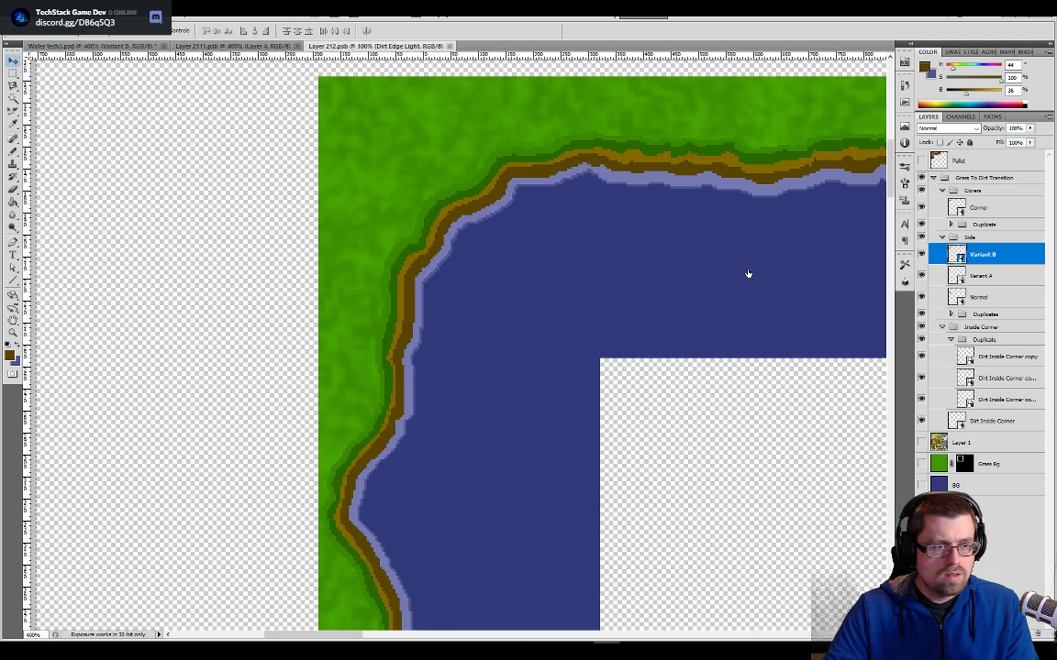
key(ctrl+plus)
key(ctrl+plus)
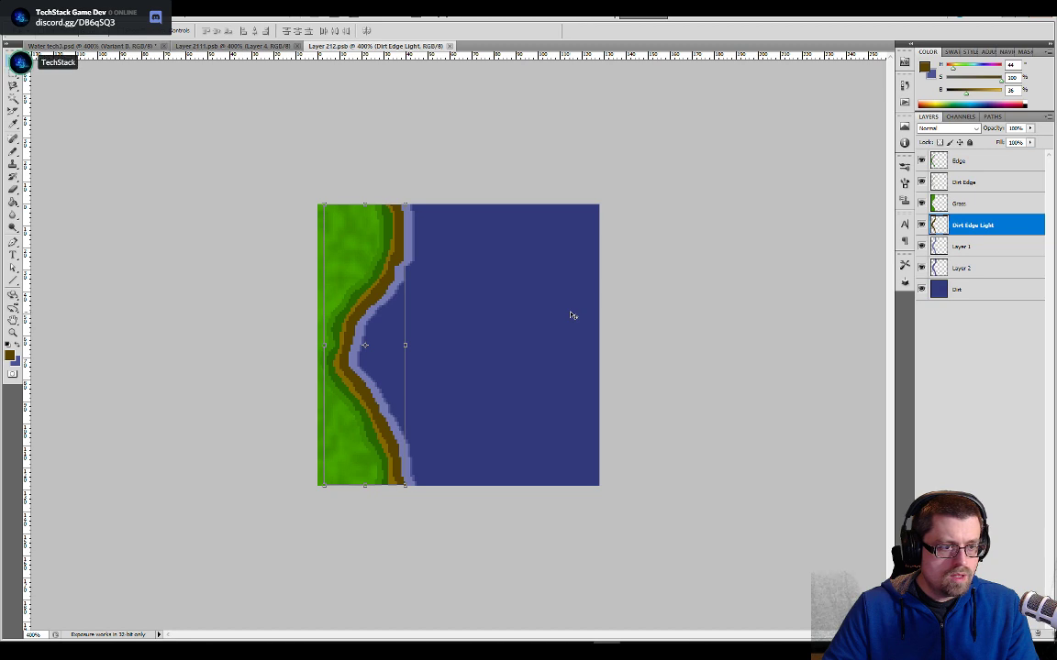
key(Left)
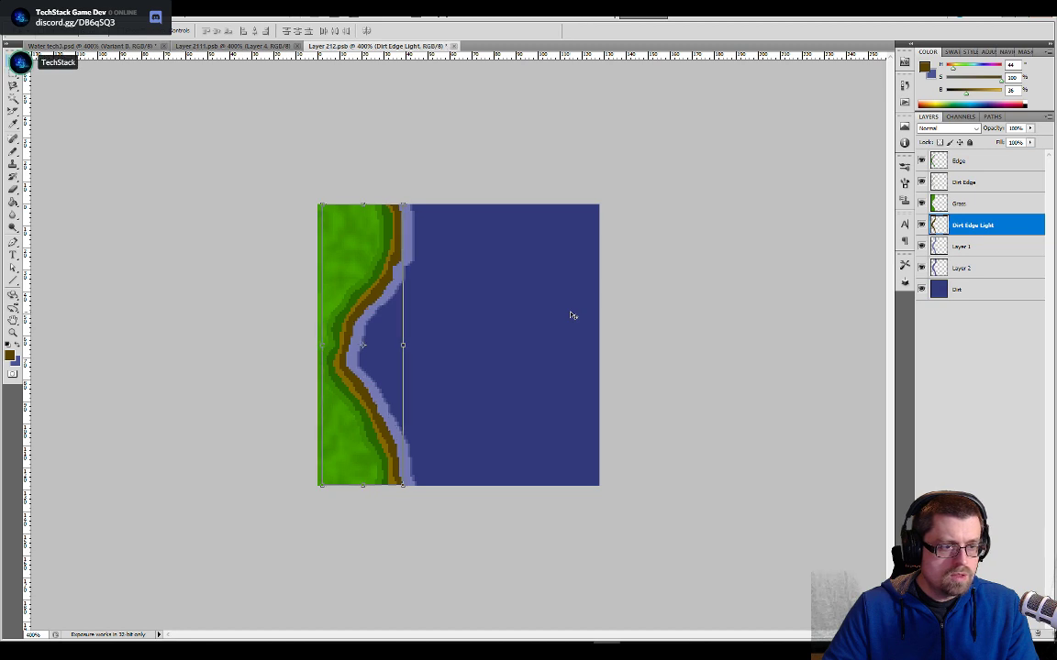
click(449, 45)
click(297, 46)
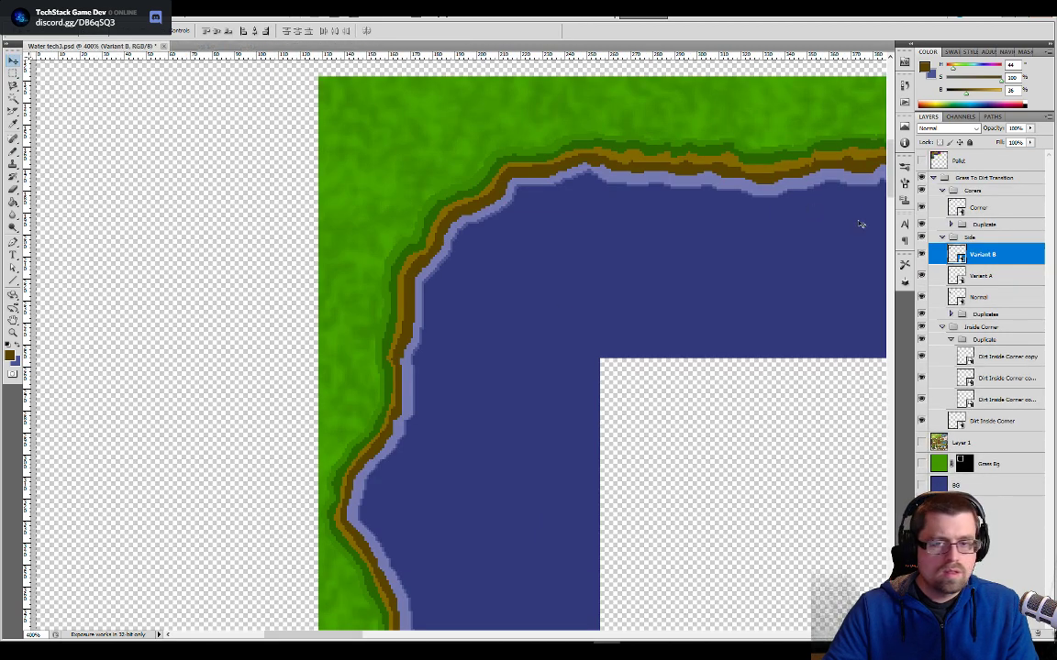
- Open the Corner tile and nudge its Edge Dirt Light layer 1 px left and 1 px up
double_click(957, 207)
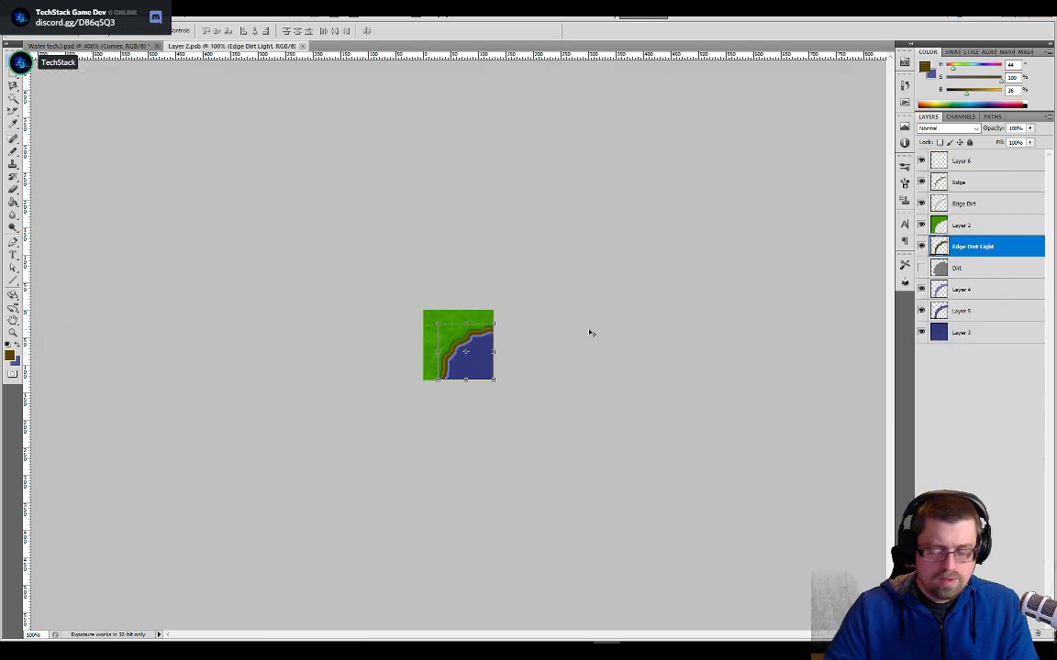
key(ctrl+plus)
key(ctrl+plus)
key(ctrl+plus)
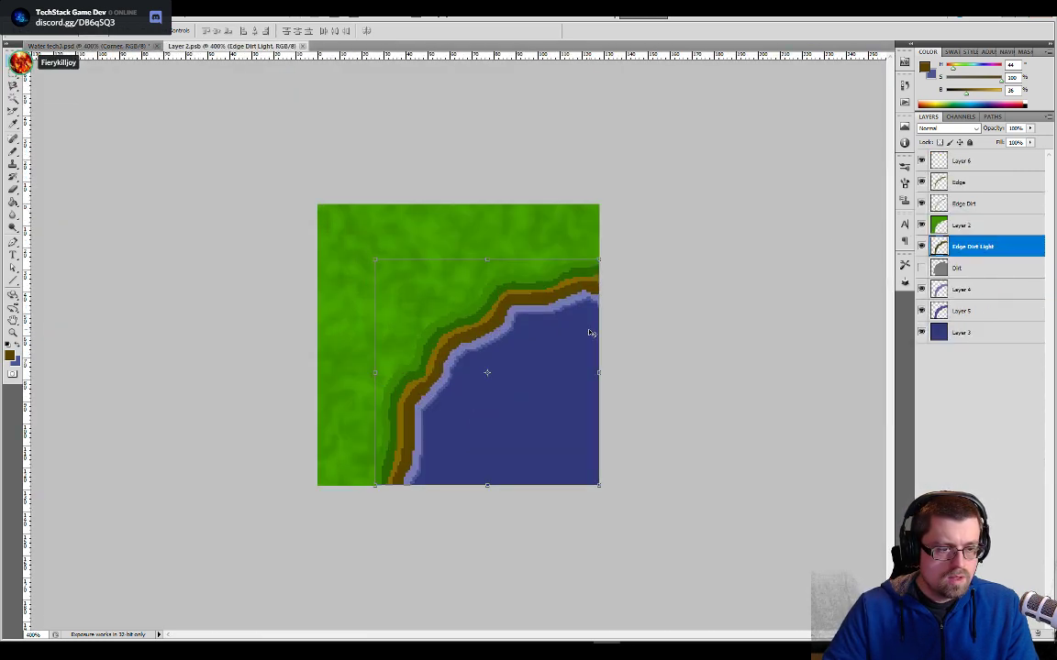
key(Left)
key(Left)
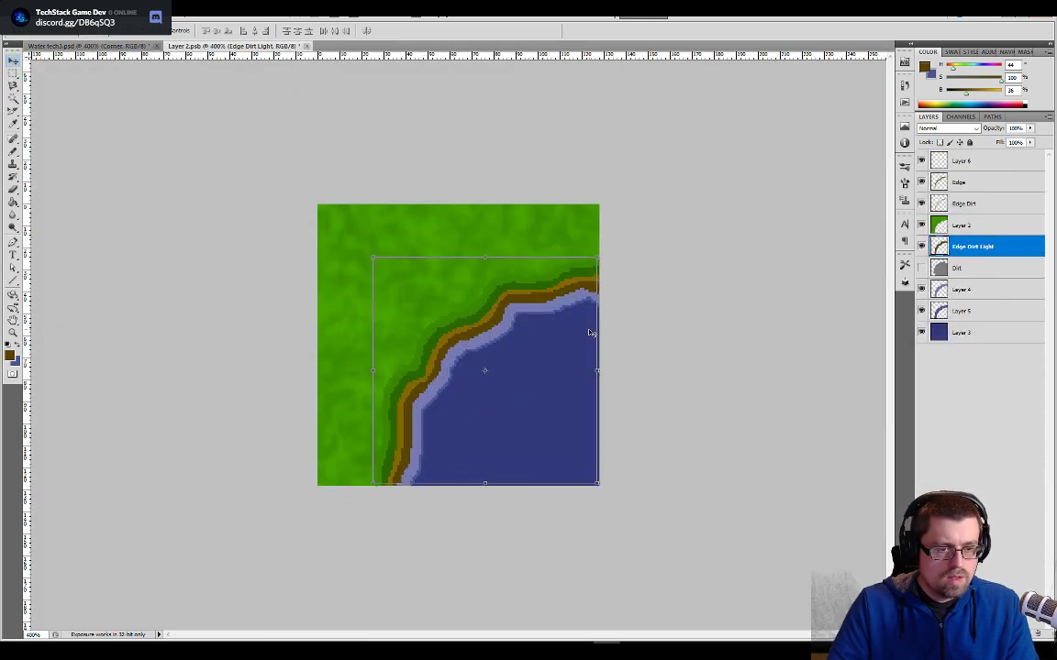
- Check the corner tile's shore edge up close, make Layer 6 active, then save and close the tile
key(ctrl+plus)
key(ctrl+plus)
key(ctrl+plus)
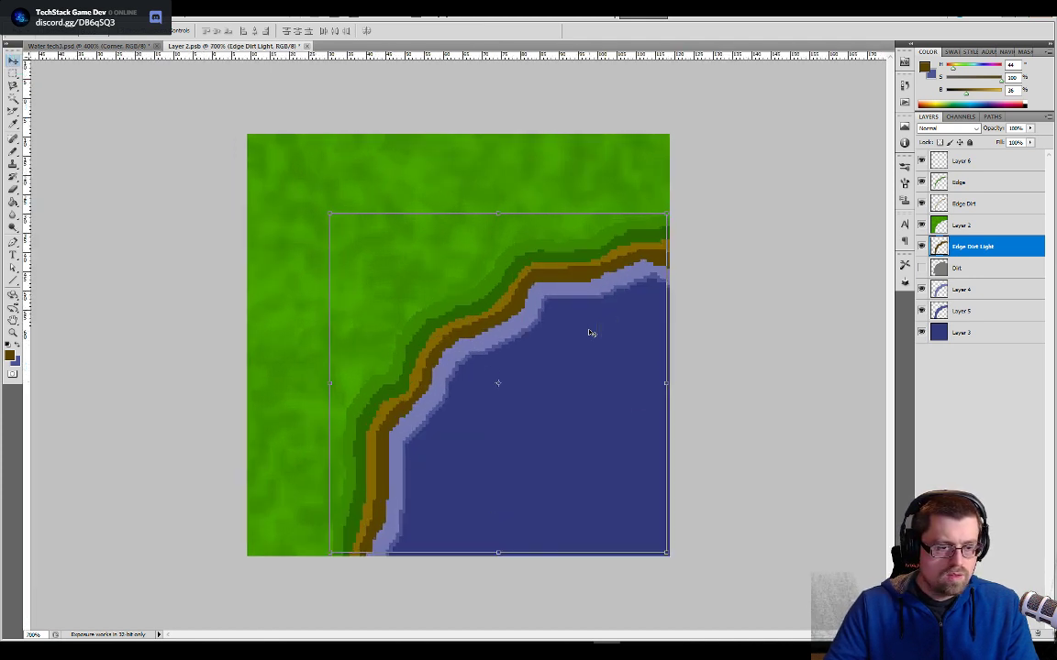
key(b)
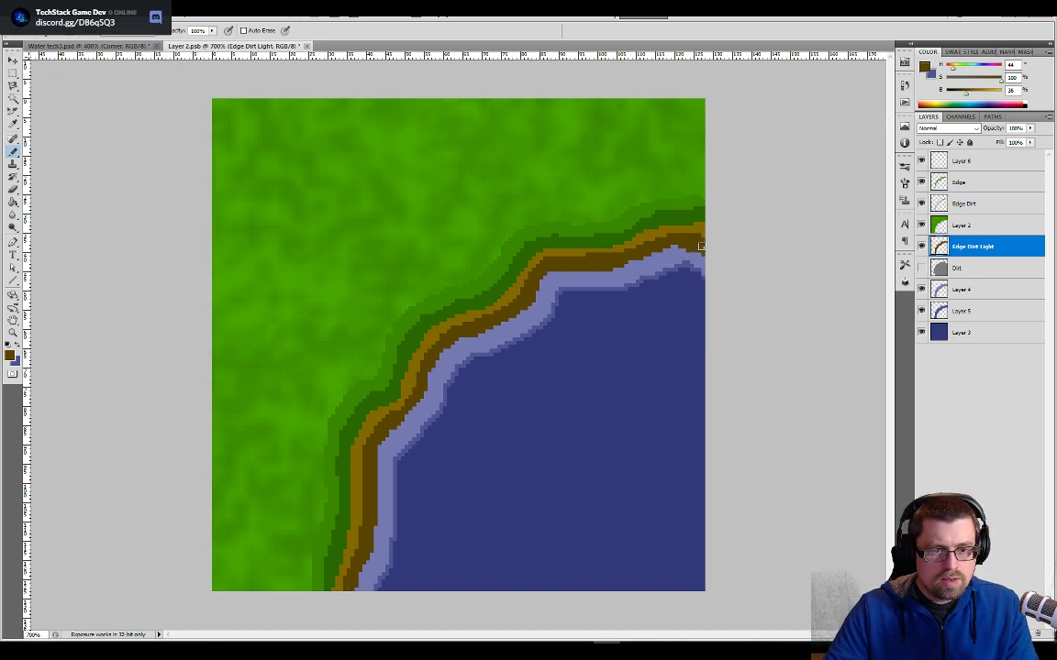
key(e)
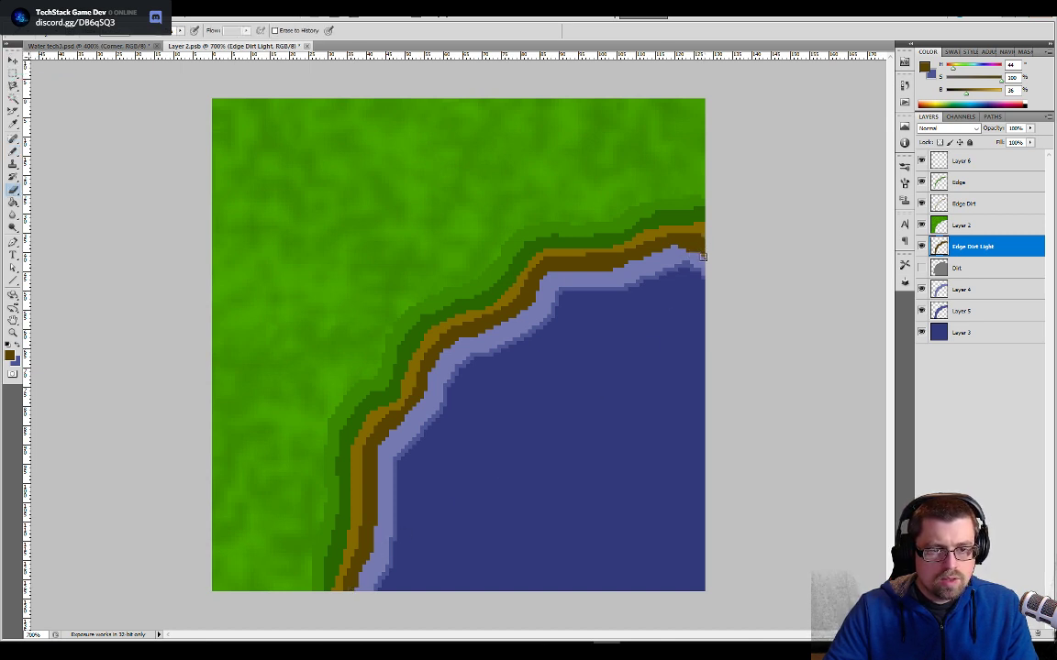
click(1006, 165)
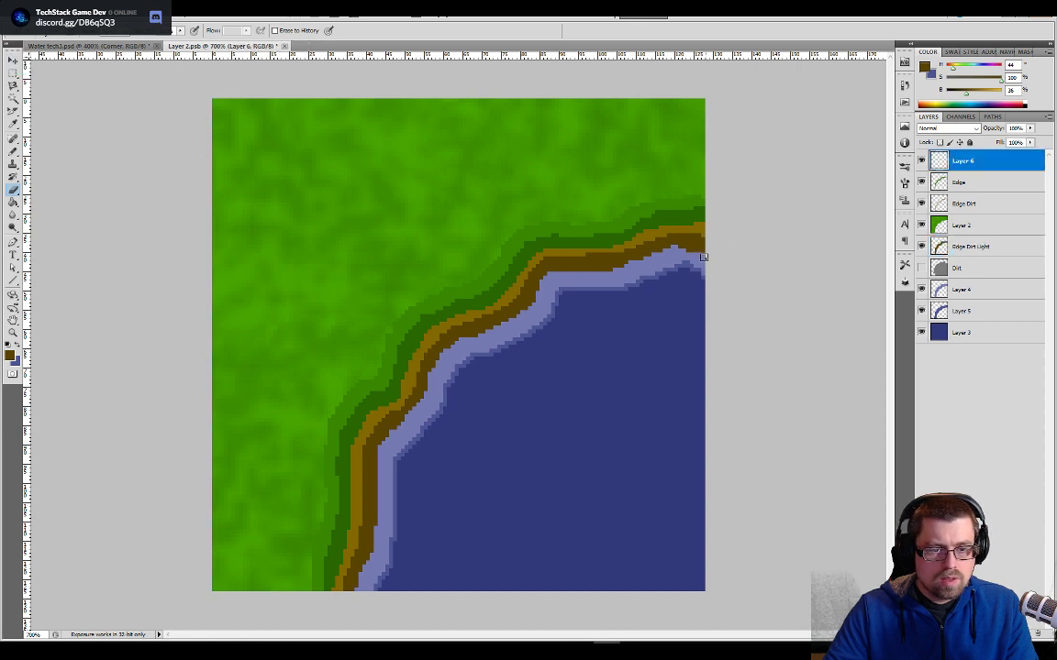
click(281, 46)
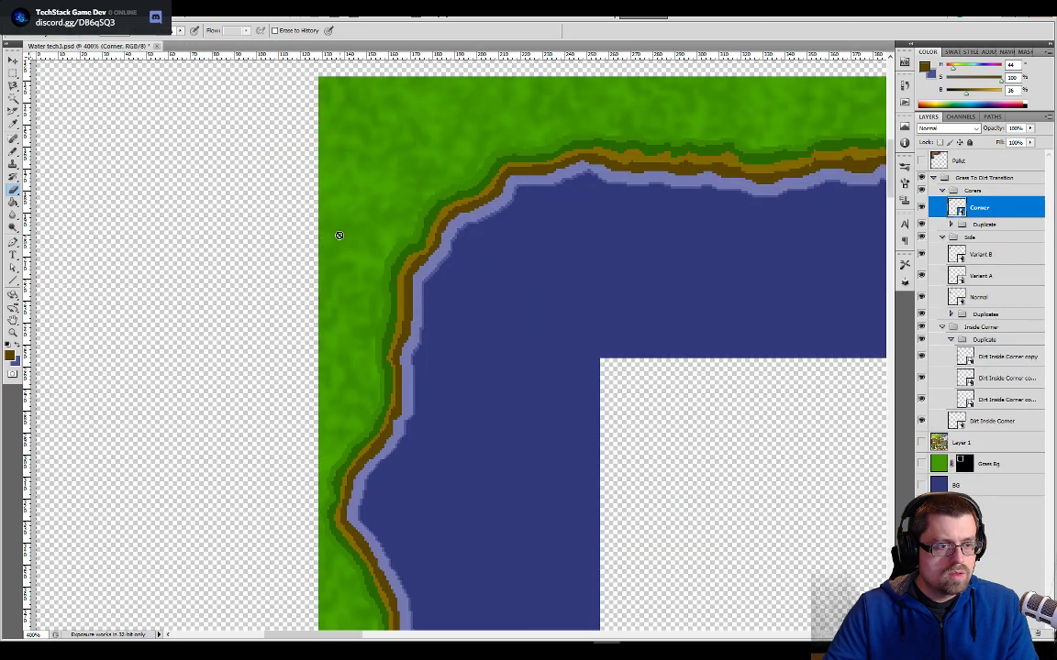
- Inspect the shoreline joins along the corner and side tiles, and save Water tech3
drag(363, 447, 360, 332)
drag(349, 503, 356, 330)
drag(486, 484, 488, 272)
mouse_move(492, 433)
mouse_down()
mouse_move(496, 195)
mouse_move(497, 278)
mouse_move(497, 245)
mouse_move(464, 407)
mouse_move(426, 347)
mouse_up()
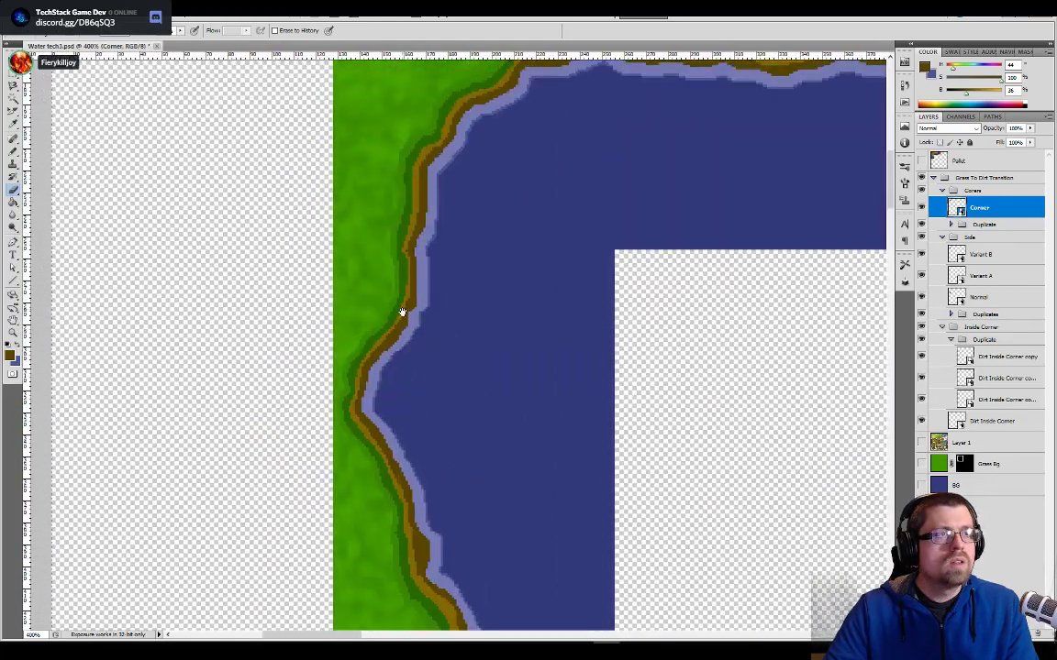
drag(396, 278, 406, 354)
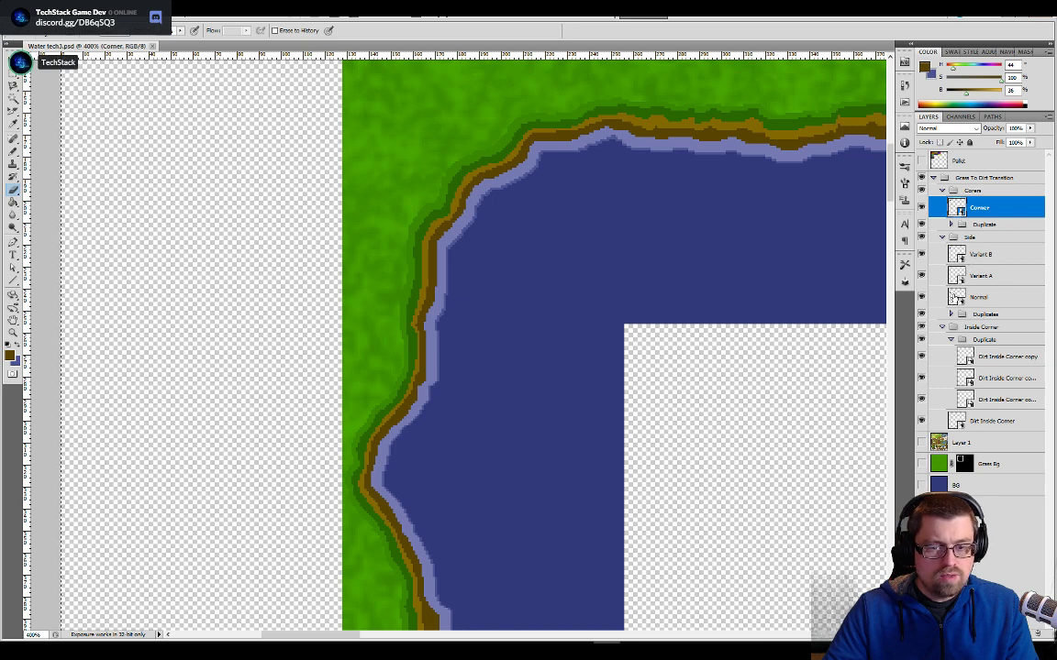
- Open the Normal side tile, shift its Froth Light layer 2 px left, then save and close the tile
double_click(955, 298)
alt+scroll(433, 386, up, 4)
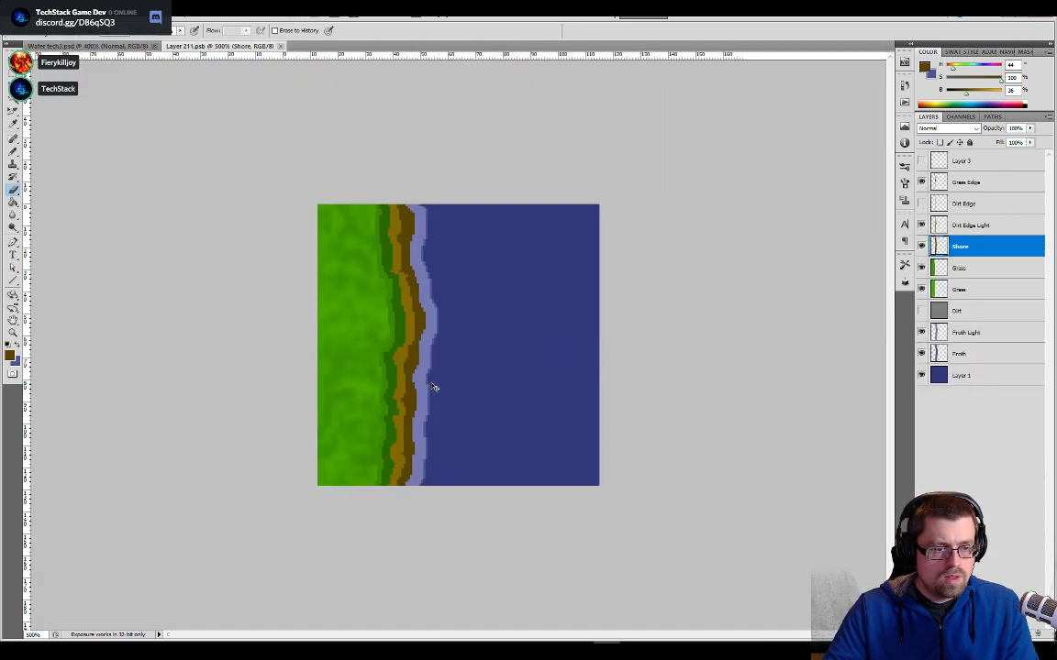
alt+scroll(434, 387, up, 2)
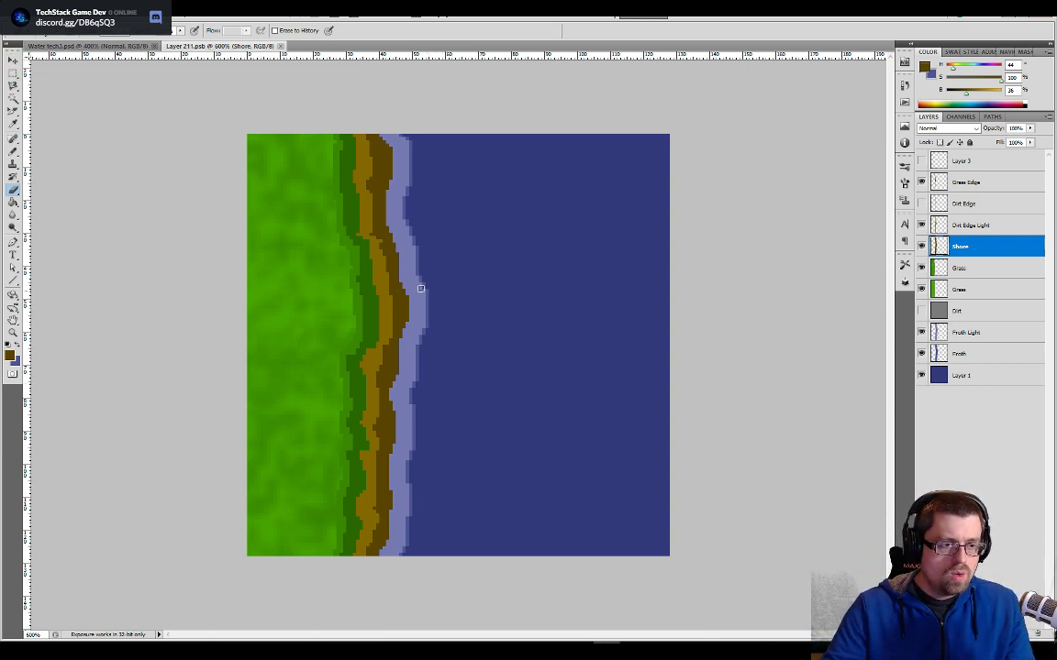
click(936, 334)
key(v)
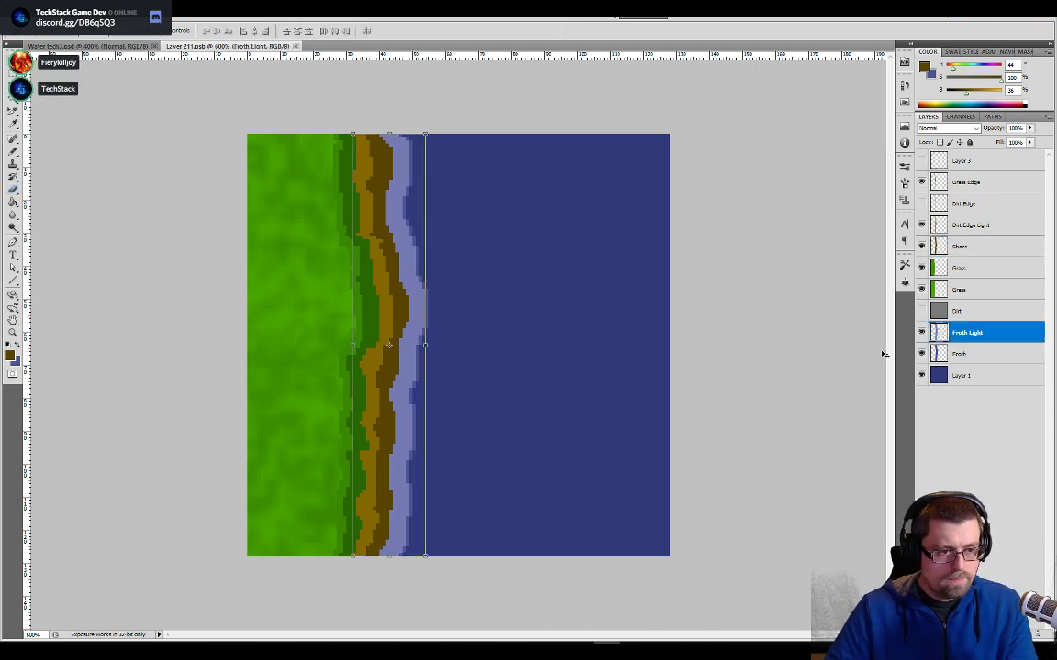
key(Left)
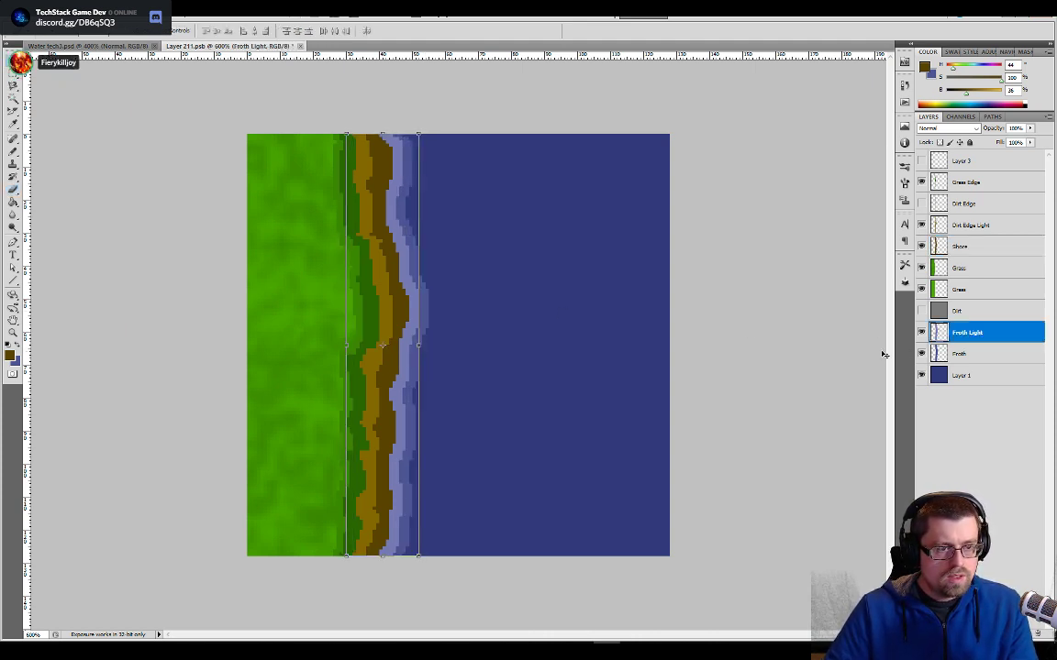
key(Right)
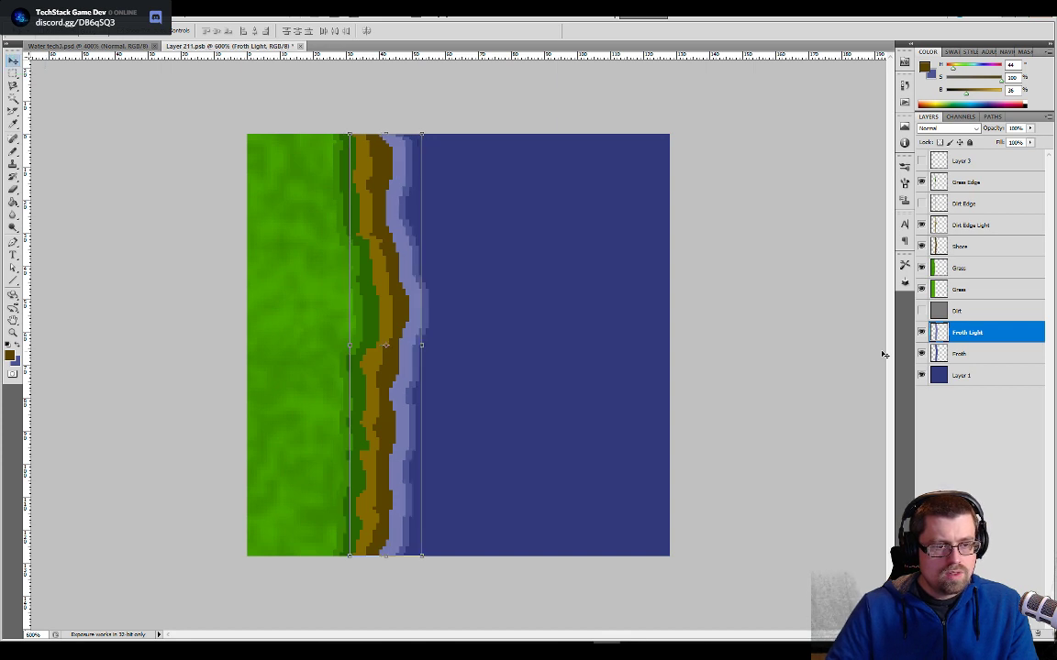
key(Left)
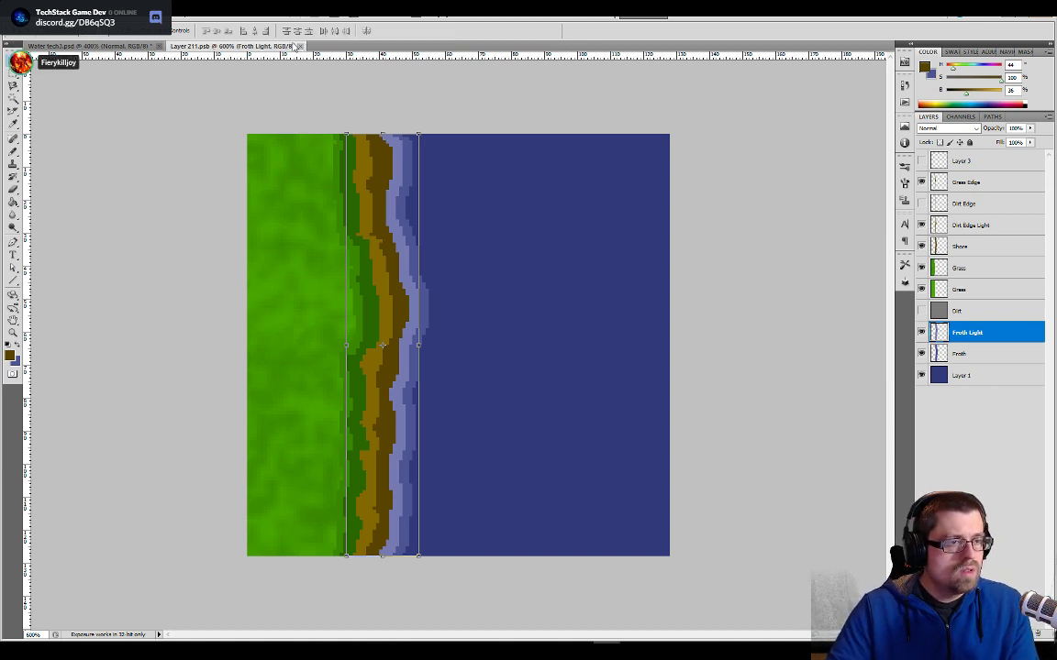
click(301, 46)
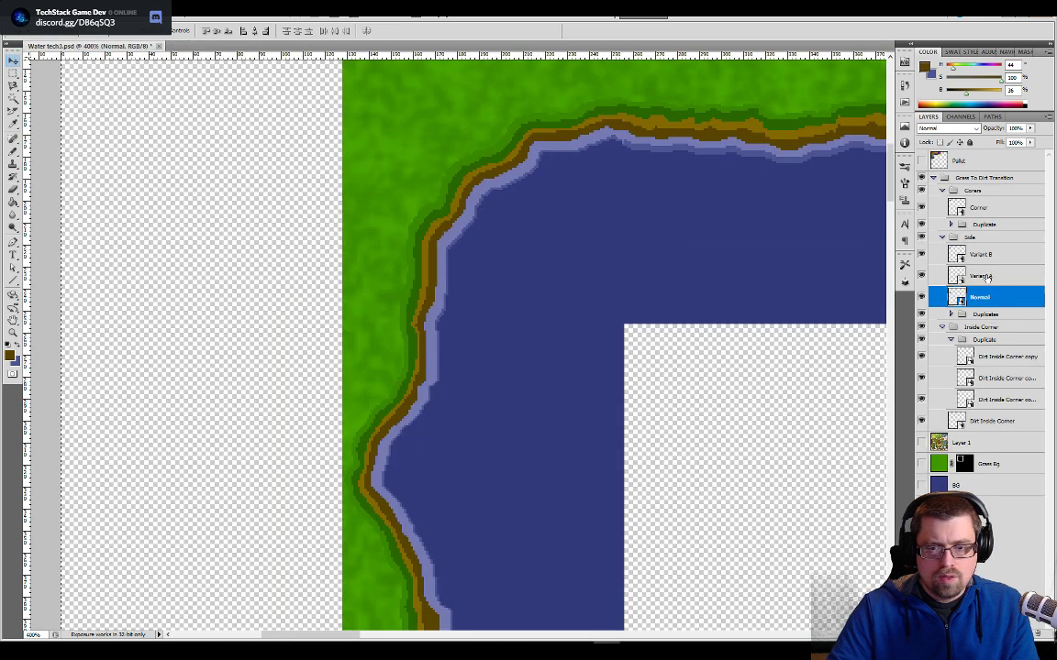
- Open the Variant A side tile, nudge Layer 3 left, save the tile, and return to Water tech3
double_click(957, 275)
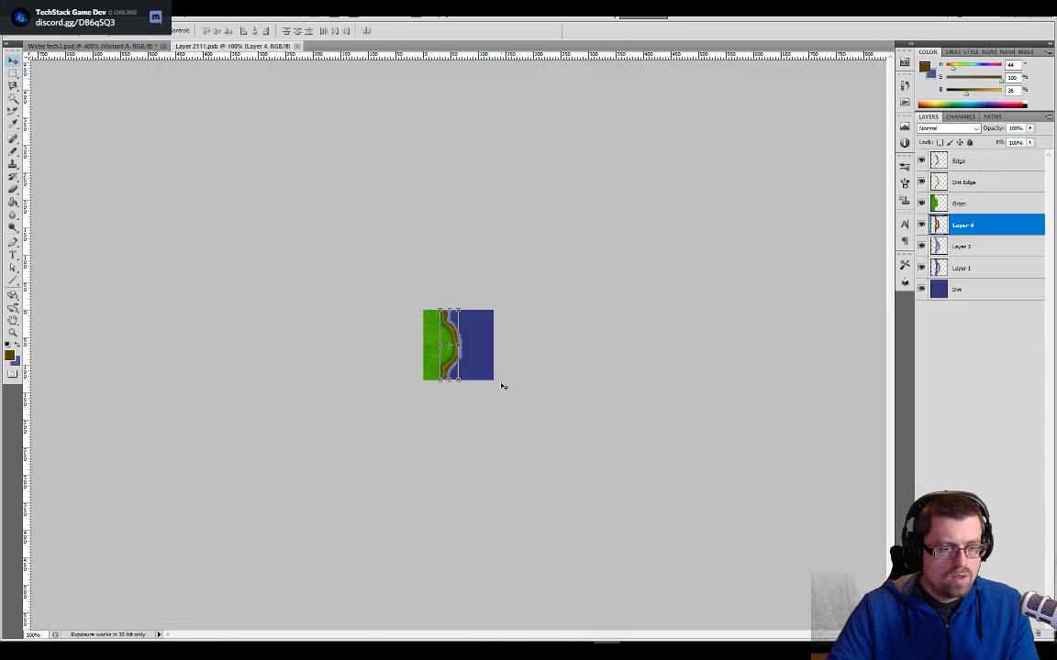
click(968, 247)
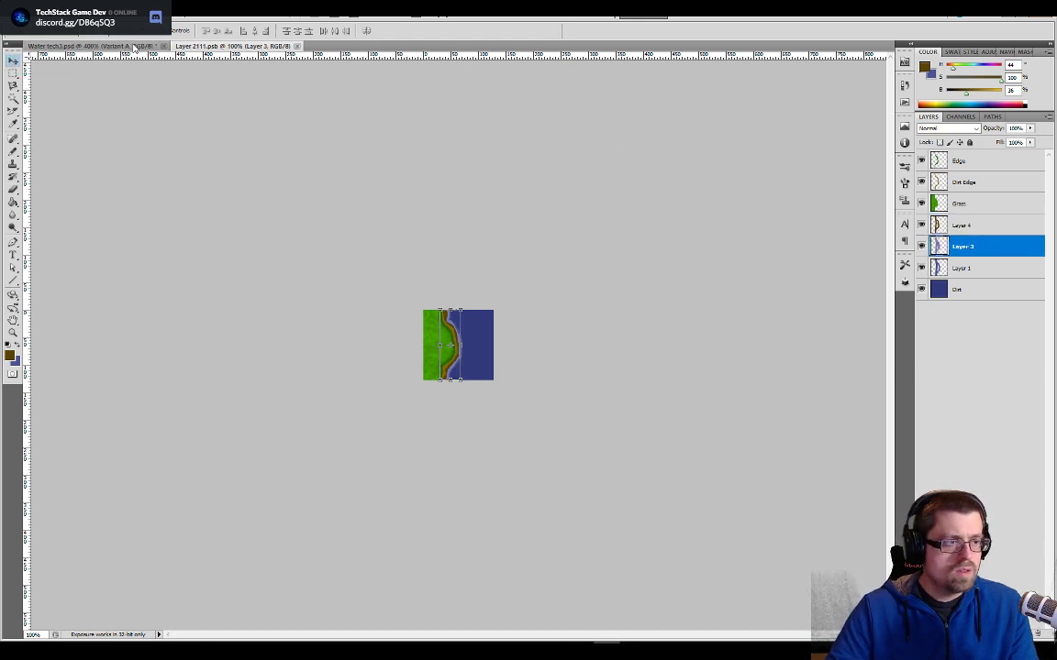
key(ctrl+s)
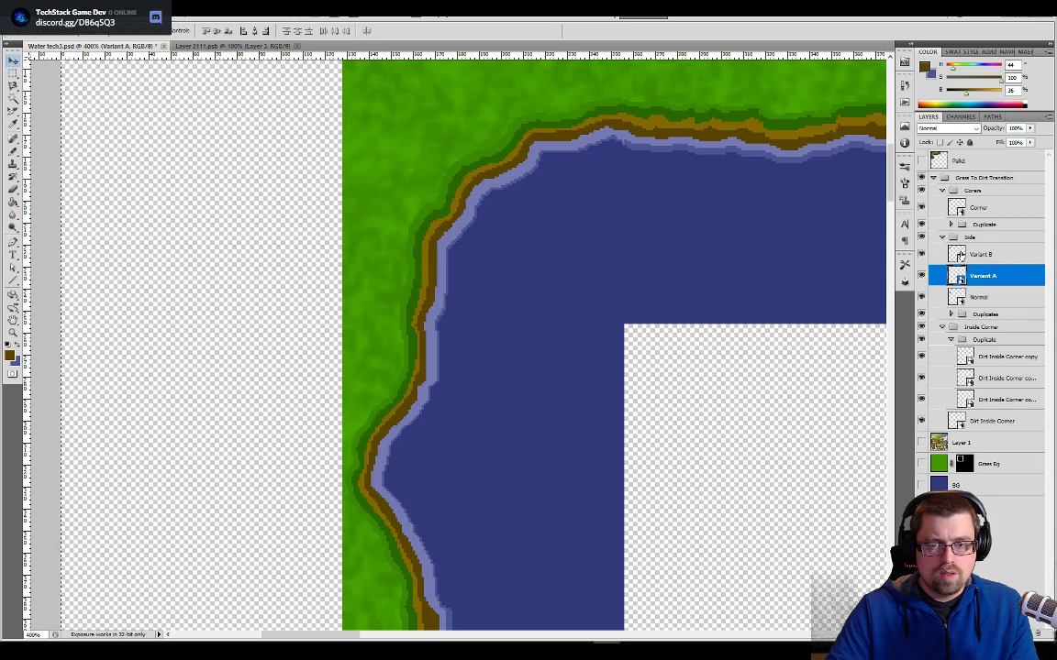
- Open the Variant B side tile, nudge Layer 1 2 px left, save the tile, and return to Water tech3
click(957, 255)
double_click(957, 255)
key(ctrl+plus)
key(ctrl+plus)
key(ctrl+plus)
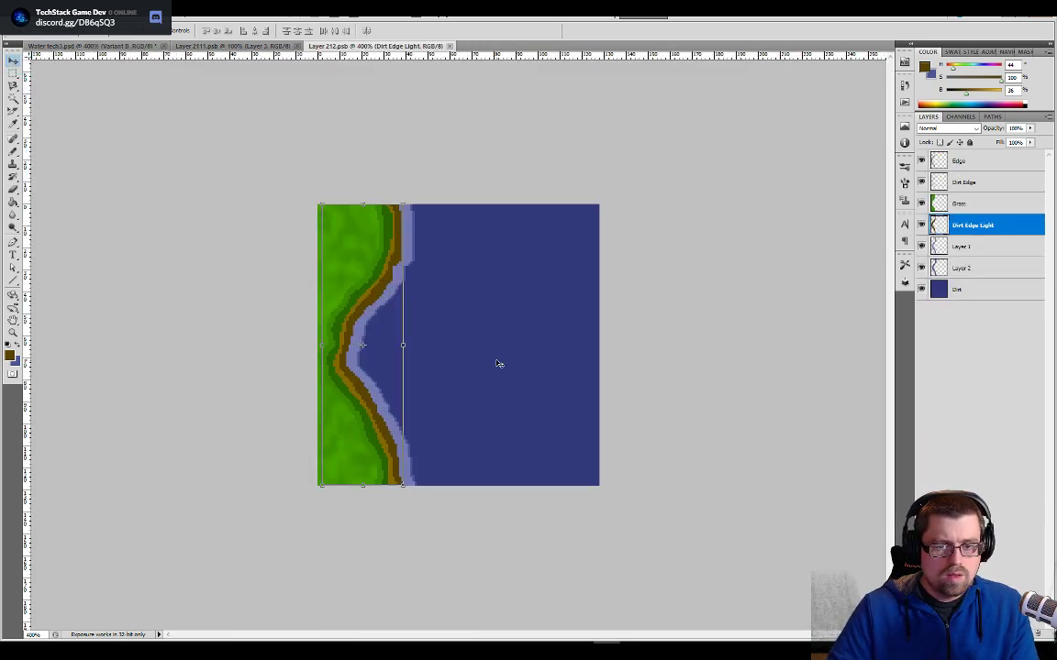
click(940, 248)
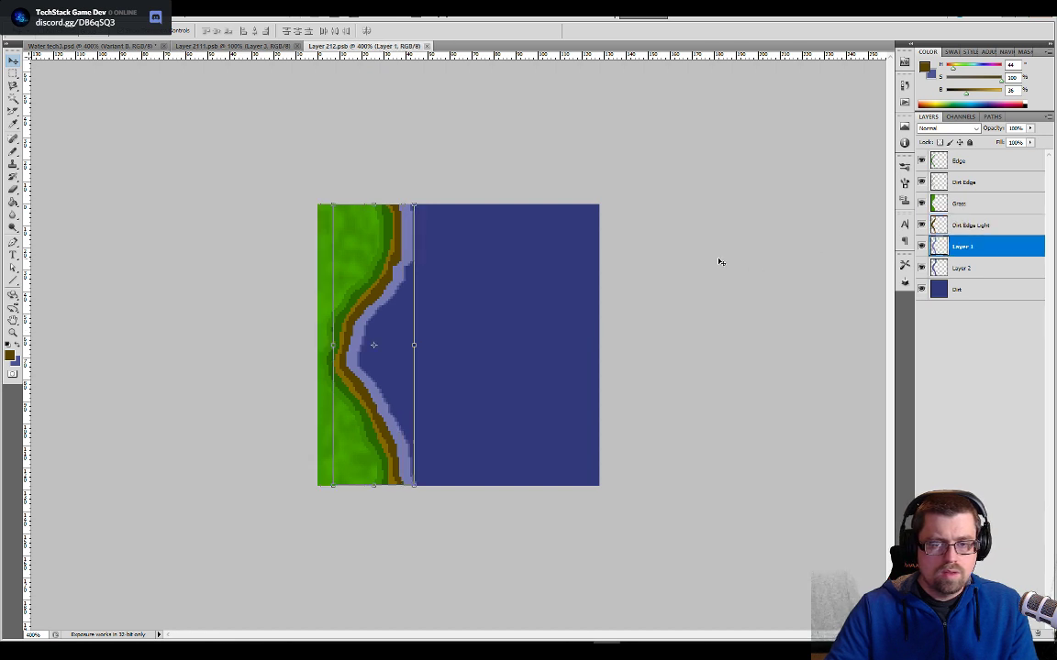
key(Left)
key(Left)
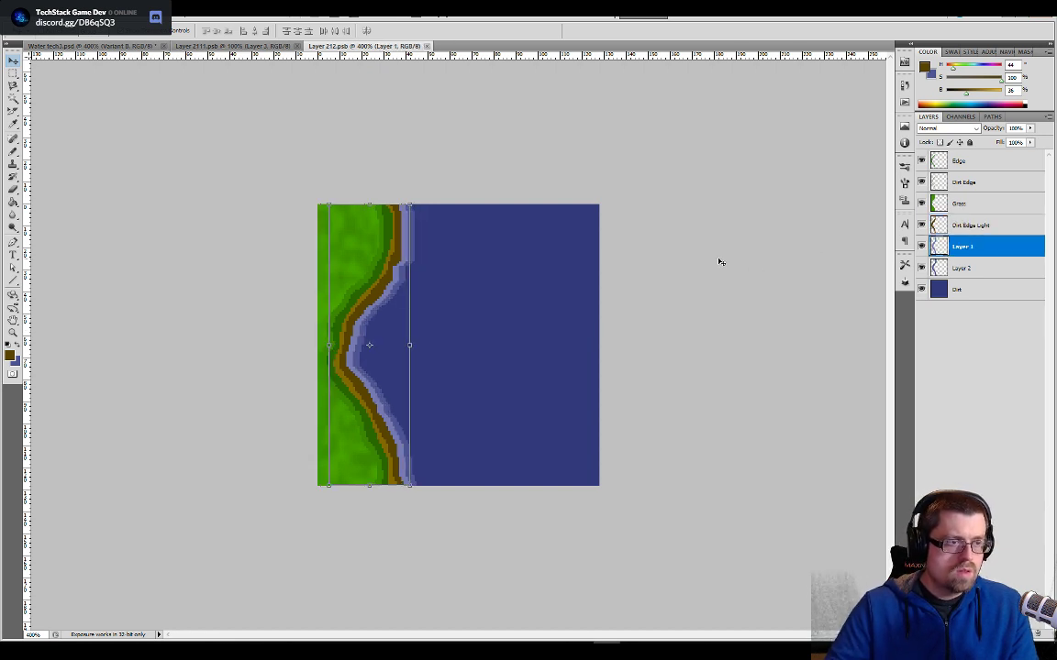
click(112, 47)
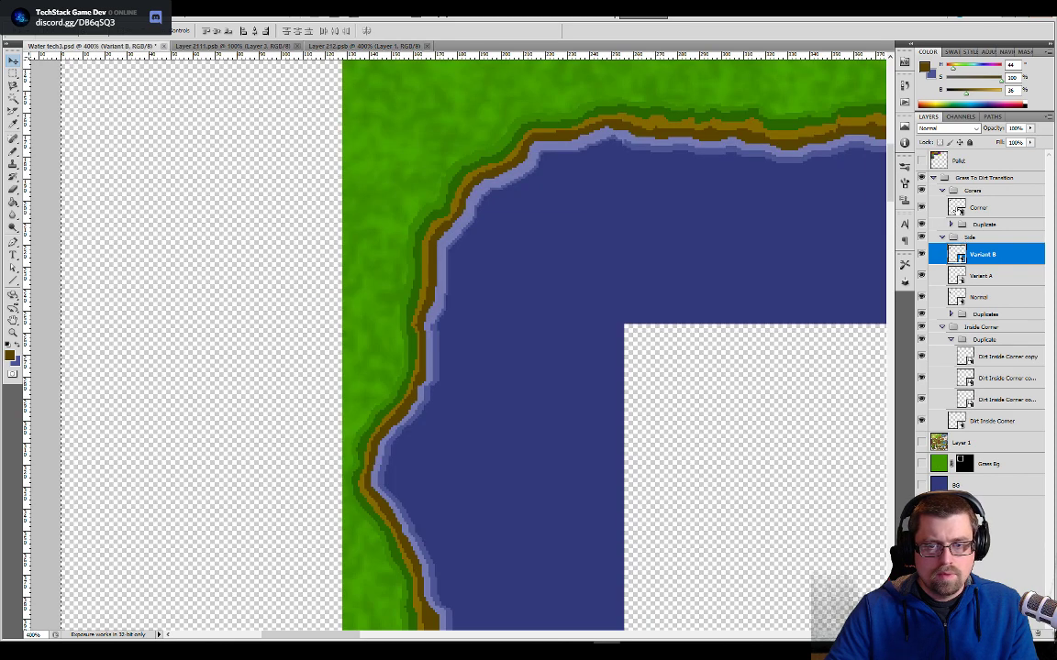
- Open the Corner tile, nudge Layer 4 1 px up and 1 px left, and save the tile
double_click(957, 207)
key(ctrl+plus)
key(ctrl+plus)
key(ctrl+plus)
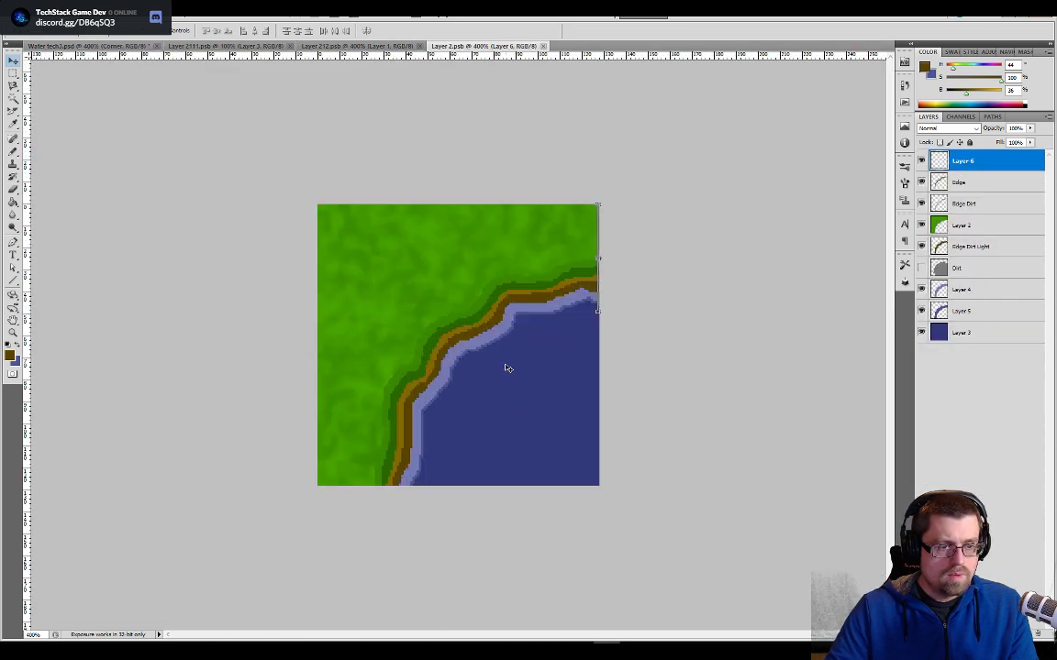
click(940, 296)
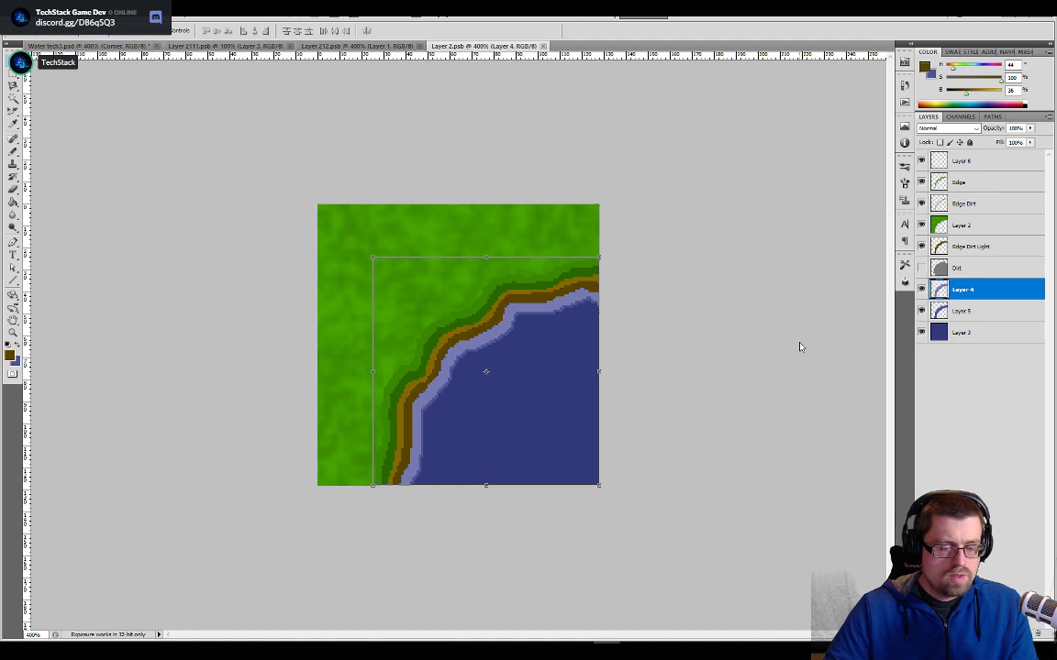
key(Up)
key(Left)
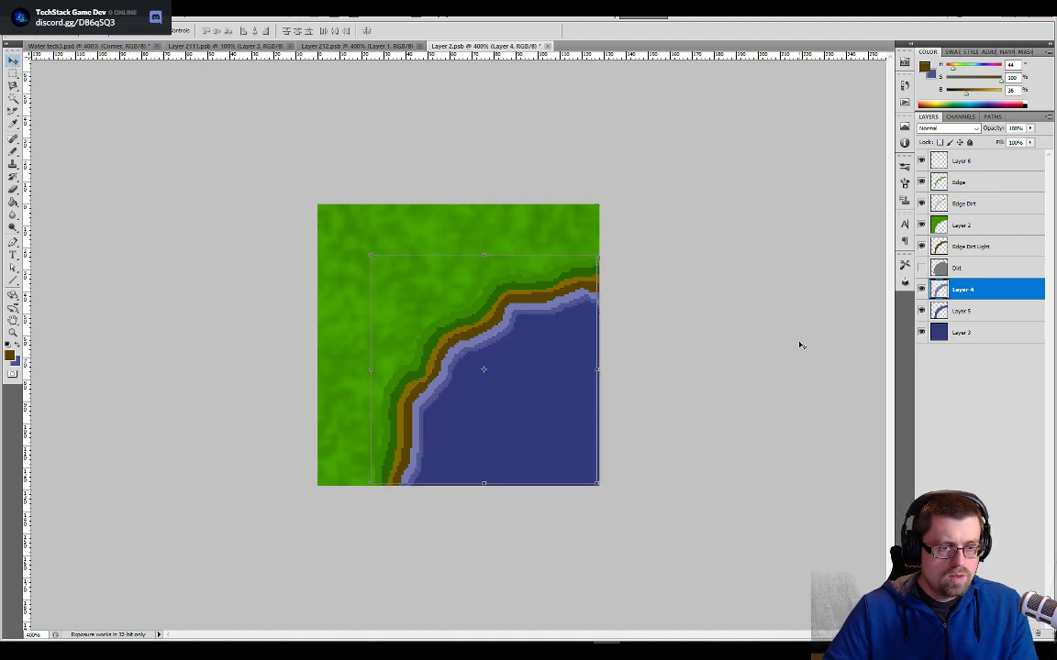
key(ctrl+plus)
key(ctrl+plus)
key(ctrl+plus)
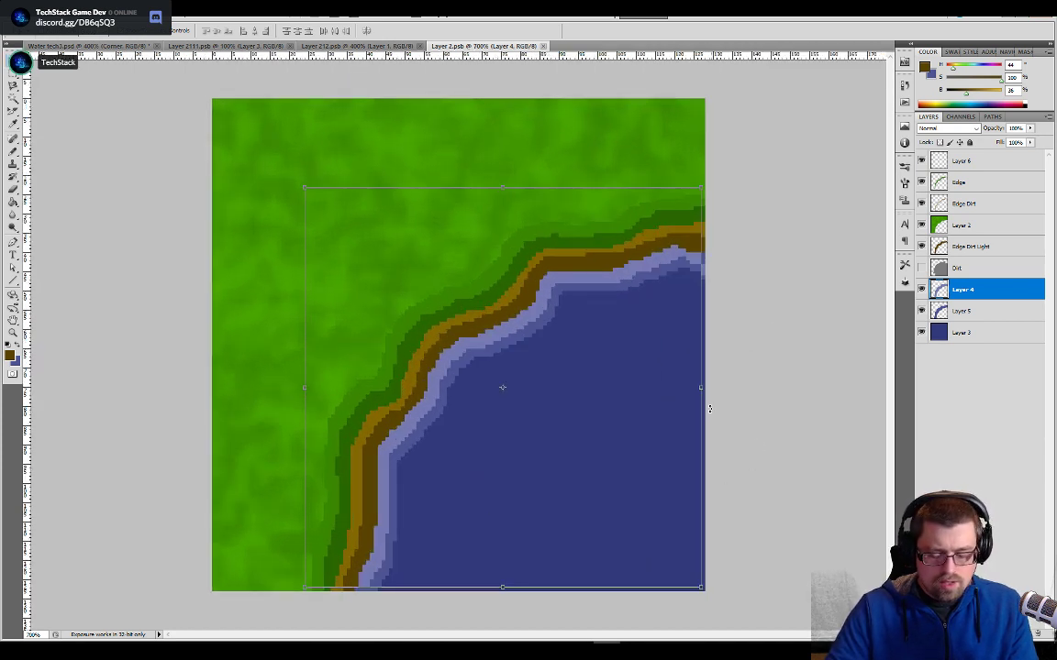
key(b)
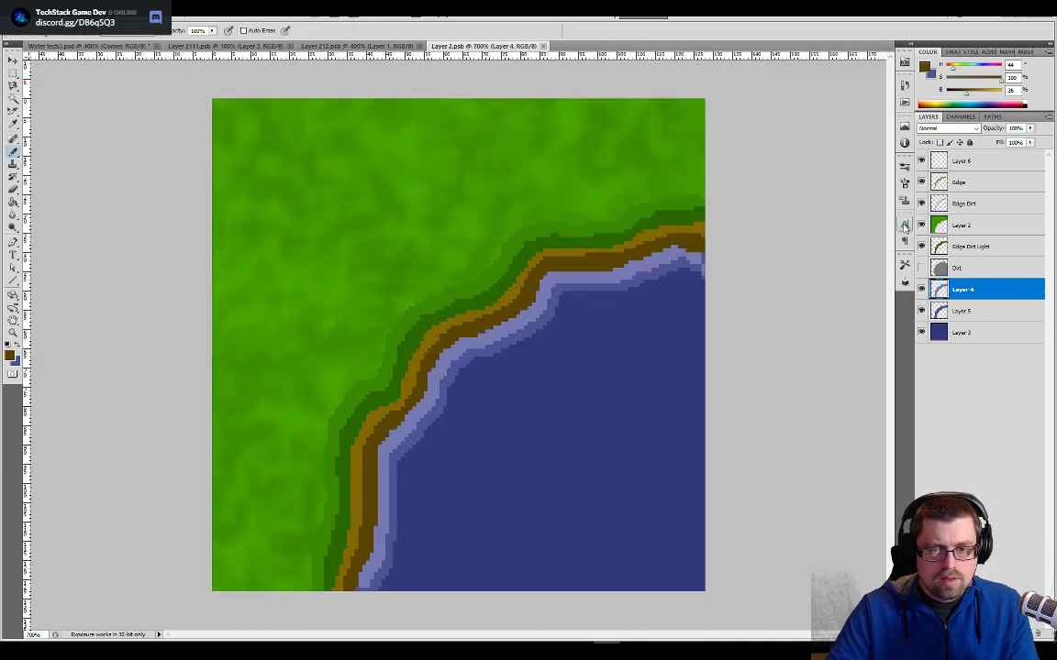
key(e)
key(alt+e)
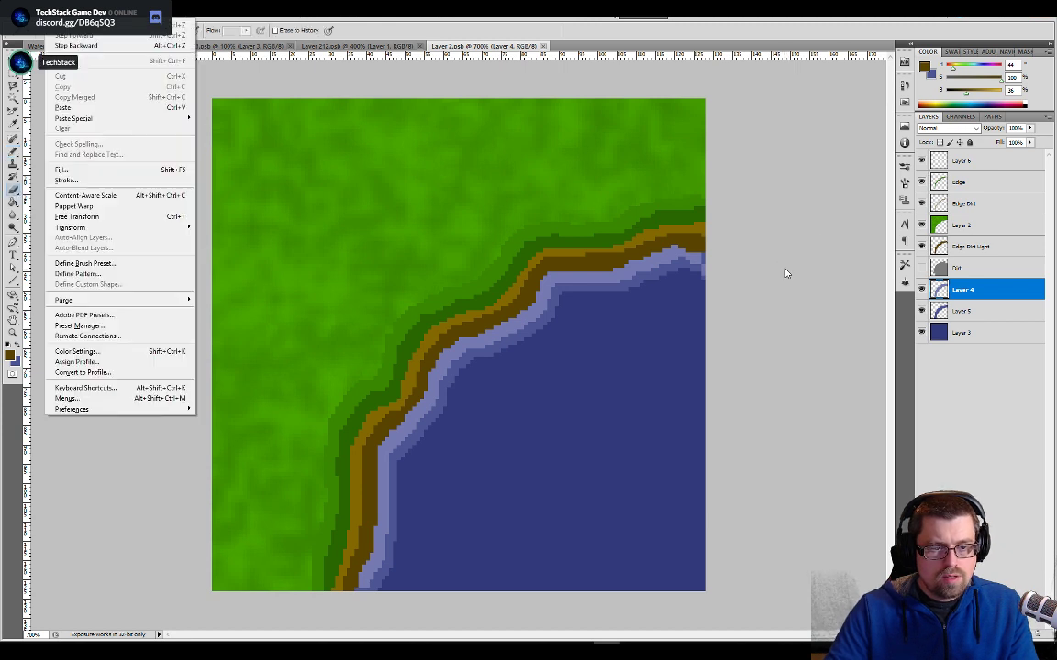
click(708, 276)
key(alt+e)
click(711, 286)
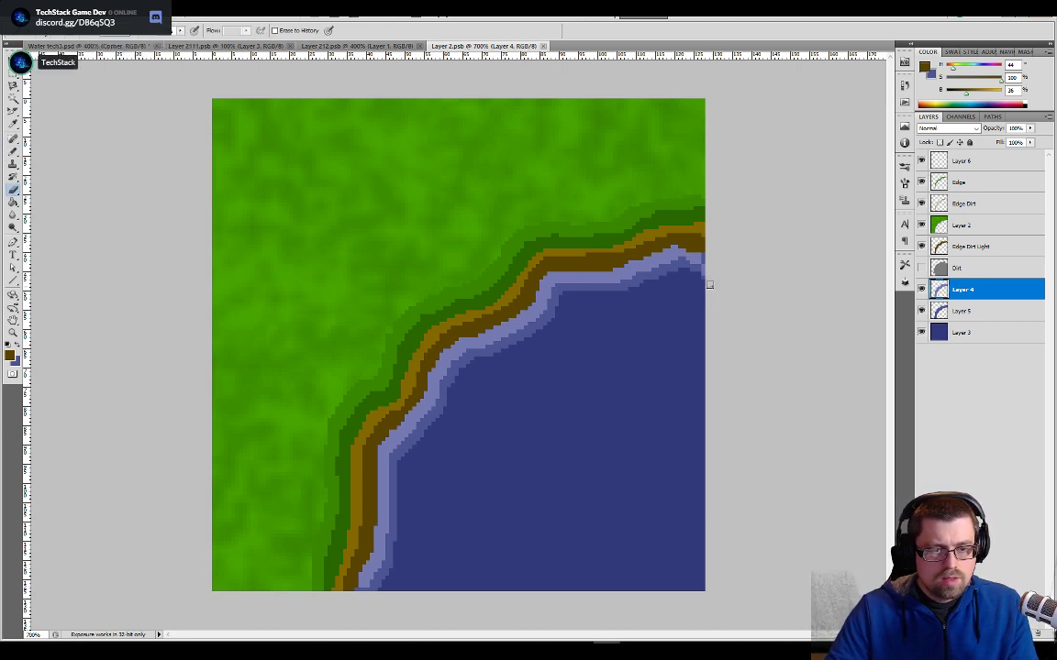
key(alt+e)
key(Escape)
key(b)
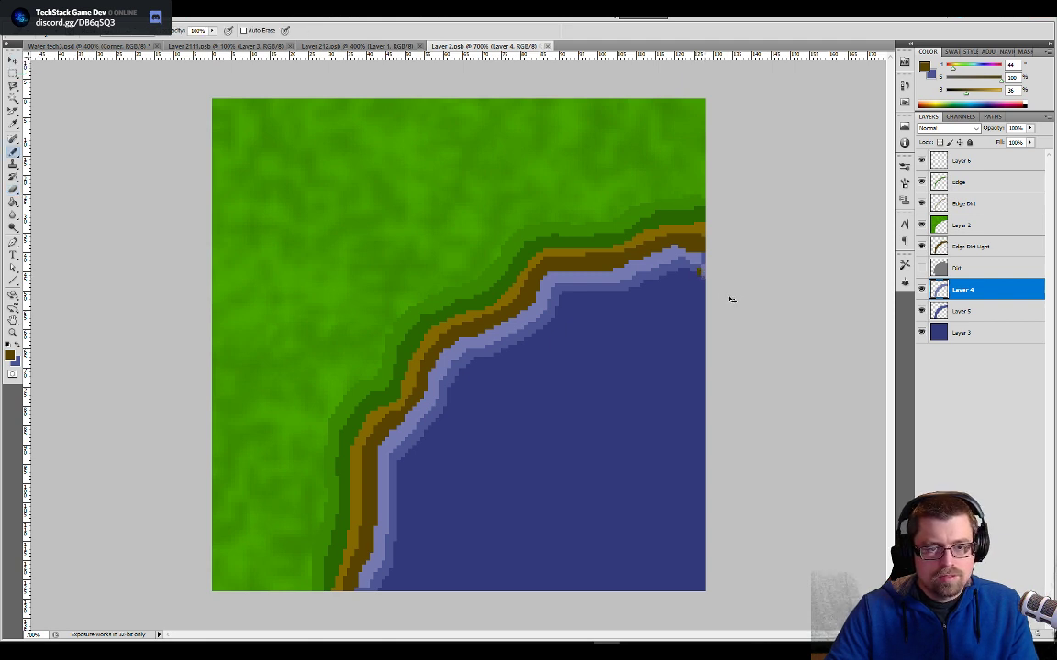
- On Layer 6 of the Corner tile, pencil the side-border pixels below the froth with the sampled deep-water blue
key(alt+period)
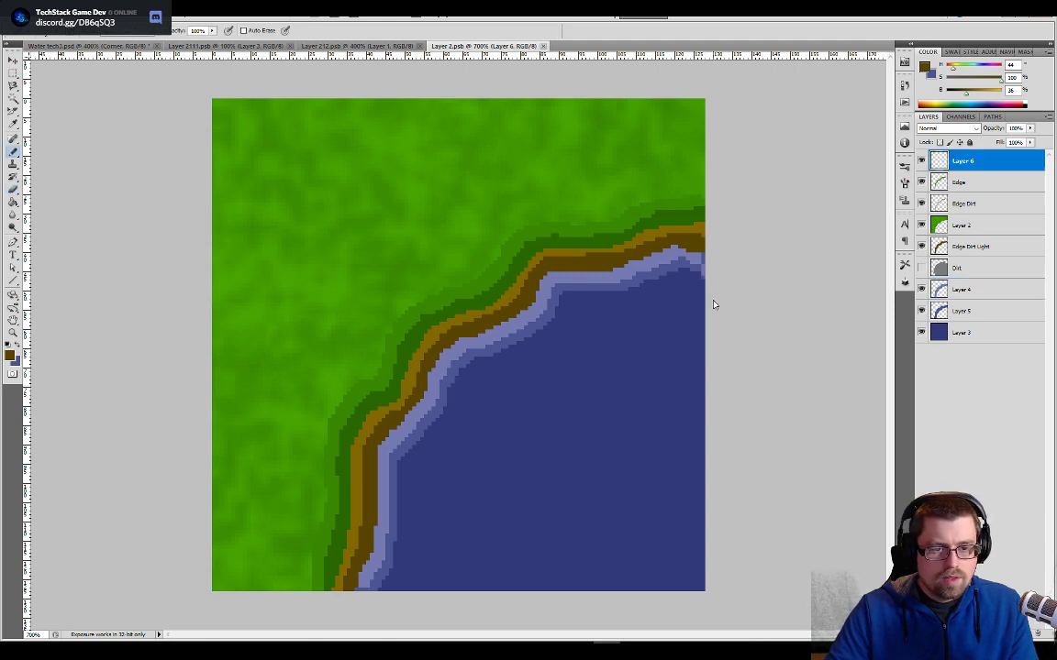
mouse_move(705, 277)
mouse_down()
mouse_move(359, 431)
mouse_move(129, 474)
mouse_move(236, 438)
mouse_up()
key(ctrl+plus)
key(ctrl+plus)
key(ctrl+plus)
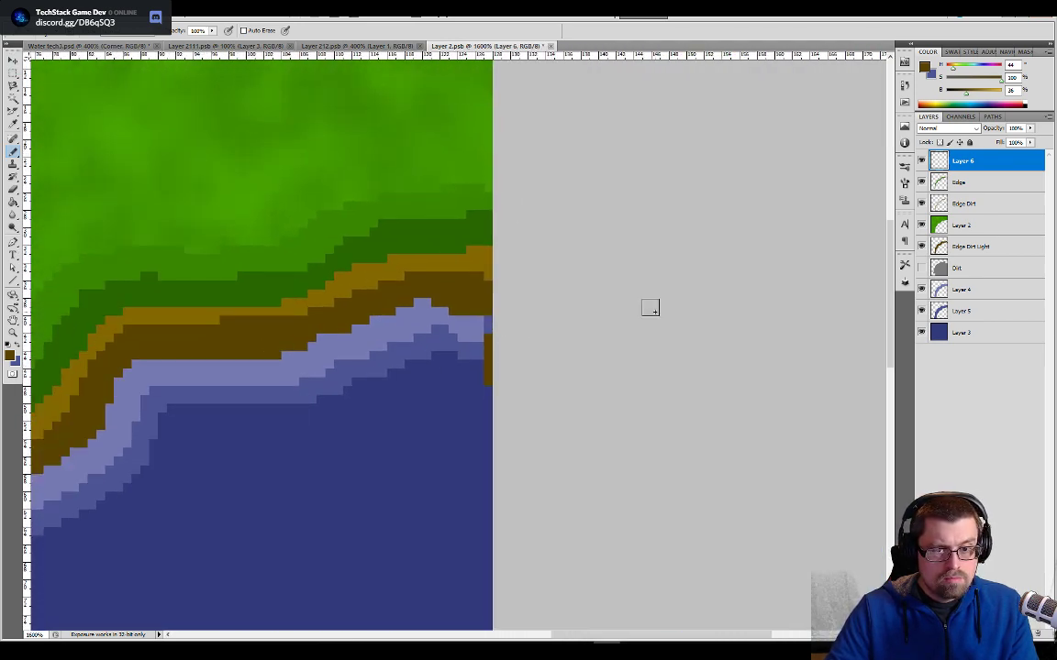
alt+click(457, 385)
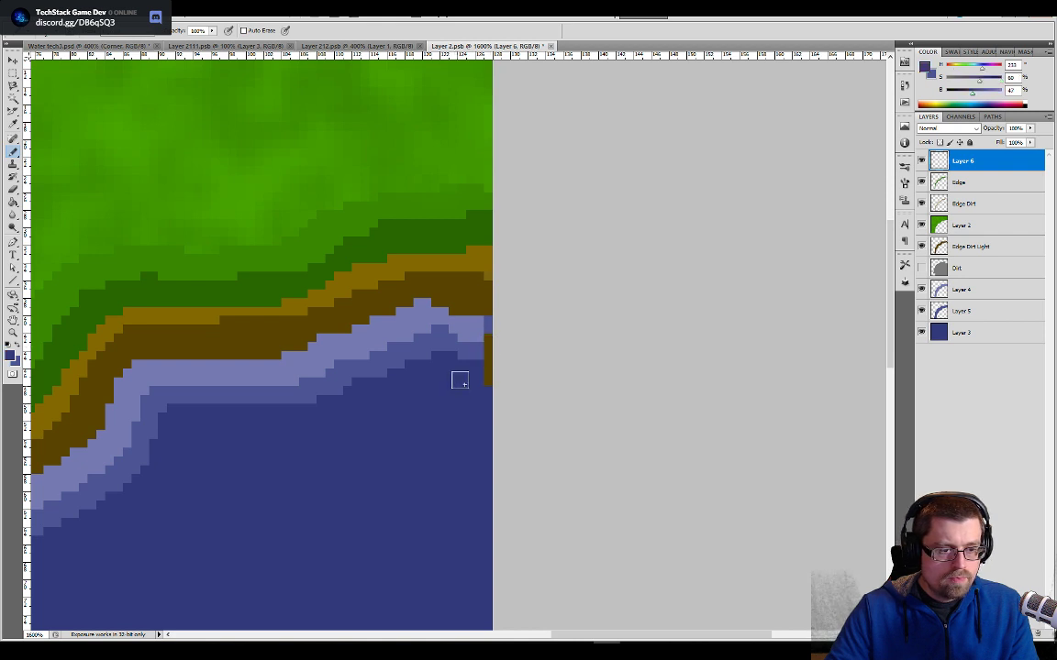
click(487, 376)
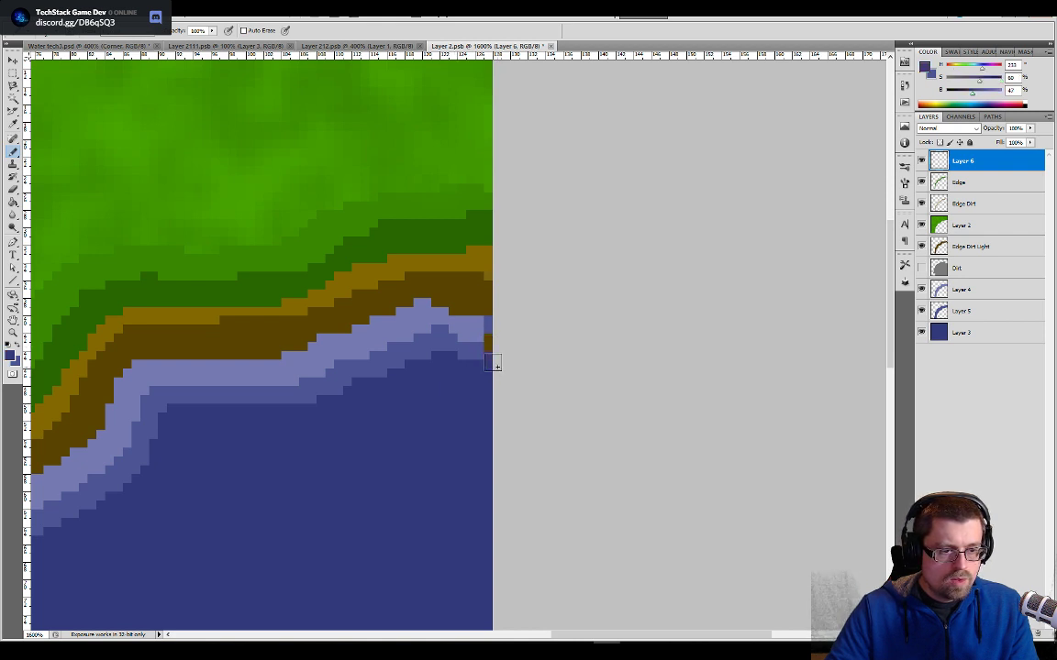
click(494, 359)
- Extend the two froth bands to the Corner tile's side border with sampled blues, inspect the lower join, and save the tile
alt+click(481, 354)
click(492, 352)
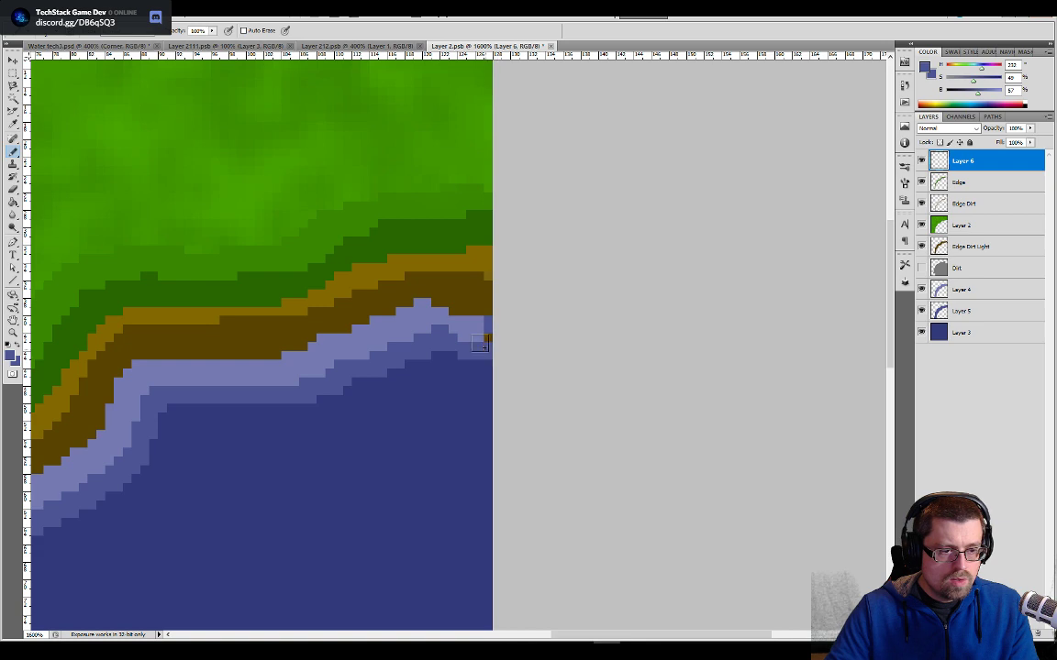
alt+click(480, 333)
click(483, 333)
click(485, 325)
drag(198, 587, 498, 228)
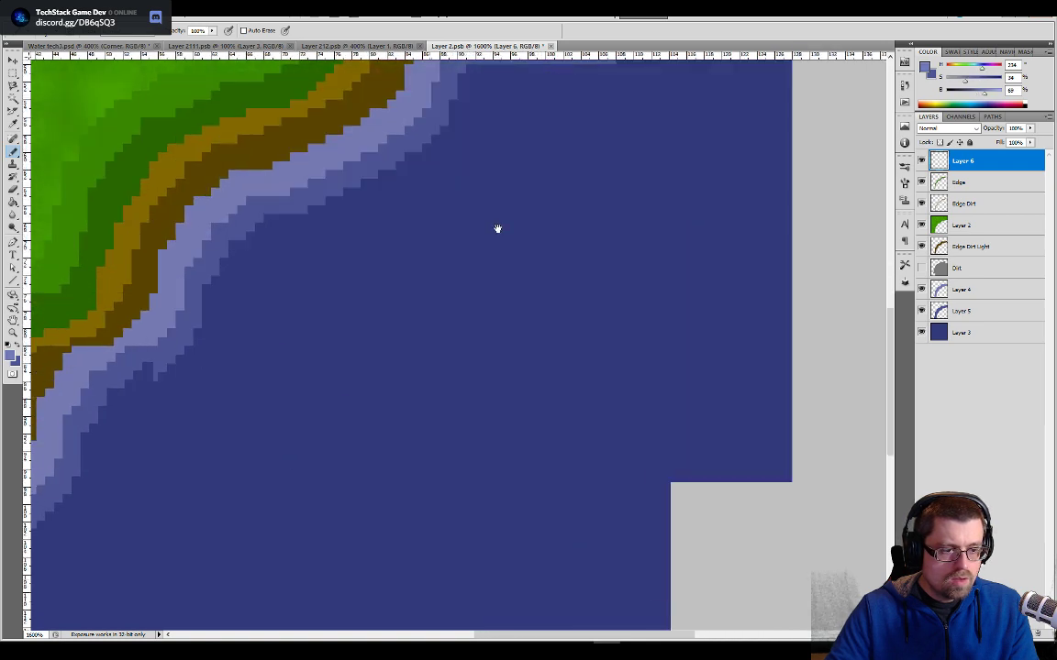
mouse_move(73, 567)
mouse_down()
mouse_move(267, 361)
mouse_move(429, 158)
mouse_up()
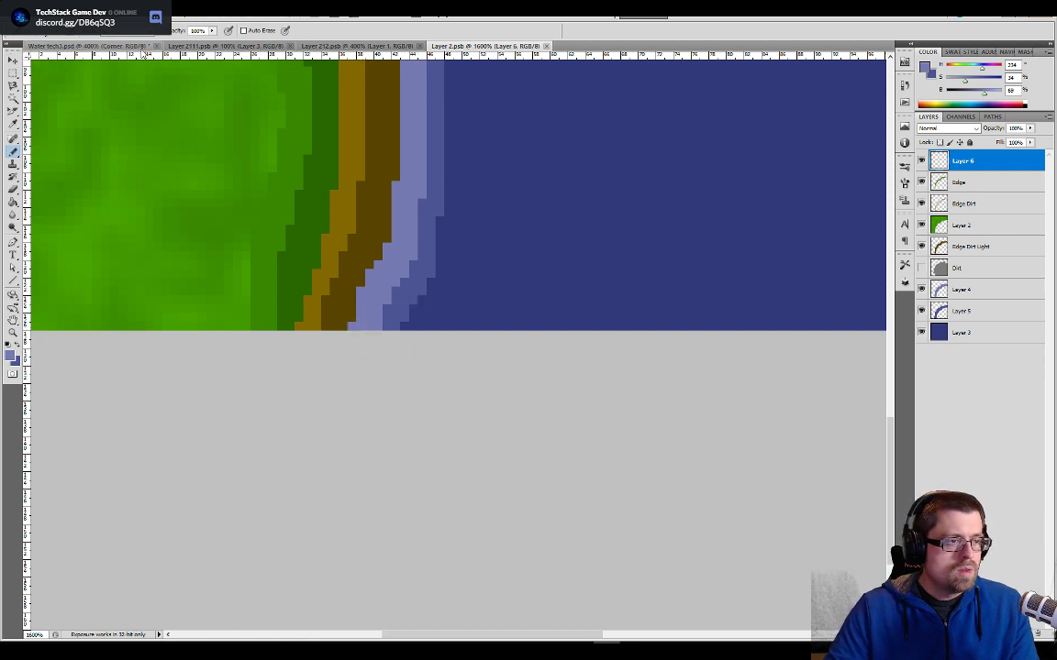
- Return to the Water tech3 document and save it as a new file named Water tech4.psd
click(129, 46)
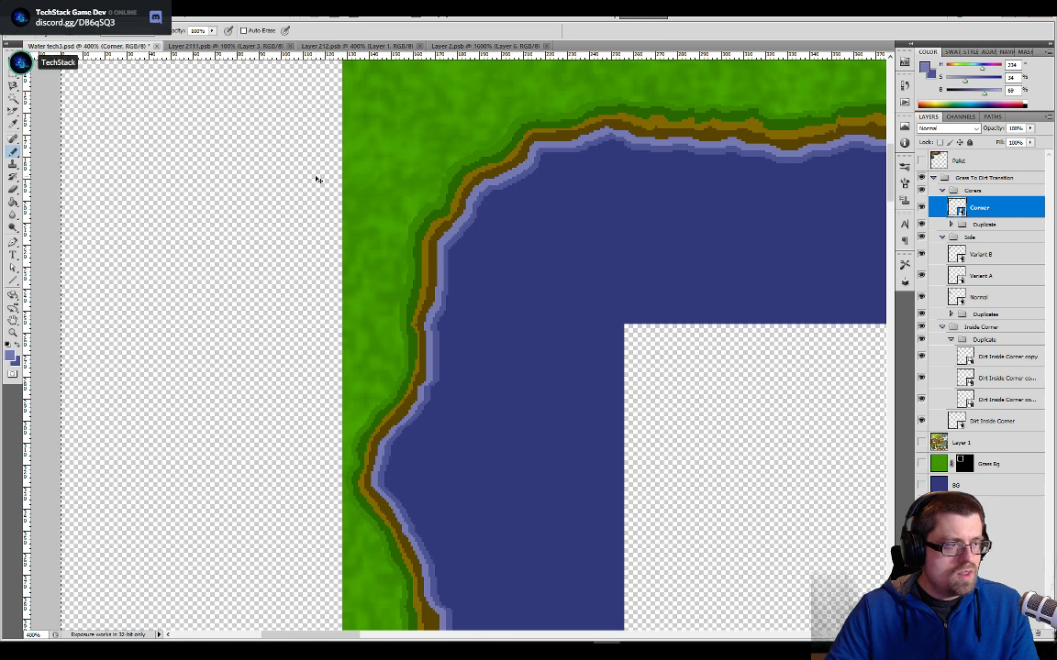
click(18, 7)
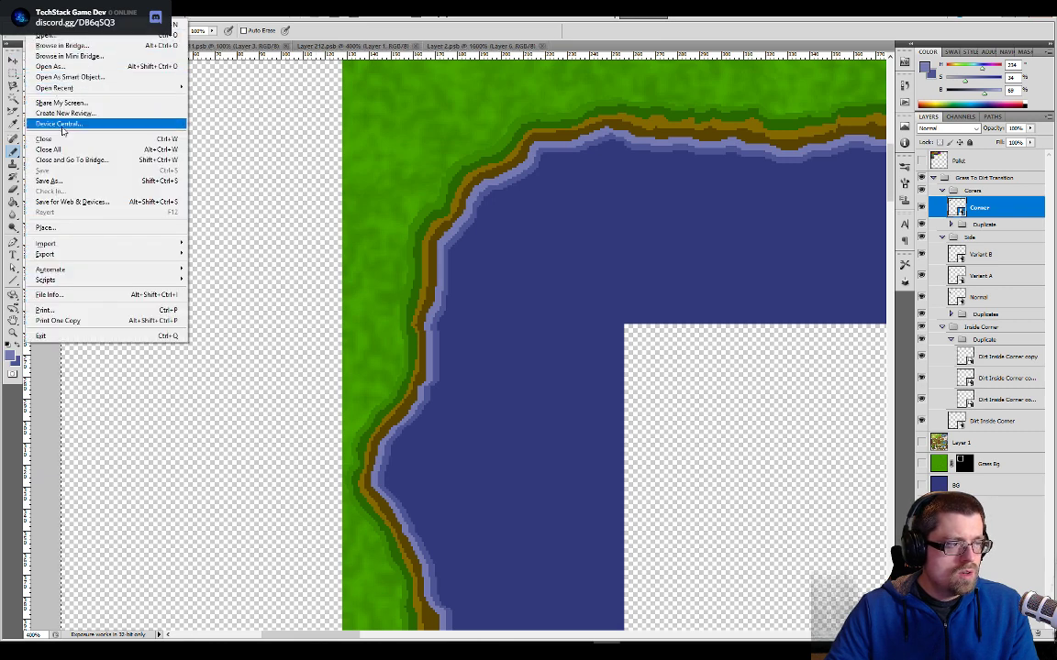
click(182, 181)
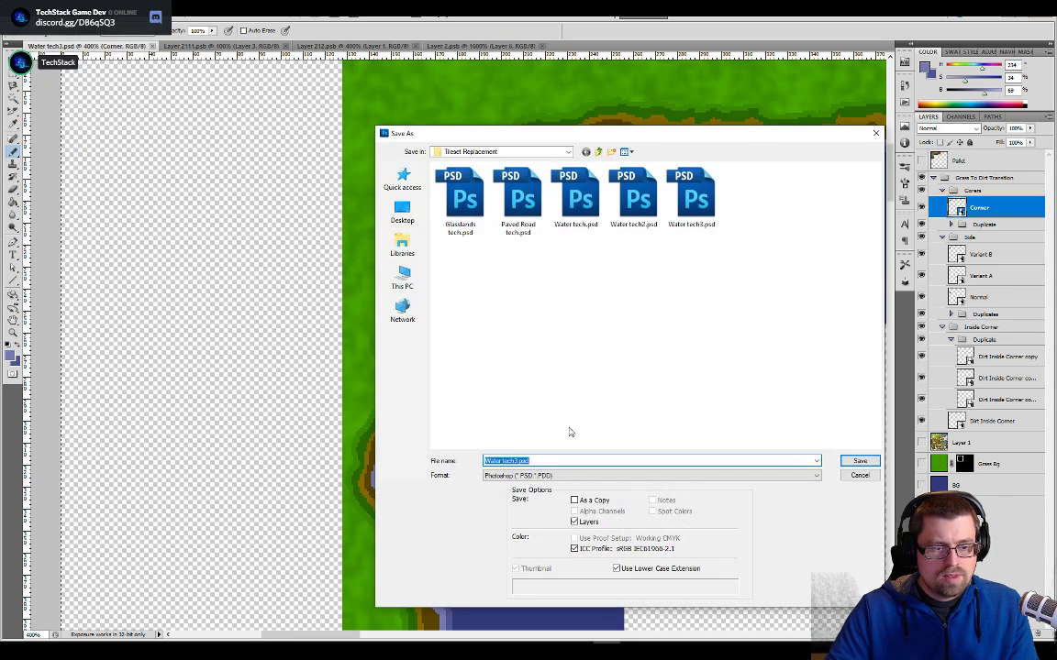
click(519, 462)
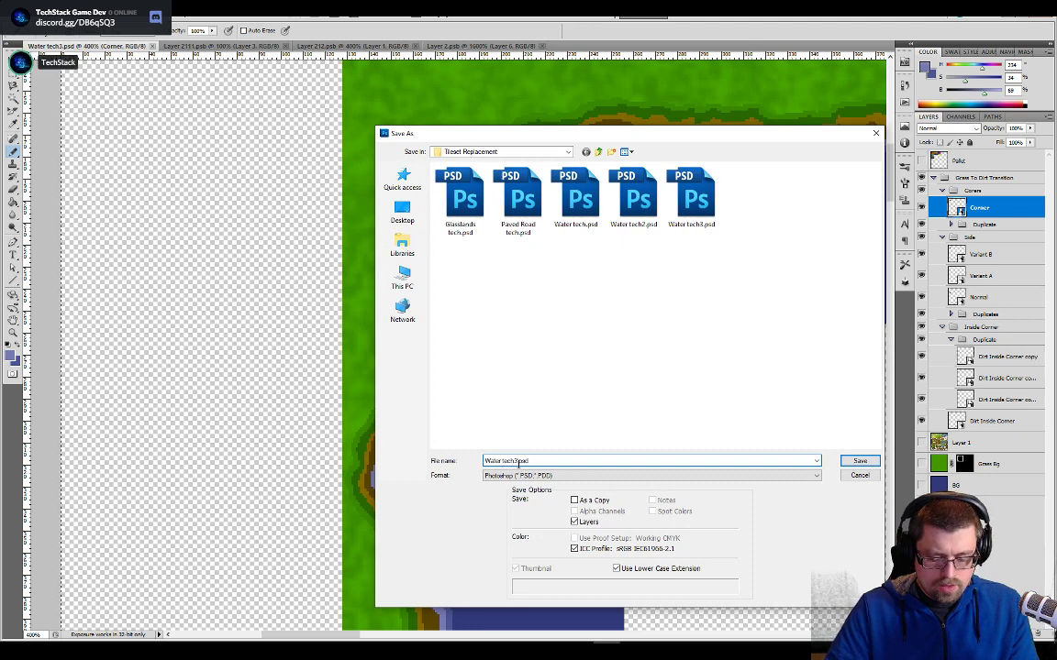
key(BackSpace)
text(4)
key(Return)
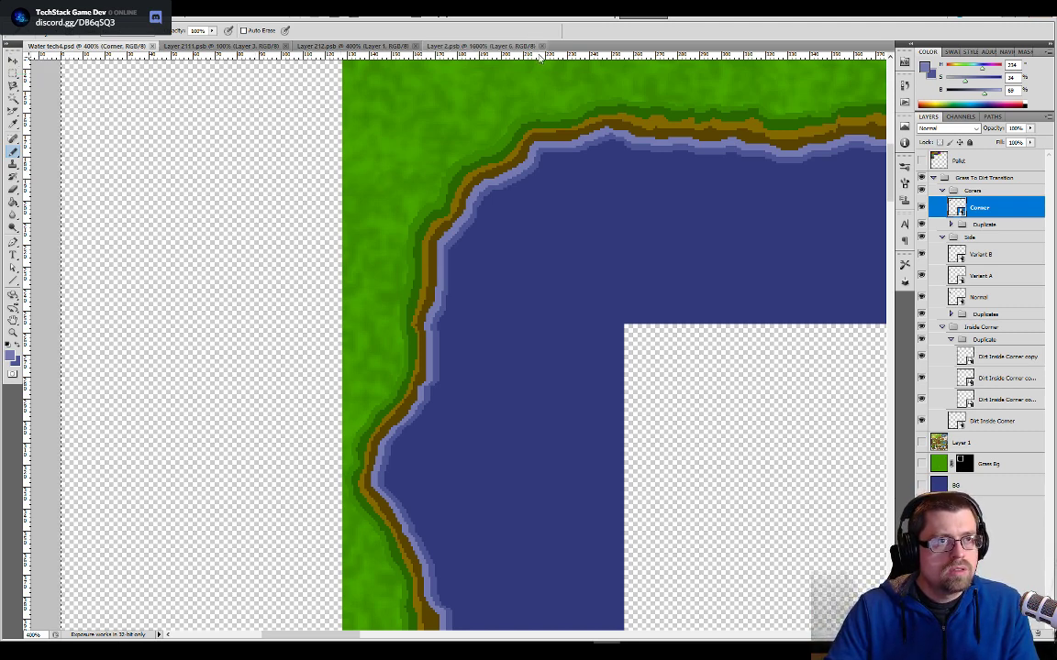
- Close the three open tile documents, leaving only Water tech4 open
click(285, 46)
click(282, 45)
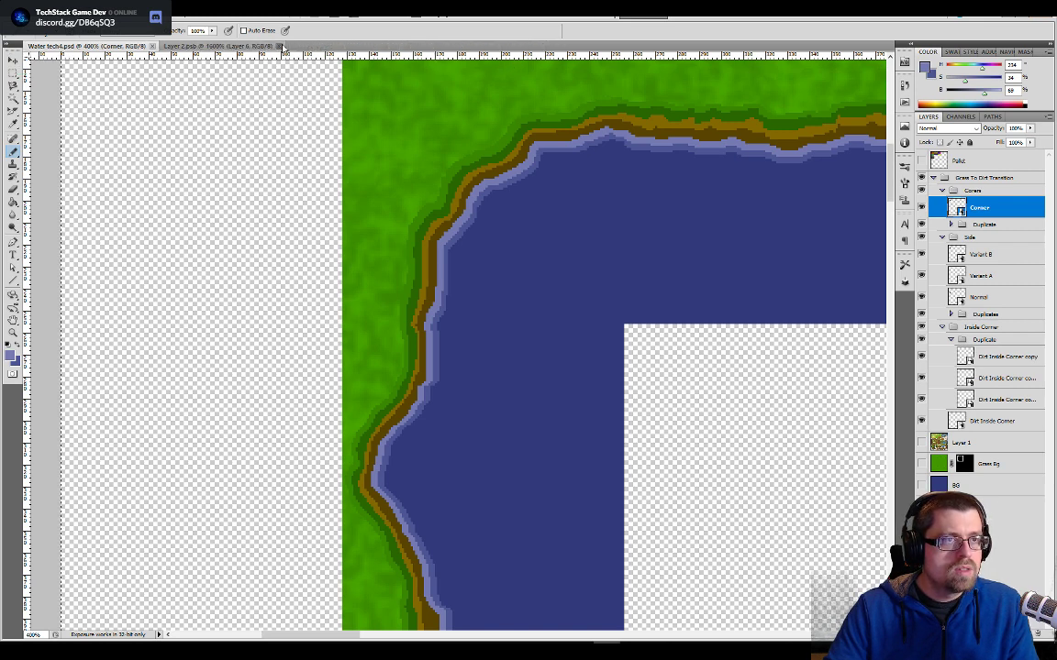
click(284, 46)
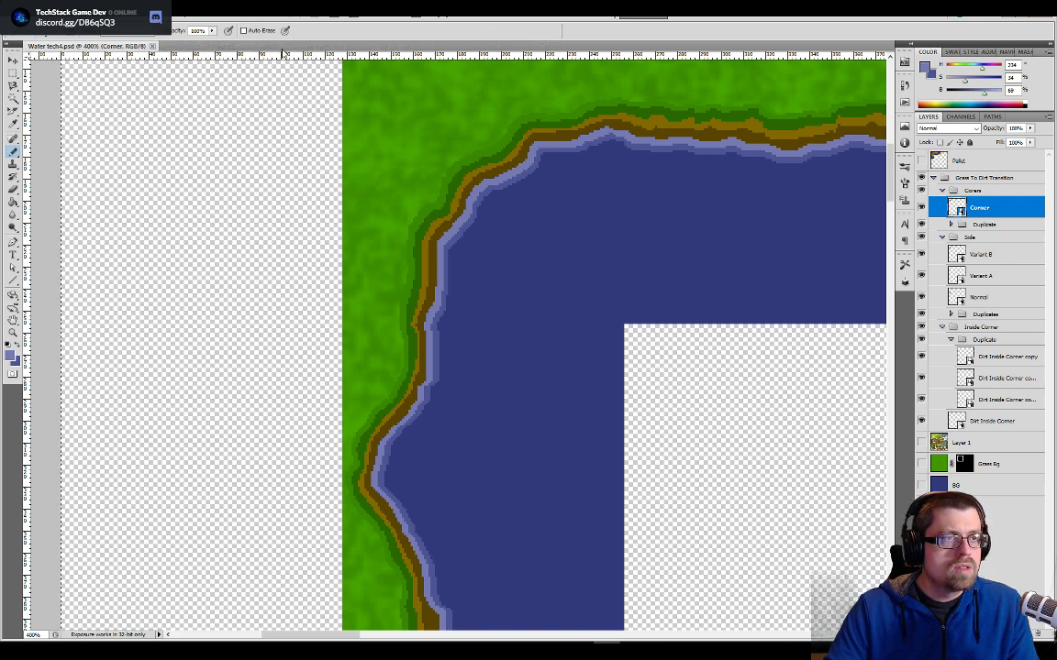
- Open the Normal side tile, shift its Shore and Froth Light layers 2 px right together, then save and close the tile
double_click(957, 297)
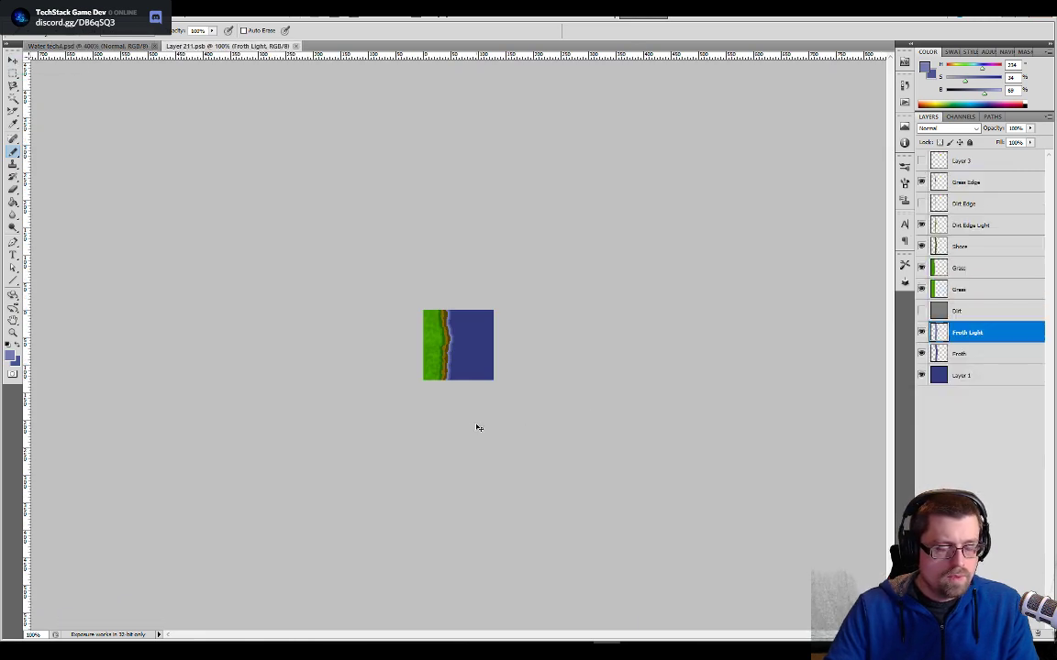
key(ctrl+plus)
key(ctrl+plus)
key(ctrl+plus)
key(ctrl+plus)
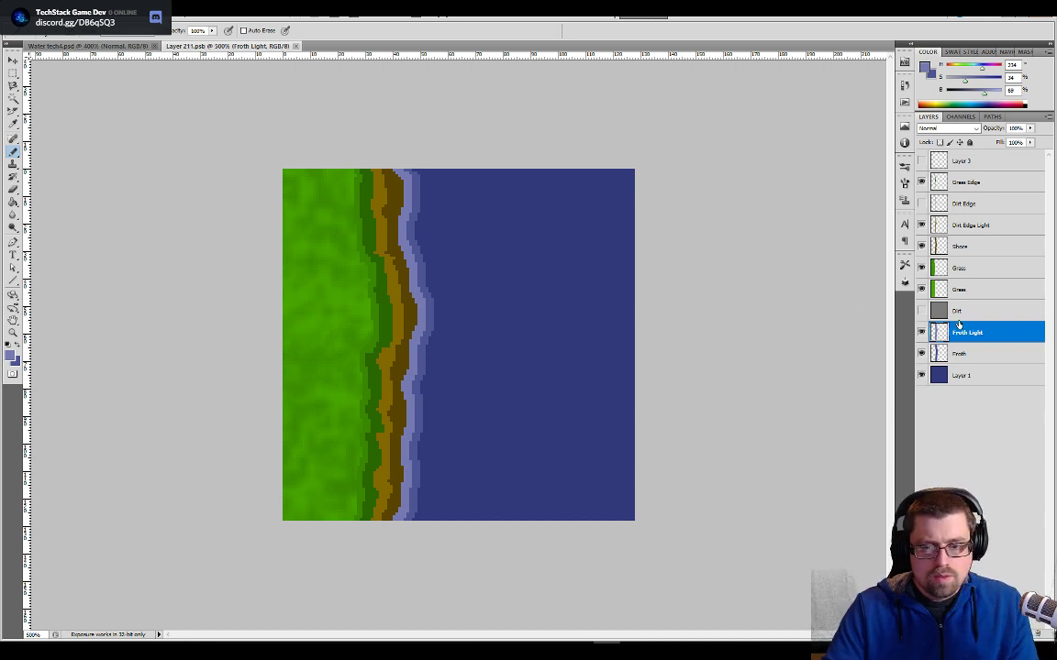
click(936, 249)
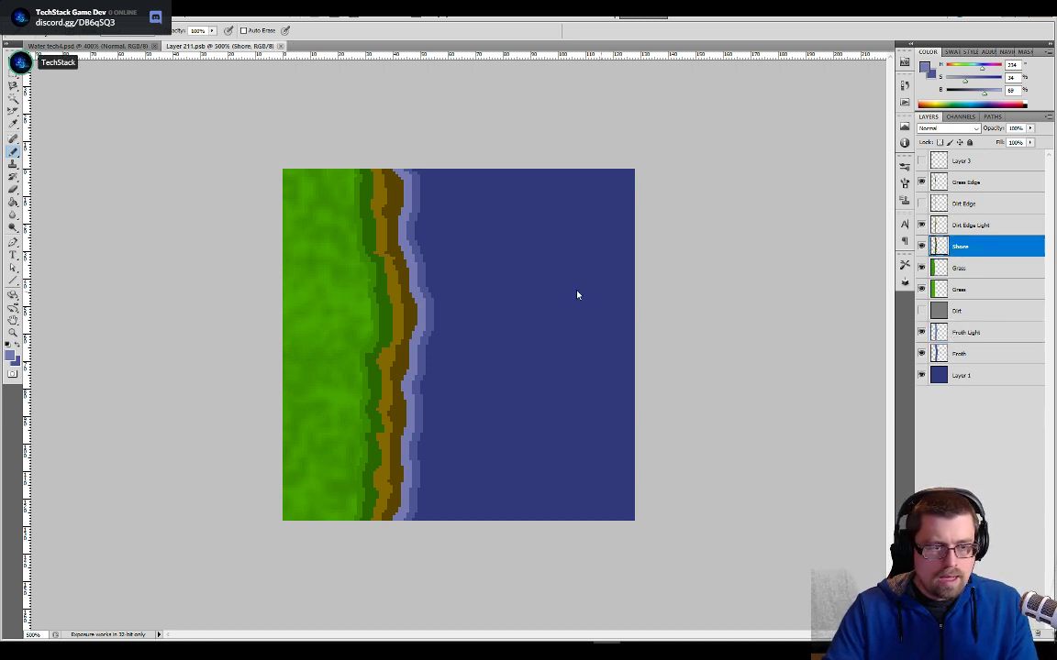
shift+click(947, 332)
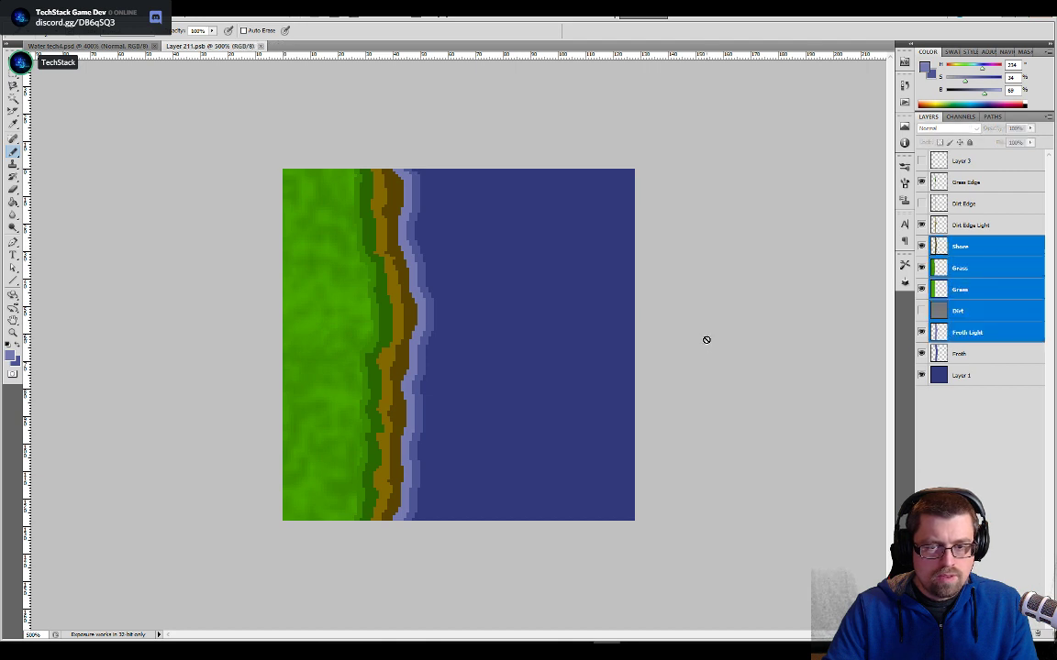
click(952, 334)
ctrl+click(954, 246)
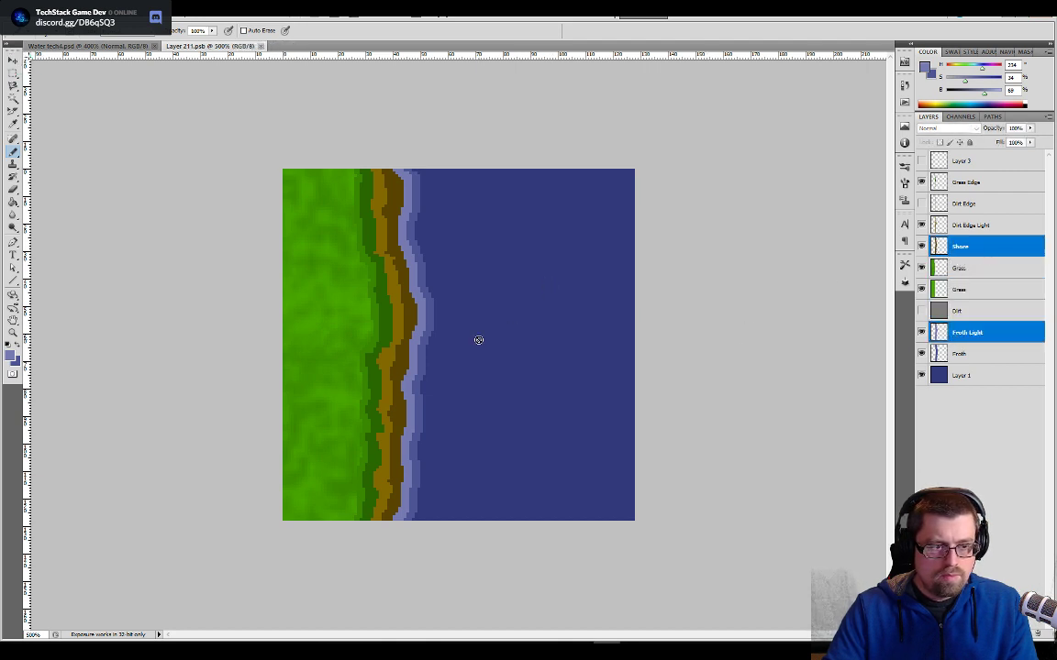
key(v)
key(Right)
key(Right)
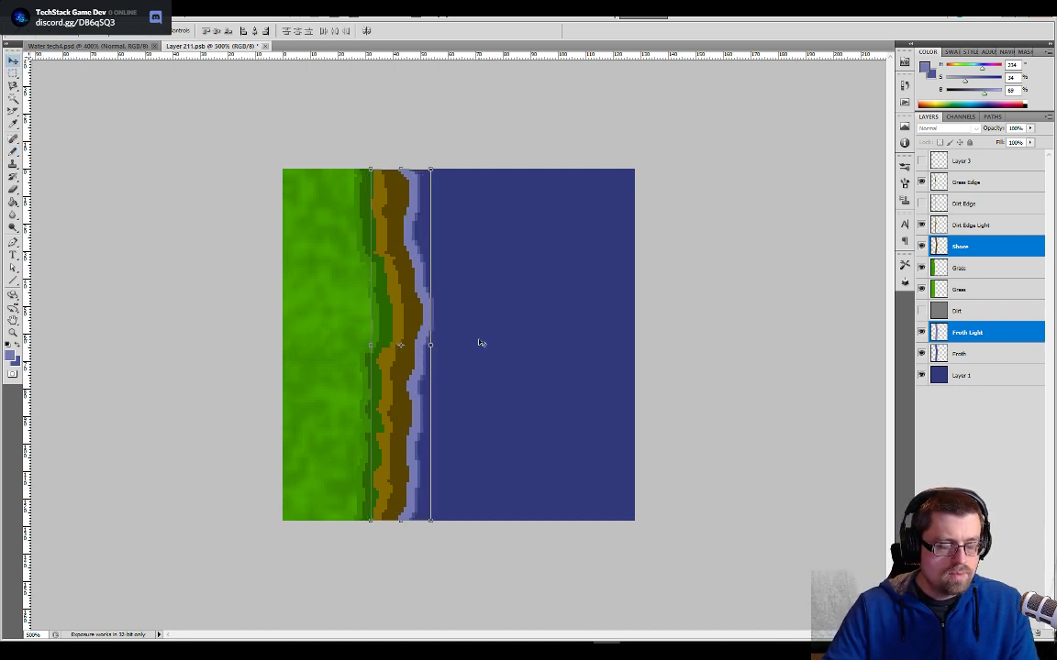
click(266, 47)
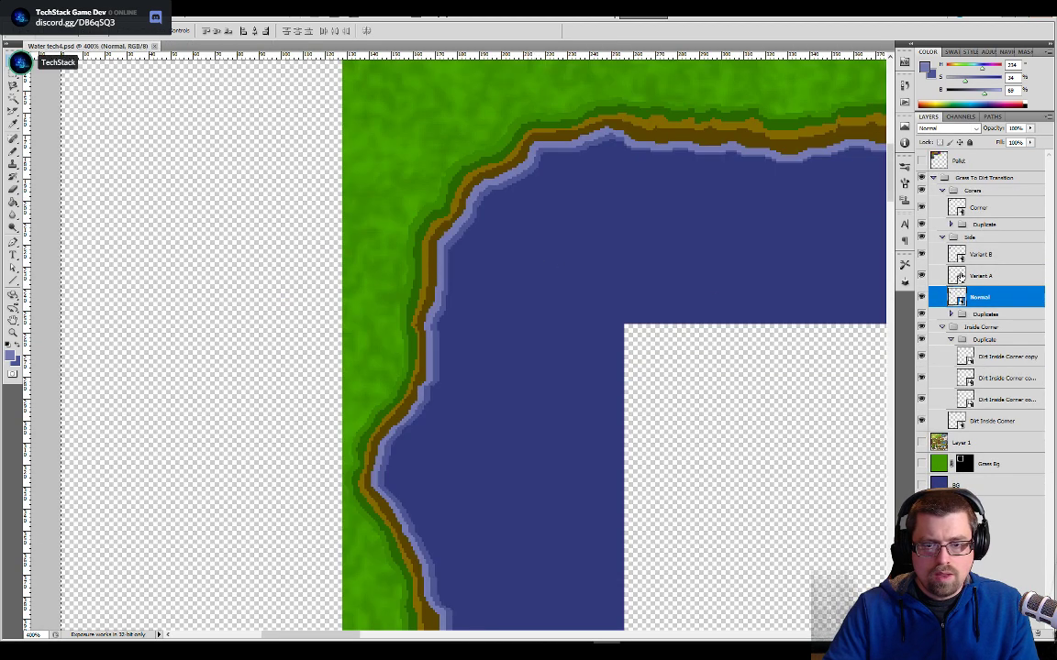
- Open the Variant A side tile, shift Layer 4 and Layer 3 2 px right together, then save and close the tile
double_click(957, 275)
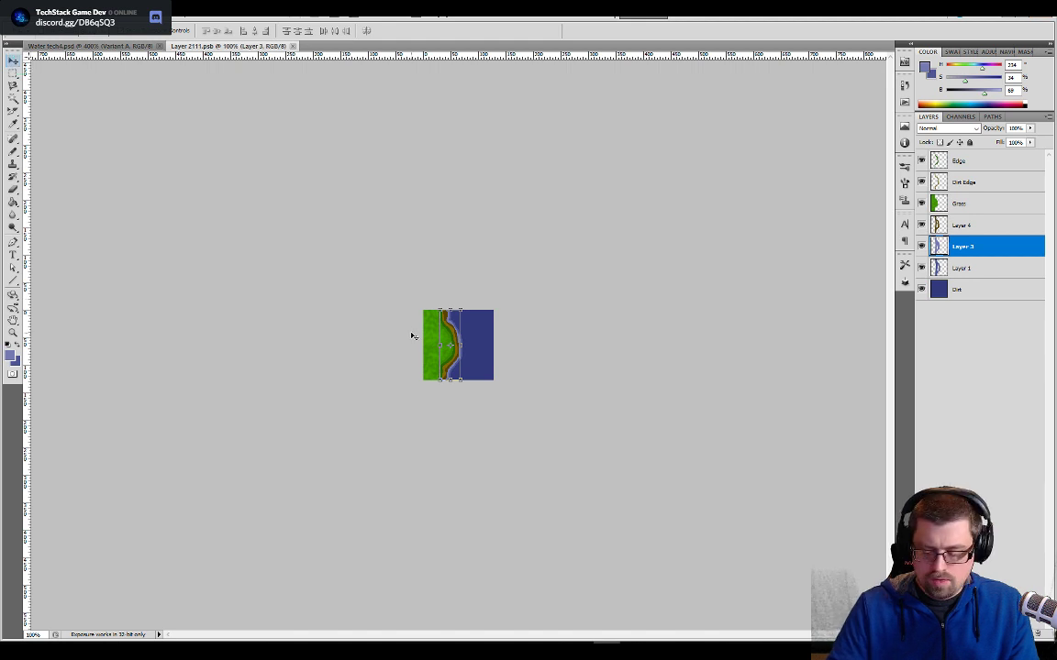
key(ctrl+plus)
key(ctrl+plus)
key(ctrl+plus)
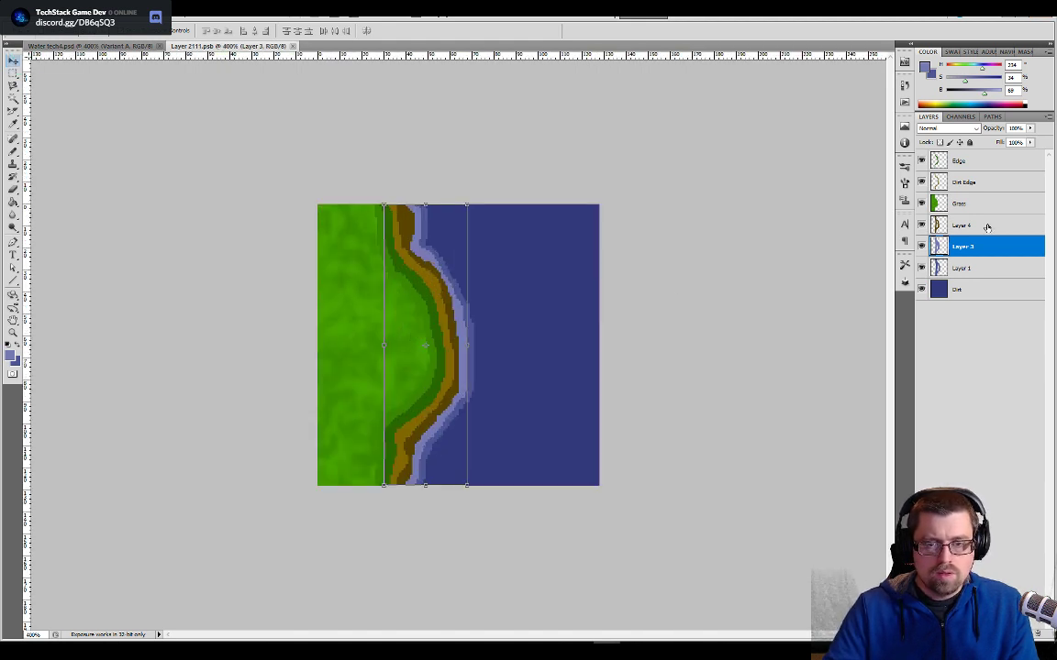
shift+click(987, 227)
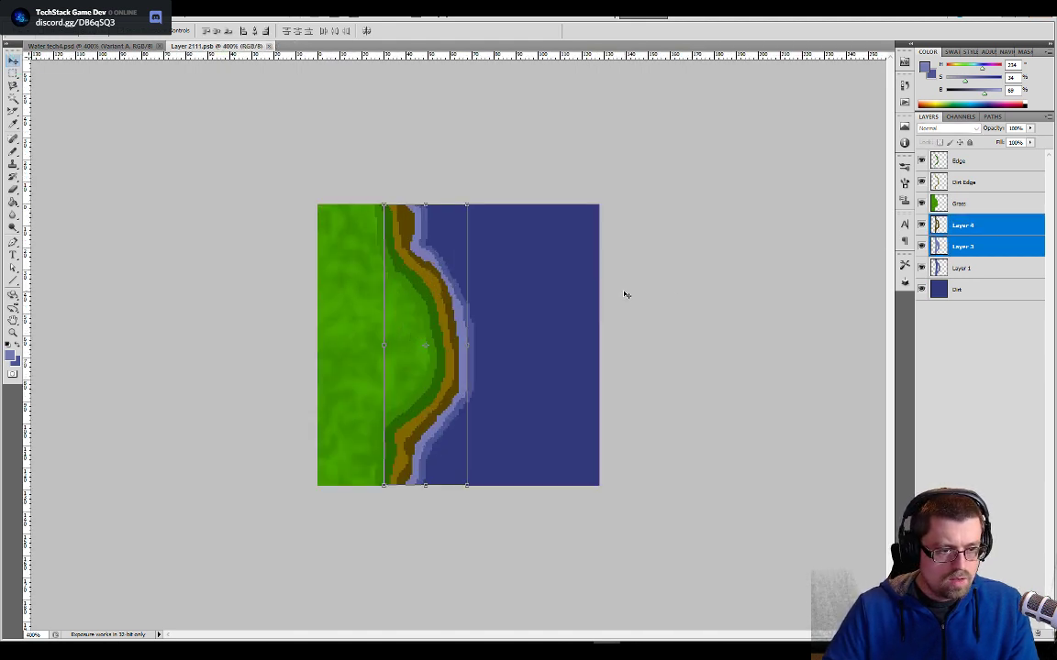
key(Right)
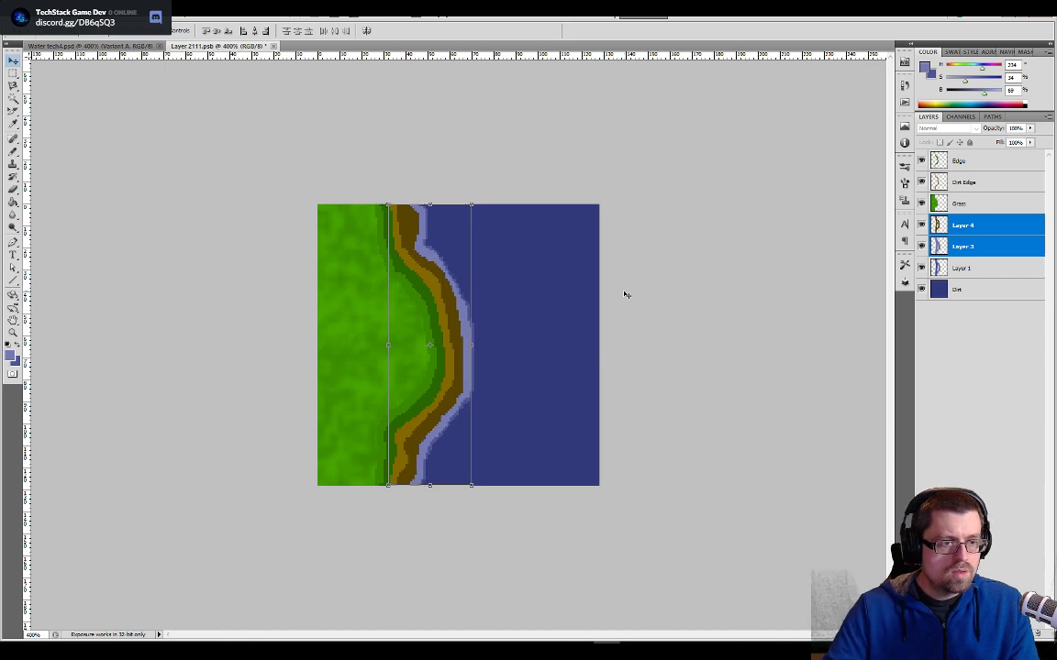
key(ctrl+s)
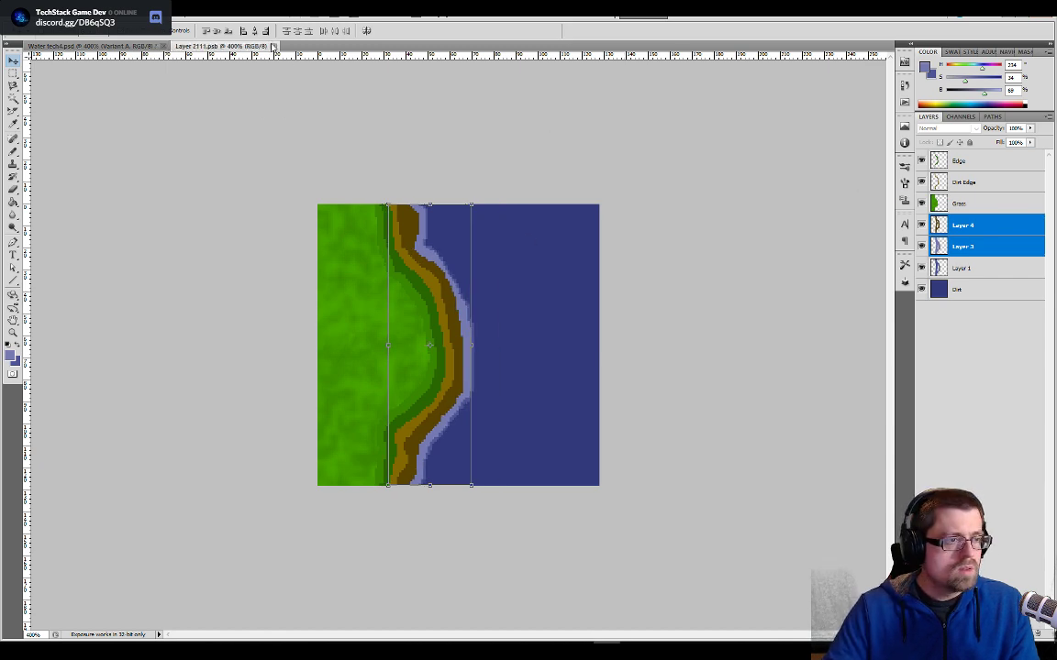
click(273, 46)
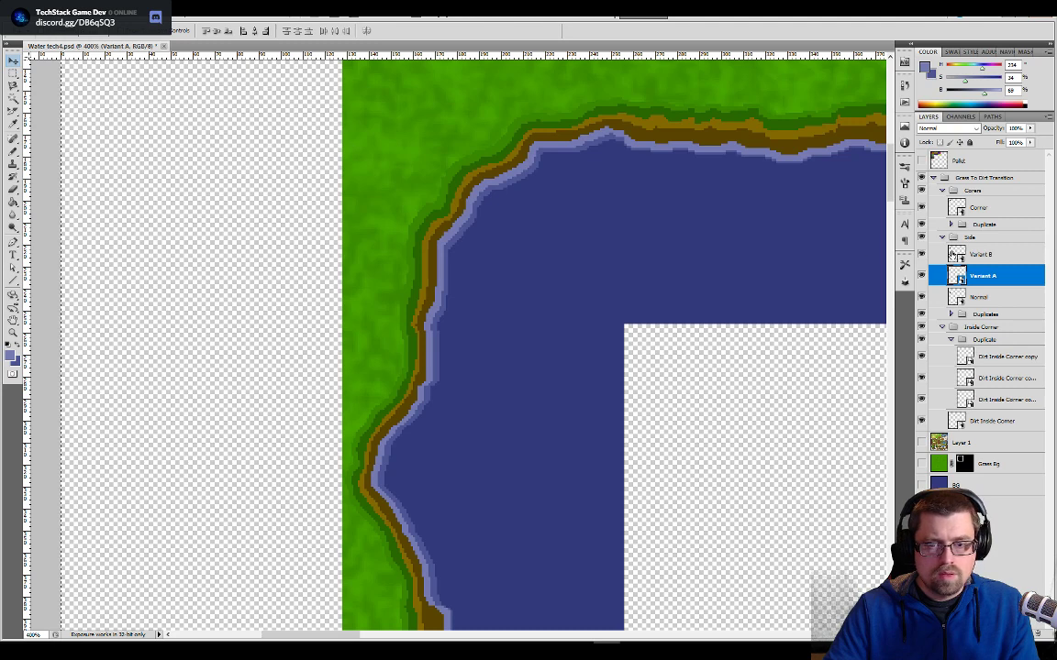
- Open the Variant B side tile and shift its Dirt Edge Light and Layer 1 layers 2 px right together
double_click(956, 254)
key(ctrl+plus)
key(ctrl+plus)
key(ctrl+plus)
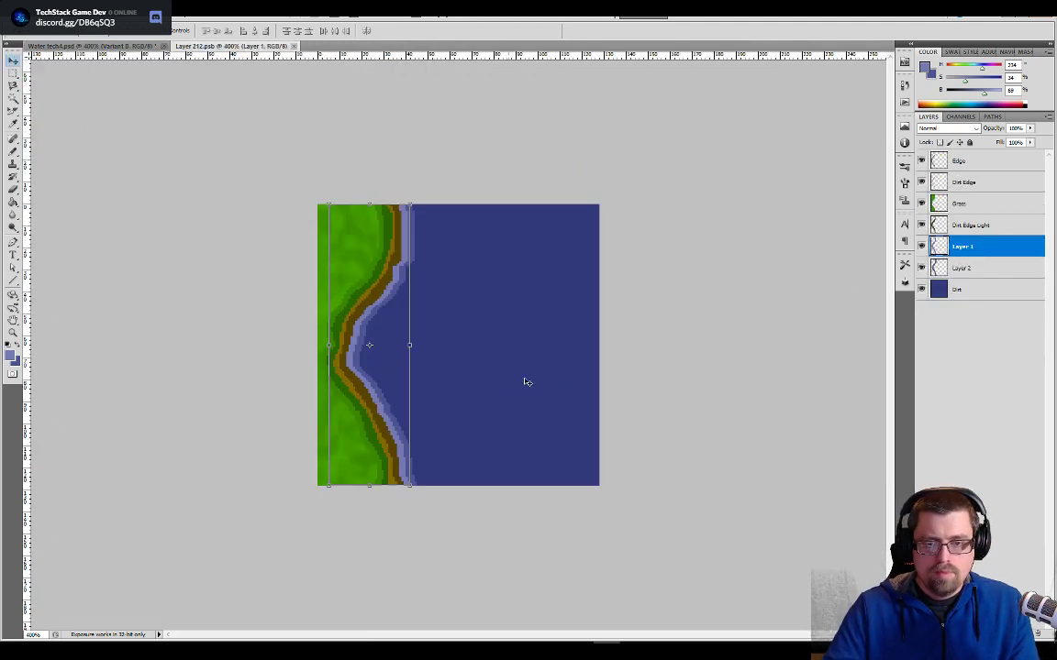
shift+click(954, 229)
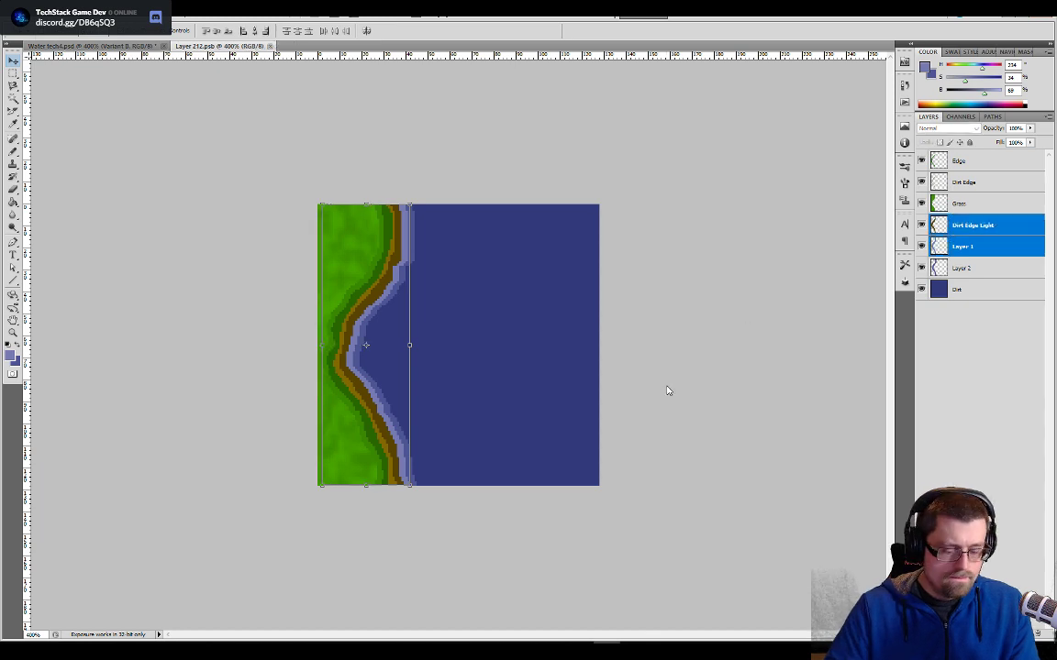
key(Right)
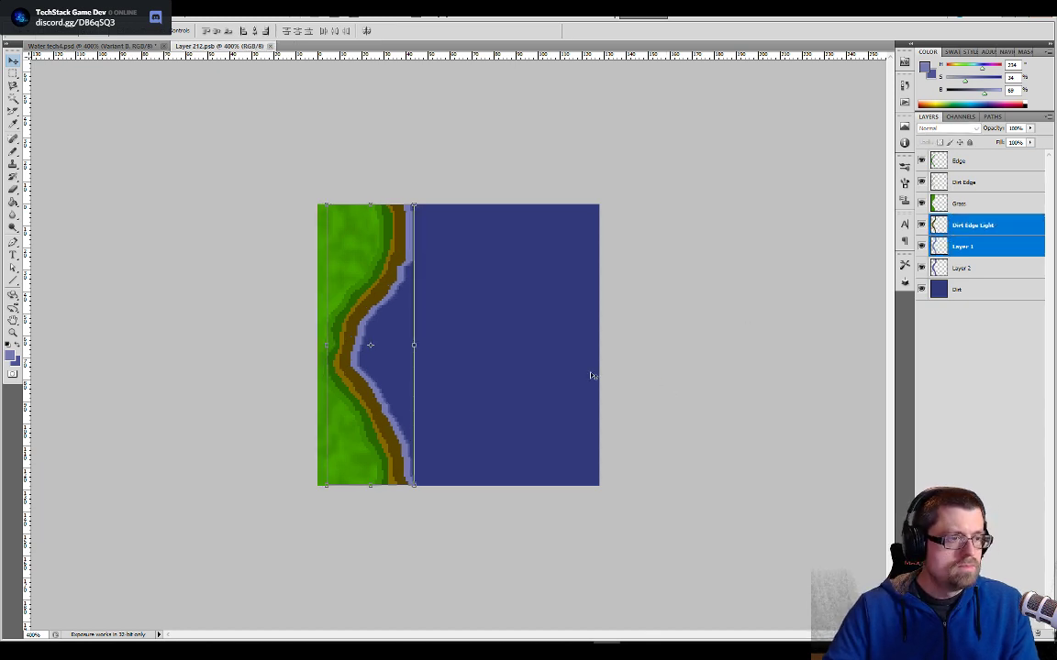
- Return to Water tech4 and open its Corner tile for editing
key(ctrl+Tab)
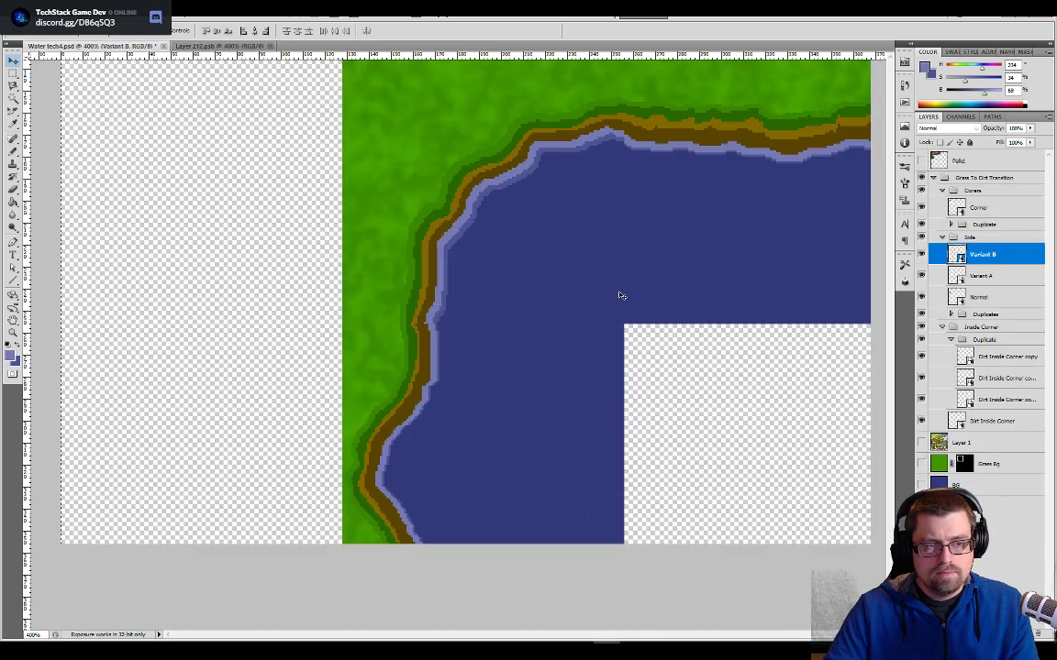
double_click(955, 207)
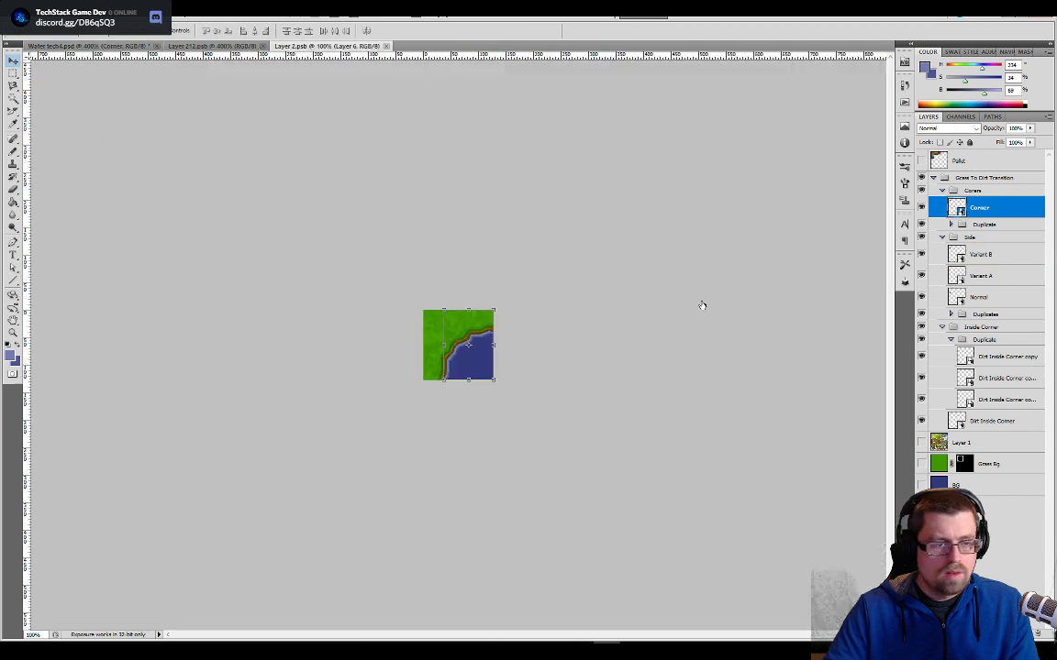
key(ctrl+plus)
key(ctrl+plus)
key(ctrl+plus)
key(ctrl+plus)
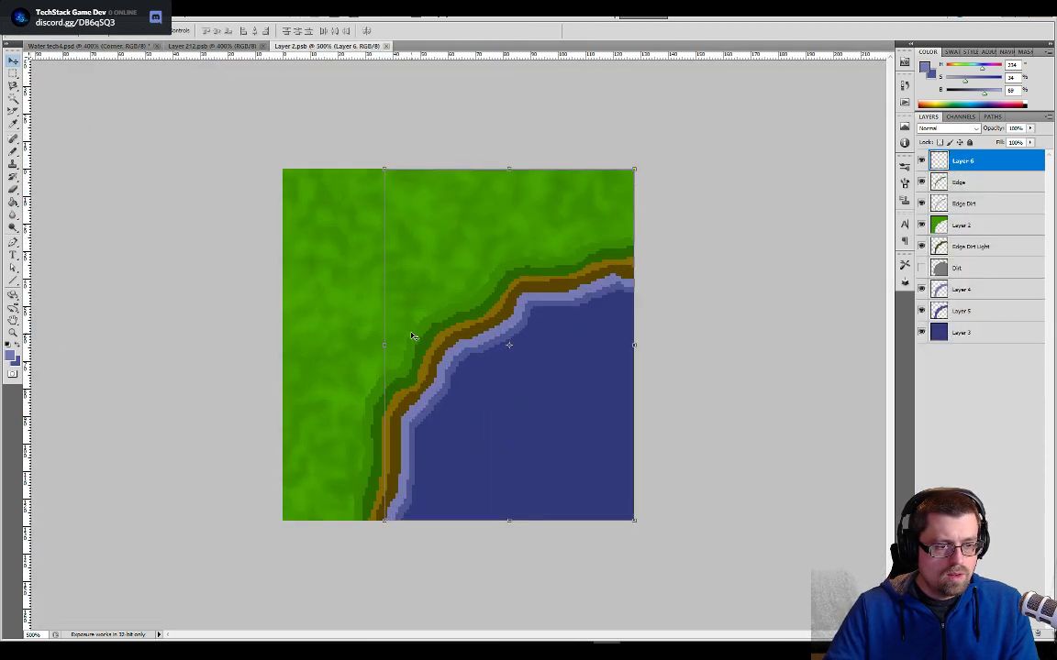
- Try shifting the Corner tile's Edge Dirt Light and Layer 4 layers together 1 px down and right
shift+click(954, 288)
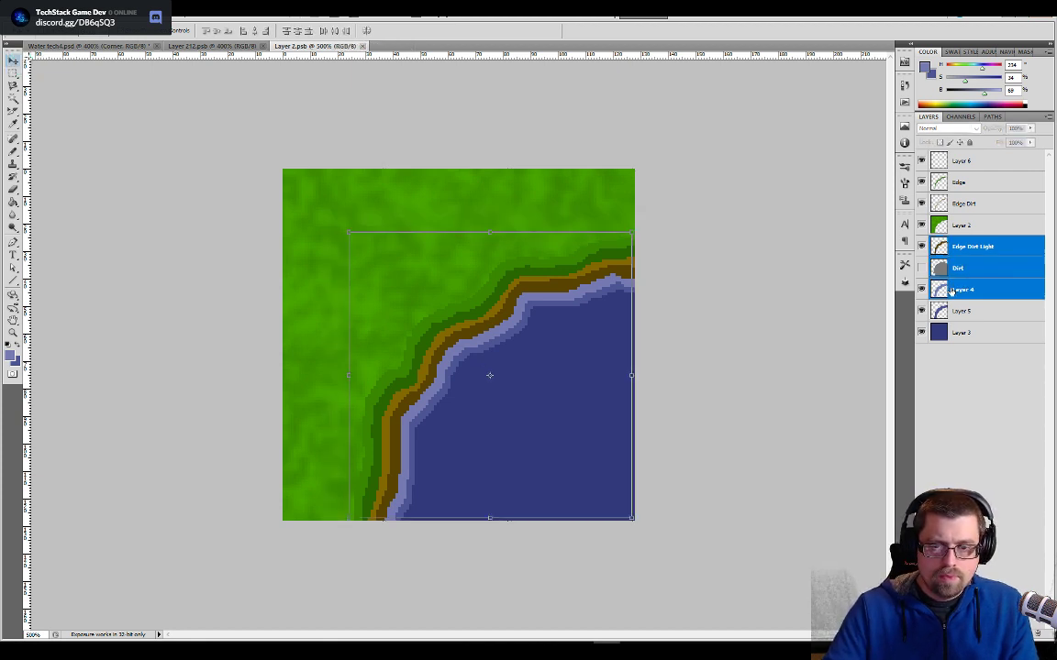
click(951, 289)
ctrl+click(952, 248)
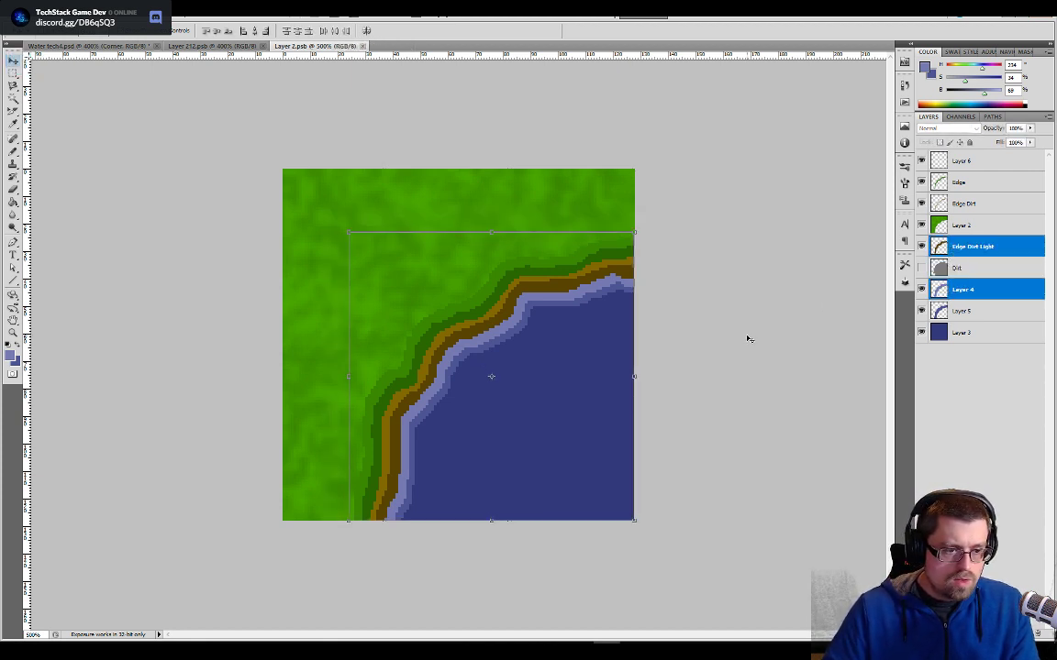
key(Down)
key(Right)
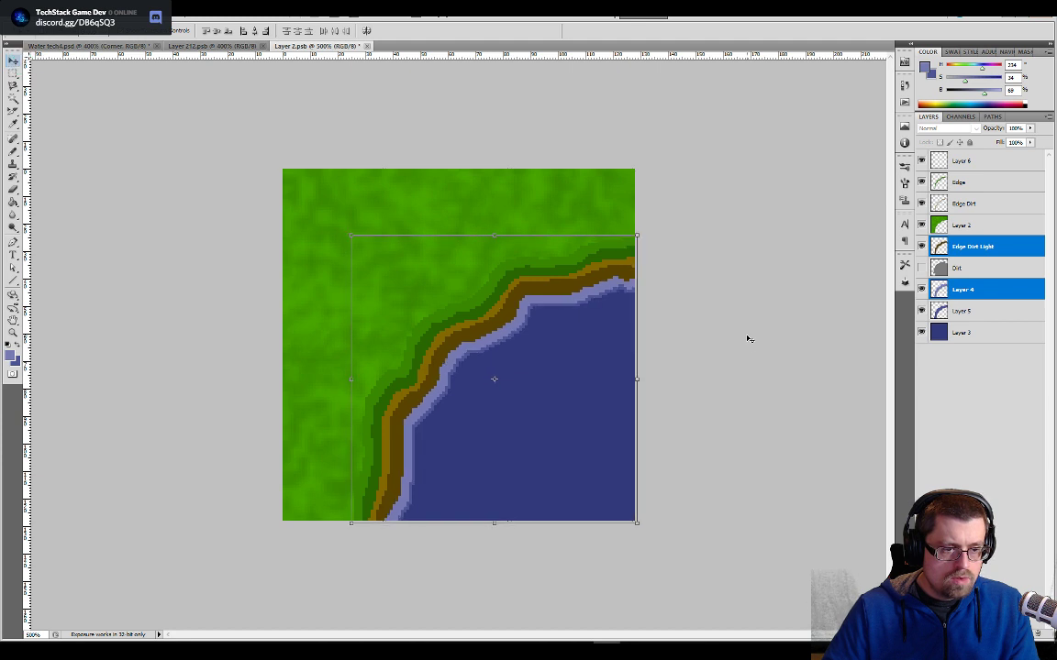
key(Left)
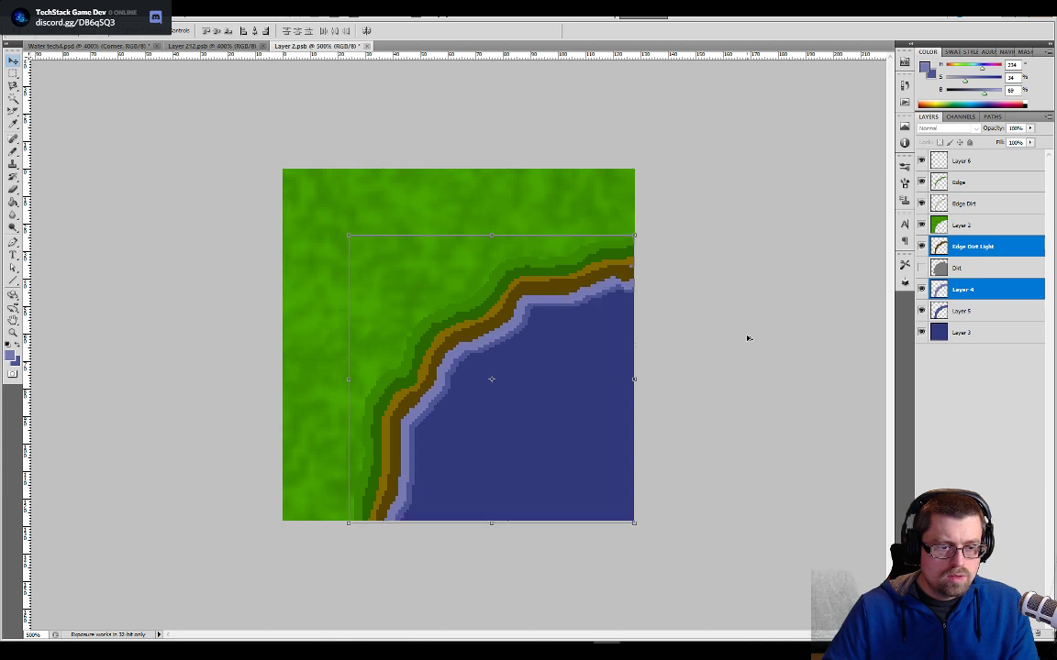
key(alt+period)
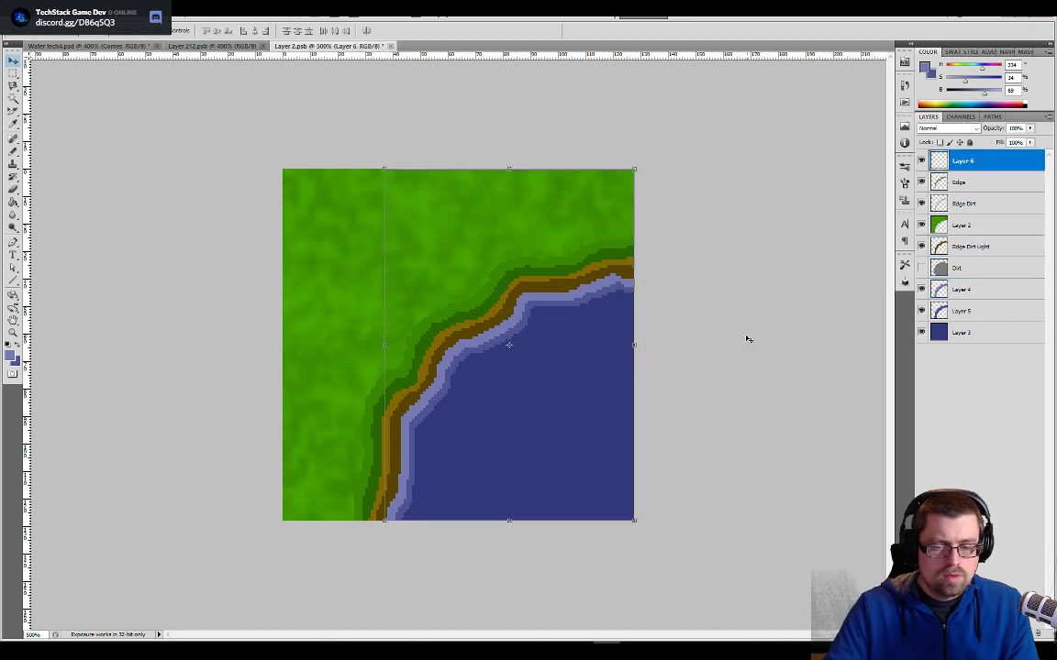
- Shift Layer 4 and Edge Dirt Light down and right separately, save the Corner tile and return to Water tech4
click(942, 287)
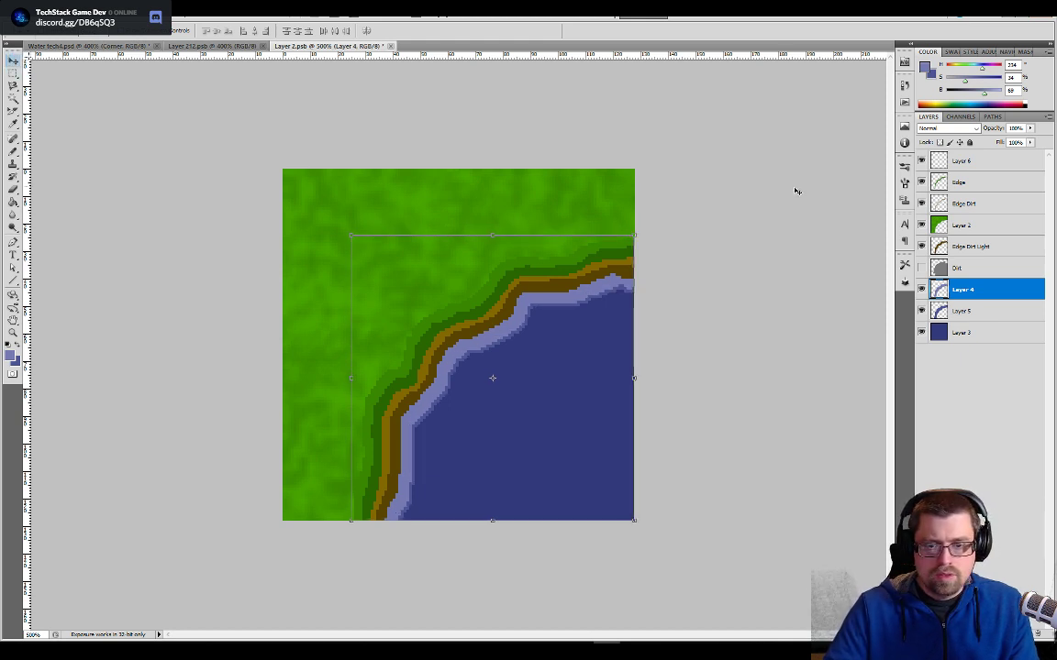
click(941, 248)
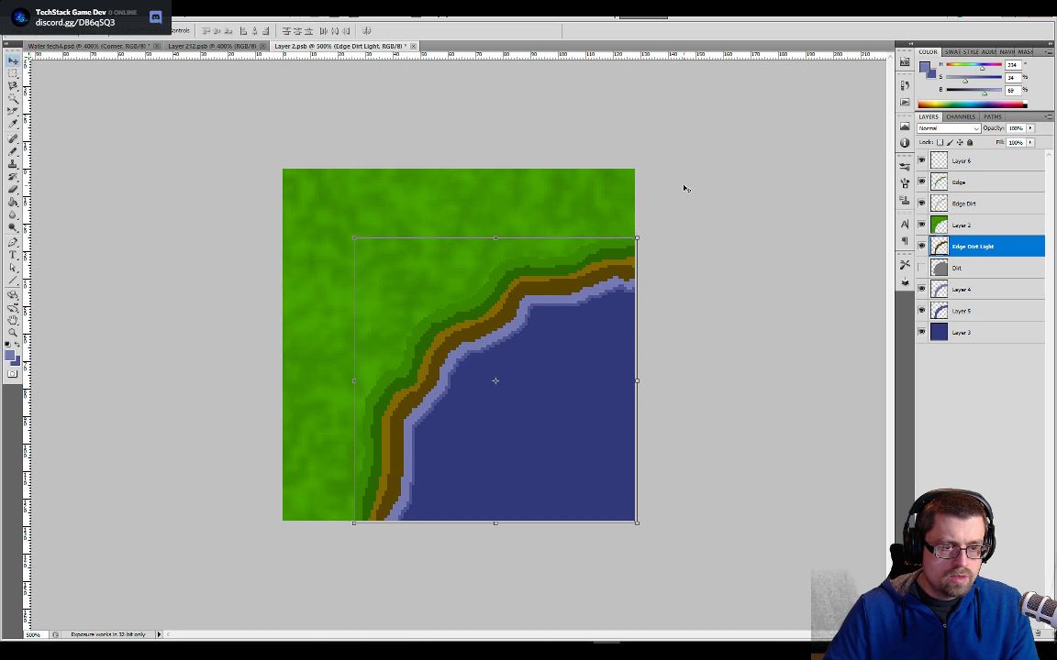
key(Right)
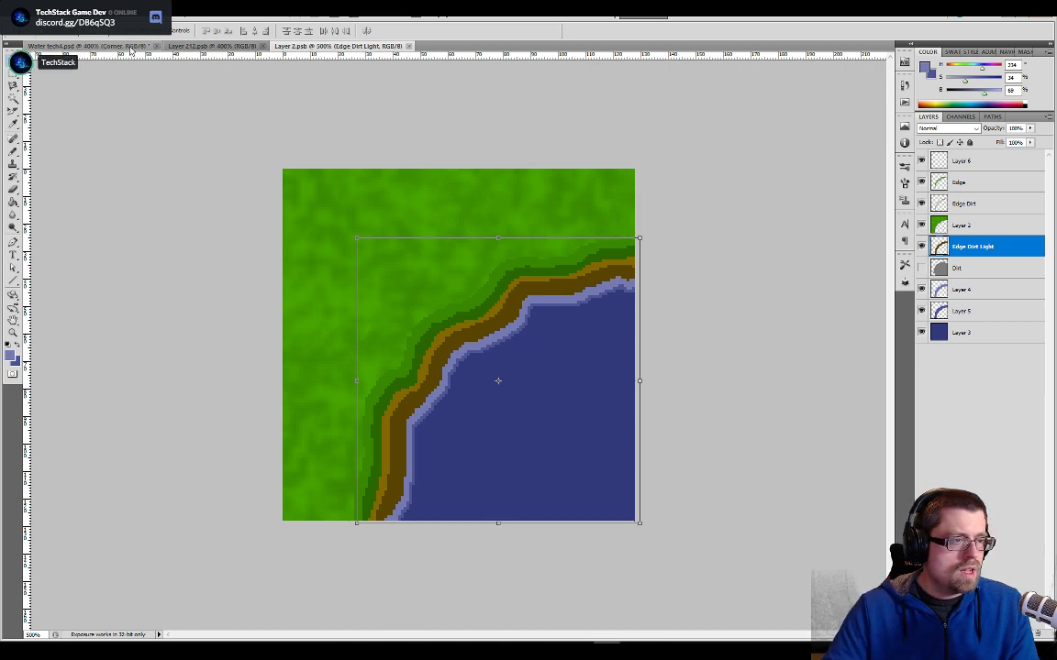
key(Return)
key(ctrl+Tab)
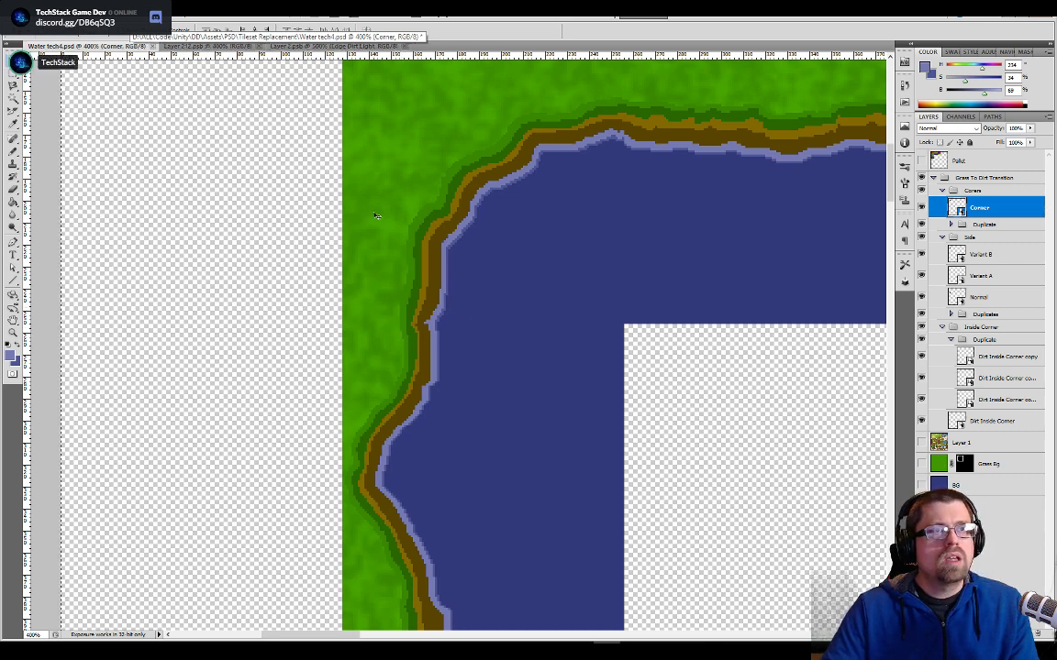
- Switch to Unity and select the Water tech, Water tech2, Water tech3 and Water tech4 textures together, without their sub-sprites
key(alt+Tab)
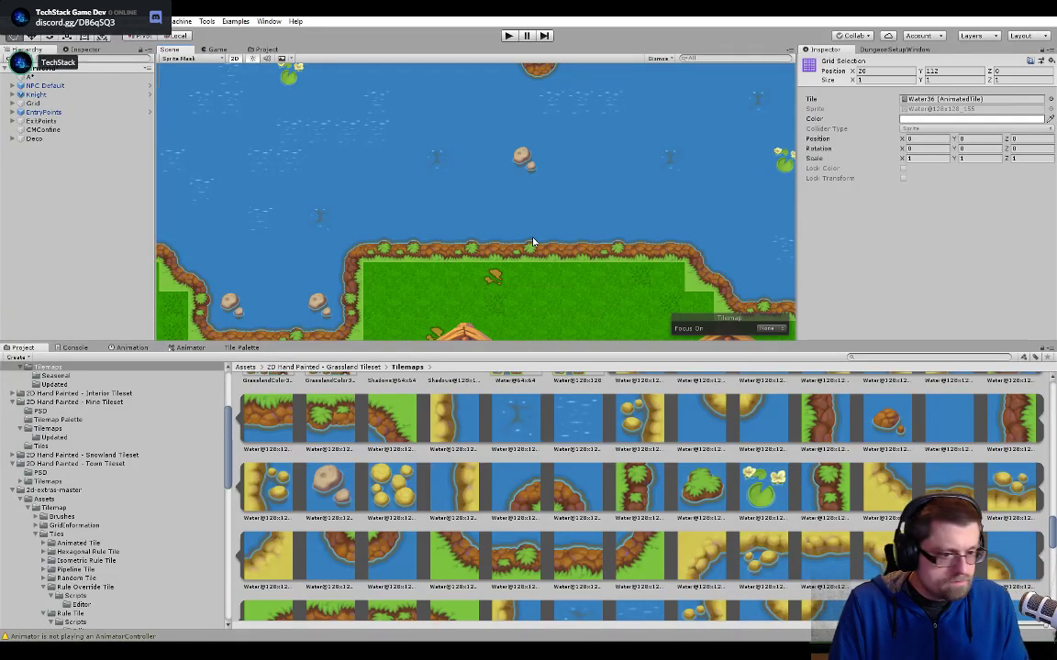
click(273, 50)
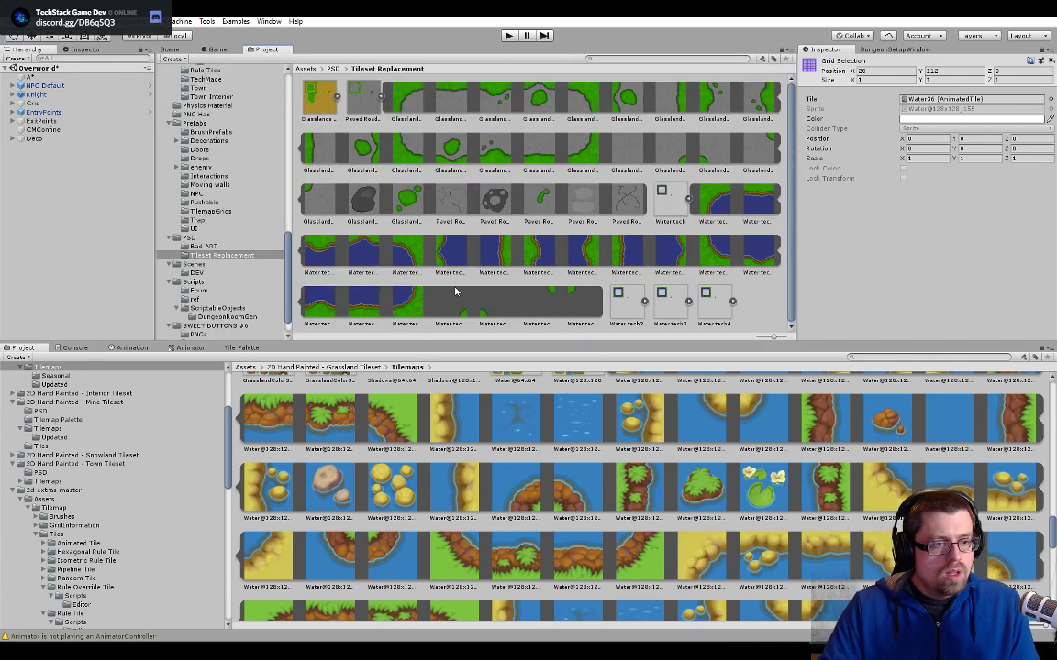
click(628, 302)
click(676, 211)
click(714, 315)
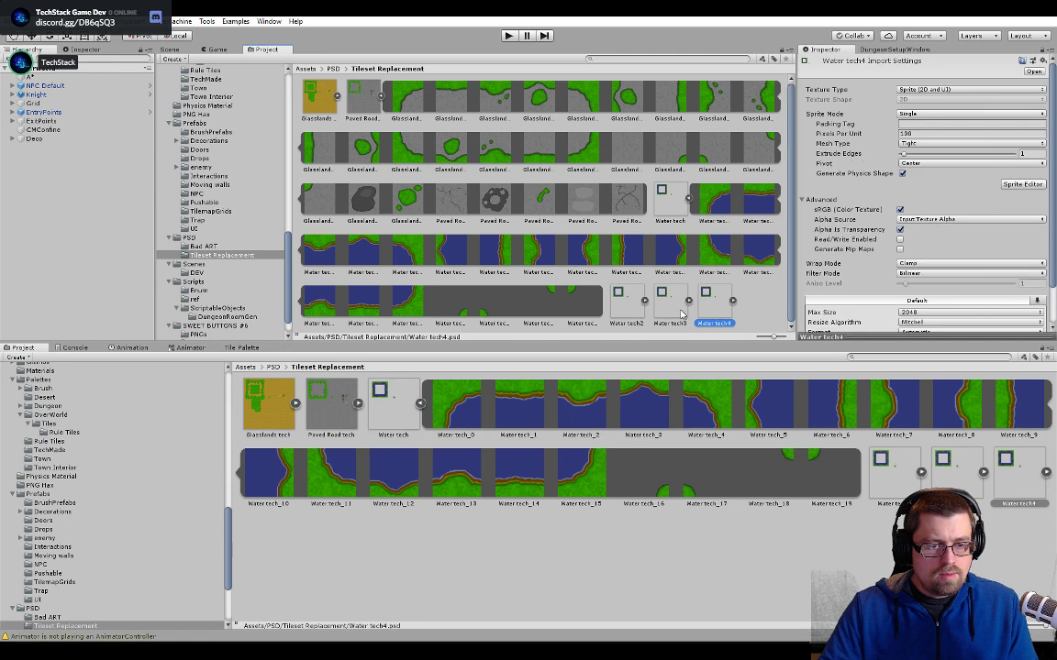
ctrl+click(677, 312)
shift+click(655, 202)
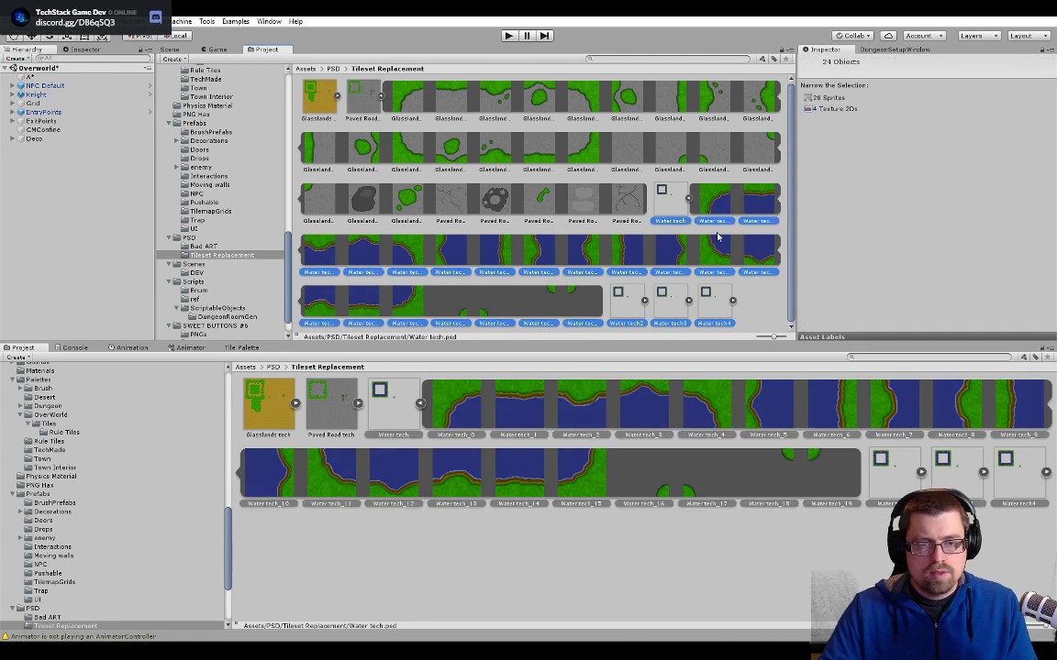
click(689, 200)
click(684, 209)
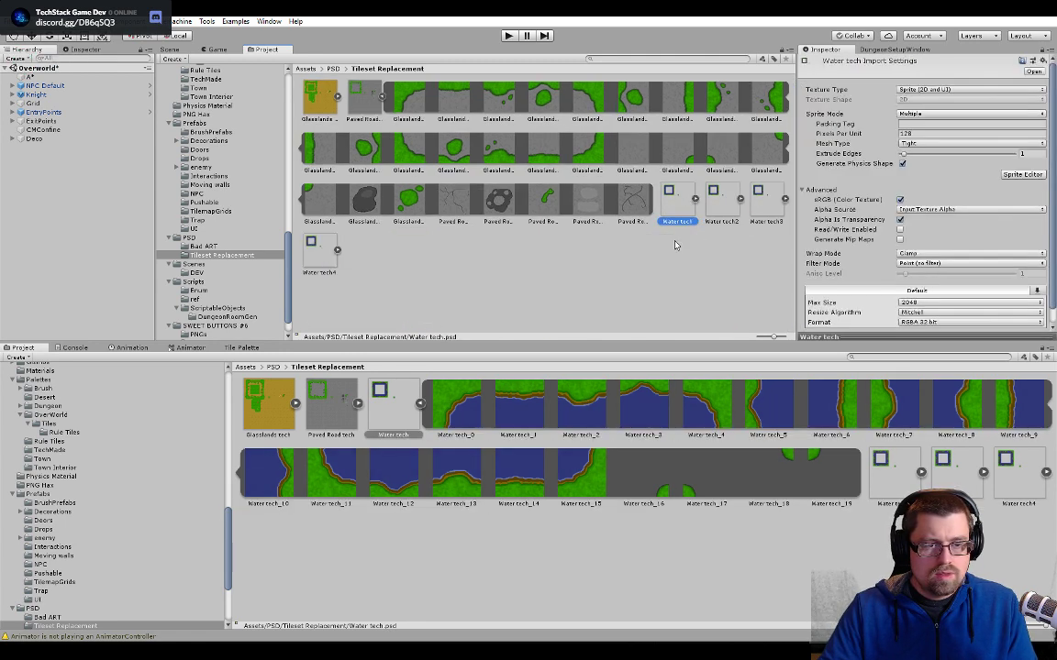
click(322, 249)
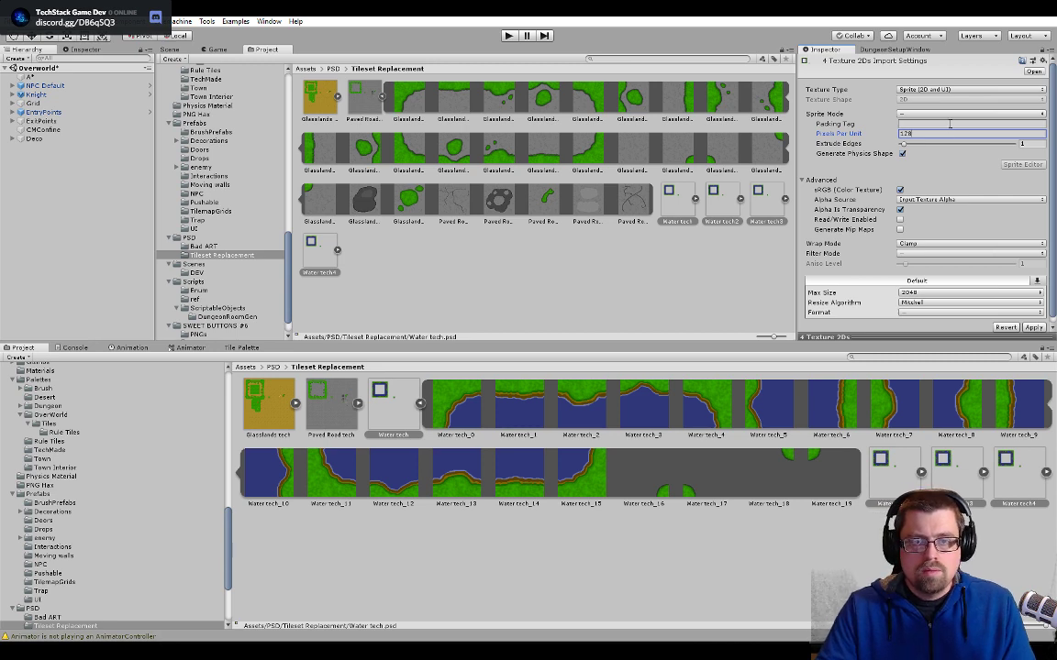
- Set the four textures to Multiple sprite mode, 128 pixels per unit, RGBA 32 bit format and Point (no filter) filtering, and apply
click(950, 114)
click(925, 135)
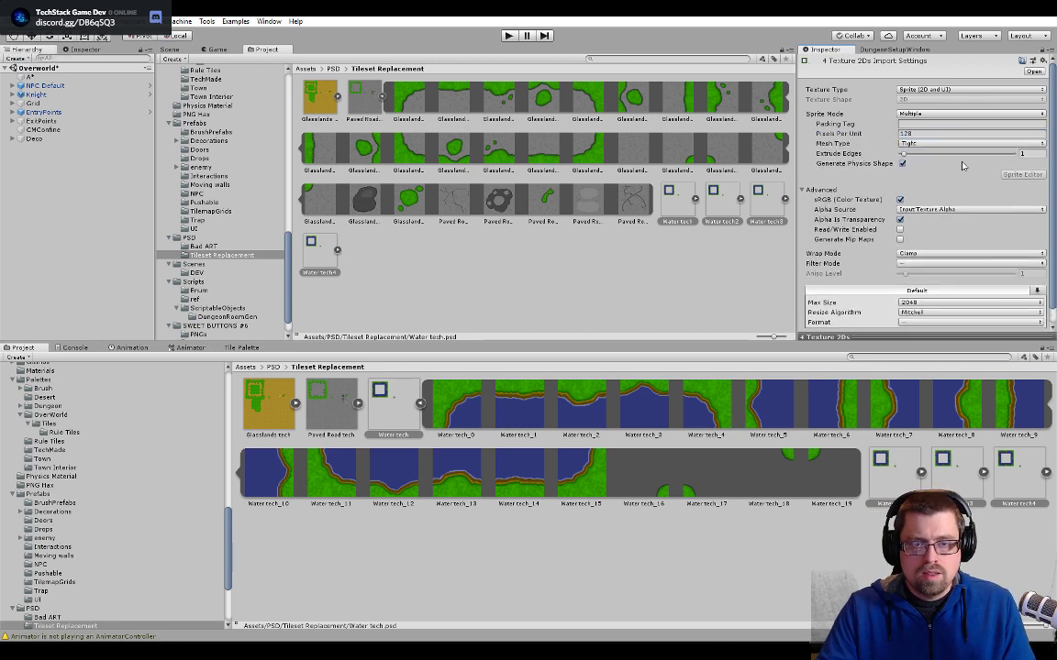
scroll(870, 183, down, 1)
click(918, 308)
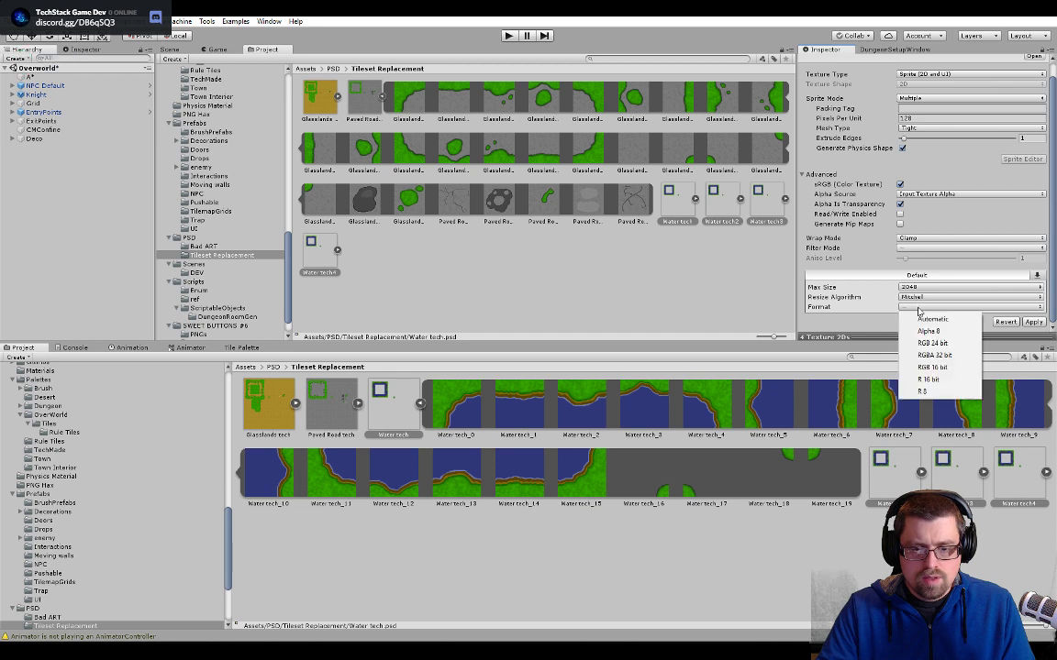
click(934, 355)
click(931, 247)
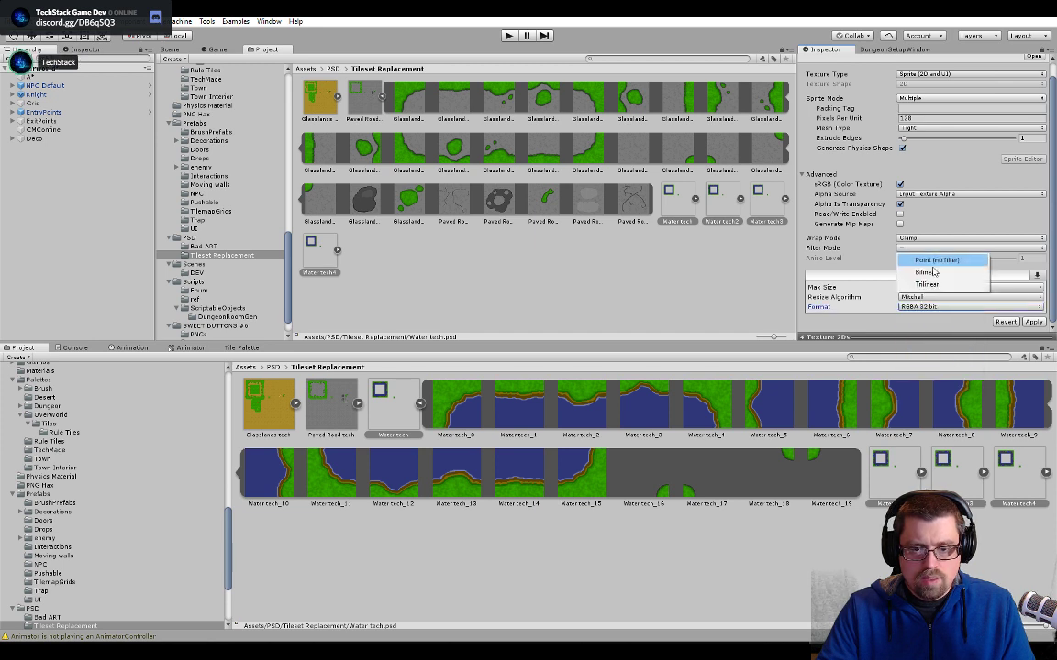
click(928, 261)
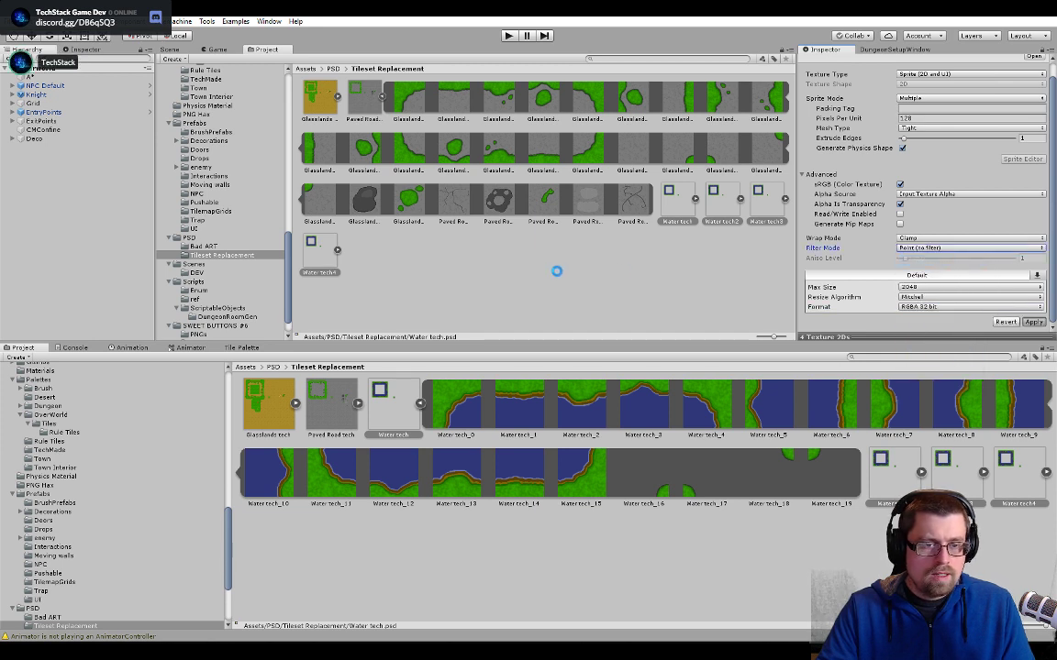
- Slice Water tech2 in the Sprite Editor using Grid By Cell Size at 128 x 128 pixels and apply the slices
click(677, 207)
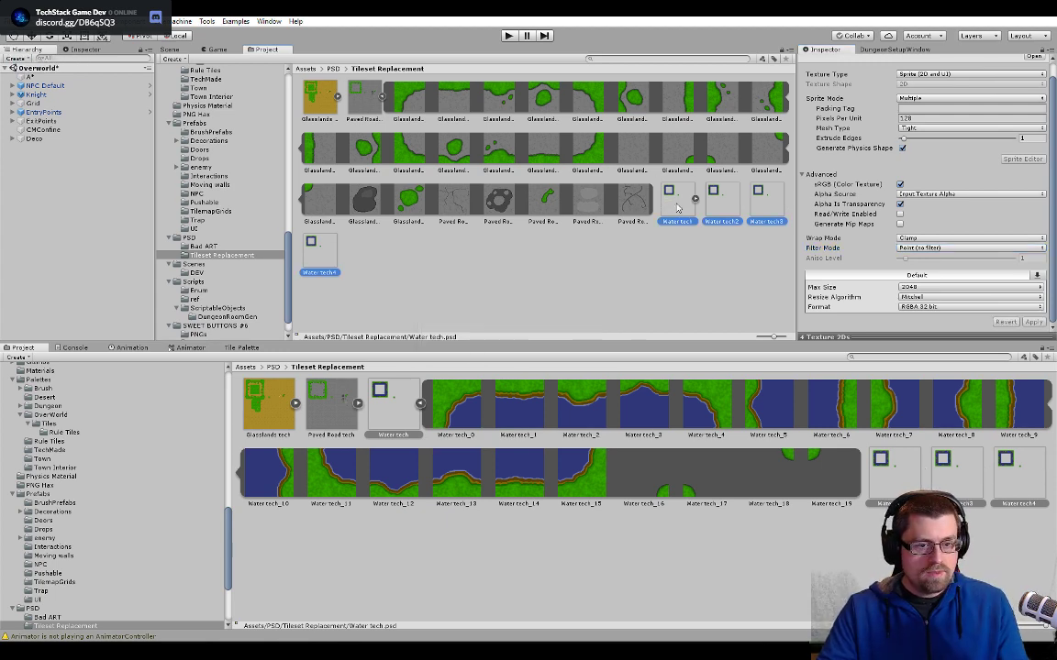
click(695, 200)
click(632, 298)
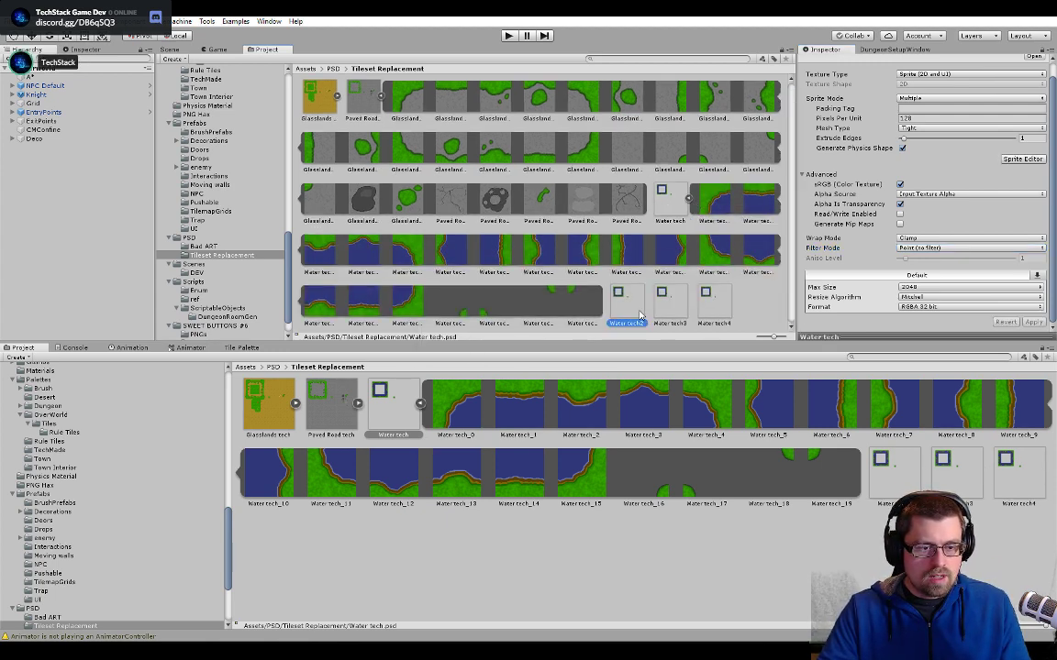
click(1021, 158)
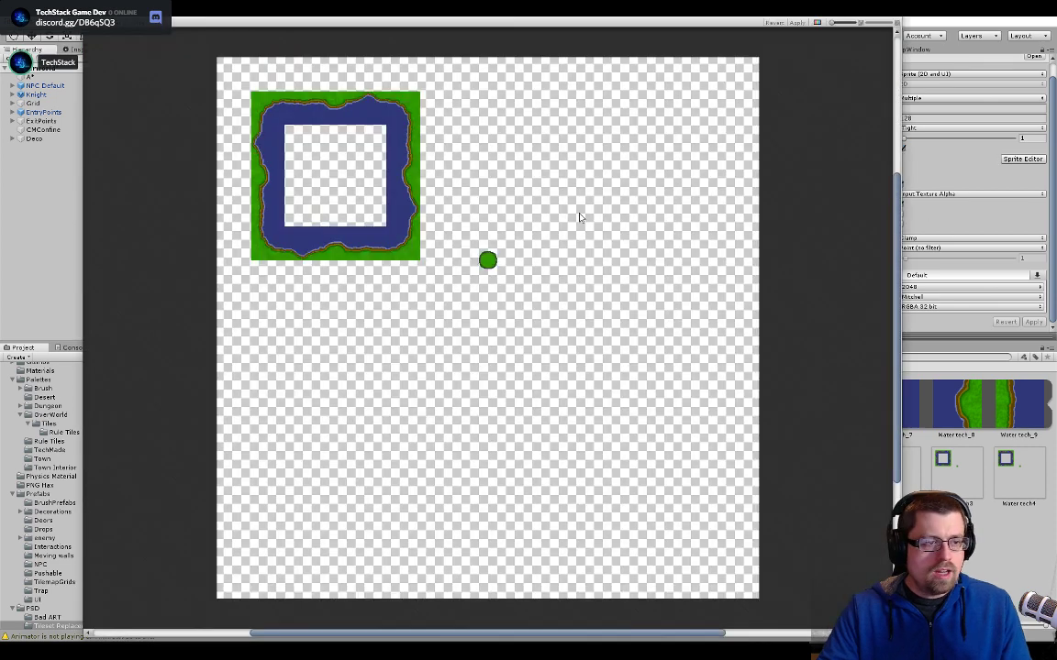
click(183, 22)
click(244, 33)
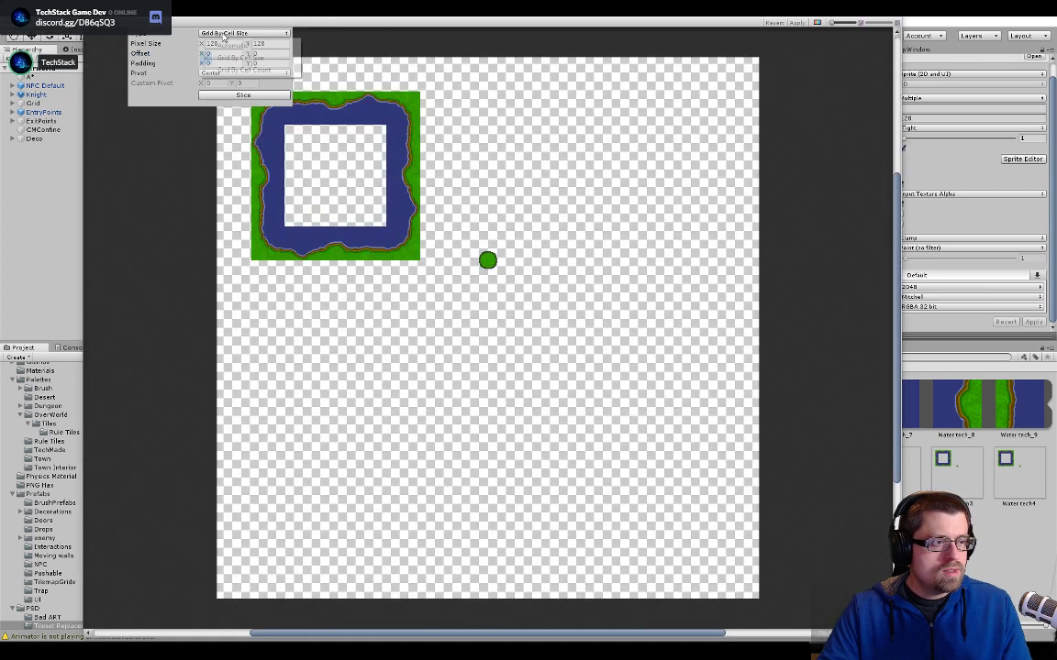
click(236, 57)
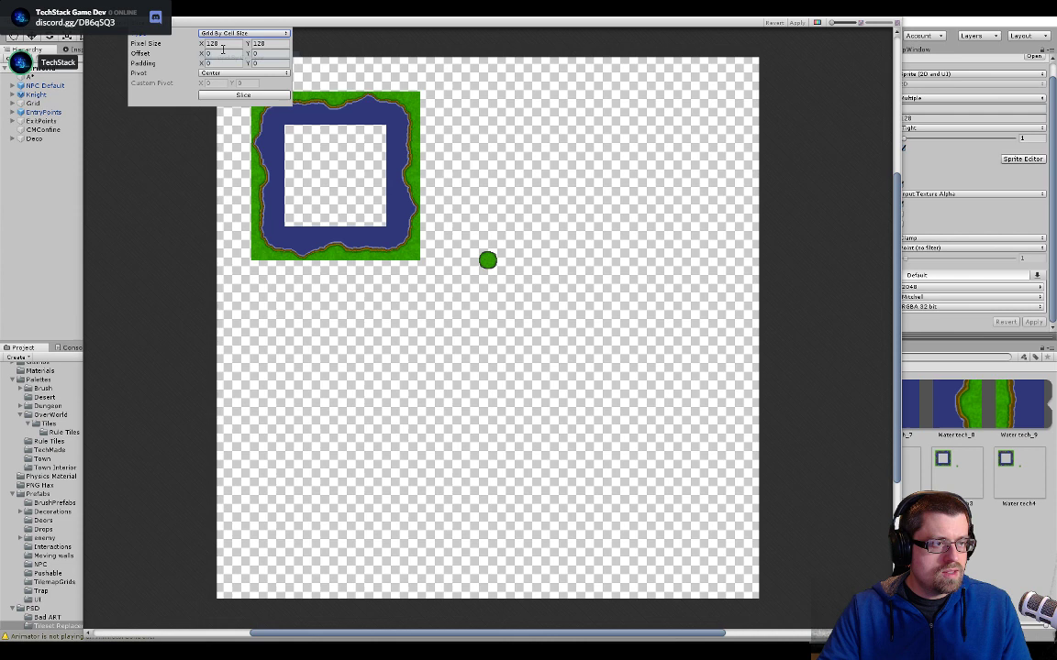
click(240, 95)
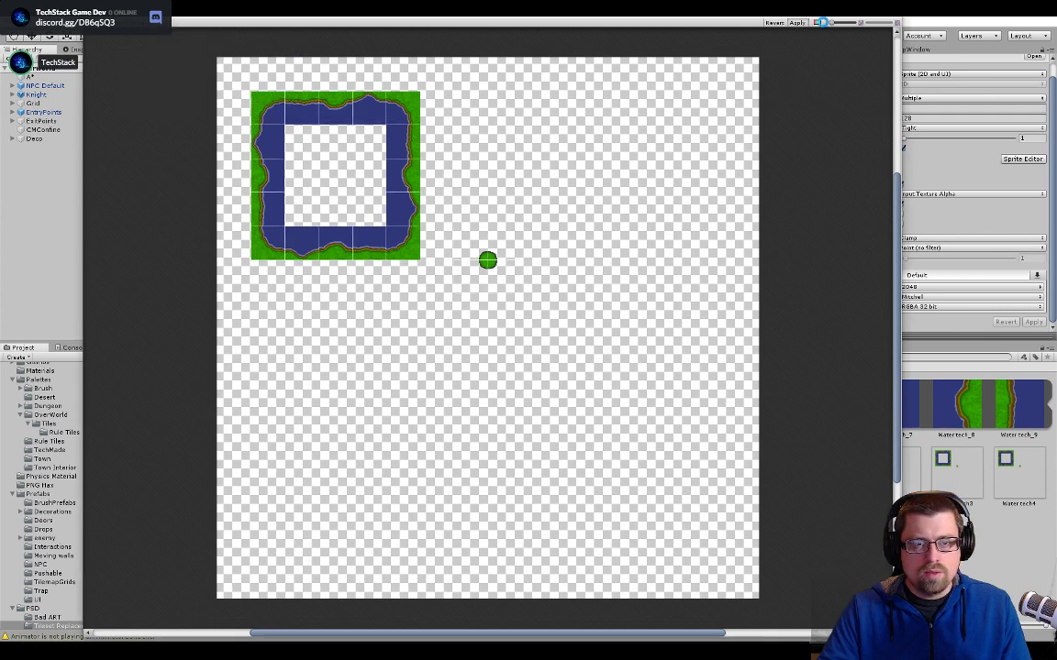
click(798, 22)
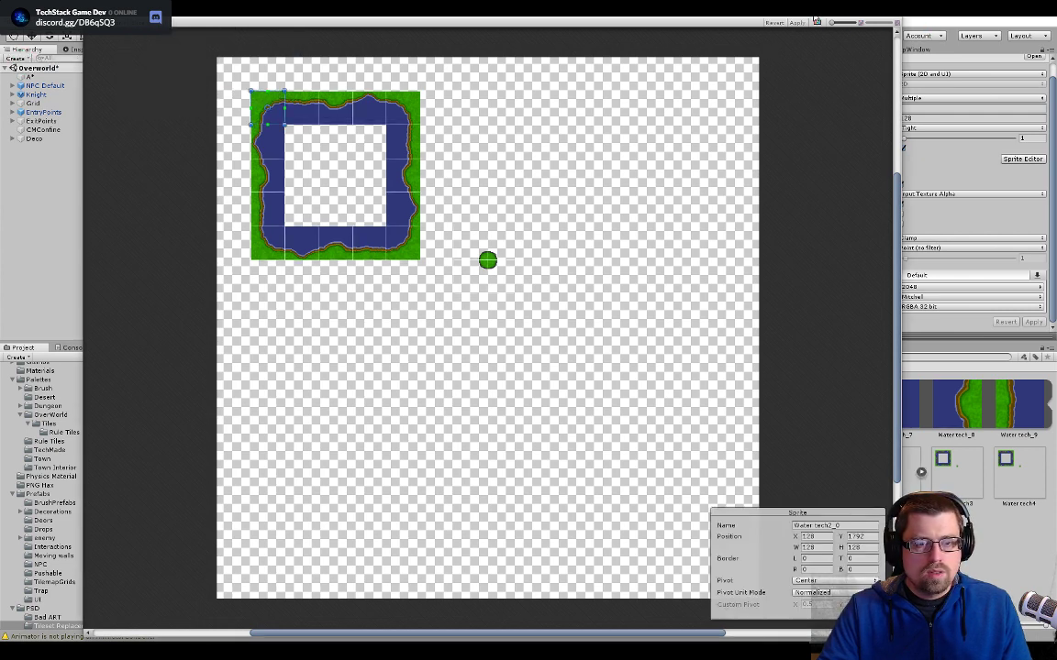
- Move the Sprite Editor clear of the assets, then slice Water tech3 into 128 x 128 cells and apply
drag(814, 10, 794, 323)
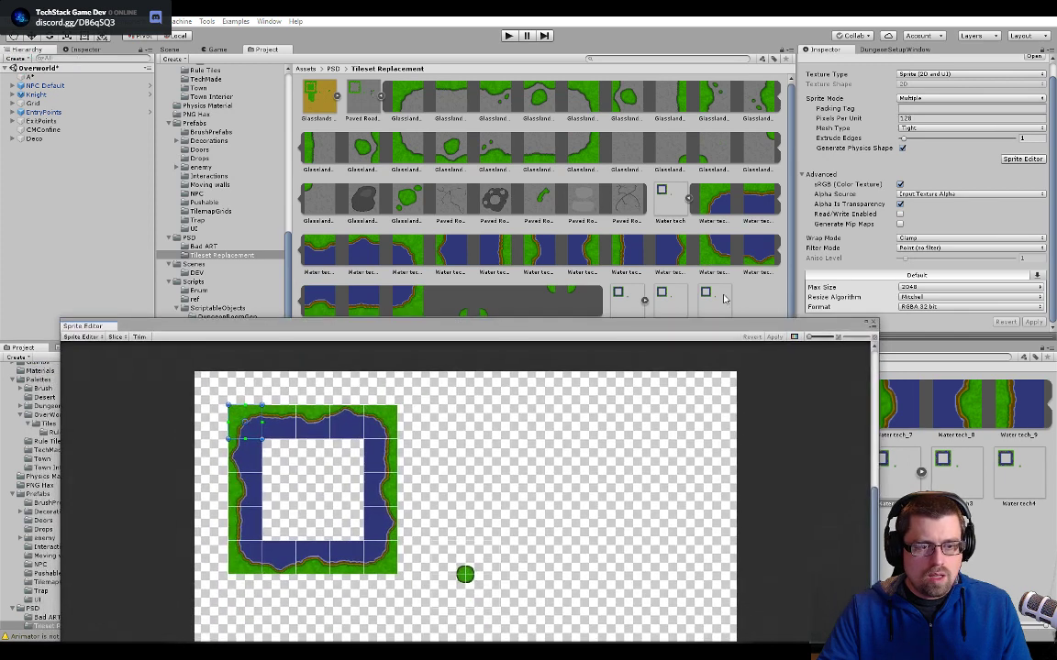
click(669, 306)
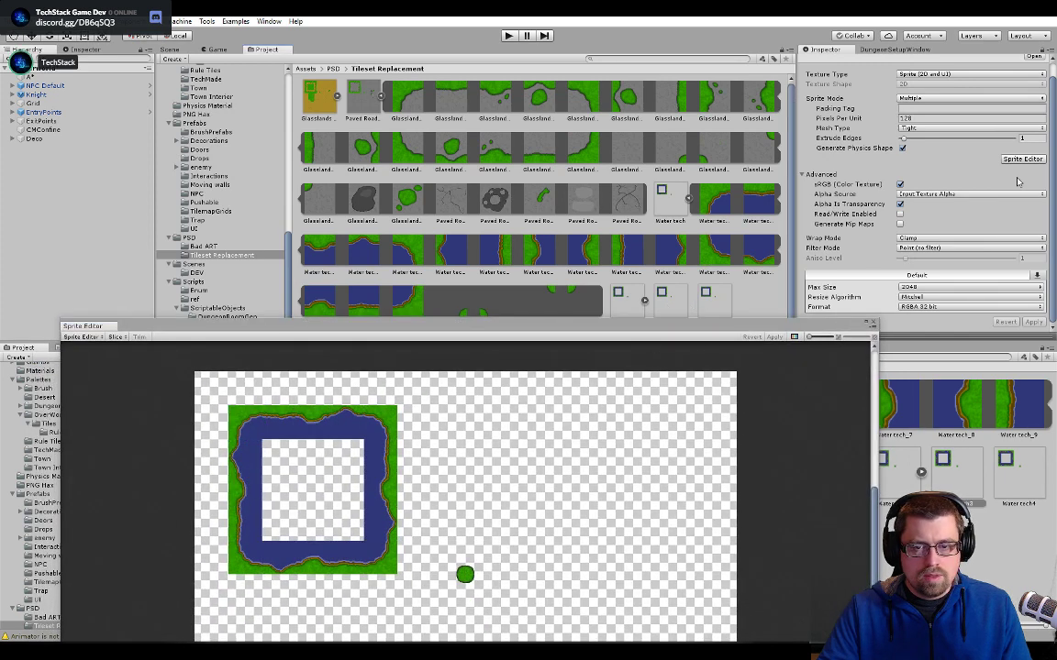
click(117, 337)
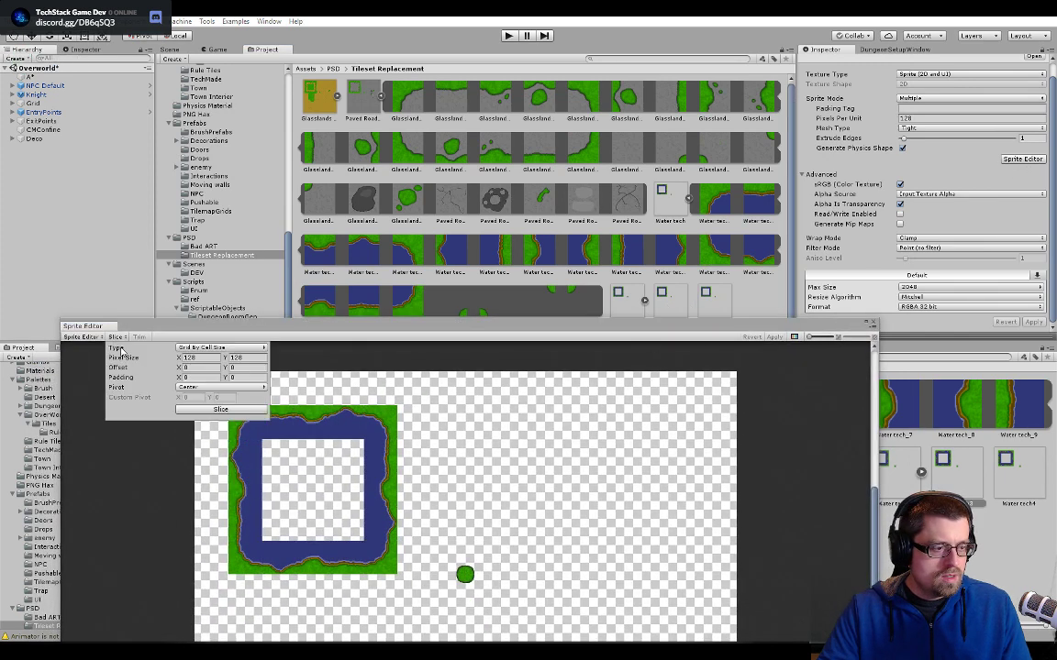
click(221, 409)
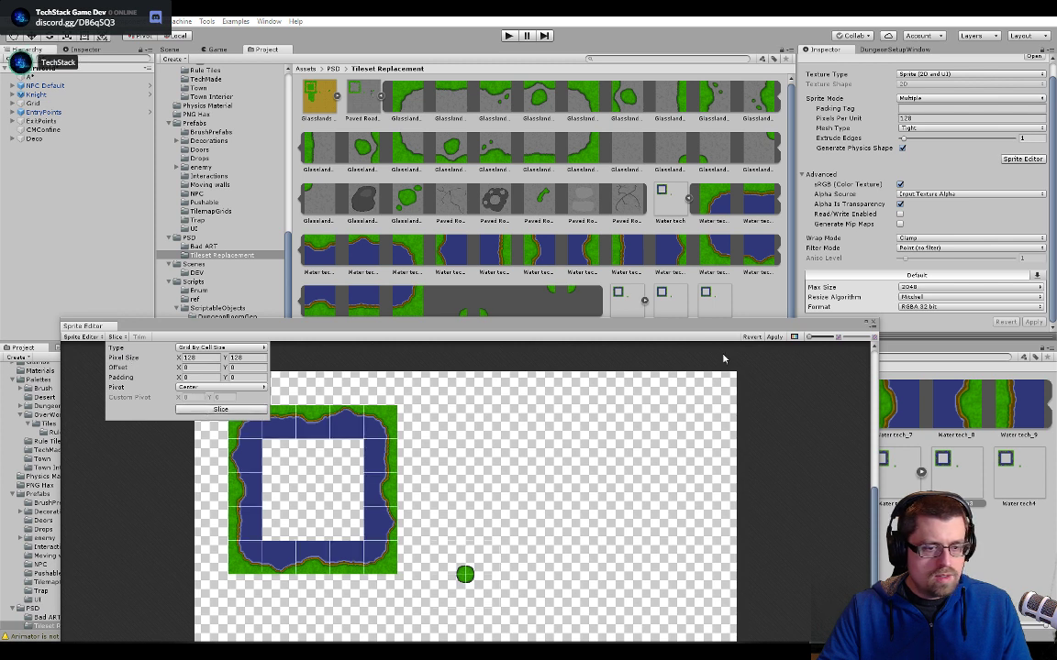
click(774, 337)
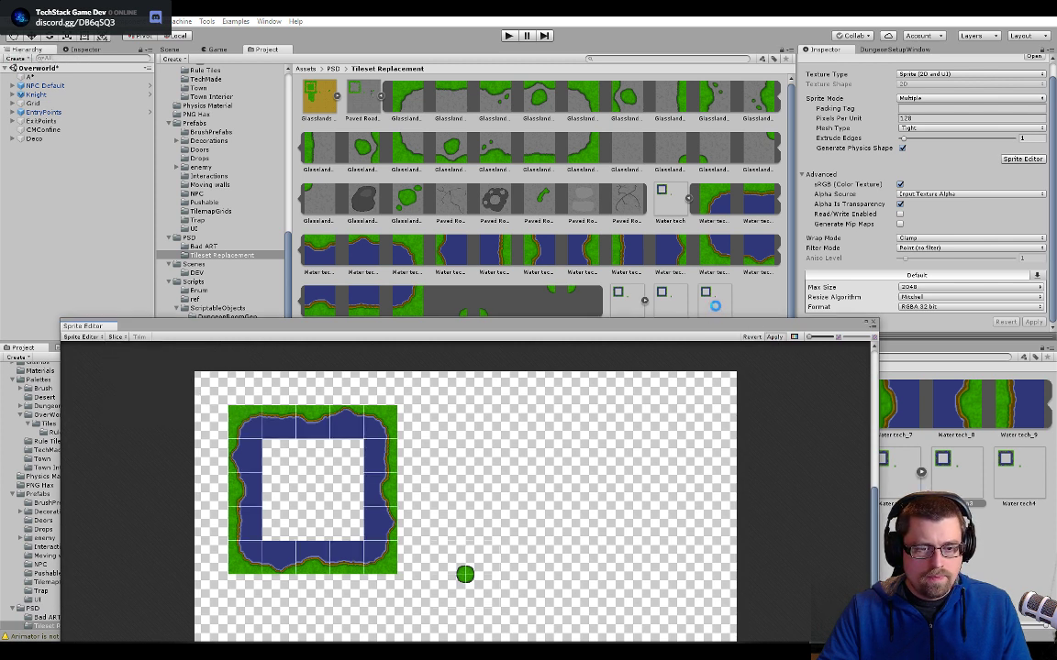
- Slice Water tech4 into 128 x 128 cells, apply the slices and close the Sprite Editor
click(116, 337)
click(210, 410)
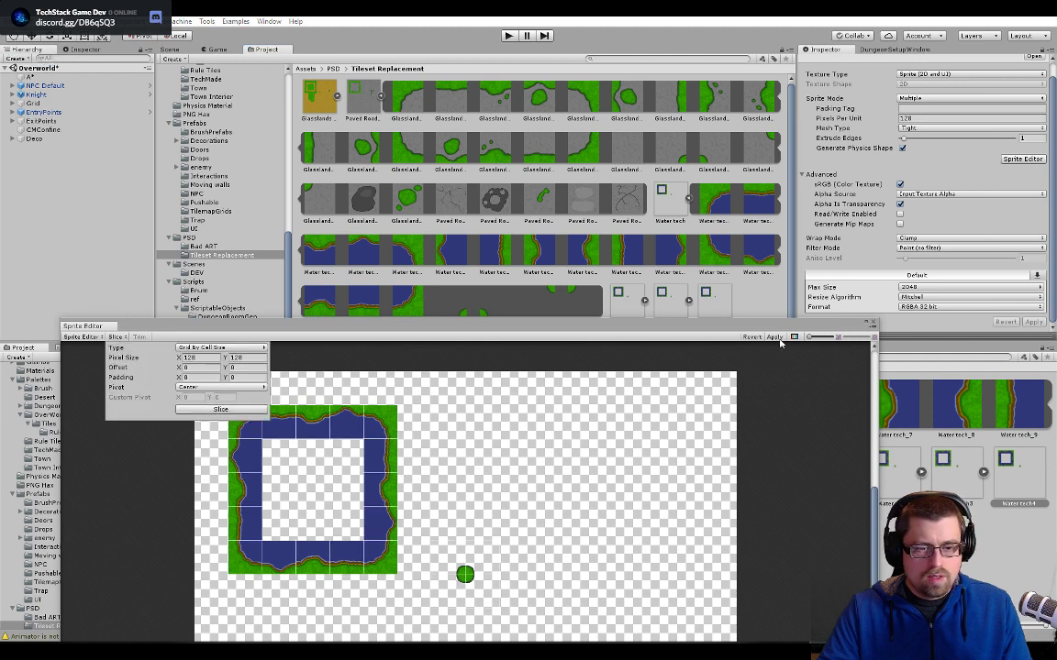
click(874, 325)
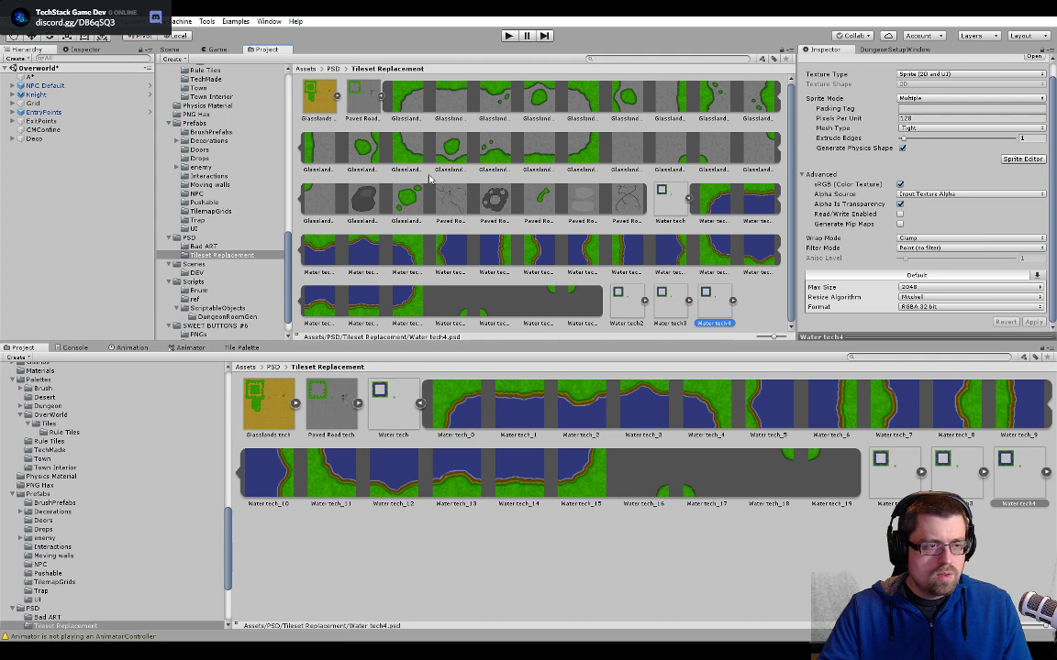
- Pick a straight north-shore water tile in the Overworld scene and open its Water8 animated tile asset
click(169, 49)
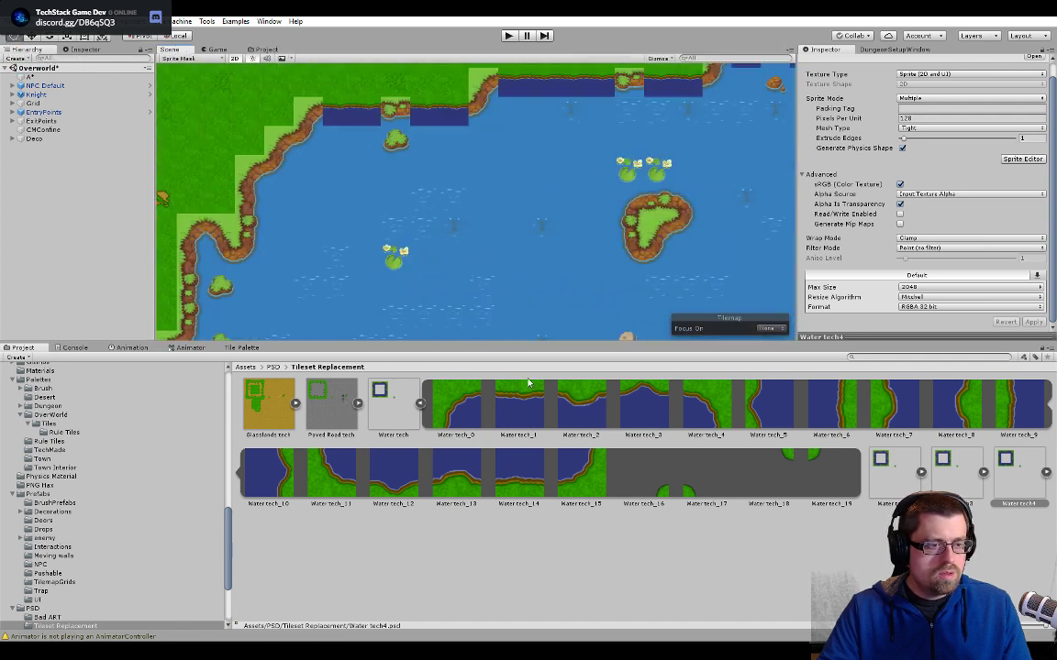
middle_drag(482, 227, 498, 294)
click(447, 161)
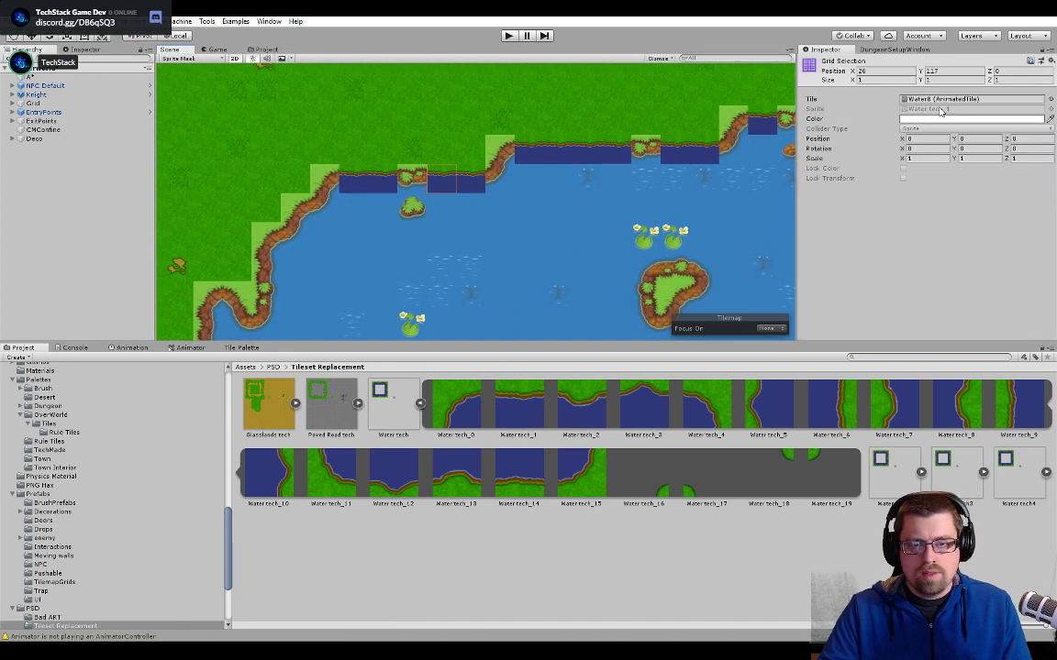
double_click(945, 98)
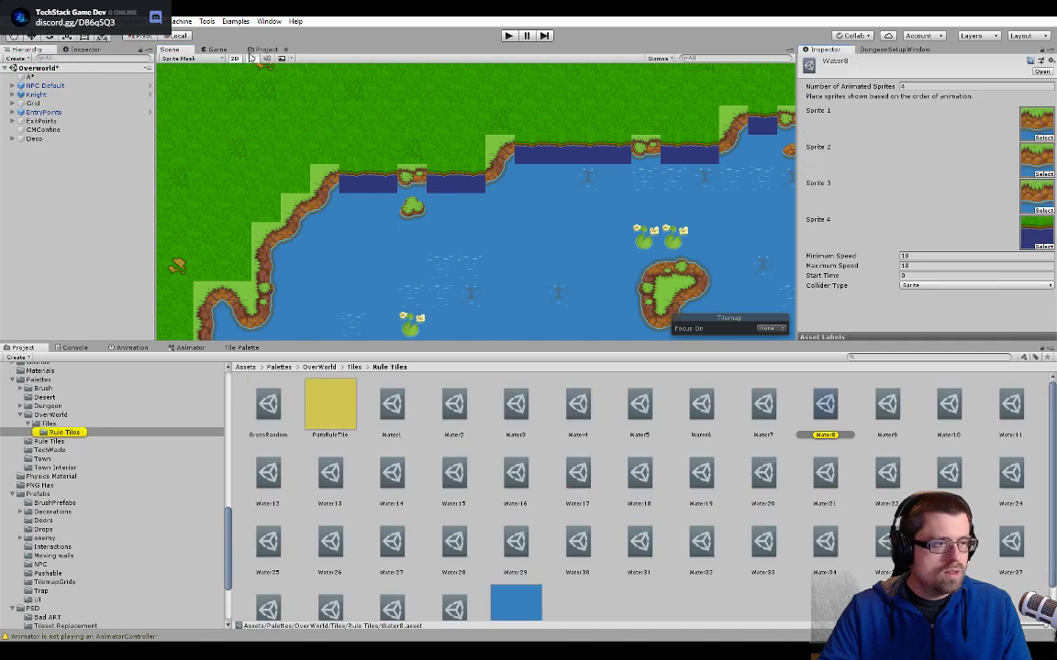
- Assign the second slice of Water tech as Water8's Sprite 1 and the second slice of Water tech2 as Sprite 2
click(266, 49)
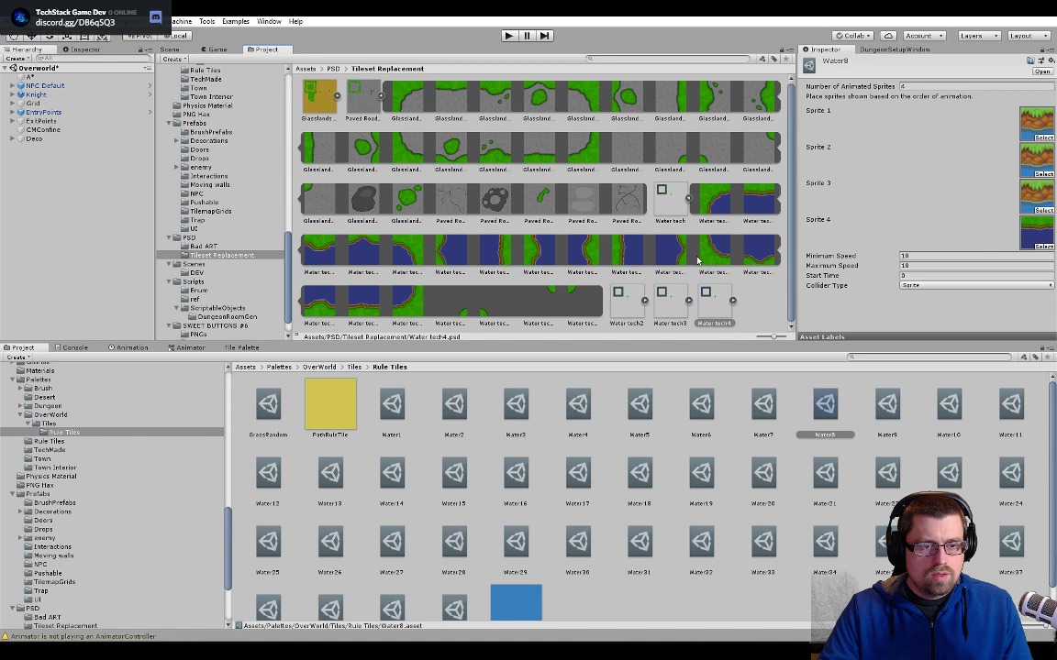
drag(753, 193, 1035, 129)
click(684, 199)
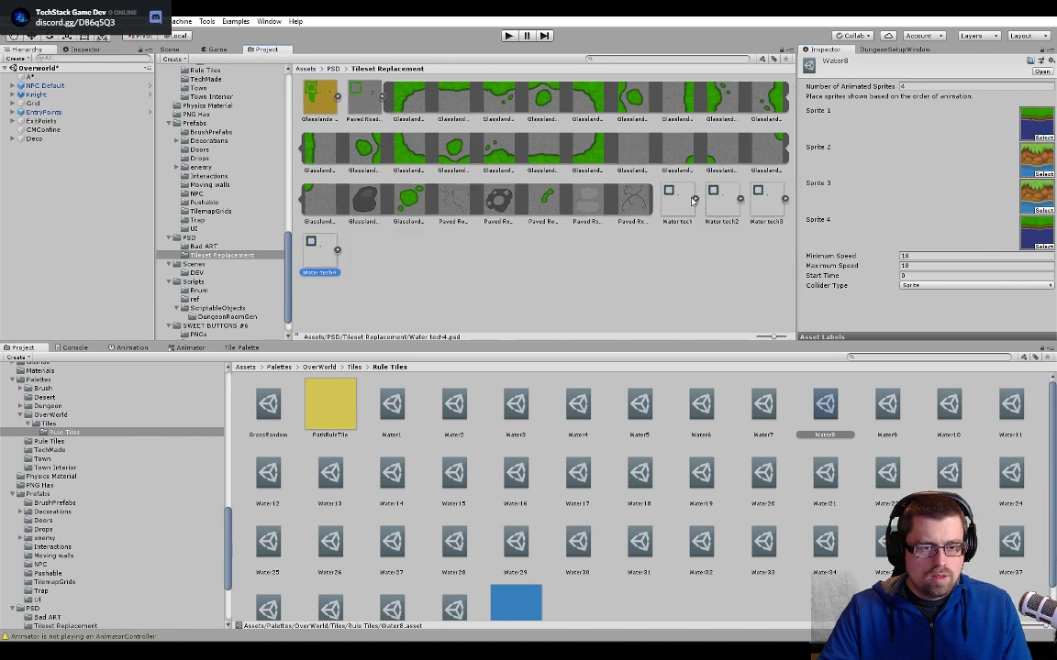
click(740, 198)
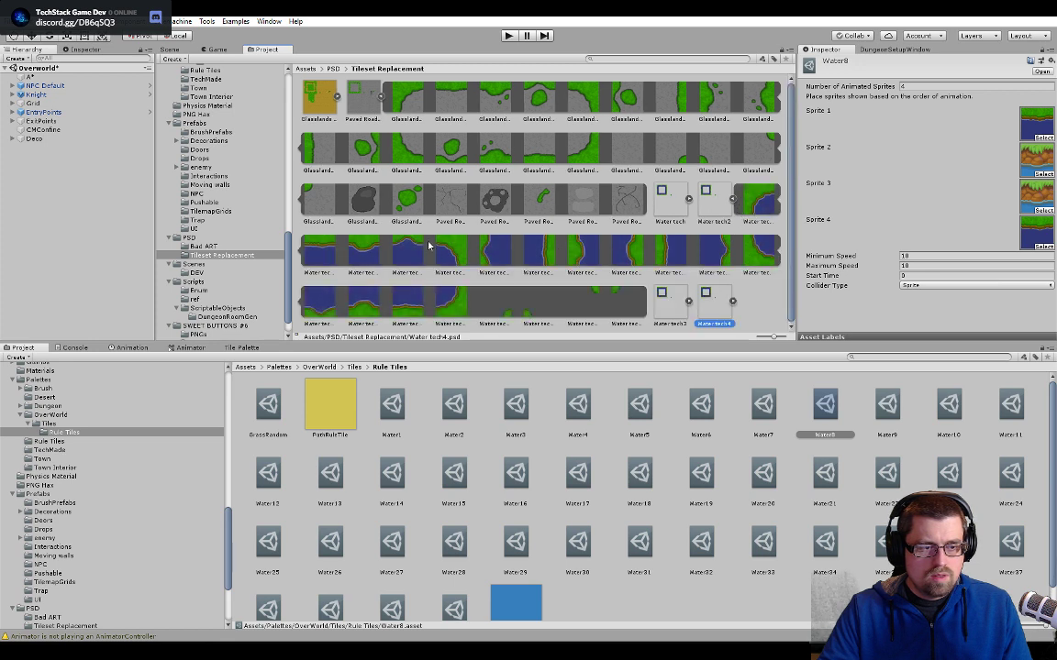
drag(1045, 168, 1046, 169)
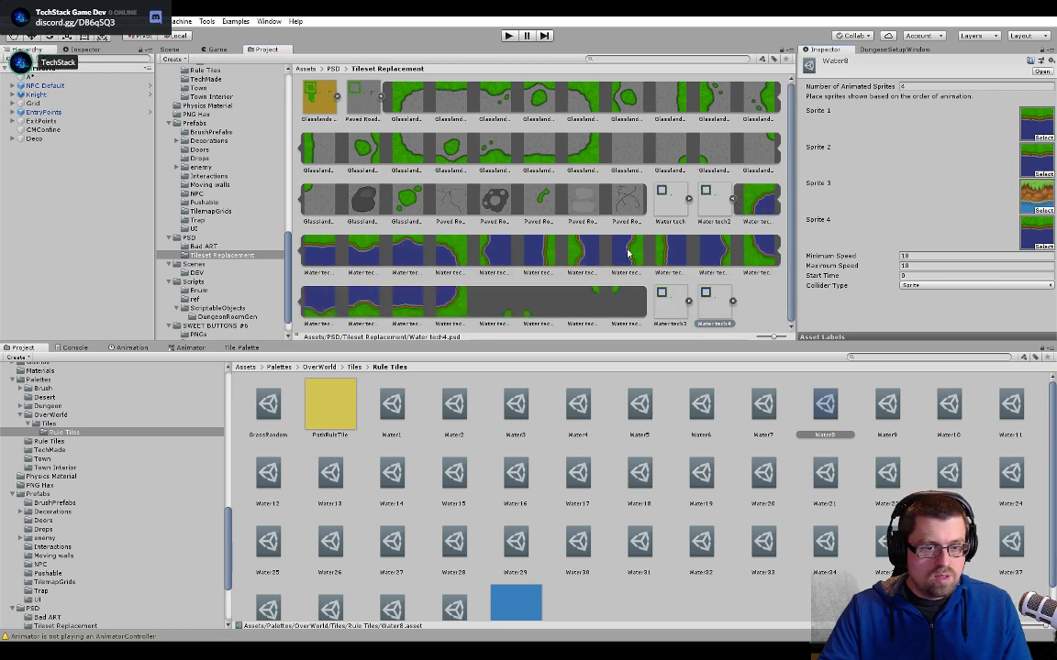
- Assign the second slice of Water tech3 as Water8's Sprite 3 and the second slice of Water tech4 as Sprite 4
click(732, 199)
click(785, 199)
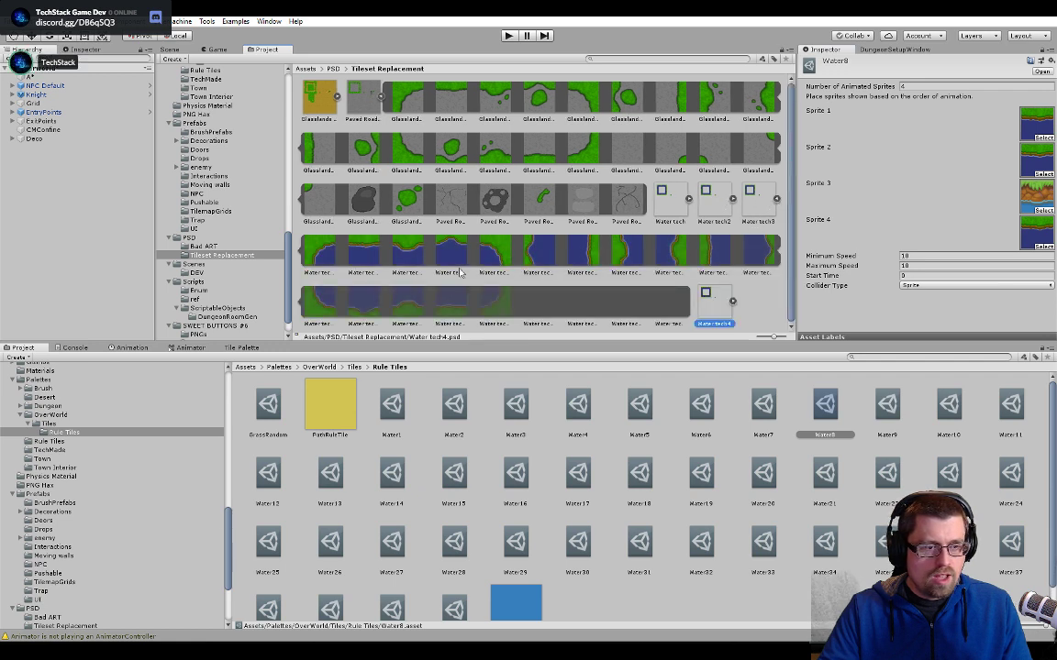
drag(376, 236, 1036, 194)
click(776, 199)
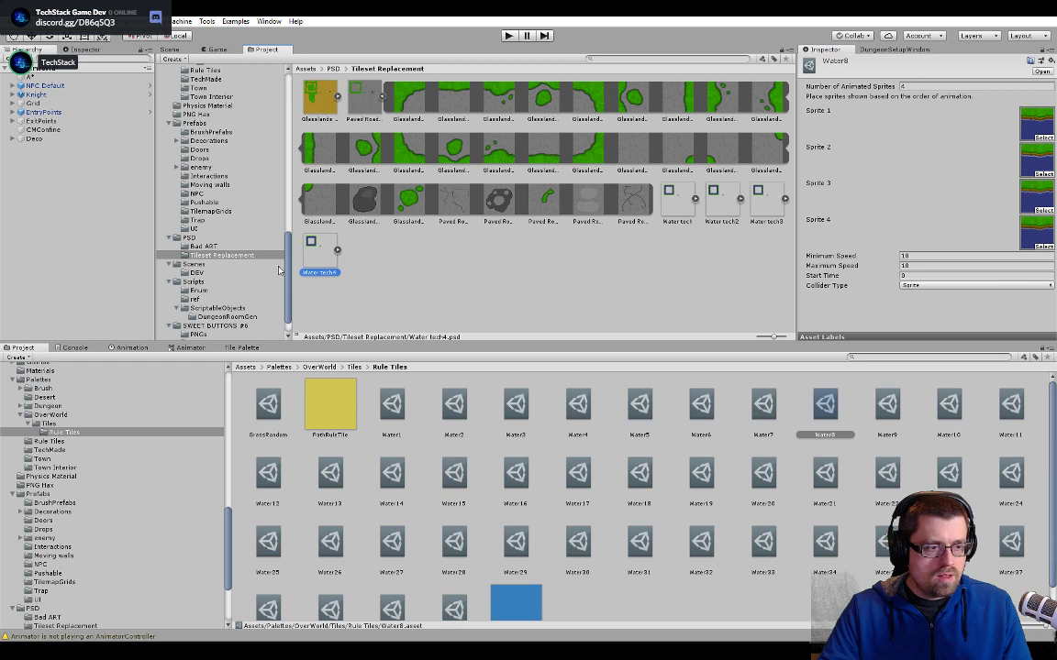
click(336, 249)
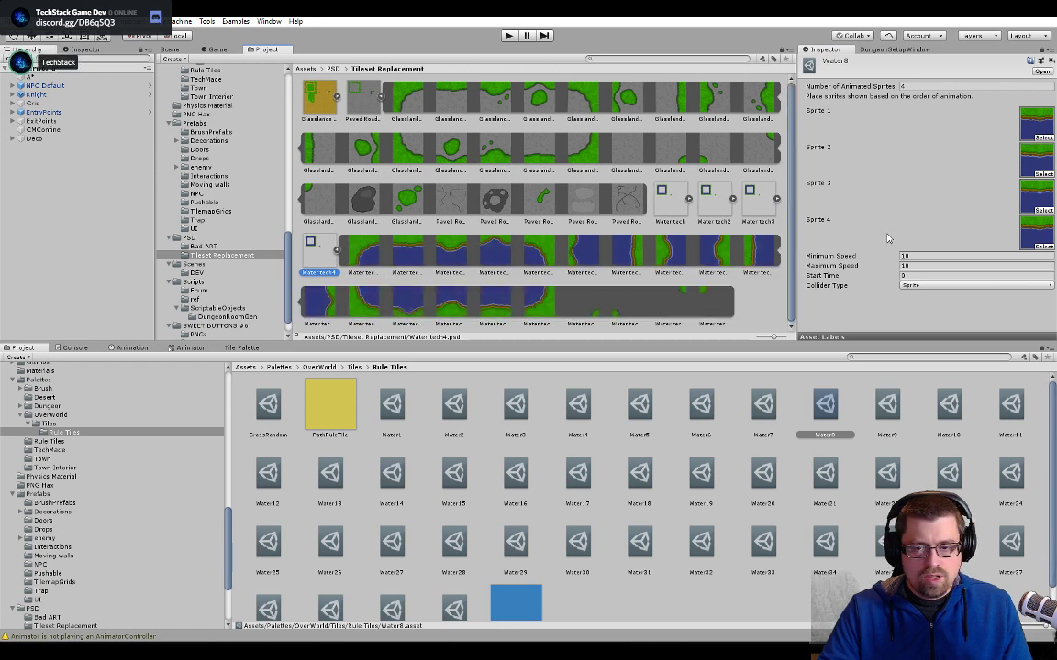
drag(410, 247, 871, 235)
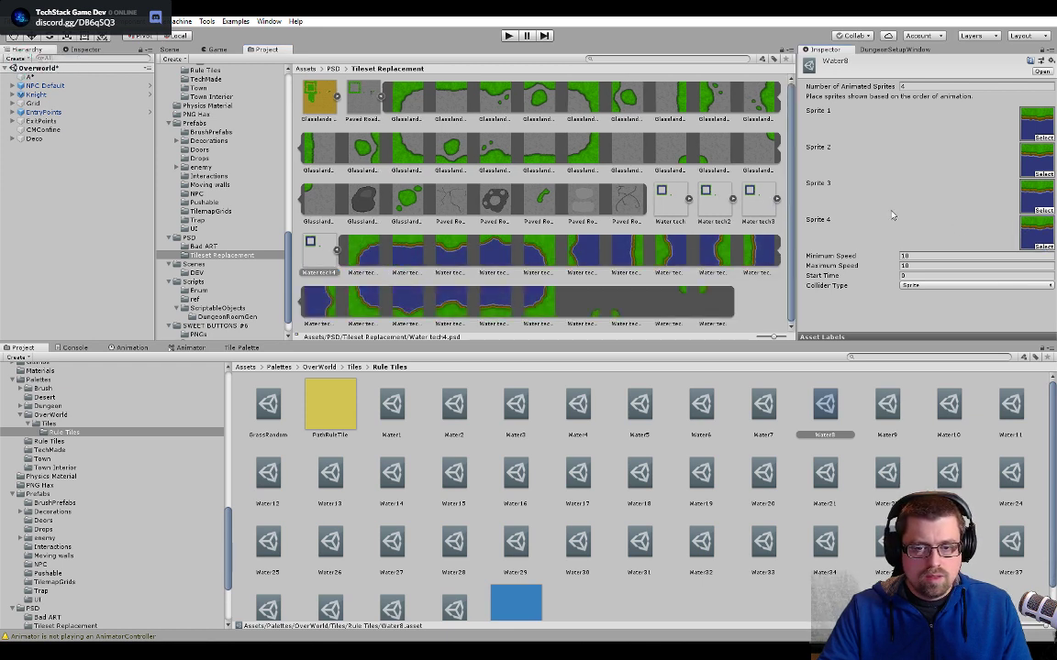
- Return to the Overworld scene, run it in play mode and enter the game through the upper start menu option
click(188, 49)
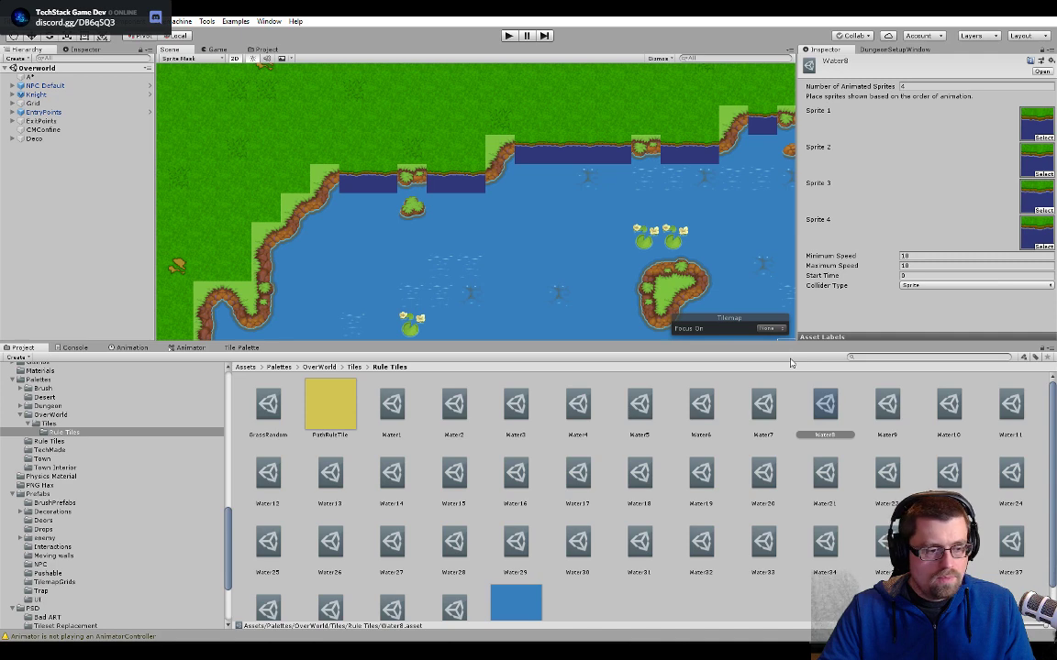
click(508, 36)
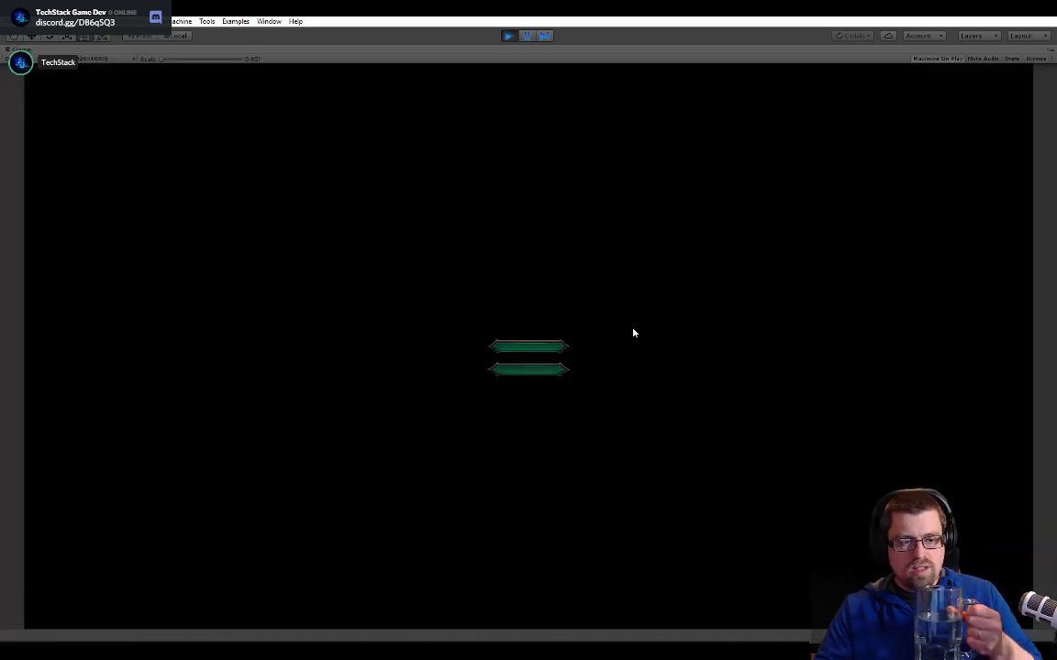
click(539, 346)
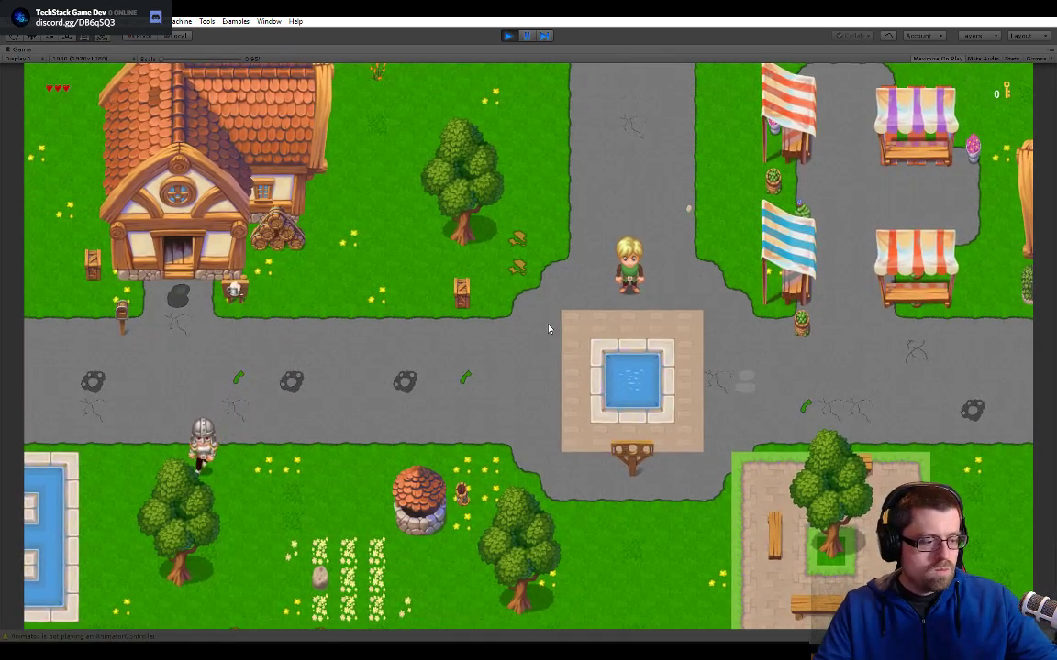
- Walk the character from the village fountain up to the lake and west along its northern shoreline
key(Up)
key(Left)
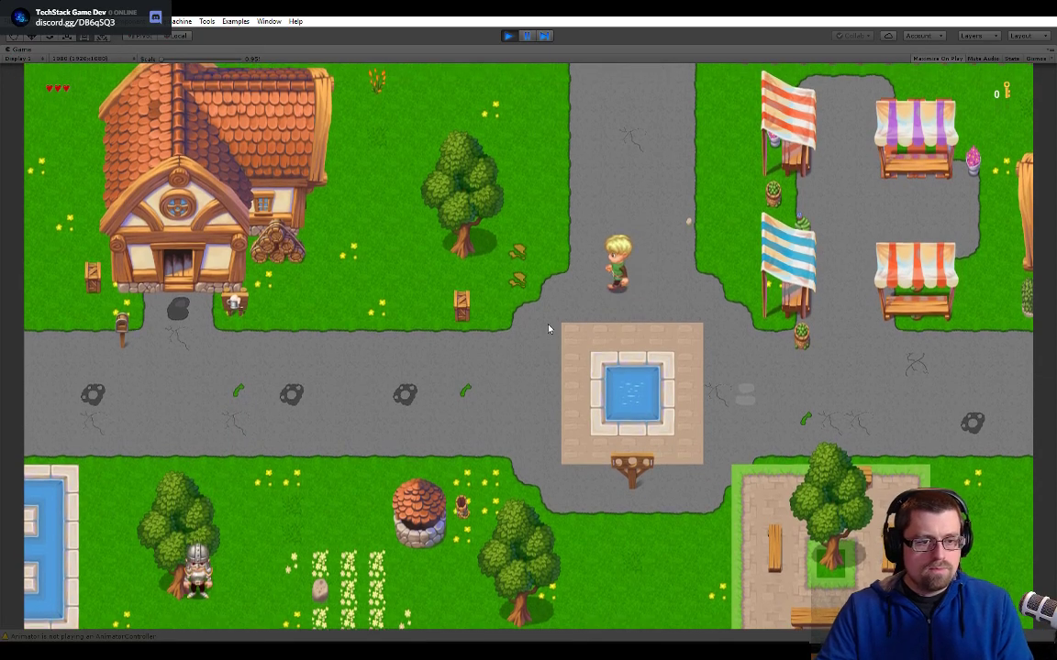
key(Up)
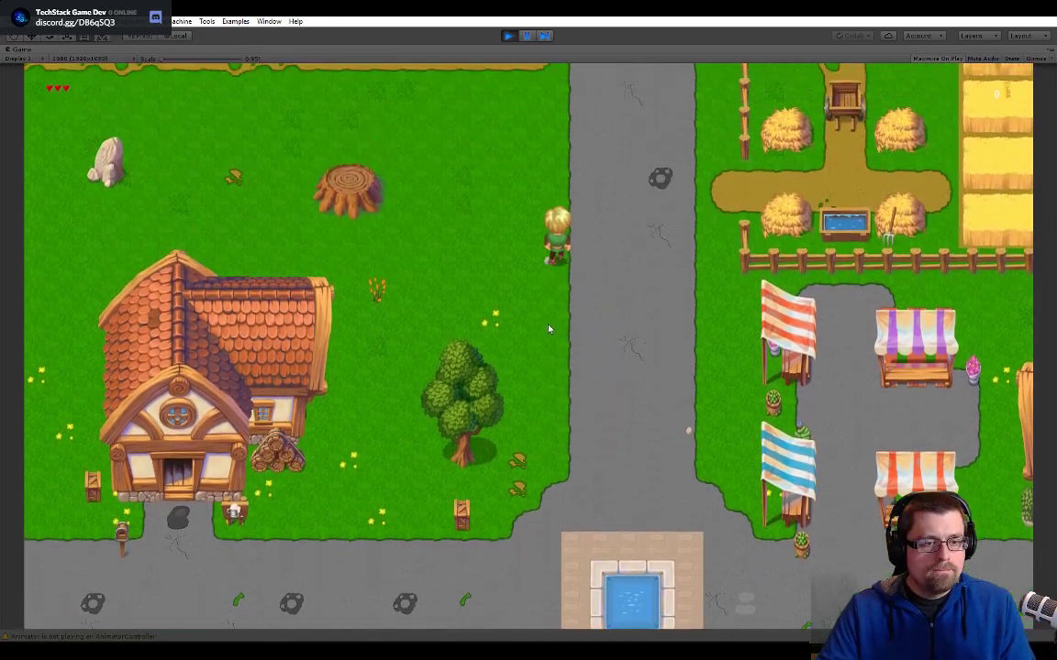
key(Left)
key(Up)
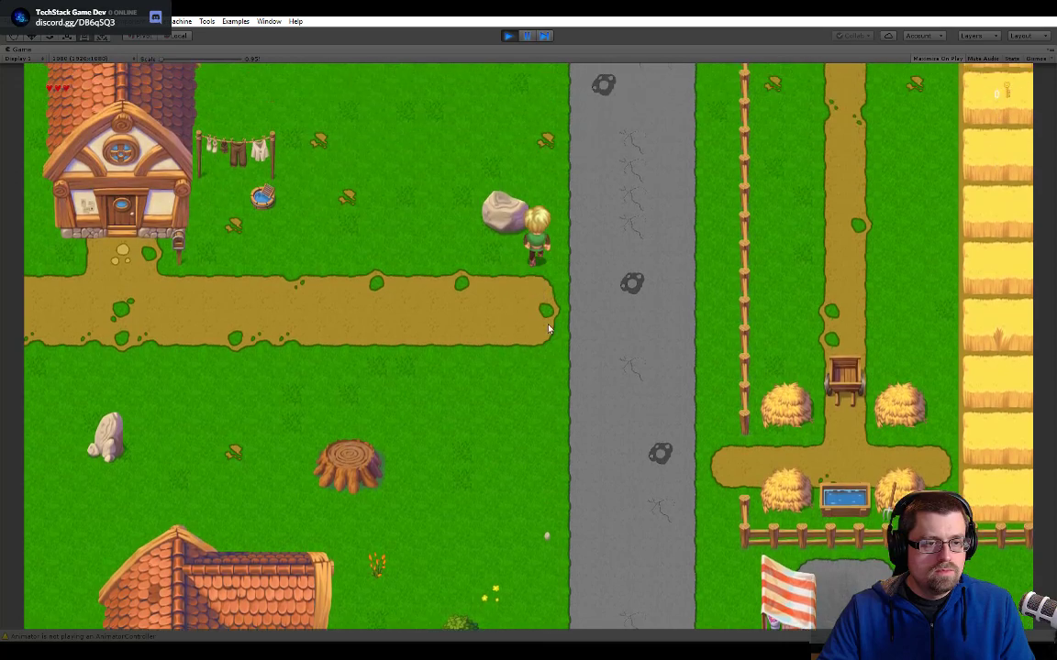
key(Right)
key(Up)
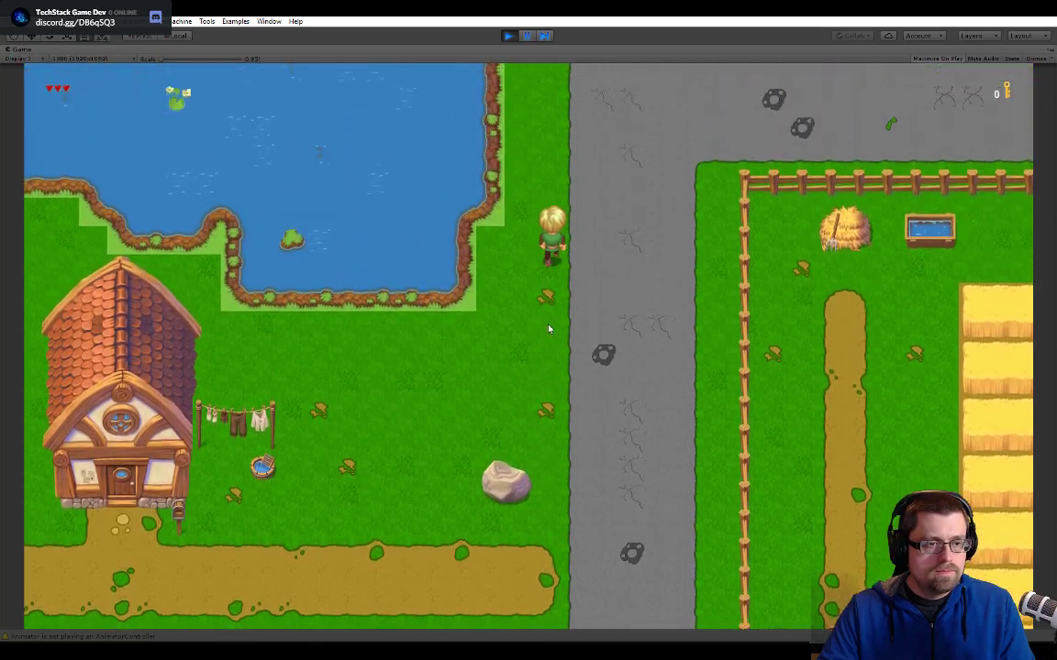
key(Left)
key(Up)
key(Left)
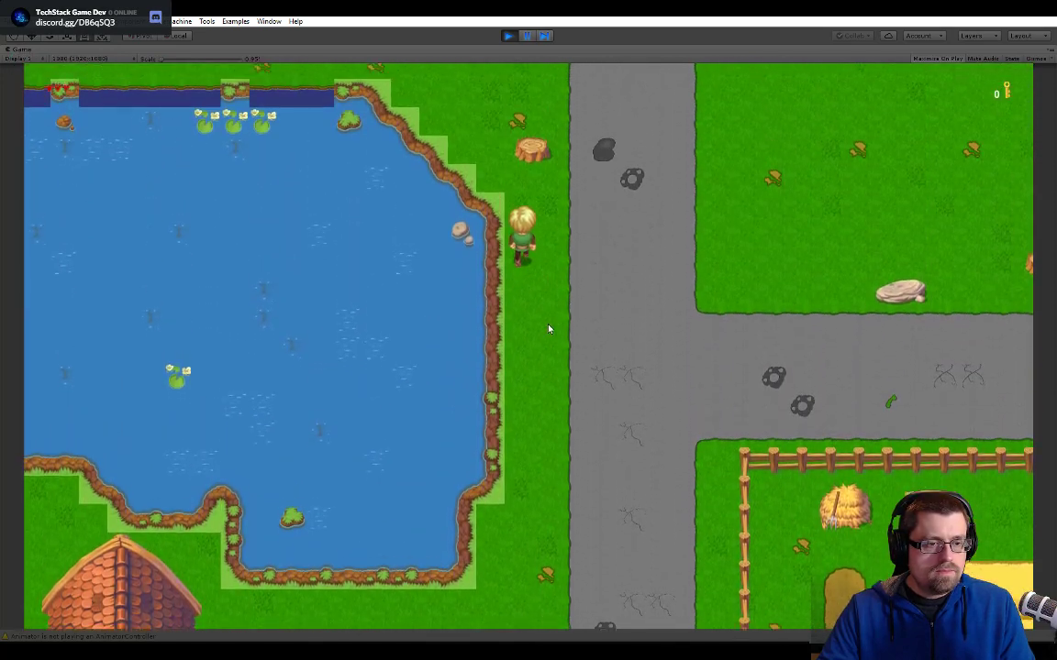
key(Up)
key(Left)
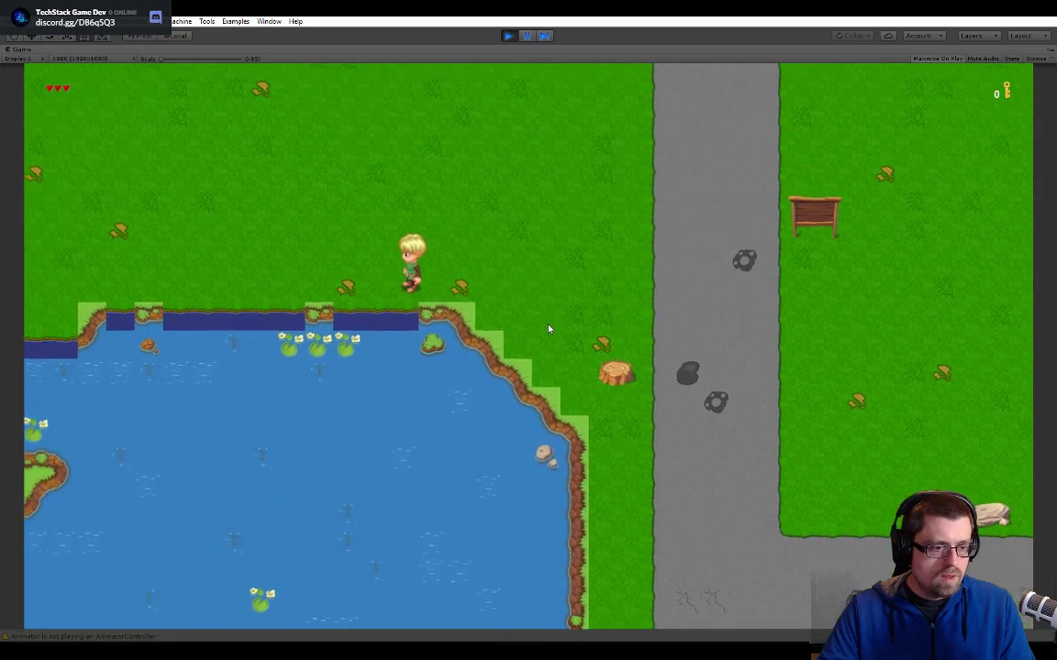
key(Left)
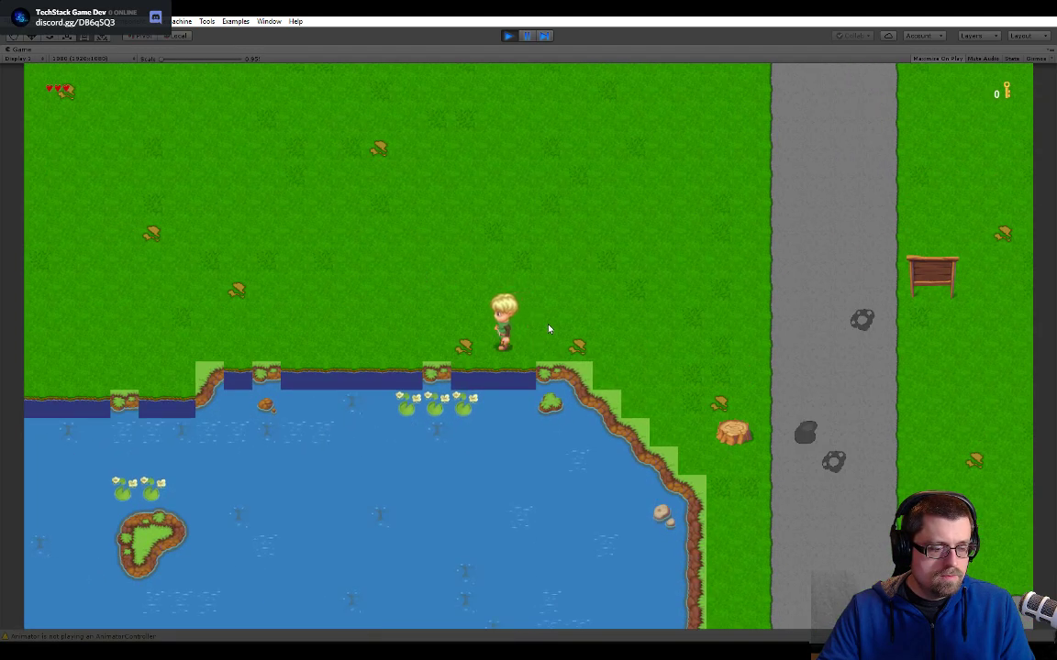
key(Left)
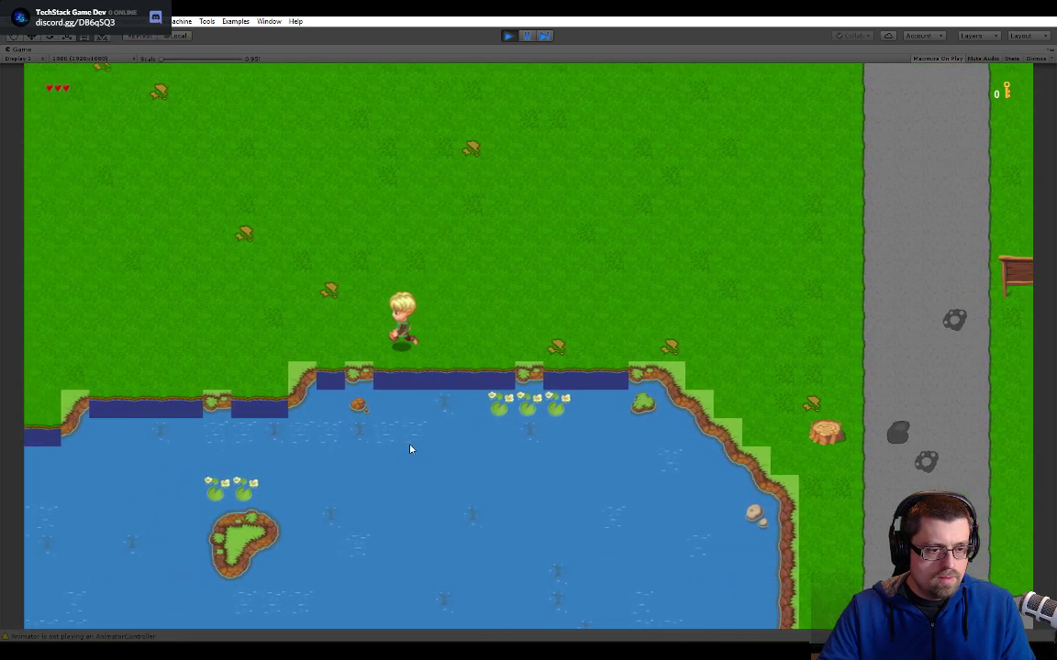
- Examine the animated shoreline at enlarged and normal game view scales, then stop play mode
drag(168, 70, 234, 71)
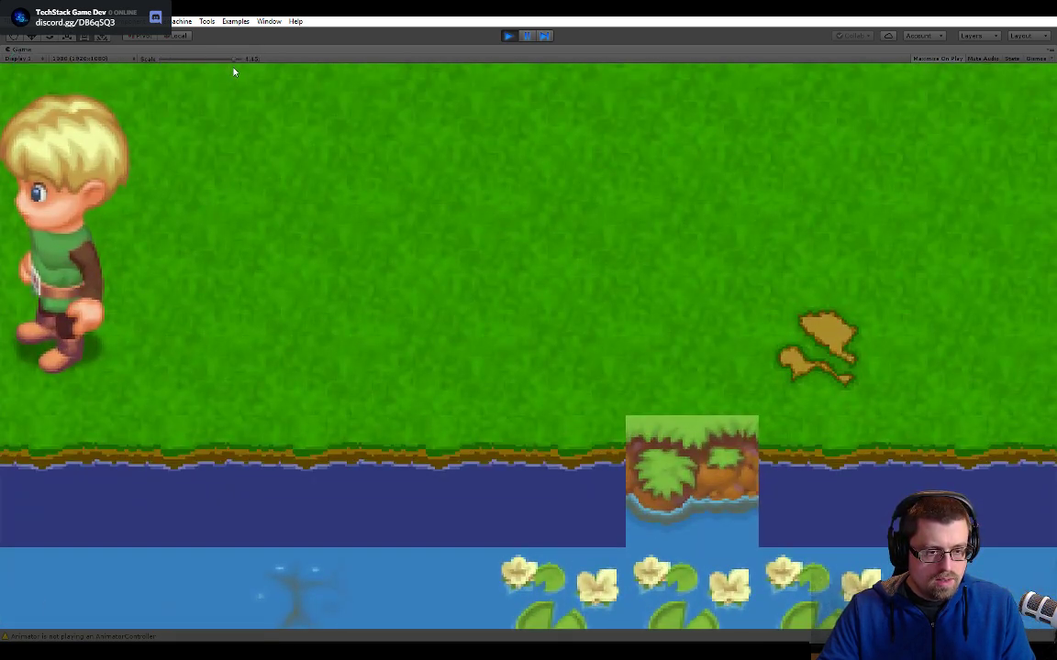
key(Left)
key(Left)
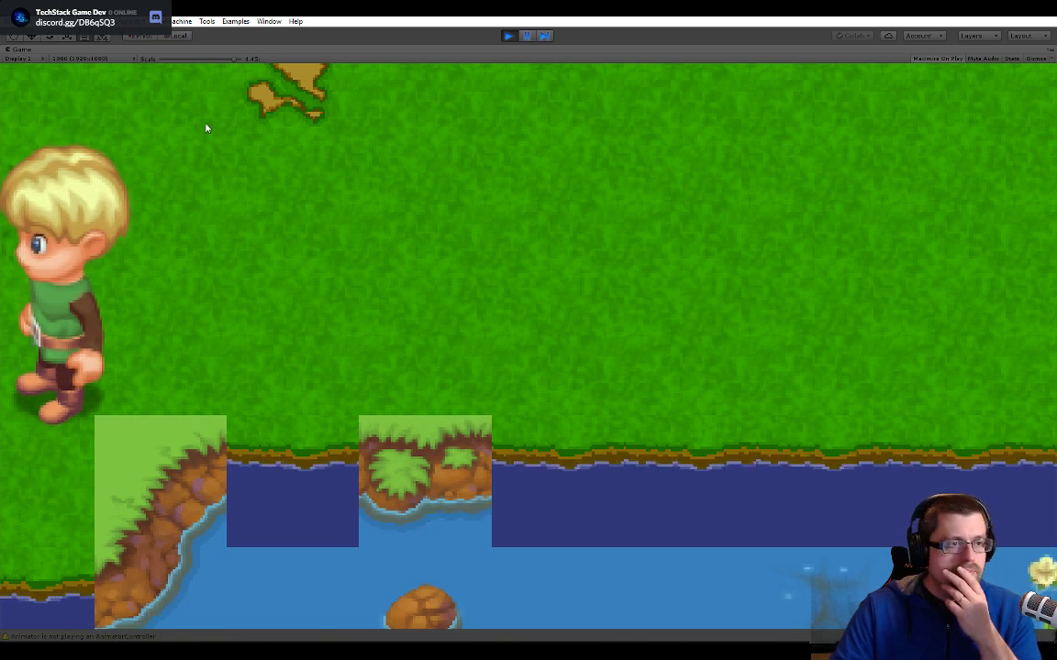
click(217, 64)
drag(217, 64, 152, 59)
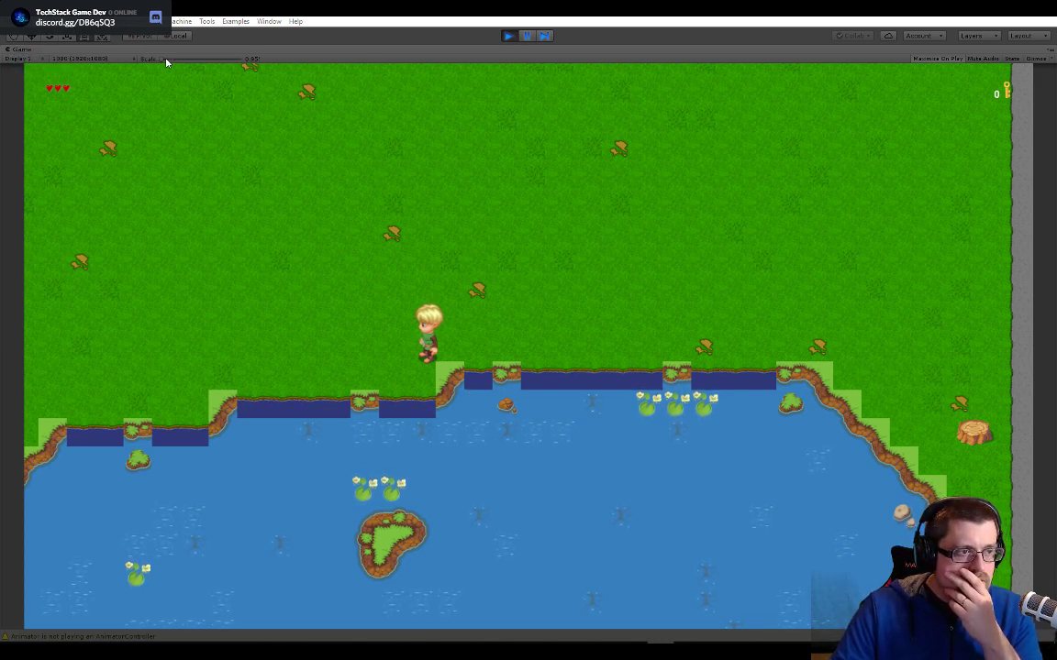
drag(166, 61, 237, 60)
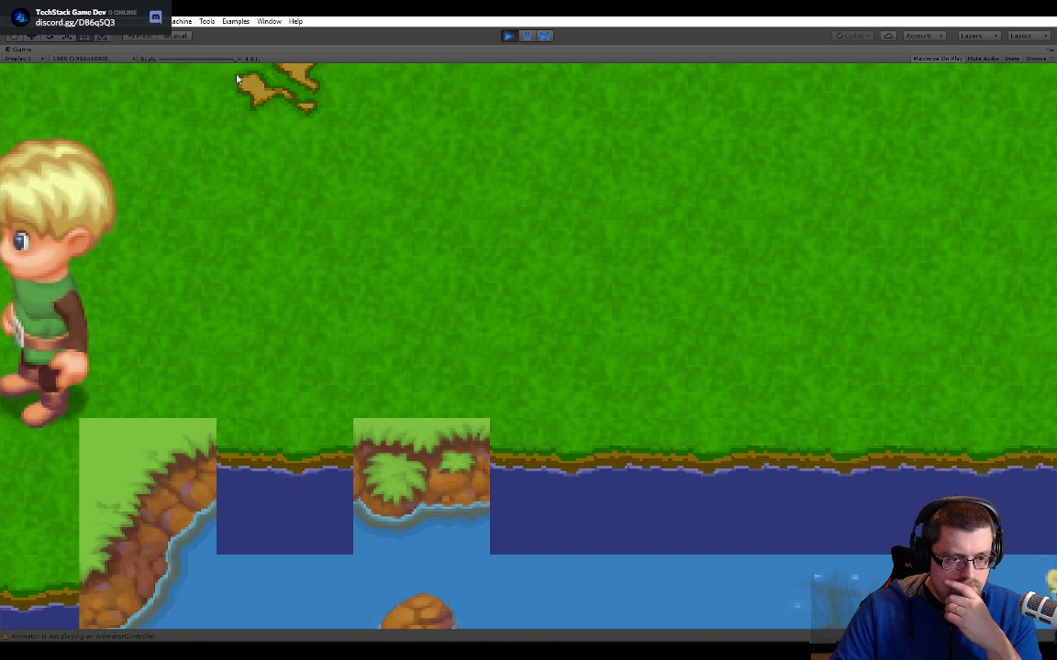
drag(237, 75, 176, 79)
click(507, 35)
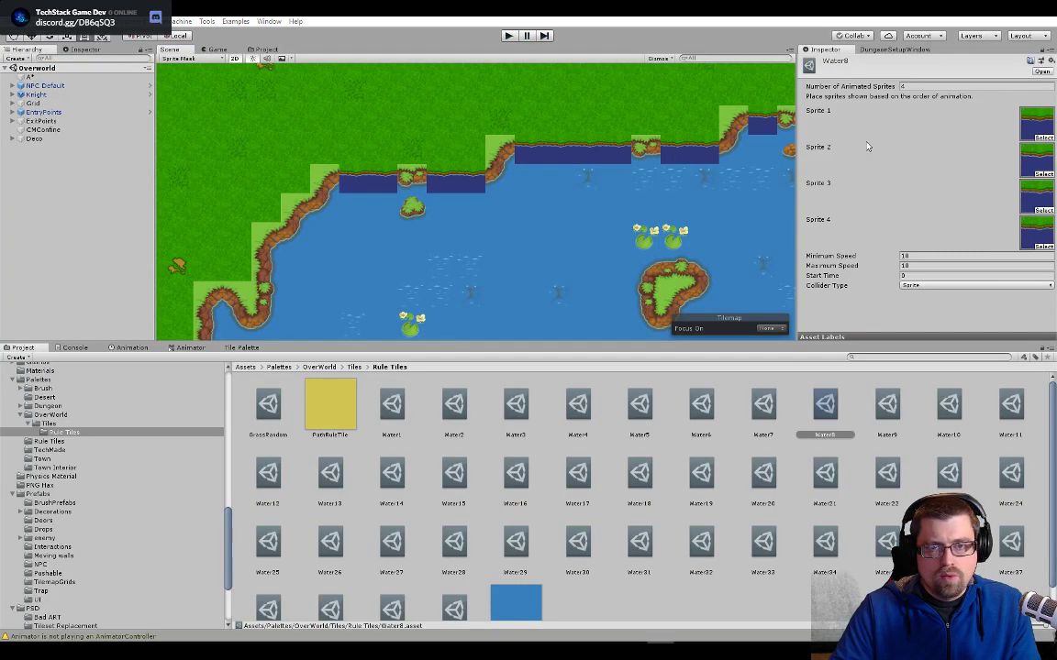
- Set both the minimum and maximum speed of the Water8 animated tile to 5
click(915, 256)
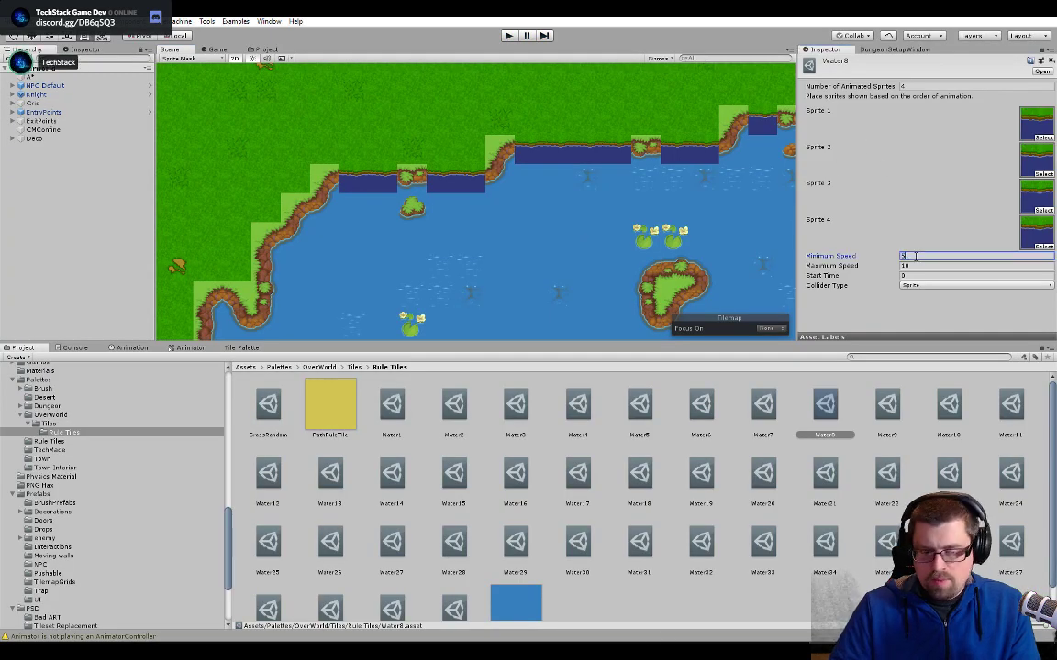
text(5)
key(Tab)
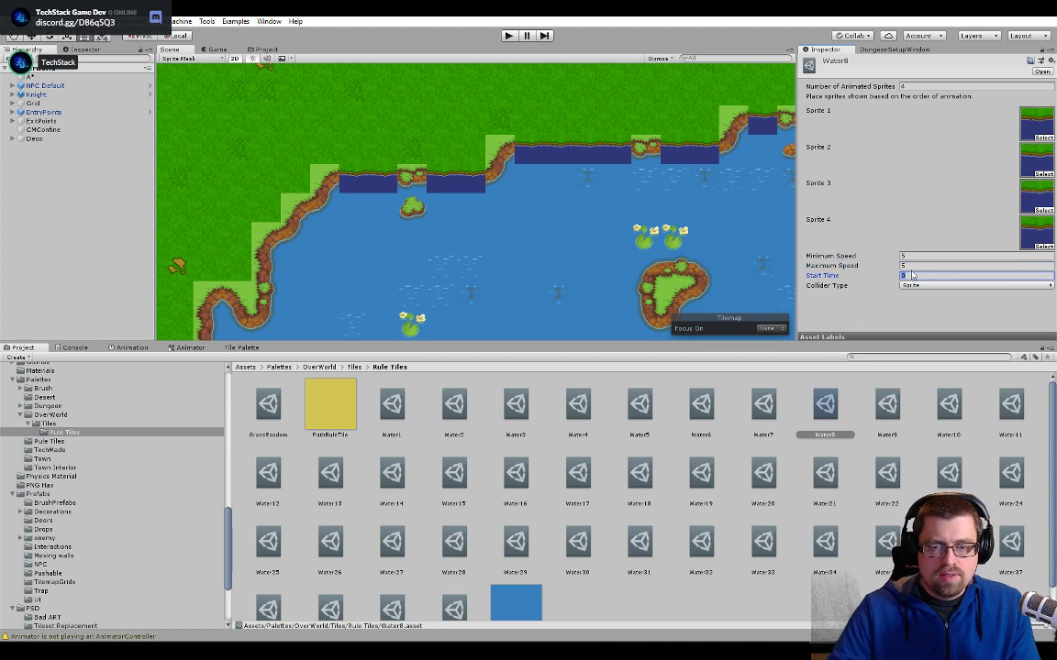
- Run the scene, enter the game through the upper start option, and walk the character north and west to the lake's northern shore
click(509, 36)
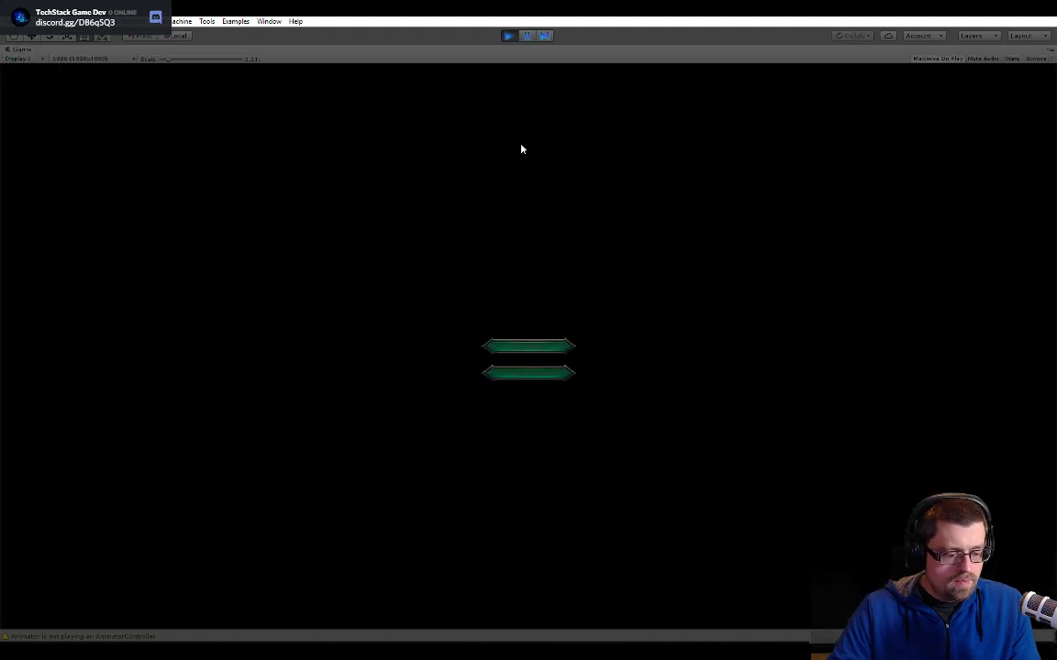
click(538, 348)
key(w)
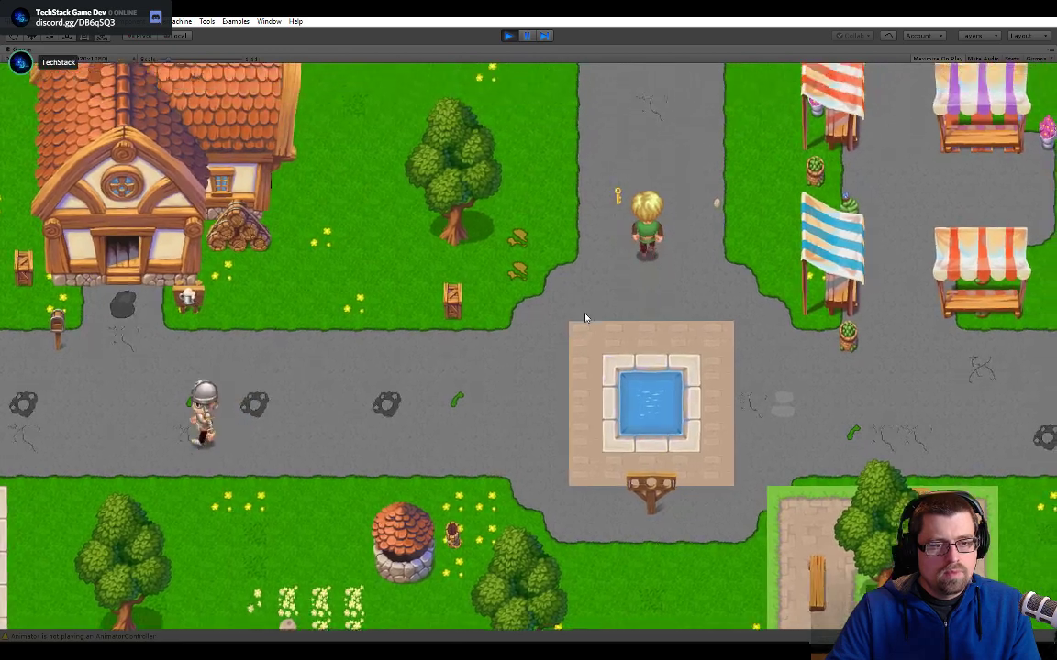
key(w)
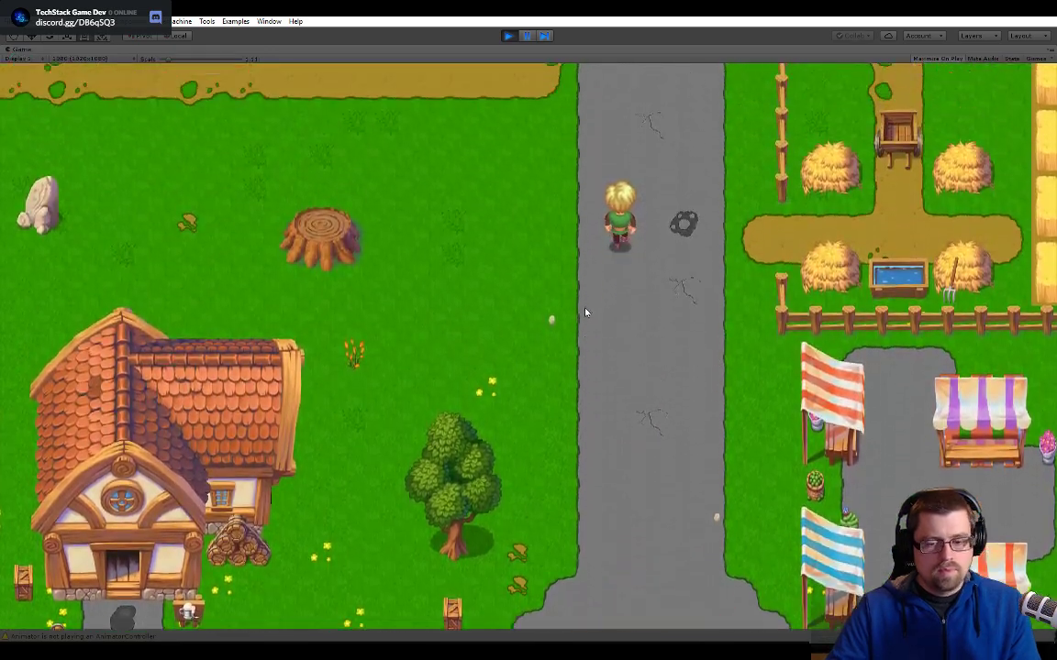
key(w)
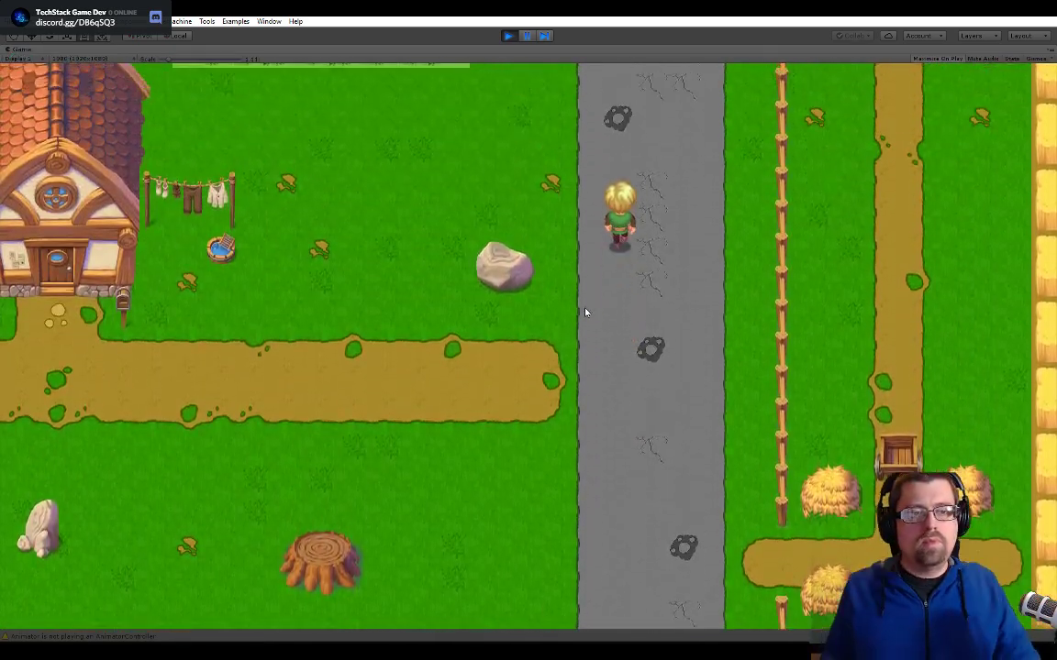
key(w)
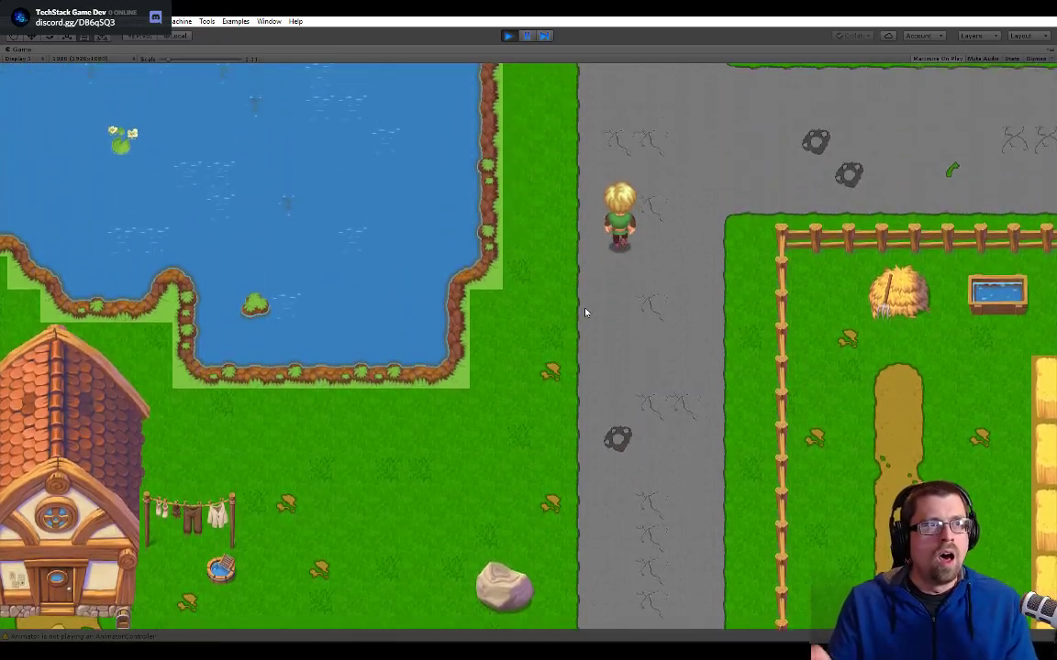
key(a)
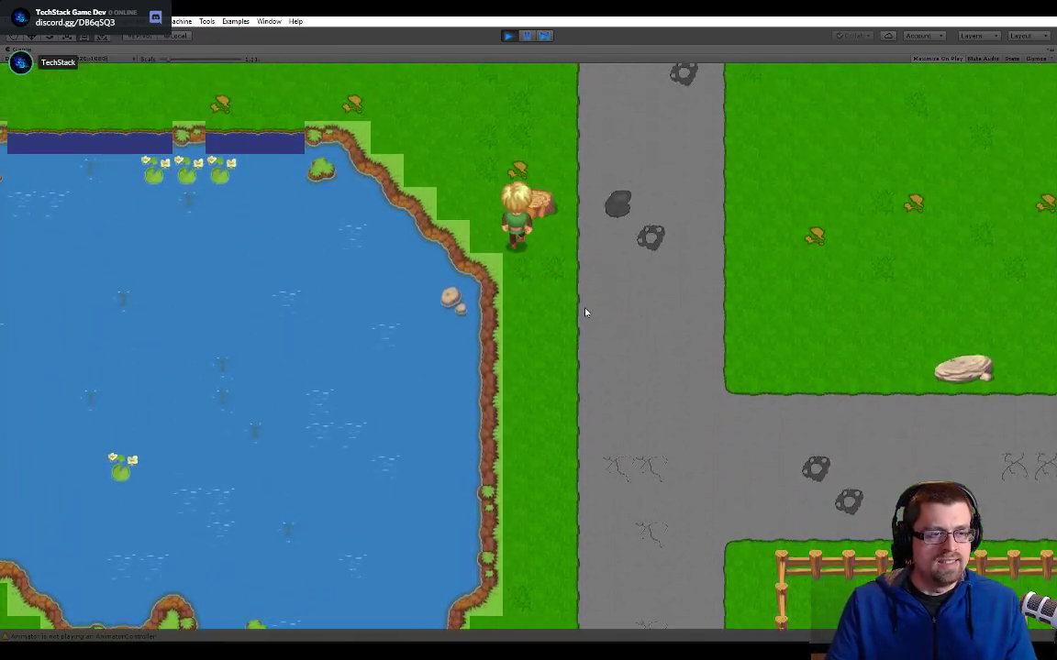
key(a)
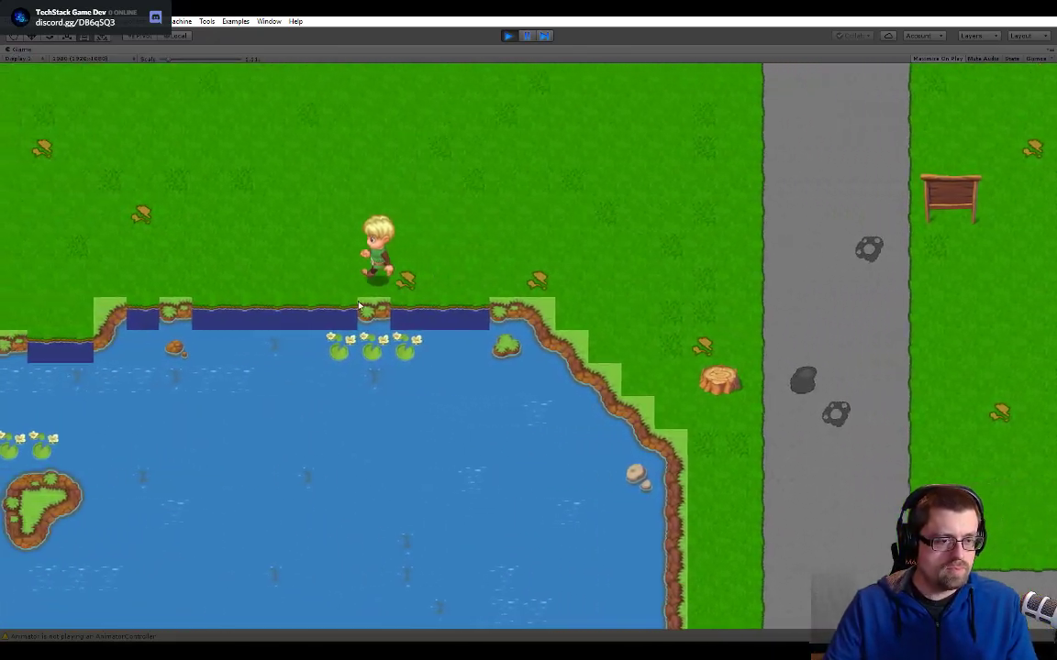
key(a)
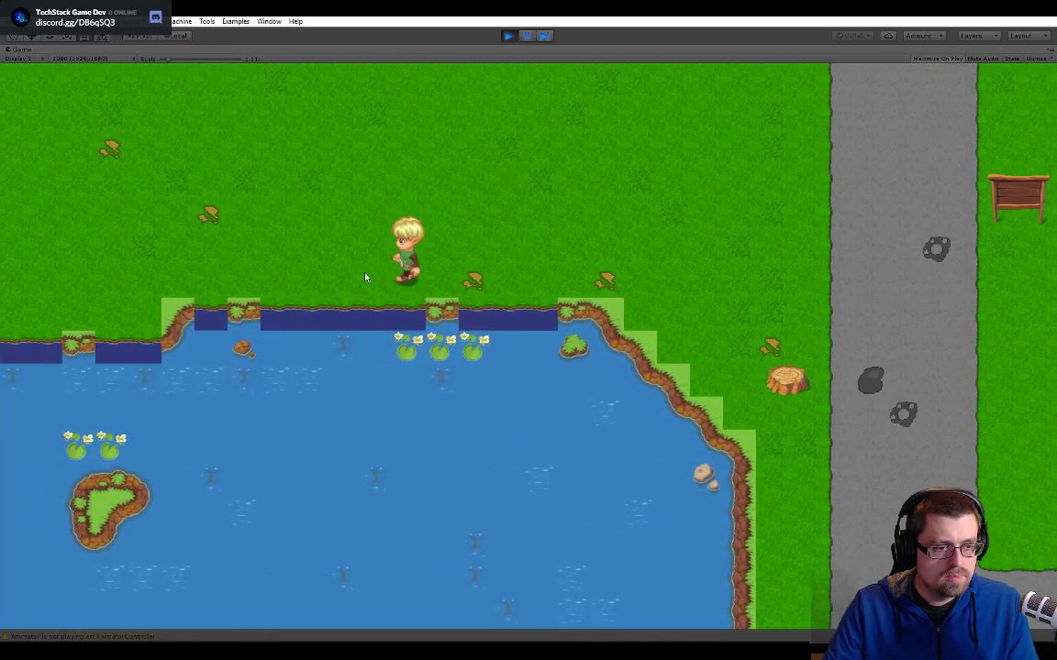
- Examine the slower shoreline animation at 5x and normal game view scale, then stop play mode
drag(169, 59, 249, 65)
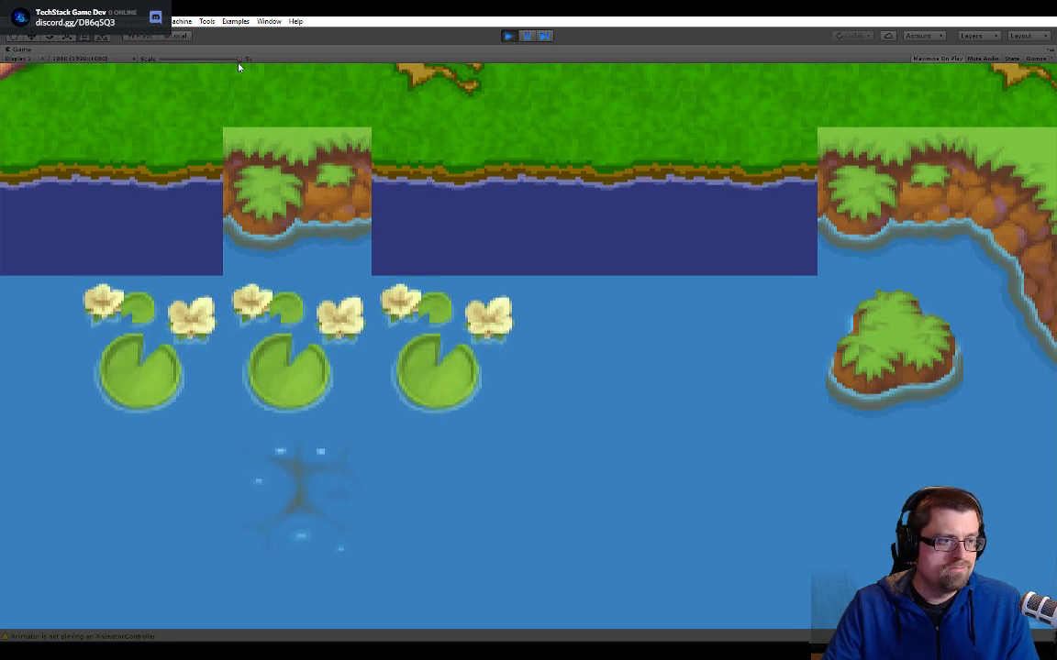
drag(238, 60, 157, 66)
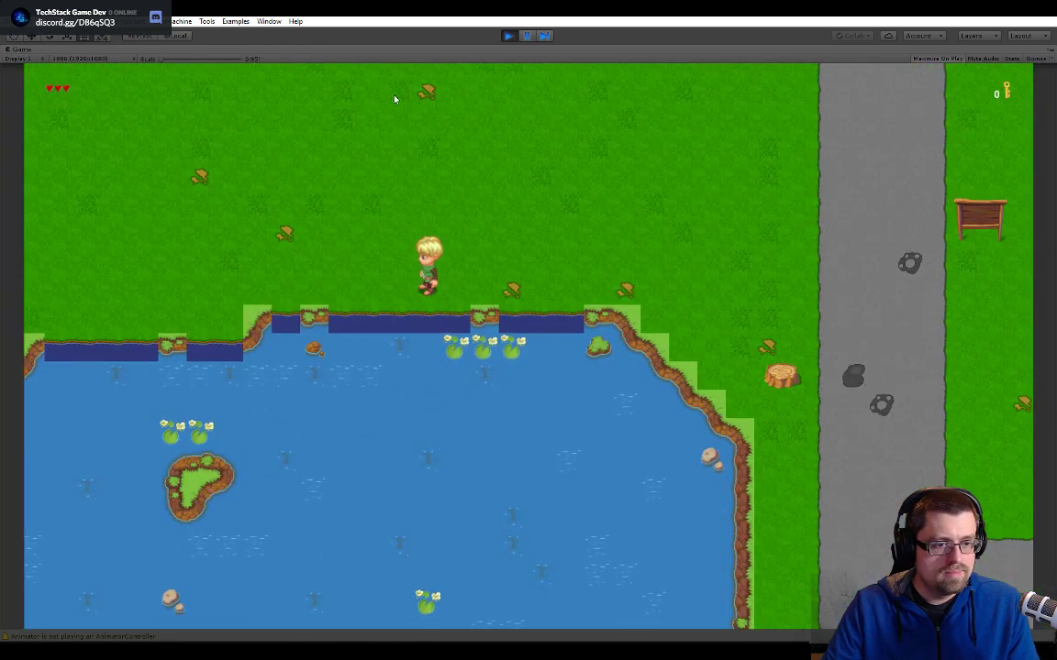
click(507, 37)
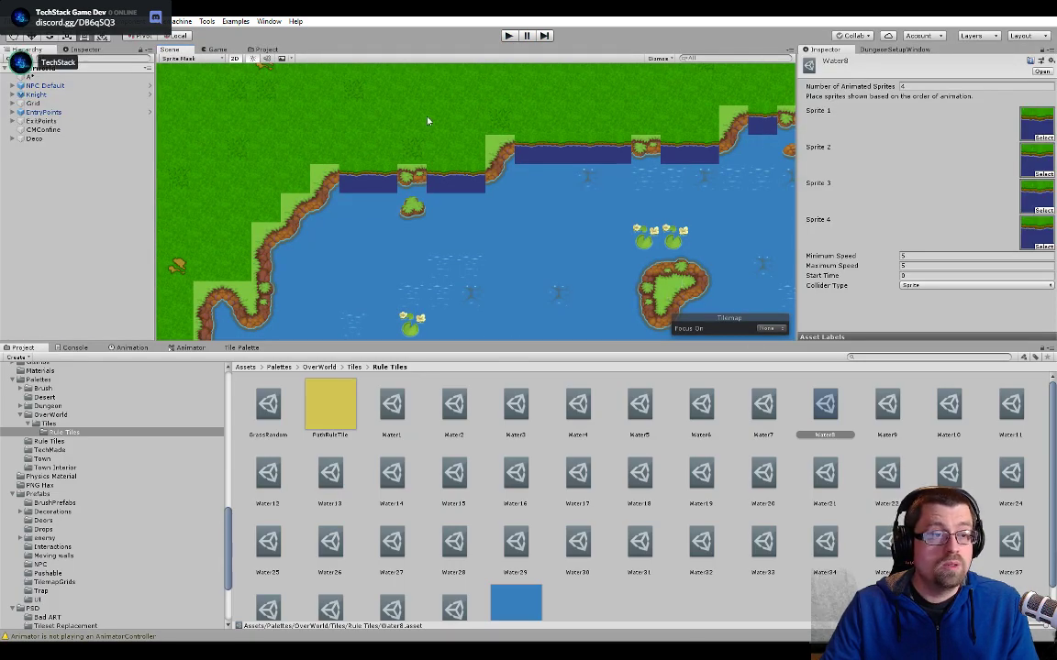
- Select the grassy shoreline tile above the small islet in the LowColliders tilemap and open its Water9 animated tile asset
click(263, 50)
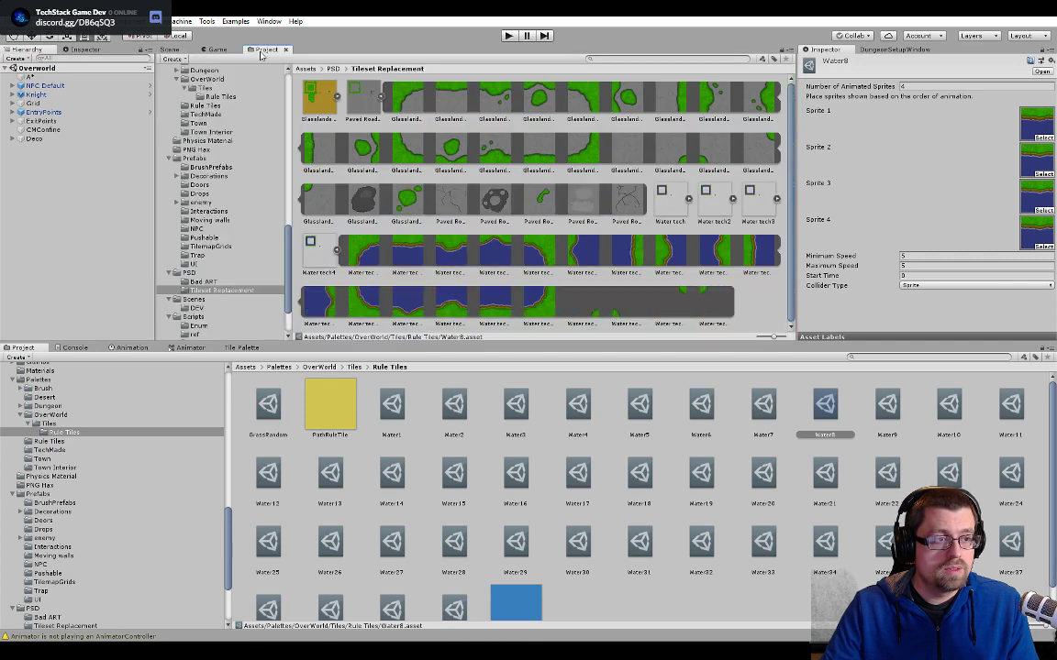
click(166, 48)
click(433, 179)
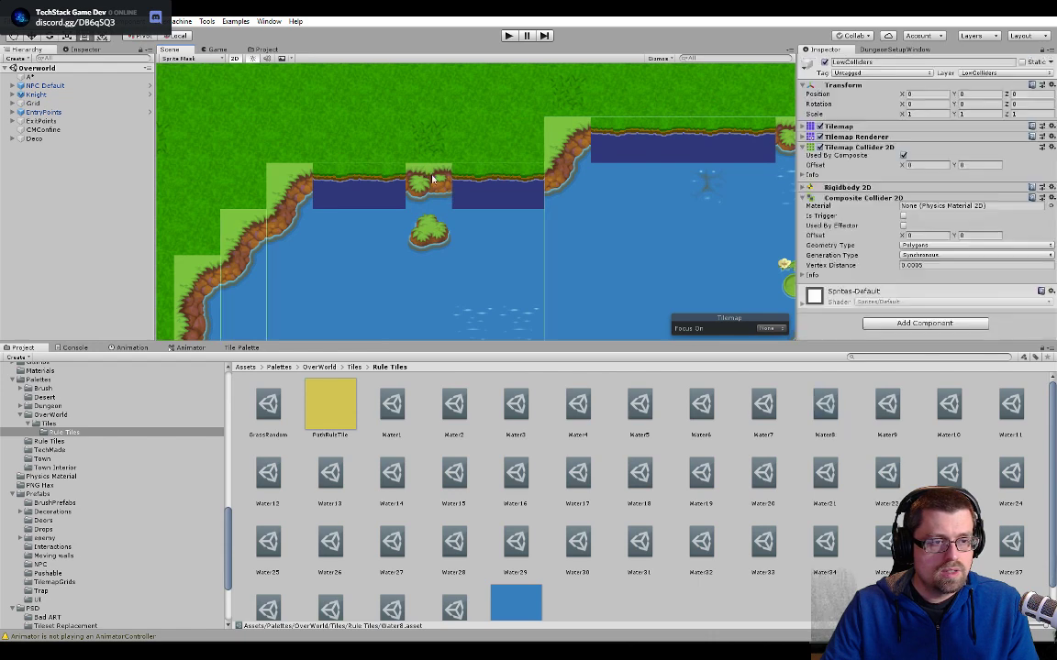
middle_drag(423, 197, 463, 169)
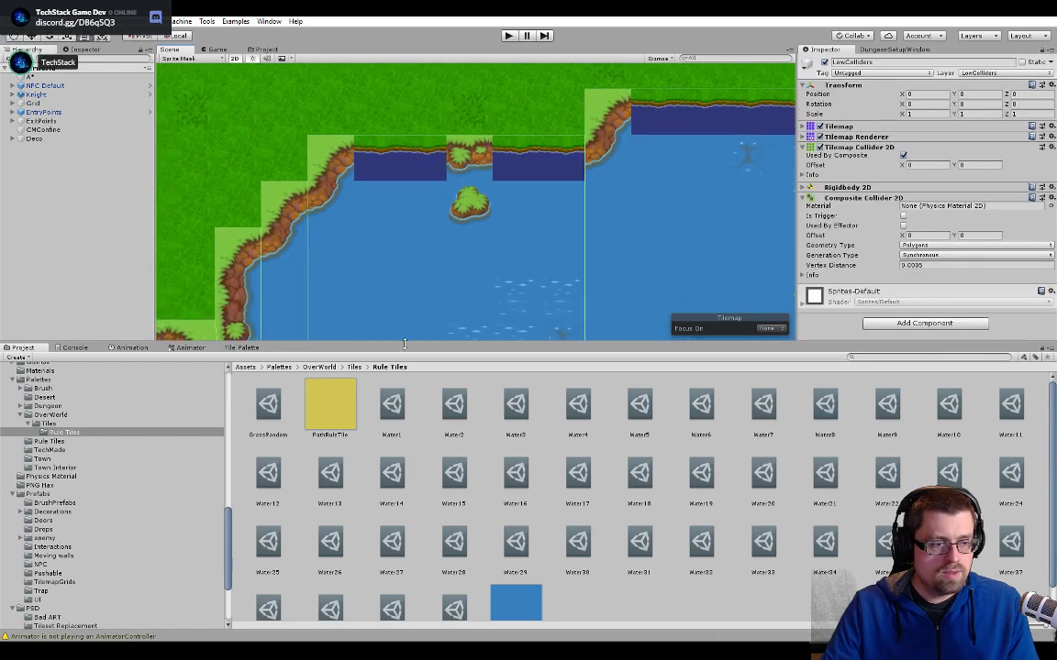
click(242, 347)
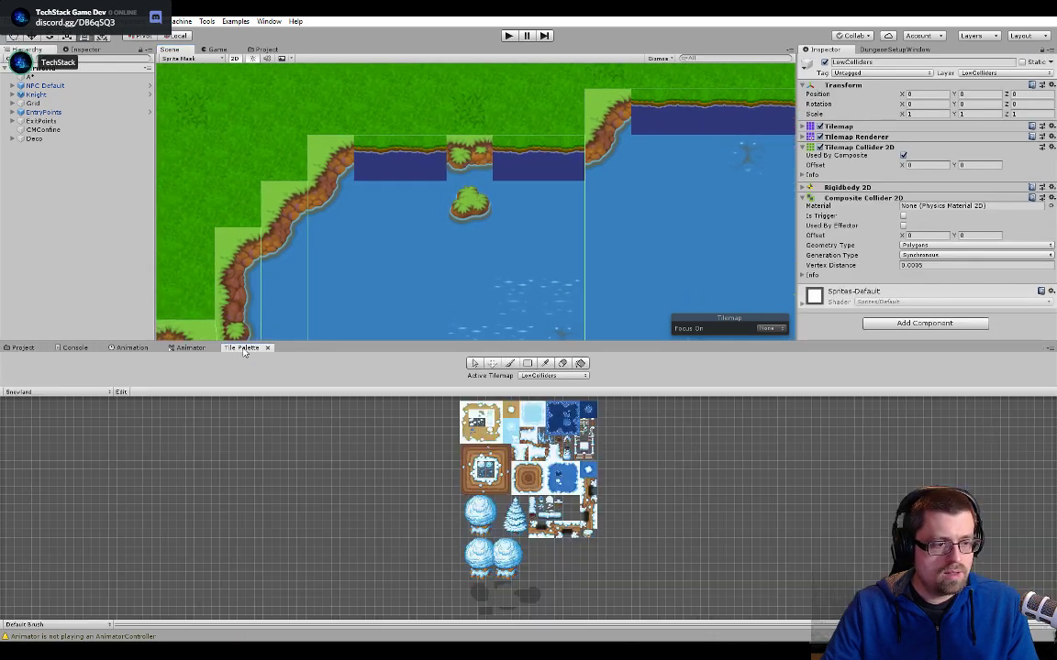
click(516, 160)
click(486, 155)
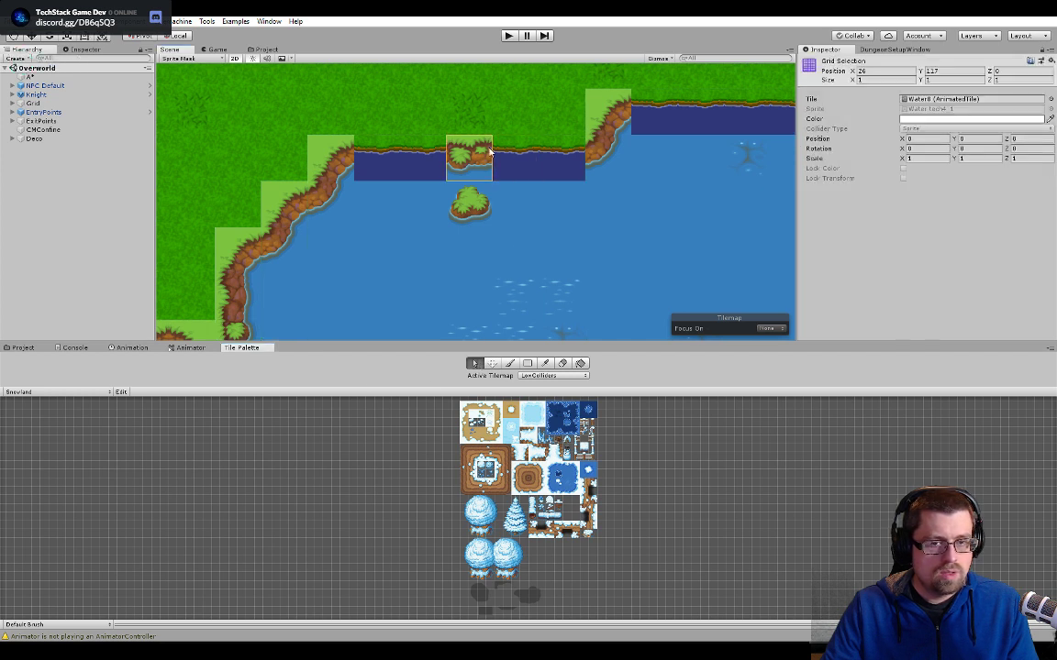
double_click(972, 99)
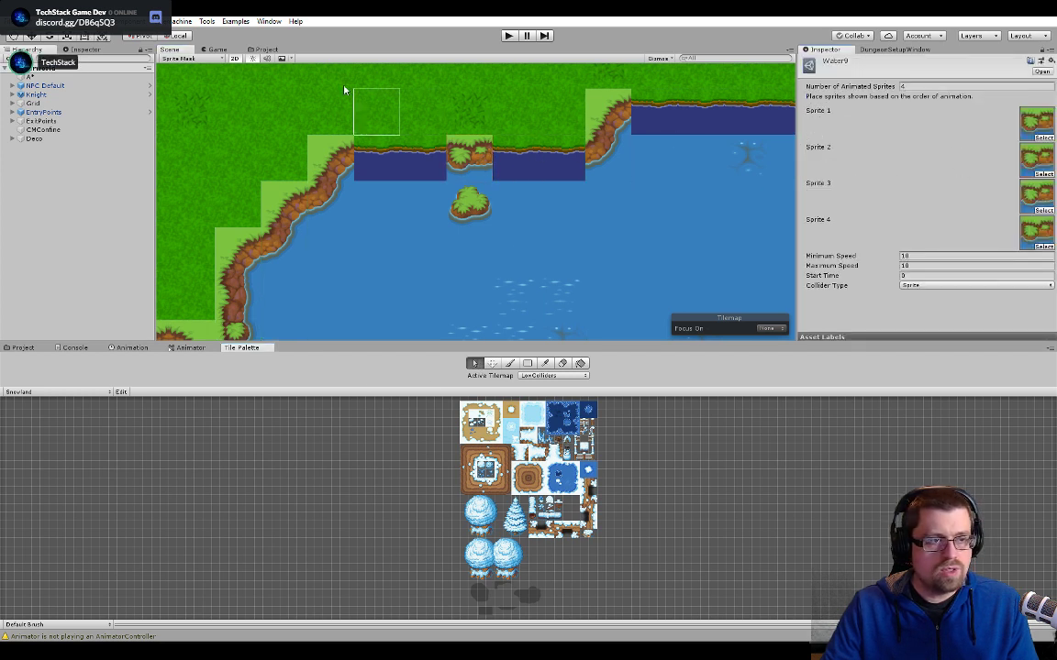
- Assign the notched northern shoreline sprites from Water tech and Water tech2 to Sprite 1 and Sprite 2 of Water9
click(259, 49)
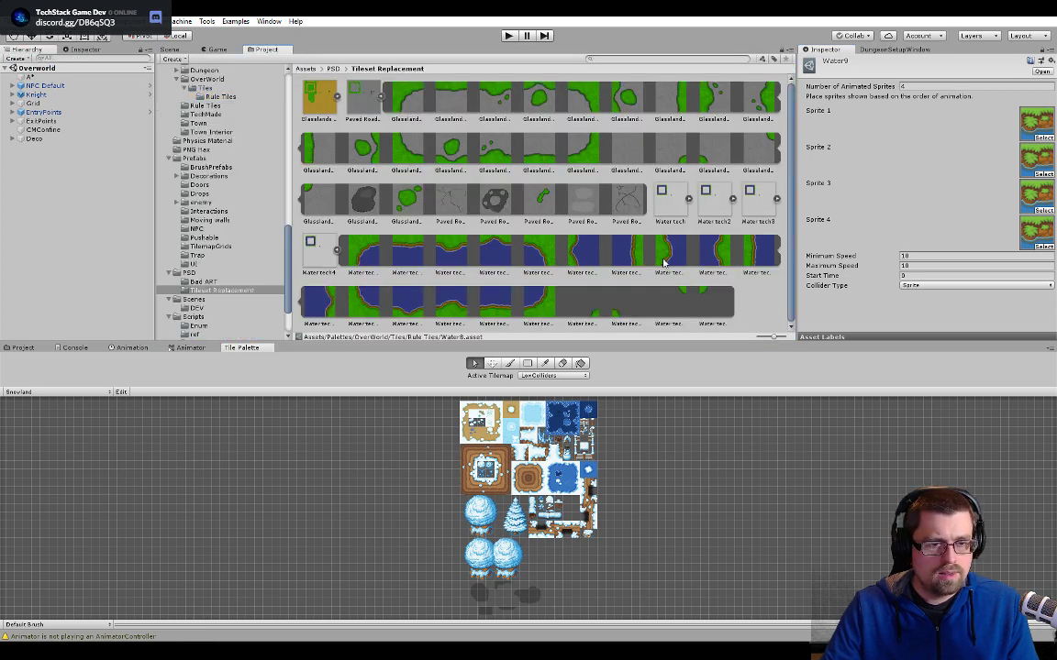
click(688, 199)
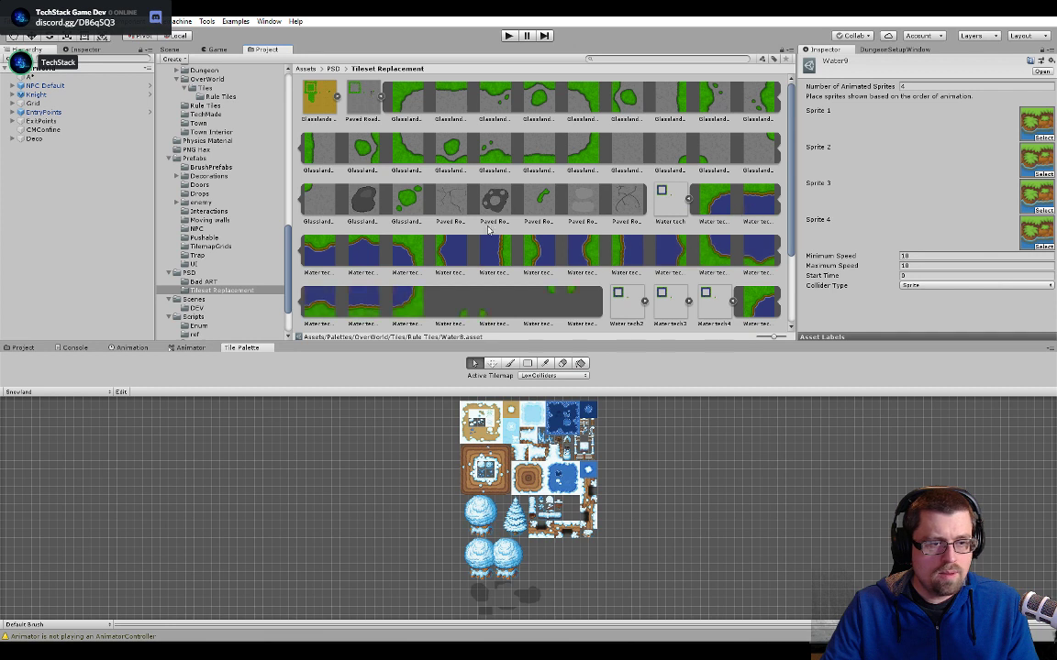
drag(598, 220, 1029, 125)
click(687, 199)
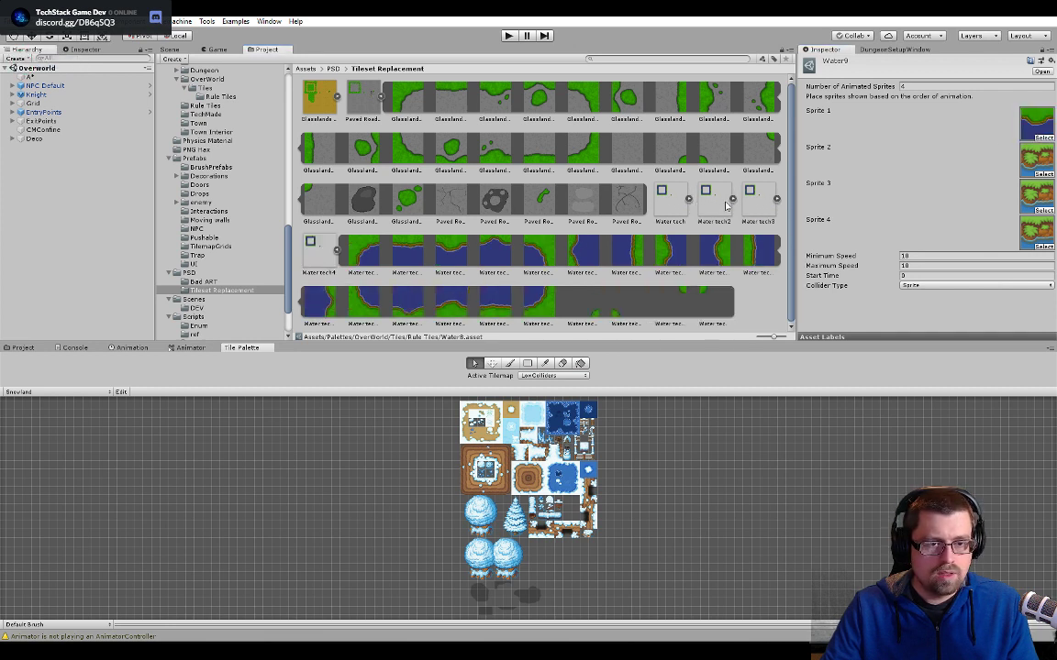
click(731, 199)
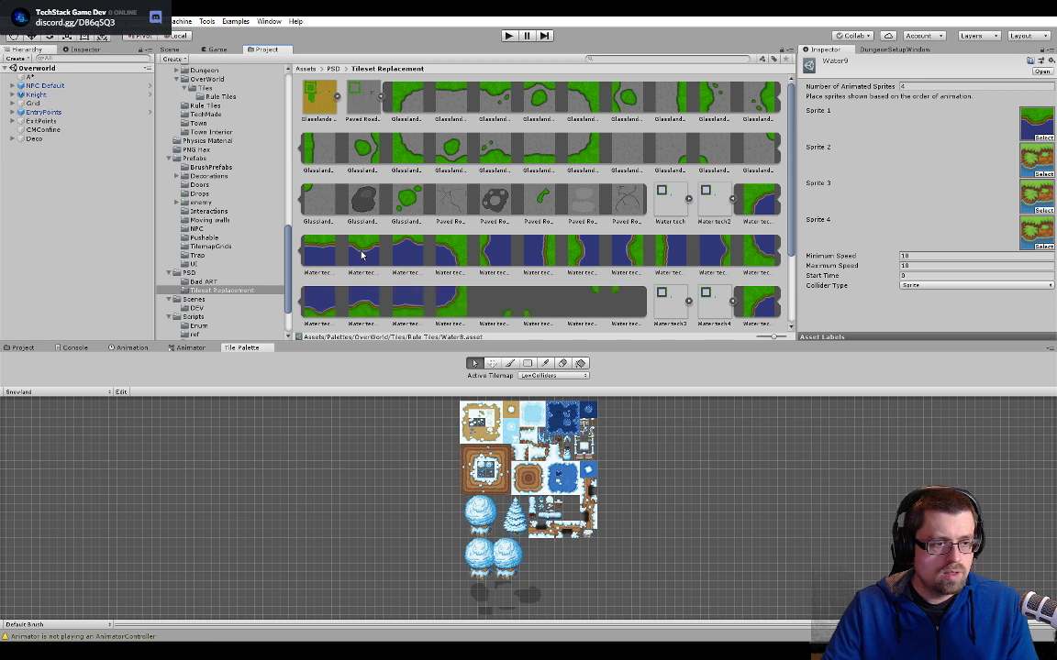
click(732, 199)
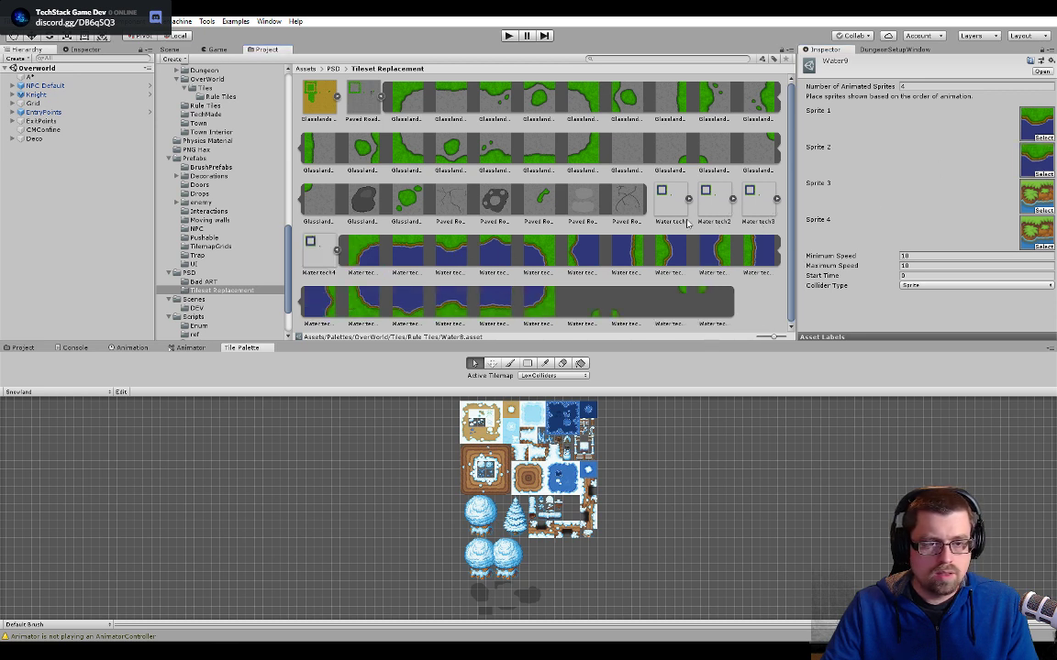
- Assign the matching notched shoreline sprites from Water tech3 and Water tech4 to Sprite 3 and Sprite 4 of Water9
click(336, 251)
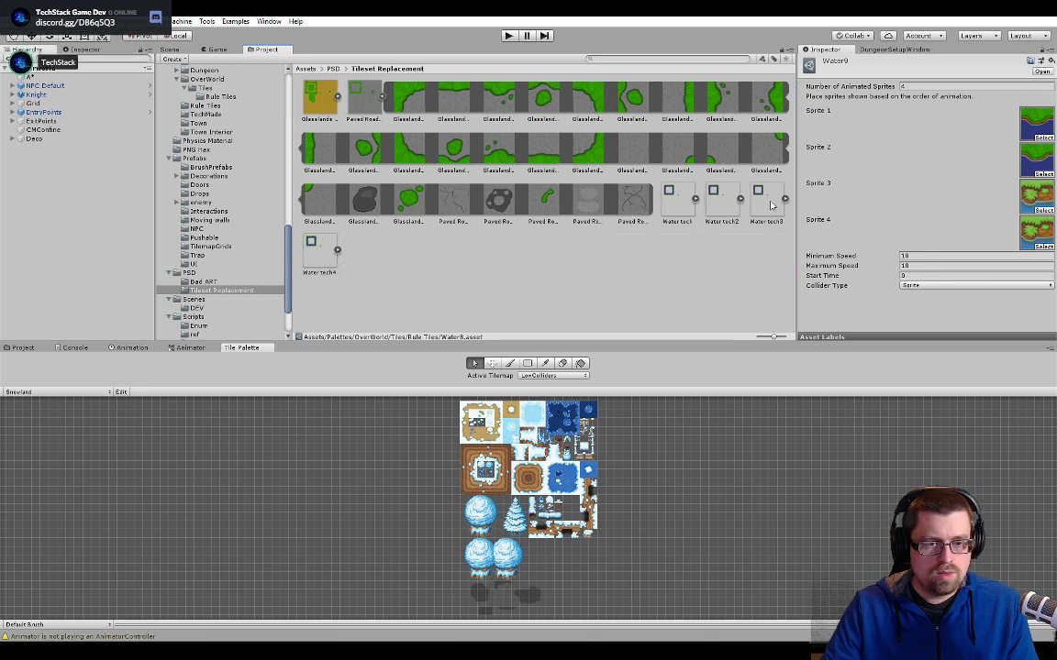
click(784, 199)
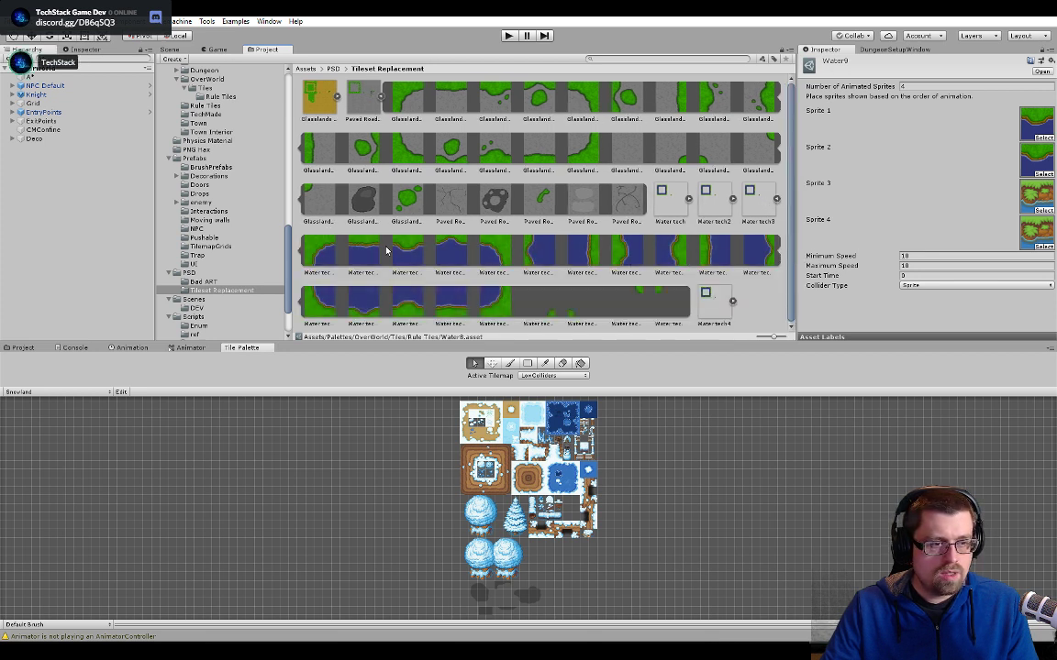
drag(386, 250, 459, 239)
drag(1031, 204, 1033, 204)
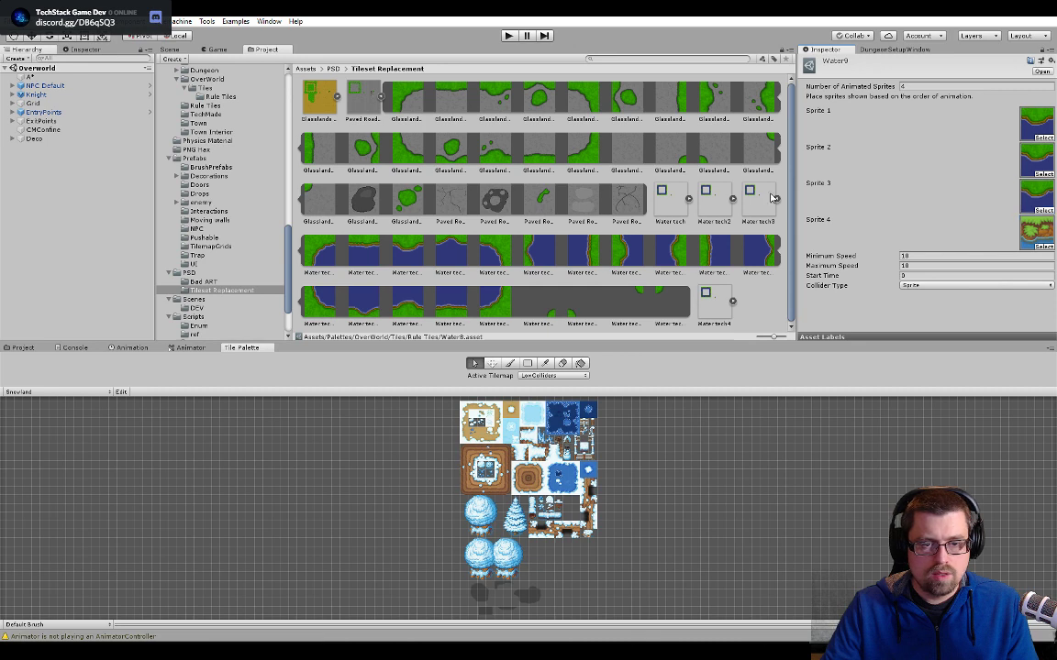
click(689, 198)
click(337, 251)
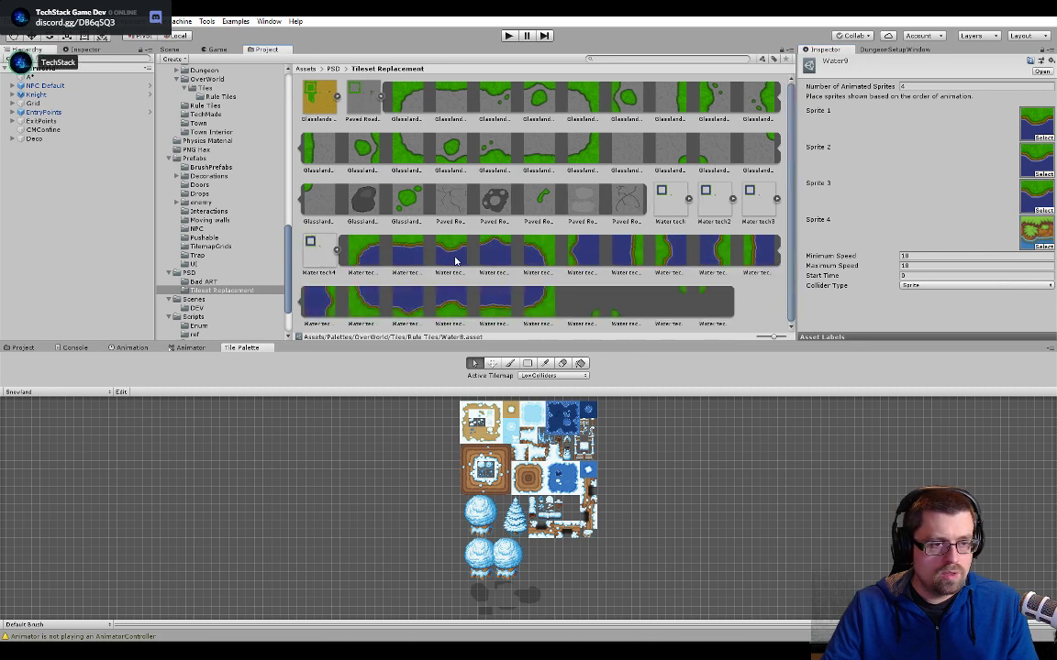
drag(455, 255, 982, 236)
- Set both the minimum and maximum speed of the Water9 animated tile to 5
click(919, 257)
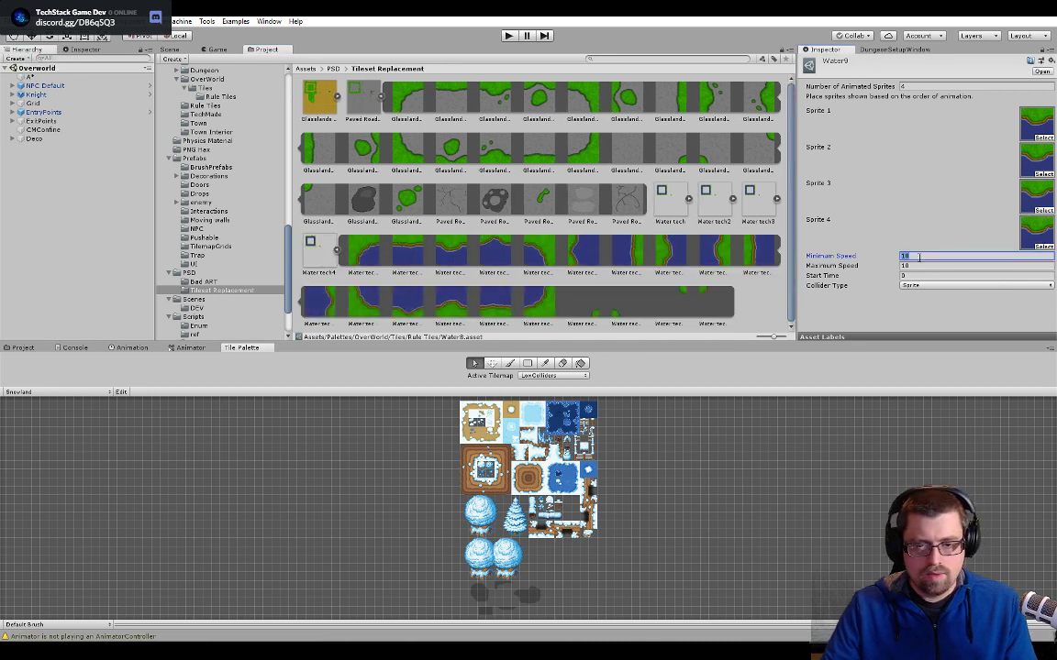
text(5)
key(Tab)
text(5)
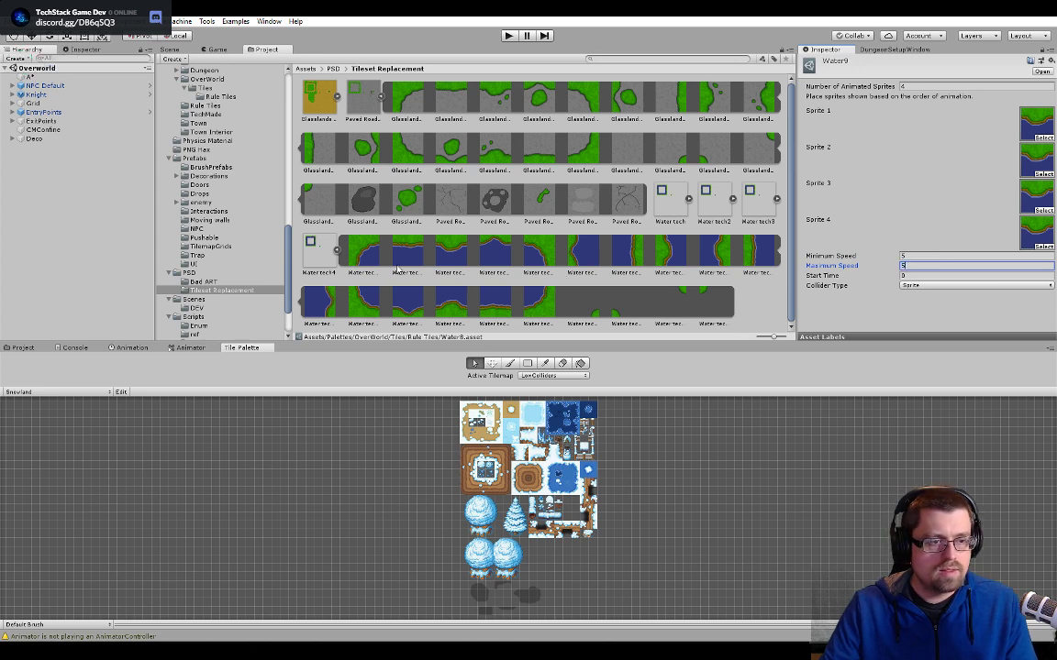
click(337, 251)
- Examine the shoreline around the whole lake in the Scene view and bring the project assets back up
click(169, 50)
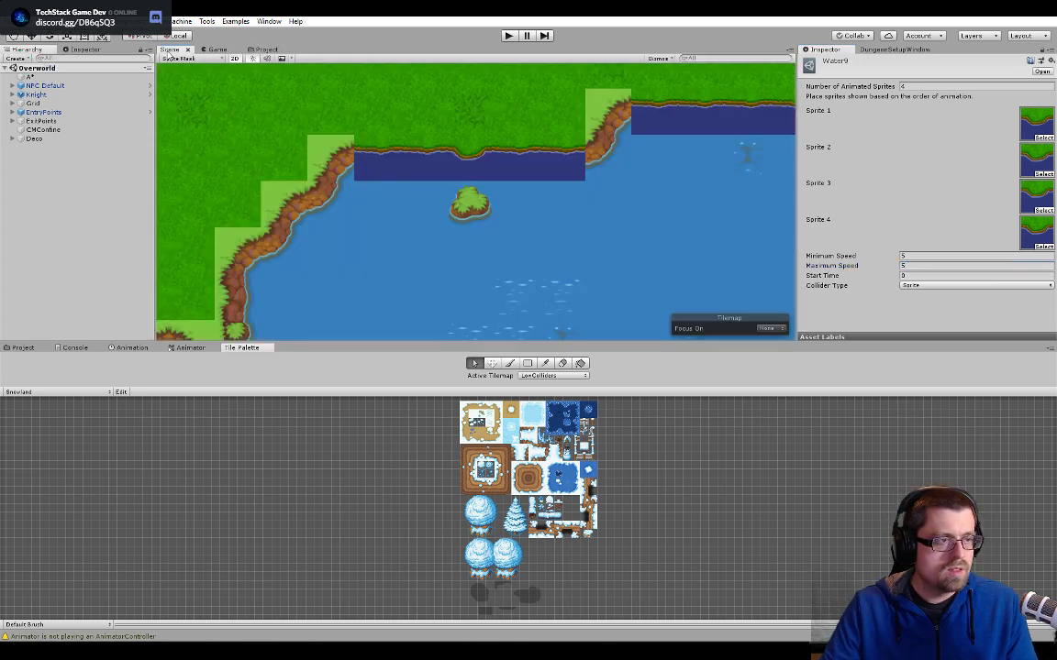
middle_drag(478, 252, 635, 102)
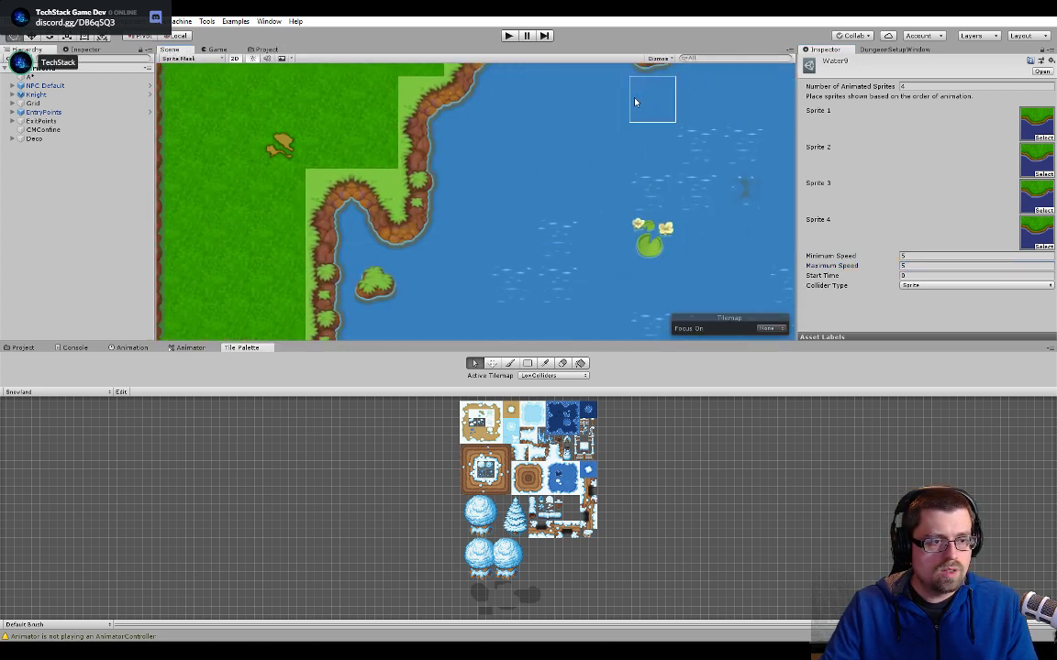
scroll(558, 225, down, 5)
middle_drag(529, 275, 503, 276)
middle_drag(510, 174, 477, 243)
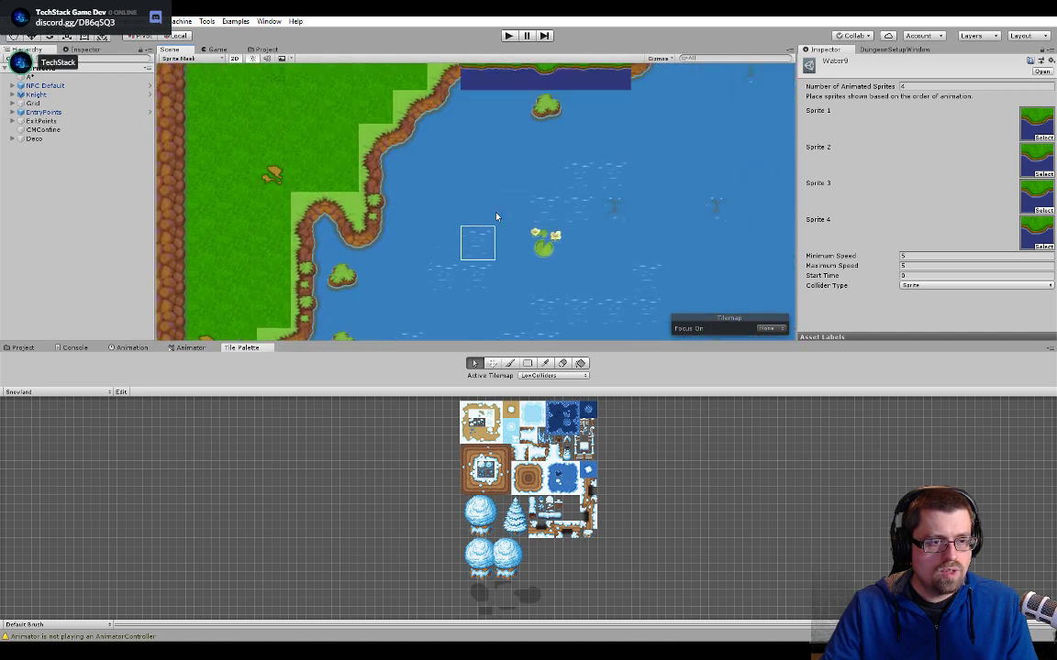
middle_drag(546, 150, 516, 219)
scroll(532, 216, down, 5)
scroll(636, 249, down, 8)
middle_drag(639, 248, 460, 199)
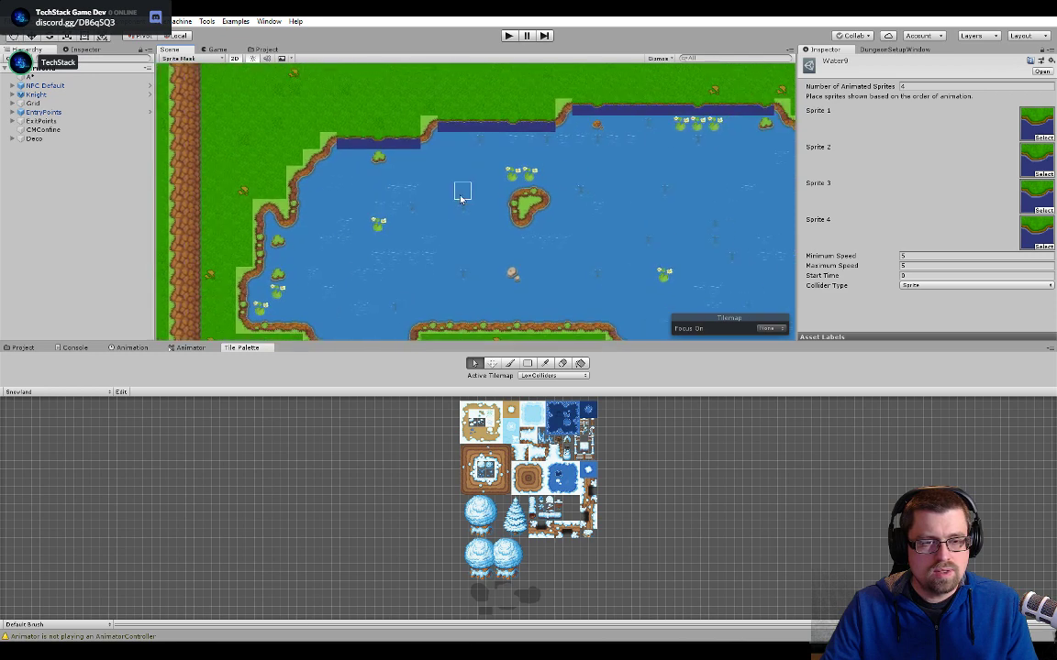
scroll(613, 193, down, 4)
middle_drag(618, 195, 540, 162)
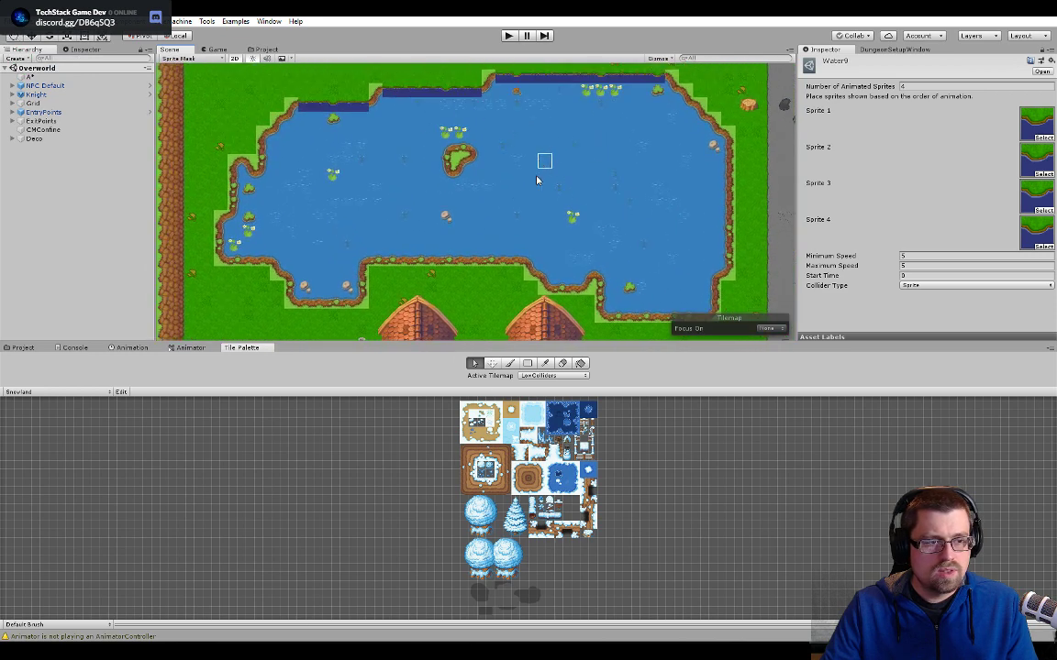
scroll(515, 217, up, 2)
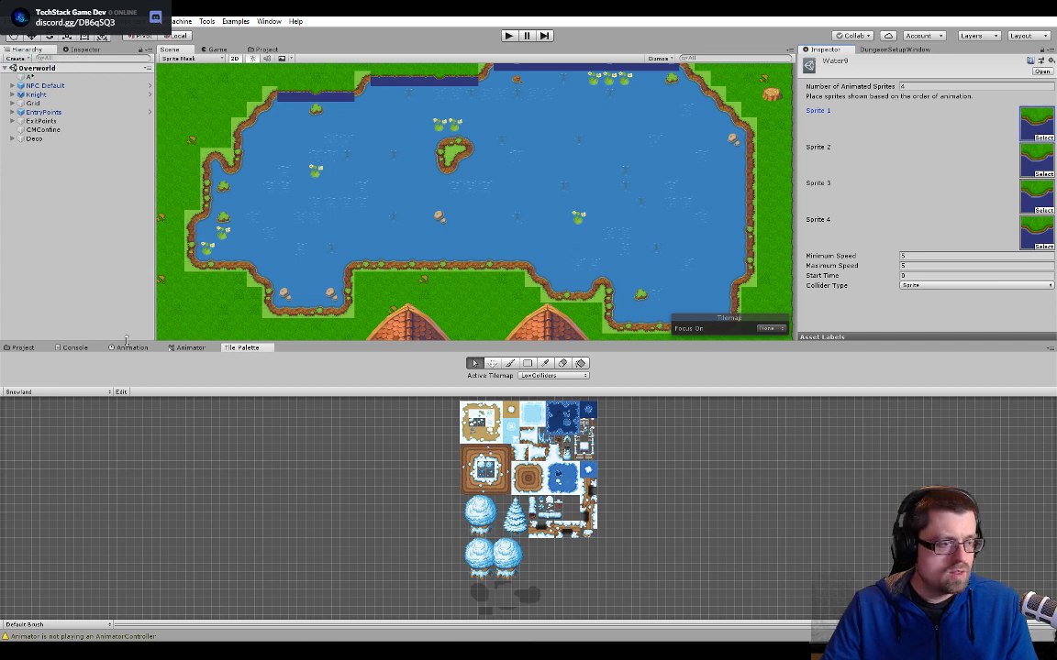
click(23, 348)
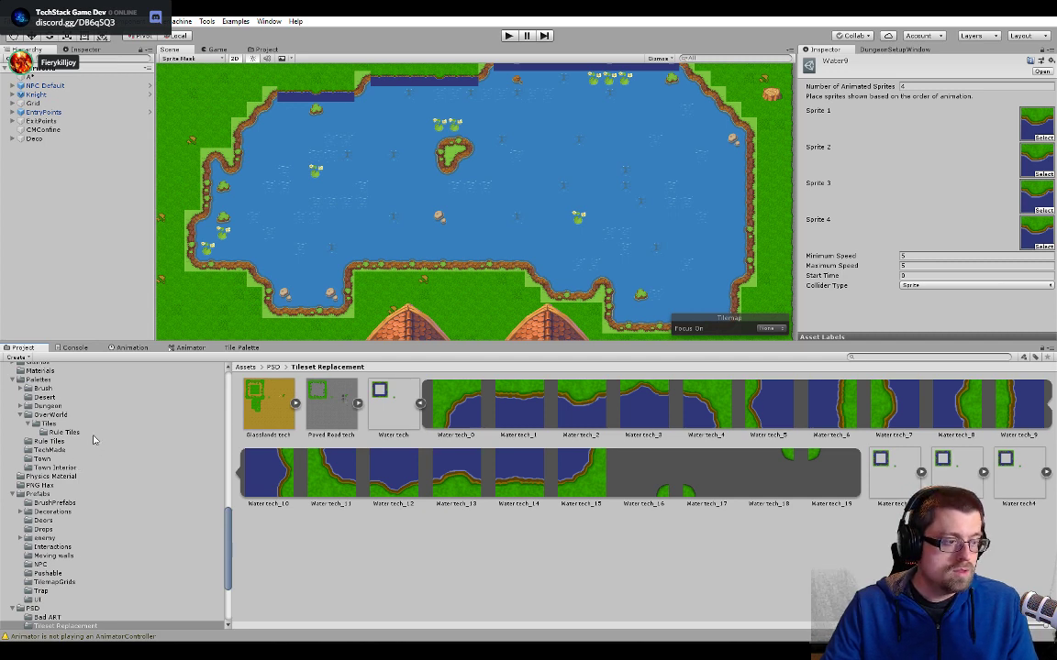
- Open the OverWorld Rule Tiles folder and inspect the sprites and speeds of animated tiles Water1 through Water11
click(64, 432)
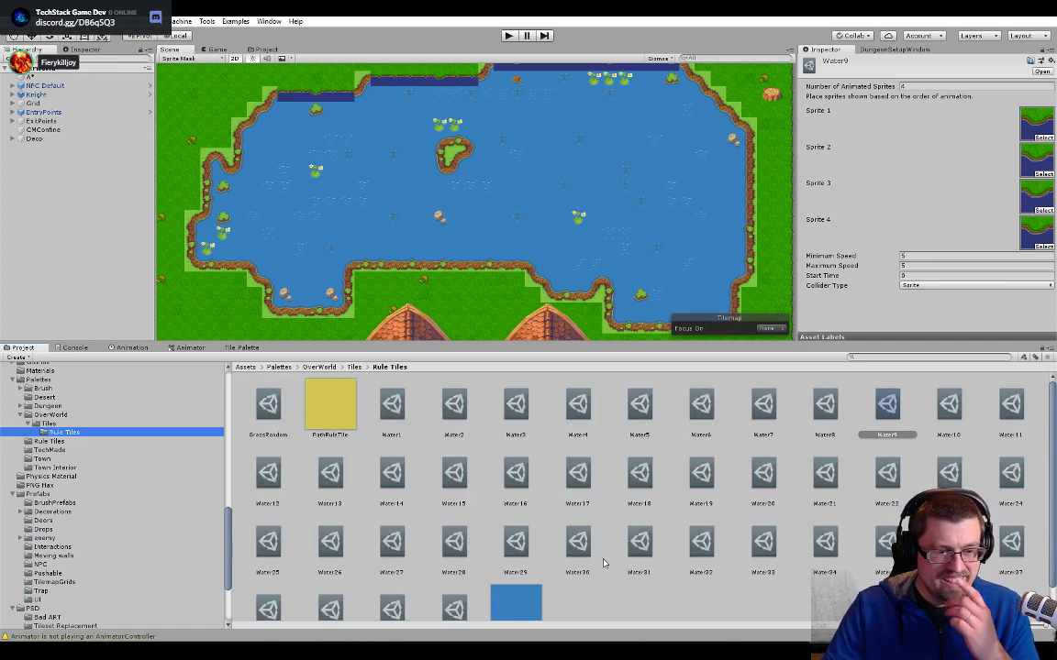
click(396, 418)
click(449, 415)
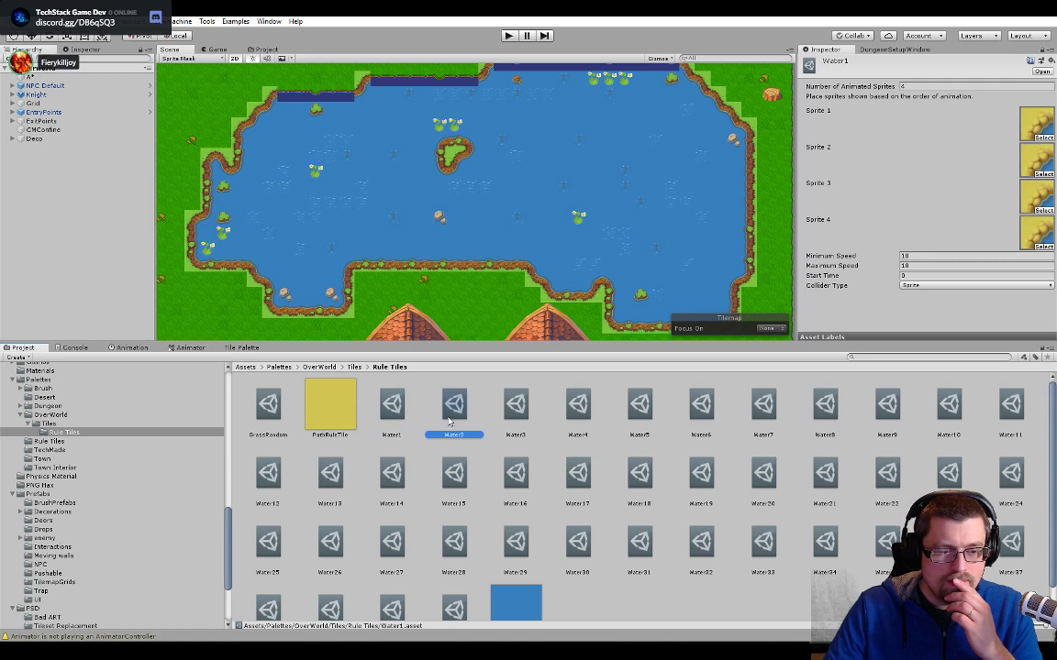
click(520, 408)
click(578, 409)
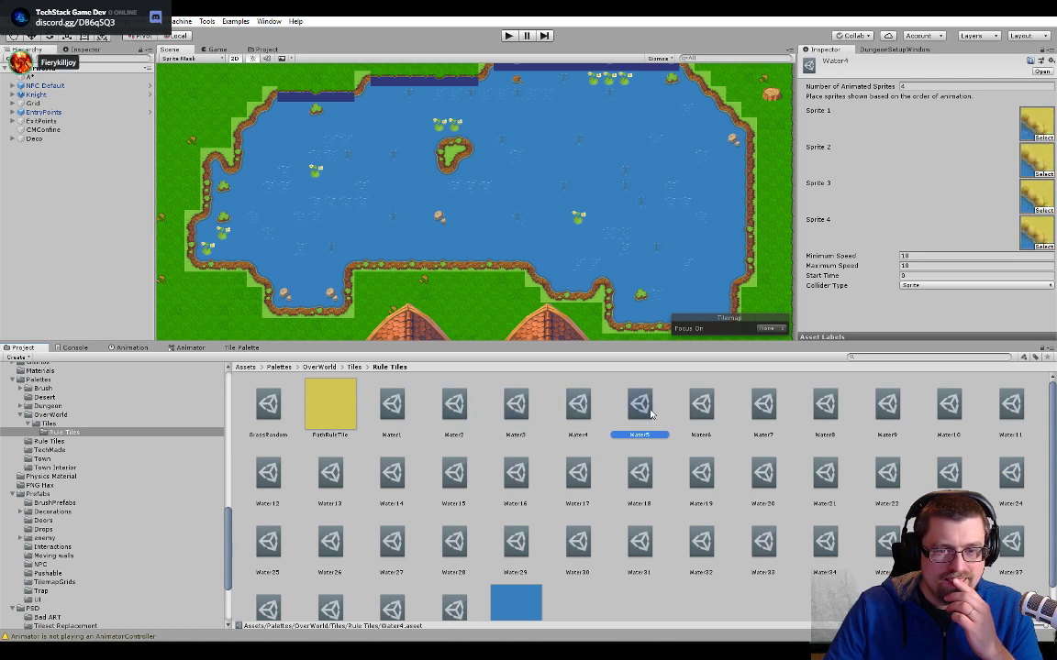
click(639, 408)
click(701, 408)
click(761, 412)
click(824, 408)
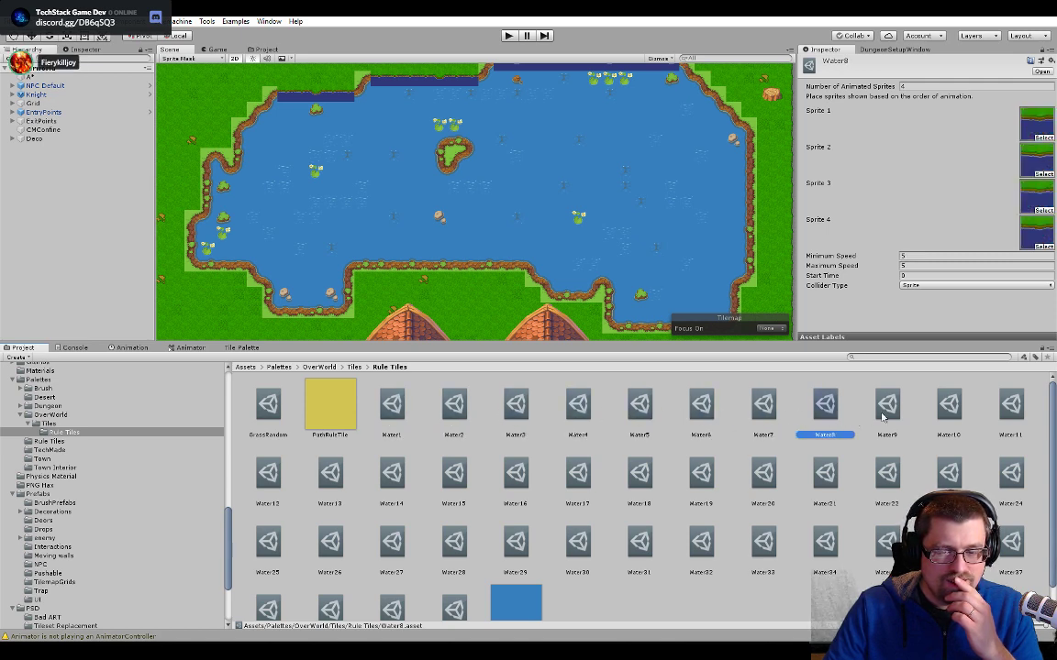
click(762, 408)
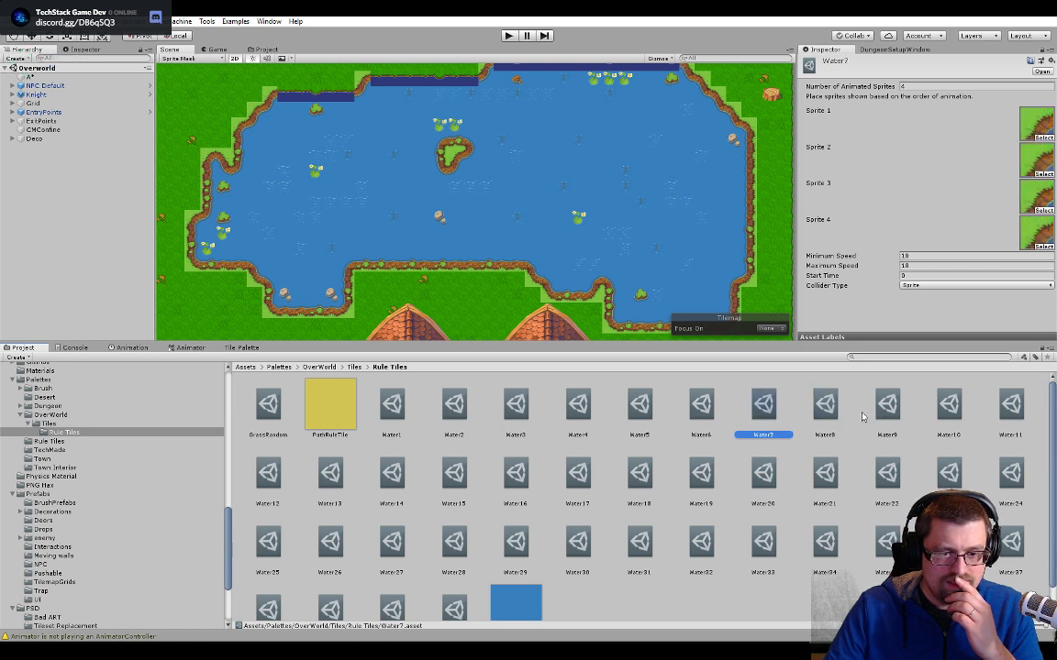
click(824, 409)
click(885, 408)
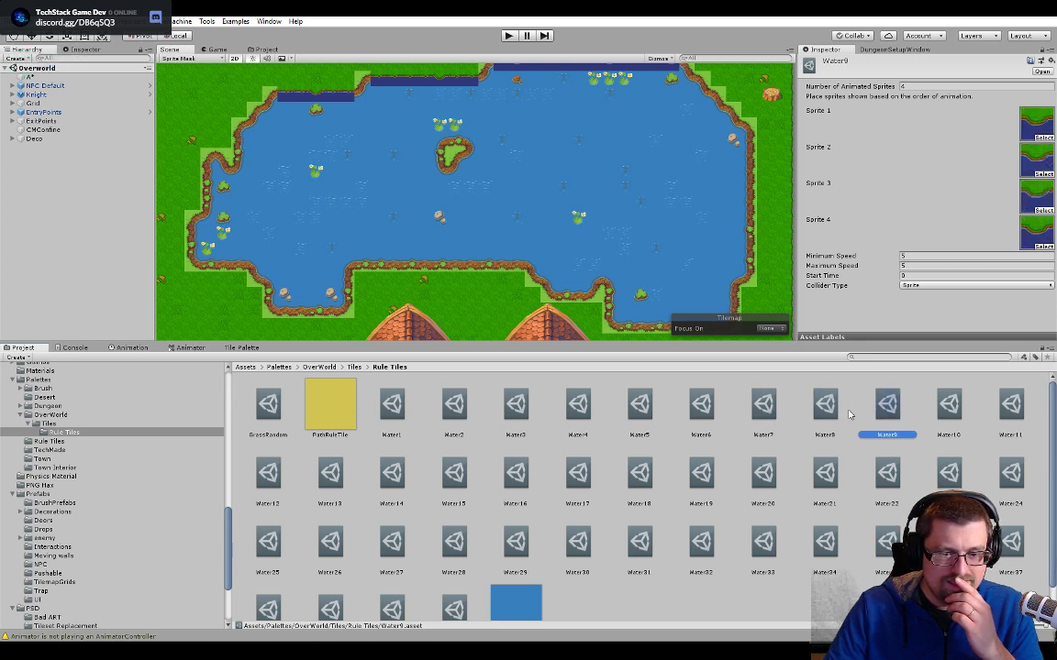
click(825, 408)
click(886, 408)
click(947, 410)
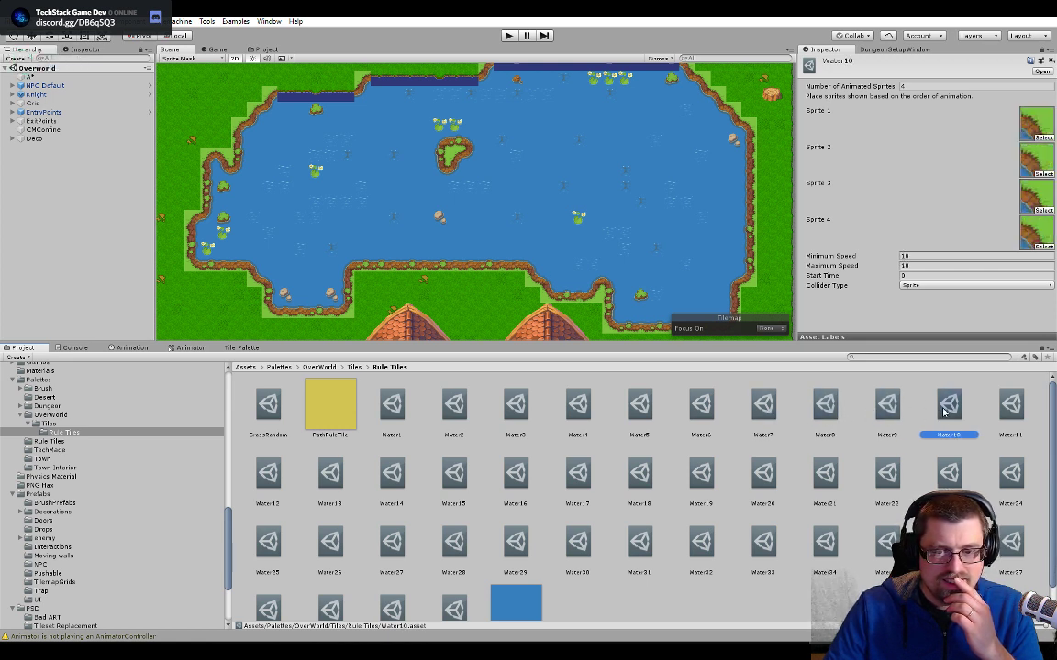
click(1009, 408)
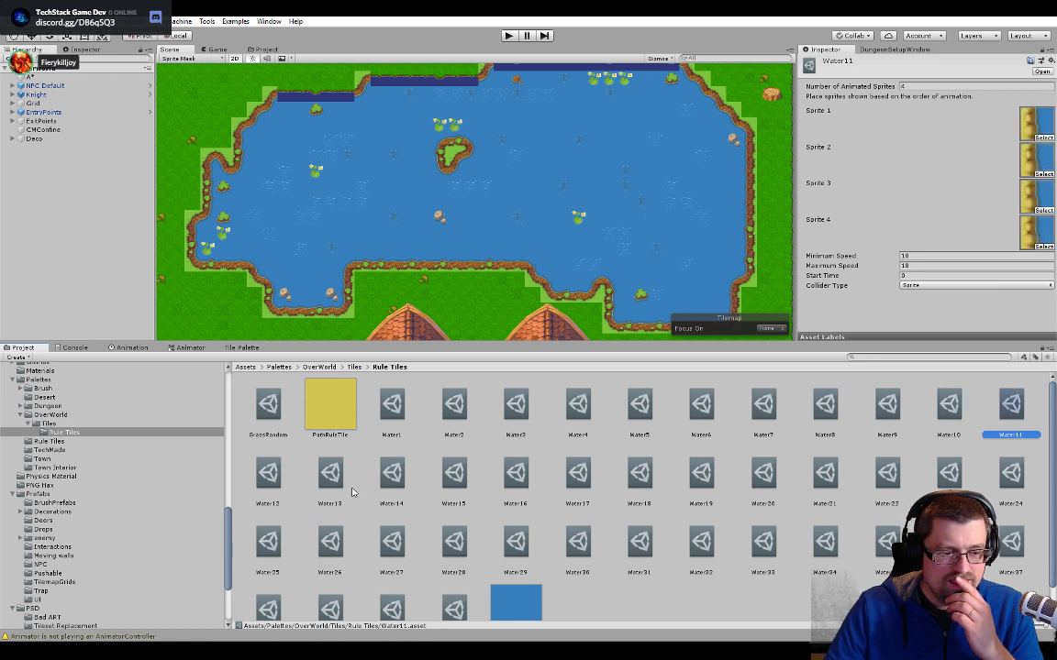
- Inspect the animated tiles Water12 through Water27 for their shoreline sprites, then return to Water5
click(271, 476)
click(341, 478)
click(399, 479)
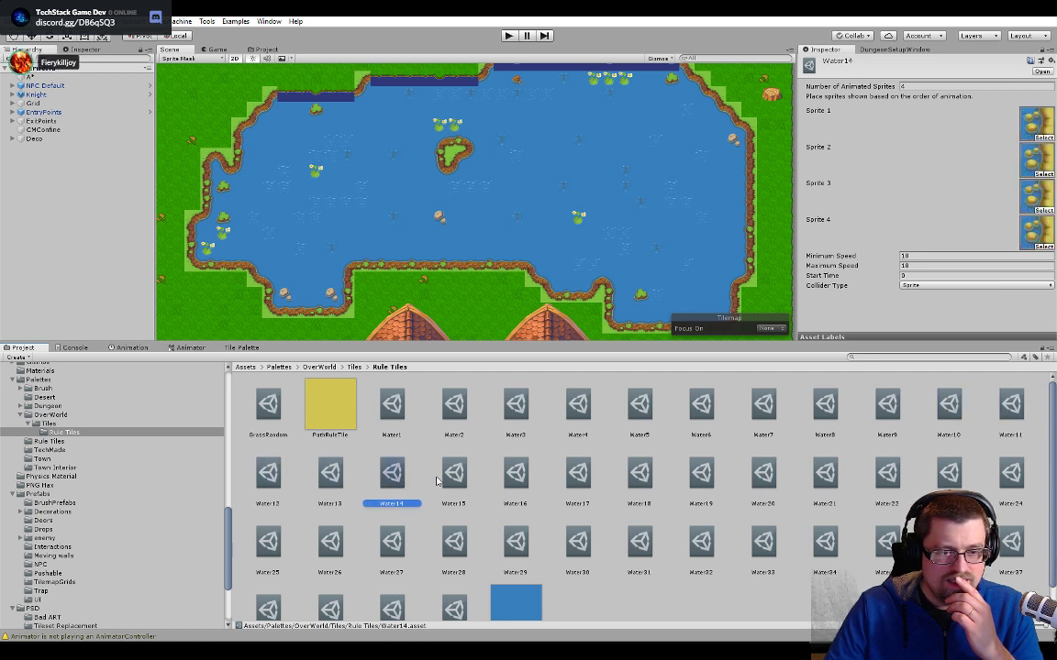
click(461, 479)
click(515, 477)
click(578, 477)
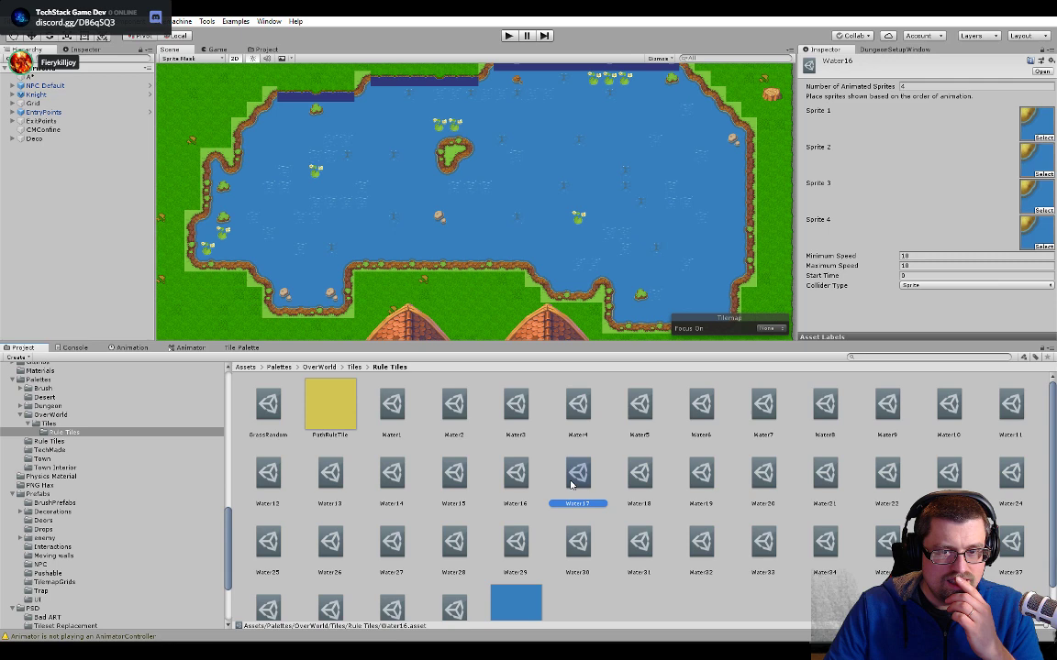
click(639, 477)
click(699, 479)
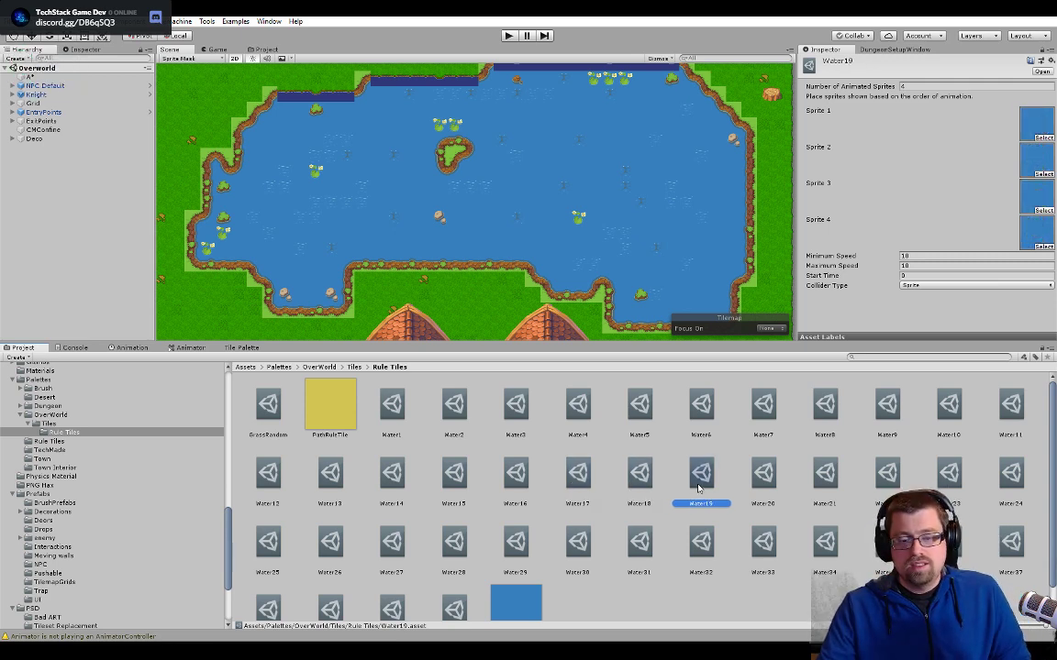
click(762, 477)
click(819, 477)
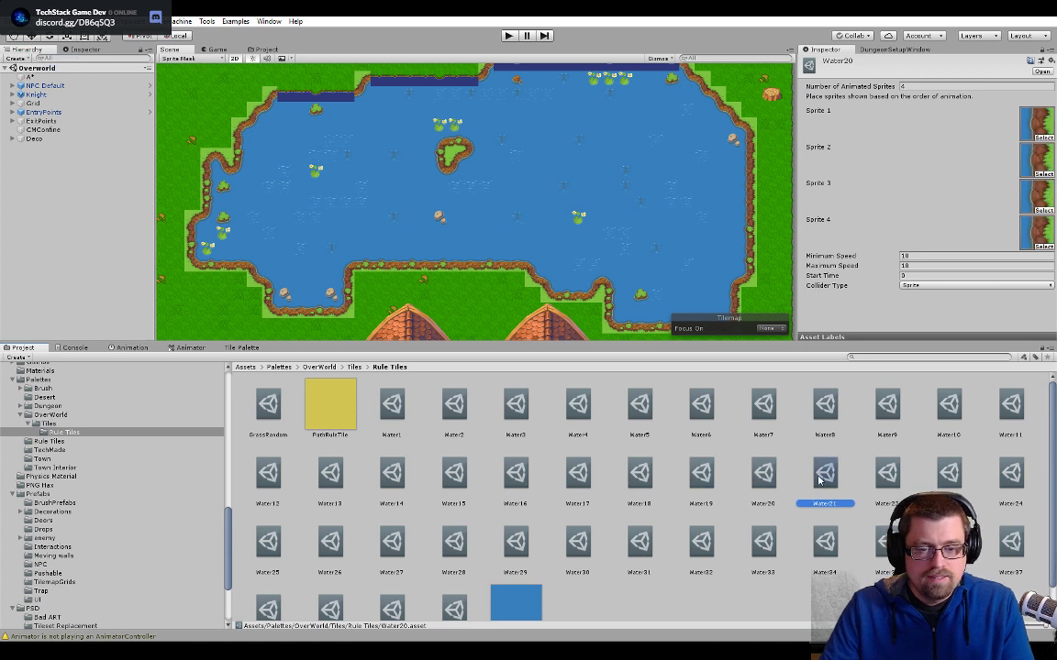
click(883, 477)
click(945, 477)
click(1014, 478)
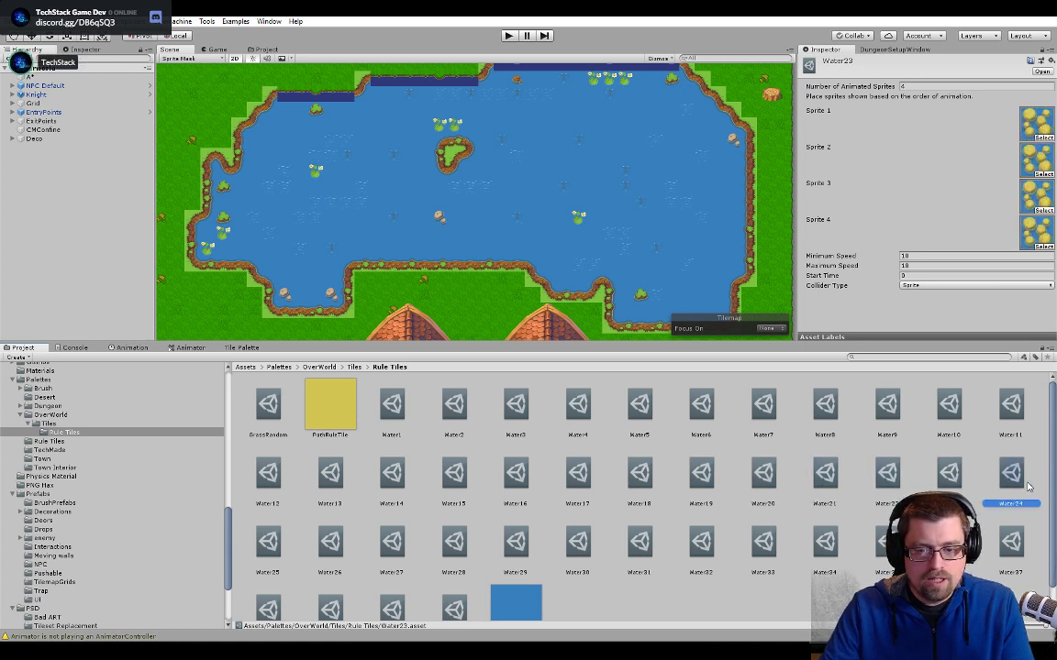
click(253, 546)
click(314, 546)
click(374, 548)
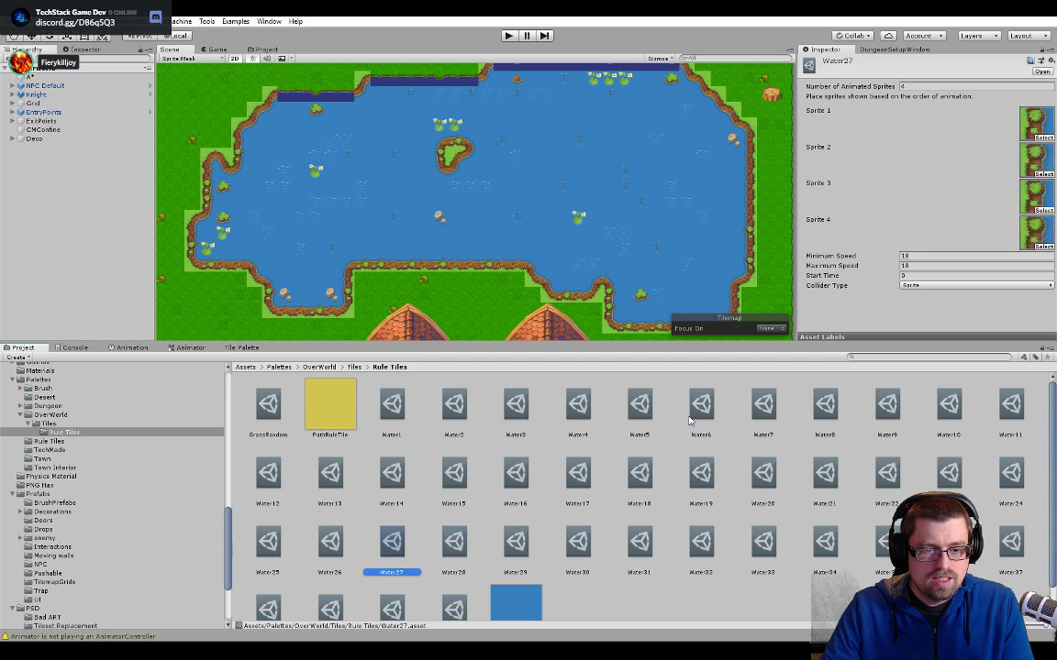
click(630, 406)
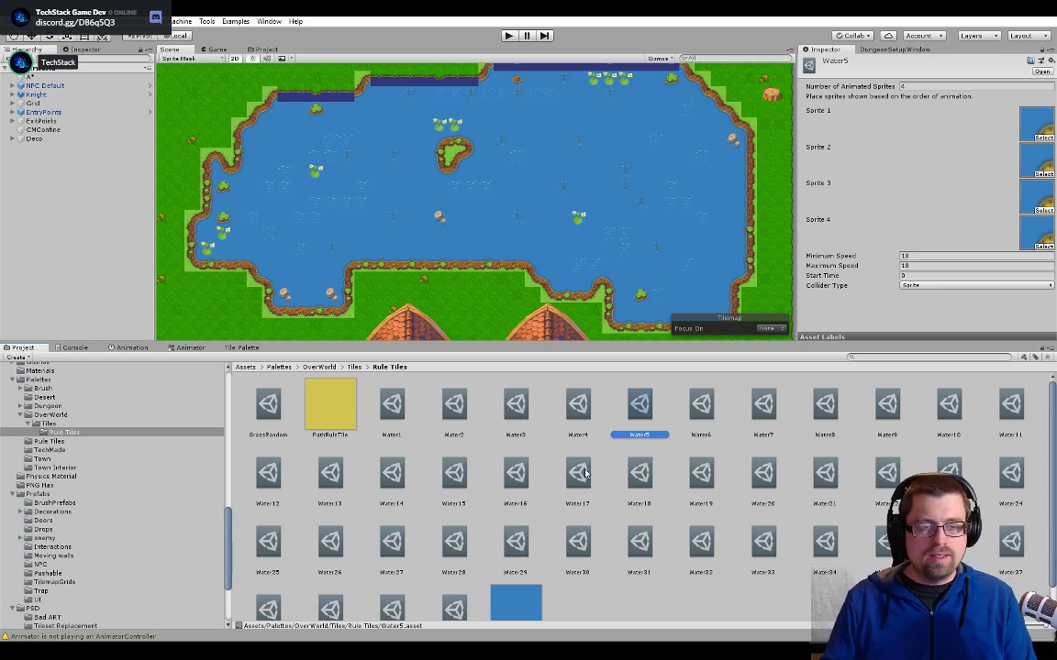
- Examine the lake's northern shoreline, western and southern banks and central island closely in the Scene view
middle_drag(474, 155, 464, 229)
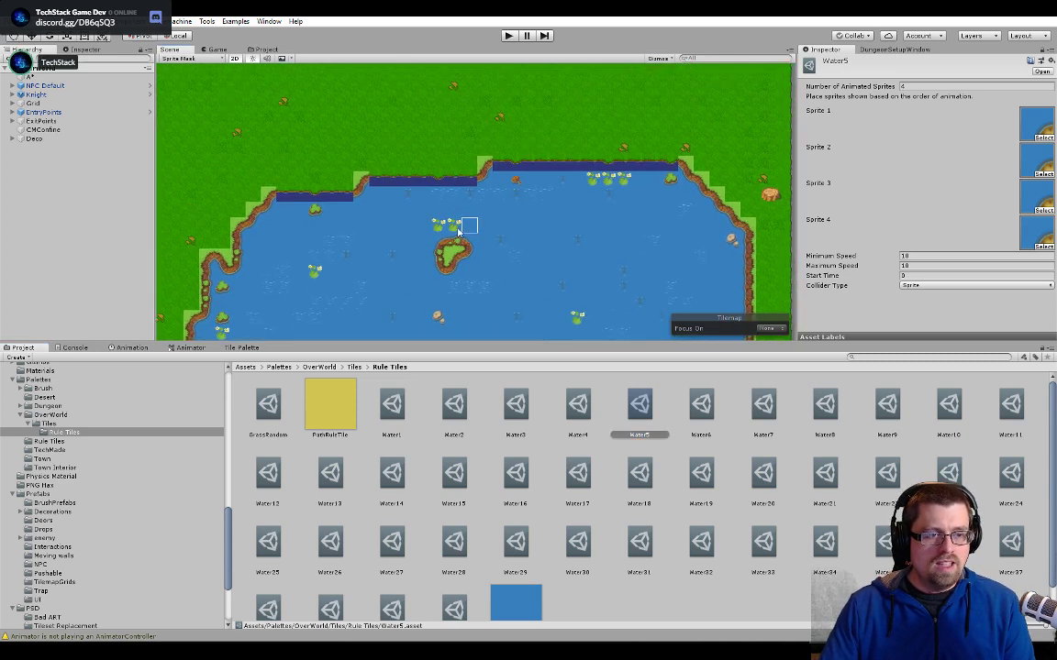
scroll(492, 181, up, 6)
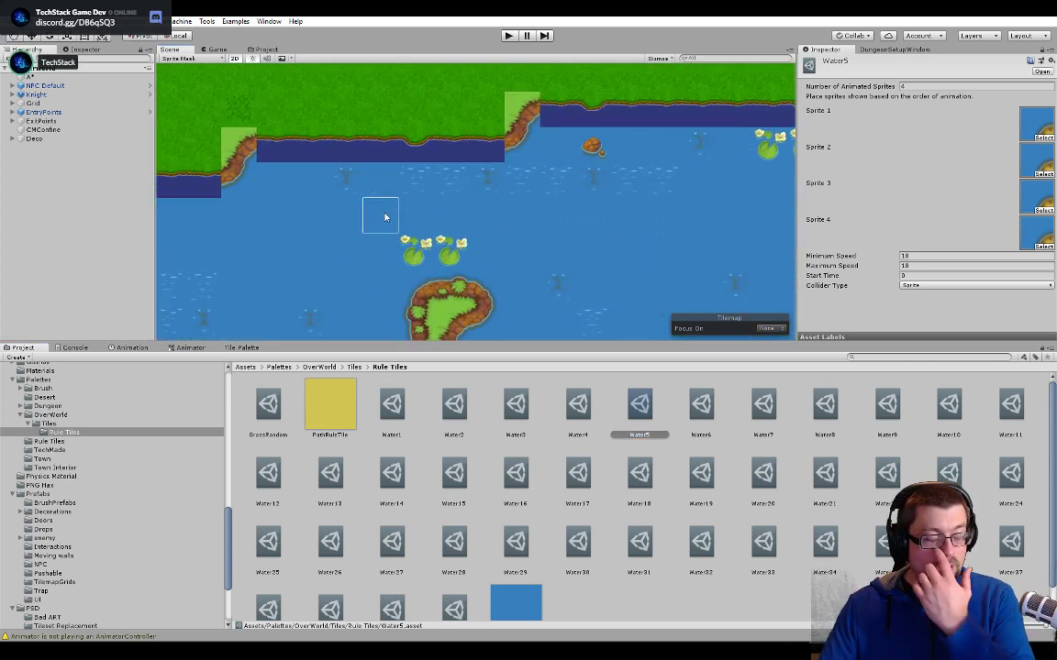
scroll(385, 217, up, 3)
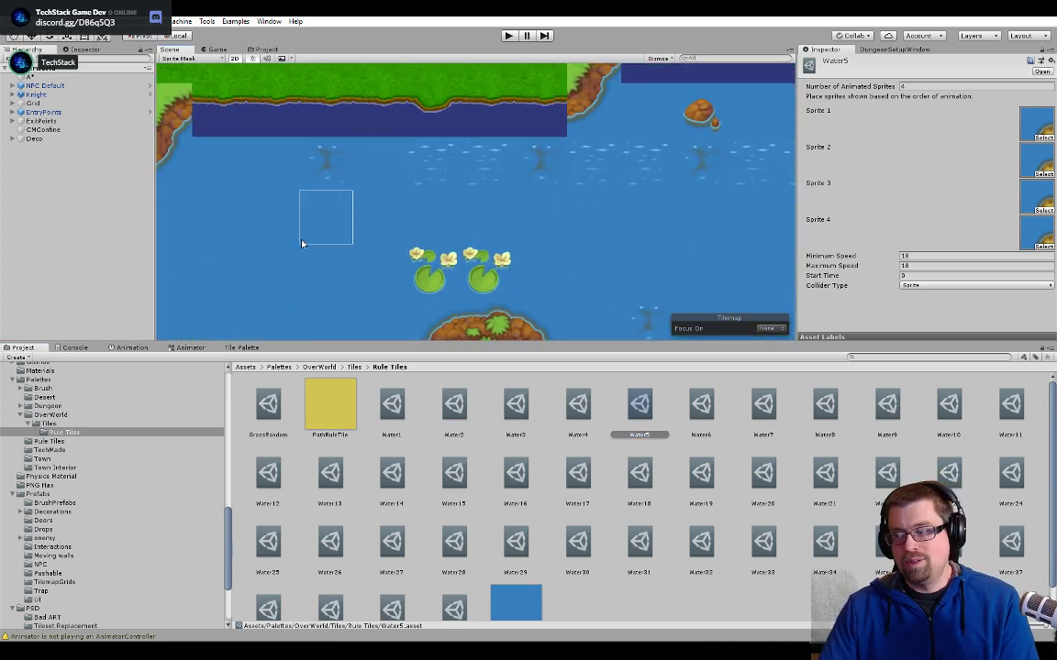
middle_drag(298, 249, 486, 276)
scroll(339, 247, down, 5)
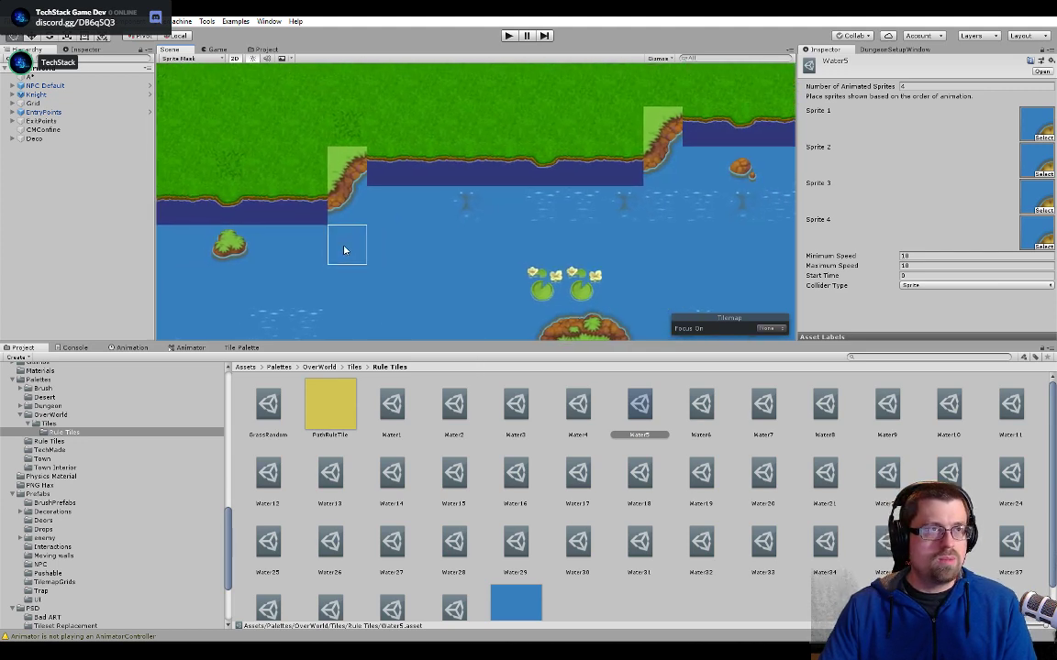
scroll(345, 249, down, 2)
mouse_move(315, 249)
middle_down()
mouse_move(413, 261)
mouse_move(457, 195)
middle_up()
mouse_move(394, 209)
middle_down()
mouse_move(464, 182)
mouse_move(490, 82)
mouse_move(542, 148)
mouse_move(536, 214)
middle_up()
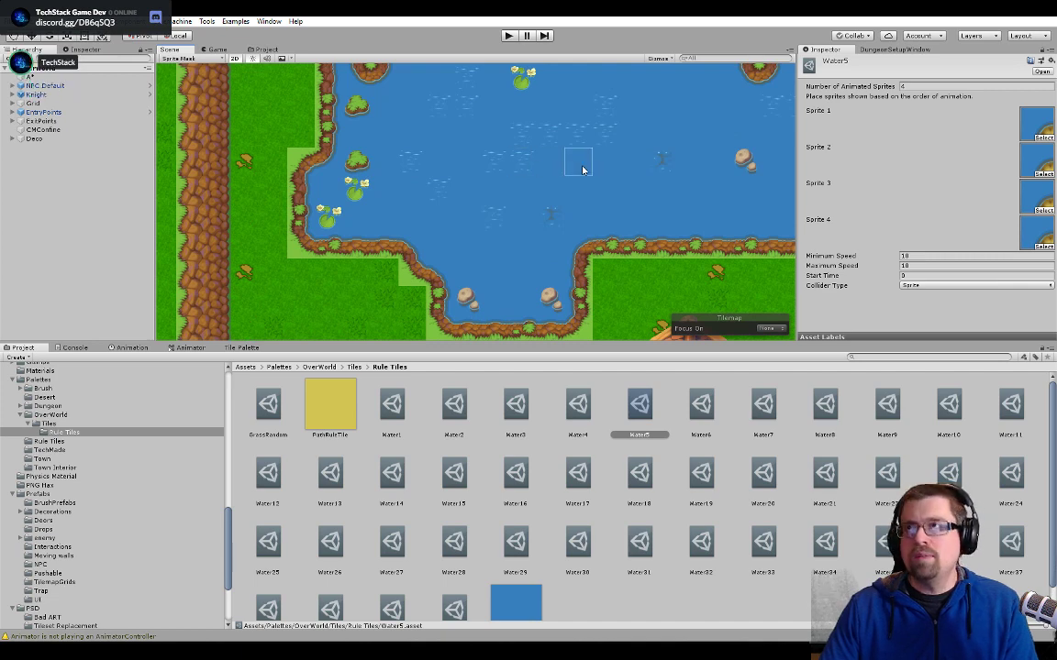
middle_drag(643, 129, 473, 246)
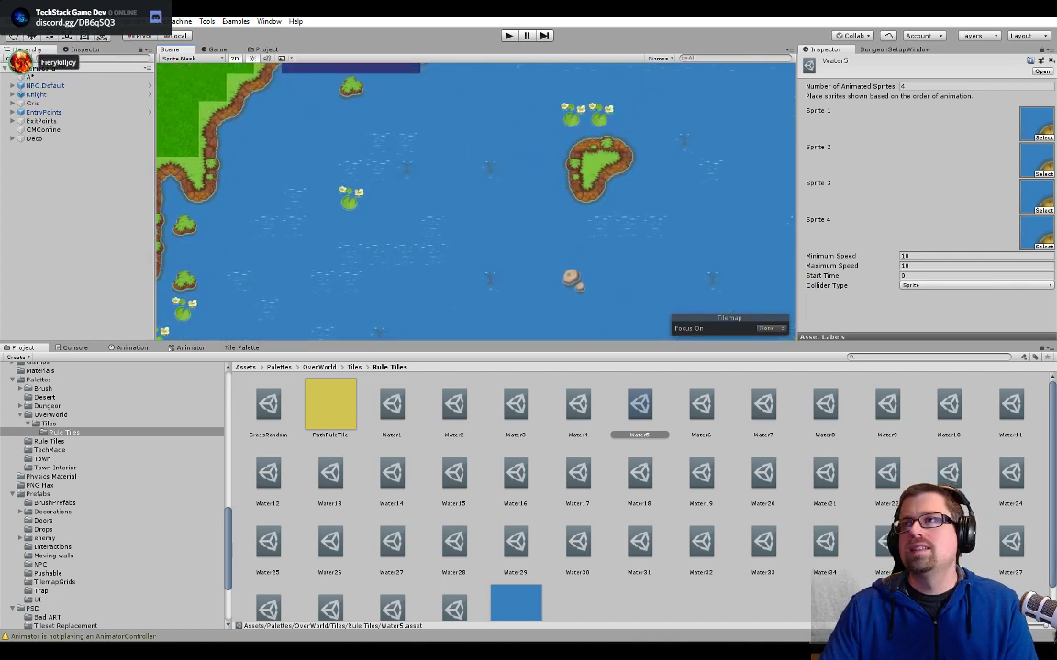
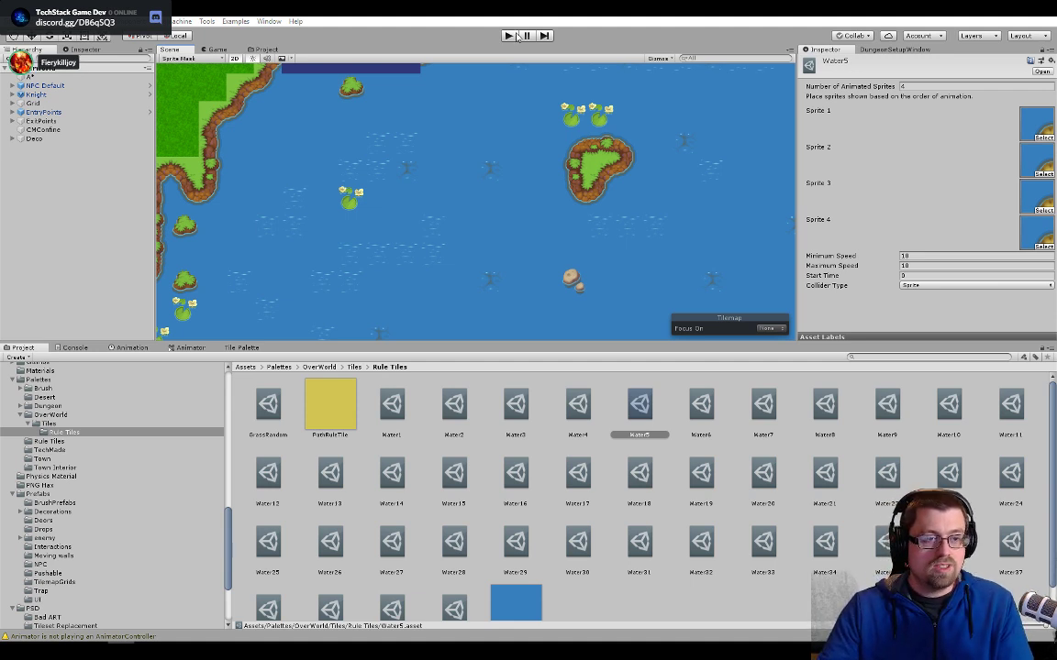
middle_drag(398, 182, 480, 254)
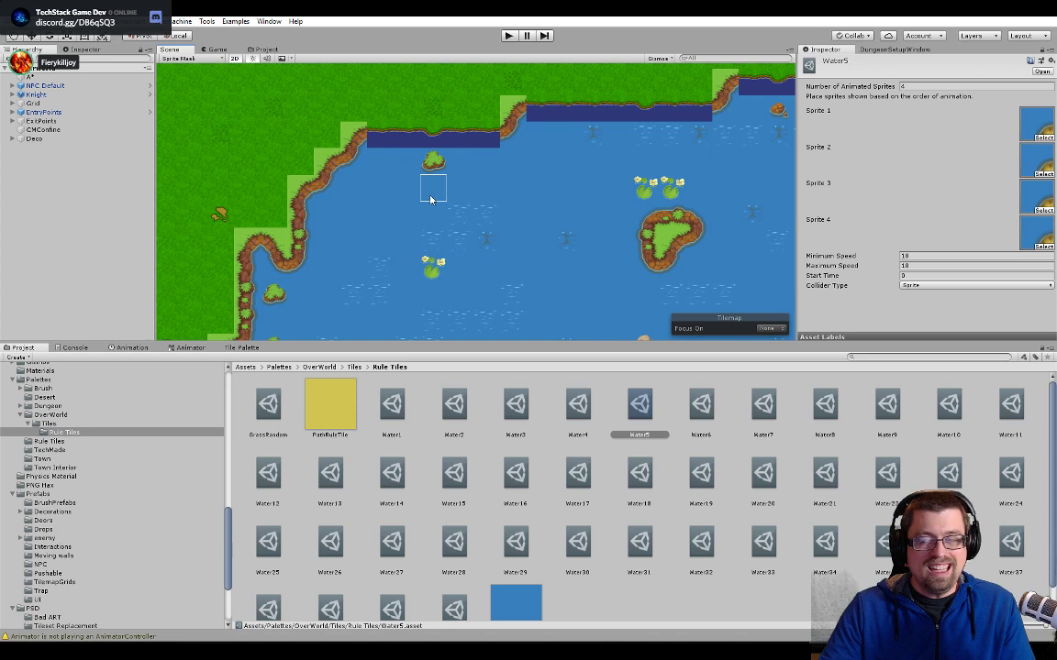
middle_drag(358, 208, 486, 206)
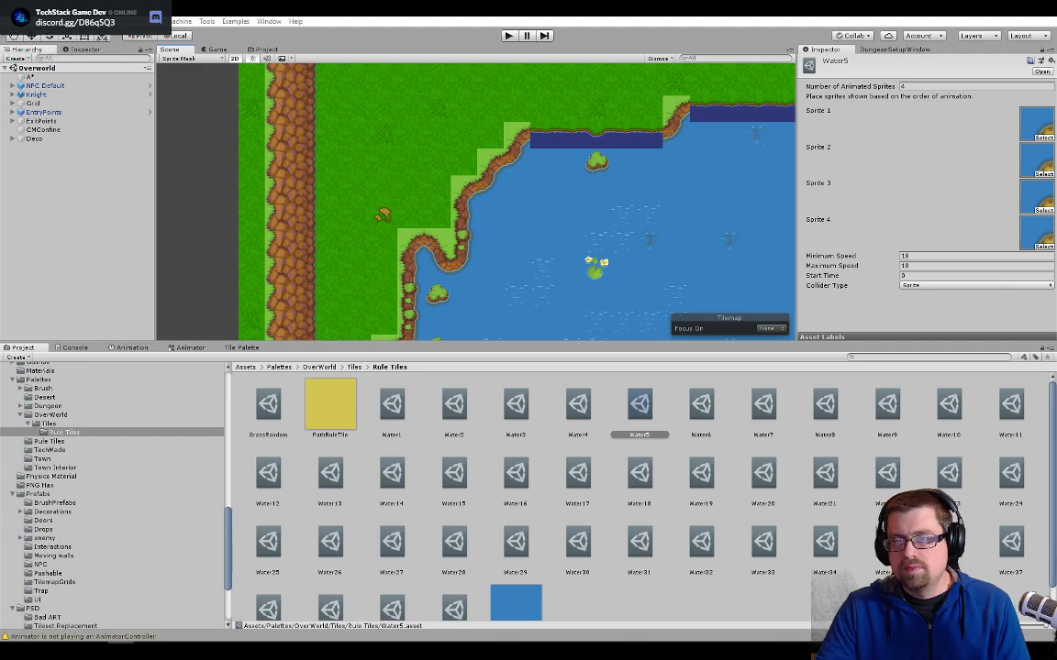
- Bring the browser window over Unity and read the CybertronPC gaming desktop's key specification list on Newegg
drag(1056, 73, 412, 73)
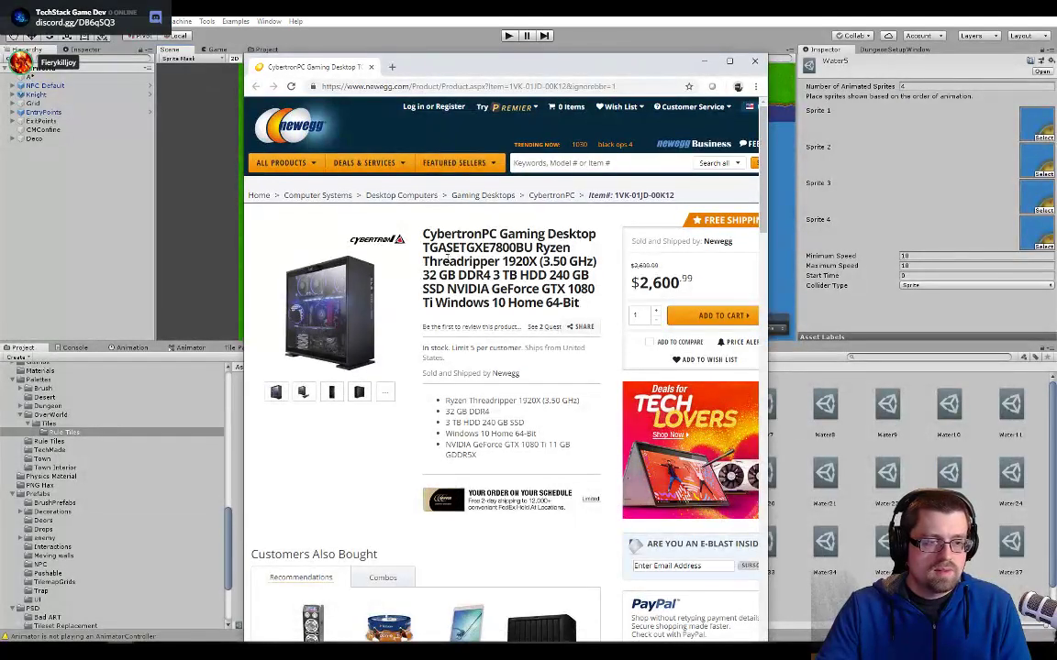
scroll(472, 252, down, 2)
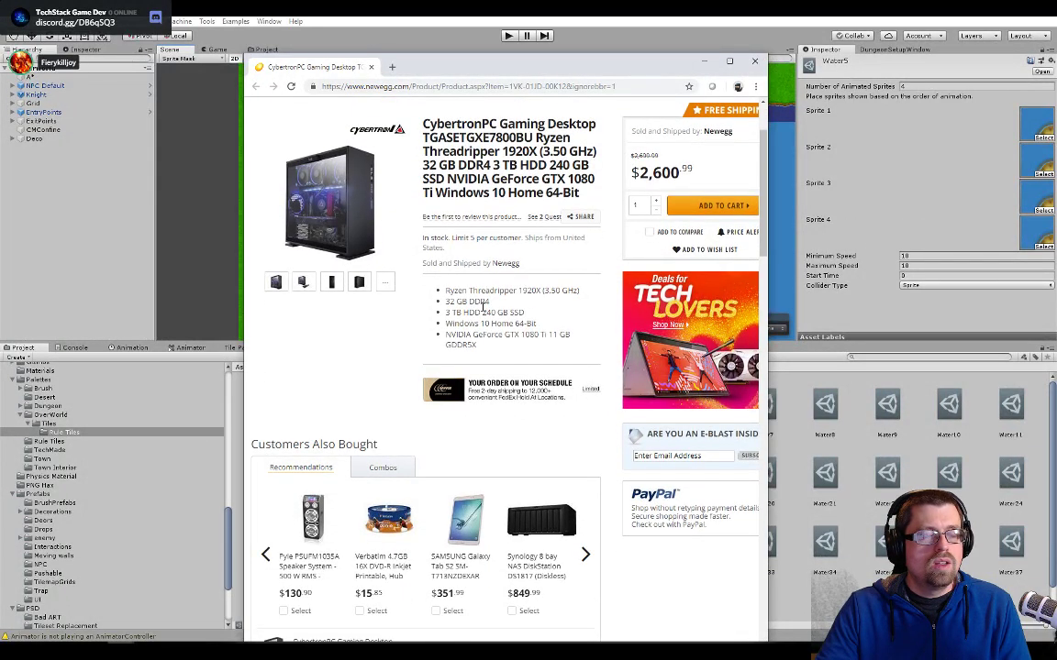
triple_click(483, 306)
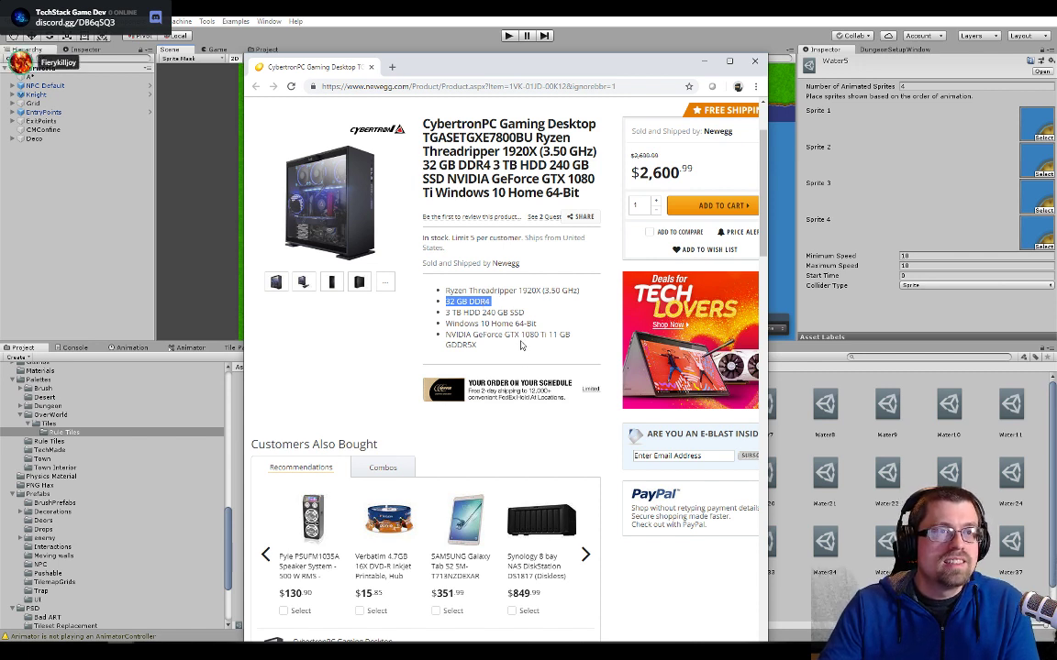
click(469, 300)
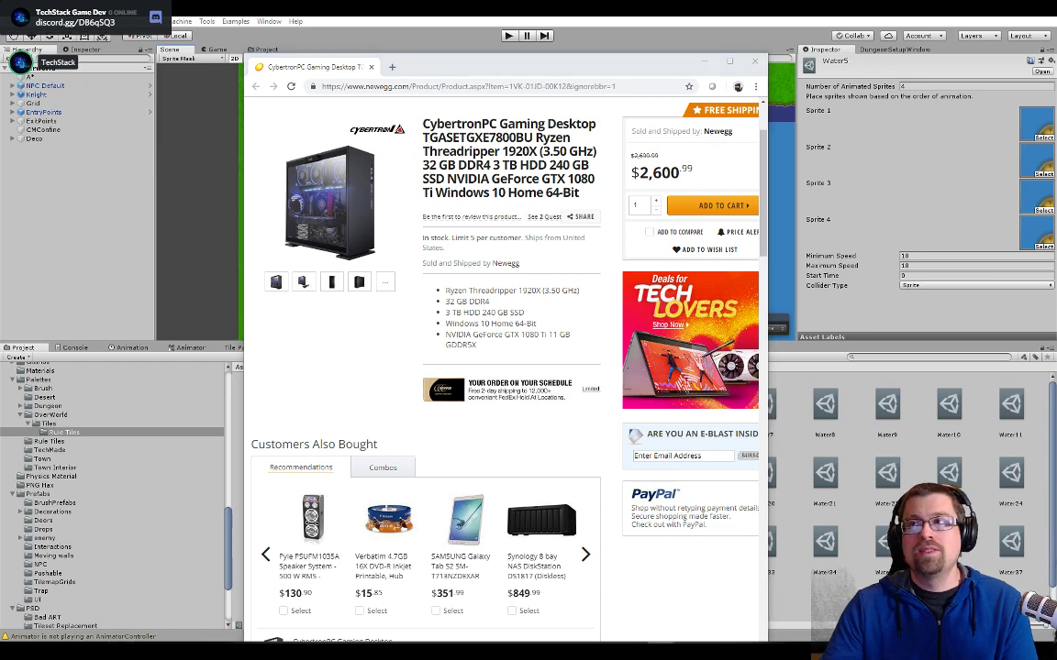
click(518, 309)
- Review the desktop's detailed specifications, highlighting the graphics card and hard drive capacity, and return to the product overview
scroll(520, 316, down, 3)
scroll(524, 325, down, 2)
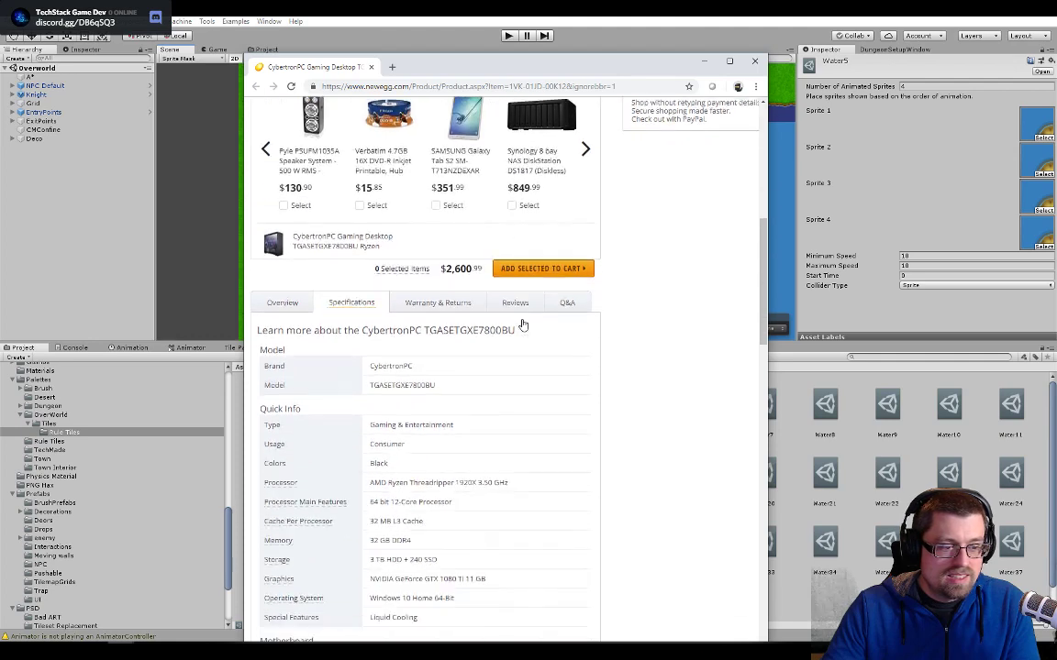
scroll(523, 325, down, 3)
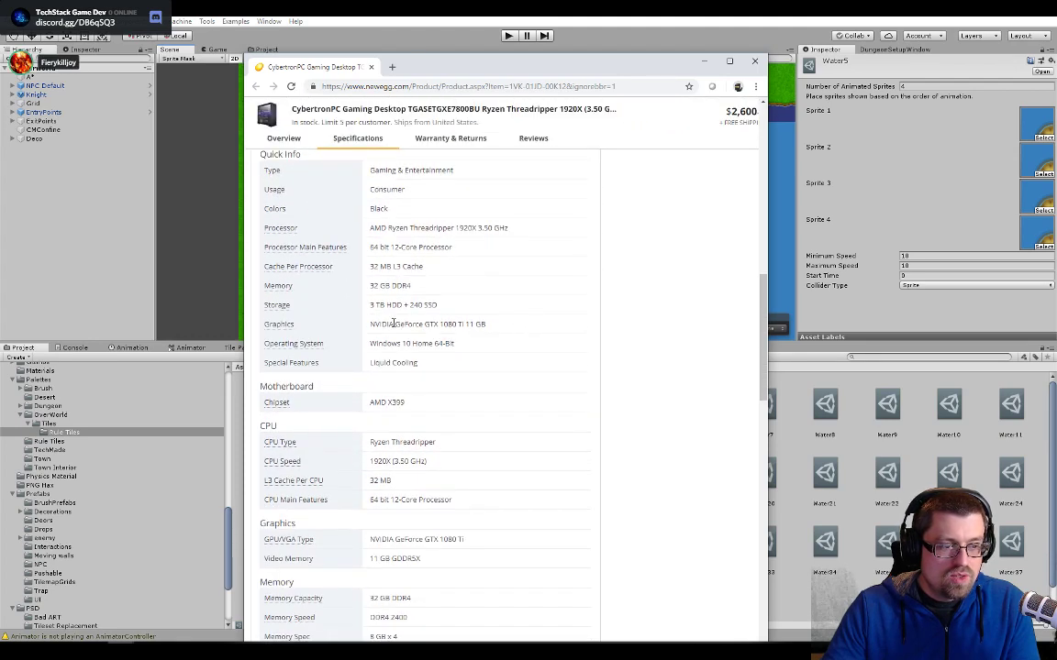
drag(374, 324, 495, 327)
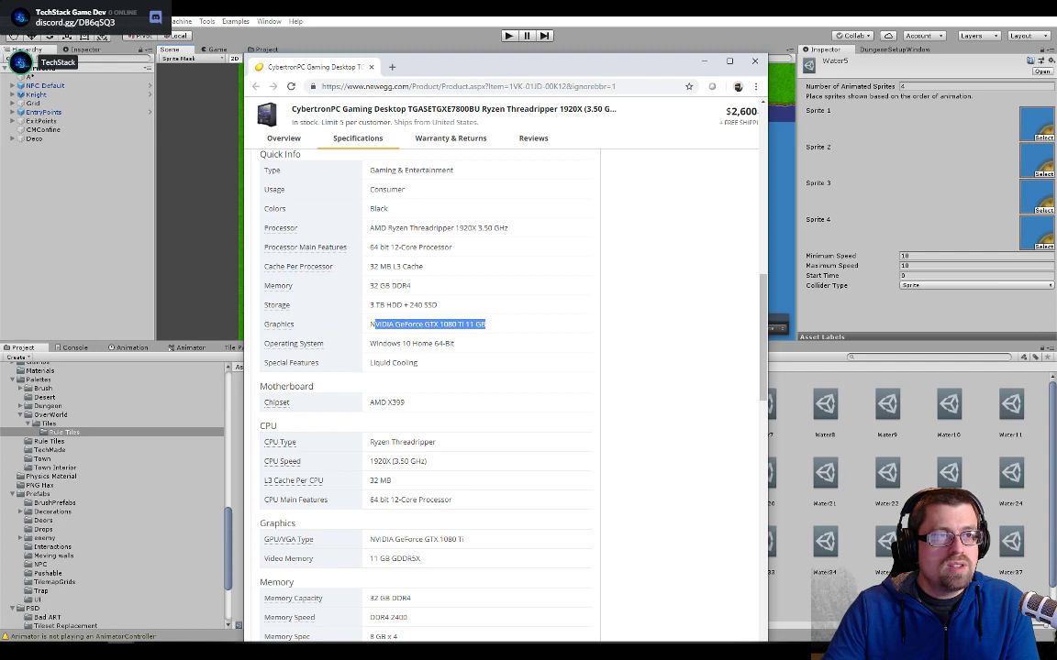
scroll(422, 440, down, 6)
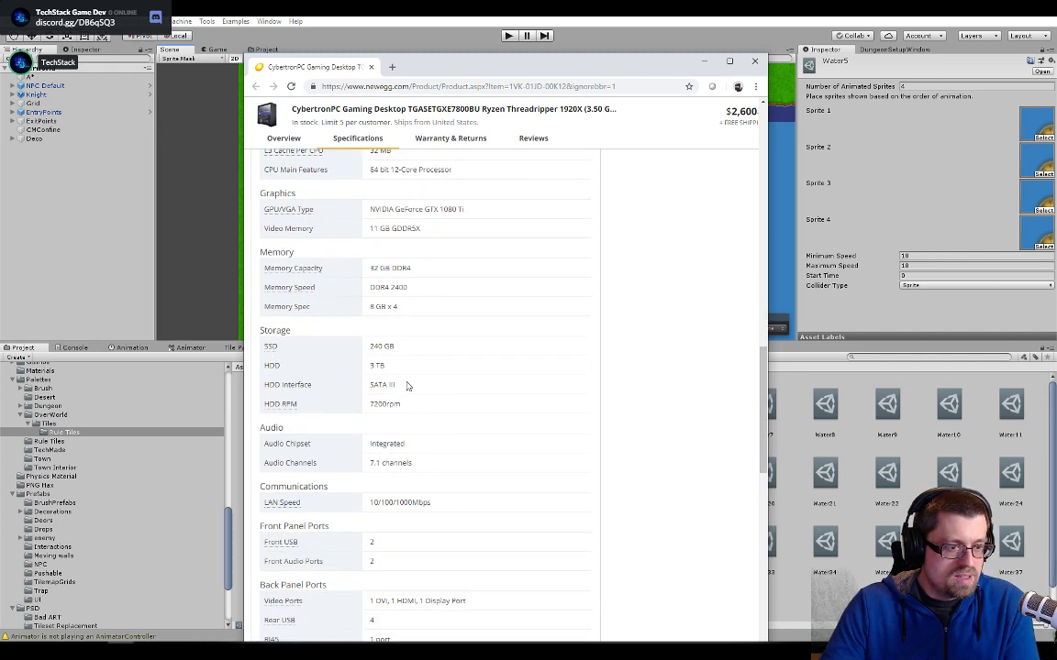
scroll(406, 385, down, 2)
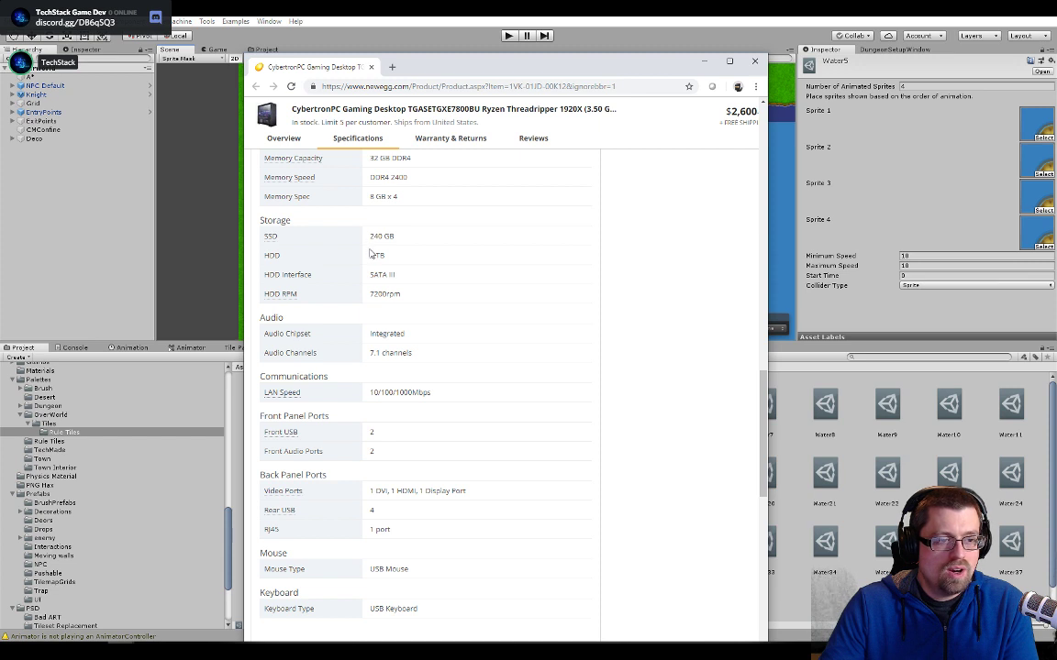
drag(370, 254, 396, 261)
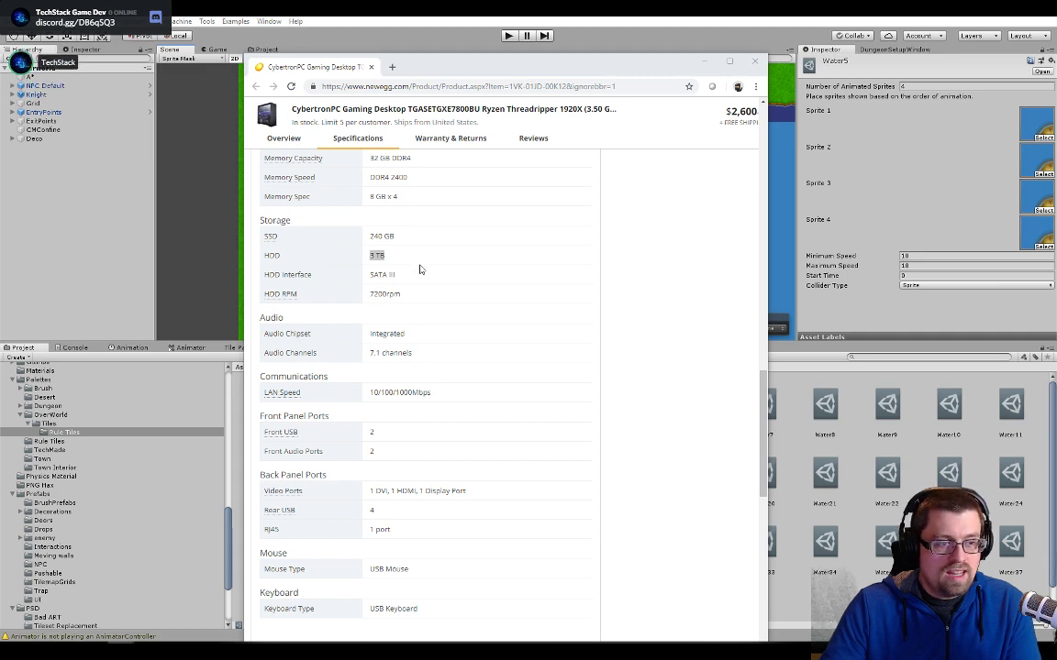
scroll(429, 364, down, 1)
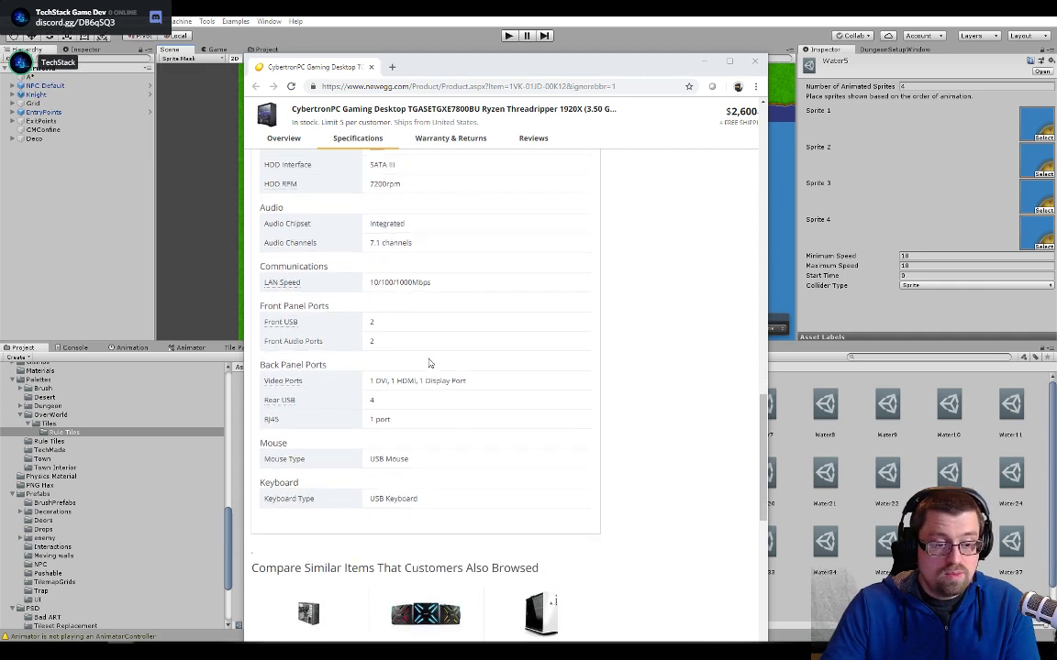
scroll(428, 364, up, 10)
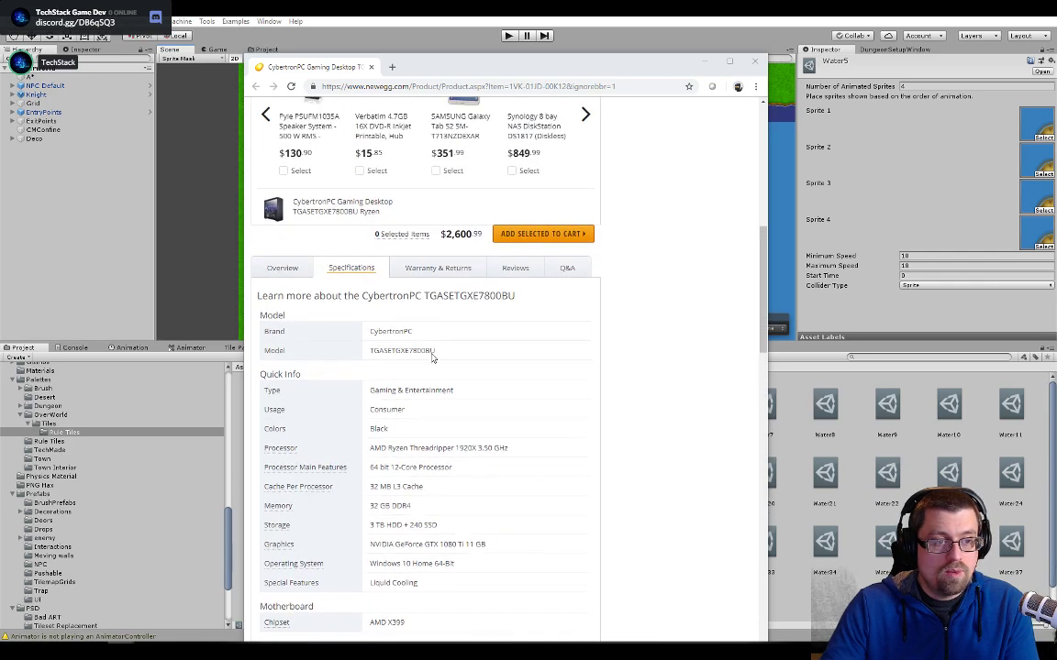
scroll(432, 358, up, 5)
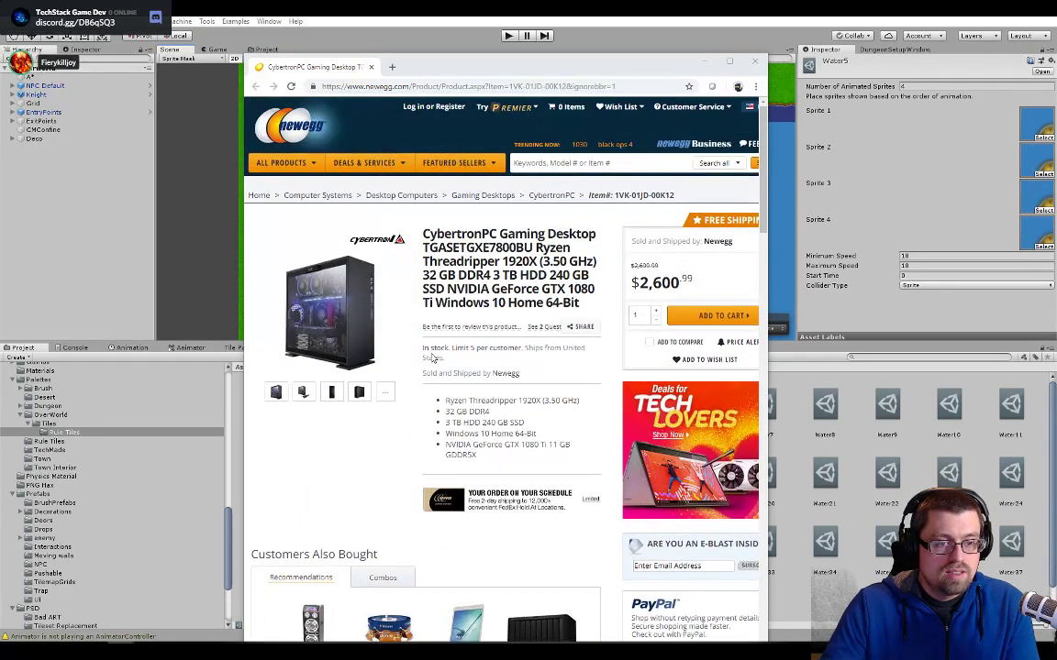
- Search the web for videocardbenchmark in a new tab and open PassMark's High End Video Card Chart
click(391, 69)
text(videocra)
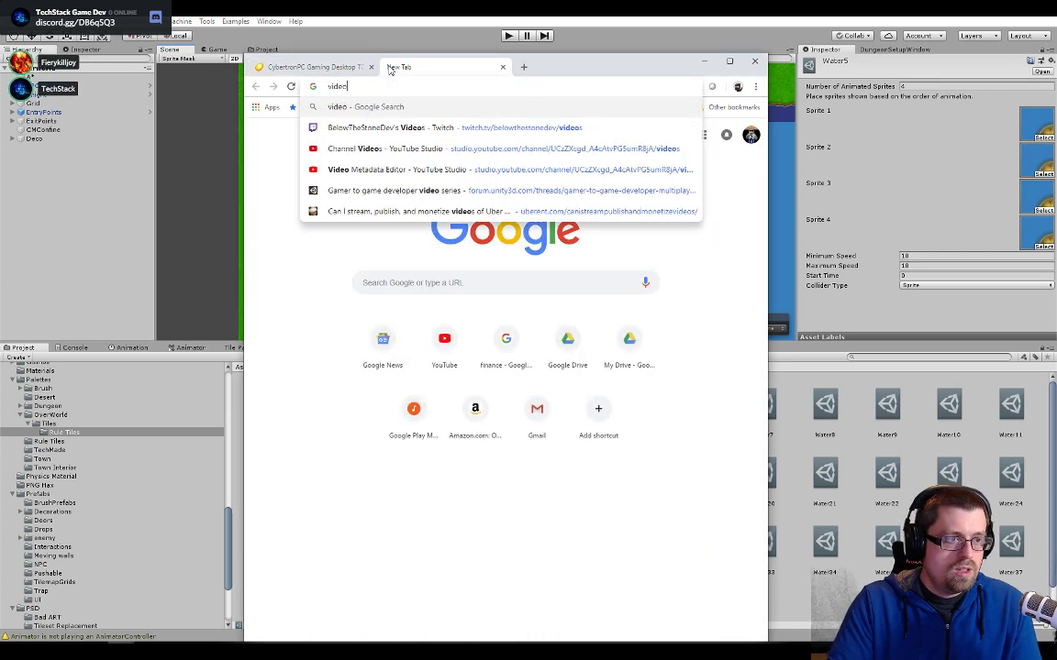
text(d)
key(Down)
key(Down)
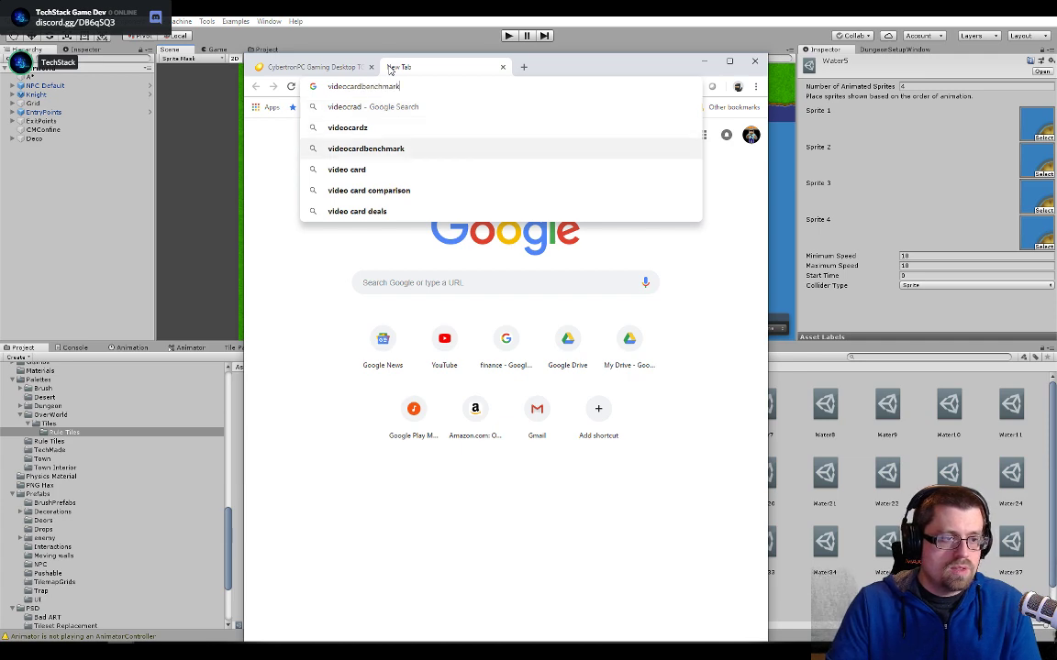
key(Return)
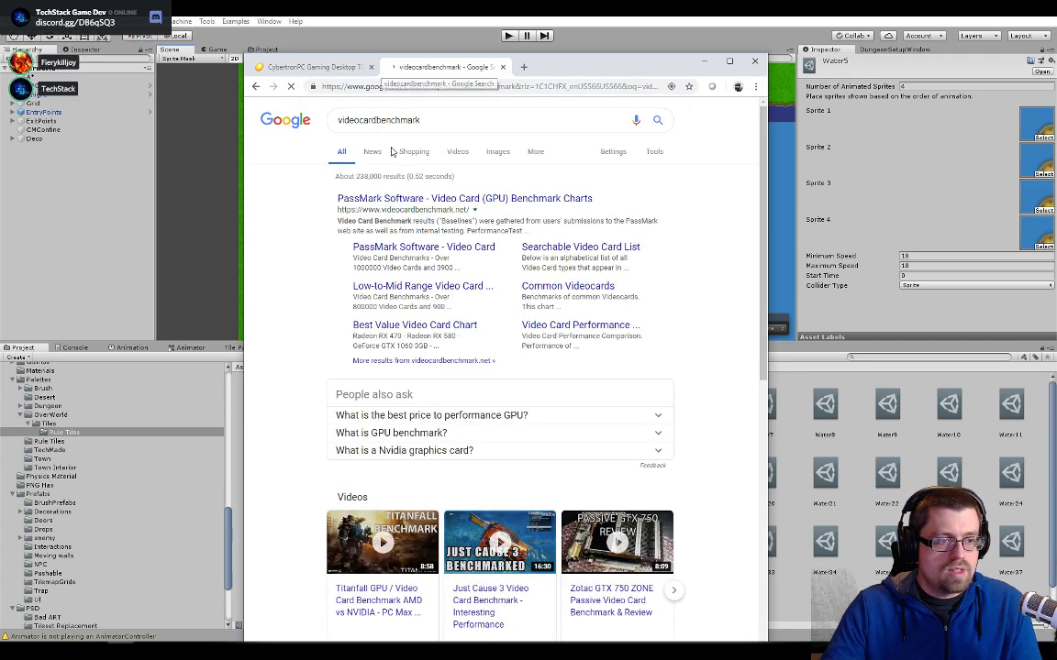
click(408, 198)
drag(558, 64, 557, 28)
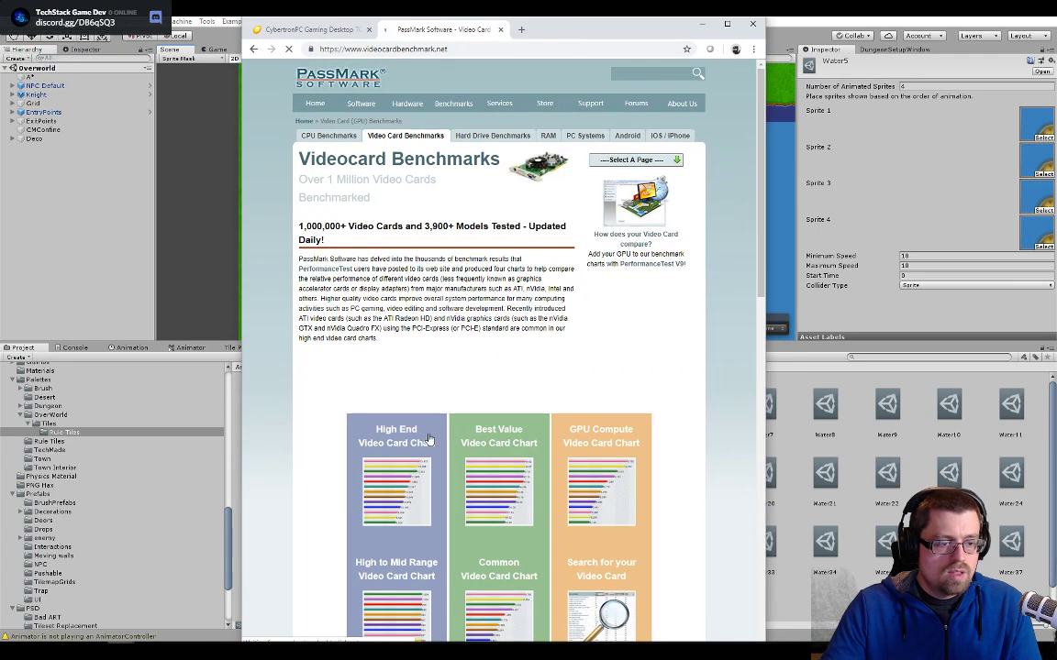
click(398, 473)
- Find 1070 on the High End Video Card Chart page
key(ctrl+f)
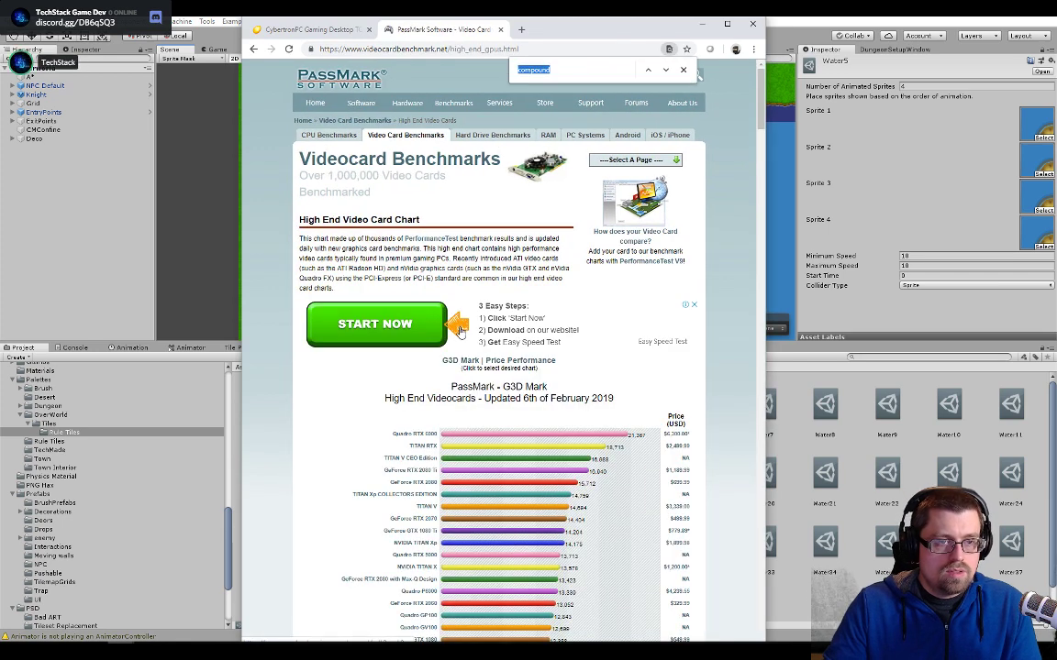
key(End)
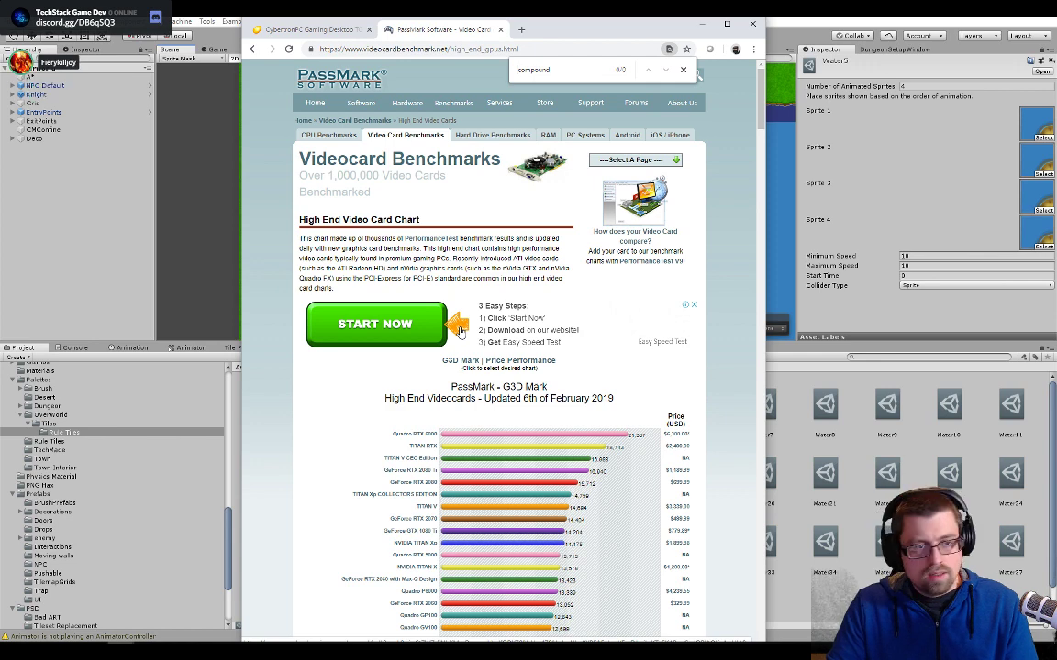
key(ctrl+a)
key(BackSpace)
text(1070)
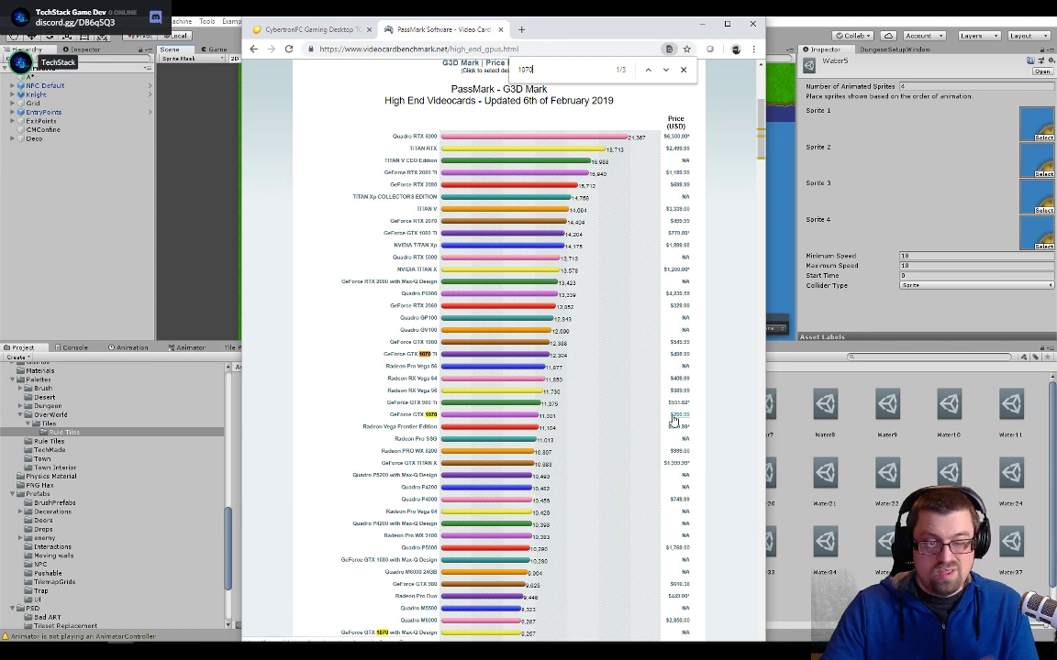
- Look up 1080t in the benchmark chart, and close that page to return to Unity
key(BackSpace)
key(BackSpace)
key(BackSpace)
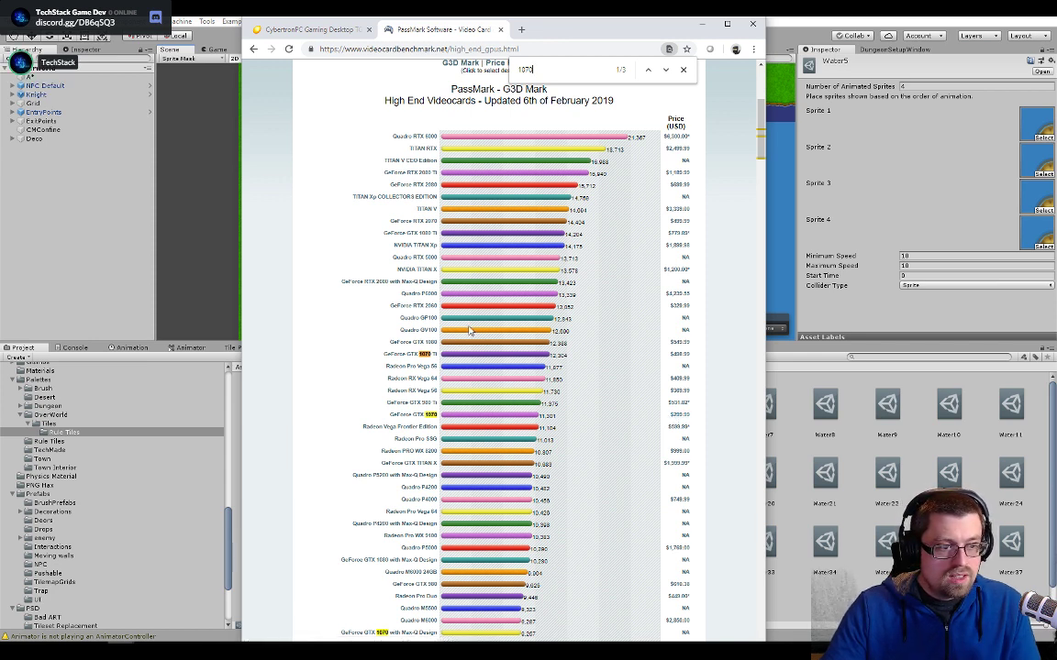
text(08)
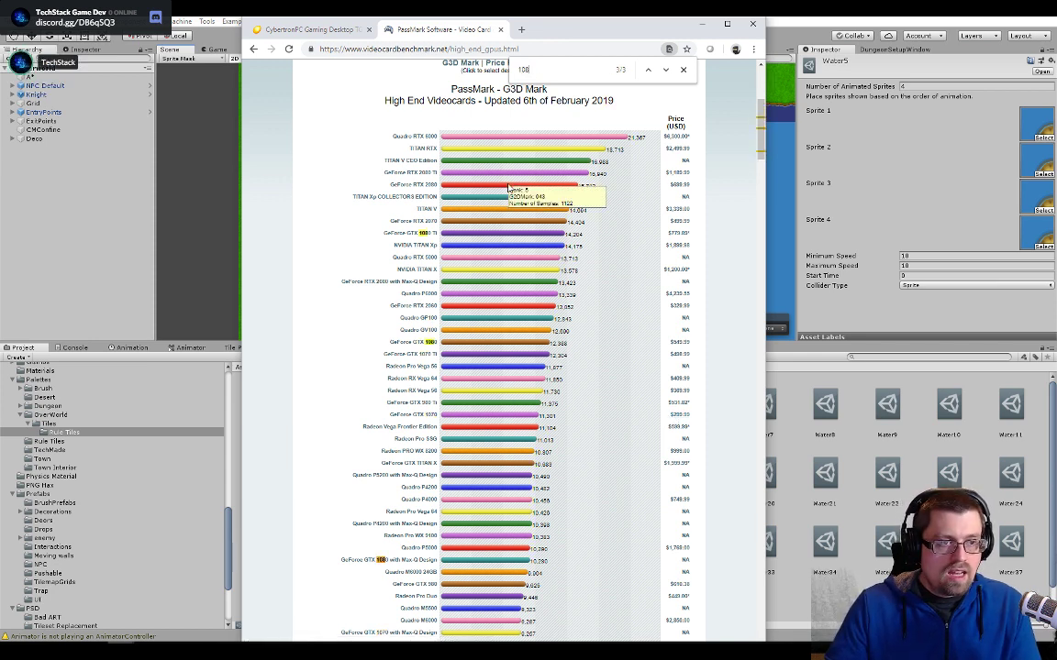
text(0t)
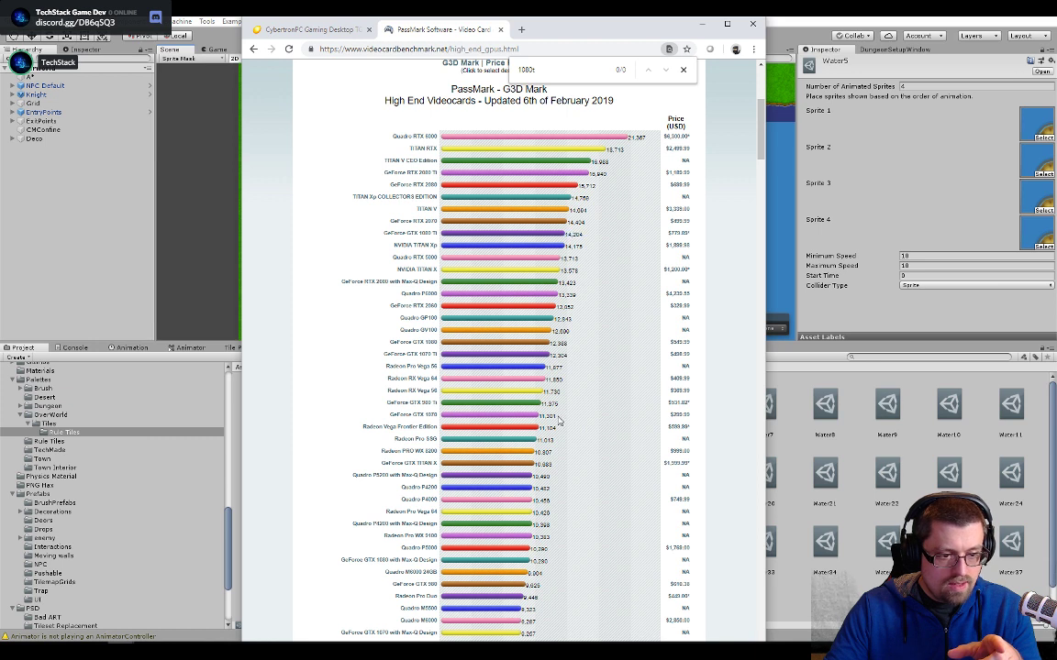
mouse_move(539, 420)
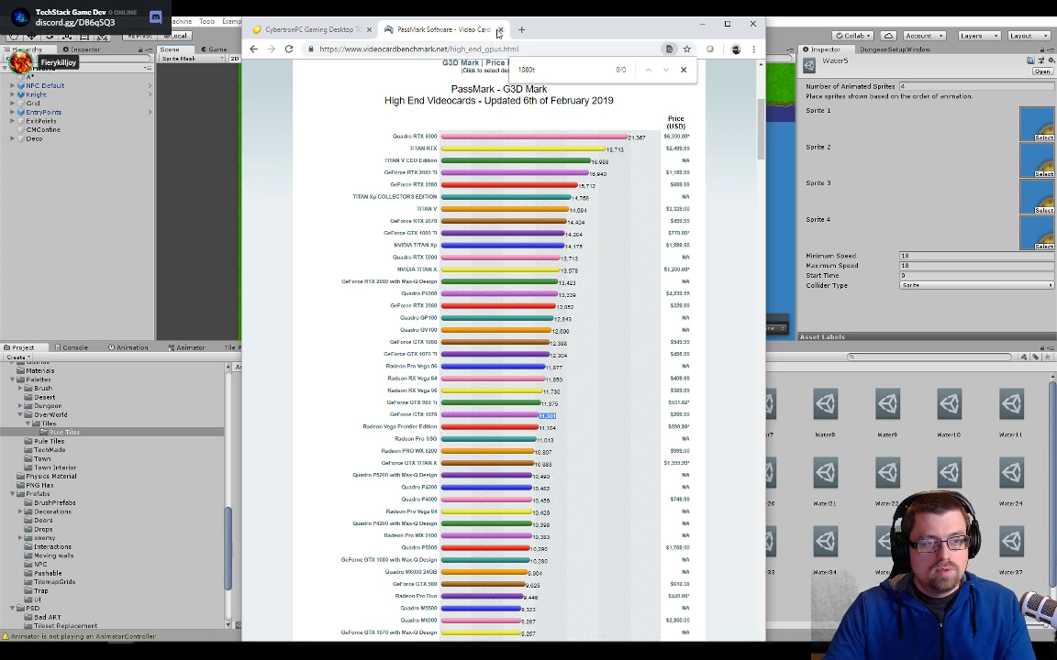
click(499, 30)
drag(402, 33, 1056, 55)
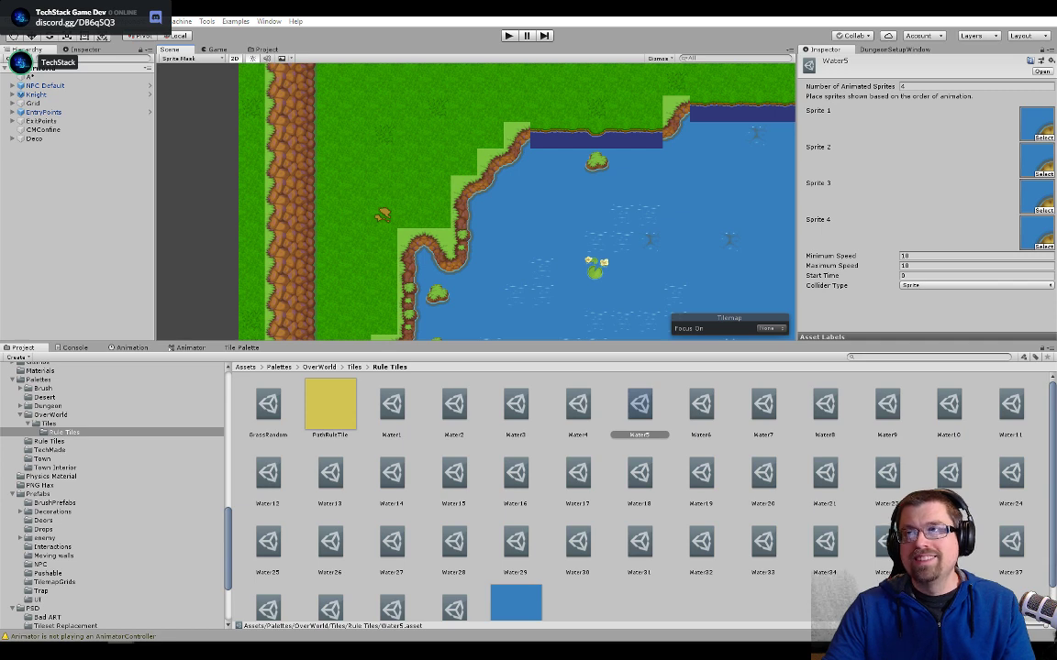
- Survey the whole lake in the Scene view, including its southern bank and central island
scroll(631, 224, down, 3)
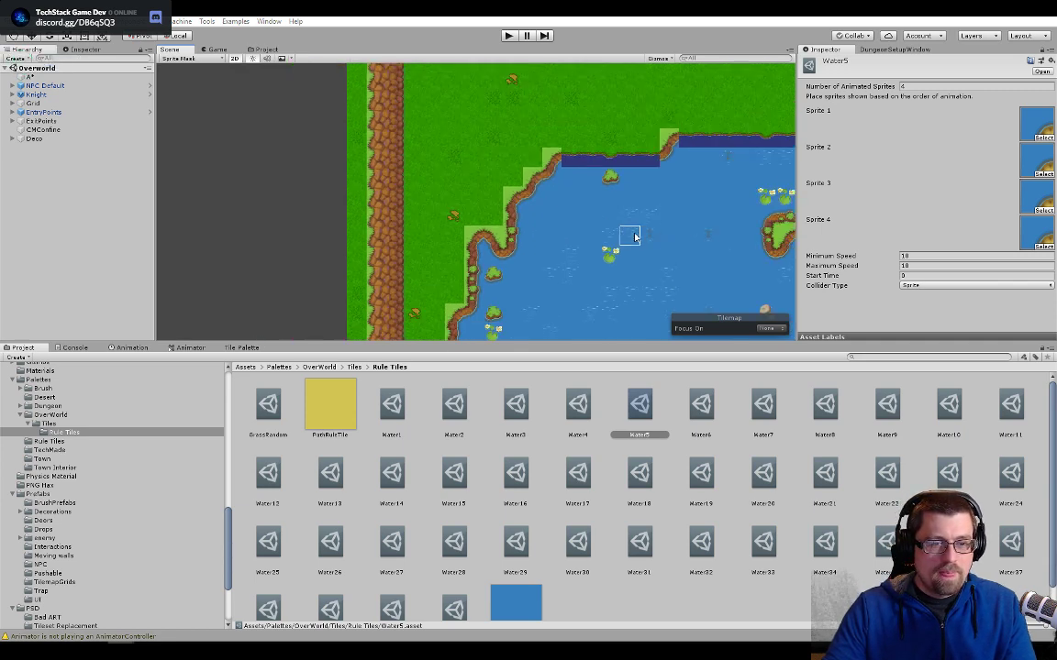
scroll(634, 238, down, 2)
middle_drag(532, 194, 417, 166)
middle_drag(574, 150, 382, 182)
middle_drag(502, 204, 410, 193)
middle_drag(302, 258, 425, 169)
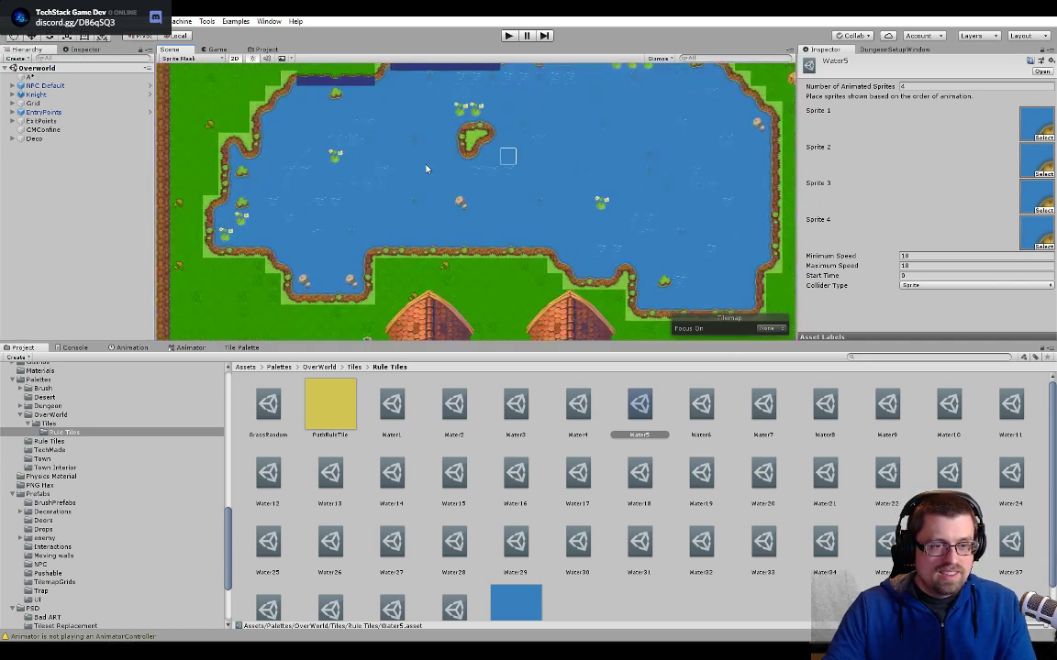
middle_drag(354, 156, 541, 239)
- Select the lower diagonal cliff tile between the two dark blue stretches of the northern shoreline to inspect its assigned tile
scroll(541, 239, up, 5)
scroll(541, 239, up, 2)
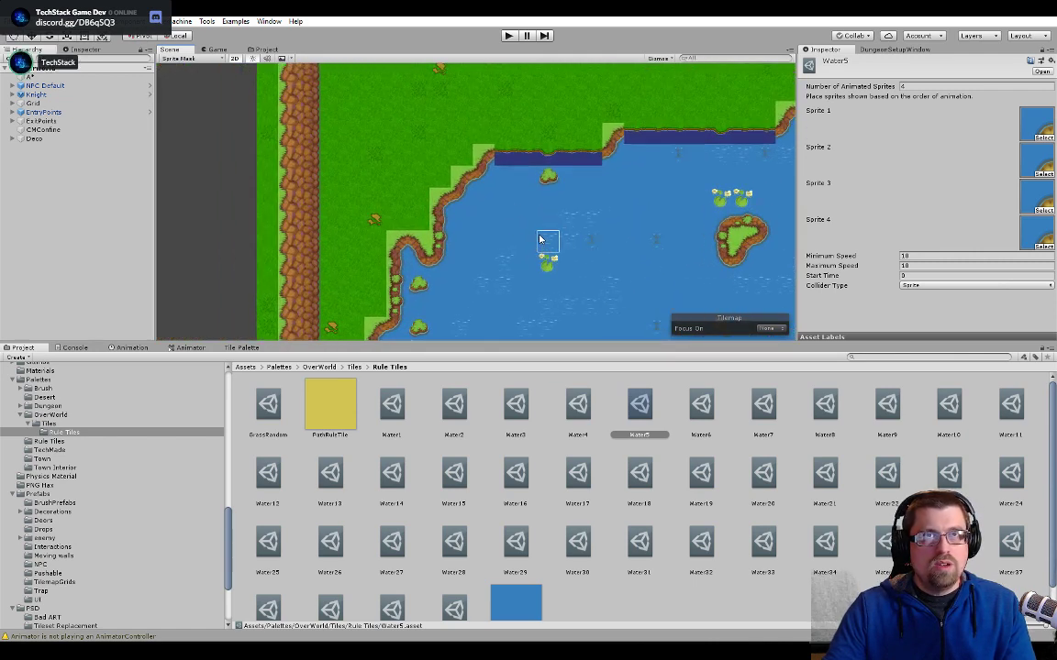
scroll(500, 215, up, 6)
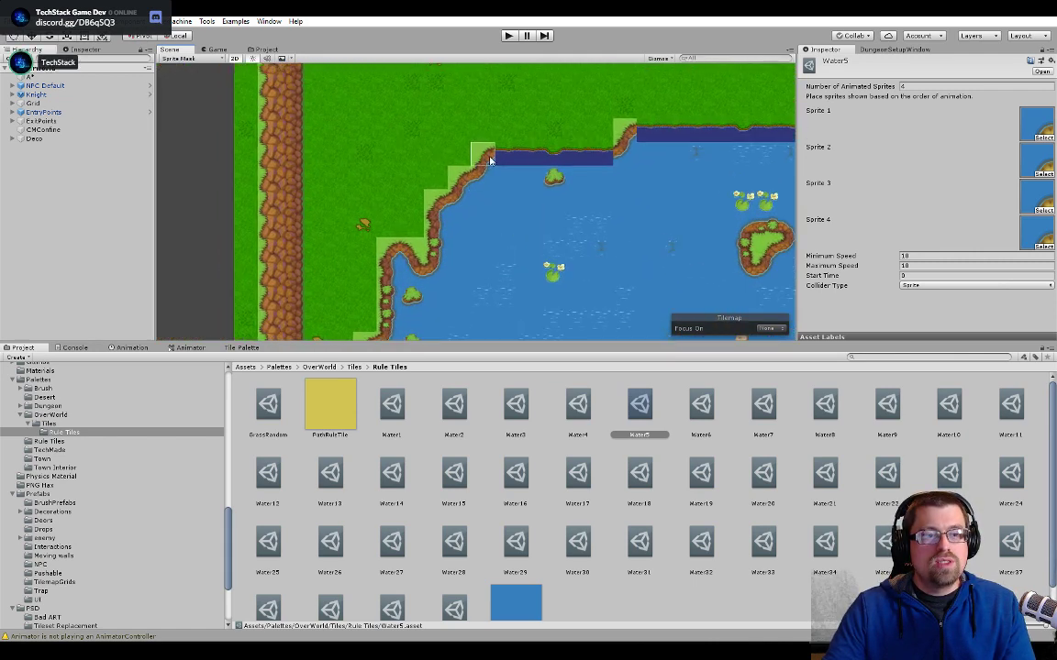
scroll(491, 158, up, 4)
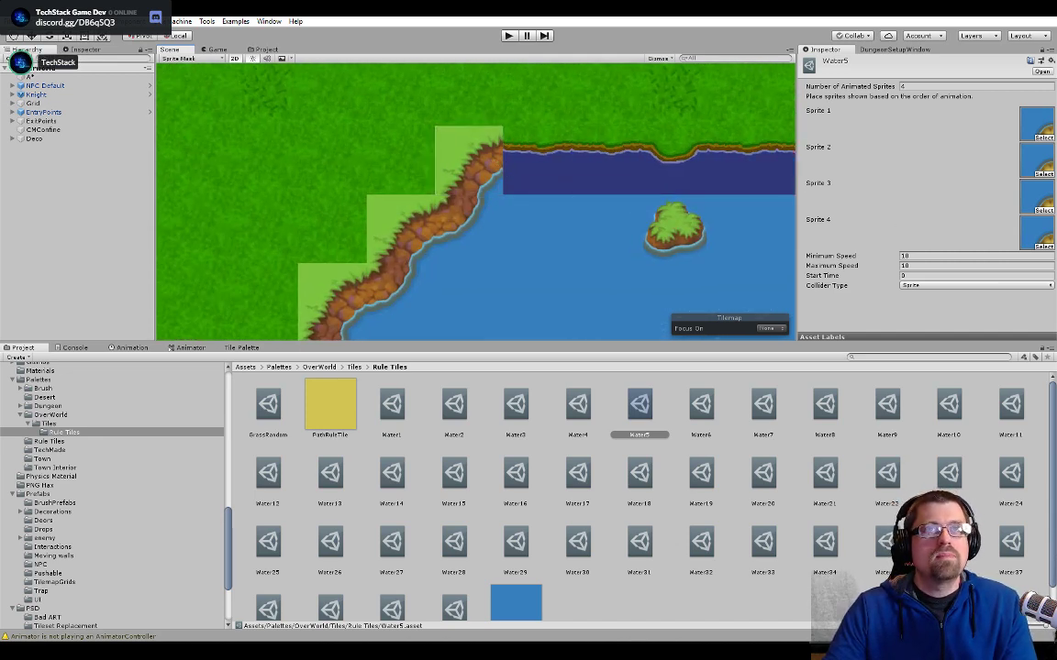
scroll(491, 162, down, 3)
middle_drag(513, 231, 469, 274)
middle_drag(565, 206, 358, 285)
scroll(639, 262, up, 4)
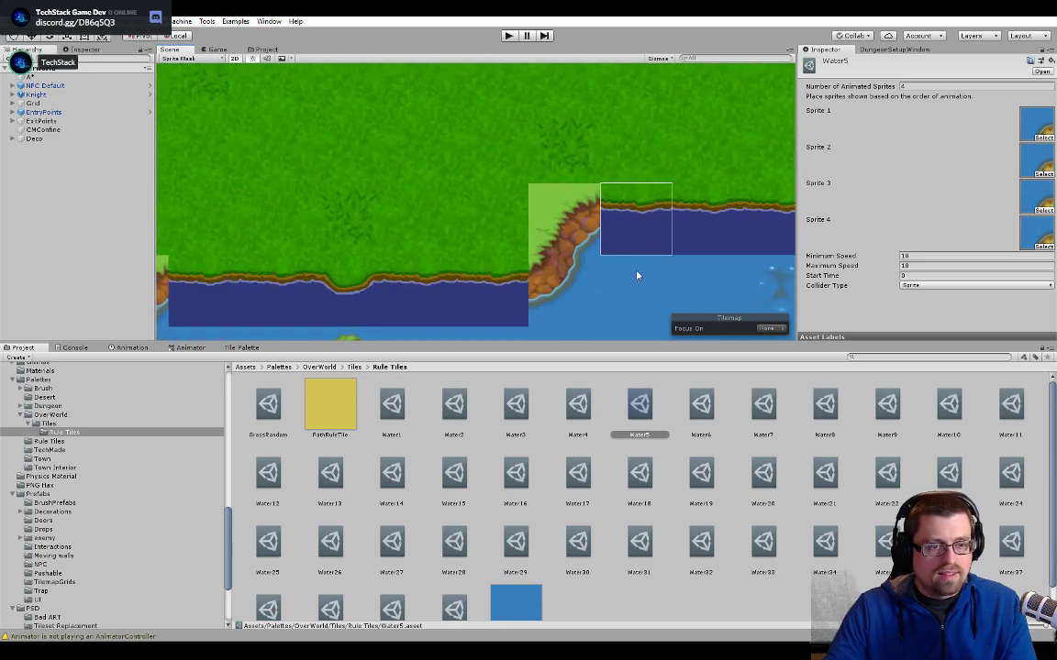
middle_drag(639, 275, 565, 275)
scroll(559, 275, up, 3)
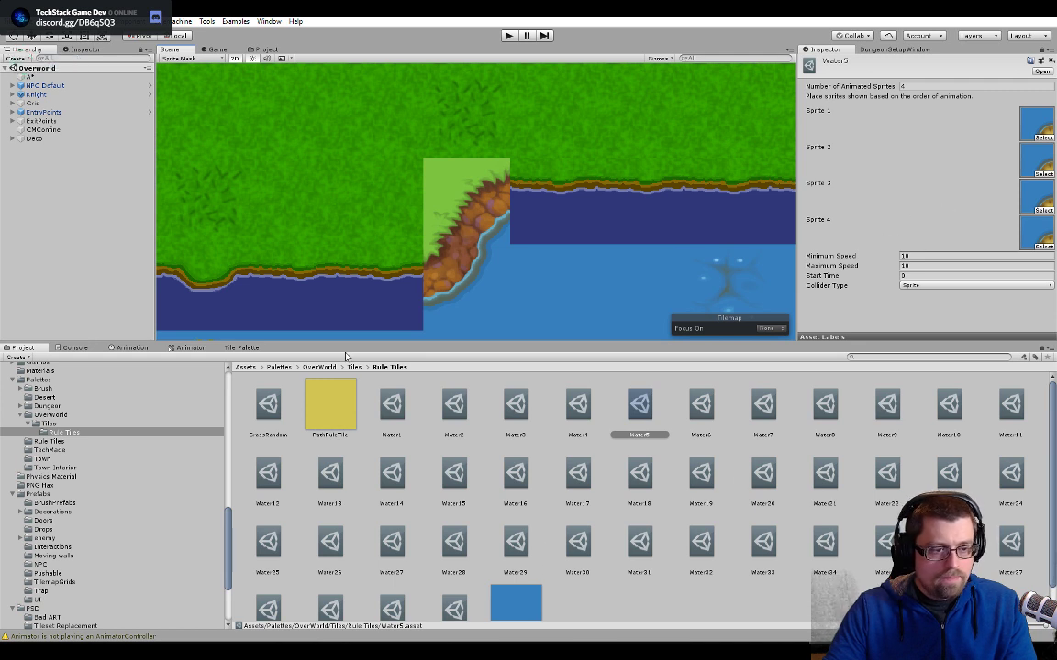
click(466, 287)
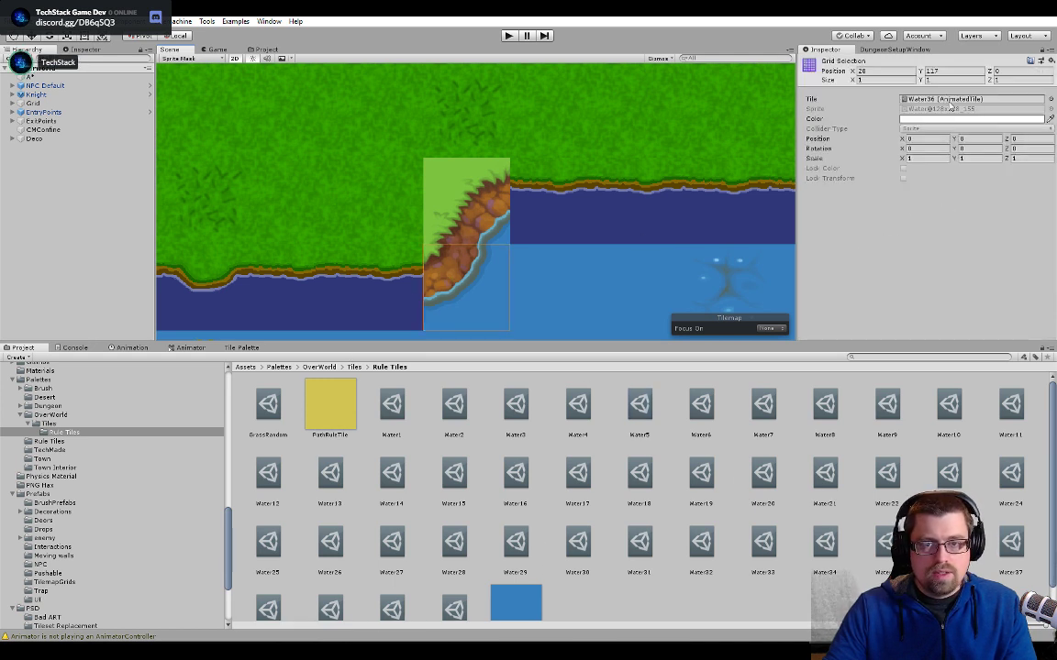
- Check the lower diagonal cliff tile's Water36 asset, and open the Water7 animated tile assigned just above it
double_click(950, 99)
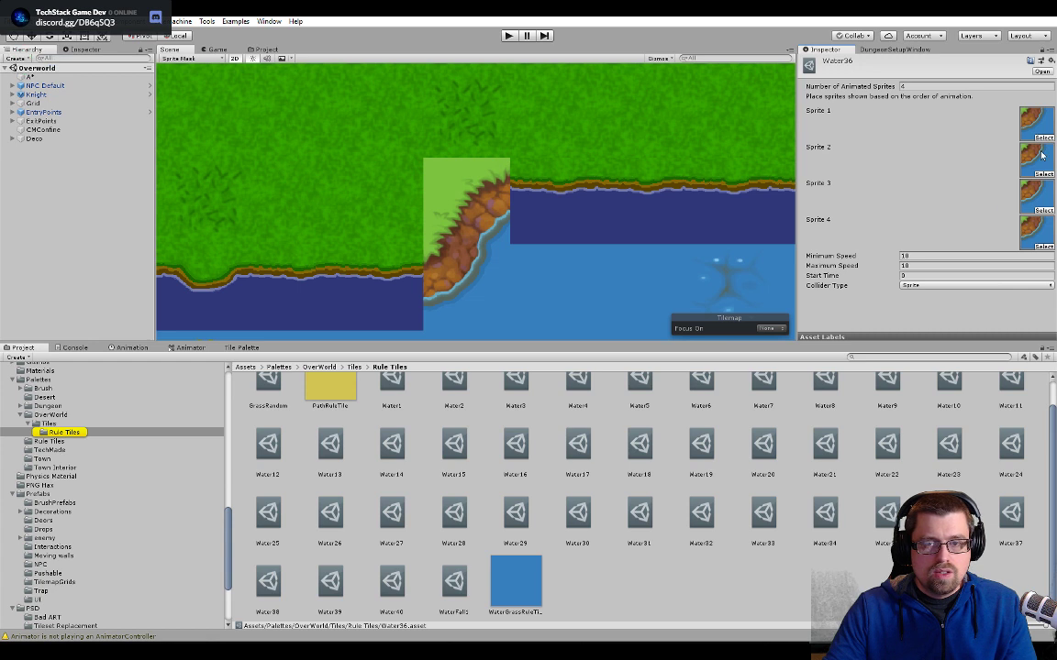
click(439, 194)
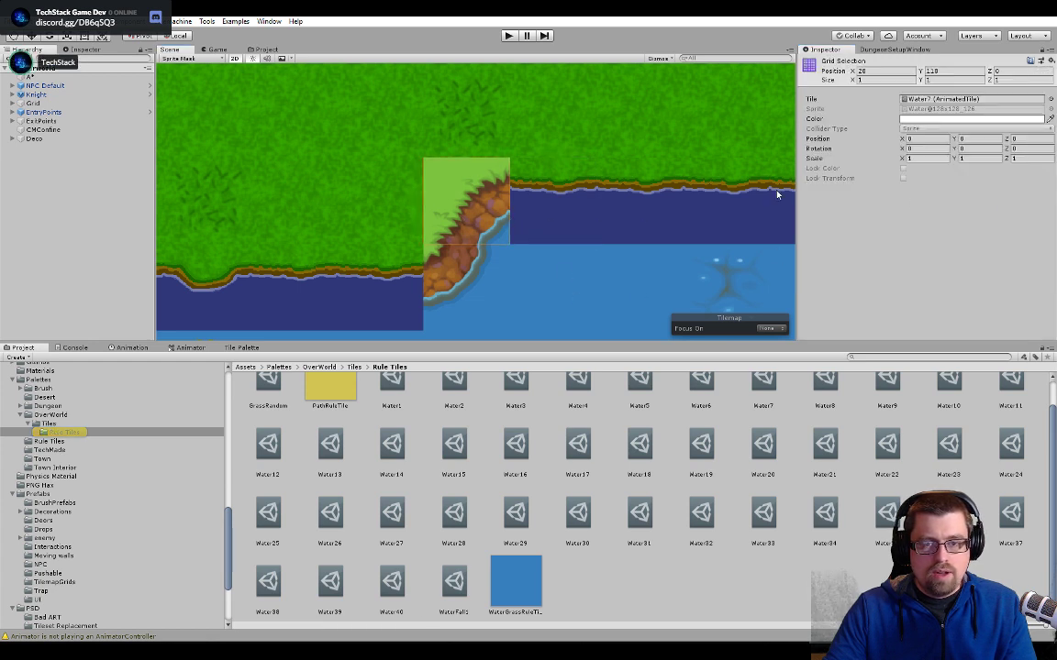
double_click(945, 99)
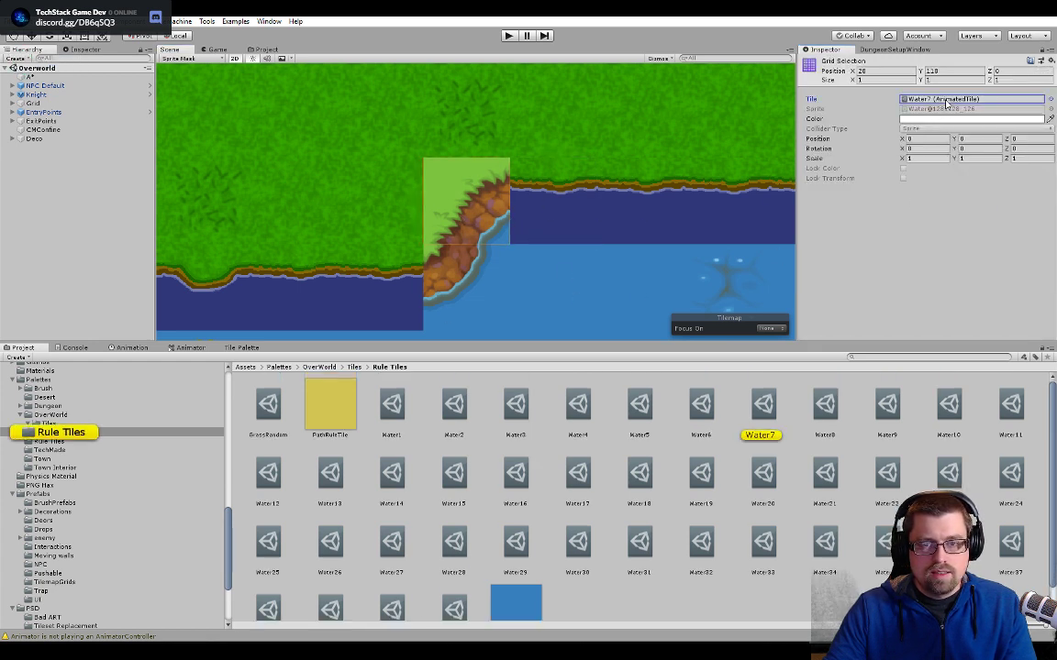
click(1031, 129)
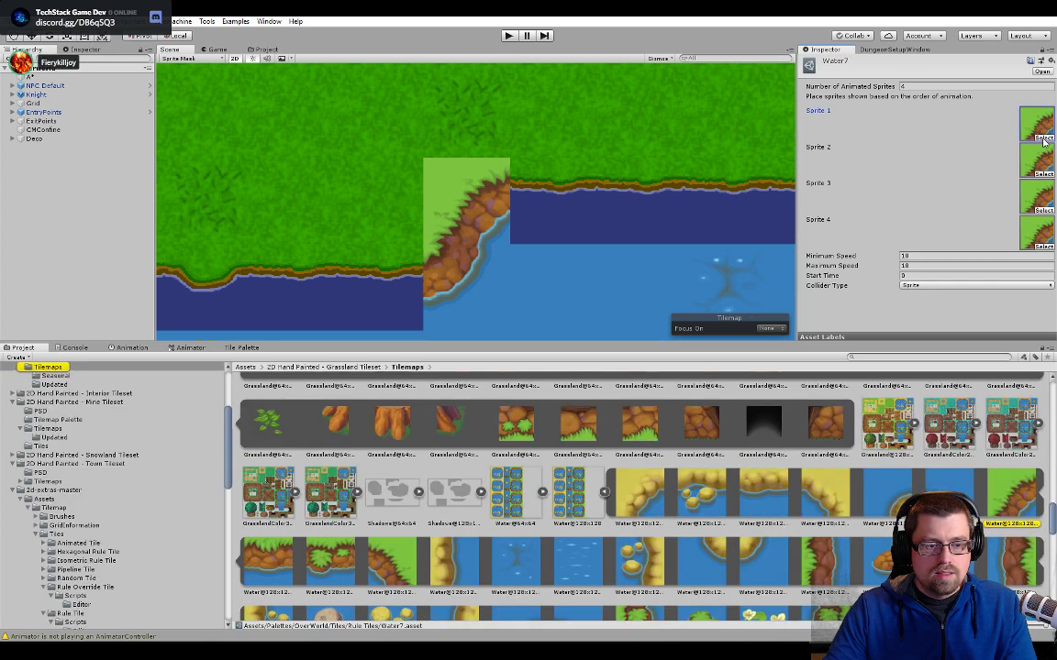
- Replace Sprite 1 and Sprite 2 of Water7 with the upper-left lake corner sprites of Water tech and Water tech2 from the Tileset Replacement folder
click(266, 48)
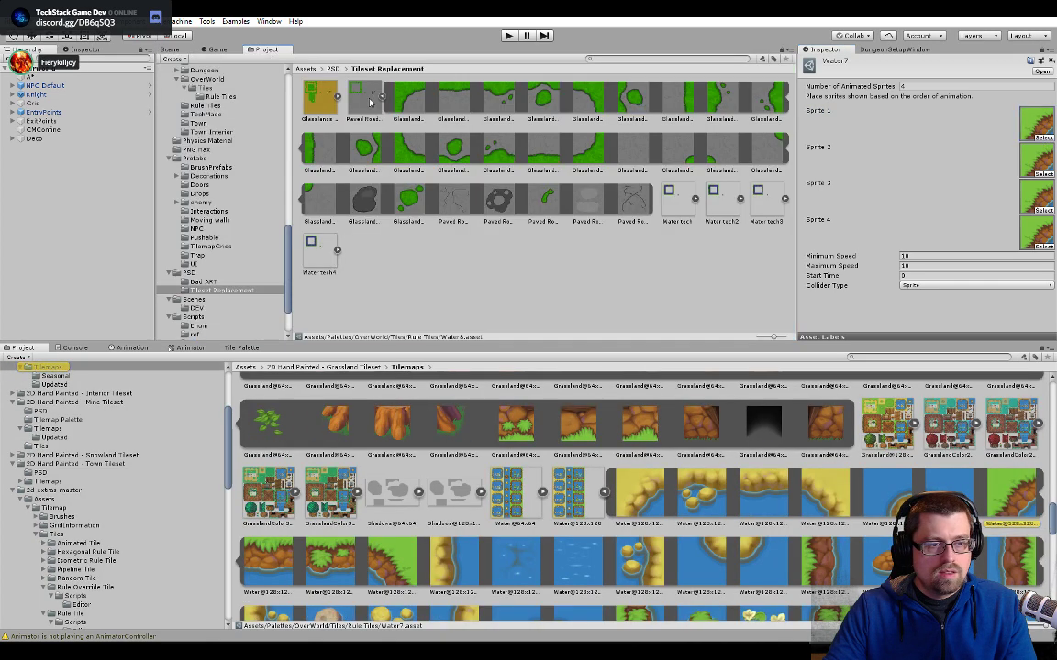
click(695, 199)
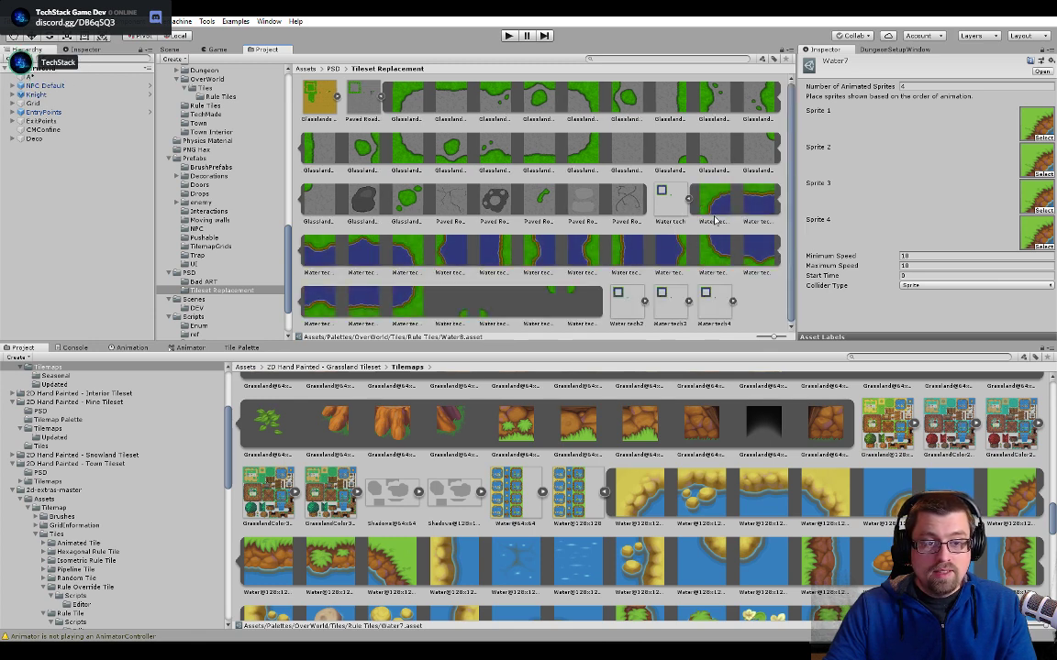
drag(720, 203, 1031, 127)
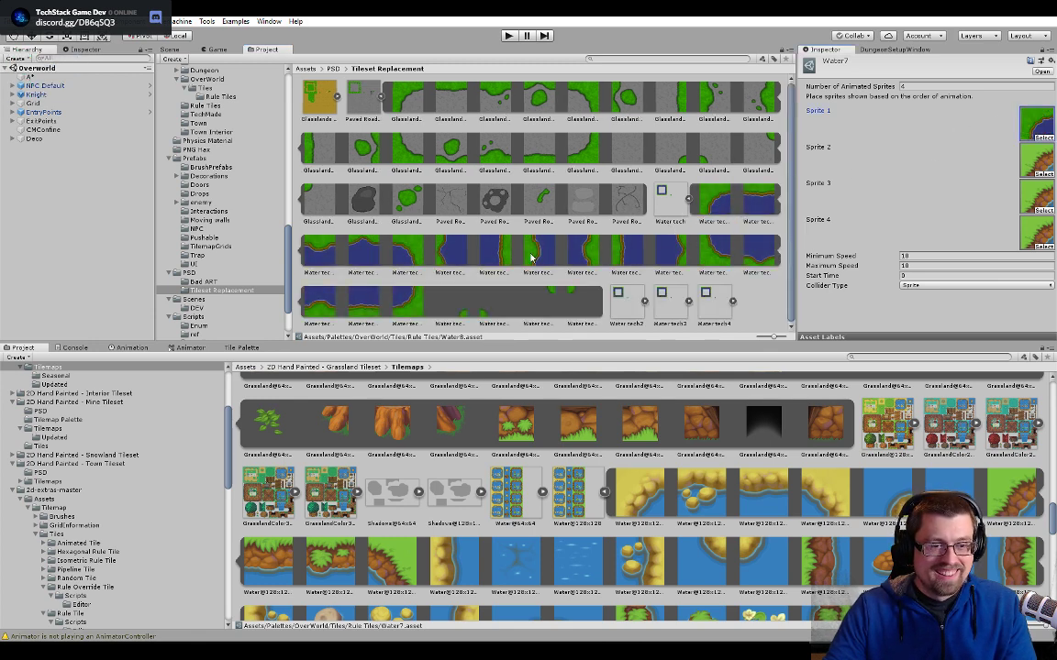
click(687, 199)
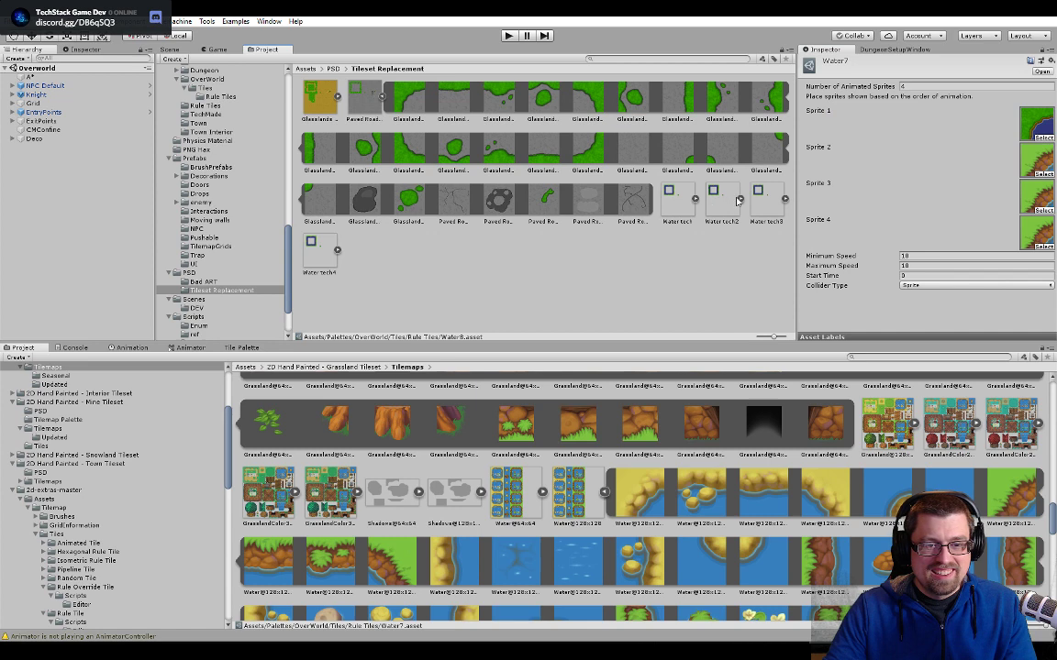
click(740, 200)
drag(753, 205, 1036, 170)
click(733, 199)
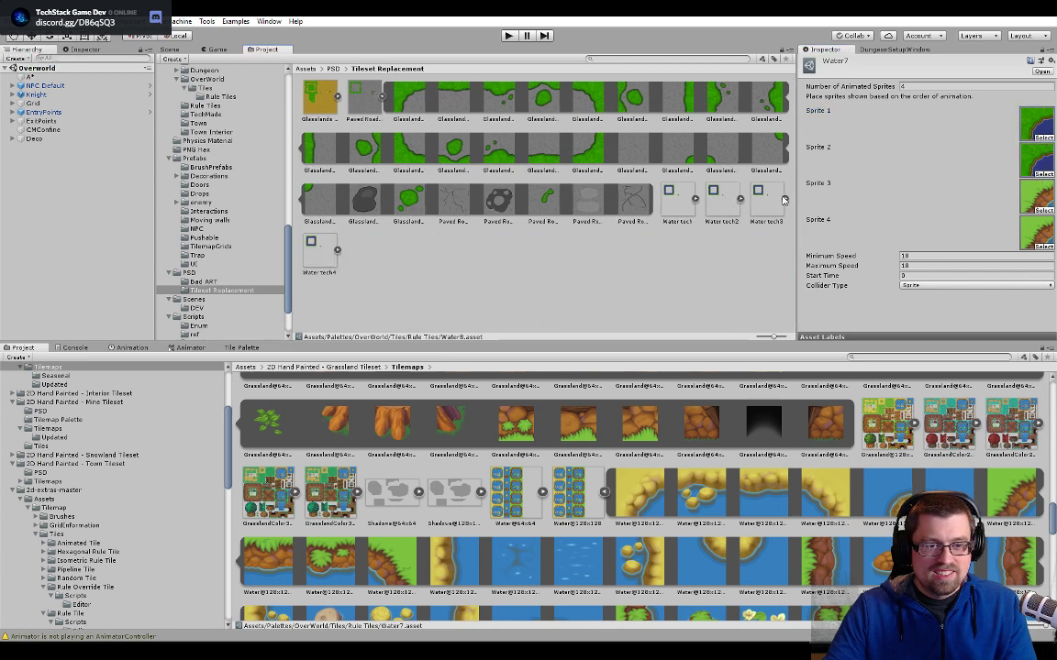
- Replace Sprite 3 and Sprite 4 of Water7 with the upper-left lake corner sprites of Water tech3 and Water tech4
click(784, 200)
drag(321, 252, 931, 184)
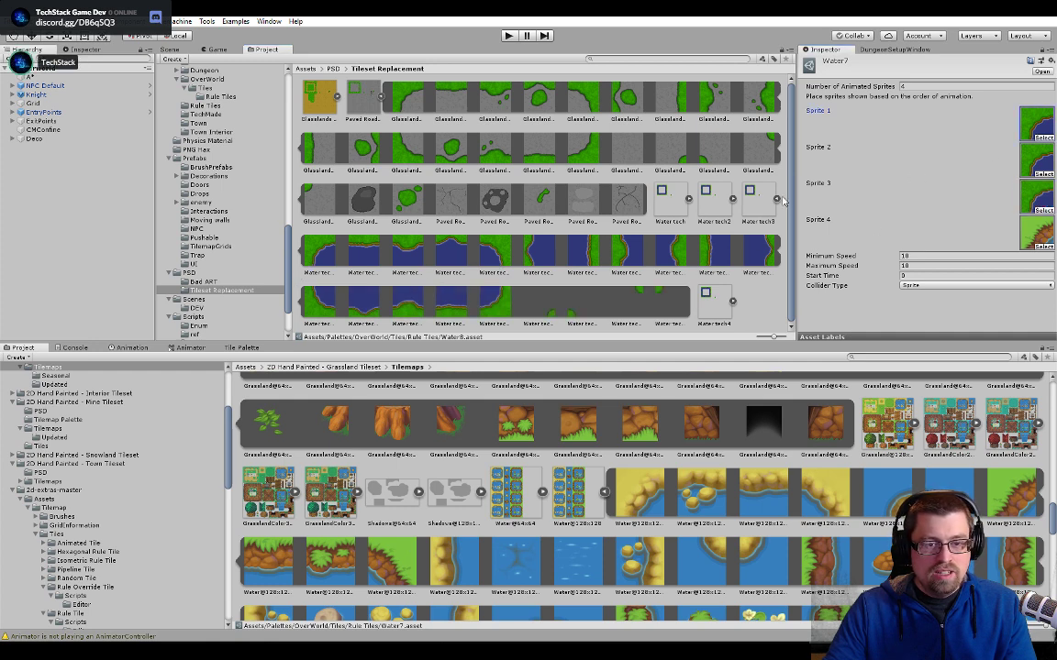
click(777, 199)
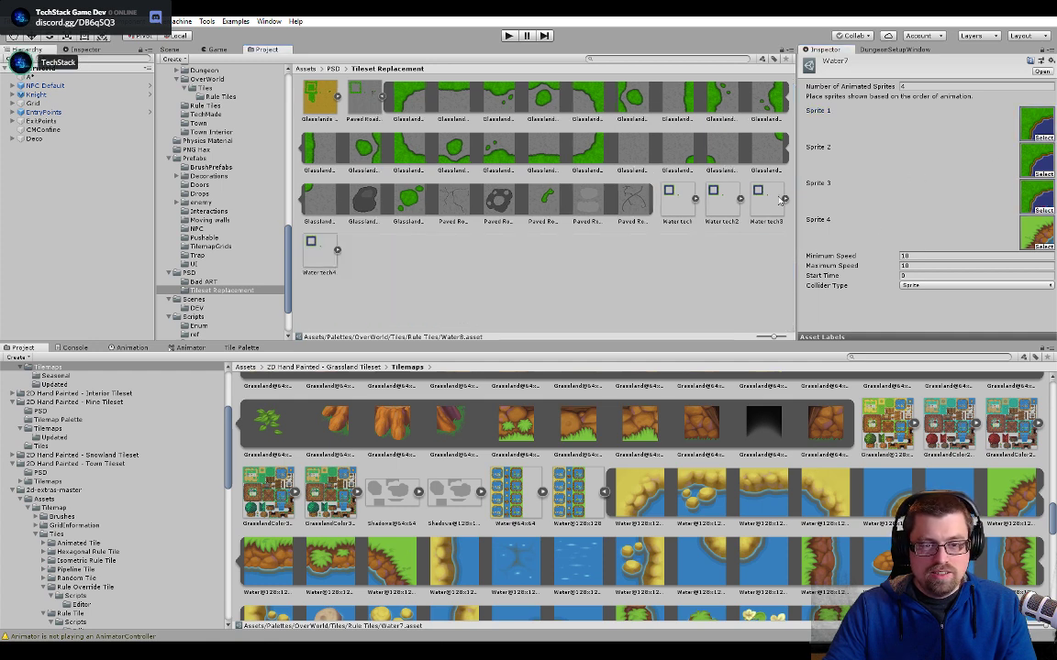
click(337, 249)
drag(367, 255, 1025, 235)
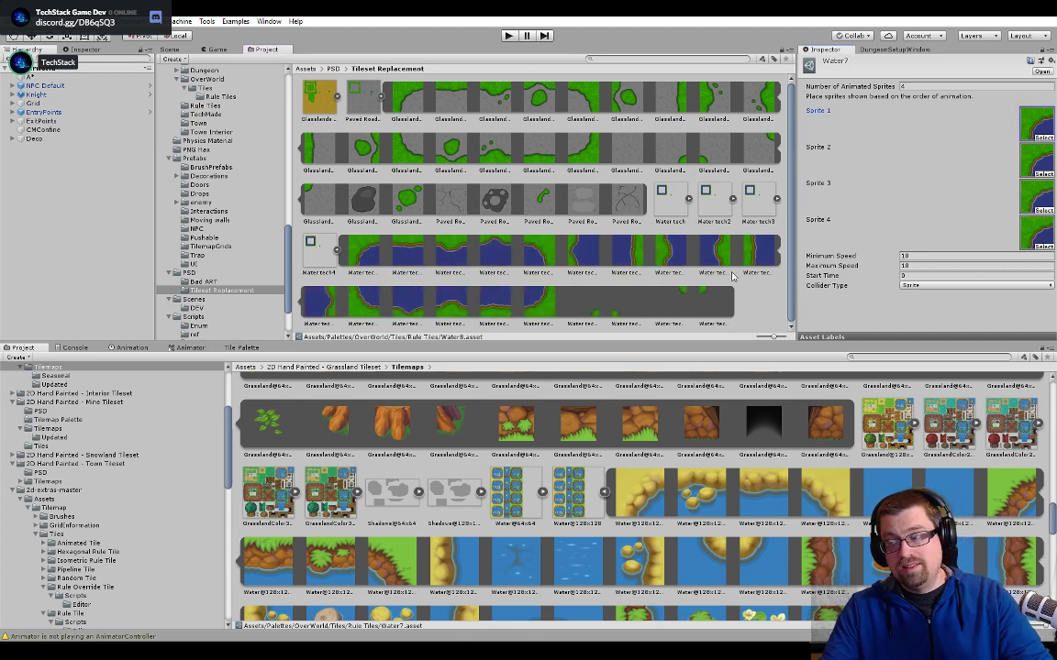
click(337, 250)
- Switch to the PCPartPicker part list in Chrome, open it for editing, and remove the Gigabyte GeForce GTX 1070 video card
key(alt+Tab)
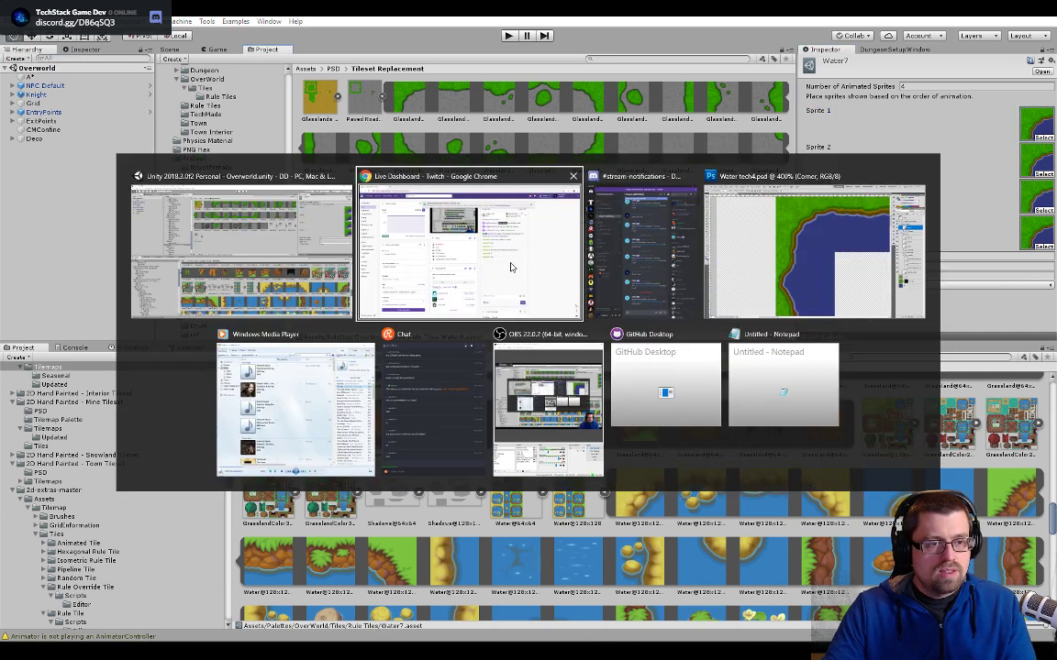
key(alt+shift+Tab)
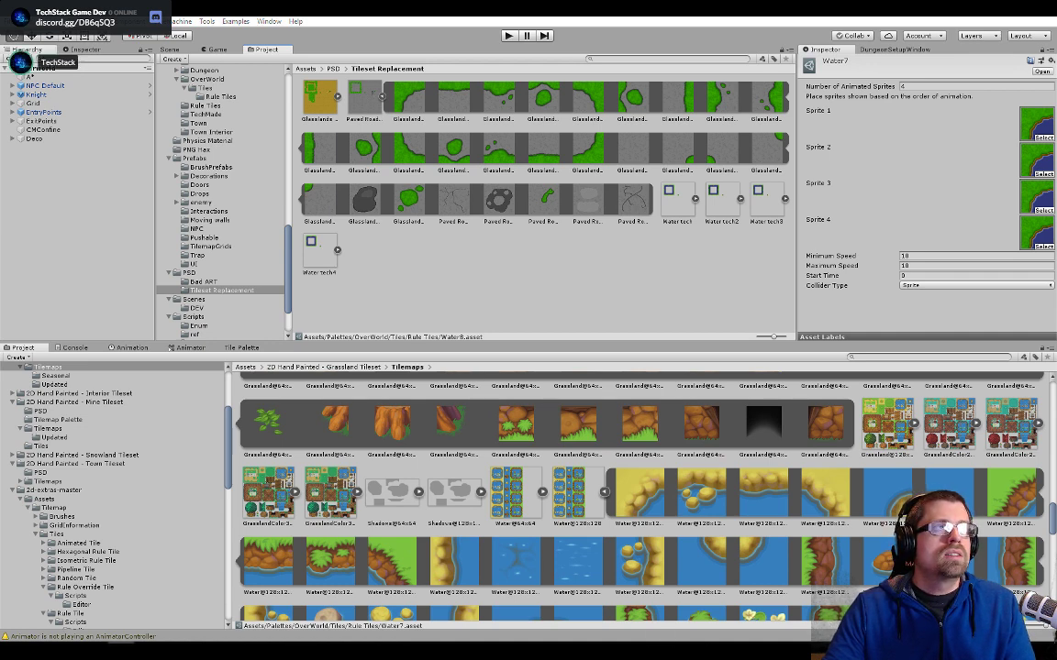
key(alt+Tab)
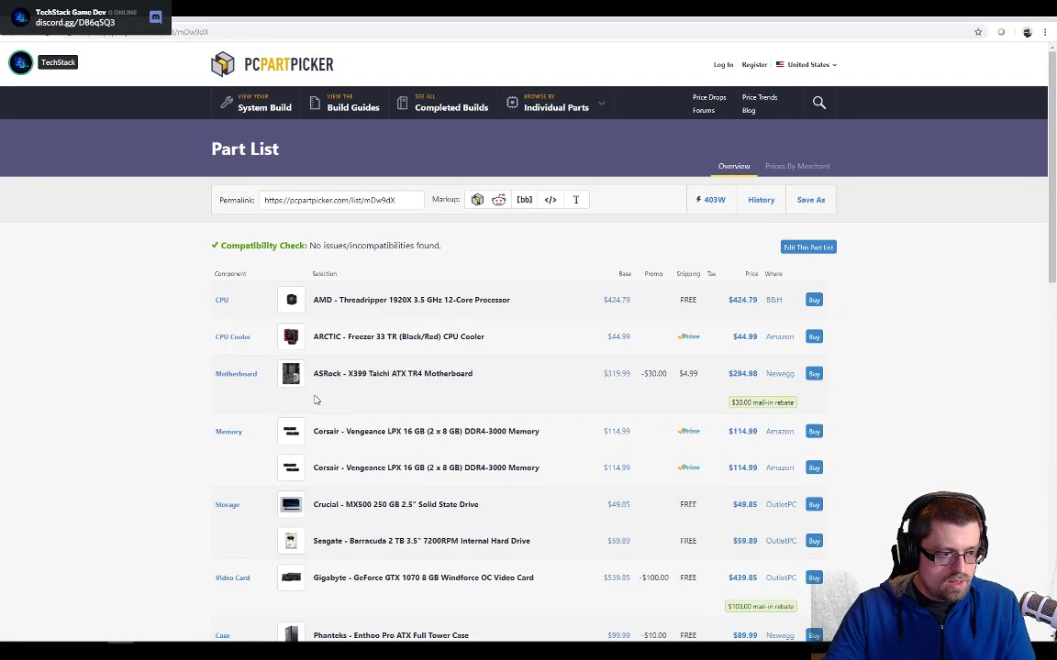
scroll(440, 513, down, 1)
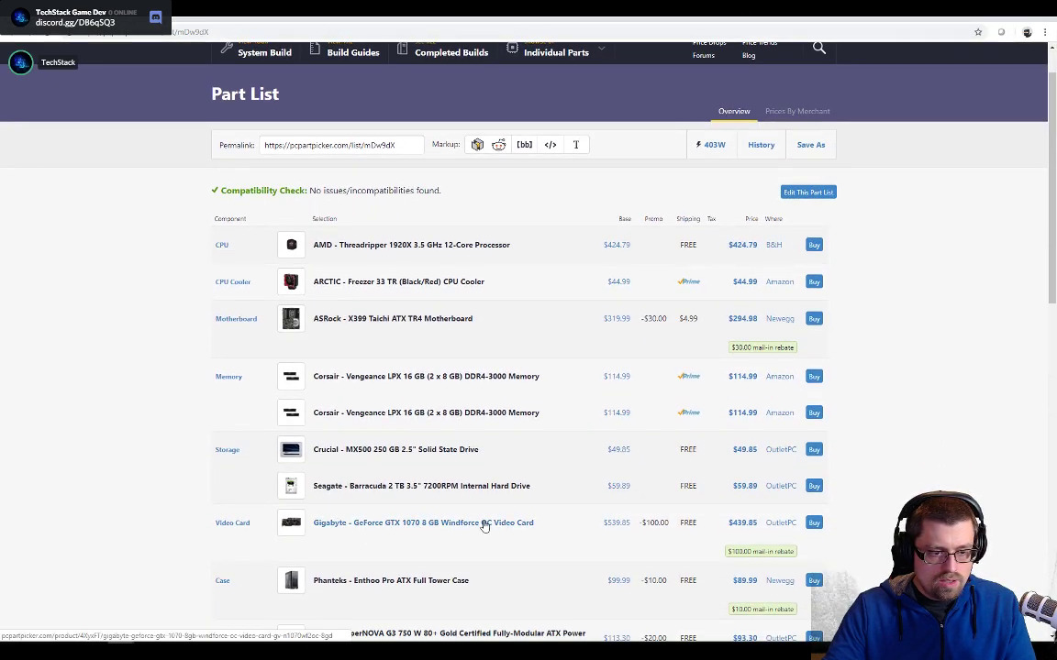
click(792, 194)
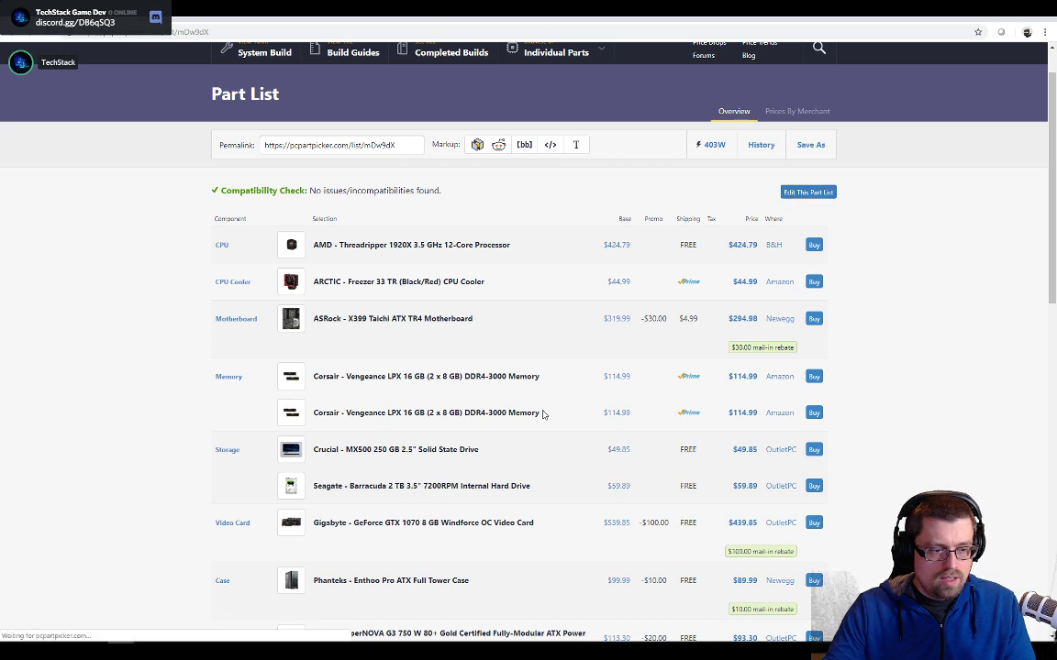
scroll(365, 477, down, 4)
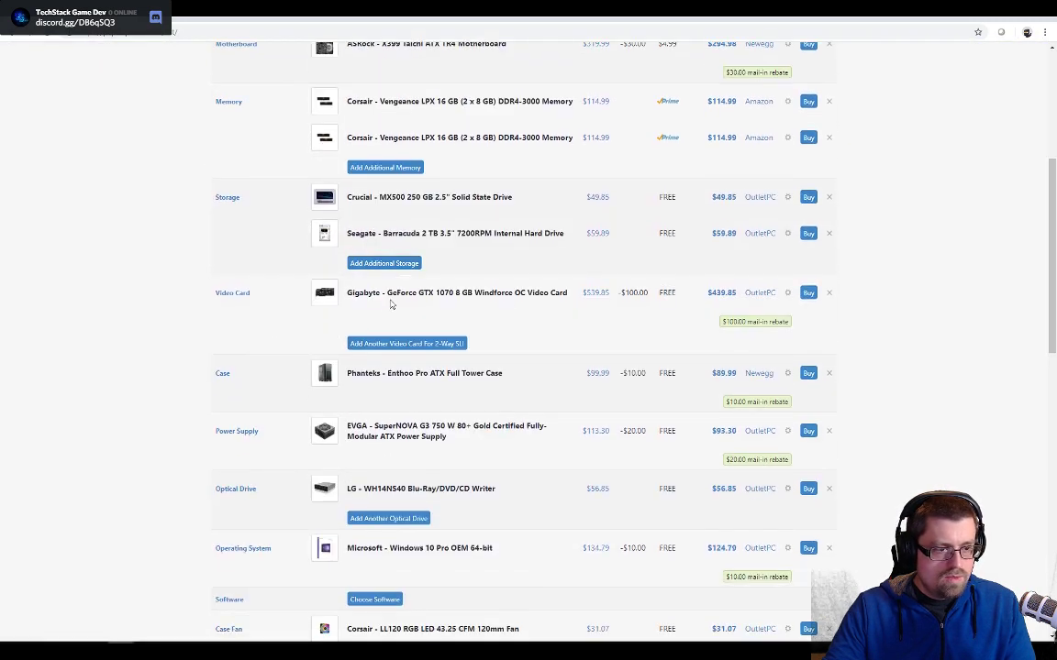
click(829, 293)
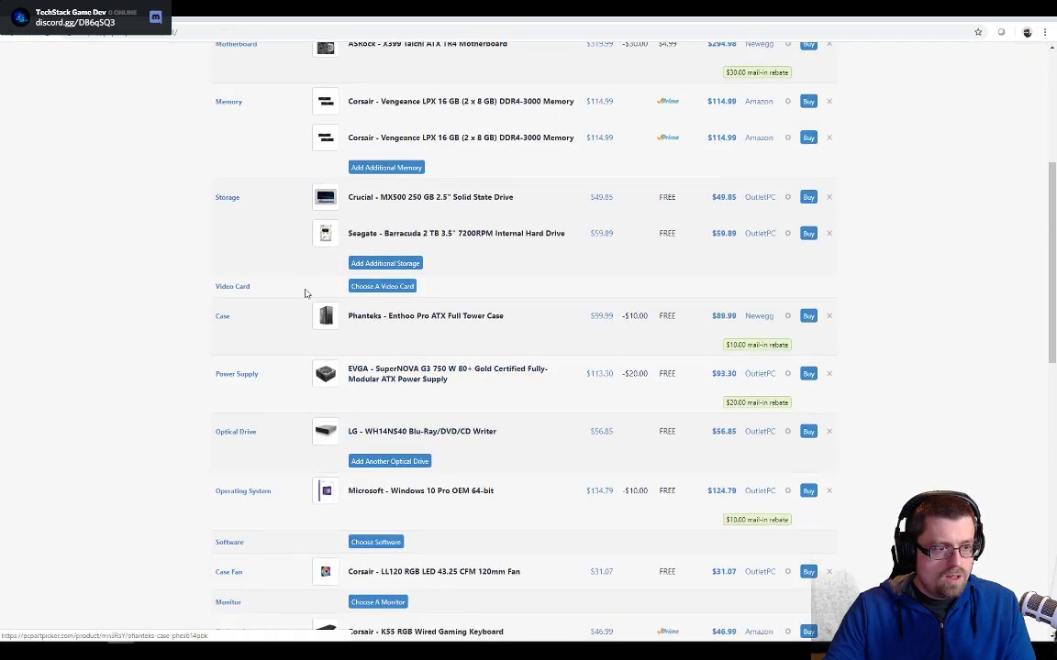
- Start choosing a replacement video card and filter the catalogue to the GeForce GTX 1080 Ti chipset
click(379, 287)
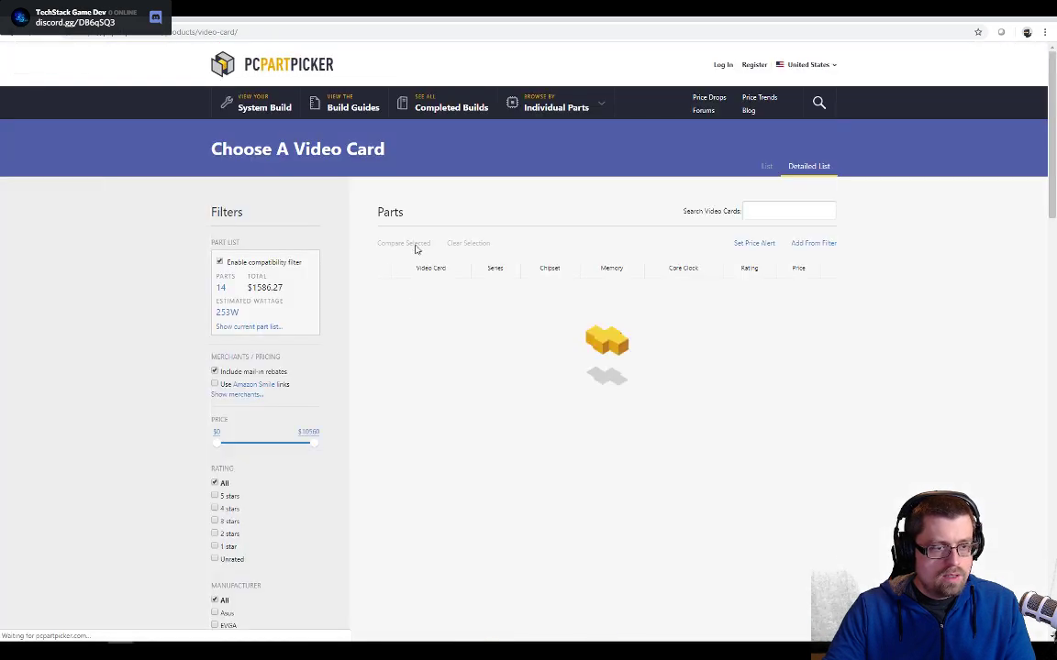
scroll(248, 424, down, 8)
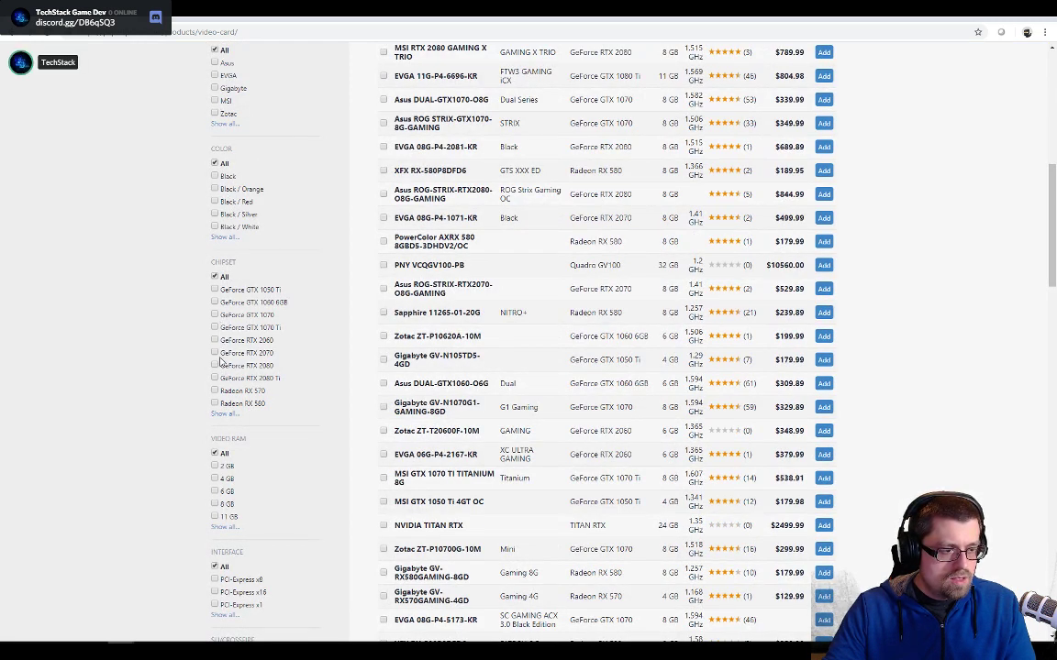
click(224, 414)
scroll(240, 376, down, 5)
scroll(242, 359, down, 10)
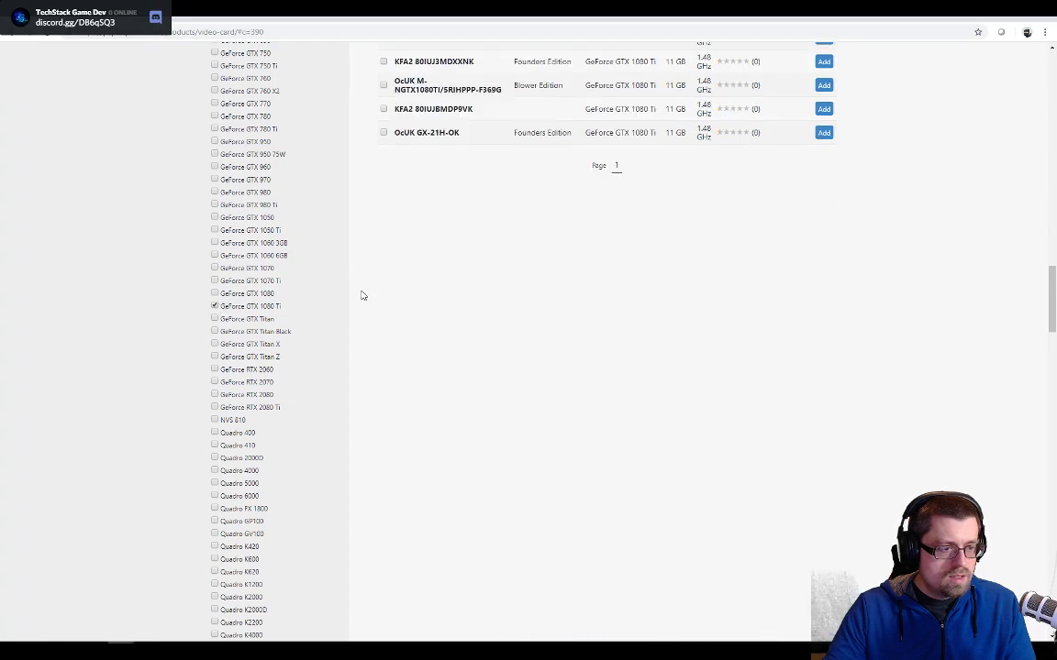
scroll(349, 330, up, 15)
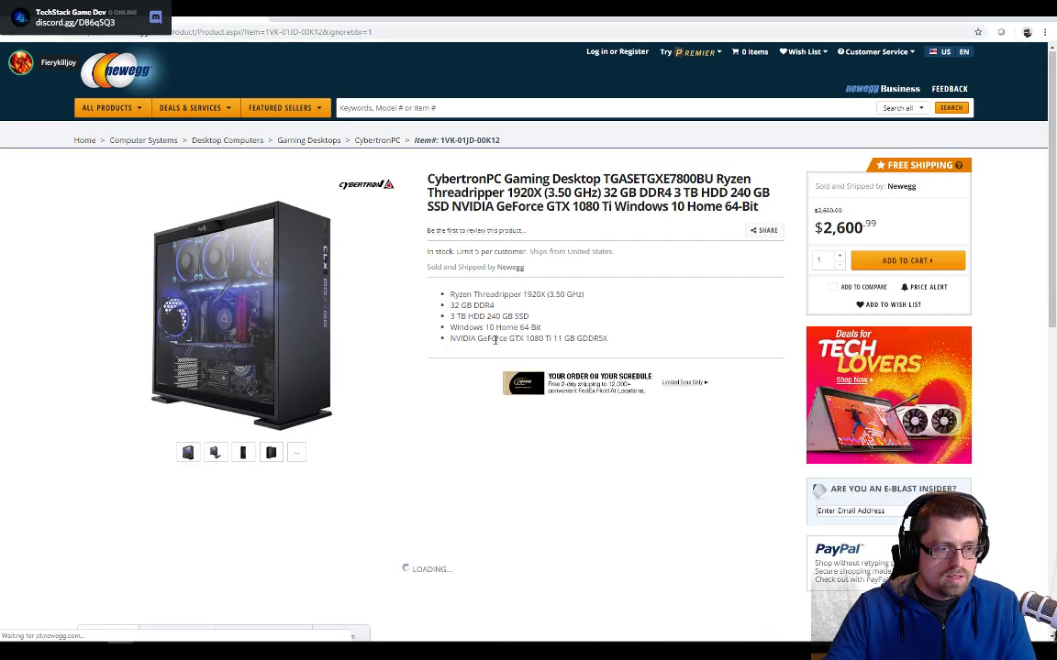
- Examine the specifications and overview of the CybertronPC Ryzen Threadripper 1920X gaming desktop on Newegg
scroll(495, 339, down, 5)
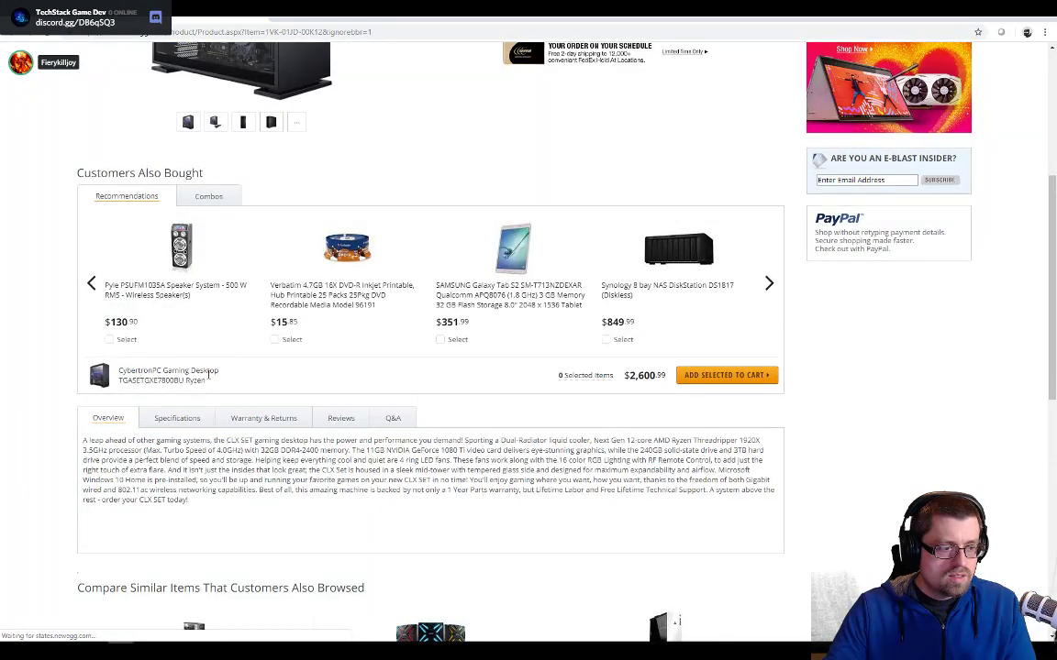
click(177, 419)
scroll(224, 400, down, 4)
scroll(224, 400, down, 3)
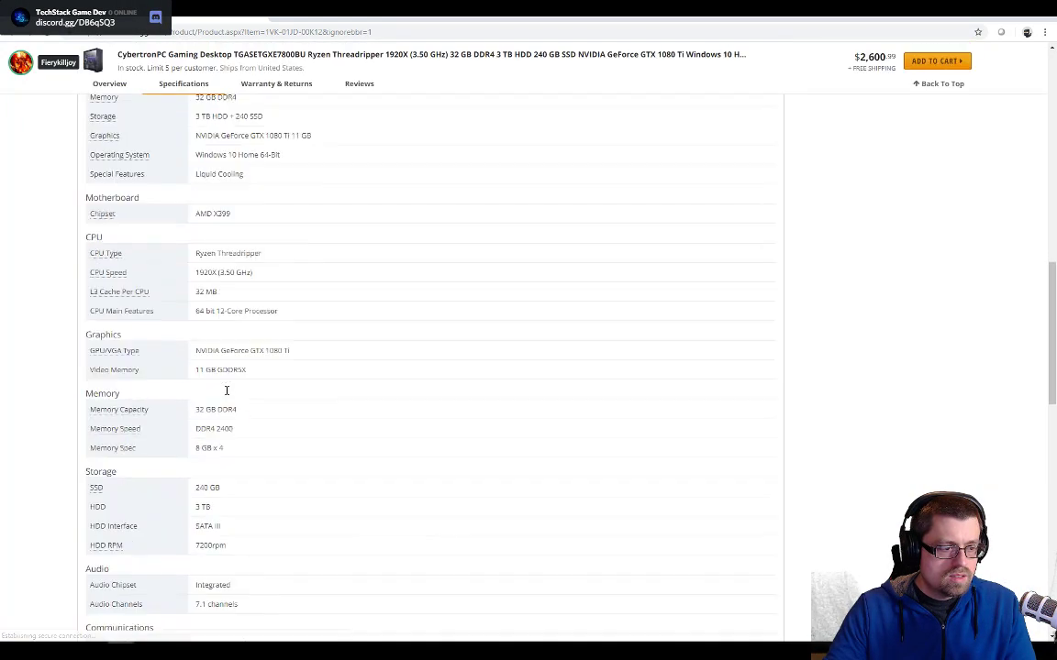
scroll(294, 257, up, 6)
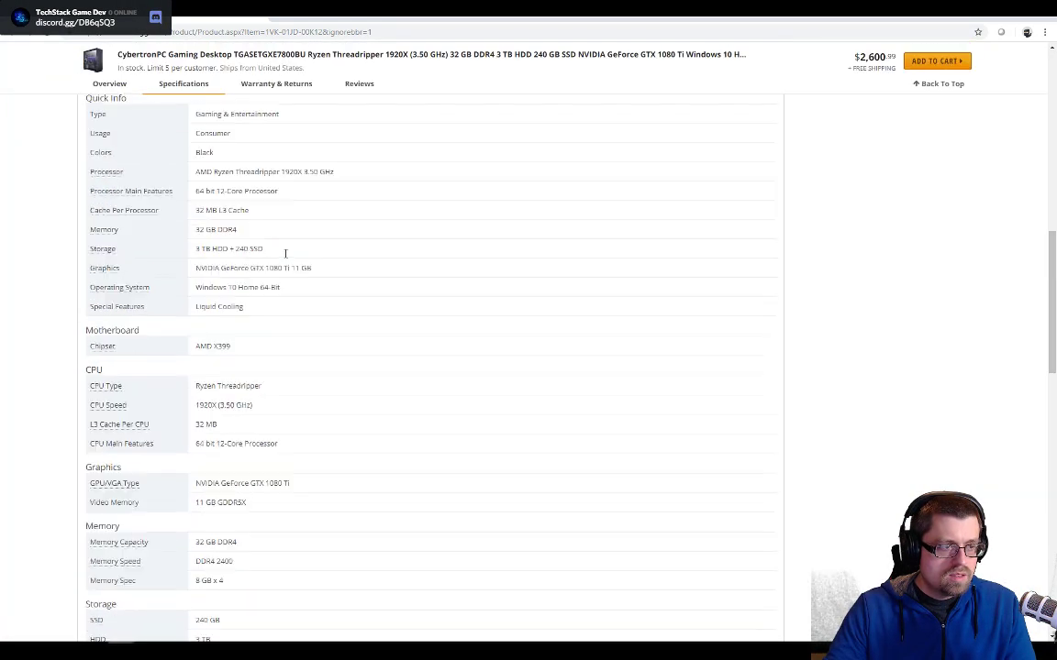
click(107, 307)
scroll(268, 325, down, 3)
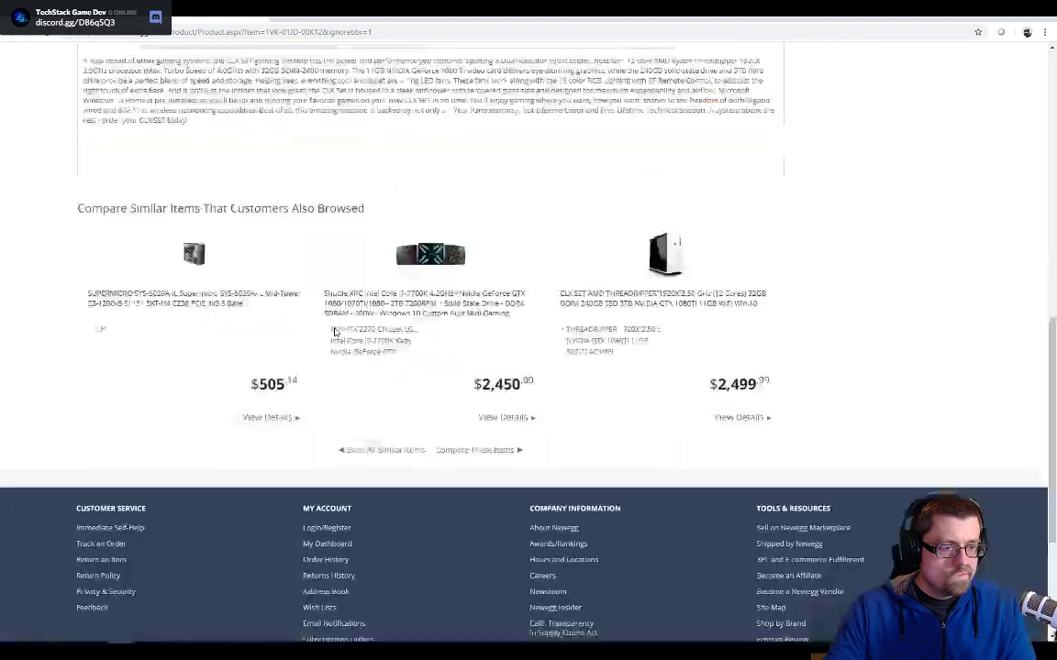
scroll(335, 330, up, 3)
- Highlight the GeForce 1080 Ti wording in the desktop's overview, compare it with the PCPartPicker card list, and check the product images
key(ctrl+f)
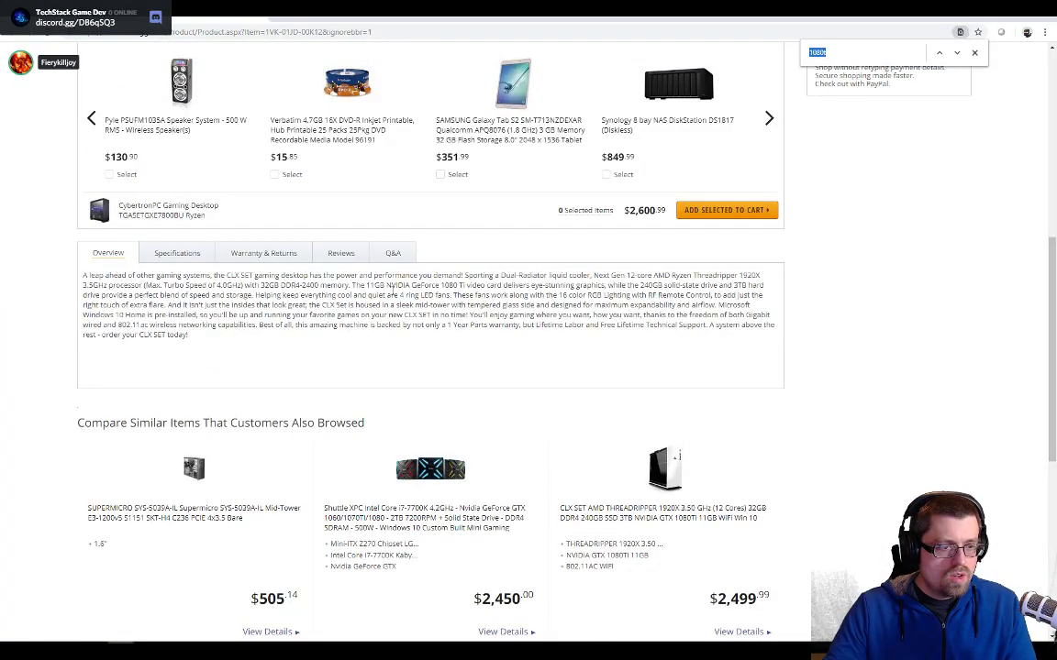
drag(397, 285, 597, 287)
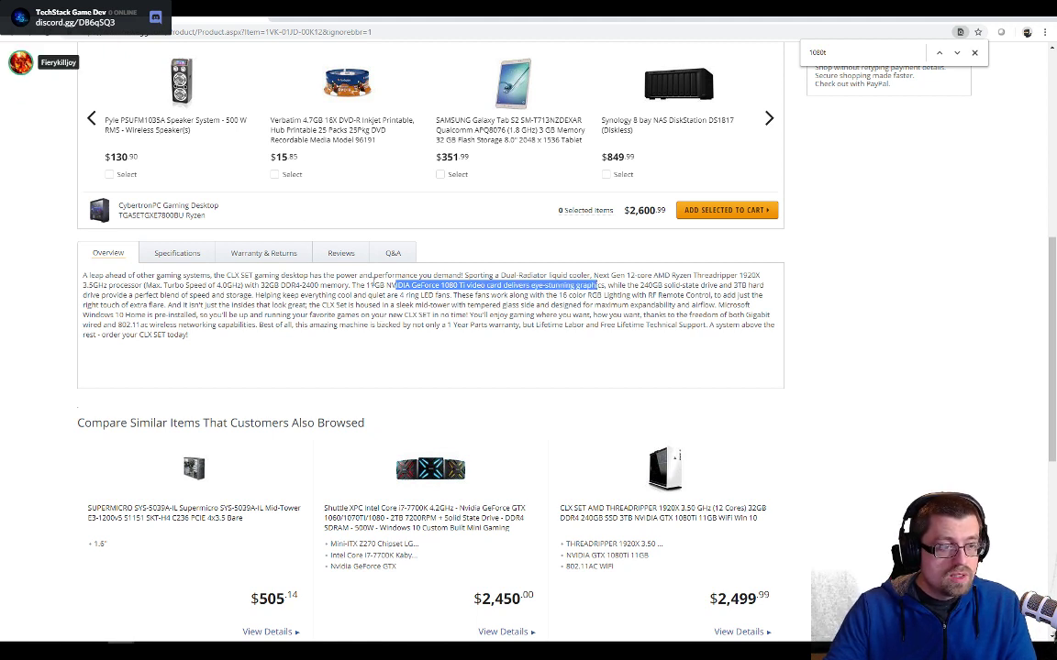
click(119, 20)
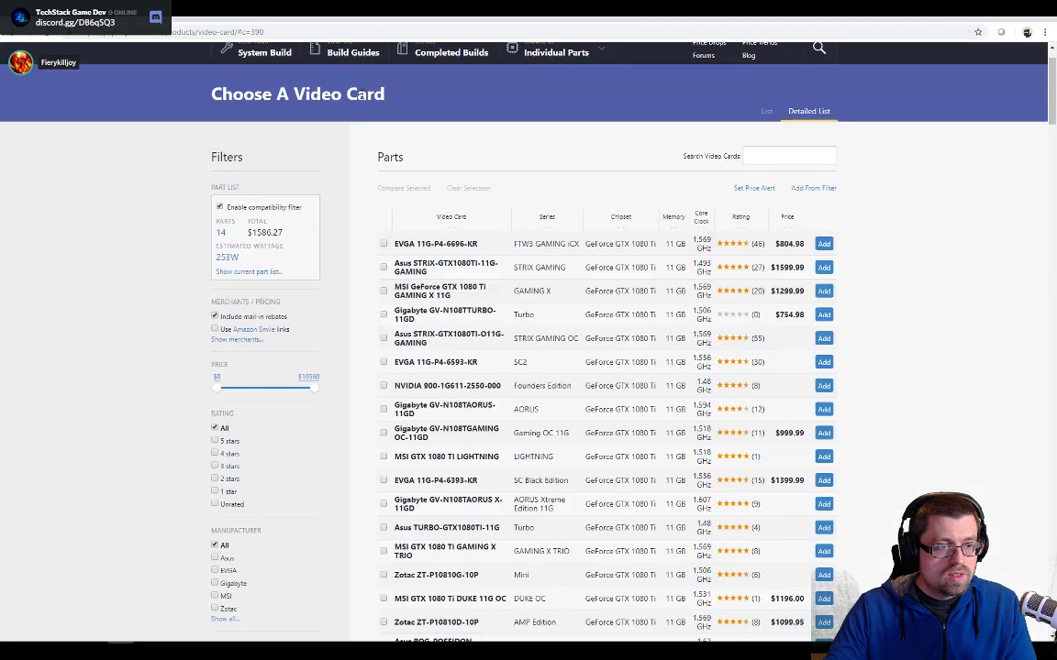
click(215, 20)
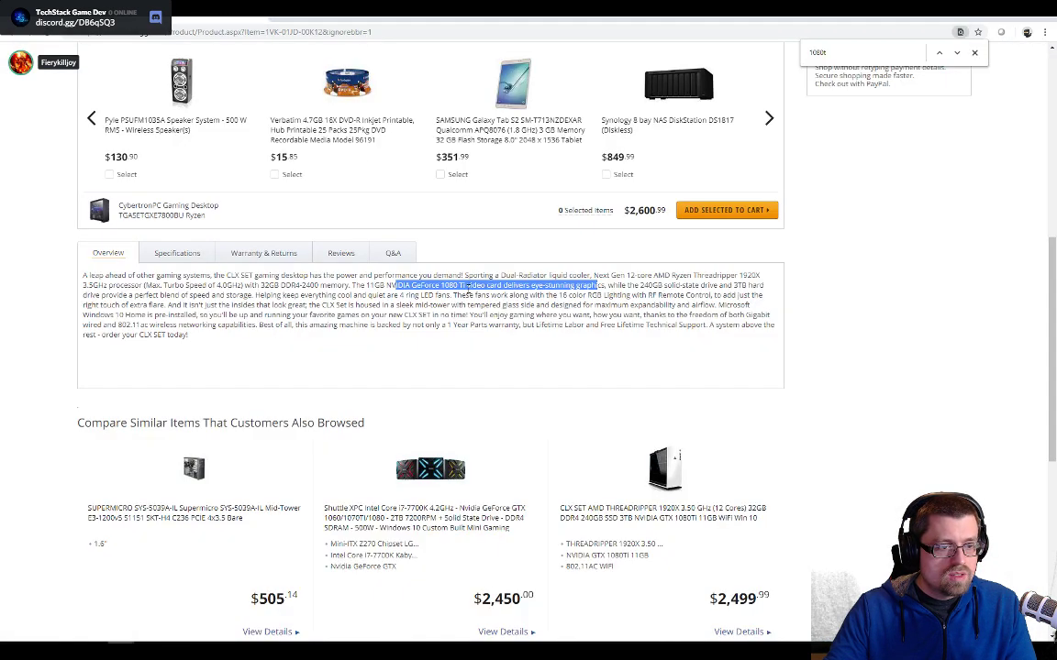
scroll(477, 293, up, 3)
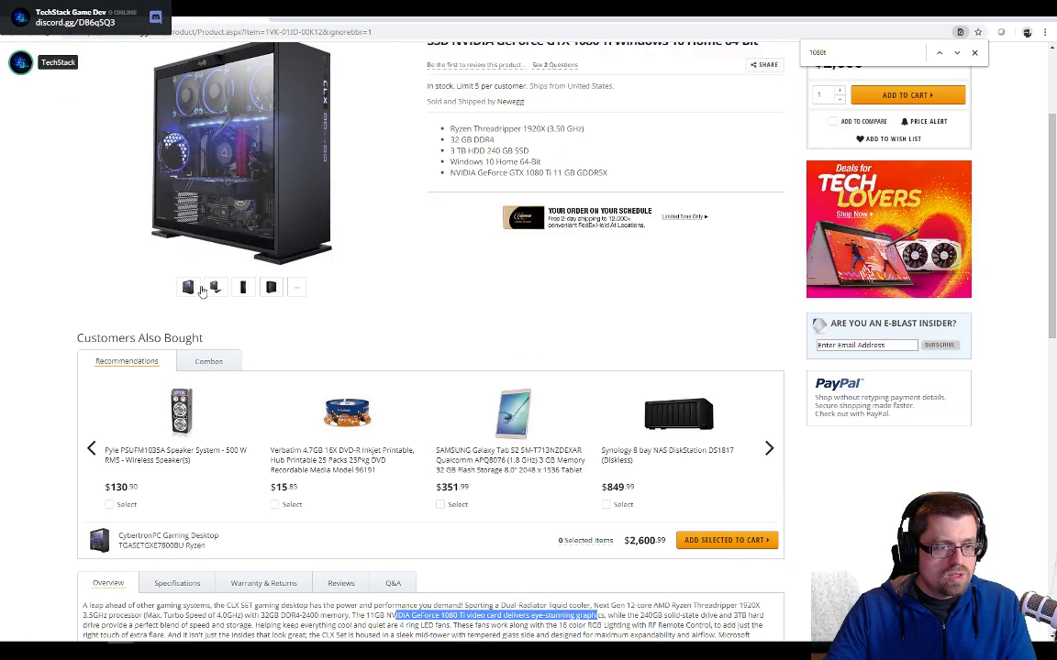
click(214, 287)
- Return to the PCPartPicker video cards, sort them by ascending price, and select the Gigabyte GV-N108TTURBO-11GD
key(ctrl+Tab)
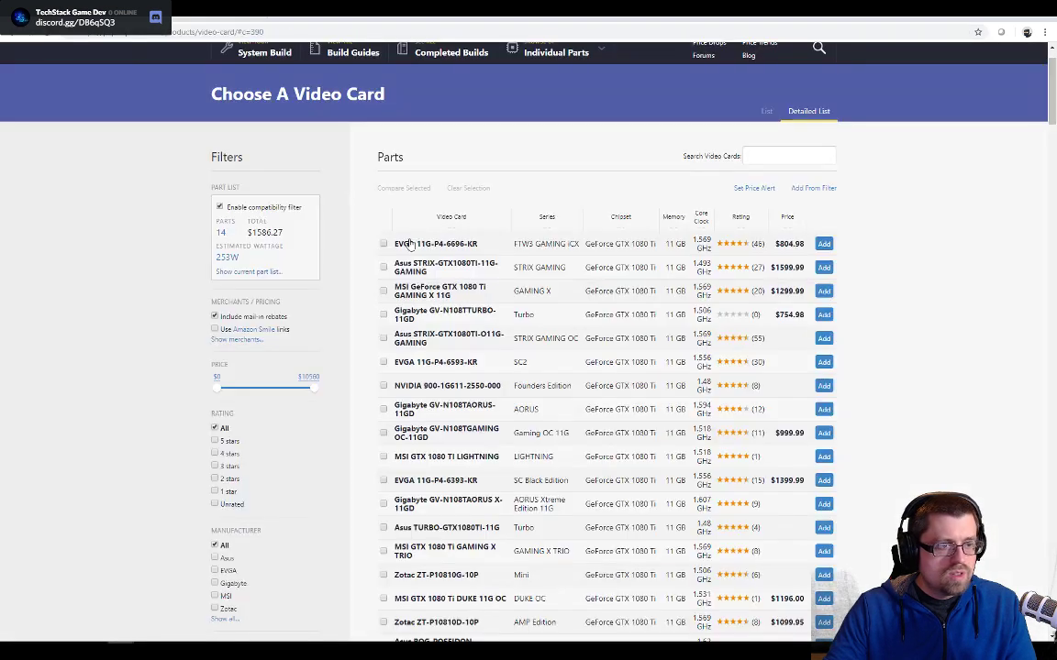
click(786, 218)
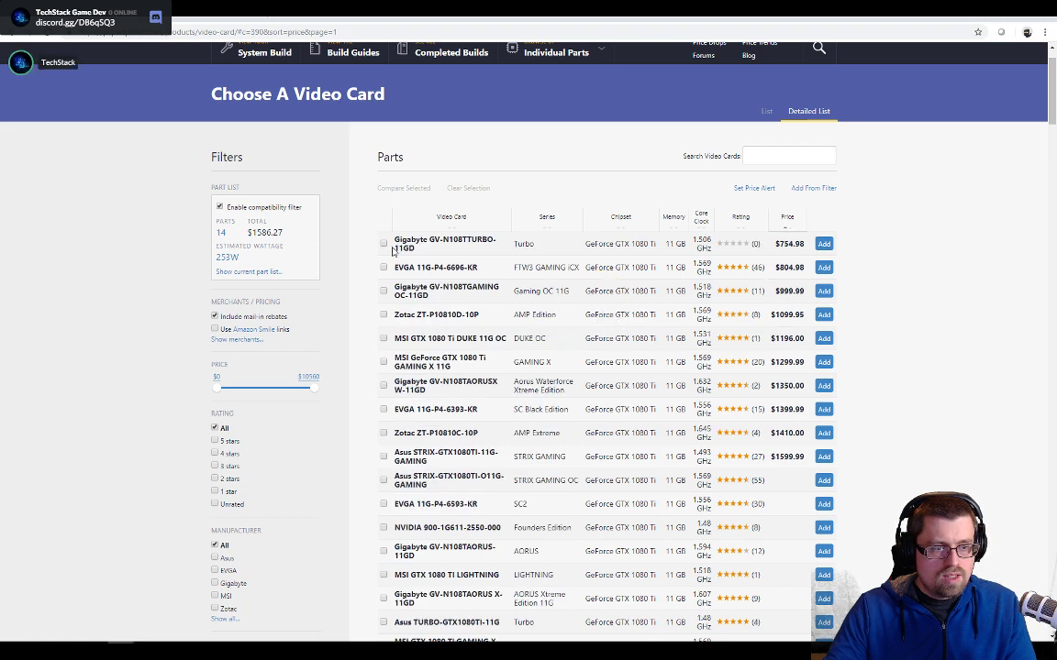
click(383, 243)
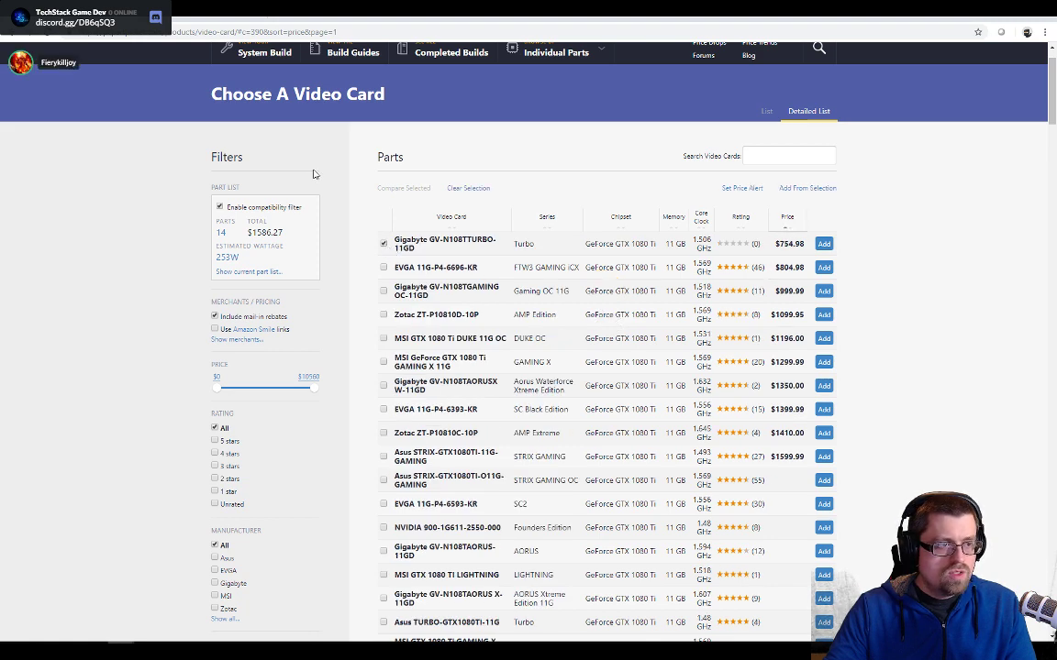
- Add the Gigabyte GV-N108TTURBO-11GD video card to the part list and check the build's total price
click(818, 246)
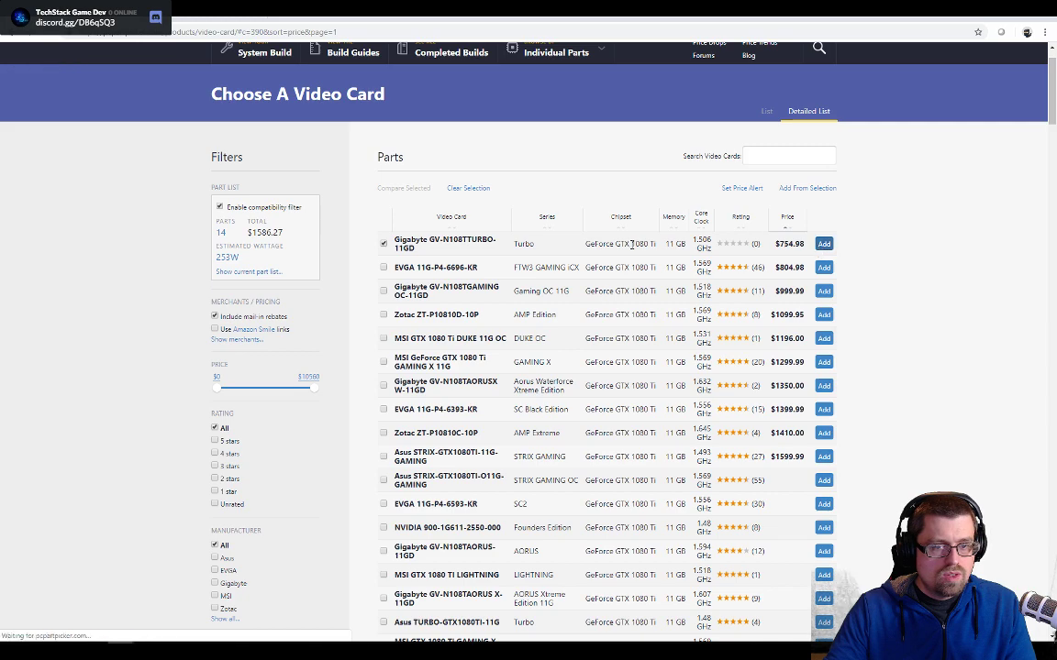
scroll(579, 304, down, 8)
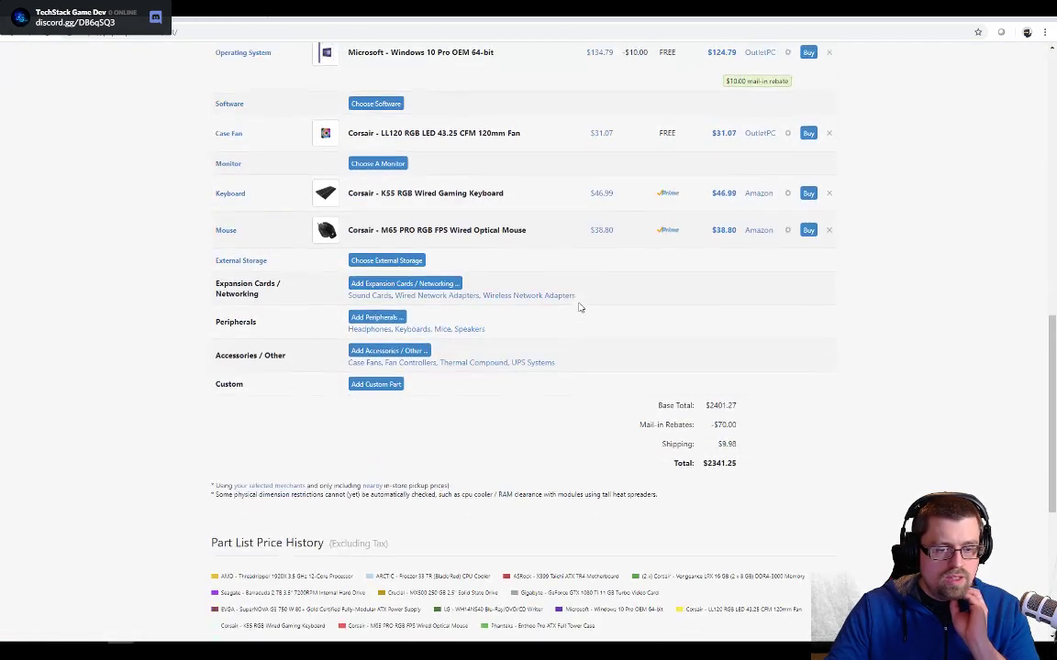
drag(702, 442, 725, 442)
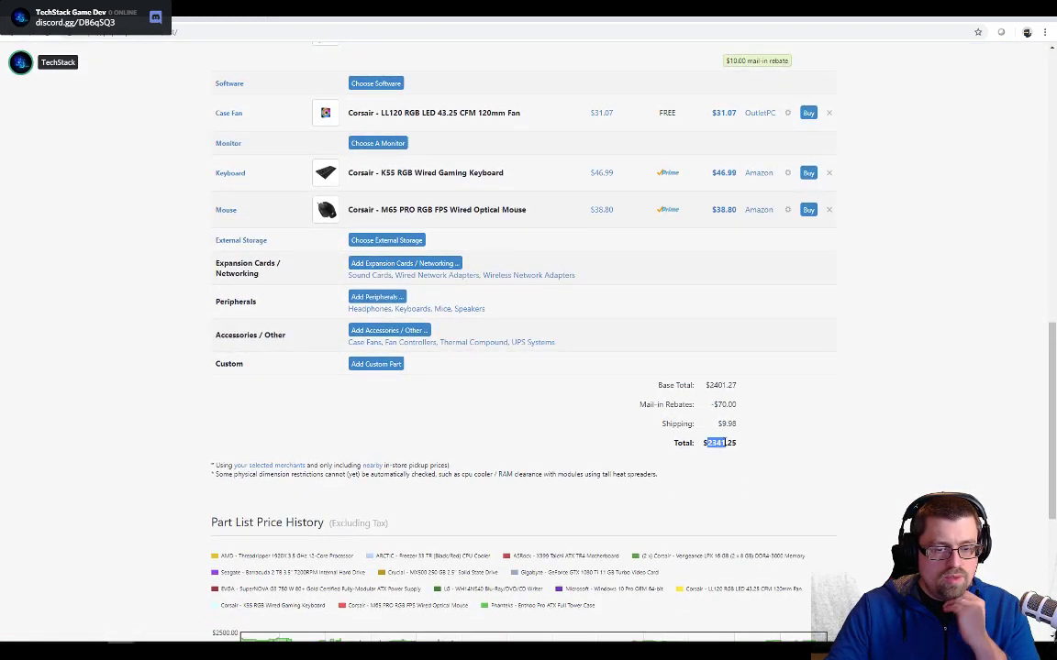
scroll(796, 458, up, 1)
scroll(796, 458, up, 1)
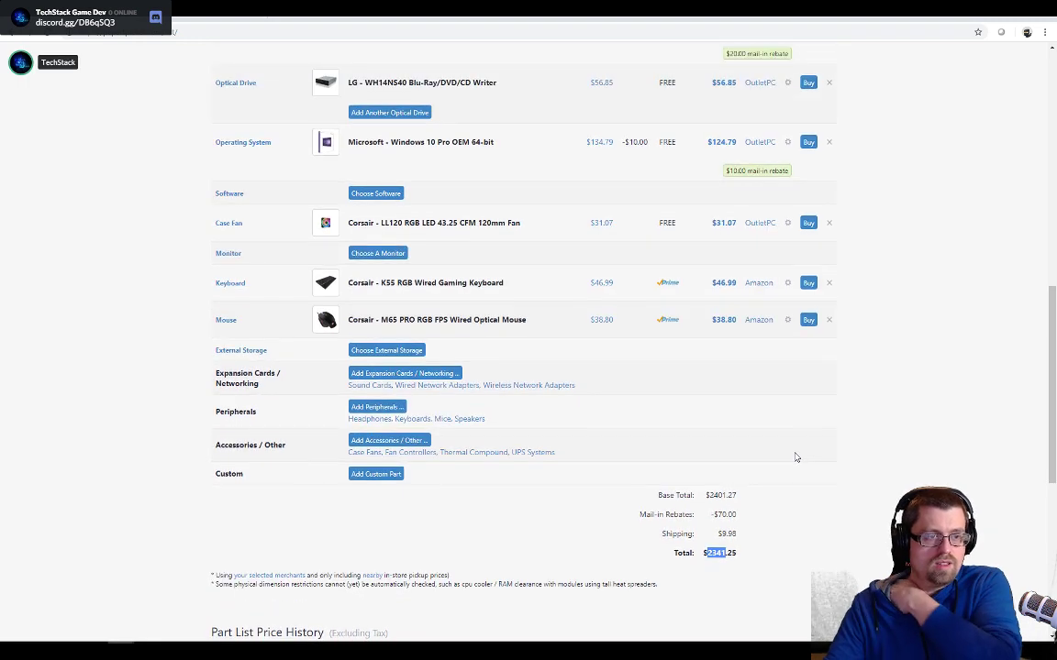
scroll(743, 443, up, 4)
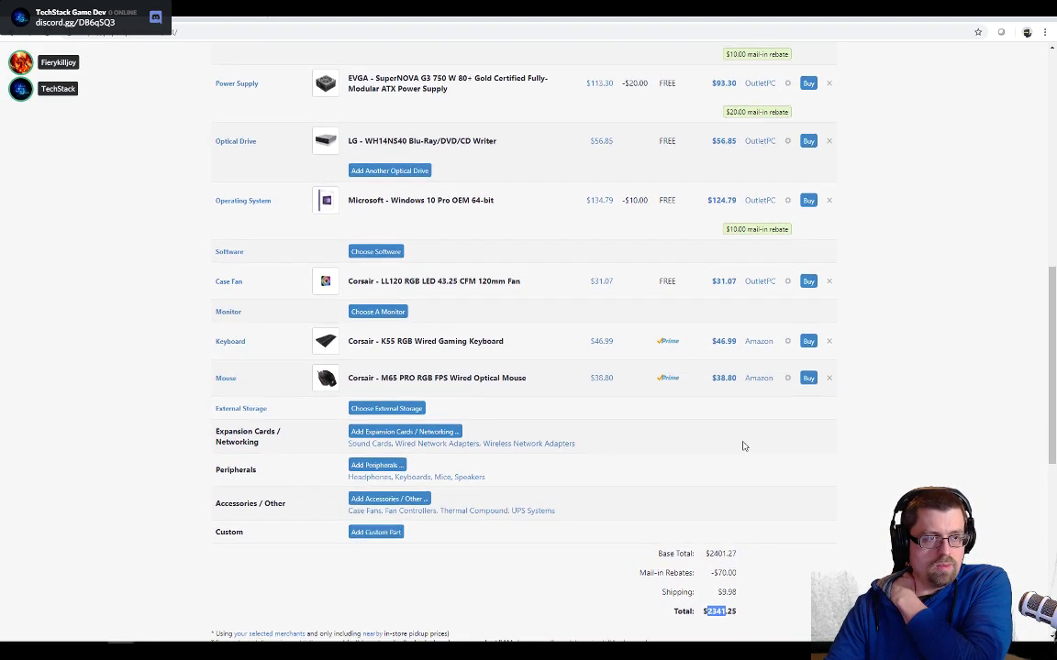
scroll(686, 427, down, 4)
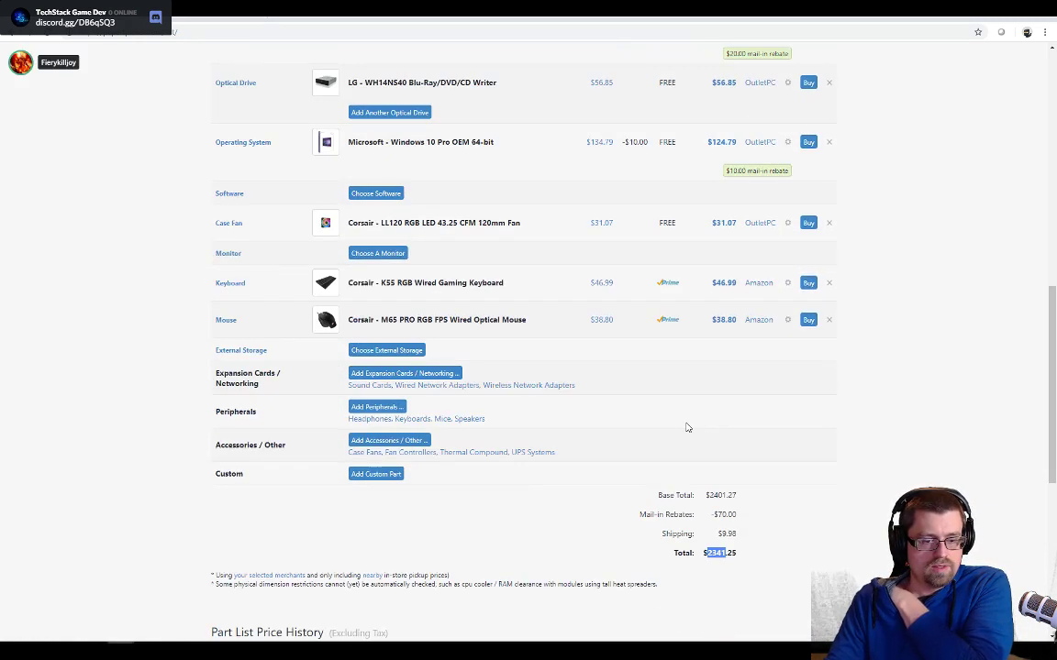
- Remove the Seagate Barracuda 2 TB hard drive from the part list and start choosing additional storage
scroll(686, 427, up, 6)
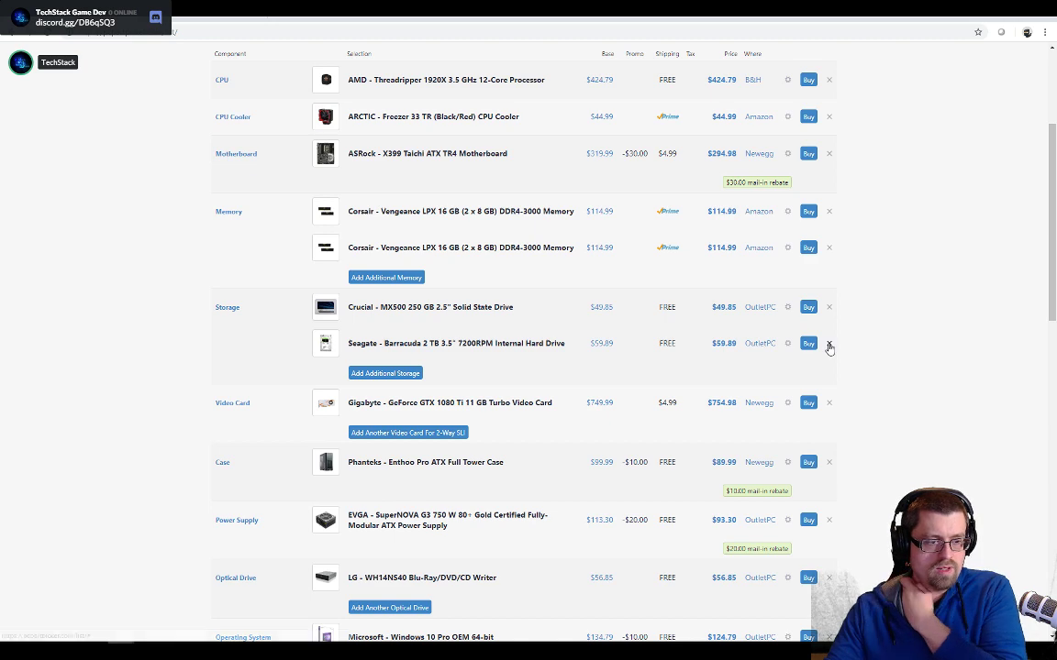
scroll(631, 342, up, 3)
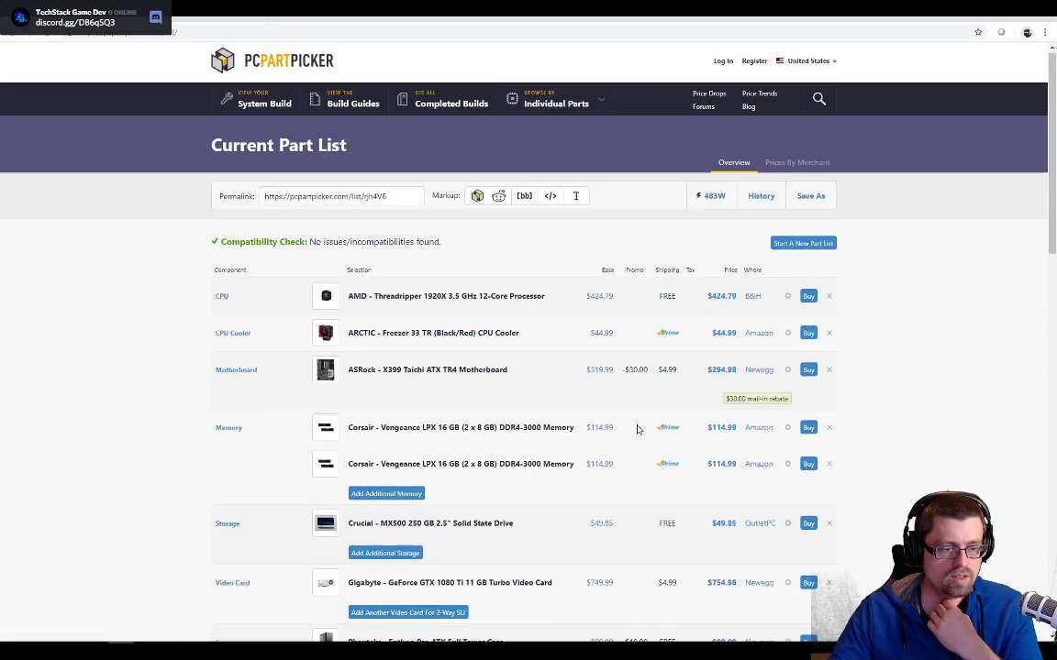
scroll(550, 437, down, 2)
scroll(408, 454, down, 1)
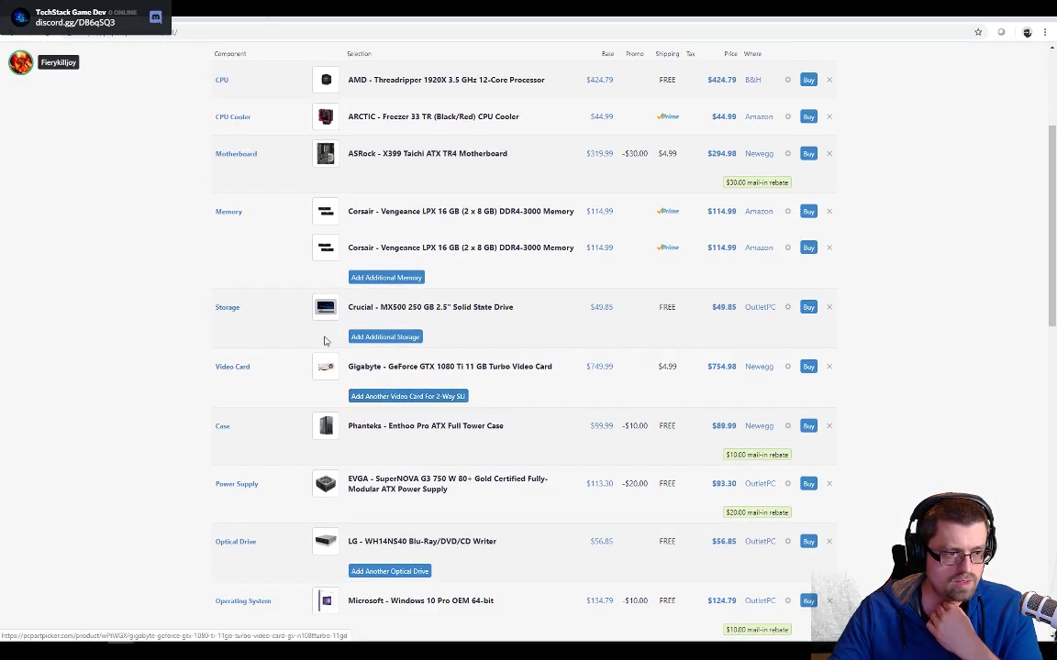
click(366, 338)
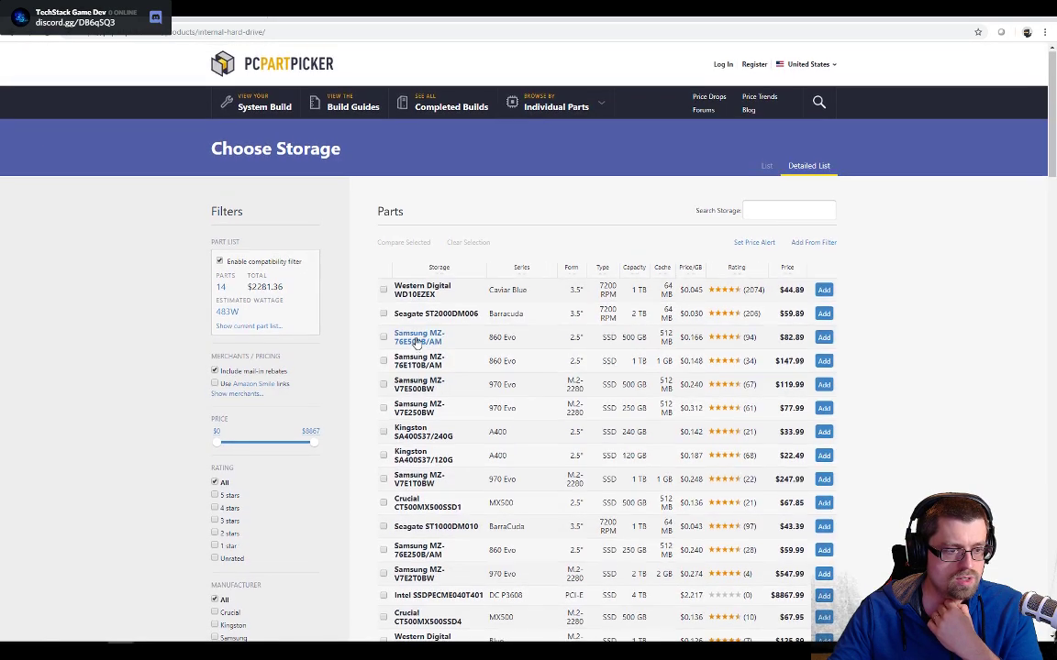
- Filter the storage catalogue to capacities between 3000 GB and 5000 GB
scroll(302, 384, down, 7)
scroll(280, 392, down, 2)
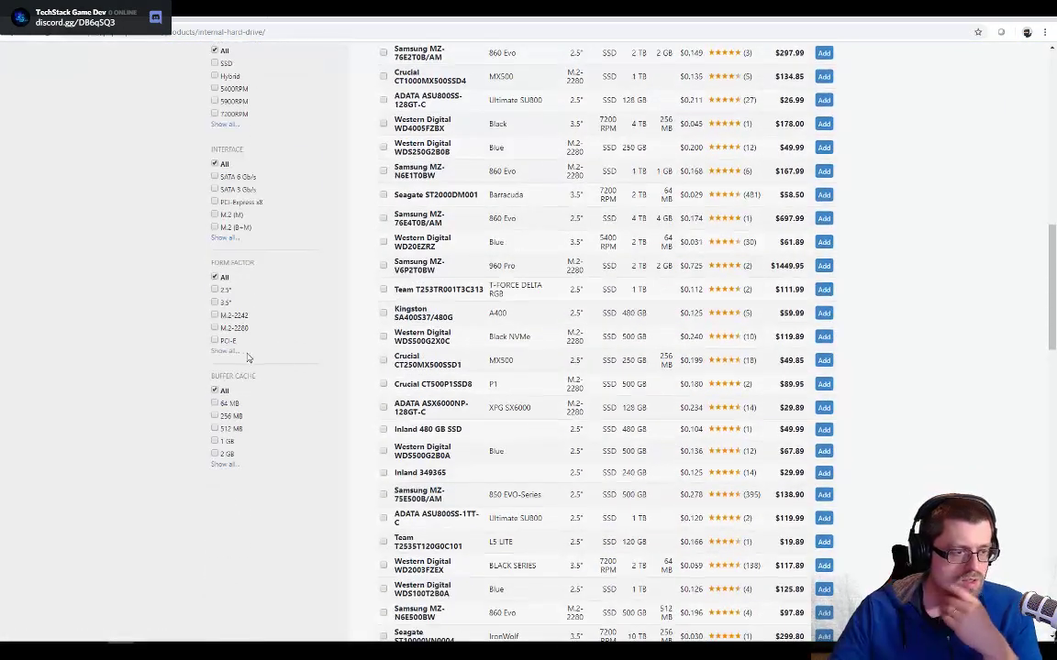
scroll(229, 459, up, 4)
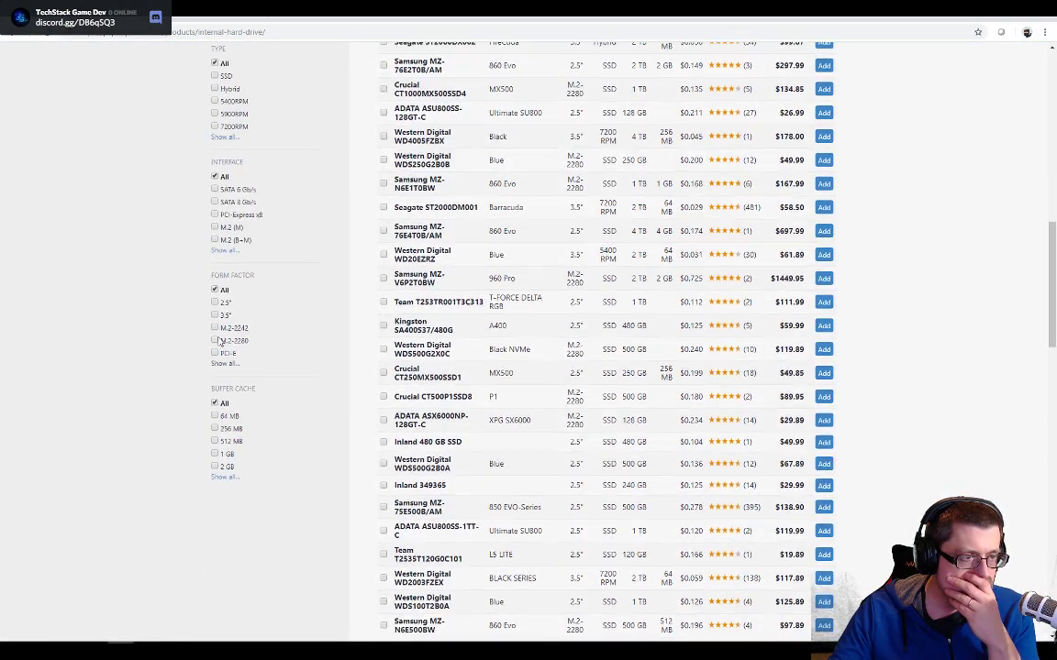
scroll(235, 262, up, 4)
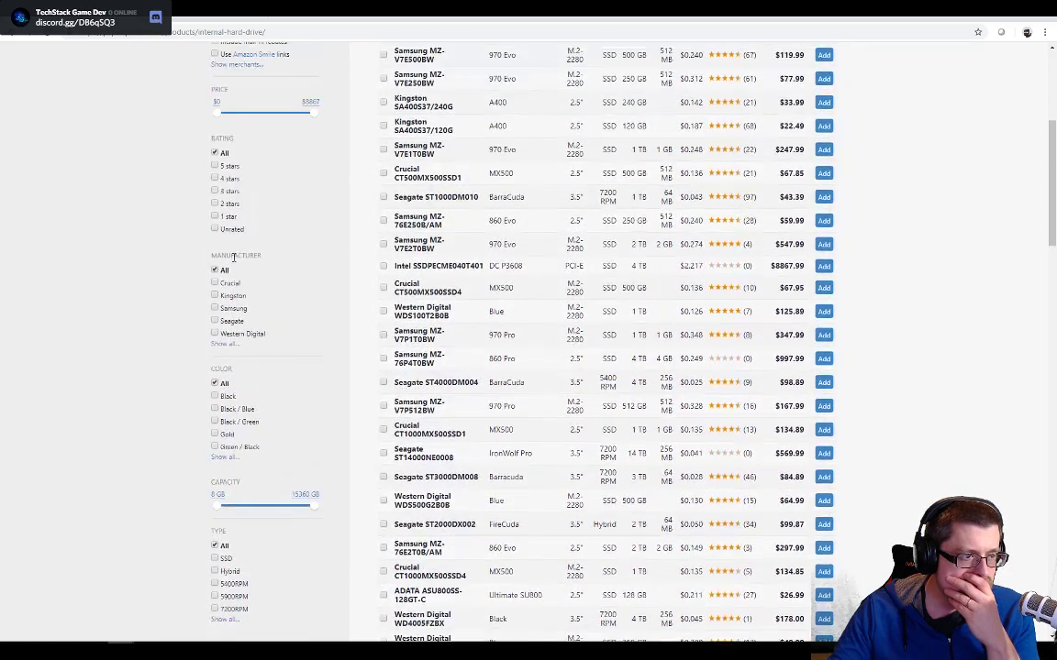
scroll(233, 262, down, 1)
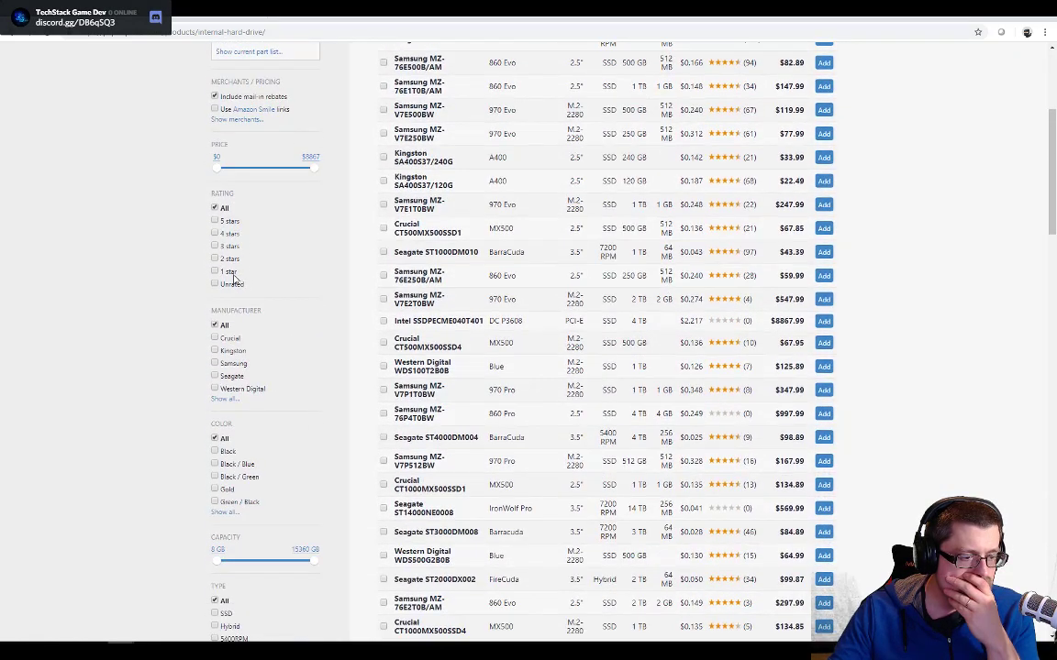
drag(213, 566, 301, 566)
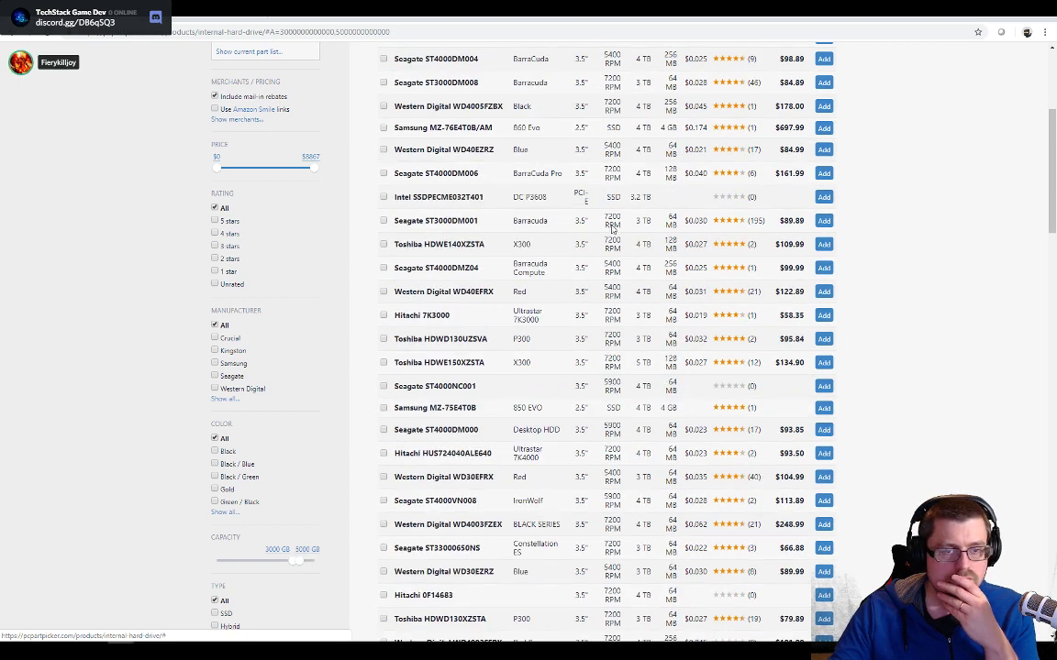
- Sort the drives by ascending capacity and add the 3 TB Seagate ST3000DM008 to the part list
scroll(679, 225, up, 4)
click(641, 215)
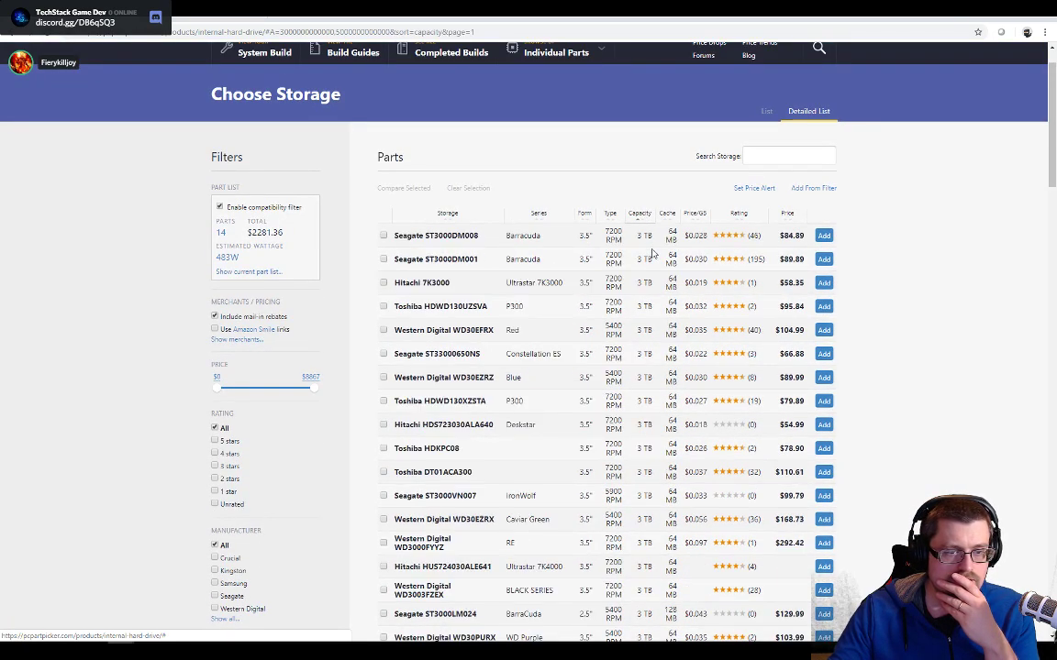
scroll(653, 306, up, 1)
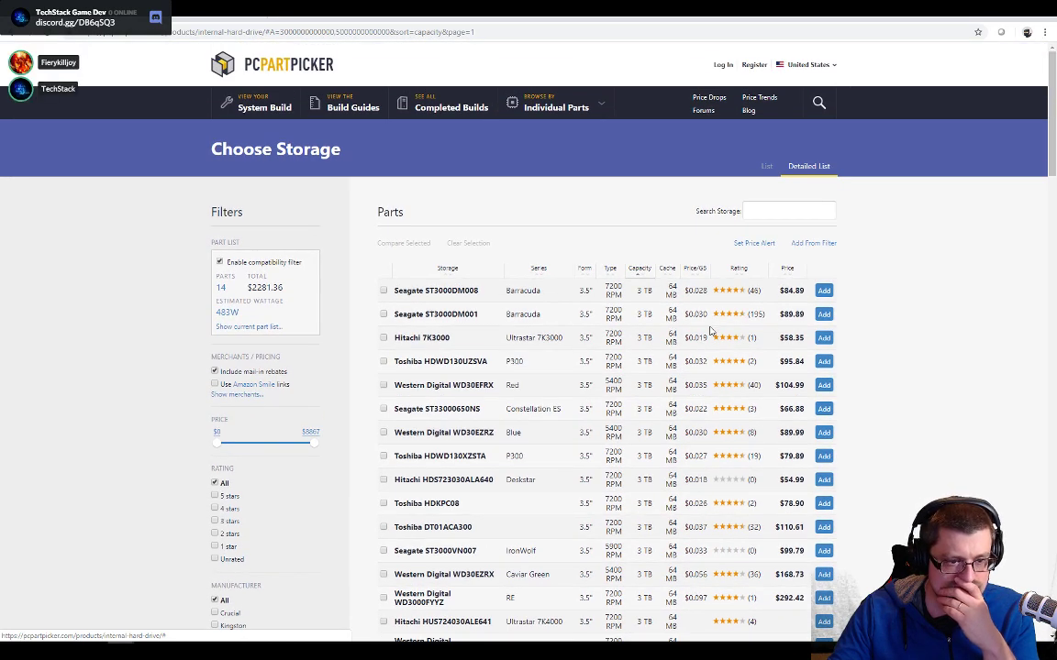
scroll(620, 342, down, 2)
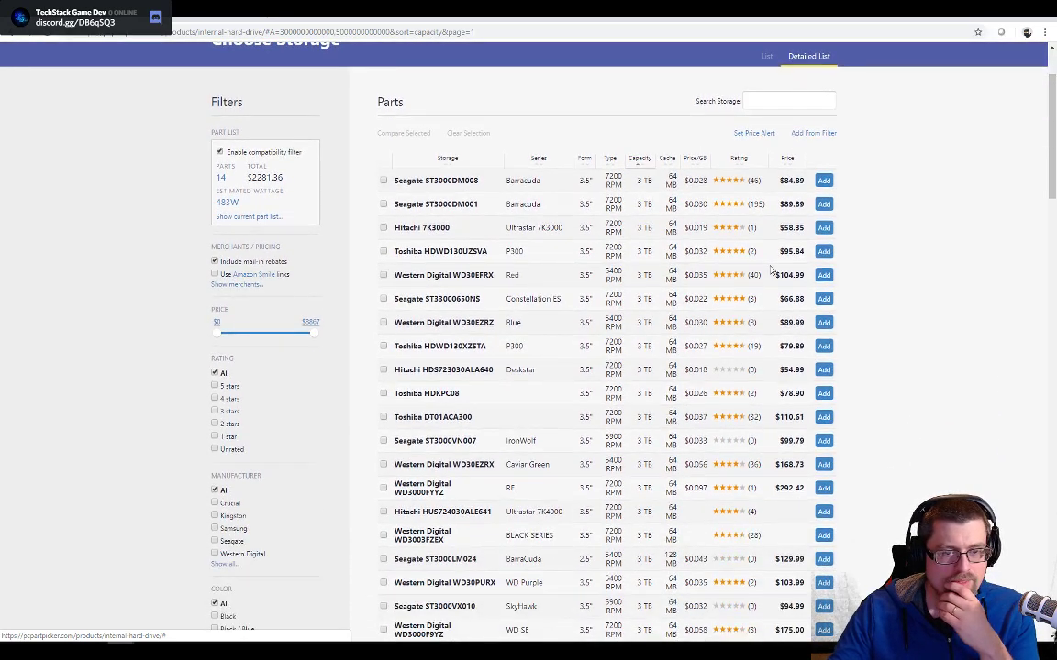
click(823, 179)
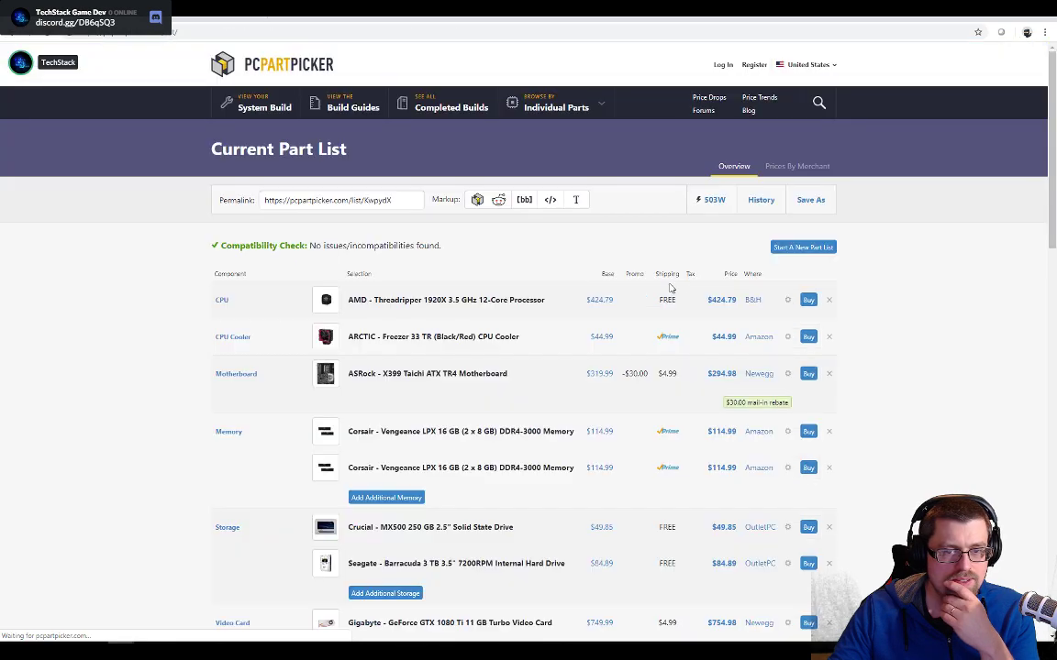
- Review the updated part list, its total price and the price history chart
scroll(666, 293, down, 15)
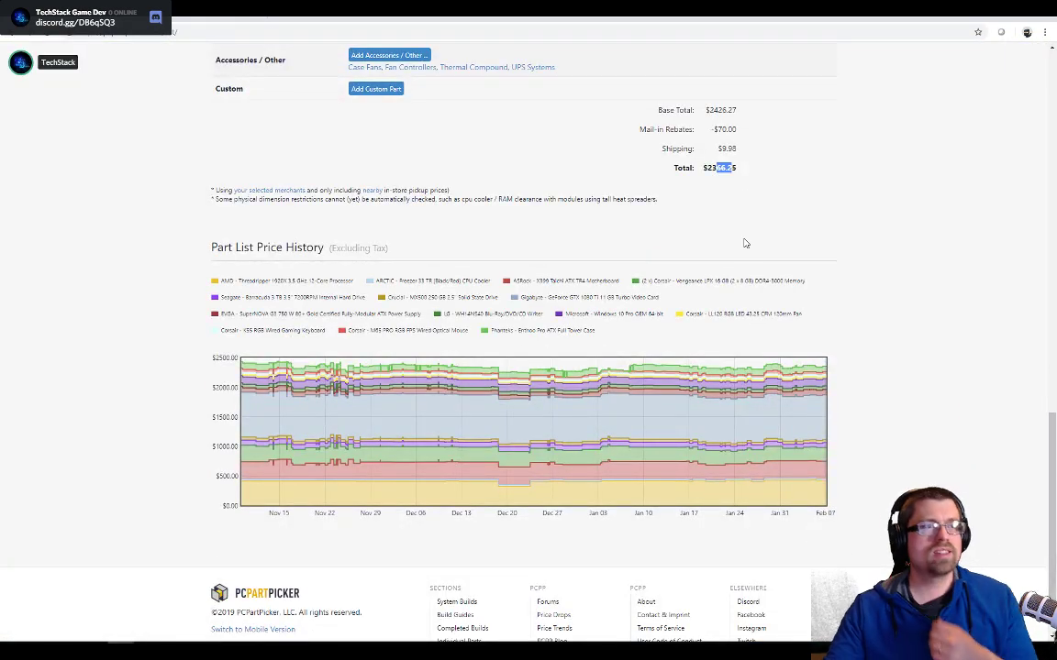
scroll(746, 257, up, 3)
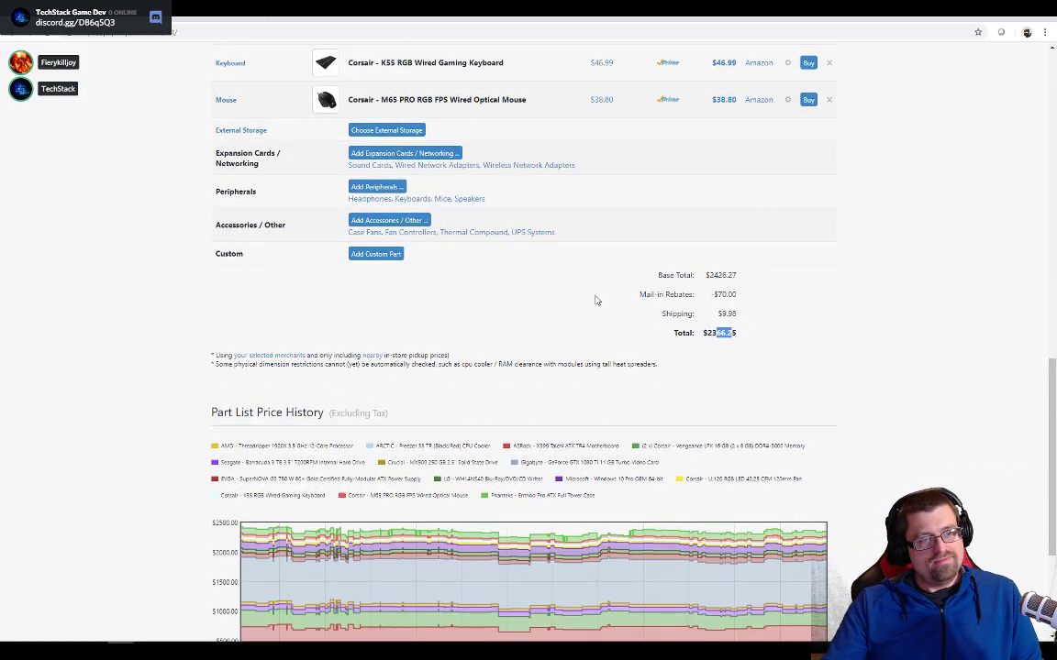
scroll(620, 229, up, 9)
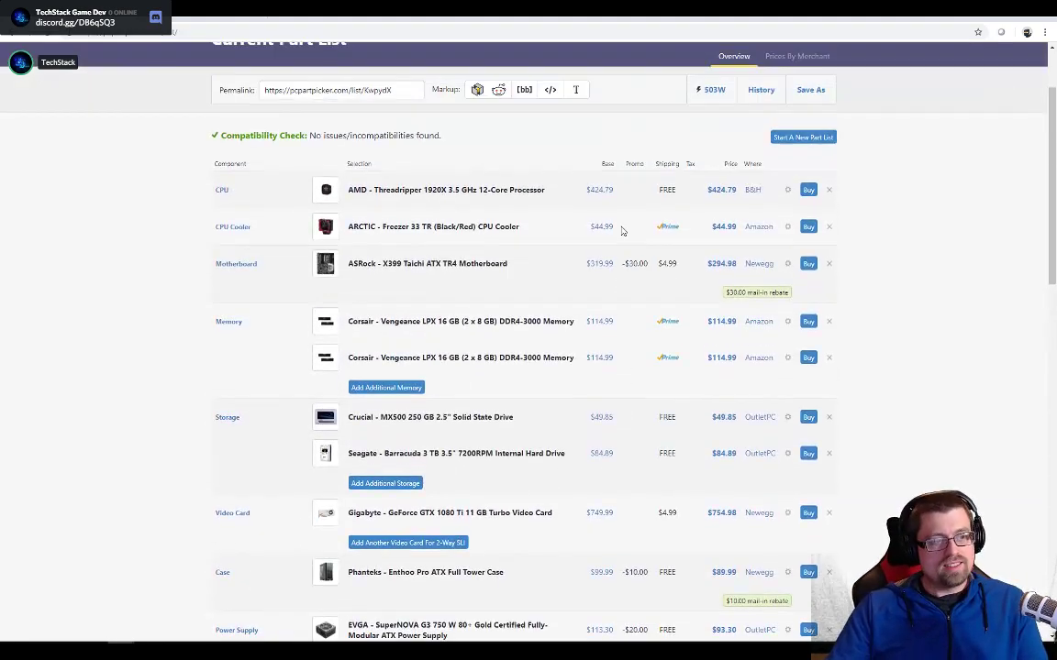
scroll(615, 230, up, 2)
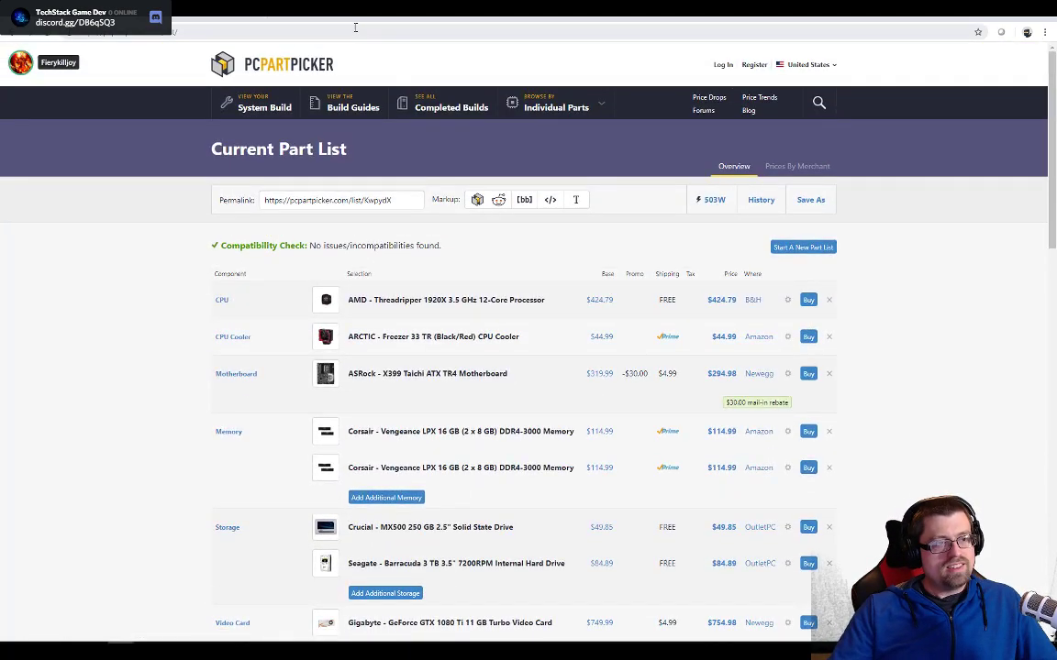
- Switch to Unity, find the straight left shoreline tile in the scene's lake, and open its Water17 animated tile
key(alt+Tab)
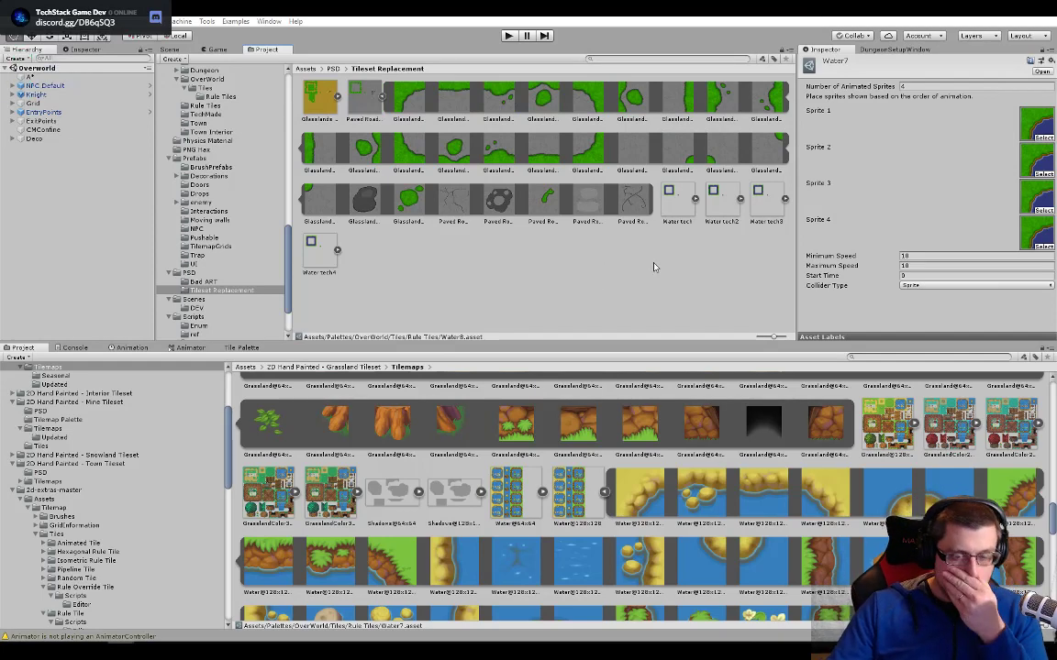
click(177, 49)
scroll(429, 289, down, 5)
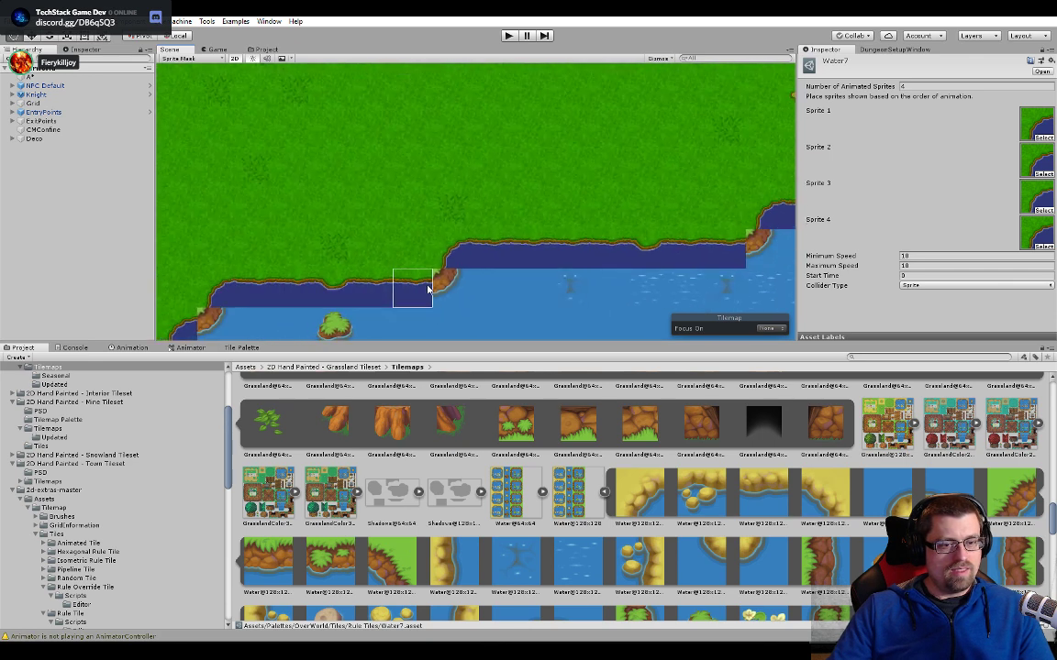
middle_drag(470, 237, 625, 93)
middle_drag(392, 214, 533, 175)
middle_drag(454, 229, 469, 215)
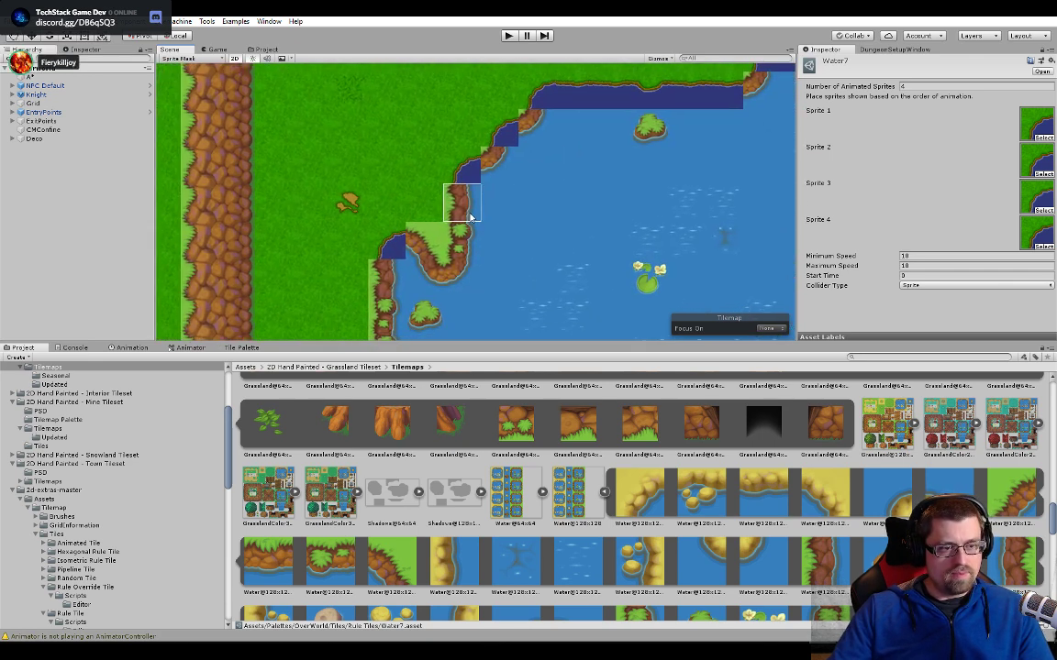
click(457, 203)
scroll(468, 205, up, 4)
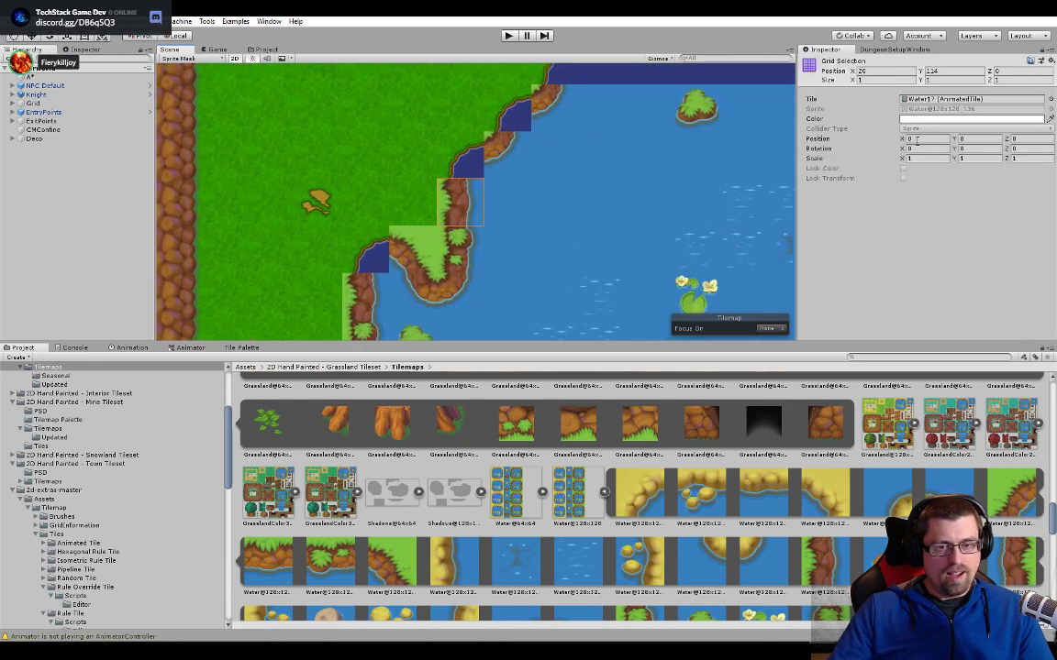
double_click(939, 101)
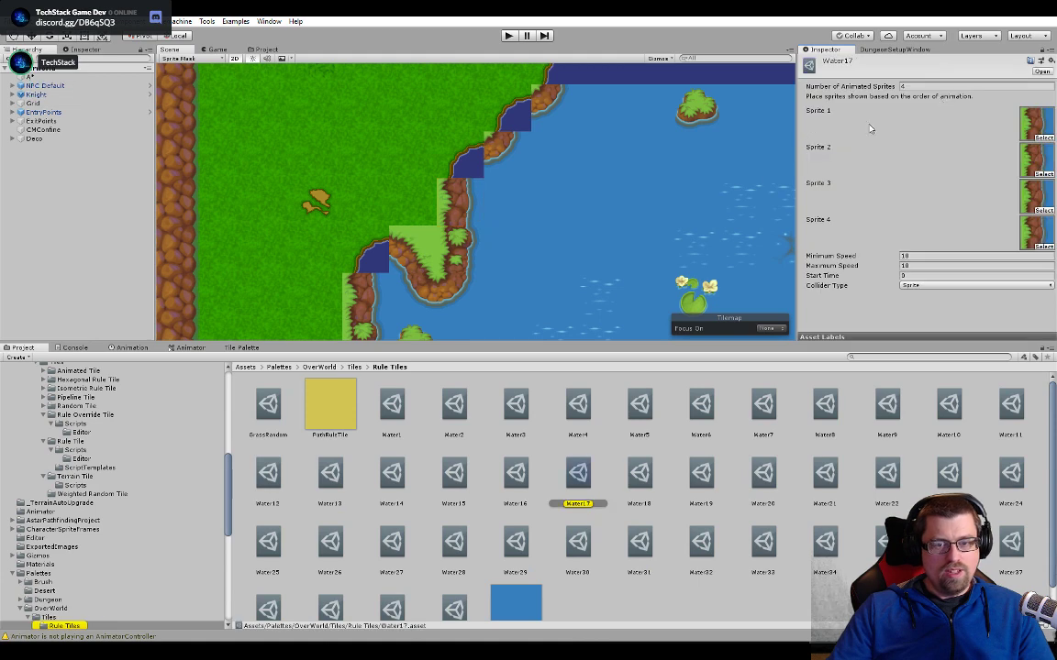
- Expand the Water tech sprite sheet in Tileset Replacement and assign Water tech_9 as Sprite 1 of the Water17 animated tile
click(265, 51)
click(694, 200)
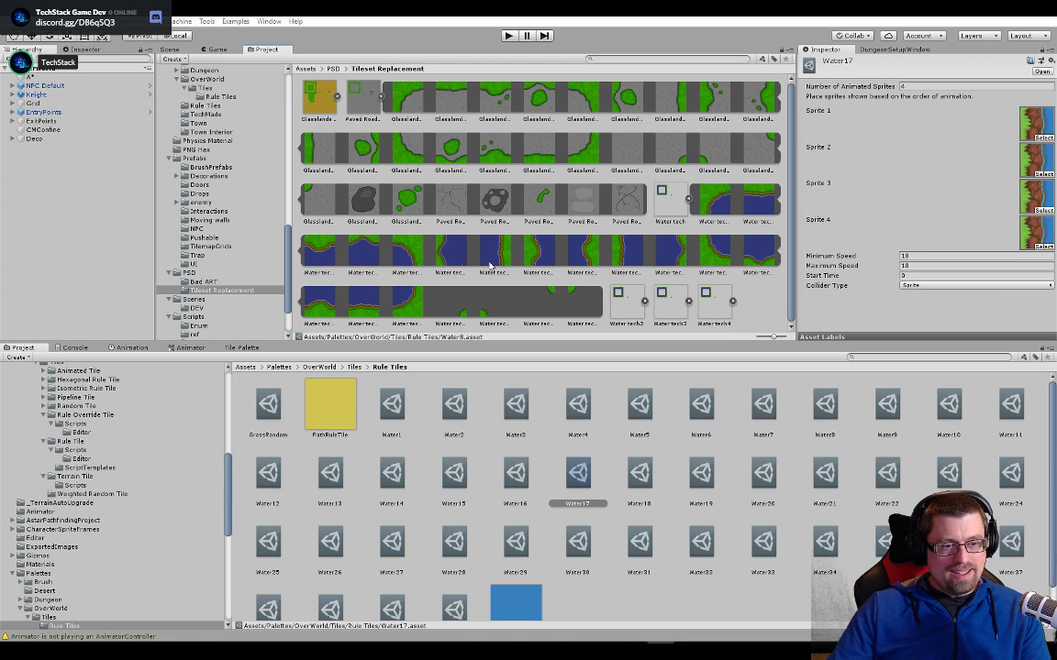
click(619, 260)
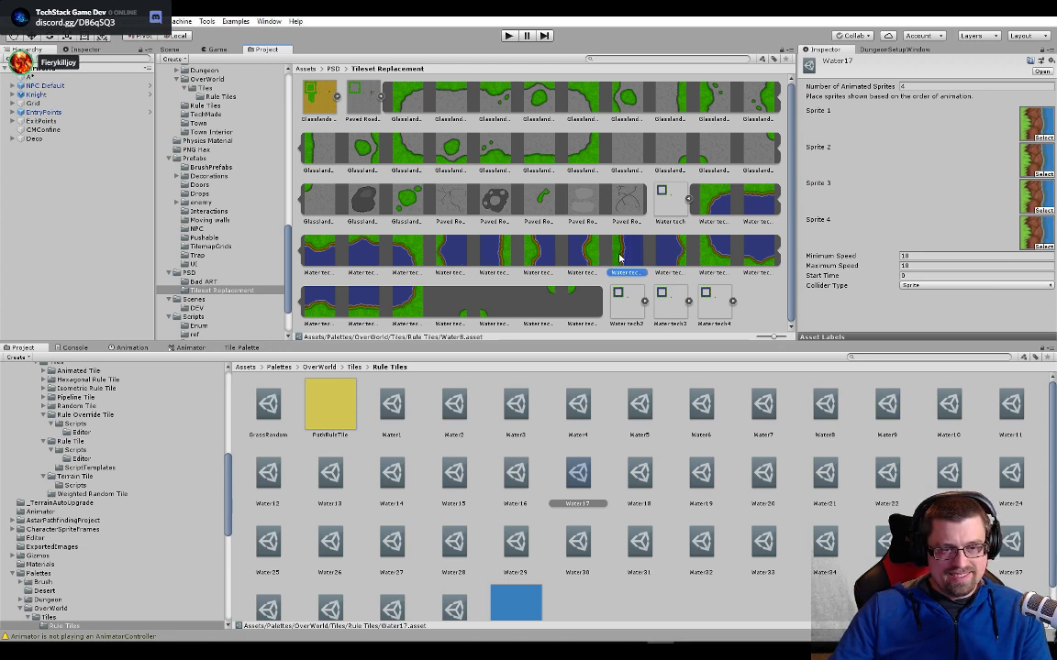
click(179, 50)
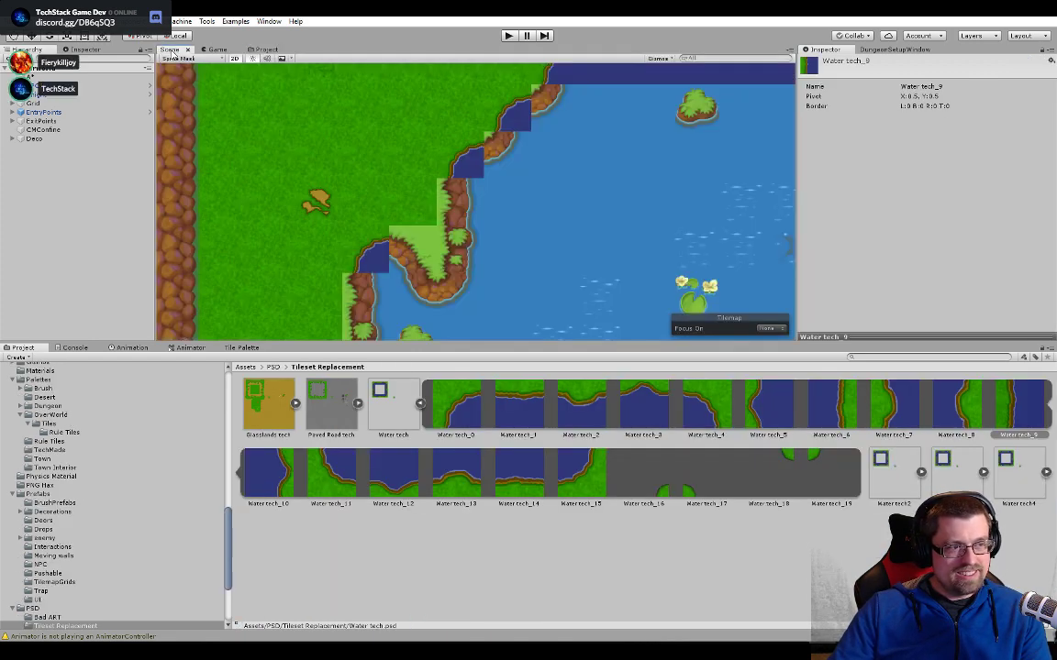
click(459, 200)
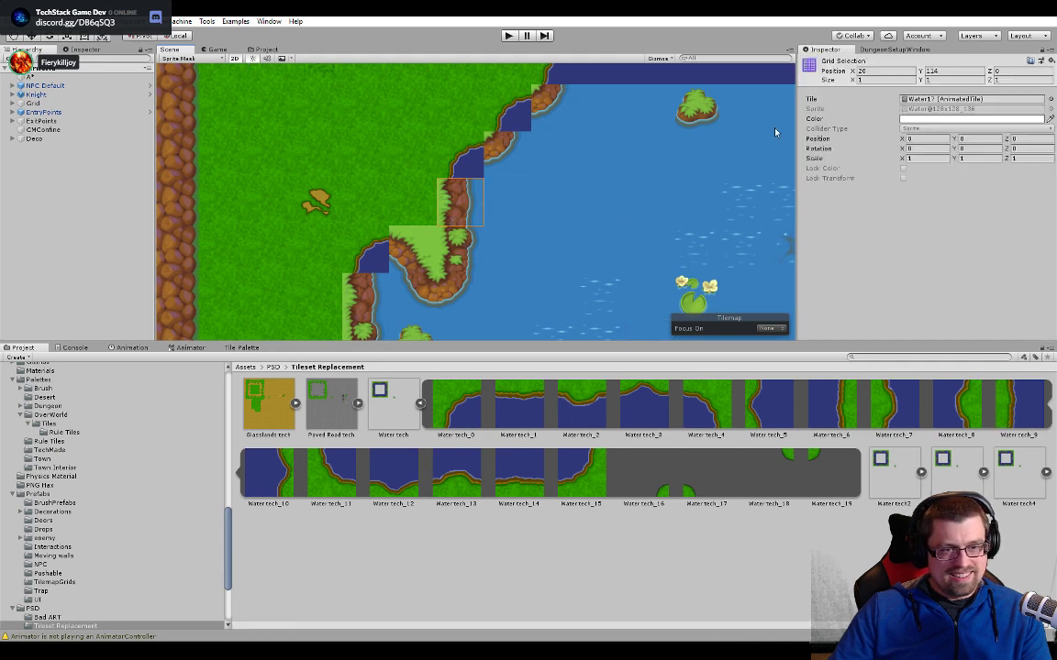
double_click(928, 99)
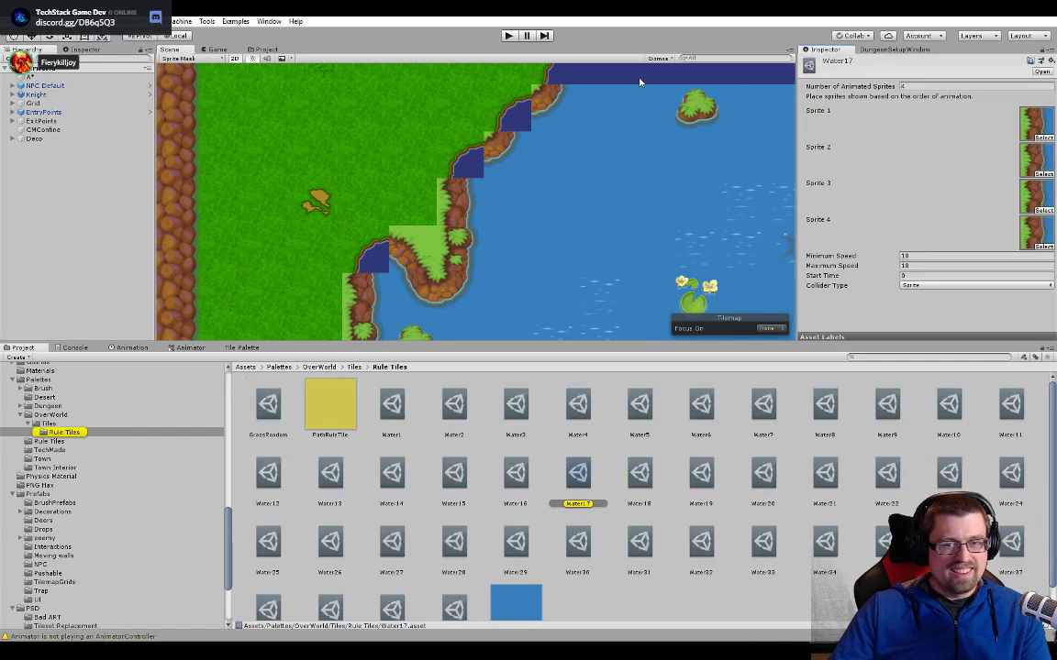
click(265, 51)
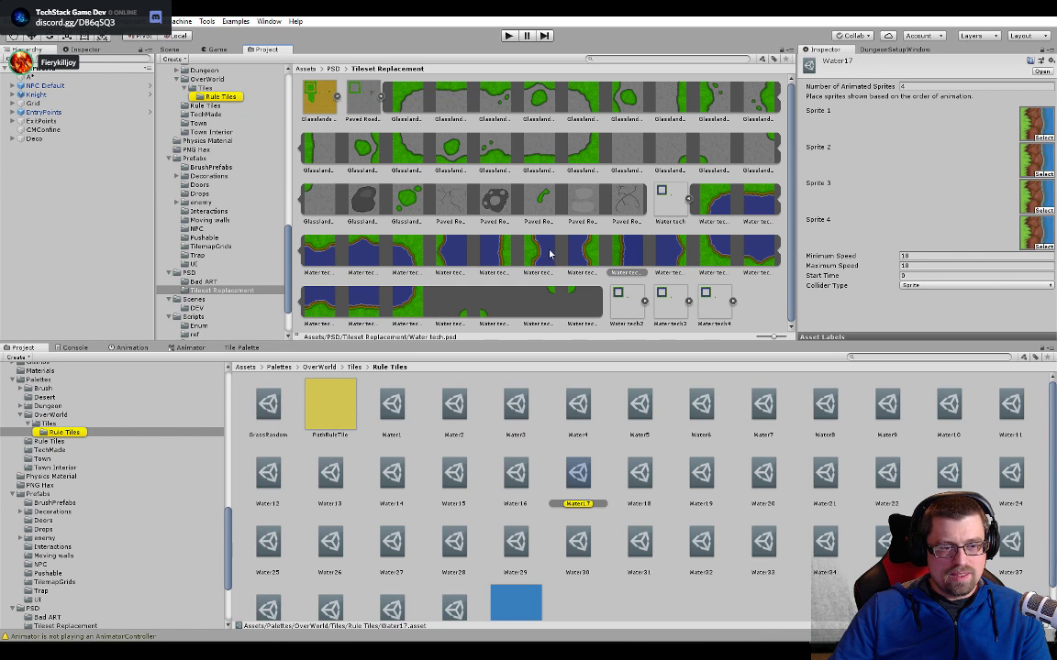
drag(612, 255, 1016, 136)
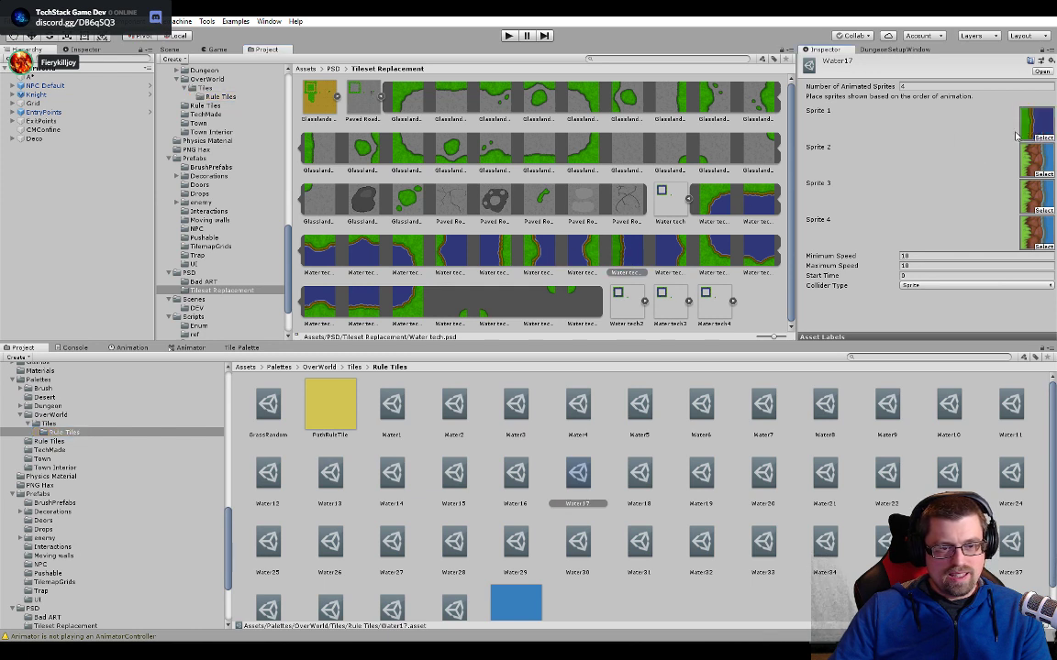
- Assign the matching straight left shoreline sprites from Water tech2, Water tech3 and Water tech4 as Sprites 2, 3 and 4 of Water17
click(689, 200)
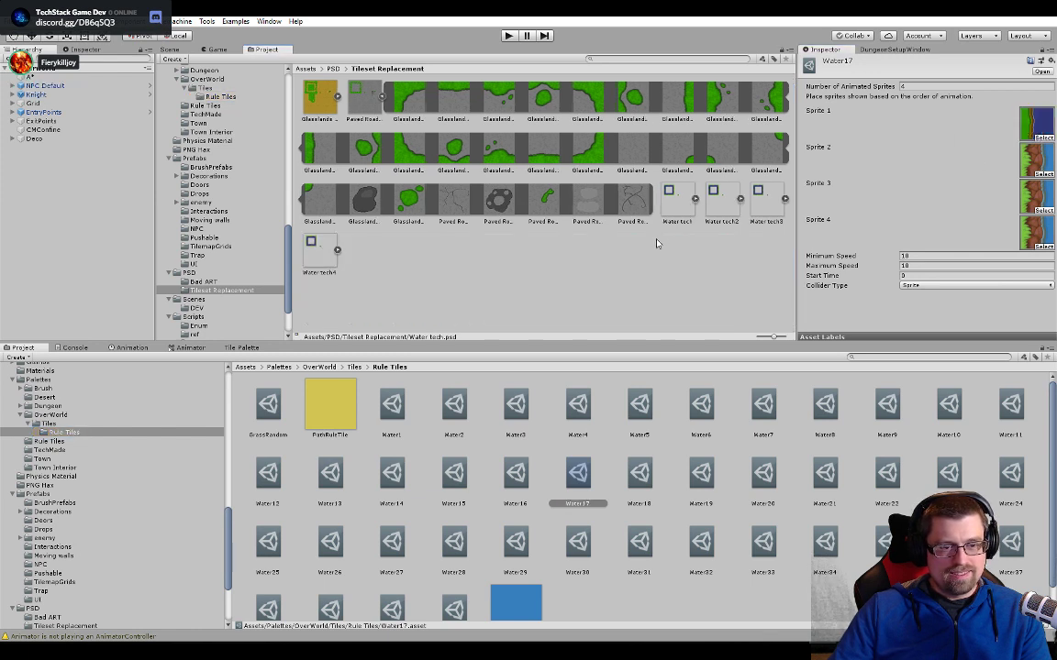
click(739, 199)
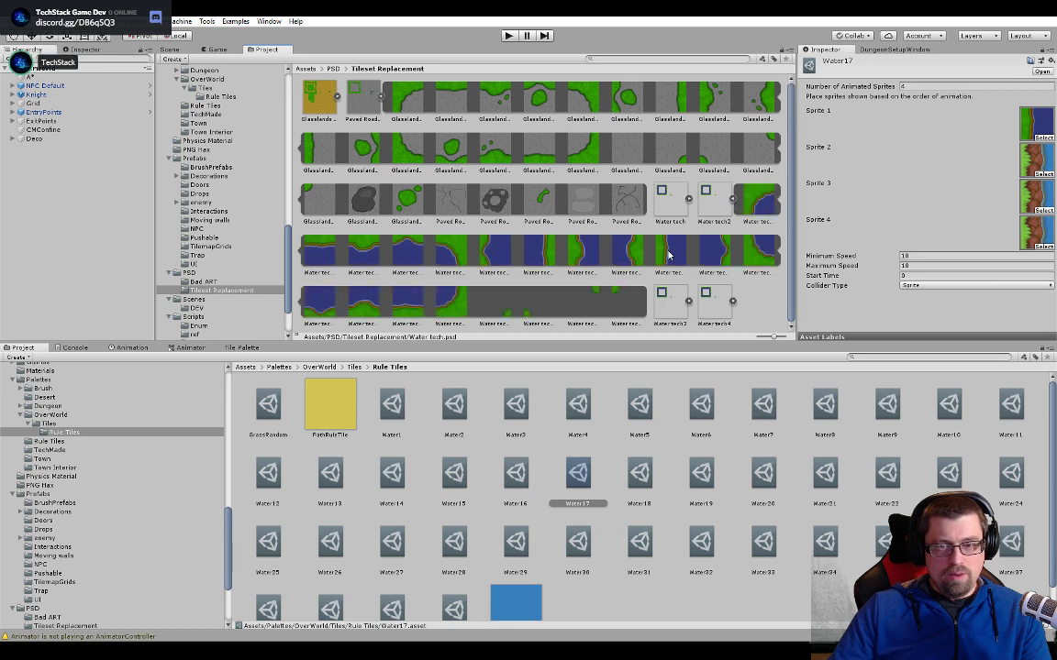
drag(668, 256, 1030, 165)
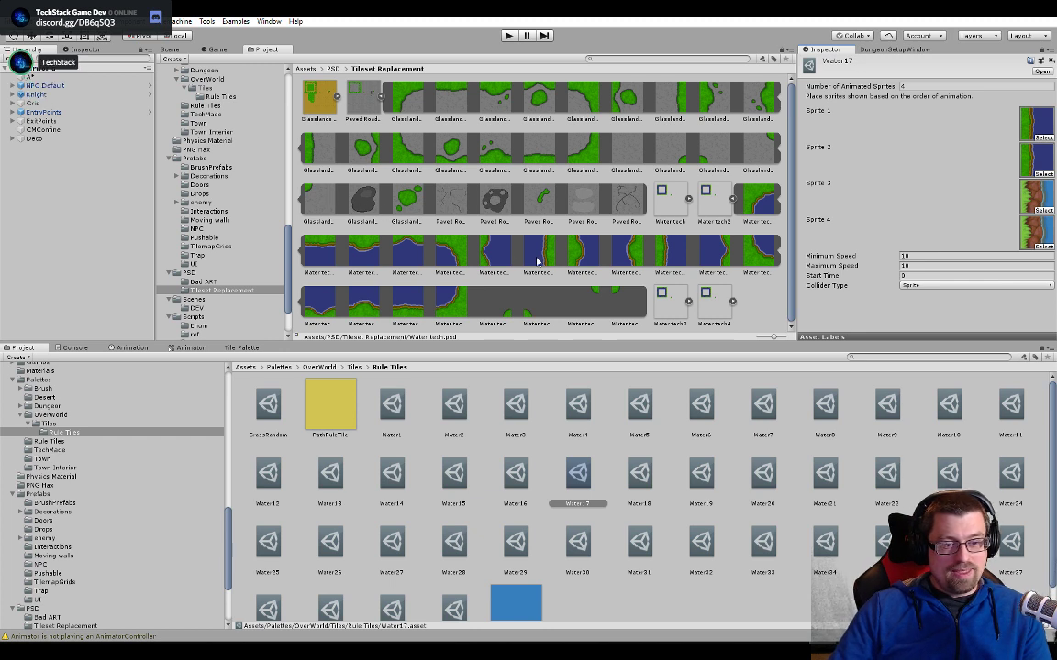
click(731, 200)
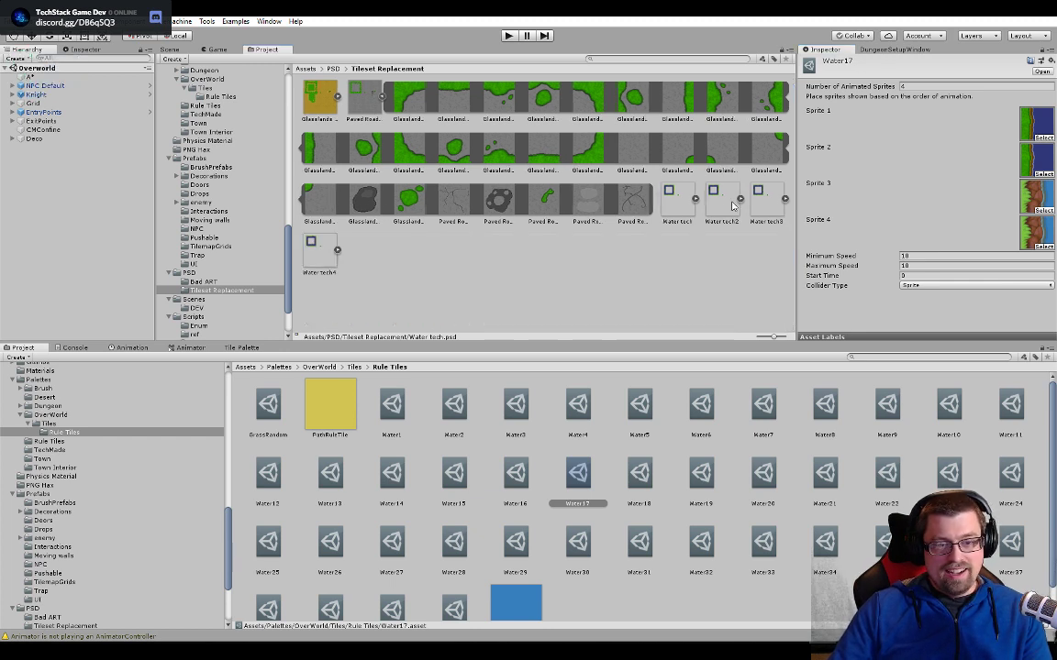
click(784, 199)
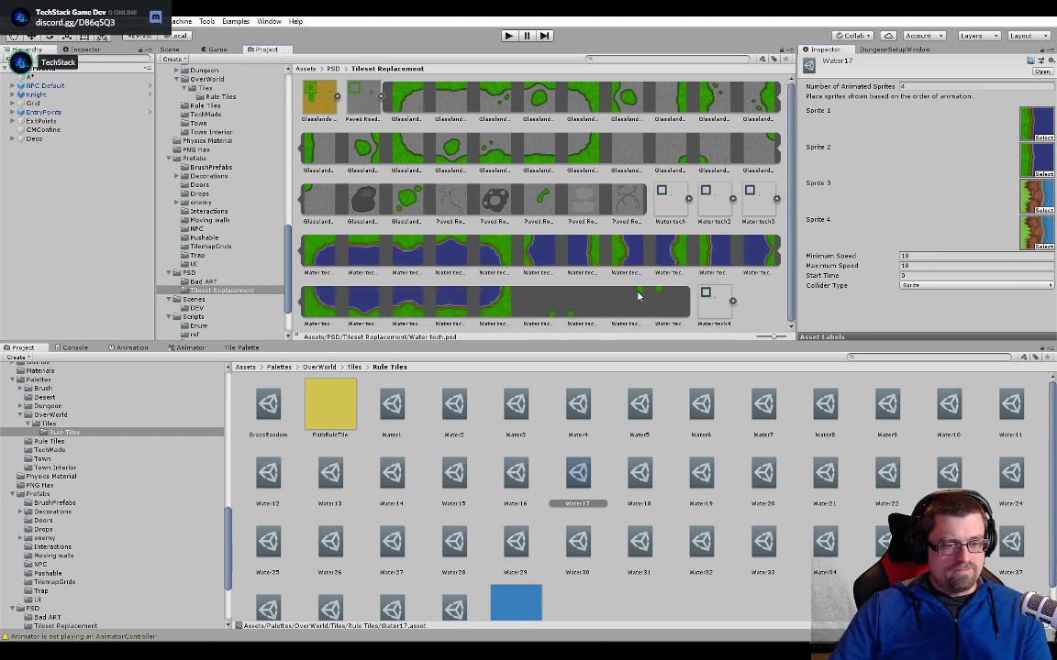
drag(702, 264, 1037, 198)
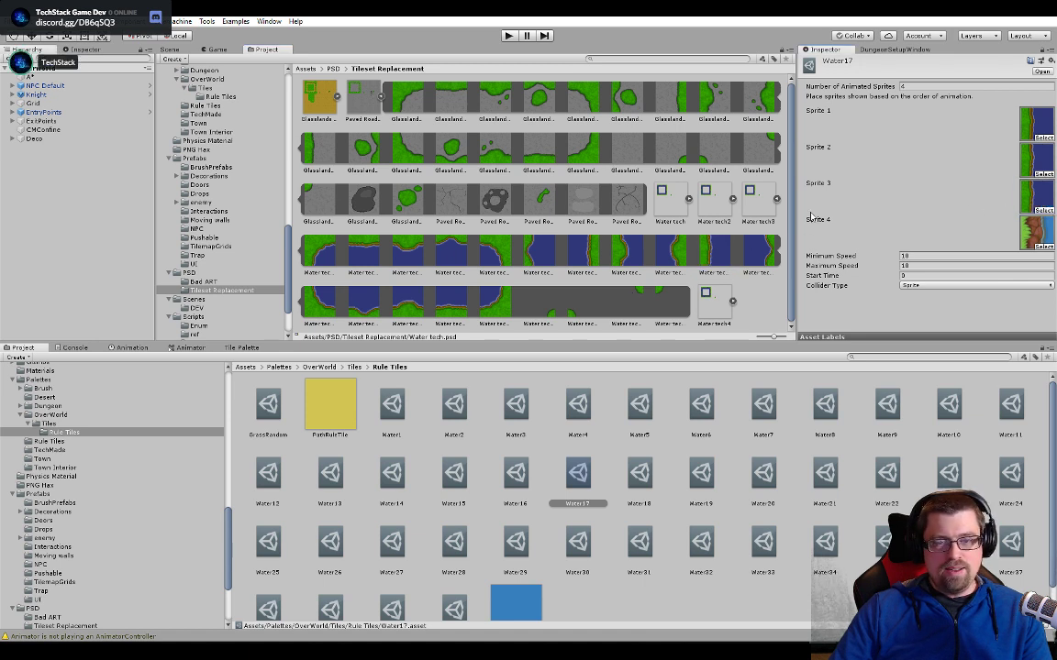
click(778, 199)
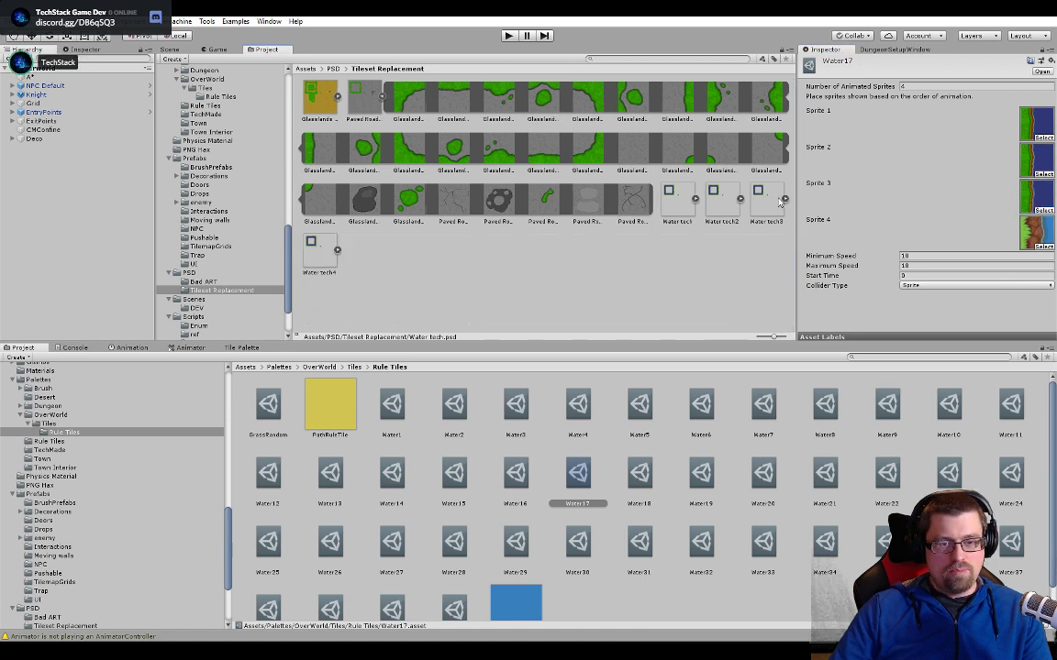
click(338, 251)
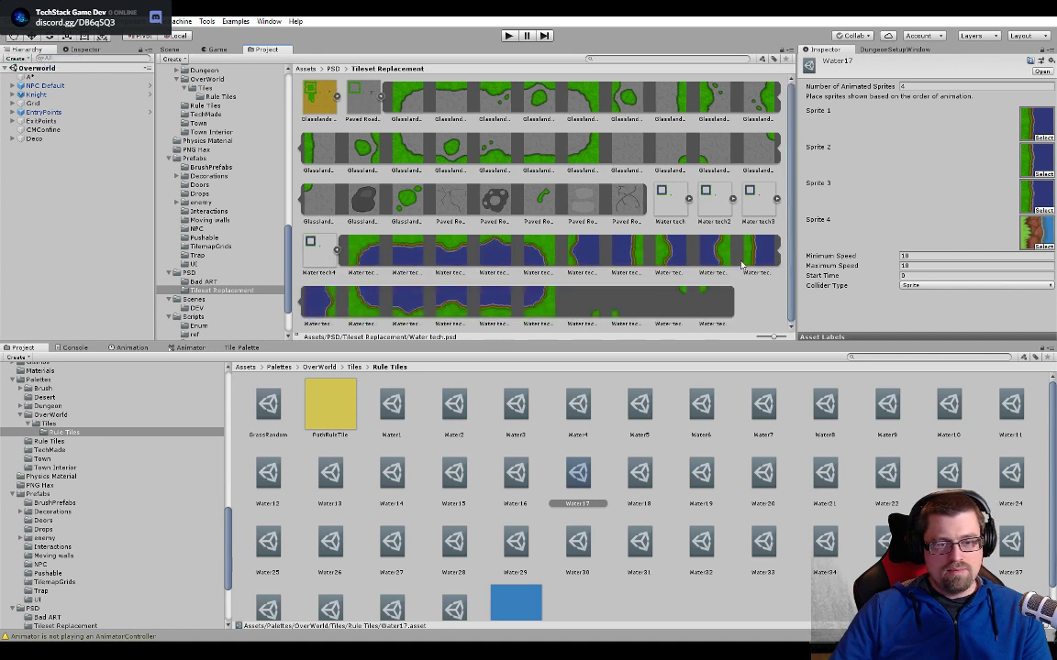
drag(758, 248, 1019, 241)
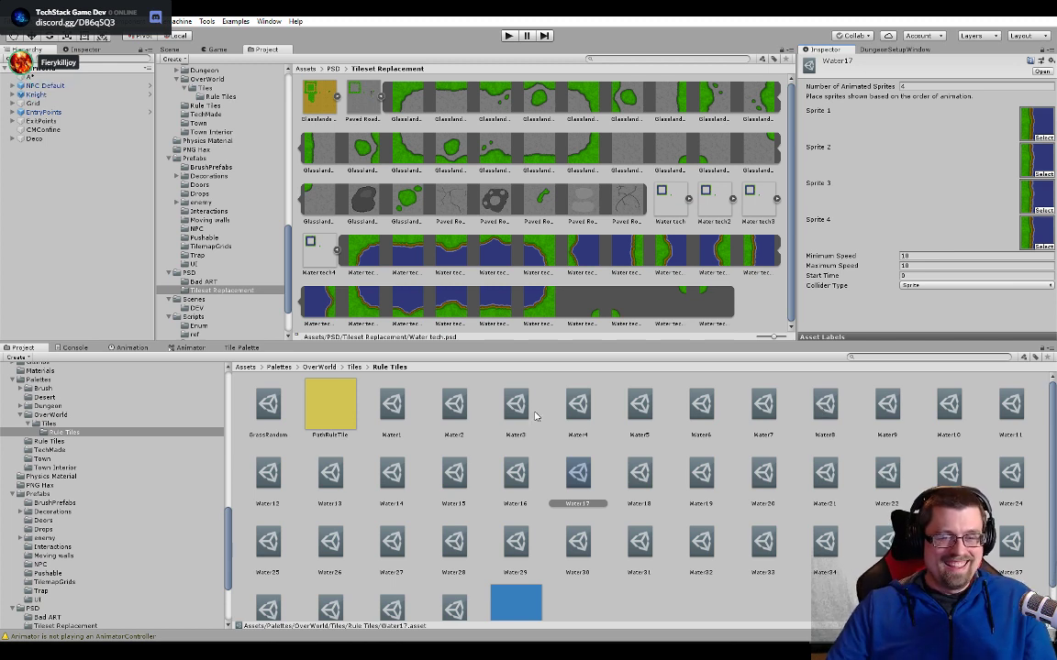
click(337, 251)
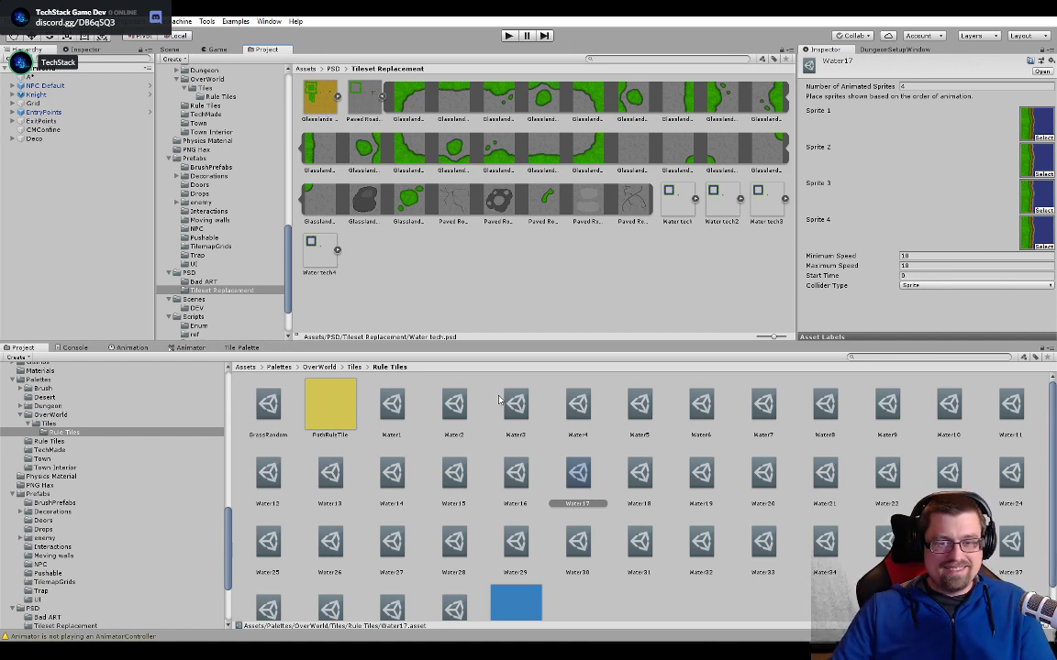
- Select the unreplaced grassy left shoreline tile beside the small peninsula in the scene and open its Water27 animated tile
click(170, 49)
scroll(422, 210, up, 3)
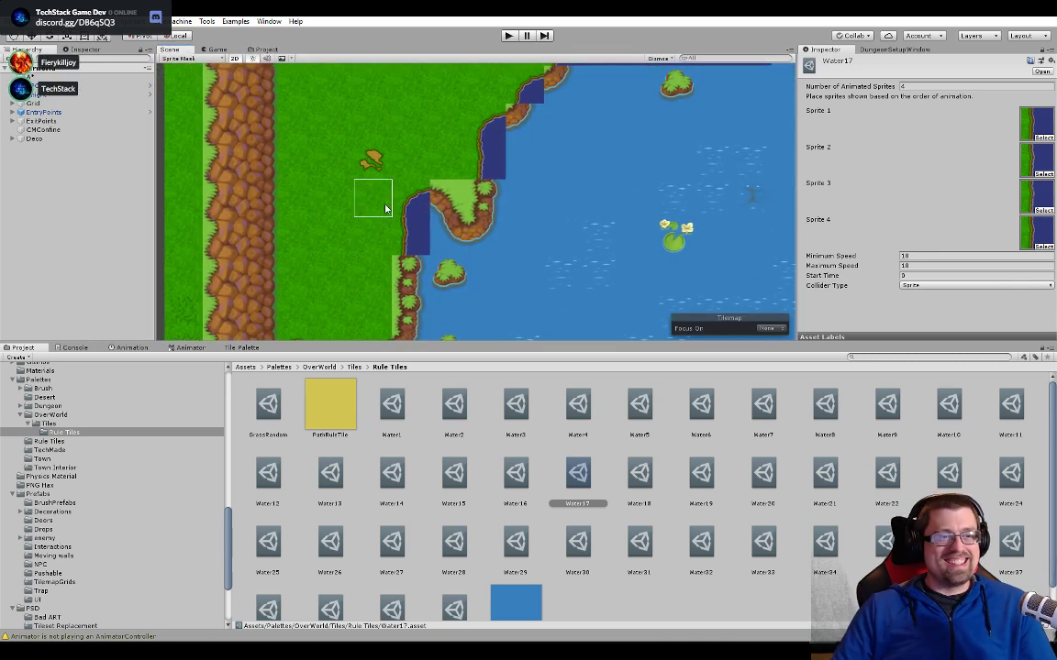
click(483, 196)
click(911, 97)
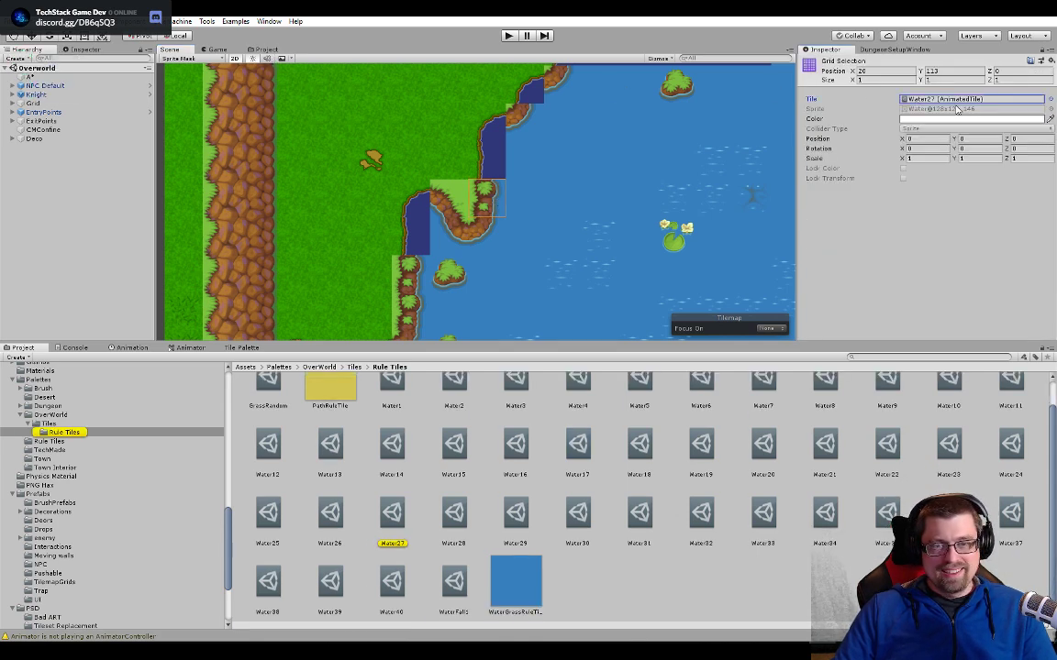
double_click(950, 99)
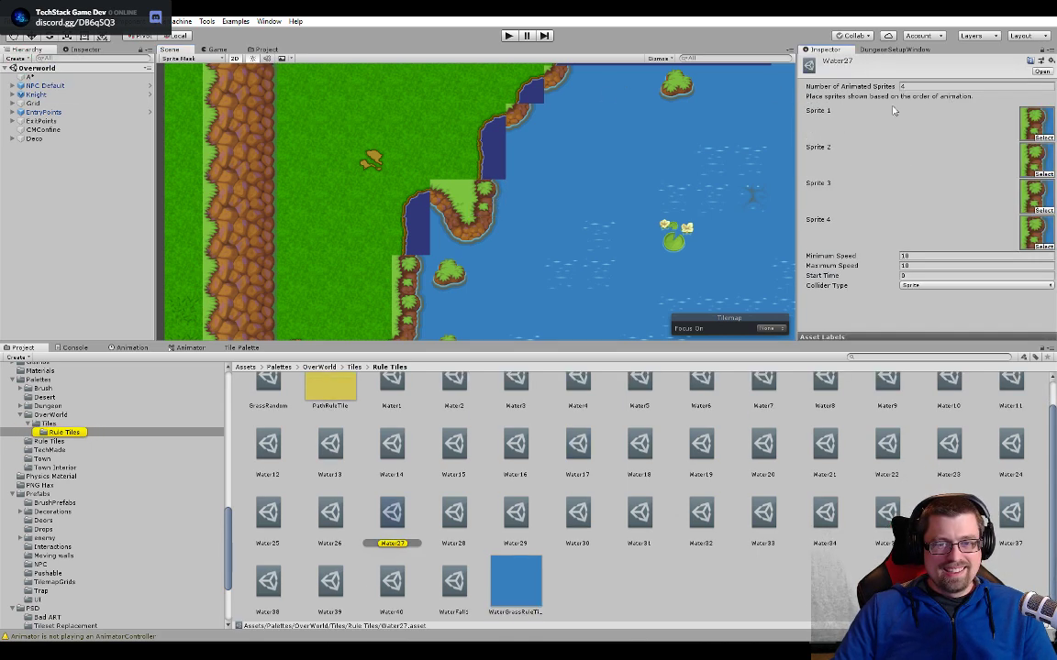
- Assign the wavy left shoreline sprites from Water tech and Water tech2 as Sprites 1 and 2 of Water27
click(268, 51)
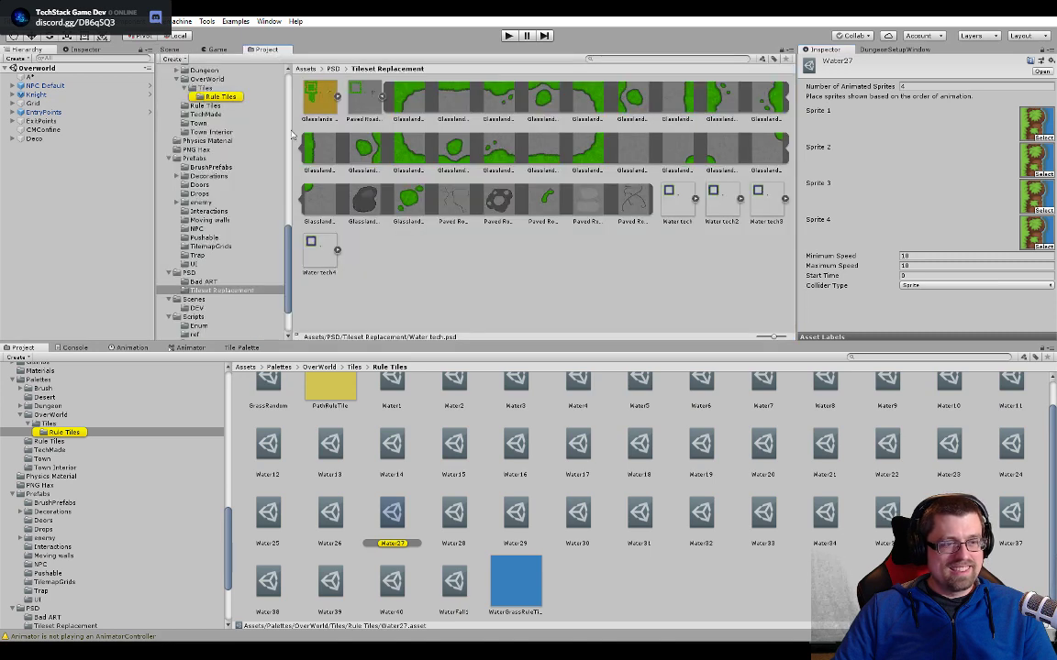
click(694, 199)
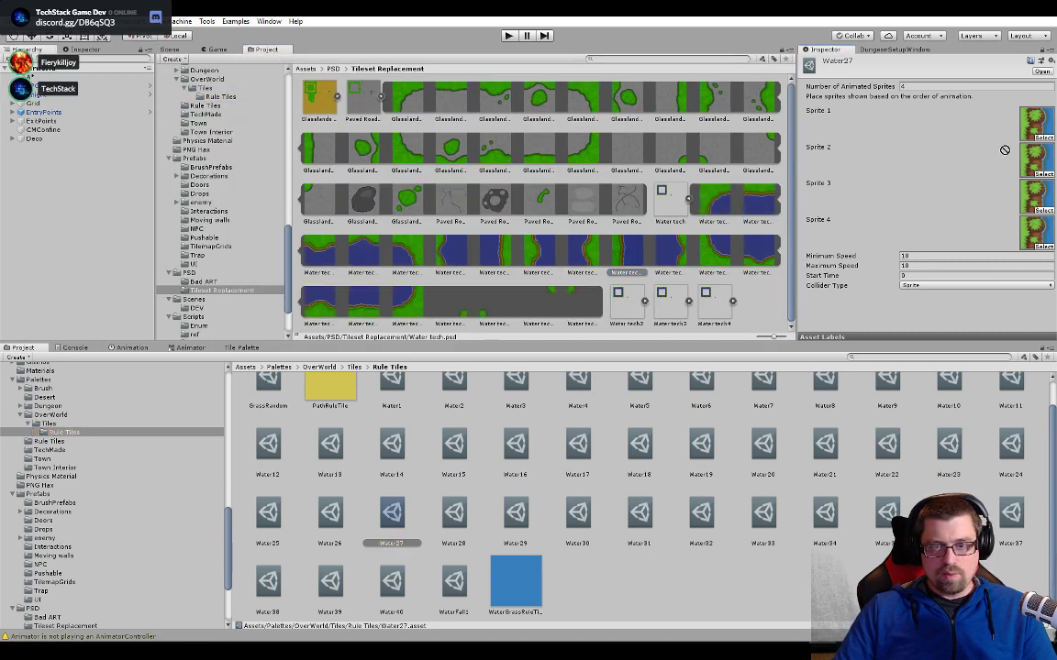
drag(1029, 136, 1030, 128)
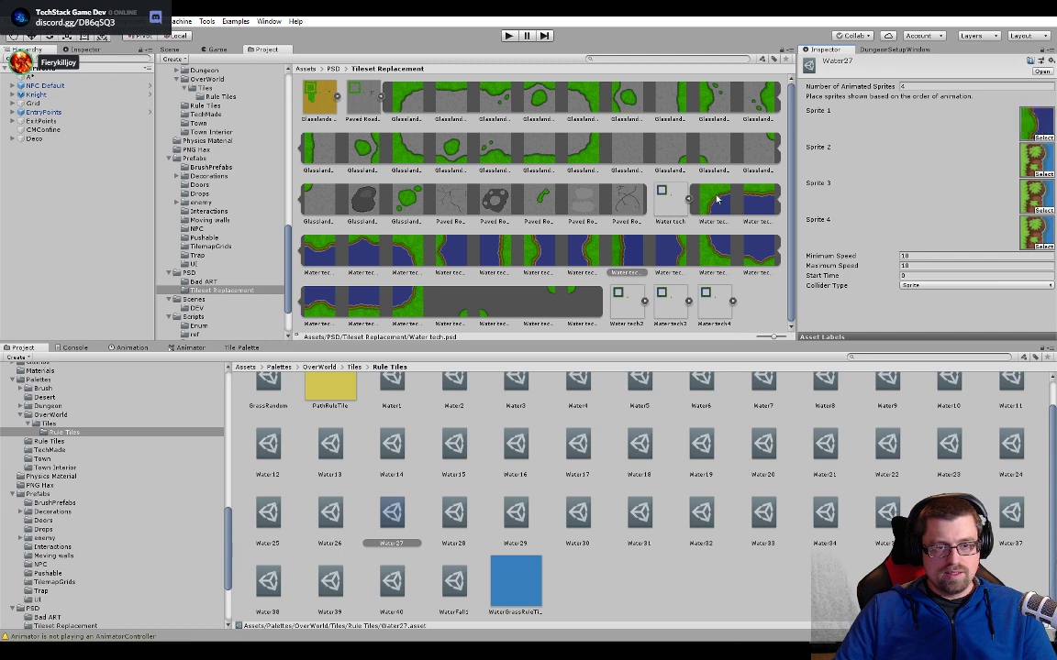
click(689, 198)
click(740, 200)
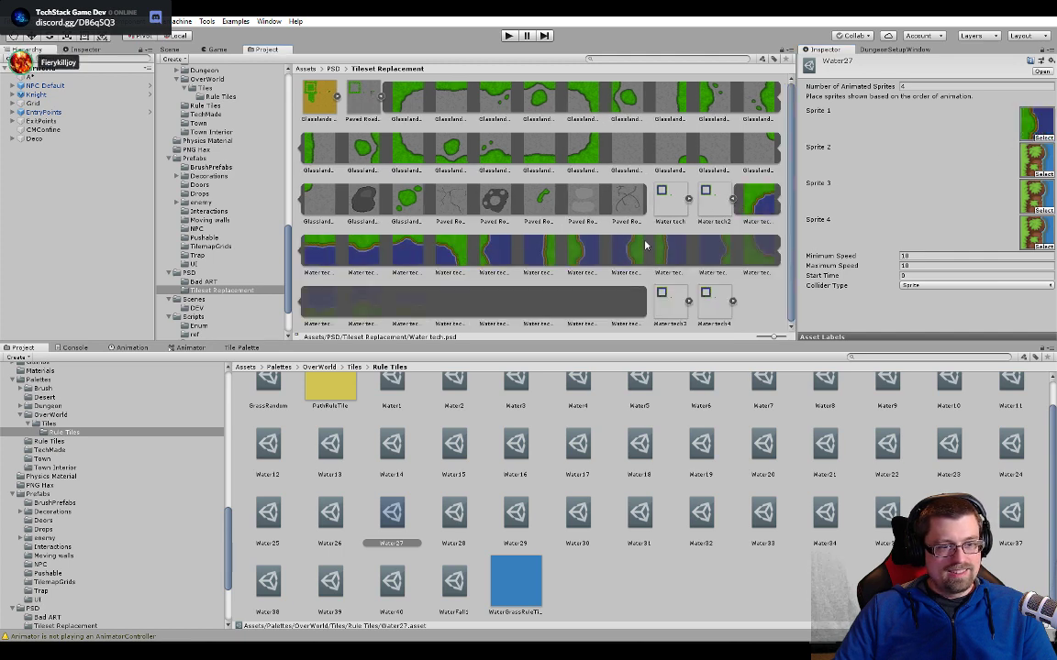
drag(582, 248, 1036, 159)
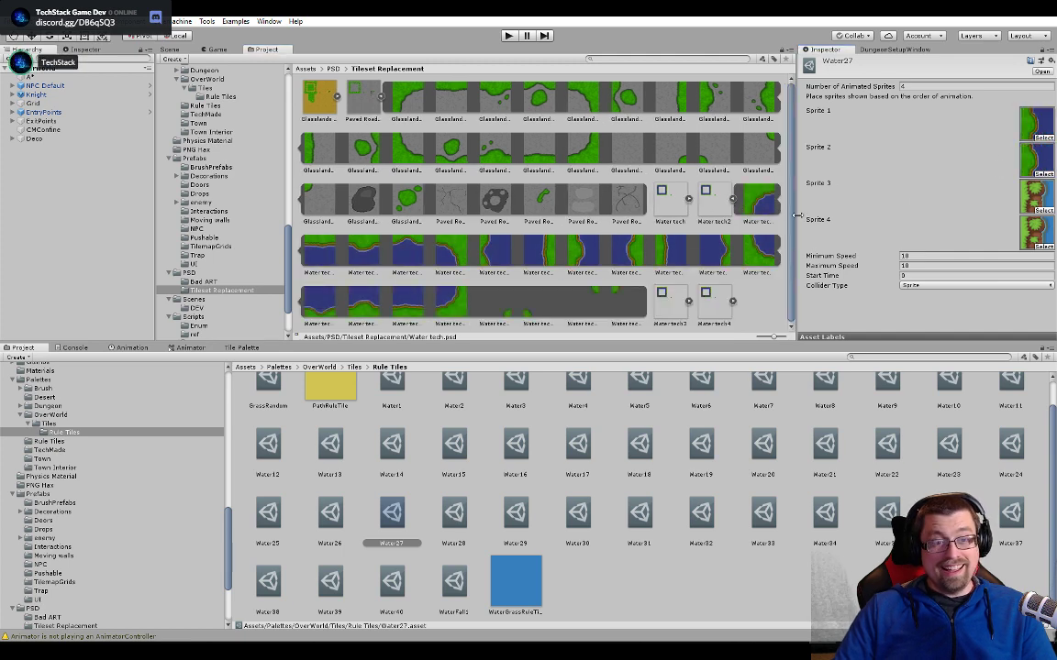
- Assign the wavy left shoreline sprites from Water tech3 and Water tech4 as Sprites 3 and 4 of Water27
click(730, 200)
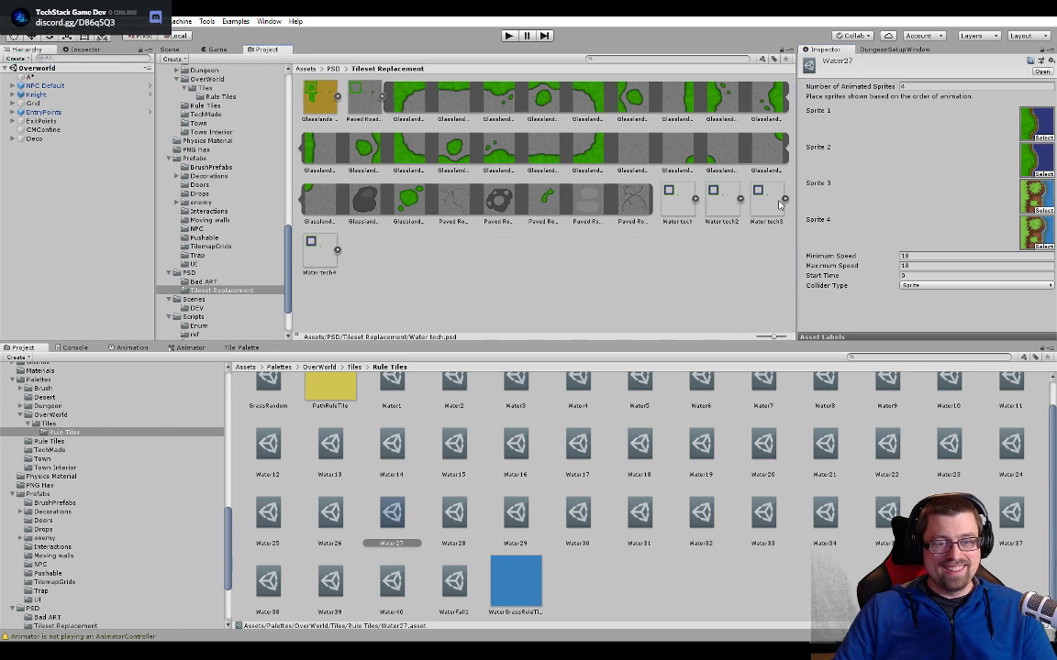
click(784, 199)
drag(621, 252, 1034, 196)
click(776, 199)
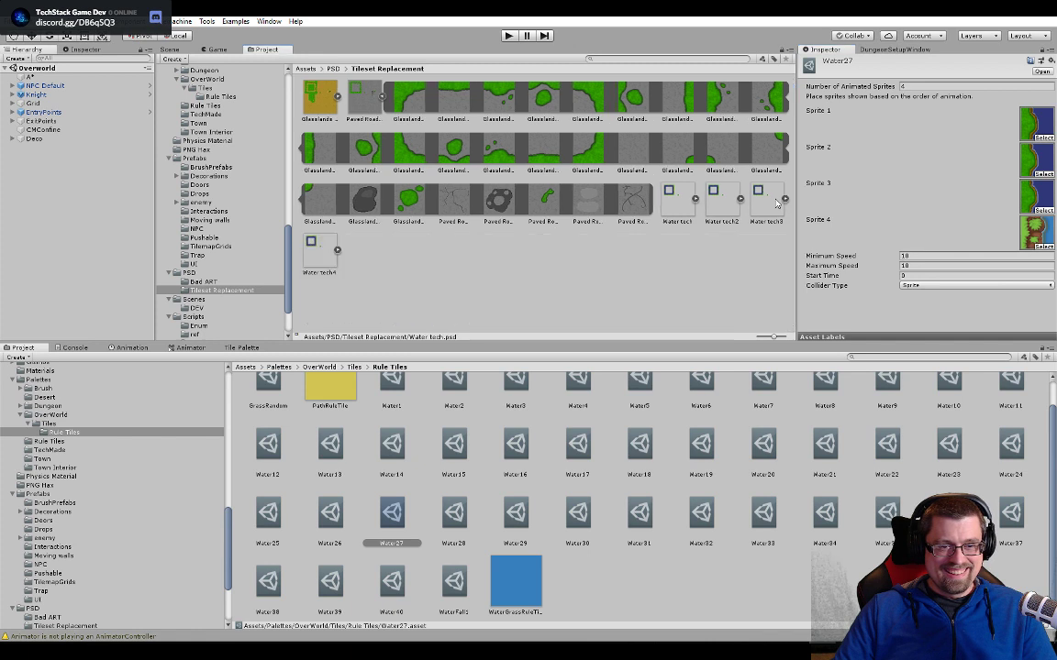
click(337, 250)
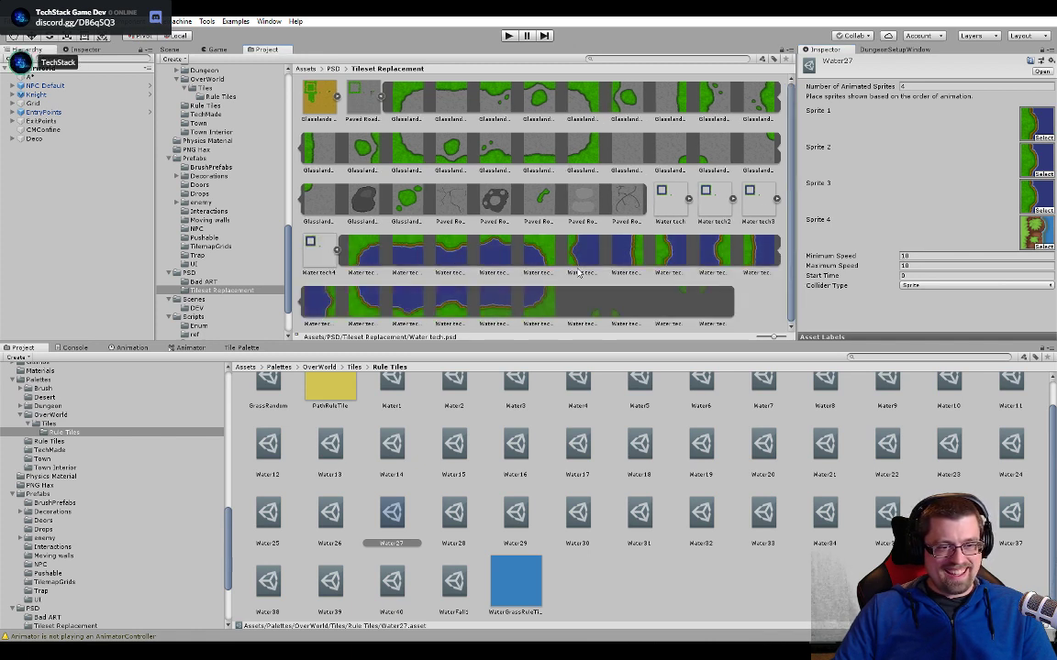
drag(659, 250, 1035, 229)
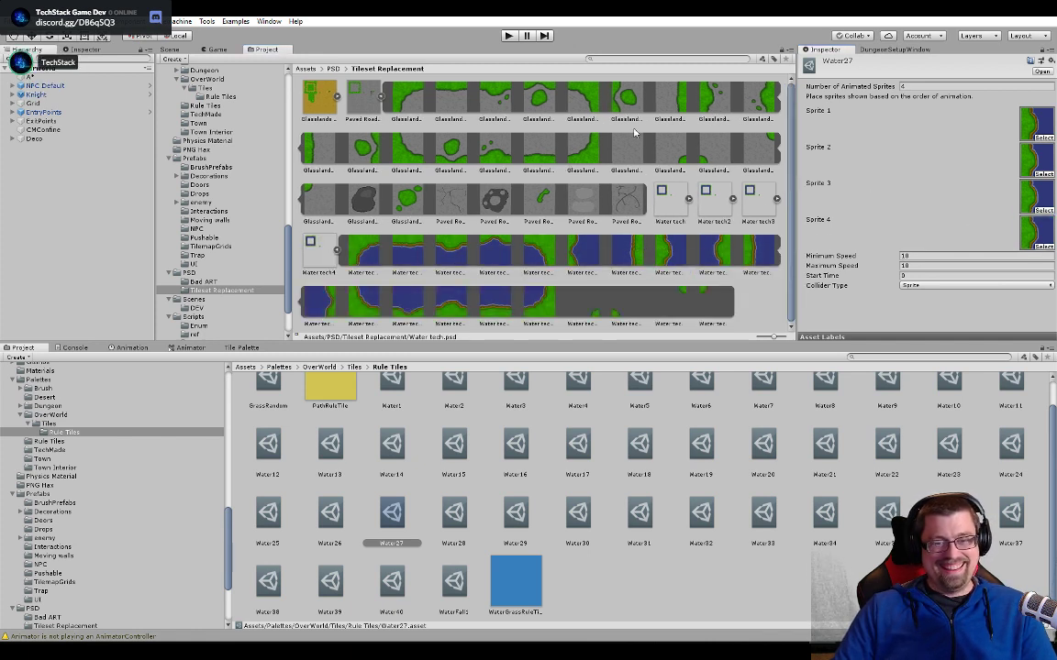
- Check the lake's shoreline in the scene, select the corner tile on the small peninsula, and open its Water10 animated tile
click(169, 49)
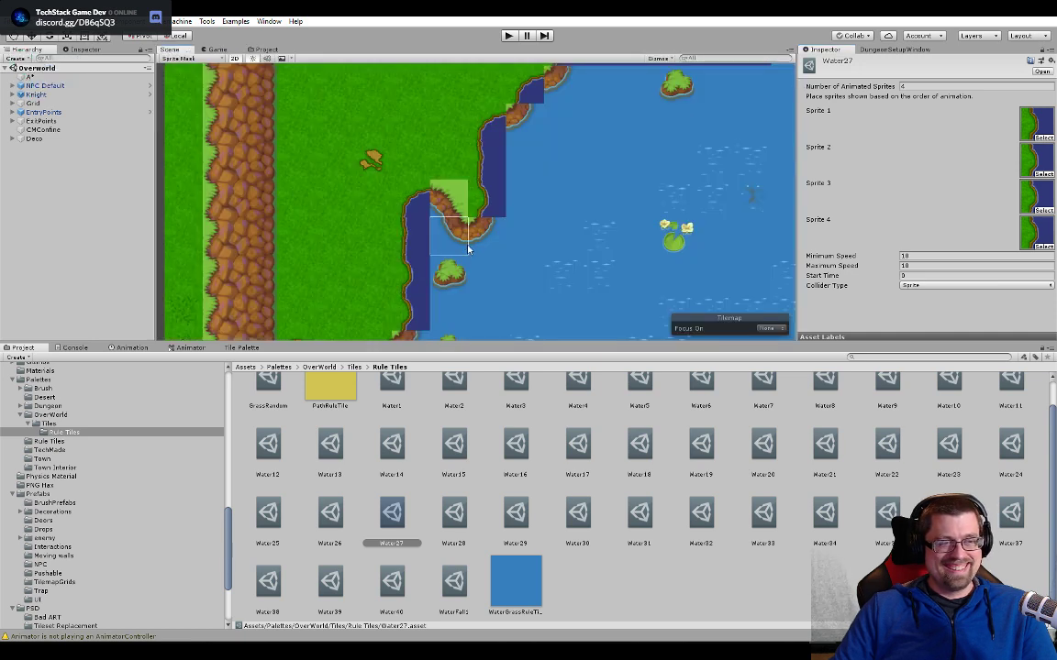
scroll(496, 279, down, 2)
scroll(495, 278, down, 3)
middle_drag(496, 260, 520, 165)
scroll(520, 165, down, 3)
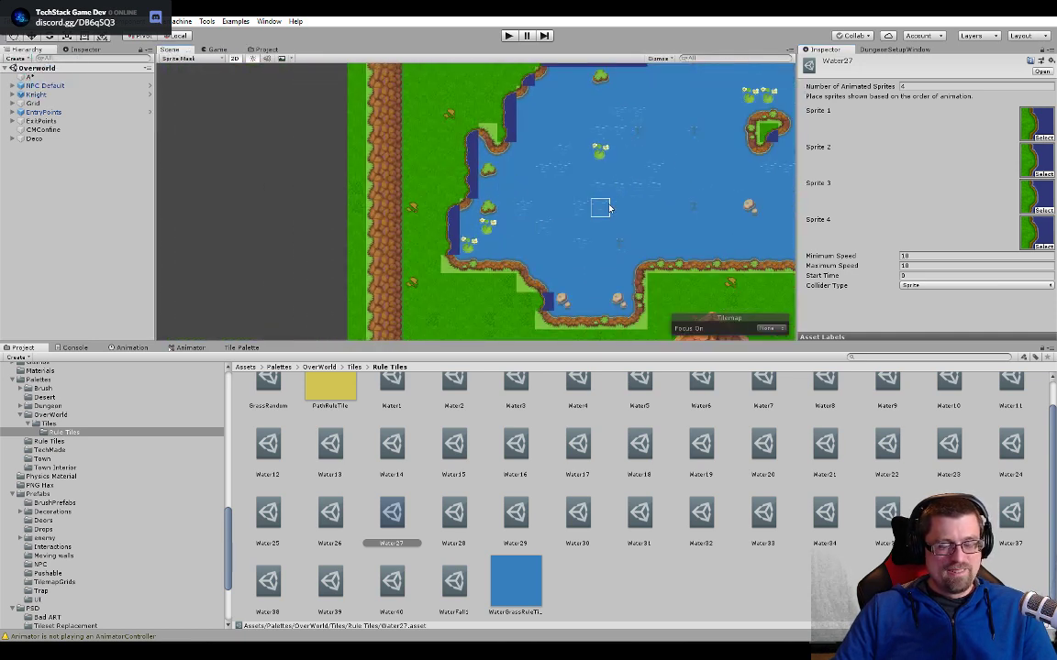
middle_drag(629, 216, 654, 160)
middle_drag(524, 195, 565, 247)
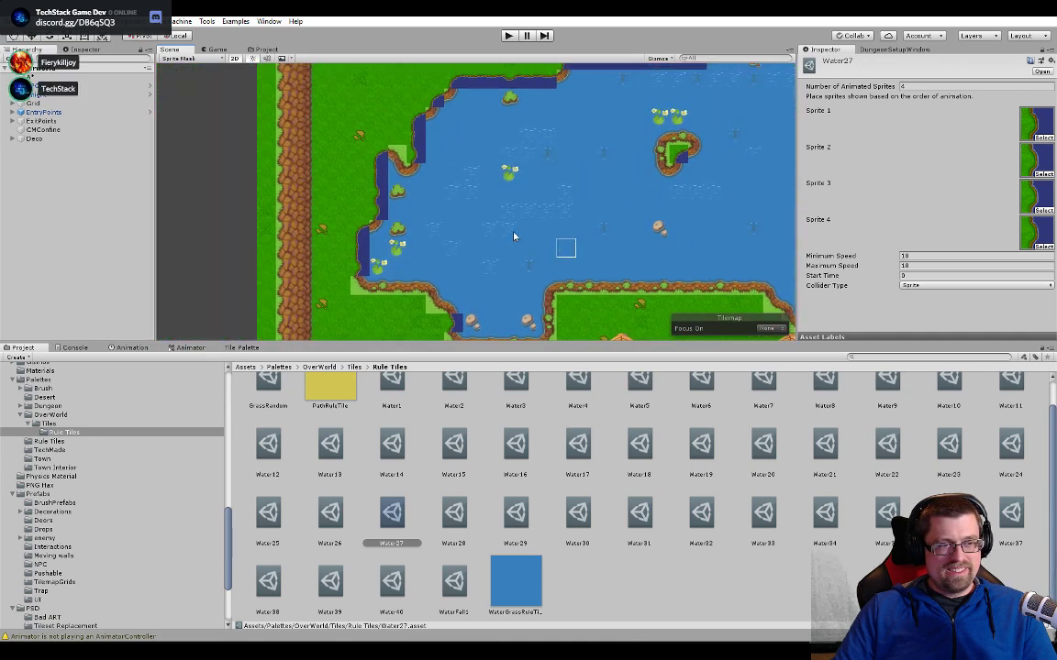
scroll(328, 194, up, 1)
scroll(364, 180, up, 2)
click(408, 146)
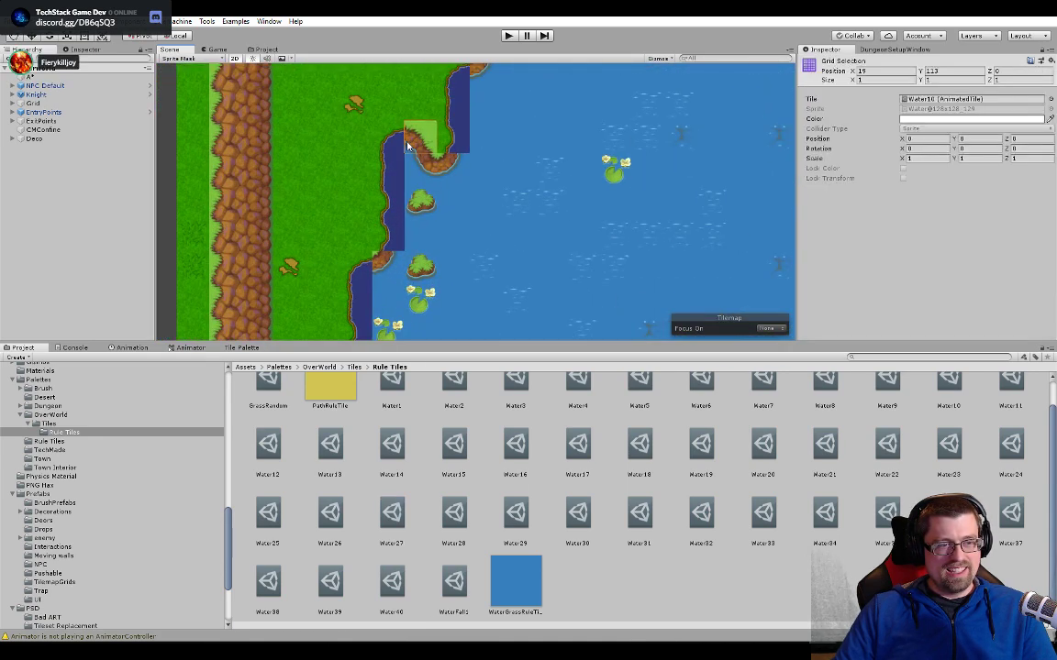
click(929, 100)
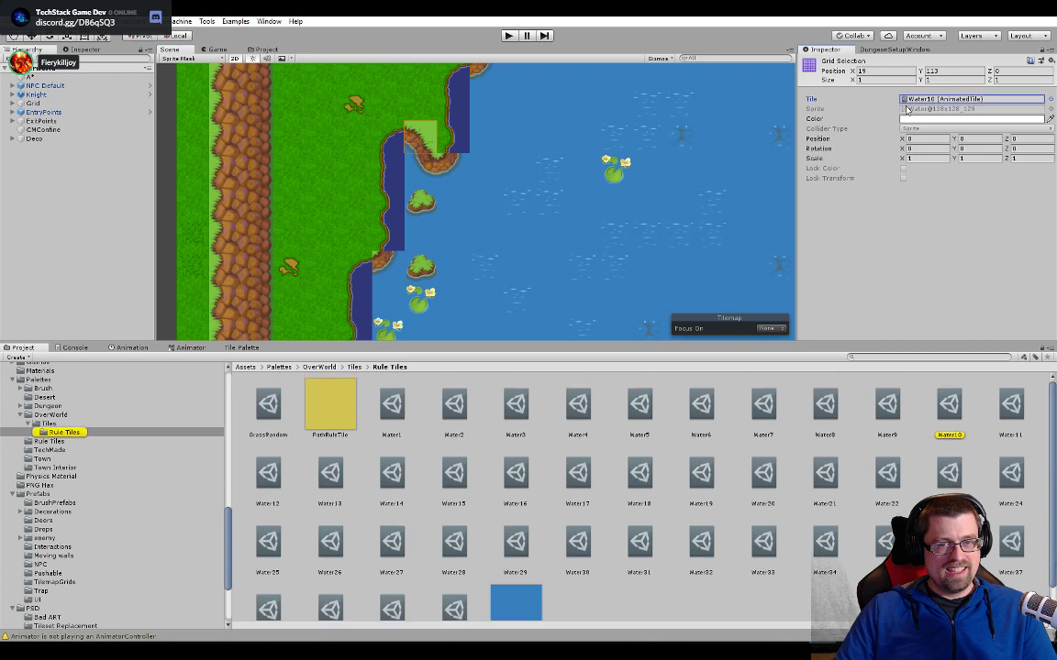
double_click(915, 101)
- Return to the Tileset Replacement assets, collapse the Water tech4 sprite sheet and expand Water tech
click(257, 50)
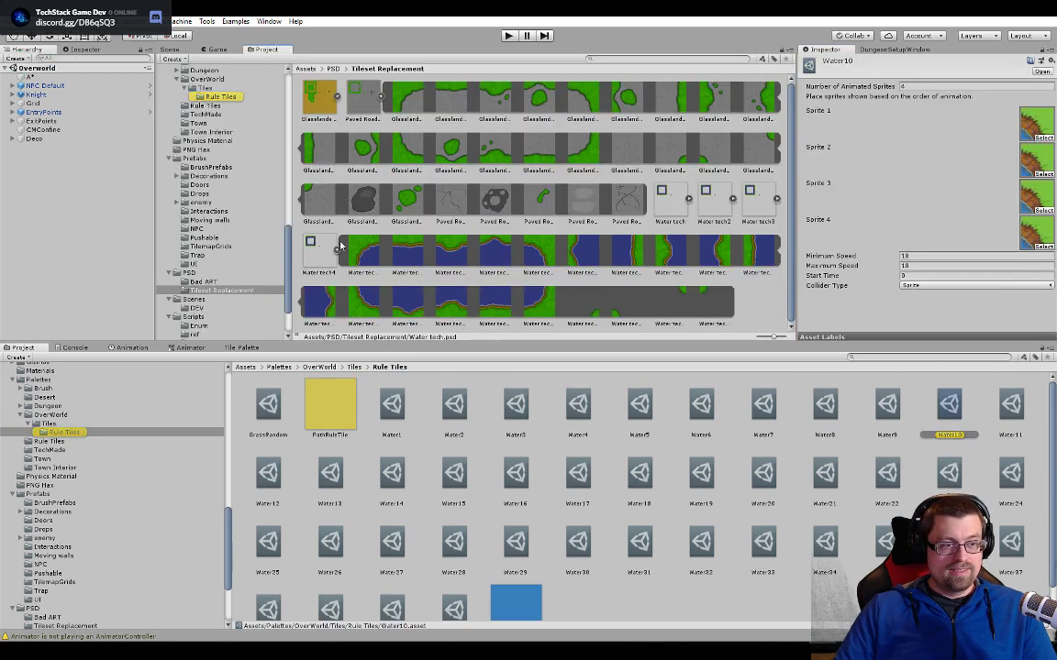
click(337, 249)
click(695, 200)
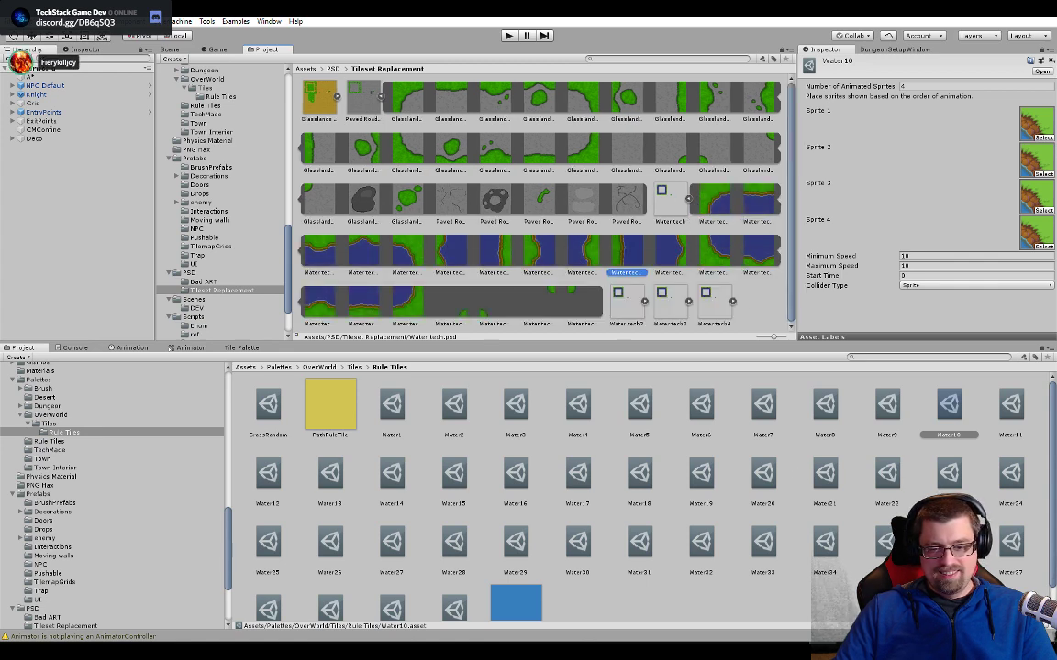
click(1023, 651)
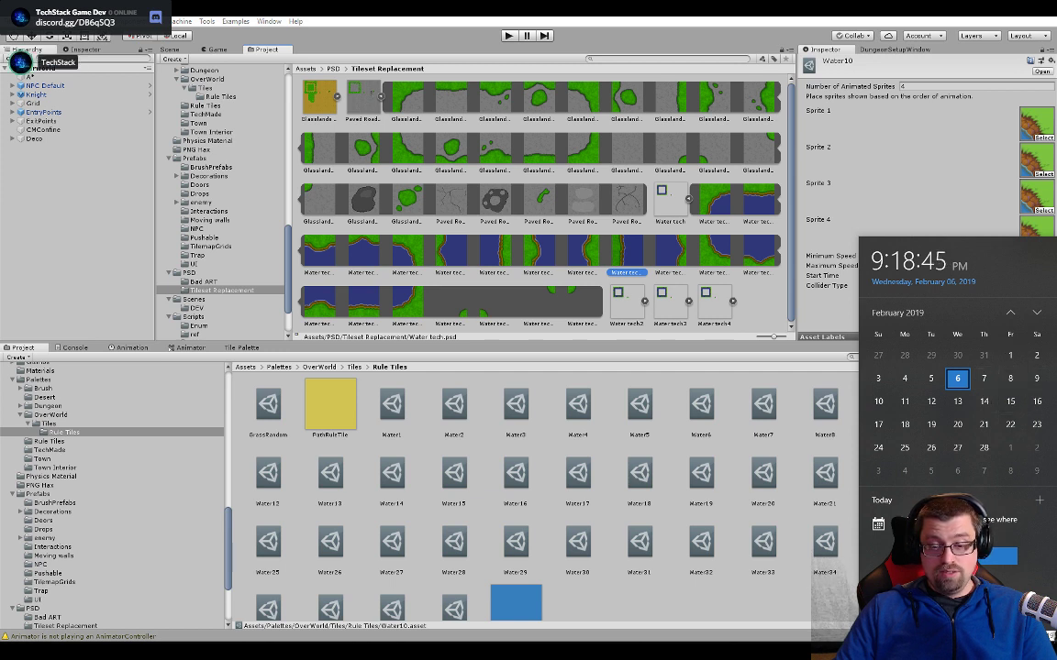
click(1022, 650)
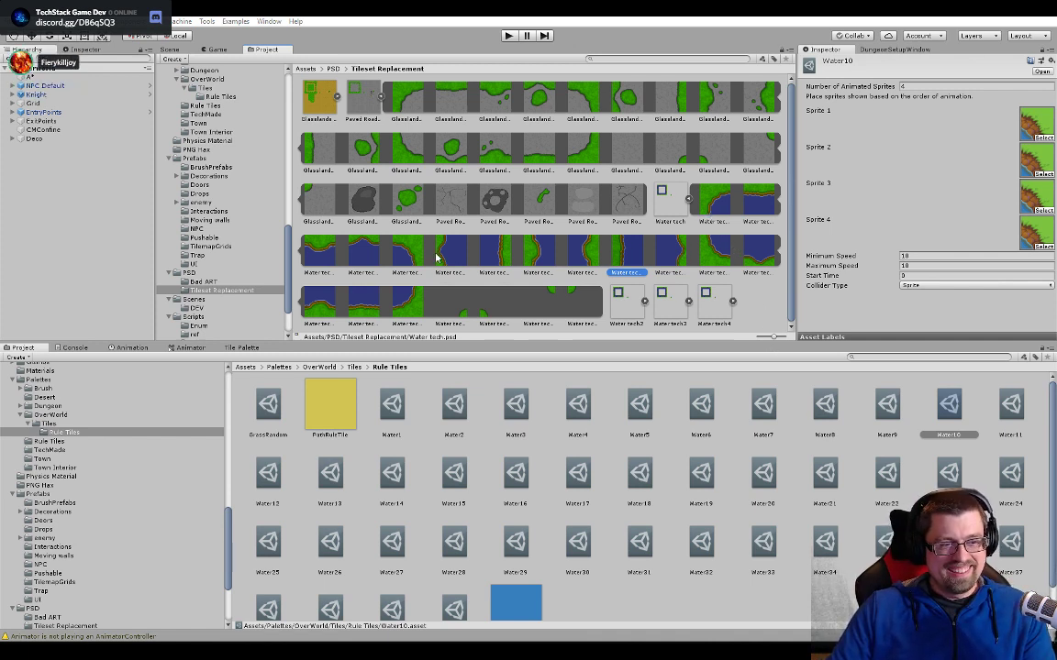
- Assign the upper-right corner shoreline sprites from Water tech and Water tech2 as Sprites 1 and 2 of Water10
drag(418, 254, 979, 148)
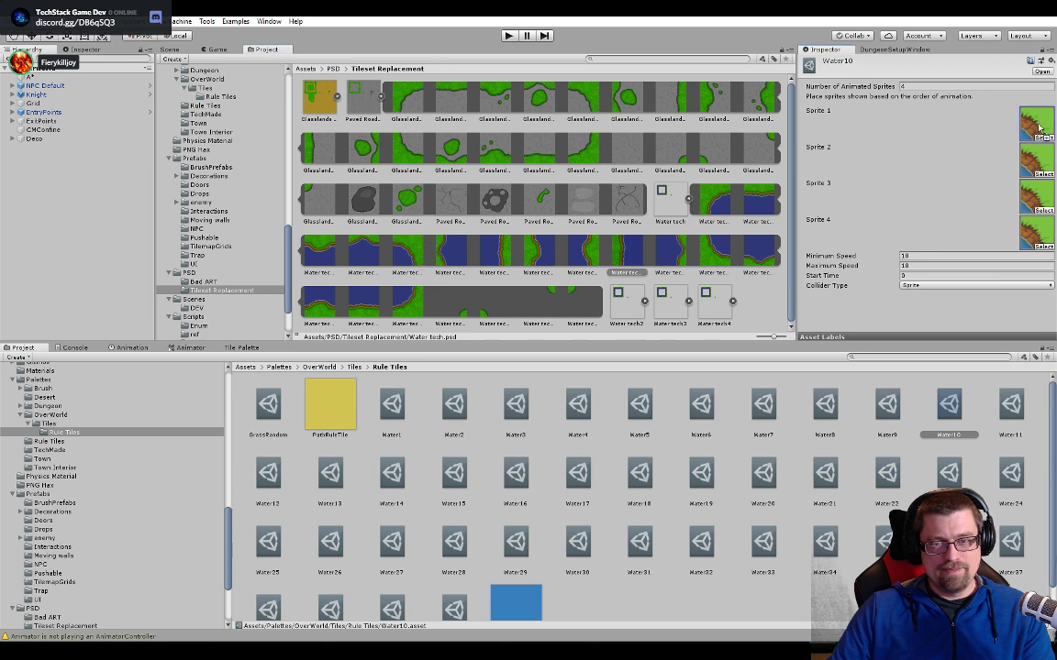
drag(1039, 128, 1036, 125)
click(690, 200)
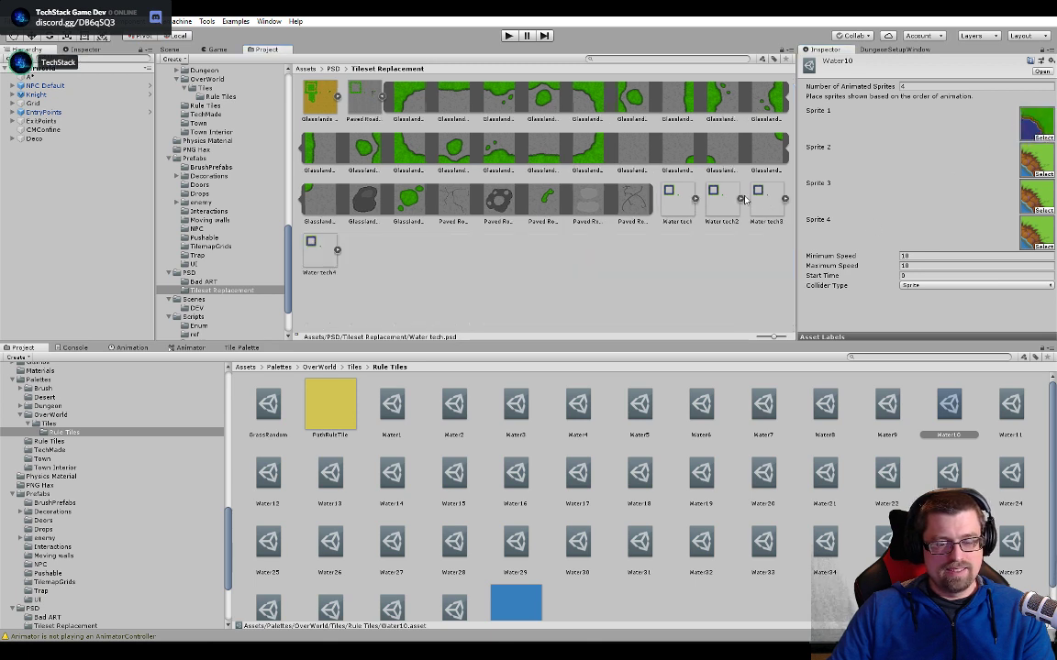
click(733, 199)
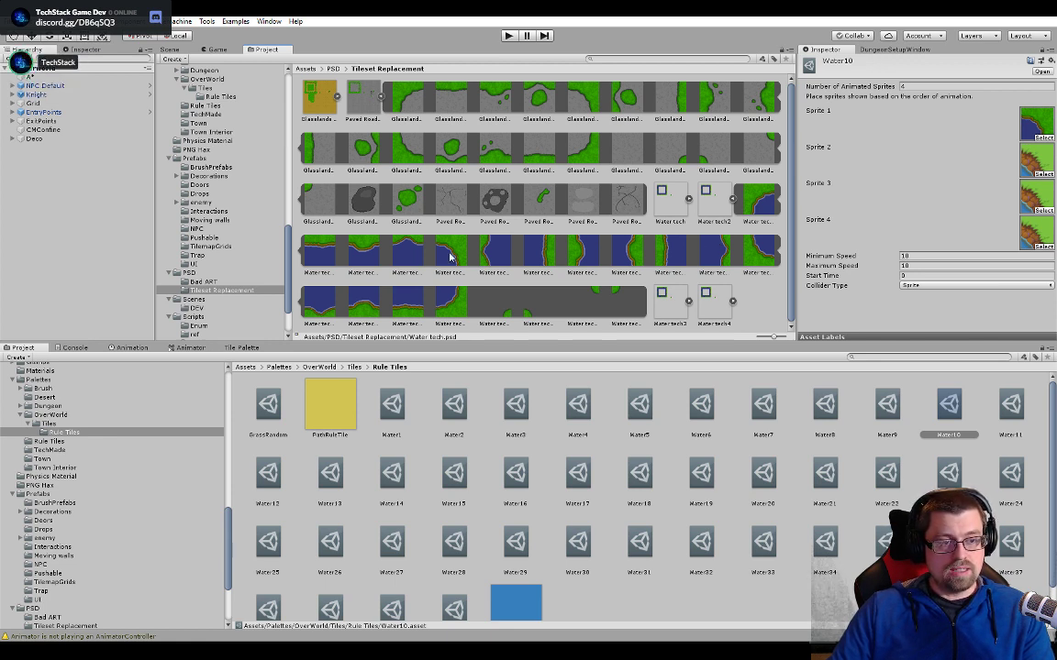
drag(449, 258, 967, 167)
drag(1030, 164, 1033, 161)
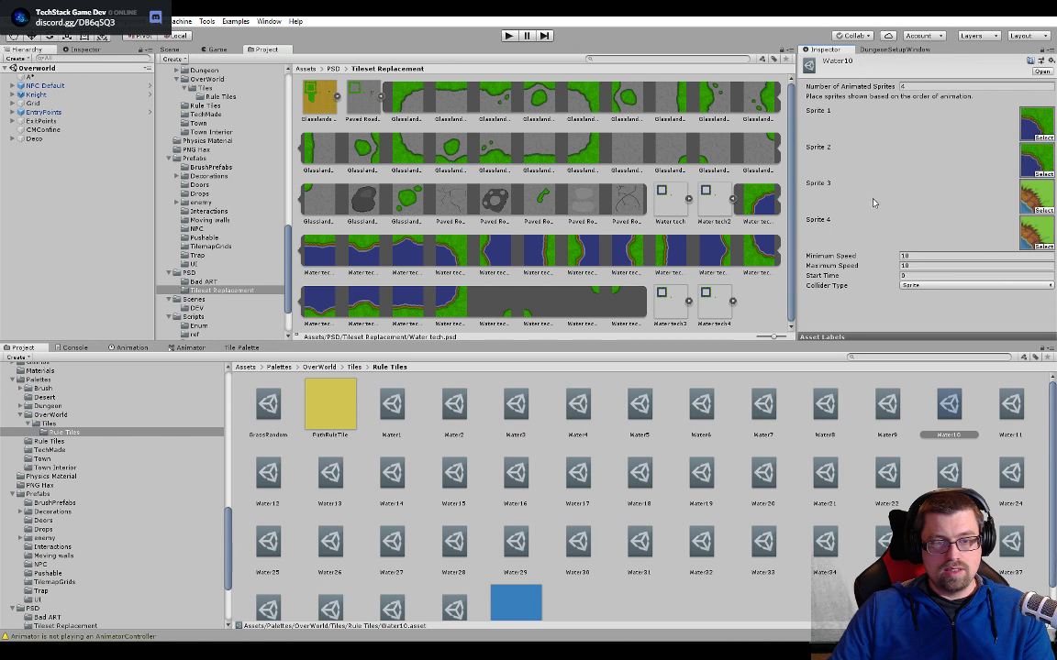
- Assign the upper-right corner shoreline sprites from Water tech3 and Water tech4 as Sprites 3 and 4 of Water10
click(732, 199)
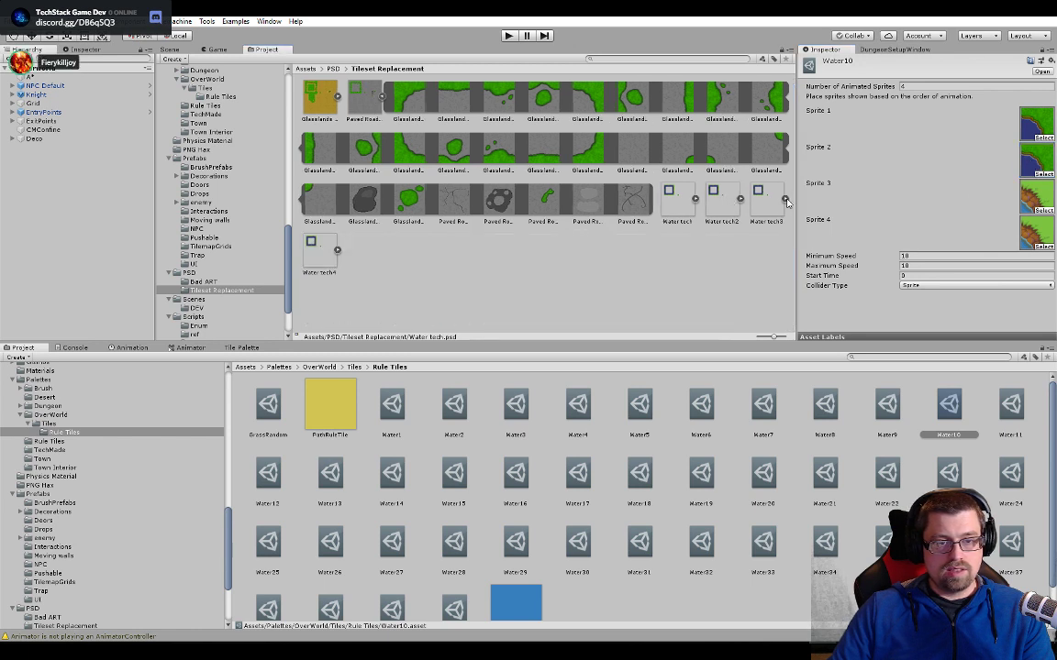
click(777, 199)
drag(476, 248, 939, 219)
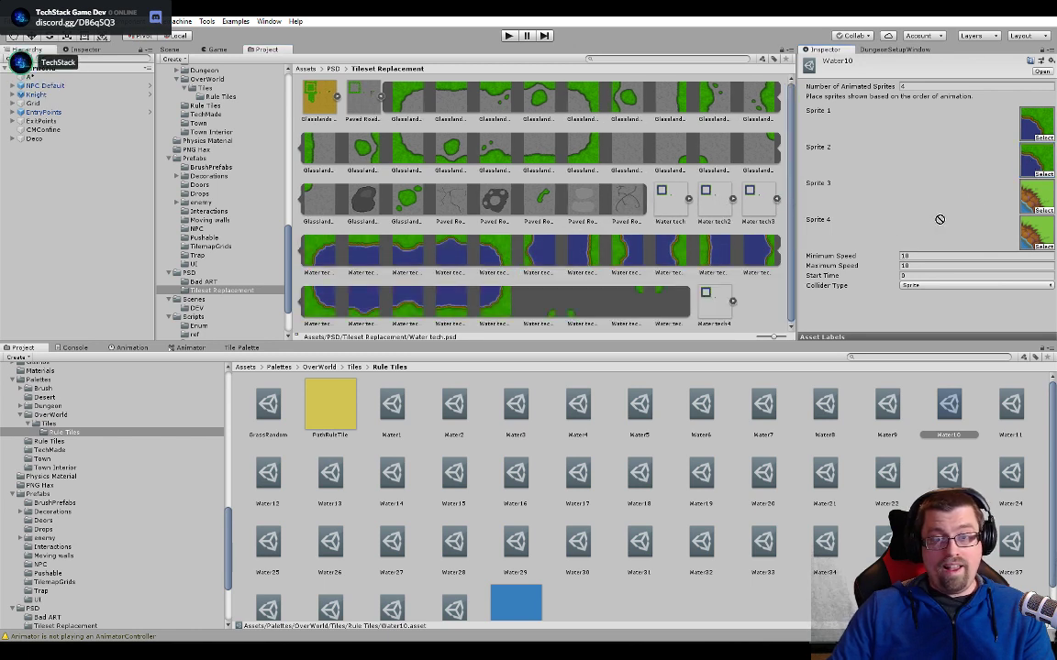
drag(1024, 202, 1029, 197)
click(777, 199)
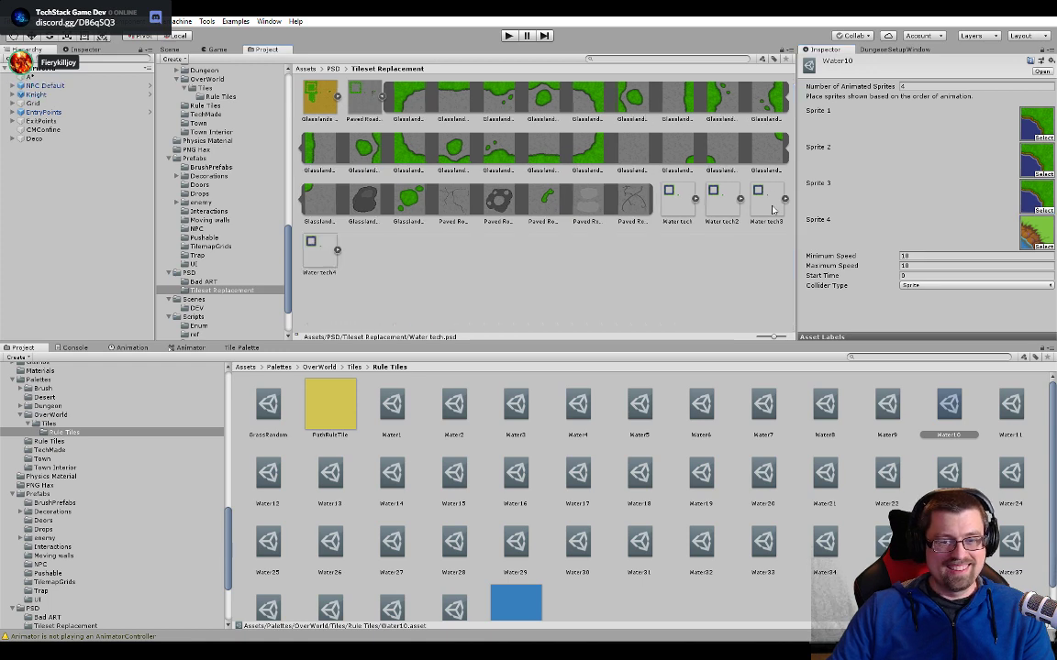
click(338, 251)
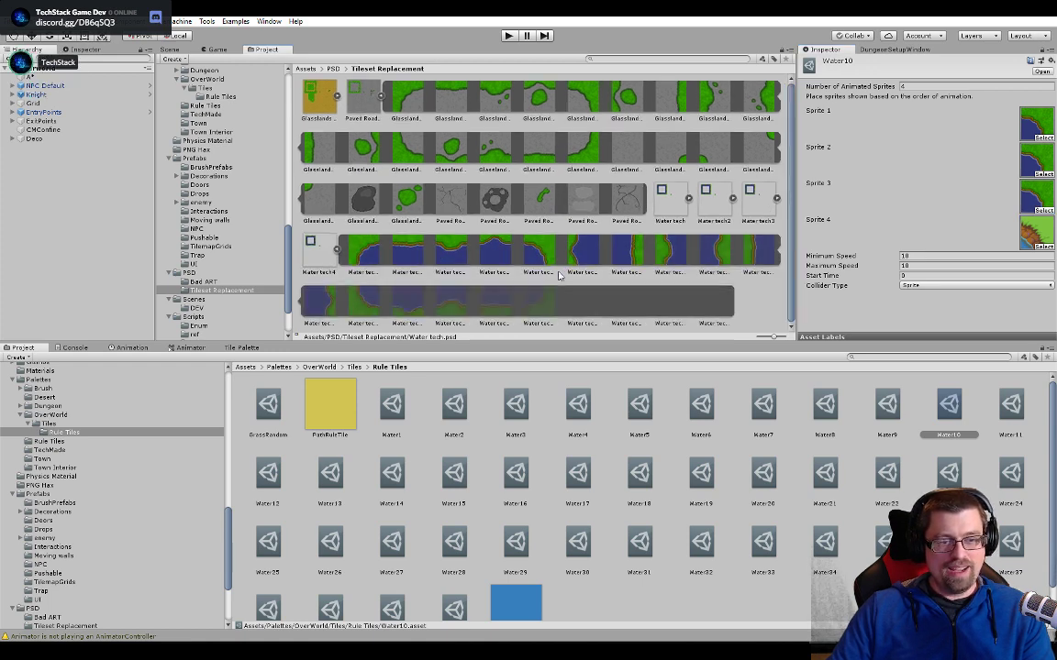
drag(1032, 228, 1033, 229)
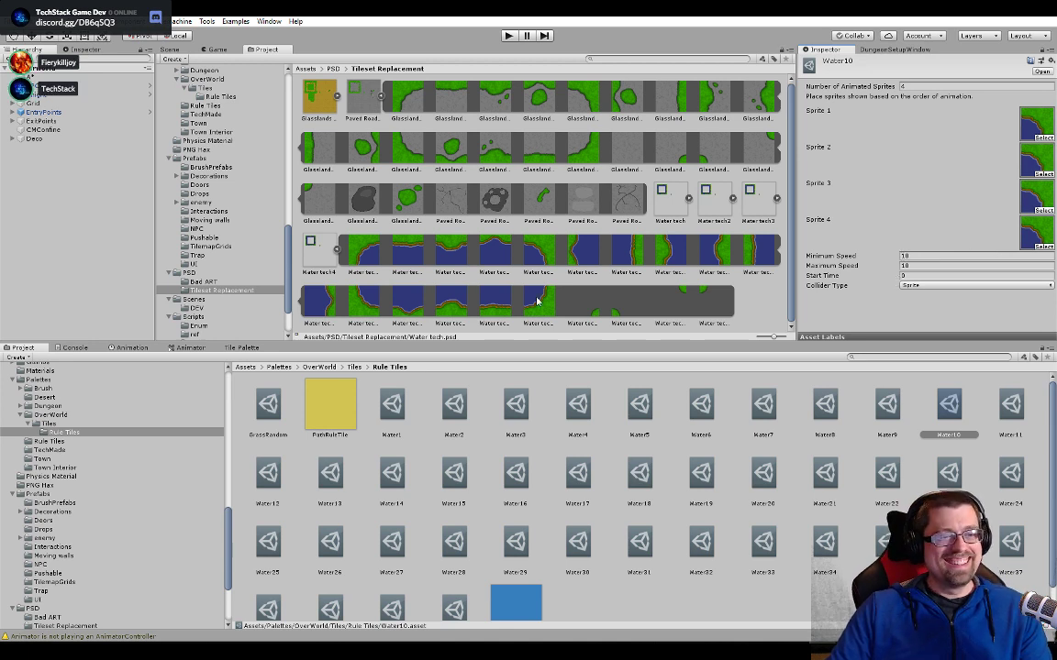
click(338, 250)
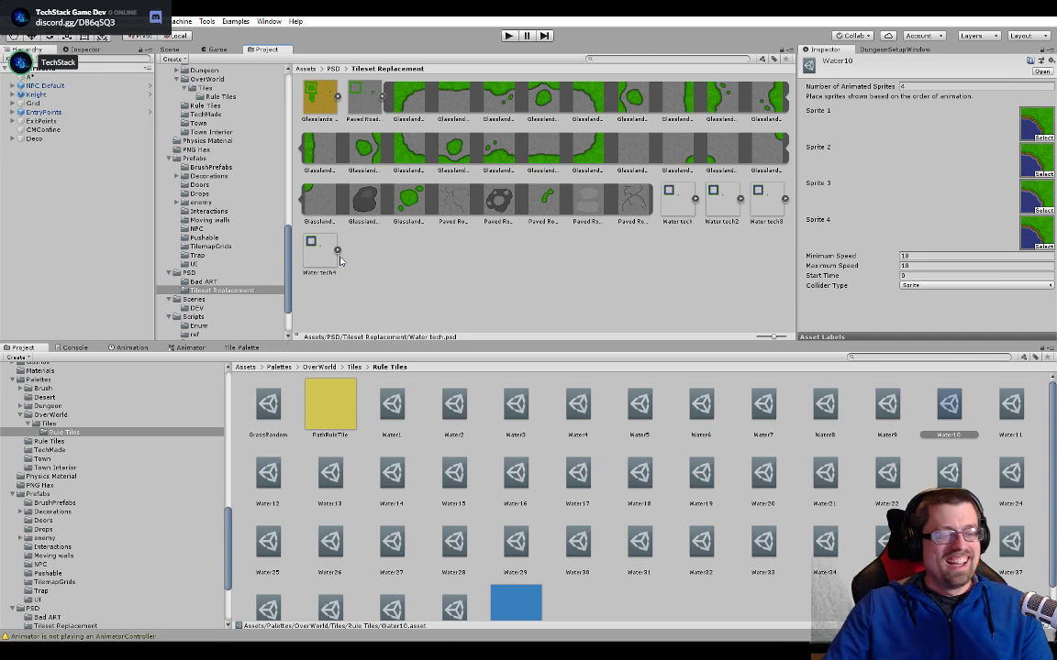
- Check the lake's shoreline in the scene, select the topmost straight tile on the east shore, and open its Water20 animated tile
click(170, 50)
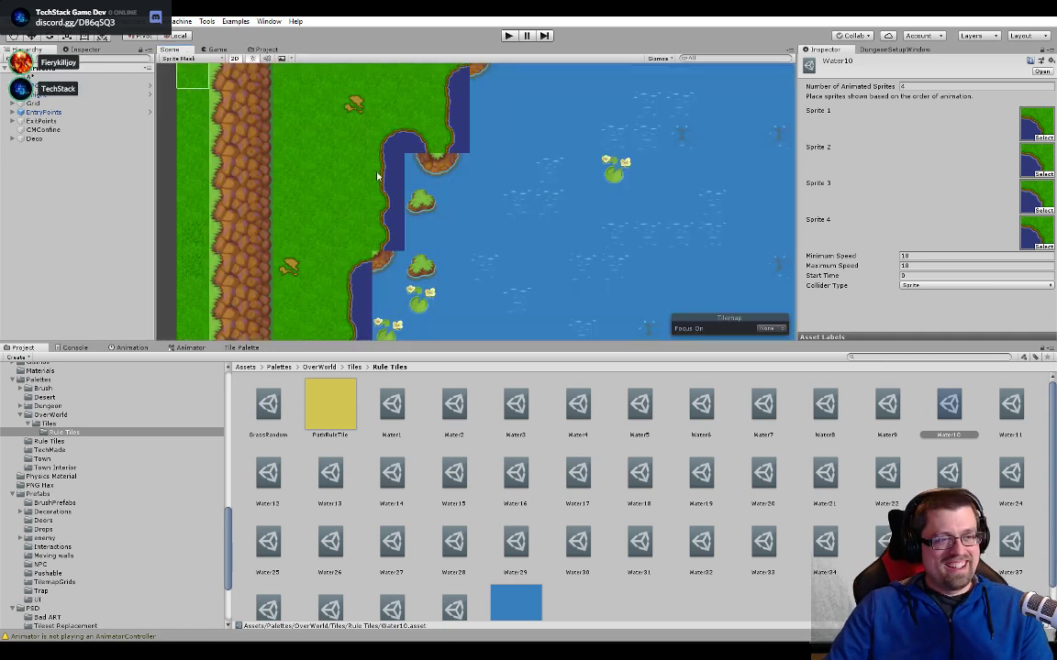
scroll(532, 209, down, 10)
middle_drag(558, 205, 270, 257)
middle_drag(450, 199, 363, 179)
middle_drag(627, 283, 591, 144)
middle_drag(368, 243, 677, 225)
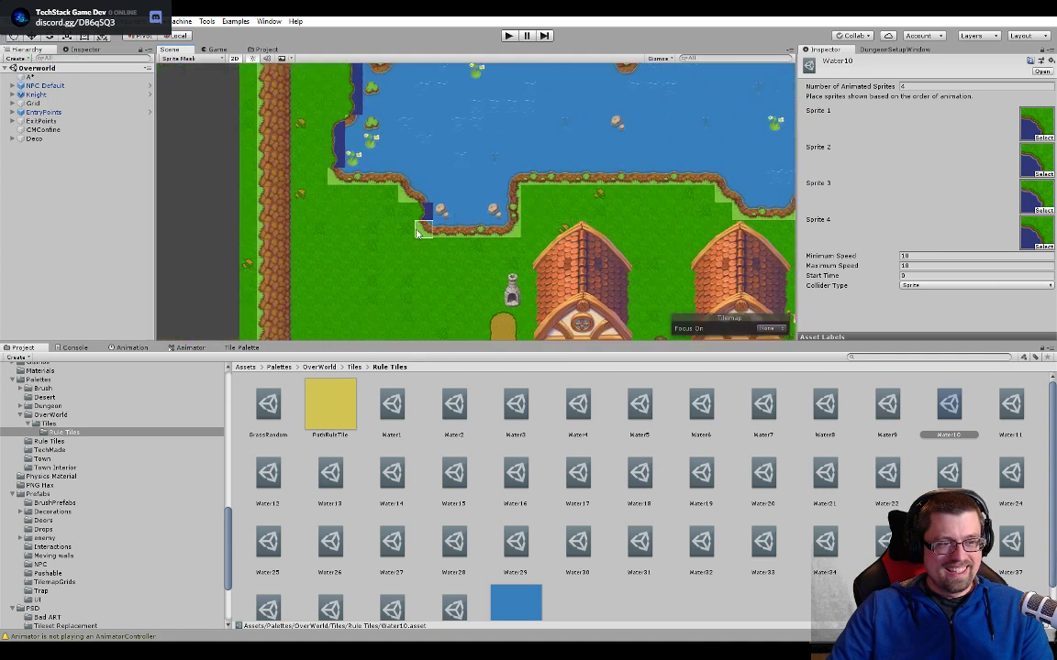
middle_drag(417, 234, 454, 349)
middle_drag(431, 290, 316, 170)
middle_drag(586, 165, 403, 292)
middle_drag(603, 233, 460, 219)
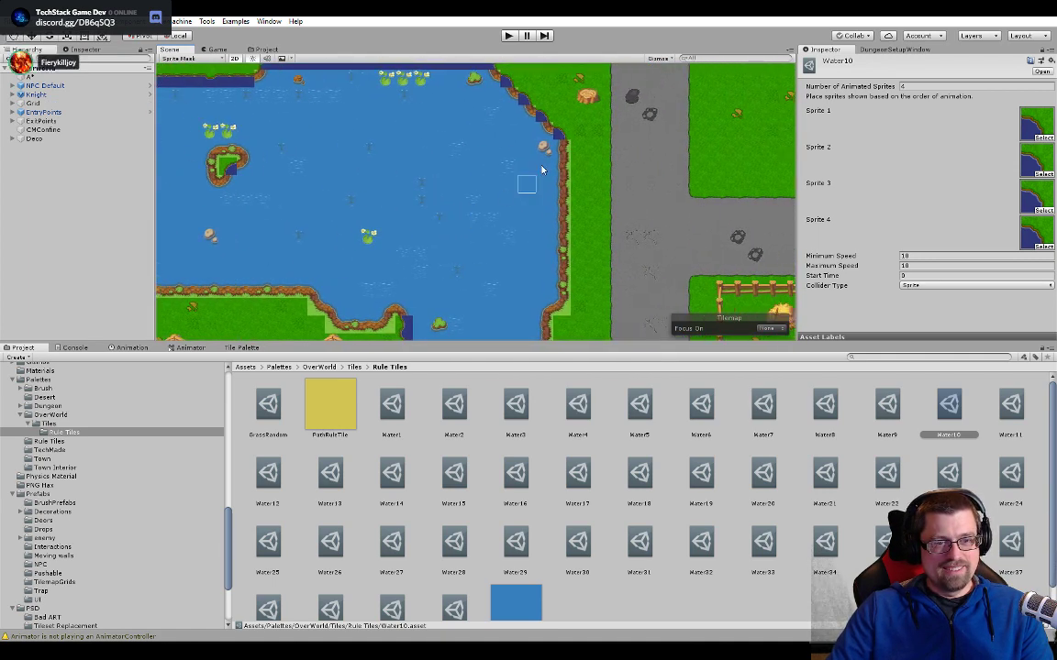
click(553, 146)
double_click(941, 100)
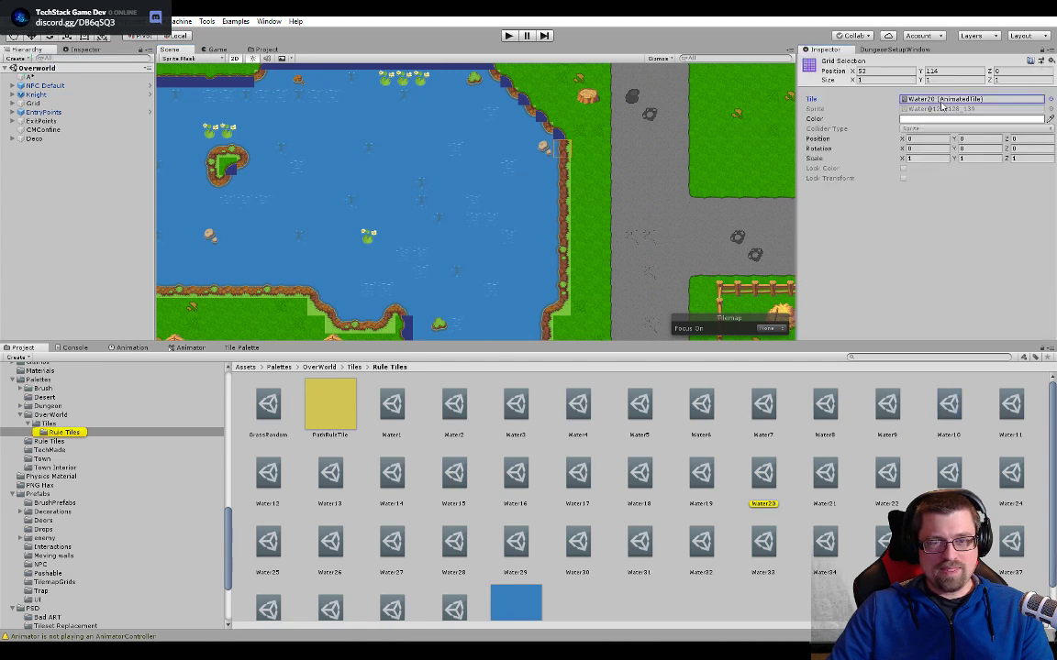
- Assign the straight right shoreline sprites from Water tech and Water tech2 as Sprites 1 and 2 of Water20
click(265, 50)
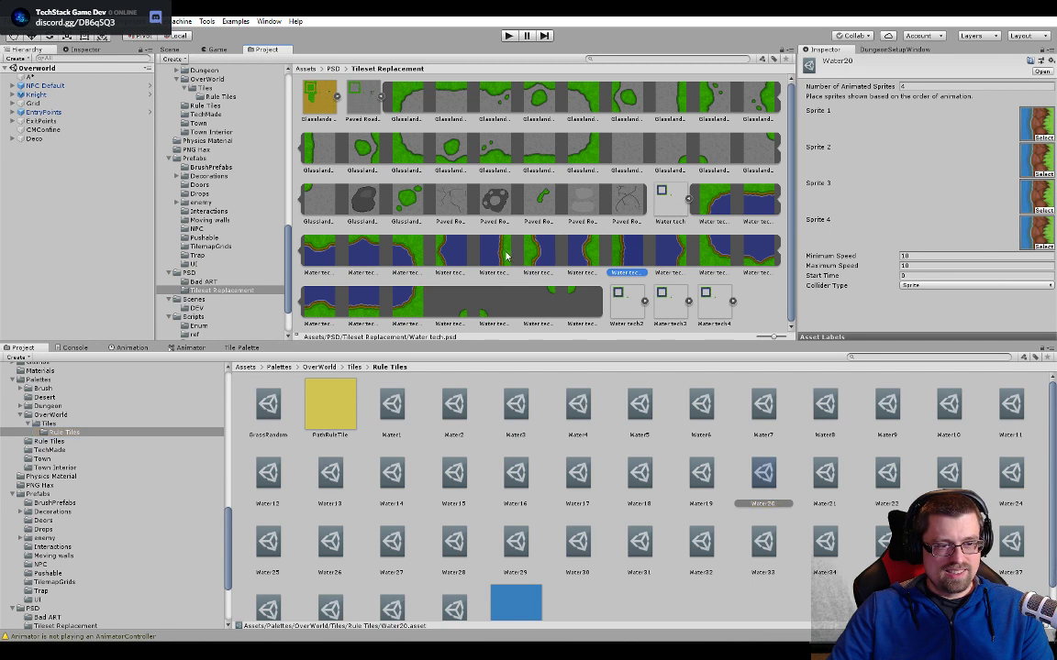
drag(511, 252, 906, 159)
drag(1041, 127, 1039, 125)
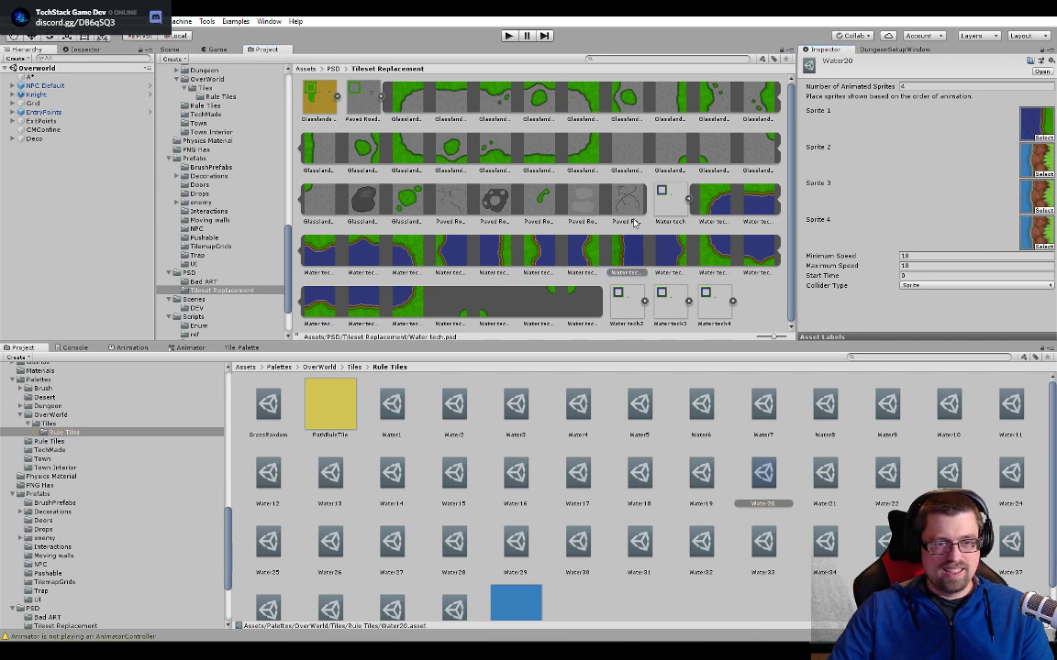
click(687, 198)
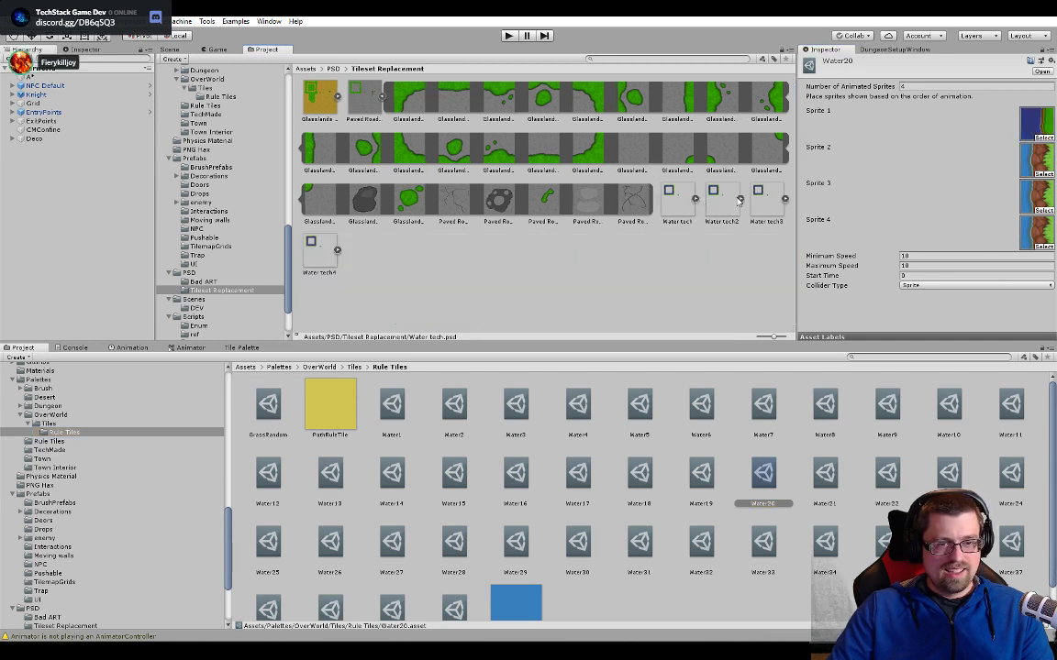
click(732, 198)
drag(529, 254, 928, 207)
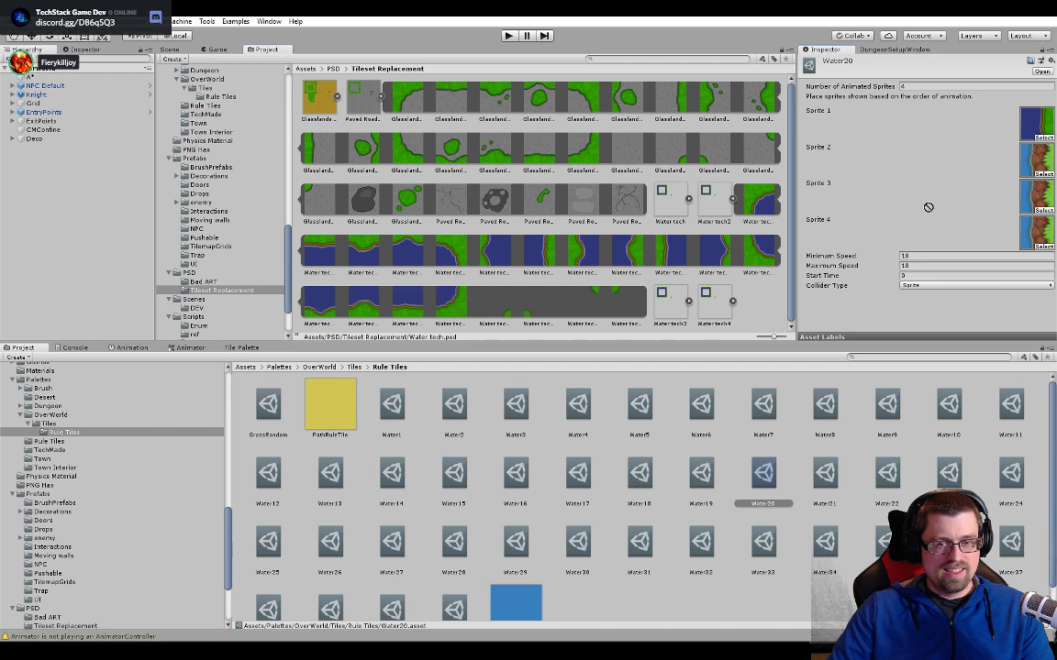
drag(1021, 165, 1034, 158)
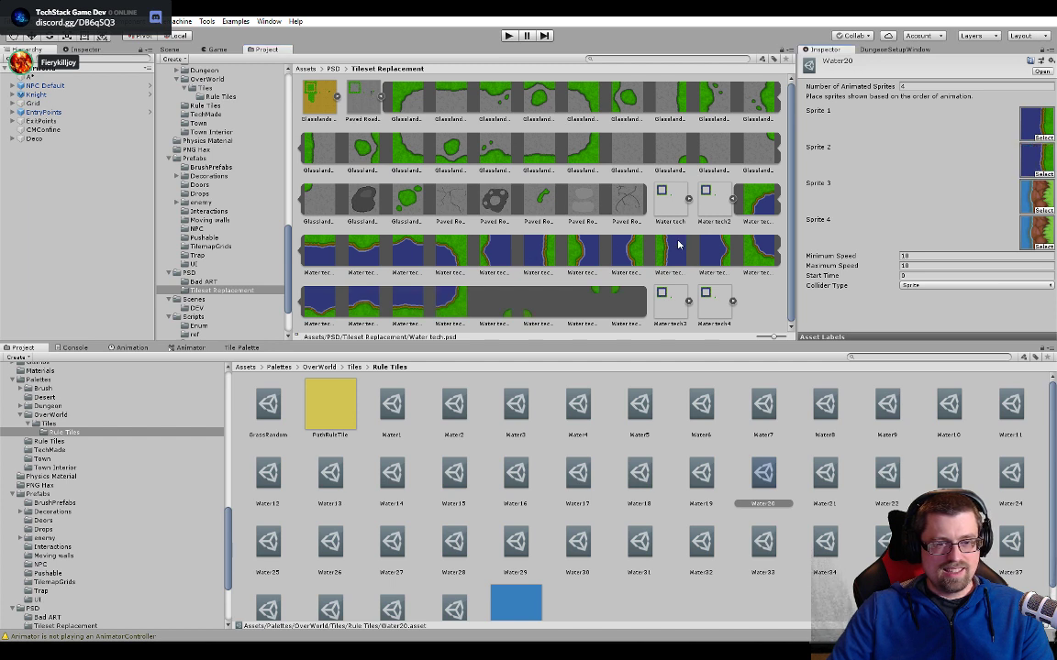
- Assign the straight right shoreline sprites from Water tech3 and Water tech4 as Sprites 3 and 4 of Water20
click(733, 199)
click(784, 200)
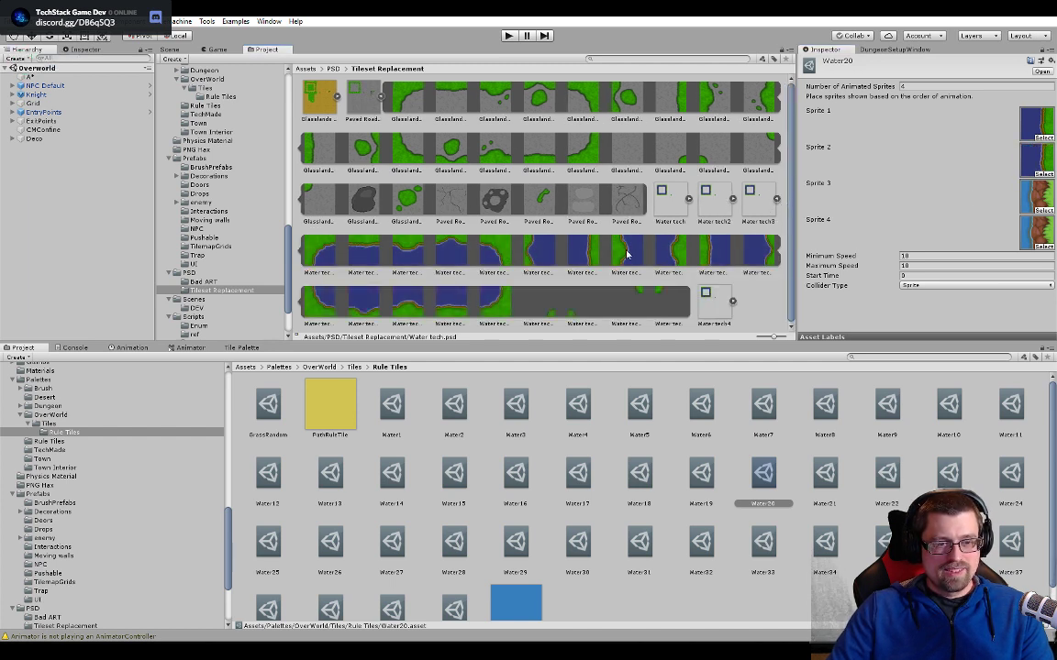
drag(576, 255, 1028, 197)
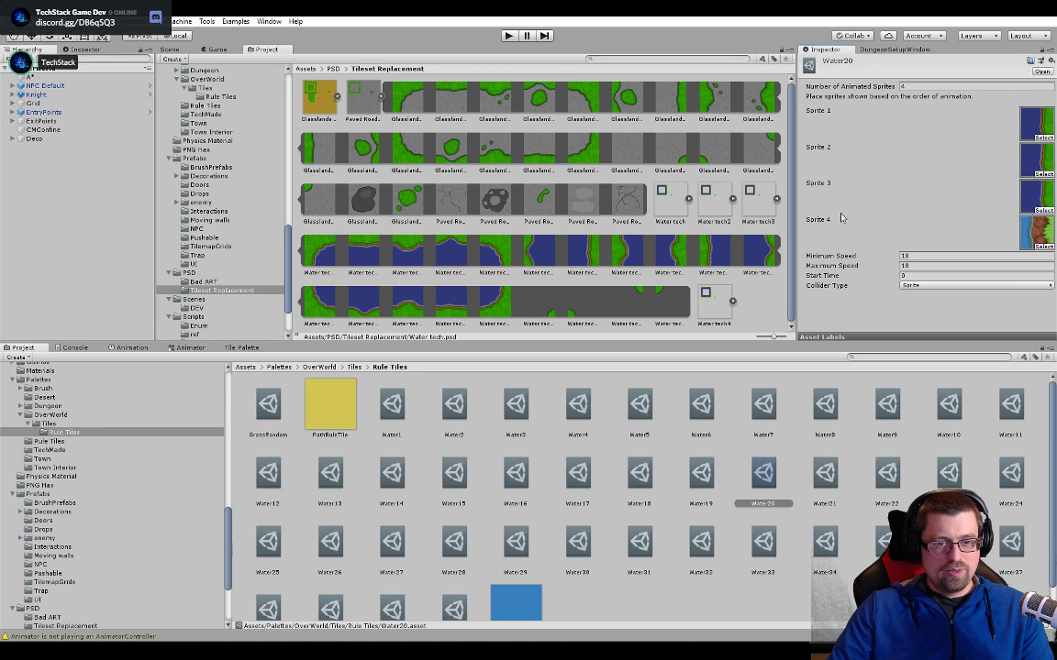
click(775, 199)
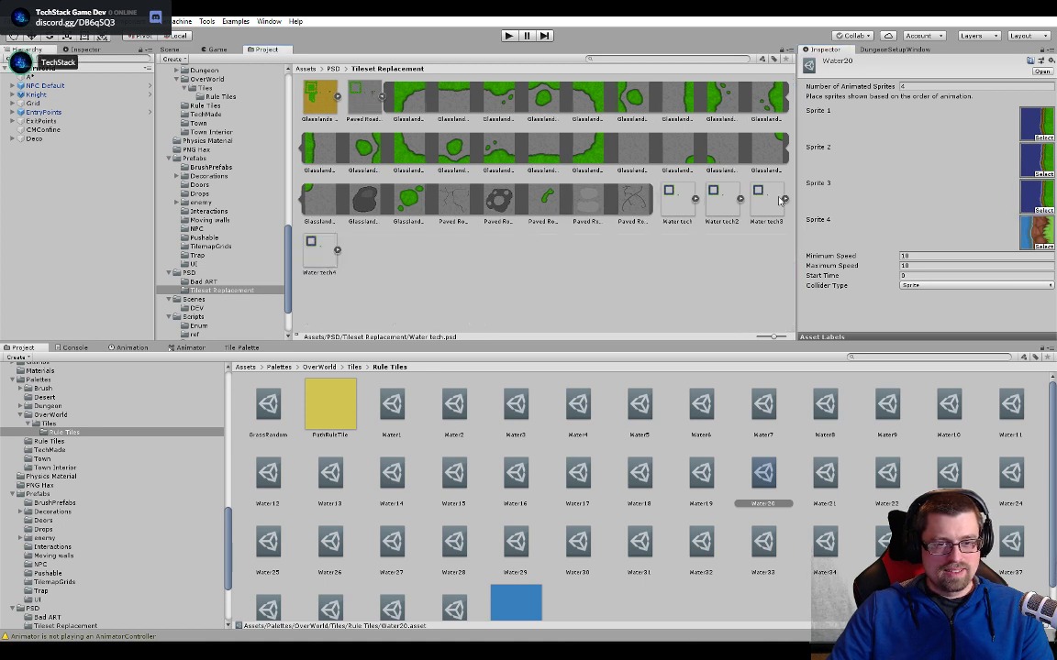
click(336, 247)
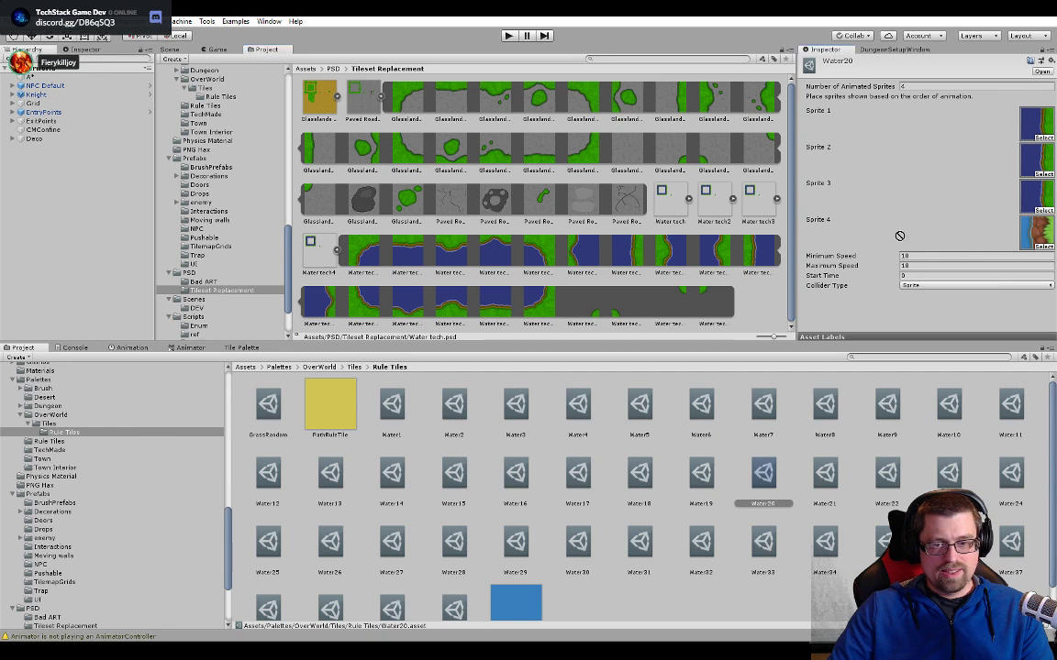
drag(1043, 229, 1040, 231)
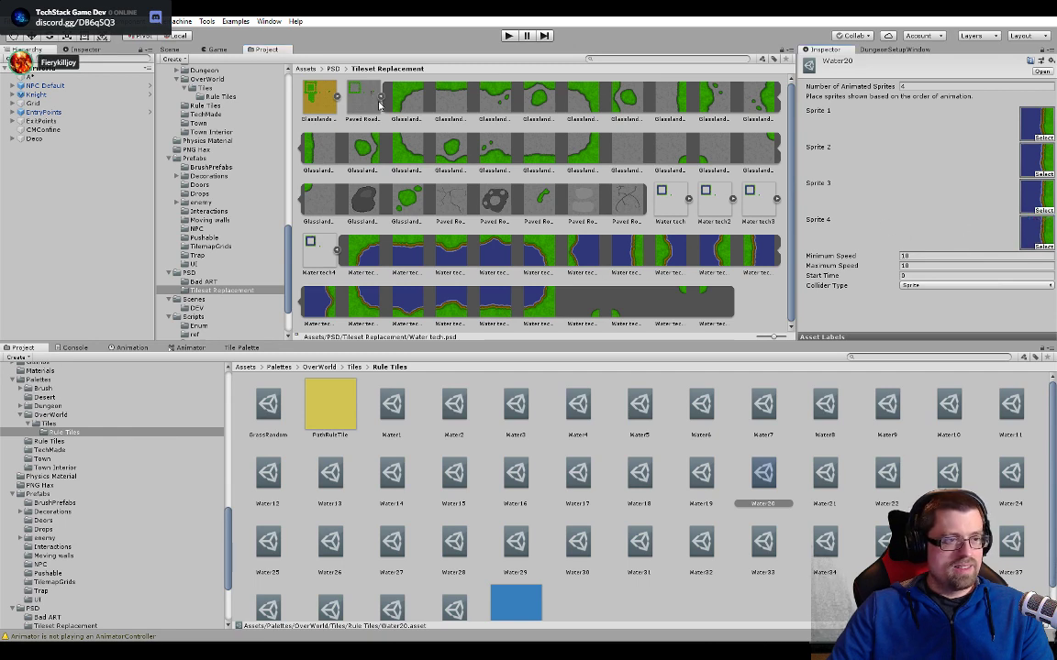
- Select the unreplaced bushy tile on the lake's east shore in the scene and open its Water30 animated tile
click(170, 49)
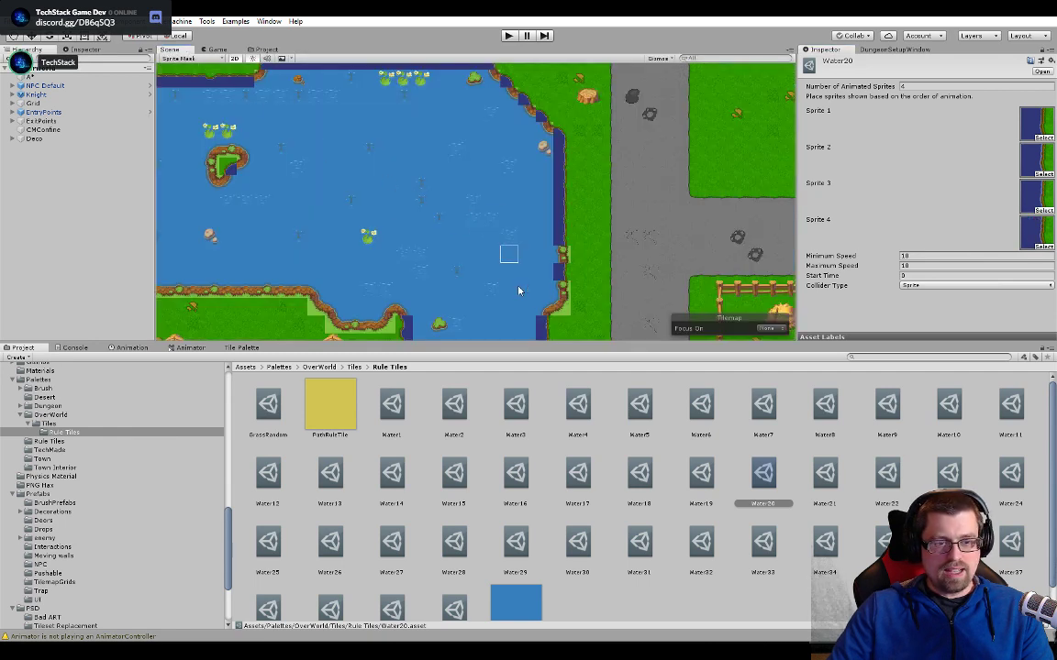
middle_drag(582, 232, 587, 225)
click(599, 182)
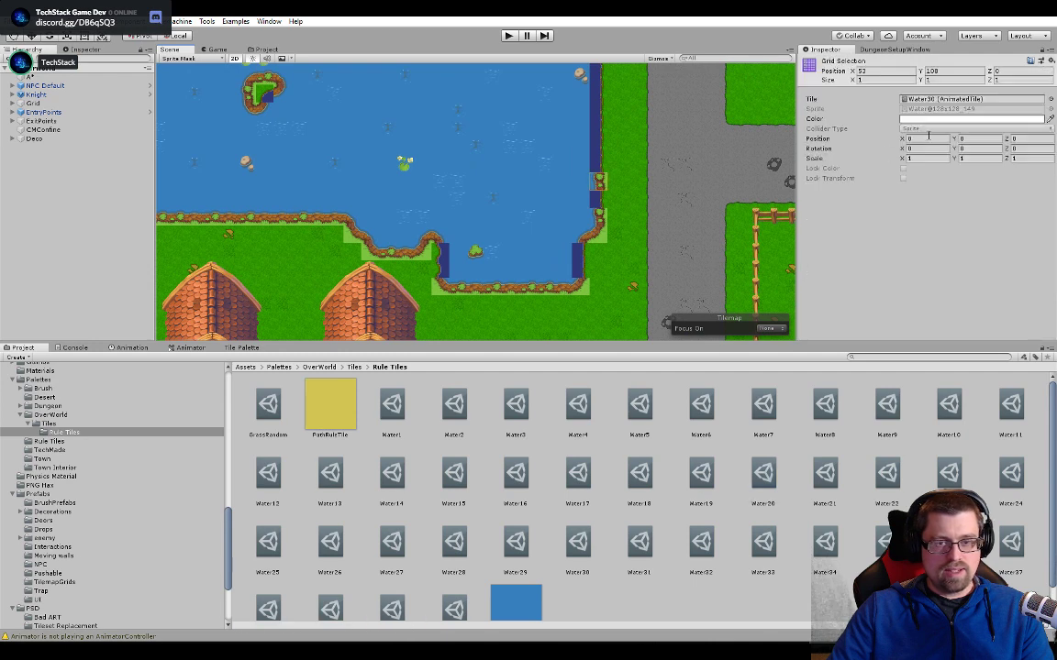
double_click(972, 99)
- Collapse the Water tech4 sprite sheet and assign the wavy right shoreline sprite from Water tech as Sprite 1 of Water30
click(267, 49)
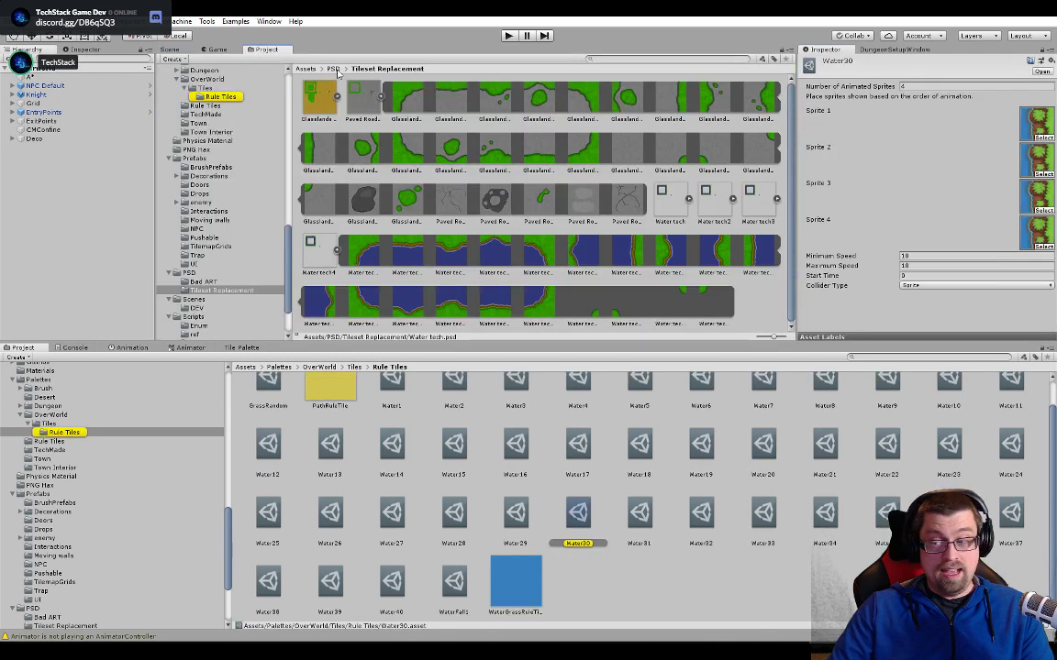
click(338, 250)
click(695, 199)
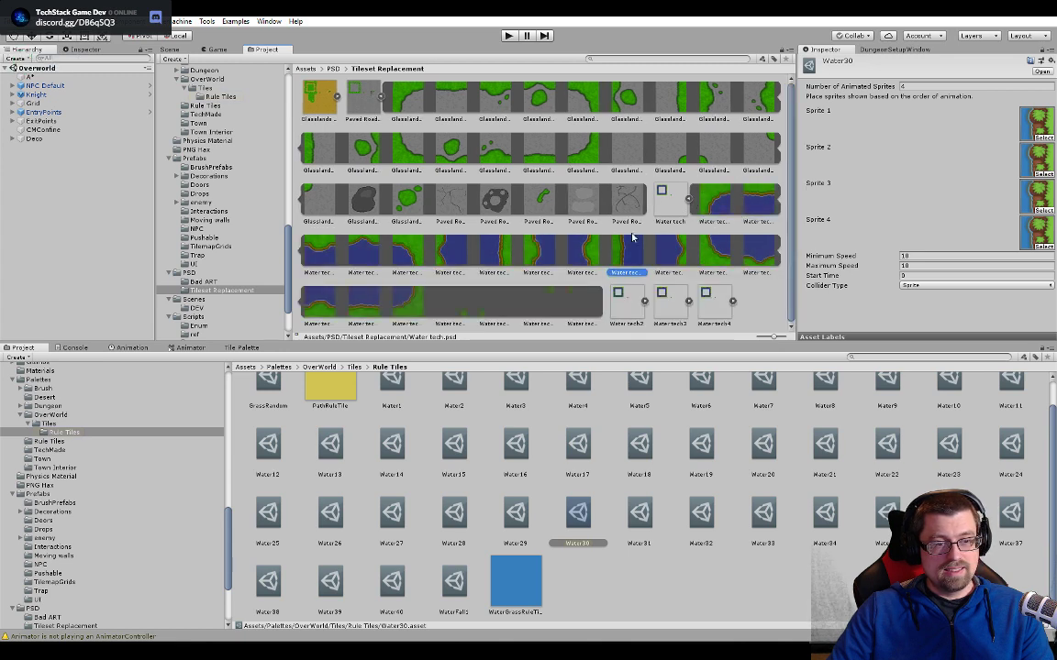
drag(585, 250, 969, 183)
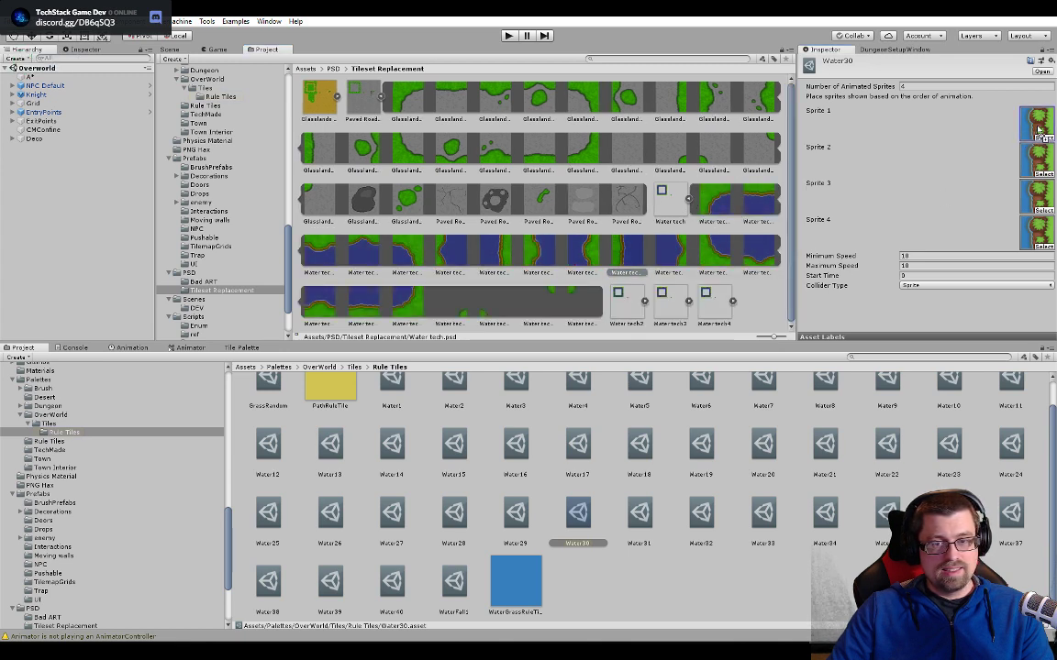
drag(1038, 131, 1037, 126)
- Reopen Water30 from the bushy east shore tile and assign Water tech2_8 as its Sprite 2
click(689, 199)
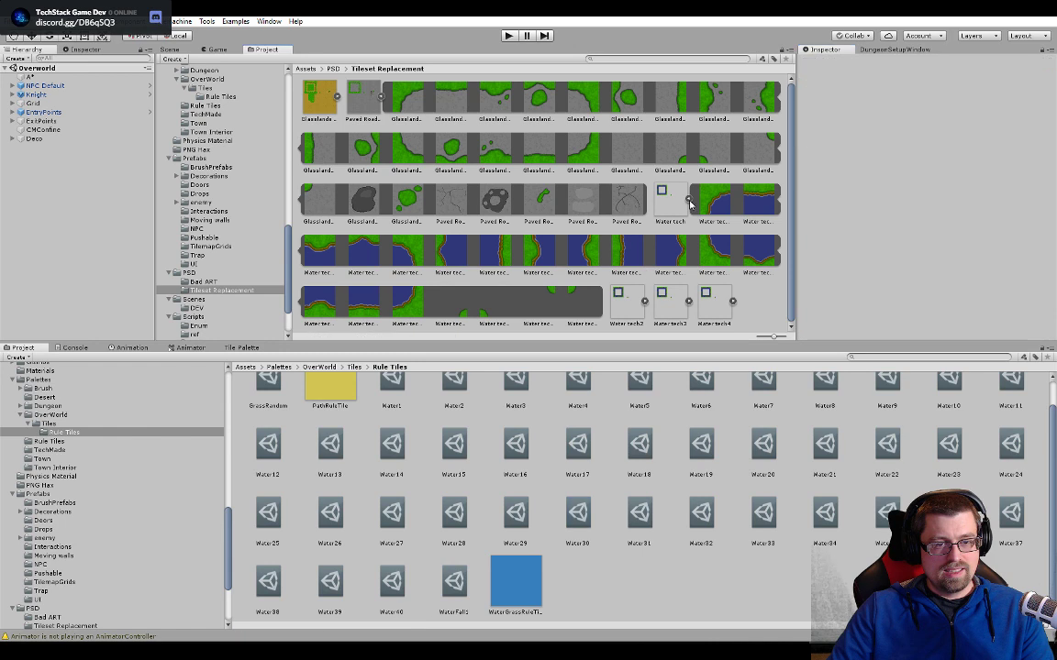
click(731, 198)
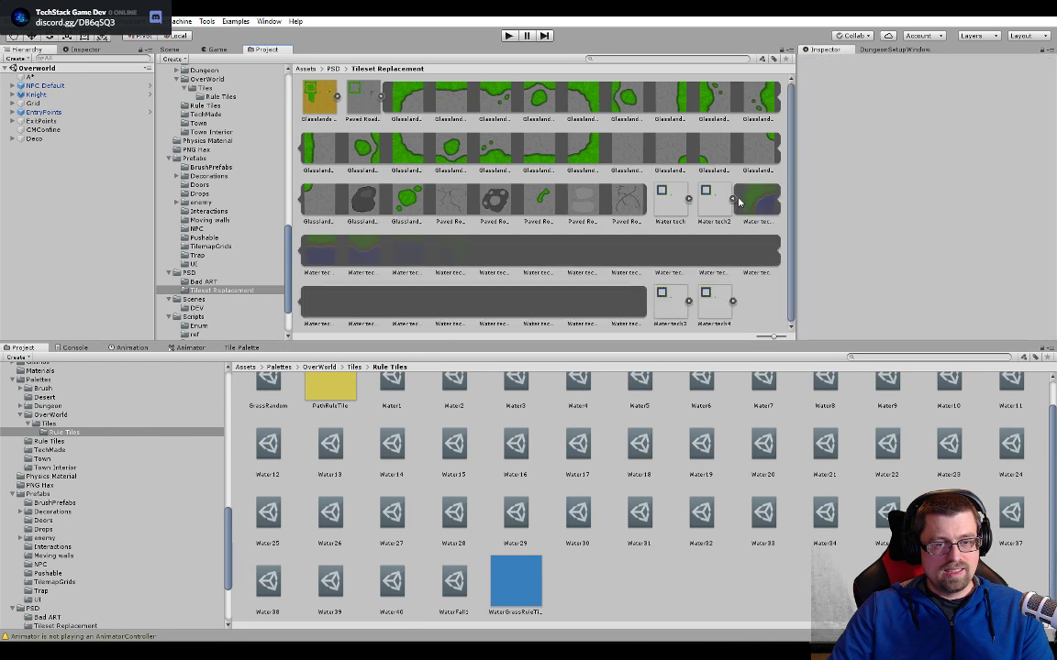
click(636, 252)
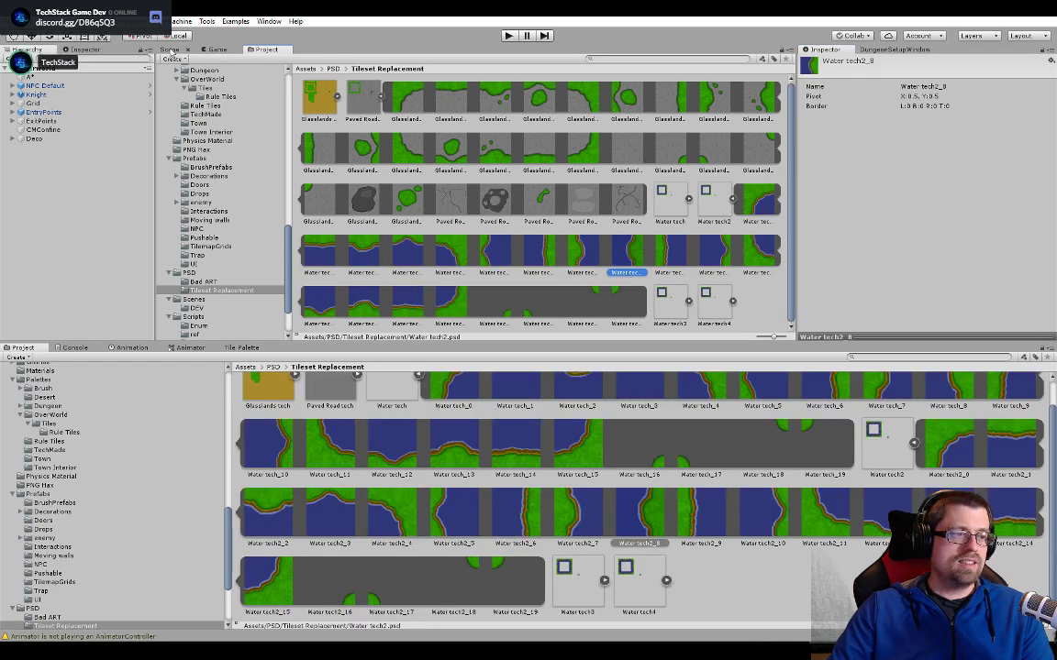
click(169, 50)
click(599, 183)
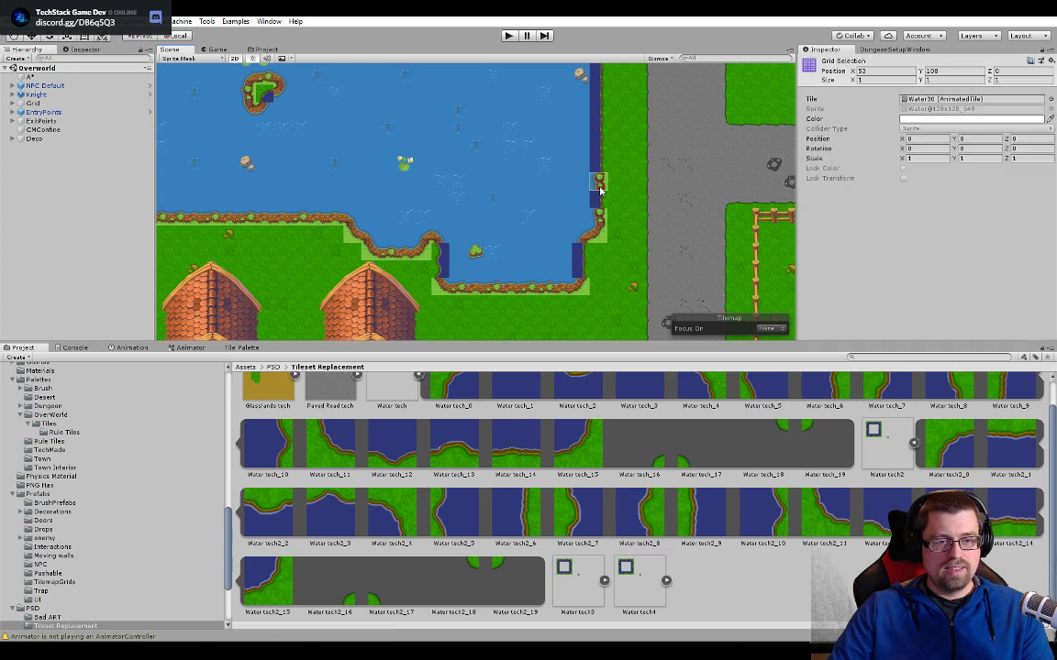
click(265, 50)
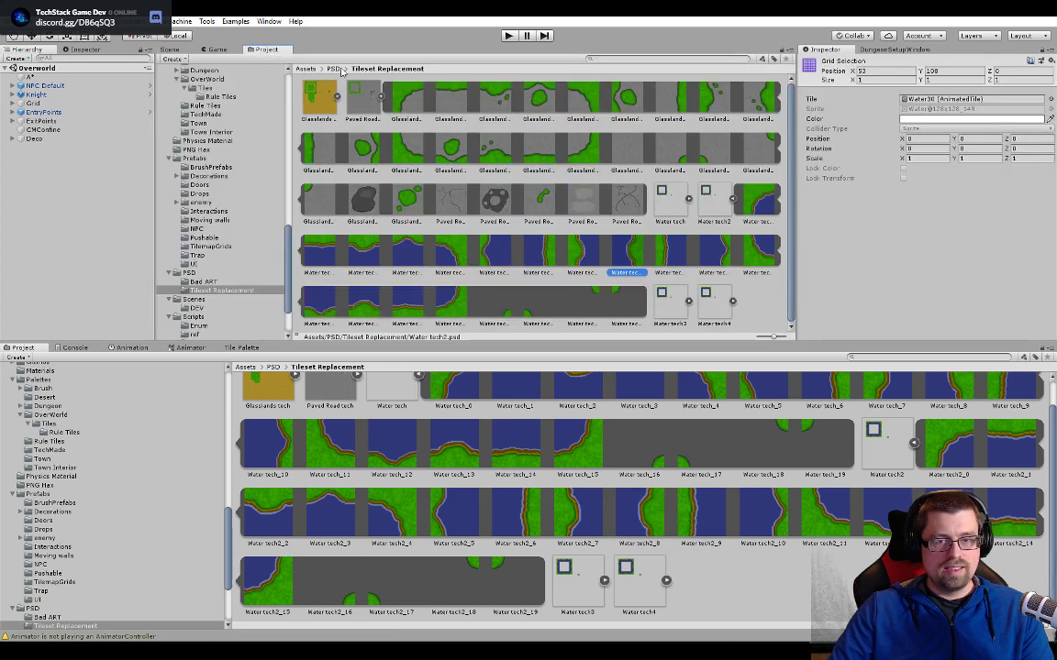
click(906, 99)
double_click(905, 100)
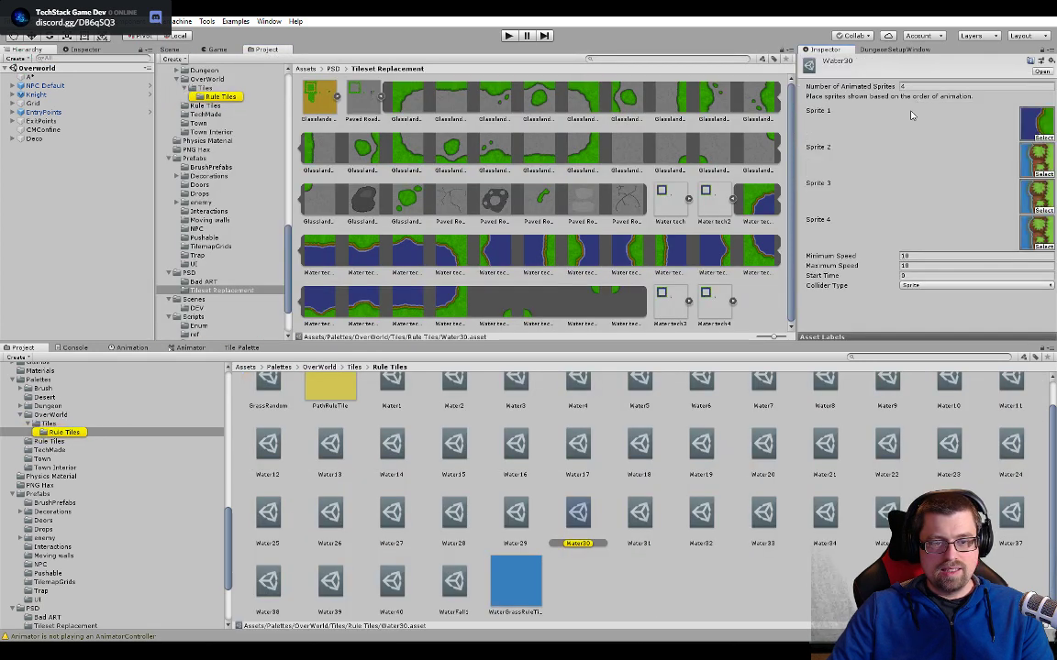
drag(629, 258, 1040, 163)
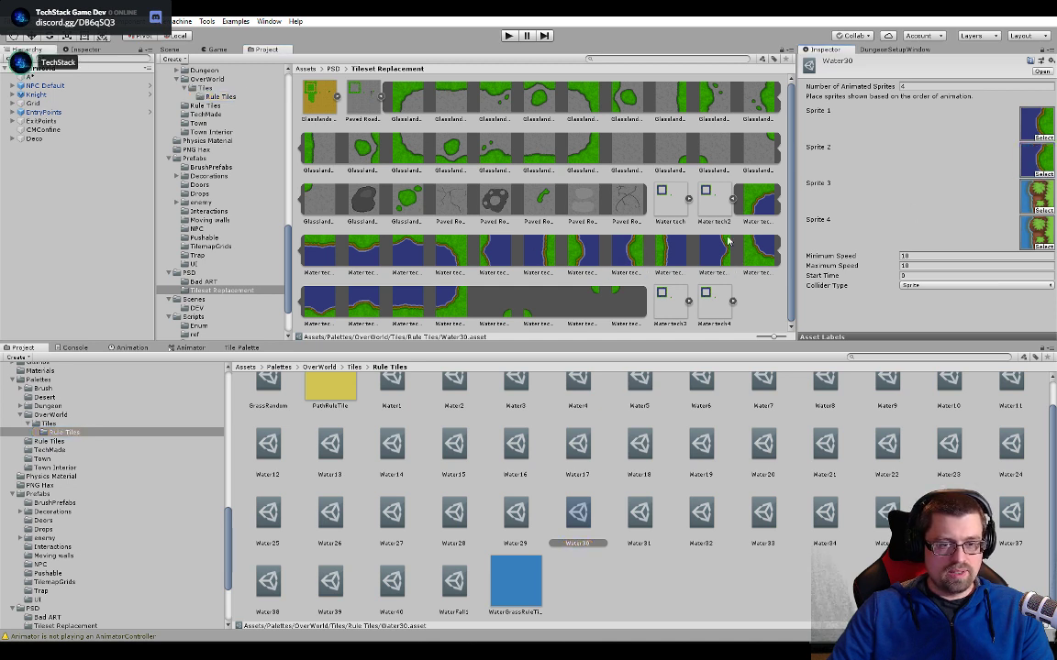
- Assign the wavy right shoreline sprite from Water tech3 as Sprite 3 of Water30 and collapse that sheet
click(732, 198)
click(784, 200)
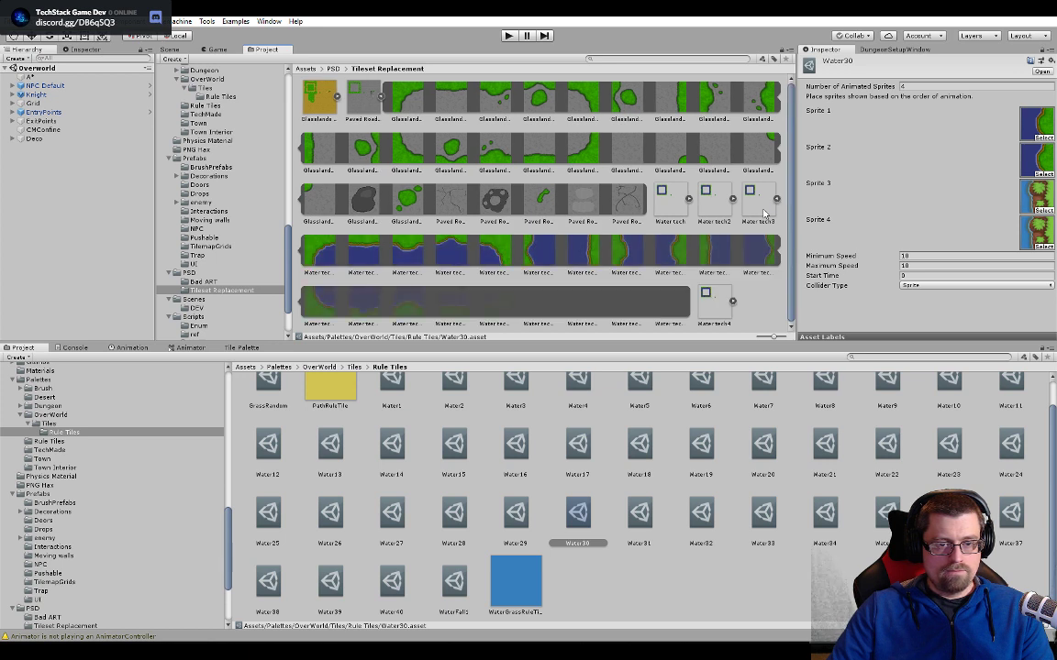
drag(660, 250, 1042, 198)
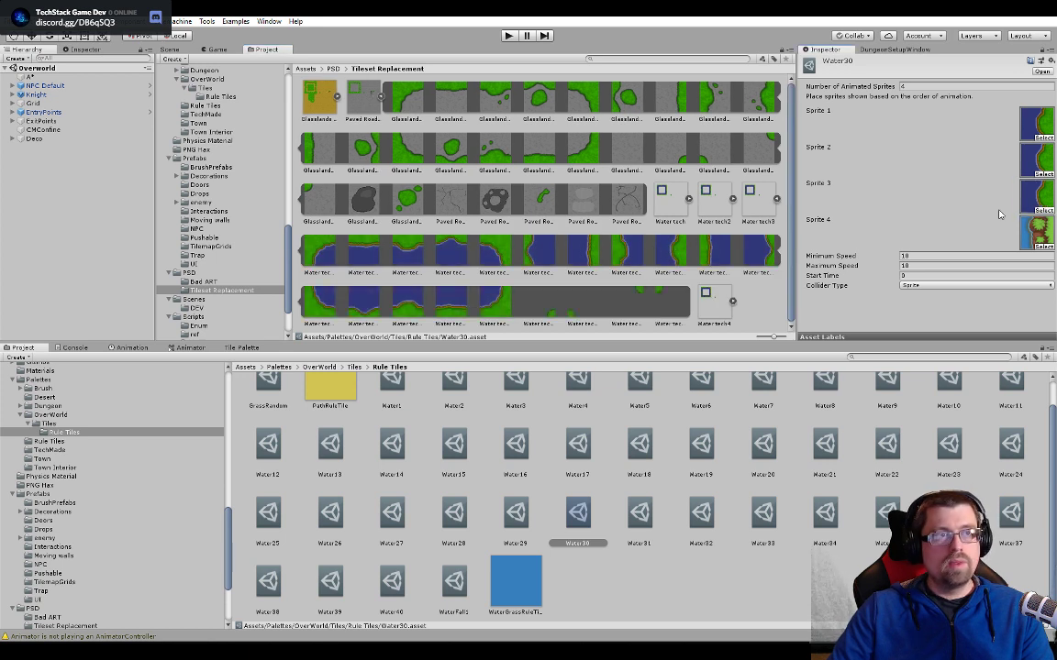
click(777, 198)
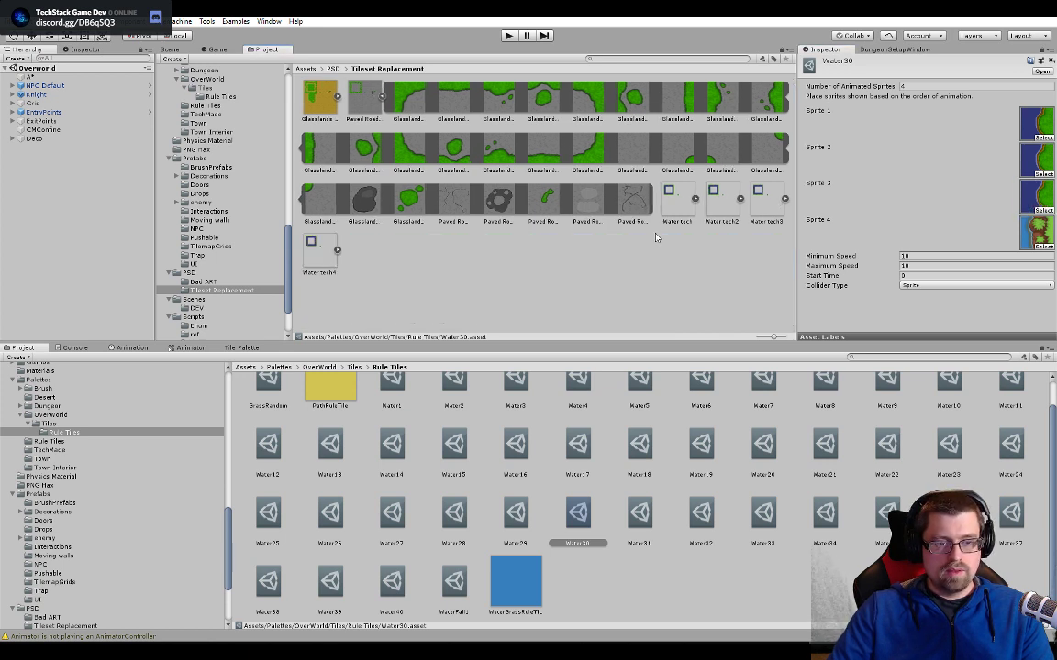
- Assign the matching wavy right shoreline sprite from Water tech4 as Sprite 4 of Water30 and set its minimum and maximum speed to 5
click(338, 250)
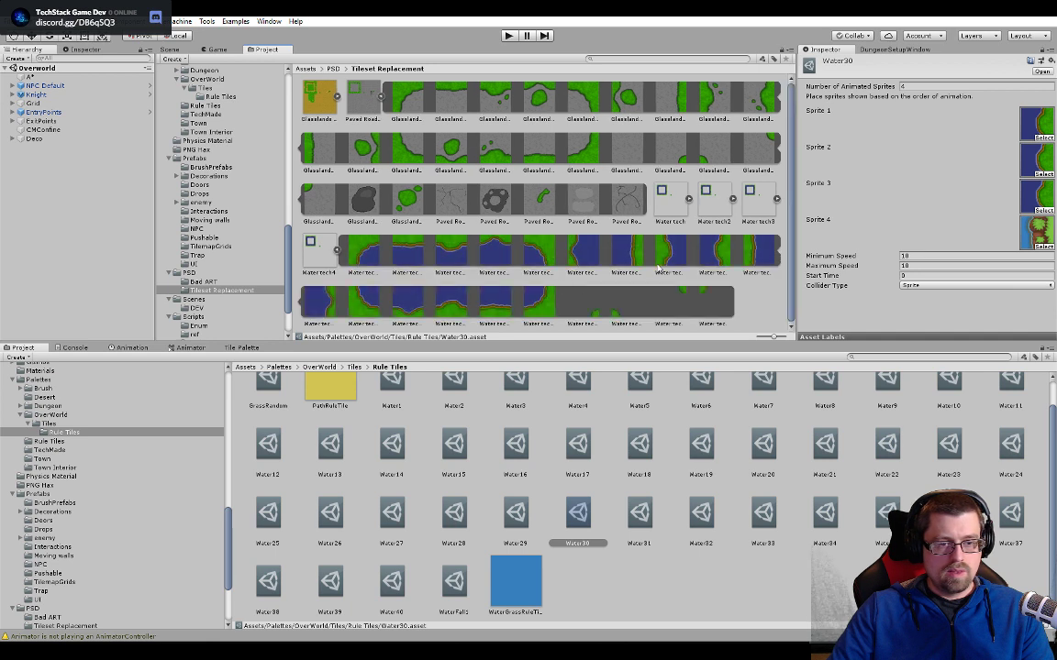
drag(1034, 229, 1034, 231)
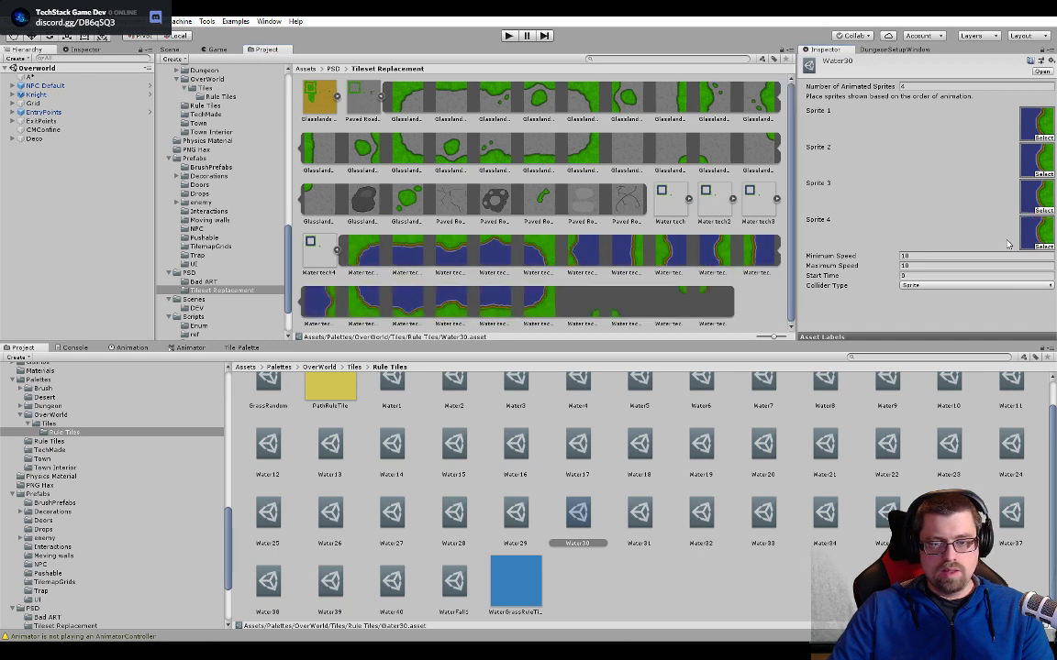
click(925, 256)
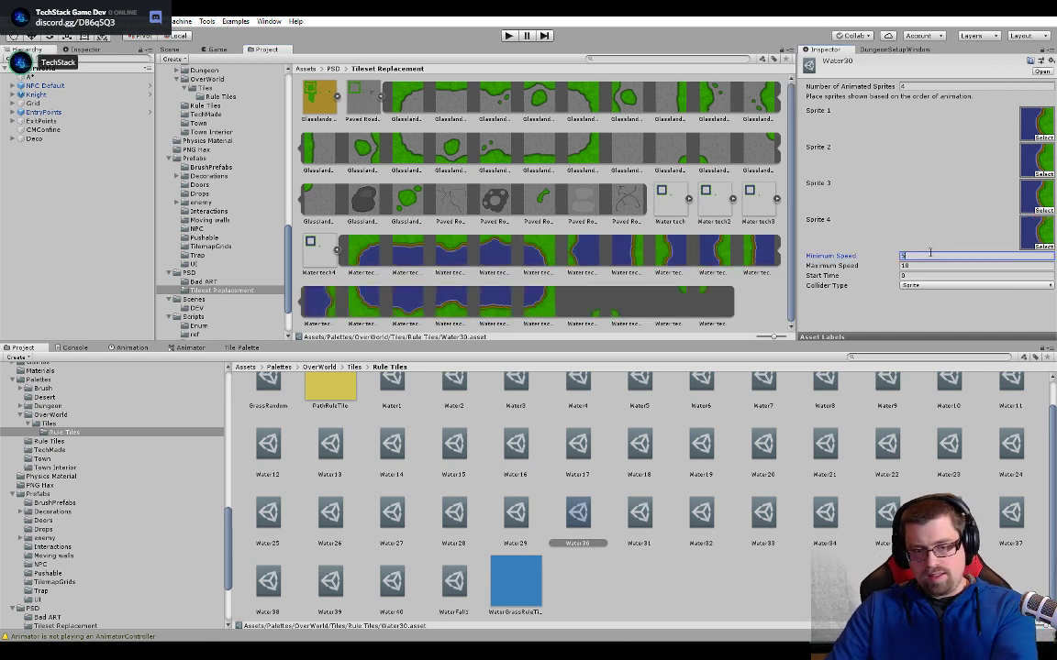
text(5)
click(930, 267)
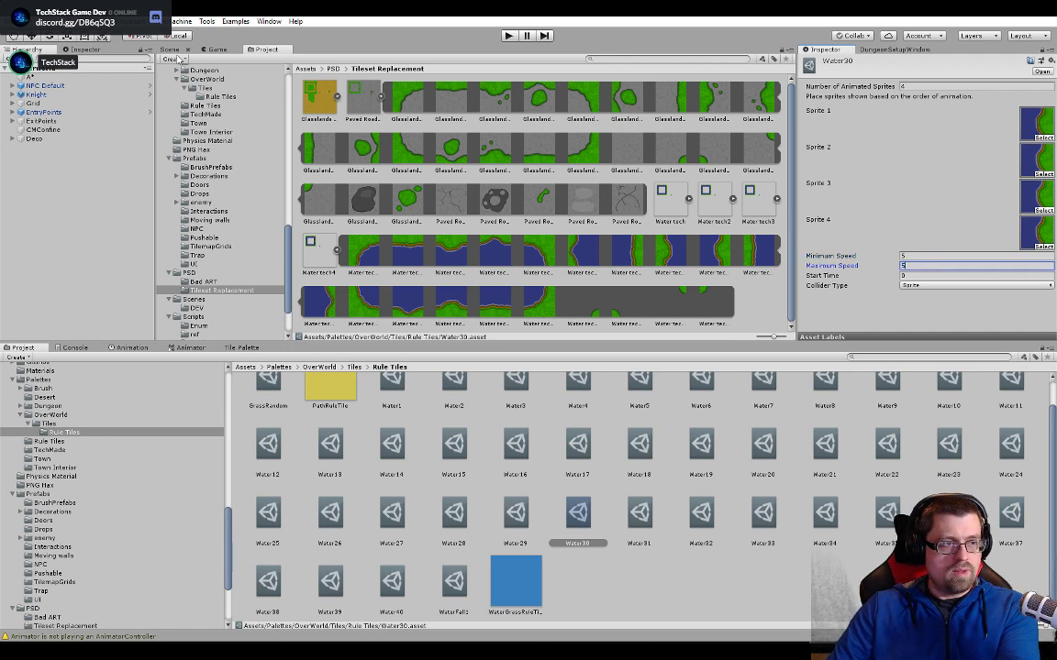
text(5)
- Select the wavy shoreline tile on the lake's west shore in the scene to identify its animated tile
click(174, 51)
scroll(631, 273, down, 5)
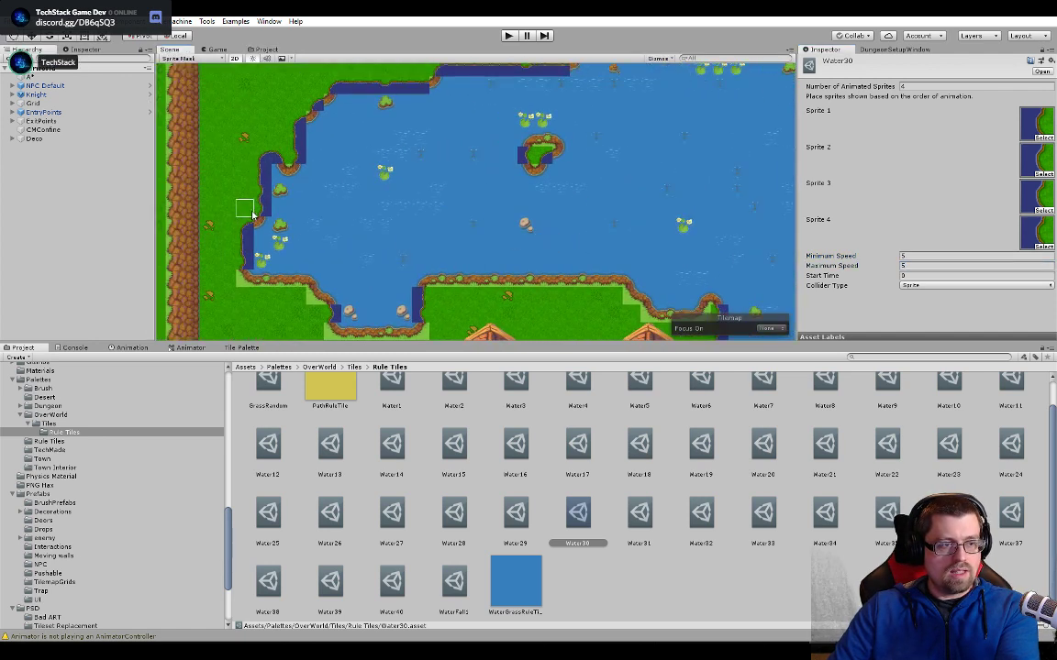
click(267, 213)
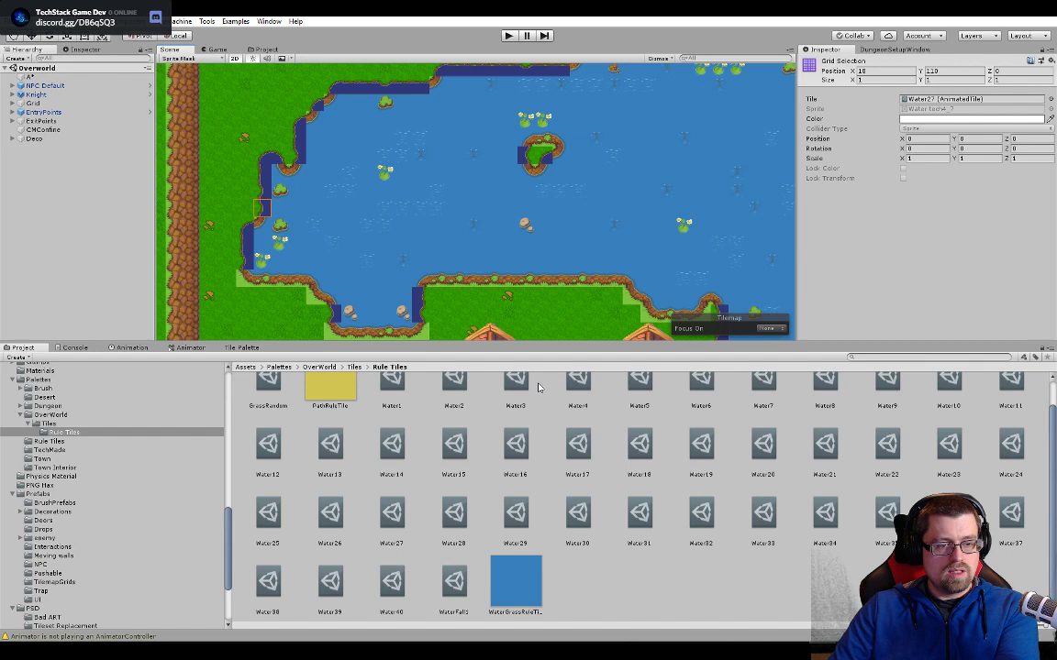
- Try to select the animated tiles Water1 through WaterFall1 together for multi-object editing
click(391, 386)
shift+click(454, 580)
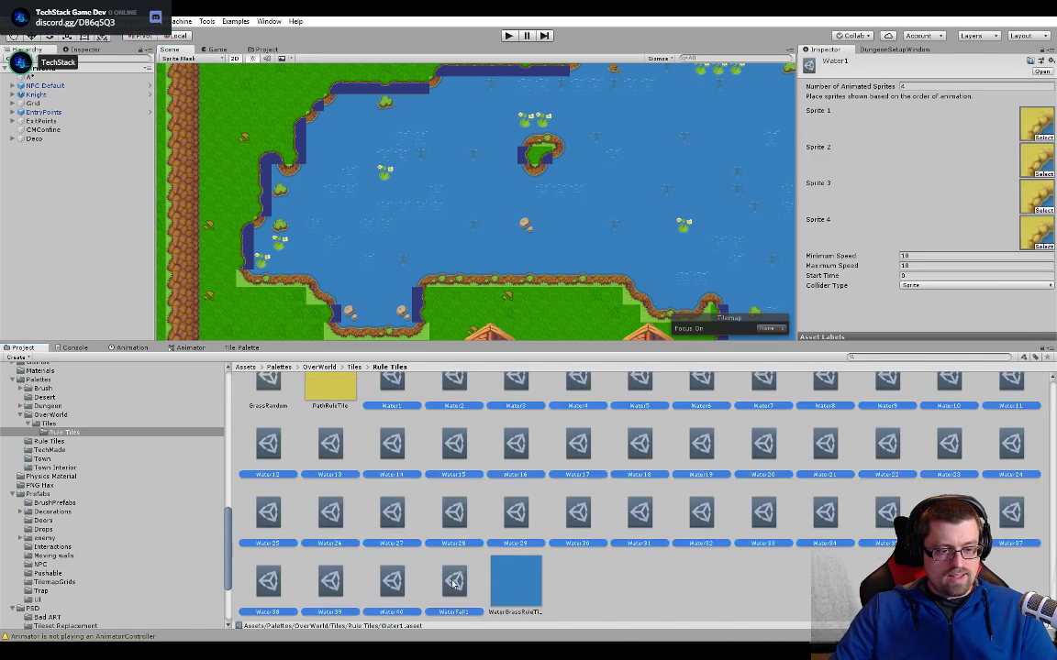
scroll(426, 385, up, 1)
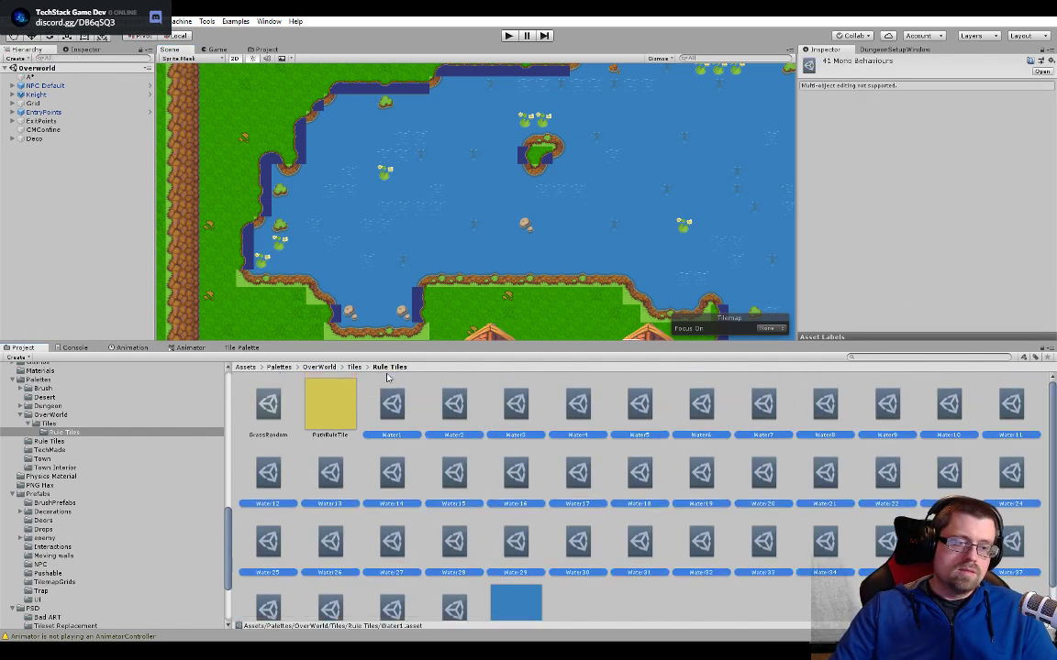
- Look through the animated tiles from Water1 to Water11 for those using the new shoreline sprites
click(404, 408)
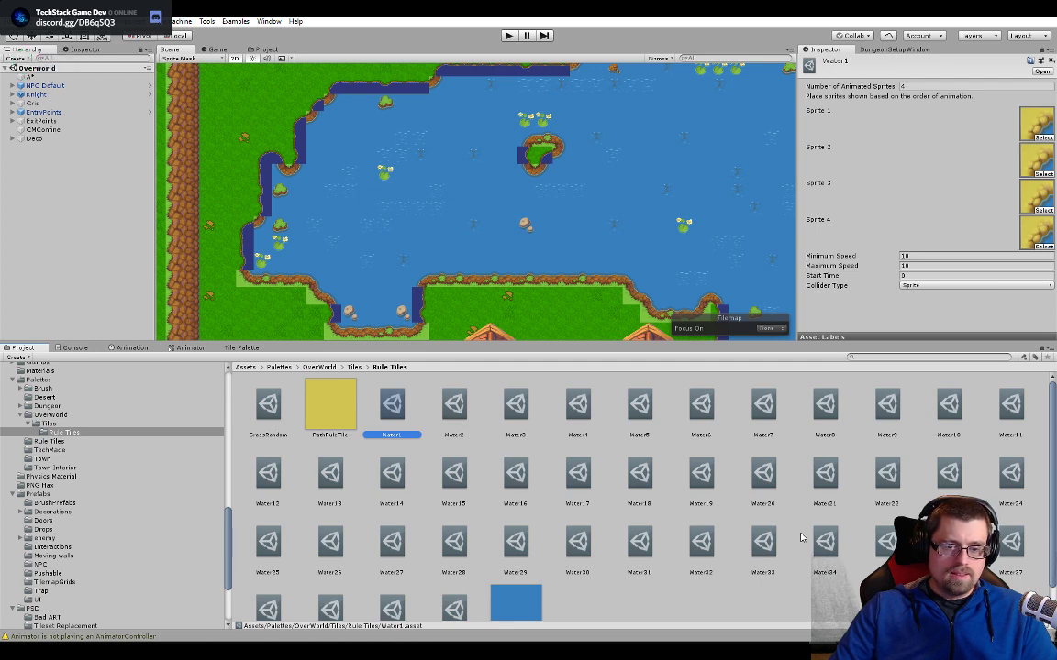
key(Right)
key(Right)
key(Right)
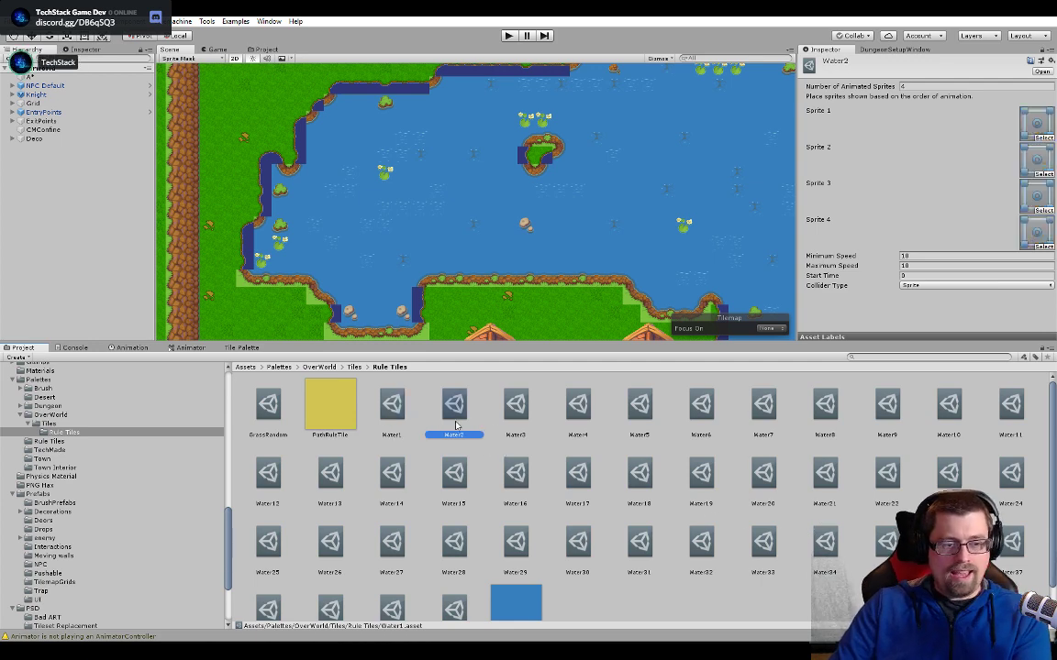
key(Right)
key(Right)
key(Right)
key(Right)
key(Right)
key(Right)
key(Right)
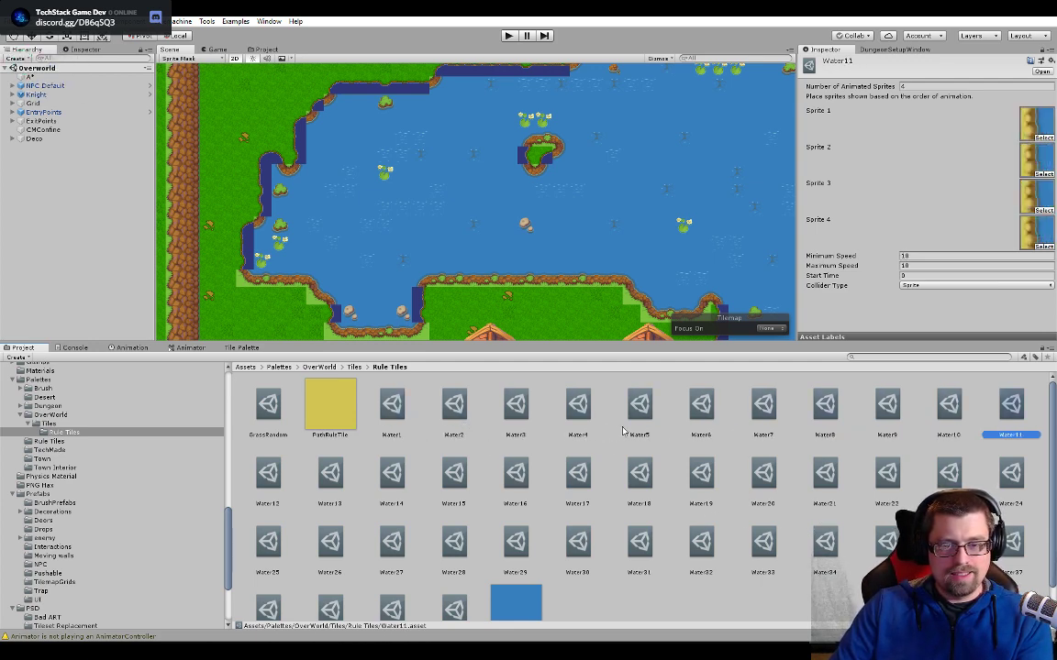
key(Left)
key(Left)
key(Left)
key(Left)
key(Left)
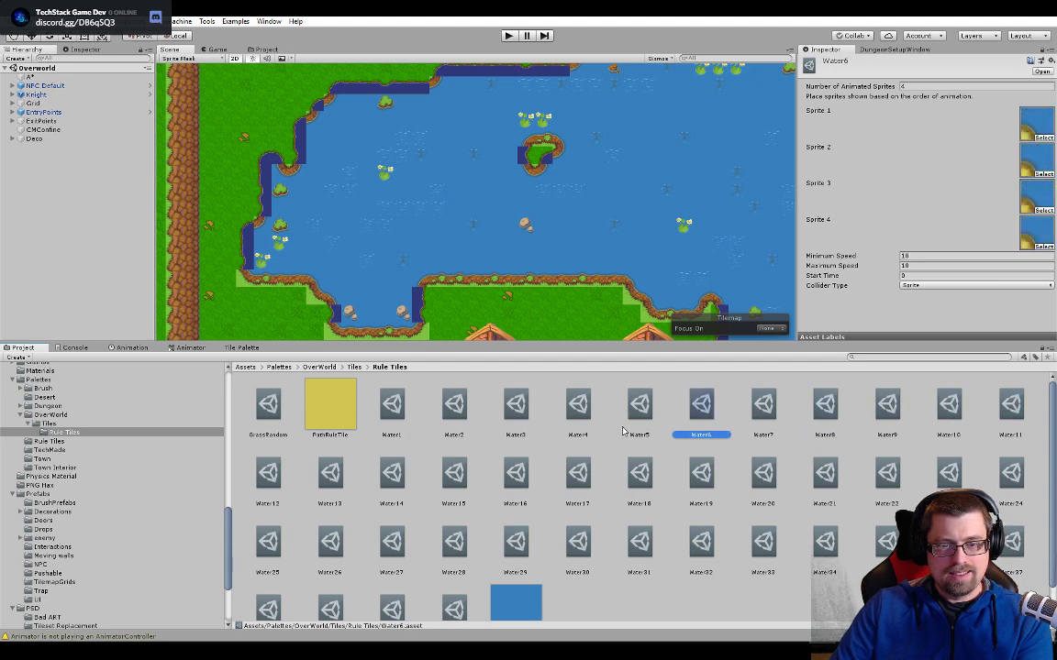
- Set the minimum speed of Water7 to 5, check Water8 and Water9, and open Water10's maximum speed for editing
key(Right)
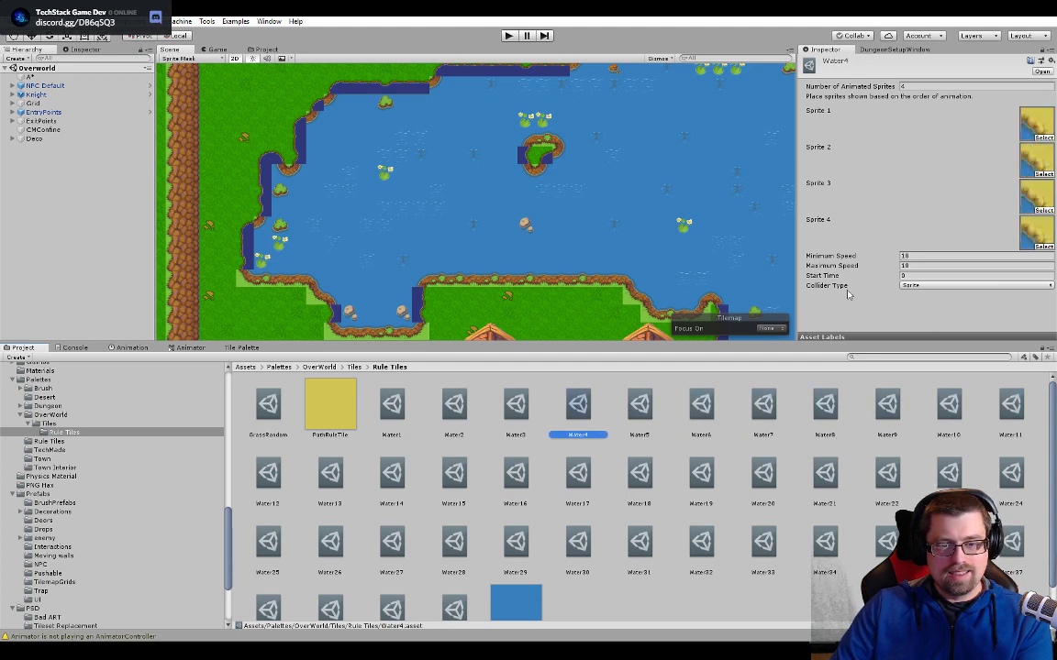
click(917, 257)
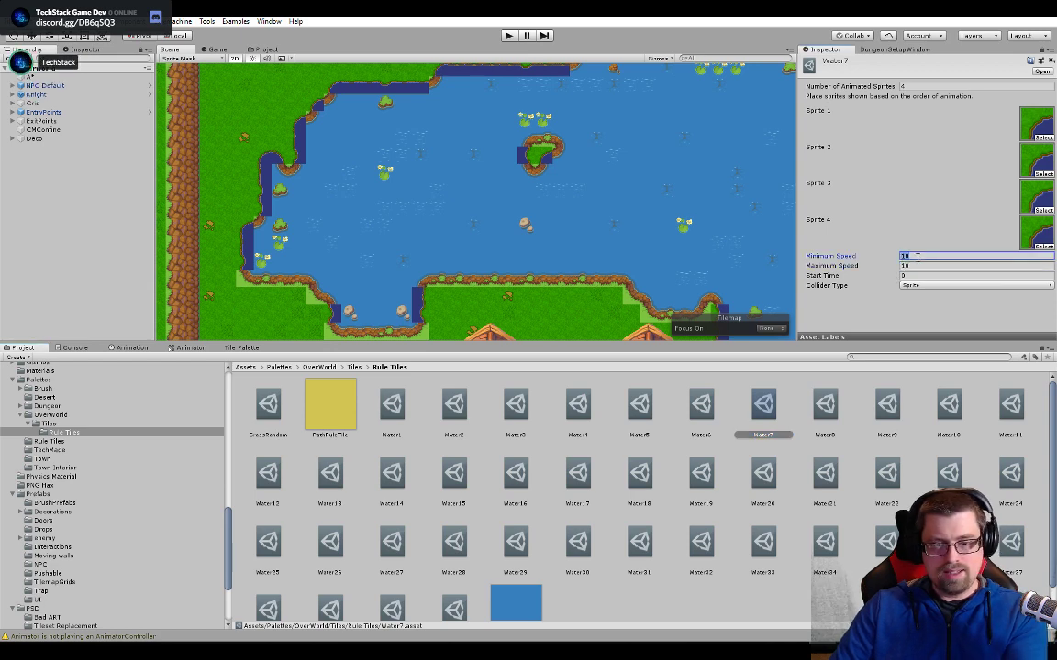
click(825, 407)
click(886, 406)
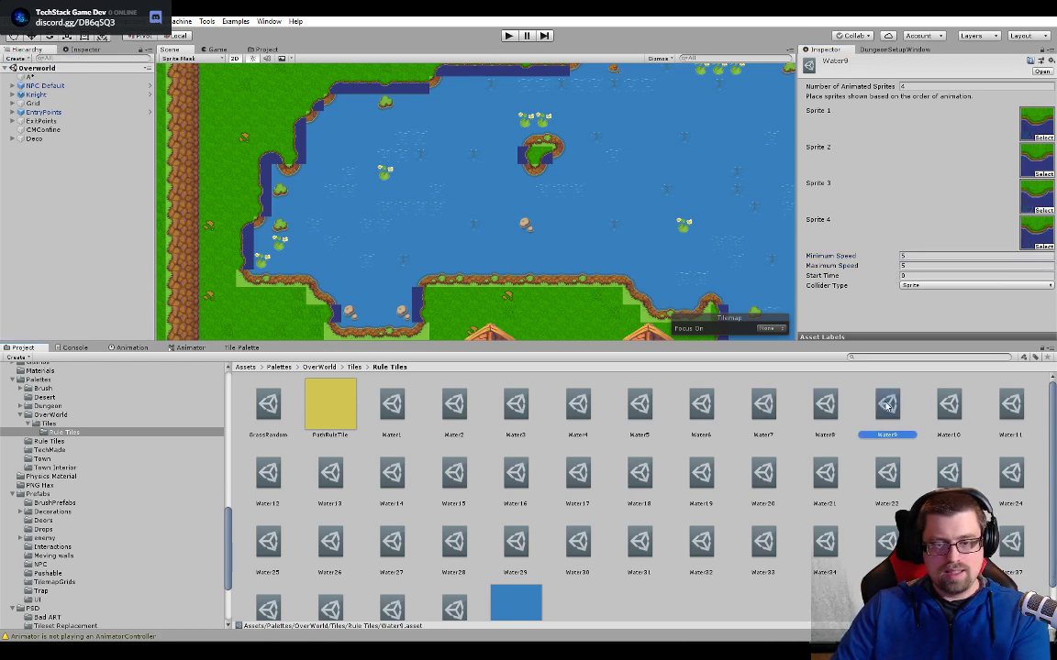
click(947, 407)
click(948, 266)
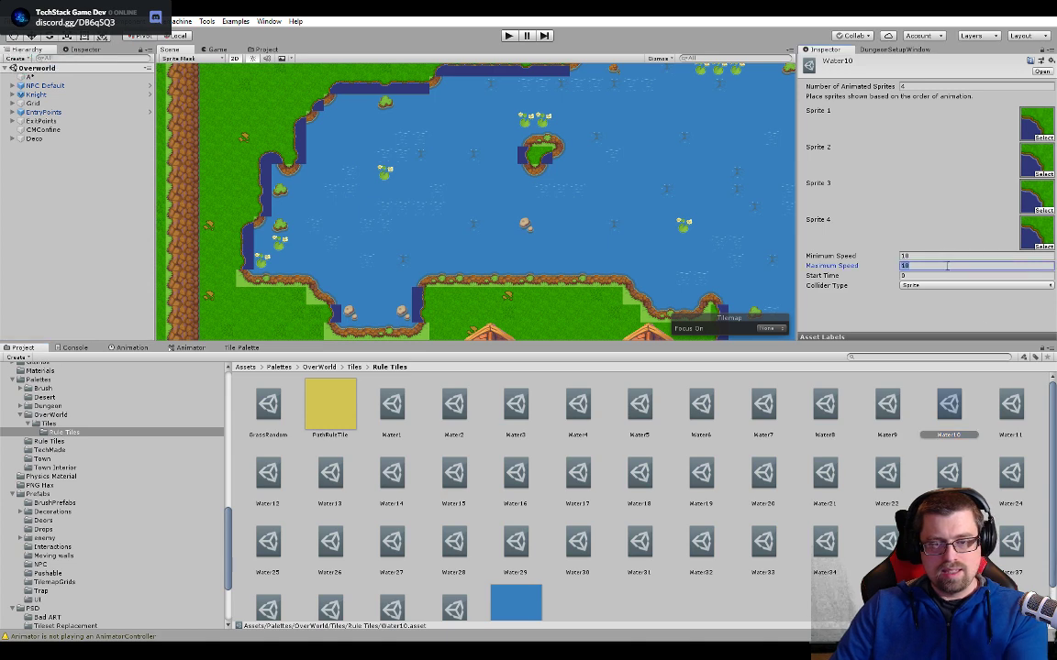
- Go through the tiles from Water11 to Water17 and set Water17's minimum and maximum speed to 5
click(1012, 404)
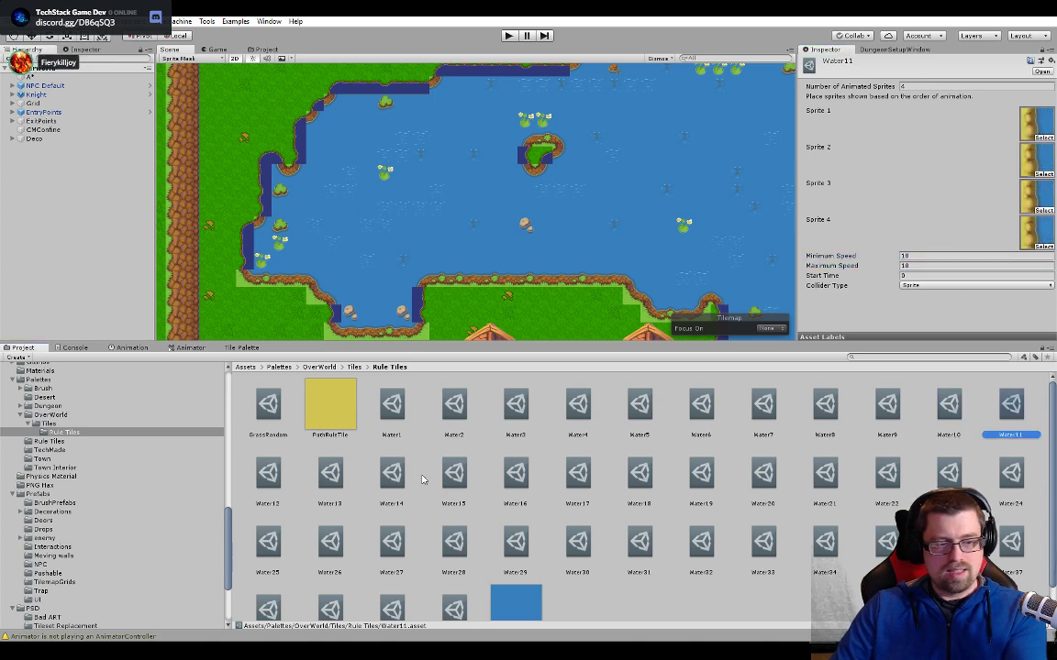
click(268, 473)
click(330, 472)
click(396, 475)
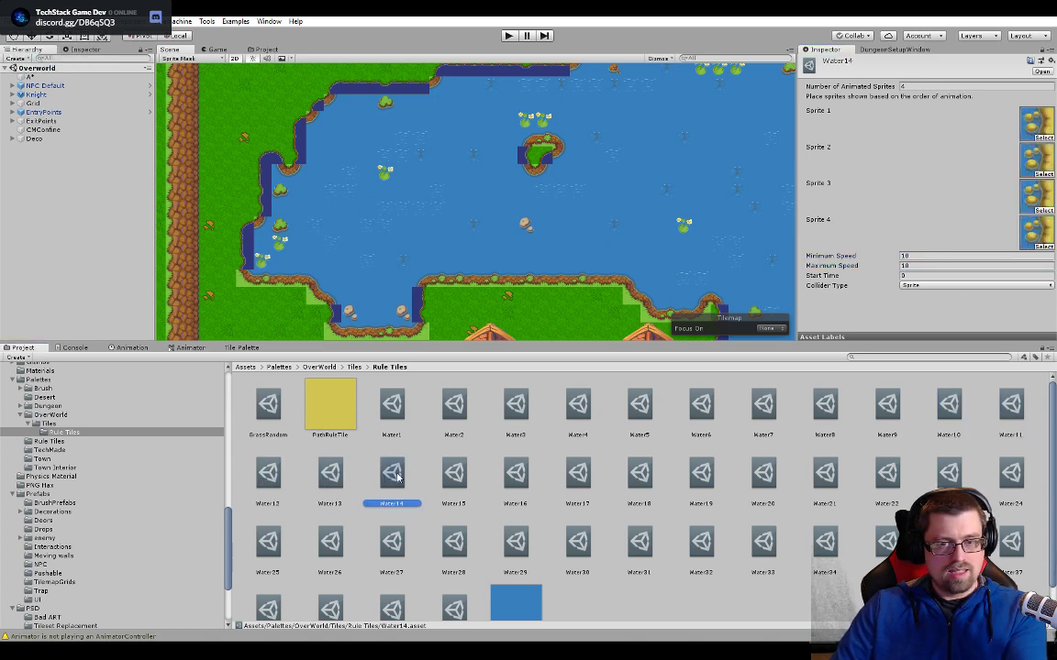
click(452, 472)
click(516, 474)
click(592, 479)
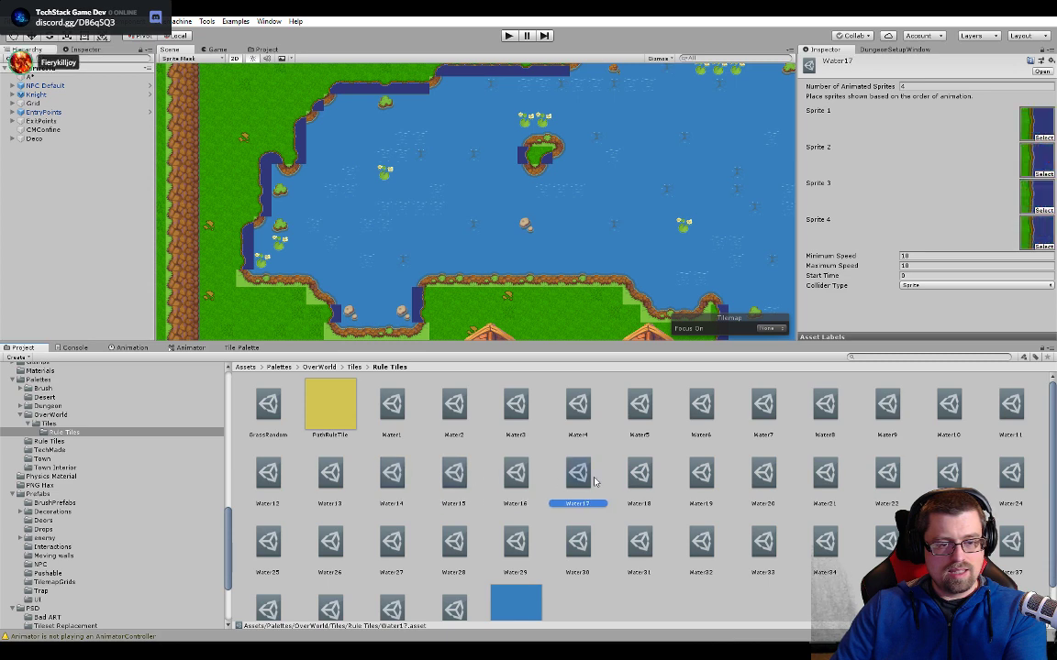
click(910, 257)
text(5)
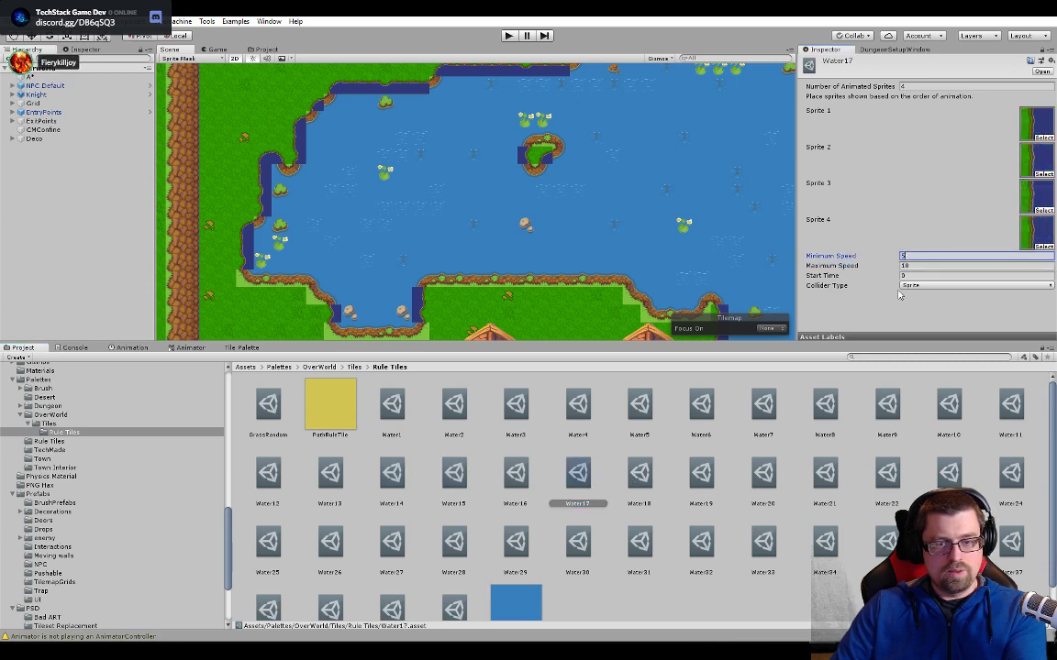
click(914, 269)
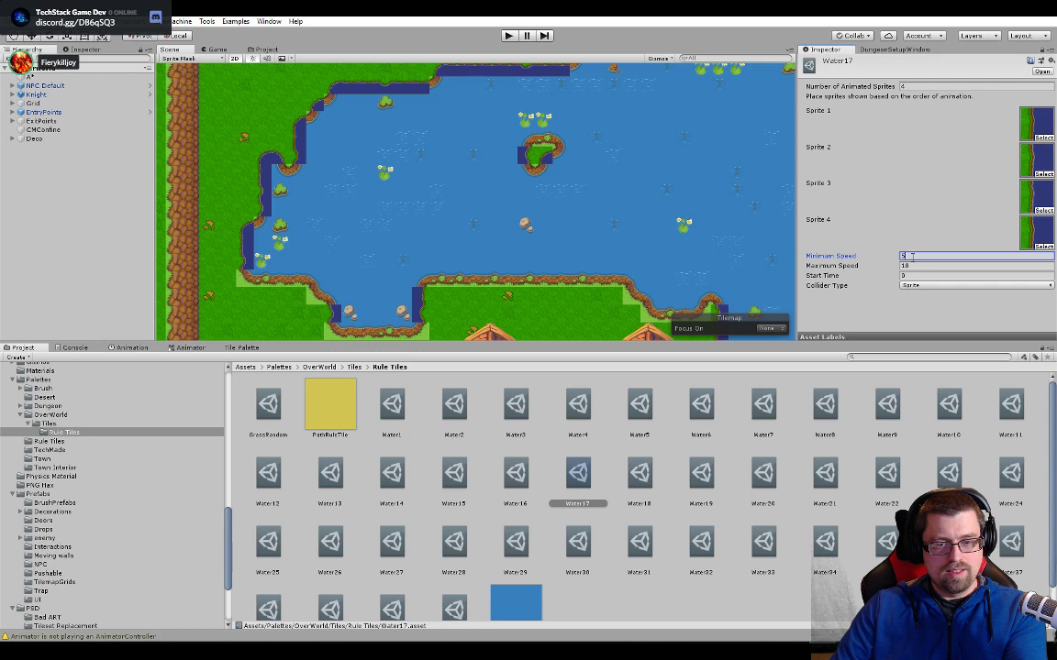
text(5)
- Go through Water18 and Water19 to Water20 and set Water20's minimum speed to 5
click(637, 479)
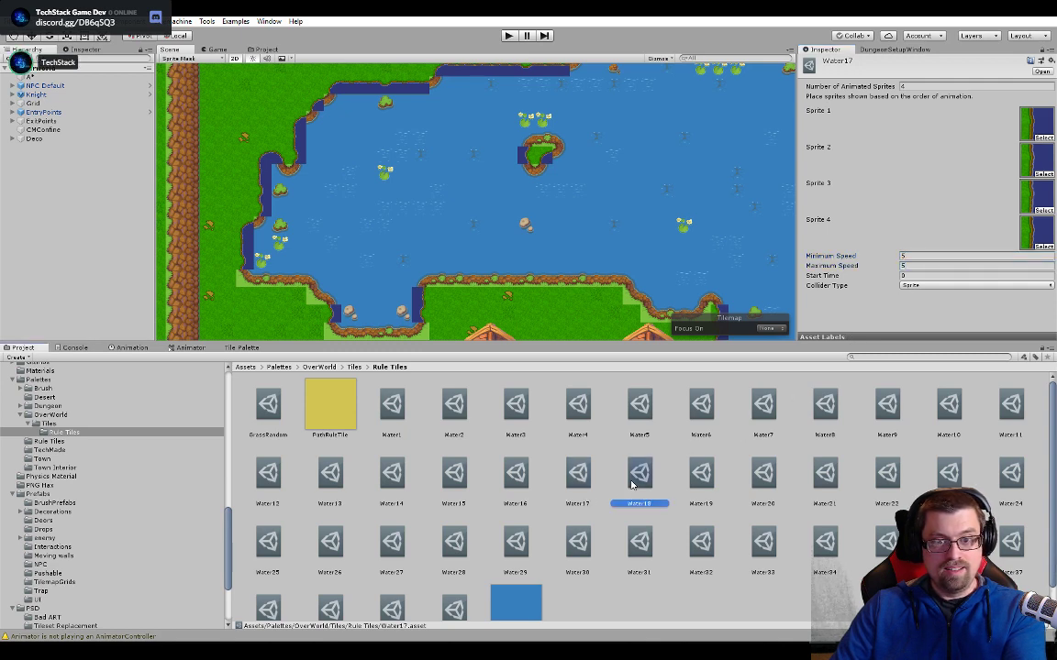
click(690, 481)
click(767, 478)
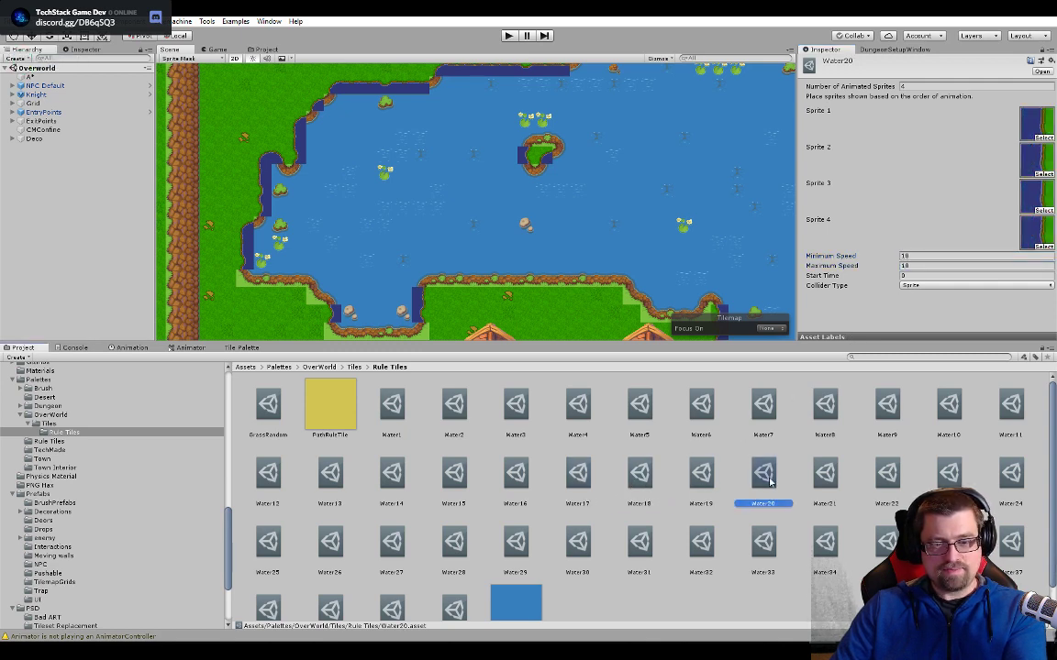
click(926, 255)
text(5)
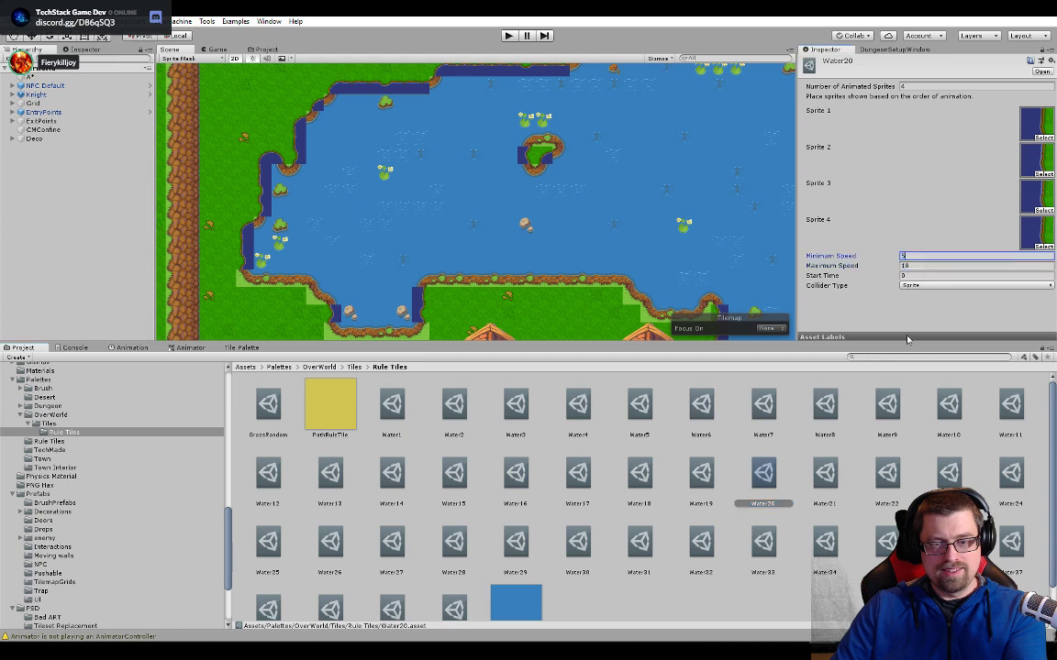
- Check the sprites and speed settings of the remaining animated tiles from Water21 through WaterFall1
click(825, 476)
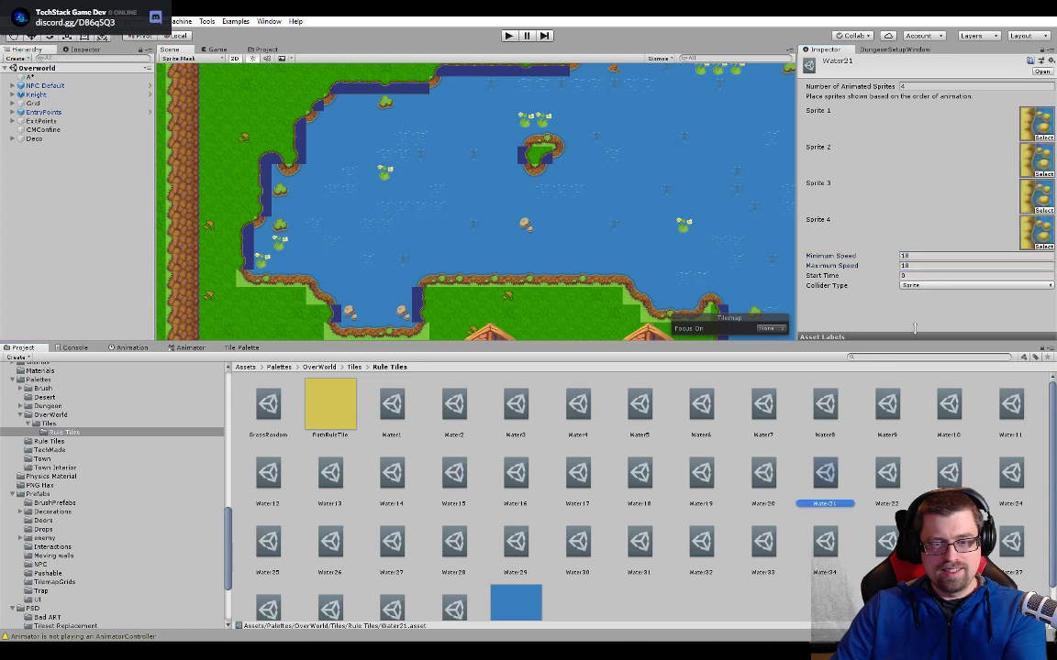
click(881, 479)
click(954, 473)
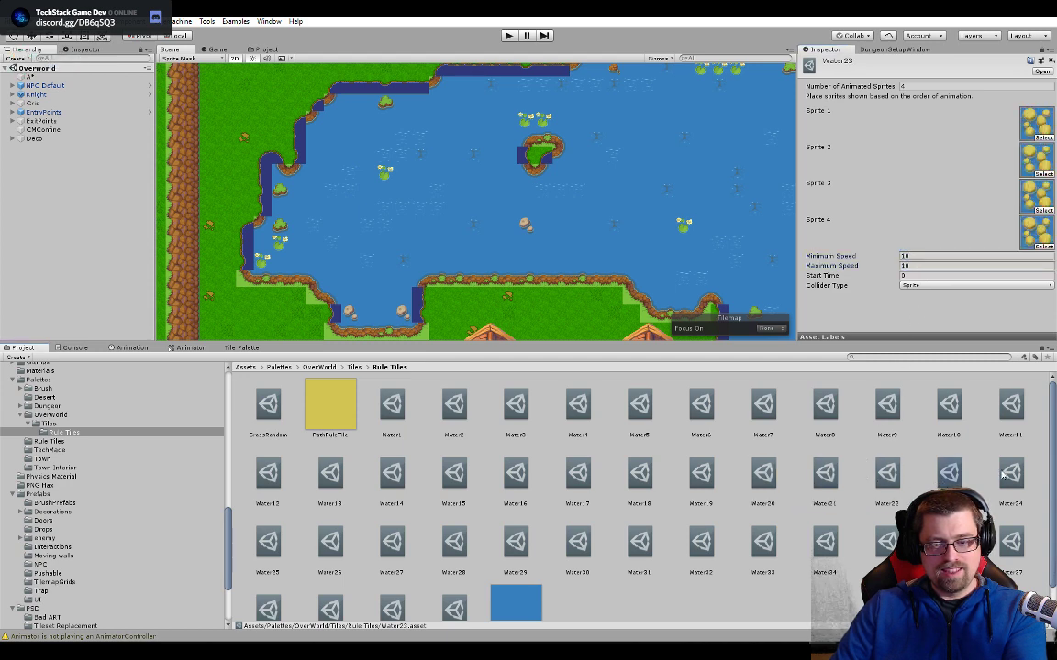
click(1006, 474)
click(270, 543)
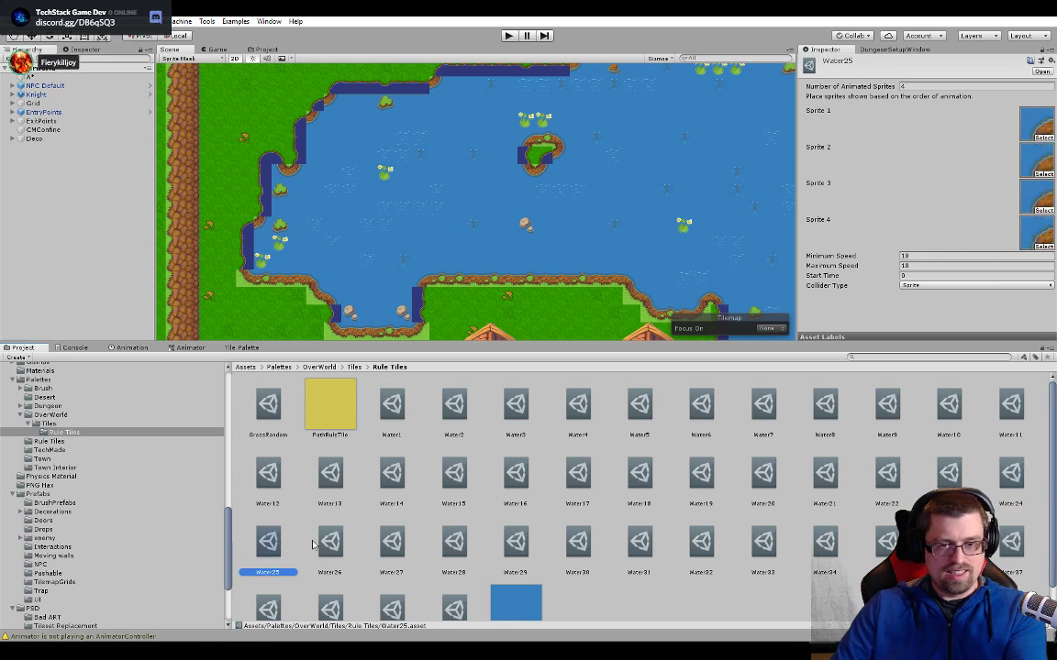
click(332, 544)
click(394, 543)
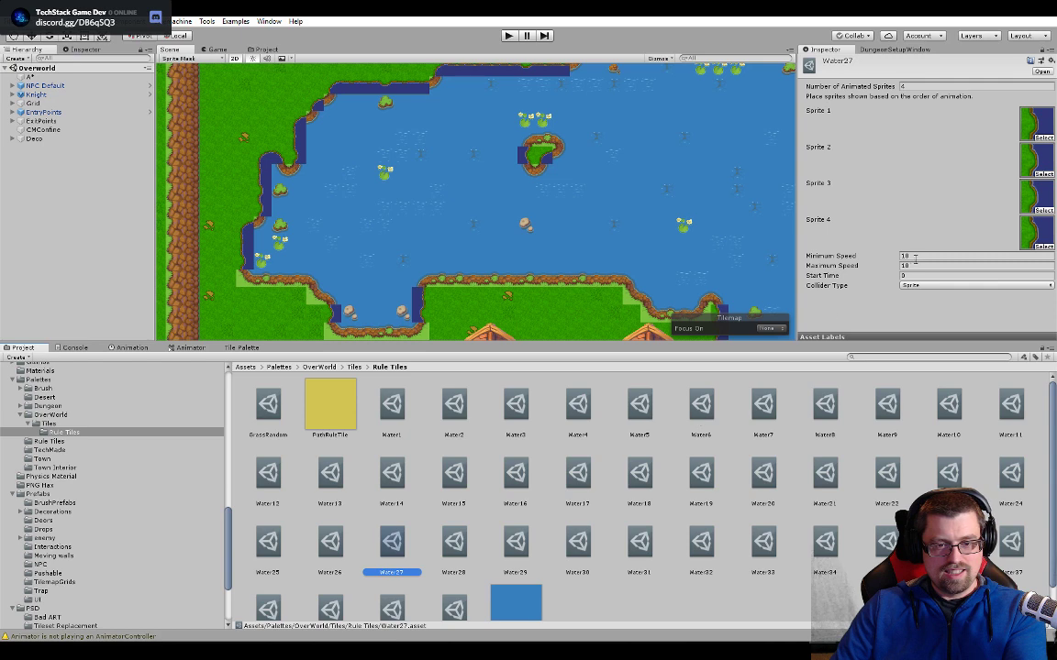
click(456, 547)
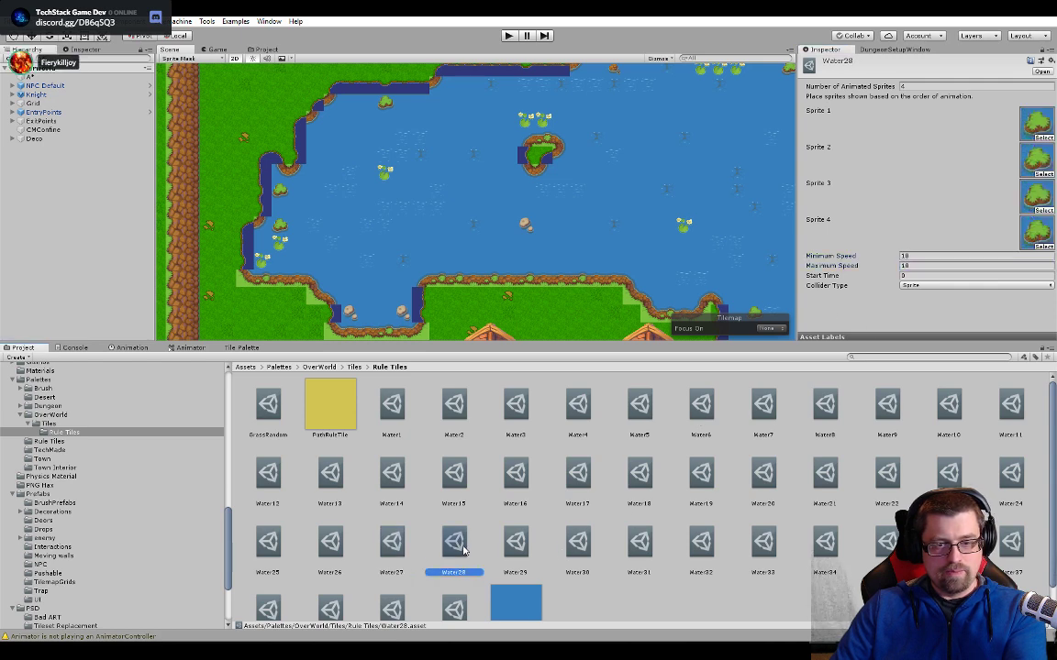
click(516, 544)
click(579, 545)
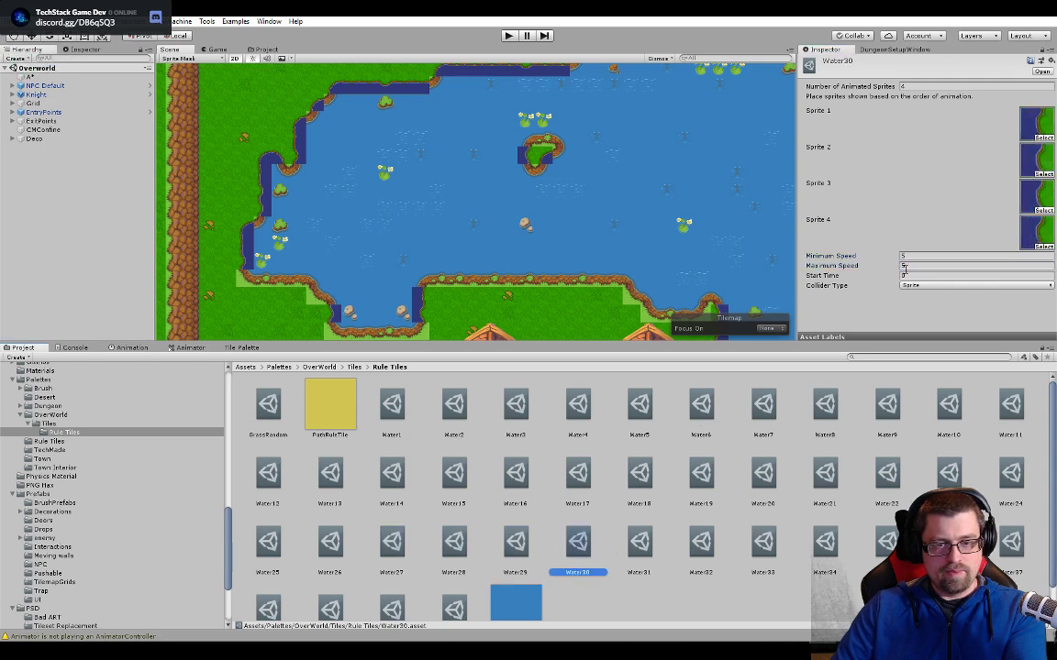
click(641, 543)
click(701, 543)
click(763, 543)
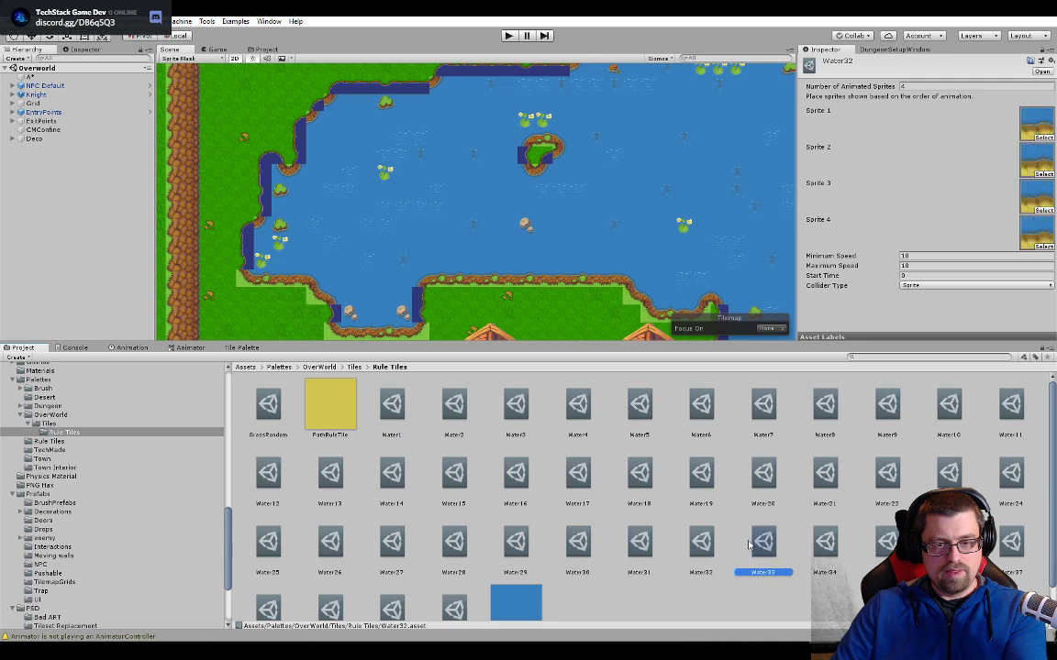
click(825, 543)
click(887, 543)
click(948, 543)
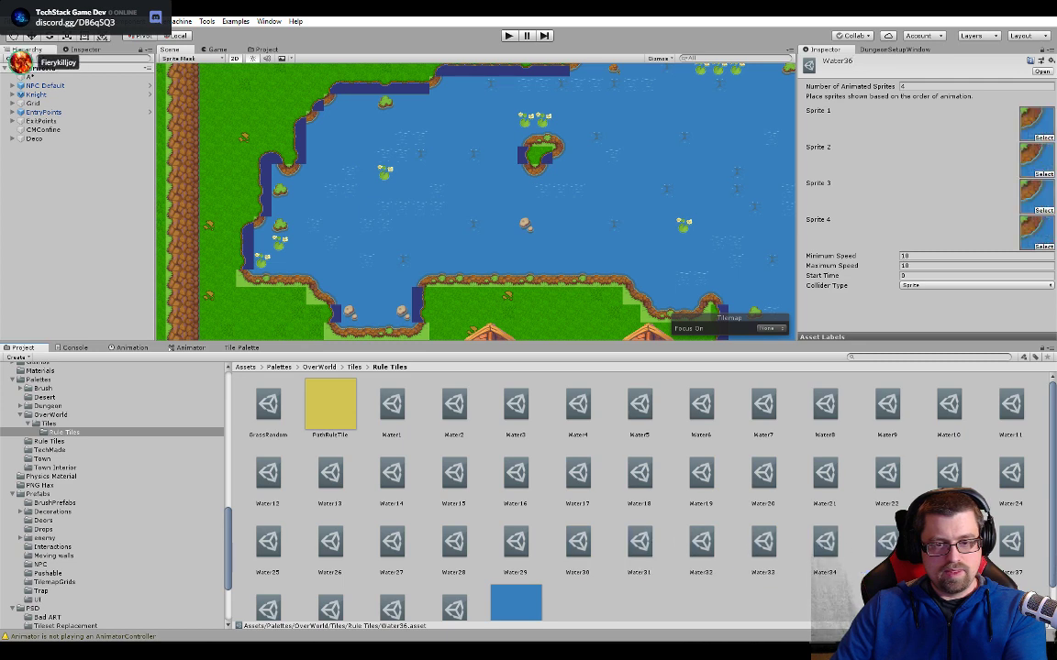
click(993, 550)
click(269, 605)
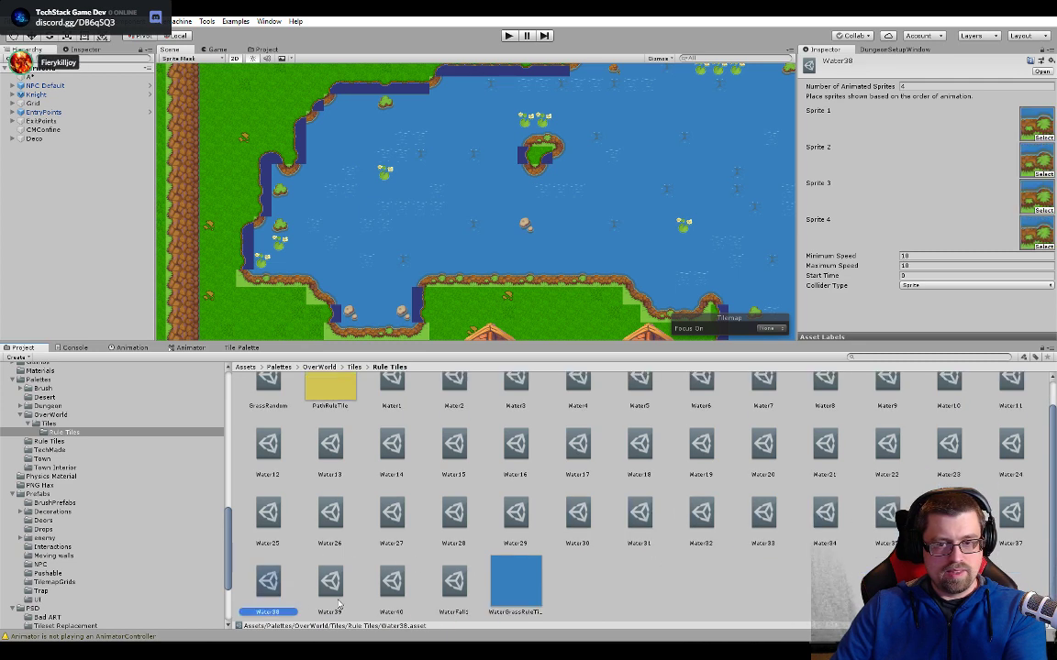
click(331, 582)
click(394, 592)
click(454, 587)
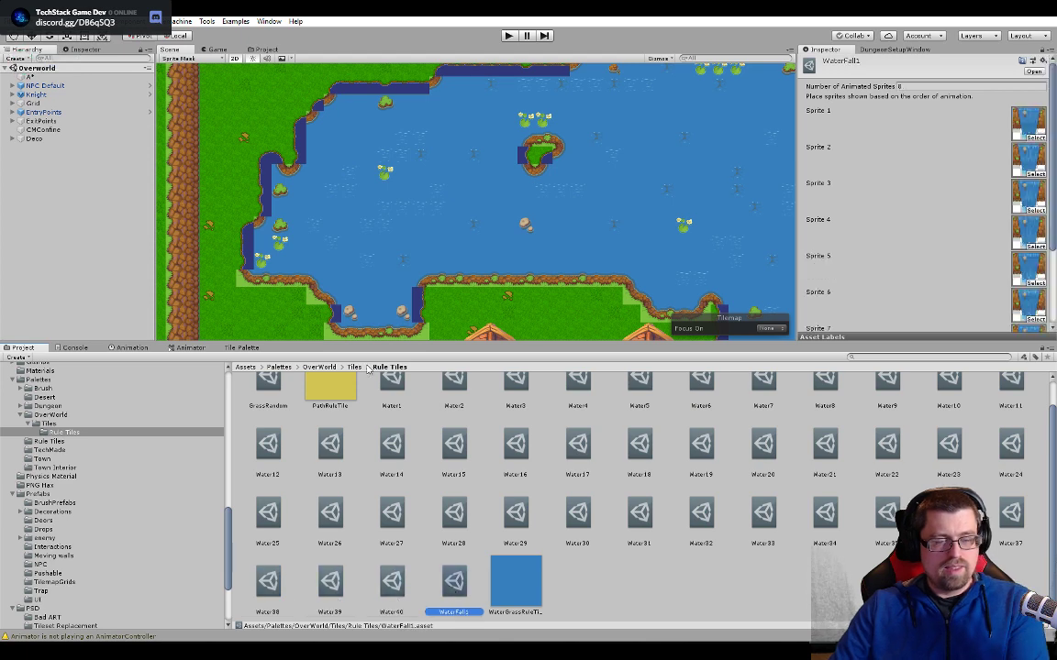
- Open the Water40 tile from the lake's lower-right shoreline corner and set its minimum and maximum speed to 5
middle_drag(784, 224, 562, 305)
scroll(587, 183, down, 1)
middle_drag(444, 261, 476, 97)
scroll(677, 220, up, 6)
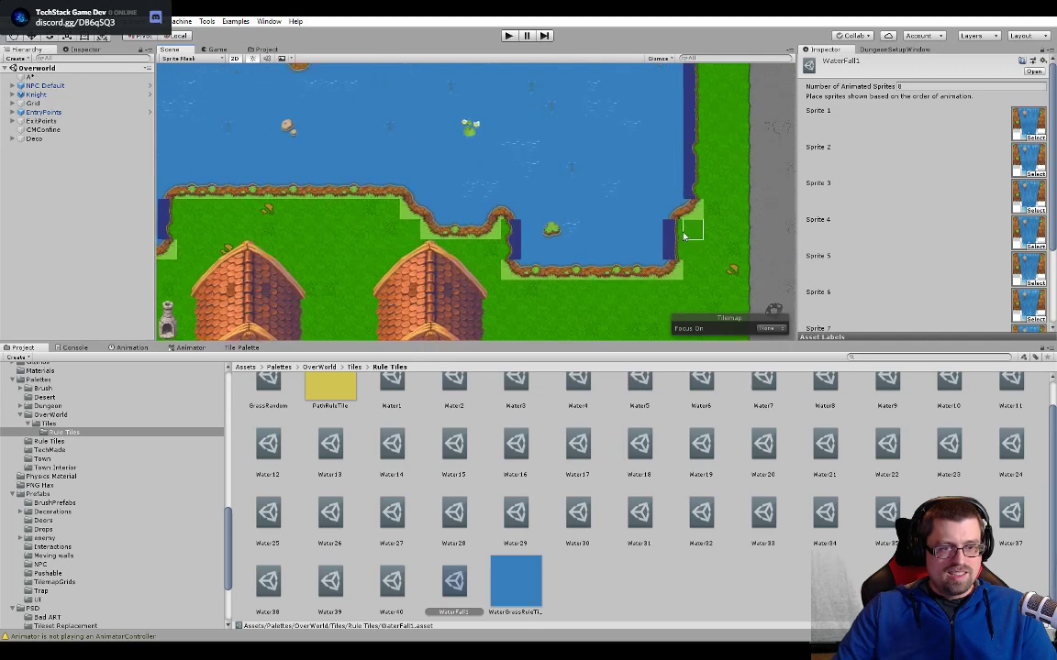
click(686, 216)
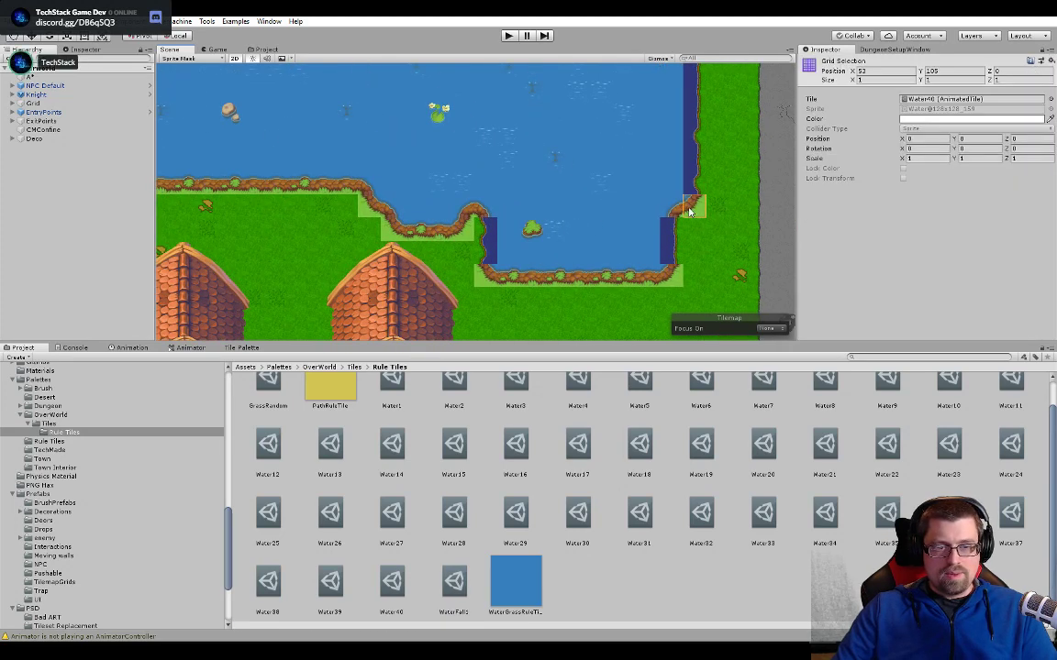
double_click(929, 99)
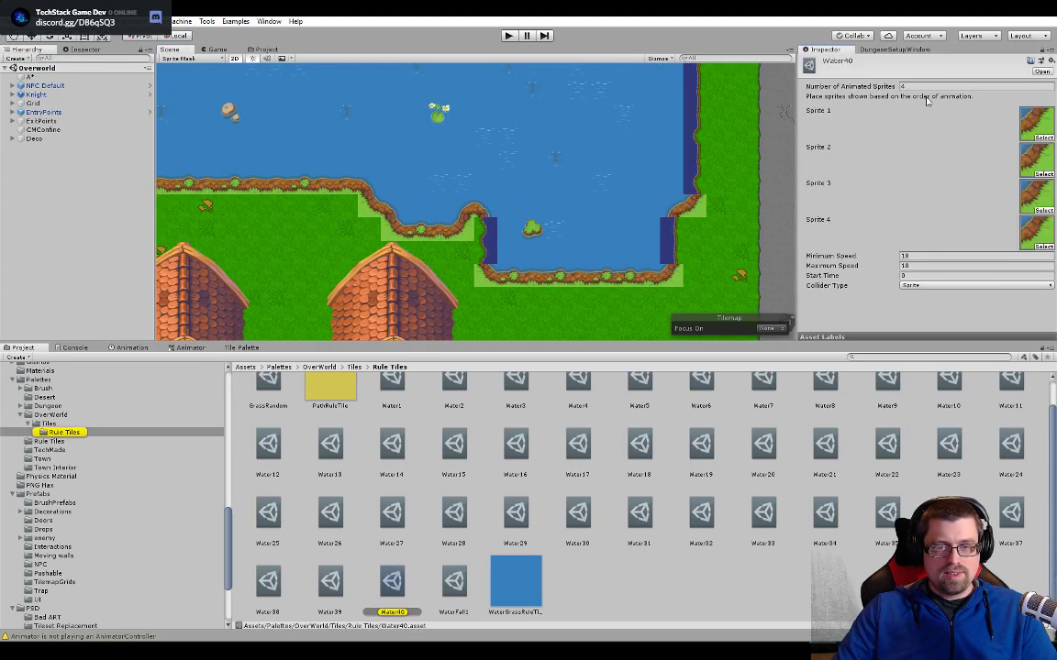
click(259, 50)
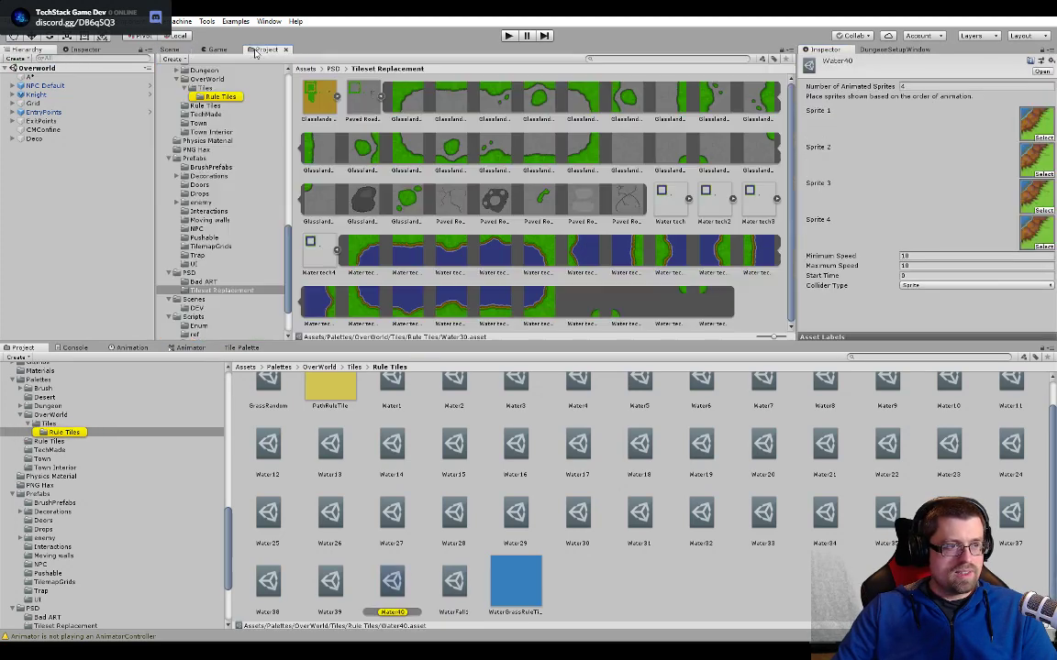
click(929, 256)
text(5)
click(935, 266)
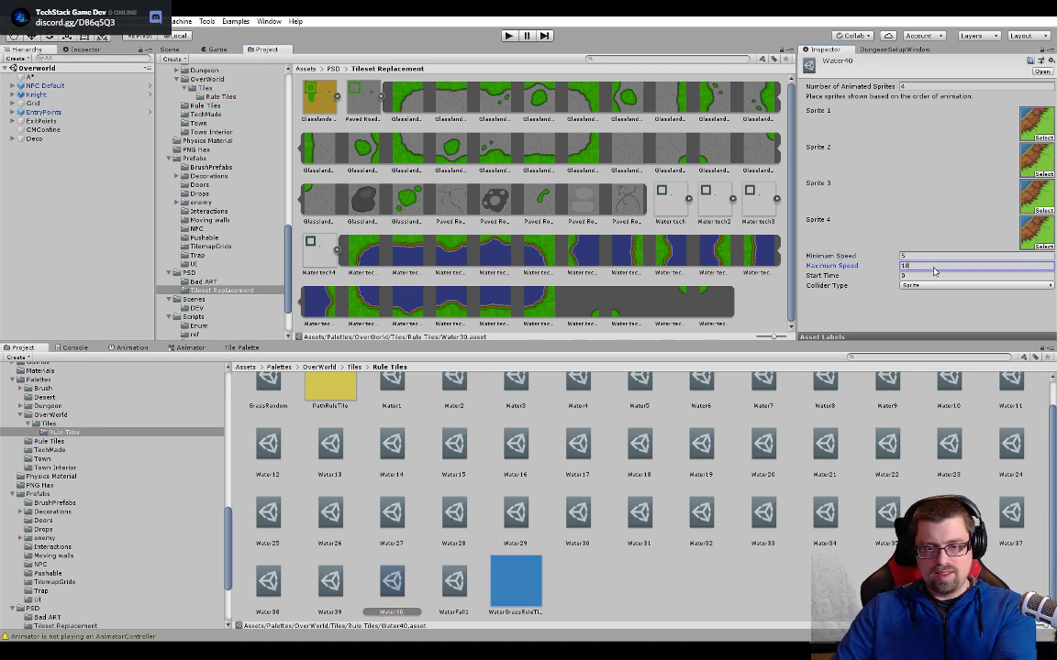
text(5)
key(Return)
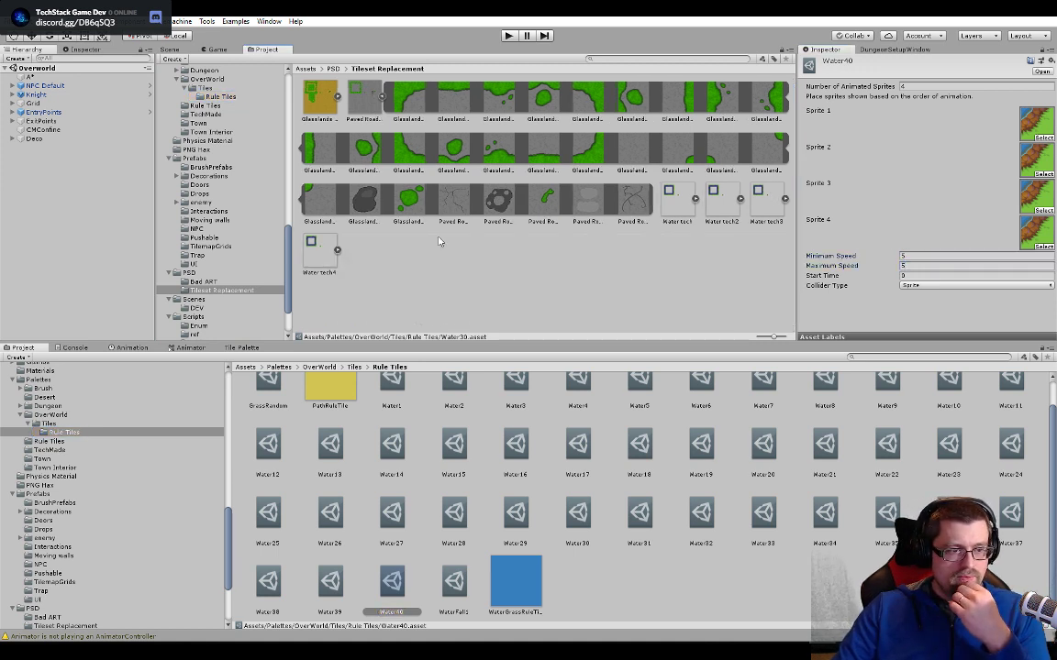
- Expand the Water tech sprite sheet and reopen the Water40 corner tile for editing beside the Tileset Replacement sprites
click(674, 202)
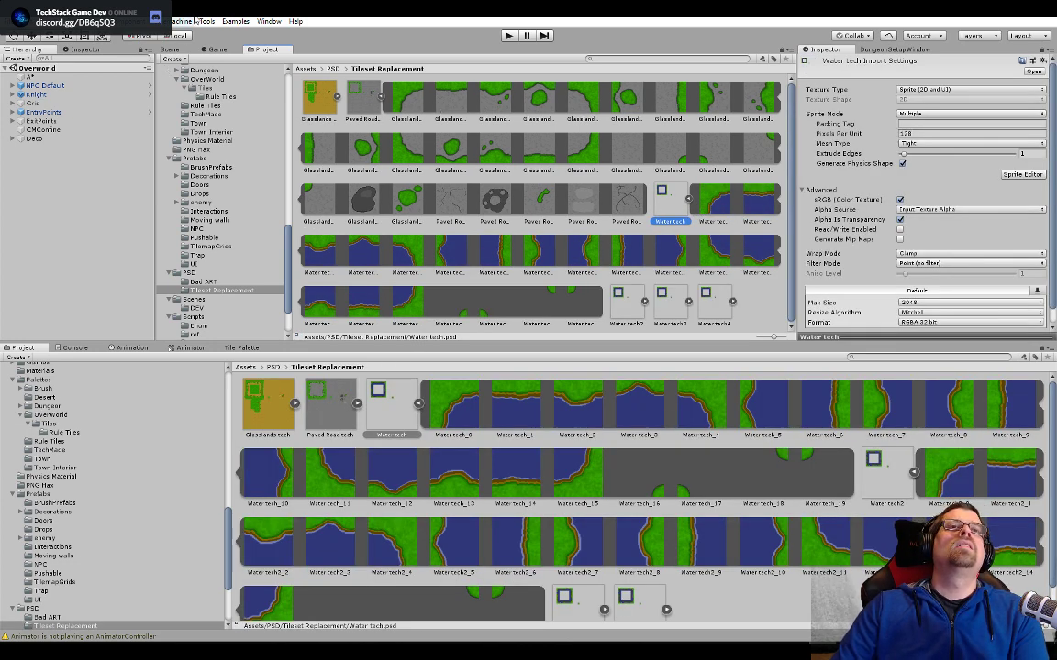
click(176, 50)
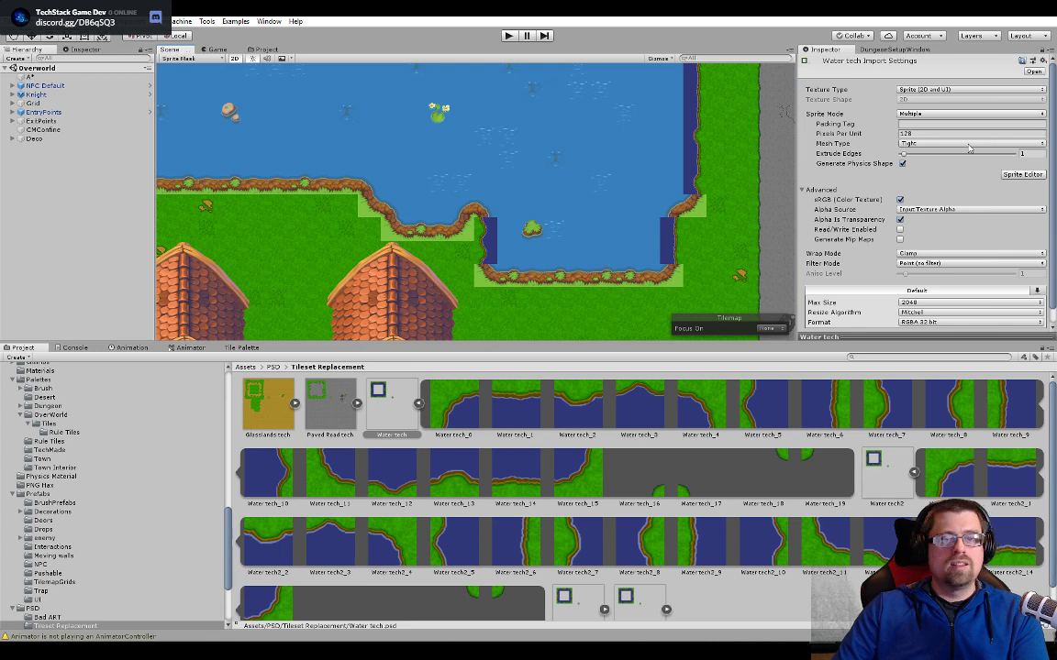
click(693, 207)
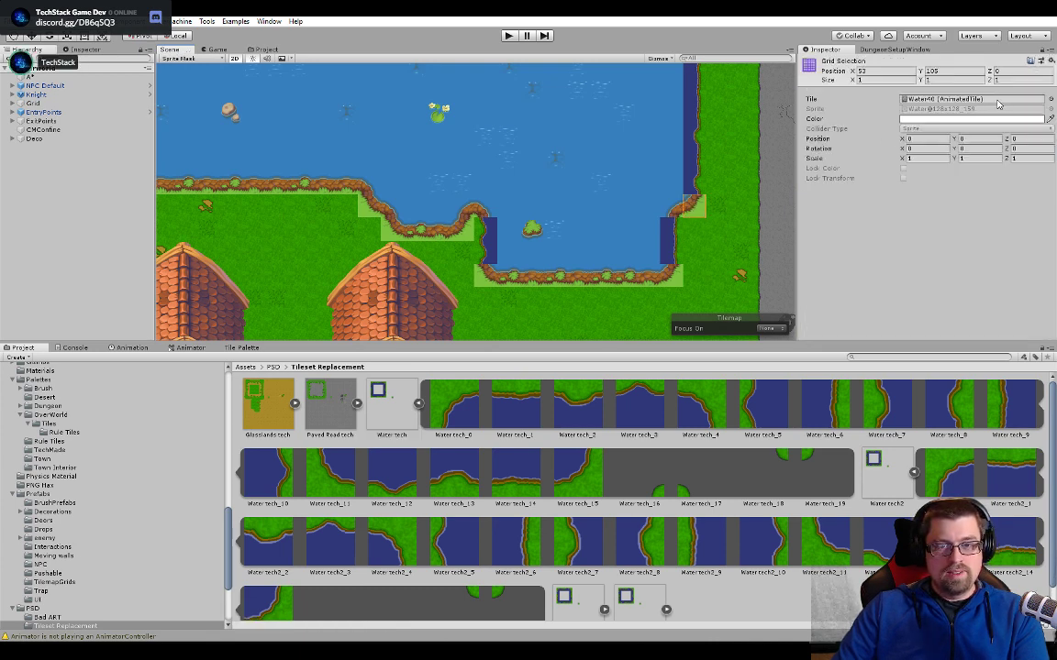
double_click(998, 104)
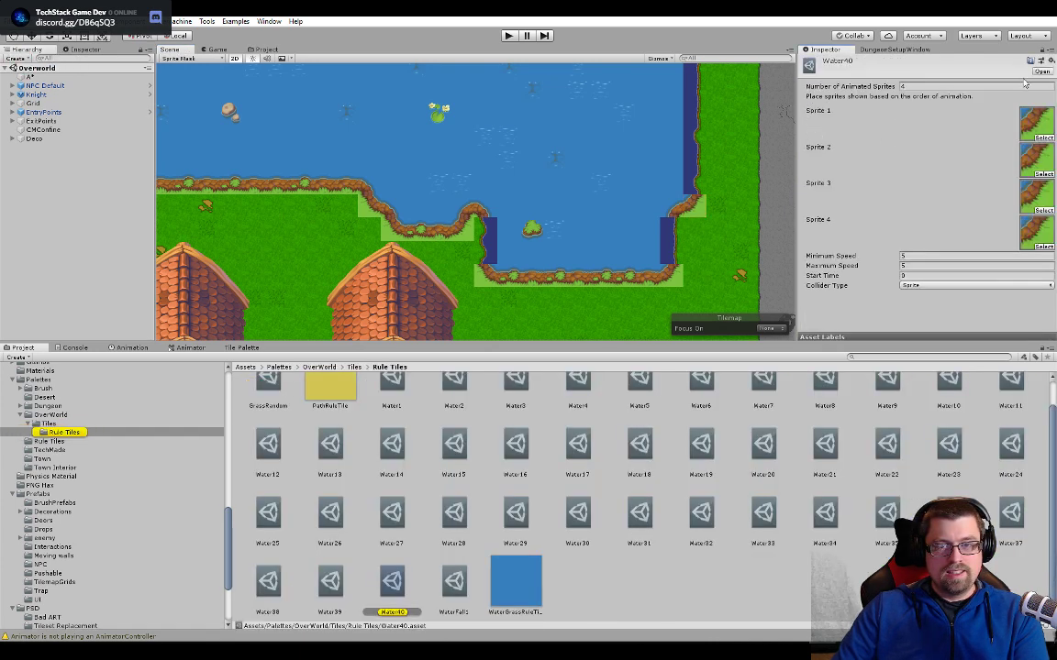
click(265, 51)
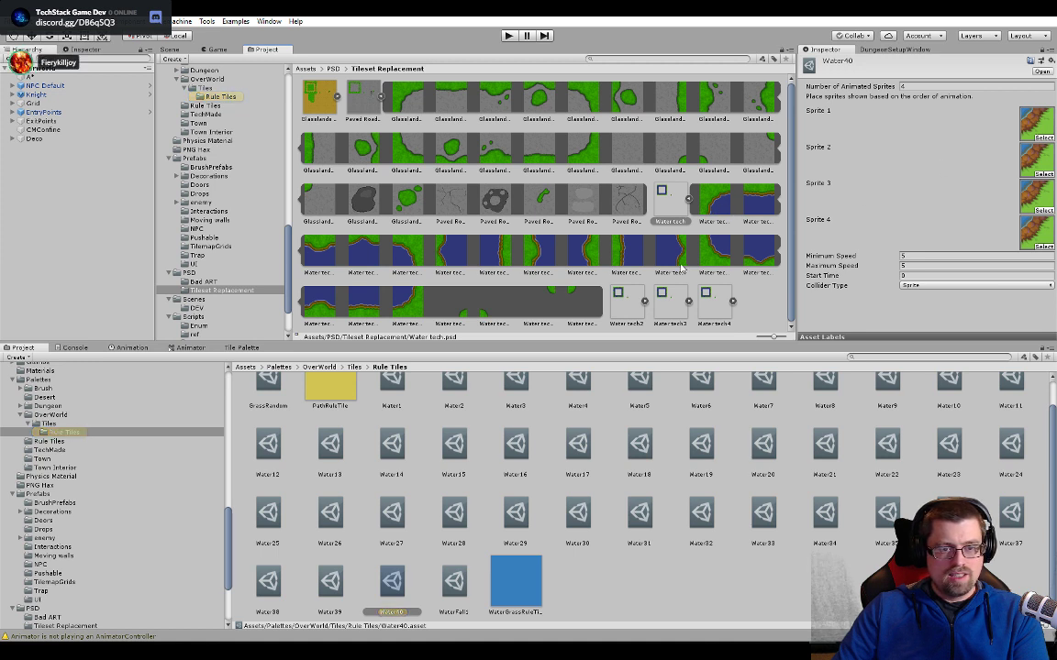
- Replace Water40's Sprites 1 to 4 with the lower-right corner sprites of Water tech, Water tech2, Water tech3 and Water tech4 in order
drag(403, 302, 1025, 233)
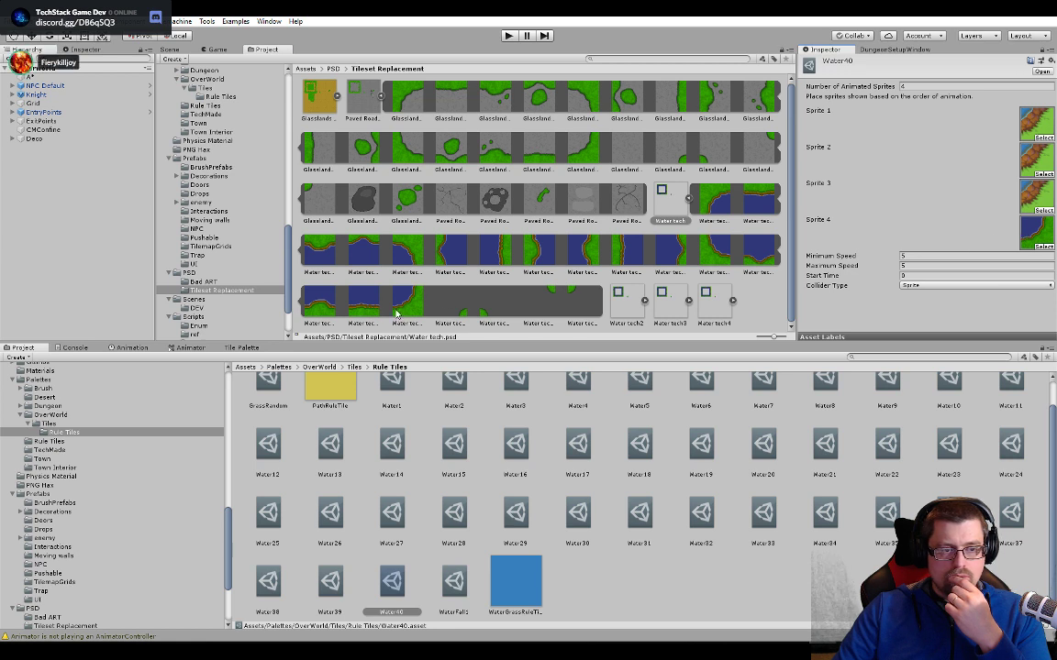
drag(397, 315, 934, 122)
drag(1020, 122, 1027, 123)
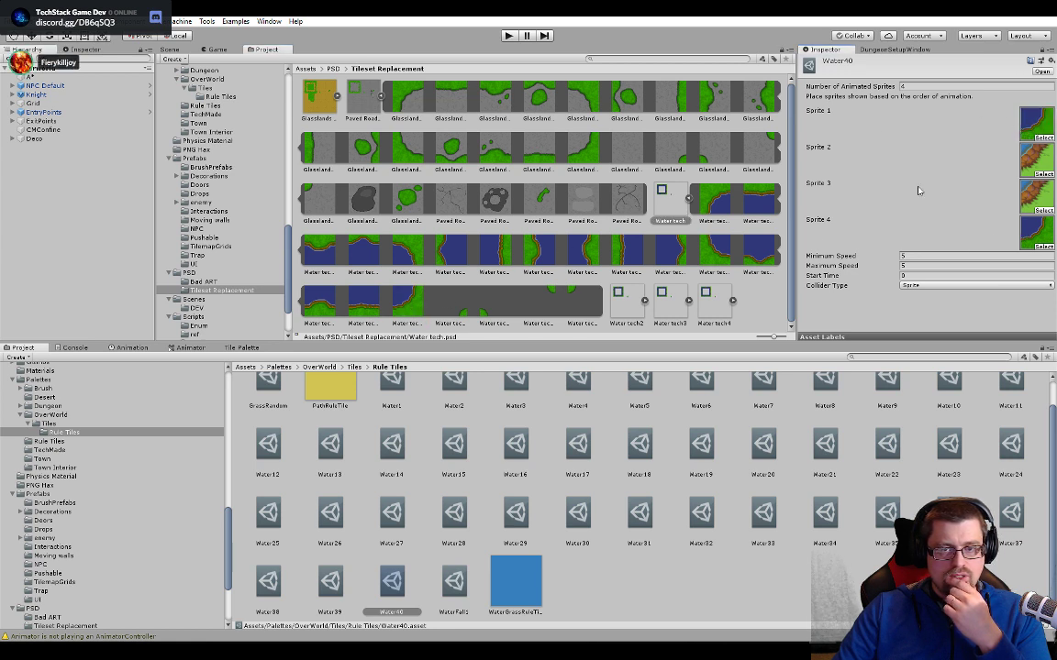
click(691, 200)
click(738, 198)
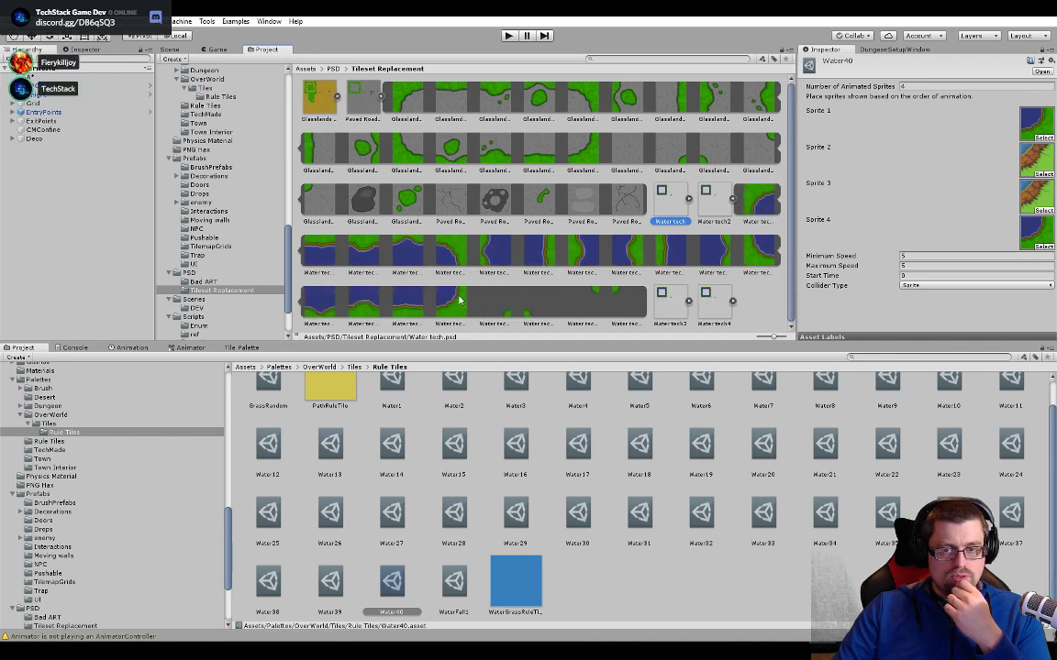
drag(459, 301, 1028, 159)
click(733, 202)
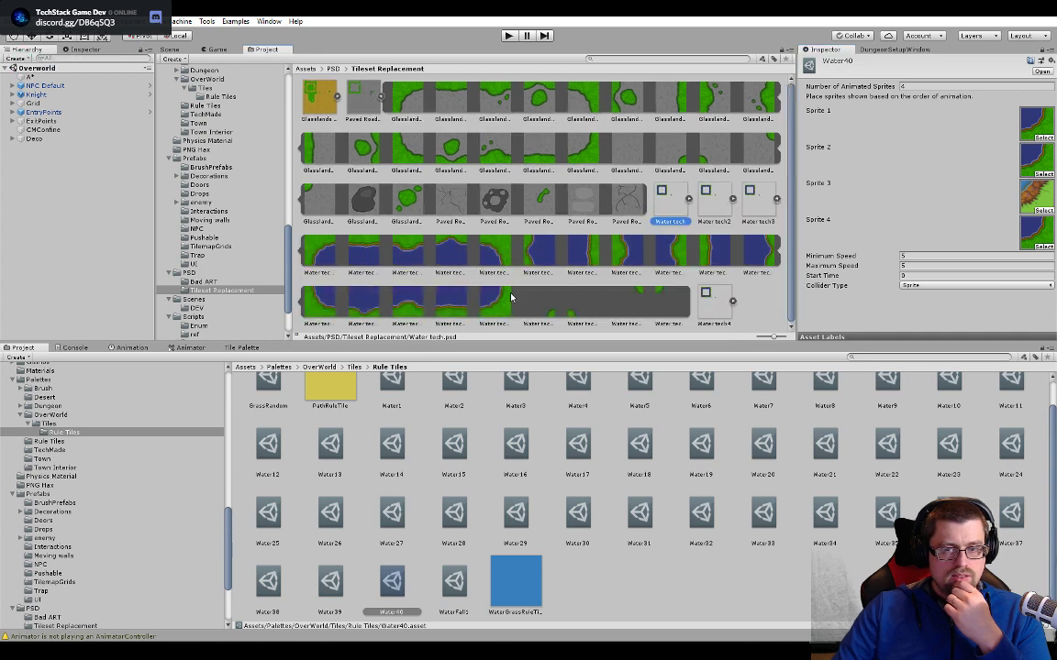
drag(506, 296, 1034, 204)
click(688, 197)
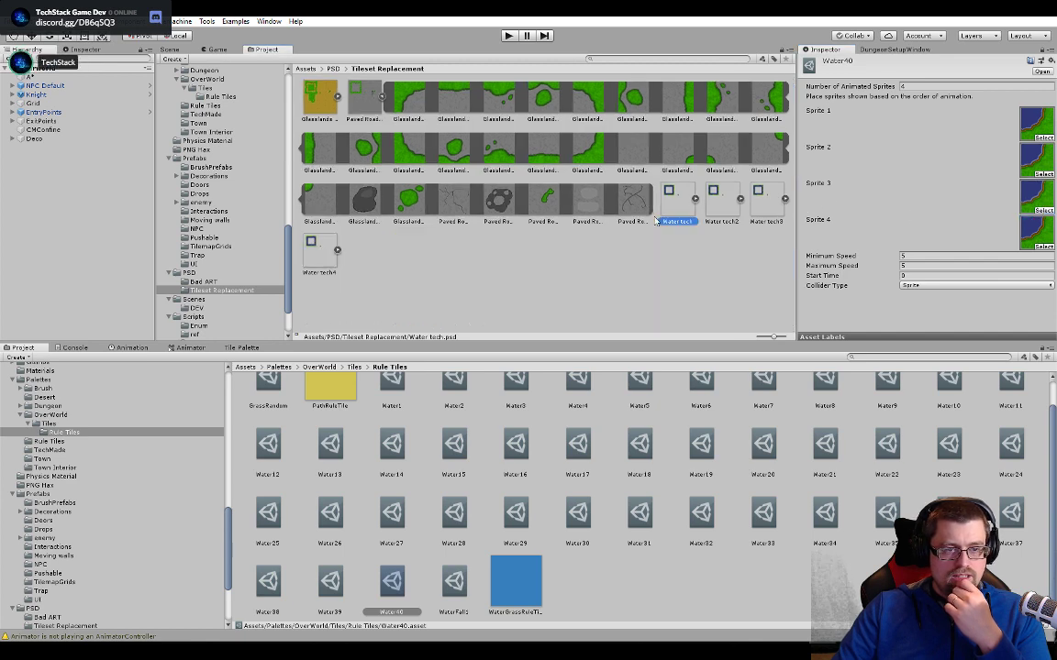
click(337, 249)
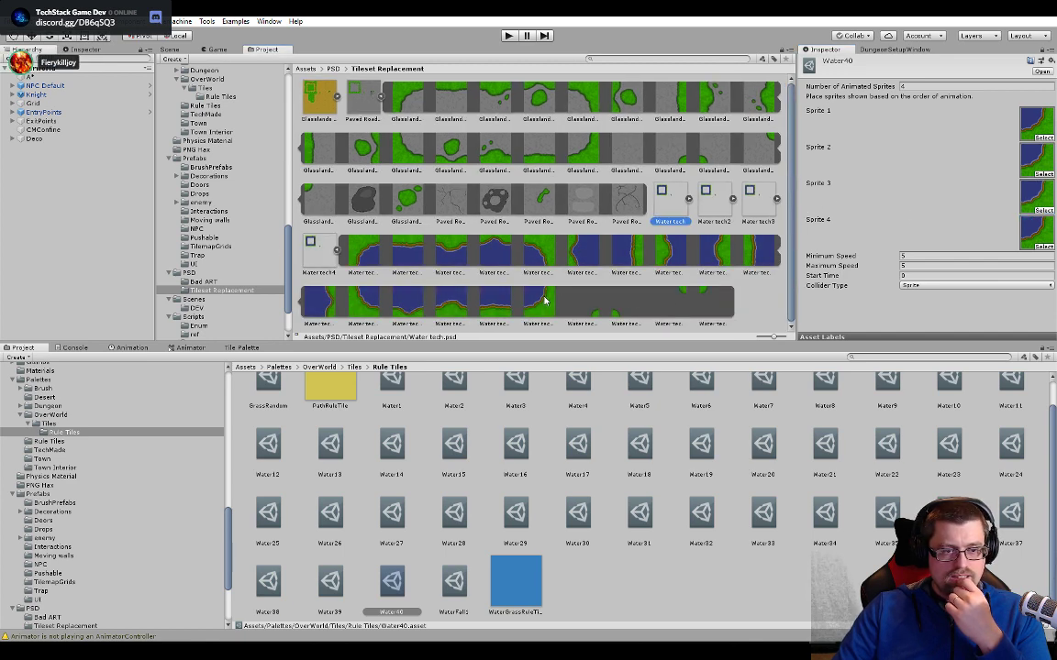
drag(544, 301, 1034, 233)
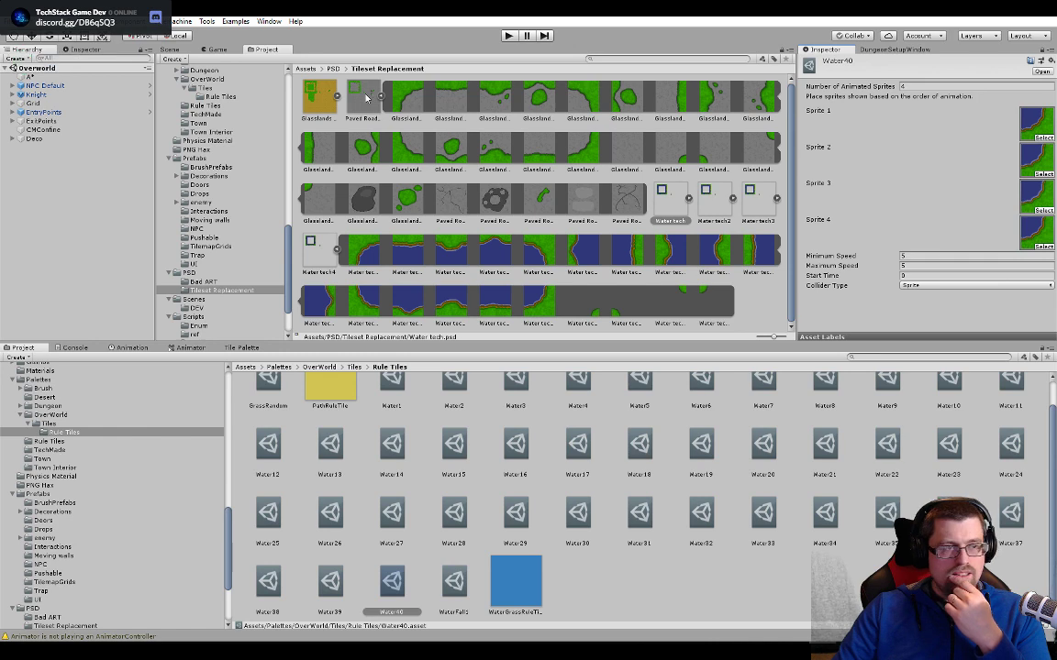
- Check the lake's replaced corners in the scene and open the Water39 tile from the straight lower shoreline
click(170, 51)
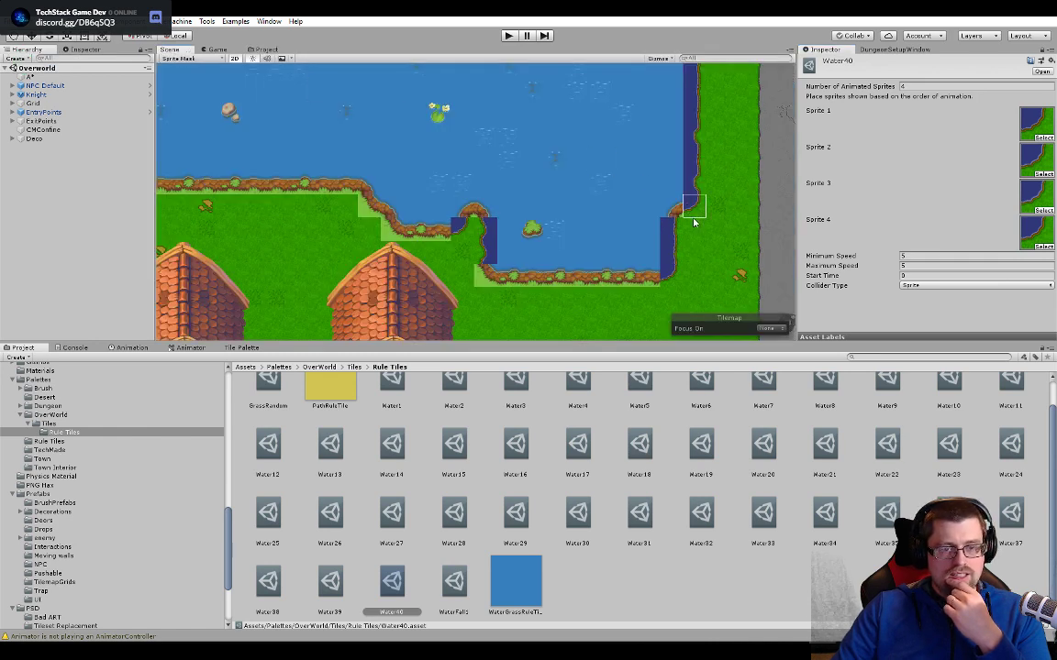
scroll(422, 266, down, 5)
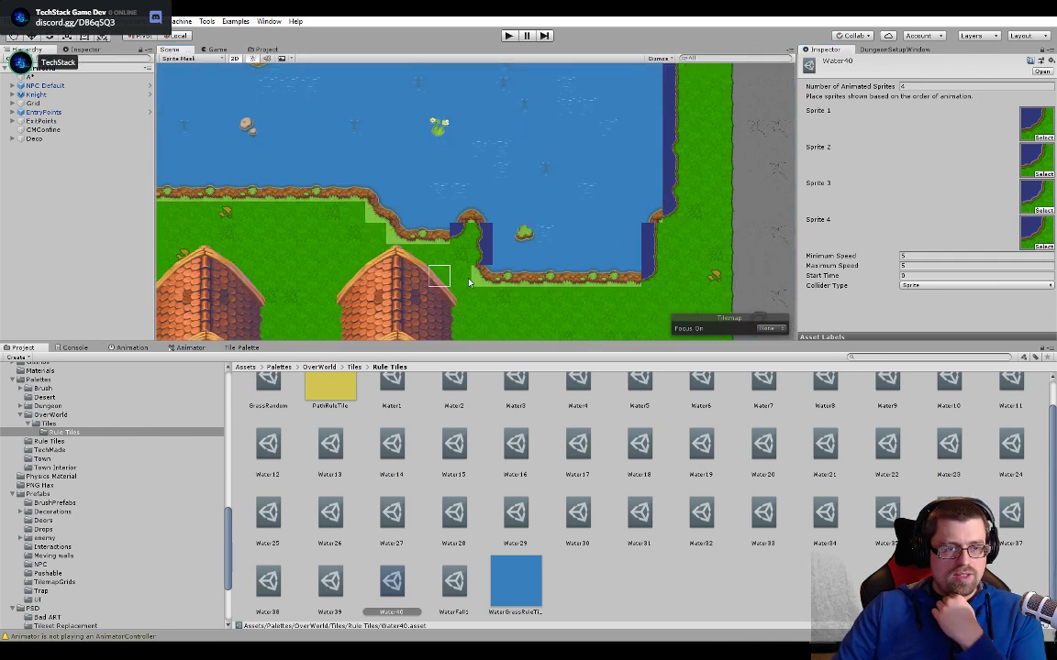
middle_drag(346, 257, 446, 281)
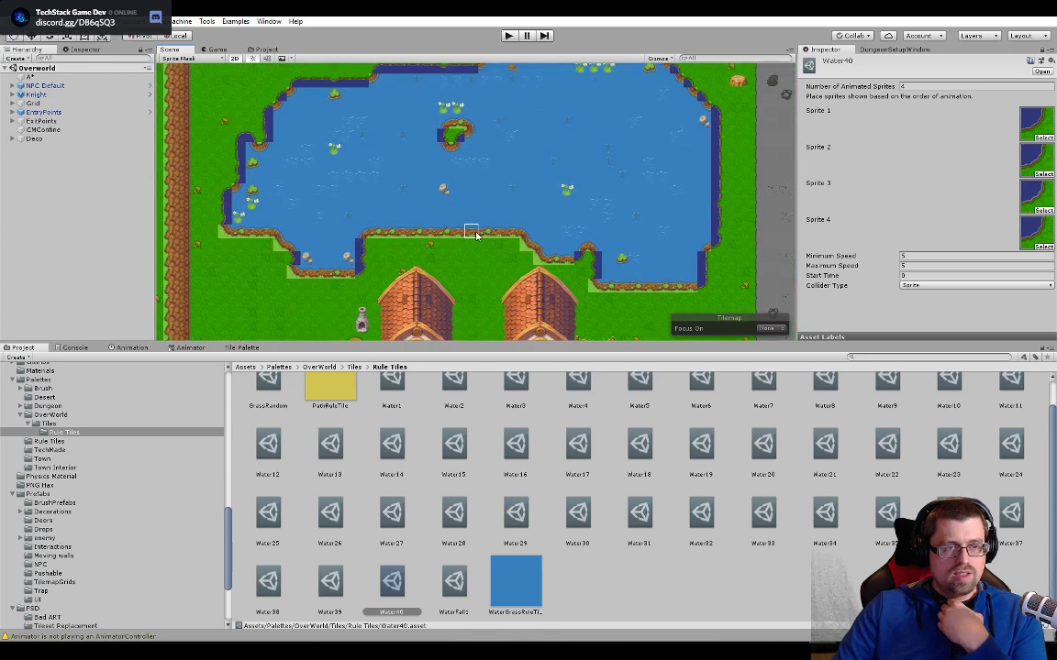
scroll(578, 229, up, 4)
scroll(476, 156, up, 2)
middle_drag(476, 156, 410, 153)
scroll(624, 255, up, 3)
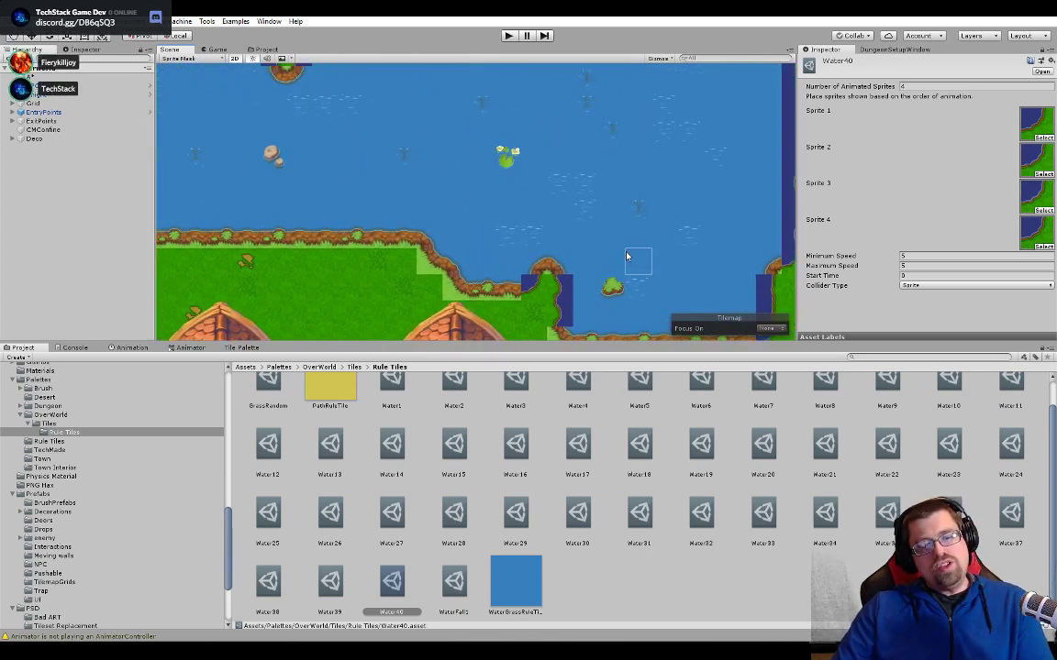
middle_drag(624, 255, 507, 165)
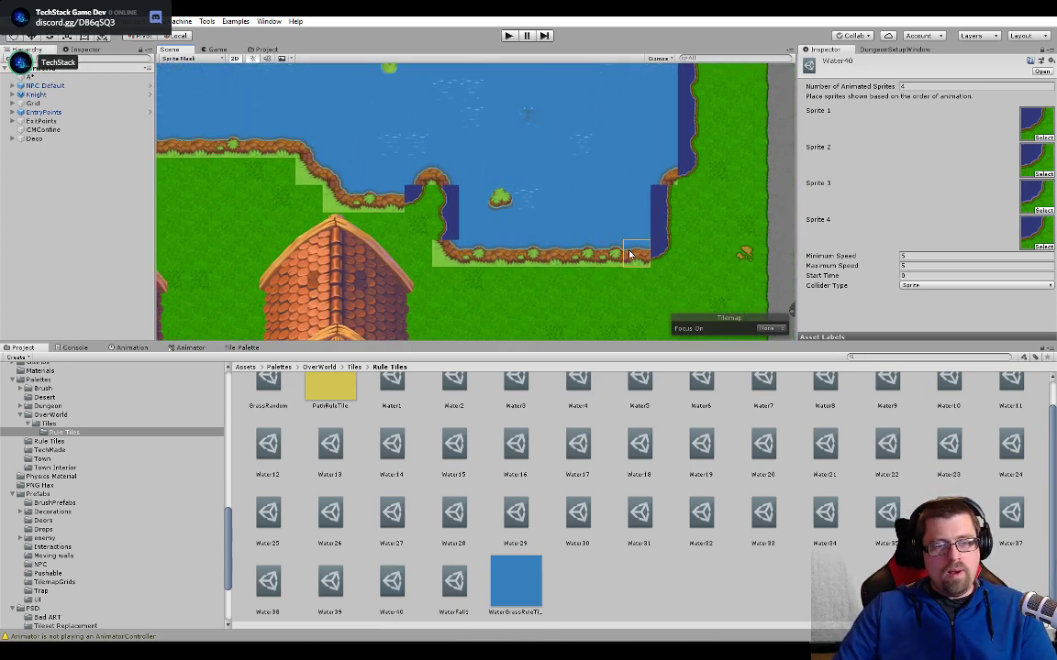
click(1041, 50)
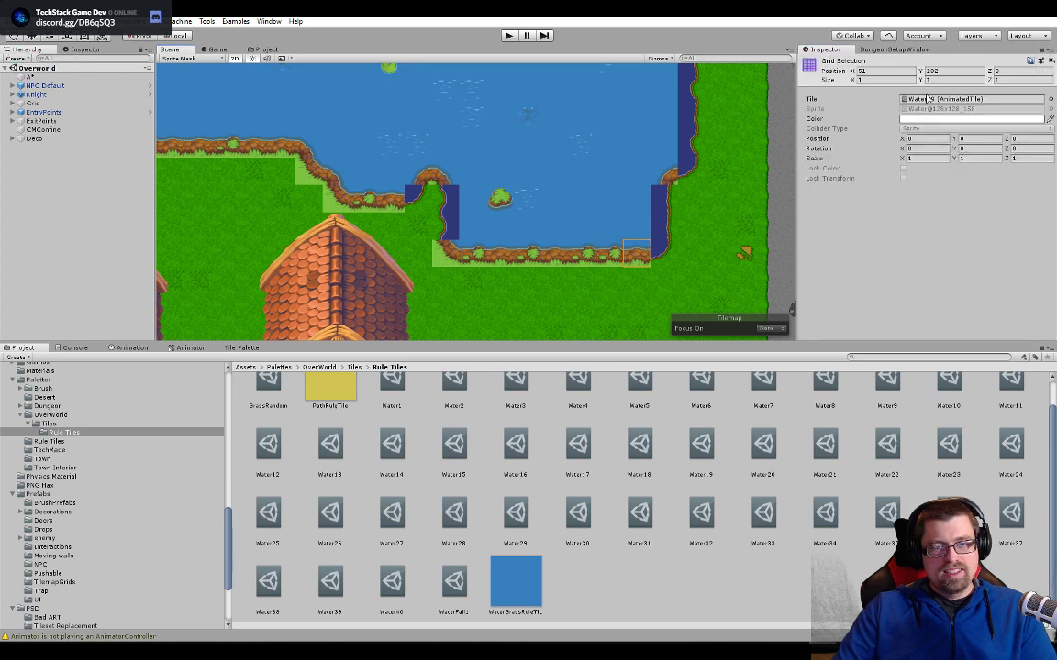
double_click(928, 98)
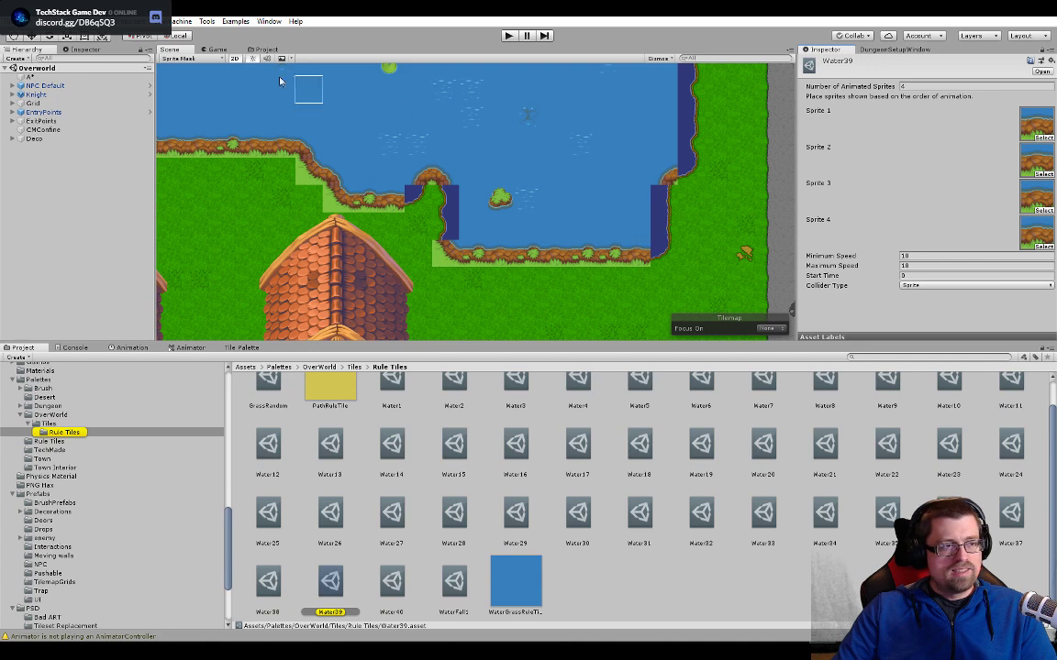
- Collapse the Water tech4 sprite sheet and reopen the Water39 tile from the lower shoreline
click(262, 49)
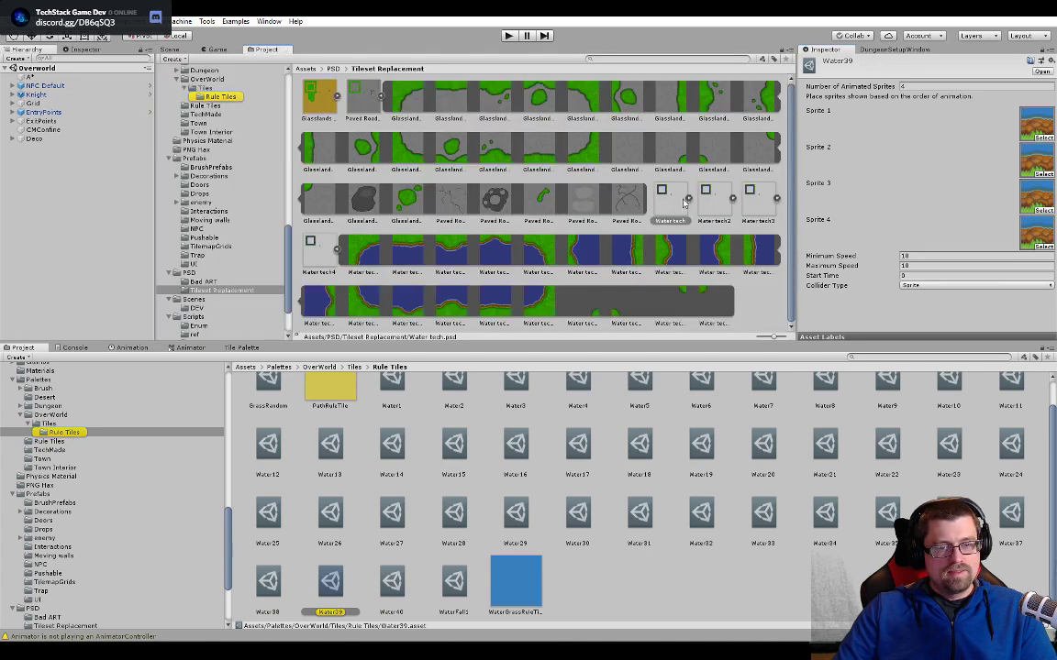
click(338, 250)
click(337, 249)
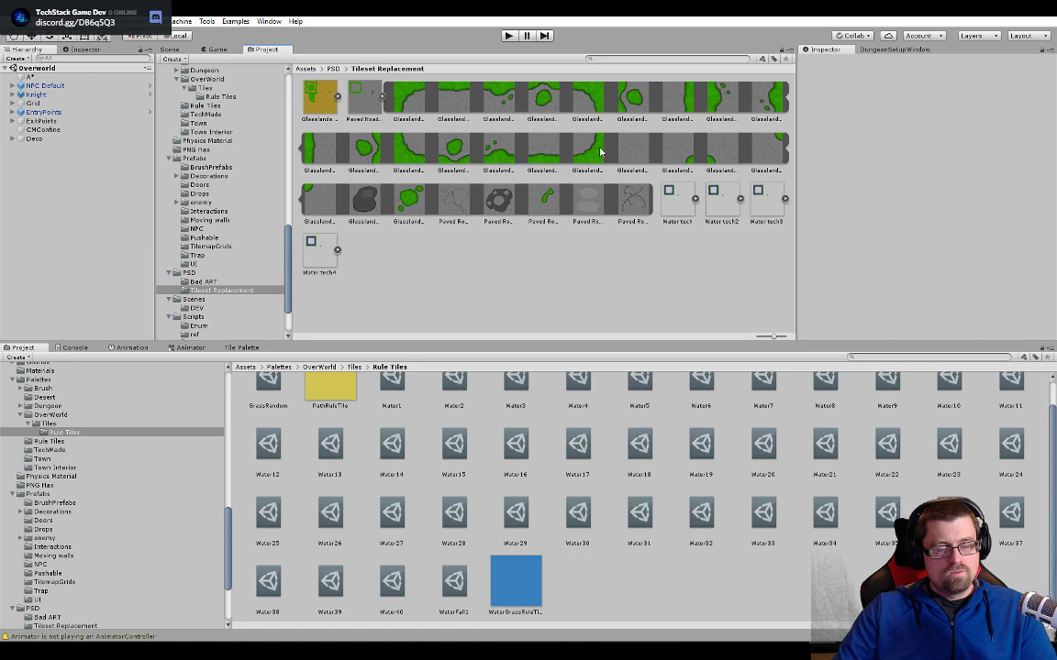
click(170, 49)
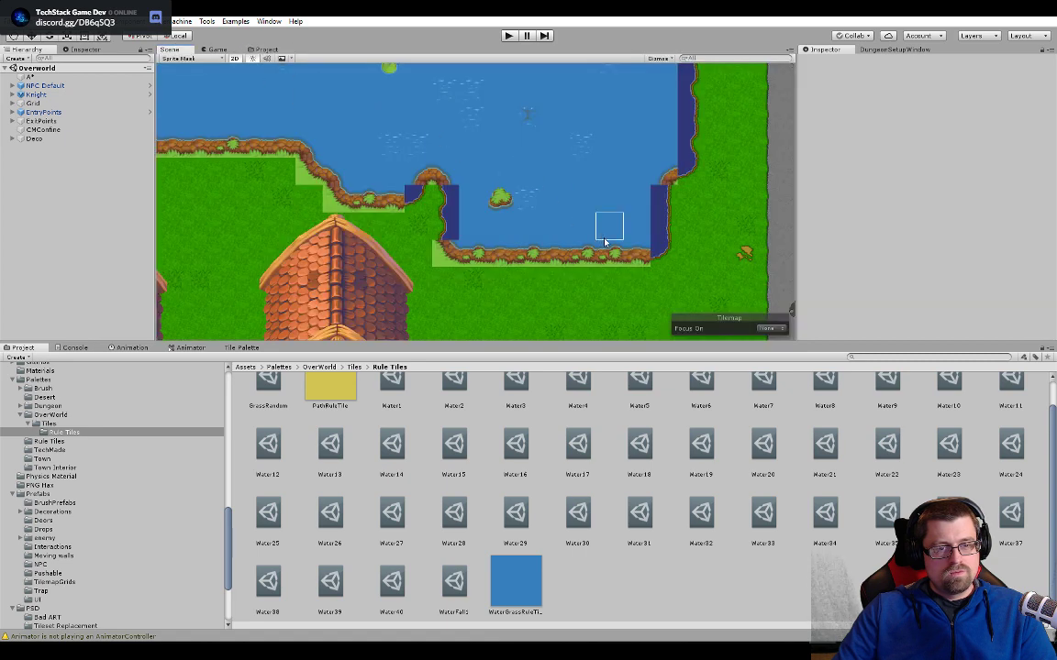
click(636, 254)
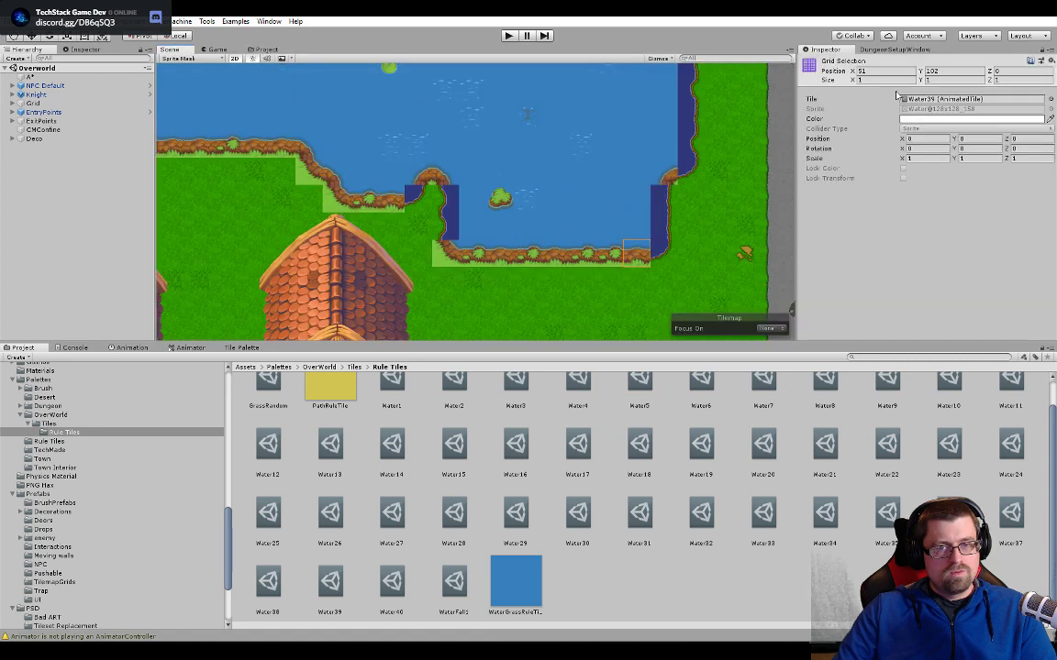
double_click(943, 99)
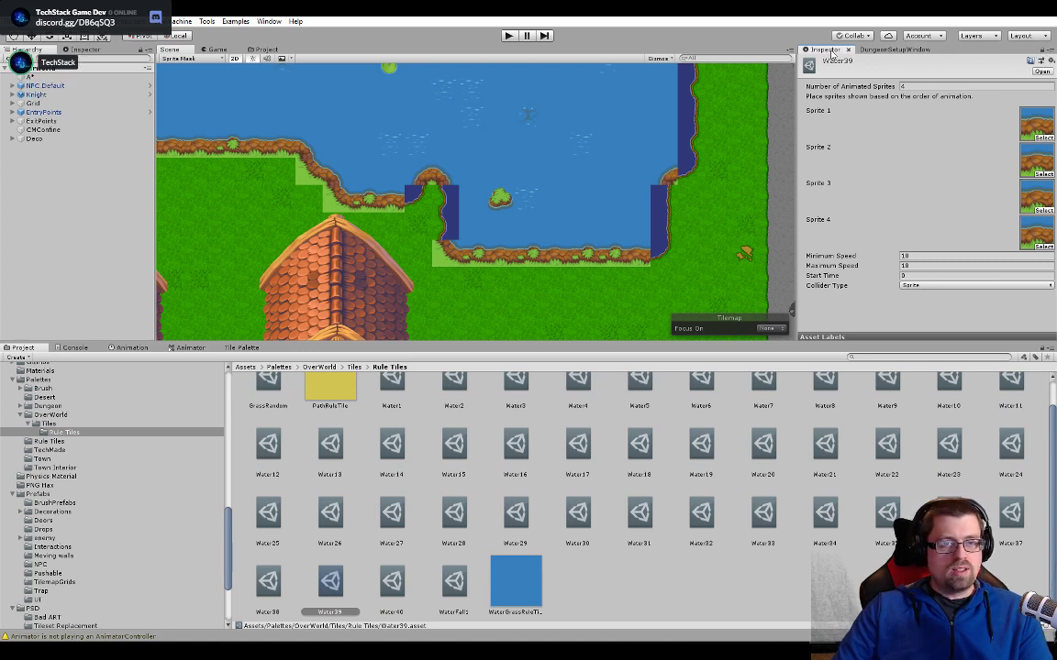
- Replace Water39's Sprites 1 to 4 with the straight lower-shore sprites of Water tech, Water tech2, Water tech3 and Water tech4 in order
click(257, 49)
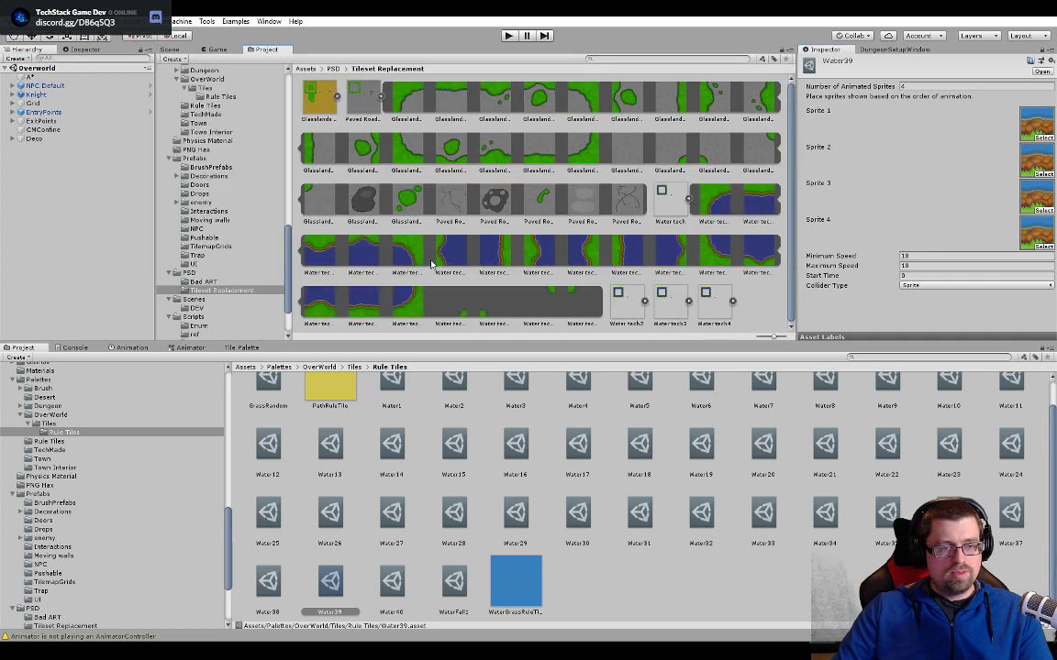
drag(345, 286, 1034, 124)
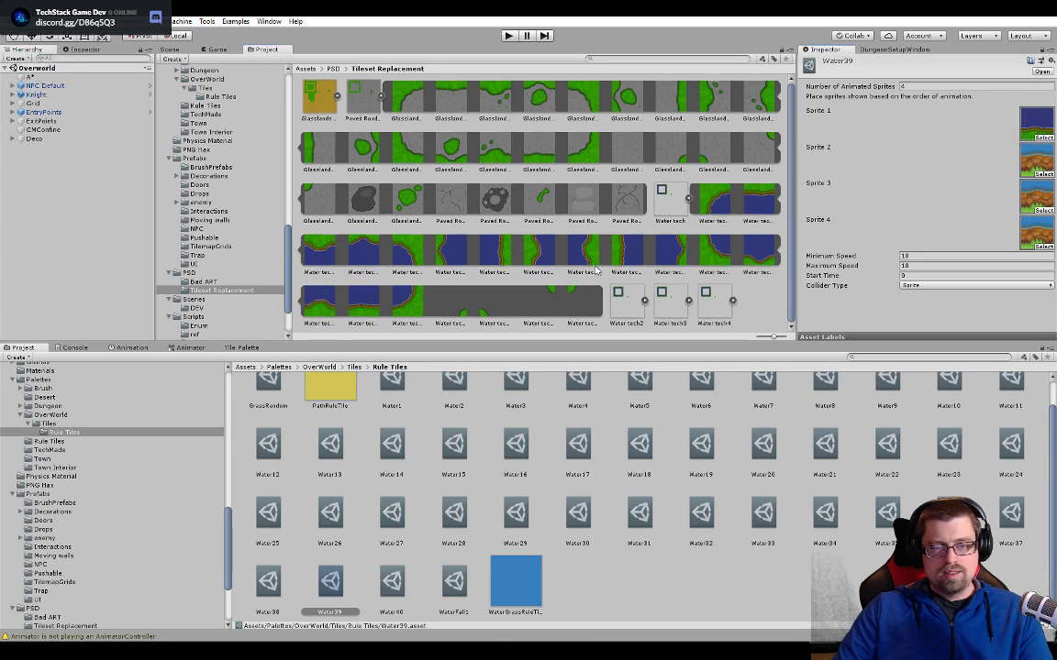
click(688, 199)
click(732, 198)
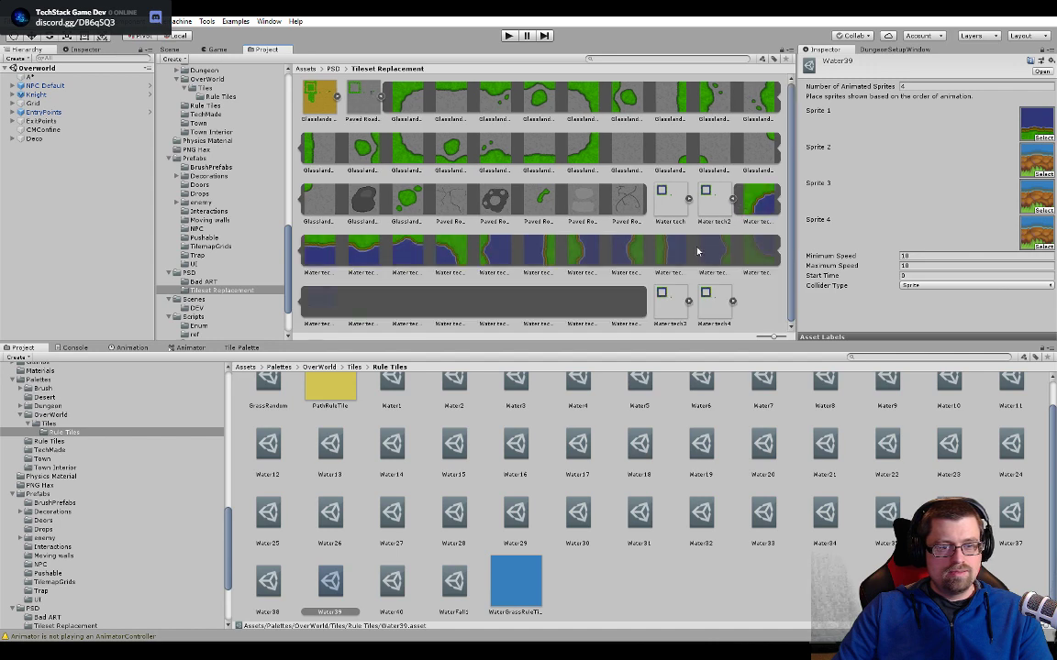
drag(423, 310, 1036, 156)
click(732, 198)
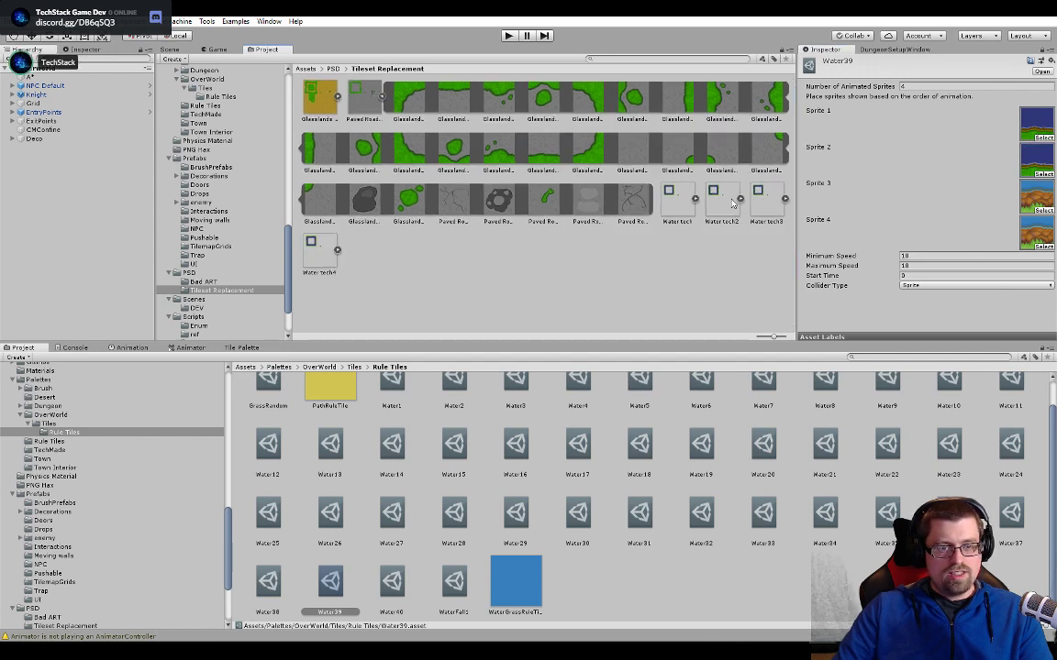
click(776, 198)
drag(439, 311, 1035, 196)
click(776, 198)
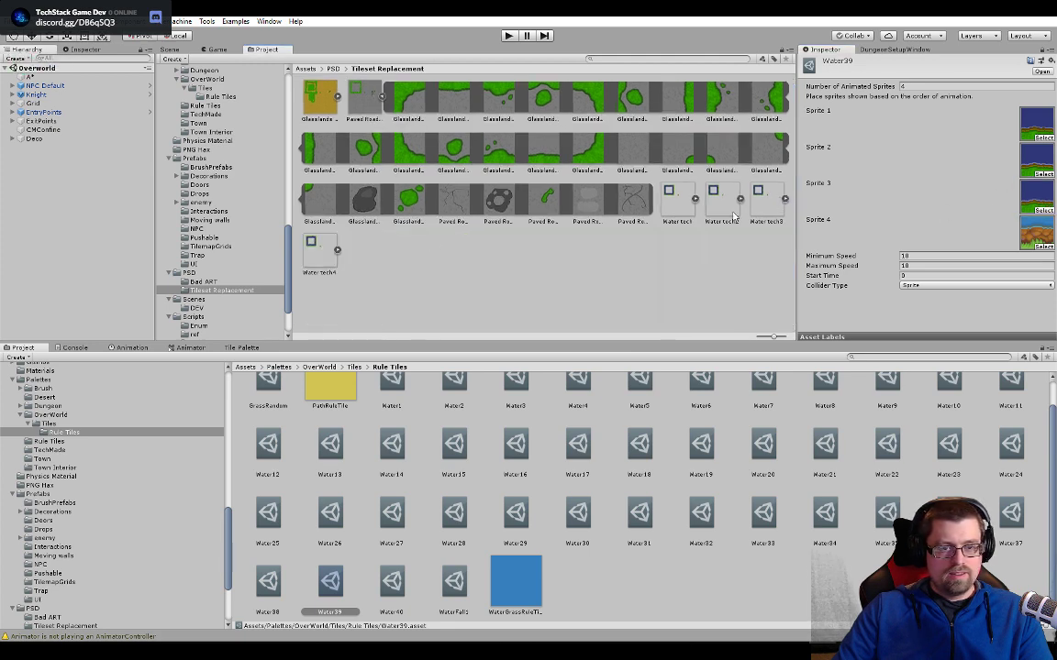
click(336, 251)
drag(495, 301, 1027, 229)
- Set Water39's minimum and maximum animation speeds to 5
click(908, 255)
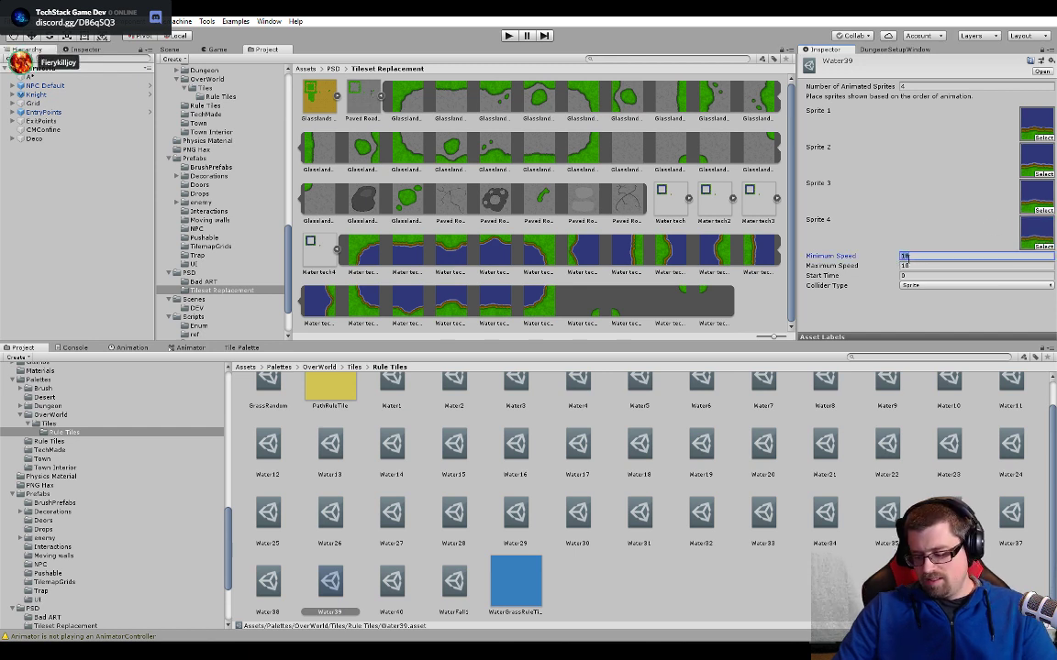
text(5)
click(918, 266)
text(5)
click(904, 306)
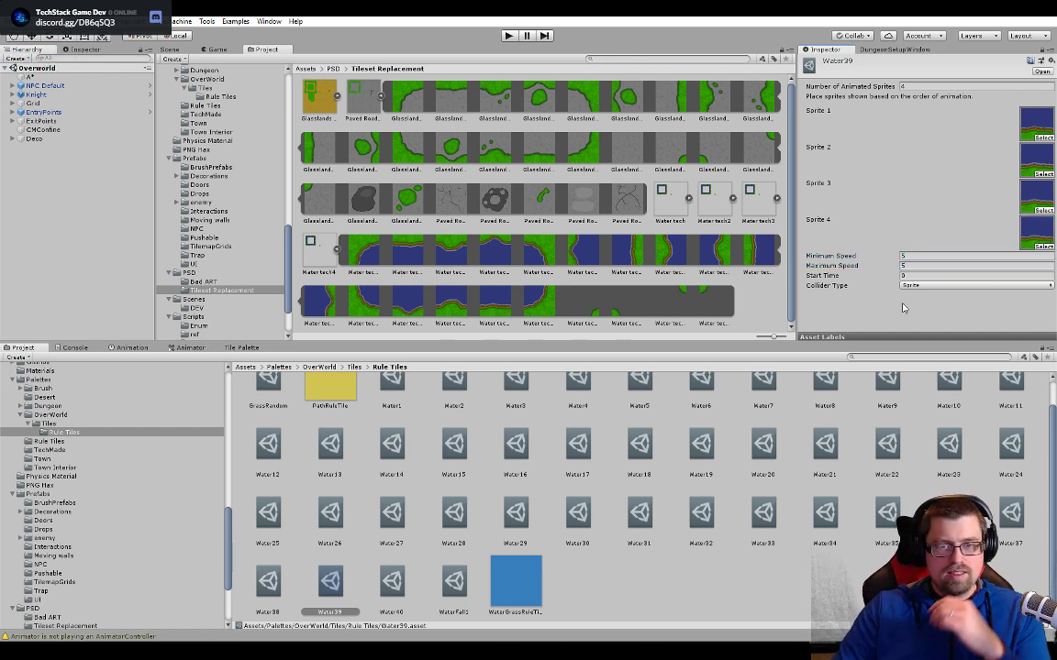
- Open the Water38 tile from the lake's bushy lower shoreline and expand the Water tech sprite sheet in Tileset Replacement
click(167, 49)
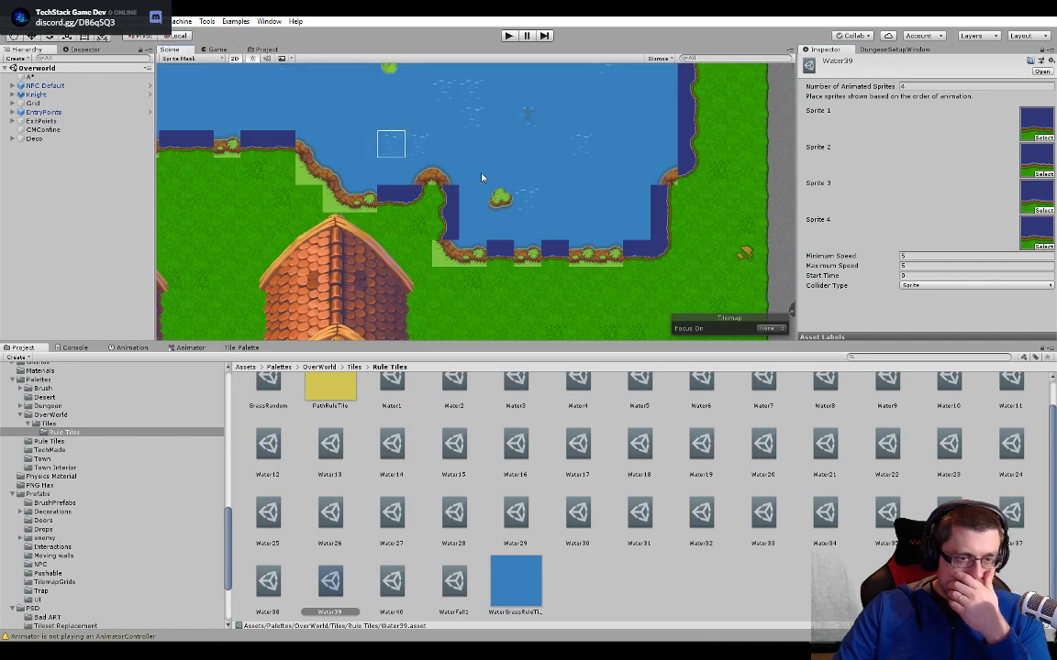
click(613, 255)
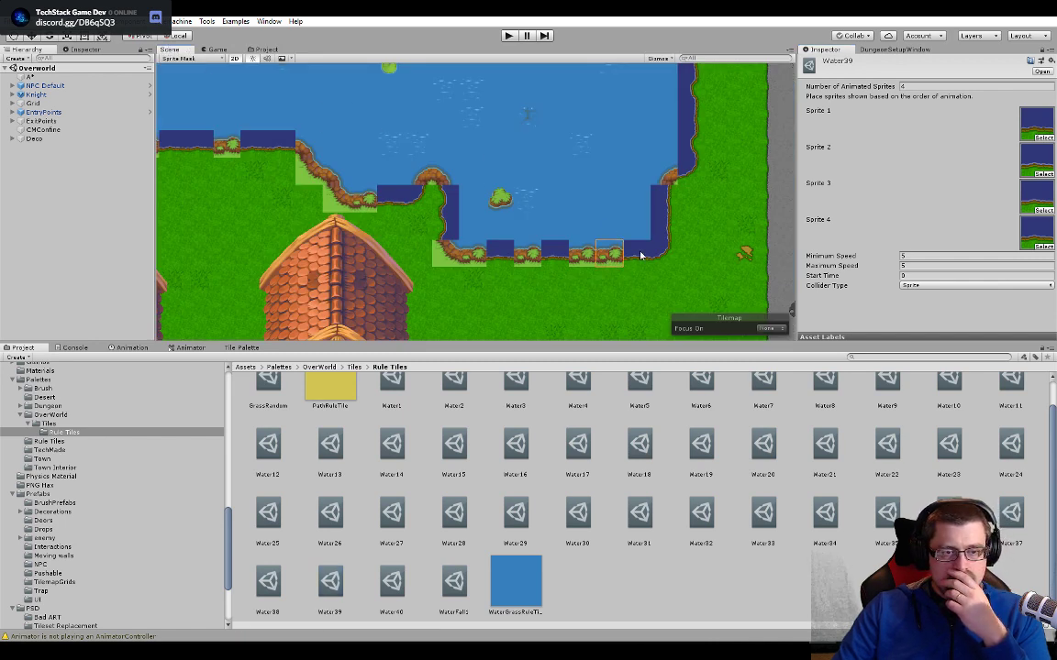
click(1043, 51)
double_click(989, 98)
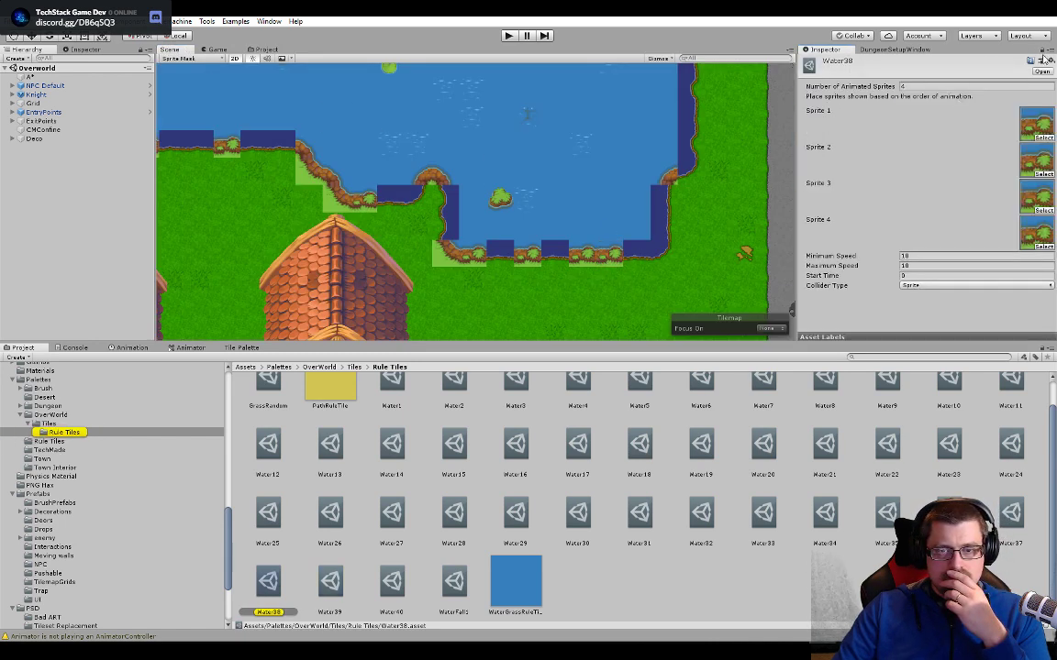
click(260, 49)
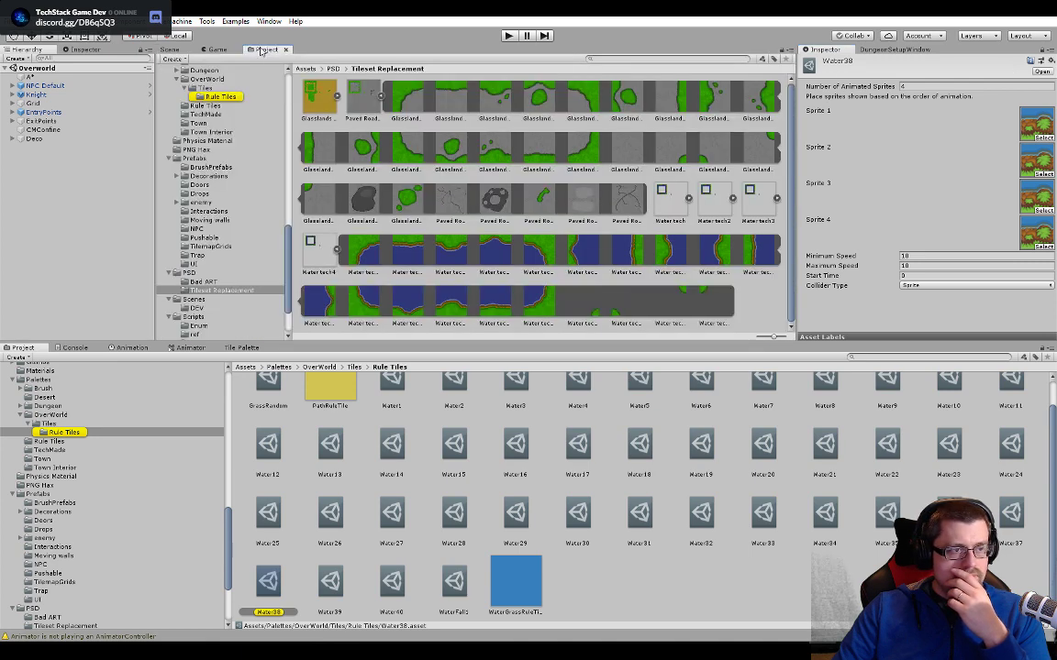
click(336, 249)
click(336, 250)
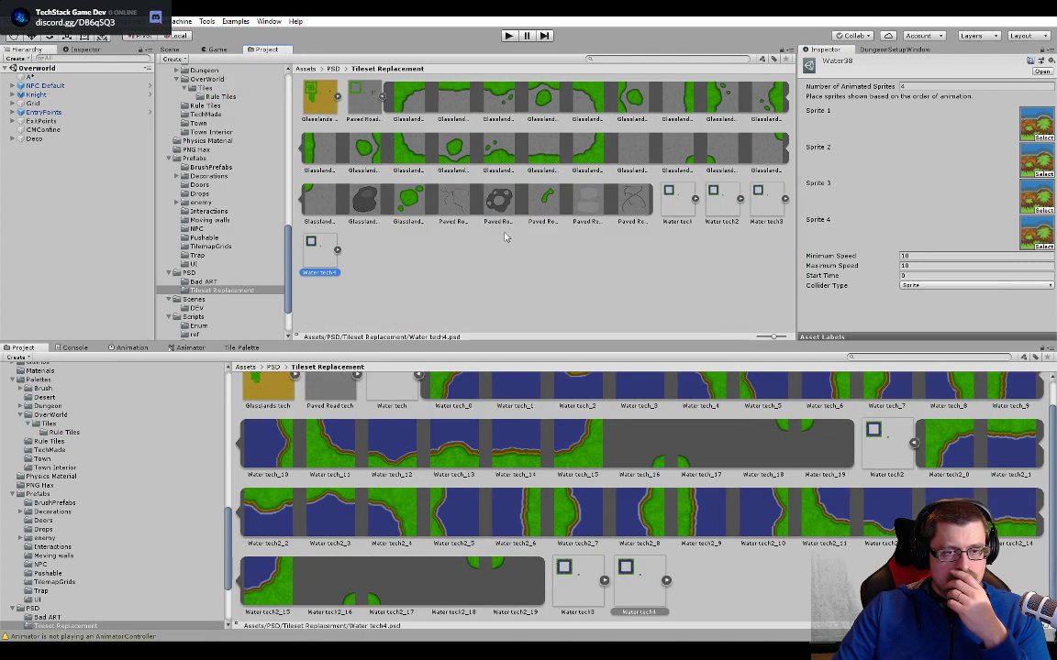
click(688, 199)
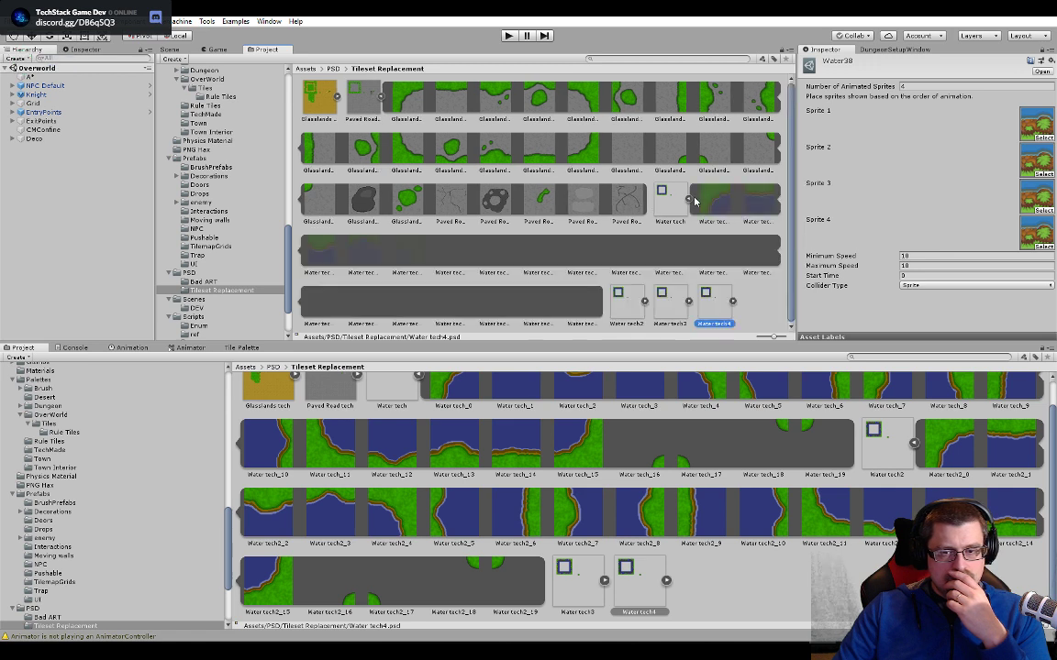
- Set Water38's minimum and maximum animation speeds to 5
click(932, 256)
text(5)
key(Tab)
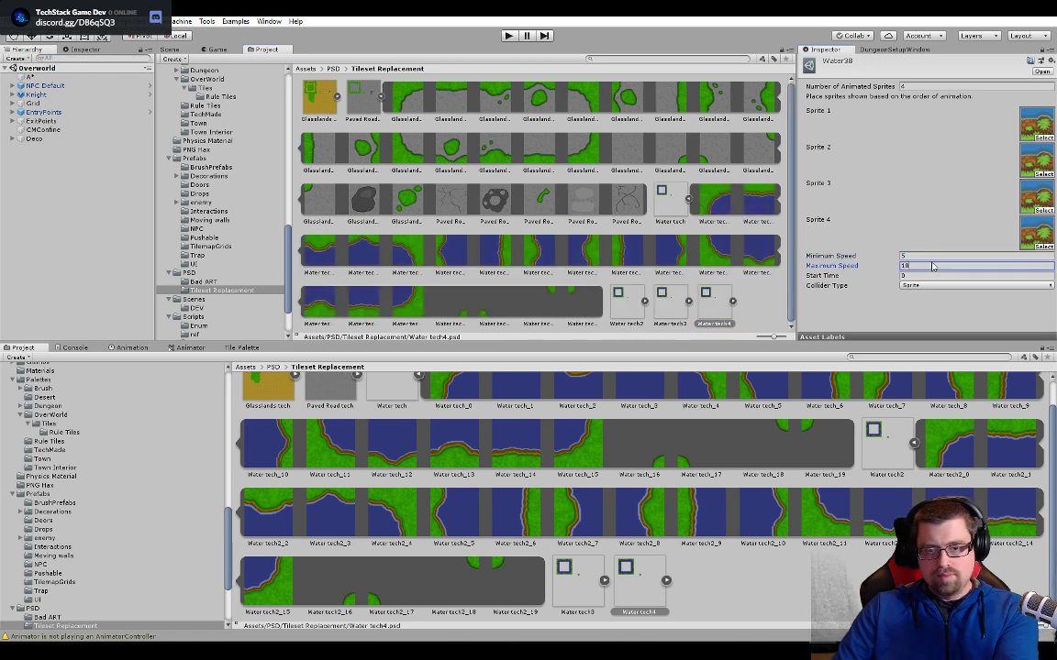
text(5)
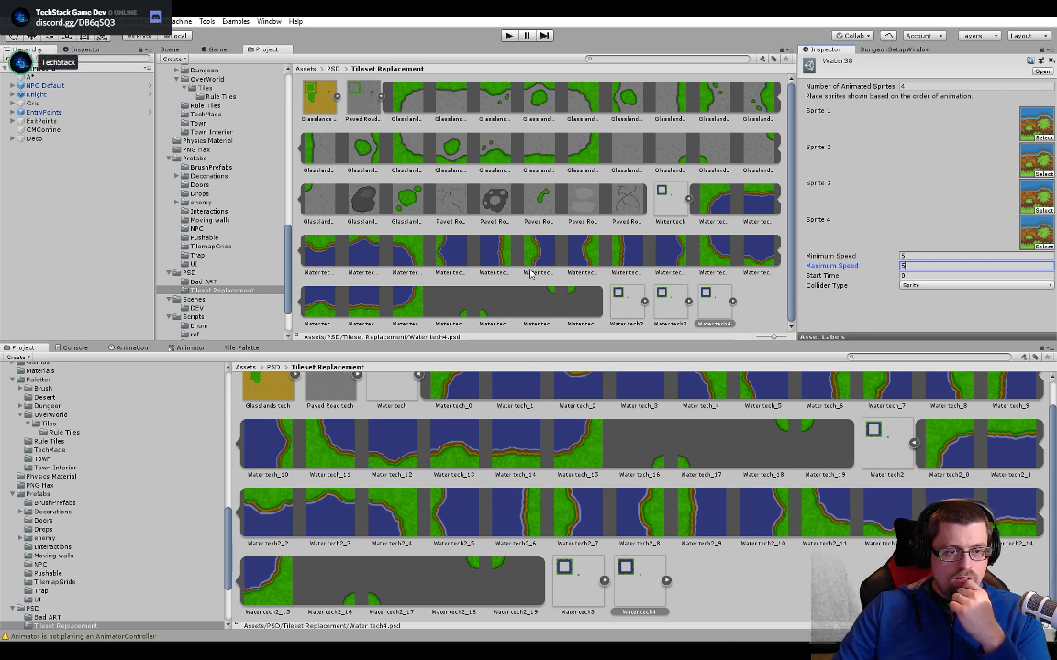
- Replace Water38's Sprites 1 to 4 with the humped lower-shore sprites of Water tech, Water tech2, Water tech3 and Water tech4 in order
drag(314, 309, 1032, 127)
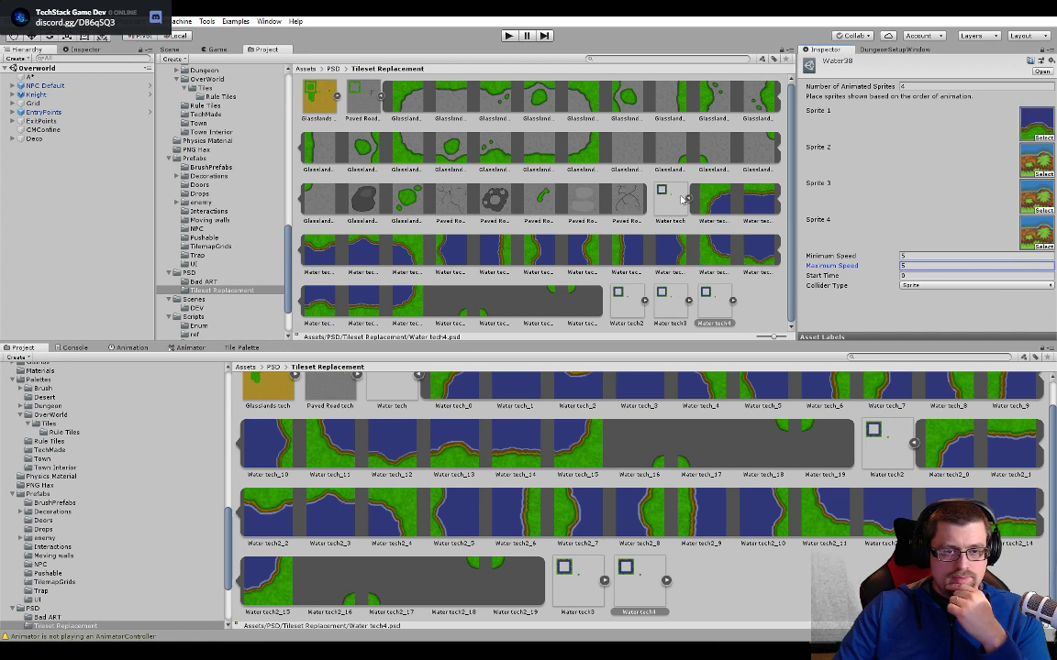
click(689, 198)
click(738, 199)
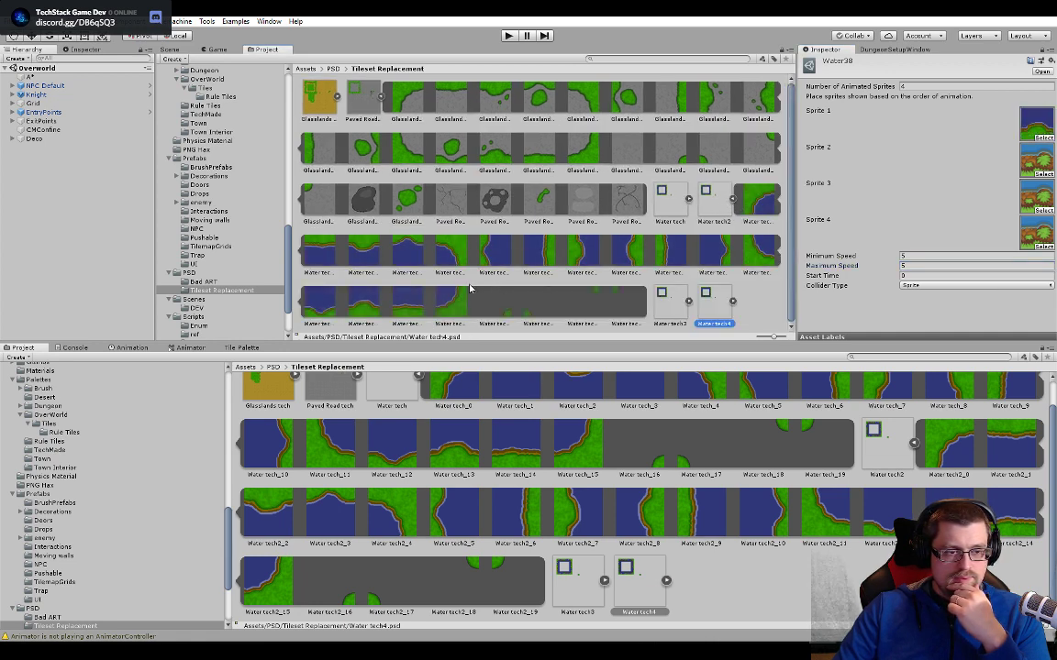
drag(358, 309, 1030, 163)
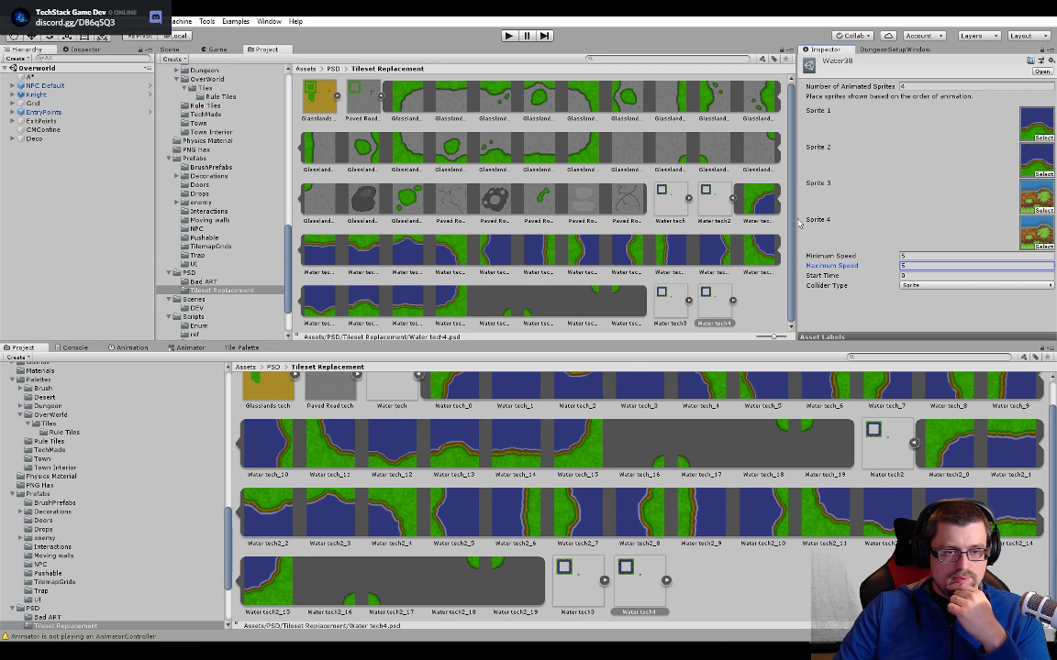
click(732, 199)
click(775, 198)
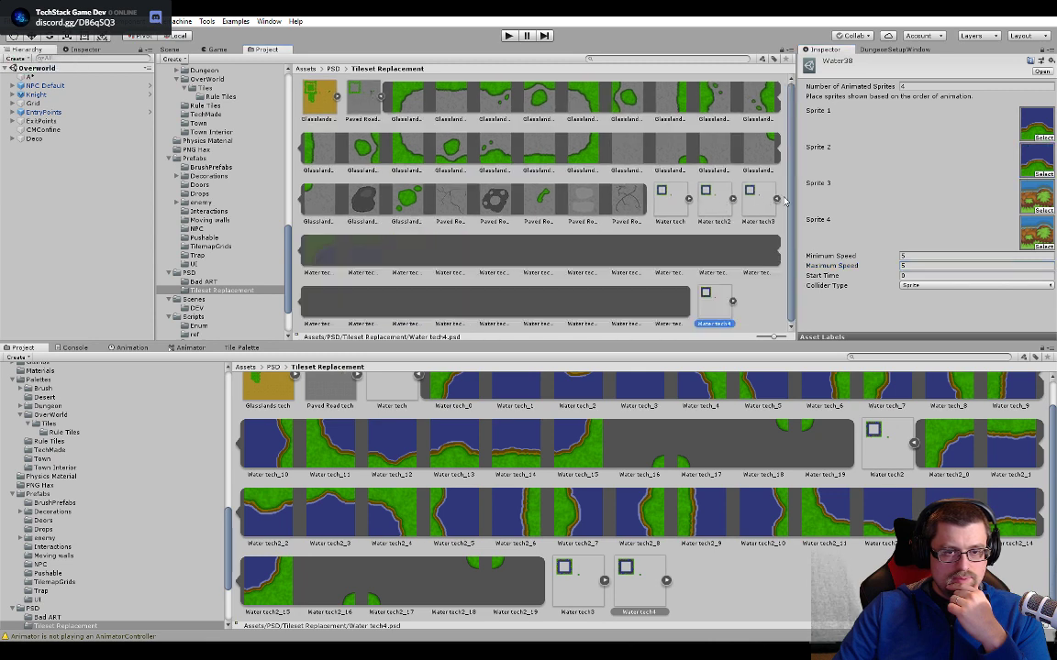
drag(403, 310, 1036, 197)
click(776, 198)
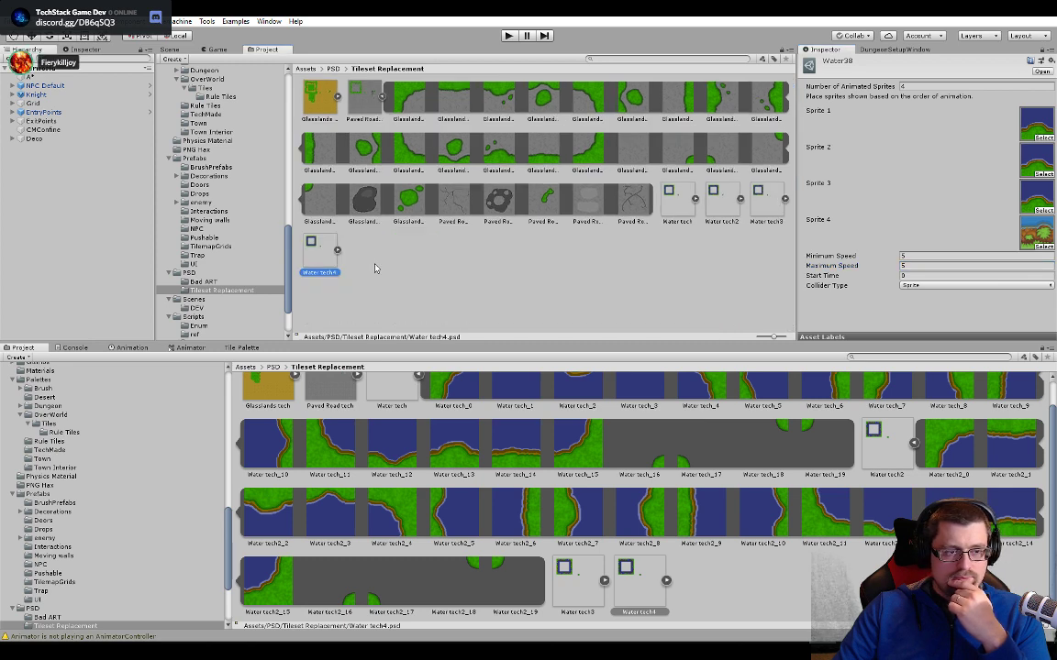
click(337, 251)
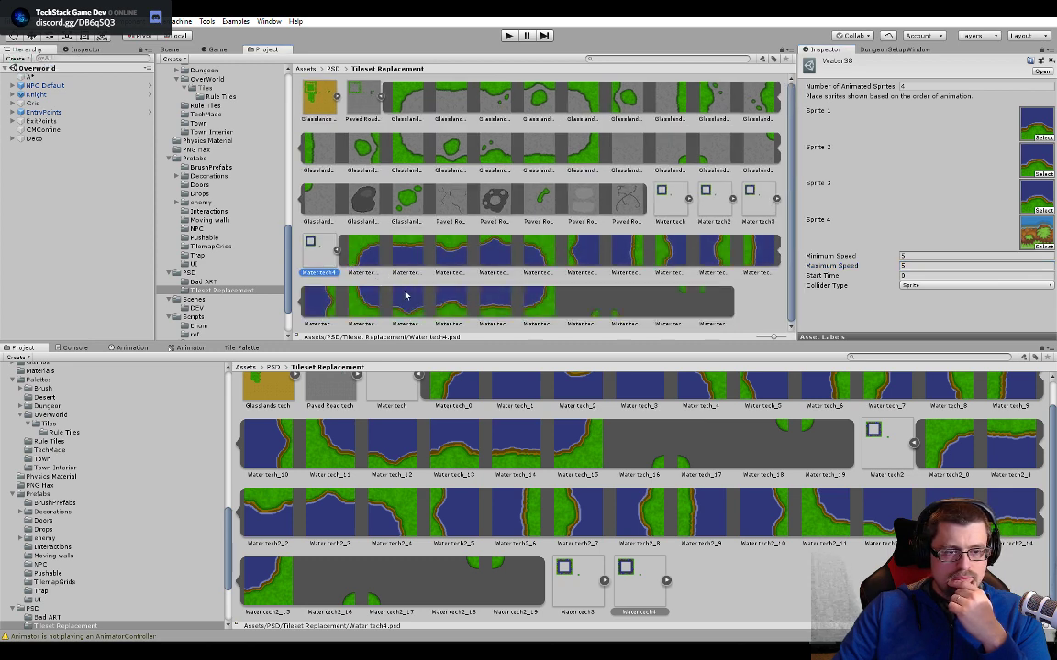
drag(441, 308, 1024, 233)
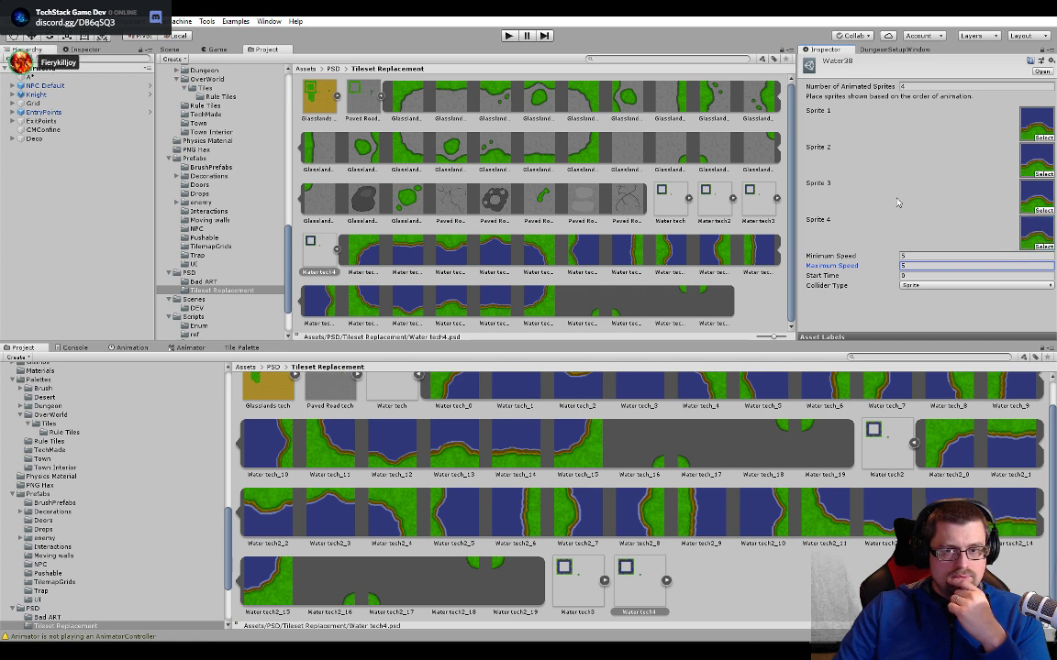
- Open the Water37 tile from the lake's lower-left corner above the houses and expand the Water tech sprite sheet
click(169, 51)
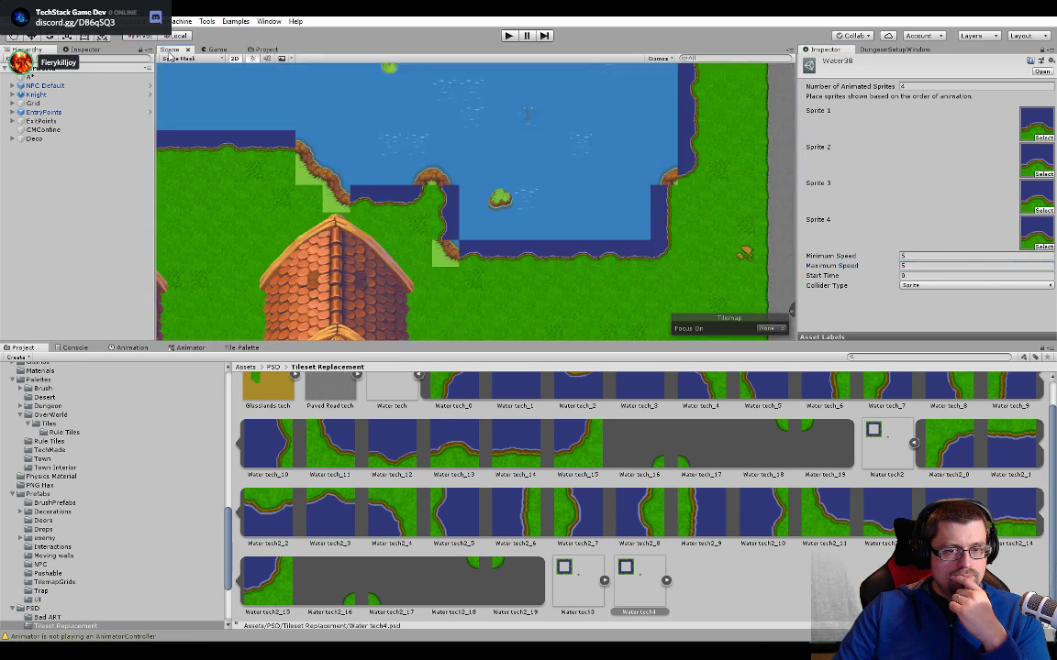
scroll(551, 197, down, 3)
scroll(299, 215, down, 1)
middle_drag(266, 210, 435, 230)
scroll(550, 225, up, 5)
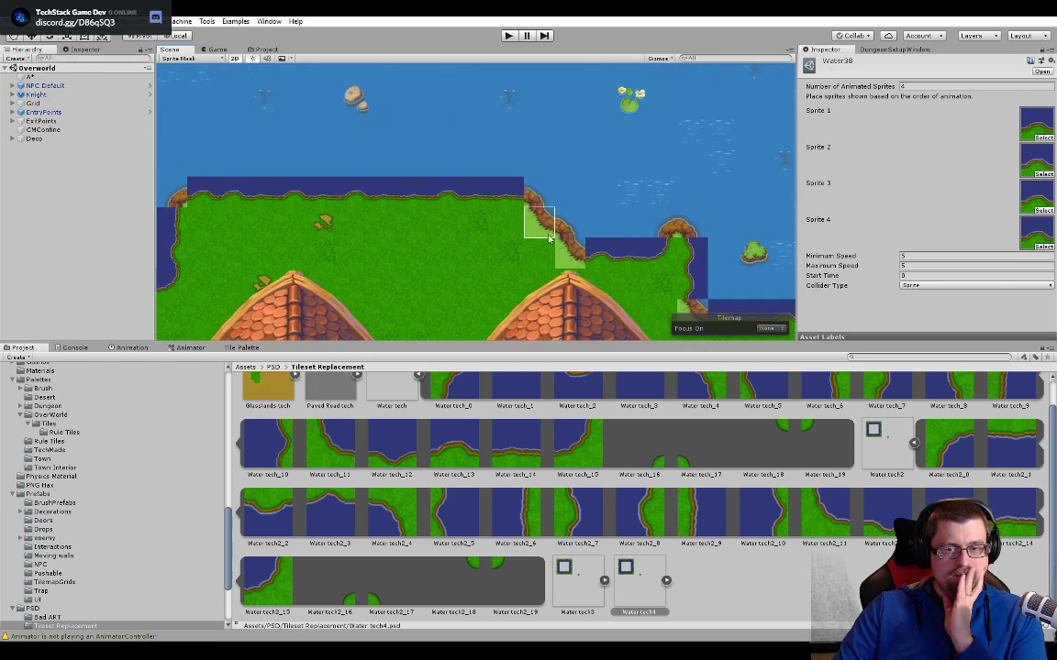
click(1042, 51)
click(532, 234)
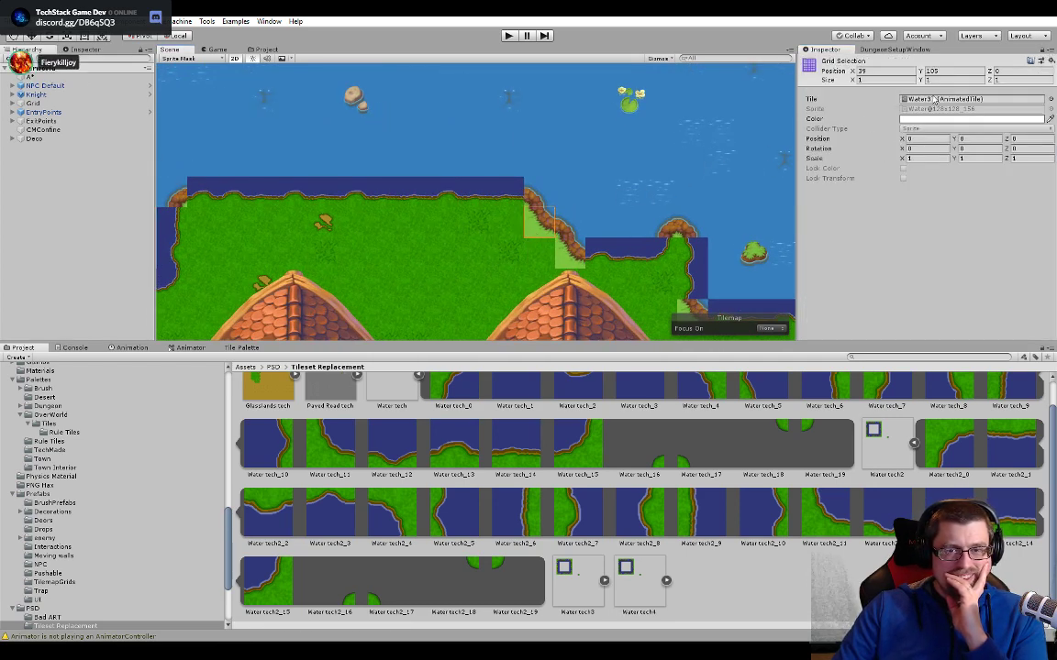
double_click(926, 98)
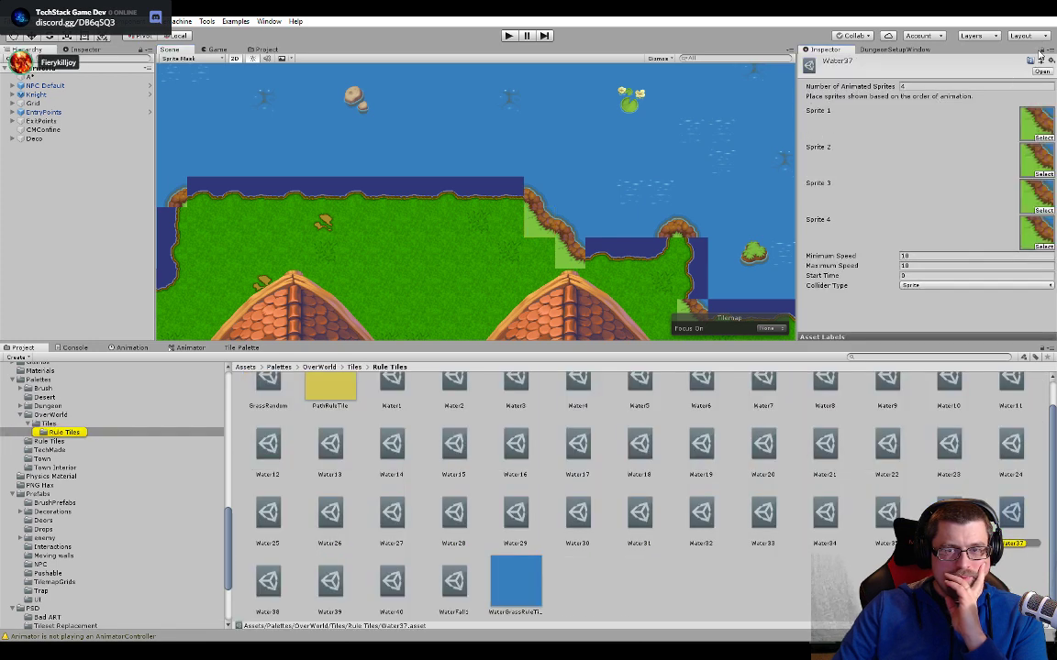
click(260, 48)
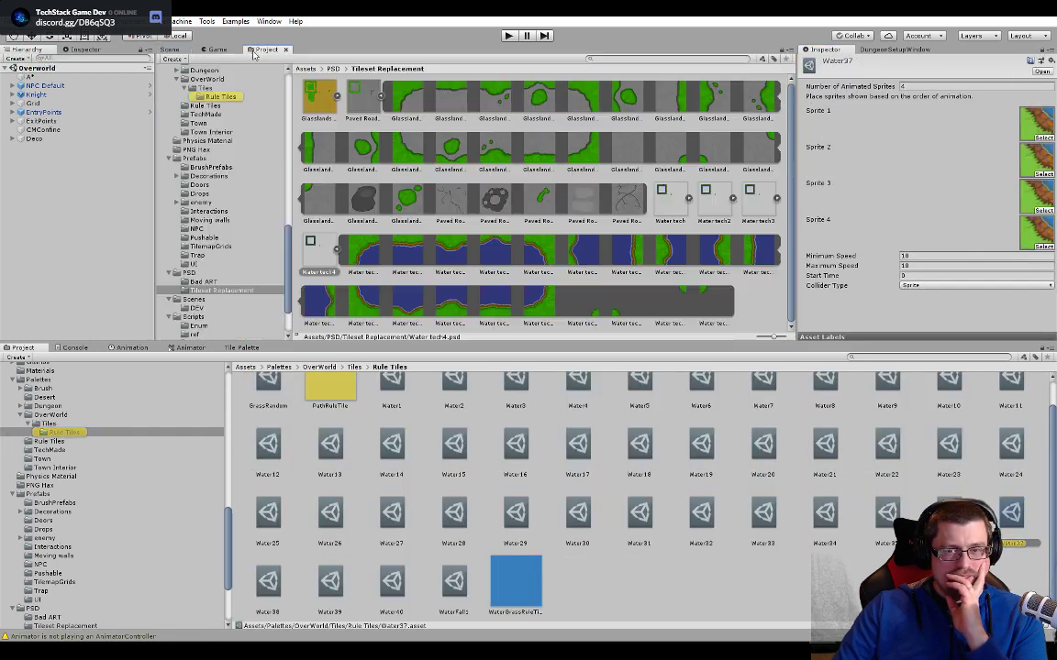
click(337, 249)
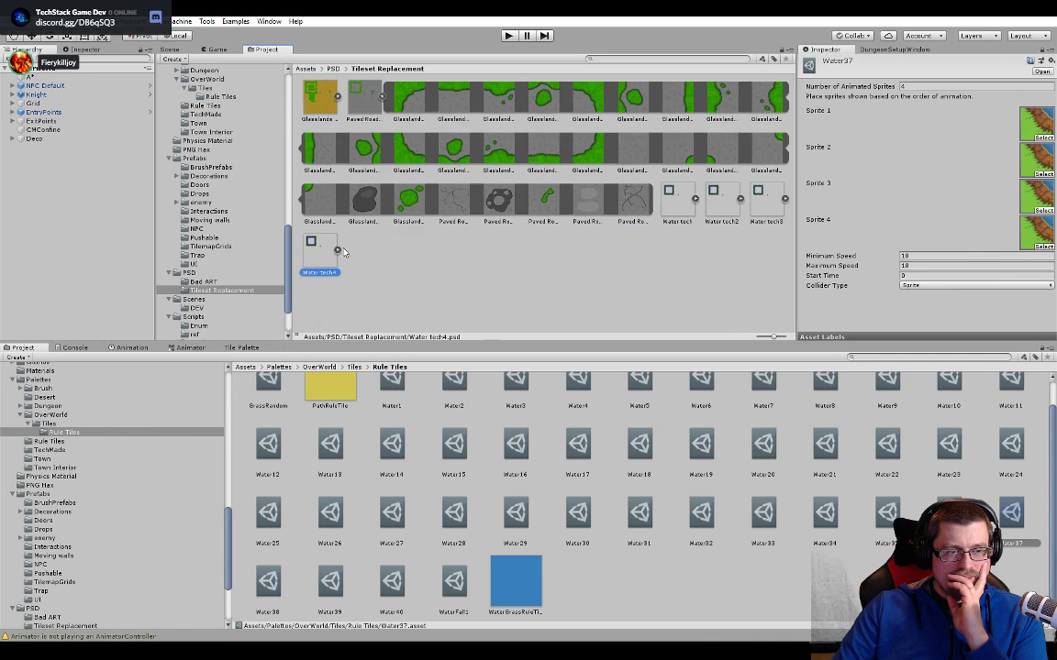
click(694, 198)
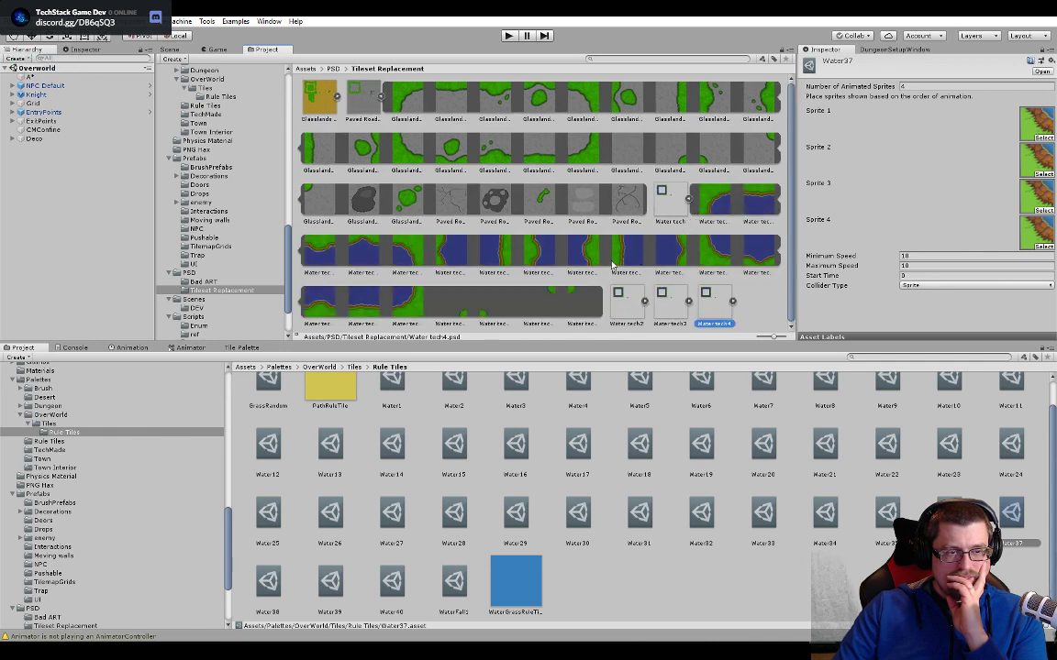
- Replace Water37's Sprites 1 to 4 with the lower-left corner sprites of Water tech, Water tech2, Water tech3 and Water tech4 in order
drag(711, 252, 1034, 122)
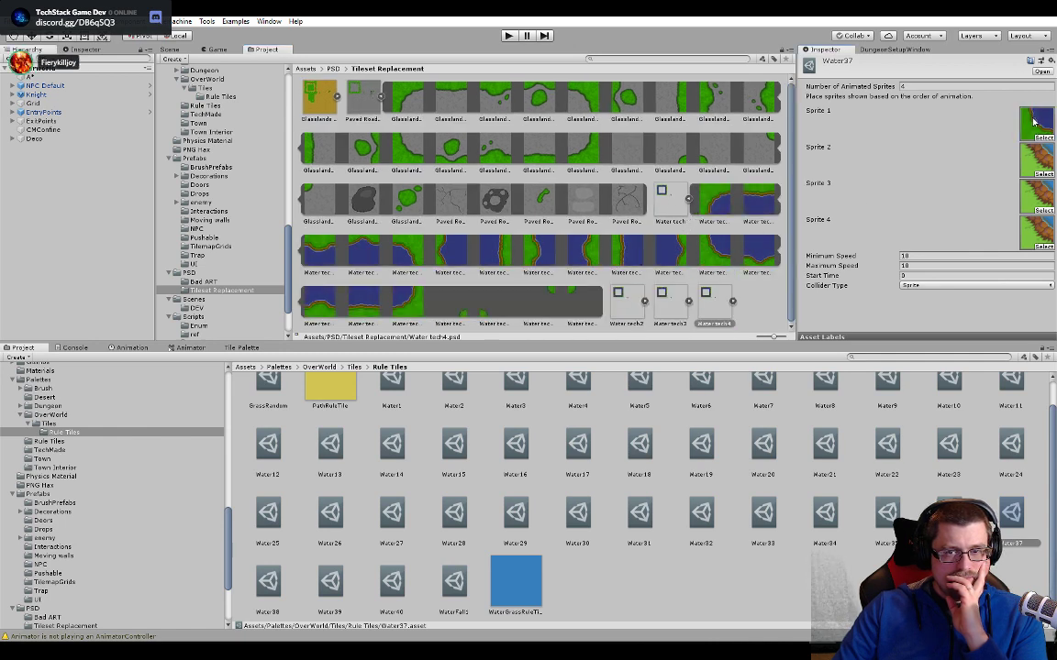
click(688, 200)
click(733, 200)
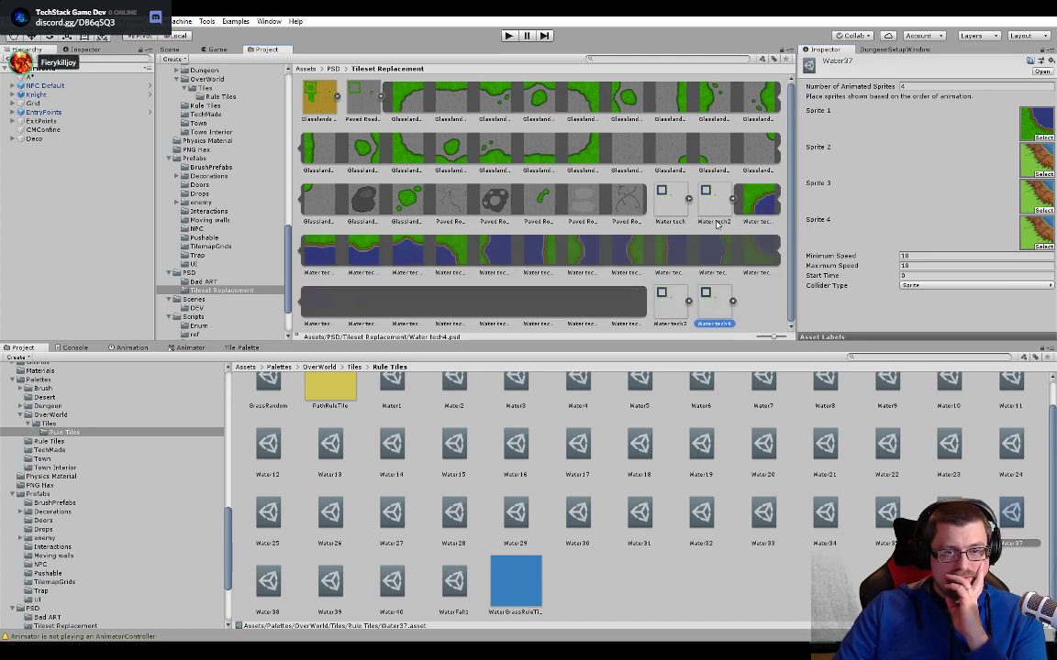
drag(756, 260, 1033, 158)
click(733, 200)
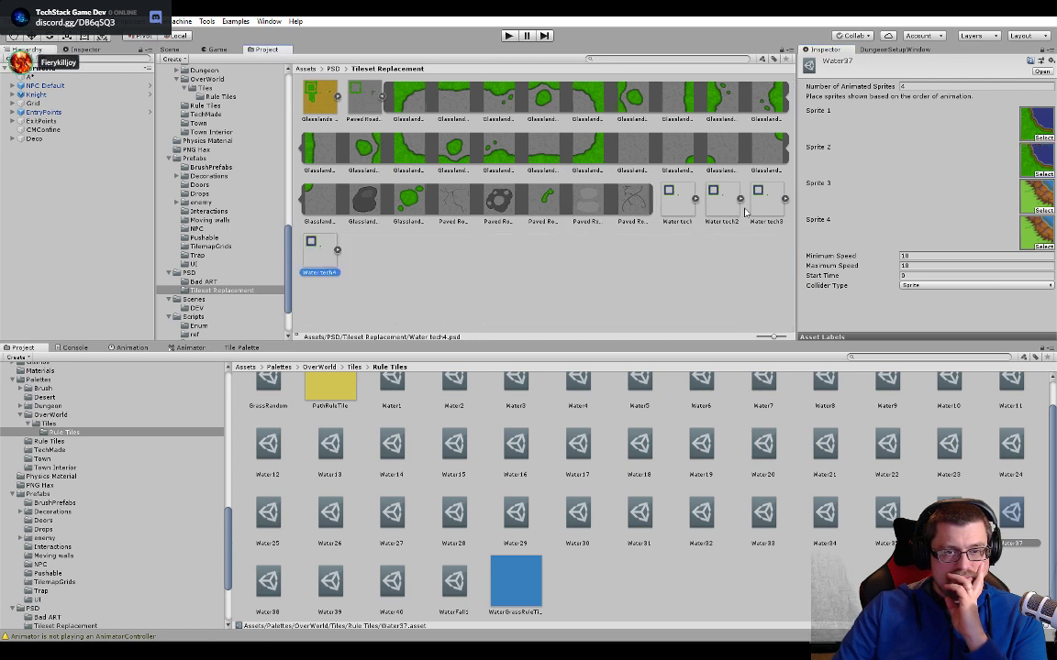
click(776, 198)
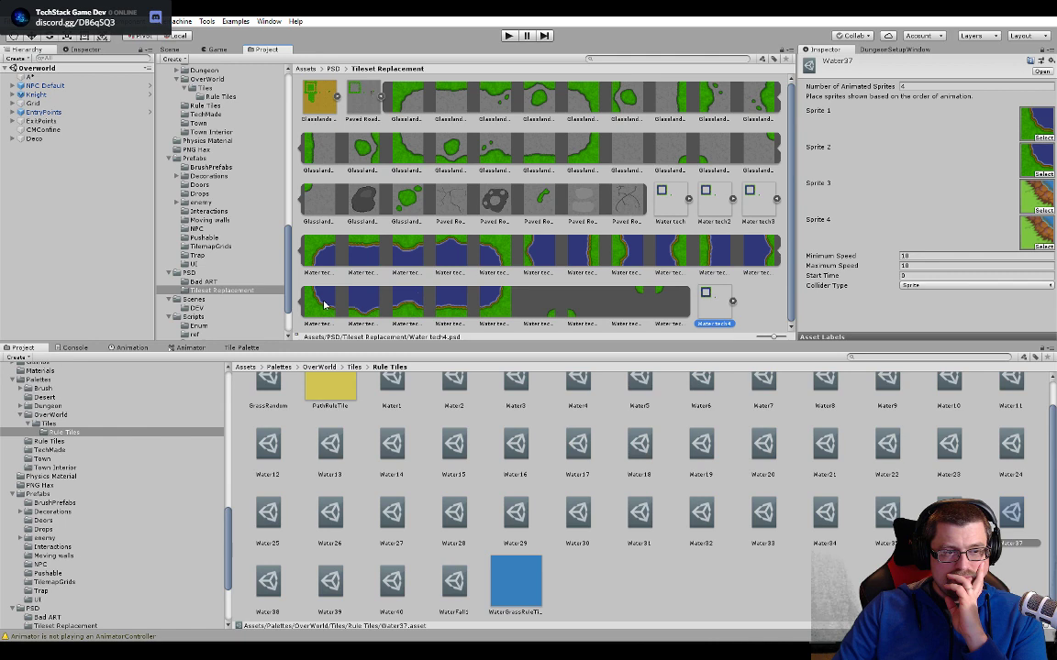
drag(324, 305, 1037, 195)
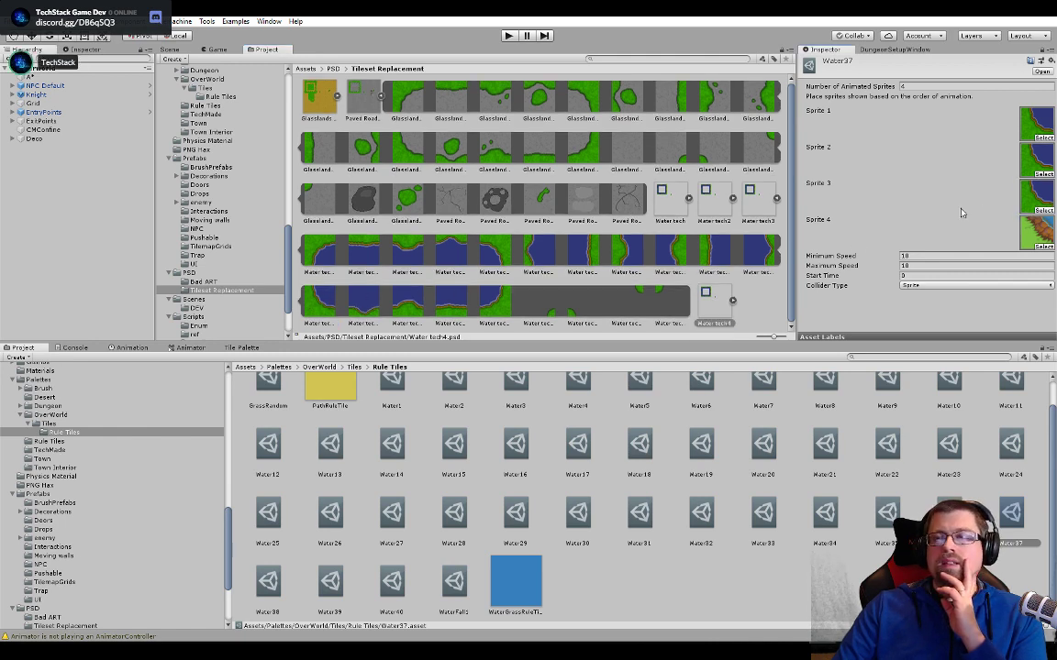
click(776, 199)
click(337, 248)
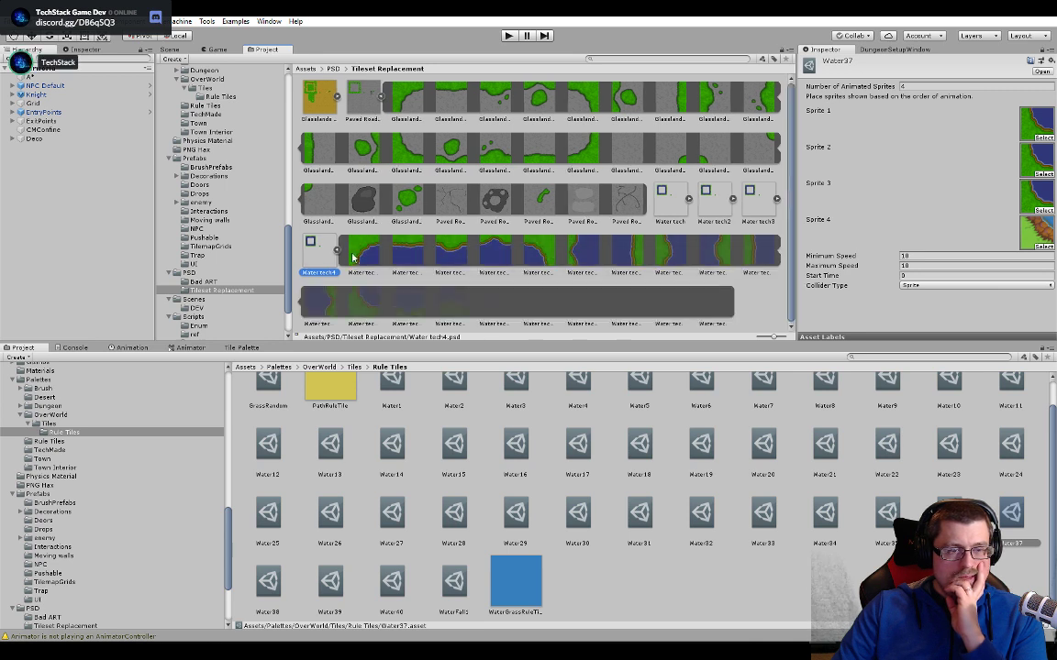
drag(362, 299, 1032, 233)
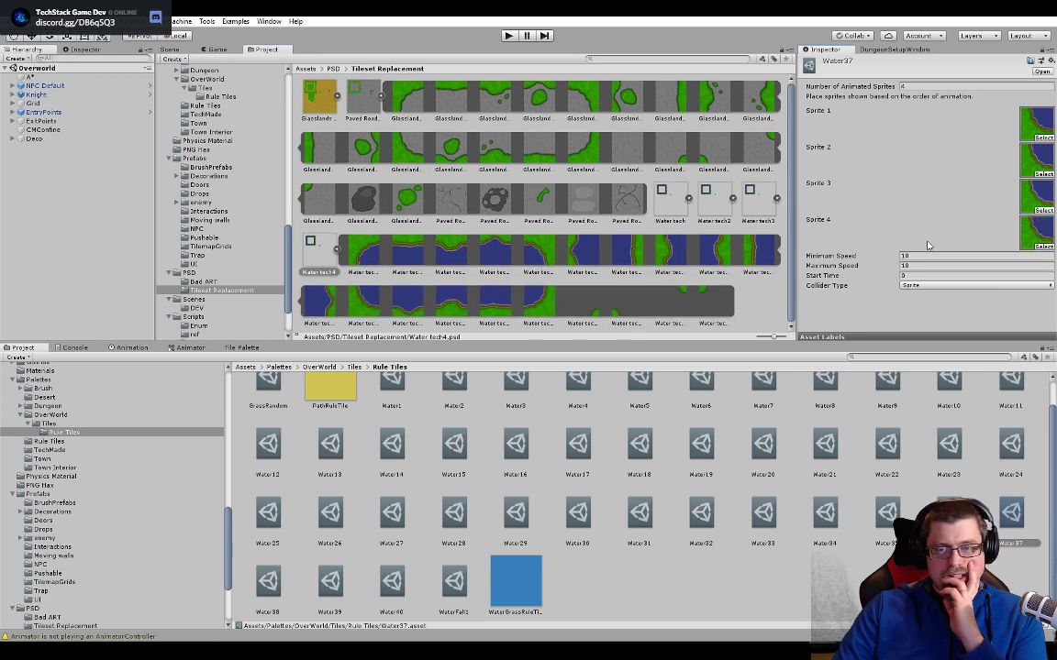
- Set Water37's minimum and maximum animation speeds to 5
click(920, 254)
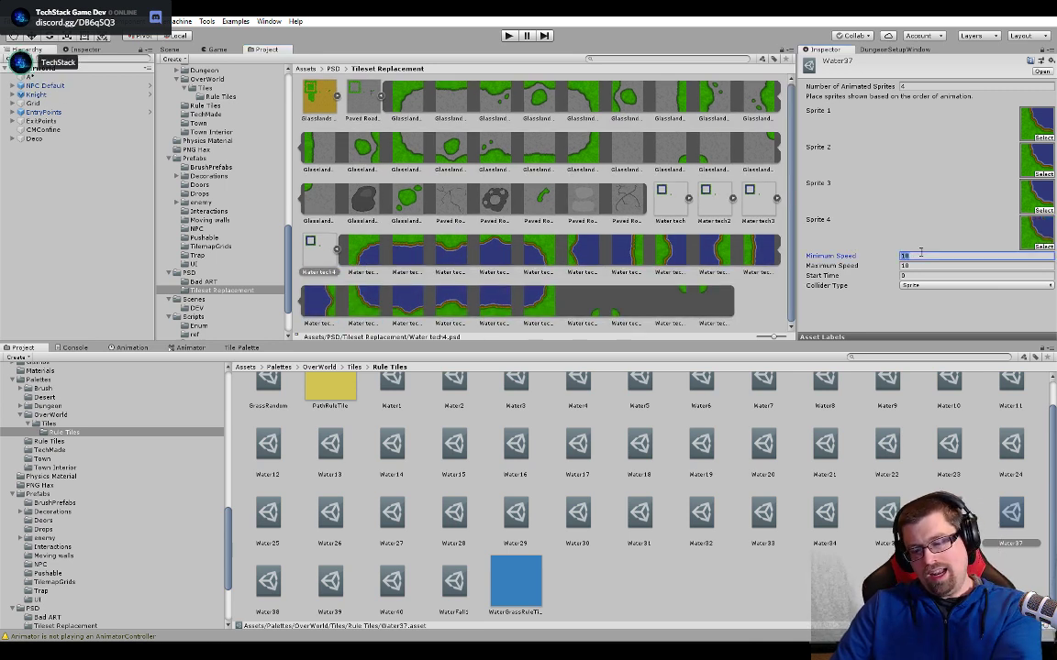
text(5)
click(919, 266)
text(5)
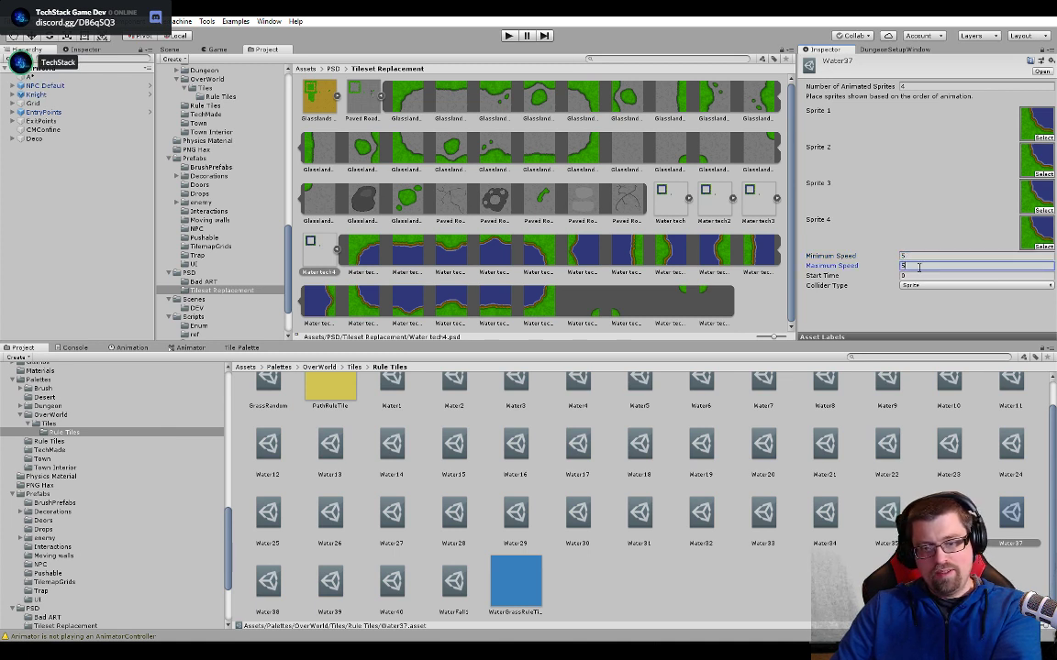
click(917, 256)
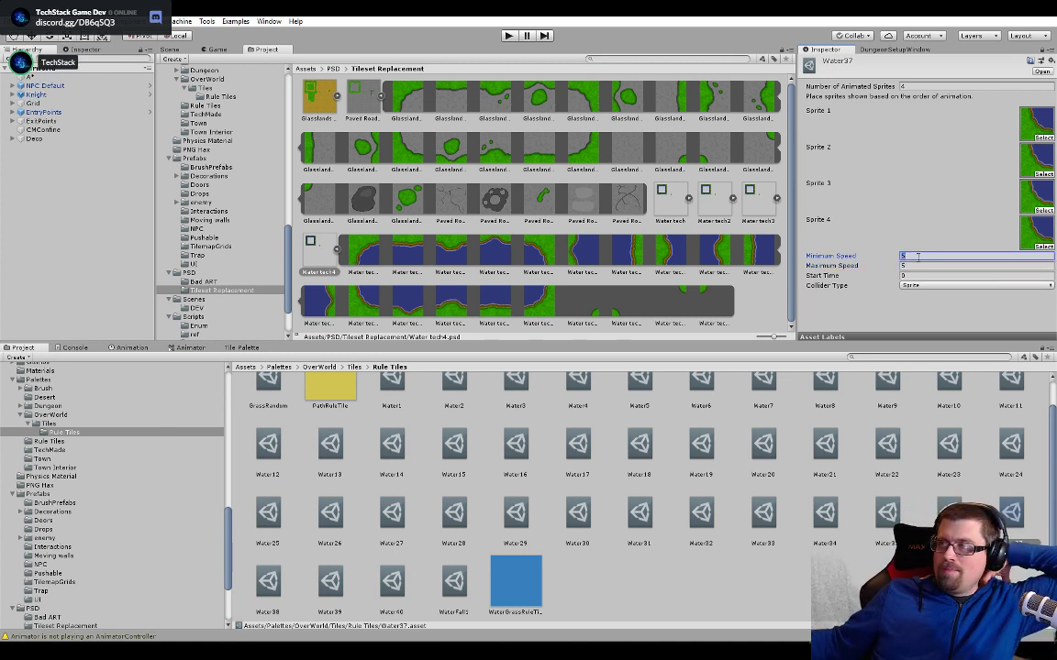
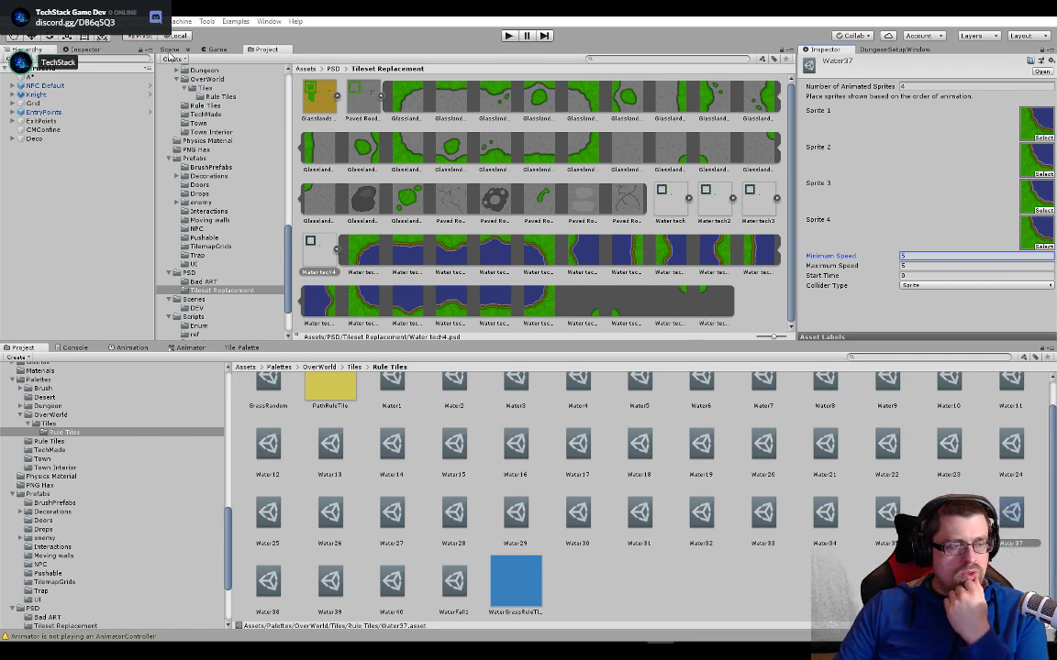
- Examine the water edge tiles around the whole lake and its small island in the Overworld scene
click(169, 51)
scroll(406, 217, down, 6)
middle_drag(294, 254, 422, 304)
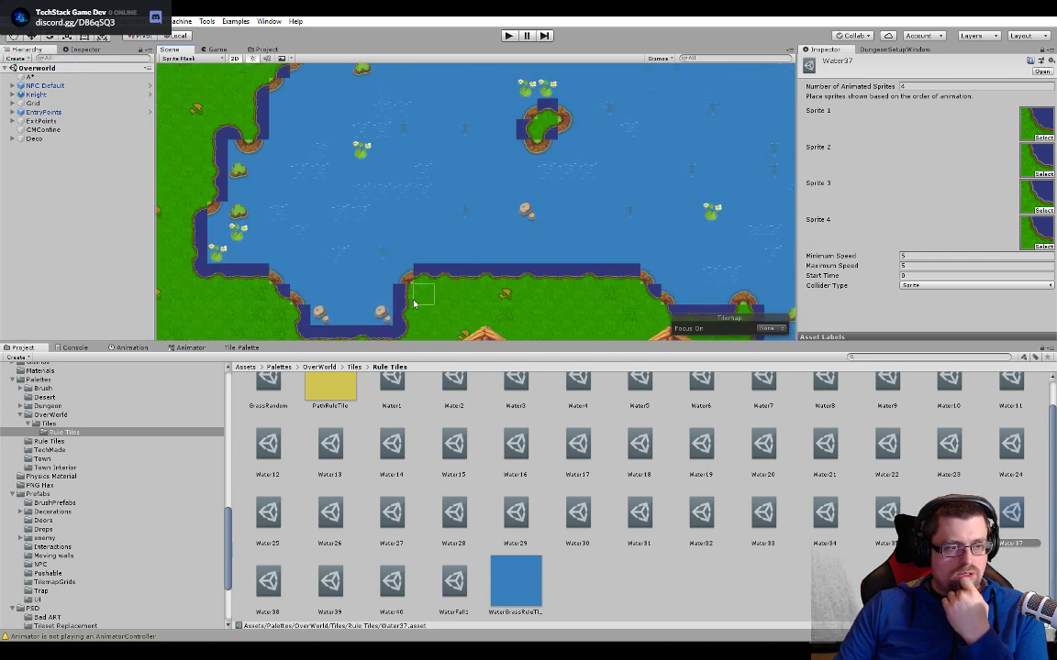
scroll(417, 298, down, 4)
middle_drag(409, 240, 302, 301)
middle_drag(576, 226, 560, 221)
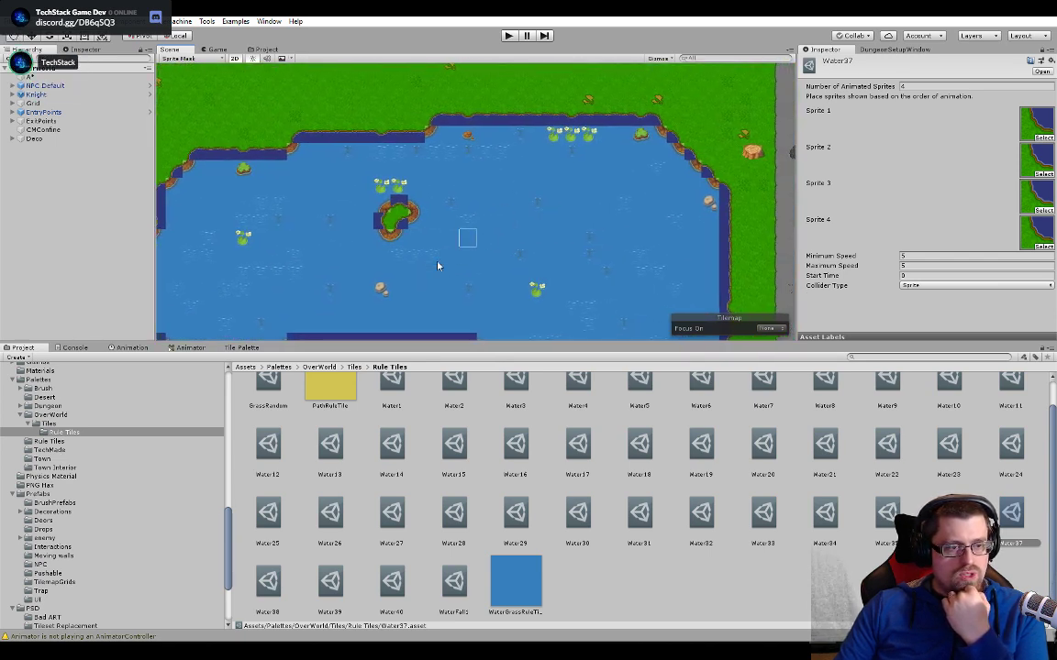
middle_drag(439, 264, 350, 146)
middle_drag(505, 205, 573, 306)
middle_drag(519, 260, 622, 207)
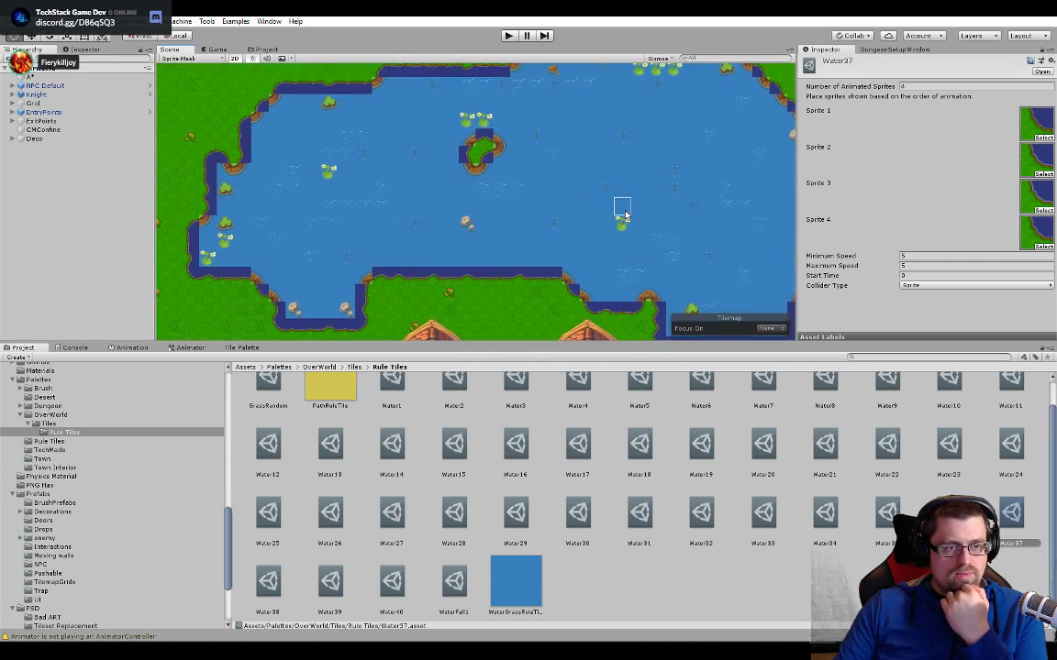
middle_drag(433, 208, 504, 270)
scroll(359, 274, up, 3)
middle_drag(322, 282, 471, 149)
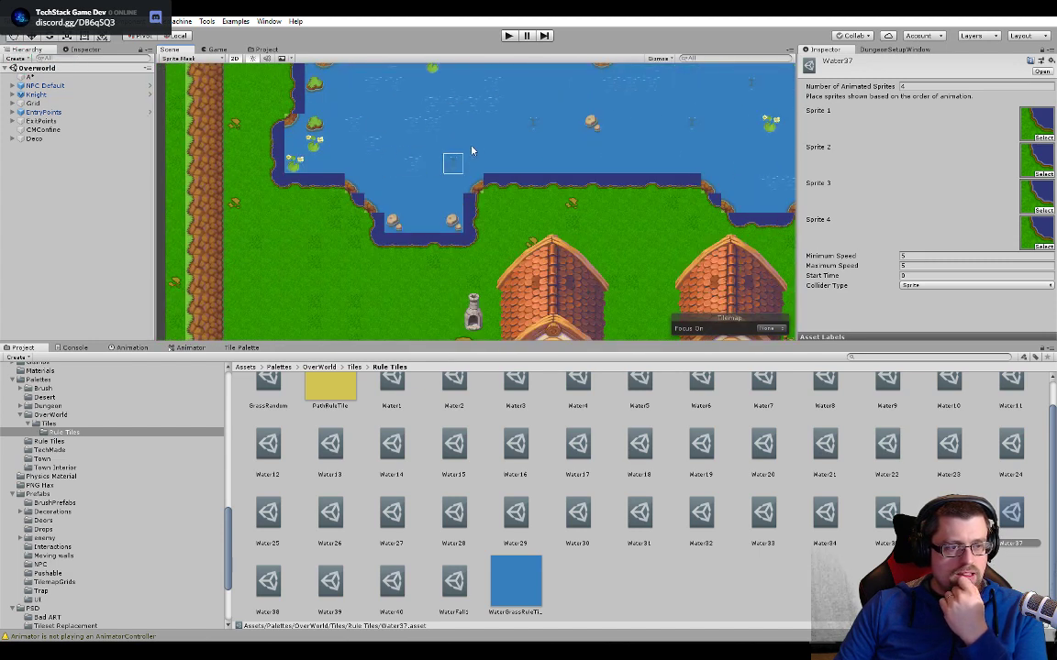
middle_drag(574, 129, 373, 183)
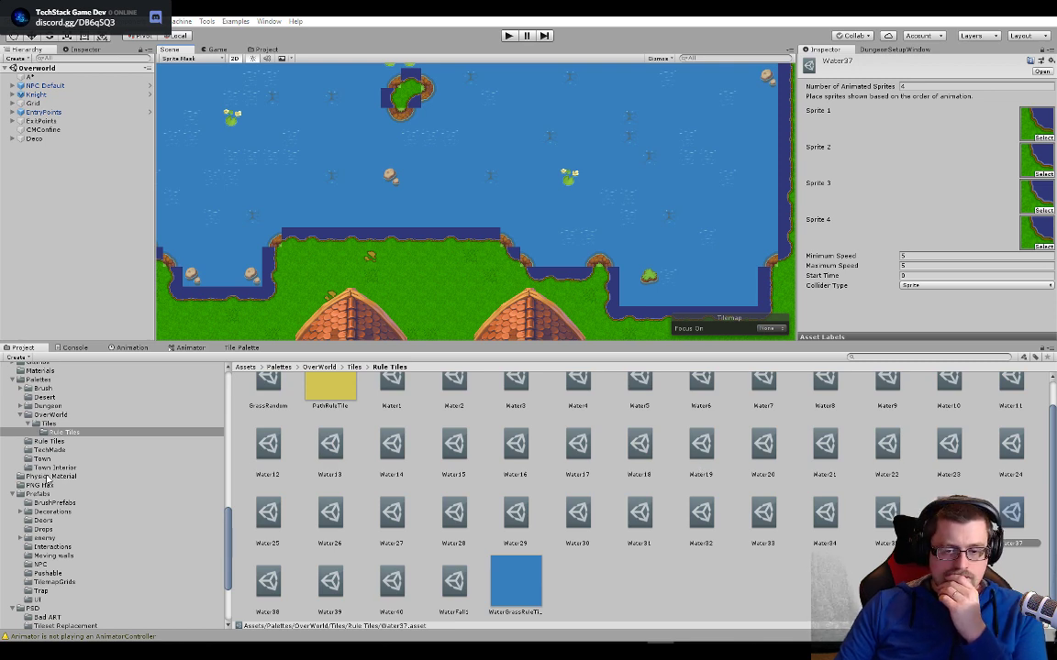
scroll(428, 246, down, 6)
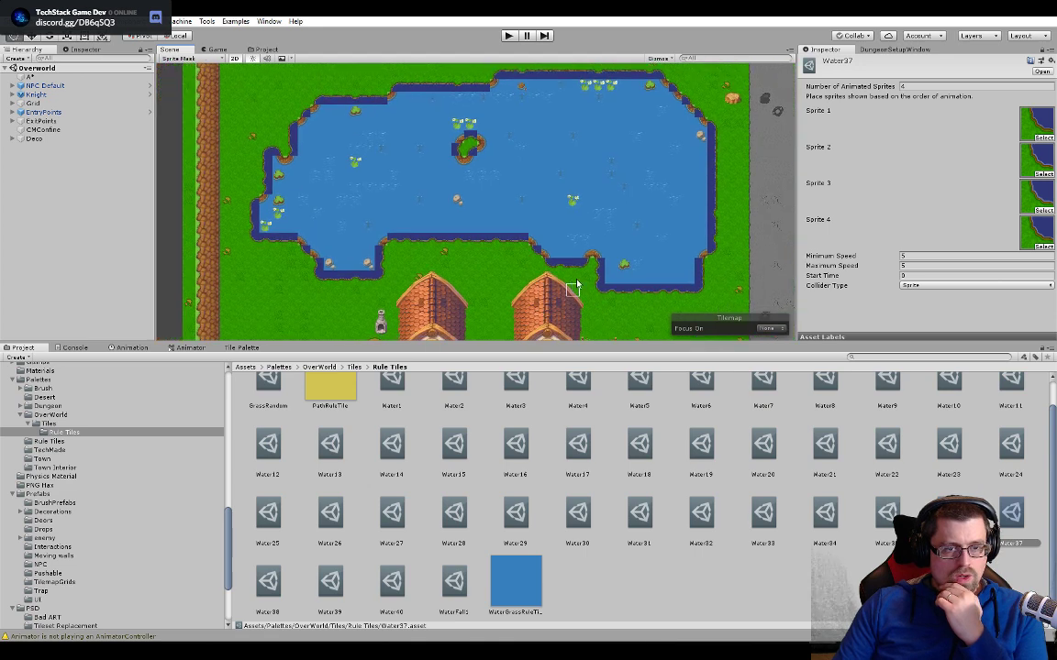
- Run the game and walk the character north through the village to the lake's south shore
click(508, 36)
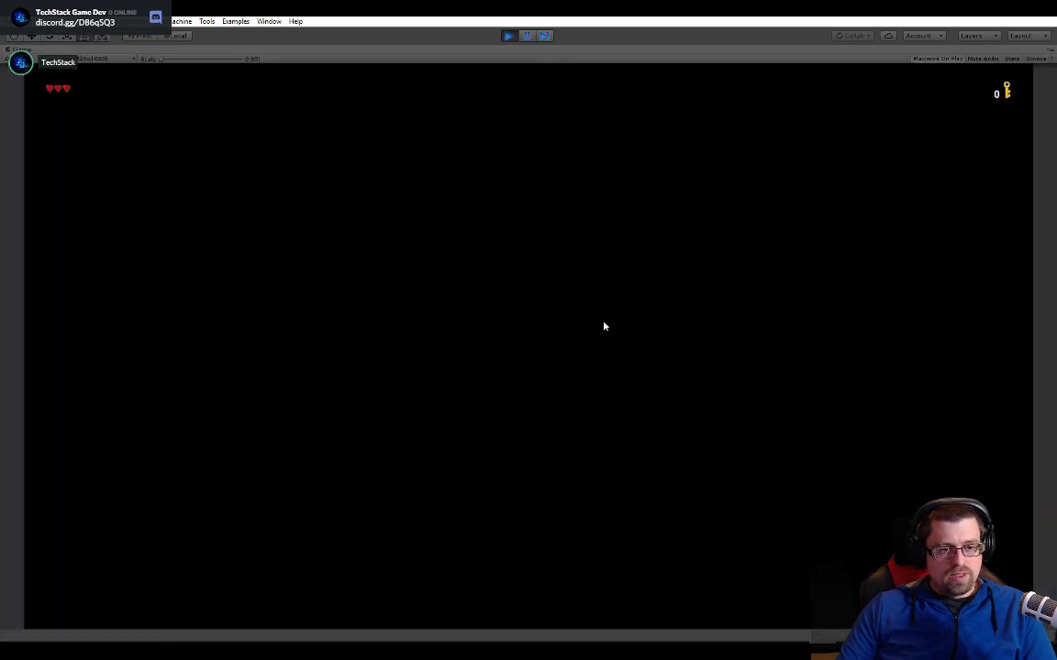
key(w)
key(a)
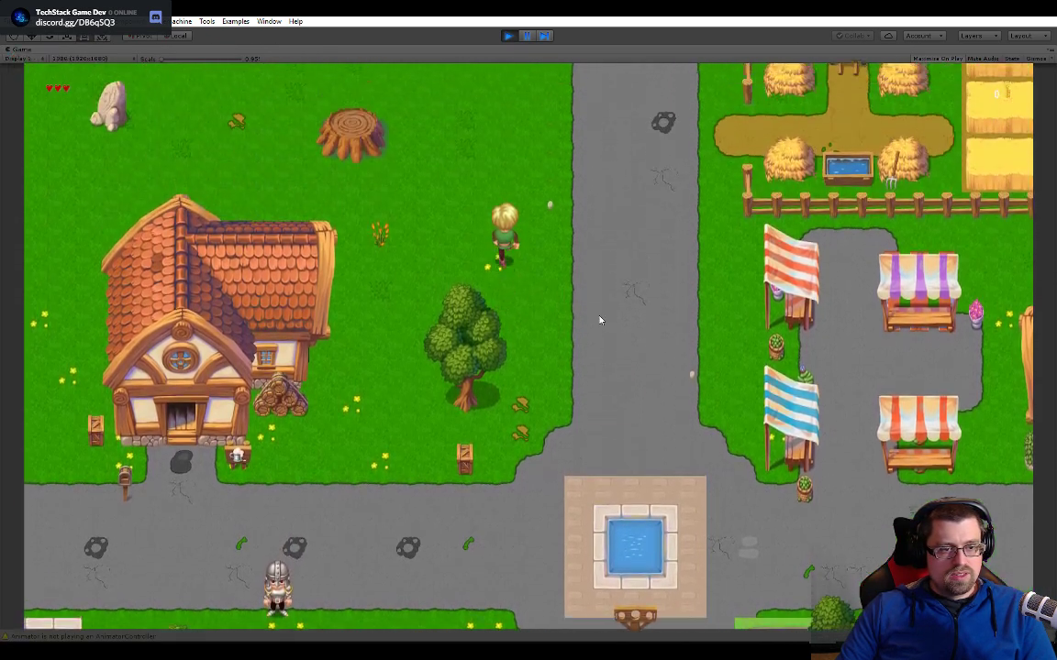
key(w)
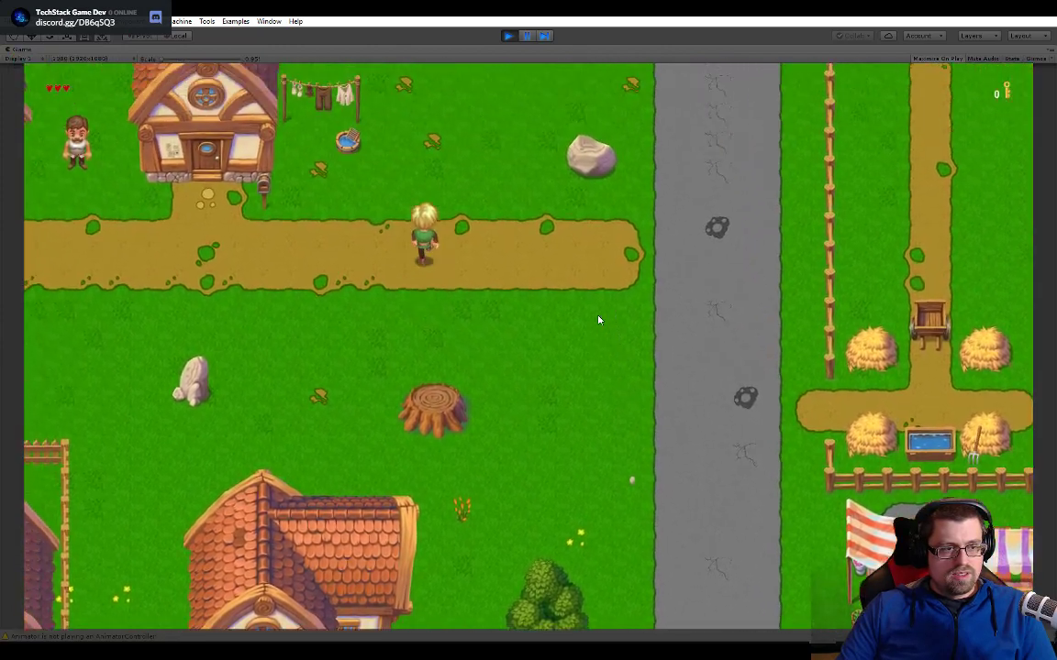
key(w)
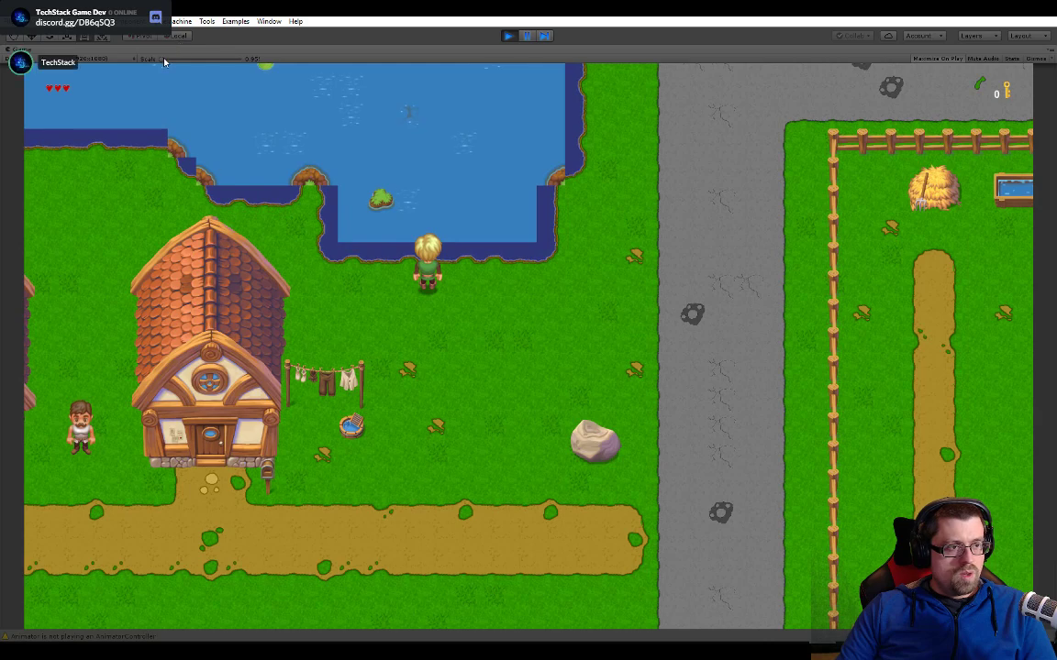
- Enlarge the game view to 2x, walk along the lake's east shore to check the water edge animation, and stop the game
drag(164, 59, 197, 64)
key(d)
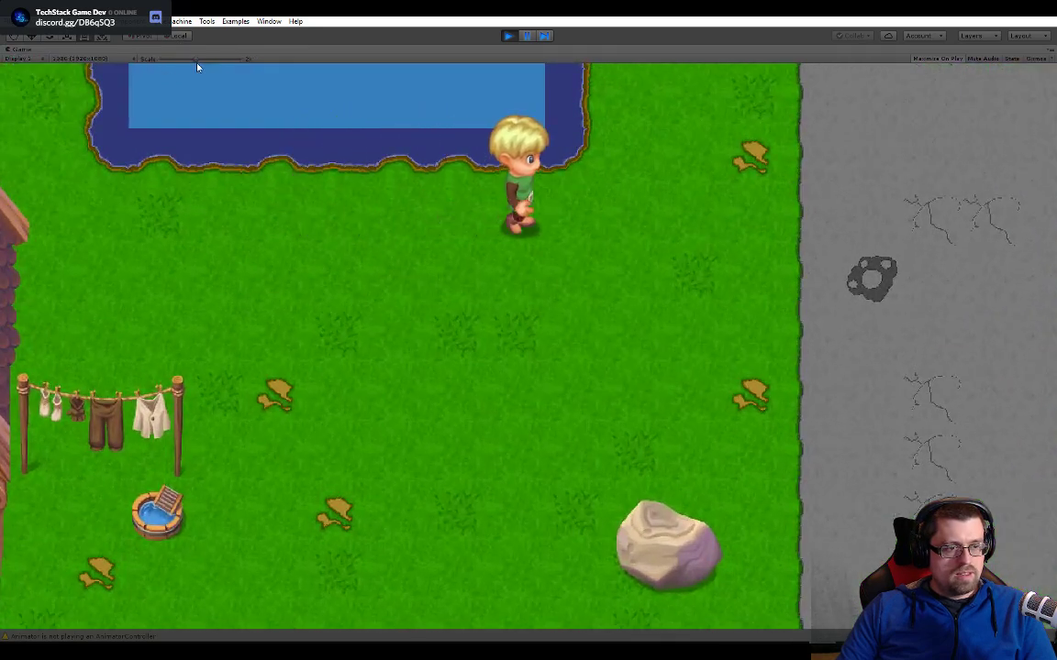
key(w)
key(w)
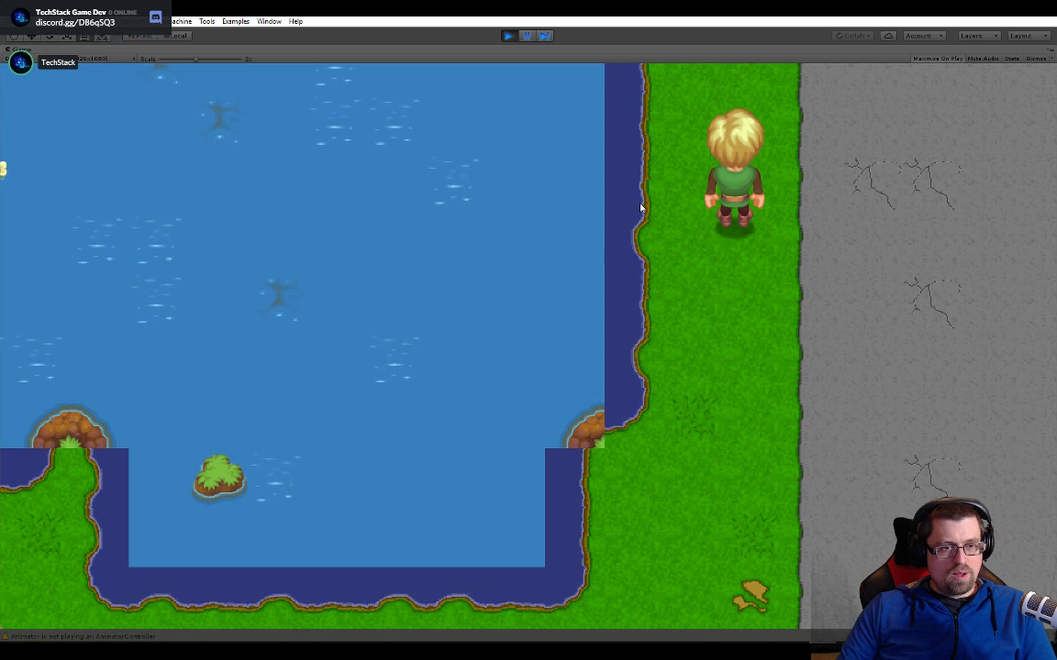
key(w)
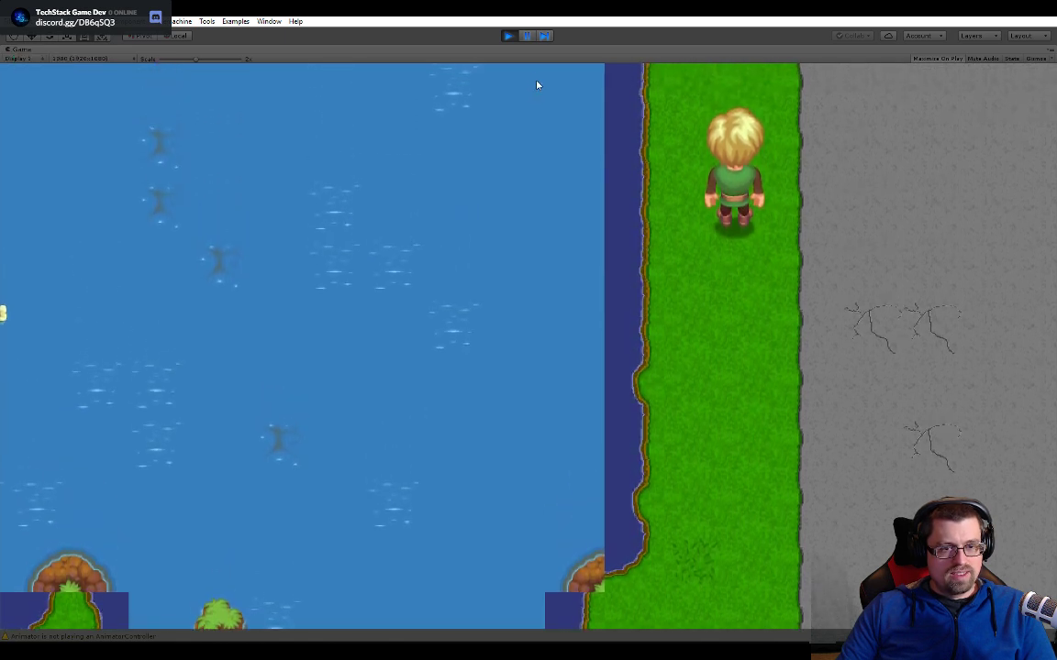
key(s)
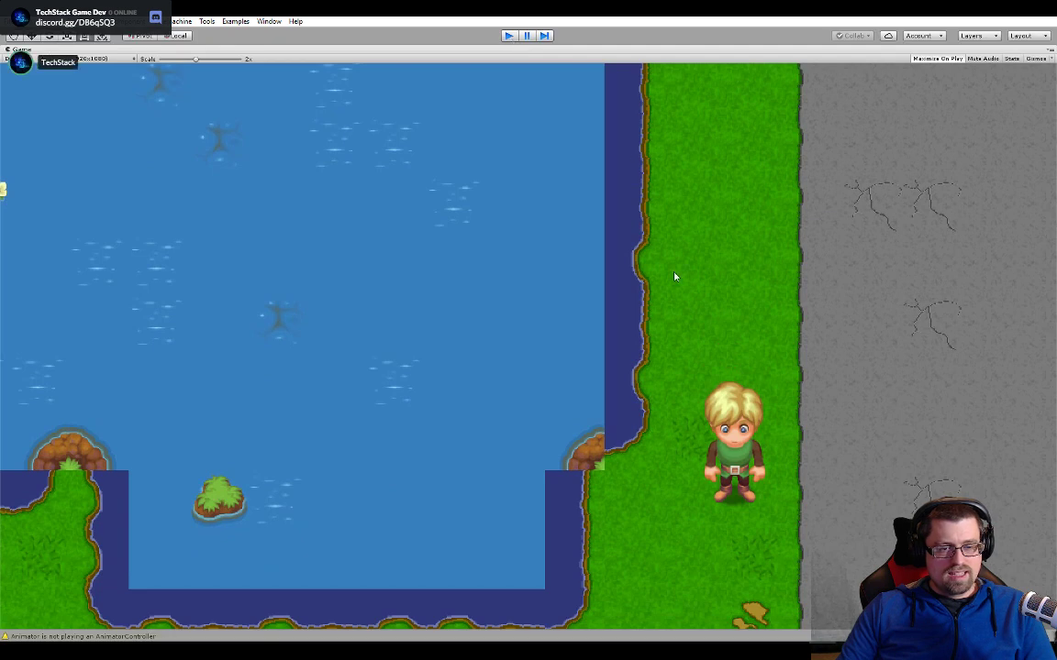
key(ctrl+p)
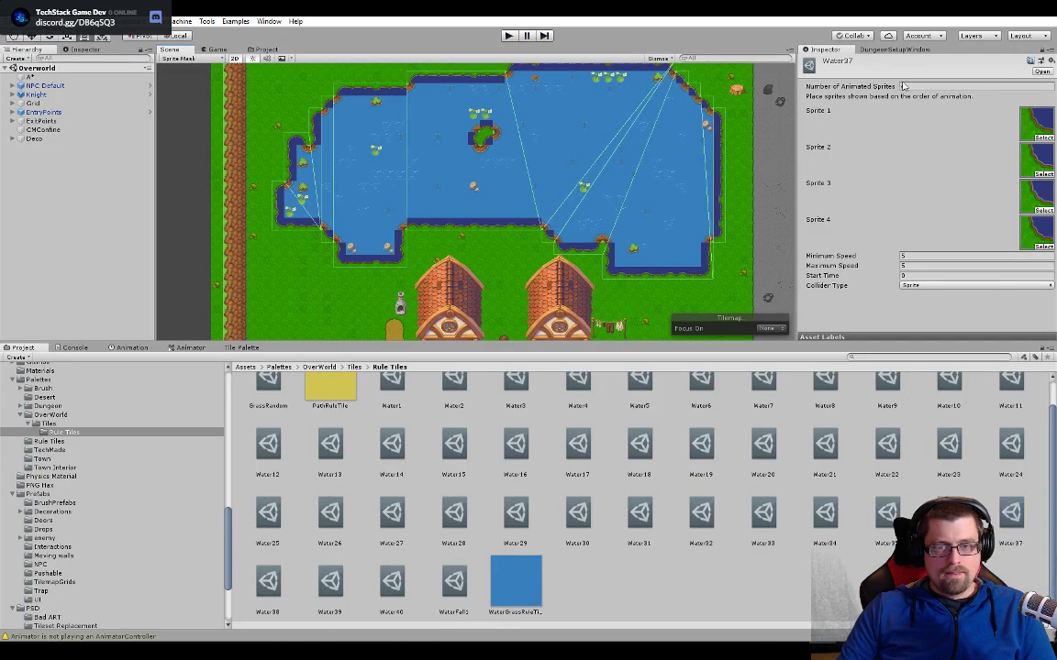
- Unlock the Inspector and open the Water20 animated tile asset from a selected tile on the lake's east shore
click(1044, 50)
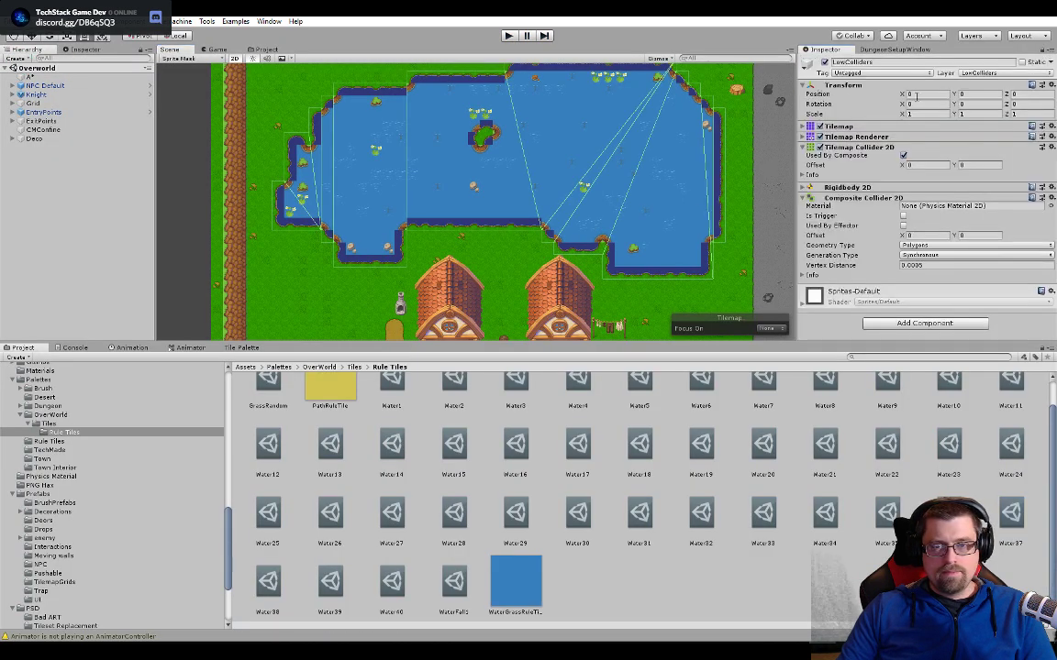
click(242, 349)
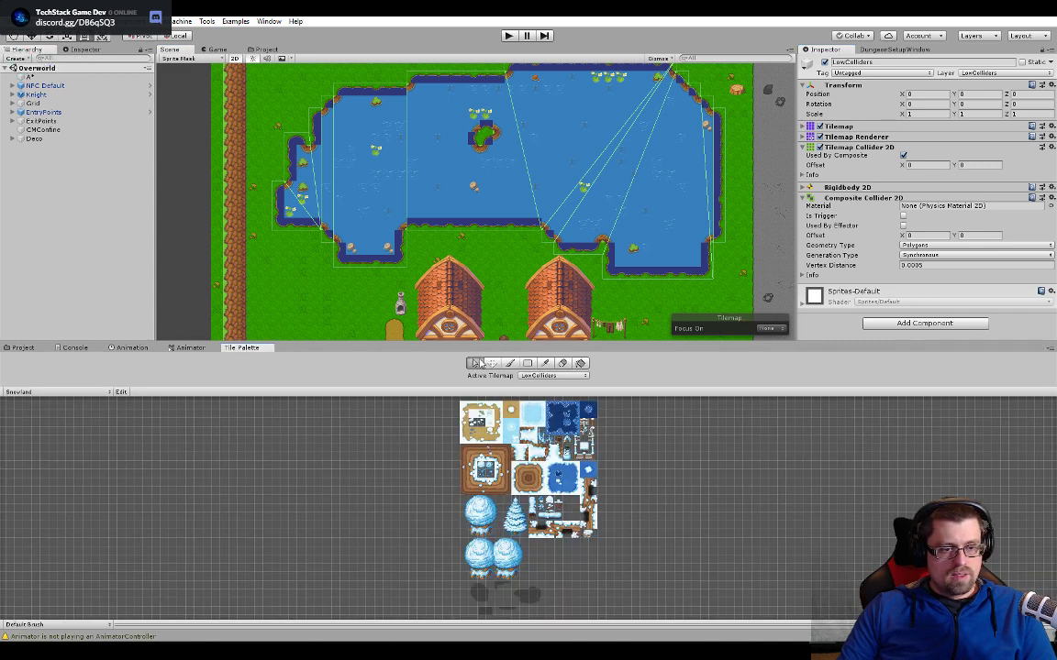
click(475, 363)
click(728, 174)
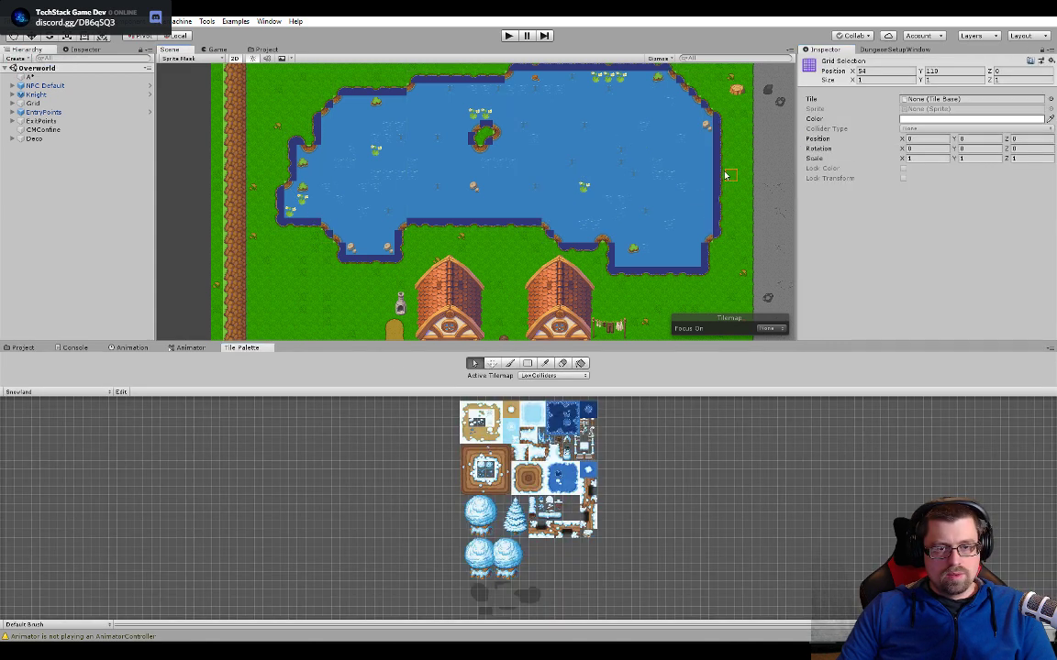
double_click(968, 99)
click(915, 264)
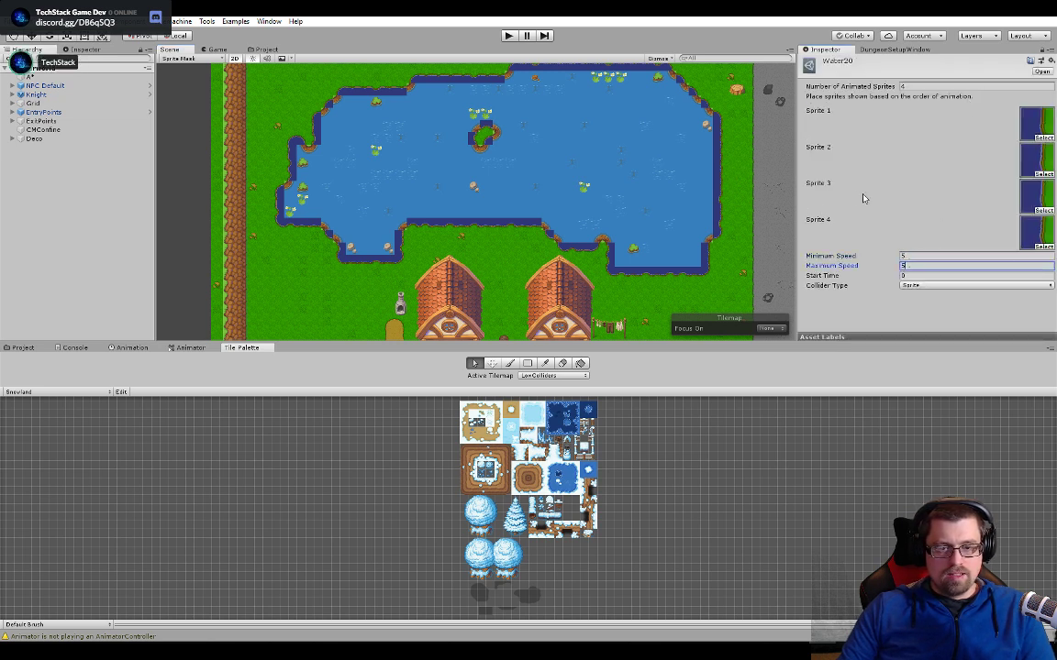
- Check the animation speeds of two more east-shore tiles by opening their assets, Water30 and Water20
click(720, 229)
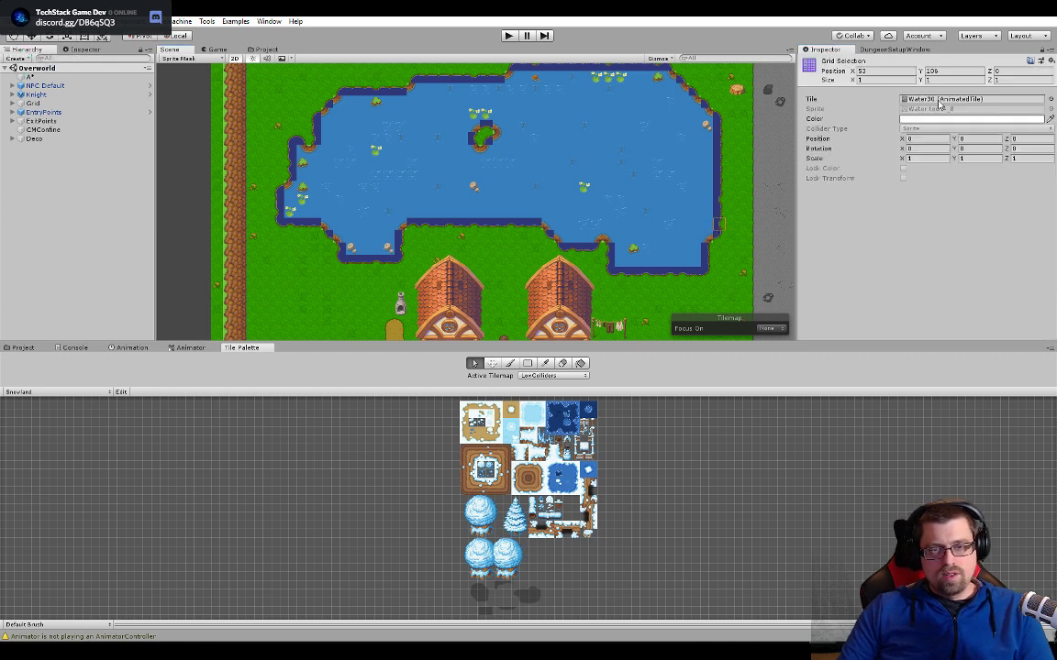
double_click(939, 99)
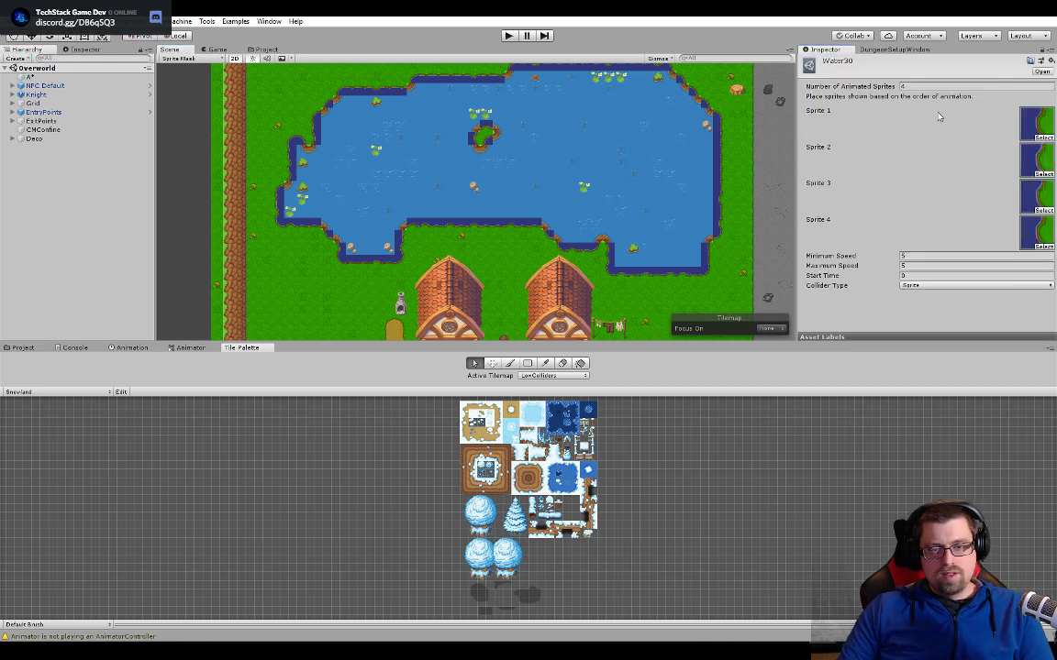
click(719, 138)
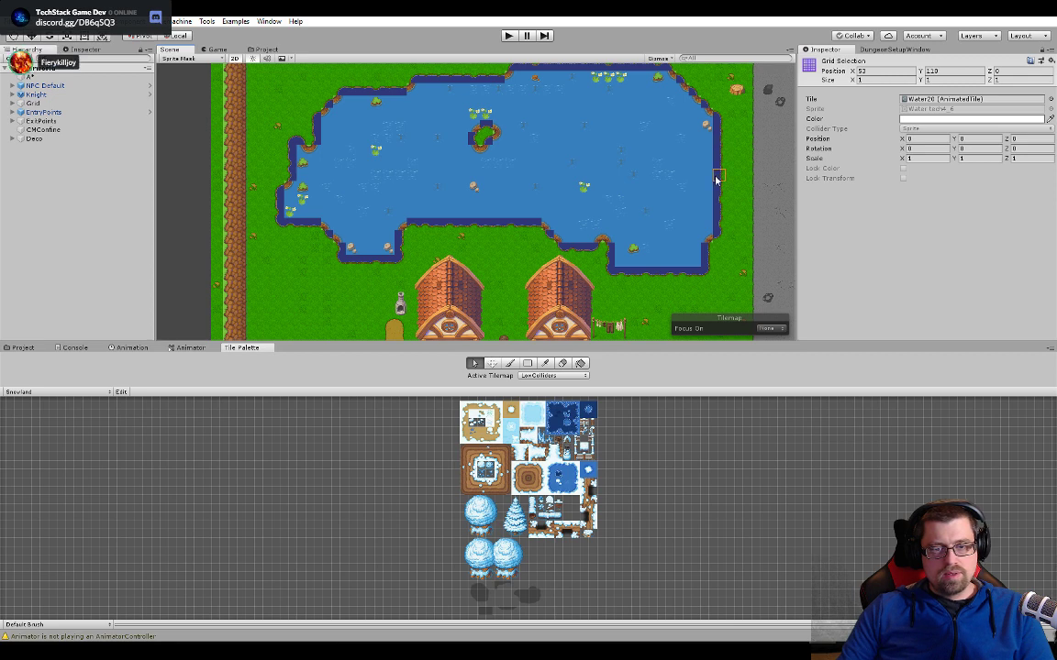
double_click(931, 103)
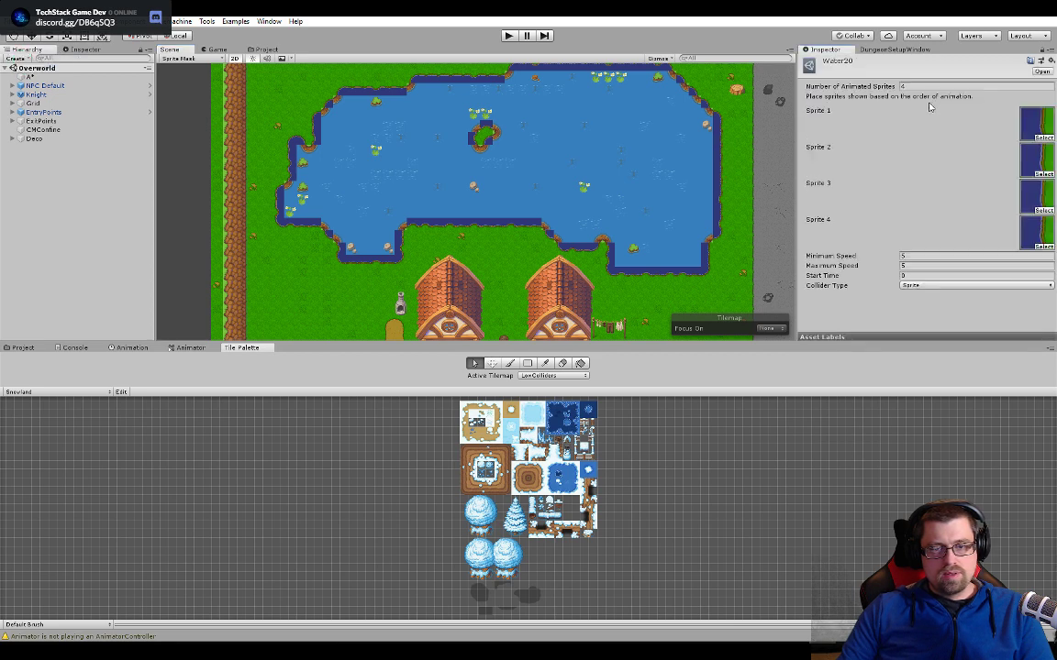
- Check the animated tile assets of the lake's southeast inlet, Water38 on its south edge and Water27 on its west edge
click(681, 274)
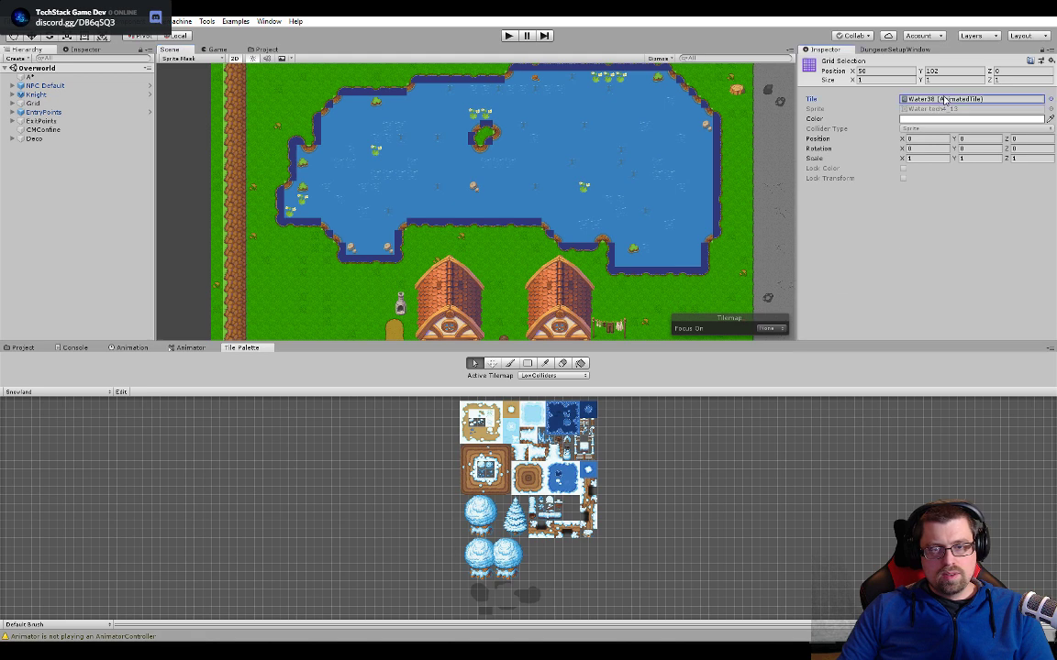
double_click(944, 99)
click(607, 251)
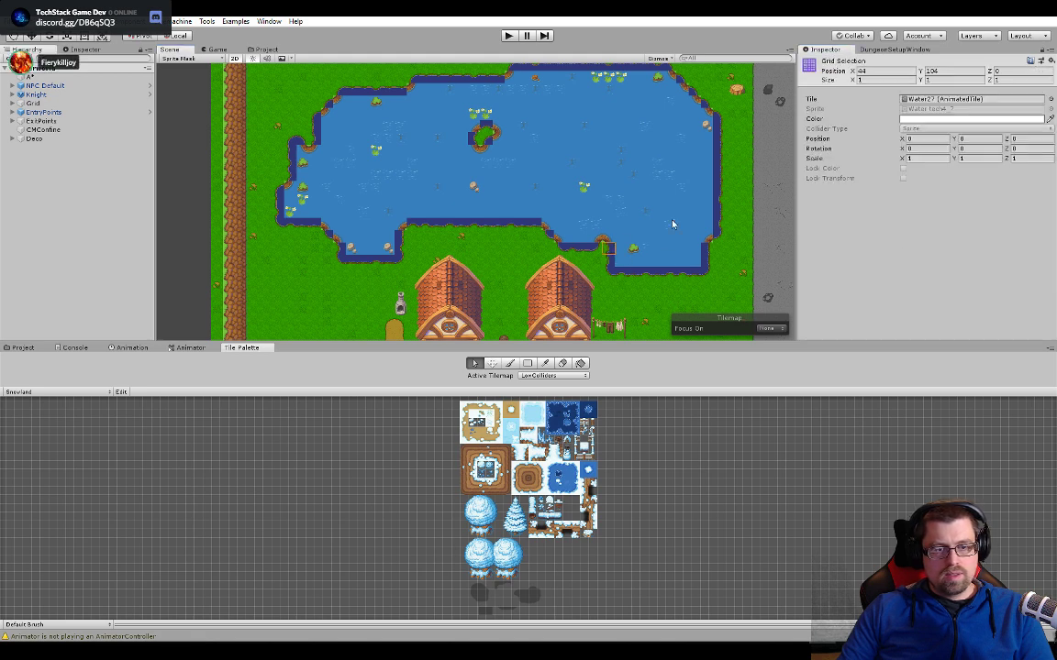
double_click(921, 103)
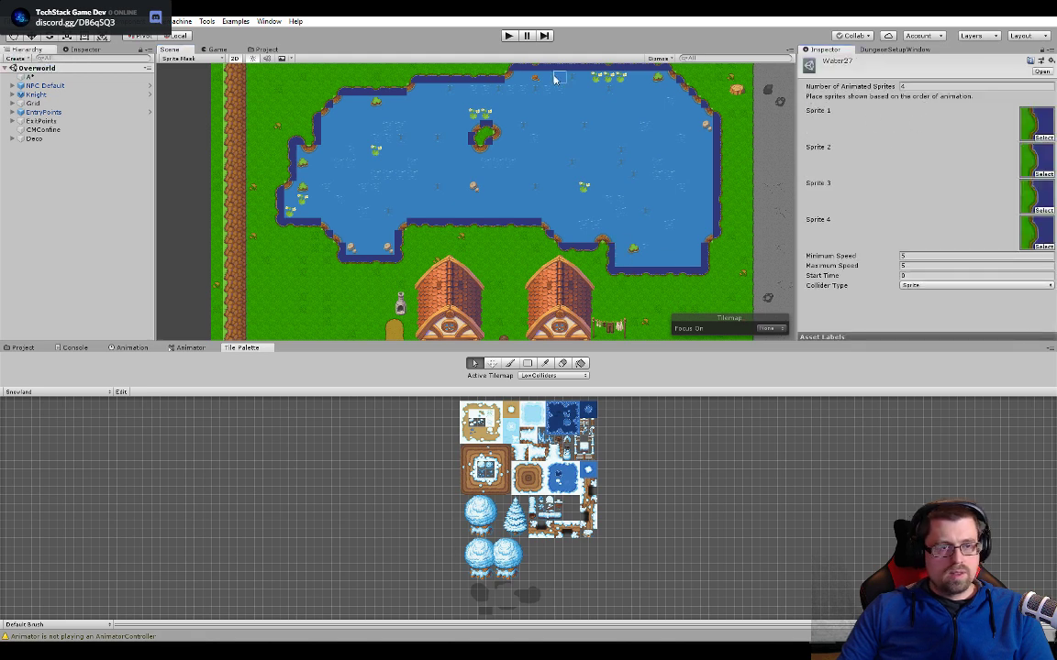
- Run the game again and follow the lake's east shore around its northeast corner, with the game view scaled to about 1.56x
click(509, 36)
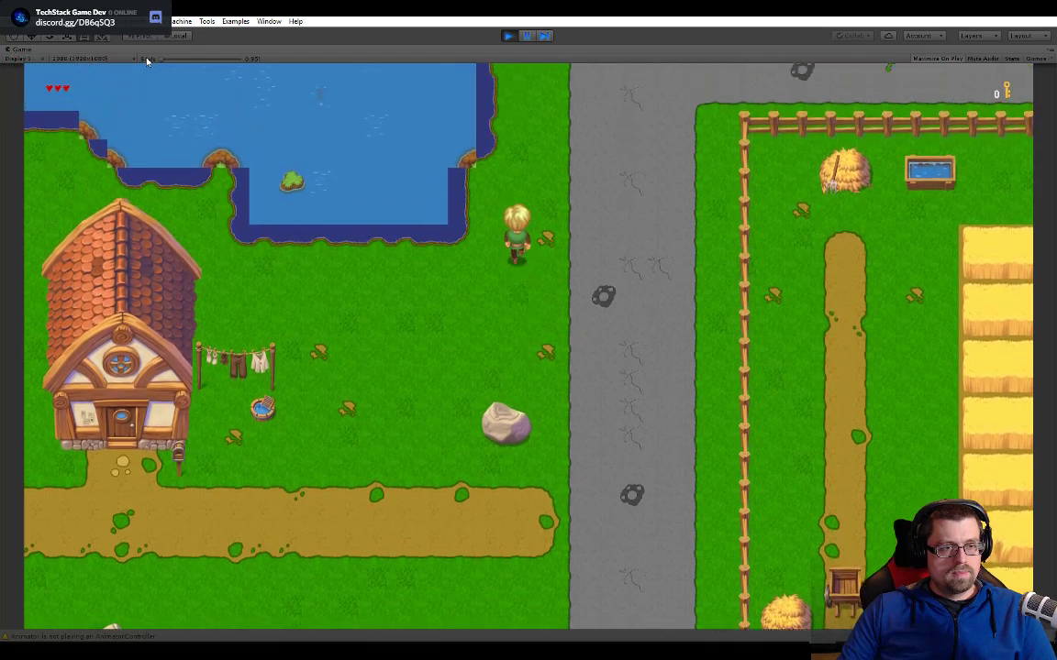
drag(147, 60, 211, 62)
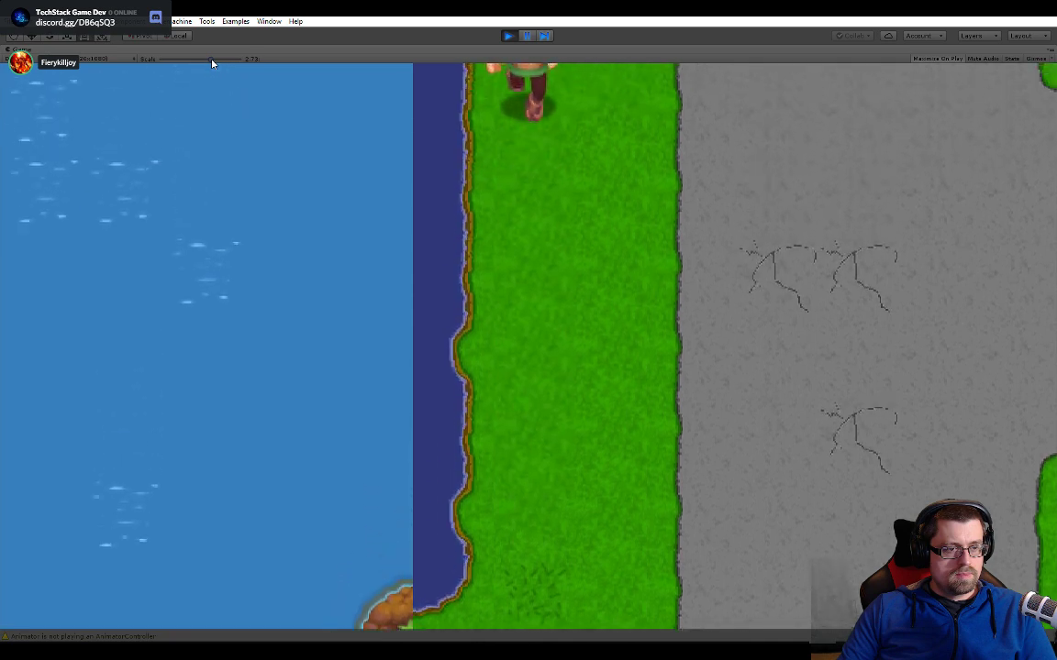
drag(219, 61, 185, 68)
key(w)
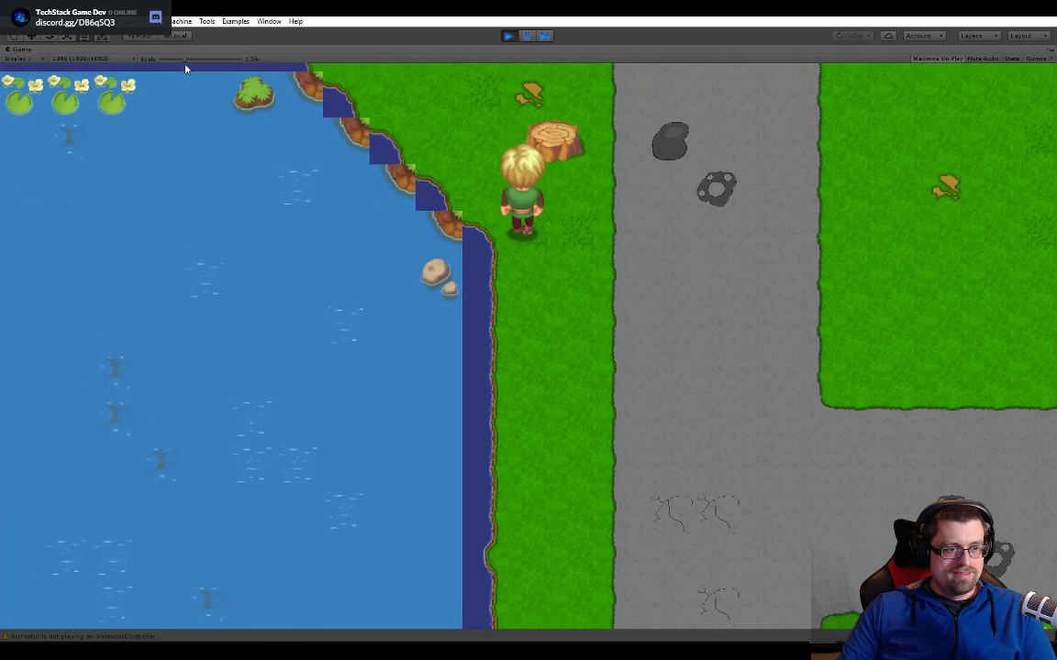
key(a)
key(w)
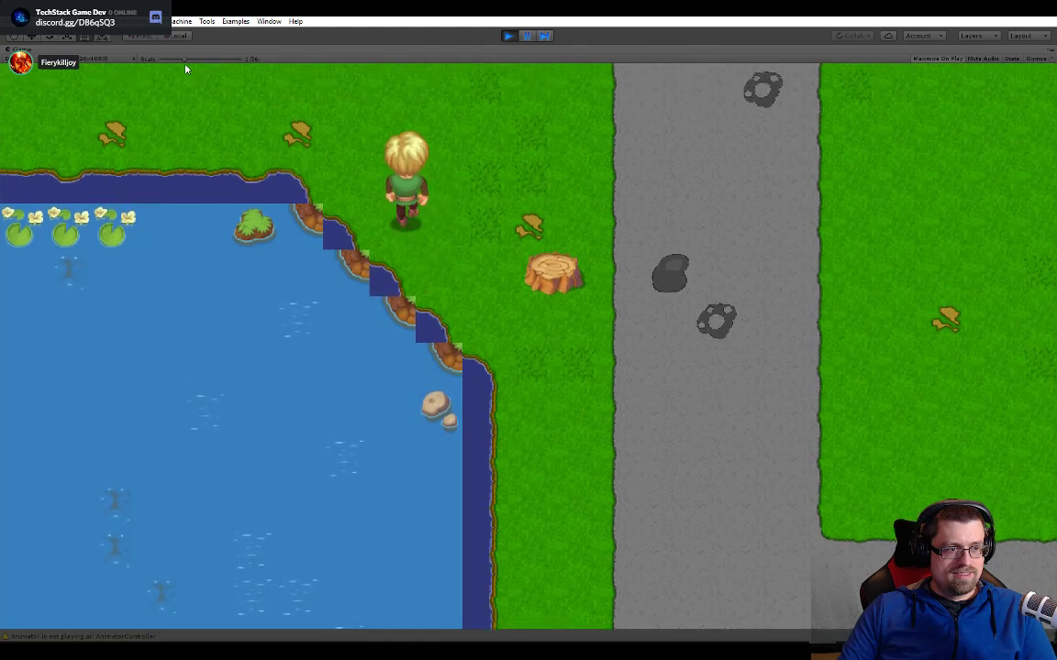
key(a)
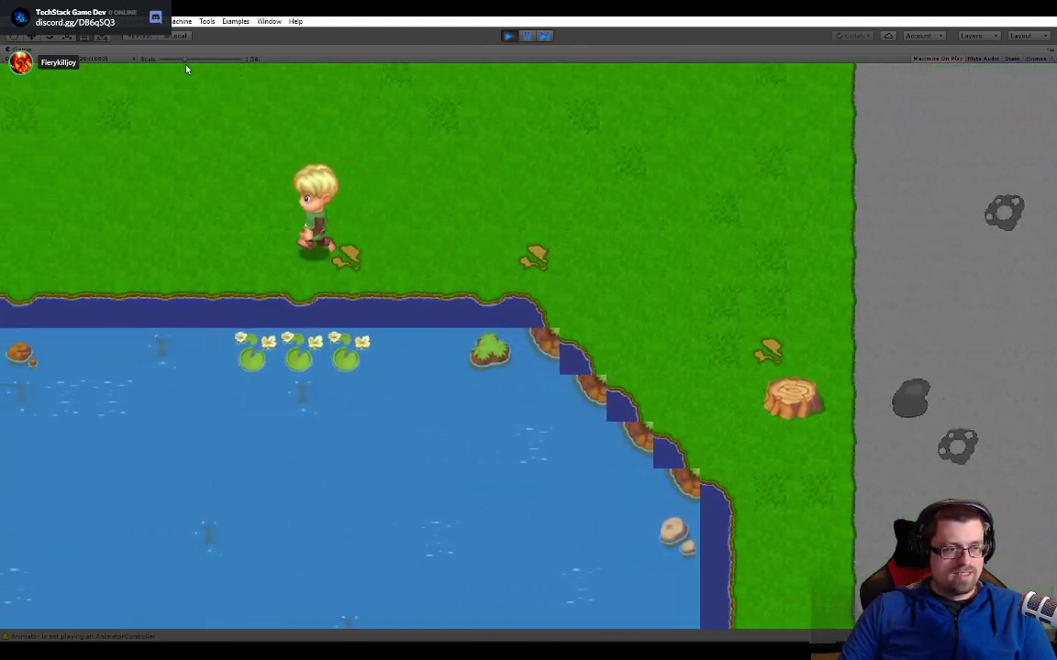
- Inspect the north shore at about 2.34x scale, reduce it to about 1.16x, and walk around the lake's west side to the southwest shore
drag(187, 69, 205, 69)
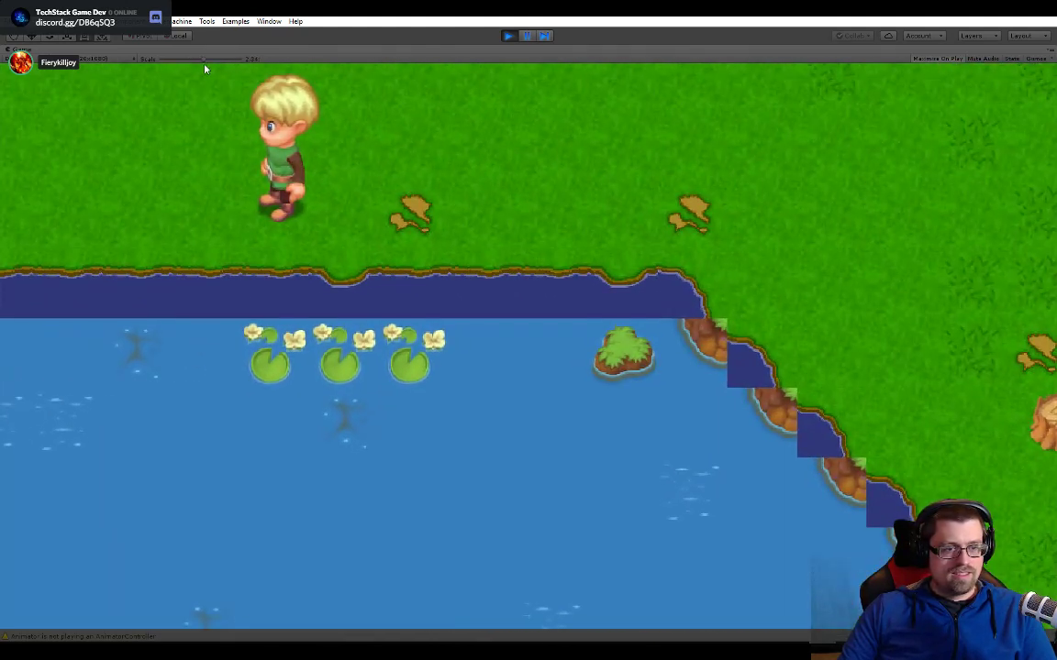
key(a)
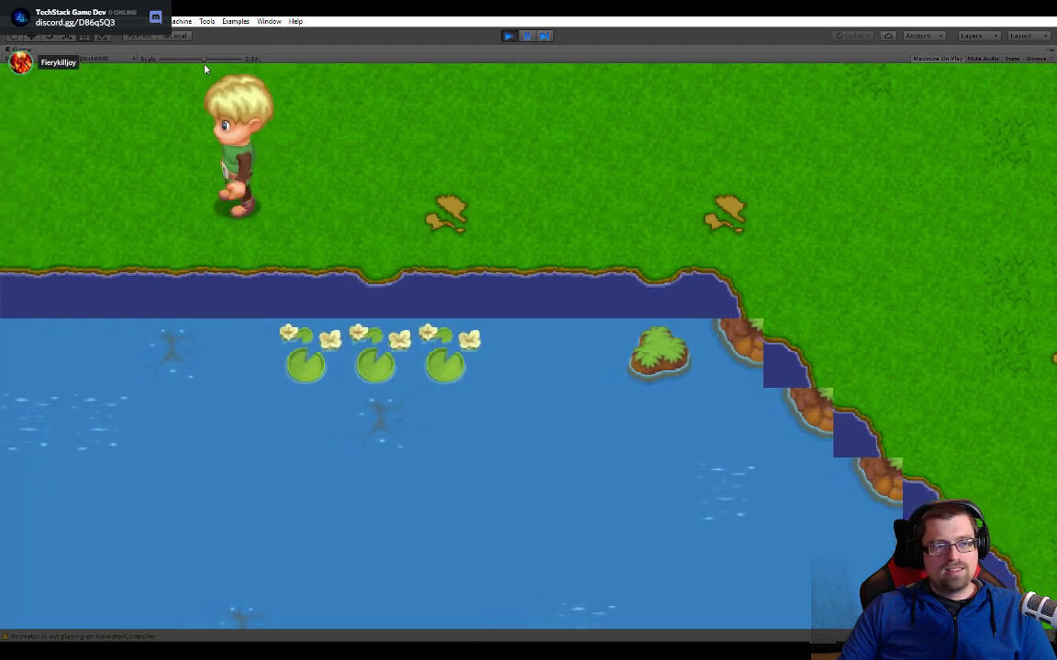
drag(204, 68, 172, 66)
key(s)
key(s)
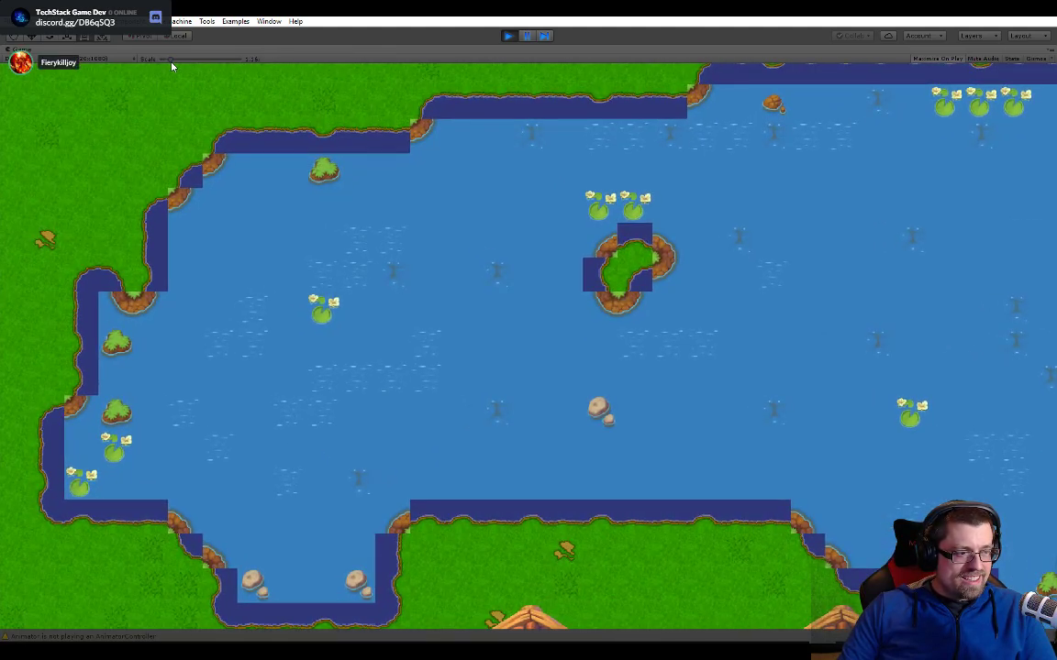
key(s)
key(d)
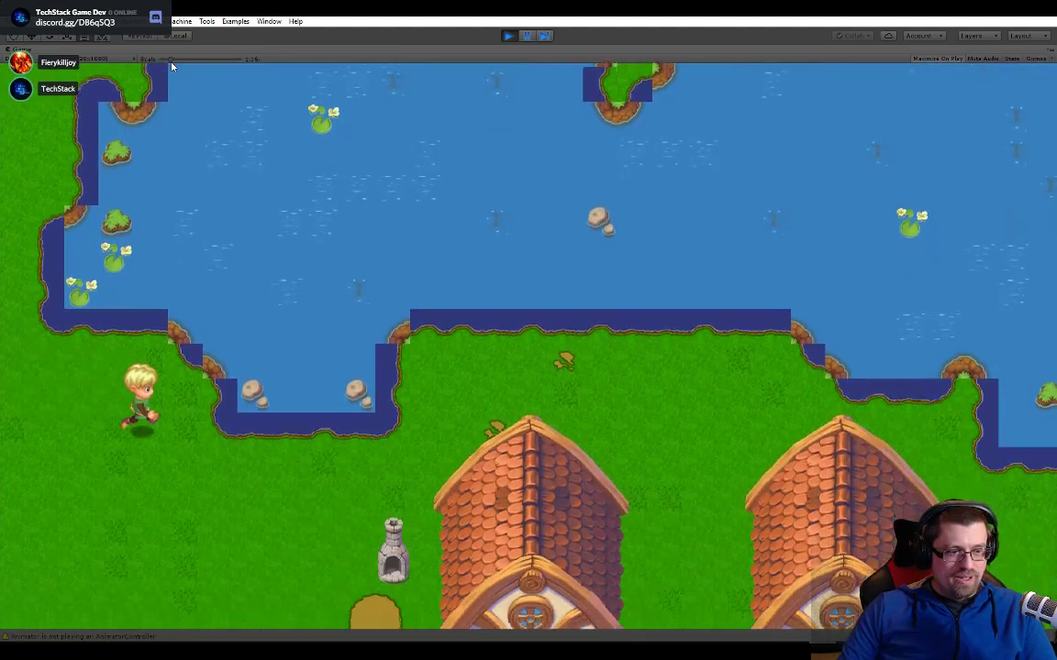
- Scale the game view to about 1.59x and inspect the lake's south shore while walking east behind the houses
drag(172, 66, 188, 67)
key(a)
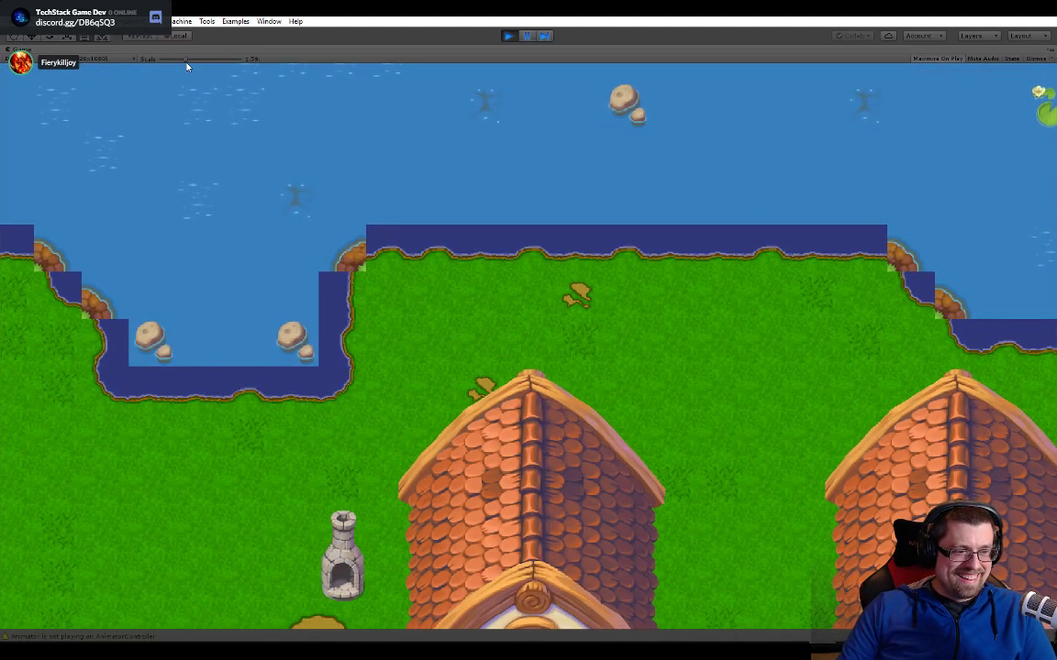
key(d)
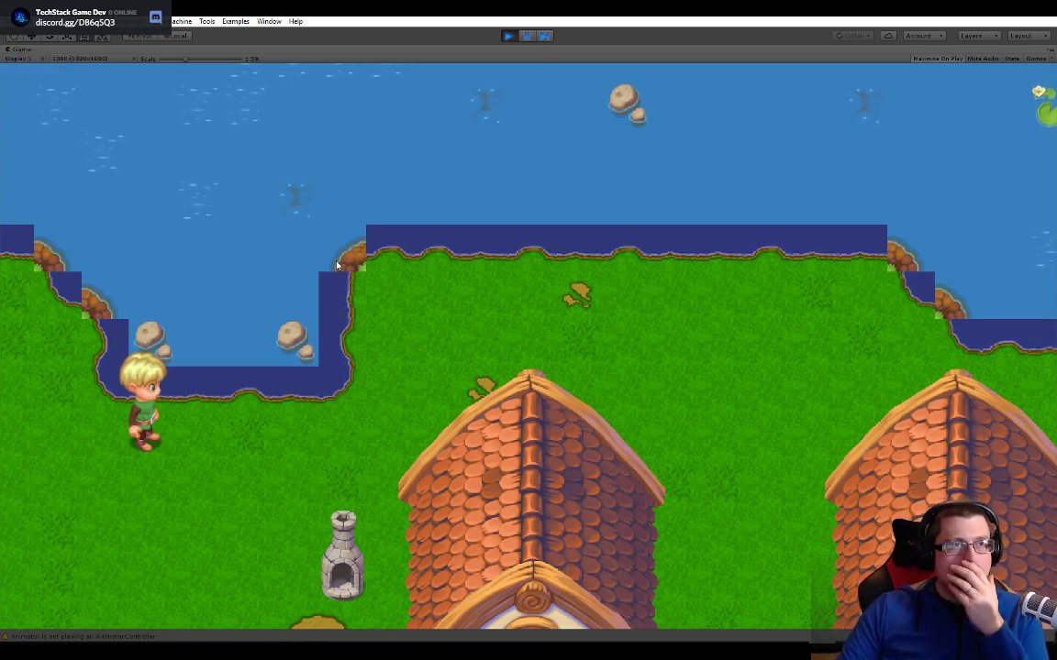
key(d)
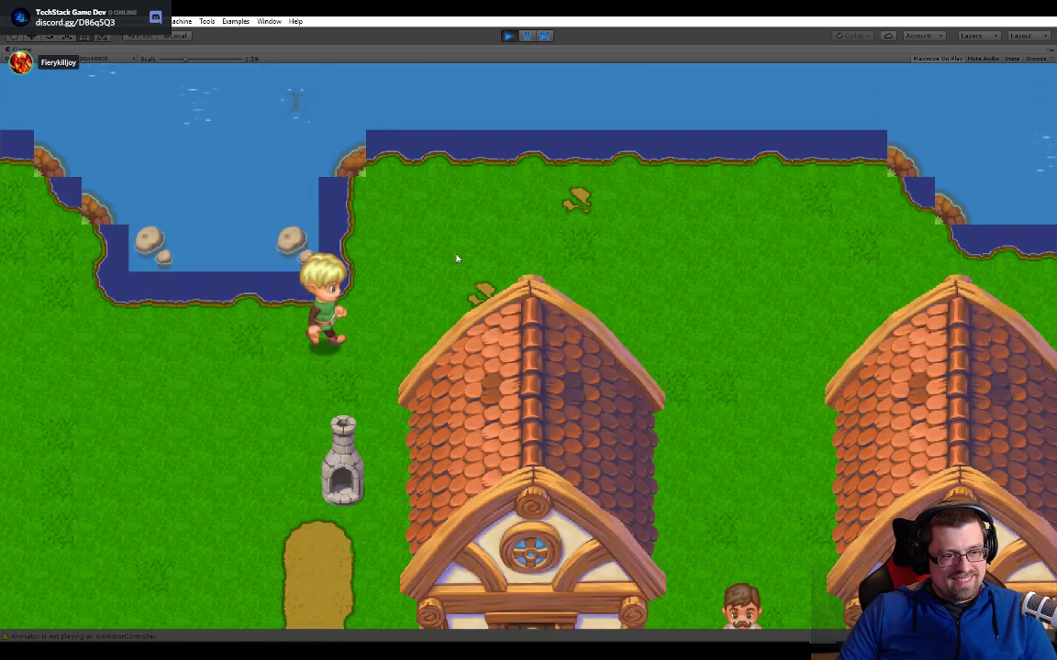
click(486, 253)
key(w)
key(d)
key(s)
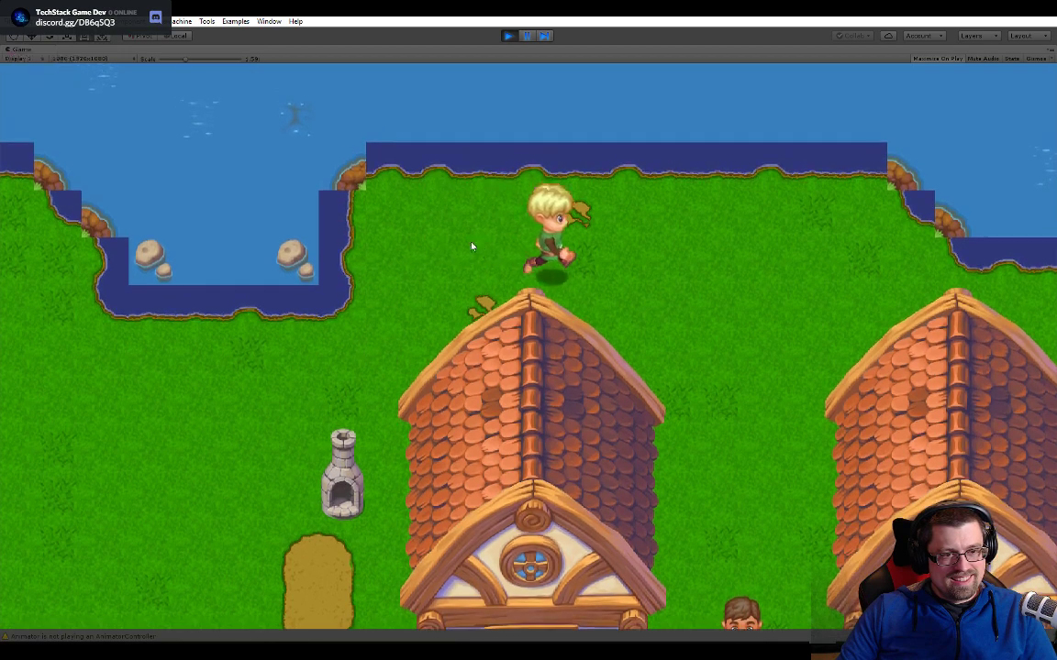
key(w)
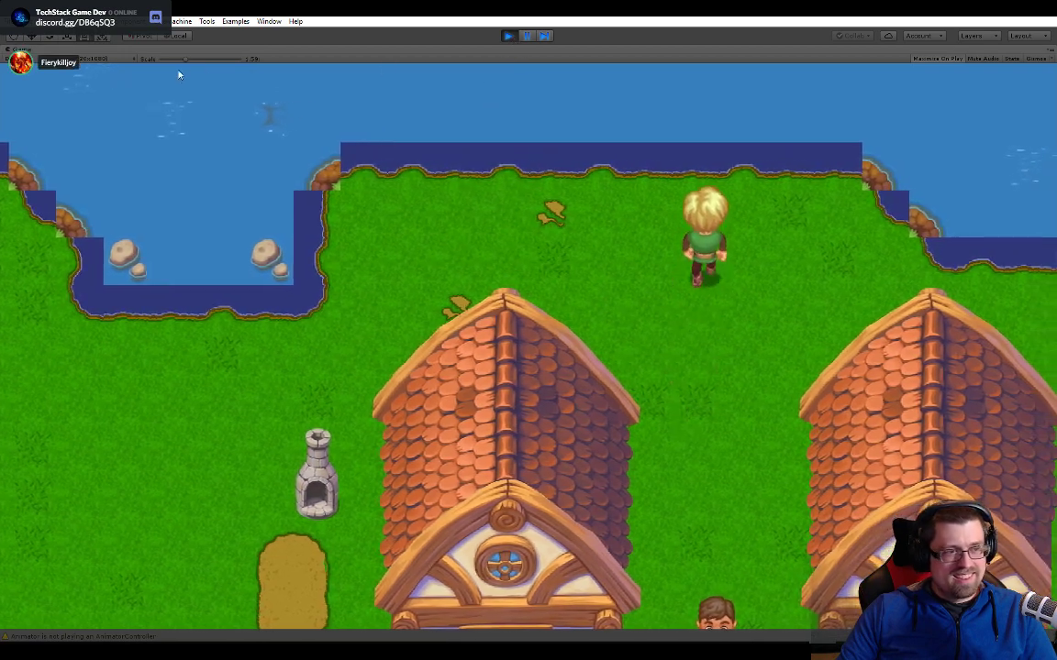
- Reset the game view scale to 1x and walk past the houses and the lake's southeast inlet to the road
drag(182, 60, 162, 64)
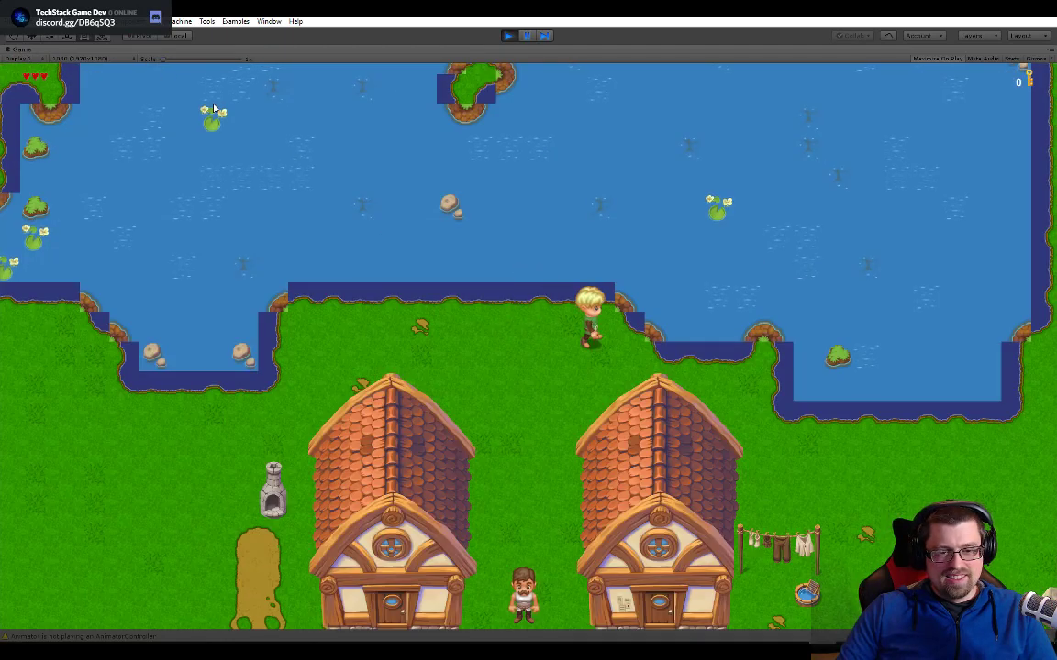
key(s)
key(d)
key(s)
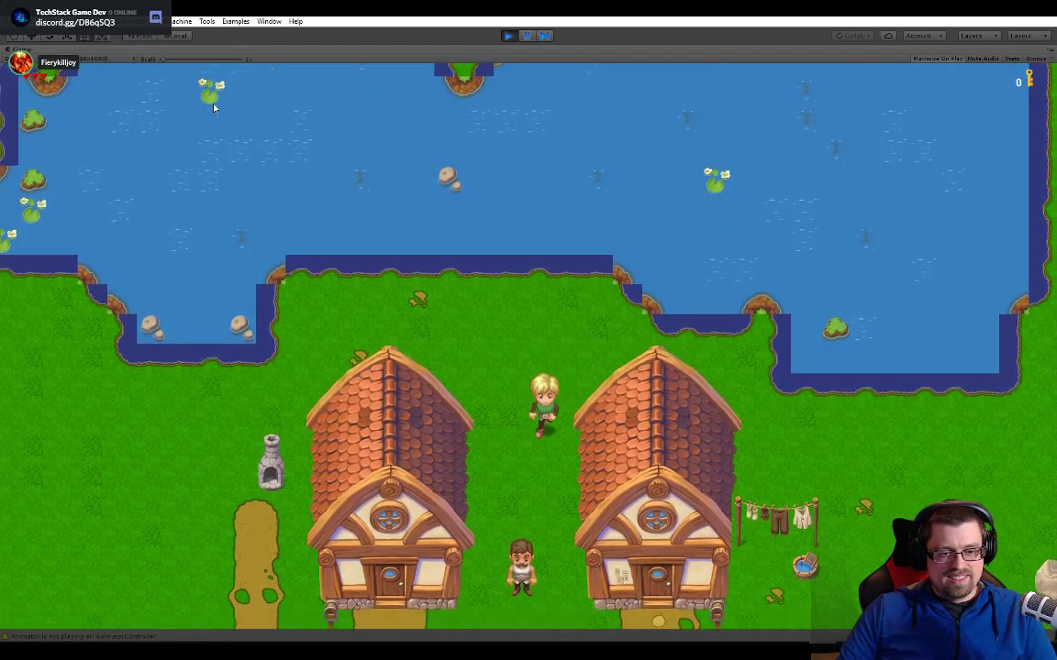
key(d)
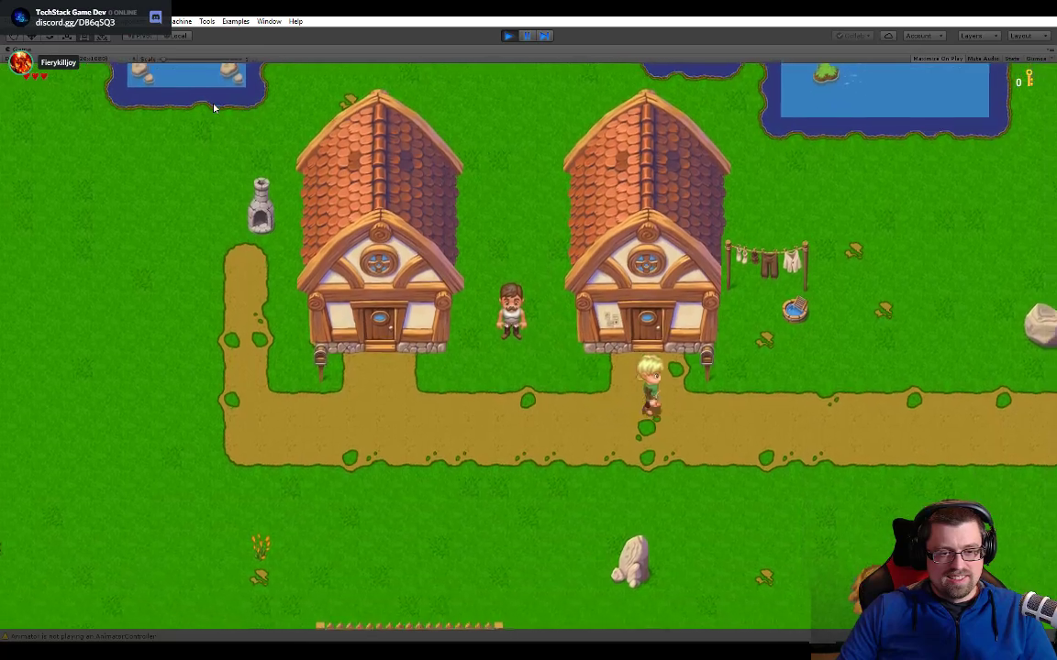
key(w)
key(w)
key(d)
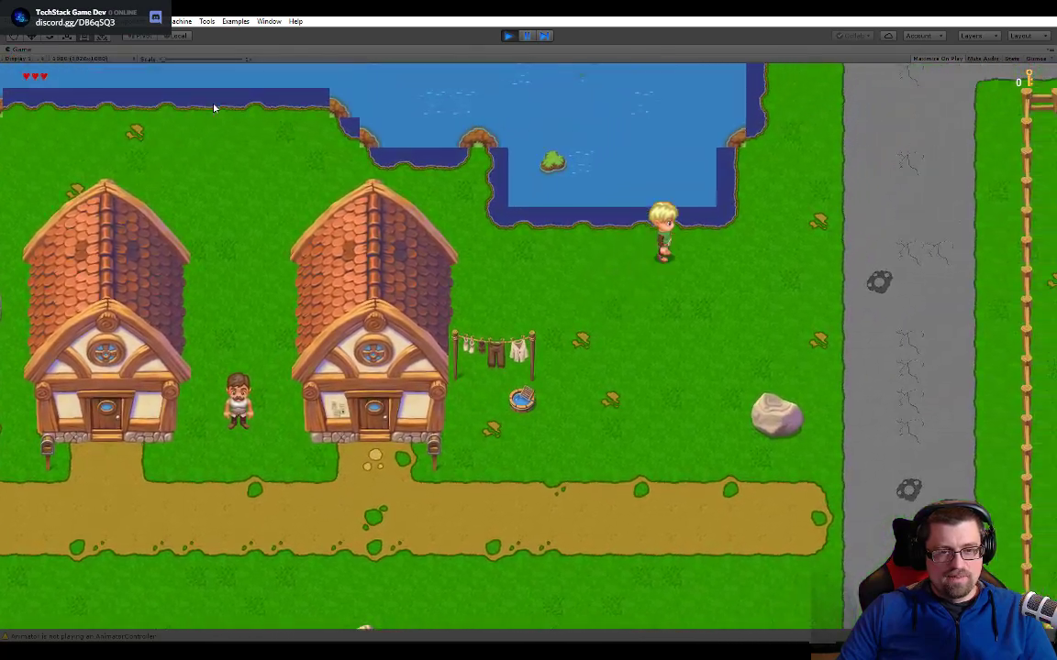
key(w)
key(d)
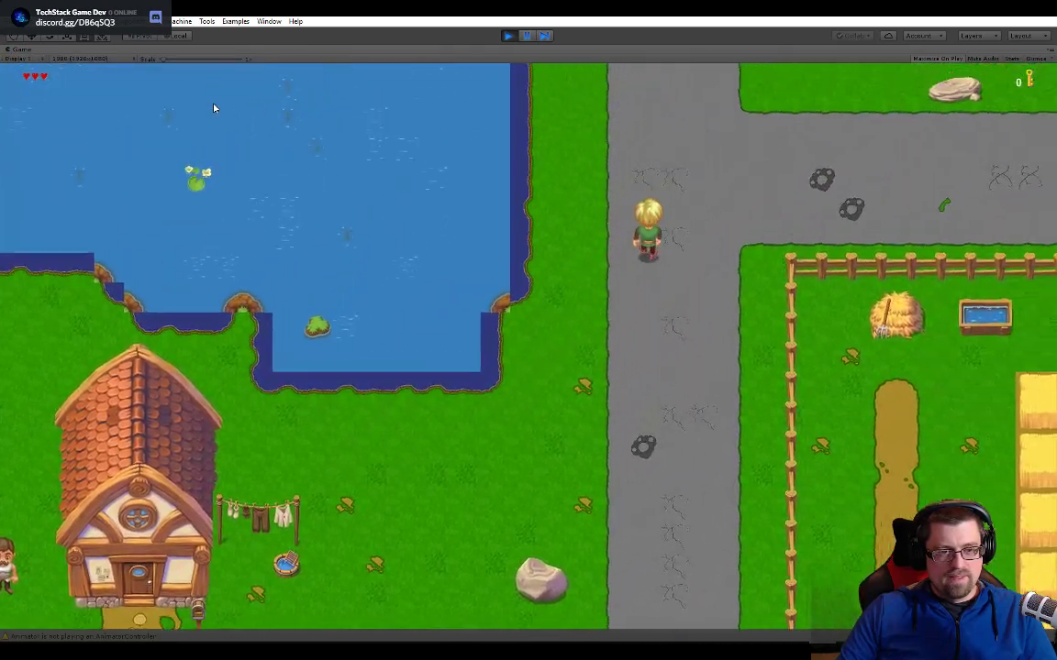
- Walk east to the river by the wooden bridge and inspect its west bank southward to the southern shore
key(d)
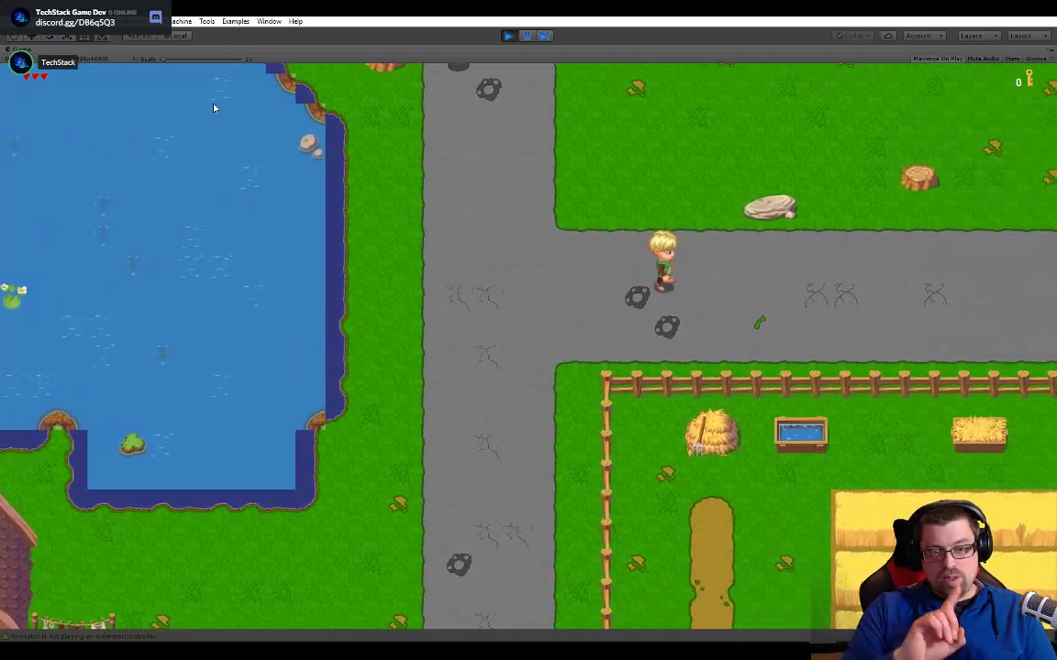
key(d)
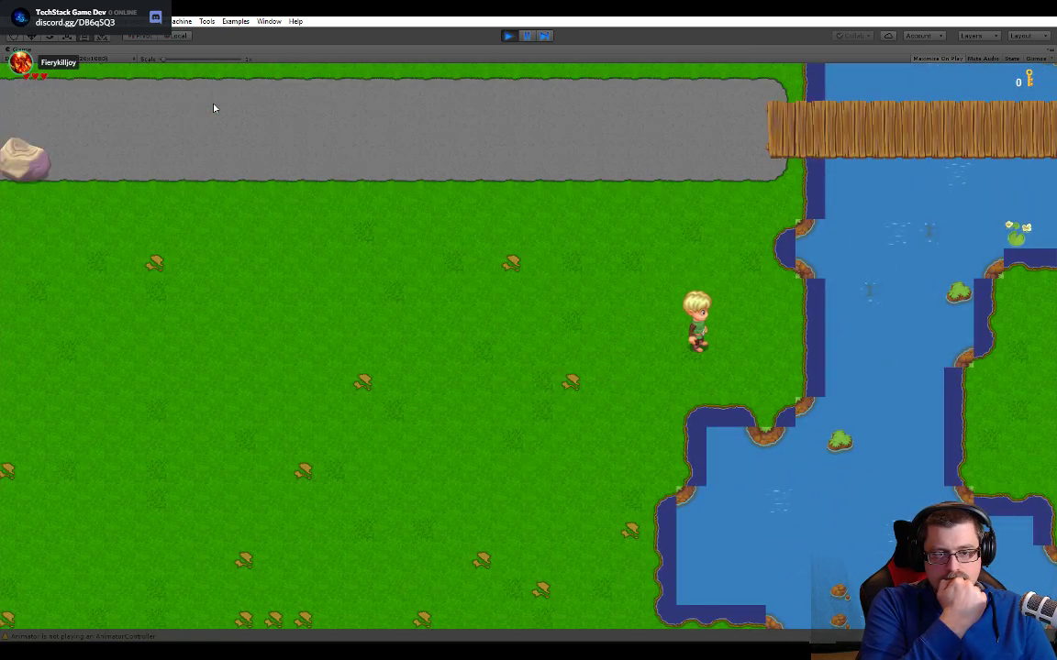
key(Down)
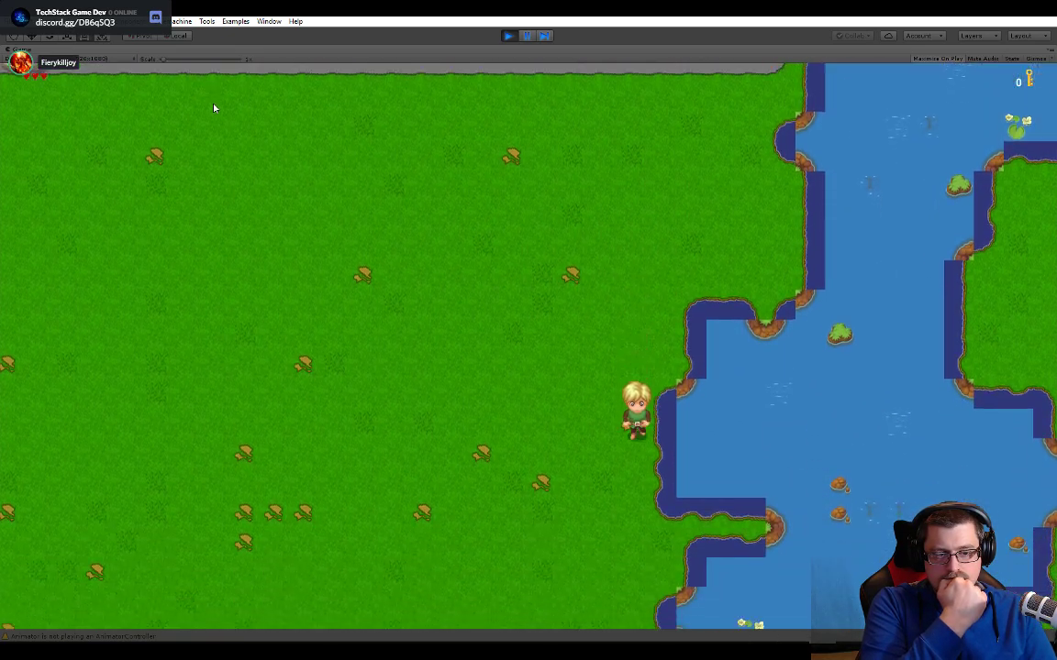
key(Down)
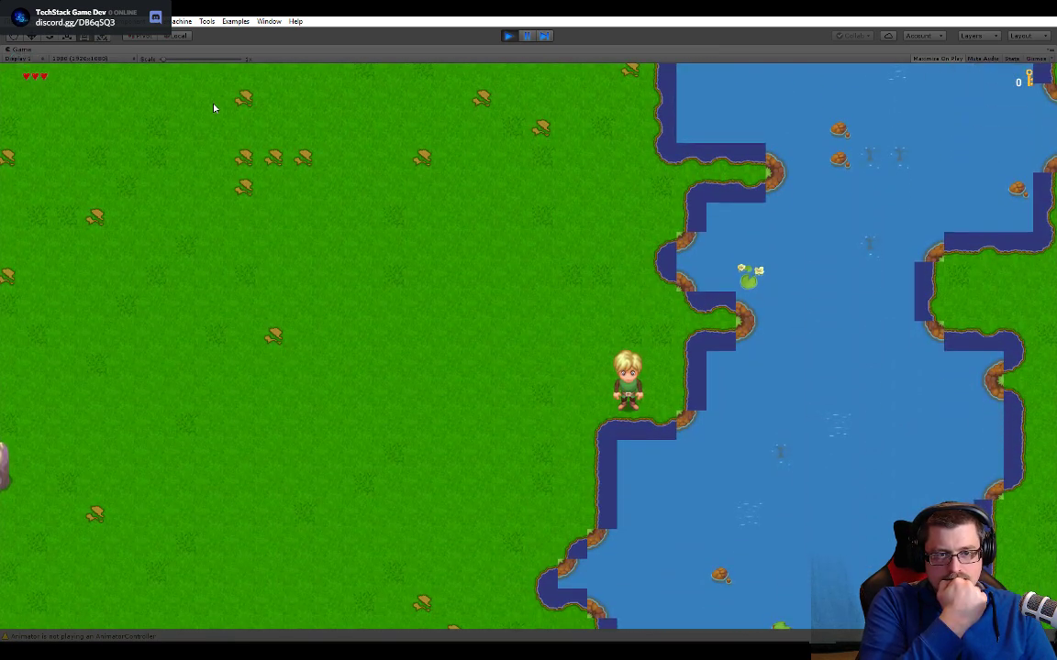
key(Left)
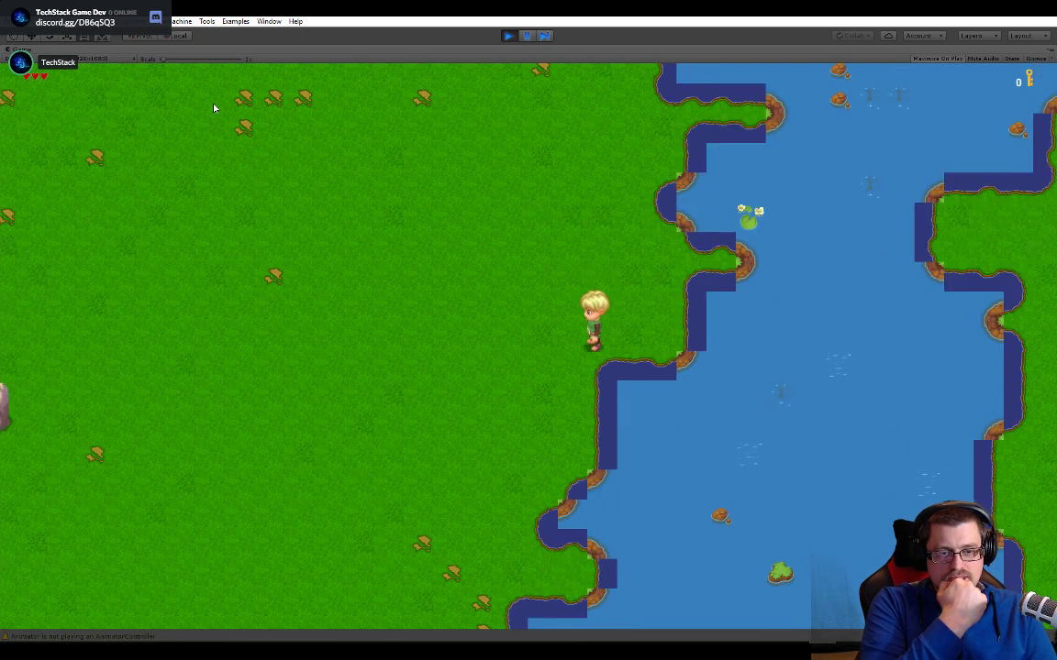
key(Down)
key(Left)
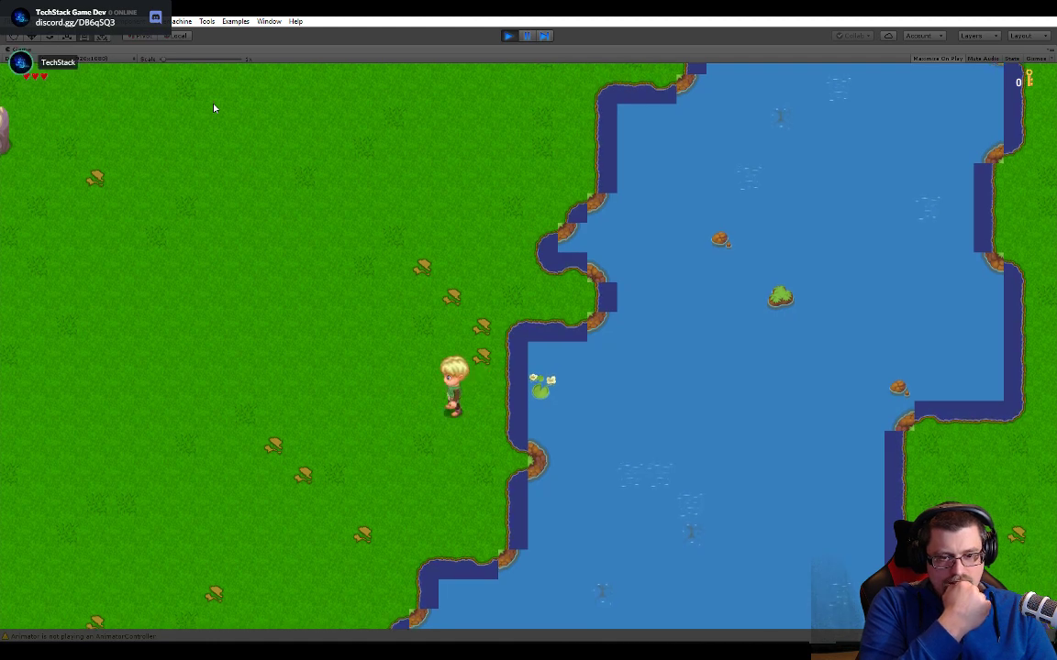
key(Down)
key(Left)
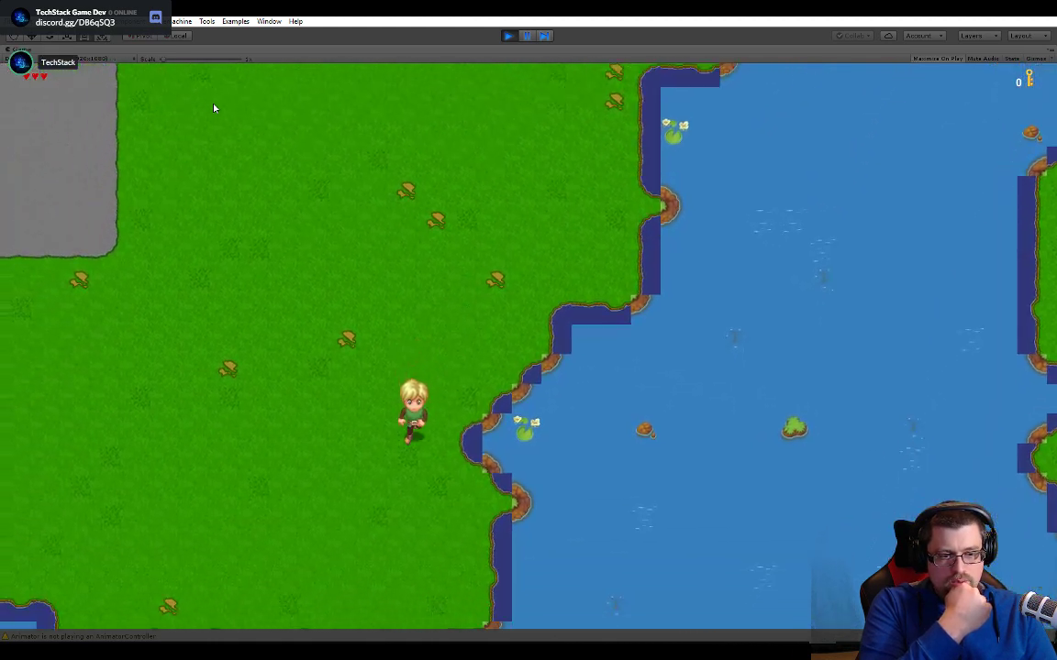
key(Down)
key(Left)
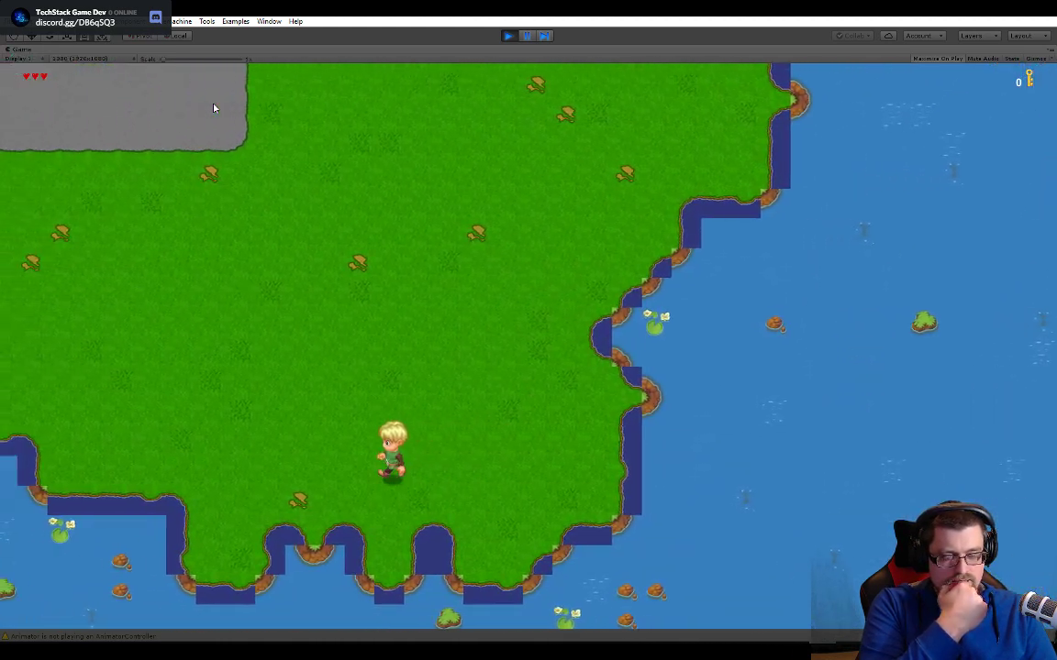
- Follow the southern shoreline west from the river corner to the lone house, inspecting the water edge tiles
key(Left)
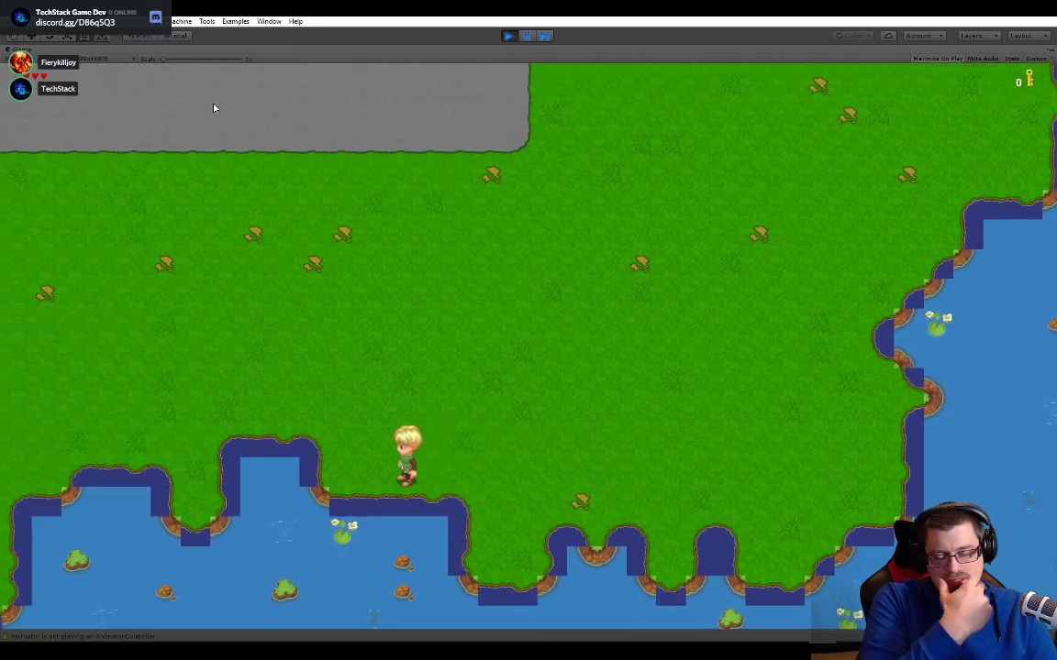
key(Left)
key(Up)
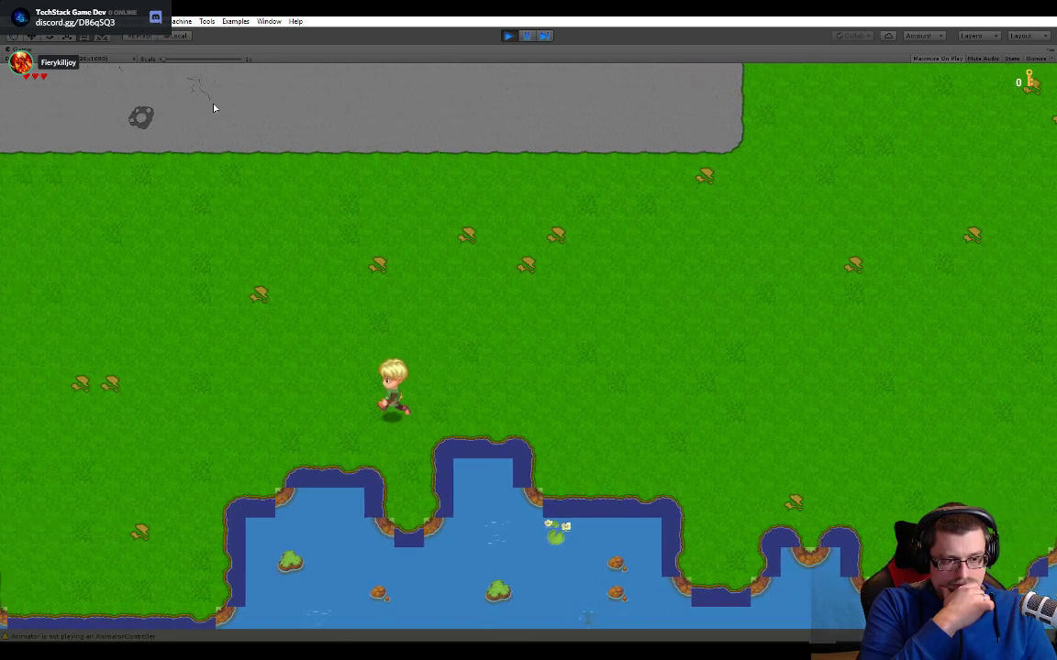
key(Left)
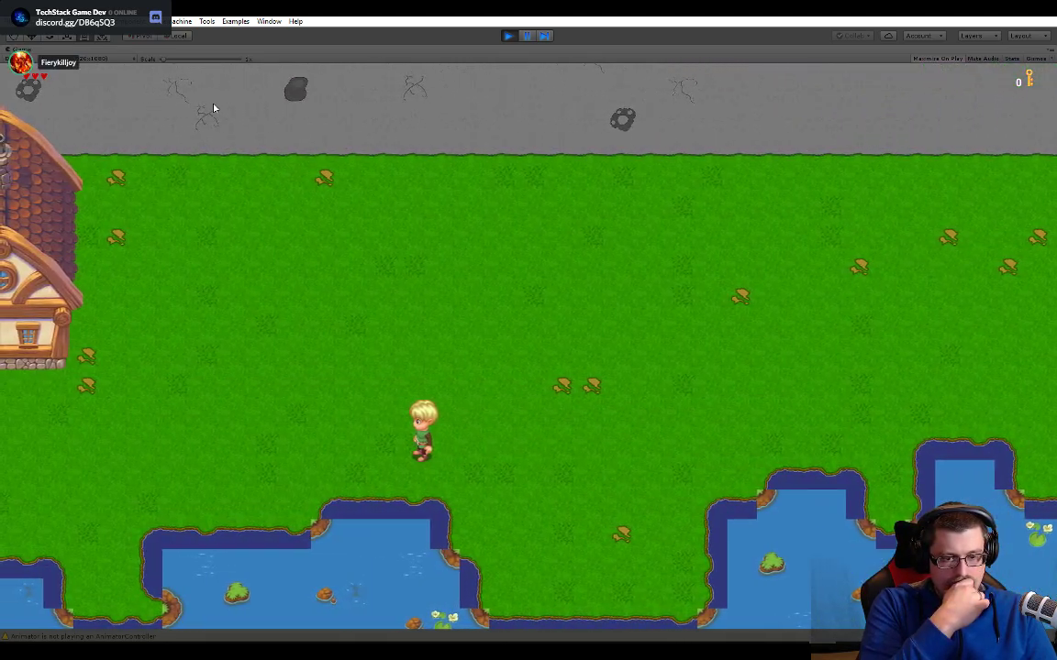
key(Left)
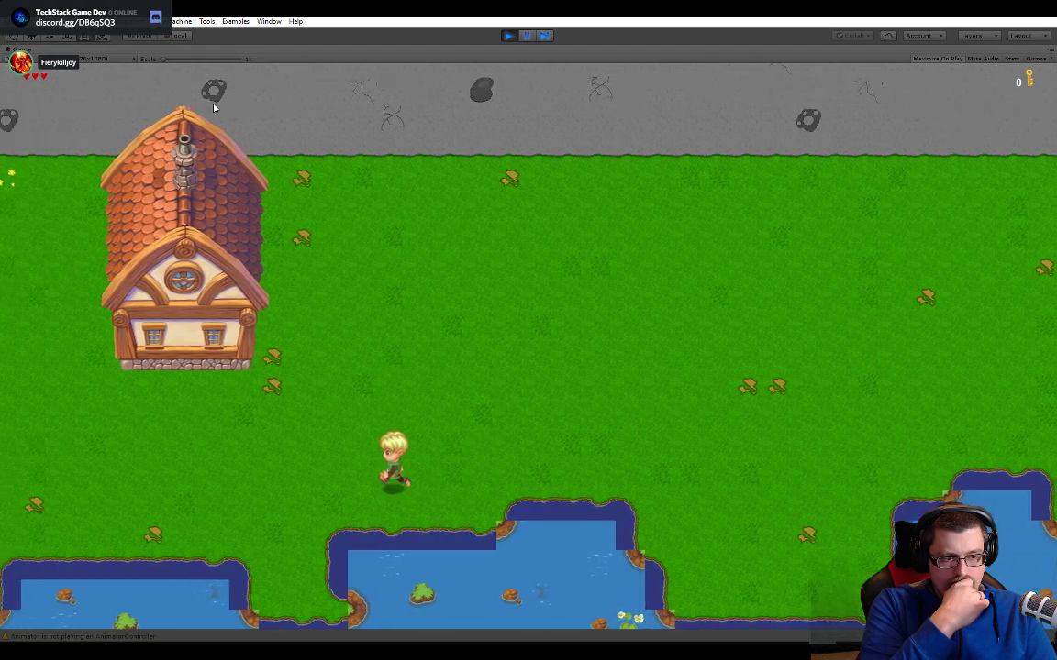
key(Down)
key(Left)
key(Down)
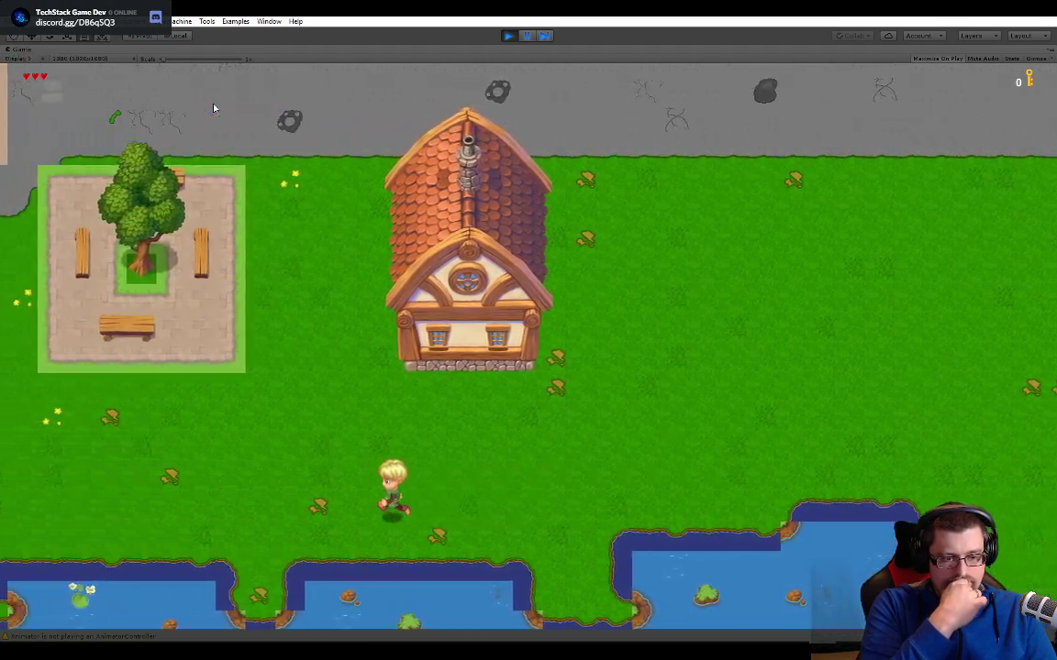
- Continue west along the southern shoreline past the park with benches to the grass beyond the rectangular stone pool
key(Left)
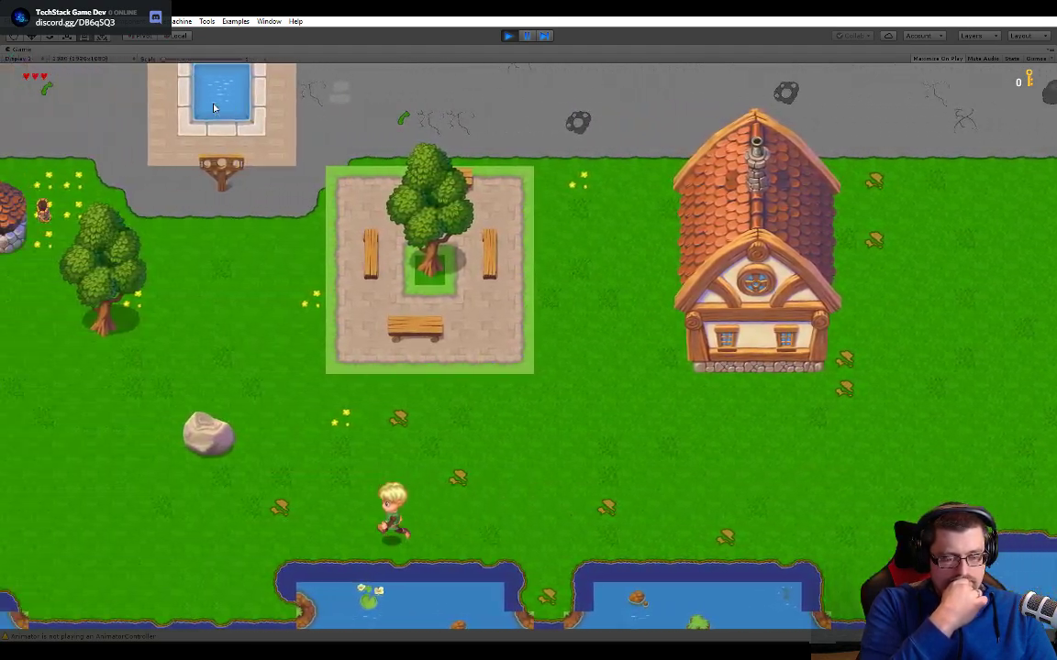
key(Left)
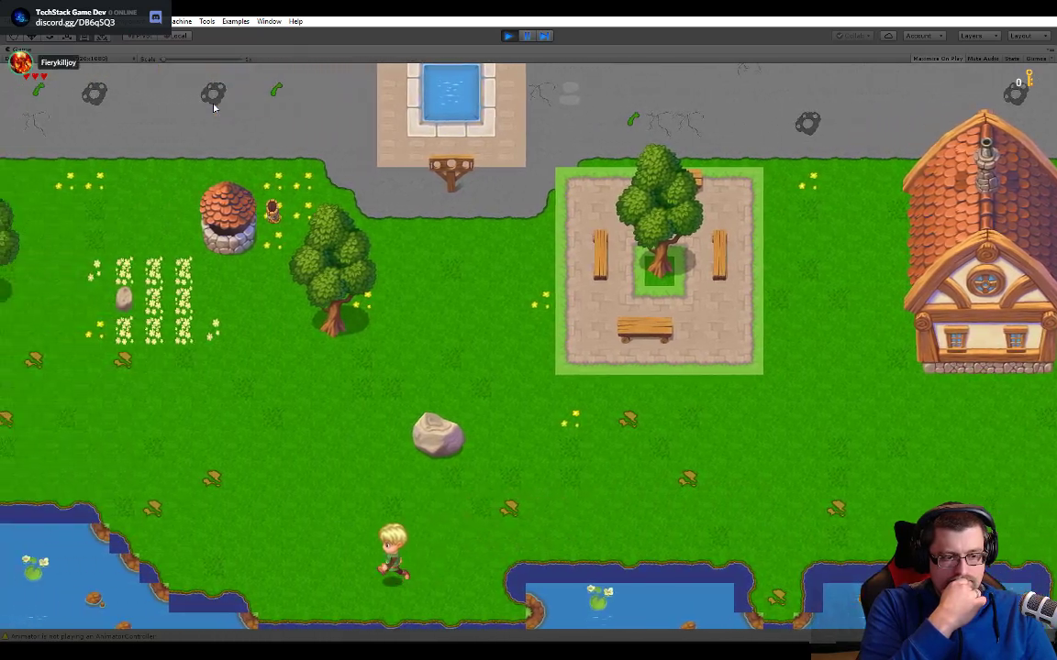
key(Up)
key(Left)
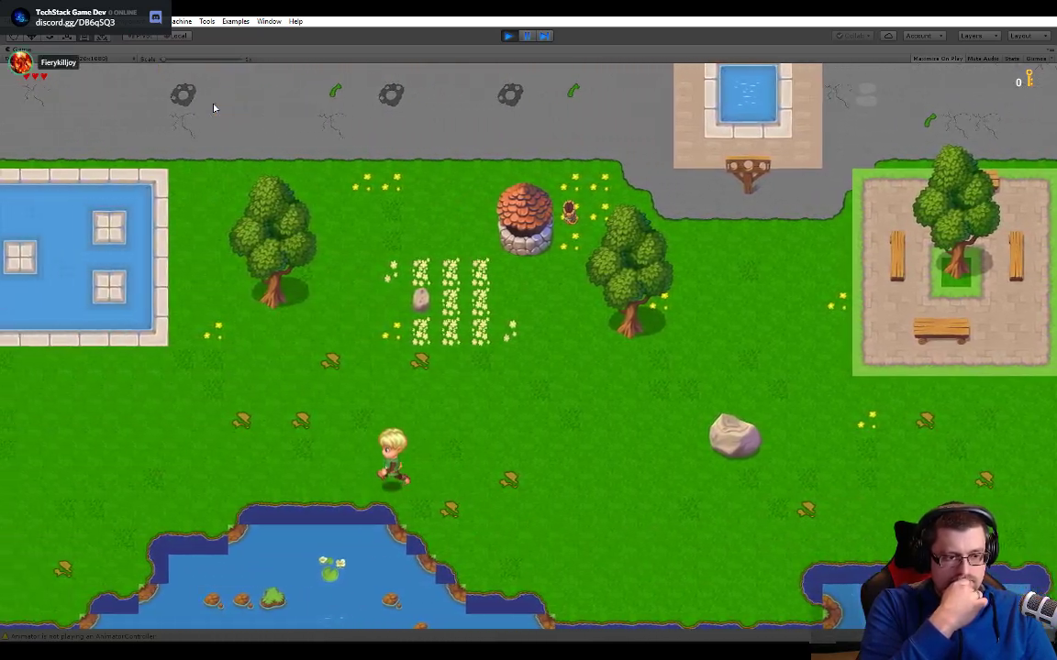
key(Left)
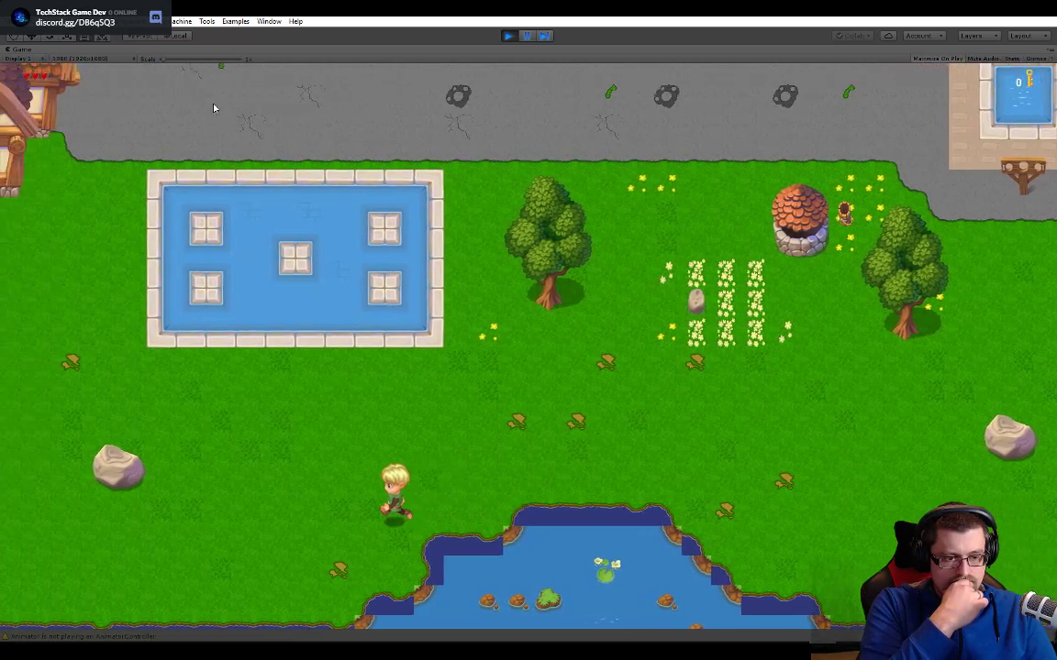
key(Down)
key(Left)
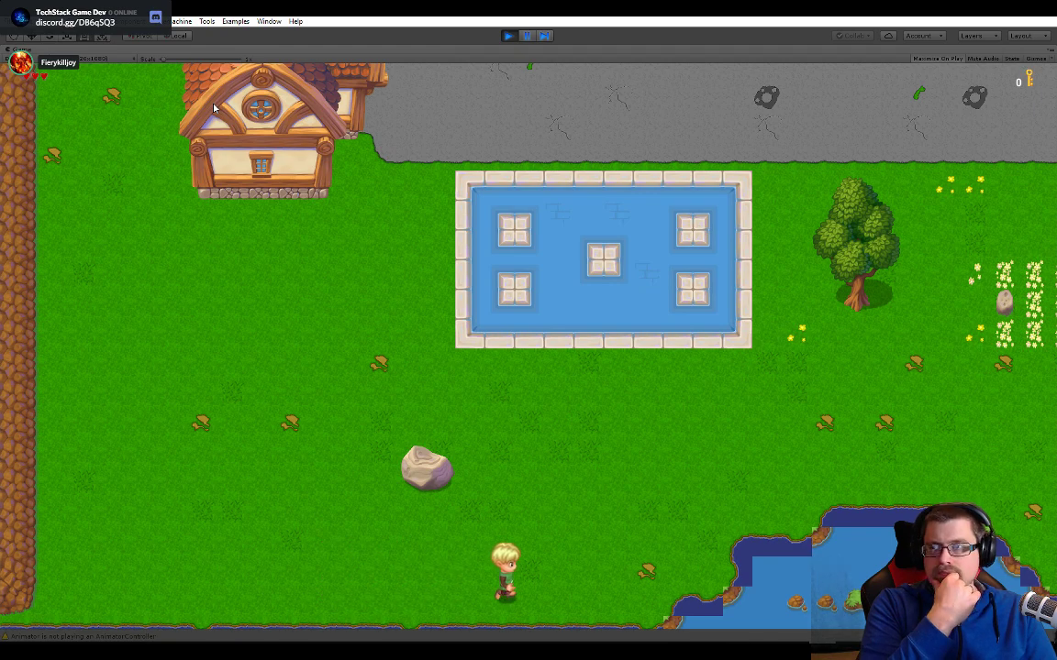
- Walk east along the southern shoreline from the rectangular stone pool past the park with benches, inspecting the water edge tiles
key(Right)
key(Up)
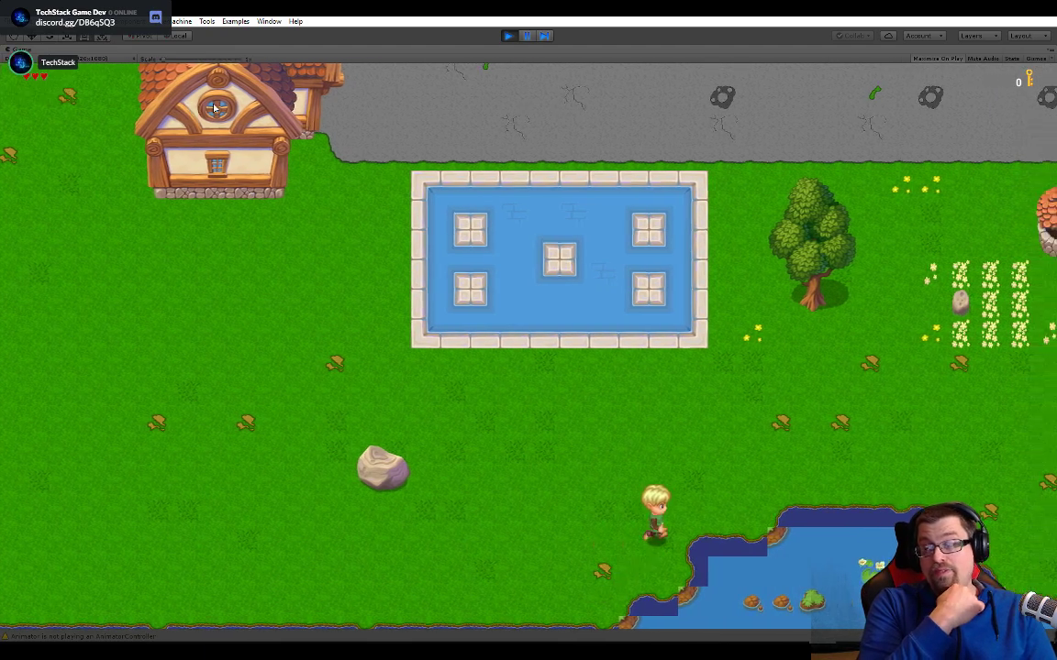
key(Right)
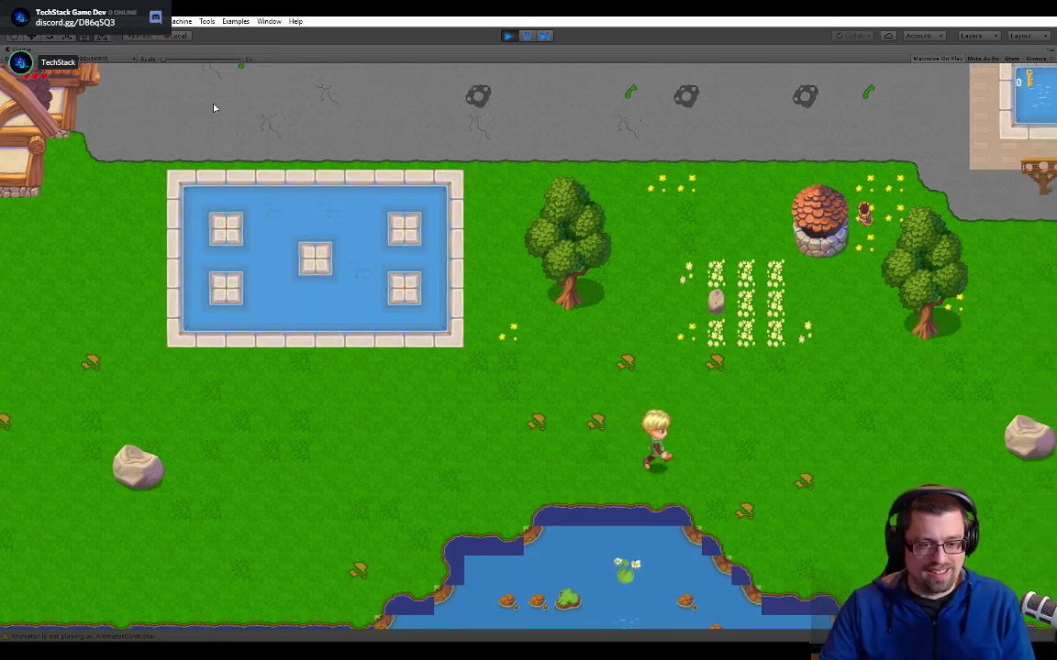
key(Down)
key(Up)
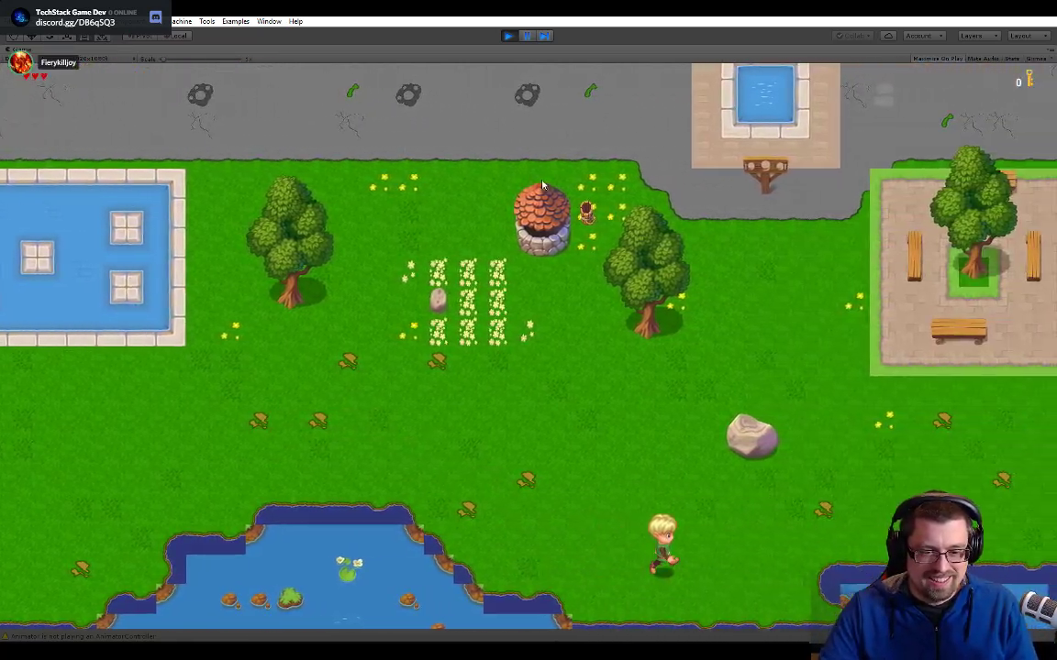
key(Right)
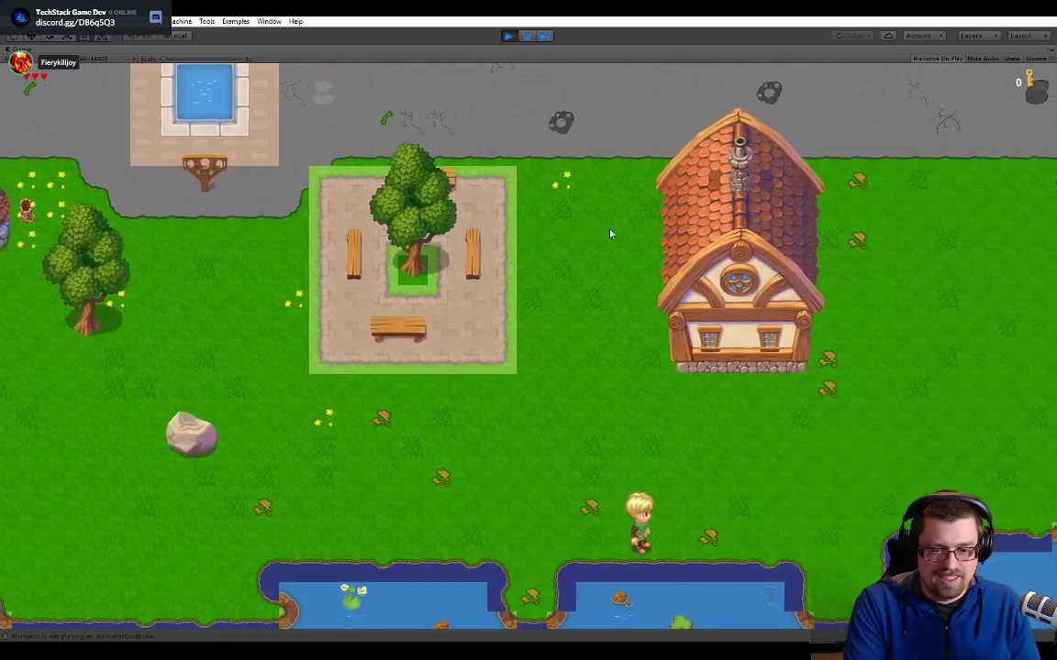
- Continue east along the southern shoreline past the lone house to the end of the road, inspecting the inlets' edge tiles
key(Right)
key(Right)
key(Up)
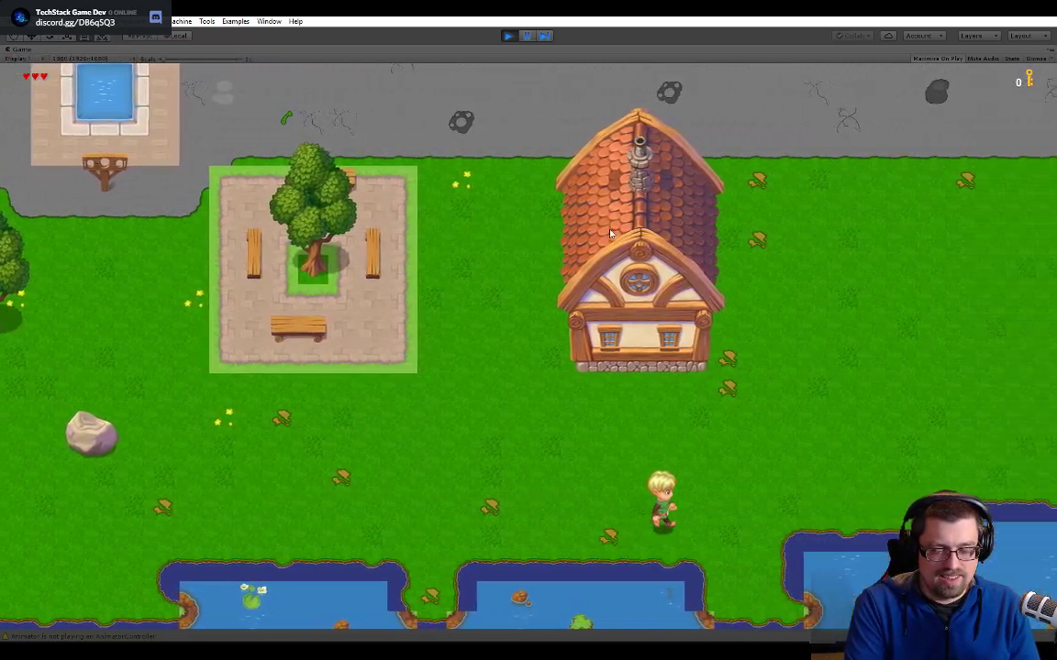
key(Right)
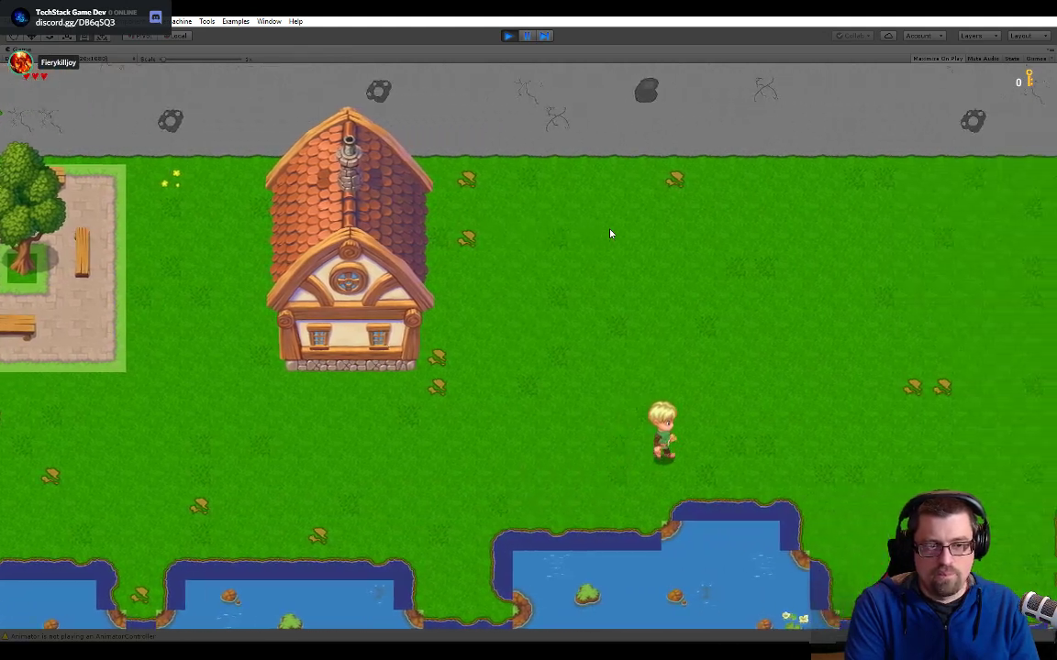
key(Right)
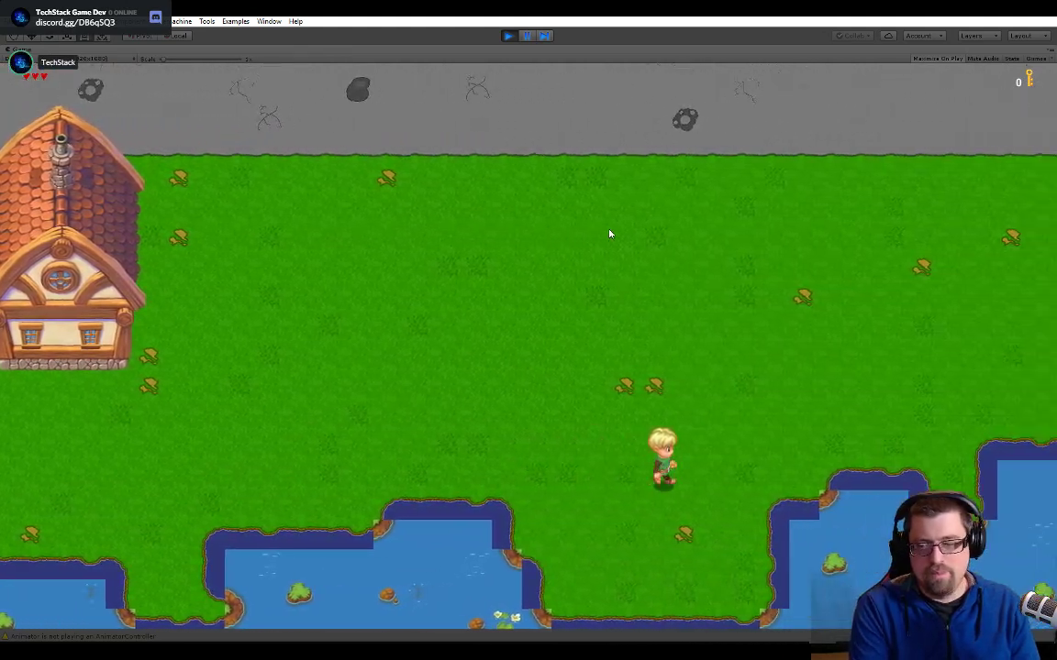
key(Right)
key(Up)
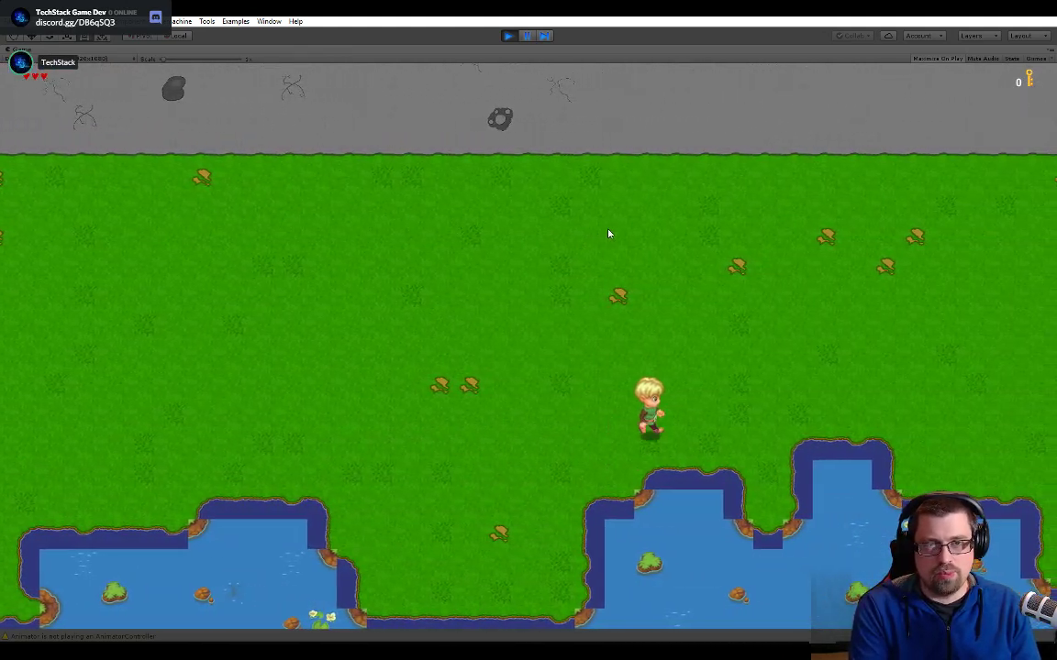
- Inspect the shoreline where the southern shore meets the river, and walk back up to the road corner
key(Right)
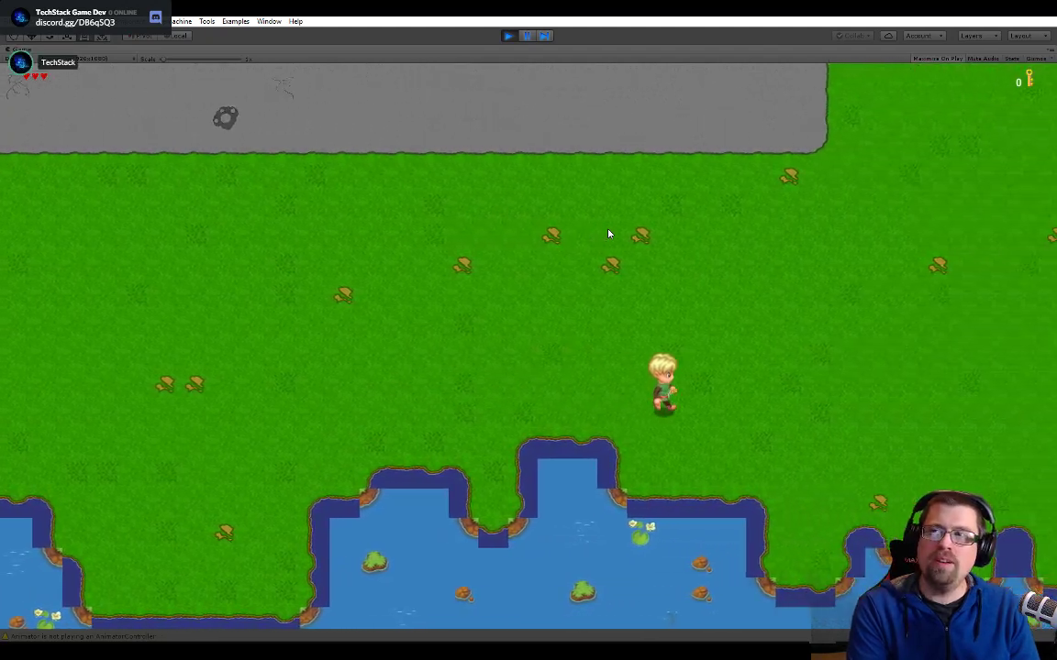
key(Down)
key(Right)
key(Up)
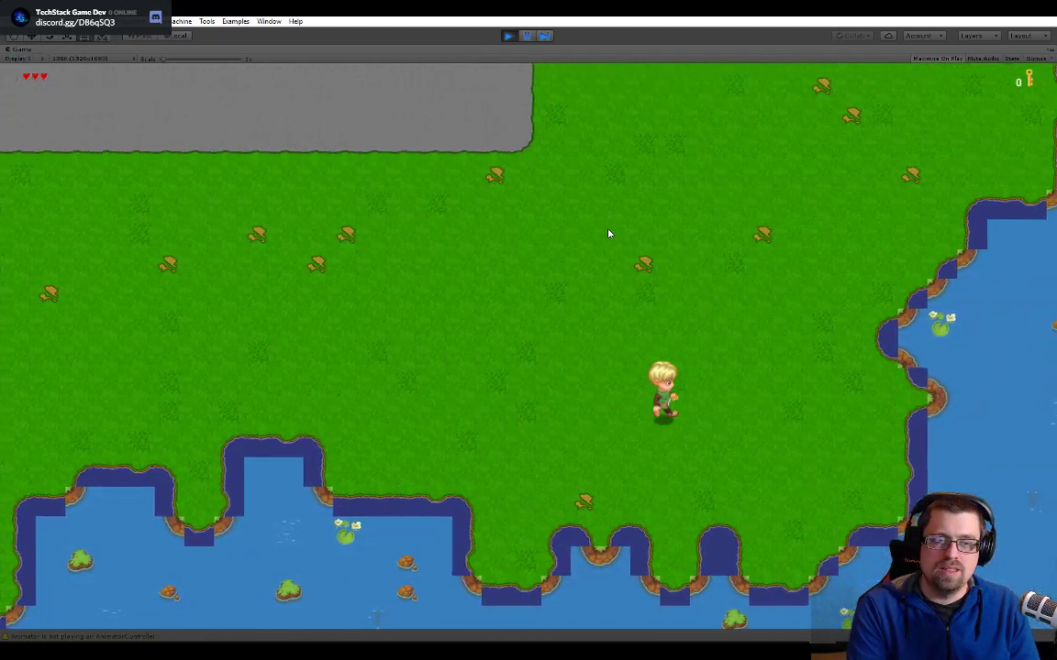
key(Up)
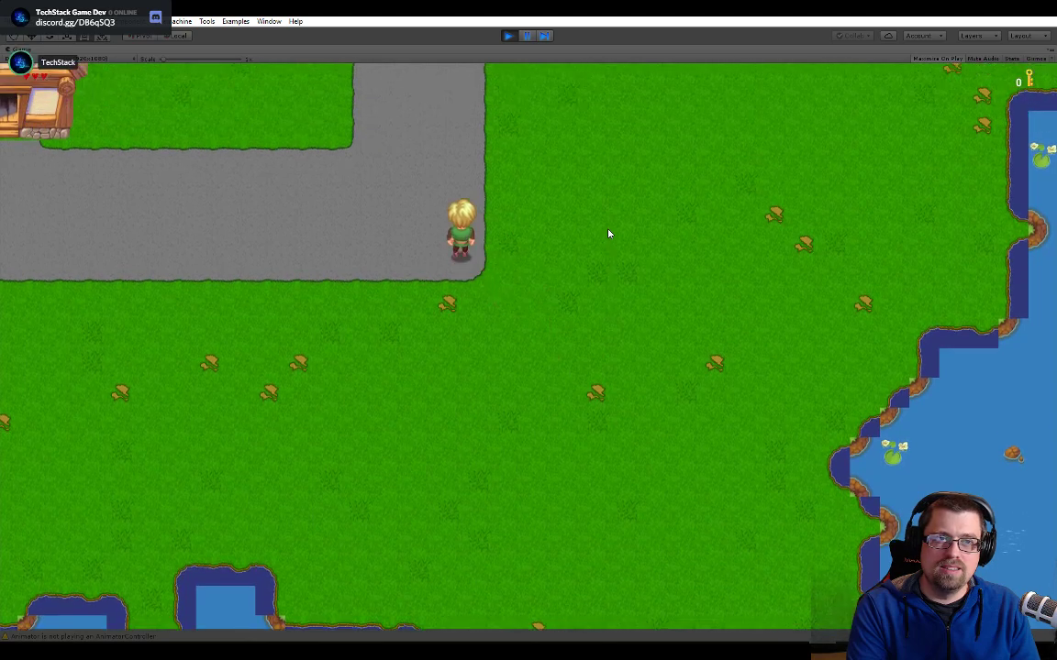
- Walk west along the road past the red-roofed and blue-roofed houses to the market stalls
key(Left)
key(Left)
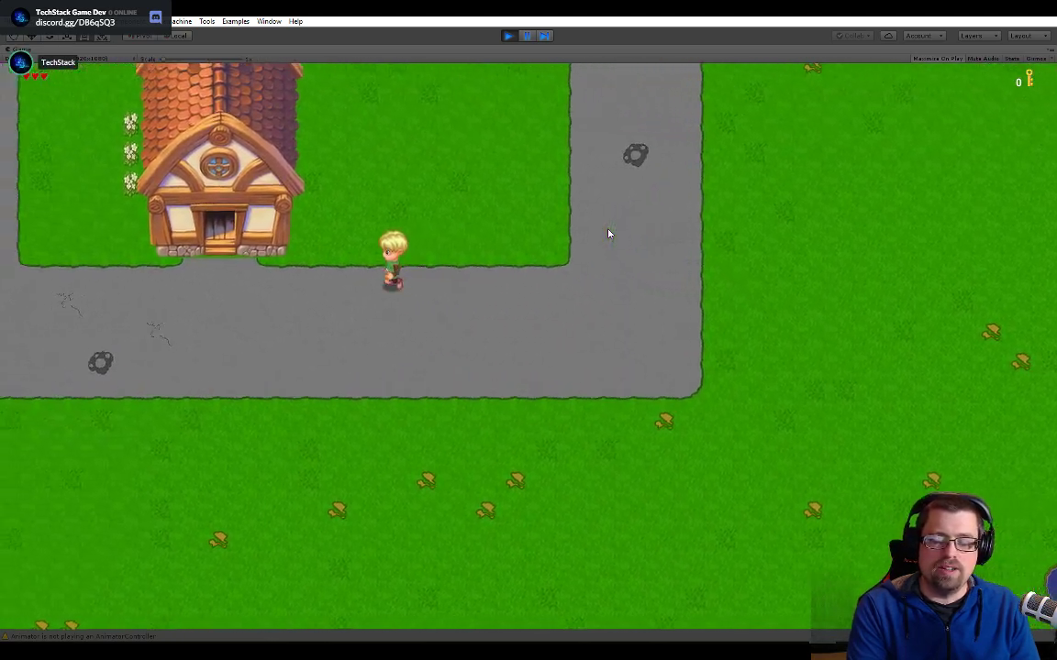
key(Left)
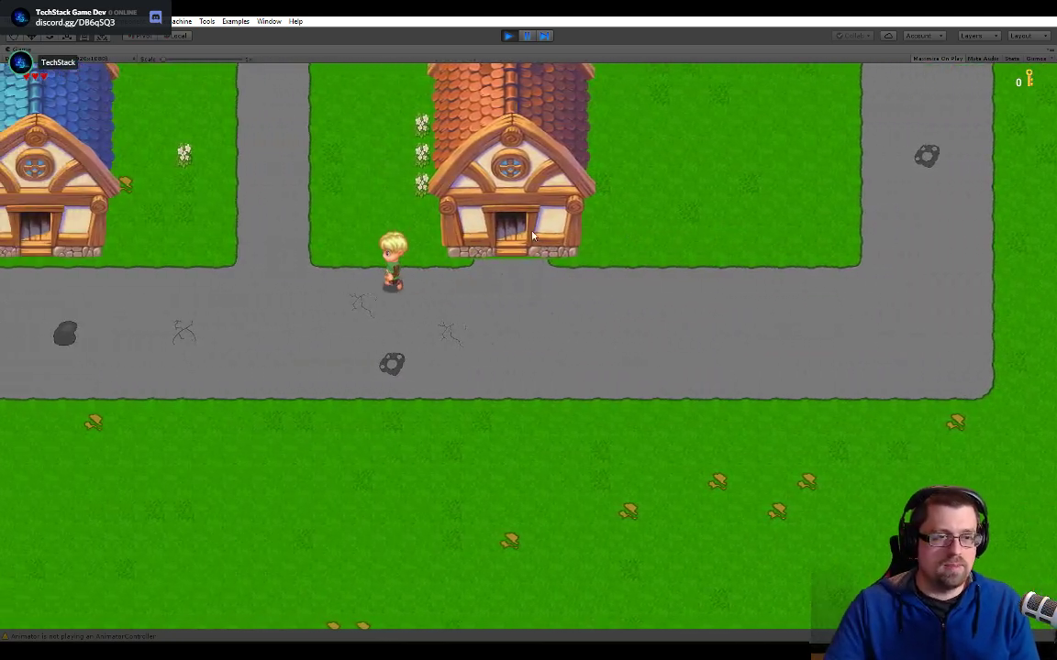
key(Left)
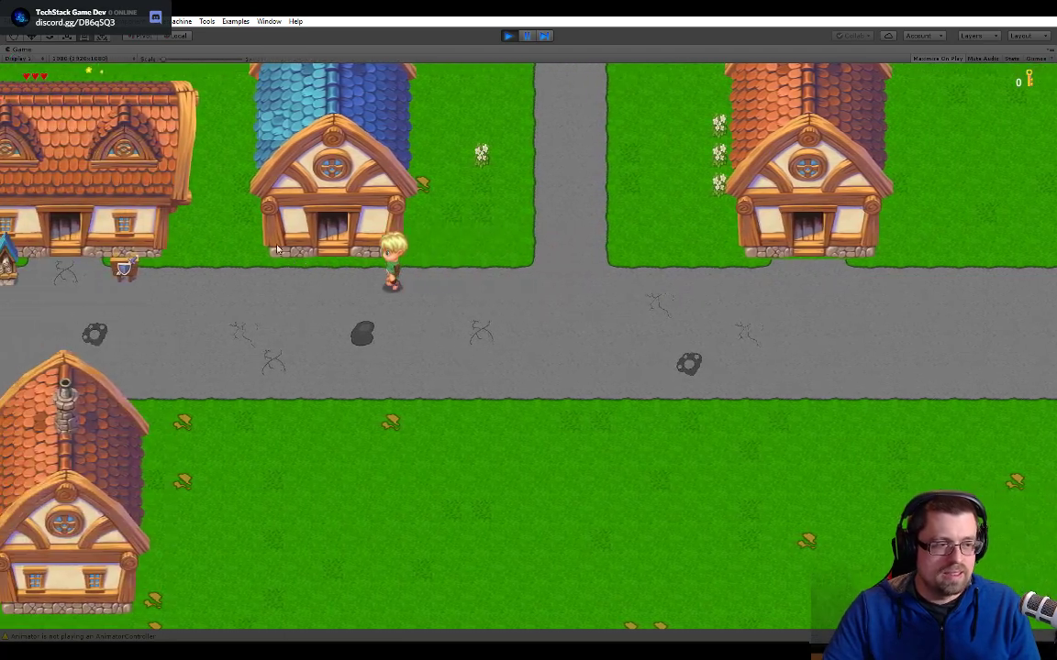
key(Left)
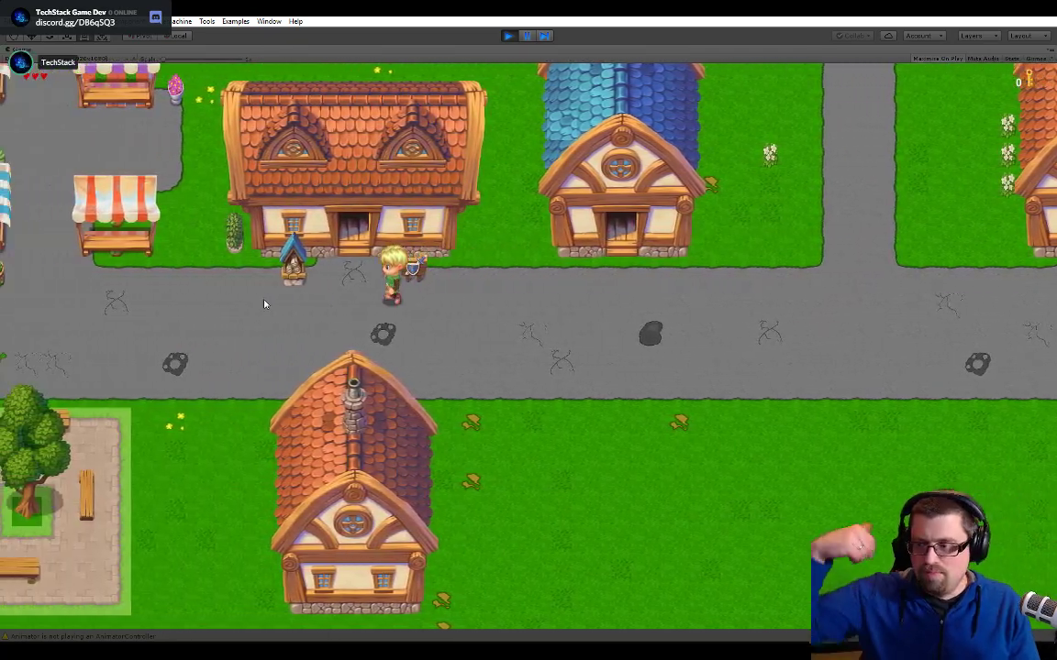
- Walk north past the fountain and the tree stump to the lake's southern edge behind the houses
key(Left)
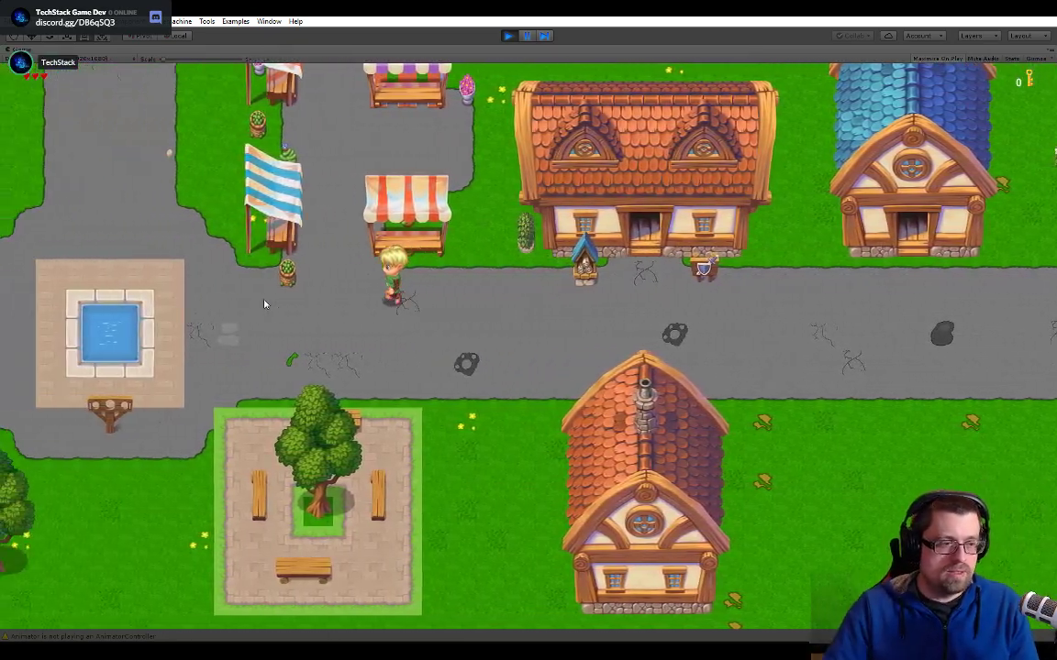
key(Up)
key(Left)
key(Up)
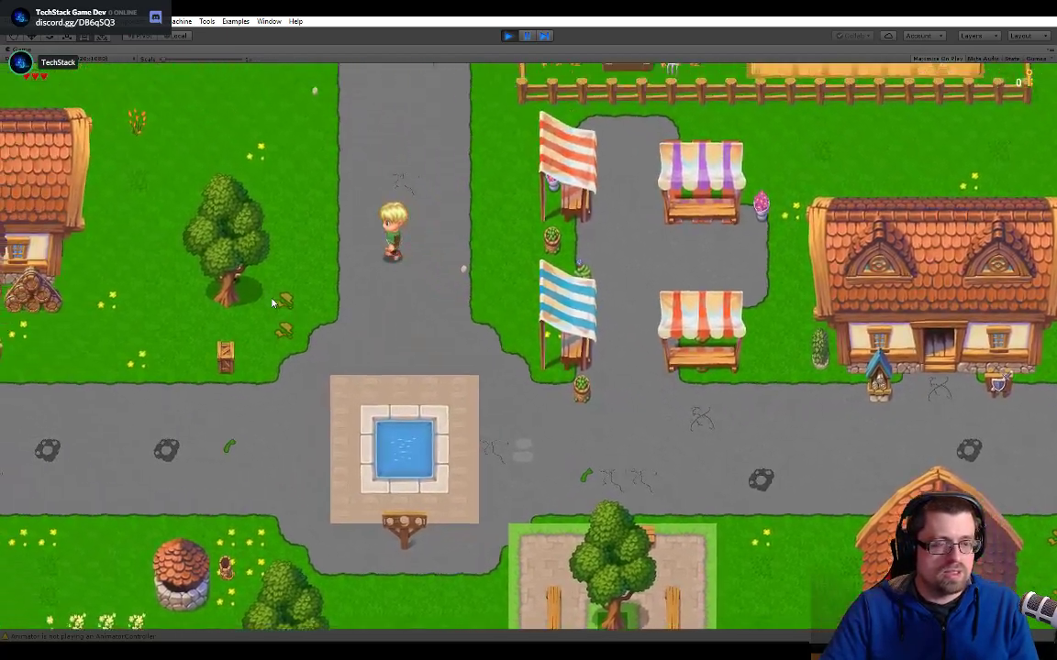
key(Left)
key(Up)
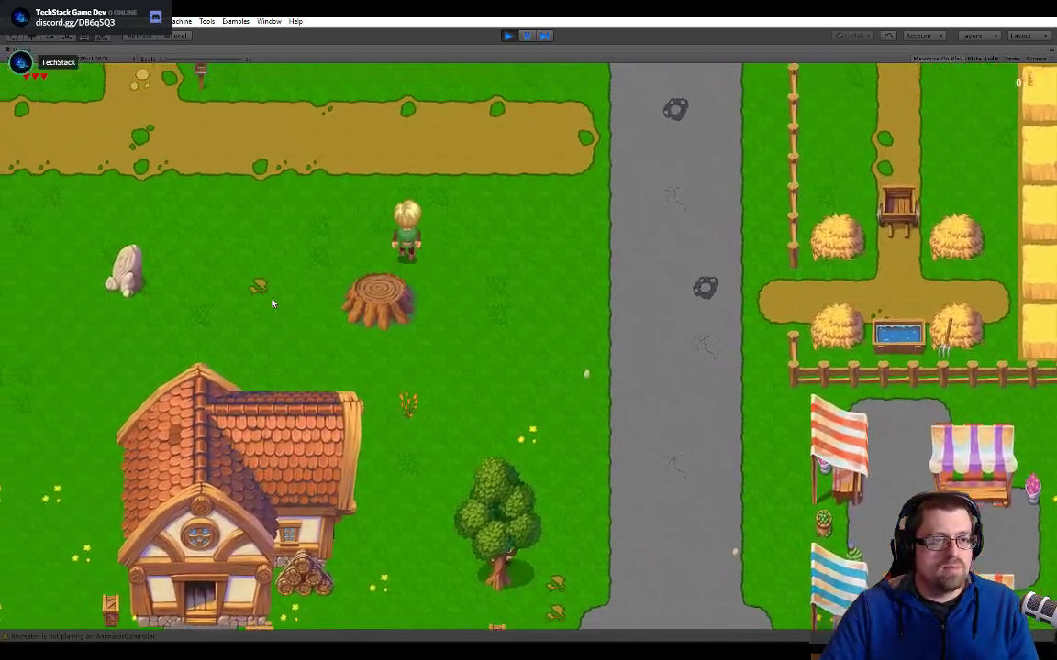
key(Left)
key(Up)
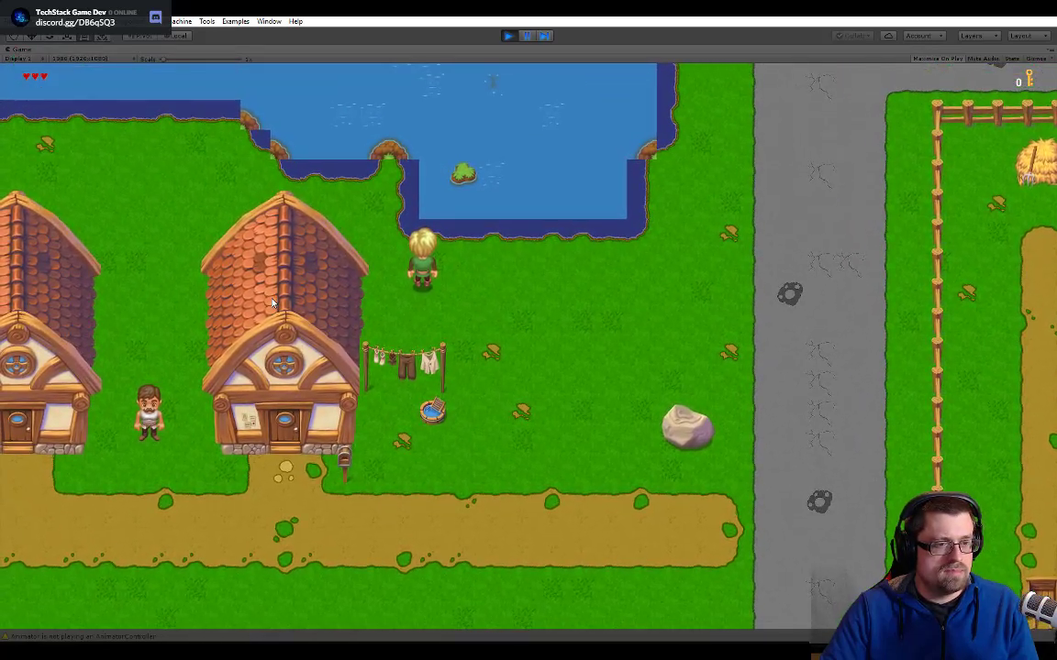
- Inspect the edge tiles along the lake's southeast inlet and east bank, and stop the running game
key(Up)
key(Right)
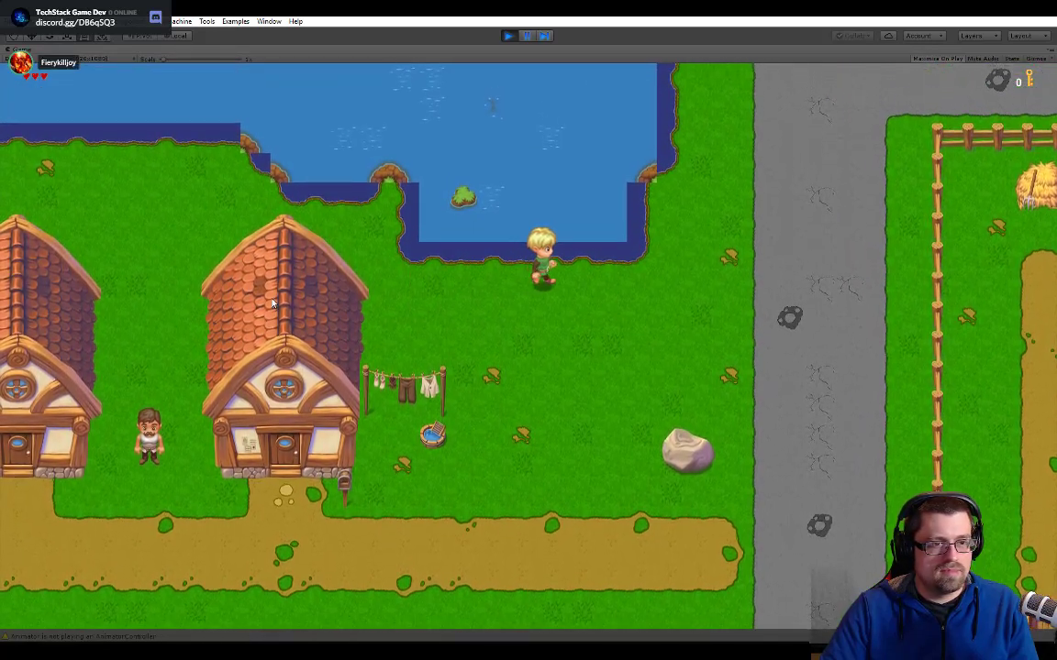
key(Right)
key(Up)
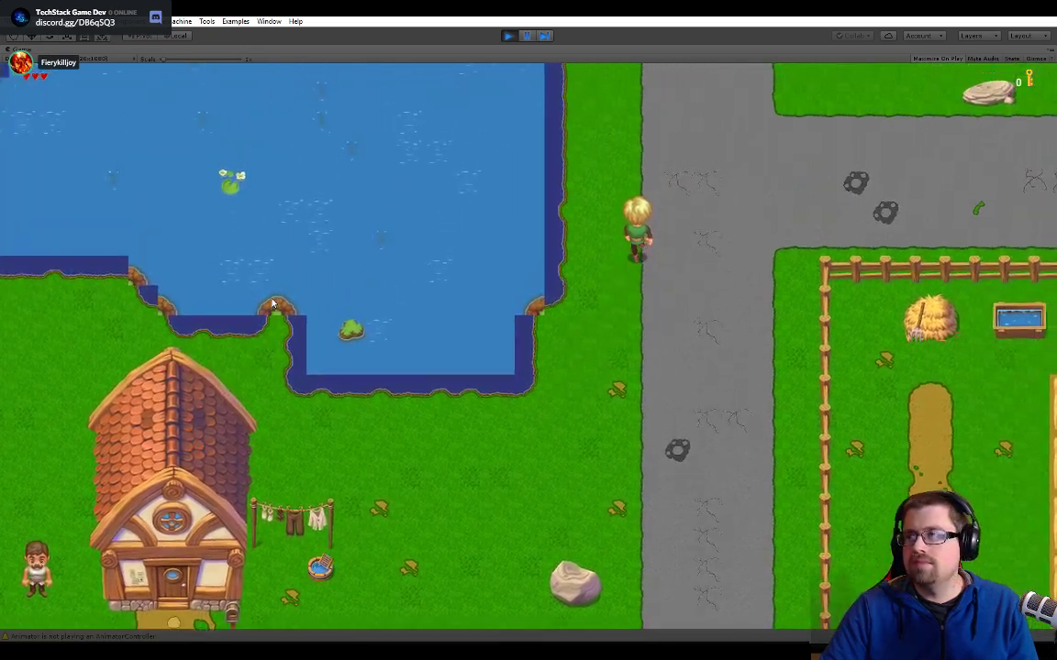
key(Up)
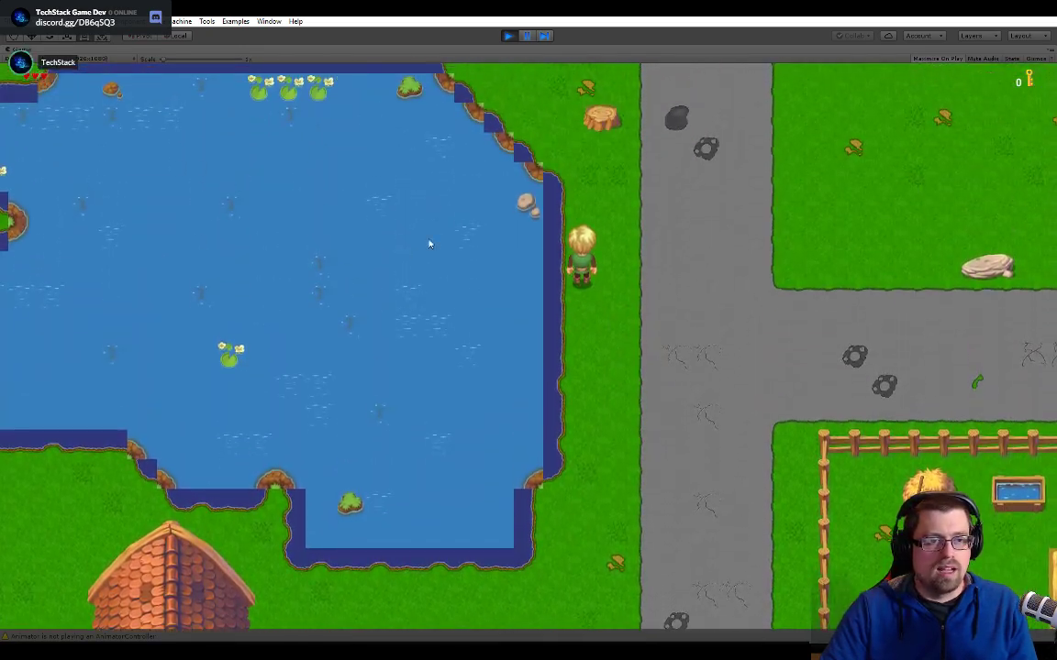
click(508, 37)
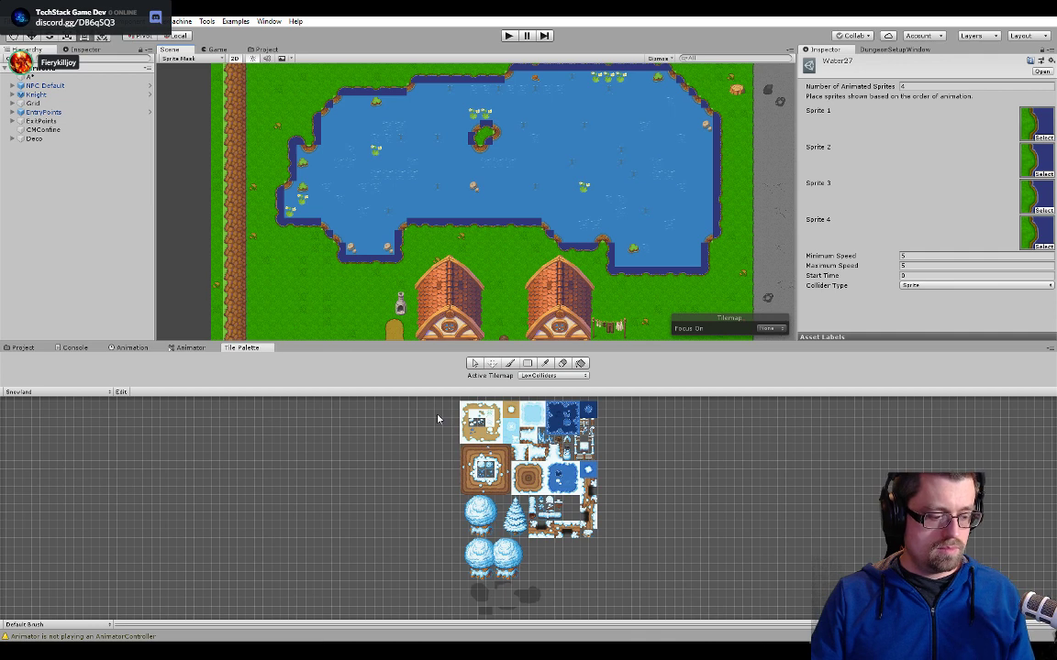
- Enlarge the Scene view and move across the Overworld map from the lake to the eastern river
scroll(559, 202, down, 5)
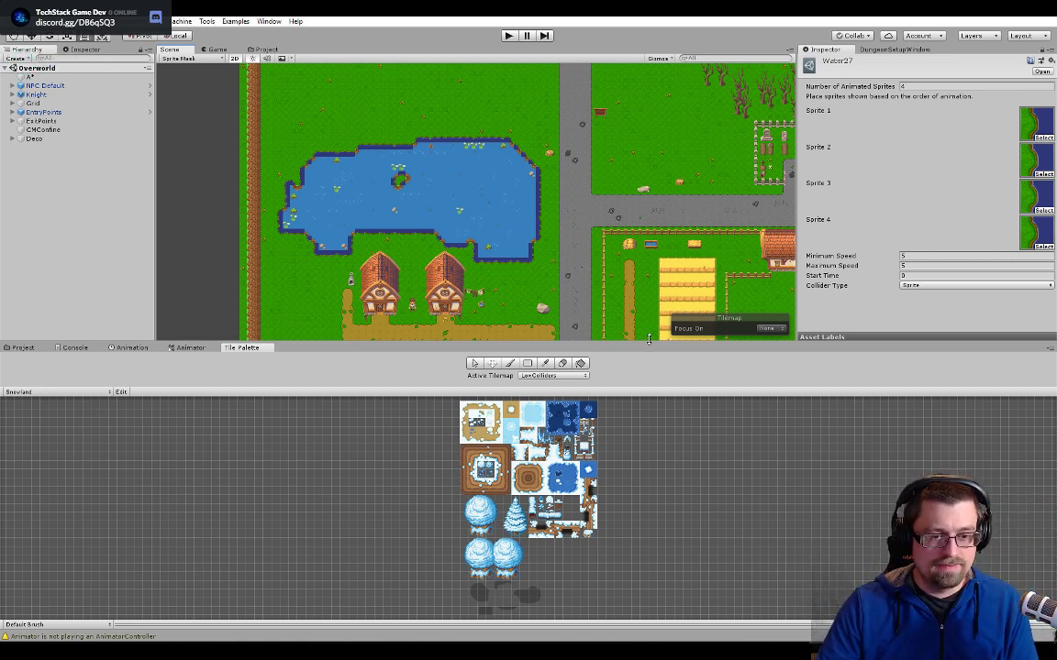
drag(649, 339, 643, 592)
scroll(587, 479, down, 3)
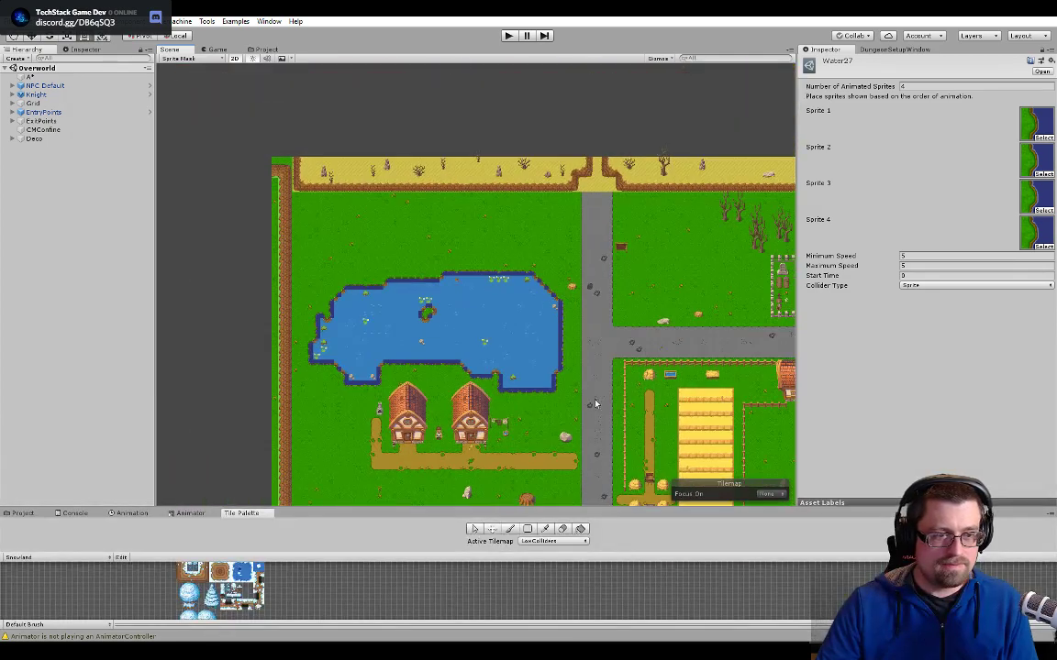
middle_drag(574, 324, 422, 158)
middle_drag(610, 195, 401, 141)
middle_drag(539, 198, 402, 224)
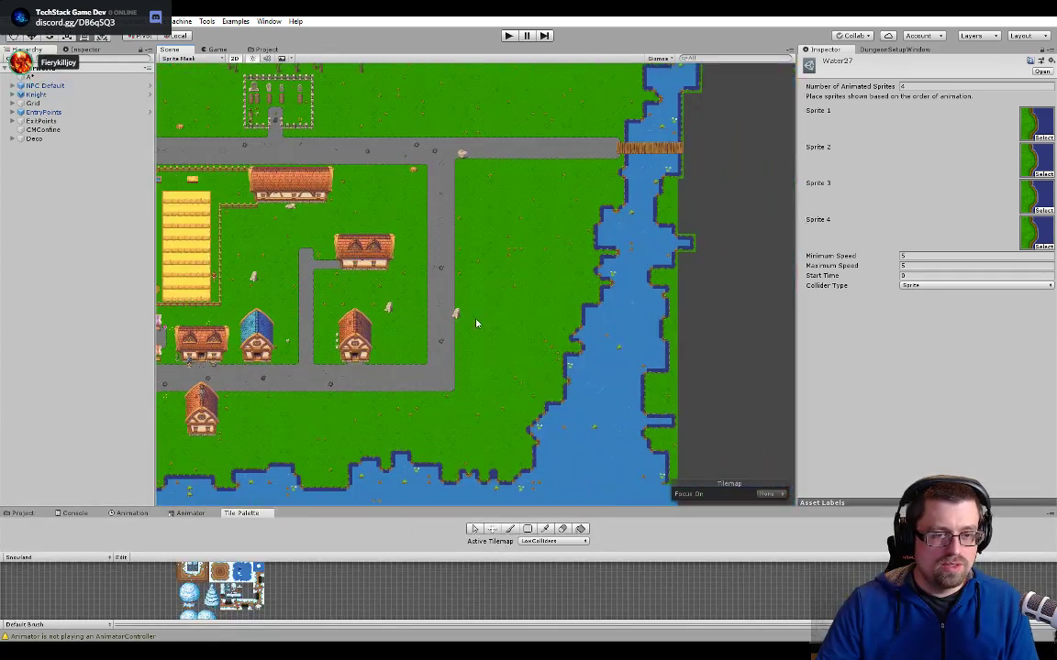
- Examine the southern shoreline's edge tiles in the Scene view, moving west from the river to the inlet between the boulders
middle_drag(483, 474, 554, 293)
scroll(544, 293, up, 12)
middle_drag(353, 306, 473, 272)
scroll(372, 290, up, 2)
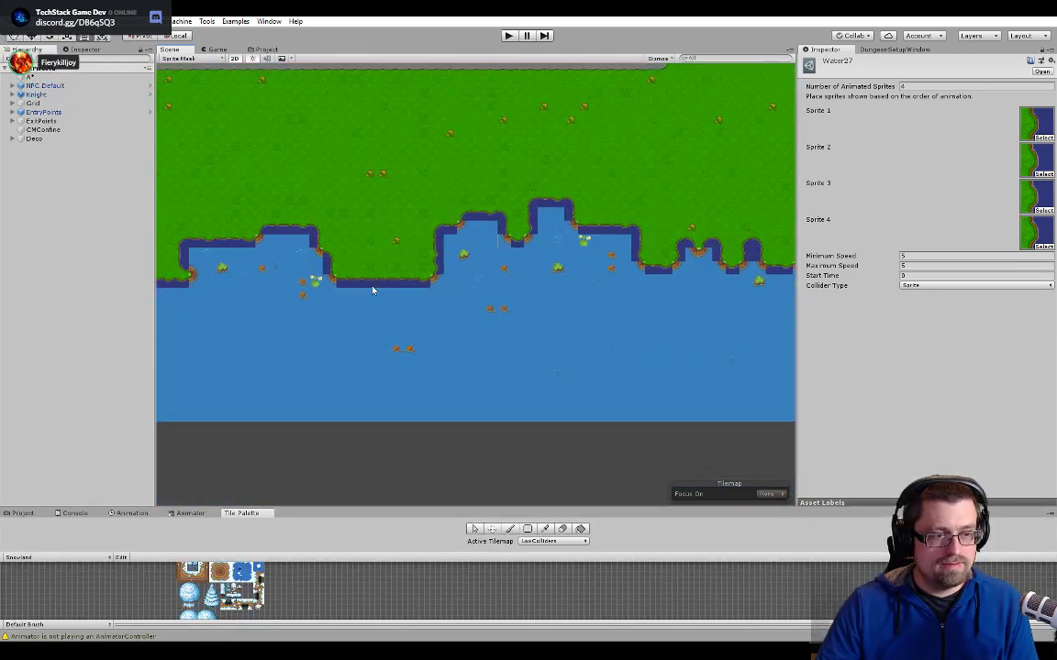
middle_drag(373, 290, 551, 272)
scroll(371, 271, up, 6)
middle_drag(337, 275, 574, 266)
scroll(366, 266, up, 1)
middle_drag(321, 268, 676, 228)
middle_drag(382, 231, 630, 283)
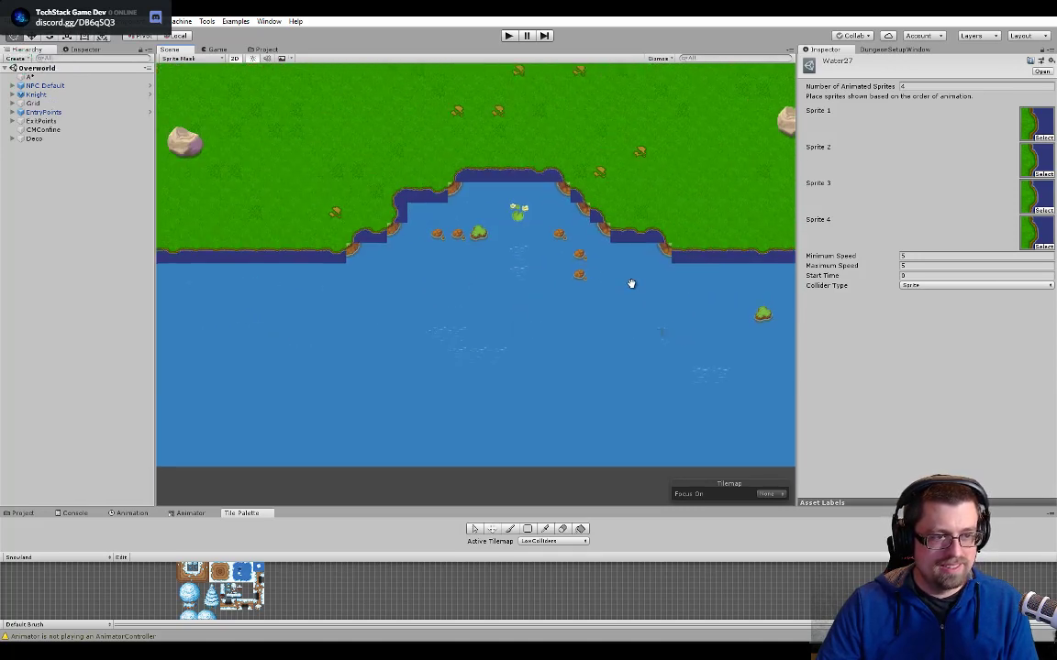
- Examine the straight water edge up to the map's southwest corner beside the cliff and back to the first inlet
scroll(504, 285, up, 3)
middle_drag(284, 285, 541, 295)
middle_drag(355, 291, 717, 294)
middle_drag(465, 299, 366, 306)
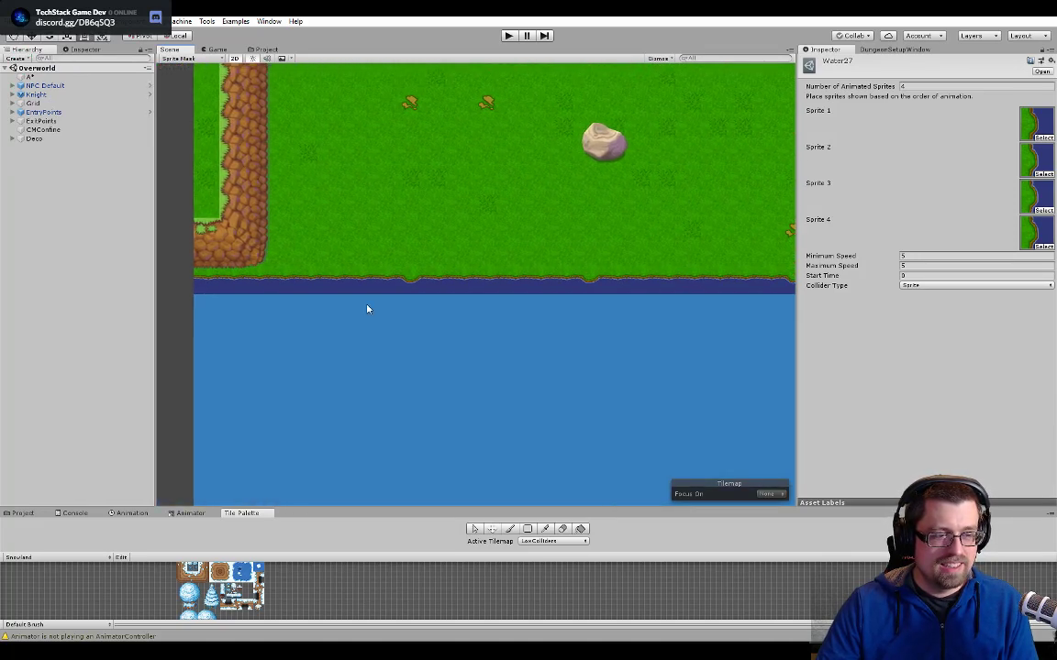
middle_drag(591, 268, 384, 250)
middle_drag(548, 254, 505, 270)
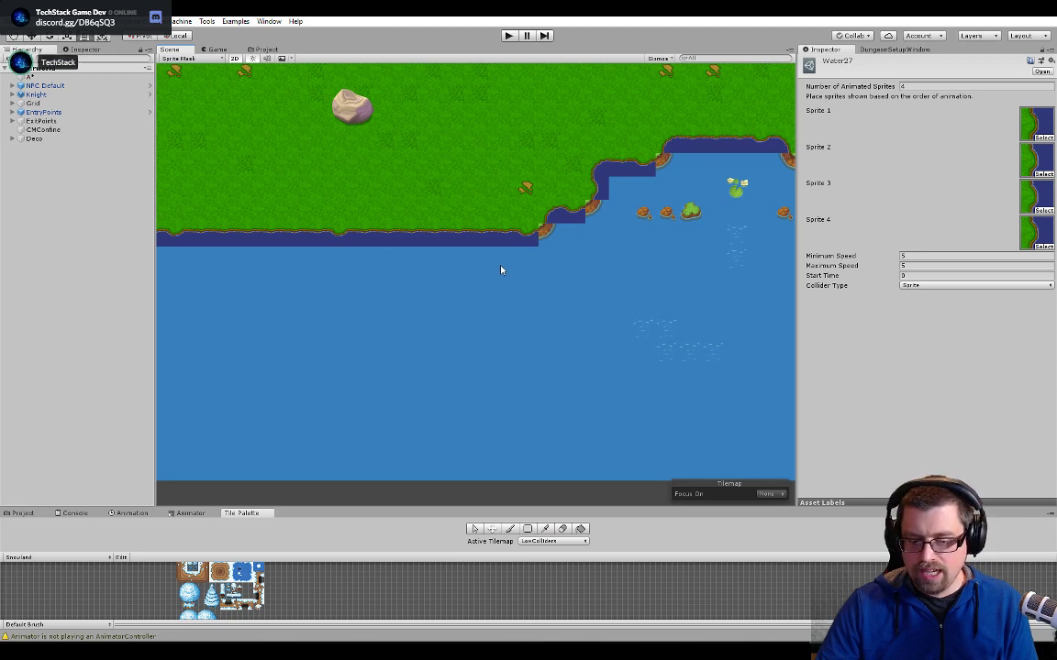
- Examine the southern shoreline's edge tiles in the Scene view, moving east past the park to beyond the lone house
scroll(550, 236, down, 3)
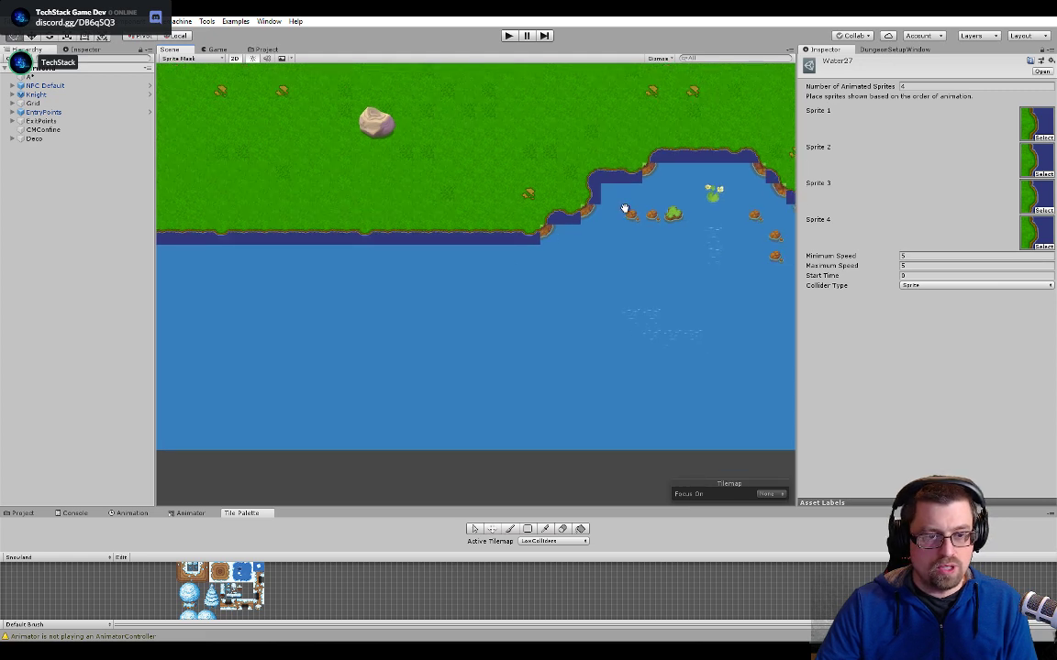
middle_drag(623, 207, 367, 241)
middle_drag(693, 266, 548, 273)
middle_drag(660, 258, 488, 276)
middle_drag(687, 277, 508, 286)
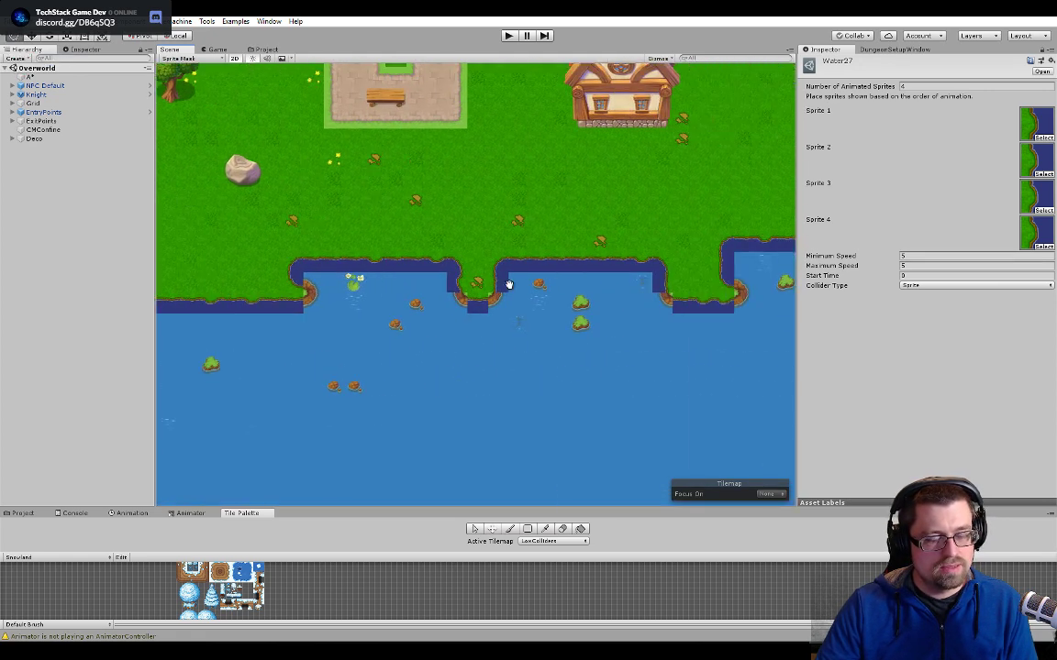
middle_drag(611, 292, 462, 309)
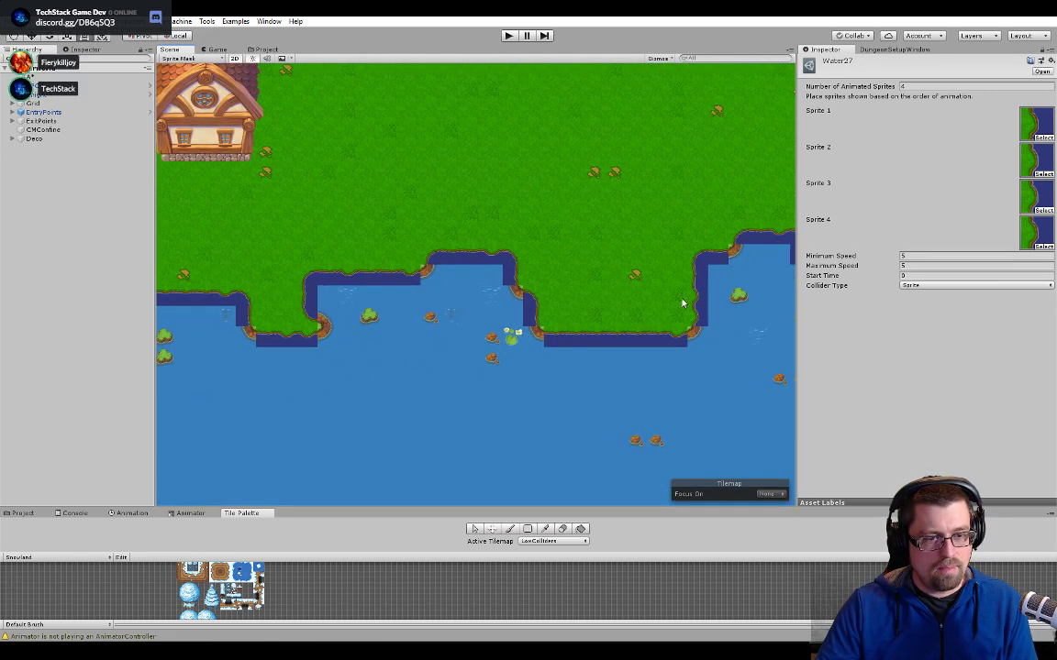
- Examine the water edge tiles on both river banks north of the southern shore in the Scene view
middle_drag(684, 302, 460, 334)
middle_drag(625, 264, 337, 215)
middle_drag(644, 112, 321, 255)
middle_drag(564, 298, 568, 349)
- Switch to Photoshop with the Water tech4.psd tile document
key(alt+Tab)
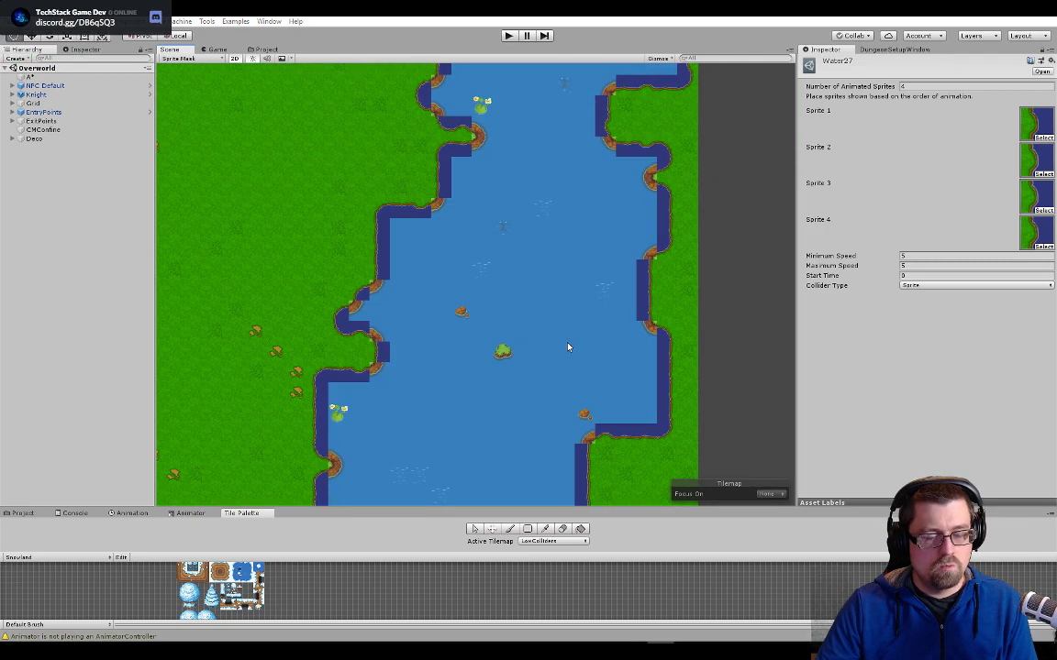
key(alt+Tab)
key(alt+Tab)
key(alt+Tab)
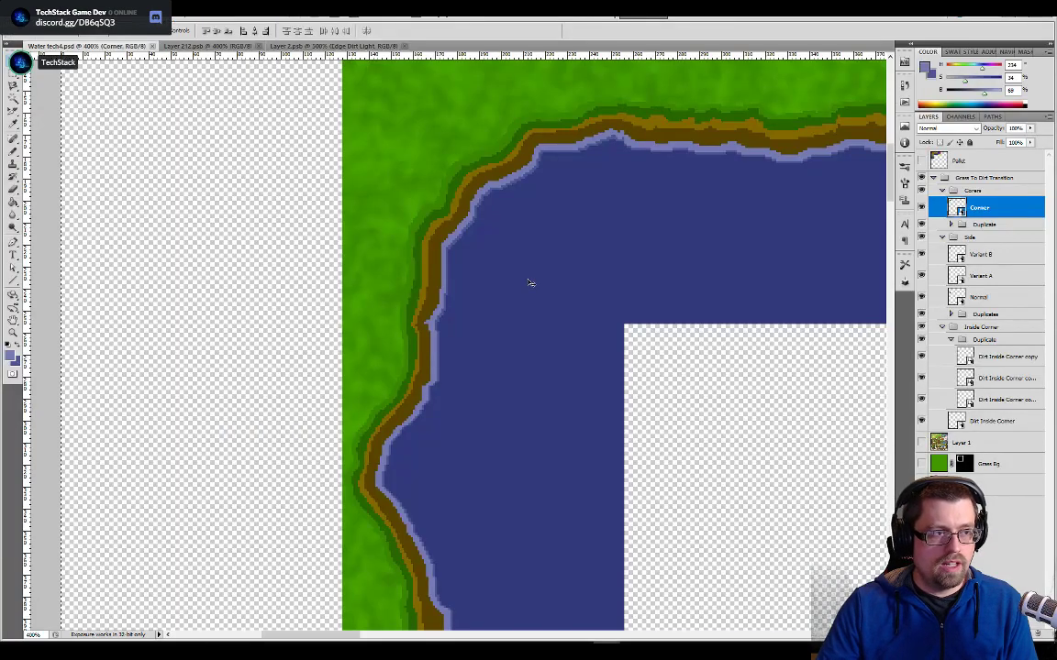
- Close the open layer documents and Water tech4.psd
key(ctrl+minus)
key(ctrl+minus)
key(ctrl+minus)
key(ctrl+minus)
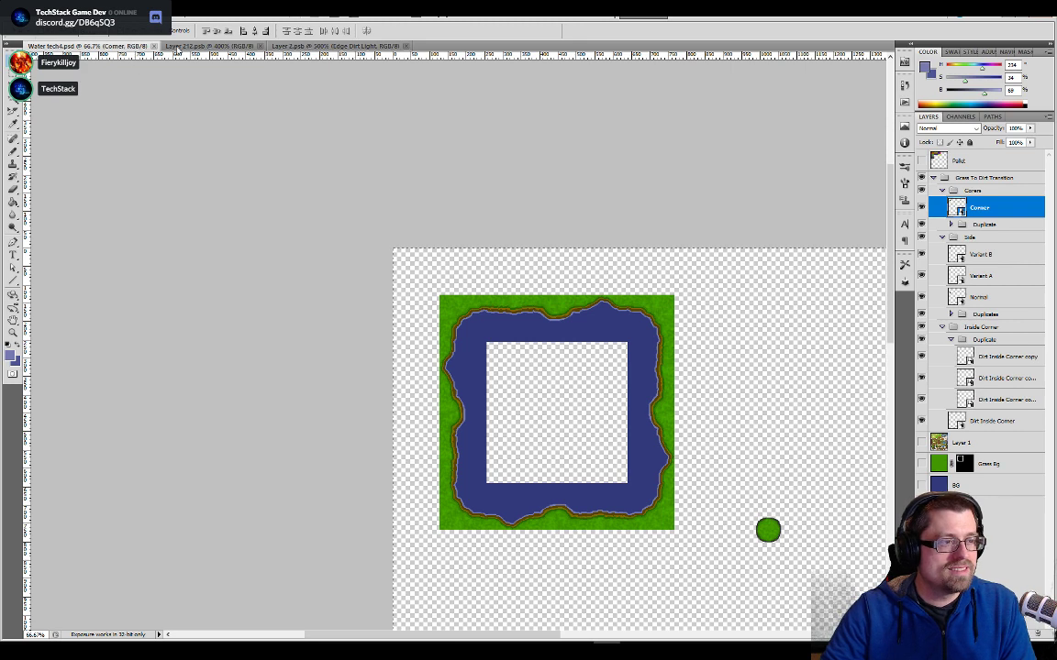
click(299, 46)
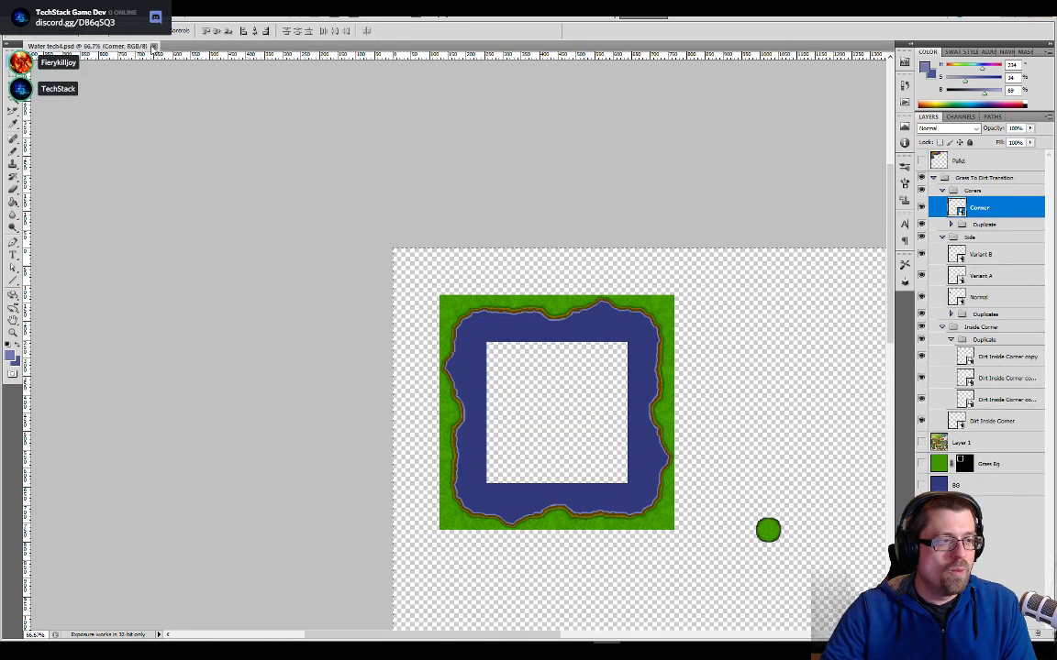
click(154, 47)
- Open the recent file Water tech.psd and show its BG and Grass Bg layers
click(35, 13)
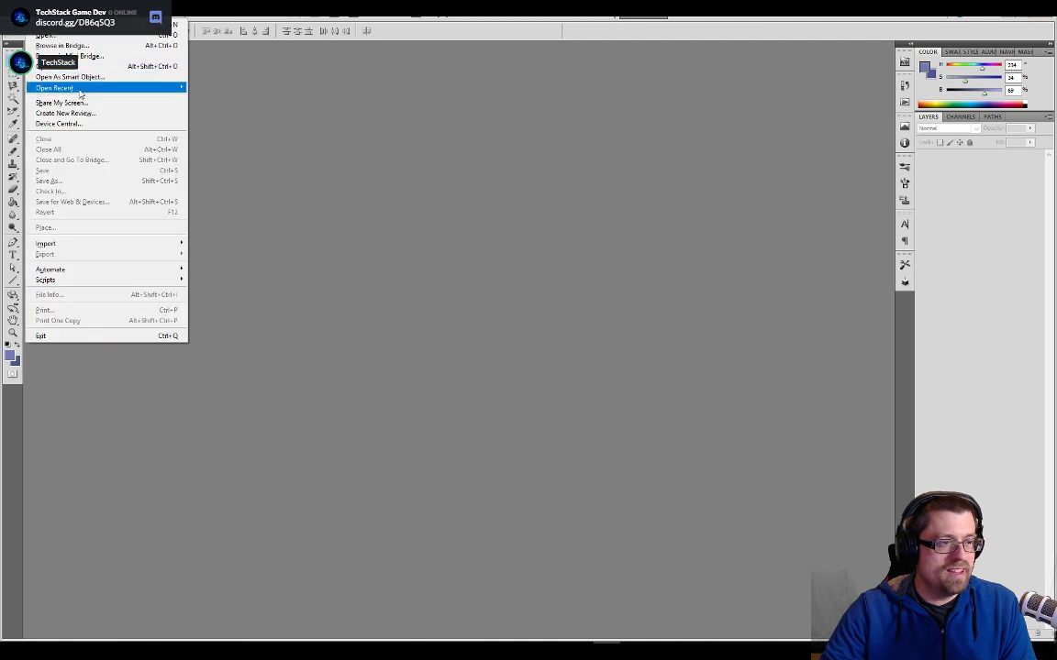
mouse_move(80, 92)
click(261, 110)
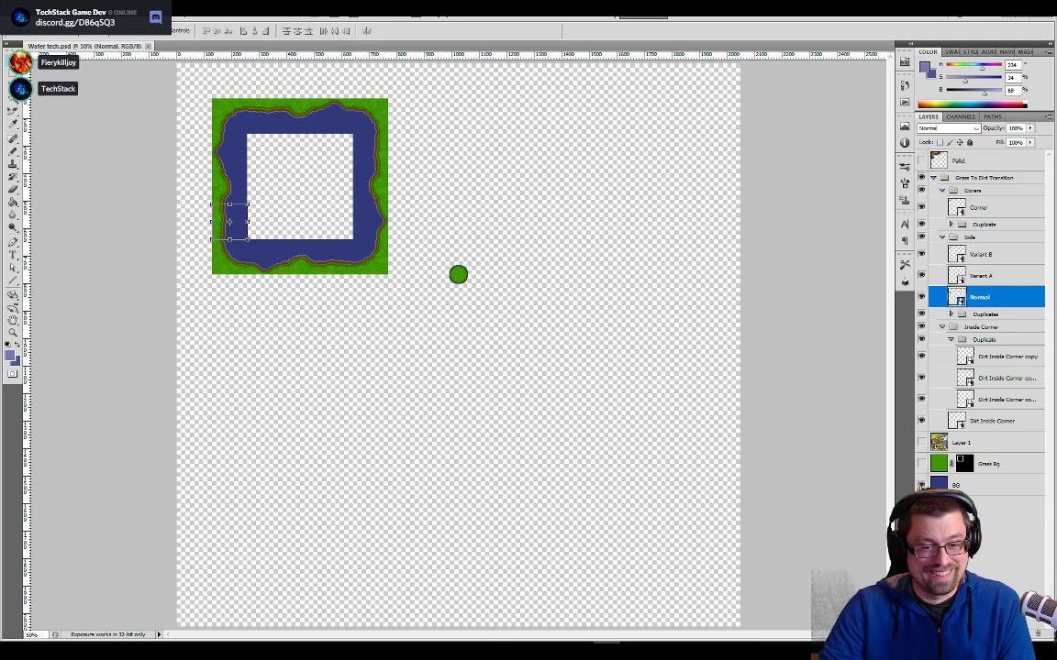
click(920, 486)
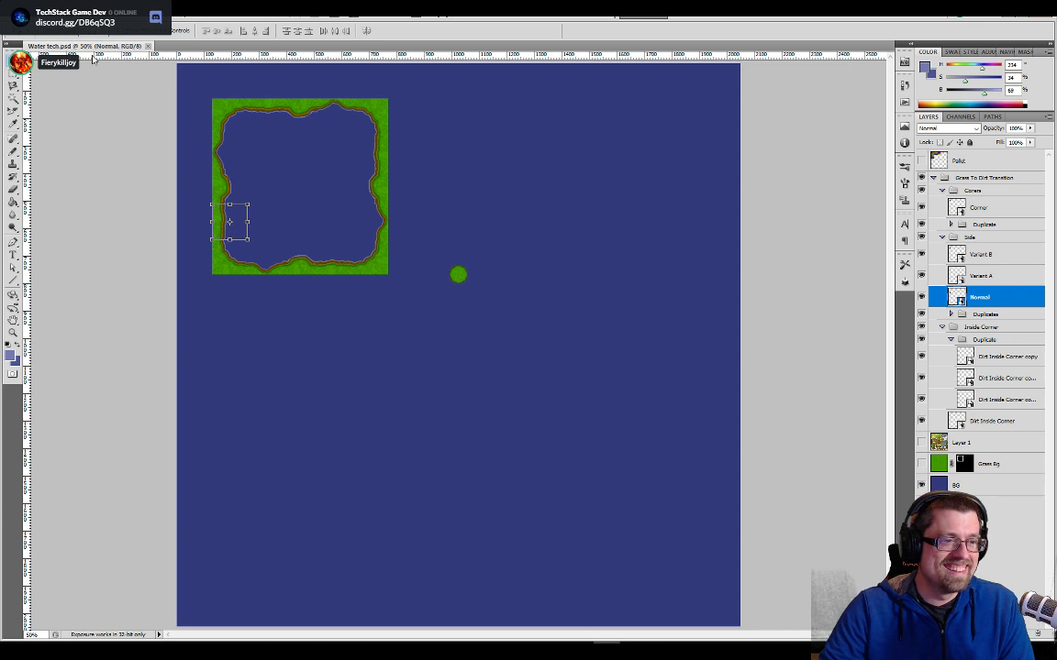
click(920, 464)
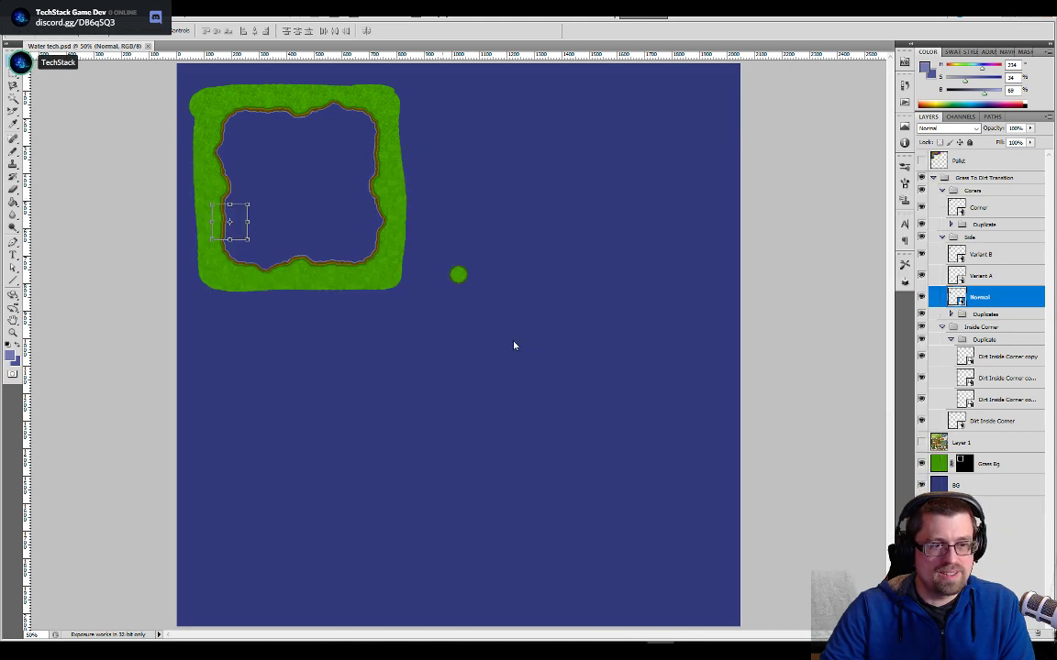
- Switch to Unity and open the Water tech texture from the Tileset Replacement folder in the Sprite Editor
key(alt+Tab)
click(474, 226)
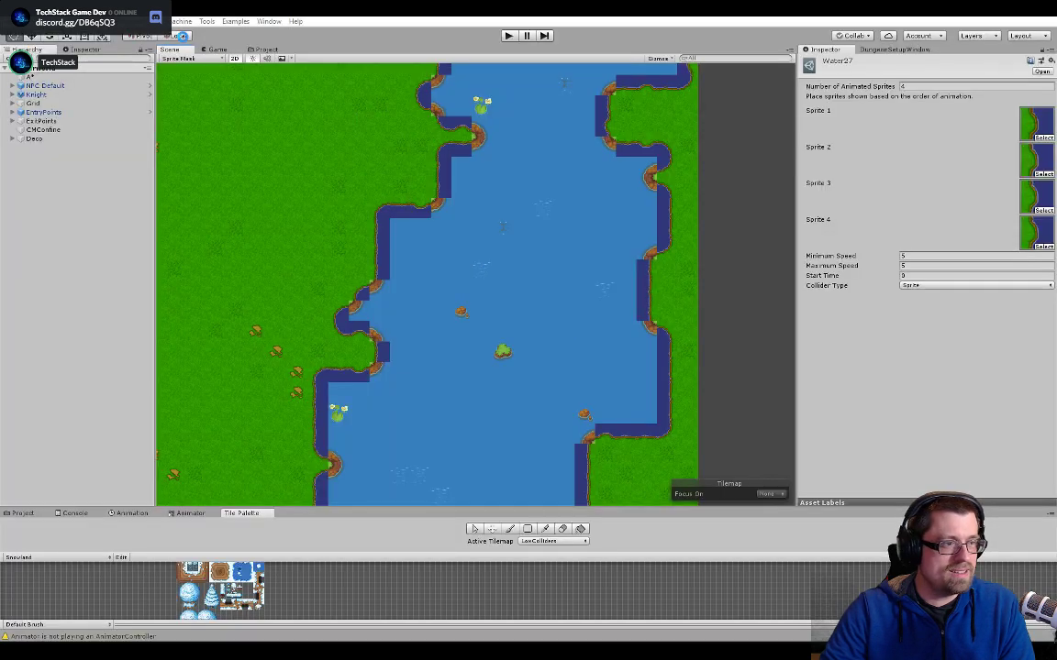
click(266, 50)
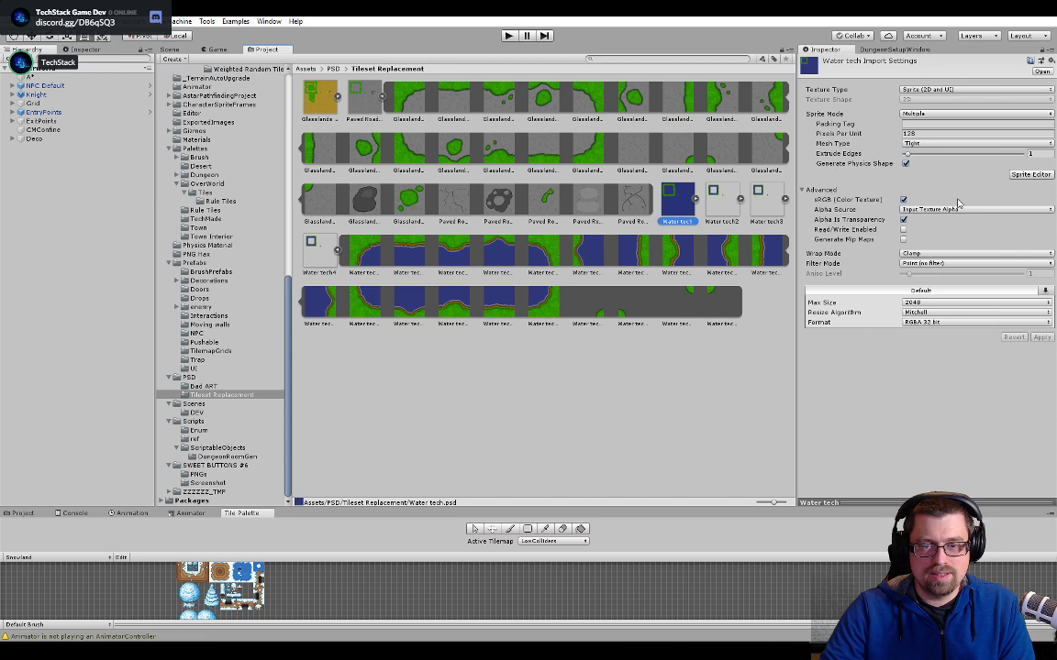
click(1030, 174)
click(461, 89)
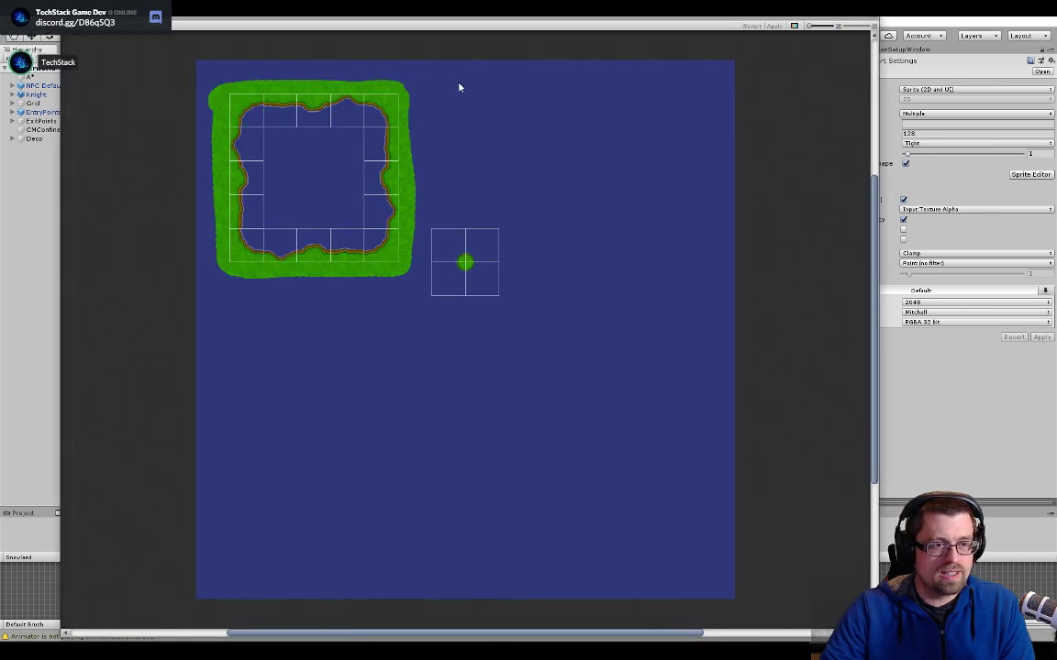
- Add a 128 by 128 sprite slice on the plain water above the small grass dot, apply it and close the Sprite Editor
drag(473, 94, 496, 114)
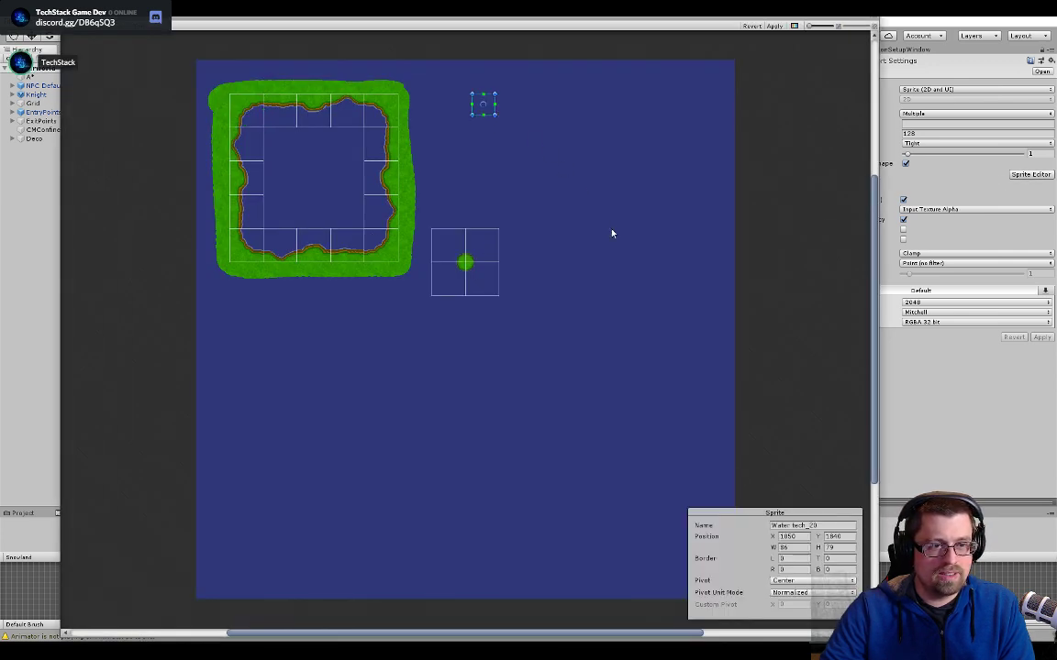
click(790, 547)
text(128)
key(Tab)
text(128)
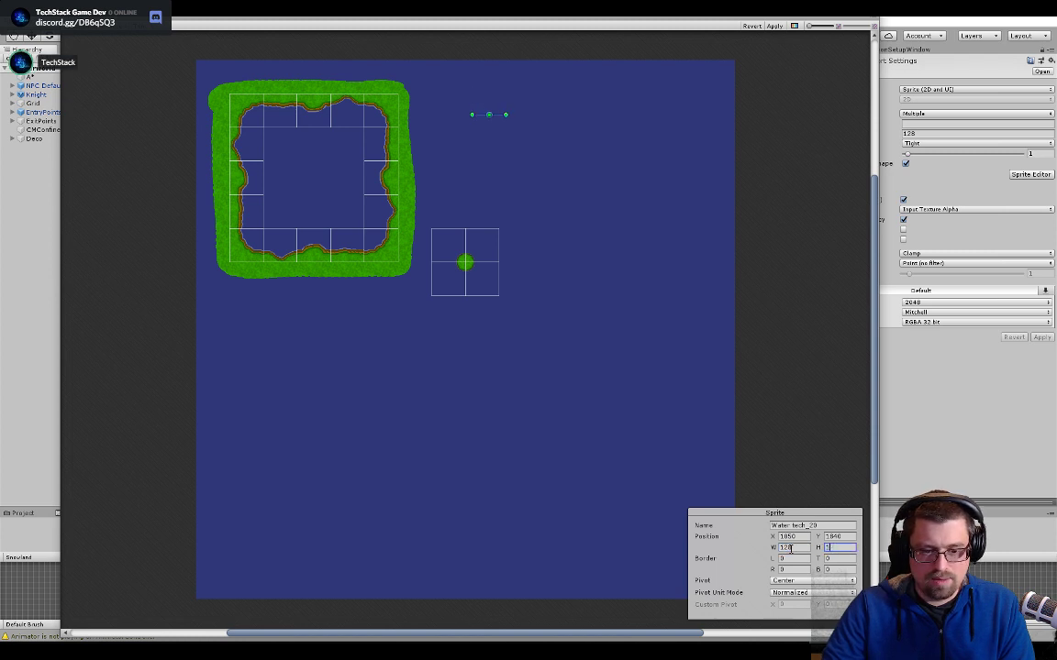
click(774, 27)
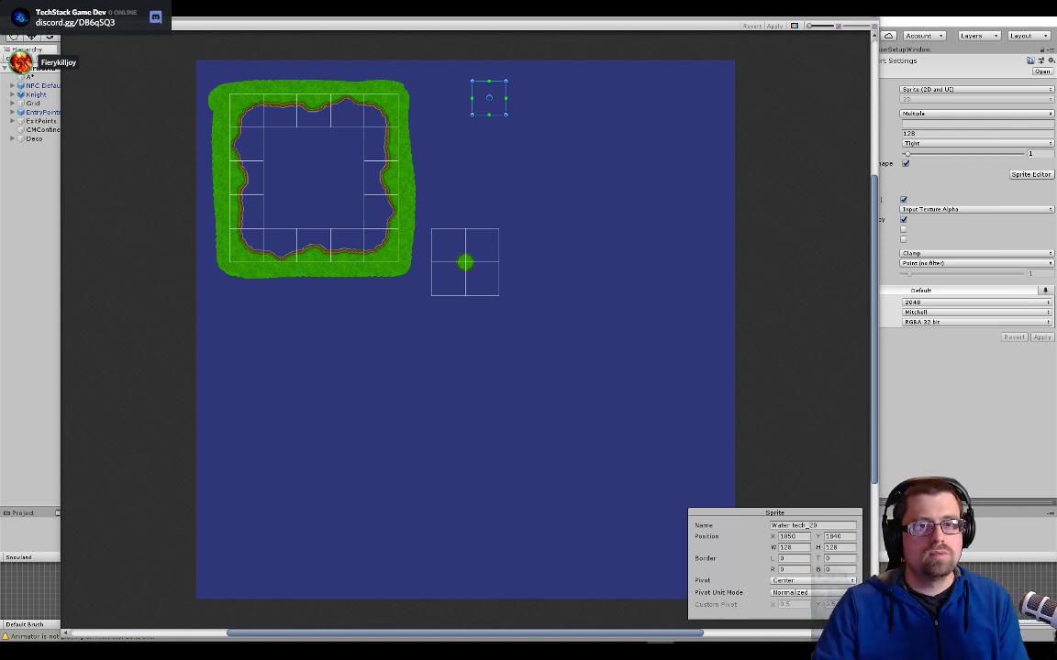
click(871, 18)
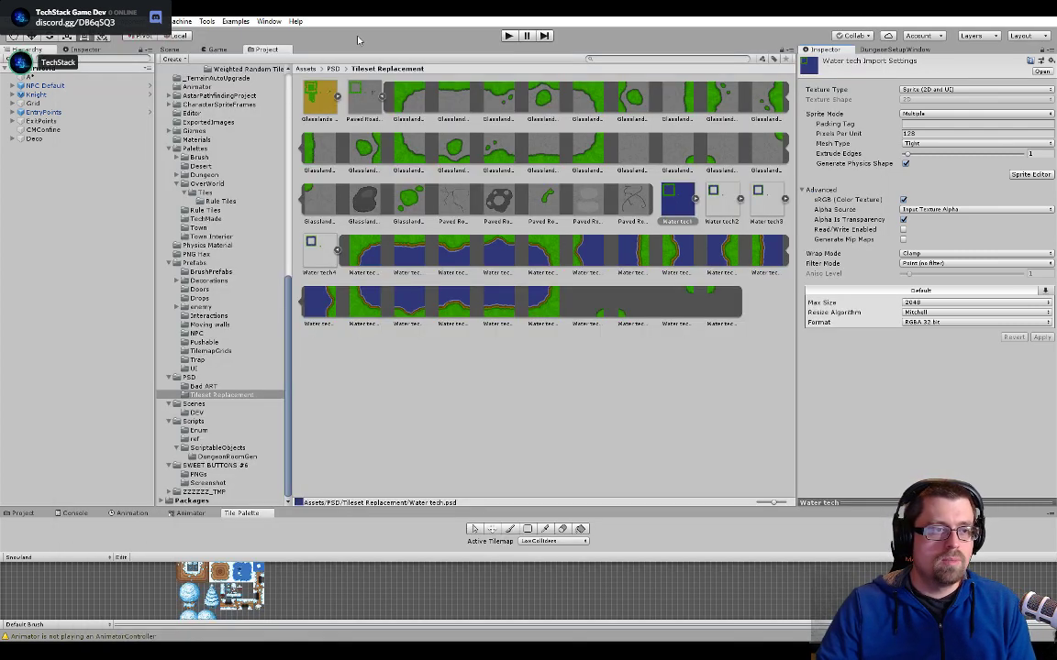
- Pick an open-water tile of the river on the LowColliders tilemap to show its animated tile asset Water19
click(173, 49)
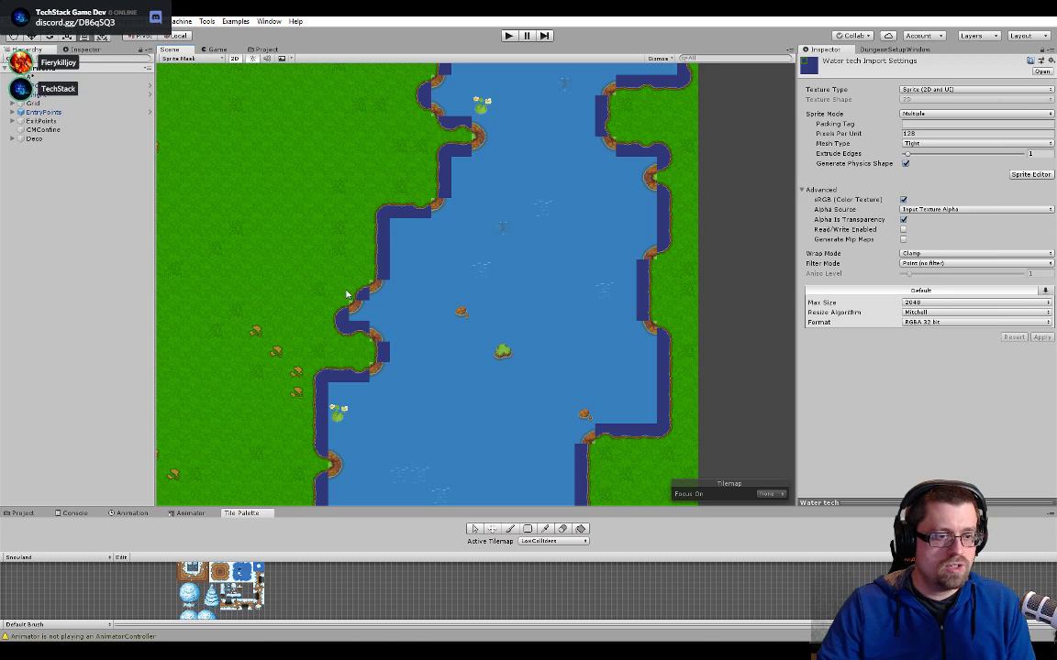
middle_drag(420, 322, 513, 274)
click(632, 224)
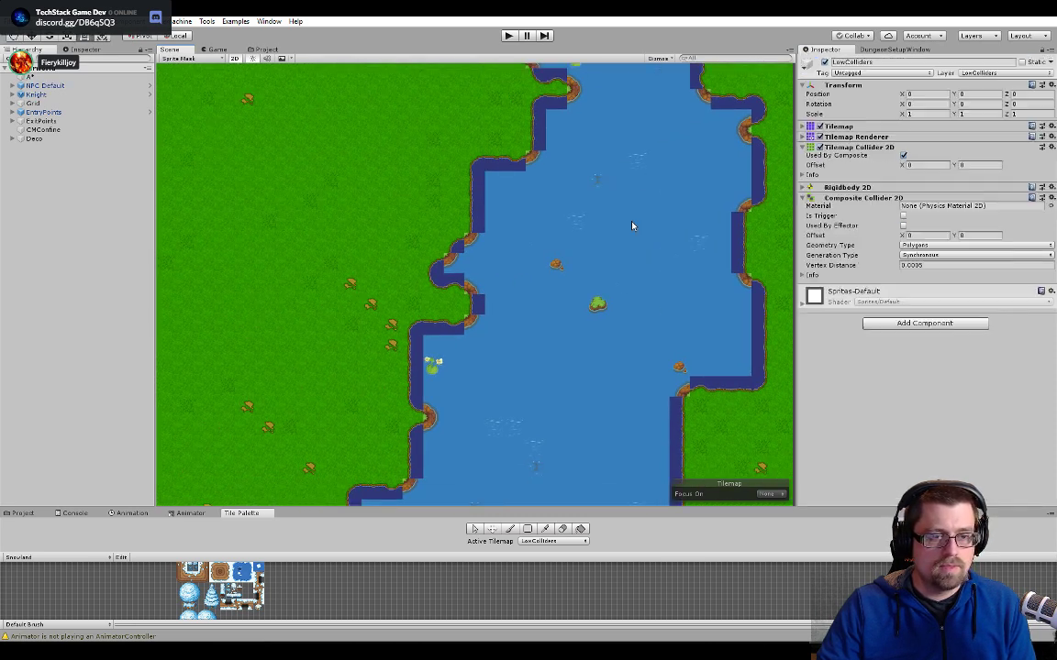
click(476, 529)
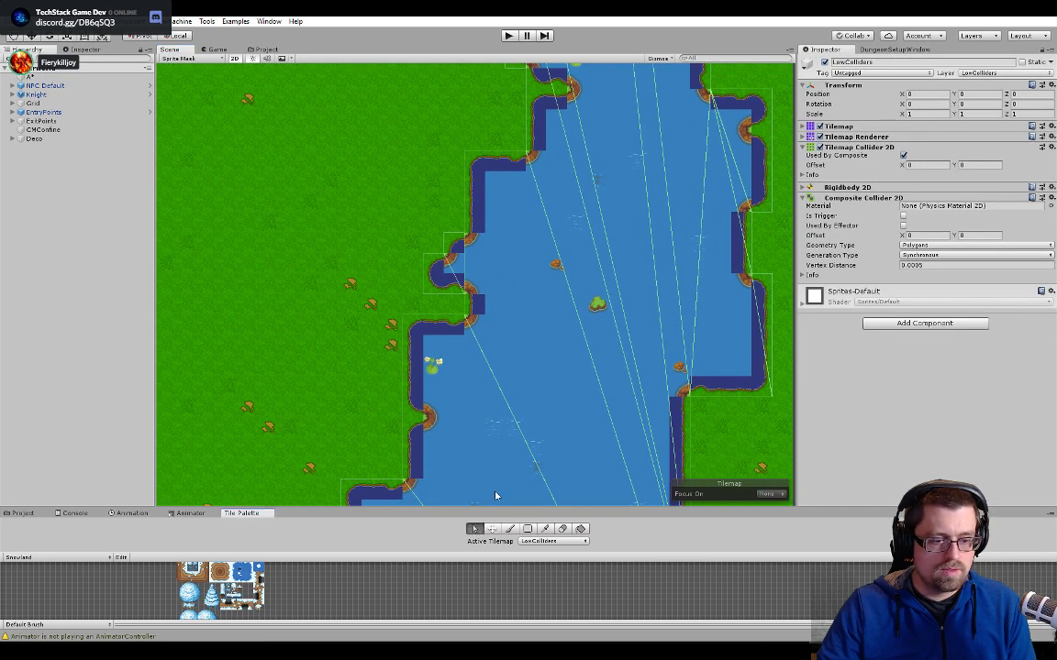
click(536, 325)
double_click(920, 100)
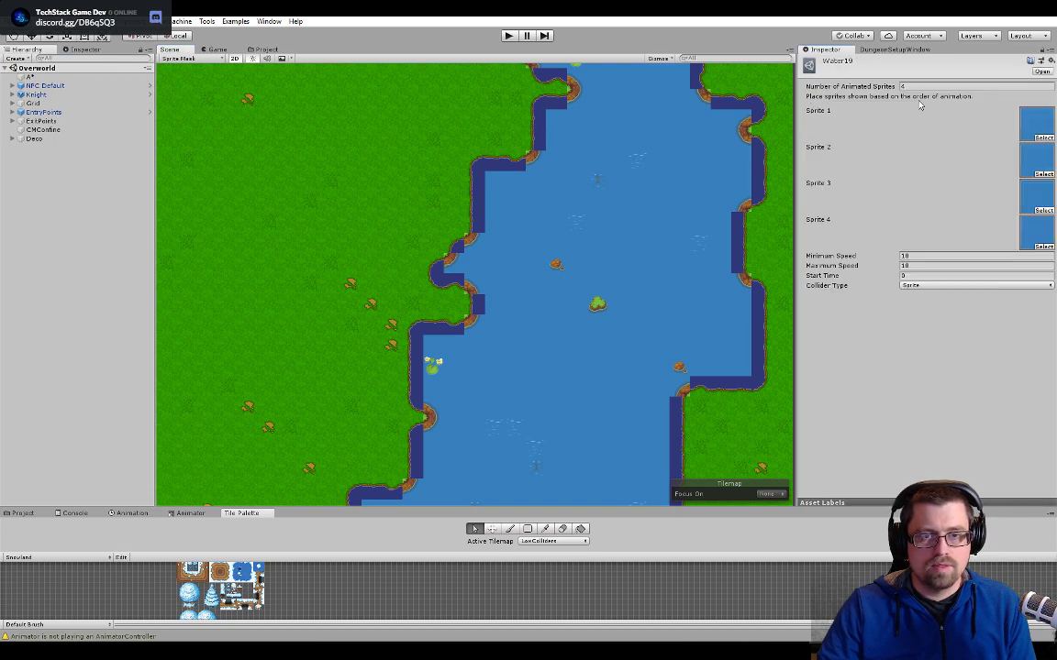
- Assign the new plain water sprite from Water tech as Sprite 1 of the Water19 animated tile
click(265, 50)
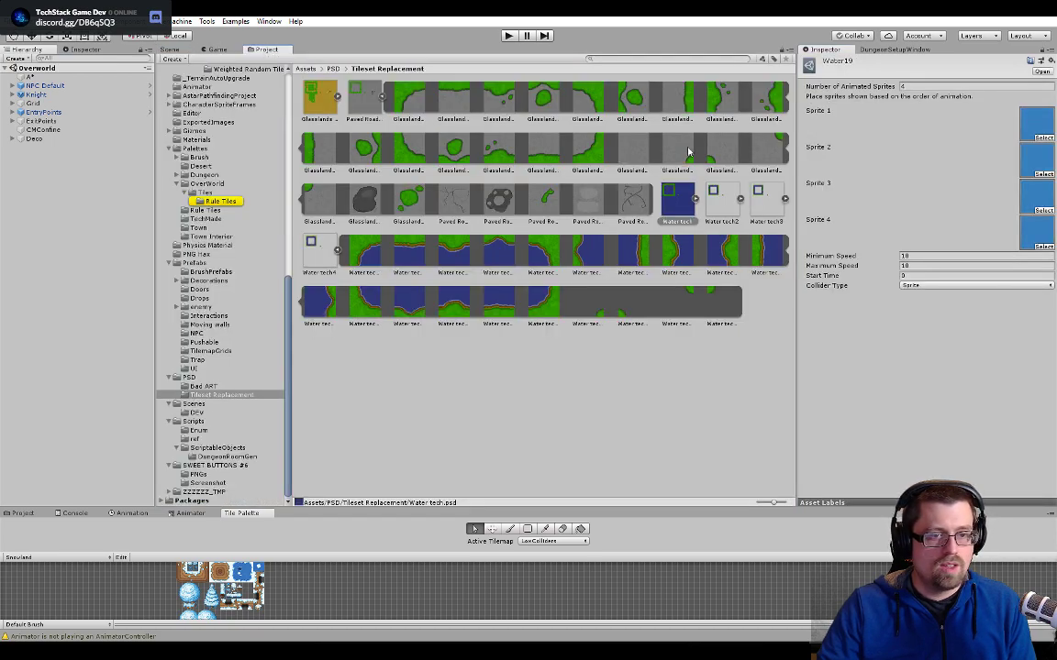
click(694, 199)
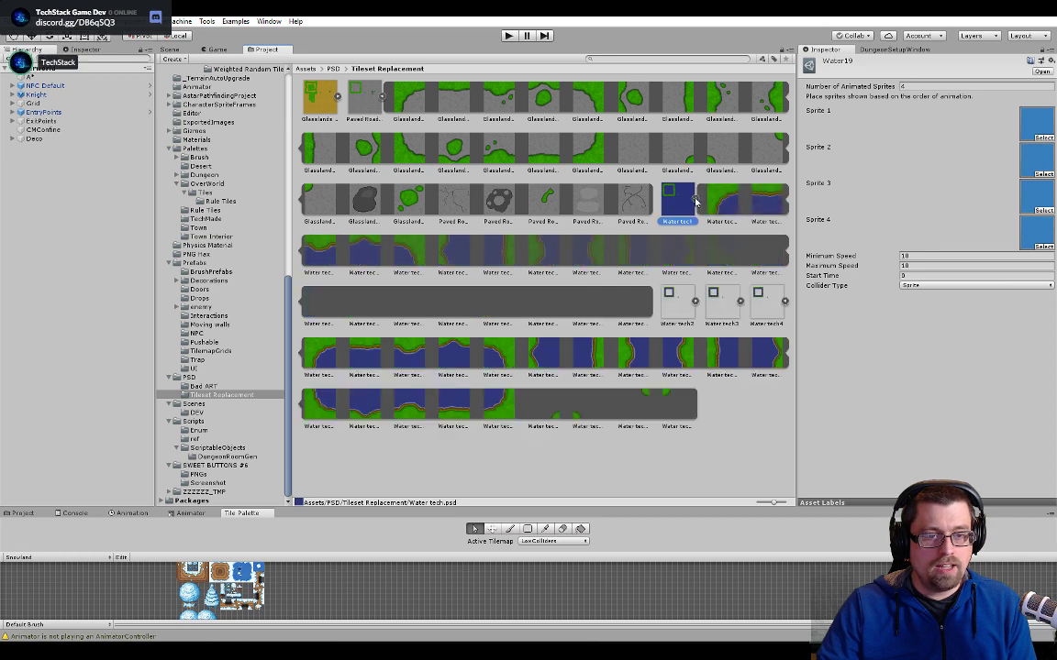
drag(630, 302, 1034, 126)
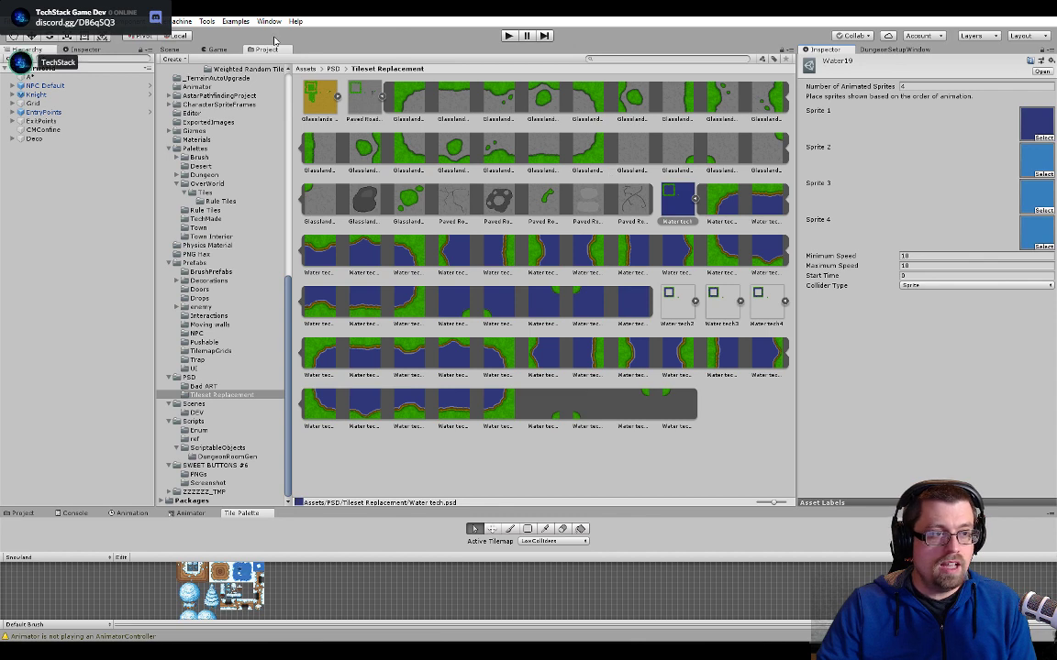
click(170, 52)
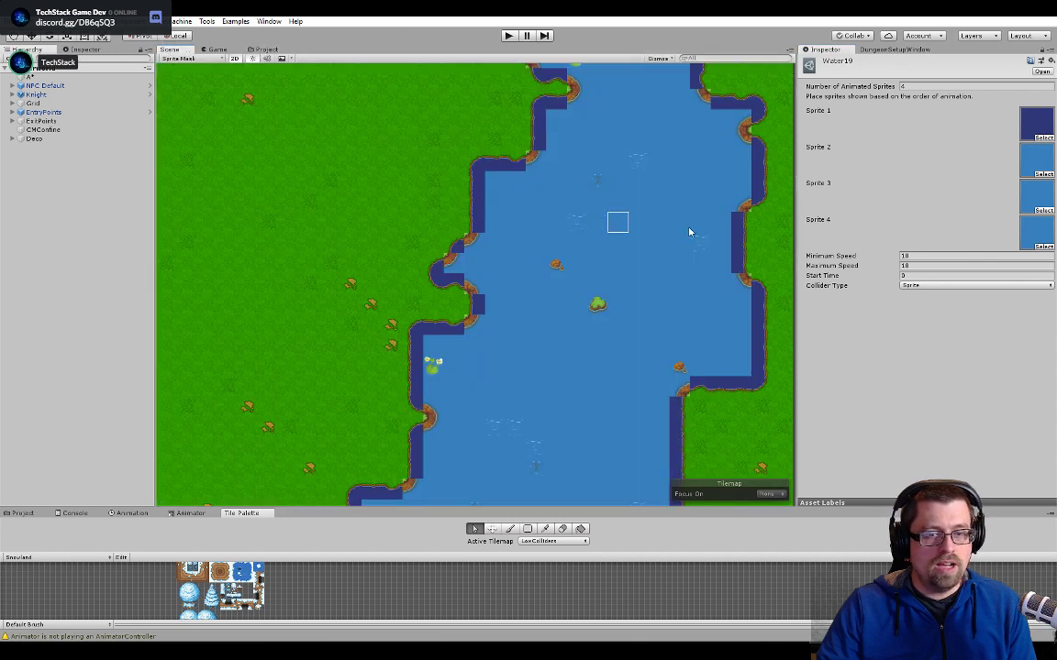
- Assign the same plain water sprite to Sprites 2, 3 and 4 of the Water19 animated tile
click(264, 50)
drag(635, 304, 1035, 162)
drag(642, 315, 1035, 197)
drag(647, 310, 1035, 231)
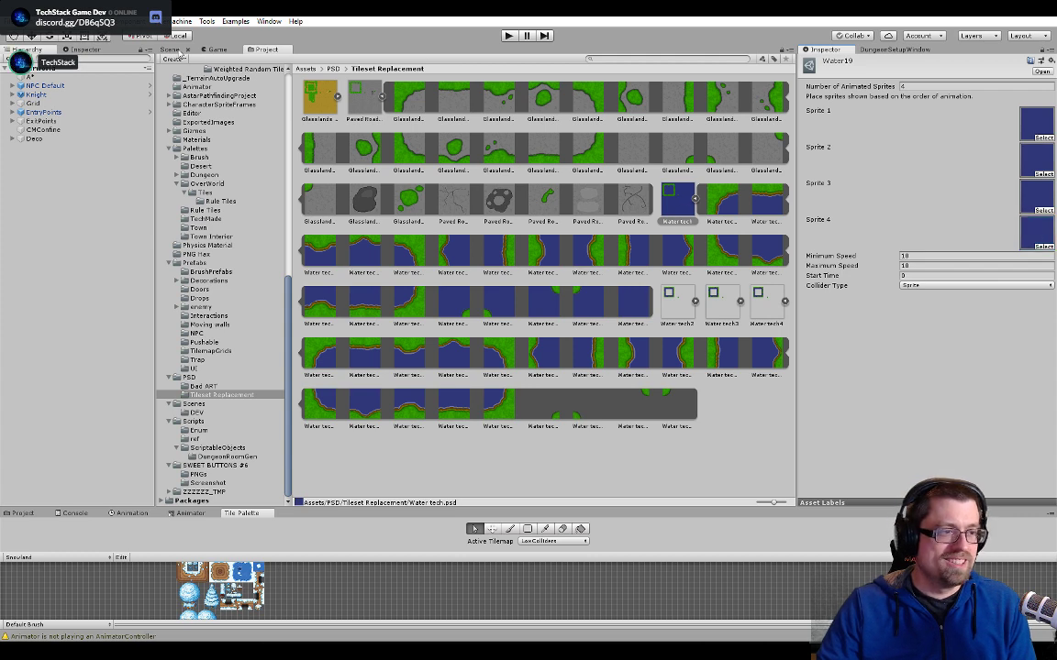
- Examine the river and the southern shoreline in the Scene view for how the dark water meets the remaining light blue tiles
click(169, 48)
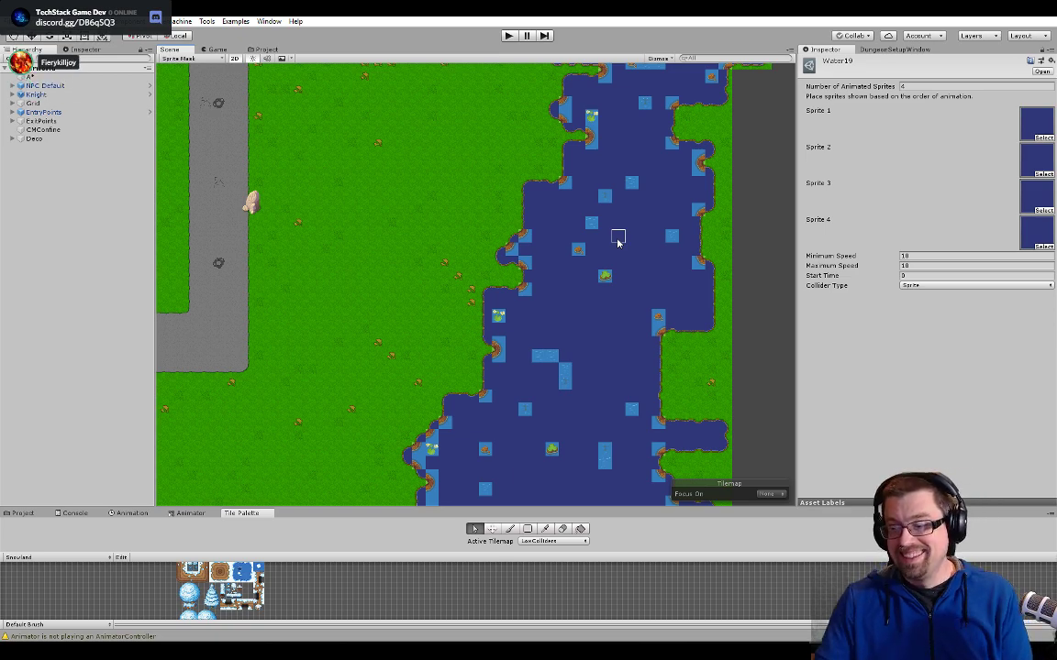
scroll(569, 259, down, 2)
scroll(570, 260, down, 5)
middle_drag(464, 356, 658, 285)
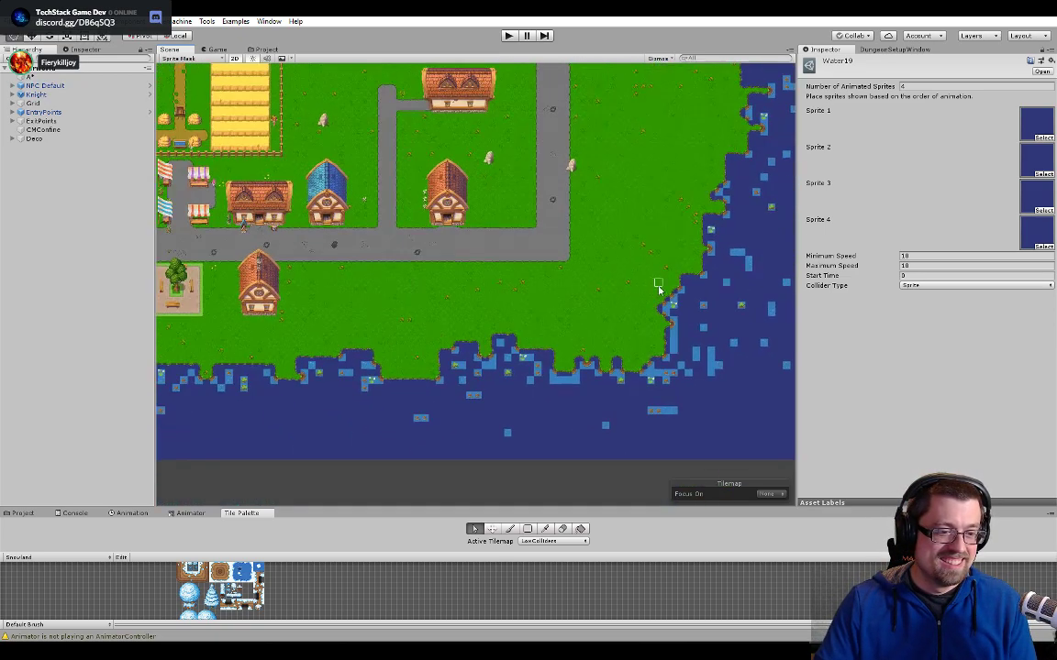
scroll(305, 426, up, 9)
scroll(389, 436, up, 7)
middle_drag(403, 420, 605, 372)
middle_drag(387, 355, 716, 403)
middle_drag(412, 390, 488, 349)
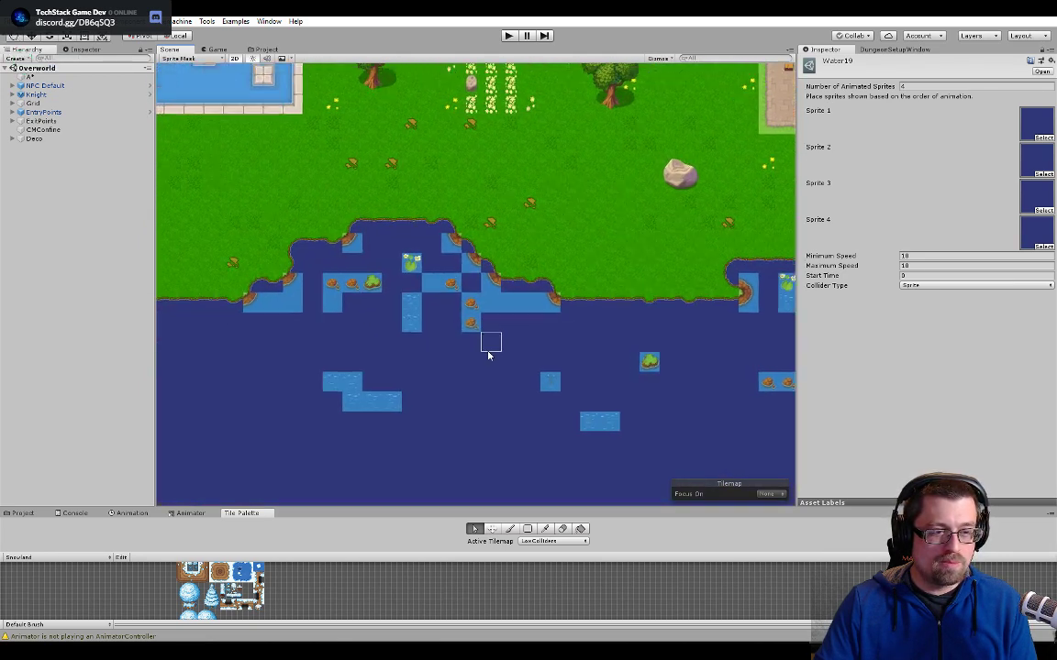
scroll(512, 316, up, 2)
scroll(532, 298, up, 1)
scroll(531, 298, up, 3)
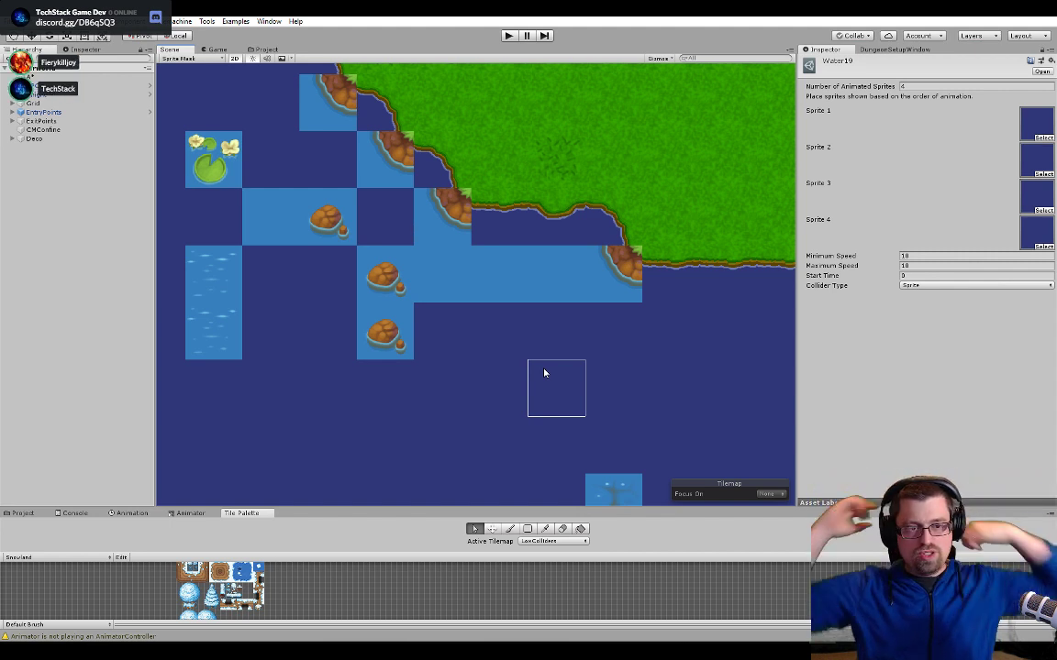
- Examine the shoreline's water tiles west of the inlet with the rocks and lily pads
scroll(427, 347, down, 7)
middle_drag(357, 296, 620, 398)
scroll(620, 398, down, 5)
middle_drag(341, 346, 547, 229)
middle_drag(418, 317, 500, 266)
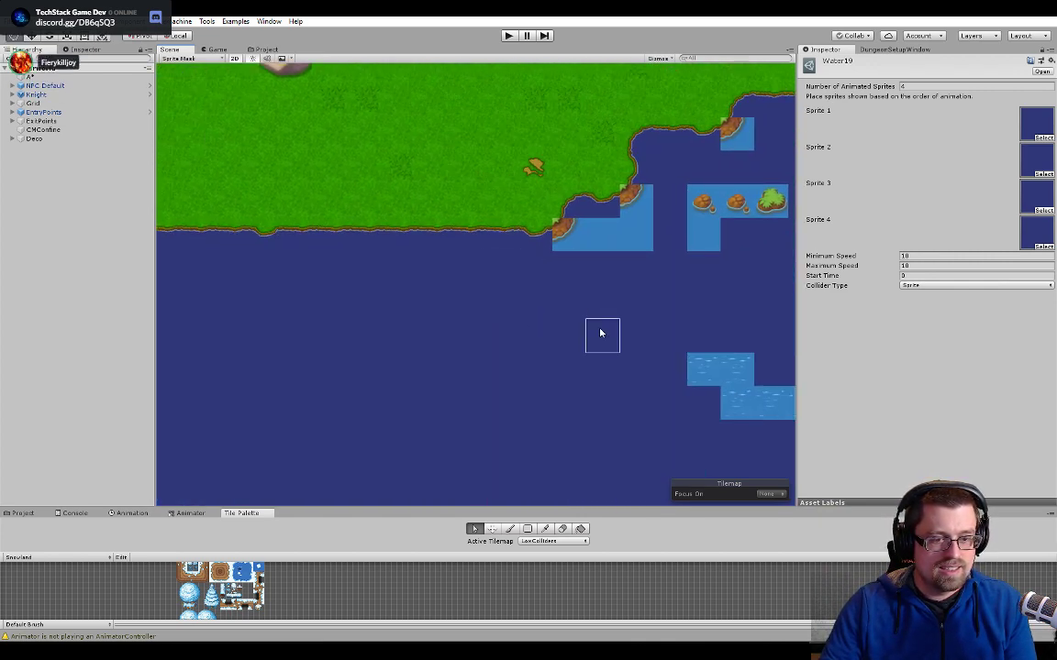
middle_drag(266, 332, 487, 326)
scroll(530, 266, down, 3)
- Examine the water tiles of the northern lake around the small island and the two houses' shore
middle_drag(632, 154, 474, 370)
middle_drag(504, 191, 536, 293)
middle_drag(454, 234, 542, 272)
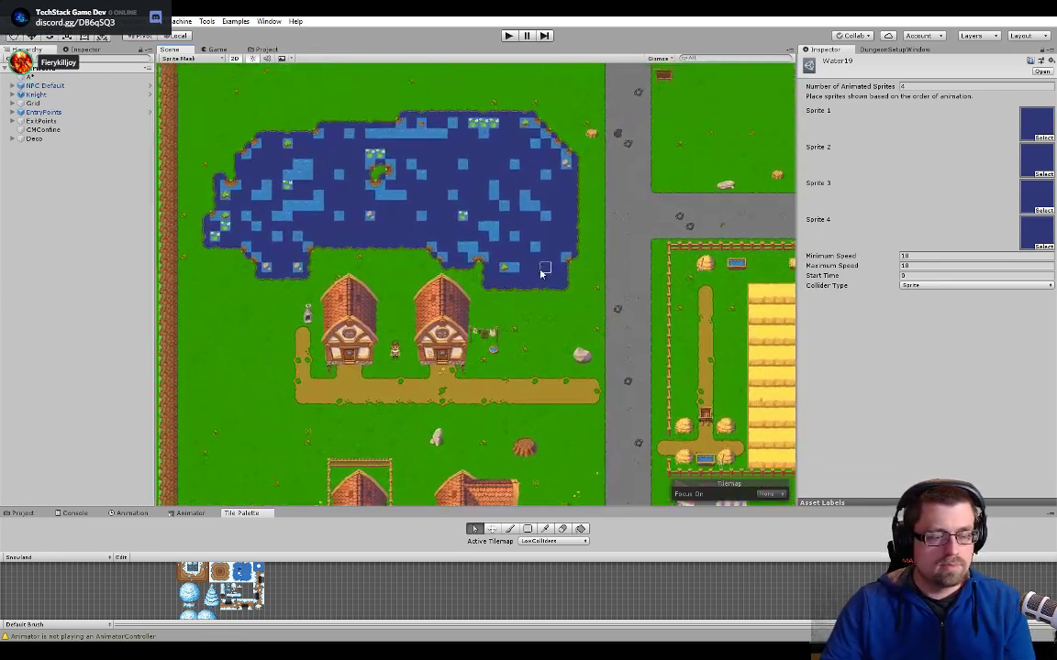
scroll(347, 192, up, 14)
scroll(337, 193, up, 3)
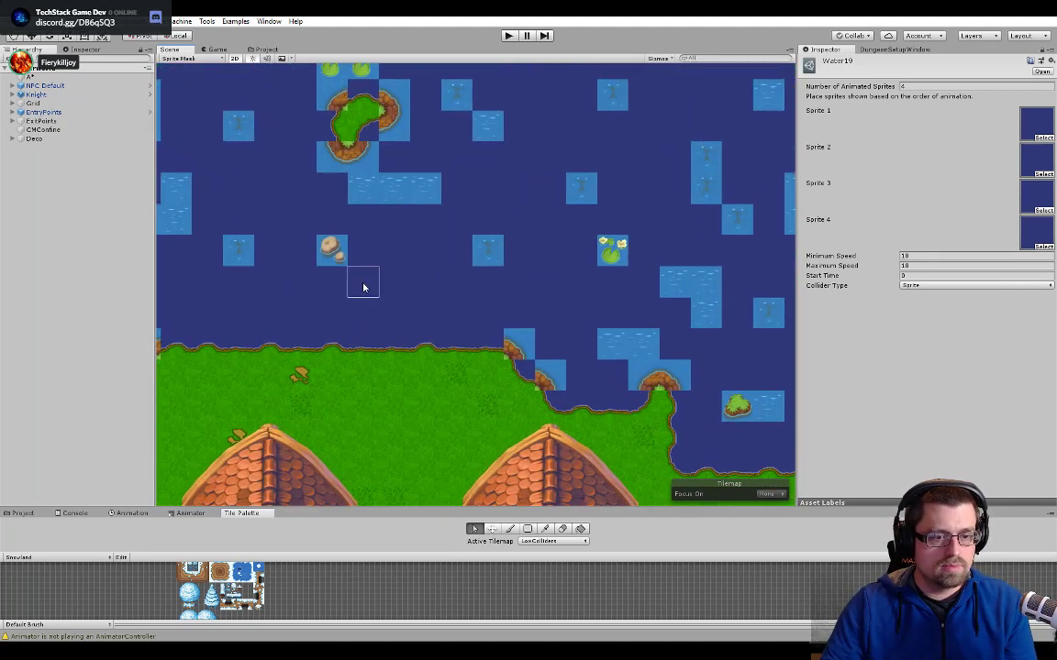
middle_drag(361, 283, 532, 371)
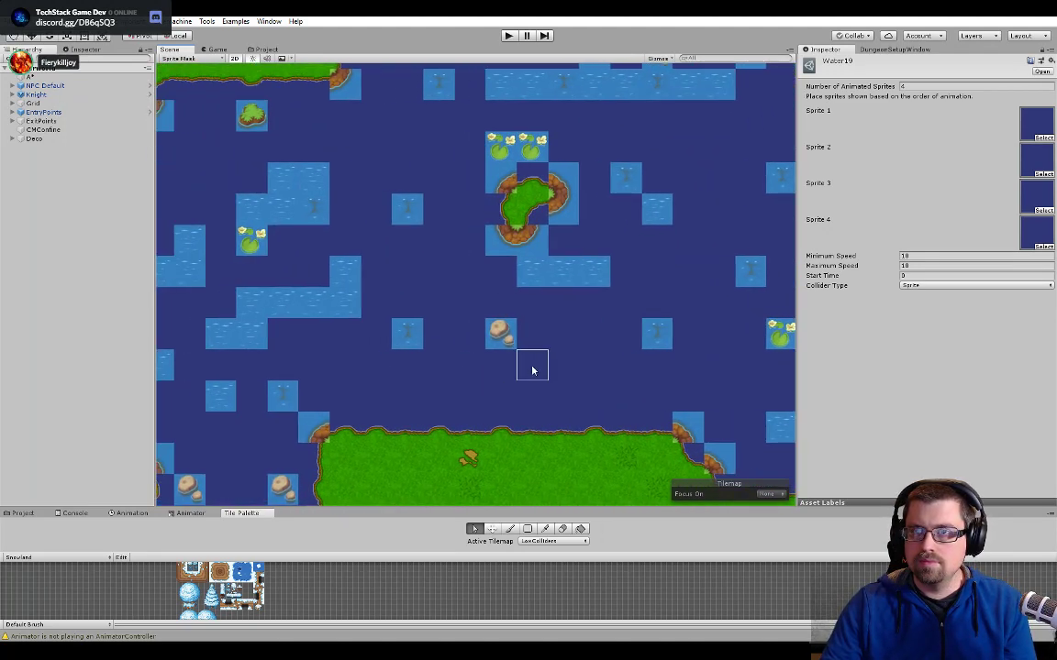
- Compare the Water tech.psd artwork in Photoshop with the whole lake's water tiles in Unity's Scene view
key(alt+Tab)
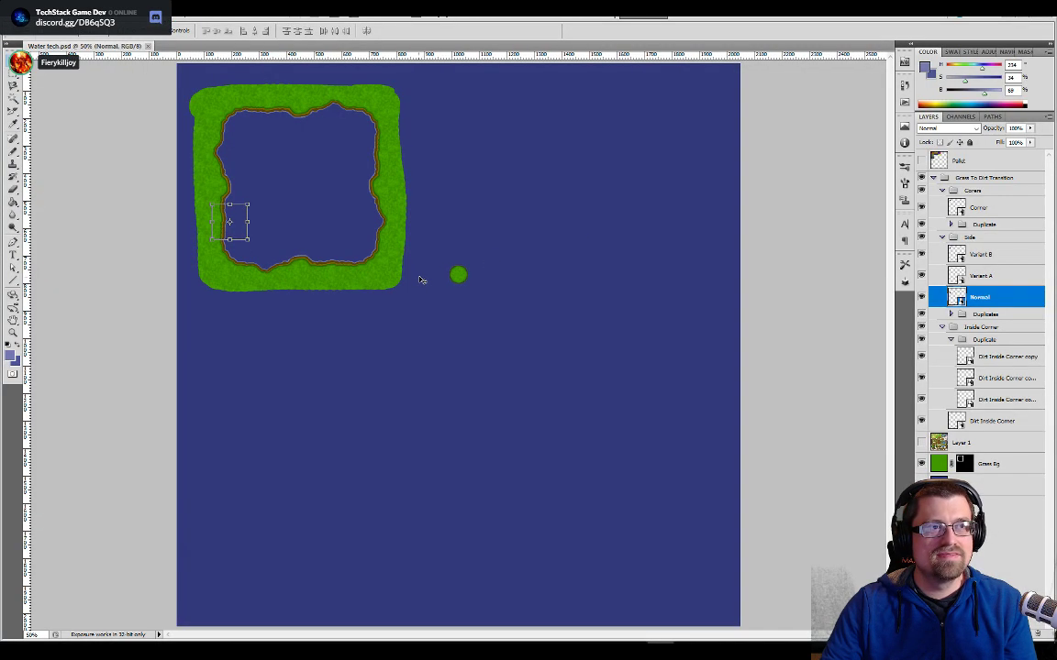
key(alt+Tab)
key(alt+Tab)
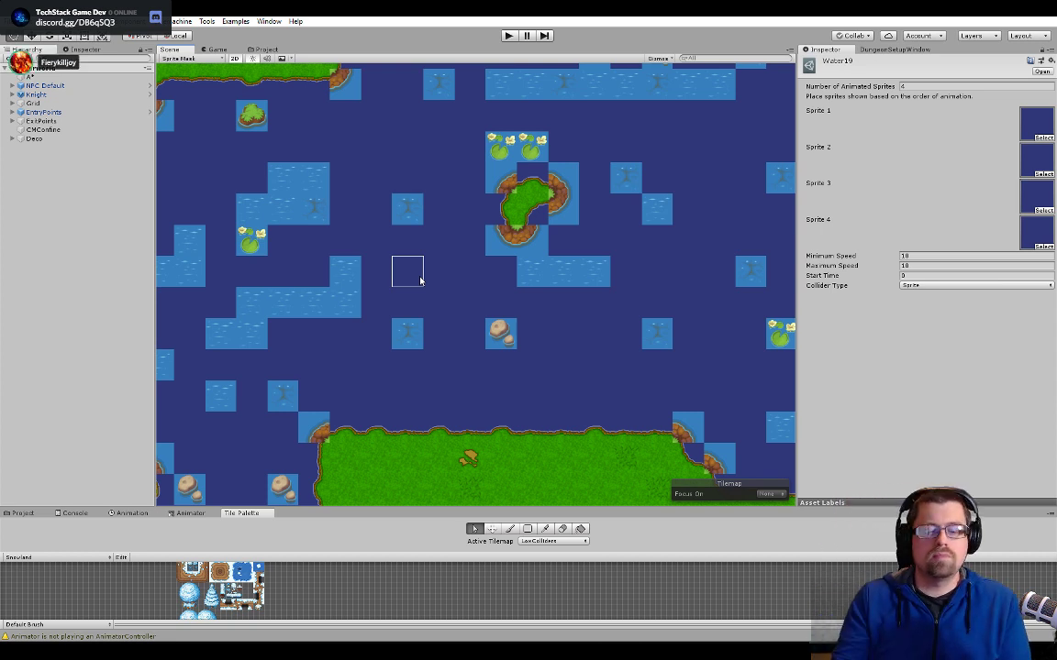
scroll(420, 278, down, 3)
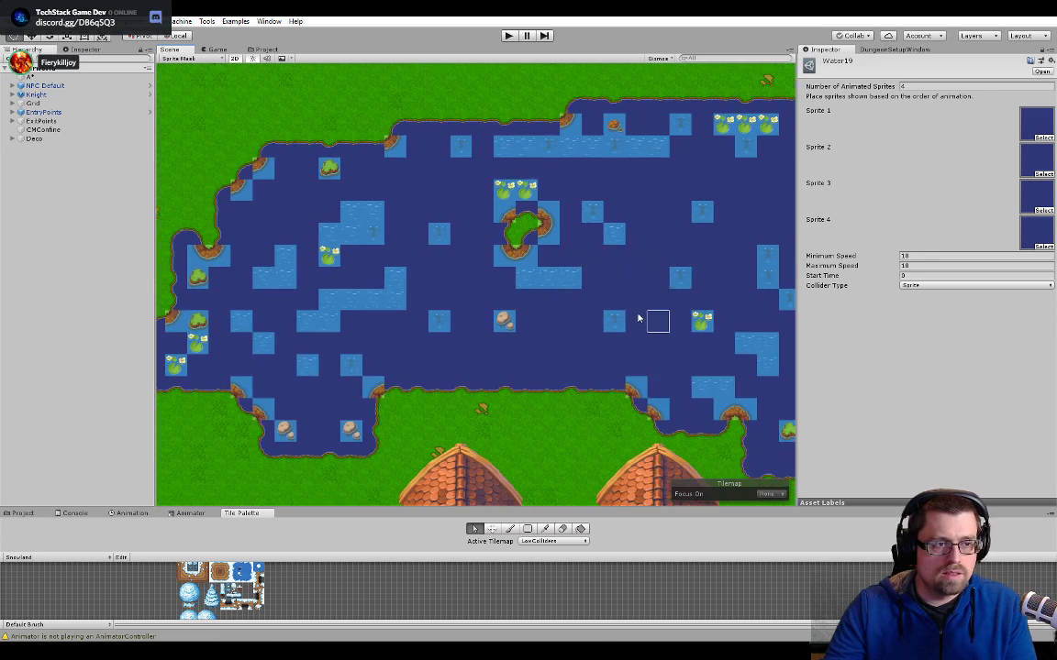
middle_drag(464, 283, 491, 292)
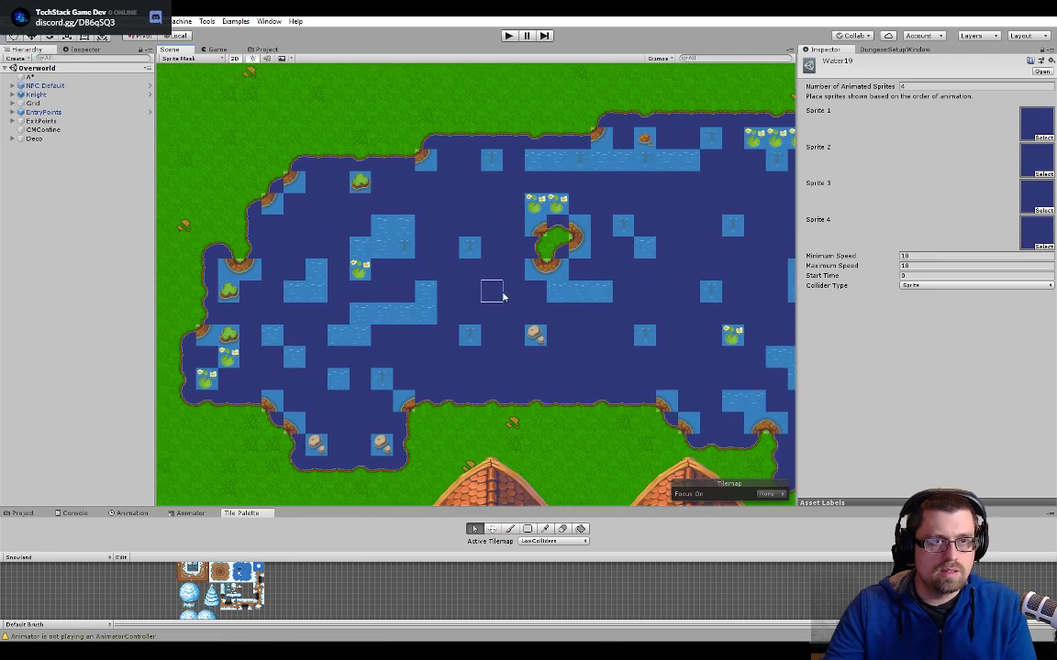
middle_drag(684, 253, 511, 276)
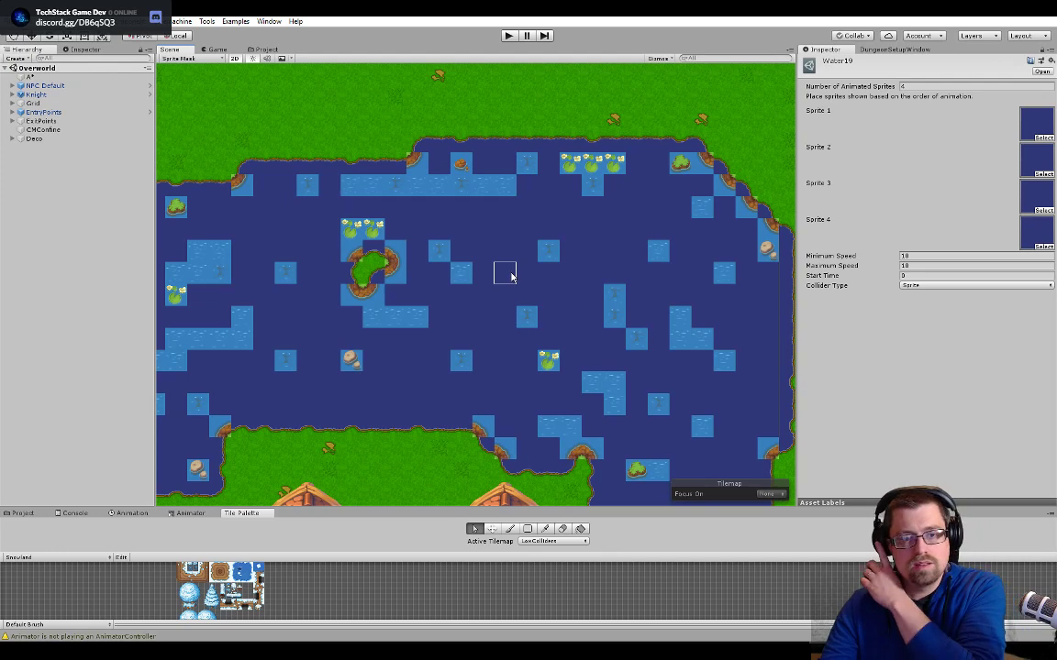
- Examine the lake's eastern shore and the eastern river from the bridge to its northern end for the remaining light blue water tiles
click(768, 226)
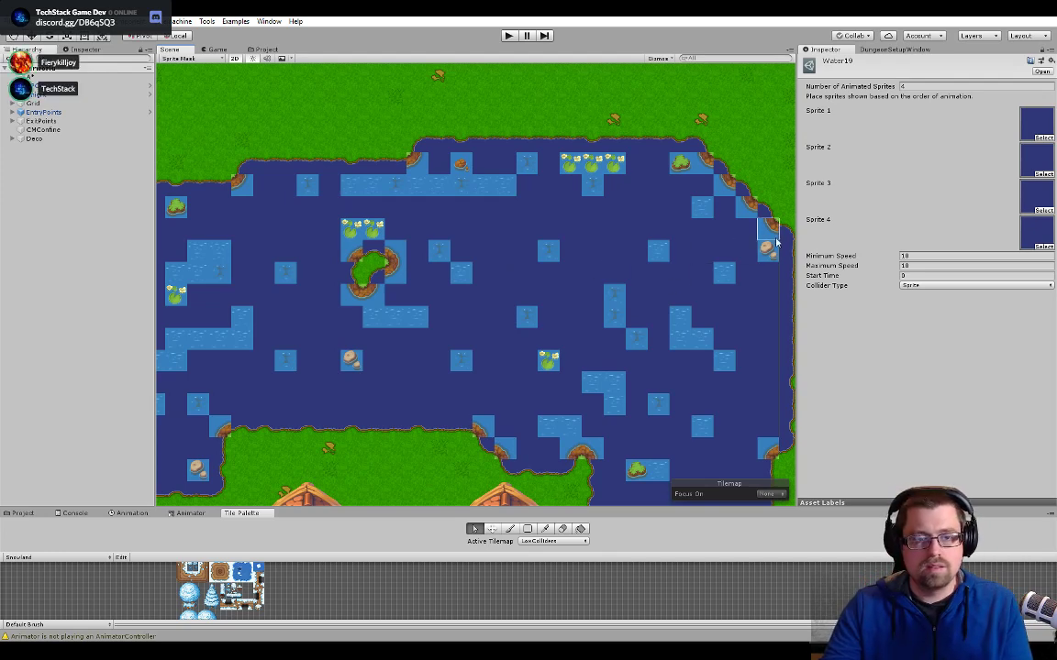
scroll(587, 288, down, 8)
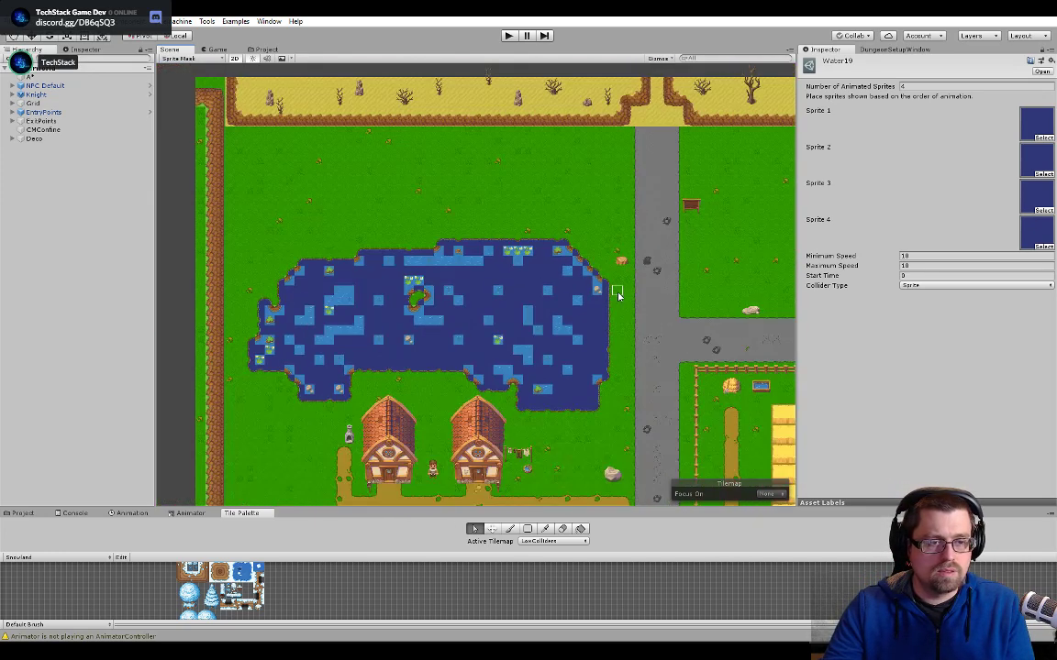
middle_drag(559, 390, 344, 183)
middle_drag(719, 415, 331, 281)
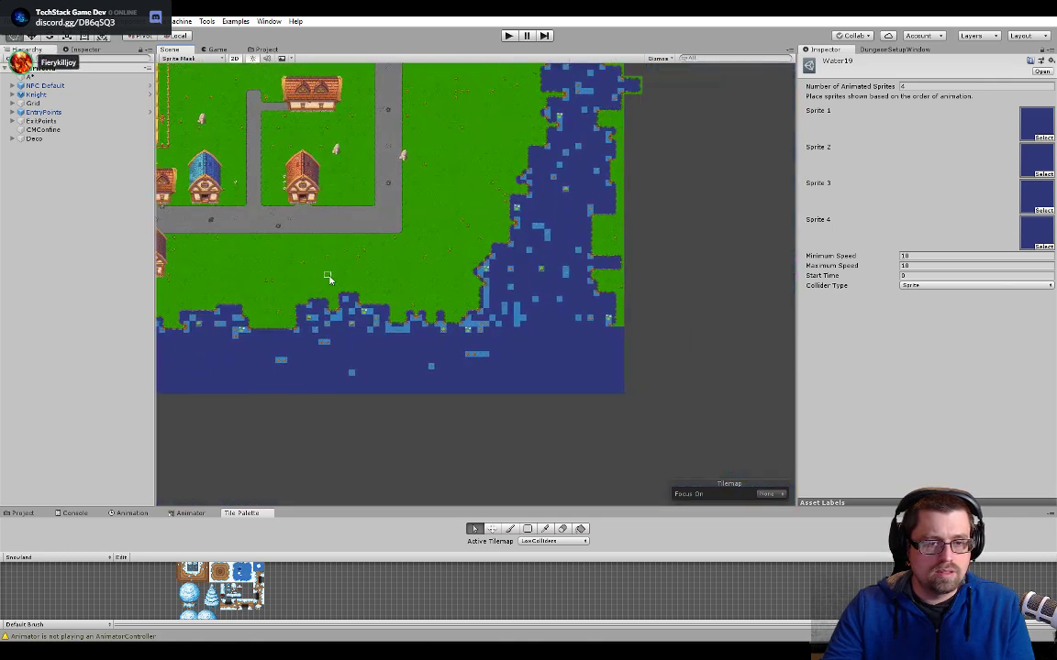
middle_drag(474, 220, 484, 391)
scroll(632, 304, up, 10)
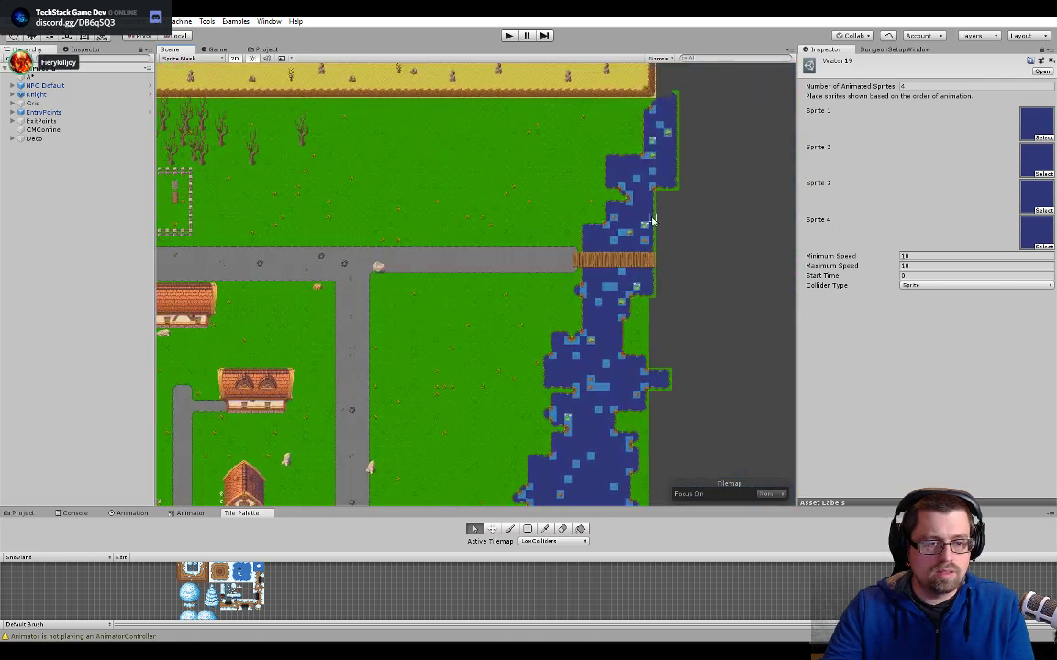
scroll(632, 304, up, 2)
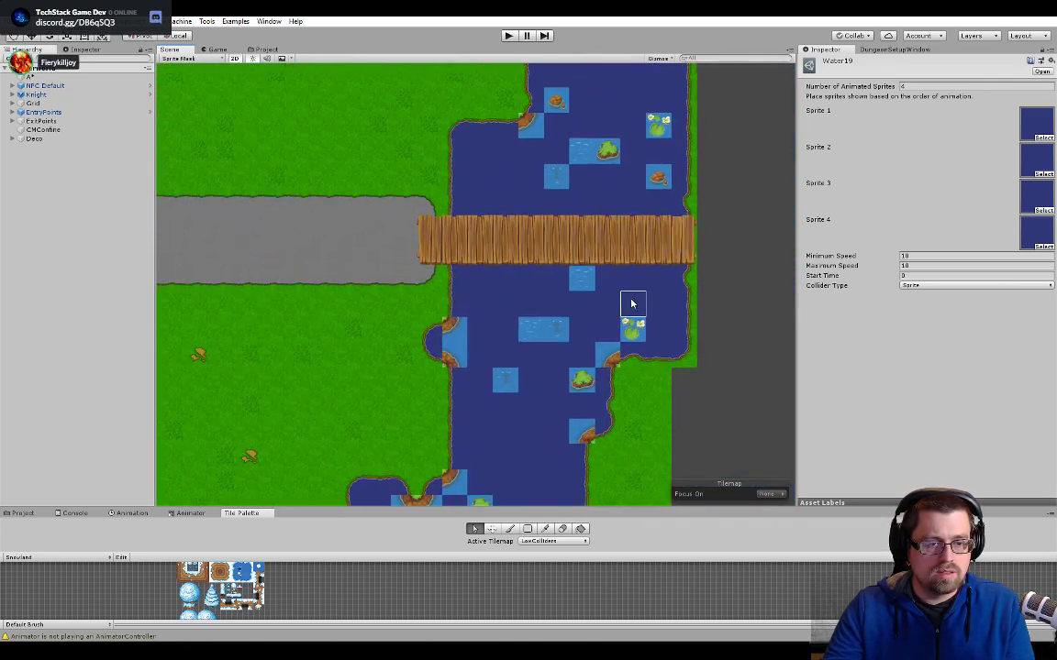
scroll(582, 218, up, 3)
scroll(596, 210, up, 2)
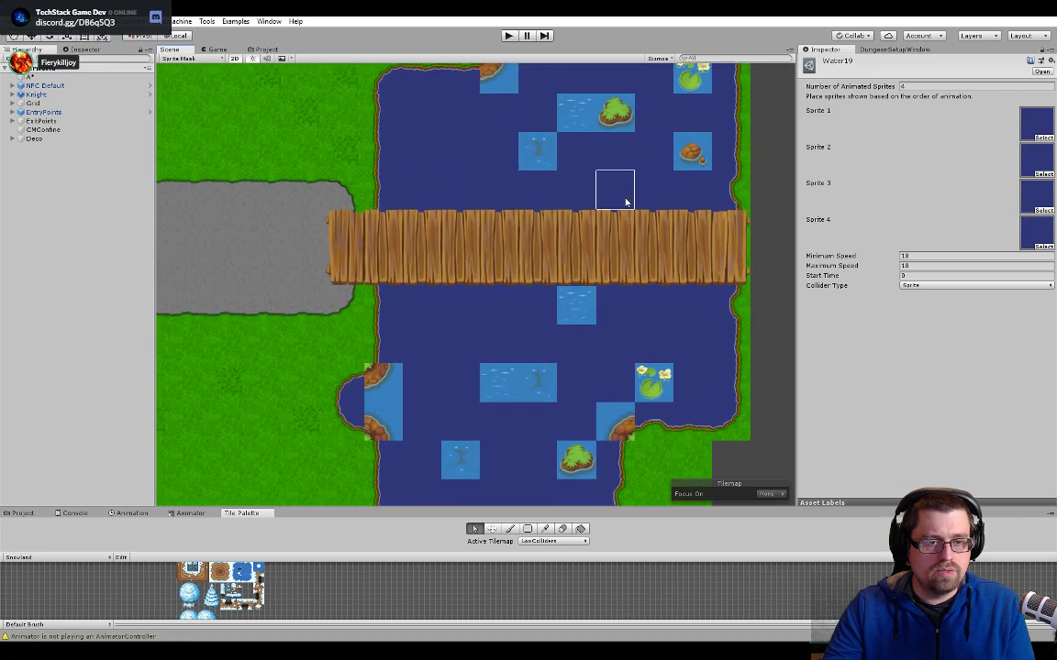
middle_drag(627, 203, 573, 404)
middle_drag(582, 170, 574, 331)
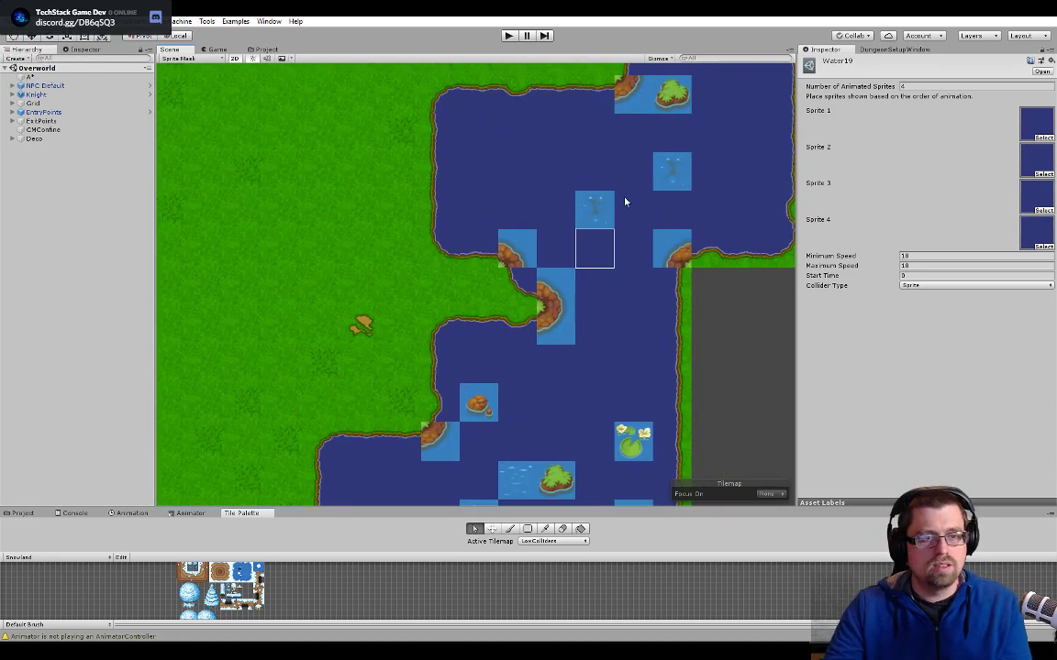
scroll(625, 195, down, 3)
middle_drag(627, 191, 541, 387)
middle_drag(613, 213, 598, 318)
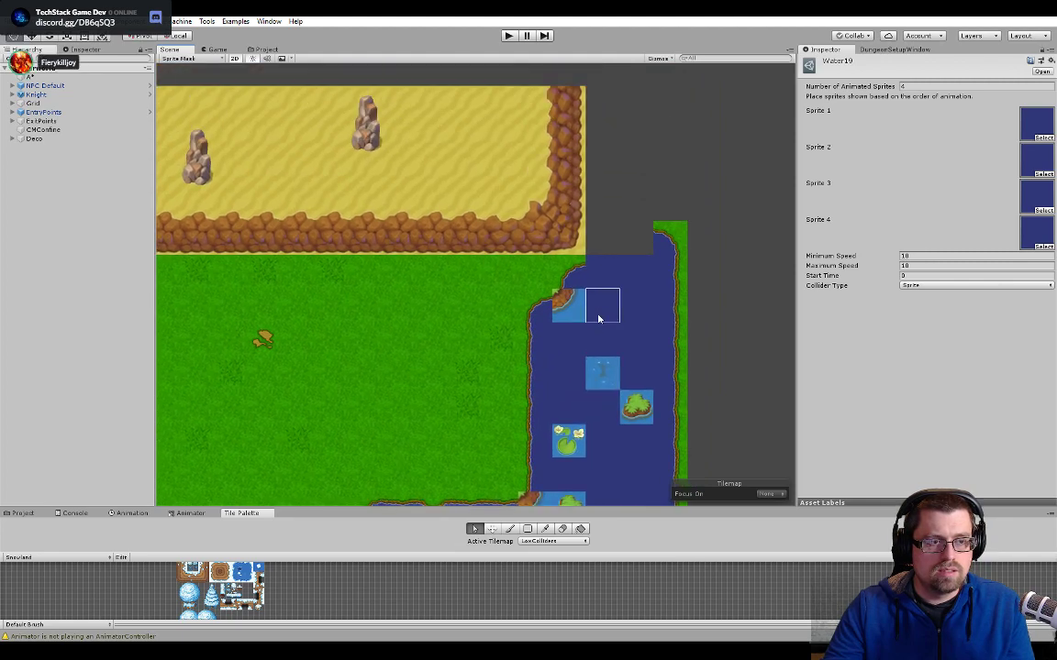
- Switch to Water tech.psd in Photoshop and collapse the Corers and Side layer groups
key(alt+Tab)
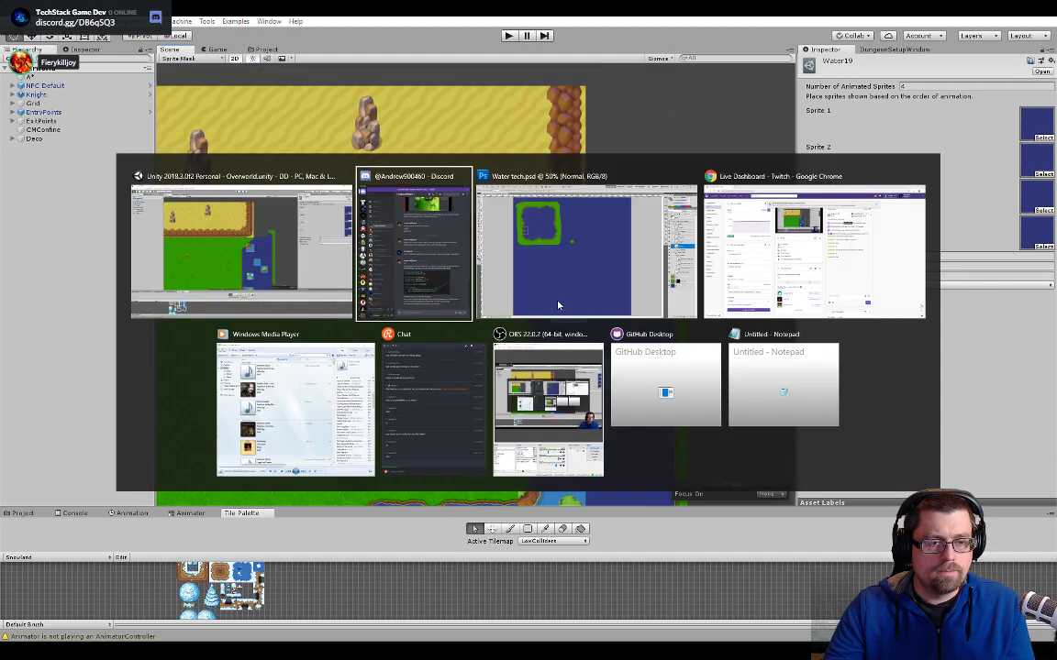
key(alt+Tab)
click(564, 298)
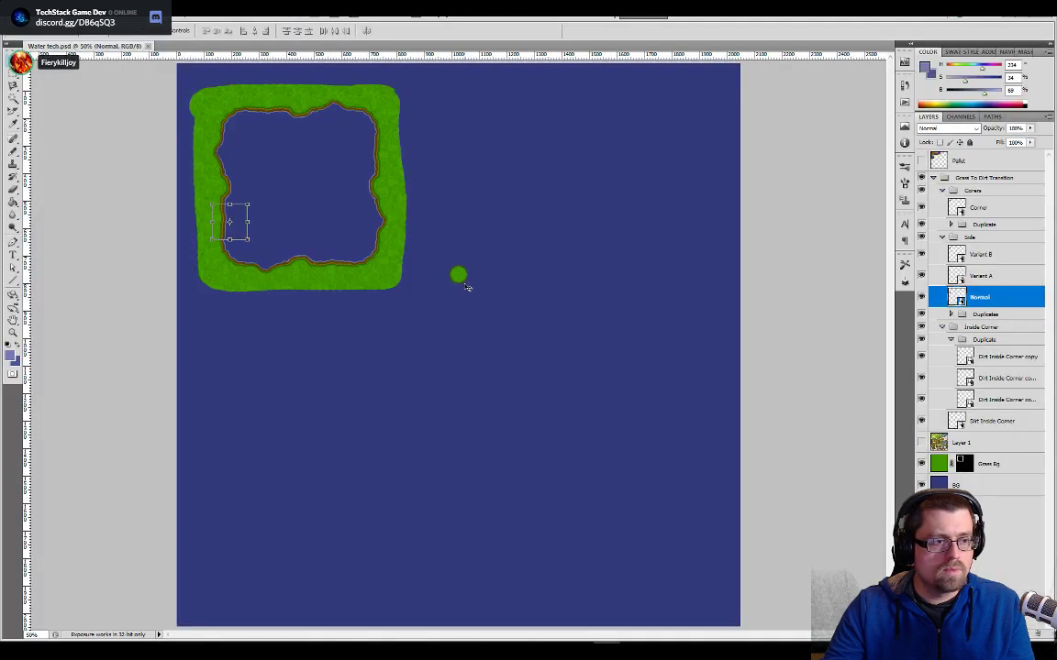
click(959, 211)
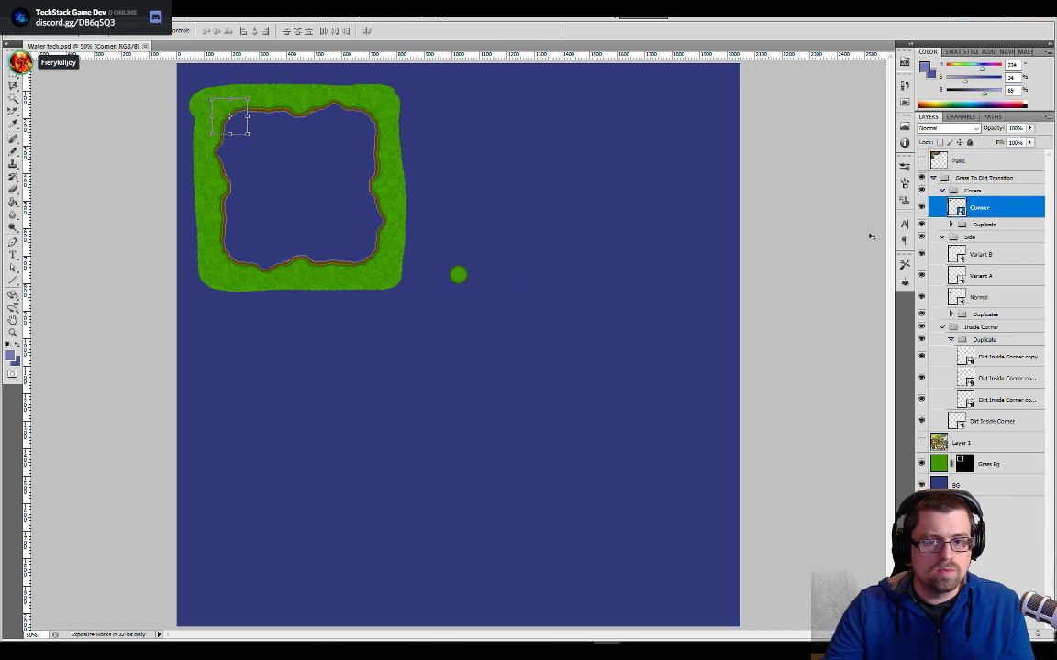
click(972, 190)
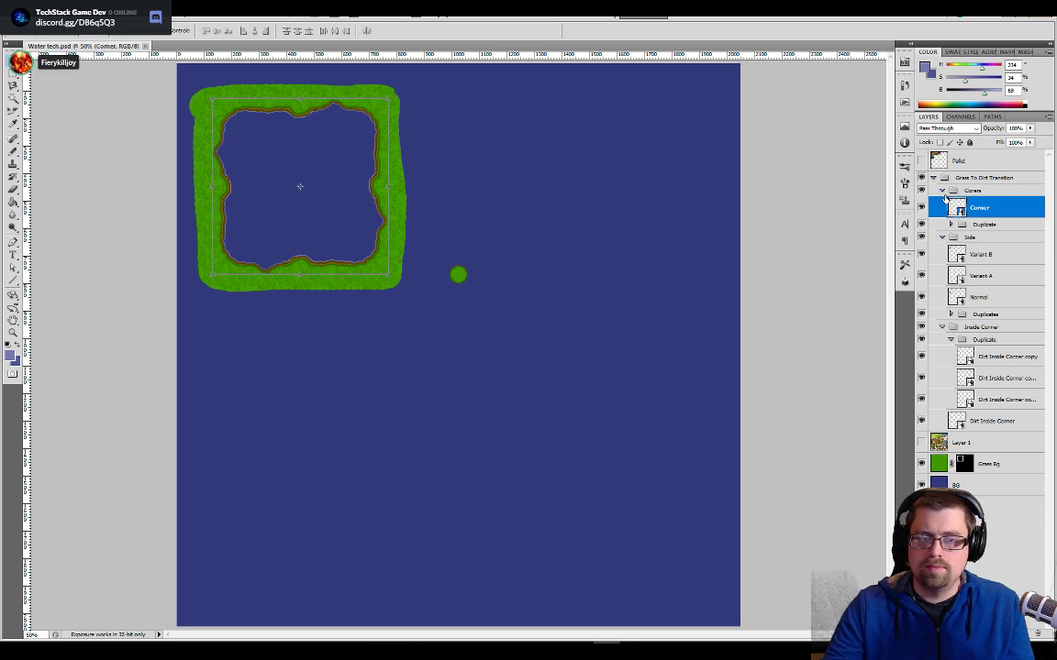
click(941, 190)
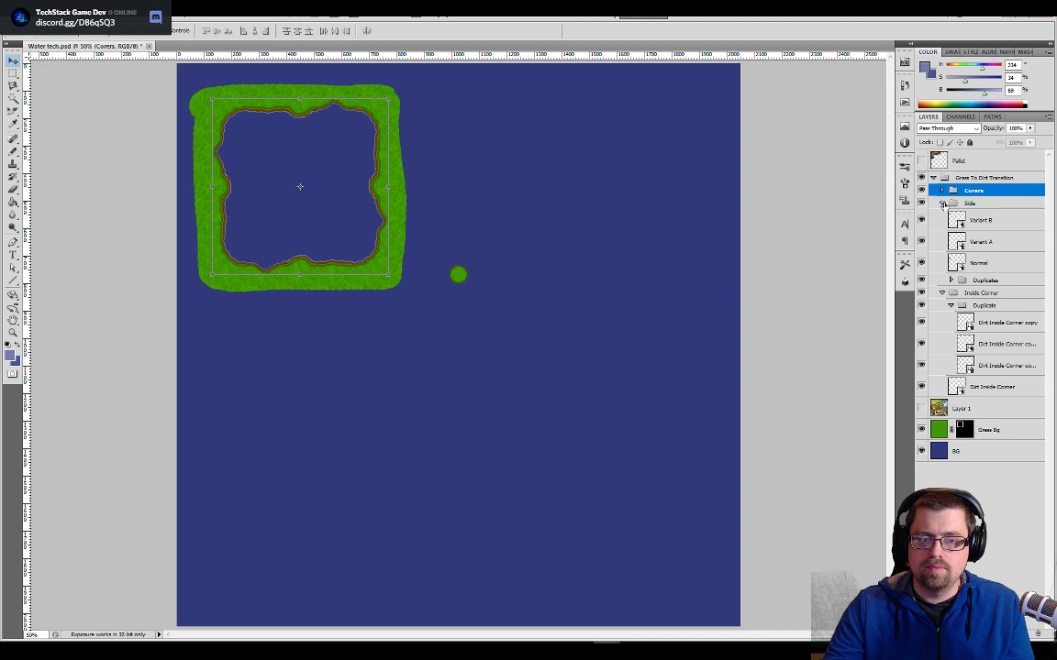
click(942, 203)
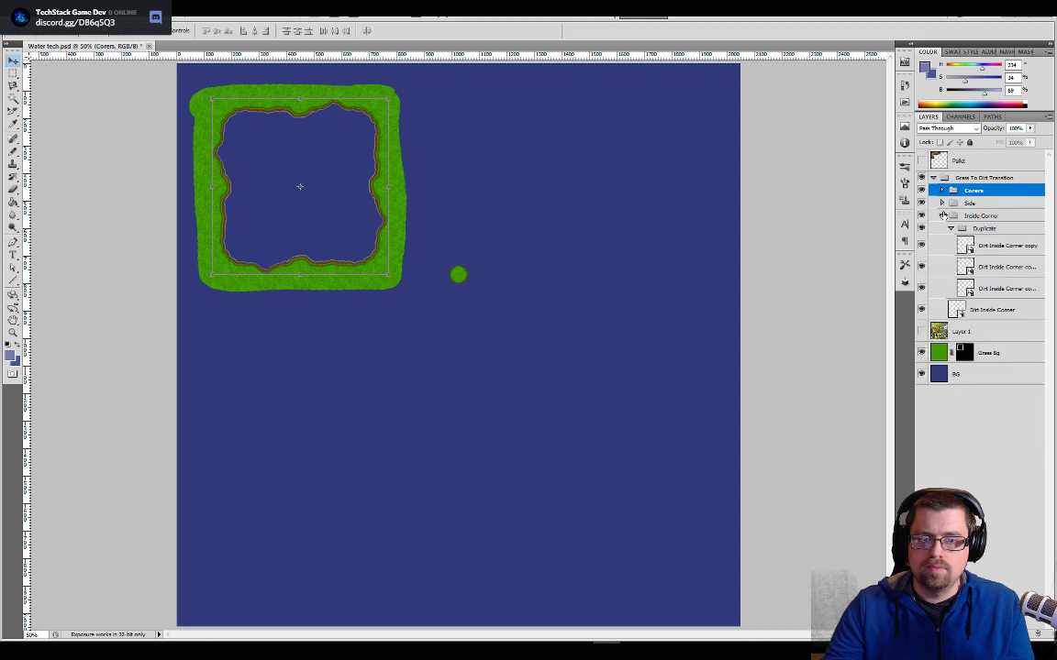
- Select the Dirt Inside Corner layer and compare the round grass patch's edge with the brown shoreline of the large grass frame
click(953, 313)
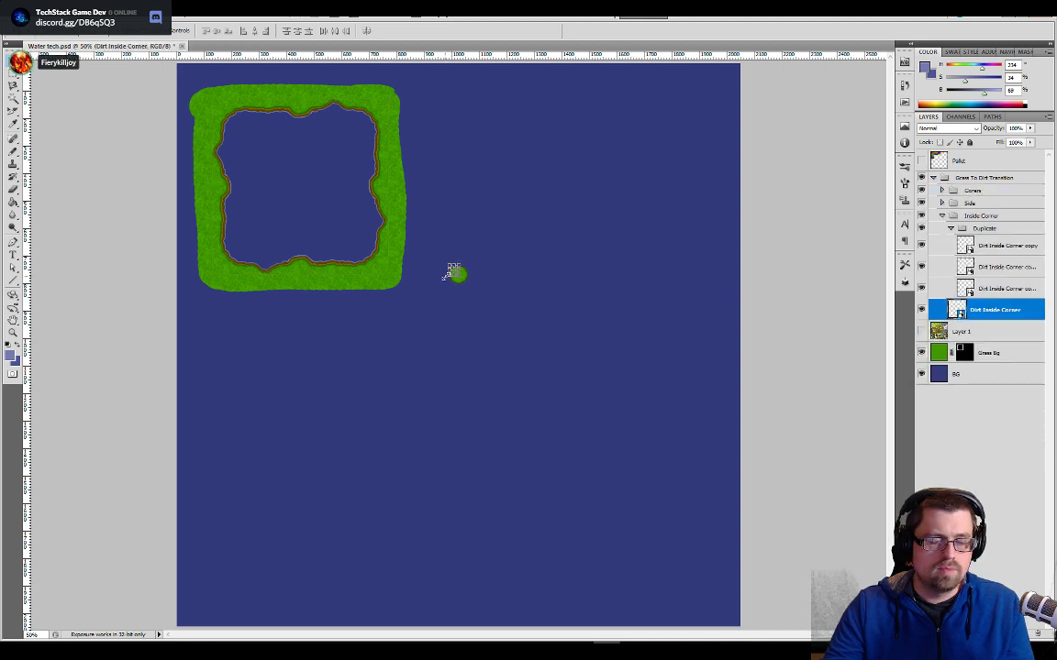
key(ctrl+plus)
key(ctrl+plus)
key(ctrl+plus)
drag(478, 175, 502, 406)
key(ctrl+plus)
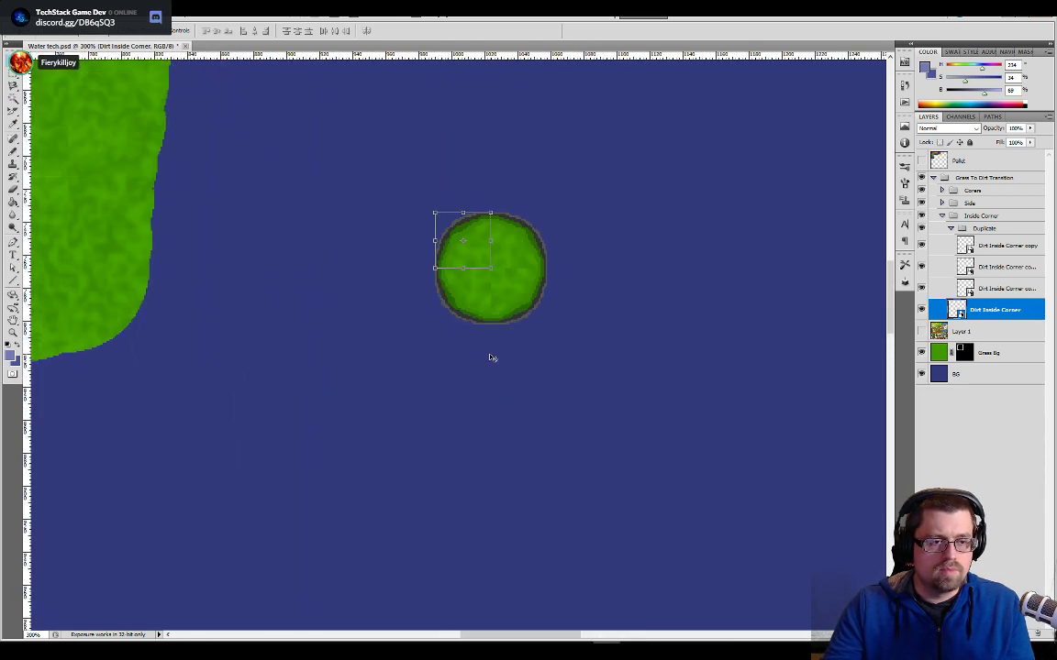
drag(545, 323, 548, 392)
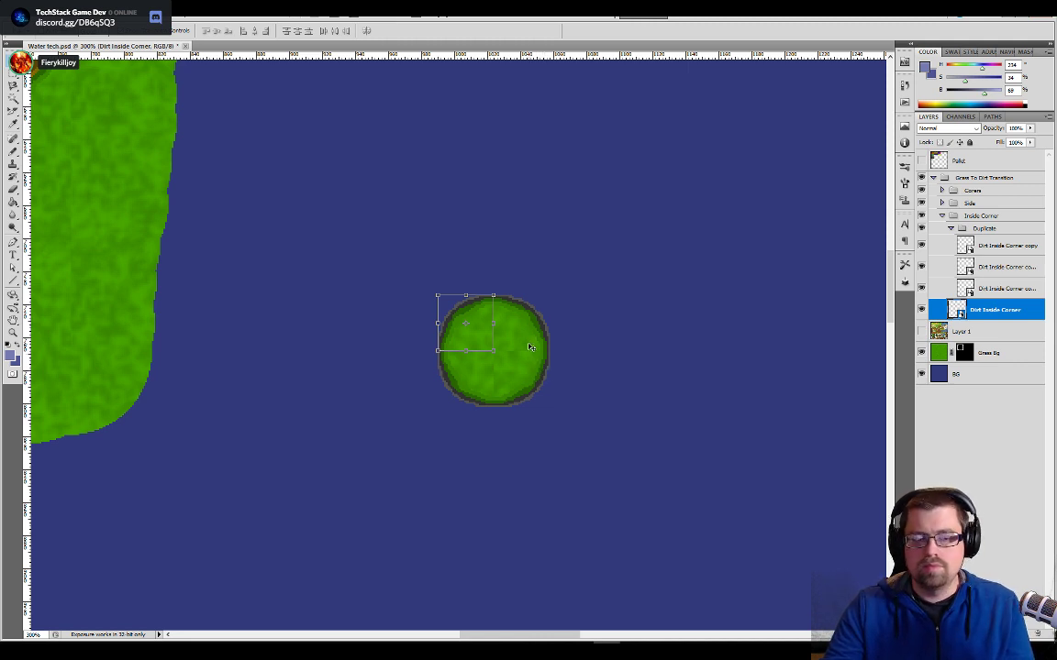
drag(187, 305, 281, 324)
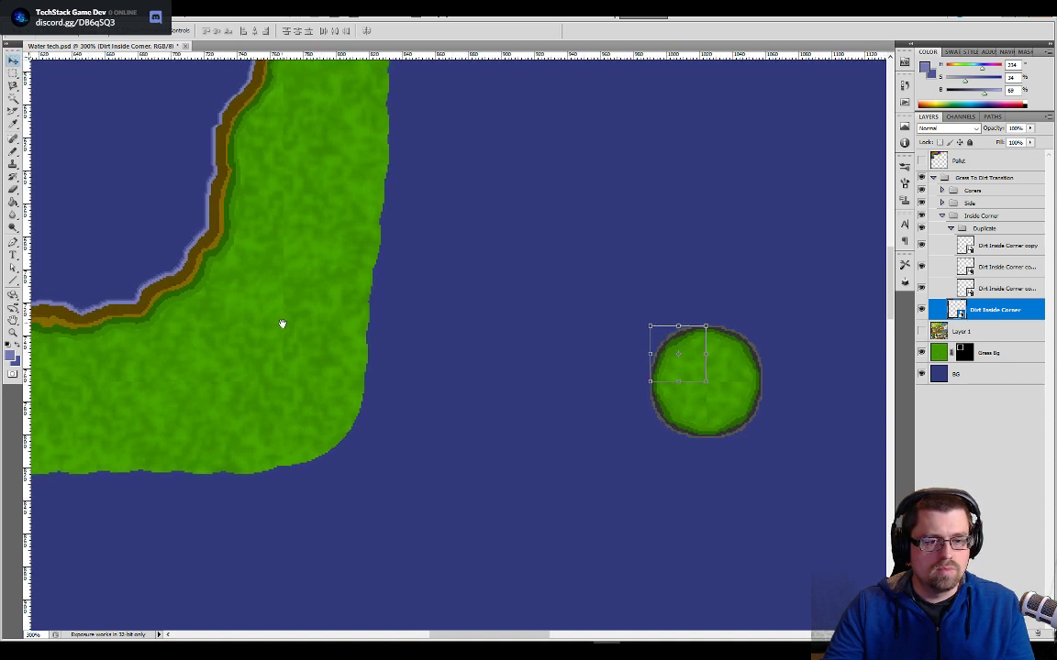
drag(350, 295, 356, 372)
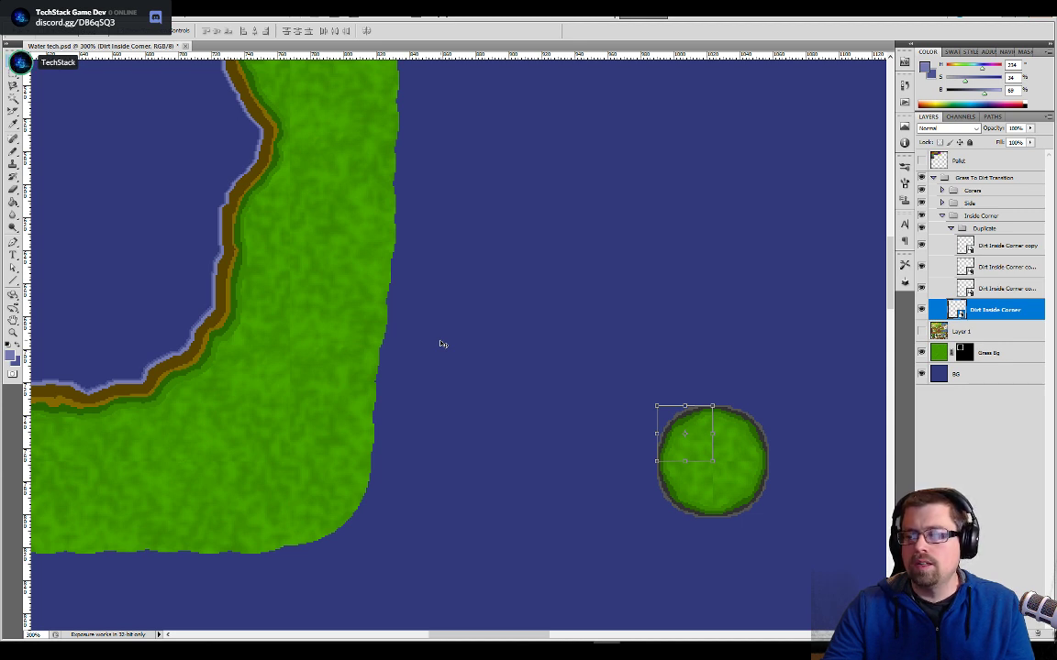
drag(537, 426, 356, 305)
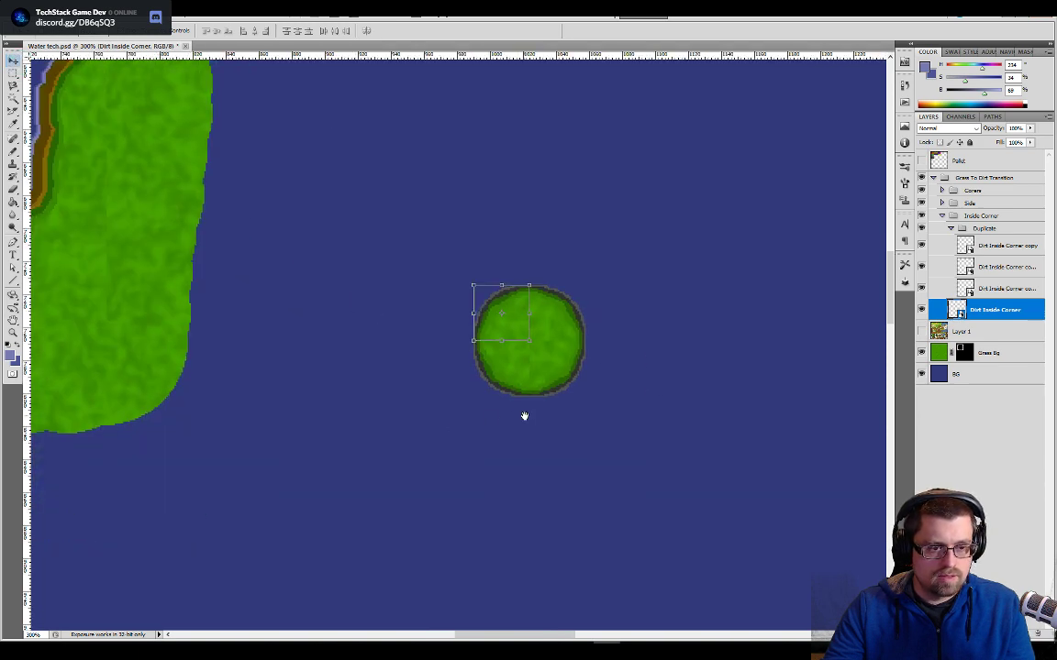
drag(525, 416, 659, 477)
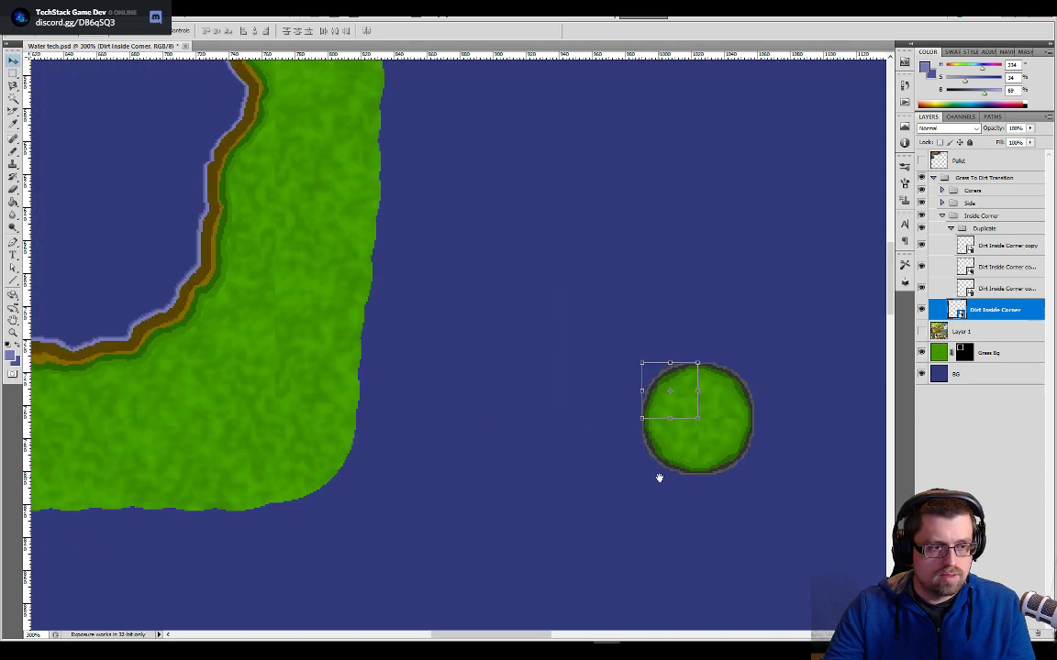
- Open the Dirt Inside Corner smart object's contents for editing, magnified to 800%
double_click(957, 311)
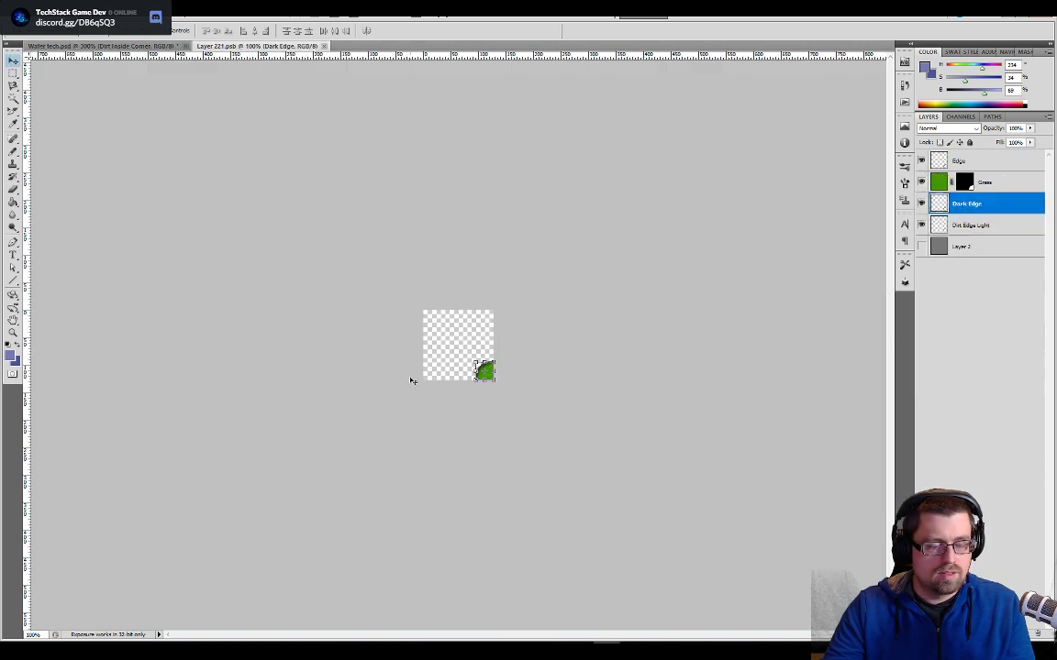
key(ctrl+plus)
key(ctrl+plus)
key(ctrl+plus)
key(ctrl+plus)
key(ctrl+plus)
key(ctrl+plus)
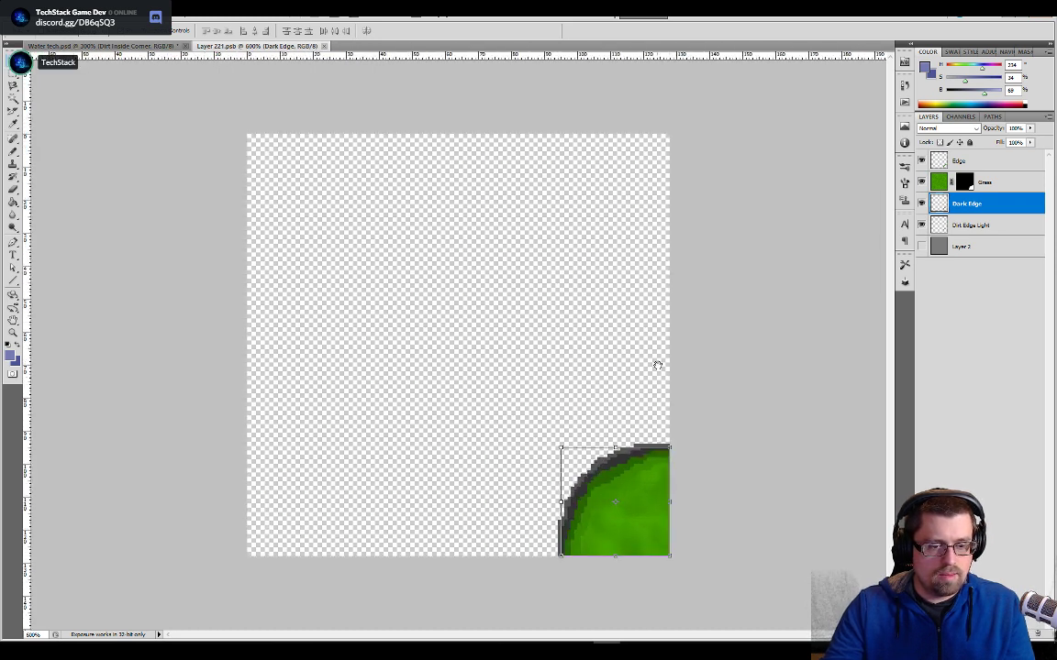
key(ctrl+plus)
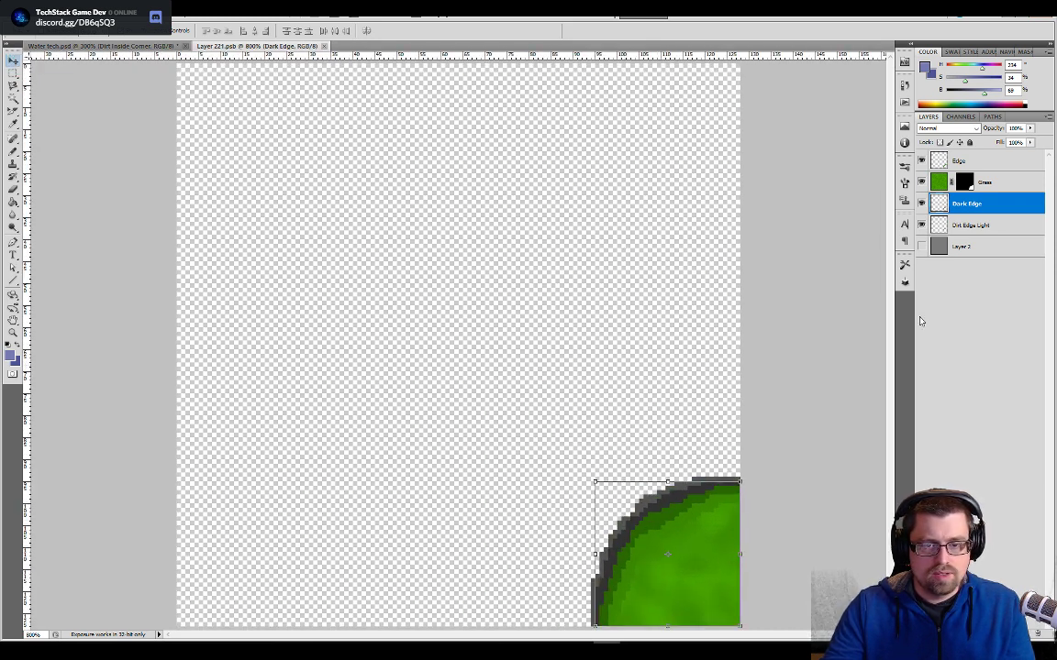
- Show Layer 2 in the corner's smart object and fill it with the dark blue water colour sampled from Water tech.psd
click(101, 46)
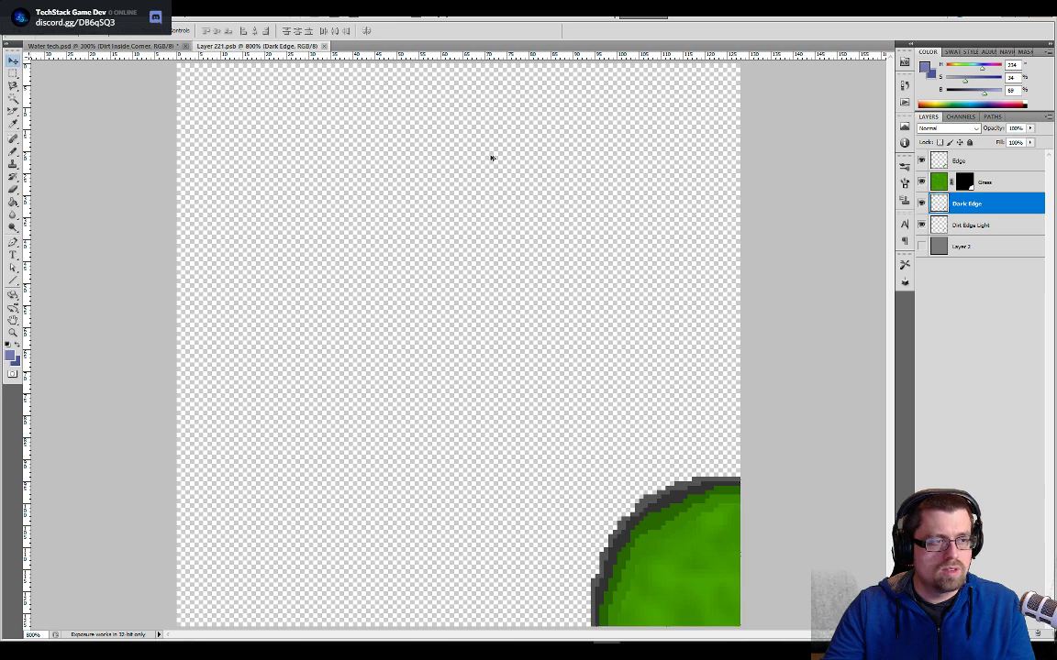
key(b)
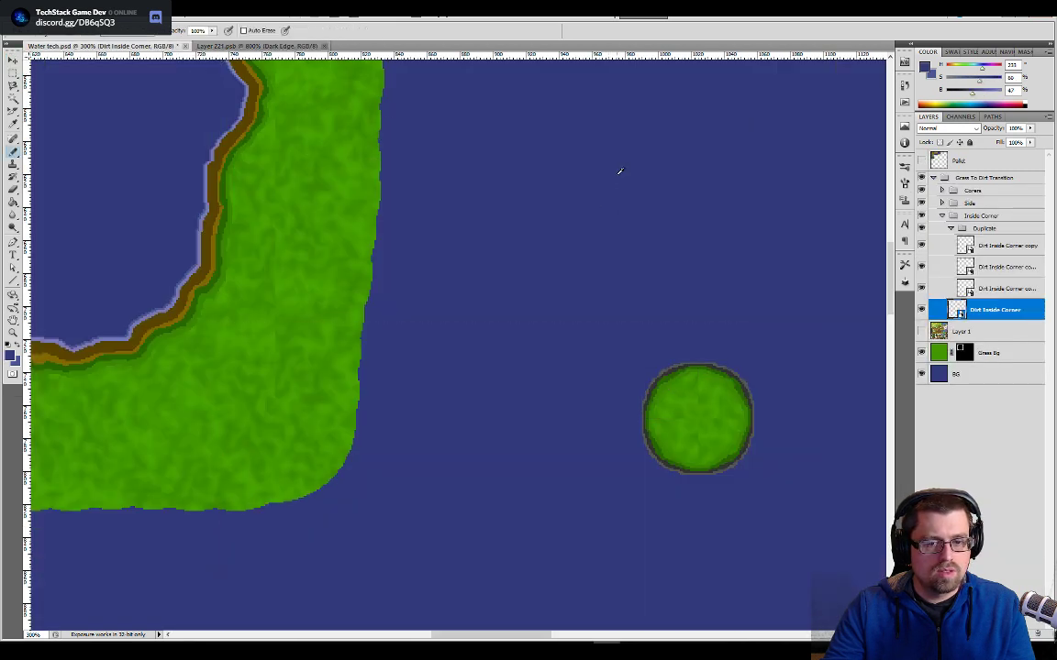
key(ctrl+Tab)
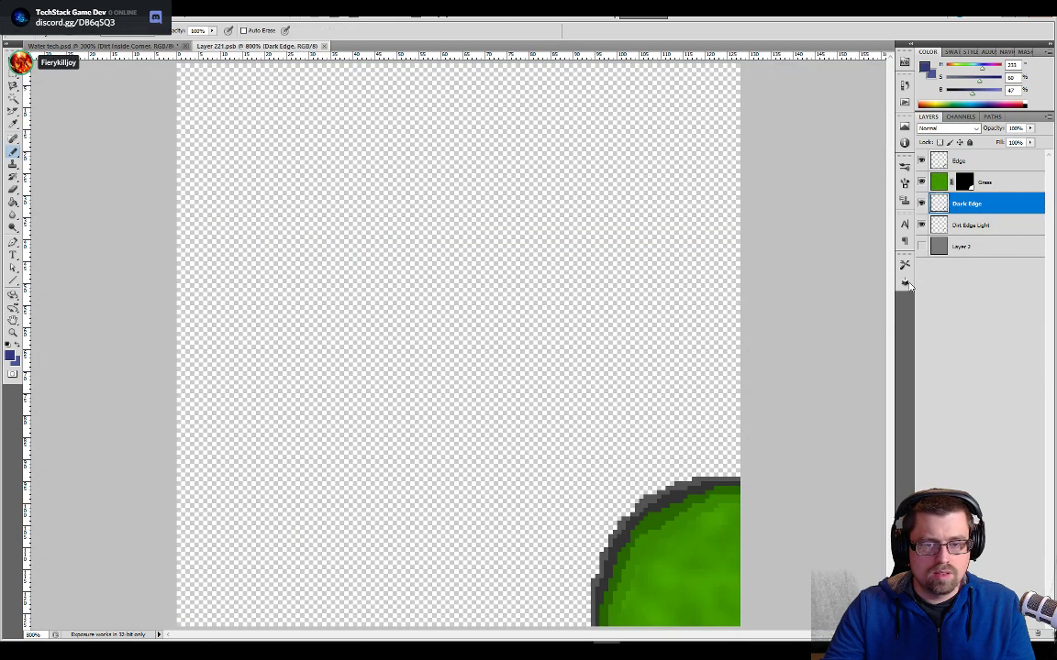
click(935, 250)
key(v)
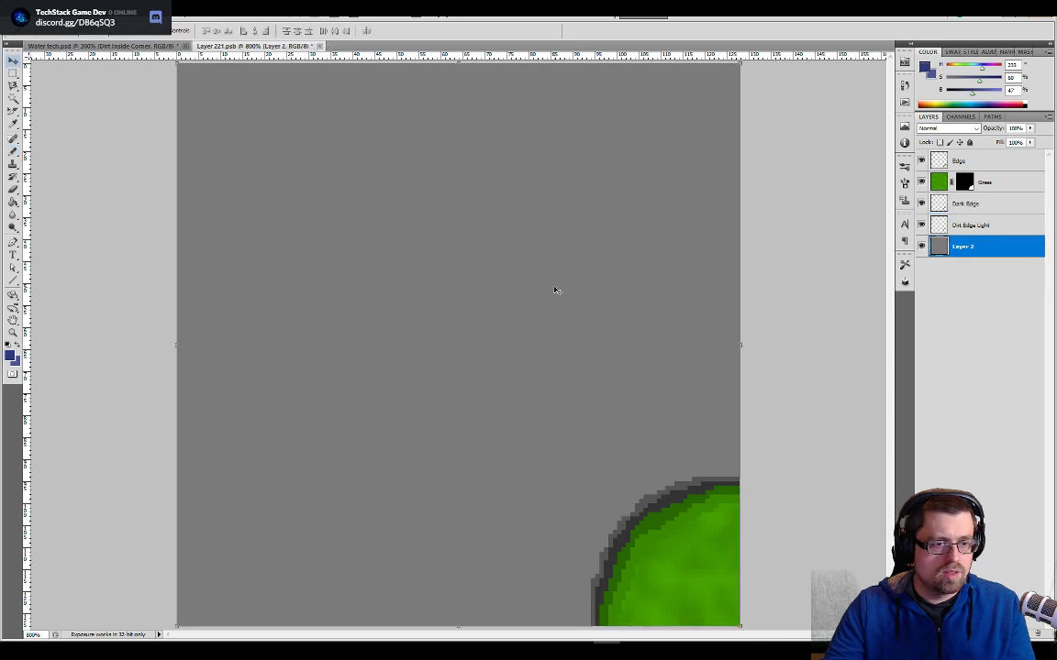
key(g)
click(532, 332)
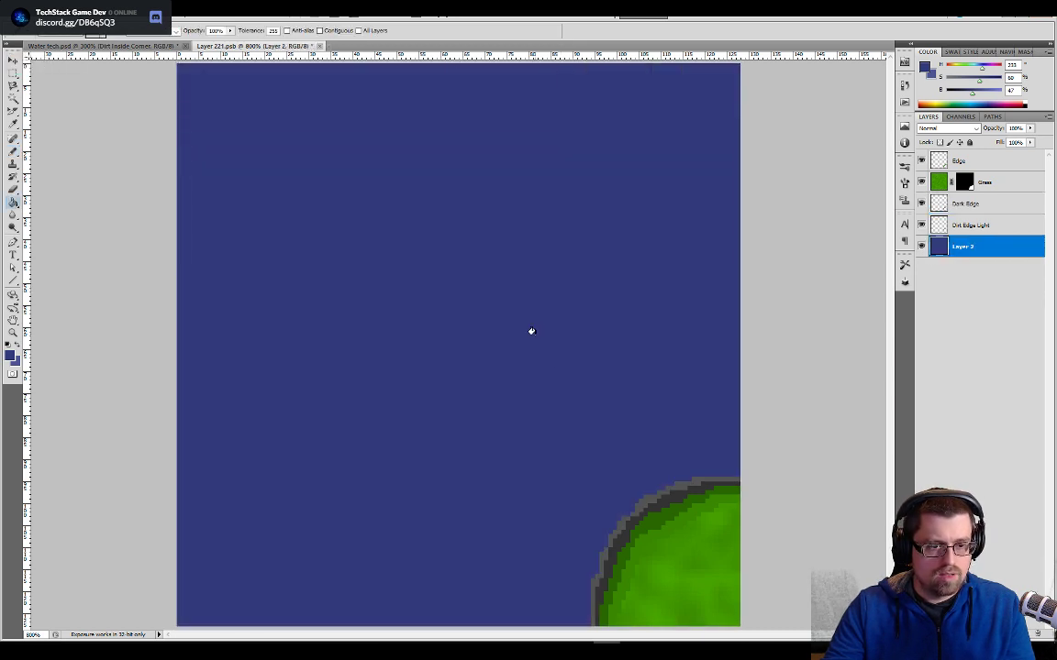
- Sample the shoreline's dark brown in Water tech.psd and fill the corner's outer edge on the Dirt Edge Light layer with it
click(137, 46)
drag(366, 332, 452, 360)
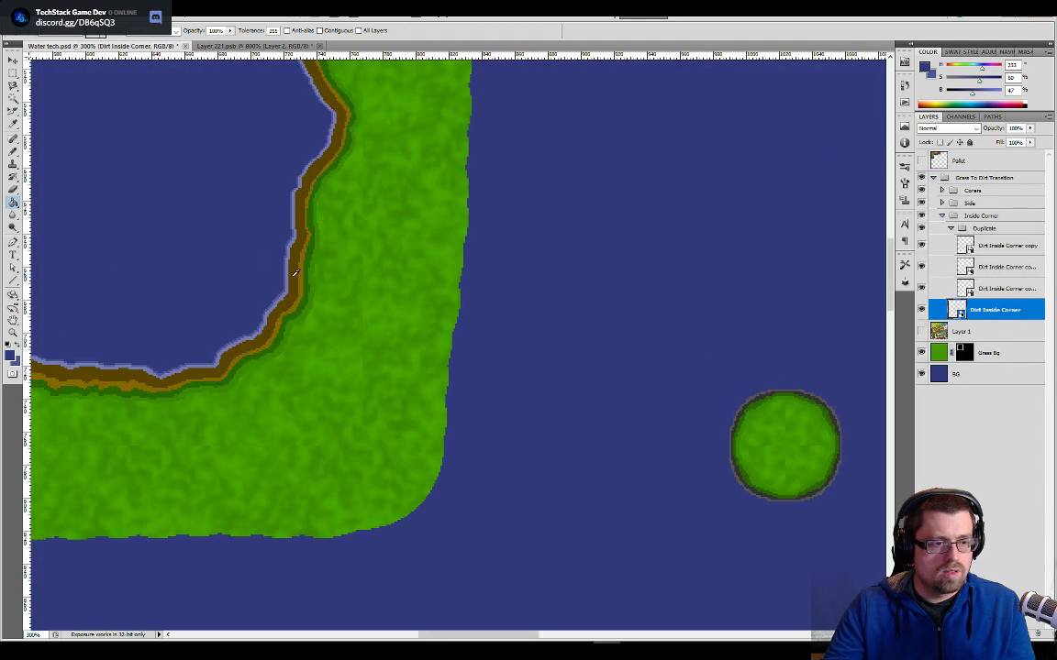
alt+click(294, 268)
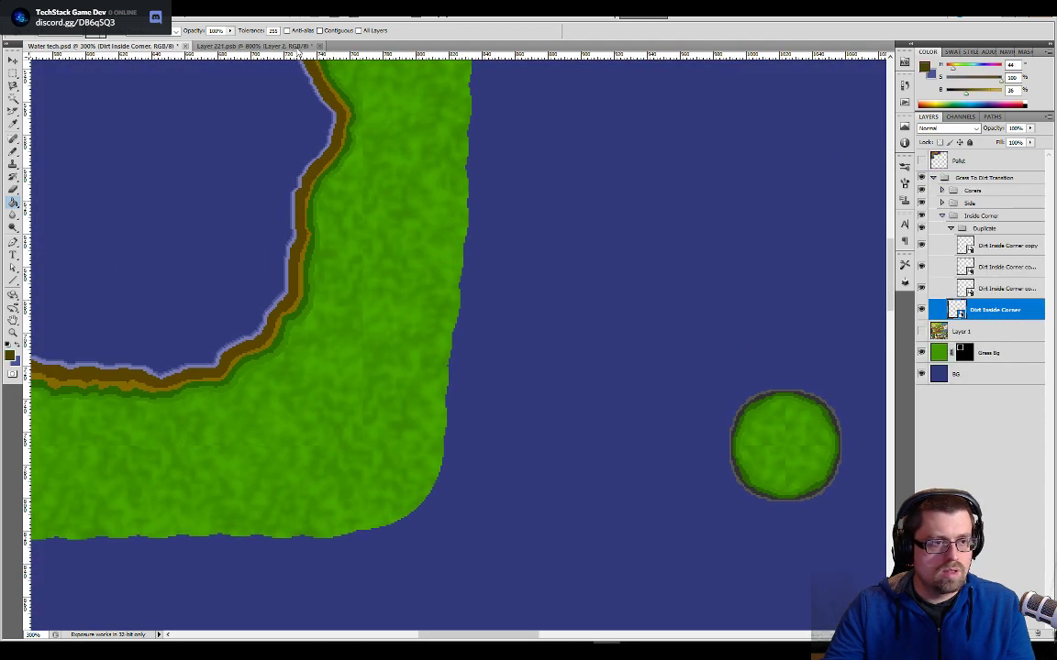
click(266, 46)
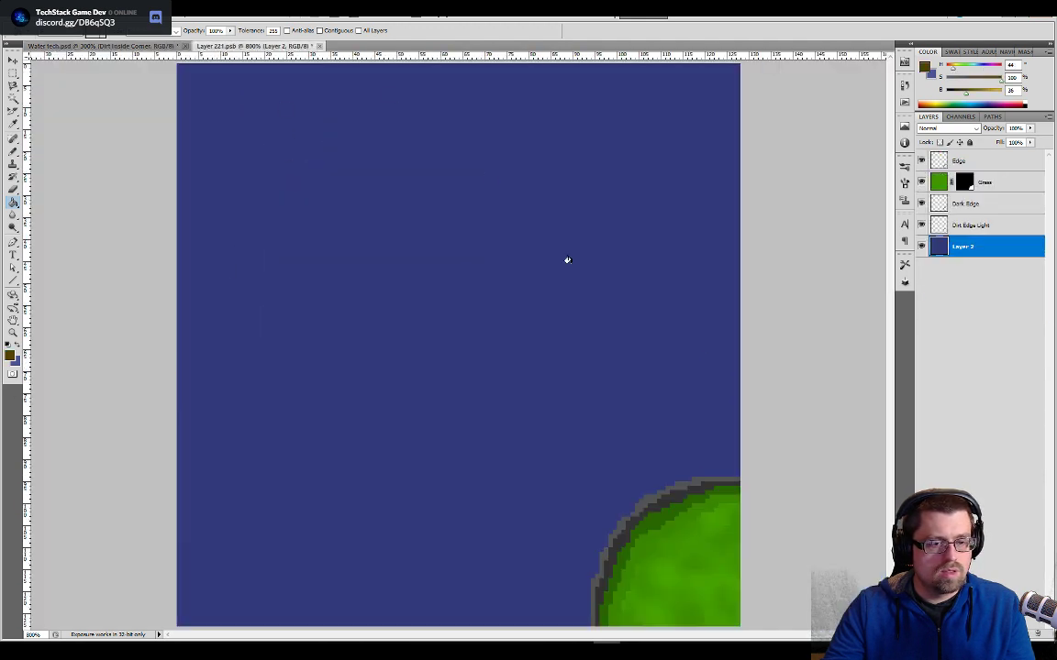
click(686, 480)
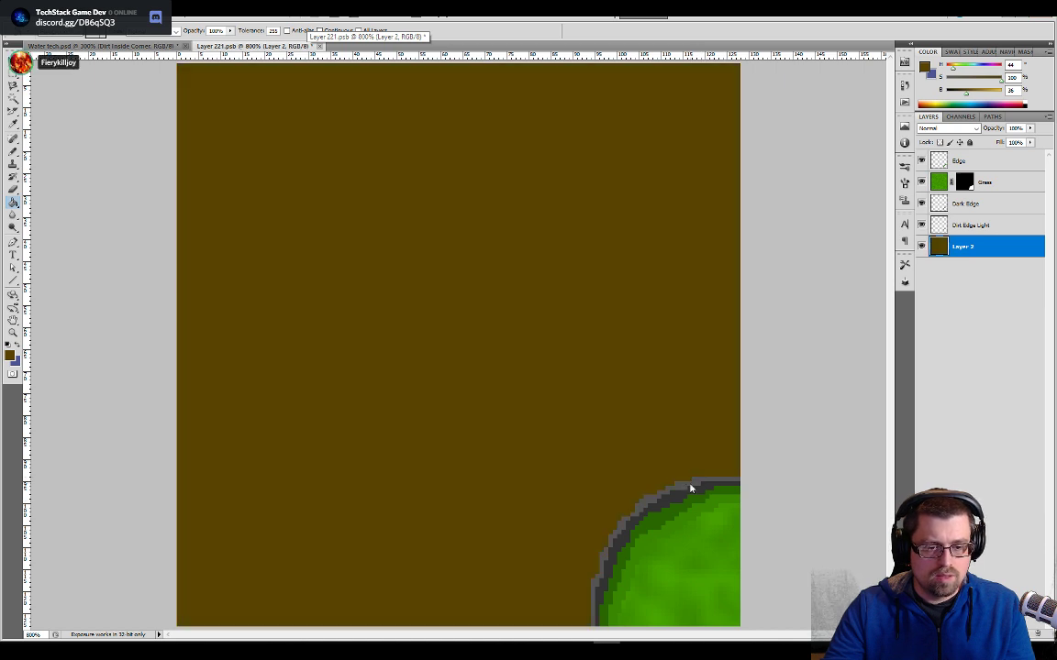
key(ctrl+z)
click(946, 210)
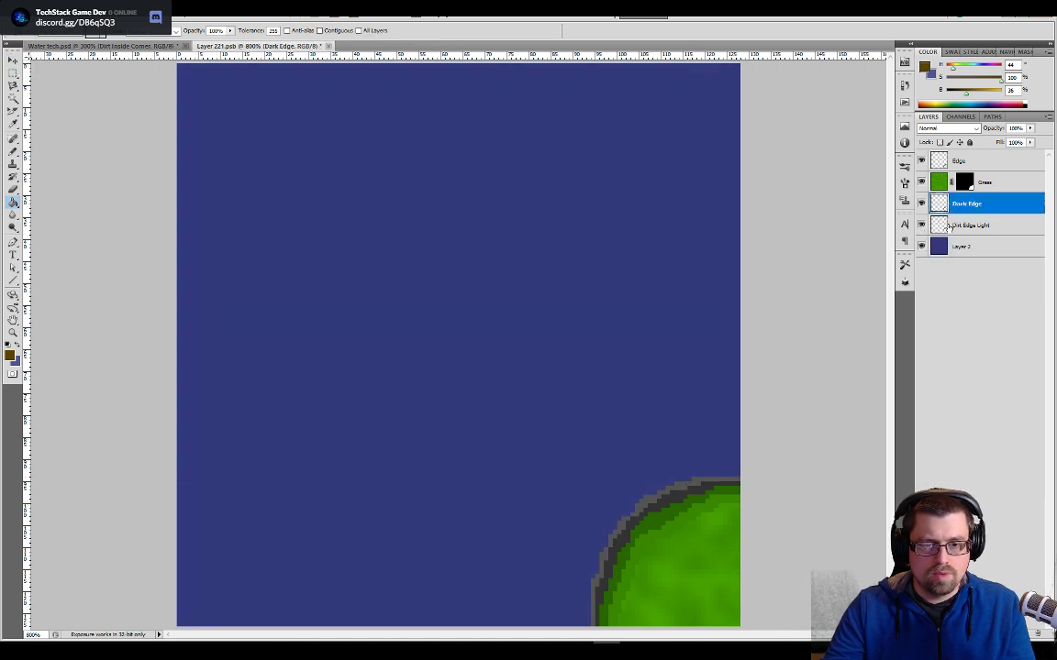
click(959, 225)
click(646, 498)
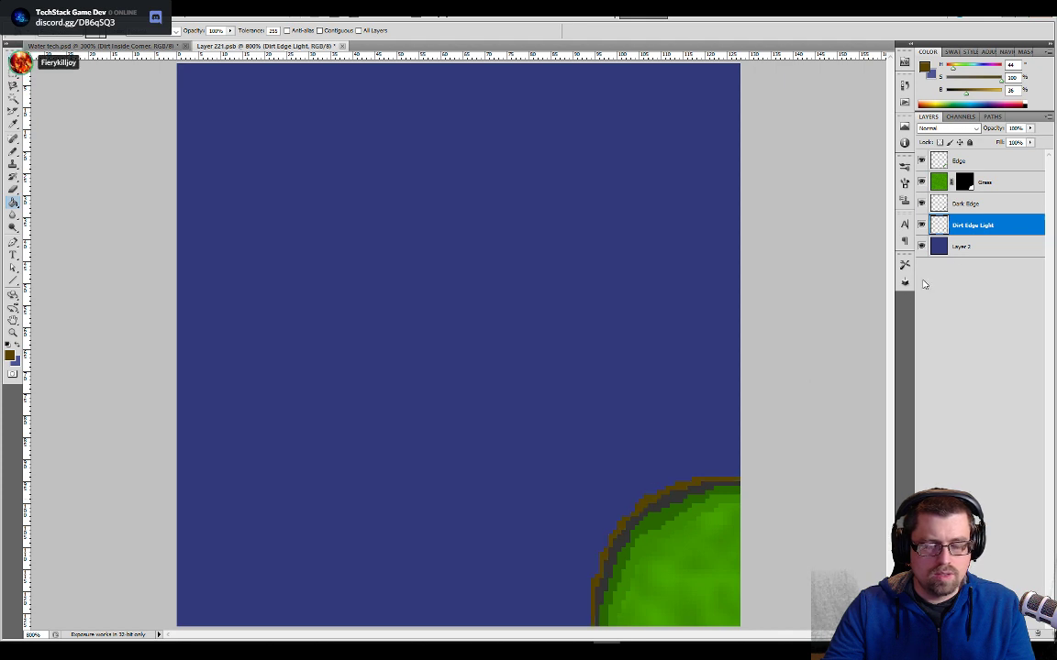
- Sample the shoreline's lighter brown in Water tech.psd and fill the corner's inner edge on the Dark Edge layer with it
click(963, 205)
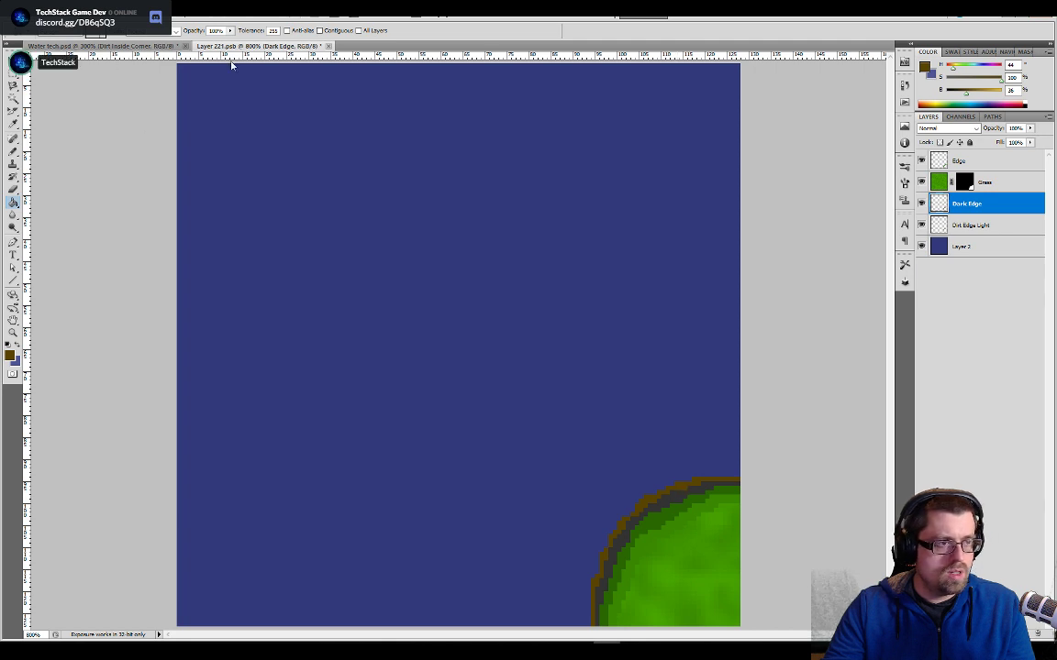
click(163, 47)
alt+click(307, 238)
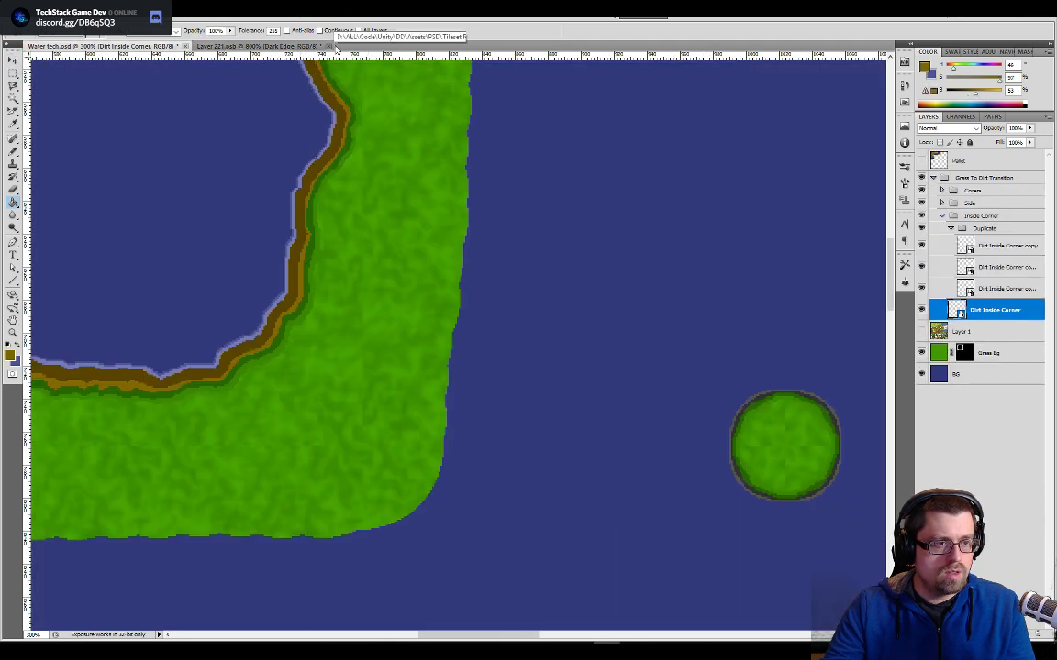
key(ctrl+Tab)
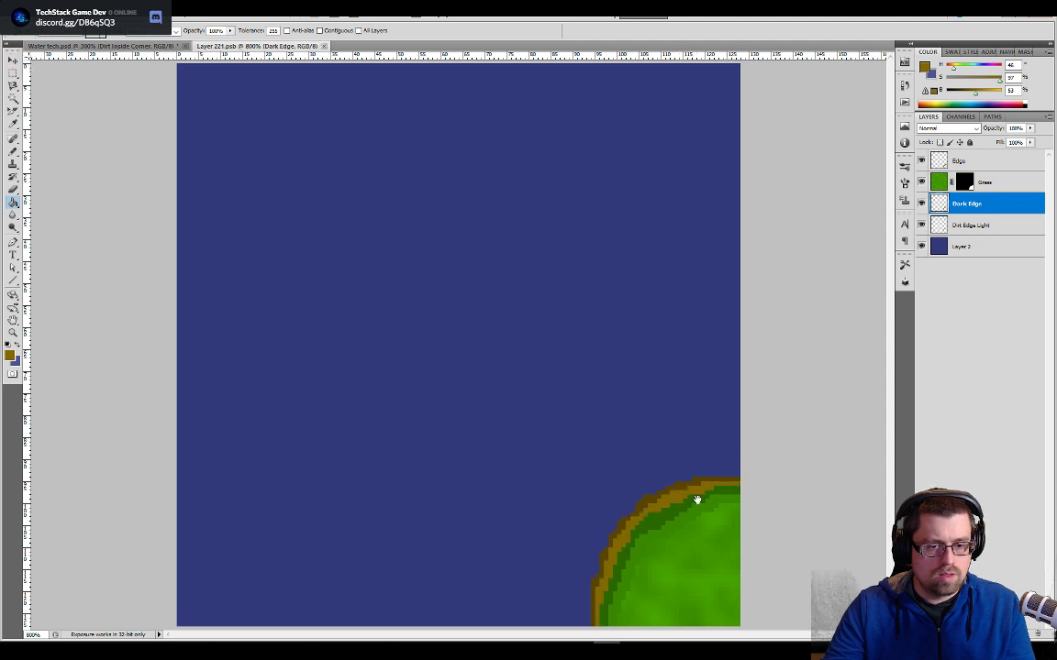
- Hide and show the Edge layer to check which part of the corner it holds
click(939, 169)
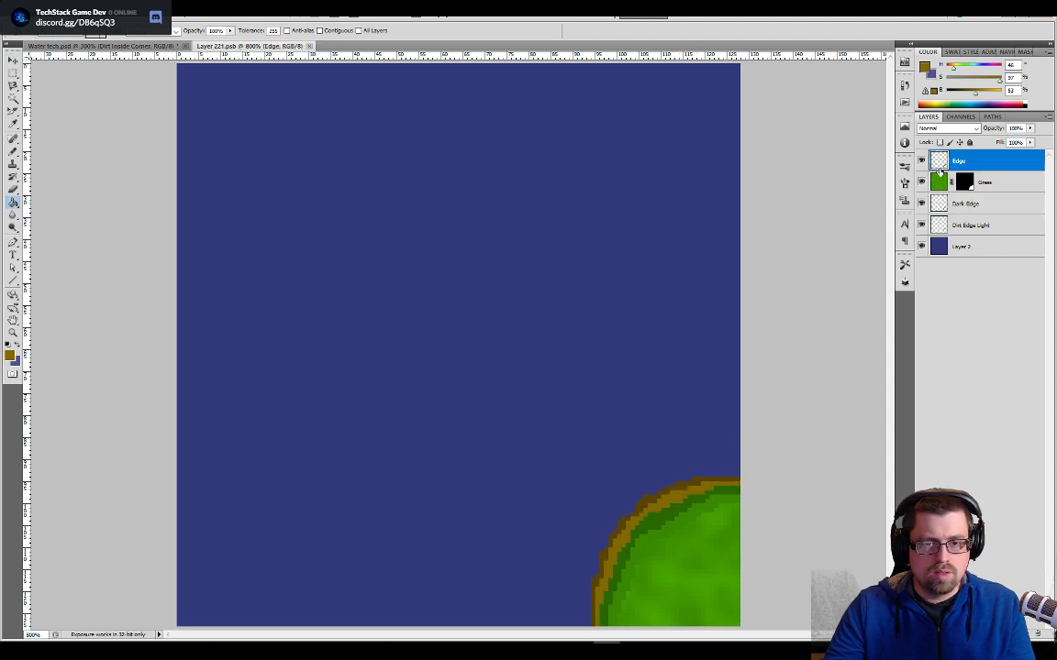
click(921, 161)
click(921, 162)
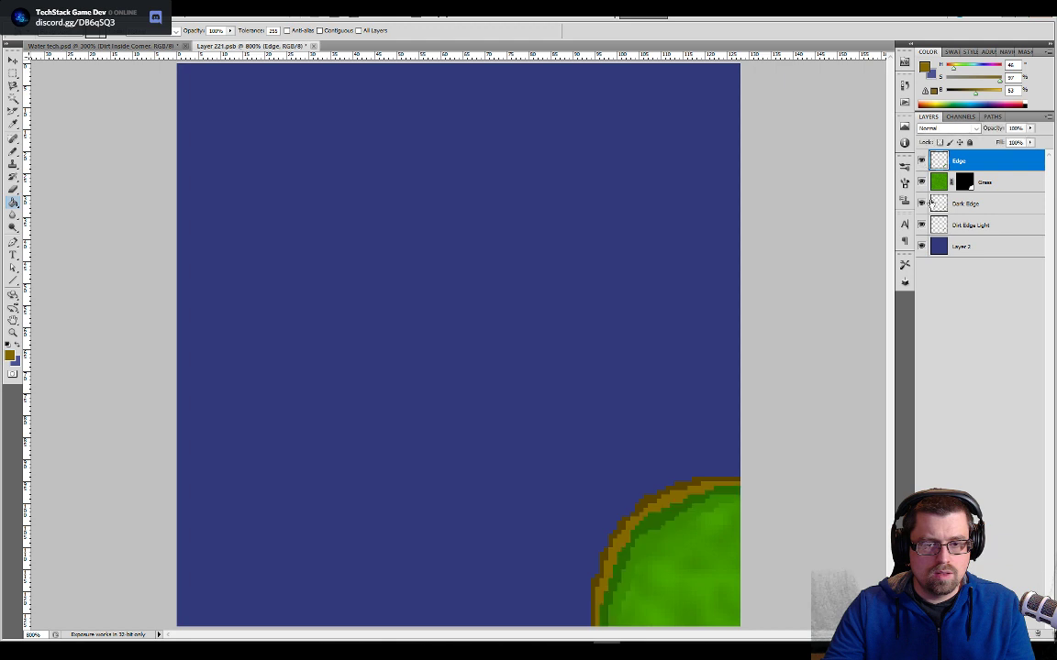
- Select the outer brown band on the Dirt Edge Light layer with the Magic Wand and expand the selection by 4 pixels
click(963, 203)
click(961, 221)
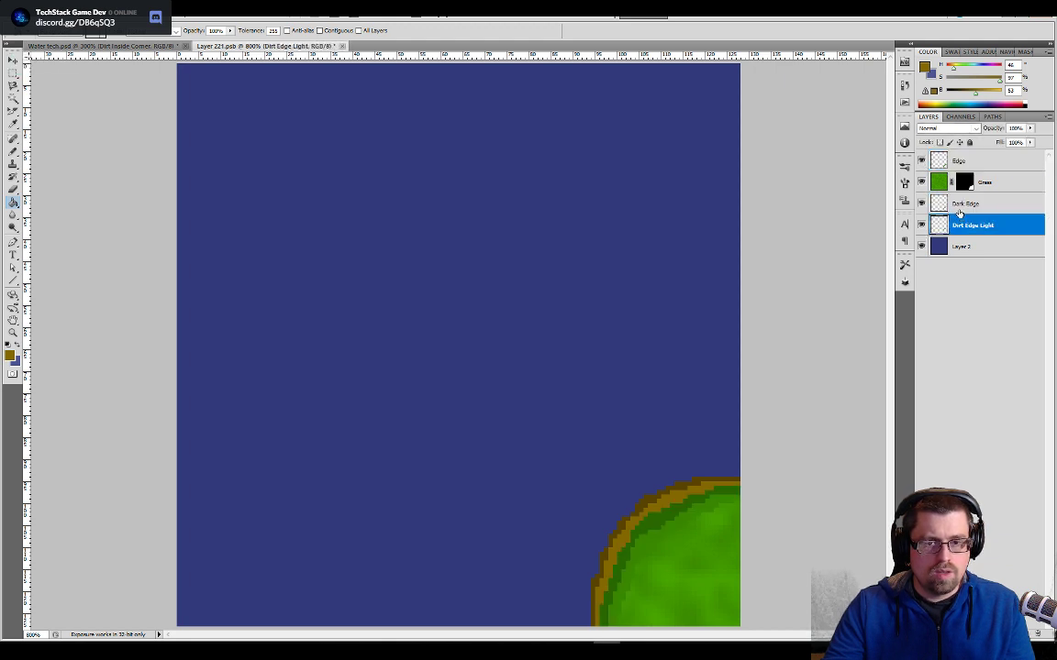
click(957, 210)
click(955, 225)
key(w)
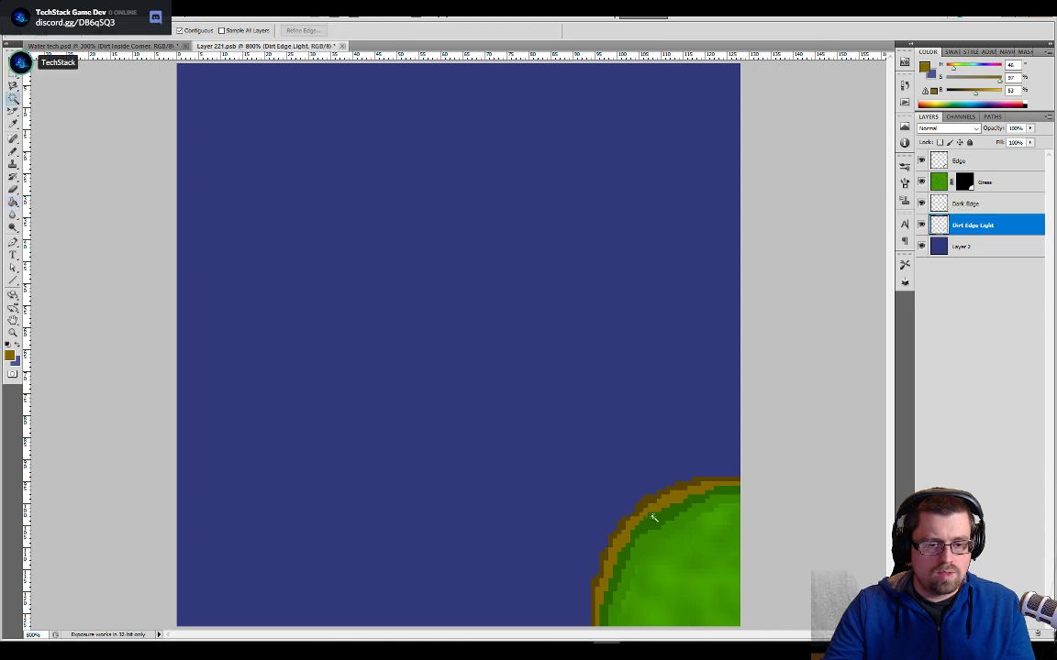
click(648, 506)
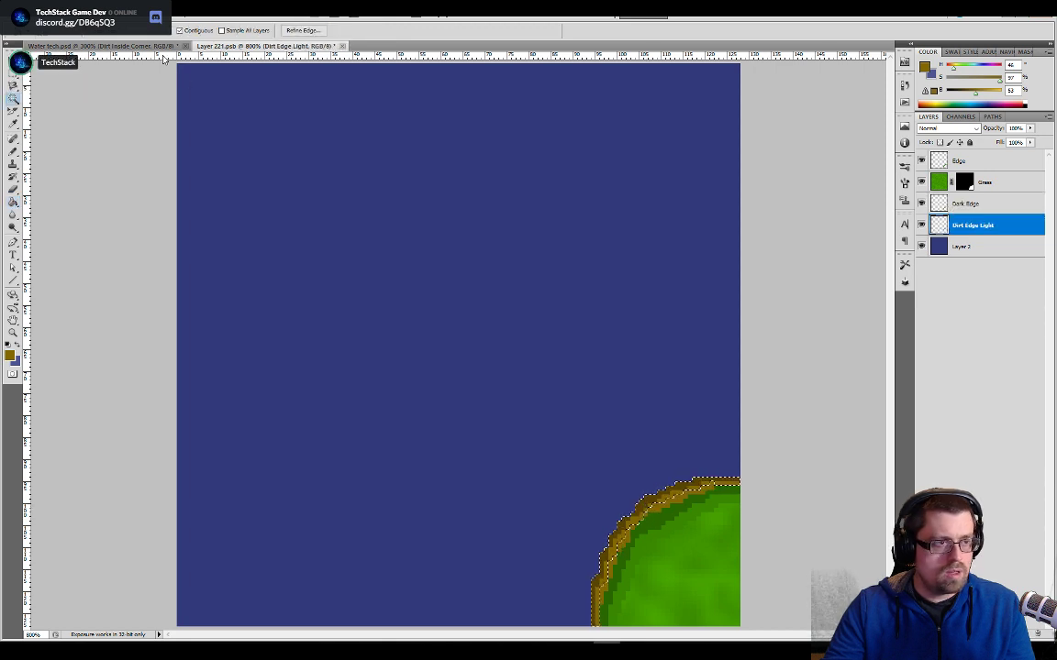
click(130, 11)
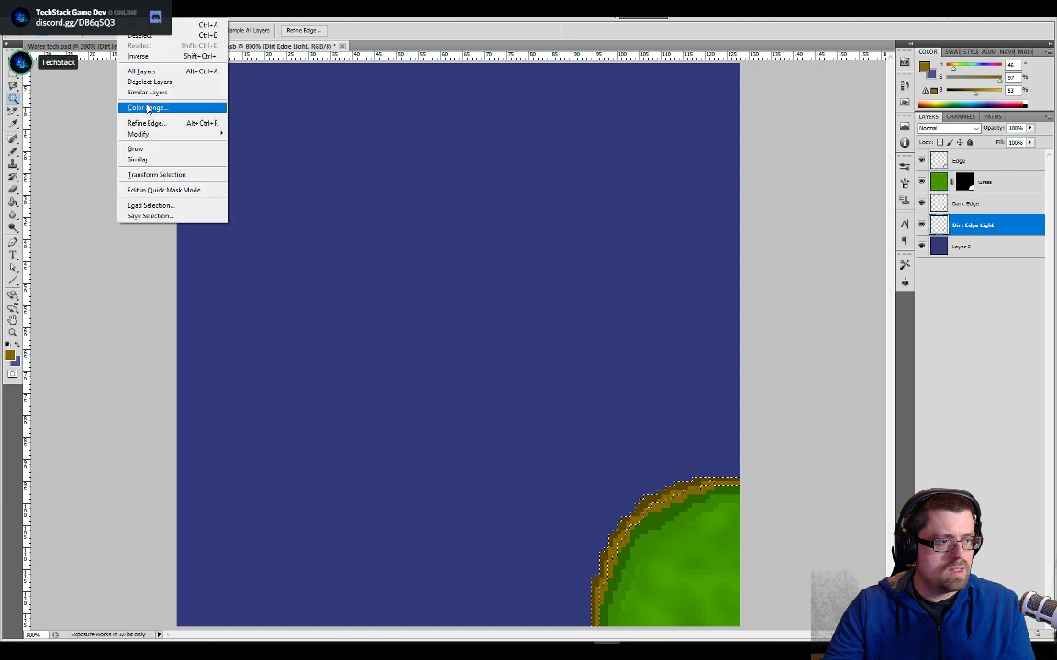
mouse_move(176, 135)
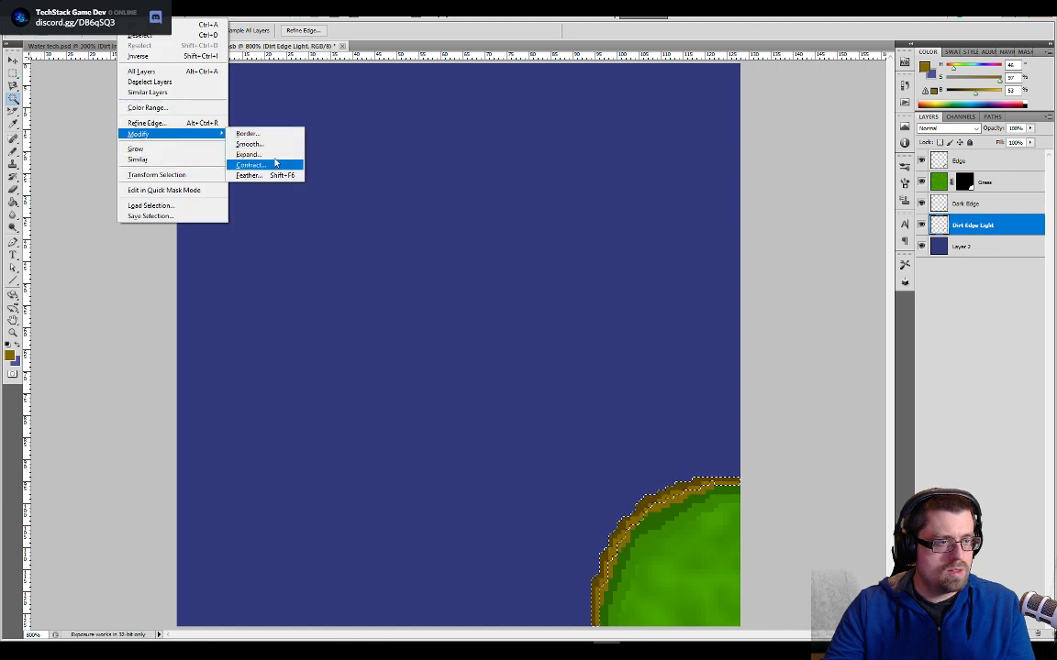
click(266, 154)
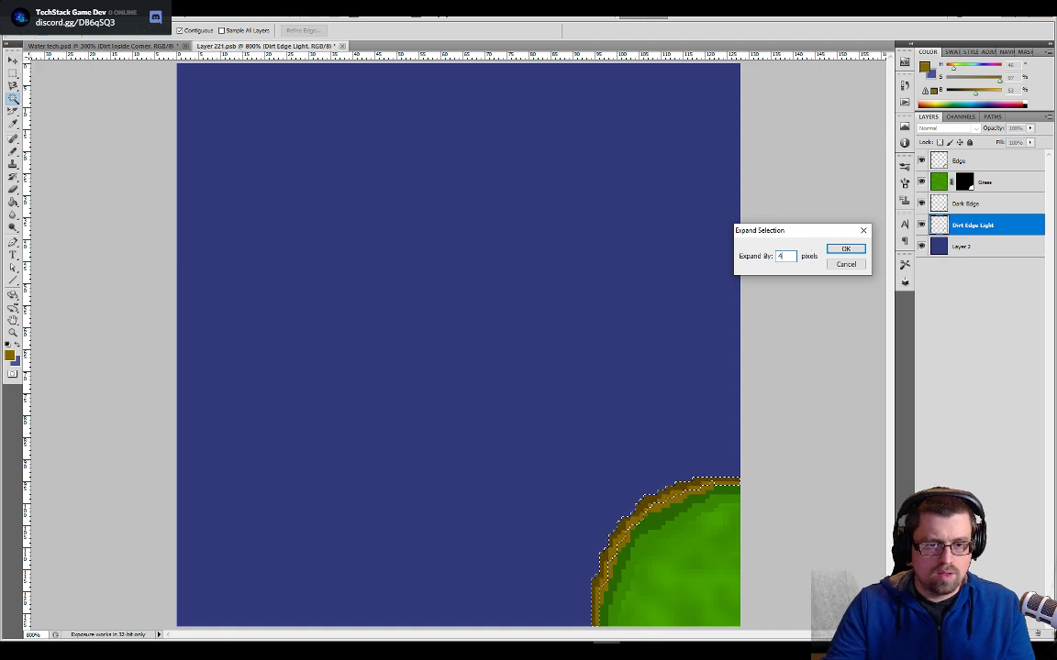
key(Return)
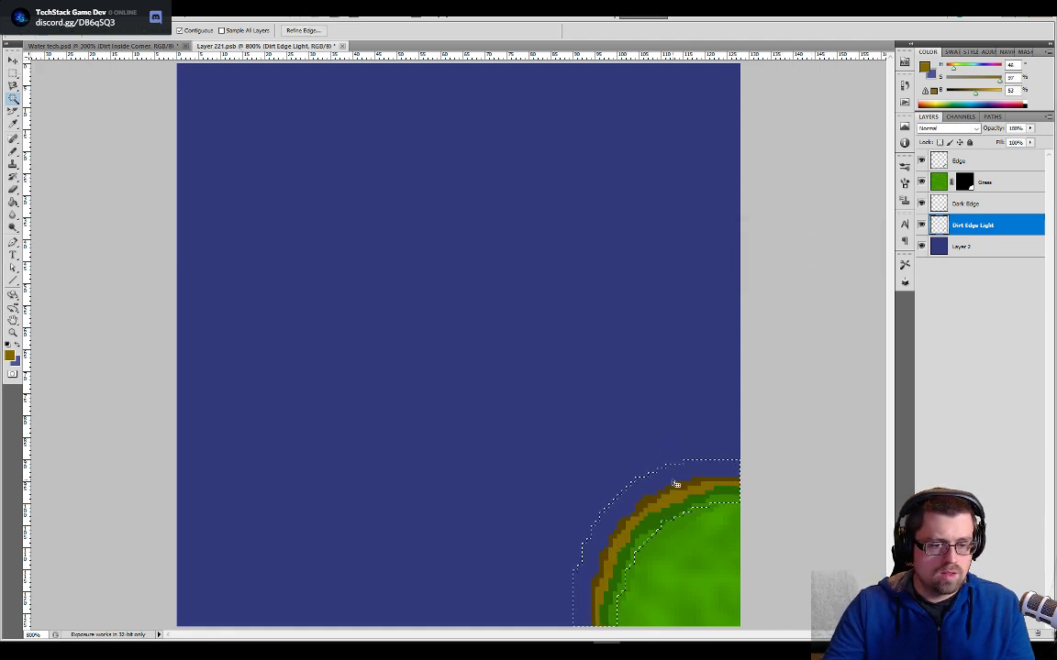
- Fill the expanded band on Dirt Edge Light with the dark brown sampled from the corner's edge, then select the whole canvas
key(b)
key(g)
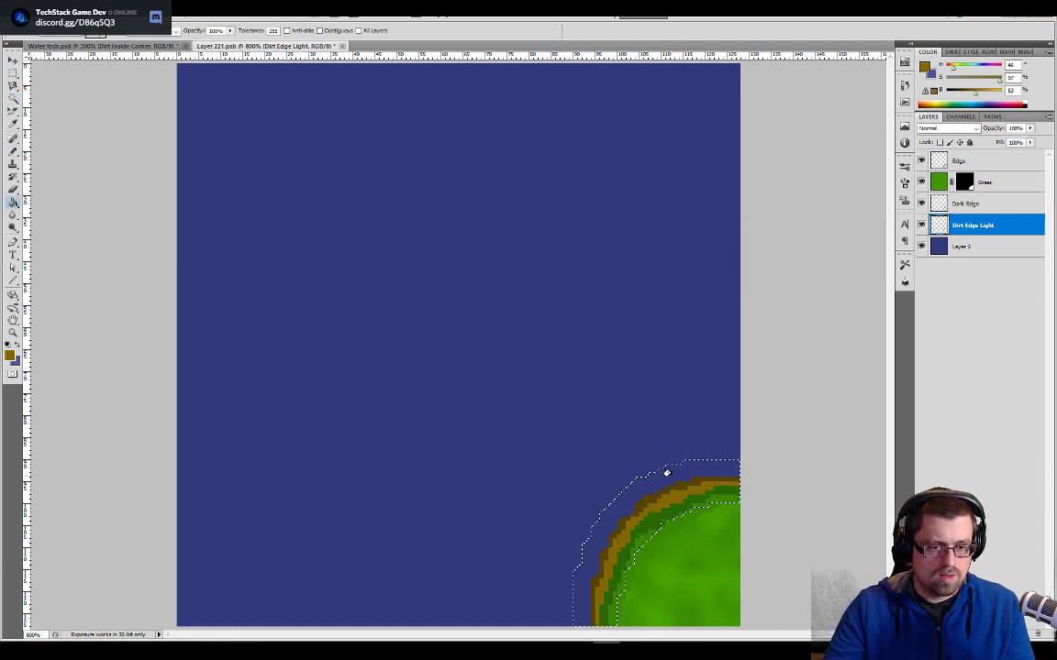
alt+click(672, 486)
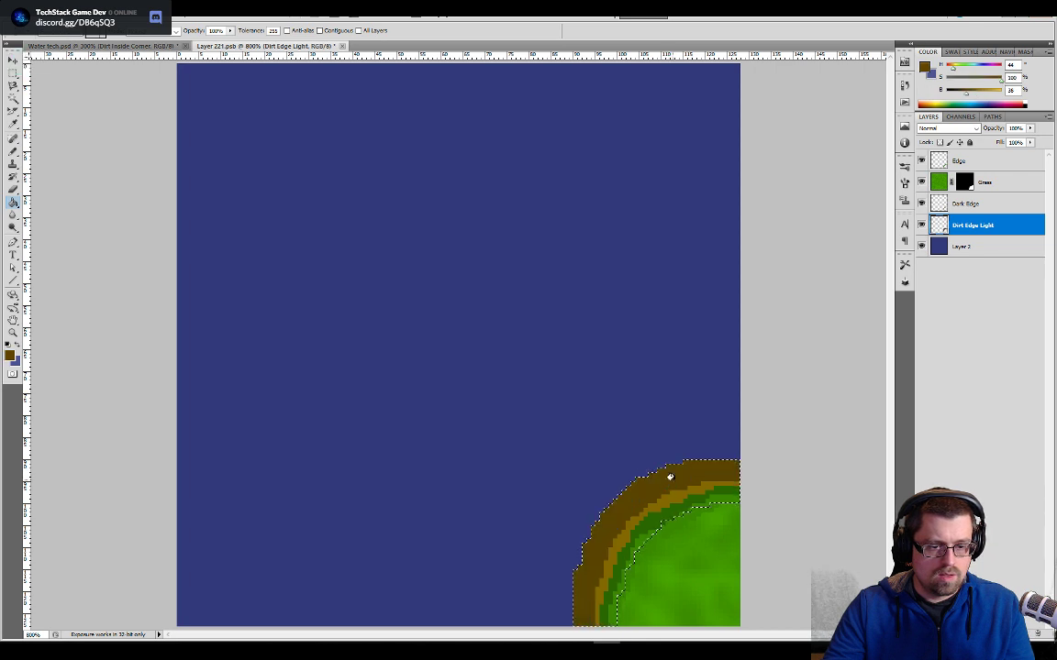
key(ctrl+a)
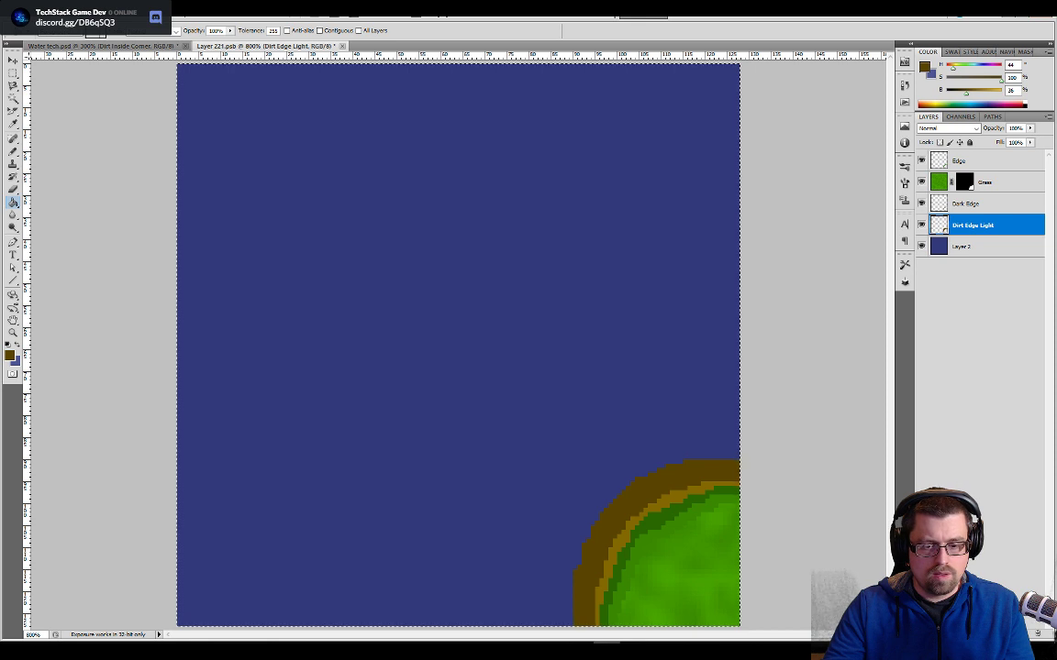
- Add two empty layers and place them between Dirt Edge Light and the water layer
key(ctrl+shift+alt+n)
key(ctrl+shift+alt+n)
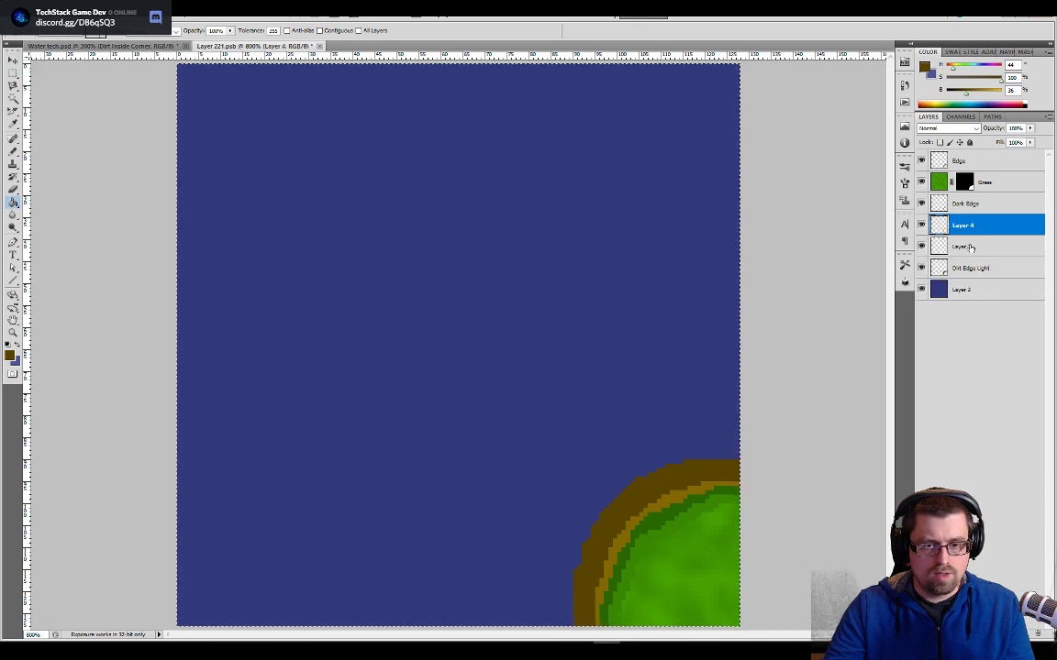
drag(971, 248, 969, 279)
drag(967, 228, 972, 276)
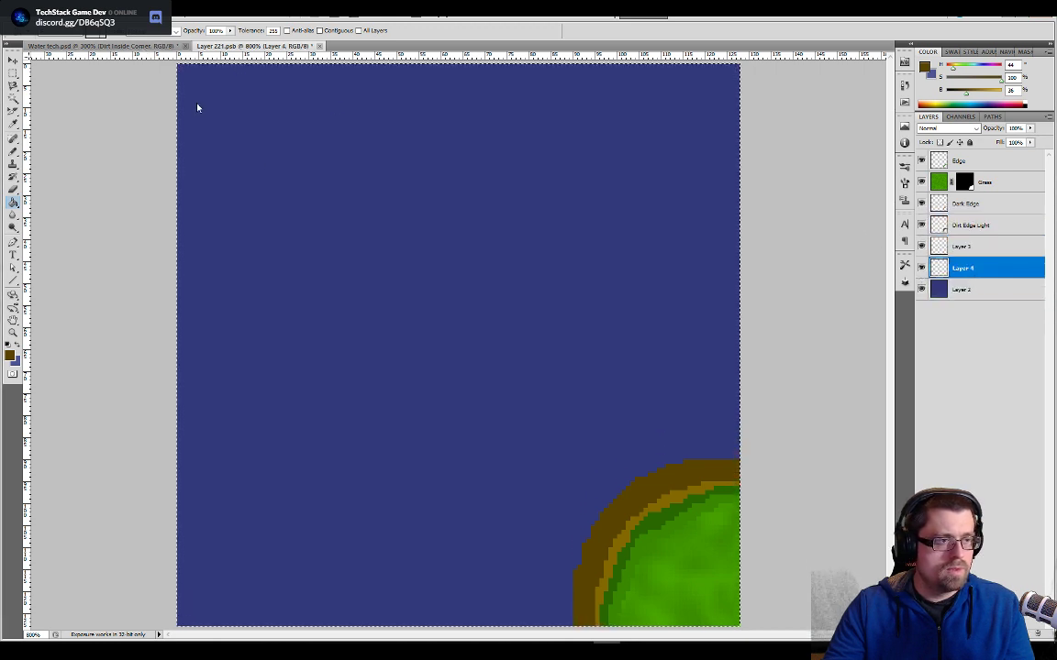
- Sample the light blue shoreline outline colour in Water tech.psd and return to the corner's smart object
key(ctrl+Tab)
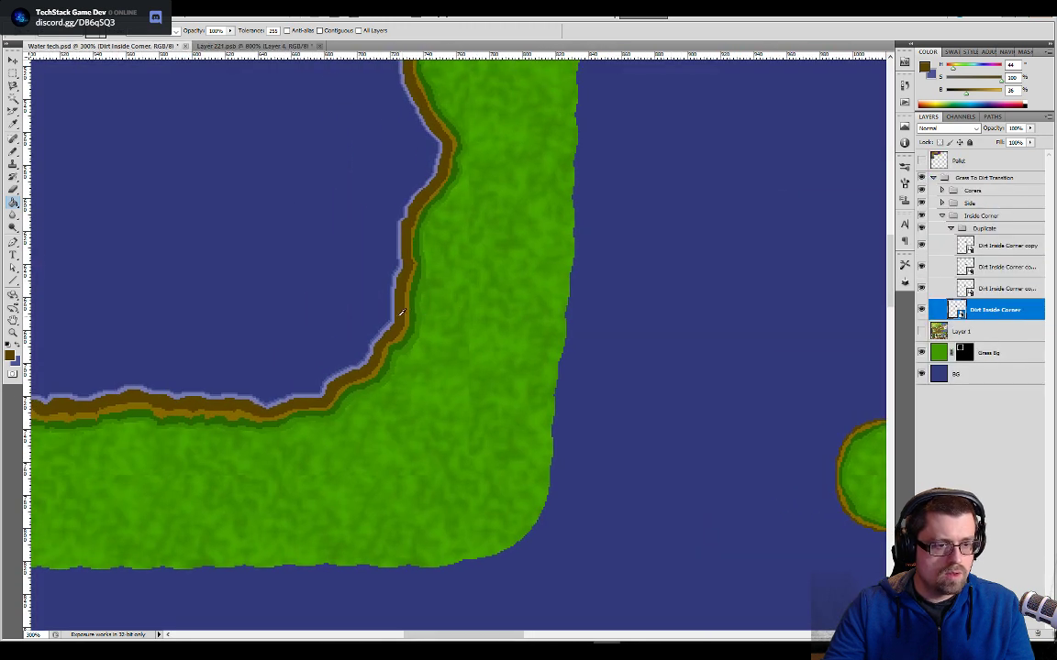
alt+click(394, 315)
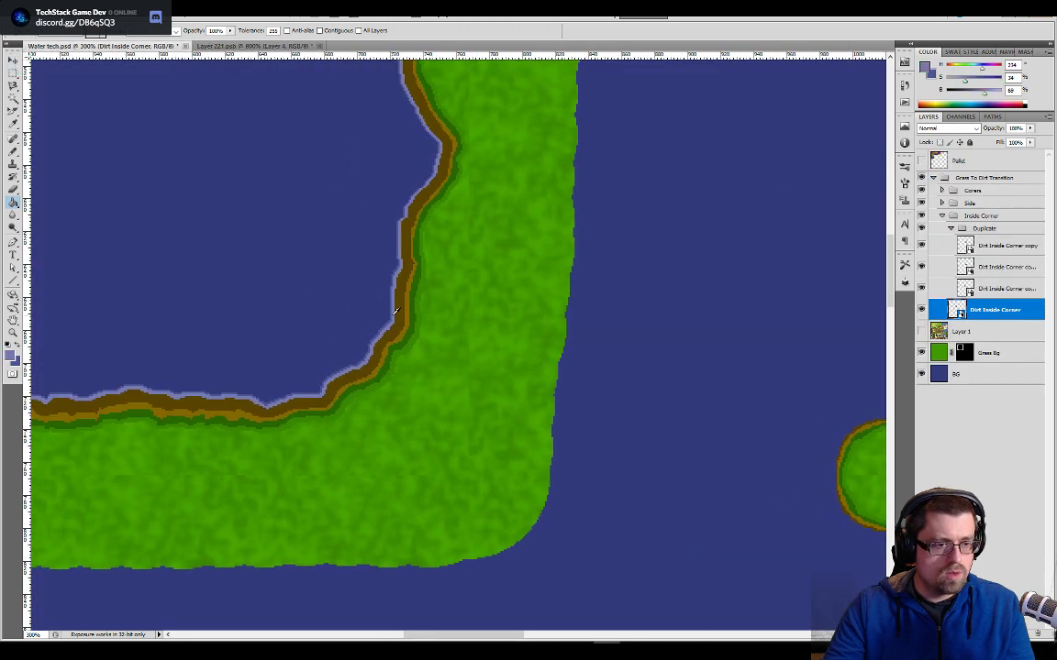
click(292, 46)
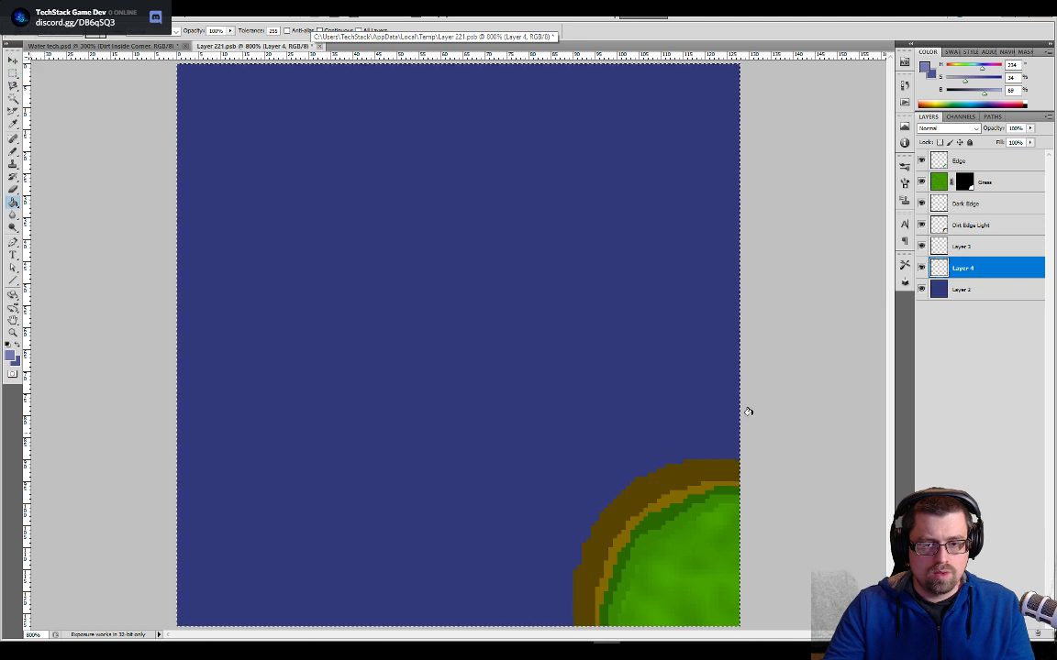
- Select the widened dark brown band on the Dirt Edge Light layer with the Magic Wand
key(b)
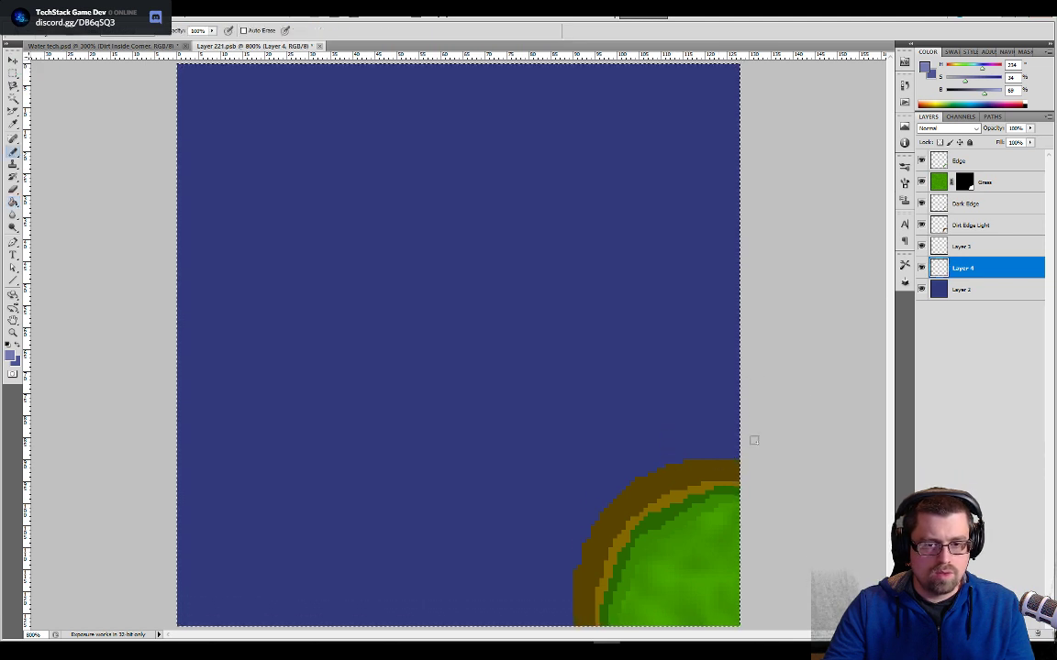
key(w)
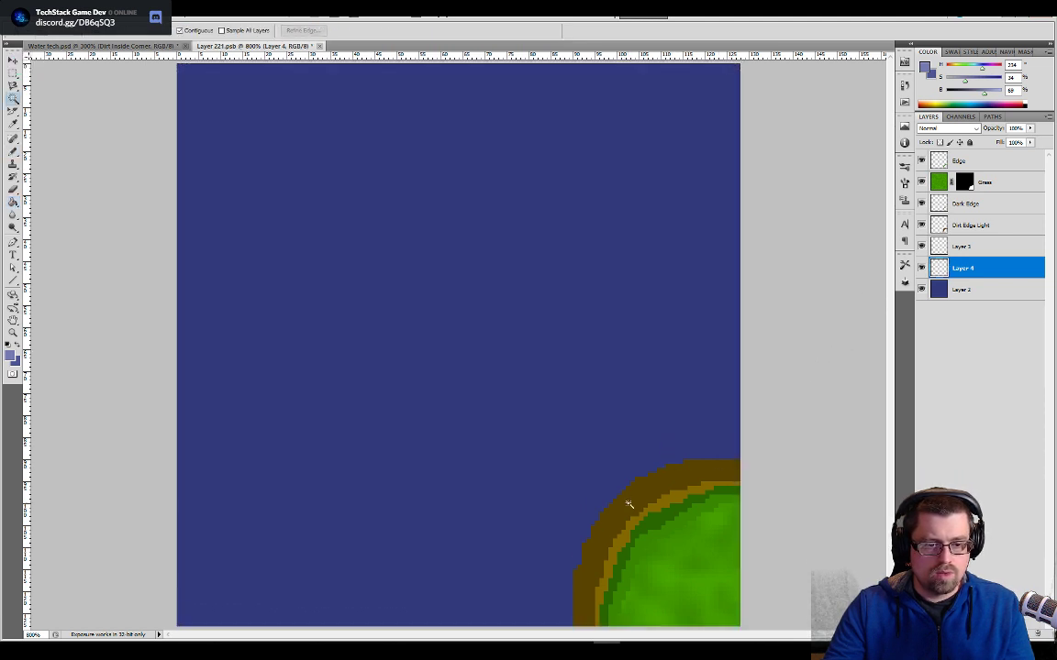
click(633, 505)
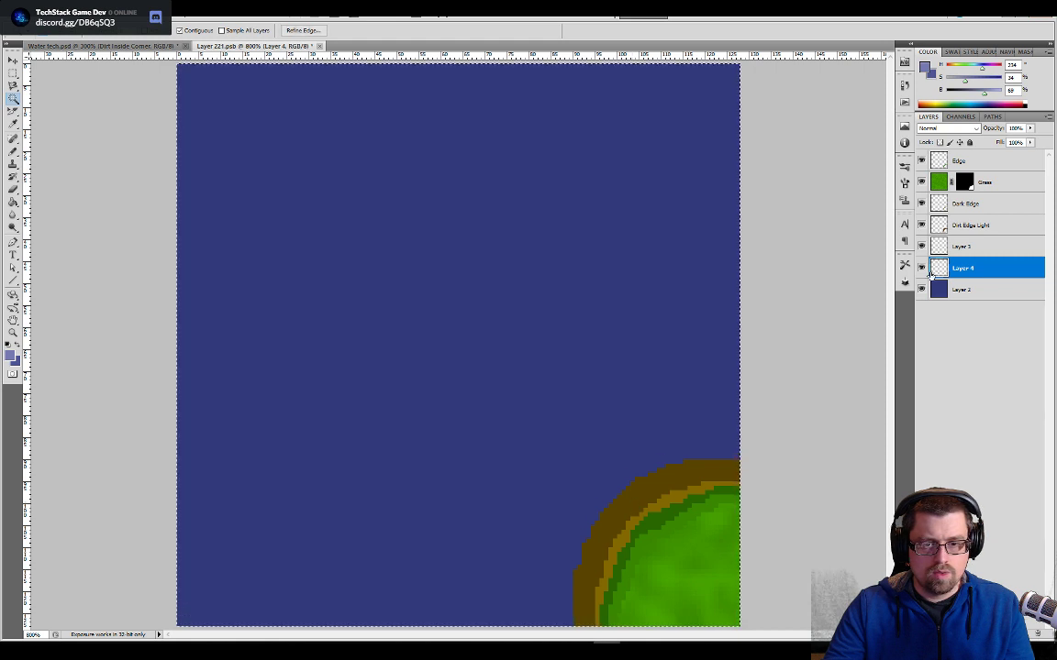
click(956, 228)
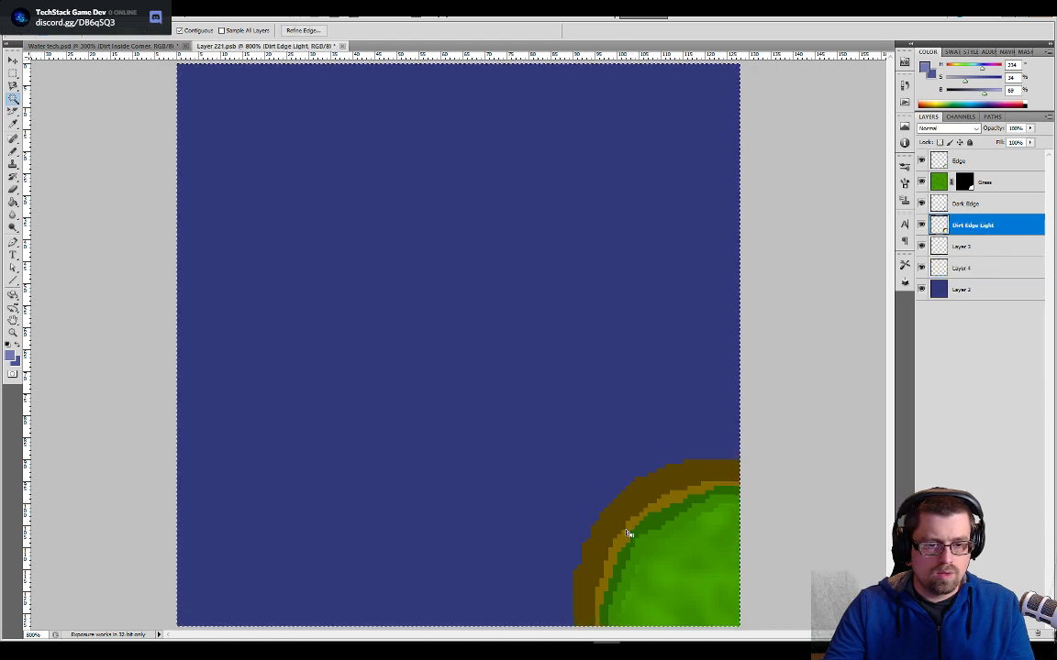
click(656, 488)
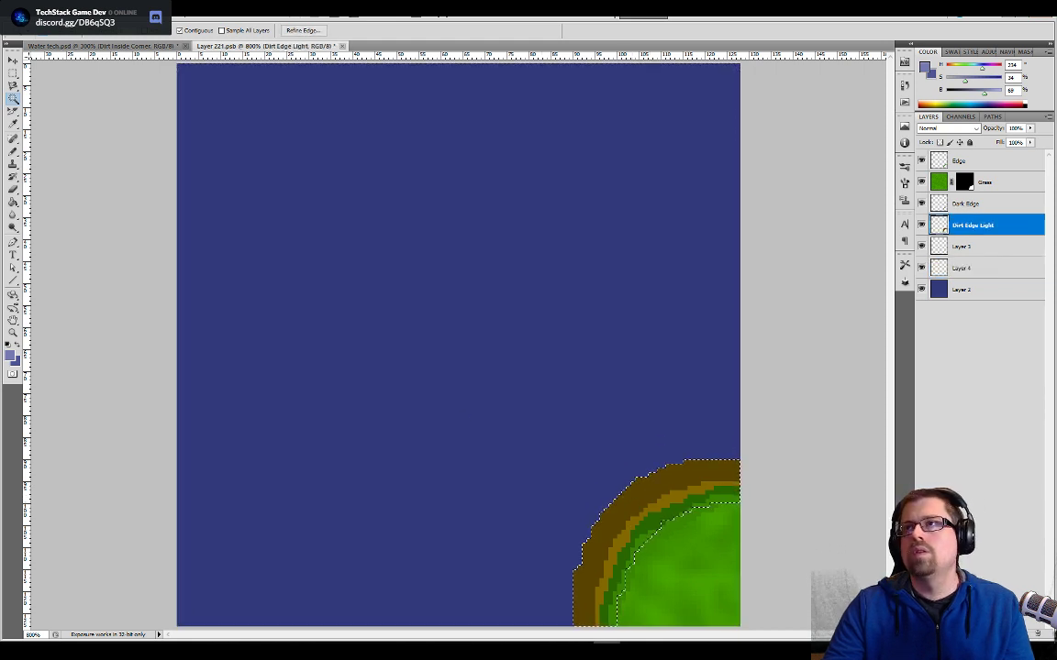
key(ctrl+d)
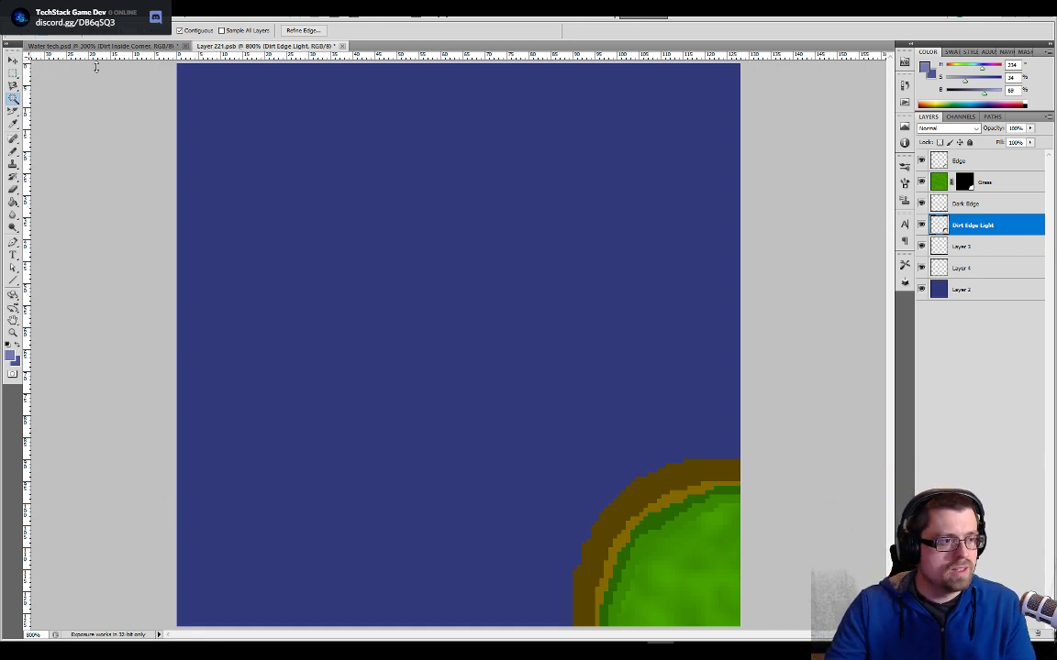
- Examine the light blue outline along the brown shoreline in Water tech.psd, then return to the corner's smart object
click(129, 45)
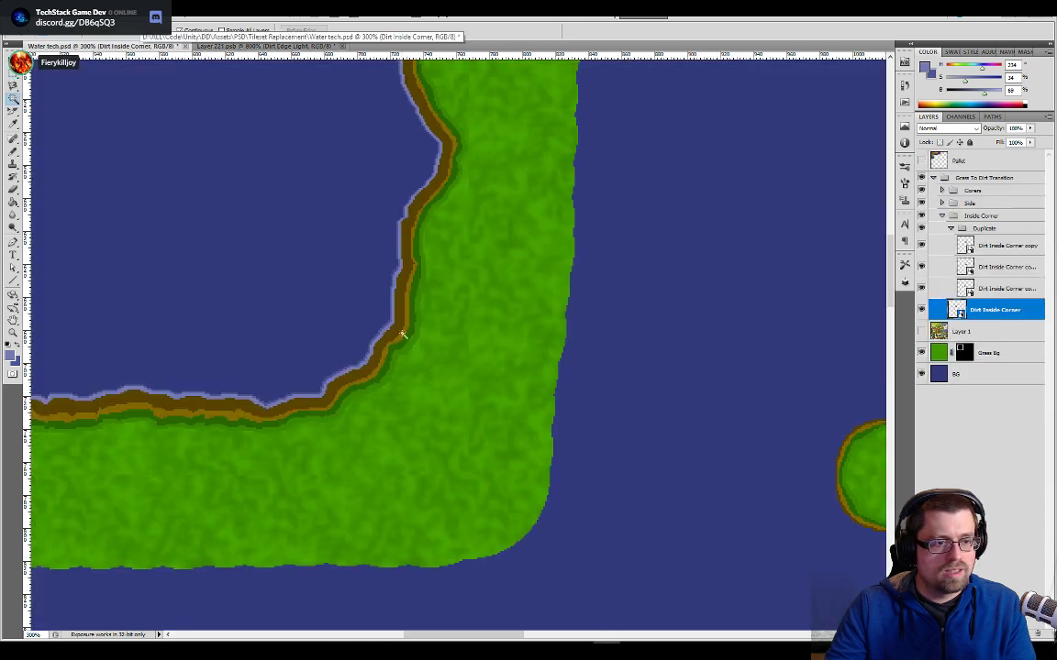
key(b)
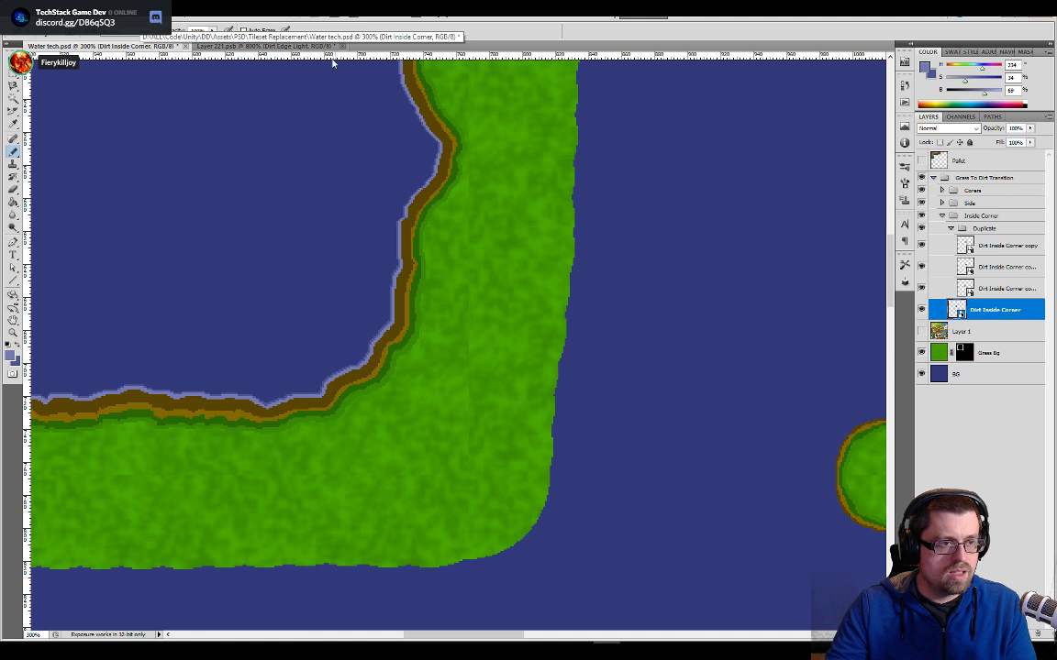
key(ctrl+Tab)
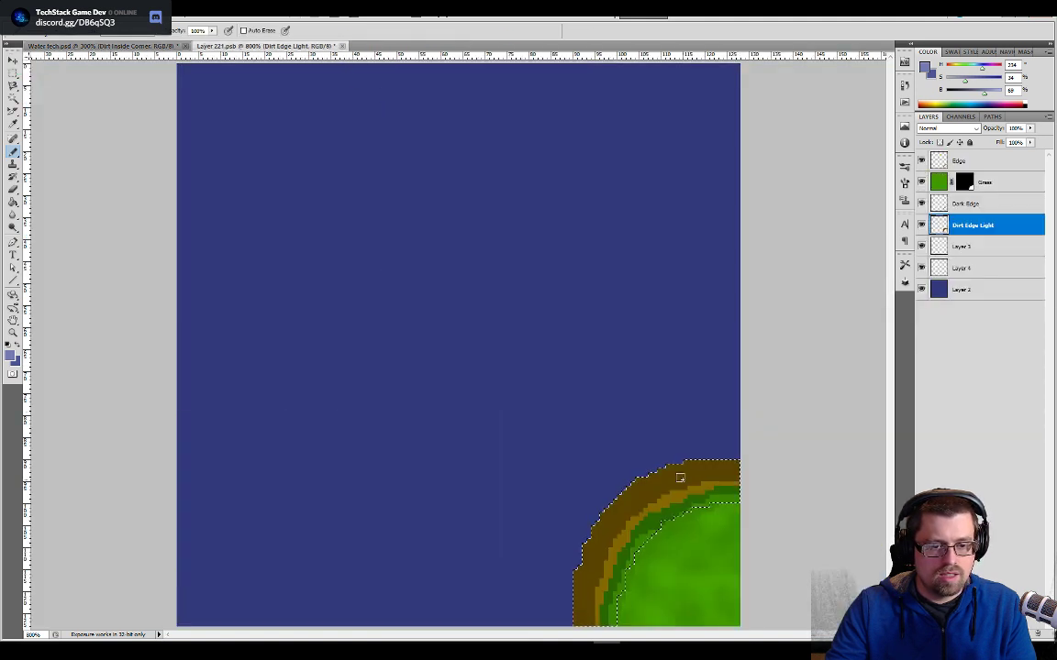
- Expand the brown band selection by about 2 pixels and make the empty layer directly below Dirt Edge Light active
click(130, 12)
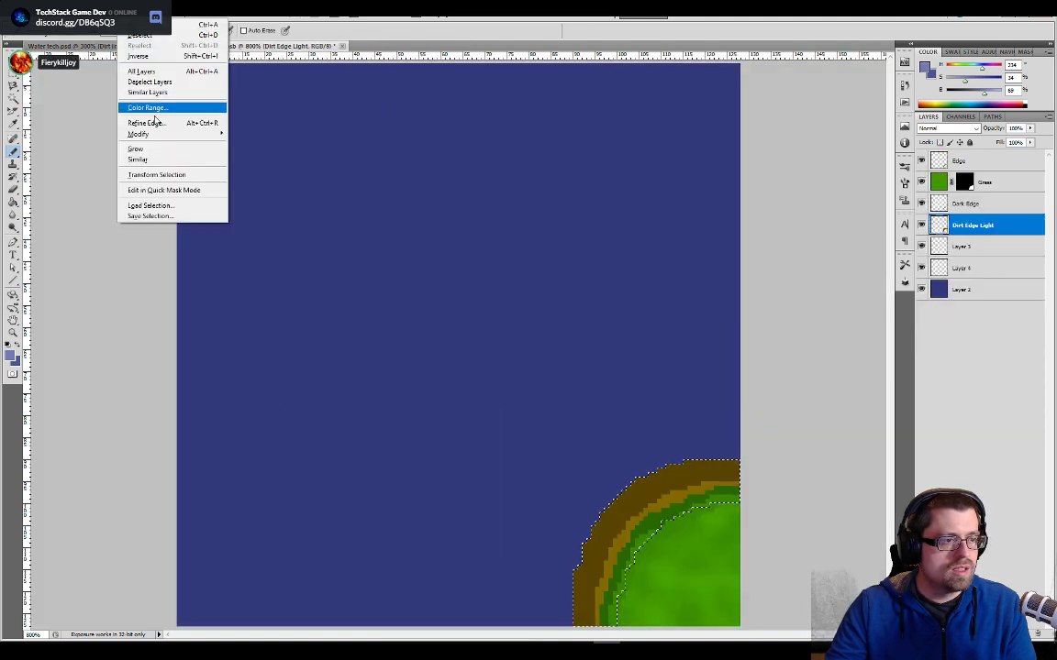
mouse_move(180, 137)
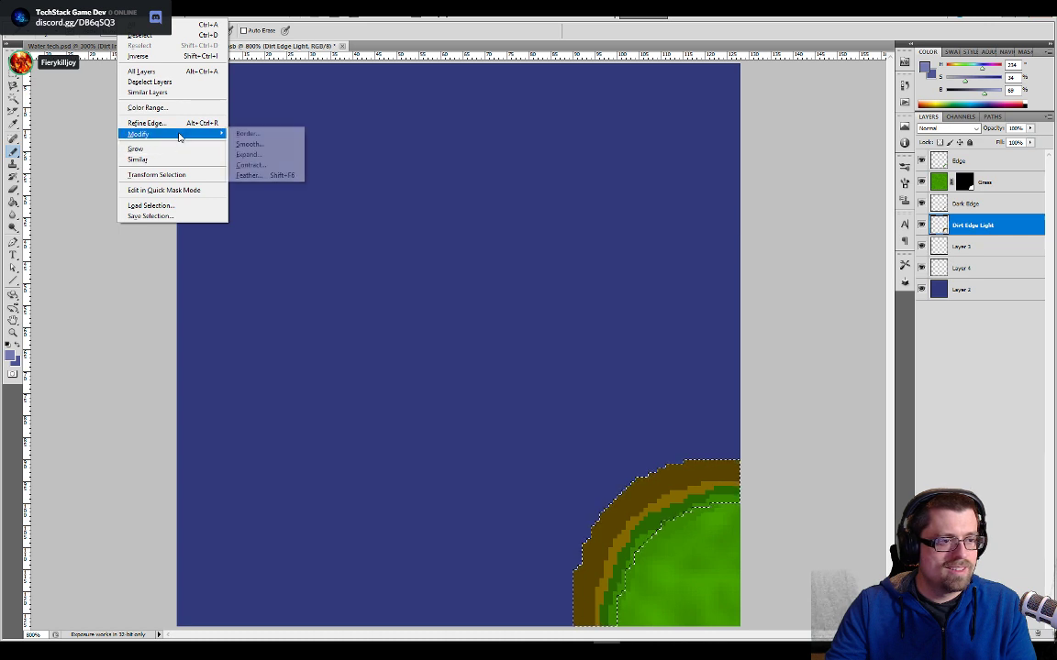
click(262, 154)
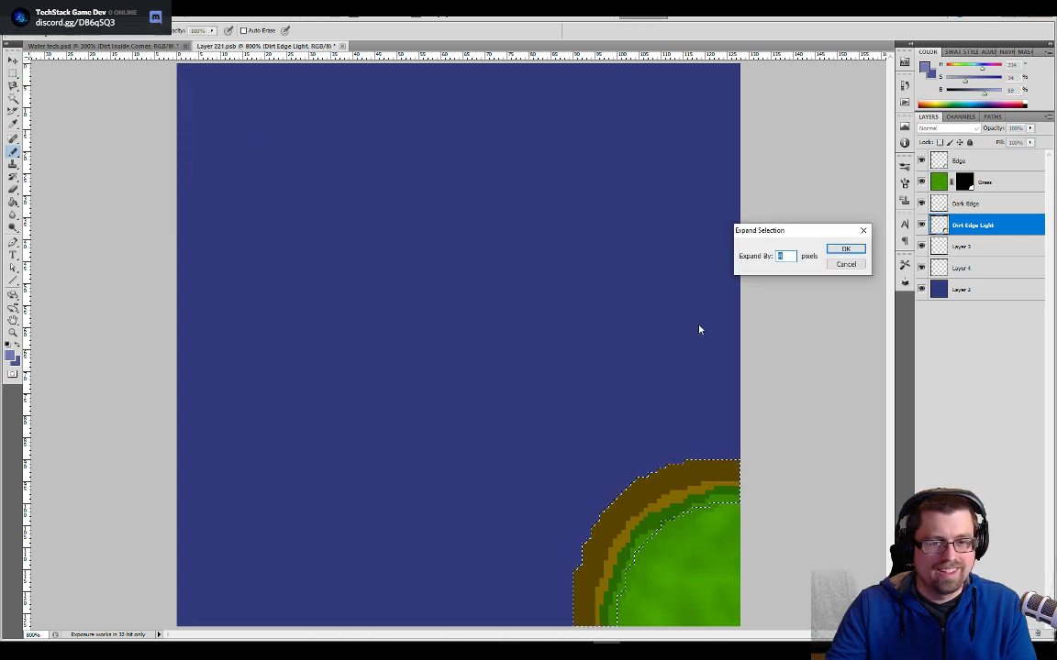
click(839, 252)
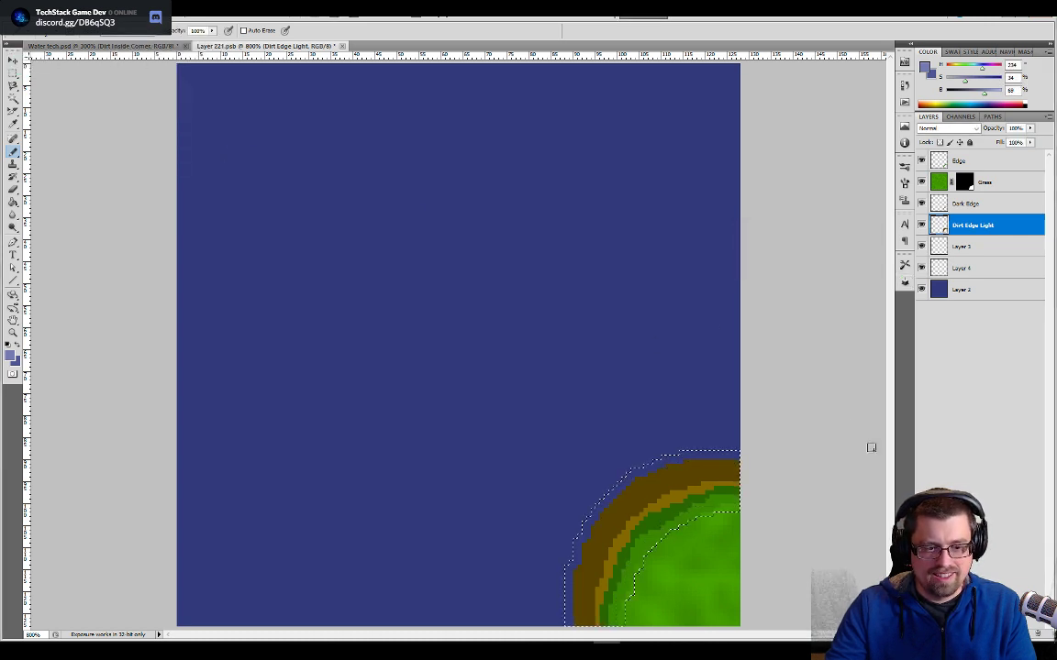
click(970, 249)
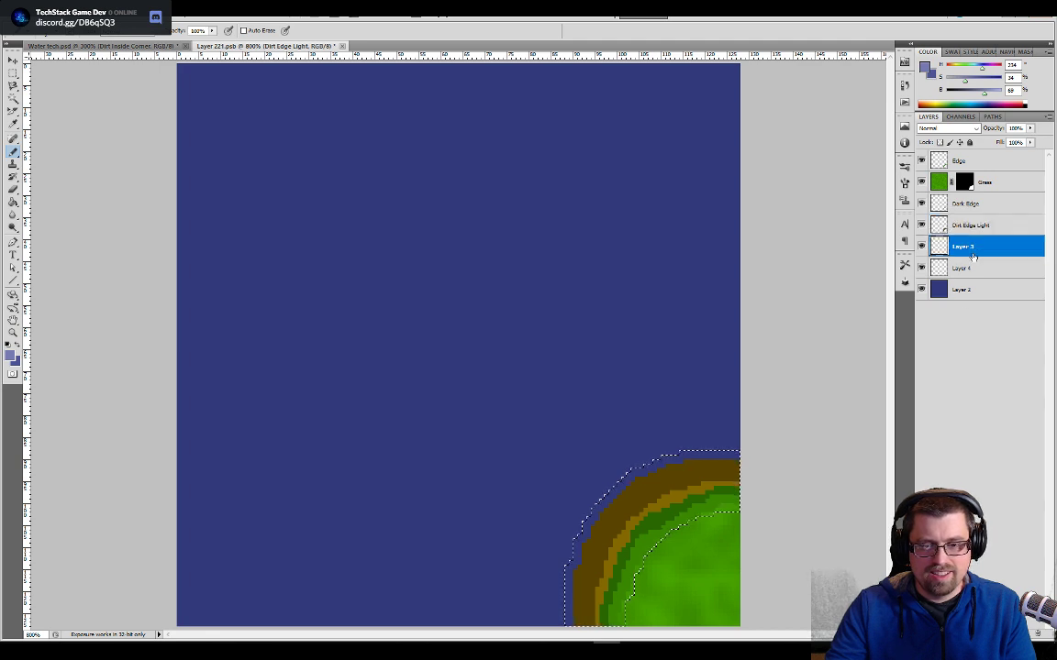
click(965, 270)
click(961, 247)
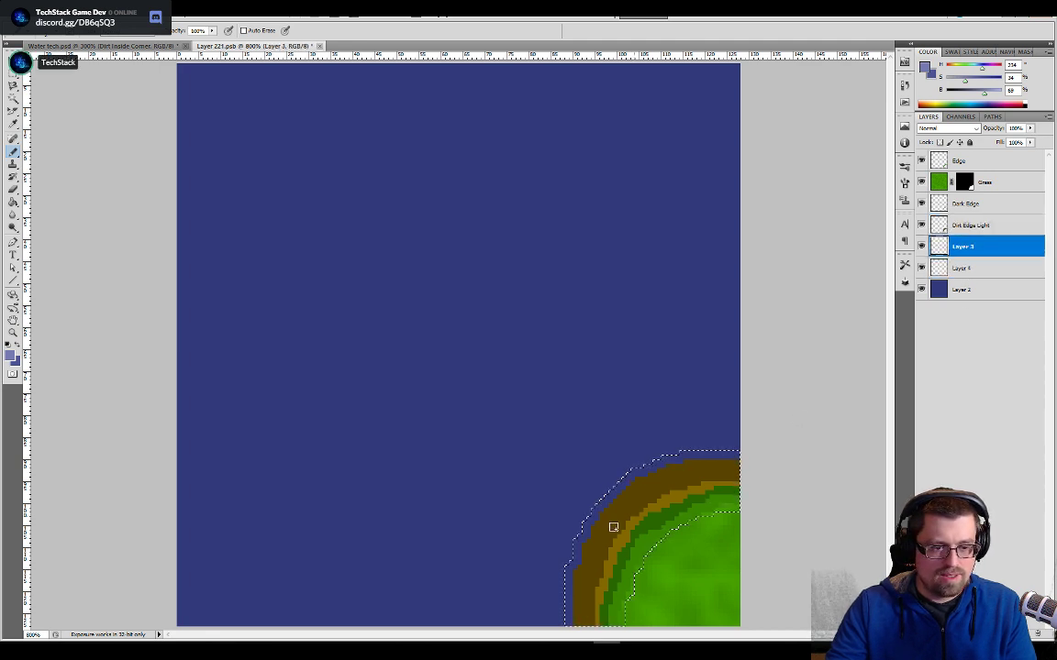
- Fill the selection on Layer 3 with the light blue outline colour, and expand the selection by 1 pixel with Layer 4 active
key(w)
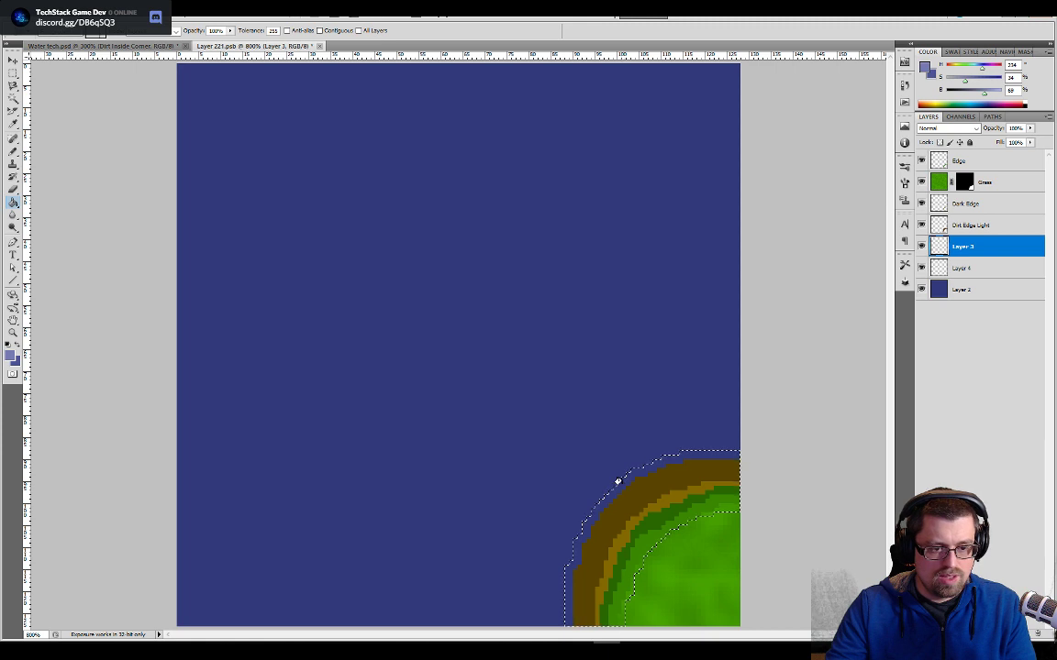
click(944, 268)
click(133, 9)
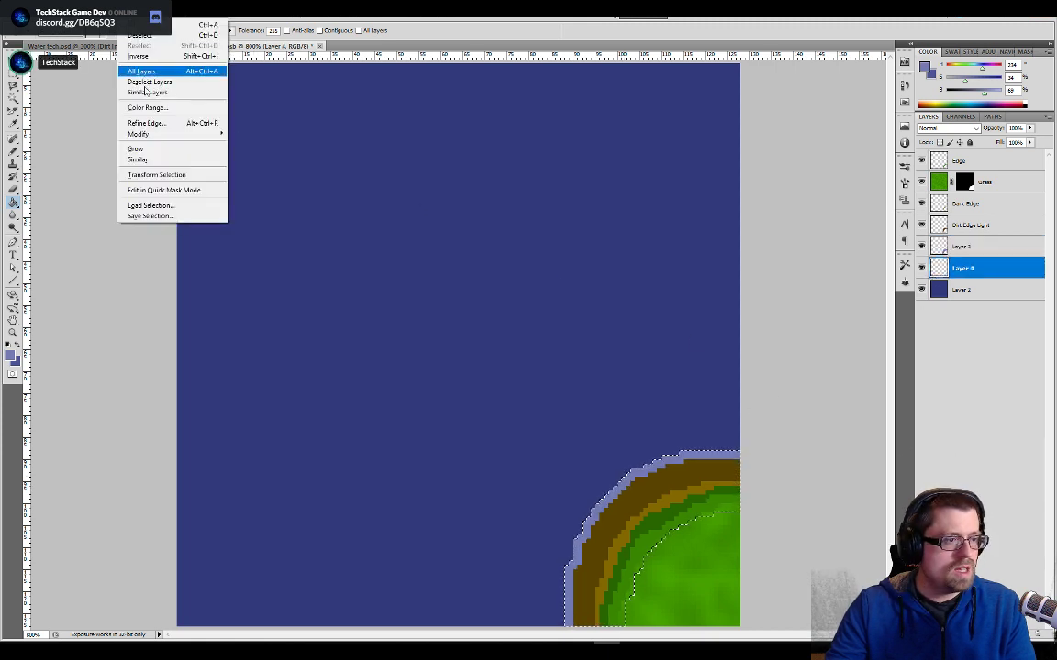
mouse_move(183, 134)
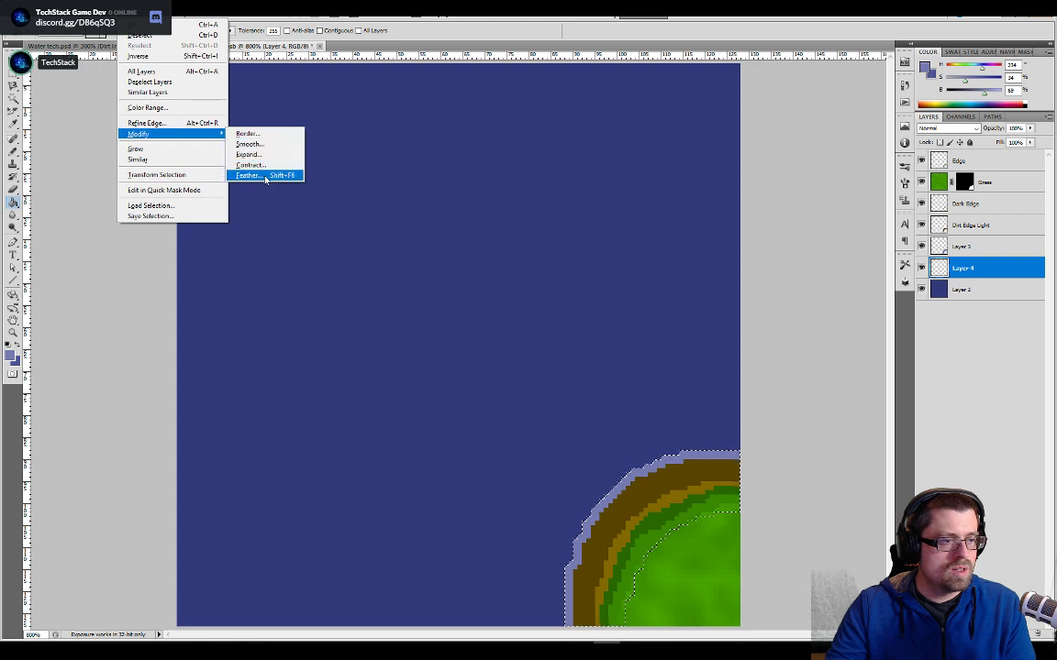
click(262, 155)
text(1)
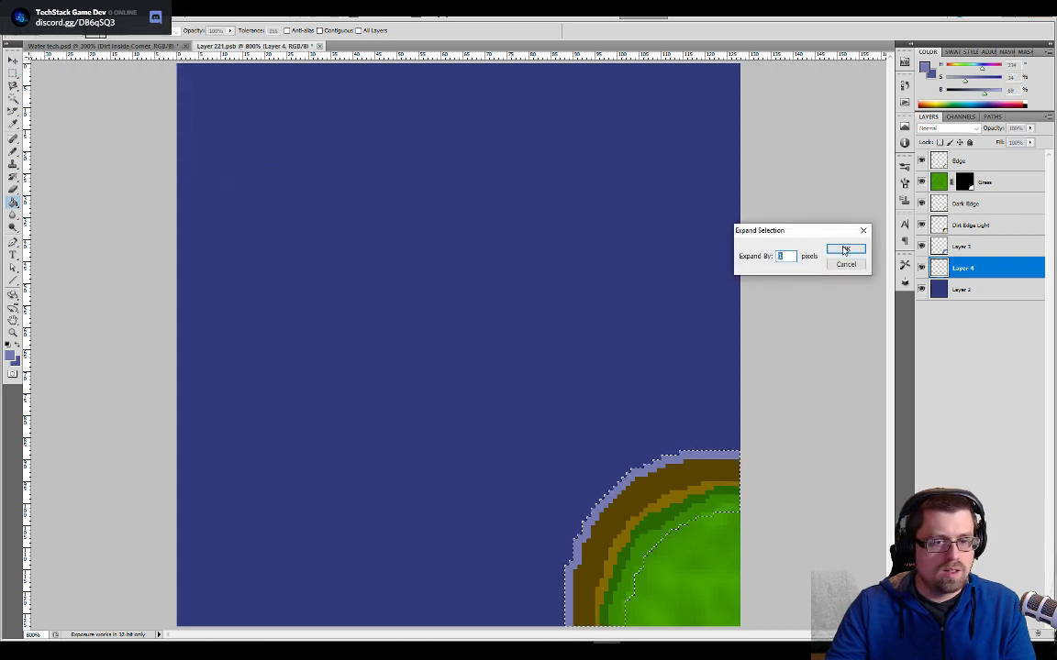
click(845, 249)
- Sample the darker blue outer outline colour in Water tech.psd and fill the expanded selection on the corner's Layer 4 with it
key(ctrl+Tab)
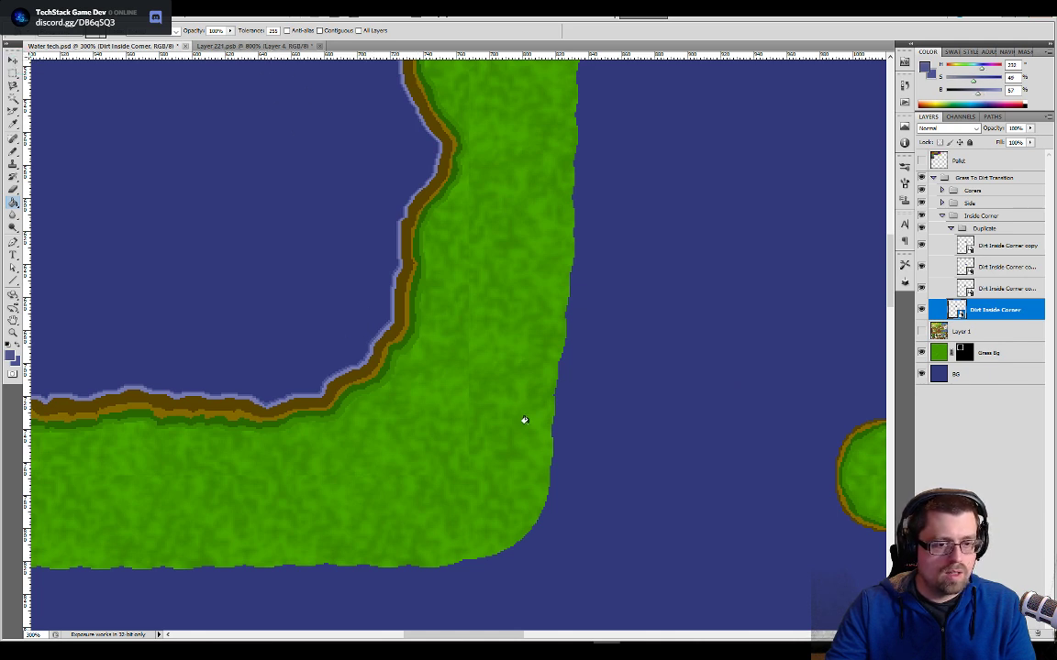
key(ctrl+Tab)
- Save and close the corner's smart object to update the inside-corner pieces in Water tech.psd, and inspect the outlined grass circle
key(ctrl+a)
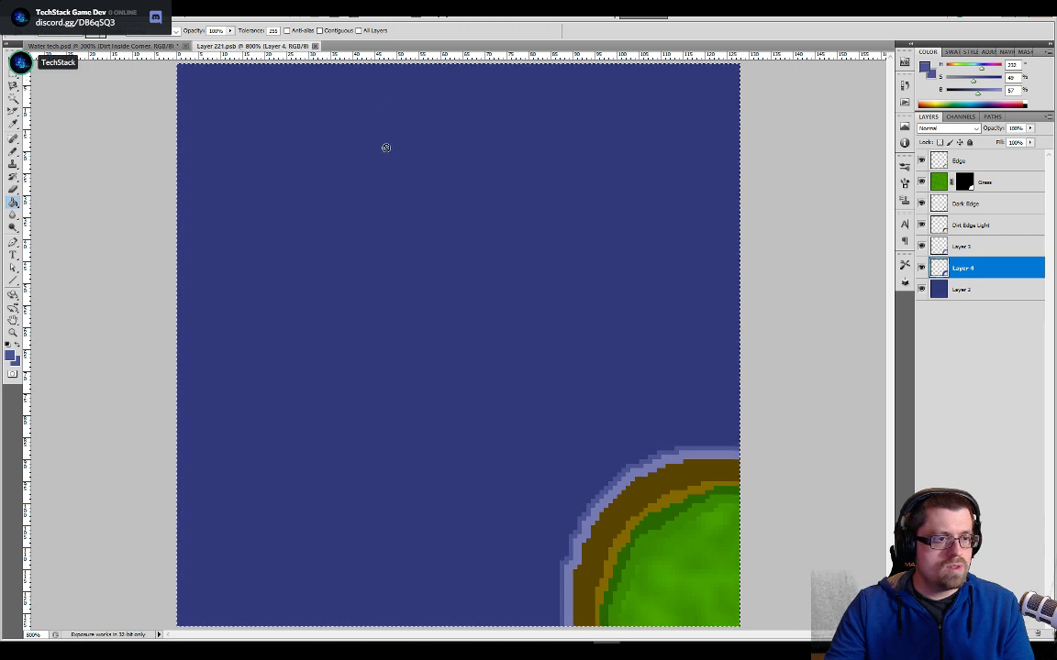
key(ctrl+w)
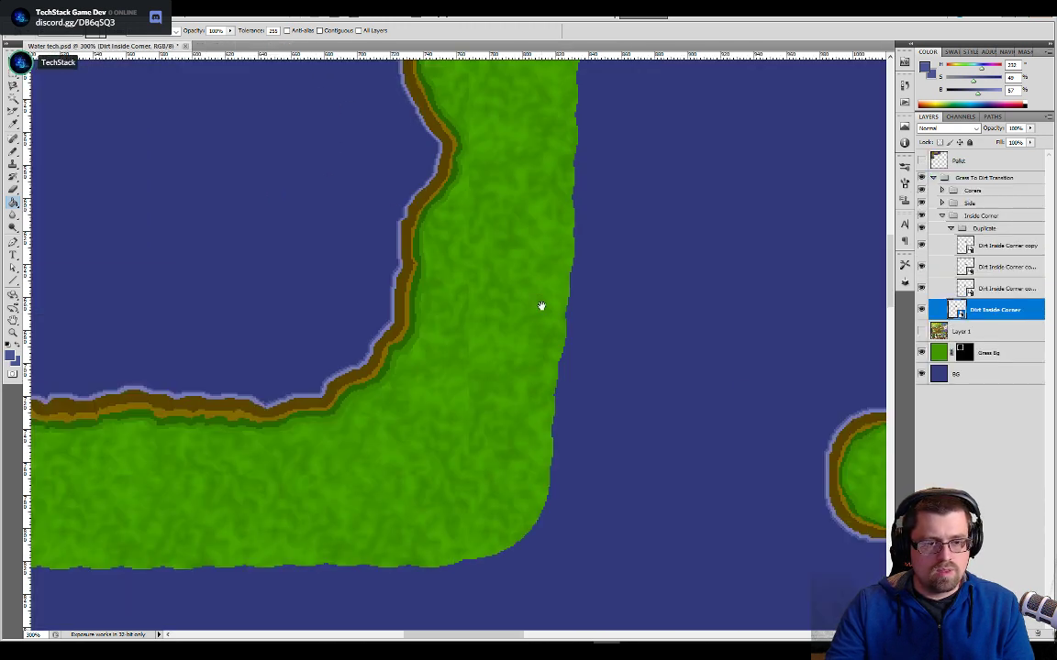
drag(541, 306, 219, 330)
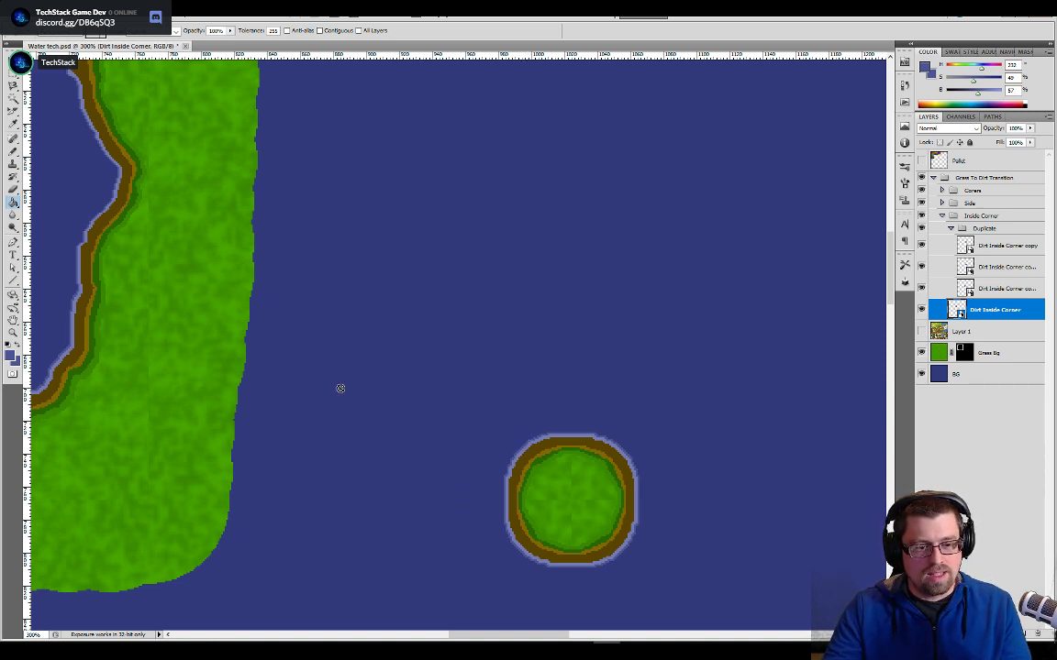
drag(332, 396, 449, 404)
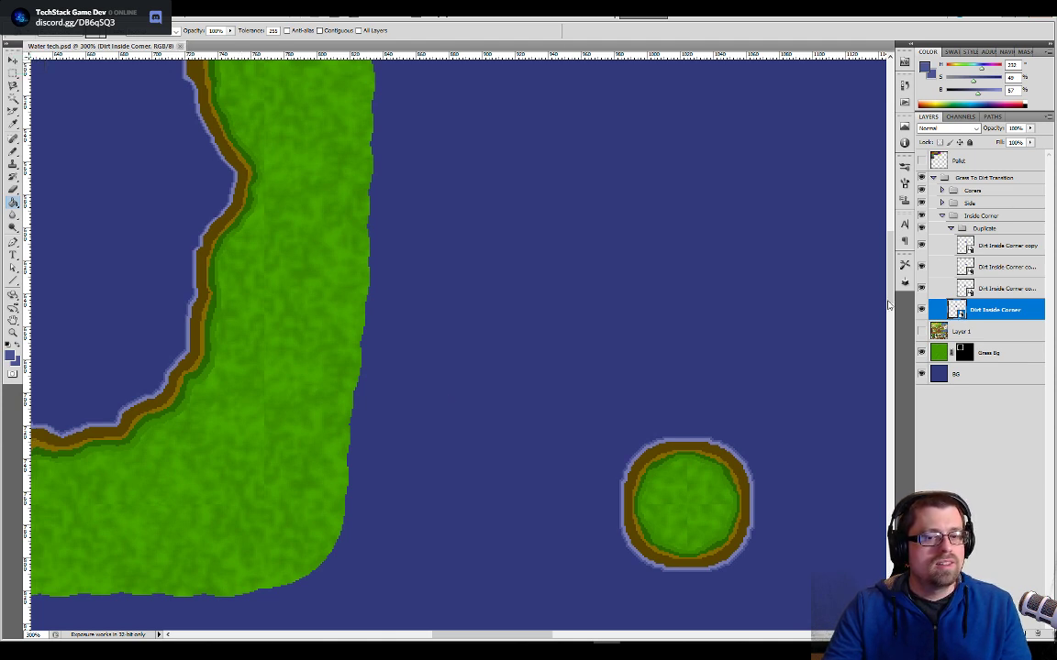
right_click(982, 314)
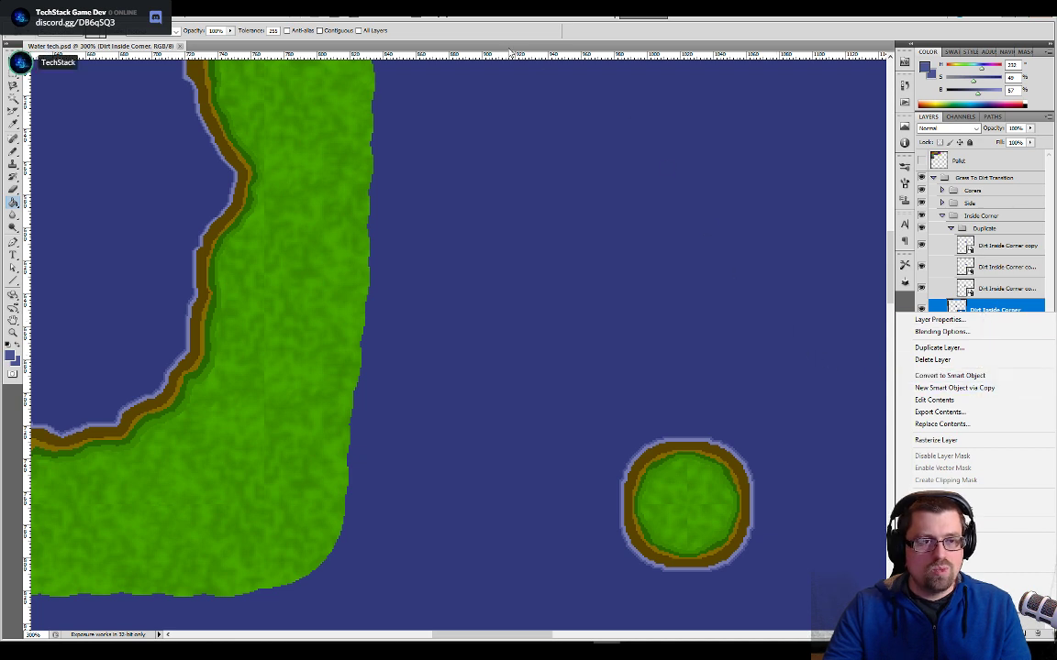
click(504, 48)
right_click(1006, 315)
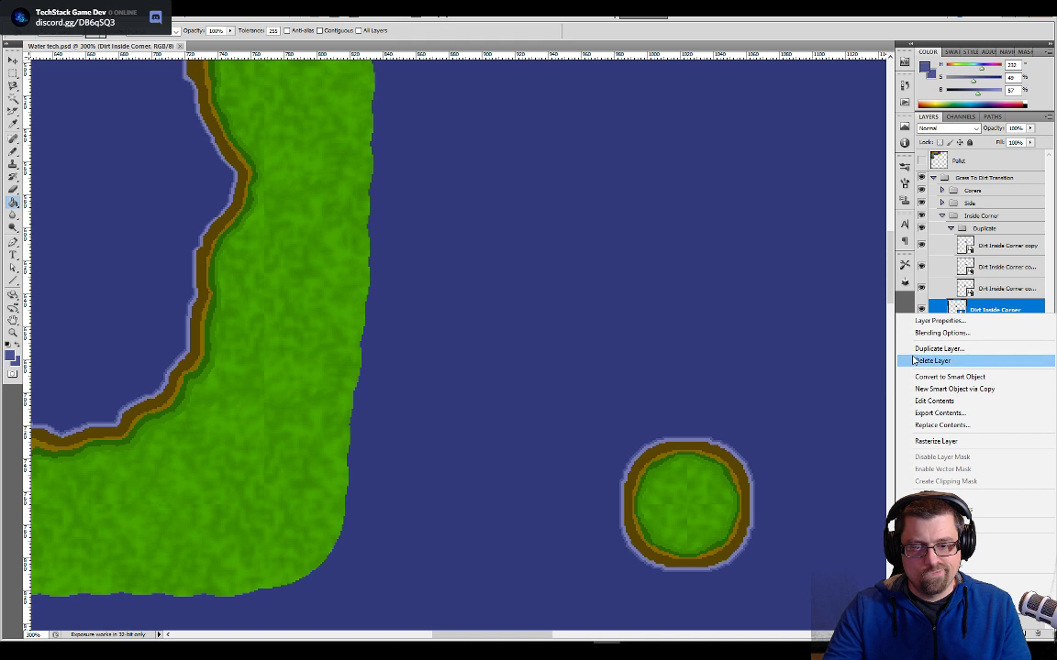
click(945, 350)
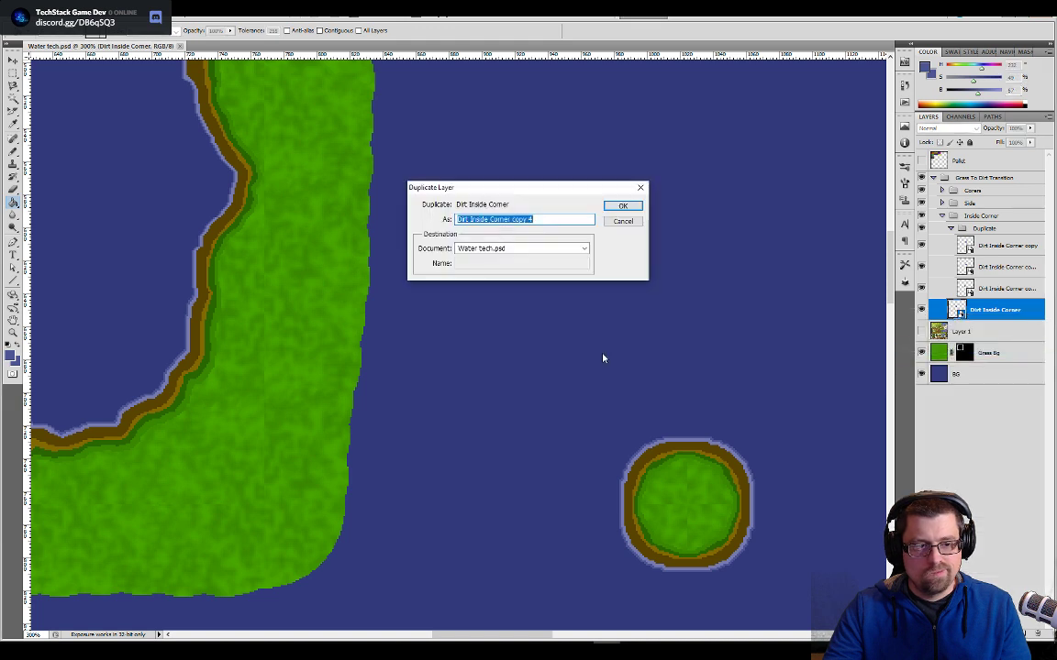
click(562, 250)
click(605, 250)
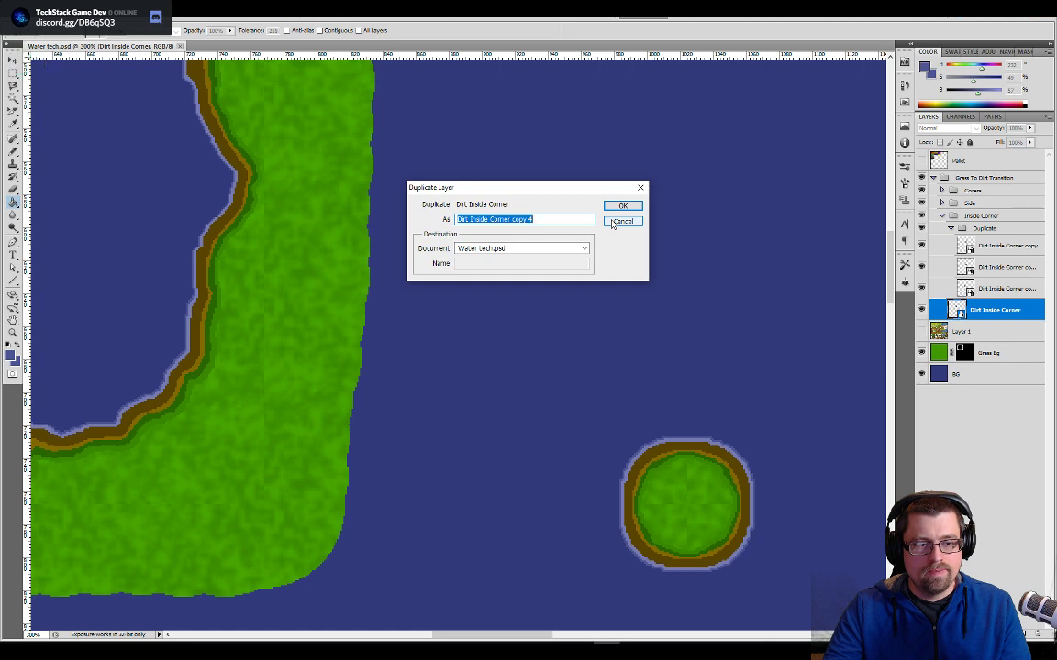
click(614, 222)
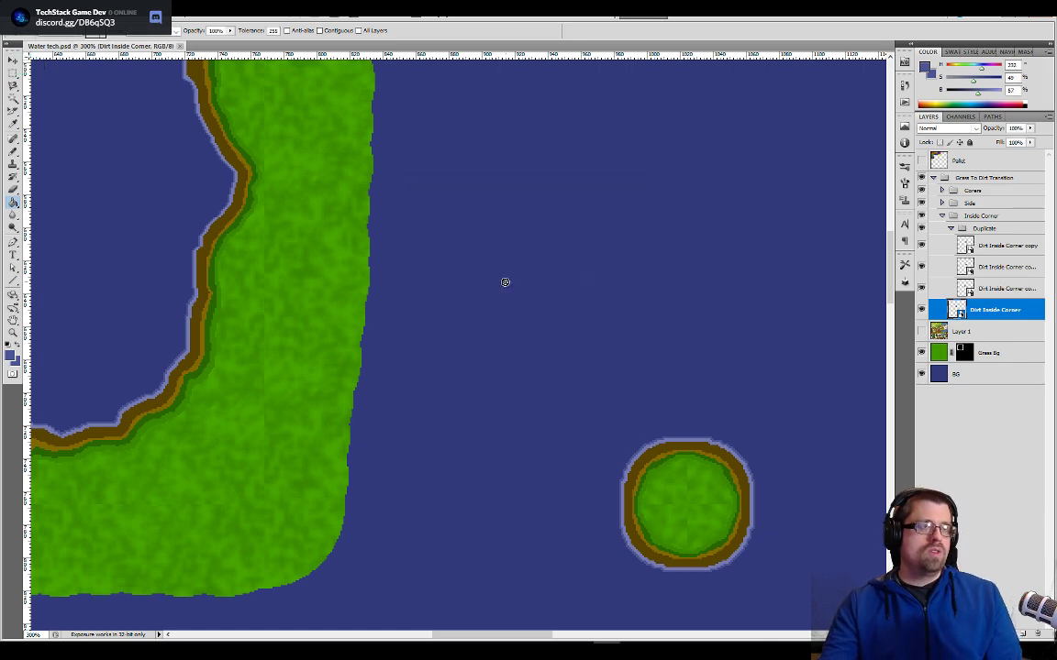
key(alt+Tab)
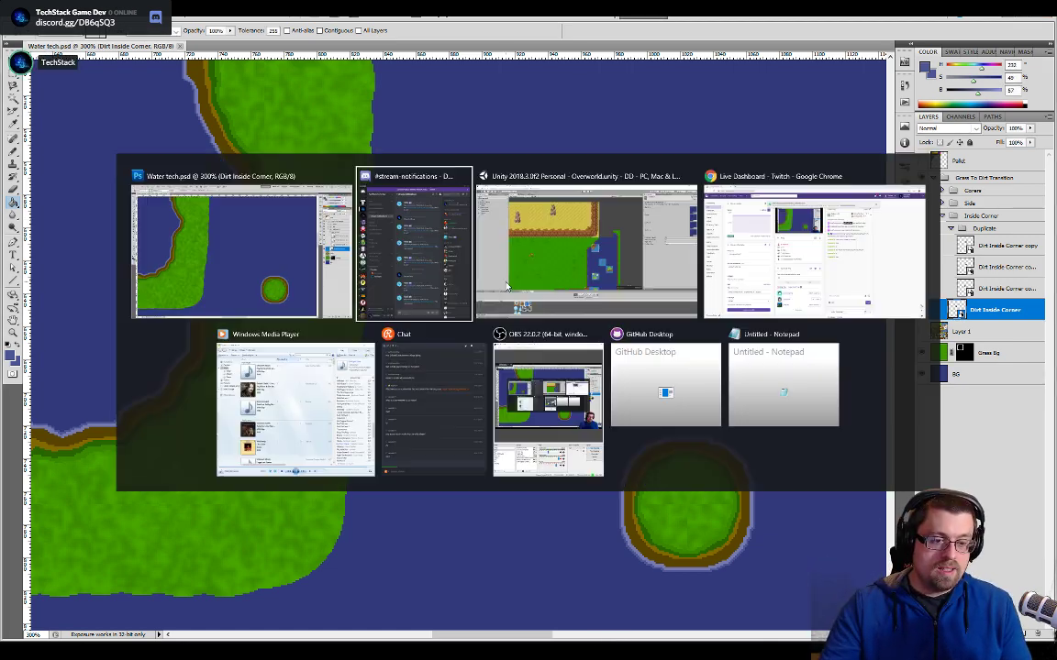
key(Escape)
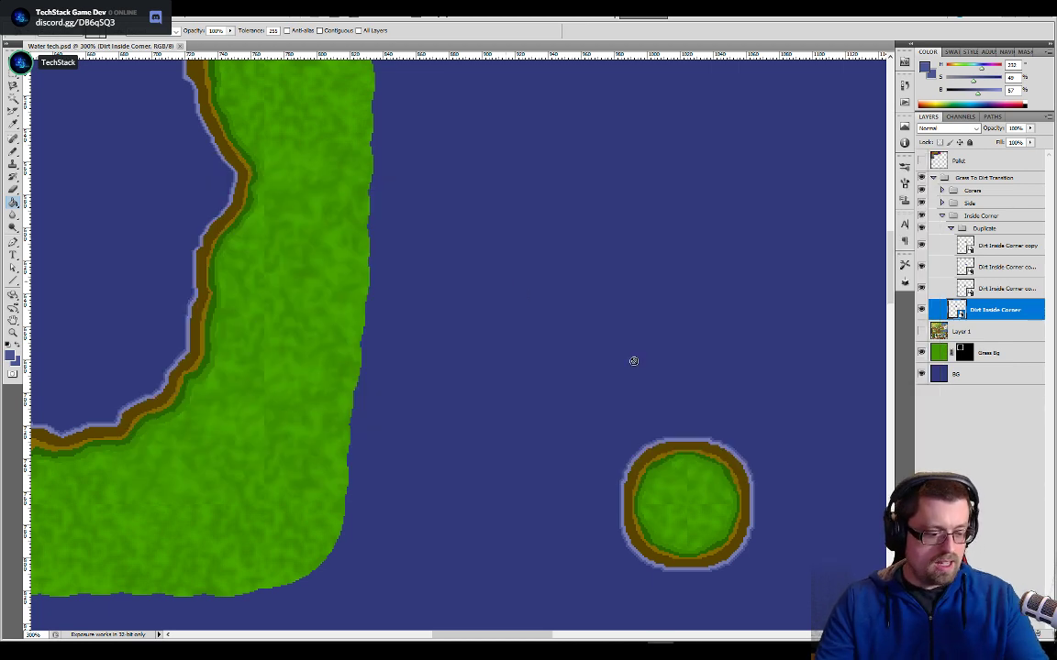